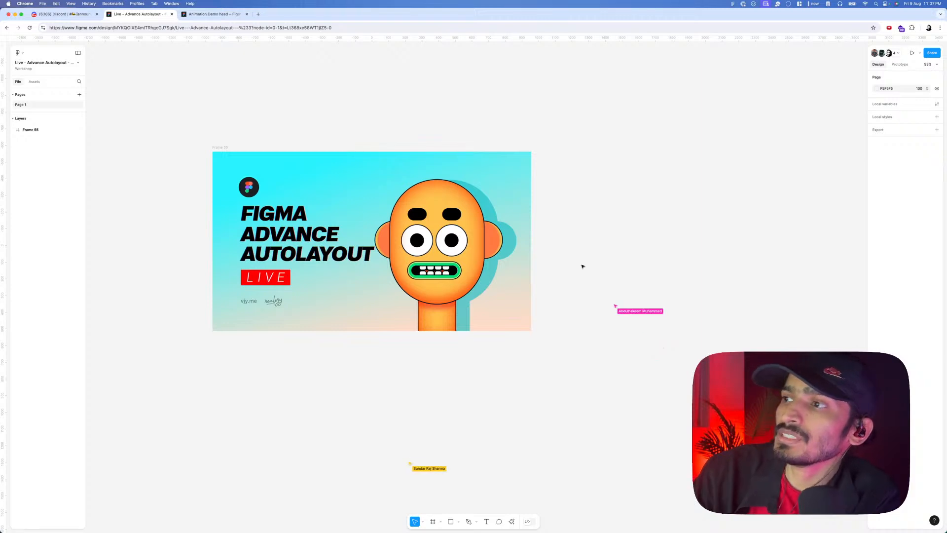
pyautogui.hscroll(2, 595, 238)
pyautogui.hscroll(10, 595, 238)
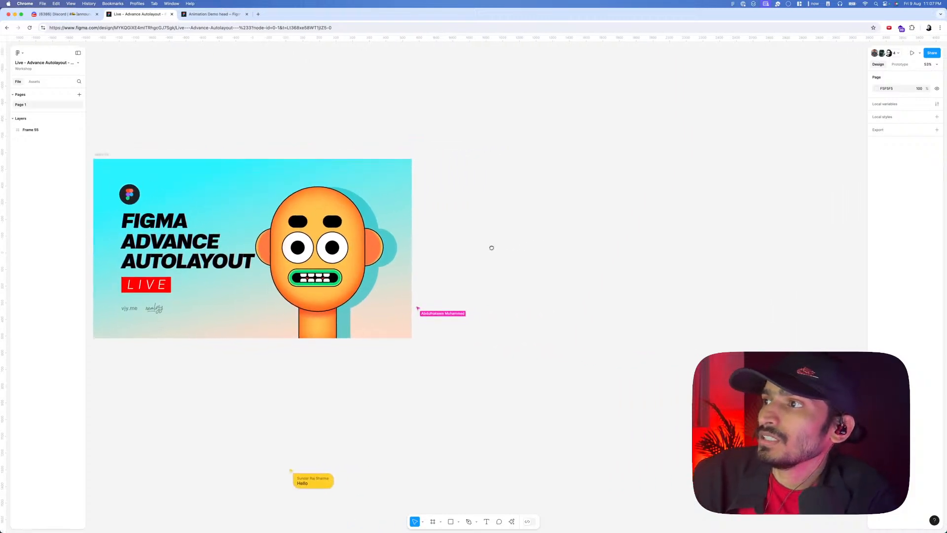
pyautogui.hscroll(8, 546, 247)
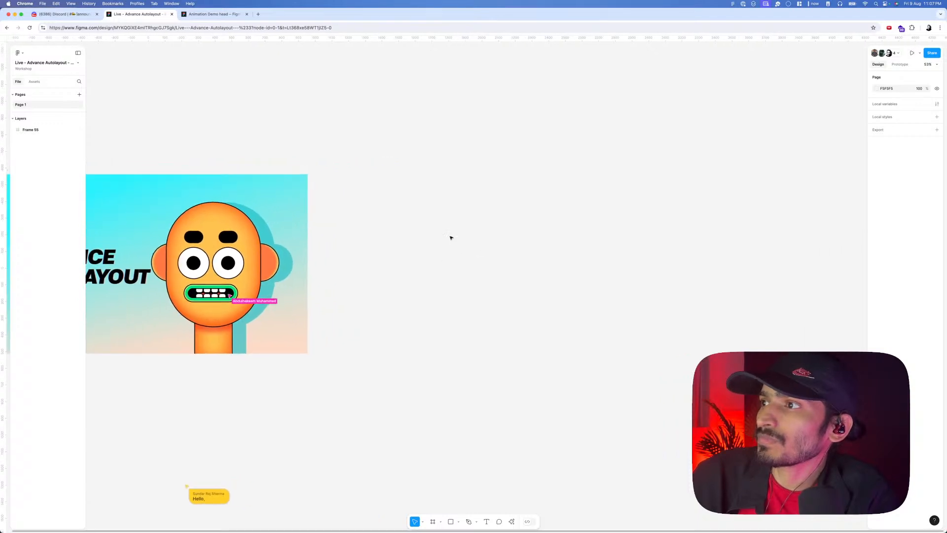
pyautogui.scroll(3, 450, 237)
pyautogui.scroll(2, 445, 251)
pyautogui.scroll(3, 435, 258)
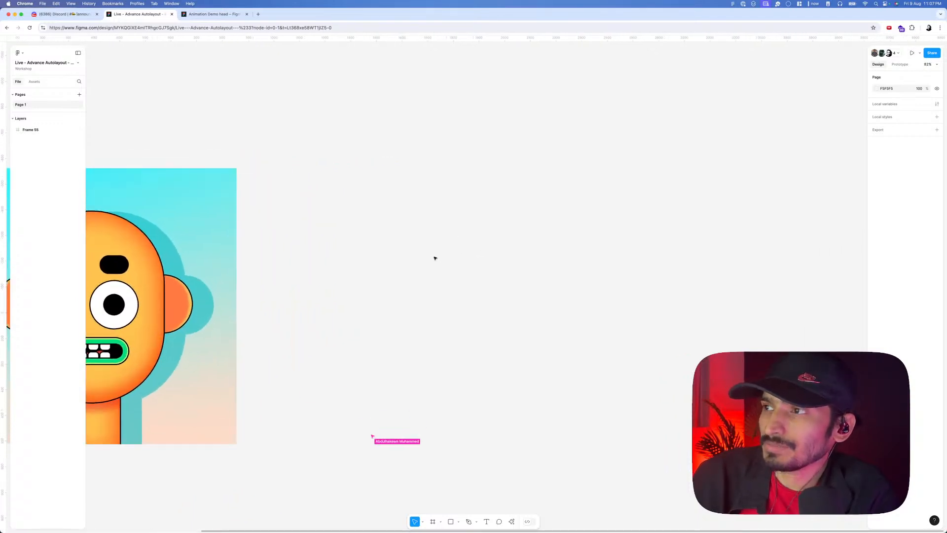
pyautogui.scroll(-4, 436, 258)
pyautogui.moveTo(440, 260); pyautogui.dragTo(611, 249)
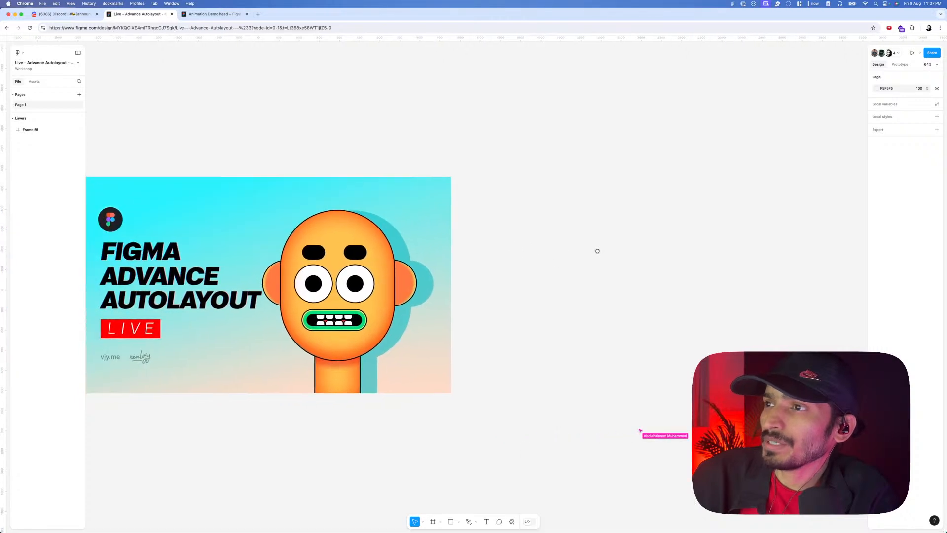
# - Add a text layer reading "Buton" on the empty canvas beside the thumbnail frame
pyautogui.moveTo(495, 263); pyautogui.dragTo(391, 250)
pyautogui.scroll(3, 448, 255)
pyautogui.scroll(2, 417, 250)
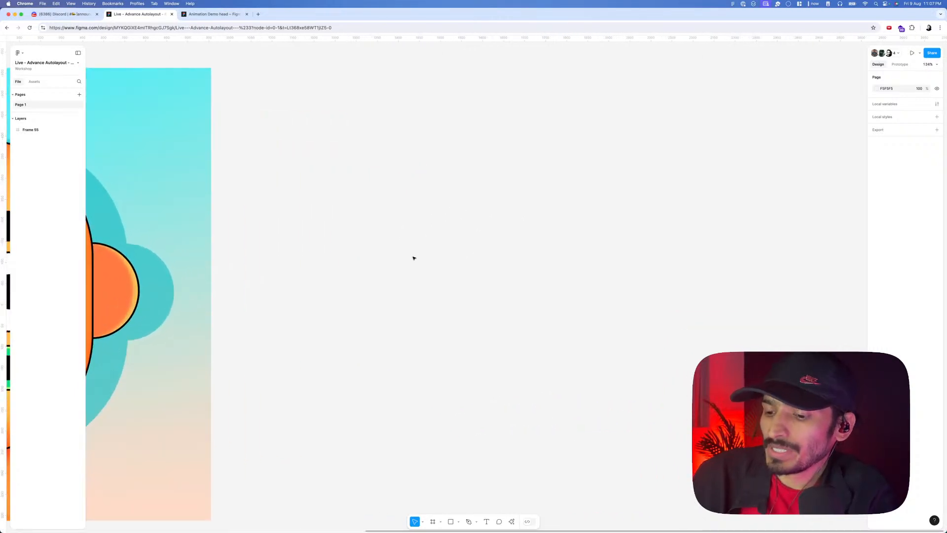
pyautogui.press('t')
pyautogui.click(439, 264)
pyautogui.scroll(3, 440, 263)
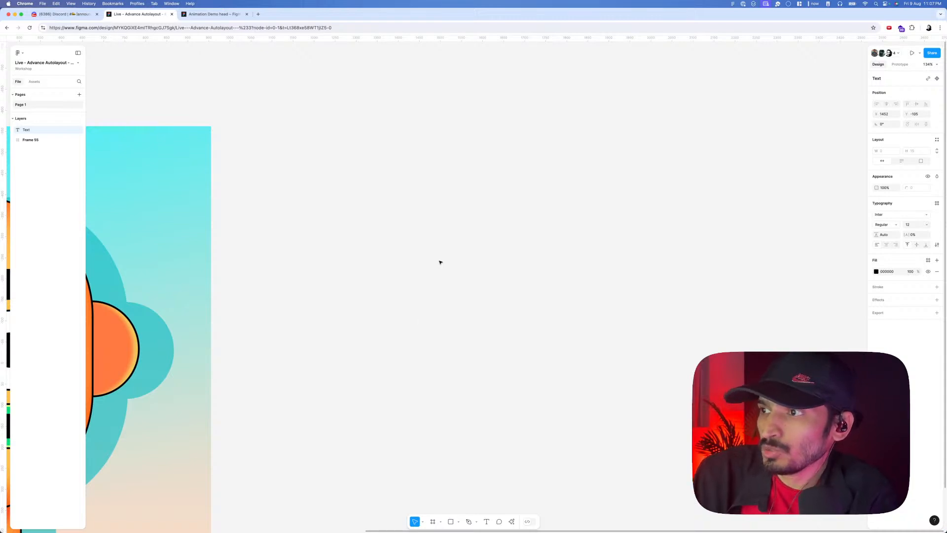
pyautogui.write('n')
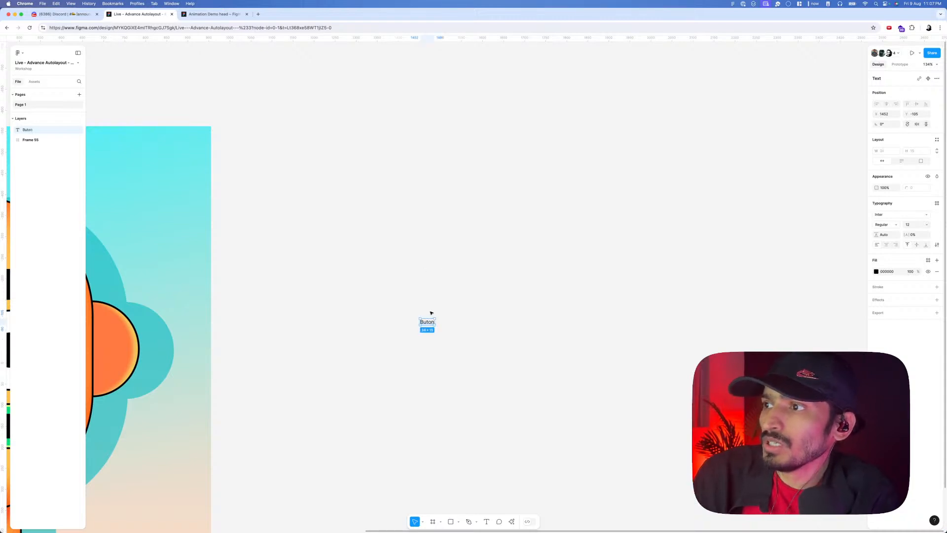
pyautogui.press('Escape')
# - Wrap the "Buton" text in an auto layout frame
pyautogui.scroll(5, 431, 313)
pyautogui.rightClick(425, 373)
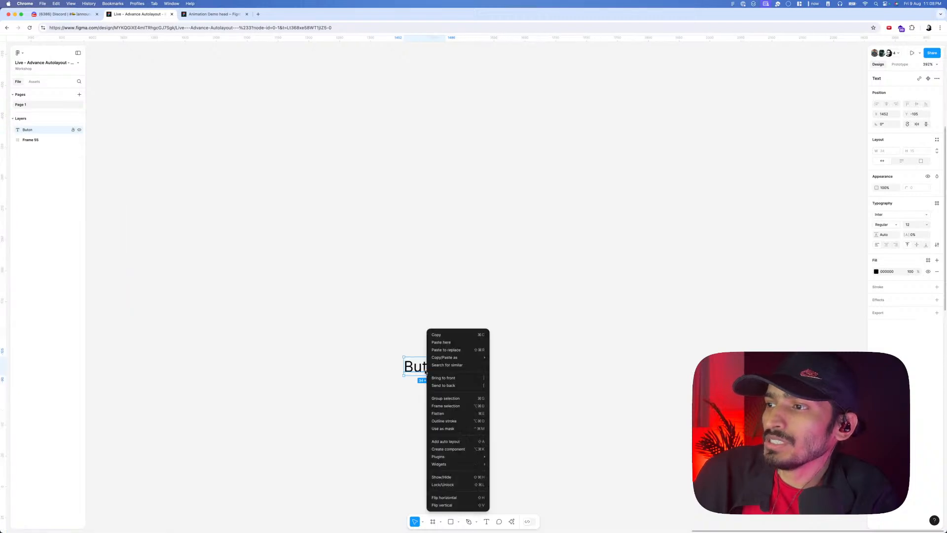
pyautogui.click(457, 441)
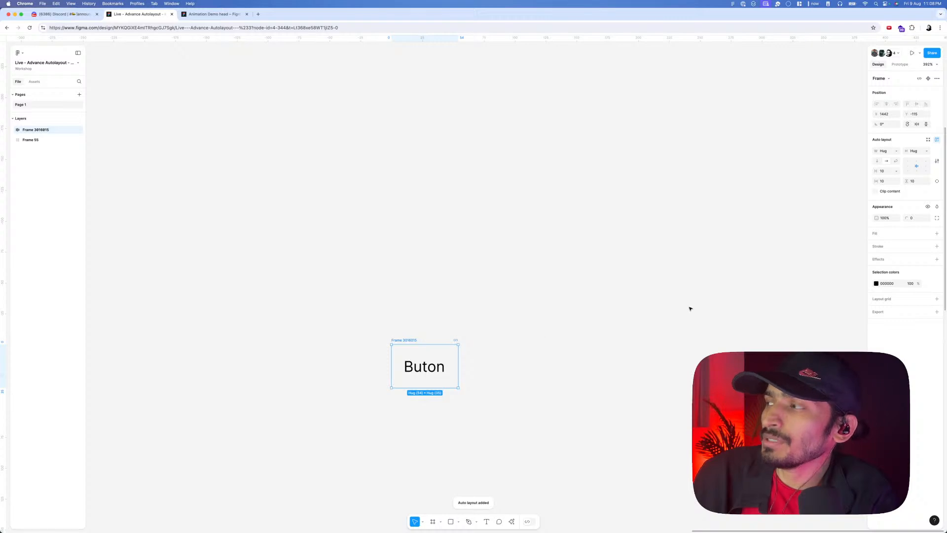
# - Give the button frame a white FFFFFF fill and a corner radius of 30
pyautogui.click(885, 233)
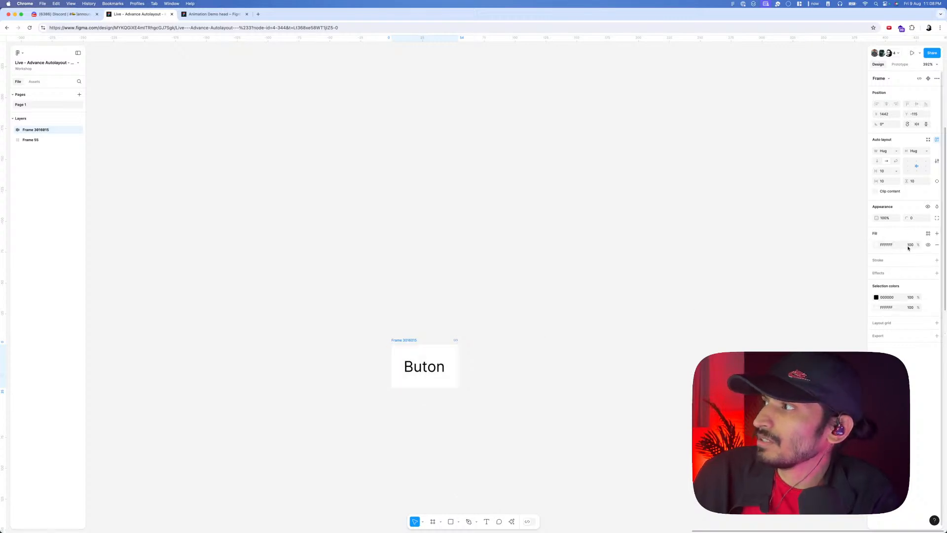
pyautogui.write('20')
pyautogui.press('Return')
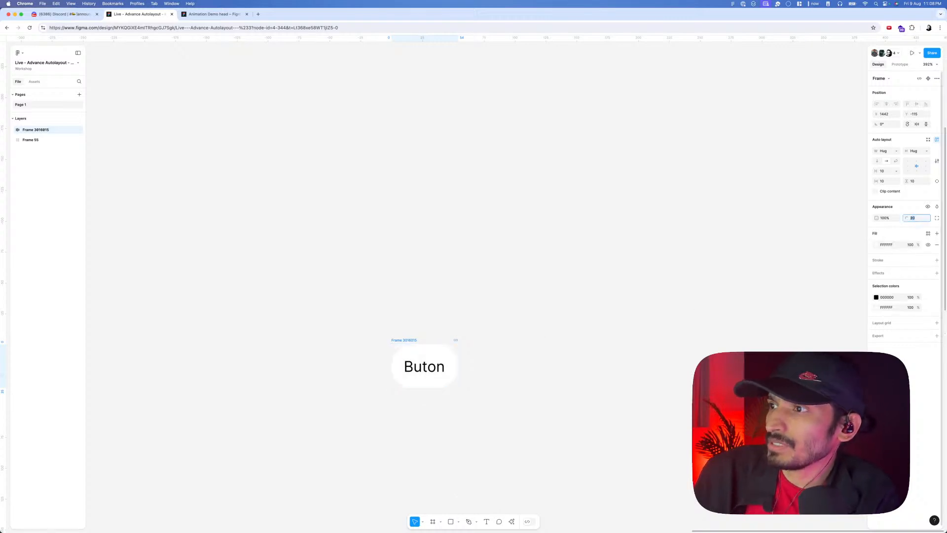
# - Move the button frame higher on the canvas and set its label's font weight to Semi Bold
pyautogui.click(496, 328)
pyautogui.click(420, 368)
pyautogui.moveTo(420, 368); pyautogui.dragTo(383, 250)
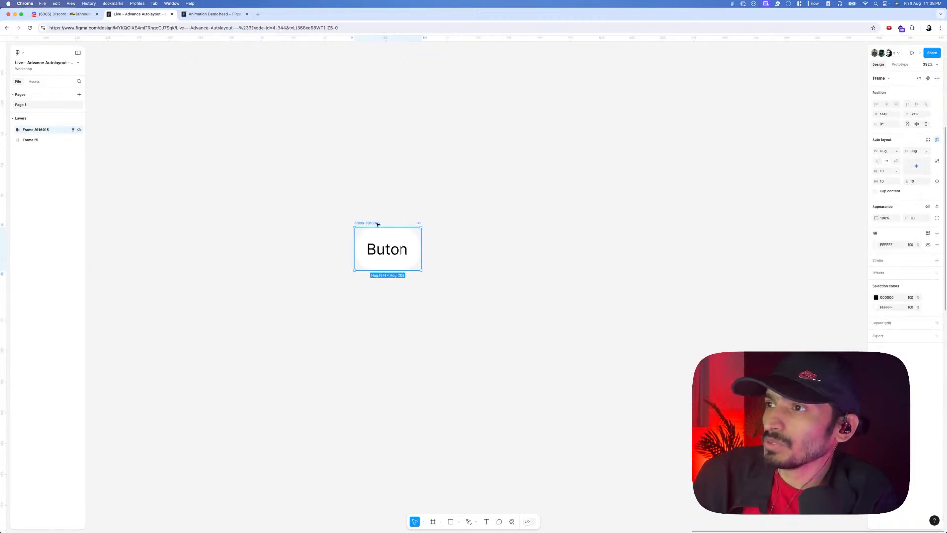
pyautogui.doubleClick(383, 251)
pyautogui.click(880, 224)
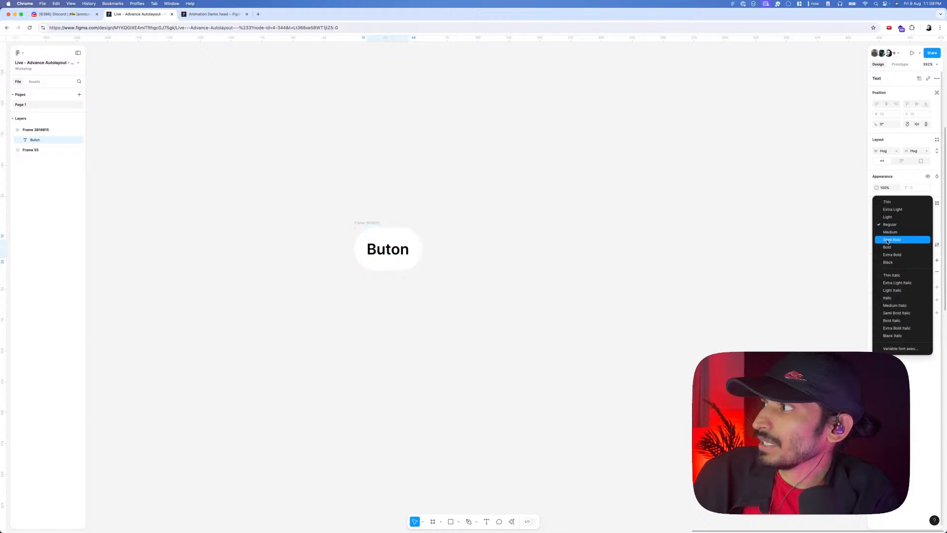
pyautogui.click(883, 249)
pyautogui.click(413, 216)
# - Set the button frame's vertical padding to 8 and its horizontal padding to 24
pyautogui.click(369, 222)
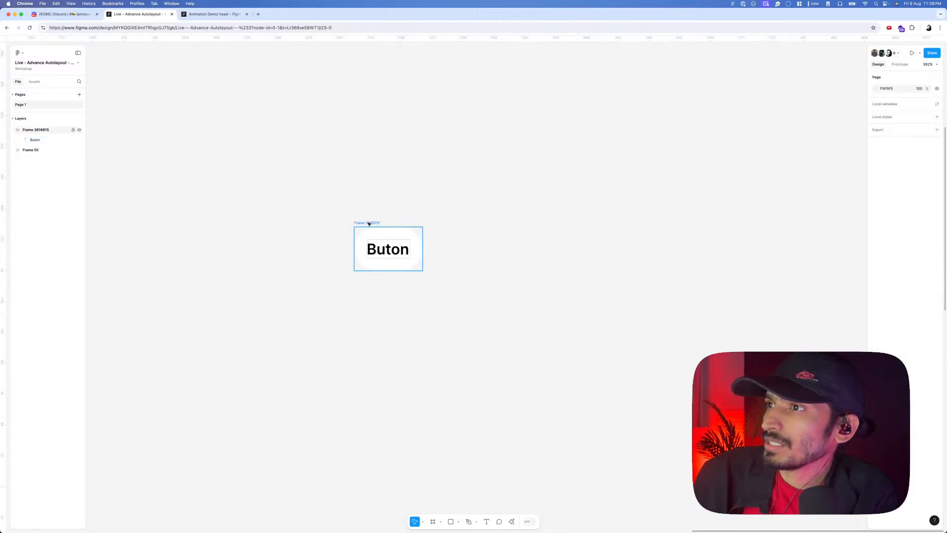
pyautogui.click(914, 181)
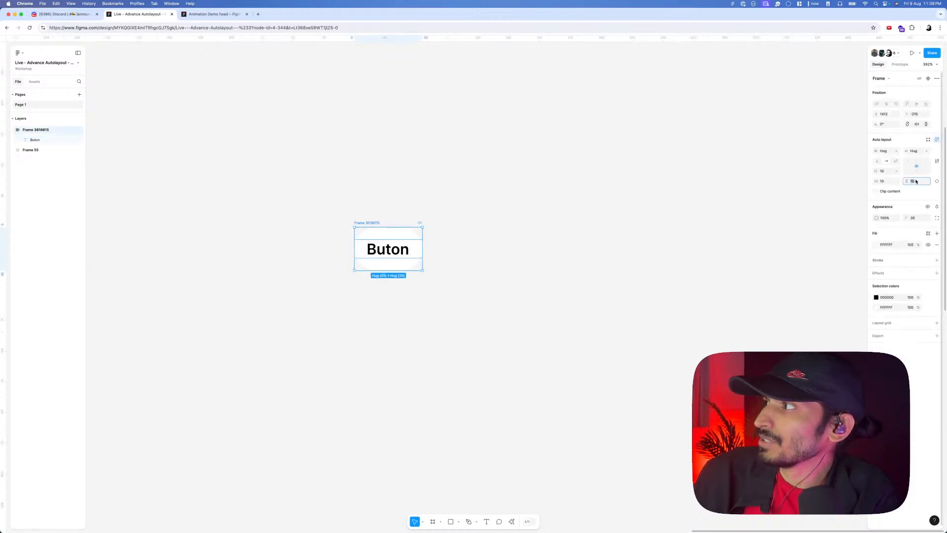
pyautogui.write('8')
pyautogui.press('Tab')
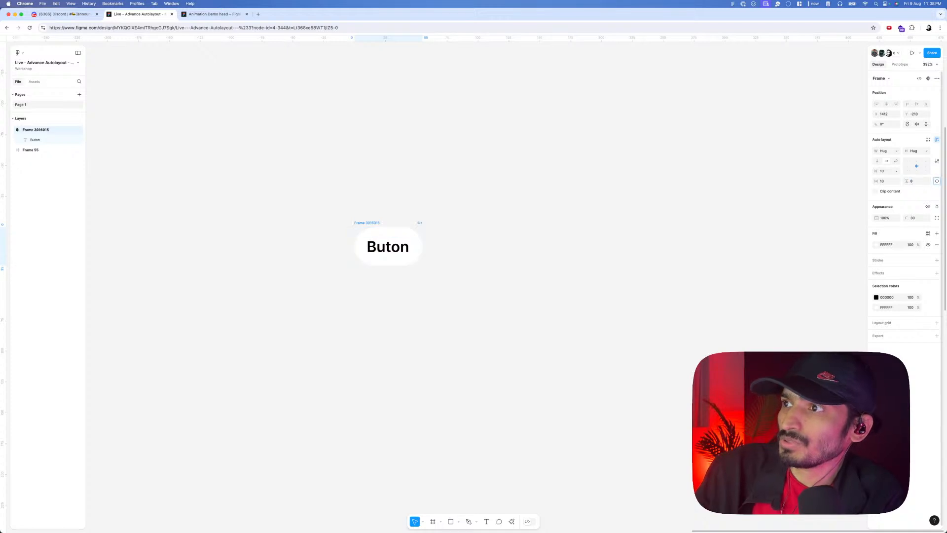
pyautogui.click(882, 181)
pyautogui.write('24')
pyautogui.press('Tab')
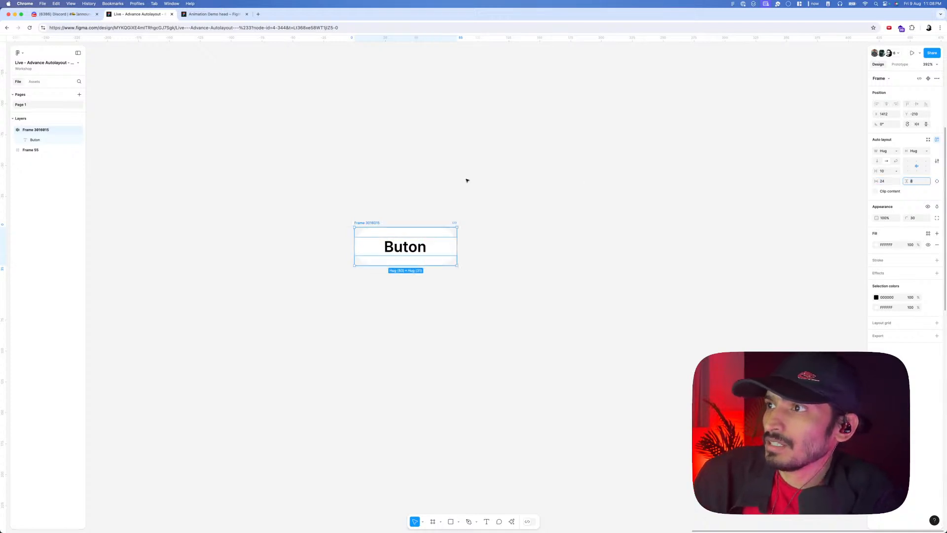
# - Move the button frame slightly up and left to leave free canvas below it
pyautogui.click(437, 198)
pyautogui.moveTo(377, 223); pyautogui.dragTo(349, 204)
pyautogui.click(516, 210)
pyautogui.click(347, 206)
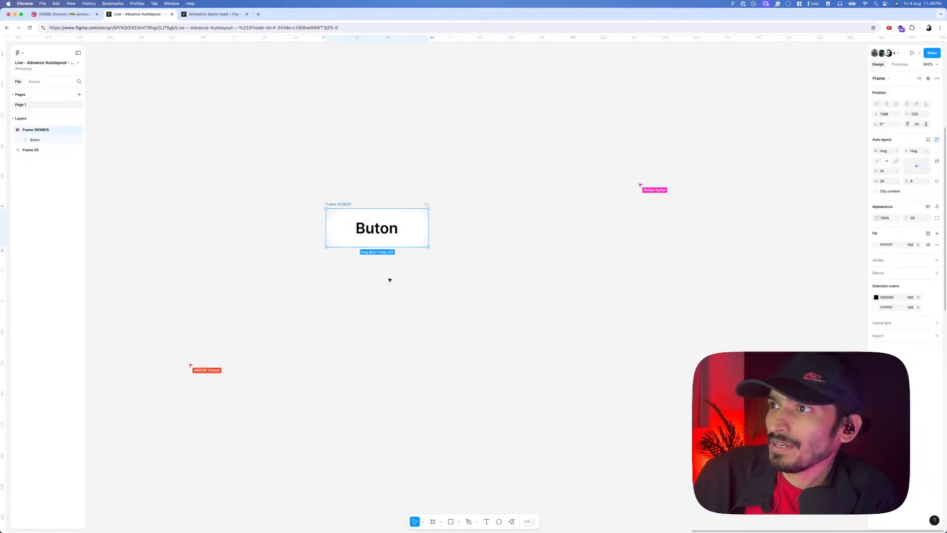
# - Add a separate text layer reading "Buton" below the button frame
pyautogui.click(371, 284)
pyautogui.press('t')
pyautogui.click(370, 287)
pyautogui.write('Buto')
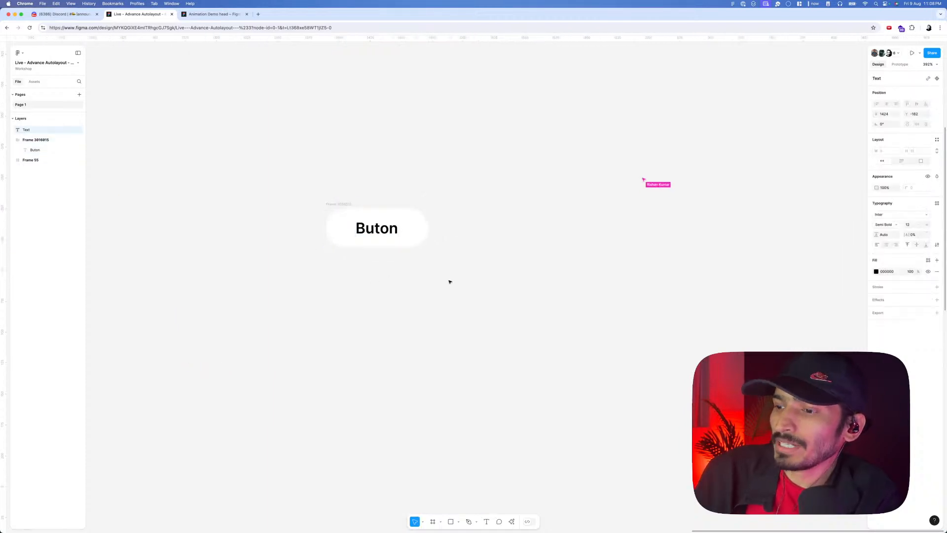
pyautogui.write('n')
pyautogui.press('Escape')
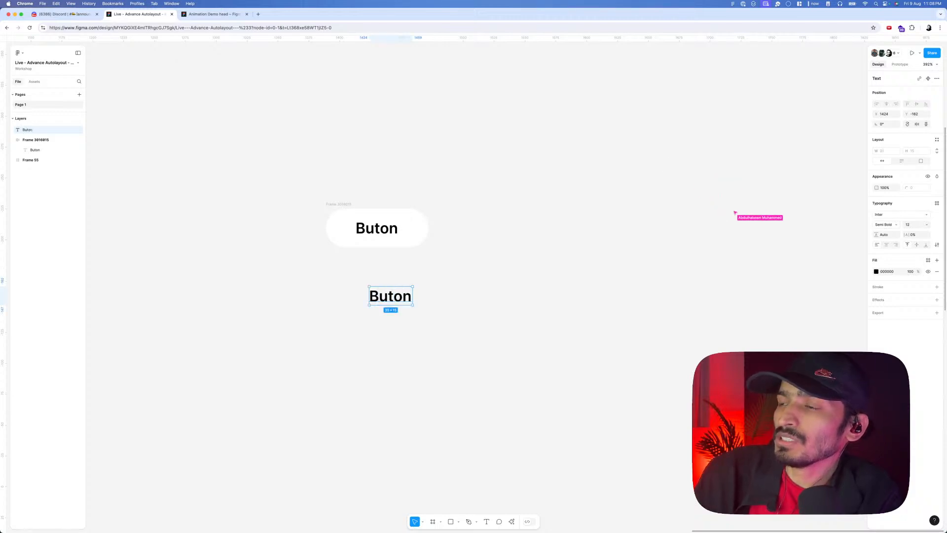
# - Duplicate the standalone "Buton" text and place the copy diagonally below and to the right of it
pyautogui.click(442, 296)
pyautogui.click(396, 298)
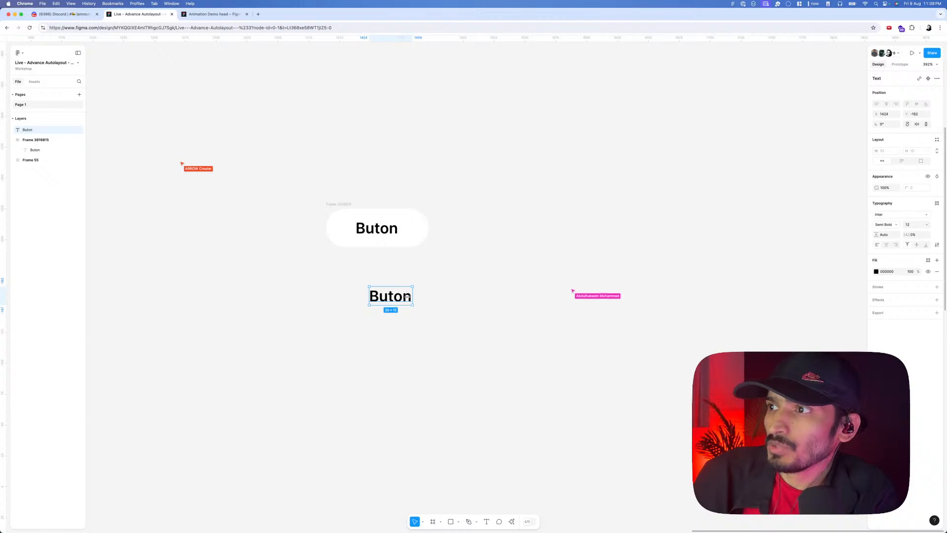
pyautogui.moveTo(400, 296); pyautogui.dragTo(439, 322)
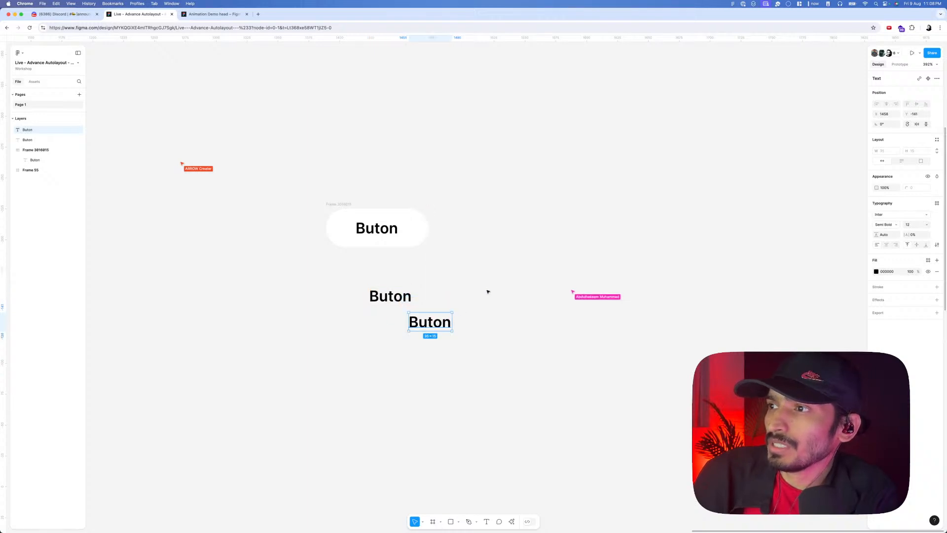
# - Group the two standalone "Buton" texts and turn the group into a vertical auto layout frame
pyautogui.moveTo(490, 281); pyautogui.dragTo(279, 360)
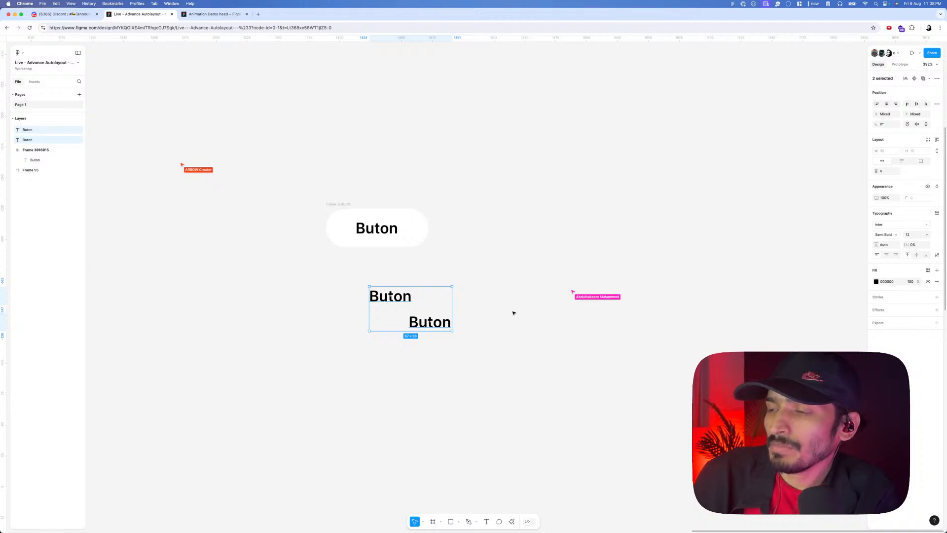
pyautogui.press('super+g')
pyautogui.moveTo(447, 307); pyautogui.dragTo(443, 314)
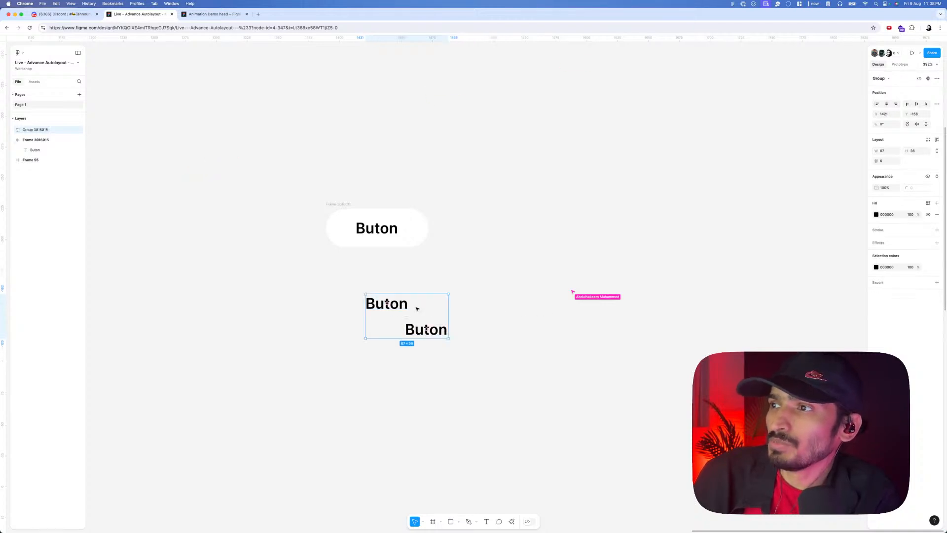
pyautogui.click(936, 140)
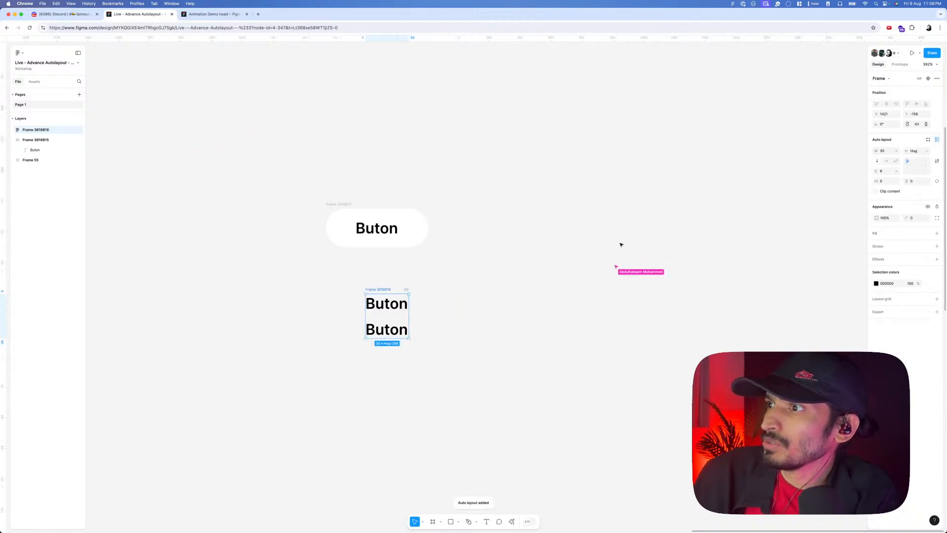
pyautogui.click(583, 248)
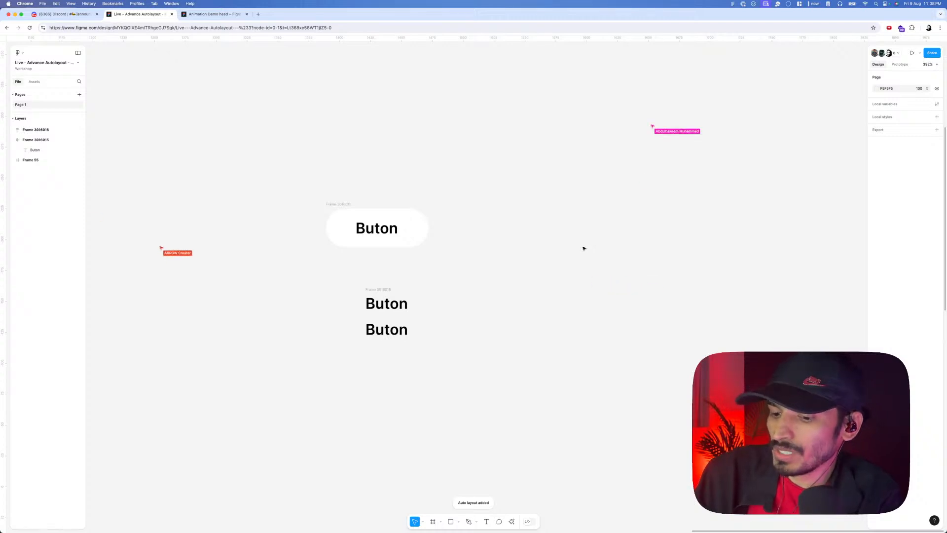
# - Enlarge the browser page zoom to 150%
pyautogui.scroll(1, 583, 248)
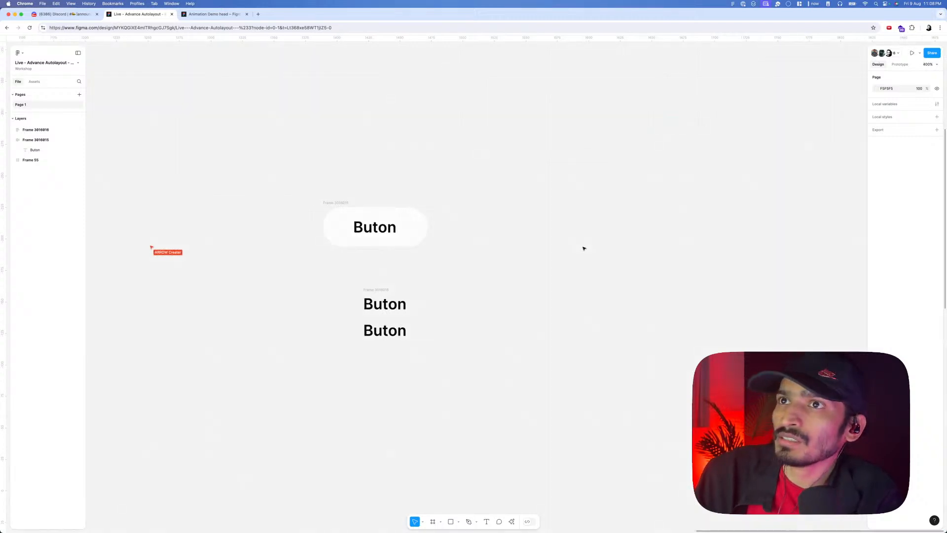
pyautogui.press('super+equal')
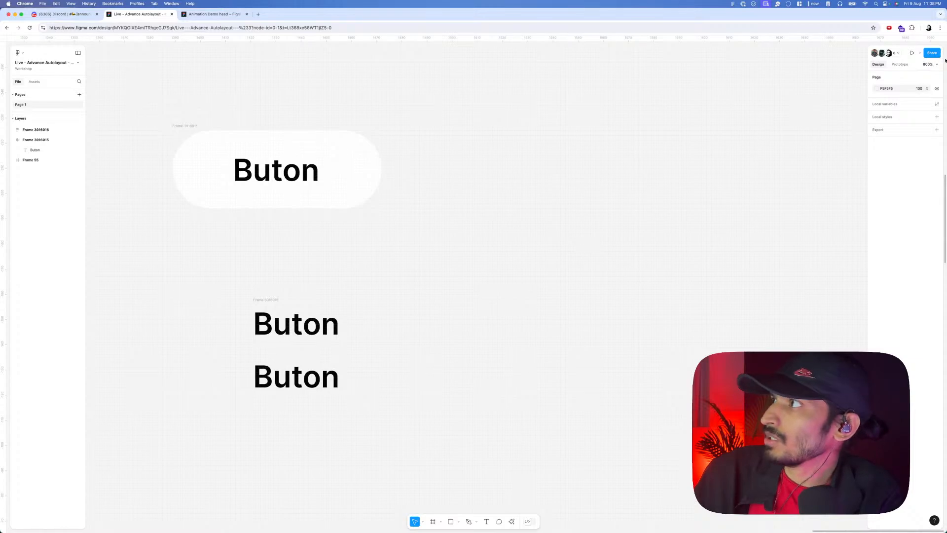
pyautogui.click(940, 29)
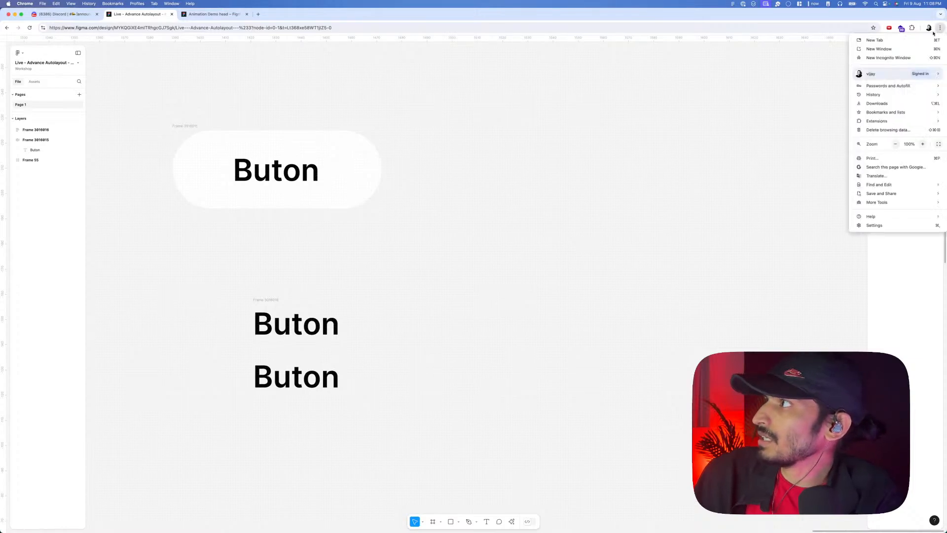
pyautogui.click(923, 144)
pyautogui.click(923, 144)
pyautogui.click(923, 144)
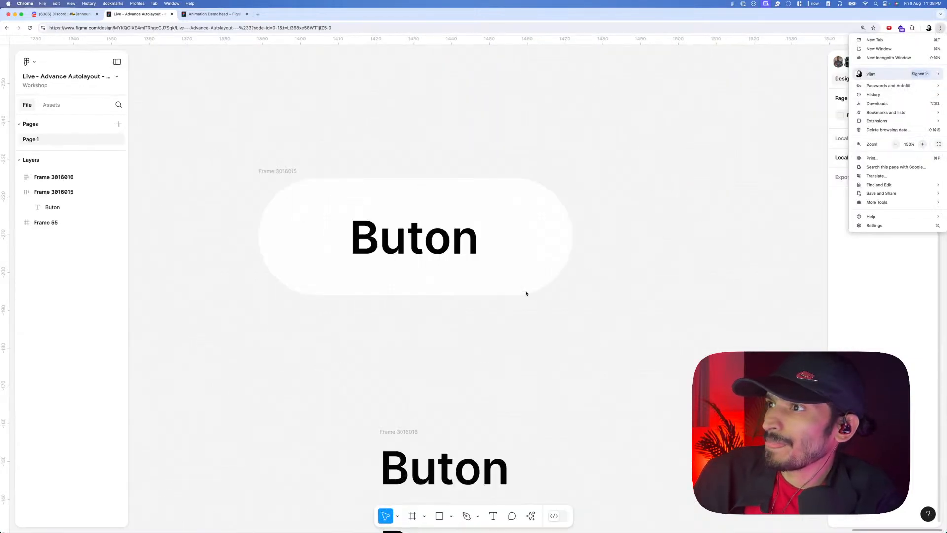
pyautogui.click(537, 303)
# - Move the stacked two-text frame slightly down and left beneath the button
pyautogui.scroll(-5, 442, 293)
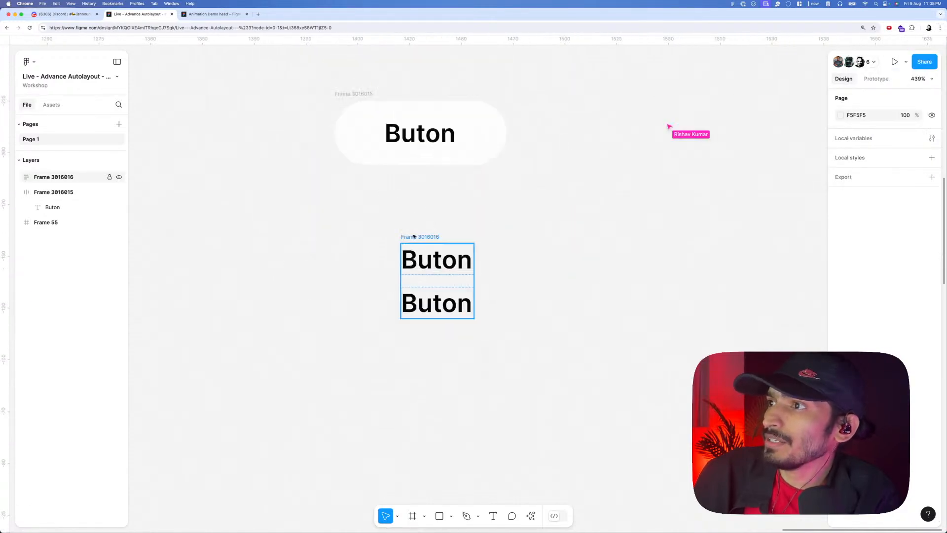
pyautogui.moveTo(416, 237); pyautogui.dragTo(380, 256)
pyautogui.moveTo(445, 228); pyautogui.dragTo(401, 282)
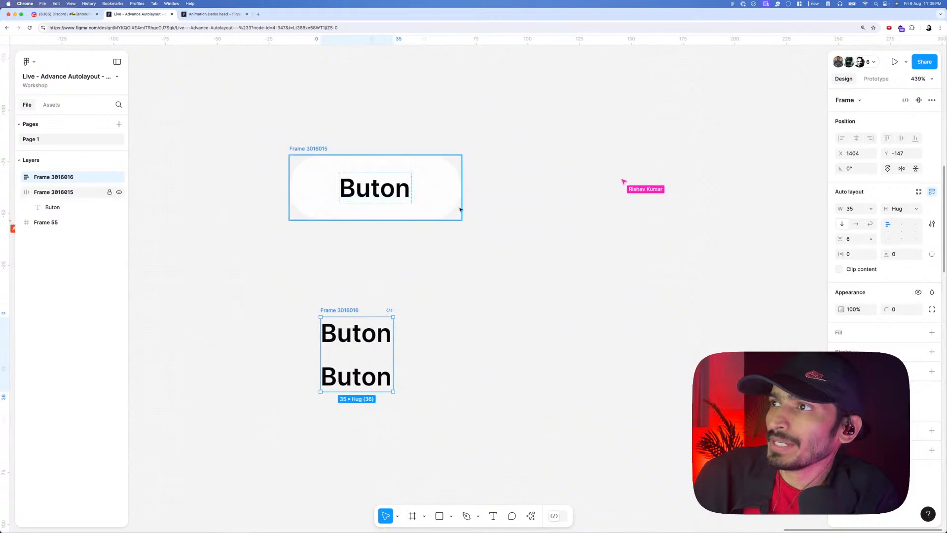
pyautogui.click(496, 198)
# - Add a standalone text layer reading "Text" to the right of the rounded button
pyautogui.scroll(-3, 498, 197)
pyautogui.scroll(2, 512, 175)
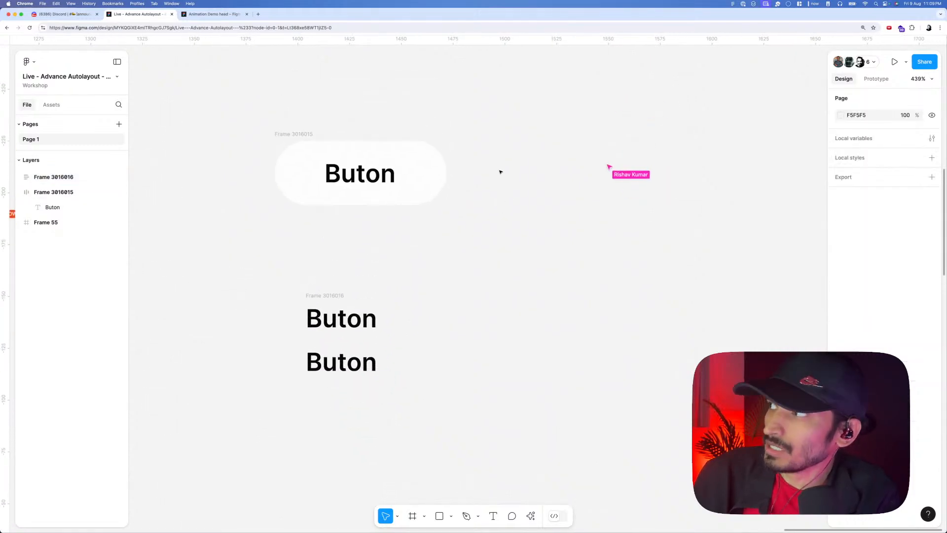
pyautogui.scroll(-1, 488, 188)
pyautogui.scroll(3, 395, 234)
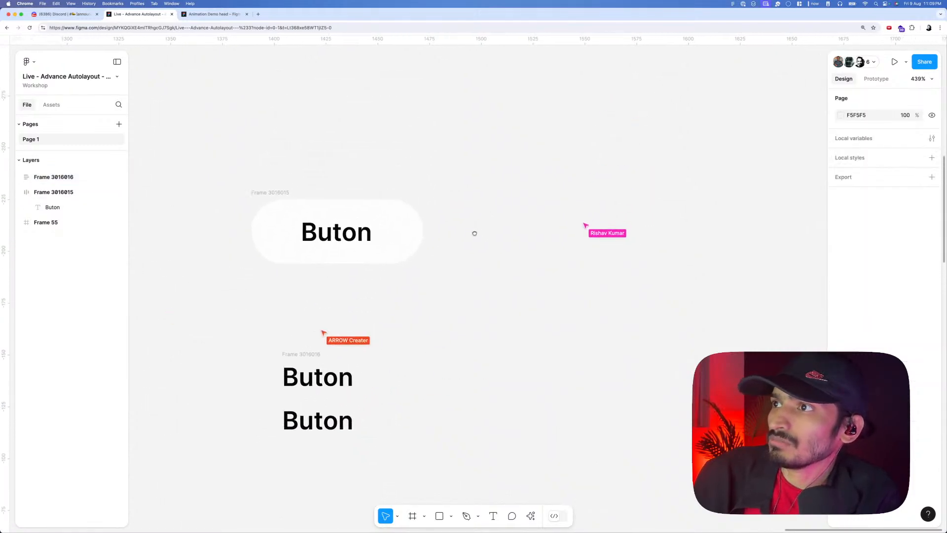
pyautogui.press('t')
pyautogui.click(545, 227)
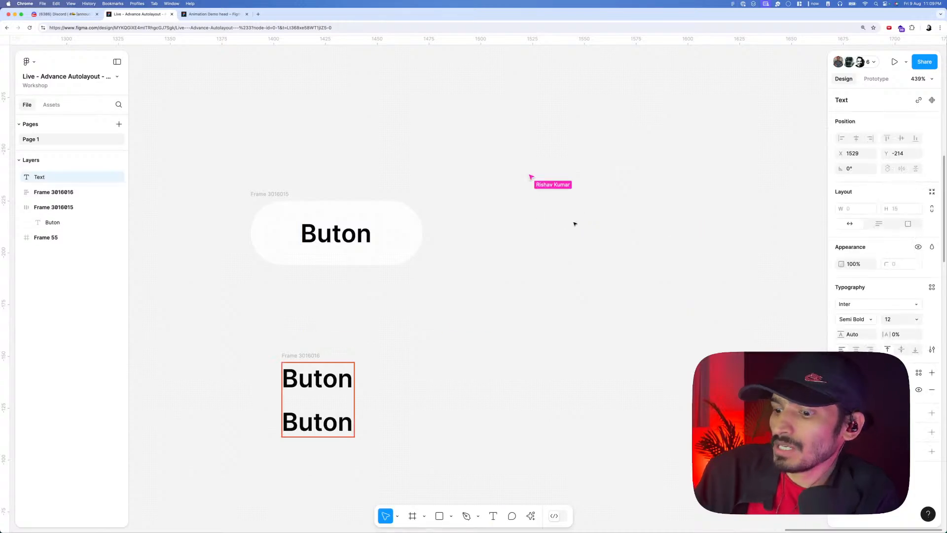
pyautogui.write('Text')
pyautogui.press('Escape')
pyautogui.rightClick(561, 237)
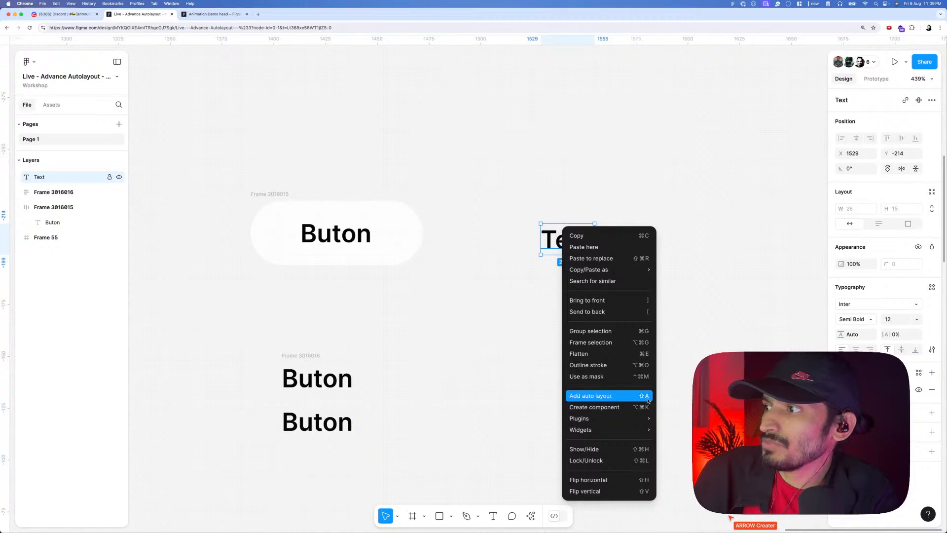
pyautogui.click(663, 395)
pyautogui.click(600, 291)
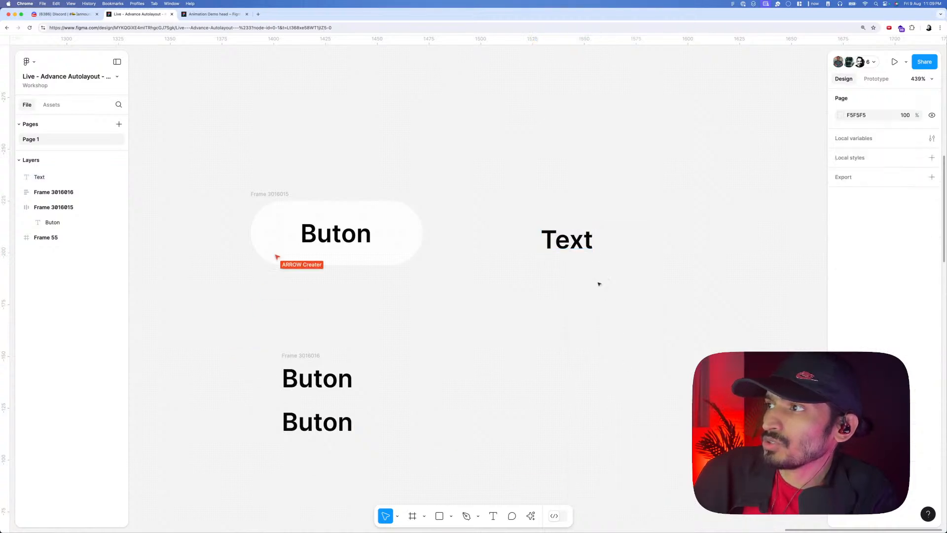
# - Wrap the "Text" layer in an auto layout frame and give the frame a white fill
pyautogui.click(578, 249)
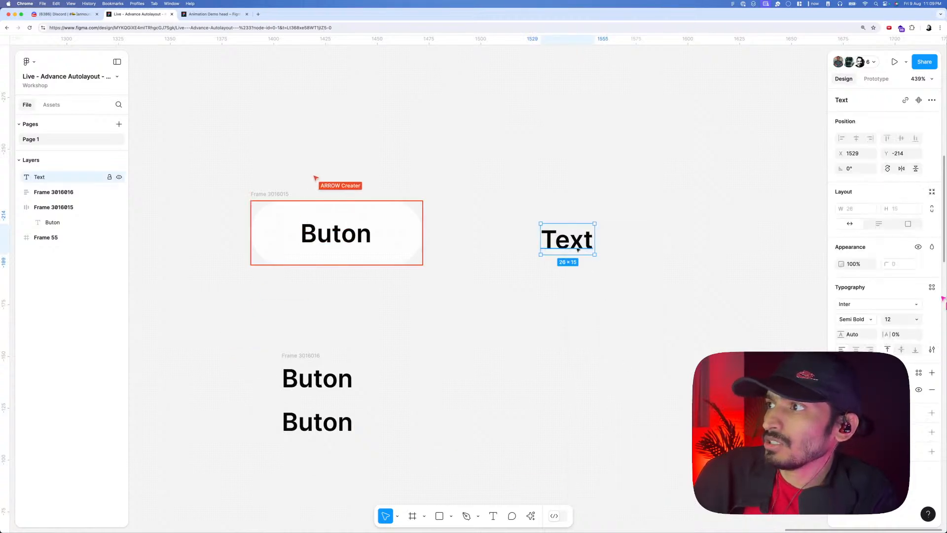
pyautogui.hotkey('shift', 'a')
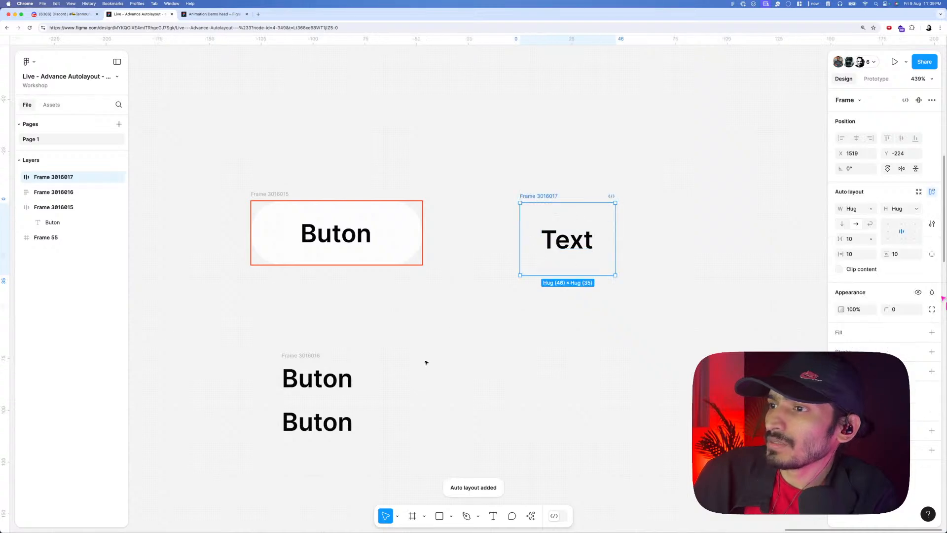
pyautogui.press('Escape')
pyautogui.scroll(-2, 557, 197)
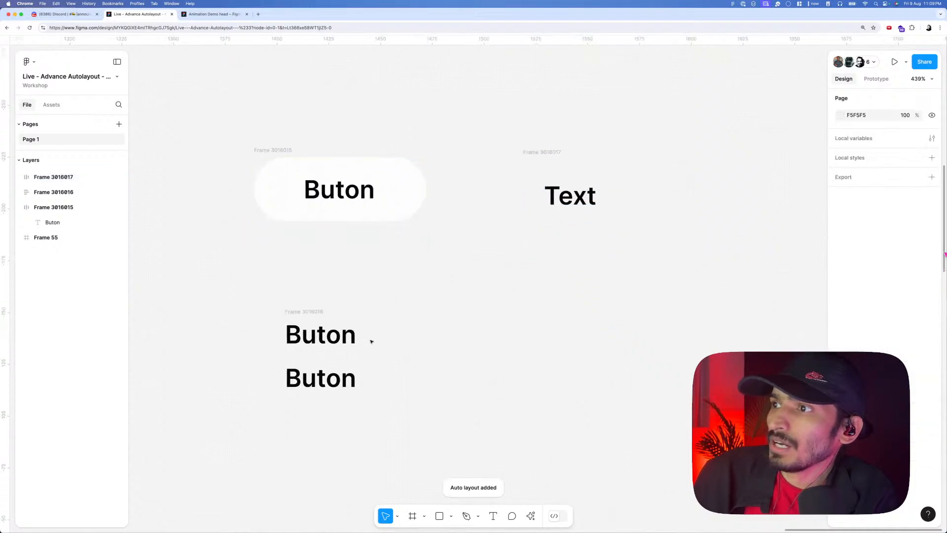
pyautogui.click(546, 155)
pyautogui.press('Escape')
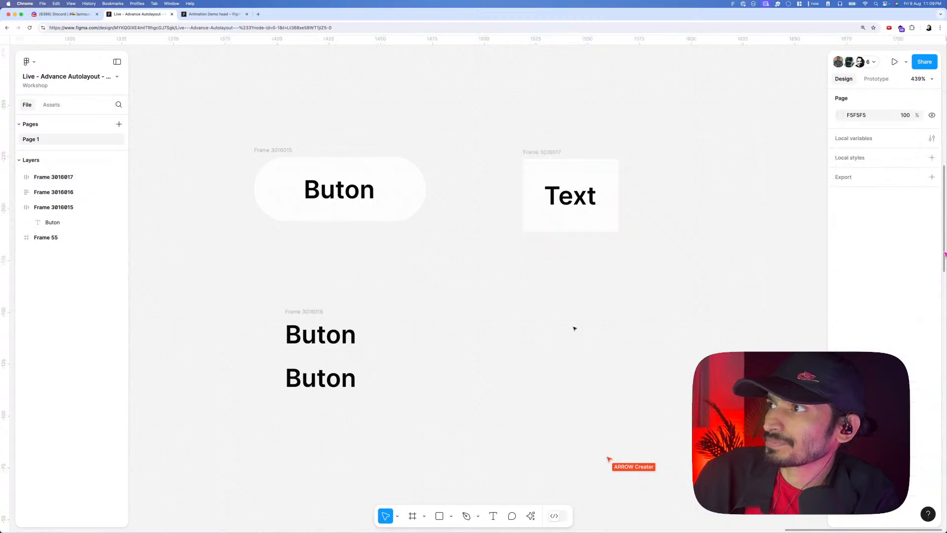
# - Draw a circle about 17 × 17 to the right of the stacked texts and place a copy diagonally below and to its right
pyautogui.scroll(-1, 508, 315)
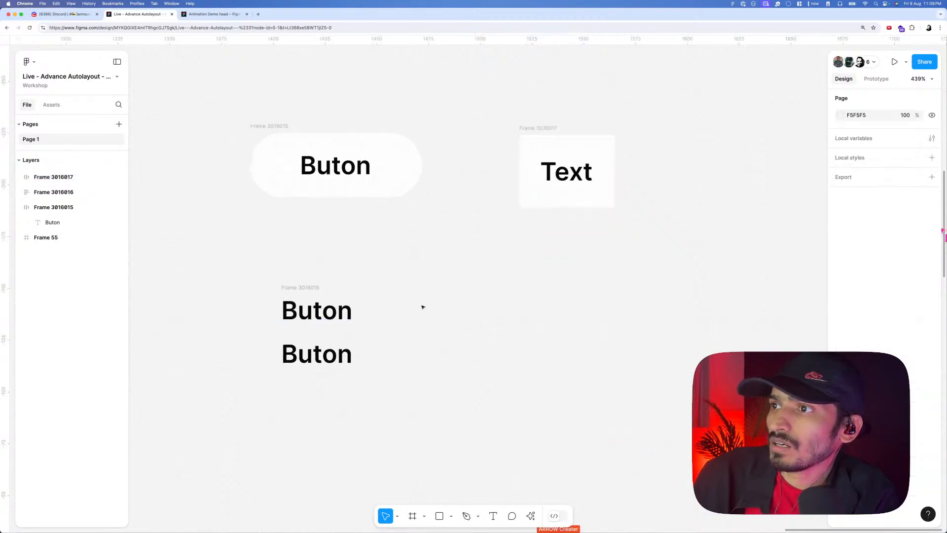
pyautogui.press('t')
pyautogui.press('Escape')
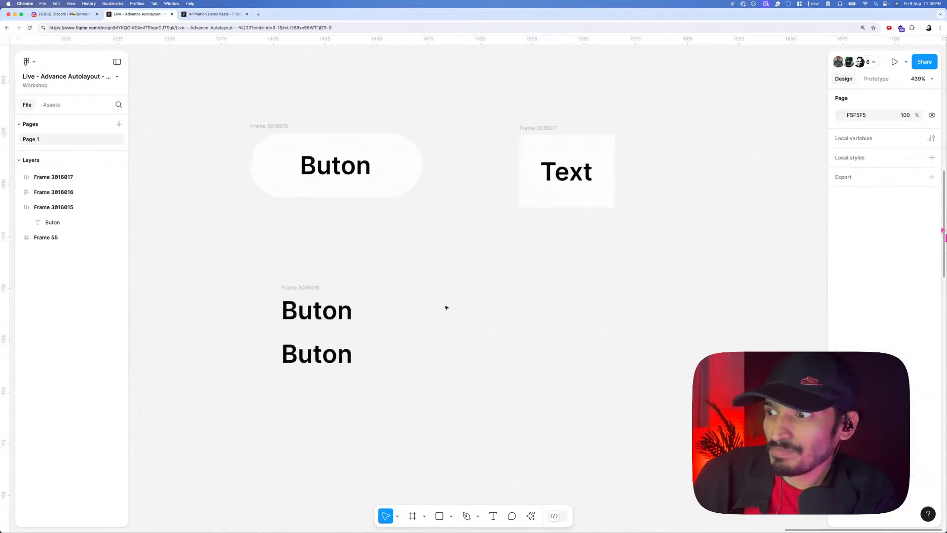
pyautogui.press('o')
pyautogui.moveTo(453, 302)
pyautogui.mouseDown()
pyautogui.moveTo(488, 338)
pyautogui.moveTo(547, 348)
pyautogui.mouseUp()
pyautogui.scroll(-3, 526, 307)
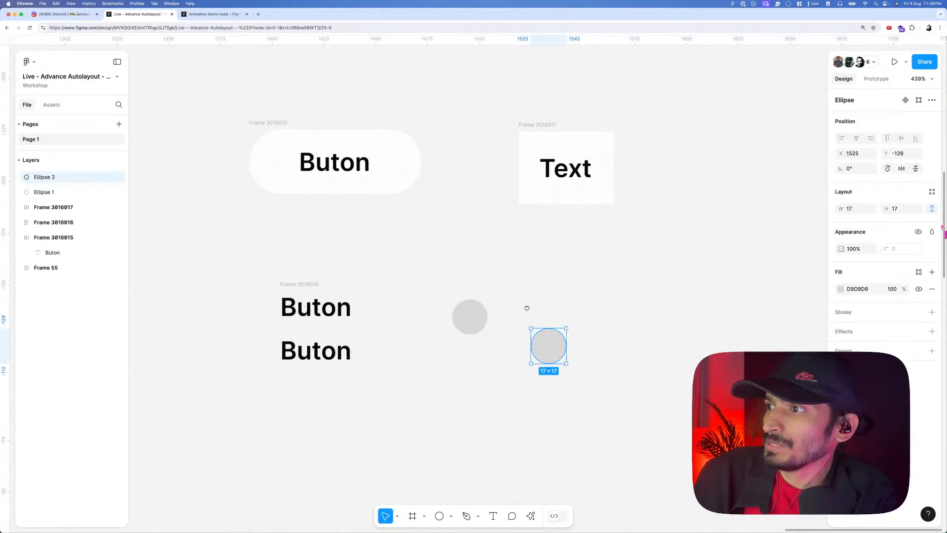
# - Fill the first circle, closest to the stacked texts, with bright red
pyautogui.click(464, 268)
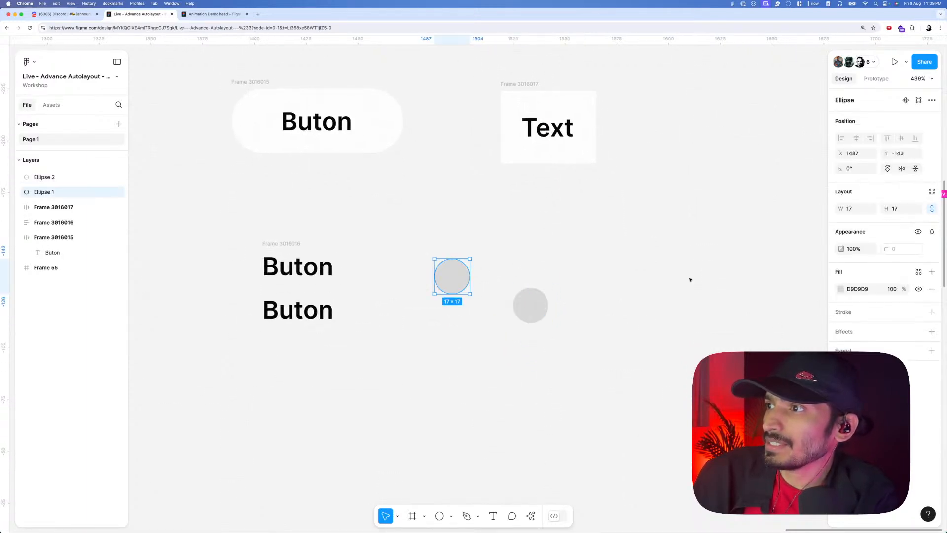
pyautogui.click(841, 289)
pyautogui.click(811, 302)
pyautogui.click(555, 272)
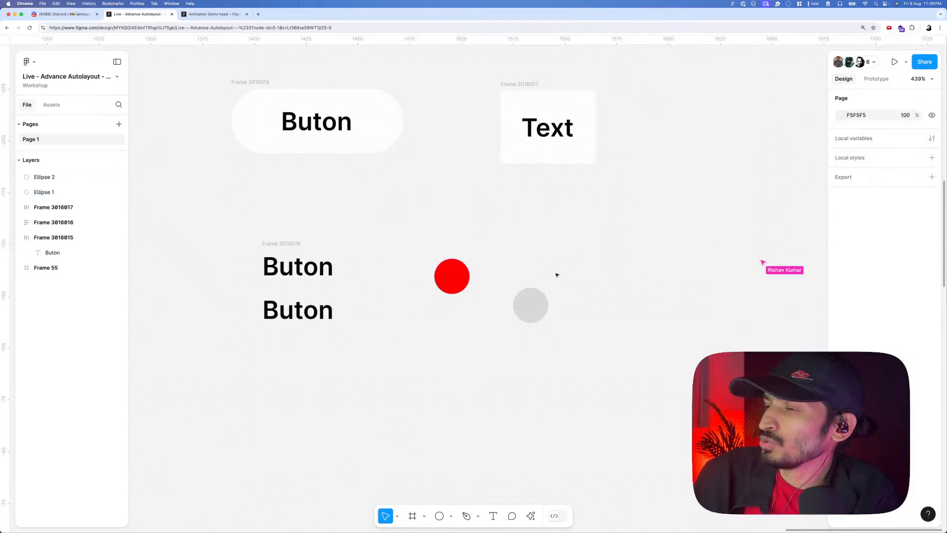
# - Duplicate the grey circle up and to the right, and fill the copy with red E31919
pyautogui.click(542, 297)
pyautogui.moveTo(542, 296); pyautogui.dragTo(619, 260)
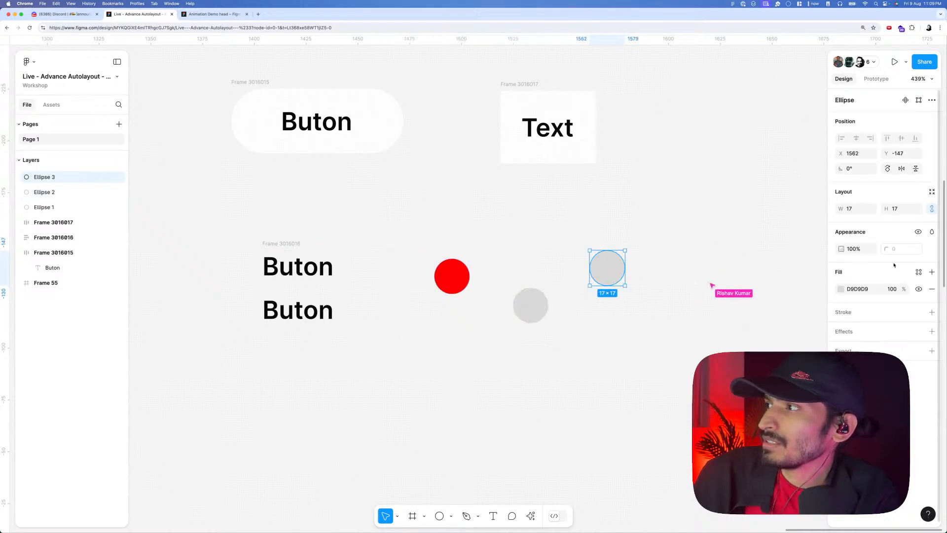
pyautogui.click(841, 288)
pyautogui.click(816, 306)
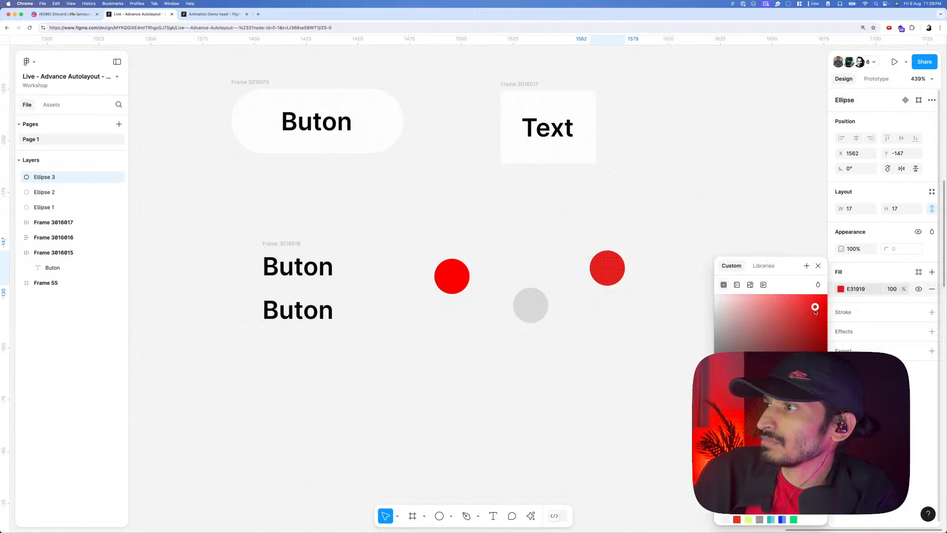
# - Group the three circles and turn the group into a horizontal auto layout frame
pyautogui.moveTo(670, 243); pyautogui.dragTo(427, 334)
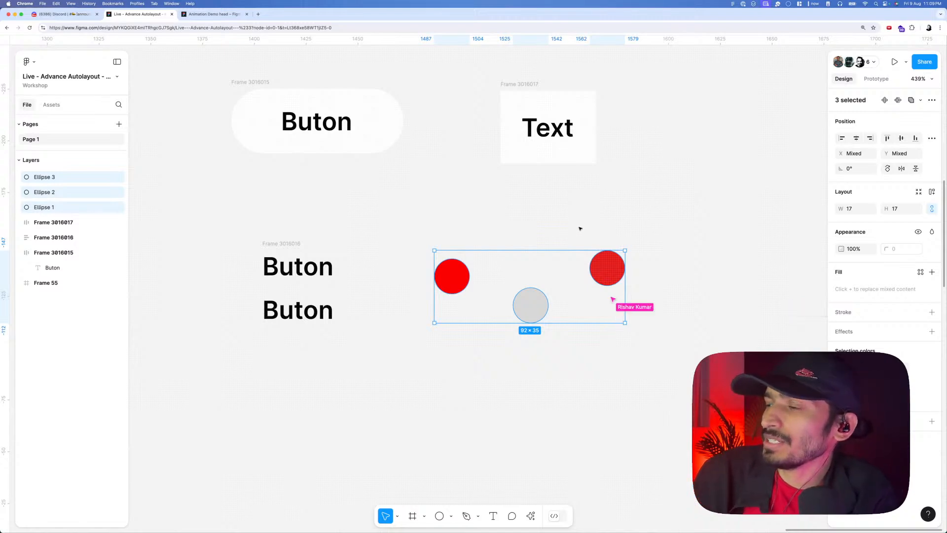
pyautogui.hscroll(2, 582, 226)
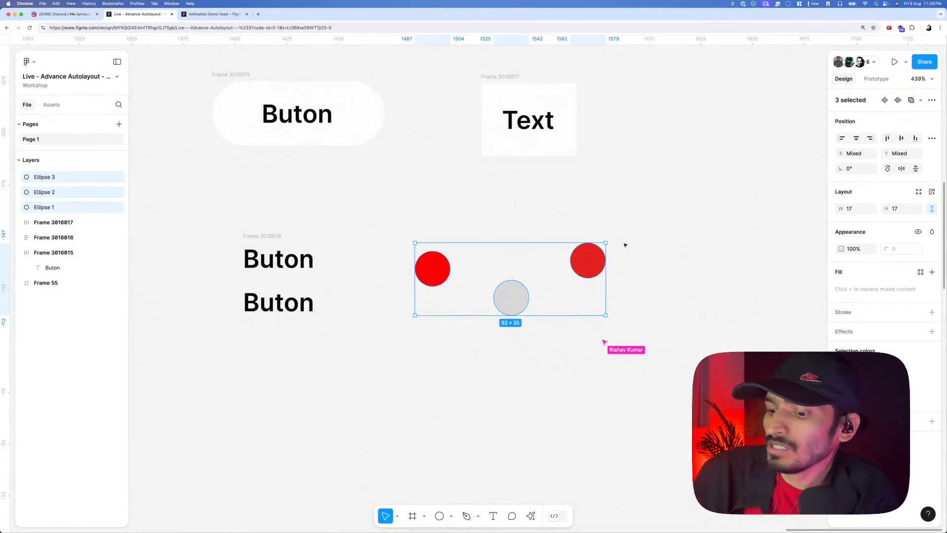
pyautogui.press('super+g')
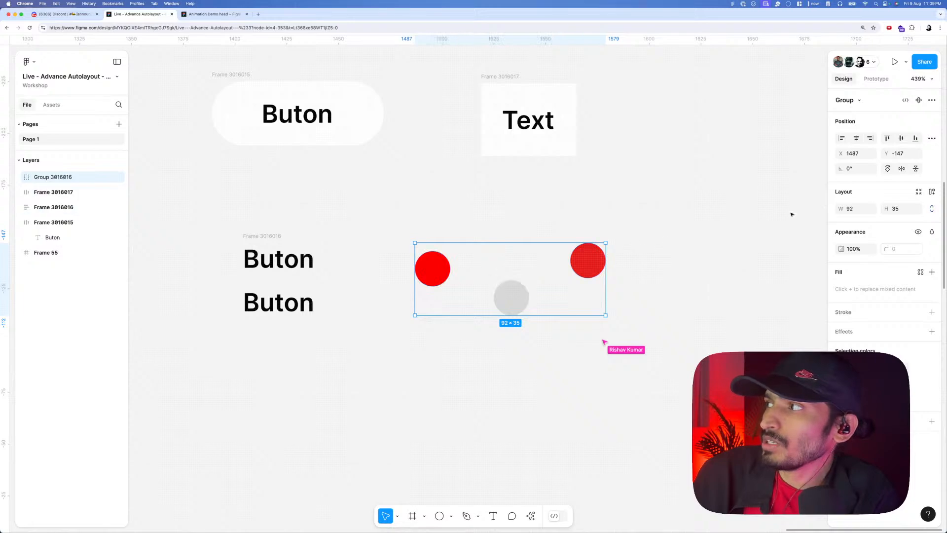
pyautogui.click(930, 193)
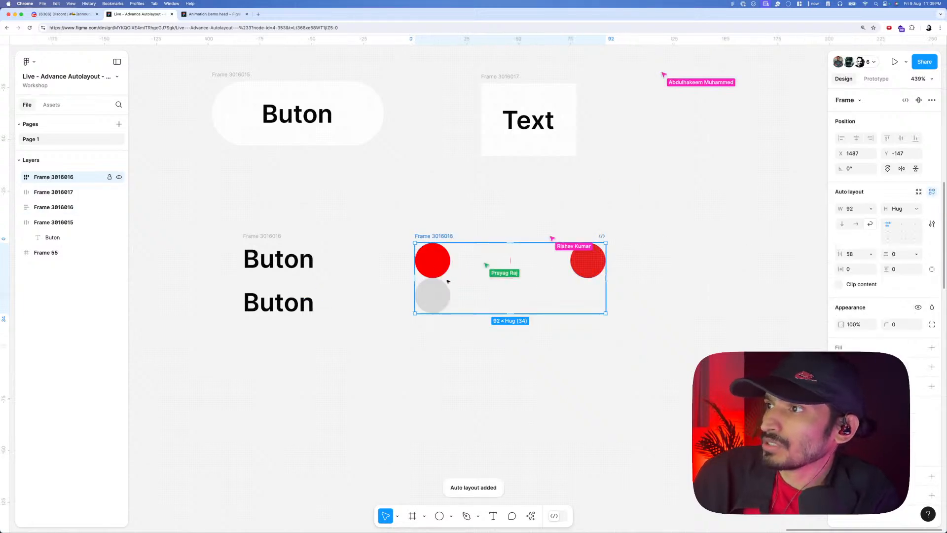
pyautogui.click(855, 224)
pyautogui.scroll(-1, 690, 230)
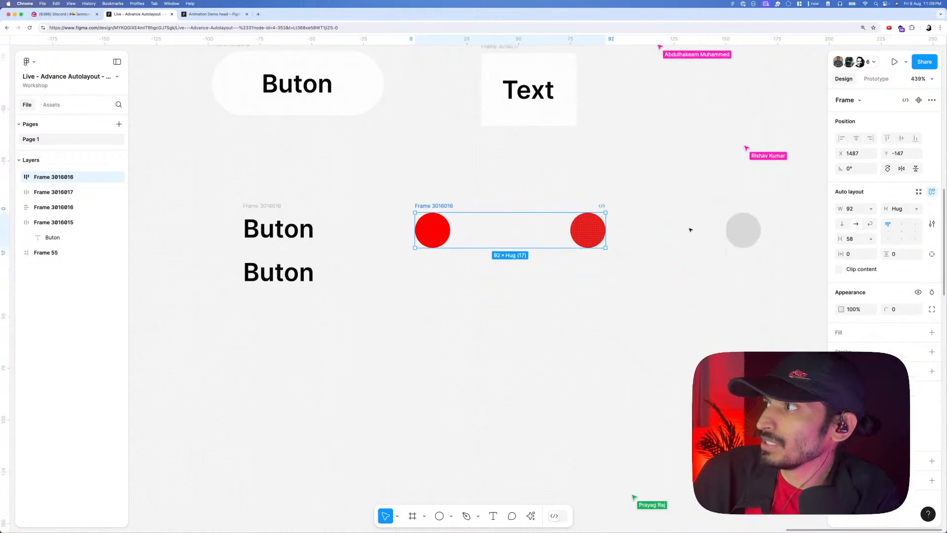
# - Set the circle frame's width to hug its contents
pyautogui.scroll(1, 690, 229)
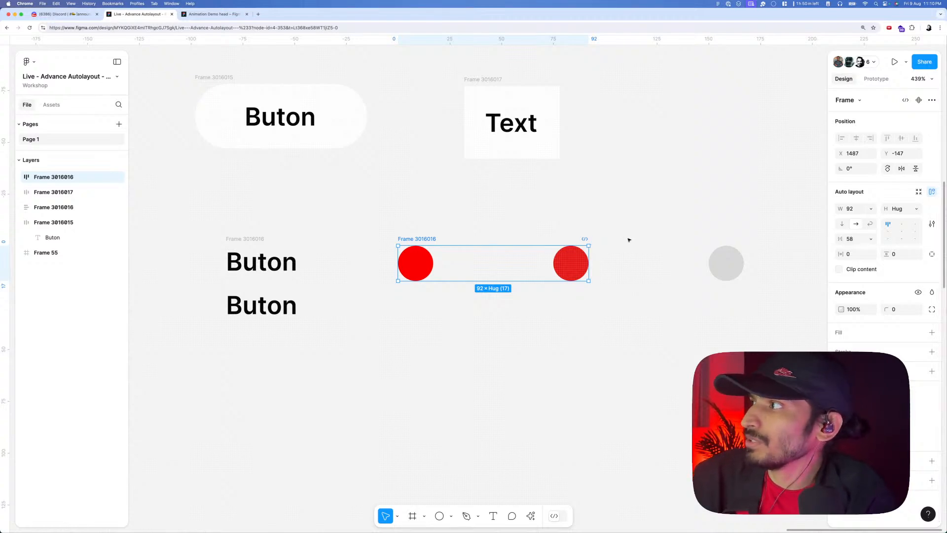
pyautogui.scroll(-3, 557, 239)
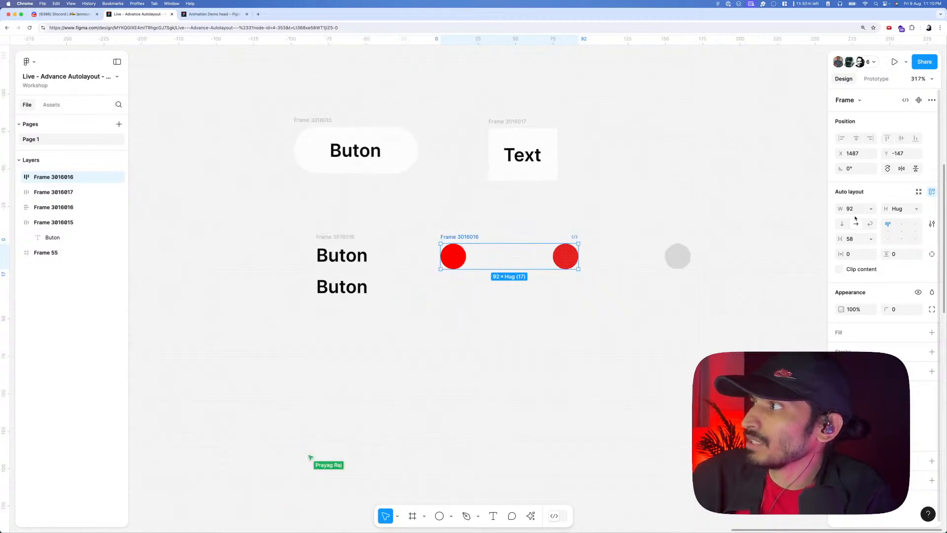
pyautogui.click(871, 209)
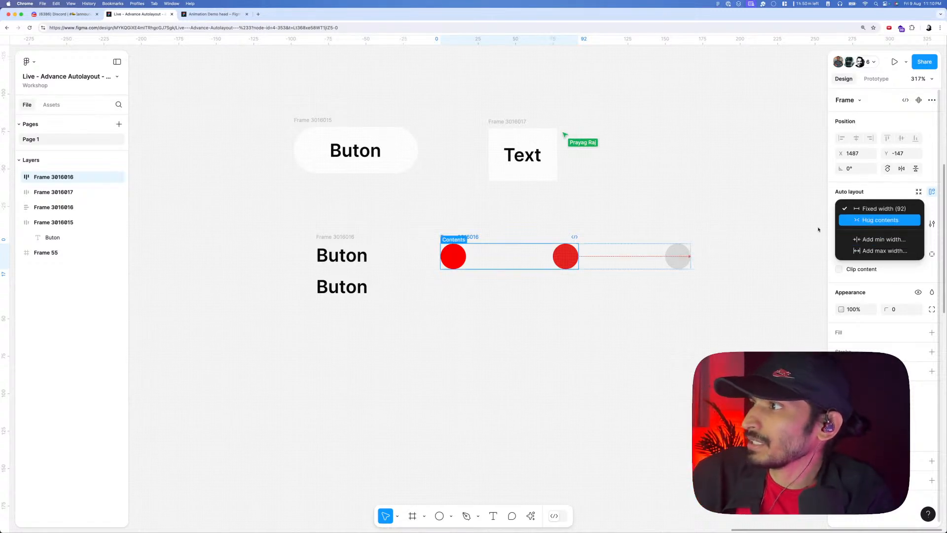
pyautogui.click(874, 222)
pyautogui.scroll(-1, 523, 235)
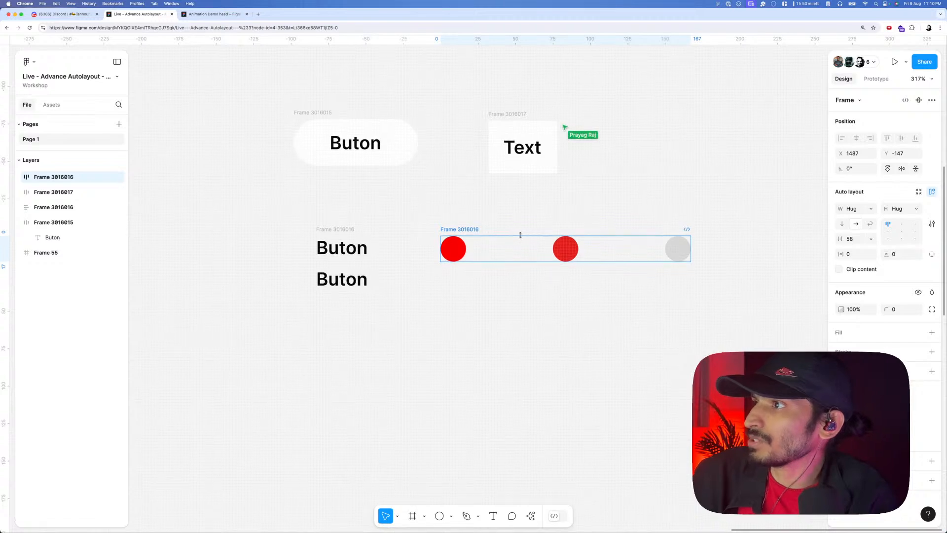
# - Move the circle row under the "Text" frame, aligning their left edges, and place the stacked-text frame level with the row
pyautogui.moveTo(467, 230); pyautogui.dragTo(515, 227)
pyautogui.moveTo(684, 212); pyautogui.dragTo(634, 219)
pyautogui.moveTo(463, 234)
pyautogui.mouseDown()
pyautogui.moveTo(472, 225)
pyautogui.moveTo(461, 220)
pyautogui.mouseUp()
pyautogui.moveTo(291, 236); pyautogui.dragTo(288, 222)
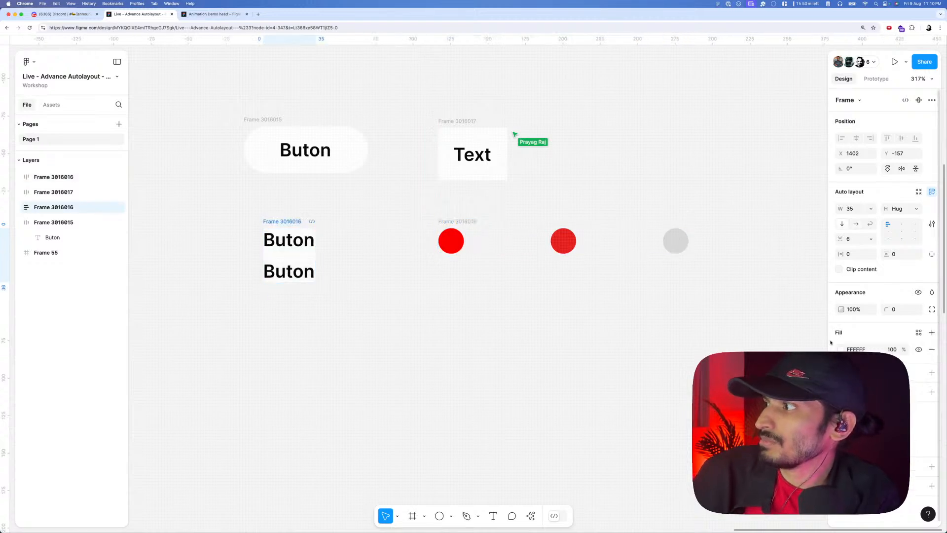
# - Fill the stacked-text frame with red FF0F0F
pyautogui.scroll(-1, 582, 307)
pyautogui.scroll(-3, 591, 305)
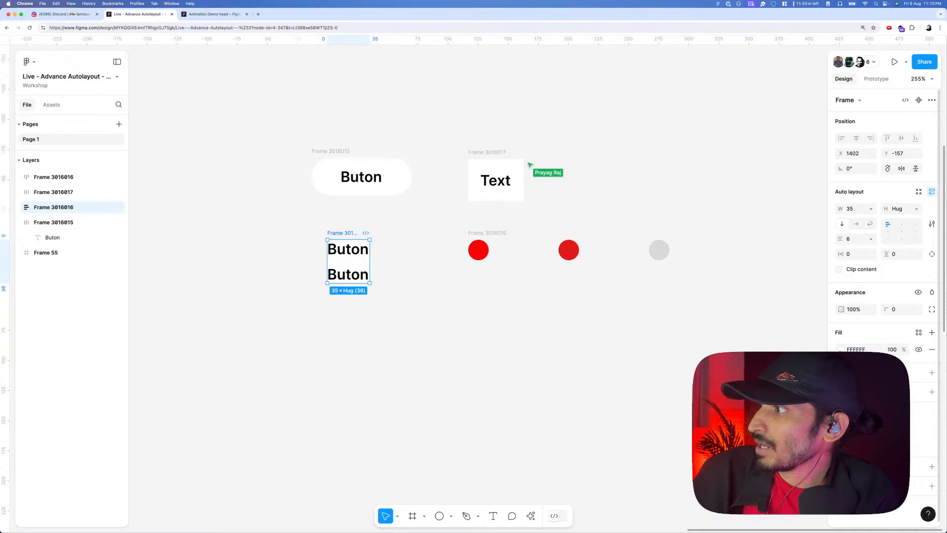
pyautogui.click(841, 350)
pyautogui.moveTo(817, 317); pyautogui.dragTo(820, 294)
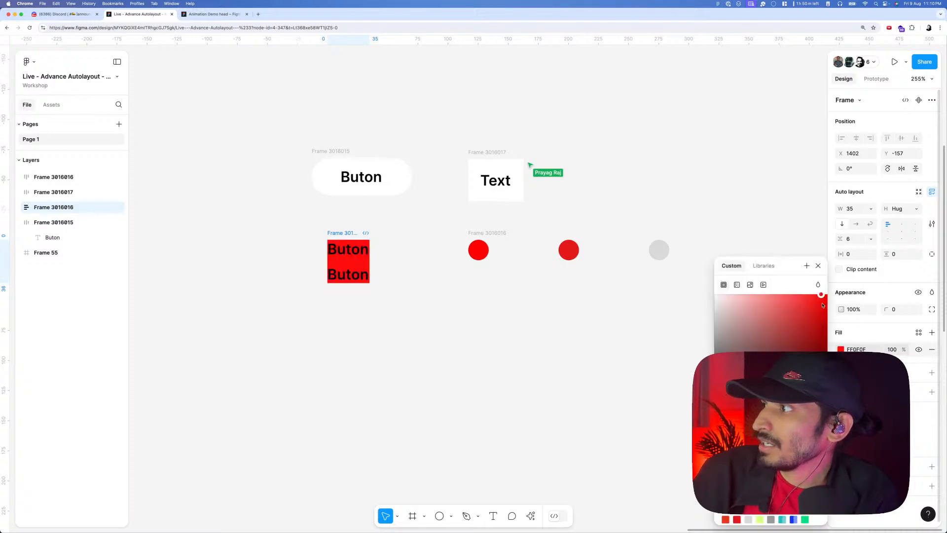
pyautogui.click(381, 266)
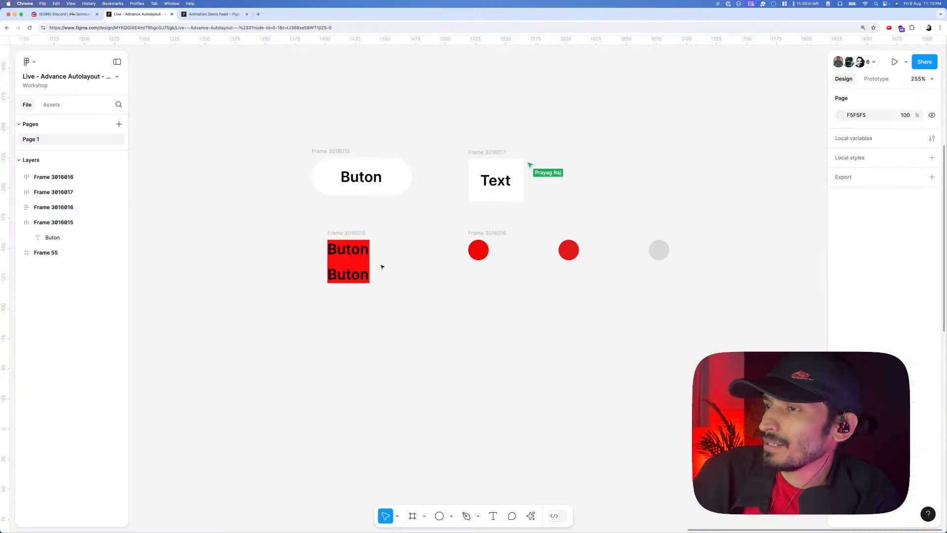
# - Change the color of both stacked "Buton" texts to white
pyautogui.click(364, 257)
pyautogui.keyDown('shift'); pyautogui.click(353, 273); pyautogui.keyUp('shift')
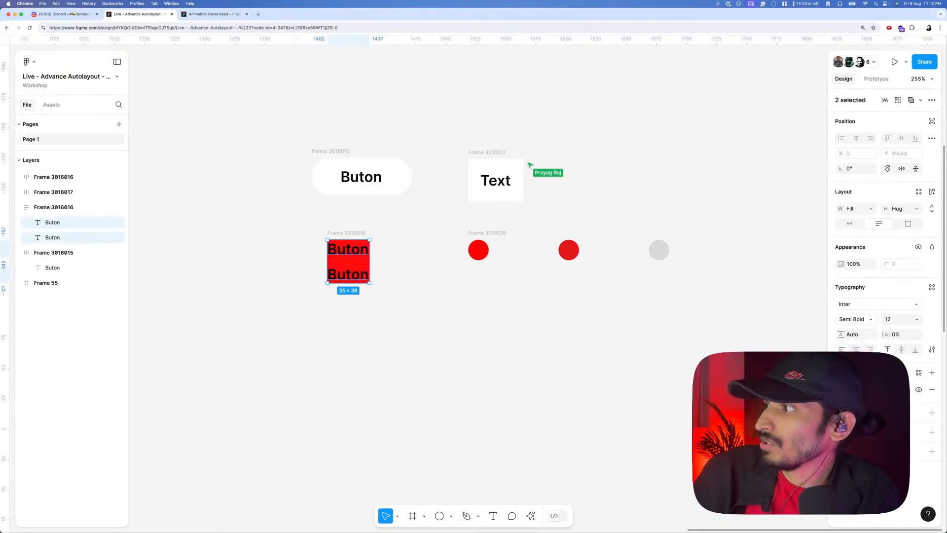
pyautogui.click(841, 389)
pyautogui.moveTo(744, 316); pyautogui.dragTo(695, 282)
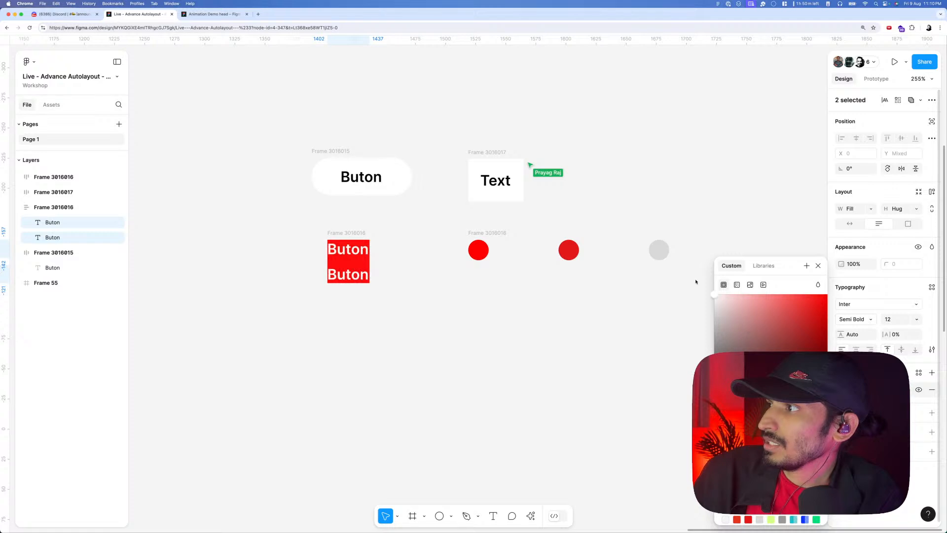
pyautogui.click(383, 288)
# - Set the red frame's horizontal padding to 23 and its width to hug contents
pyautogui.click(351, 238)
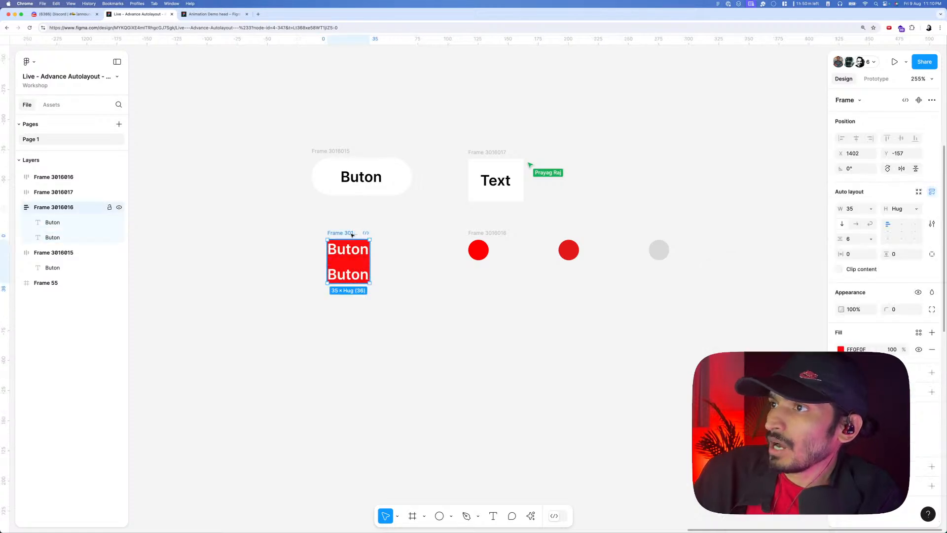
pyautogui.moveTo(840, 254); pyautogui.dragTo(863, 254)
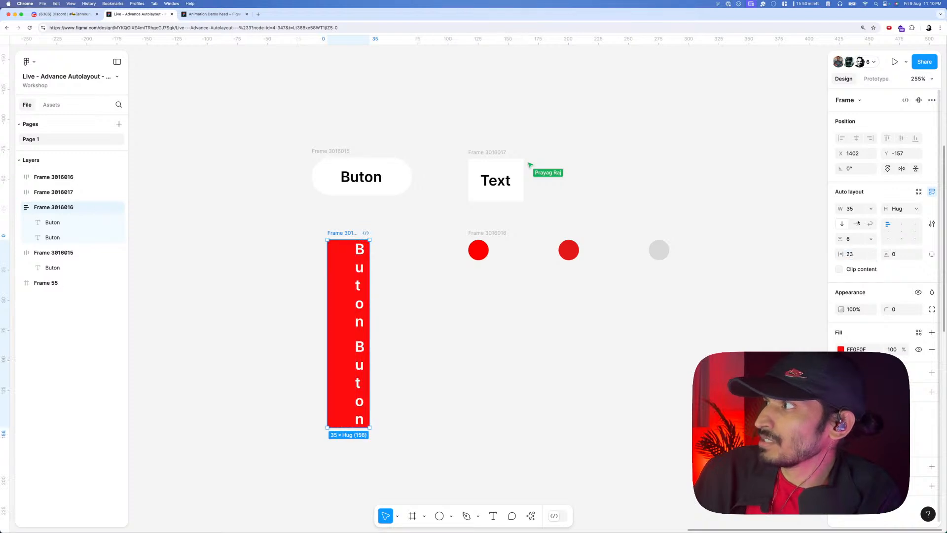
pyautogui.click(871, 209)
pyautogui.click(835, 222)
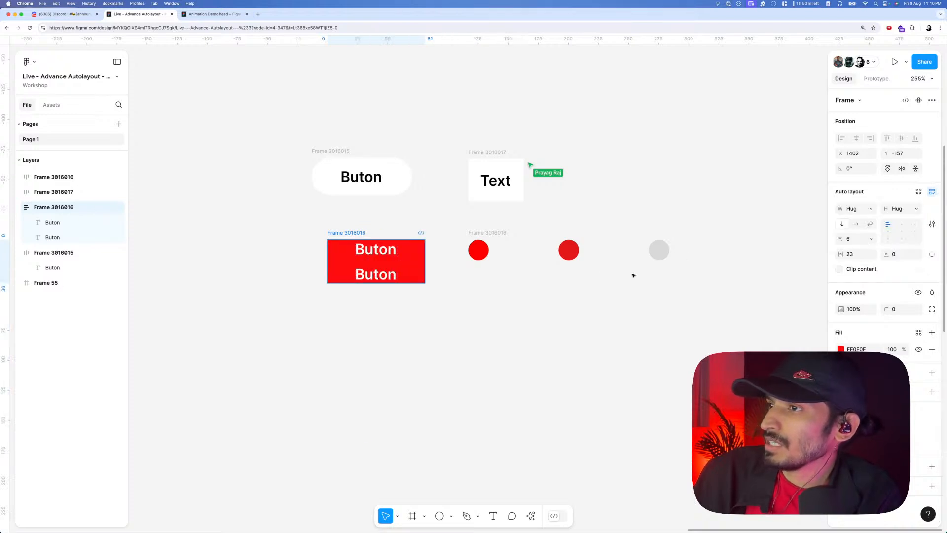
# - Increase the red frame's vertical padding to add space above and below the two texts
pyautogui.click(885, 254)
pyautogui.moveTo(886, 254); pyautogui.dragTo(896, 253)
pyautogui.click(450, 311)
pyautogui.scroll(-3, 495, 316)
pyautogui.scroll(-6, 494, 316)
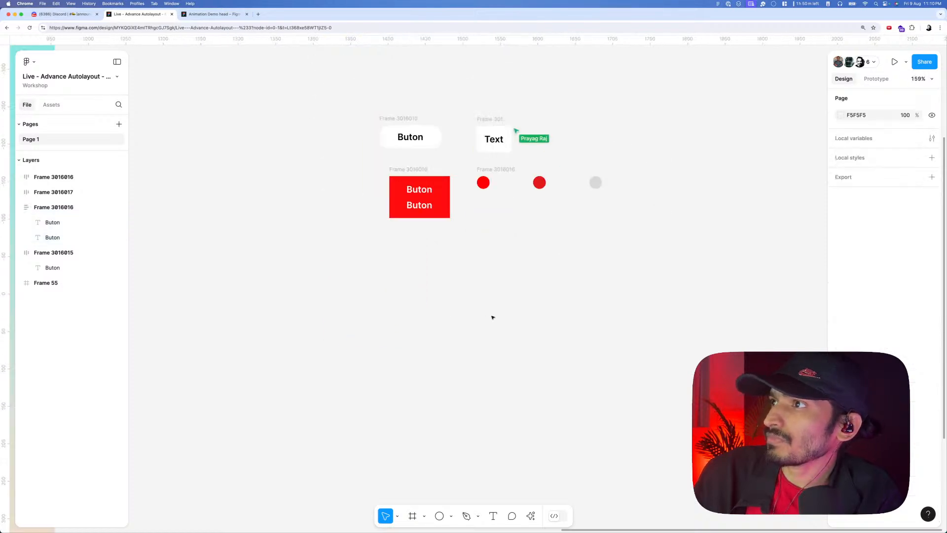
pyautogui.scroll(-8, 624, 337)
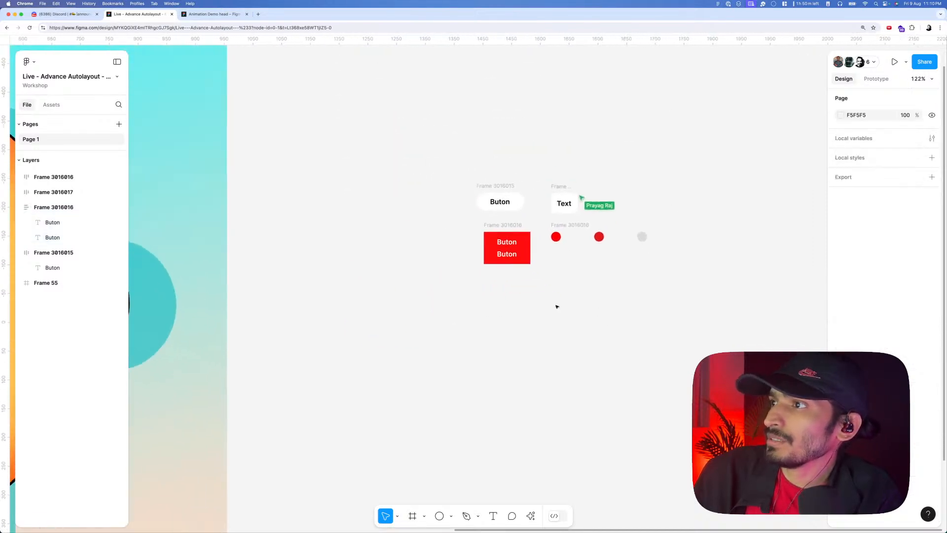
pyautogui.scroll(5, 539, 277)
pyautogui.scroll(6, 518, 271)
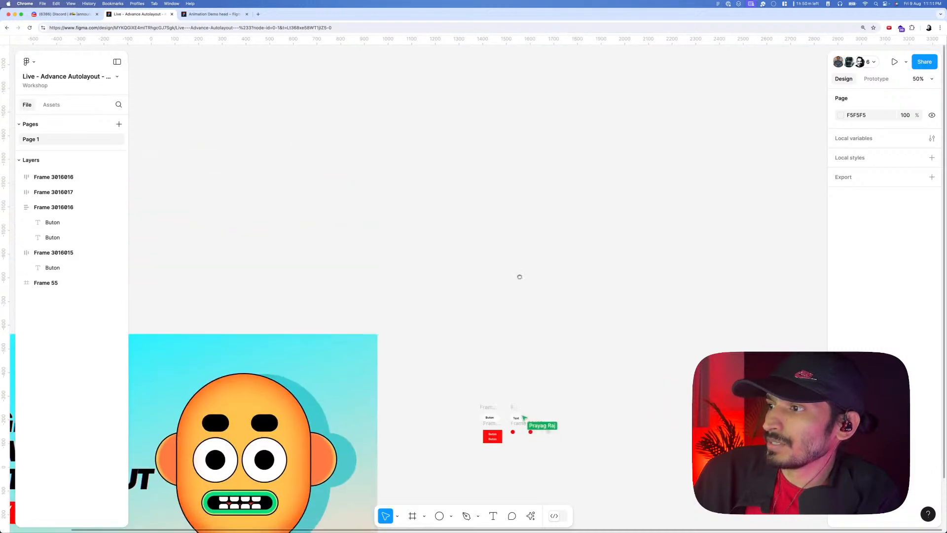
pyautogui.scroll(5, 478, 331)
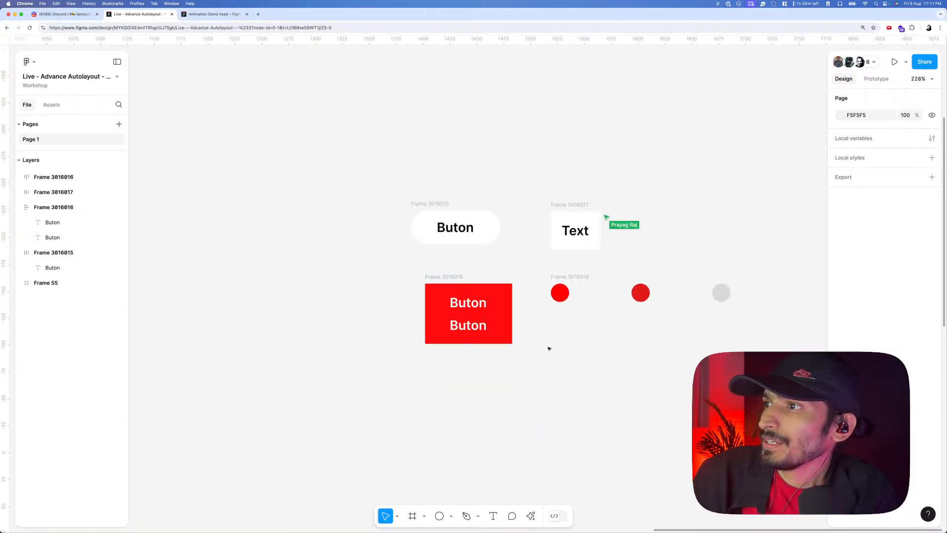
# - Draw a 58 × 58 frame in the empty canvas area below the red frame
pyautogui.scroll(-2, 458, 320)
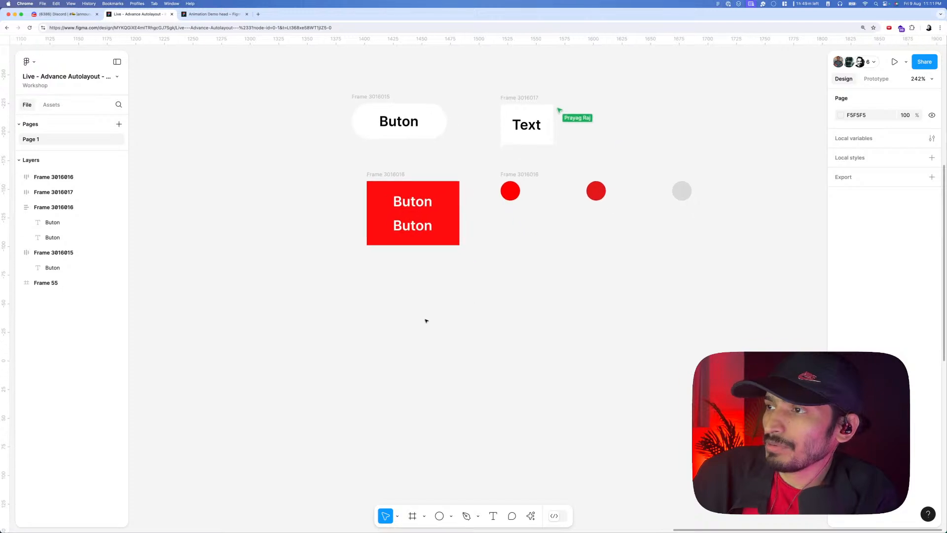
pyautogui.scroll(3, 427, 321)
pyautogui.scroll(-2, 454, 317)
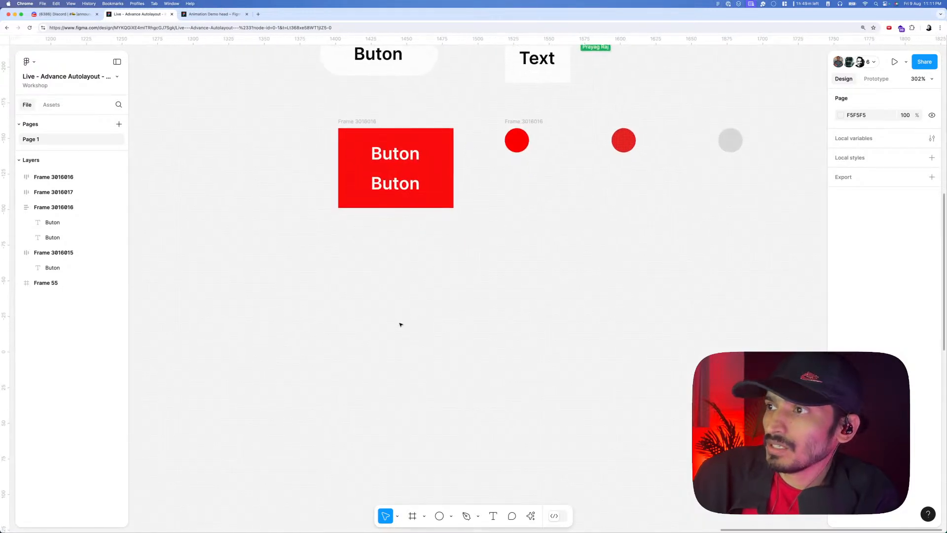
pyautogui.press('f')
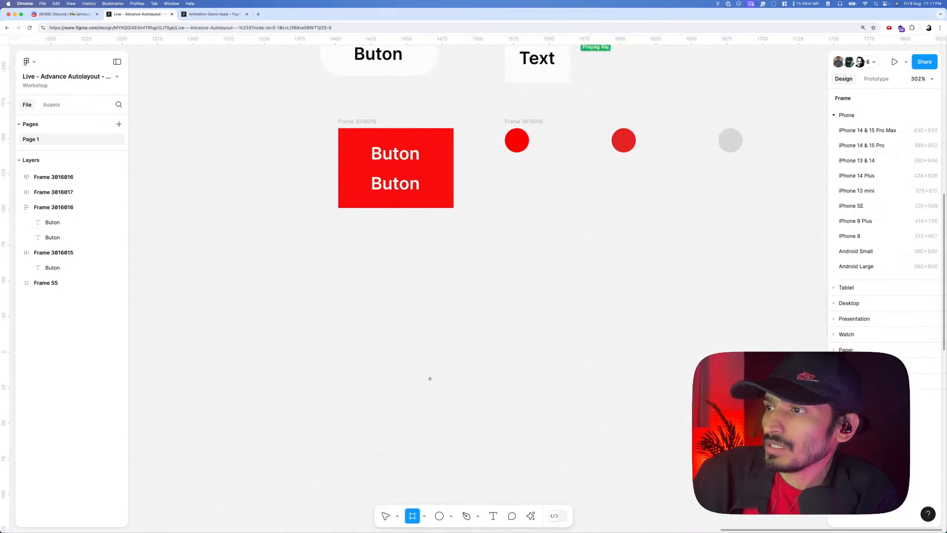
pyautogui.moveTo(379, 309); pyautogui.dragTo(462, 392)
pyautogui.moveTo(414, 349); pyautogui.dragTo(390, 361)
pyautogui.scroll(1, 393, 359)
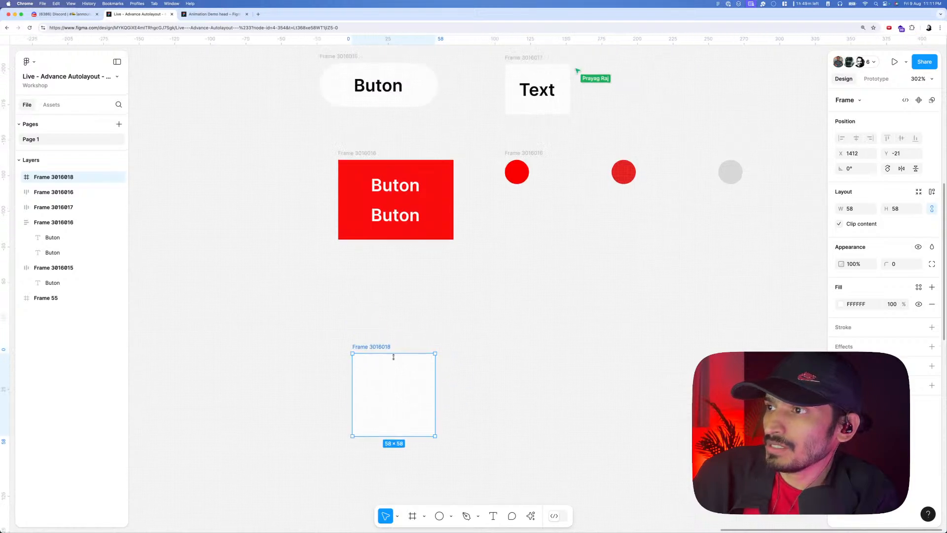
pyautogui.scroll(-1, 394, 364)
# - Draw a 58 × 58 rectangle beside the new white frame, level with it, and shift it closer, to X 1499
pyautogui.keyDown('ctrl'); pyautogui.scroll(5, 398, 346); pyautogui.keyUp('ctrl')
pyautogui.press('r')
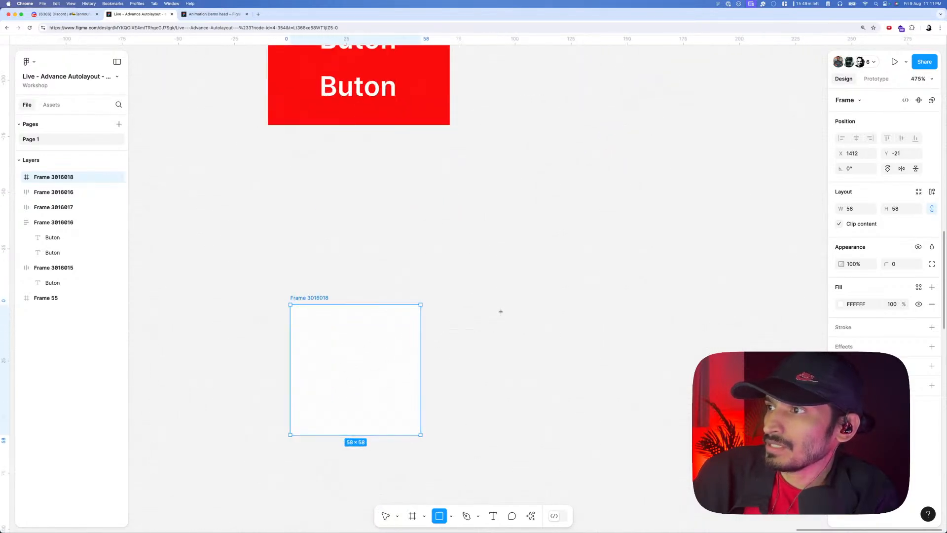
pyautogui.moveTo(504, 304)
pyautogui.mouseDown()
pyautogui.moveTo(605, 405)
pyautogui.moveTo(585, 415)
pyautogui.moveTo(591, 419)
pyautogui.mouseUp()
pyautogui.press('Left')
pyautogui.press('Left')
pyautogui.press('Left')
pyautogui.press('Left')
pyautogui.press('Left')
pyautogui.press('Left')
pyautogui.press('Left')
pyautogui.press('Left')
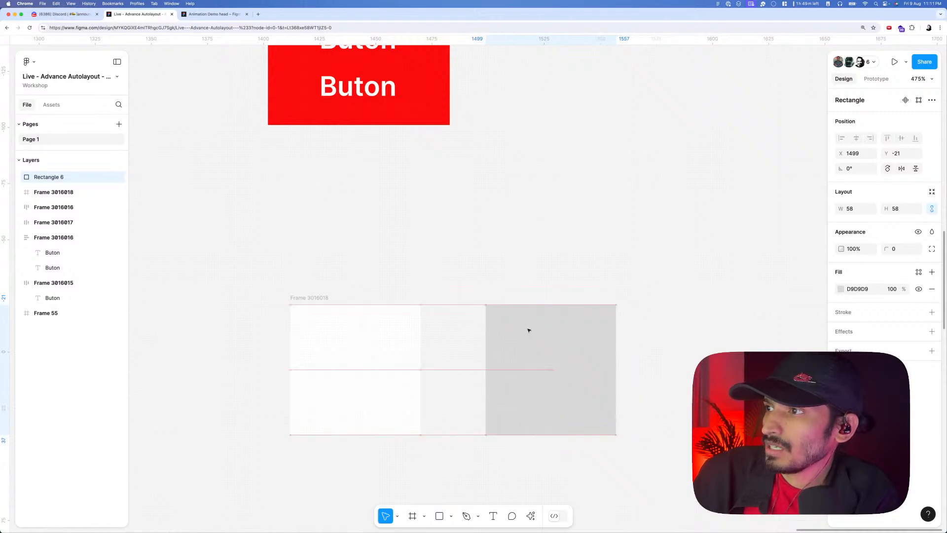
# - Copy the white frame's FFFFFF fill onto the grey rectangle beside it
pyautogui.keyDown('ctrl'); pyautogui.scroll(-3, 381, 354); pyautogui.keyUp('ctrl')
pyautogui.click(382, 353)
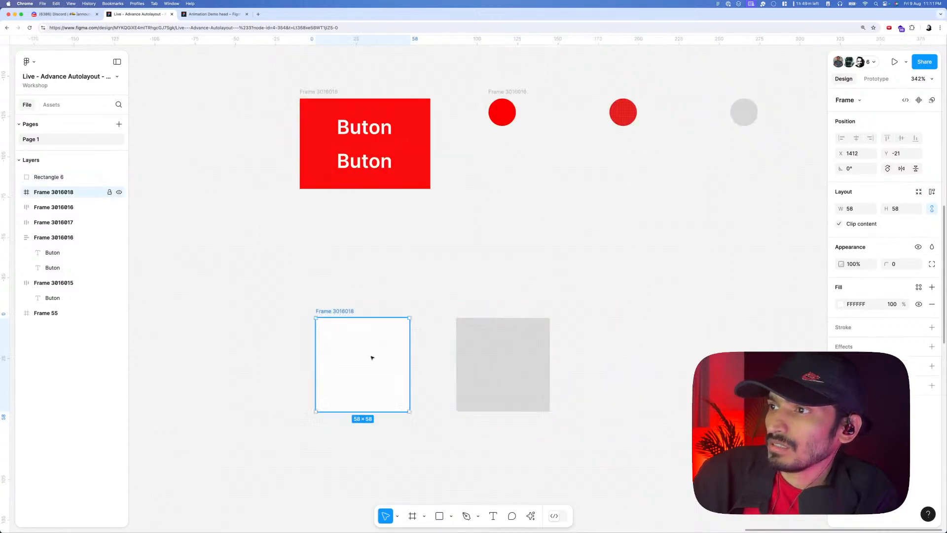
pyautogui.click(477, 349)
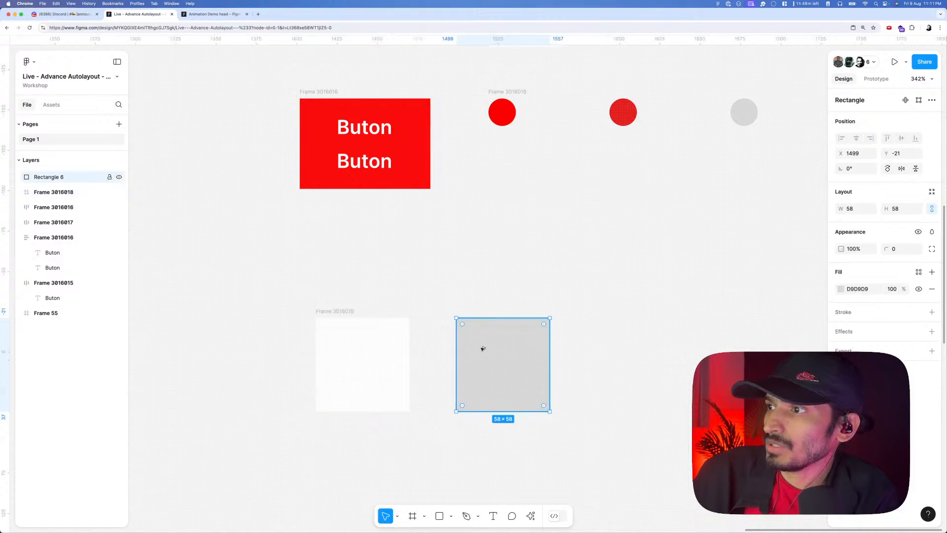
pyautogui.press('super+alt+v')
pyautogui.click(593, 348)
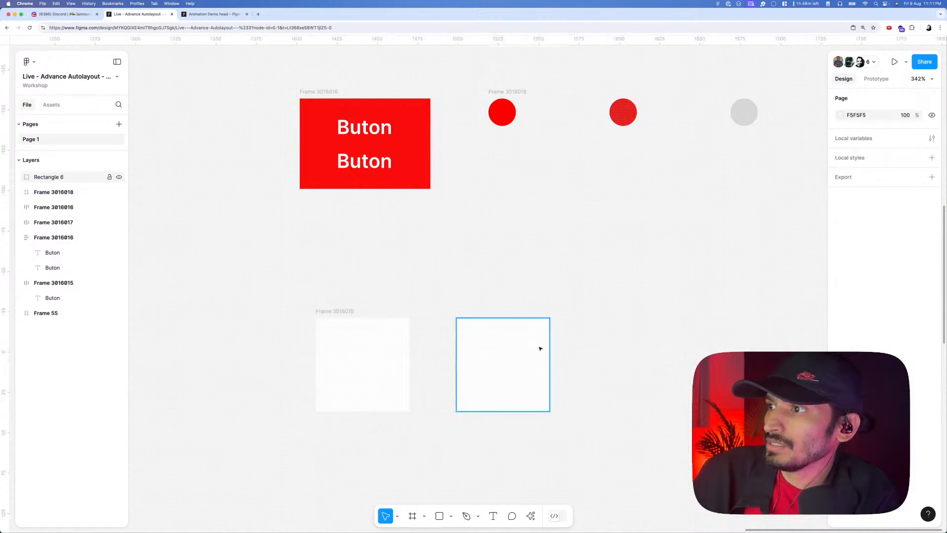
# - Compare the layer properties and handles of the white 58 × 58 frame with those of the matching rectangle
pyautogui.scroll(-2, 538, 348)
pyautogui.click(377, 306)
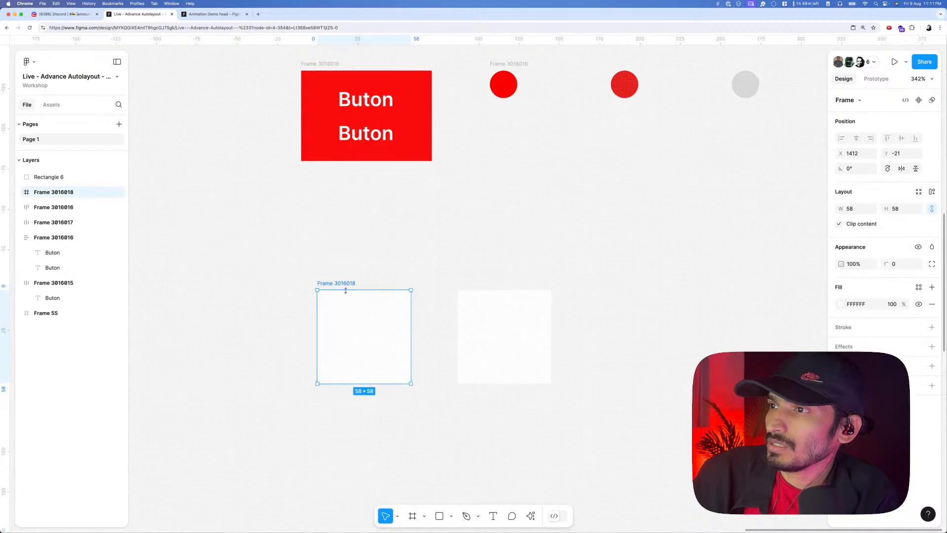
pyautogui.scroll(5, 370, 301)
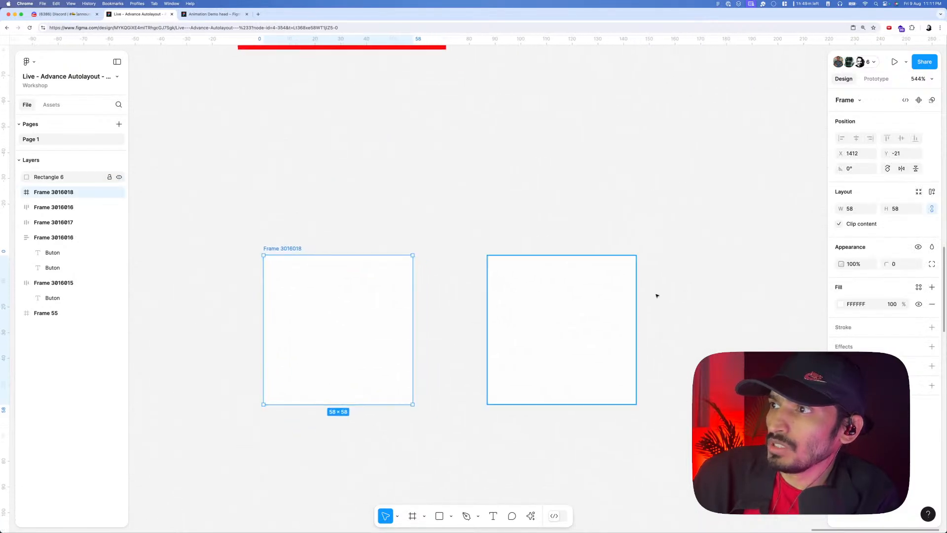
pyautogui.click(555, 313)
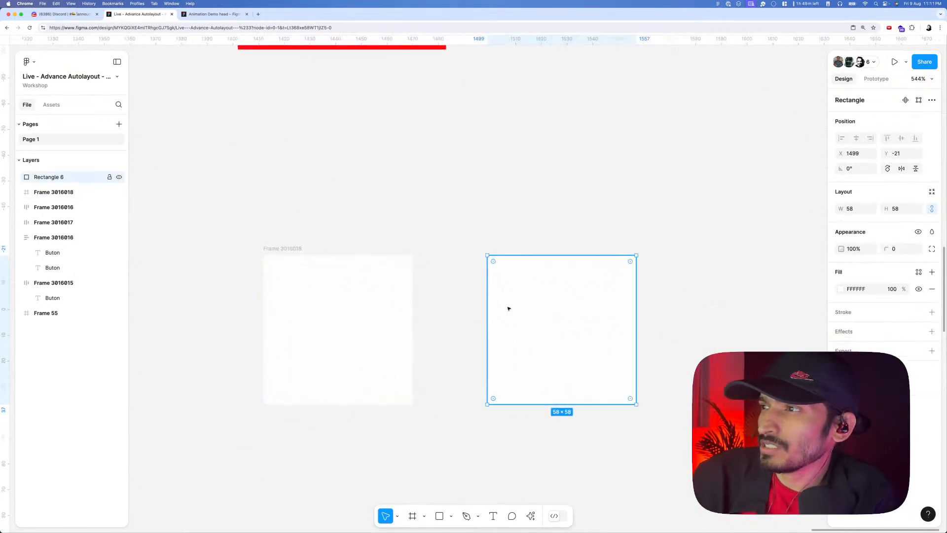
pyautogui.scroll(-5, 525, 306)
pyautogui.scroll(2, 515, 305)
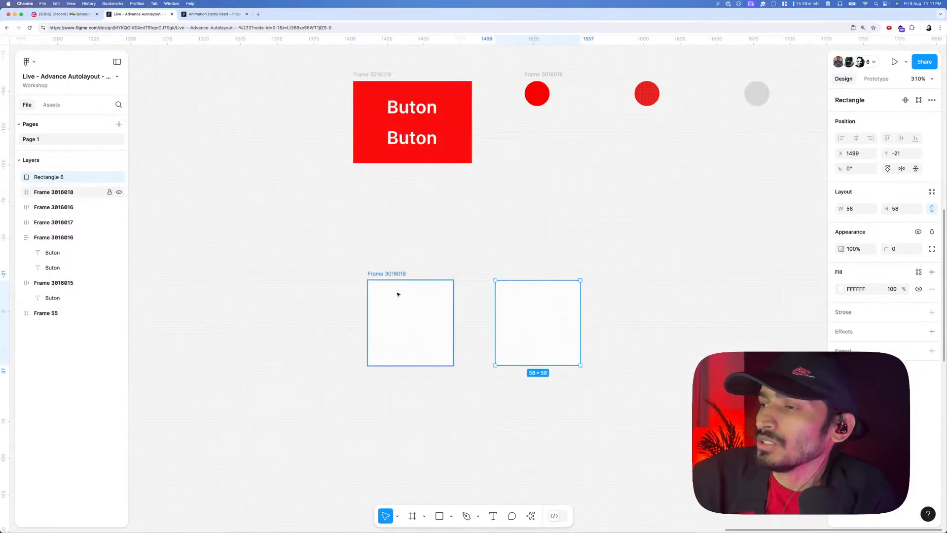
pyautogui.scroll(2, 406, 302)
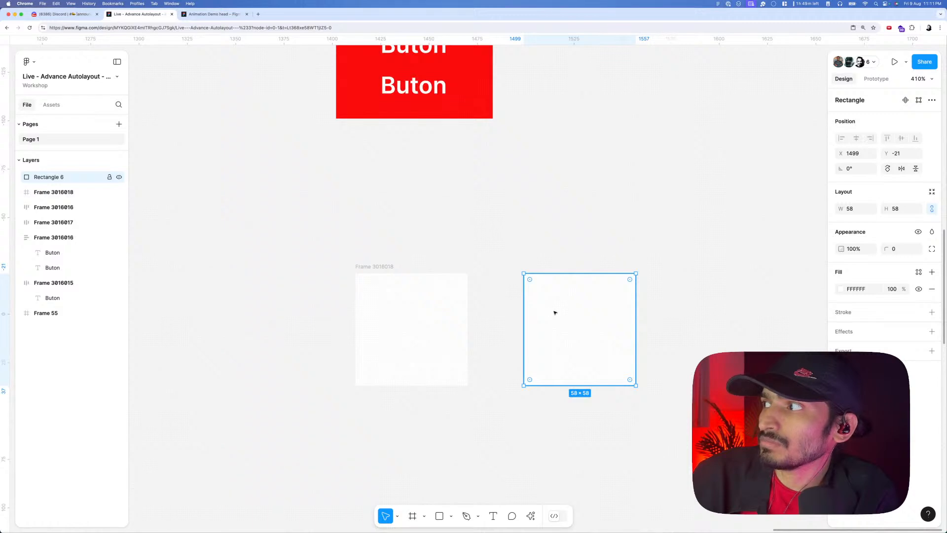
pyautogui.hscroll(3, 569, 313)
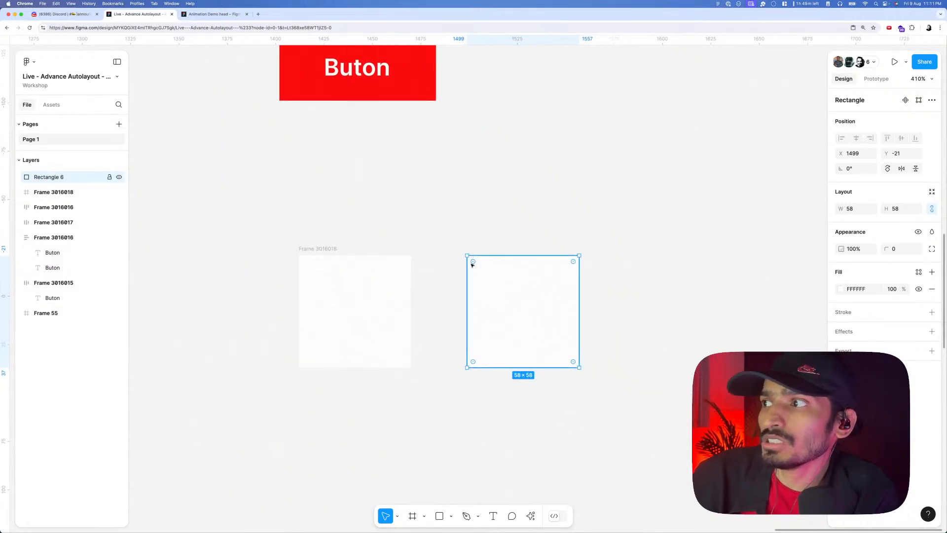
pyautogui.click(446, 249)
# - Inspect the cartoon head's face frame in the banner illustration, including its auto layout settings and nested layers
pyautogui.scroll(-5, 448, 250)
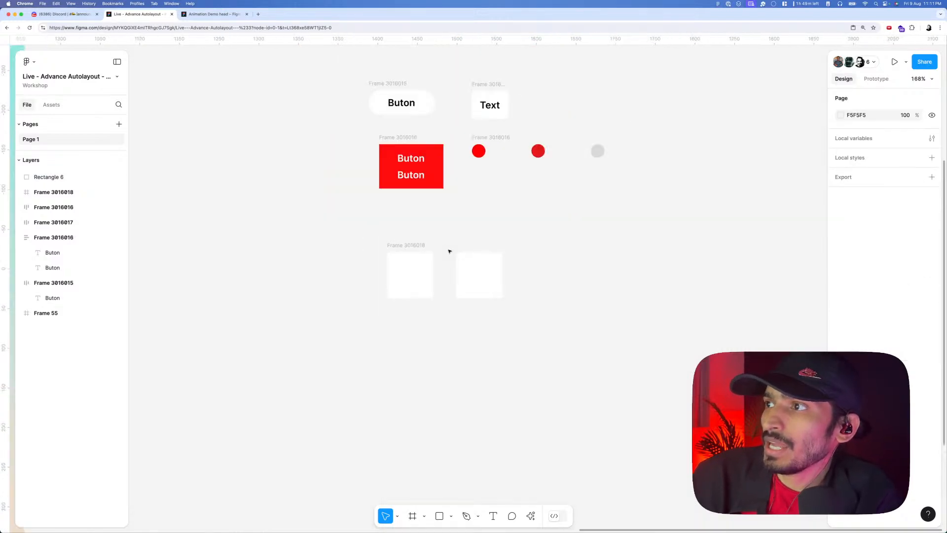
pyautogui.hscroll(-5, 455, 258)
pyautogui.scroll(4, 455, 258)
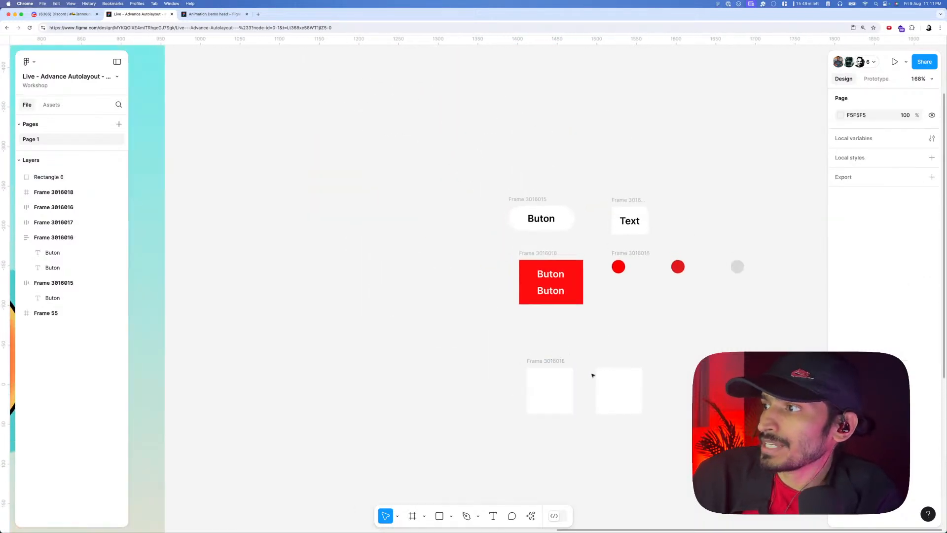
pyautogui.scroll(-3, 592, 376)
pyautogui.hscroll(-3, 594, 380)
pyautogui.scroll(-4, 597, 360)
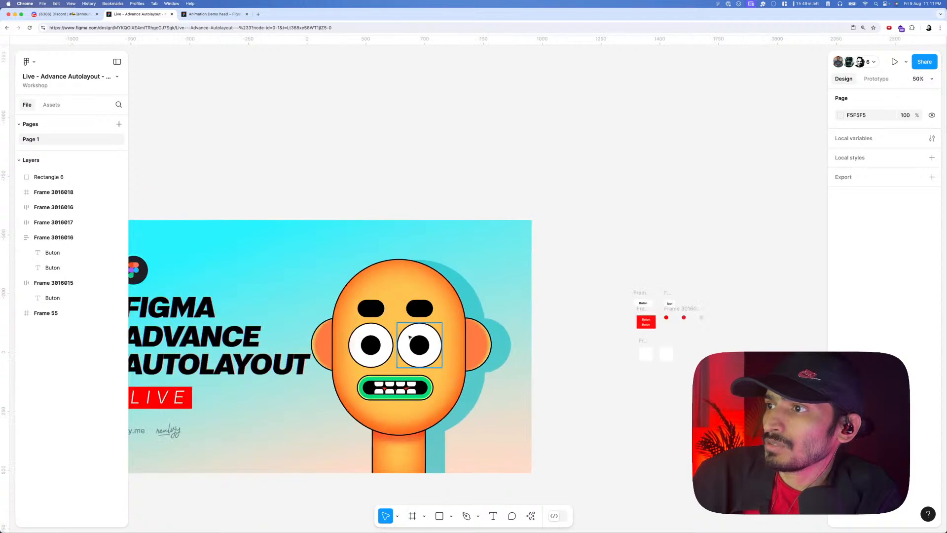
pyautogui.scroll(2, 409, 337)
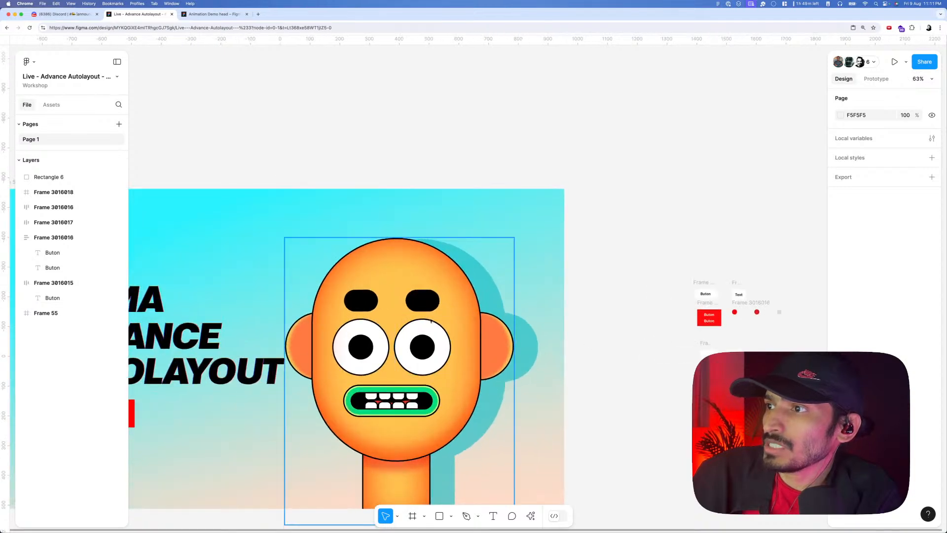
pyautogui.click(372, 251)
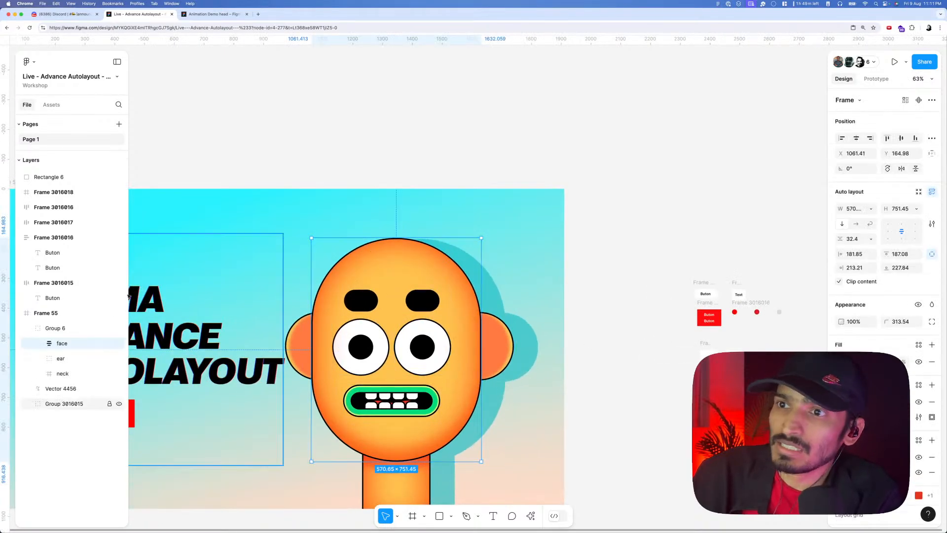
pyautogui.click(38, 343)
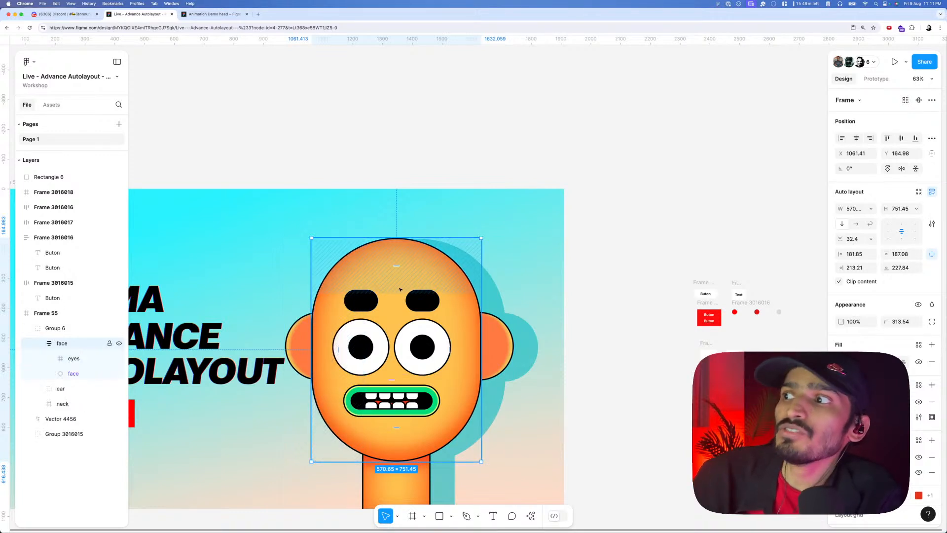
# - Move the white rectangle farther from the white frame and place a 58 × 58 copy of it below, between the two
pyautogui.moveTo(641, 347); pyautogui.dragTo(476, 294)
pyautogui.moveTo(542, 309); pyautogui.dragTo(461, 299)
pyautogui.keyDown('ctrl'); pyautogui.scroll(10, 460, 296); pyautogui.keyUp('ctrl')
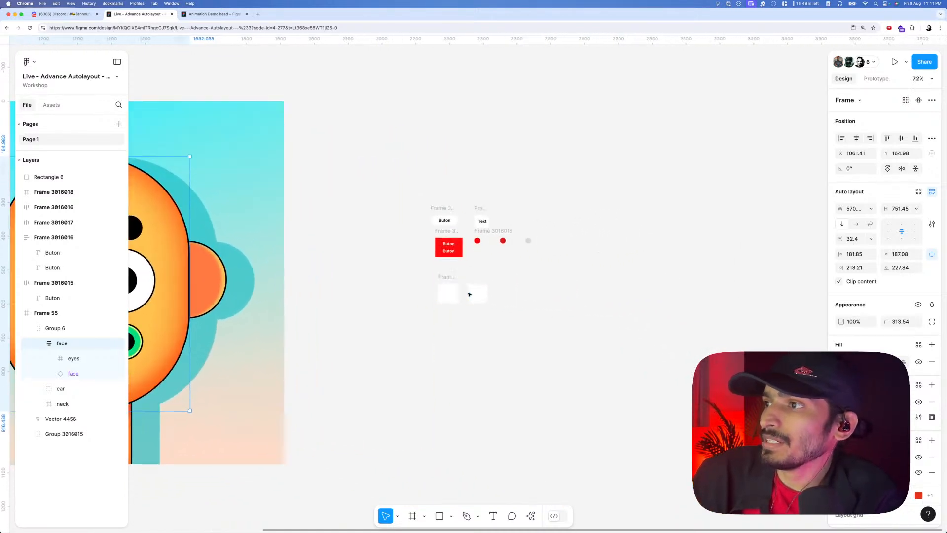
pyautogui.click(461, 275)
pyautogui.keyDown('ctrl'); pyautogui.scroll(4, 457, 279); pyautogui.keyUp('ctrl')
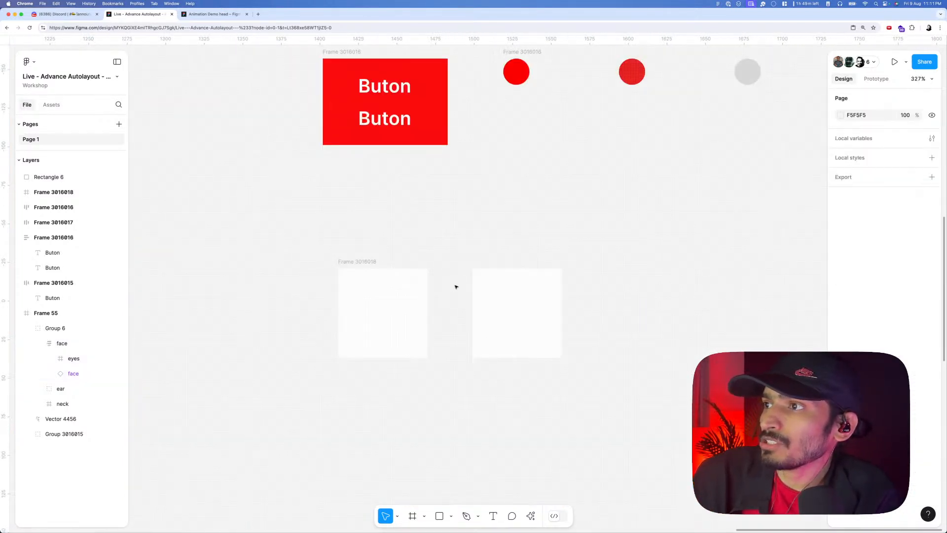
pyautogui.click(350, 245)
pyautogui.scroll(-2, 412, 234)
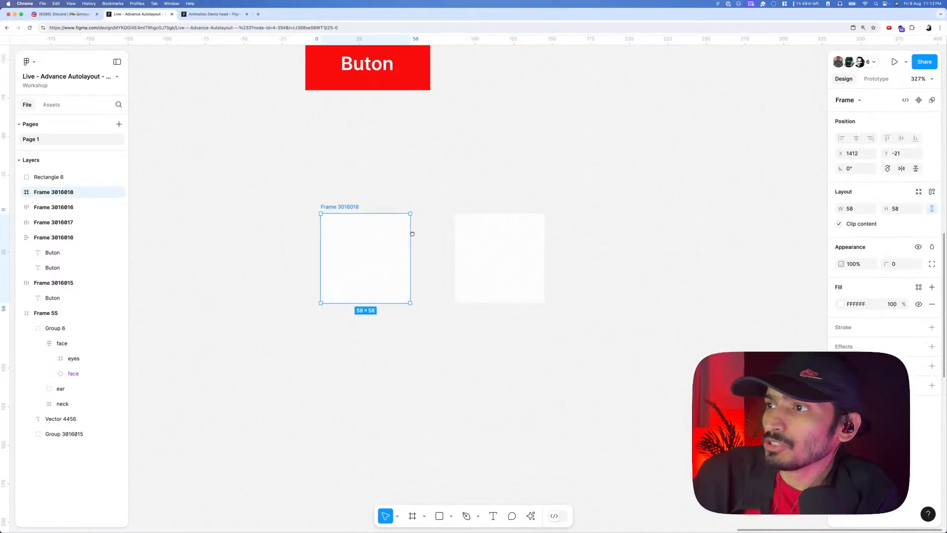
pyautogui.click(422, 332)
pyautogui.moveTo(476, 279); pyautogui.dragTo(448, 384)
pyautogui.keyDown('ctrl'); pyautogui.scroll(3, 443, 383); pyautogui.keyUp('ctrl')
pyautogui.click(528, 380)
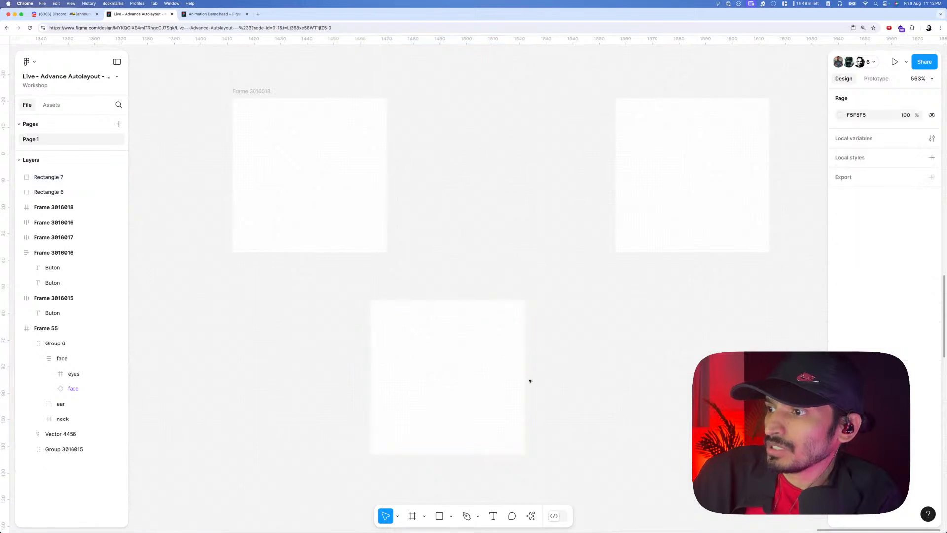
# - Add the text "Text" on the lower white square and center it there
pyautogui.click(469, 378)
pyautogui.press('t')
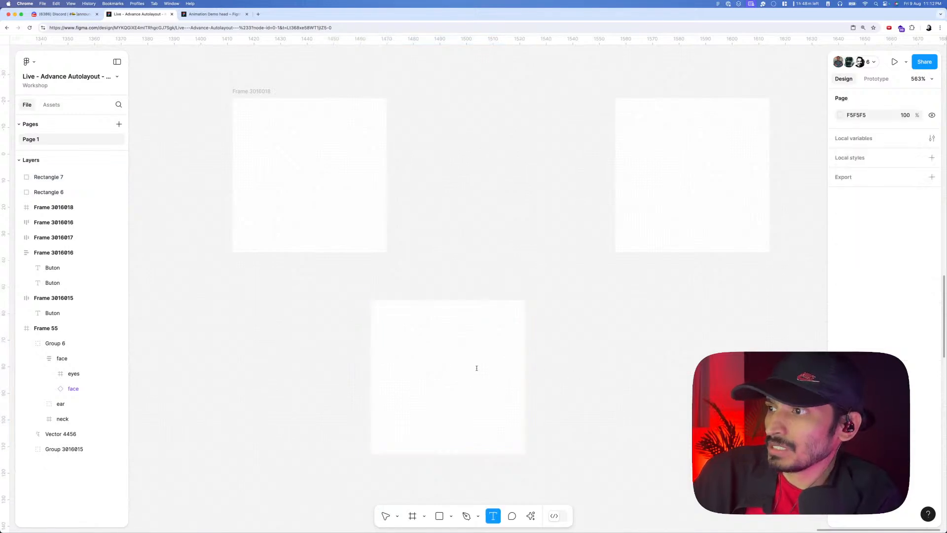
pyautogui.click(446, 371)
pyautogui.write('Text')
pyautogui.press('Escape')
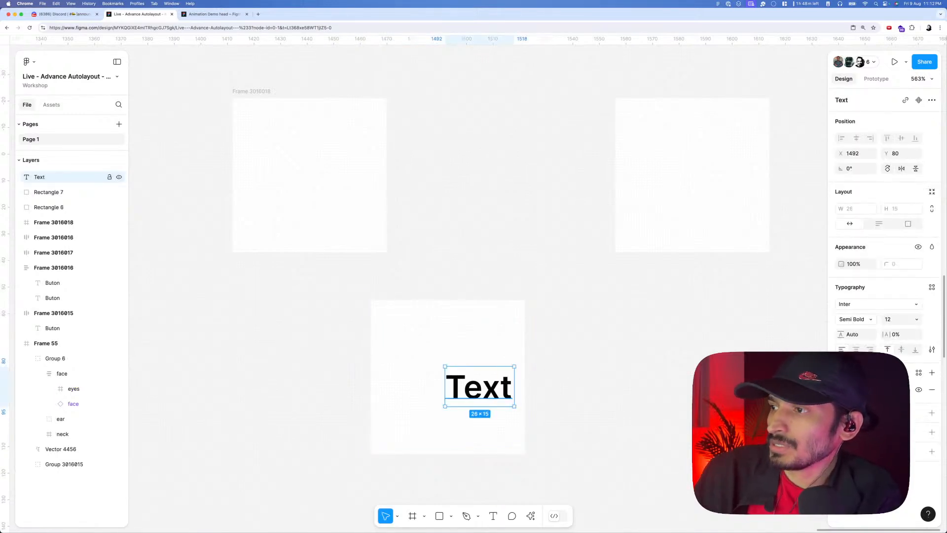
pyautogui.moveTo(488, 385); pyautogui.dragTo(457, 377)
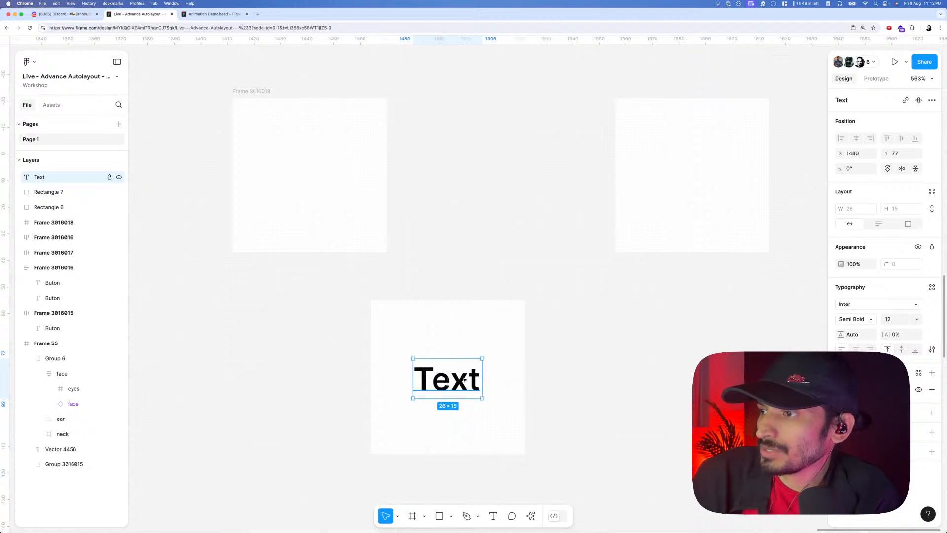
# - Wrap the text and the lower white square together in an auto layout frame and expand its layer
pyautogui.moveTo(541, 359); pyautogui.dragTo(393, 395)
pyautogui.scroll(-3, 501, 377)
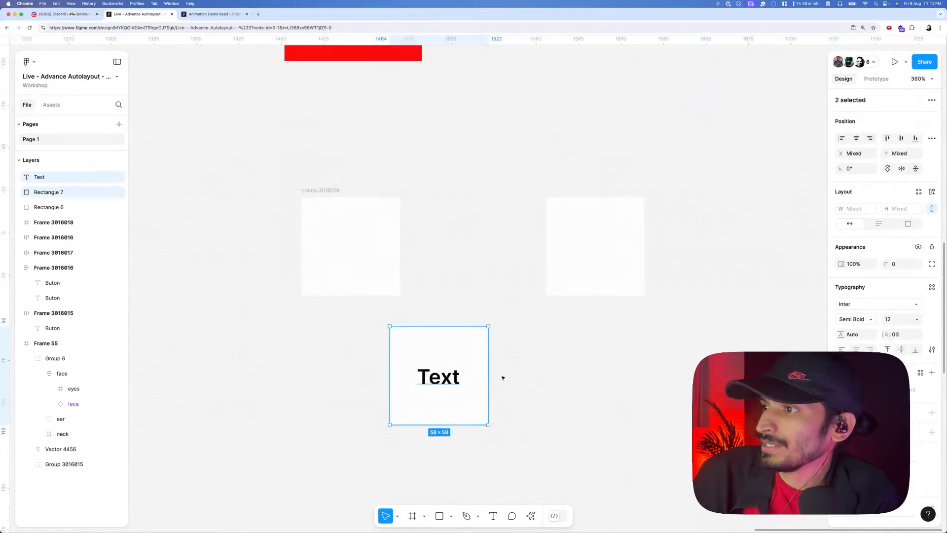
pyautogui.scroll(-2, 493, 367)
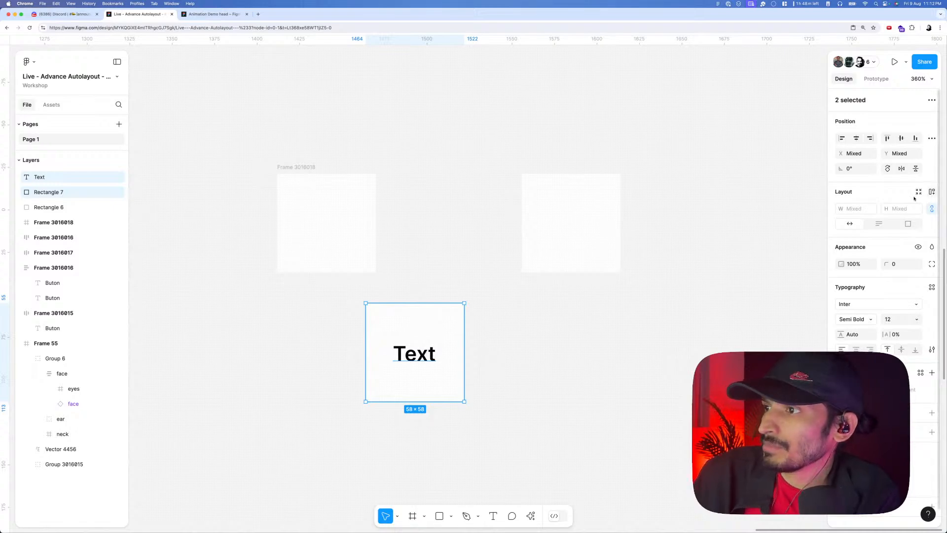
pyautogui.hotkey('shift', 'a')
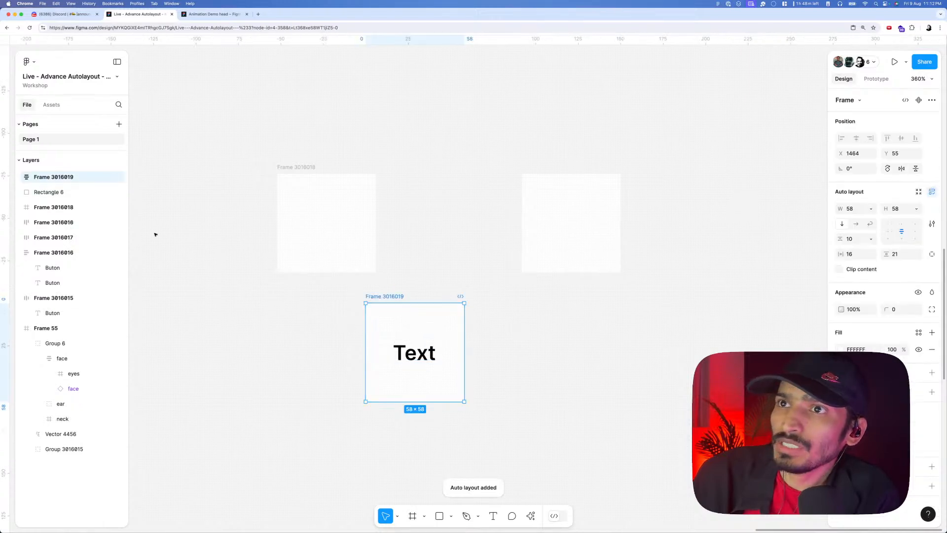
pyautogui.click(19, 177)
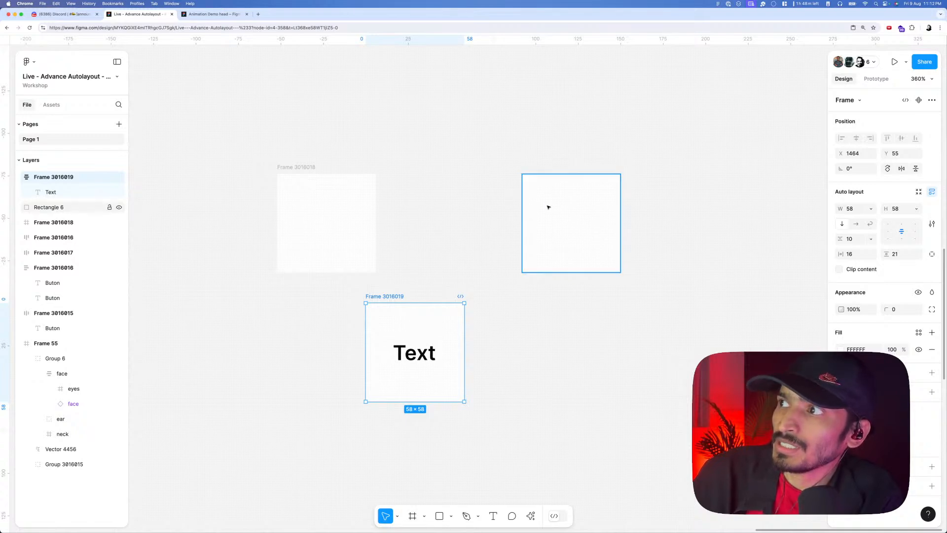
# - Shift the white rectangle slightly toward the white frame and place the Text frame directly below the empty white frame
pyautogui.moveTo(548, 207); pyautogui.dragTo(542, 210)
pyautogui.click(59, 195)
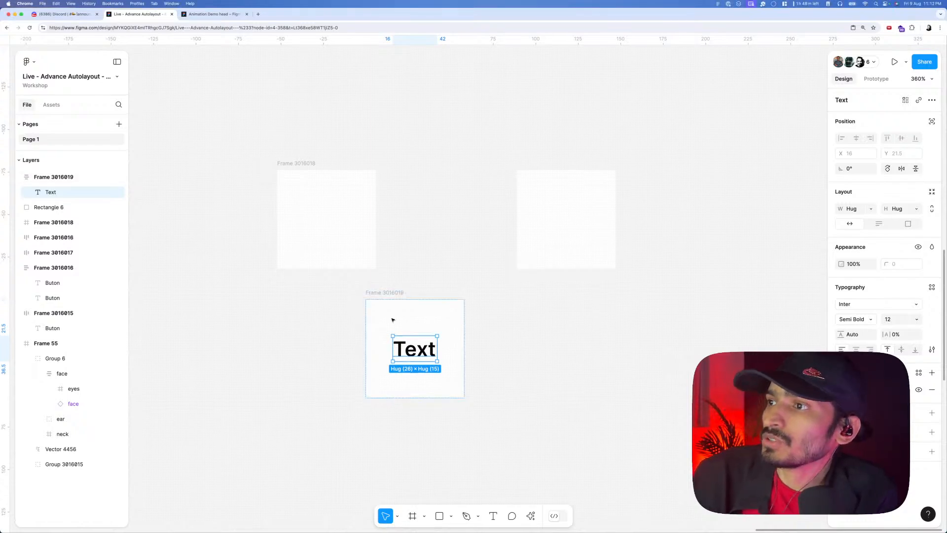
pyautogui.moveTo(386, 296); pyautogui.dragTo(299, 298)
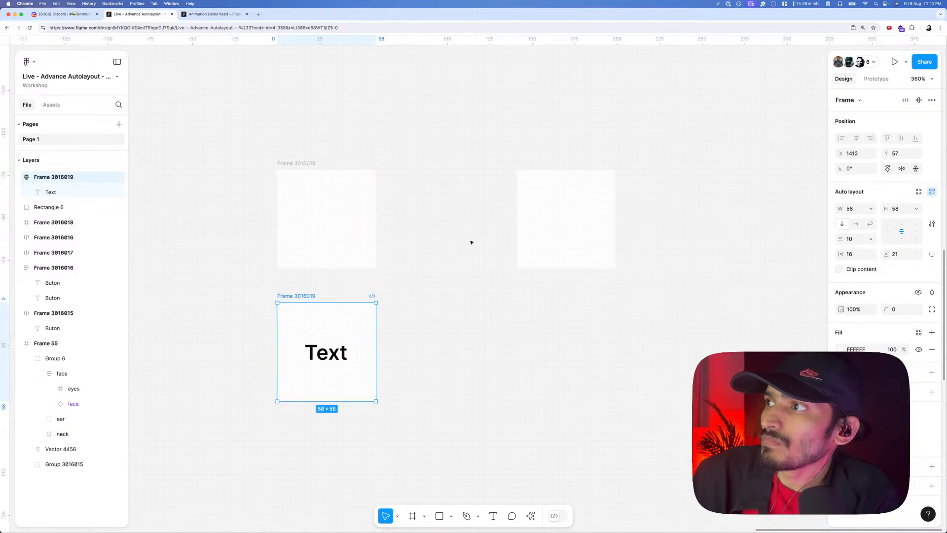
# - Compare the properties of the white rectangle and the empty frame, and lower the Text frame to Y 63
pyautogui.click(546, 218)
pyautogui.scroll(-3, 533, 220)
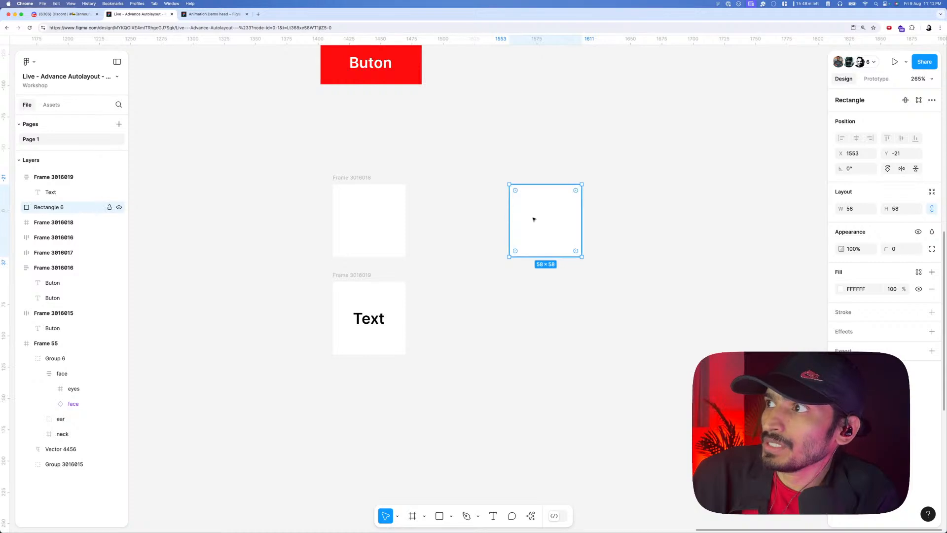
pyautogui.click(360, 182)
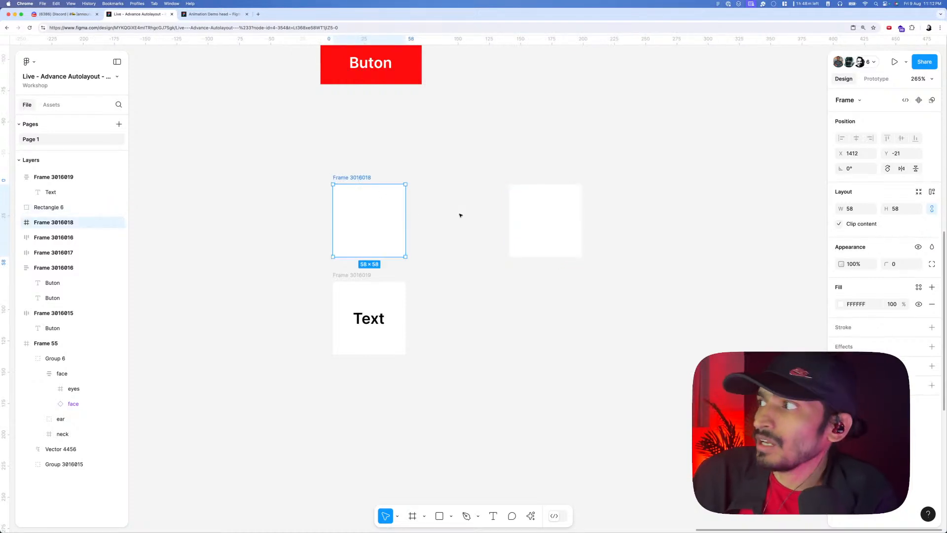
pyautogui.click(357, 282)
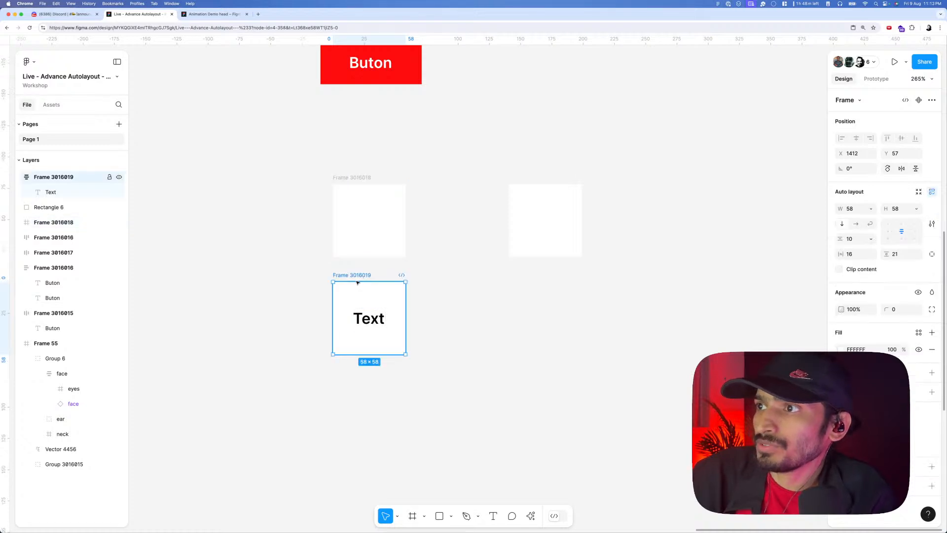
pyautogui.moveTo(357, 286); pyautogui.dragTo(357, 293)
# - Draw a new 71 × 71 frame below the white rectangle, beside the Text frame
pyautogui.scroll(-5, 416, 274)
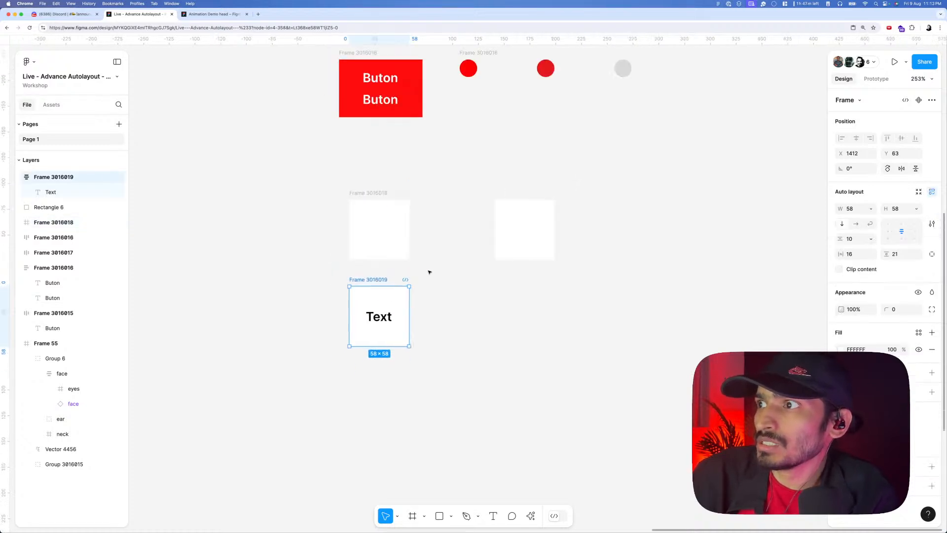
pyautogui.scroll(3, 434, 272)
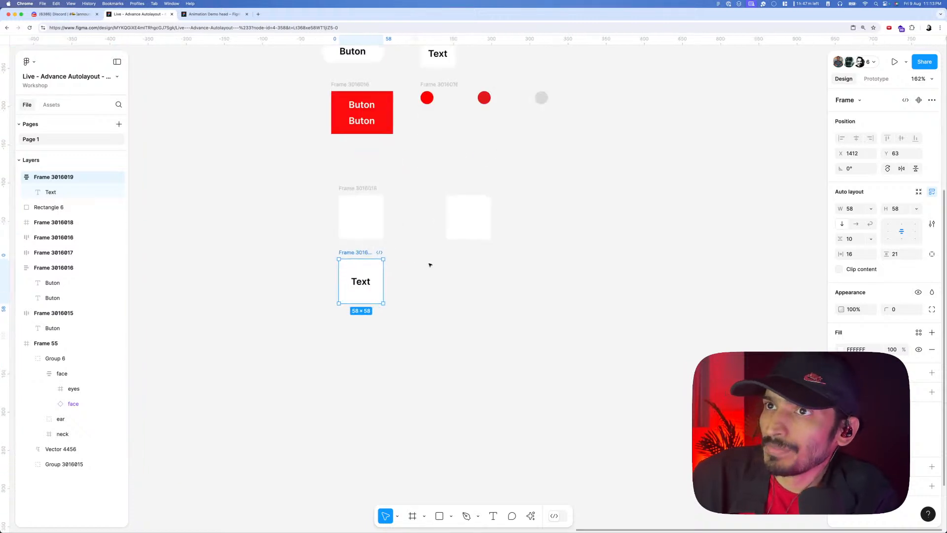
pyautogui.scroll(3, 382, 269)
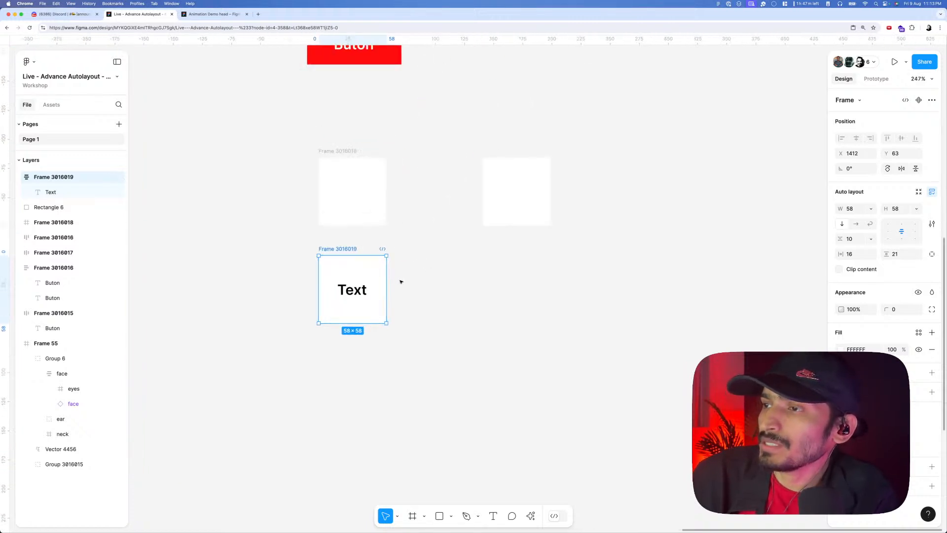
pyautogui.moveTo(400, 281); pyautogui.dragTo(418, 260)
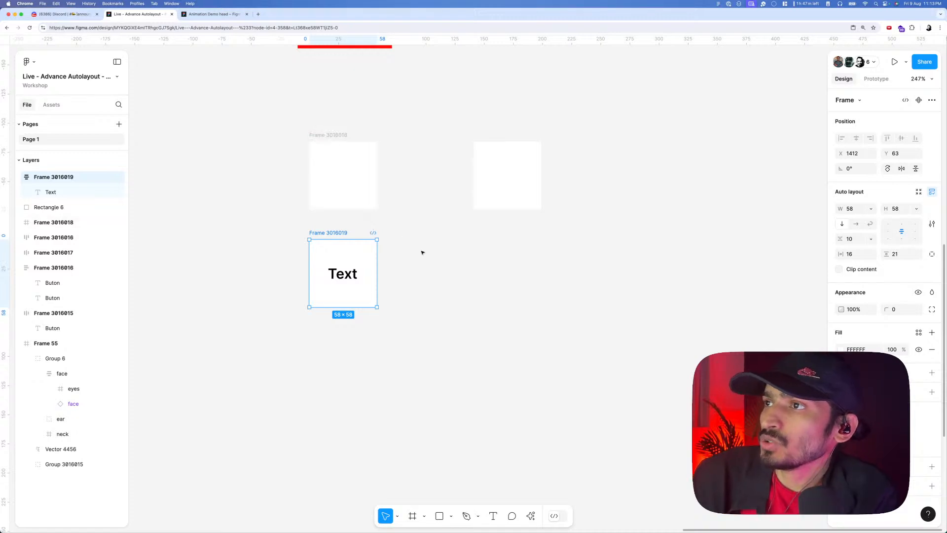
pyautogui.press('f')
pyautogui.moveTo(452, 249); pyautogui.dragTo(535, 331)
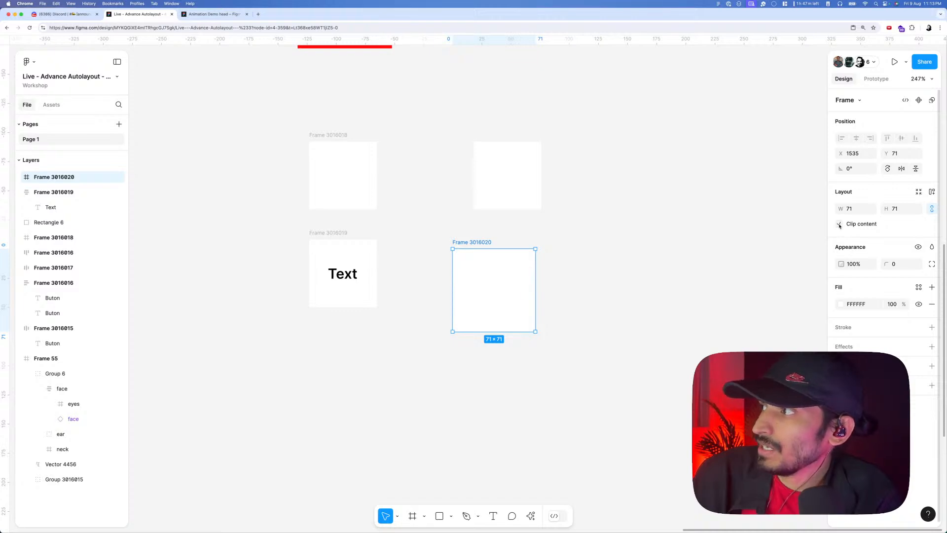
# - Add a drop shadow to the new 71 × 71 frame and round its corners to a radius of 19
pyautogui.scroll(3, 526, 288)
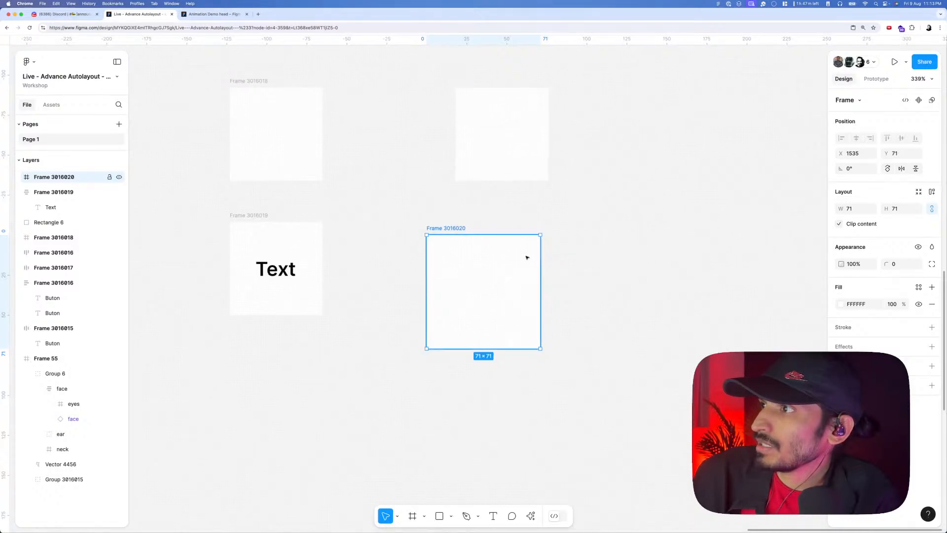
pyautogui.scroll(2, 525, 257)
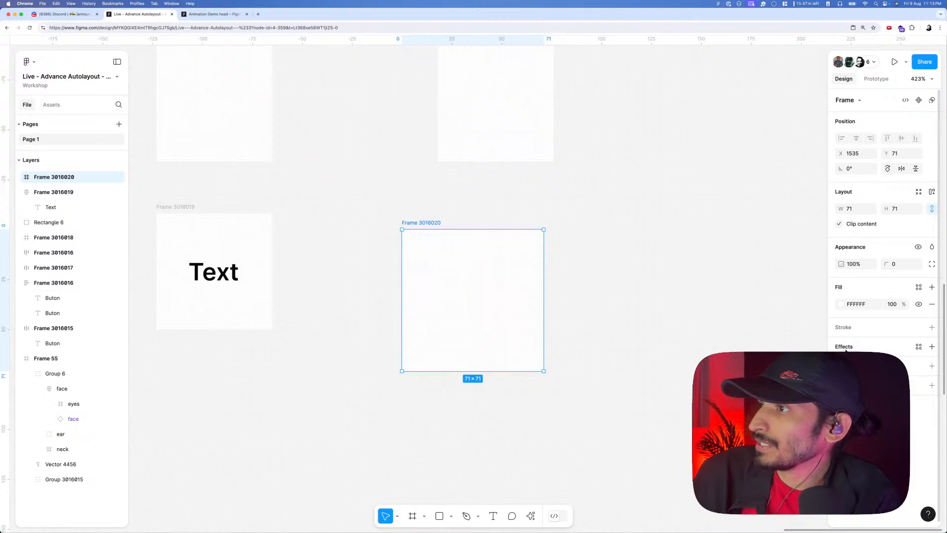
pyautogui.click(932, 347)
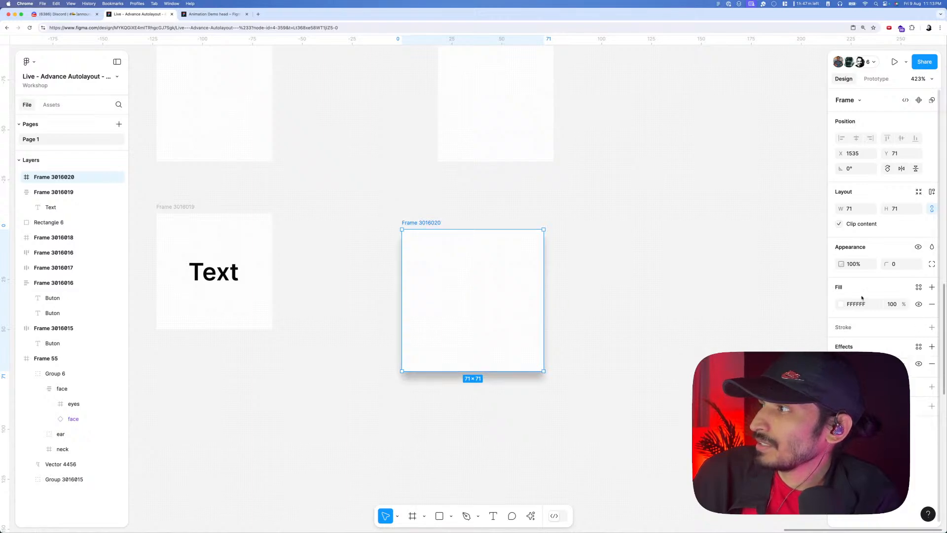
pyautogui.moveTo(886, 263); pyautogui.dragTo(116, 284)
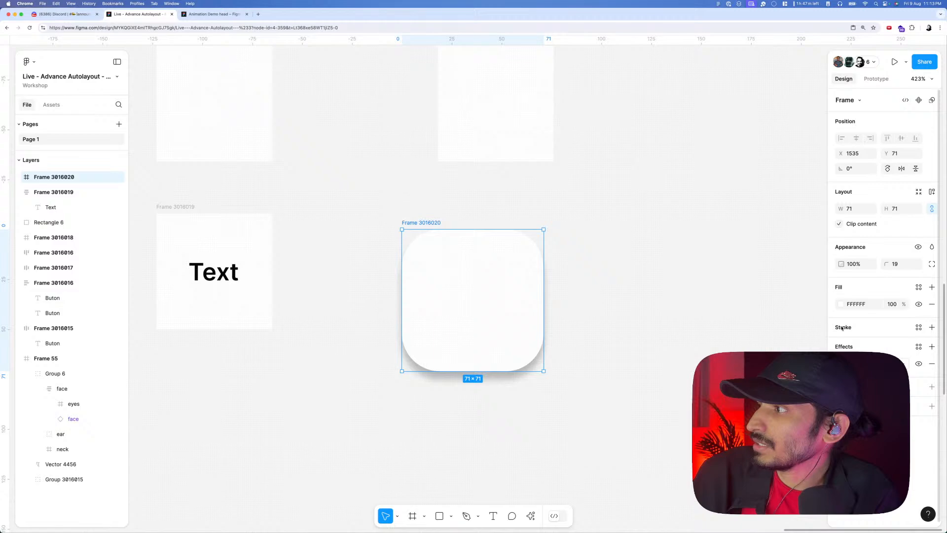
# - Draw a 24 × 24 ellipse overlapping the rounded frame's right edge and turn off Clip content for the frame
pyautogui.click(602, 311)
pyautogui.press('o')
pyautogui.moveTo(505, 309)
pyautogui.mouseDown()
pyautogui.moveTo(457, 261)
pyautogui.moveTo(528, 272)
pyautogui.mouseUp()
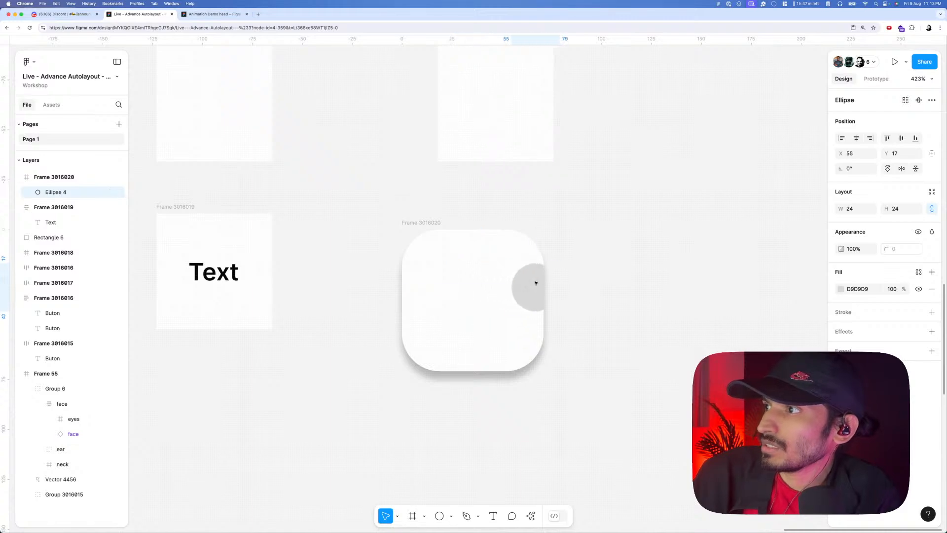
pyautogui.click(582, 257)
pyautogui.click(516, 253)
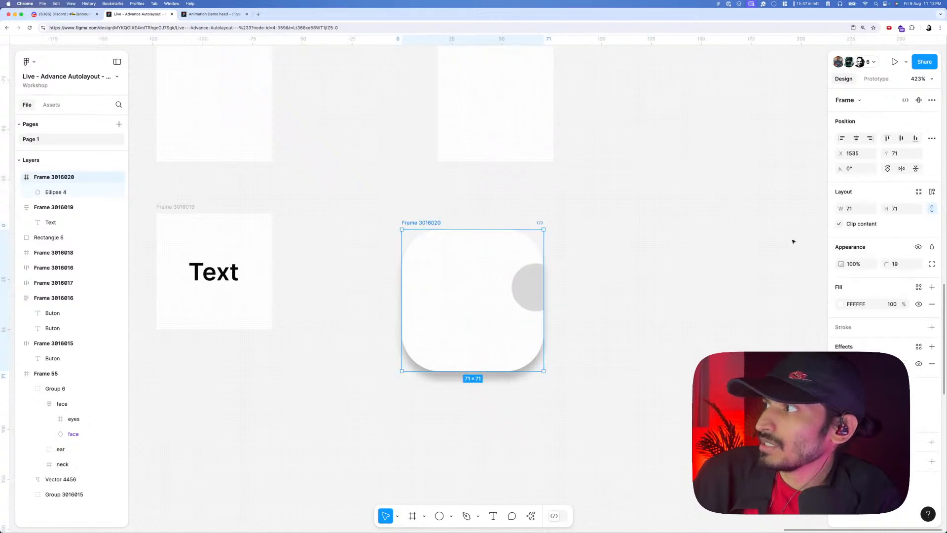
pyautogui.click(839, 223)
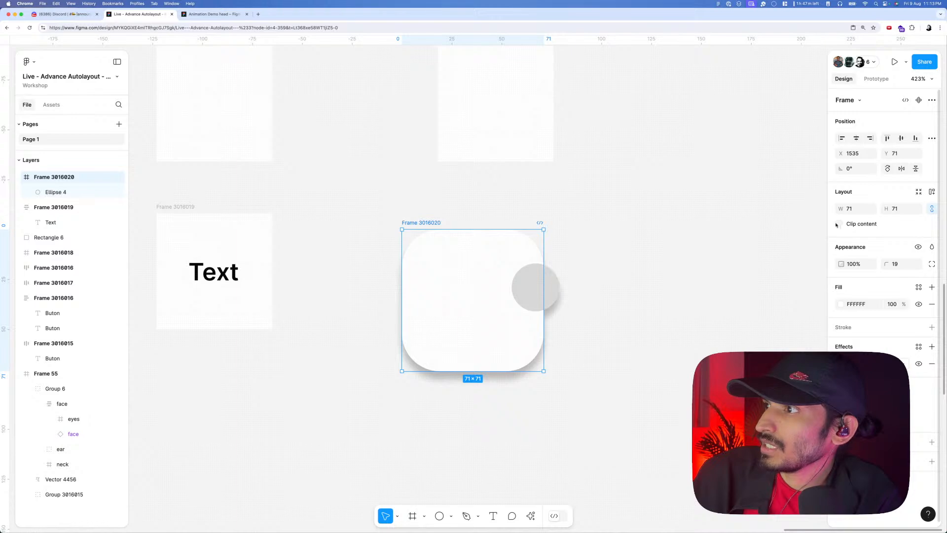
# - Move the rounded frame with its ellipse to X 1546, Y 63, centered beneath the white rectangle
pyautogui.click(527, 290)
pyautogui.moveTo(528, 290); pyautogui.dragTo(453, 269)
pyautogui.scroll(-5, 494, 290)
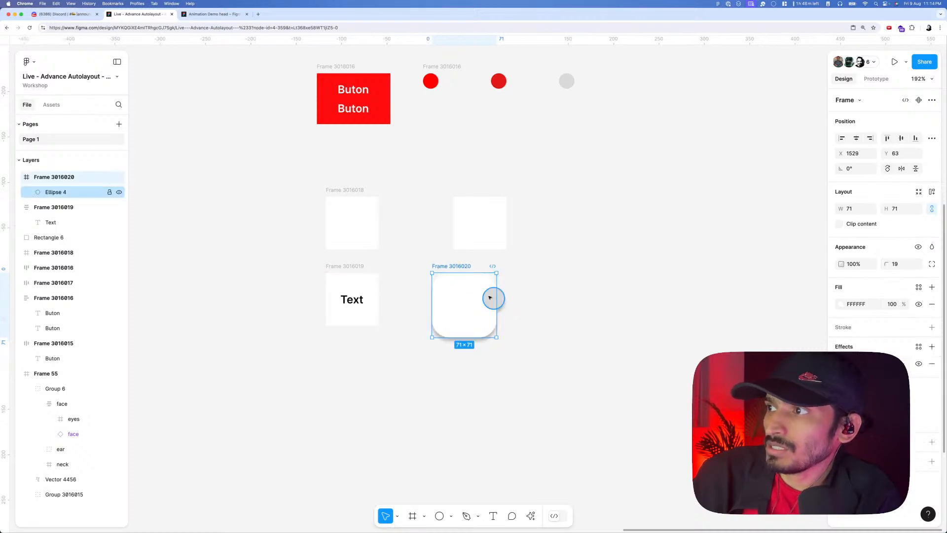
pyautogui.click(494, 299)
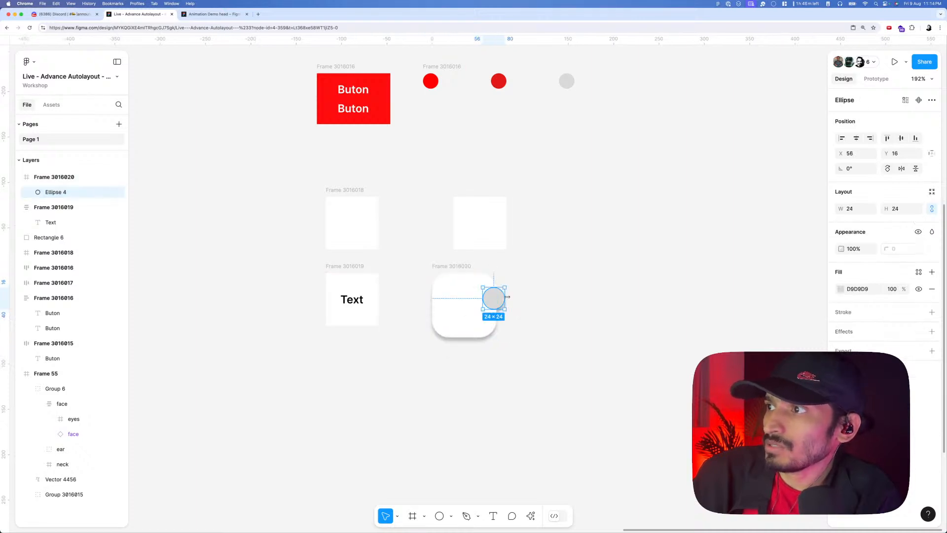
pyautogui.click(481, 246)
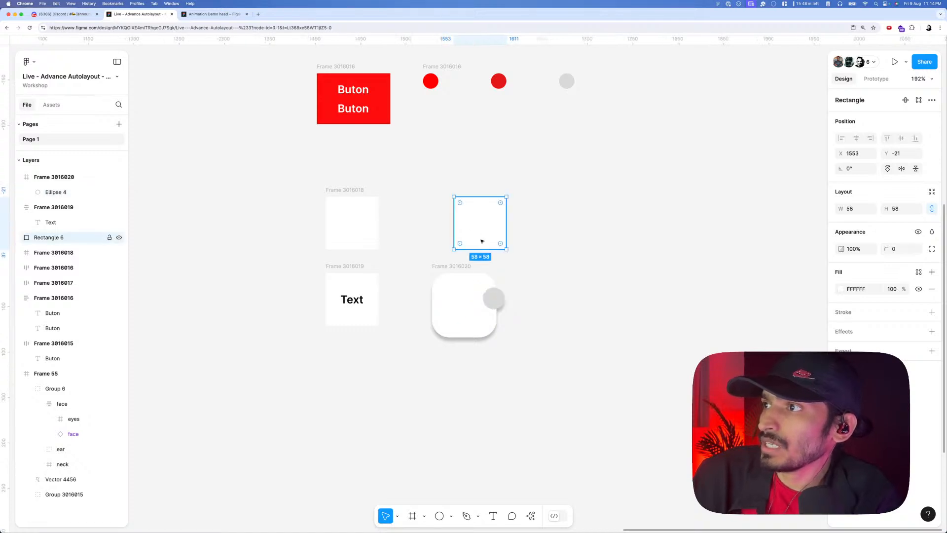
pyautogui.moveTo(452, 269); pyautogui.dragTo(472, 270)
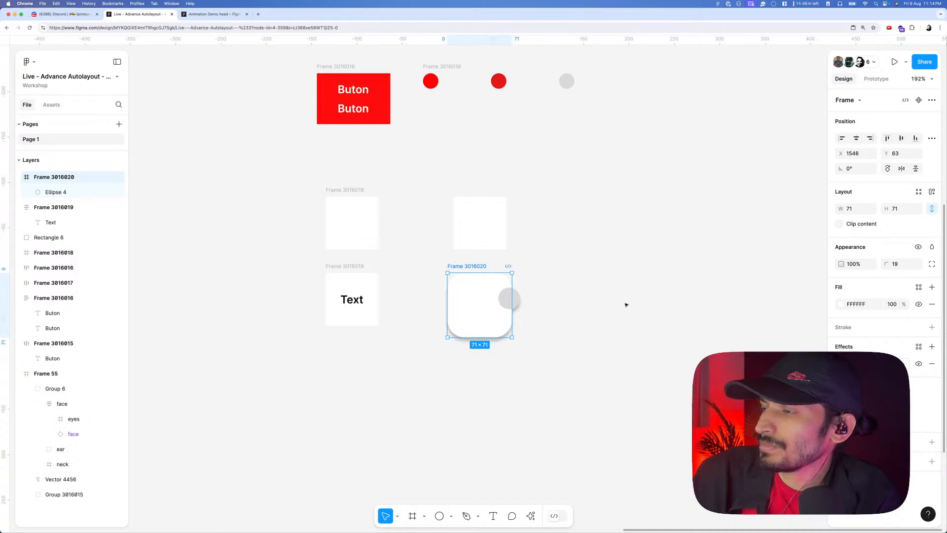
# - Extend the rounded frame's height to 80 and toggle Clip content repeatedly, leaving it on
pyautogui.scroll(3, 535, 302)
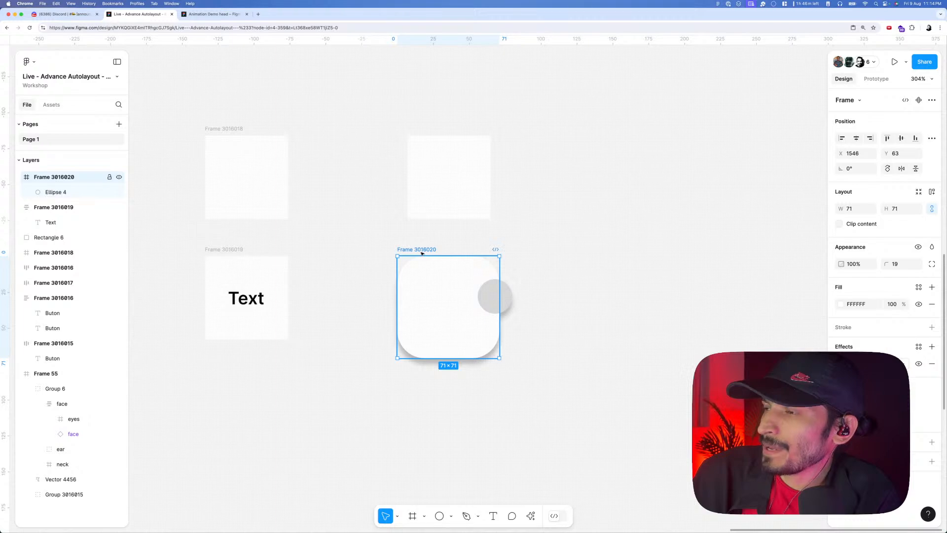
pyautogui.moveTo(438, 369)
pyautogui.mouseDown()
pyautogui.moveTo(439, 419)
pyautogui.moveTo(440, 334)
pyautogui.moveTo(450, 327)
pyautogui.moveTo(444, 387)
pyautogui.moveTo(444, 371)
pyautogui.mouseUp()
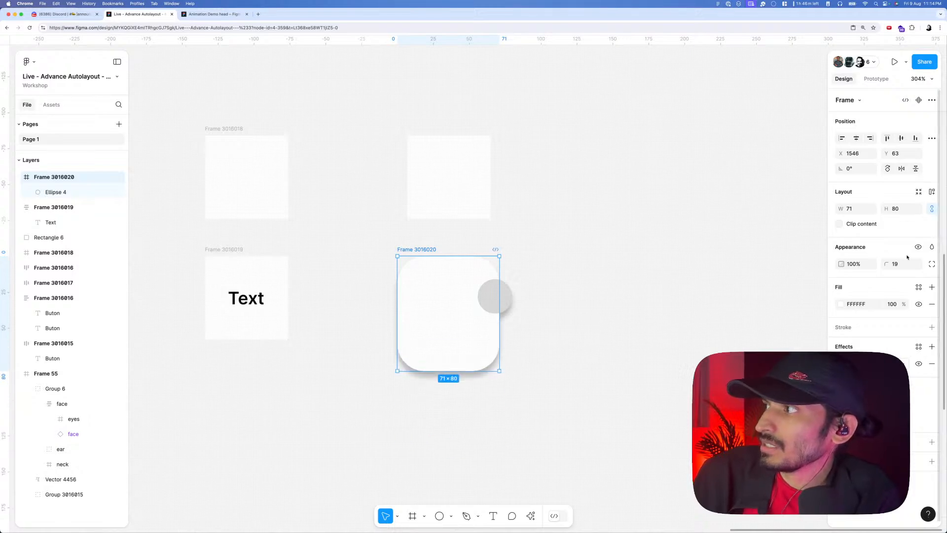
pyautogui.click(839, 225)
pyautogui.click(840, 225)
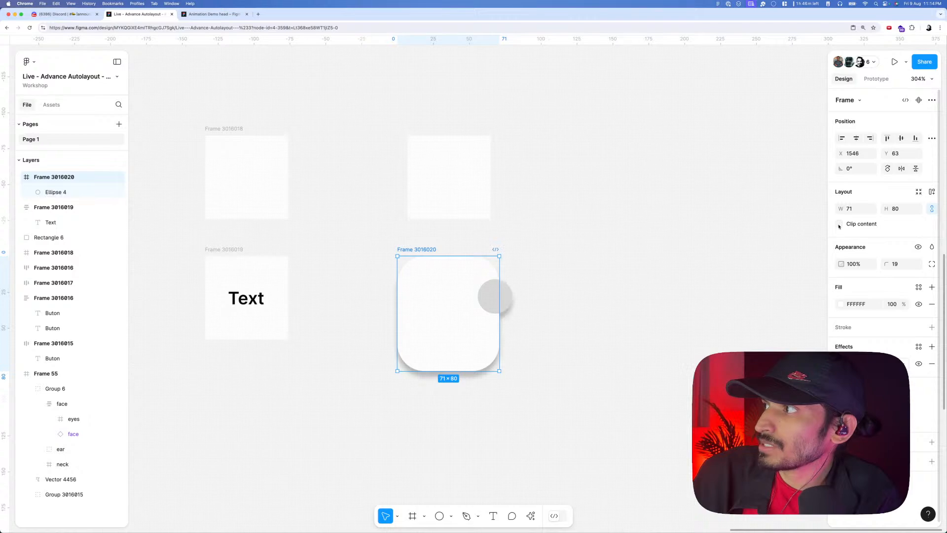
pyautogui.click(839, 225)
pyautogui.click(839, 224)
pyautogui.click(840, 225)
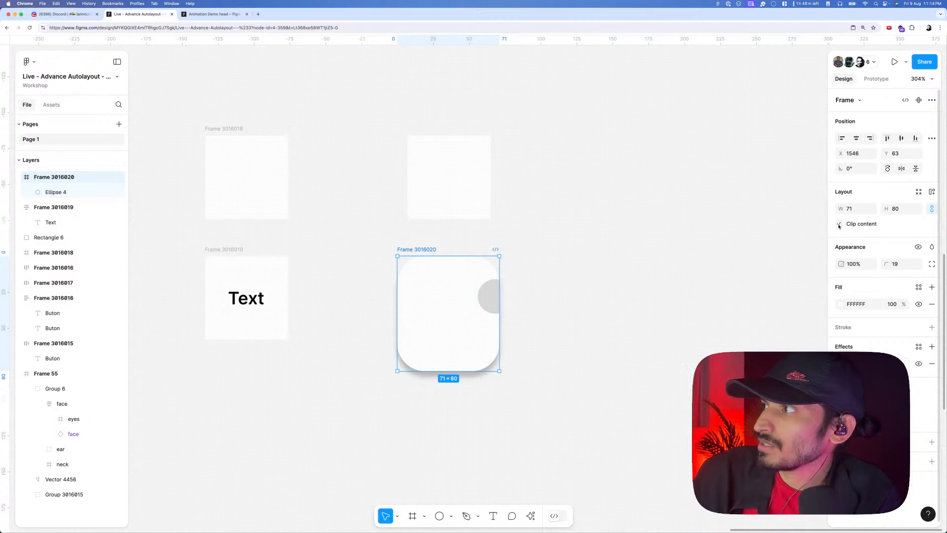
# - Examine the clipped teeth inside the cartoon head's mouth in the banner illustration
pyautogui.scroll(-3, 530, 290)
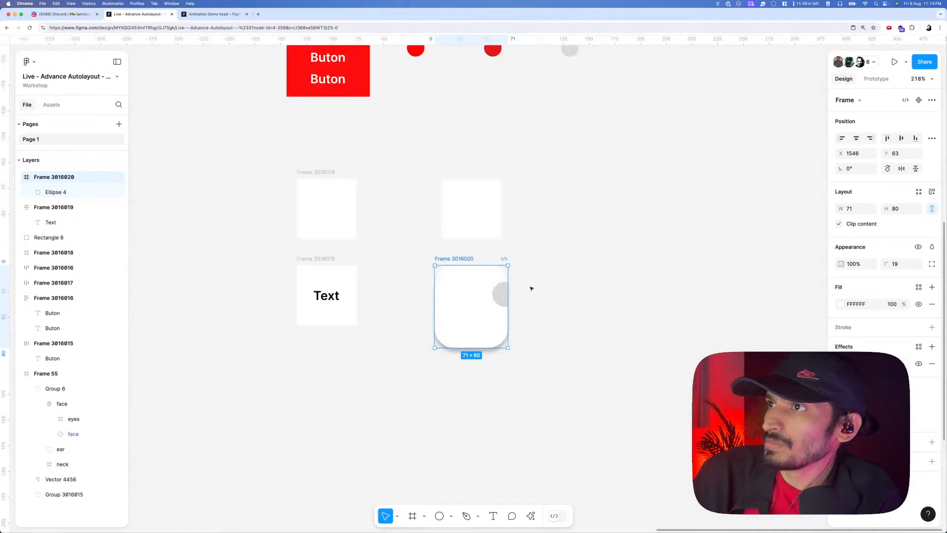
pyautogui.scroll(-5, 525, 288)
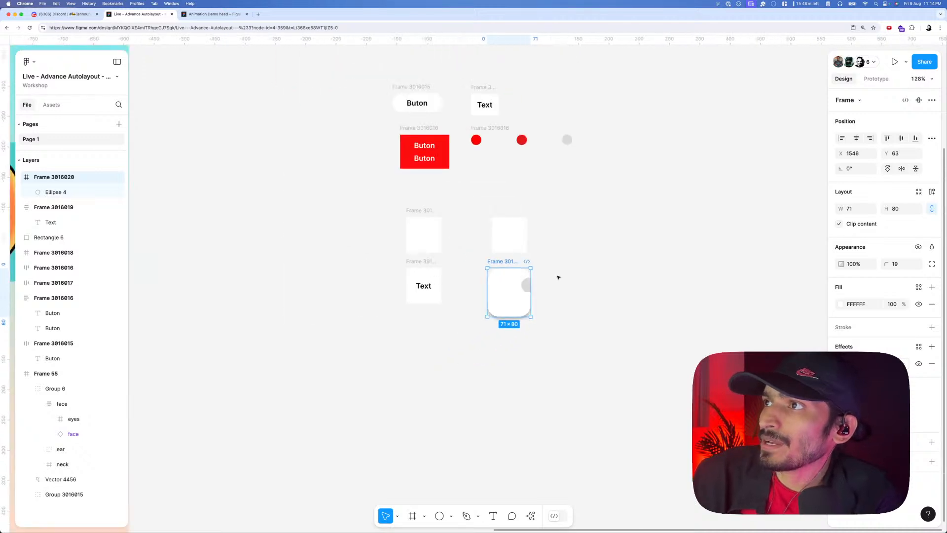
pyautogui.scroll(-4, 429, 306)
pyautogui.scroll(-4, 433, 309)
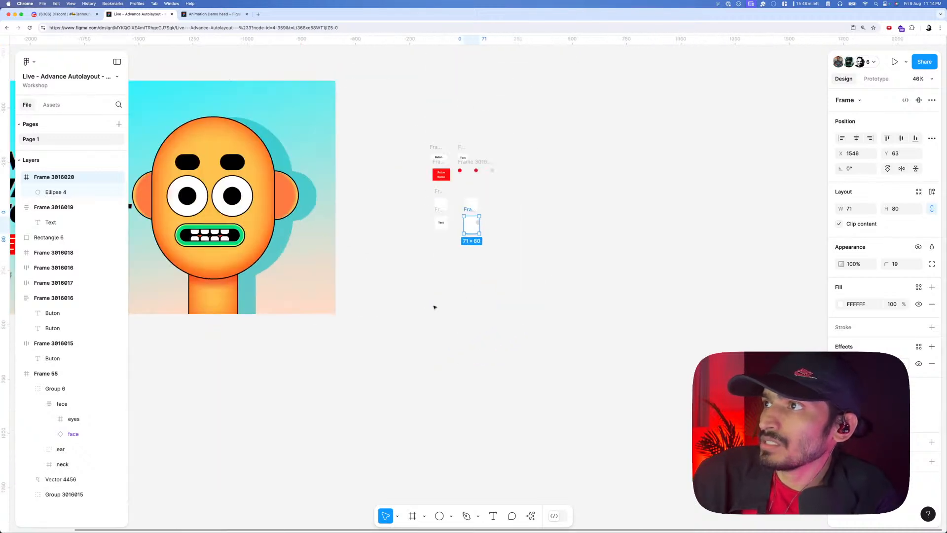
pyautogui.scroll(2, 513, 330)
pyautogui.scroll(5, 366, 278)
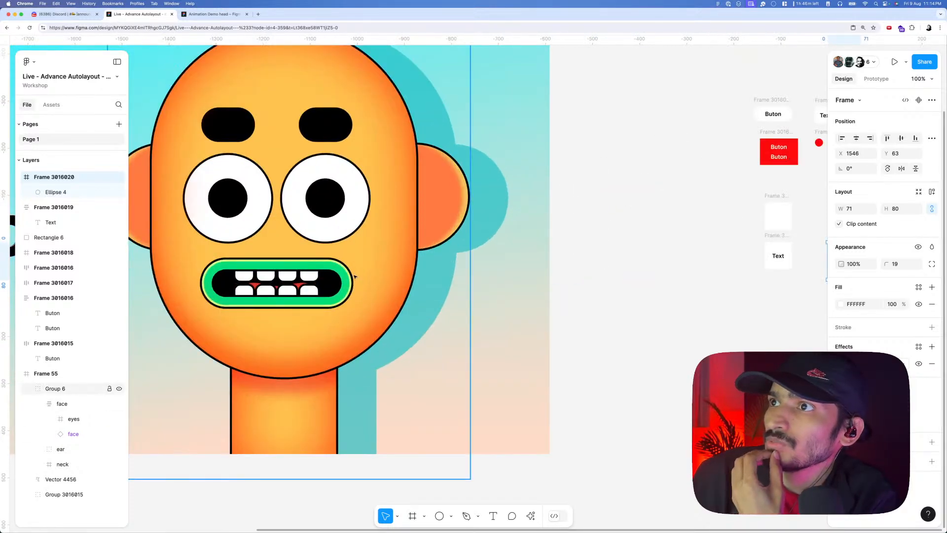
pyautogui.scroll(-1, 354, 277)
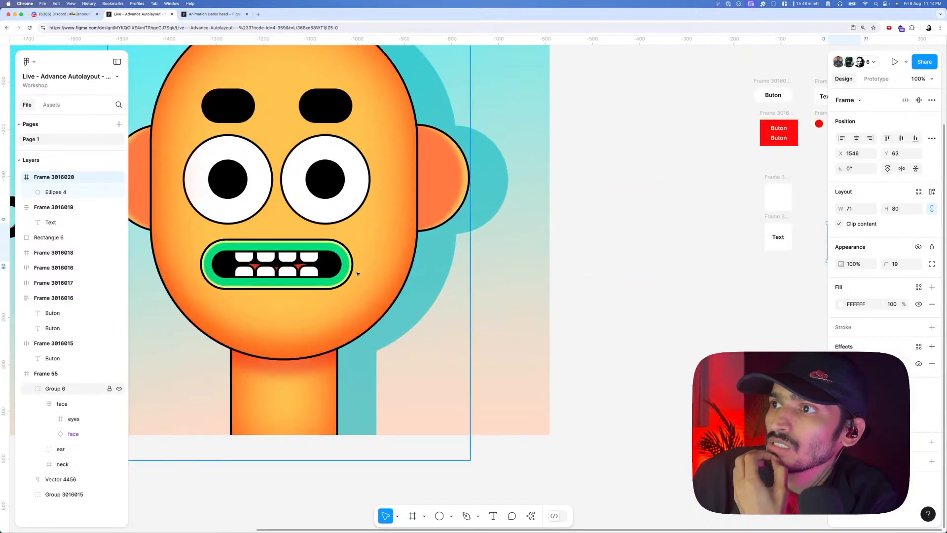
# - Add an inner shadow as a second effect on the rounded frame and widen it into a thick band along the inside edge
pyautogui.scroll(-4, 357, 273)
pyautogui.hscroll(3, 513, 262)
pyautogui.scroll(3, 437, 291)
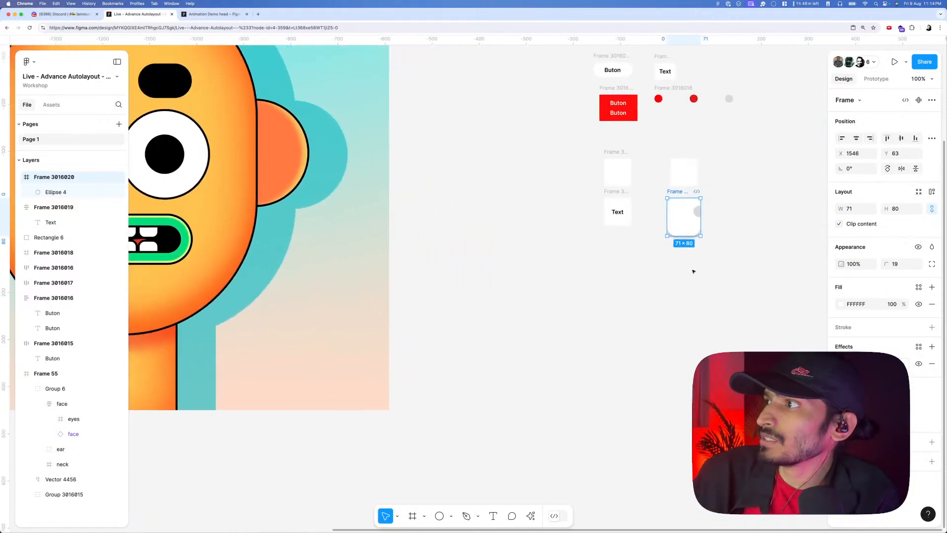
pyautogui.hscroll(3, 693, 271)
pyautogui.scroll(5, 566, 244)
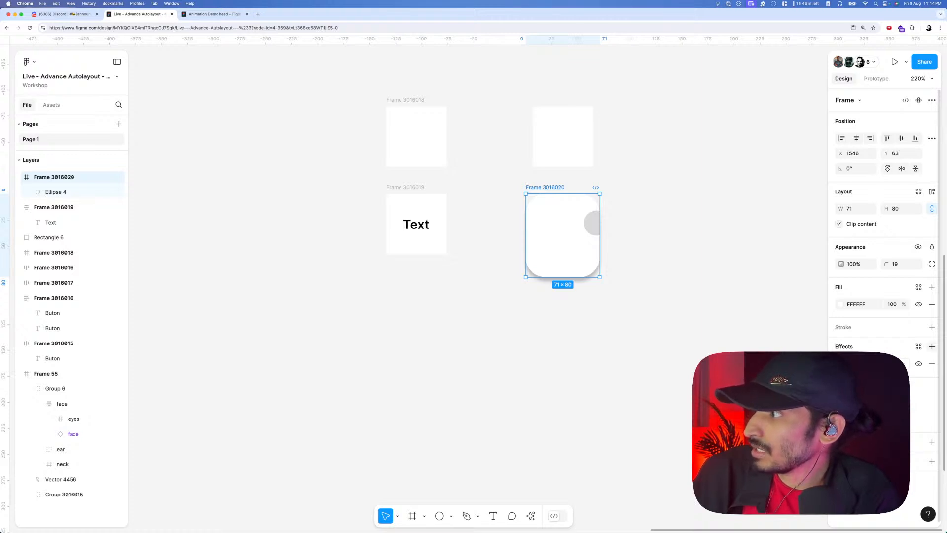
pyautogui.click(932, 347)
pyautogui.click(875, 363)
pyautogui.click(875, 351)
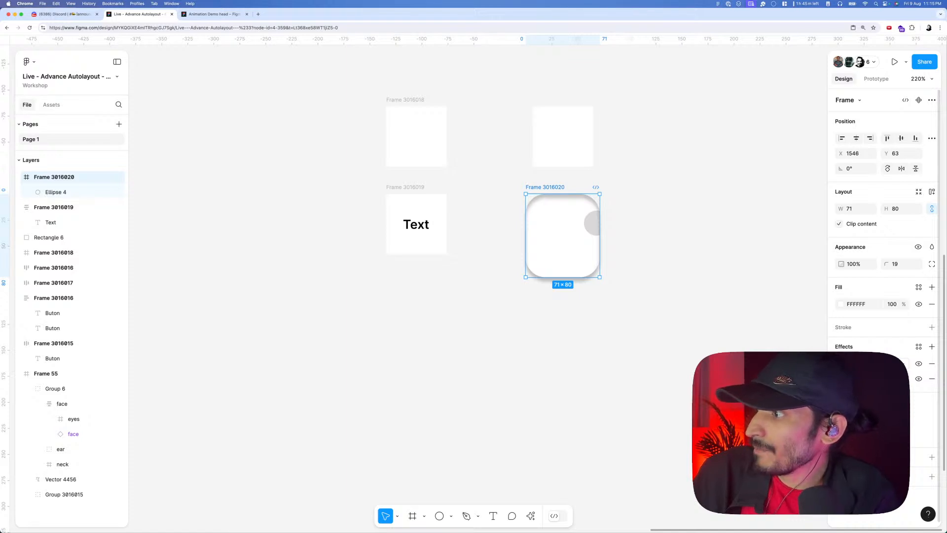
pyautogui.moveTo(760, 432); pyautogui.dragTo(782, 431)
pyautogui.scroll(5, 641, 386)
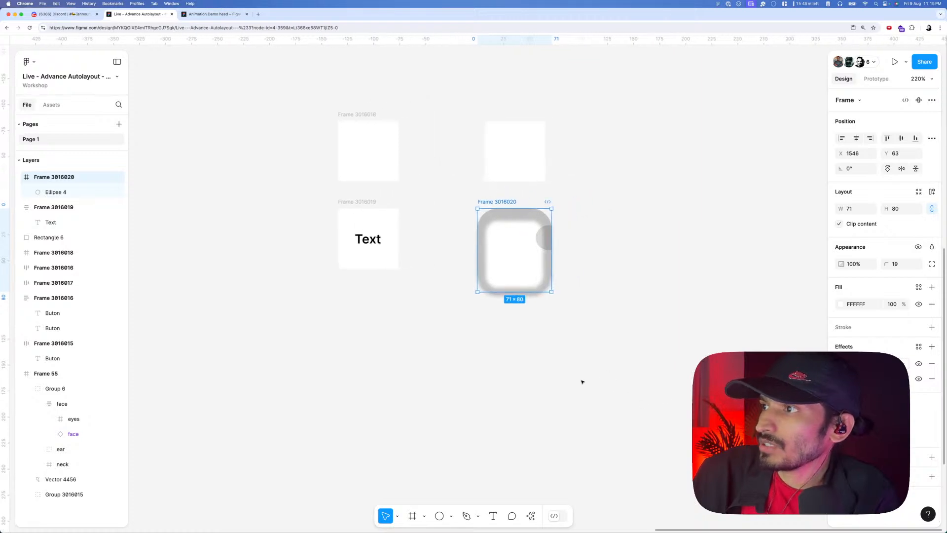
pyautogui.scroll(10, 499, 221)
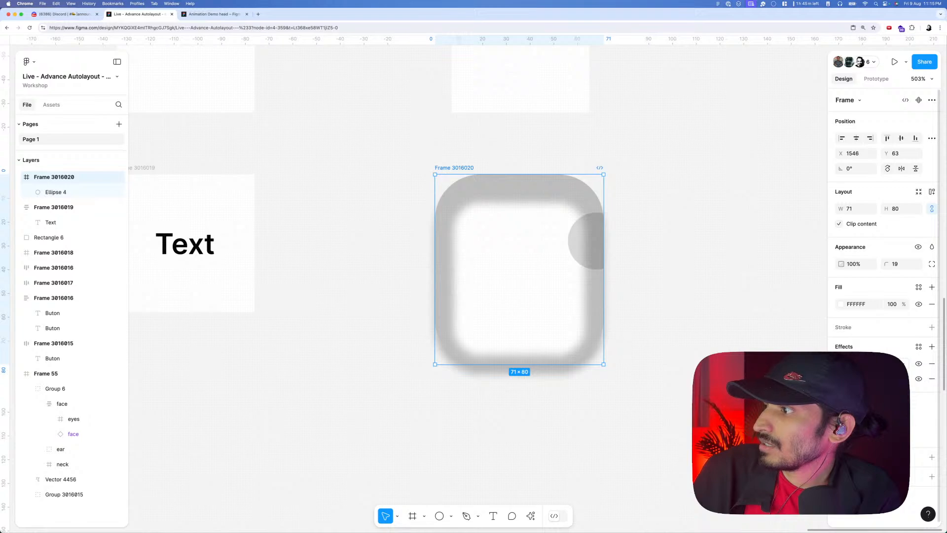
# - Remove the inner shadow's blur, set its vertical offset to 0 and reduce its spread to a thin, even band inside the rounded frame
pyautogui.moveTo(759, 416); pyautogui.dragTo(739, 416)
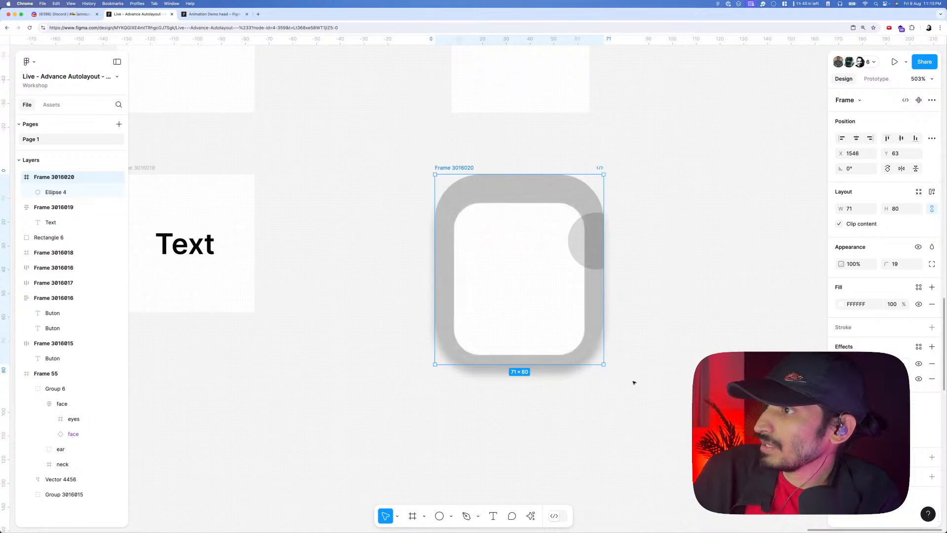
pyautogui.scroll(-3, 578, 353)
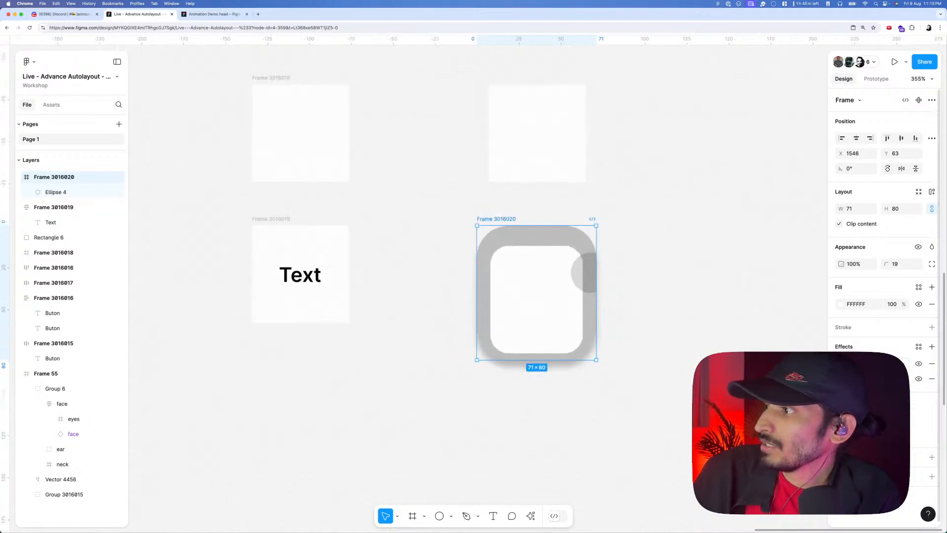
pyautogui.write('0')
pyautogui.press('Return')
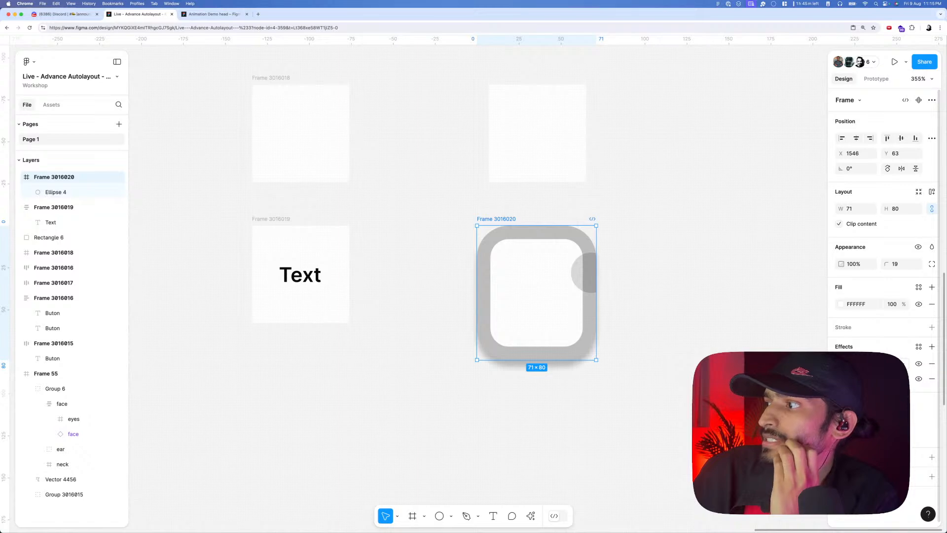
pyautogui.moveTo(762, 434); pyautogui.dragTo(759, 434)
pyautogui.scroll(-3, 474, 247)
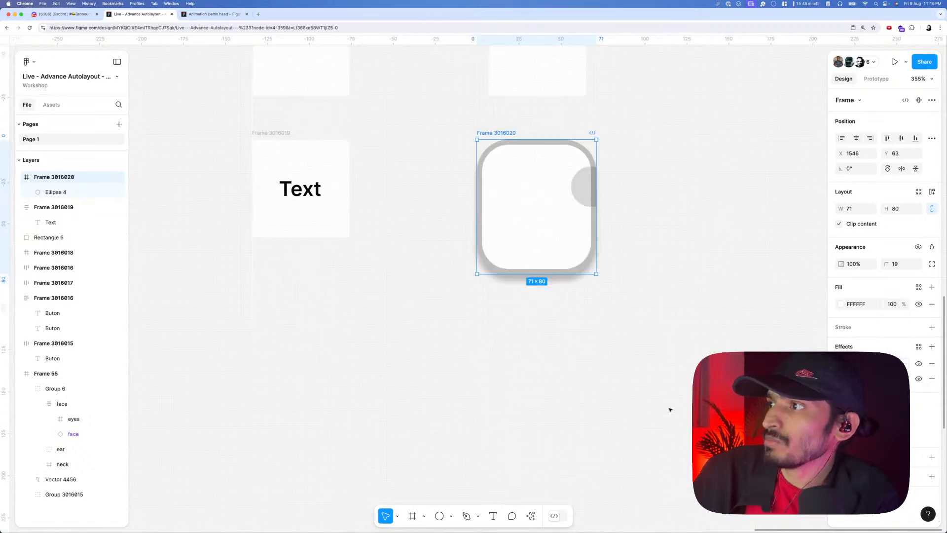
# - Examine the layered outlines around the cartoon head's mouth in the banner illustration, selecting the mouth component to inspect its properties
pyautogui.scroll(-6, 646, 398)
pyautogui.scroll(-2, 571, 387)
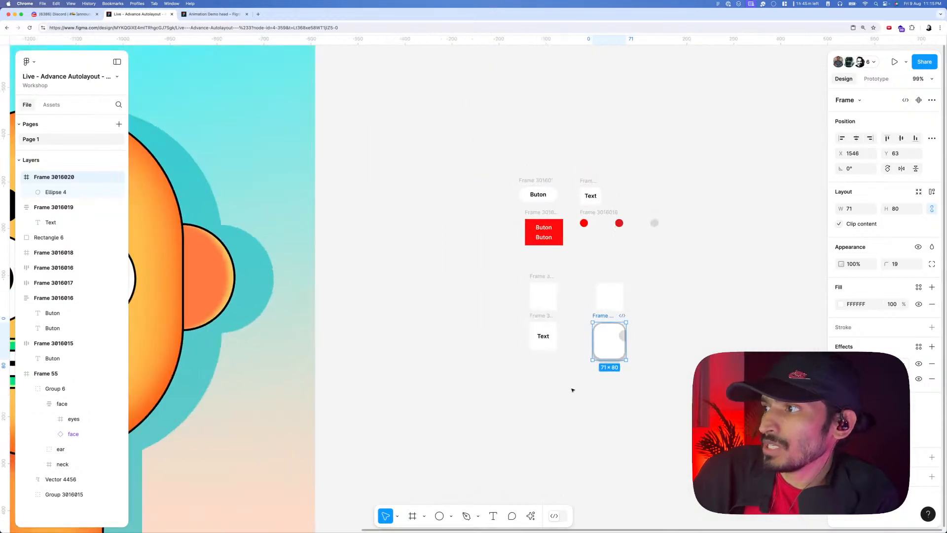
pyautogui.scroll(-2, 609, 332)
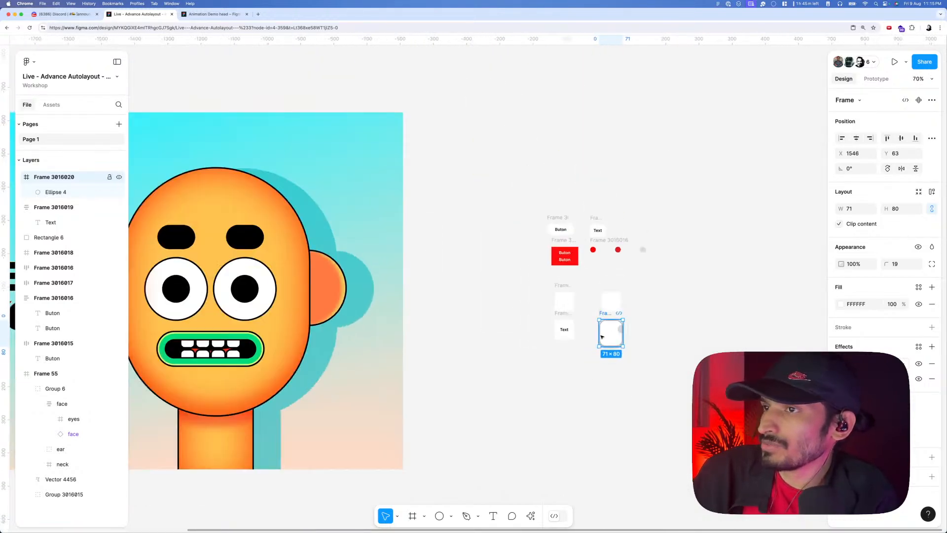
pyautogui.scroll(4, 296, 214)
pyautogui.scroll(1, 297, 213)
pyautogui.scroll(-3, 296, 211)
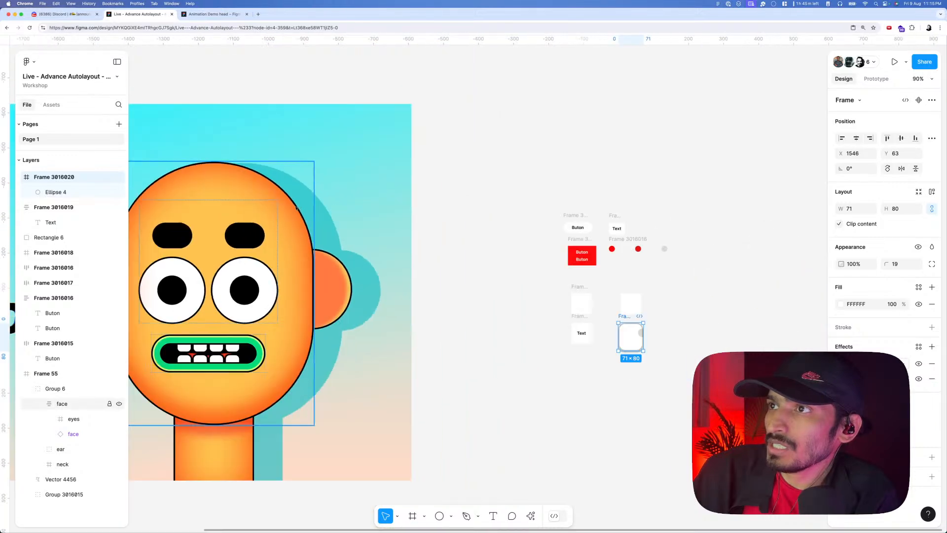
pyautogui.scroll(5, 256, 348)
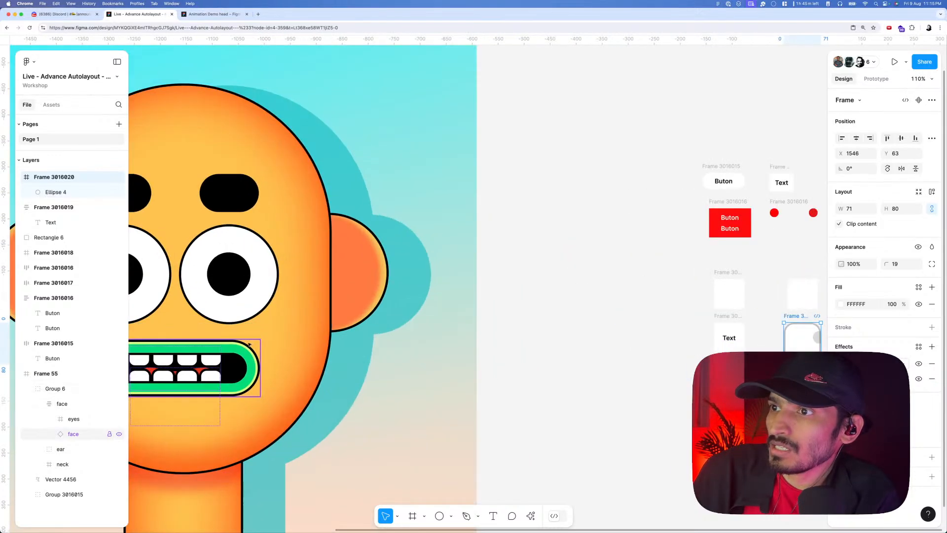
pyautogui.scroll(-1, 267, 366)
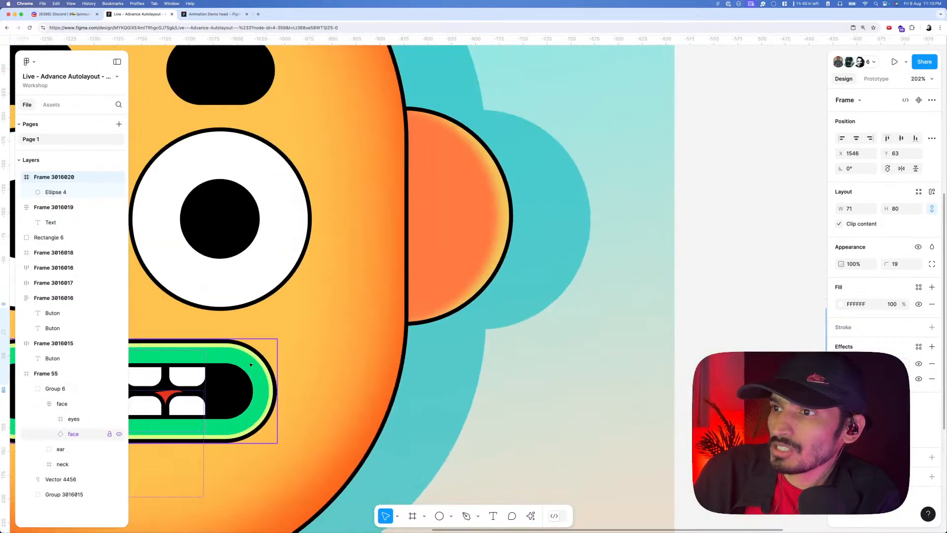
pyautogui.click(250, 364)
pyautogui.scroll(-2, 246, 365)
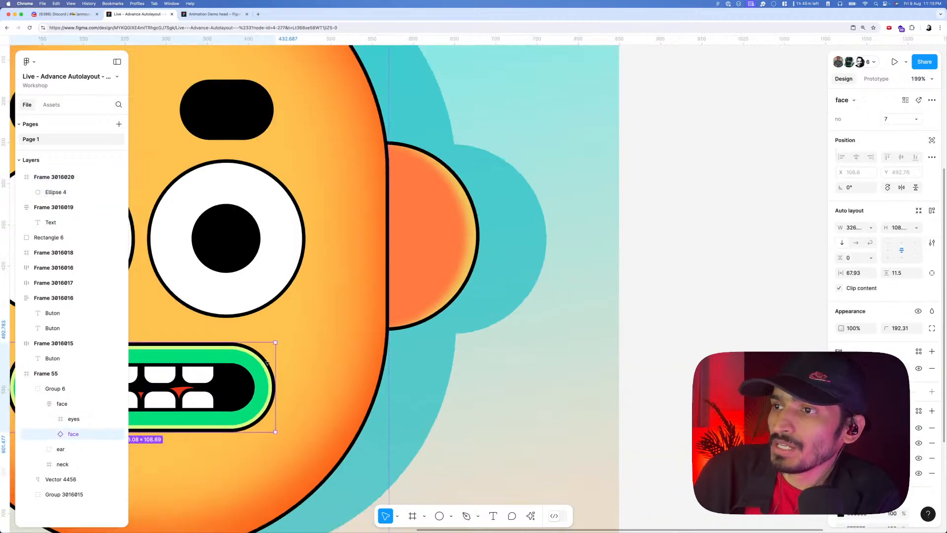
pyautogui.scroll(2, 241, 365)
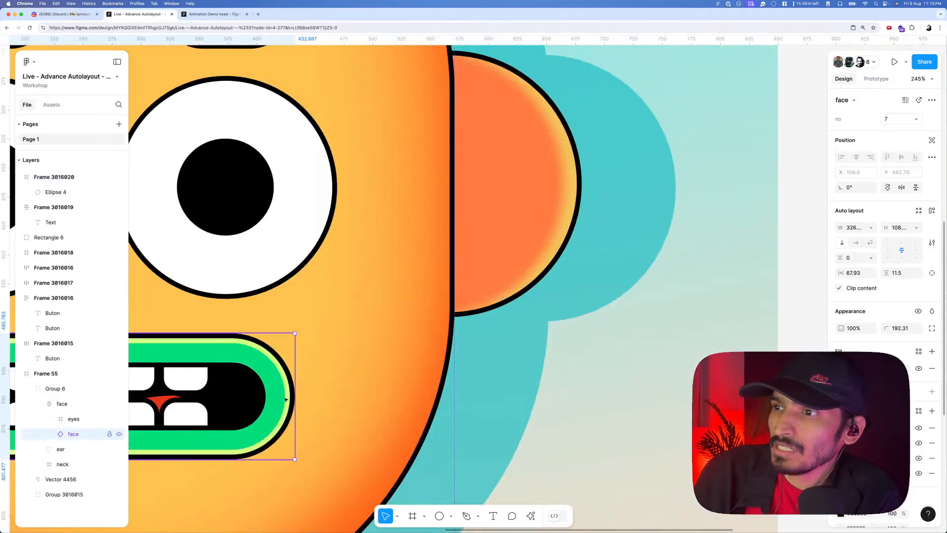
pyautogui.scroll(-5, 268, 403)
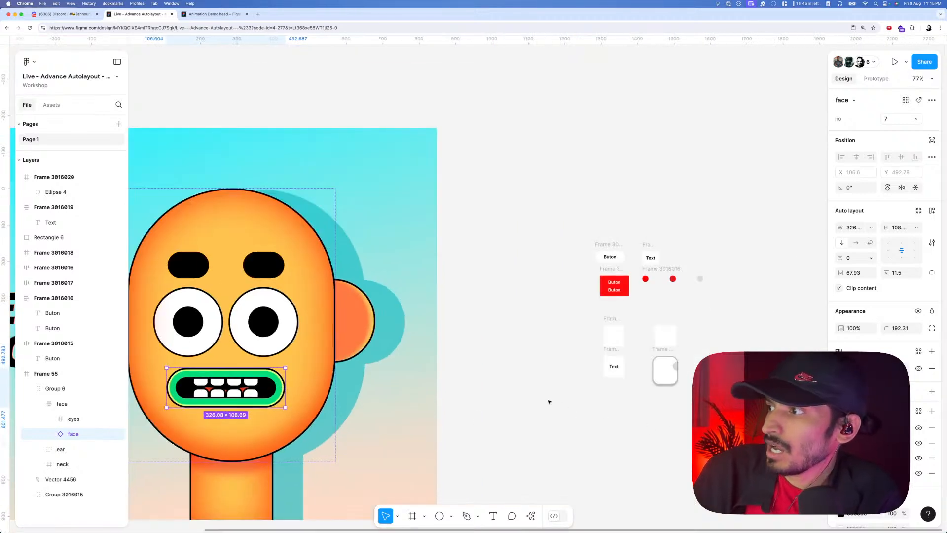
# - Review the rounded frame with its inner shadow among the white sample frames, selecting it briefly
pyautogui.hscroll(5, 671, 408)
pyautogui.scroll(-2, 671, 408)
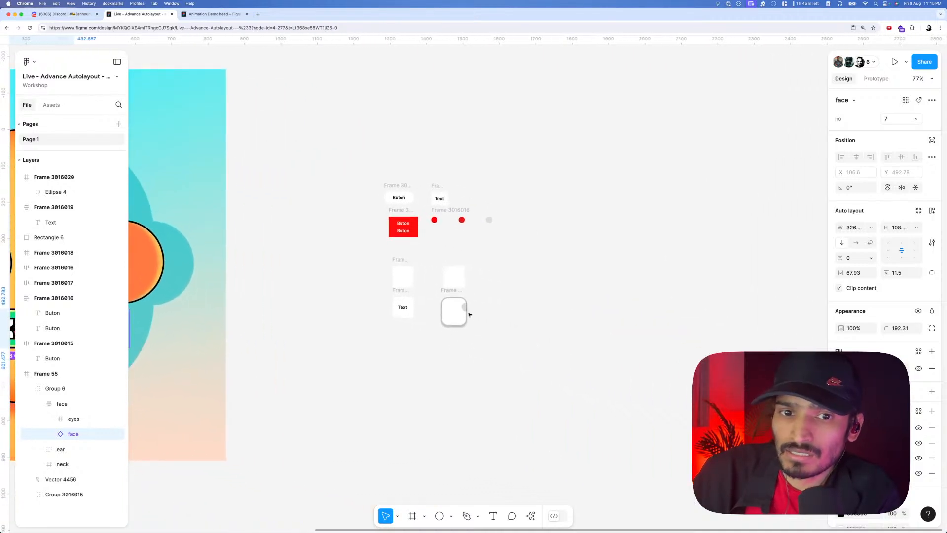
pyautogui.hscroll(2, 443, 327)
pyautogui.scroll(-1, 449, 320)
pyautogui.click(454, 318)
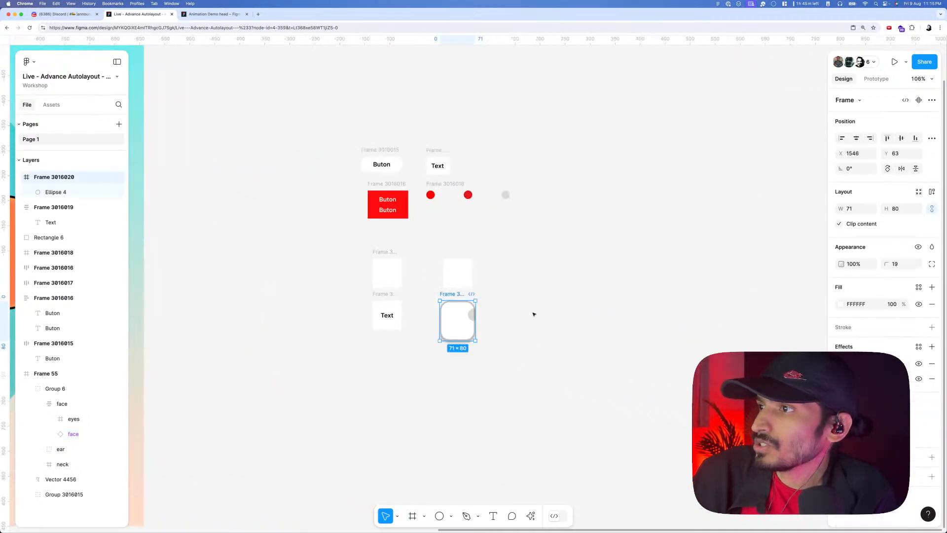
pyautogui.scroll(5, 461, 321)
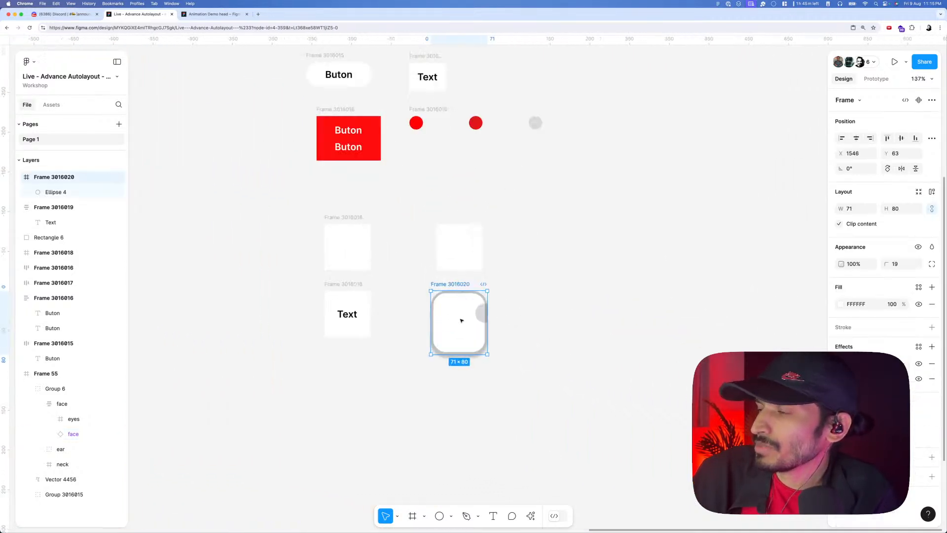
pyautogui.click(510, 323)
pyautogui.scroll(-2, 511, 327)
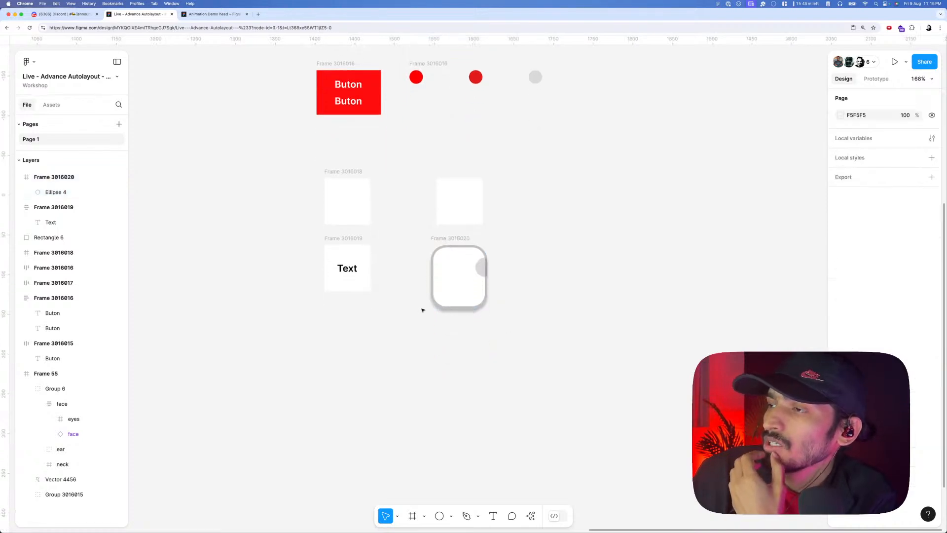
# - Look over the button, text and circle samples and select the first red ellipse in the circle row
pyautogui.moveTo(414, 293); pyautogui.dragTo(452, 395)
pyautogui.moveTo(359, 92); pyautogui.dragTo(361, 144)
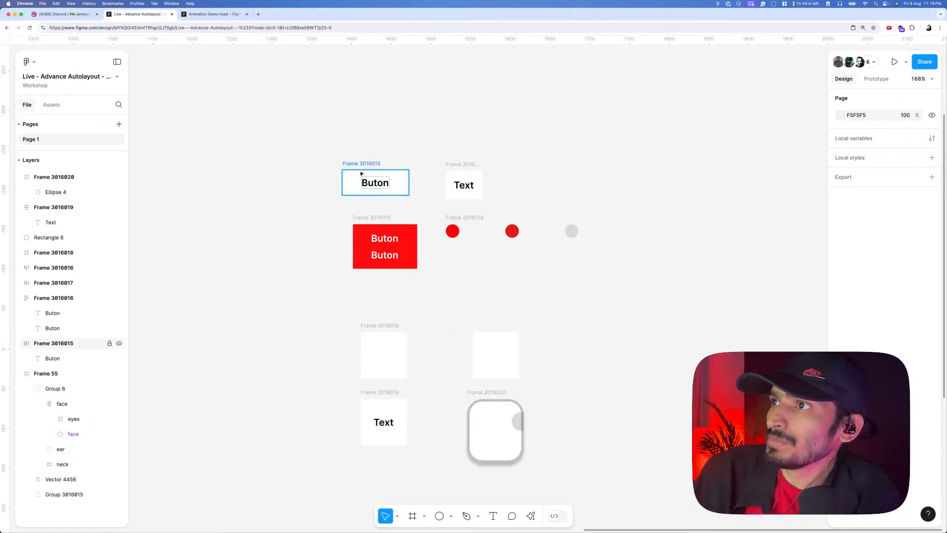
pyautogui.scroll(3, 362, 146)
pyautogui.click(488, 260)
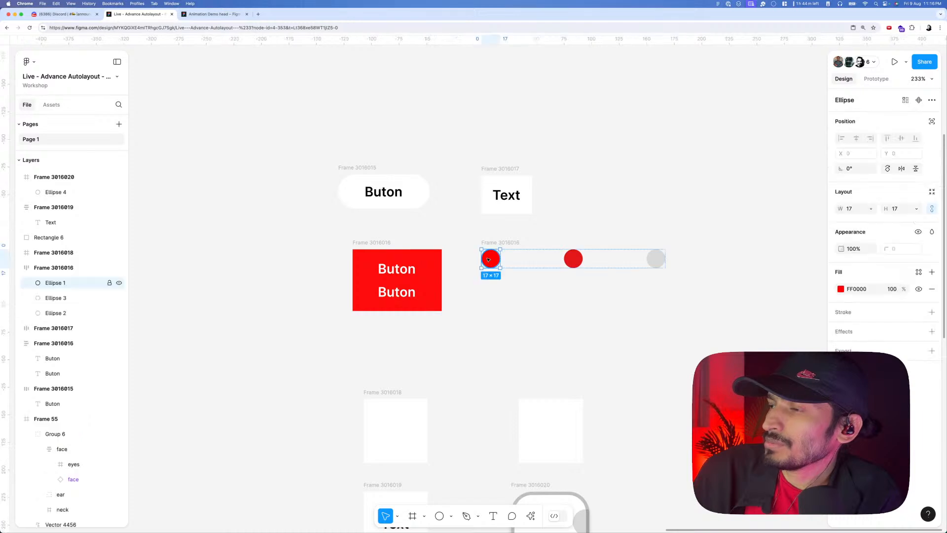
pyautogui.scroll(-5, 439, 235)
pyautogui.scroll(-3, 445, 237)
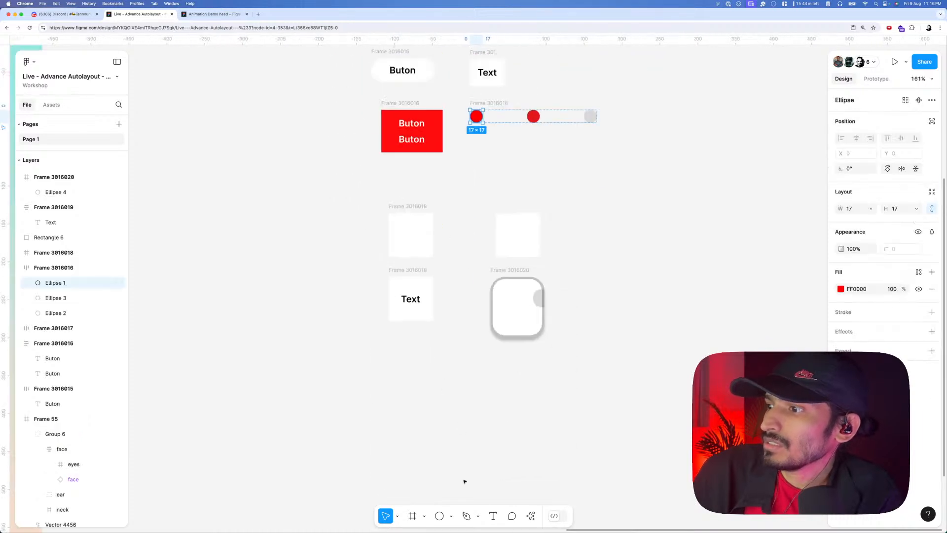
# - Find and run the Feather Icons plugin, placing its window clear of the rounded frame and the circle row
pyautogui.click(530, 515)
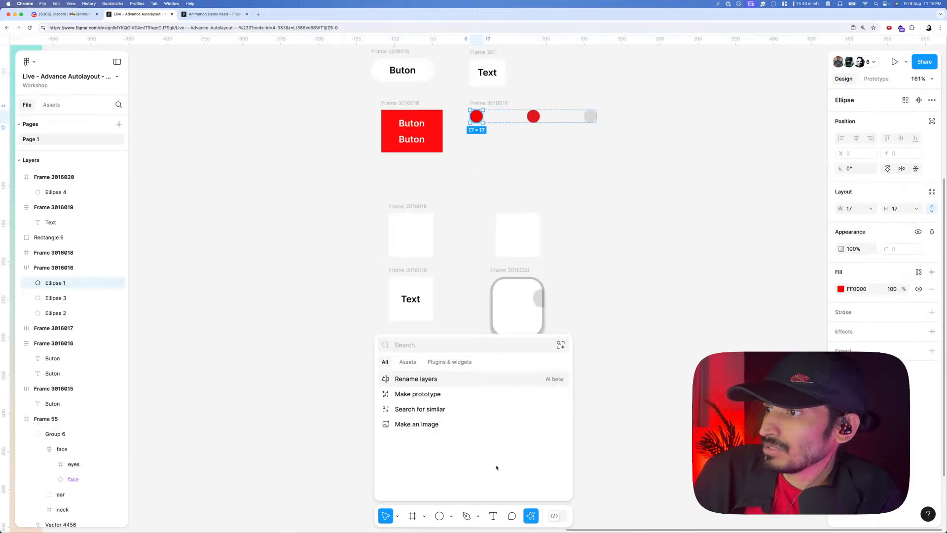
pyautogui.click(453, 361)
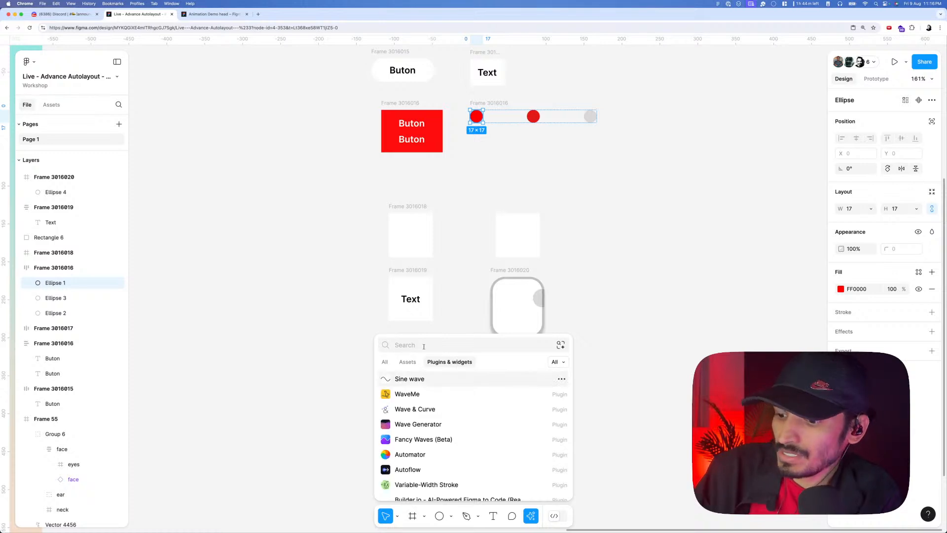
pyautogui.write('feat')
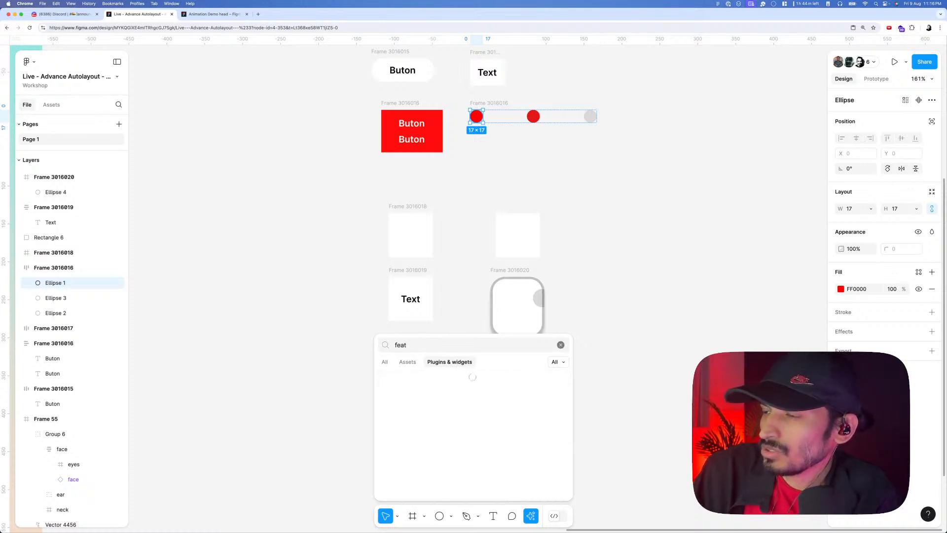
pyautogui.press('Escape')
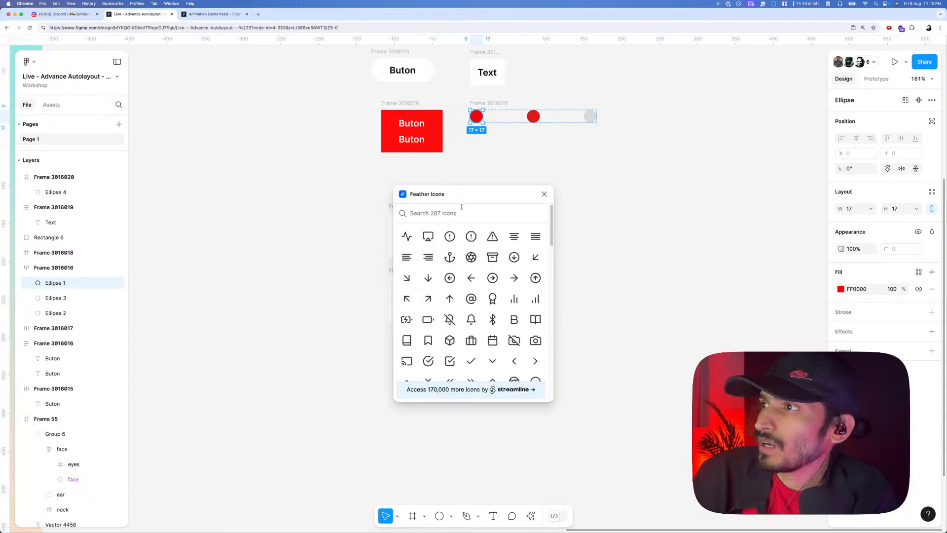
pyautogui.moveTo(470, 198); pyautogui.dragTo(320, 276)
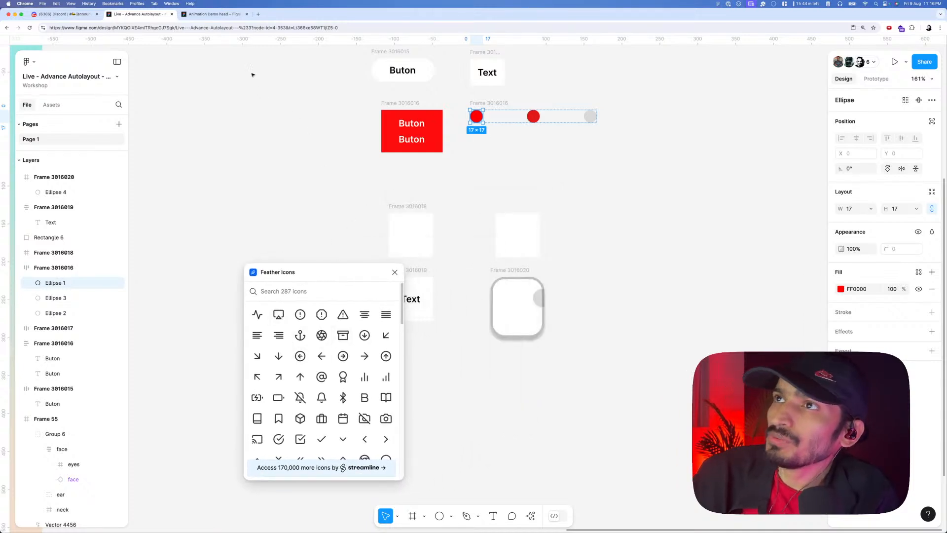
# - Switch to Pinterest in a new browser tab and search it for "button"
pyautogui.click(258, 14)
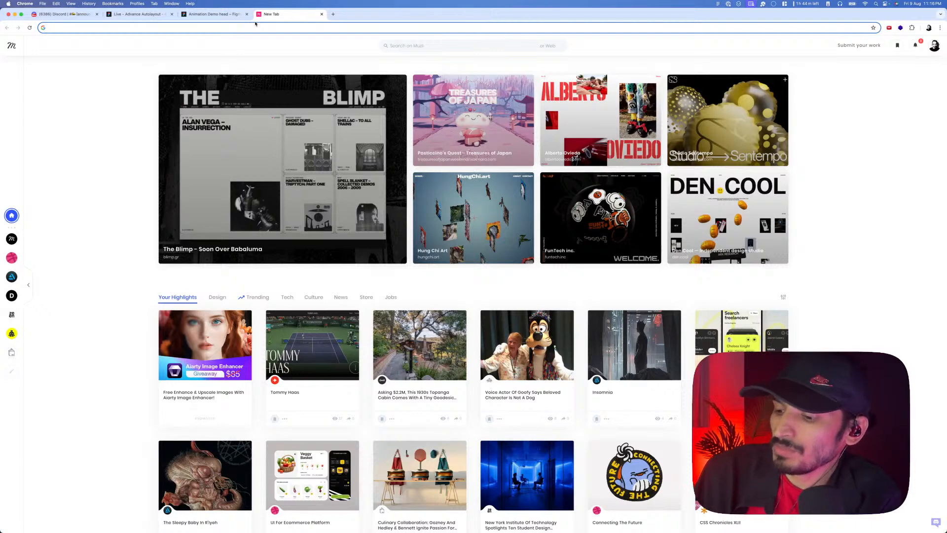
pyautogui.write('pin')
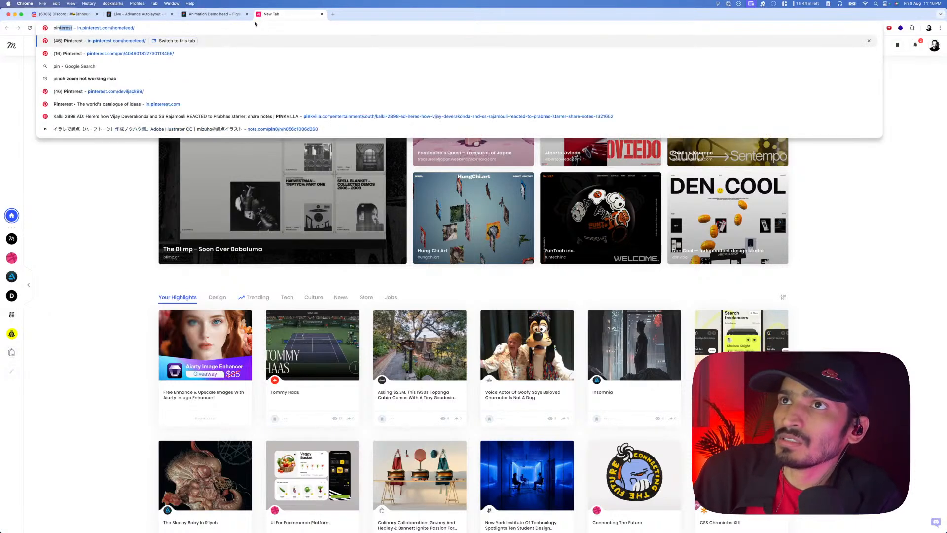
pyautogui.press('Return')
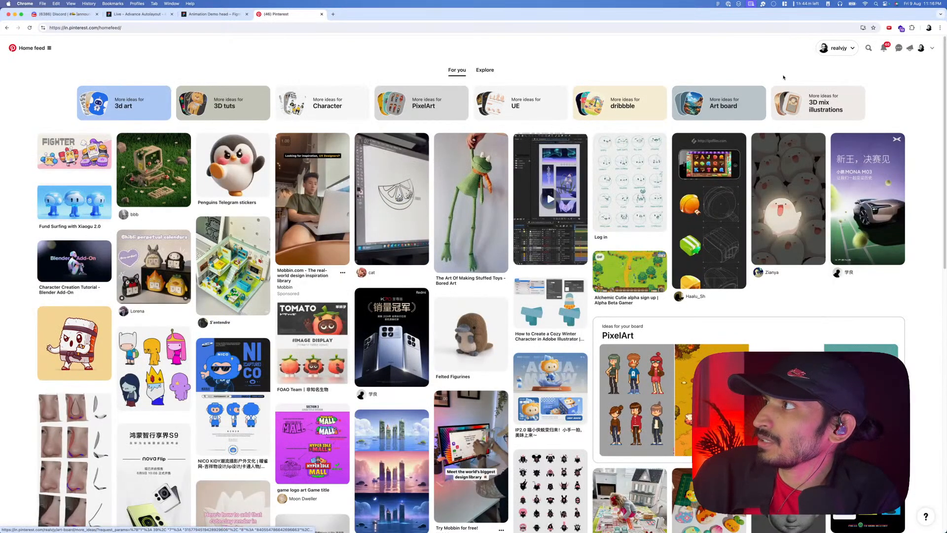
pyautogui.click(868, 49)
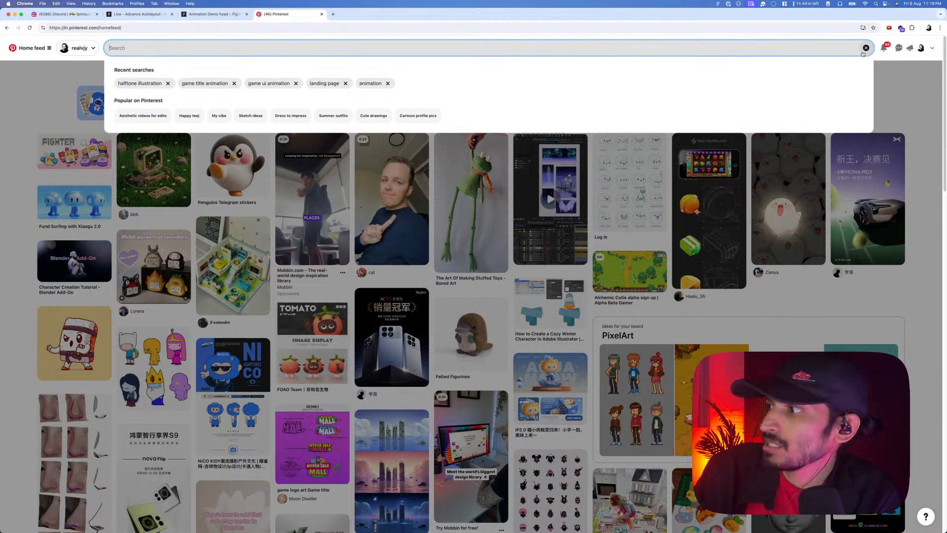
pyautogui.write('but')
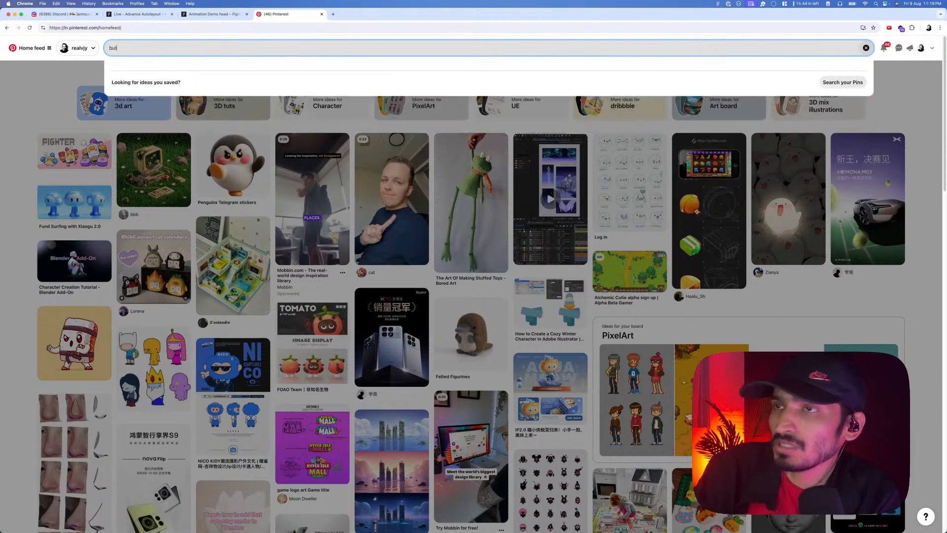
pyautogui.write('ton')
pyautogui.press('Return')
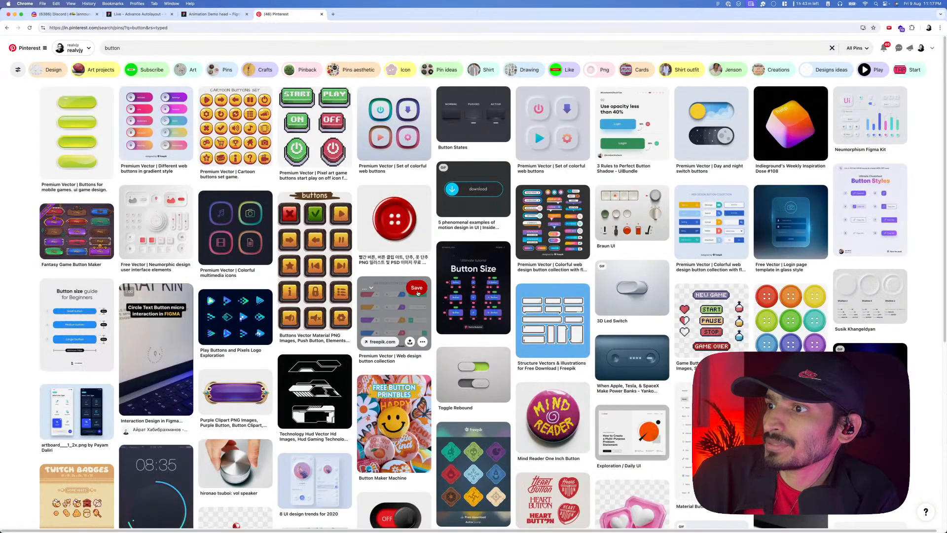
# - Browse the button search results and open the Fantasy Game Button Maker pin
pyautogui.scroll(-5, 324, 303)
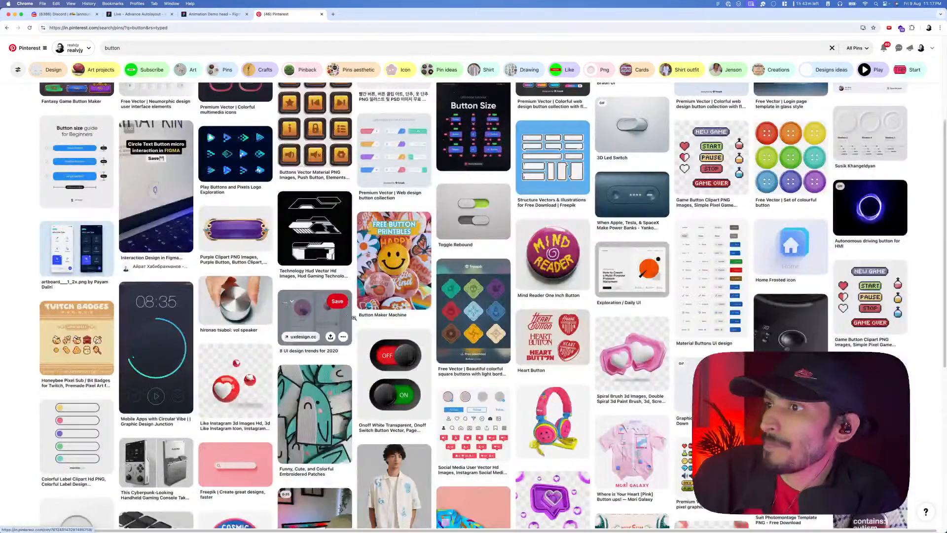
pyautogui.scroll(-3, 493, 325)
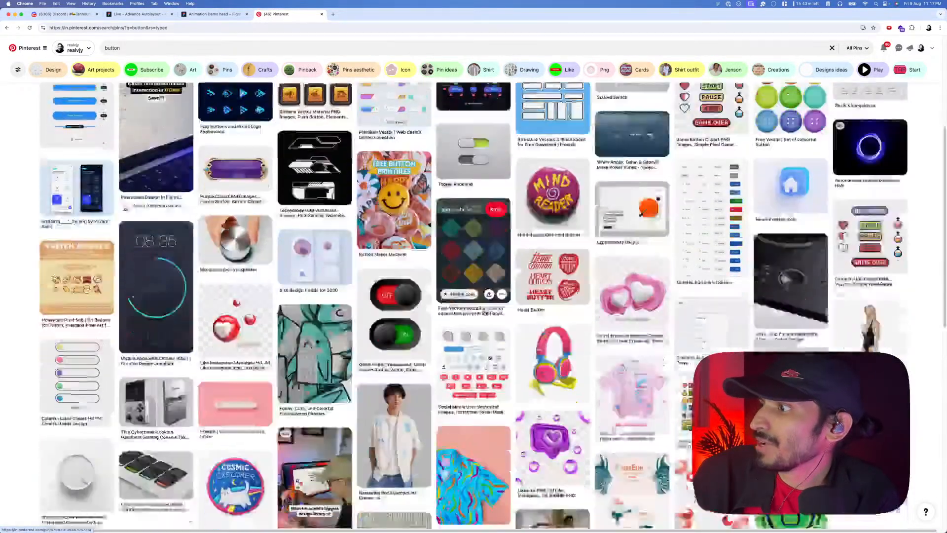
pyautogui.scroll(-2, 518, 330)
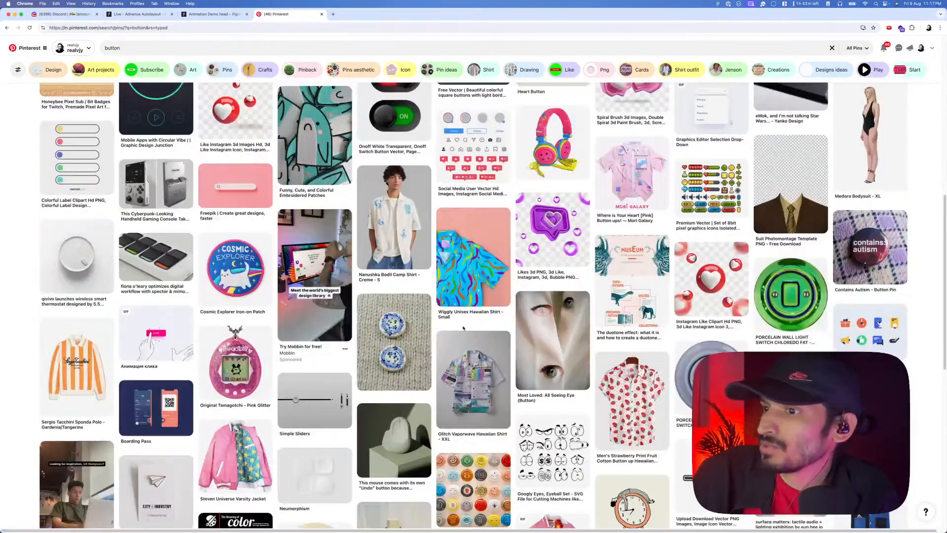
pyautogui.scroll(5, 462, 326)
pyautogui.scroll(3, 462, 327)
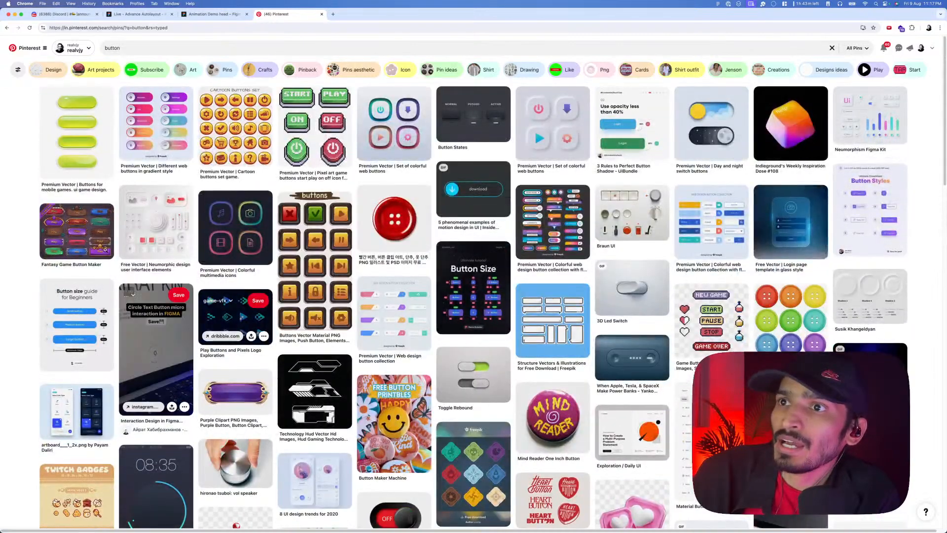
pyautogui.click(88, 237)
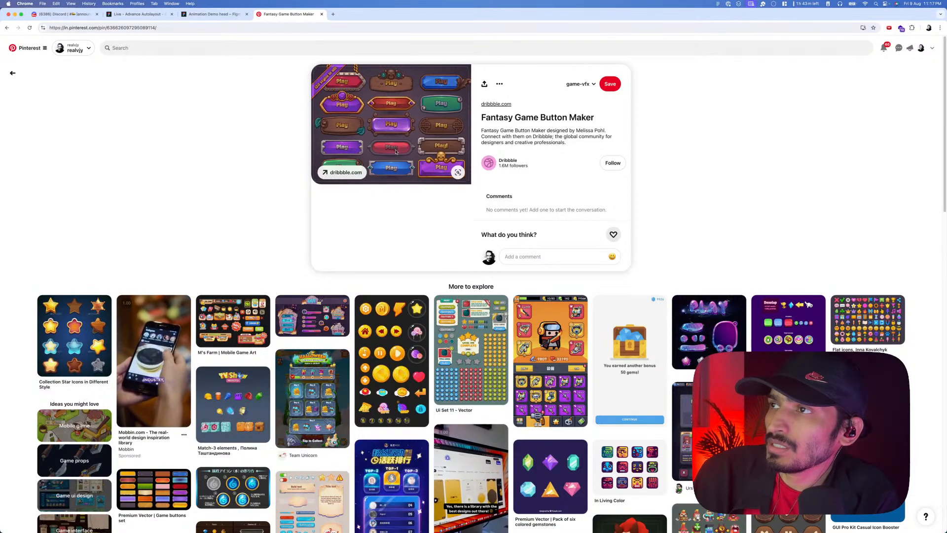
# - Copy the Fantasy Game Button Maker image, close the Animation Demo head tab, and paste the image below the rounded frame in the auto layout file
pyautogui.rightClick(375, 139)
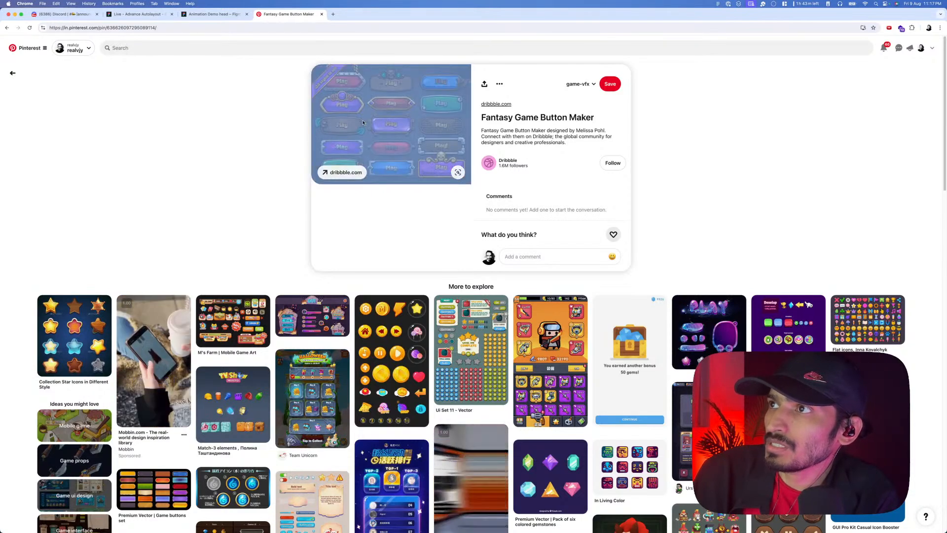
pyautogui.click(220, 15)
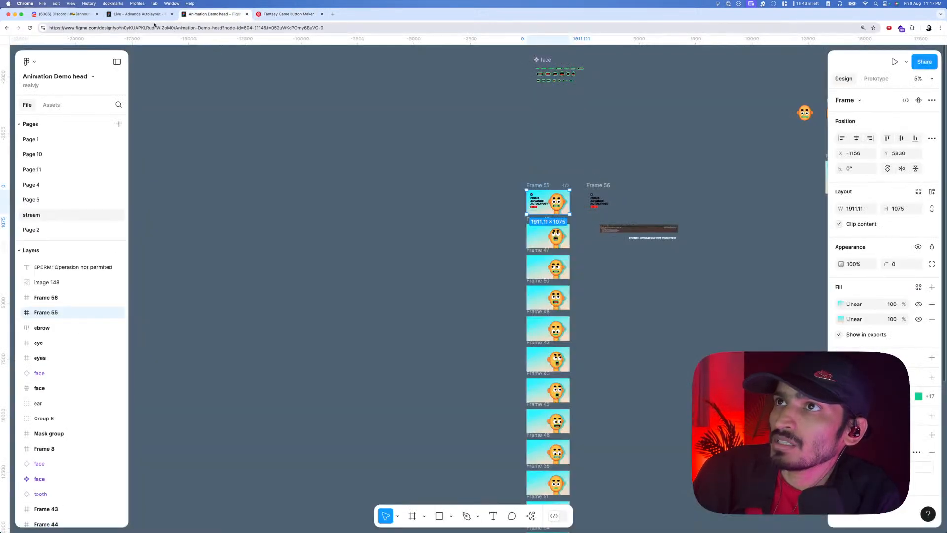
pyautogui.click(247, 15)
pyautogui.click(150, 14)
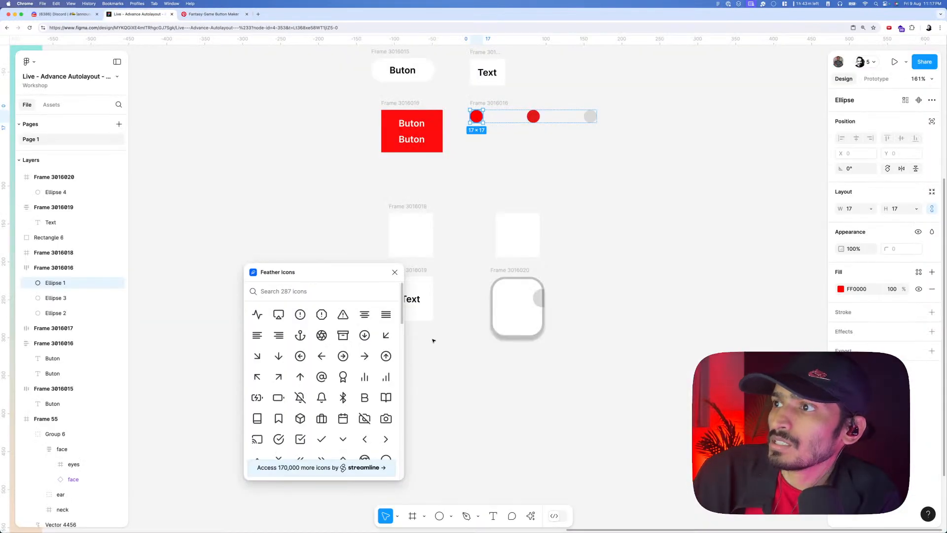
pyautogui.click(470, 353)
pyautogui.rightClick(467, 361)
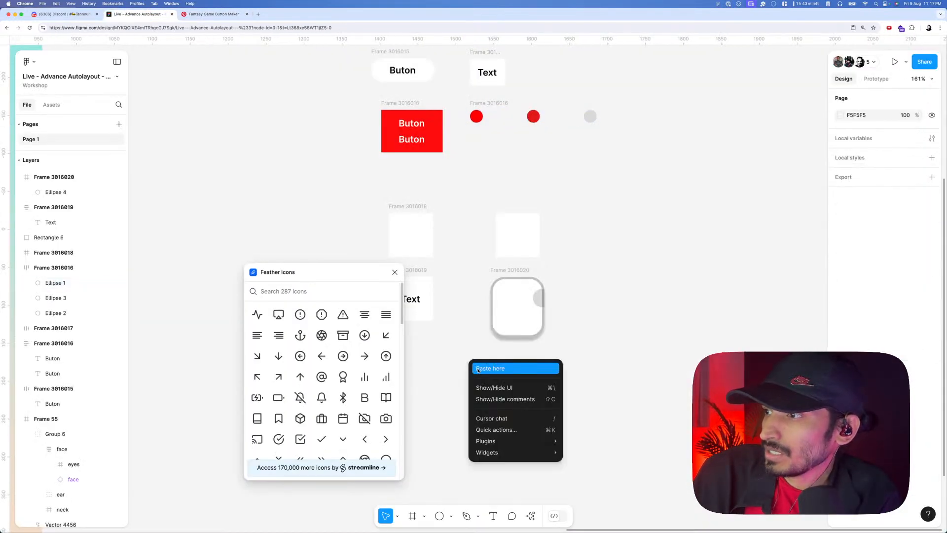
pyautogui.click(488, 368)
# - Close the Feather Icons plugin and move the pasted button image so it sits beneath the Text frame and the rounded frame
pyautogui.scroll(-5, 497, 391)
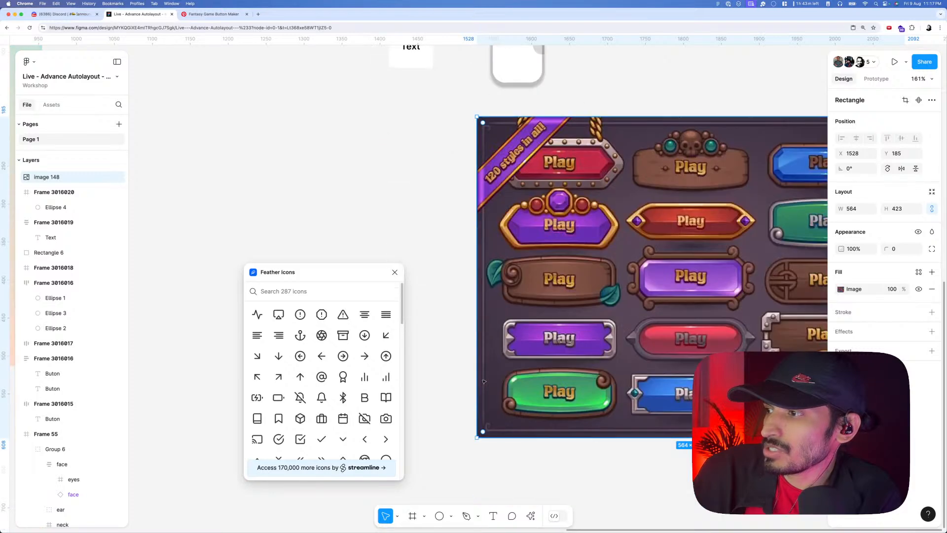
pyautogui.scroll(-5, 566, 371)
pyautogui.scroll(3, 566, 370)
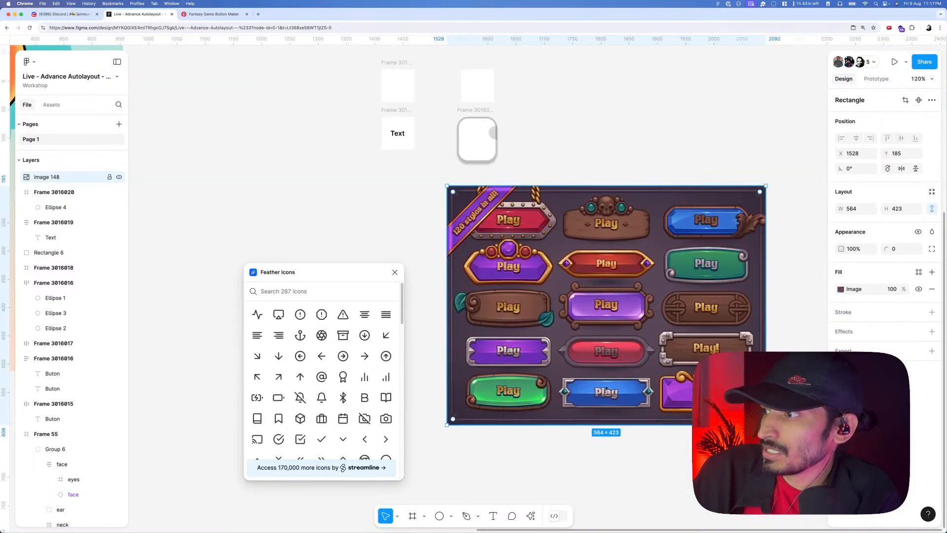
pyautogui.scroll(5, 606, 389)
pyautogui.scroll(-3, 585, 391)
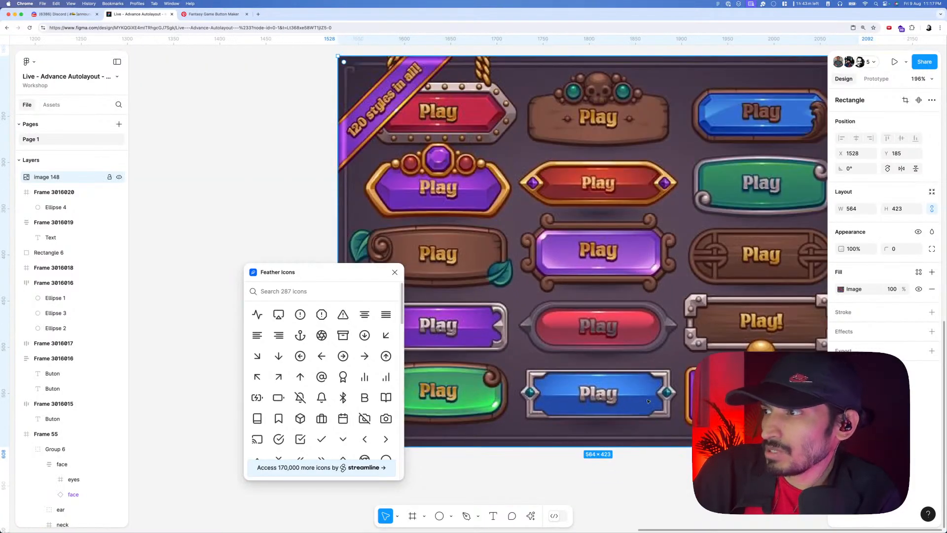
pyautogui.scroll(-3, 574, 390)
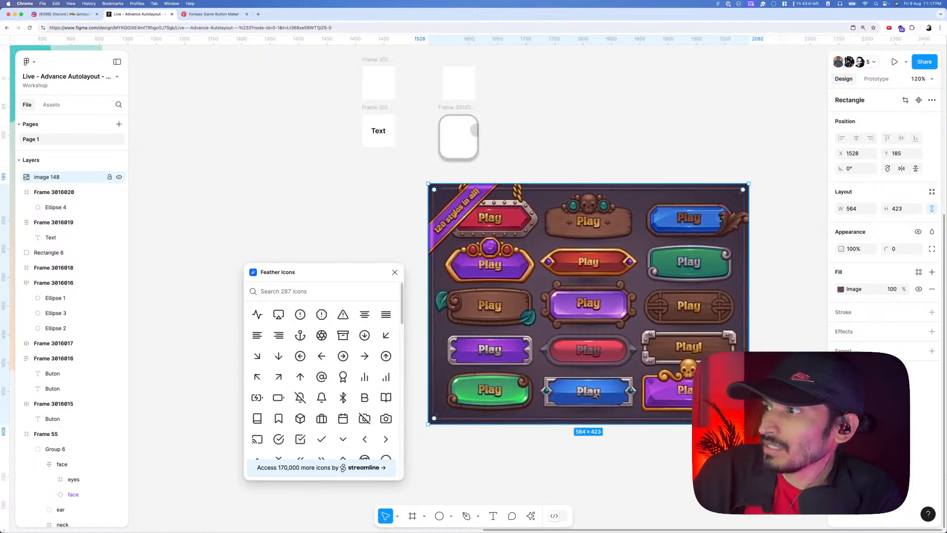
pyautogui.click(394, 272)
pyautogui.moveTo(598, 305); pyautogui.dragTo(381, 317)
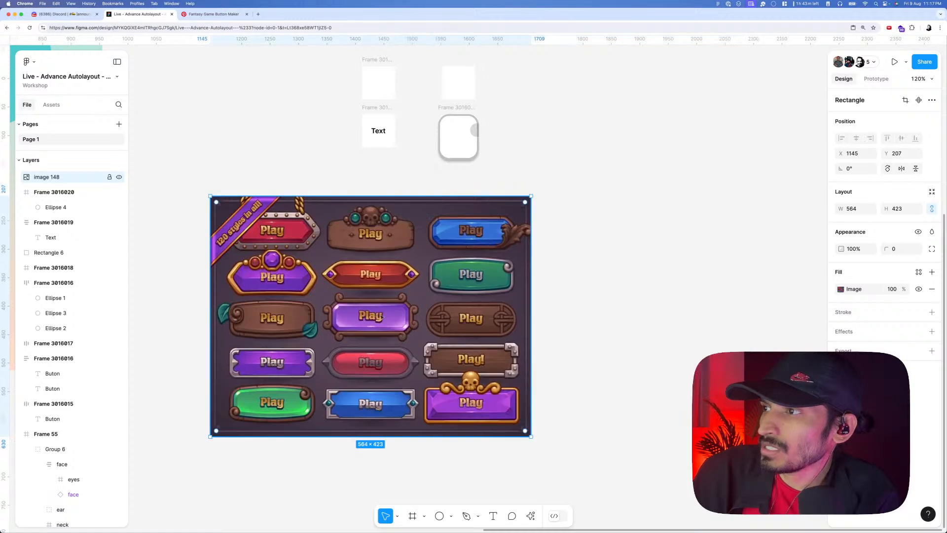
pyautogui.scroll(-1, 365, 305)
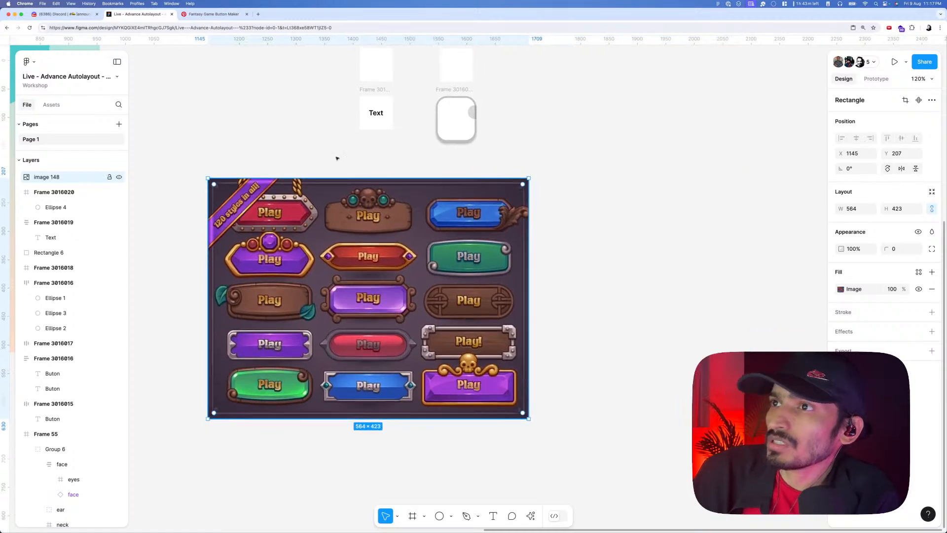
# - Open the pin's source shot on Dribbble, copy its larger button image, and return to the Figma file
pyautogui.click(217, 14)
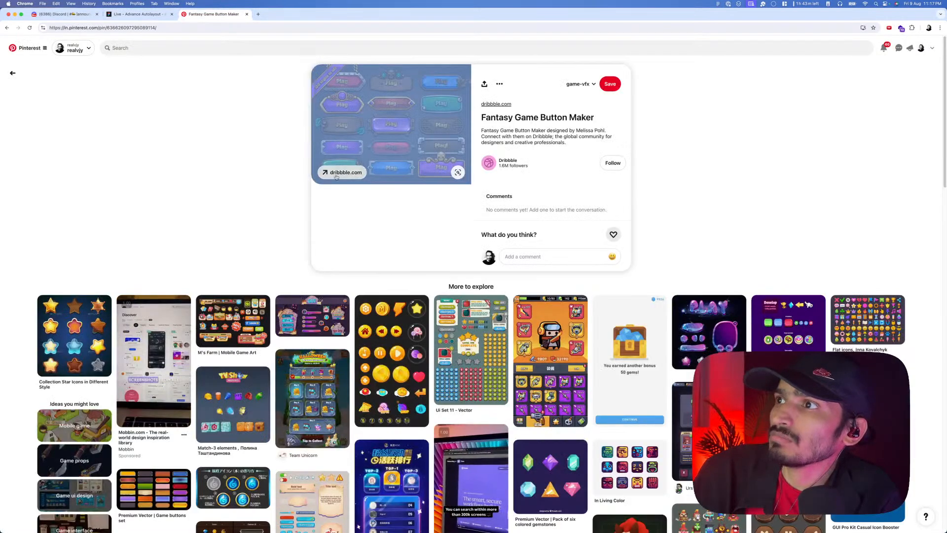
pyautogui.click(340, 172)
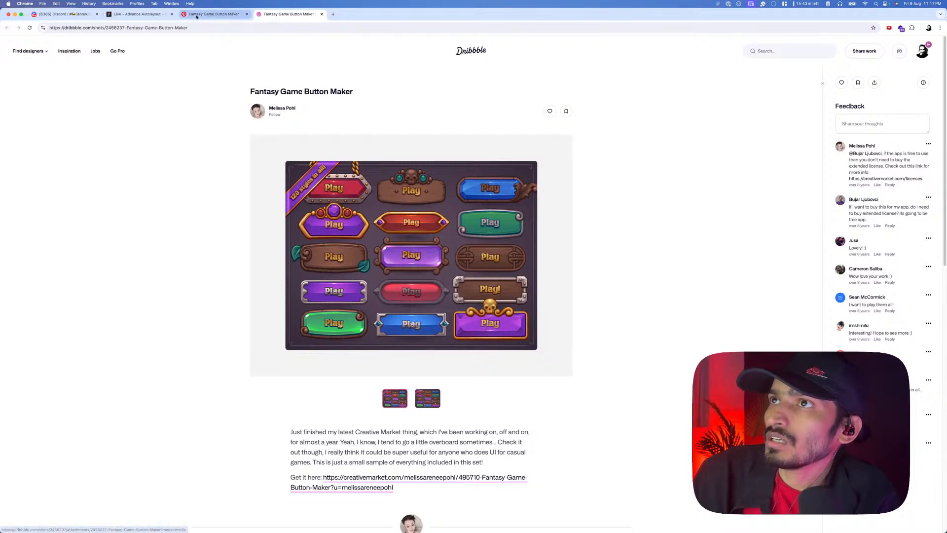
pyautogui.click(213, 14)
pyautogui.click(164, 14)
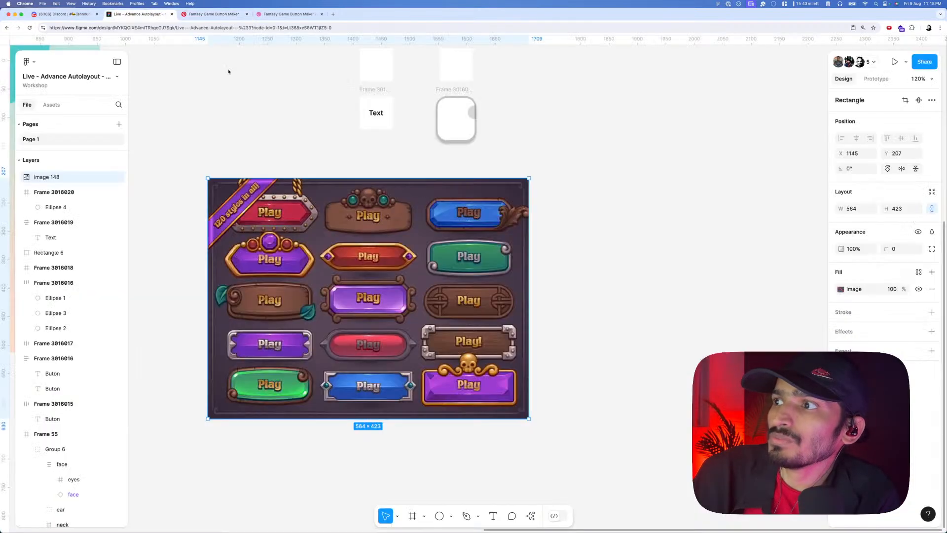
# - Examine the button styles in the pasted image, especially the framed Play buttons in its lower rows
pyautogui.scroll(-3, 470, 278)
pyautogui.scroll(-2, 470, 277)
pyautogui.rightClick(434, 268)
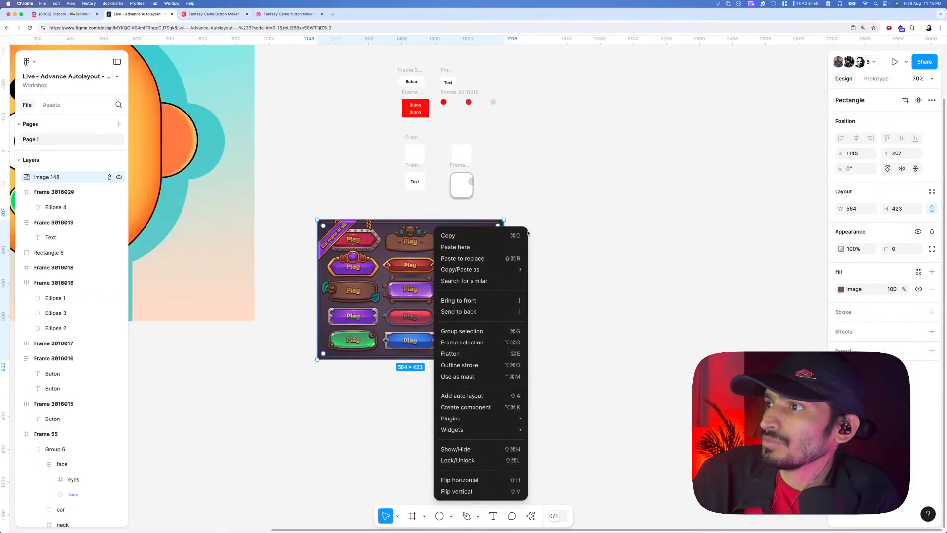
pyautogui.click(538, 217)
pyautogui.click(493, 238)
pyautogui.press('super+c')
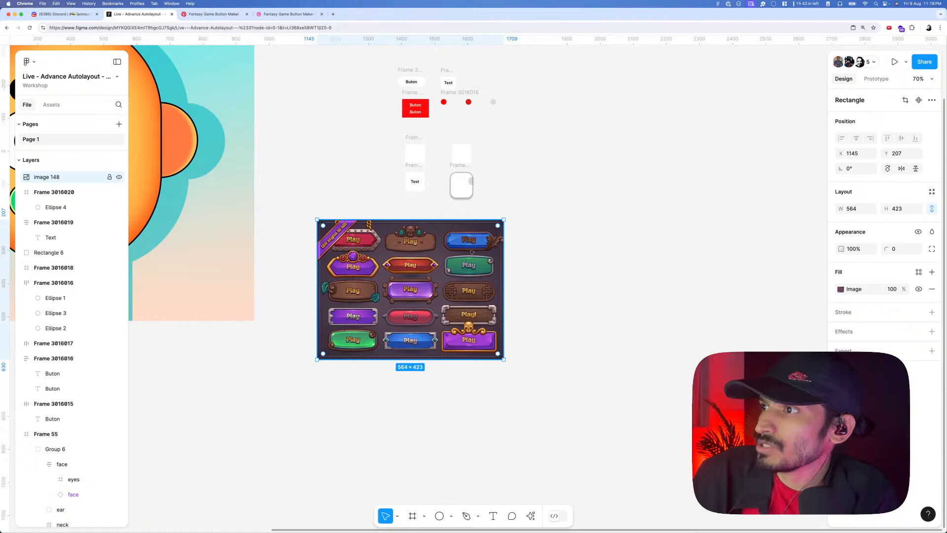
pyautogui.scroll(5, 436, 271)
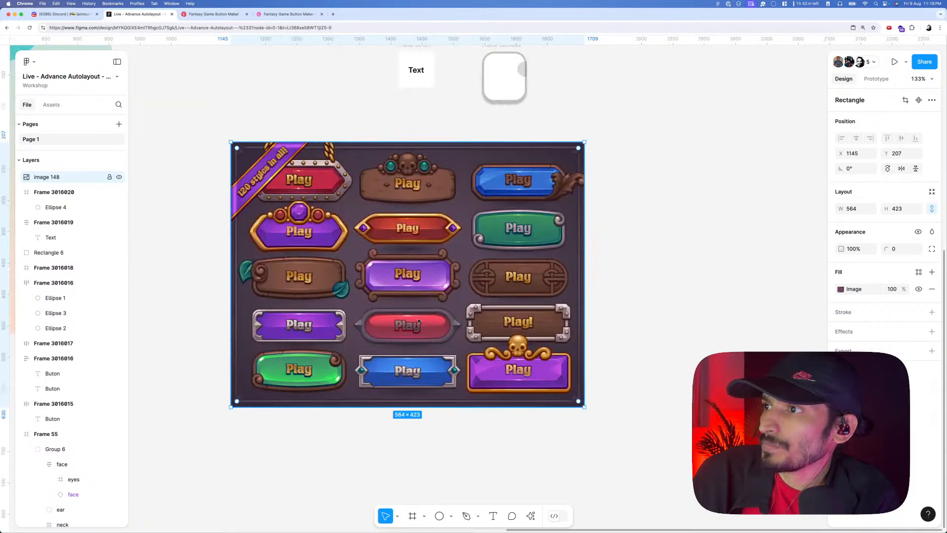
pyautogui.scroll(4, 441, 308)
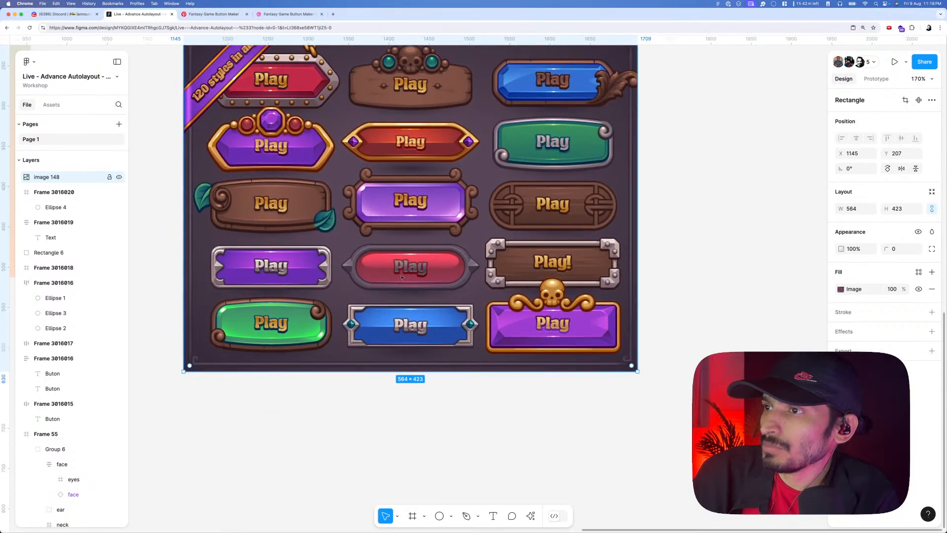
pyautogui.scroll(-3, 421, 299)
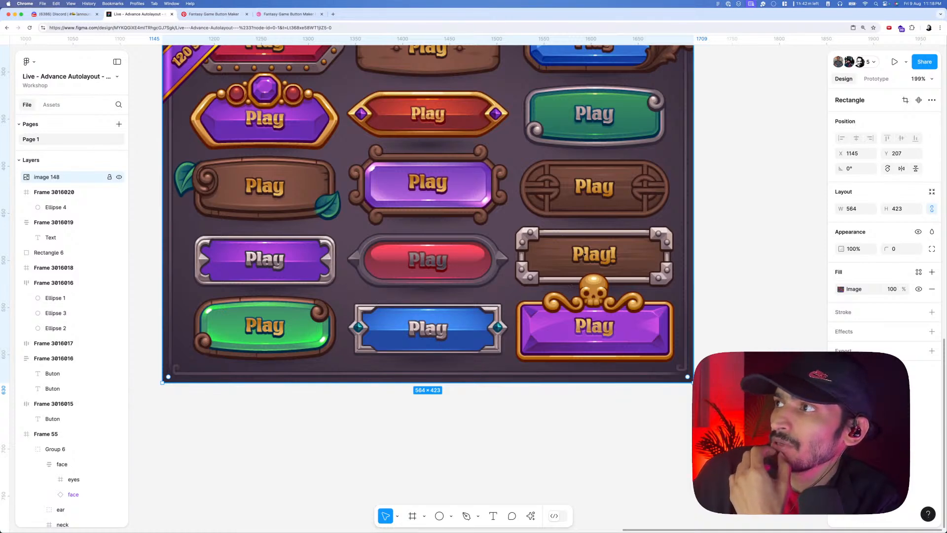
pyautogui.moveTo(584, 254); pyautogui.dragTo(587, 323)
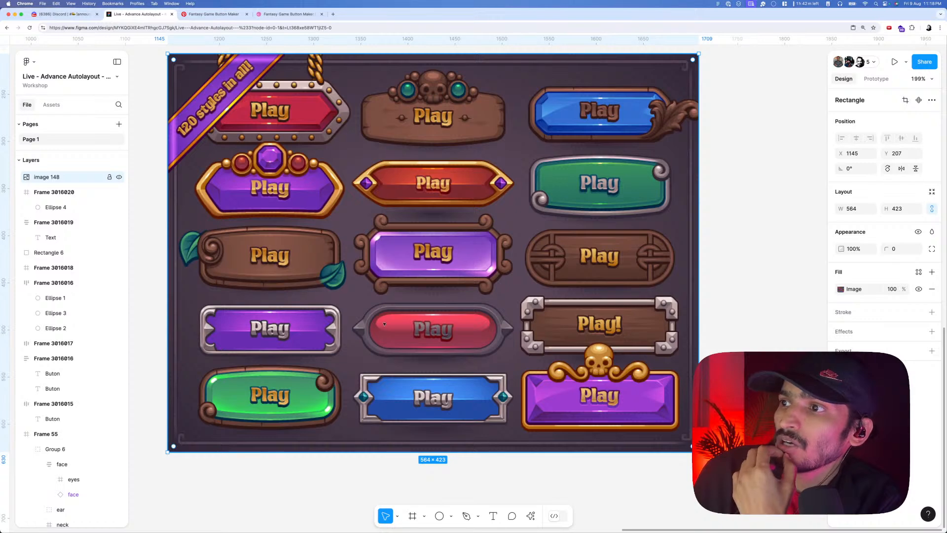
# - Place three circles about 18 × 18 on the lower purple, red and blue buttons, centring the first one on the purple button's Play label
pyautogui.press('o')
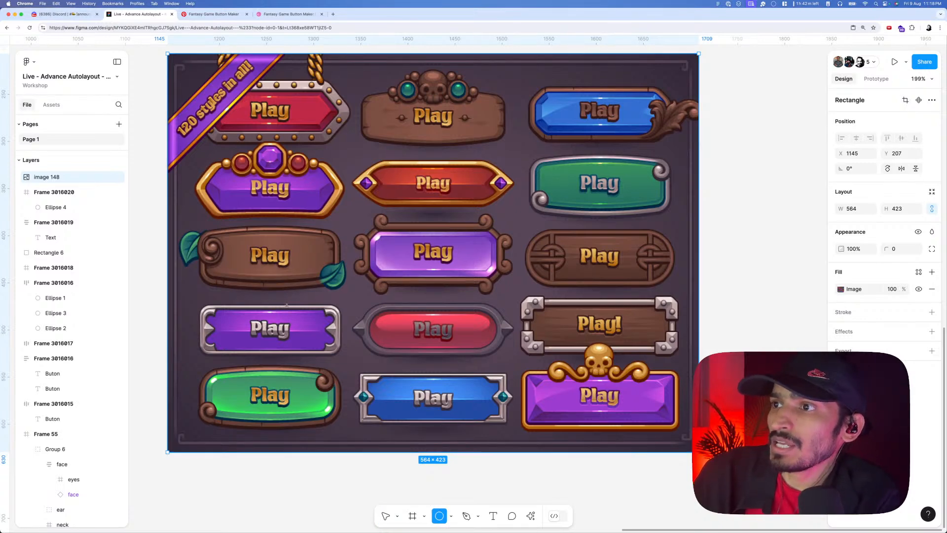
pyautogui.moveTo(281, 305)
pyautogui.mouseDown()
pyautogui.moveTo(395, 409)
pyautogui.moveTo(426, 345)
pyautogui.mouseUp()
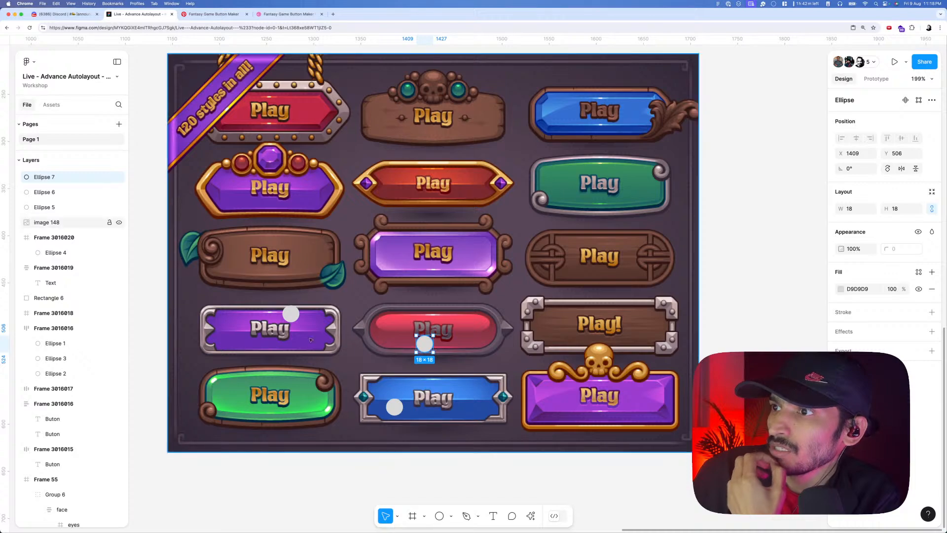
pyautogui.scroll(2, 233, 336)
pyautogui.click(315, 307)
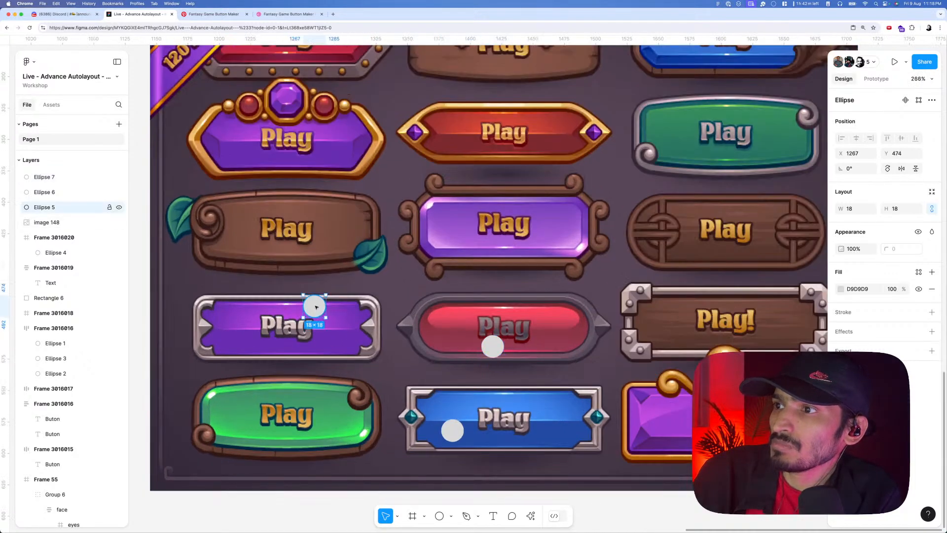
pyautogui.moveTo(282, 323); pyautogui.dragTo(279, 325)
pyautogui.scroll(-10, 278, 325)
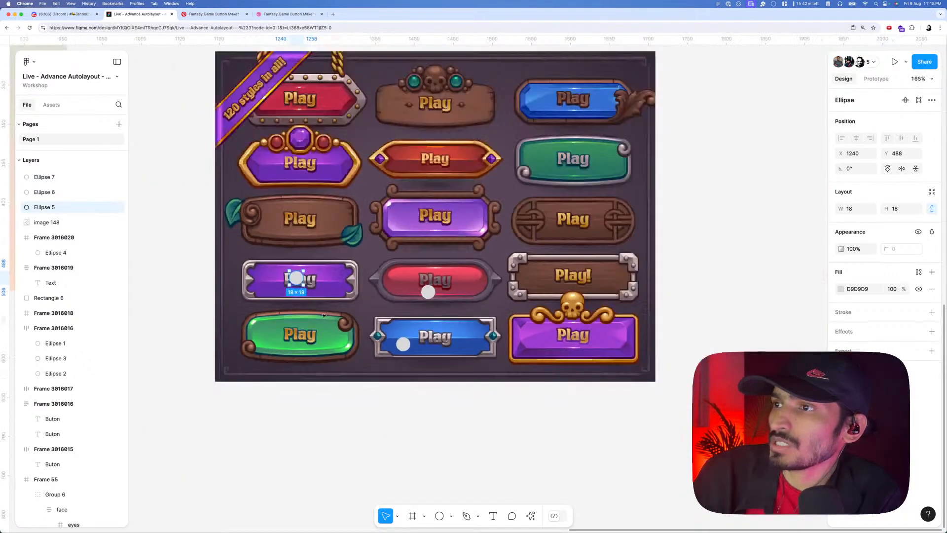
pyautogui.scroll(6, 315, 312)
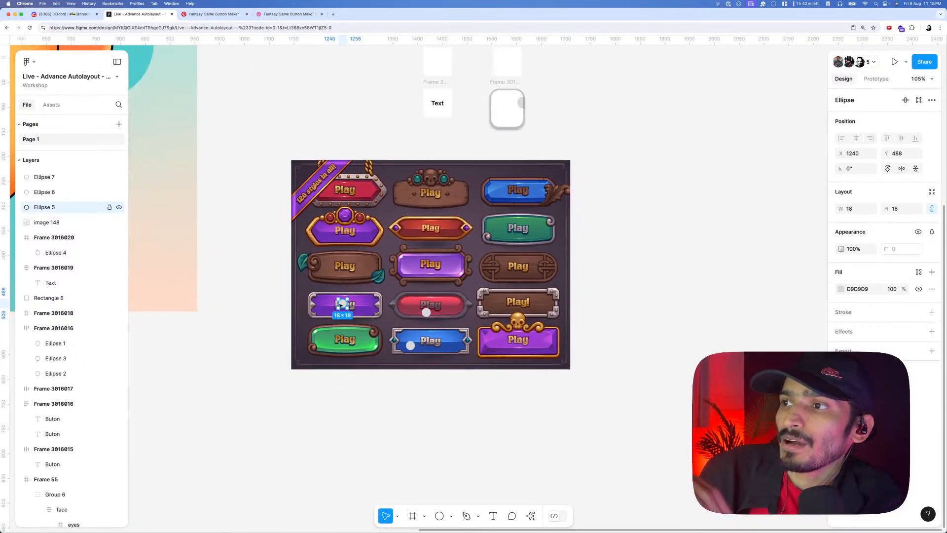
# - Crop the button image down to the silver-framed purple Play button, about 162 × 64
pyautogui.click(376, 306)
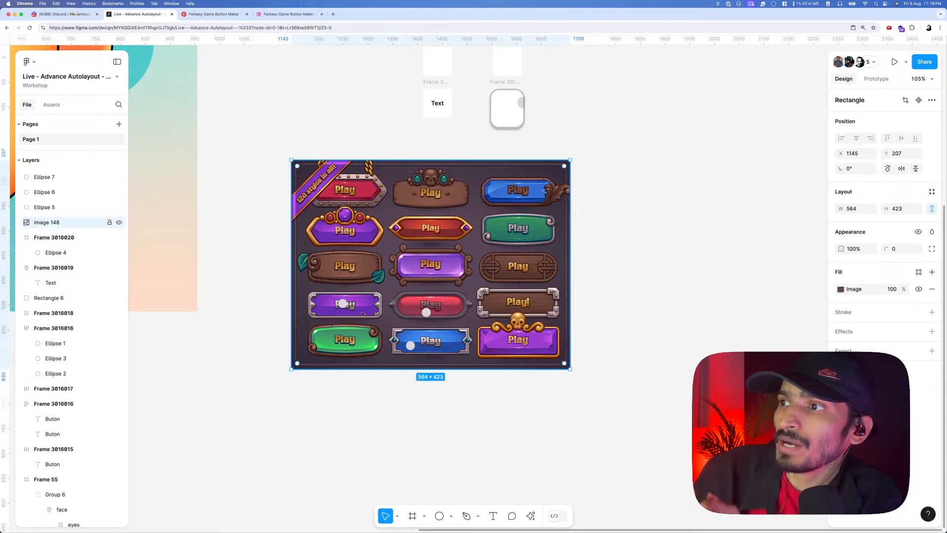
pyautogui.scroll(3, 321, 279)
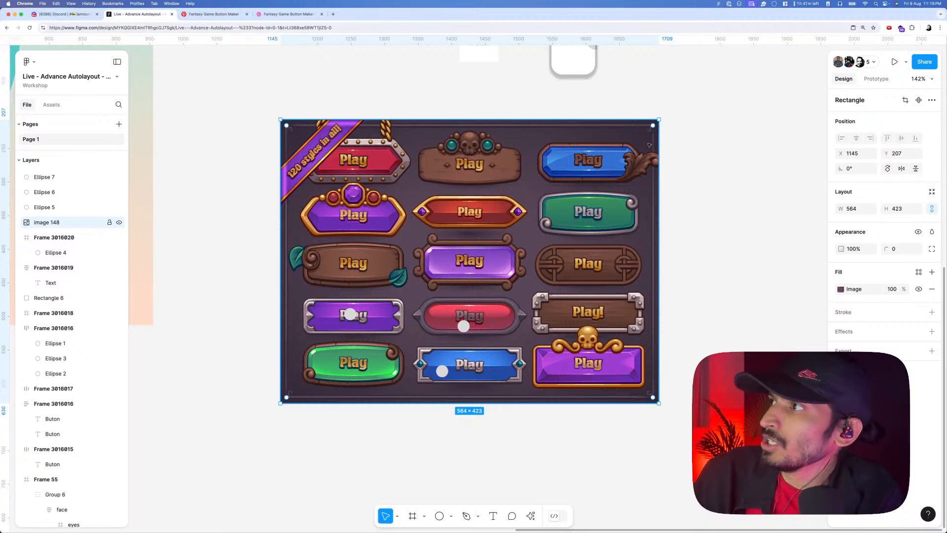
pyautogui.moveTo(659, 119); pyautogui.dragTo(406, 294)
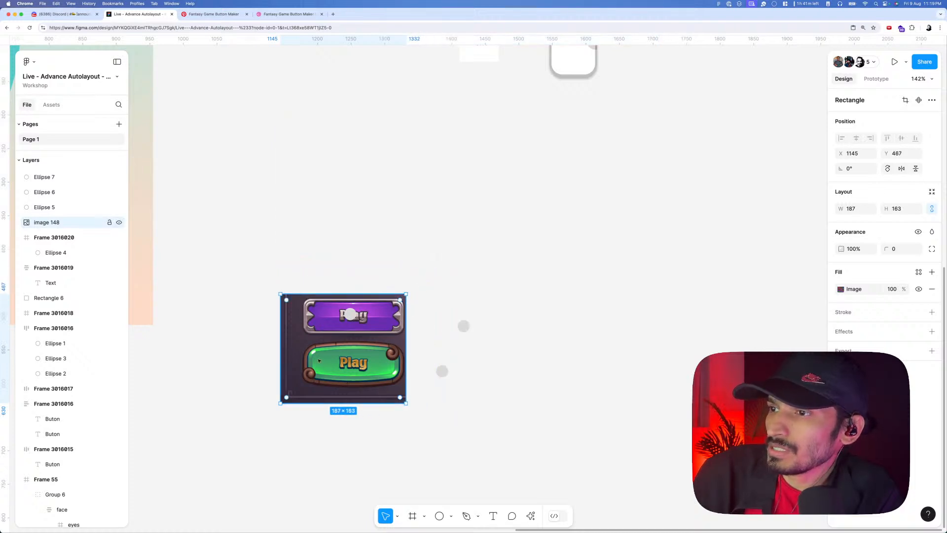
pyautogui.moveTo(312, 389); pyautogui.dragTo(297, 323)
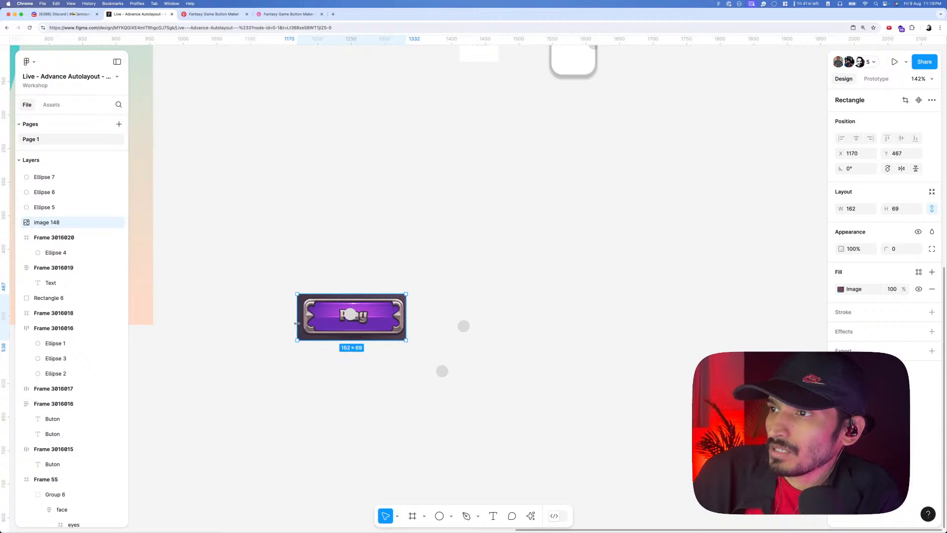
pyautogui.scroll(3, 343, 338)
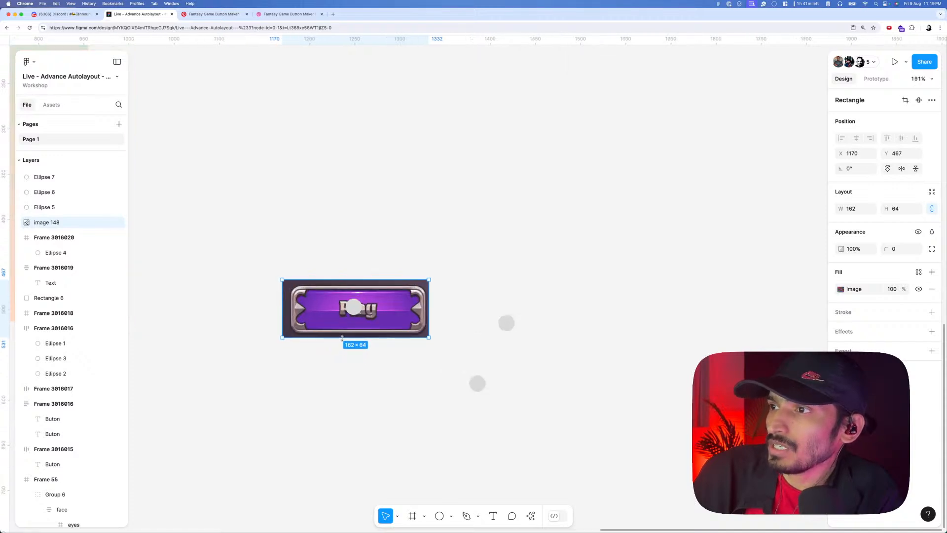
# - Paste the 800 × 600 Dribbble button image beside the cropped button and move it farther right, to about X 1647, Y 424
pyautogui.click(547, 268)
pyautogui.rightClick(547, 268)
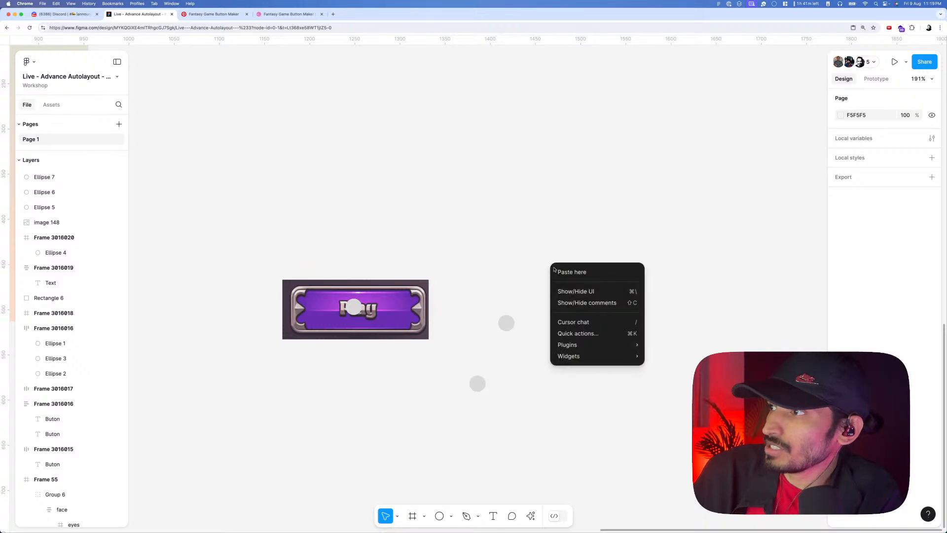
pyautogui.click(557, 270)
pyautogui.scroll(-3, 488, 300)
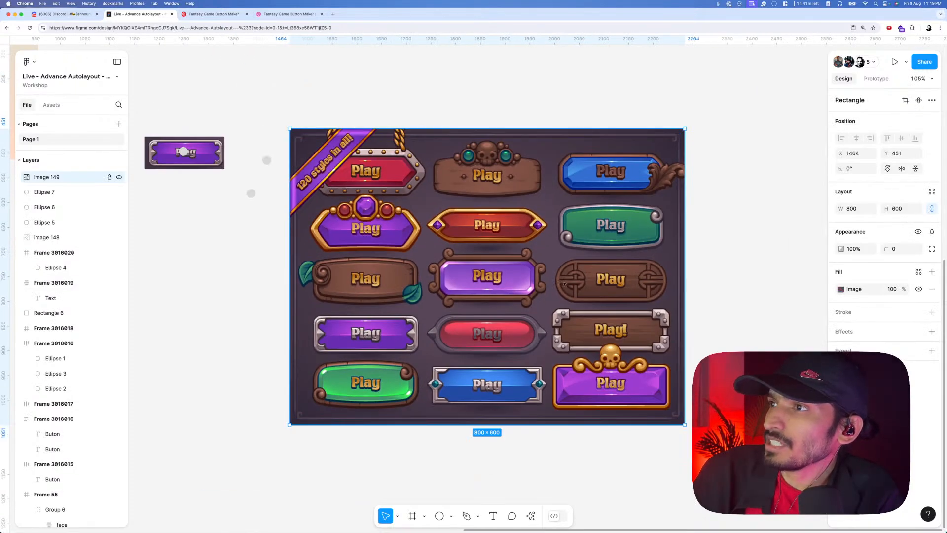
pyautogui.moveTo(564, 284); pyautogui.dragTo(654, 271)
pyautogui.scroll(2, 655, 270)
pyautogui.scroll(-2, 429, 336)
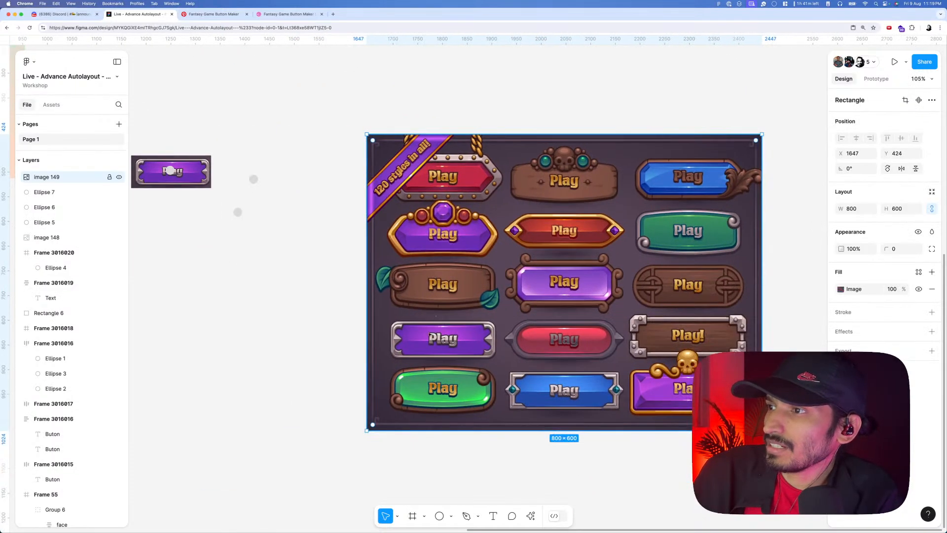
# - Draw a frame about 230 × 95 around the silver-framed purple Play button in the larger image
pyautogui.scroll(5, 435, 353)
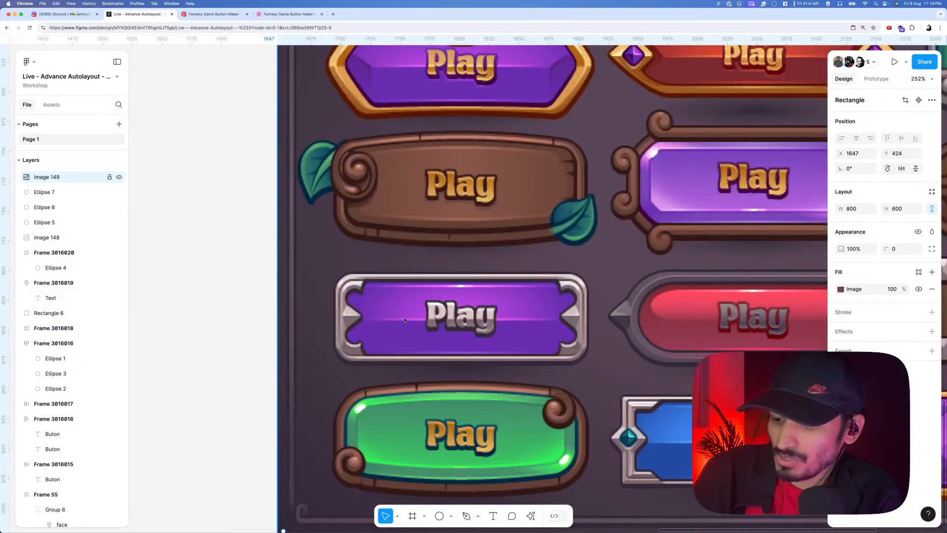
pyautogui.press('f')
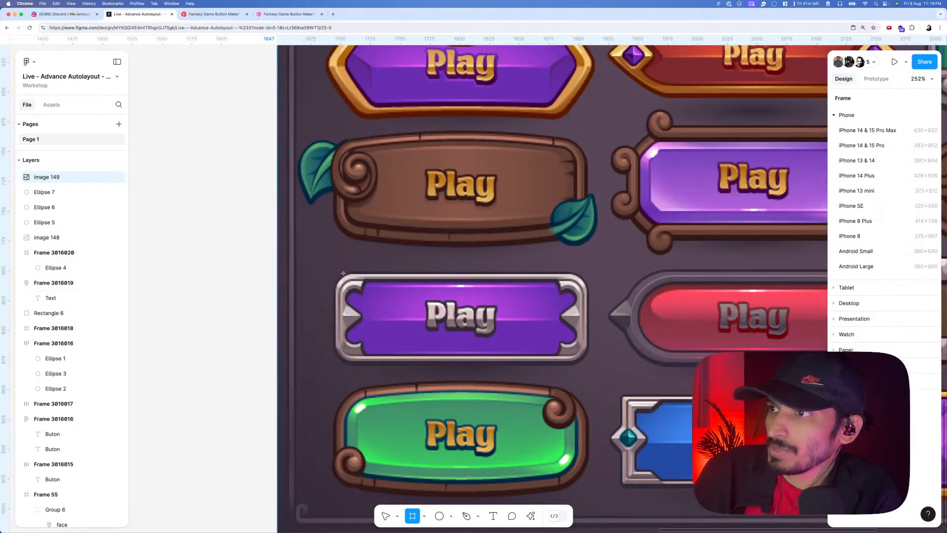
pyautogui.moveTo(327, 262); pyautogui.dragTo(600, 374)
pyautogui.scroll(-5, 446, 339)
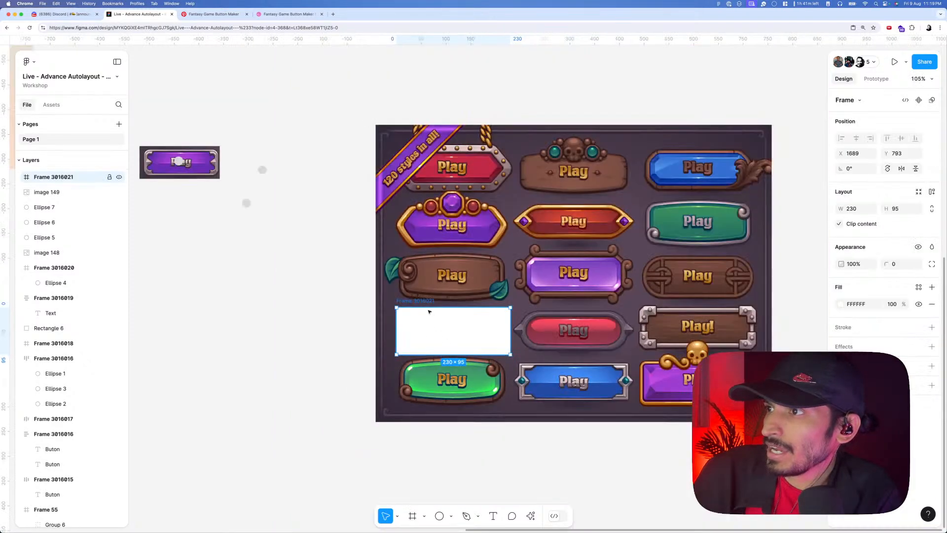
# - Cut the large Dribbble button image and paste it inside the 230 × 95 frame so only the silver-framed purple button shows
pyautogui.click(433, 293)
pyautogui.press('super+x')
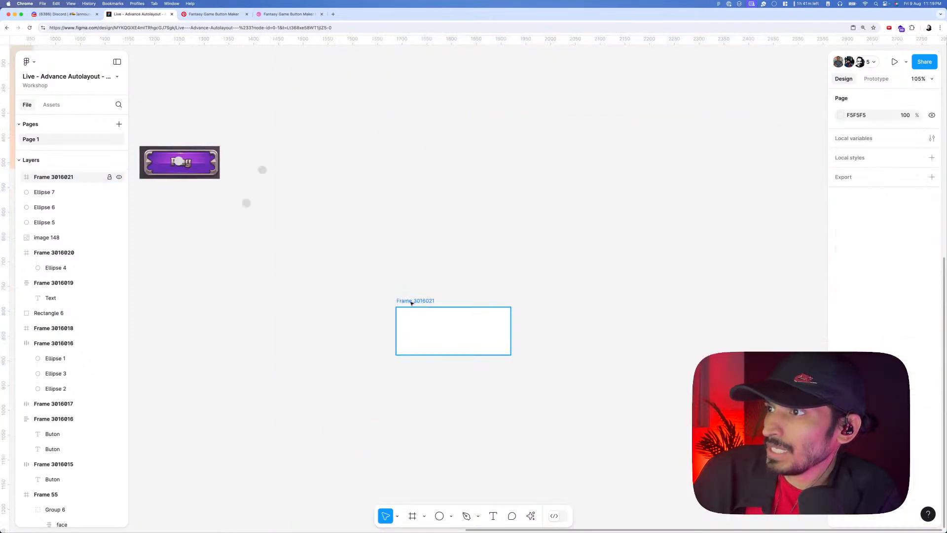
pyautogui.click(412, 303)
pyautogui.press('super+v')
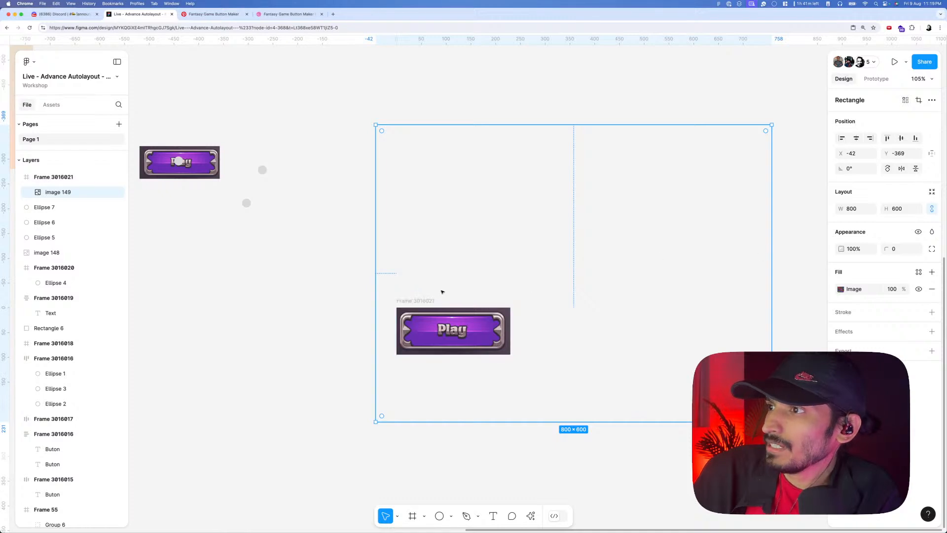
# - Move the framed purple Play button directly beneath the small cropped button, at about X 1102, Y 543
pyautogui.click(419, 301)
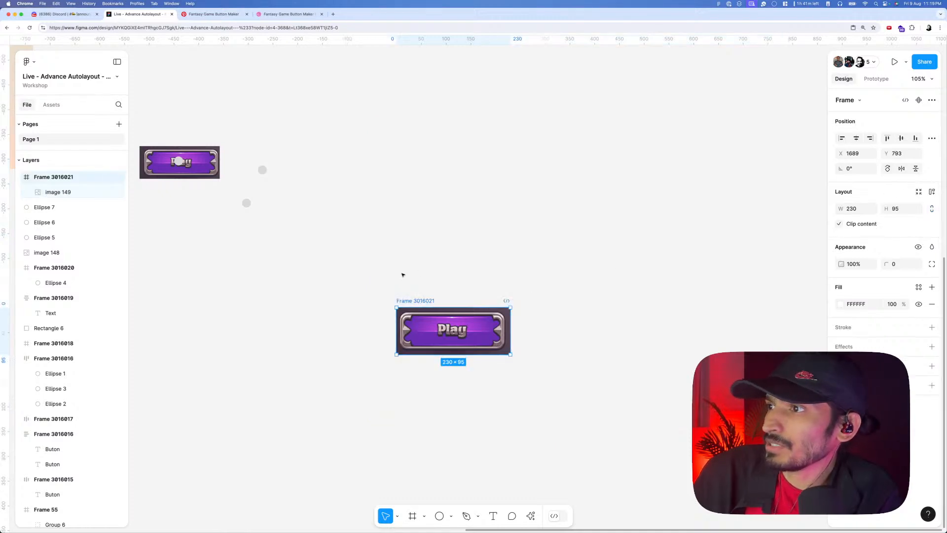
pyautogui.click(434, 273)
pyautogui.hscroll(-5, 493, 306)
pyautogui.moveTo(551, 351); pyautogui.dragTo(261, 227)
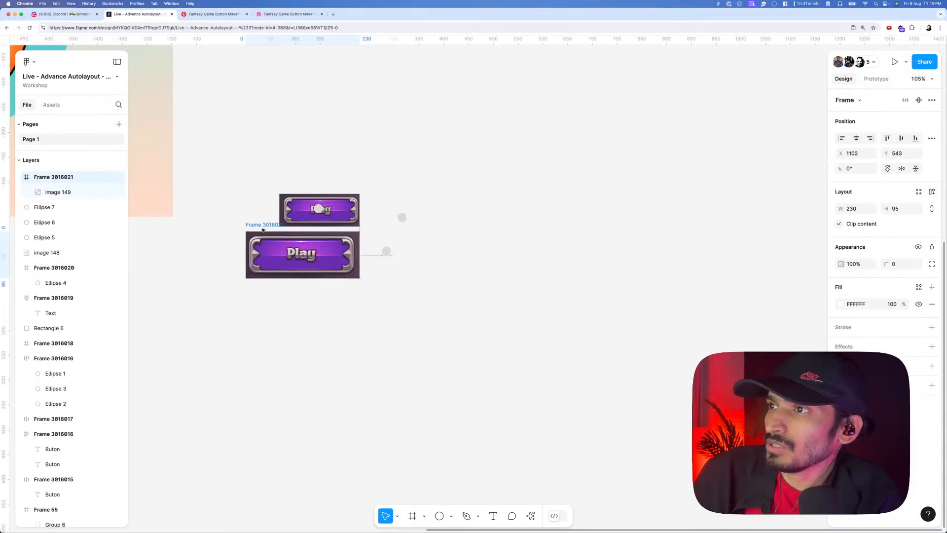
# - Delete the two loose grey circles and the circle covering the small button's Play label
pyautogui.moveTo(423, 263); pyautogui.dragTo(379, 207)
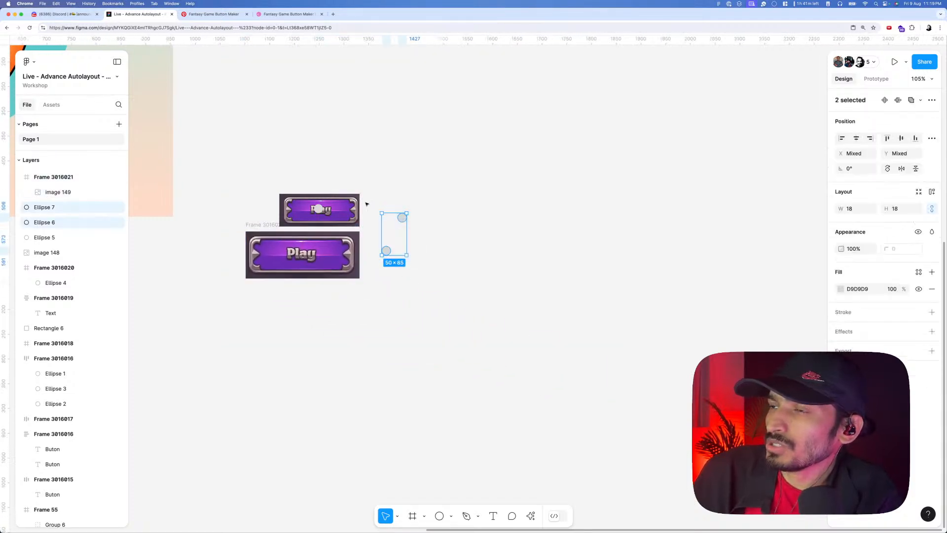
pyautogui.press('Delete')
pyautogui.scroll(3, 318, 216)
pyautogui.click(319, 216)
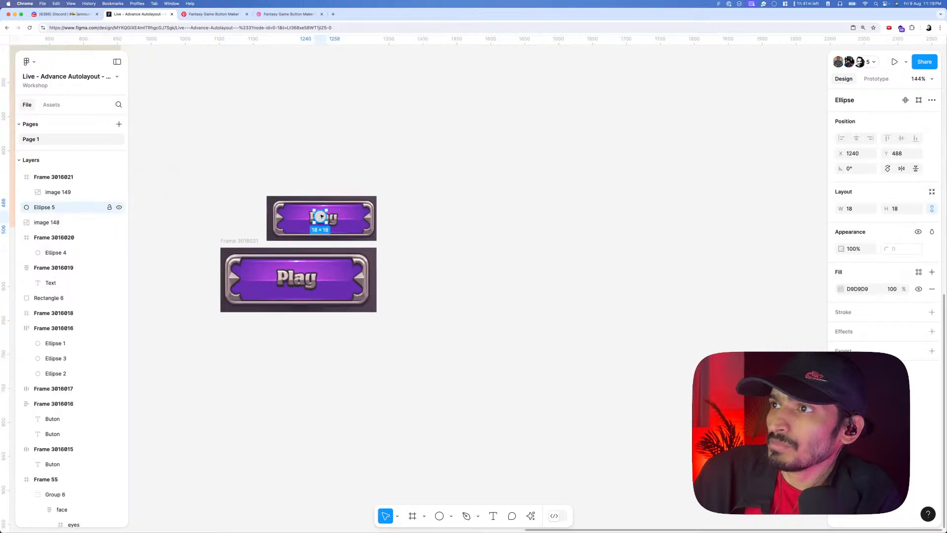
pyautogui.press('Delete')
pyautogui.scroll(4, 304, 182)
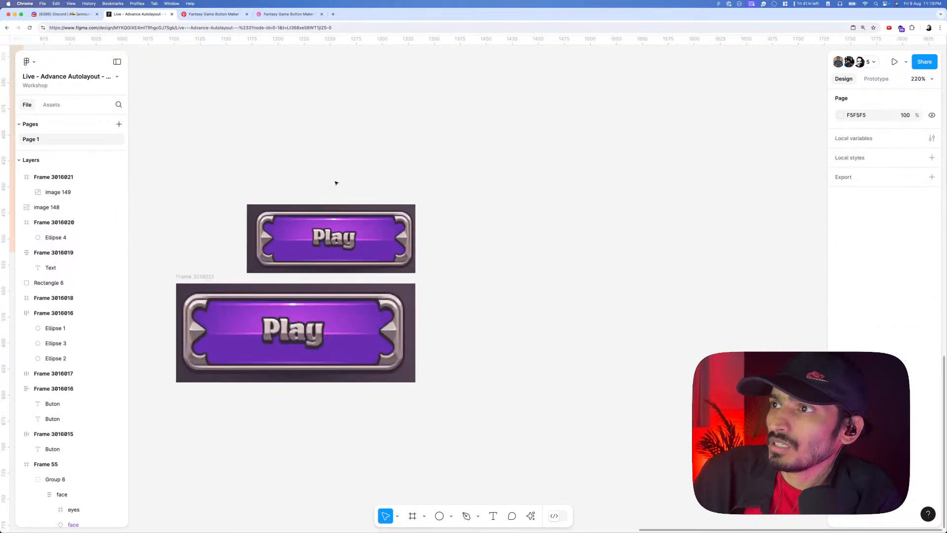
# - Draw a grey rectangle about 26 × 73 over the framed button's left end and place a copy directly beside it
pyautogui.moveTo(427, 279); pyautogui.dragTo(474, 269)
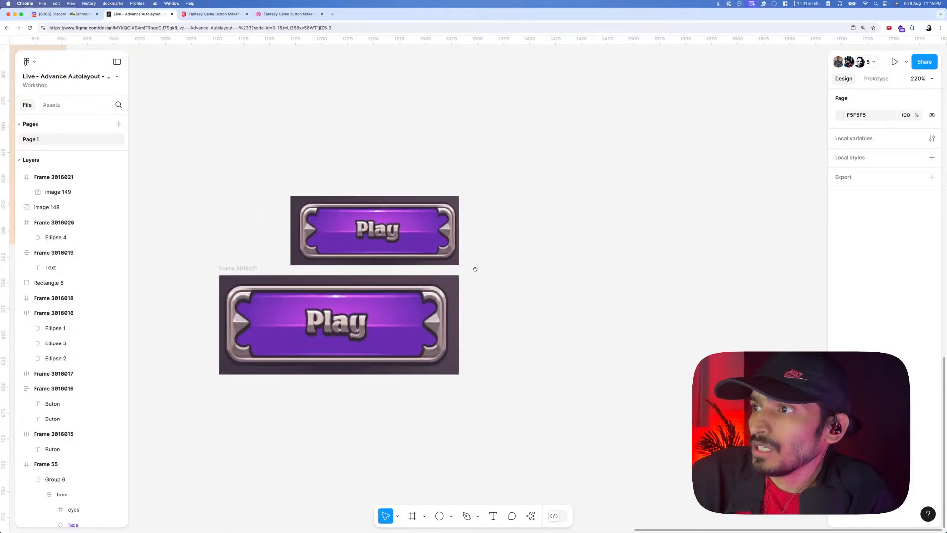
pyautogui.scroll(3, 221, 322)
pyautogui.click(257, 327)
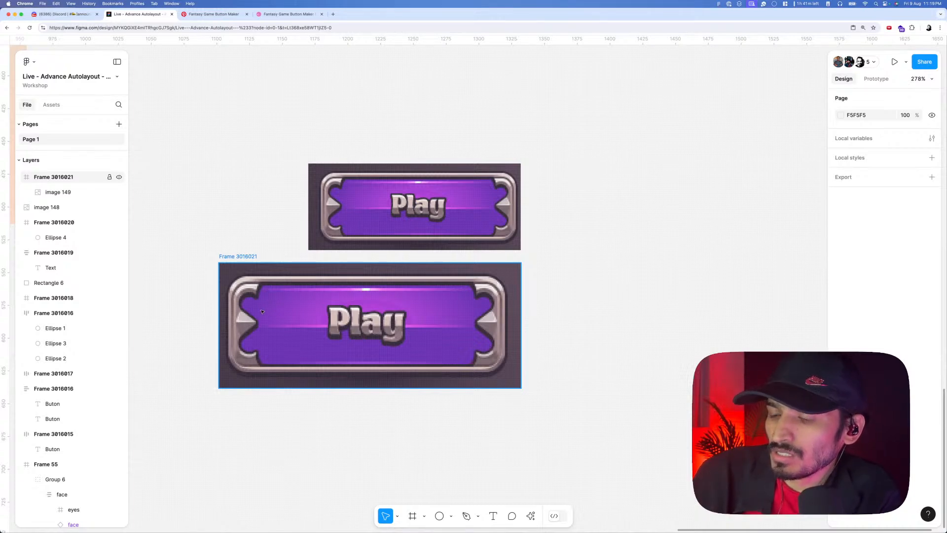
pyautogui.press('r')
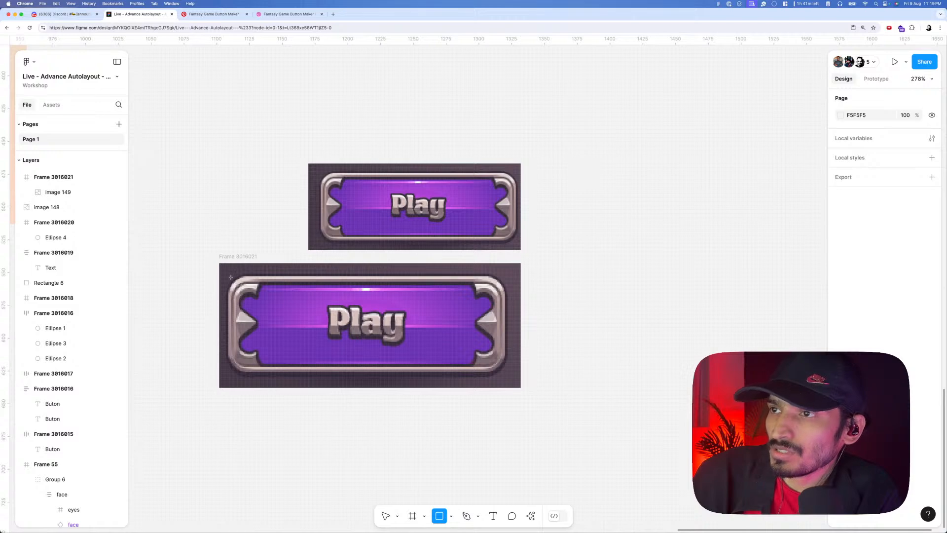
pyautogui.moveTo(229, 275)
pyautogui.mouseDown()
pyautogui.moveTo(264, 370)
pyautogui.moveTo(292, 353)
pyautogui.mouseUp()
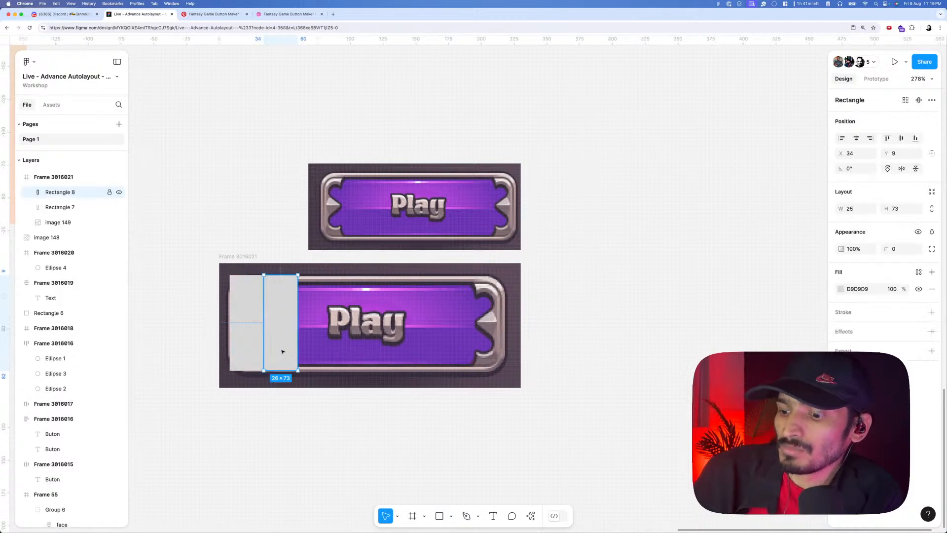
# - Search Google for "9 slicing" in a new browser tab and show the image results
pyautogui.press('super+t')
pyautogui.write('9 sc')
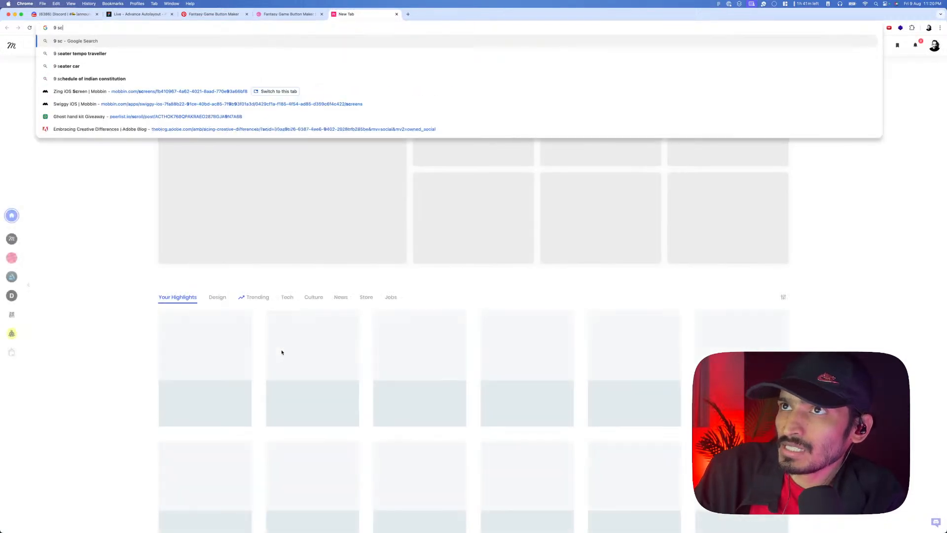
pyautogui.write('ale')
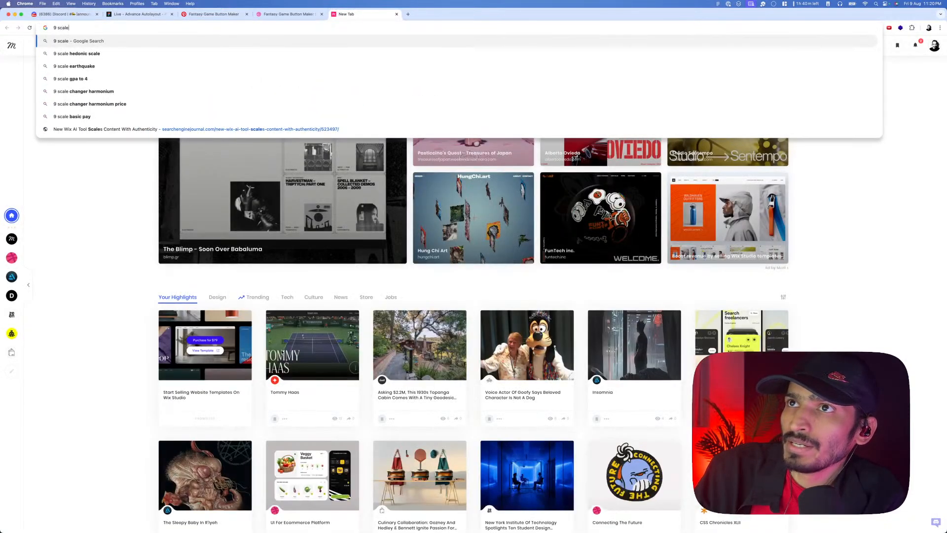
pyautogui.press('BackSpace')
pyautogui.press('BackSpace')
pyautogui.press('BackSpace')
pyautogui.press('BackSpace')
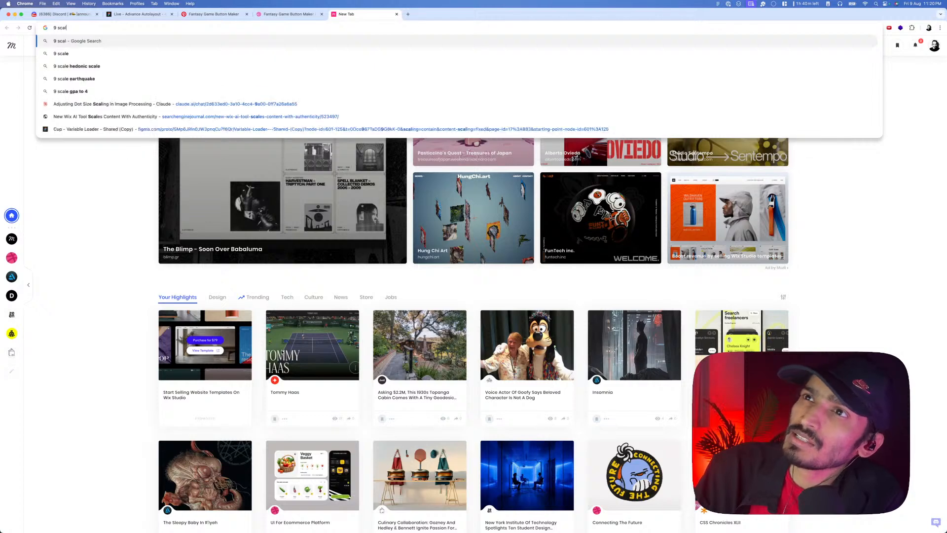
pyautogui.write('l')
pyautogui.press('BackSpace')
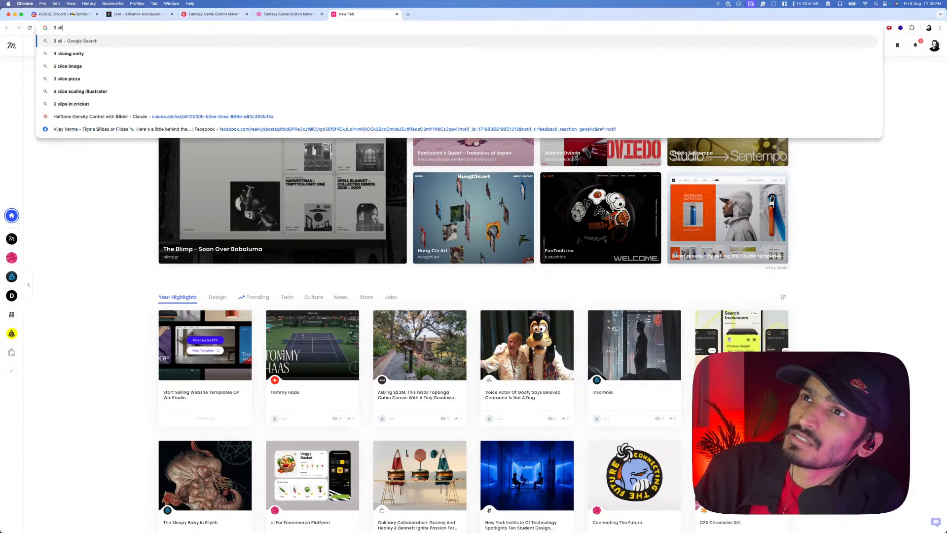
pyautogui.write('licing')
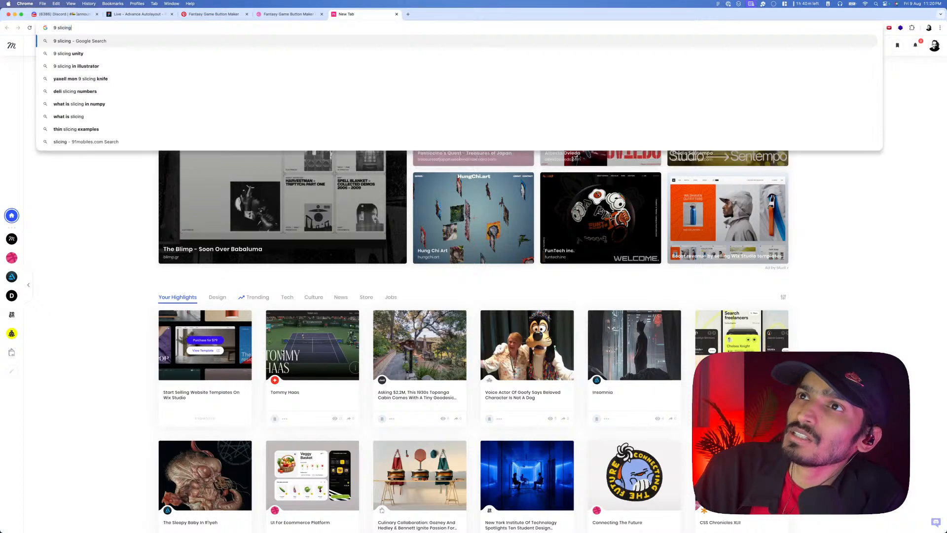
pyautogui.press('Return')
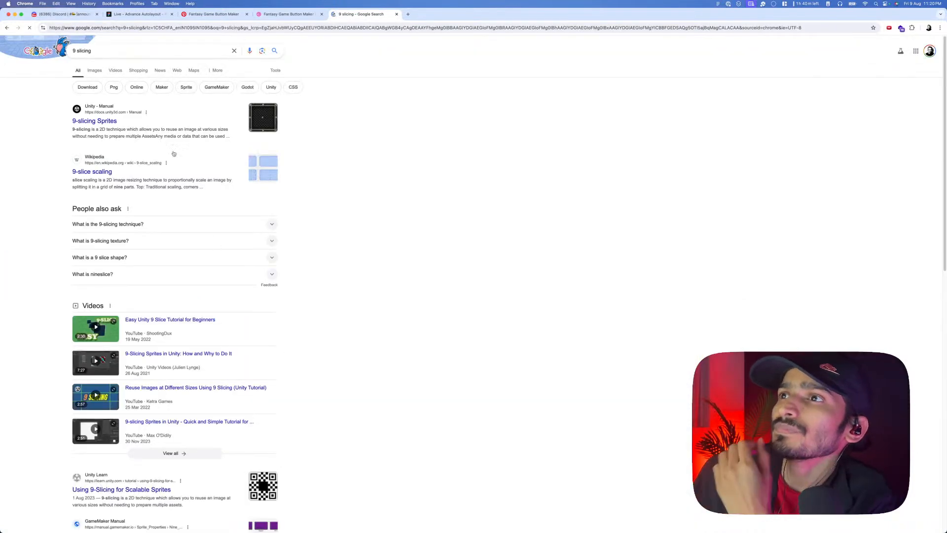
pyautogui.click(94, 72)
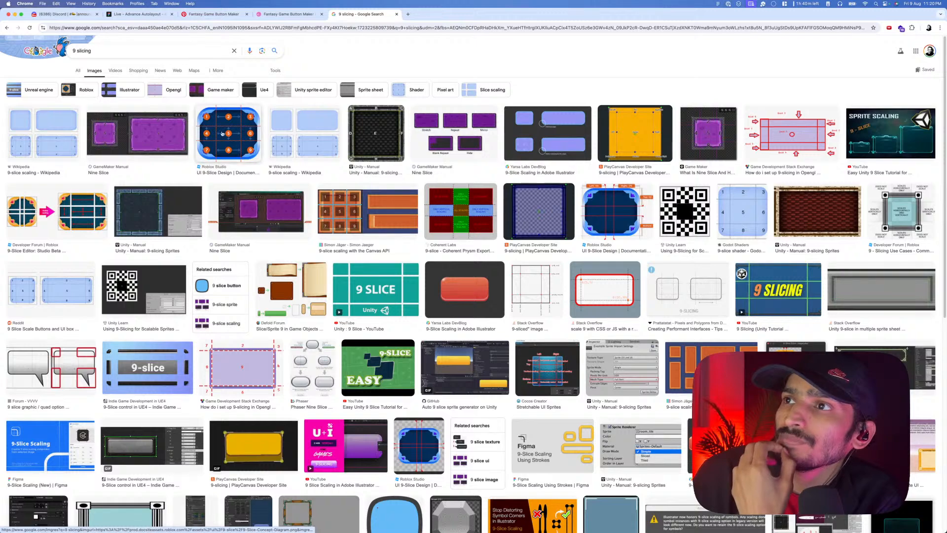
# - Copy the Roblox Studio numbered 9-slice diagram and paste it in Figma, placing it below the framed button at about X 989, Y 723
pyautogui.click(225, 134)
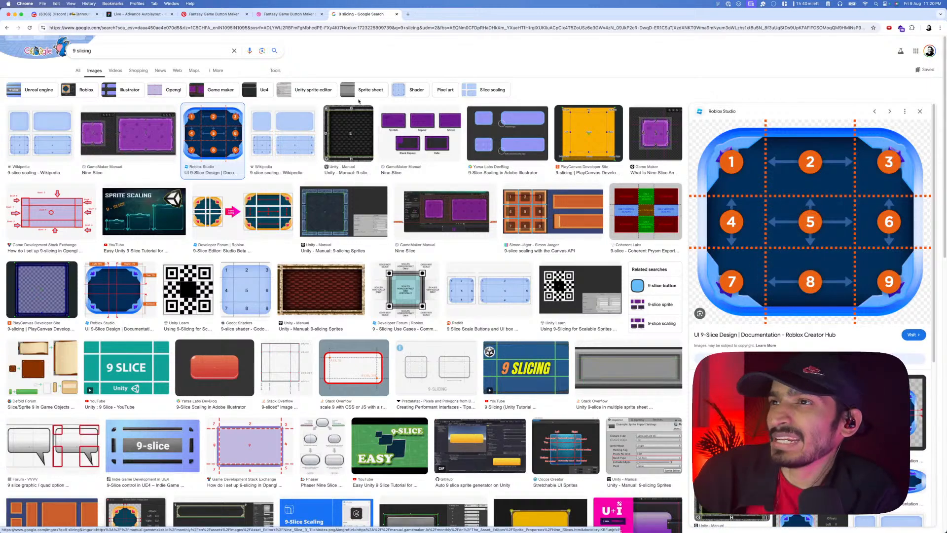
pyautogui.click(270, 20)
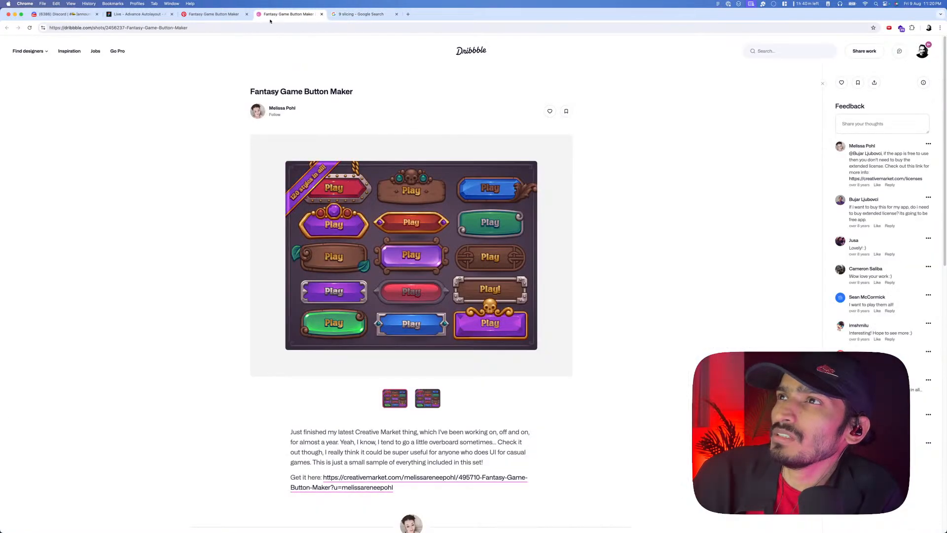
pyautogui.click(143, 16)
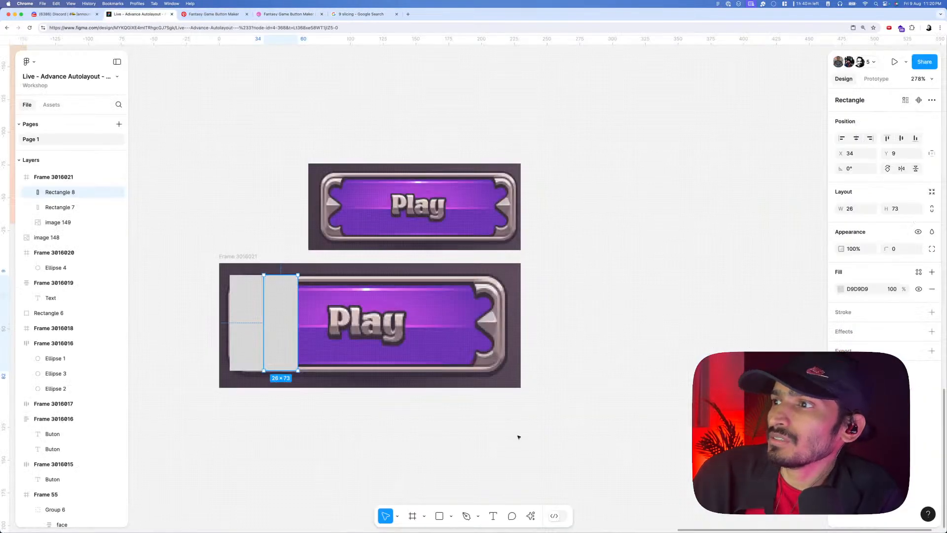
pyautogui.scroll(-5, 465, 415)
pyautogui.scroll(-1, 413, 370)
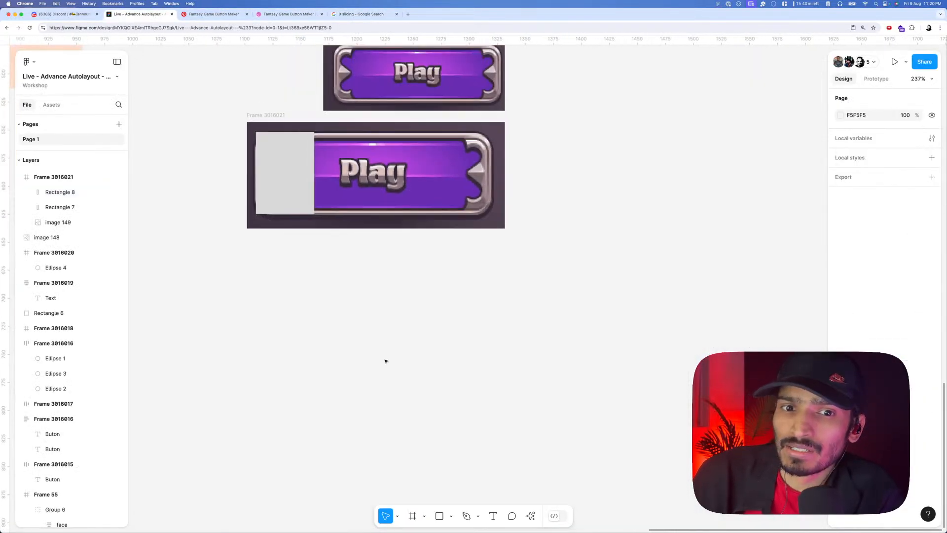
pyautogui.rightClick(339, 342)
pyautogui.click(350, 347)
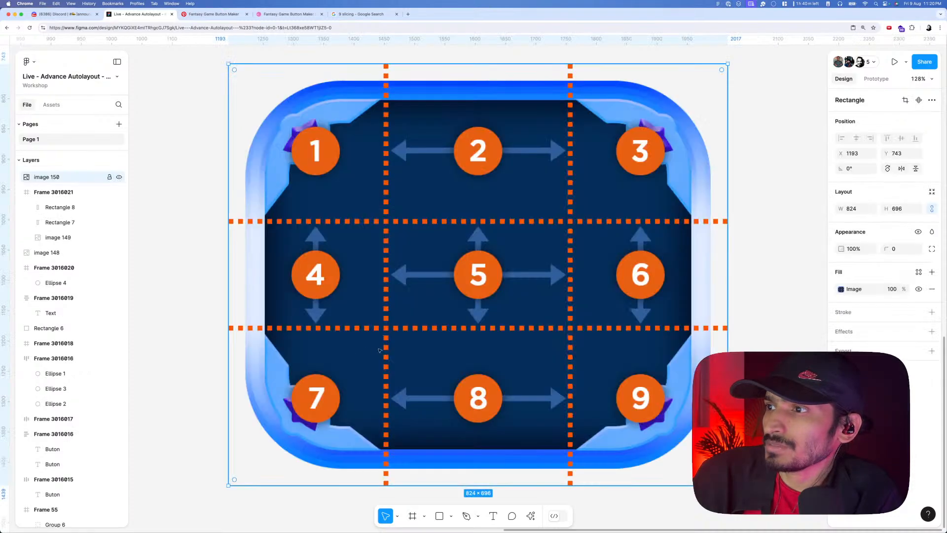
pyautogui.scroll(-5, 381, 351)
pyautogui.scroll(-3, 380, 350)
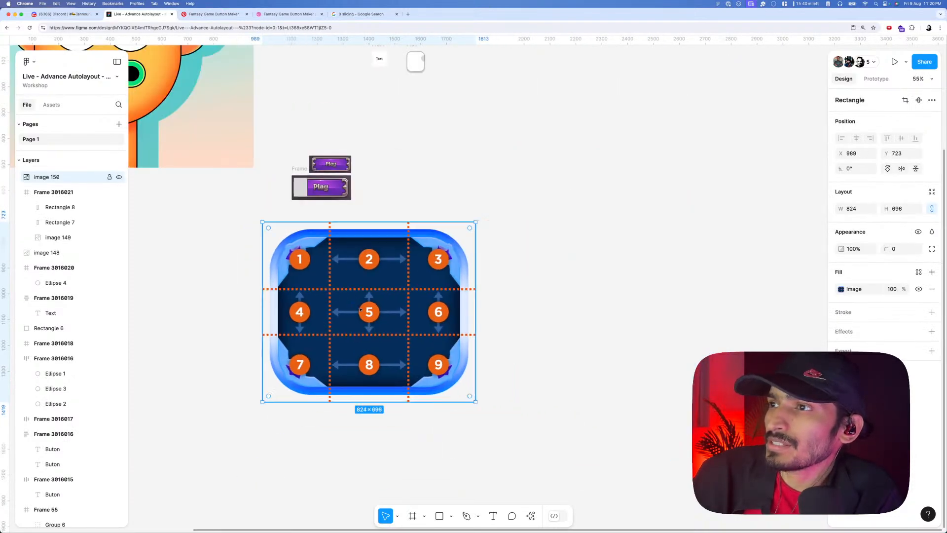
# - Move the 9-slice diagram farther below the button frame, to about X 839, Y 925
pyautogui.scroll(2, 350, 303)
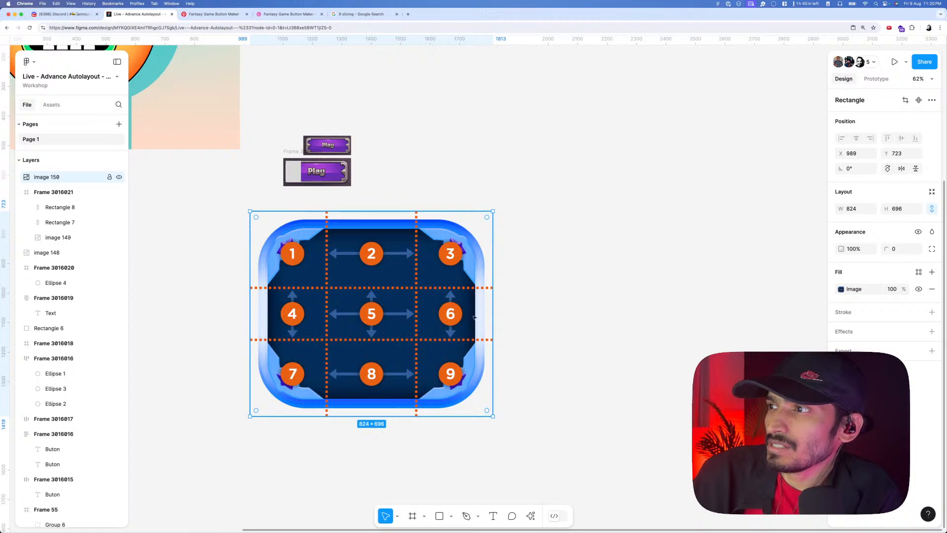
pyautogui.scroll(1, 361, 297)
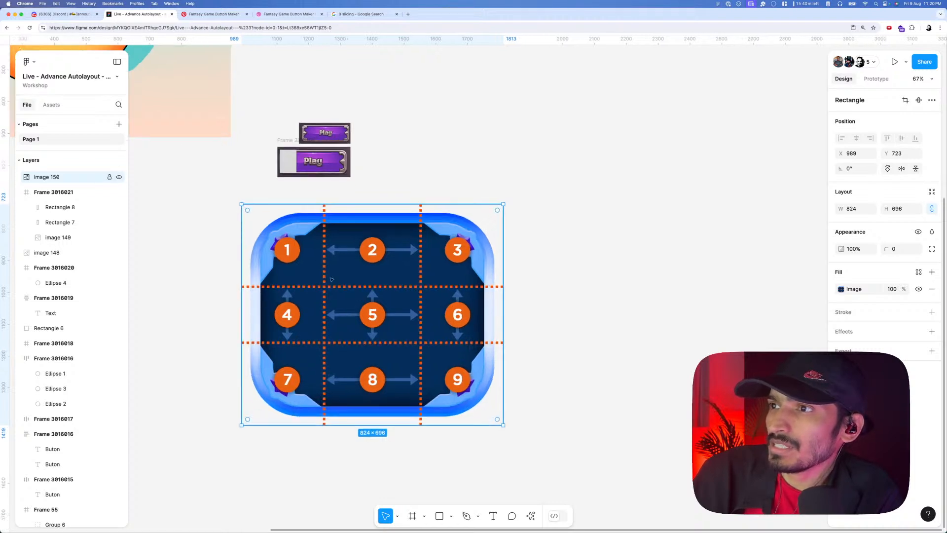
pyautogui.scroll(3, 306, 262)
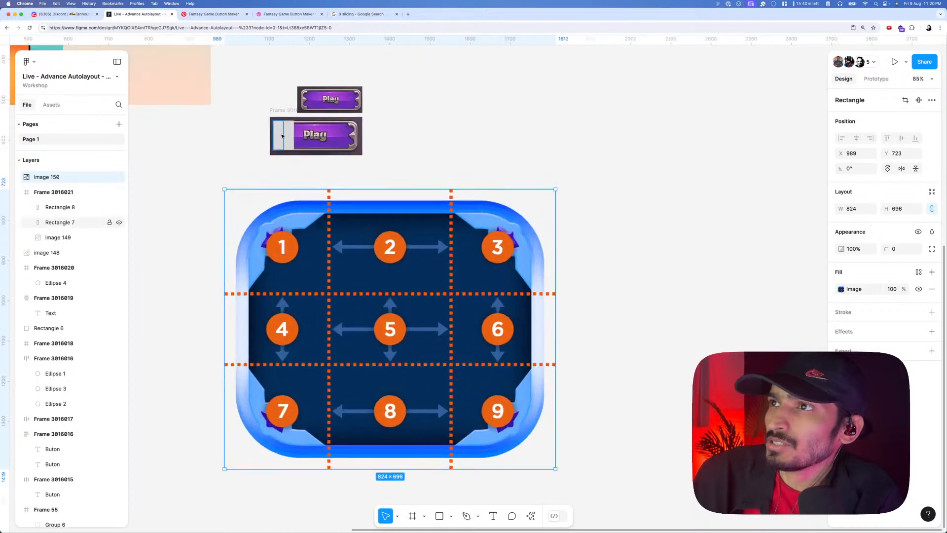
pyautogui.scroll(2, 283, 136)
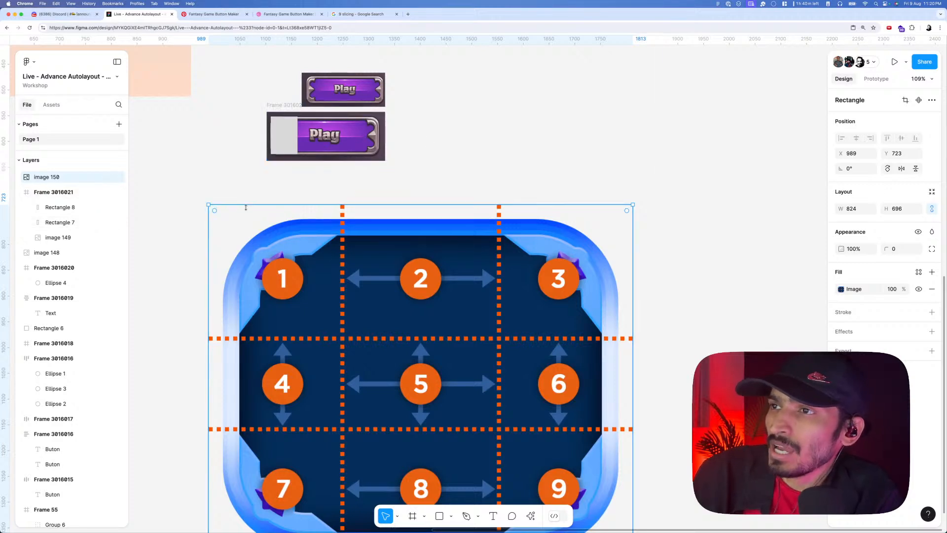
pyautogui.scroll(-4, 339, 271)
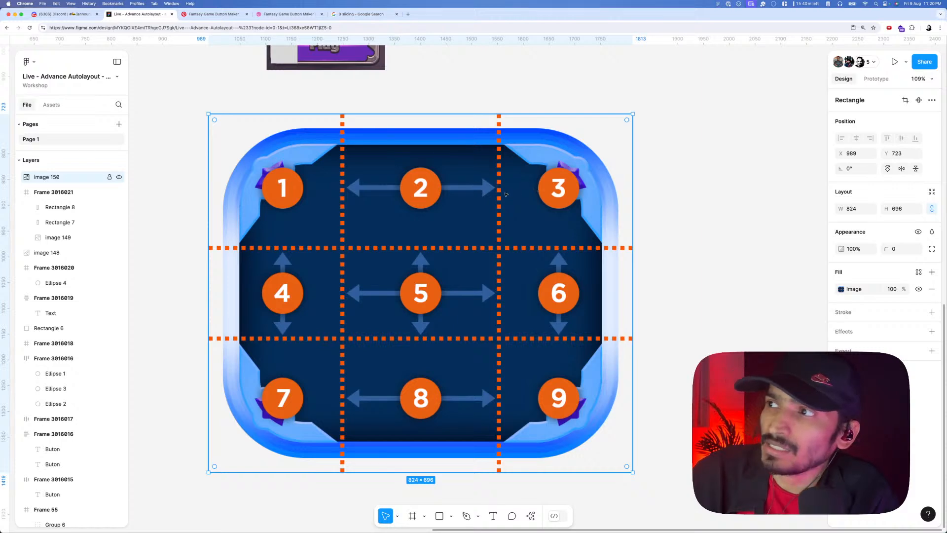
pyautogui.scroll(-3, 506, 194)
pyautogui.moveTo(458, 207); pyautogui.dragTo(430, 227)
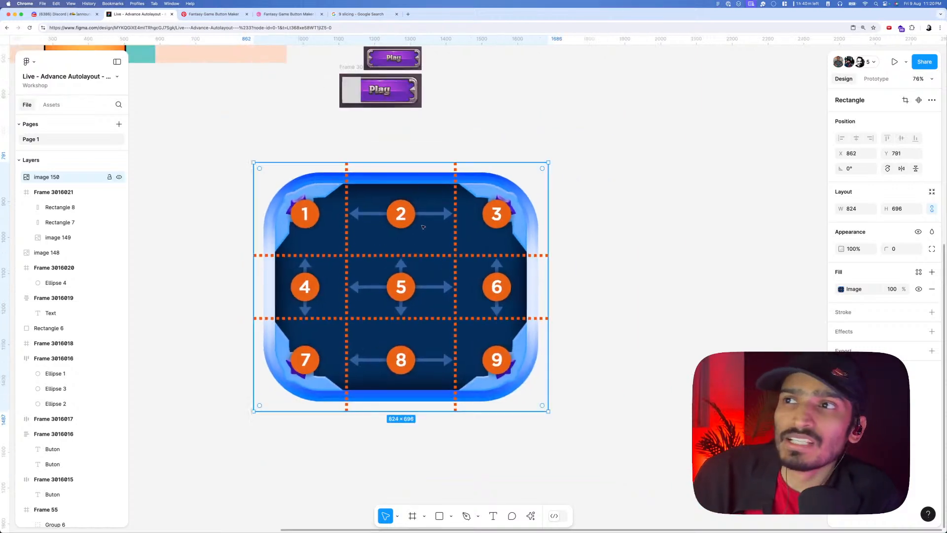
pyautogui.scroll(3, 419, 213)
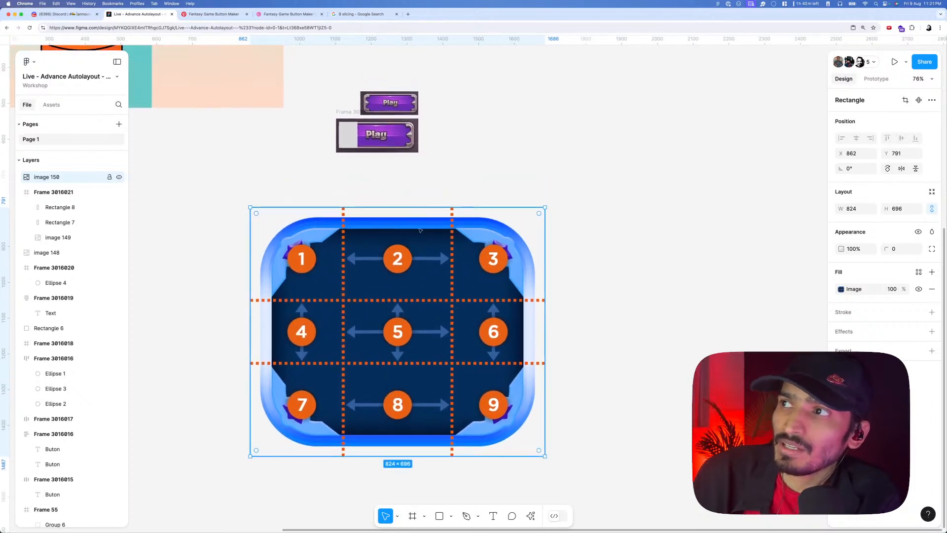
pyautogui.moveTo(408, 276)
pyautogui.mouseDown()
pyautogui.moveTo(400, 300)
pyautogui.moveTo(413, 281)
pyautogui.mouseUp()
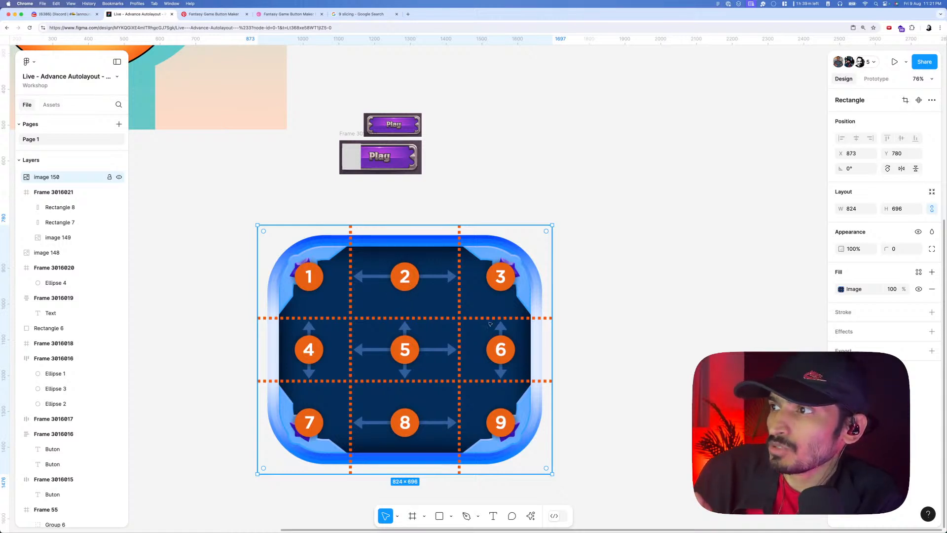
pyautogui.moveTo(485, 325); pyautogui.dragTo(473, 377)
# - Move both grey rectangles out of the purple button frame onto the empty canvas at its left, at about X 1033, Y 554
pyautogui.scroll(1, 359, 167)
pyautogui.scroll(3, 359, 167)
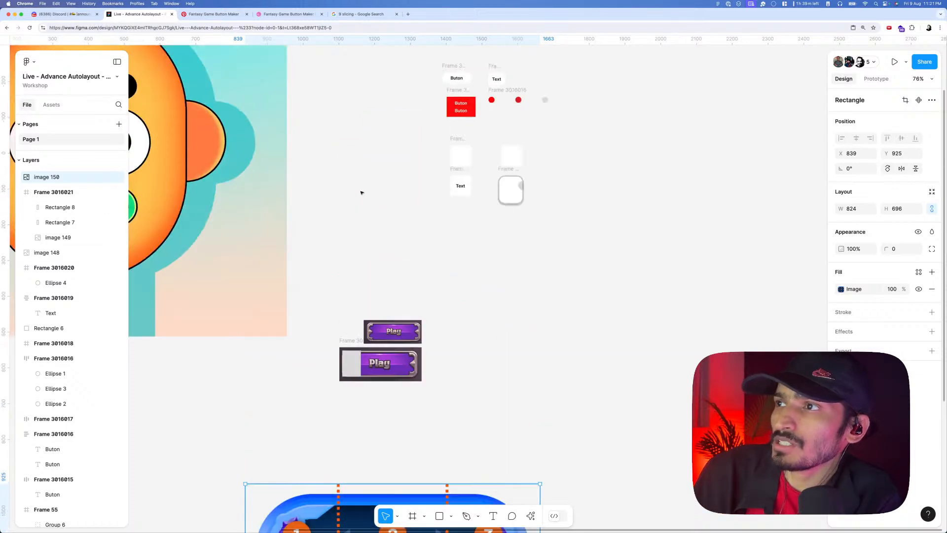
pyautogui.scroll(6, 399, 220)
pyautogui.click(358, 240)
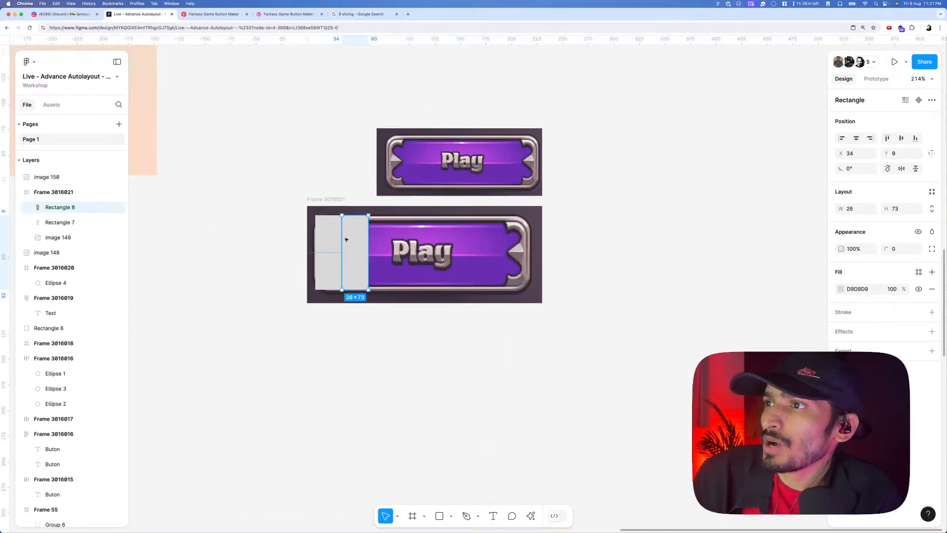
pyautogui.scroll(3, 345, 238)
pyautogui.click(335, 241)
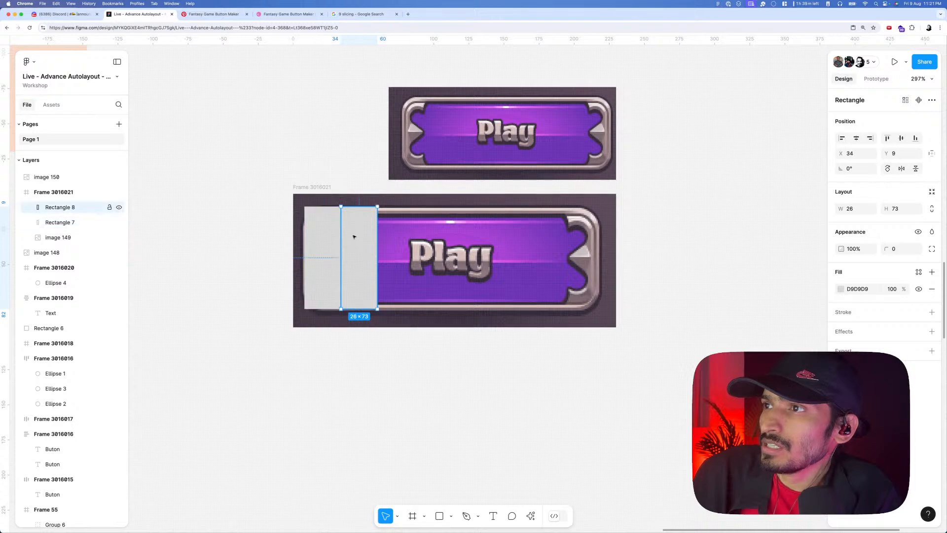
pyautogui.keyDown('shift'); pyautogui.click(349, 235); pyautogui.keyUp('shift')
pyautogui.moveTo(352, 234); pyautogui.dragTo(245, 238)
pyautogui.scroll(2, 317, 215)
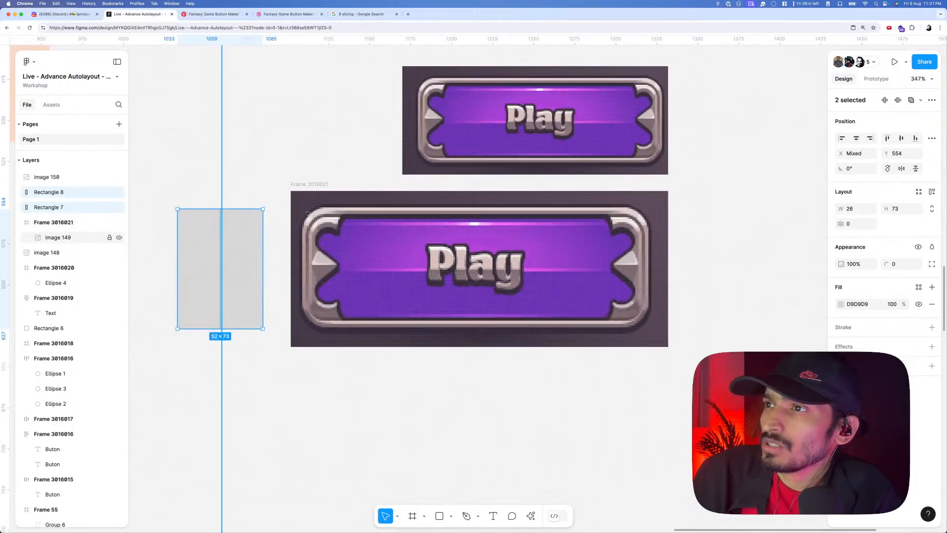
pyautogui.click(712, 145)
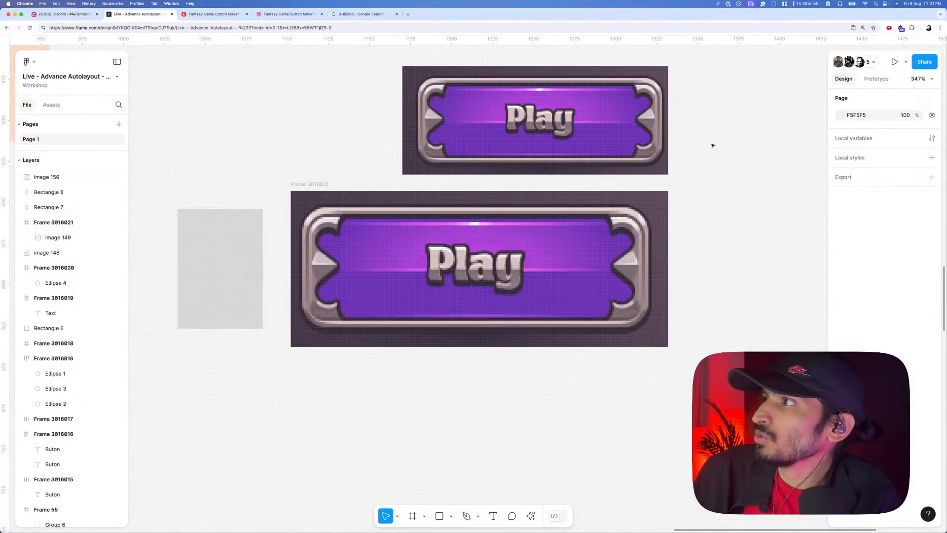
# - Change the file's sharing settings so that anyone can edit, and save them
pyautogui.click(920, 64)
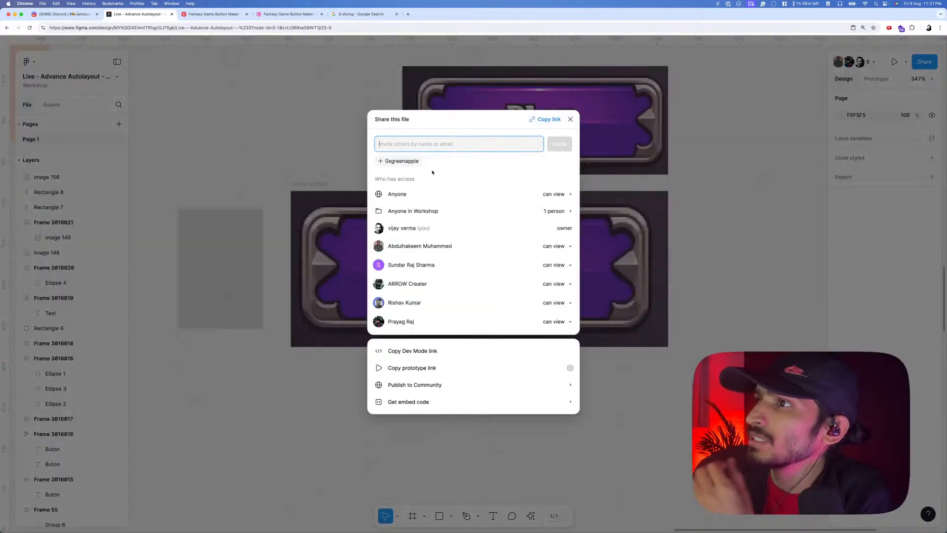
pyautogui.click(563, 195)
pyautogui.click(418, 223)
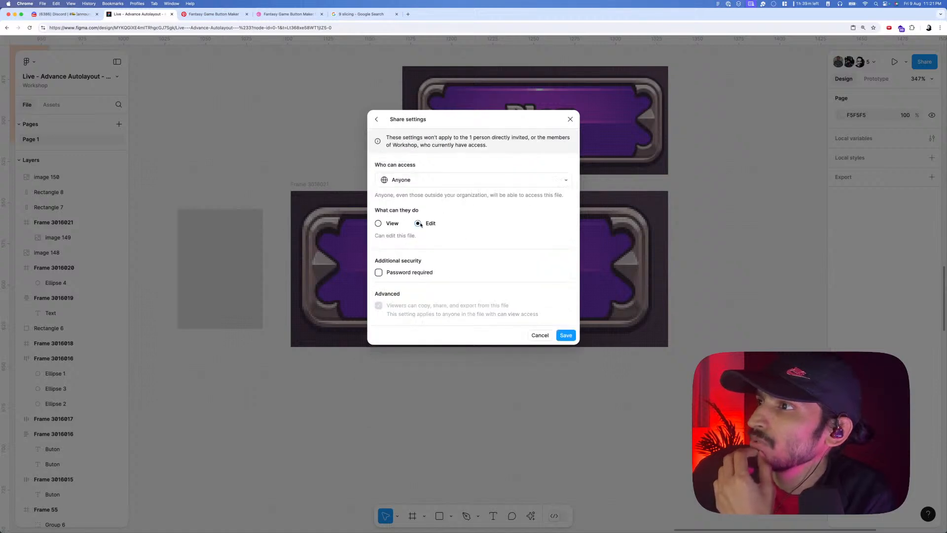
pyautogui.click(565, 335)
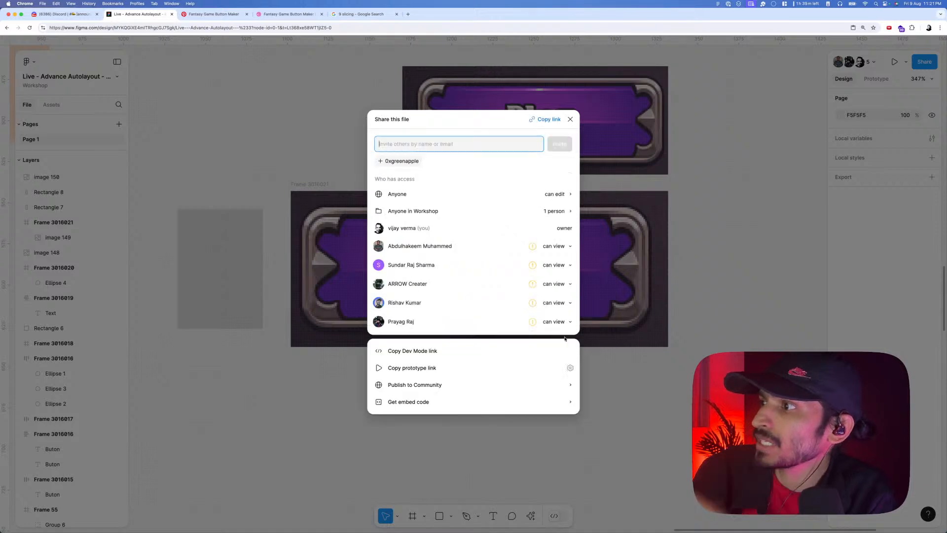
pyautogui.click(570, 120)
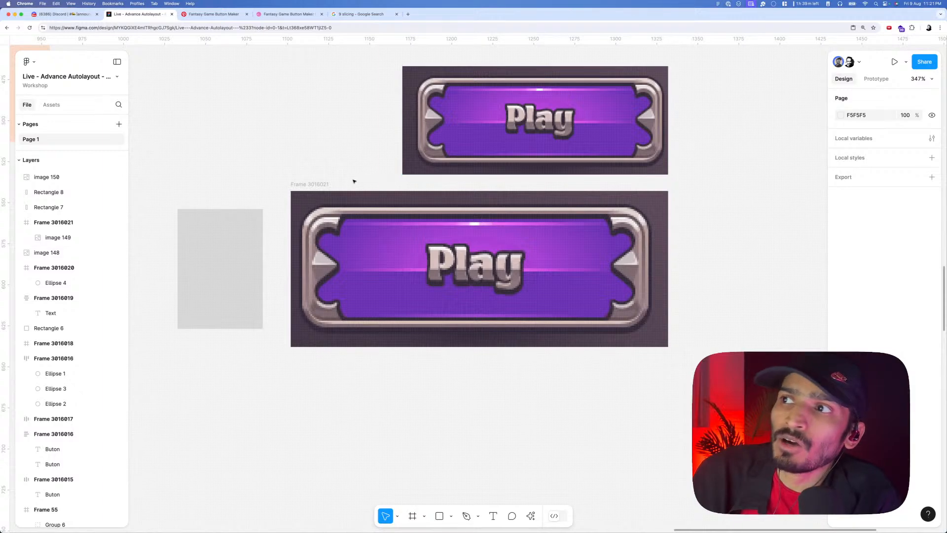
# - Duplicate the purple button frame to its right and shift the copy's image to about X -277, Y -369, framing the red Play button
pyautogui.scroll(-10, 341, 193)
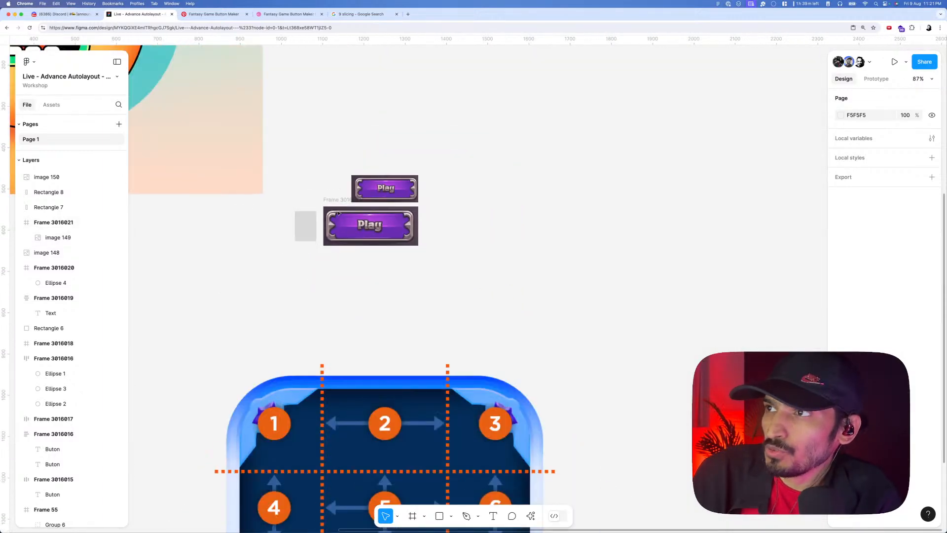
pyautogui.click(334, 199)
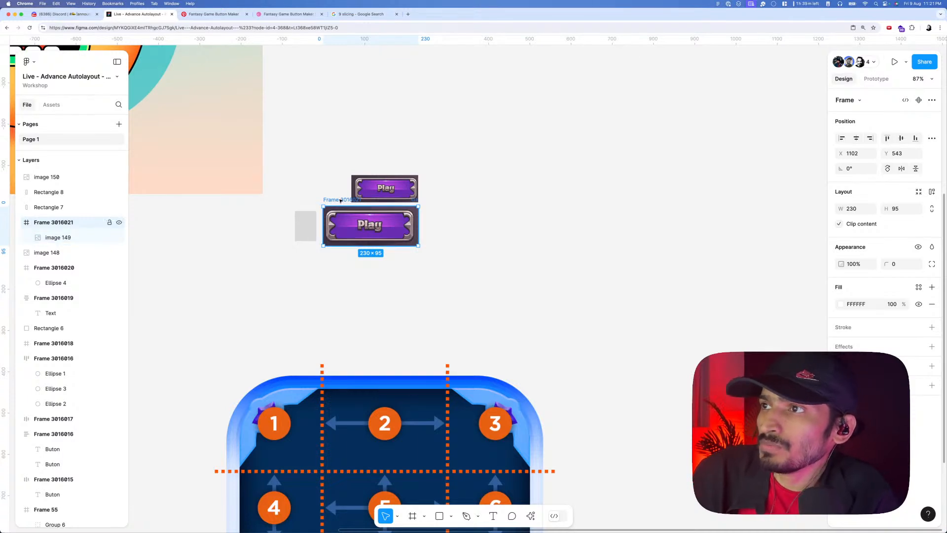
pyautogui.moveTo(611, 228); pyautogui.dragTo(633, 248)
pyautogui.click(684, 249)
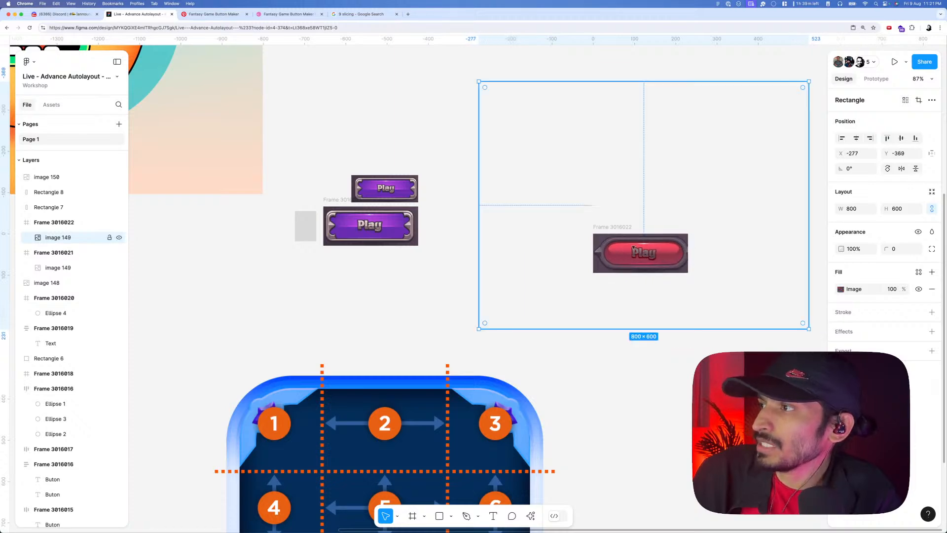
pyautogui.scroll(3, 629, 248)
pyautogui.scroll(-5, 634, 245)
# - Move the red button frame farther right and down, to about X 1877, Y 667
pyautogui.click(622, 290)
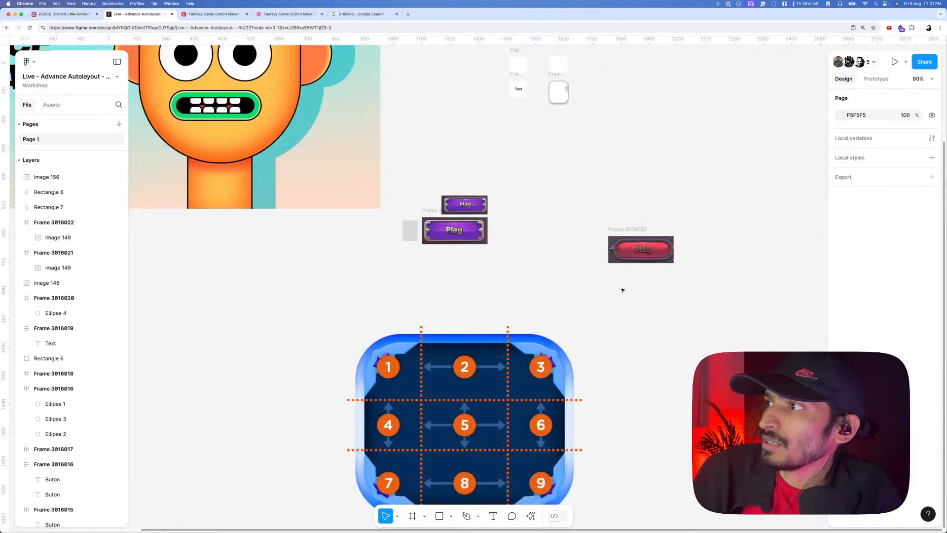
pyautogui.click(622, 259)
pyautogui.scroll(5, 429, 221)
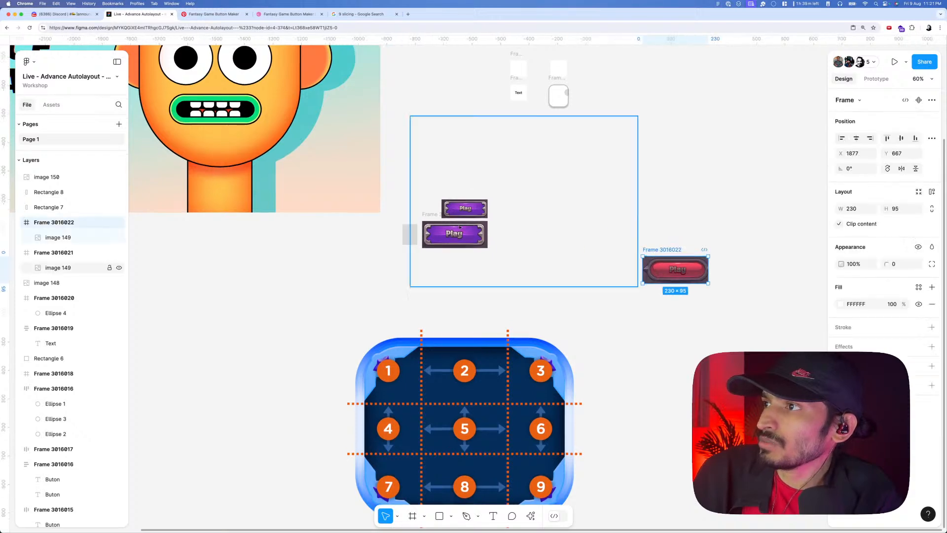
pyautogui.scroll(6, 422, 225)
pyautogui.scroll(-4, 394, 226)
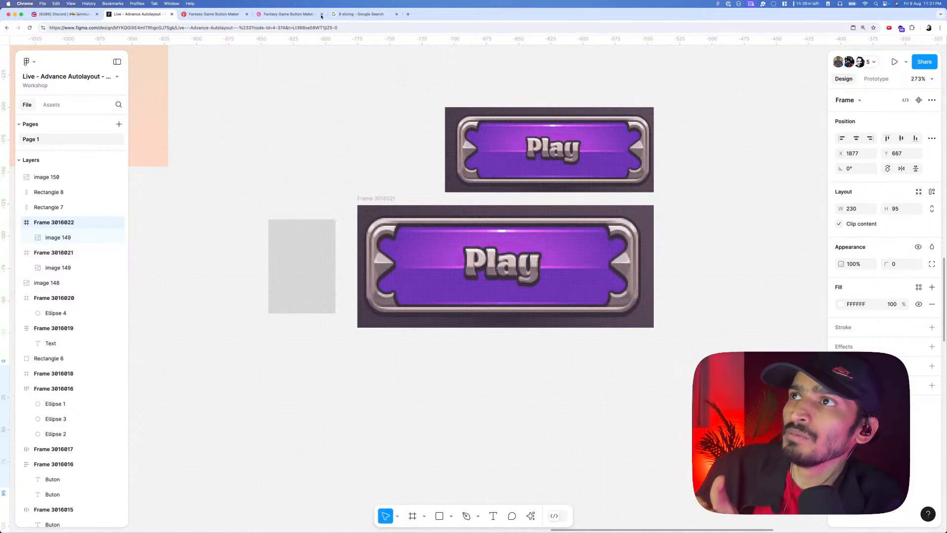
# - Check the Fantasy Game Button Maker reference on Dribbble, and shift the purple button frame slightly right to about X 1110
pyautogui.click(291, 14)
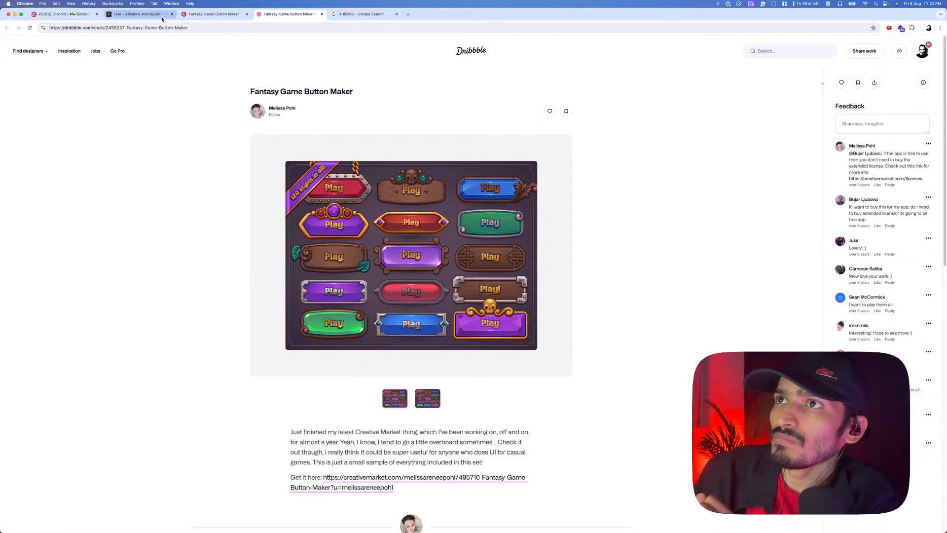
pyautogui.click(147, 14)
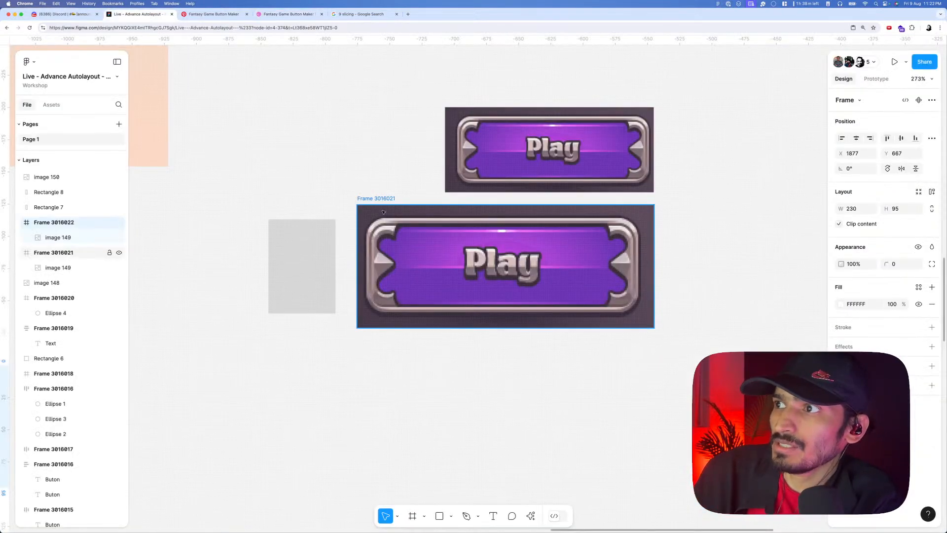
pyautogui.click(430, 248)
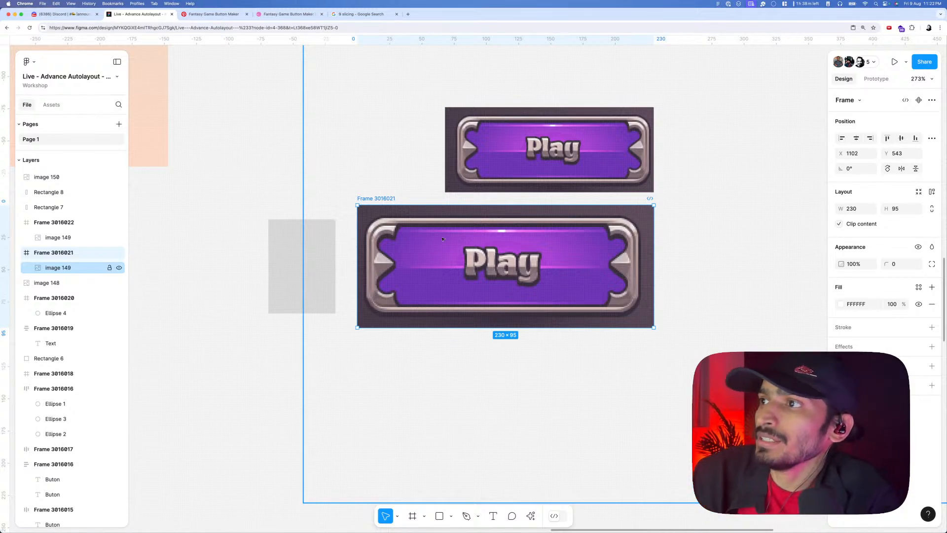
pyautogui.moveTo(444, 246); pyautogui.dragTo(449, 247)
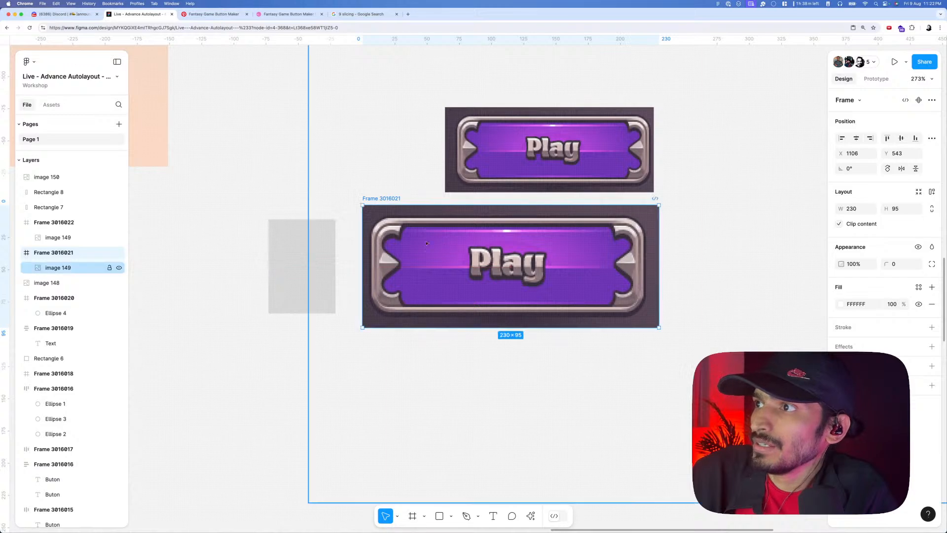
pyautogui.scroll(2, 391, 228)
pyautogui.scroll(2, 387, 224)
pyautogui.scroll(-2, 390, 224)
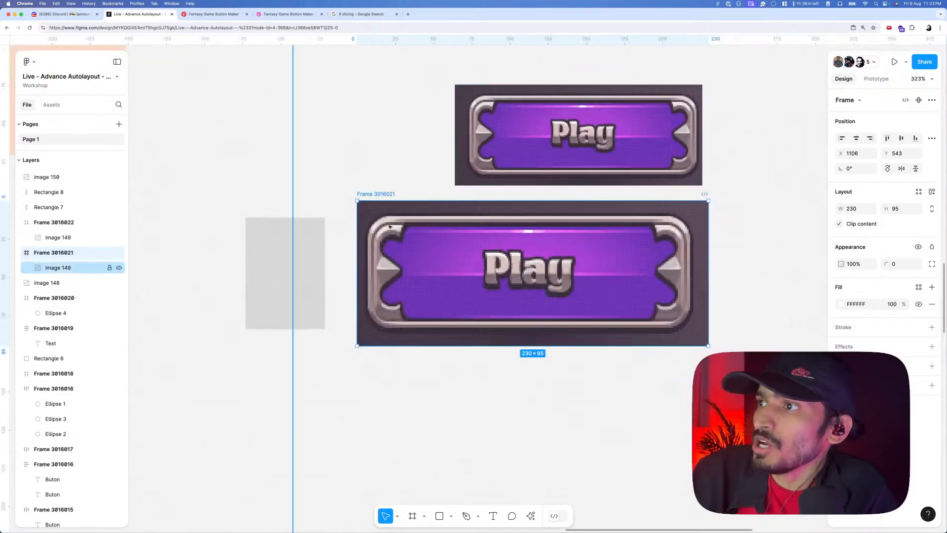
pyautogui.scroll(2, 394, 224)
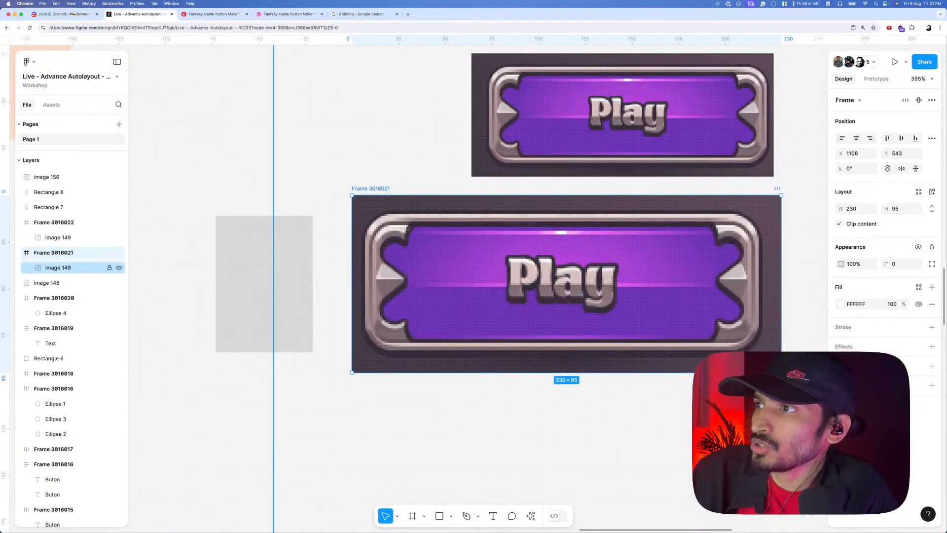
pyautogui.scroll(3, 400, 272)
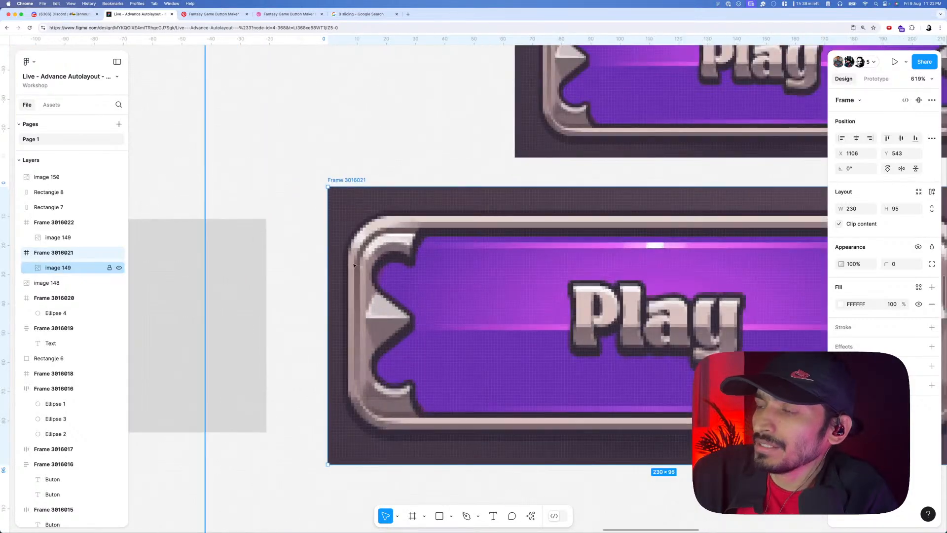
pyautogui.scroll(-3, 353, 265)
pyautogui.moveTo(405, 268); pyautogui.dragTo(408, 268)
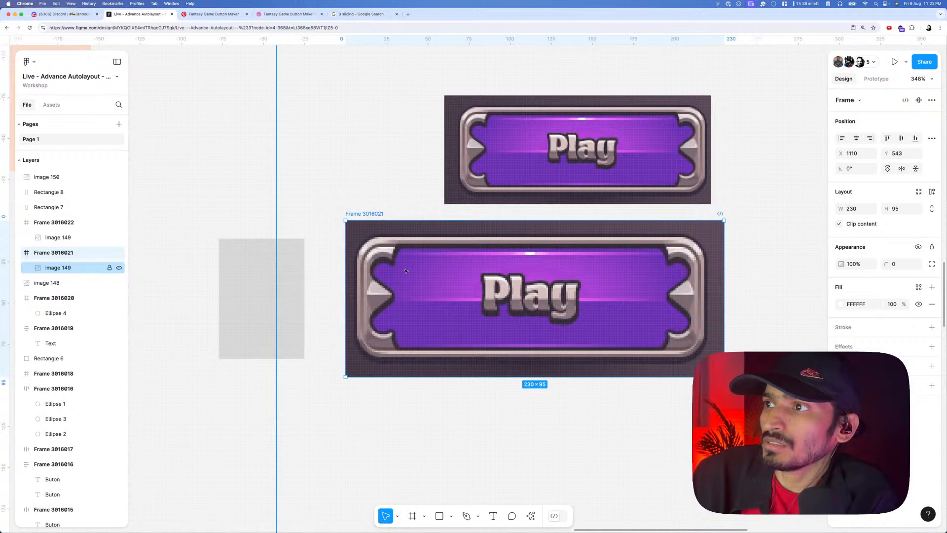
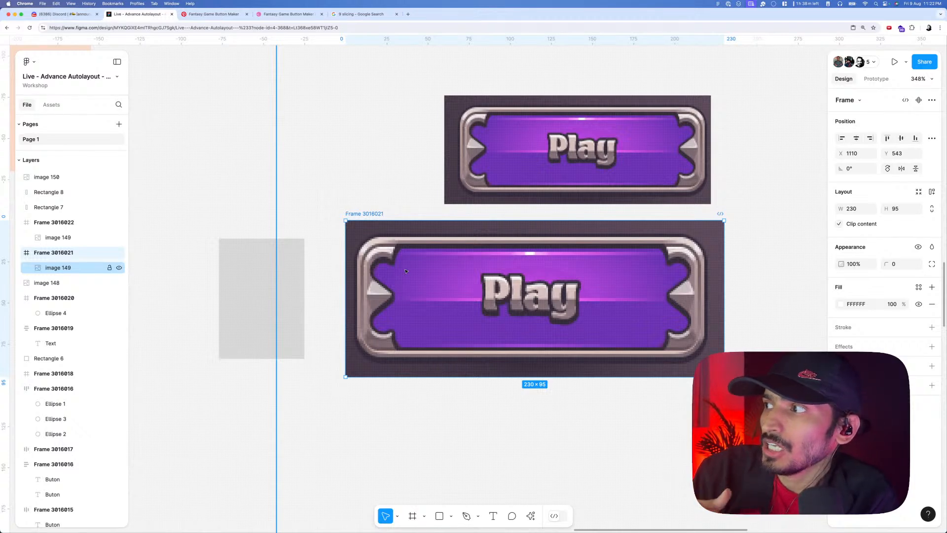
# - Draw a rectangle over the purple button's upper-left corner, swap its fill for a stroke, and resize it to about 34 × 36
pyautogui.scroll(5, 378, 261)
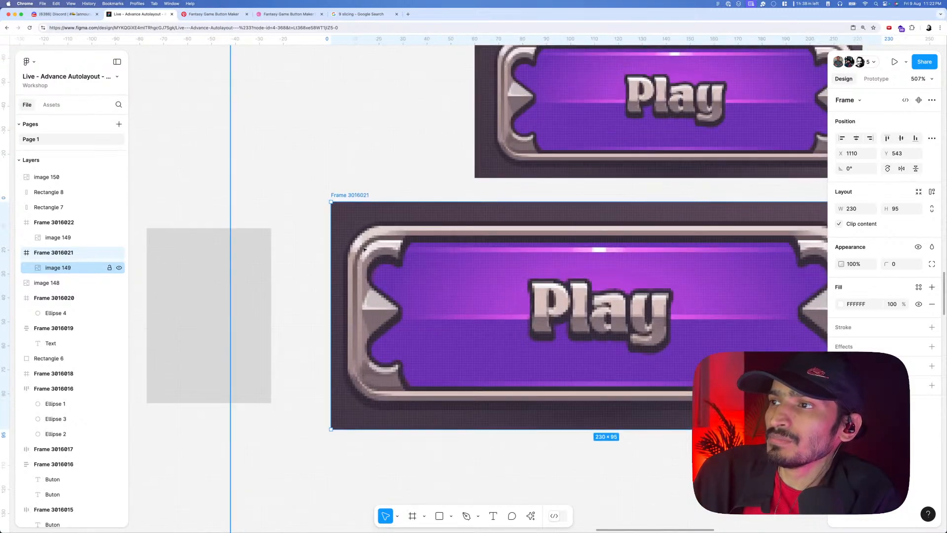
pyautogui.press('r')
pyautogui.moveTo(343, 218); pyautogui.dragTo(414, 306)
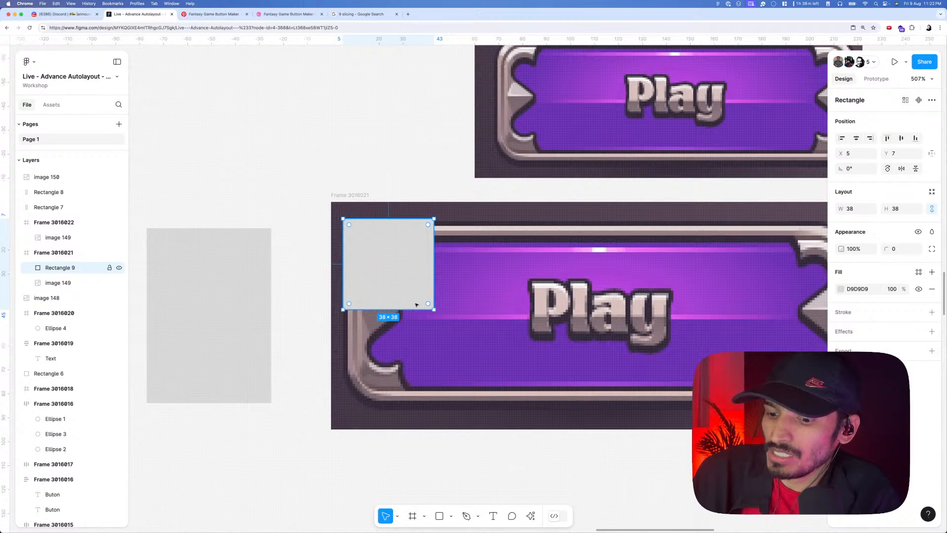
pyautogui.hotkey('shift', 'x')
pyautogui.moveTo(434, 267); pyautogui.dragTo(424, 265)
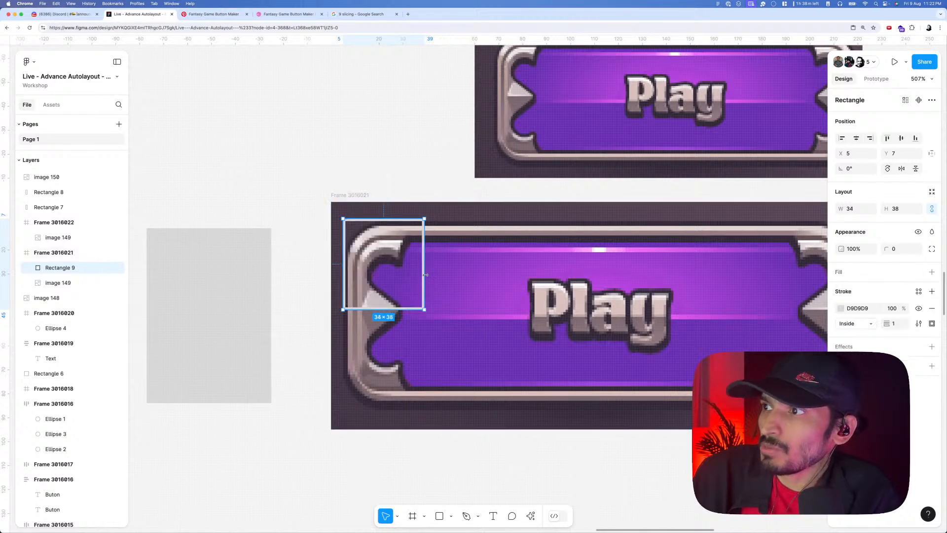
pyautogui.moveTo(386, 219); pyautogui.dragTo(387, 223)
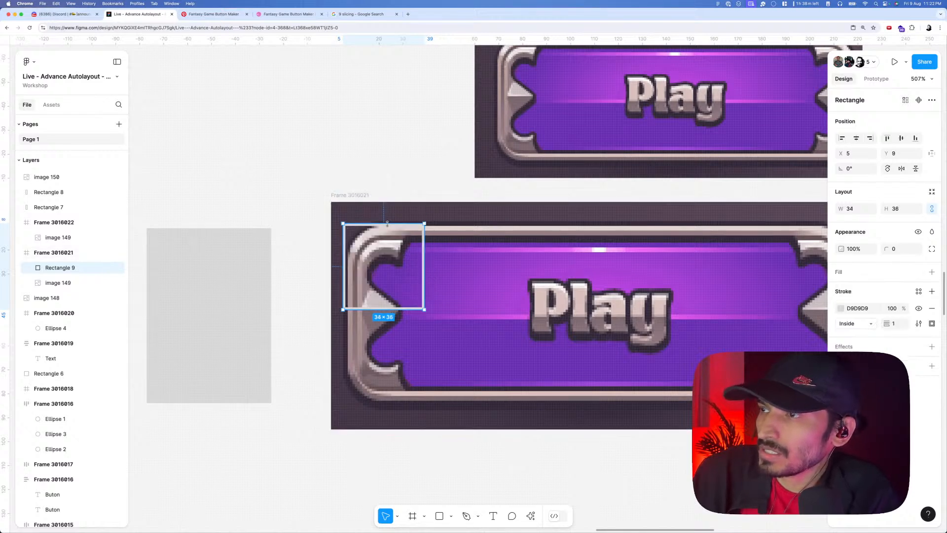
# - Narrow the corner rectangle to 32 wide by pulling its left edge in to X 7, and set its stroke weight to 2
pyautogui.scroll(-5, 368, 259)
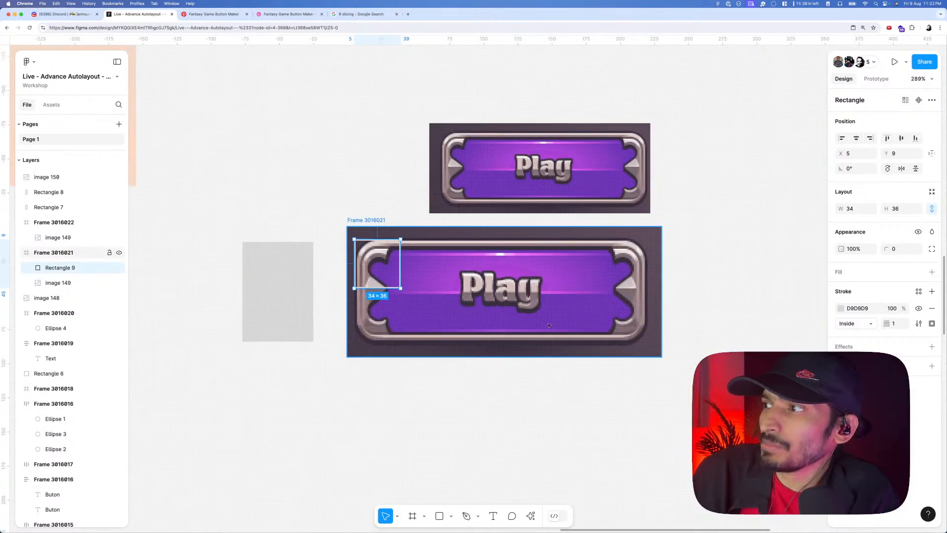
pyautogui.scroll(2, 389, 304)
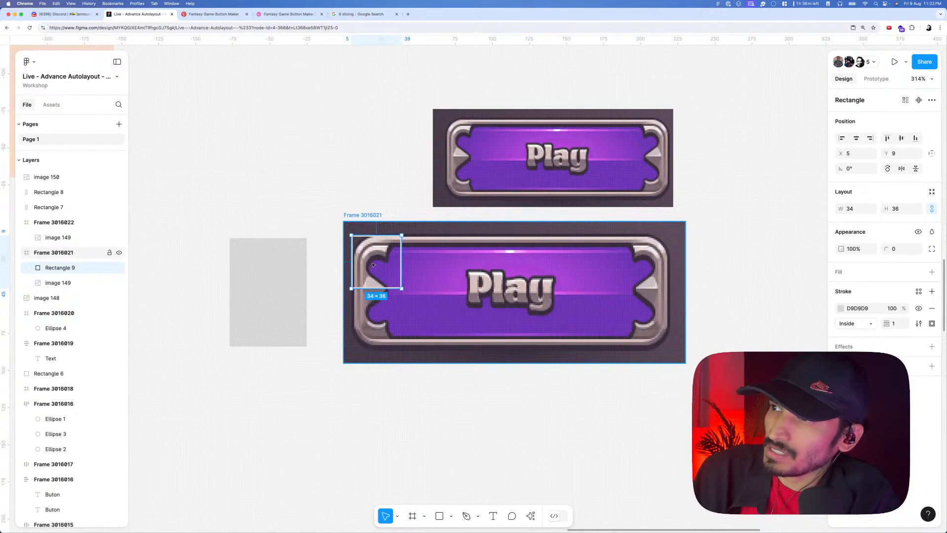
pyautogui.scroll(5, 371, 265)
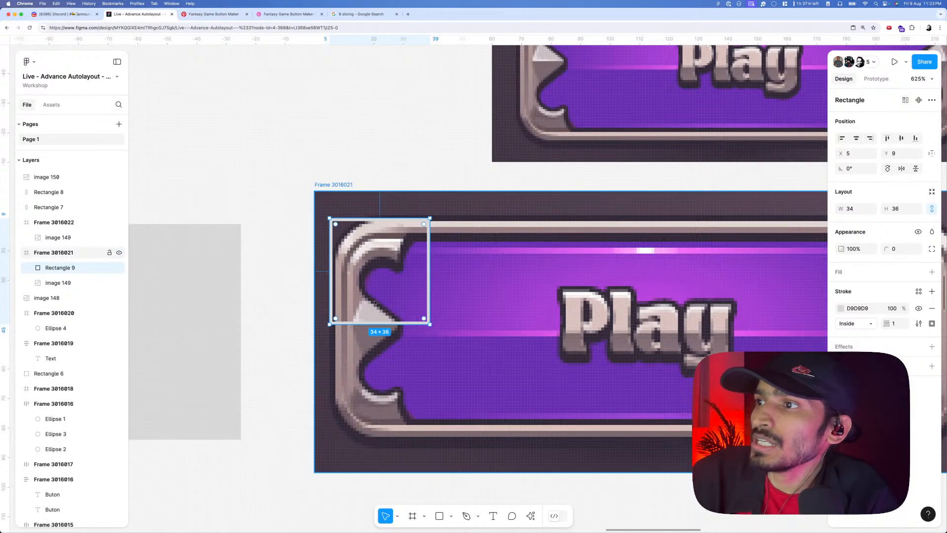
pyautogui.scroll(3, 360, 268)
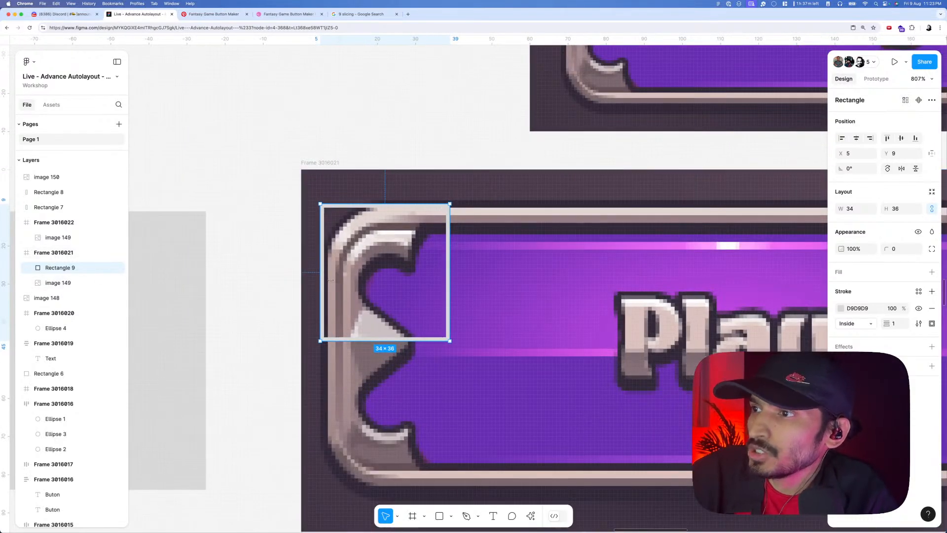
pyautogui.moveTo(330, 279); pyautogui.dragTo(328, 279)
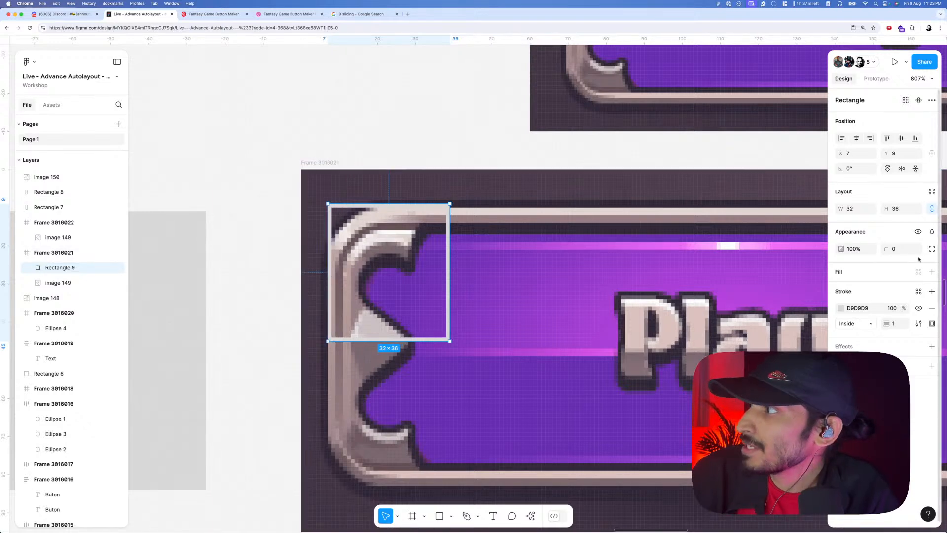
pyautogui.click(896, 323)
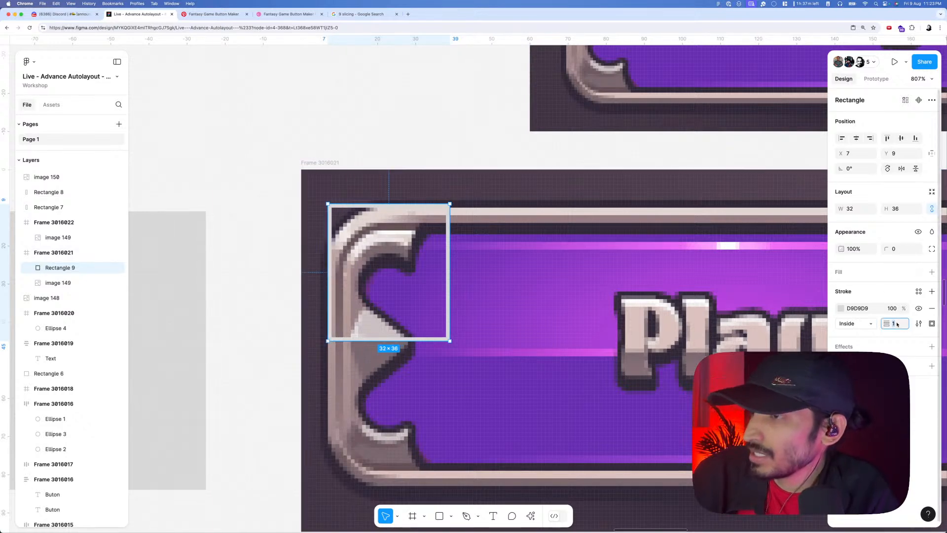
pyautogui.write('2')
pyautogui.press('Return')
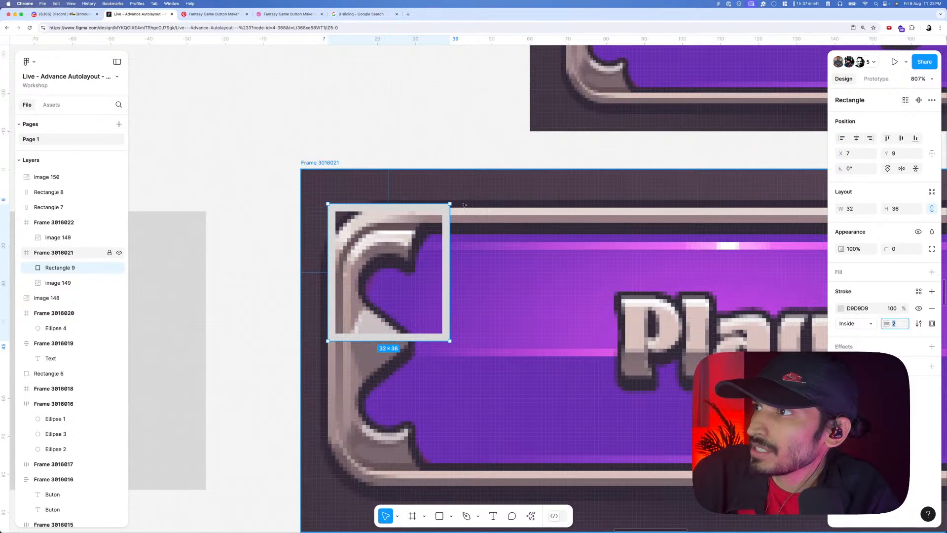
# - Pull the corner rectangle's upper edge down to Y 10, making it 35 high, and set its stroke color to FF0000
pyautogui.moveTo(444, 204); pyautogui.dragTo(434, 213)
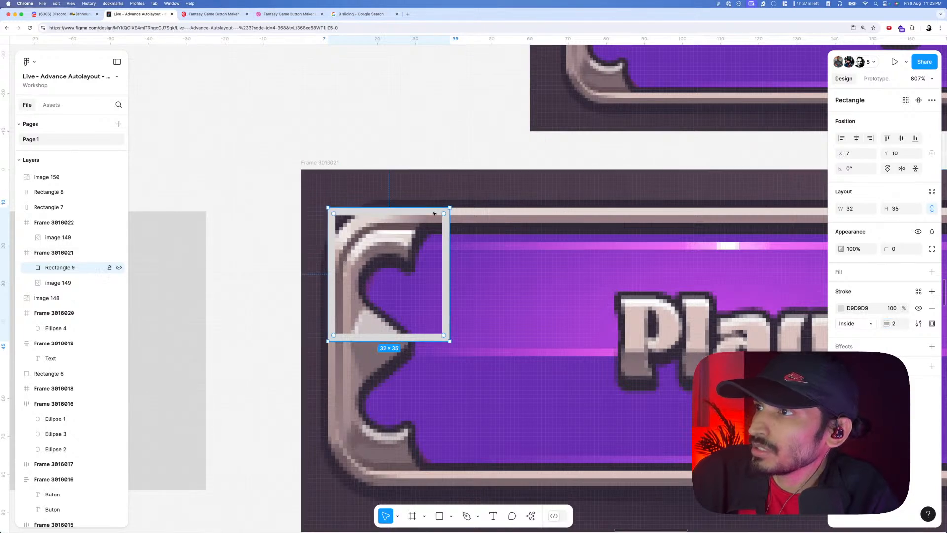
pyautogui.click(840, 308)
pyautogui.click(827, 295)
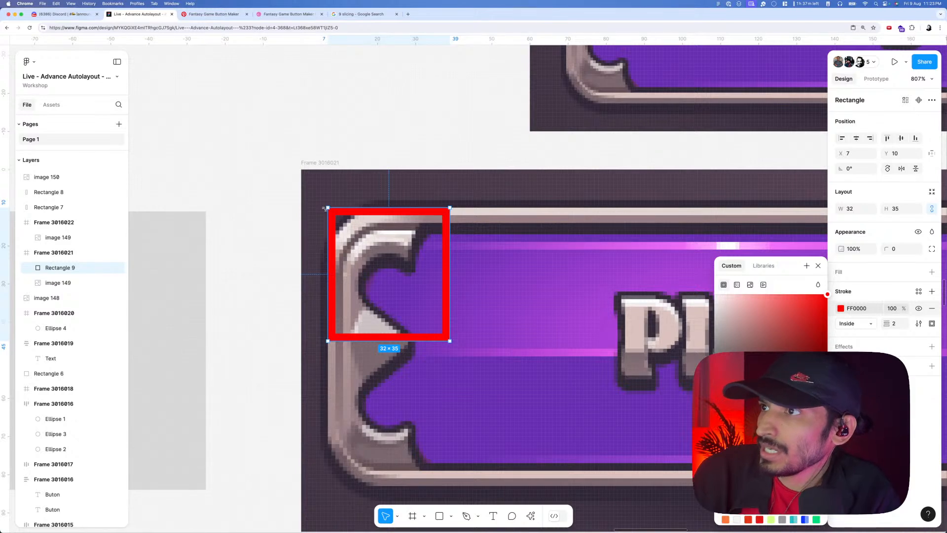
# - Round only the upper-left point of the red rectangle to a corner radius of 15
pyautogui.doubleClick(341, 214)
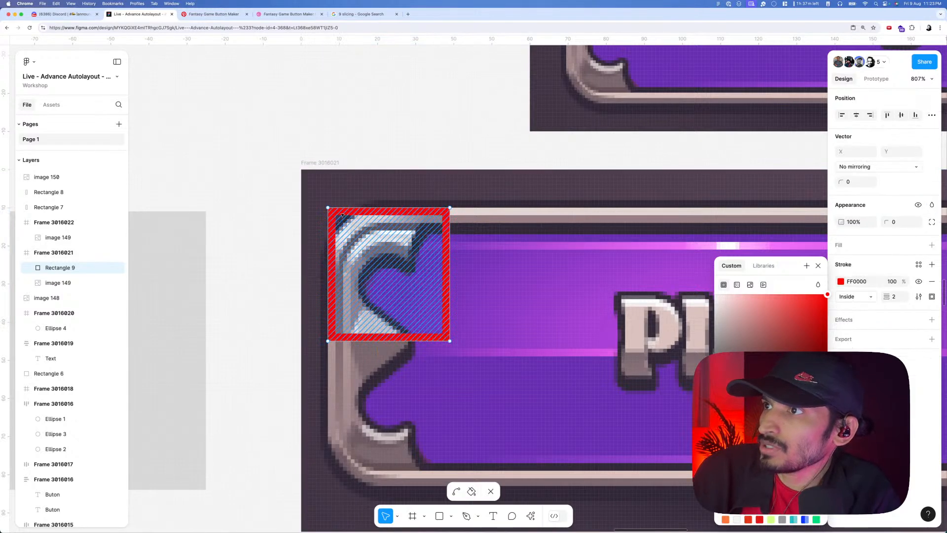
pyautogui.click(328, 207)
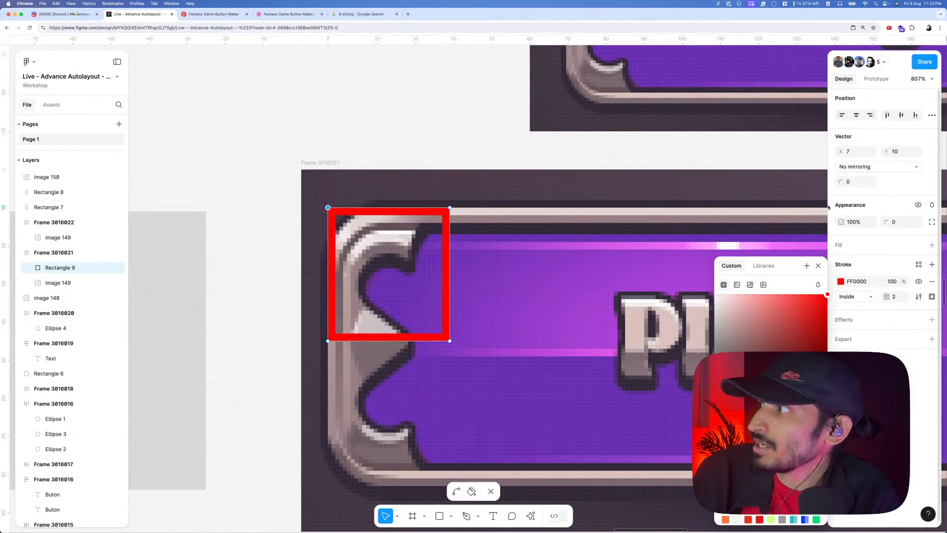
pyautogui.click(888, 222)
pyautogui.write('2')
pyautogui.press('Return')
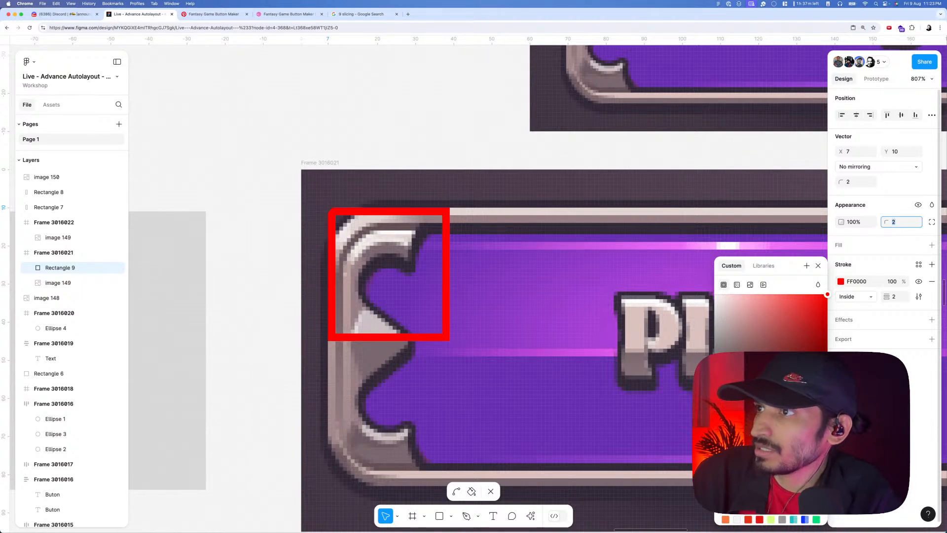
pyautogui.press('Up')
pyautogui.press('Up')
pyautogui.press('Up')
pyautogui.press('Up')
pyautogui.press('Up')
pyautogui.press('Up')
pyautogui.press('Up')
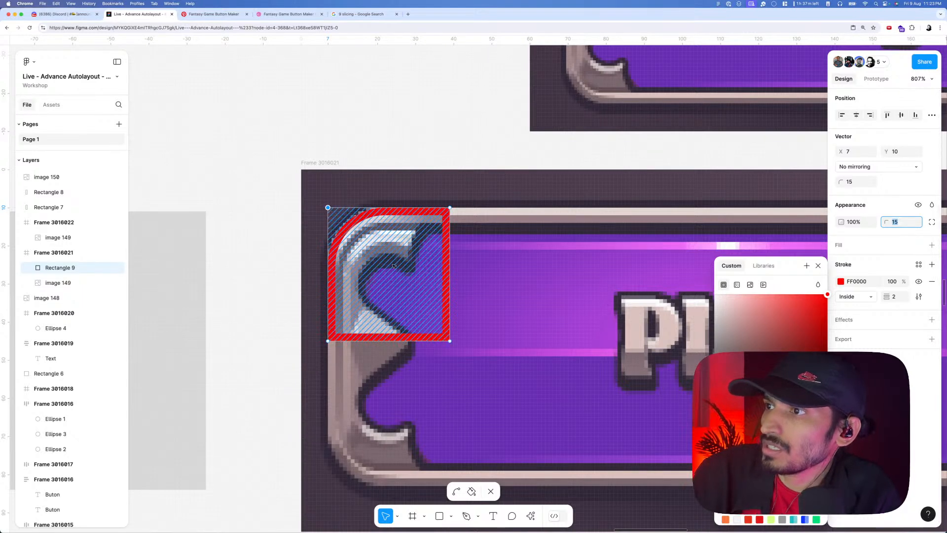
# - Delete the red rectangle's lower-right point and pull the remaining path's upper-left corner in to X 8, Y 11, at 31 × 34
pyautogui.scroll(-2, 404, 265)
pyautogui.click(444, 332)
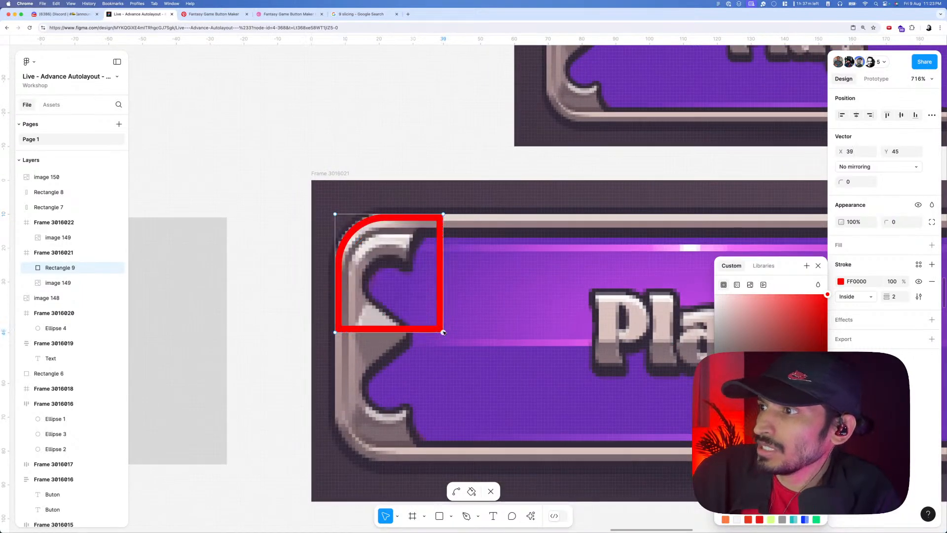
pyautogui.press('Delete')
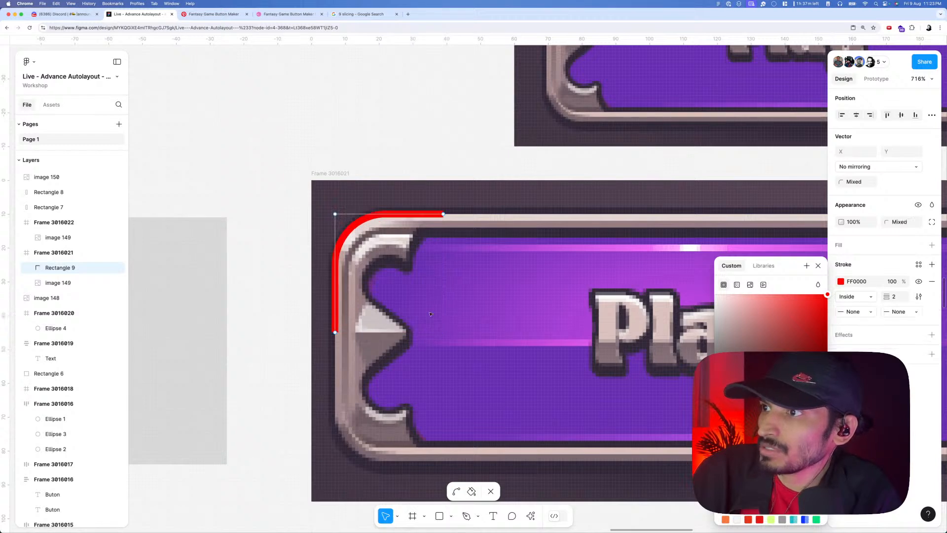
pyautogui.press('super+z')
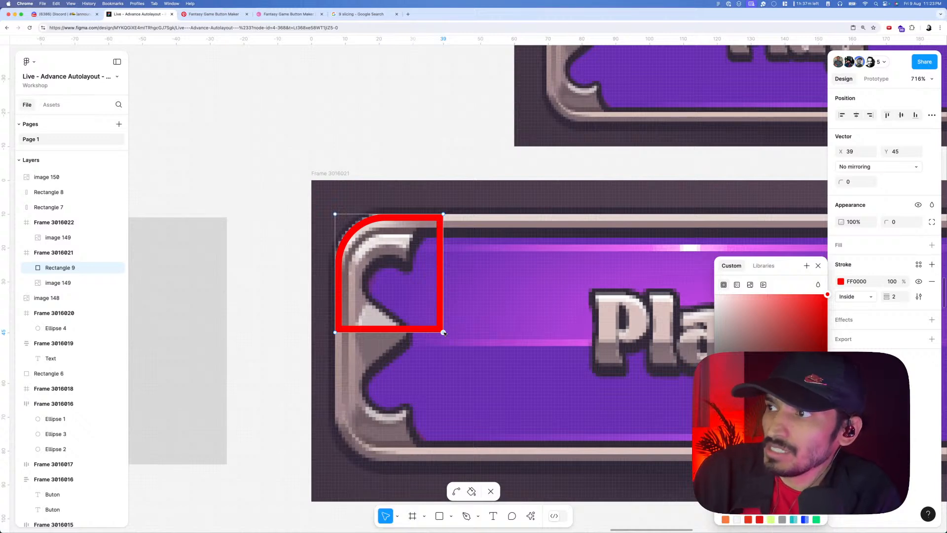
pyautogui.press('BackSpace')
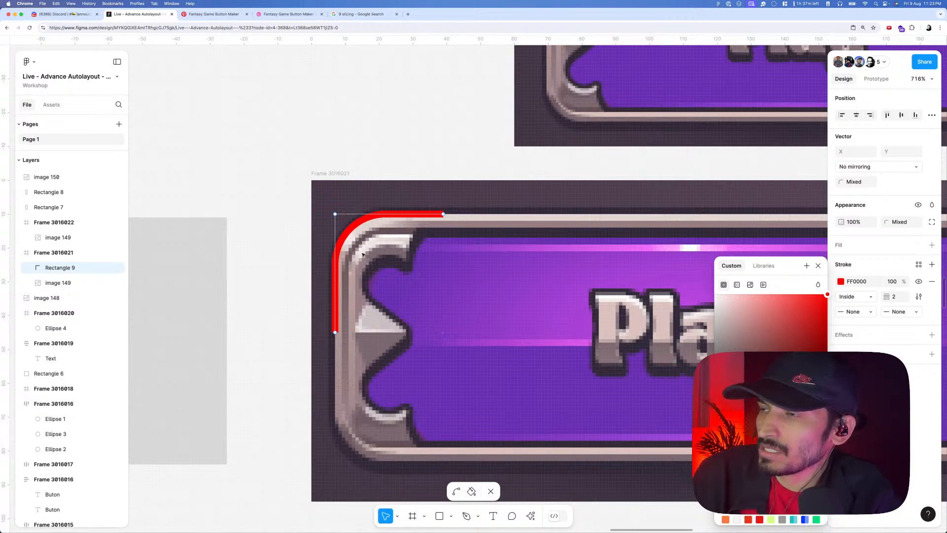
pyautogui.press('Escape')
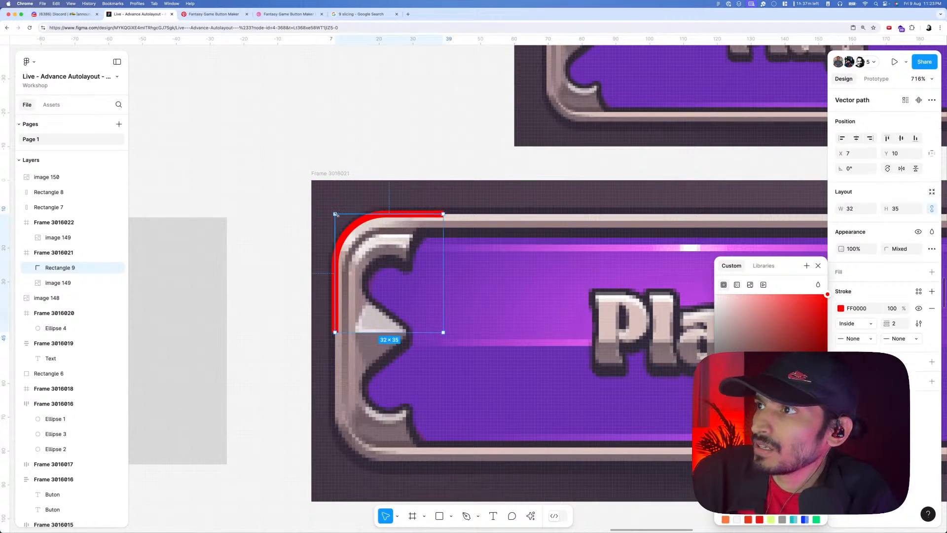
pyautogui.moveTo(336, 214); pyautogui.dragTo(338, 217)
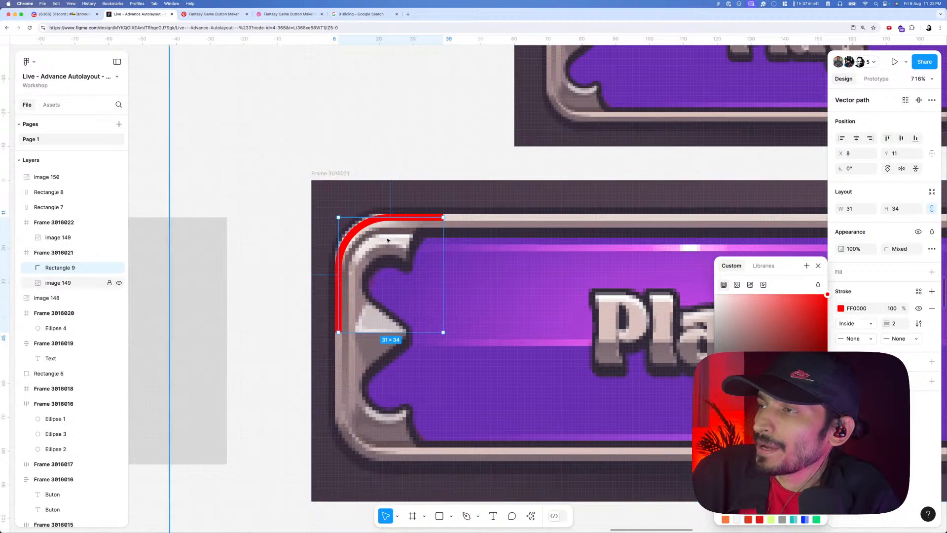
# - Duplicate the red corner path inward at X 10, Y 13, and set the copy's corner point to a radius of 13
pyautogui.scroll(2, 389, 230)
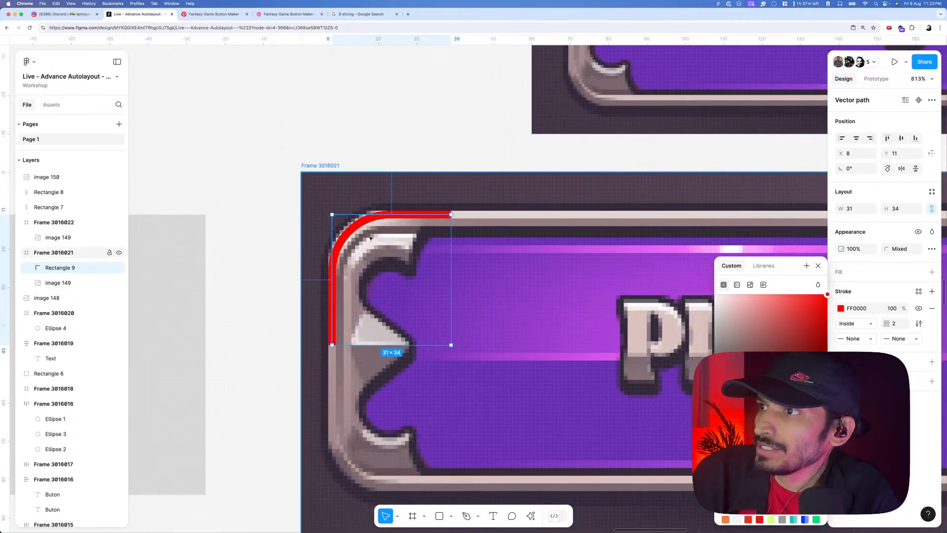
pyautogui.moveTo(353, 229); pyautogui.dragTo(387, 222)
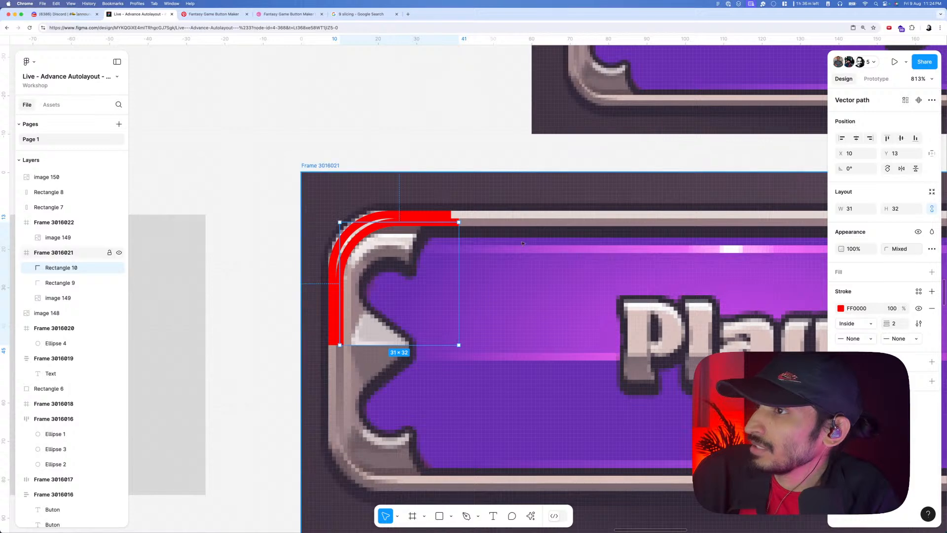
pyautogui.press('Return')
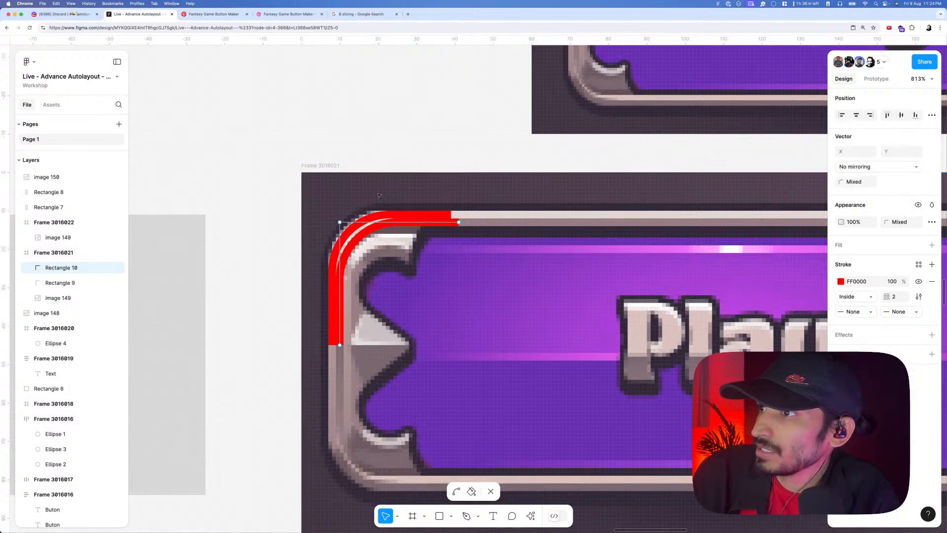
pyautogui.click(340, 221)
pyautogui.click(898, 224)
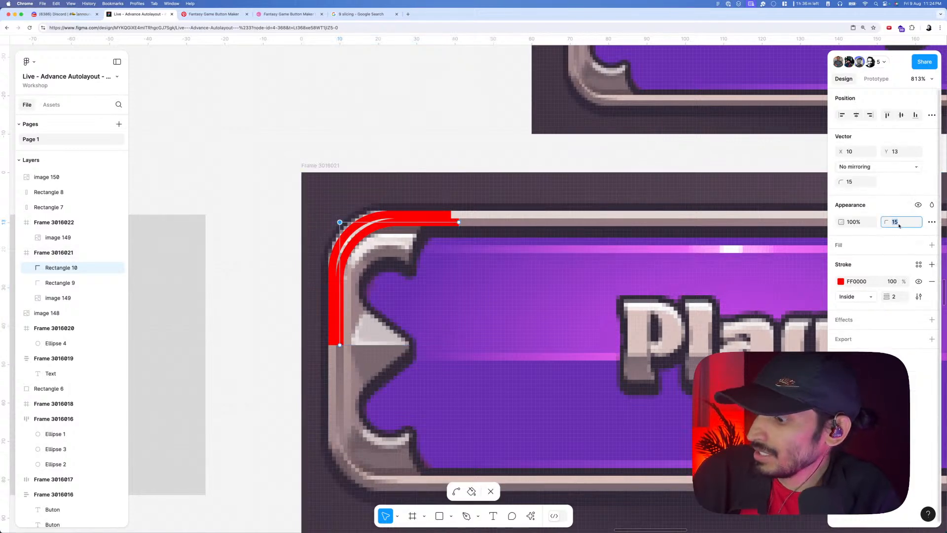
pyautogui.write('13')
pyautogui.press('Return')
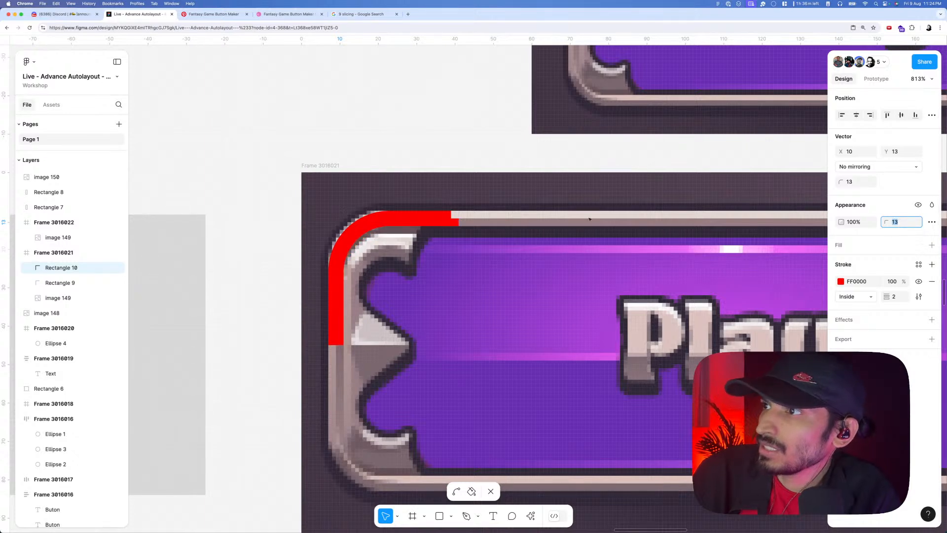
pyautogui.press('Escape')
pyautogui.press('Escape')
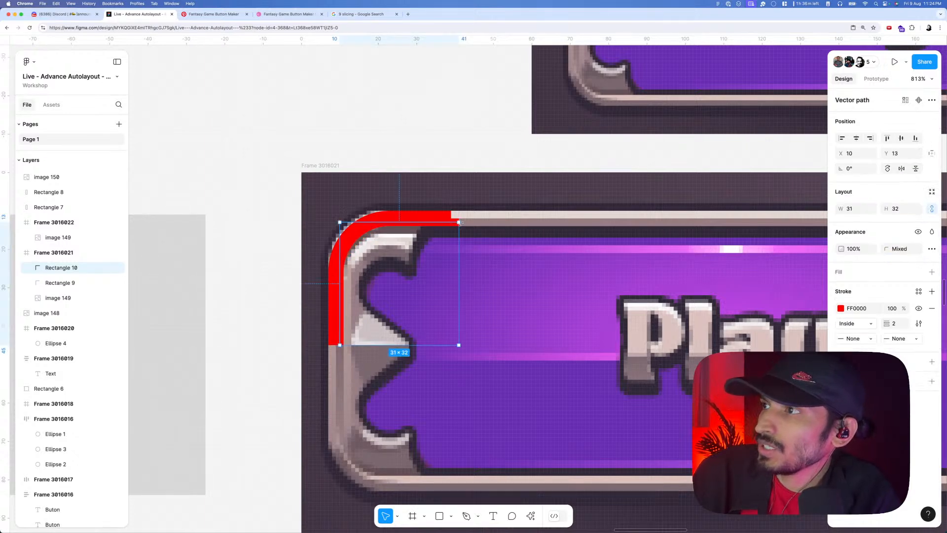
# - Narrow the inner red path to 29 wide so its end lines up with the outer path
pyautogui.moveTo(460, 230); pyautogui.dragTo(451, 228)
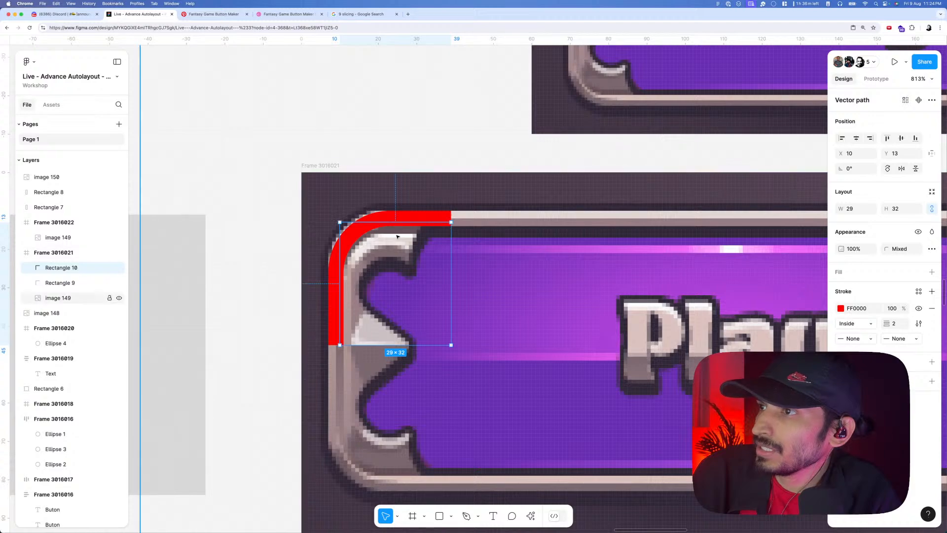
pyautogui.scroll(-5, 390, 236)
pyautogui.scroll(4, 379, 233)
pyautogui.scroll(1, 378, 233)
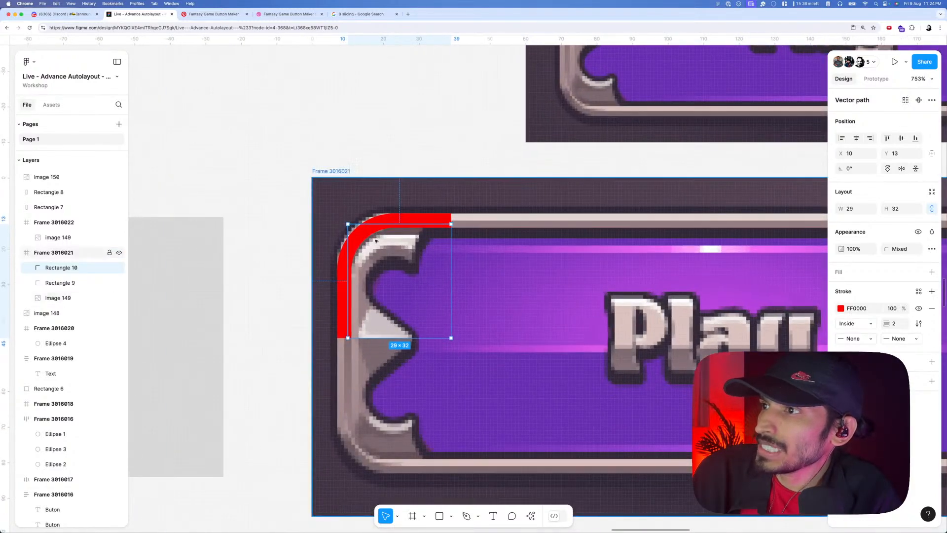
pyautogui.scroll(3, 389, 264)
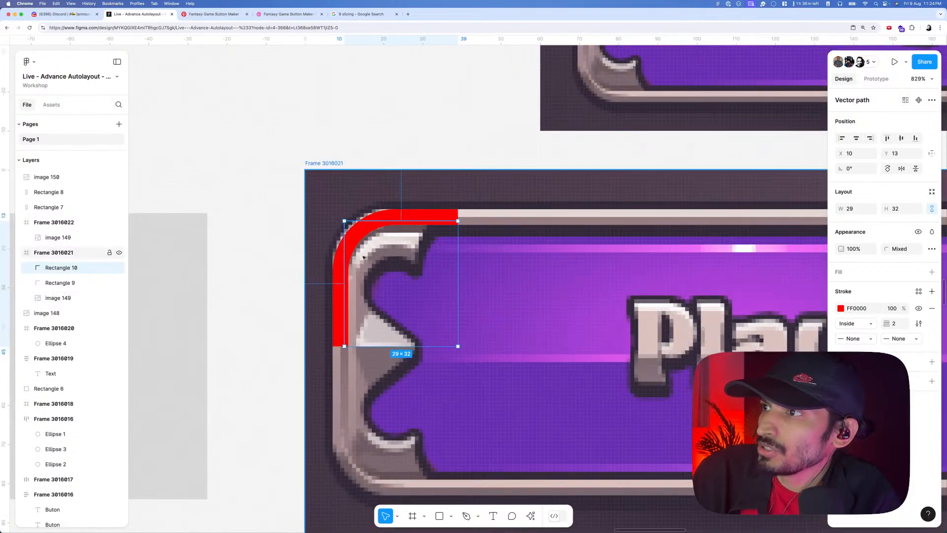
pyautogui.press('o')
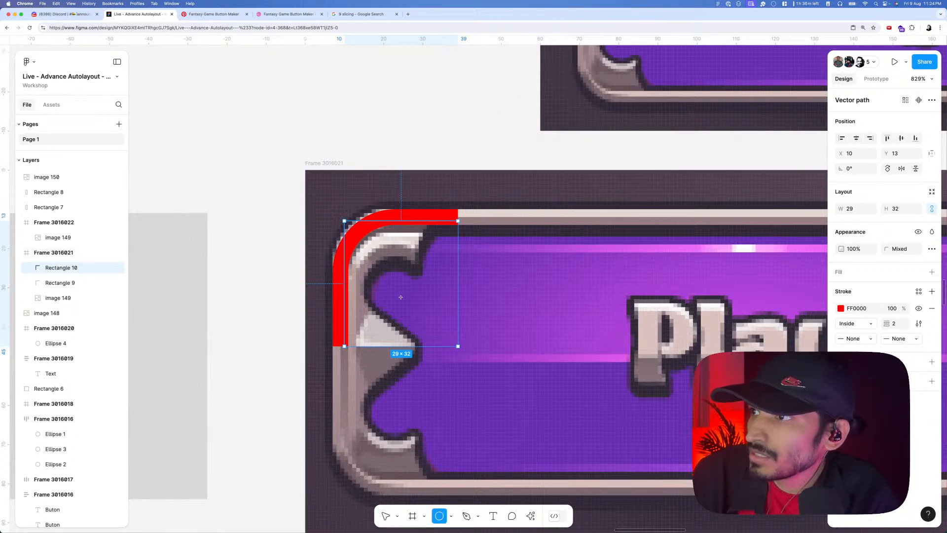
pyautogui.moveTo(385, 279); pyautogui.dragTo(404, 299)
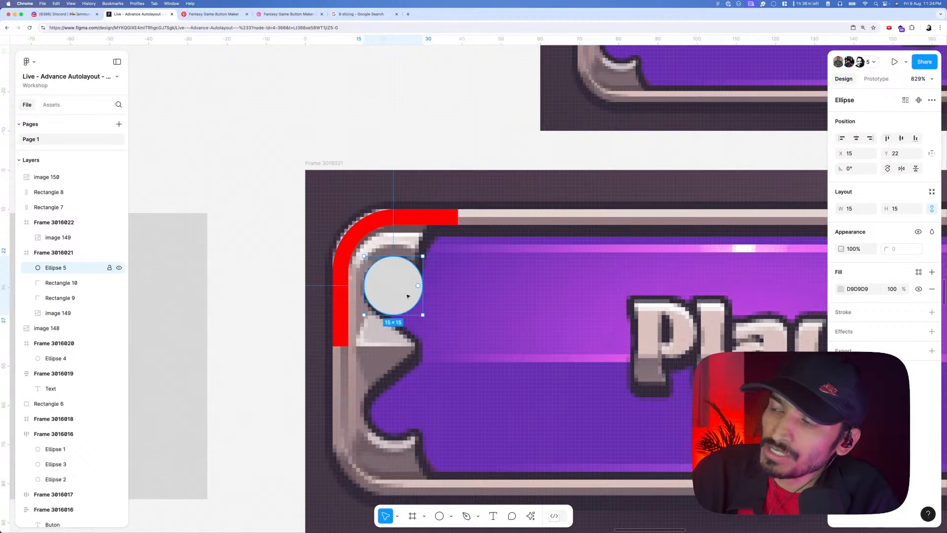
pyautogui.press('Delete')
# - Draw a rectangle about 12 × 21 over the upper purple notch of the corner ornament and rotate it to 45°
pyautogui.press('r')
pyautogui.moveTo(391, 256); pyautogui.dragTo(439, 338)
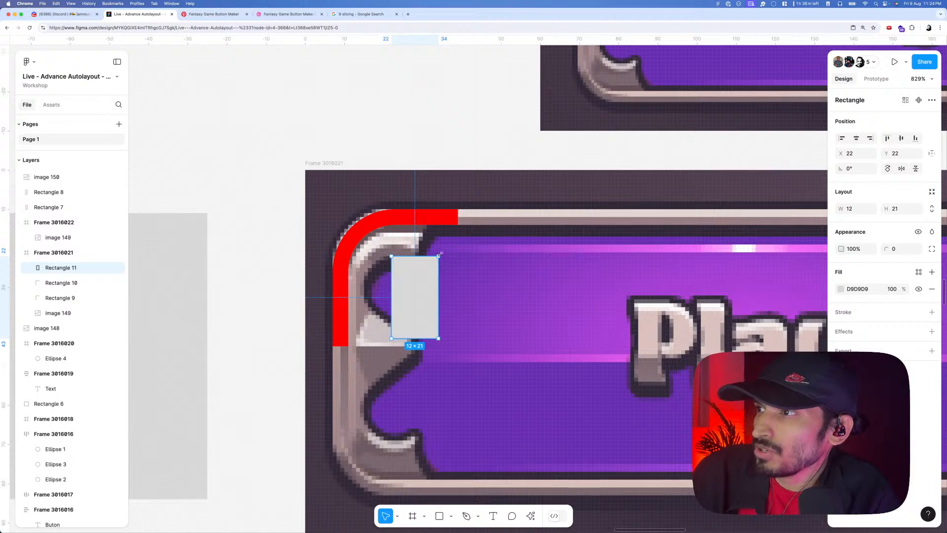
pyautogui.moveTo(443, 250); pyautogui.dragTo(403, 286)
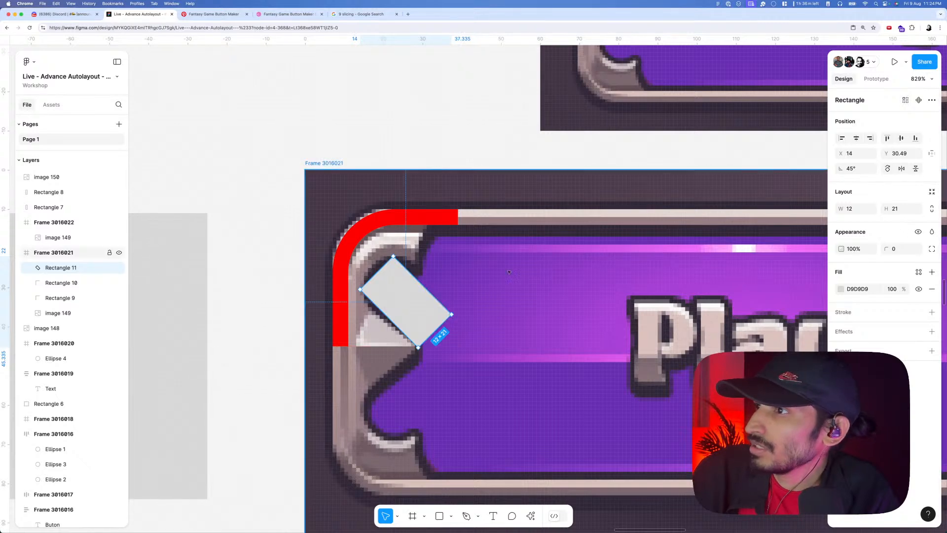
# - Round the two upper-left points of the rotated rectangle to a corner radius of 12
pyautogui.doubleClick(408, 296)
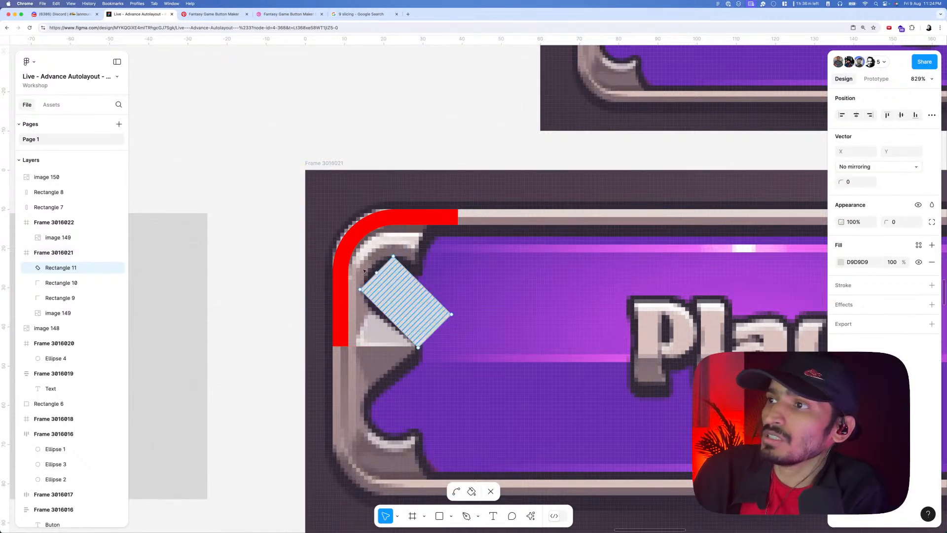
pyautogui.click(382, 282)
pyautogui.moveTo(334, 218); pyautogui.dragTo(416, 320)
pyautogui.click(895, 222)
pyautogui.write('2')
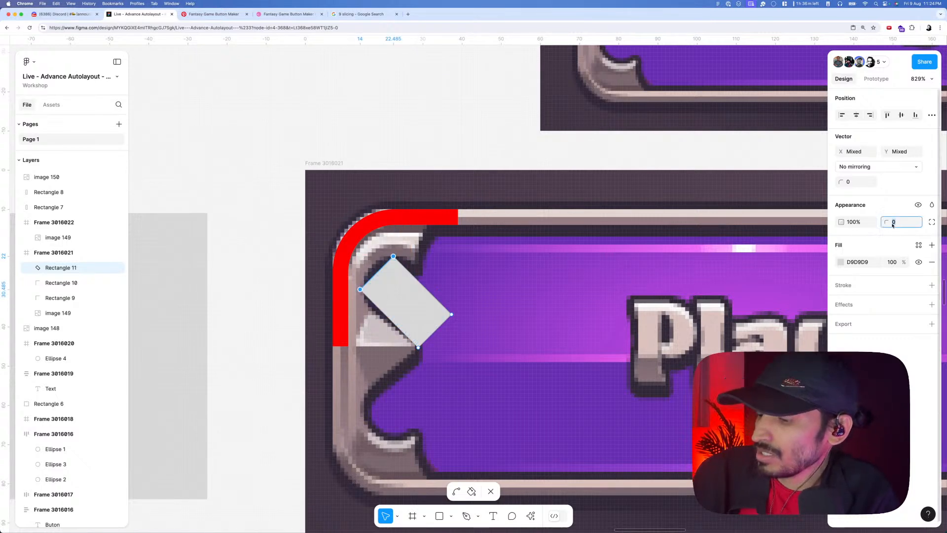
pyautogui.press('Return')
pyautogui.press('Up')
pyautogui.press('Up')
pyautogui.press('Up')
pyautogui.press('Up')
pyautogui.press('Up')
pyautogui.press('Up')
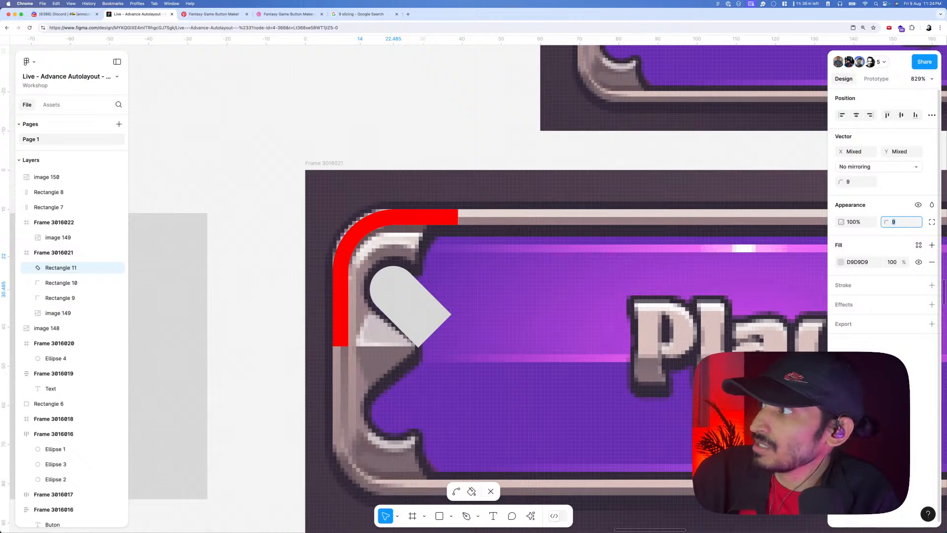
pyautogui.press('Escape')
pyautogui.press('Escape')
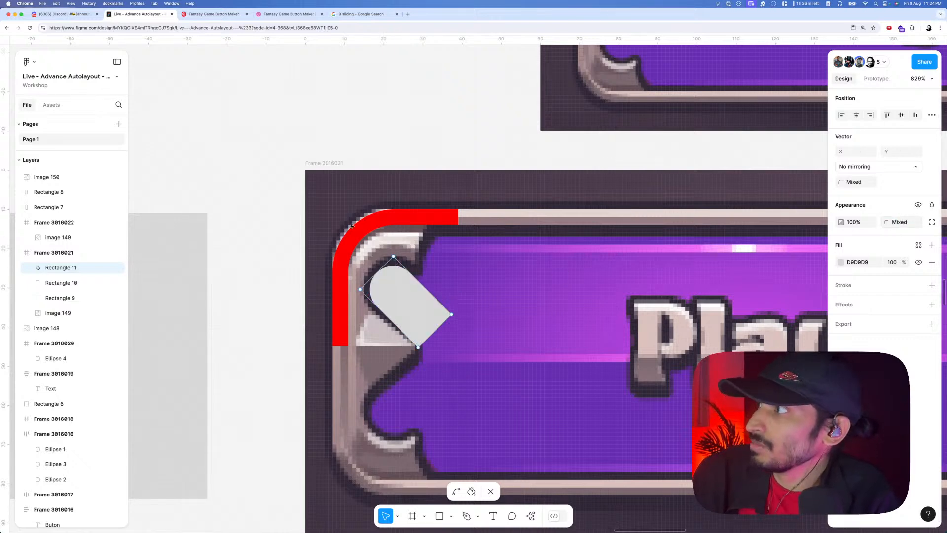
pyautogui.moveTo(293, 213); pyautogui.dragTo(409, 311)
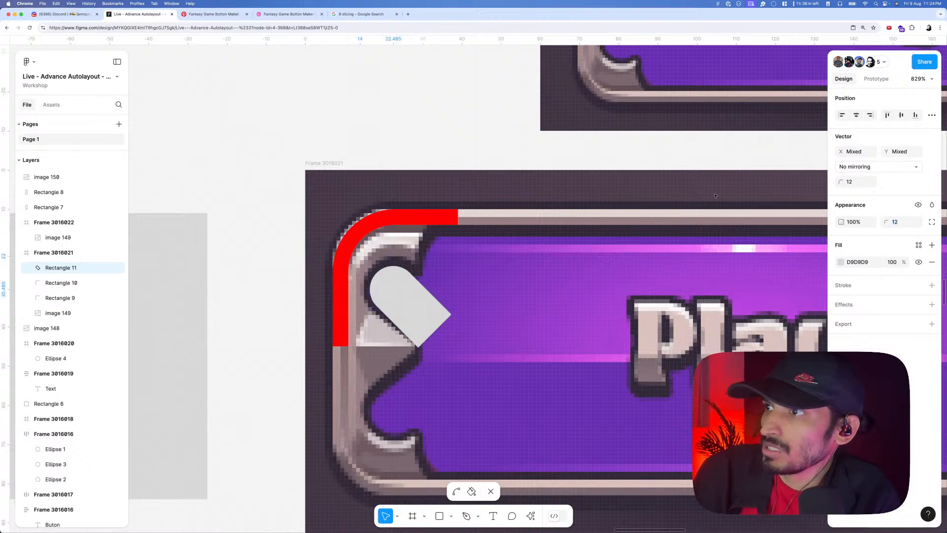
pyautogui.press('Escape')
# - Enlarge the rotated shape to about 13.94 × 23.33, placed at X 12, Y 28.86, and raise its two rounded points' radius by 1
pyautogui.moveTo(412, 272); pyautogui.dragTo(379, 262)
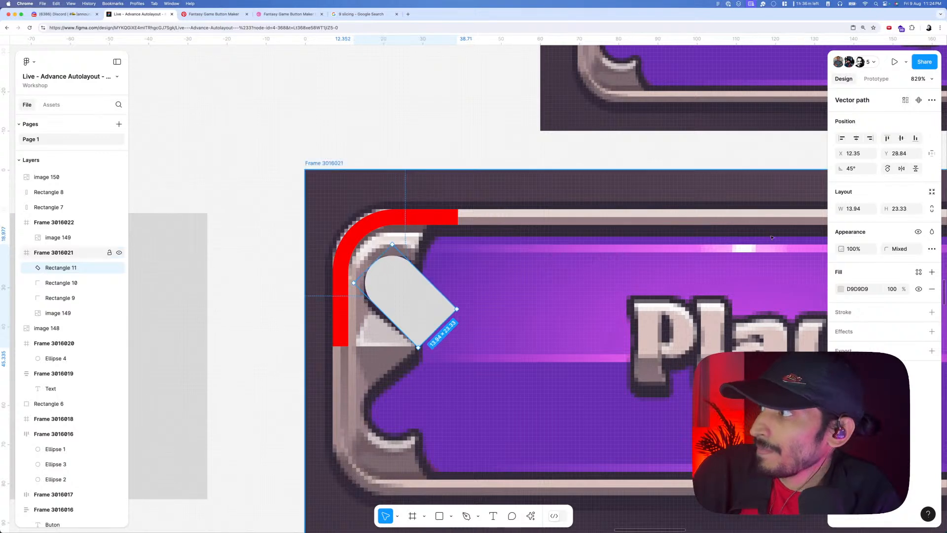
pyautogui.doubleClick(367, 267)
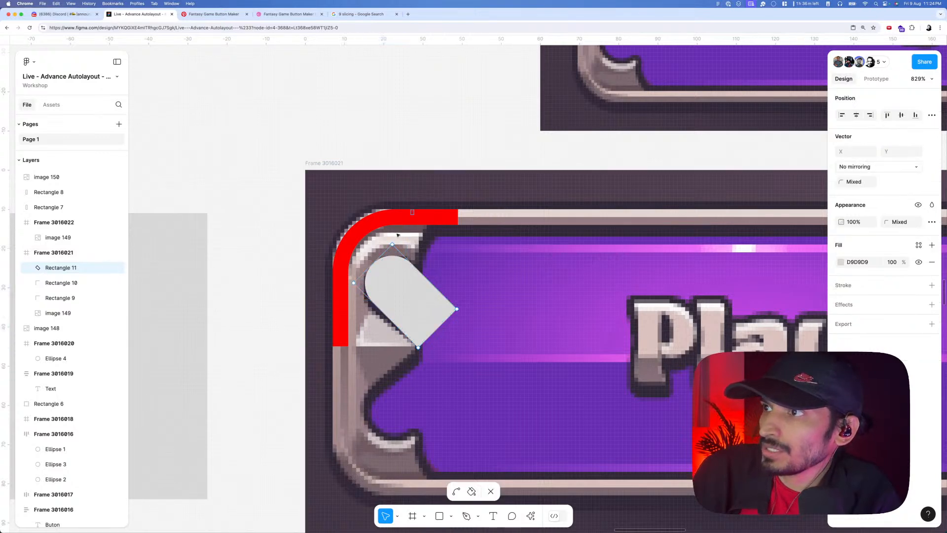
pyautogui.moveTo(397, 235); pyautogui.dragTo(351, 286)
pyautogui.click(900, 223)
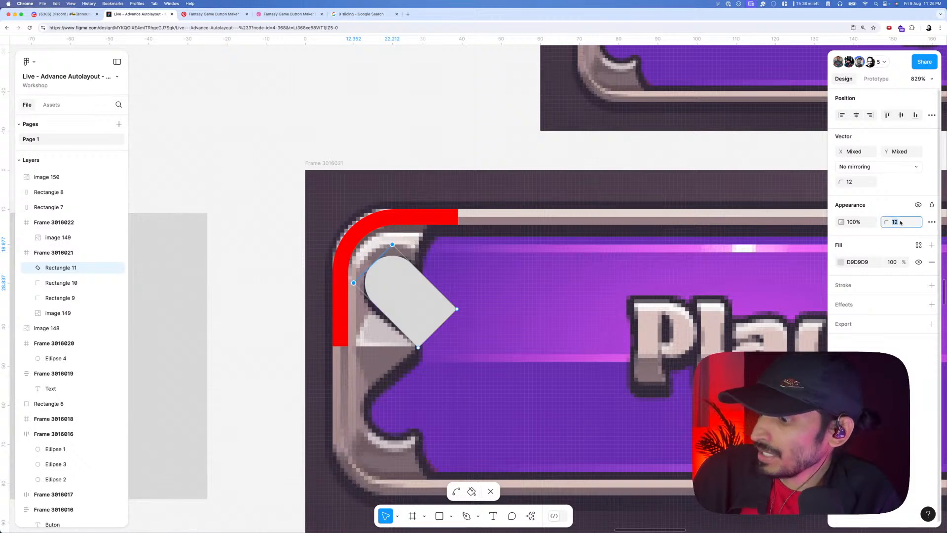
pyautogui.press('Up')
pyautogui.press('Escape')
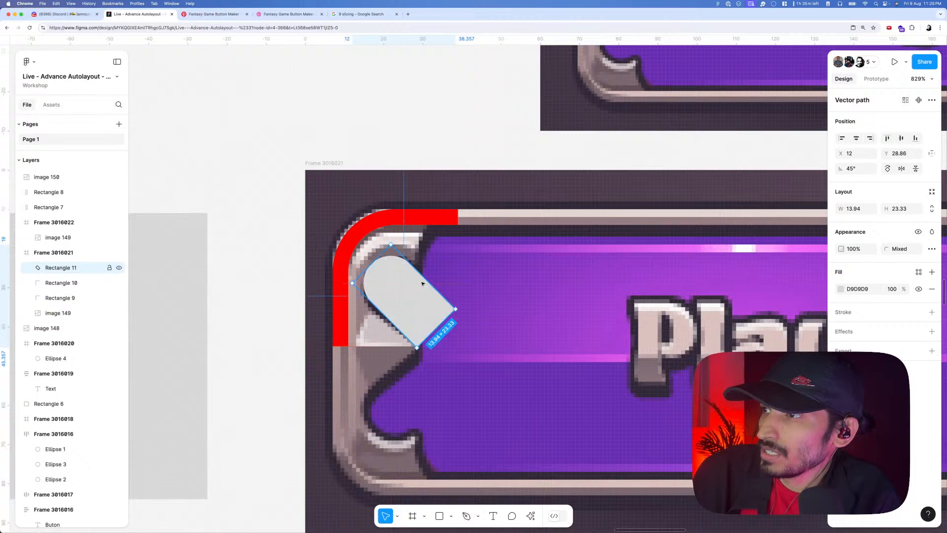
pyautogui.scroll(-10, 395, 280)
pyautogui.scroll(12, 391, 283)
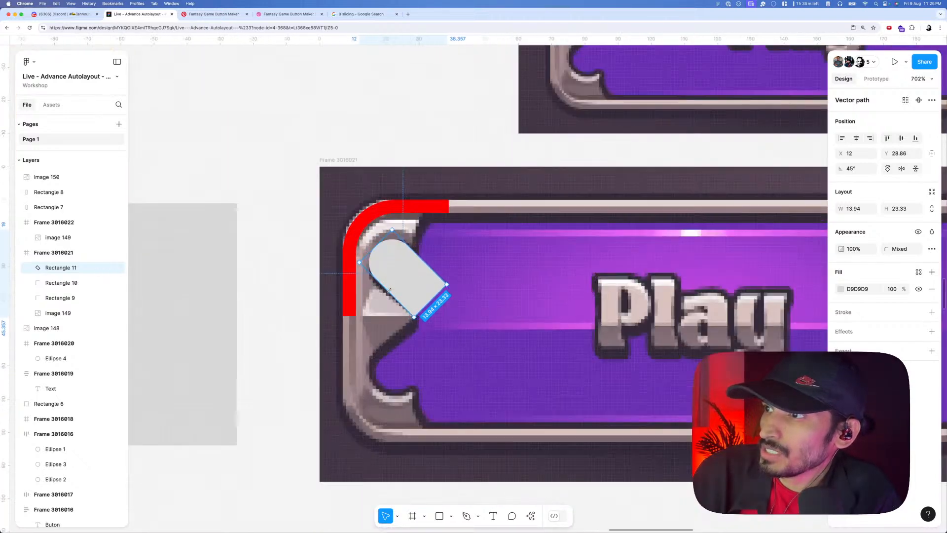
# - Draw a closed triangle with the Pen tool from X 17.5, Y 35.5 through X 12, Y 45 to X 28.5, Y 45, below the notch shape
pyautogui.press('p')
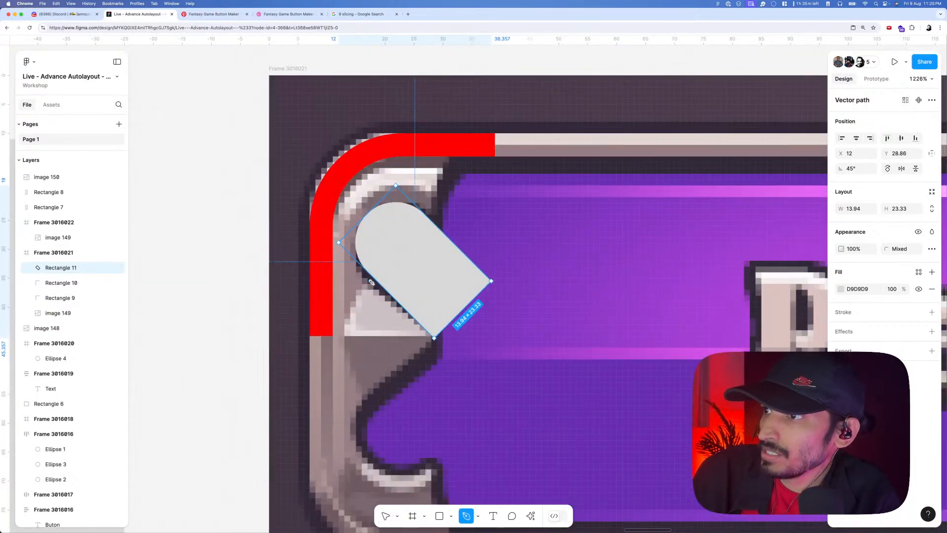
pyautogui.click(371, 281)
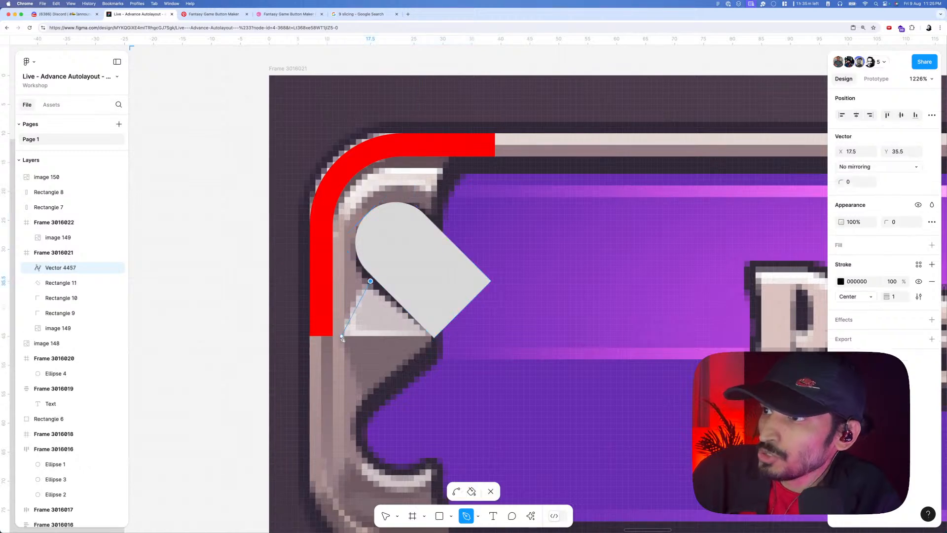
pyautogui.click(339, 336)
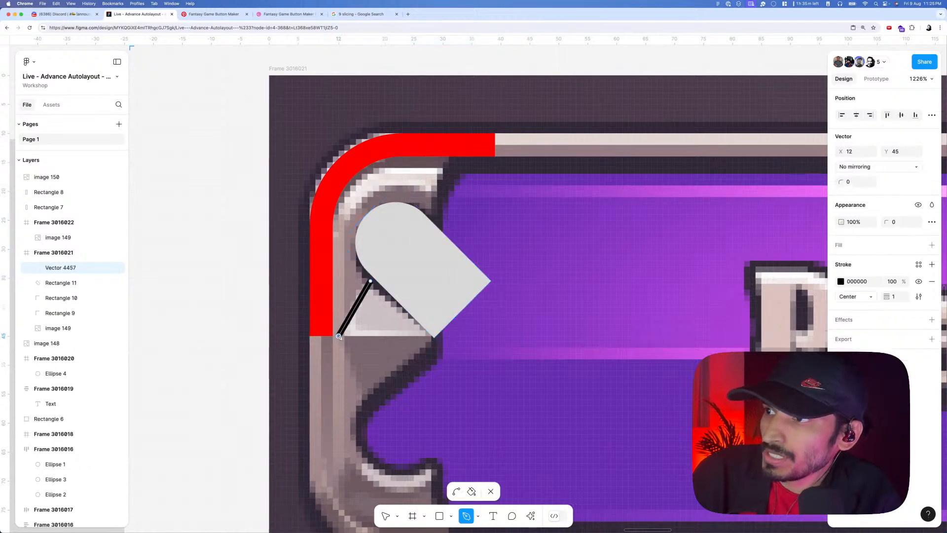
pyautogui.click(433, 336)
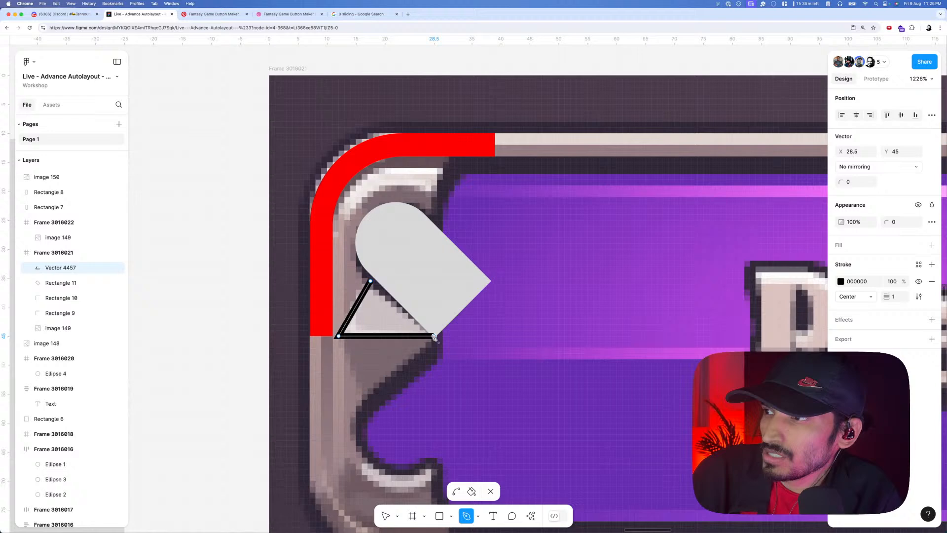
pyautogui.click(371, 281)
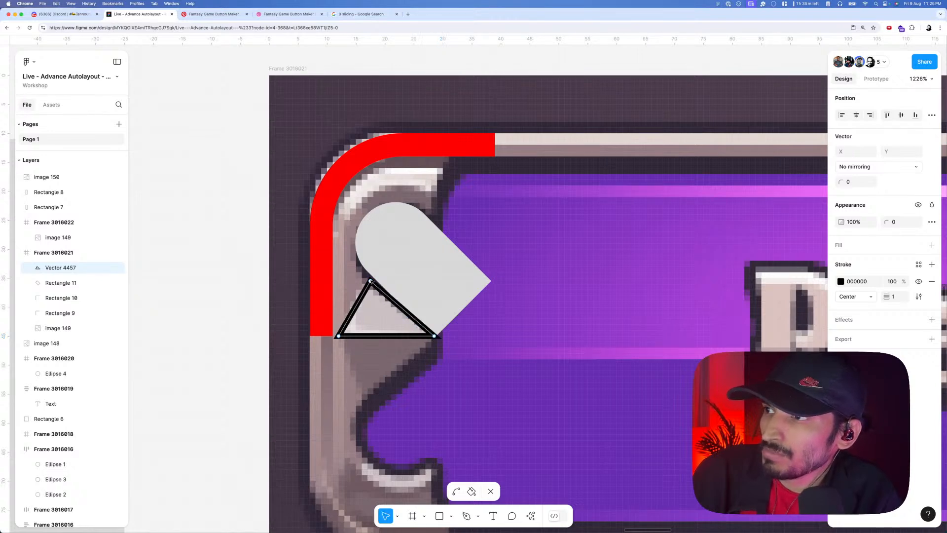
# - Move the triangle's top point up against the rounded shape at Y 34, making the triangle 16.5 × 11
pyautogui.moveTo(370, 280); pyautogui.dragTo(366, 281)
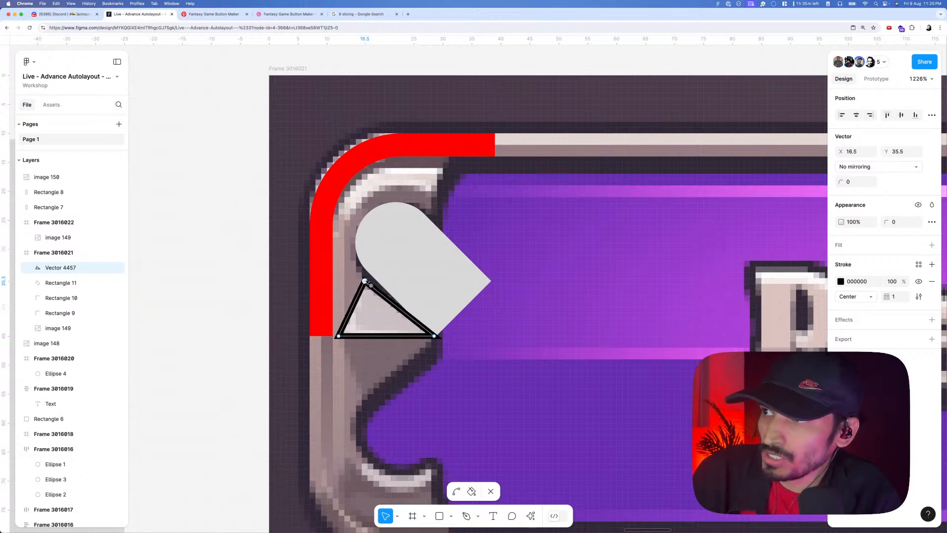
pyautogui.moveTo(370, 285); pyautogui.dragTo(372, 277)
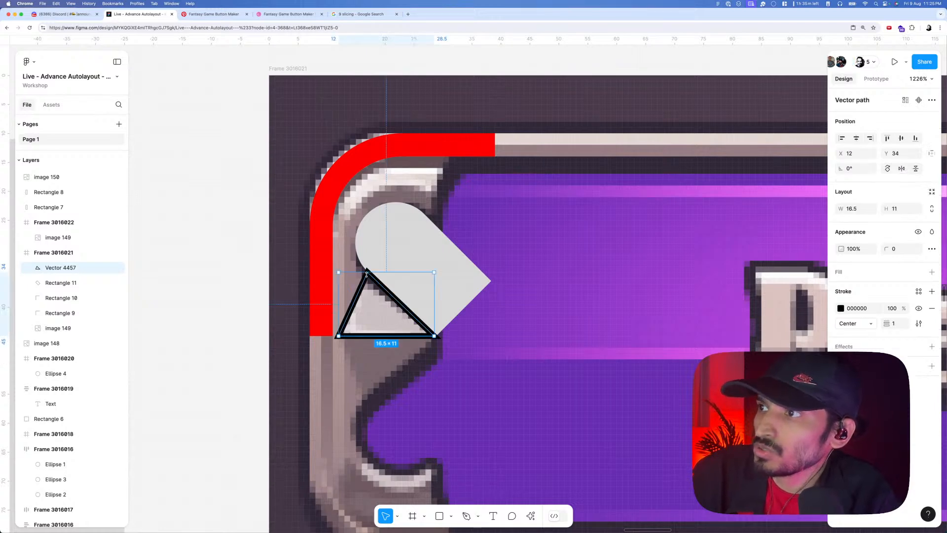
pyautogui.press('Escape')
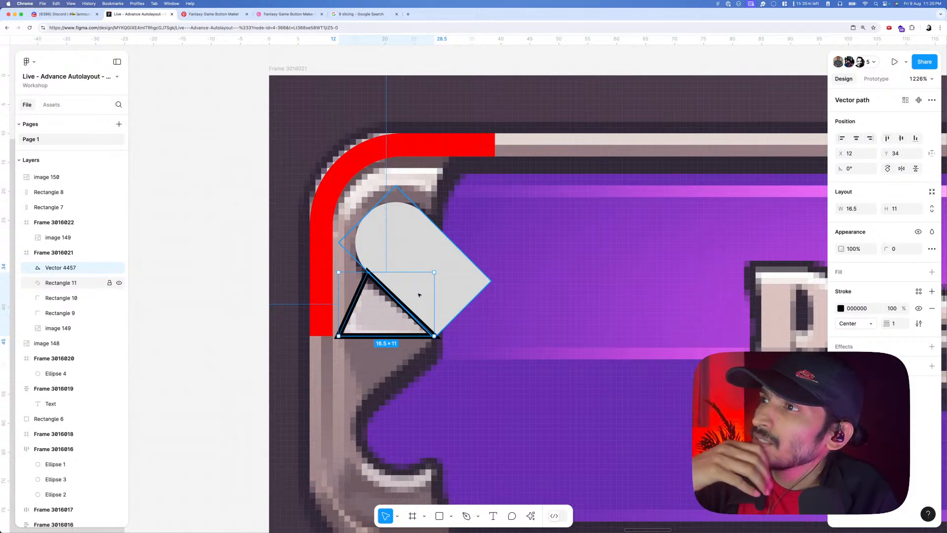
# - Darken the inner red path's stroke colour to 9E0000
pyautogui.click(61, 298)
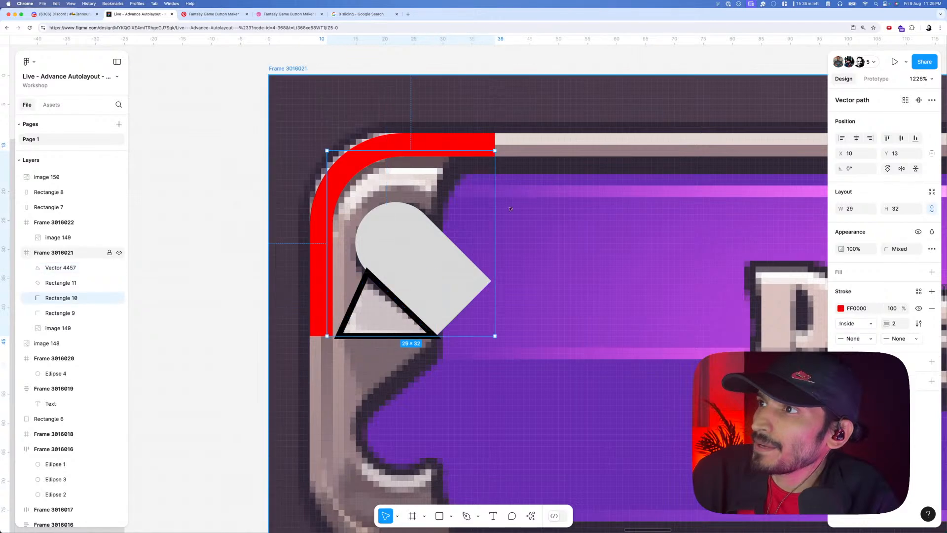
pyautogui.click(840, 308)
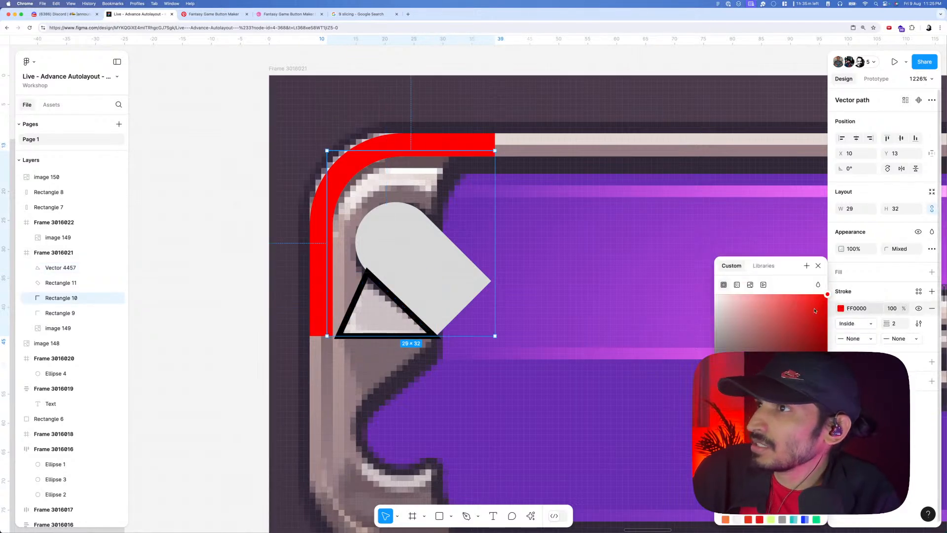
pyautogui.moveTo(815, 310); pyautogui.dragTo(836, 336)
pyautogui.click(608, 277)
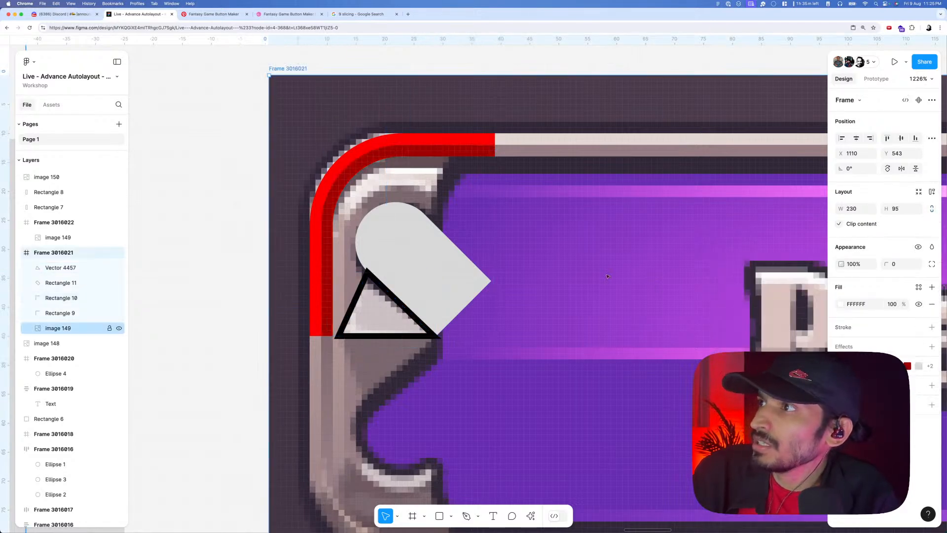
# - Duplicate the dark red inner path in place and flatten the copy
pyautogui.click(458, 154)
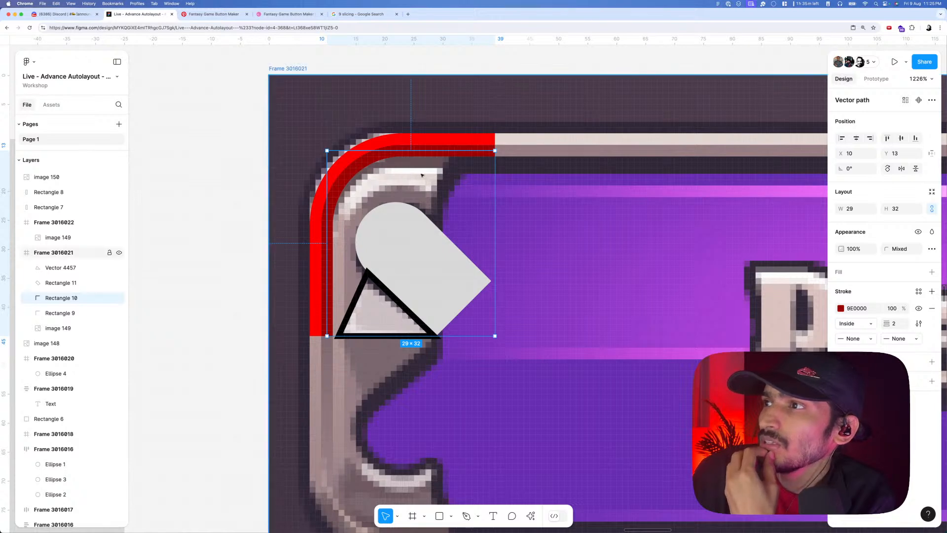
pyautogui.moveTo(408, 225)
pyautogui.mouseDown()
pyautogui.moveTo(421, 230)
pyautogui.moveTo(401, 226)
pyautogui.mouseUp()
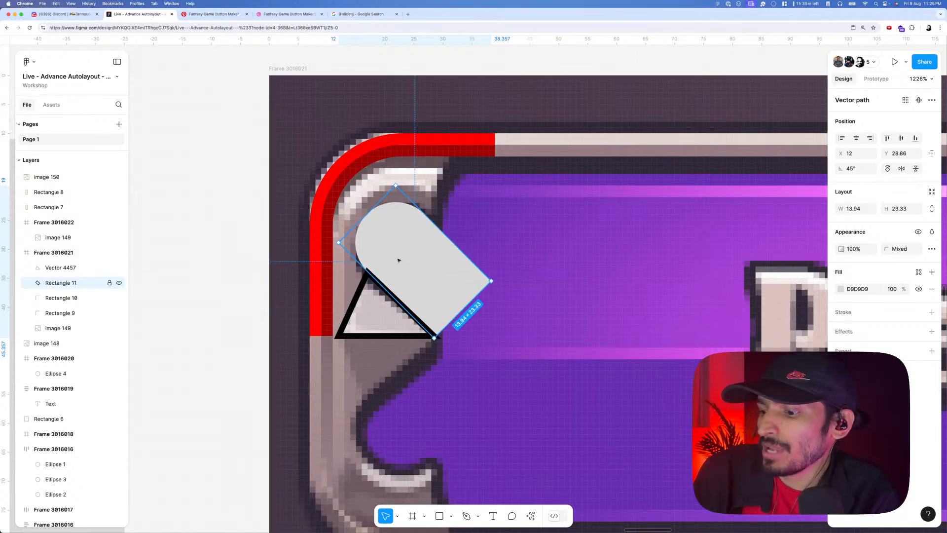
pyautogui.click(346, 178)
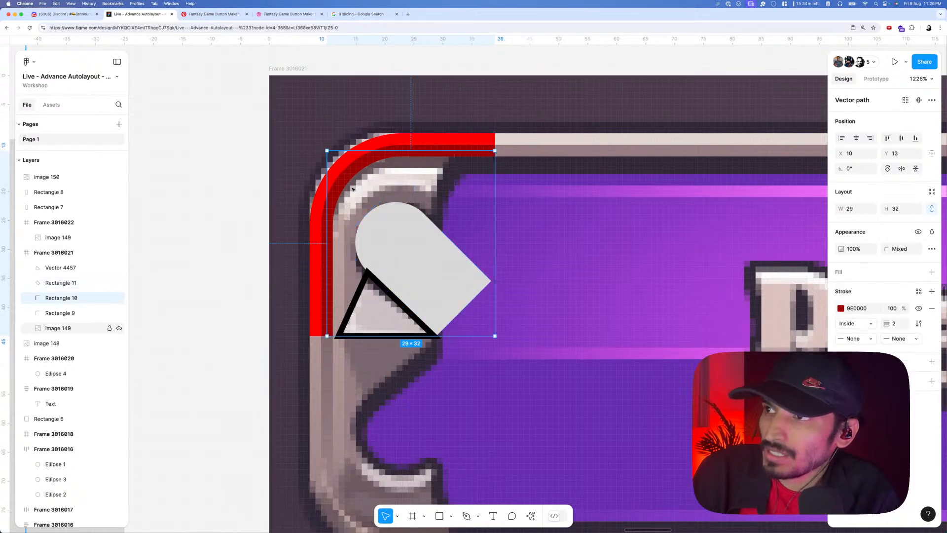
pyautogui.press('super+d')
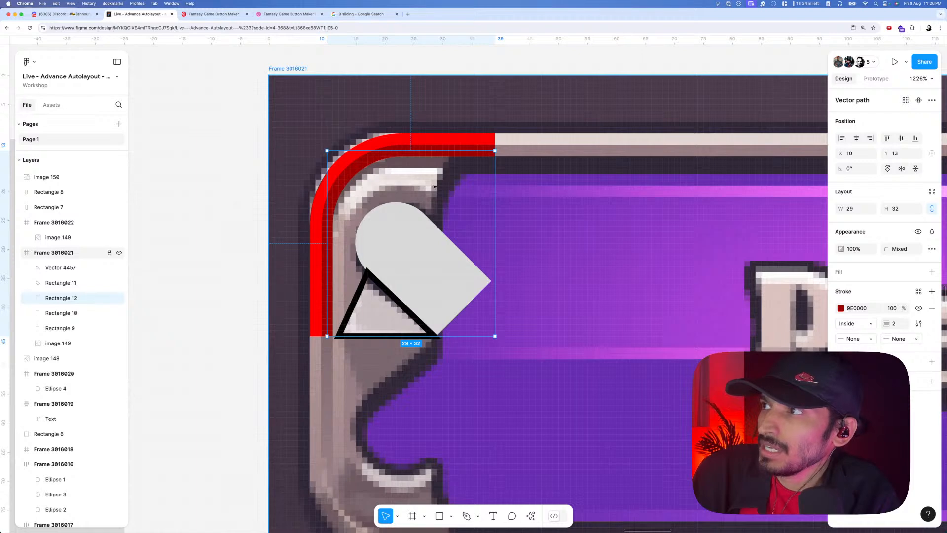
pyautogui.rightClick(358, 168)
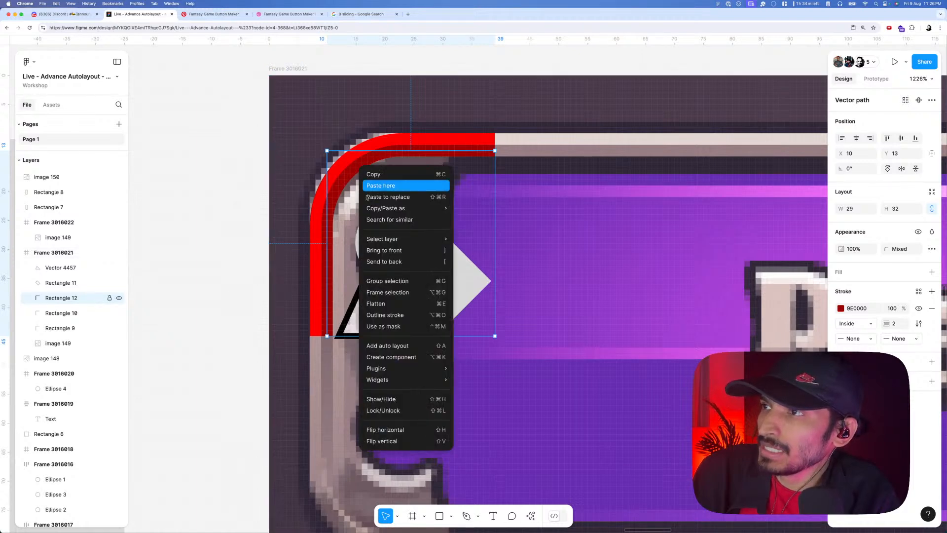
pyautogui.click(382, 302)
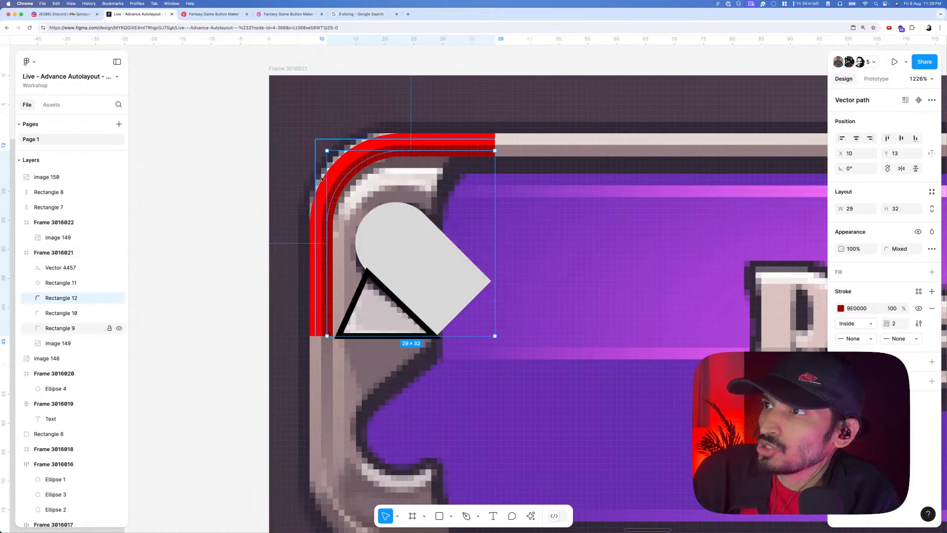
# - Set the flattened copy's corner radius to 0
pyautogui.click(906, 249)
pyautogui.write('0')
pyautogui.press('Return')
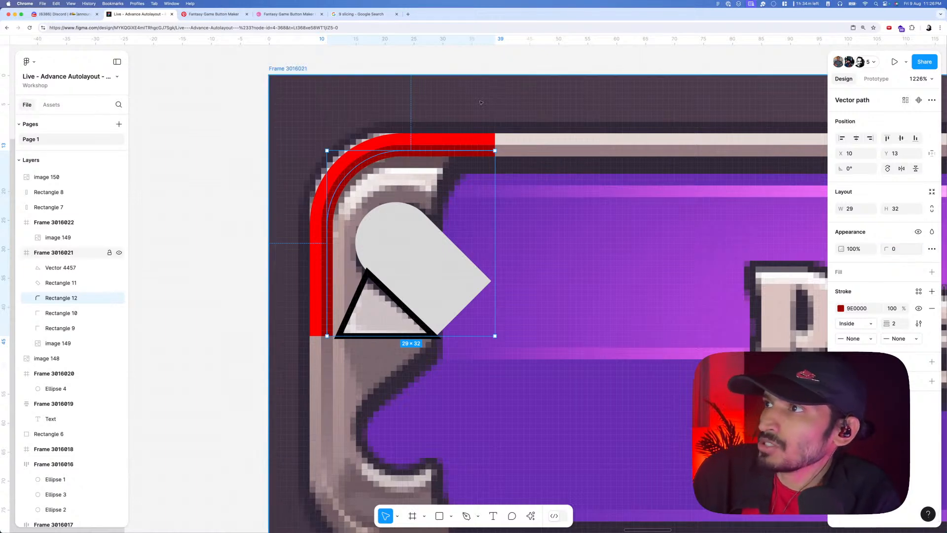
# - Extend the flattened path from its upper-right end to X 39, Y 45 and close it at its lower-left end point
pyautogui.press('Return')
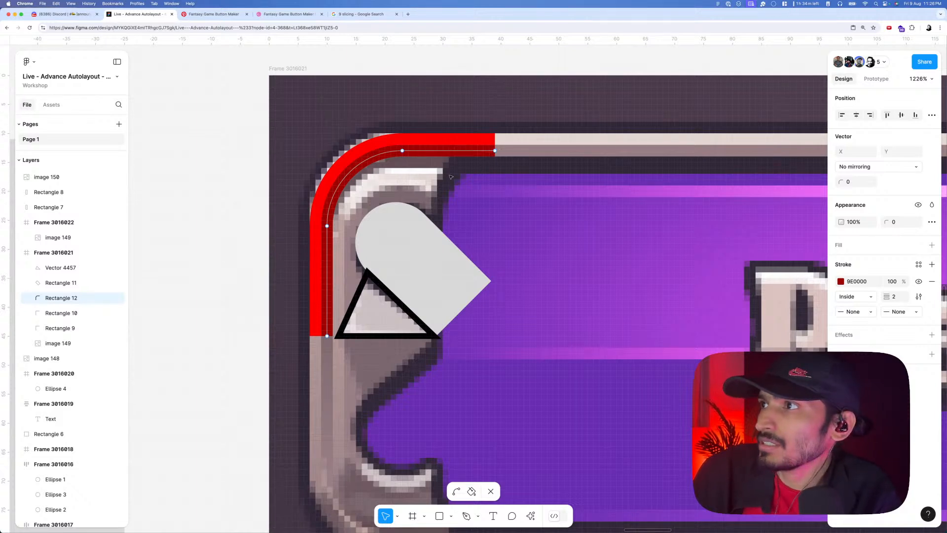
pyautogui.click(494, 151)
pyautogui.press('p')
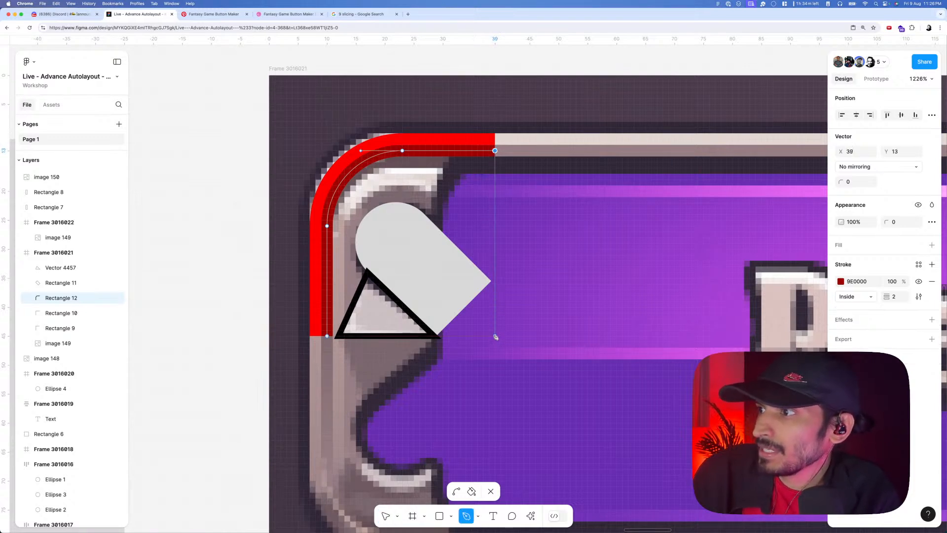
pyautogui.click(494, 336)
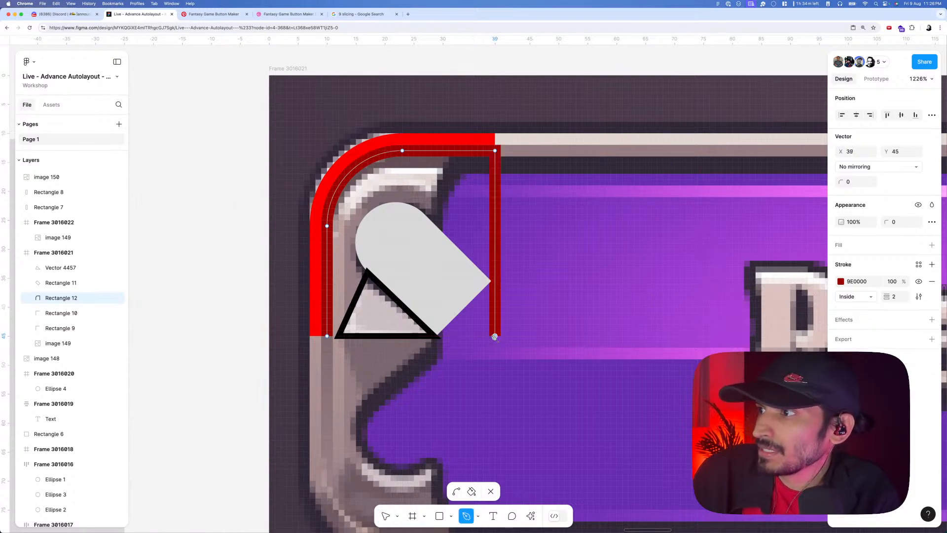
pyautogui.click(327, 336)
pyautogui.press('Escape')
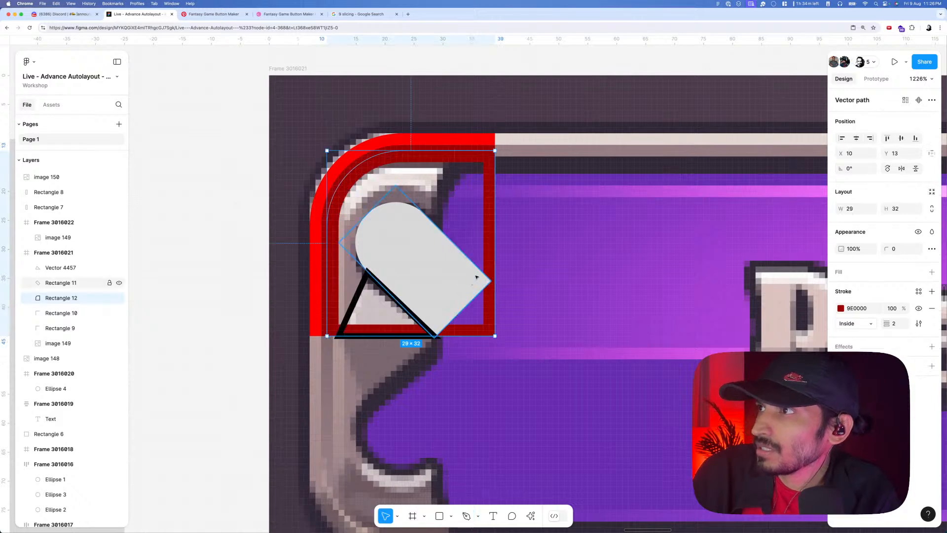
# - Move the closed path's vertical right edge inward to X 31, making the shape 21 wide
pyautogui.doubleClick(472, 180)
pyautogui.rightClick(471, 178)
pyautogui.click(456, 123)
pyautogui.moveTo(455, 121); pyautogui.dragTo(450, 331)
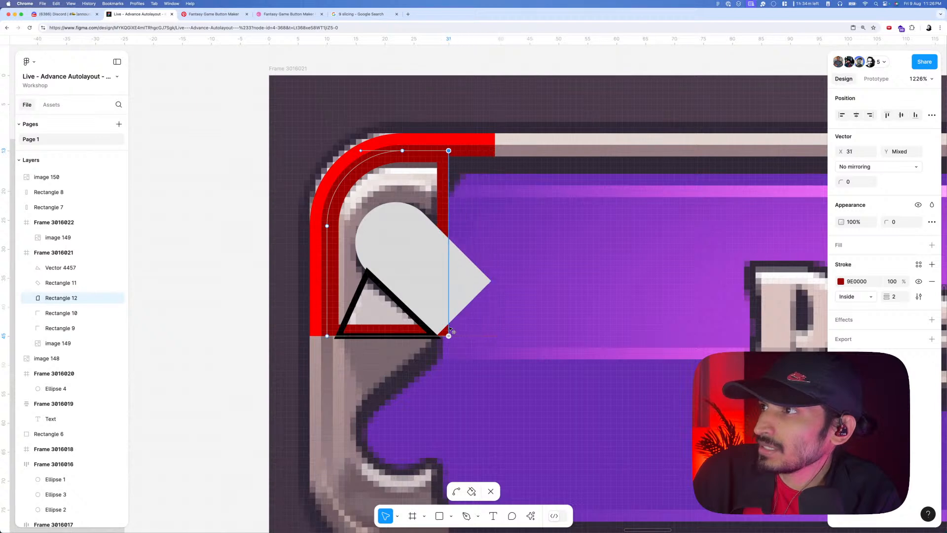
pyautogui.press('Escape')
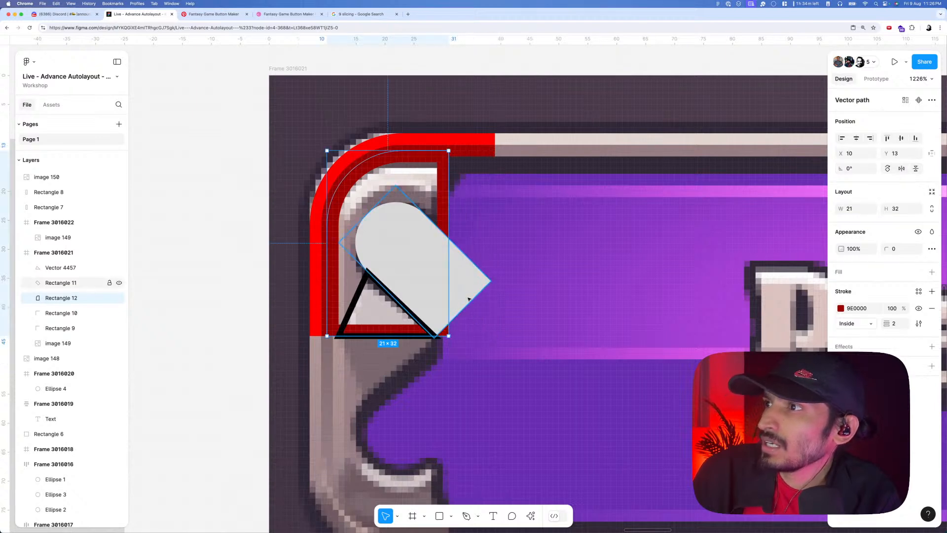
pyautogui.click(466, 297)
pyautogui.press('BackSpace')
pyautogui.click(445, 256)
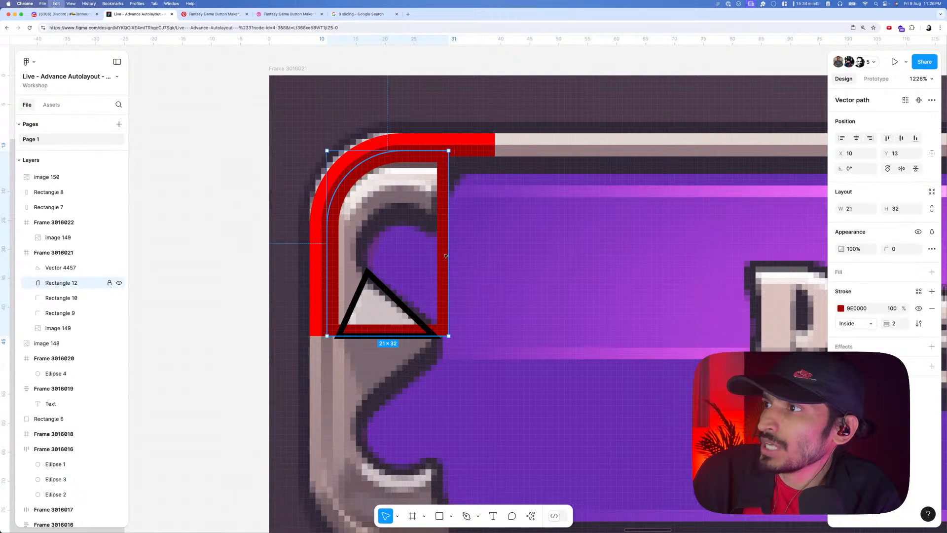
pyautogui.press('super+z')
# - Swap the closed dark red shape's stroke to a 9E0000 fill and lengthen the rotated rounded shape to 28.74
pyautogui.click(445, 221)
pyautogui.hotkey('shift', 'x')
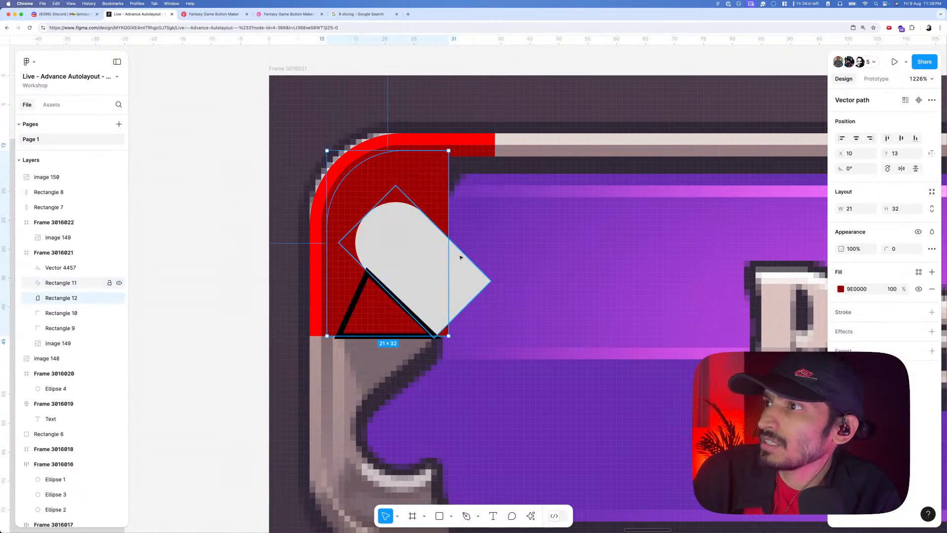
pyautogui.click(461, 275)
pyautogui.moveTo(460, 308); pyautogui.dragTo(479, 338)
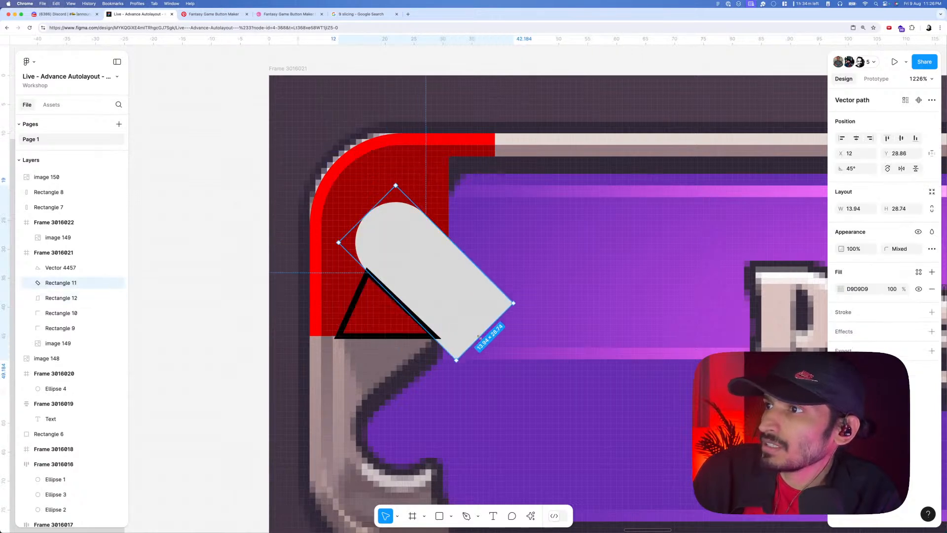
# - Subtract the rotated rounded shape from the dark red filled shape
pyautogui.keyDown('shift'); pyautogui.click(419, 275); pyautogui.keyUp('shift')
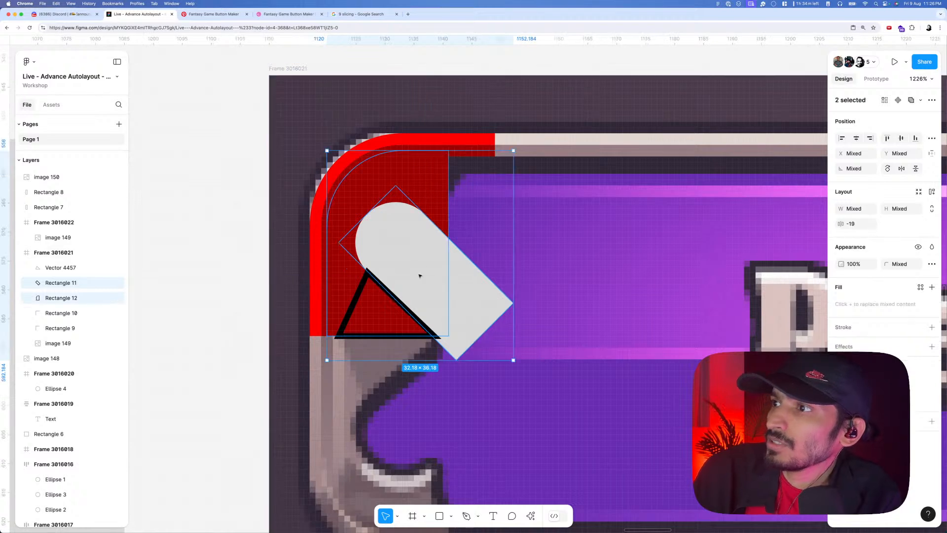
pyautogui.click(531, 516)
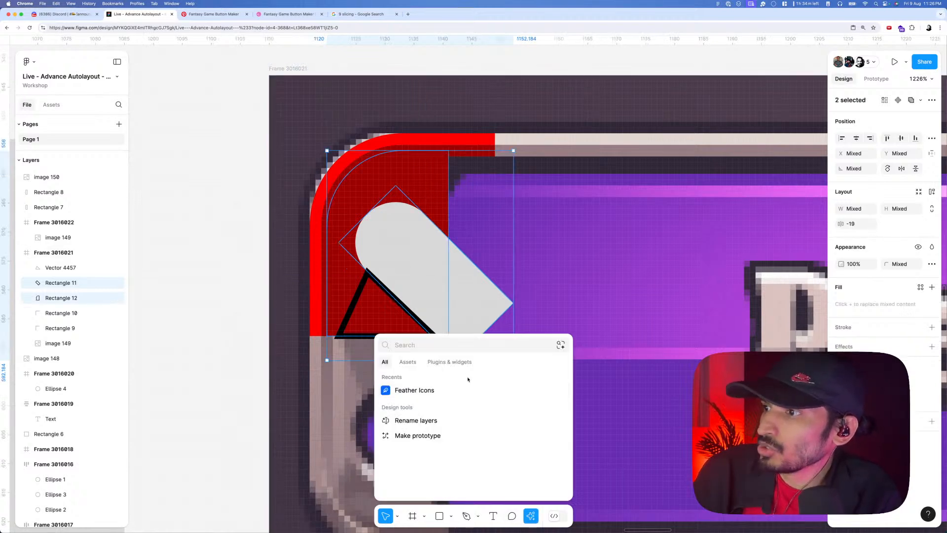
pyautogui.click(452, 362)
pyautogui.click(554, 362)
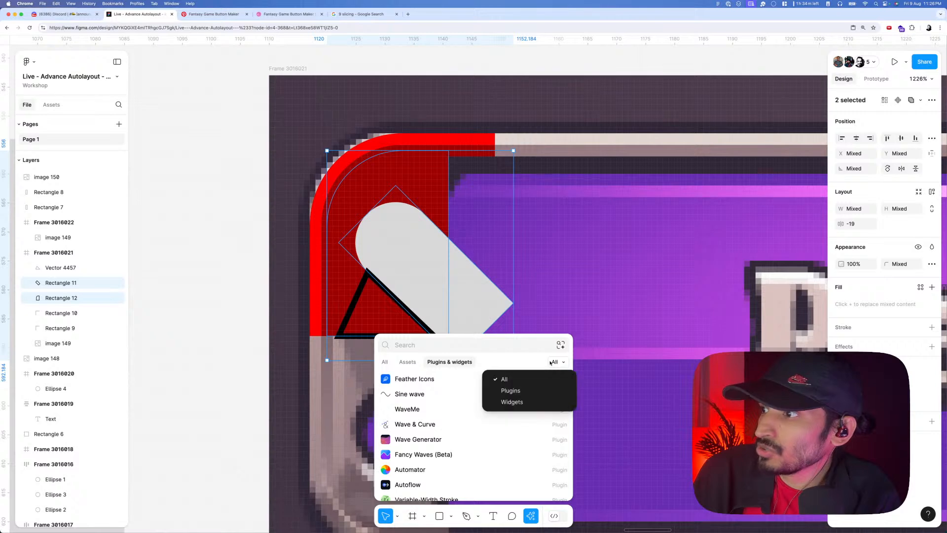
pyautogui.click(471, 346)
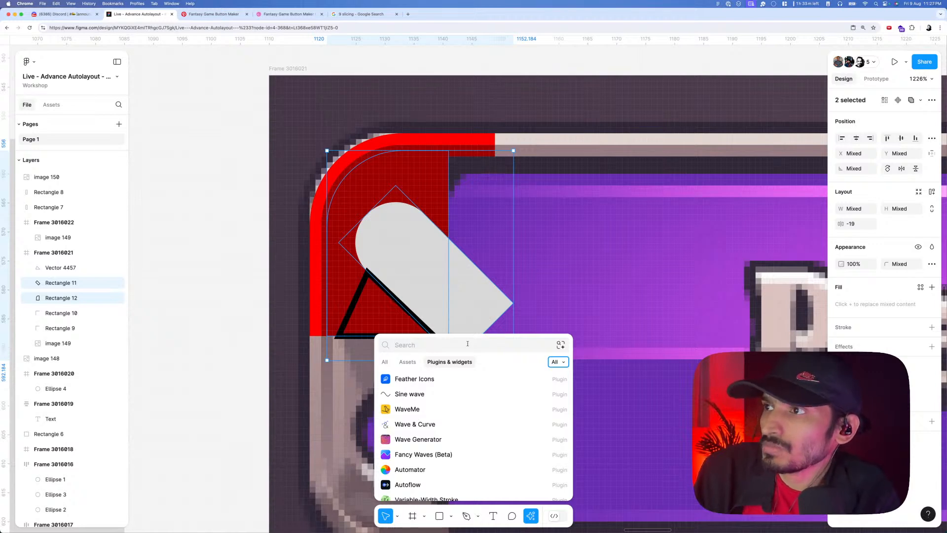
pyautogui.write('su')
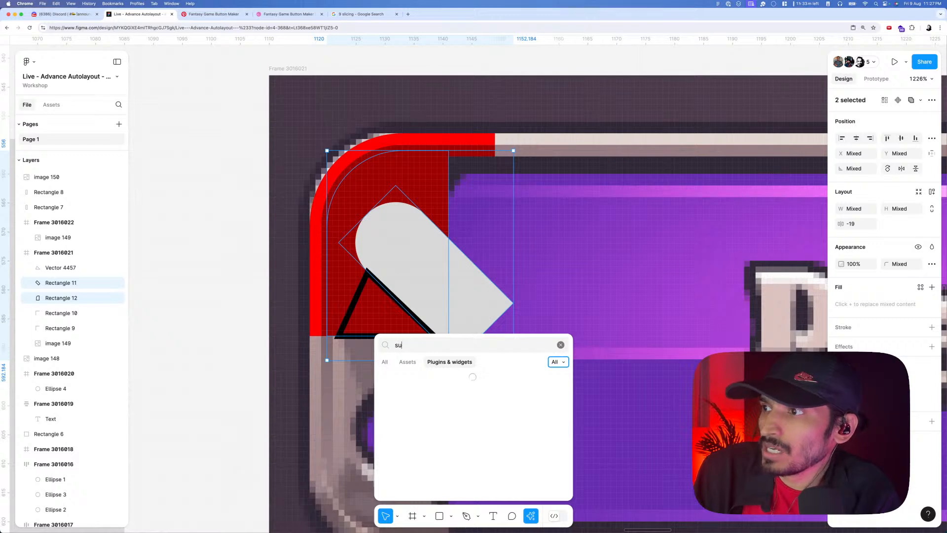
pyautogui.click(384, 362)
pyautogui.click(417, 347)
pyautogui.write('u')
pyautogui.click(411, 393)
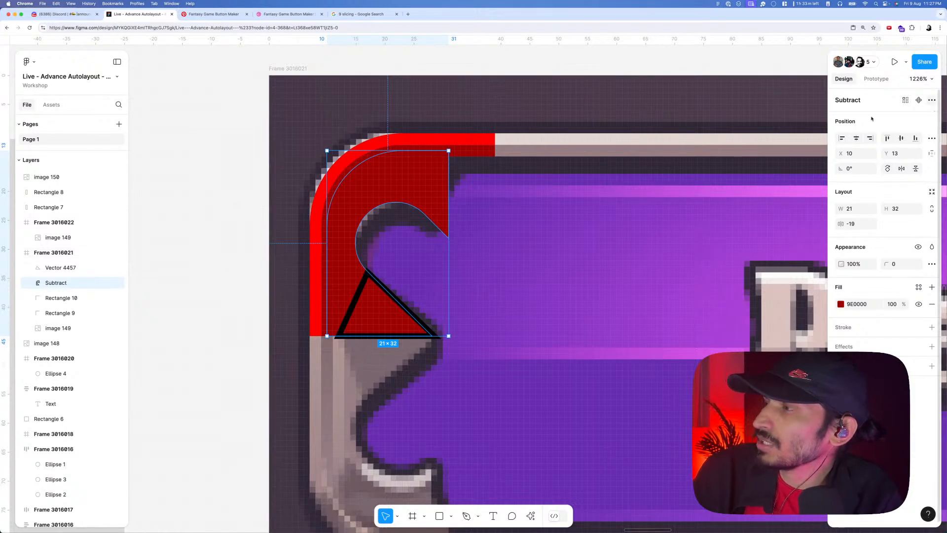
# - Shorten the subtracted rounded shape to 13.94 × 27.39 at X 12.96, Y 29.82, so its notch follows the ornament
pyautogui.doubleClick(366, 216)
pyautogui.moveTo(364, 215); pyautogui.dragTo(371, 222)
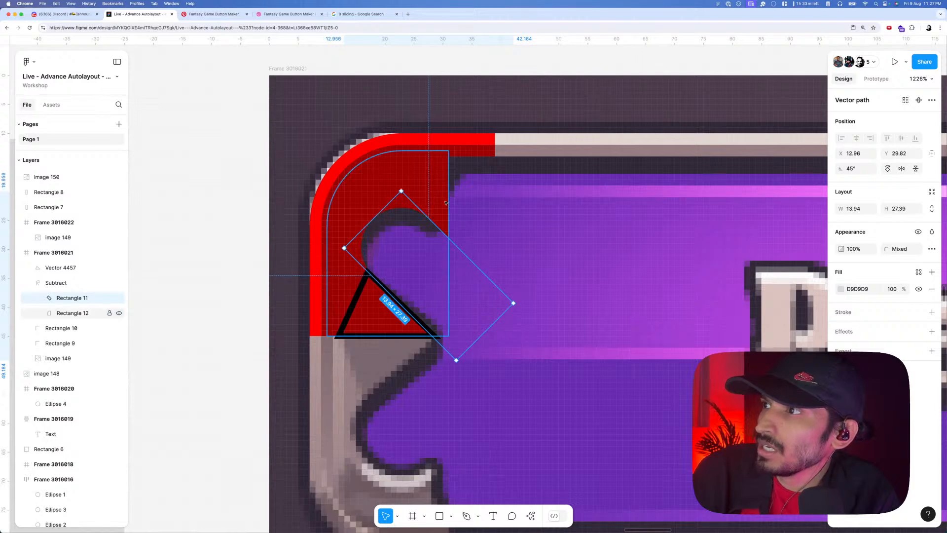
pyautogui.click(416, 217)
pyautogui.scroll(-10, 413, 223)
pyautogui.click(408, 203)
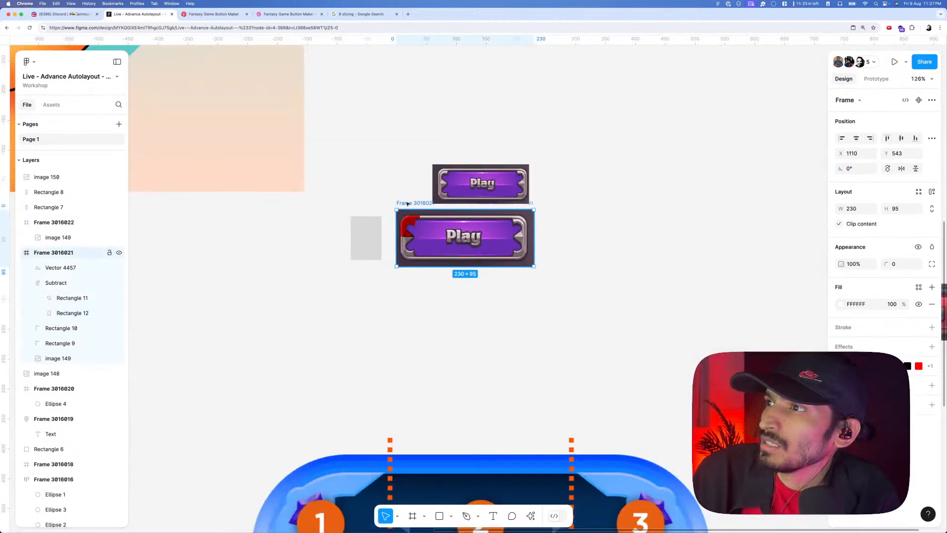
# - Duplicate the traced button frame to its right at X 1401, Y 599
pyautogui.keyDown('alt'); pyautogui.moveTo(408, 203); pyautogui.dragTo(582, 237); pyautogui.keyUp('alt')
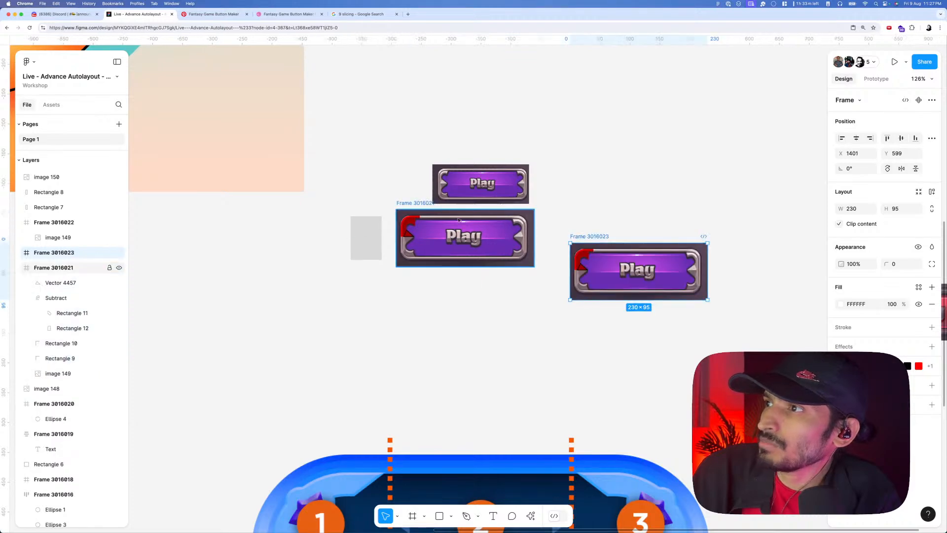
# - In the original frame's Subtract shape, move the dark red path's lower-right vertex inward to X 26.5, Y 45
pyautogui.scroll(6, 434, 214)
pyautogui.scroll(5, 382, 239)
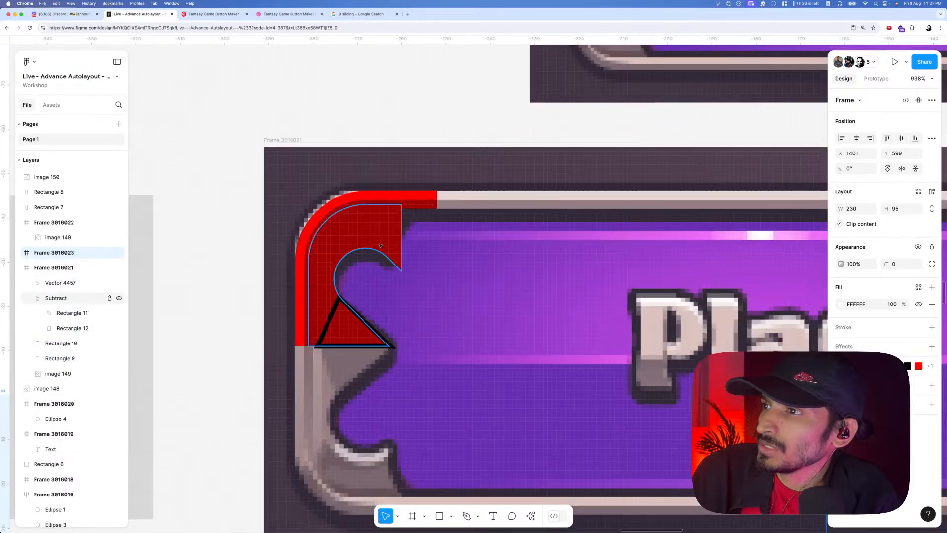
pyautogui.click(386, 205)
pyautogui.rightClick(385, 205)
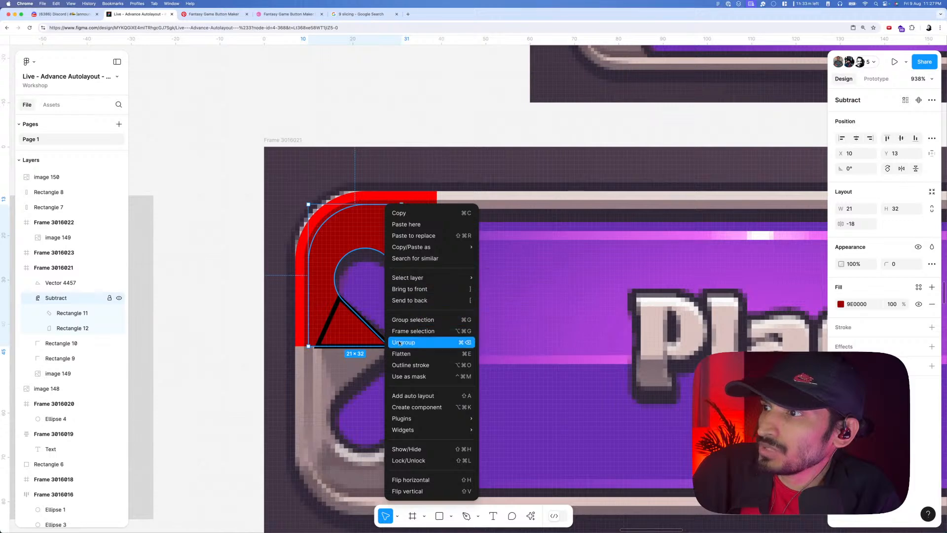
pyautogui.press('Escape')
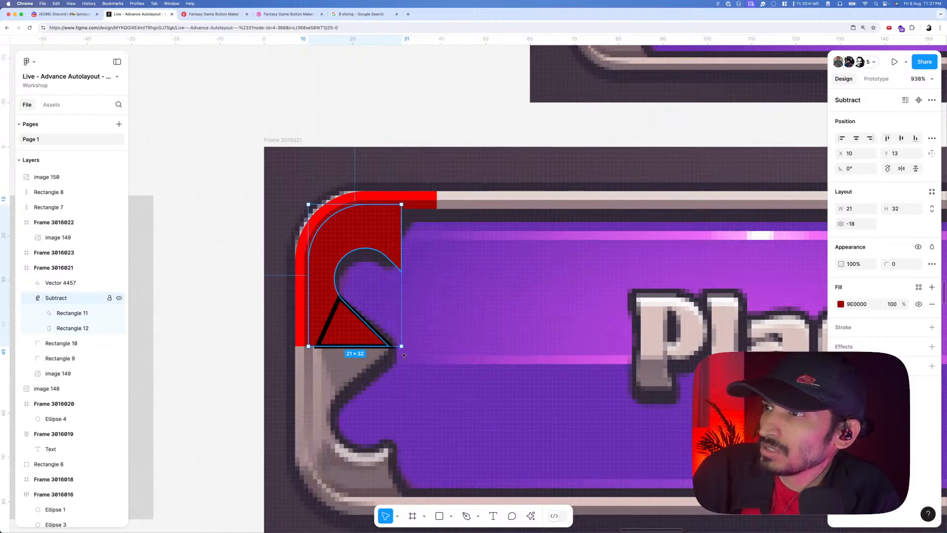
pyautogui.doubleClick(394, 257)
pyautogui.doubleClick(394, 257)
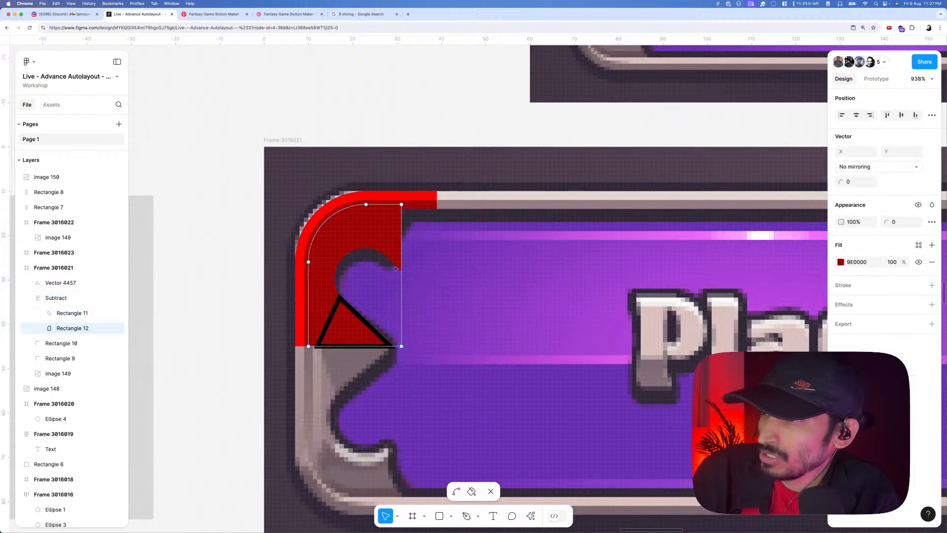
pyautogui.click(401, 346)
pyautogui.moveTo(394, 349); pyautogui.dragTo(387, 352)
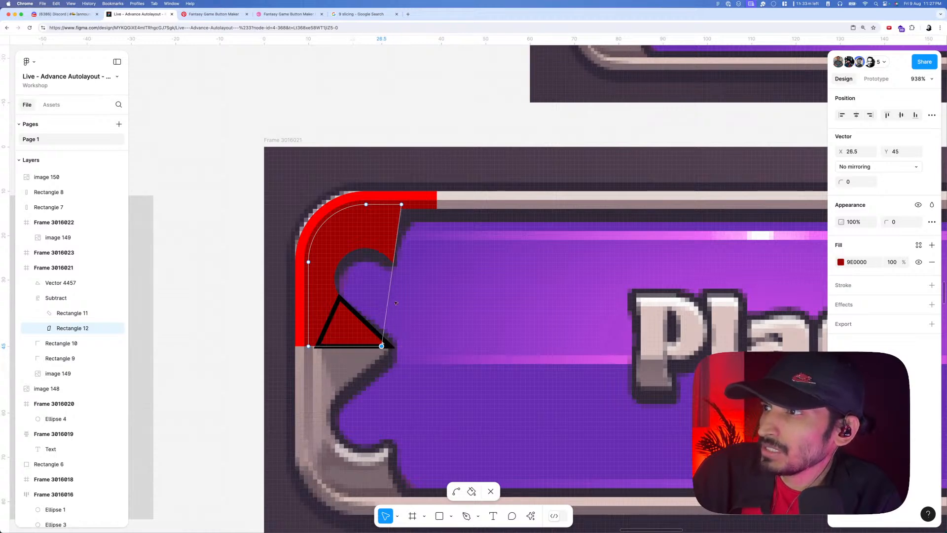
# - Bend the dark red path's slanted right edge inward into a curve following the ornament's hooked tip
pyautogui.press('super')
pyautogui.scroll(-5, 384, 235)
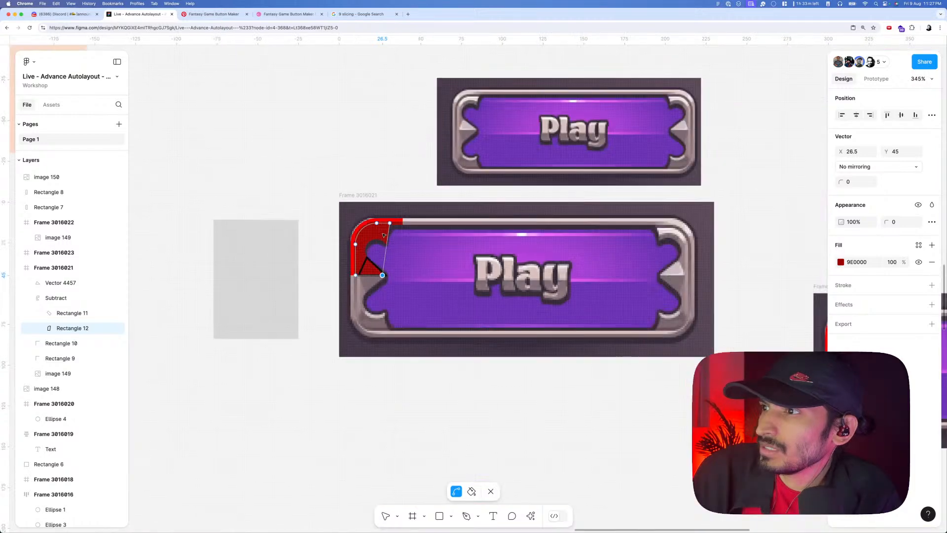
pyautogui.scroll(5, 384, 234)
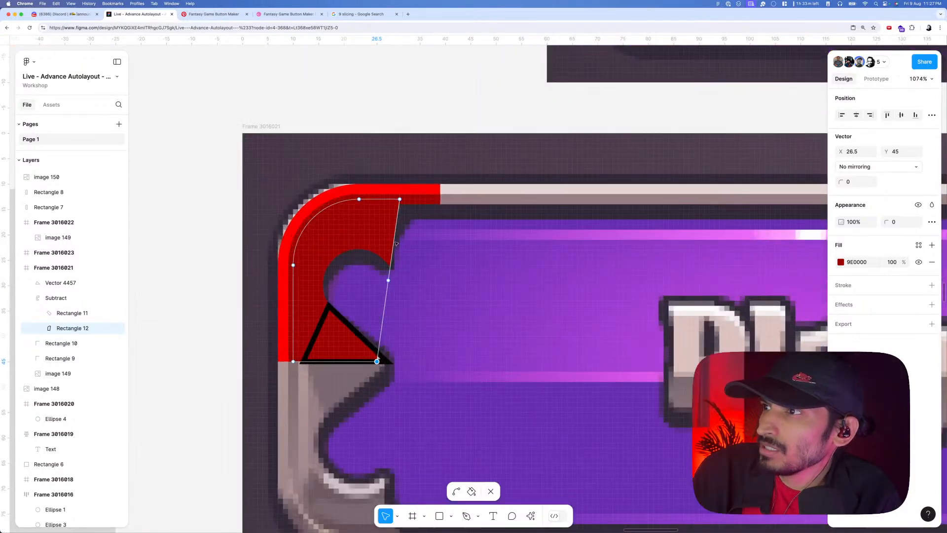
pyautogui.press('super')
pyautogui.moveTo(390, 240); pyautogui.dragTo(379, 269)
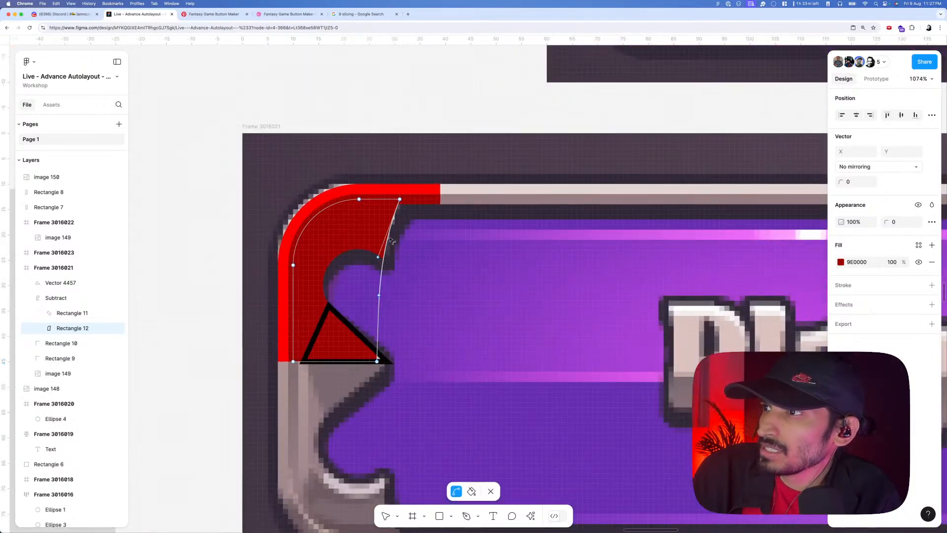
# - Move the path's upper-right vertex to X 32.5, Y 13 and its curve handle to X 27, Y 23.5
pyautogui.moveTo(400, 200); pyautogui.dragTo(408, 200)
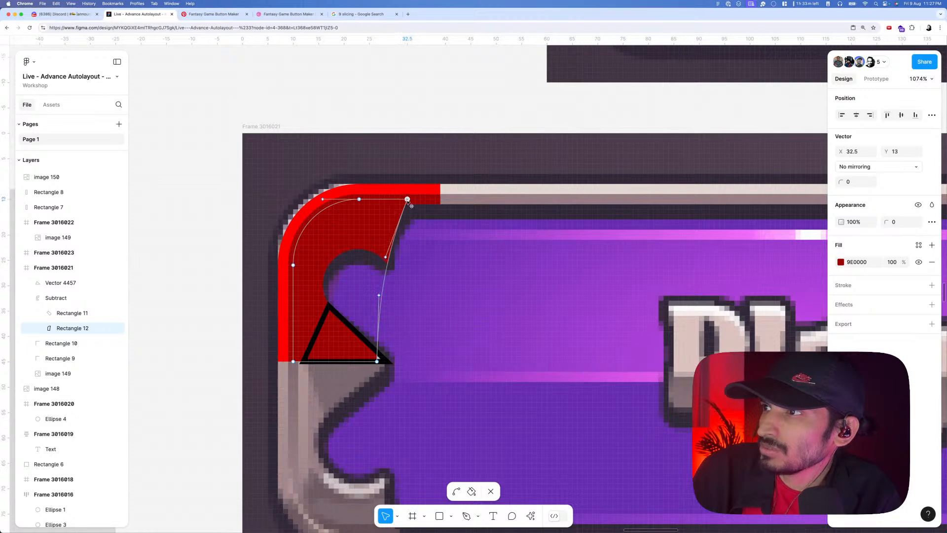
pyautogui.click(385, 256)
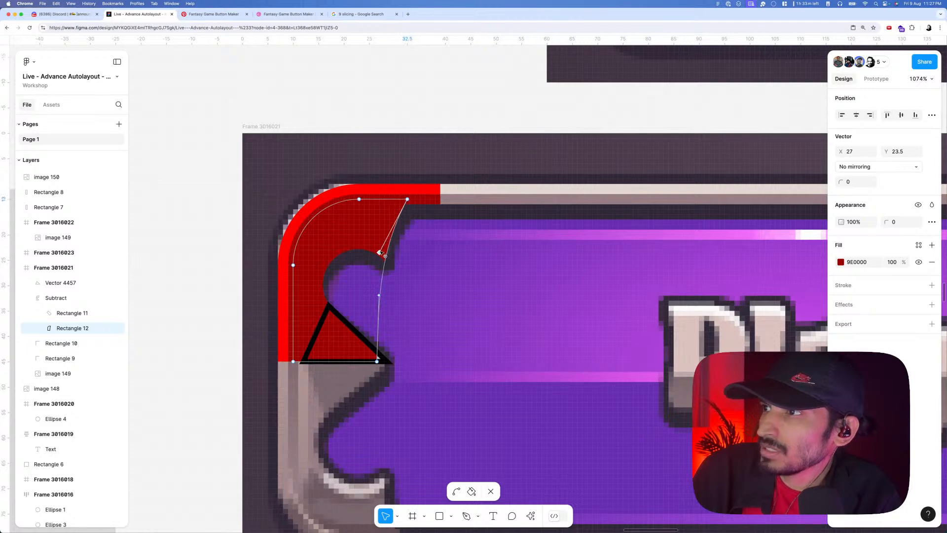
pyautogui.moveTo(381, 252); pyautogui.dragTo(379, 252)
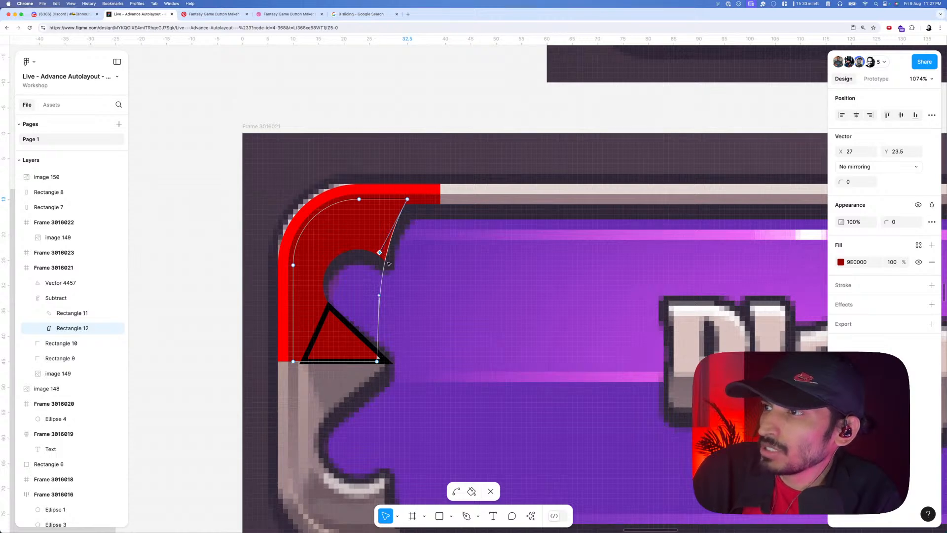
# - Finish editing the path and flatten the Subtract group into a single vector shape
pyautogui.scroll(-3, 389, 263)
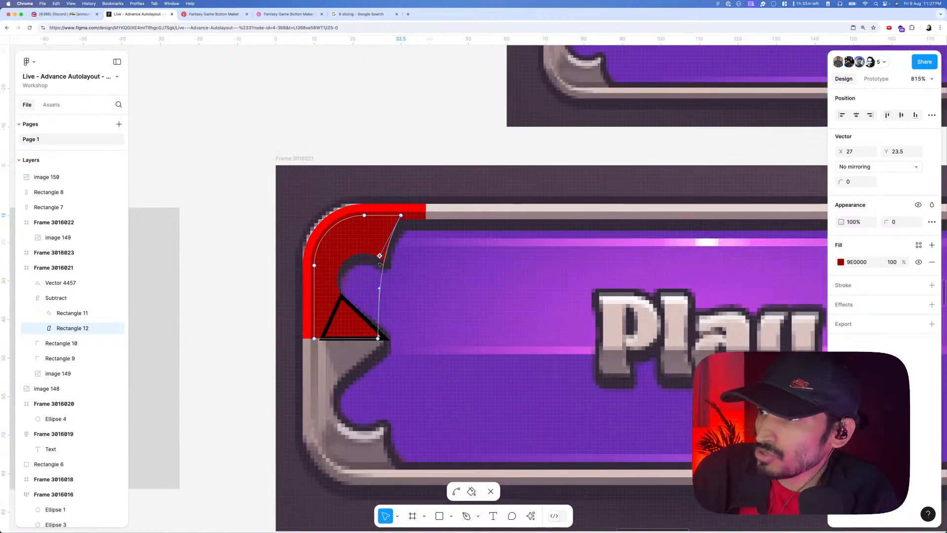
pyautogui.press('Escape')
pyautogui.scroll(2, 414, 284)
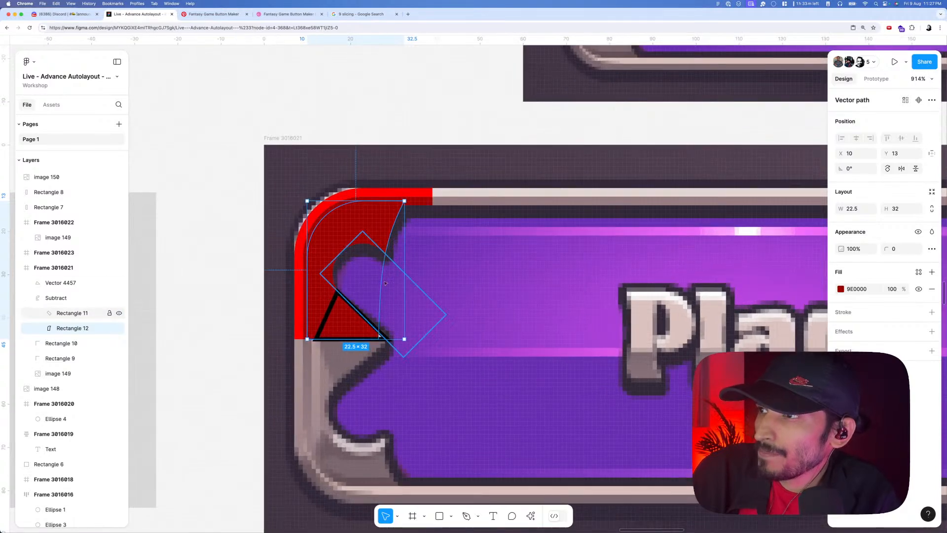
pyautogui.press('Escape')
pyautogui.rightClick(385, 203)
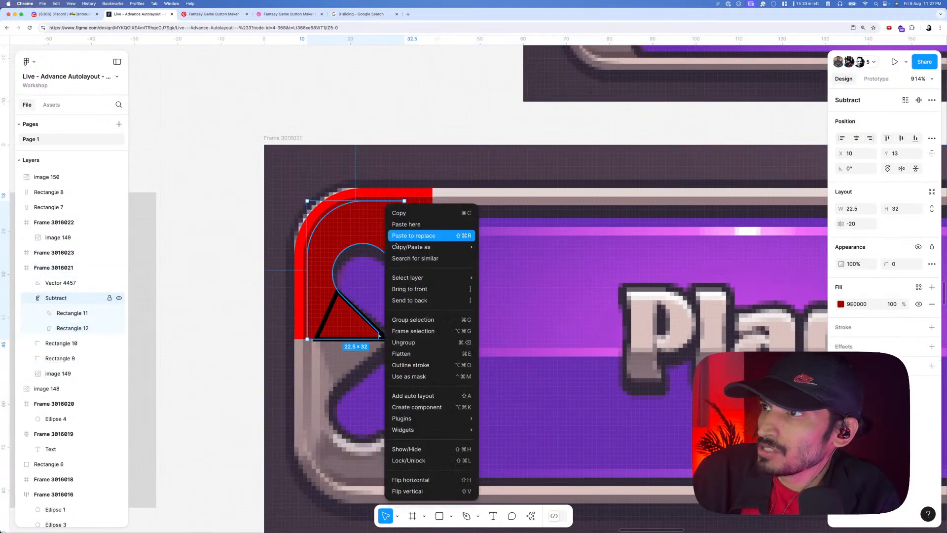
pyautogui.click(424, 354)
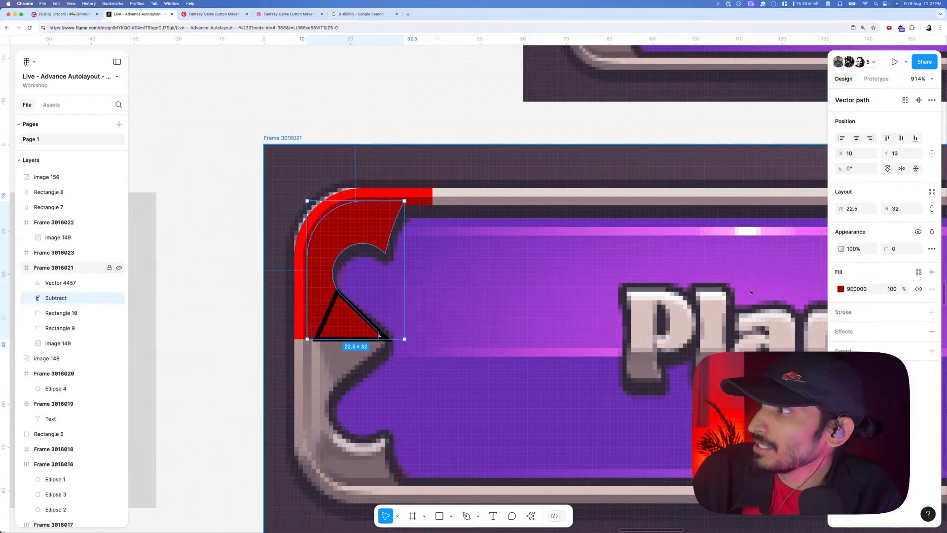
# - Recolor the flattened ornament shape to F94646 and send it one layer back, behind Rectangle 10
pyautogui.click(841, 289)
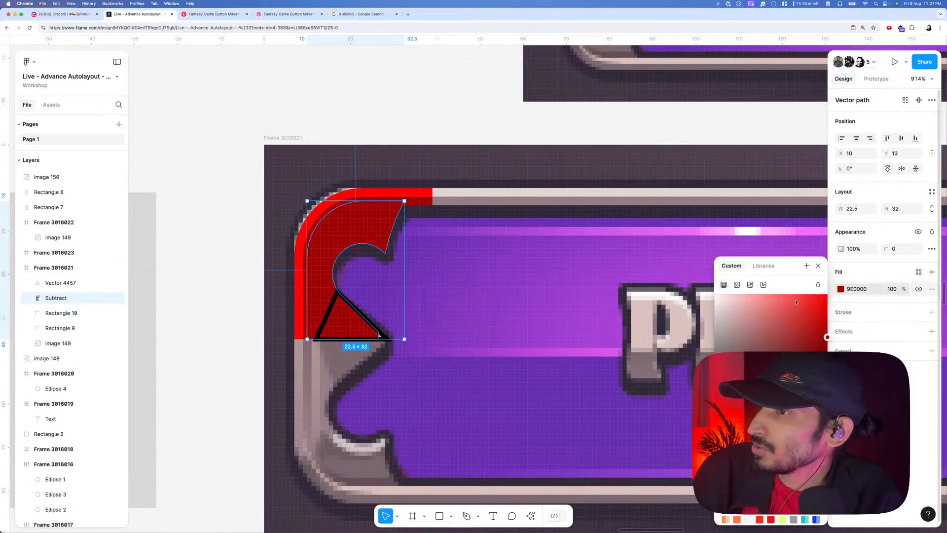
pyautogui.click(795, 298)
pyautogui.press('Escape')
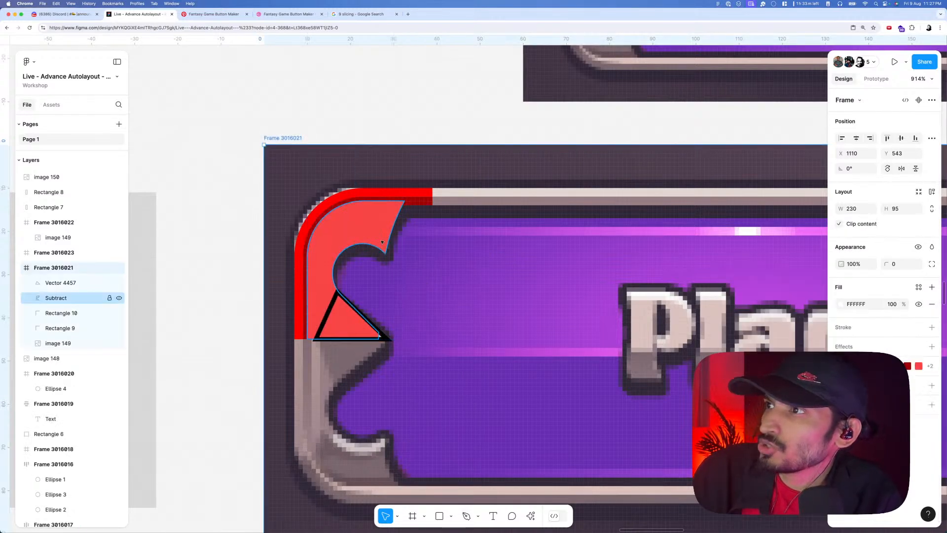
pyautogui.press('super+bracketleft')
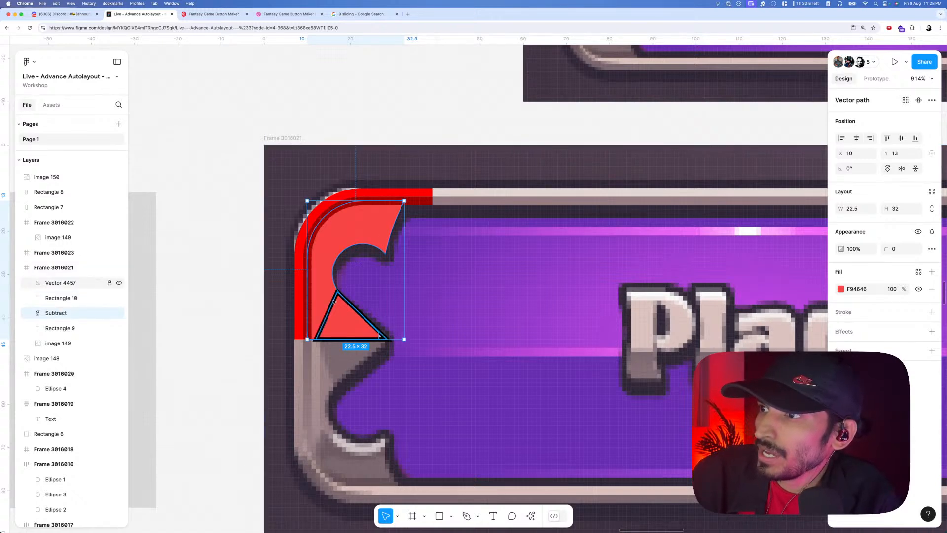
# - Swap the small triangle's black stroke for a fill and sample the ornament's grey 7A676D as its color
pyautogui.click(338, 310)
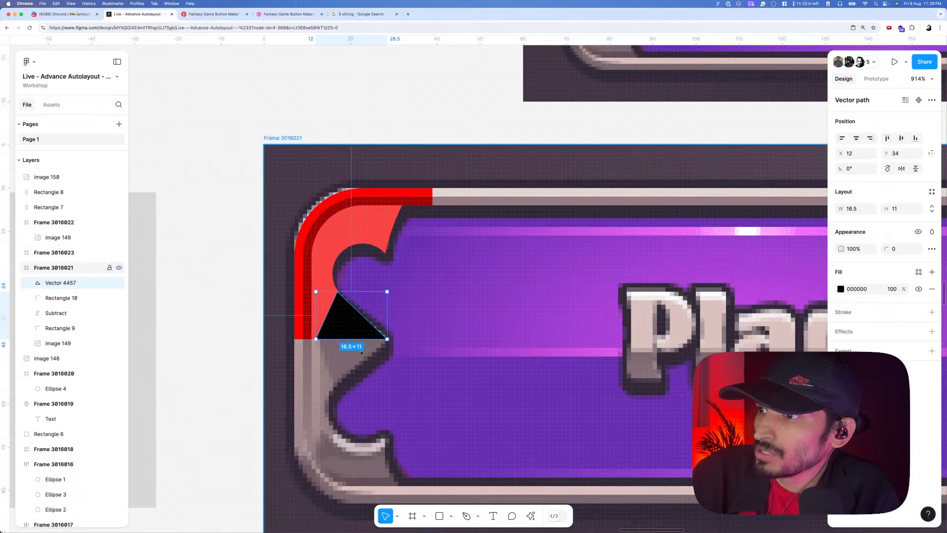
pyautogui.press('i')
pyautogui.click(781, 78)
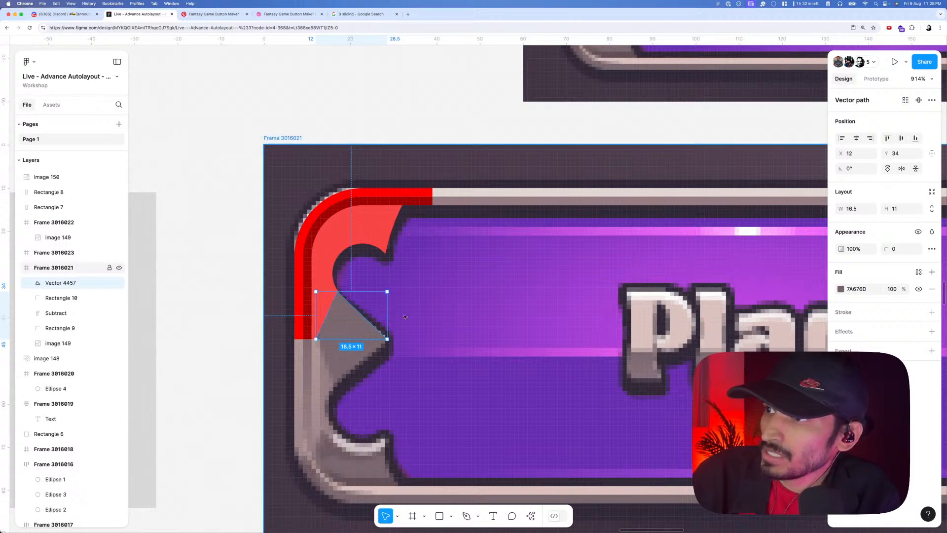
pyautogui.doubleClick(345, 316)
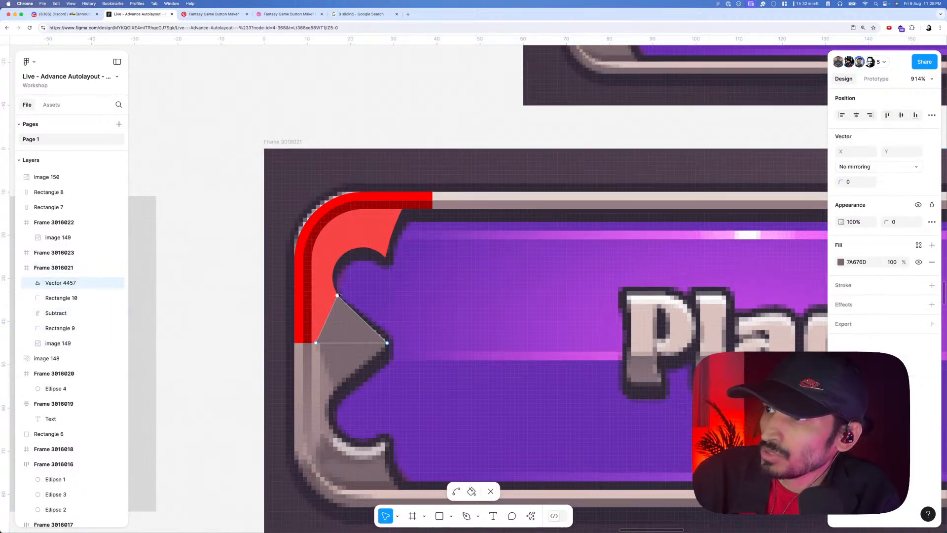
pyautogui.scroll(5, 337, 294)
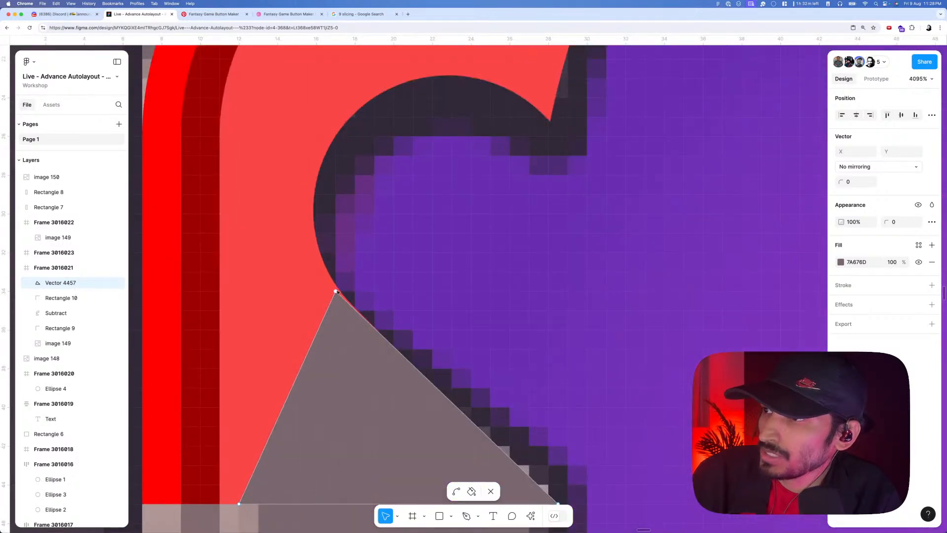
pyautogui.scroll(-5, 337, 292)
pyautogui.press('Escape')
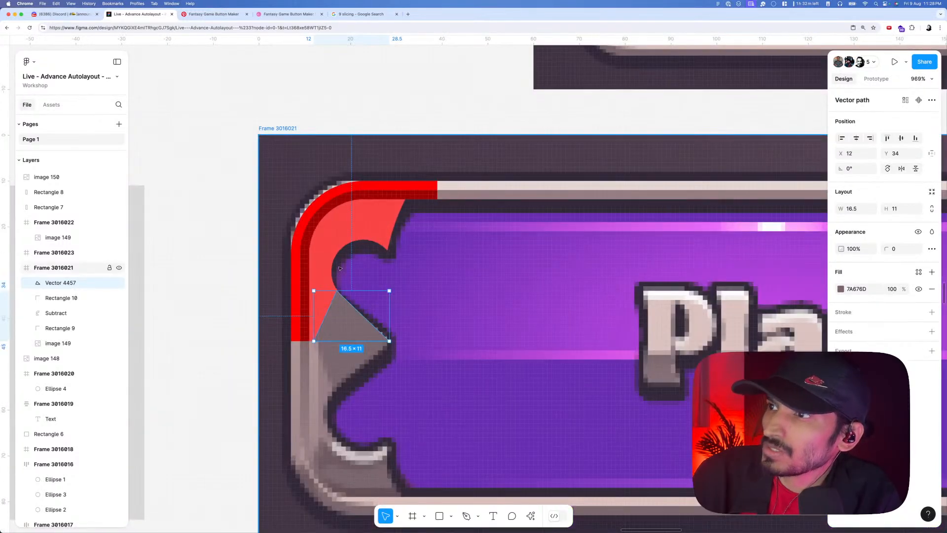
# - Duplicate the original button frame with the flattened ornament directly below itself at X 1110, Y 686
pyautogui.press('Escape')
pyautogui.scroll(-6, 339, 268)
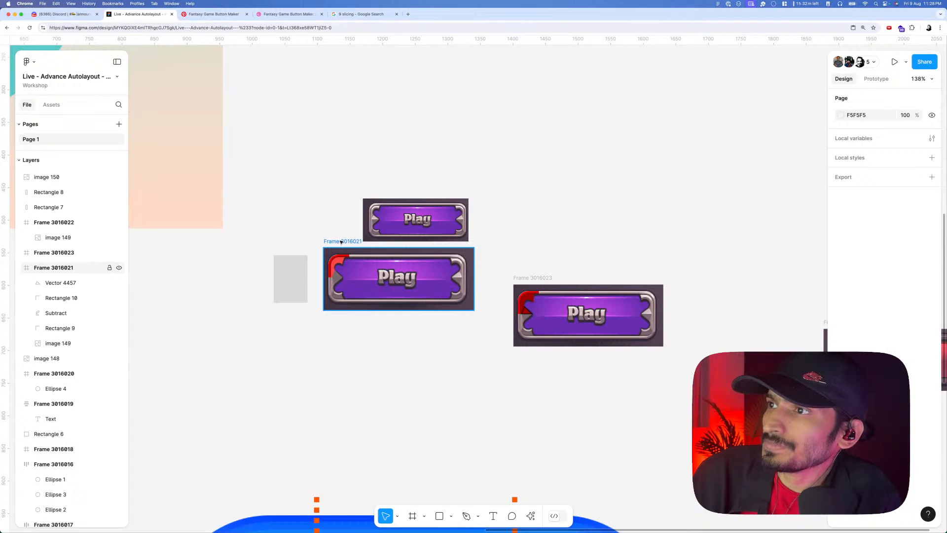
pyautogui.keyDown('alt'); pyautogui.moveTo(341, 241); pyautogui.dragTo(342, 335); pyautogui.keyUp('alt')
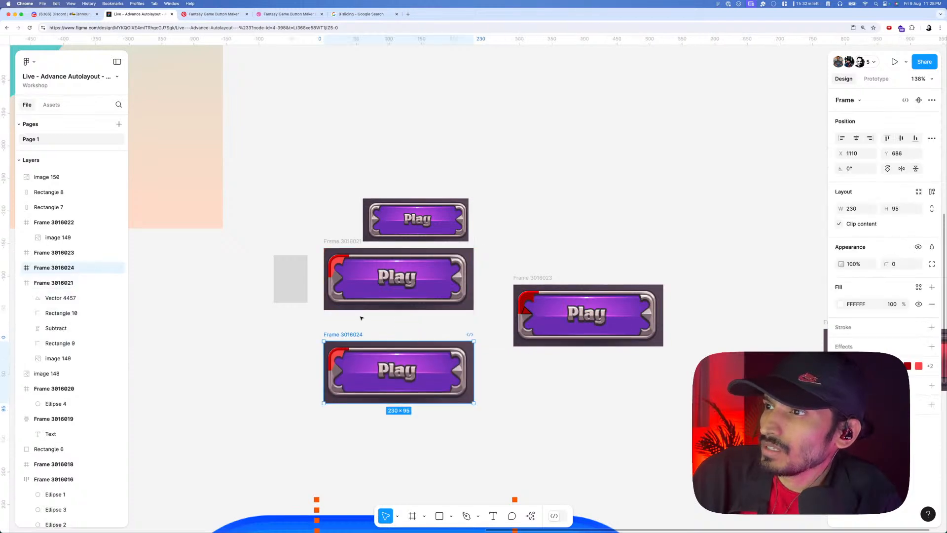
# - Delete the reference image 149 from Frame 3016021, leaving only the red corner artwork
pyautogui.keyDown('super'); pyautogui.scroll(3, 338, 309); pyautogui.keyUp('super')
pyautogui.doubleClick(333, 292)
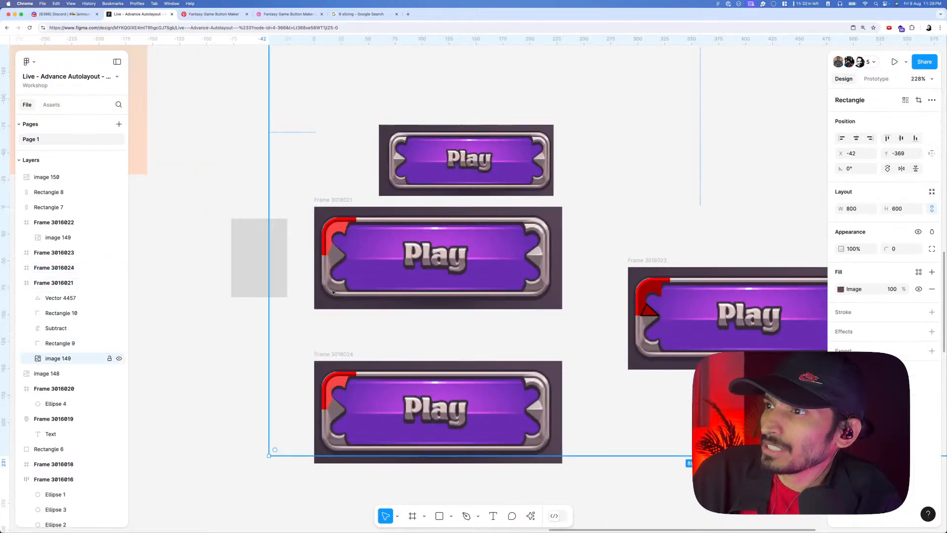
pyautogui.press('Delete')
# - Duplicate the light red Subtract shape in Frame 3016021 twice in place
pyautogui.keyDown('super'); pyautogui.scroll(3, 331, 252); pyautogui.keyUp('super')
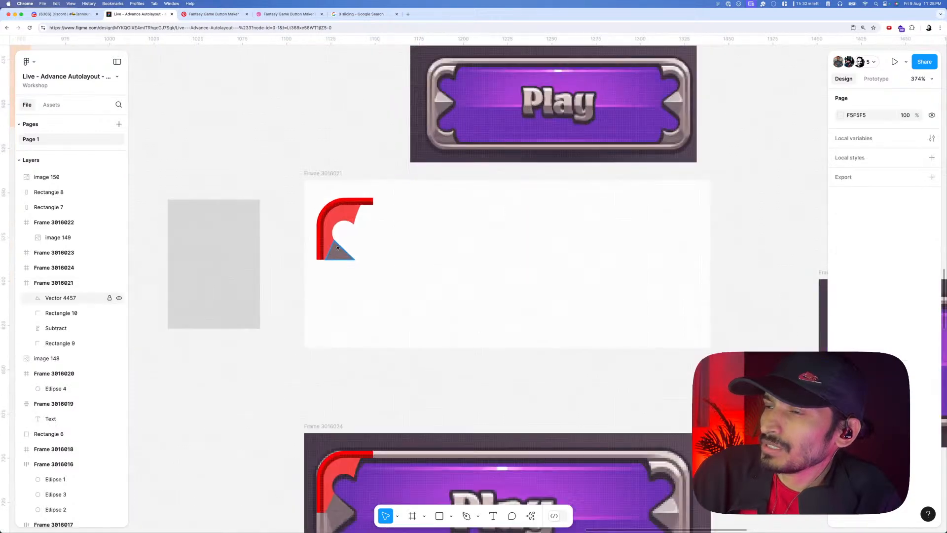
pyautogui.keyDown('super'); pyautogui.scroll(3, 337, 248); pyautogui.keyUp('super')
pyautogui.click(350, 197)
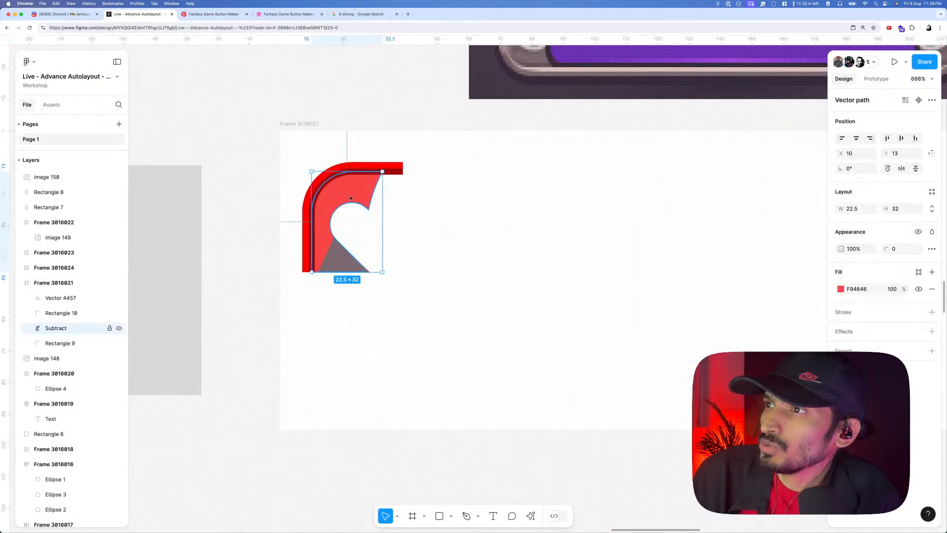
pyautogui.press('super+d')
pyautogui.press('super+d')
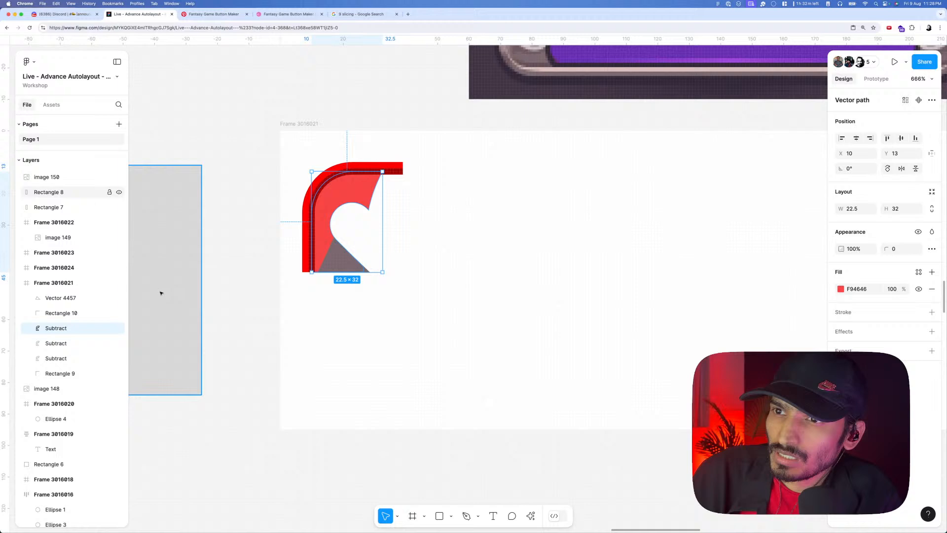
# - Make a mask group from the upper two of the three stacked Subtract shapes
pyautogui.keyDown('shift'); pyautogui.click(63, 344); pyautogui.keyUp('shift')
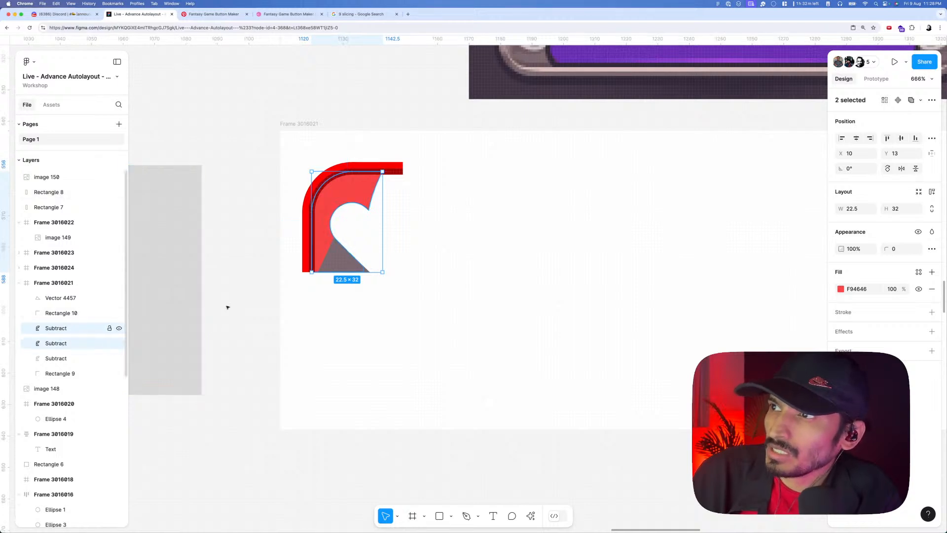
pyautogui.click(921, 101)
pyautogui.click(924, 104)
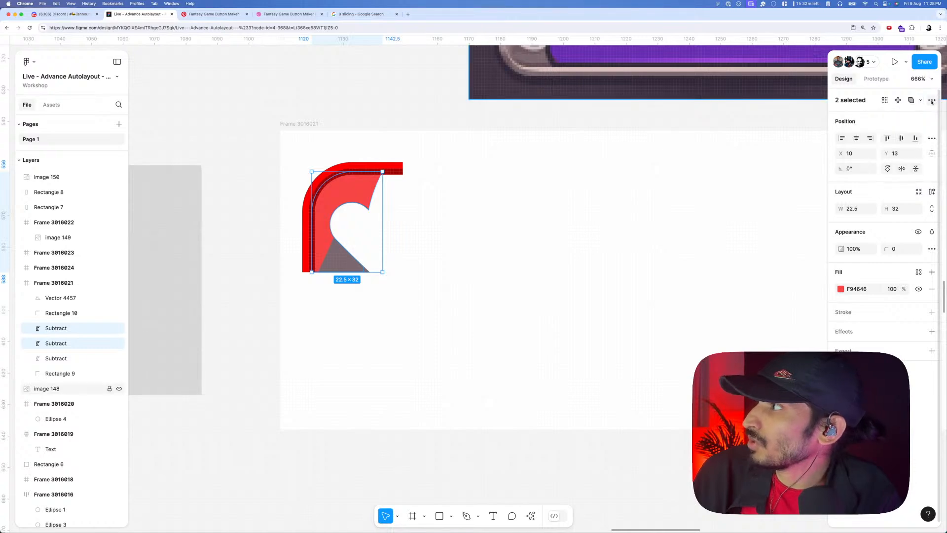
pyautogui.click(932, 102)
pyautogui.click(870, 178)
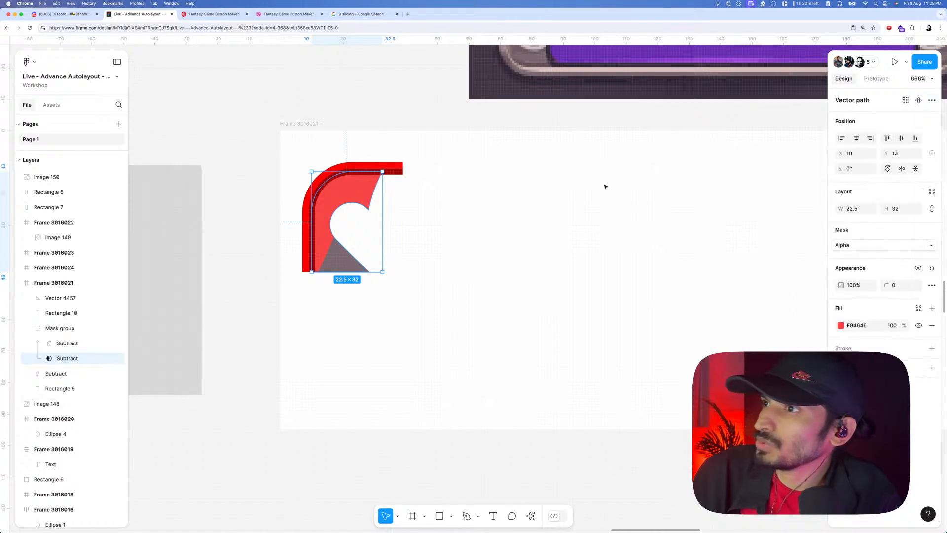
# - Move the grey triangle Vector 4457 into the mask group above its Subtract shapes and rename the group as Inner
pyautogui.click(344, 267)
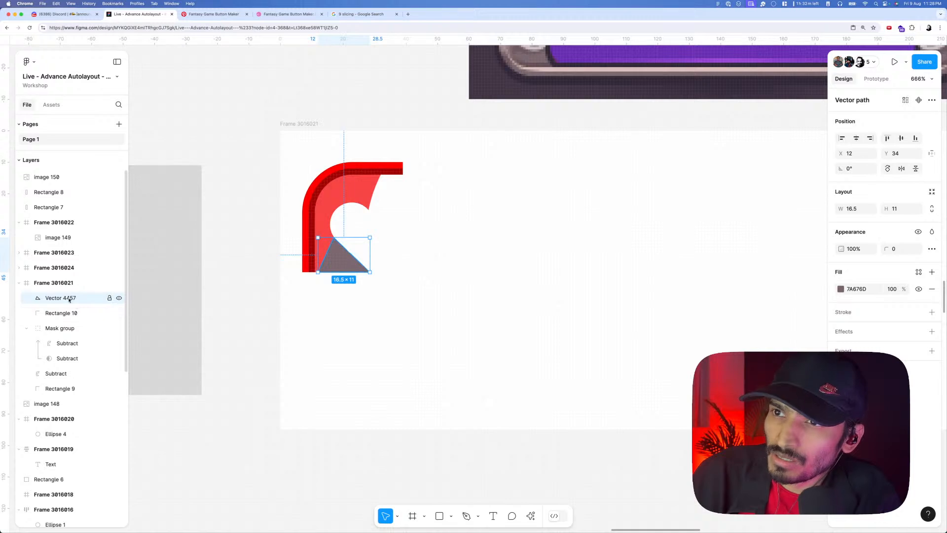
pyautogui.moveTo(106, 298); pyautogui.dragTo(65, 336)
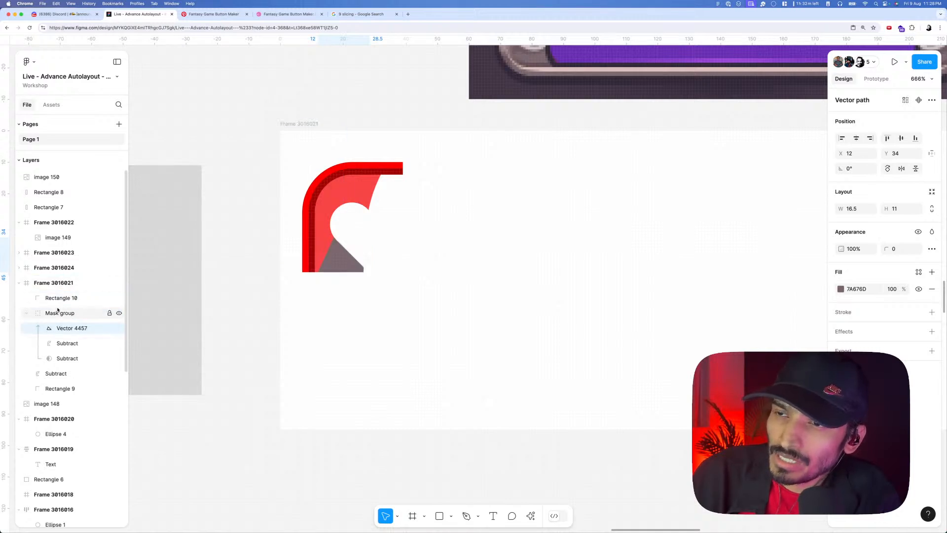
pyautogui.click(62, 315)
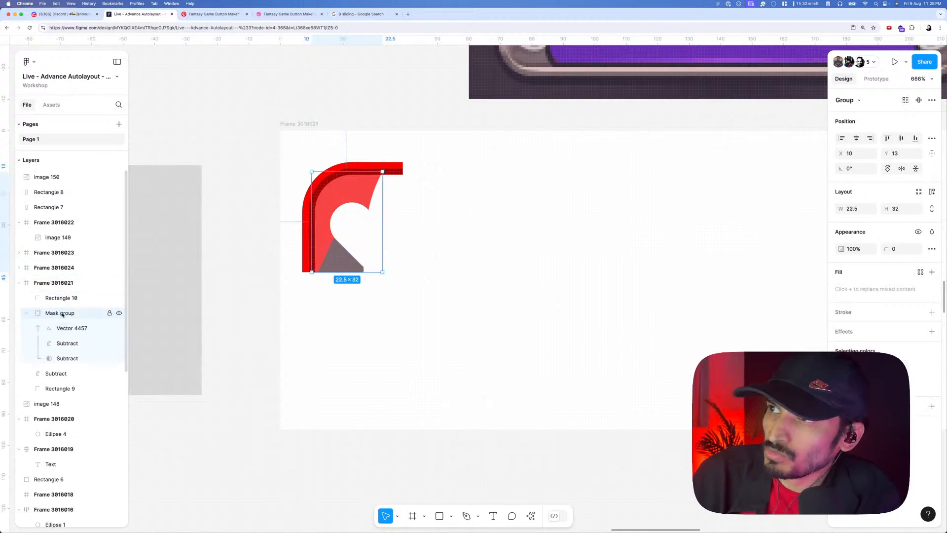
pyautogui.doubleClick(54, 314)
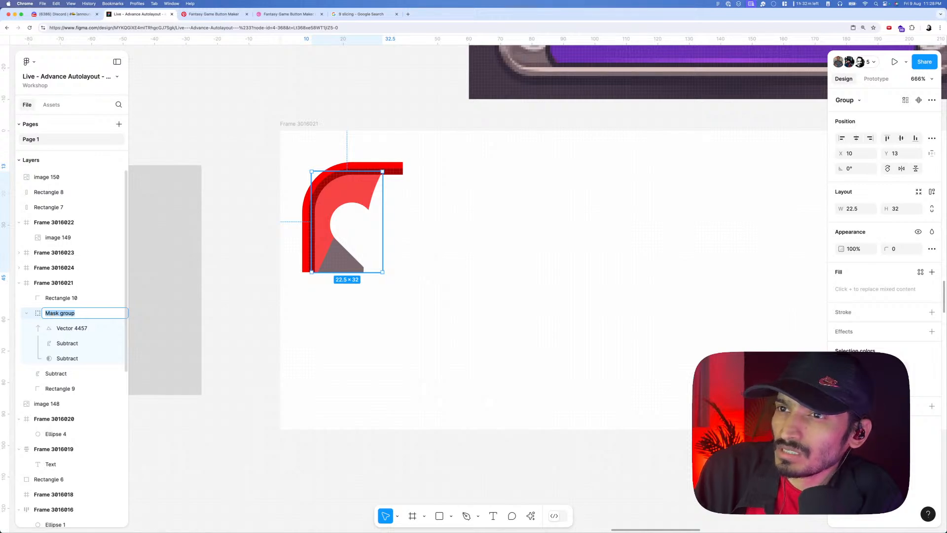
pyautogui.write('Inner')
pyautogui.press('Return')
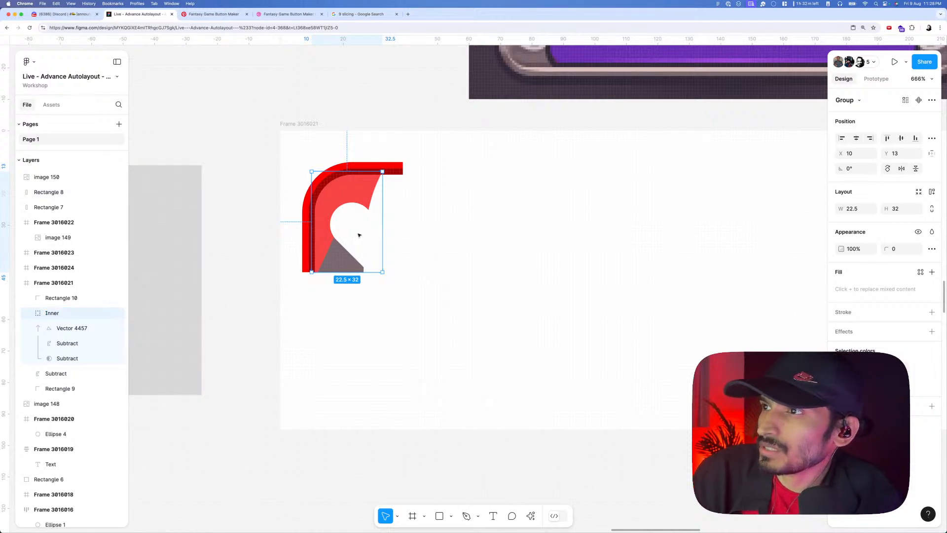
# - Move the top vertex of the grey triangle in the Inner group to X 17.5, Y 33.5
pyautogui.doubleClick(358, 235)
pyautogui.doubleClick(358, 235)
pyautogui.scroll(10, 334, 237)
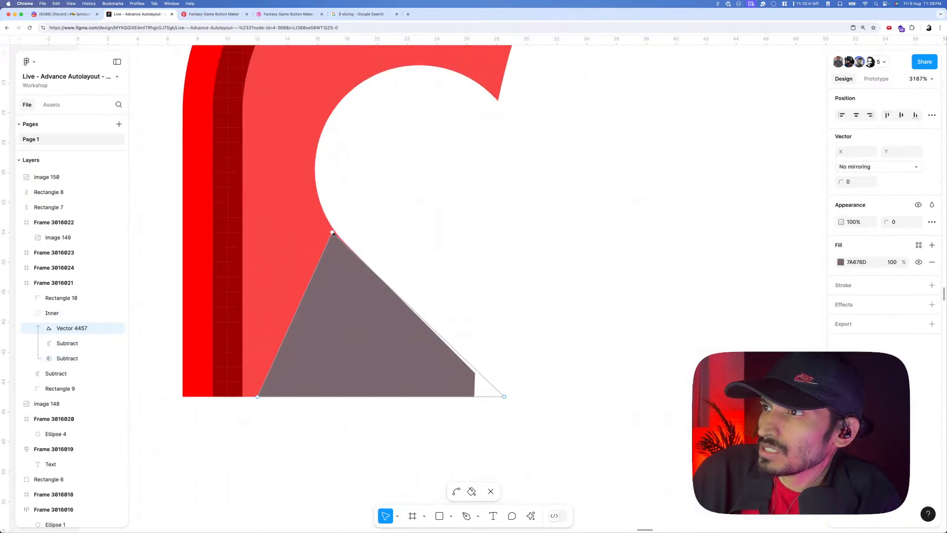
pyautogui.moveTo(332, 232); pyautogui.dragTo(344, 231)
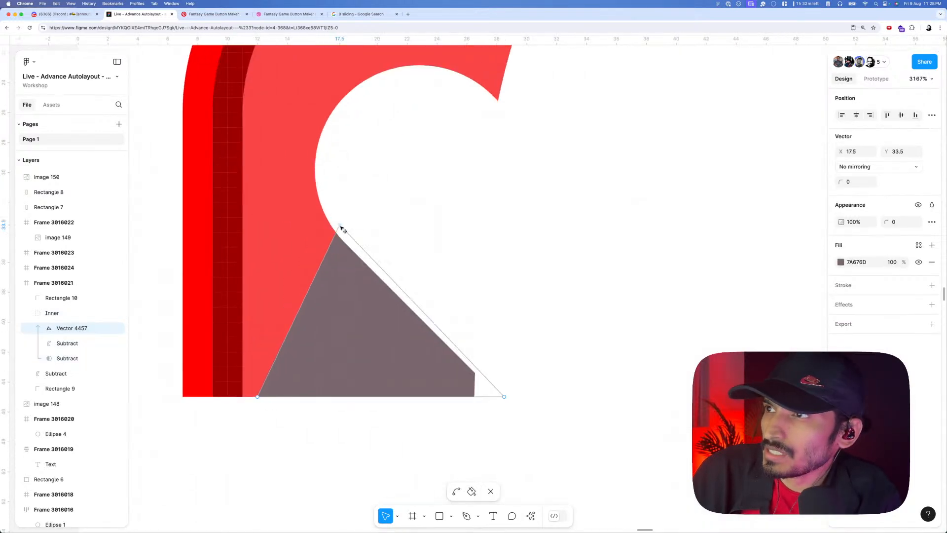
pyautogui.scroll(-10, 345, 223)
pyautogui.press('Escape')
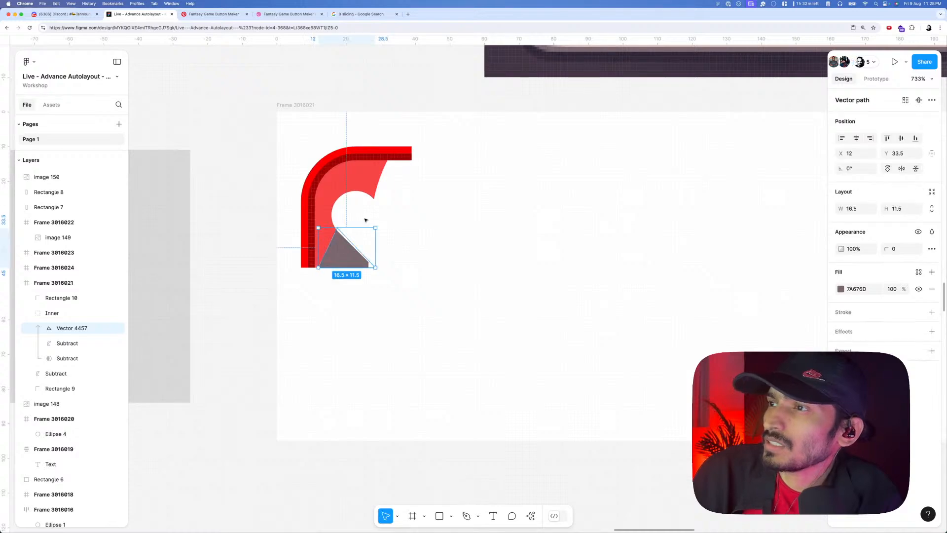
pyautogui.press('Escape')
# - Delete the two plain grey rectangles, Rectangle 7 and Rectangle 8, beside Frame 3016021
pyautogui.scroll(-5, 365, 232)
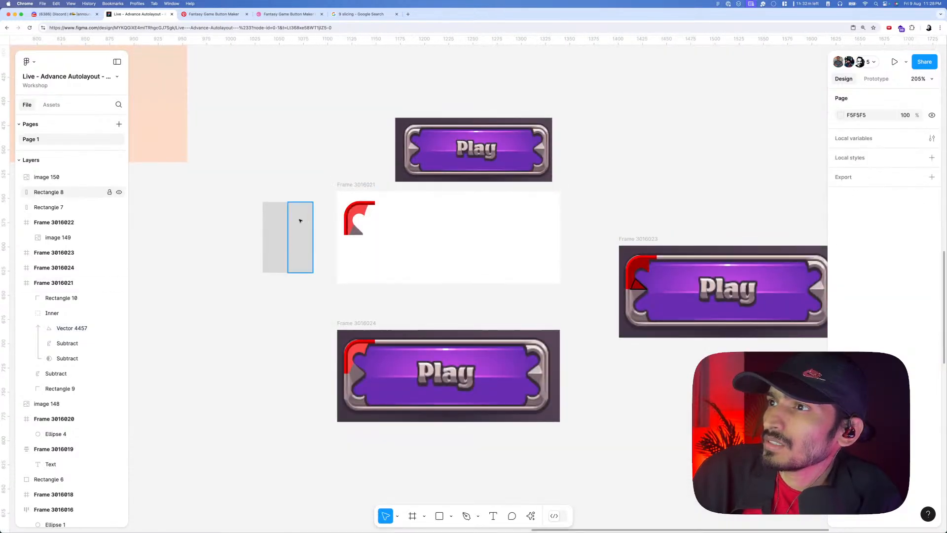
pyautogui.click(300, 218)
pyautogui.moveTo(275, 196); pyautogui.dragTo(323, 258)
pyautogui.press('Delete')
# - Try to place the loose Play button image partly behind Frame 3016021 as a reference, and undo the move
pyautogui.moveTo(467, 147); pyautogui.dragTo(319, 223)
pyautogui.moveTo(251, 225); pyautogui.dragTo(311, 226)
pyautogui.scroll(10, 322, 206)
pyautogui.scroll(-10, 340, 238)
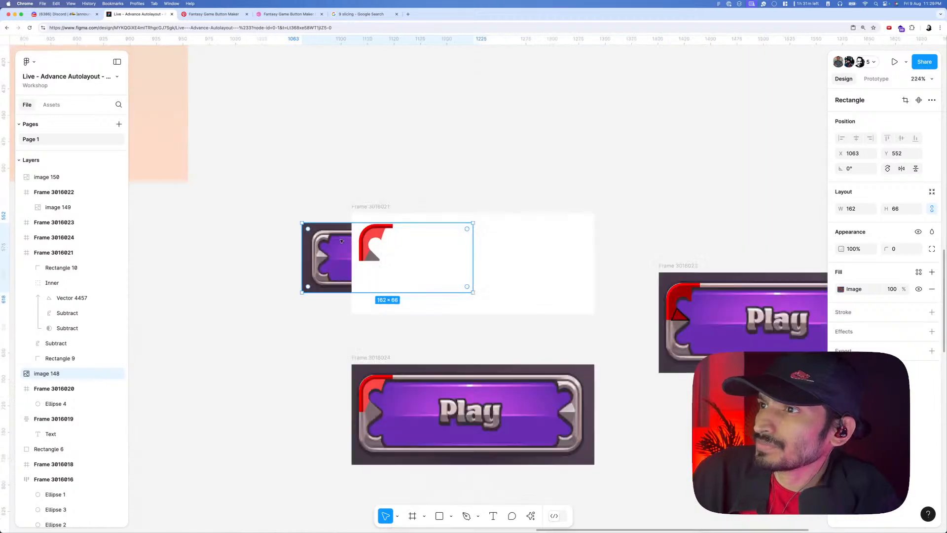
pyautogui.press('super+z')
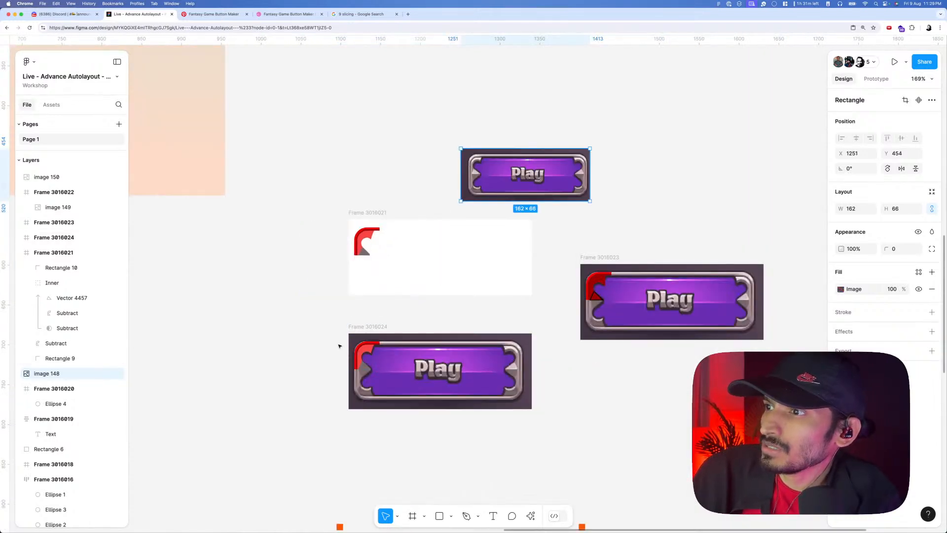
# - Duplicate Frame 3016024 and delete the four corner vector shapes from the copy, keeping only its Play button image
pyautogui.click(360, 326)
pyautogui.keyDown('alt'); pyautogui.moveTo(360, 327); pyautogui.dragTo(222, 300); pyautogui.keyUp('alt')
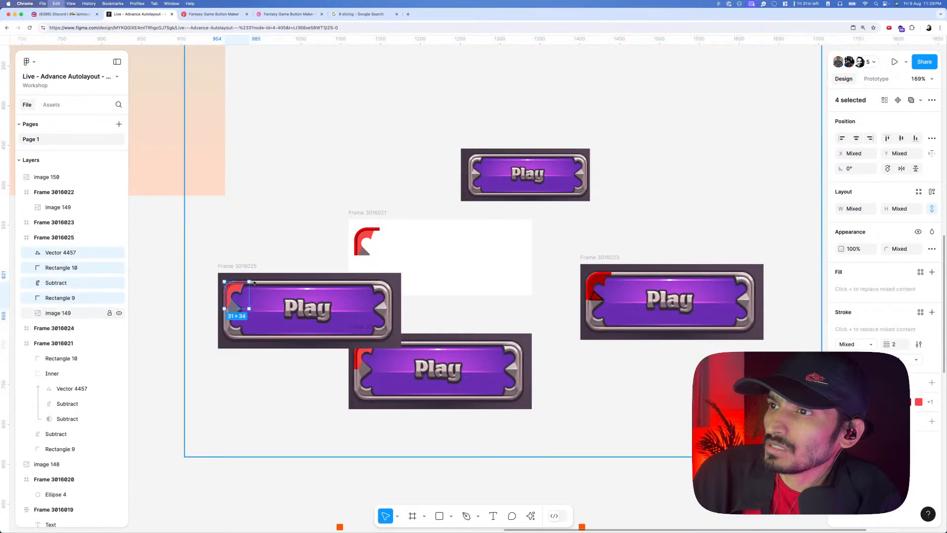
pyautogui.press('BackSpace')
# - Send the copied Play button frame behind Frame 3016021 and align it at X 1058, Y 543, with its left end exposed
pyautogui.moveTo(234, 267); pyautogui.dragTo(279, 208)
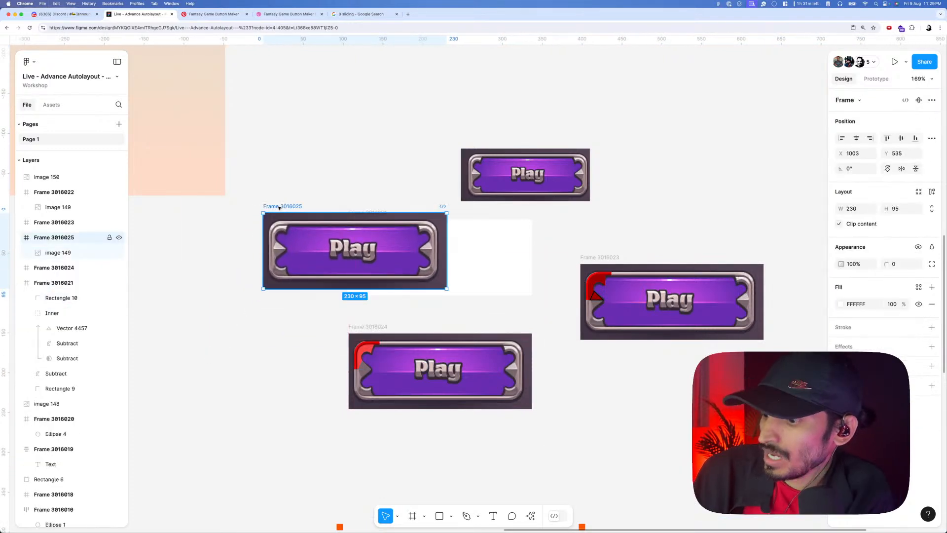
pyautogui.press('[')
pyautogui.moveTo(276, 251); pyautogui.dragTo(320, 258)
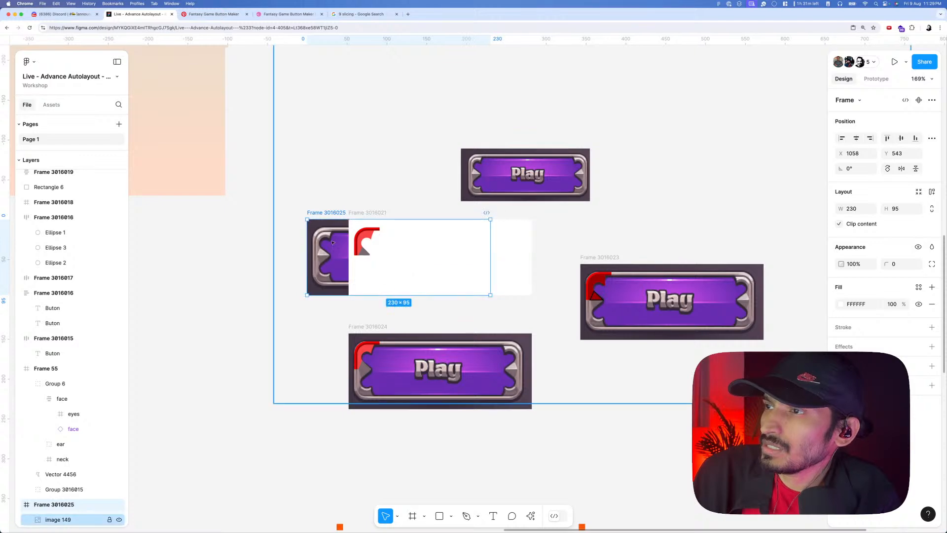
# - Add an inner shadow effect to the unmasked light red Subtract shape in the Inner group
pyautogui.scroll(10, 346, 208)
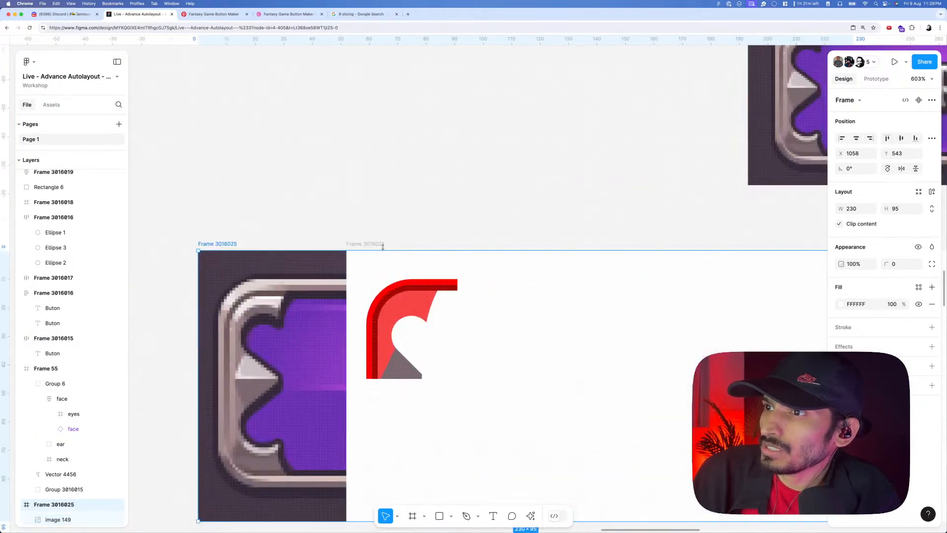
pyautogui.scroll(-3, 408, 194)
pyautogui.scroll(2, 387, 261)
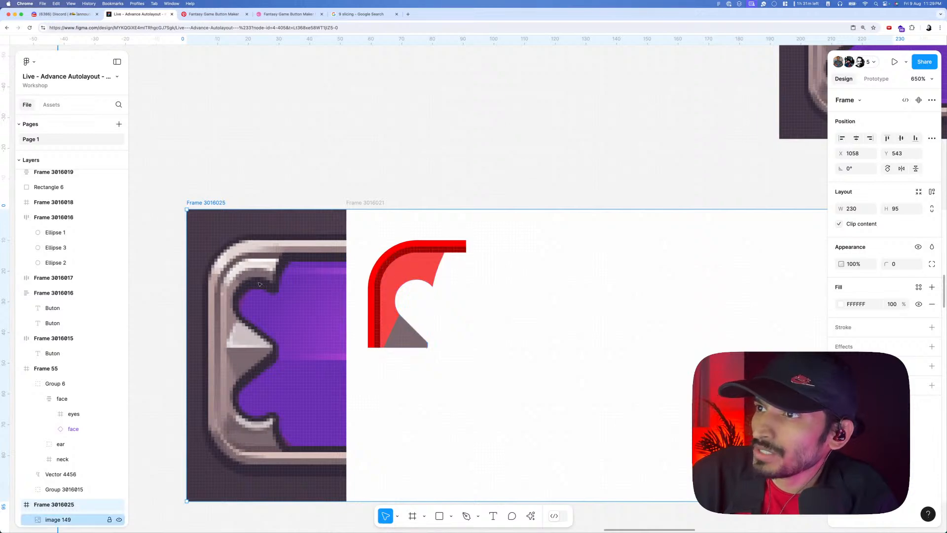
pyautogui.scroll(1, 251, 276)
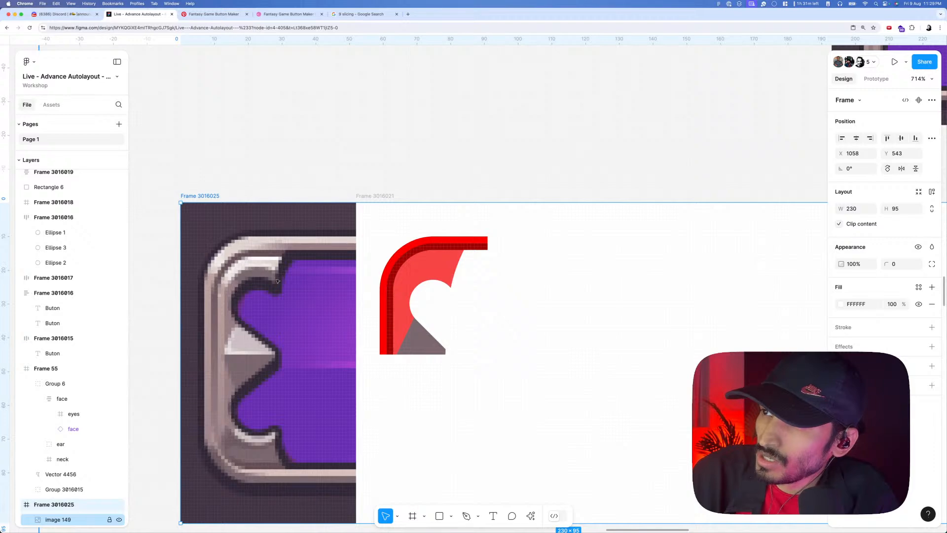
pyautogui.doubleClick(449, 270)
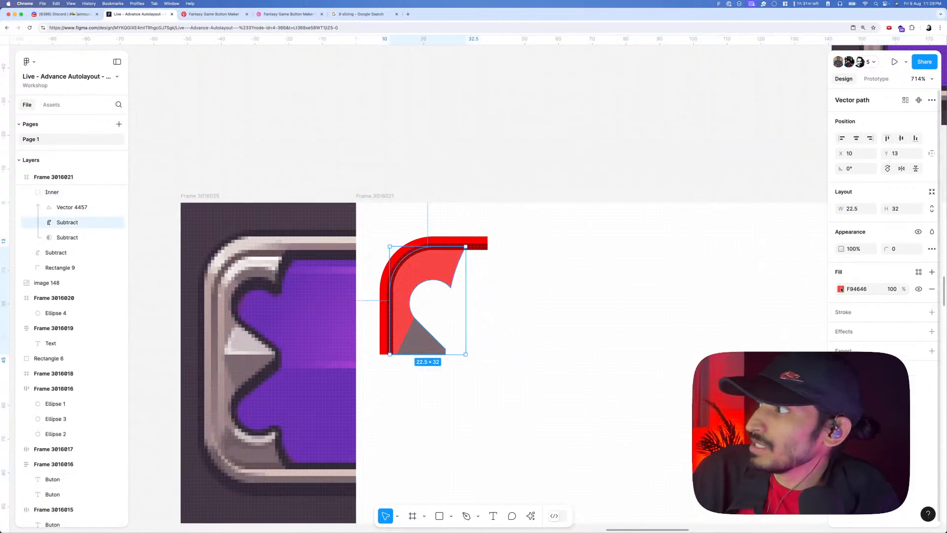
pyautogui.click(848, 335)
pyautogui.click(863, 349)
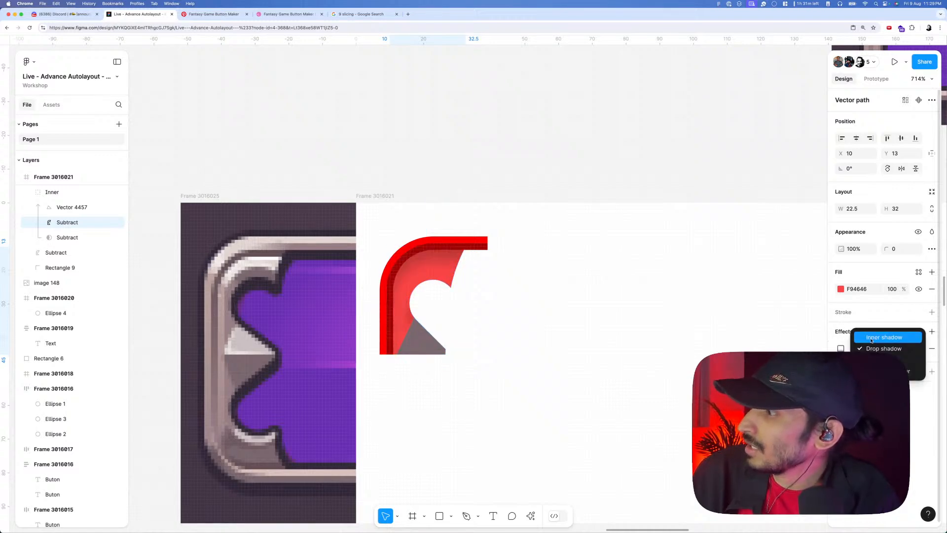
pyautogui.click(870, 340)
pyautogui.click(841, 348)
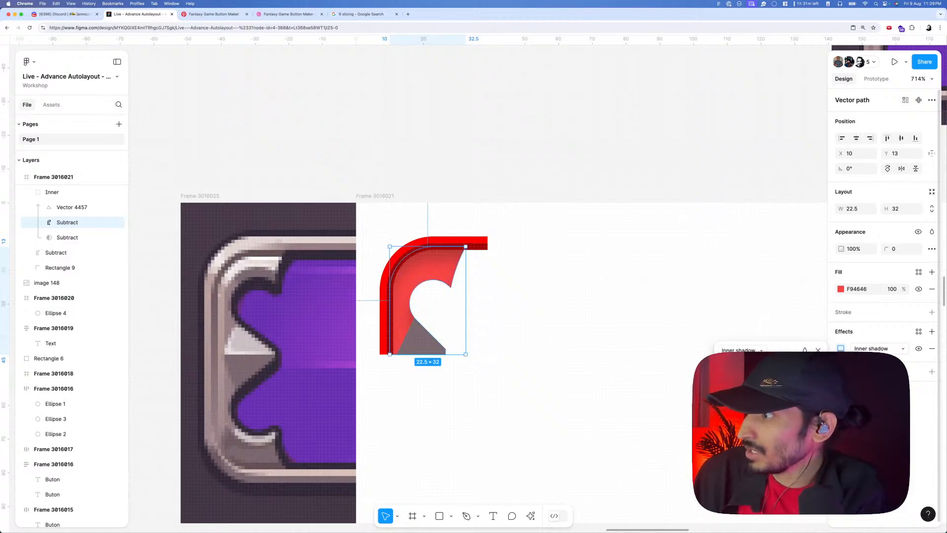
# - Set the inner shadow's blur and vertical offset to 0
pyautogui.write('0')
pyautogui.press('Return')
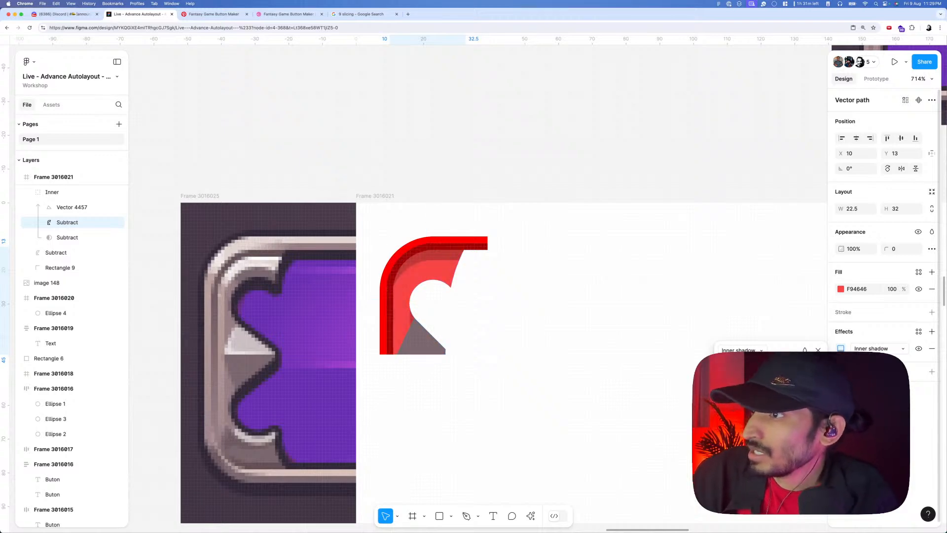
pyautogui.click(776, 387)
pyautogui.write('0')
pyautogui.press('Return')
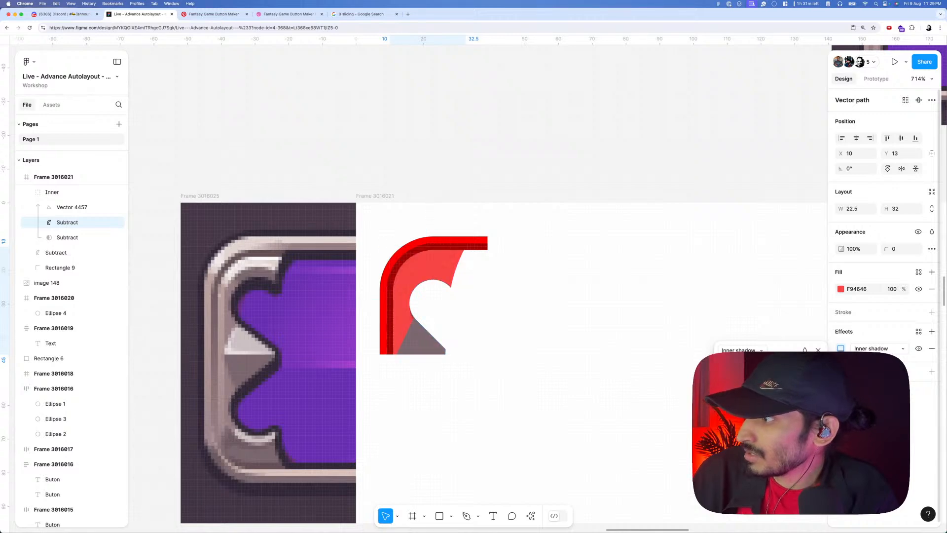
# - Change the inner shadow's colour to grey 545454 and shift its vertical offset below zero
pyautogui.click(762, 433)
pyautogui.moveTo(663, 384); pyautogui.dragTo(589, 370)
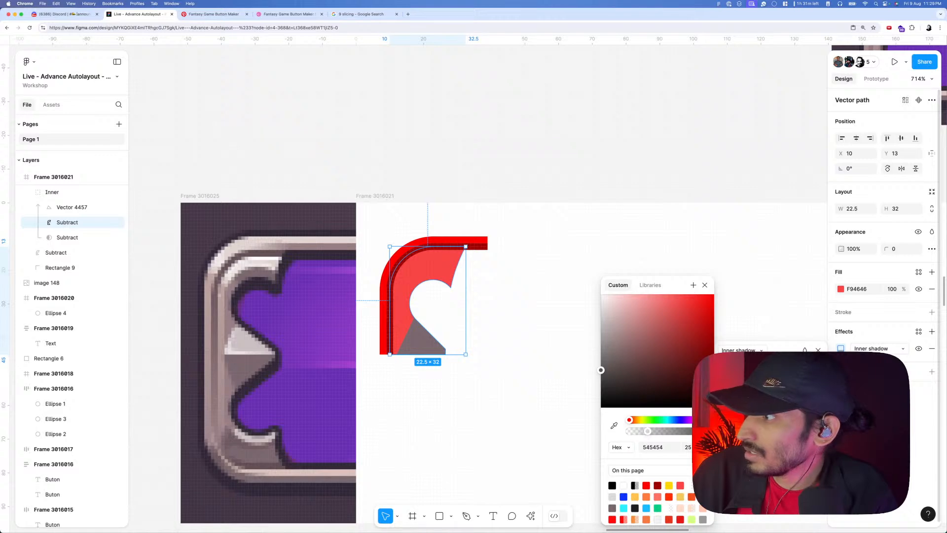
pyautogui.moveTo(774, 387); pyautogui.dragTo(772, 387)
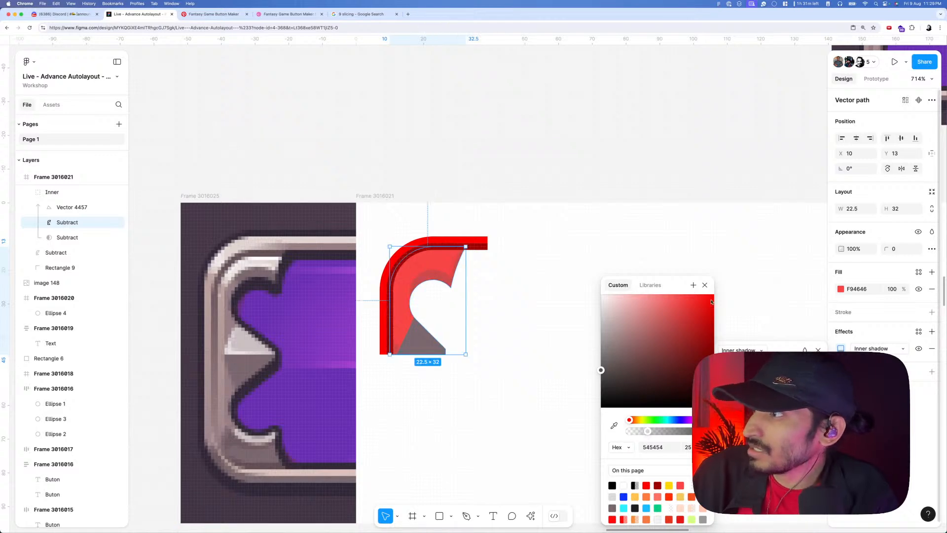
pyautogui.click(705, 285)
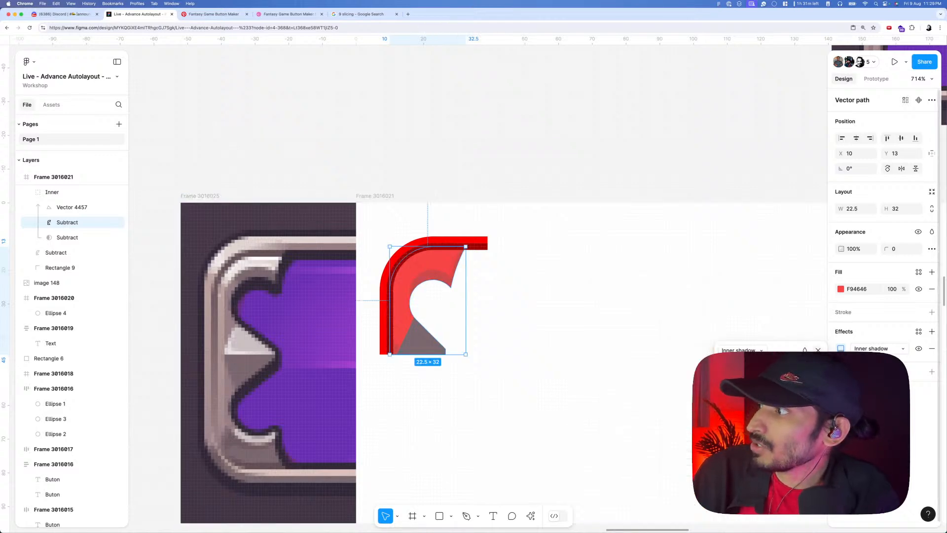
# - Remove the inner shadow from the Subtract shape and try to duplicate the shape
pyautogui.click(818, 351)
pyautogui.click(932, 348)
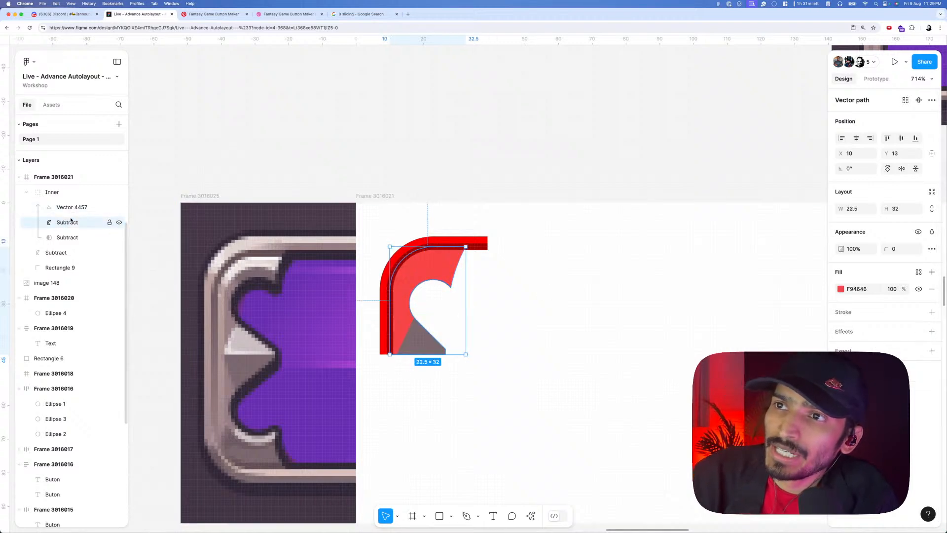
pyautogui.press('super+d')
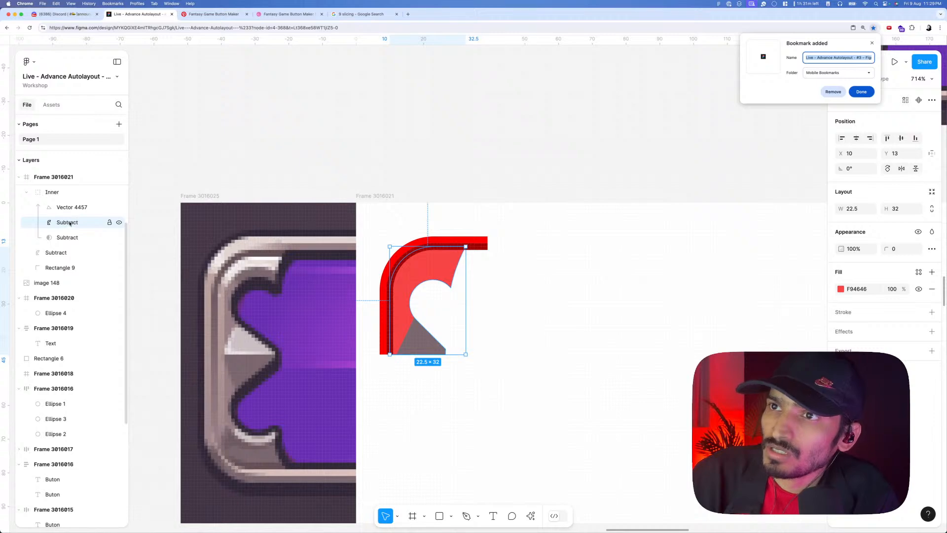
pyautogui.press('Escape')
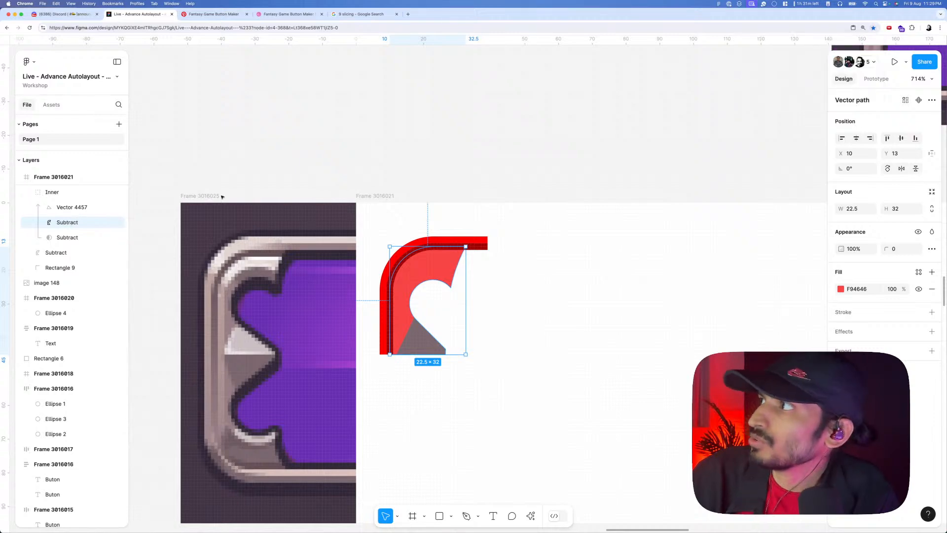
# - Duplicate the light red Subtract shape inside the Inner group and fill the copy with dark red CF0000
pyautogui.rightClick(63, 223)
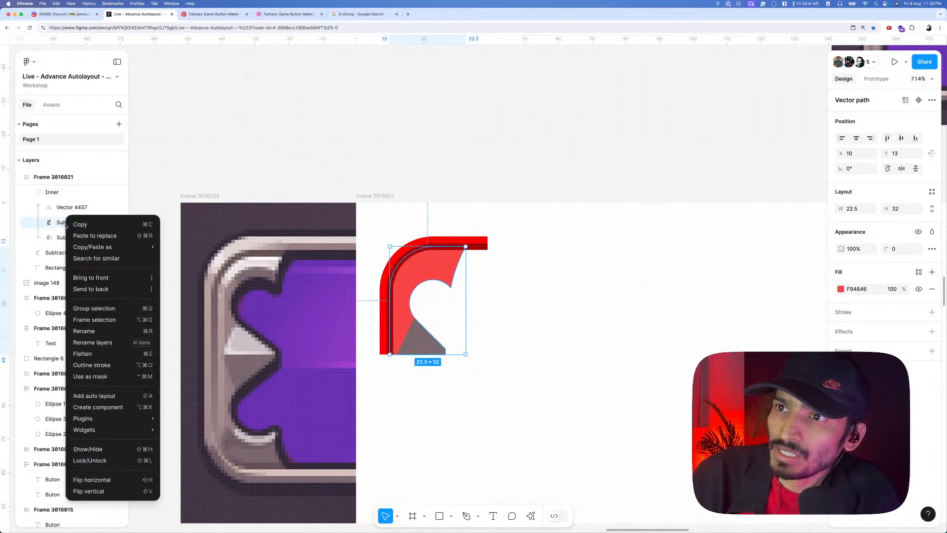
pyautogui.click(78, 225)
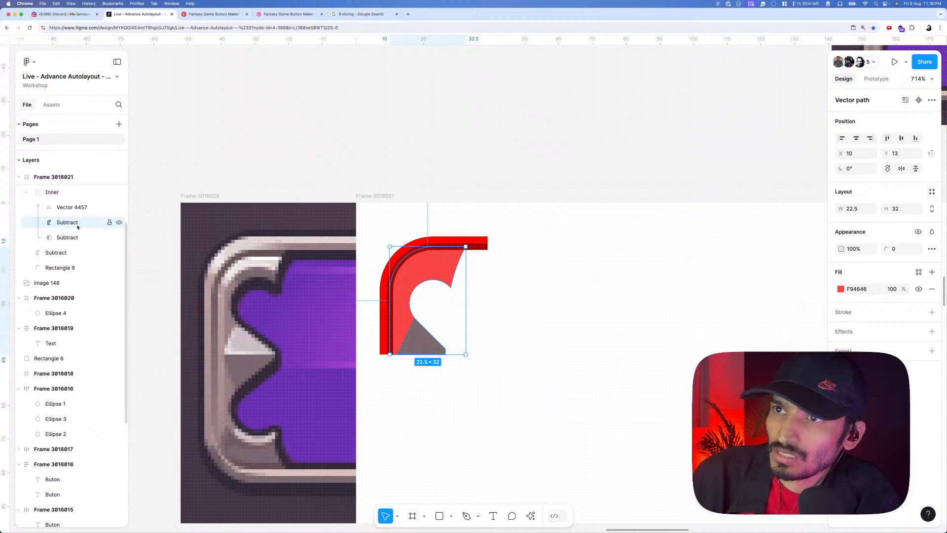
pyautogui.press('super+v')
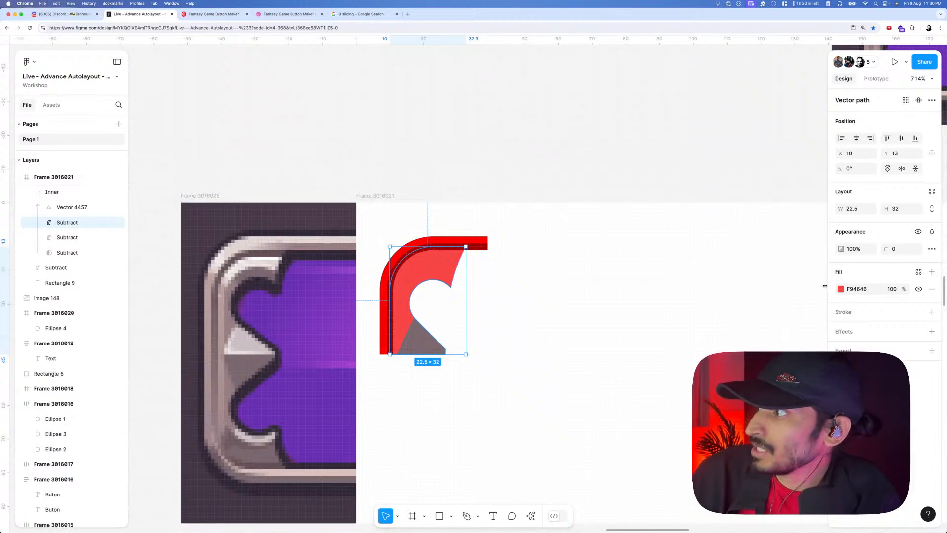
pyautogui.click(840, 290)
pyautogui.moveTo(809, 313); pyautogui.dragTo(828, 314)
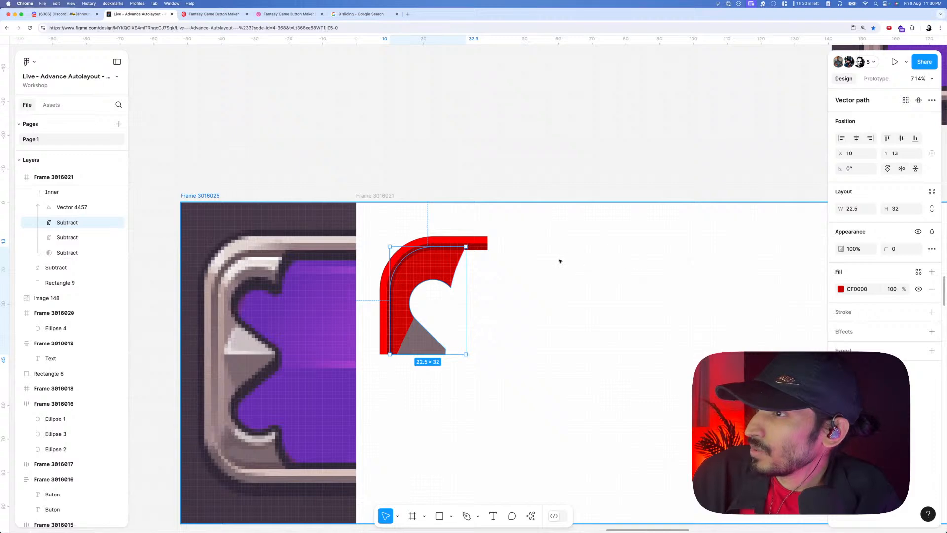
# - Convert the dark red copy's fill into a centred stroke with a weight of 5
pyautogui.hotkey('shift', 'x')
pyautogui.scroll(3, 459, 266)
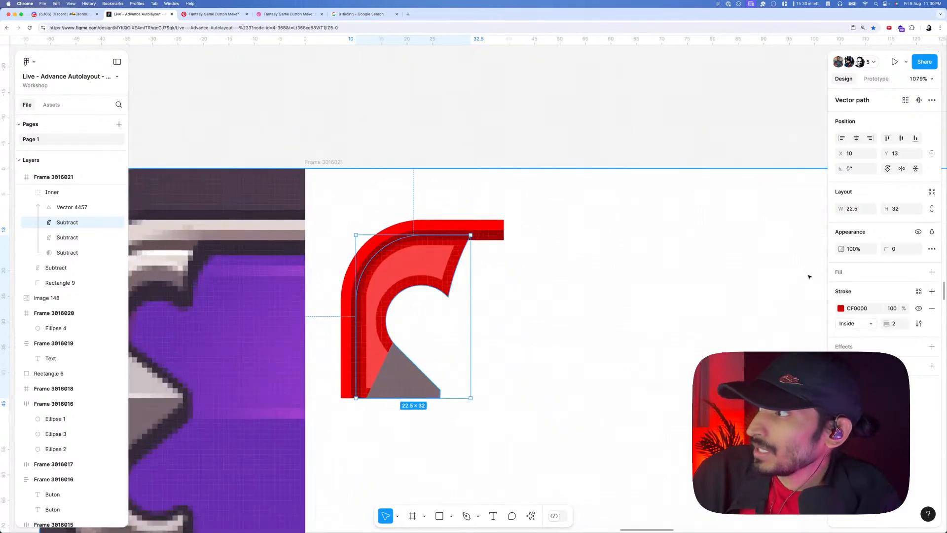
pyautogui.click(863, 326)
pyautogui.click(861, 312)
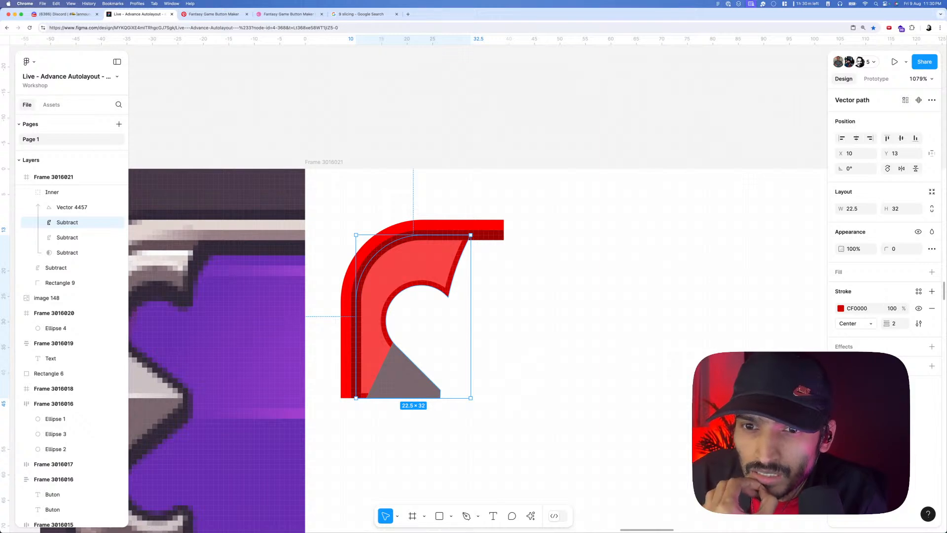
pyautogui.click(898, 326)
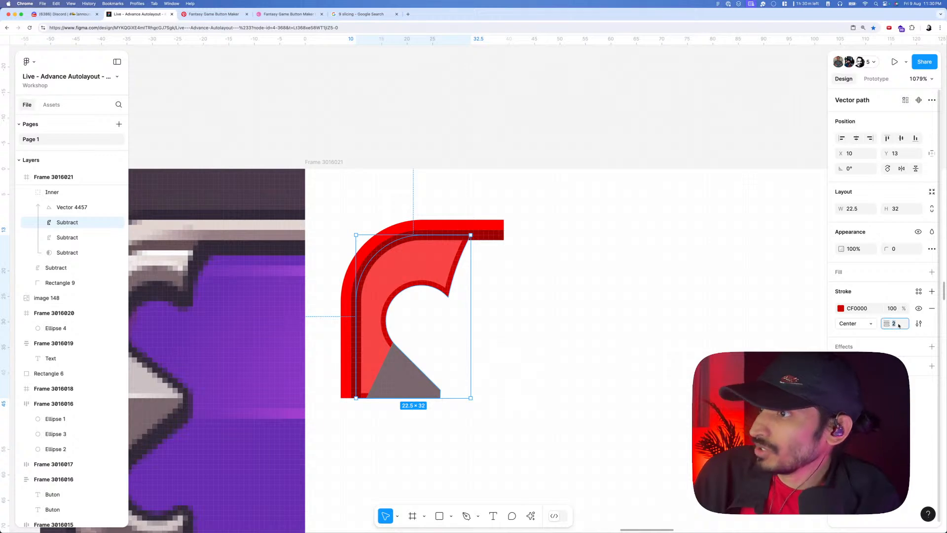
pyautogui.press('Up')
pyautogui.press('Up')
pyautogui.press('Up')
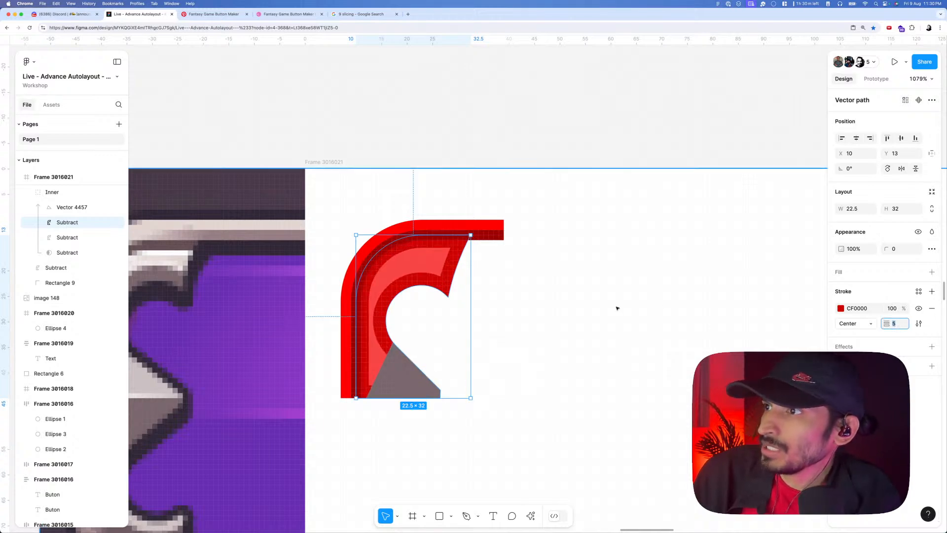
pyautogui.scroll(-4, 566, 302)
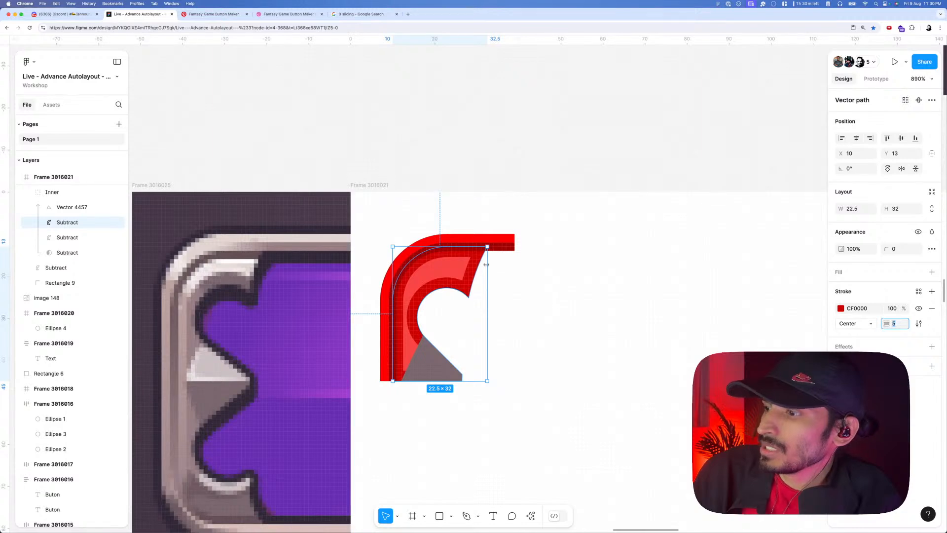
# - Delete the two anchor points of the stroked path's outer rounded corner, at X 23, Y 13 and X 10, Y 26
pyautogui.press('Return')
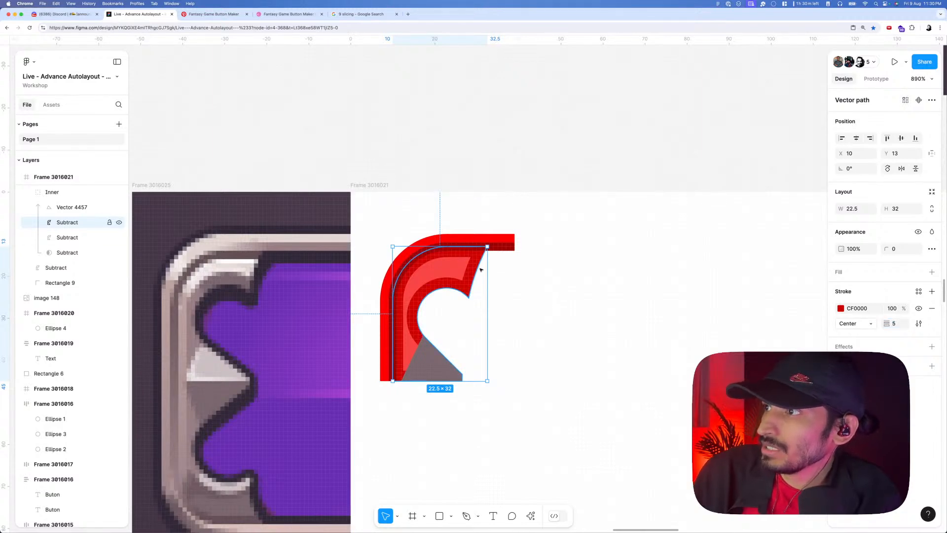
pyautogui.press('Return')
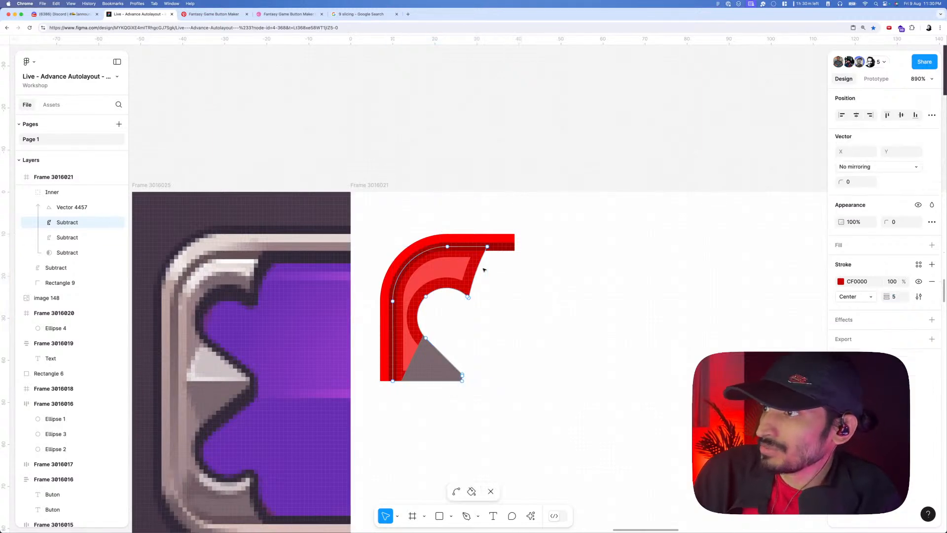
pyautogui.moveTo(418, 205); pyautogui.dragTo(452, 252)
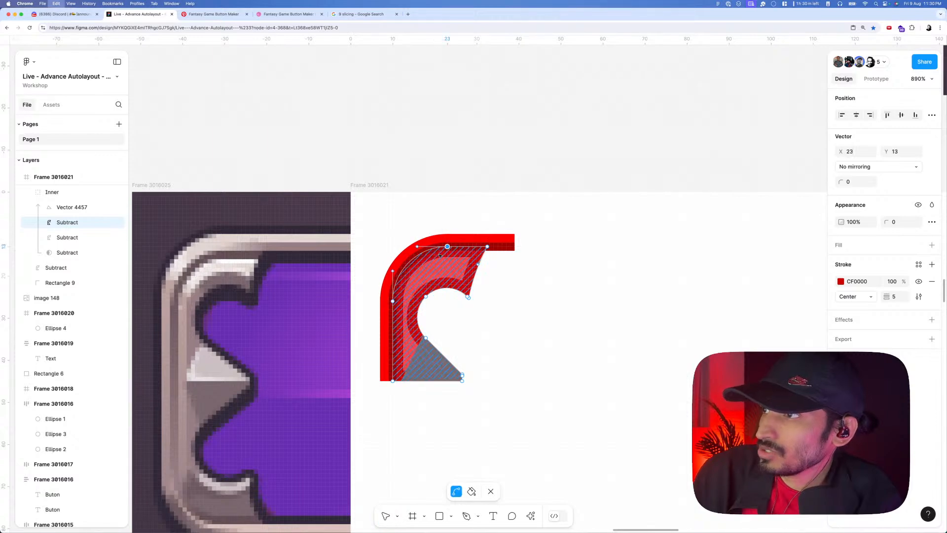
pyautogui.press('Delete')
pyautogui.moveTo(371, 268); pyautogui.dragTo(394, 306)
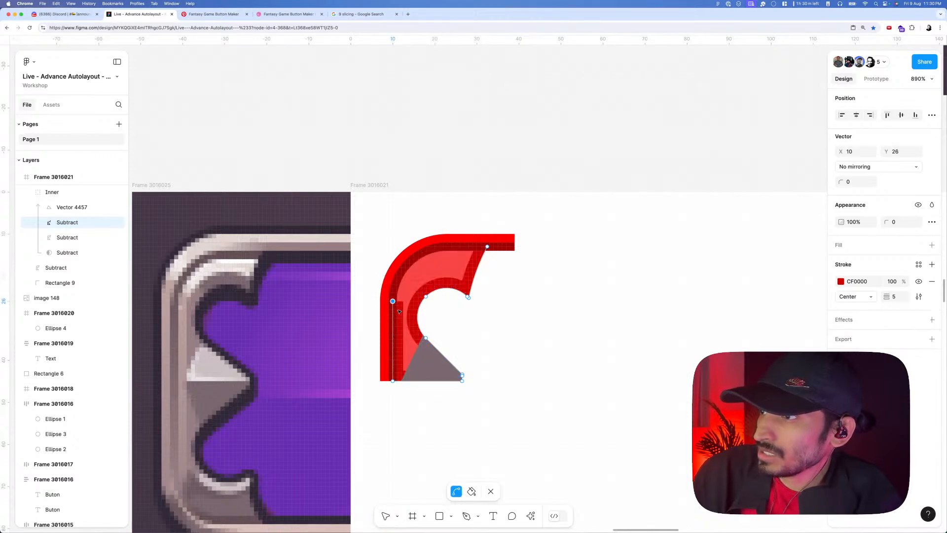
pyautogui.press('Delete')
pyautogui.press('Escape')
pyautogui.press('Escape')
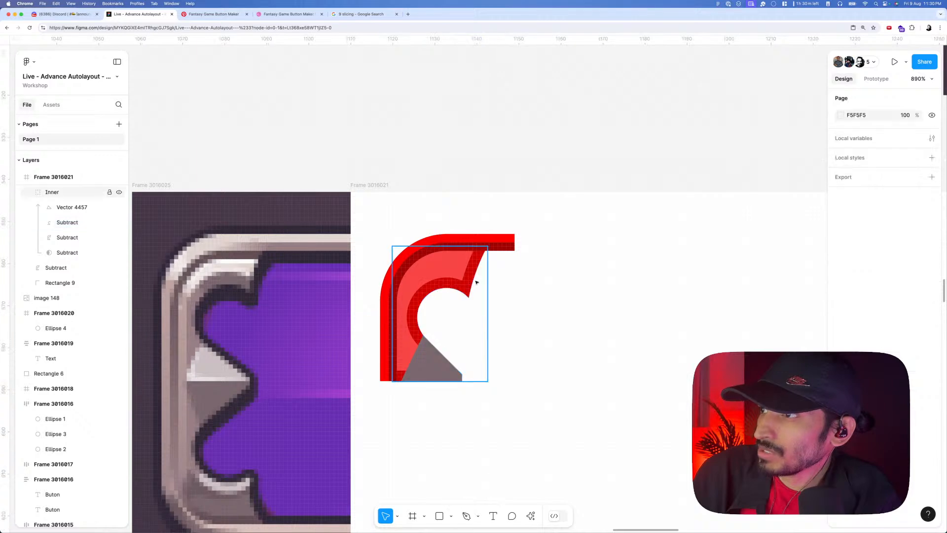
# - Set the dark red Subtract path's stroke weight to 7 and the outer Rectangle 9 curve's stroke weight to 3
pyautogui.keyDown('super'); pyautogui.click(465, 281); pyautogui.keyUp('super')
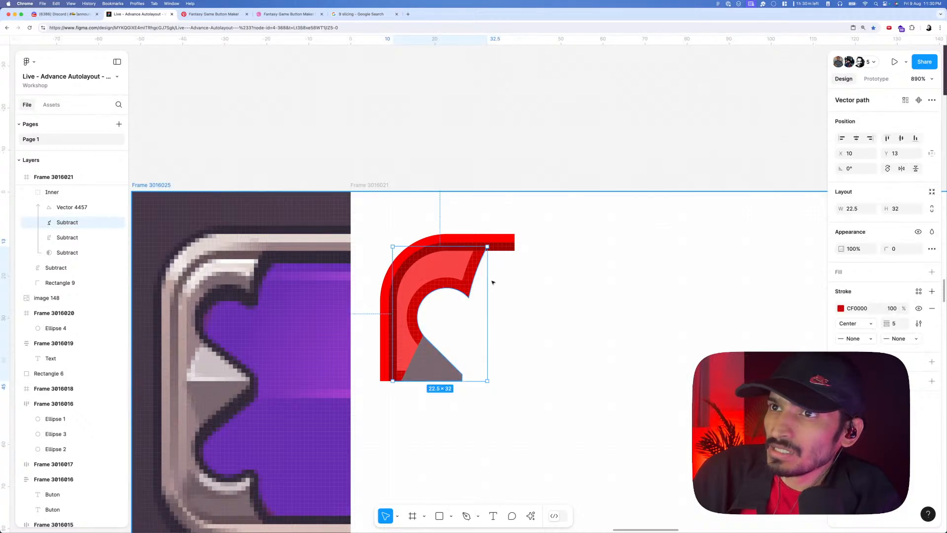
pyautogui.click(896, 324)
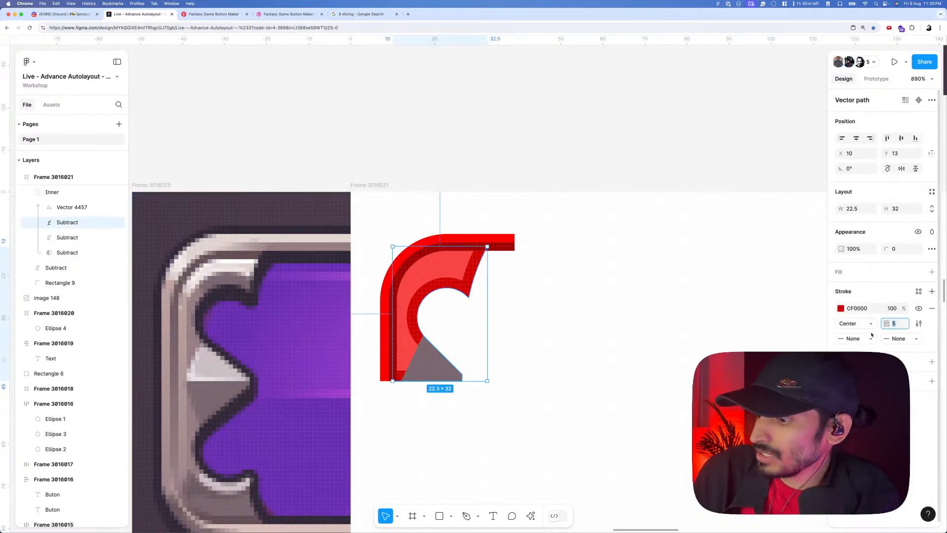
pyautogui.press('Up')
pyautogui.press('Up')
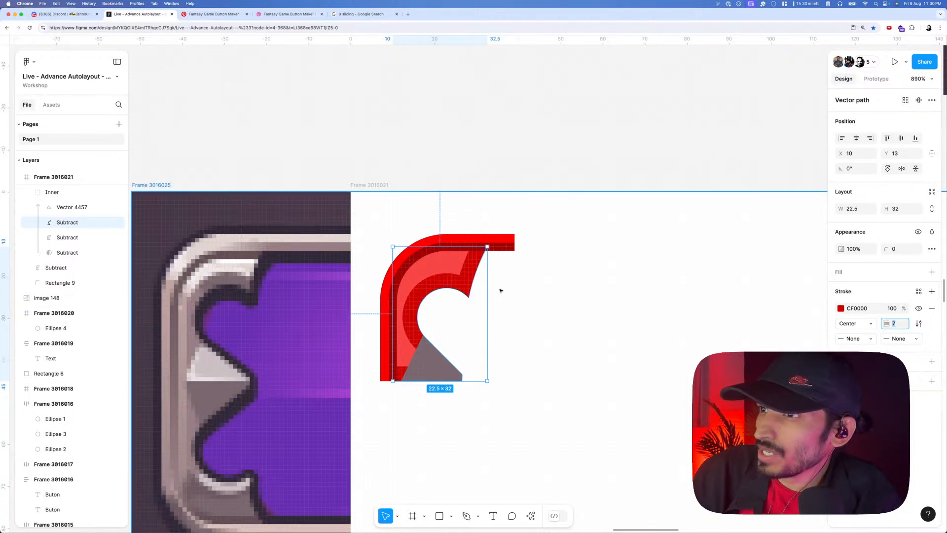
pyautogui.click(455, 241)
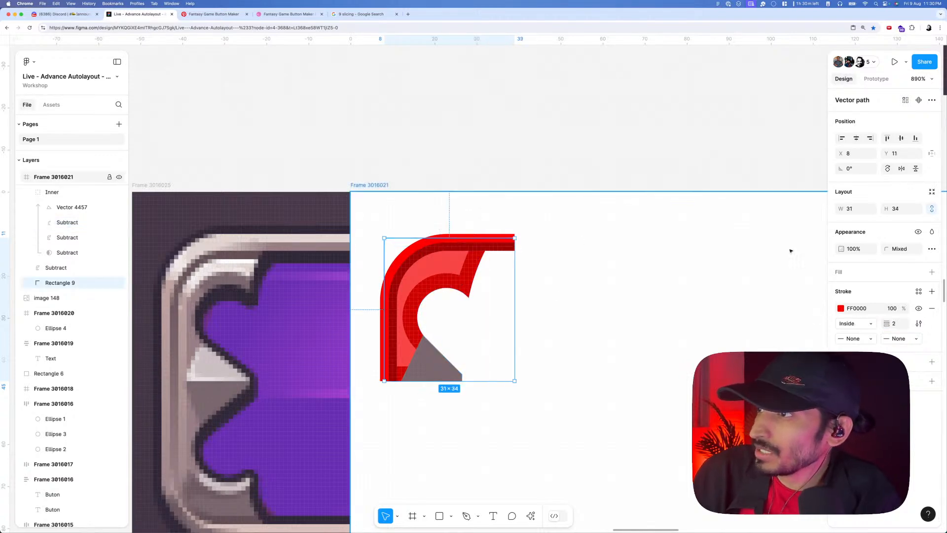
pyautogui.press('Up')
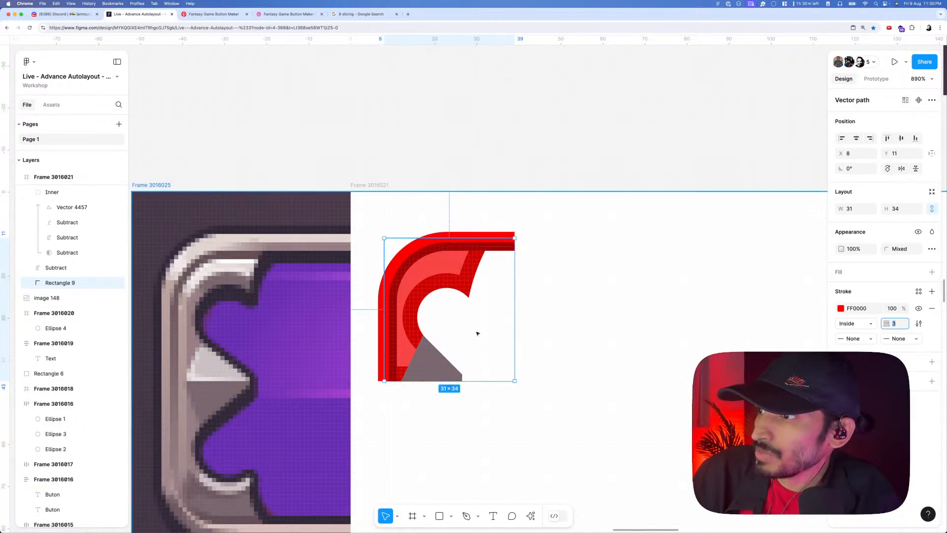
pyautogui.click(426, 362)
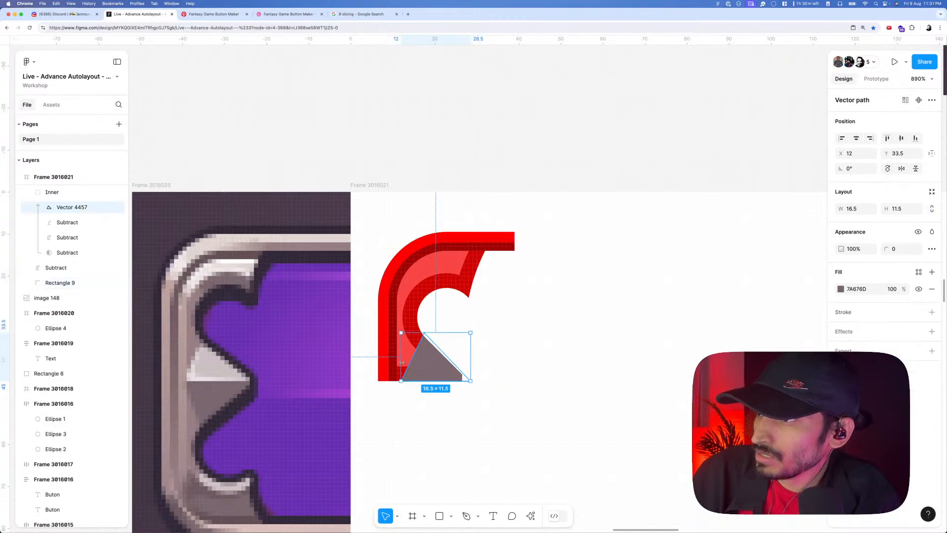
pyautogui.click(411, 320)
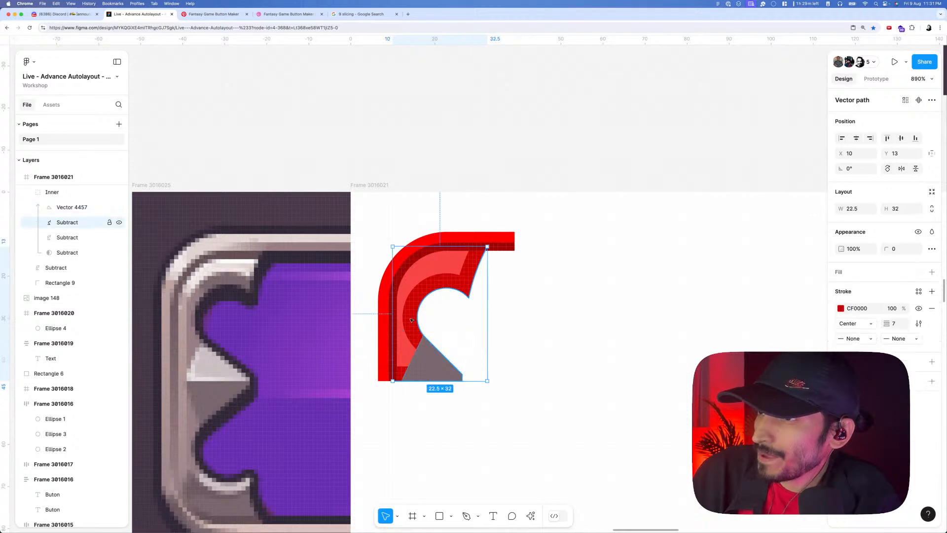
pyautogui.doubleClick(412, 321)
pyautogui.click(428, 341)
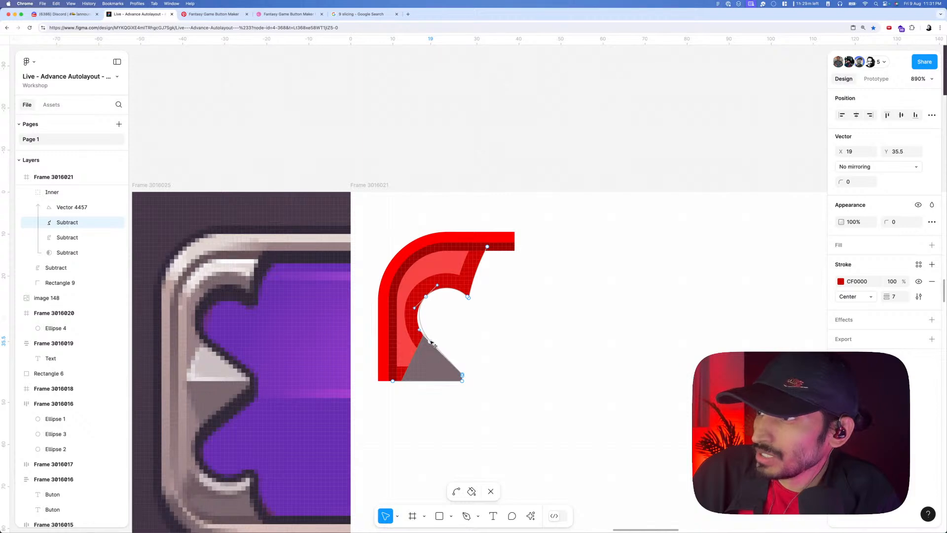
pyautogui.press('Escape')
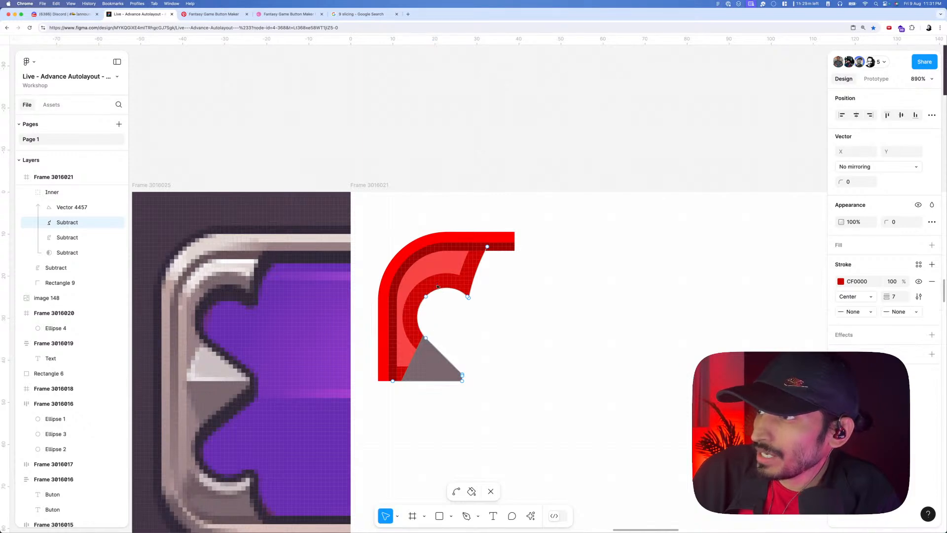
pyautogui.press('Escape')
# - Outline the stroke of the dark red Subtract path and open the resulting shape for vector editing
pyautogui.rightClick(427, 289)
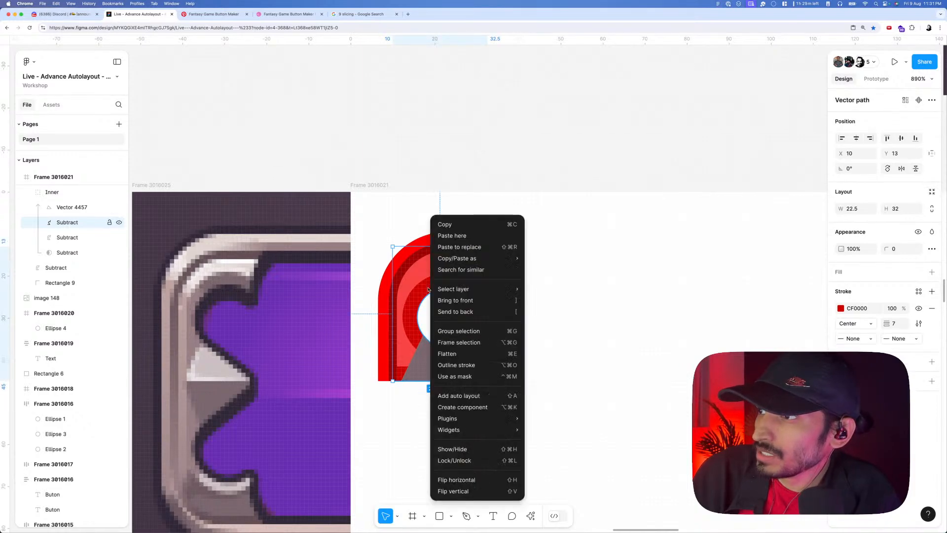
pyautogui.click(448, 359)
pyautogui.doubleClick(408, 314)
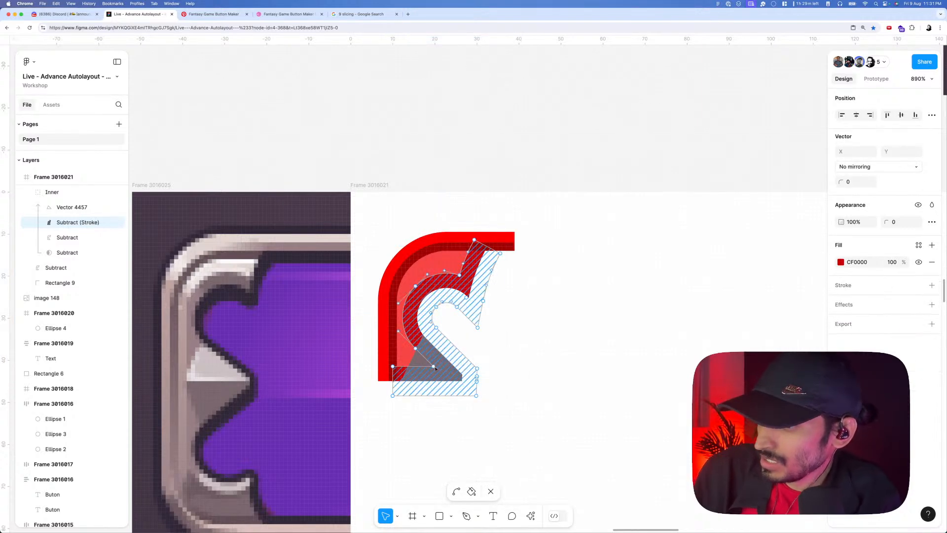
# - Remove the outlined shape's two surplus inner points near the base and move the neck point down to the base at about X 13.5, Y 45
pyautogui.click(433, 367)
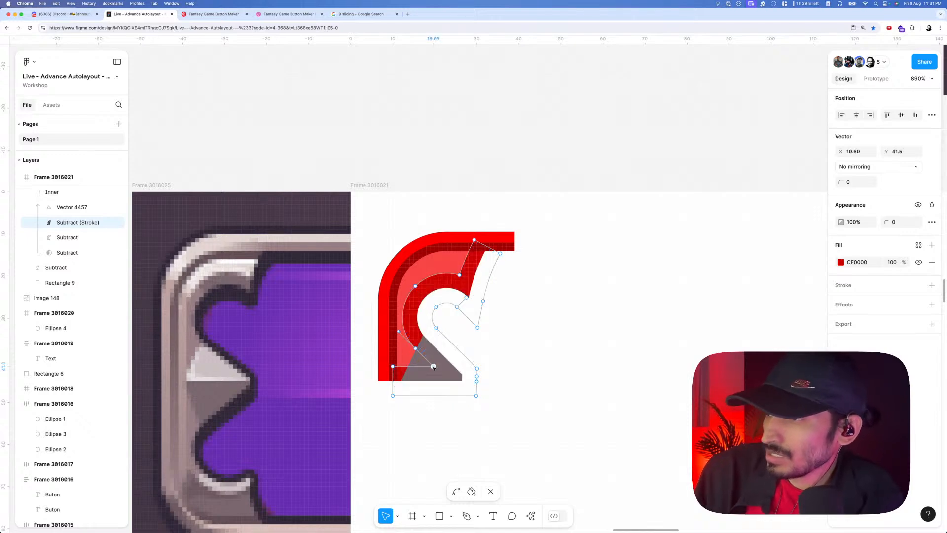
pyautogui.click(431, 364)
pyautogui.moveTo(415, 349); pyautogui.dragTo(406, 382)
pyautogui.moveTo(364, 359); pyautogui.dragTo(398, 387)
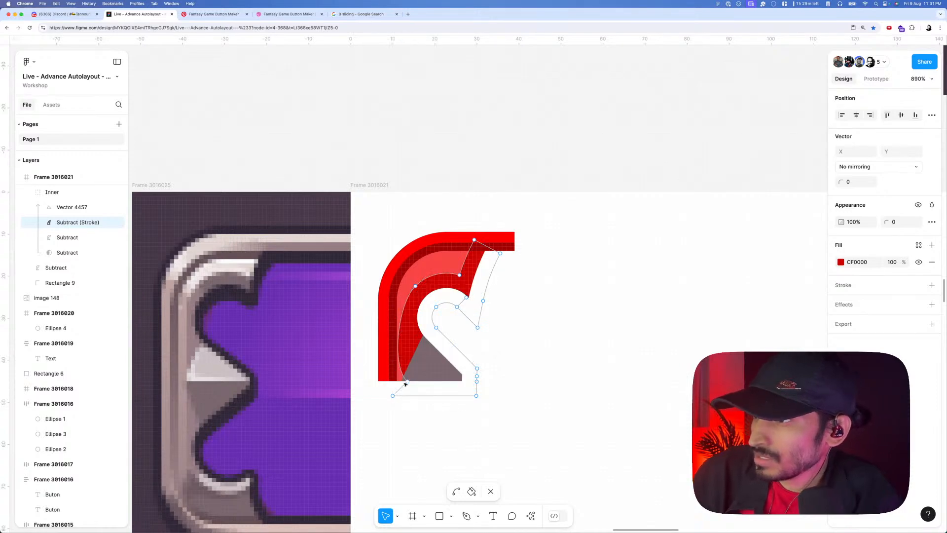
# - Shift the base point to X 13 with a vertical curve handle and move the upper curve point's lower handle to X 12.58, Y 25.24
pyautogui.click(408, 381)
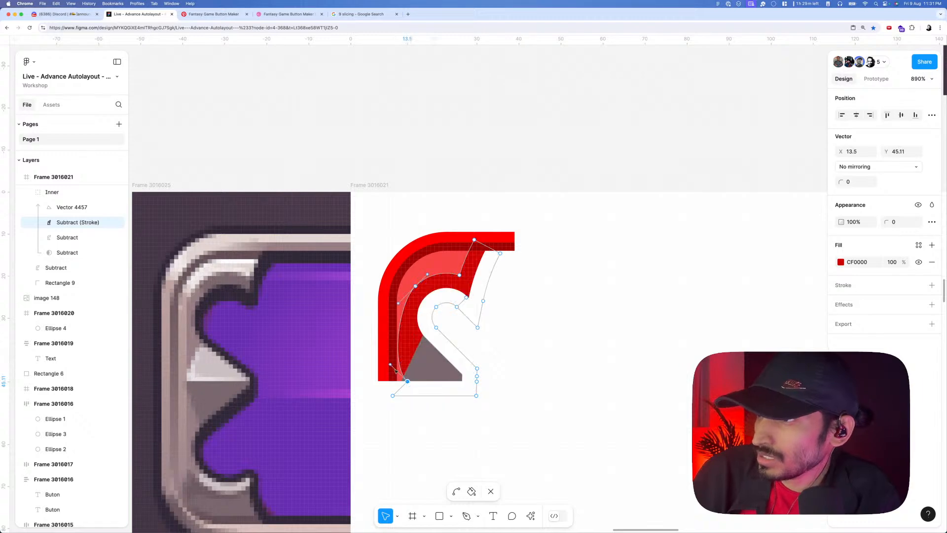
pyautogui.moveTo(407, 381)
pyautogui.mouseDown()
pyautogui.moveTo(407, 361)
pyautogui.moveTo(406, 382)
pyautogui.mouseUp()
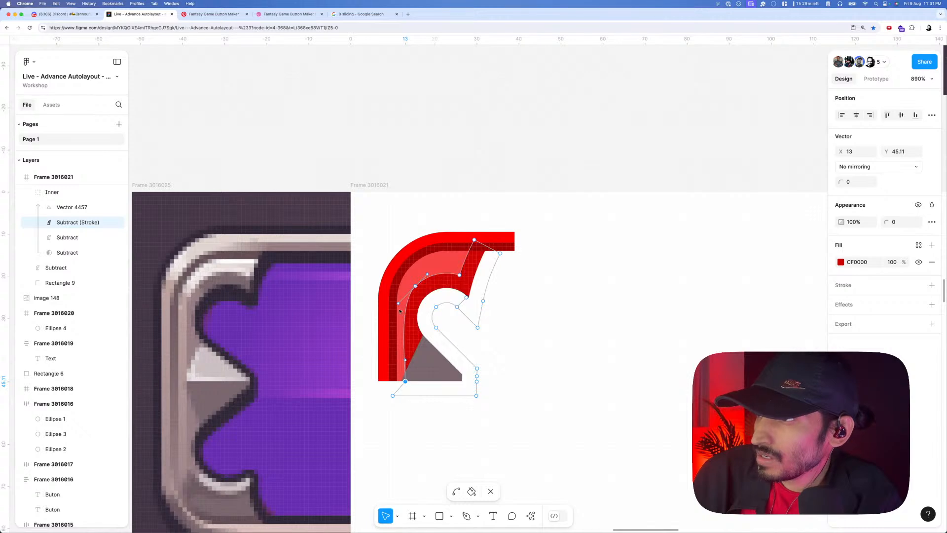
pyautogui.moveTo(399, 304); pyautogui.dragTo(403, 299)
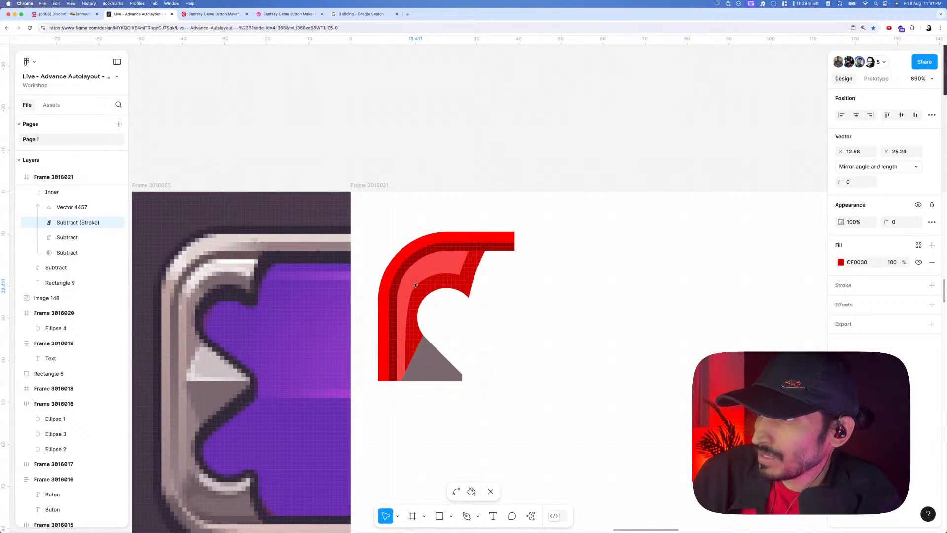
# - Lengthen the base point's curve handle upward to X 13, Y 38.5
pyautogui.scroll(3, 404, 299)
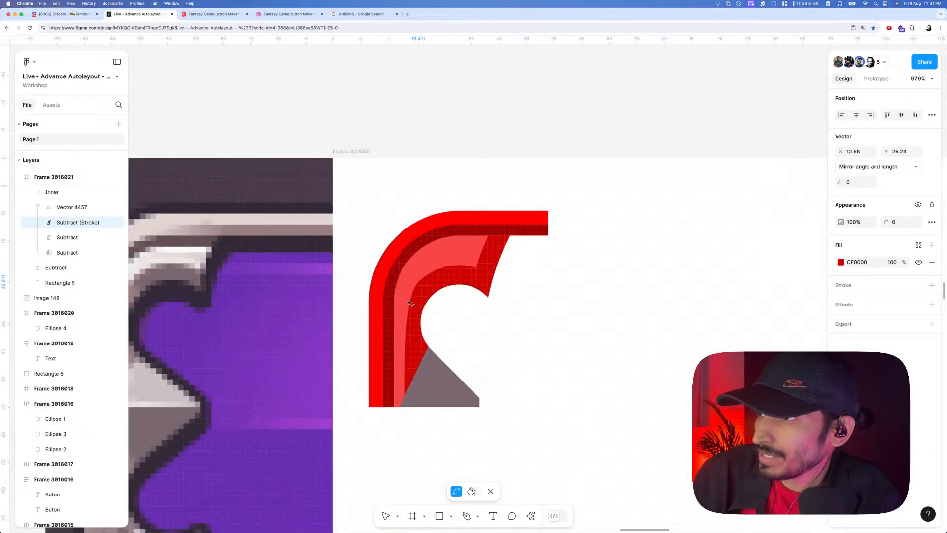
pyautogui.click(405, 407)
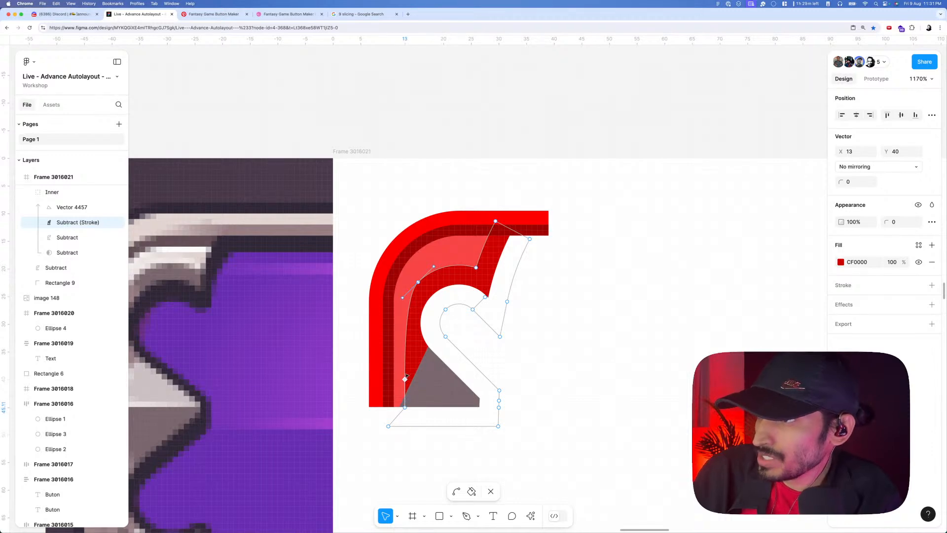
pyautogui.moveTo(405, 377); pyautogui.dragTo(406, 368)
pyautogui.scroll(-1, 422, 305)
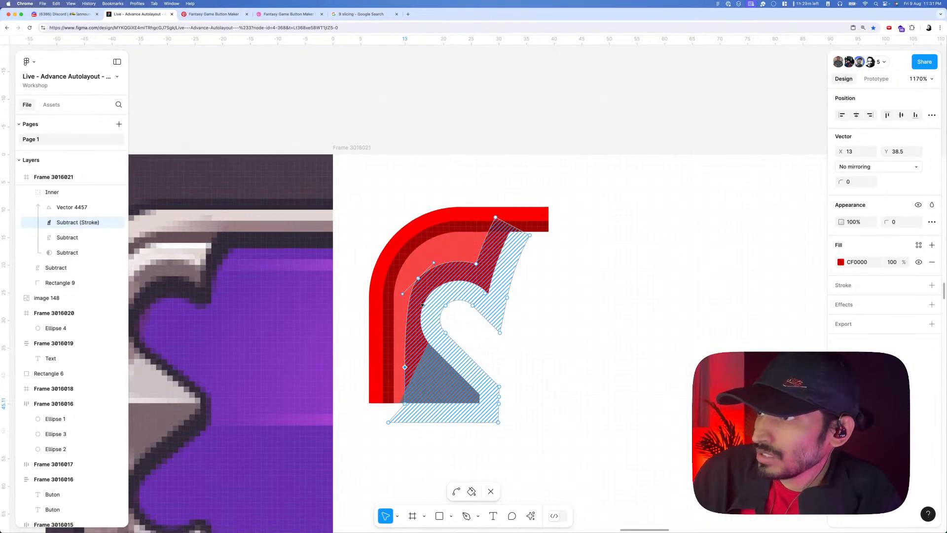
pyautogui.scroll(-3, 423, 305)
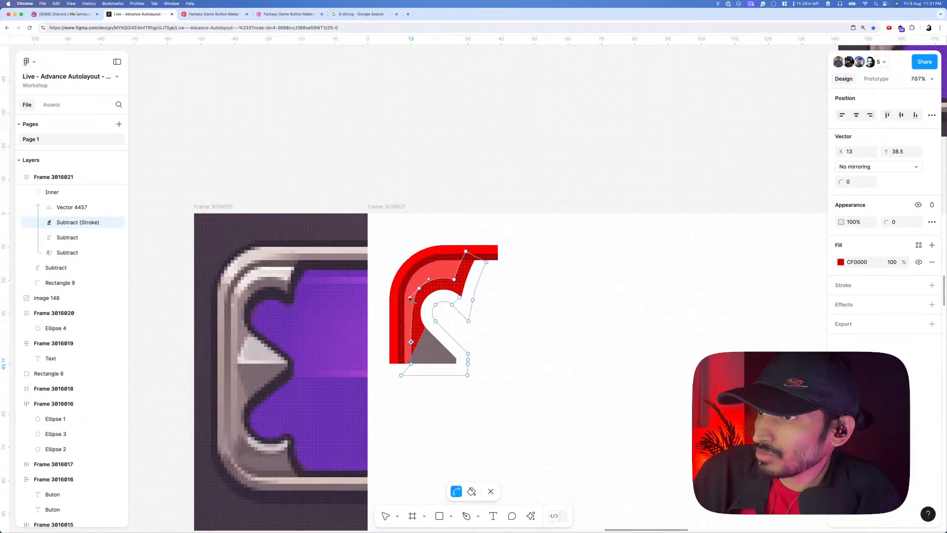
pyautogui.scroll(3, 412, 304)
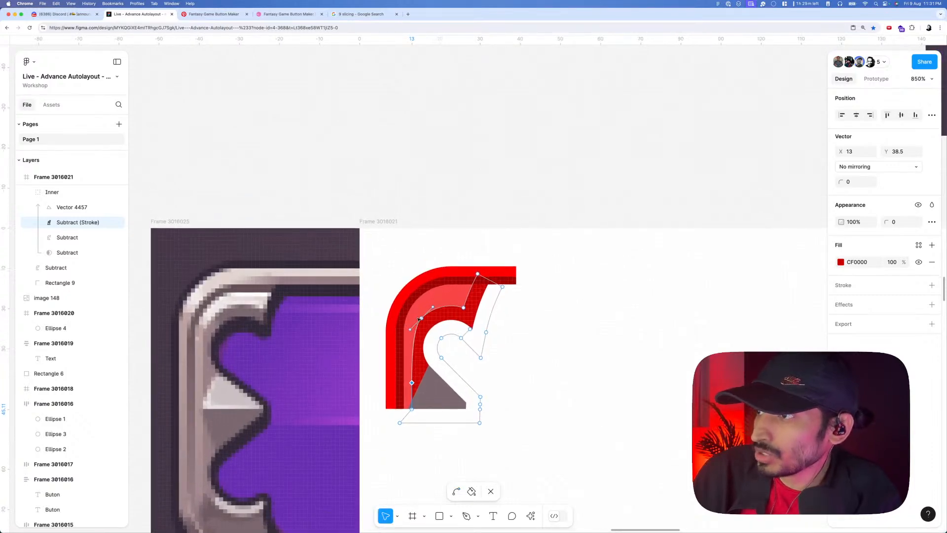
# - Leave vector editing and compare the inner corner shapes and grey triangle with the matching spike in the reference button image
pyautogui.click(421, 318)
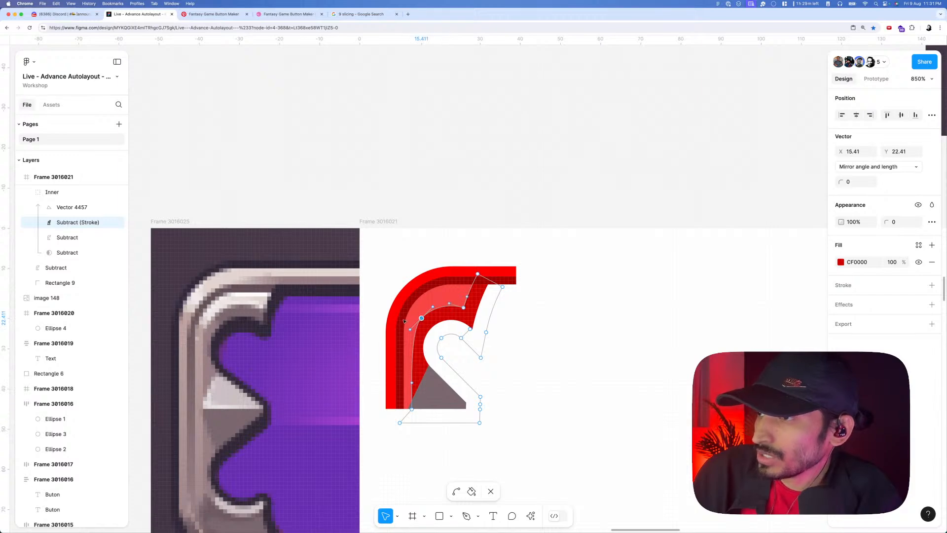
pyautogui.press('Escape')
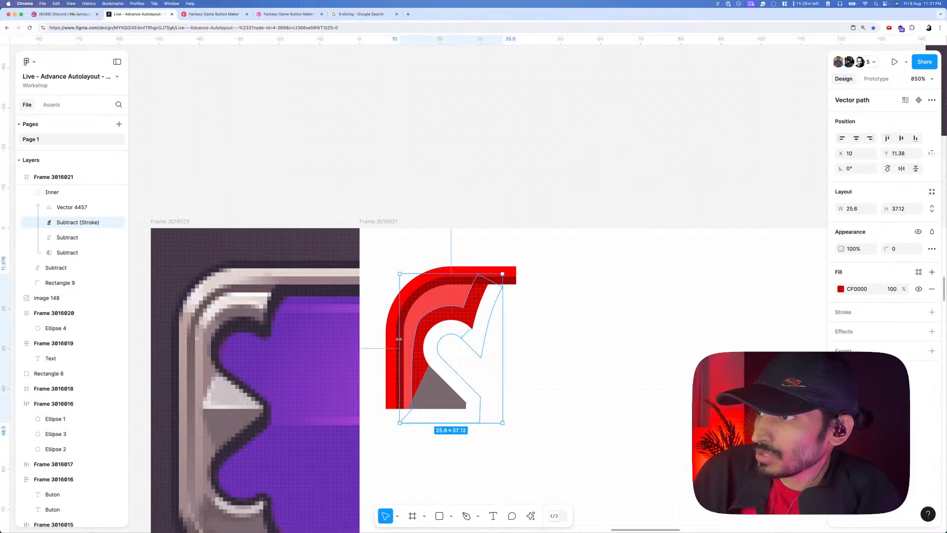
pyautogui.click(408, 302)
pyautogui.click(539, 311)
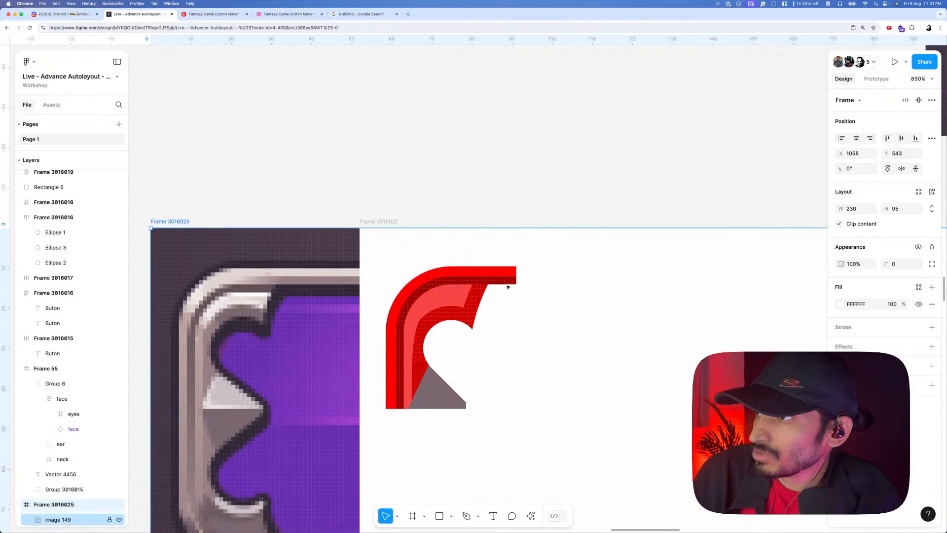
pyautogui.click(507, 282)
pyautogui.click(536, 298)
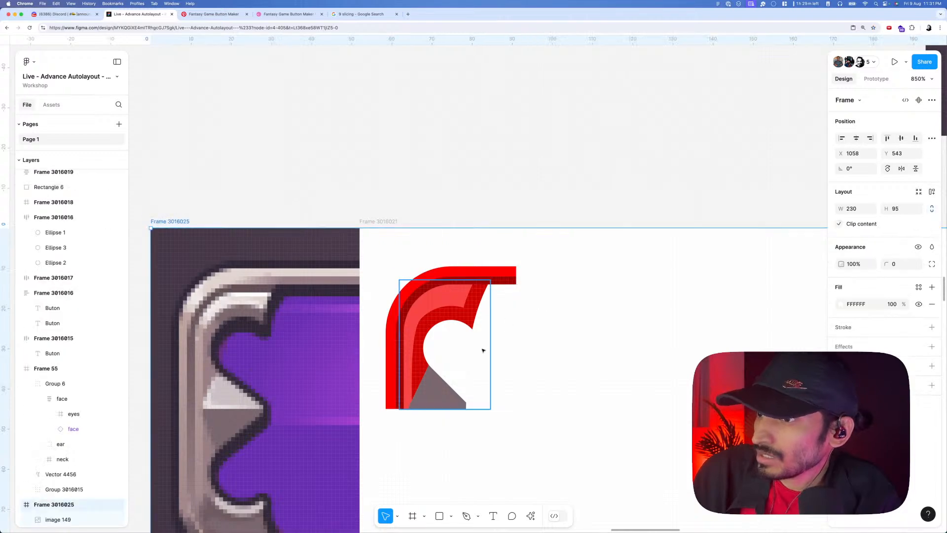
pyautogui.click(427, 394)
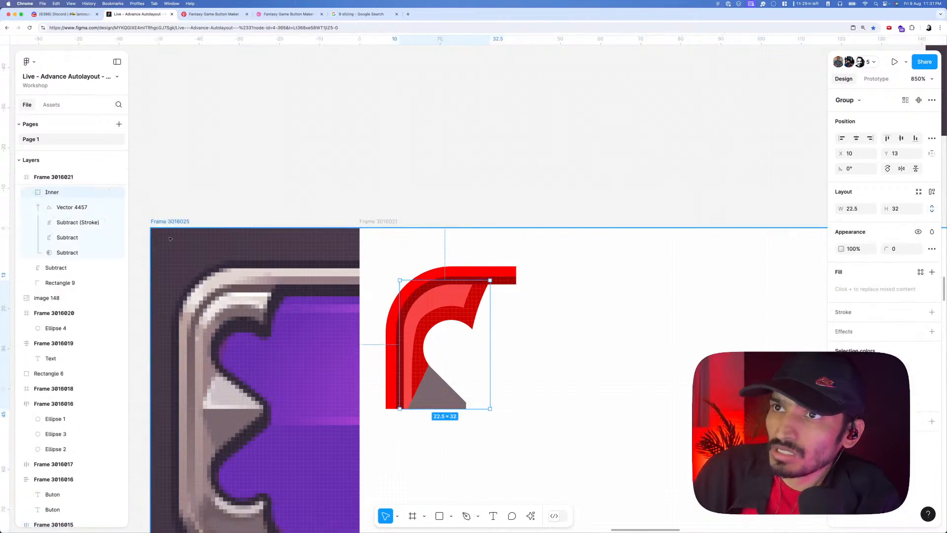
pyautogui.doubleClick(426, 394)
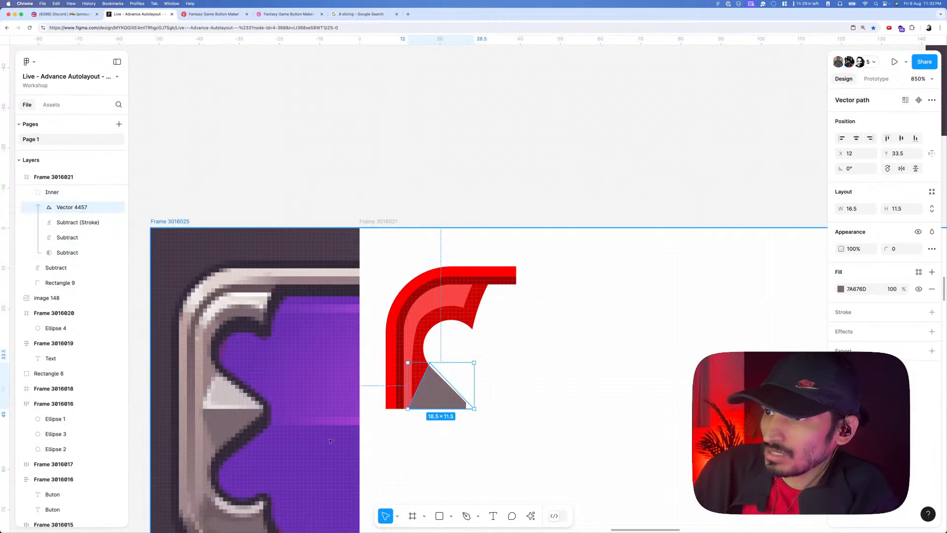
pyautogui.click(253, 398)
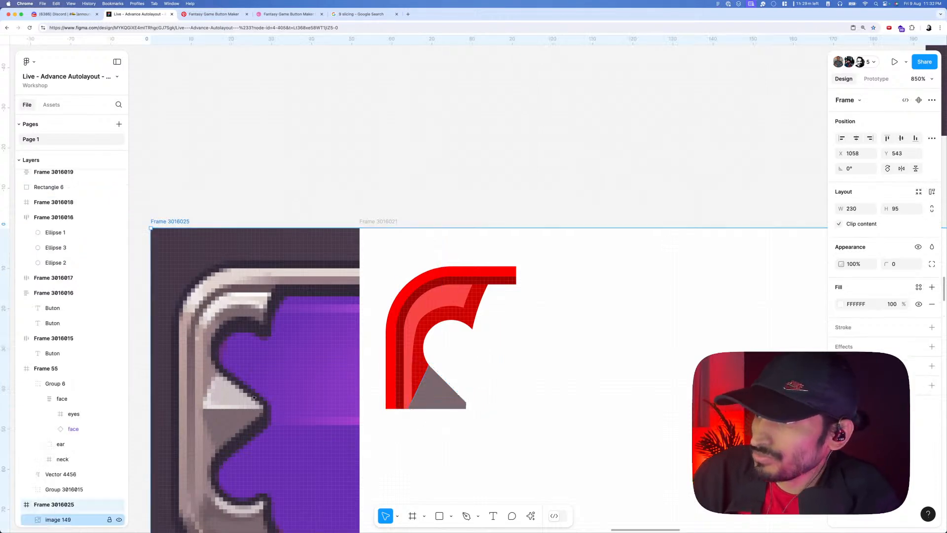
pyautogui.click(432, 392)
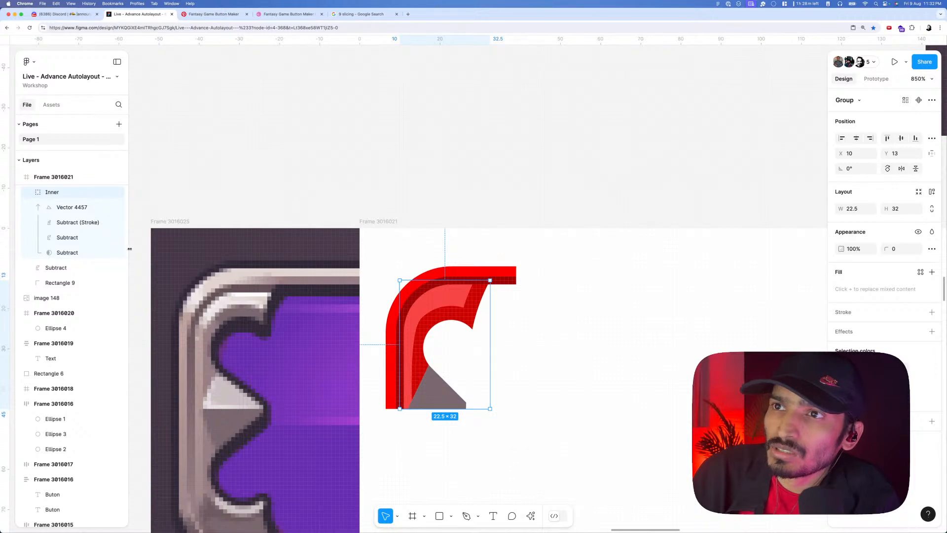
pyautogui.doubleClick(432, 392)
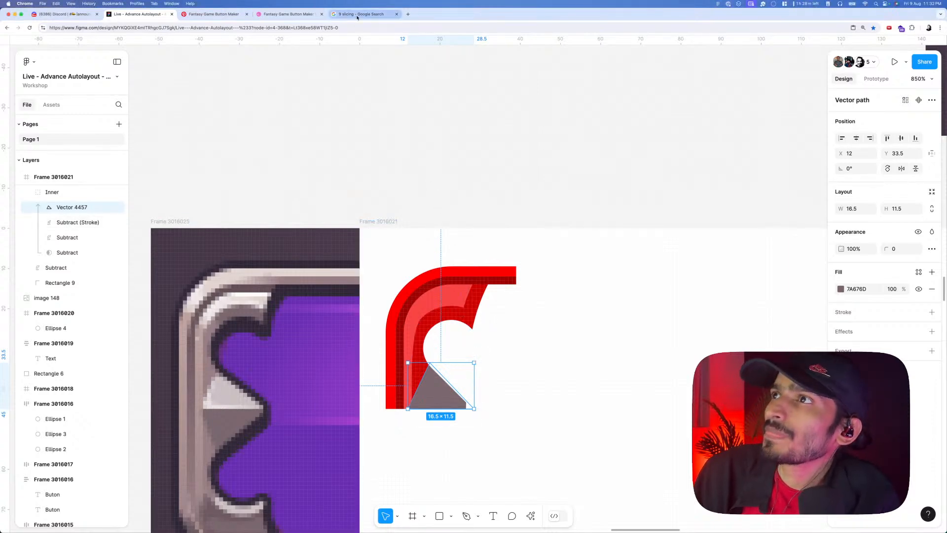
pyautogui.click(345, 28)
pyautogui.click(406, 186)
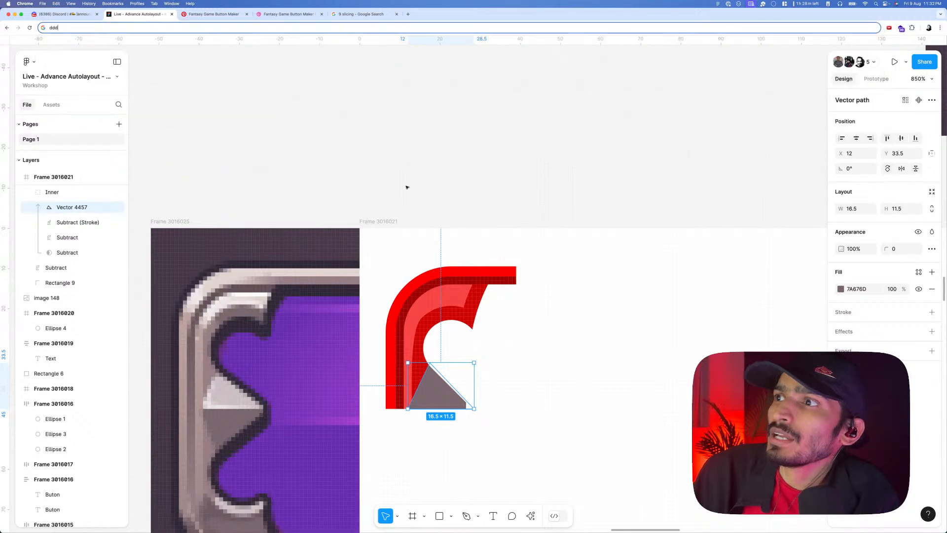
pyautogui.scroll(-3, 434, 219)
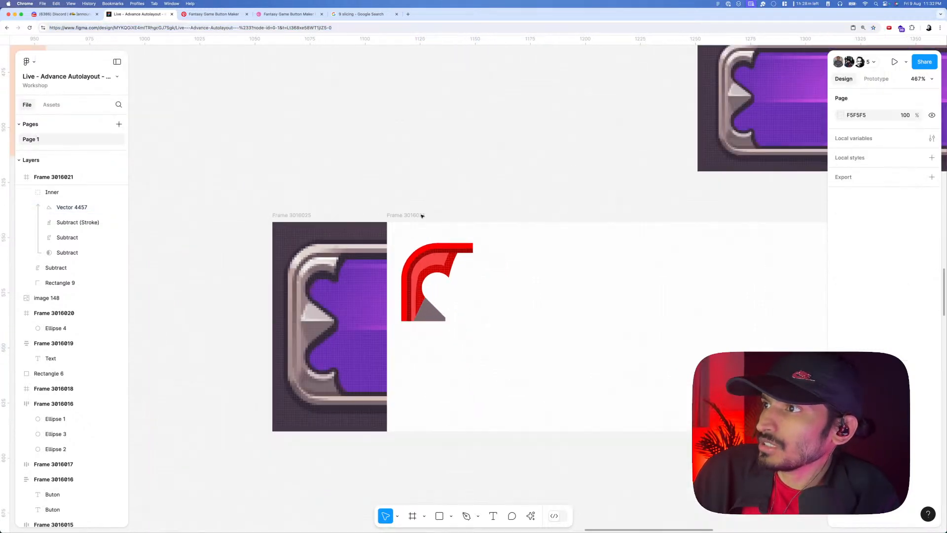
# - Recolour the grey triangle by sampling the neighbouring CF0000 red and darkening it to AD0D0D
pyautogui.click(427, 310)
pyautogui.scroll(5, 426, 310)
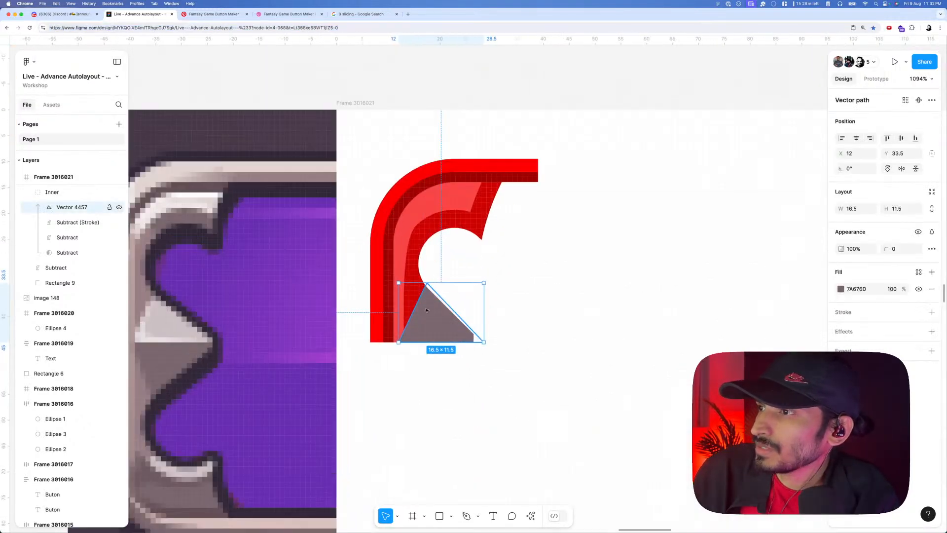
pyautogui.click(840, 289)
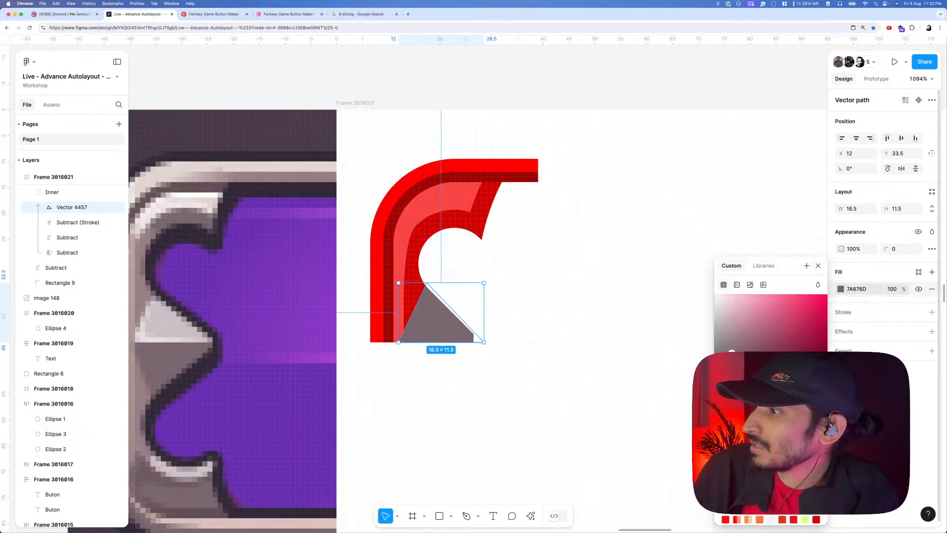
pyautogui.click(724, 419)
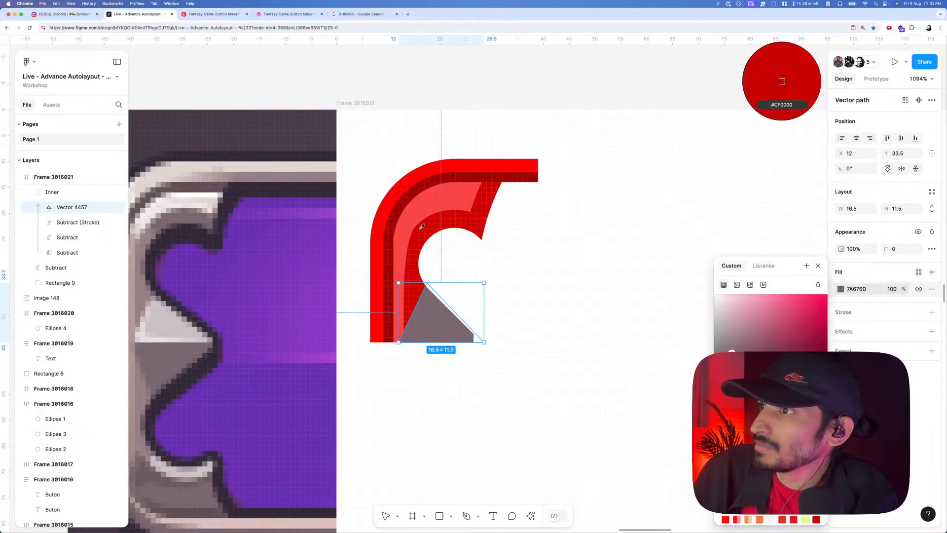
pyautogui.click(421, 228)
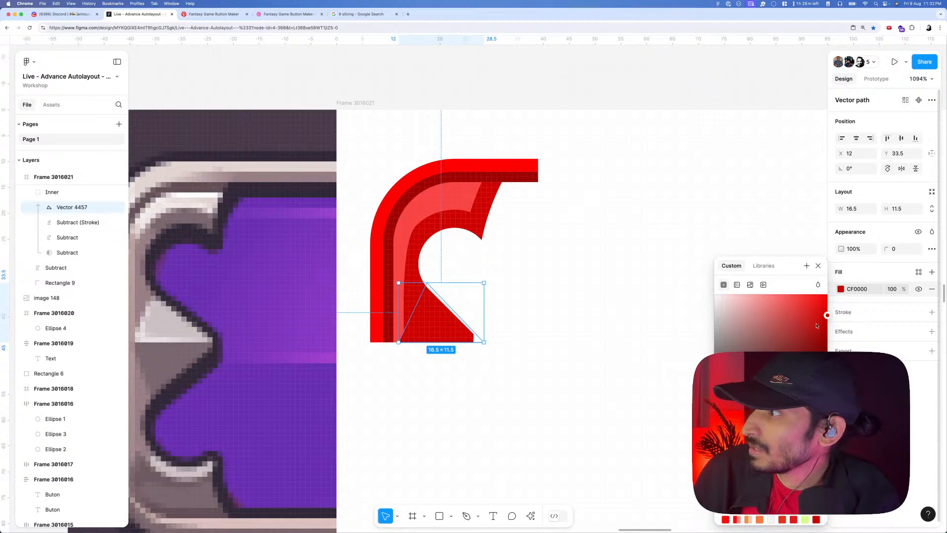
pyautogui.moveTo(817, 326)
pyautogui.mouseDown()
pyautogui.moveTo(800, 305)
pyautogui.moveTo(809, 332)
pyautogui.moveTo(819, 330)
pyautogui.mouseUp()
pyautogui.click(601, 307)
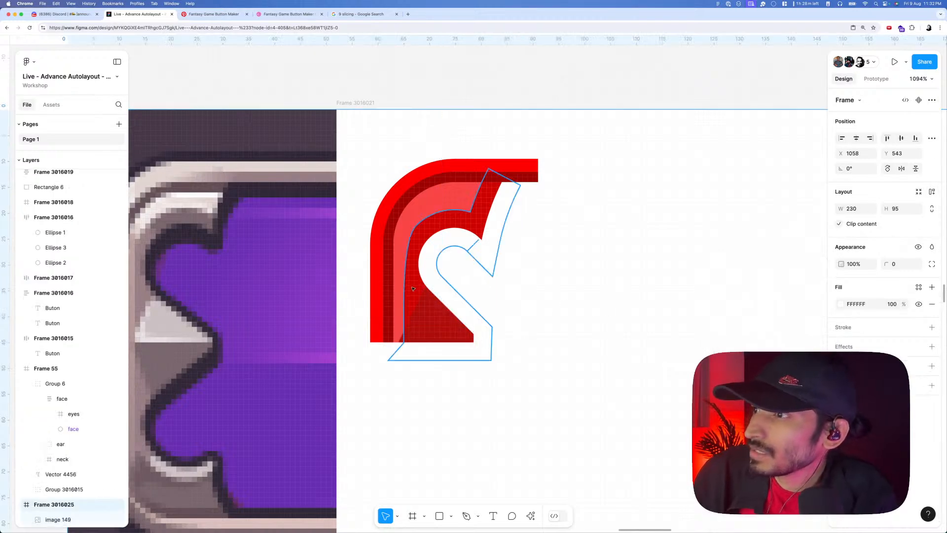
# - Move the dark red triangle's lower-left point to X 13, Y 45 so it meets the base of the outlined shape
pyautogui.doubleClick(413, 289)
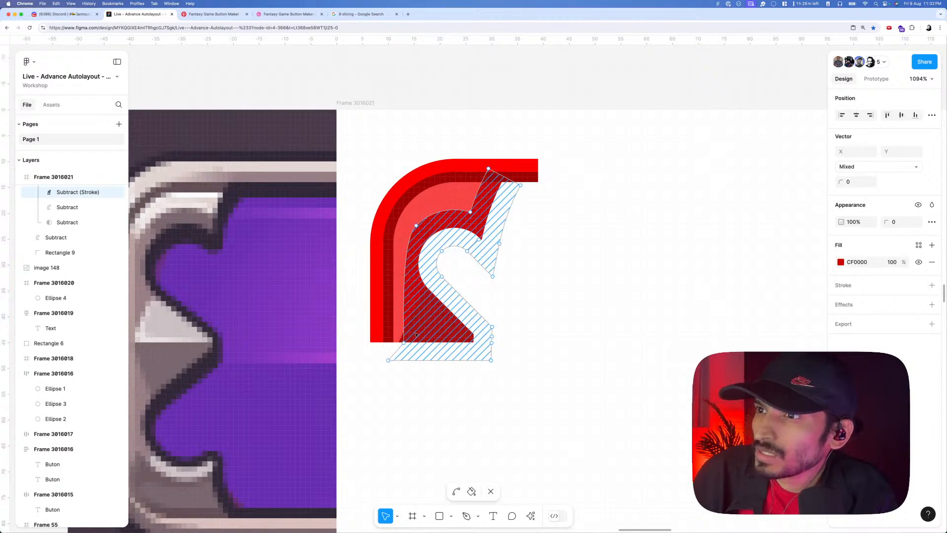
pyautogui.scroll(-1, 416, 335)
pyautogui.click(417, 327)
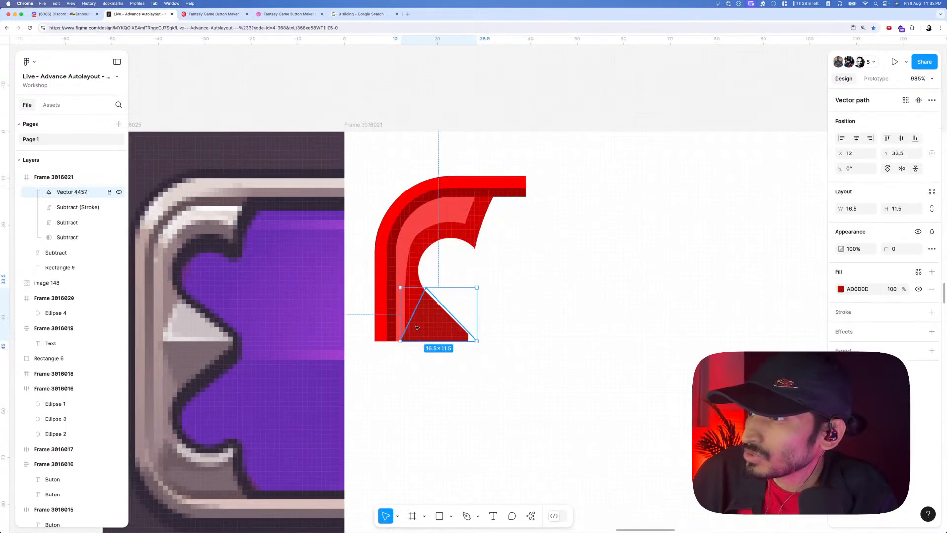
pyautogui.doubleClick(416, 328)
pyautogui.moveTo(401, 340); pyautogui.dragTo(405, 341)
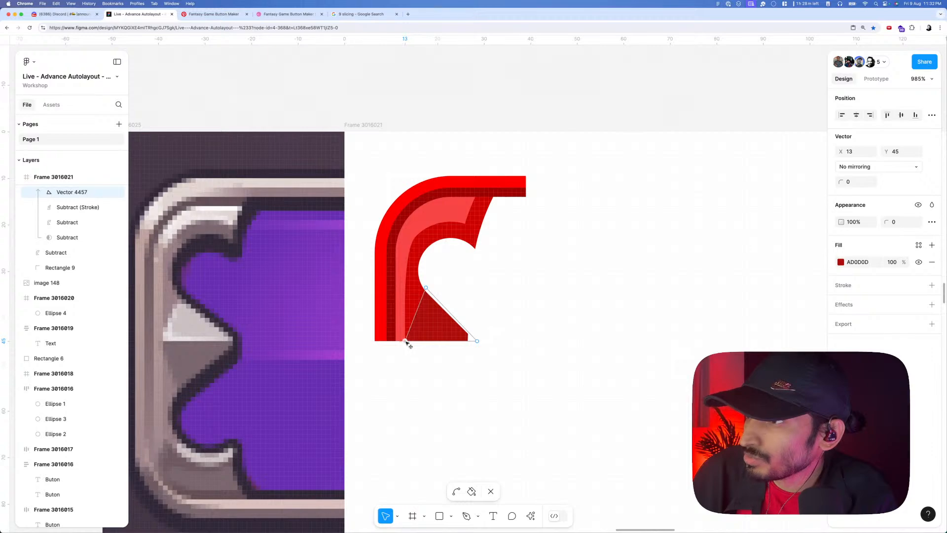
pyautogui.scroll(-4, 405, 341)
pyautogui.scroll(2, 409, 320)
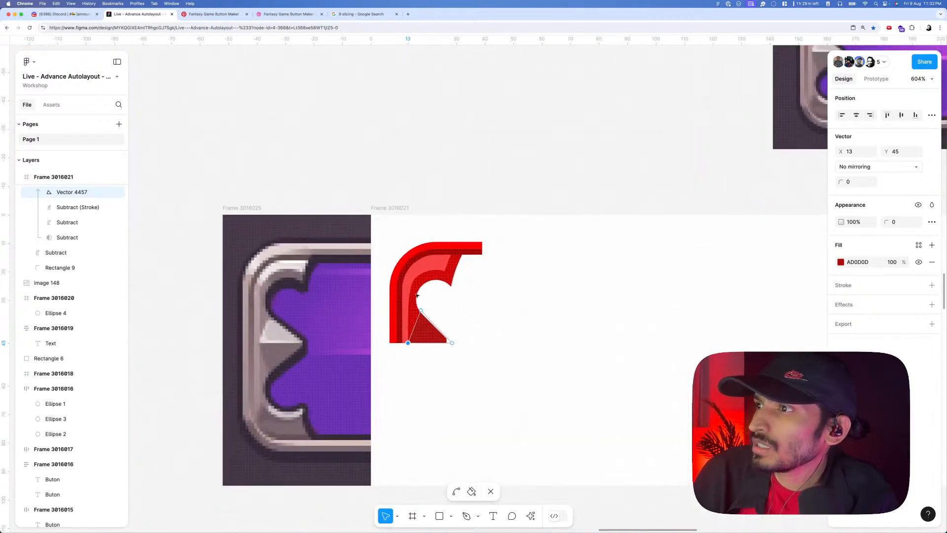
pyautogui.press('Escape')
# - Move the upper curve point of the outlined CF0000 shape to X 16, Y 22 and pull its lower handle to X 12.06, Y 25.94
pyautogui.doubleClick(416, 282)
pyautogui.scroll(2, 416, 280)
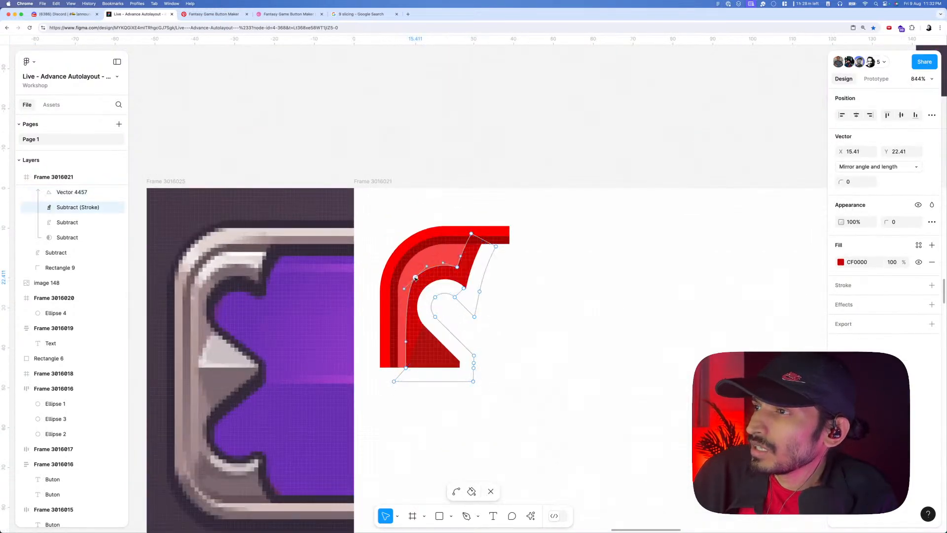
pyautogui.scroll(3, 421, 301)
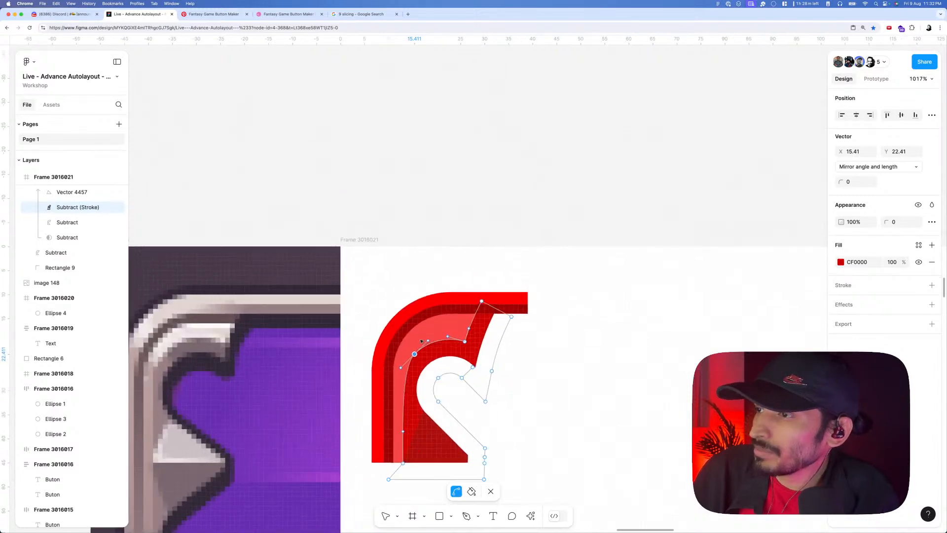
pyautogui.scroll(3, 430, 321)
pyautogui.press('v')
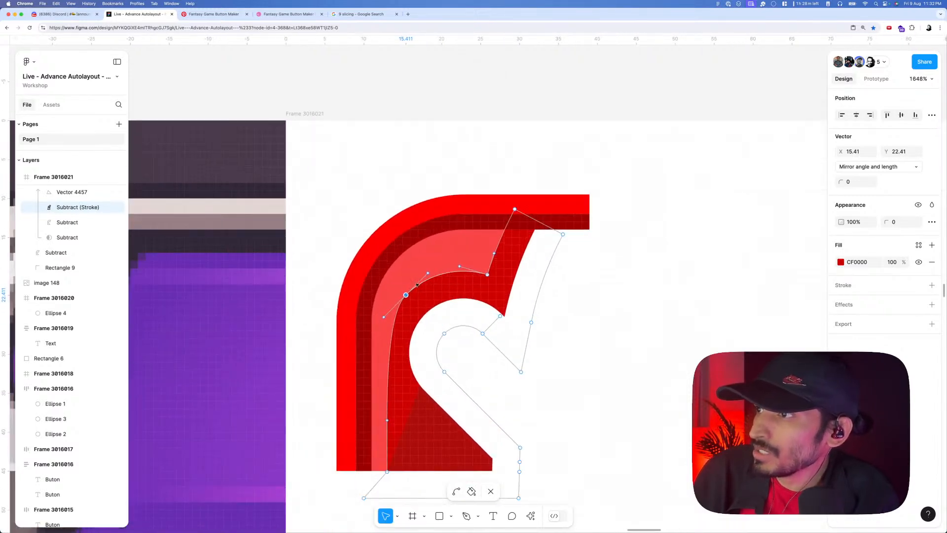
pyautogui.moveTo(412, 294); pyautogui.dragTo(380, 323)
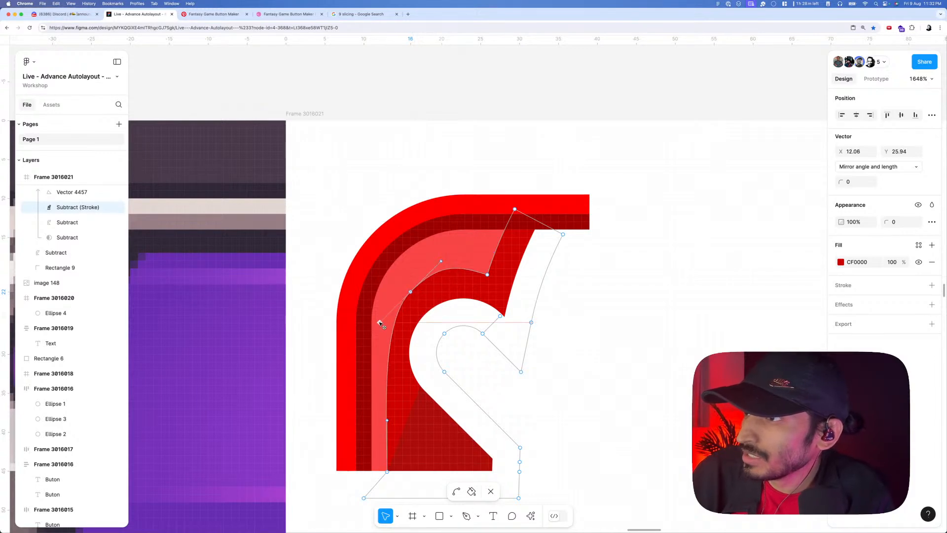
pyautogui.press('Escape')
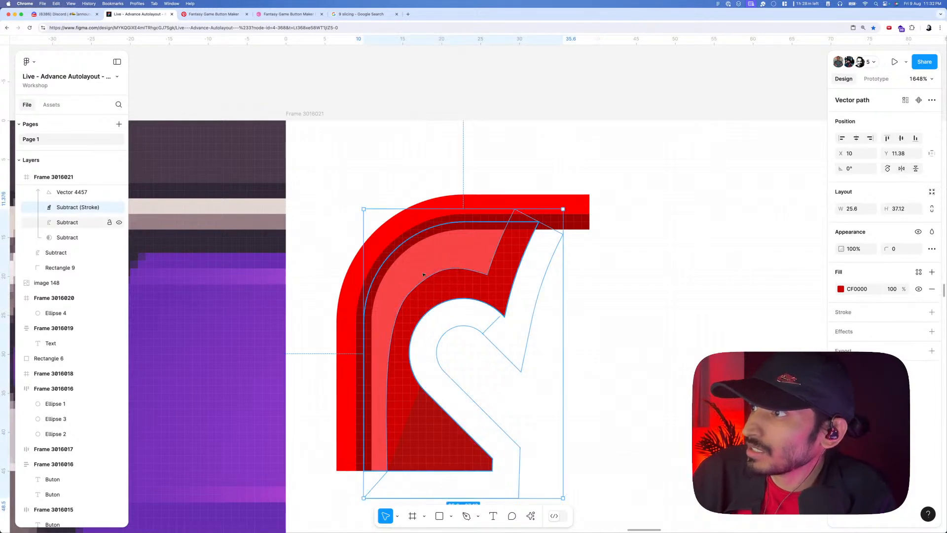
# - Raise the outlined shape's inner corner point slightly and set the neighbouring curve point's upper handle to X 19.5, Y 17.5
pyautogui.doubleClick(462, 279)
pyautogui.click(488, 274)
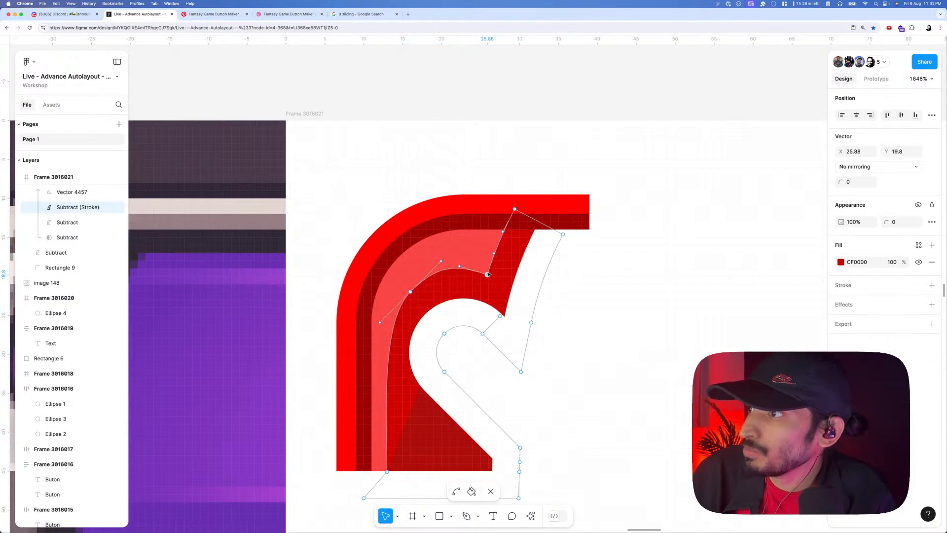
pyautogui.moveTo(488, 274); pyautogui.dragTo(439, 257)
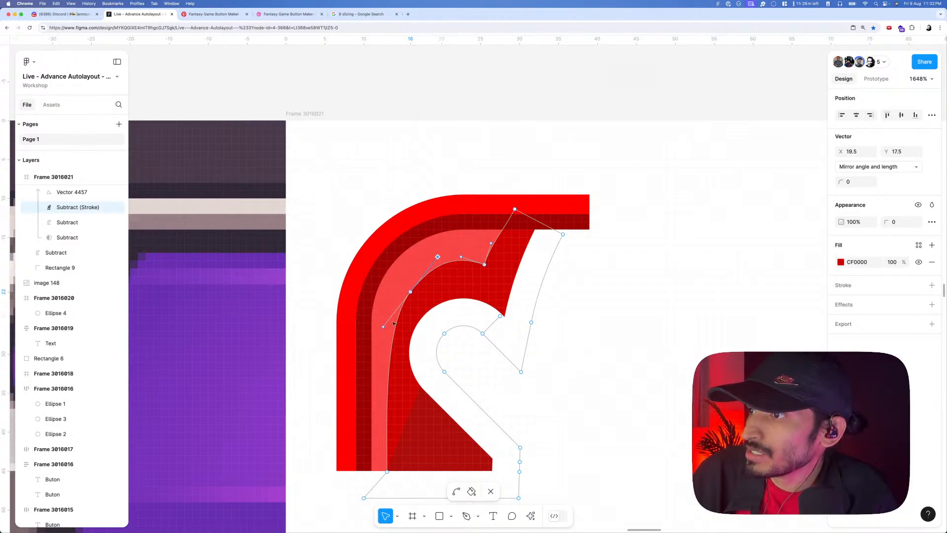
pyautogui.scroll(-5, 393, 323)
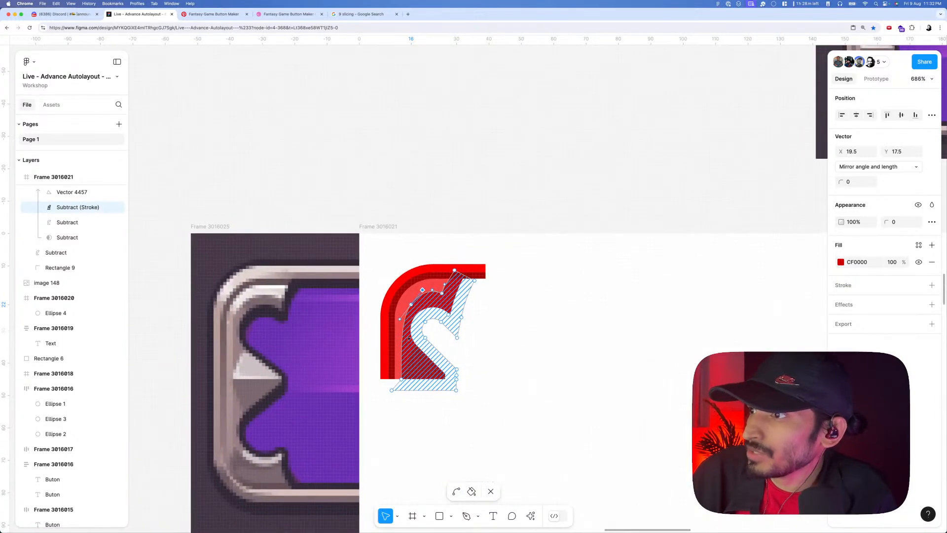
pyautogui.press('Escape')
pyautogui.press('Escape')
pyautogui.scroll(-6, 454, 331)
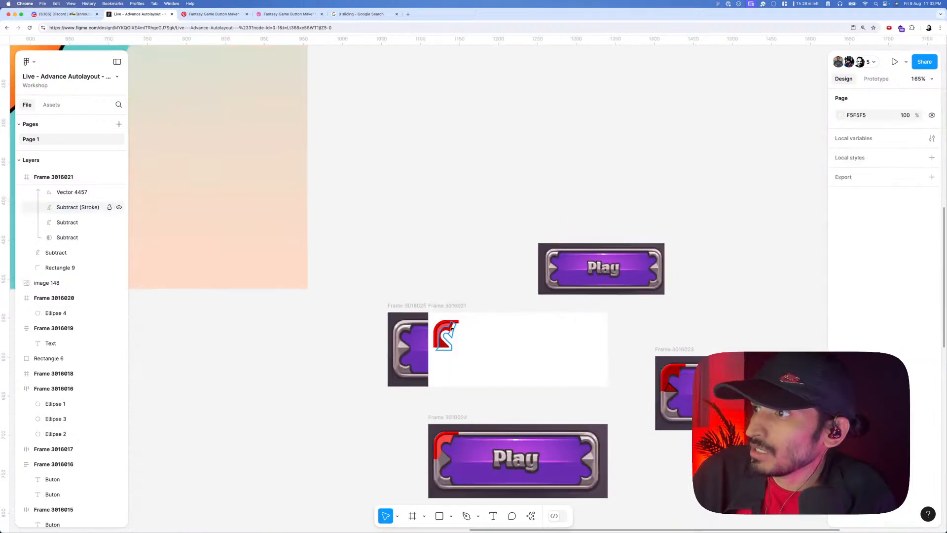
# - Reopen the outlined Subtract shape for vector editing and move its inner corner point to X 26.5, Y 20
pyautogui.scroll(3, 451, 335)
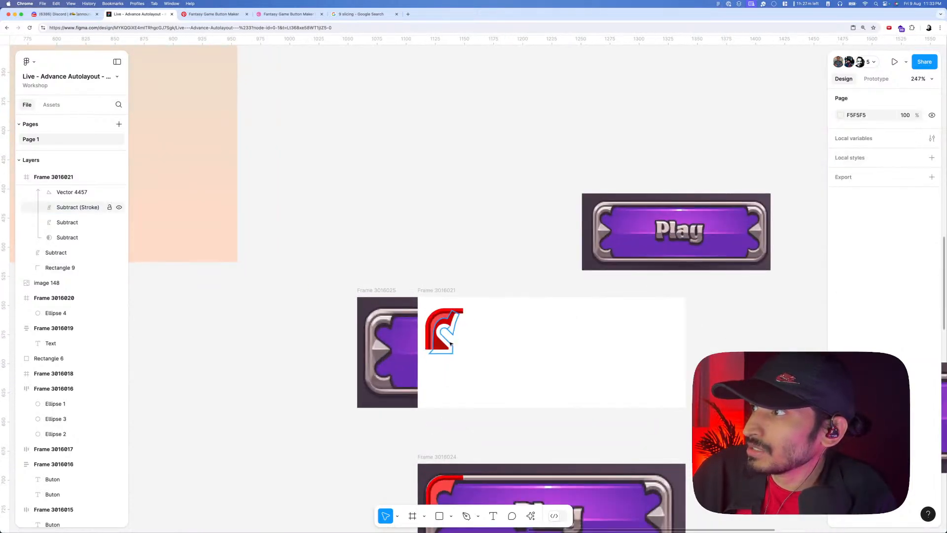
pyautogui.scroll(4, 450, 343)
pyautogui.click(450, 342)
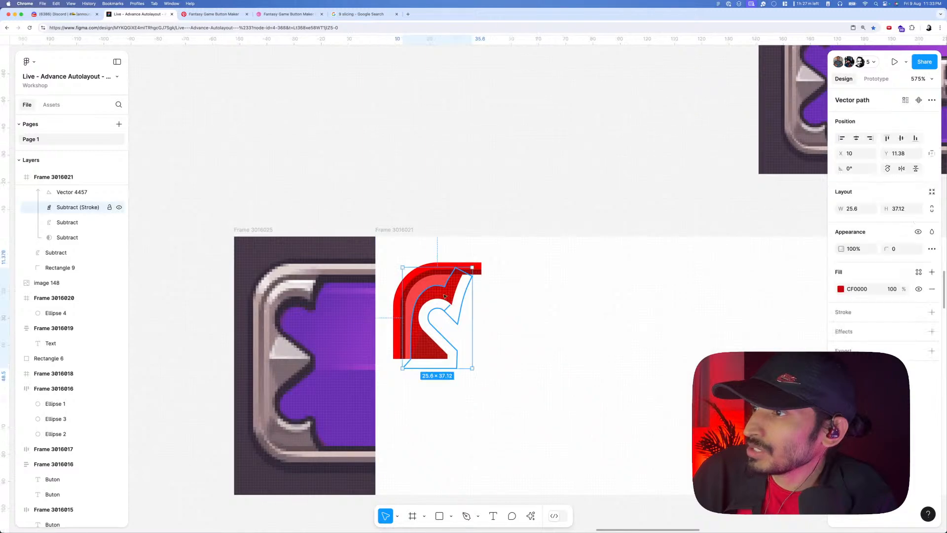
pyautogui.press('Return')
pyautogui.scroll(3, 446, 288)
pyautogui.scroll(3, 446, 288)
pyautogui.click(446, 287)
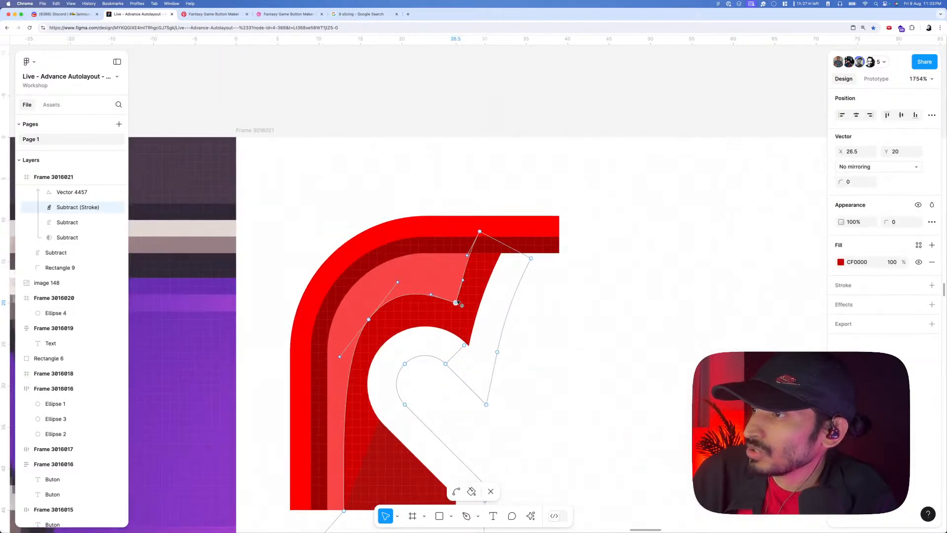
# - Lower the curve point's upper handle to X 19.5, Y 18.5 and move the curve point itself to X 15.5, Y 22.5
pyautogui.moveTo(397, 282); pyautogui.dragTo(397, 291)
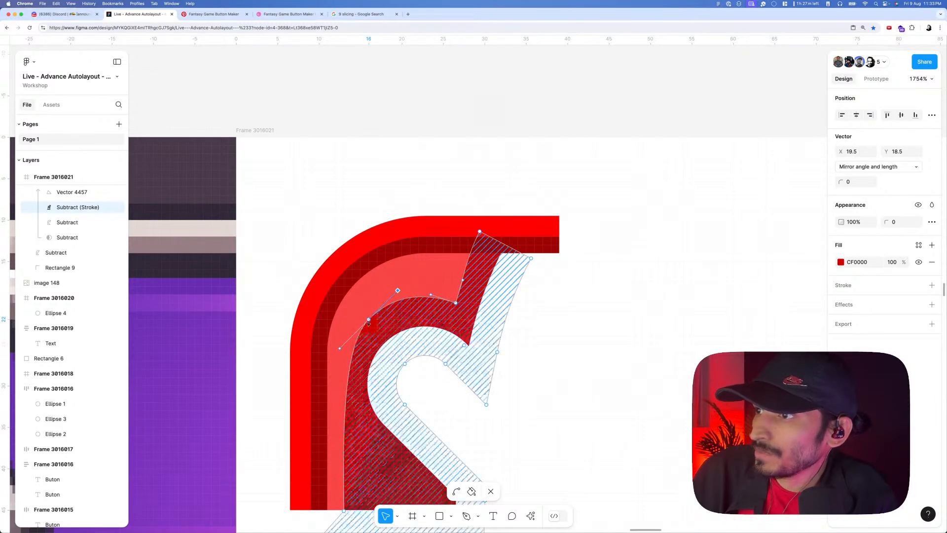
pyautogui.moveTo(368, 319); pyautogui.dragTo(364, 323)
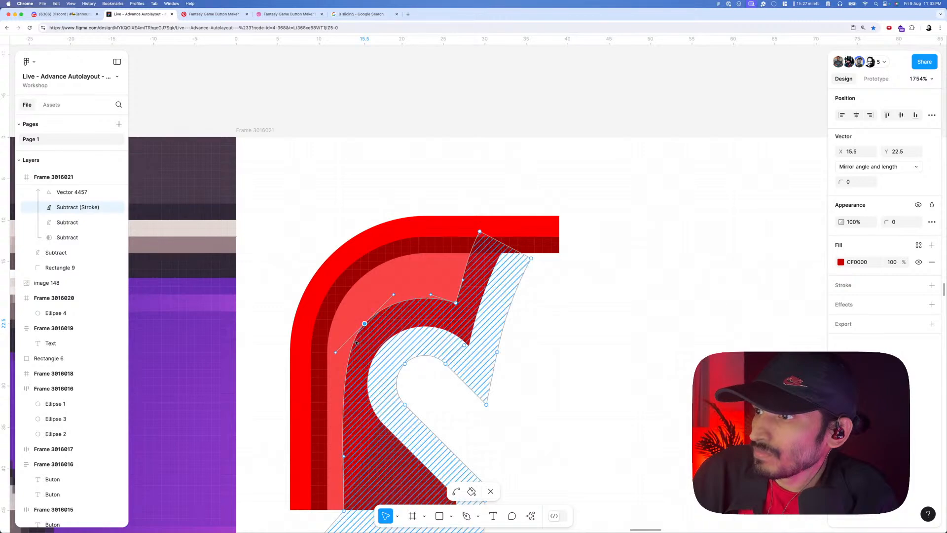
pyautogui.scroll(-4, 338, 299)
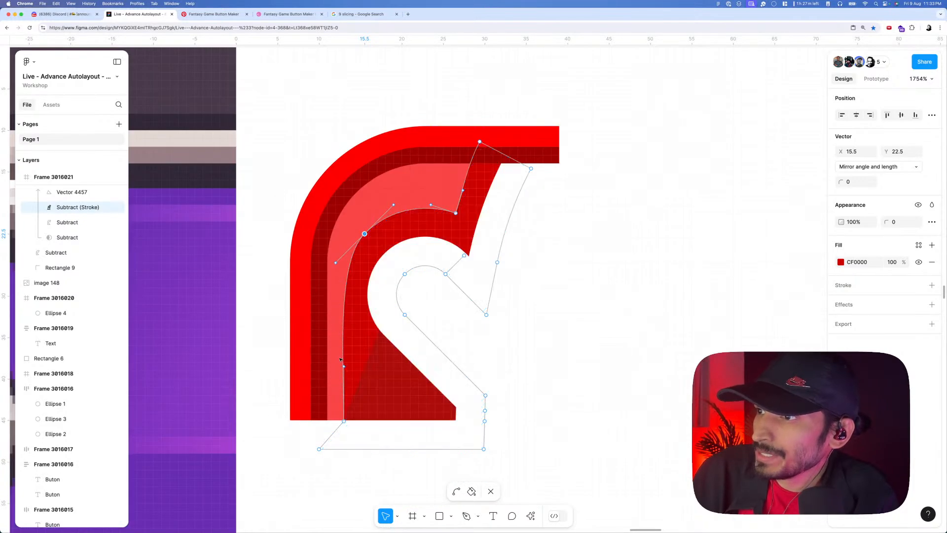
# - Move the outlined shape's straight-side point up to X 13, Y 34.5 and set the upper curve point's lower handle to X 13, Y 26.5
pyautogui.moveTo(344, 367); pyautogui.dragTo(344, 333)
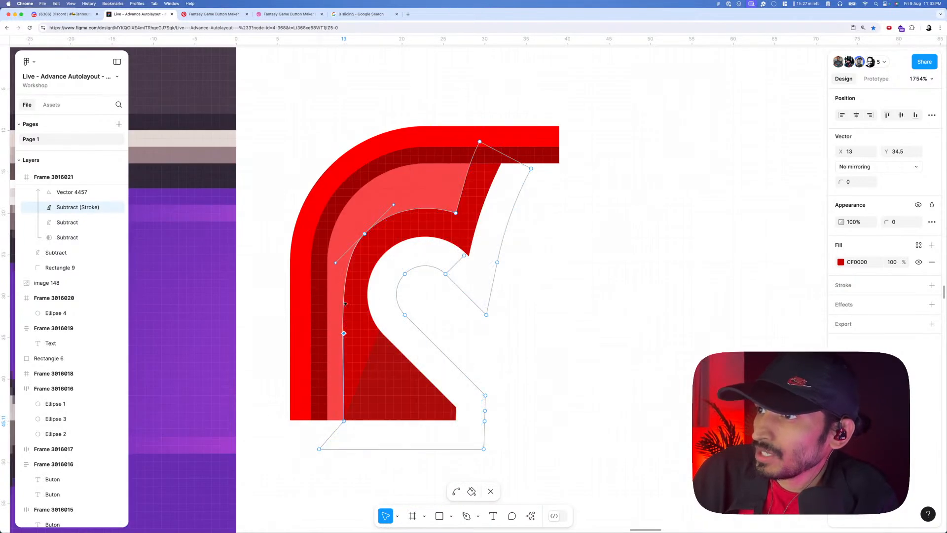
pyautogui.moveTo(336, 265); pyautogui.dragTo(344, 267)
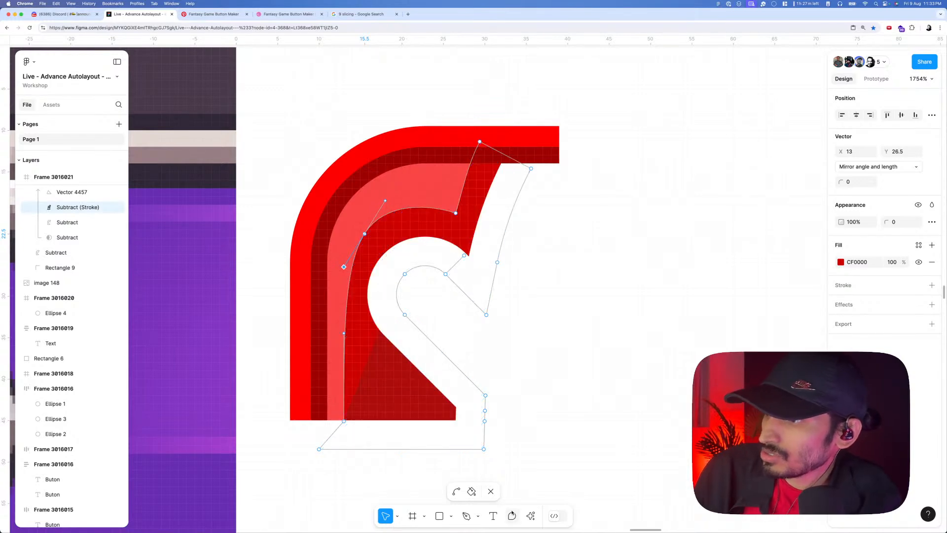
# - Turn off snapping to geometry
pyautogui.click(530, 516)
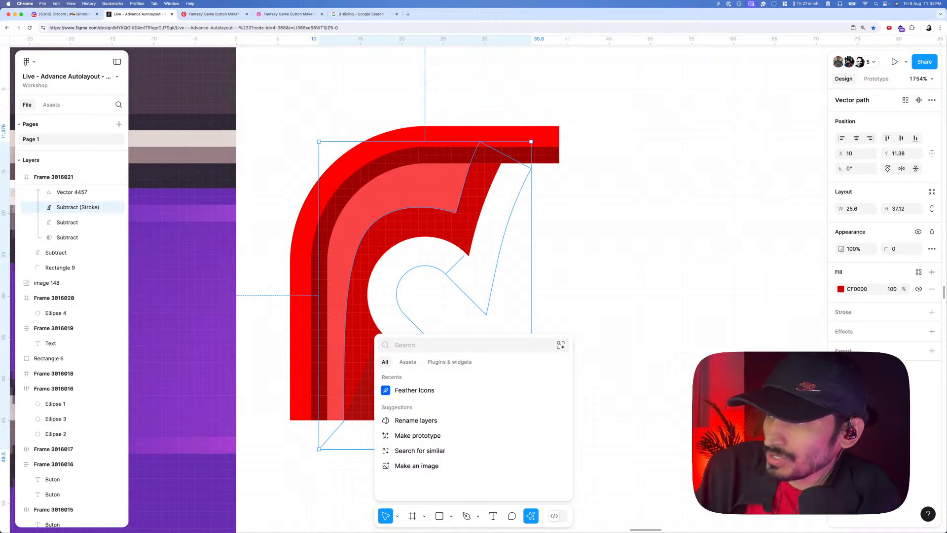
pyautogui.write('snap')
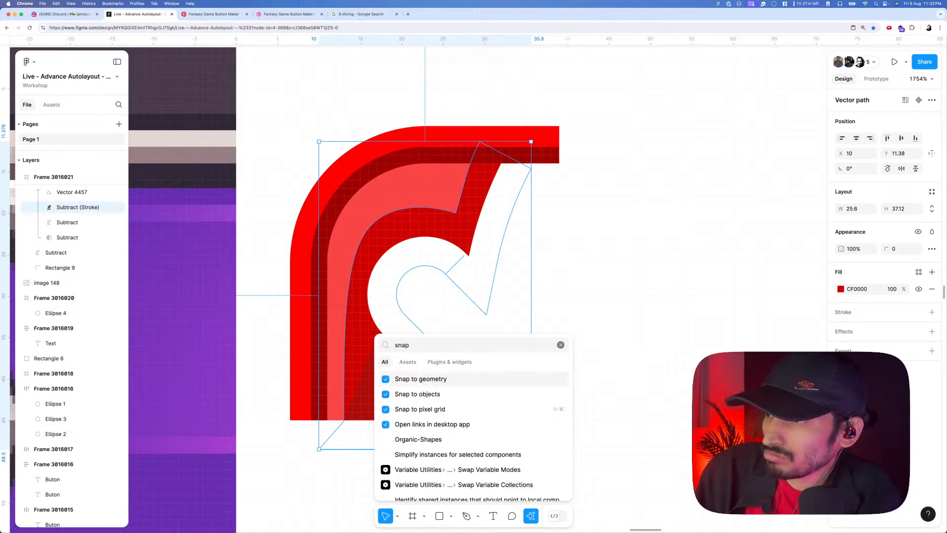
pyautogui.press('Down')
pyautogui.press('Return')
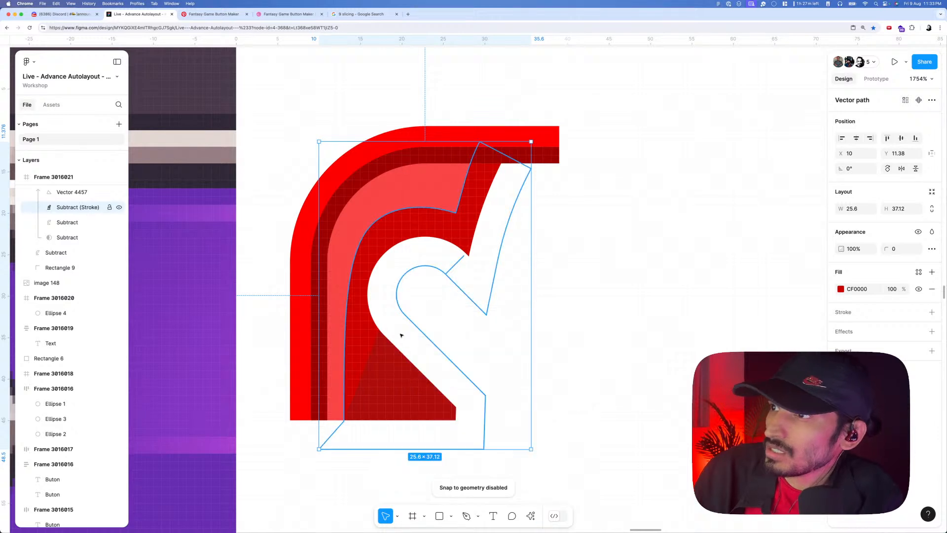
pyautogui.doubleClick(365, 233)
pyautogui.click(365, 233)
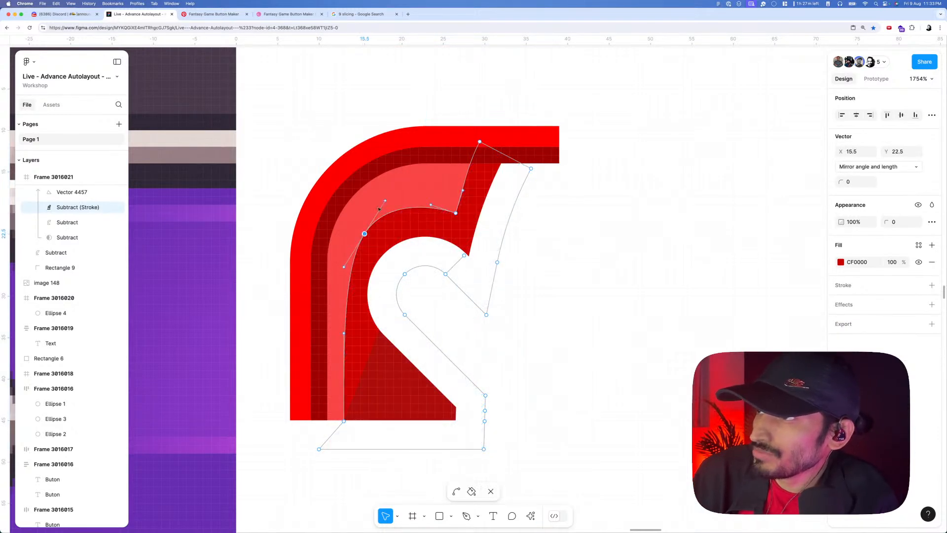
pyautogui.click(385, 201)
pyautogui.scroll(-5, 404, 219)
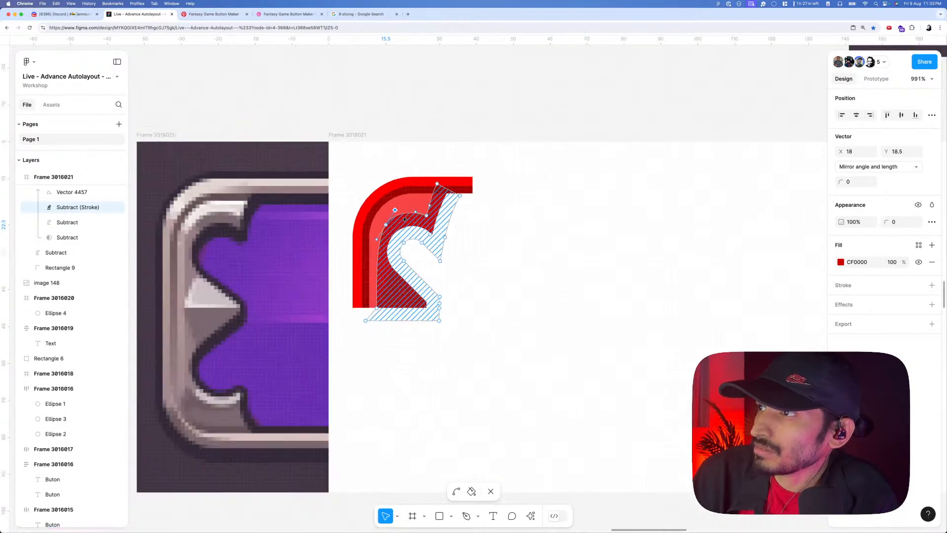
pyautogui.press('Escape')
pyautogui.press('Escape')
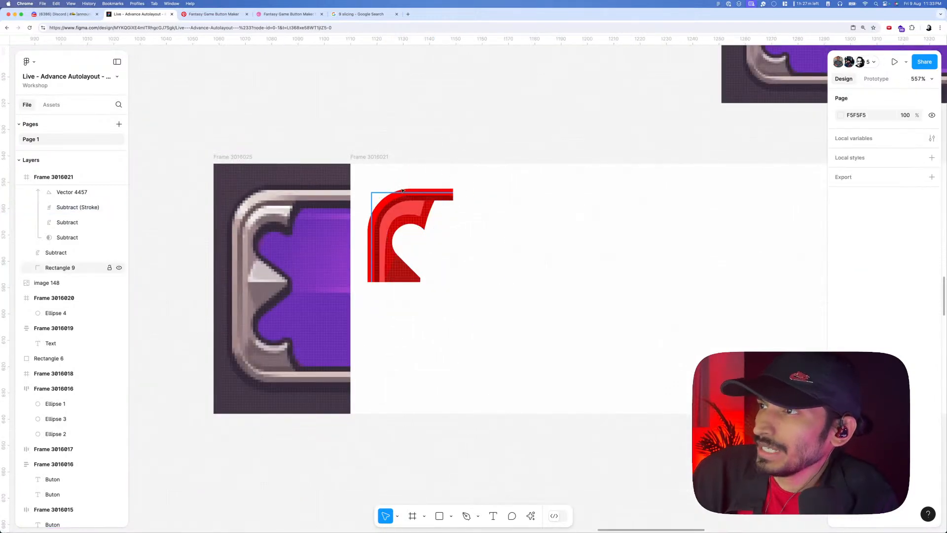
# - Ungroup the white Frame 3016021 and move the reference Frame 3016025 down, clear of the red corner shapes
pyautogui.click(372, 157)
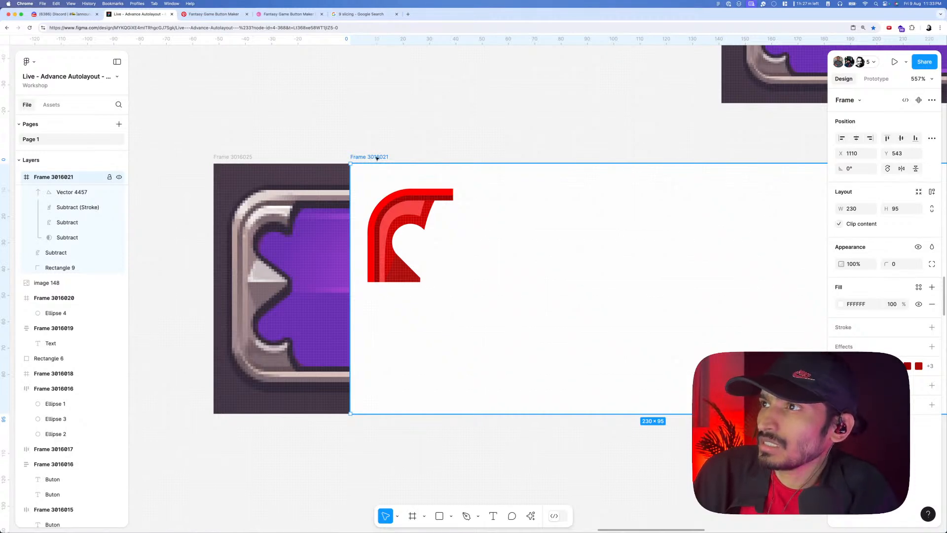
pyautogui.moveTo(383, 159)
pyautogui.mouseDown()
pyautogui.moveTo(437, 167)
pyautogui.moveTo(387, 156)
pyautogui.mouseUp()
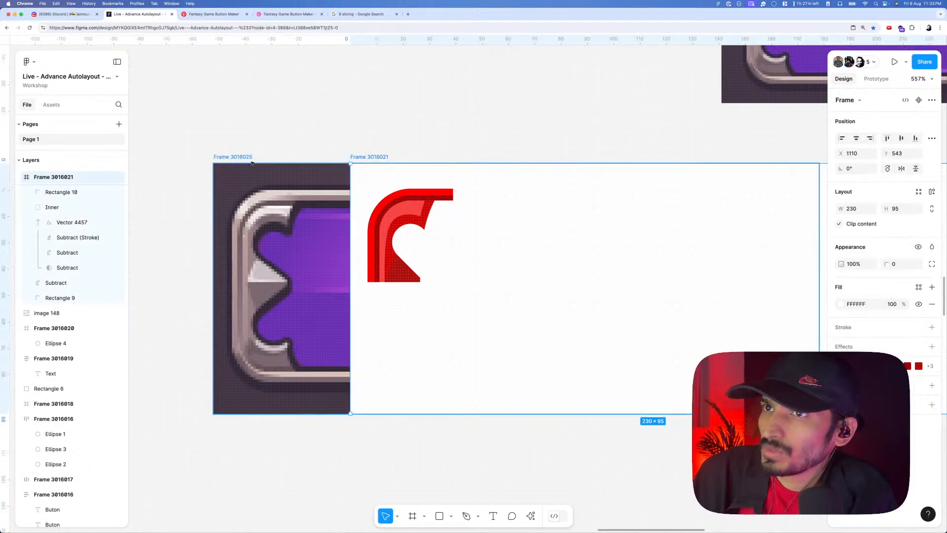
pyautogui.rightClick(368, 168)
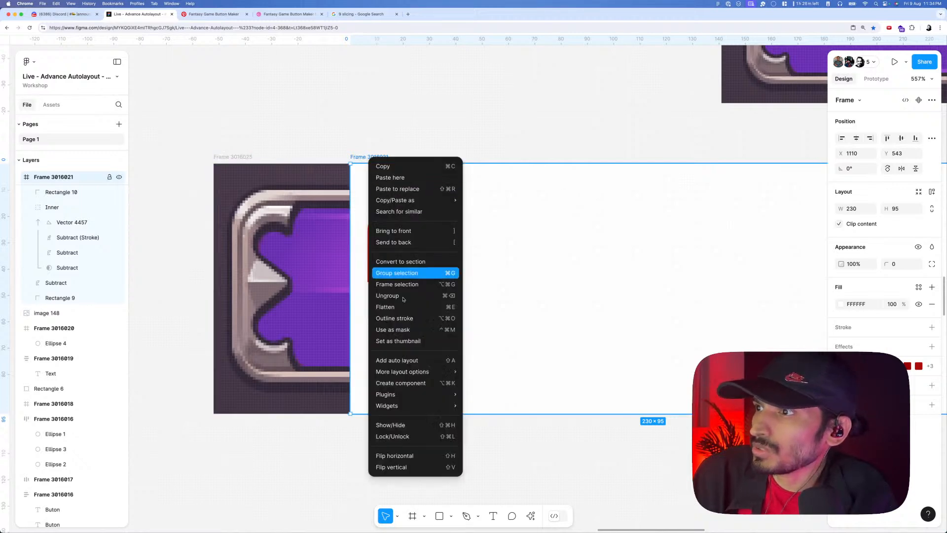
pyautogui.click(387, 295)
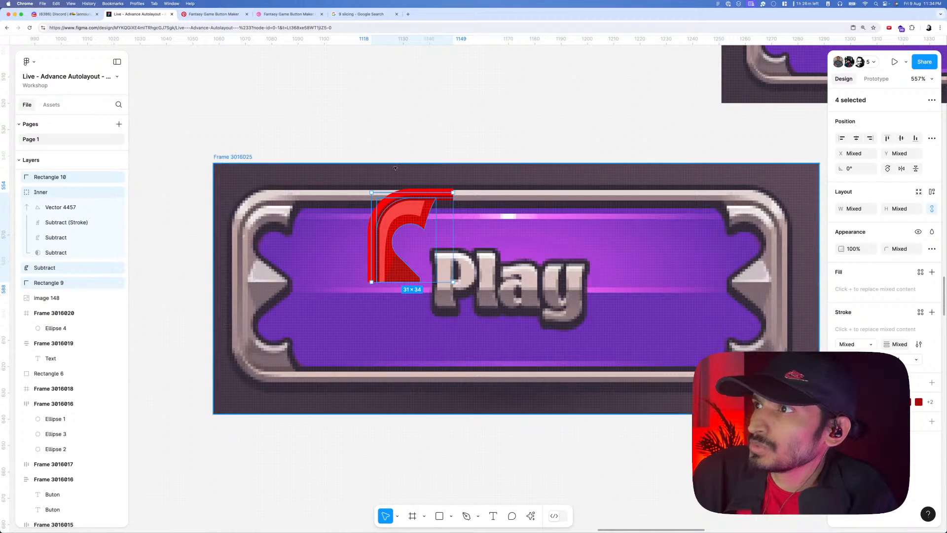
pyautogui.click(237, 190)
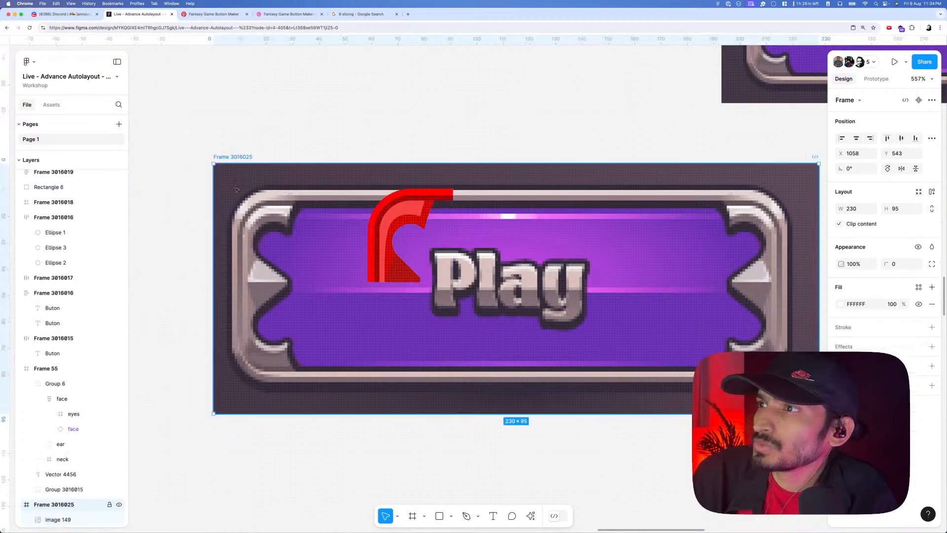
pyautogui.moveTo(237, 190); pyautogui.dragTo(243, 382)
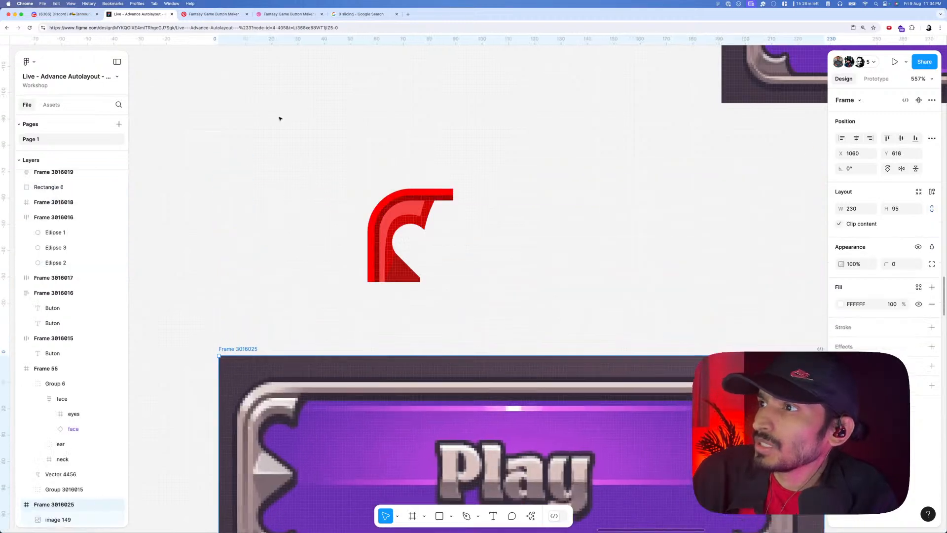
# - Group the four loose red corner shapes and place the group at about X 1106, Y 544
pyautogui.moveTo(282, 125); pyautogui.dragTo(475, 298)
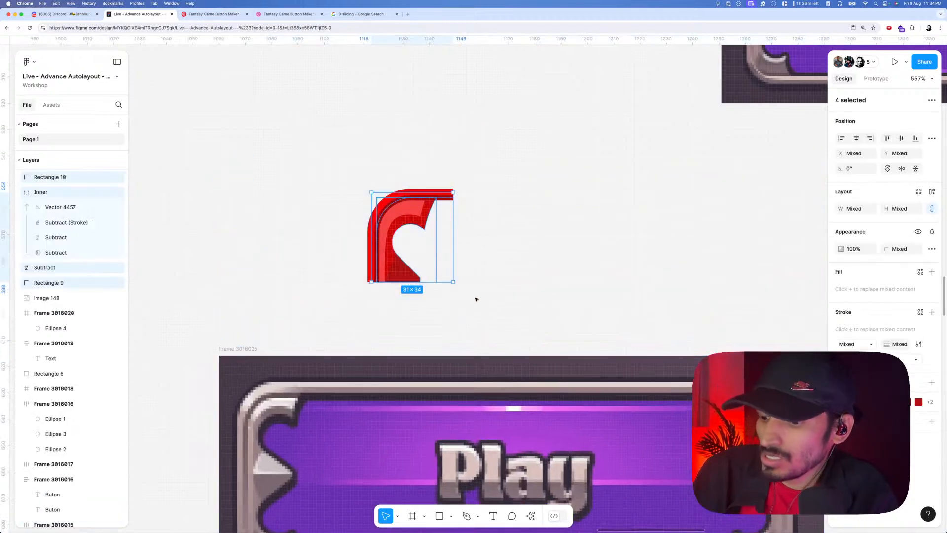
pyautogui.press('super+g')
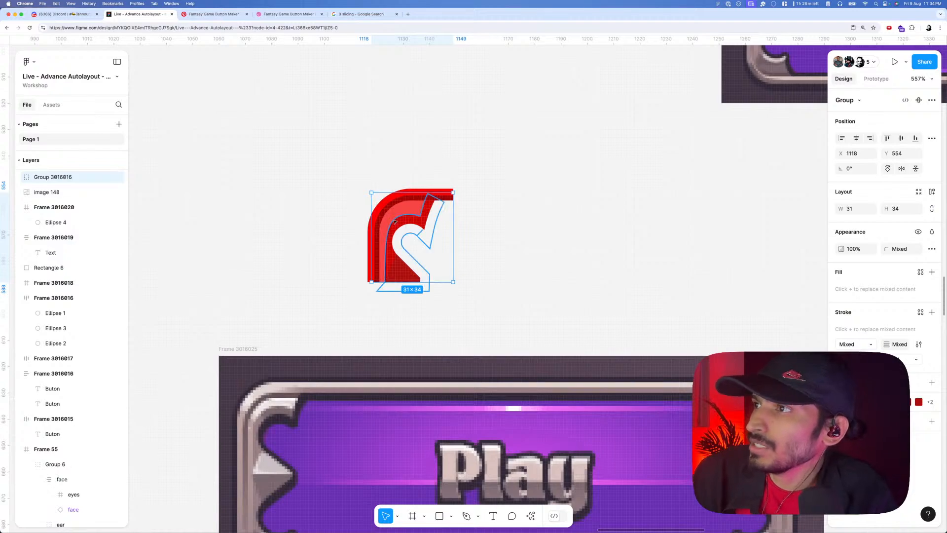
pyautogui.scroll(-5, 390, 221)
pyautogui.scroll(2, 399, 219)
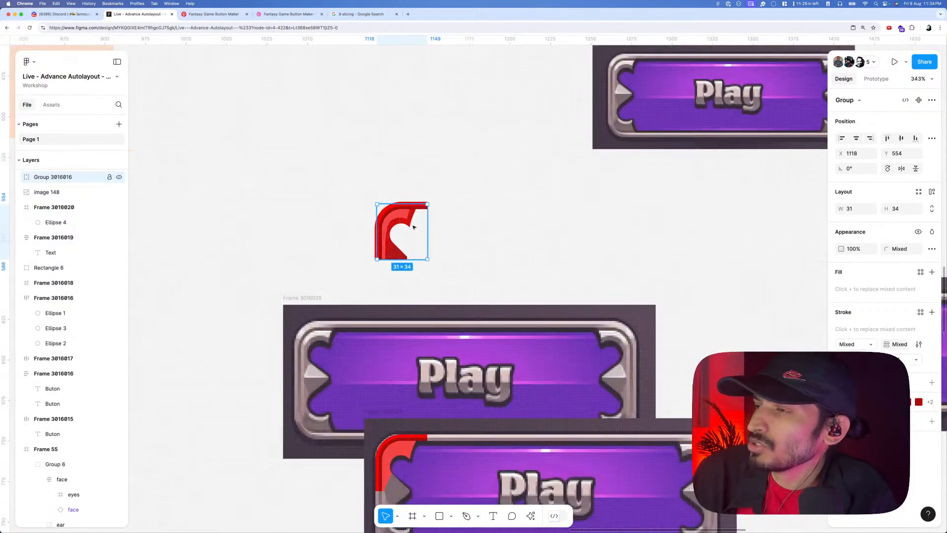
pyautogui.scroll(-2, 419, 230)
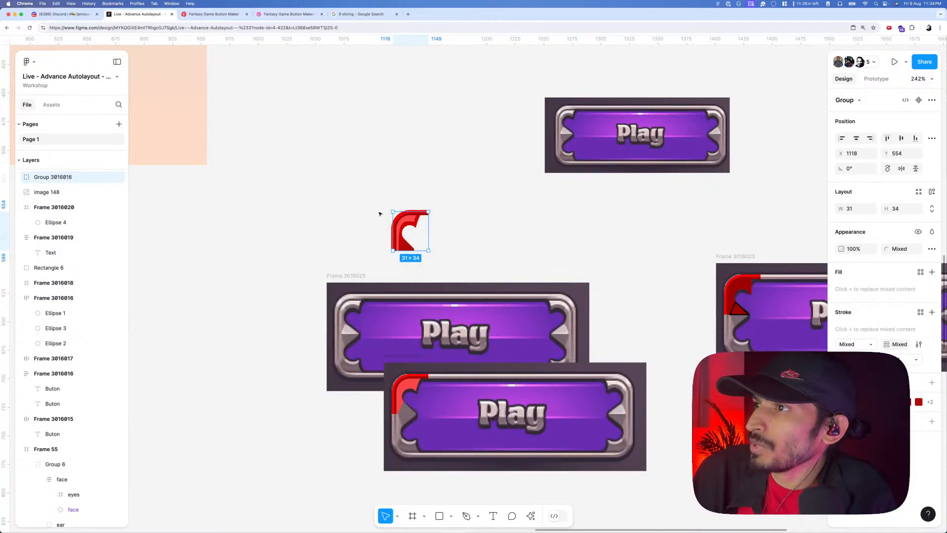
pyautogui.scroll(3, 424, 224)
pyautogui.scroll(3, 429, 227)
pyautogui.hscroll(3, 429, 227)
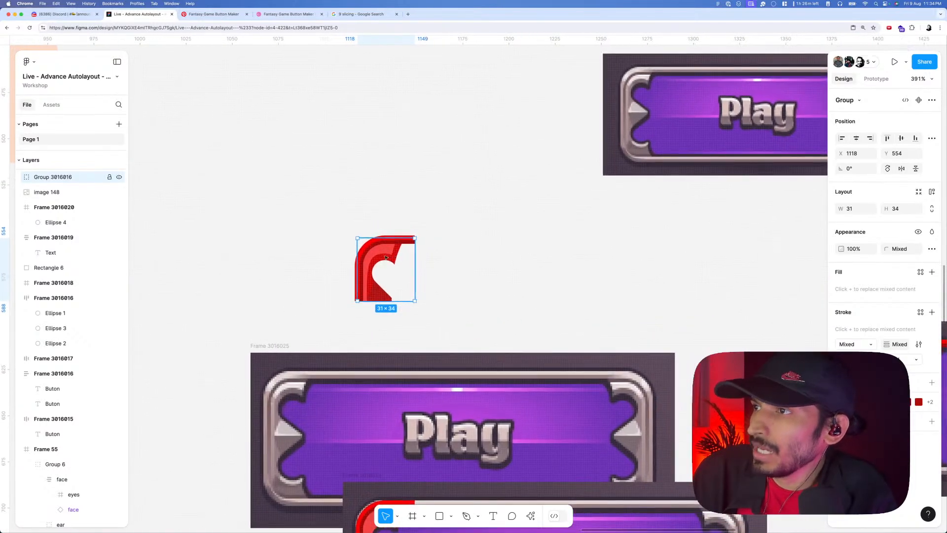
pyautogui.moveTo(374, 237); pyautogui.dragTo(351, 218)
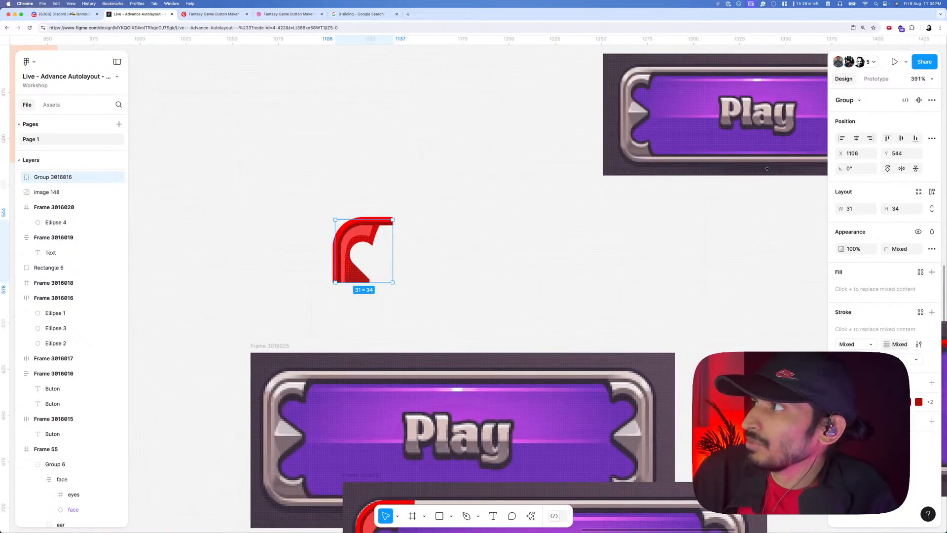
# - Turn the red corner group into a component and move it to about X 1107, Y 528
pyautogui.click(918, 100)
pyautogui.click(364, 198)
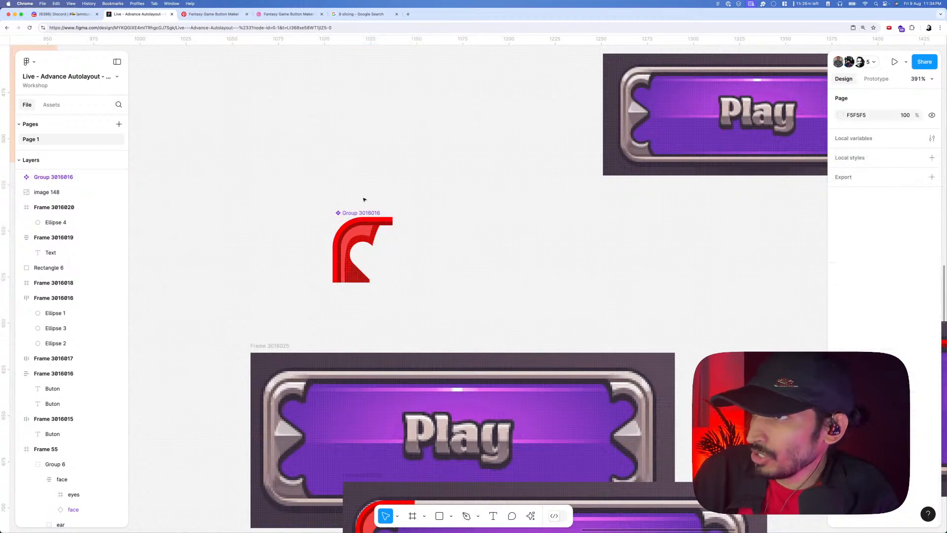
pyautogui.click(358, 215)
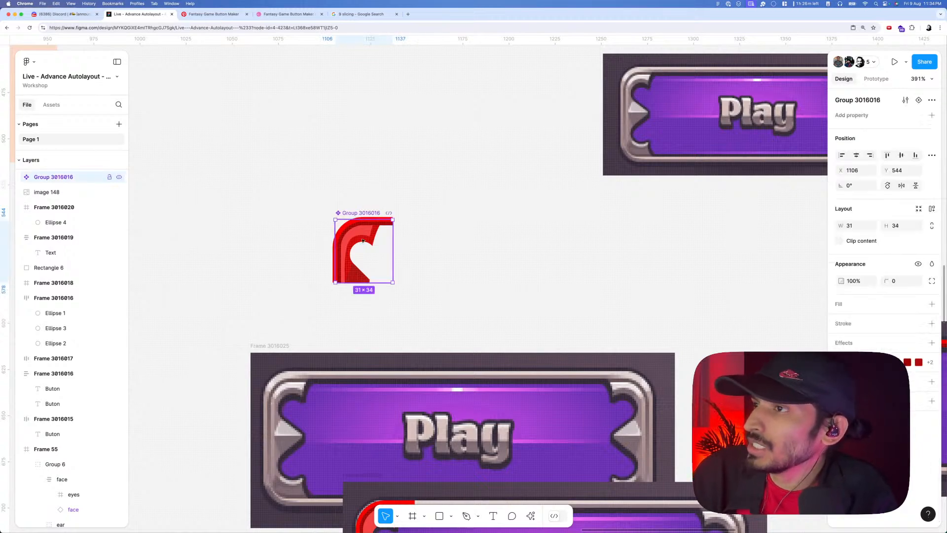
pyautogui.scroll(3, 404, 222)
pyautogui.scroll(-5, 400, 220)
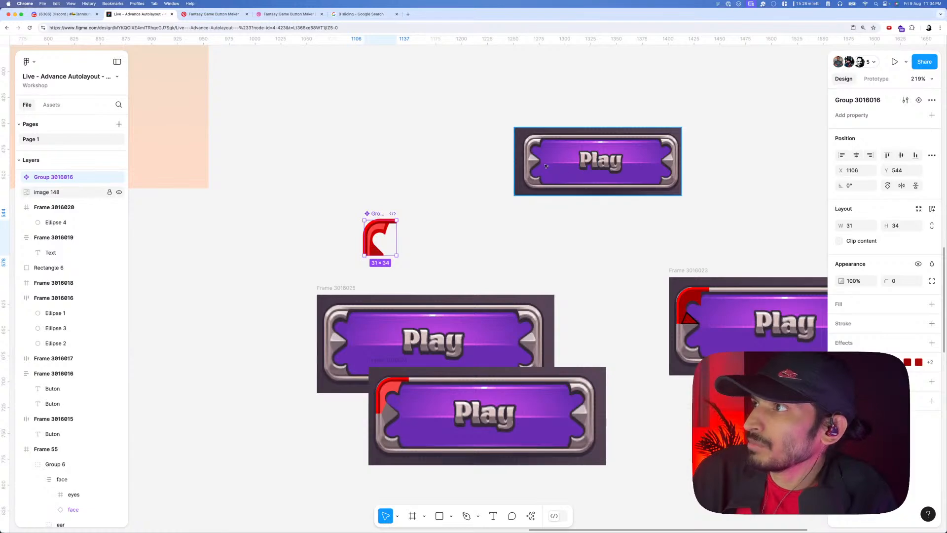
pyautogui.scroll(5, 467, 208)
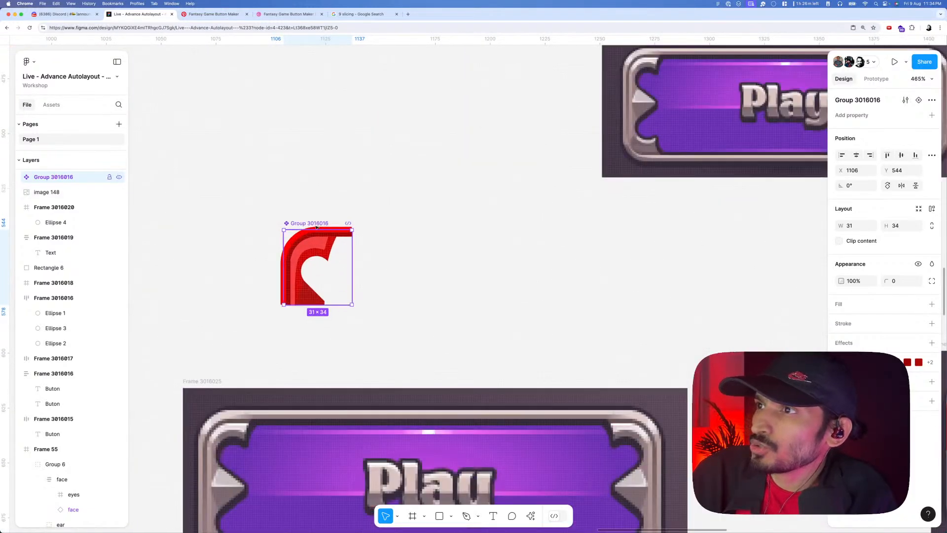
pyautogui.moveTo(315, 222); pyautogui.dragTo(318, 188)
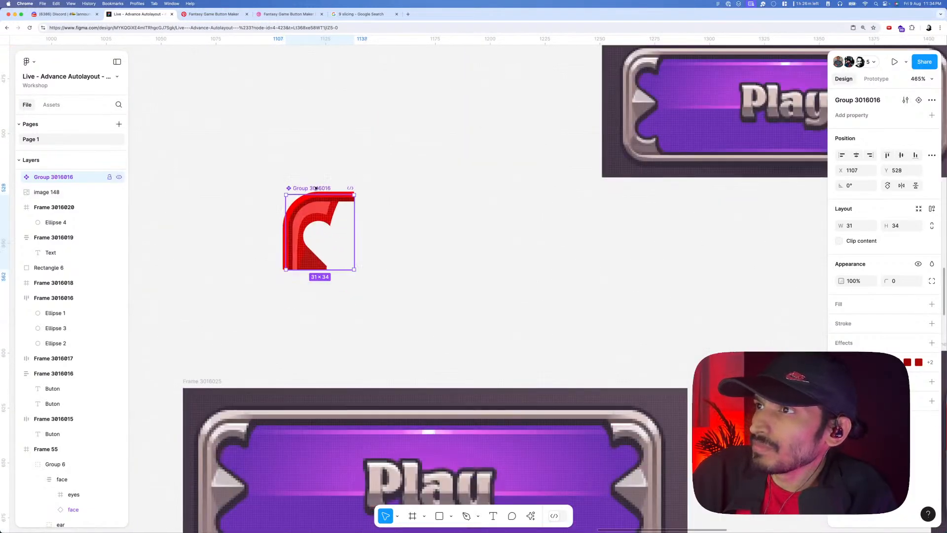
# - Rename the new component as corner
pyautogui.doubleClick(314, 188)
pyautogui.write('corner')
pyautogui.press('Return')
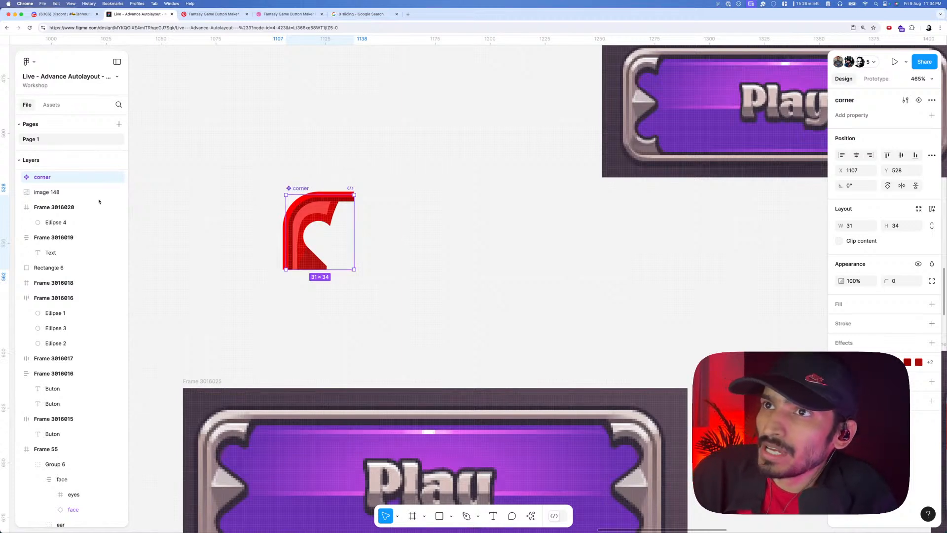
# - Expand the corner component's layers and briefly hide and reshow Subtract and Rectangle 9 to identify their shapes
pyautogui.click(20, 178)
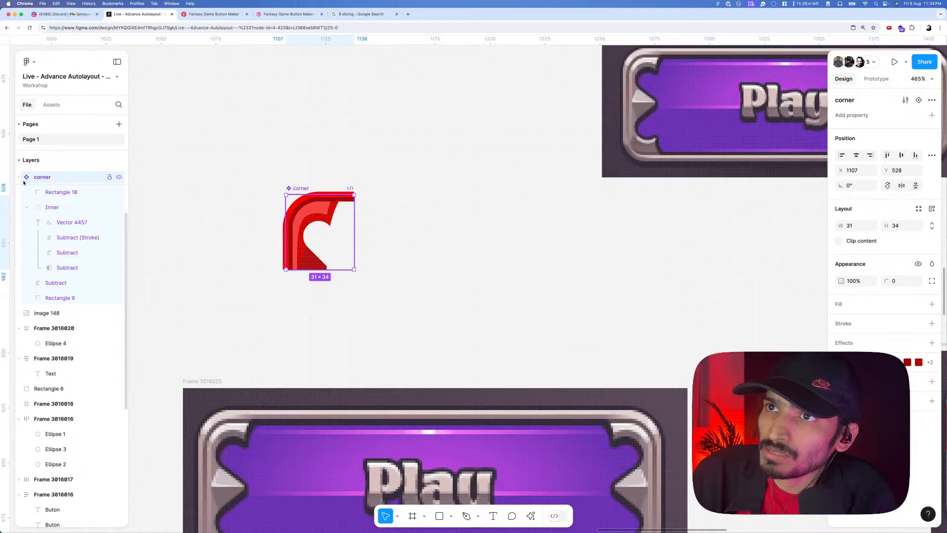
pyautogui.click(52, 282)
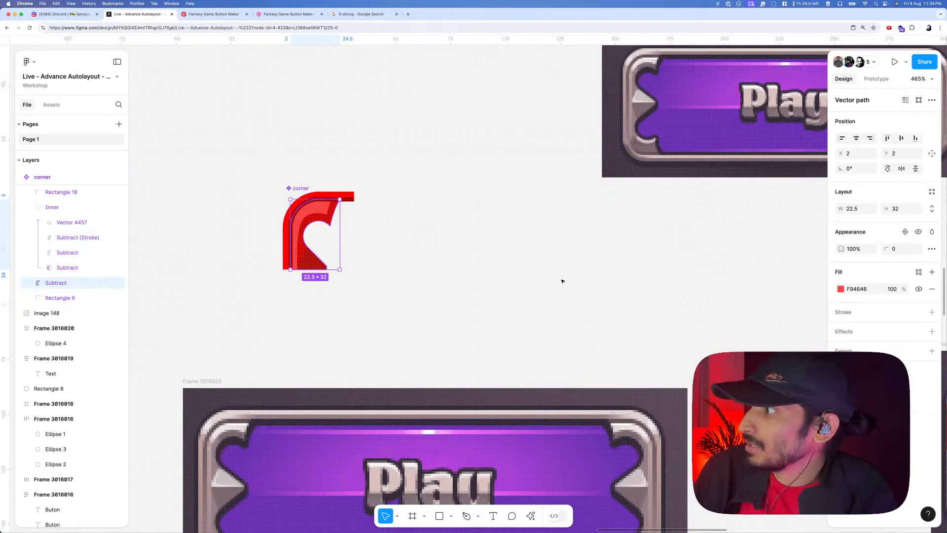
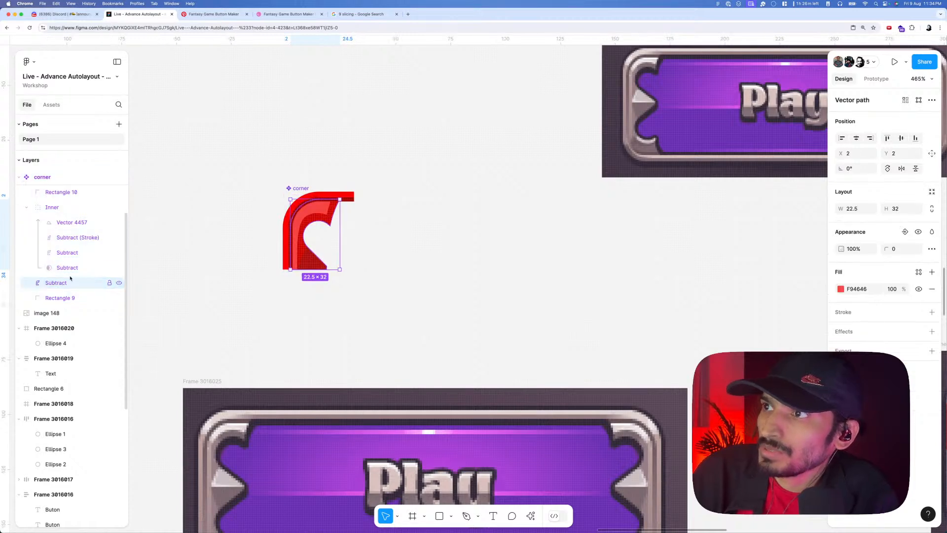
pyautogui.click(119, 284)
pyautogui.click(118, 283)
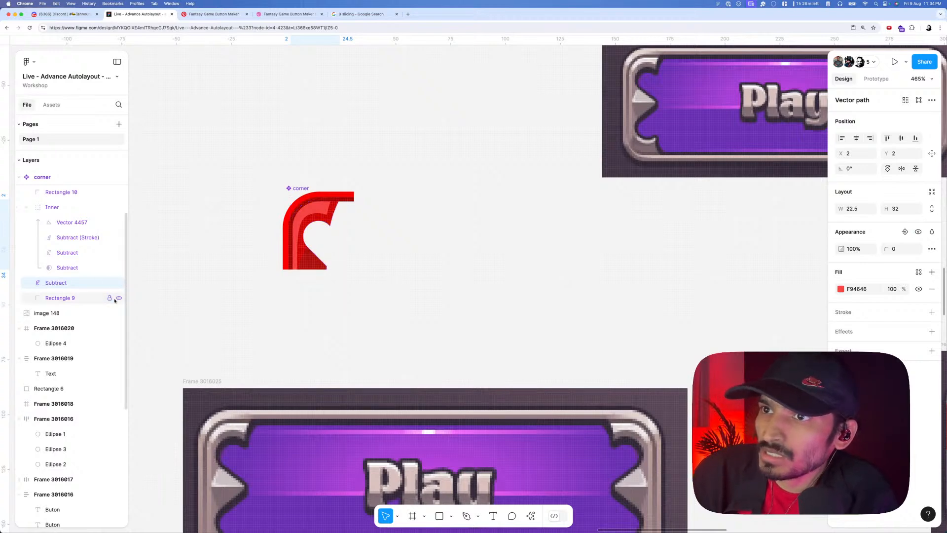
pyautogui.click(119, 298)
pyautogui.click(119, 298)
# - Flatten Rectangle 9 and recolour its stroke to B49A99, sampled from the reference button's metallic rim
pyautogui.rightClick(88, 299)
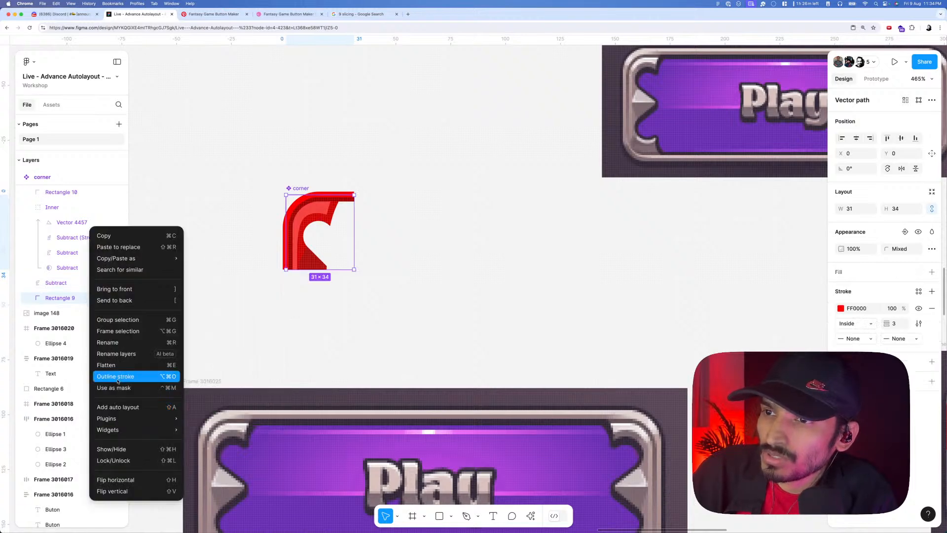
pyautogui.click(116, 366)
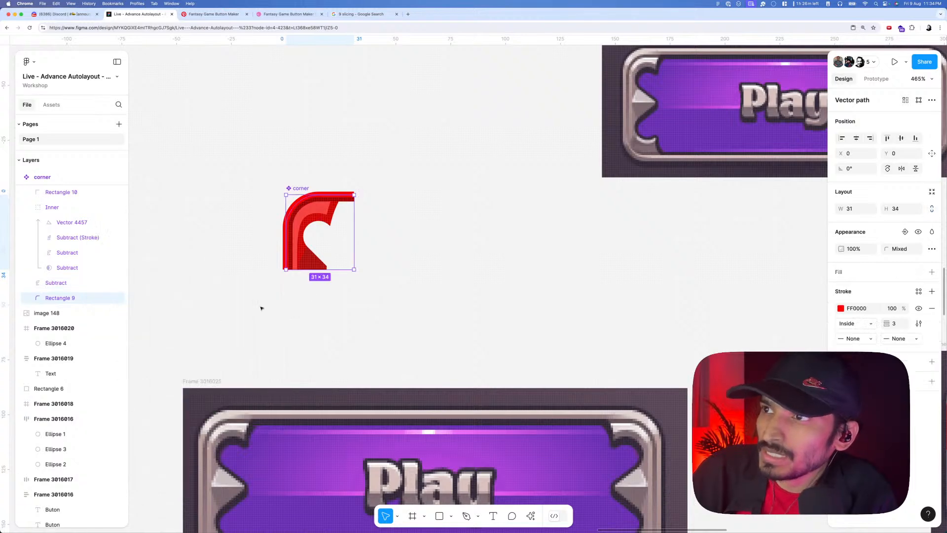
pyautogui.click(840, 308)
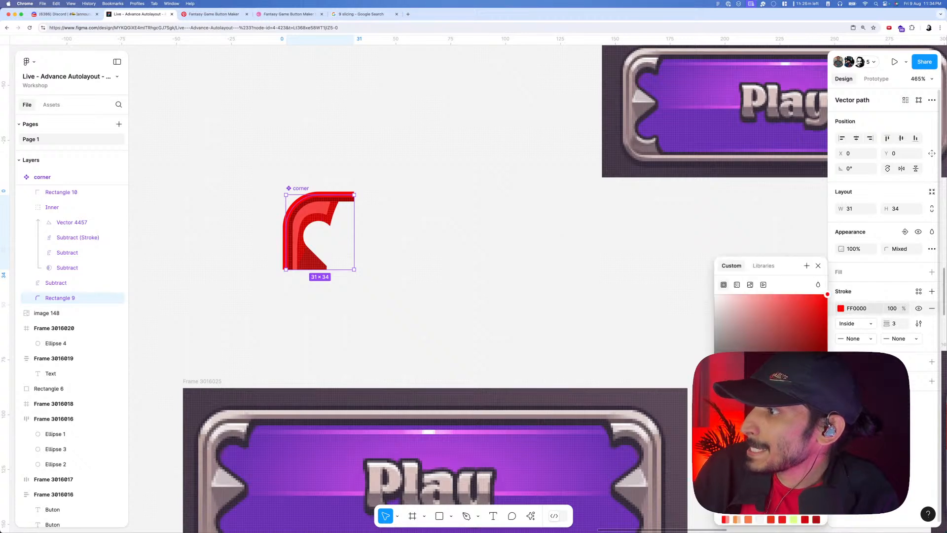
pyautogui.click(724, 423)
pyautogui.click(625, 94)
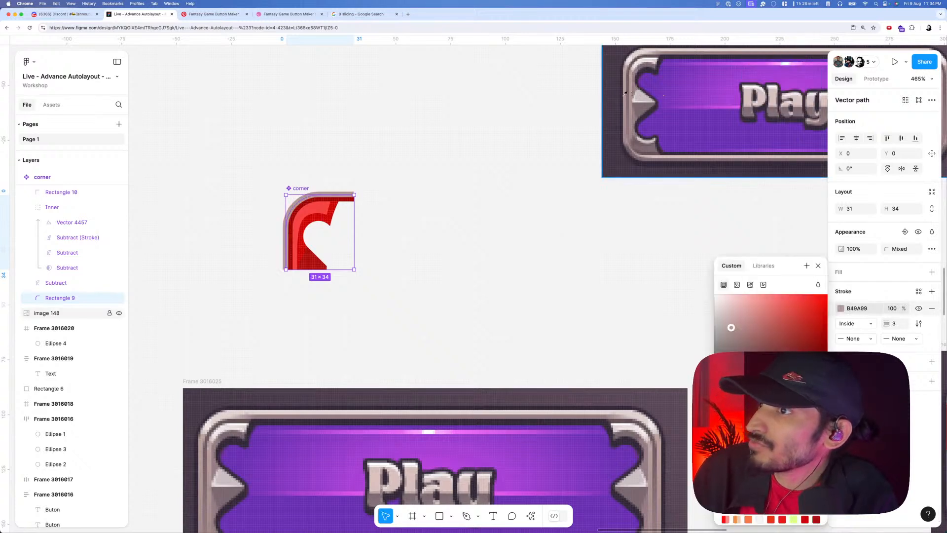
pyautogui.click(369, 205)
pyautogui.click(345, 202)
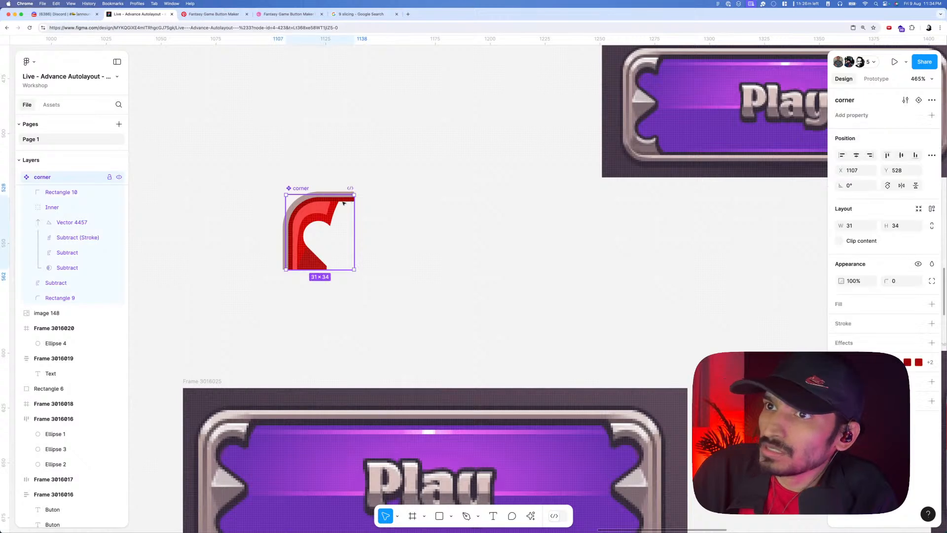
# - Flatten Rectangle 10 in the corner component and recolour its stroke to 836C72, sampled from the reference button's rim
pyautogui.click(72, 282)
pyautogui.rightClick(74, 194)
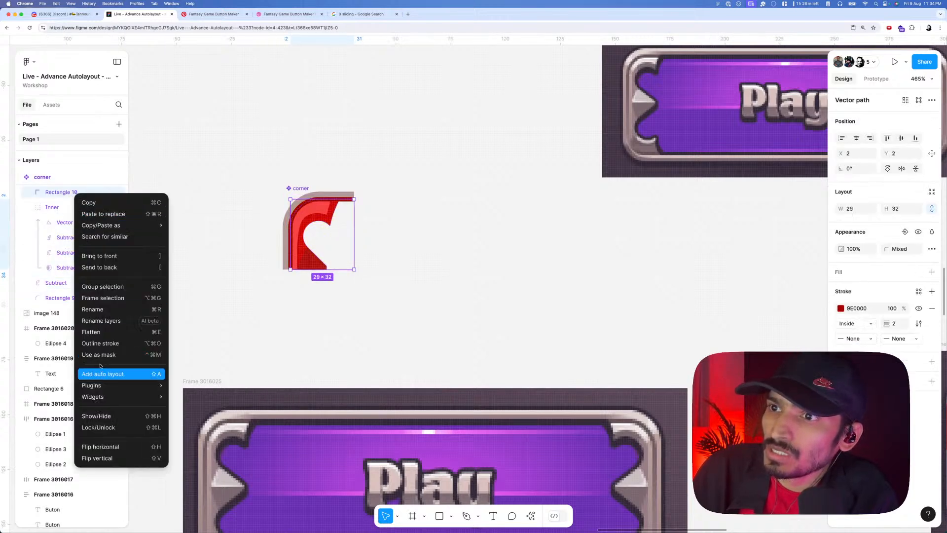
pyautogui.click(103, 332)
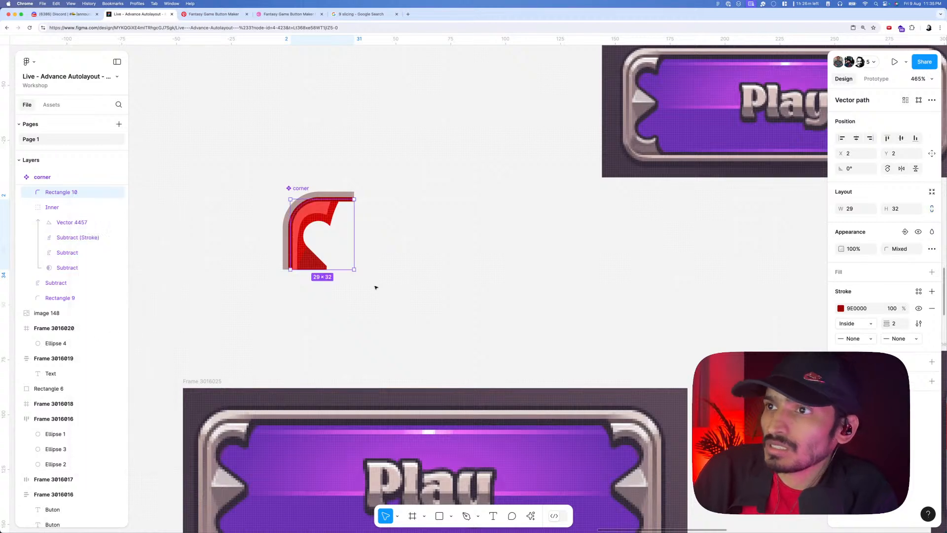
pyautogui.press('i')
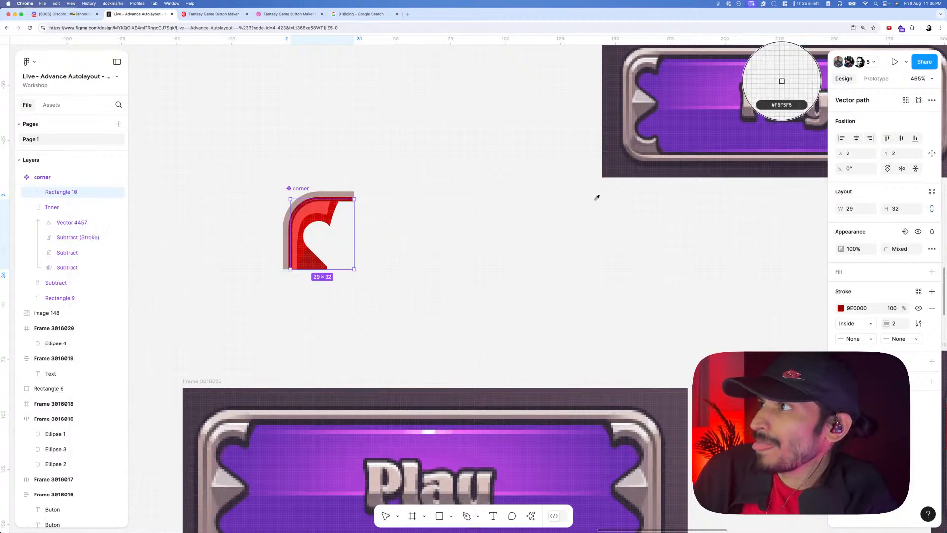
pyautogui.click(630, 102)
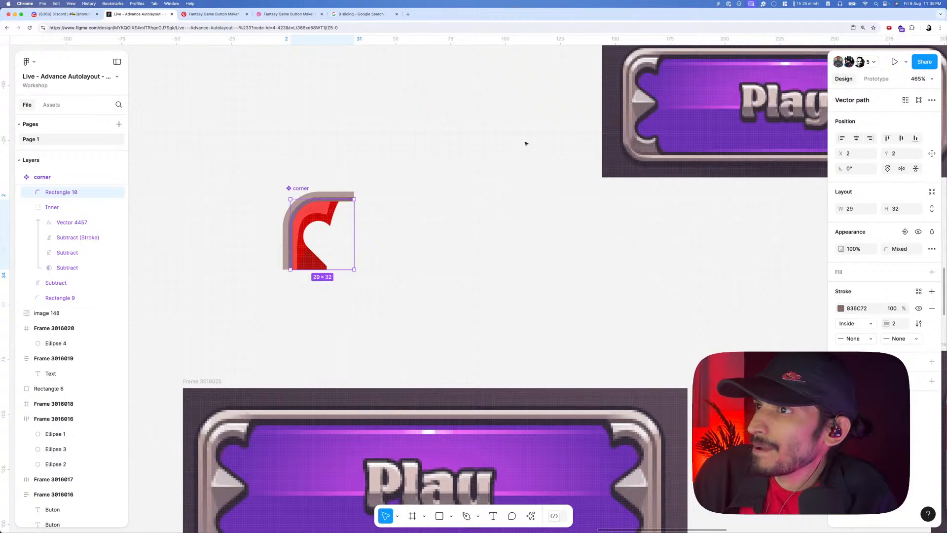
pyautogui.press('Escape')
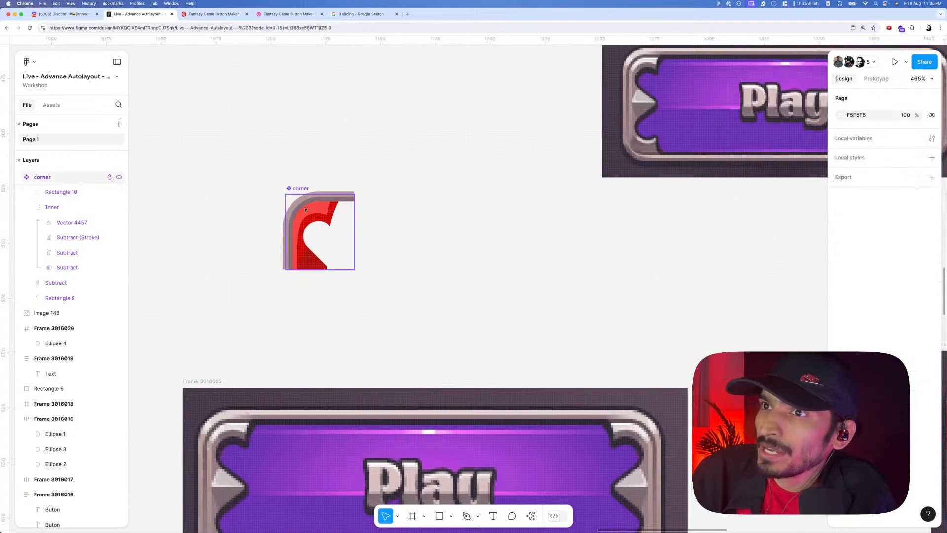
# - Recolour the bright red Subtract shape inside the corner to E7DCDA, sampled from the reference button's light highlight
pyautogui.doubleClick(305, 210)
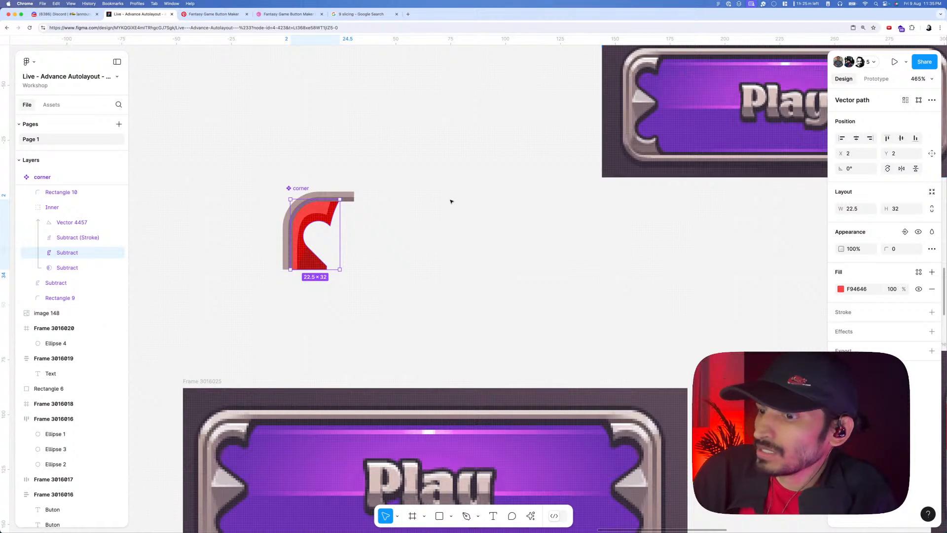
pyautogui.click(841, 288)
pyautogui.press('i')
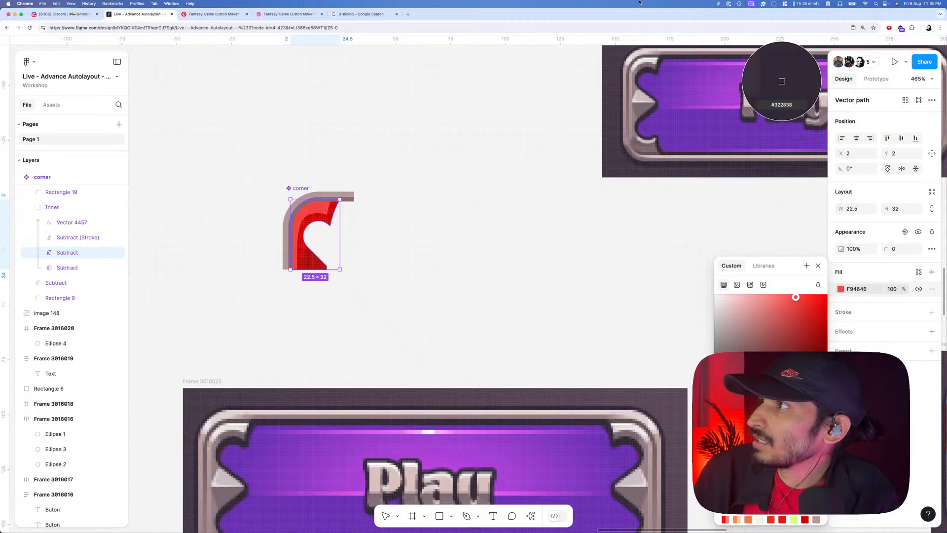
pyautogui.click(650, 58)
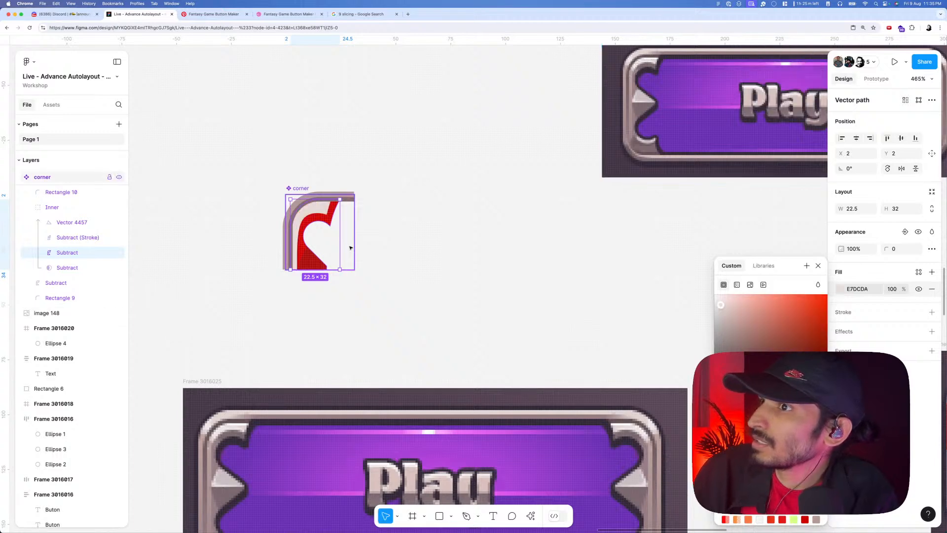
pyautogui.click(366, 243)
# - Recolour the fill of Subtract (Stroke) to 998086, sampled from the reference button's darker metal edge
pyautogui.click(326, 217)
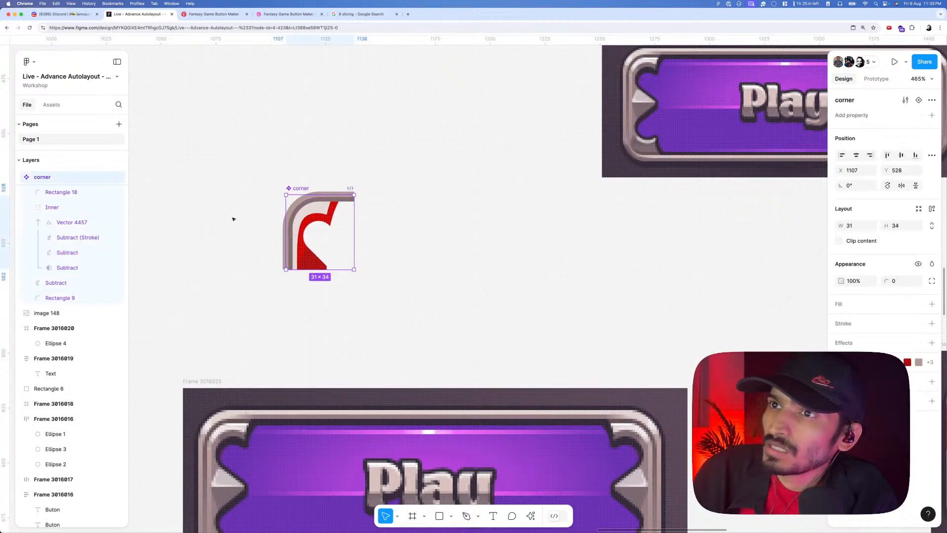
pyautogui.click(81, 237)
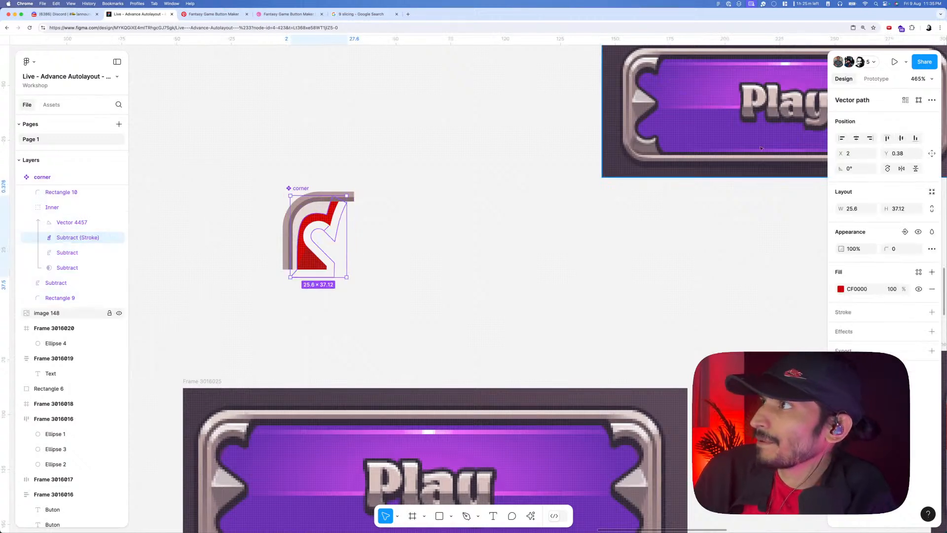
pyautogui.click(840, 288)
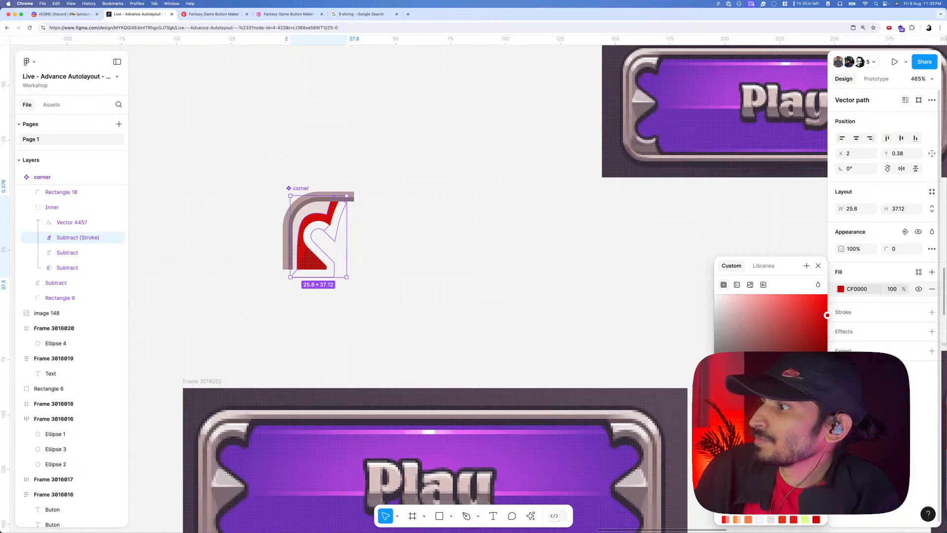
pyautogui.press('i')
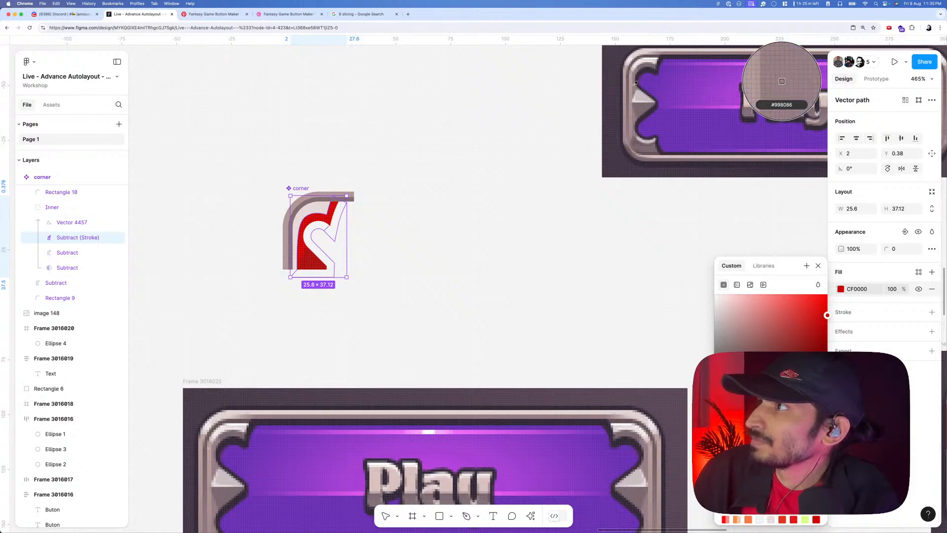
pyautogui.click(781, 81)
pyautogui.press('Escape')
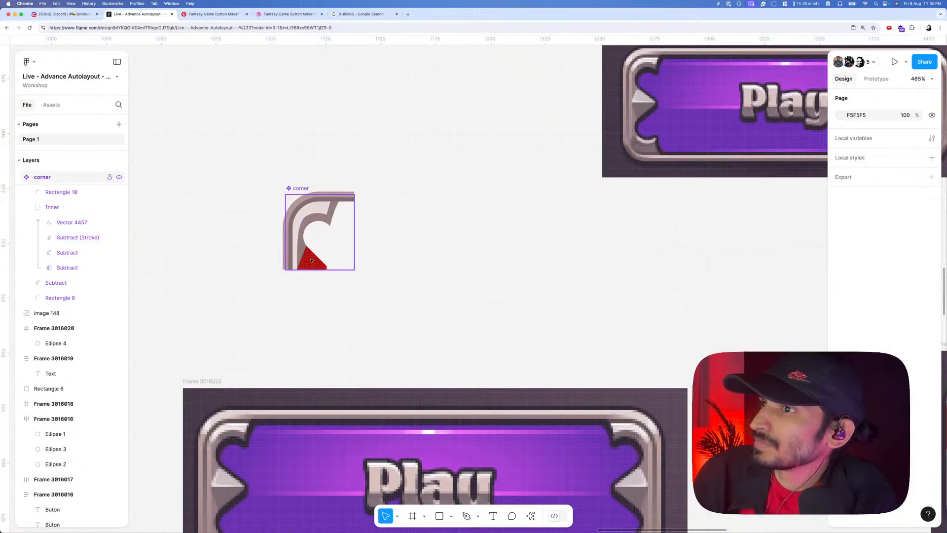
# - Recolour the fill of the triangular Vector 4457 to CCC0C3, sampled from the reference button's side spike
pyautogui.click(73, 222)
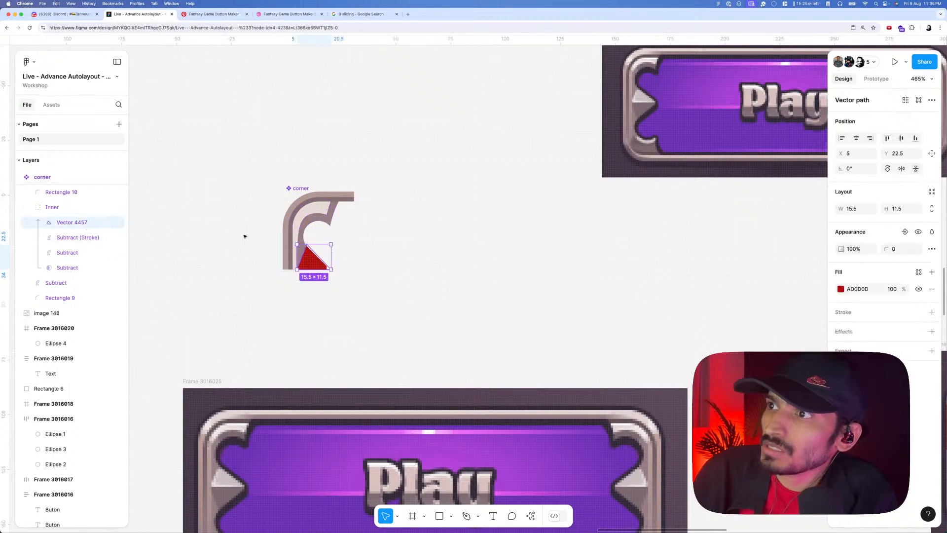
pyautogui.click(841, 289)
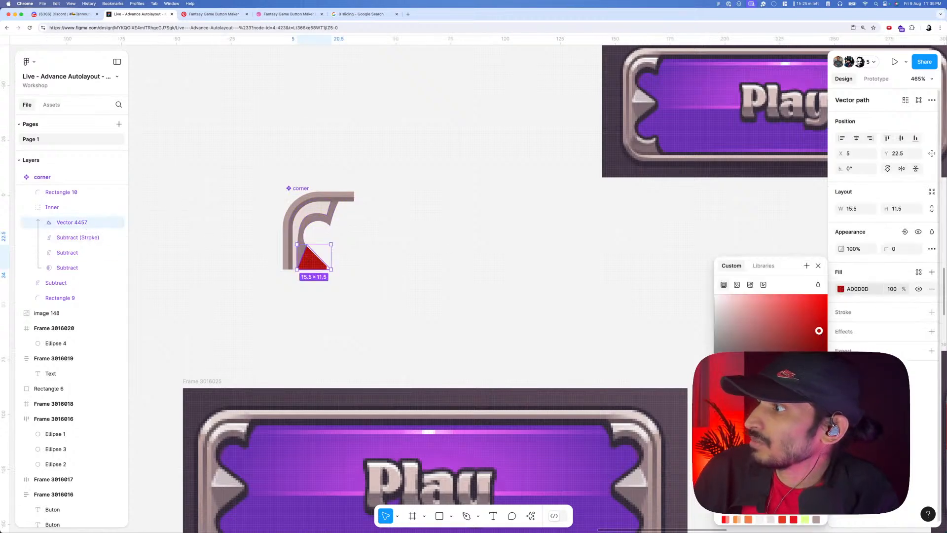
pyautogui.press('i')
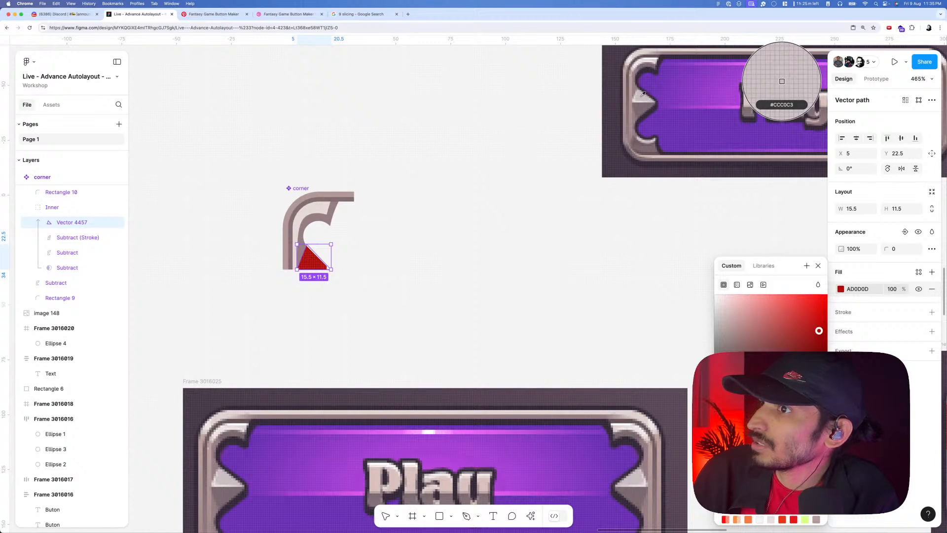
pyautogui.click(782, 82)
pyautogui.click(384, 267)
pyautogui.scroll(1, 353, 268)
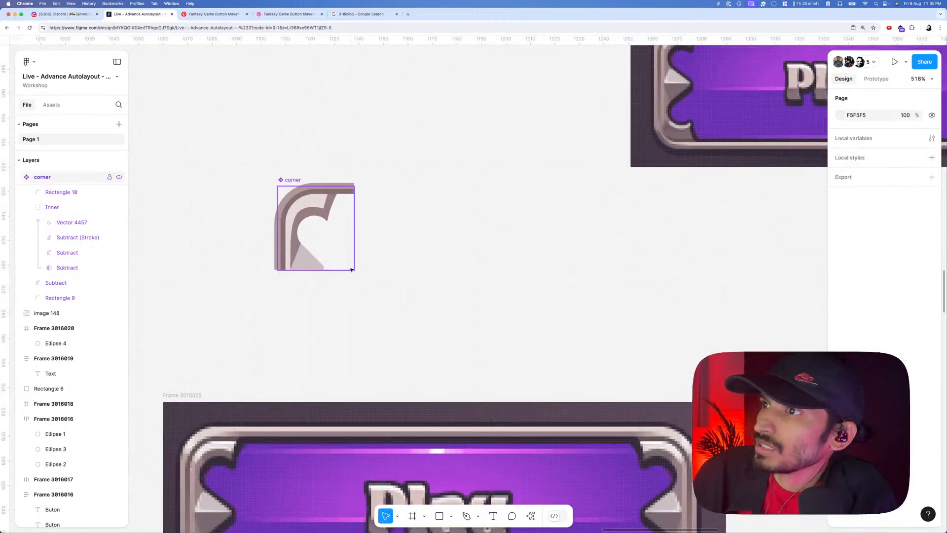
# - Edit the Subtract (Stroke) path and move its outer curve's anchor point to X 7, Y 12
pyautogui.click(307, 216)
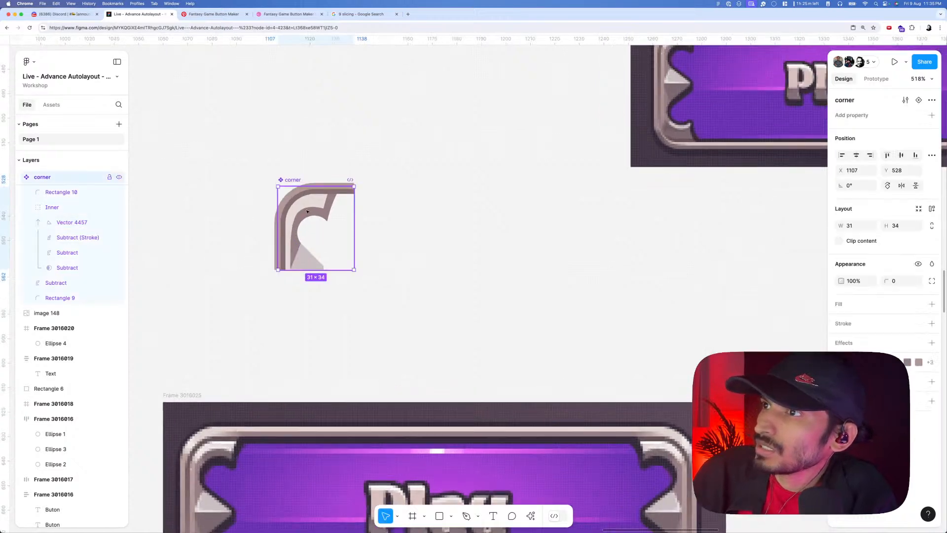
pyautogui.click(94, 226)
pyautogui.click(87, 237)
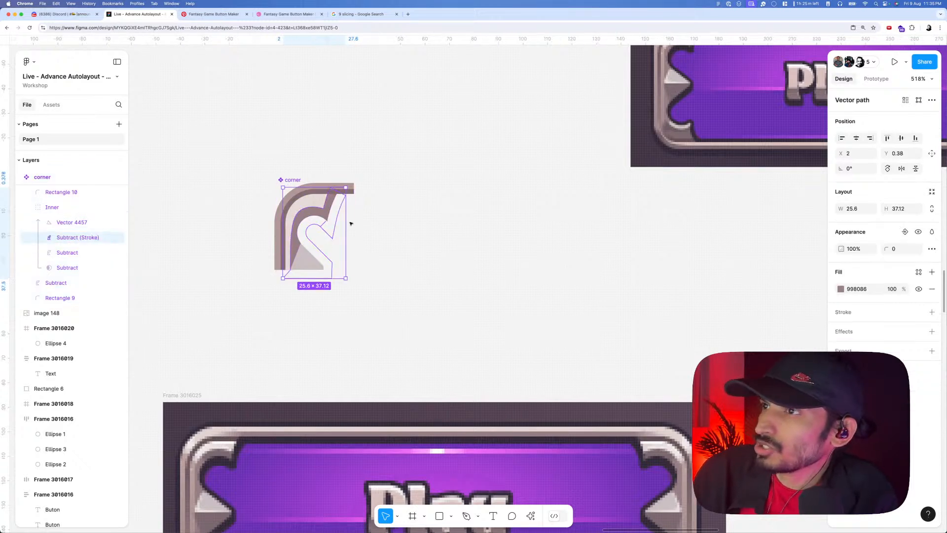
pyautogui.scroll(5, 303, 224)
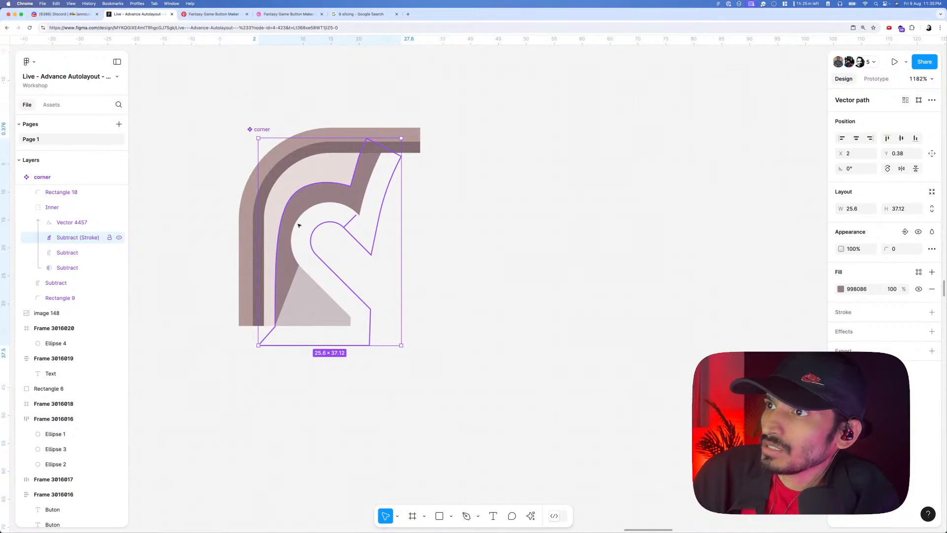
pyautogui.doubleClick(284, 258)
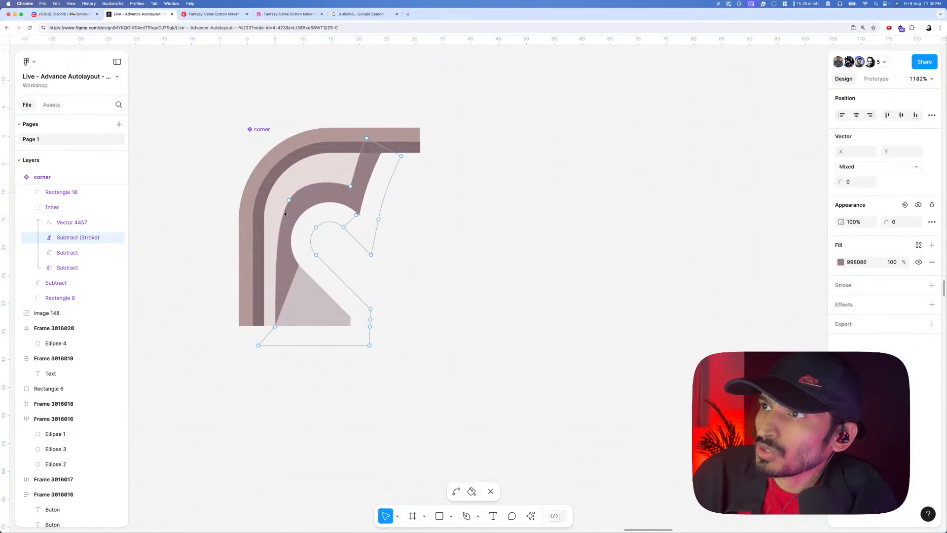
pyautogui.click(288, 201)
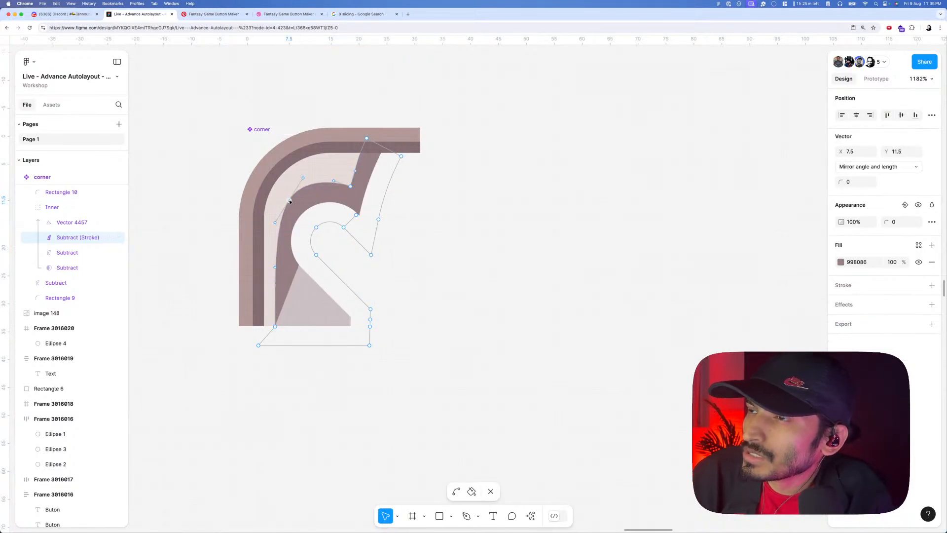
pyautogui.moveTo(287, 202); pyautogui.dragTo(288, 203)
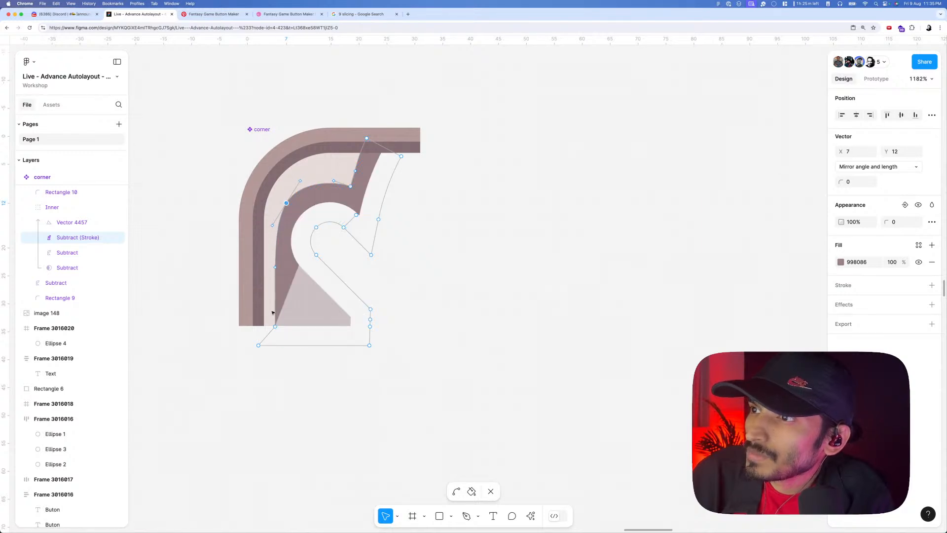
# - Move the Subtract (Stroke) path's inner notch point to X 18.5, Y 8.5 and finish editing the path
pyautogui.scroll(-1, 276, 315)
pyautogui.scroll(5, 278, 240)
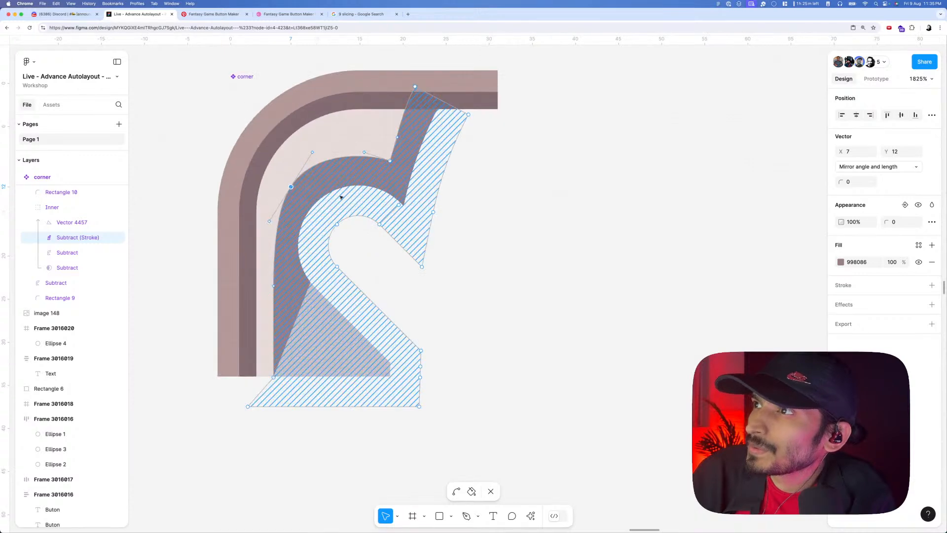
pyautogui.keyDown('shift'); pyautogui.click(390, 161); pyautogui.keyUp('shift')
pyautogui.click(390, 160)
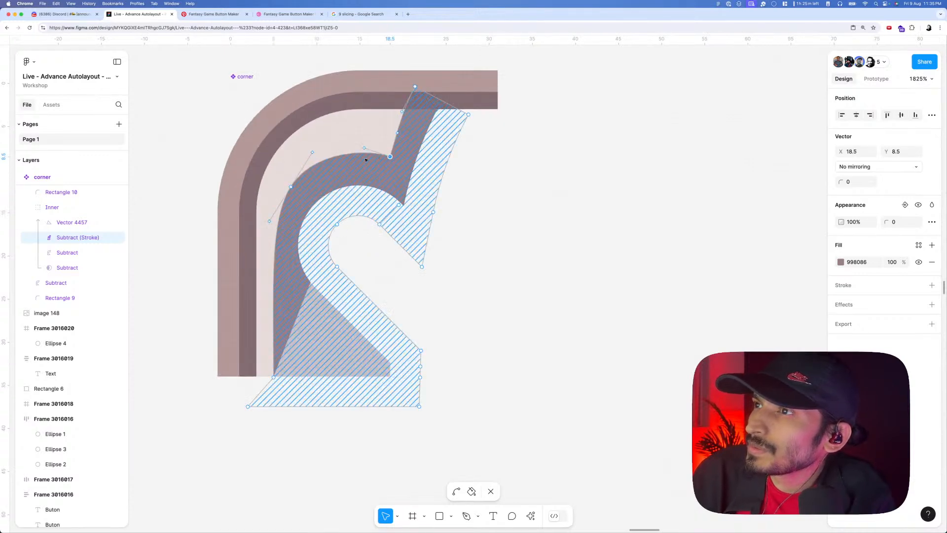
pyautogui.scroll(-15, 355, 177)
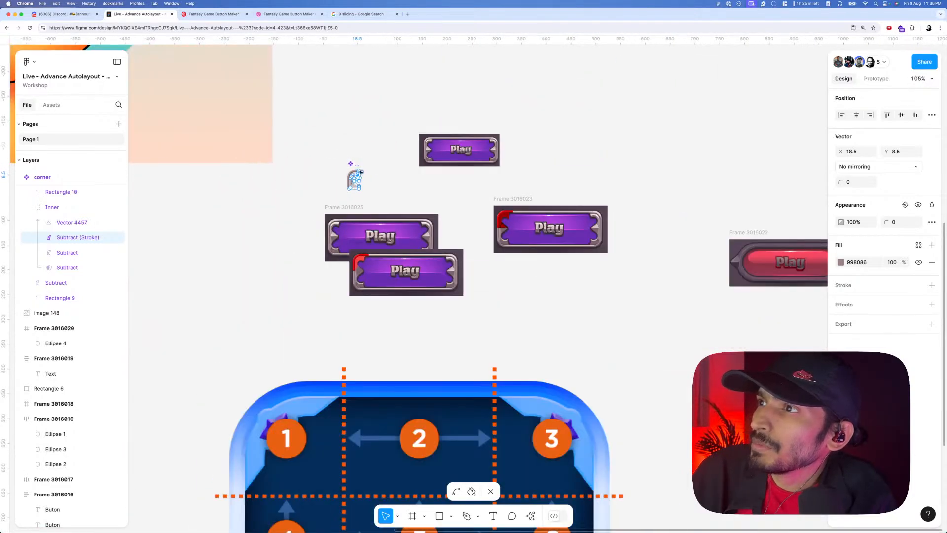
pyautogui.press('Escape')
pyautogui.click(365, 154)
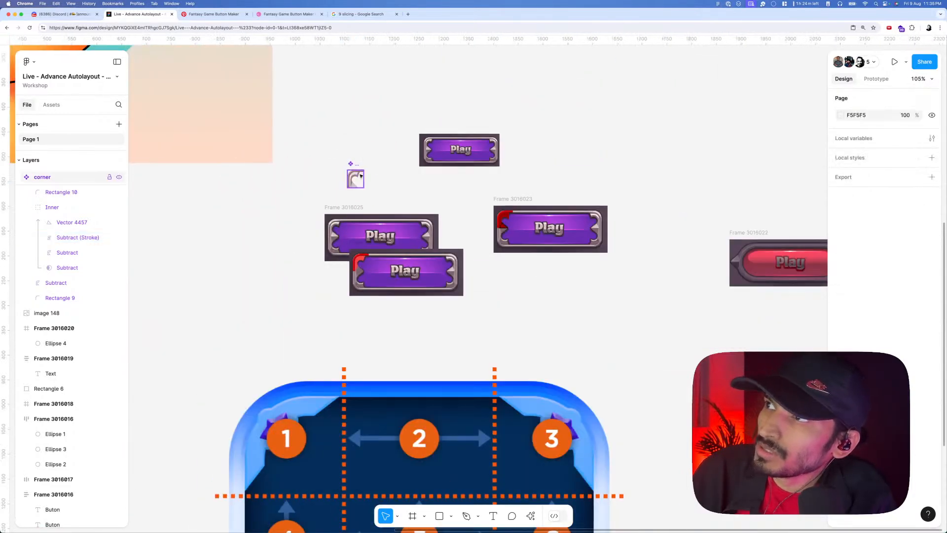
# - Nudge Rectangle 10's two curve points and its horizontal end point down 1 px, and select the corner component's child layers
pyautogui.scroll(10, 357, 176)
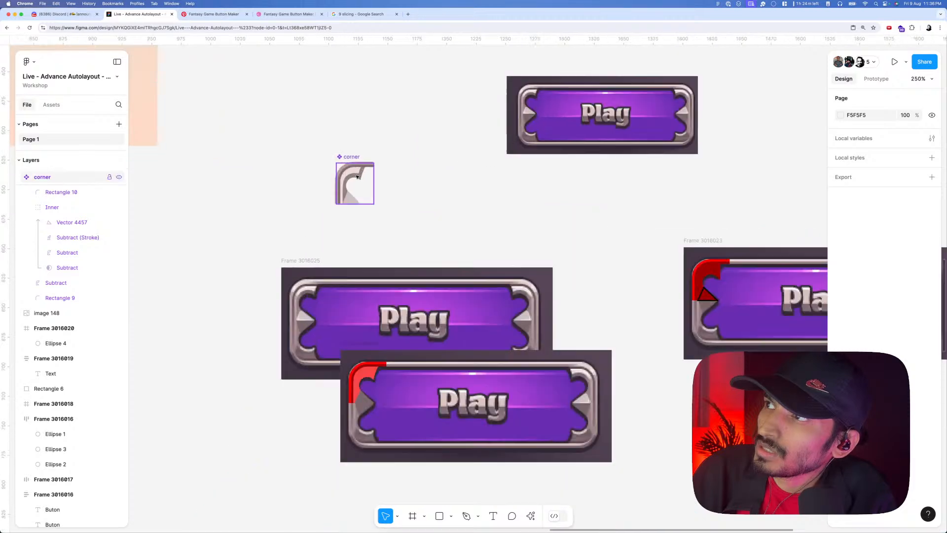
pyautogui.click(362, 186)
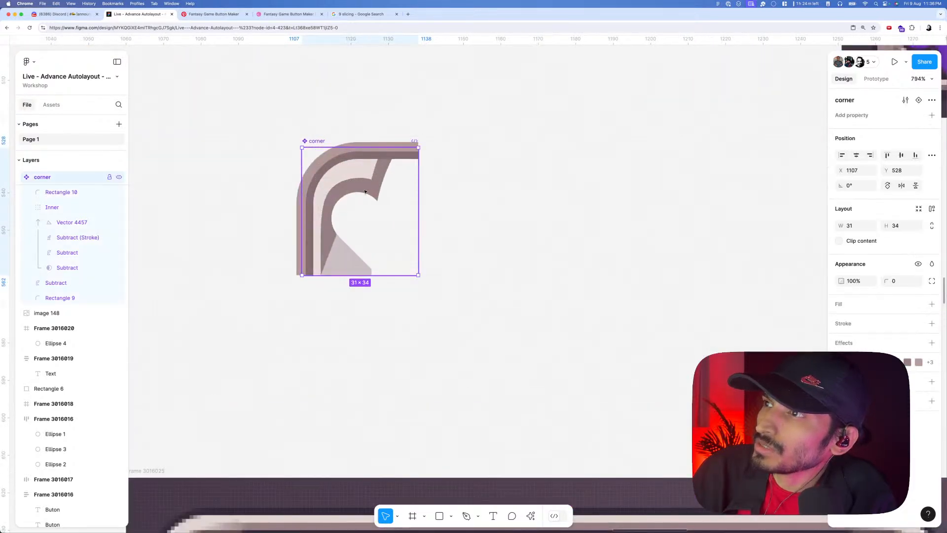
pyautogui.scroll(3, 387, 156)
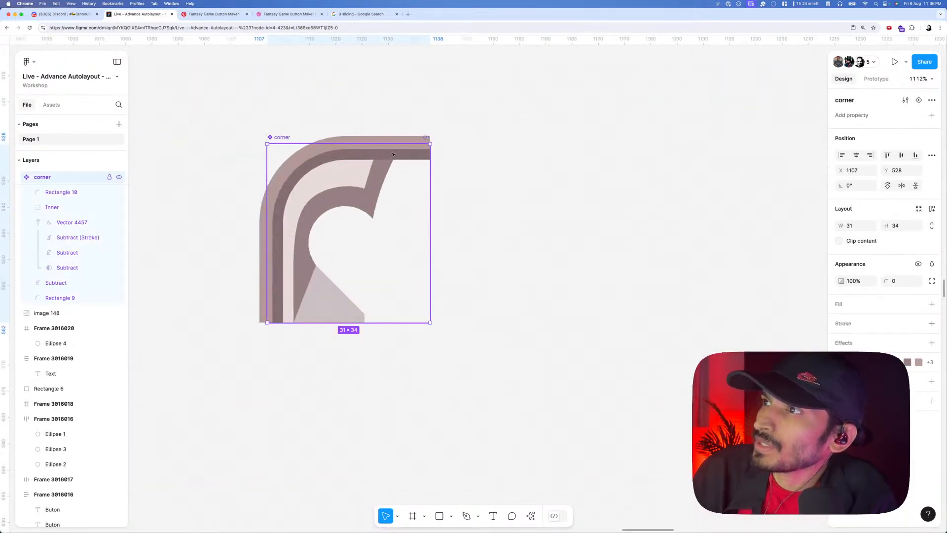
pyautogui.doubleClick(392, 153)
pyautogui.doubleClick(395, 154)
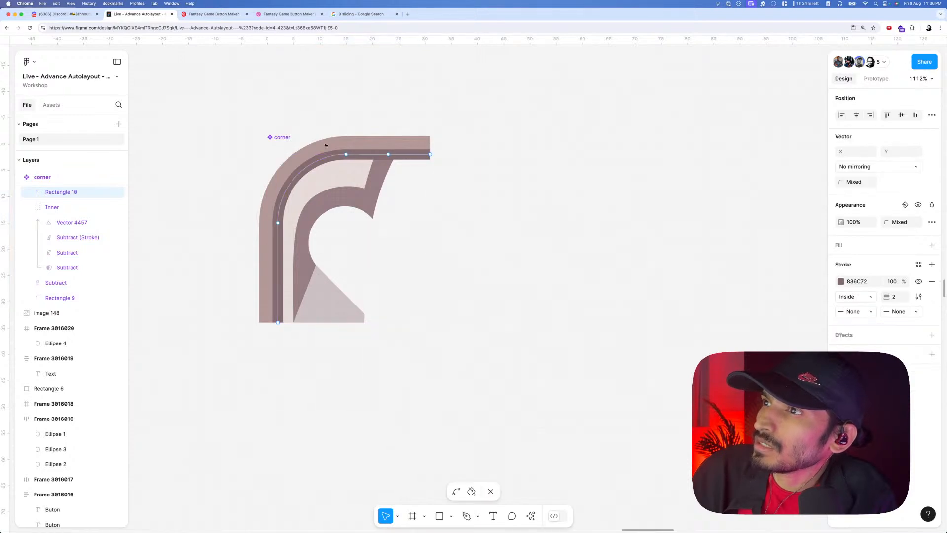
pyautogui.moveTo(235, 106); pyautogui.dragTo(482, 237)
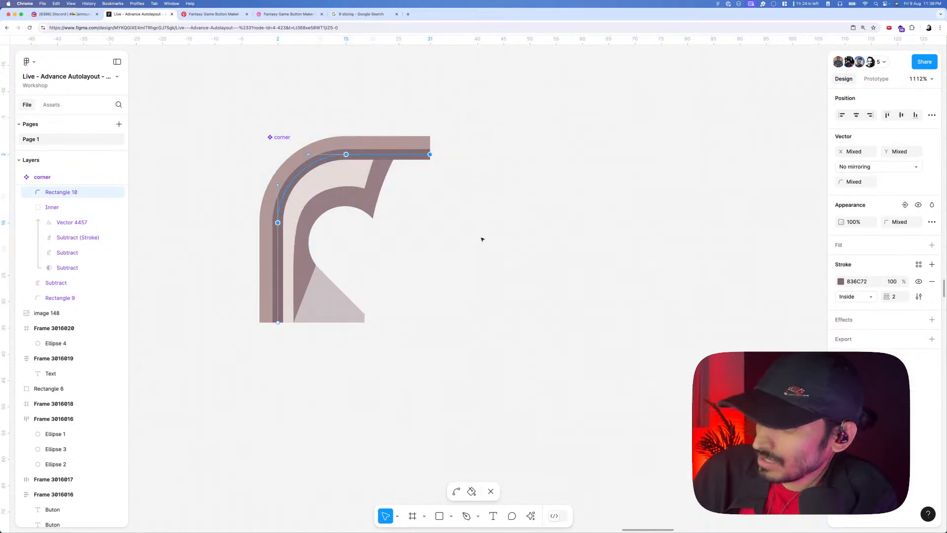
pyautogui.press('Down')
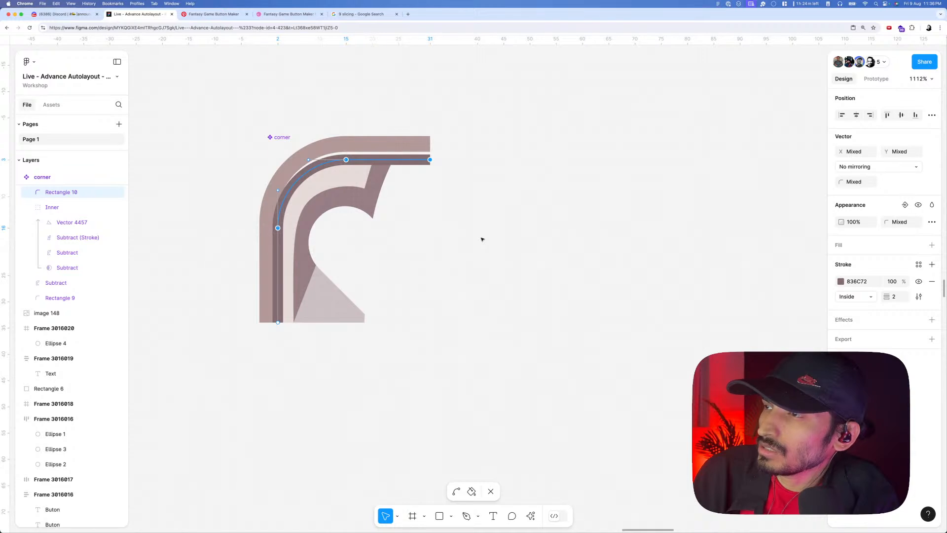
pyautogui.click(375, 143)
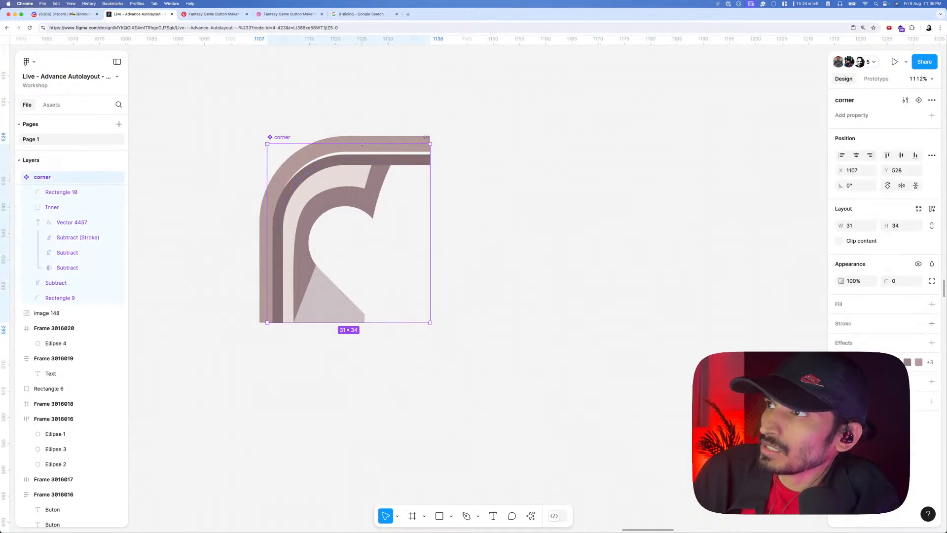
pyautogui.press('Return')
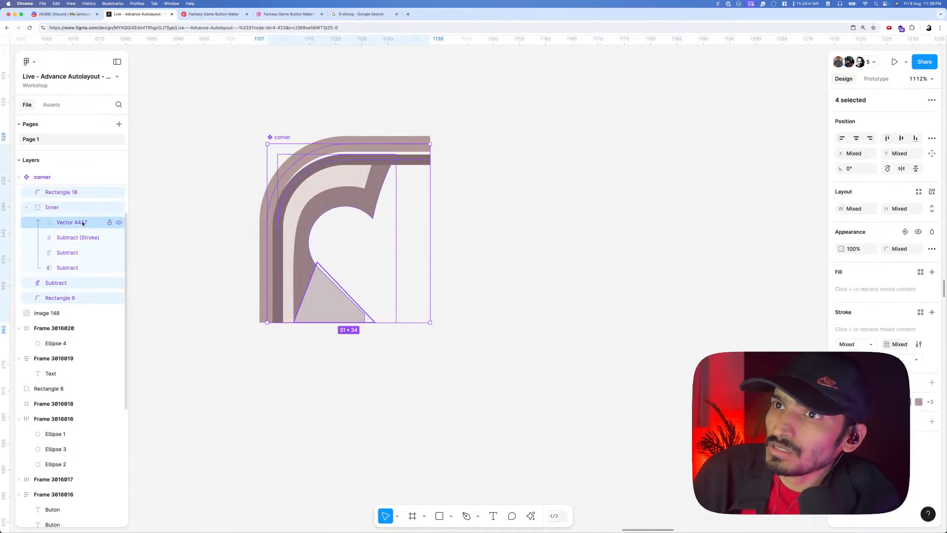
# - Edit the Rectangle 9 path inside the corner component and shift its upper points down 1 px
pyautogui.click(71, 268)
pyautogui.click(63, 283)
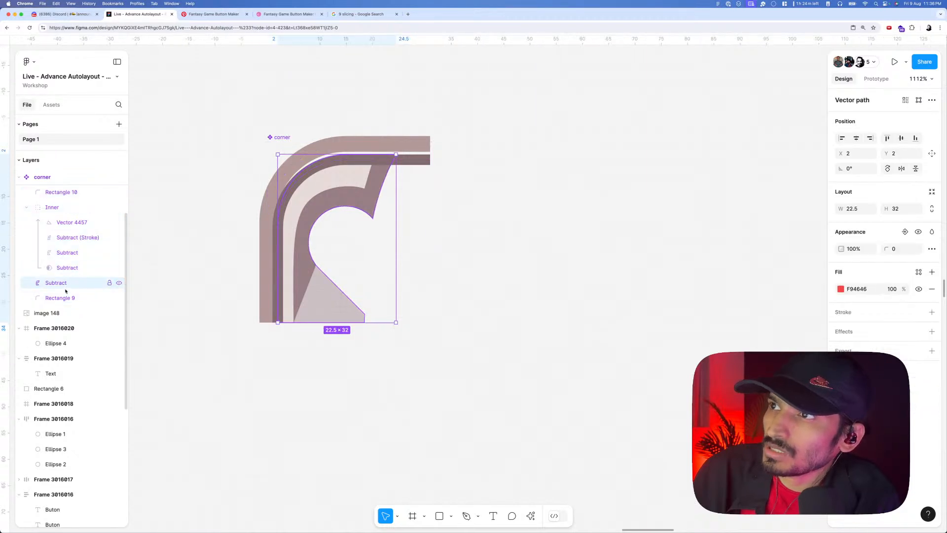
pyautogui.click(63, 300)
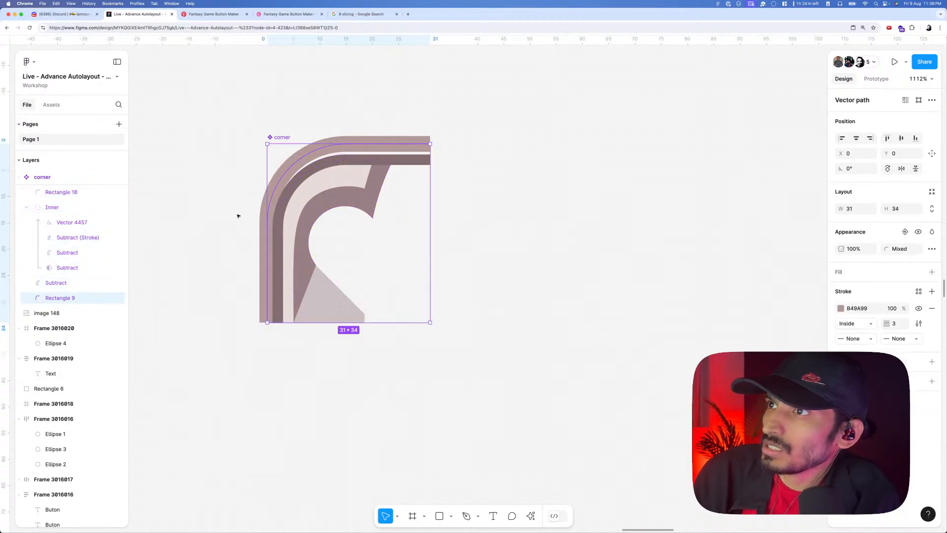
pyautogui.doubleClick(397, 144)
pyautogui.moveTo(238, 110); pyautogui.dragTo(500, 253)
pyautogui.press('Down')
pyautogui.press('Escape')
pyautogui.press('Escape')
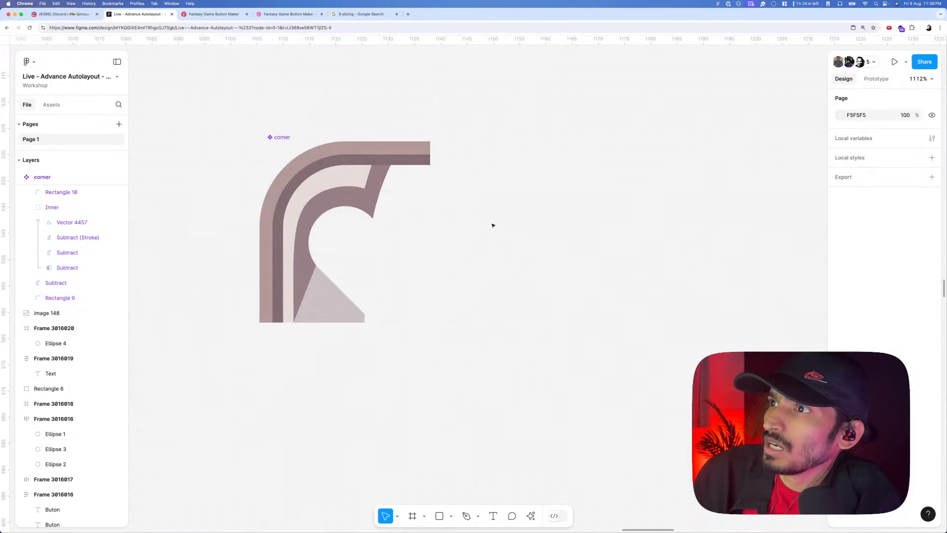
# - Place two corner instances side by side at Y 520, below the main component, and flip the second one horizontally
pyautogui.scroll(-10, 492, 224)
pyautogui.click(381, 209)
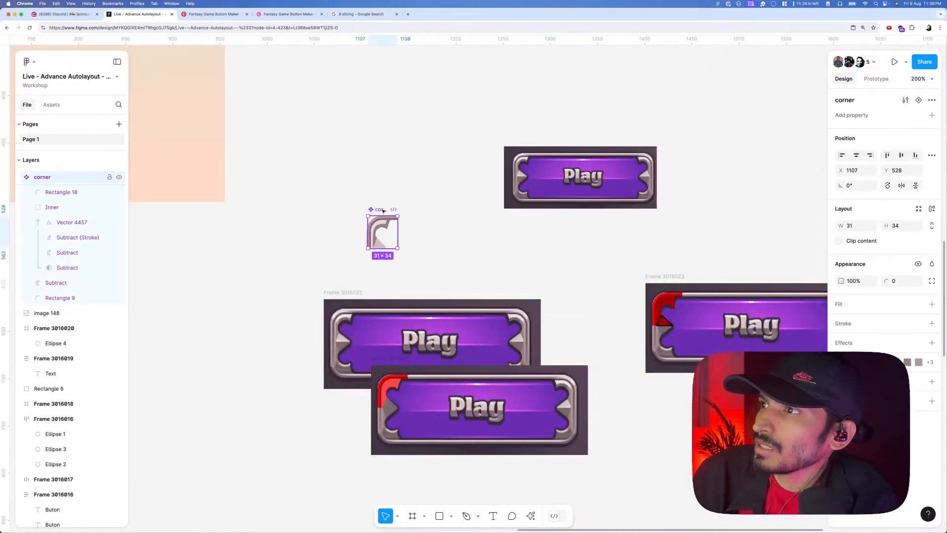
pyautogui.moveTo(381, 210); pyautogui.dragTo(515, 224)
pyautogui.scroll(-2, 418, 216)
pyautogui.scroll(5, 404, 224)
pyautogui.rightClick(515, 223)
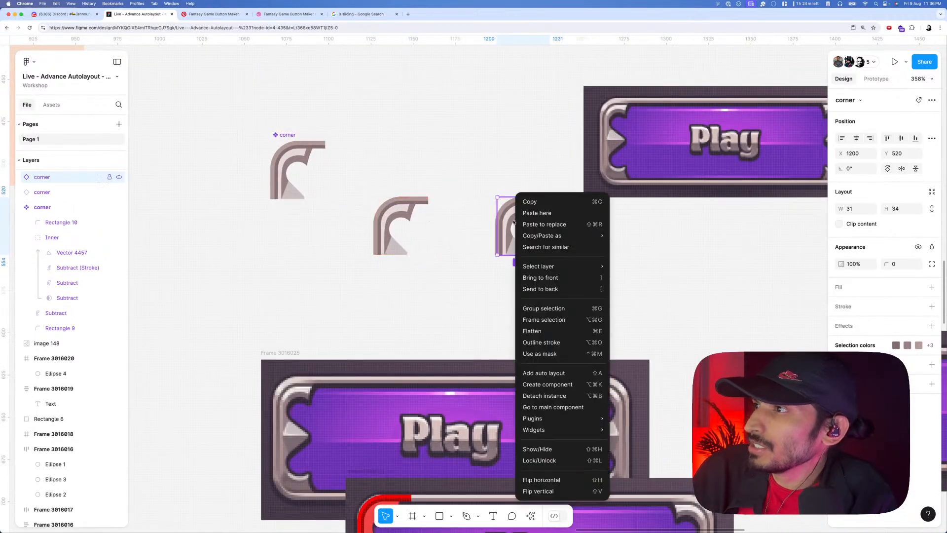
pyautogui.click(552, 479)
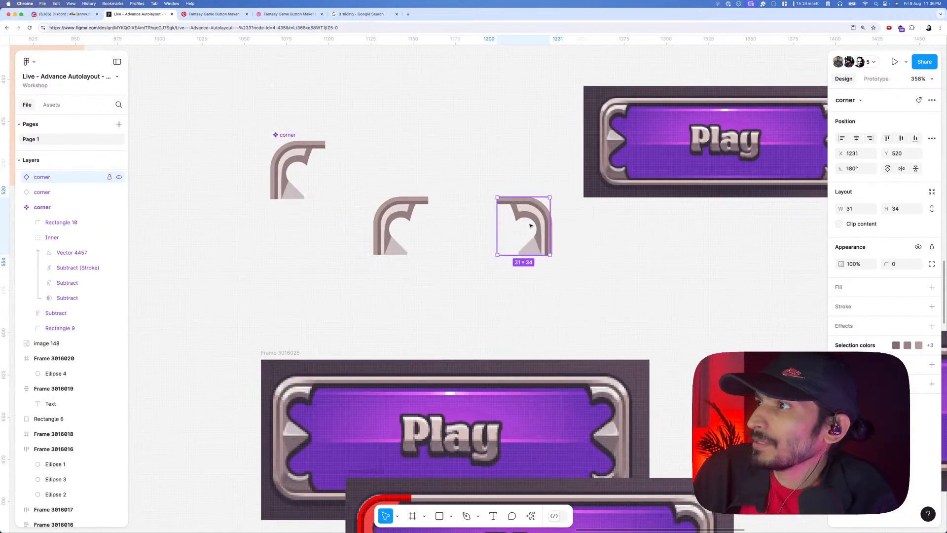
# - Duplicate both corner instances downward and flip the copies vertically, placing them at Y 588 so the halves meet
pyautogui.keyDown('shift'); pyautogui.click(415, 207); pyautogui.keyUp('shift')
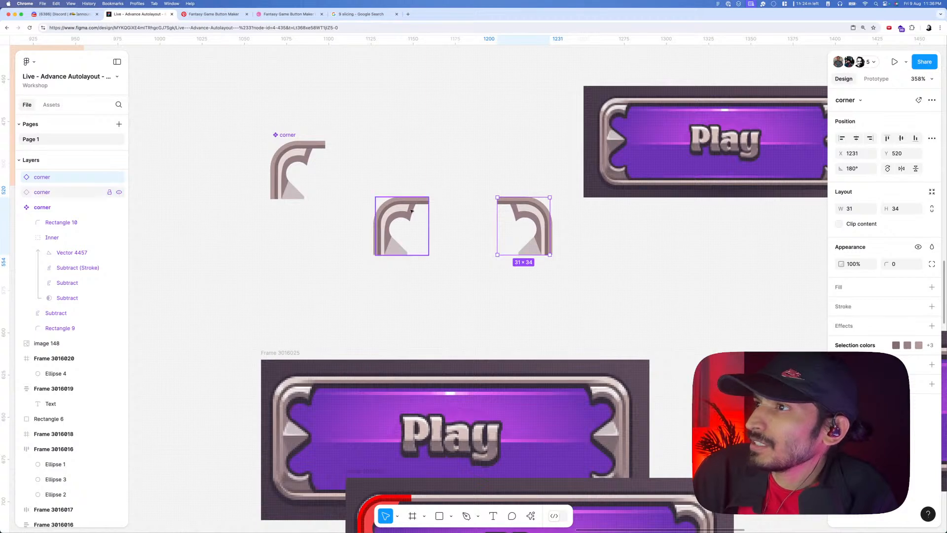
pyautogui.moveTo(416, 206); pyautogui.dragTo(415, 263)
pyautogui.rightClick(415, 263)
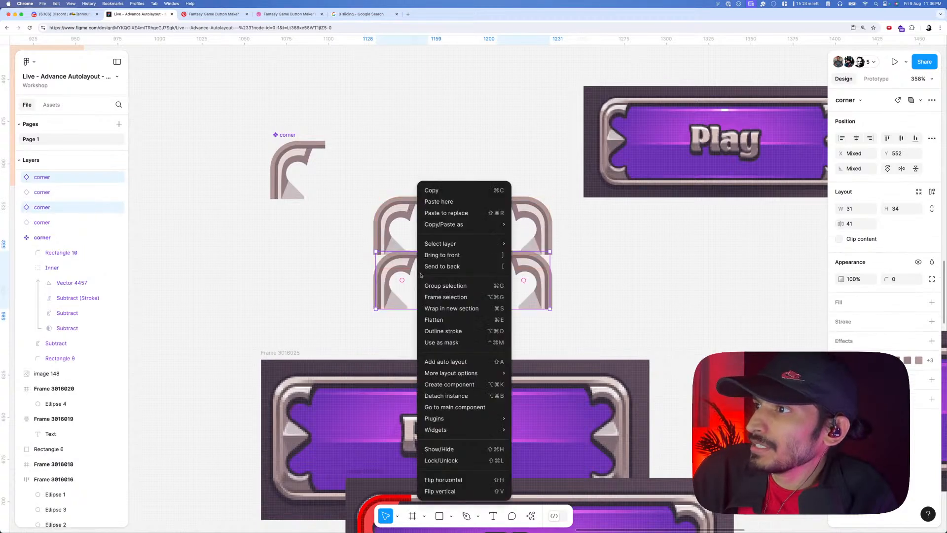
pyautogui.click(444, 488)
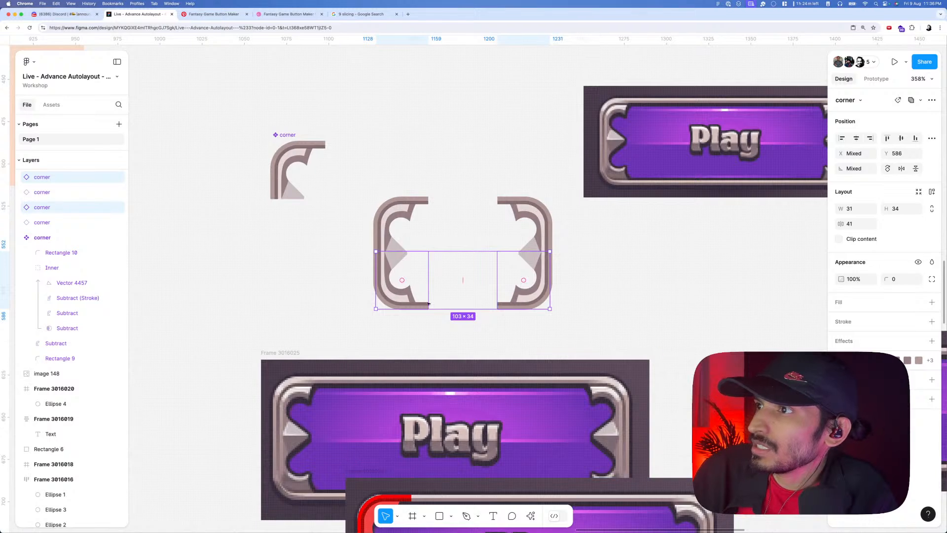
pyautogui.moveTo(394, 261); pyautogui.dragTo(395, 265)
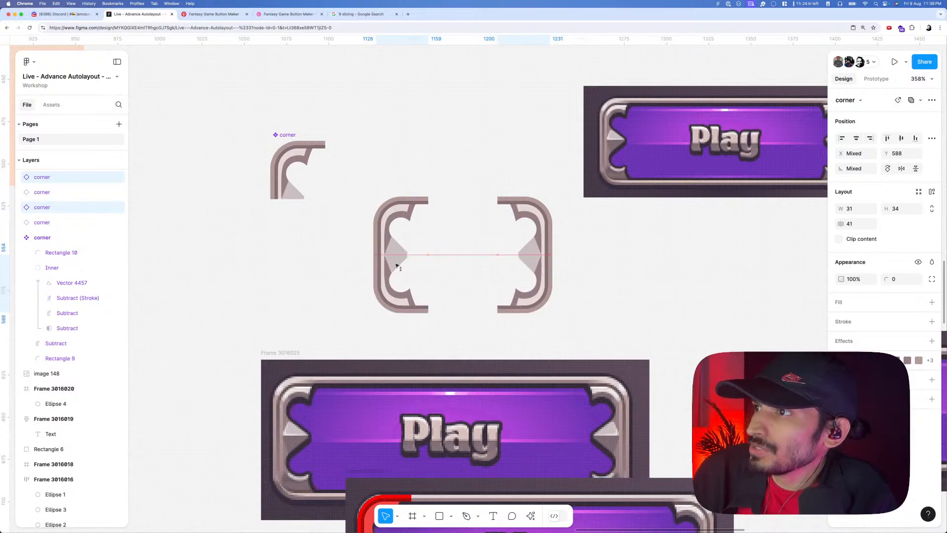
pyautogui.click(574, 277)
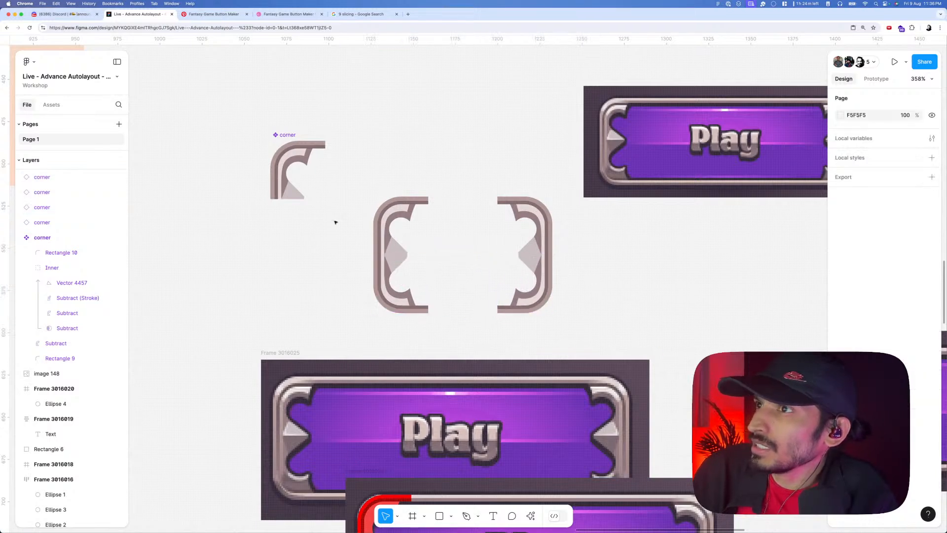
# - Edit the Inner group's Subtract mask, moving its spike tip point to X 18.55, Y 33 with a corner radius of 24
pyautogui.scroll(4, 303, 203)
pyautogui.click(299, 196)
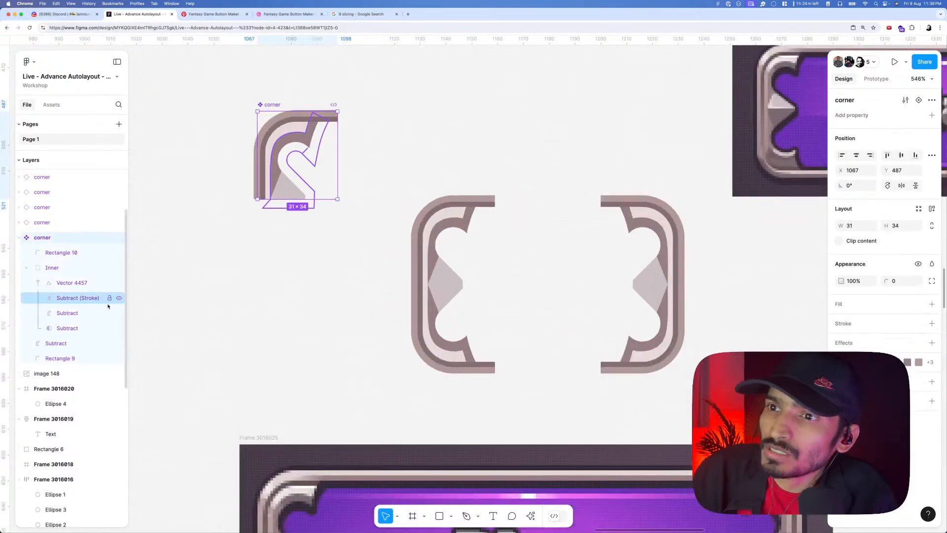
pyautogui.click(71, 327)
pyautogui.scroll(5, 276, 187)
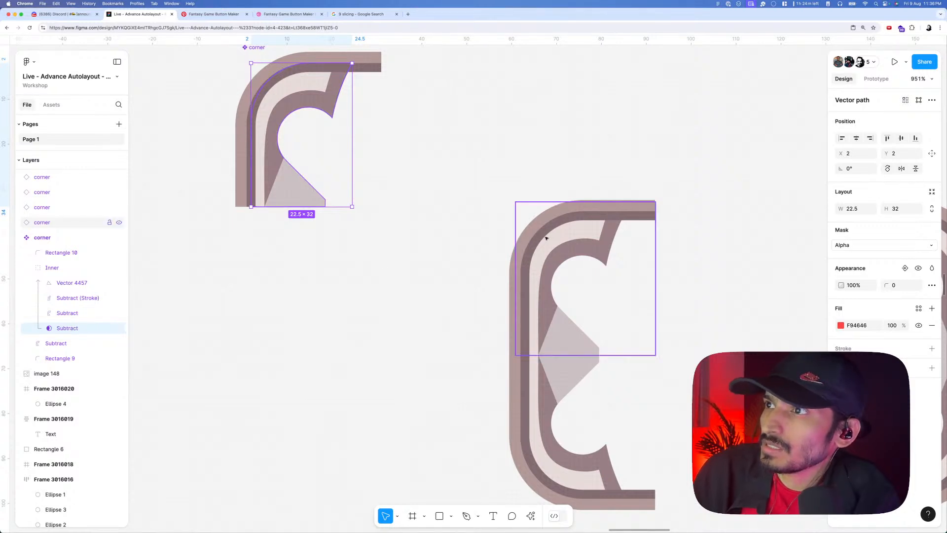
pyautogui.press('Return')
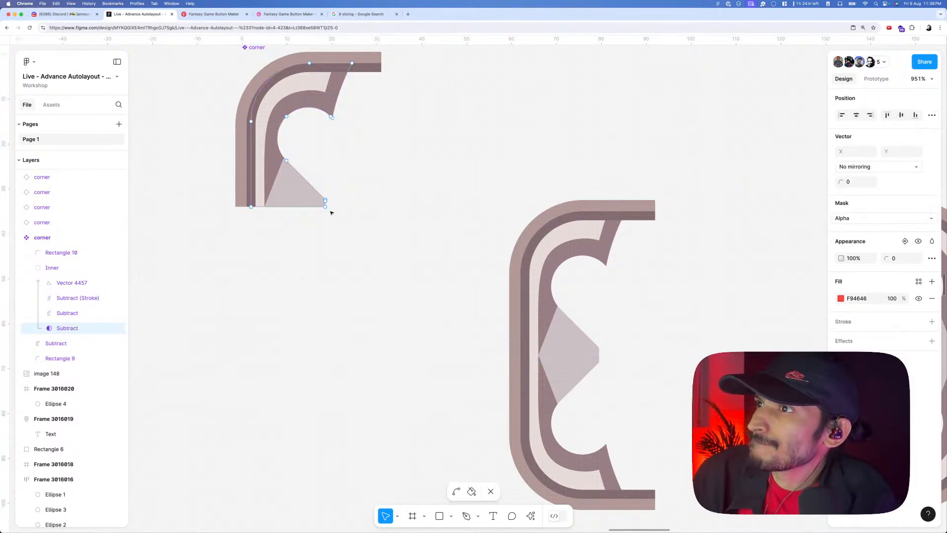
pyautogui.scroll(10, 326, 202)
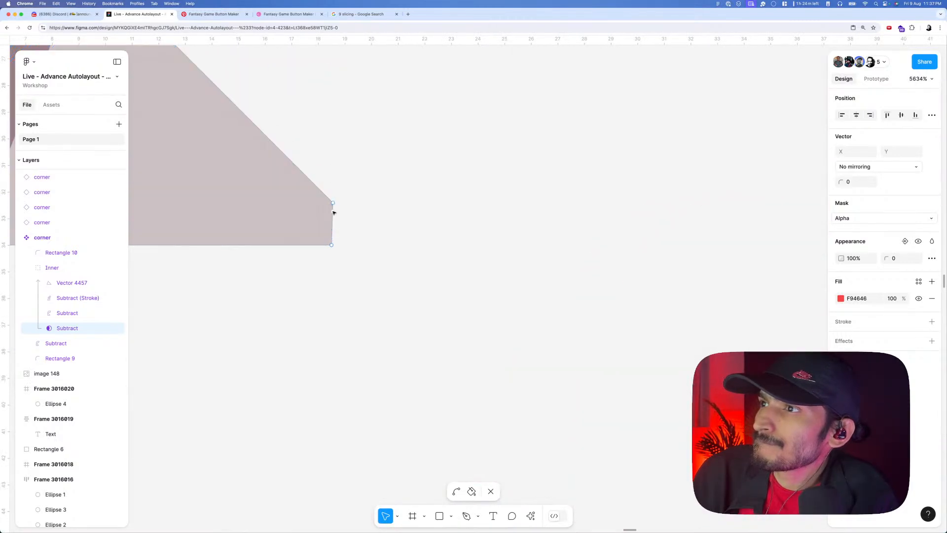
pyautogui.click(331, 230)
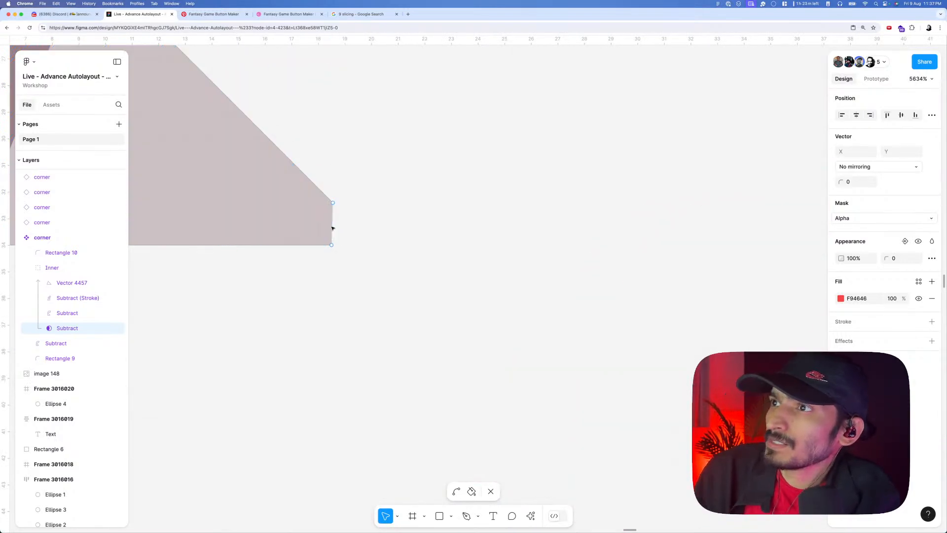
pyautogui.moveTo(332, 230); pyautogui.dragTo(333, 223)
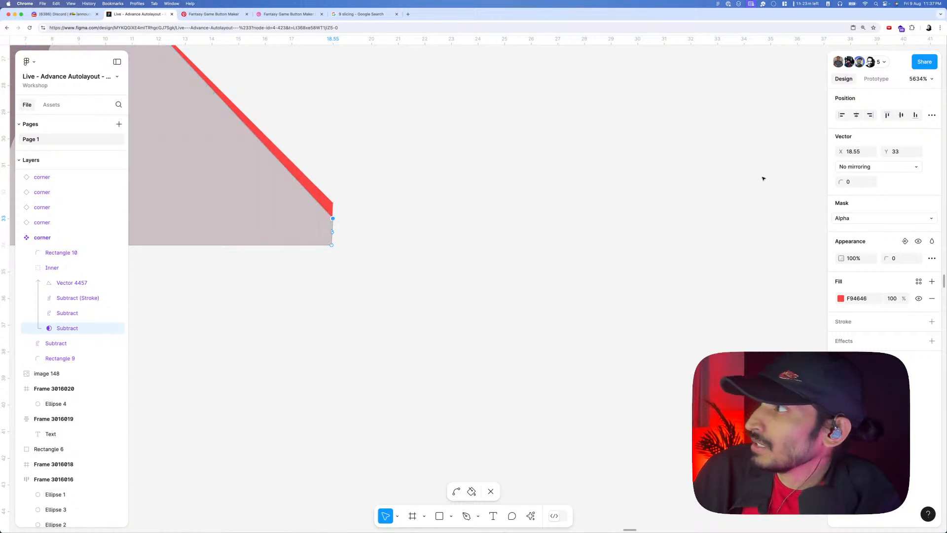
pyautogui.moveTo(840, 182); pyautogui.dragTo(861, 182)
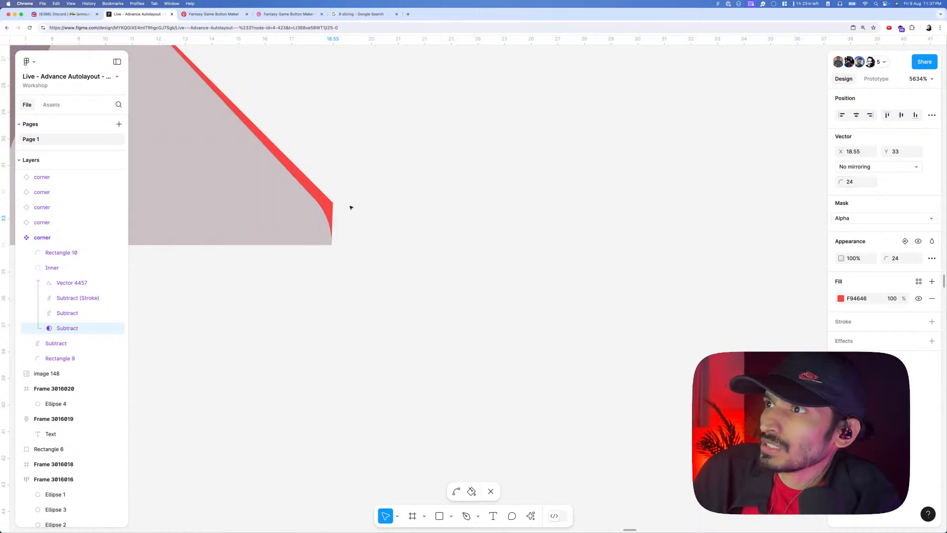
pyautogui.press('Escape')
pyautogui.scroll(-10, 350, 207)
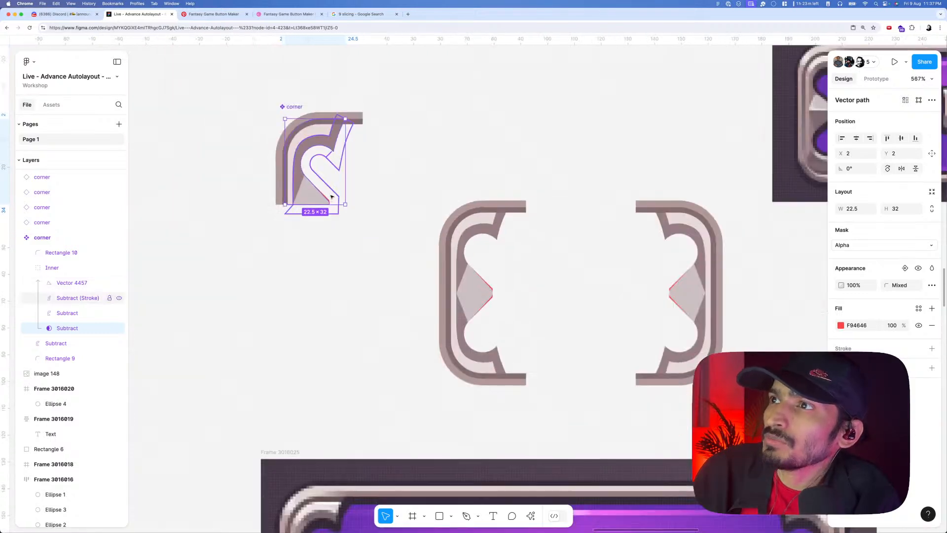
# - Copy the design file's web address and reload its browser tab
pyautogui.scroll(5, 330, 196)
pyautogui.click(68, 343)
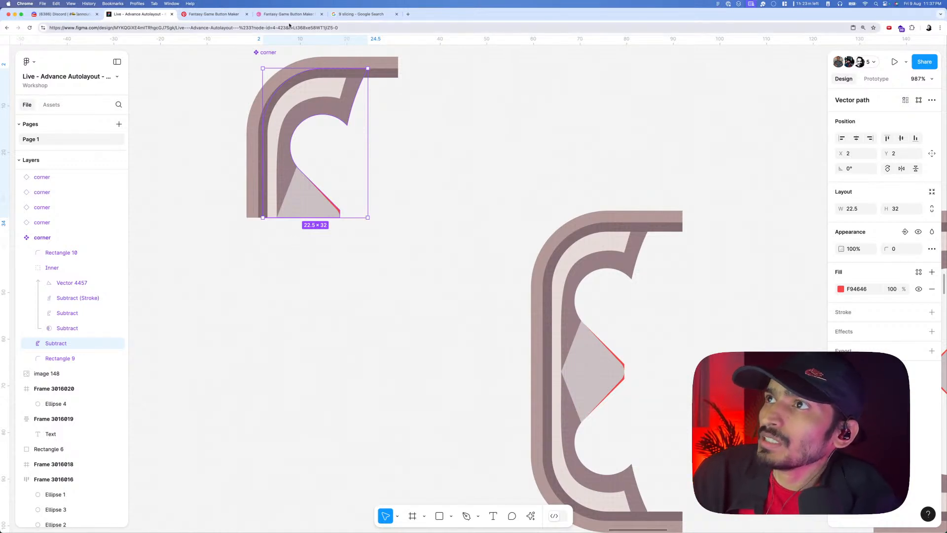
pyautogui.click(289, 27)
pyautogui.press('super+x')
pyautogui.press('Escape')
pyautogui.press('Escape')
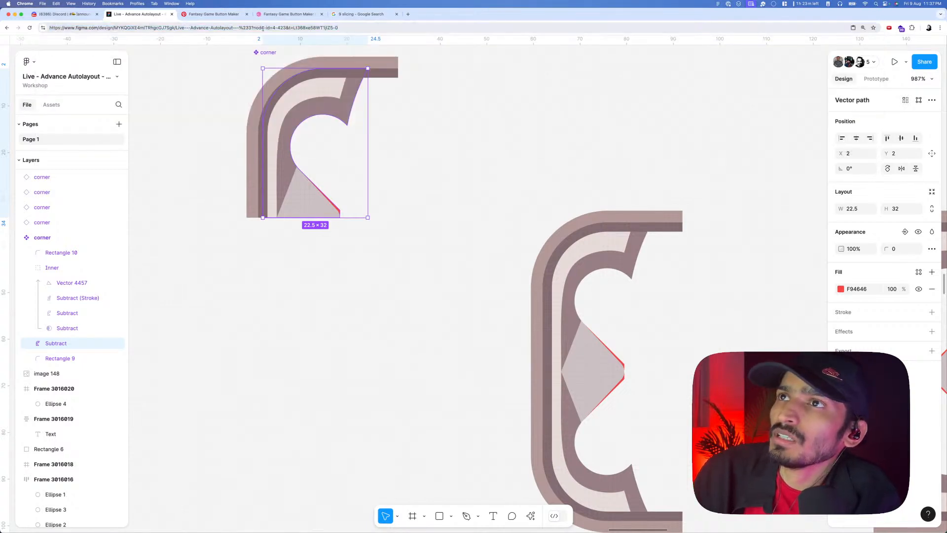
pyautogui.rightClick(156, 14)
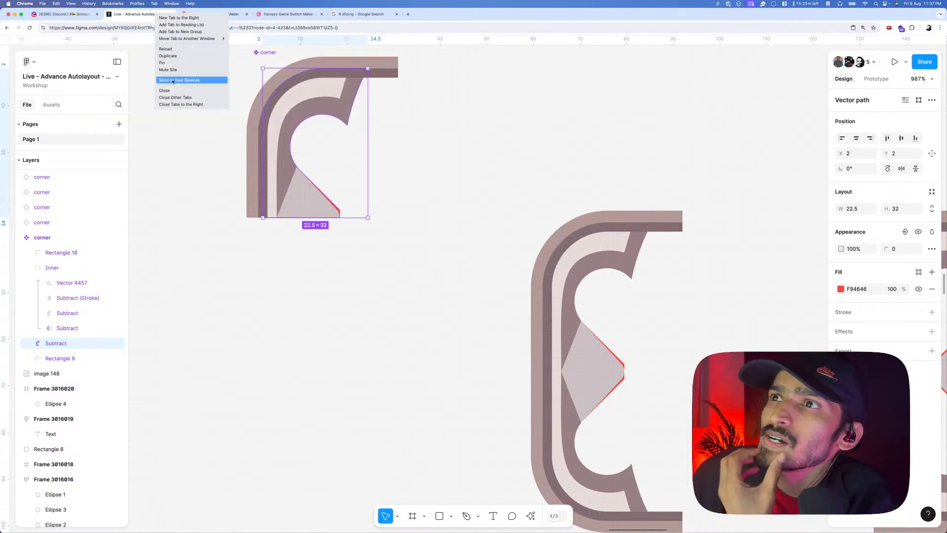
pyautogui.click(166, 48)
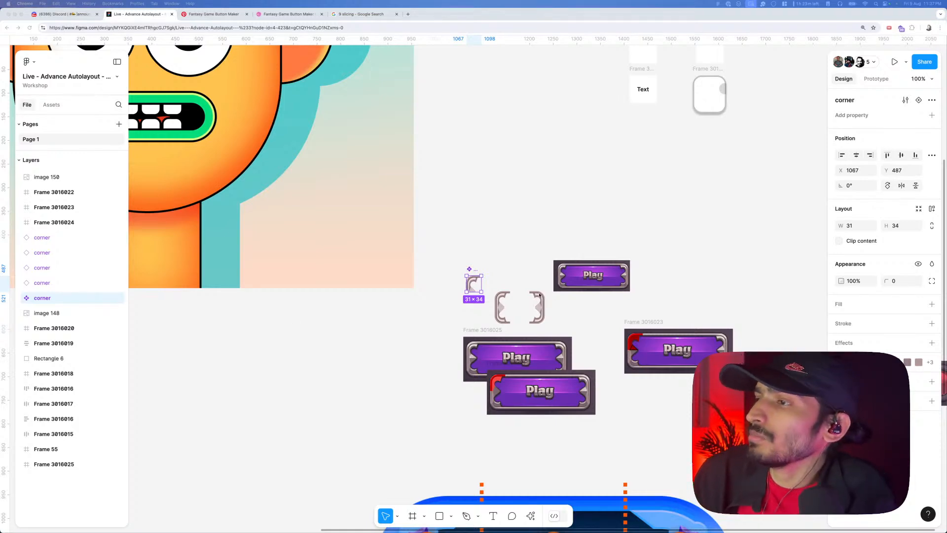
# - Try deleting the main corner component and undo the deletion
pyautogui.scroll(-3, 475, 291)
pyautogui.scroll(5, 475, 292)
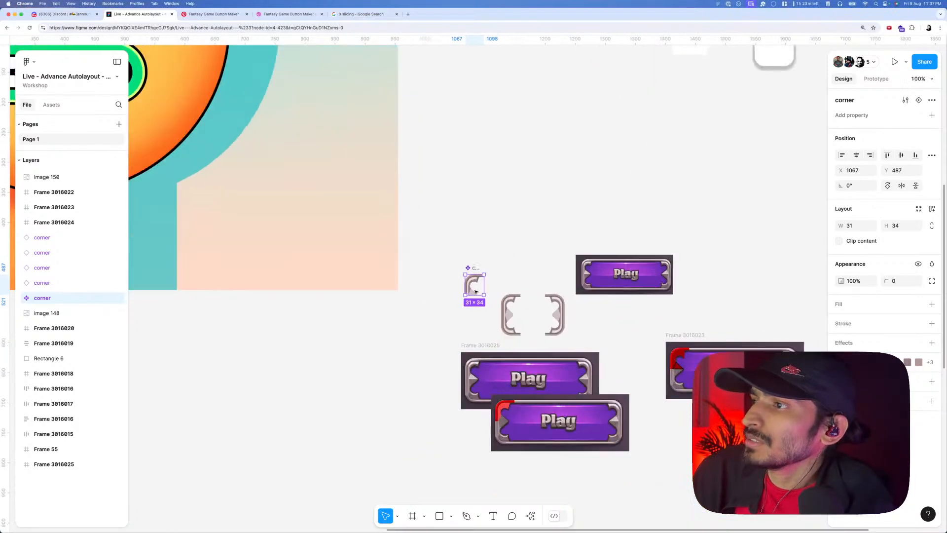
pyautogui.scroll(10, 475, 292)
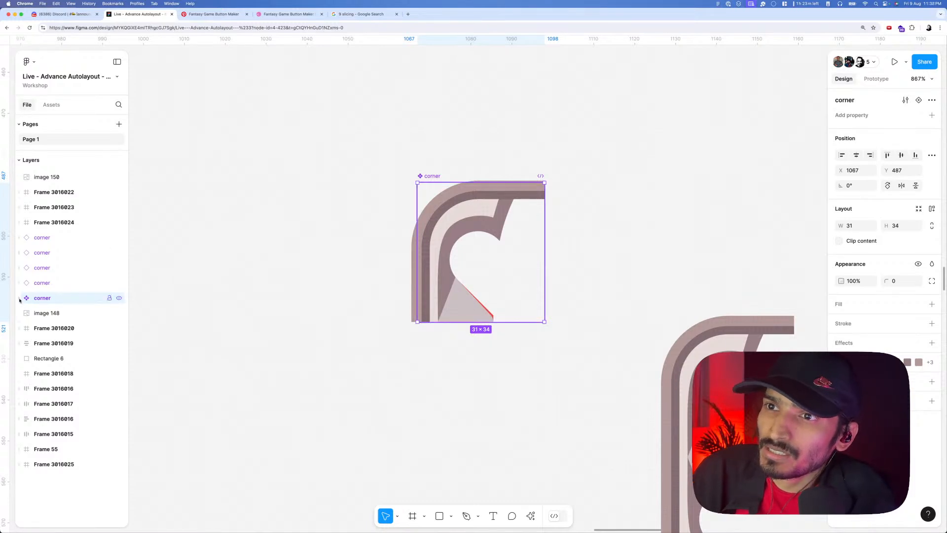
pyautogui.click(19, 298)
pyautogui.click(51, 346)
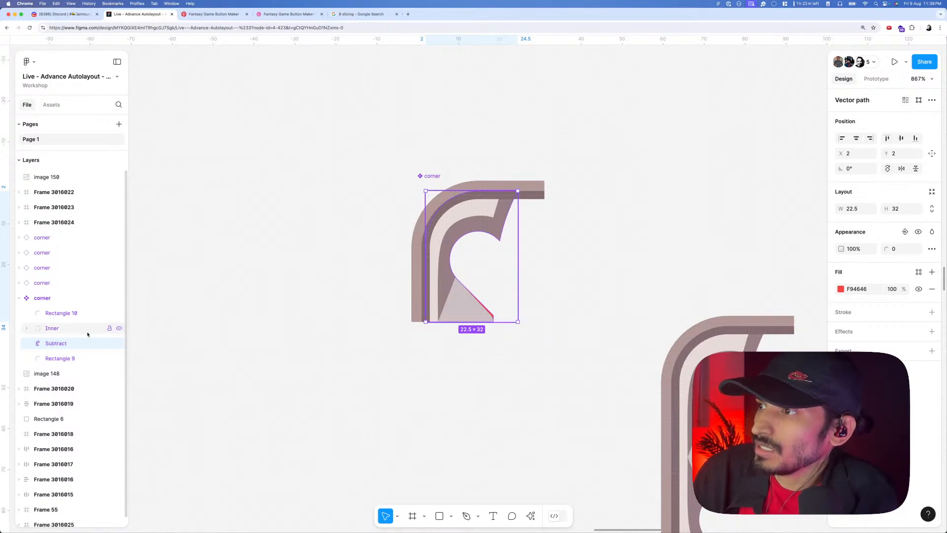
pyautogui.press('Escape')
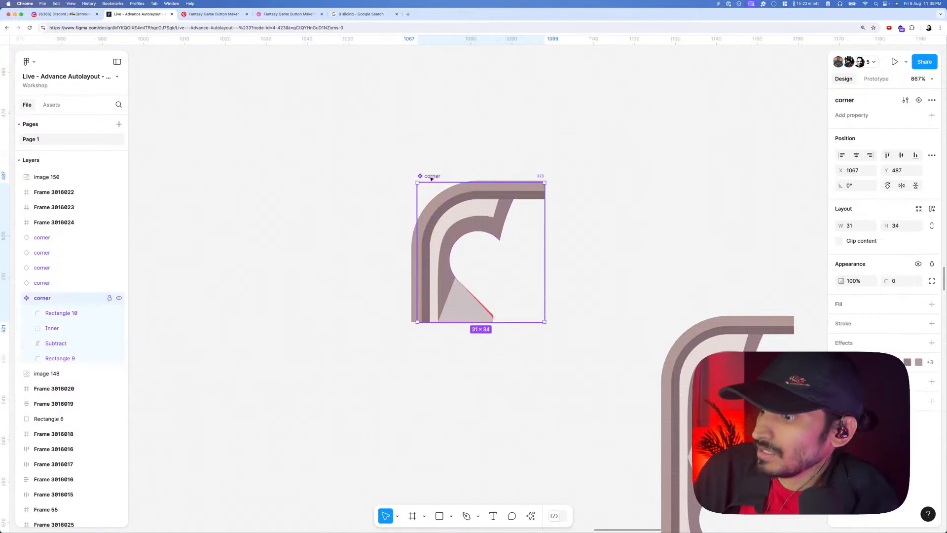
pyautogui.press('Delete')
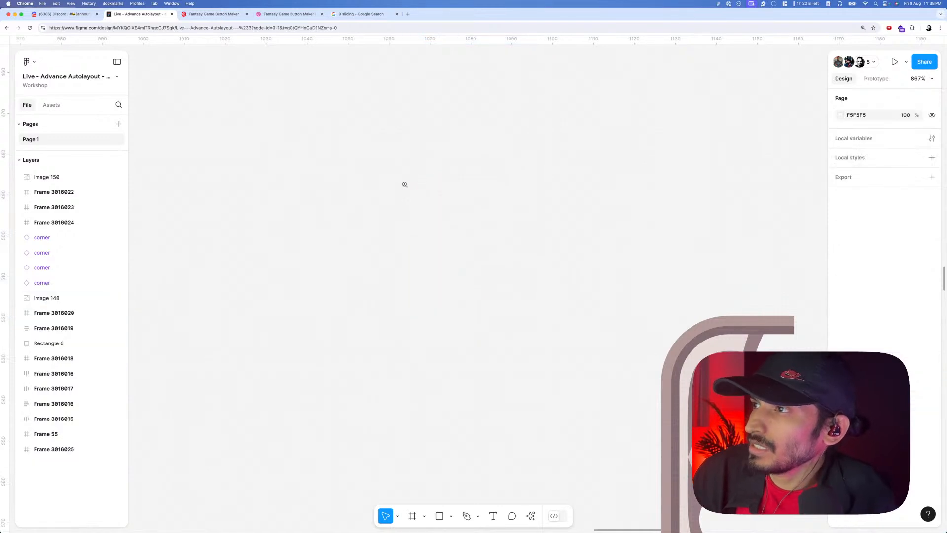
pyautogui.press('super+z')
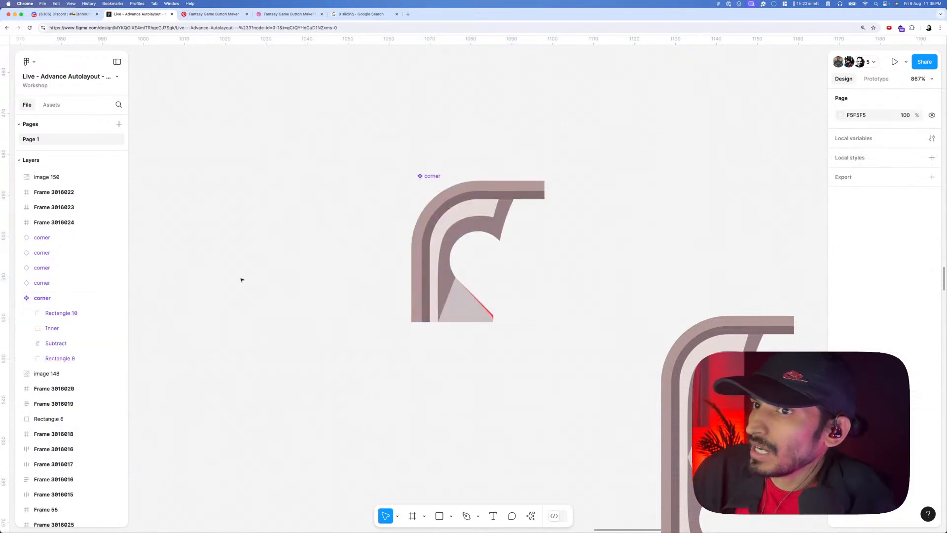
pyautogui.click(58, 344)
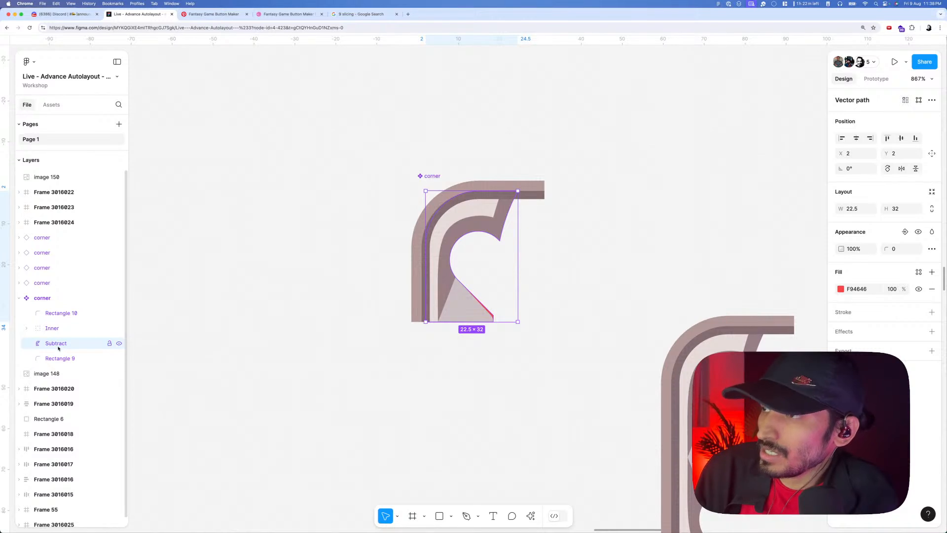
pyautogui.rightClick(58, 349)
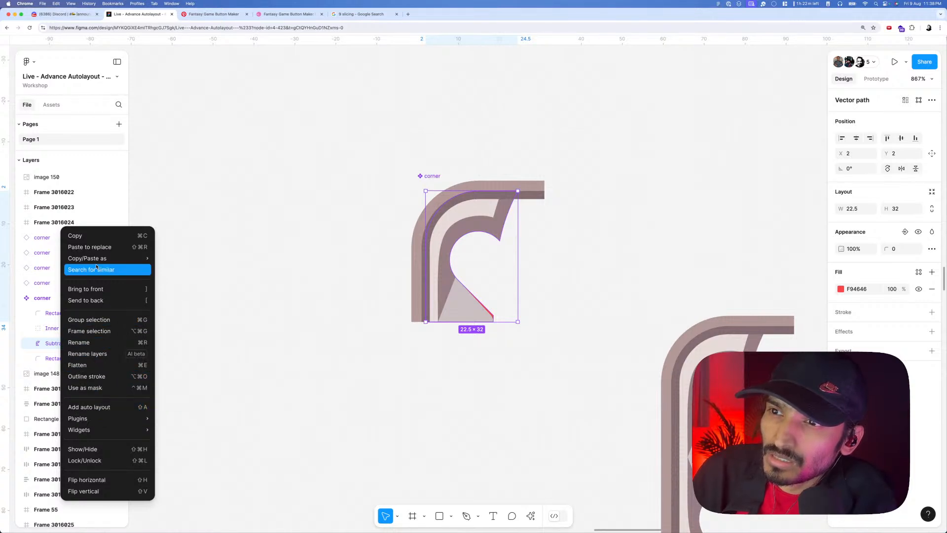
pyautogui.press('Escape')
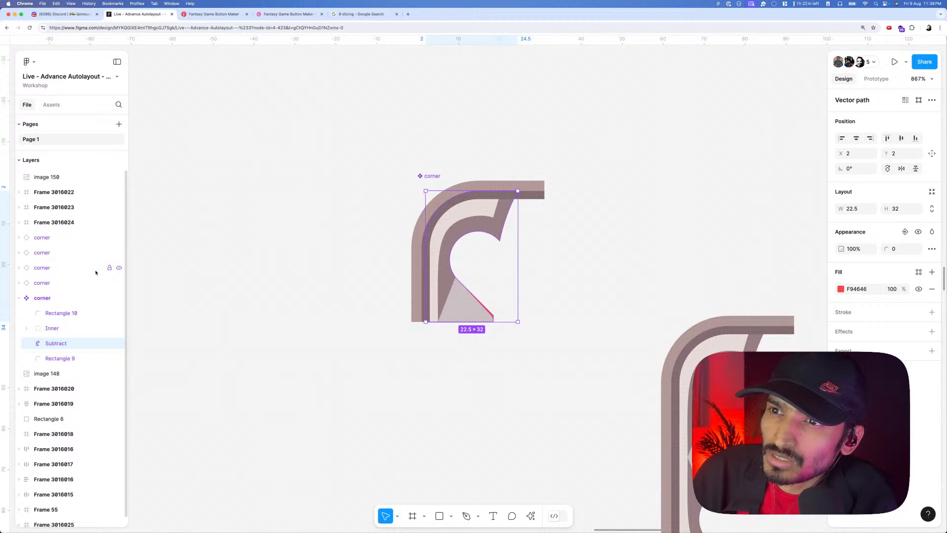
pyautogui.rightClick(62, 346)
pyautogui.press('Escape')
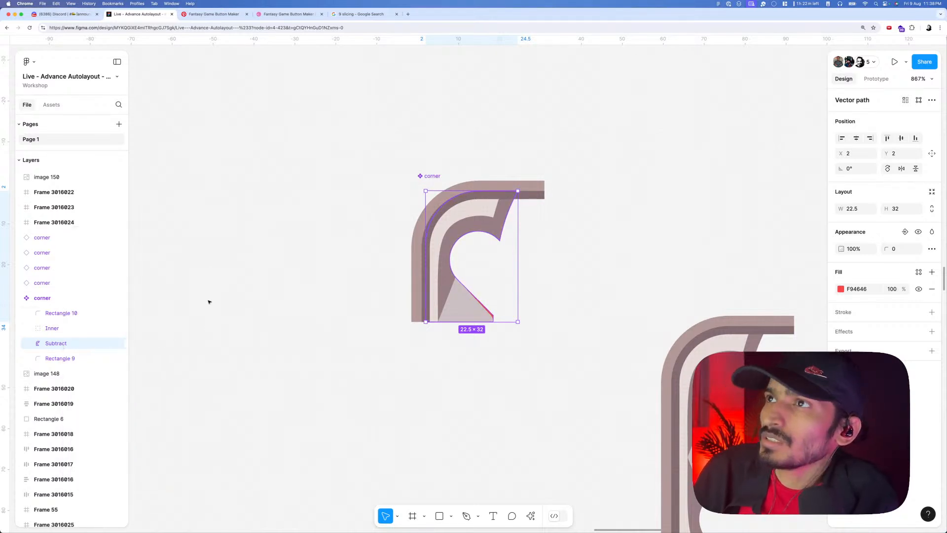
# - Copy the reloaded design file's web address and clear the layer selection
pyautogui.click(203, 28)
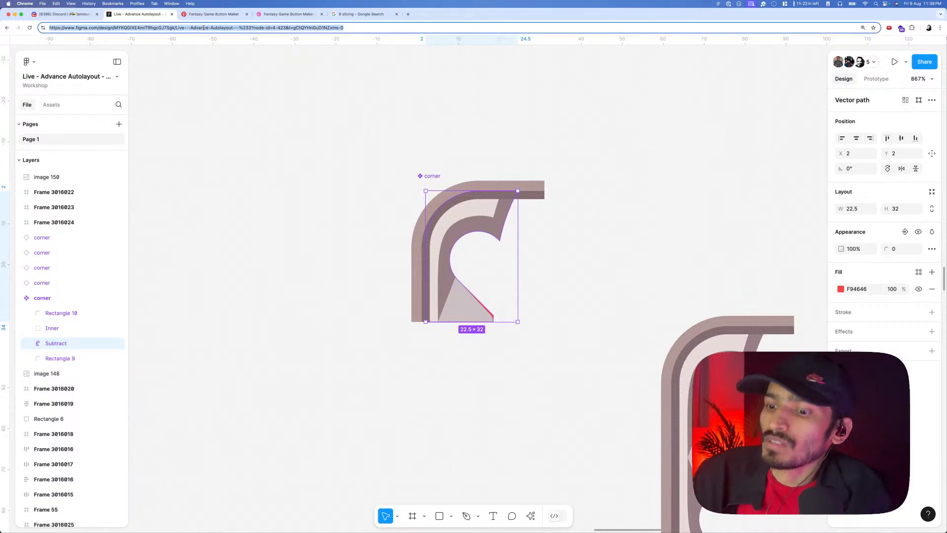
pyautogui.press('super+x')
pyautogui.press('Escape')
pyautogui.click(330, 173)
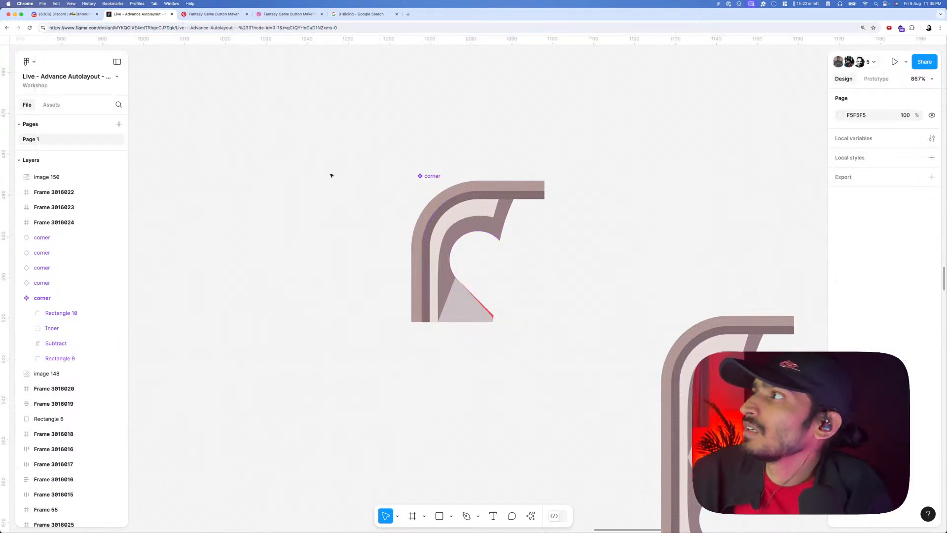
# - Change the file's share settings so that anyone with access can only view it
pyautogui.scroll(3, 330, 173)
pyautogui.scroll(-8, 341, 173)
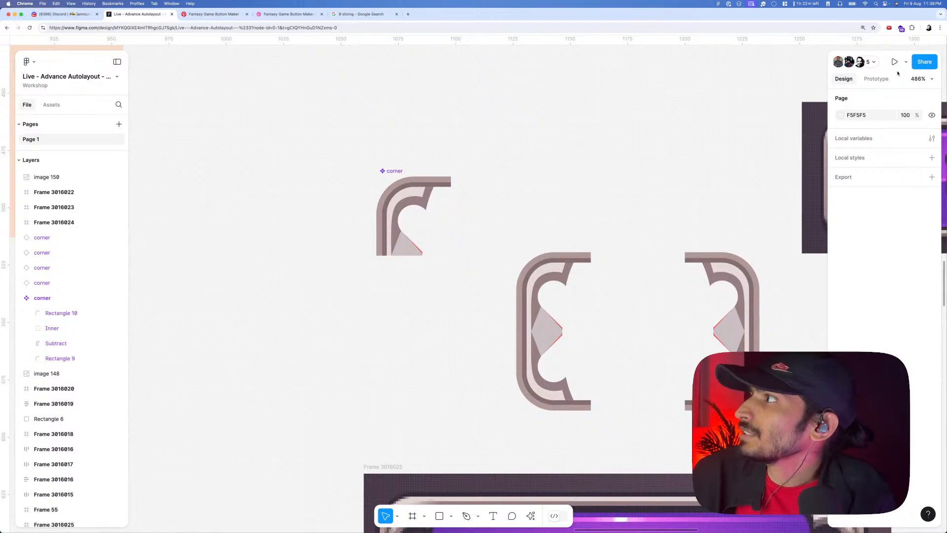
pyautogui.click(924, 62)
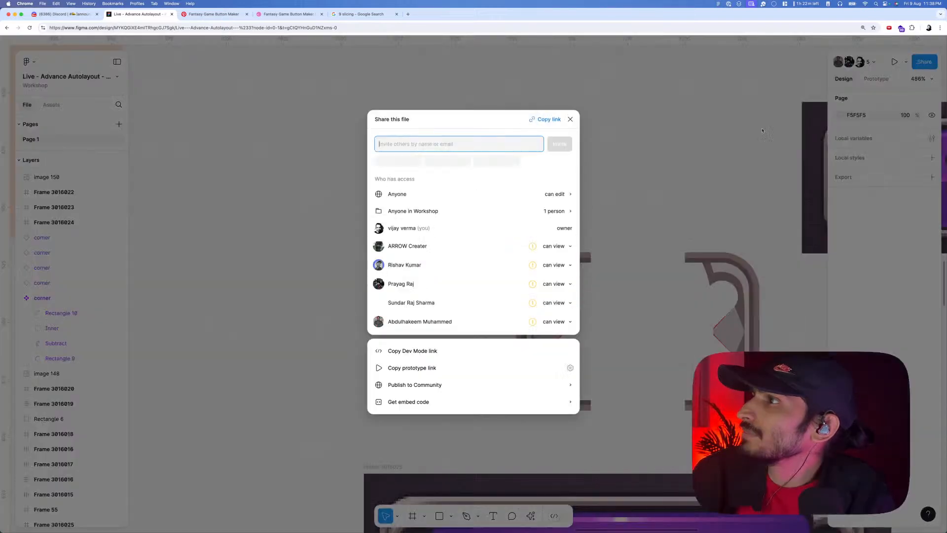
pyautogui.click(556, 195)
pyautogui.click(393, 224)
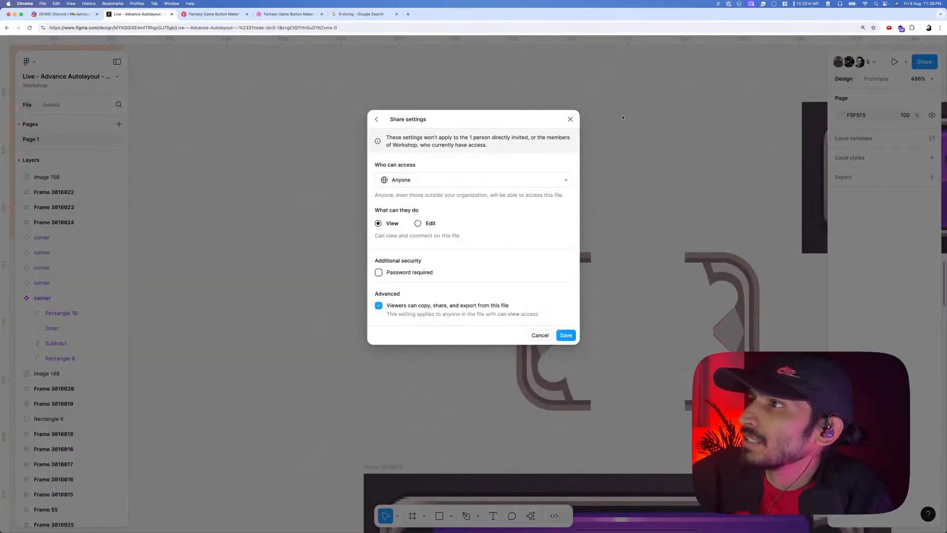
pyautogui.click(566, 335)
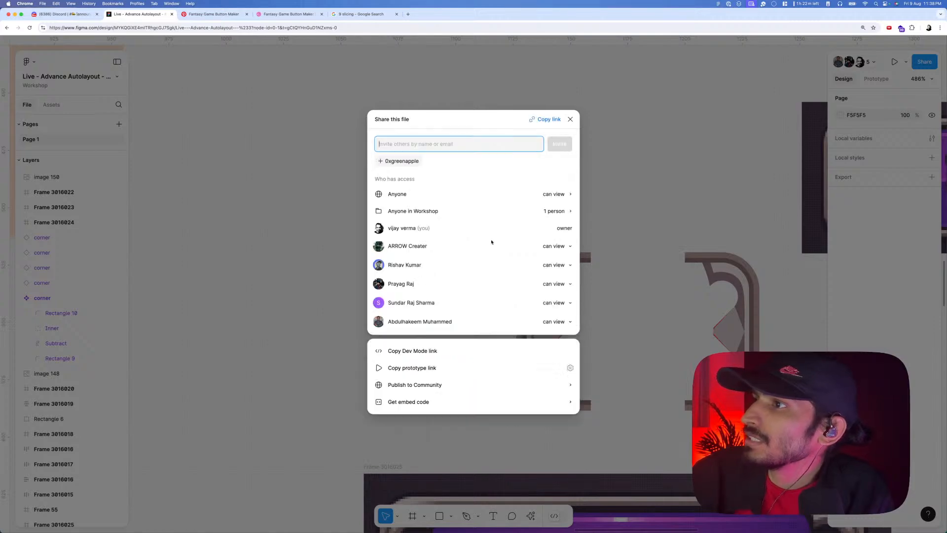
pyautogui.click(570, 119)
# - Select the red Subtract shape inside the main corner component
pyautogui.click(423, 237)
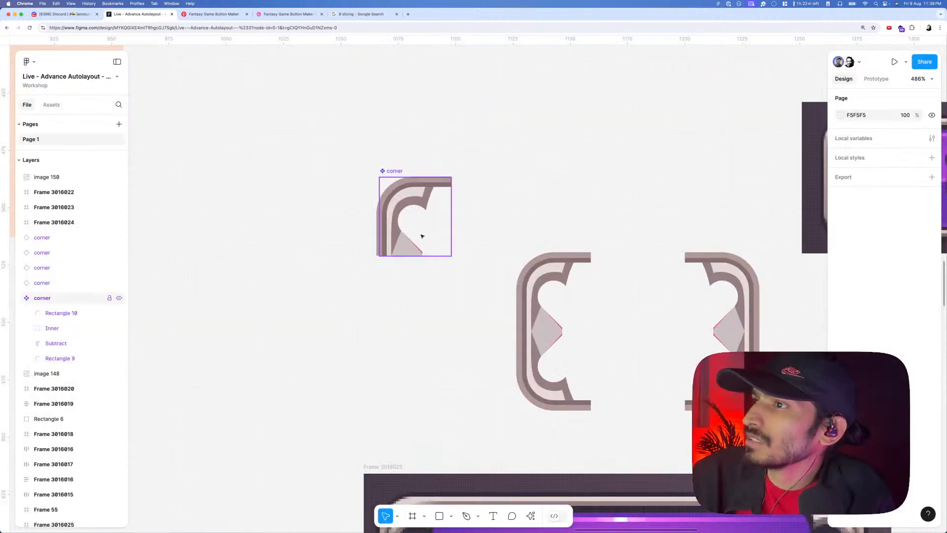
pyautogui.scroll(-5, 419, 238)
pyautogui.scroll(5, 416, 242)
pyautogui.doubleClick(415, 241)
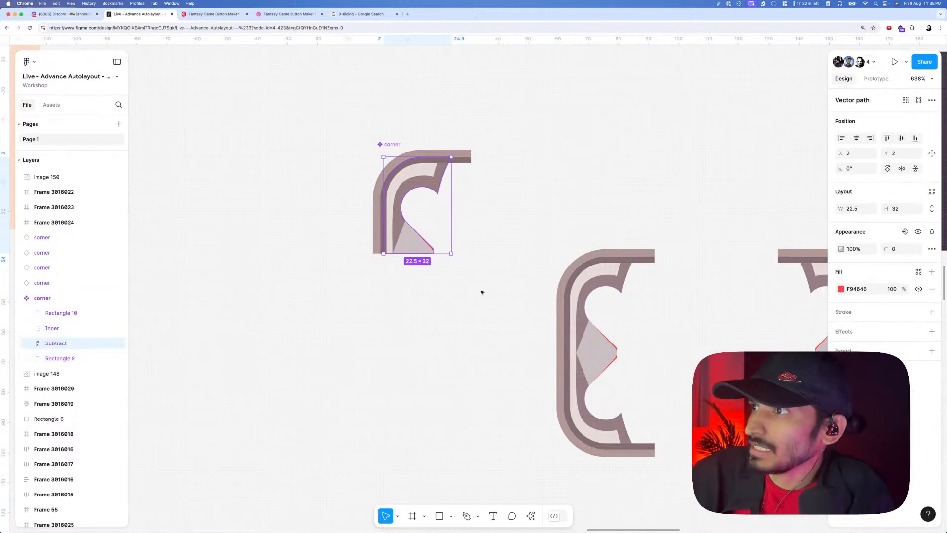
pyautogui.press('super+space')
pyautogui.press('Escape')
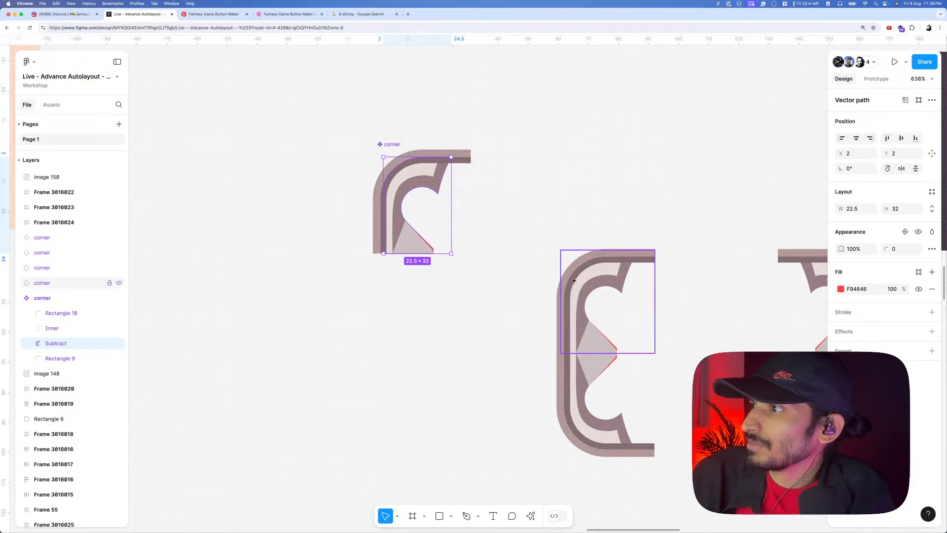
# - Try deleting the upper-left corner instance of the frame twice, undoing the deletion each time
pyautogui.click(573, 280)
pyautogui.press('Delete')
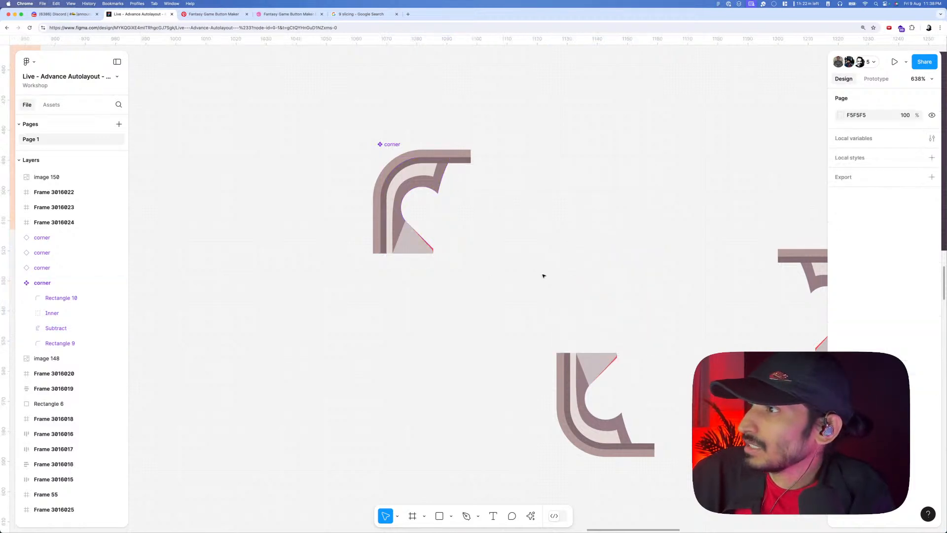
pyautogui.press('super+z')
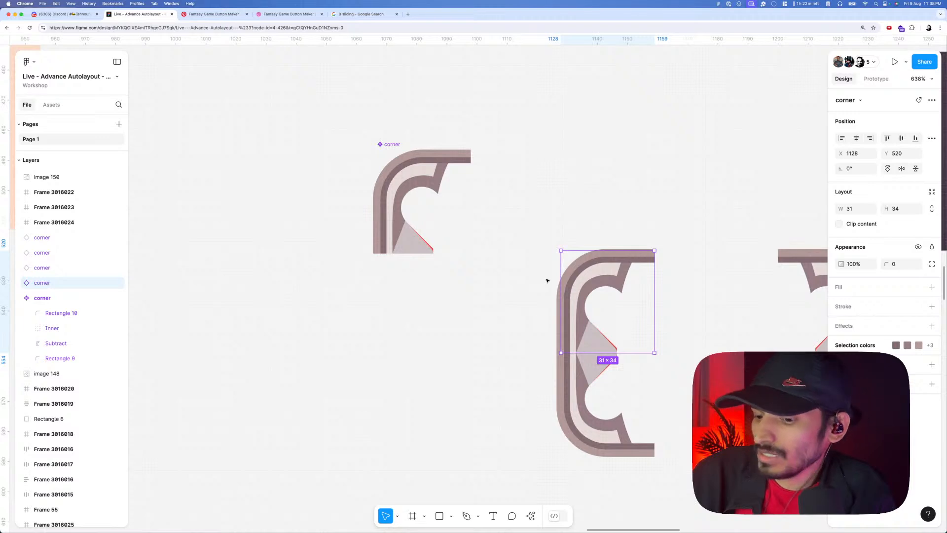
pyautogui.press('Delete')
pyautogui.press('super+z')
# - Copy the main corner component's Subtract layer and clear the selection
pyautogui.click(413, 248)
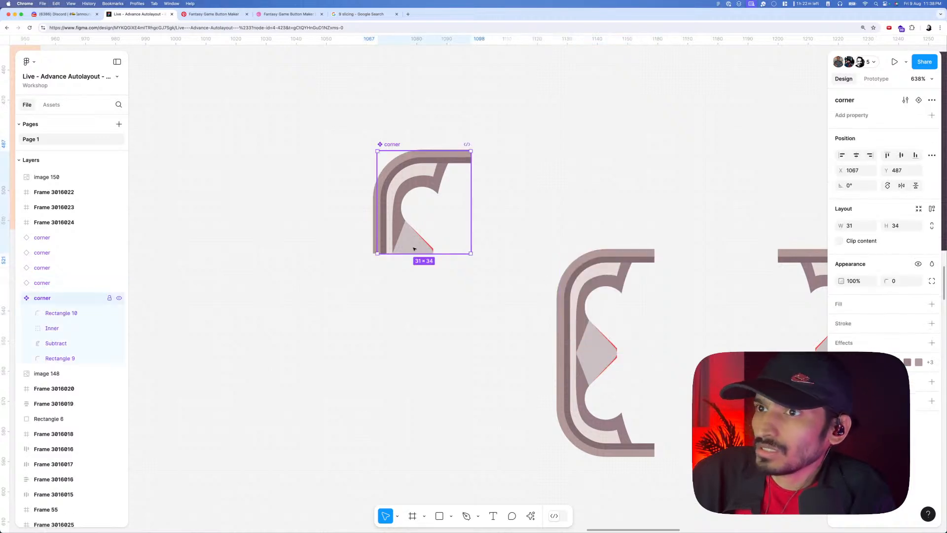
pyautogui.click(81, 343)
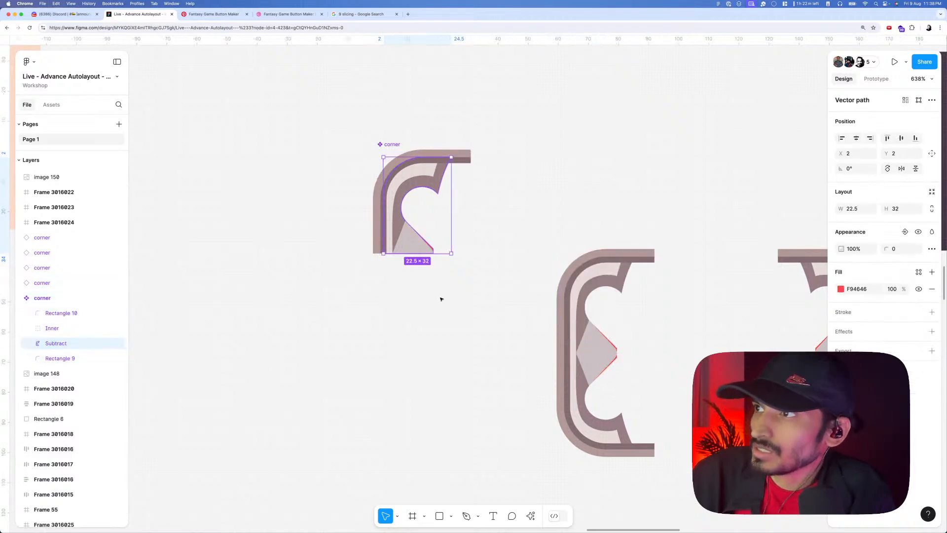
pyautogui.press('super+c')
pyautogui.press('super+space')
pyautogui.press('Escape')
pyautogui.click(480, 254)
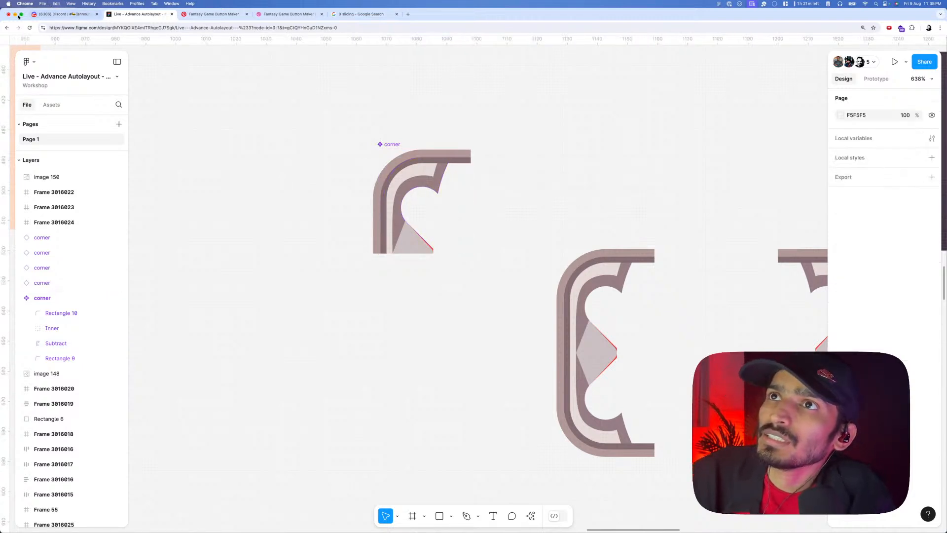
# - Switch to the Figma desktop app, maximize its window, open the Live - Advance Autolayout - #3 file and return to the browser
pyautogui.moveTo(577, 520)
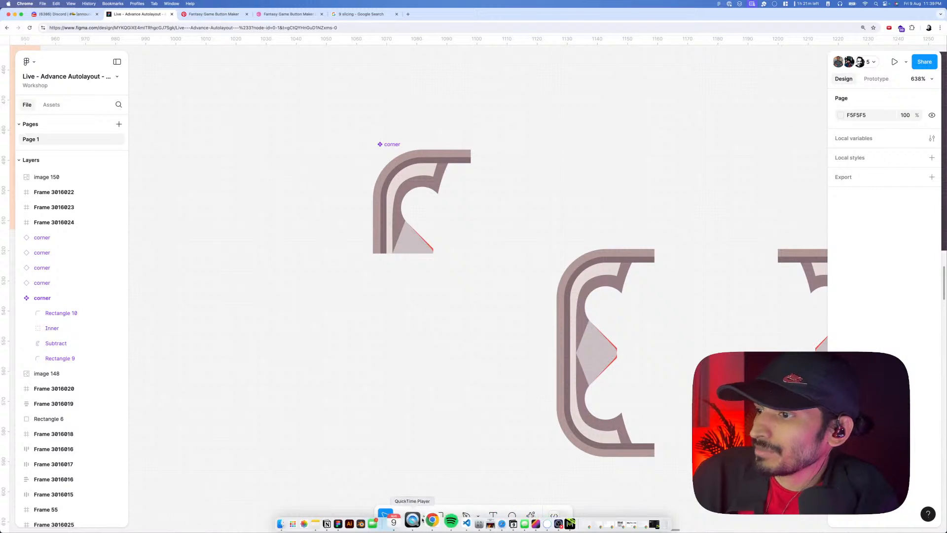
pyautogui.click(354, 521)
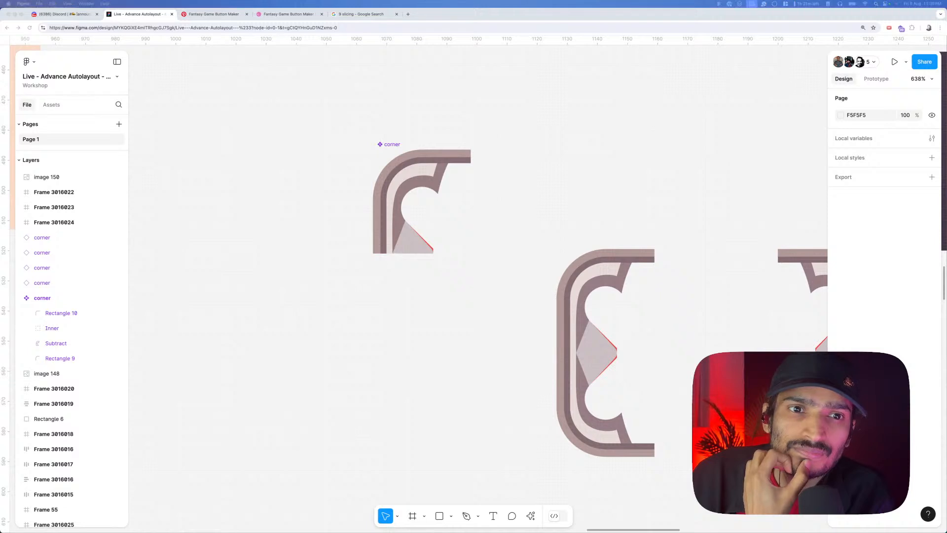
pyautogui.moveTo(0, 168); pyautogui.dragTo(329, 157)
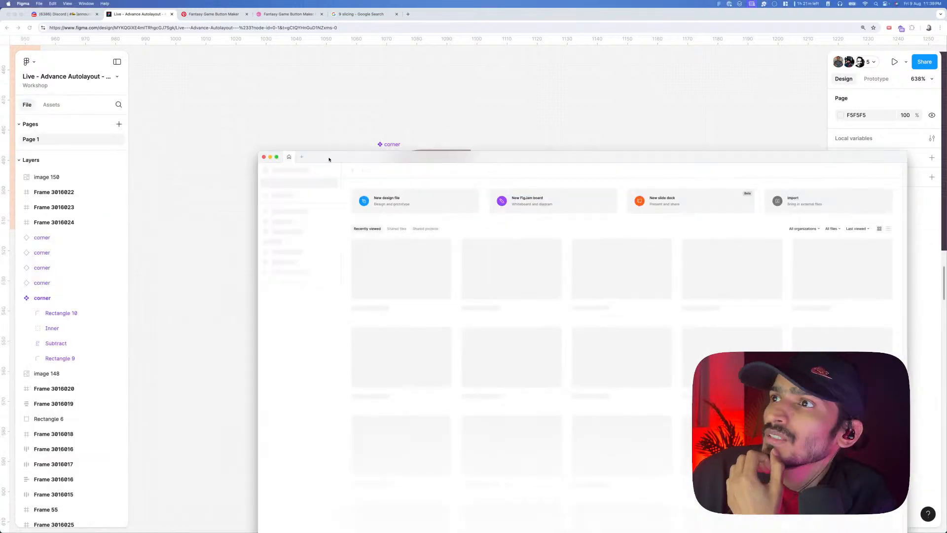
pyautogui.doubleClick(329, 157)
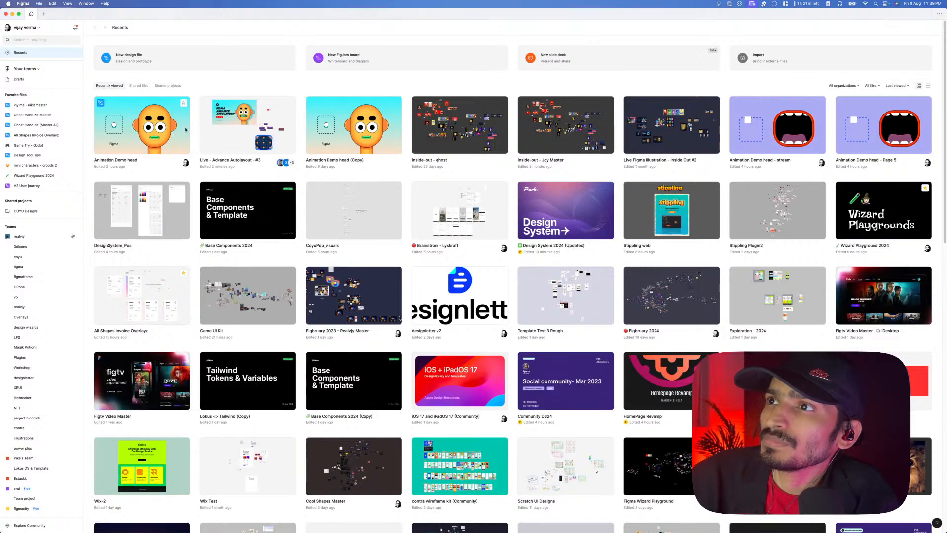
pyautogui.click(229, 134)
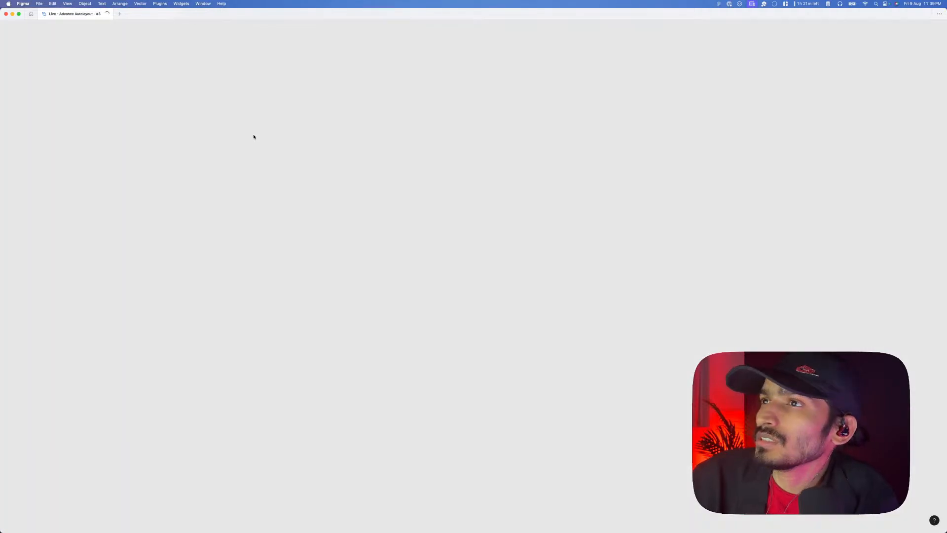
pyautogui.press('super+Tab')
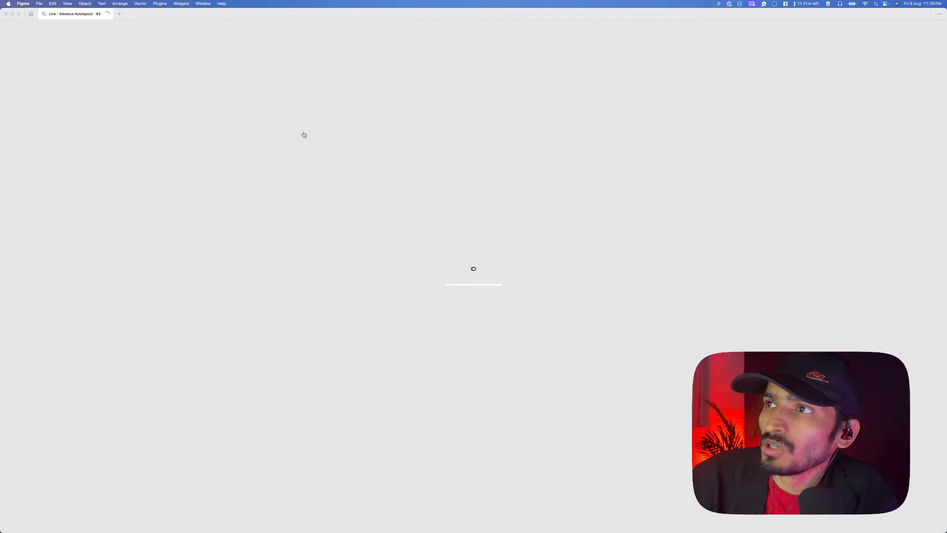
# - Try deleting the main corner component, undo the deletion and clear the layer selection
pyautogui.press('Delete')
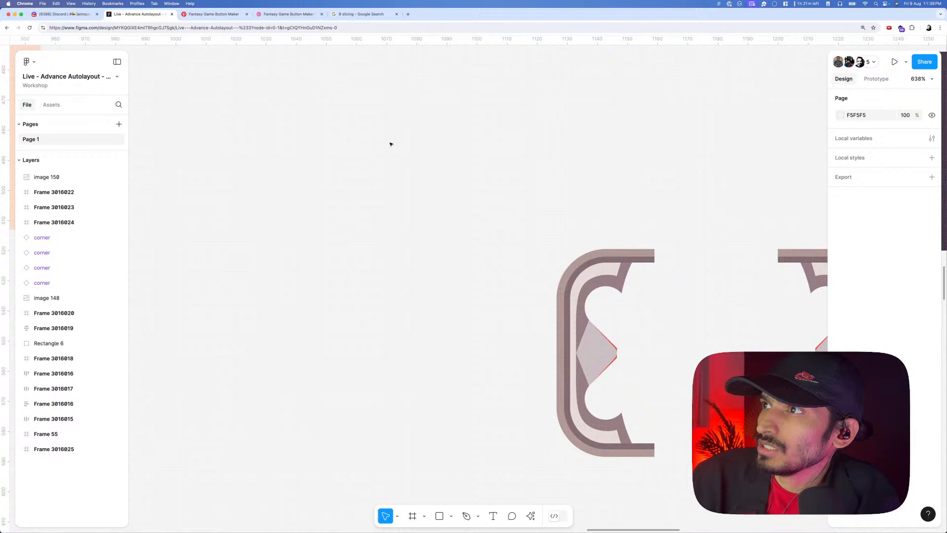
pyautogui.hotkey('ctrl', 'z')
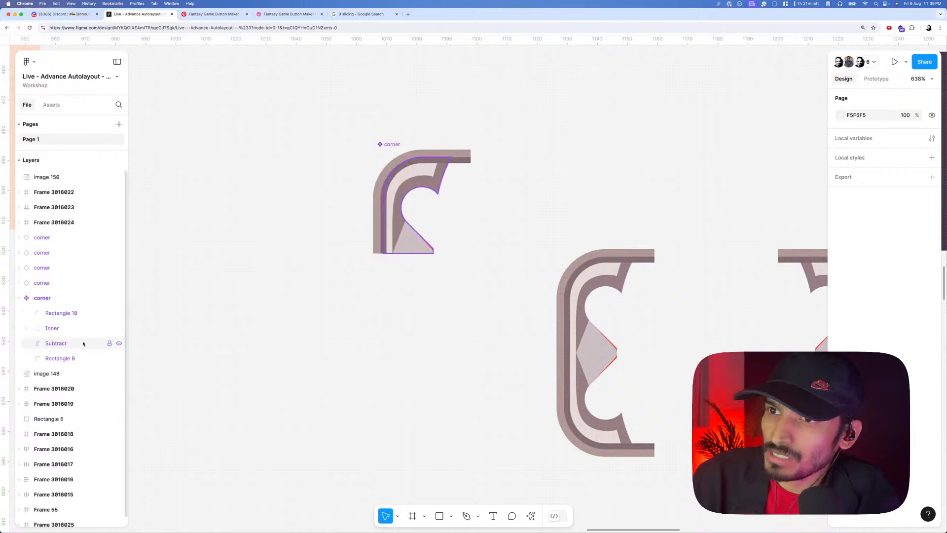
pyautogui.click(83, 344)
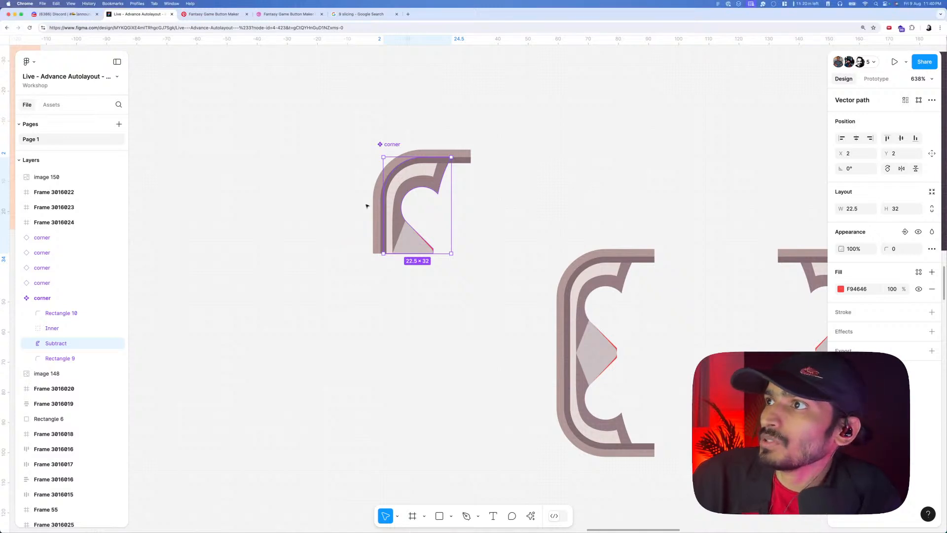
pyautogui.click(349, 165)
# - Change the file's share settings so that anyone with access can edit it
pyautogui.click(383, 151)
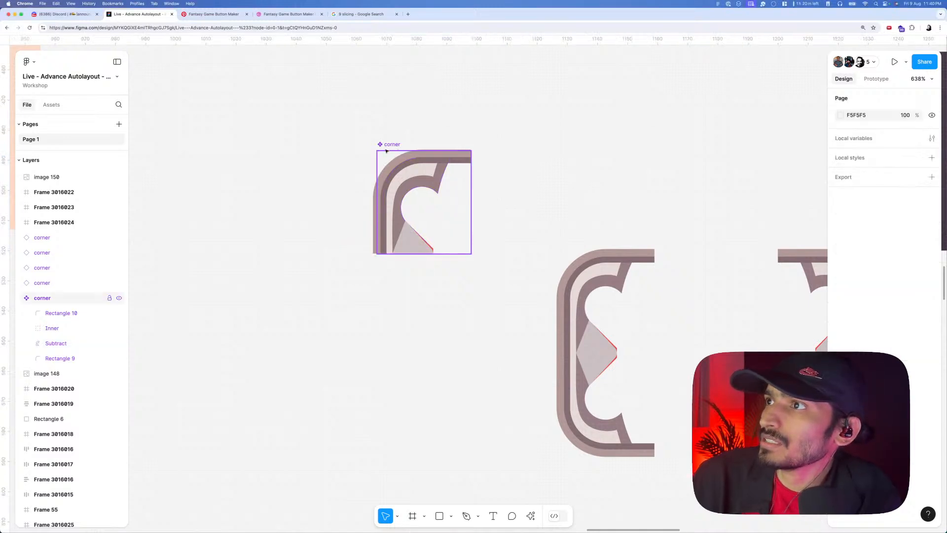
pyautogui.click(924, 61)
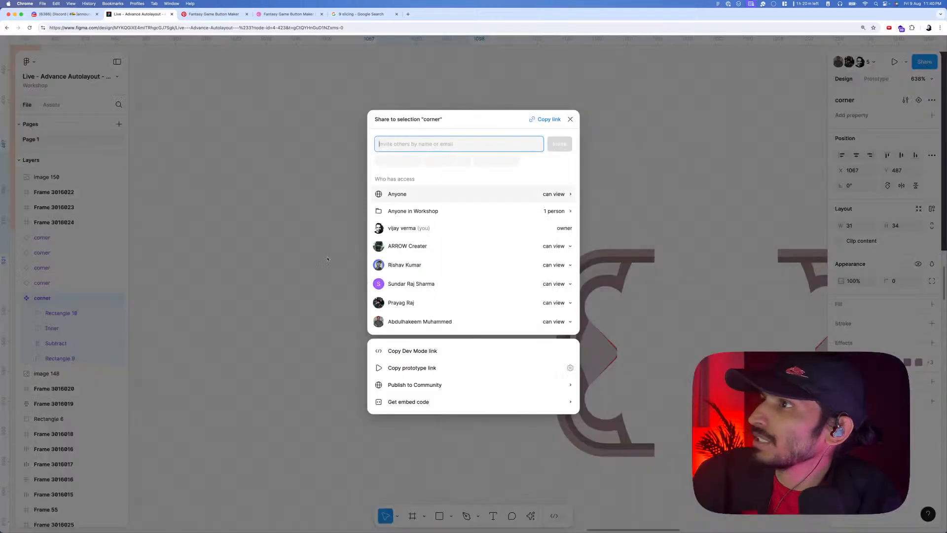
pyautogui.click(555, 200)
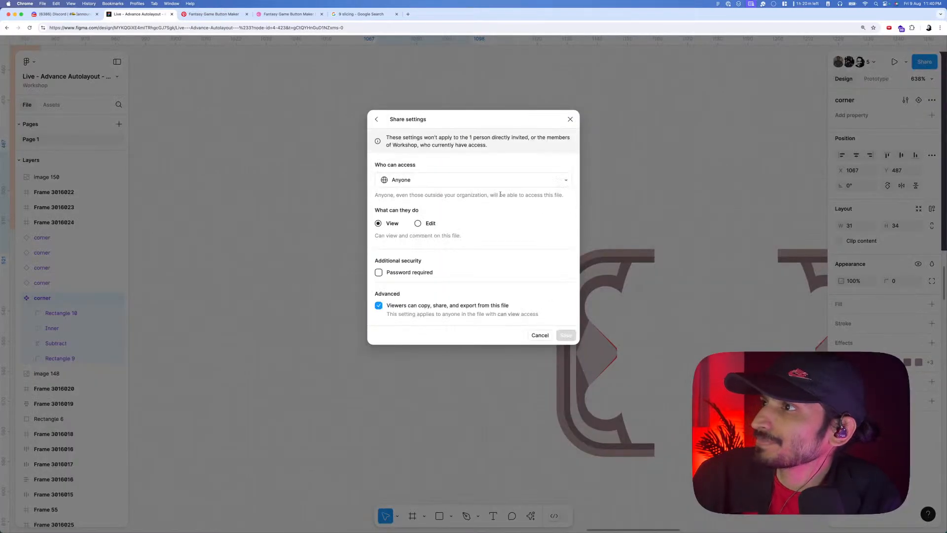
pyautogui.click(418, 223)
pyautogui.click(566, 335)
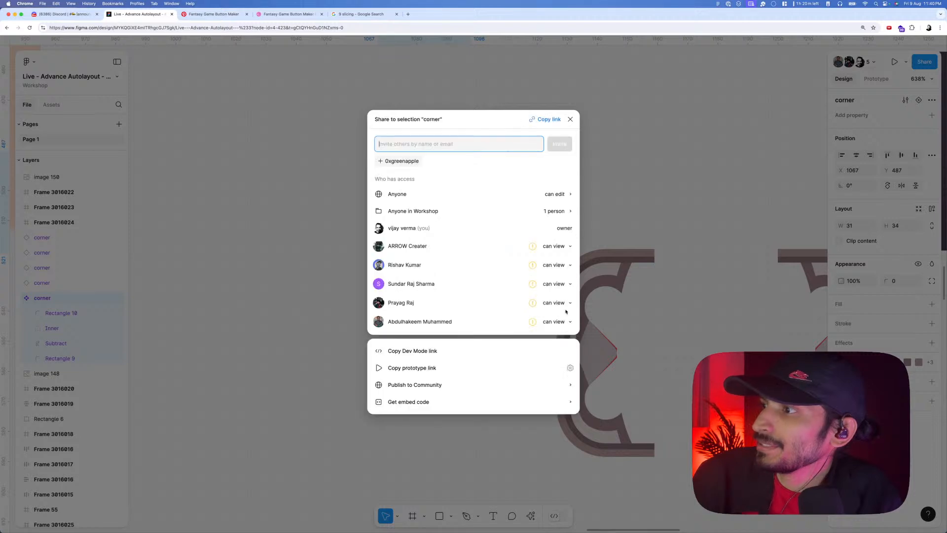
pyautogui.click(570, 120)
# - Duplicate the main corner component to X 1024, Y 520 and detach the copied instance
pyautogui.scroll(3, 430, 245)
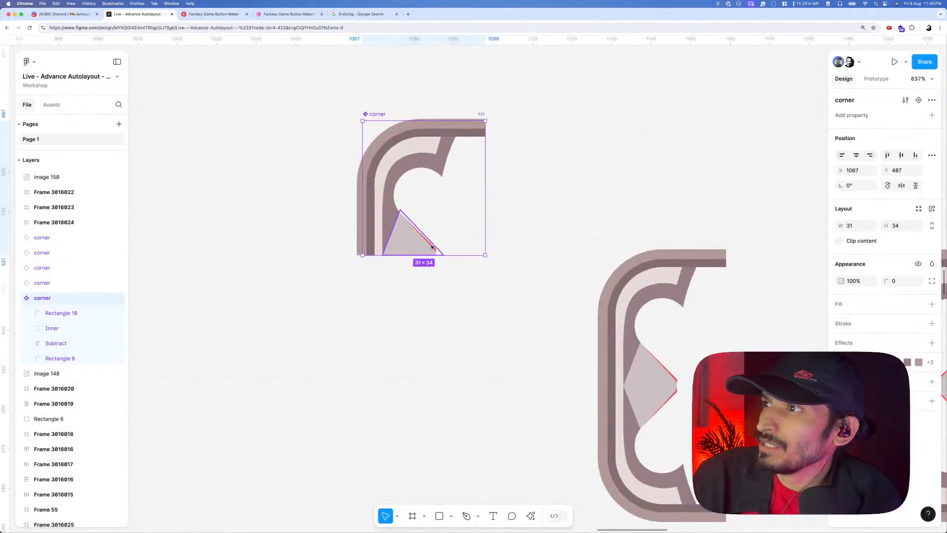
pyautogui.click(62, 343)
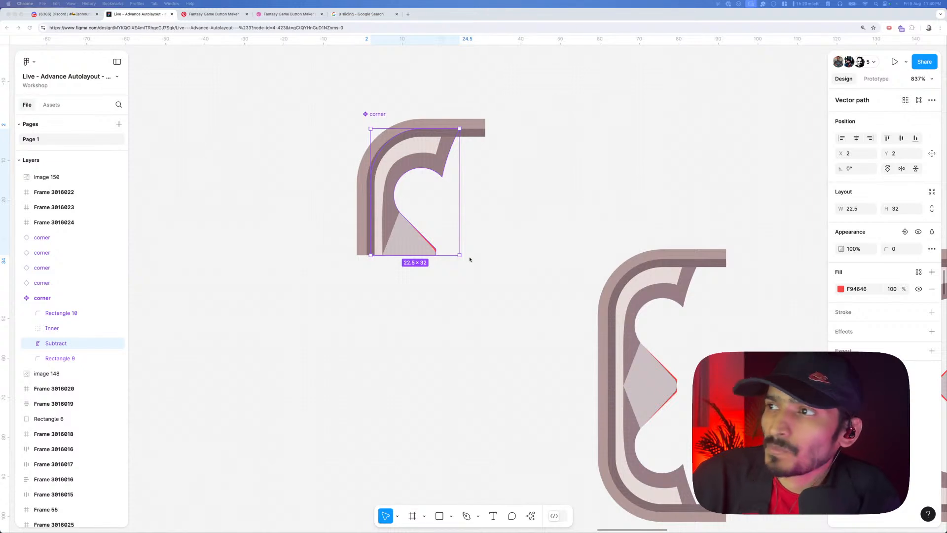
pyautogui.scroll(-5, 357, 291)
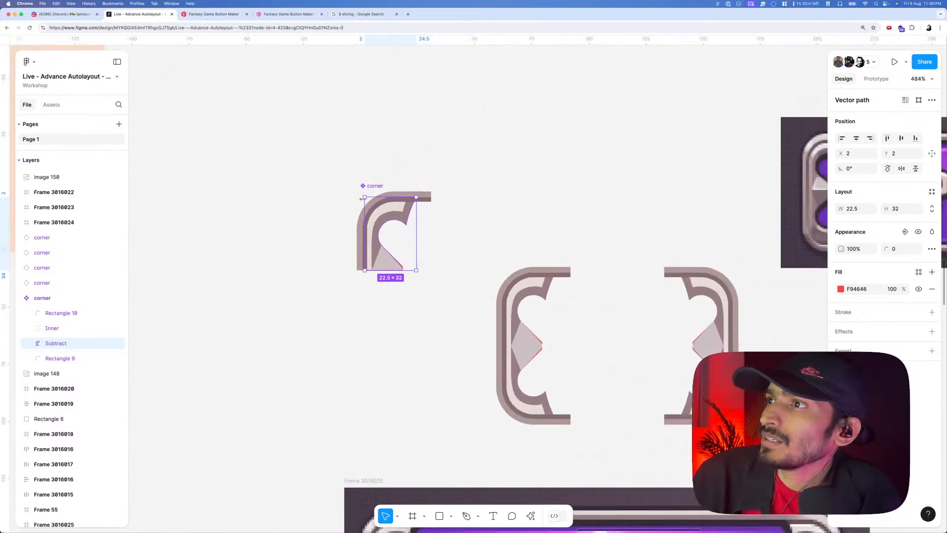
pyautogui.moveTo(377, 189); pyautogui.dragTo(324, 232)
pyautogui.rightClick(324, 233)
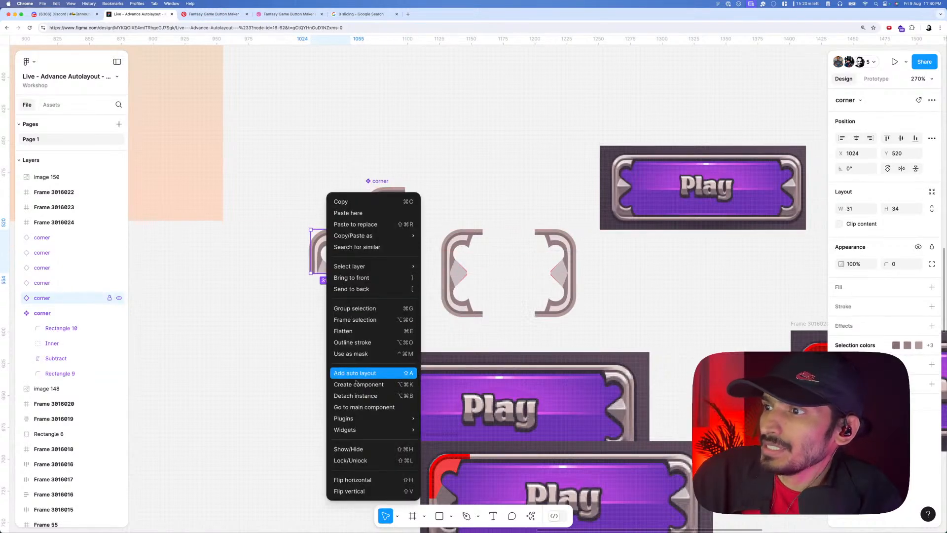
pyautogui.click(356, 396)
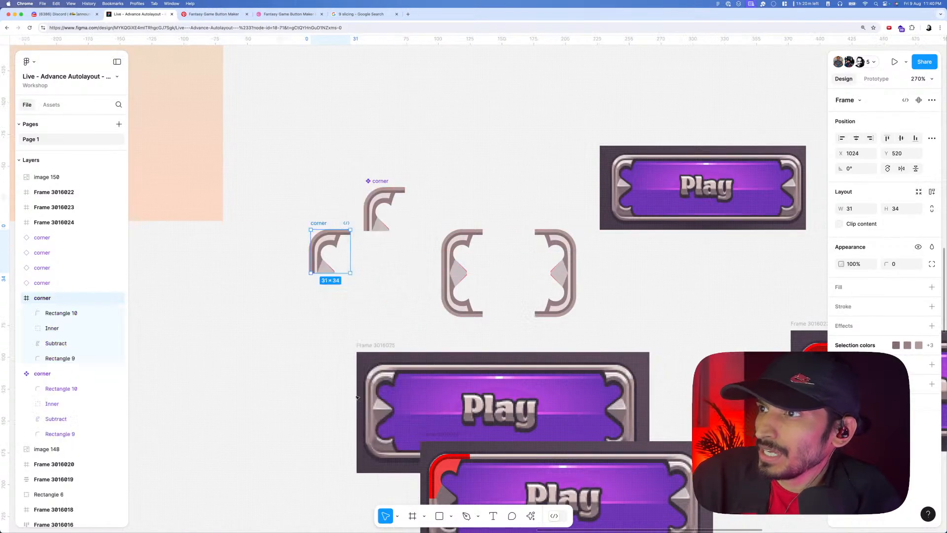
# - Add the text "tdx" on the empty canvas above the main corner component
pyautogui.click(96, 343)
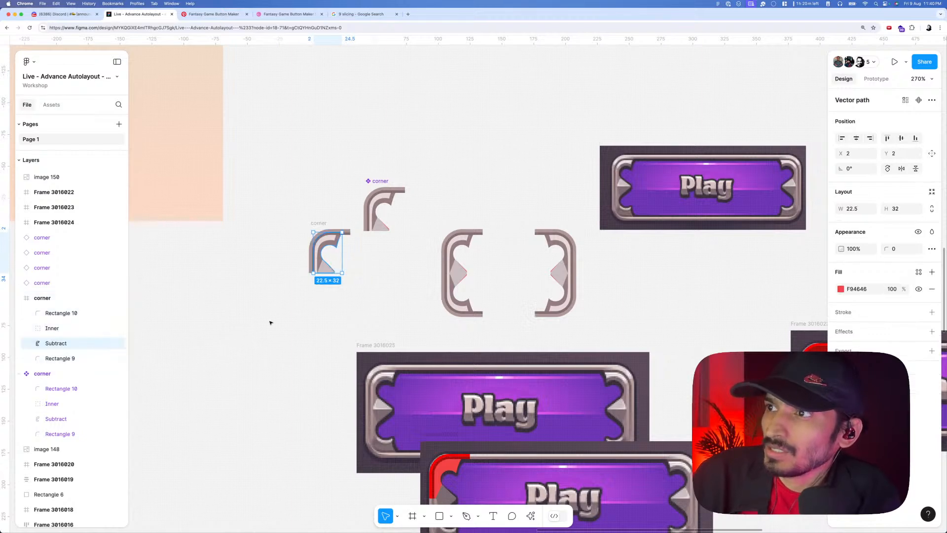
pyautogui.click(387, 149)
pyautogui.click(387, 124)
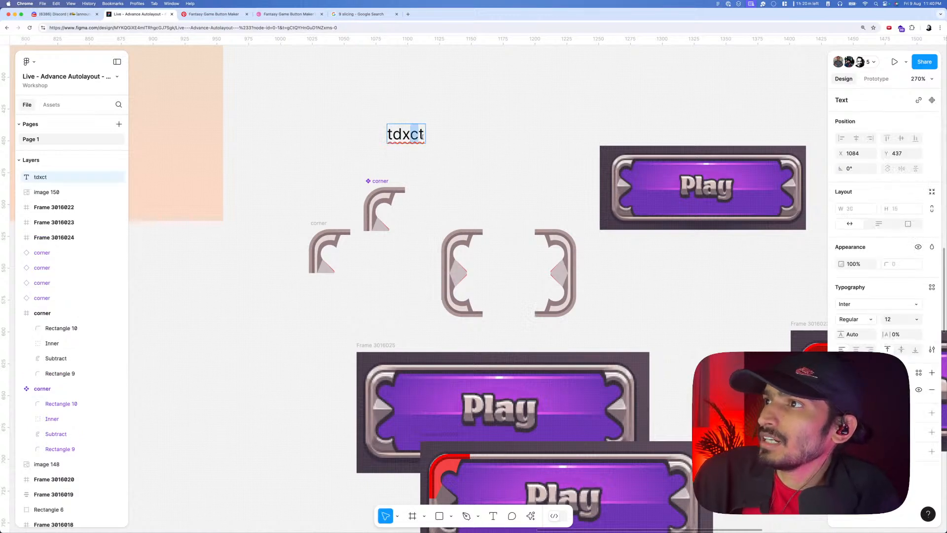
pyautogui.press('Escape')
pyautogui.press('Escape')
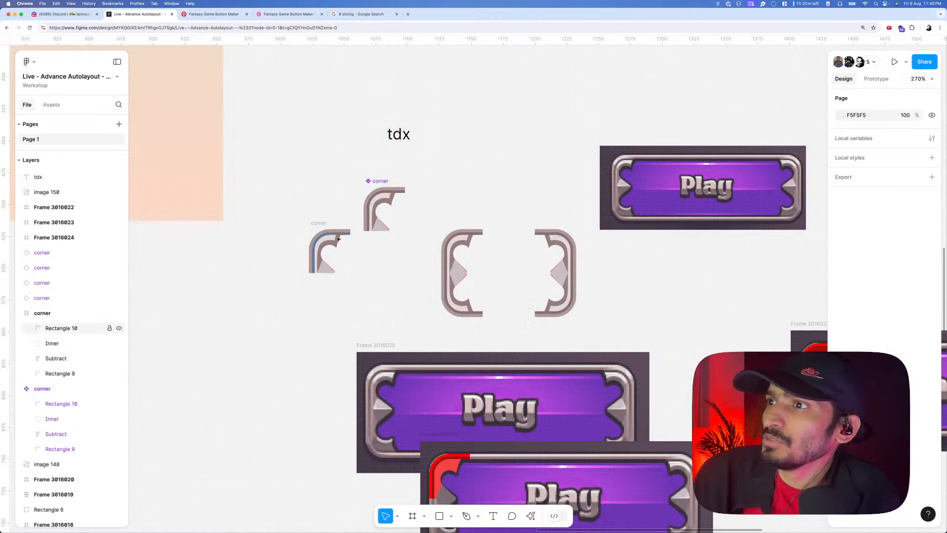
# - Hide the Inner and Rectangle 10 layers of the detached corner copy to isolate its red Subtract shape
pyautogui.click(52, 343)
pyautogui.click(56, 358)
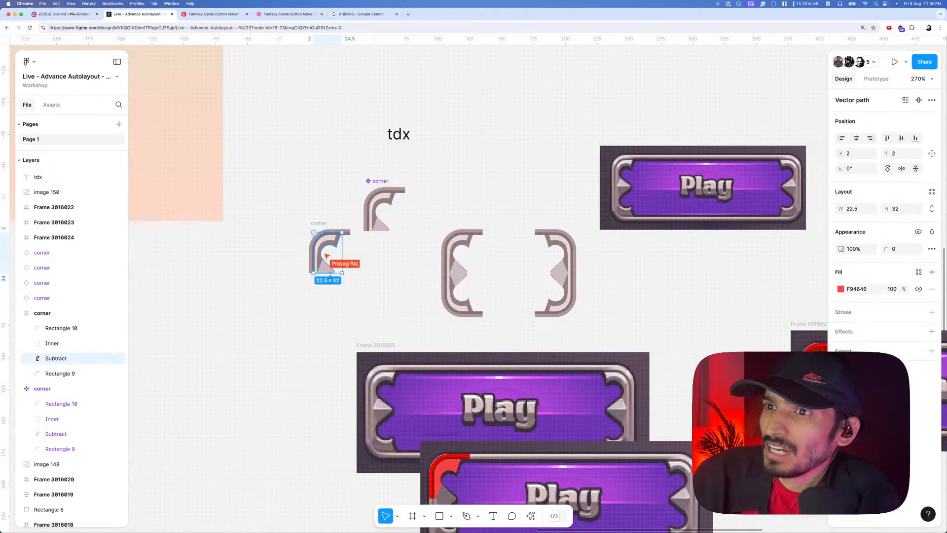
pyautogui.scroll(2, 330, 274)
pyautogui.scroll(6, 329, 265)
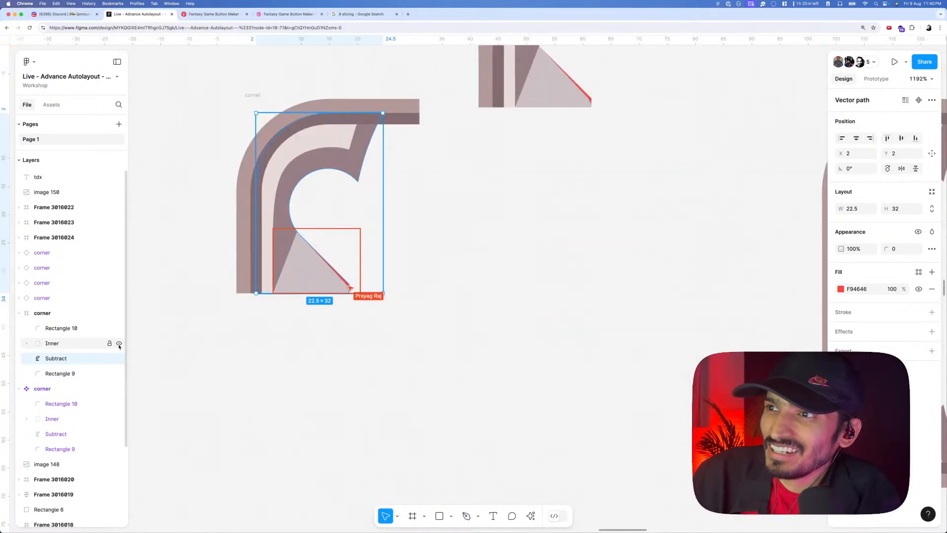
pyautogui.click(118, 343)
pyautogui.click(118, 327)
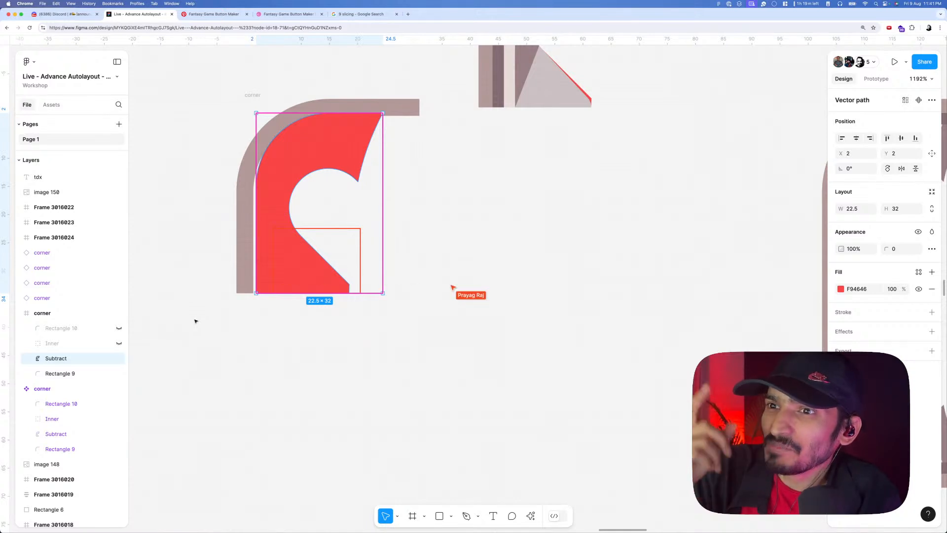
# - Delete the red Subtract shape from the detached corner copy
pyautogui.scroll(-10, 271, 272)
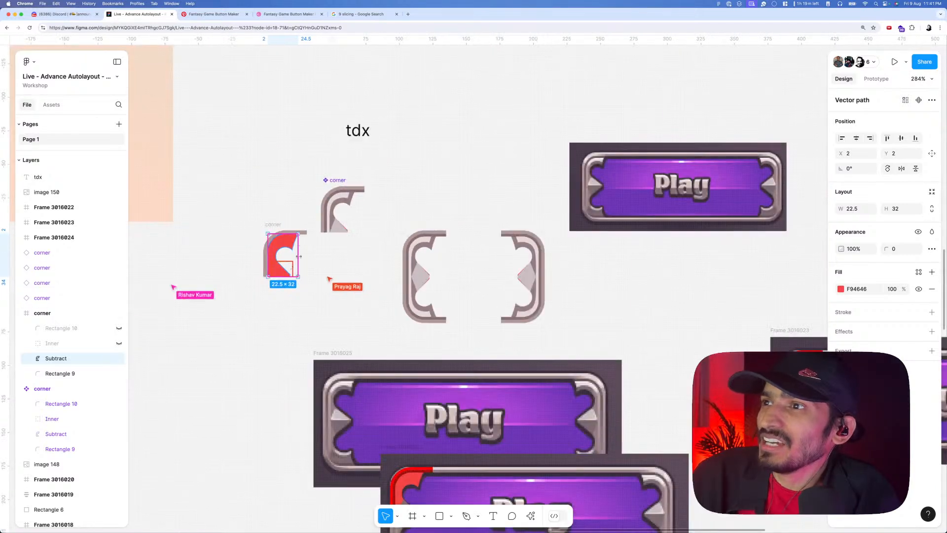
pyautogui.click(282, 219)
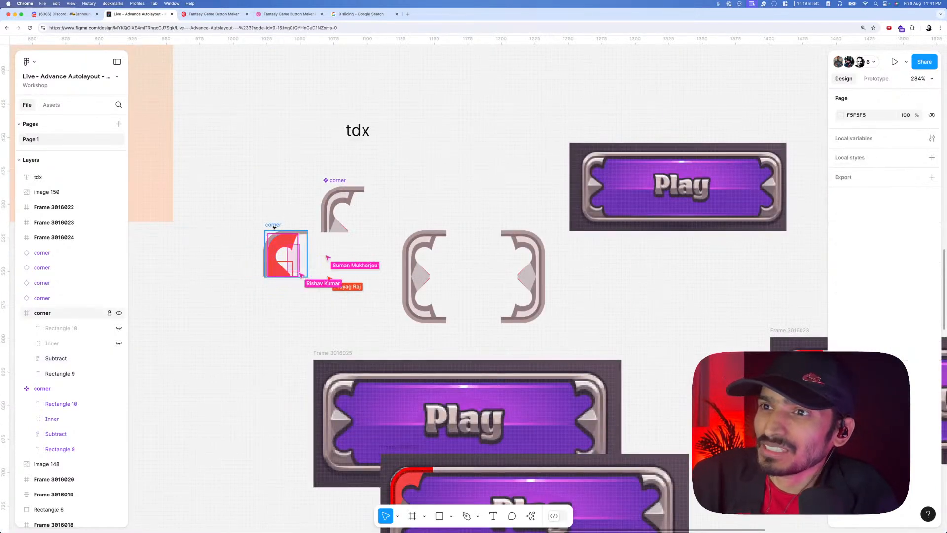
pyautogui.click(274, 257)
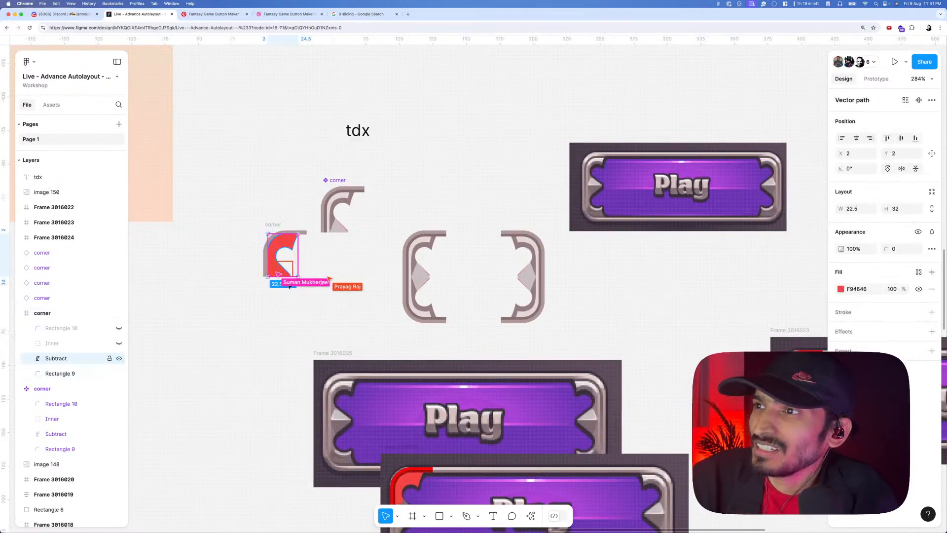
pyautogui.moveTo(274, 256); pyautogui.dragTo(296, 292)
pyautogui.press('Delete')
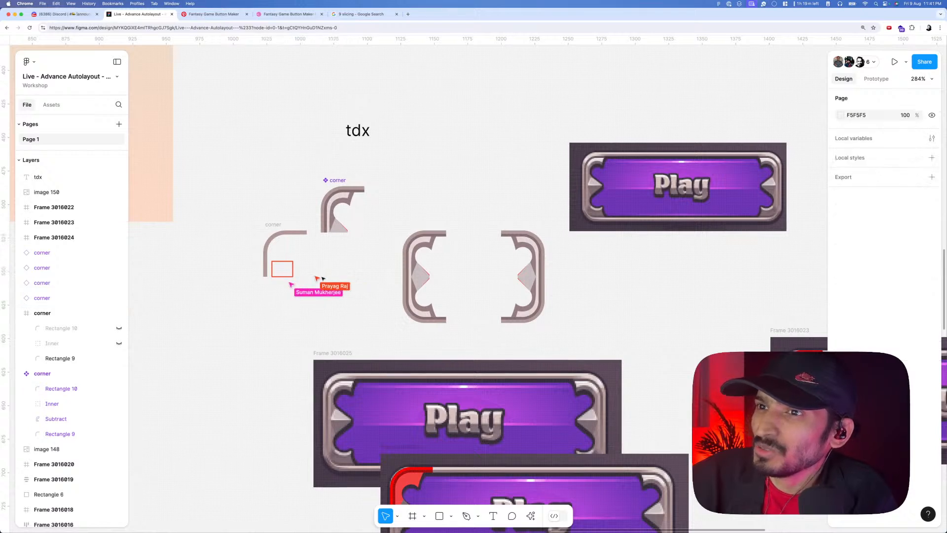
# - Make the Inner and Rectangle 10 layers of the detached corner copy visible again
pyautogui.click(119, 342)
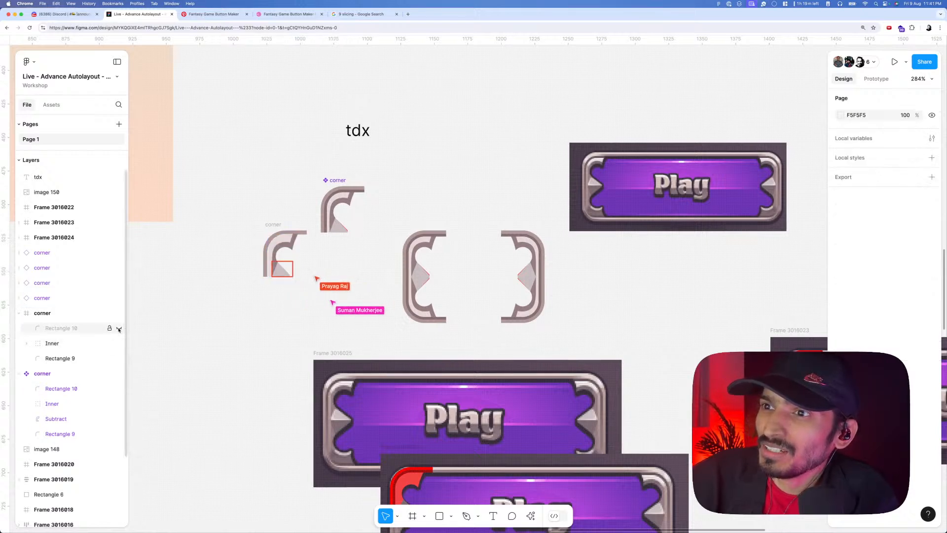
pyautogui.click(119, 328)
pyautogui.click(119, 343)
pyautogui.click(118, 343)
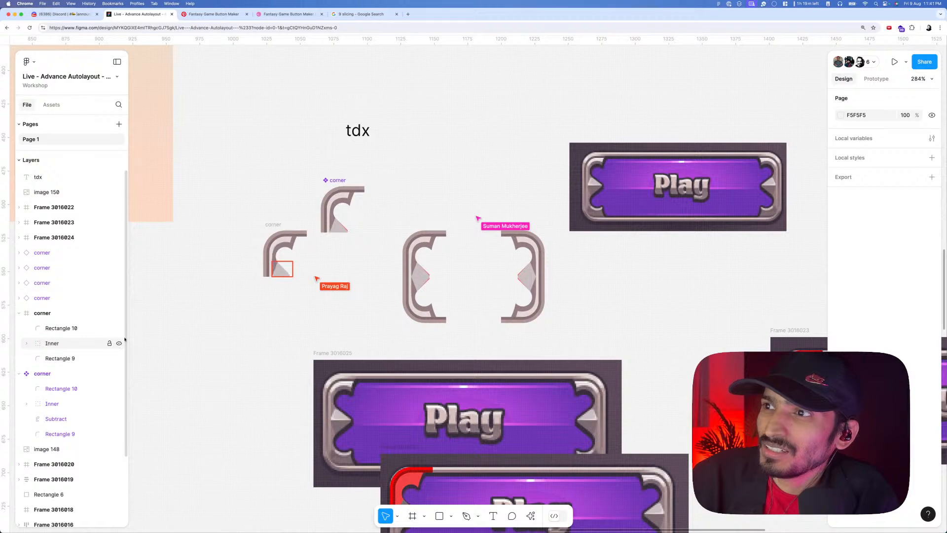
# - Delete the red Subtract shape lying directly inside the main corner component
pyautogui.scroll(5, 342, 216)
pyautogui.click(383, 207)
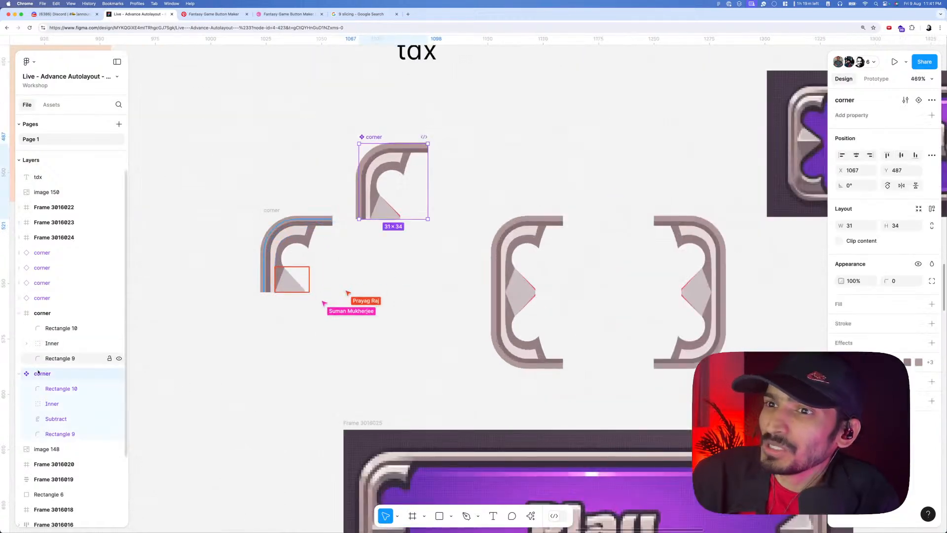
pyautogui.click(57, 419)
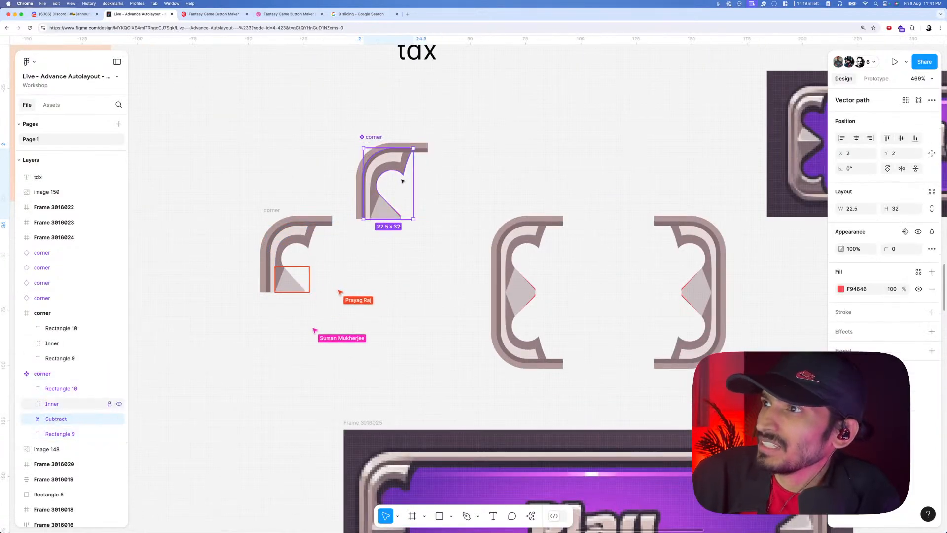
pyautogui.moveTo(399, 216); pyautogui.dragTo(412, 241)
pyautogui.press('Delete')
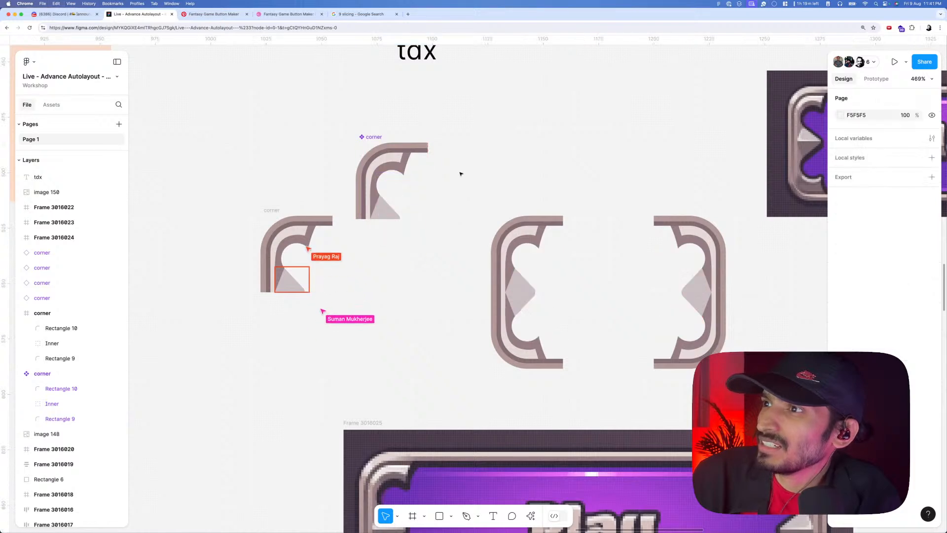
# - Try an inner shadow effect on the light triangle, Vector 4457, inside the main corner component
pyautogui.click(375, 138)
pyautogui.hscroll(3, 394, 212)
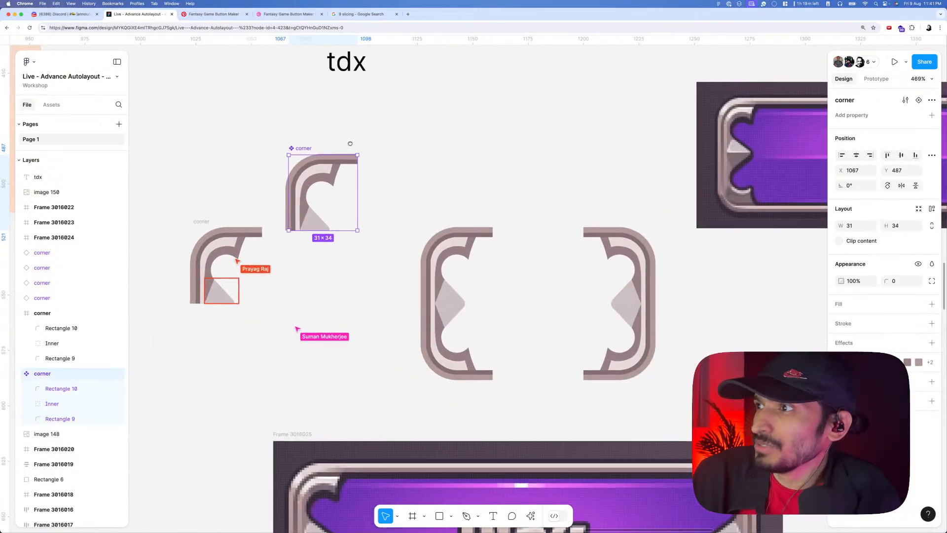
pyautogui.scroll(5, 313, 205)
pyautogui.keyDown('super'); pyautogui.click(313, 232); pyautogui.keyUp('super')
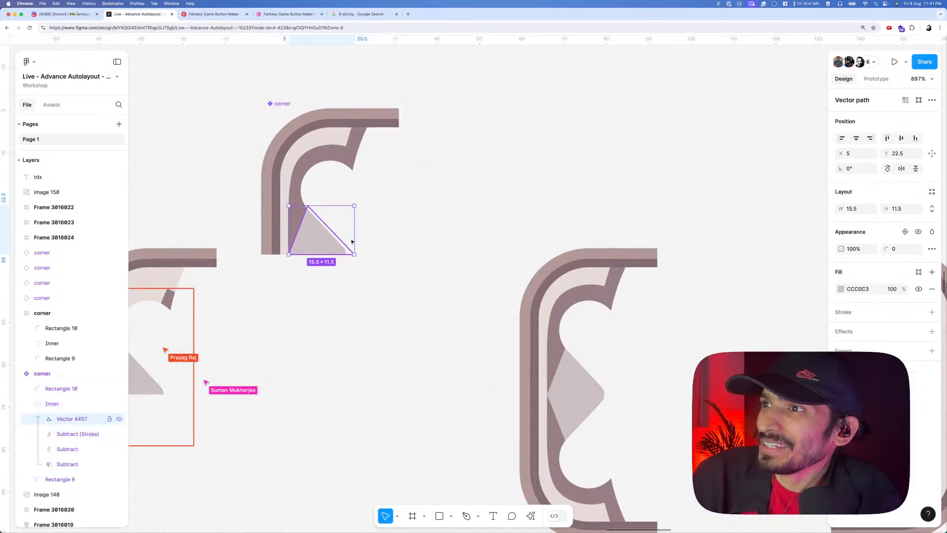
pyautogui.scroll(3, 313, 241)
pyautogui.scroll(-3, 383, 258)
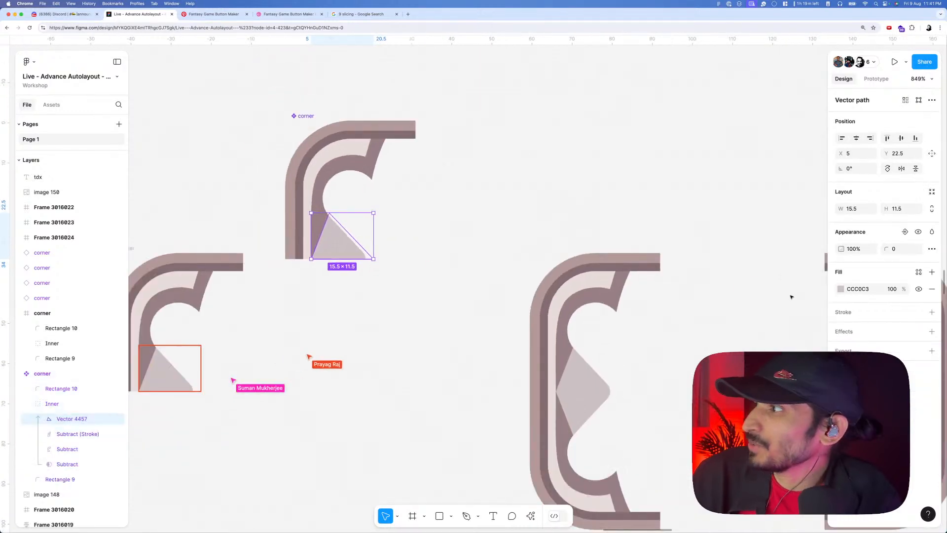
pyautogui.click(931, 331)
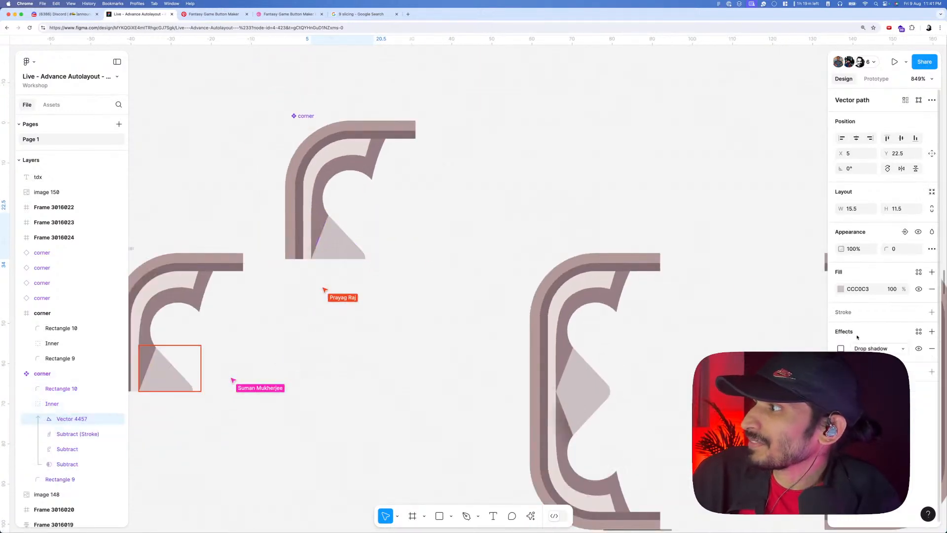
pyautogui.click(873, 348)
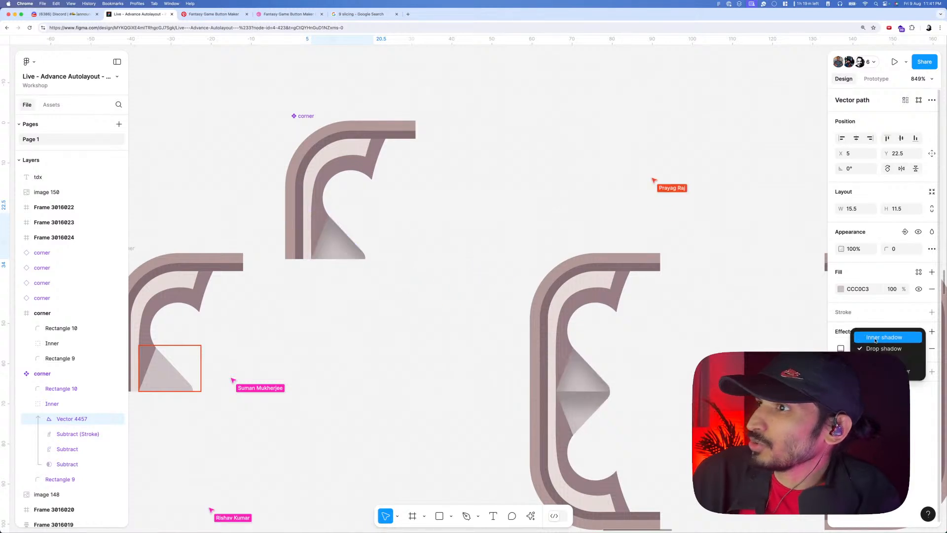
pyautogui.click(884, 337)
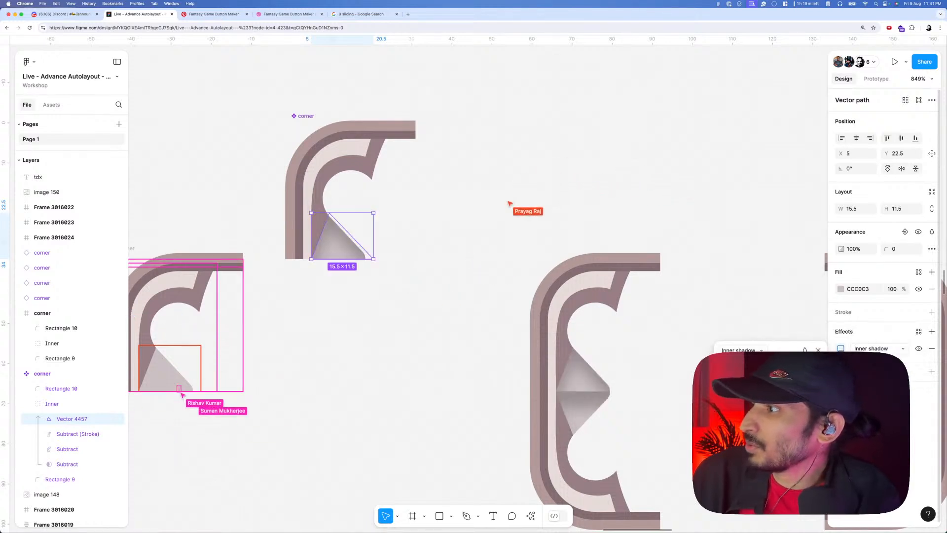
# - Recolor the triangle's inner shadow to white FFFFFF and remove the effect from the shape
pyautogui.click(840, 348)
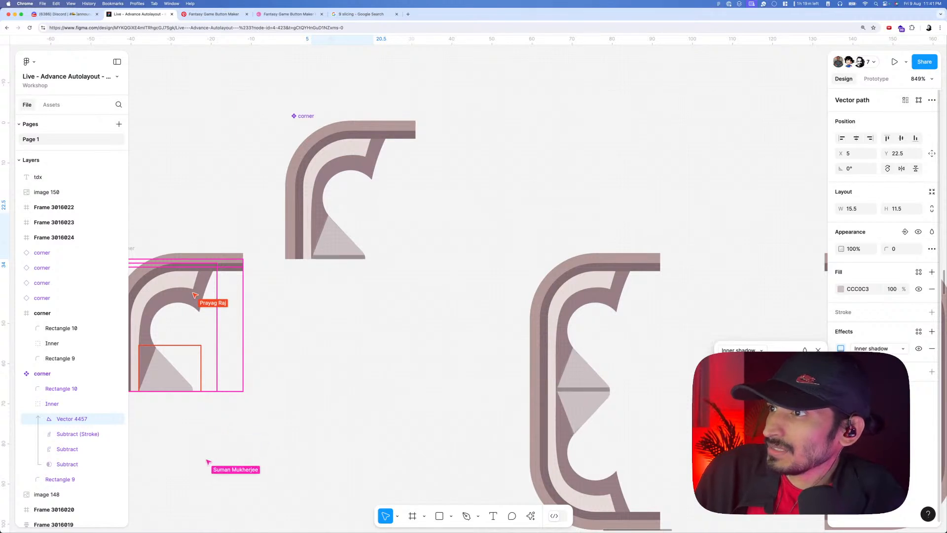
pyautogui.click(768, 441)
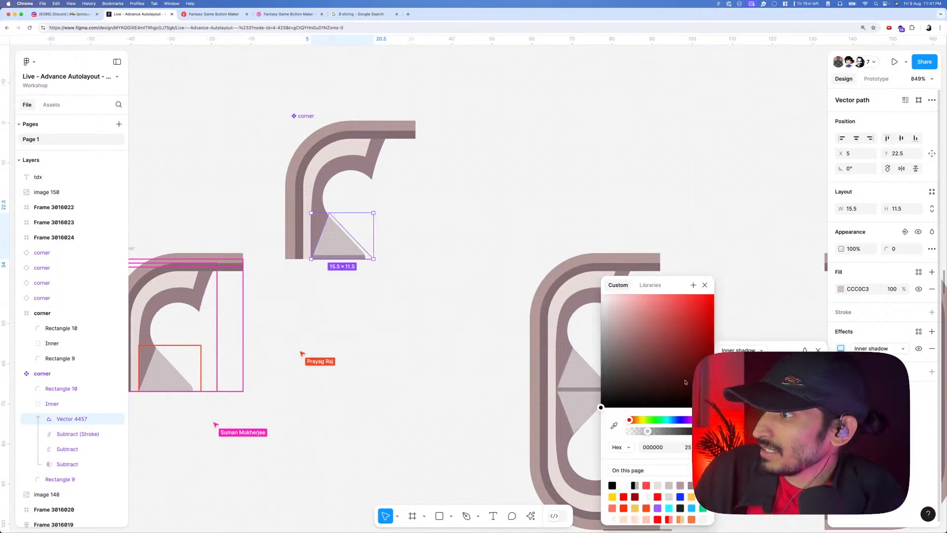
pyautogui.moveTo(645, 328); pyautogui.dragTo(560, 280)
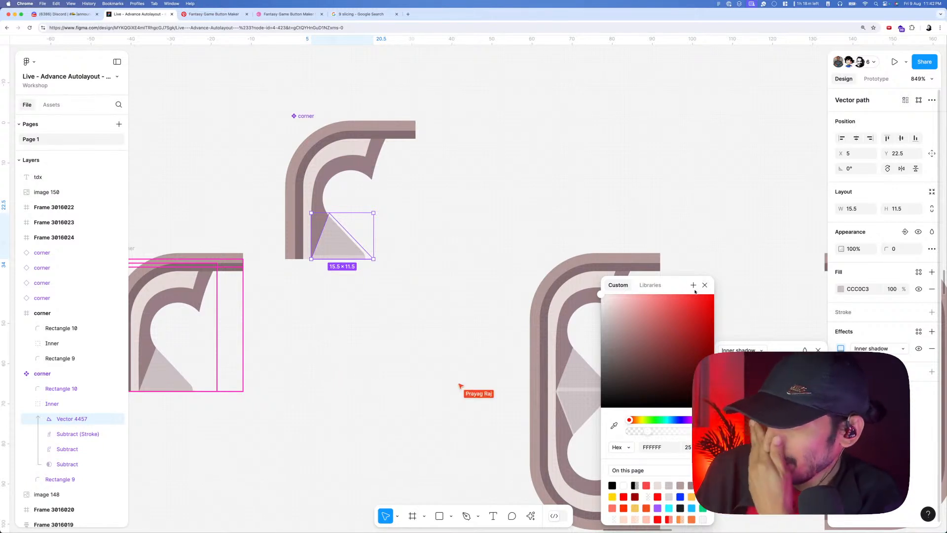
pyautogui.click(704, 286)
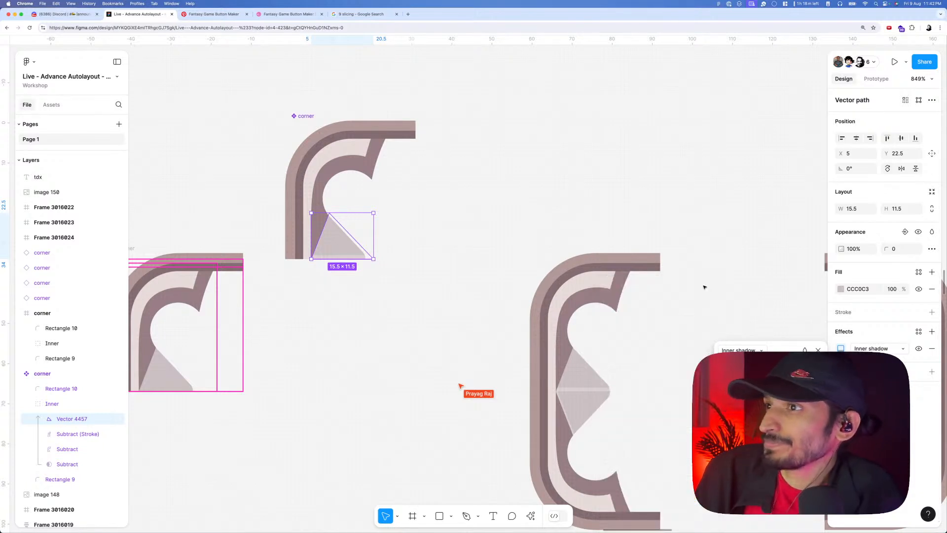
pyautogui.click(818, 350)
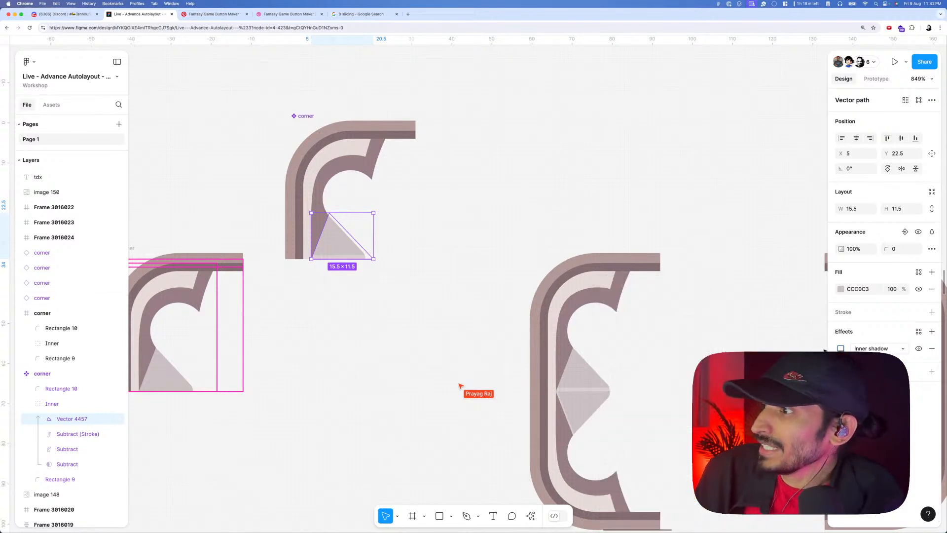
pyautogui.click(931, 349)
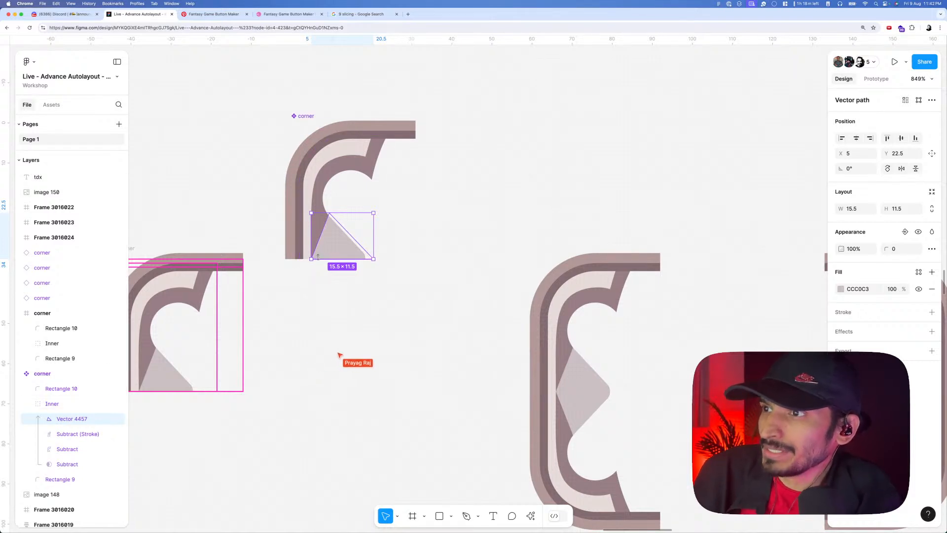
# - Draw a 15 × 1 rectangle at X 5, Y 33 along the triangle's base and place it in Inner above Vector 4457
pyautogui.scroll(5, 317, 256)
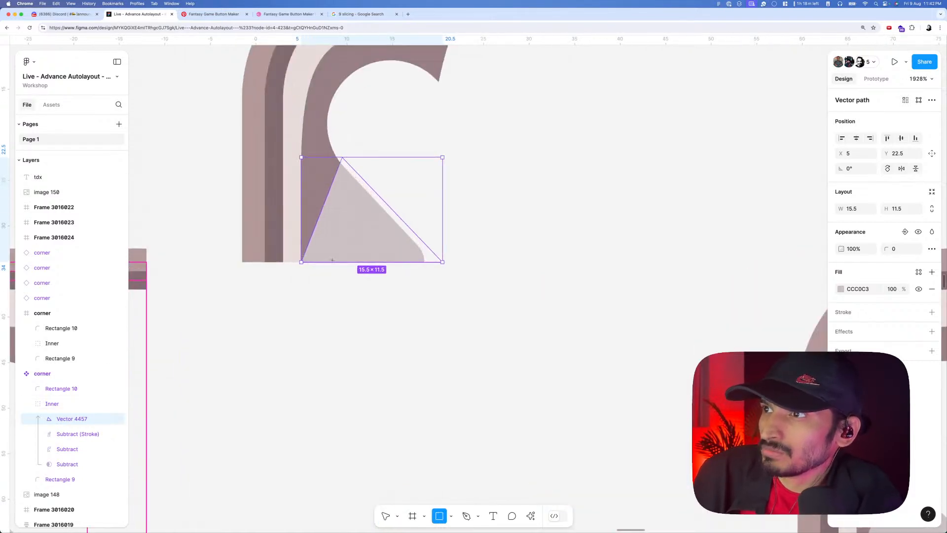
pyautogui.moveTo(302, 254); pyautogui.dragTo(435, 266)
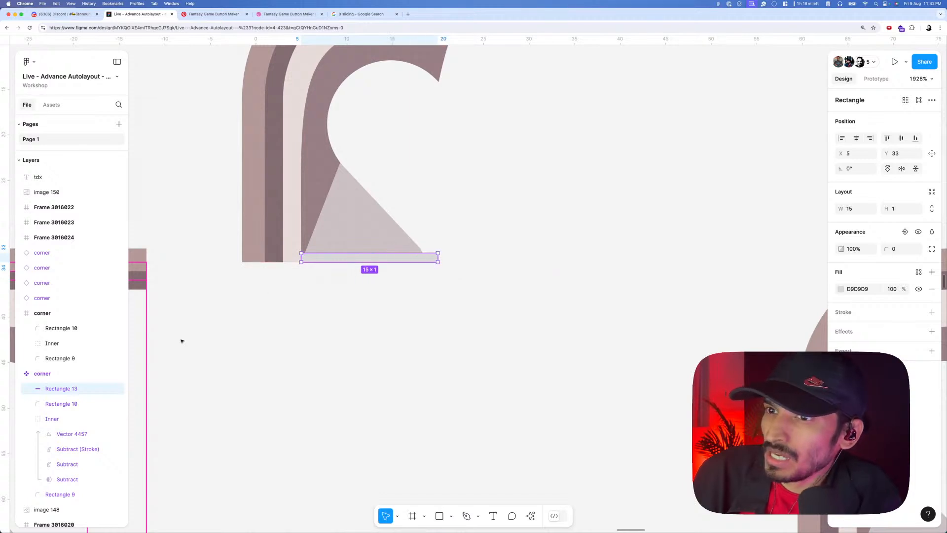
pyautogui.moveTo(60, 391); pyautogui.dragTo(61, 418)
# - Try to duplicate the Vector 4457 triangle beneath the new base rectangle
pyautogui.click(62, 433)
pyautogui.press('super+d')
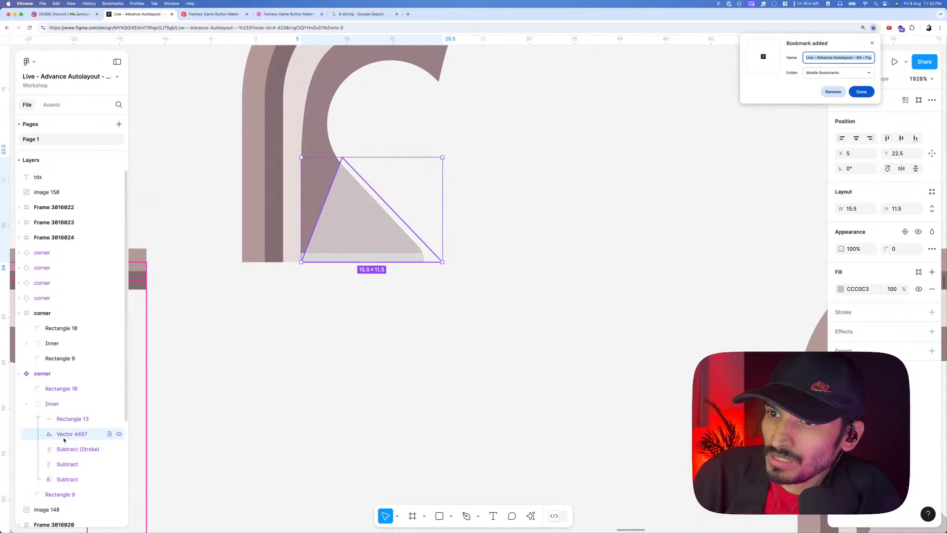
pyautogui.click(67, 427)
pyautogui.click(67, 423)
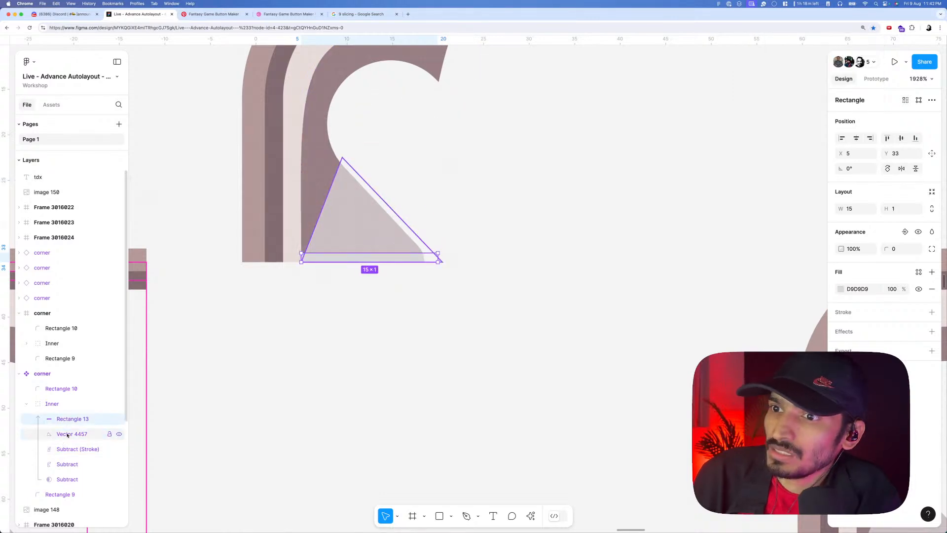
# - Copy the Vector 4457 triangle and try pasting it as a replacement for itself
pyautogui.click(67, 435)
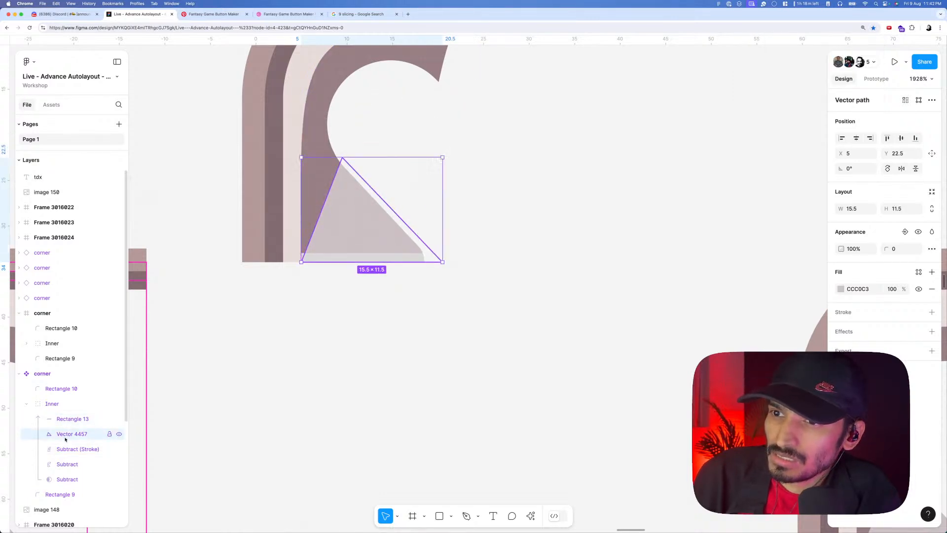
pyautogui.rightClick(65, 436)
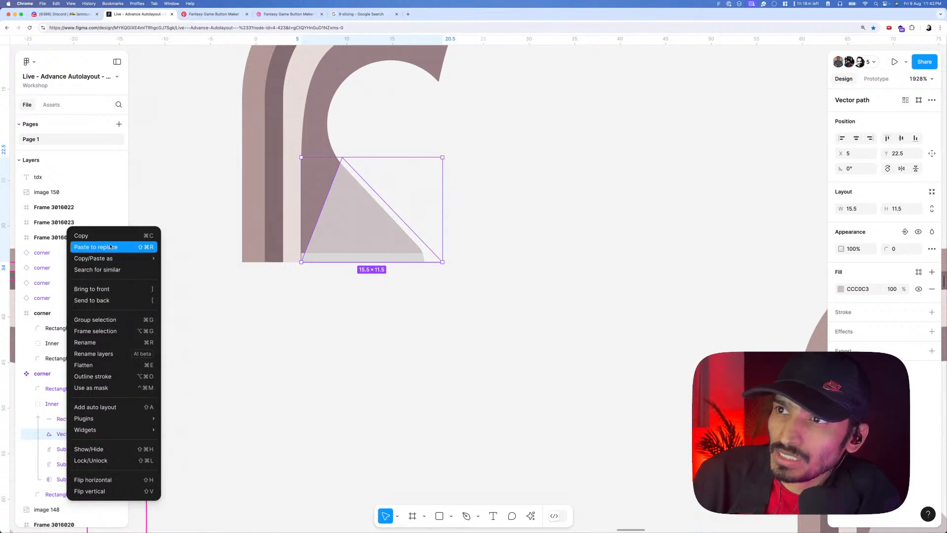
pyautogui.click(81, 235)
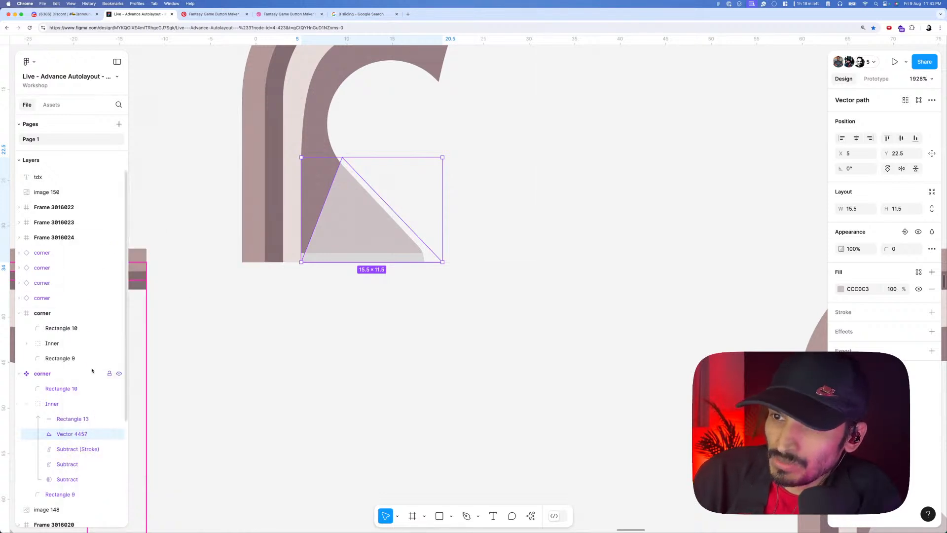
pyautogui.rightClick(69, 436)
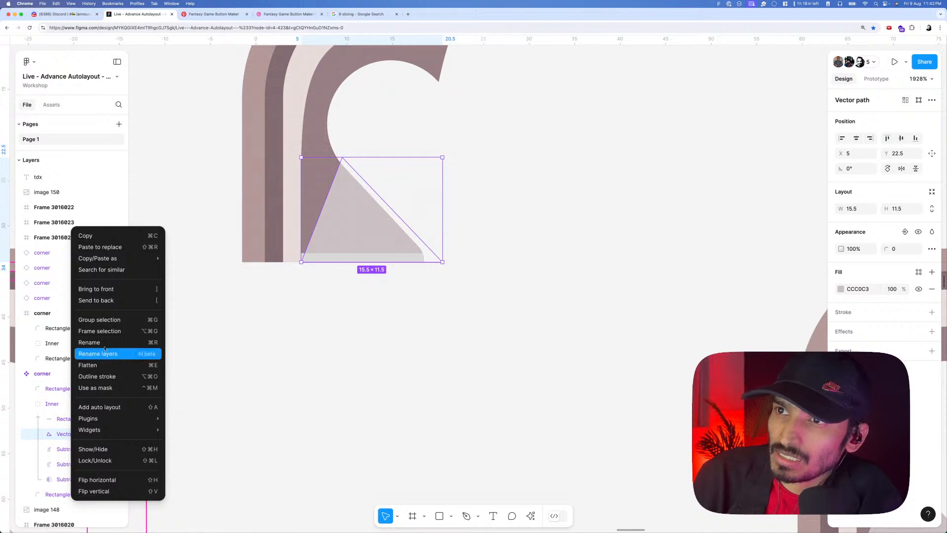
pyautogui.click(127, 251)
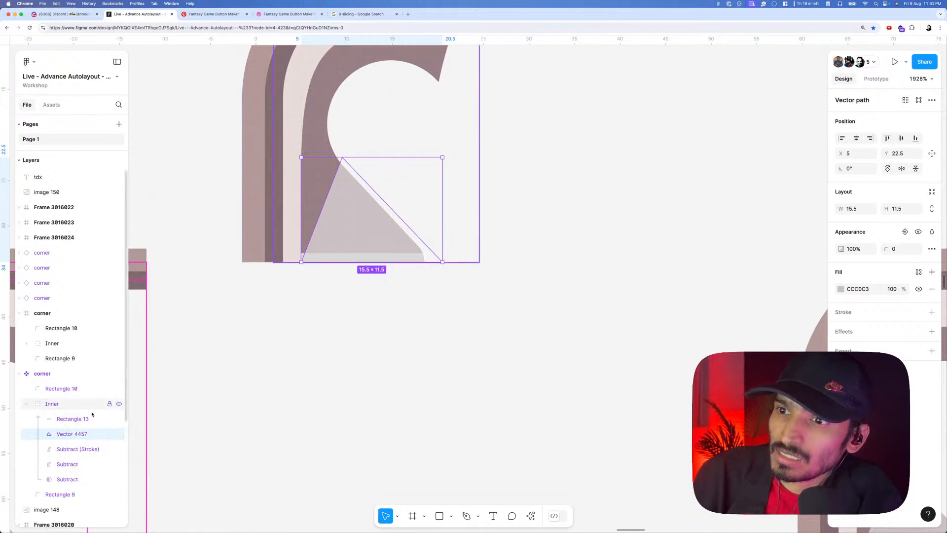
# - Copy the Vector 4457 triangle, paste a duplicate, and place it directly under Rectangle 13 inside the main corner component's Inner group
pyautogui.click(79, 420)
pyautogui.click(71, 435)
pyautogui.rightClick(71, 434)
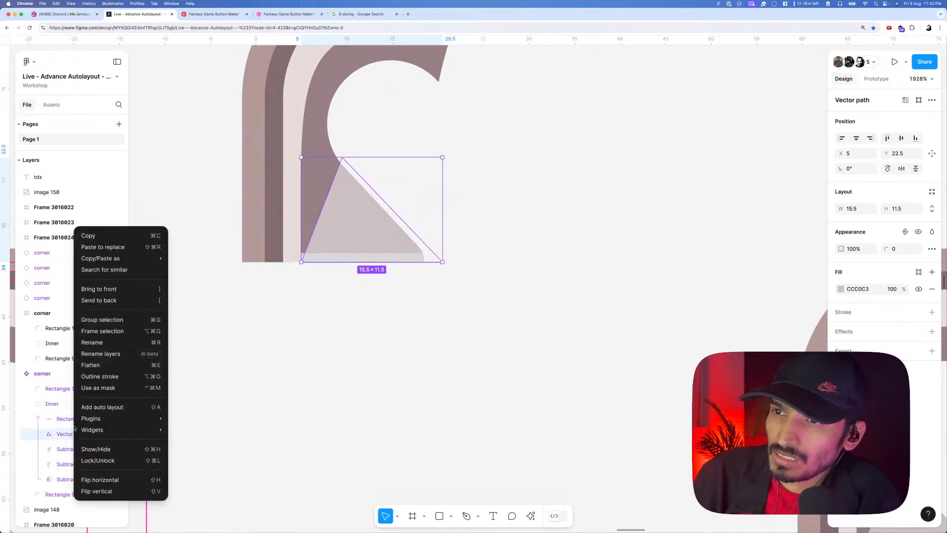
pyautogui.click(134, 238)
pyautogui.rightClick(348, 223)
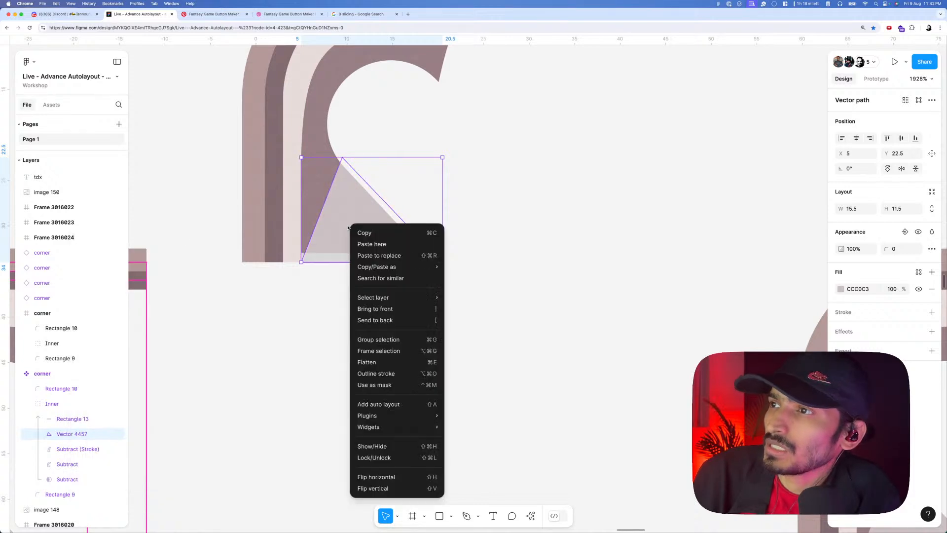
pyautogui.click(367, 243)
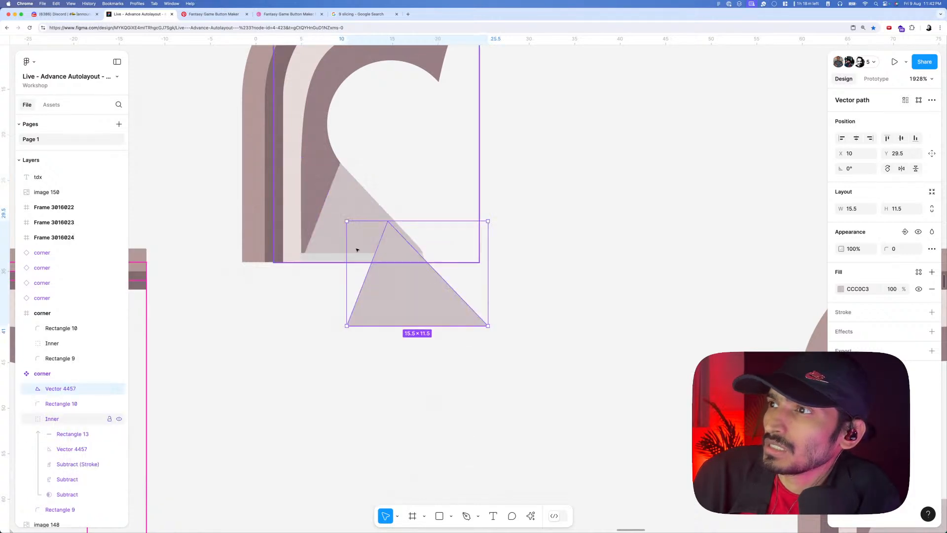
pyautogui.moveTo(64, 403)
pyautogui.mouseDown()
pyautogui.moveTo(70, 388)
pyautogui.moveTo(66, 446)
pyautogui.mouseUp()
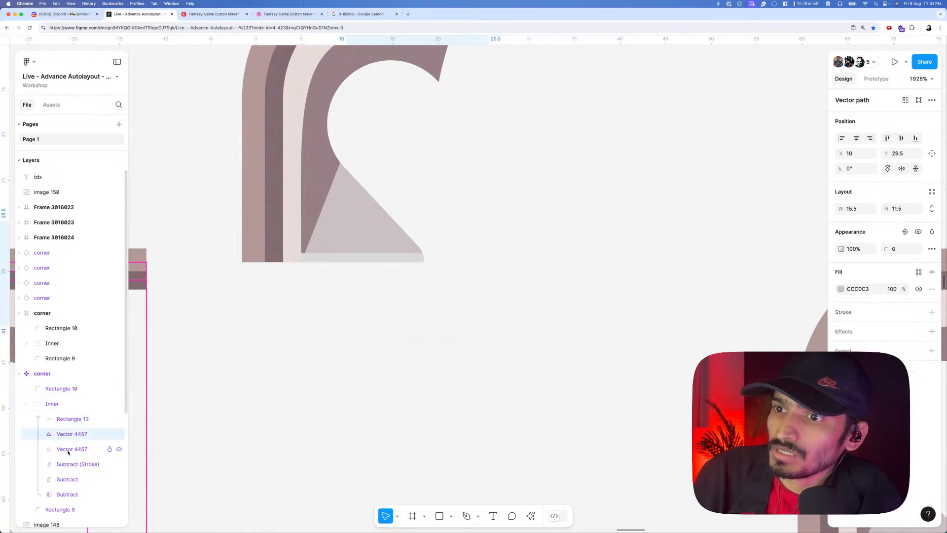
# - Align both Vector 4457 triangles on each other at X 5, Y 23
pyautogui.keyDown('shift'); pyautogui.click(68, 449); pyautogui.keyUp('shift')
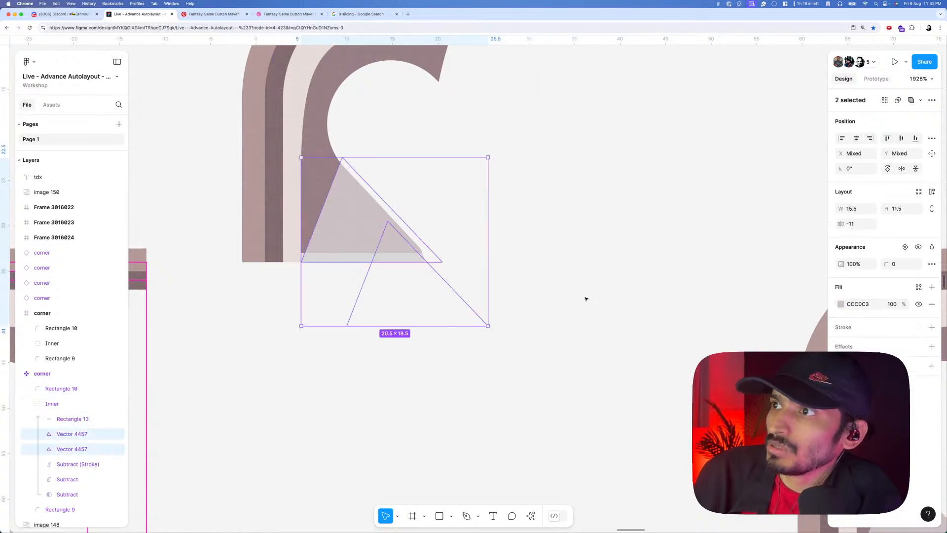
pyautogui.click(842, 138)
pyautogui.click(886, 139)
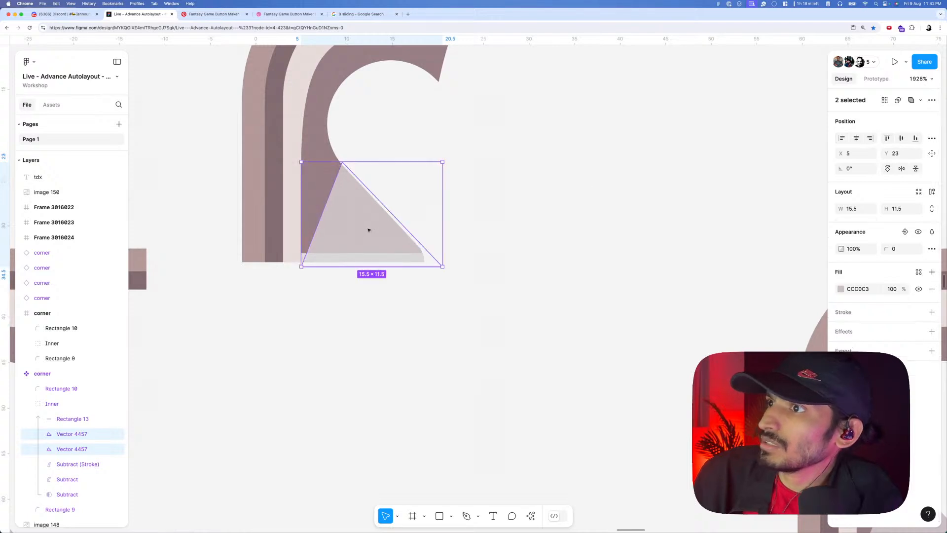
pyautogui.moveTo(364, 229); pyautogui.dragTo(364, 226)
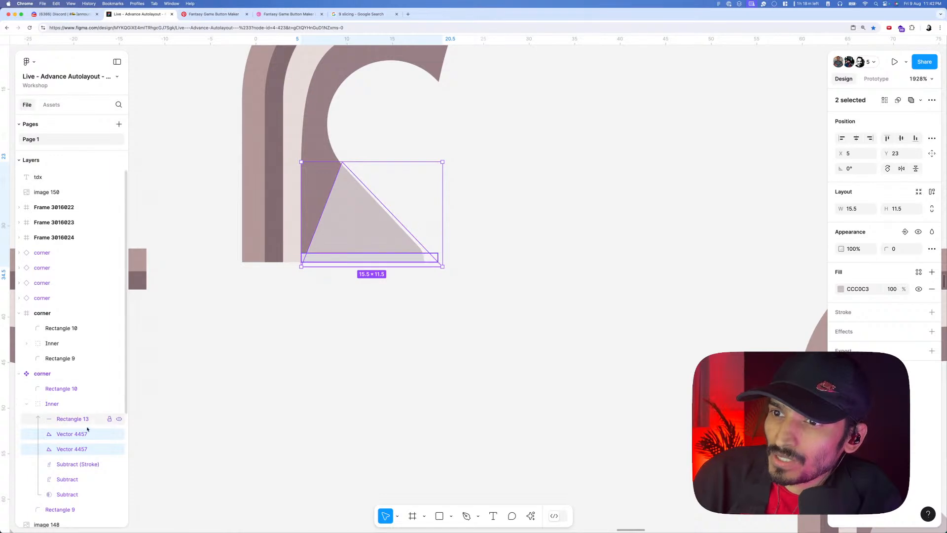
# - Mask Rectangle 13 and the upper triangle with the lower Vector 4457 triangle as one mask group
pyautogui.keyDown('shift'); pyautogui.click(71, 418); pyautogui.keyUp('shift')
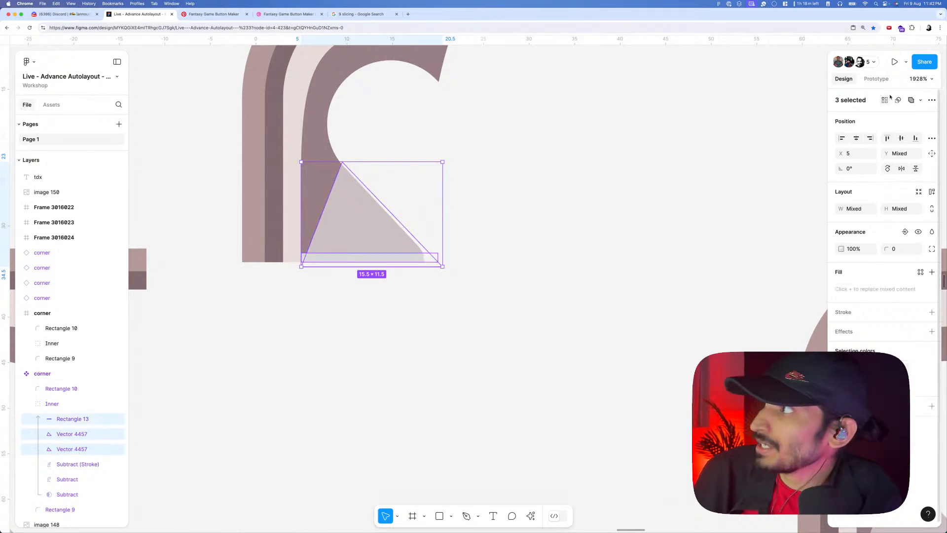
pyautogui.click(918, 101)
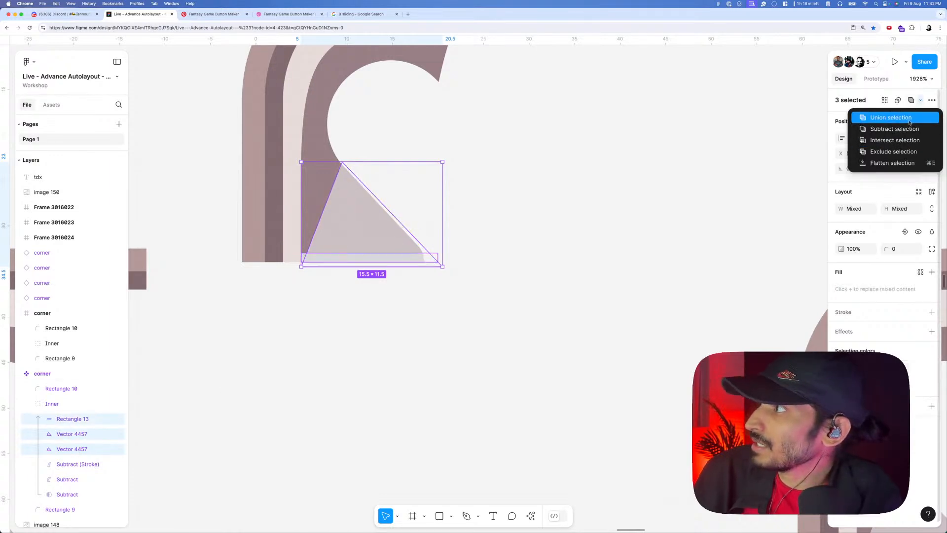
pyautogui.click(922, 101)
pyautogui.click(910, 100)
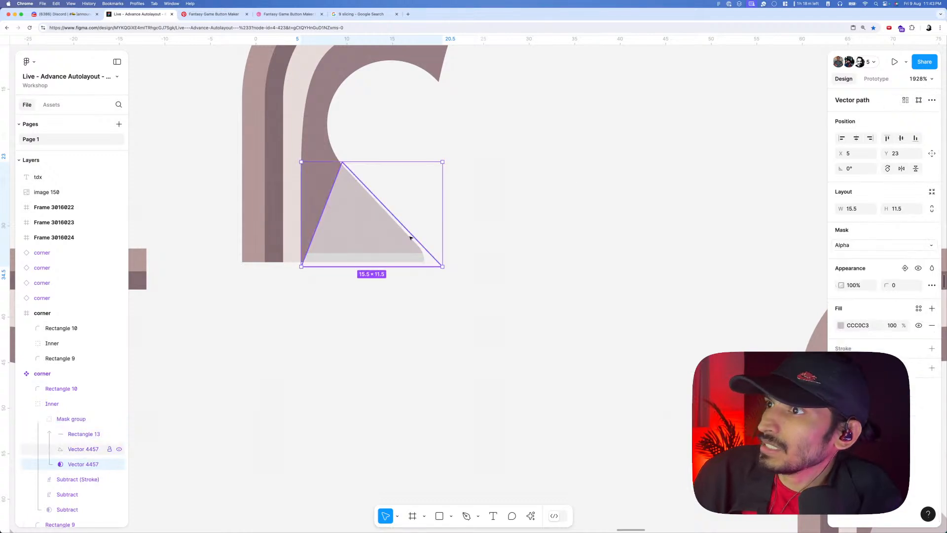
# - Set the fill of the masked base rectangle in the main corner component to FDFDFD
pyautogui.click(355, 257)
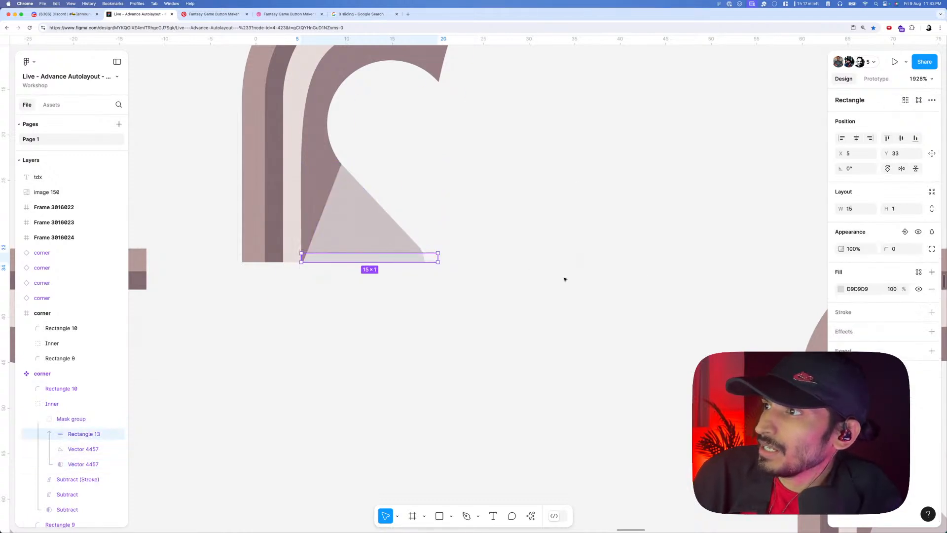
pyautogui.hscroll(3, 565, 279)
pyautogui.scroll(-5, 542, 276)
pyautogui.scroll(-5, 532, 275)
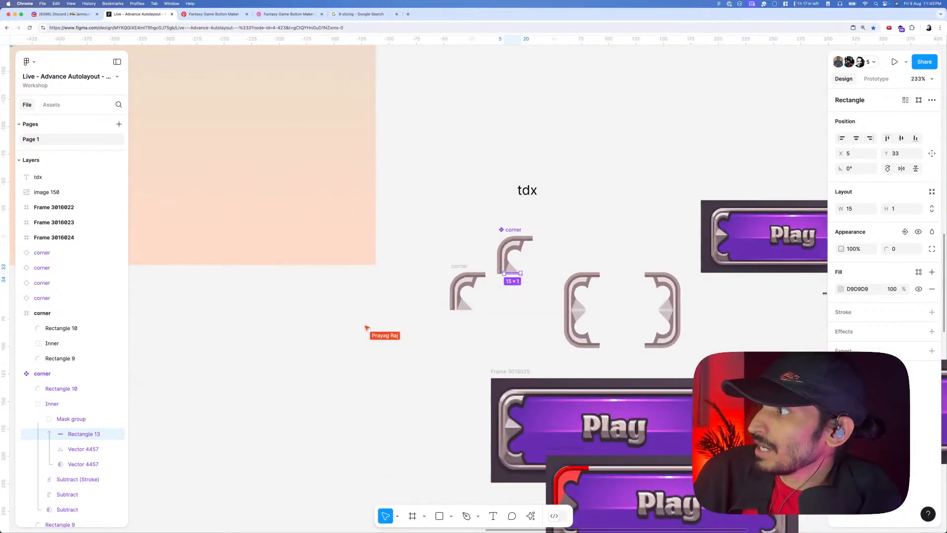
pyautogui.click(841, 289)
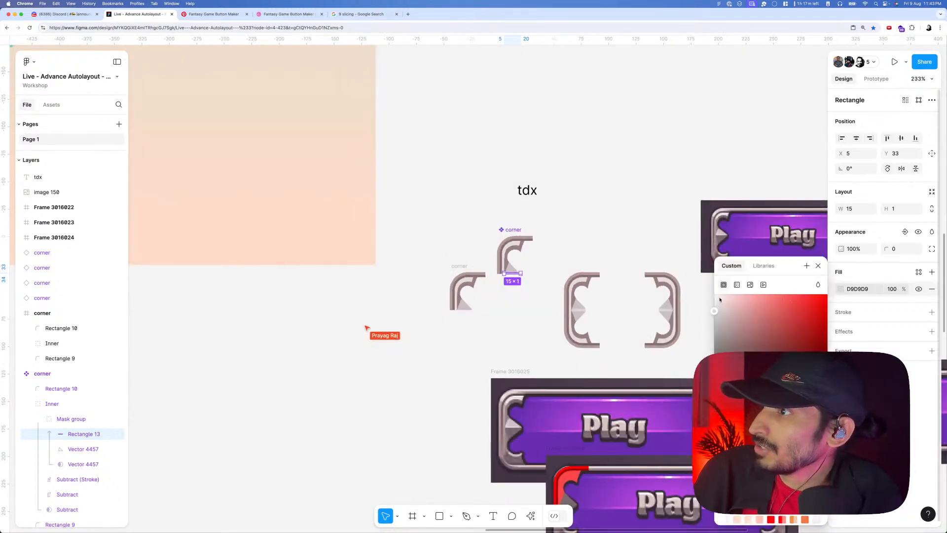
pyautogui.moveTo(719, 299); pyautogui.dragTo(709, 297)
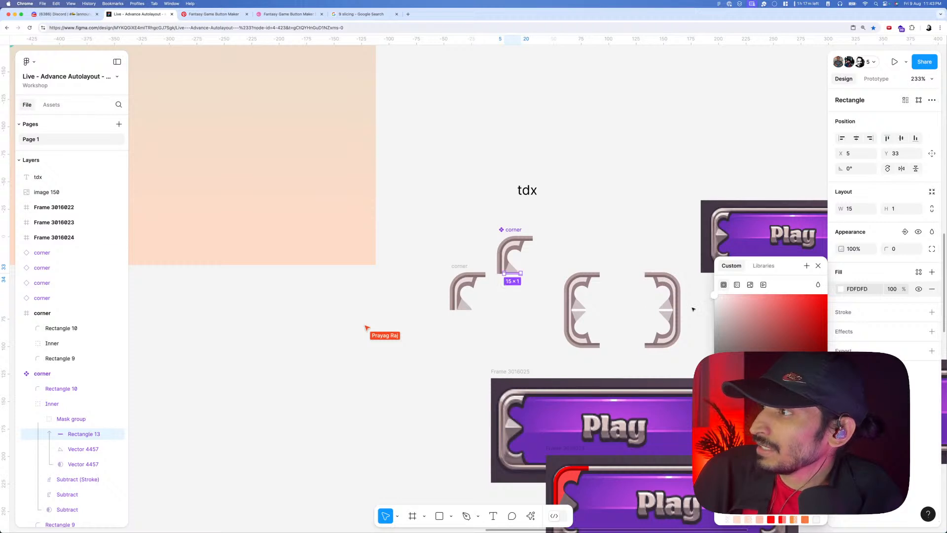
# - Override the fill of Rectangle 13 inside the lower-left corner instance's mask group with the darker C09C9C
pyautogui.scroll(5, 613, 313)
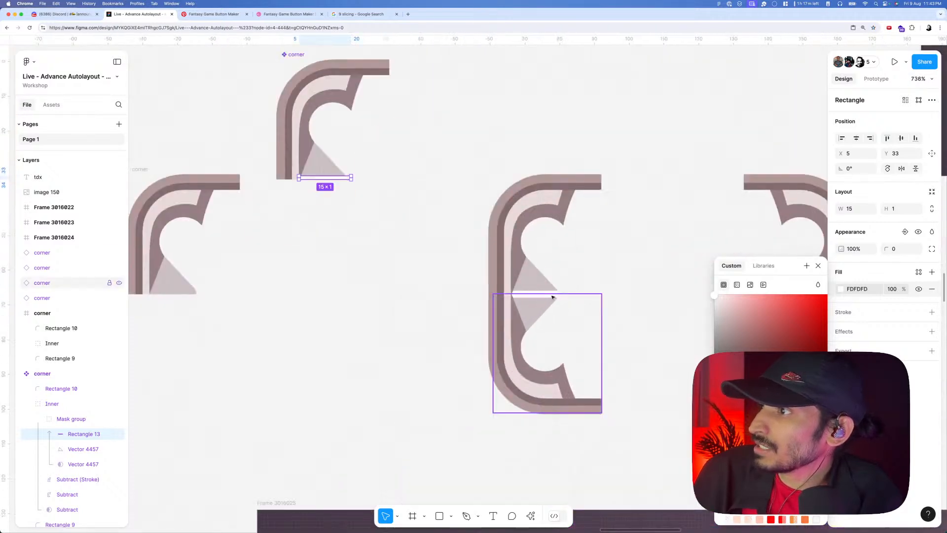
pyautogui.click(553, 297)
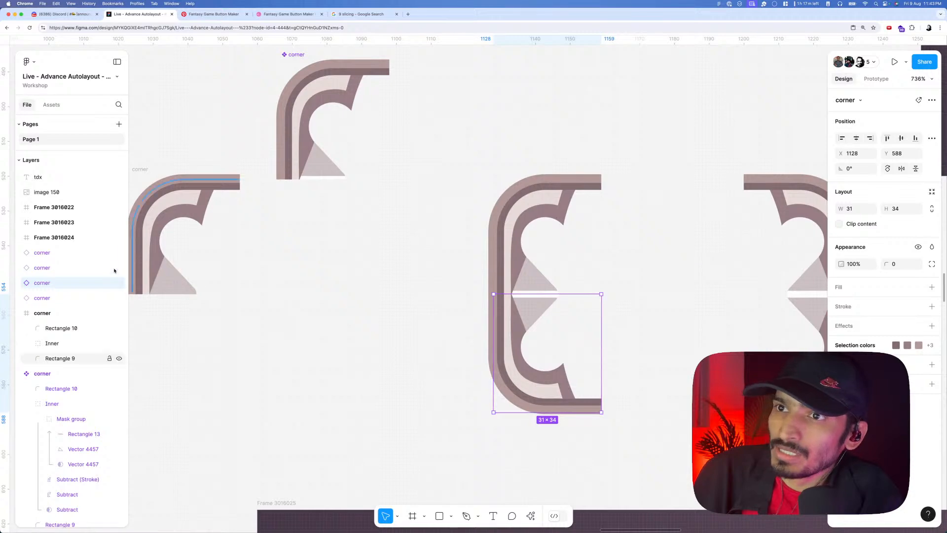
pyautogui.click(19, 284)
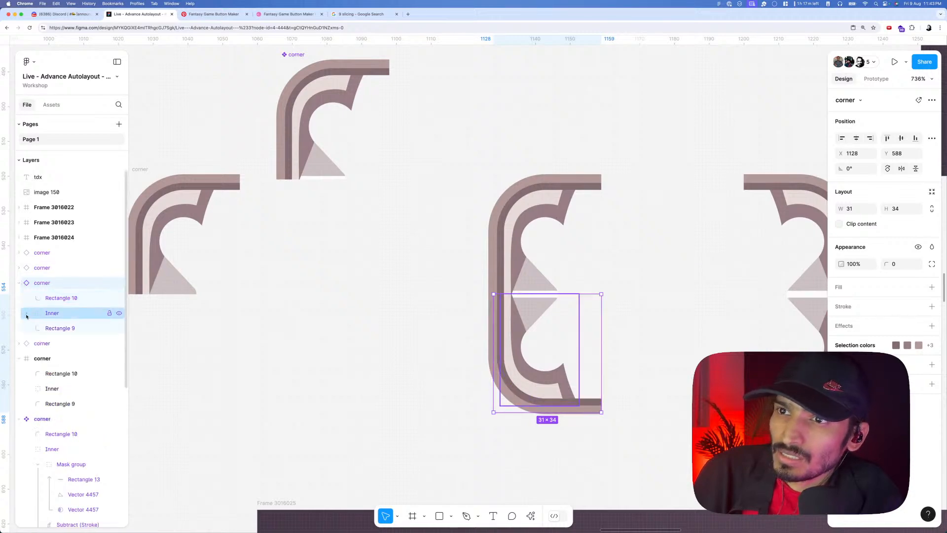
pyautogui.click(26, 313)
pyautogui.click(69, 327)
pyautogui.click(38, 327)
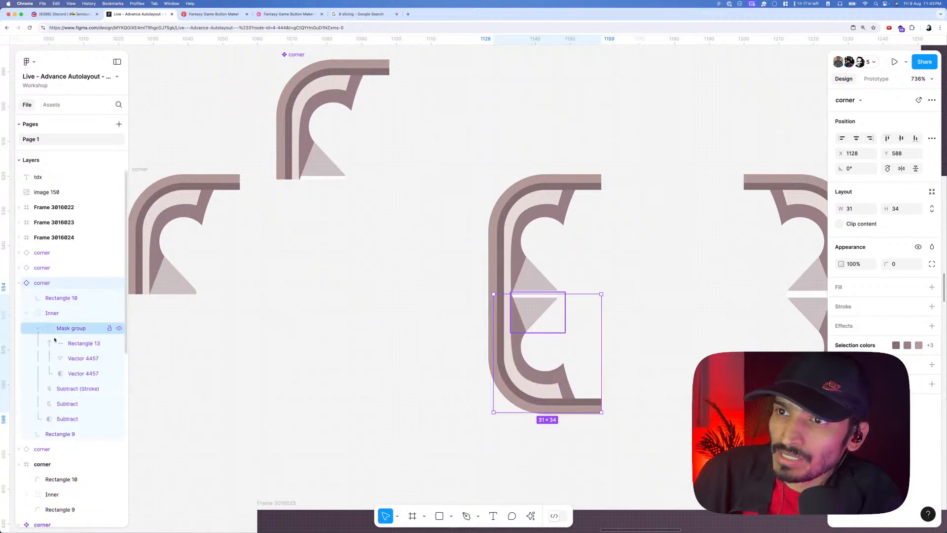
pyautogui.click(82, 343)
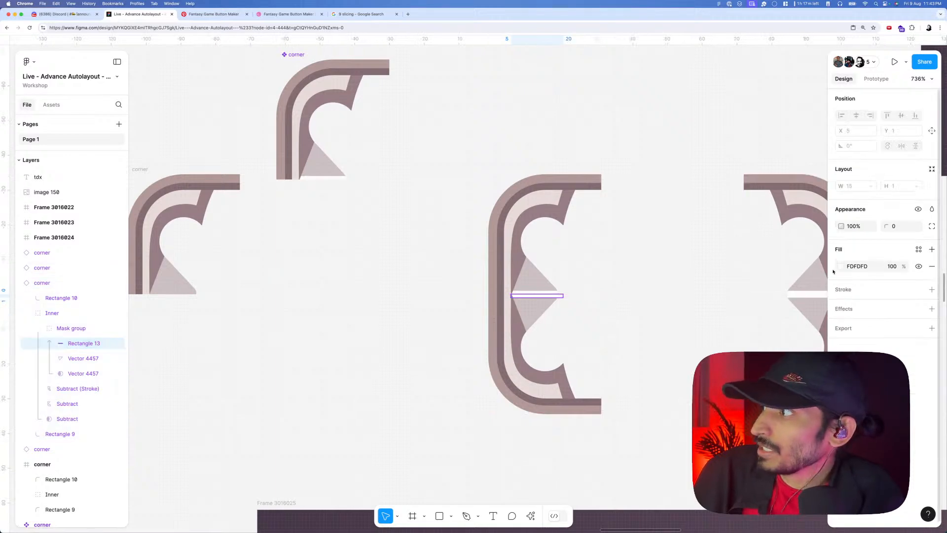
pyautogui.click(841, 267)
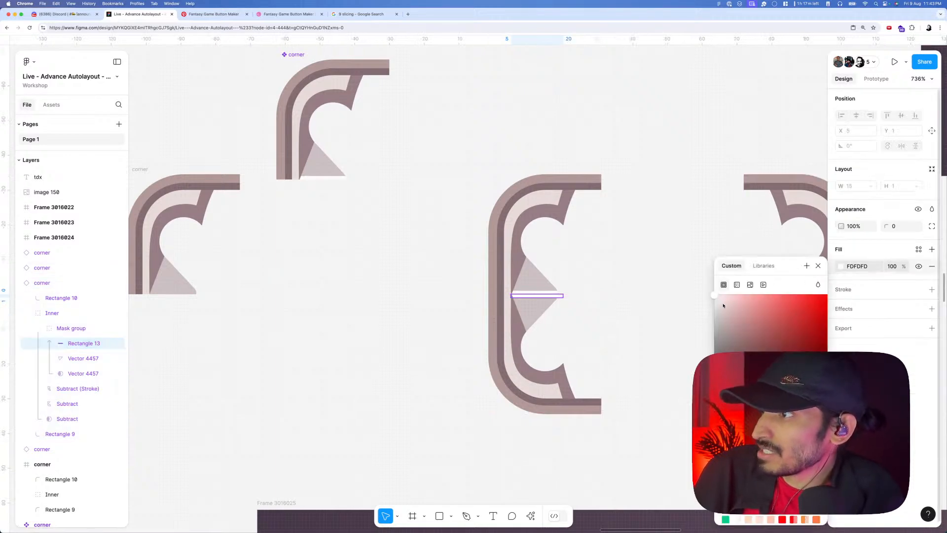
pyautogui.moveTo(723, 305); pyautogui.dragTo(727, 307)
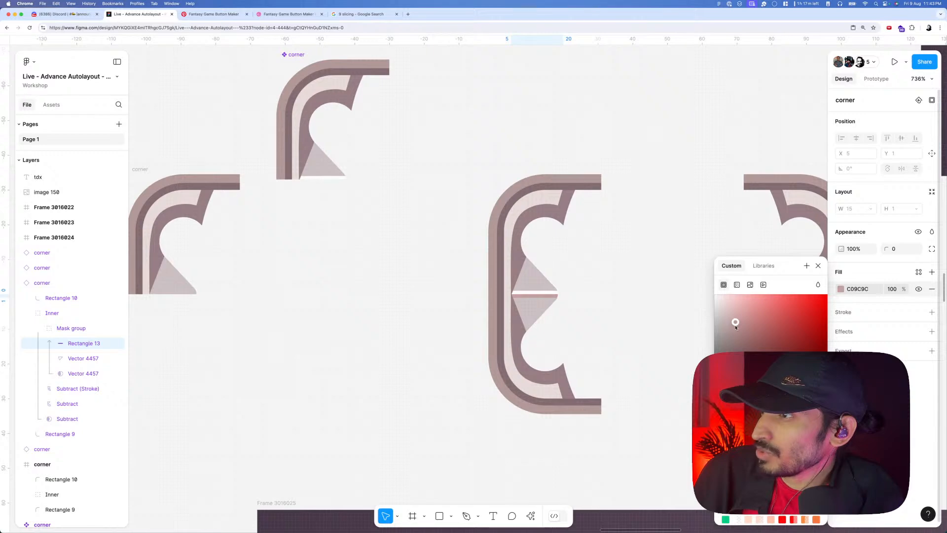
# - Try to paste a replacement over the frame's lower-right corner instance, and delete the triangle pasted in its place
pyautogui.scroll(-8, 506, 286)
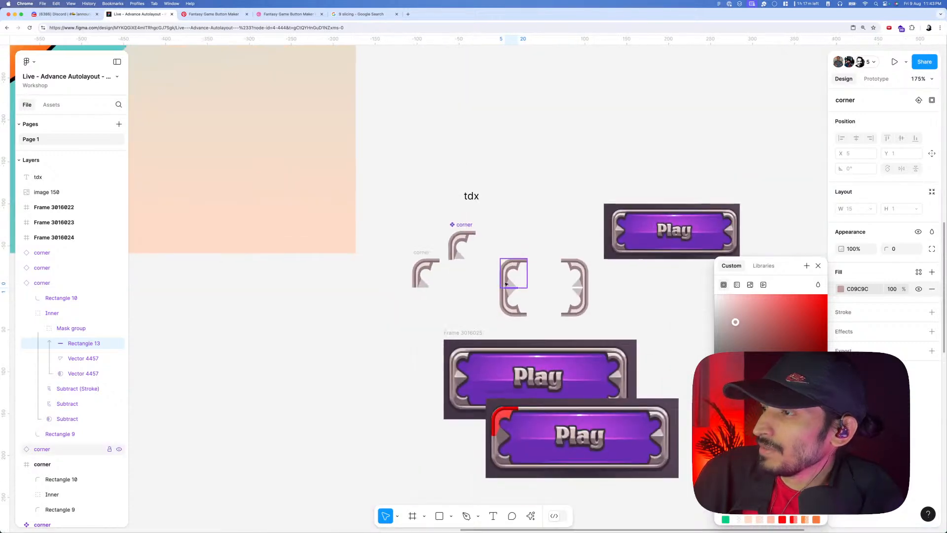
pyautogui.scroll(3, 515, 286)
pyautogui.click(577, 294)
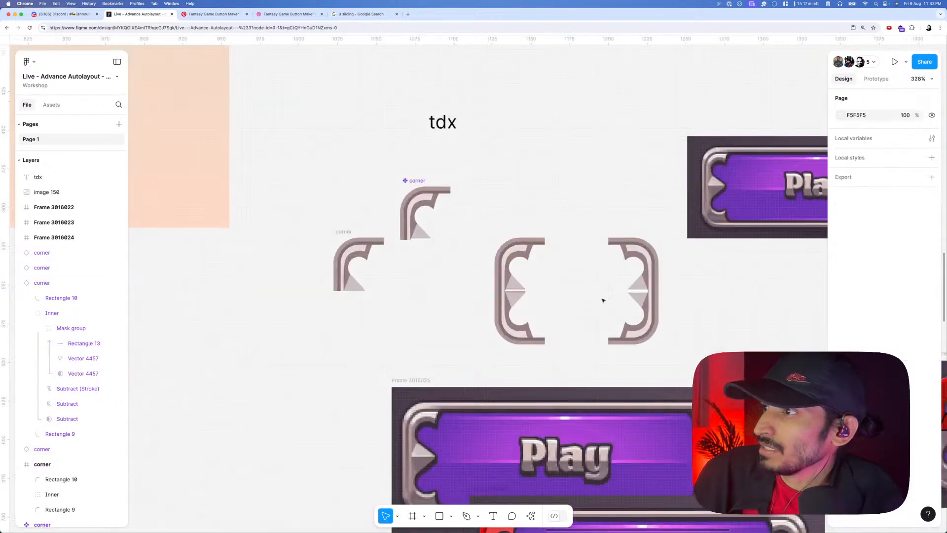
pyautogui.click(527, 308)
pyautogui.click(641, 303)
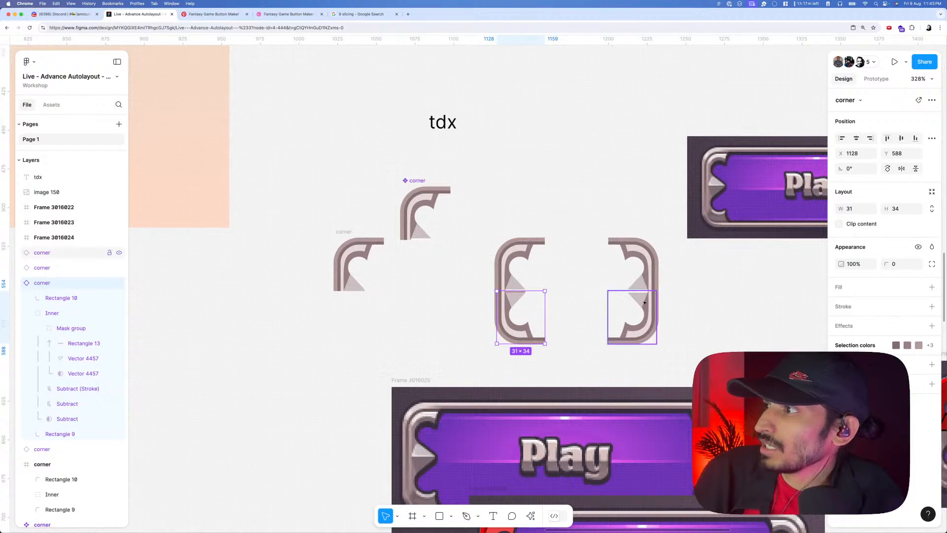
pyautogui.click(516, 307)
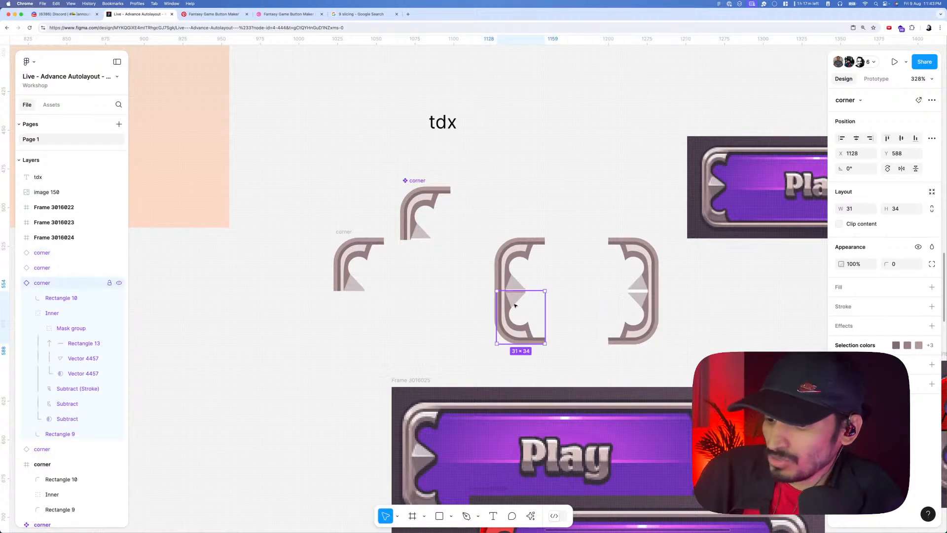
pyautogui.click(628, 311)
pyautogui.rightClick(636, 311)
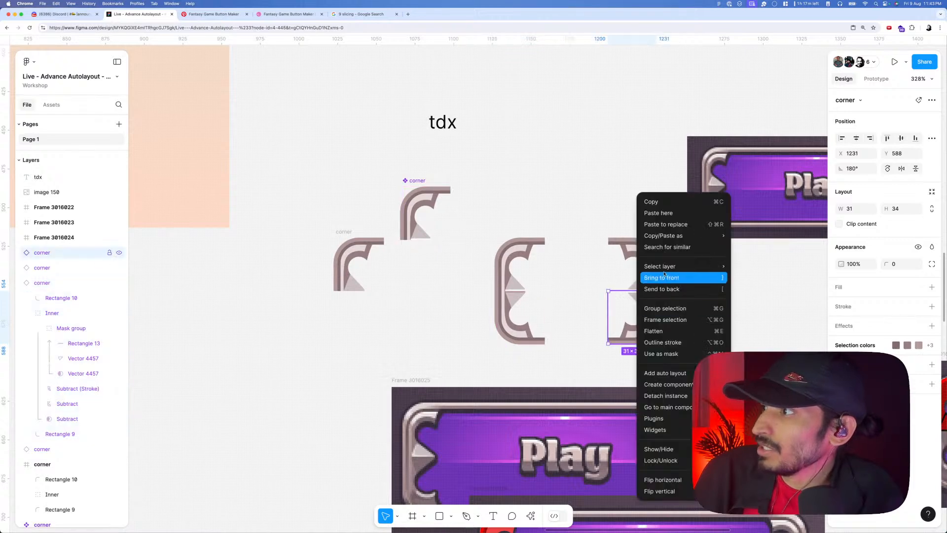
pyautogui.click(665, 224)
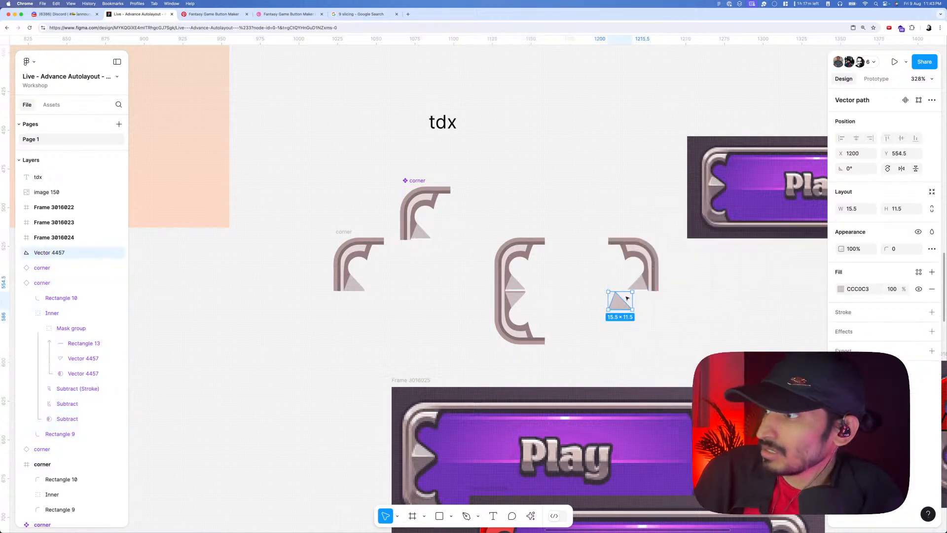
pyautogui.press('Delete')
# - Duplicate the lower-left corner instance, flip it horizontally, and place it at X 1231, Y 588 as the lower-right corner
pyautogui.click(506, 311)
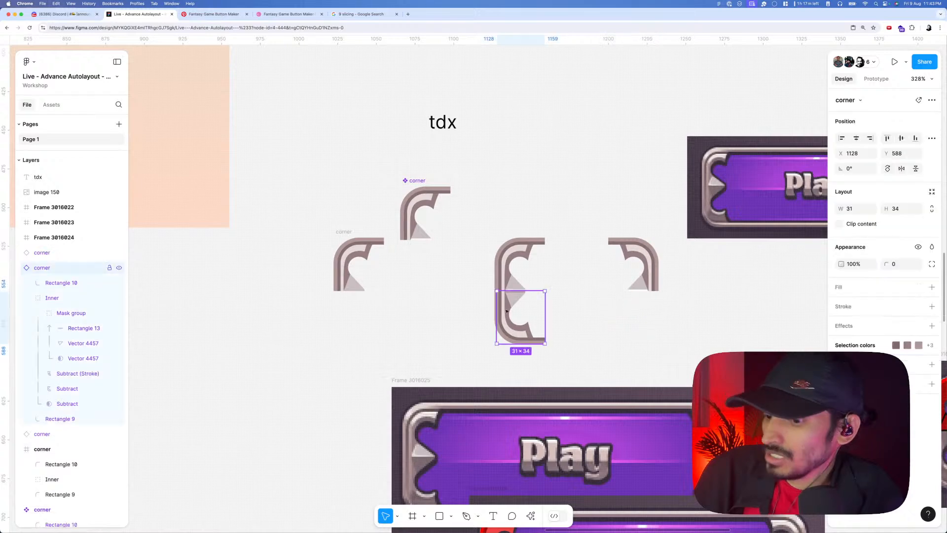
pyautogui.moveTo(515, 310); pyautogui.dragTo(603, 311)
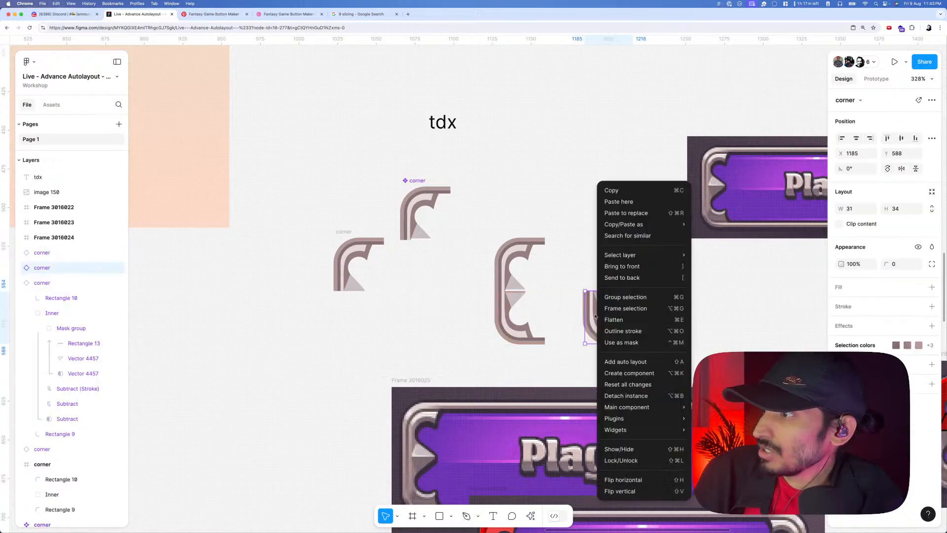
pyautogui.rightClick(595, 315)
pyautogui.click(622, 479)
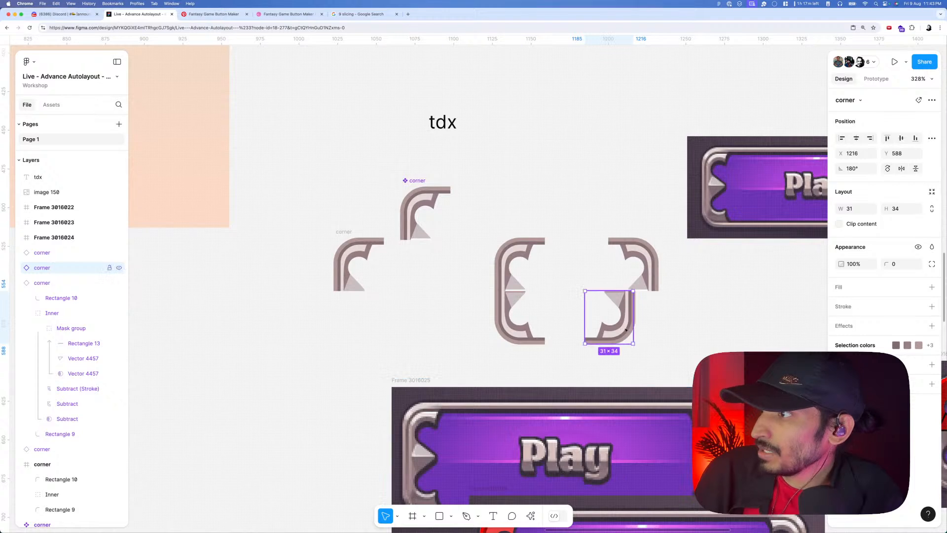
pyautogui.moveTo(624, 314); pyautogui.dragTo(646, 314)
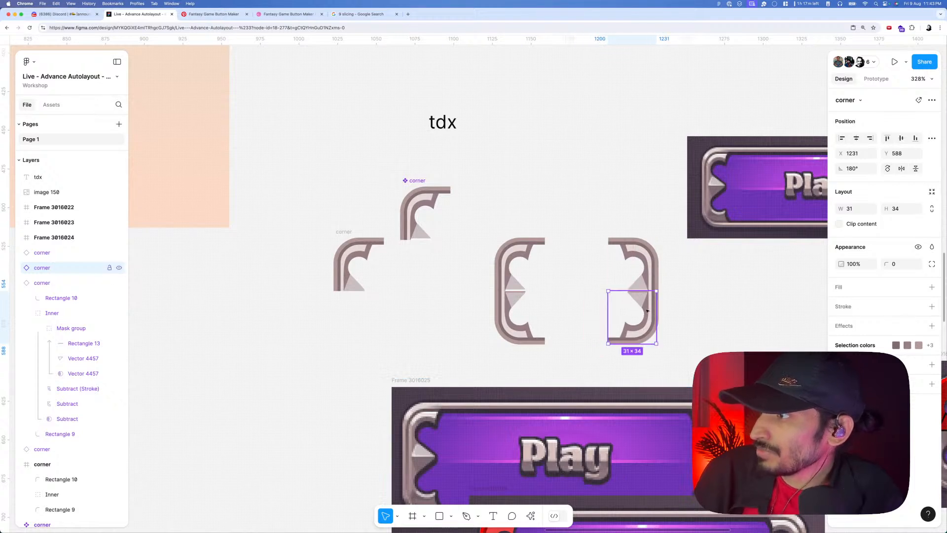
# - Move the Play button reference image 148 farther from the corners to X 1295, Y 455
pyautogui.hscroll(4, 569, 210)
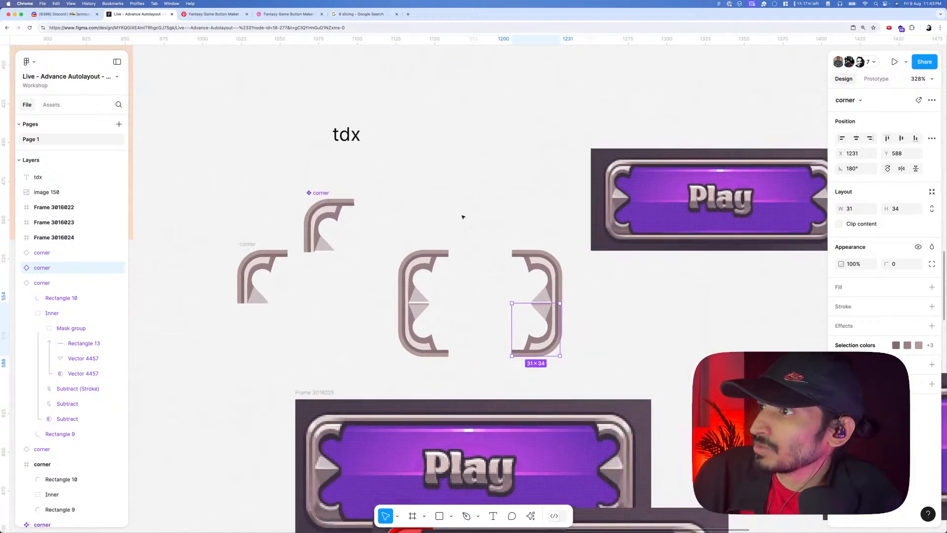
pyautogui.scroll(-5, 462, 216)
pyautogui.click(557, 209)
pyautogui.moveTo(559, 203); pyautogui.dragTo(595, 205)
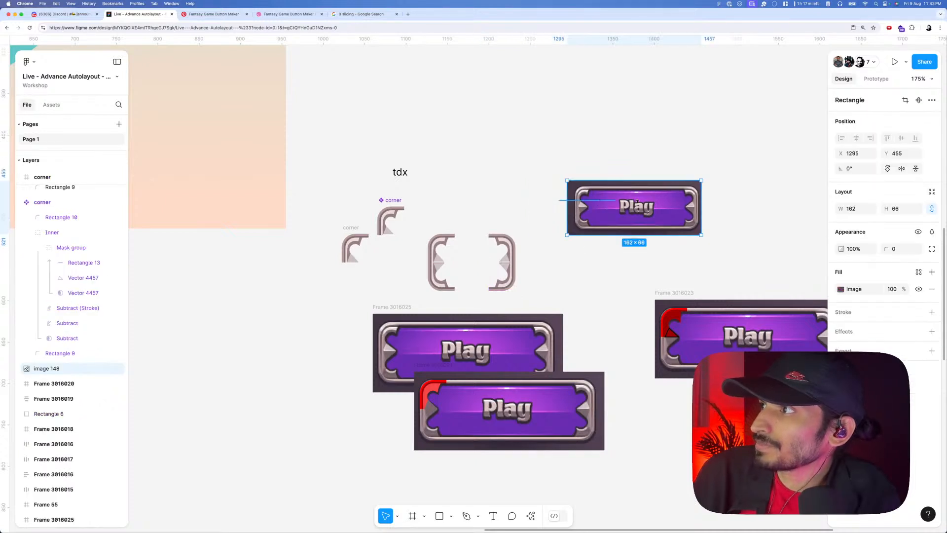
pyautogui.click(549, 211)
pyautogui.scroll(10, 458, 214)
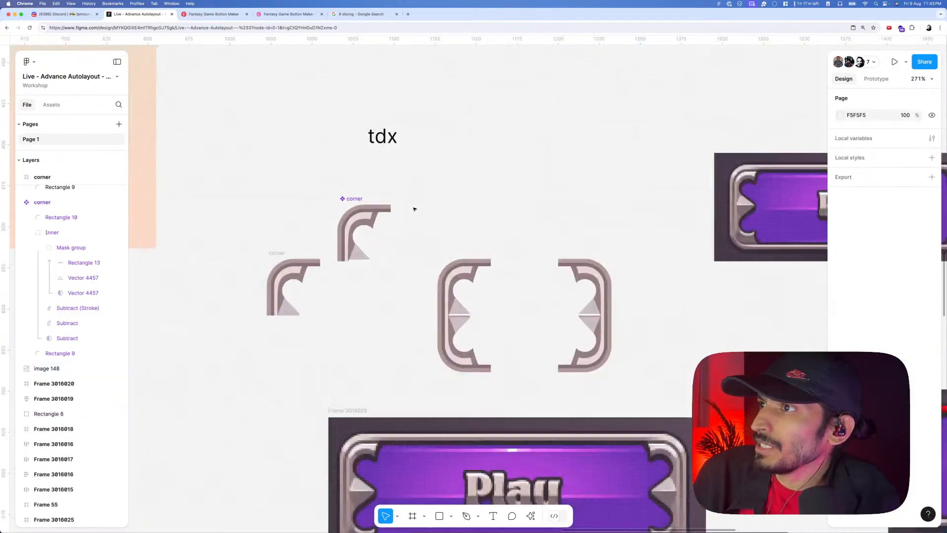
pyautogui.scroll(4, 348, 207)
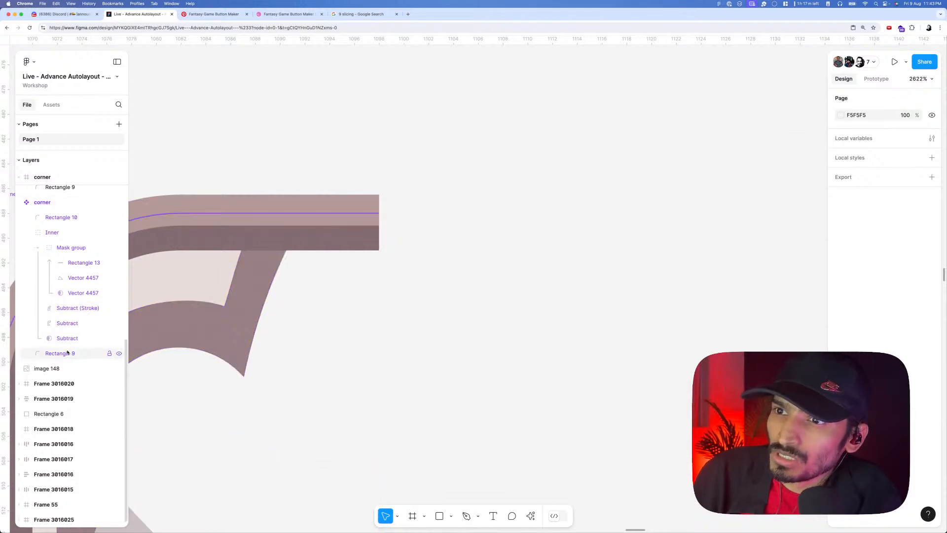
# - Move the main corner component to X 1070, Y 471 and add a second variant to it
pyautogui.click(115, 353)
pyautogui.rightClick(70, 216)
pyautogui.press('Escape')
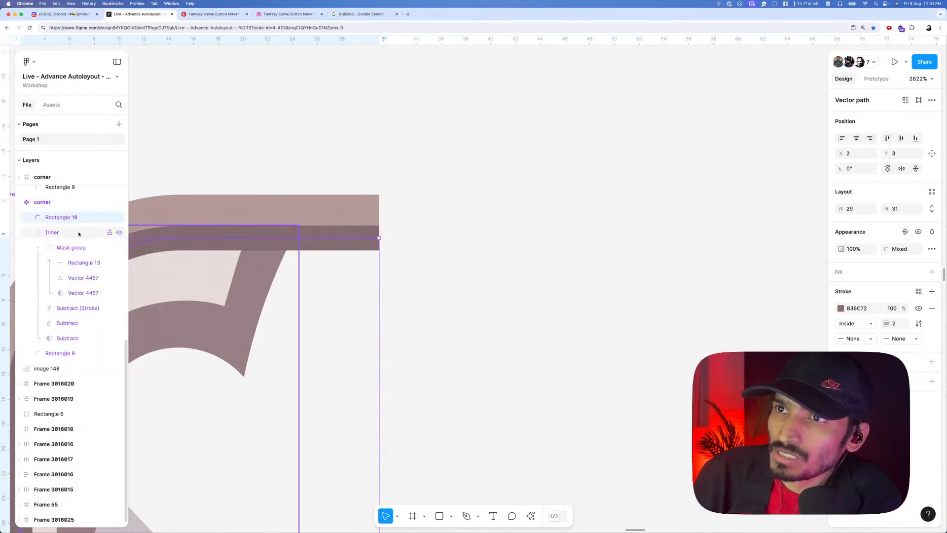
pyautogui.scroll(-5, 317, 185)
pyautogui.scroll(-5, 318, 185)
pyautogui.click(305, 176)
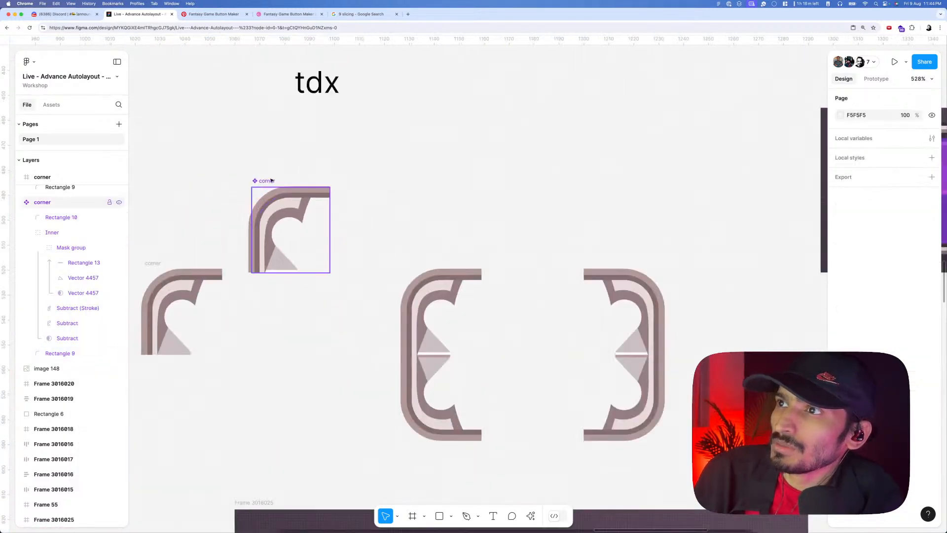
pyautogui.moveTo(271, 179); pyautogui.dragTo(284, 139)
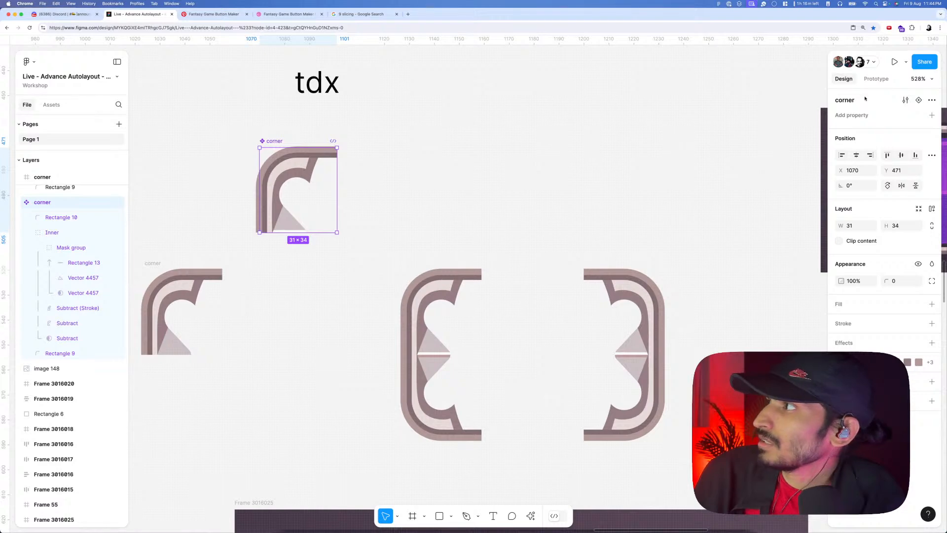
pyautogui.click(918, 100)
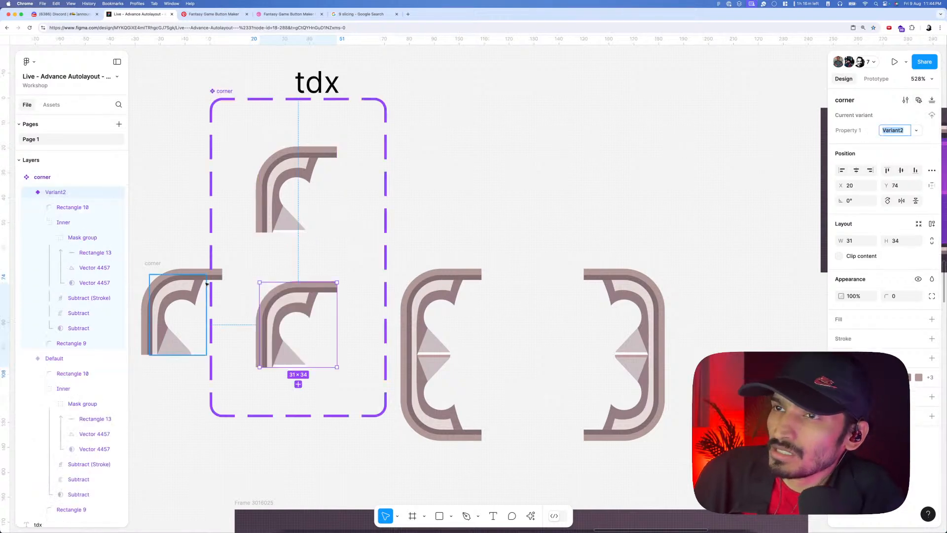
# - Delete the Inner group, with its masked triangle highlights, from the new Variant2 of the corner component
pyautogui.click(72, 223)
pyautogui.click(71, 223)
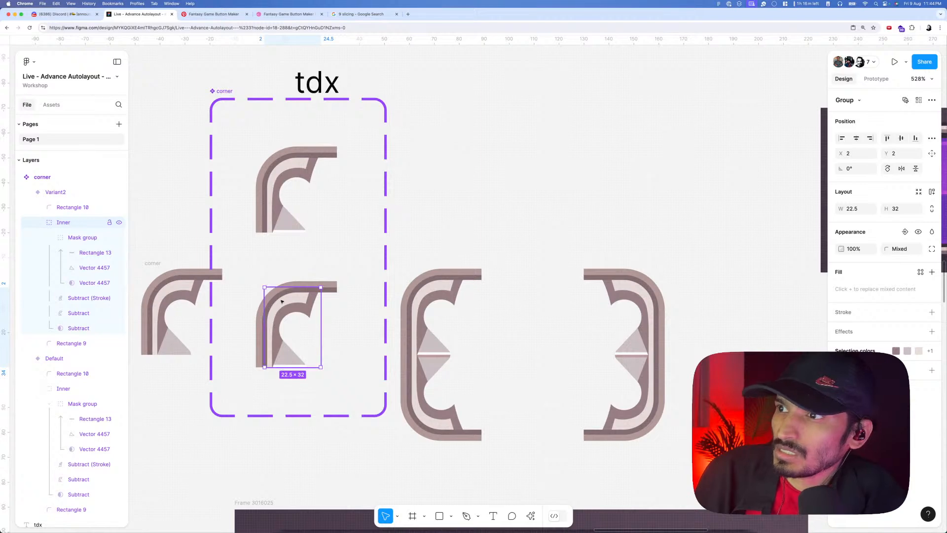
pyautogui.moveTo(281, 299); pyautogui.dragTo(289, 304)
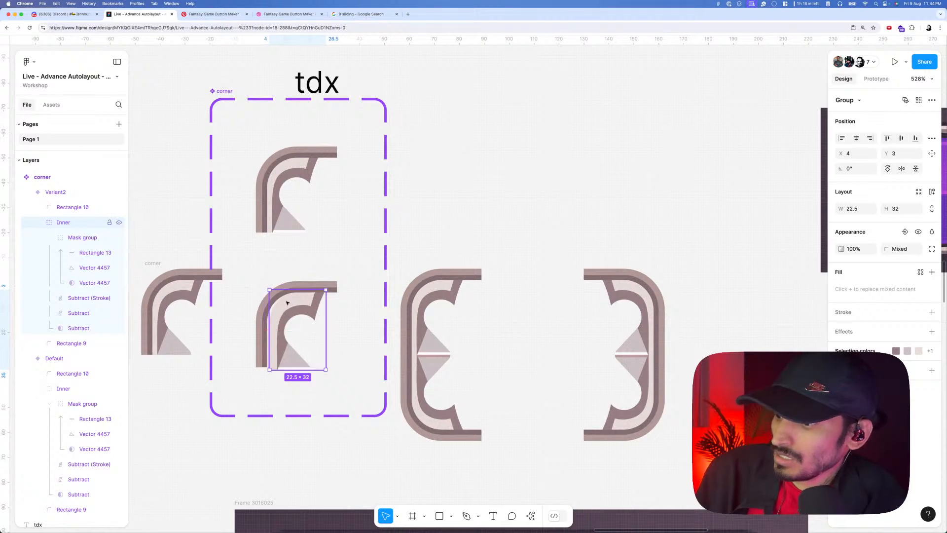
pyautogui.press('Delete')
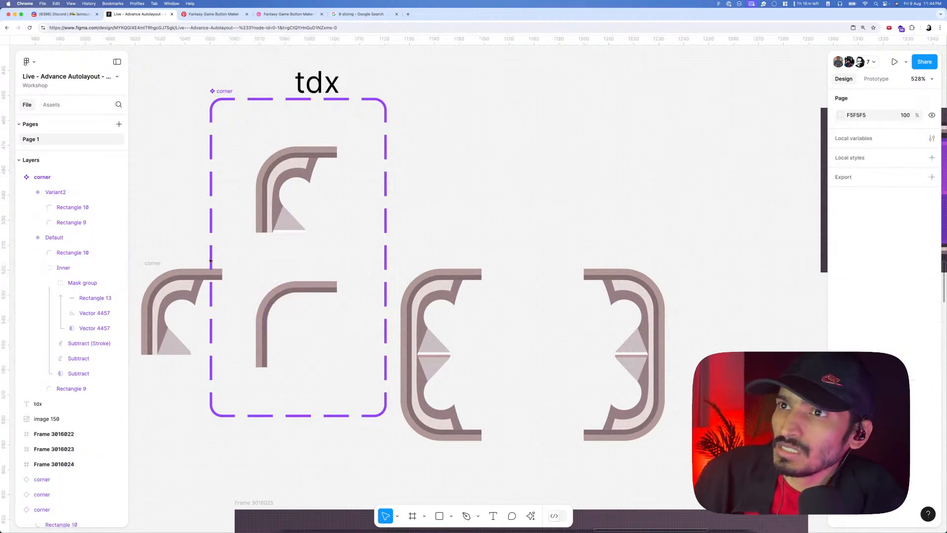
# - Reduce Rectangle 10 in Variant2 to its straight horizontal segment by removing the vertical side's vector points
pyautogui.click(73, 207)
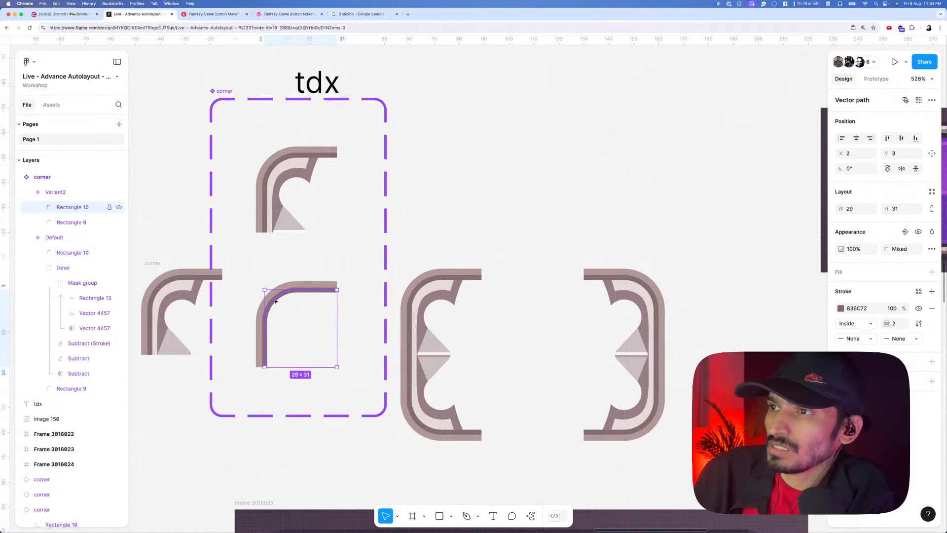
pyautogui.doubleClick(275, 300)
pyautogui.moveTo(253, 310); pyautogui.dragTo(296, 367)
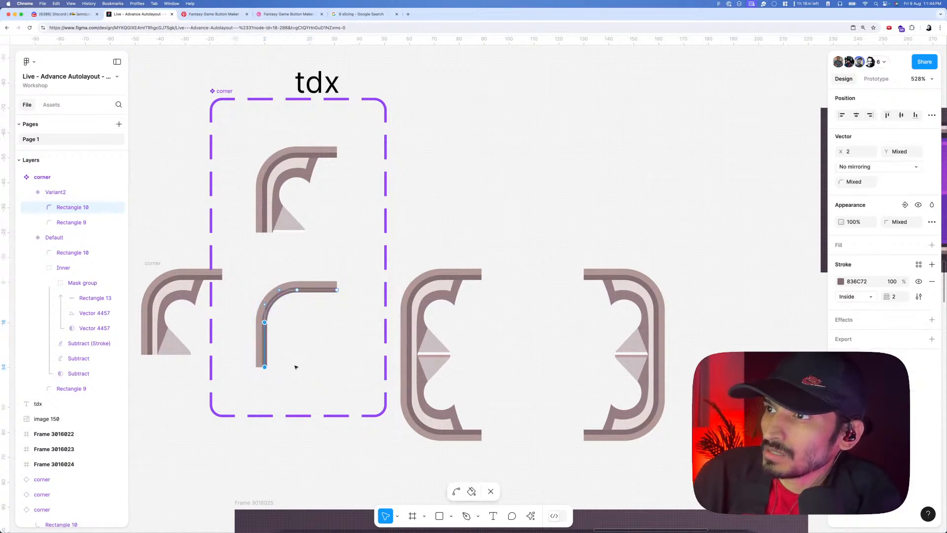
pyautogui.press('Escape')
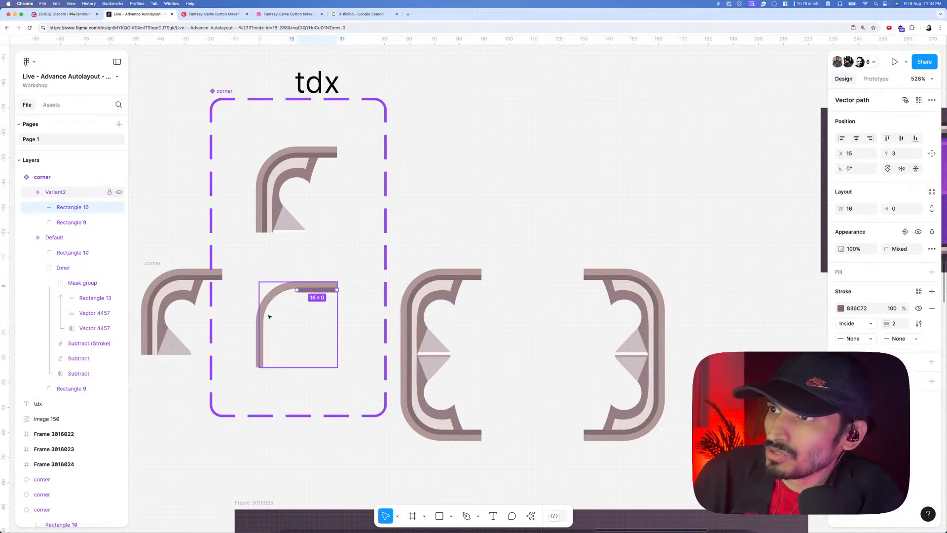
# - Trim Rectangle 9 in Variant2 the same way, deleting its vertical-side points so only the straight horizontal segment is kept
pyautogui.press('Escape')
pyautogui.doubleClick(261, 307)
pyautogui.moveTo(230, 271); pyautogui.dragTo(279, 377)
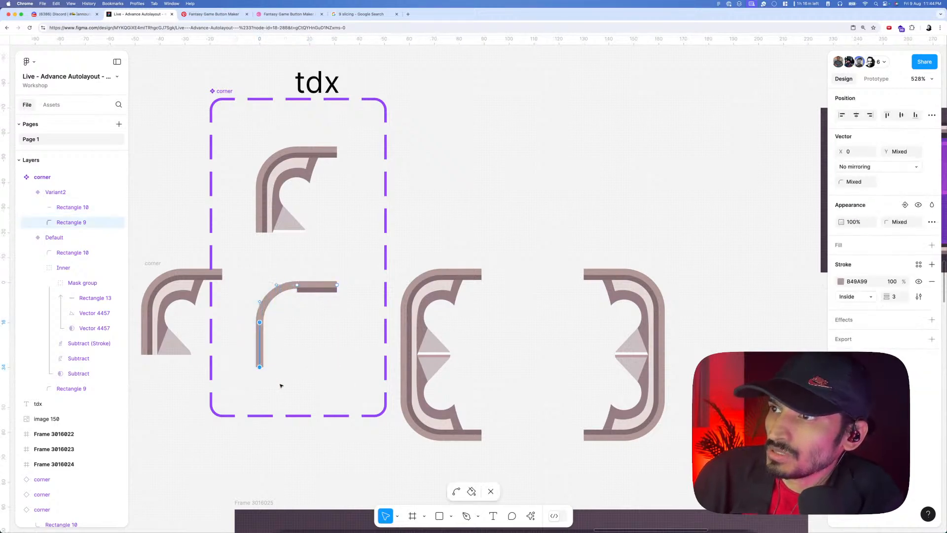
pyautogui.press('Delete')
pyautogui.press('Escape')
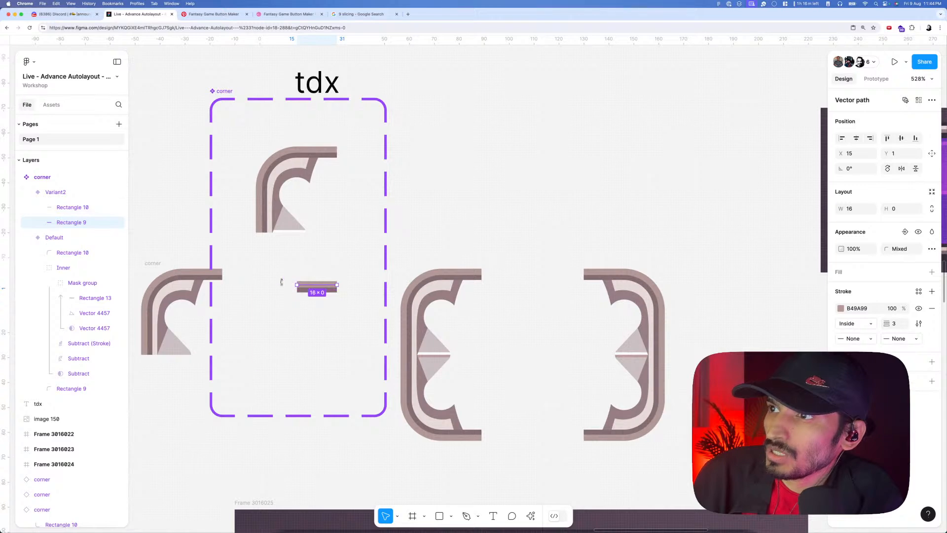
pyautogui.press('Escape')
# - Shrink the Variant2 bounds around the end of the straight strip to 9 × 5 at X 42, Y 73
pyautogui.click(264, 303)
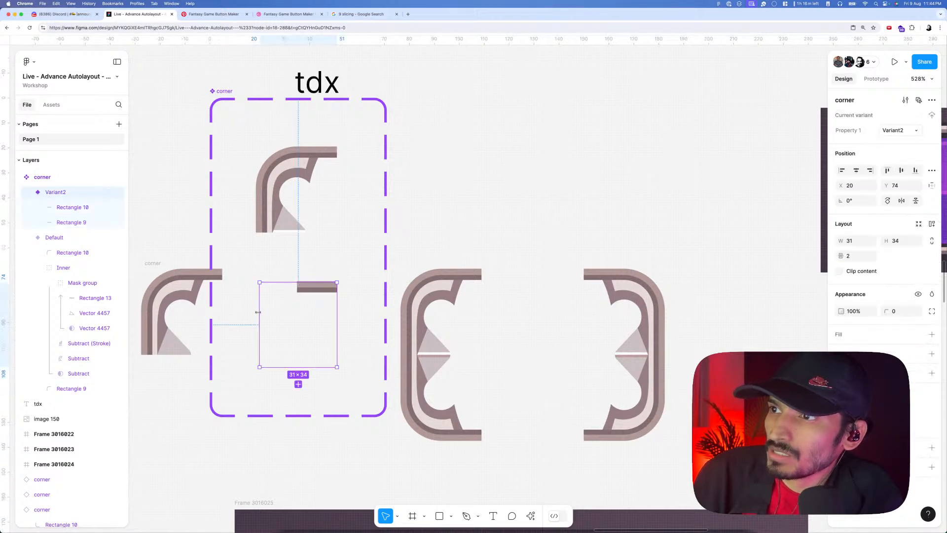
pyautogui.moveTo(257, 311); pyautogui.dragTo(318, 315)
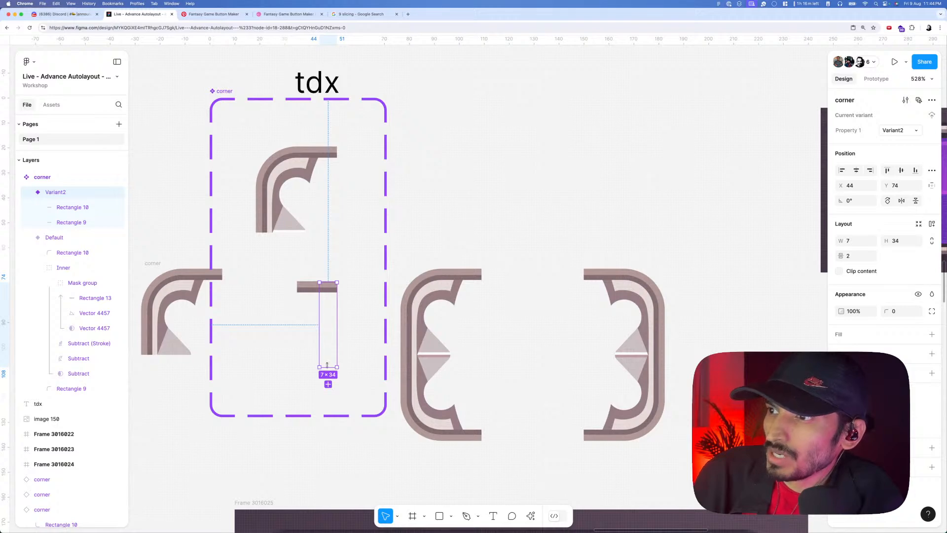
pyautogui.moveTo(328, 367); pyautogui.dragTo(312, 271)
pyautogui.scroll(5, 329, 291)
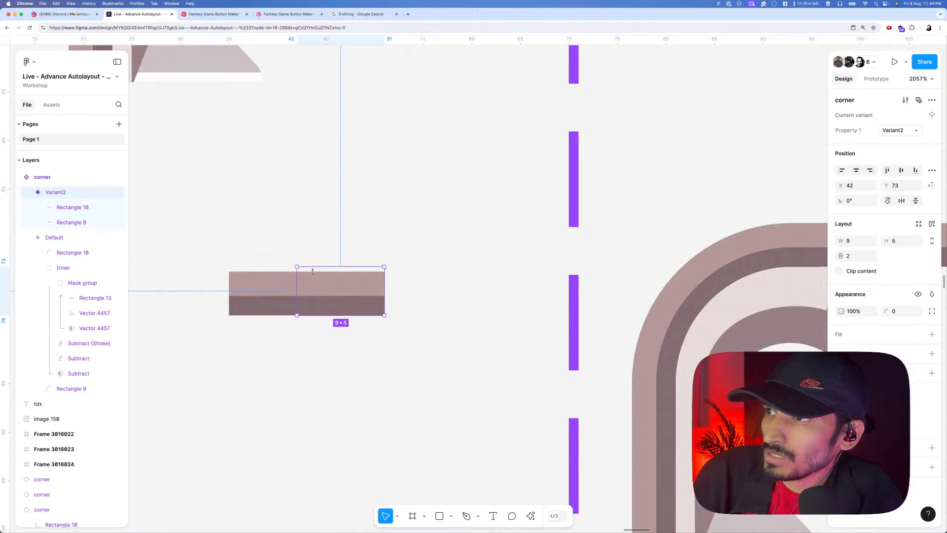
# - Extend the Default variant's bounds to 33 × 35 at X 18, Y 19 so they enclose the outer stroke
pyautogui.scroll(-5, 318, 256)
pyautogui.scroll(3, 345, 246)
pyautogui.click(332, 161)
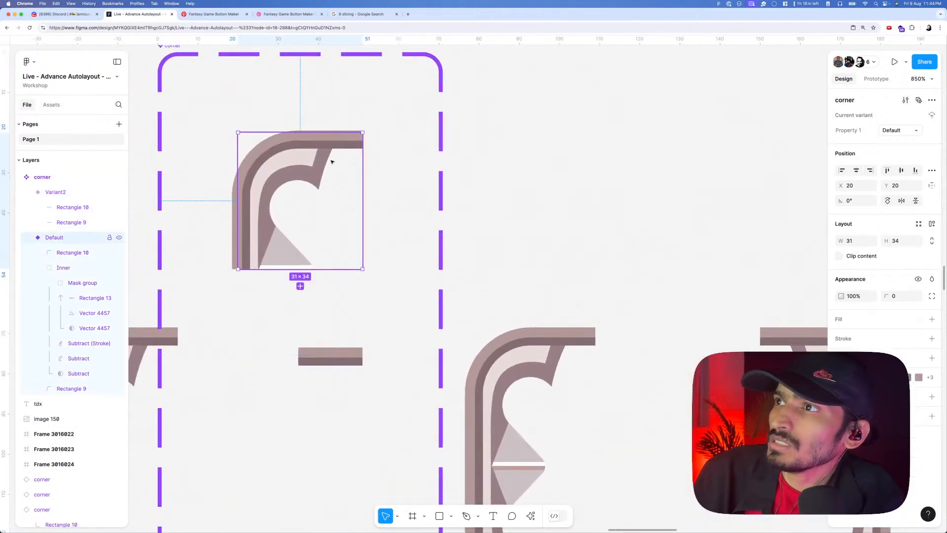
pyautogui.scroll(3, 345, 137)
pyautogui.moveTo(346, 135); pyautogui.dragTo(347, 125)
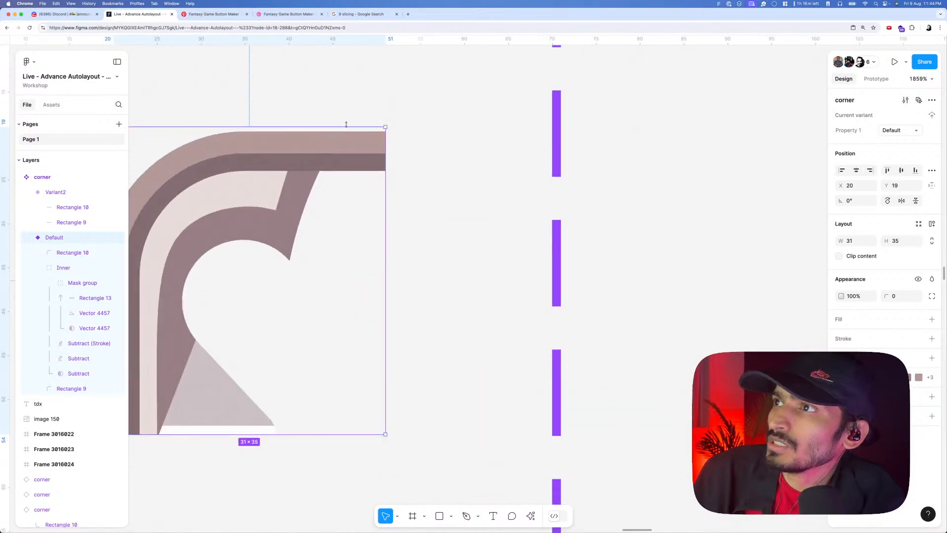
pyautogui.scroll(-3, 369, 129)
pyautogui.scroll(4, 248, 241)
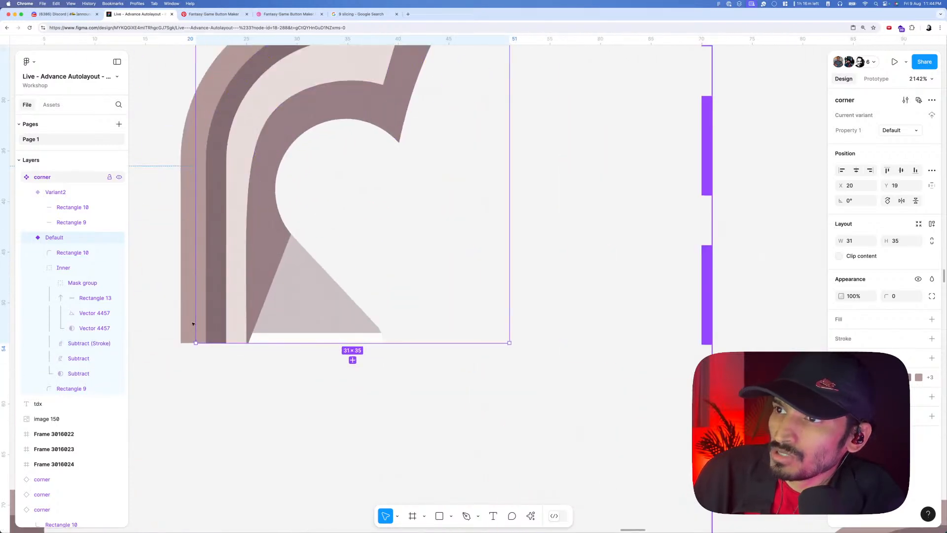
pyautogui.moveTo(174, 324); pyautogui.dragTo(175, 324)
pyautogui.scroll(-5, 275, 296)
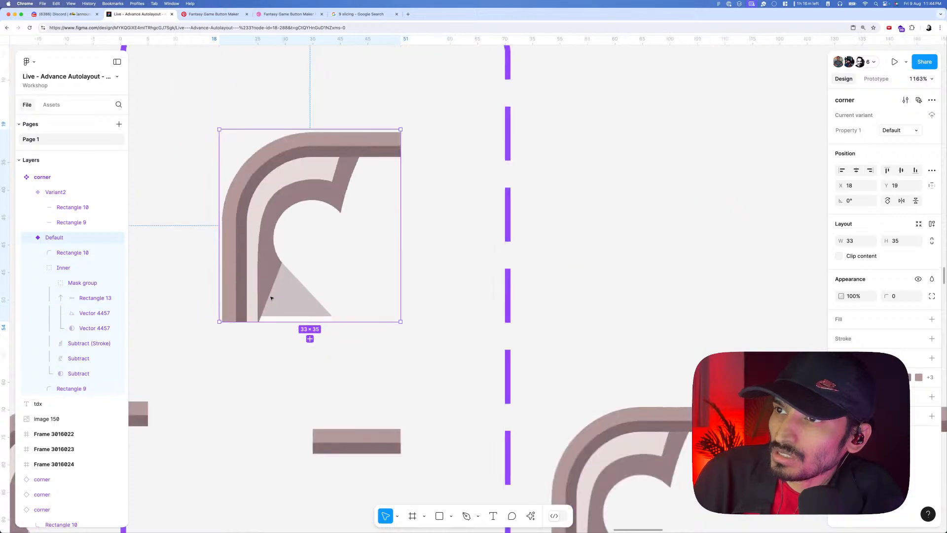
# - Shorten Rectangle 9 and Rectangle 10 in Variant2 together to a width of 9 at X 0, matching the variant's bounds
pyautogui.scroll(3, 299, 361)
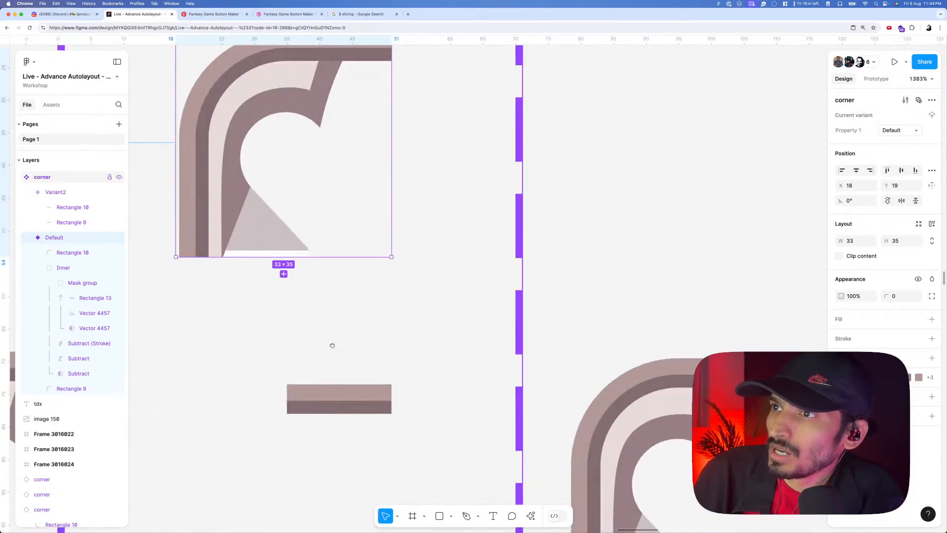
pyautogui.scroll(3, 332, 344)
pyautogui.click(318, 341)
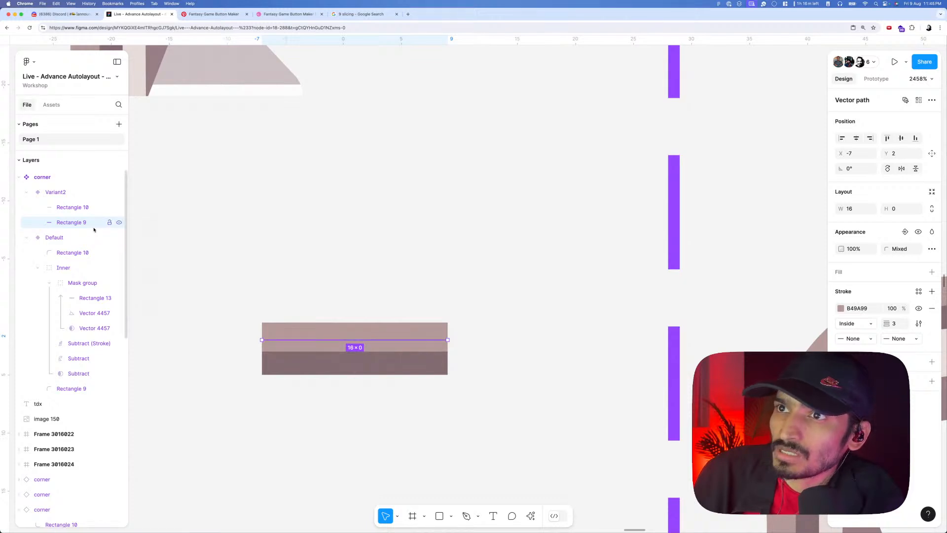
pyautogui.click(59, 192)
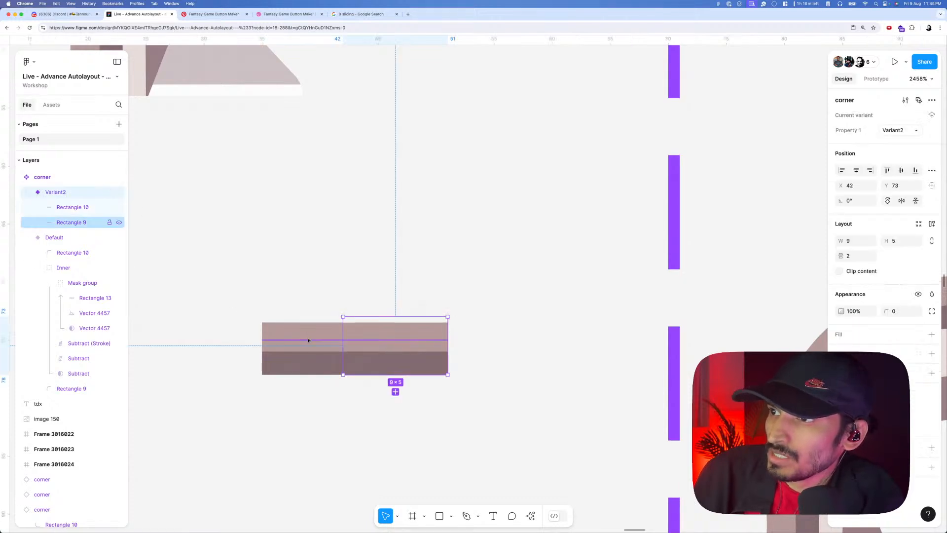
pyautogui.click(351, 339)
pyautogui.keyDown('shift'); pyautogui.click(295, 363); pyautogui.keyUp('shift')
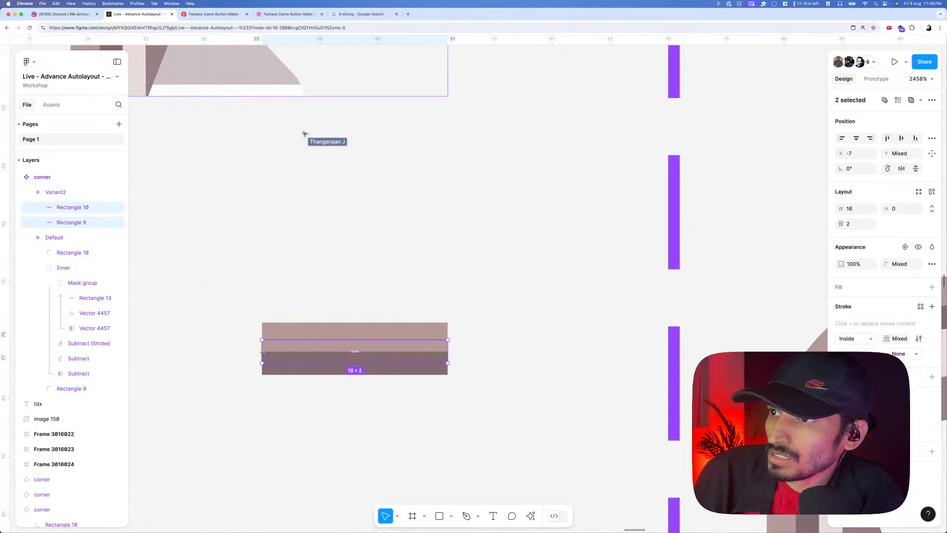
pyautogui.moveTo(314, 354); pyautogui.dragTo(341, 356)
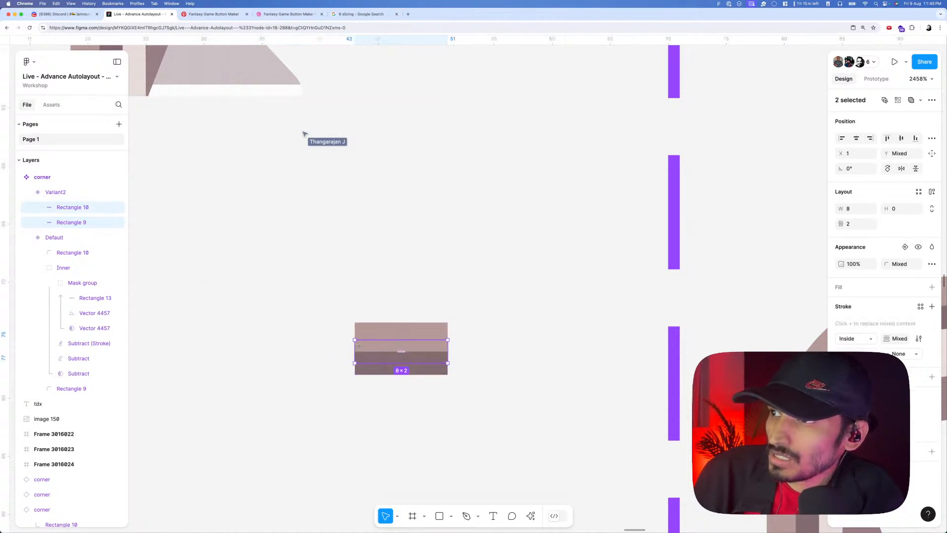
# - Set the Property 1 value to line for the strip variant and to corner for the Default variant
pyautogui.scroll(-5, 350, 338)
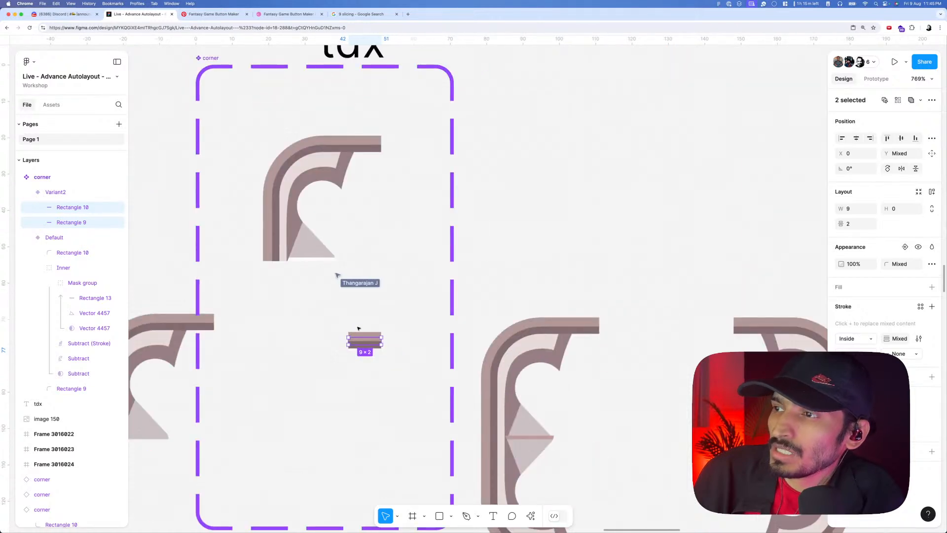
pyautogui.scroll(-1, 311, 324)
pyautogui.scroll(-2, 311, 322)
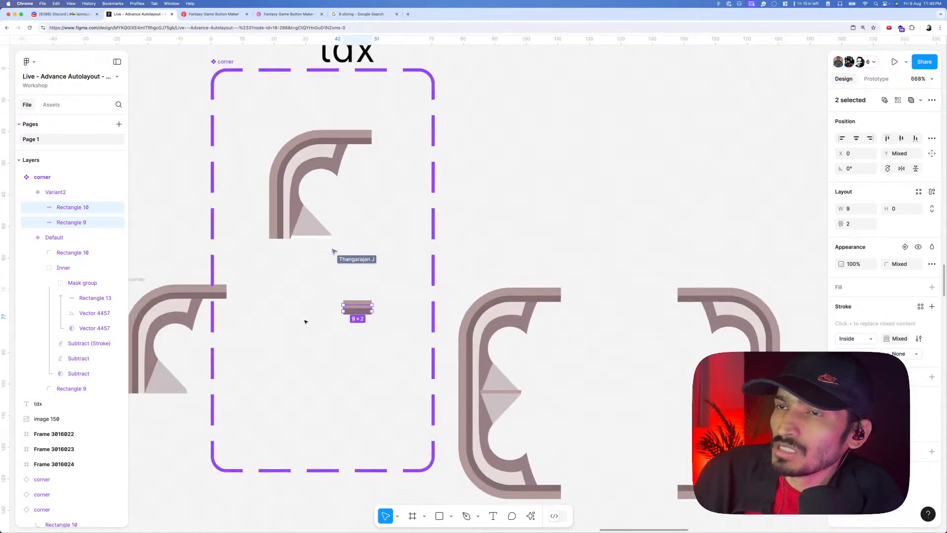
pyautogui.doubleClick(60, 192)
pyautogui.press('Escape')
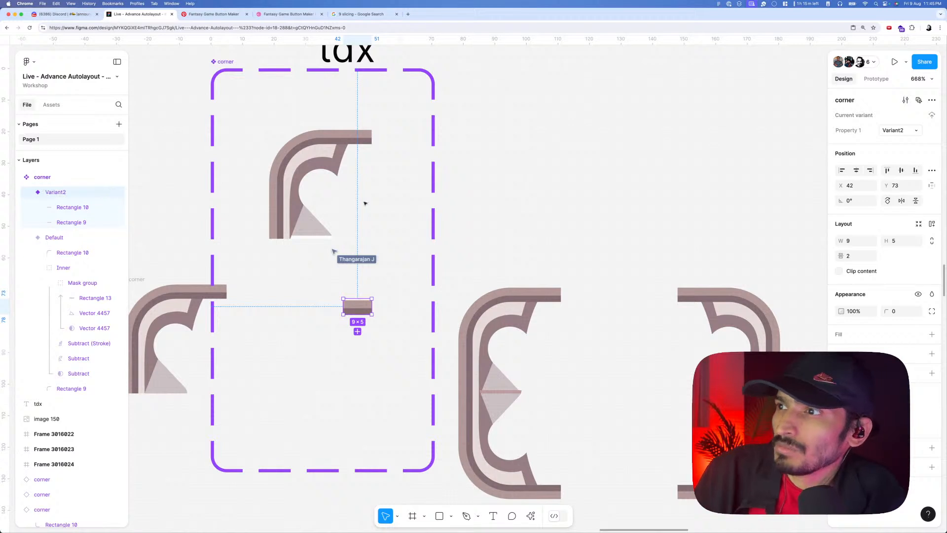
pyautogui.click(555, 216)
pyautogui.click(69, 192)
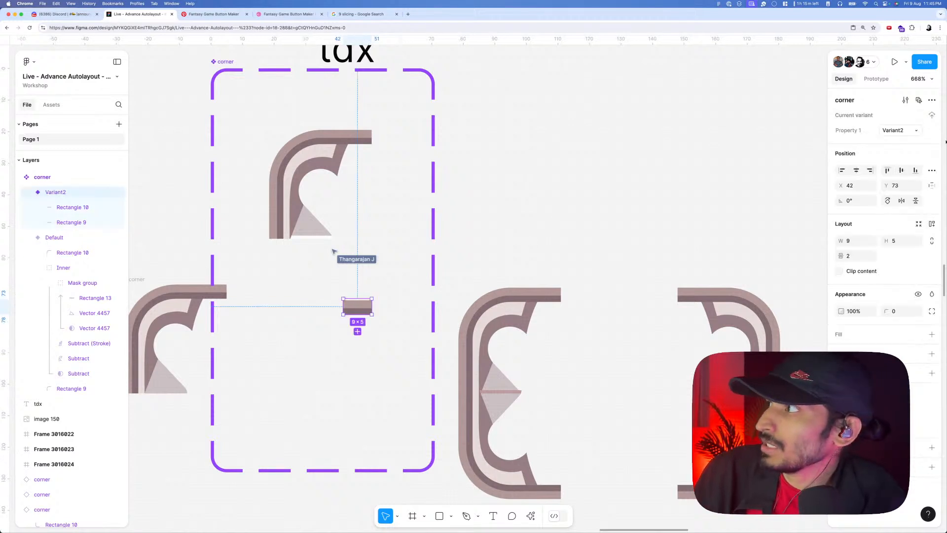
pyautogui.write('lin')
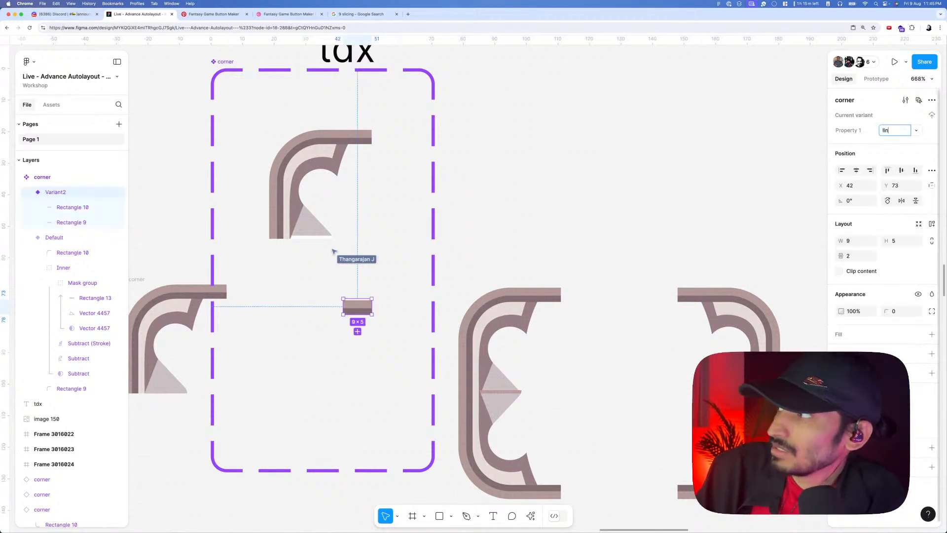
pyautogui.write('e')
pyautogui.press('Return')
pyautogui.click(295, 129)
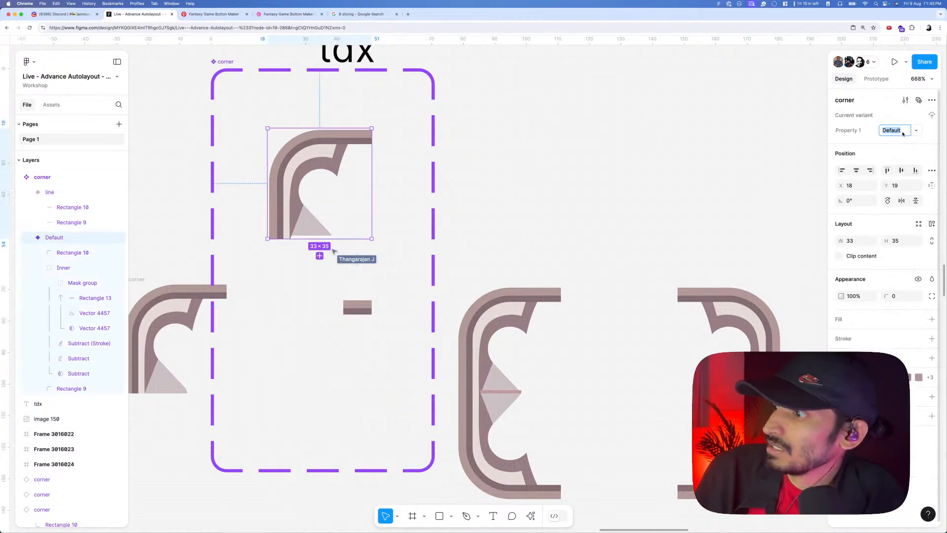
pyautogui.write('corner')
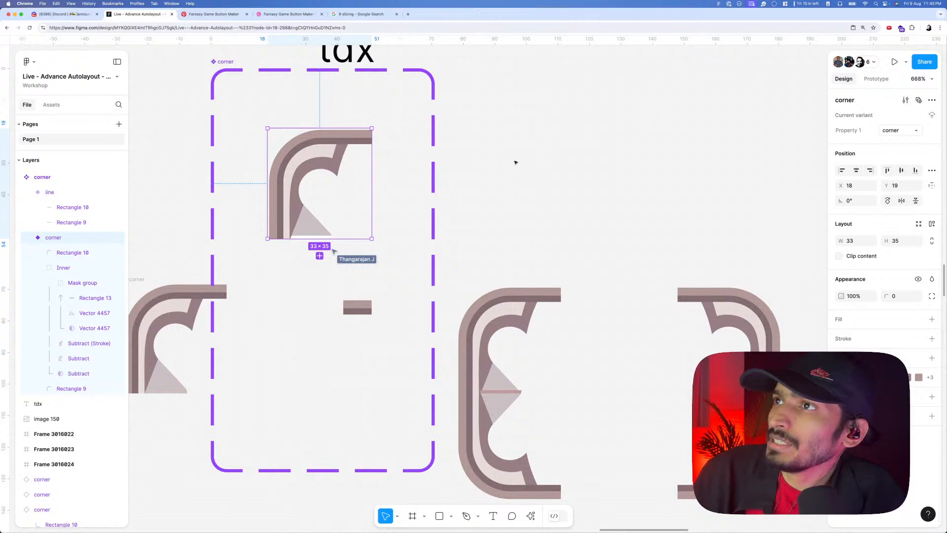
# - Move the corner component set to X 1103, Y 282, and the tdx text to X 1050, Y 447
pyautogui.scroll(-10, 513, 161)
pyautogui.click(513, 161)
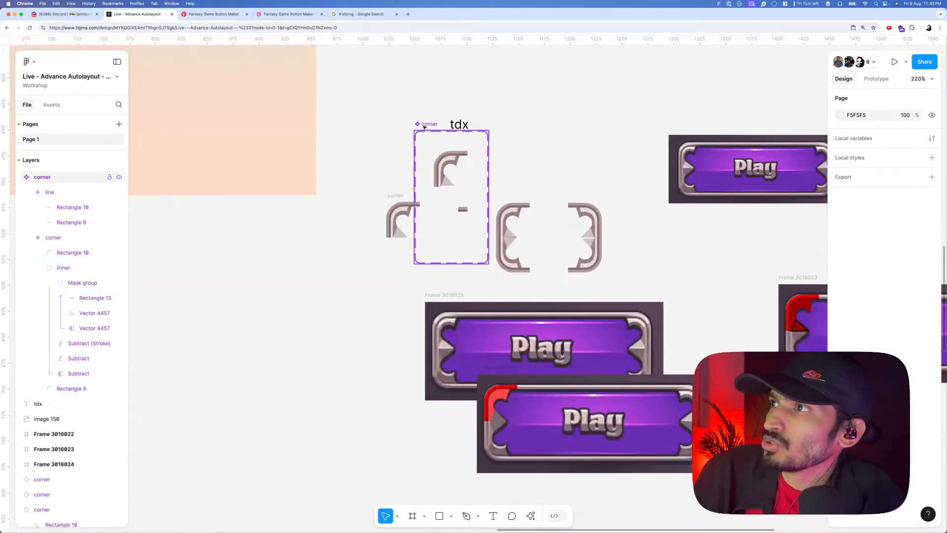
pyautogui.moveTo(476, 134); pyautogui.dragTo(525, 105)
pyautogui.scroll(5, 525, 105)
pyautogui.hscroll(3, 525, 105)
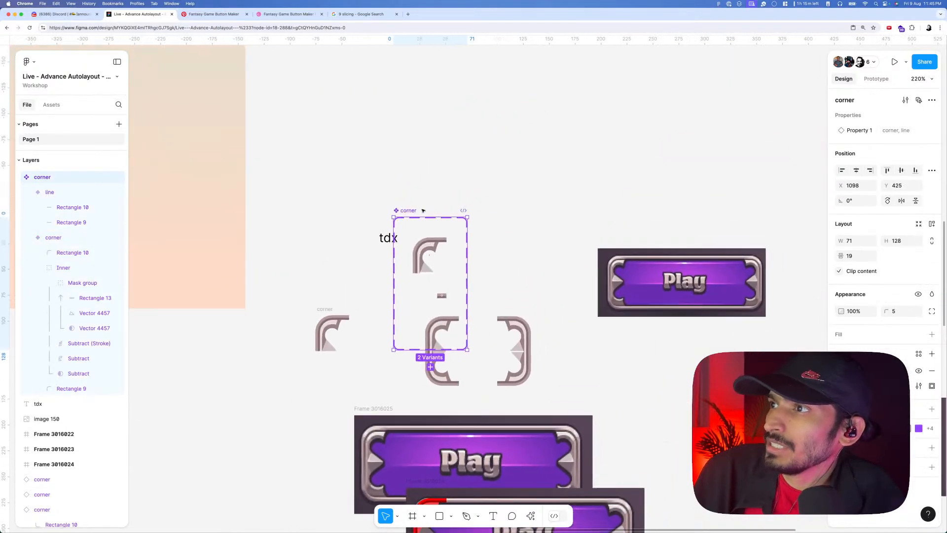
pyautogui.moveTo(412, 207); pyautogui.dragTo(417, 63)
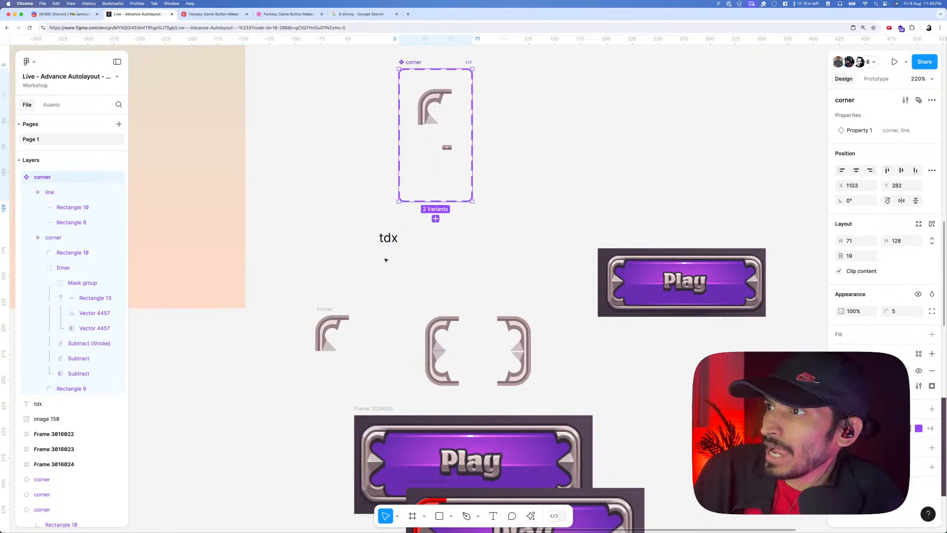
pyautogui.moveTo(390, 239); pyautogui.dragTo(354, 249)
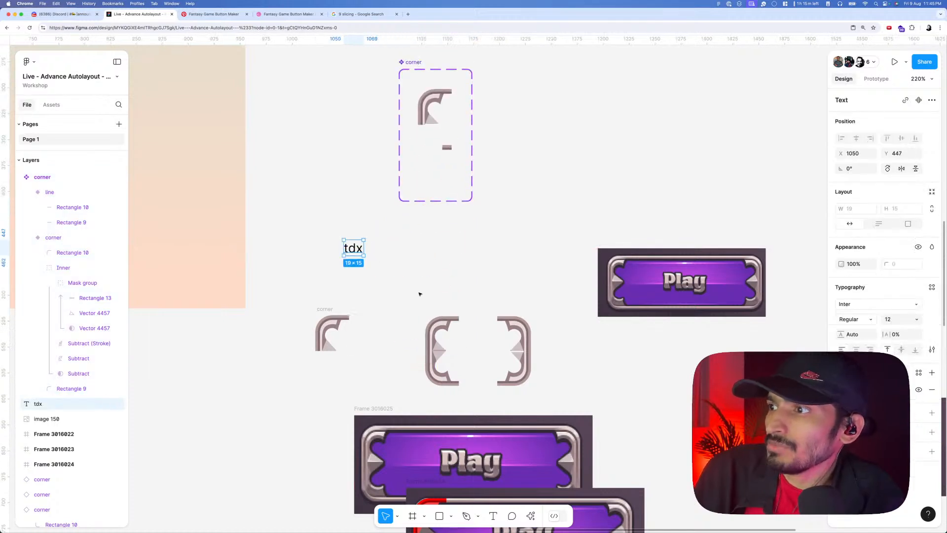
# - Place a copy of the line variant between the two upper corners and stretch it to 37 × 5 at X 1161, Y 520
pyautogui.scroll(5, 470, 356)
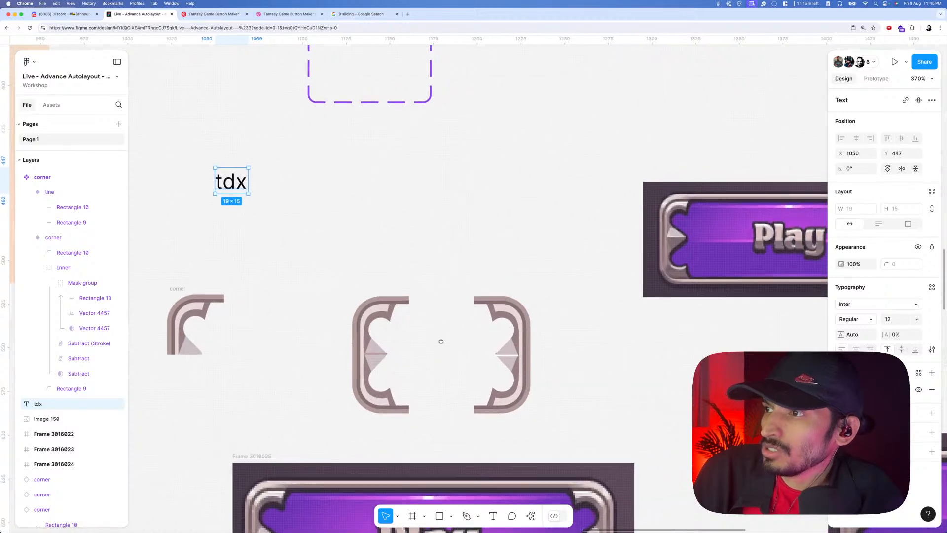
pyautogui.scroll(-4, 434, 334)
pyautogui.click(388, 133)
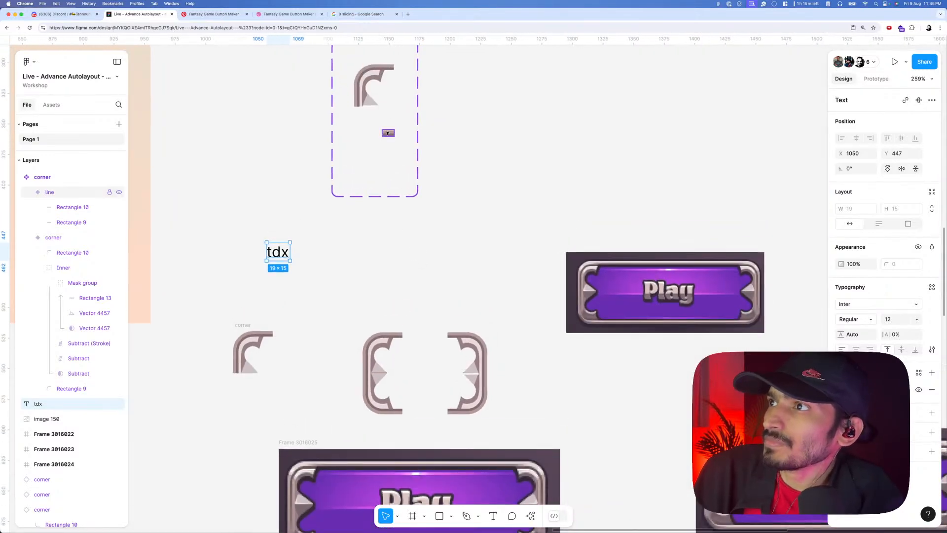
pyautogui.moveTo(388, 133); pyautogui.dragTo(406, 340)
pyautogui.scroll(5, 405, 340)
pyautogui.scroll(3, 405, 334)
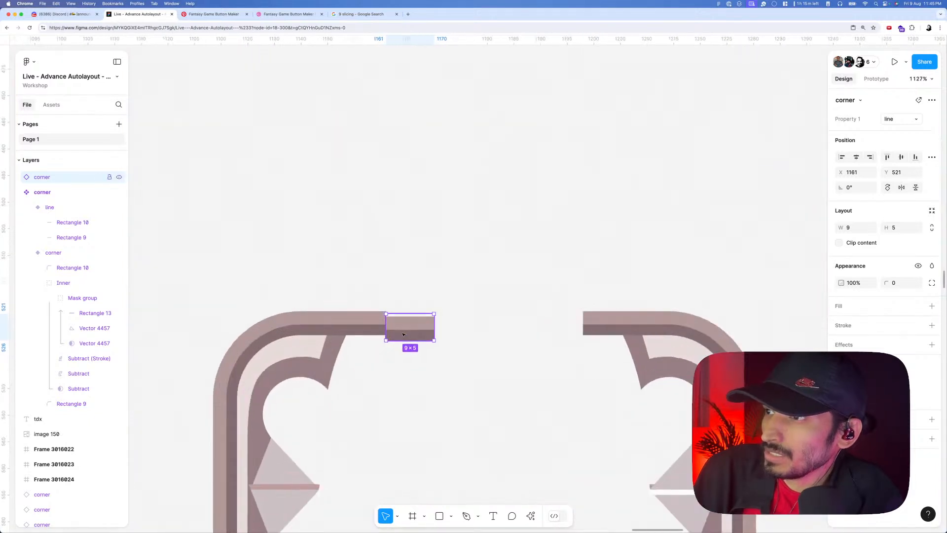
pyautogui.moveTo(404, 324); pyautogui.dragTo(580, 324)
# - Duplicate the top line piece to the frame's lower edge at X 1161, spanning the lower corners, and flip it vertically
pyautogui.scroll(-5, 579, 324)
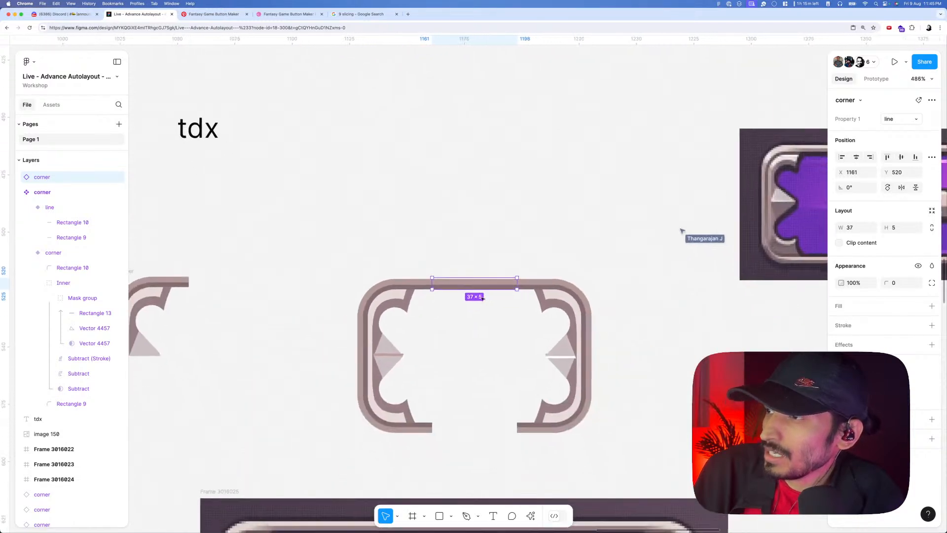
pyautogui.moveTo(480, 327); pyautogui.dragTo(474, 429)
pyautogui.rightClick(475, 428)
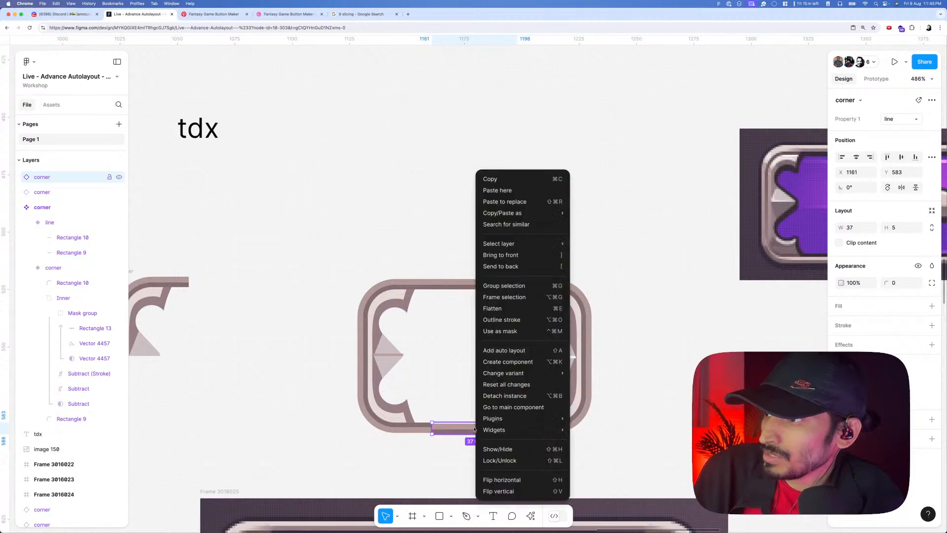
pyautogui.click(494, 490)
pyautogui.scroll(3, 493, 439)
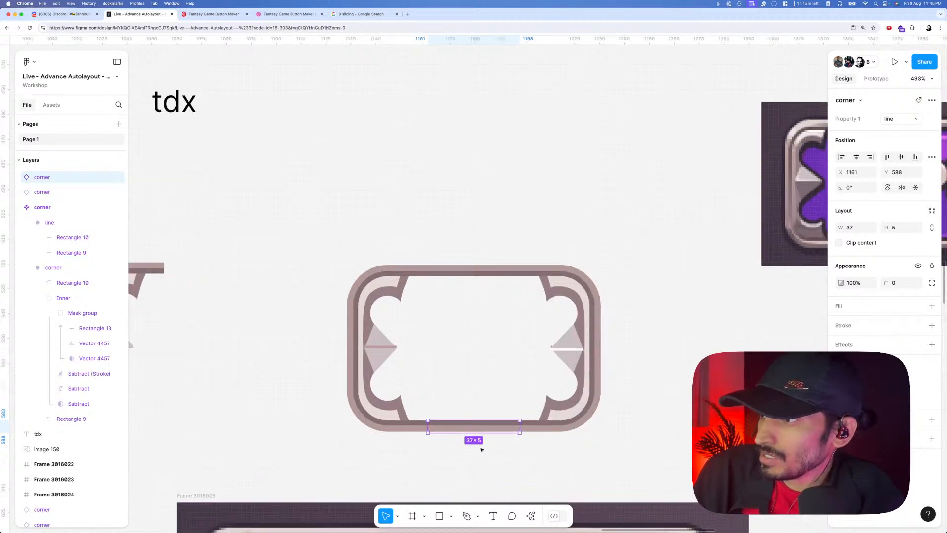
pyautogui.click(497, 435)
# - Move both upper corners and the top line together to Y 518 so they meet the lower half of the frame
pyautogui.scroll(-5, 497, 434)
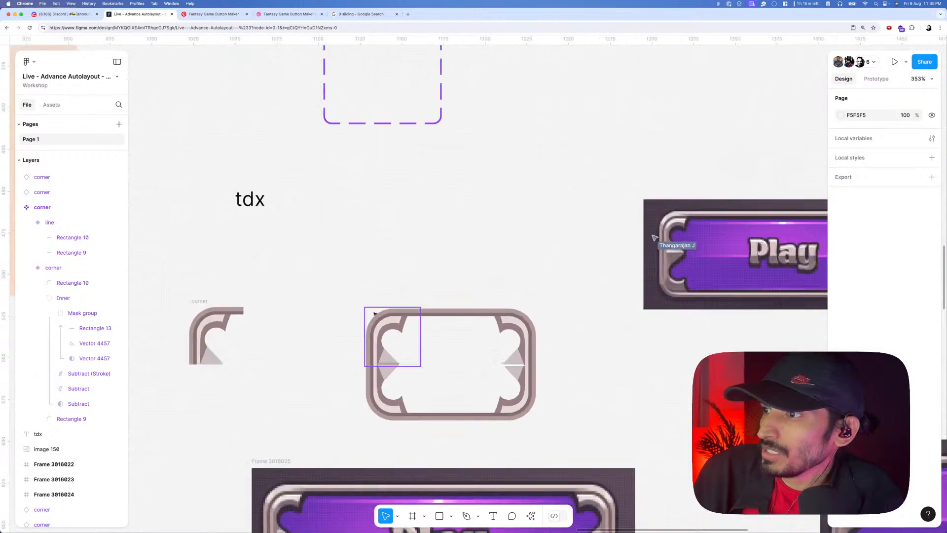
pyautogui.click(520, 353)
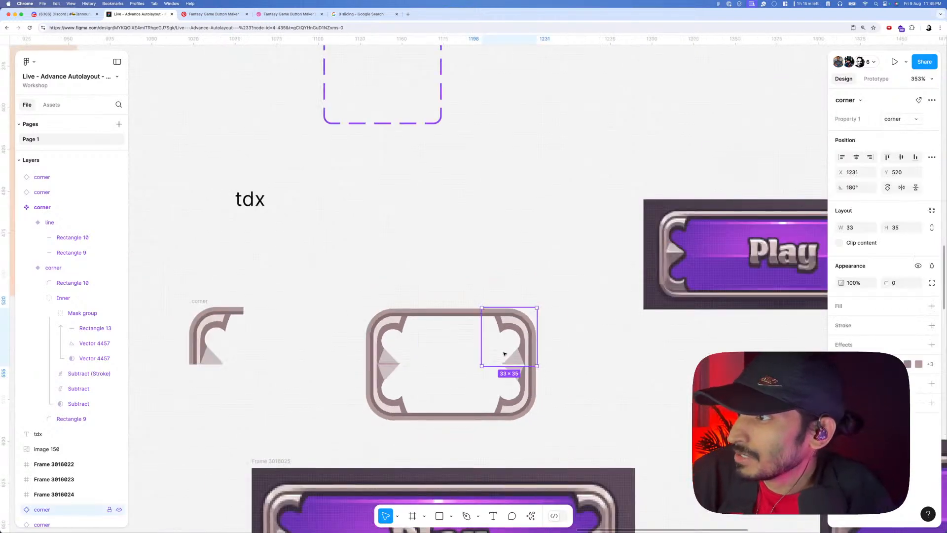
pyautogui.keyDown('shift'); pyautogui.click(392, 345); pyautogui.keyUp('shift')
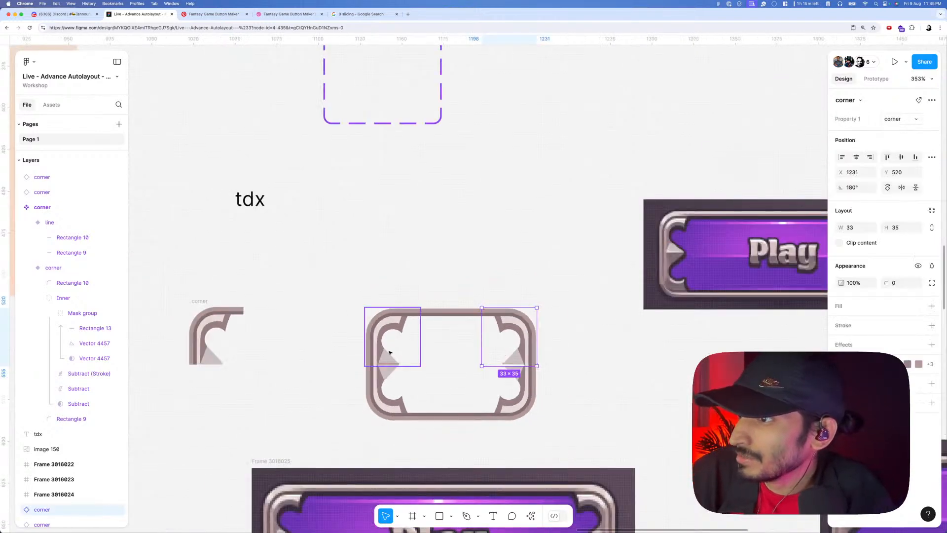
pyautogui.keyDown('shift'); pyautogui.click(437, 313); pyautogui.keyUp('shift')
pyautogui.scroll(5, 478, 331)
pyautogui.press('Up')
pyautogui.press('Up')
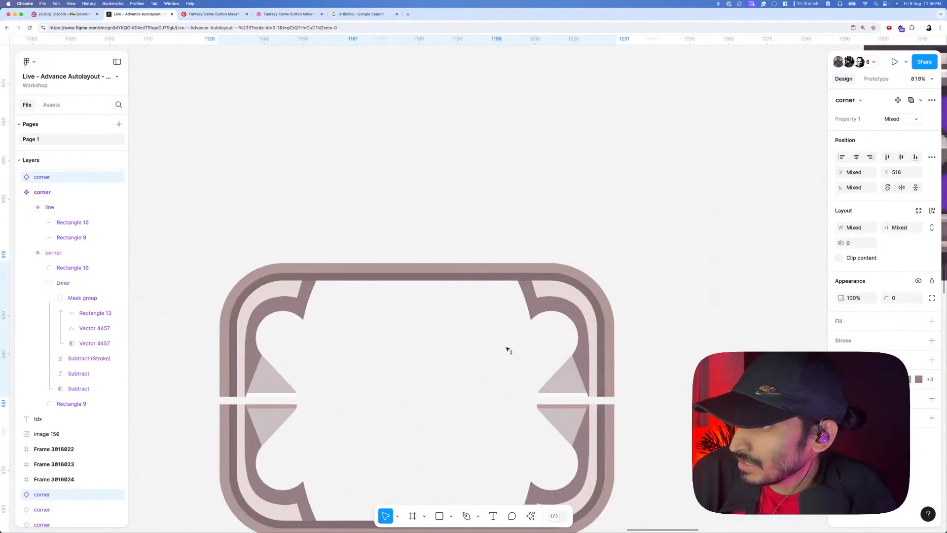
pyautogui.scroll(-5, 508, 356)
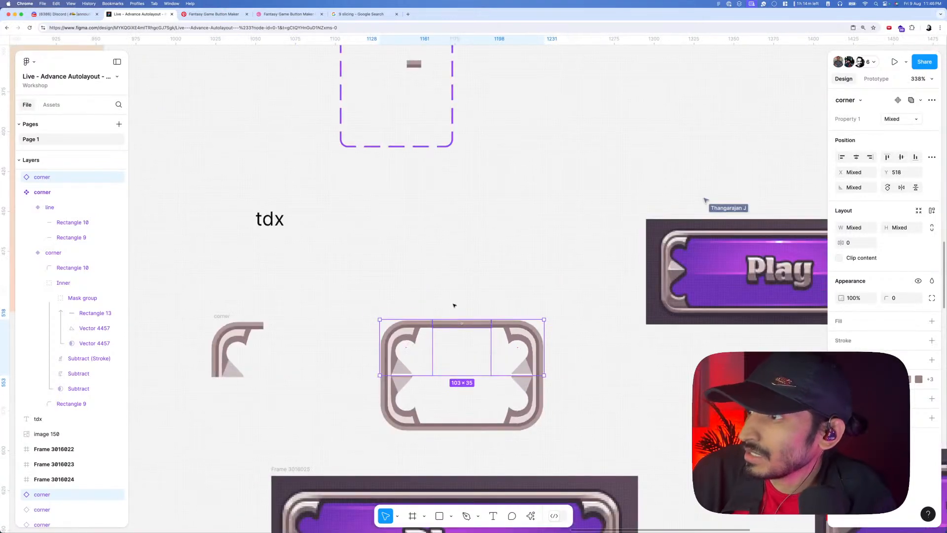
pyautogui.click(373, 316)
pyautogui.moveTo(359, 290); pyautogui.dragTo(557, 434)
pyautogui.scroll(5, 513, 398)
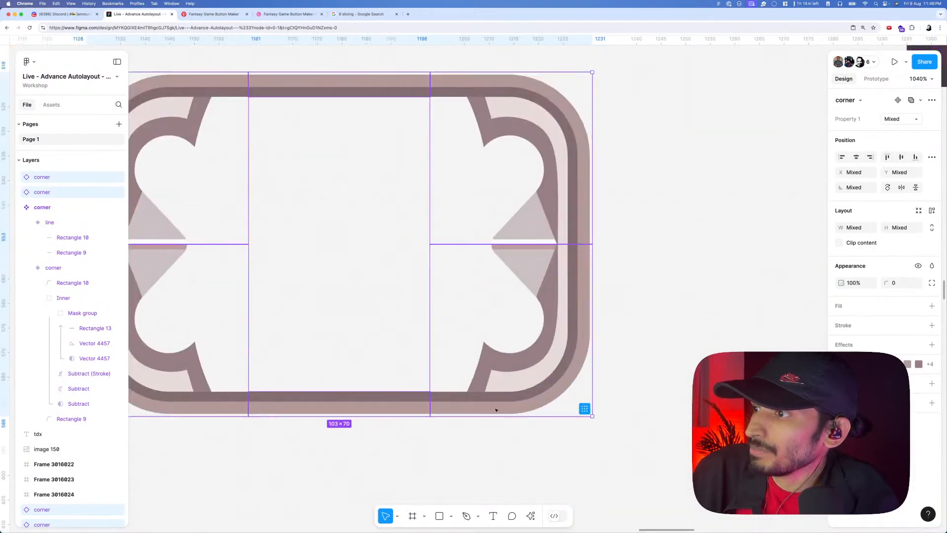
pyautogui.scroll(3, 458, 394)
pyautogui.scroll(-6, 493, 400)
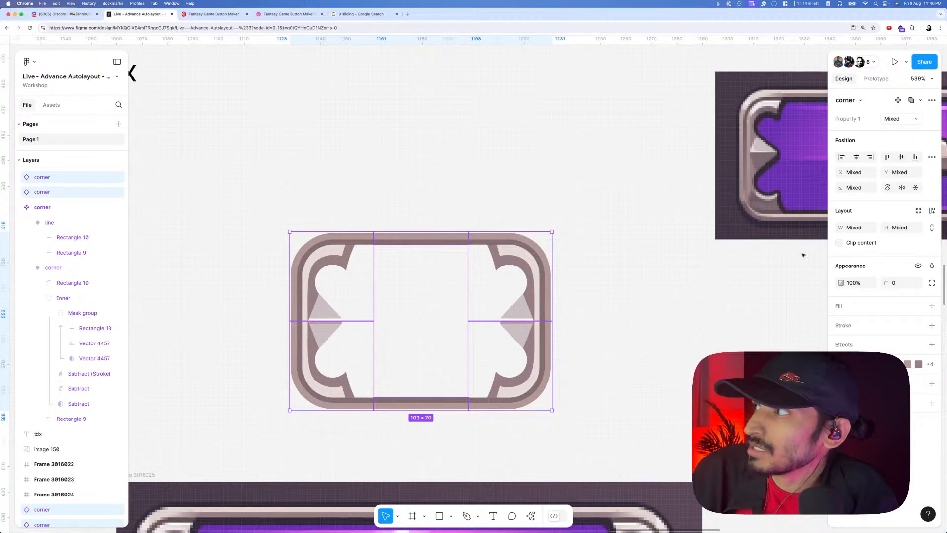
pyautogui.scroll(-4, 418, 326)
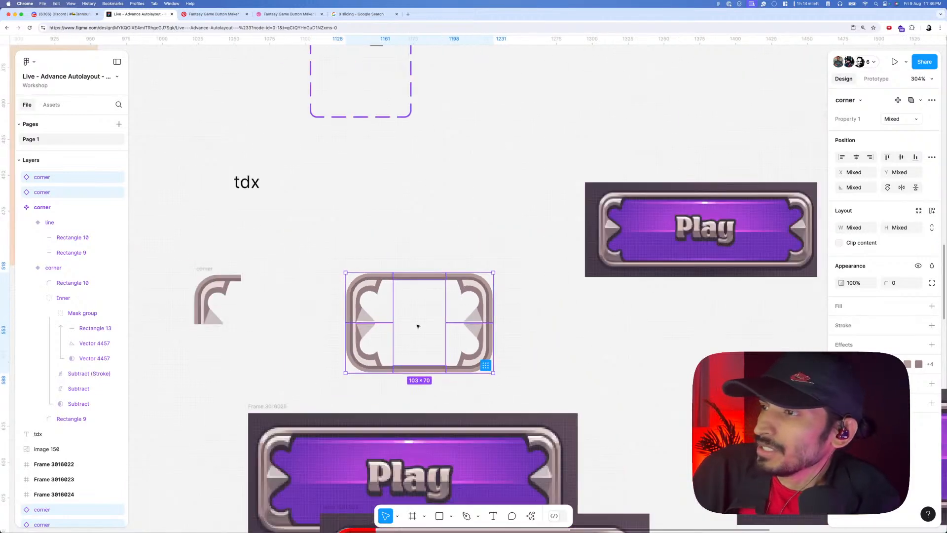
pyautogui.rightClick(458, 312)
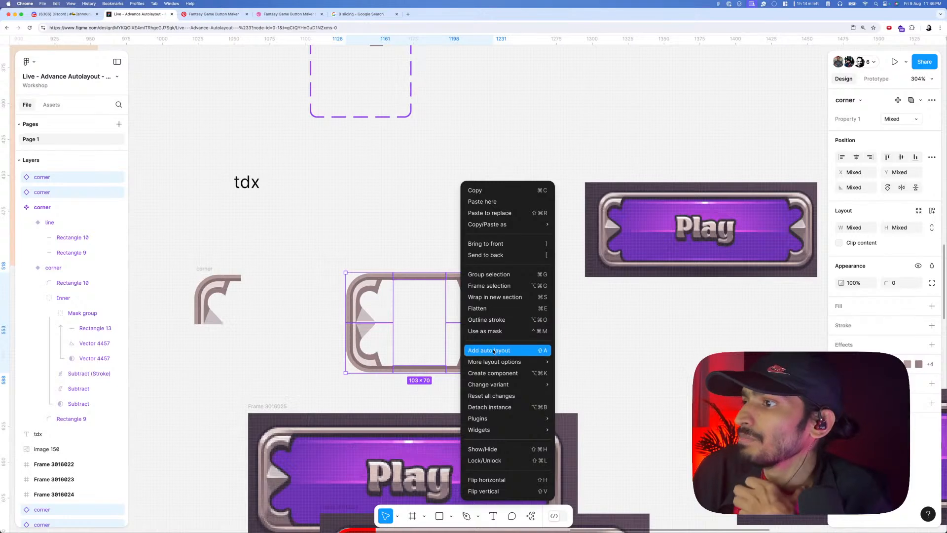
pyautogui.moveTo(512, 426)
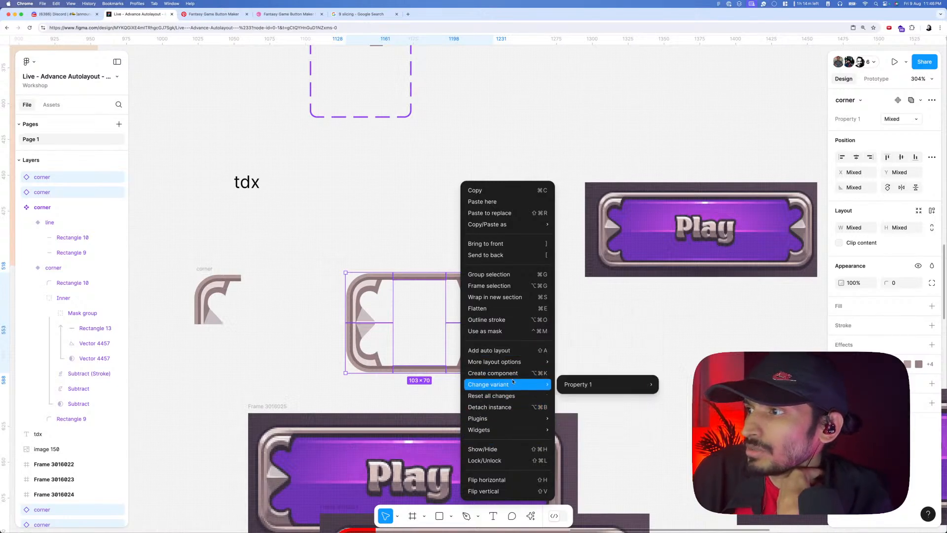
pyautogui.moveTo(514, 362)
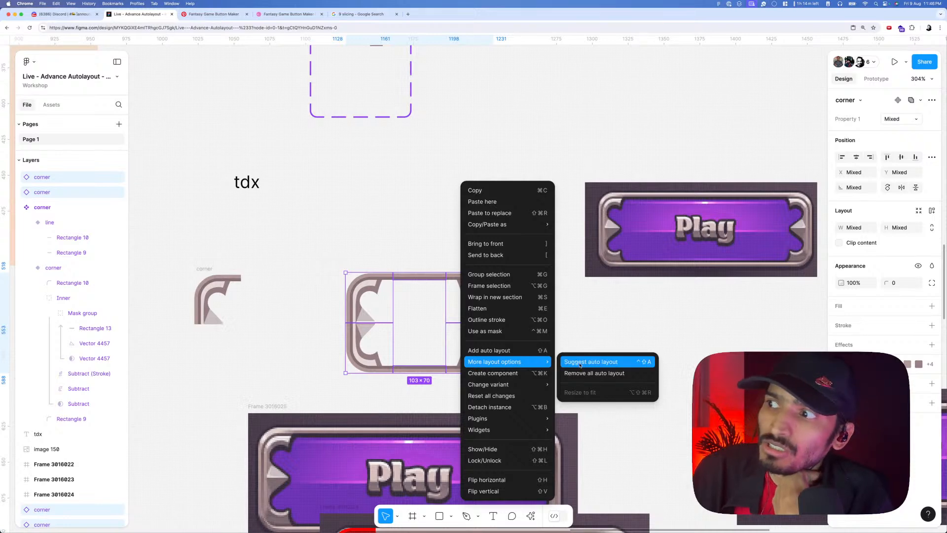
pyautogui.click(430, 263)
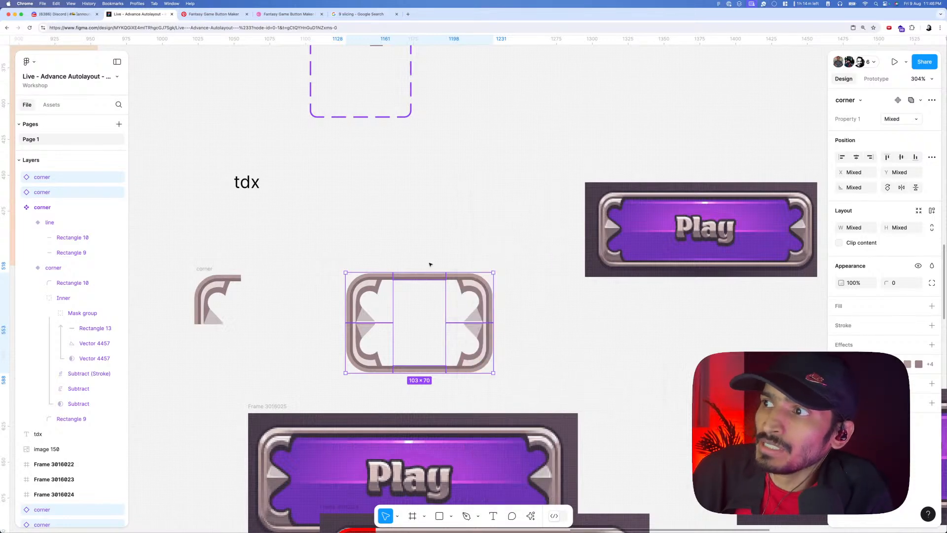
pyautogui.click(430, 262)
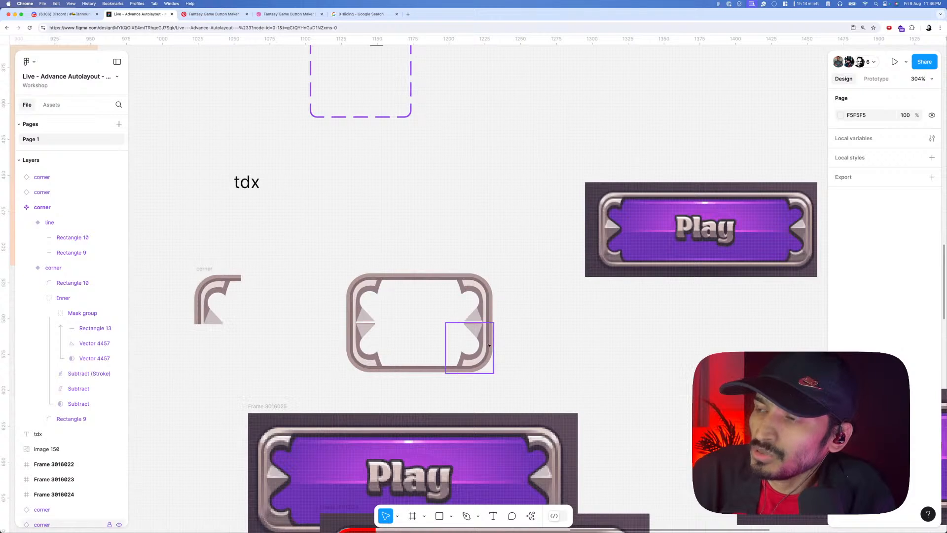
# - Apply Suggest auto layout to all six corner and line pieces of the assembled frame
pyautogui.moveTo(507, 263); pyautogui.dragTo(345, 373)
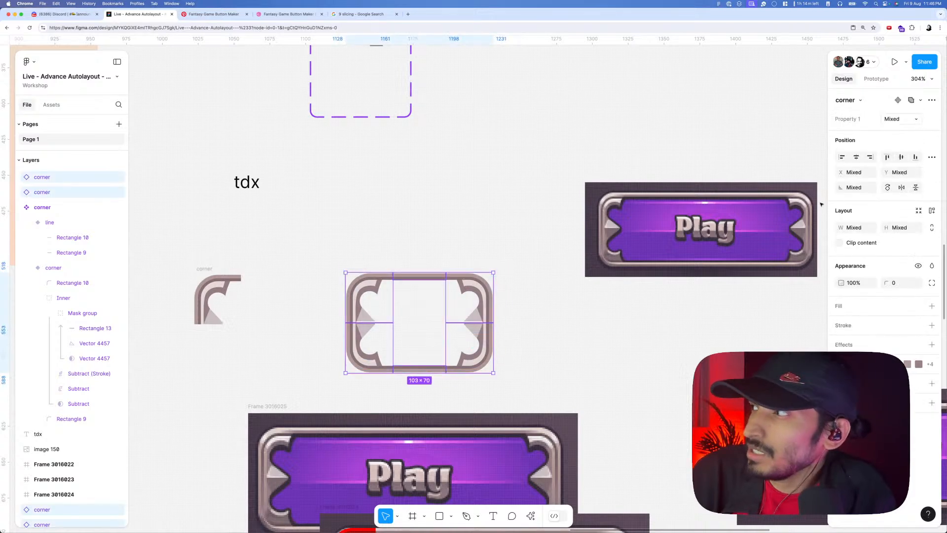
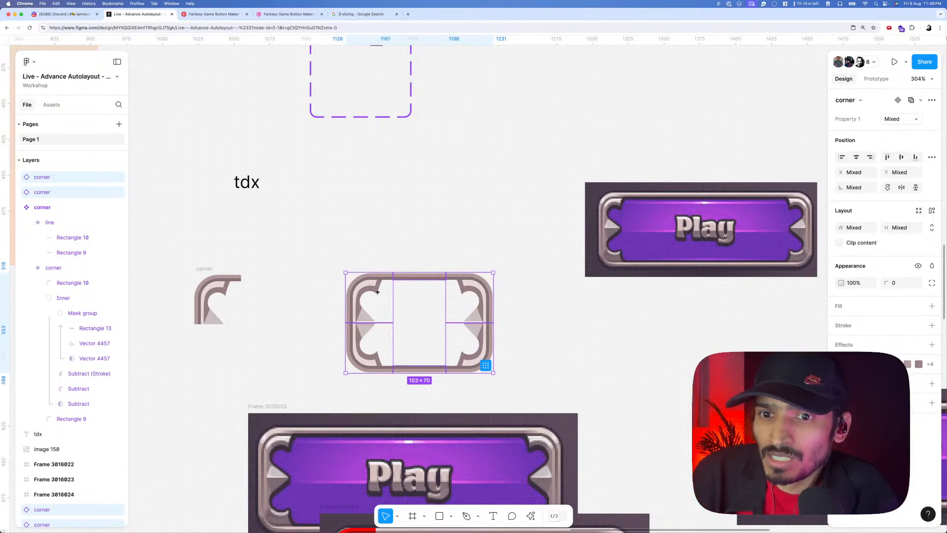
pyautogui.rightClick(372, 320)
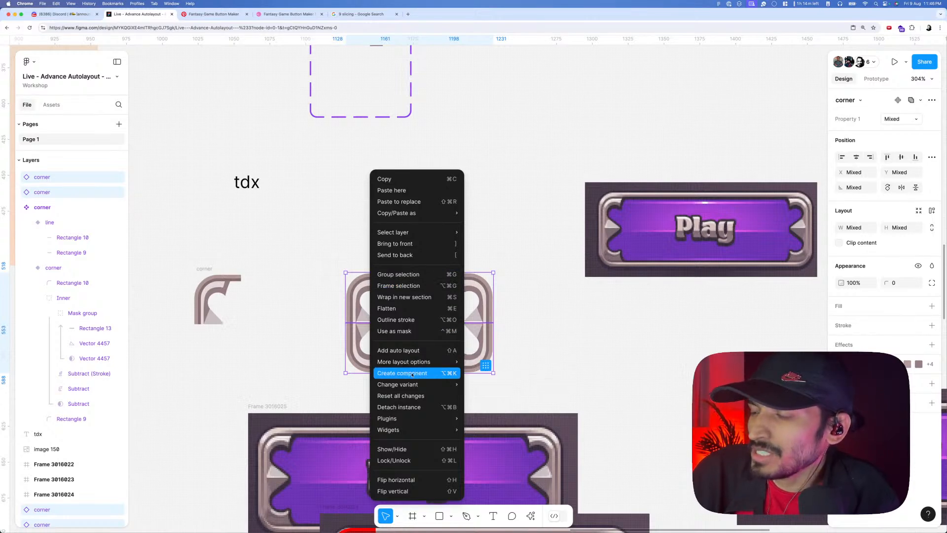
pyautogui.moveTo(414, 384)
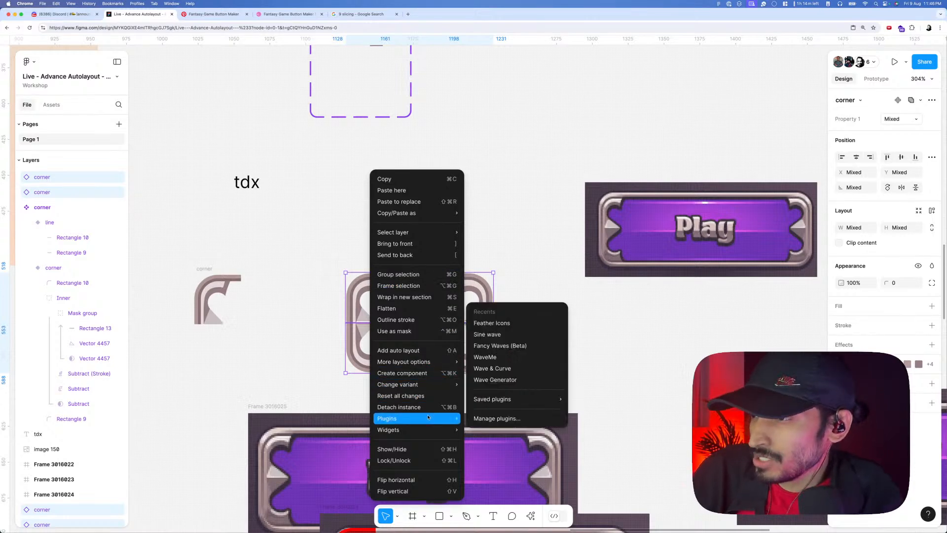
pyautogui.moveTo(435, 363)
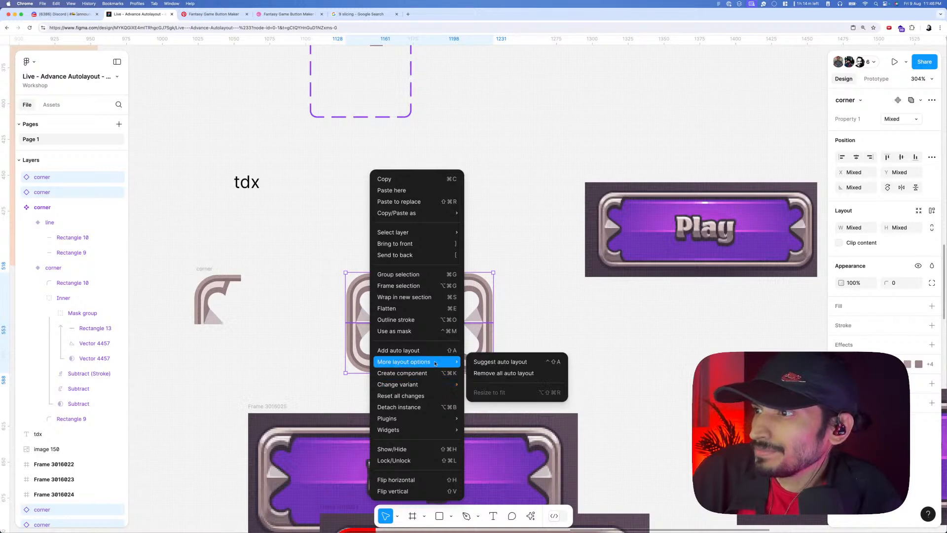
pyautogui.click(485, 364)
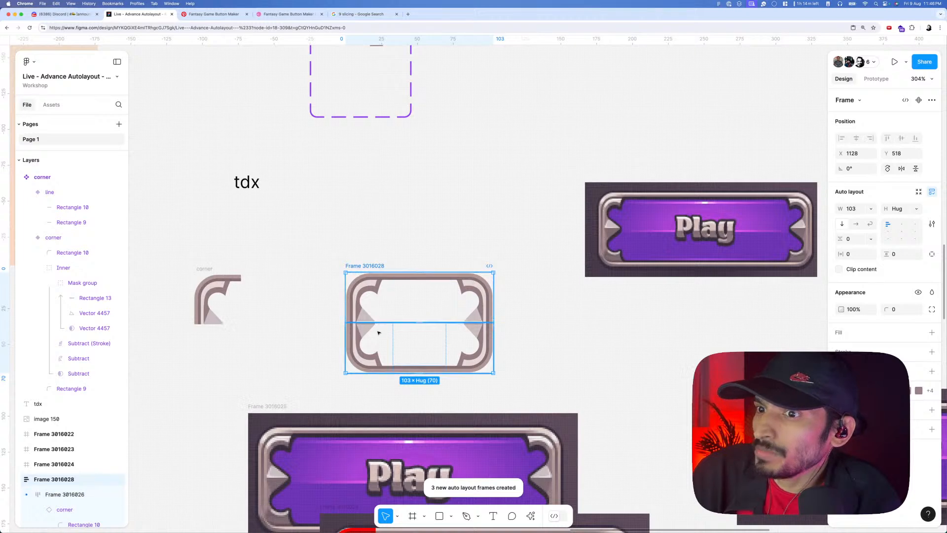
# - Examine the nested rows of the suggested auto layout frame, collapsing the three corner instances in its first row
pyautogui.scroll(-3, 111, 455)
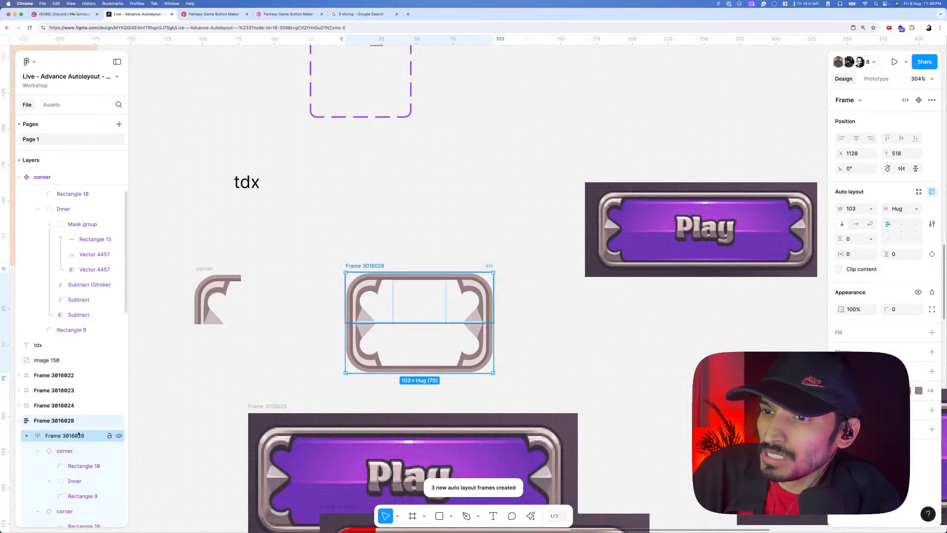
pyautogui.scroll(-5, 98, 434)
pyautogui.click(66, 321)
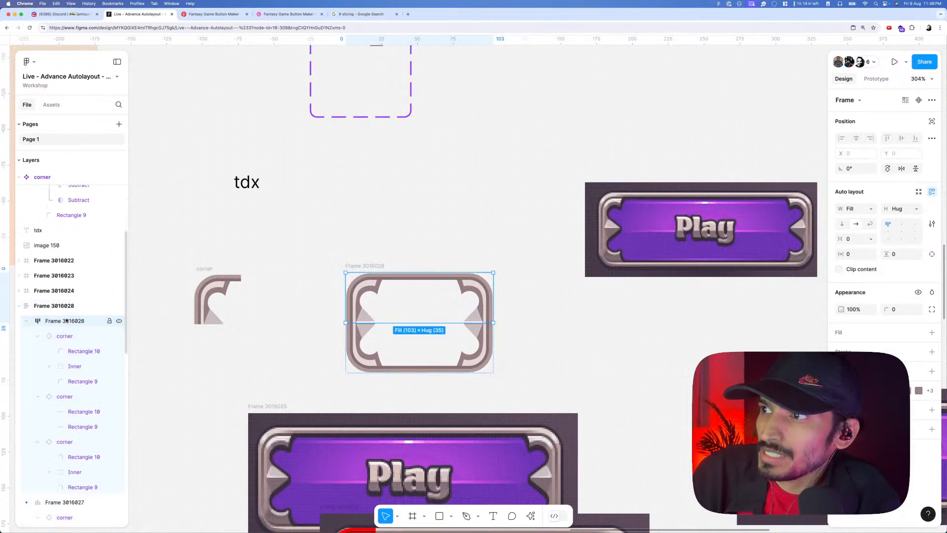
pyautogui.click(37, 336)
pyautogui.click(38, 351)
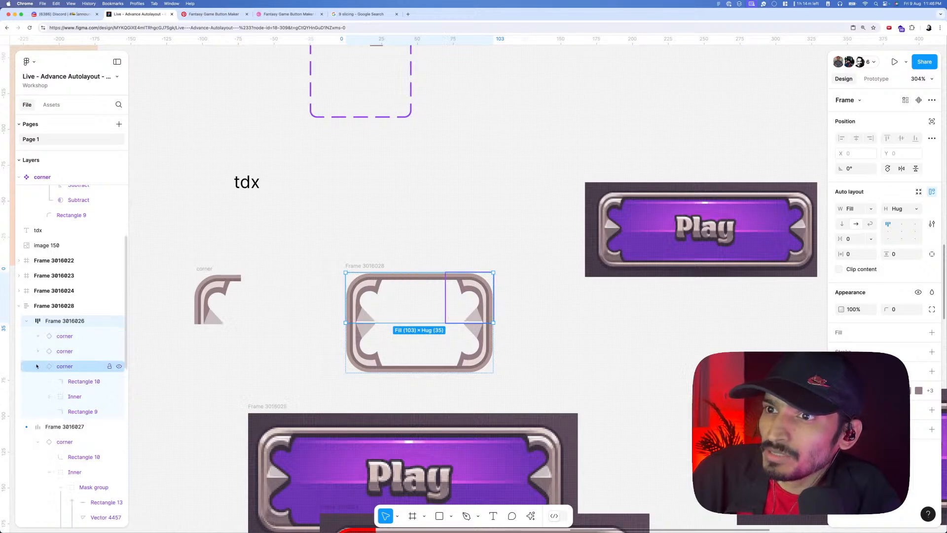
pyautogui.click(39, 366)
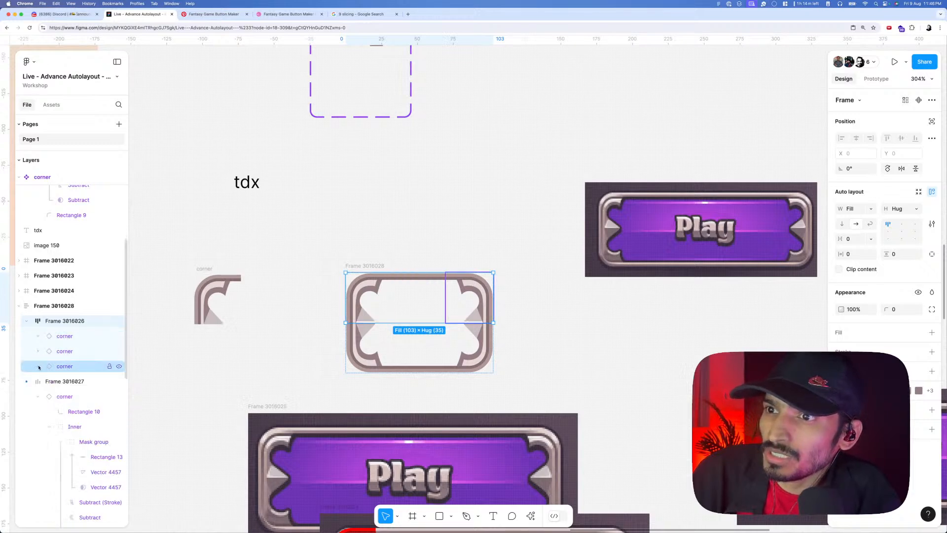
pyautogui.click(247, 361)
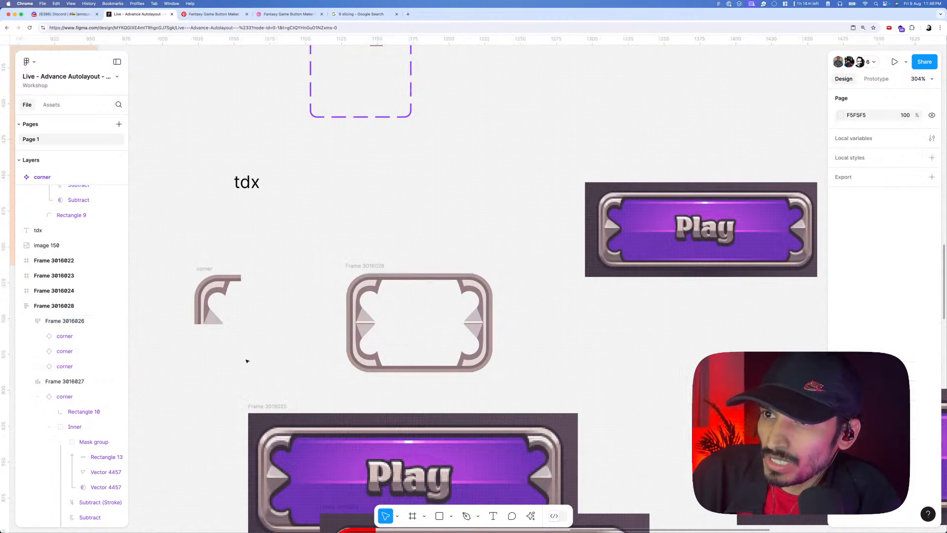
# - Undo the suggested auto layout so the corner and line pieces of the button border are loose again
pyautogui.press('super+z')
pyautogui.press('super+z')
pyautogui.press('super+z')
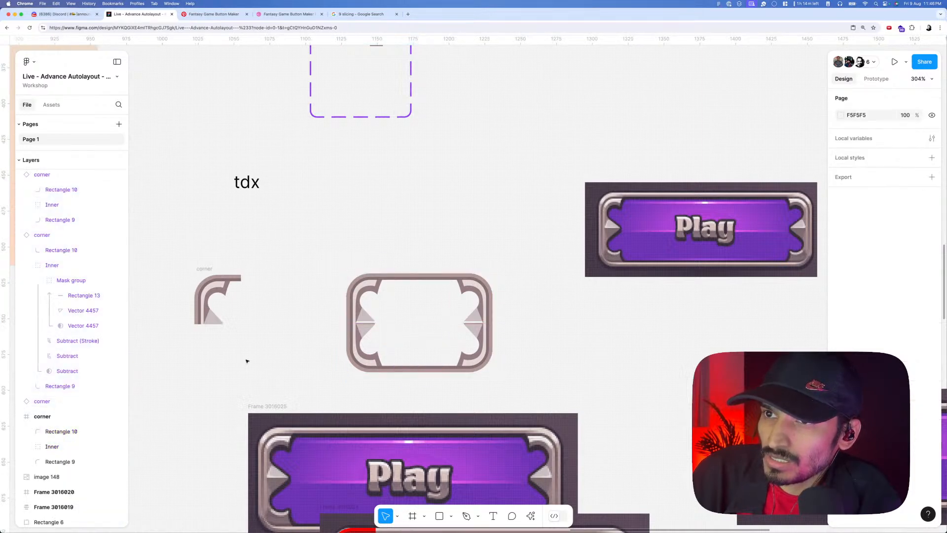
pyautogui.click(360, 301)
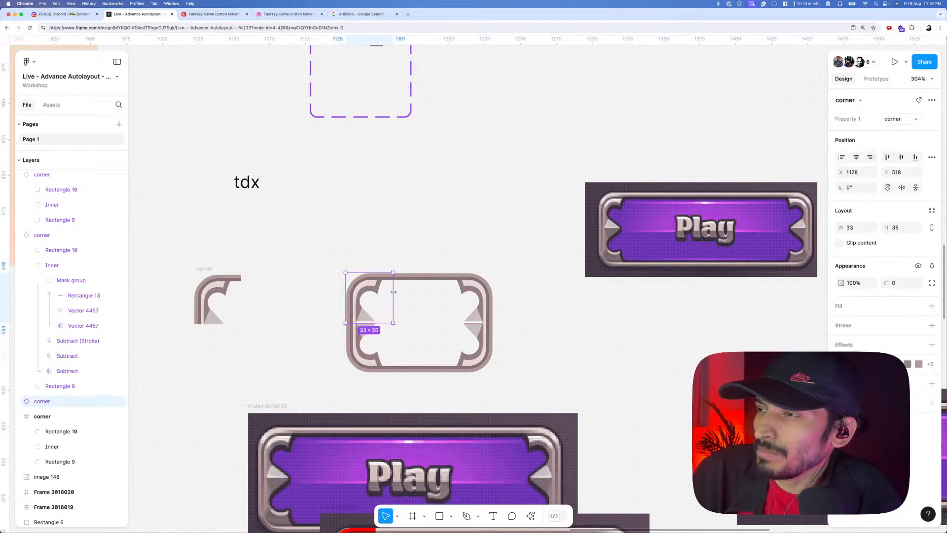
pyautogui.click(409, 276)
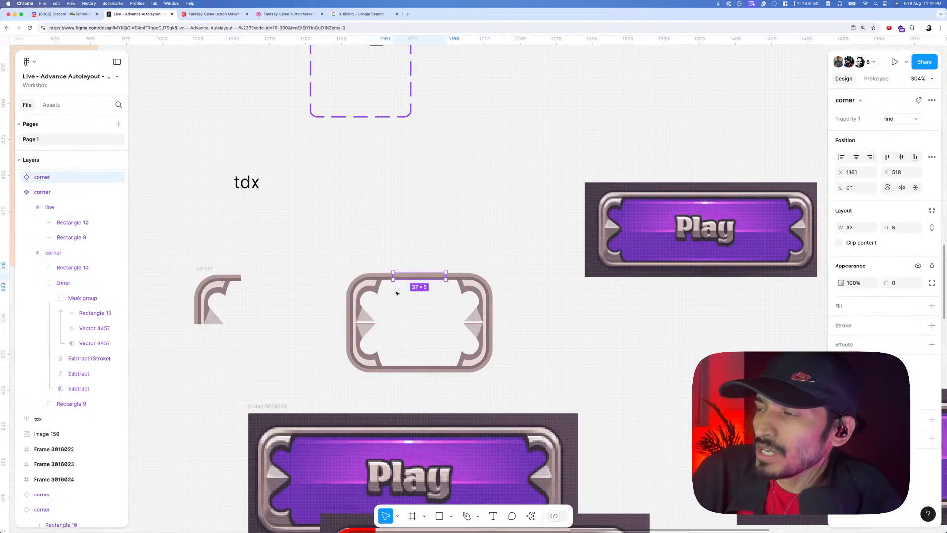
# - Wrap the border's two left corner pieces in an auto layout and move that frame left to about X 1094
pyautogui.hscroll(3, 561, 278)
pyautogui.scroll(1, 561, 278)
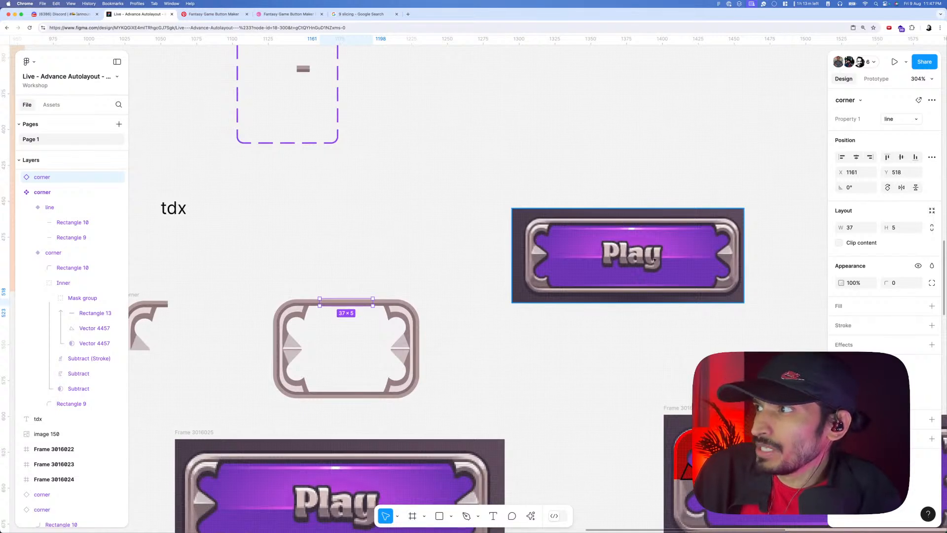
pyautogui.click(290, 325)
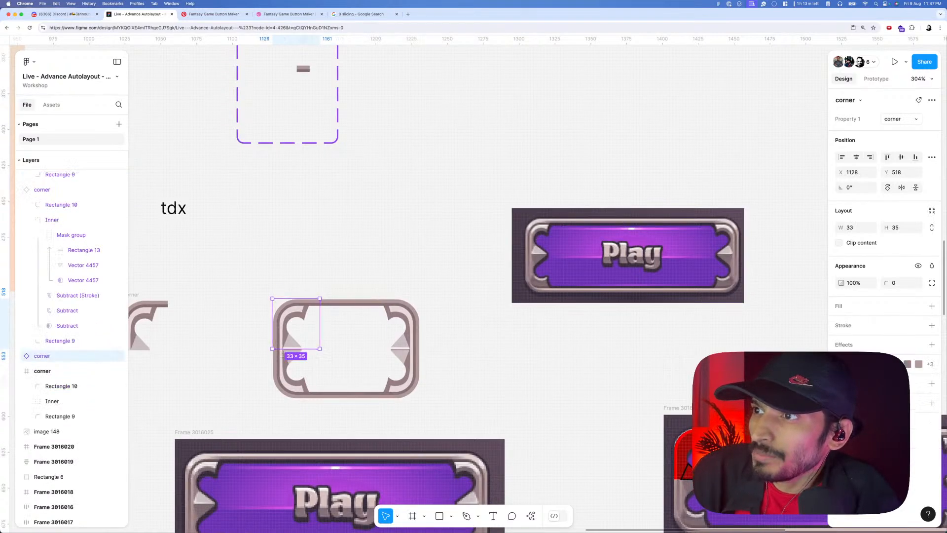
pyautogui.keyDown('shift'); pyautogui.click(283, 373); pyautogui.keyUp('shift')
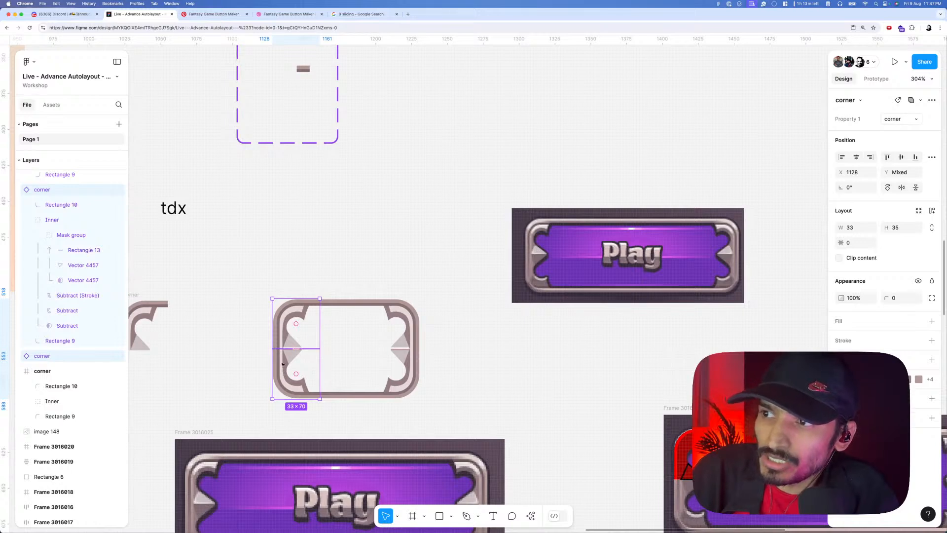
pyautogui.rightClick(283, 364)
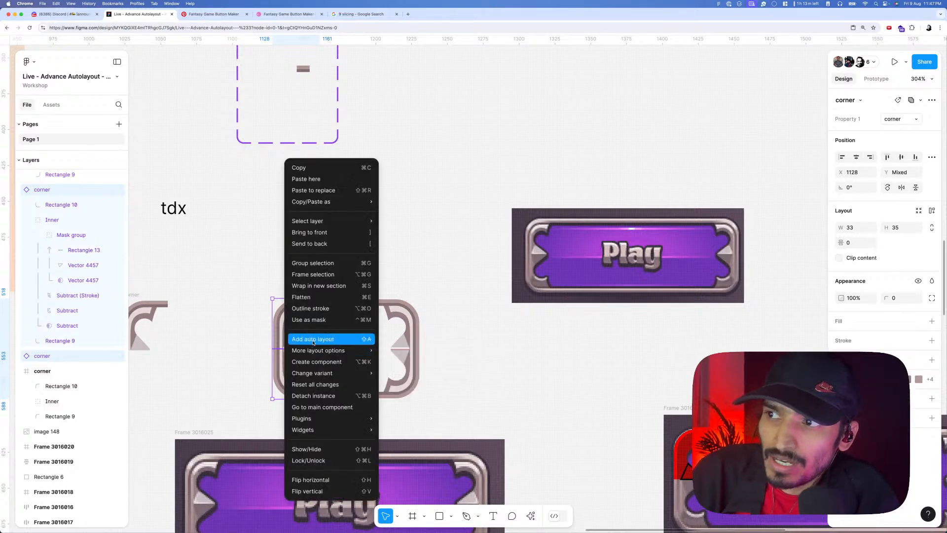
pyautogui.click(313, 341)
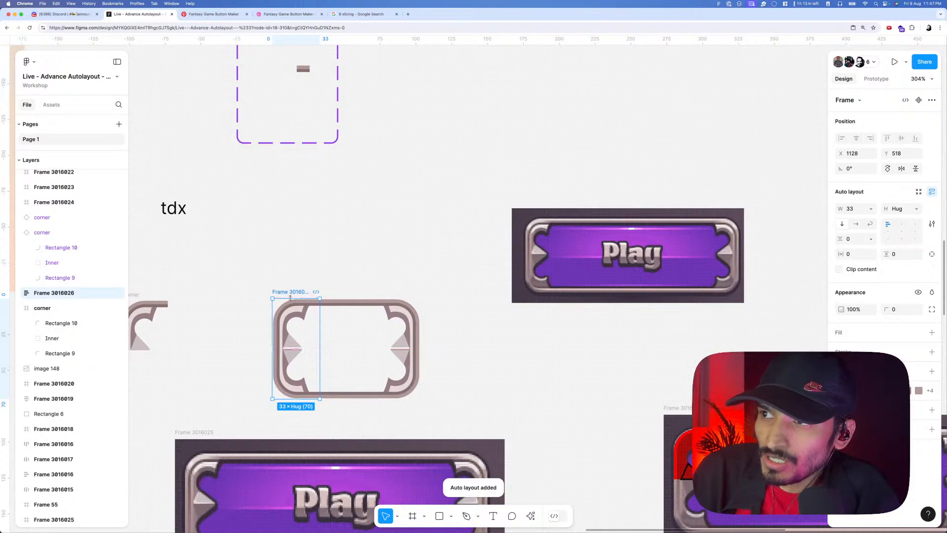
pyautogui.moveTo(288, 293); pyautogui.dragTo(240, 292)
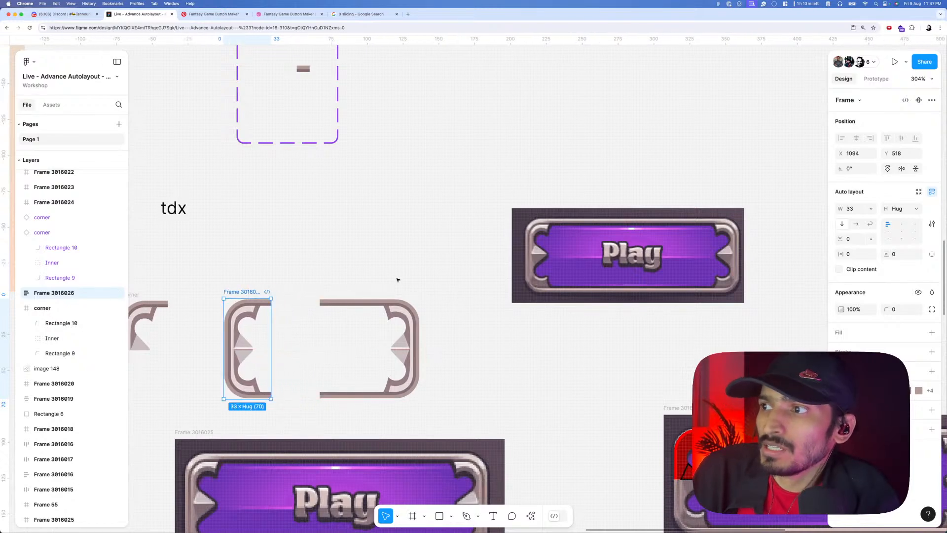
# - Wrap the border's two right corner pieces in an auto layout and move that frame right to about X 1222
pyautogui.moveTo(392, 278); pyautogui.dragTo(408, 373)
pyautogui.rightClick(409, 373)
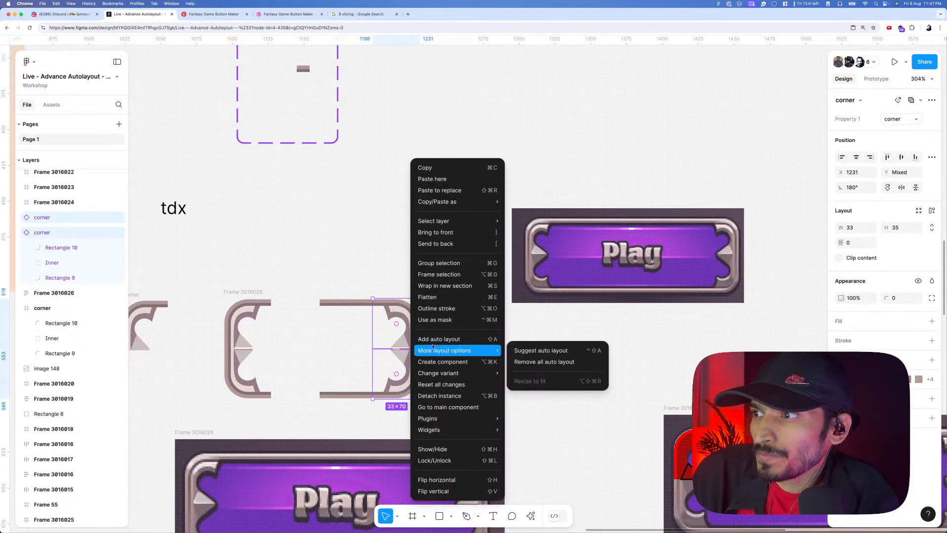
pyautogui.click(435, 340)
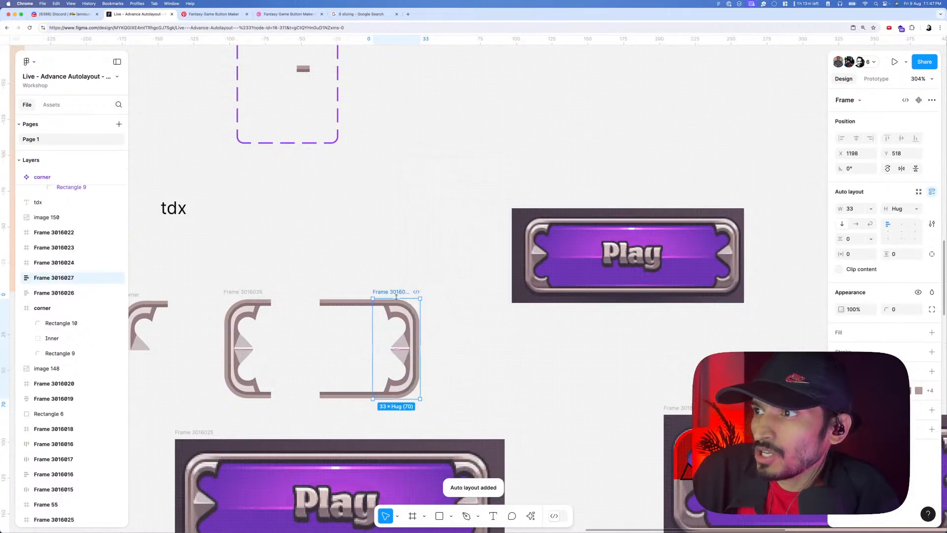
pyautogui.moveTo(392, 294); pyautogui.dragTo(428, 294)
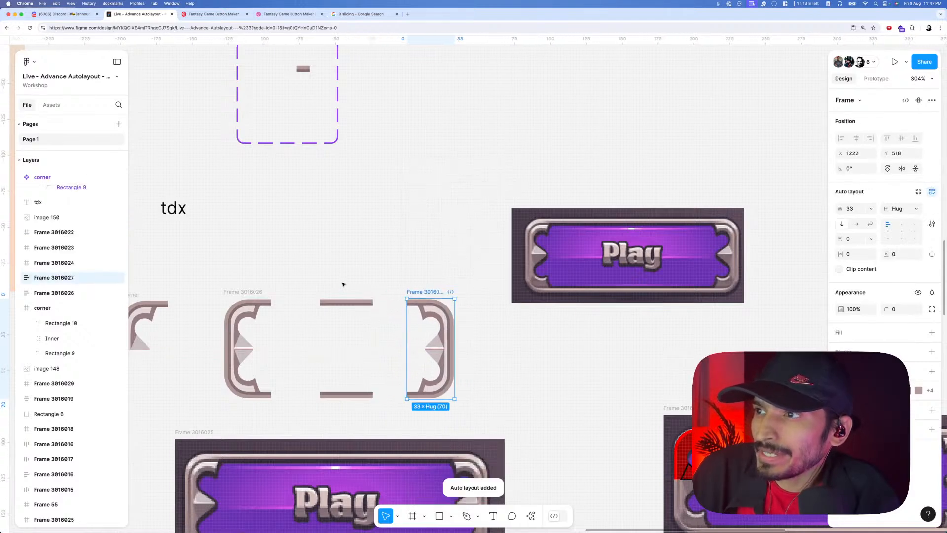
# - Add a "Play" text between the top and bottom line pieces in the middle of the border
pyautogui.moveTo(345, 283); pyautogui.dragTo(351, 413)
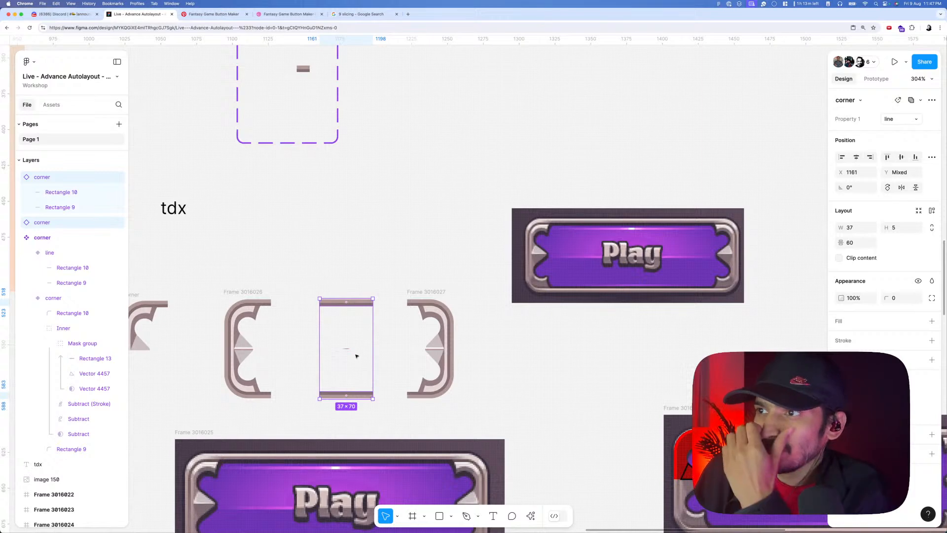
pyautogui.click(376, 284)
pyautogui.moveTo(377, 284); pyautogui.dragTo(418, 297)
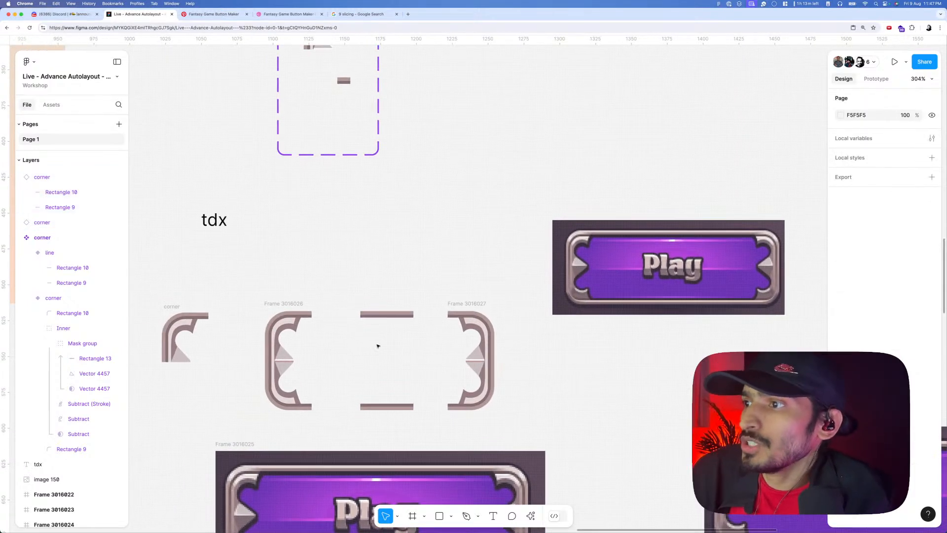
pyautogui.press('t')
pyautogui.click(369, 356)
pyautogui.write('Play')
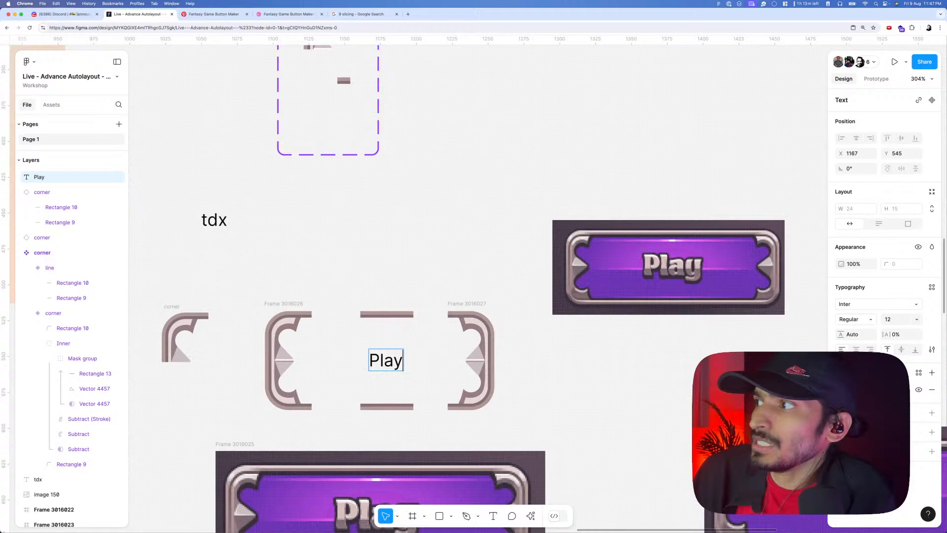
pyautogui.press('Escape')
# - Wrap the "Play" text and the line pieces above and below it in one vertical auto layout
pyautogui.click(391, 334)
pyautogui.moveTo(359, 283); pyautogui.dragTo(418, 406)
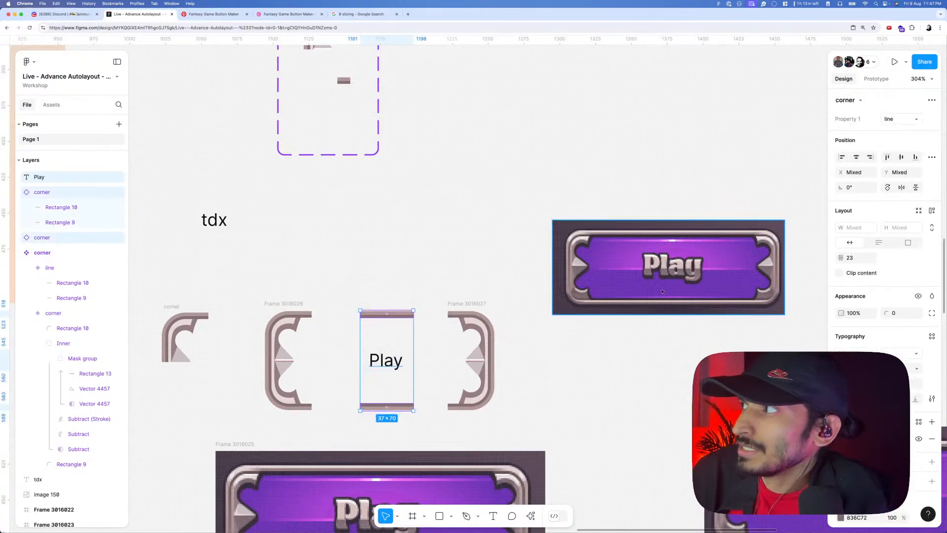
pyautogui.click(930, 210)
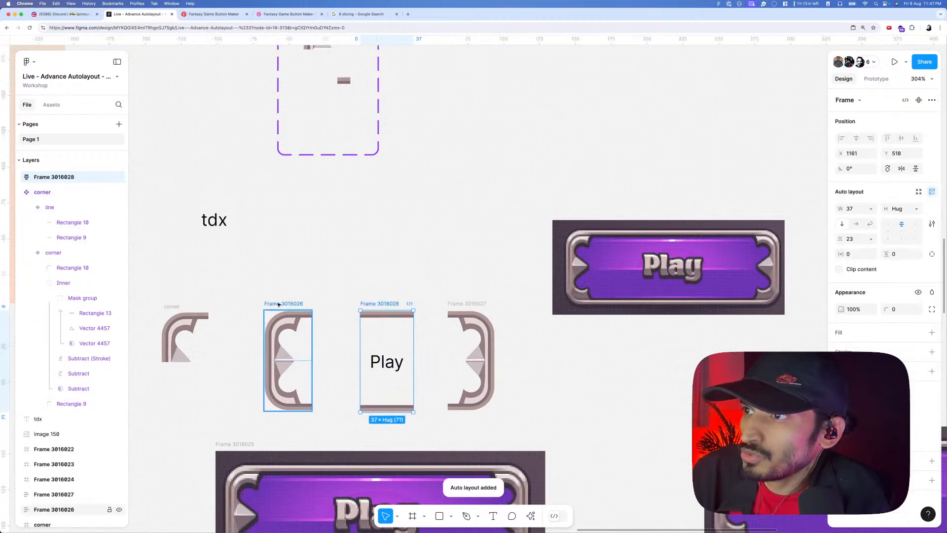
# - Move the left corner frame closer to the middle frame, to about X 1122, and rename it "left"
pyautogui.moveTo(279, 304); pyautogui.dragTo(331, 304)
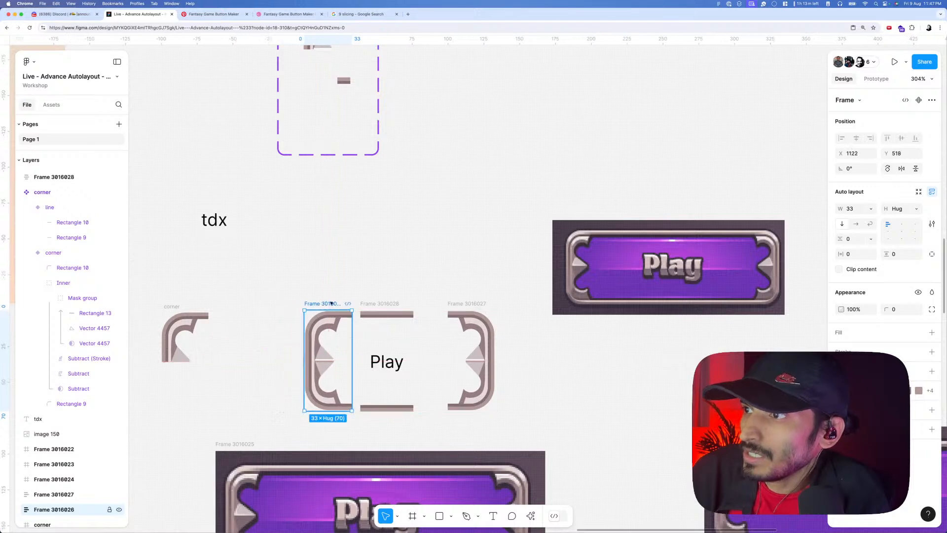
pyautogui.doubleClick(326, 303)
pyautogui.write('left')
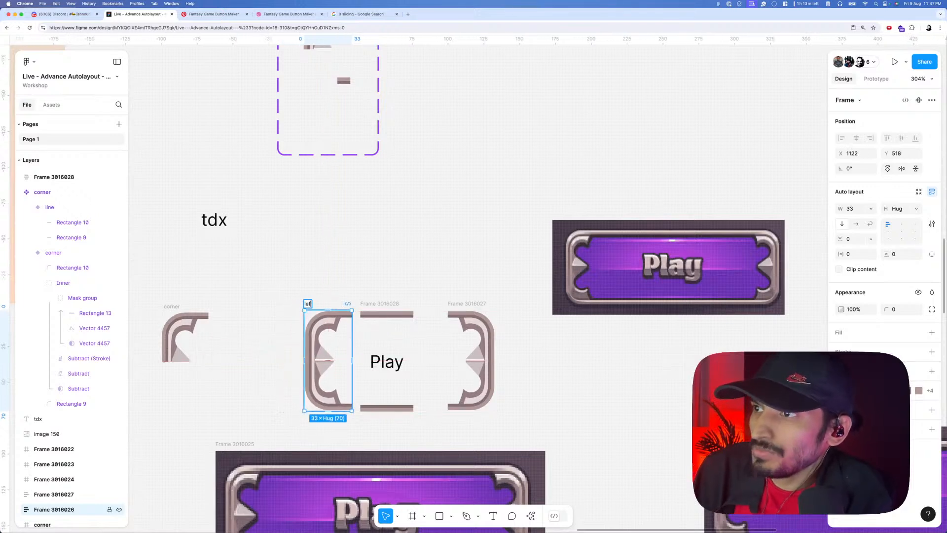
pyautogui.press('Return')
# - Rename the frame with the Play text "center" and the right corner frame "right"
pyautogui.click(372, 304)
pyautogui.doubleClick(372, 303)
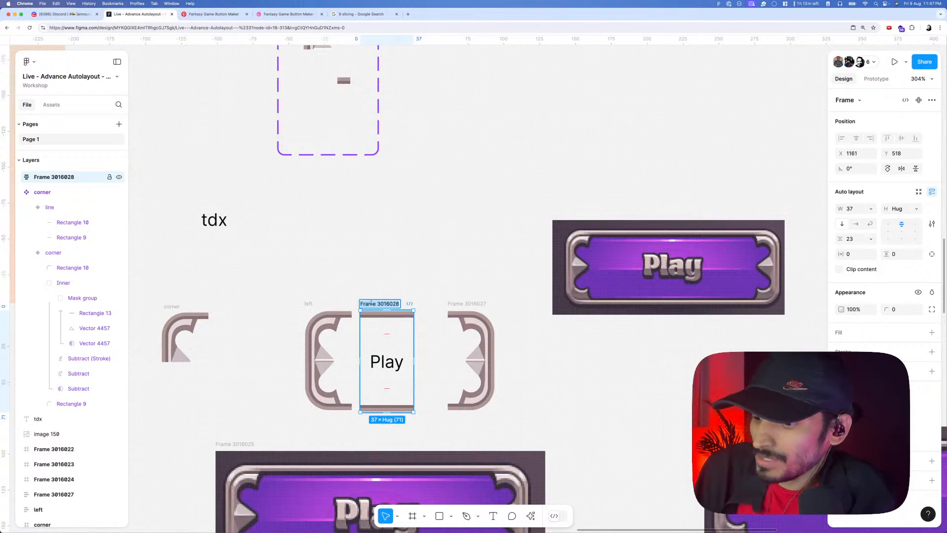
pyautogui.write('center')
pyautogui.press('Return')
pyautogui.click(466, 303)
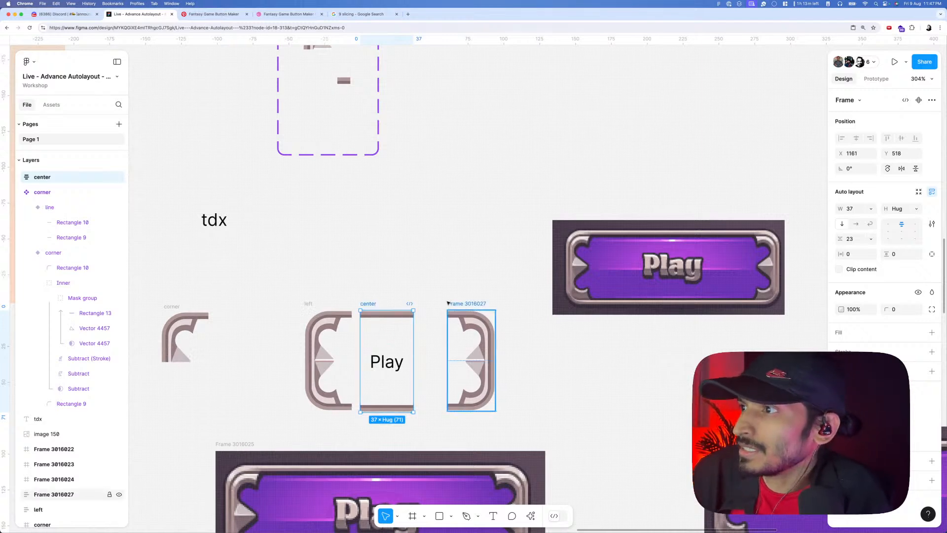
pyautogui.doubleClick(466, 303)
pyautogui.write('right')
pyautogui.press('Return')
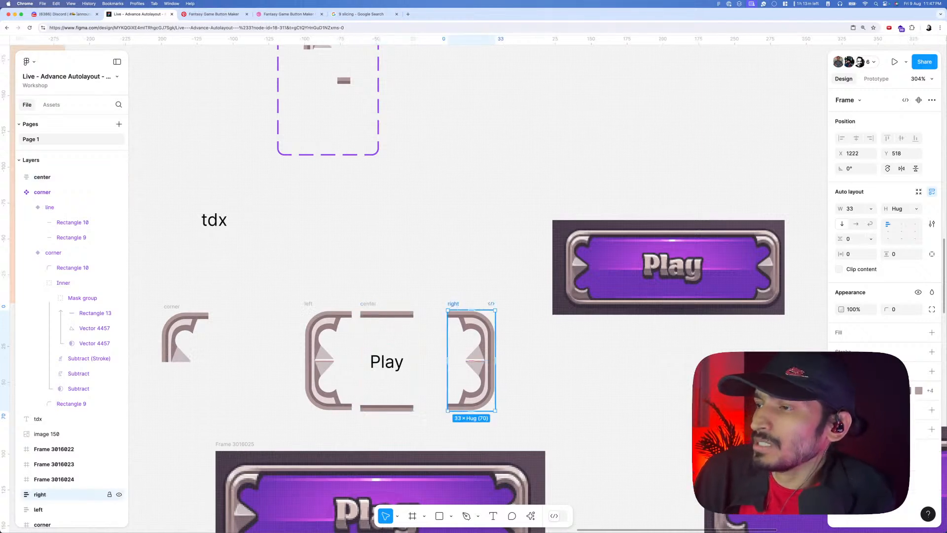
# - Wrap the left, center and right frames together in a horizontal auto layout
pyautogui.keyDown('shift'); pyautogui.click(401, 318); pyautogui.keyUp('shift')
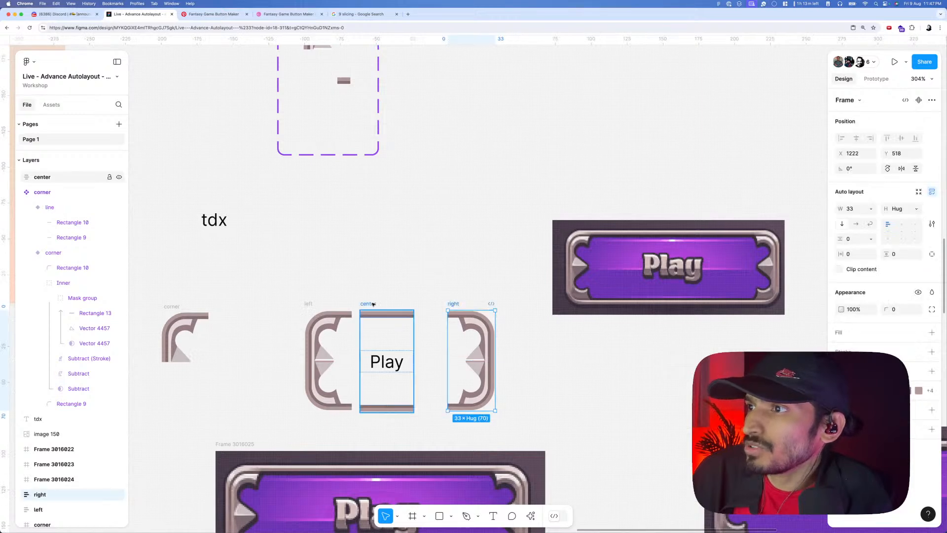
pyautogui.keyDown('shift'); pyautogui.click(310, 303); pyautogui.keyUp('shift')
pyautogui.rightClick(401, 319)
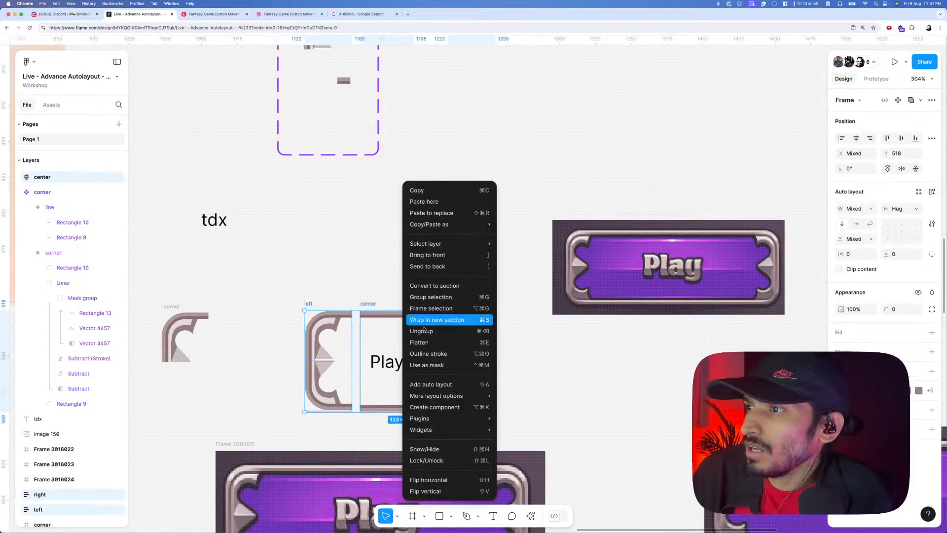
pyautogui.click(437, 384)
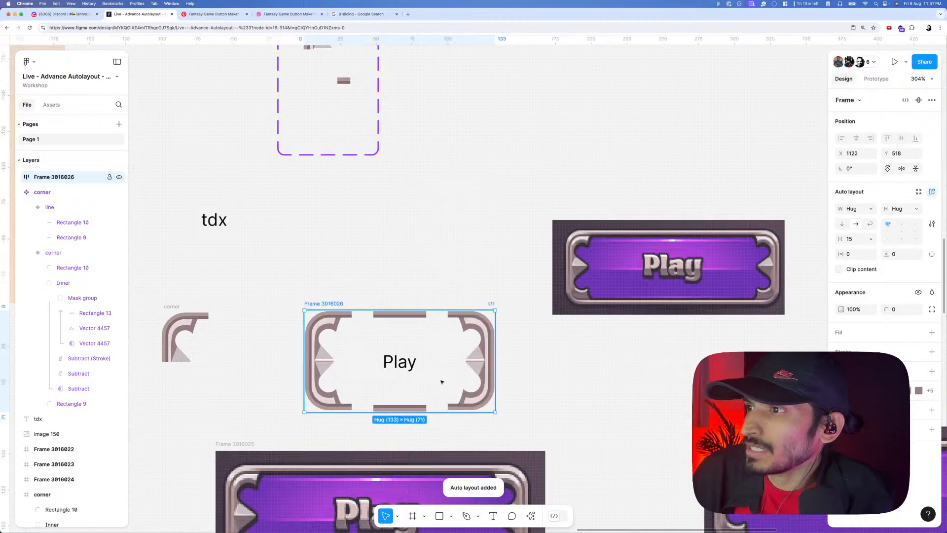
# - Set the horizontal gap of the combined button frame to 0 and turn the frame into a component
pyautogui.click(852, 241)
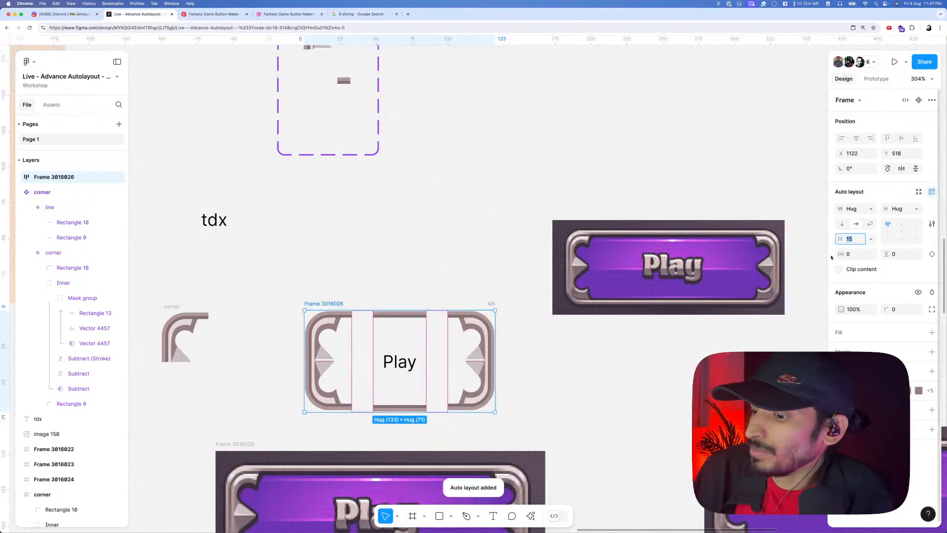
pyautogui.write('0')
pyautogui.press('Tab')
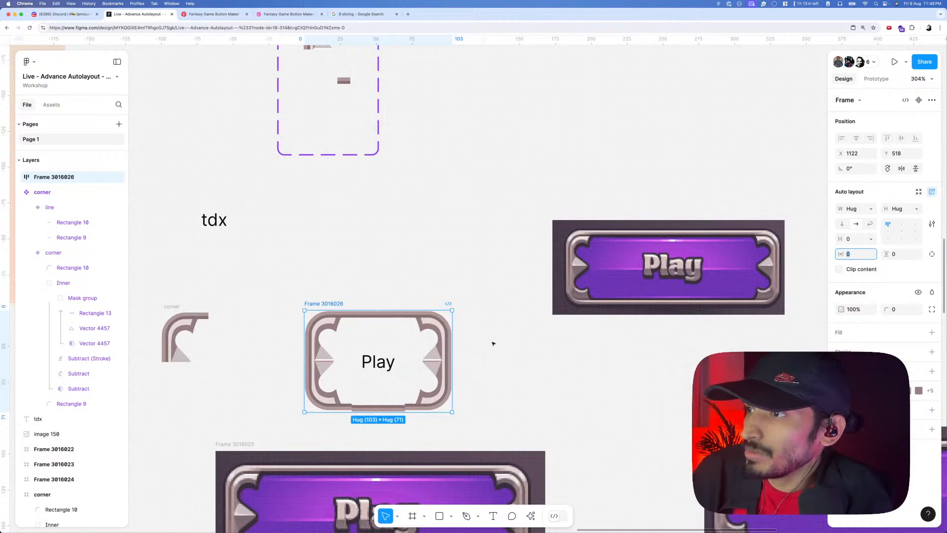
pyautogui.click(917, 101)
# - Move the reference Play image right to about X 1412, Y 462 and the button component up to about X 1115, Y 455
pyautogui.scroll(-3, 345, 293)
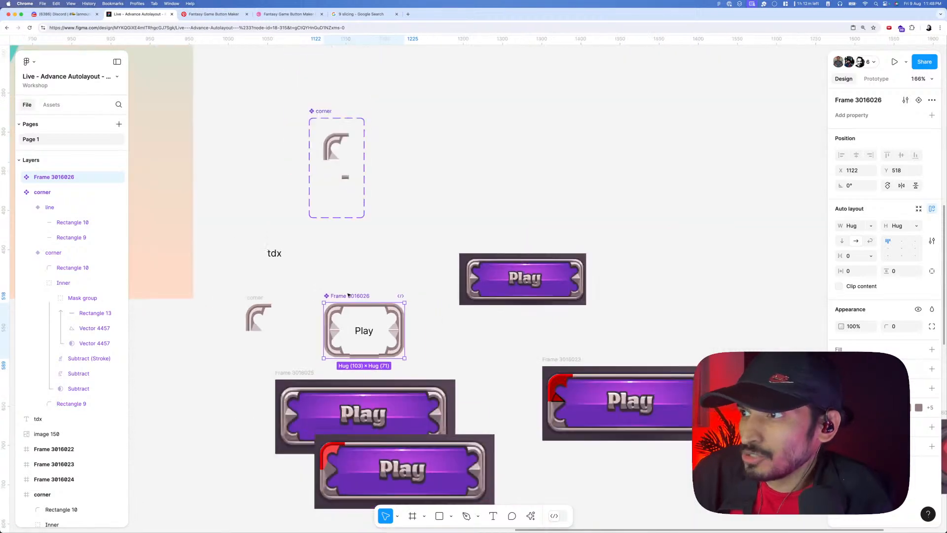
pyautogui.click(473, 270)
pyautogui.moveTo(473, 270); pyautogui.dragTo(564, 275)
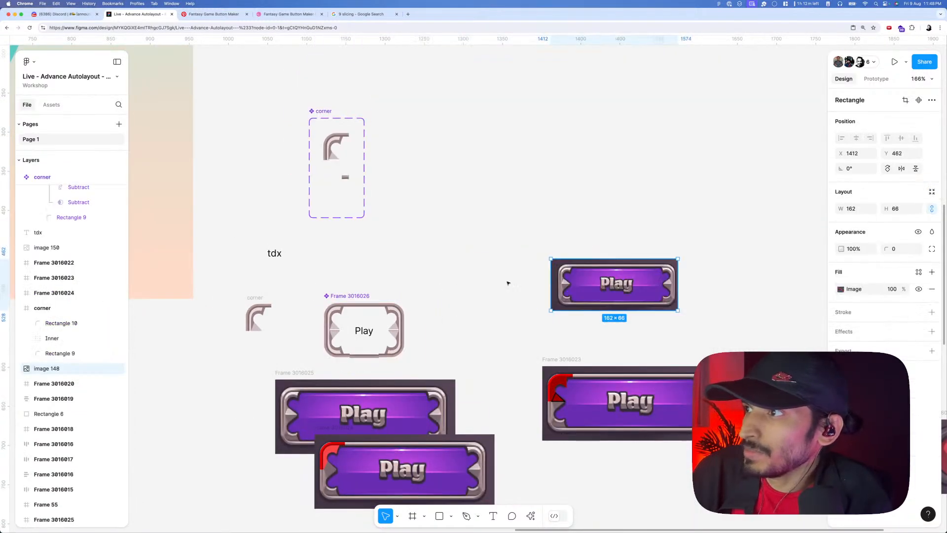
pyautogui.moveTo(373, 292); pyautogui.dragTo(368, 242)
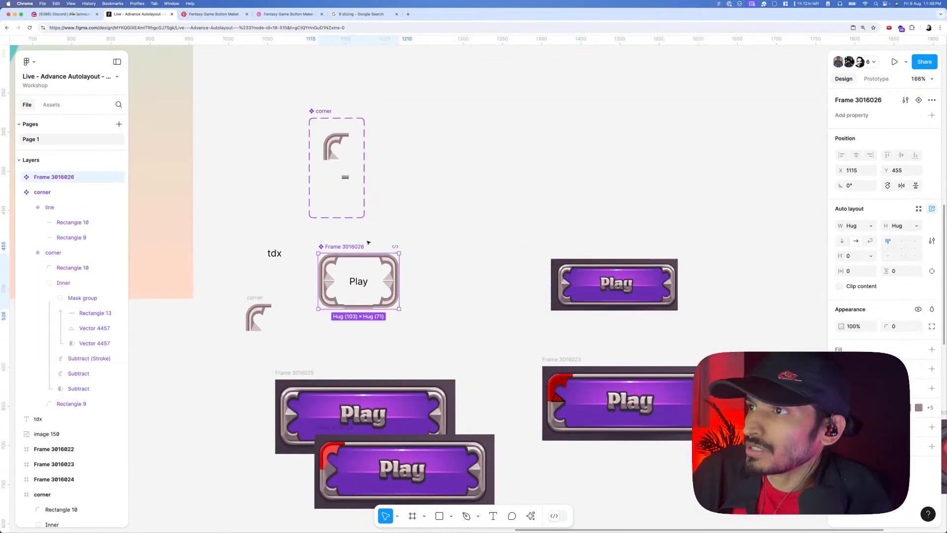
# - Move the button component to about X 1113, Y 439 and shift the reference Play image slightly down
pyautogui.click(412, 227)
pyautogui.scroll(2, 419, 252)
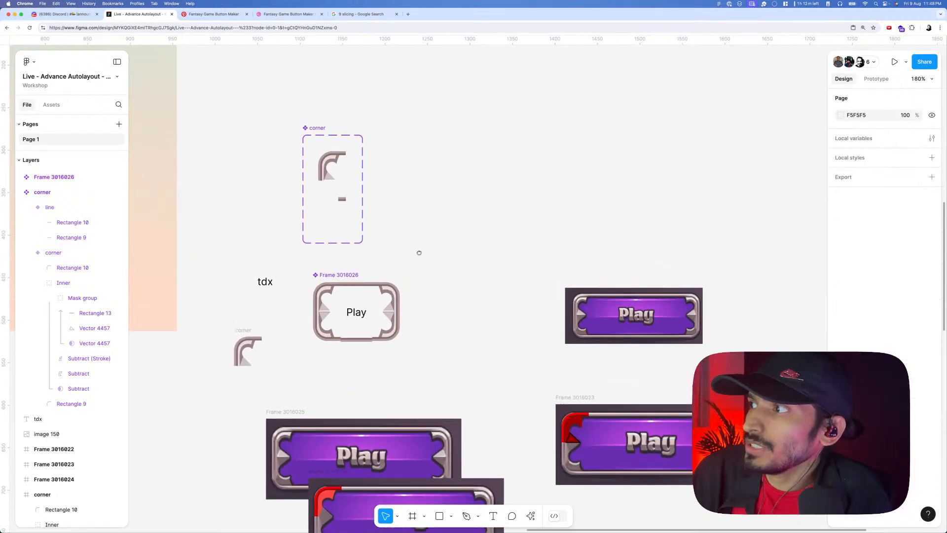
pyautogui.scroll(1, 405, 276)
pyautogui.click(369, 310)
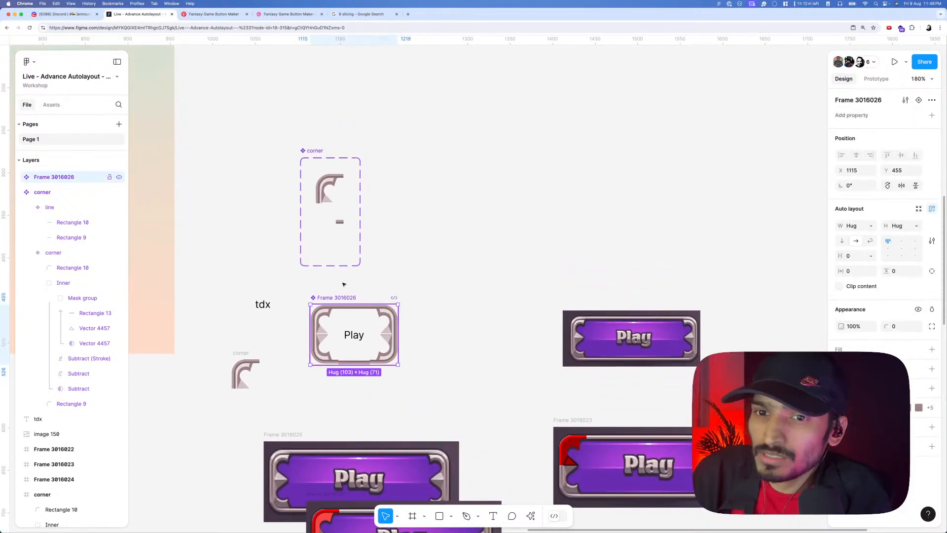
pyautogui.moveTo(345, 298); pyautogui.dragTo(343, 284)
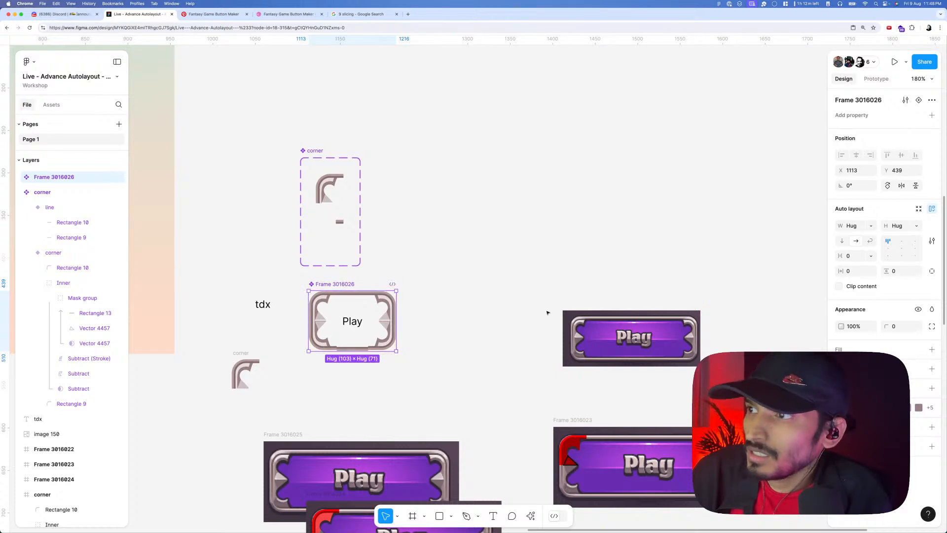
pyautogui.moveTo(599, 327); pyautogui.dragTo(593, 345)
# - Duplicate the button component as an instance at about X 1349, Y 332, above the reference Play image
pyautogui.click(340, 286)
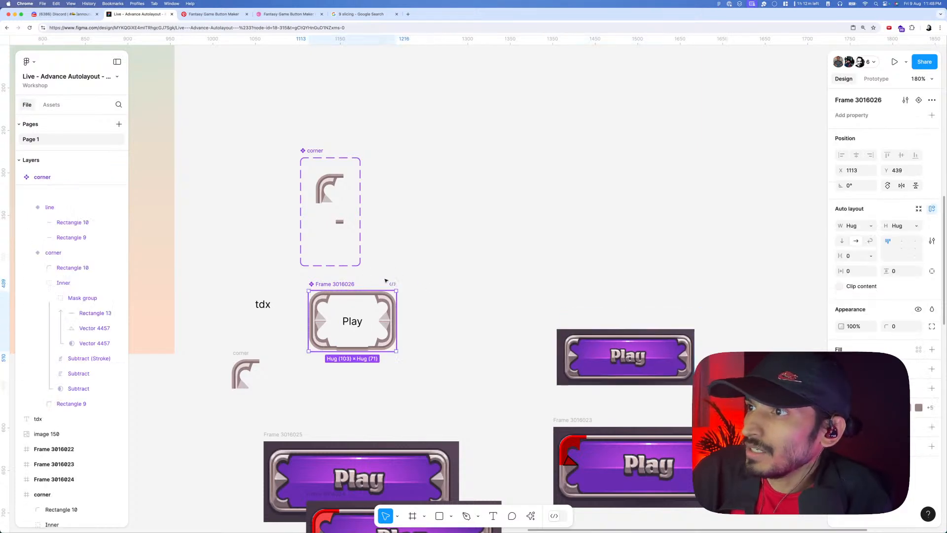
pyautogui.moveTo(340, 286); pyautogui.dragTo(540, 195)
pyautogui.click(554, 231)
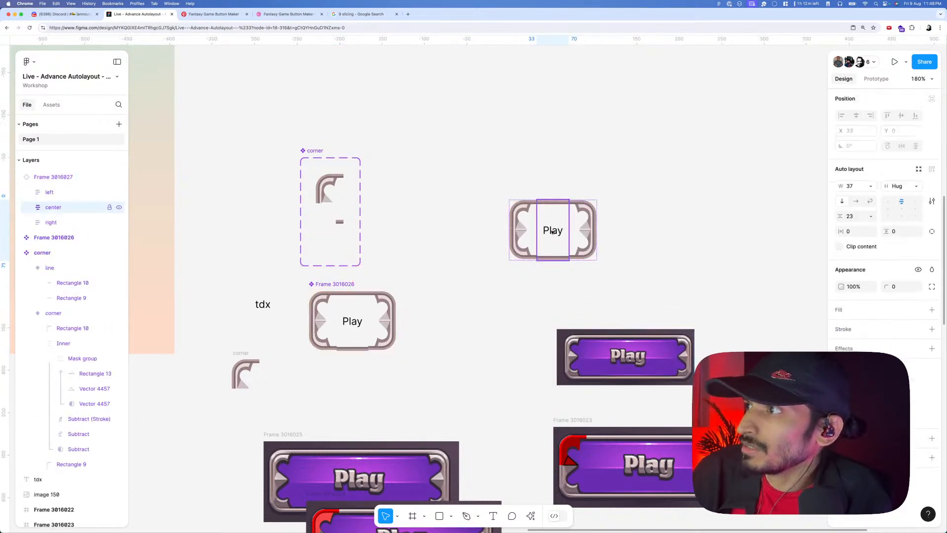
pyautogui.doubleClick(553, 230)
# - Create a component text property named "Text" with the value "Play" from the main component's Play label
pyautogui.click(353, 322)
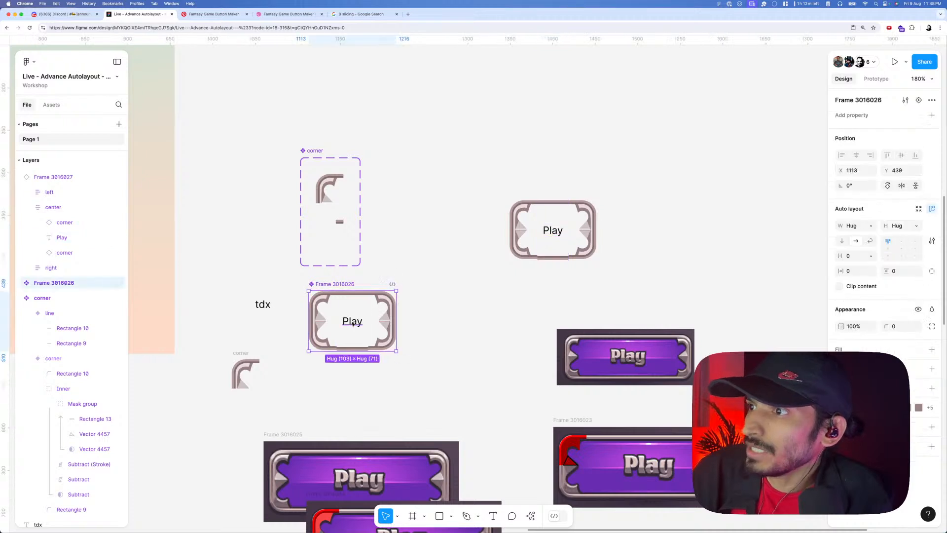
pyautogui.doubleClick(353, 322)
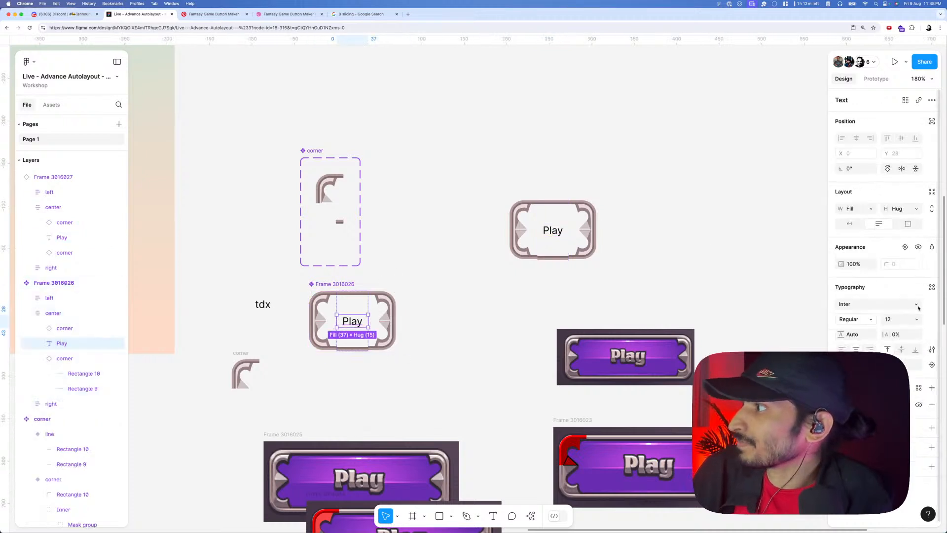
pyautogui.click(931, 364)
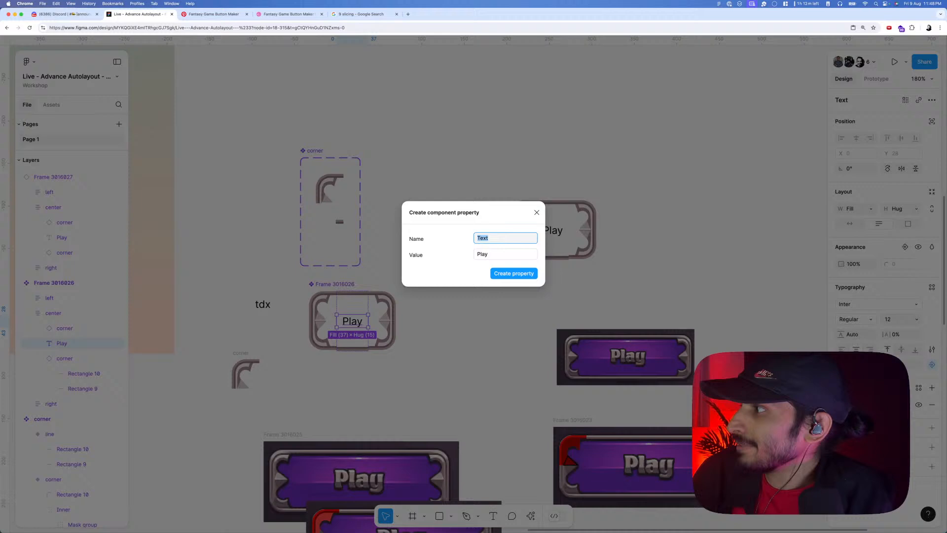
pyautogui.click(456, 195)
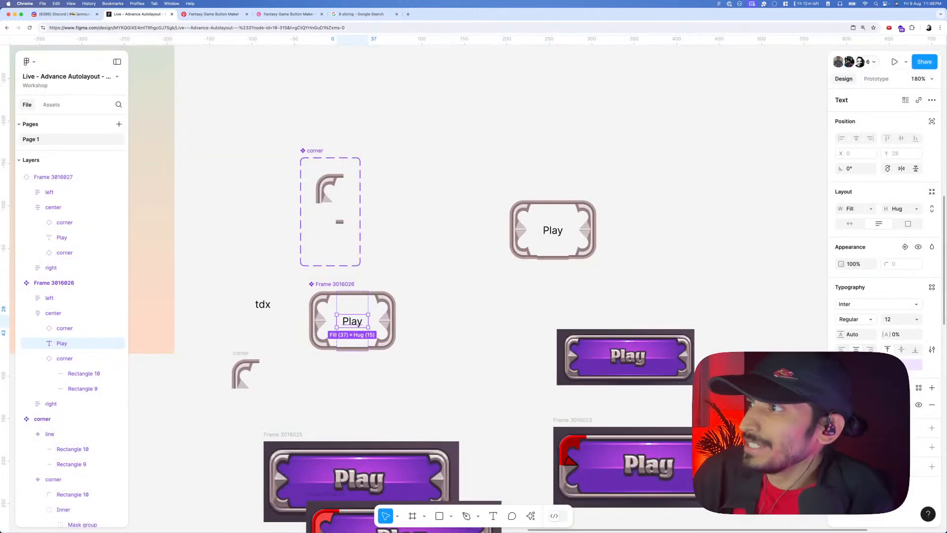
# - Set the button instance's Text property to "Let's tart"
pyautogui.click(577, 205)
pyautogui.click(898, 121)
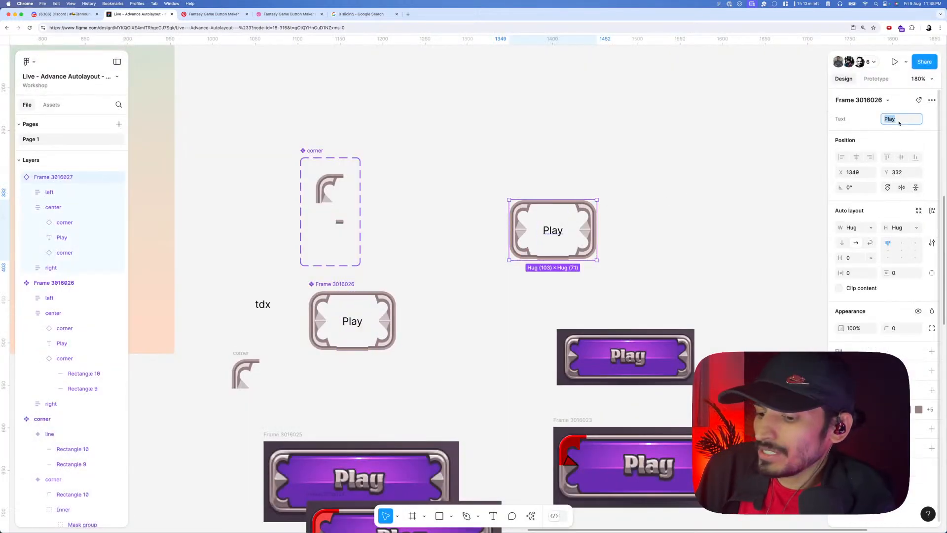
pyautogui.write("Let's")
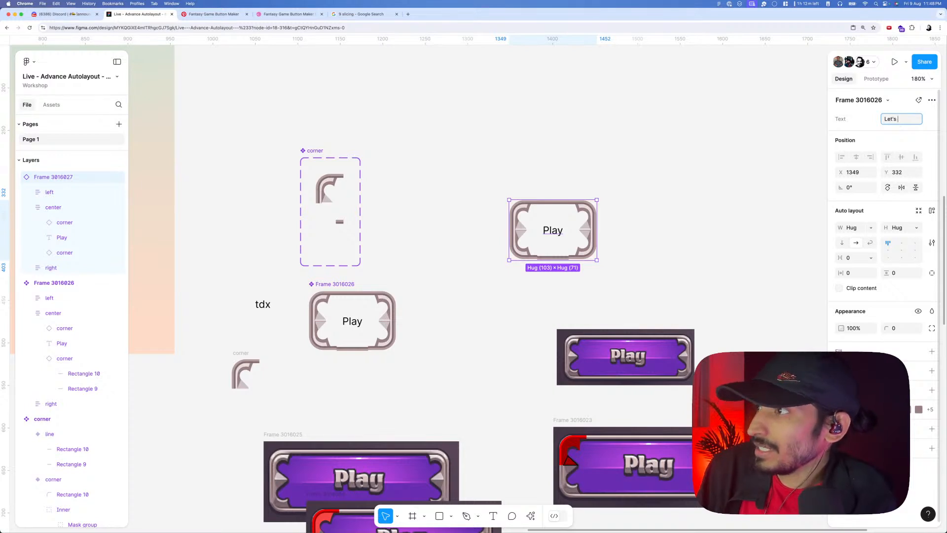
pyautogui.write(' tart')
pyautogui.click(651, 206)
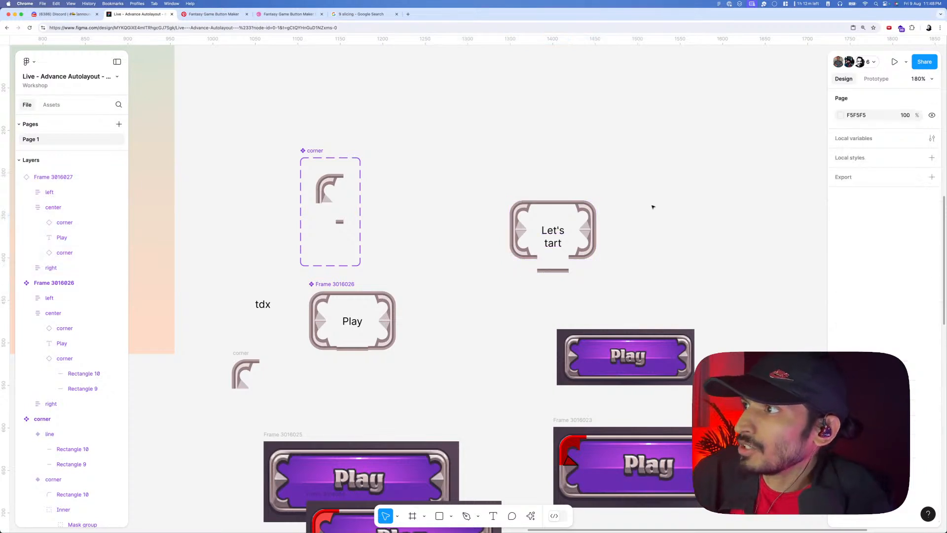
pyautogui.click(547, 240)
# - Try a horizontal auto layout direction on the main component's center frame
pyautogui.click(344, 321)
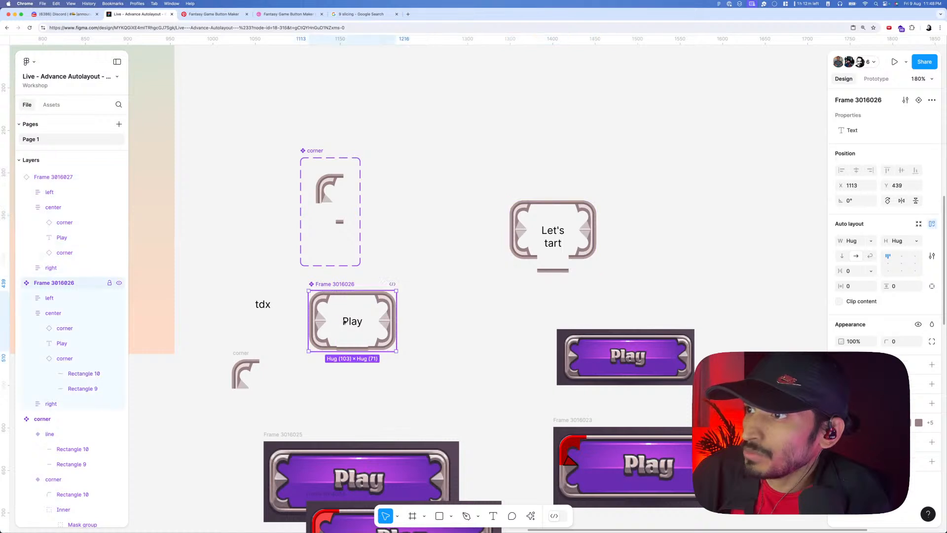
pyautogui.click(350, 321)
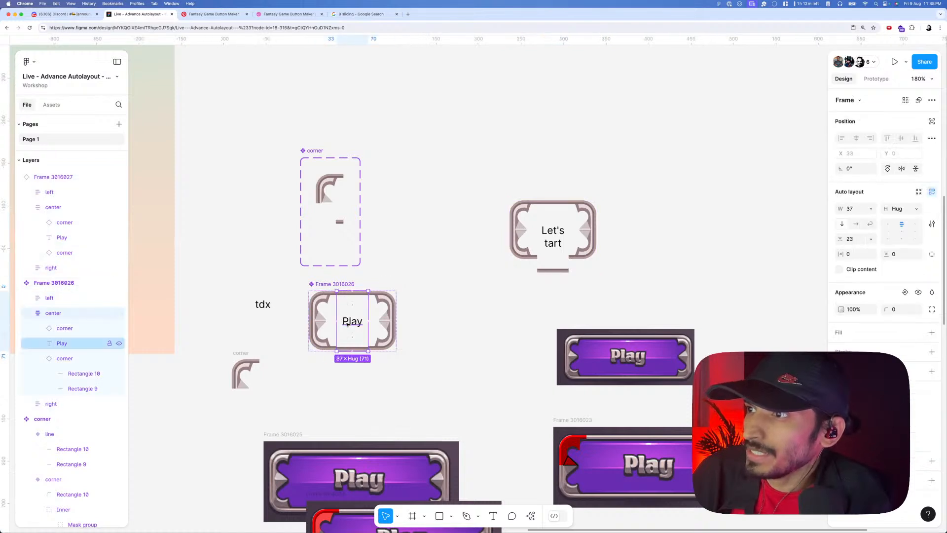
pyautogui.scroll(5, 350, 322)
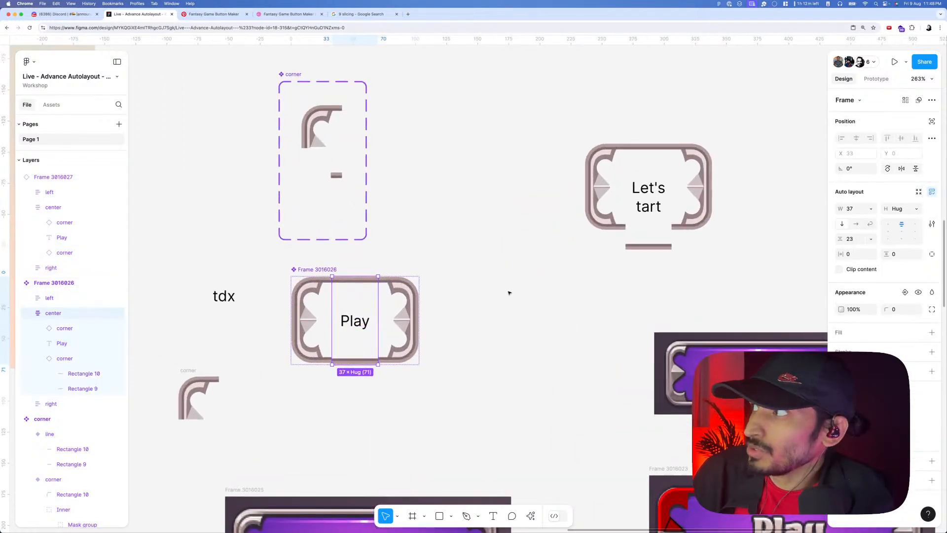
pyautogui.click(856, 224)
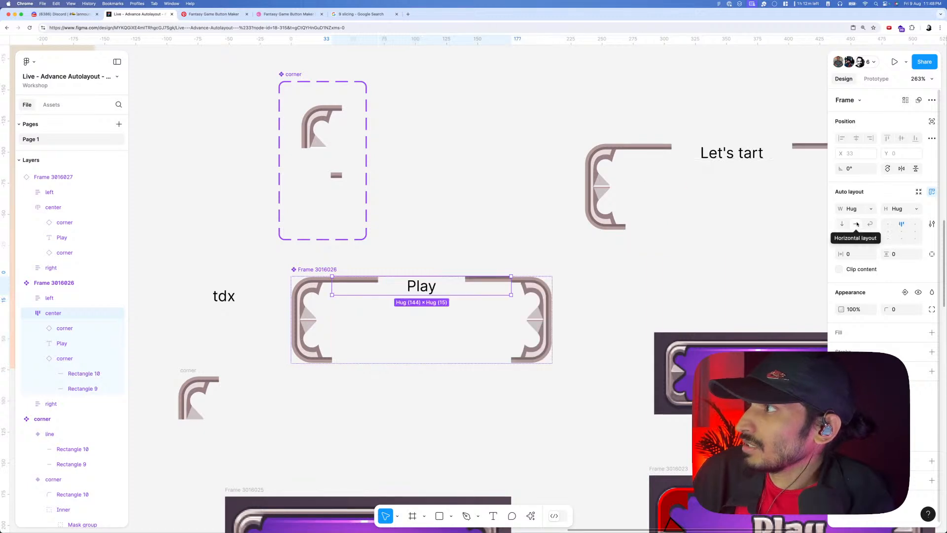
pyautogui.click(630, 251)
pyautogui.scroll(-3, 630, 251)
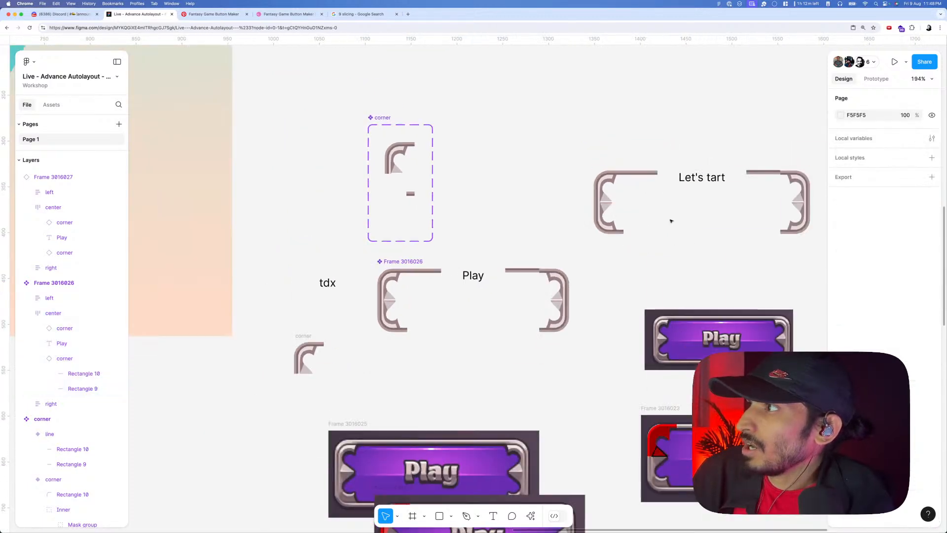
# - Set the auto layout direction of the main component's center frame back to vertical
pyautogui.click(716, 180)
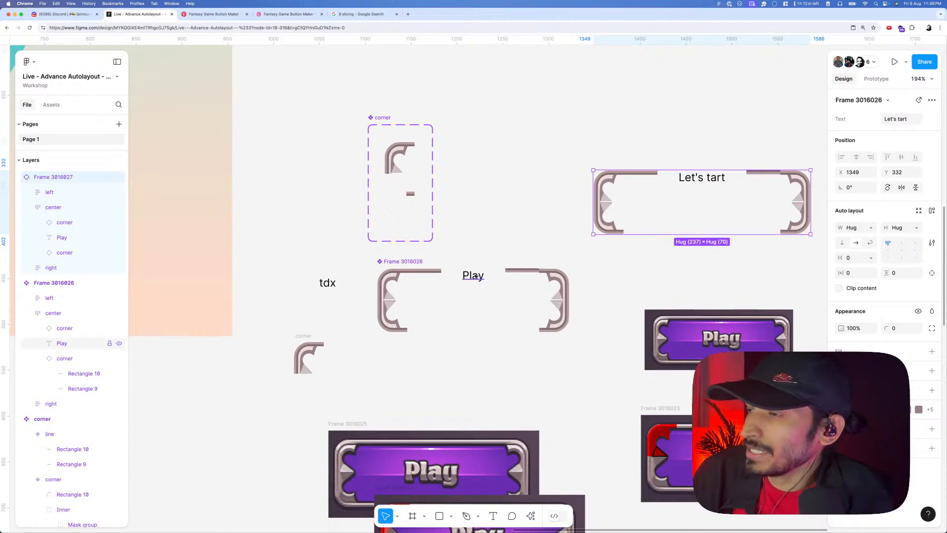
pyautogui.click(497, 253)
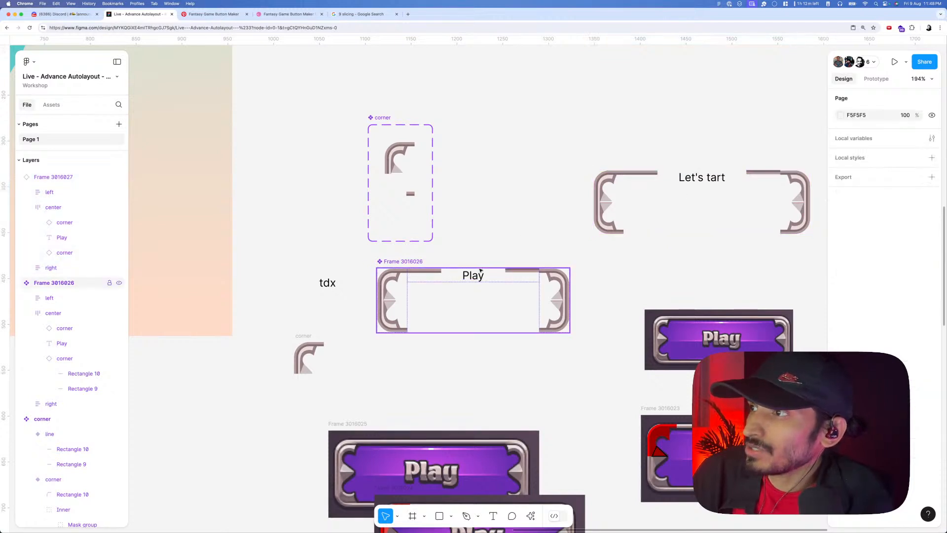
pyautogui.doubleClick(477, 274)
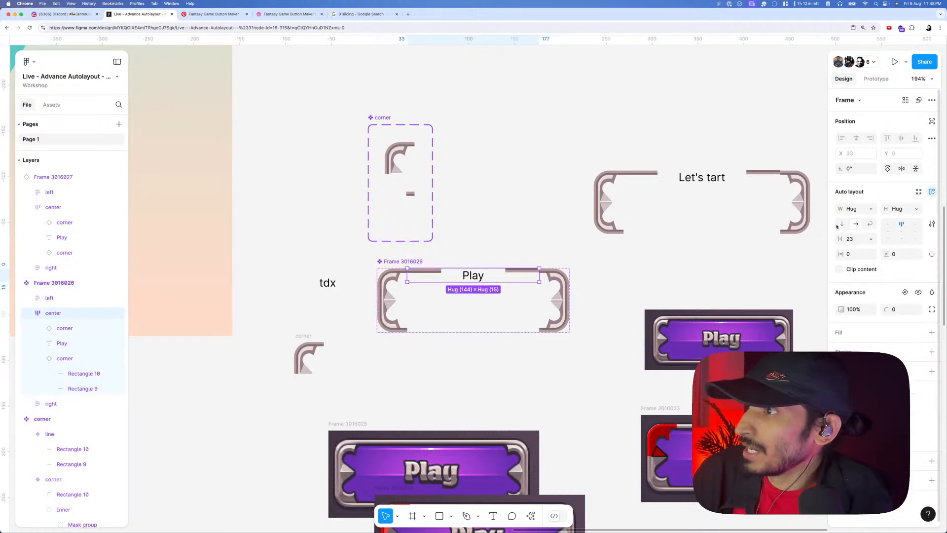
pyautogui.click(840, 225)
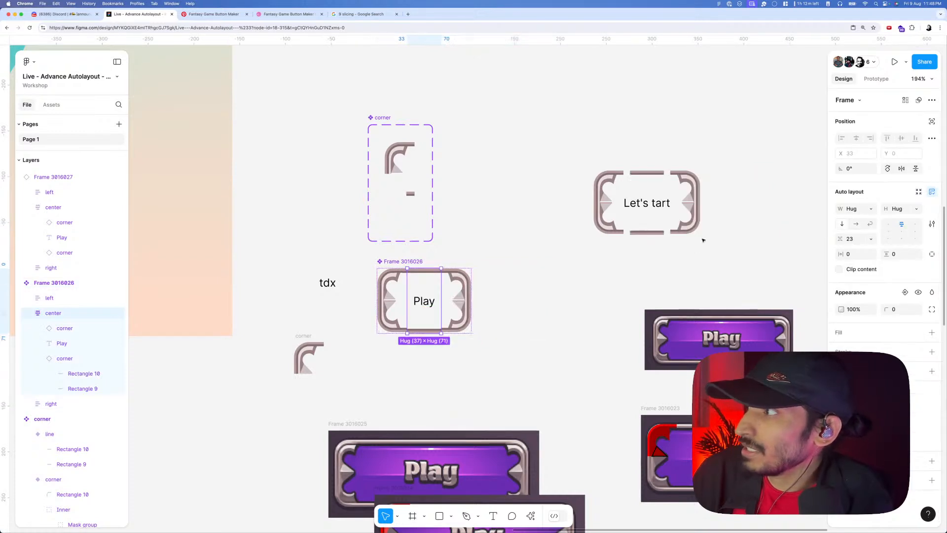
# - Set the width of the main component's center frame to Fill container
pyautogui.click(872, 209)
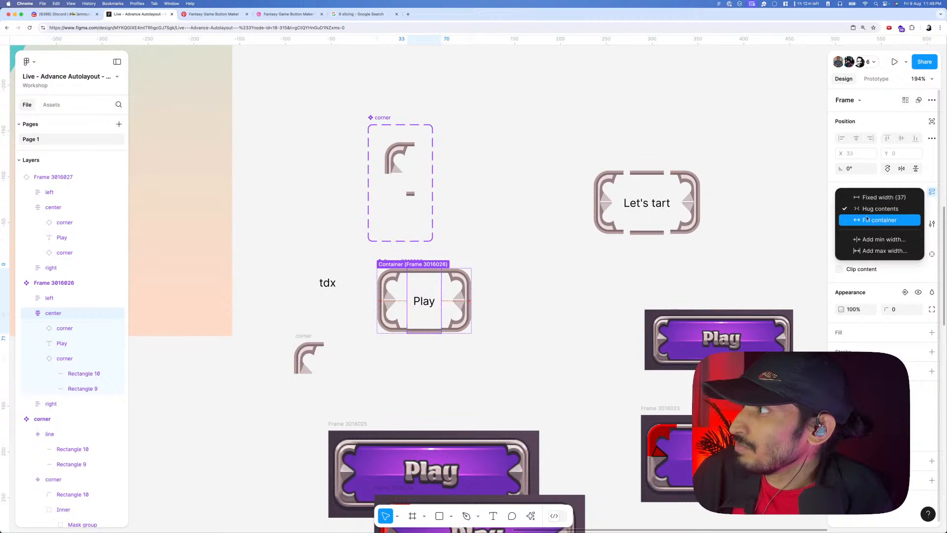
pyautogui.click(873, 221)
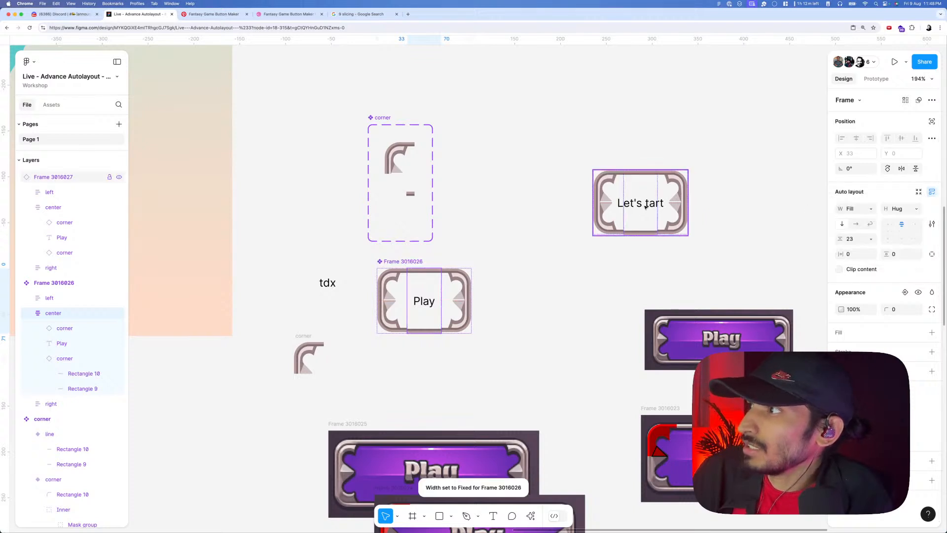
pyautogui.click(431, 288)
pyautogui.click(515, 271)
pyautogui.hscroll(2, 516, 273)
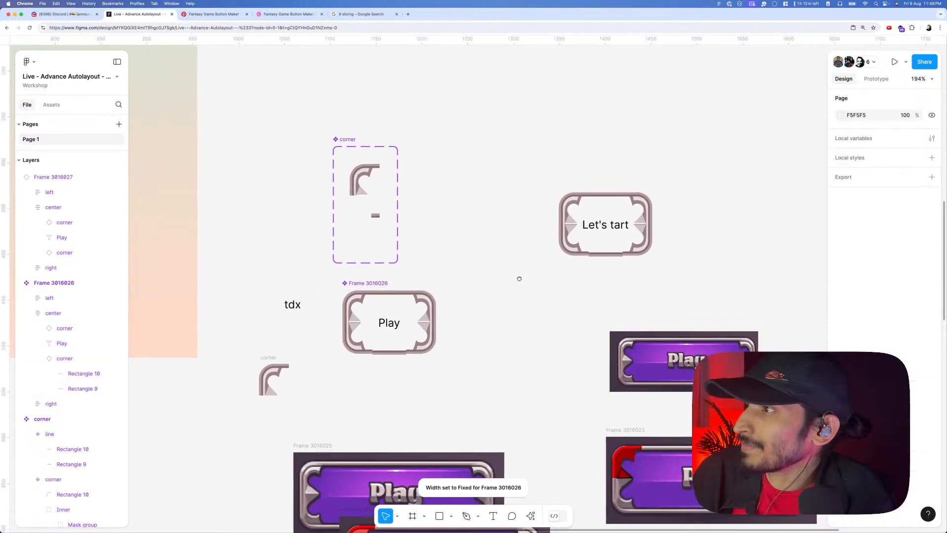
# - Set the button instance's Text property to "This is longer text"
pyautogui.click(605, 237)
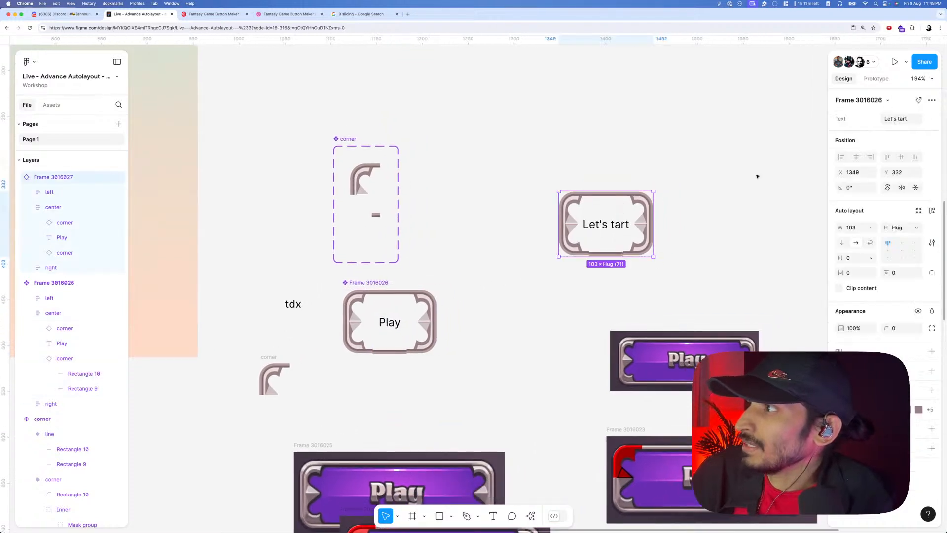
pyautogui.click(912, 120)
pyautogui.write('This')
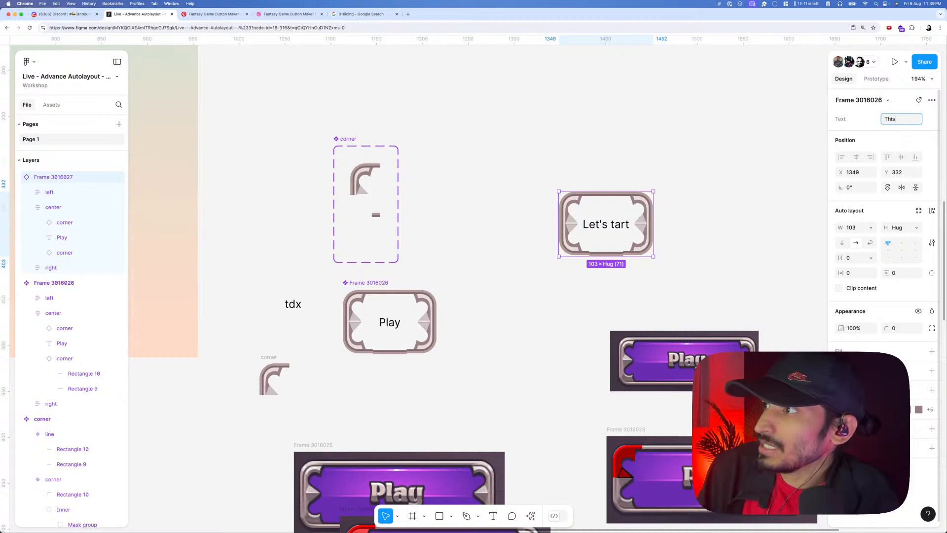
pyautogui.write(' is longer text')
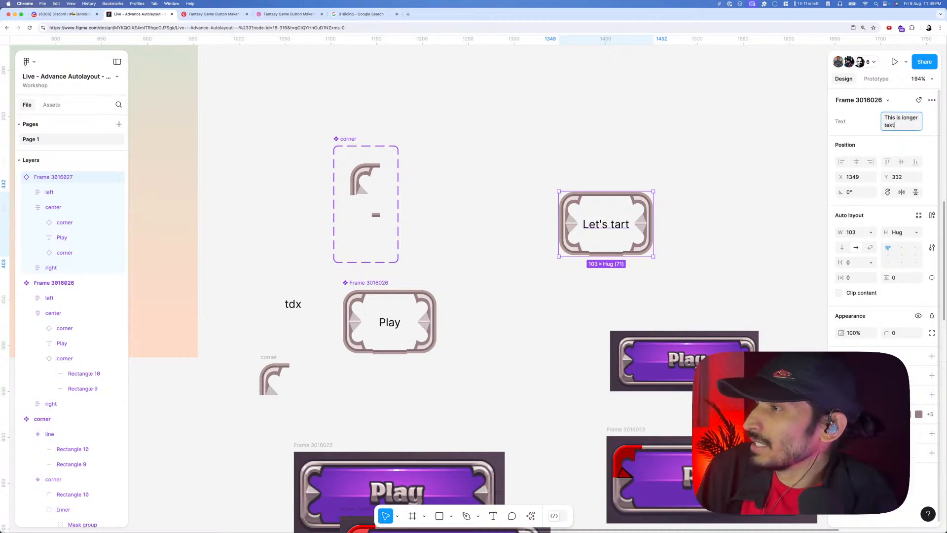
pyautogui.press('Return')
pyautogui.click(546, 148)
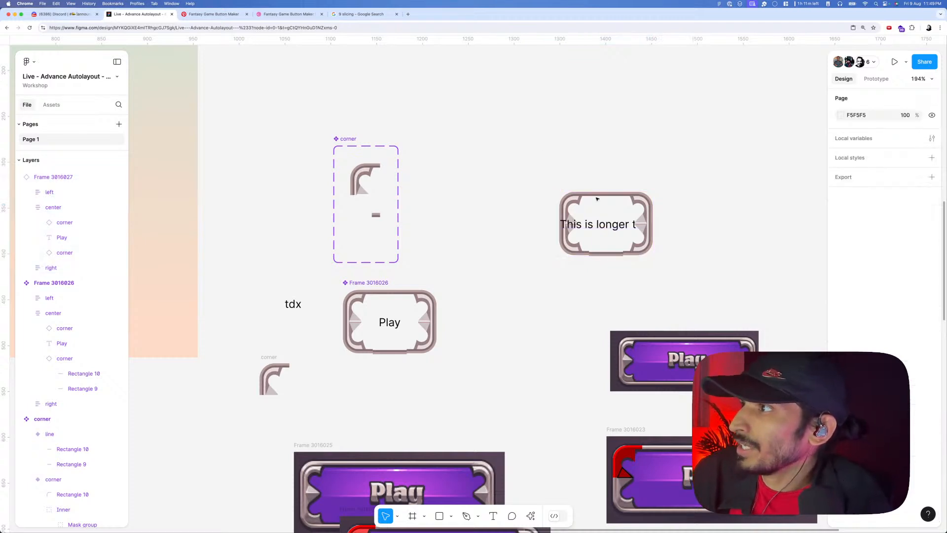
# - Reset all changes on the button instance
pyautogui.click(597, 215)
pyautogui.rightClick(596, 215)
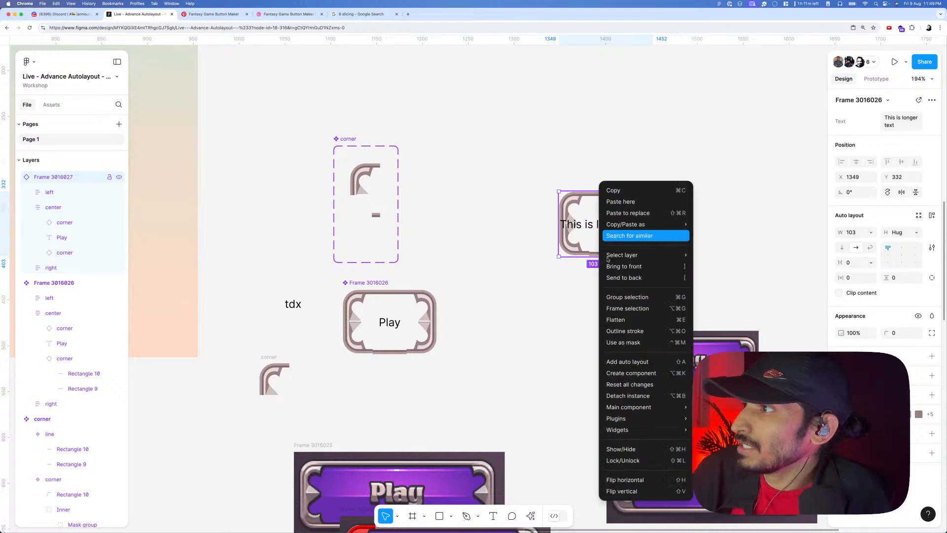
pyautogui.click(613, 383)
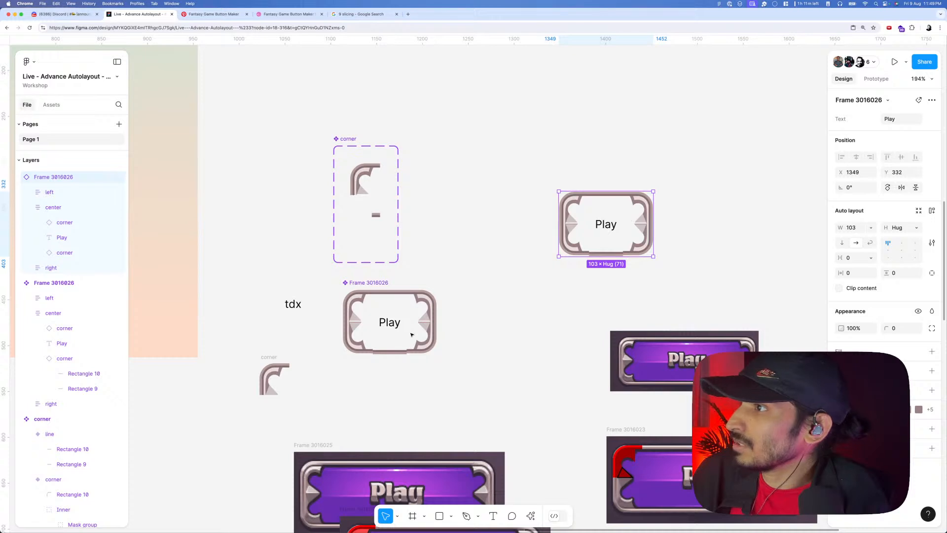
# - Set the width of the main button component to Hug contents
pyautogui.click(419, 315)
pyautogui.click(864, 243)
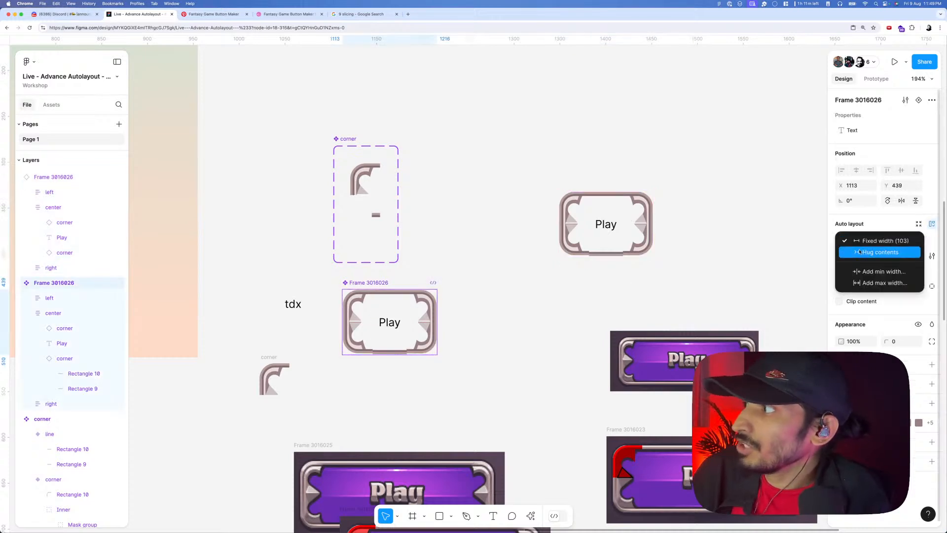
pyautogui.click(868, 251)
# - Set the button instance's Text property to "Let write some big text"
pyautogui.click(583, 201)
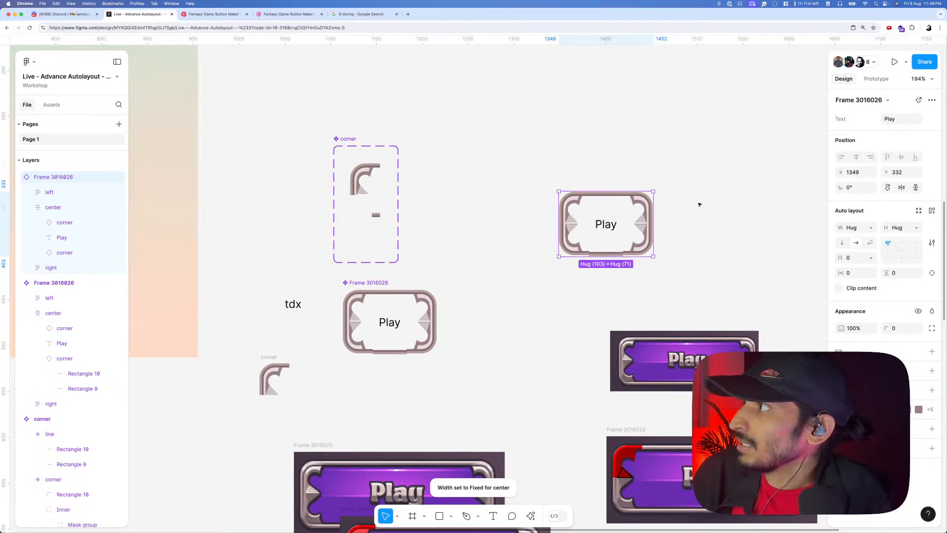
pyautogui.click(899, 118)
pyautogui.write('L')
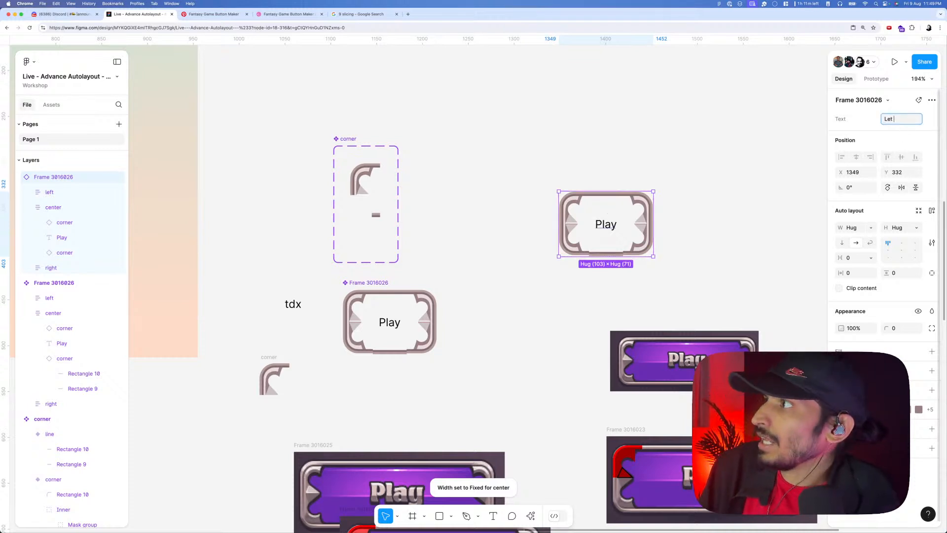
pyautogui.write('et ')
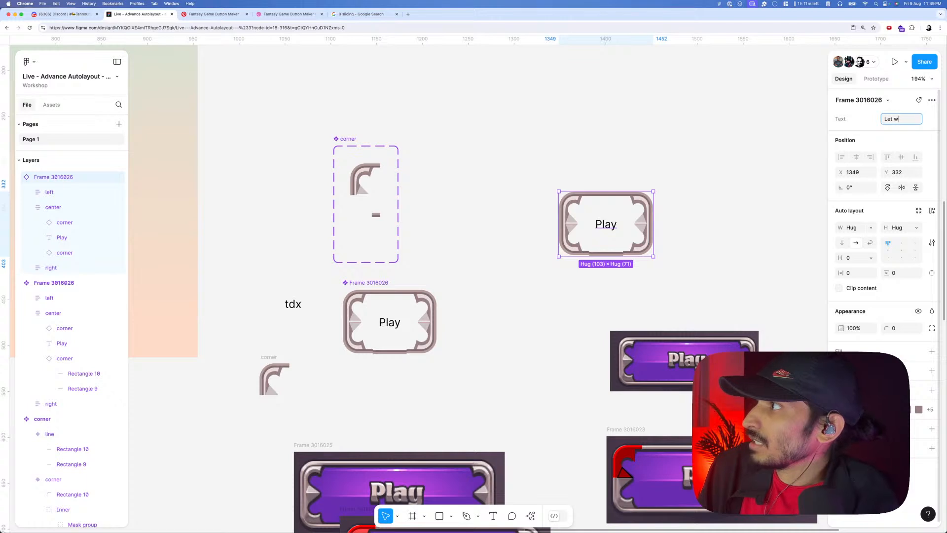
pyautogui.write('write some big')
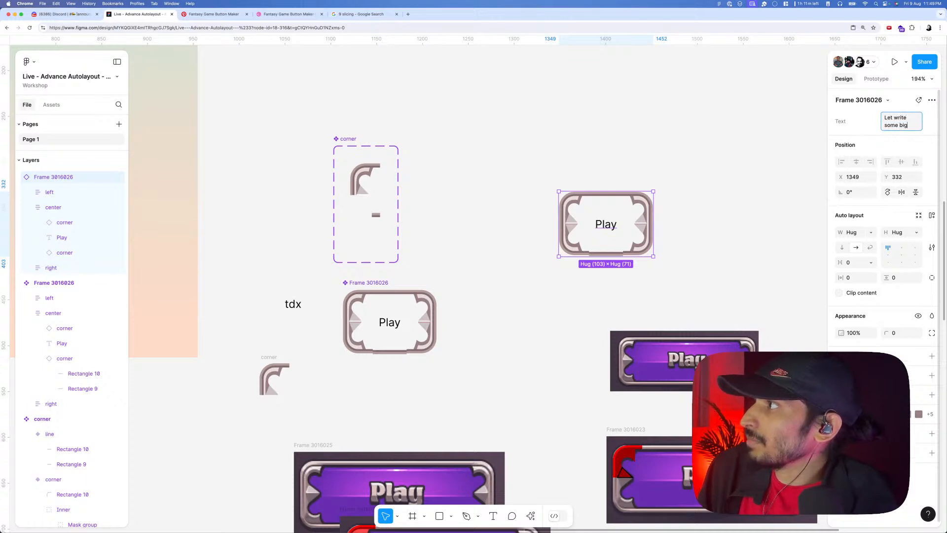
pyautogui.write(' text')
pyautogui.press('Return')
pyautogui.click(668, 171)
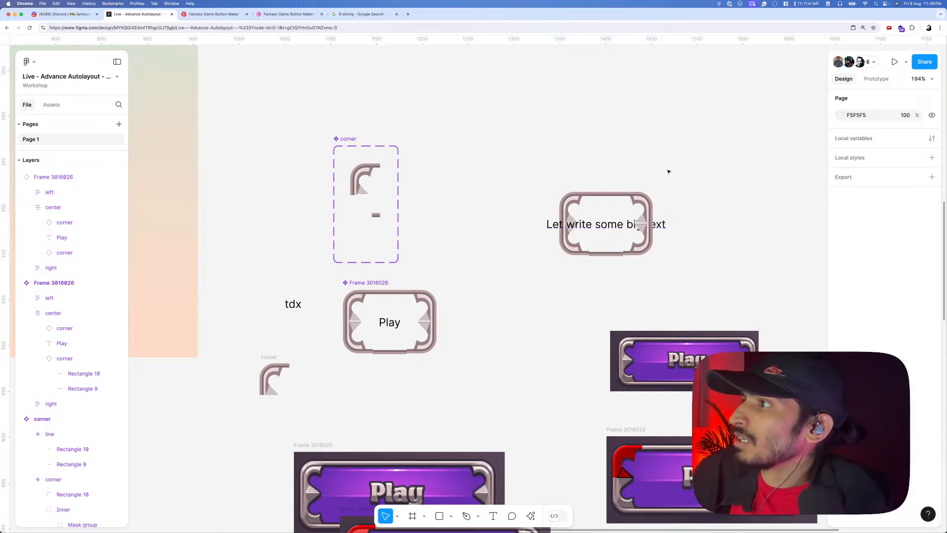
# - Set the width of the center frame in the main button component to Fill container
pyautogui.click(616, 210)
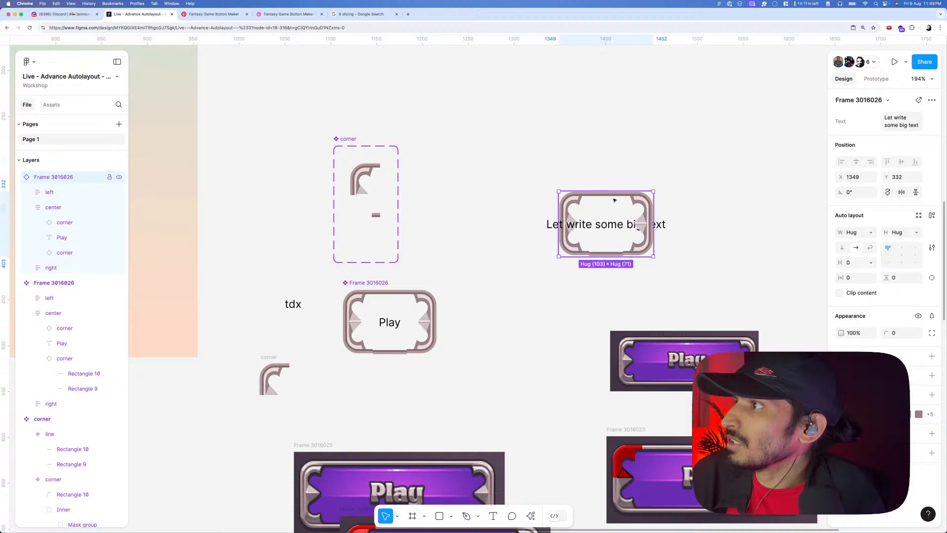
pyautogui.doubleClick(612, 226)
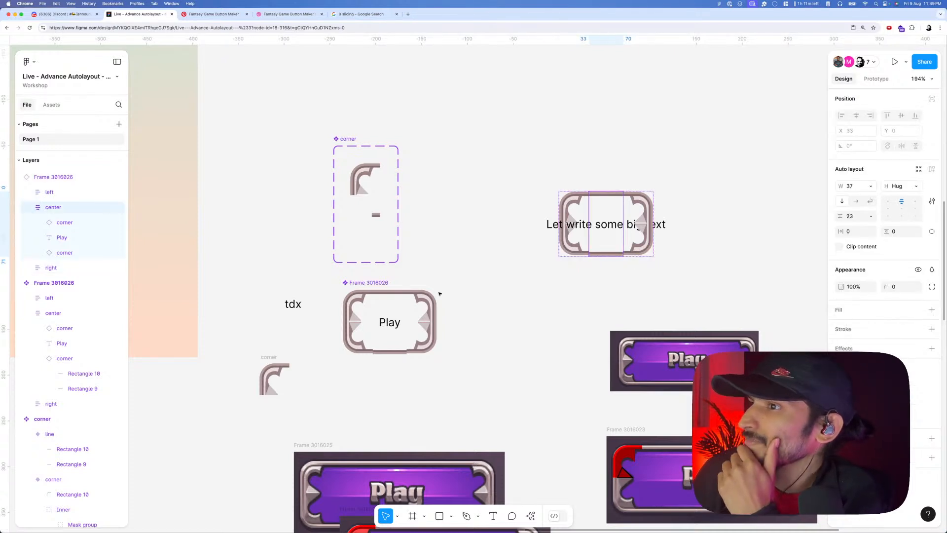
pyautogui.click(397, 308)
pyautogui.doubleClick(402, 307)
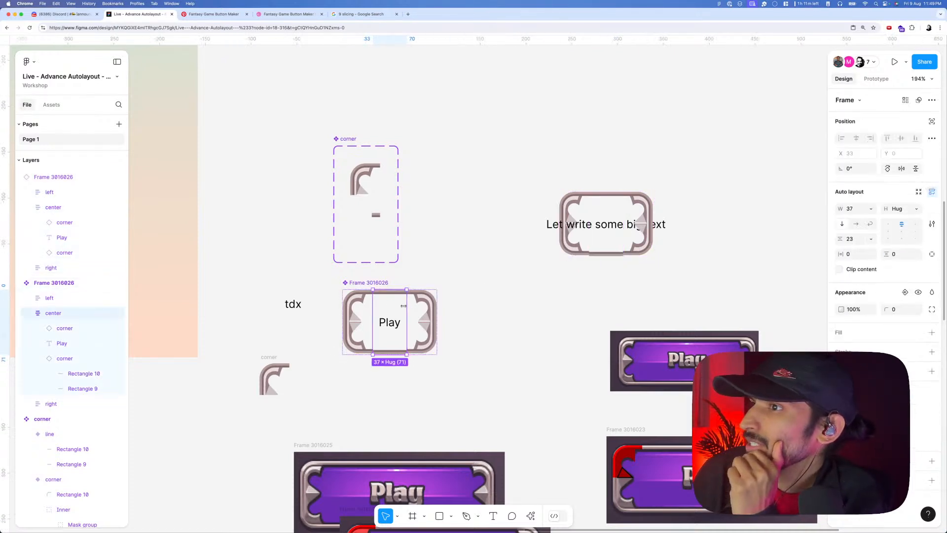
pyautogui.click(870, 209)
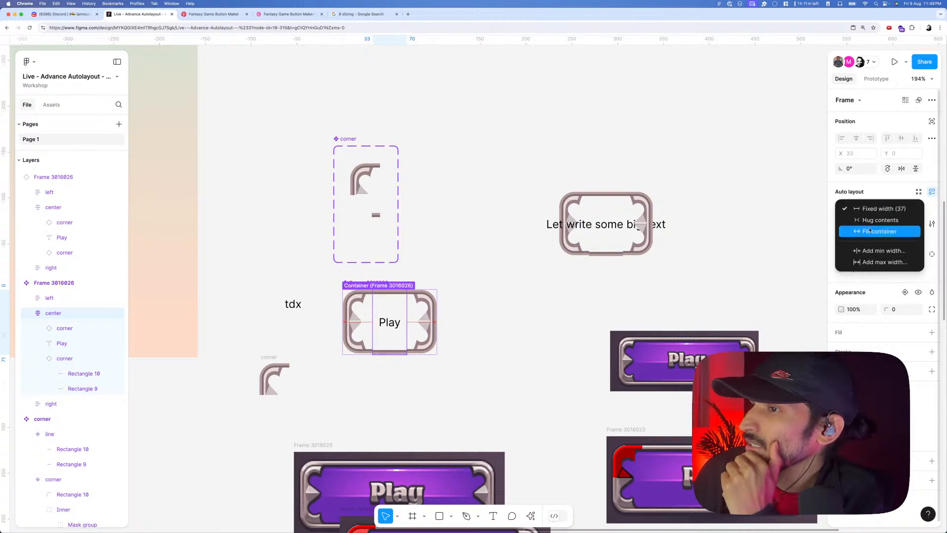
pyautogui.click(870, 230)
# - Compare the center frames of the instance and main component, and set the instance's center frame width to Hug contents
pyautogui.click(596, 224)
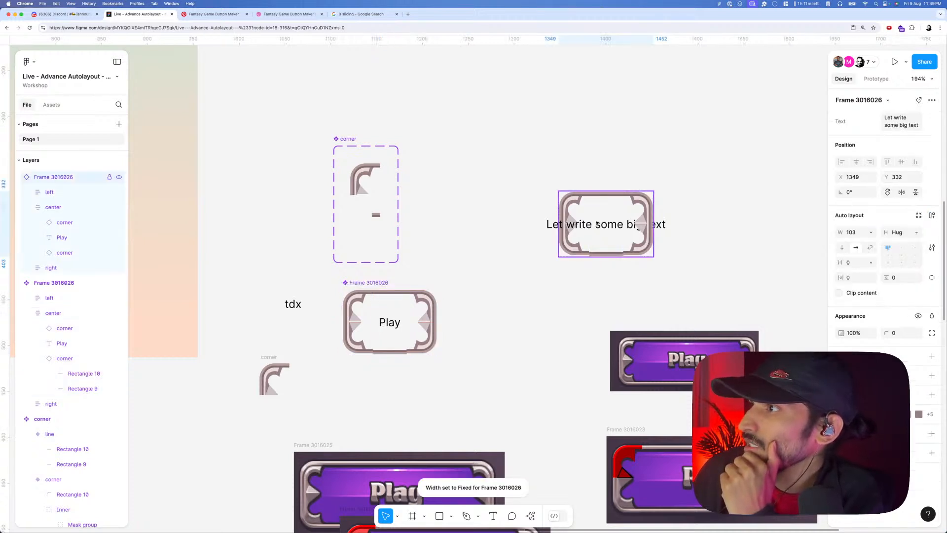
pyautogui.doubleClick(596, 224)
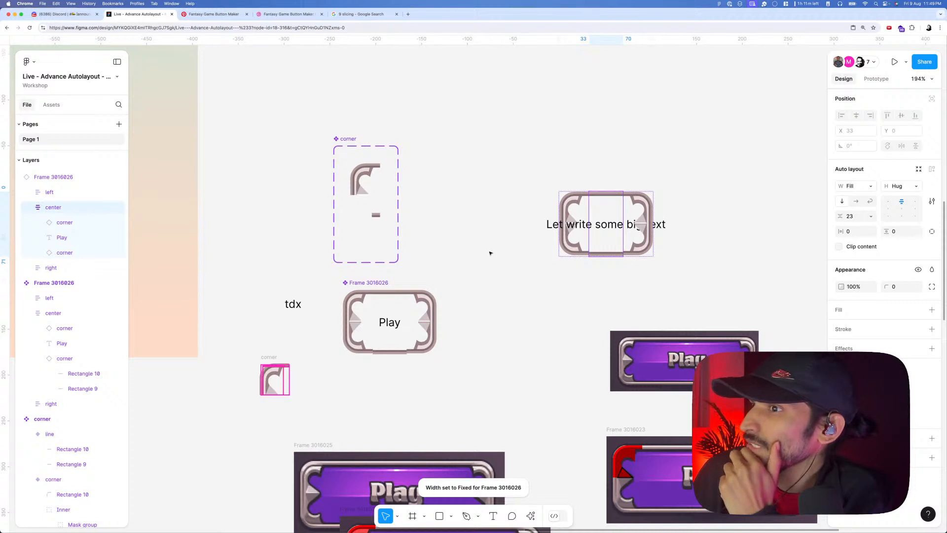
pyautogui.click(393, 313)
pyautogui.doubleClick(393, 313)
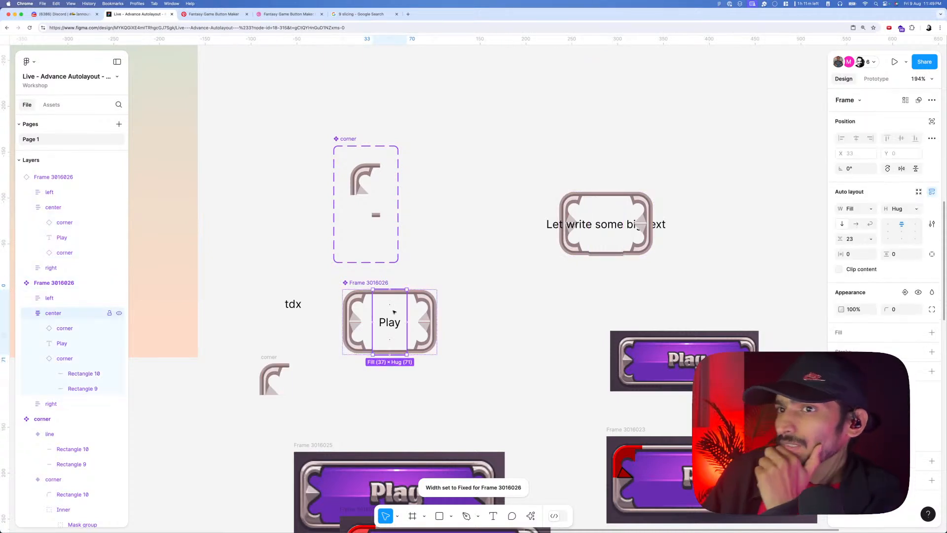
pyautogui.click(616, 224)
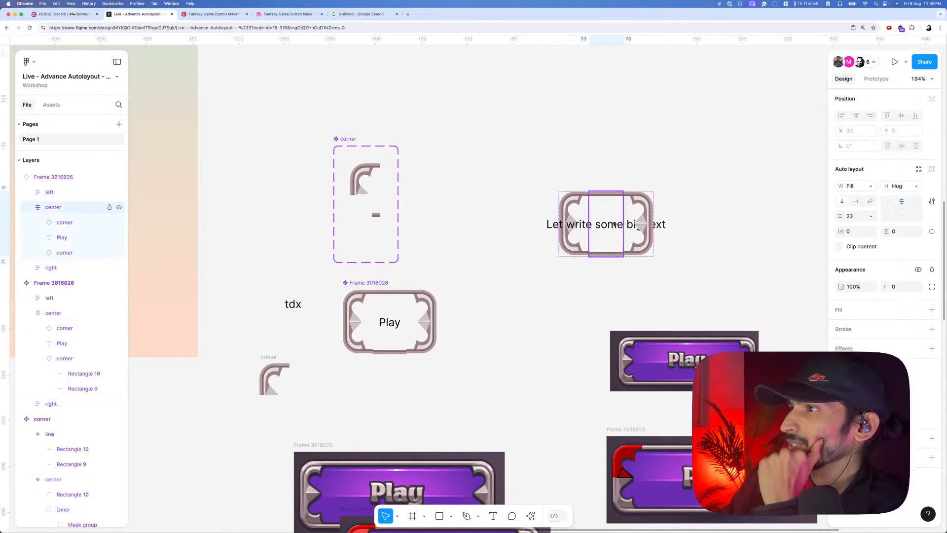
pyautogui.click(867, 188)
pyautogui.click(879, 174)
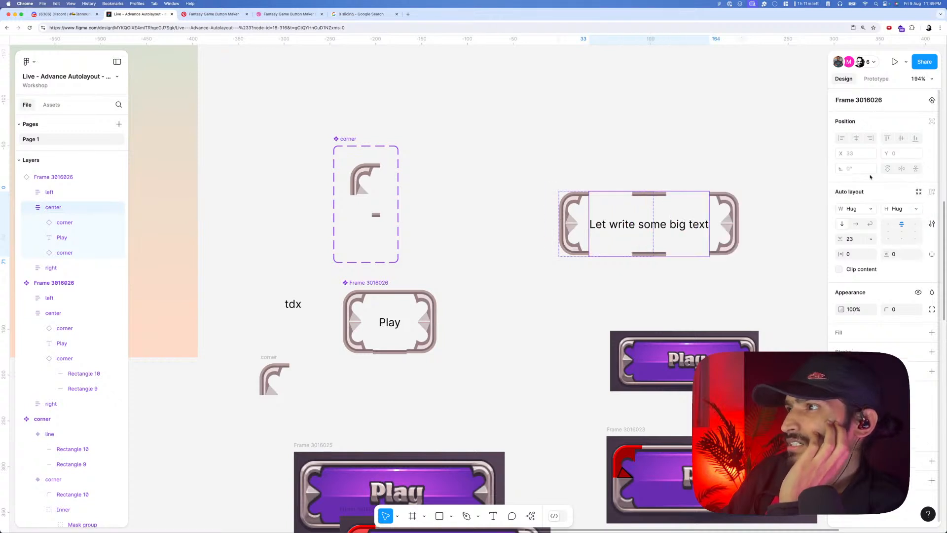
pyautogui.click(667, 171)
# - Set the width of the main component's center frame to Hug contents
pyautogui.click(393, 308)
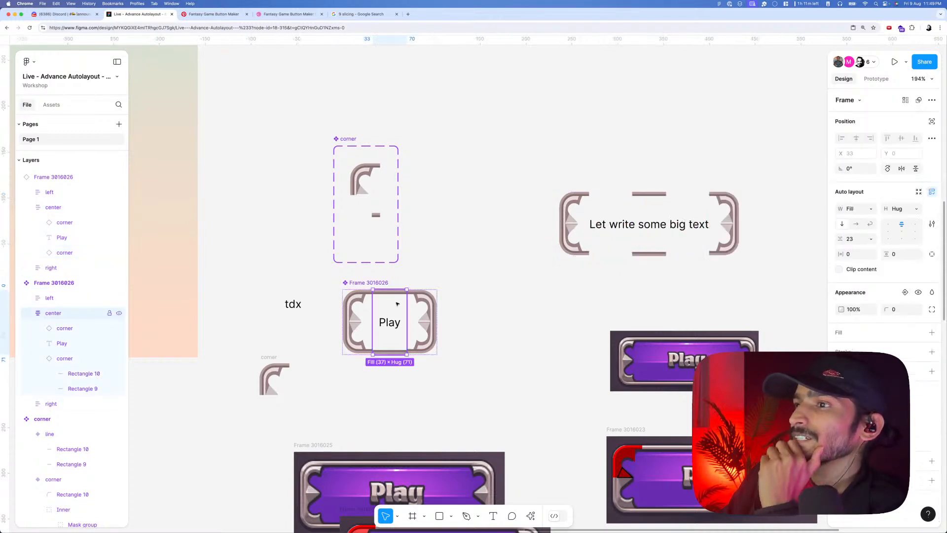
pyautogui.click(868, 209)
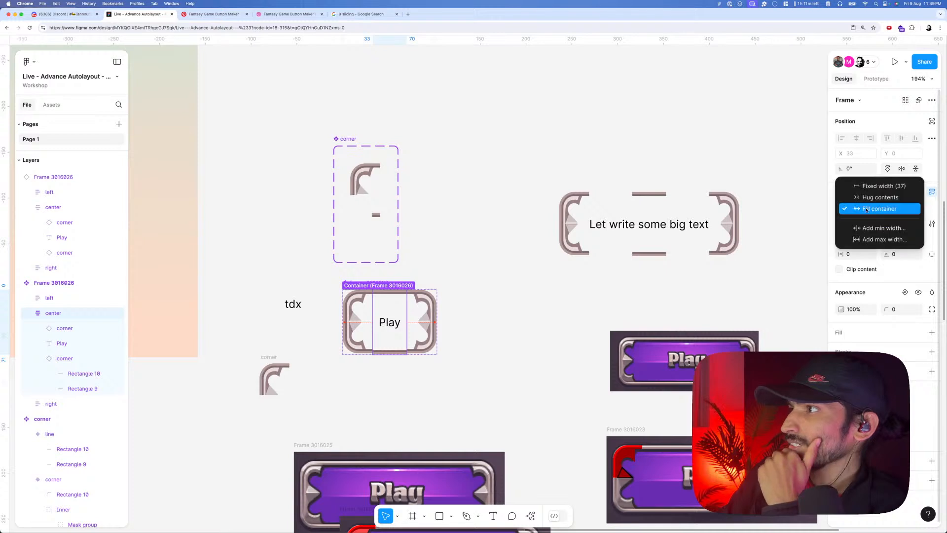
pyautogui.click(868, 197)
# - Set both line pieces above and below the Play text in the main component to Fill container width
pyautogui.click(81, 327)
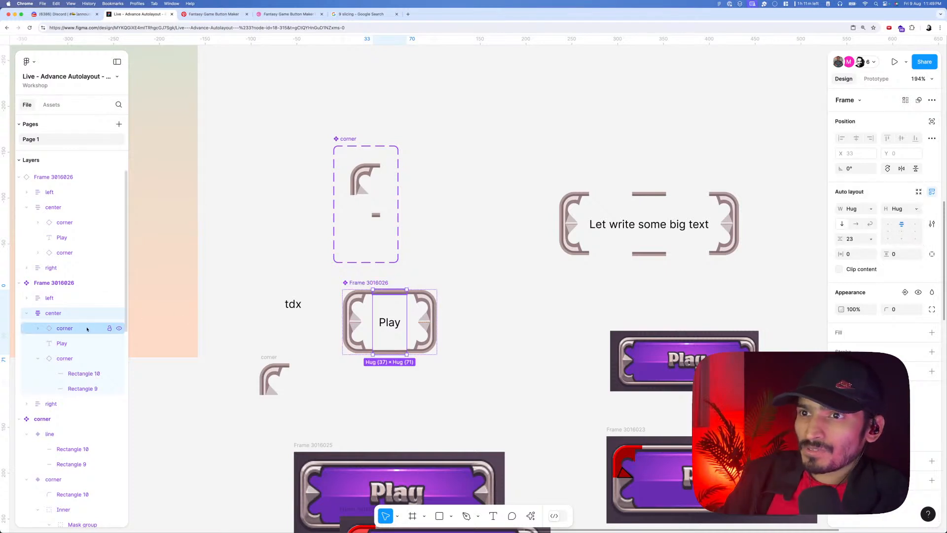
pyautogui.keyDown('shift'); pyautogui.click(67, 359); pyautogui.keyUp('shift')
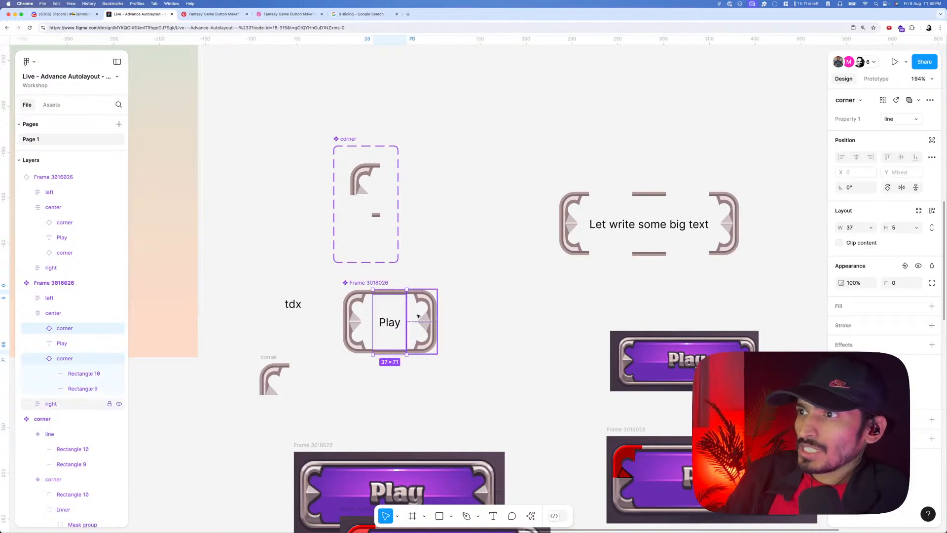
pyautogui.click(872, 228)
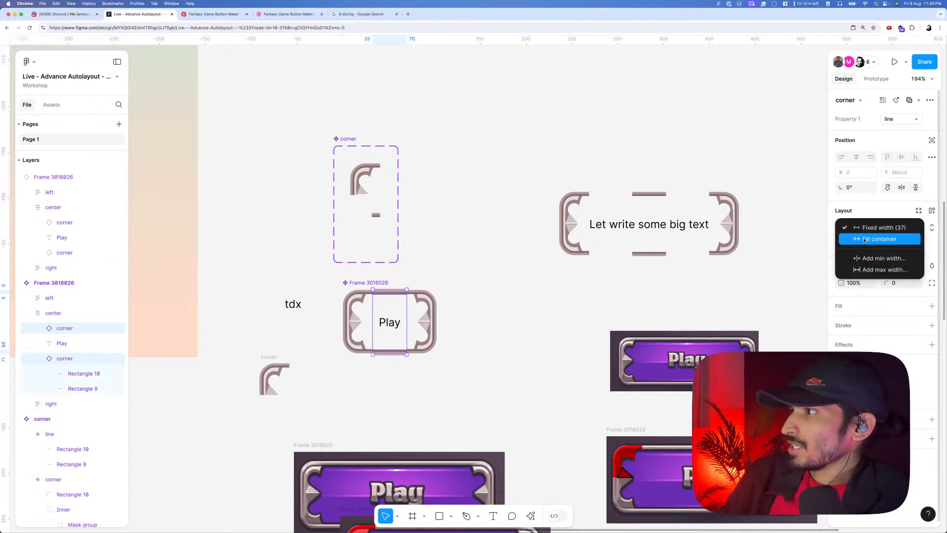
pyautogui.click(864, 240)
pyautogui.click(590, 158)
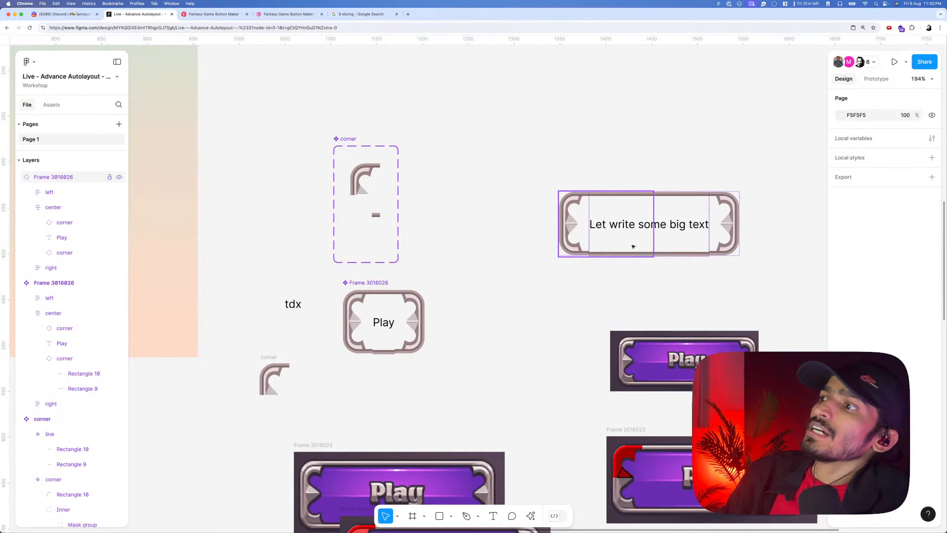
# - Set the line height of the Play text in the main component to 20
pyautogui.click(383, 323)
pyautogui.doubleClick(383, 323)
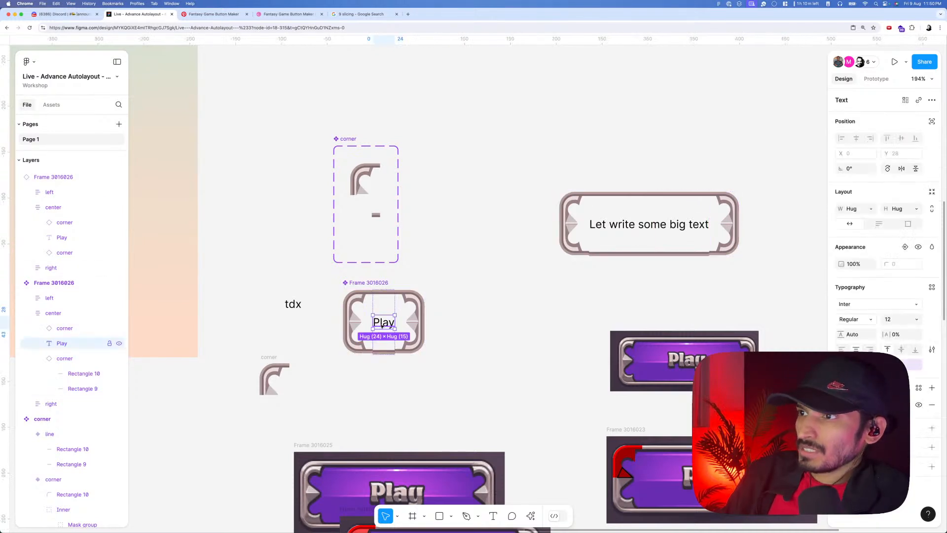
pyautogui.scroll(5, 382, 324)
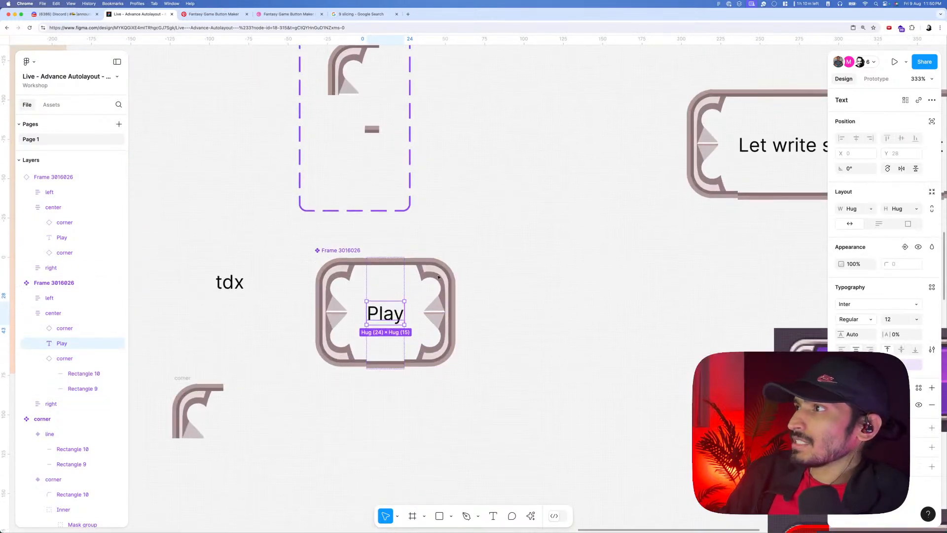
pyautogui.hscroll(5, 380, 323)
pyautogui.scroll(2, 380, 323)
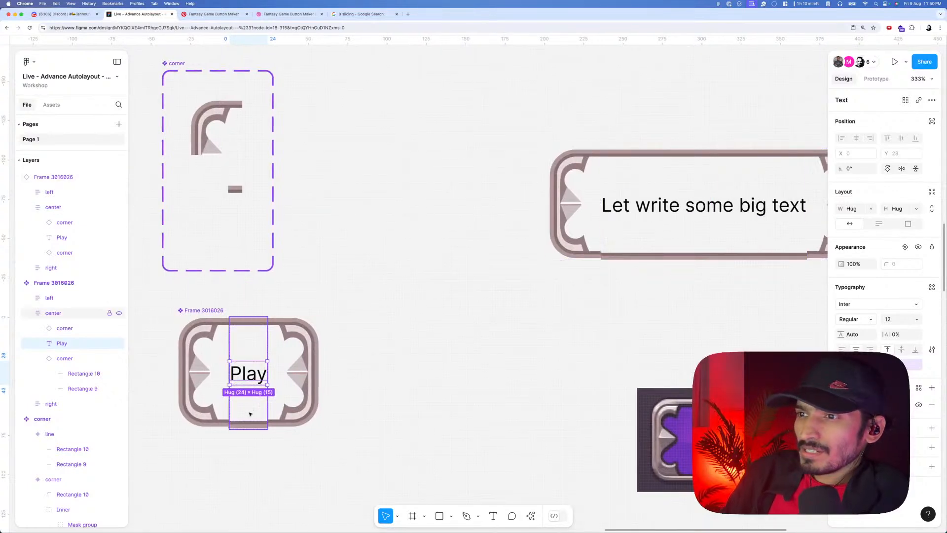
pyautogui.scroll(5, 249, 415)
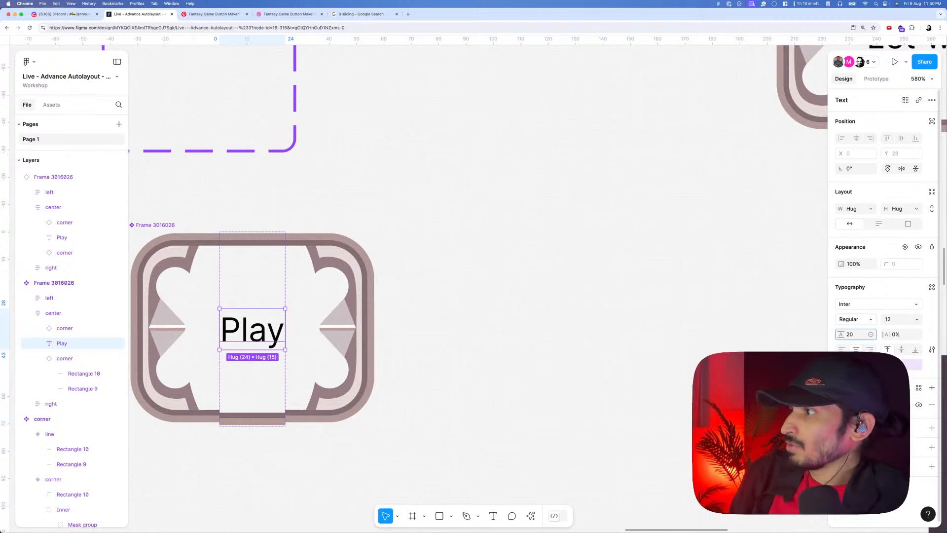
pyautogui.press('Return')
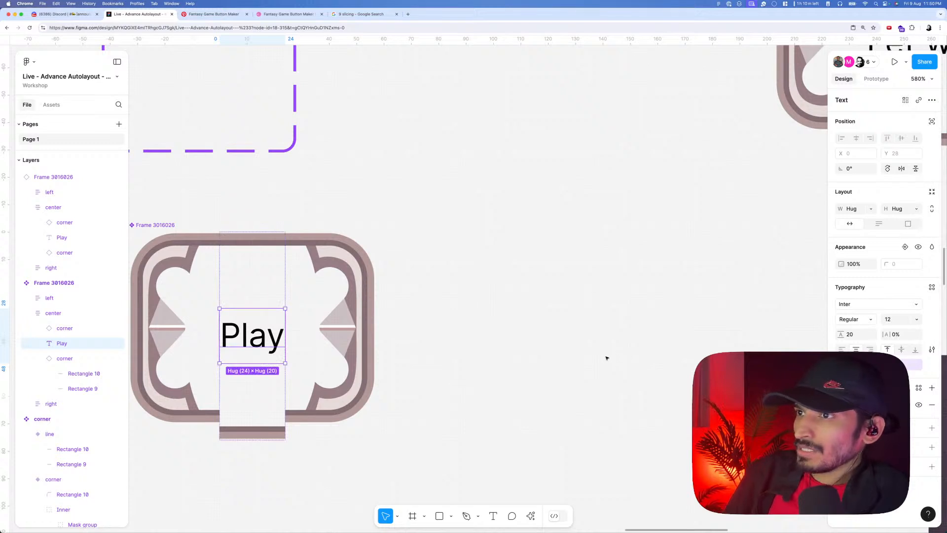
pyautogui.scroll(-1, 606, 358)
pyautogui.press('Escape')
# - Set the main component's center frame to a vertical gap of 0 and a height of Fill container
pyautogui.doubleClick(292, 279)
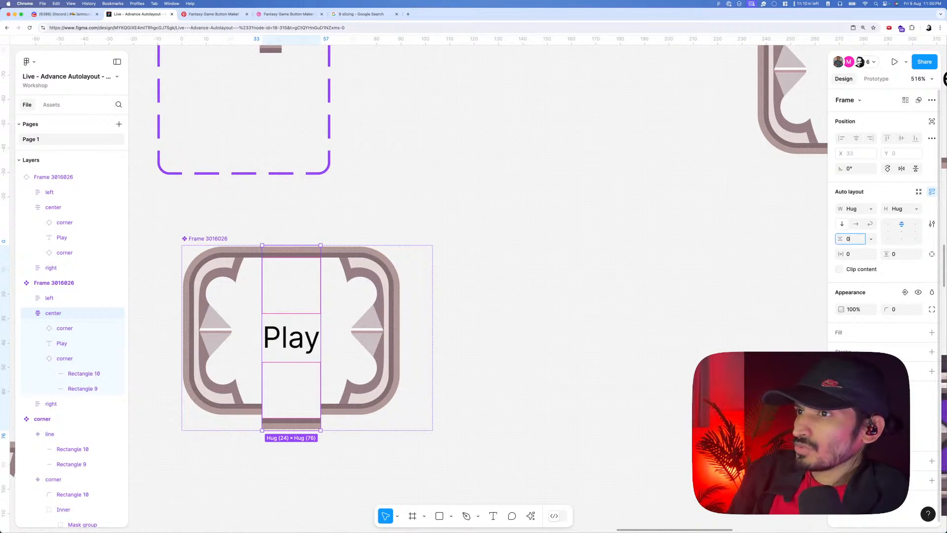
pyautogui.press('Return')
pyautogui.click(913, 211)
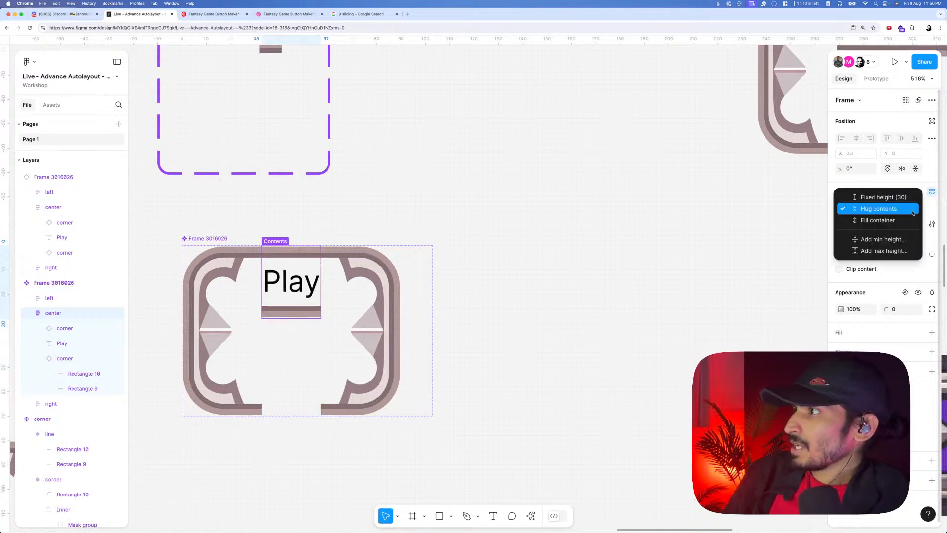
pyautogui.click(896, 220)
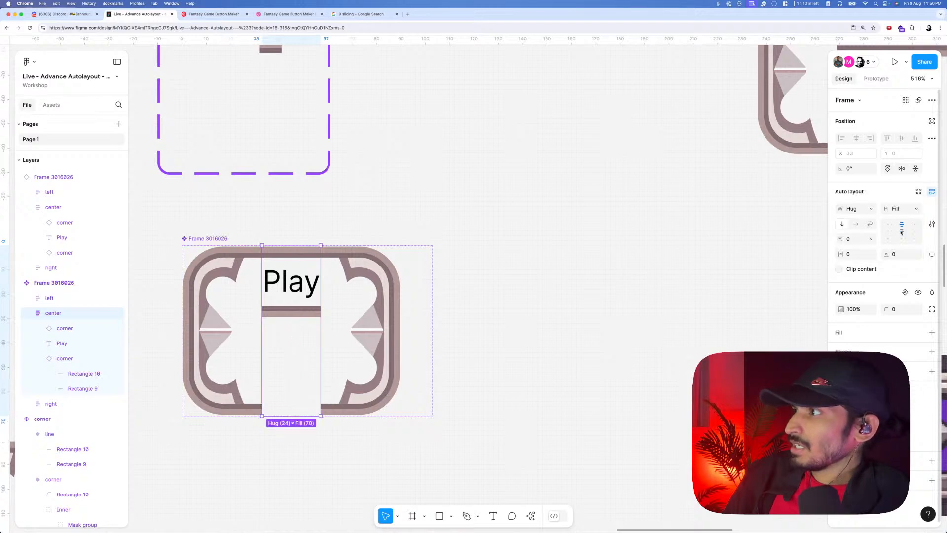
# - Align the center frame's contents to the middle and set its vertical gap to Auto
pyautogui.click(901, 232)
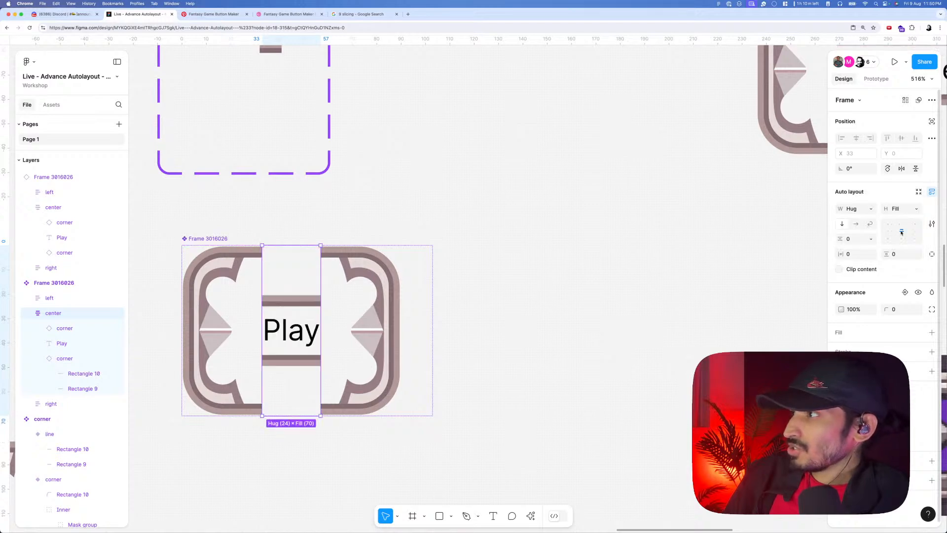
pyautogui.click(851, 239)
pyautogui.write('auto')
pyautogui.press('Return')
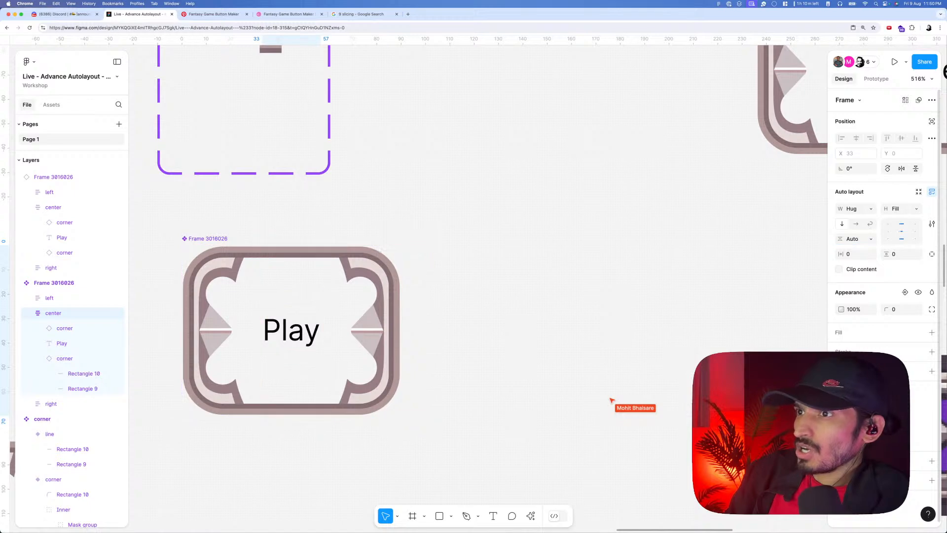
# - Move the button instance with the longer text to about X 1317, Y 346
pyautogui.click(504, 327)
pyautogui.scroll(-5, 467, 327)
pyautogui.scroll(-3, 467, 326)
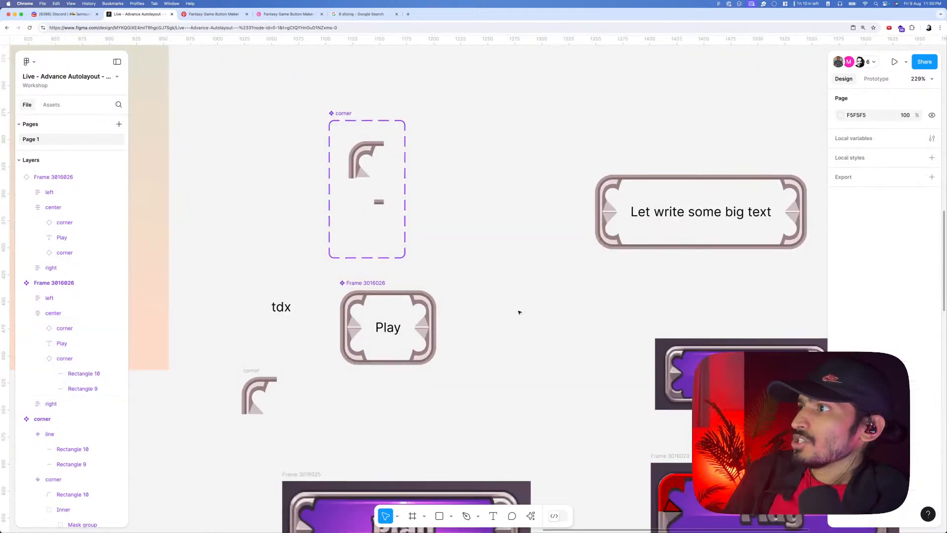
pyautogui.hscroll(3, 517, 311)
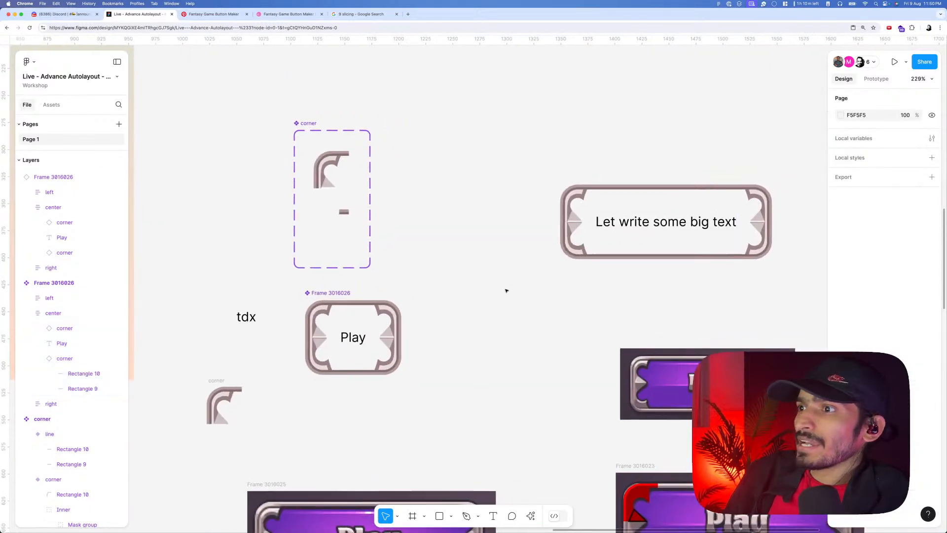
pyautogui.scroll(-3, 472, 297)
pyautogui.moveTo(589, 256); pyautogui.dragTo(563, 267)
pyautogui.click(610, 217)
pyautogui.click(581, 242)
# - Set the main button component's width to Hug contents and select the longer-text instance to check its sizing
pyautogui.click(353, 313)
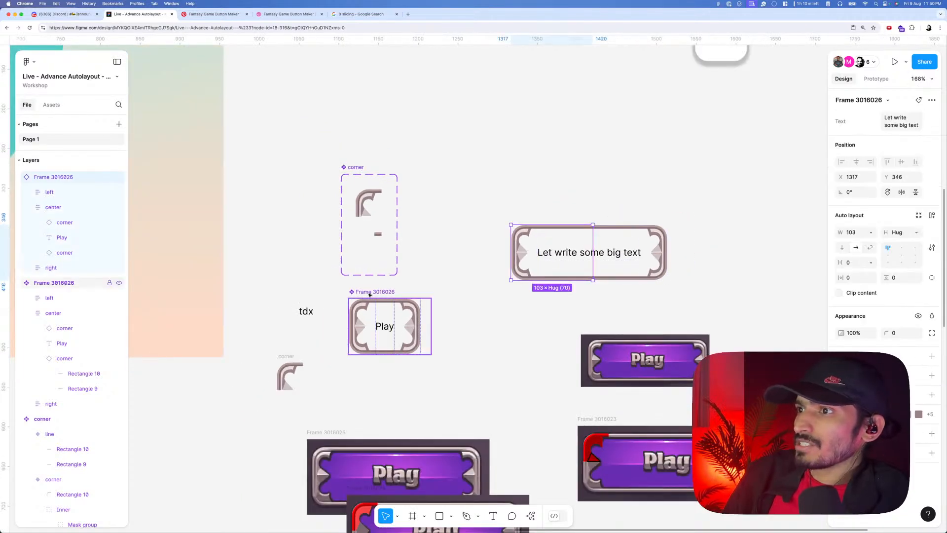
pyautogui.click(871, 241)
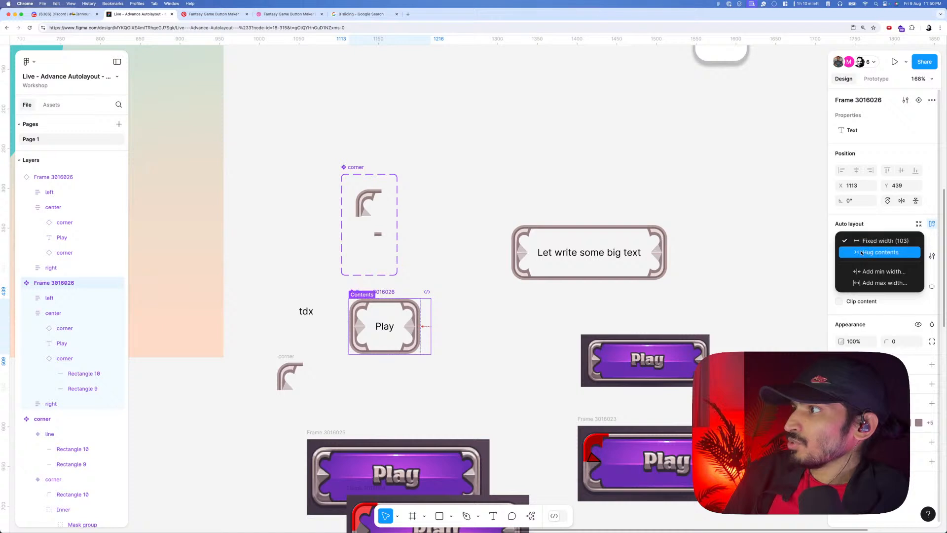
pyautogui.click(855, 252)
pyautogui.click(589, 238)
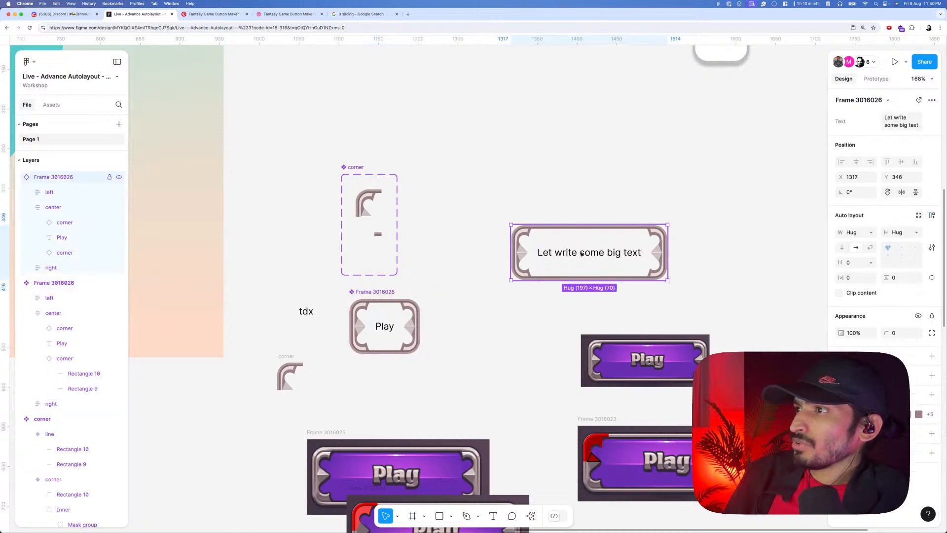
# - Move the longer-text instance to about X 1335, Y 325 and set the main component's Play text to the Jomhuria font
pyautogui.moveTo(581, 254); pyautogui.dragTo(596, 237)
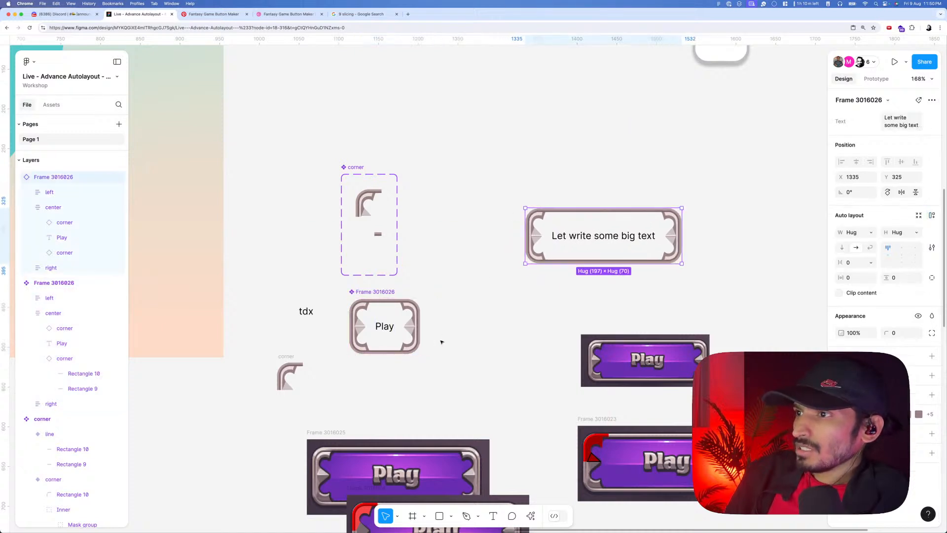
pyautogui.click(385, 325)
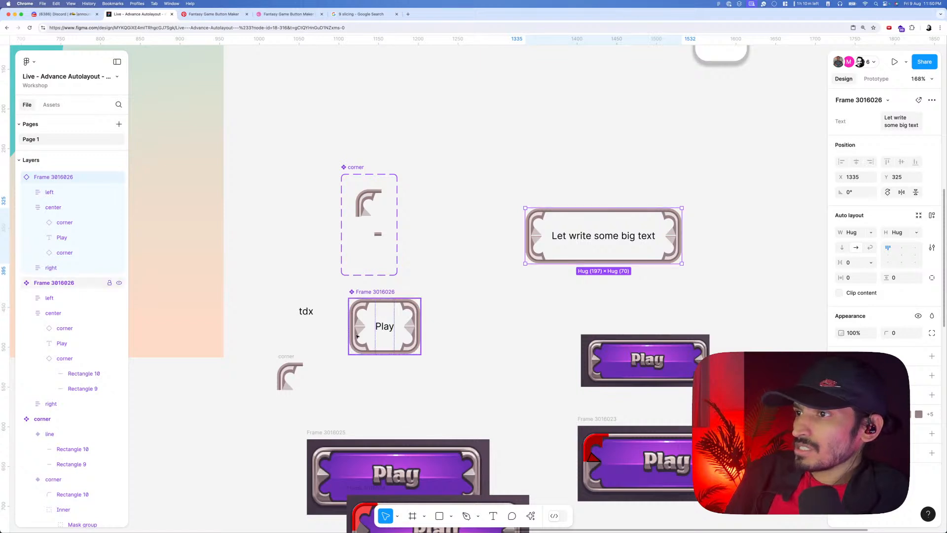
pyautogui.click(385, 326)
pyautogui.click(873, 305)
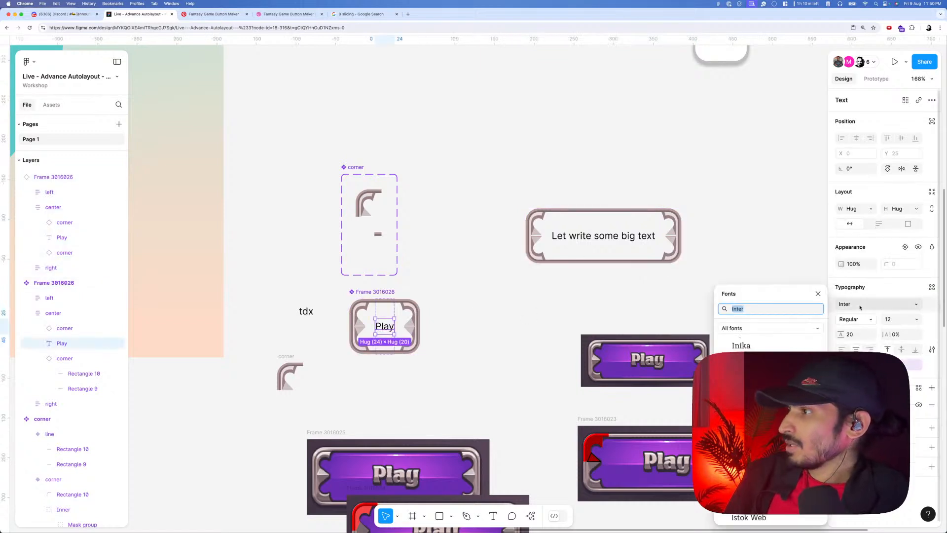
pyautogui.scroll(-5, 771, 429)
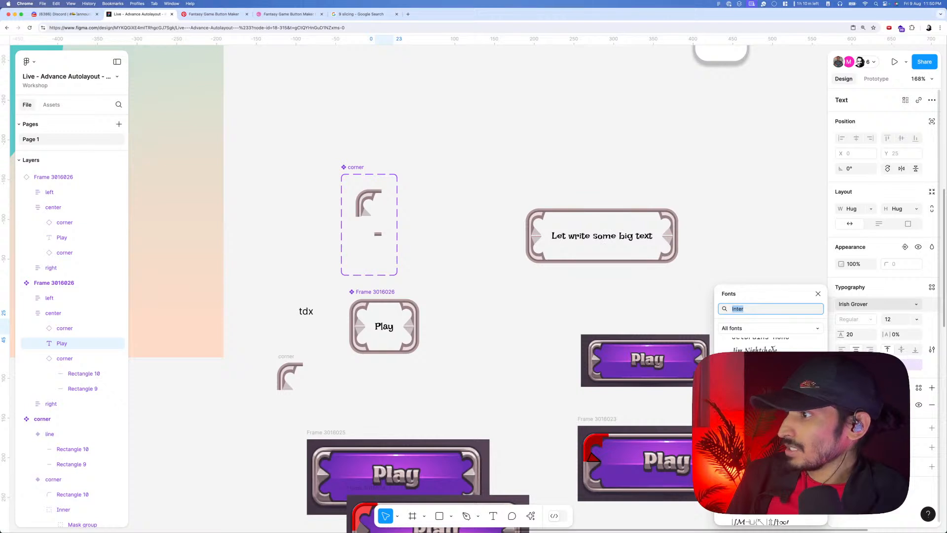
pyautogui.click(770, 399)
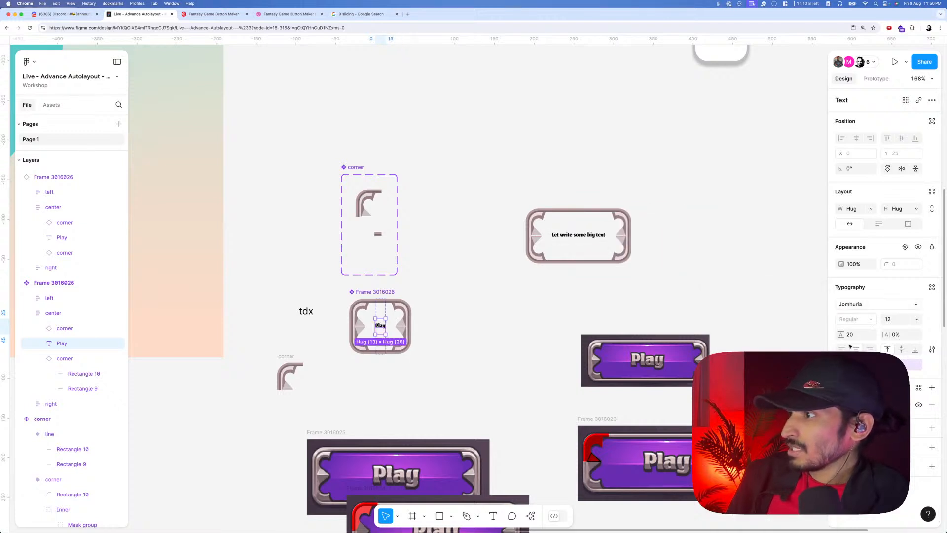
# - Set the main component's Play text to font size 52 and line height 60
pyautogui.click(893, 320)
pyautogui.hotkey('shift', 'Up')
pyautogui.hotkey('shift', 'Up')
pyautogui.hotkey('shift', 'Up')
pyautogui.hotkey('shift', 'Up')
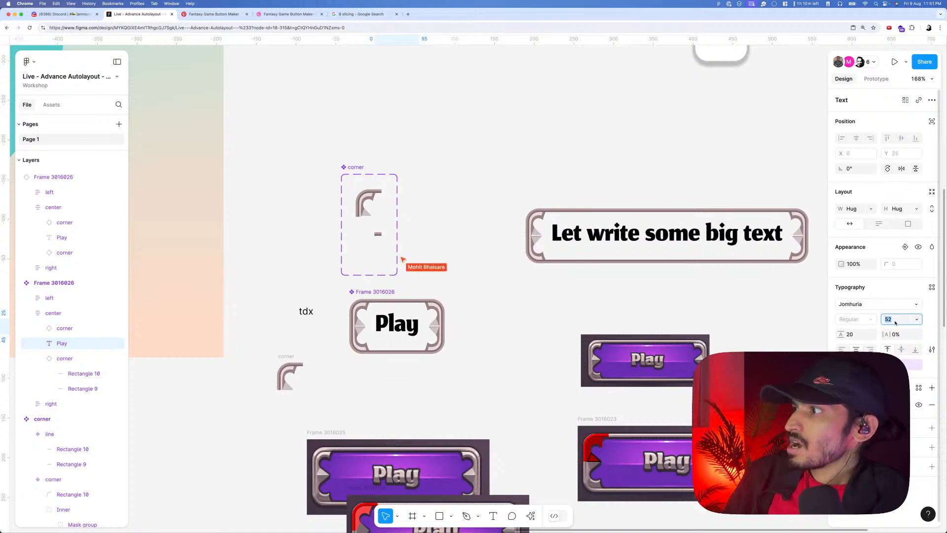
pyautogui.press('Escape')
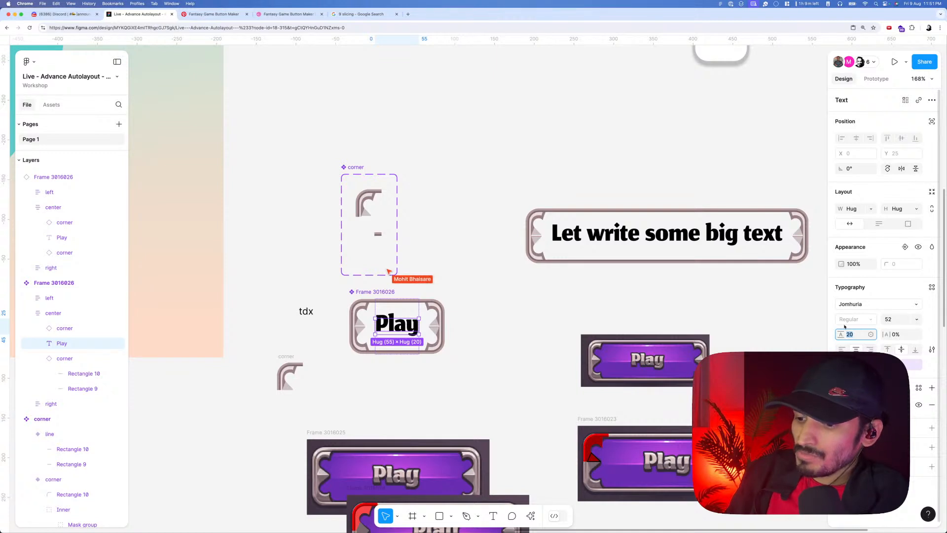
pyautogui.write('60')
pyautogui.press('Tab')
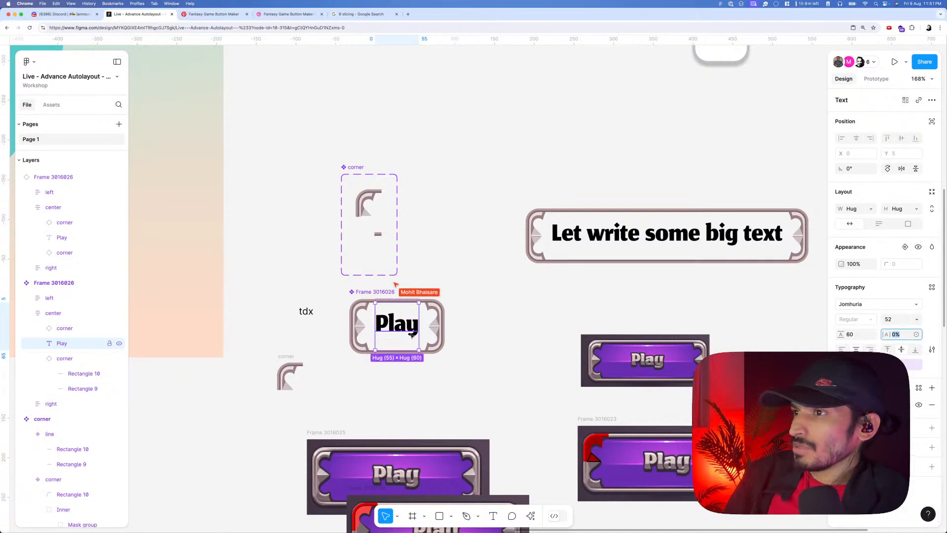
# - Set the Play text's font to Jersey M54 with a font size of 29
pyautogui.click(862, 305)
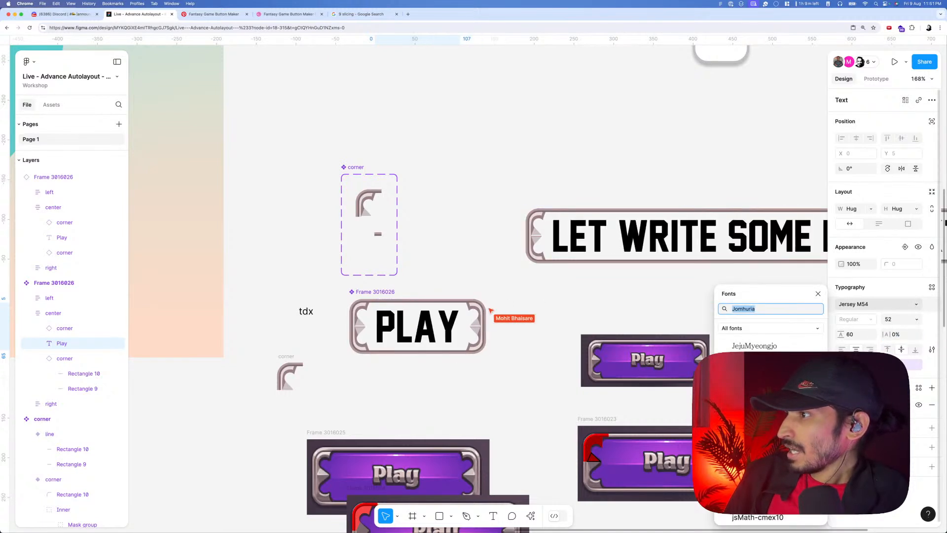
pyautogui.press('Return')
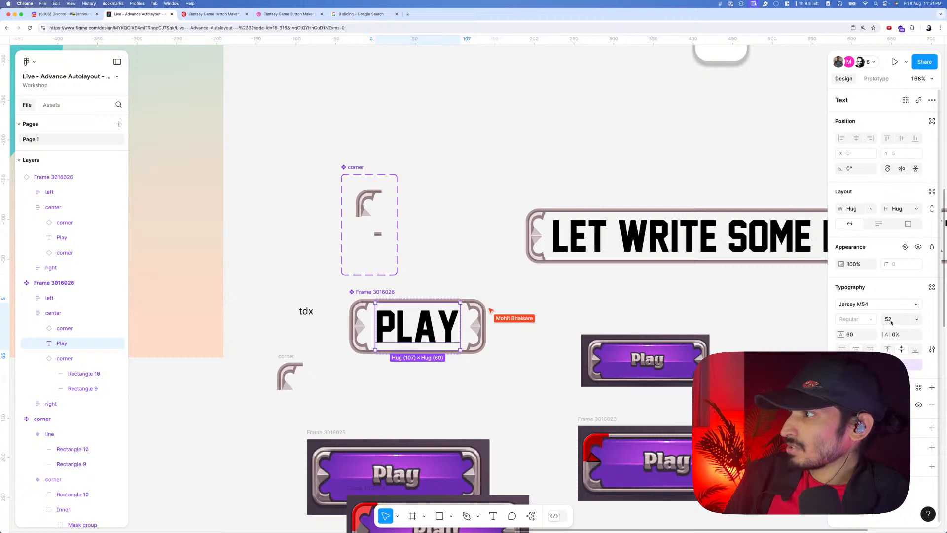
pyautogui.click(891, 321)
pyautogui.write('32')
pyautogui.press('Return')
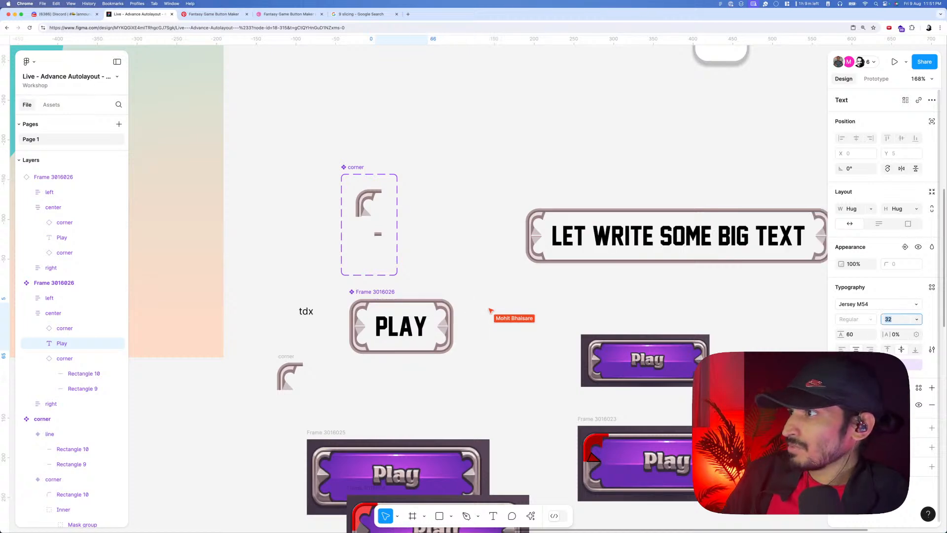
pyautogui.press('Down')
pyautogui.press('Down')
pyautogui.press('Down')
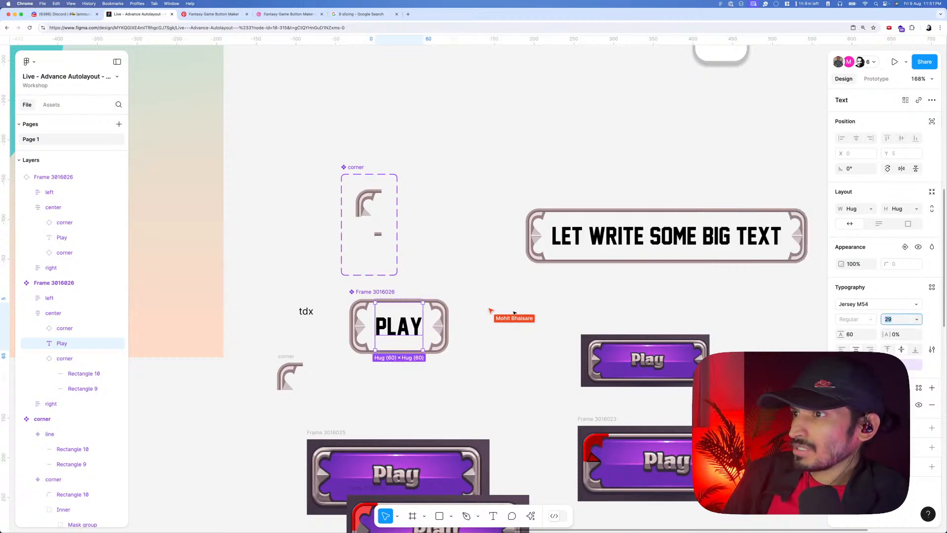
pyautogui.click(503, 284)
pyautogui.doubleClick(406, 317)
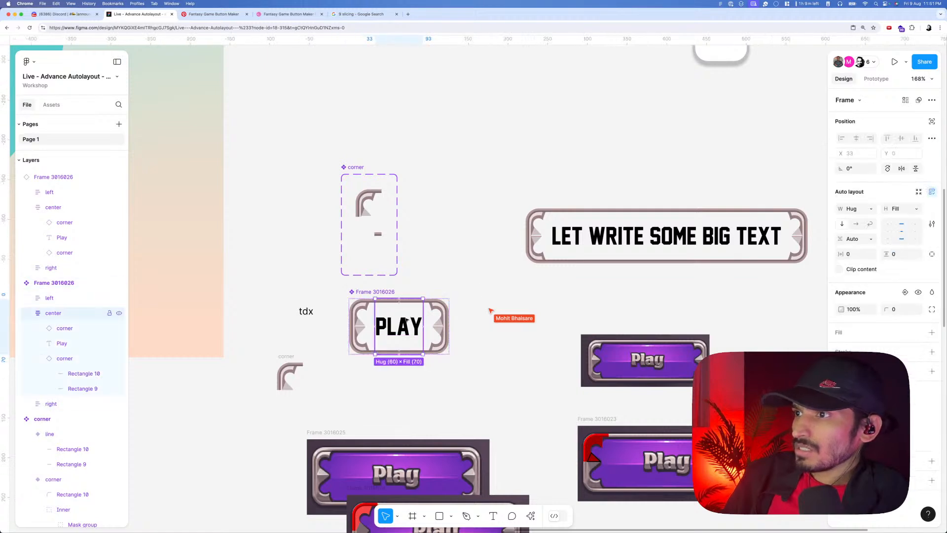
pyautogui.click(406, 326)
pyautogui.click(569, 301)
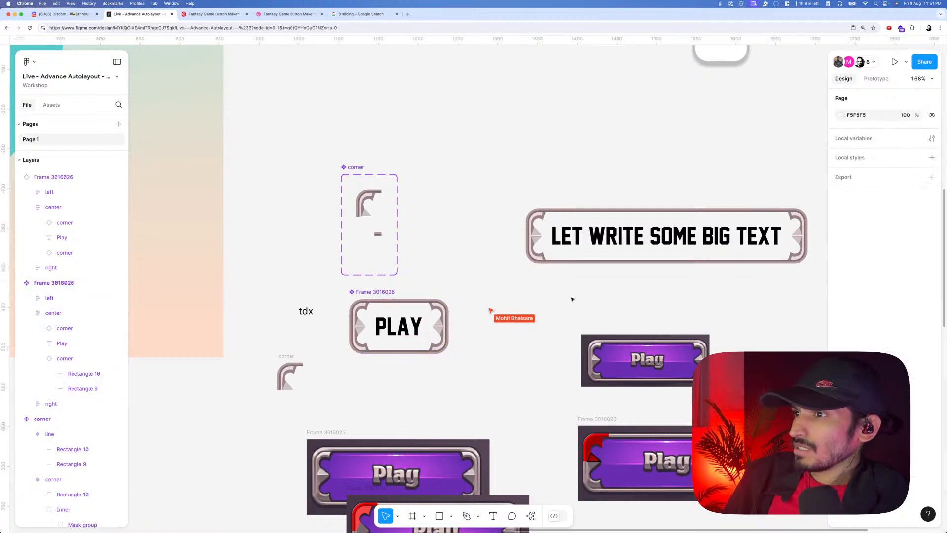
pyautogui.doubleClick(412, 320)
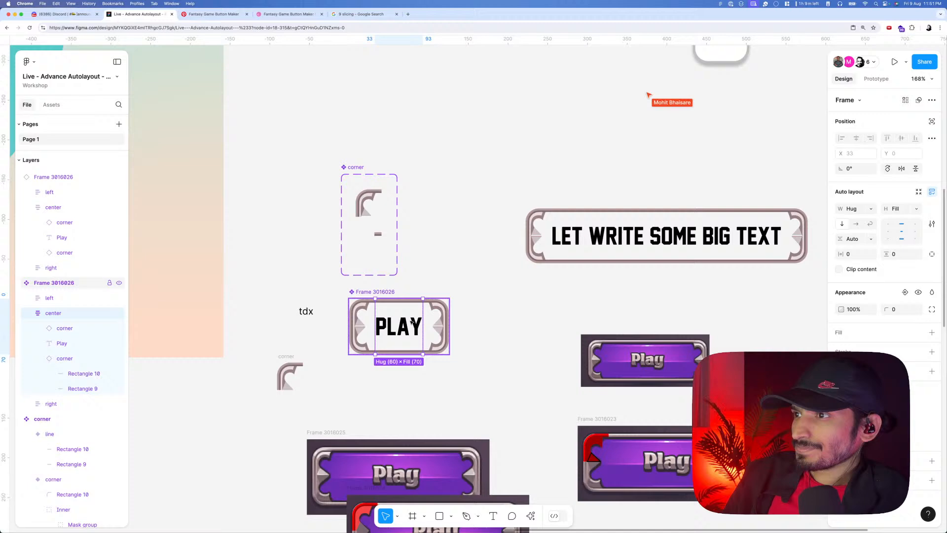
pyautogui.click(472, 314)
# - Move the longer-text instance to about X 1368, Y 247 and the small purple Play reference image to about X 1300, Y 389
pyautogui.scroll(-5, 473, 314)
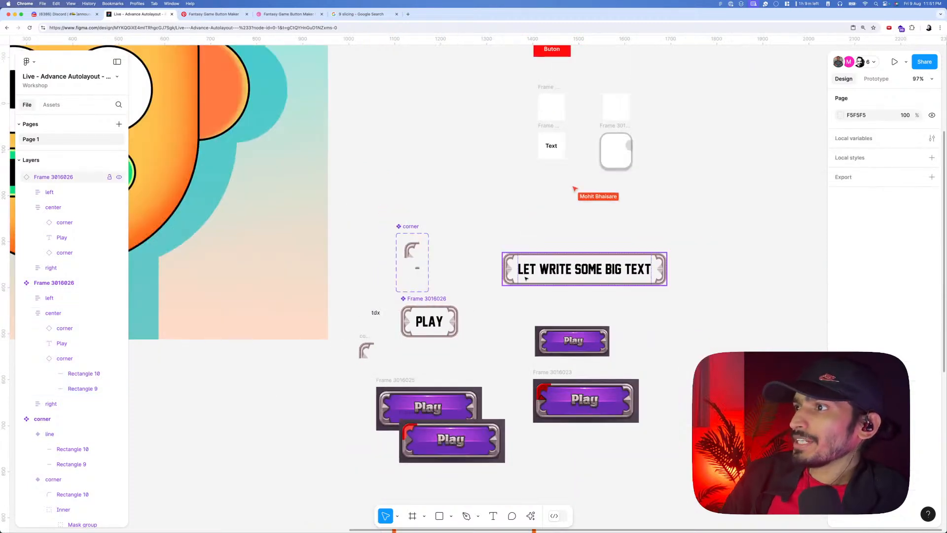
pyautogui.moveTo(538, 269); pyautogui.dragTo(552, 233)
pyautogui.scroll(3, 518, 212)
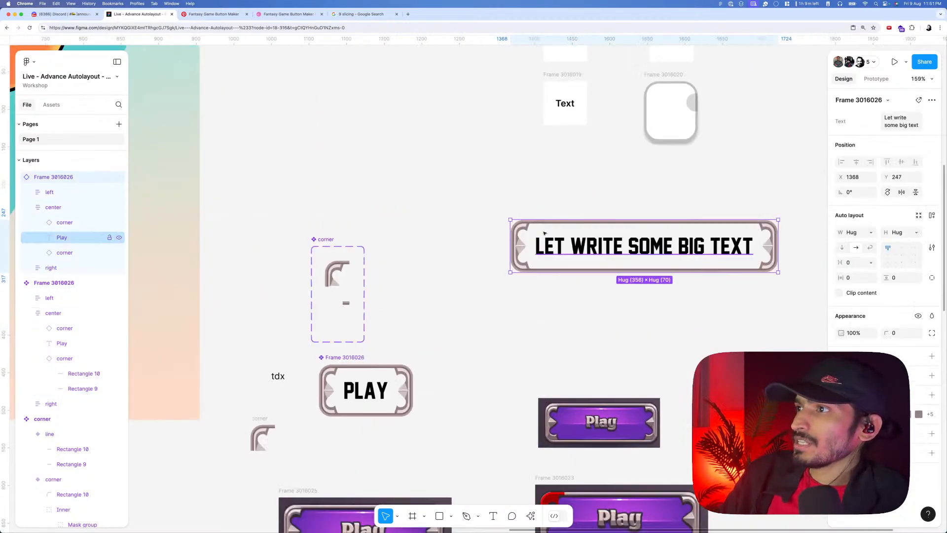
pyautogui.click(530, 330)
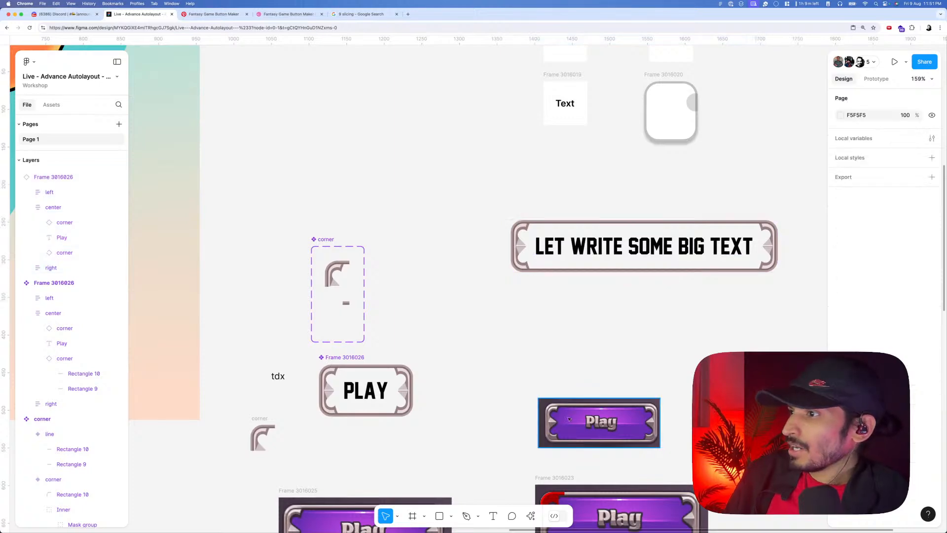
pyautogui.click(545, 403)
pyautogui.moveTo(542, 402); pyautogui.dragTo(465, 335)
# - Rename the main button component to Button
pyautogui.click(344, 357)
pyautogui.scroll(2, 343, 357)
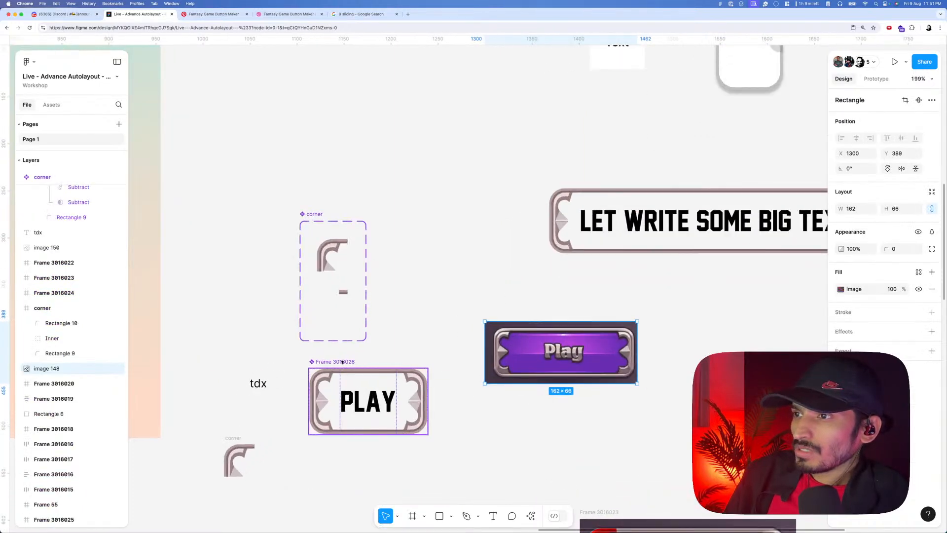
pyautogui.doubleClick(338, 363)
pyautogui.write('B')
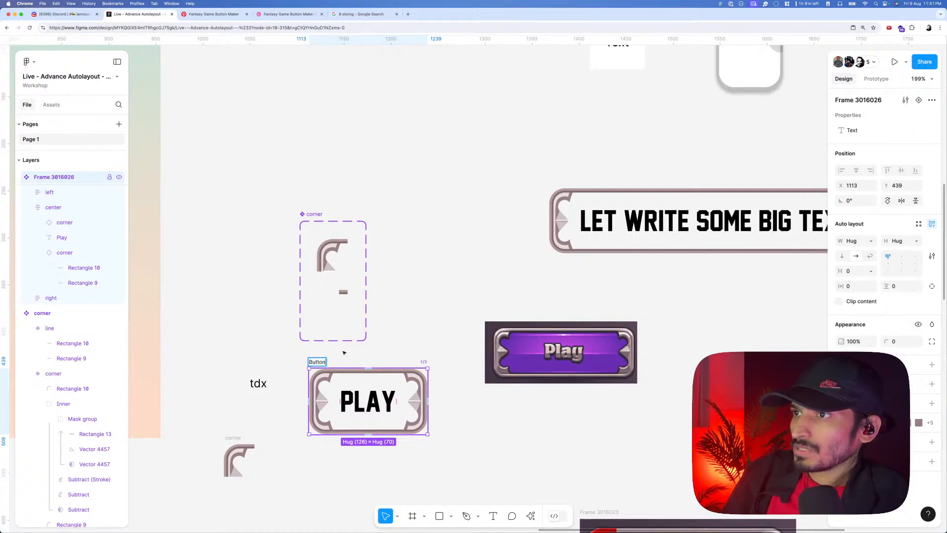
pyautogui.write('utton')
pyautogui.click(428, 298)
# - Copy the URL of Dribbble's Fantasy Game Button Maker shot and paste it as text on the Figma canvas below the reference buttons
pyautogui.scroll(-5, 444, 315)
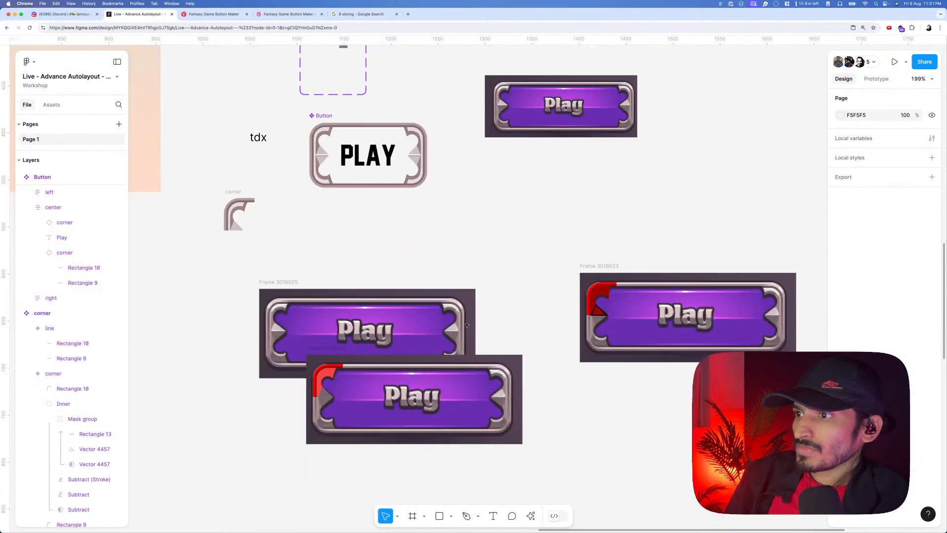
pyautogui.scroll(-10, 467, 325)
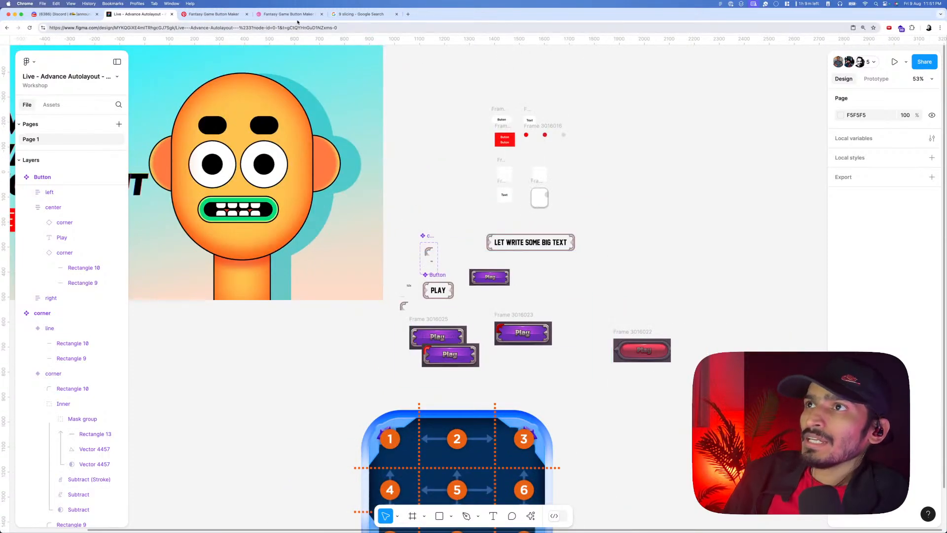
pyautogui.click(293, 14)
pyautogui.click(278, 27)
pyautogui.press('super+c')
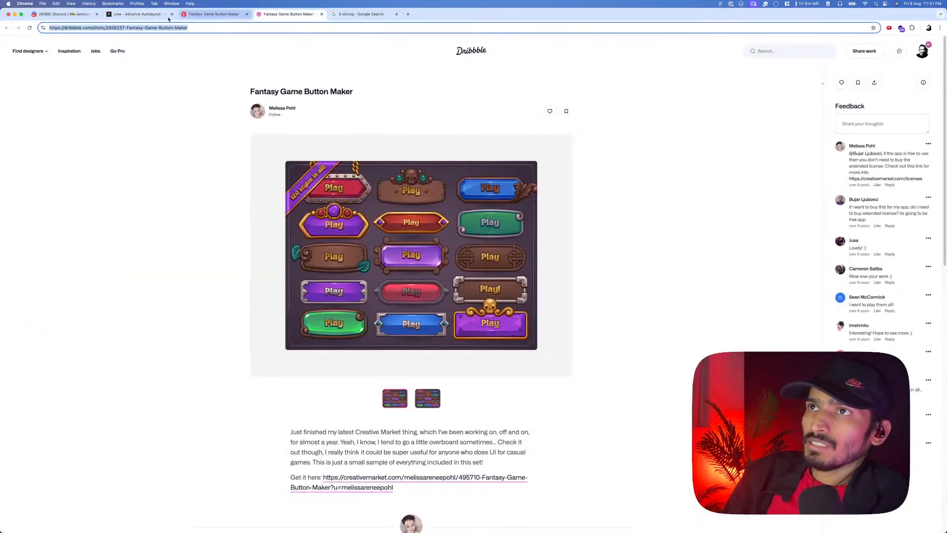
pyautogui.click(139, 13)
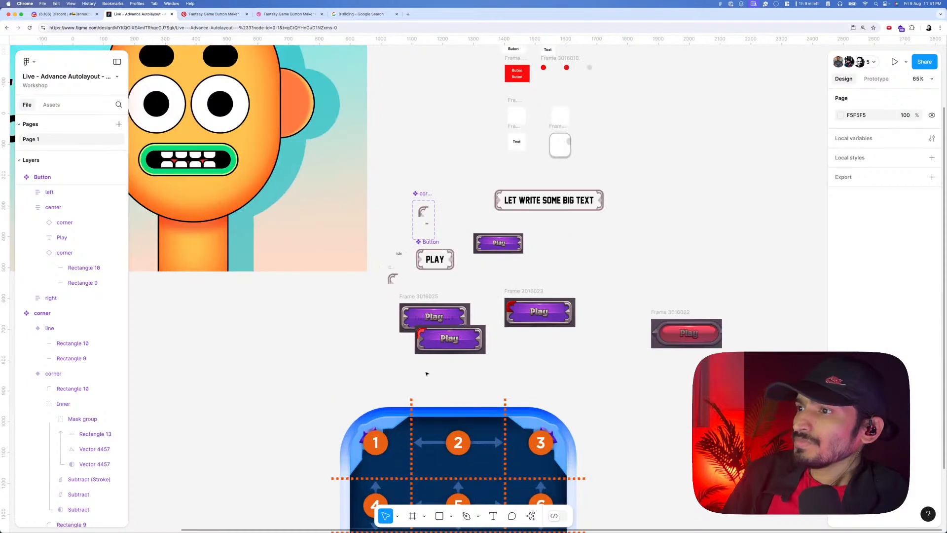
pyautogui.scroll(5, 434, 375)
pyautogui.press('super+v')
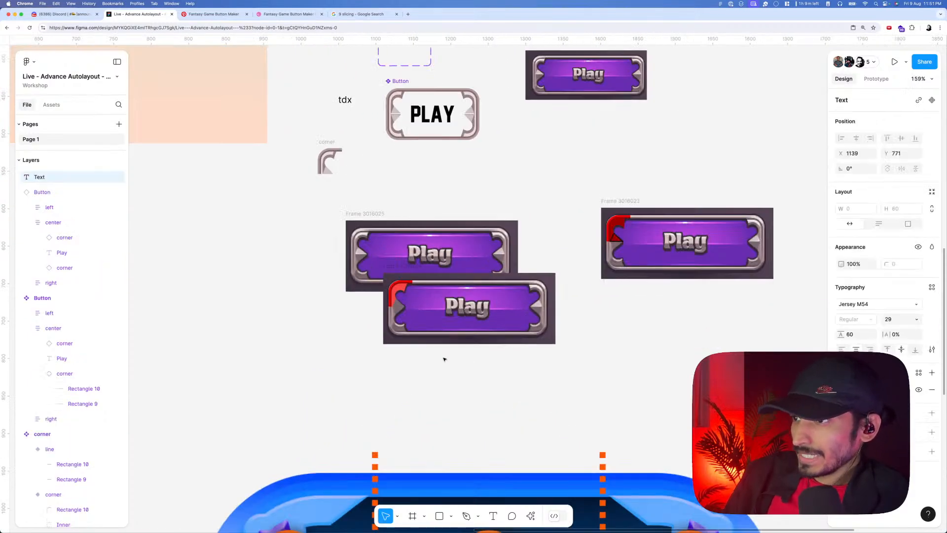
# - Set the pasted URL text's font size to 12 and position it at about X 1103, Y 768
pyautogui.click(892, 319)
pyautogui.write('12')
pyautogui.press('Tab')
pyautogui.moveTo(449, 344); pyautogui.dragTo(538, 342)
# - Move the small purple Play reference image closer to the main Button component, at about X 1250, Y 369
pyautogui.scroll(5, 531, 206)
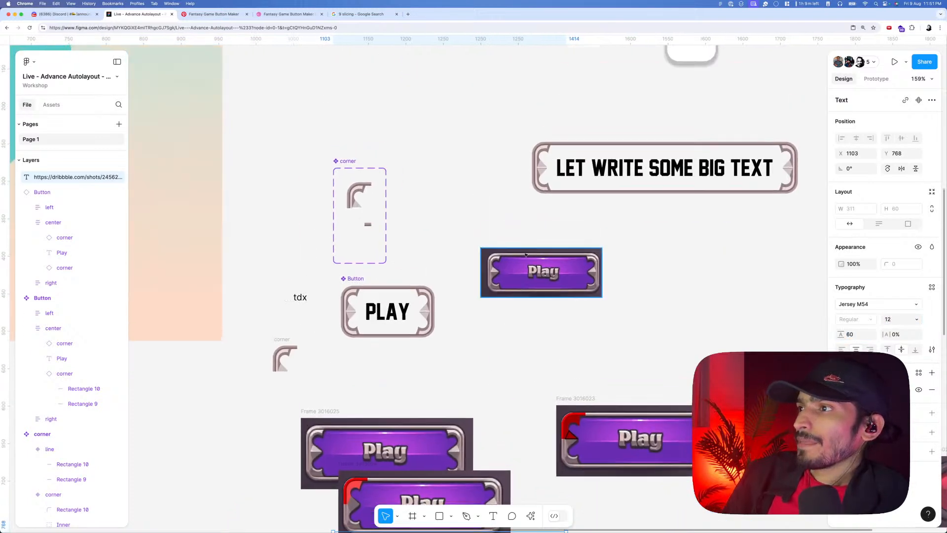
pyautogui.moveTo(517, 275); pyautogui.dragTo(479, 259)
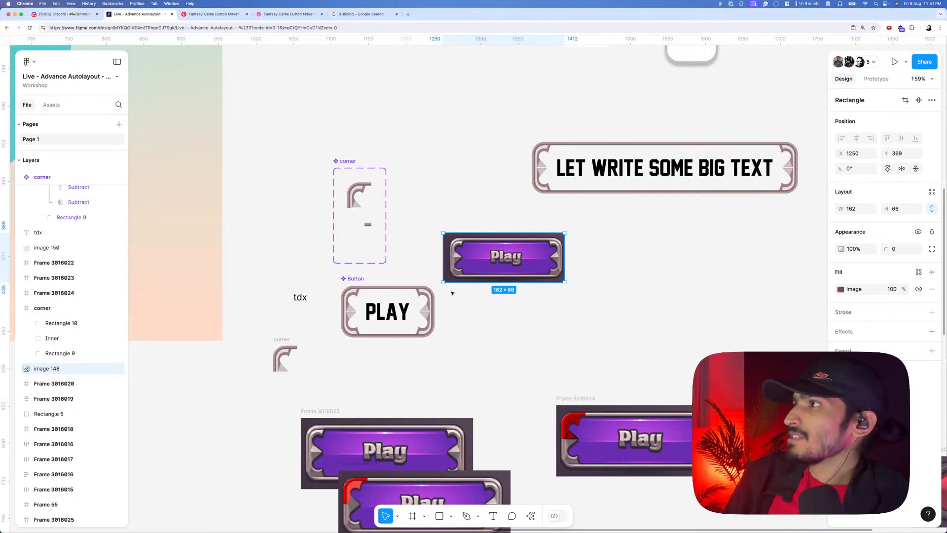
pyautogui.scroll(-5, 451, 293)
pyautogui.click(463, 302)
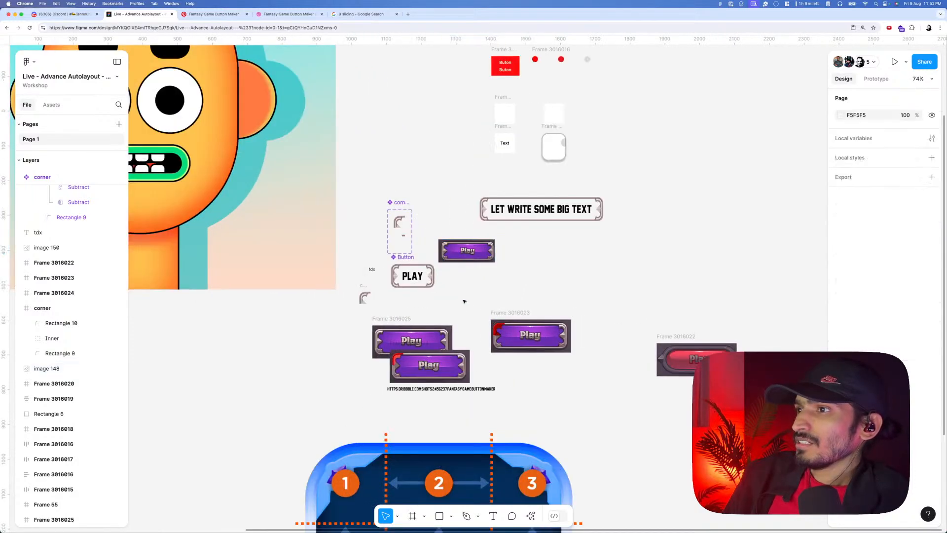
# - Recolor the lower triangles of both side ornaments in the Button component with fill 998086, sampled from the button's frame
pyautogui.scroll(5, 439, 288)
pyautogui.scroll(5, 337, 263)
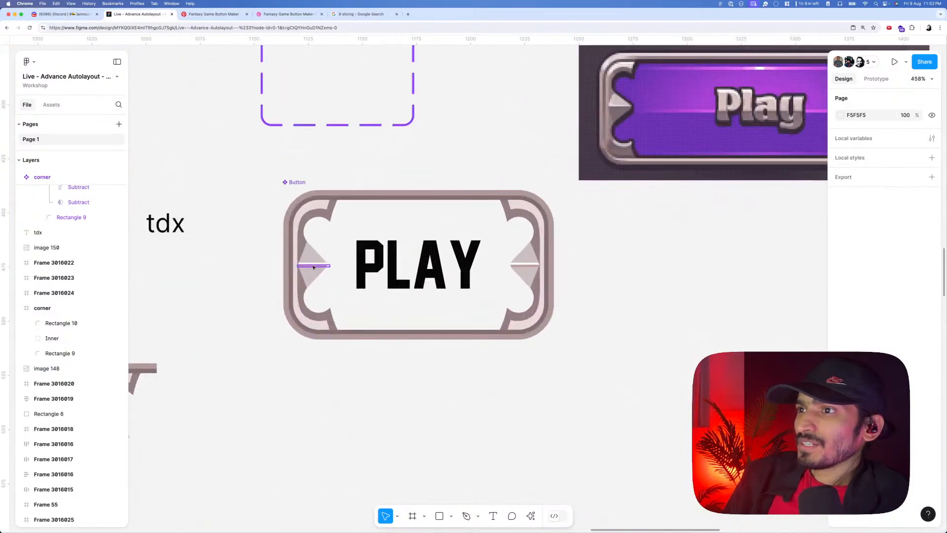
pyautogui.click(313, 266)
pyautogui.scroll(-3, 316, 269)
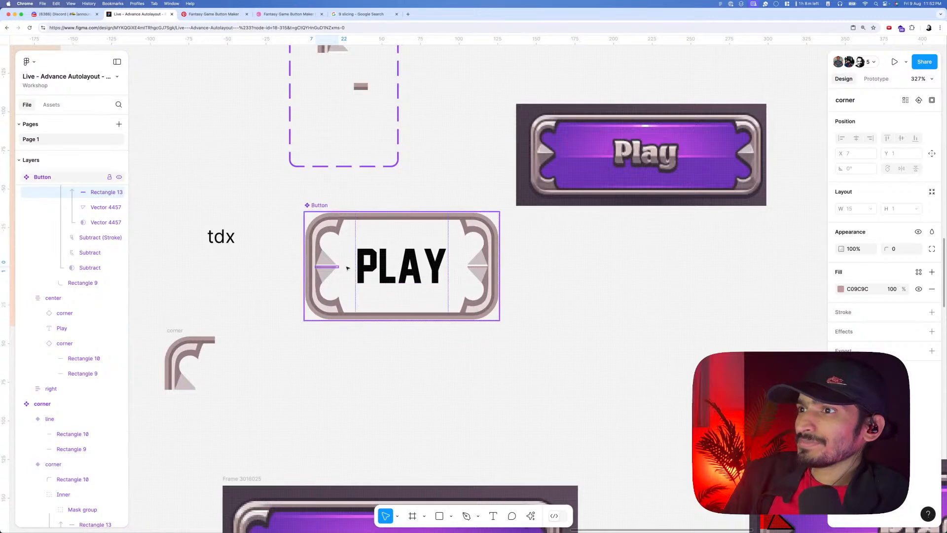
pyautogui.click(330, 274)
pyautogui.keyDown('shift'); pyautogui.click(480, 273); pyautogui.keyUp('shift')
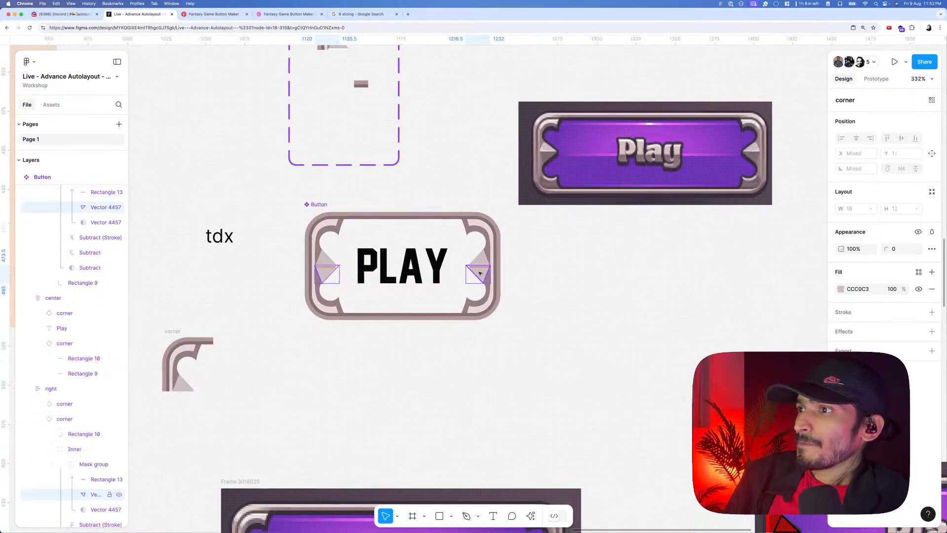
pyautogui.click(841, 289)
pyautogui.moveTo(720, 319); pyautogui.dragTo(728, 341)
pyautogui.press('i')
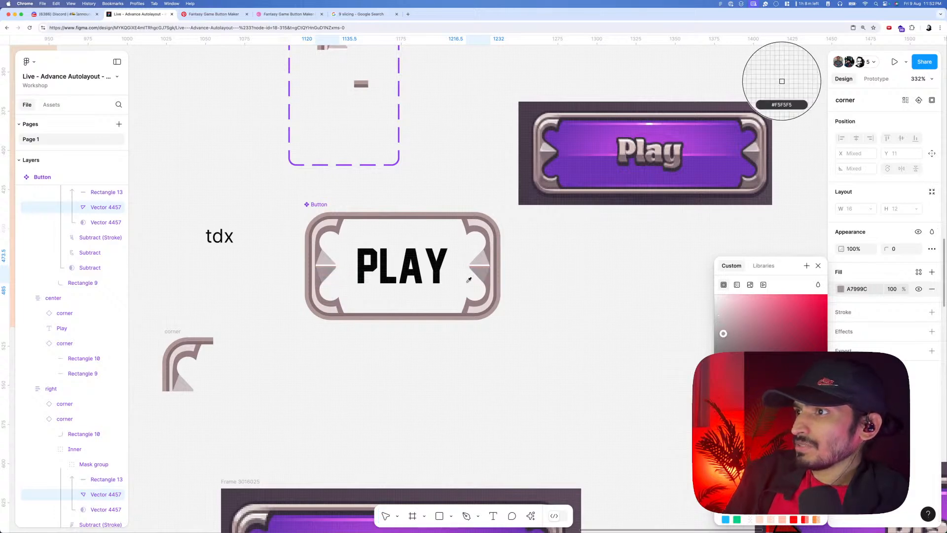
pyautogui.click(490, 284)
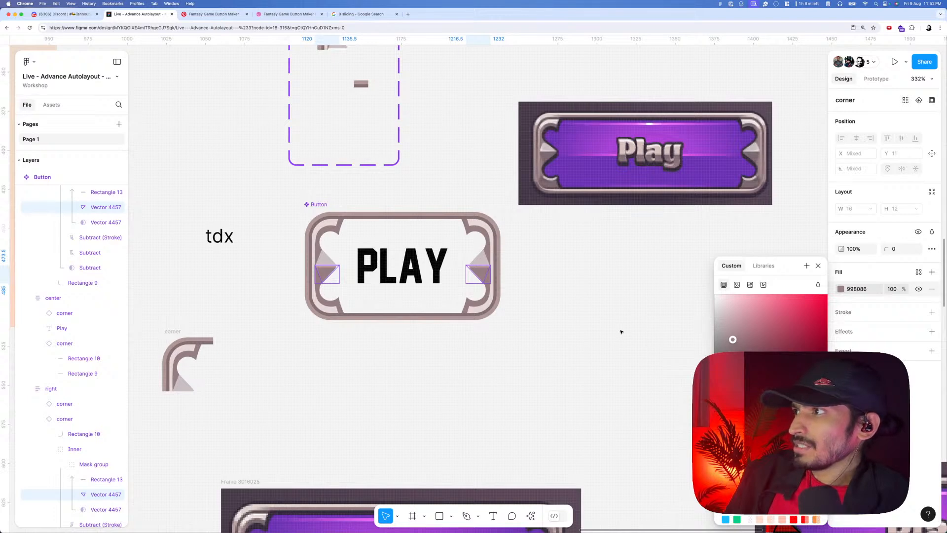
pyautogui.press('Escape')
pyautogui.press('Escape')
# - Move the purple Play reference image over the main Button component, at X 1087, Y 462
pyautogui.moveTo(576, 189); pyautogui.dragTo(312, 336)
pyautogui.scroll(5, 305, 232)
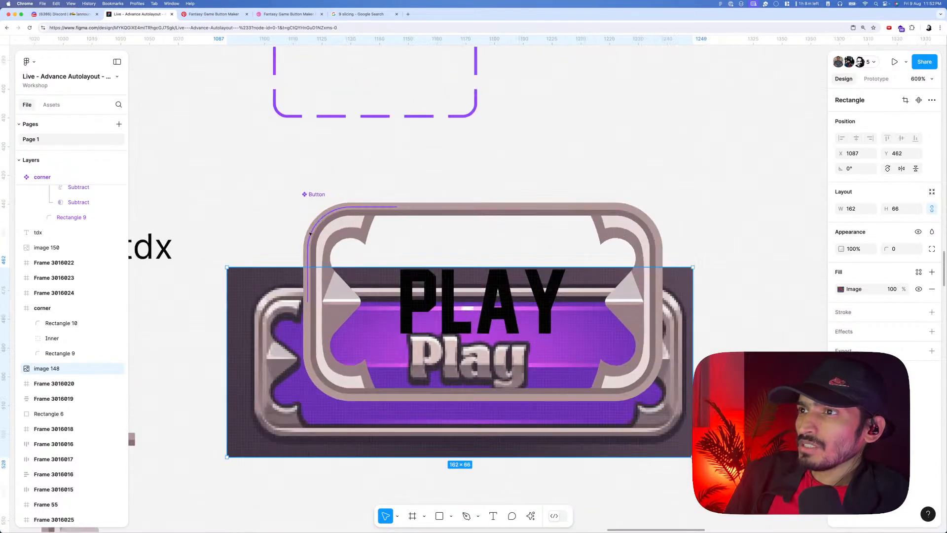
pyautogui.click(311, 234)
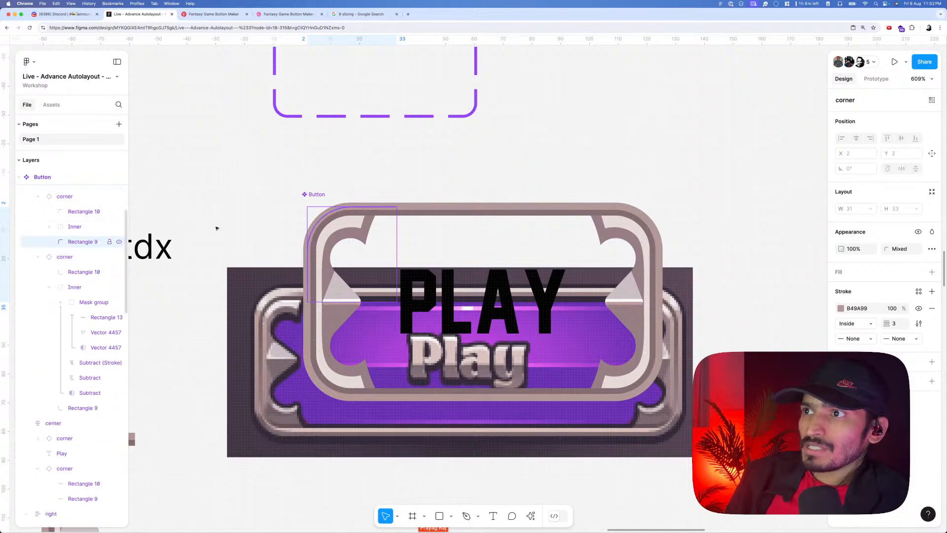
# - Examine the outer frame outline of the corner component alongside the Button and the reference image
pyautogui.scroll(-3, 427, 199)
pyautogui.scroll(3, 428, 198)
pyautogui.scroll(3, 394, 198)
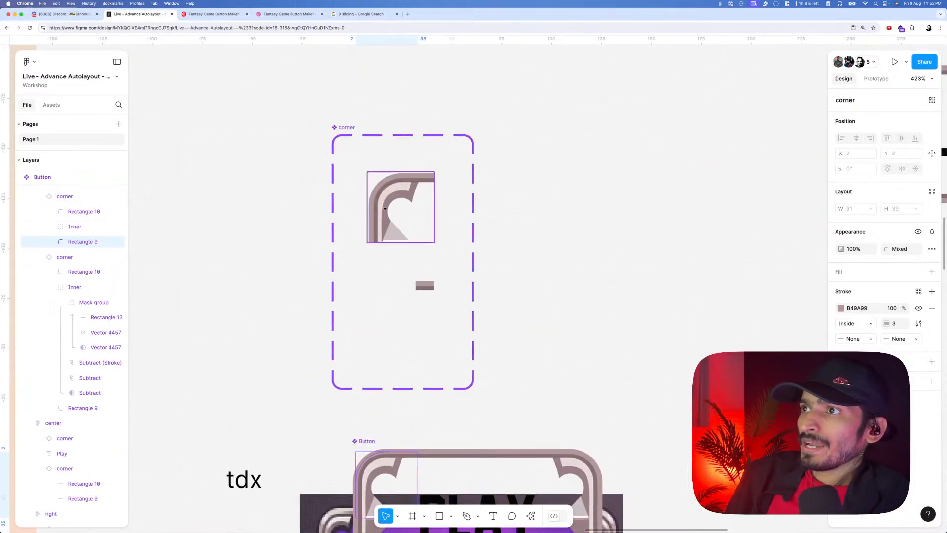
pyautogui.scroll(2, 370, 188)
pyautogui.click(370, 188)
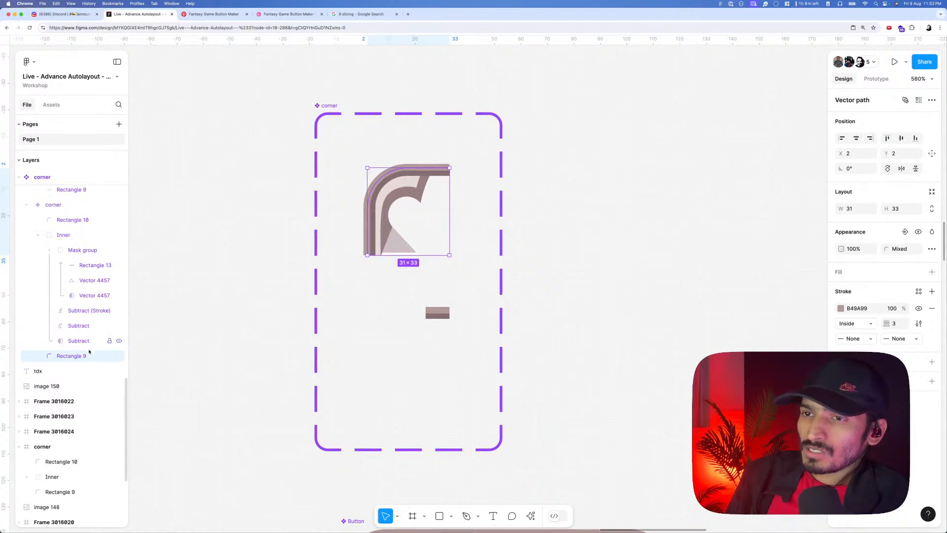
pyautogui.scroll(-5, 384, 267)
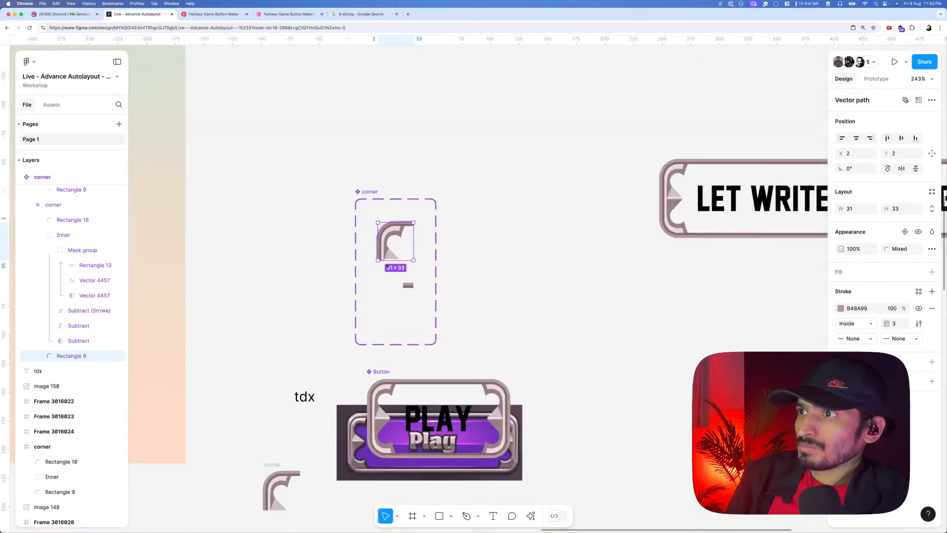
pyautogui.scroll(-3, 376, 350)
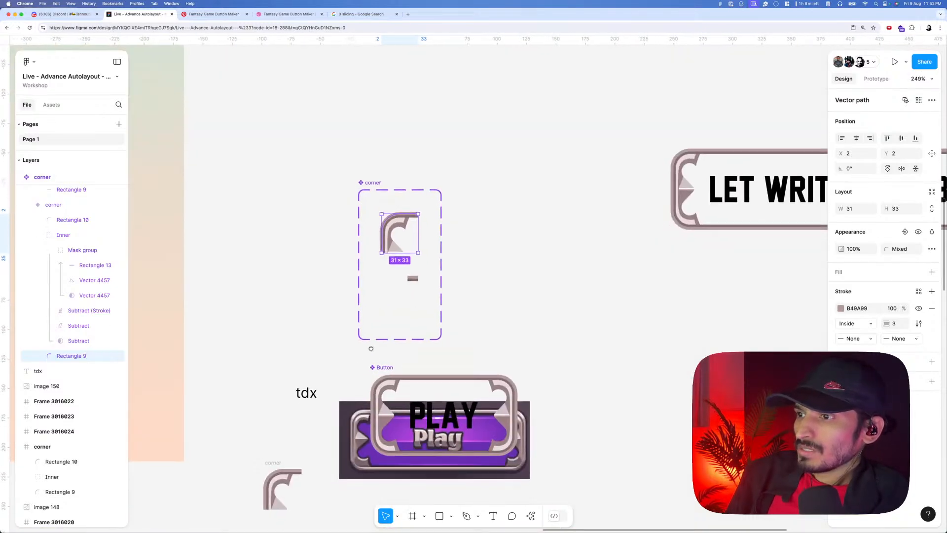
pyautogui.scroll(5, 385, 208)
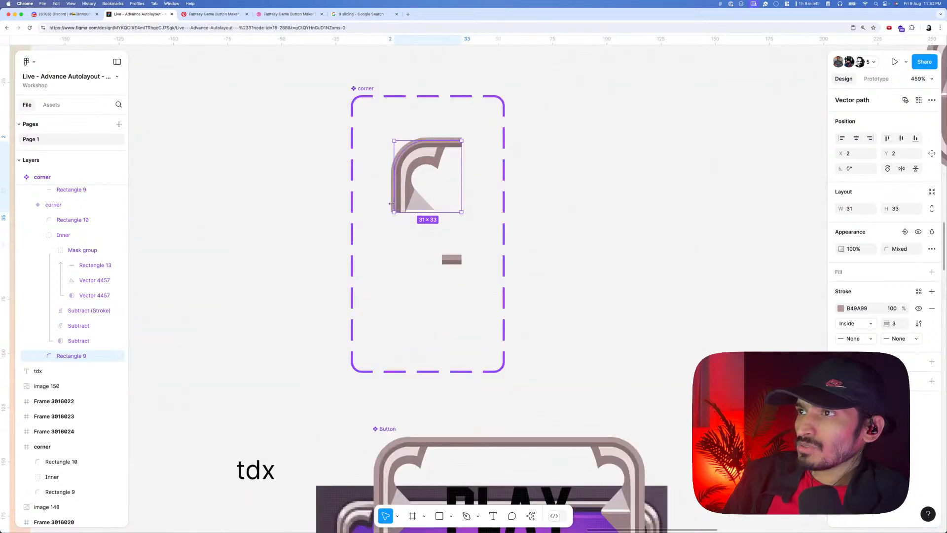
pyautogui.scroll(-3, 387, 206)
pyautogui.hscroll(4, 493, 217)
pyautogui.scroll(2, 493, 217)
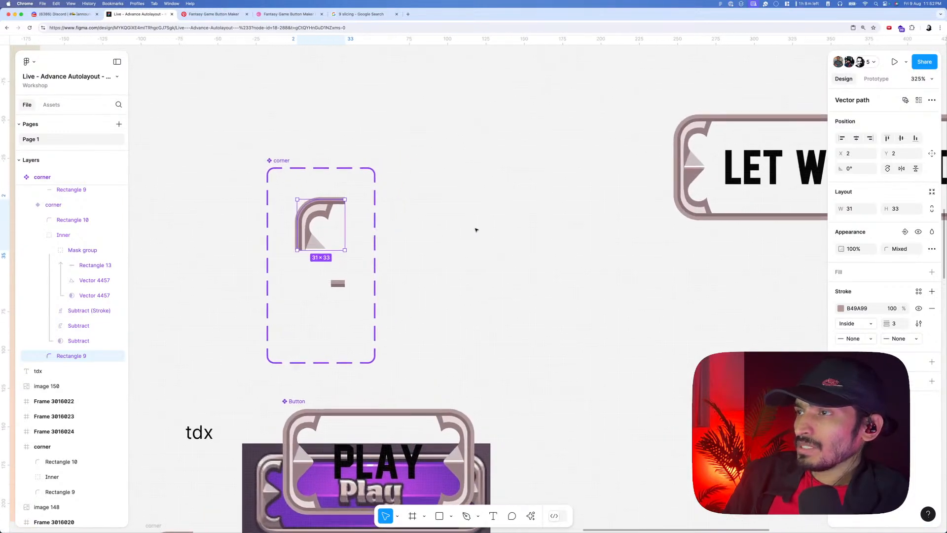
# - Draw a 31 × 22 rectangle in the empty canvas area beside the corner component
pyautogui.press('r')
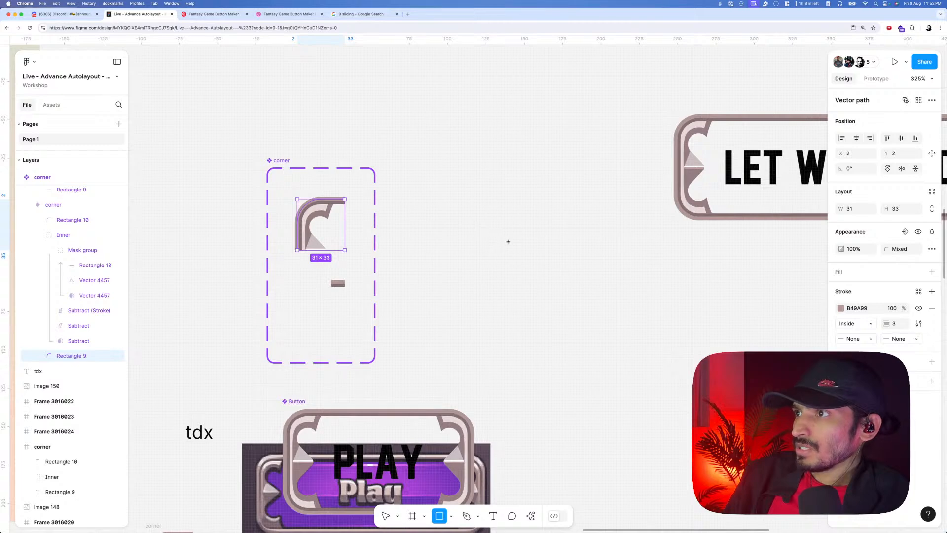
pyautogui.moveTo(462, 207); pyautogui.dragTo(510, 243)
pyautogui.scroll(5, 490, 224)
pyautogui.scroll(2, 469, 216)
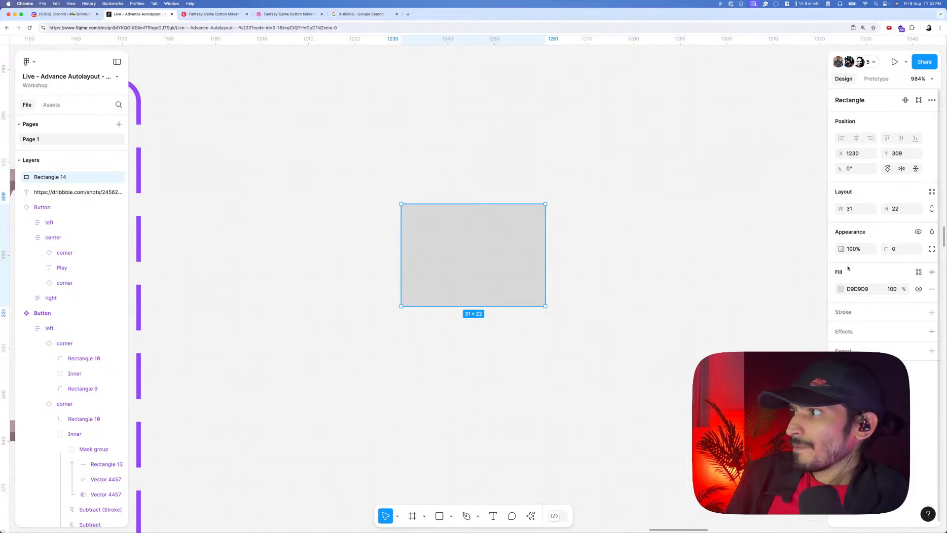
pyautogui.scroll(-3, 491, 294)
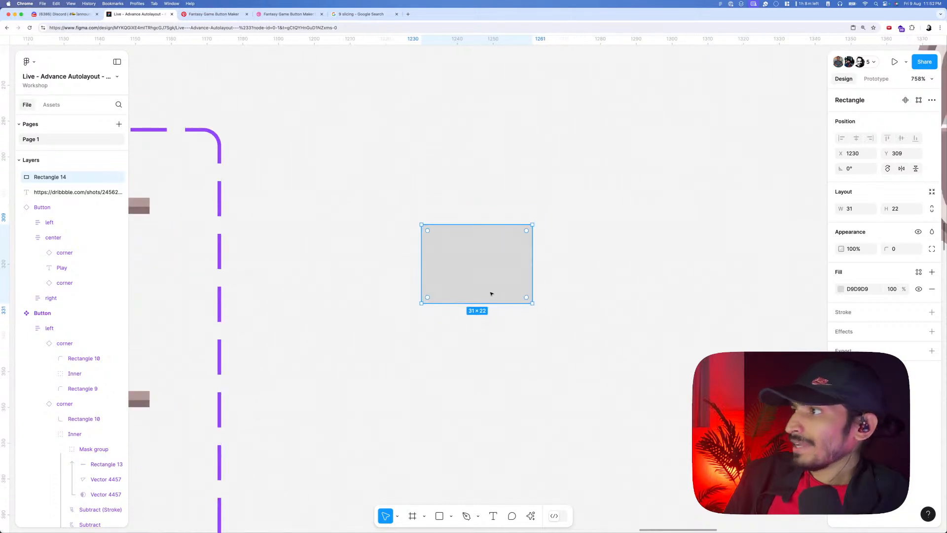
# - Draw a smaller square overlapping the rectangle's upper edge and mask it with the rectangle
pyautogui.press('r')
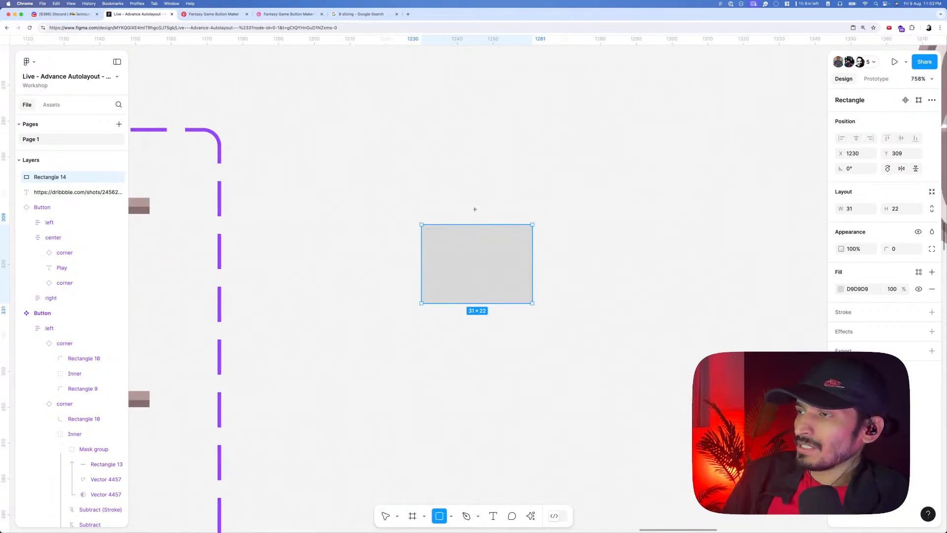
pyautogui.moveTo(464, 206); pyautogui.dragTo(518, 260)
pyautogui.keyDown('shift'); pyautogui.click(493, 263); pyautogui.keyUp('shift')
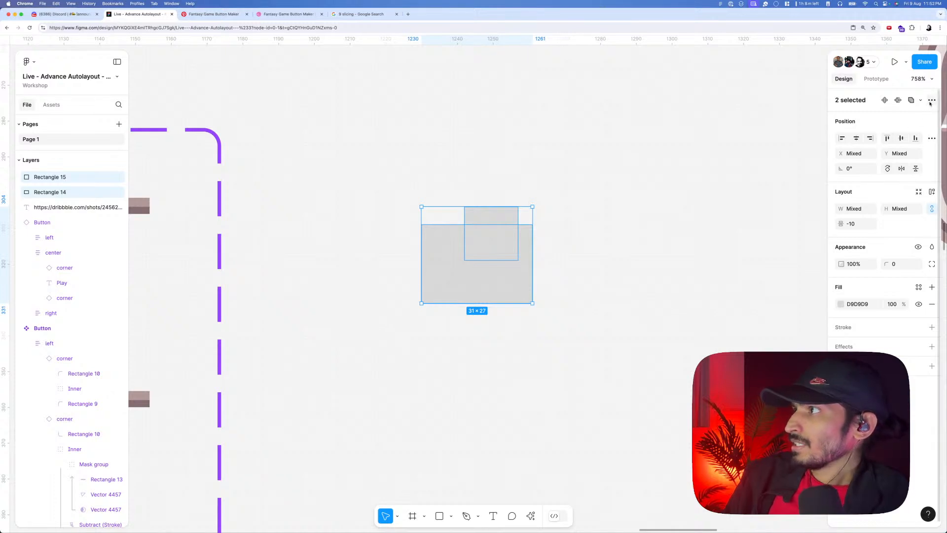
pyautogui.click(931, 101)
pyautogui.click(879, 159)
pyautogui.click(555, 220)
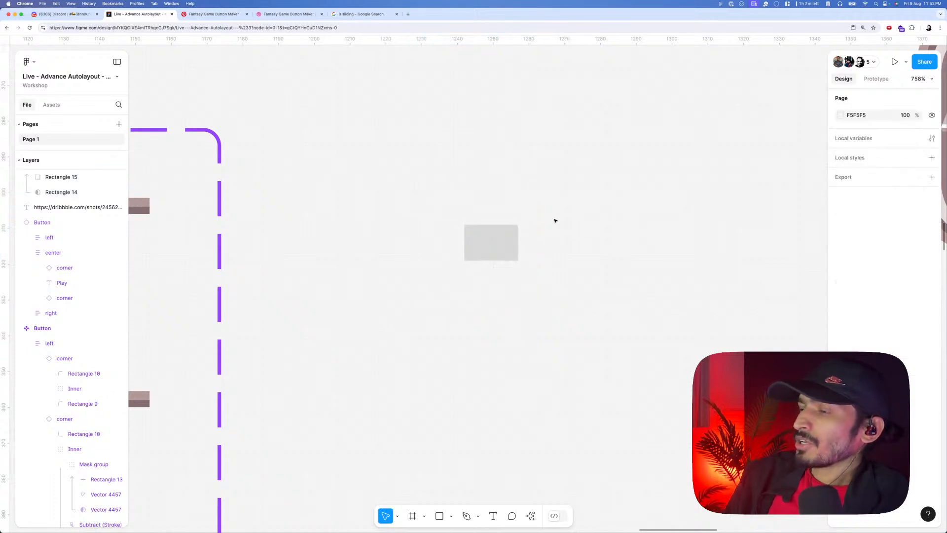
# - Delete the two masked sample rectangles from the canvas
pyautogui.scroll(-5, 533, 229)
pyautogui.moveTo(505, 211); pyautogui.dragTo(530, 271)
pyautogui.press('Delete')
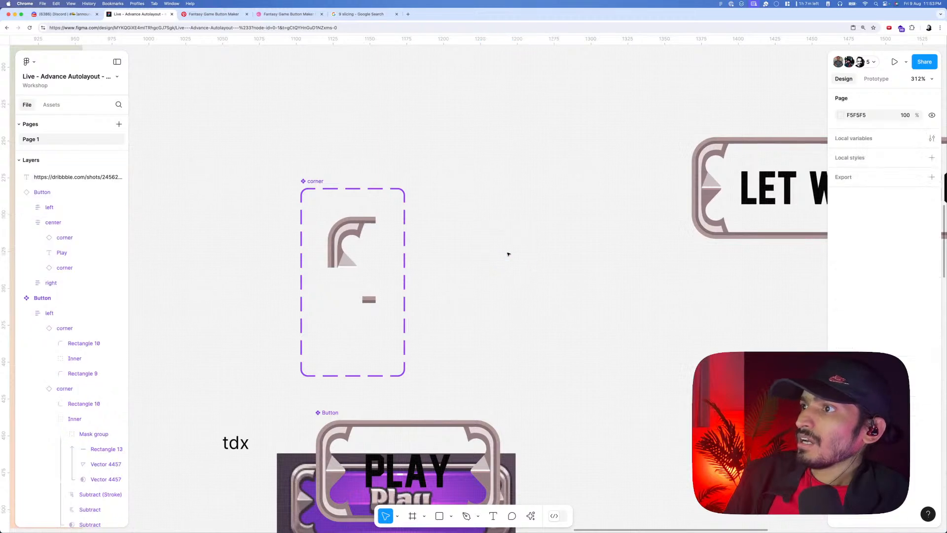
# - Draw a straight horizontal line 30.5 long with stroke weight 11 beside the corner component, placed at X 1224, Y 348
pyautogui.scroll(2, 508, 254)
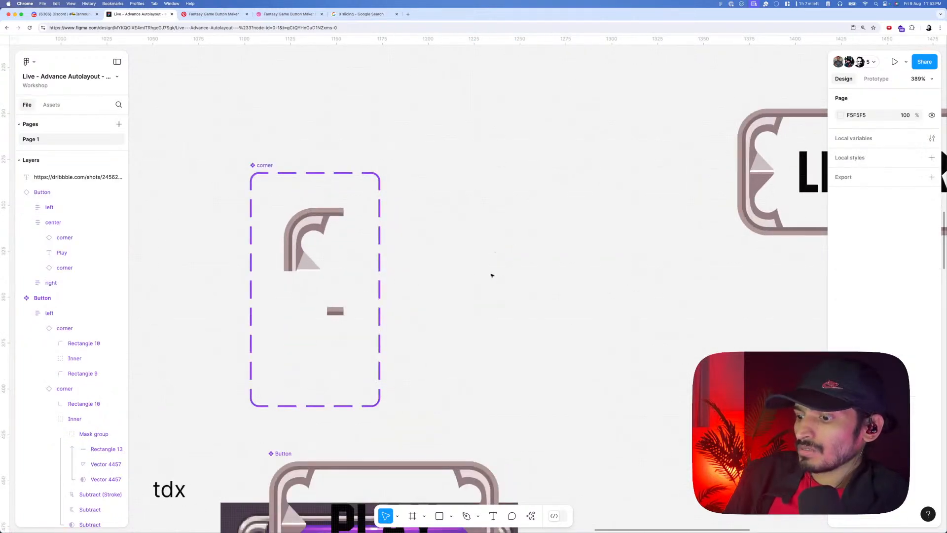
pyautogui.press('p')
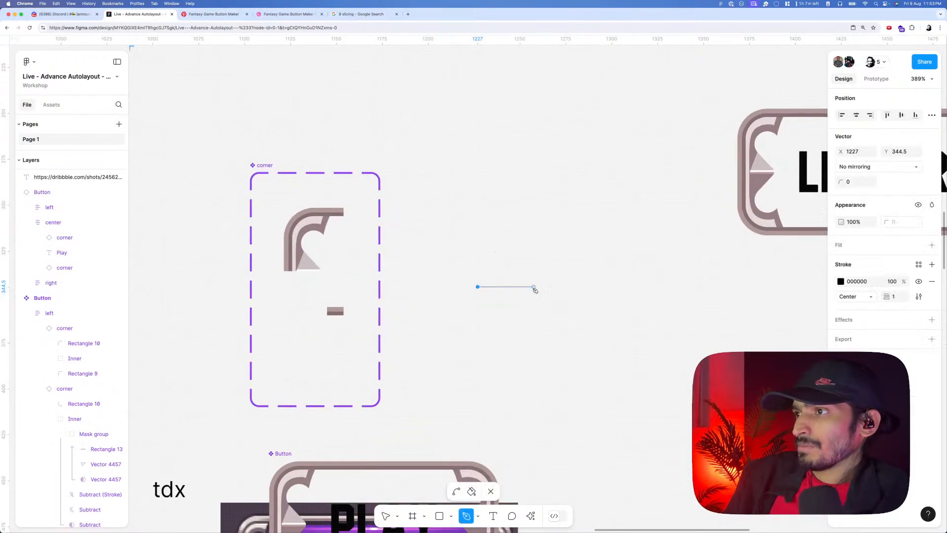
pyautogui.click(534, 286)
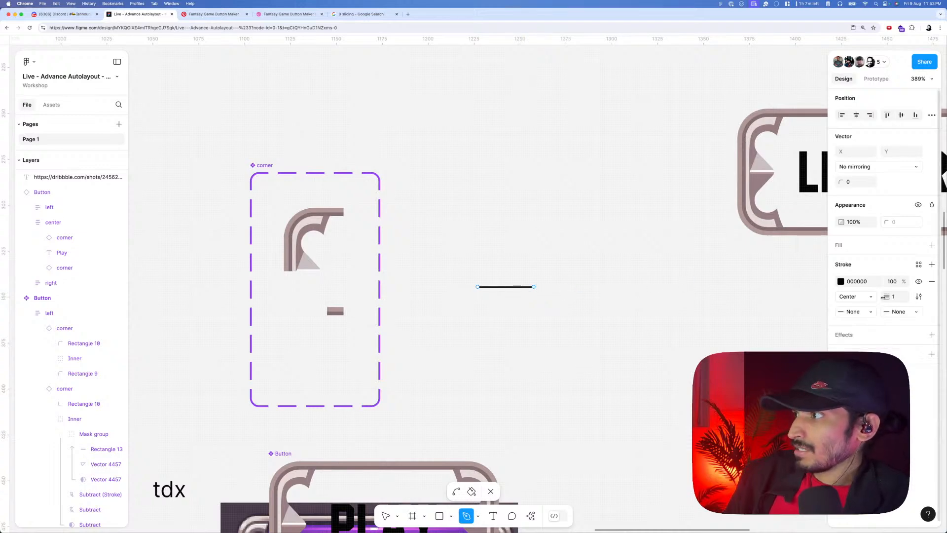
pyautogui.moveTo(882, 296); pyautogui.dragTo(893, 296)
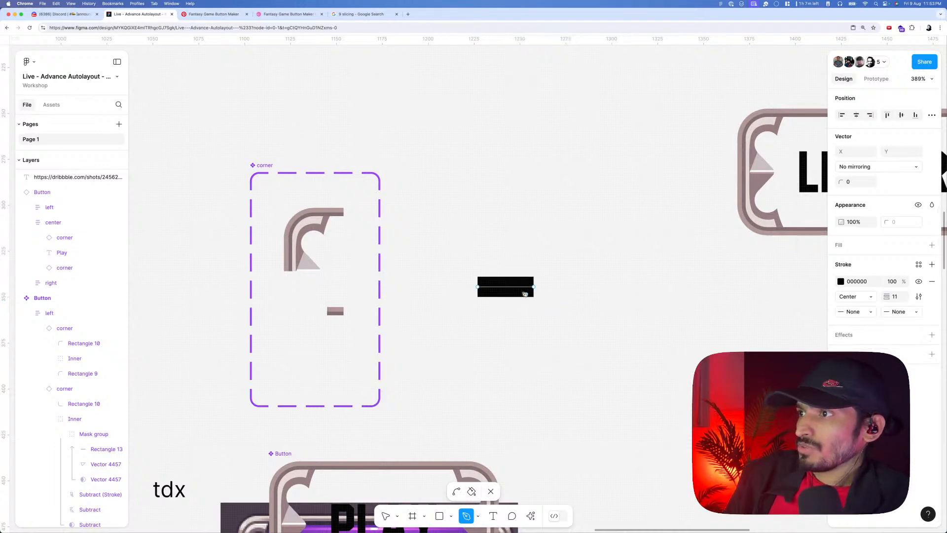
pyautogui.press('Escape')
pyautogui.moveTo(515, 290); pyautogui.dragTo(509, 297)
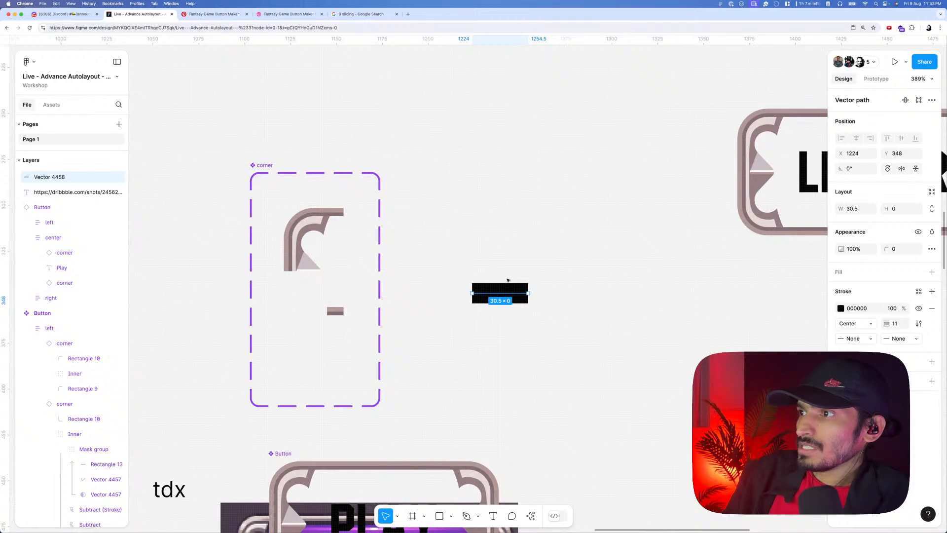
# - Draw a tall narrow ellipse across the thick line and mask it with the line
pyautogui.click(506, 278)
pyautogui.press('o')
pyautogui.moveTo(492, 266); pyautogui.dragTo(511, 316)
pyautogui.press('Escape')
pyautogui.click(515, 291)
pyautogui.keyDown('shift'); pyautogui.click(503, 297); pyautogui.keyUp('shift')
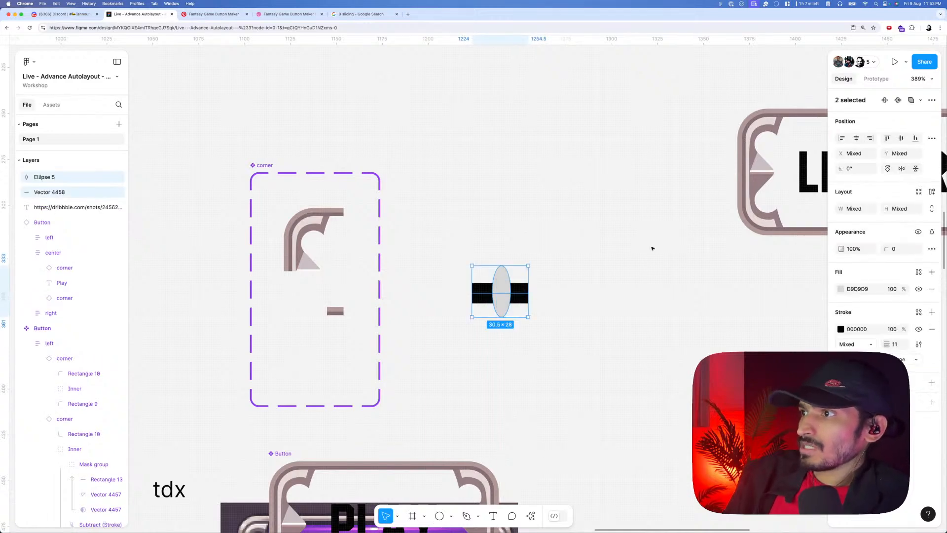
pyautogui.click(920, 101)
pyautogui.click(931, 101)
pyautogui.click(931, 100)
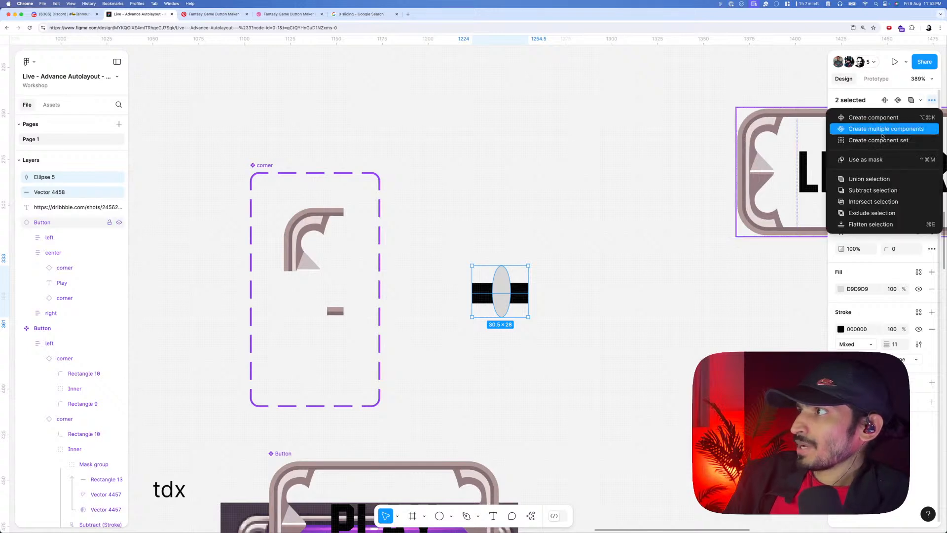
pyautogui.click(863, 158)
# - Delete the mask group made from the line and the ellipse
pyautogui.click(546, 249)
pyautogui.moveTo(545, 250); pyautogui.dragTo(479, 311)
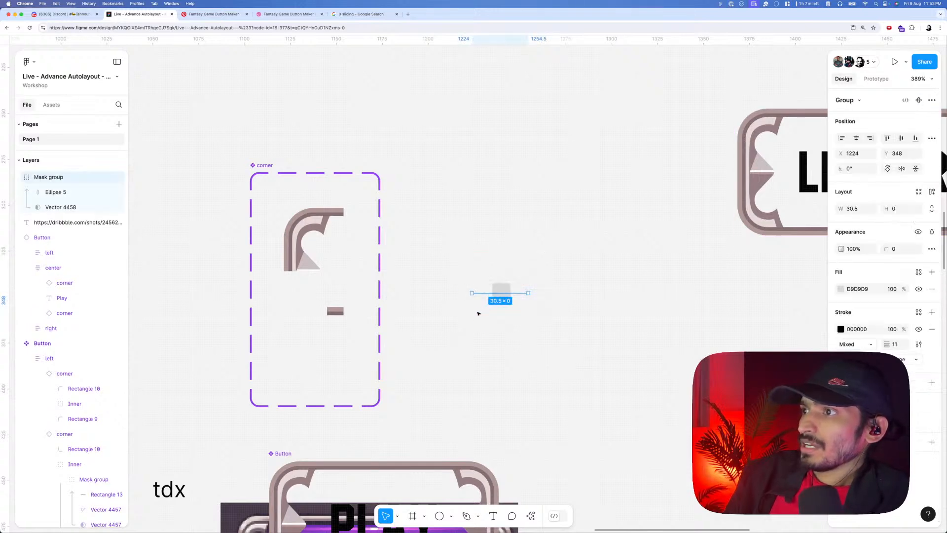
pyautogui.press('Delete')
# - Move the purple Play reference image up over the corner component, at X 1071, Y 333
pyautogui.scroll(-3, 457, 281)
pyautogui.scroll(5, 317, 420)
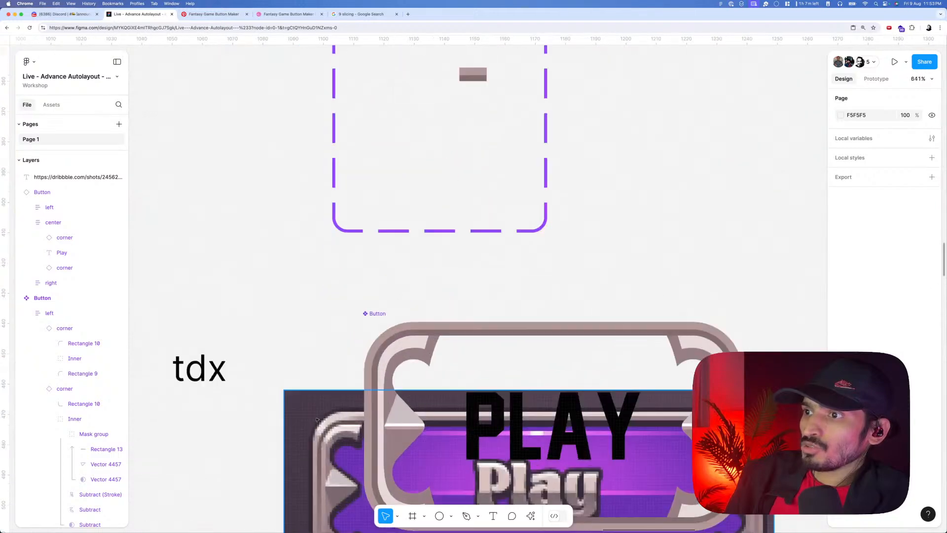
pyautogui.scroll(-5, 335, 423)
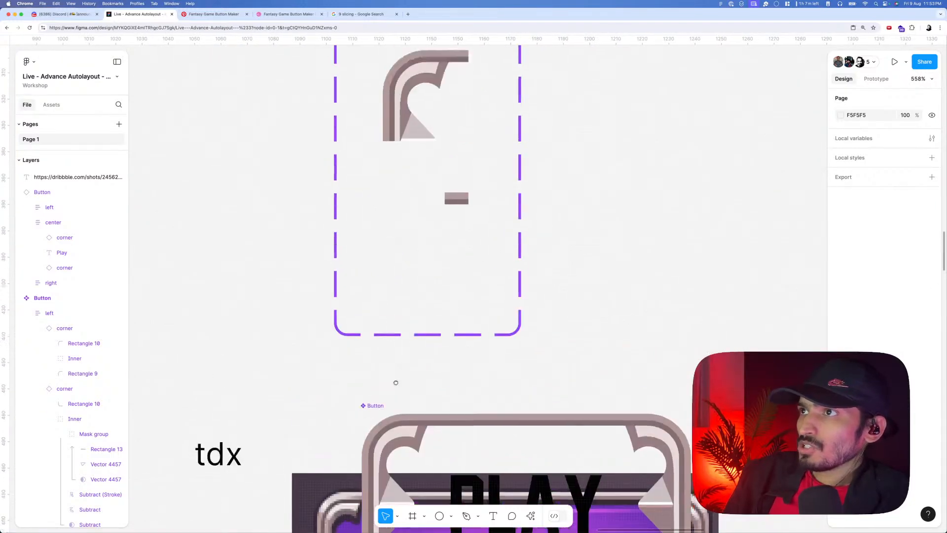
pyautogui.moveTo(368, 428); pyautogui.dragTo(337, 283)
pyautogui.scroll(4, 341, 238)
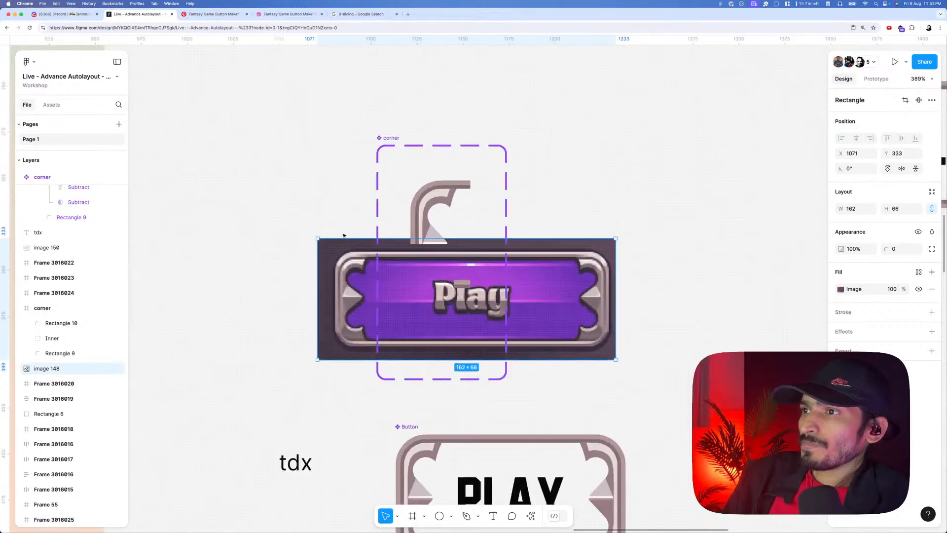
# - Duplicate the corner component's outer outline, Rectangle 9, and turn the copy and the original into a mask group
pyautogui.doubleClick(448, 184)
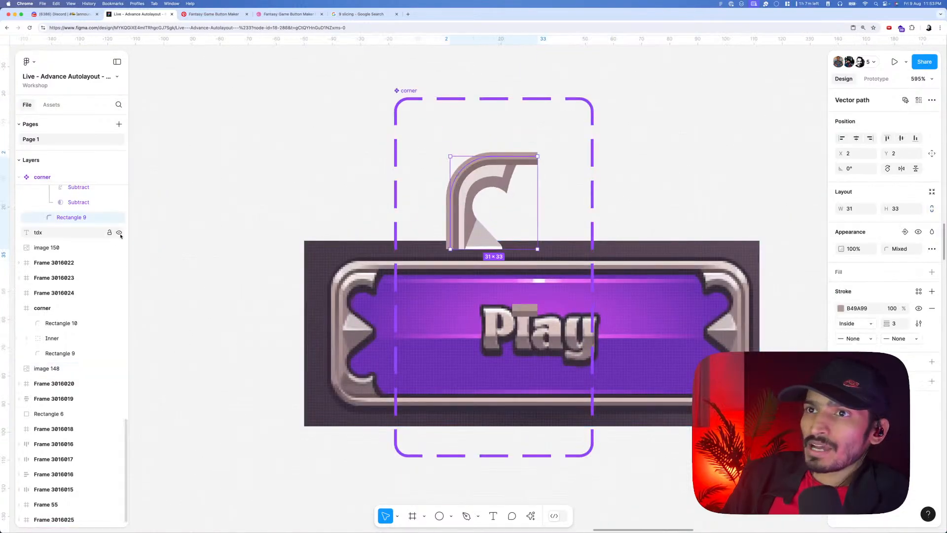
pyautogui.press('super+d')
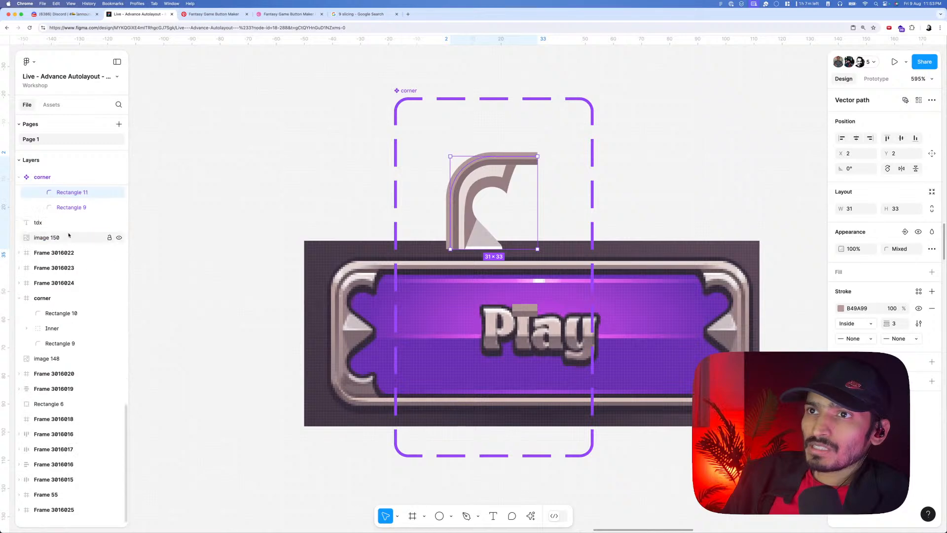
pyautogui.keyDown('shift'); pyautogui.click(75, 207); pyautogui.keyUp('shift')
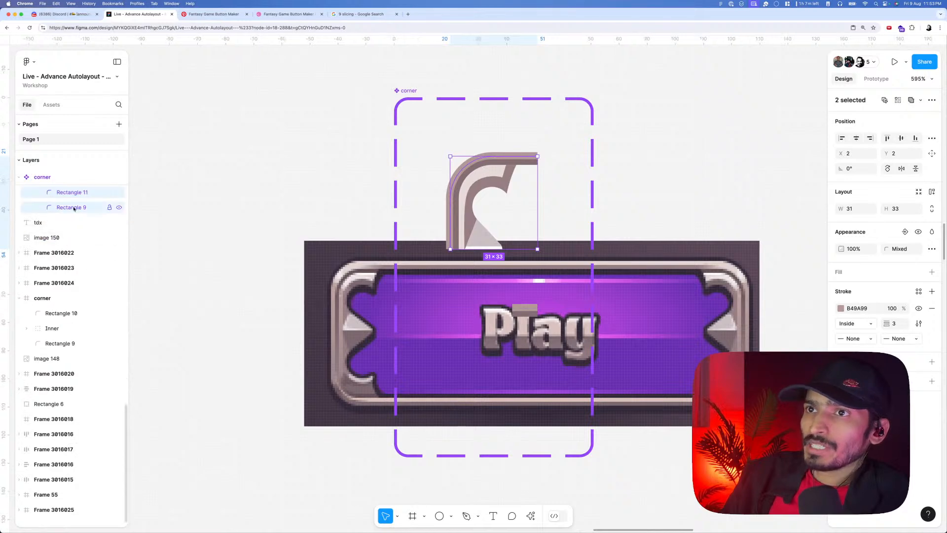
pyautogui.click(932, 100)
pyautogui.click(874, 149)
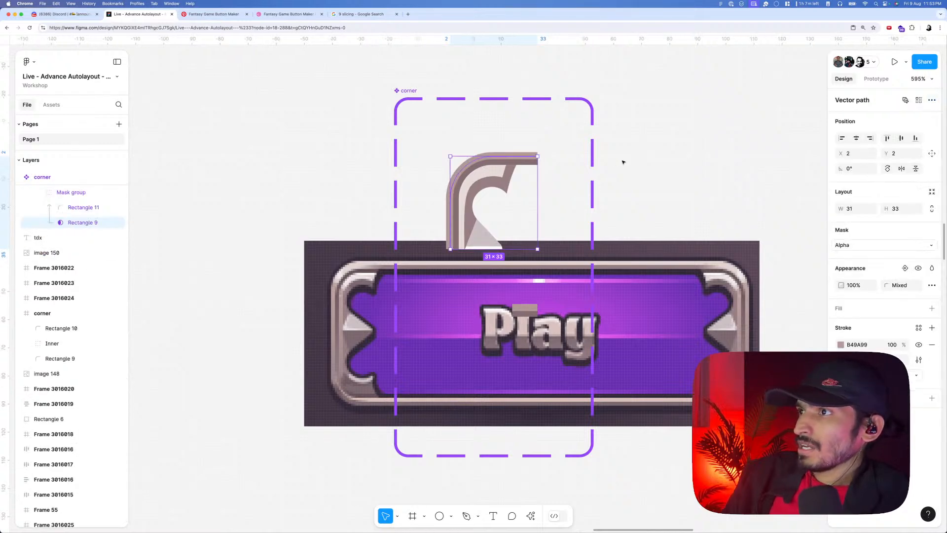
pyautogui.scroll(3, 621, 159)
pyautogui.click(461, 246)
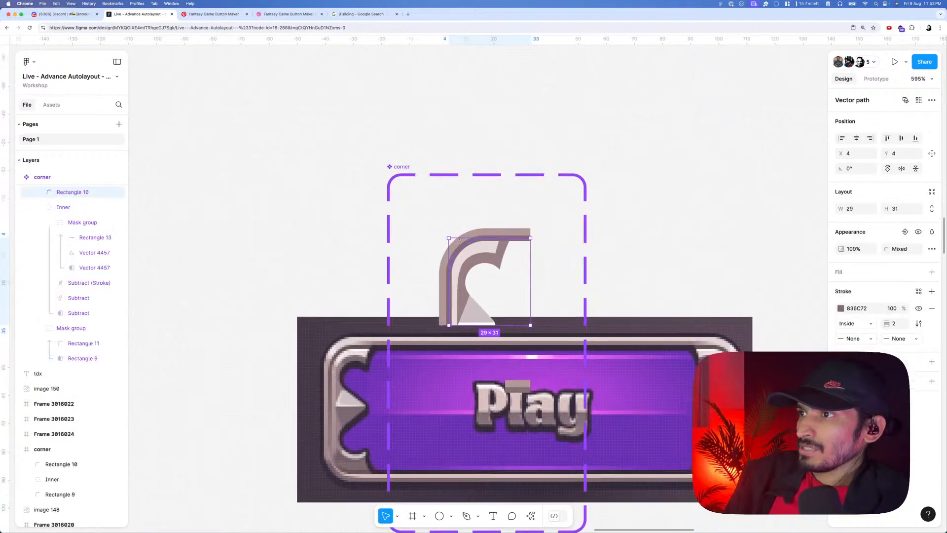
pyautogui.press('o')
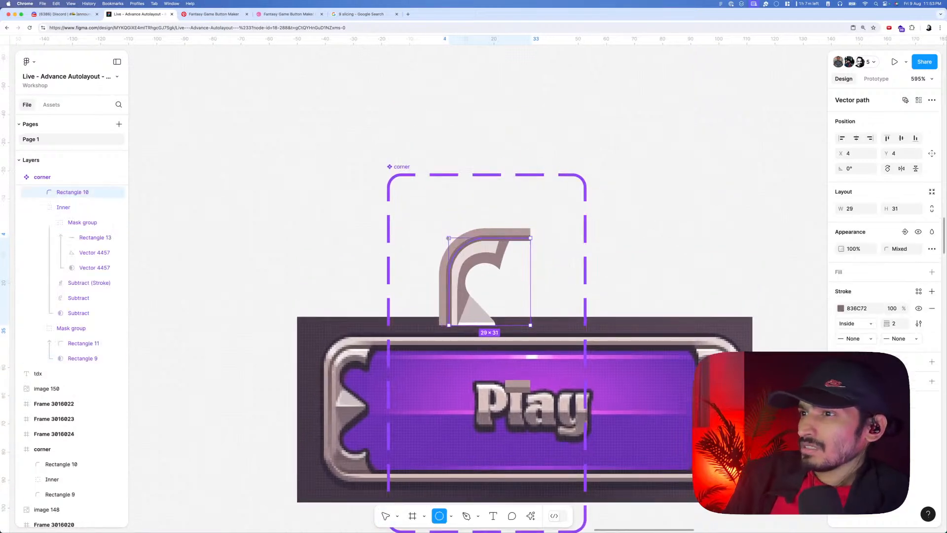
pyautogui.moveTo(438, 218)
pyautogui.mouseDown()
pyautogui.moveTo(459, 251)
pyautogui.moveTo(477, 258)
pyautogui.mouseUp()
pyautogui.press('BackSpace')
# - Draw a 16 × 14 ellipse at X 2, Y -2 inside the outline's mask group and fill it with F0EAE8 sampled from the reference frame
pyautogui.keyDown('super'); pyautogui.click(466, 238); pyautogui.keyUp('super')
pyautogui.press('o')
pyautogui.moveTo(443, 220)
pyautogui.mouseDown()
pyautogui.moveTo(528, 317)
pyautogui.moveTo(489, 260)
pyautogui.mouseUp()
pyautogui.click(839, 289)
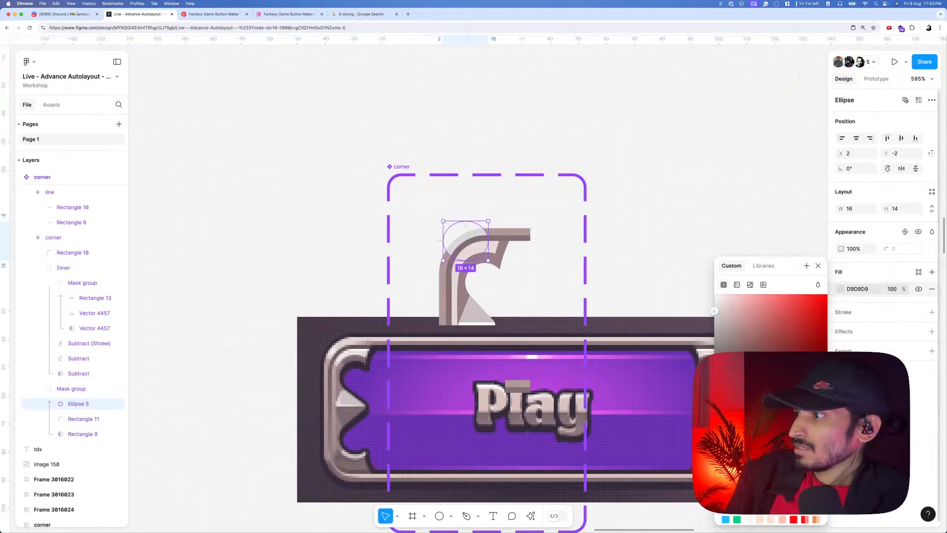
pyautogui.press('i')
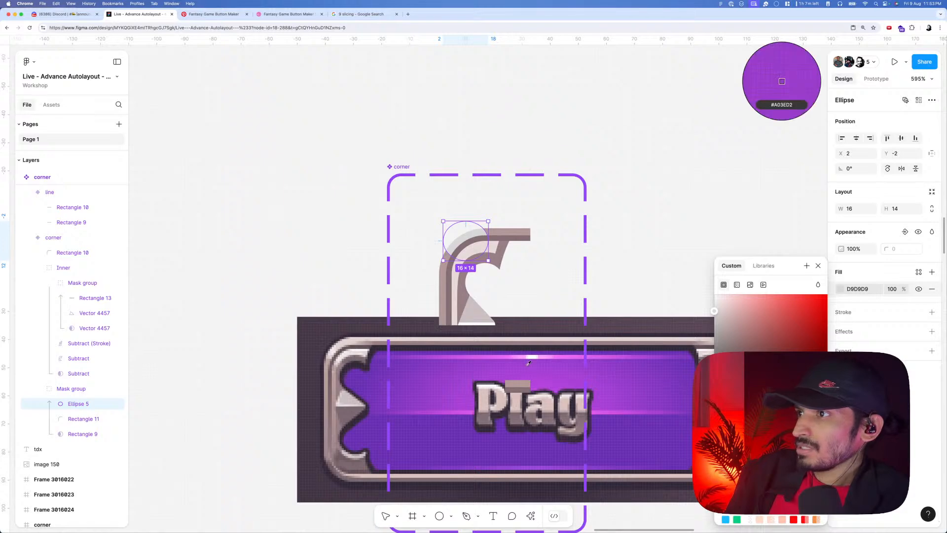
pyautogui.click(335, 349)
# - Add a layer blur to the highlight ellipse in the corner's outline mask group and lighten its fill to FFFCFB
pyautogui.click(931, 331)
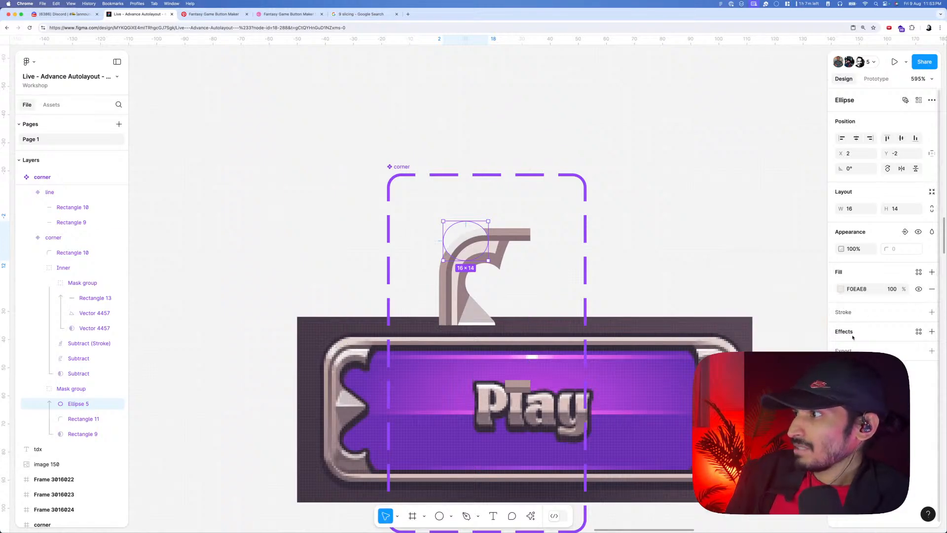
pyautogui.click(876, 348)
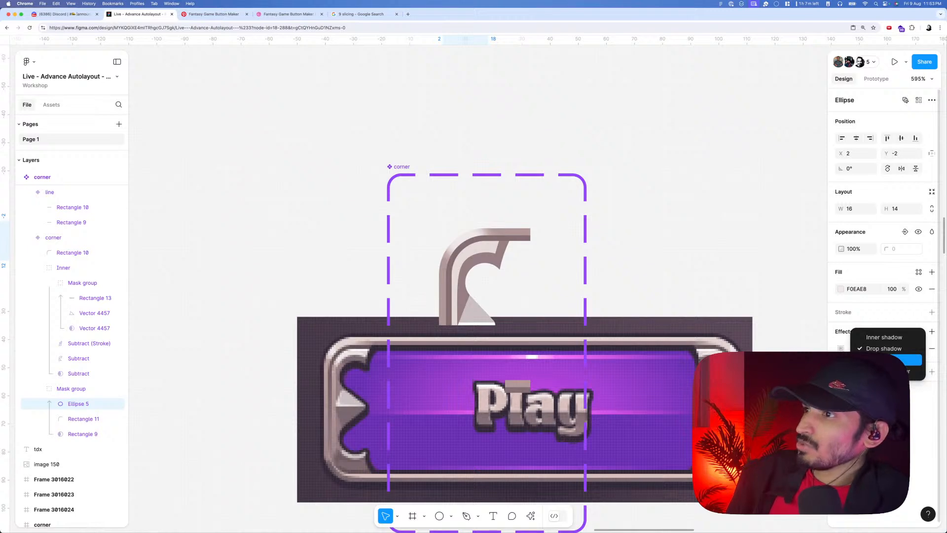
pyautogui.click(888, 360)
pyautogui.click(841, 348)
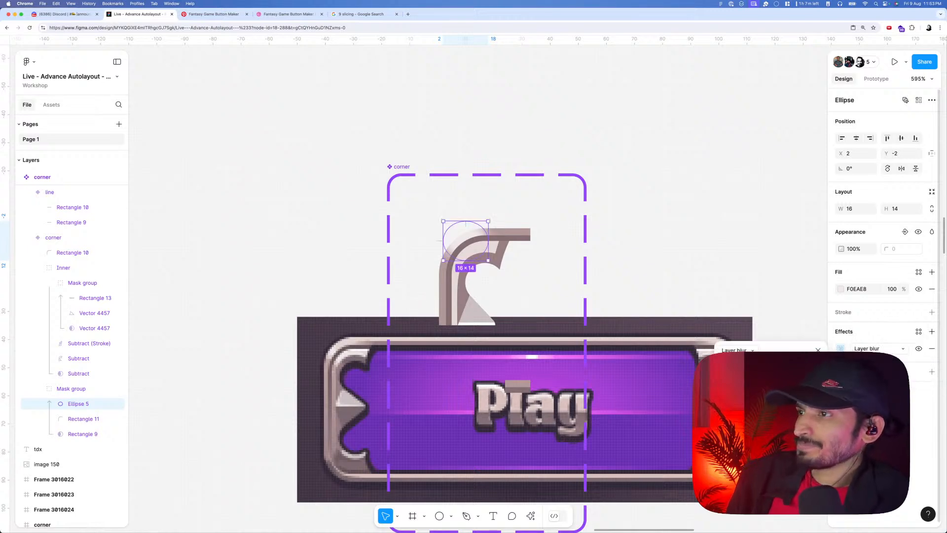
pyautogui.click(840, 290)
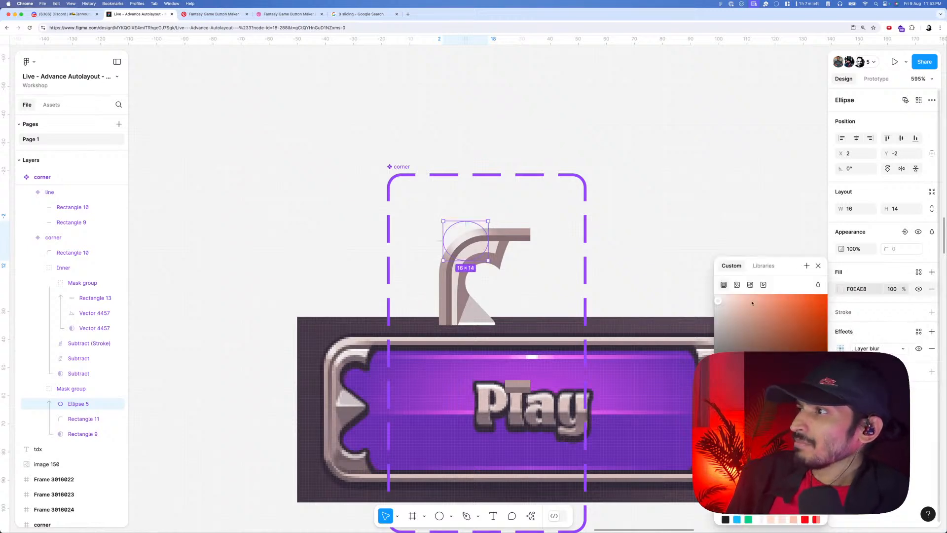
pyautogui.moveTo(718, 301); pyautogui.dragTo(717, 299)
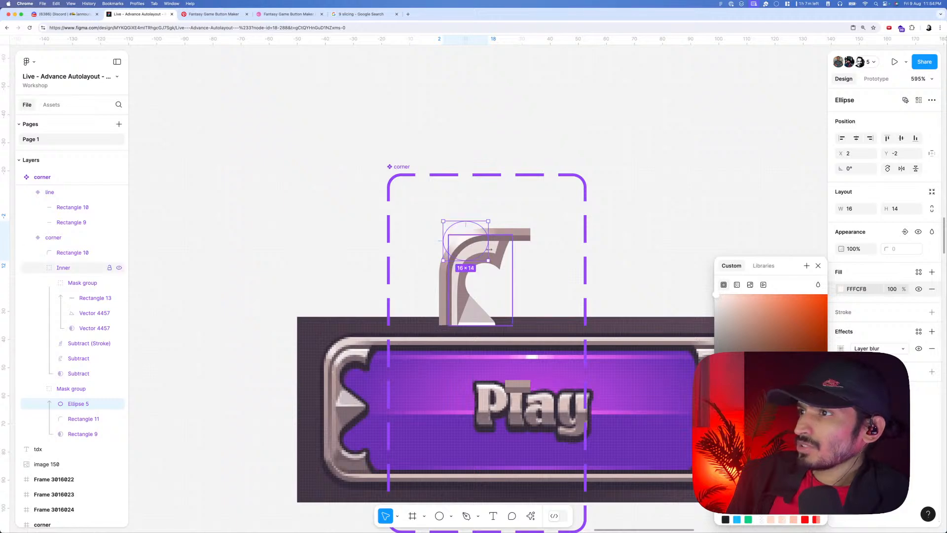
# - Stretch the blurred highlight ellipse over the corner's upper edge to 40 × 13, with its top at Y -3
pyautogui.moveTo(488, 241); pyautogui.dragTo(506, 242)
pyautogui.scroll(-3, 506, 242)
pyautogui.scroll(-5, 500, 243)
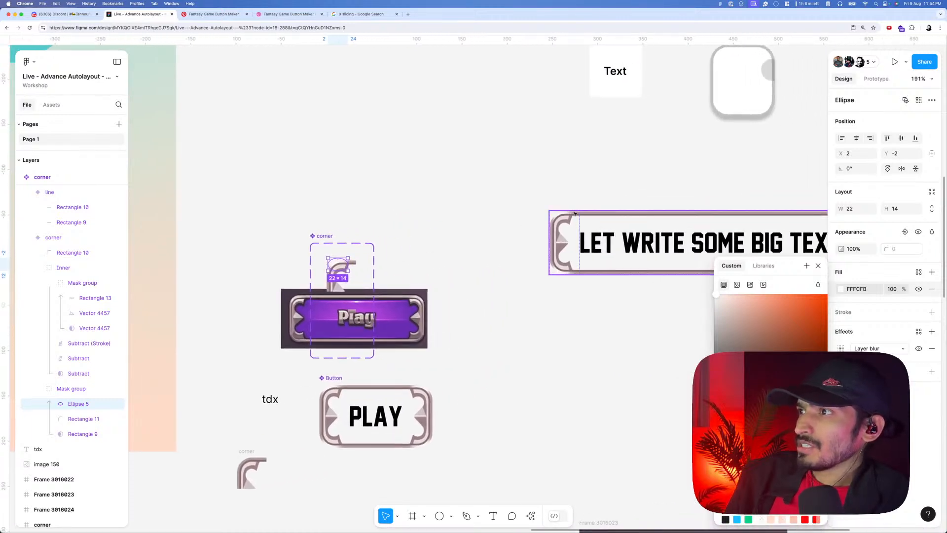
pyautogui.scroll(-1, 595, 227)
pyautogui.scroll(2, 592, 217)
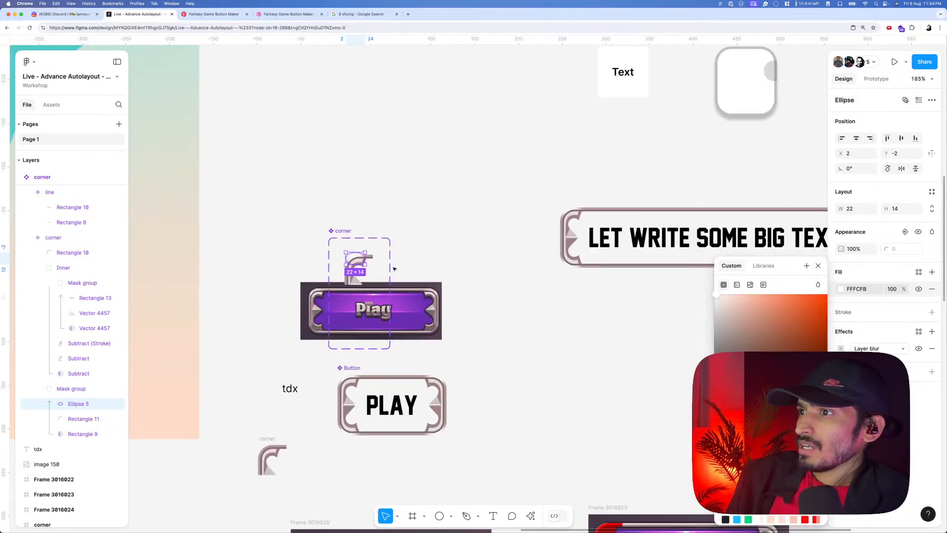
pyautogui.scroll(2, 591, 213)
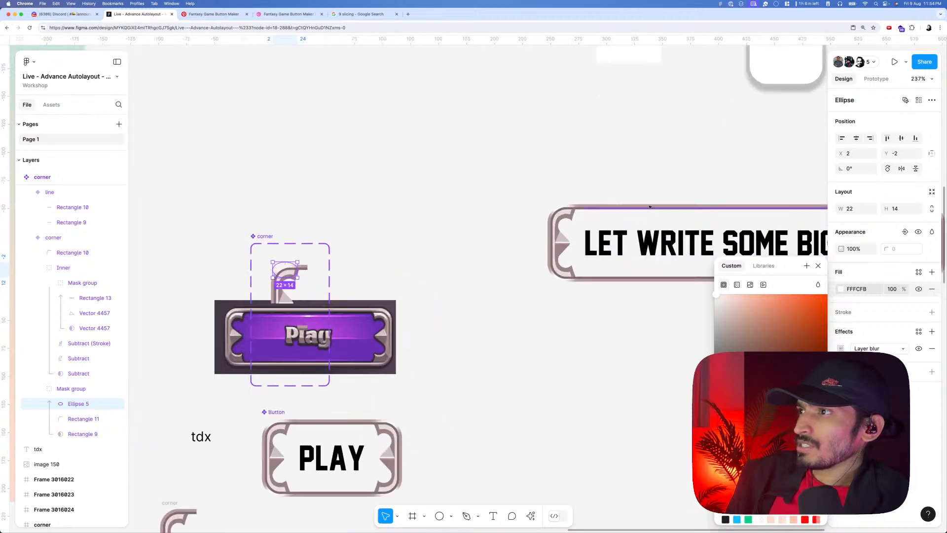
pyautogui.scroll(6, 325, 251)
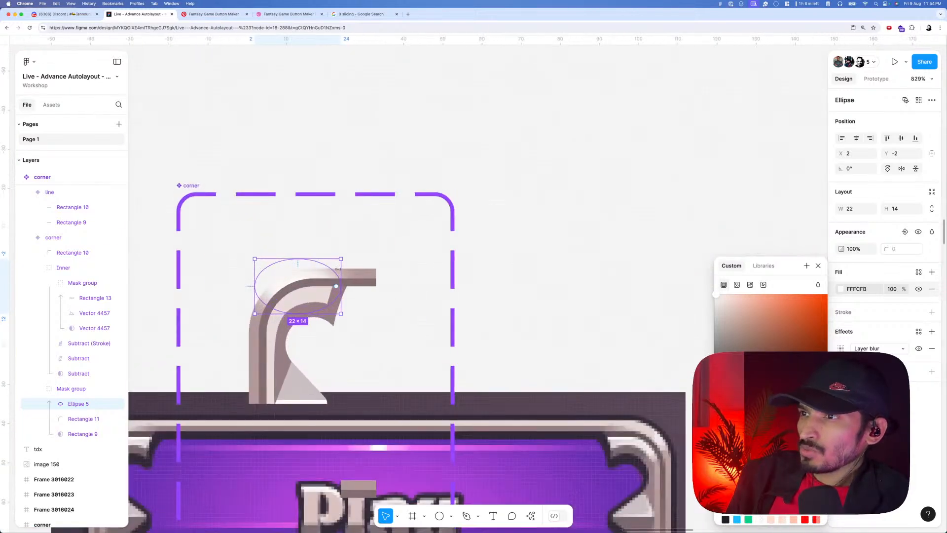
pyautogui.moveTo(396, 265)
pyautogui.mouseDown()
pyautogui.moveTo(379, 266)
pyautogui.moveTo(411, 266)
pyautogui.mouseUp()
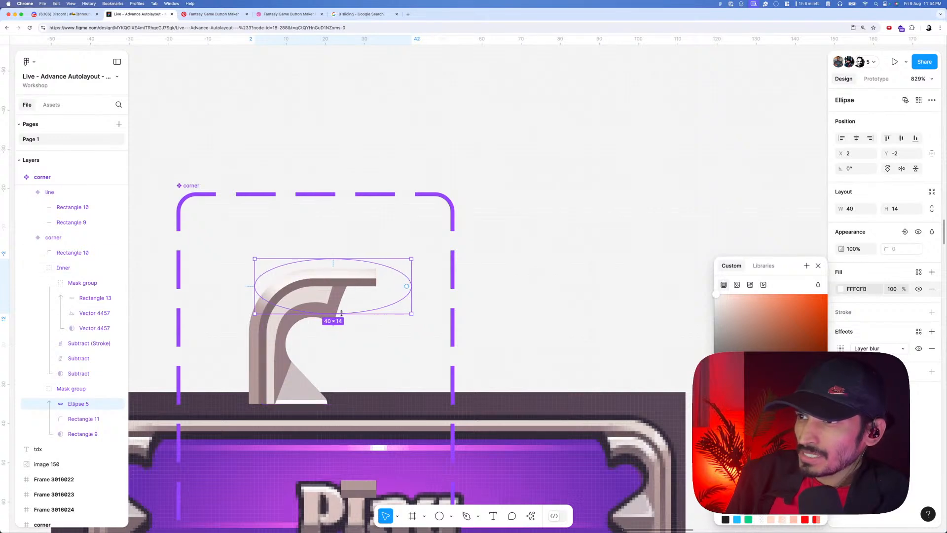
pyautogui.moveTo(340, 321); pyautogui.dragTo(339, 313)
pyautogui.moveTo(374, 260); pyautogui.dragTo(376, 256)
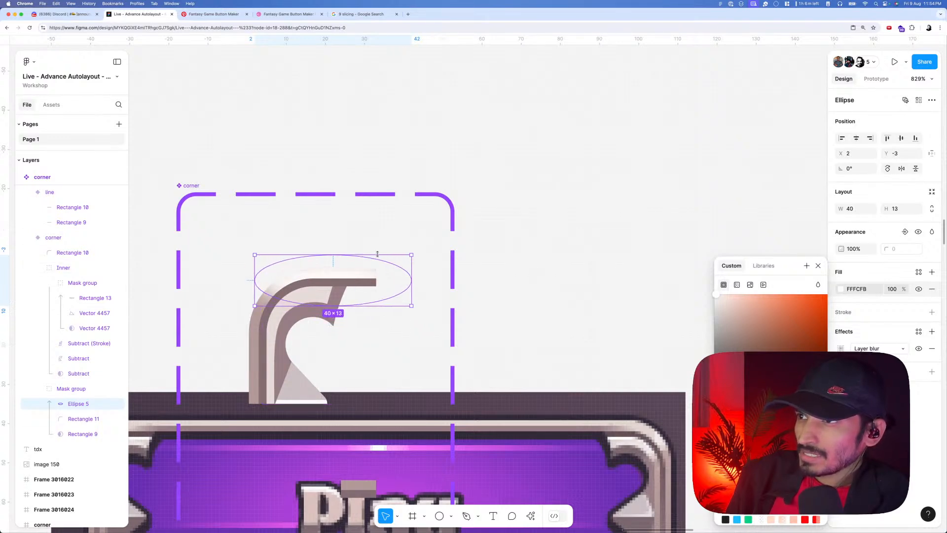
# - Apply the ellipse's fill colour FFFCFB to the stroke of Rectangle 9, the upper outer line of the Button component
pyautogui.click(847, 288)
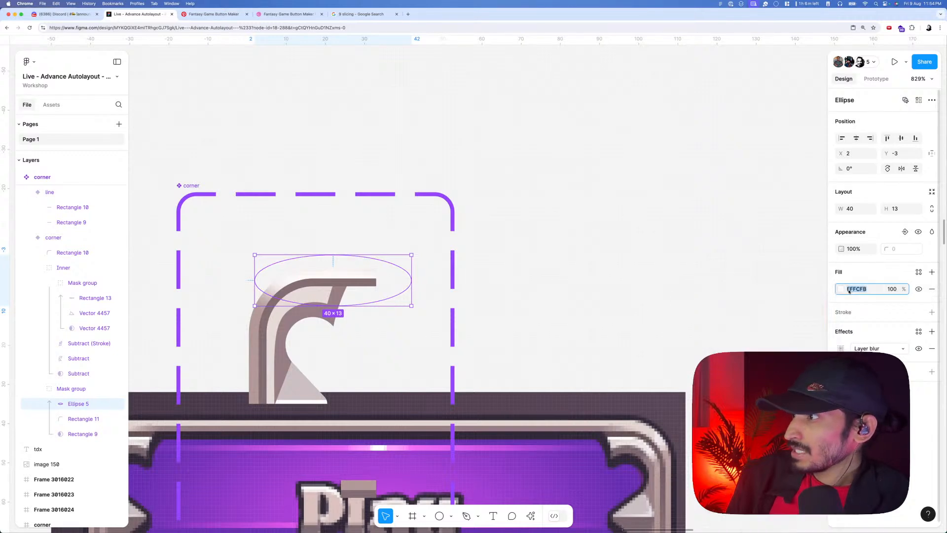
pyautogui.scroll(-10, 423, 278)
pyautogui.scroll(4, 529, 304)
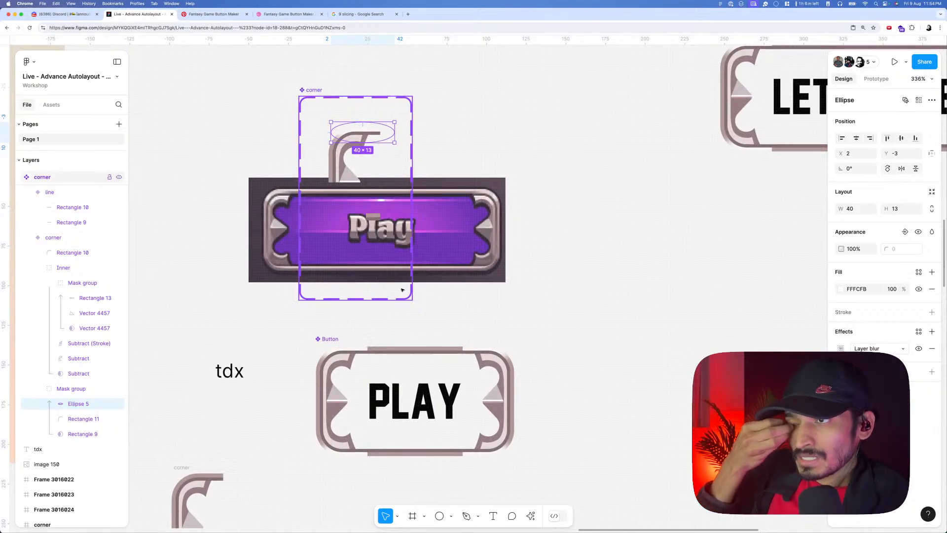
pyautogui.click(389, 350)
pyautogui.click(874, 310)
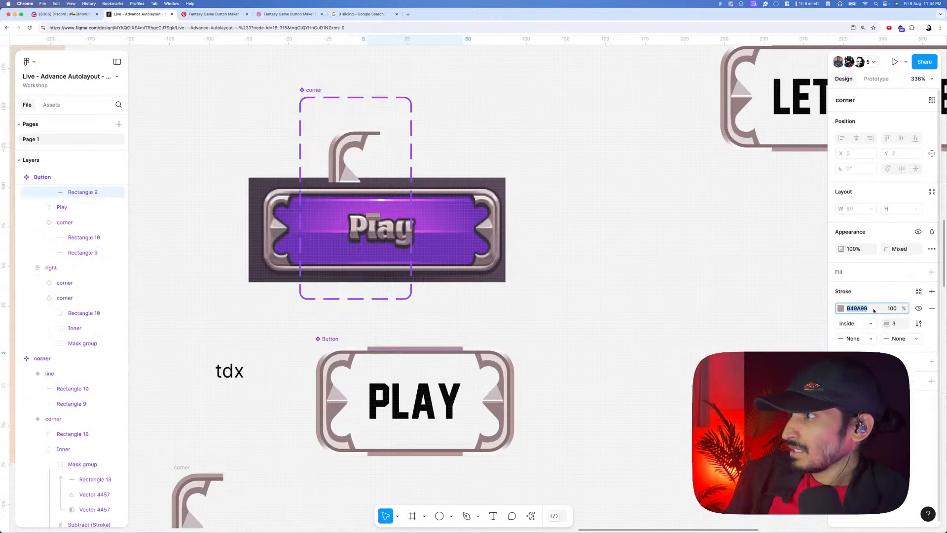
pyautogui.click(592, 353)
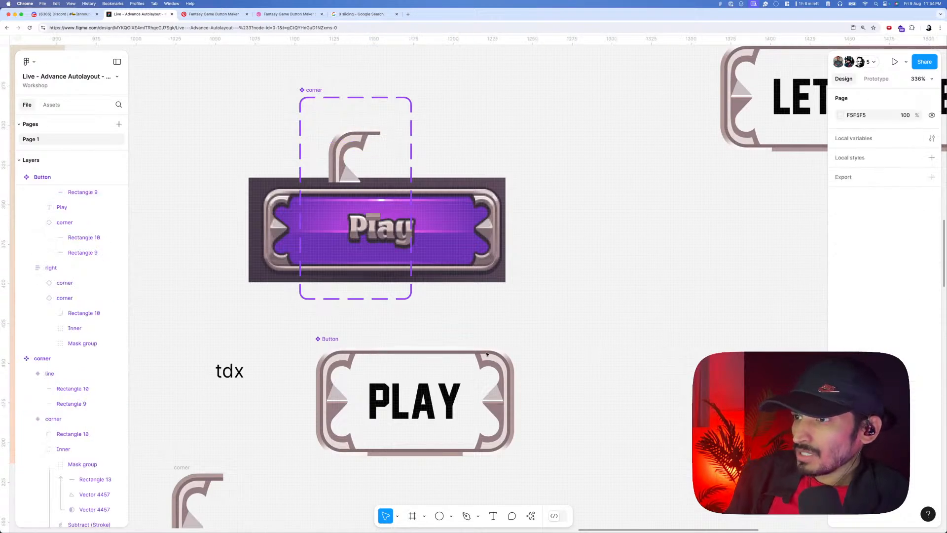
# - Enlarge the corner's highlight ellipse to 48 × 17, with its top at Y -7
pyautogui.scroll(5, 365, 351)
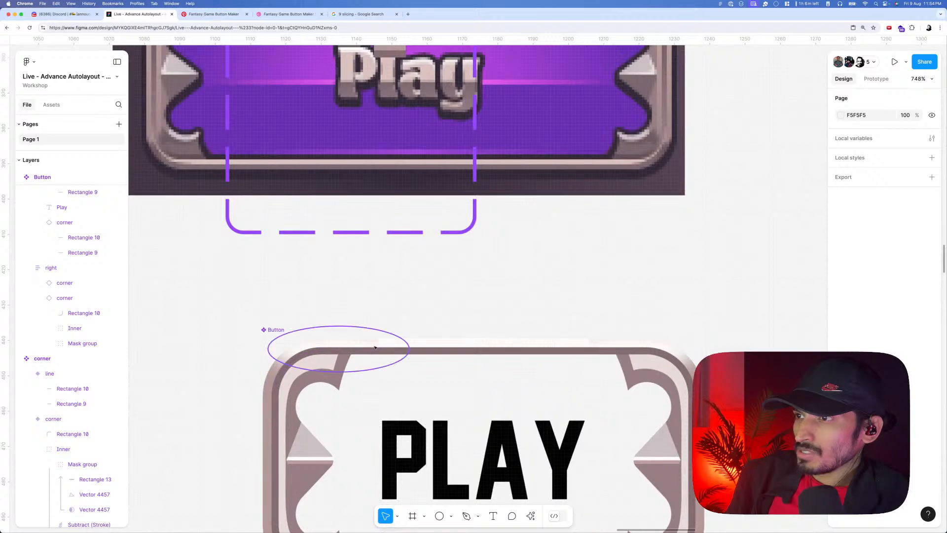
pyautogui.scroll(-4, 375, 348)
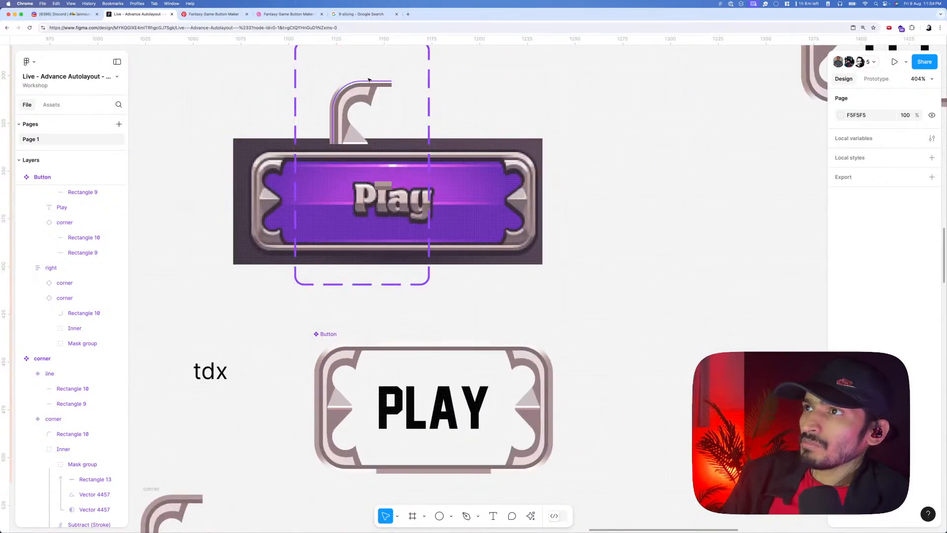
pyautogui.keyDown('super'); pyautogui.click(370, 78); pyautogui.keyUp('super')
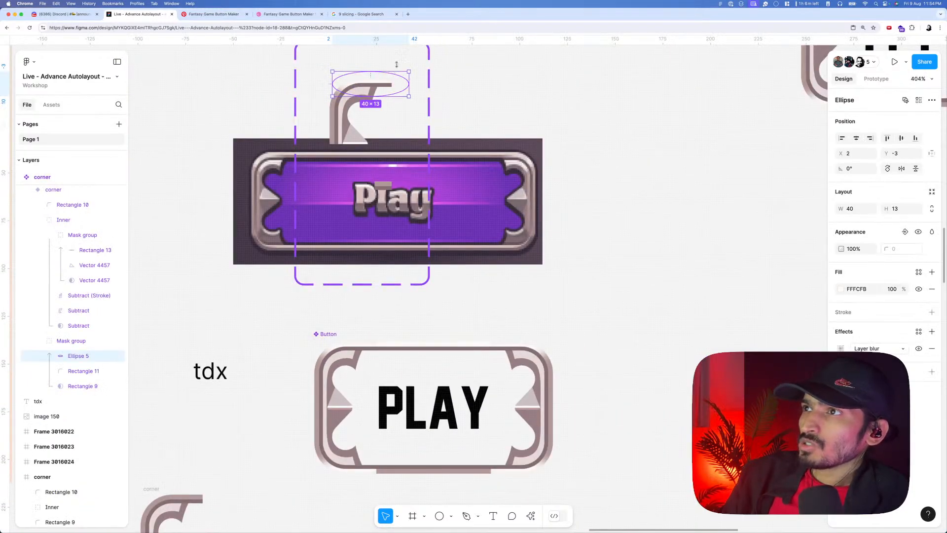
pyautogui.moveTo(397, 64); pyautogui.dragTo(424, 73)
pyautogui.scroll(-5, 414, 187)
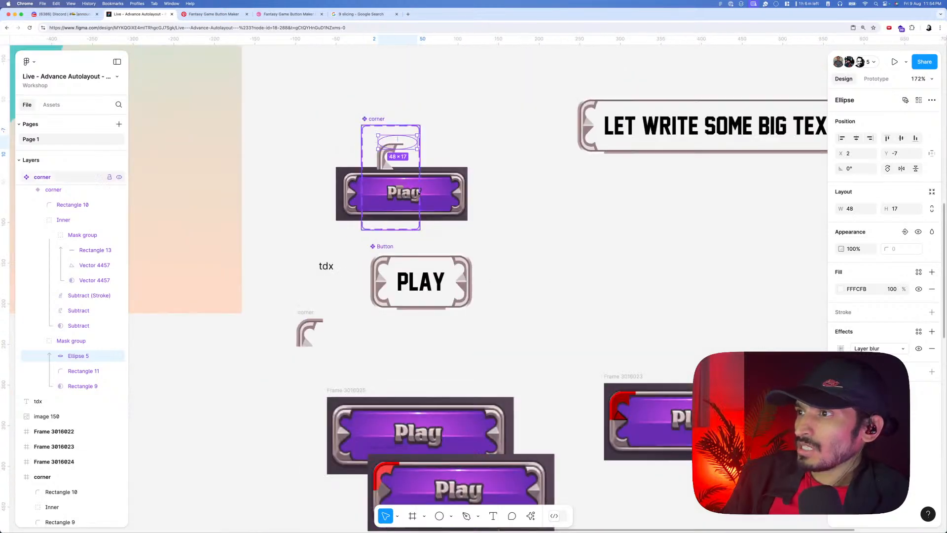
# - Change the page background colour to the greyish blue 6F7191
pyautogui.click(513, 204)
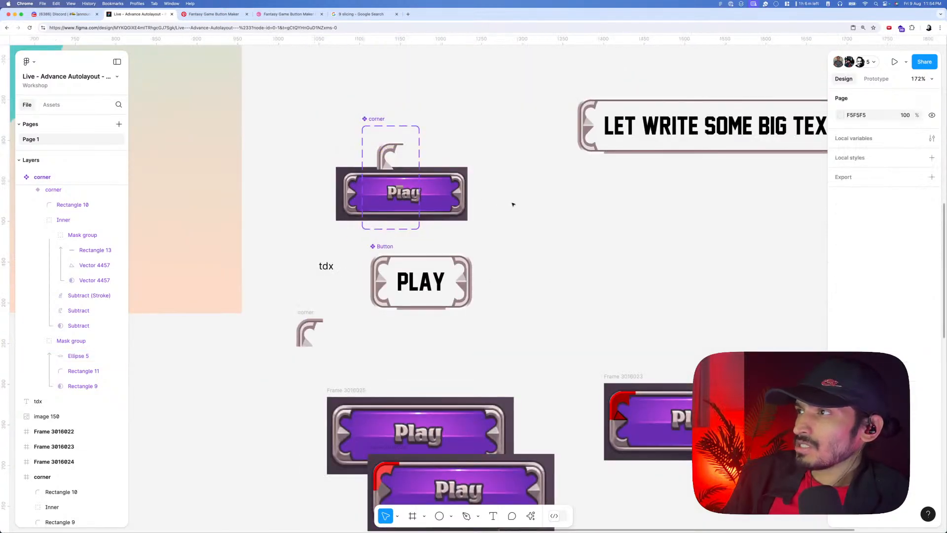
pyautogui.click(839, 115)
pyautogui.click(790, 252)
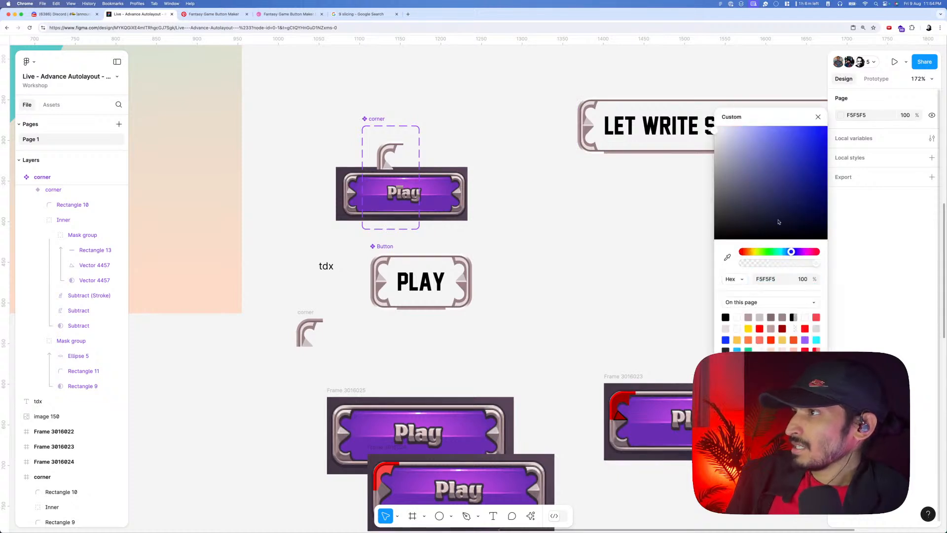
pyautogui.moveTo(743, 193); pyautogui.dragTo(741, 179)
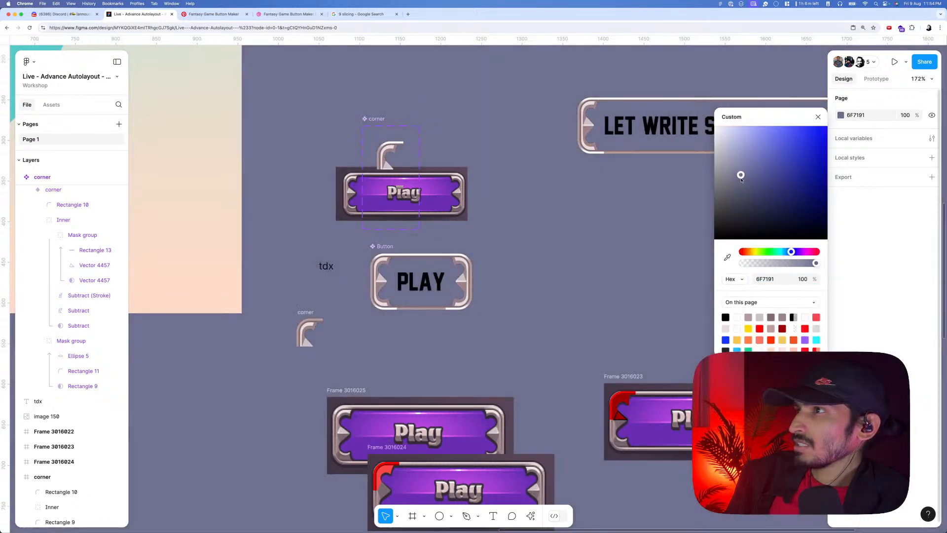
pyautogui.press('Escape')
# - Reshape the corner's Subtract (Stroke) vector, moving its inner corner point to X 22, Y 11 and its top point to X 25.5, Y 2.5
pyautogui.scroll(5, 592, 258)
pyautogui.hscroll(4, 591, 258)
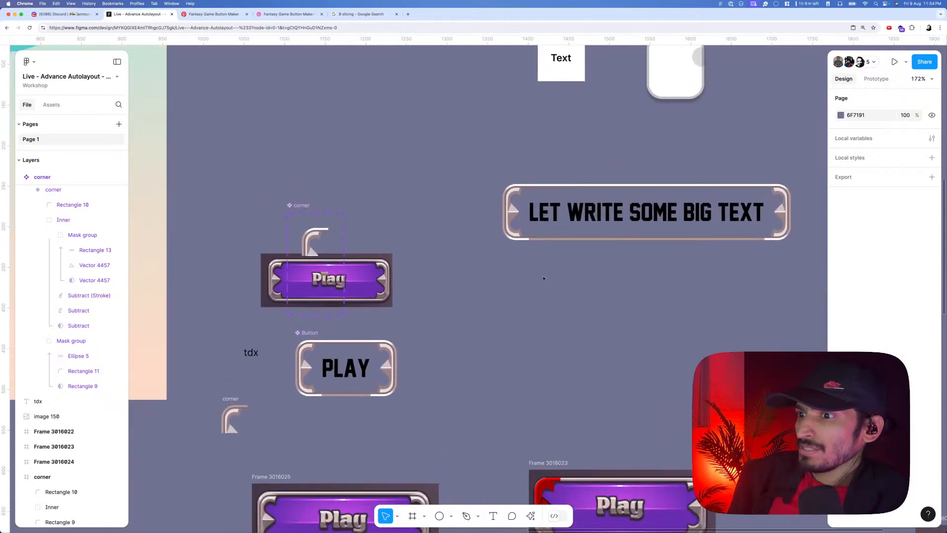
pyautogui.scroll(5, 300, 239)
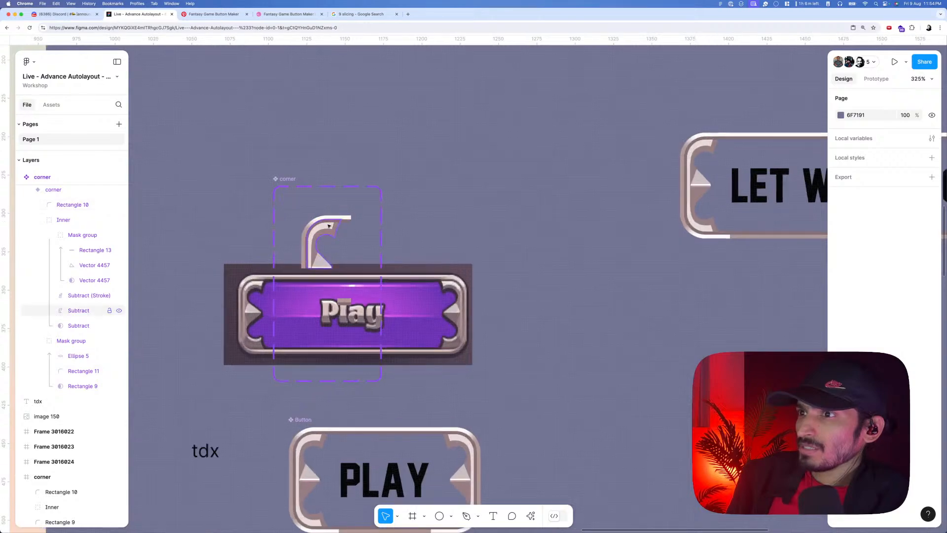
pyautogui.scroll(5, 329, 225)
pyautogui.doubleClick(340, 231)
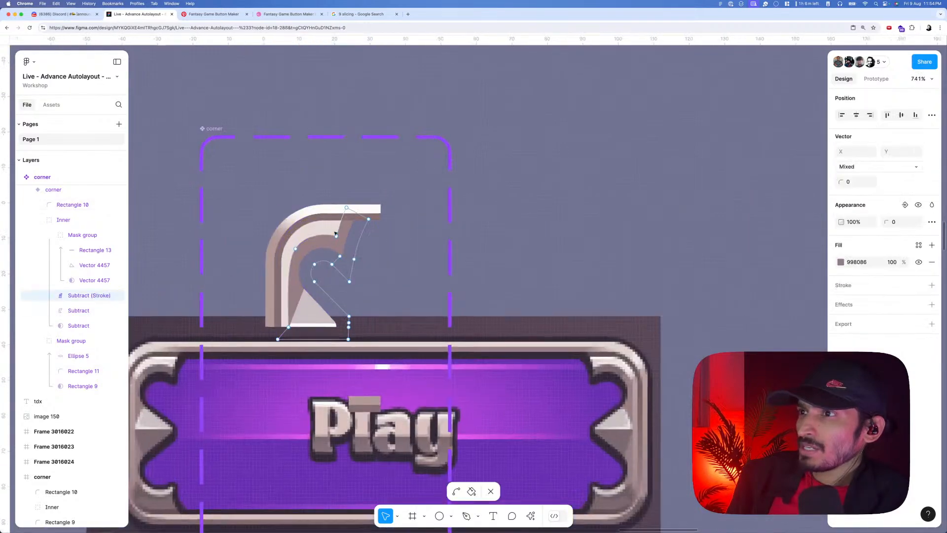
pyautogui.scroll(5, 341, 234)
pyautogui.moveTo(354, 255); pyautogui.dragTo(352, 254)
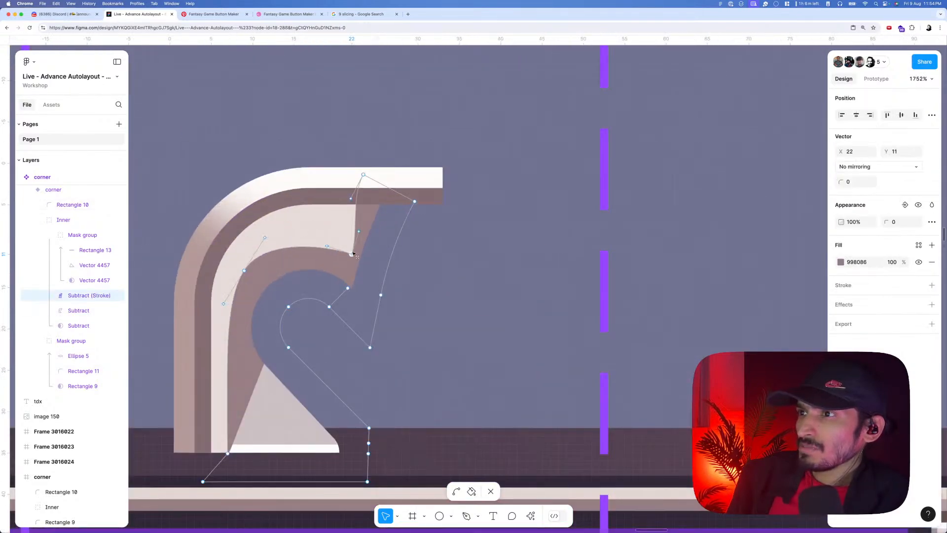
pyautogui.moveTo(364, 176); pyautogui.dragTo(381, 184)
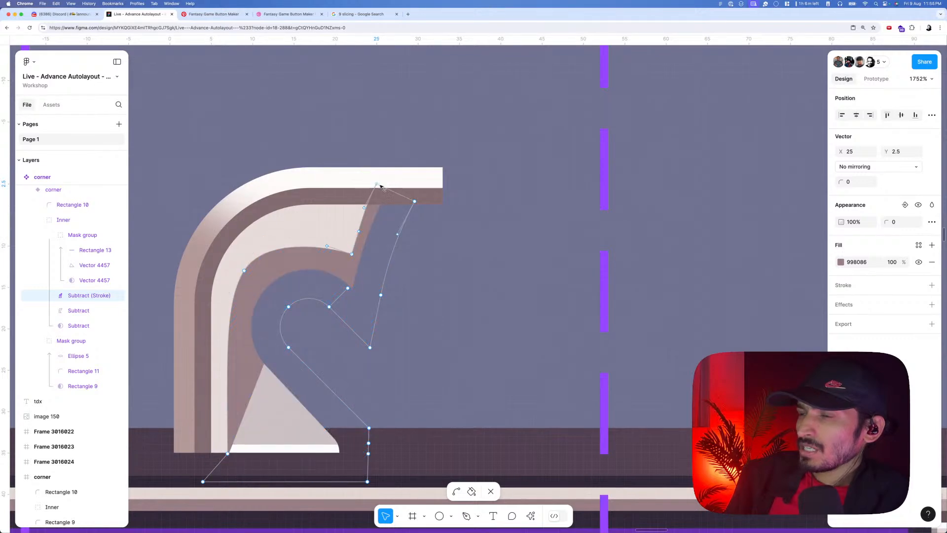
pyautogui.scroll(-10, 382, 189)
pyautogui.press('v')
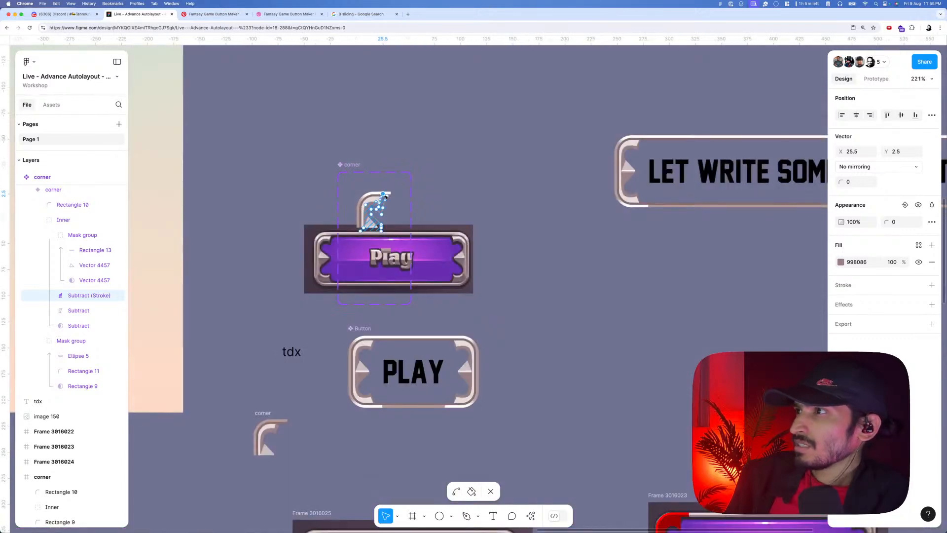
# - Refine the Subtract (Stroke) vector with its inner corner point at X 21.5, Y 10 and top point at X 25, Y 1.5, and finish editing
pyautogui.scroll(3, 384, 198)
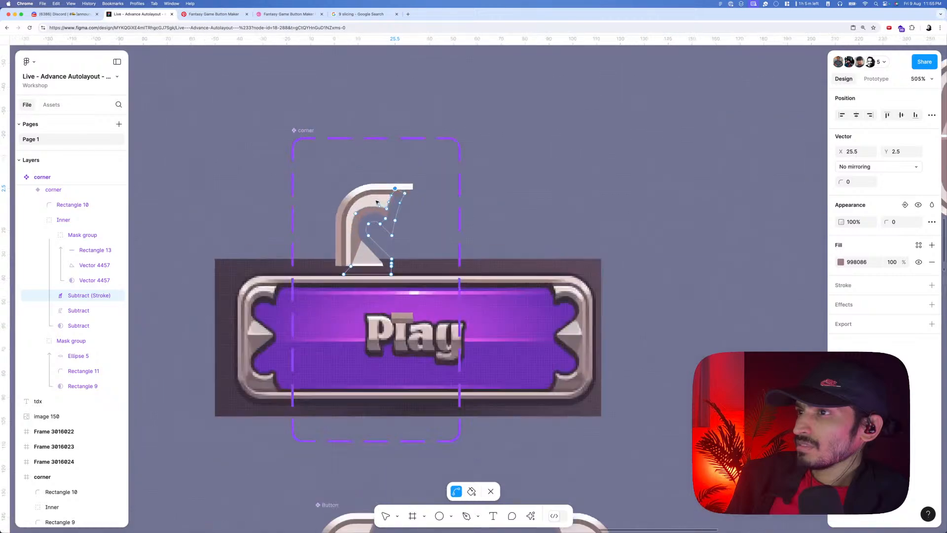
pyautogui.scroll(-2, 383, 198)
pyautogui.scroll(10, 389, 204)
pyautogui.moveTo(395, 212); pyautogui.dragTo(393, 209)
pyautogui.scroll(-5, 393, 209)
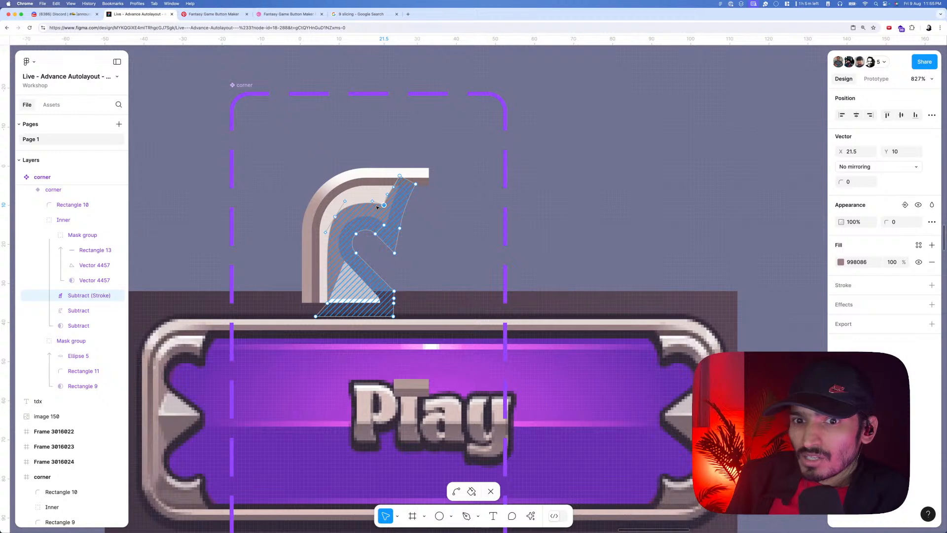
pyautogui.scroll(-3, 377, 207)
pyautogui.scroll(5, 395, 193)
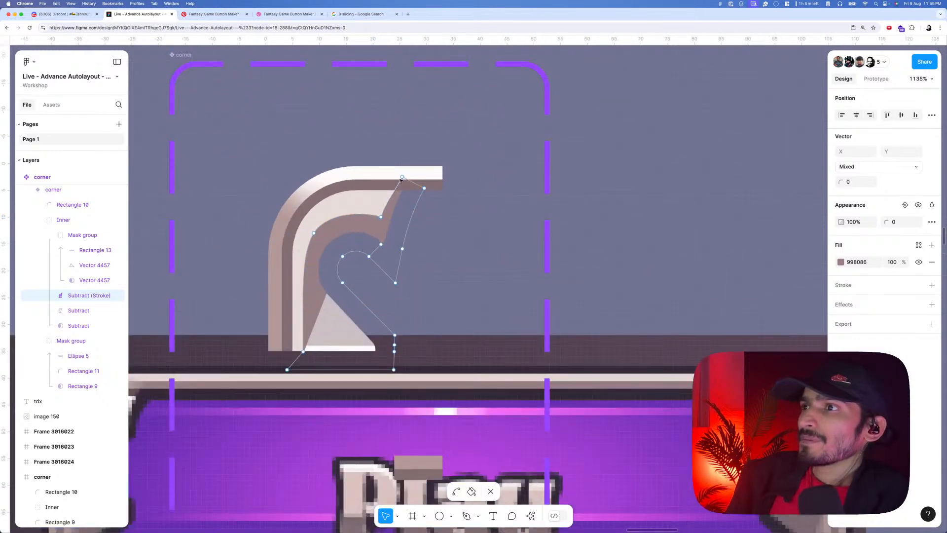
pyautogui.click(402, 178)
pyautogui.scroll(-6, 400, 174)
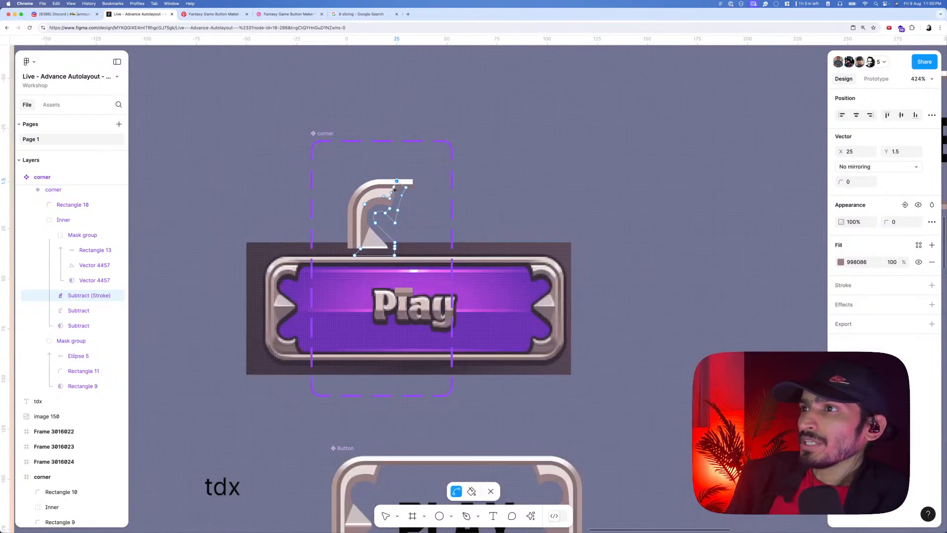
pyautogui.press('Escape')
pyautogui.scroll(-5, 447, 202)
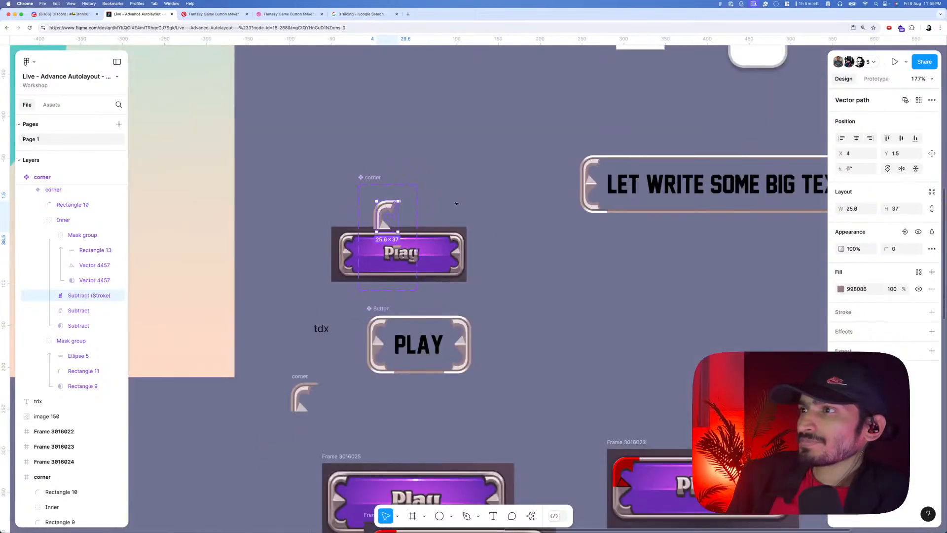
pyautogui.click(486, 199)
pyautogui.scroll(-4, 486, 199)
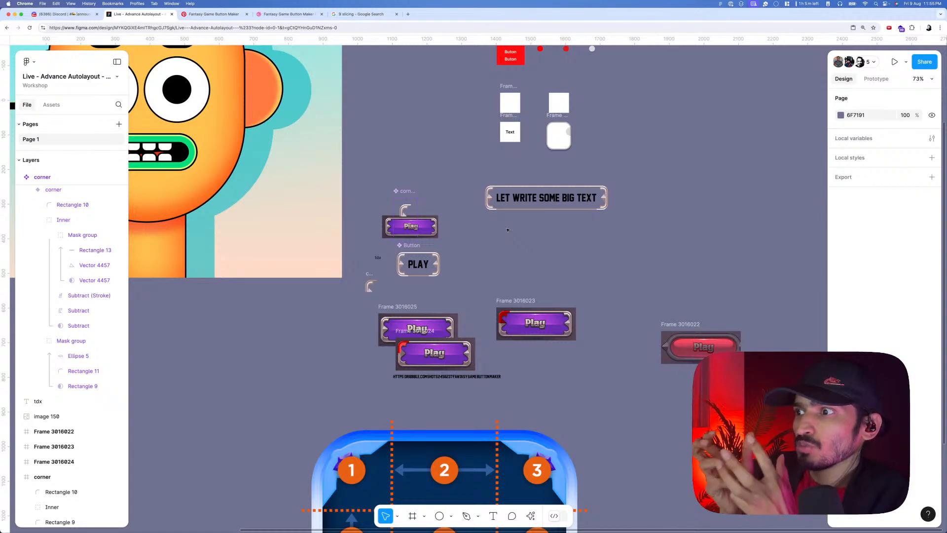
pyautogui.scroll(3, 423, 216)
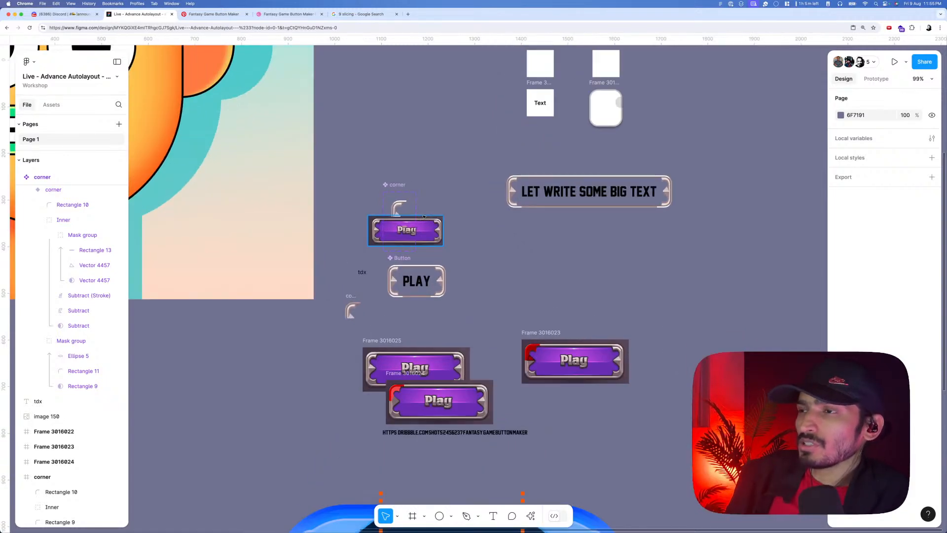
# - Compare the Play button component's frame, corners and bottom edge with the purple Play reference images
pyautogui.scroll(-5, 423, 217)
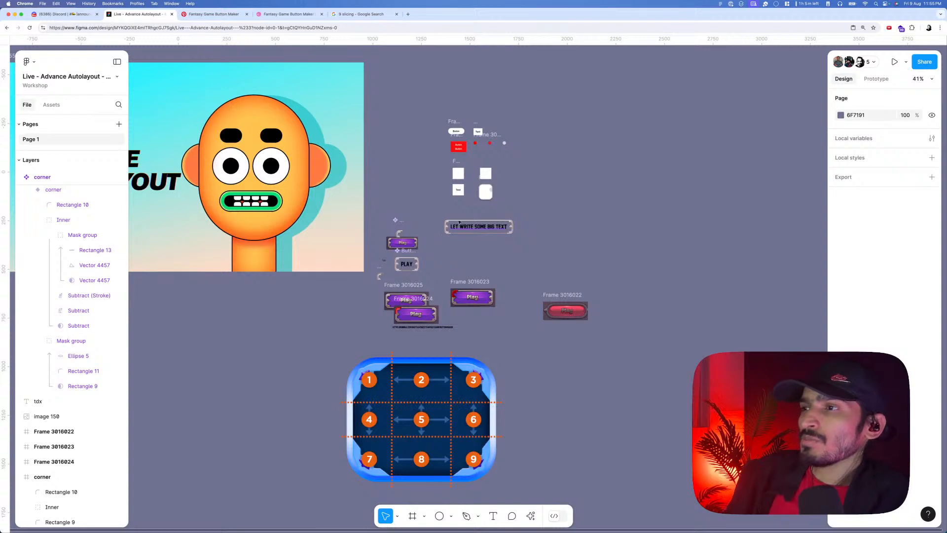
pyautogui.scroll(4, 459, 223)
pyautogui.scroll(4, 426, 210)
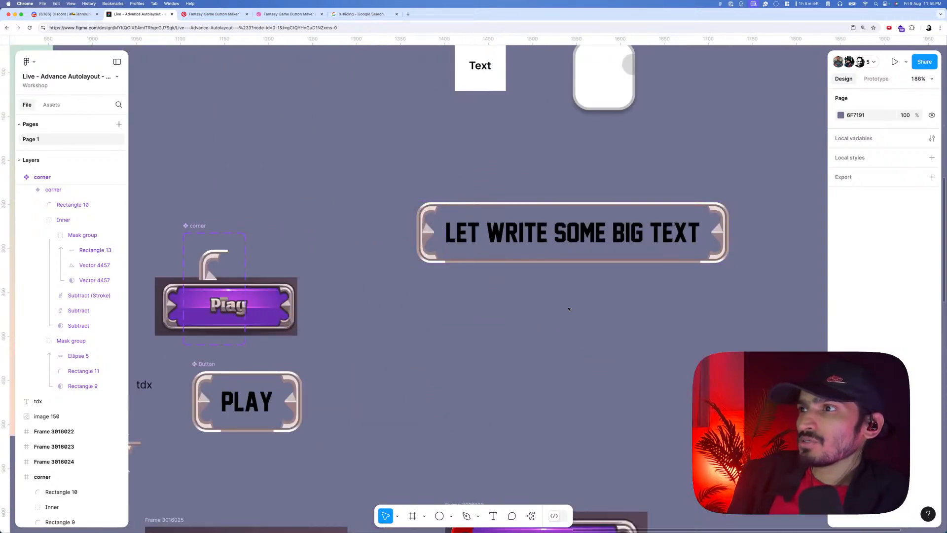
pyautogui.hscroll(-5, 645, 301)
pyautogui.scroll(5, 286, 296)
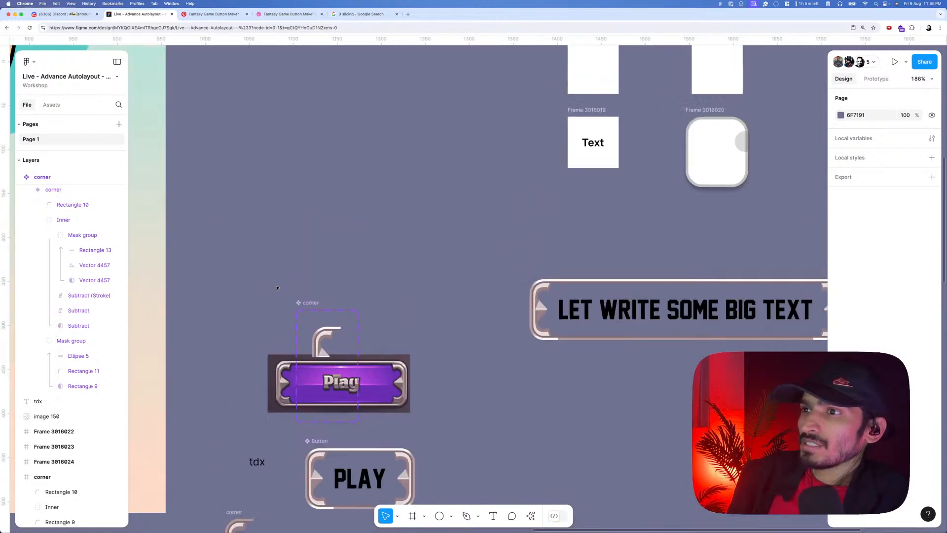
pyautogui.moveTo(294, 329); pyautogui.dragTo(355, 204)
pyautogui.scroll(2, 319, 326)
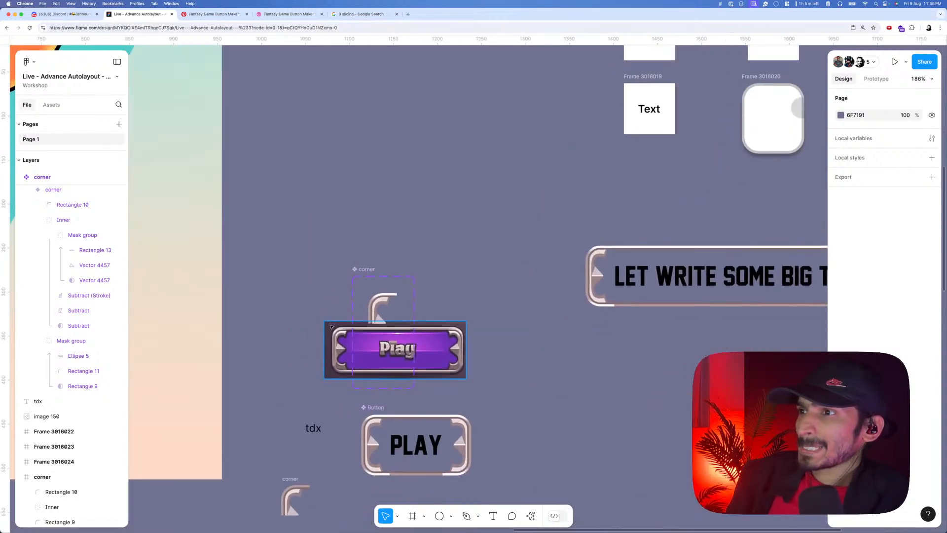
pyautogui.scroll(-5, 345, 365)
pyautogui.scroll(4, 351, 371)
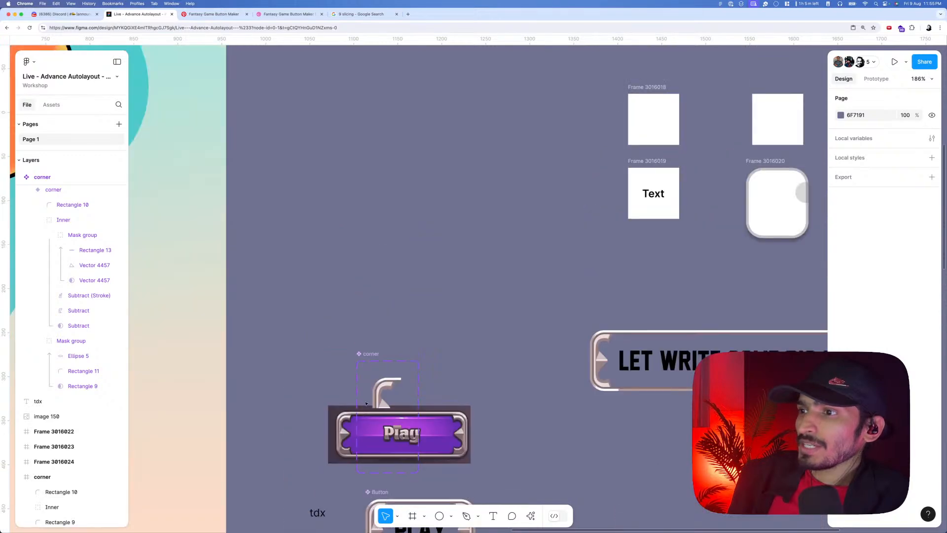
pyautogui.scroll(-6, 375, 320)
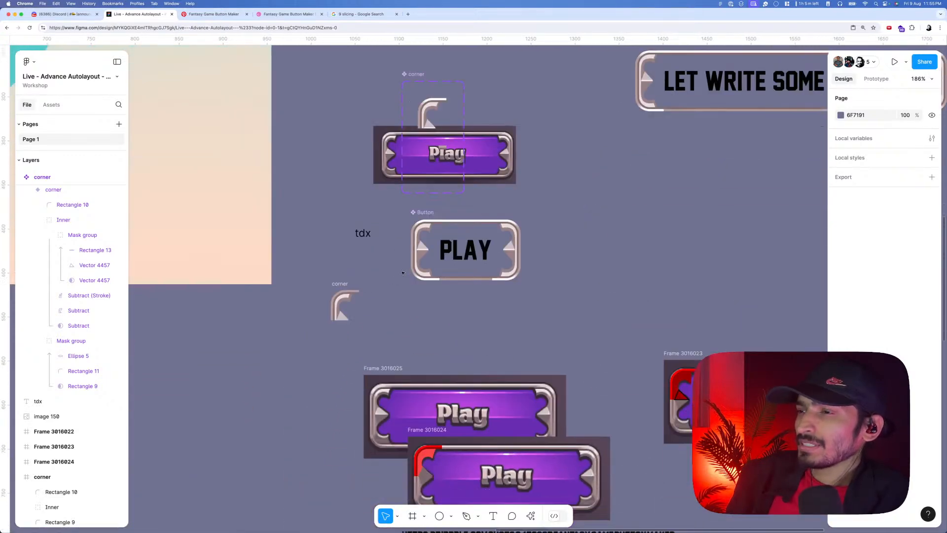
pyautogui.scroll(-2, 404, 276)
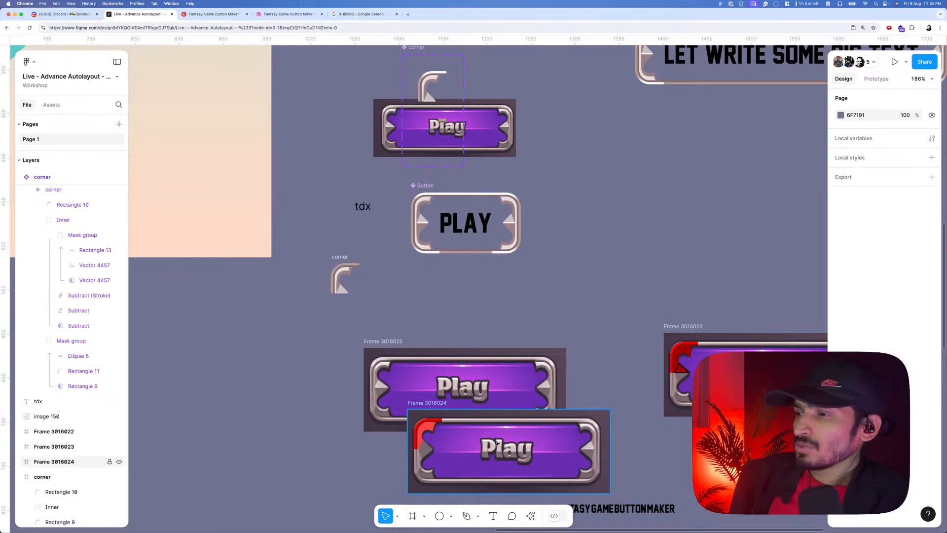
pyautogui.scroll(2, 498, 271)
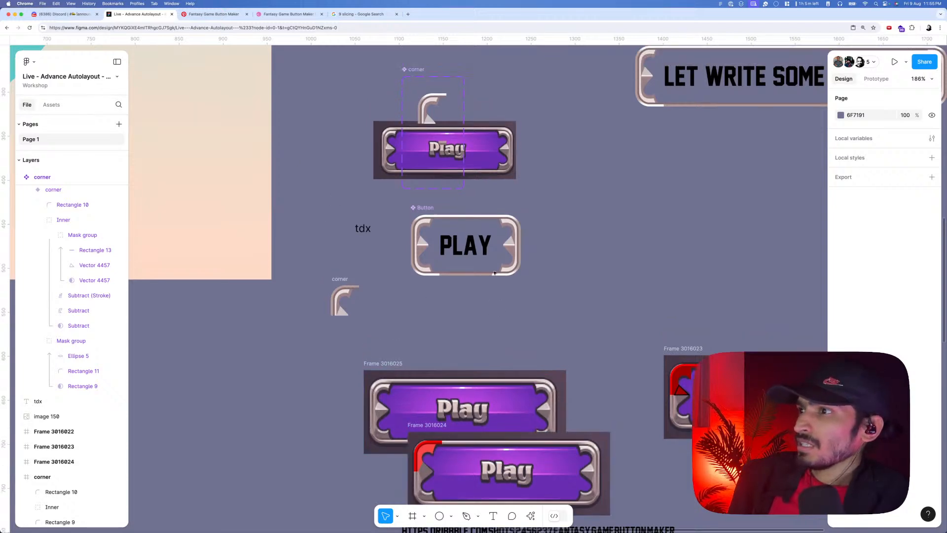
pyautogui.scroll(-2, 479, 289)
pyautogui.scroll(-2, 479, 288)
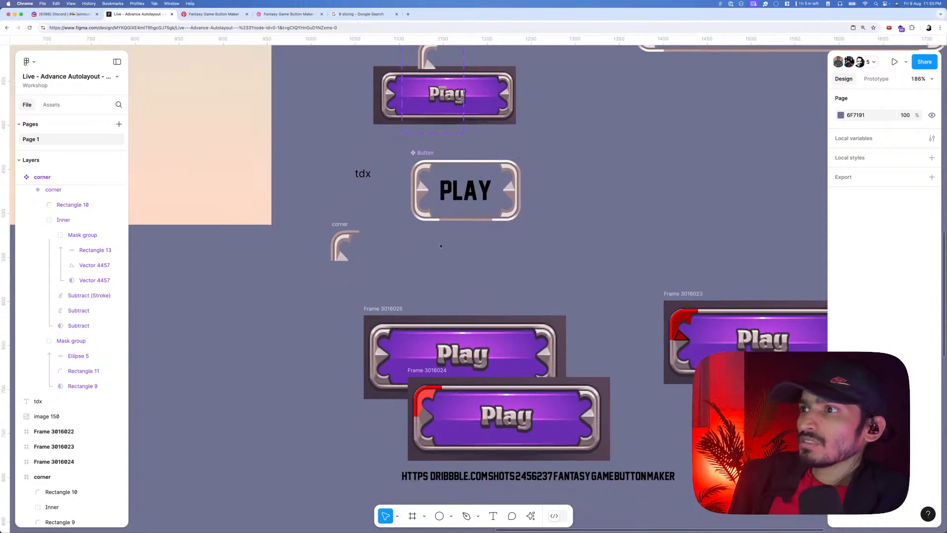
pyautogui.scroll(-3, 440, 245)
pyautogui.scroll(8, 410, 255)
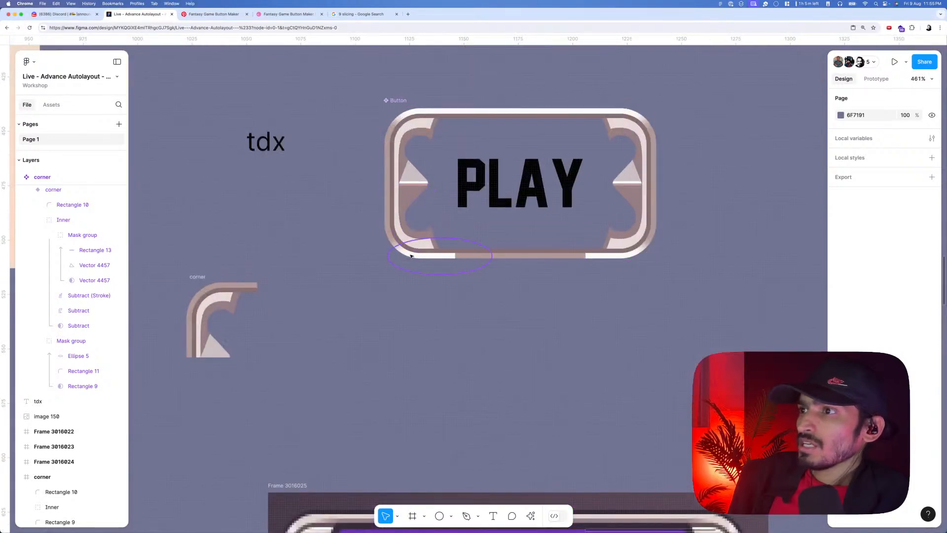
# - Recolour the highlight ellipse in the Button's bottom-left corner to the brown 836C72 sampled from the button frame
pyautogui.click(411, 257)
pyautogui.scroll(-5, 412, 246)
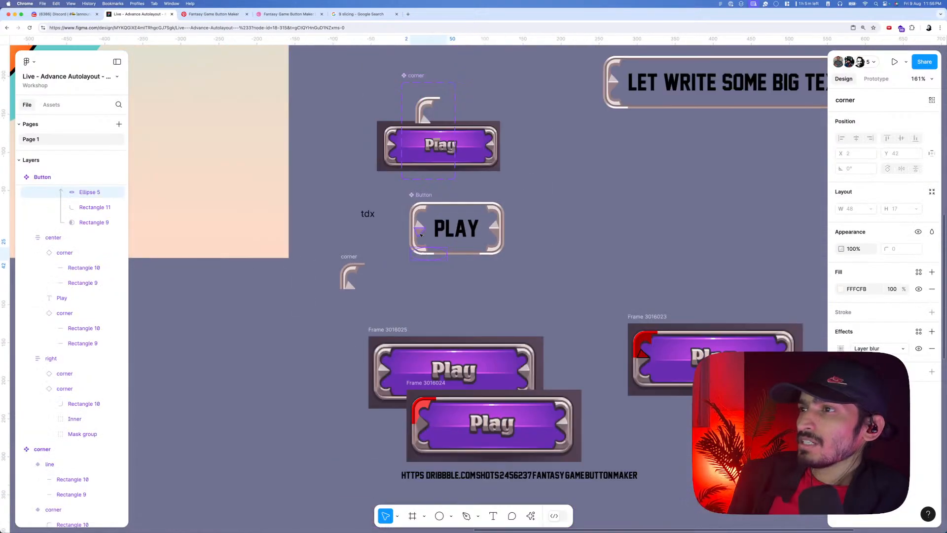
pyautogui.scroll(1, 417, 210)
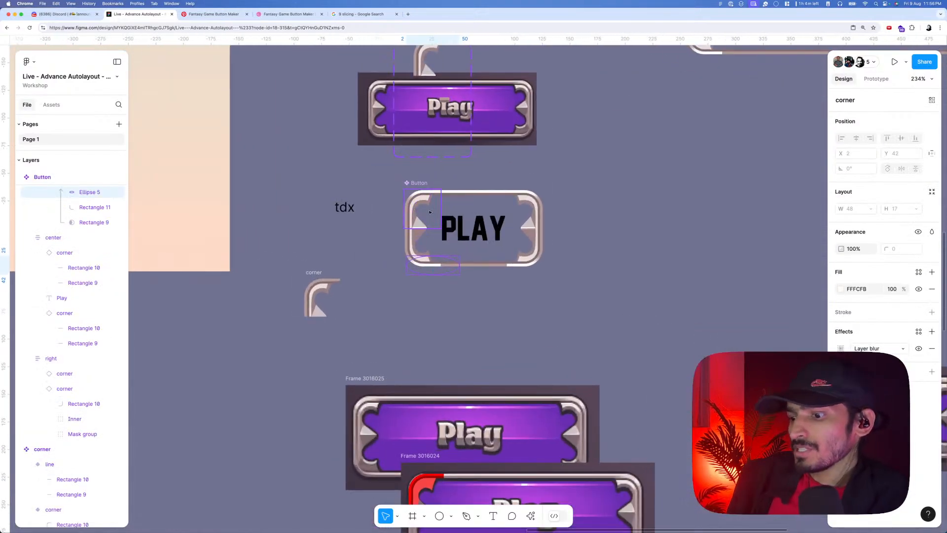
pyautogui.press('i')
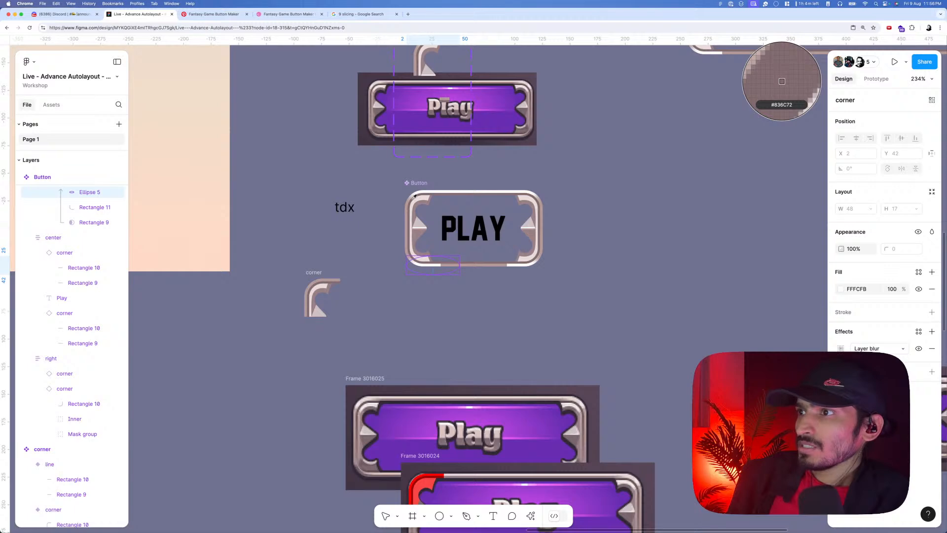
pyautogui.click(414, 196)
pyautogui.scroll(3, 450, 269)
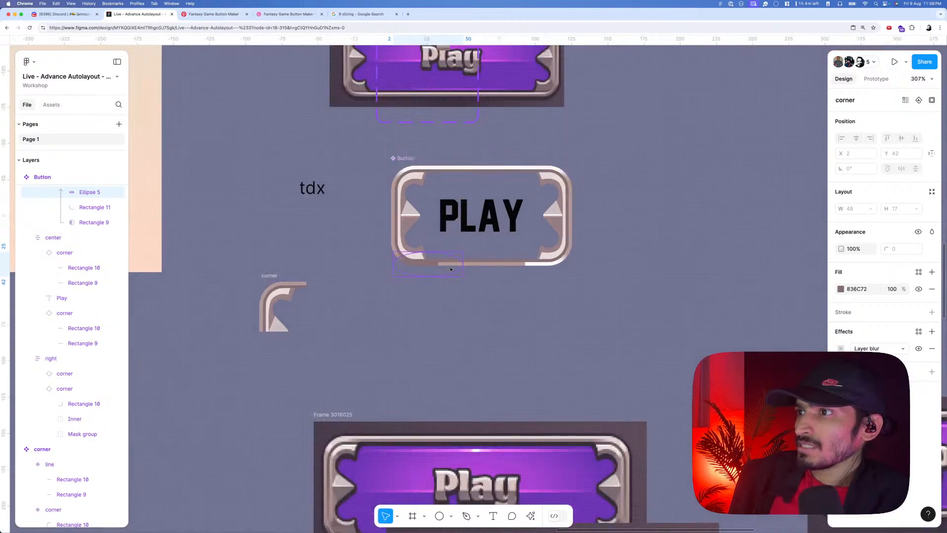
# - Apply the same 836C72 colour to the stroke of the Button's outer bottom centre line and to the bottom-right corner's highlight ellipse
pyautogui.click(855, 290)
pyautogui.press('cmd+c')
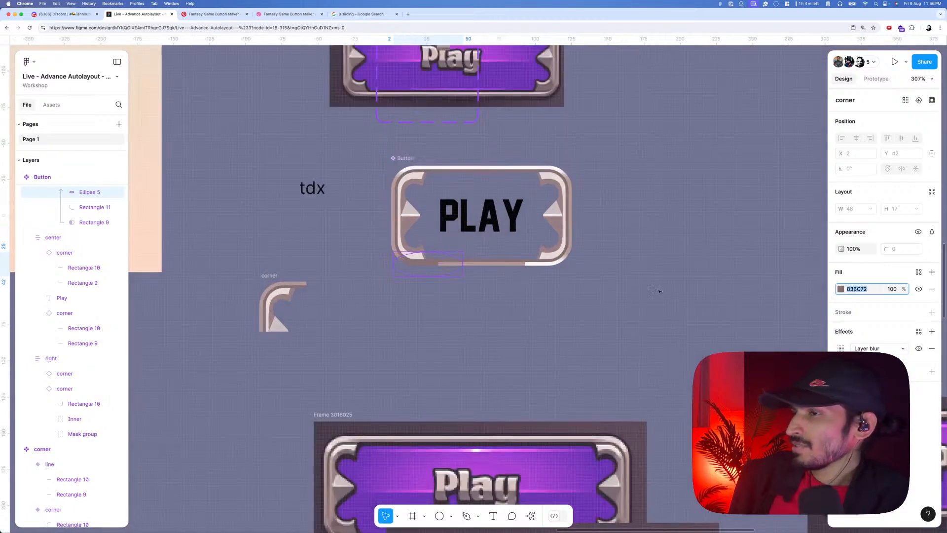
pyautogui.click(518, 264)
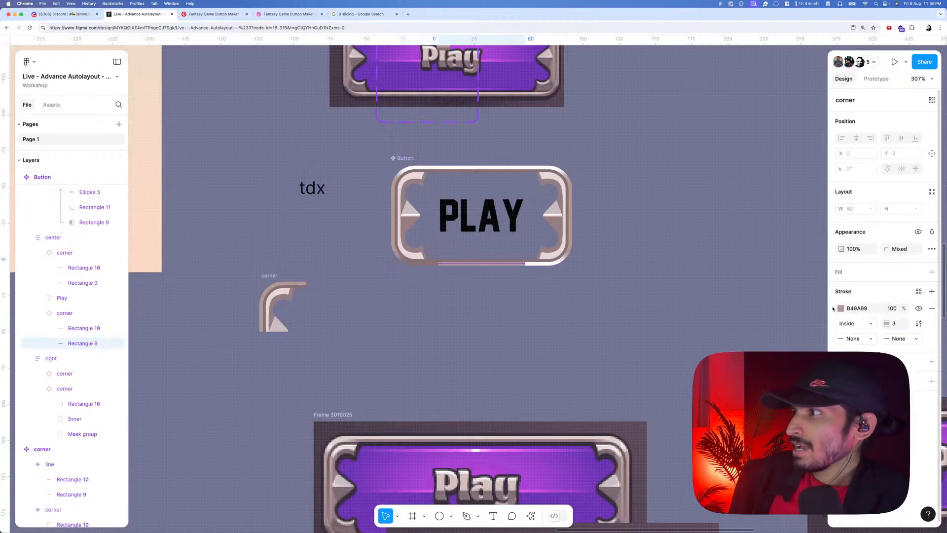
pyautogui.click(852, 309)
pyautogui.press('cmd+v')
pyautogui.press('Tab')
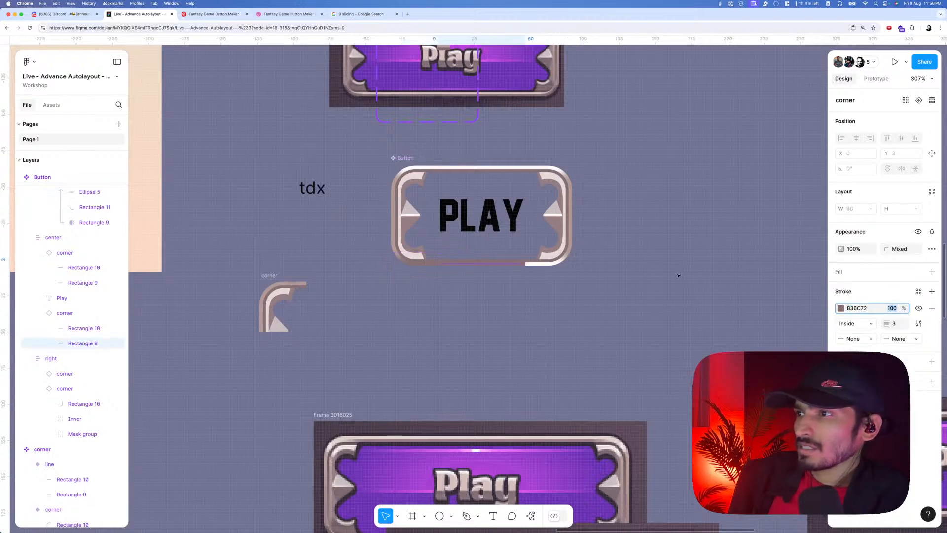
pyautogui.click(678, 275)
pyautogui.keyDown('super'); pyautogui.click(546, 264); pyautogui.keyUp('super')
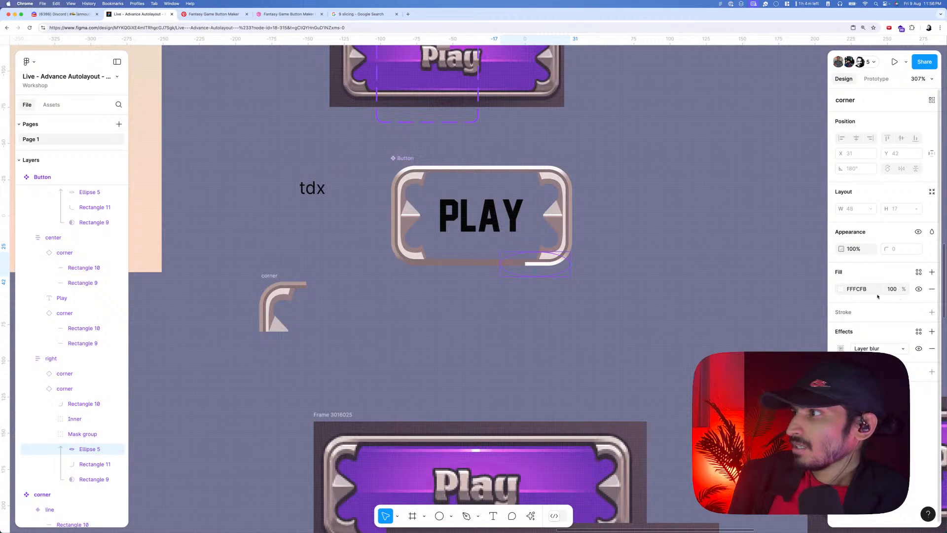
pyautogui.click(718, 282)
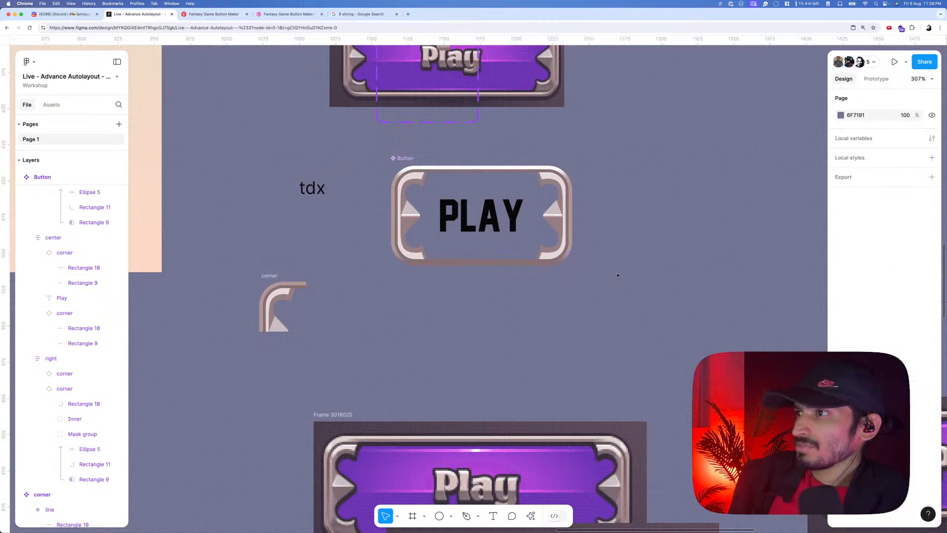
# - Recolour the stroke of the Button's inner bottom centre line, Rectangle 10, with the light highlight colour sampled from the button's upper edge
pyautogui.scroll(-2, 590, 266)
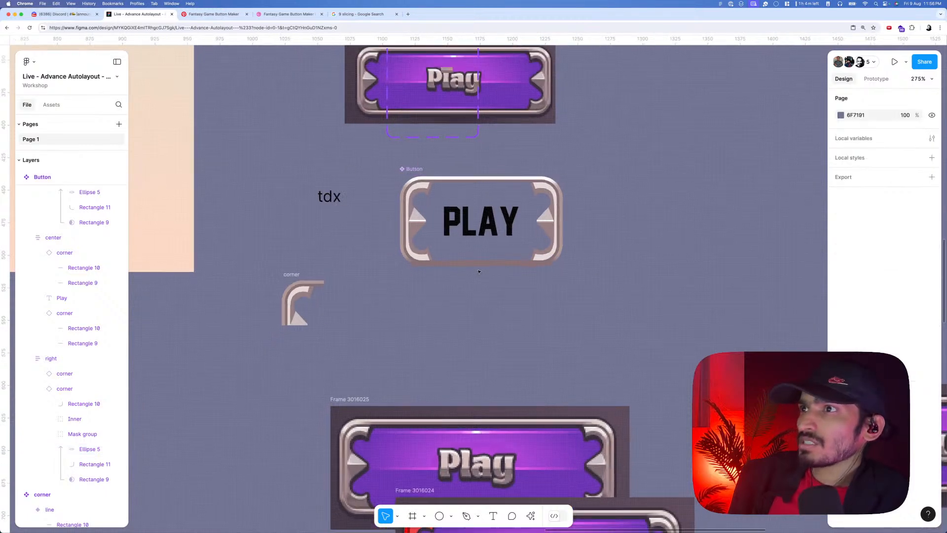
pyautogui.scroll(3, 595, 232)
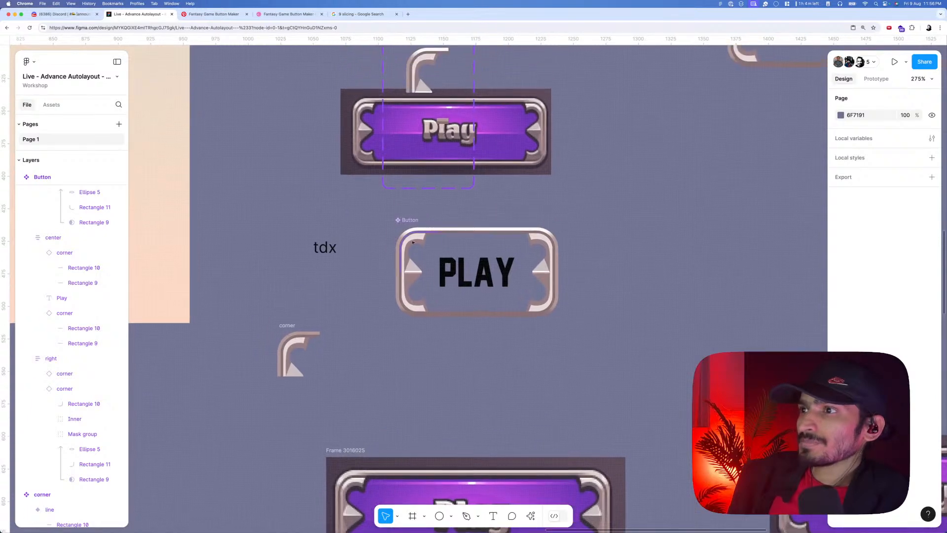
pyautogui.scroll(1, 413, 242)
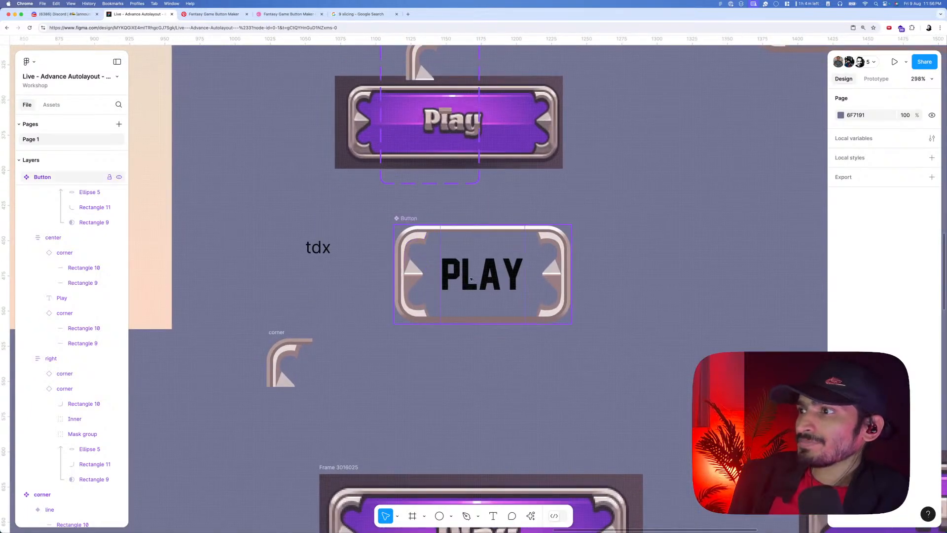
pyautogui.keyDown('super'); pyautogui.click(477, 320); pyautogui.keyUp('super')
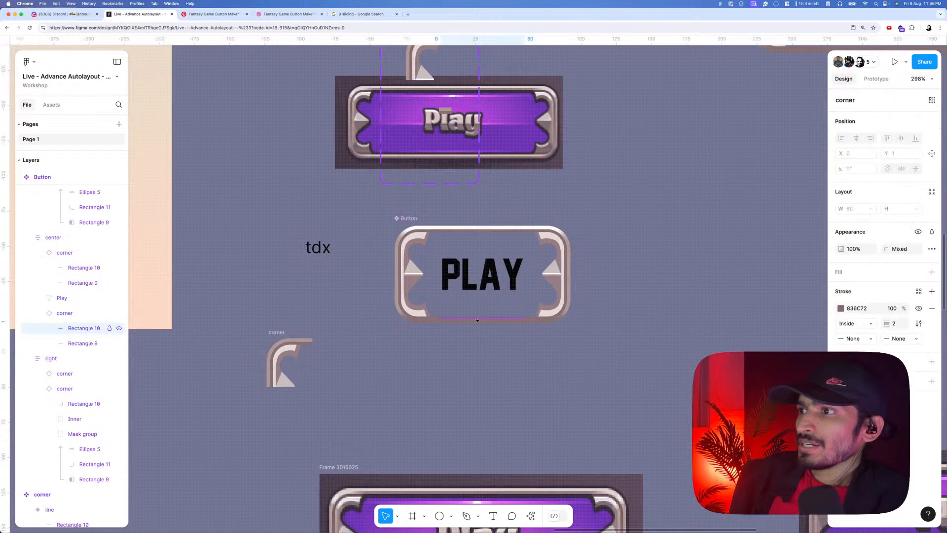
pyautogui.press('i')
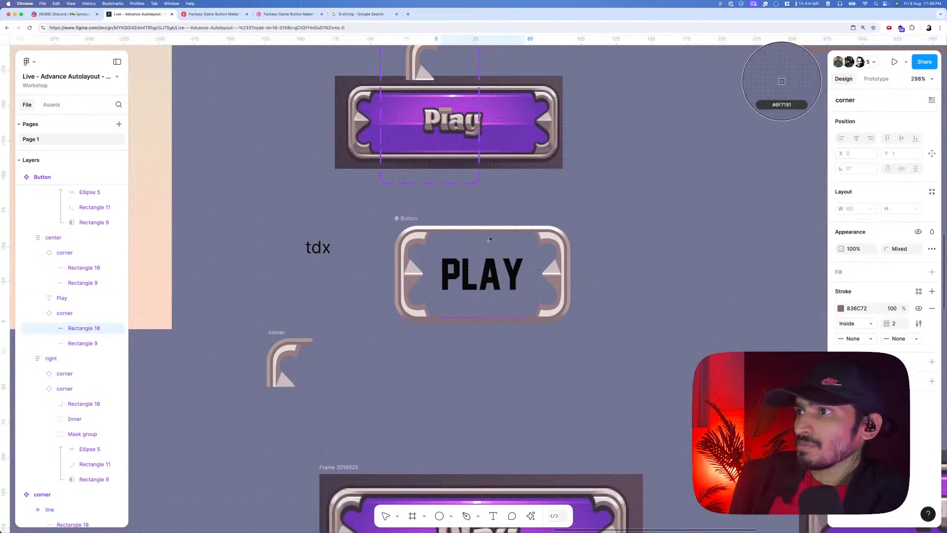
pyautogui.click(549, 230)
pyautogui.click(601, 256)
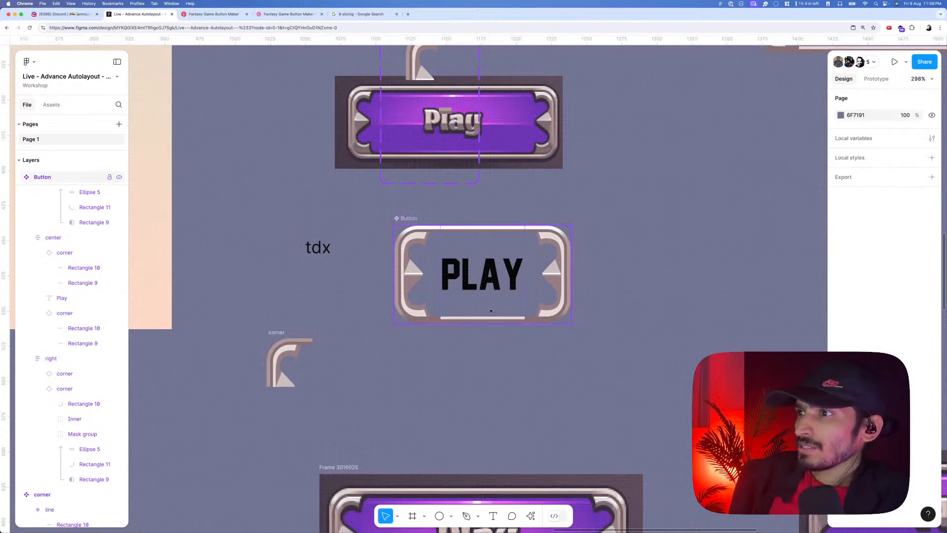
# - Inspect the inner outline of the Button's bottom-left corner and compare it with the reference and the main corner component
pyautogui.scroll(1, 435, 318)
pyautogui.keyDown('super'); pyautogui.click(425, 319); pyautogui.keyUp('super')
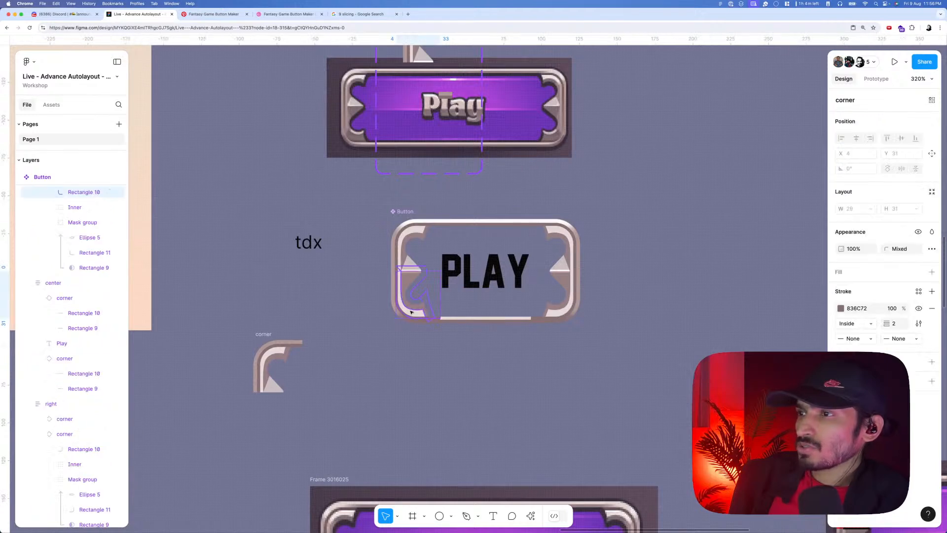
pyautogui.scroll(1, 358, 94)
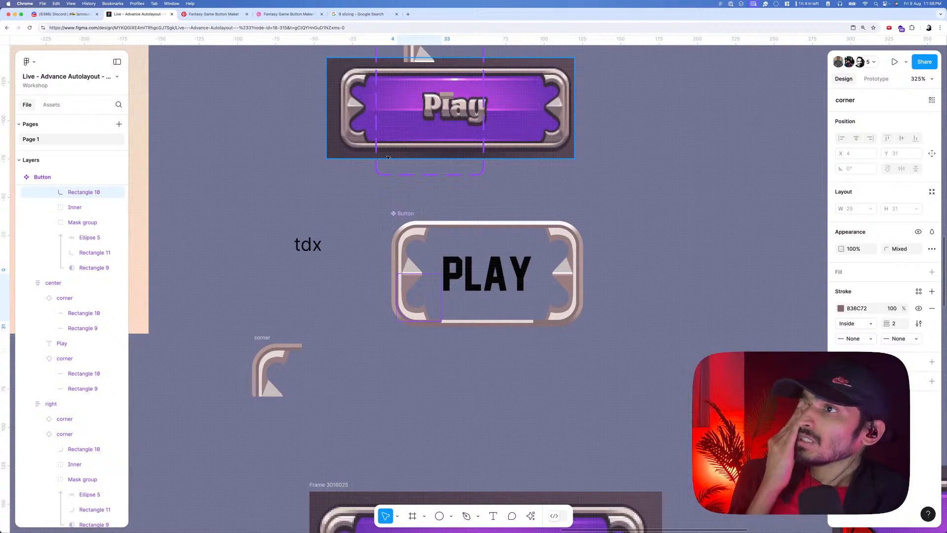
pyautogui.scroll(1, 399, 221)
pyautogui.scroll(4, 399, 221)
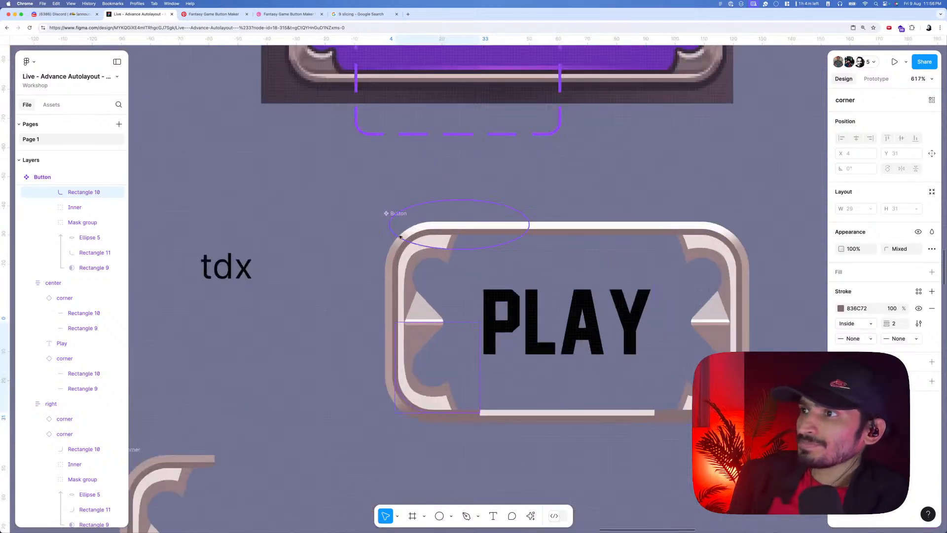
pyautogui.scroll(-4, 402, 246)
pyautogui.scroll(5, 419, 151)
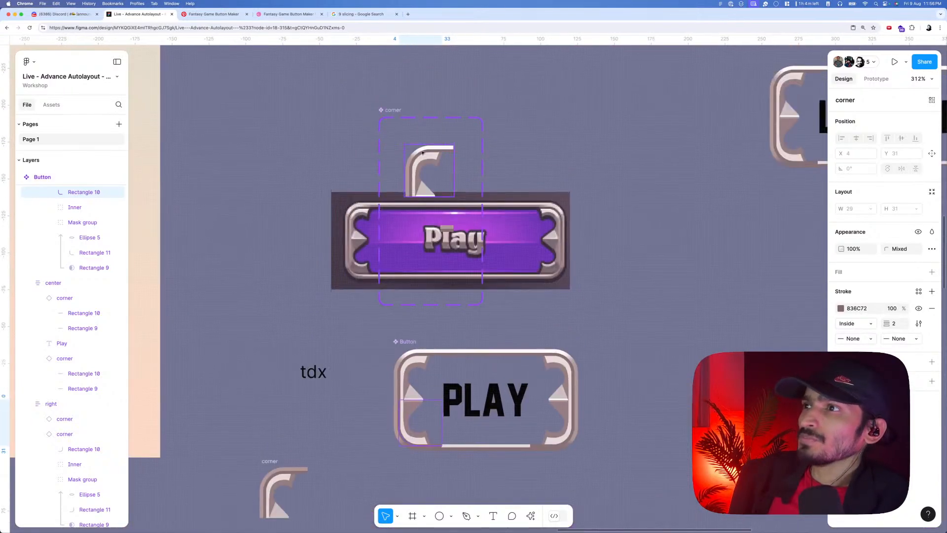
# - Duplicate the inner outline Rectangle 10 in the main corner component and turn the original and its copy into a mask group
pyautogui.scroll(2, 419, 151)
pyautogui.click(411, 163)
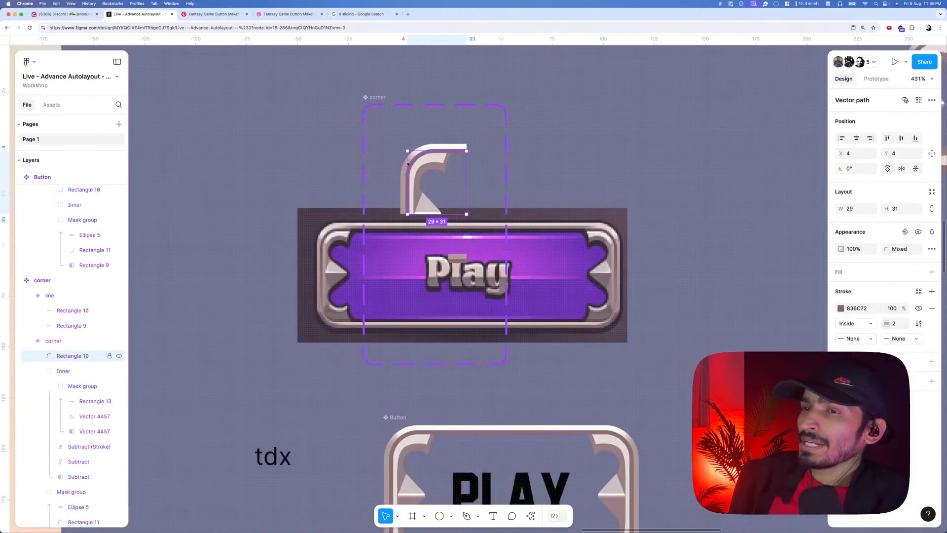
pyautogui.press('super+d')
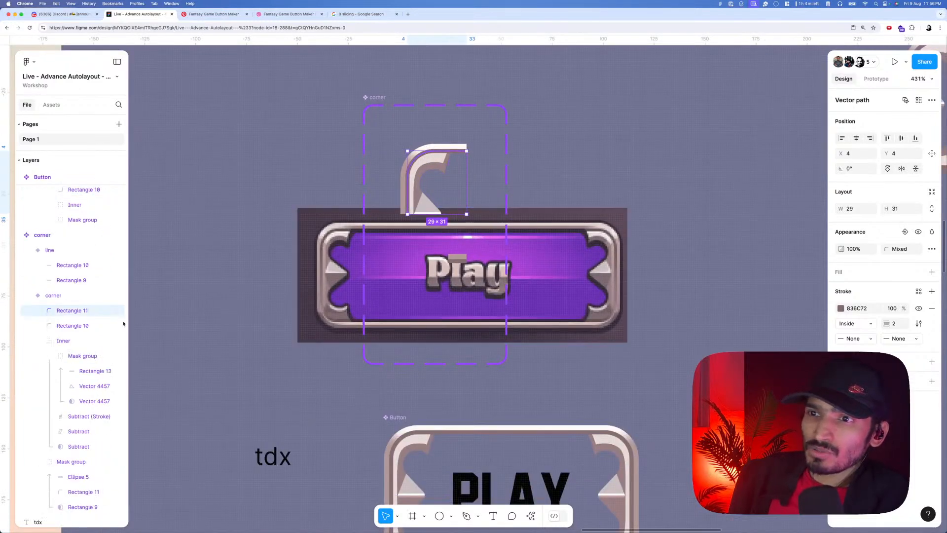
pyautogui.keyDown('shift'); pyautogui.click(79, 326); pyautogui.keyUp('shift')
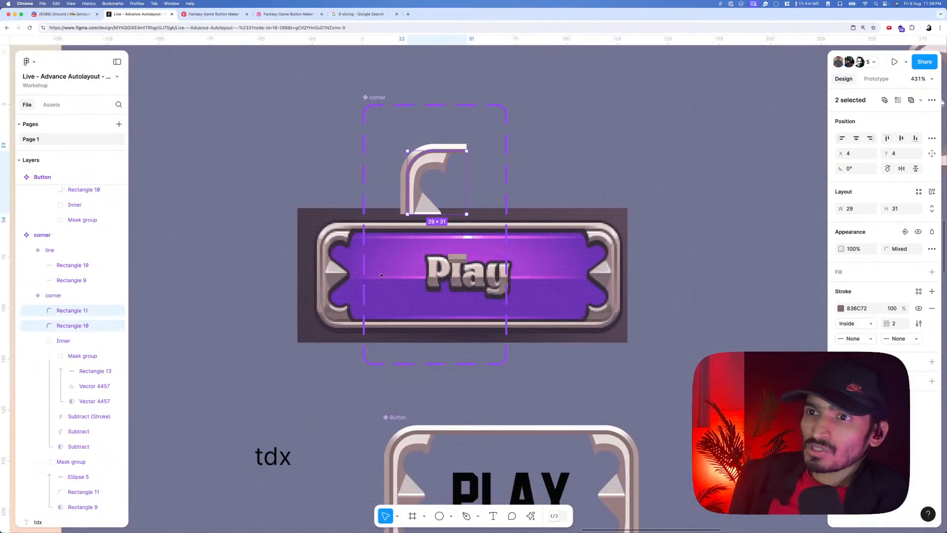
pyautogui.click(932, 100)
pyautogui.click(863, 146)
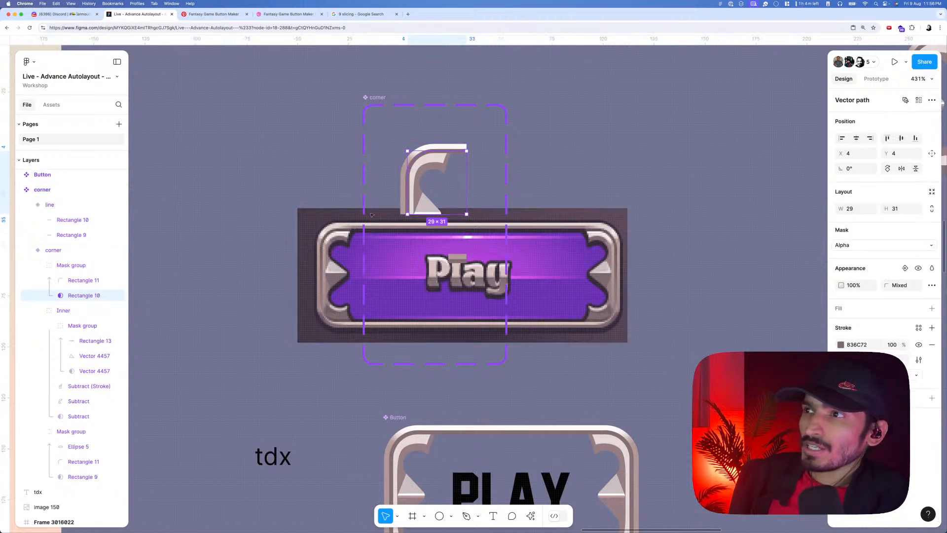
# - Draw a rectangle about 20 × 11 at X 4, Y 4 inside the corner's new mask group, above the duplicated outline
pyautogui.press('r')
pyautogui.moveTo(405, 147); pyautogui.dragTo(430, 171)
pyautogui.press('super+z')
pyautogui.press('super+shift+z')
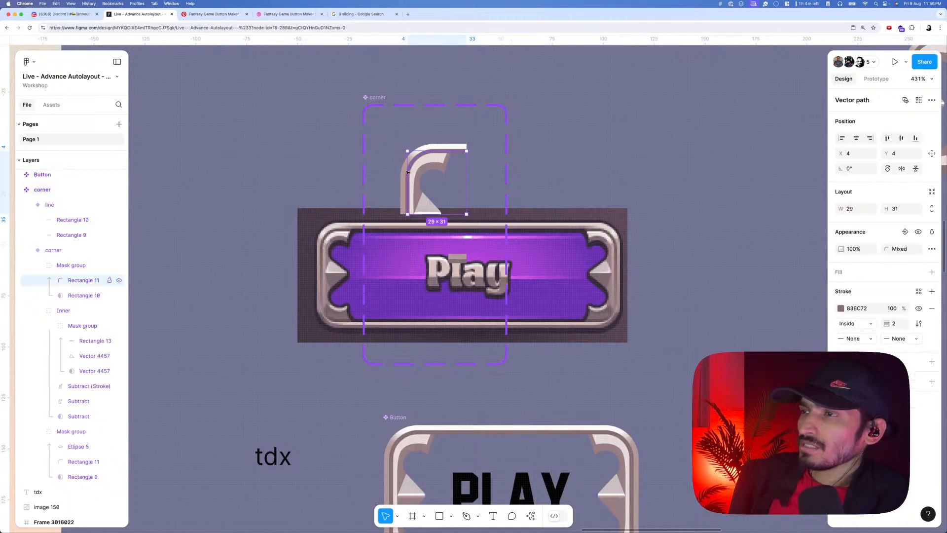
pyautogui.moveTo(417, 165); pyautogui.dragTo(449, 159)
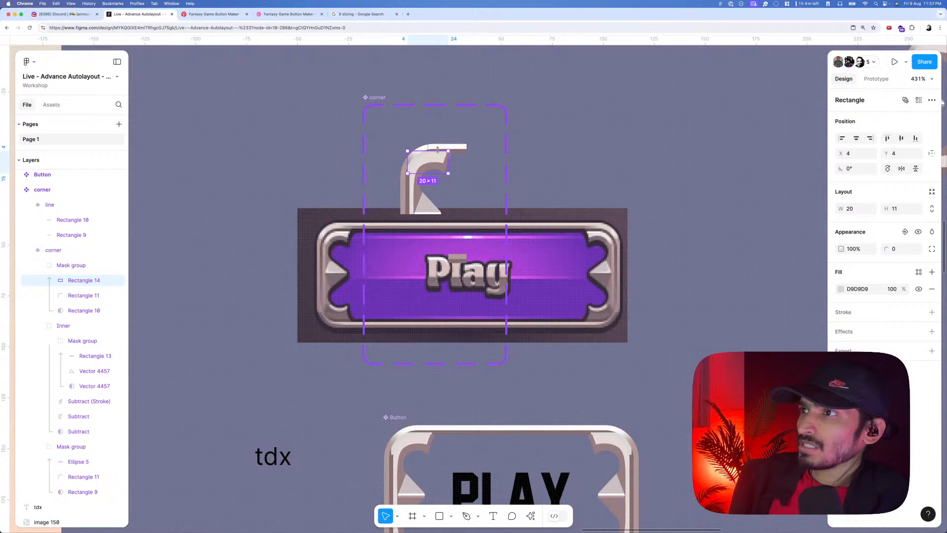
# - Fill the mask group's Rectangle 14 with dark brown 715B61 and enlarge it to 24 × 13 at X 0, Y 2
pyautogui.moveTo(433, 151); pyautogui.dragTo(433, 147)
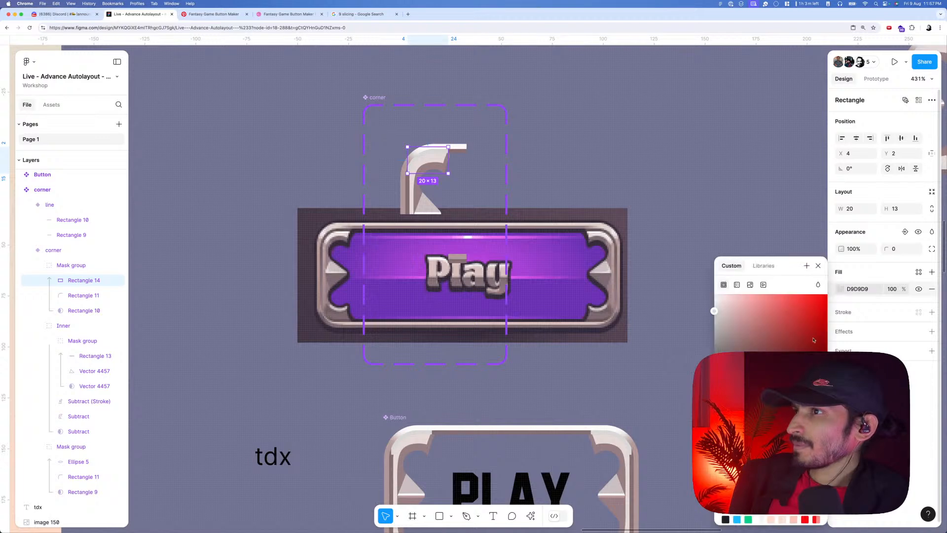
pyautogui.click(840, 289)
pyautogui.click(724, 422)
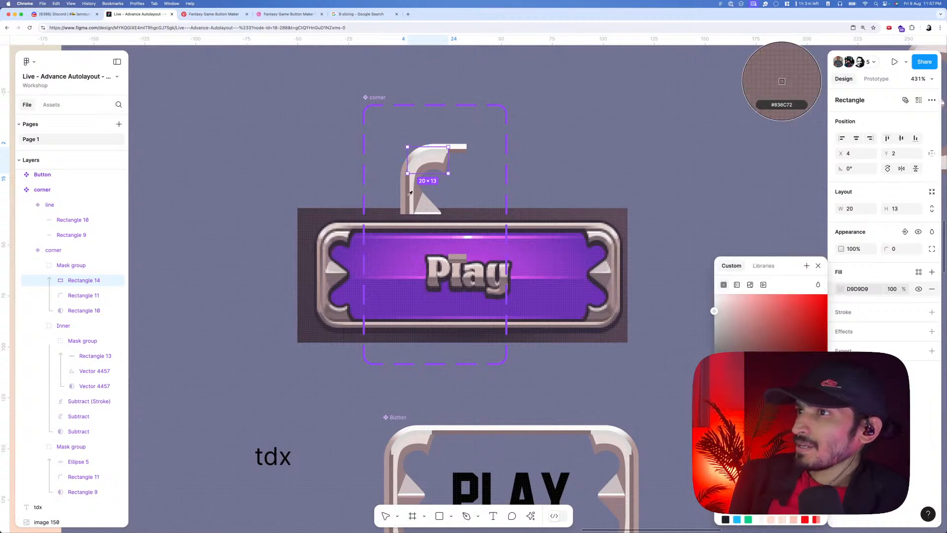
pyautogui.click(408, 194)
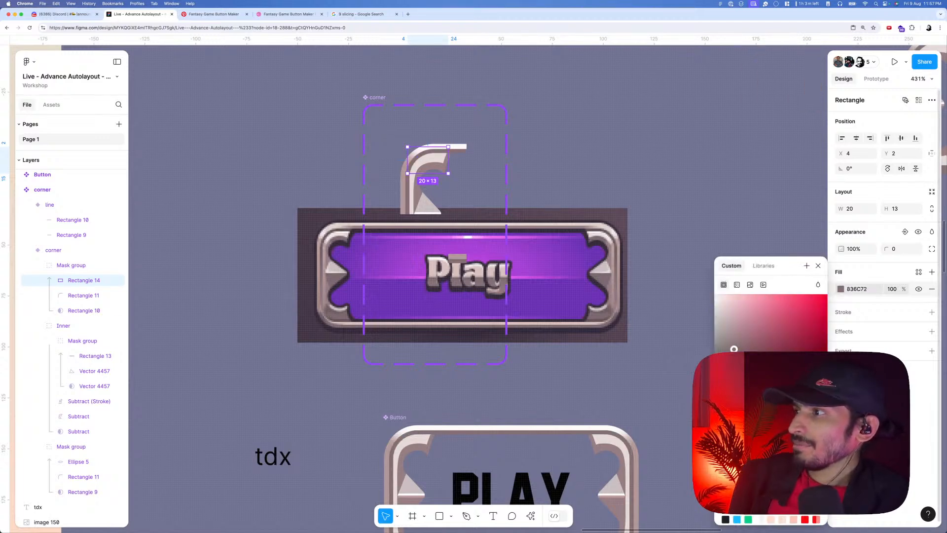
pyautogui.moveTo(734, 348); pyautogui.dragTo(736, 356)
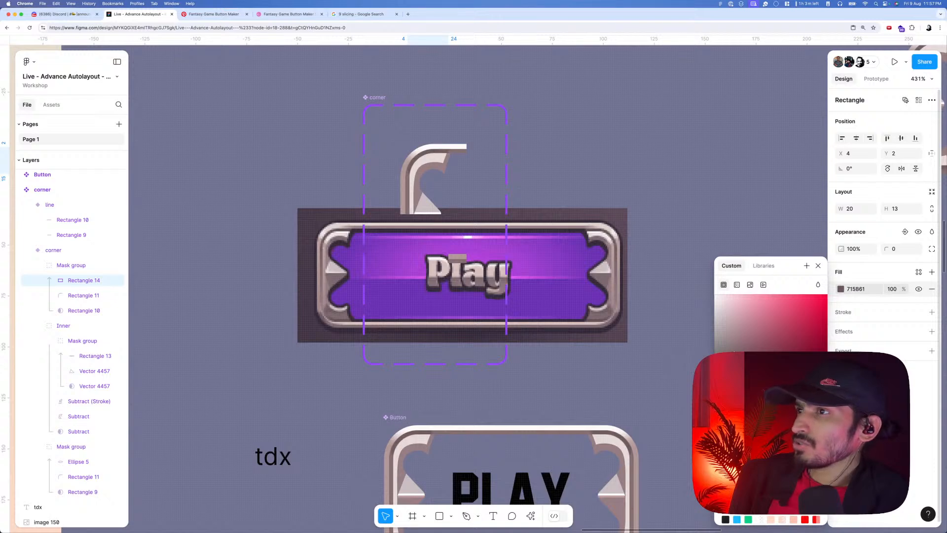
pyautogui.moveTo(404, 161); pyautogui.dragTo(400, 161)
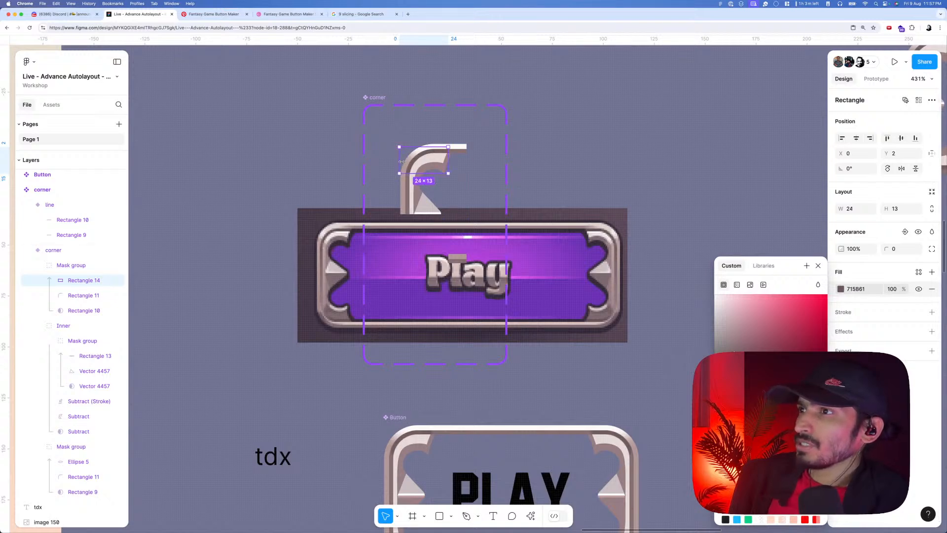
# - Change Rectangle 14's fill to a diagonal linear gradient from 715B61 to the same colour at 0% opacity, fading down along the corner curve
pyautogui.click(737, 284)
pyautogui.click(432, 173)
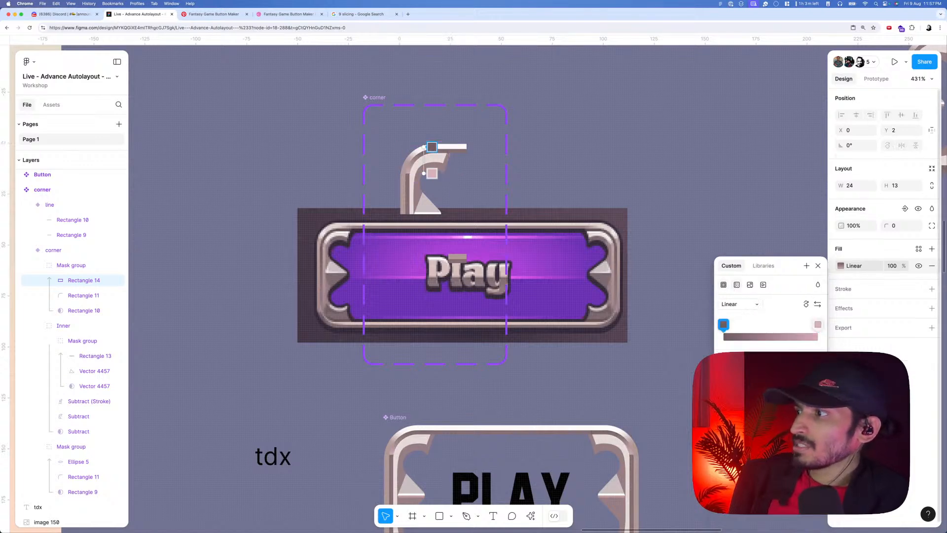
pyautogui.press('super+v')
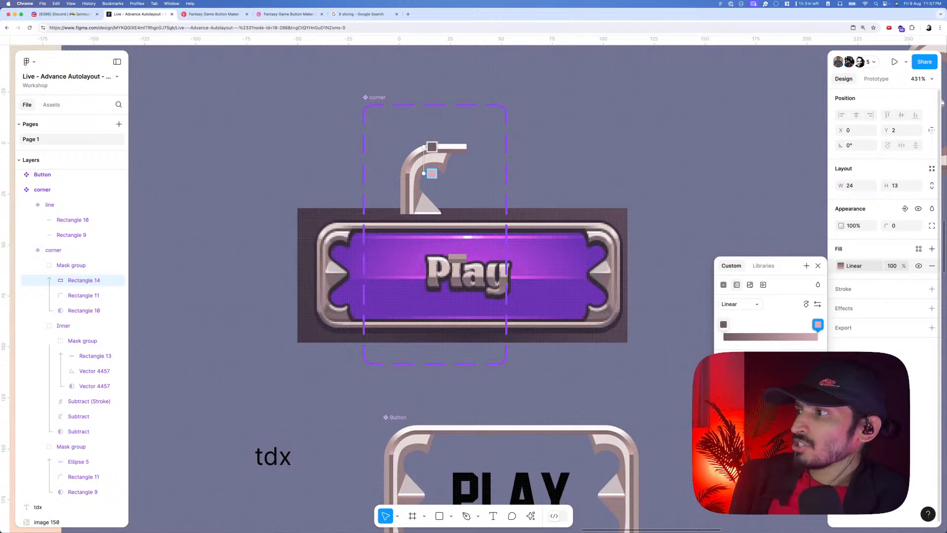
pyautogui.press('Return')
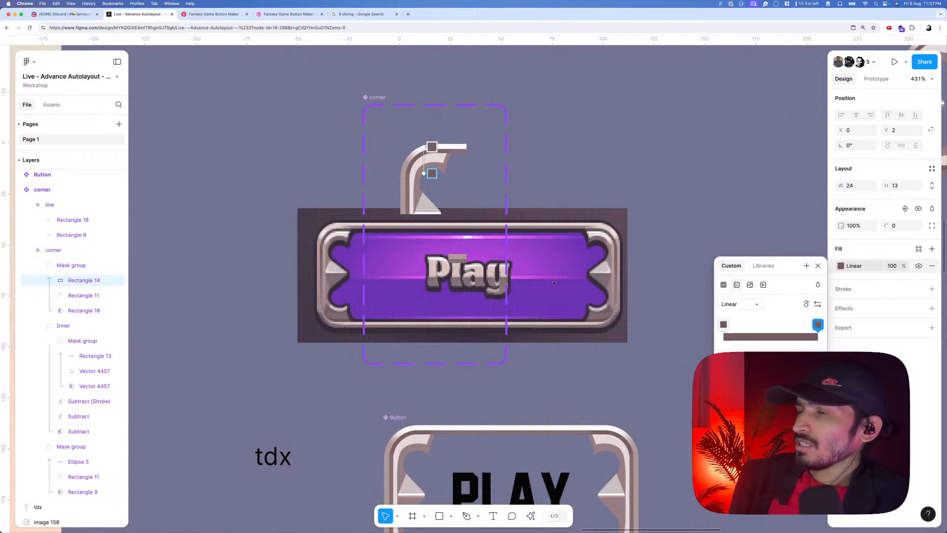
pyautogui.moveTo(431, 173); pyautogui.dragTo(409, 174)
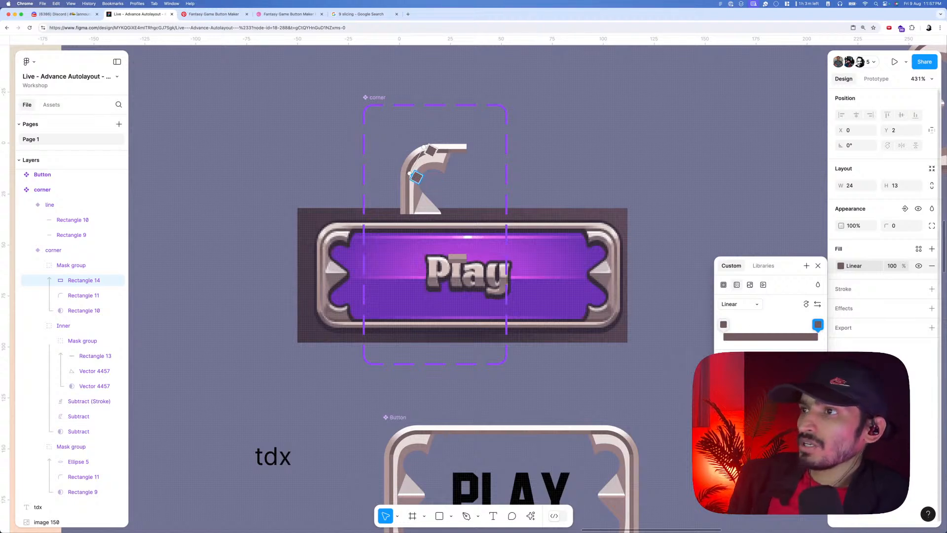
pyautogui.write('0')
pyautogui.press('Return')
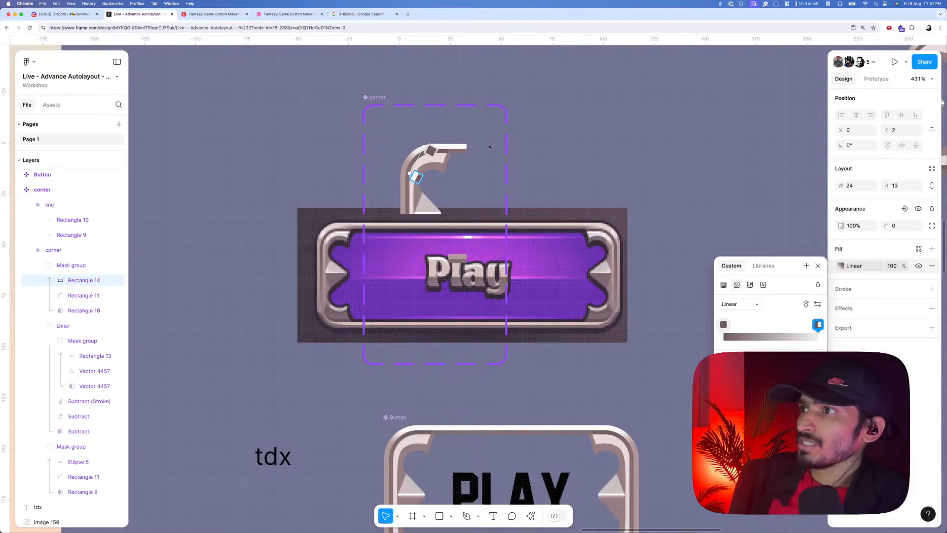
pyautogui.press('Escape')
# - Add a layer blur effect to Rectangle 14 in the main corner component
pyautogui.keyDown('ctrl'); pyautogui.scroll(5, 436, 155); pyautogui.keyUp('ctrl')
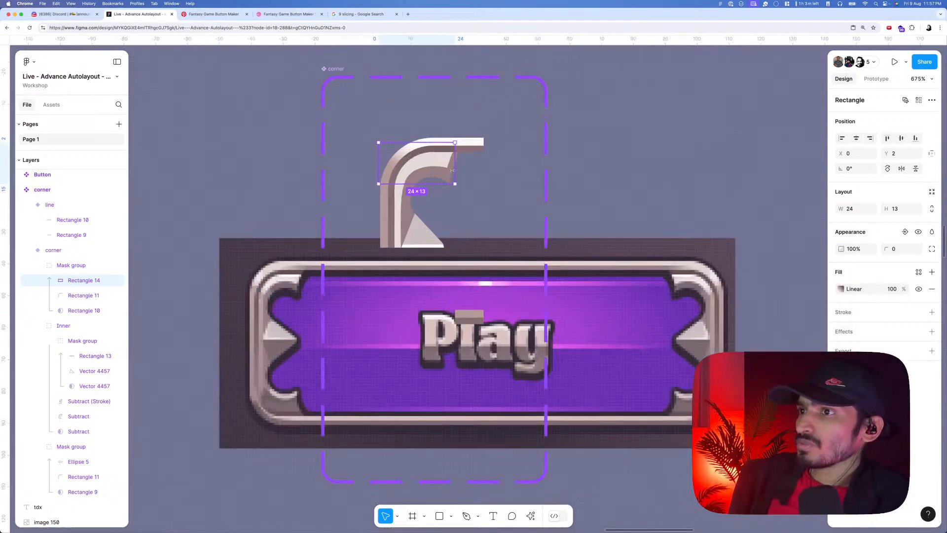
pyautogui.keyDown('ctrl'); pyautogui.scroll(3, 452, 171); pyautogui.keyUp('ctrl')
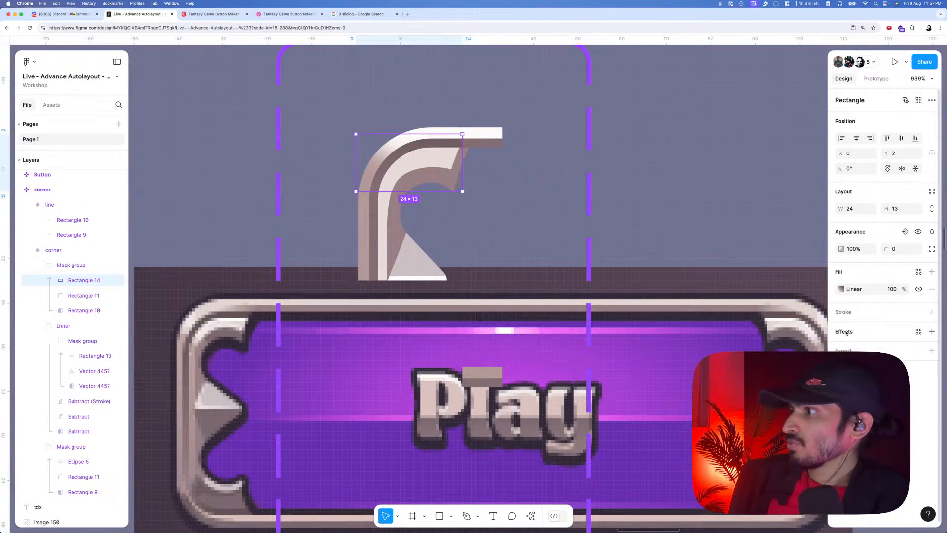
pyautogui.click(850, 332)
pyautogui.click(871, 349)
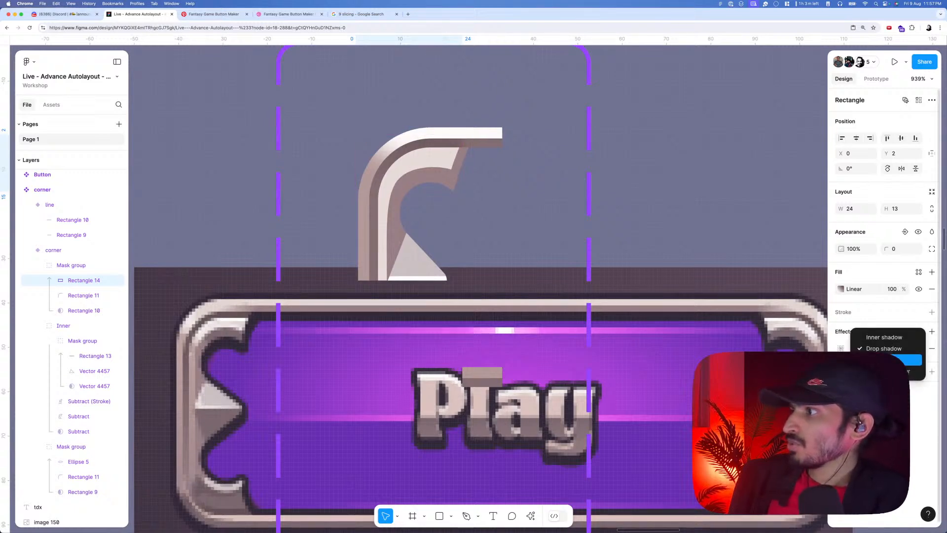
pyautogui.click(872, 359)
pyautogui.click(840, 348)
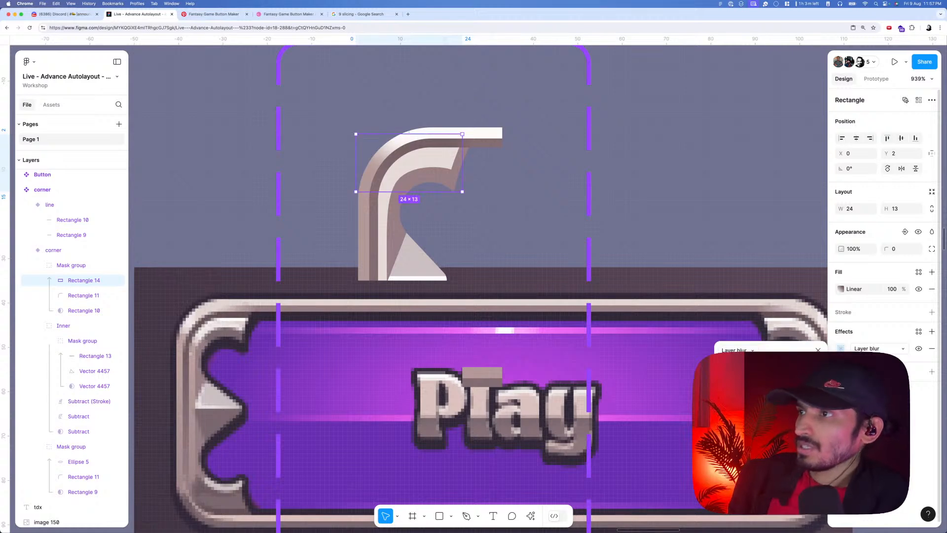
pyautogui.scroll(-1, 883, 247)
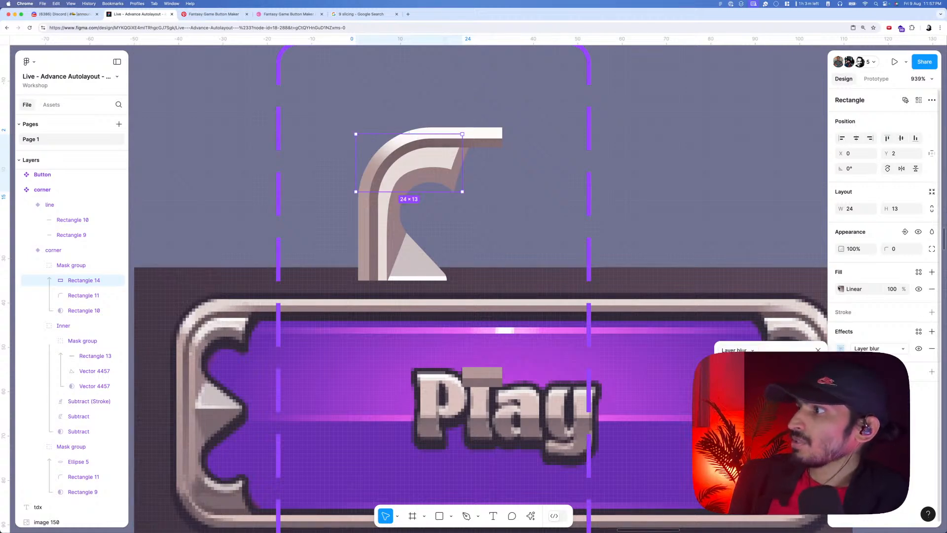
# - Darken the opaque stop of Rectangle 14's gradient to 503C42
pyautogui.click(840, 265)
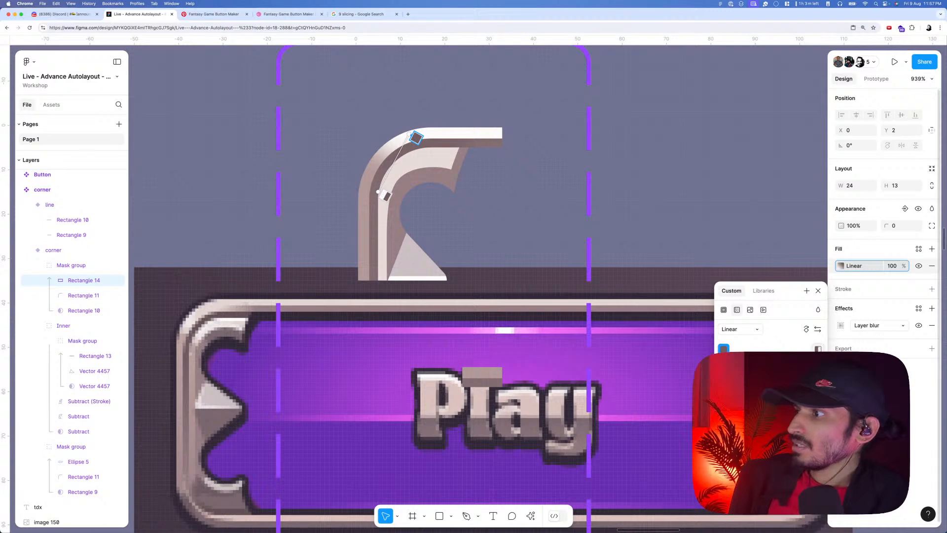
pyautogui.click(723, 348)
pyautogui.moveTo(627, 361)
pyautogui.mouseDown()
pyautogui.moveTo(626, 354)
pyautogui.moveTo(629, 371)
pyautogui.mouseUp()
pyautogui.scroll(-5, 569, 369)
pyautogui.scroll(-5, 568, 369)
pyautogui.scroll(5, 556, 366)
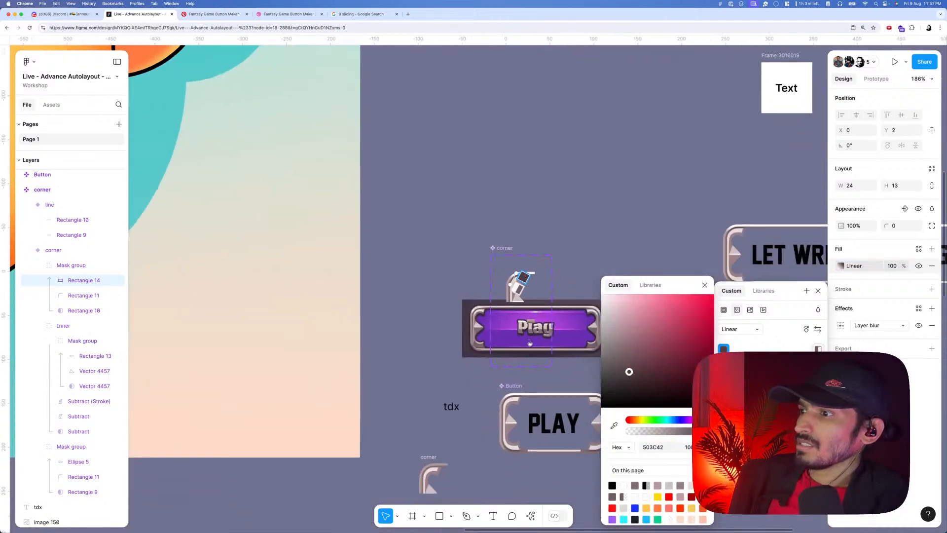
pyautogui.moveTo(559, 336); pyautogui.dragTo(519, 262)
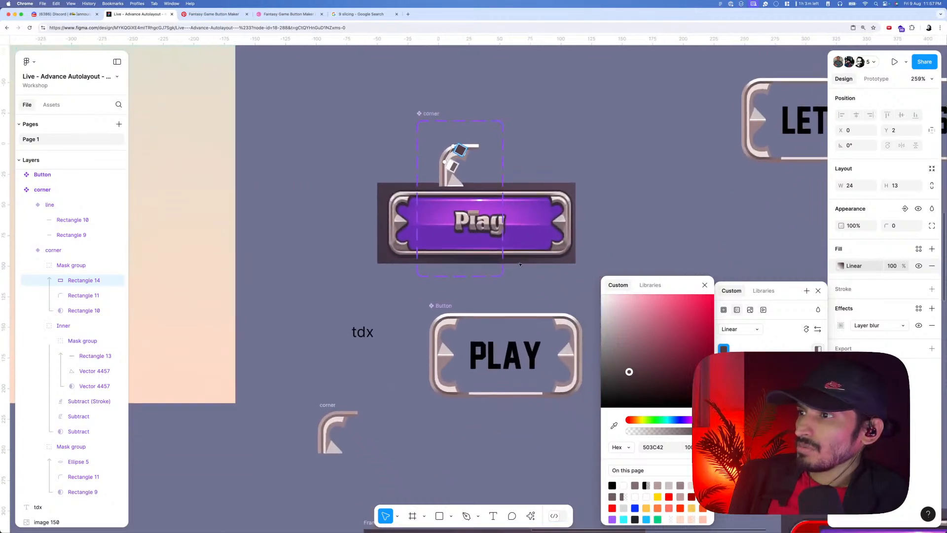
pyautogui.press('Escape')
pyautogui.press('Escape')
pyautogui.press('Escape')
# - Override the gradient of Rectangle 14 in the Button's bottom-left corner, setting its opaque stop to light grey DADADA
pyautogui.scroll(5, 478, 392)
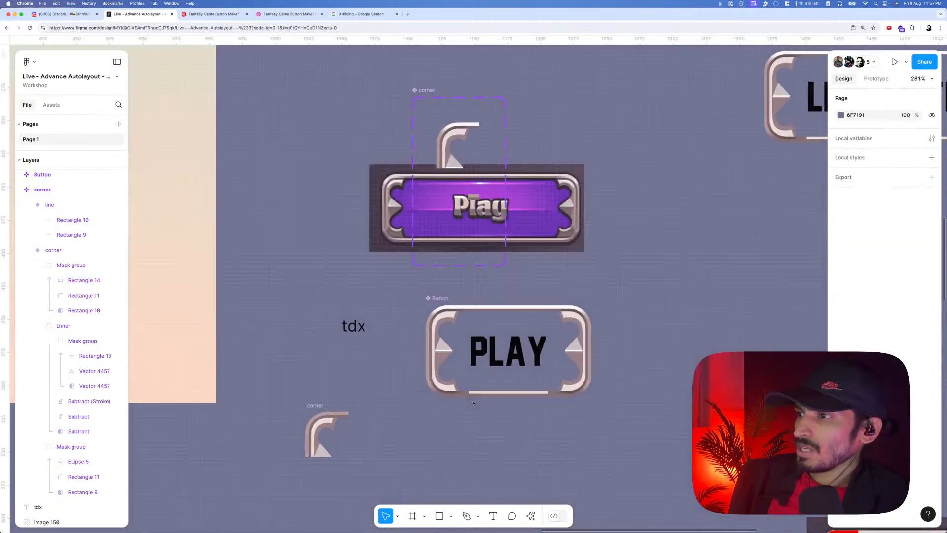
pyautogui.scroll(-3, 473, 393)
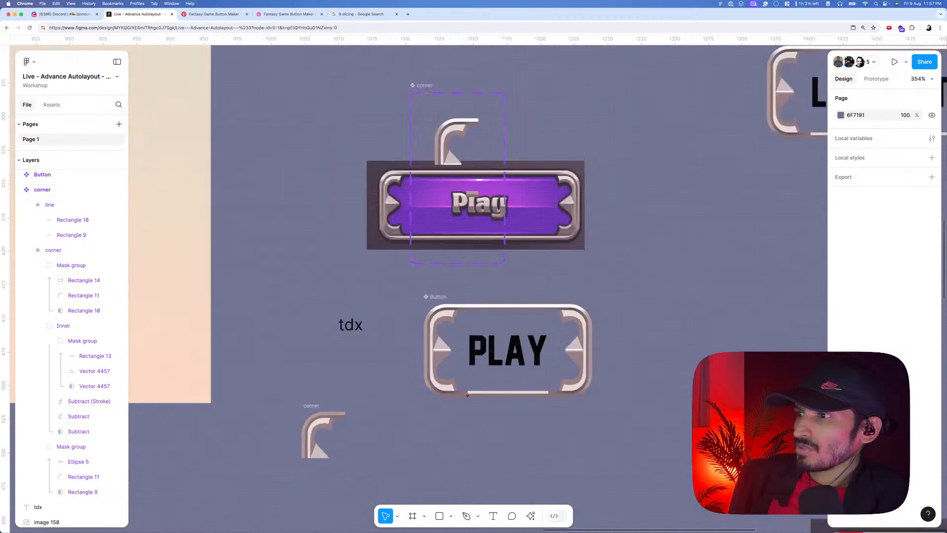
pyautogui.scroll(10, 467, 394)
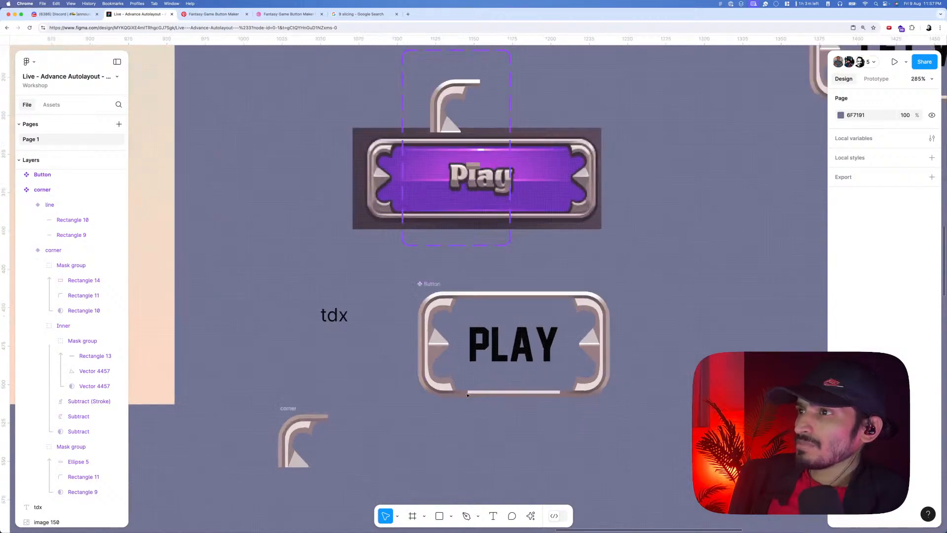
pyautogui.click(431, 393)
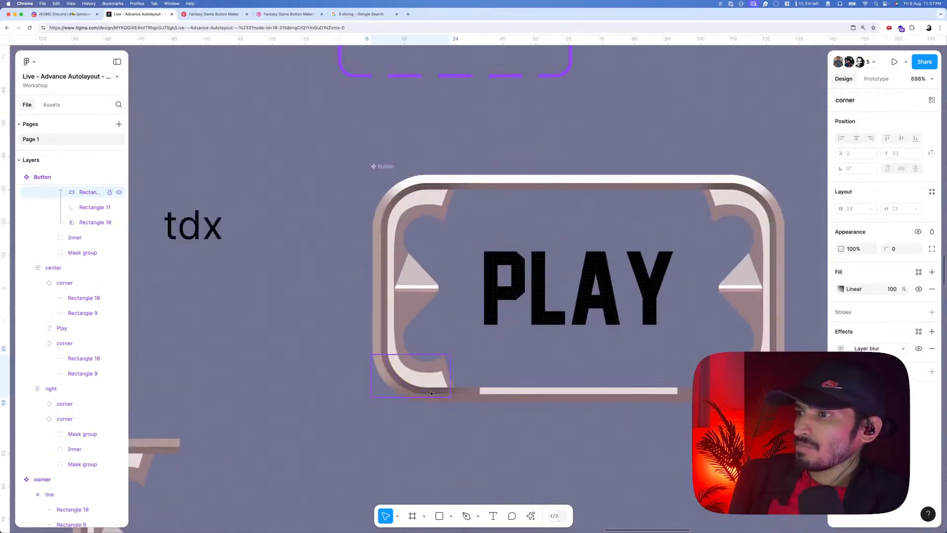
pyautogui.scroll(-9, 431, 393)
pyautogui.click(840, 289)
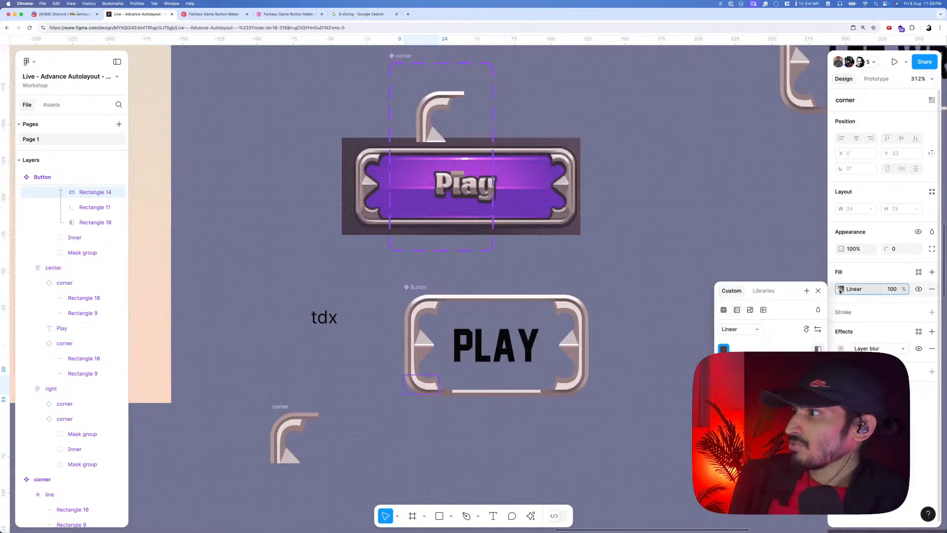
pyautogui.click(754, 391)
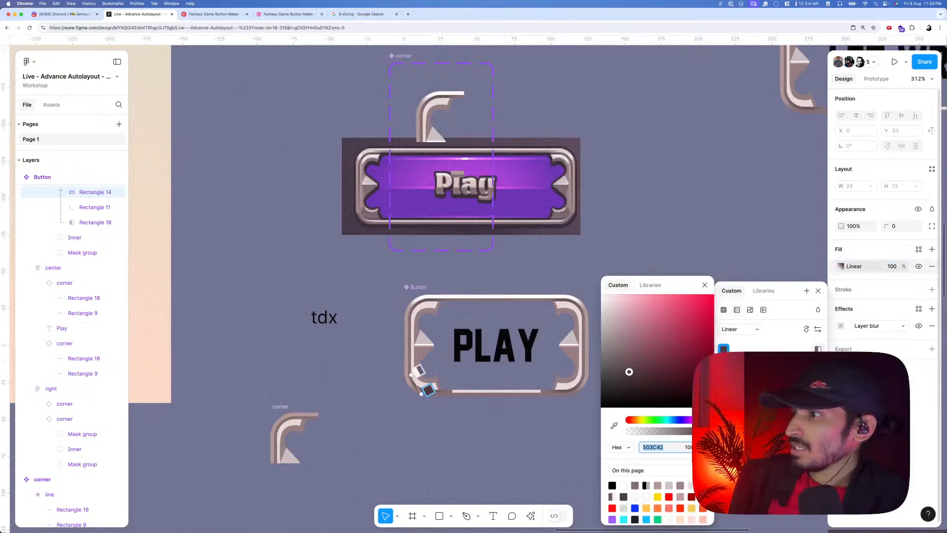
pyautogui.moveTo(628, 371); pyautogui.dragTo(610, 344)
pyautogui.click(424, 388)
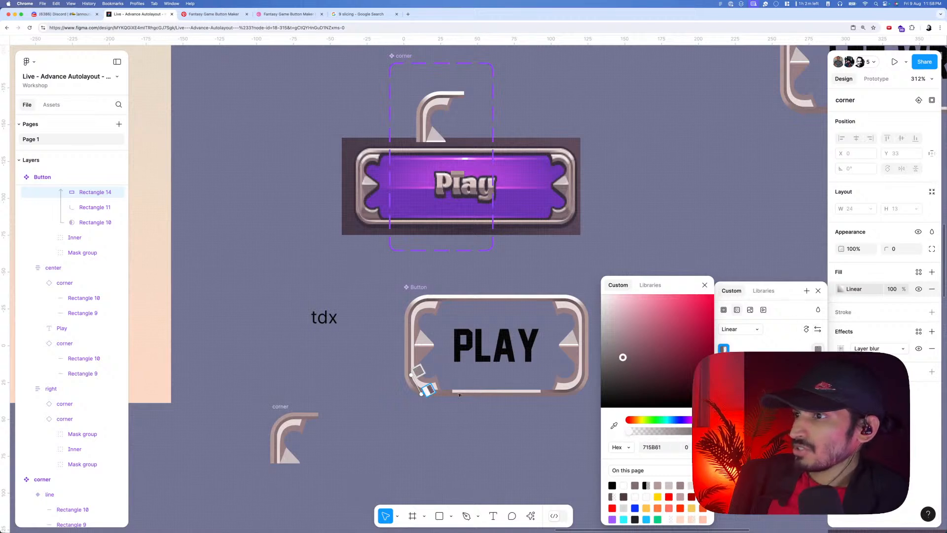
pyautogui.scroll(5, 447, 393)
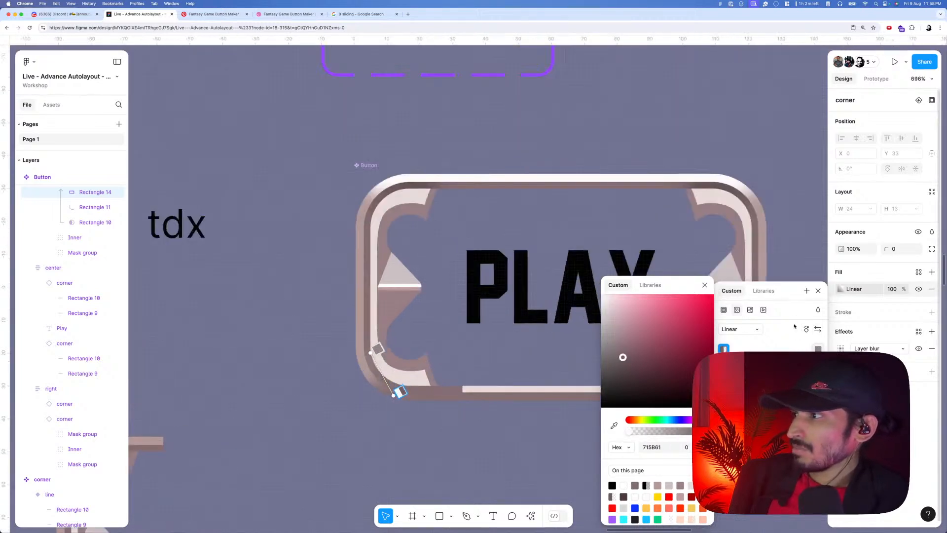
pyautogui.click(817, 329)
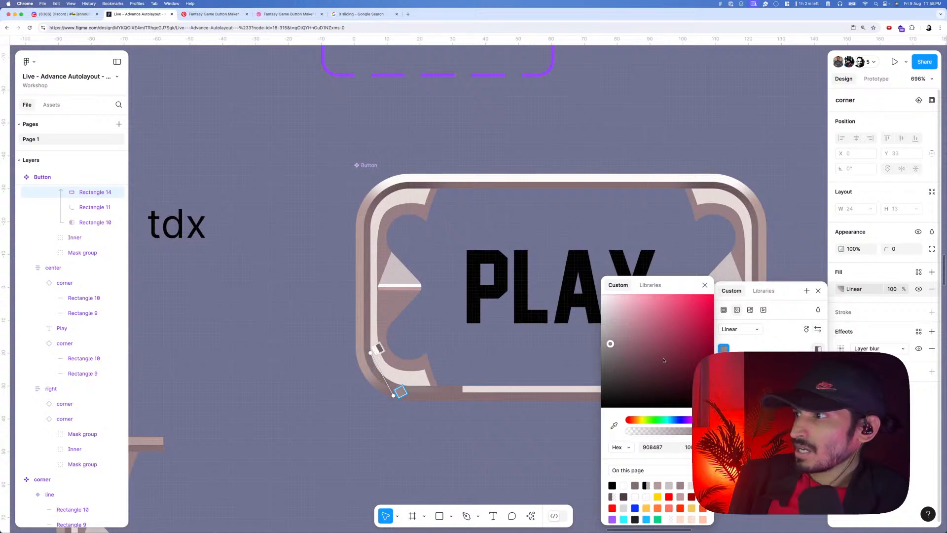
pyautogui.moveTo(622, 333); pyautogui.dragTo(600, 314)
pyautogui.scroll(-5, 466, 378)
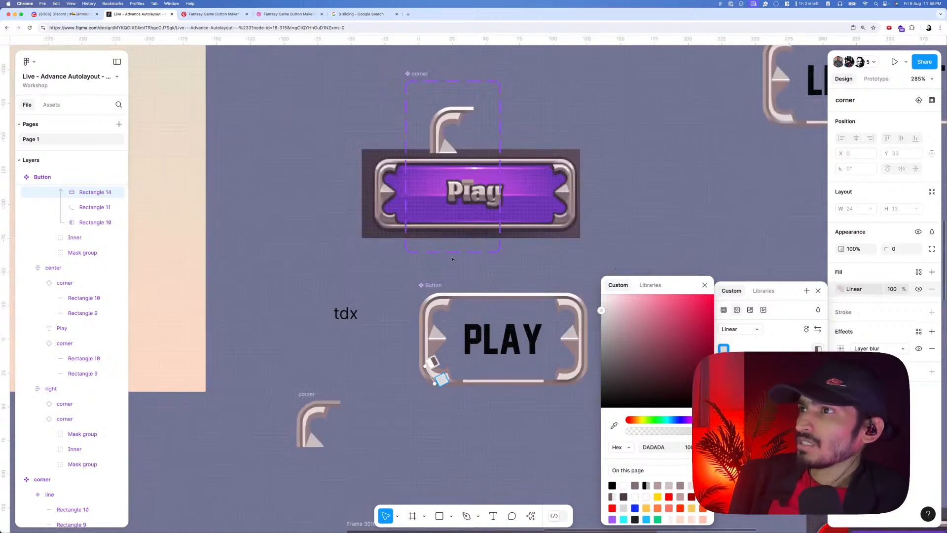
pyautogui.press('Escape')
# - Widen Rectangle 14 in the main corner component to 40 × 13
pyautogui.doubleClick(455, 114)
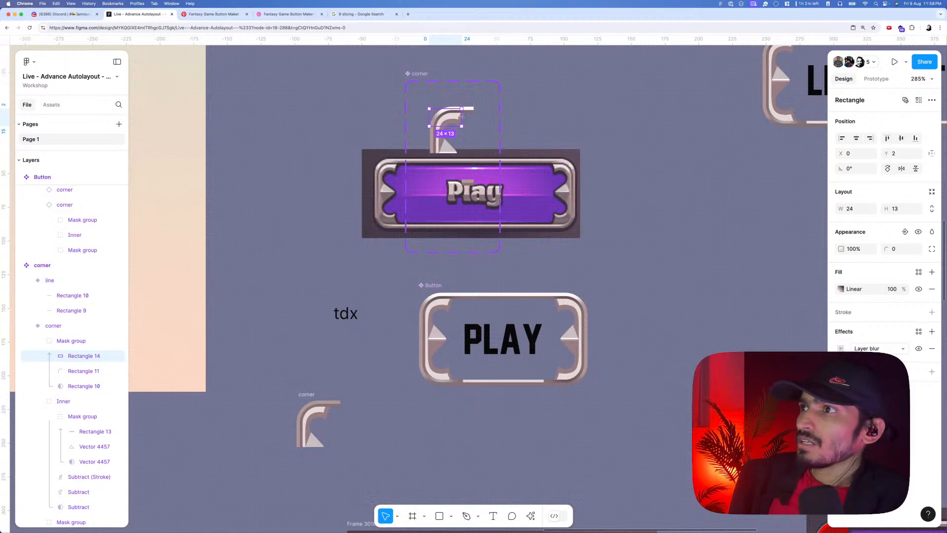
pyautogui.moveTo(475, 116); pyautogui.dragTo(484, 116)
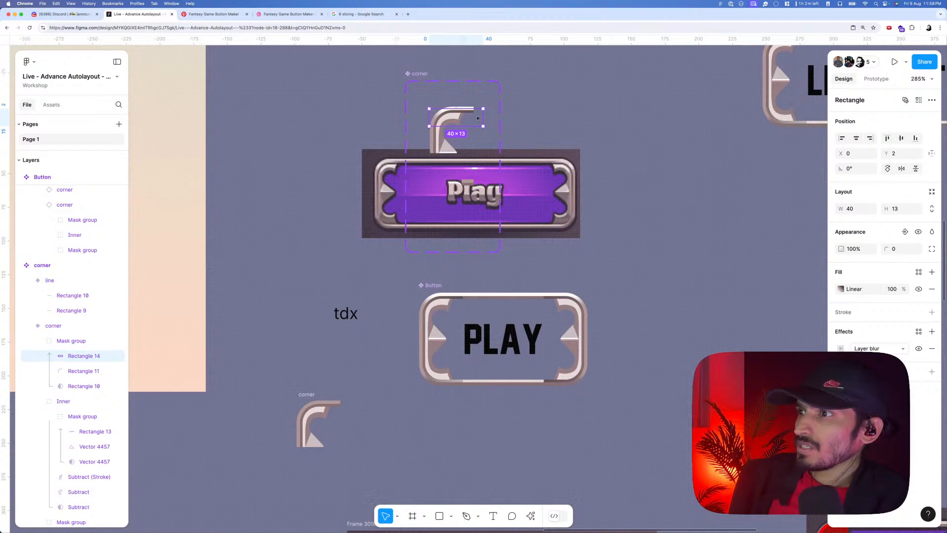
pyautogui.scroll(1, 473, 123)
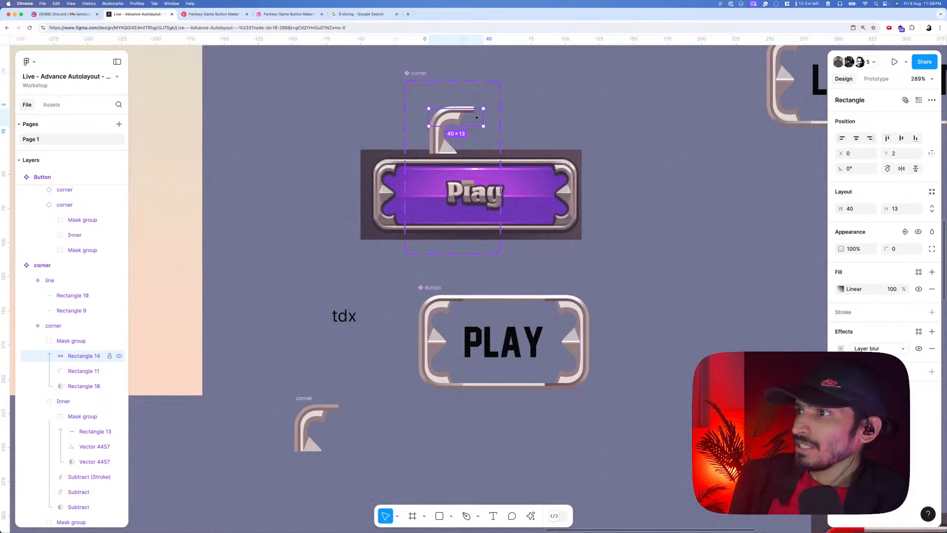
pyautogui.scroll(2, 476, 117)
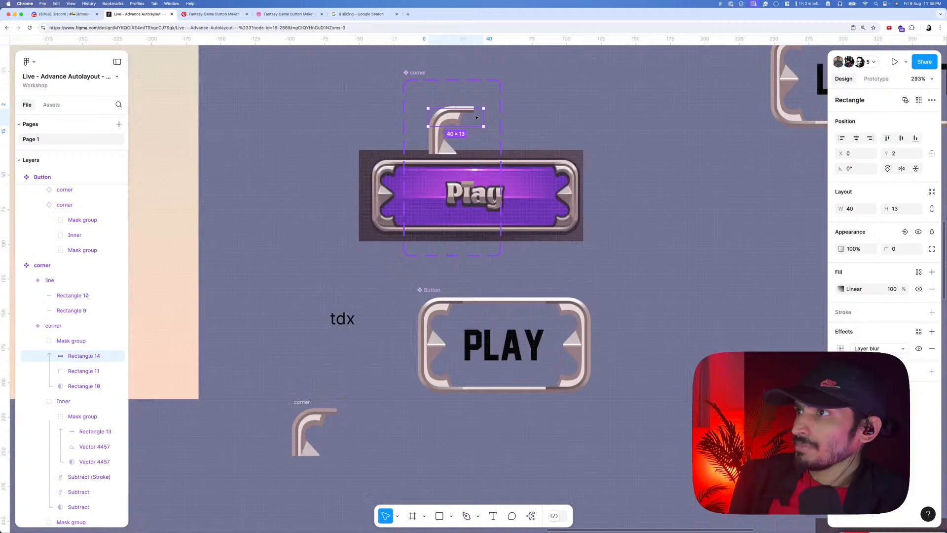
pyautogui.click(841, 289)
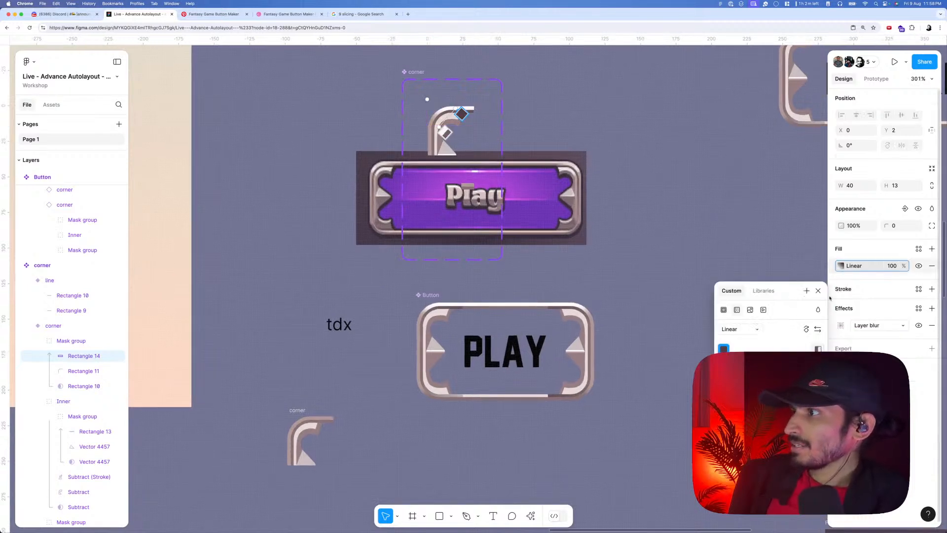
pyautogui.click(724, 349)
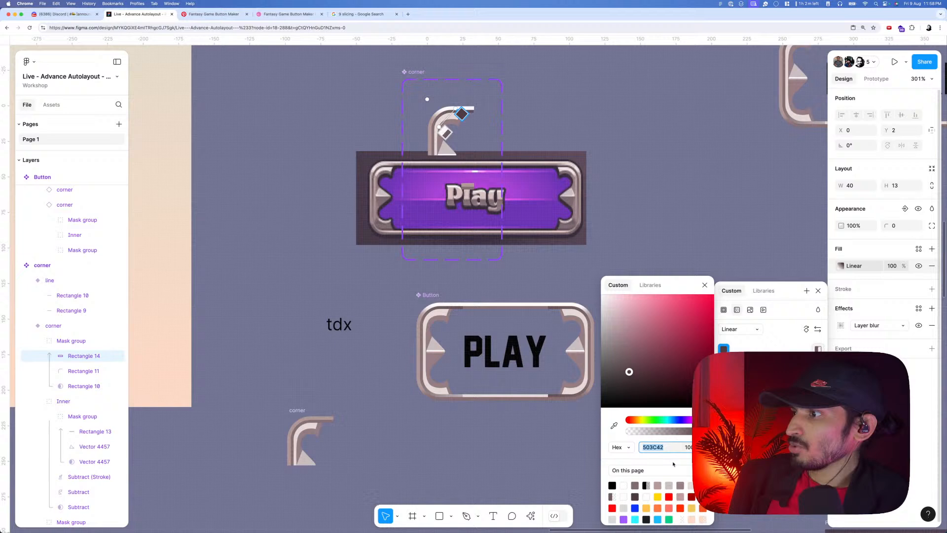
pyautogui.click(613, 427)
pyautogui.scroll(3, 472, 164)
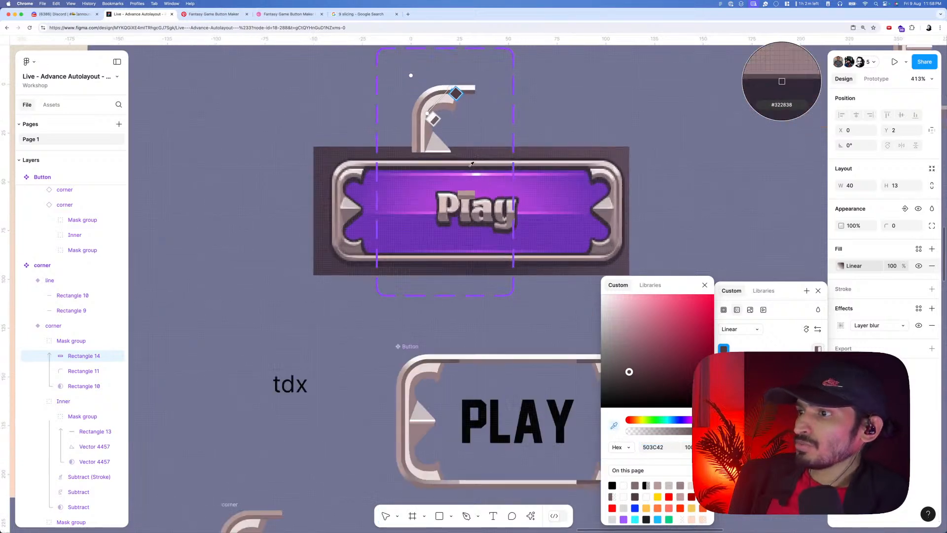
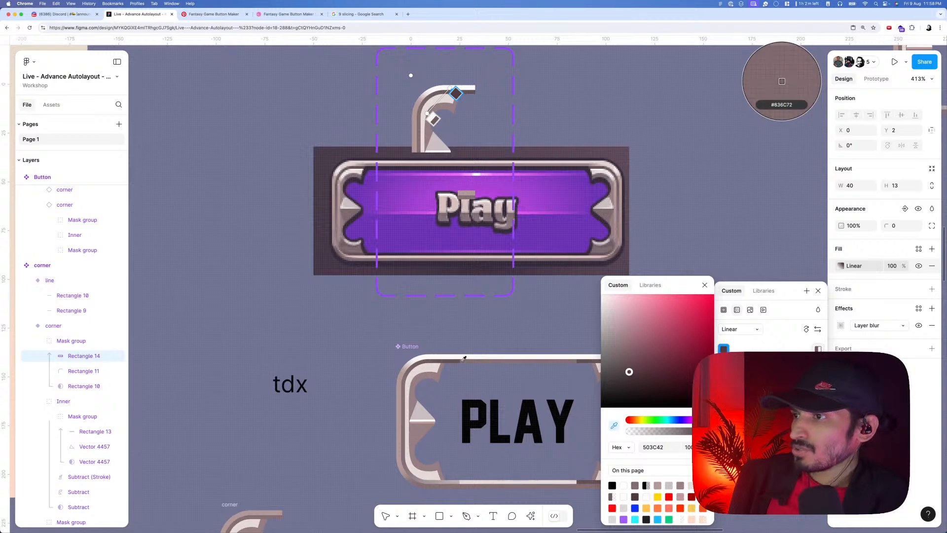
pyautogui.press('Escape')
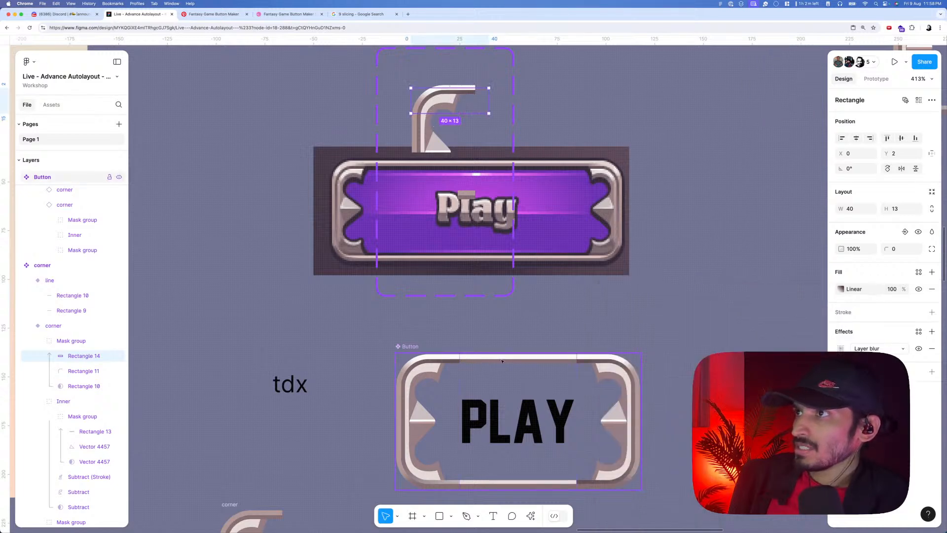
# - Recolour the stroke of Rectangle 10 in the Button's top centre line to 644F54, sampled from the adjoining corner edge
pyautogui.click(502, 363)
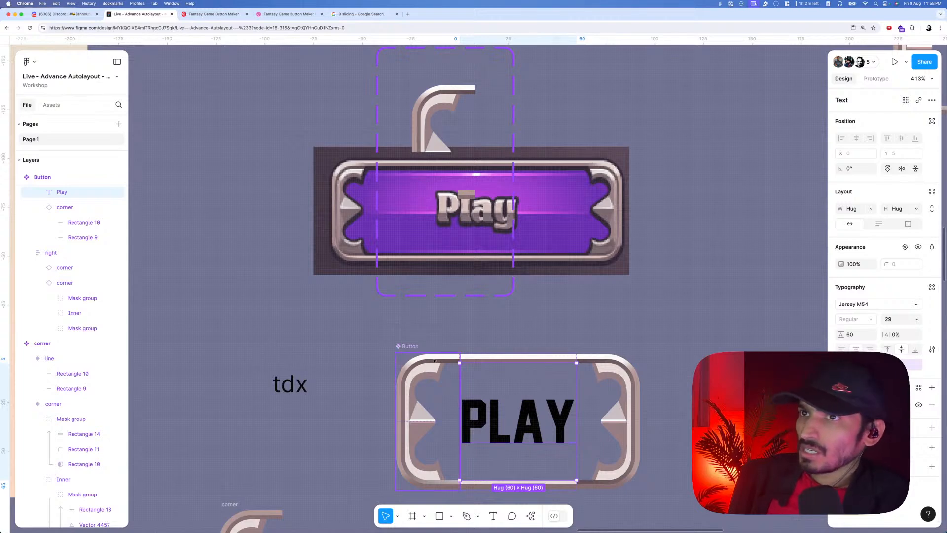
pyautogui.click(469, 356)
pyautogui.hotkey('ctrl', 'v')
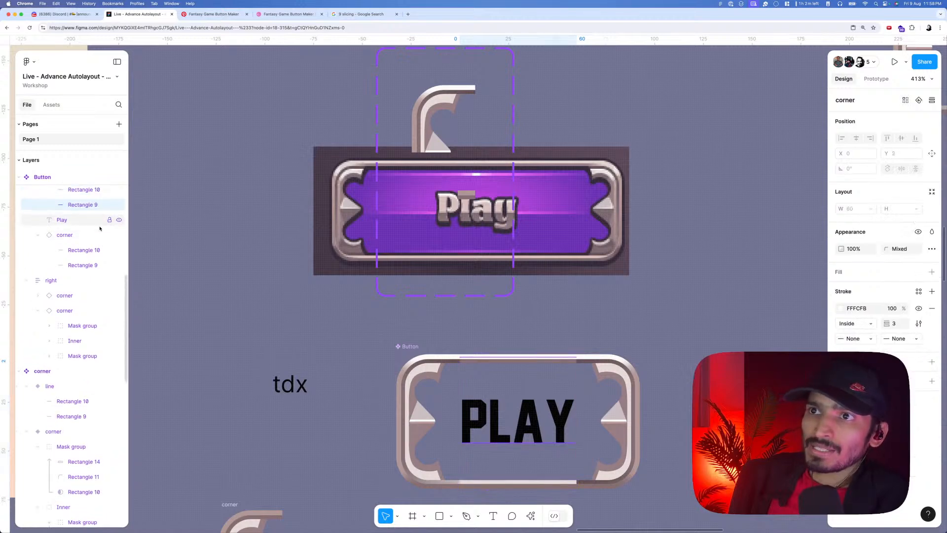
pyautogui.click(841, 308)
pyautogui.press('i')
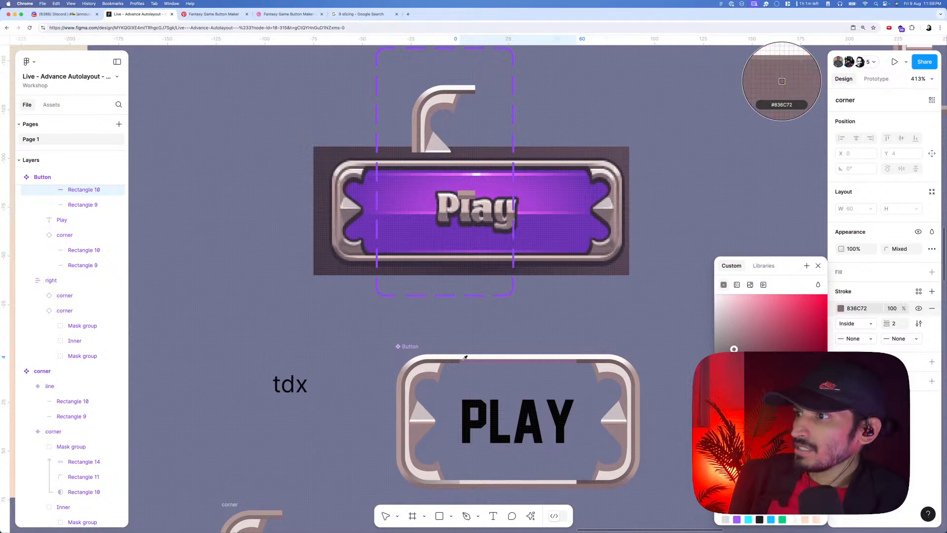
pyautogui.click(473, 357)
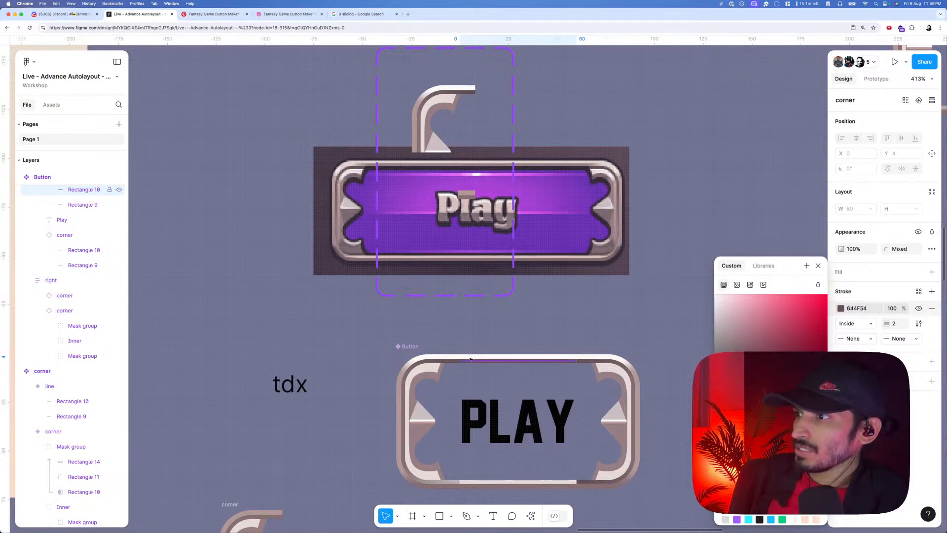
pyautogui.scroll(-5, 472, 355)
pyautogui.click(573, 349)
pyautogui.moveTo(584, 354)
pyautogui.mouseDown()
pyautogui.moveTo(558, 338)
pyautogui.moveTo(486, 380)
pyautogui.moveTo(525, 342)
pyautogui.mouseUp()
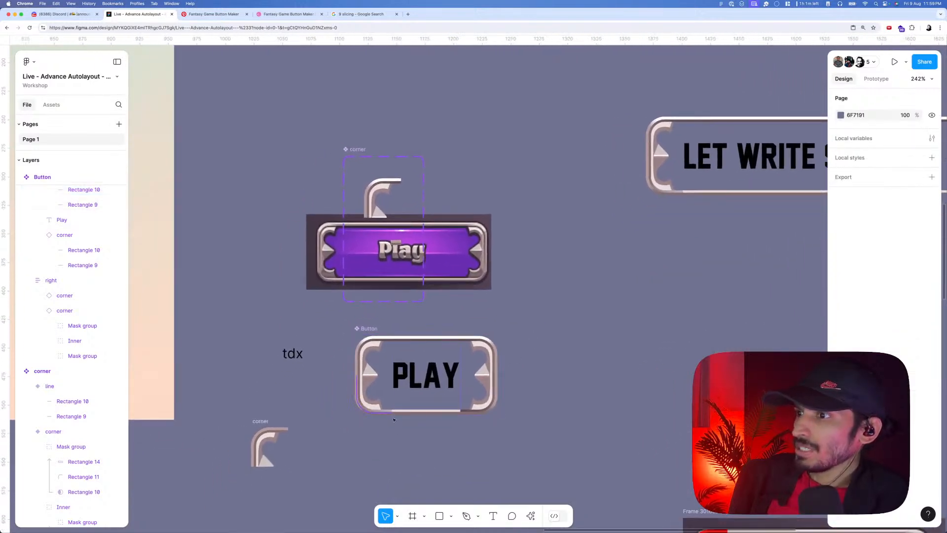
# - Override the opaque gradient stop of Rectangle 14 in the Button's bottom-left corner with the pinkish E5CAD1
pyautogui.scroll(5, 359, 406)
pyautogui.click(356, 407)
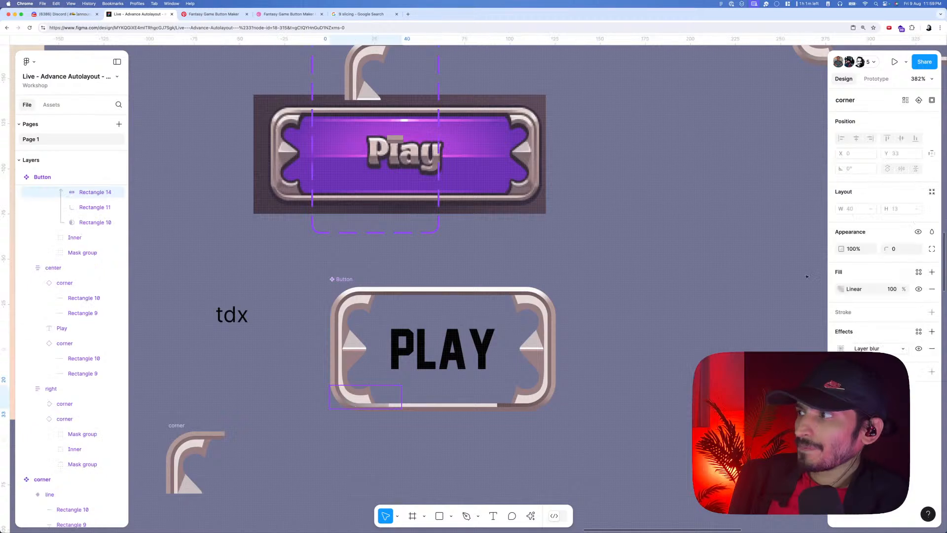
pyautogui.click(837, 290)
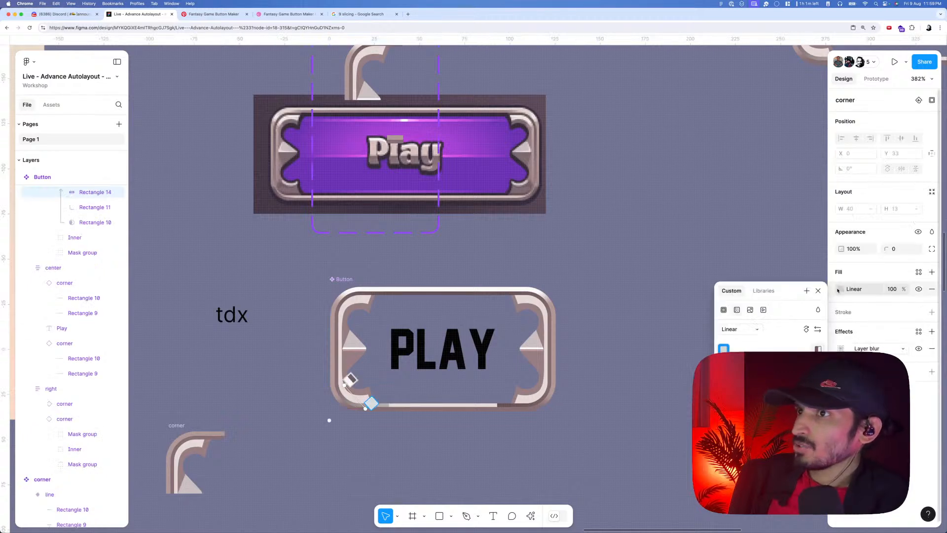
pyautogui.click(723, 349)
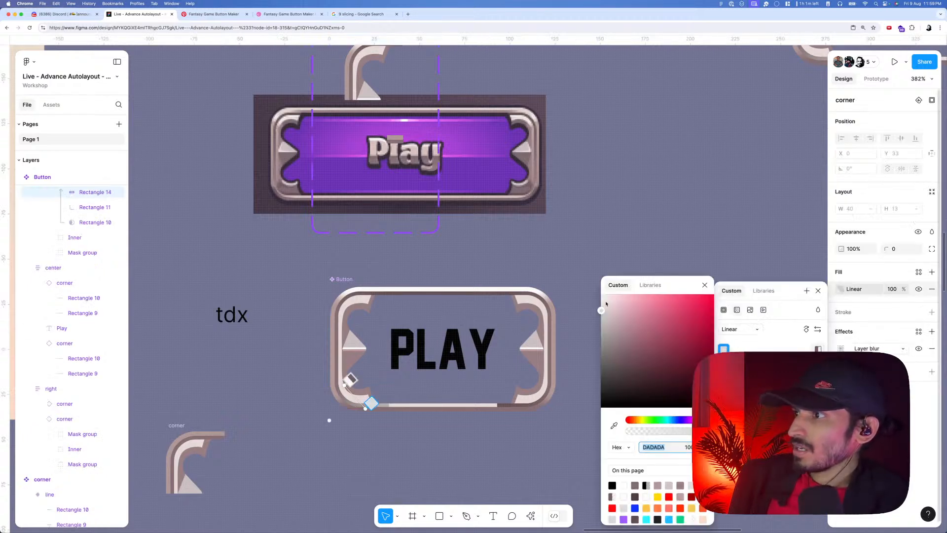
pyautogui.moveTo(611, 302); pyautogui.dragTo(615, 311)
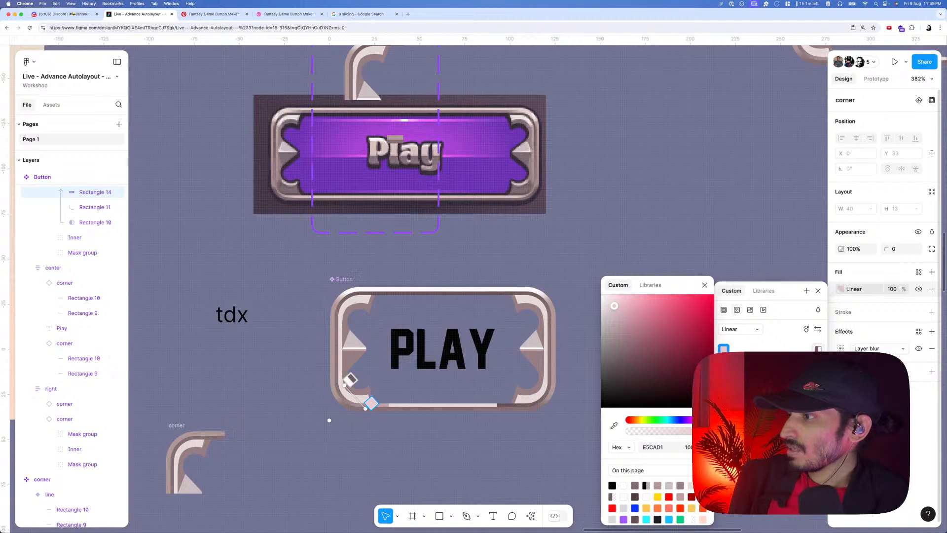
pyautogui.click(405, 406)
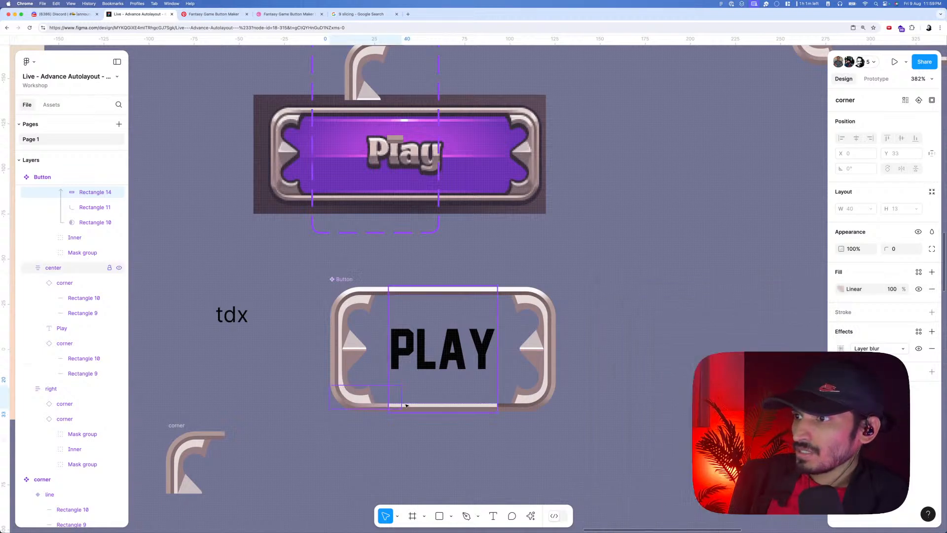
# - Set the stroke of Rectangle 10 in the Button's bottom centre line to E5CAD1
pyautogui.doubleClick(409, 405)
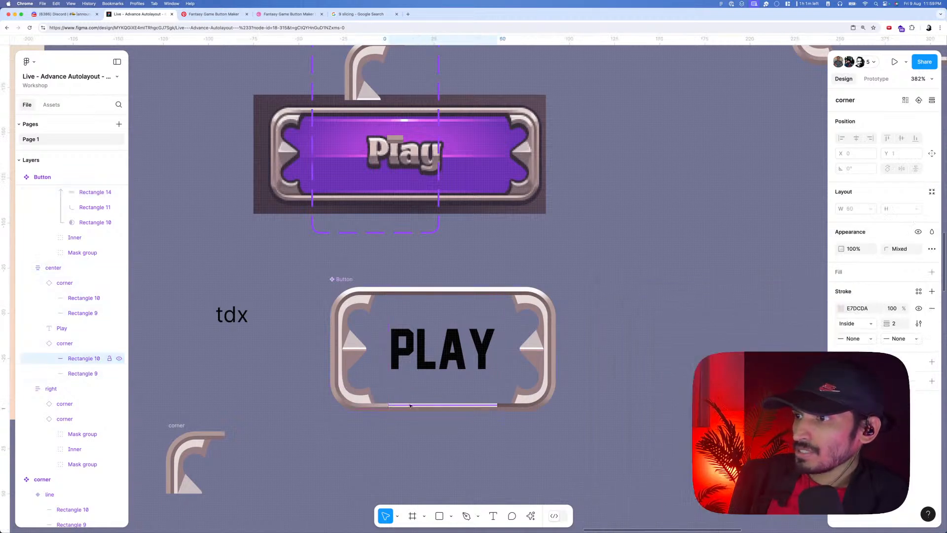
pyautogui.click(857, 308)
pyautogui.write('E5CAD1')
pyautogui.press('Tab')
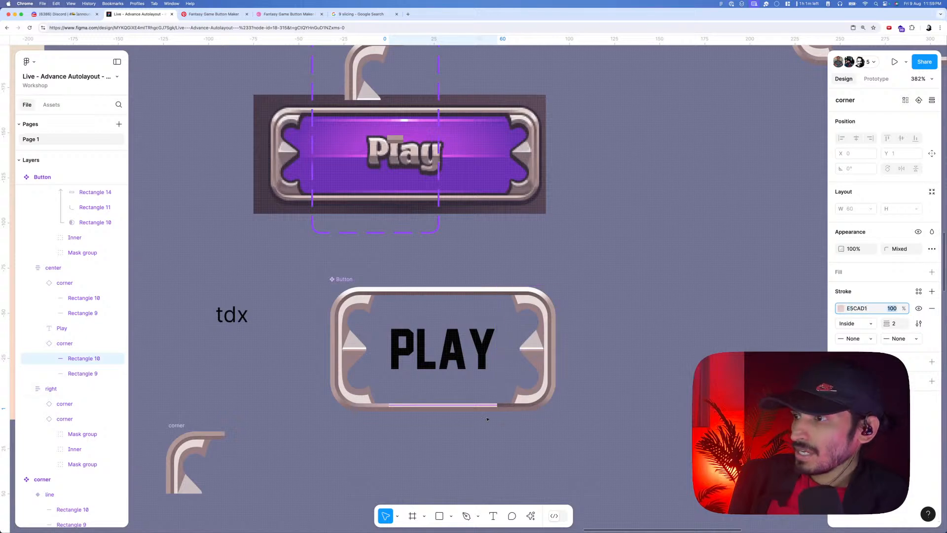
pyautogui.click(485, 419)
# - Narrow Rectangle 14 in the main corner component to 37 × 13
pyautogui.click(379, 407)
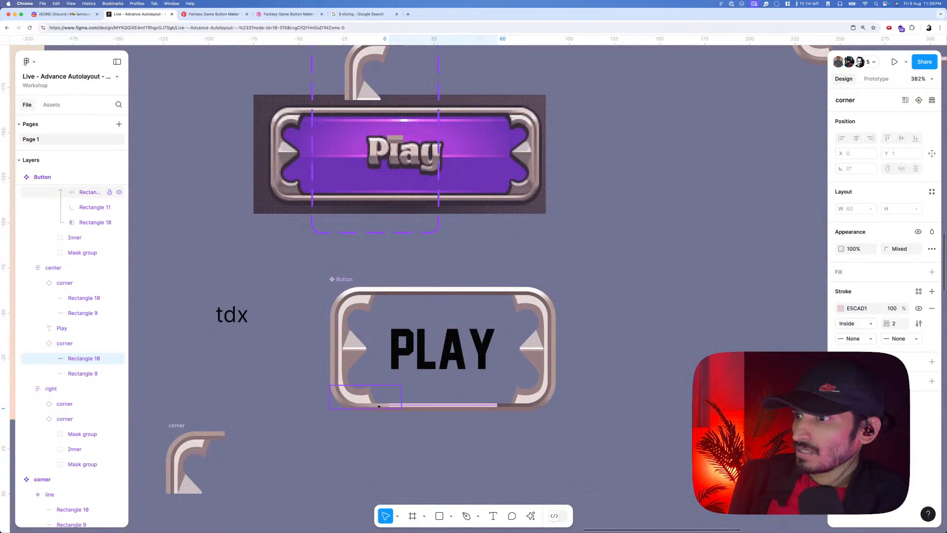
pyautogui.click(379, 407)
pyautogui.scroll(-4, 387, 405)
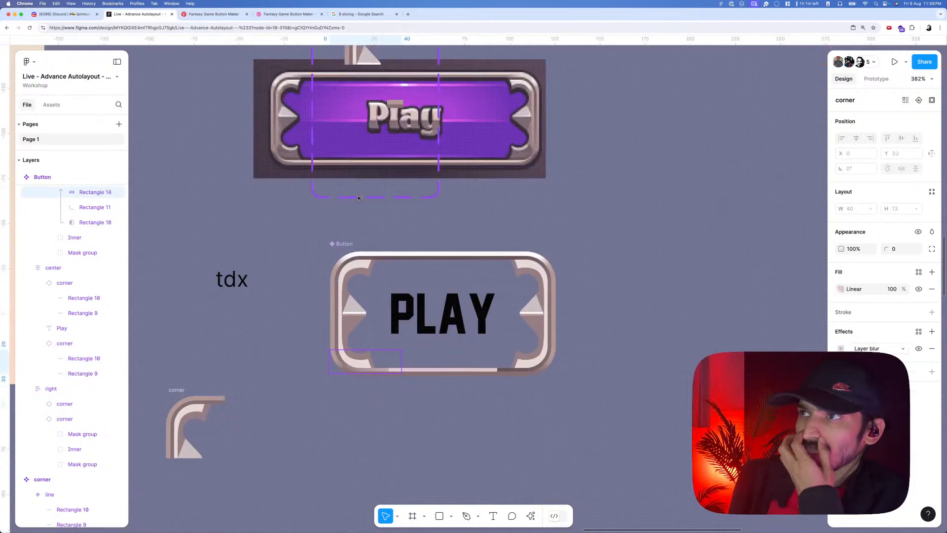
pyautogui.scroll(6, 377, 169)
pyautogui.scroll(5, 392, 262)
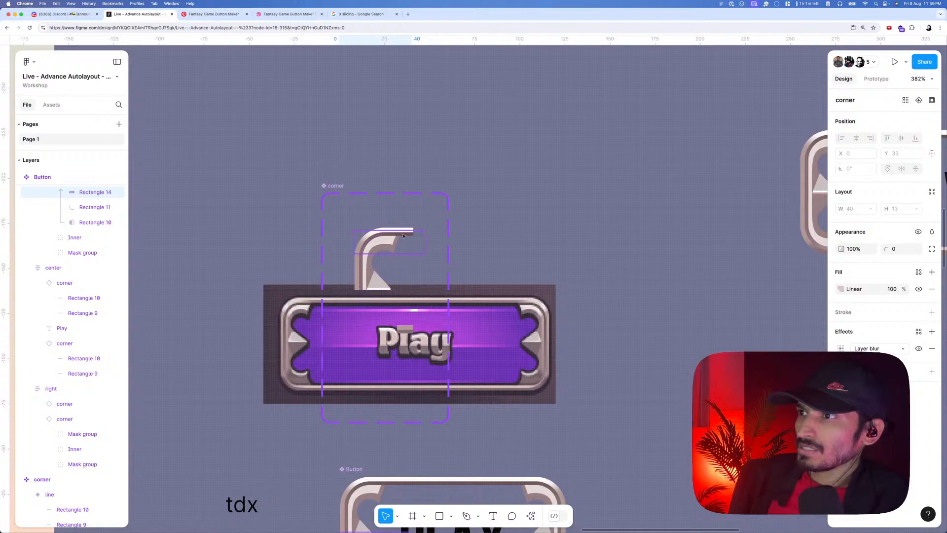
pyautogui.click(403, 236)
pyautogui.moveTo(425, 239); pyautogui.dragTo(420, 238)
pyautogui.scroll(5, 419, 239)
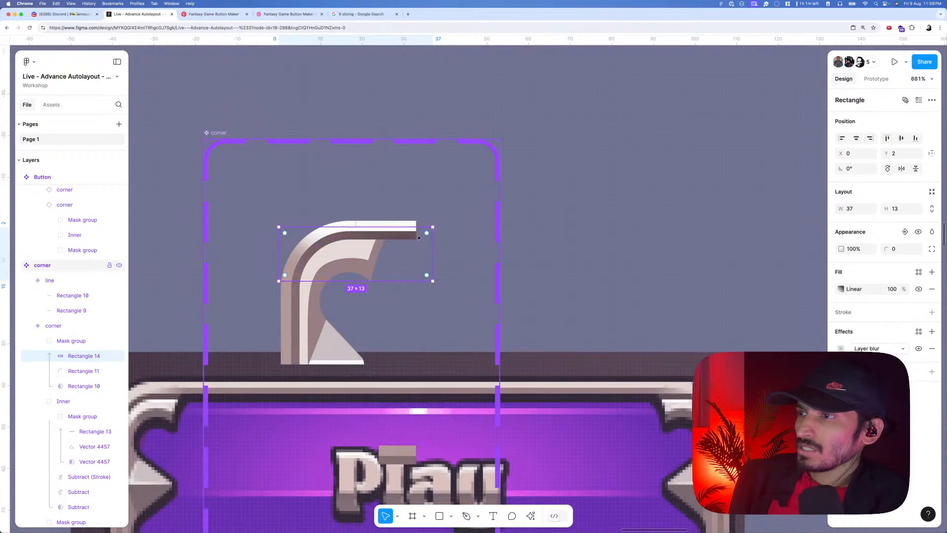
pyautogui.scroll(-5, 417, 246)
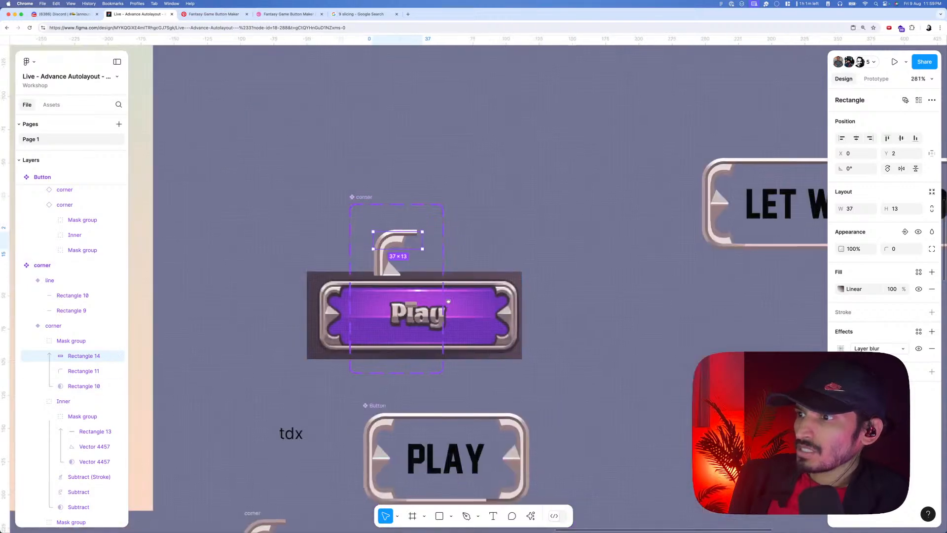
# - Recolour the stroke of Rectangle 10 in the Button's bottom centre line to C0A7AE, sampled from the adjoining bottom-left corner
pyautogui.scroll(-5, 410, 296)
pyautogui.scroll(3, 397, 399)
pyautogui.click(446, 388)
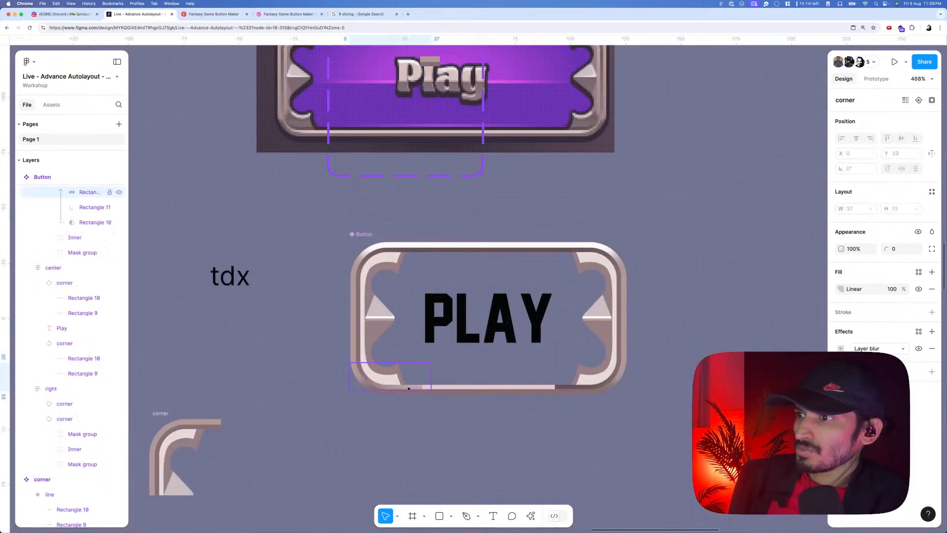
pyautogui.scroll(4, 448, 388)
pyautogui.scroll(2, 448, 388)
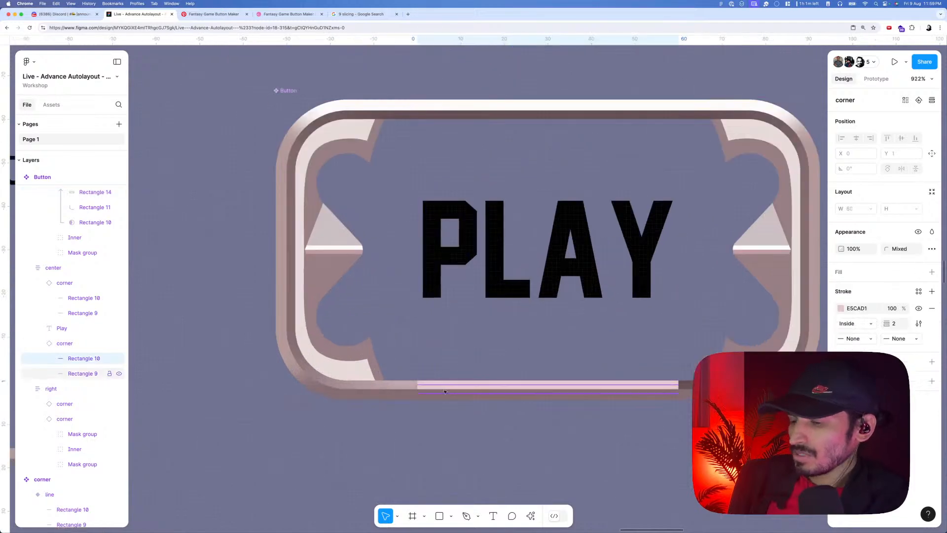
pyautogui.press('i')
pyautogui.click(439, 410)
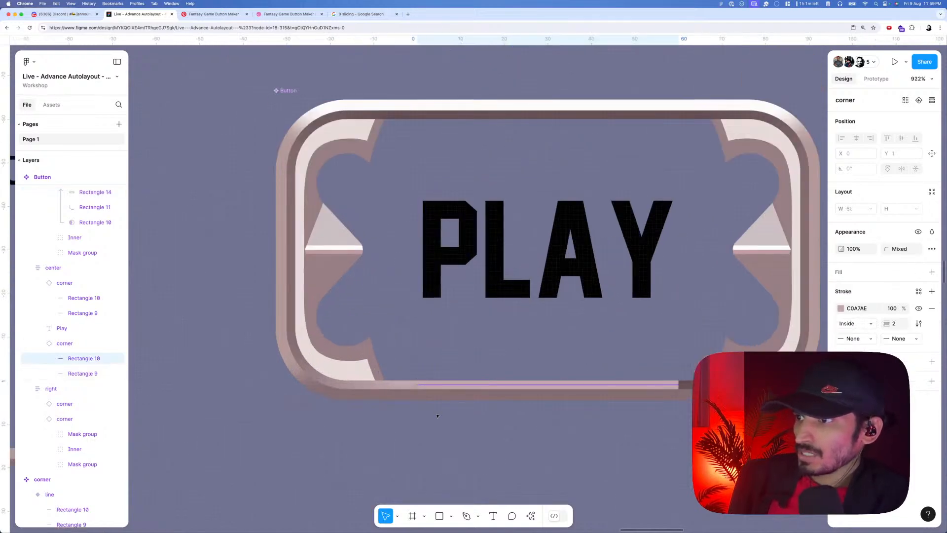
pyautogui.click(419, 418)
pyautogui.scroll(-3, 389, 429)
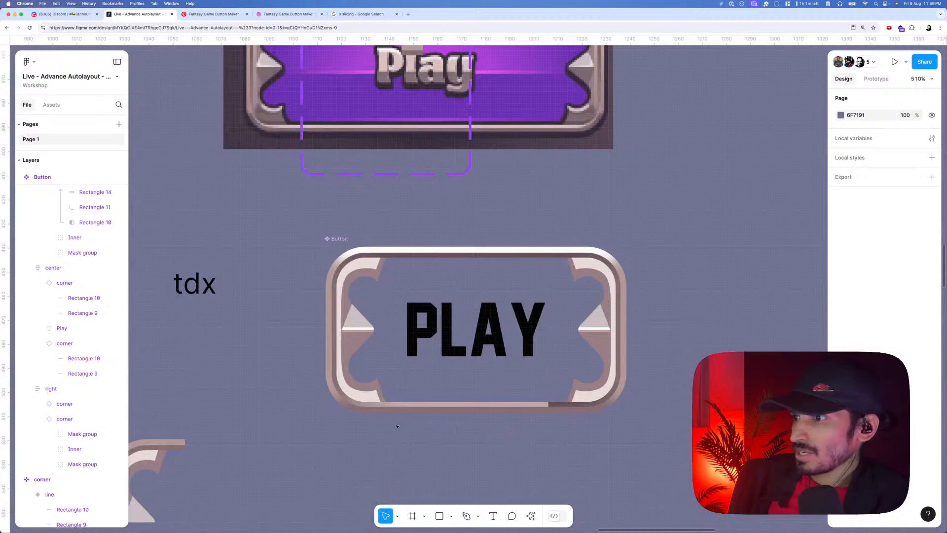
pyautogui.scroll(1, 397, 426)
# - Widen Rectangle 14 in the main corner component slightly
pyautogui.scroll(-4, 396, 415)
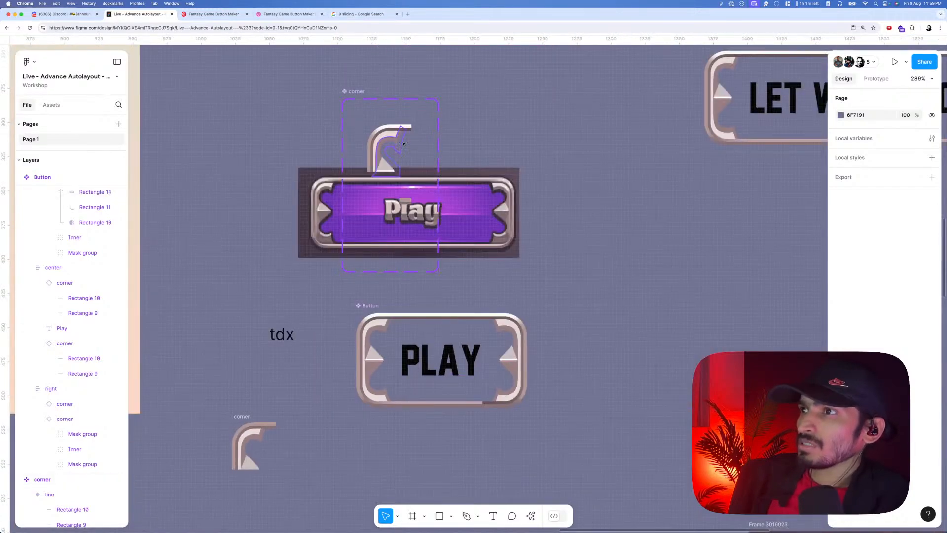
pyautogui.click(417, 134)
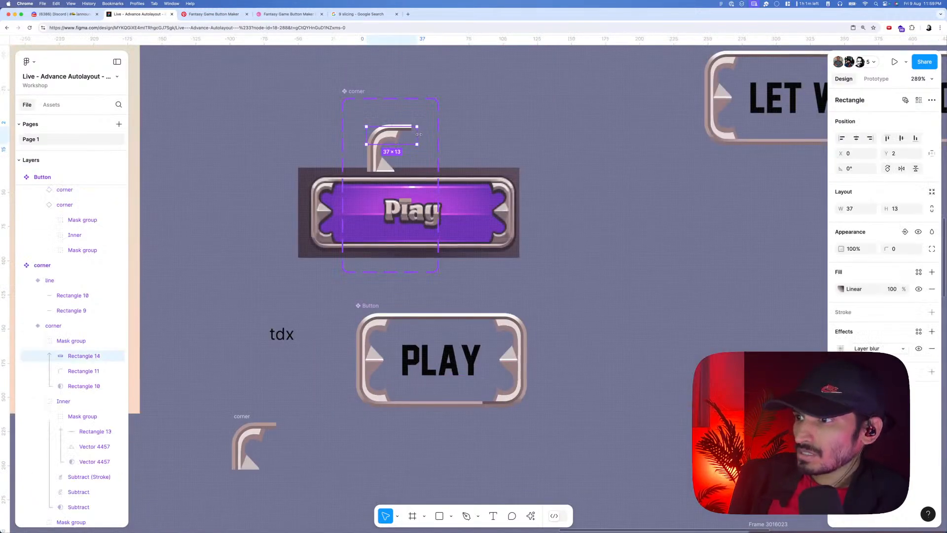
pyautogui.moveTo(417, 134); pyautogui.dragTo(420, 135)
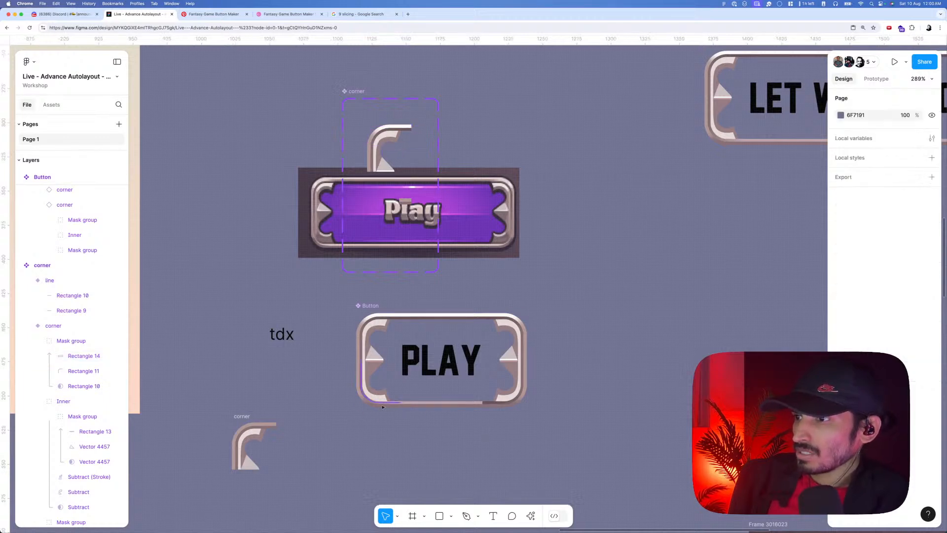
# - Replace the Button's bottom-right corner instance with a copy of the bottom-left one and flip it horizontally
pyautogui.click(400, 405)
pyautogui.click(387, 394)
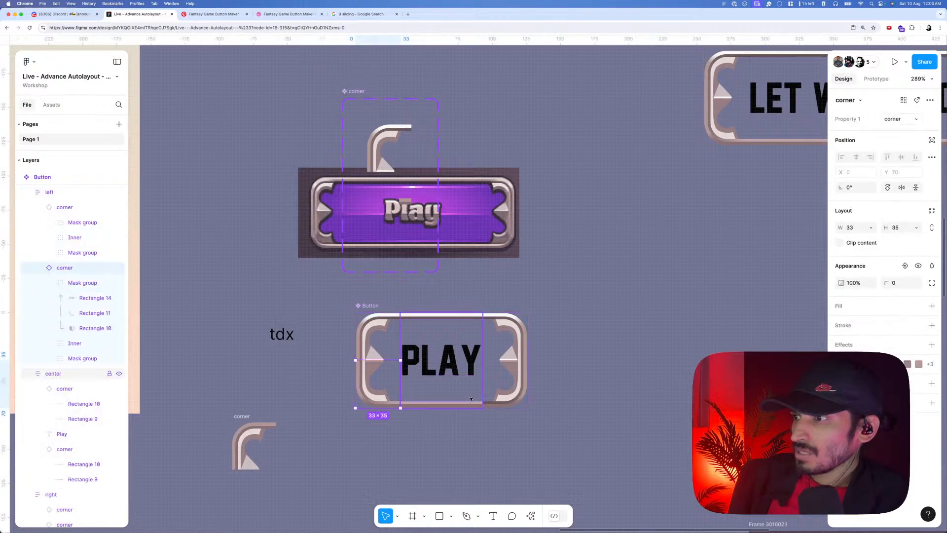
pyautogui.click(495, 399)
pyautogui.click(495, 399)
pyautogui.rightClick(494, 399)
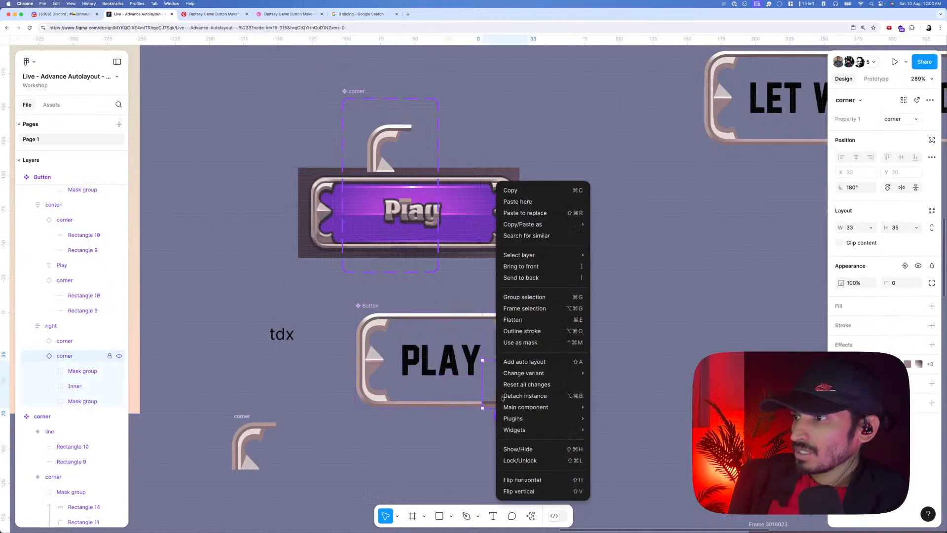
pyautogui.click(525, 213)
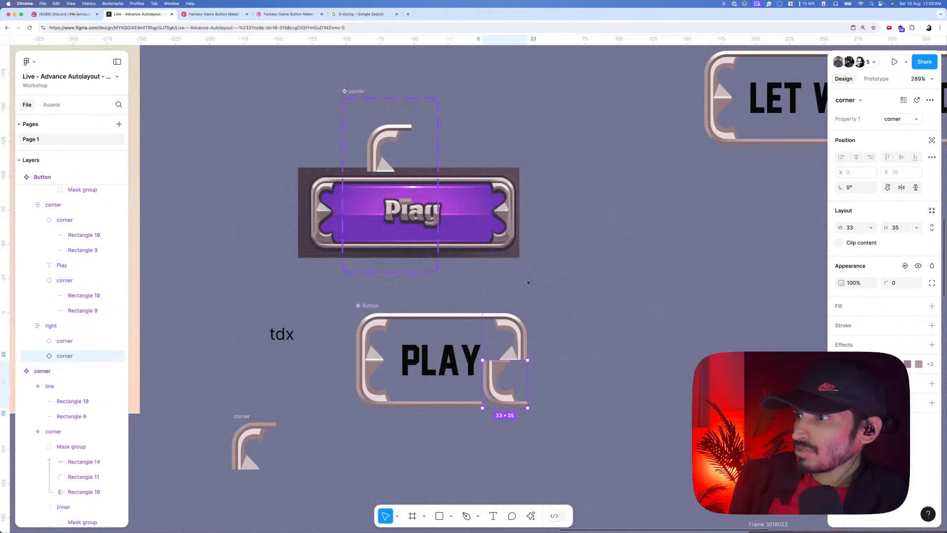
pyautogui.click(901, 188)
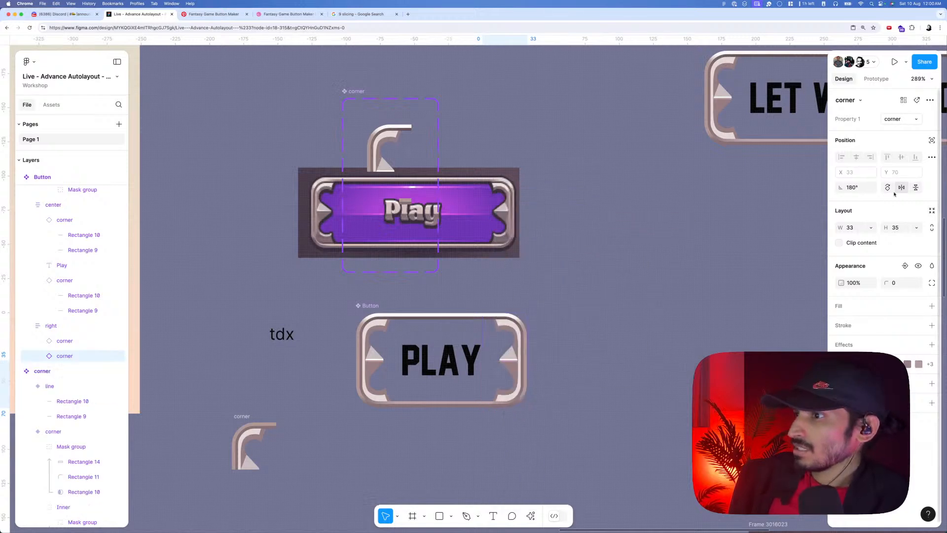
pyautogui.click(615, 399)
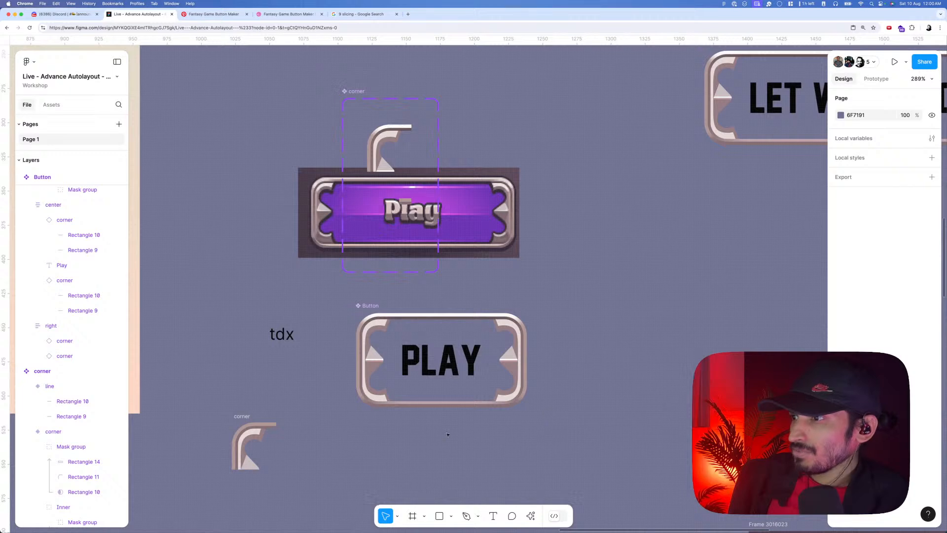
pyautogui.scroll(-3, 447, 433)
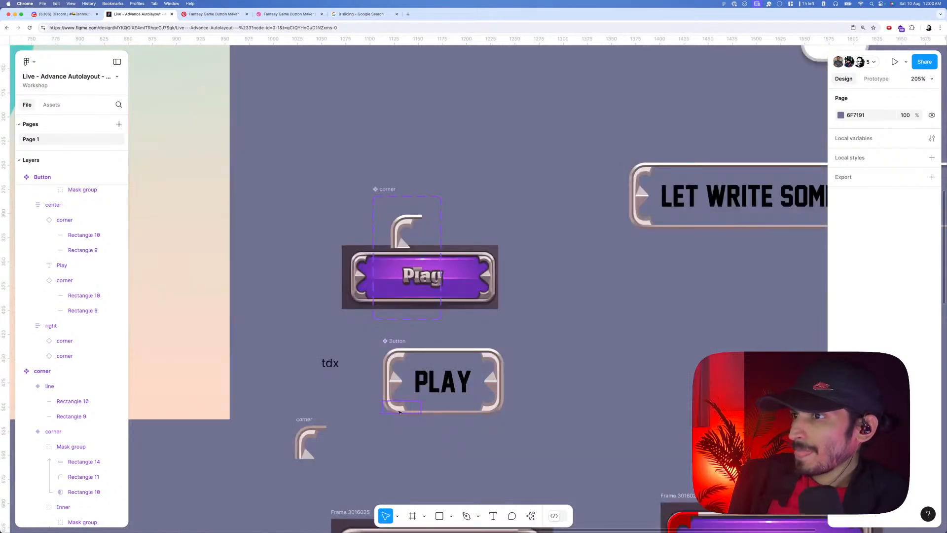
# - Select the Subtract (Stroke) shape inside the Inner group of the main corner component
pyautogui.scroll(3, 400, 411)
pyautogui.click(412, 219)
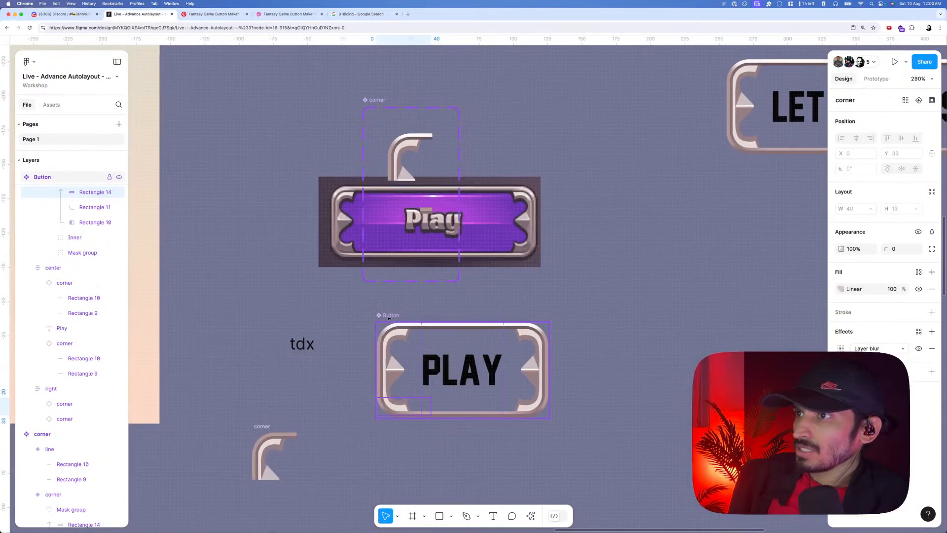
pyautogui.doubleClick(408, 143)
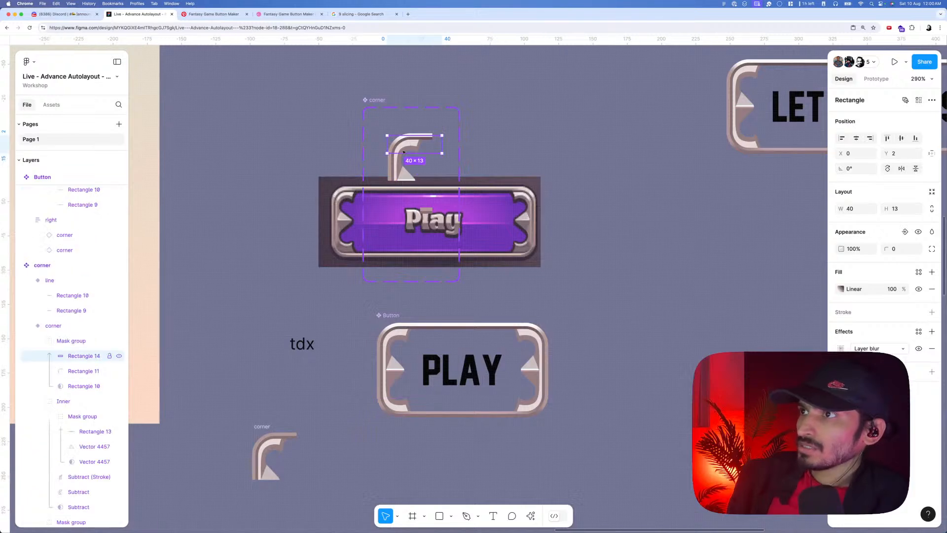
pyautogui.scroll(-1, 98, 431)
pyautogui.scroll(-2, 98, 431)
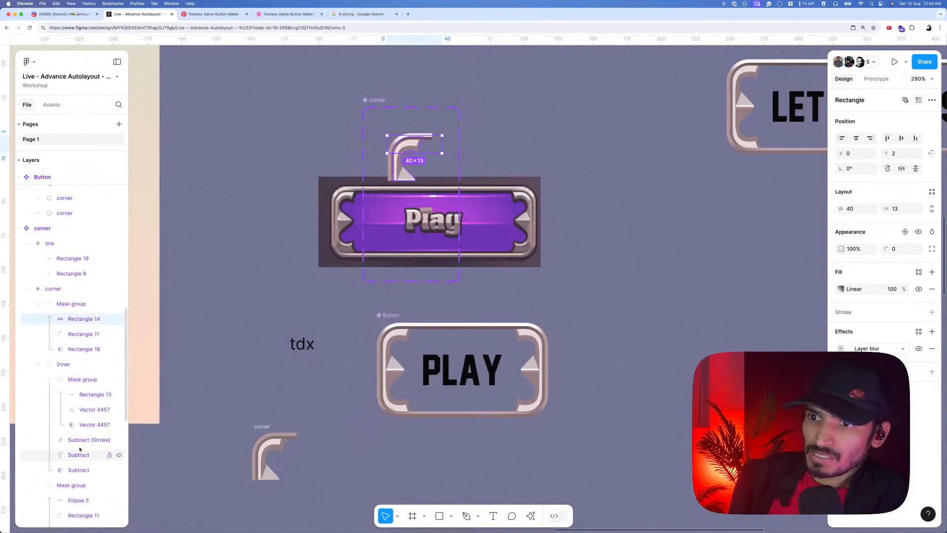
pyautogui.click(81, 441)
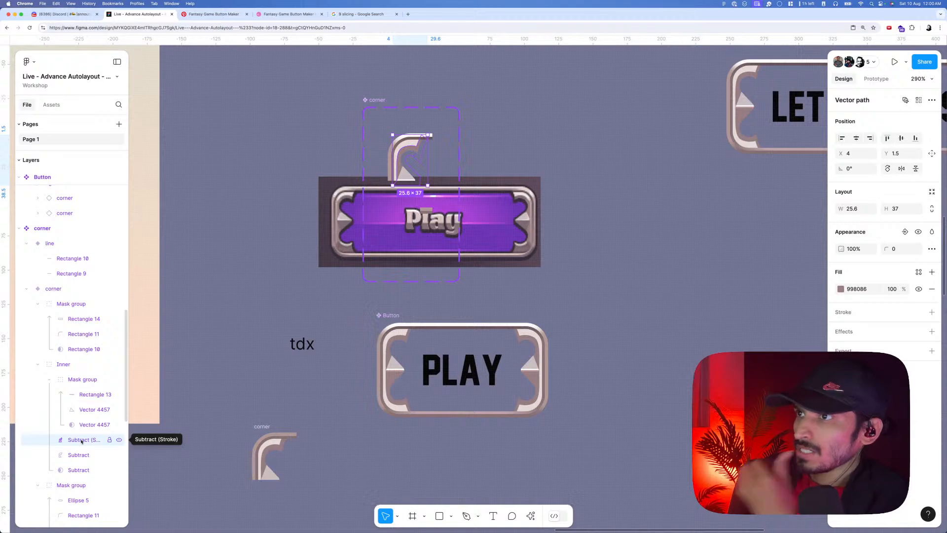
pyautogui.keyDown('super'); pyautogui.click(410, 143); pyautogui.keyUp('super')
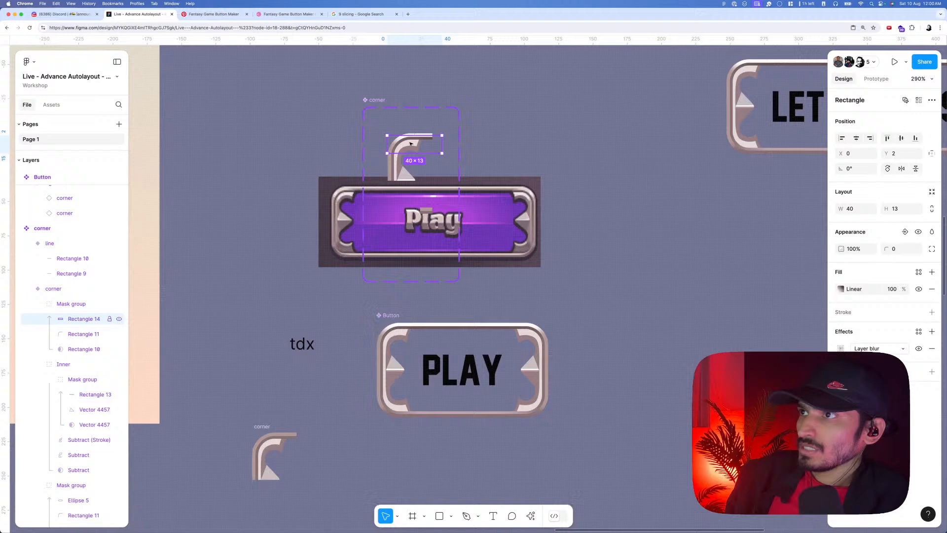
pyautogui.click(69, 440)
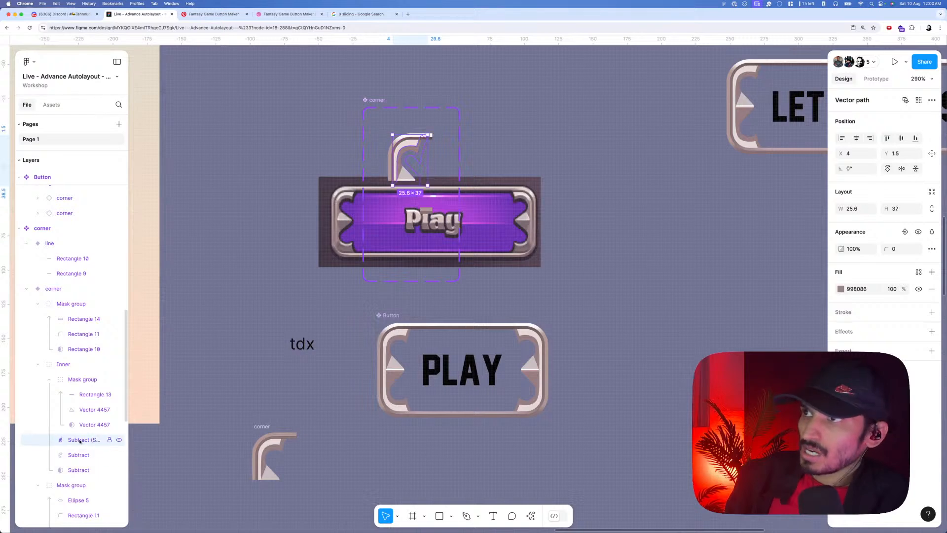
pyautogui.press('super+d')
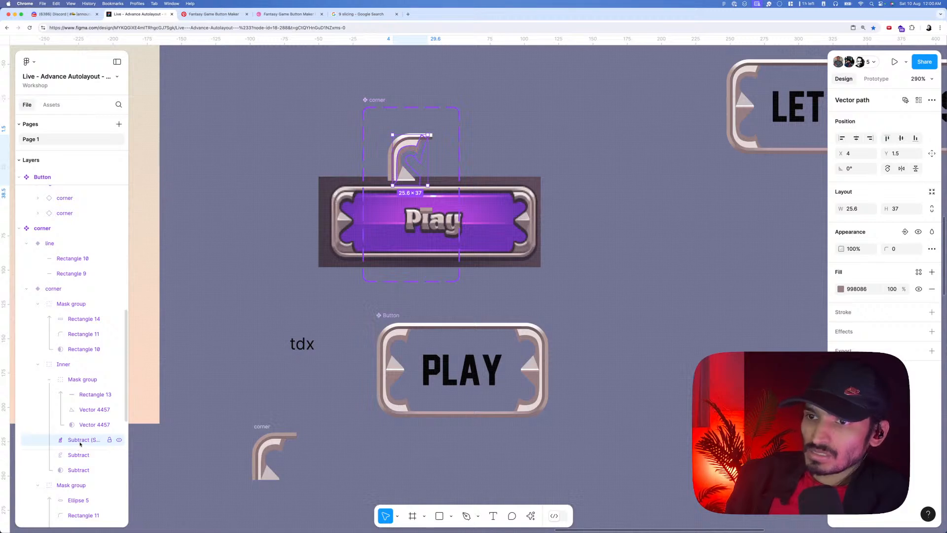
pyautogui.rightClick(81, 443)
pyautogui.press('Escape')
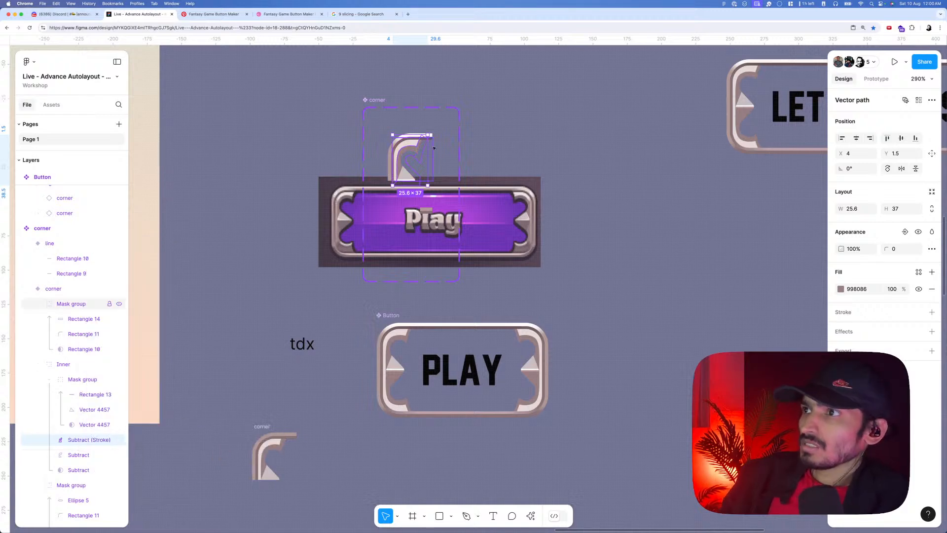
# - Try to shift the Subtract (Stroke) shape to X 10, Y 3 in the main corner component, and undo the move
pyautogui.scroll(-3, 402, 143)
pyautogui.scroll(10, 403, 158)
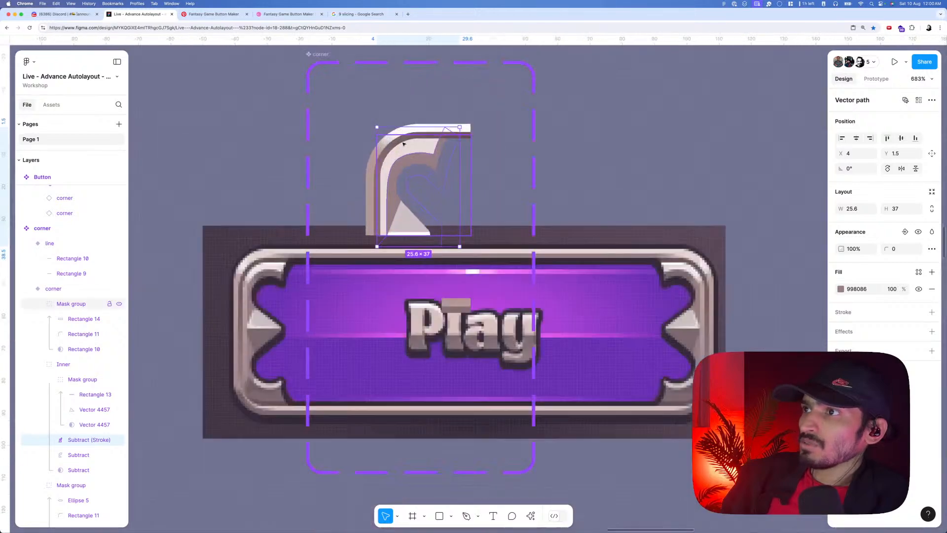
pyautogui.moveTo(417, 171); pyautogui.dragTo(438, 180)
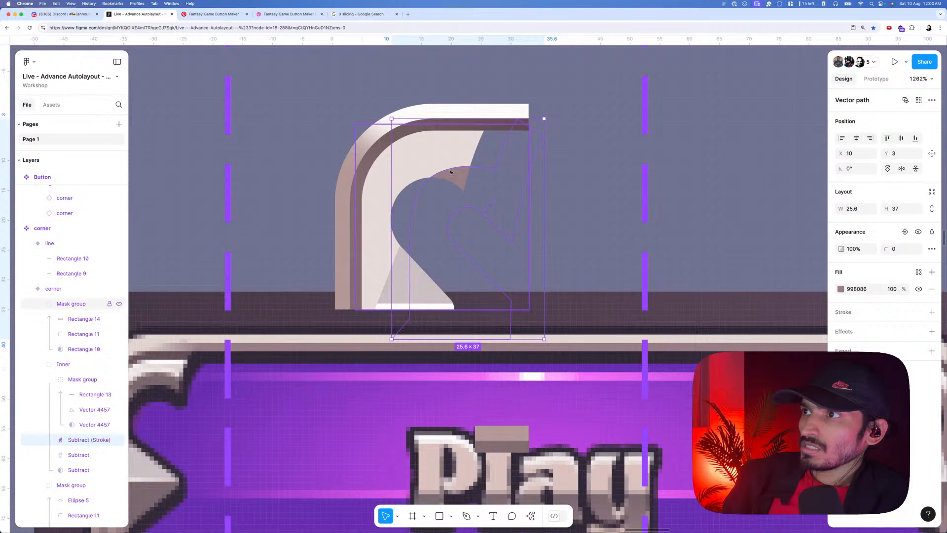
pyautogui.press('super+z')
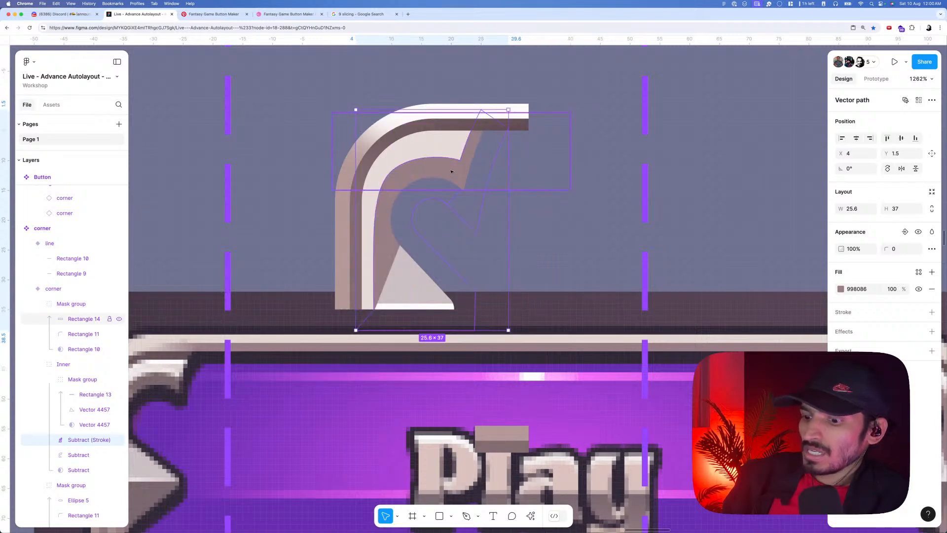
# - Duplicate the Subtract (Stroke) shape and turn the two copies into a mask group
pyautogui.press('super+d')
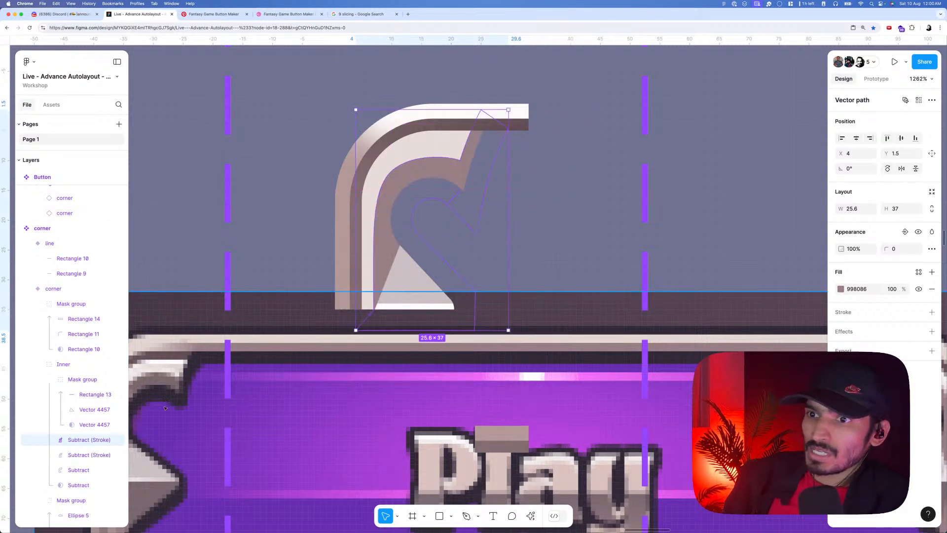
pyautogui.keyDown('shift'); pyautogui.click(89, 454); pyautogui.keyUp('shift')
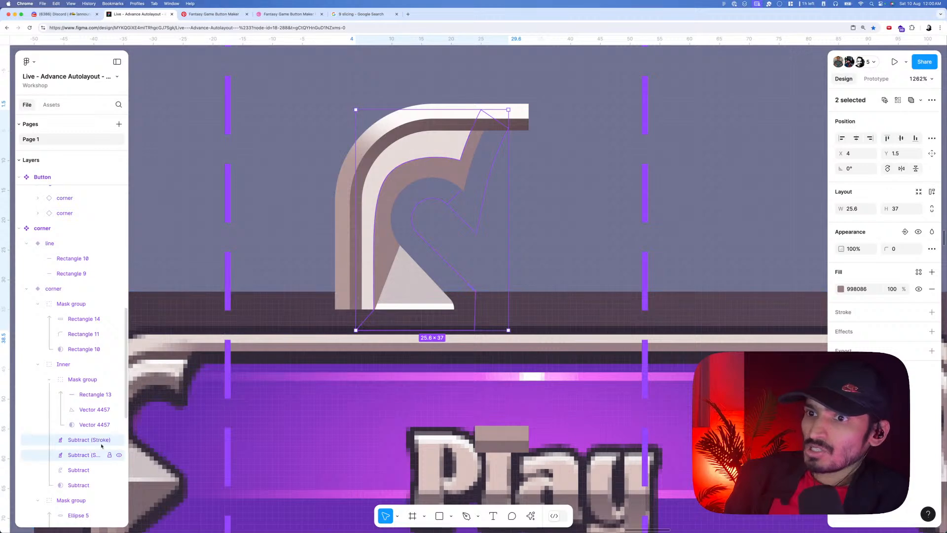
pyautogui.click(935, 102)
pyautogui.click(867, 148)
pyautogui.scroll(-3, 436, 215)
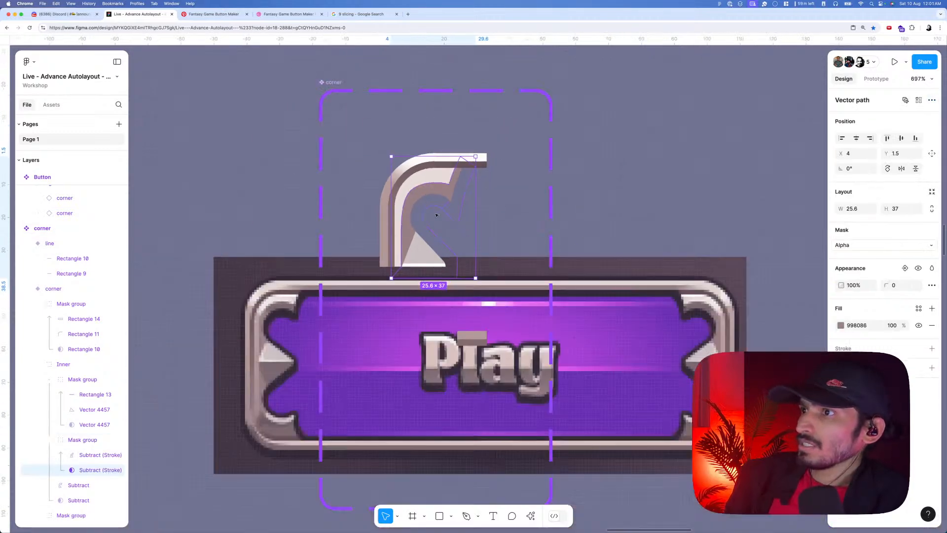
pyautogui.press('o')
pyautogui.moveTo(446, 173)
pyautogui.mouseDown()
pyautogui.moveTo(414, 191)
pyautogui.moveTo(427, 198)
pyautogui.moveTo(432, 161)
pyautogui.moveTo(424, 190)
pyautogui.mouseUp()
pyautogui.press('BackSpace')
# - Draw a 19 × 11 ellipse over the inner curve inside the new mask group, filled with 675157 sampled from the corner's dark edge
pyautogui.keyDown('super'); pyautogui.click(430, 189); pyautogui.keyUp('super')
pyautogui.press('o')
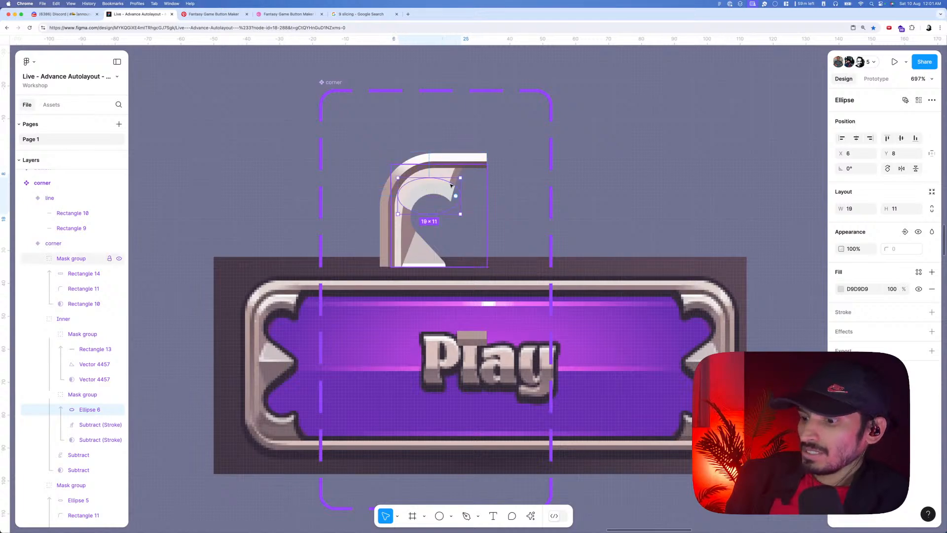
pyautogui.press('i')
pyautogui.click(466, 161)
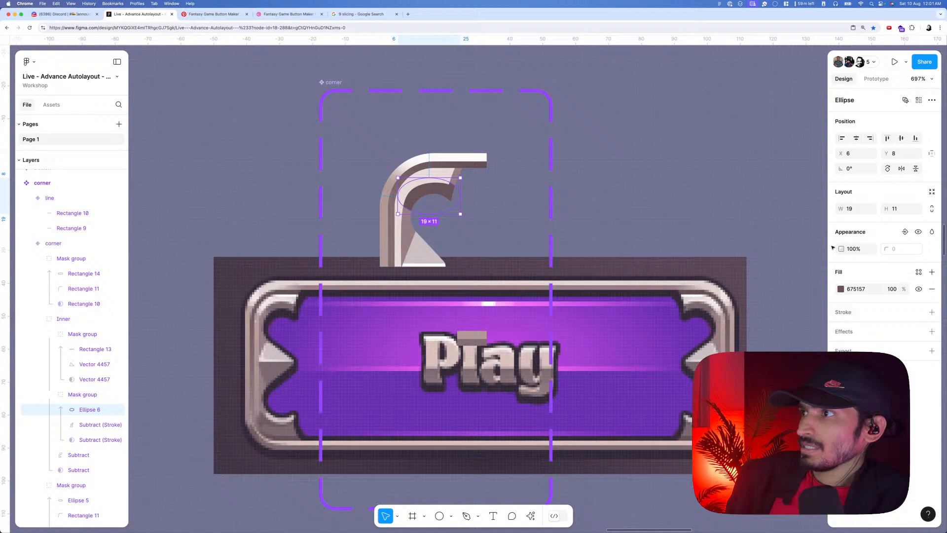
# - Add a layer blur effect to the dark ellipse and open its blur settings
pyautogui.click(848, 331)
pyautogui.click(877, 348)
pyautogui.click(881, 360)
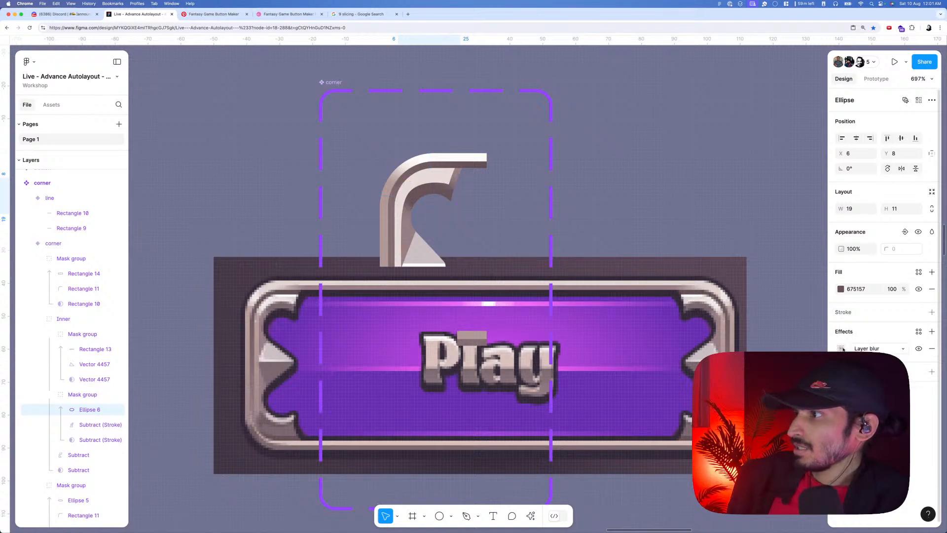
pyautogui.click(841, 349)
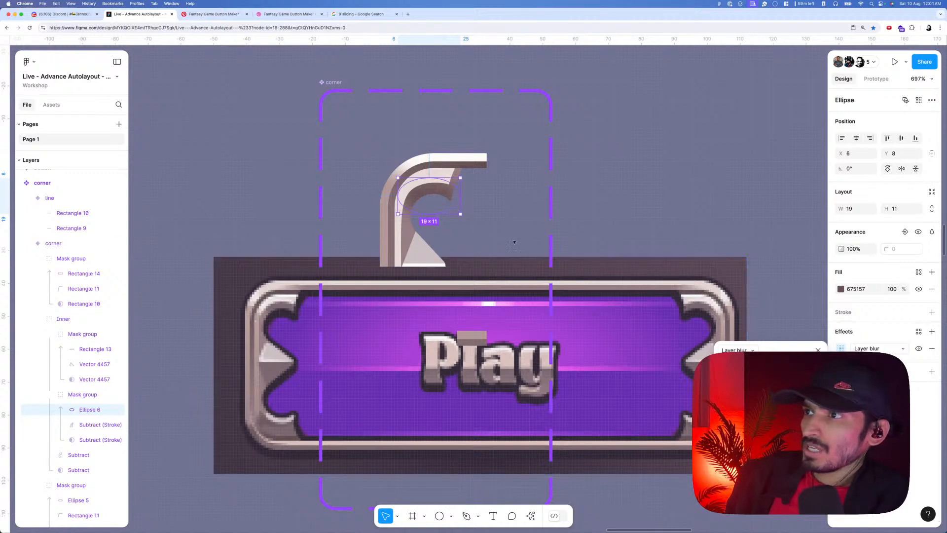
pyautogui.click(441, 193)
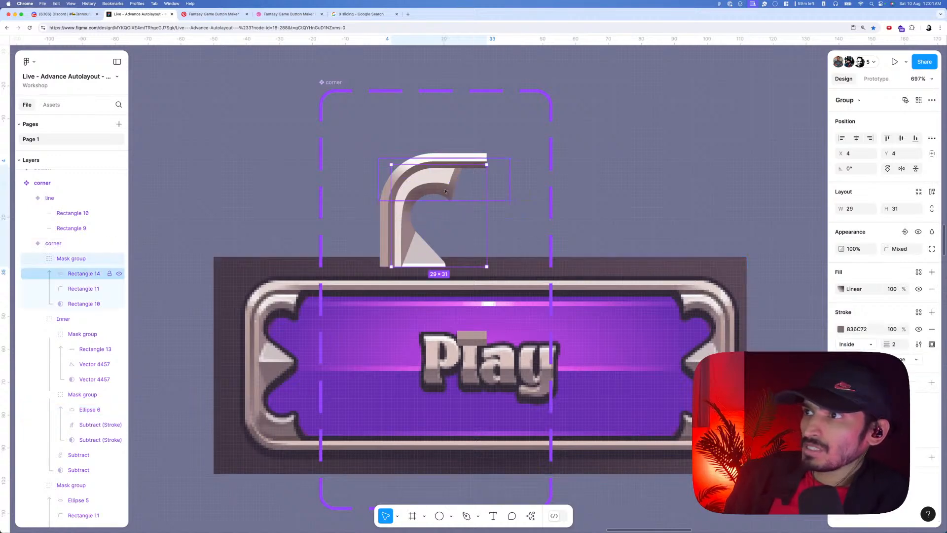
pyautogui.keyDown('super'); pyautogui.click(443, 192); pyautogui.keyUp('super')
pyautogui.keyDown('super'); pyautogui.click(408, 210); pyautogui.keyUp('super')
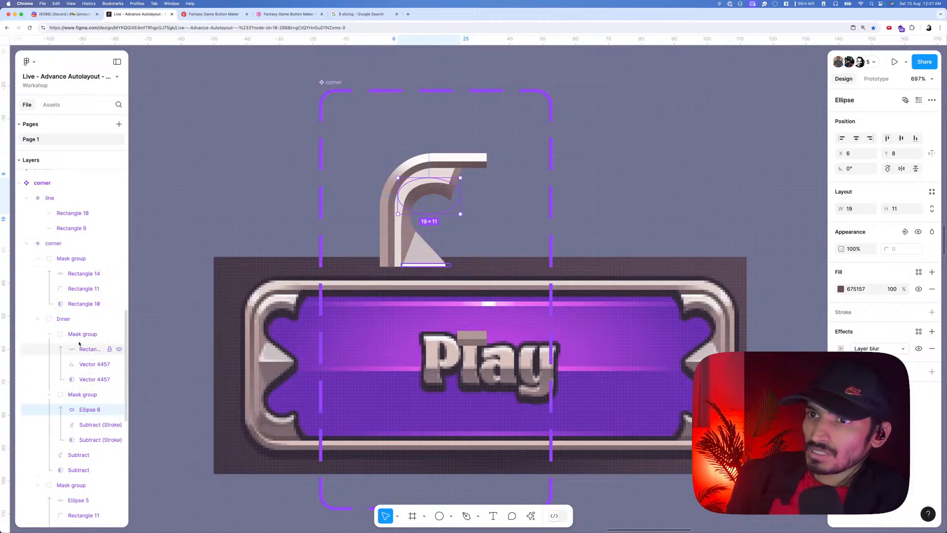
pyautogui.click(69, 319)
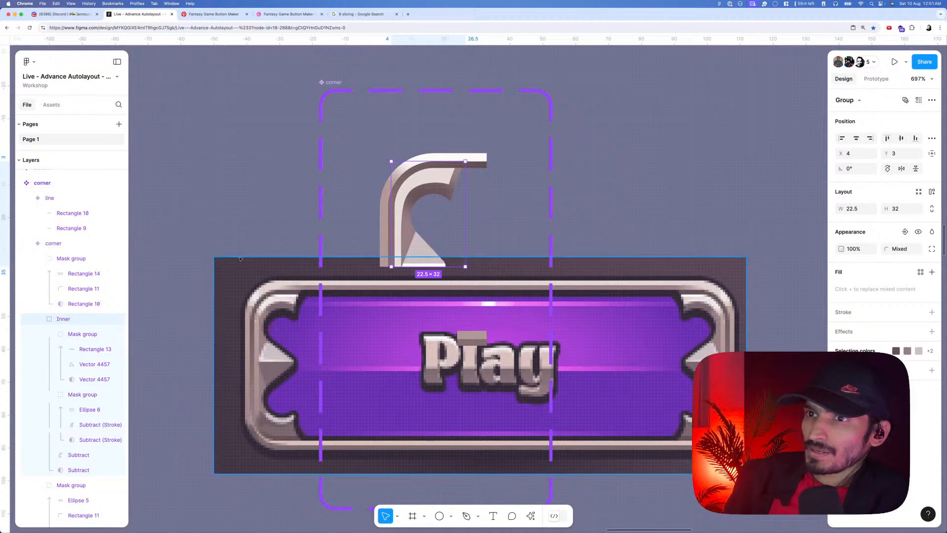
# - Duplicate Ellipse 6, place the copy at the front of the Inner group and raise it to Y 5
pyautogui.click(87, 410)
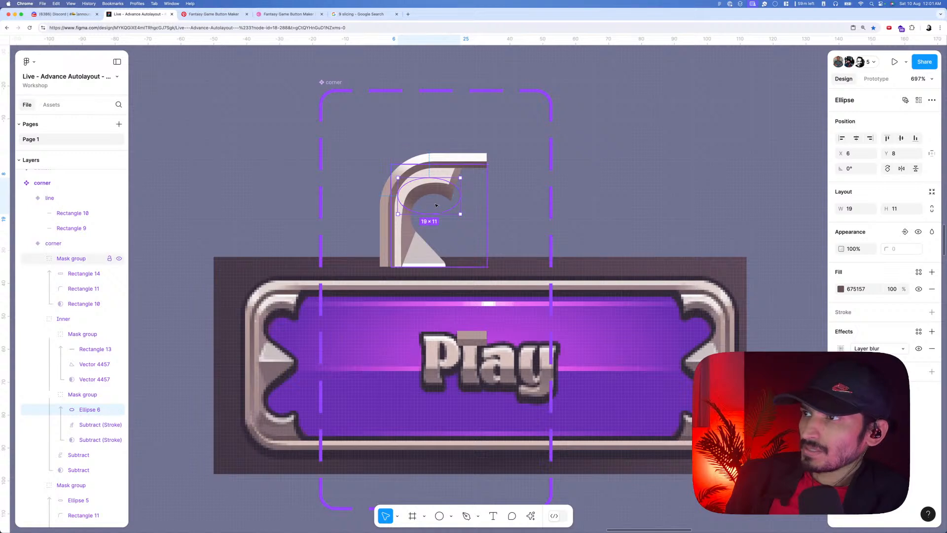
pyautogui.moveTo(436, 202); pyautogui.dragTo(436, 202)
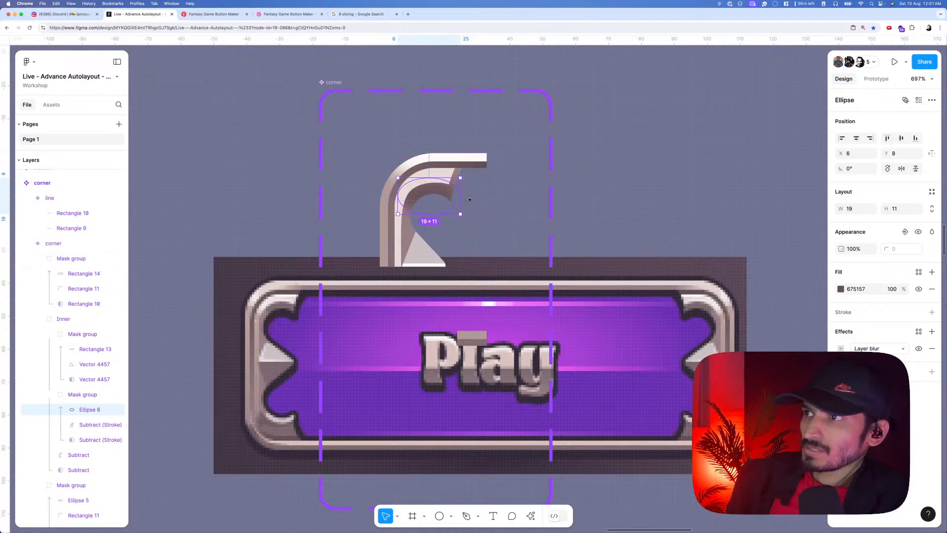
pyautogui.press('super+d')
pyautogui.moveTo(87, 410); pyautogui.dragTo(80, 325)
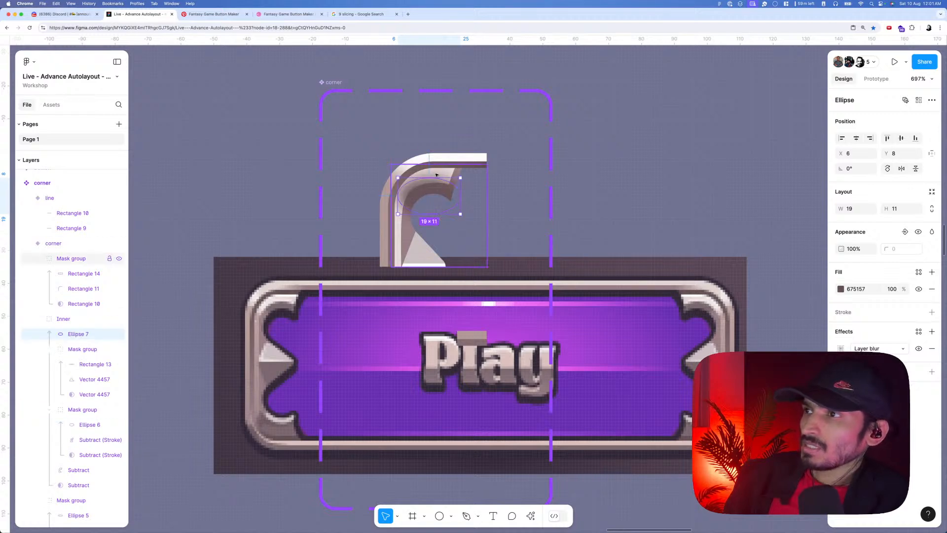
pyautogui.moveTo(436, 175); pyautogui.dragTo(433, 168)
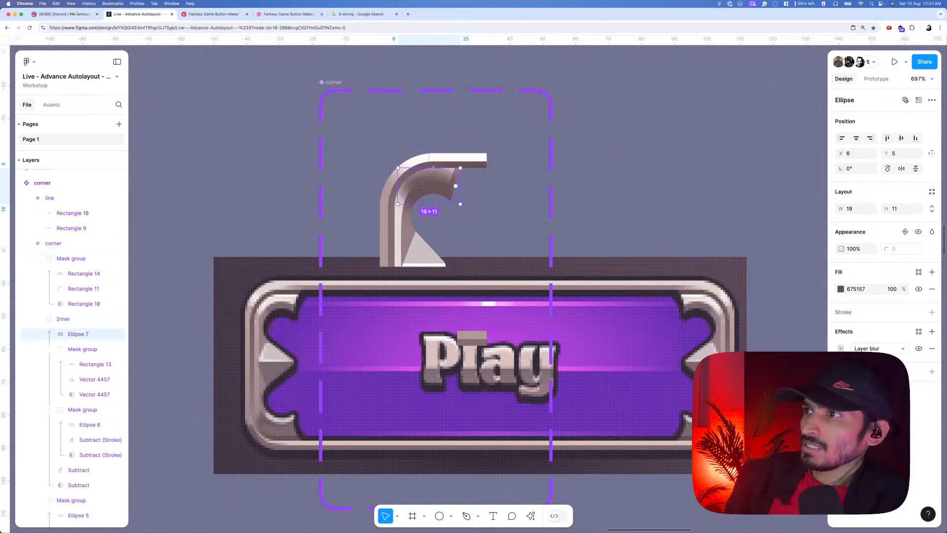
# - Lighten the ellipse copy's fill to FAFAFA and reorder it beneath the Subtract (Stroke) mask in the Inner group's stroke mask group
pyautogui.click(840, 289)
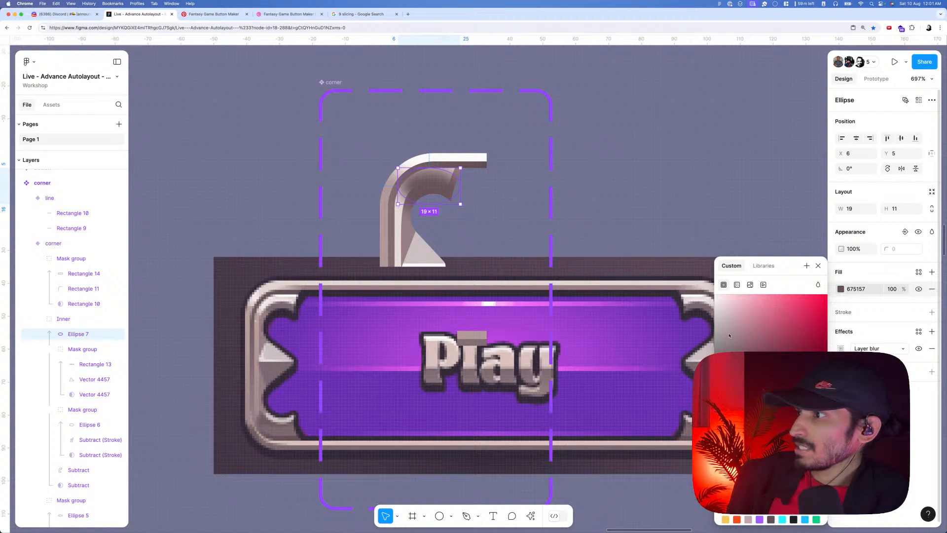
pyautogui.moveTo(729, 335); pyautogui.dragTo(715, 310)
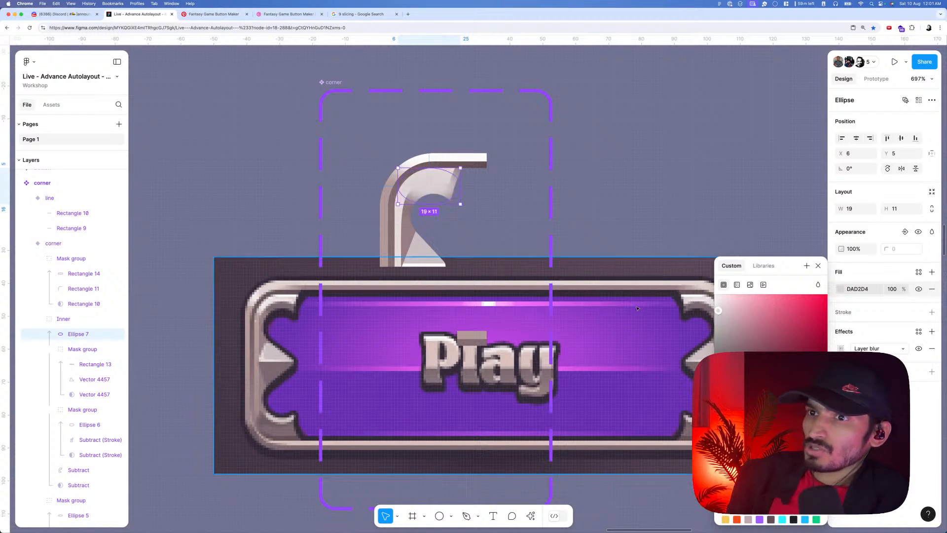
pyautogui.click(49, 348)
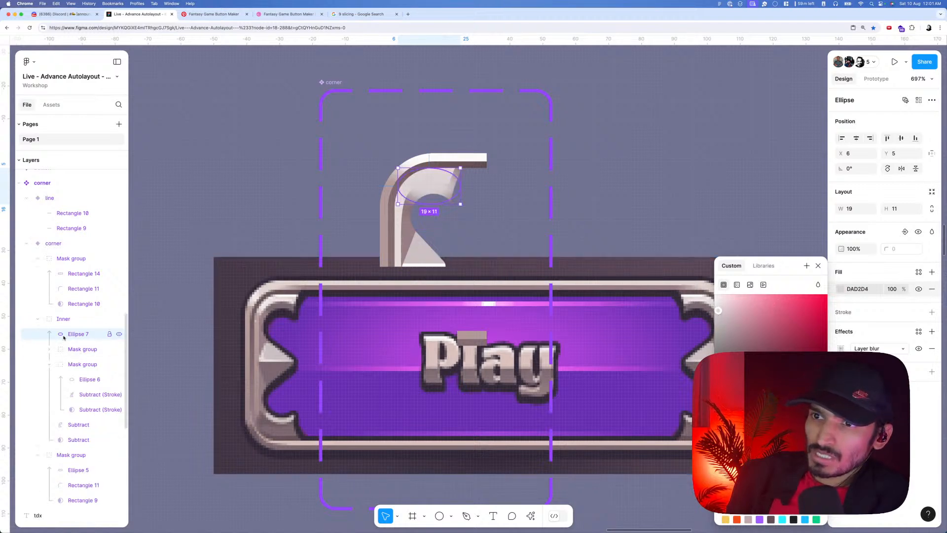
pyautogui.moveTo(63, 338); pyautogui.dragTo(62, 417)
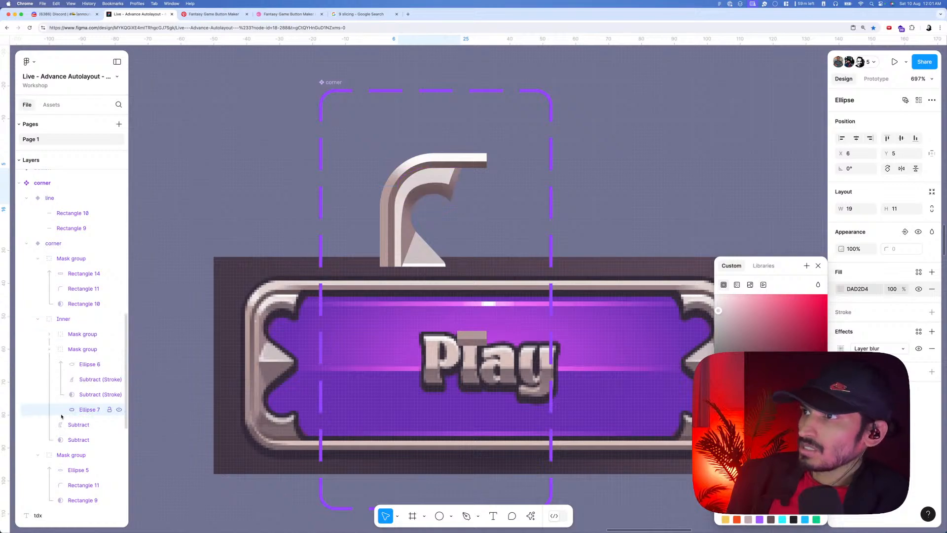
pyautogui.moveTo(717, 311); pyautogui.dragTo(714, 296)
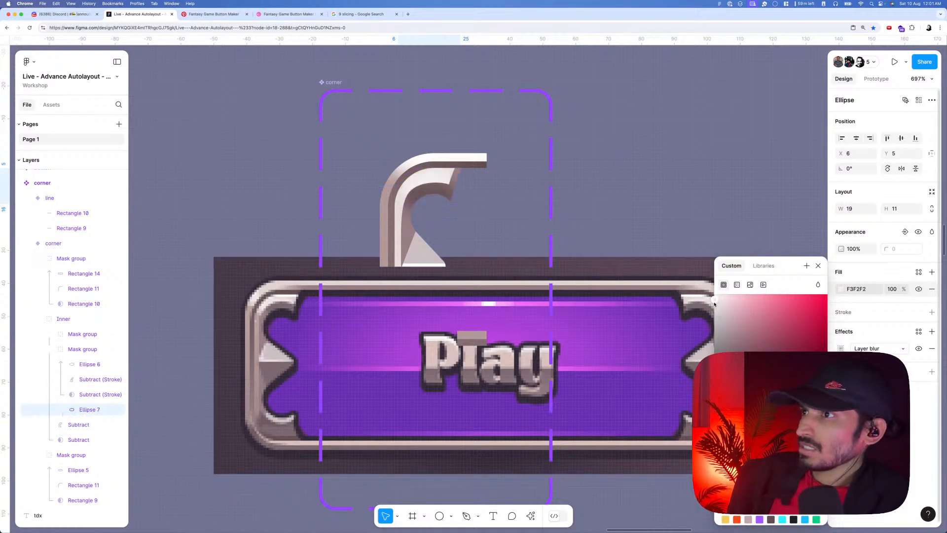
# - Expand the Inner group and its second mask group in the Button's lower-left corner, then open Ellipse 6's fill settings
pyautogui.scroll(-5, 484, 281)
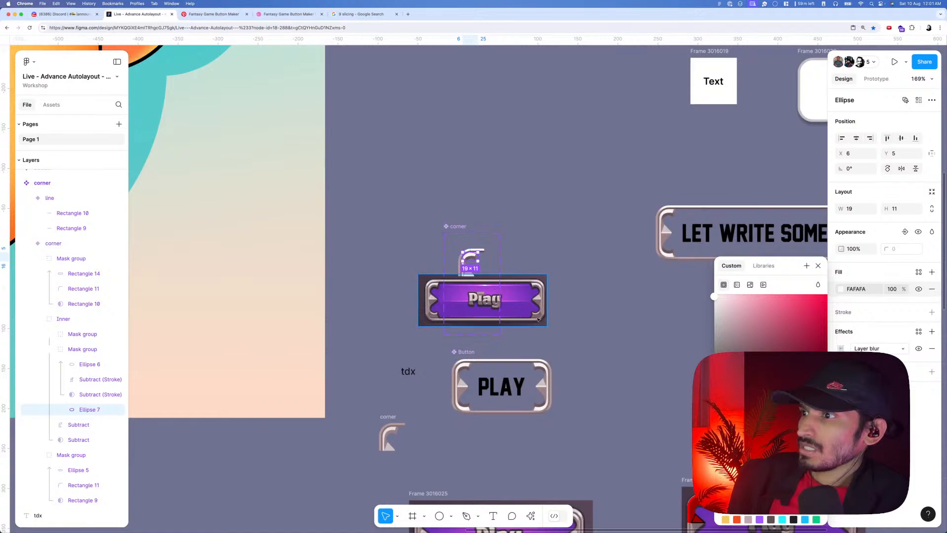
pyautogui.click(575, 344)
pyautogui.scroll(5, 493, 374)
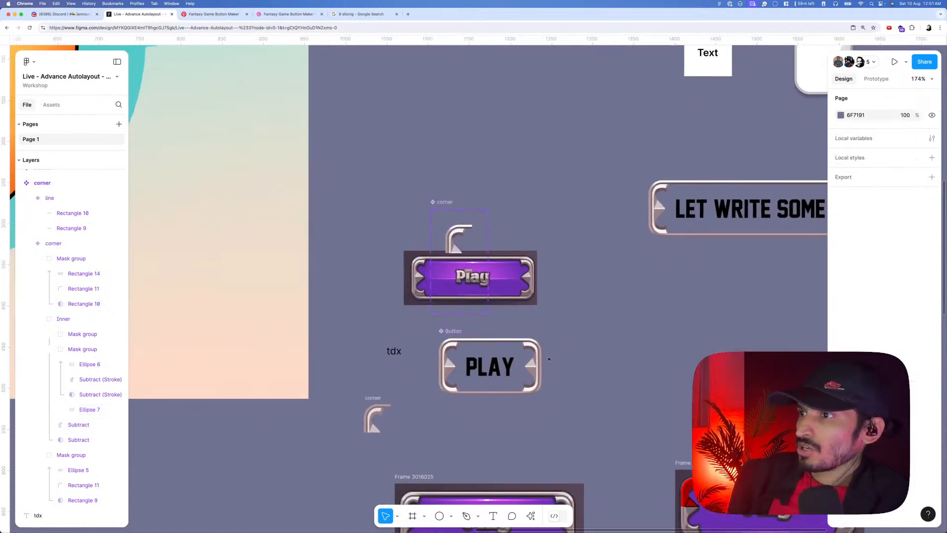
pyautogui.keyDown('super'); pyautogui.click(422, 404); pyautogui.keyUp('super')
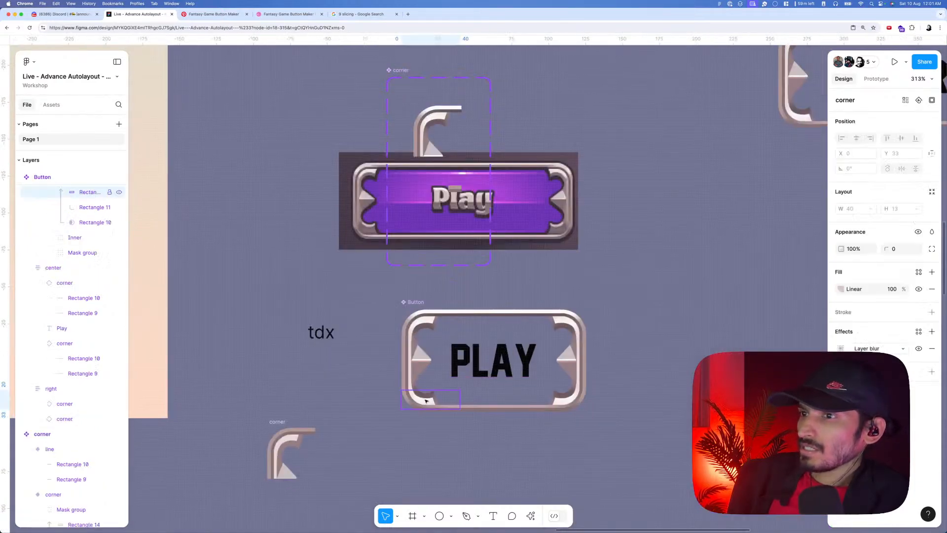
pyautogui.scroll(1, 100, 276)
pyautogui.scroll(1, 100, 277)
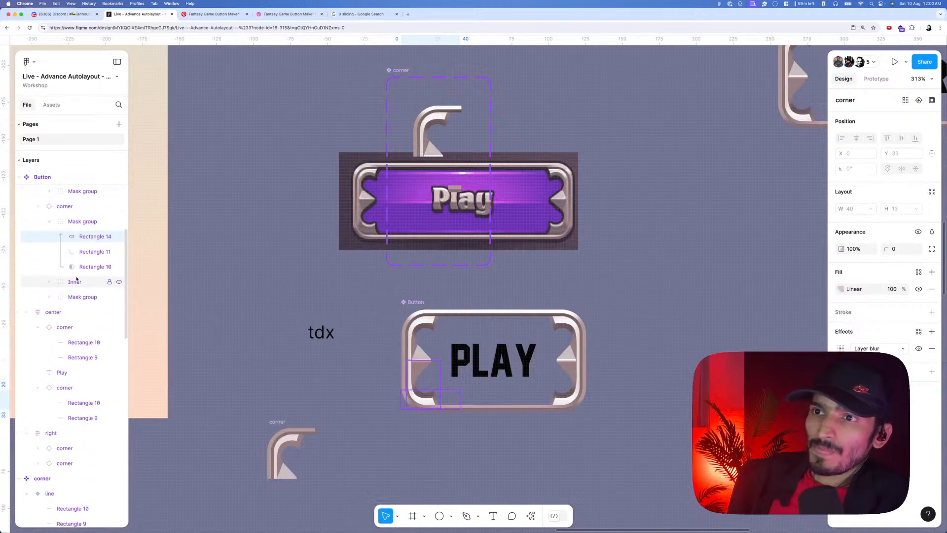
pyautogui.click(49, 282)
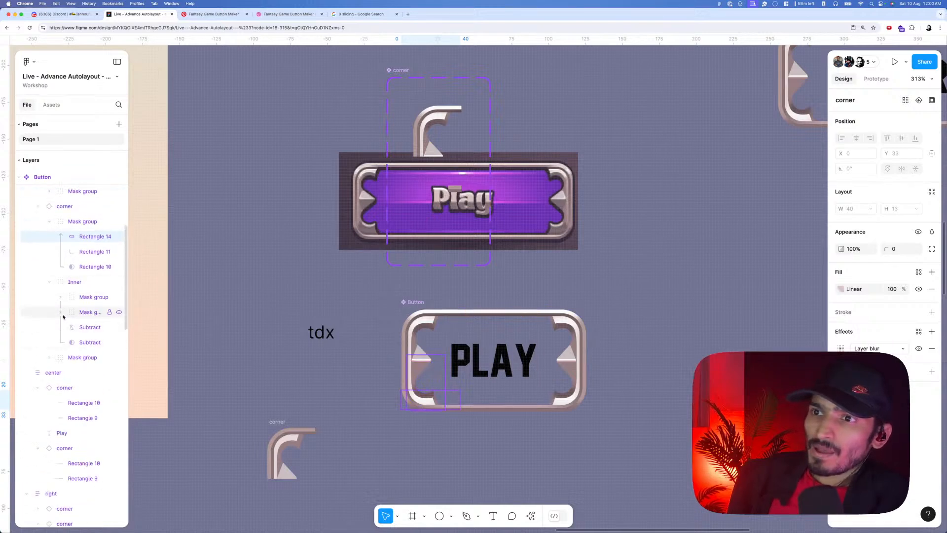
pyautogui.click(61, 312)
pyautogui.click(92, 327)
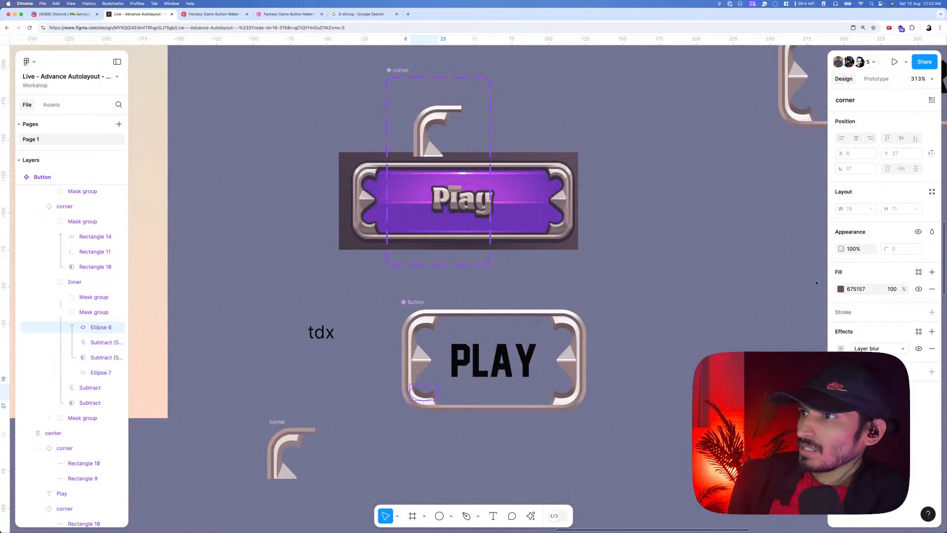
pyautogui.click(840, 290)
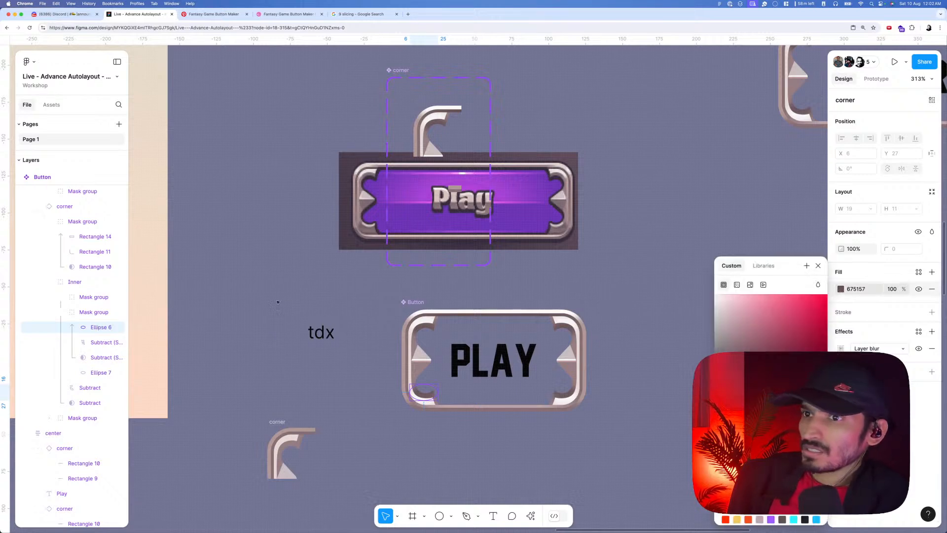
# - Set the fill of Ellipse 7 in the Button's lower-left corner to 735C61 using the eyedropper
pyautogui.click(101, 372)
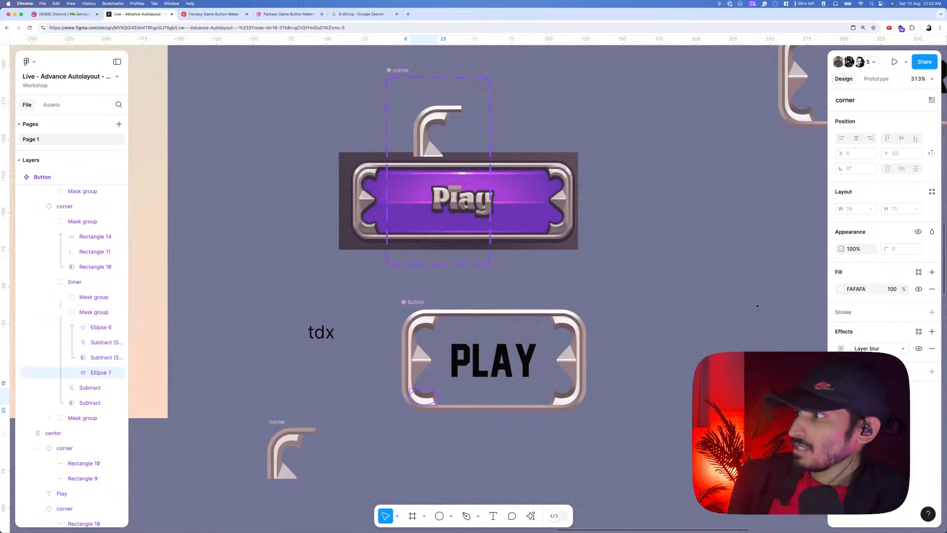
pyautogui.click(840, 289)
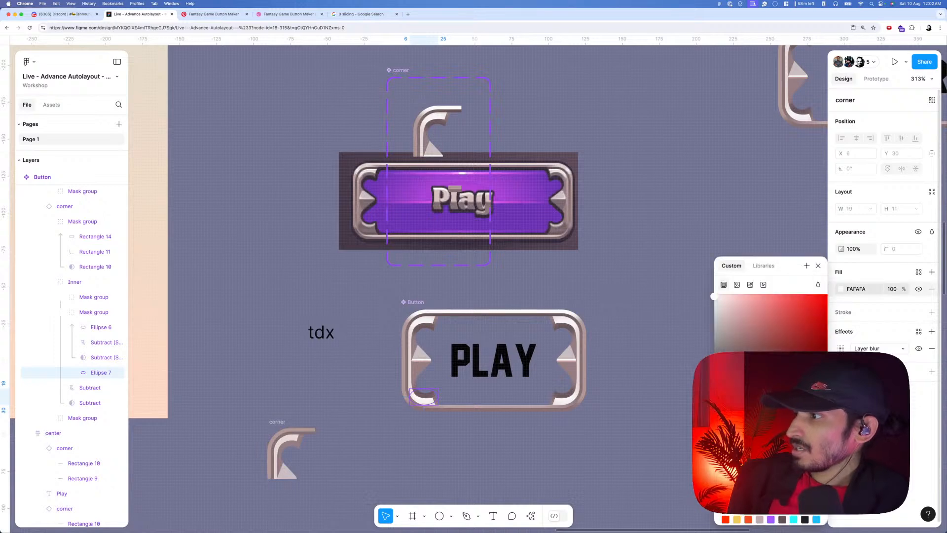
pyautogui.press('i')
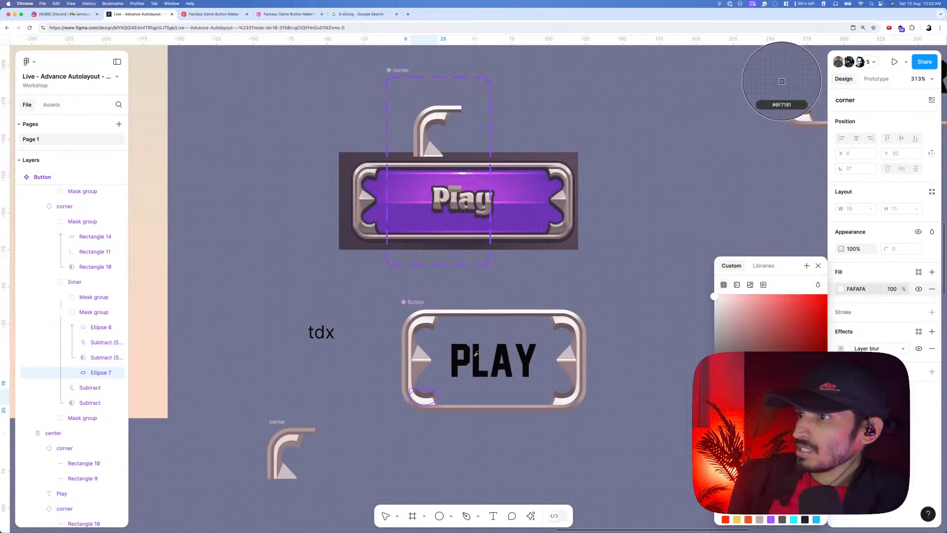
pyautogui.click(781, 81)
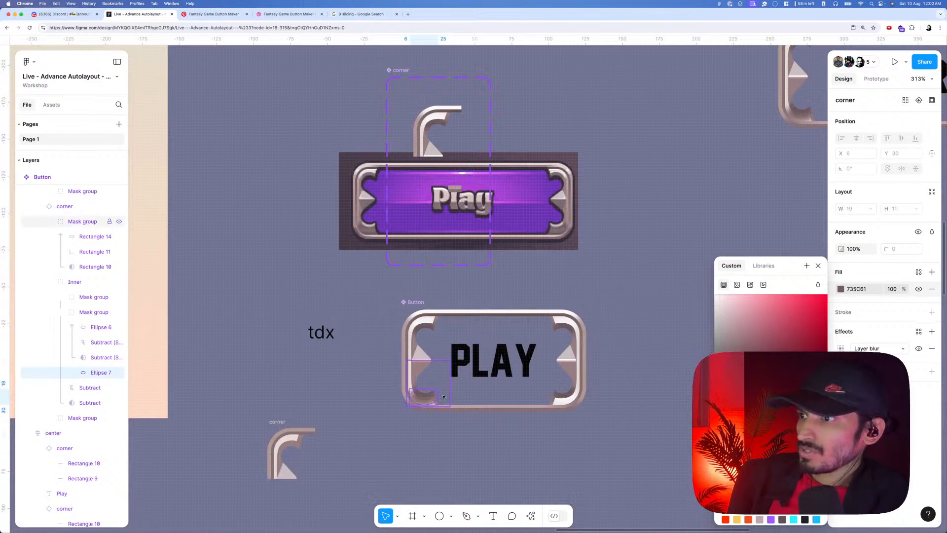
# - Change the fill of the lower-left corner's unmasked Subtract shape to a linear gradient and flip its direction
pyautogui.click(89, 388)
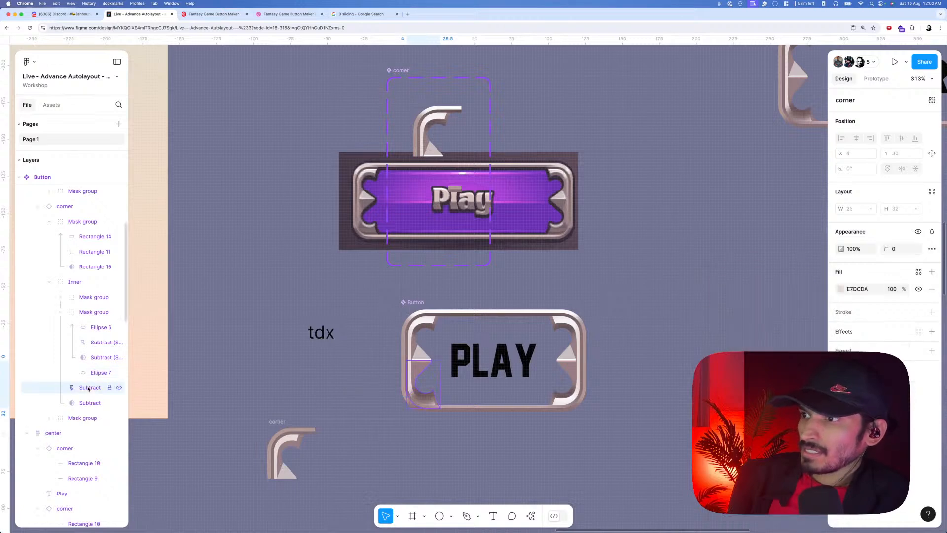
pyautogui.click(840, 289)
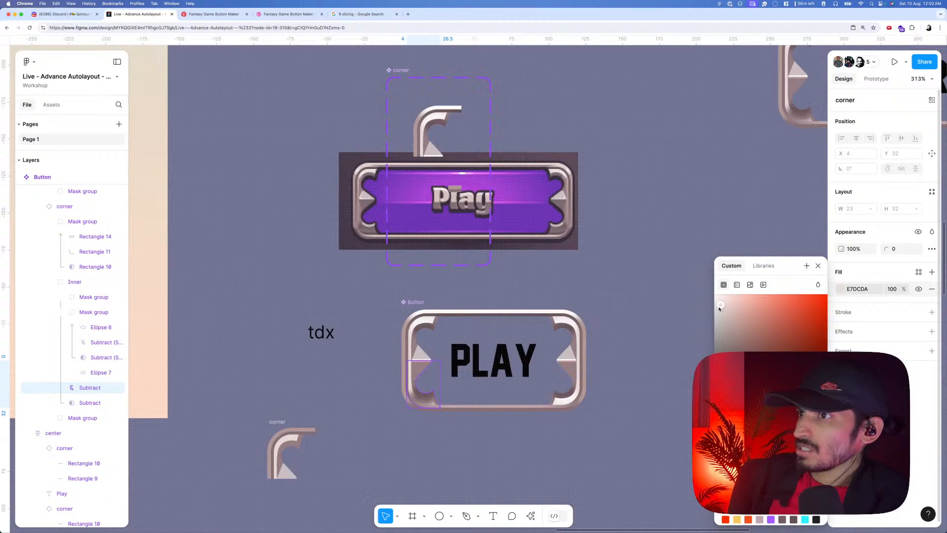
pyautogui.click(737, 284)
pyautogui.click(818, 304)
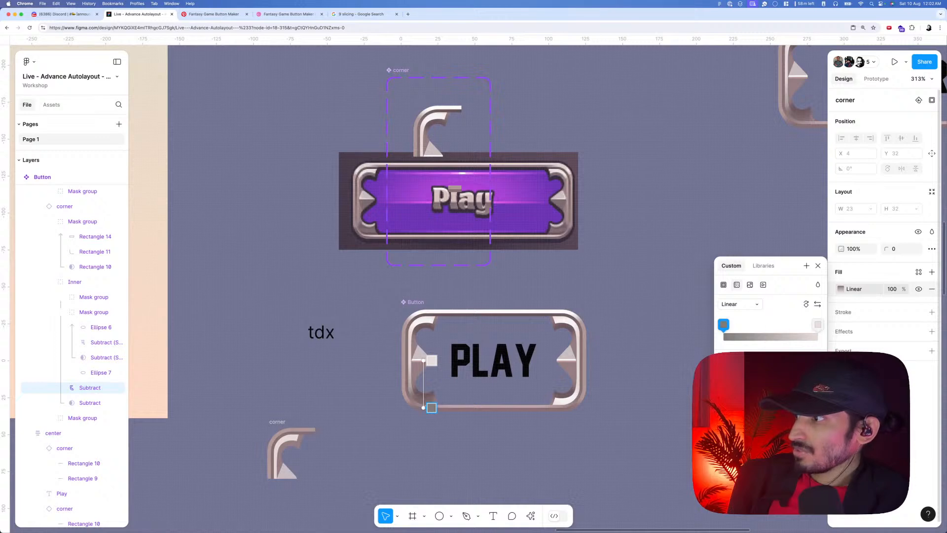
# - Sample a dark brown for the first stop of the Subtract shape's gradient and adjust it to 6B5157
pyautogui.click(723, 324)
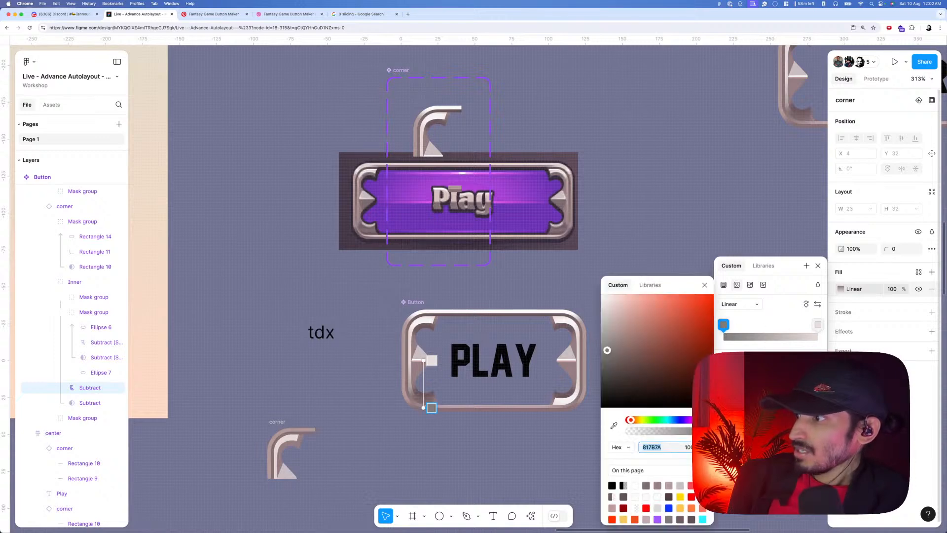
pyautogui.click(614, 426)
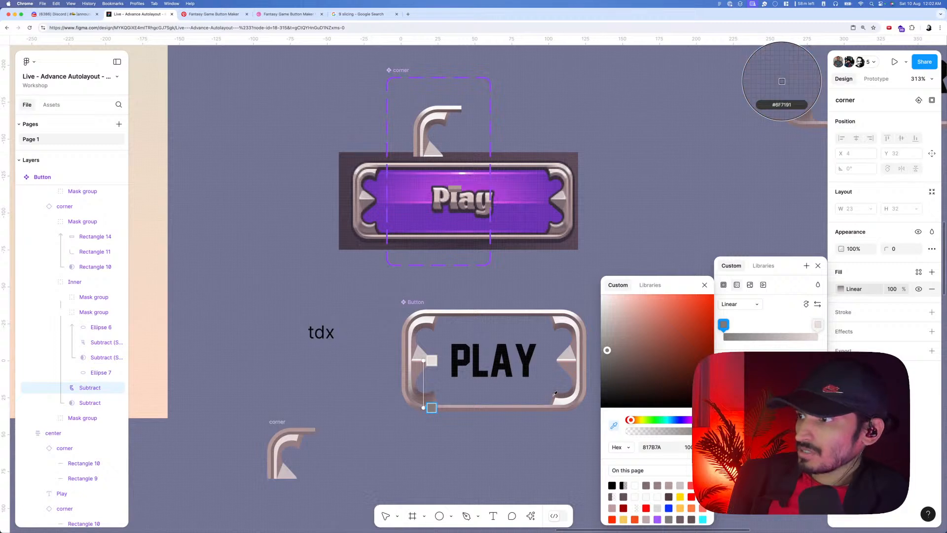
pyautogui.click(782, 82)
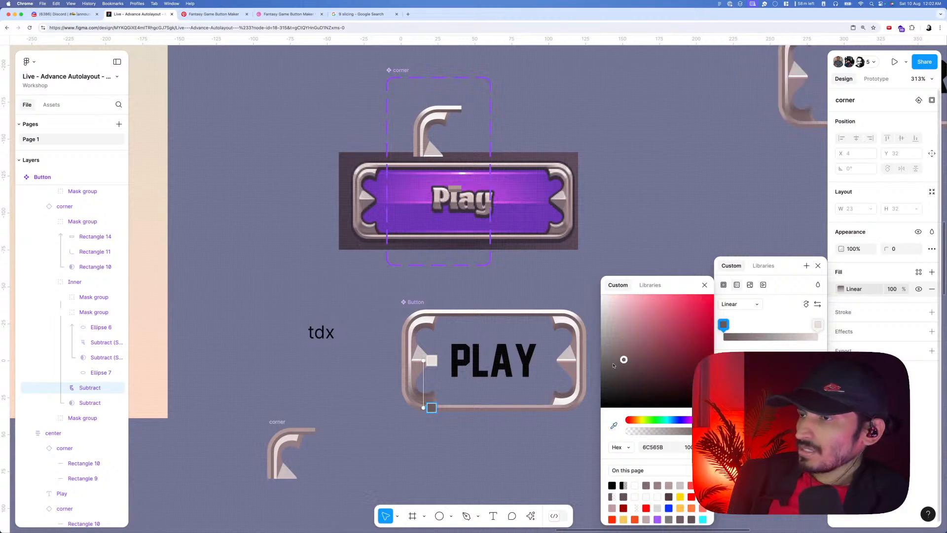
pyautogui.moveTo(625, 361)
pyautogui.mouseDown()
pyautogui.moveTo(624, 352)
pyautogui.moveTo(629, 365)
pyautogui.mouseUp()
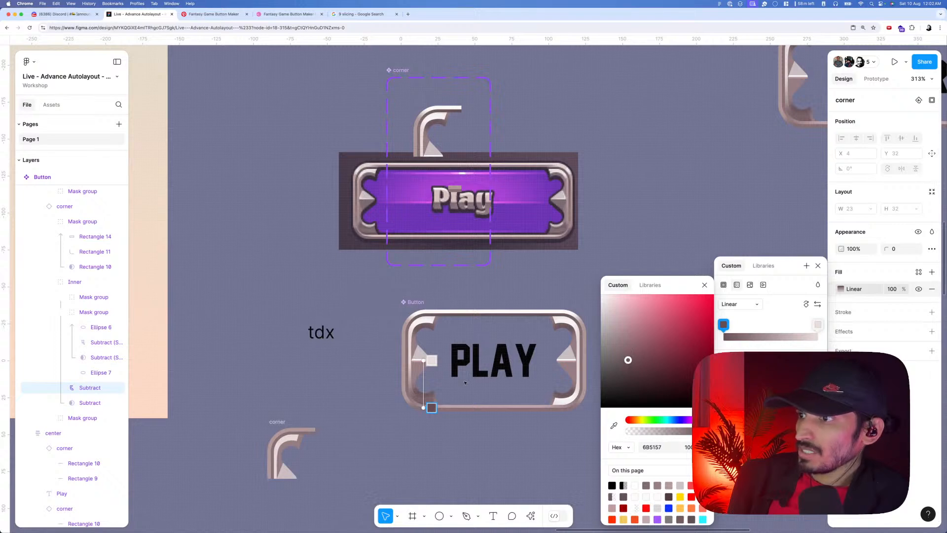
pyautogui.press('Escape')
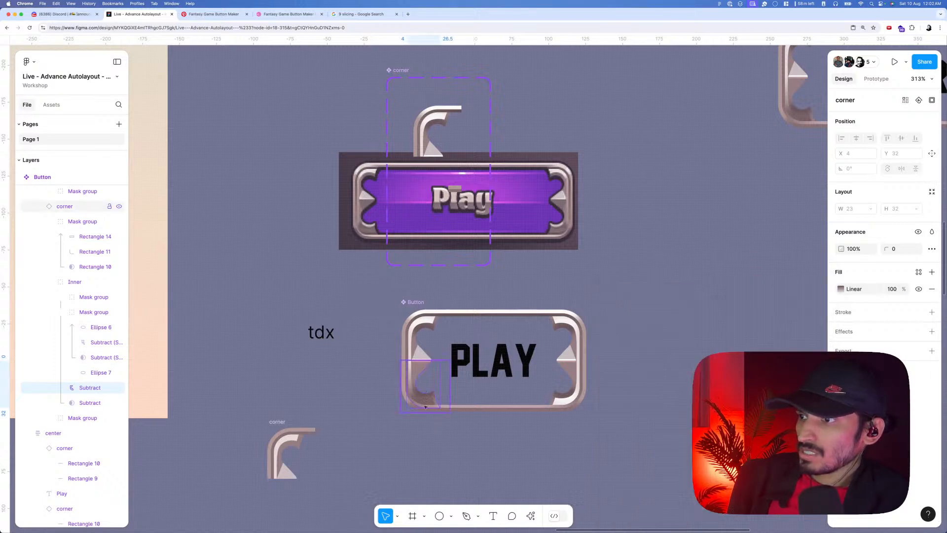
pyautogui.press('Escape')
# - Lighten the fill of Ellipse 6 in the Button's lower-left corner to E2D8DB
pyautogui.doubleClick(425, 406)
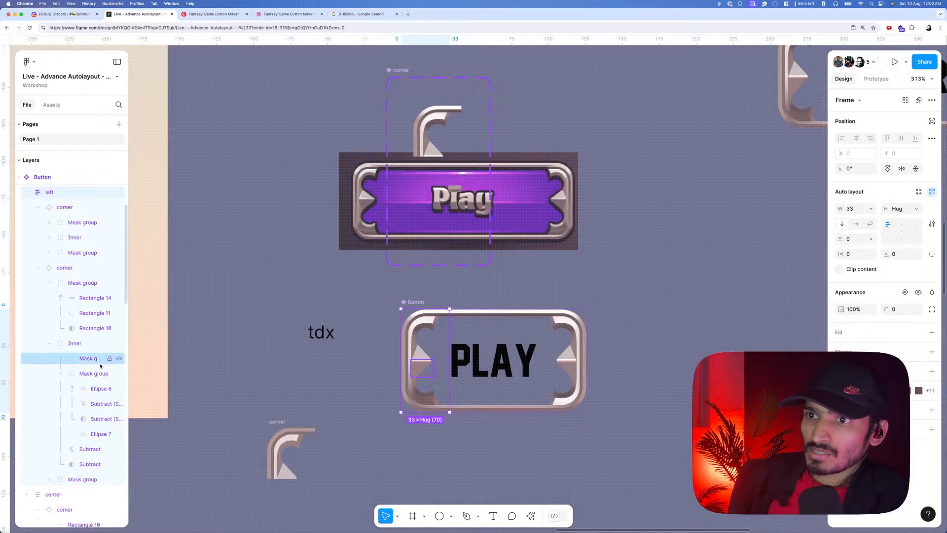
pyautogui.click(92, 389)
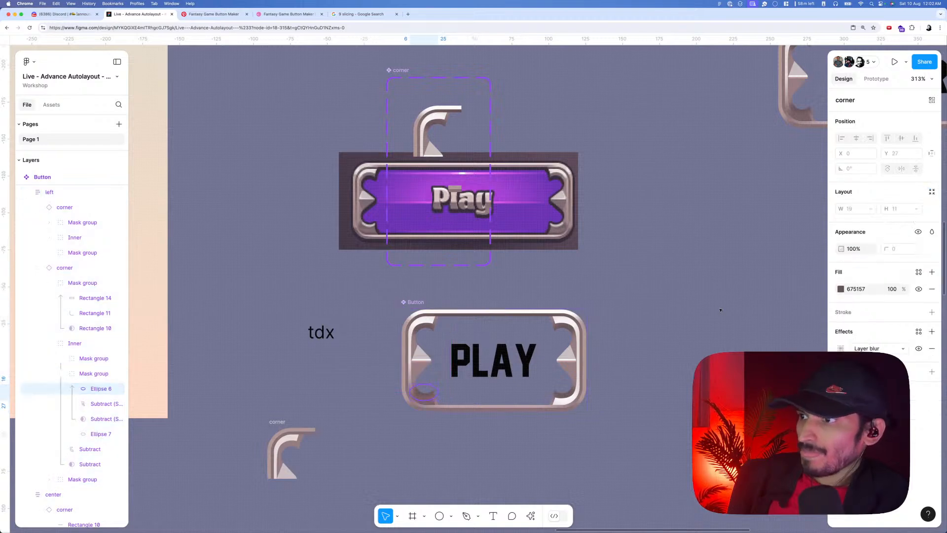
pyautogui.click(841, 289)
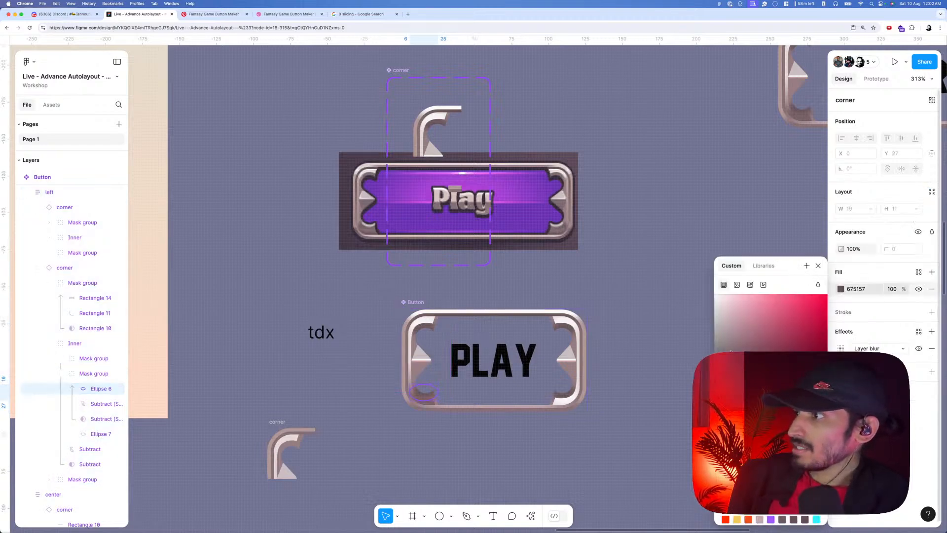
pyautogui.moveTo(731, 351); pyautogui.dragTo(719, 311)
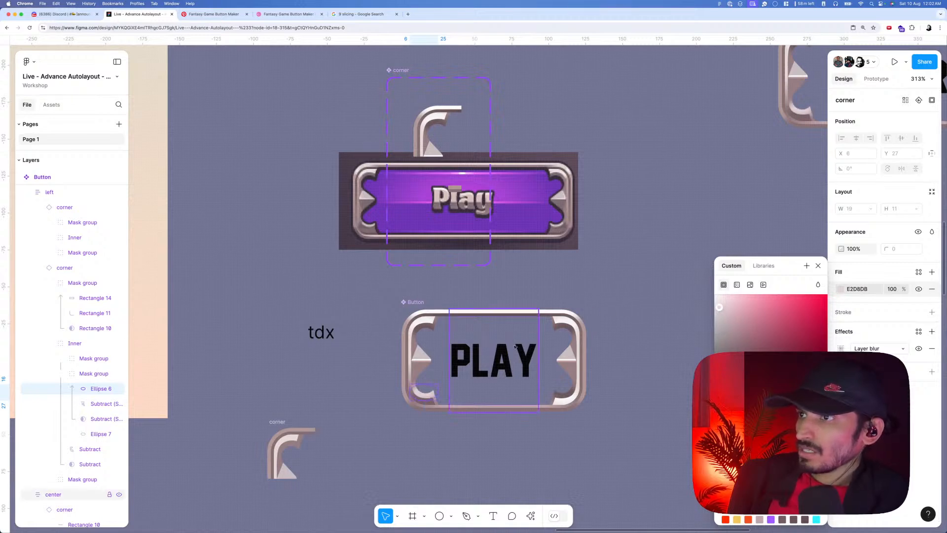
# - Expand the spike's mask group in the lower-left corner and darken the fill of its unmasked Vector 4457 to 84646C
pyautogui.click(421, 367)
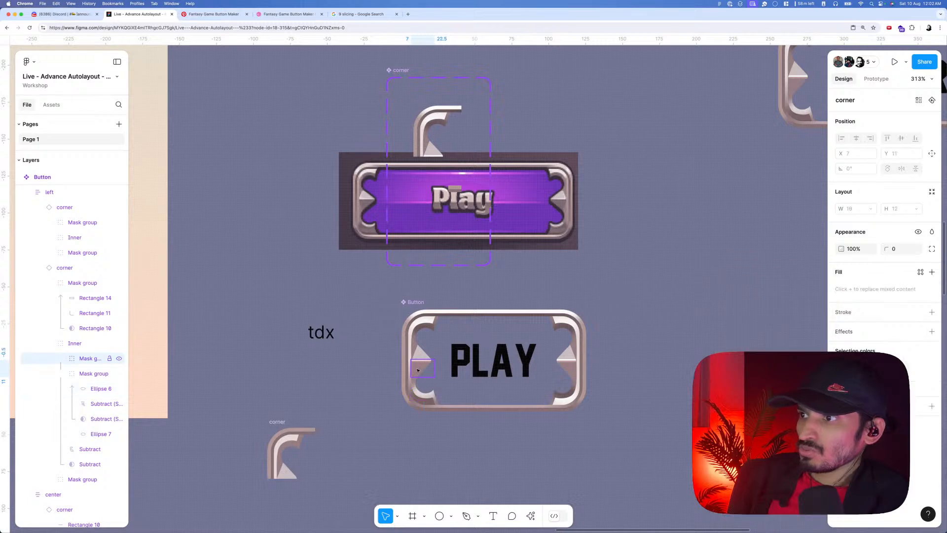
pyautogui.click(59, 359)
pyautogui.click(98, 388)
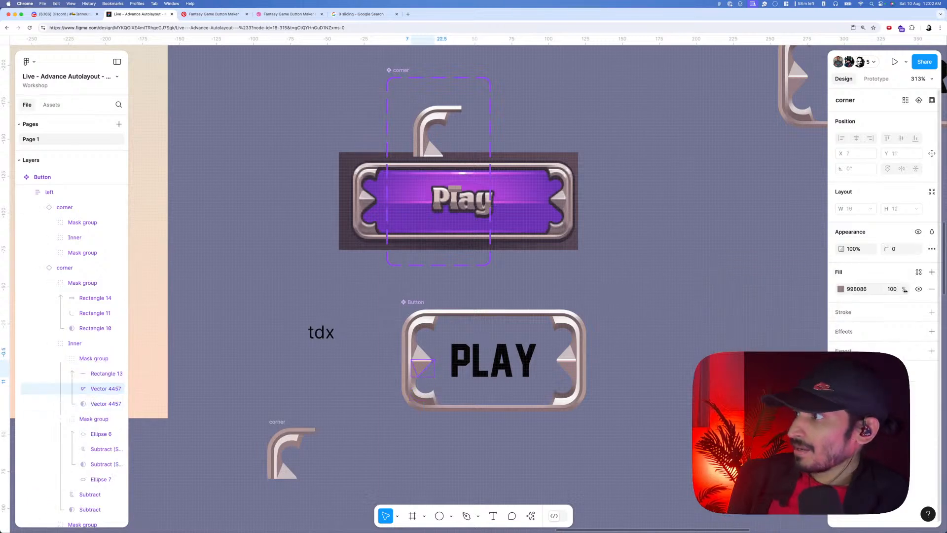
pyautogui.click(841, 289)
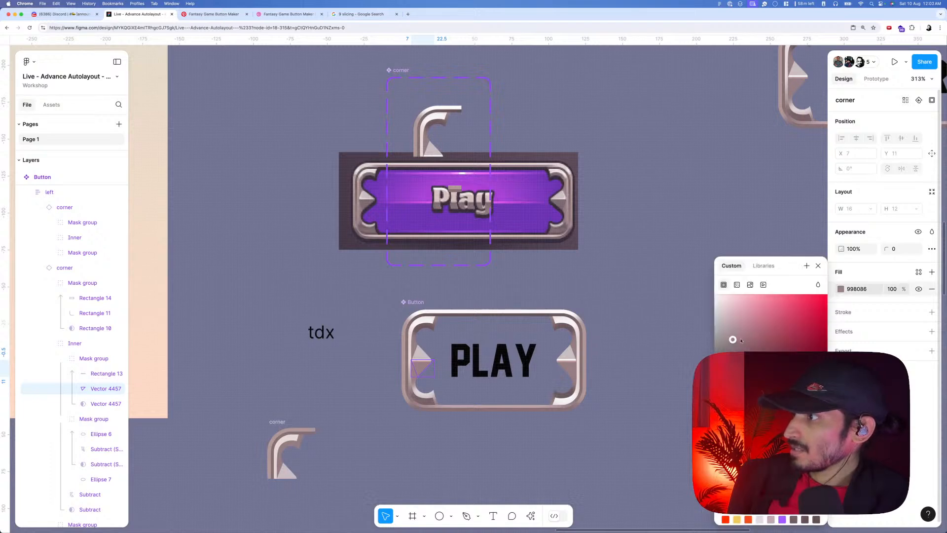
pyautogui.moveTo(731, 340); pyautogui.dragTo(740, 348)
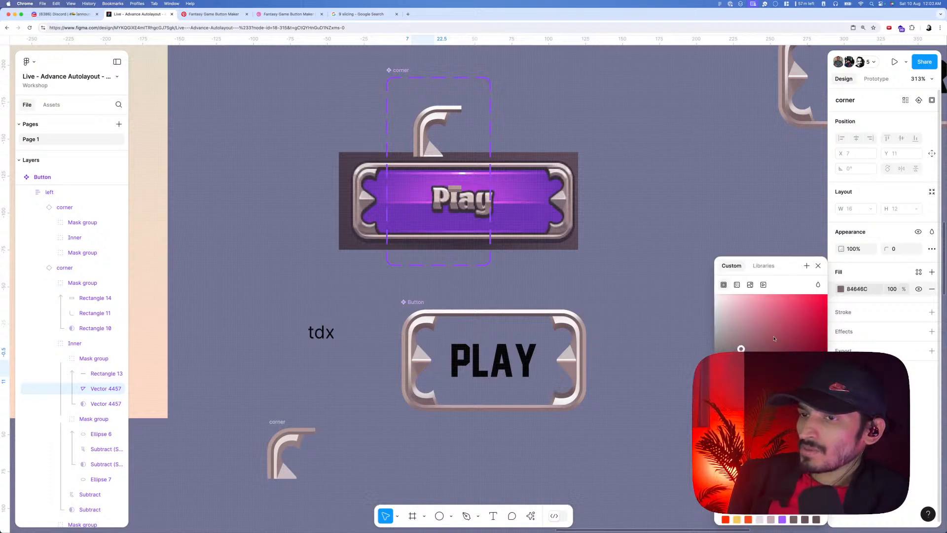
# - Darken the fill of Rectangle 13, the thin line across the lower-left corner's spike
pyautogui.click(106, 374)
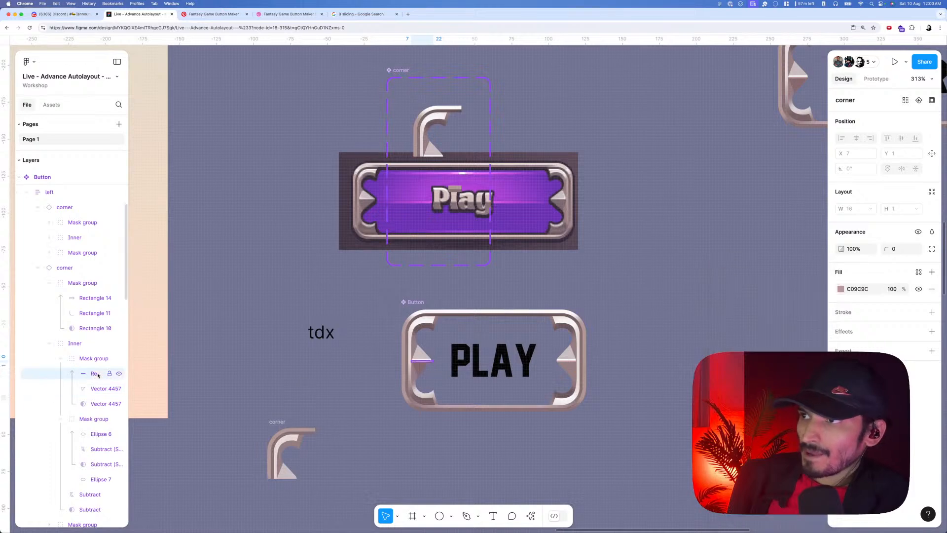
pyautogui.click(840, 289)
pyautogui.moveTo(734, 322); pyautogui.dragTo(727, 350)
pyautogui.click(661, 353)
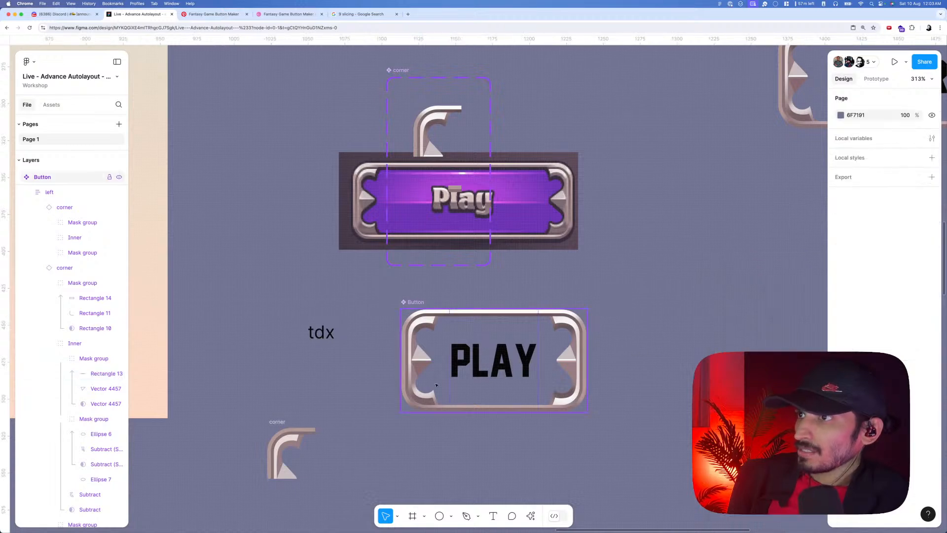
# - Darken the fill of Ellipse 6 in the Button's lower-left corner to 7E5E67
pyautogui.click(434, 399)
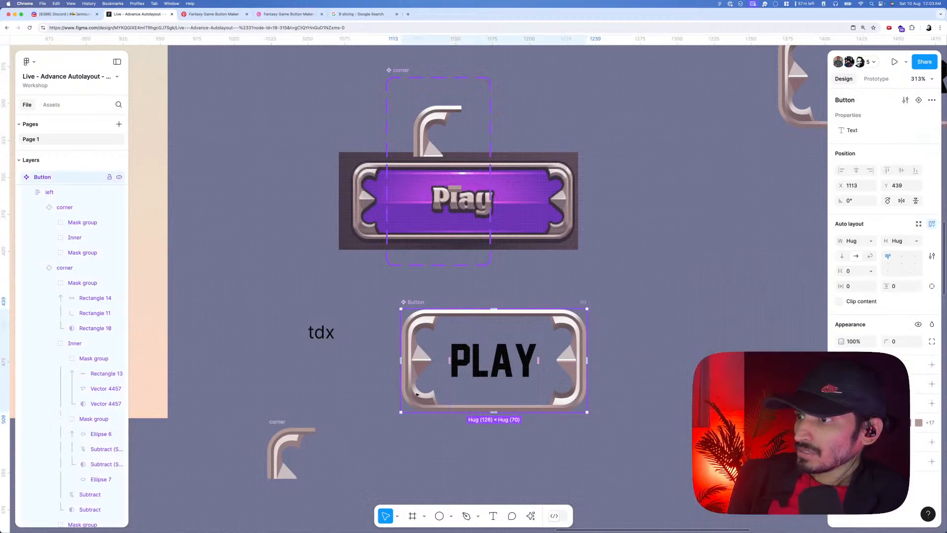
pyautogui.click(94, 434)
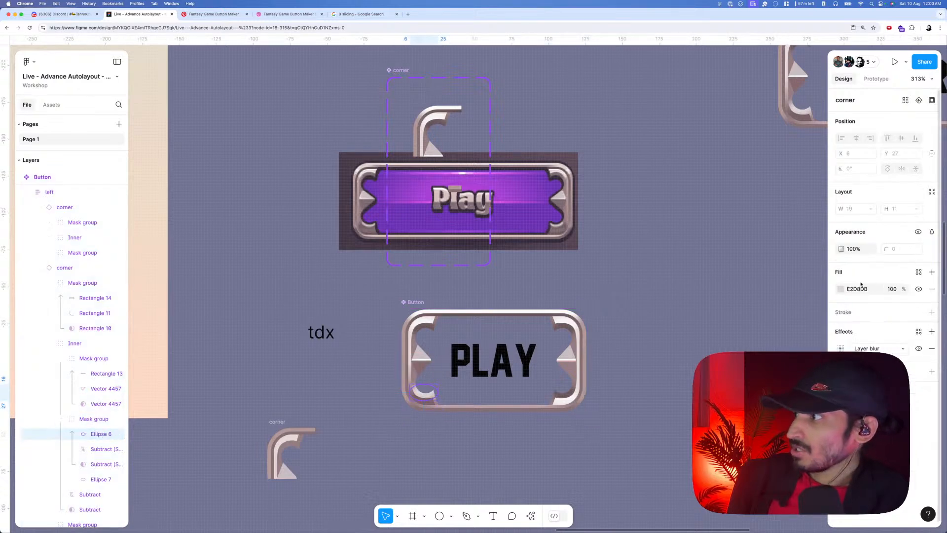
pyautogui.click(840, 290)
pyautogui.moveTo(721, 308); pyautogui.dragTo(741, 349)
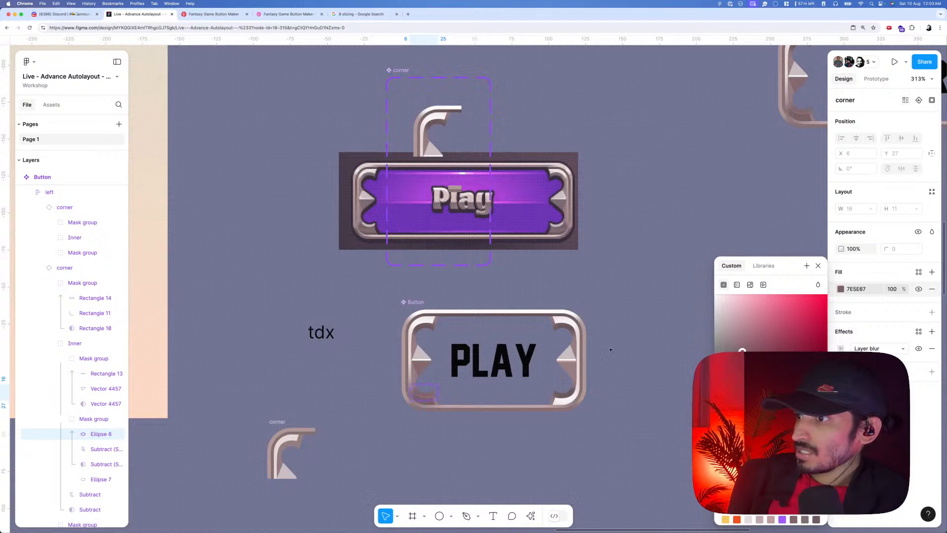
pyautogui.click(620, 336)
# - Select the Button's lower-left corner instance, then select the right frame holding the opposite corners
pyautogui.click(409, 401)
pyautogui.doubleClick(409, 401)
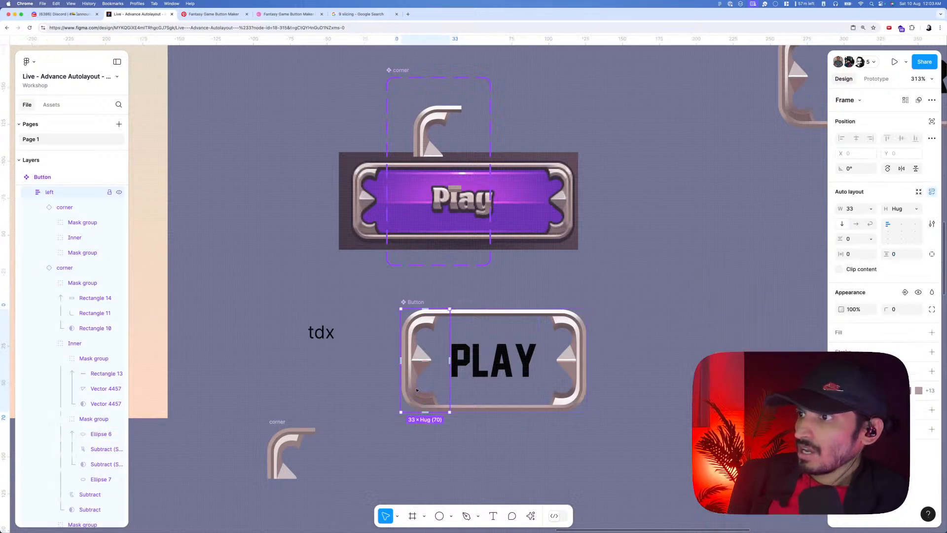
pyautogui.doubleClick(417, 390)
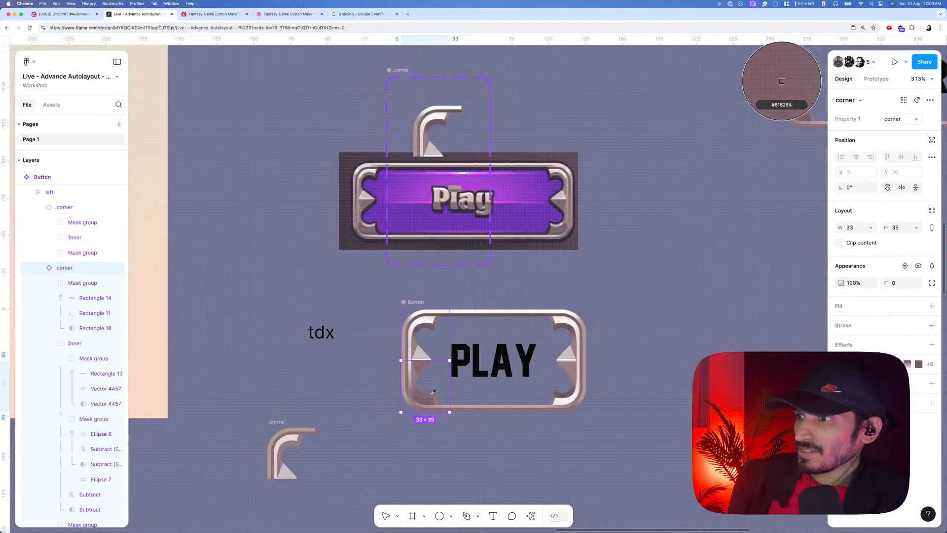
pyautogui.doubleClick(568, 393)
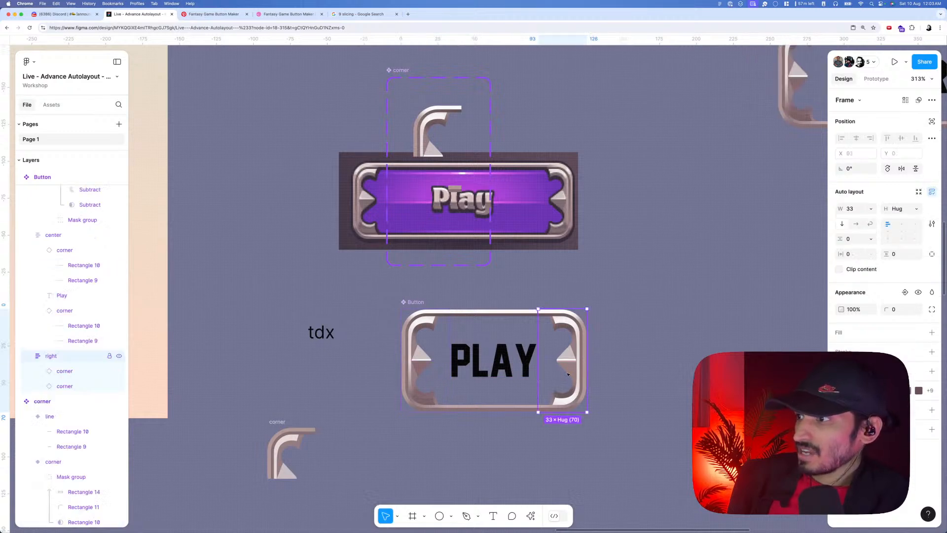
# - Replace the lower corner in the button's right frame with the copied corner and flip it horizontally
pyautogui.rightClick(569, 393)
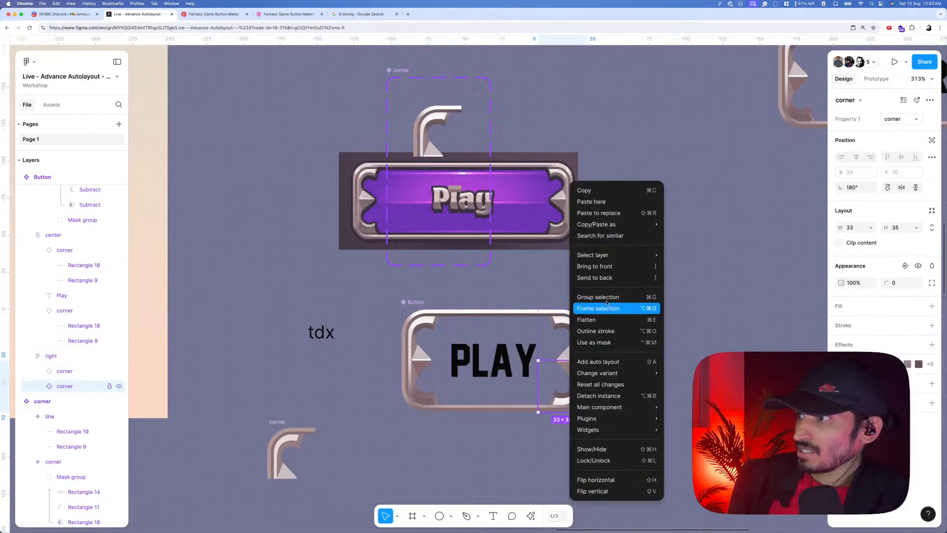
pyautogui.click(611, 213)
pyautogui.rightClick(558, 390)
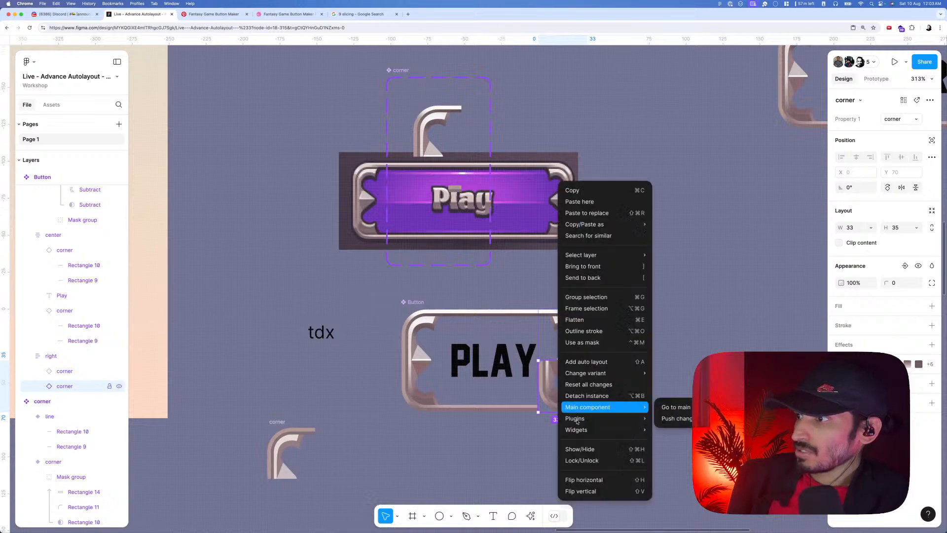
pyautogui.click(576, 478)
pyautogui.click(629, 332)
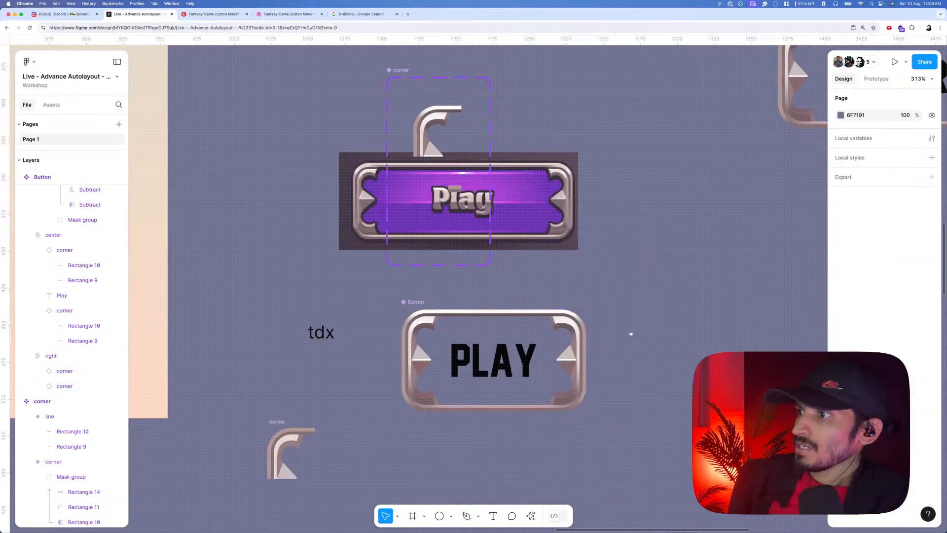
# - Paste a copy of the button's left frame onto the empty canvas beside the PLAY button
pyautogui.scroll(-5, 538, 332)
pyautogui.scroll(5, 548, 328)
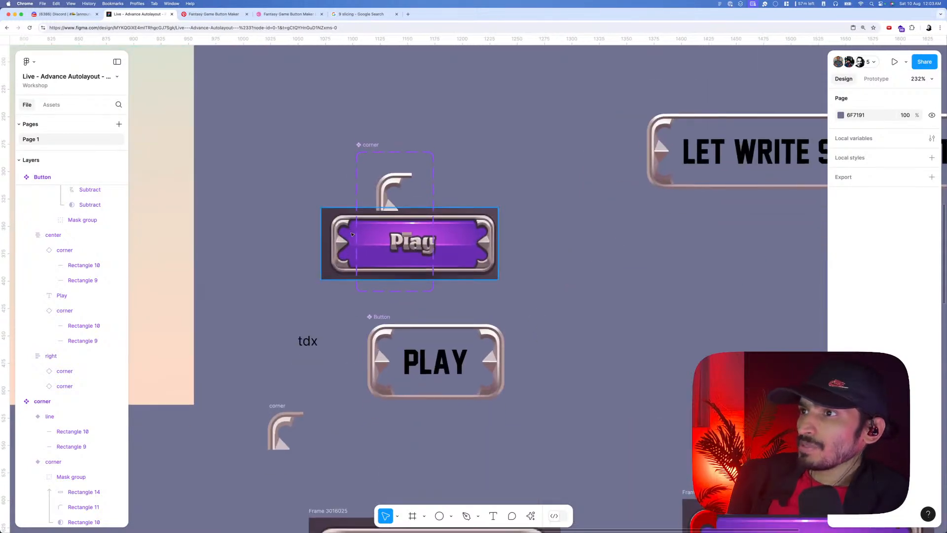
pyautogui.scroll(3, 352, 235)
pyautogui.scroll(-2, 491, 291)
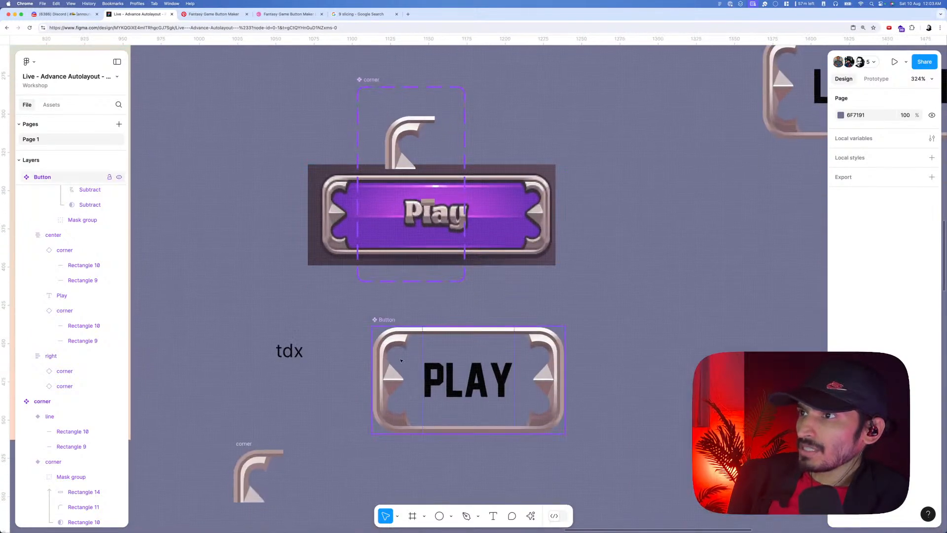
pyautogui.press('r')
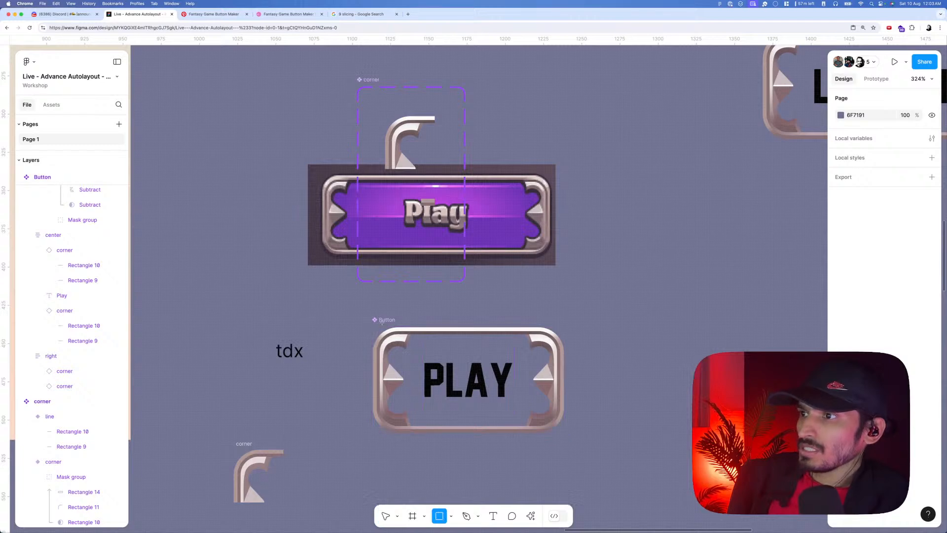
pyautogui.press('v')
pyautogui.click(390, 334)
pyautogui.click(390, 334)
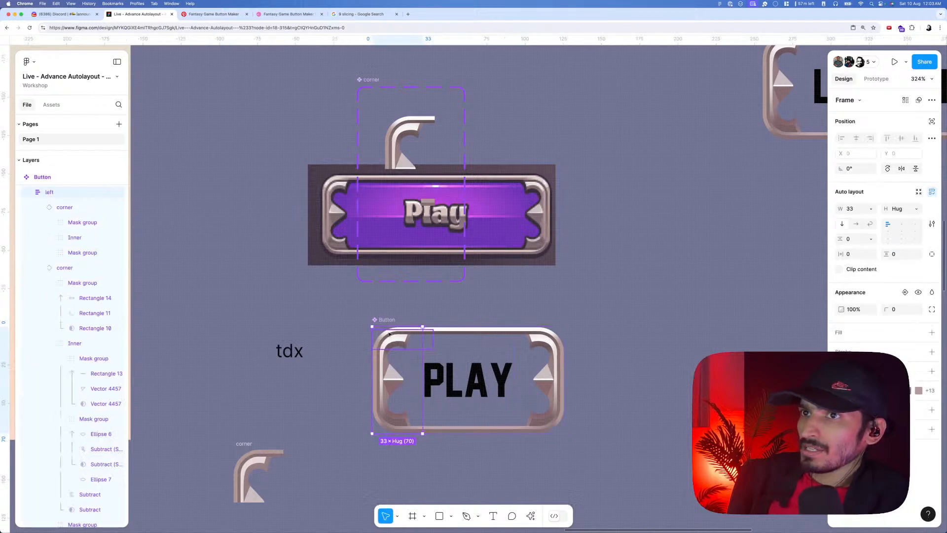
pyautogui.click(619, 310)
pyautogui.rightClick(635, 311)
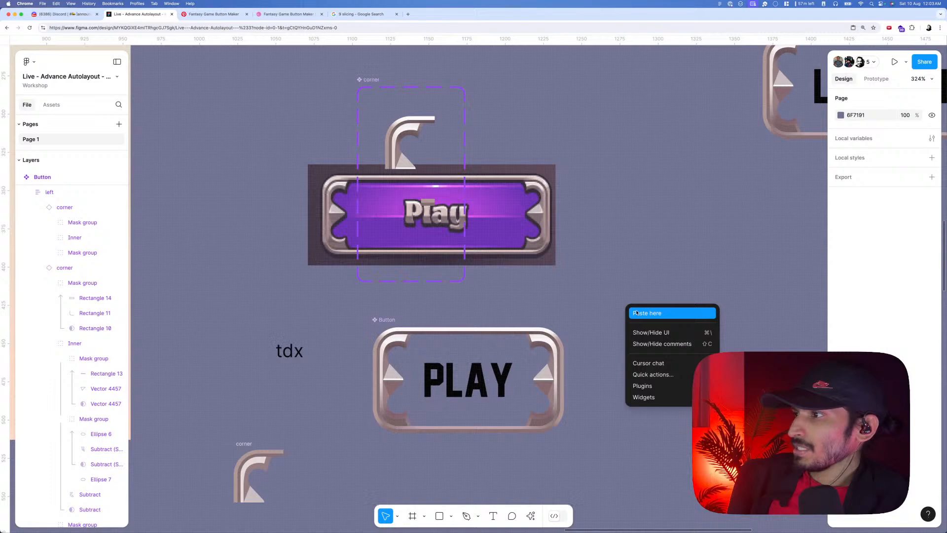
pyautogui.click(647, 313)
pyautogui.click(685, 333)
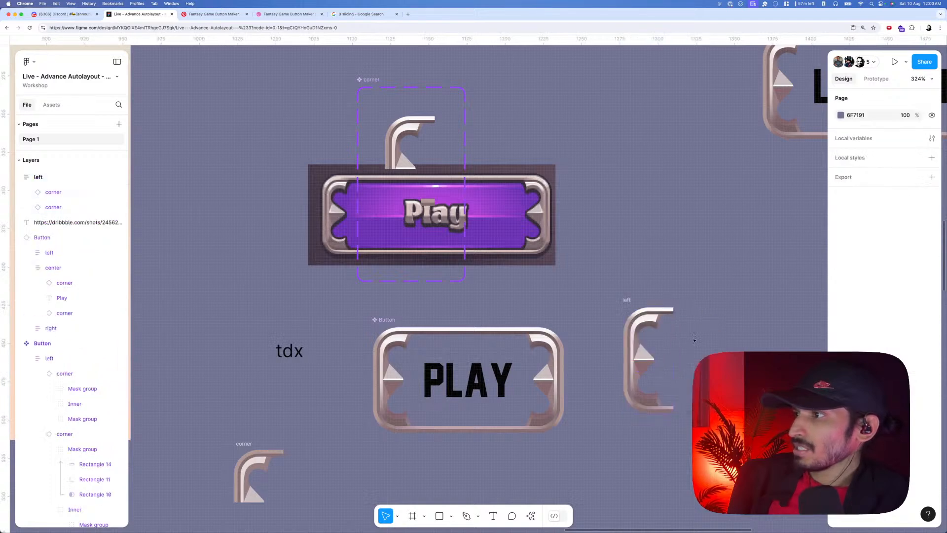
# - Draw a rectangle about 33 by 31 in the copied left frame and exclude it from the auto layout
pyautogui.press('r')
pyautogui.moveTo(628, 305); pyautogui.dragTo(679, 353)
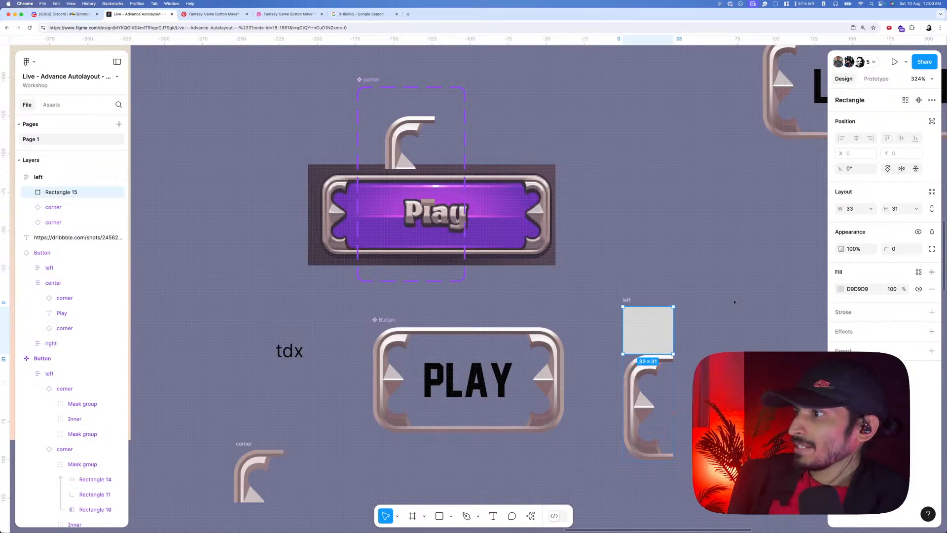
pyautogui.click(930, 122)
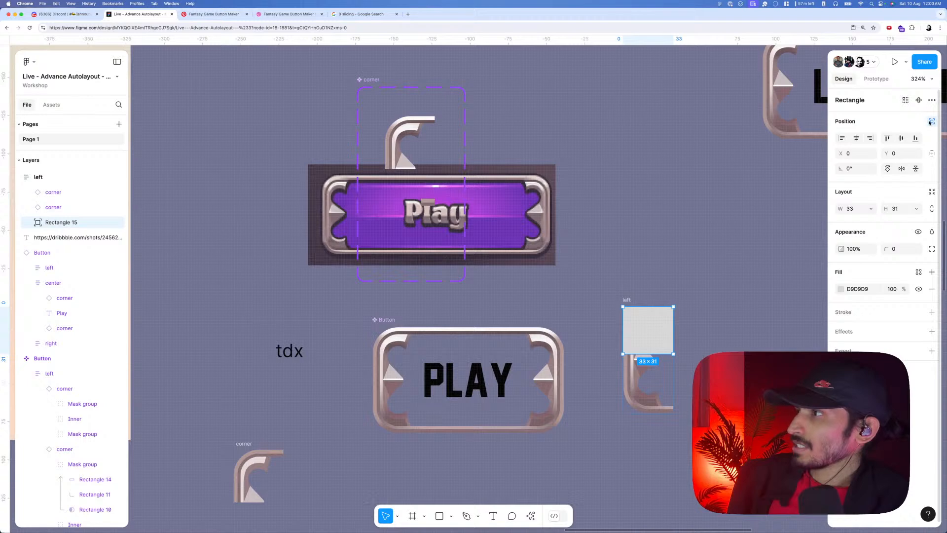
# - Send the rectangle behind the corners and inset it to 29 by 64 at X 4, Y 3
pyautogui.moveTo(663, 353); pyautogui.dragTo(660, 414)
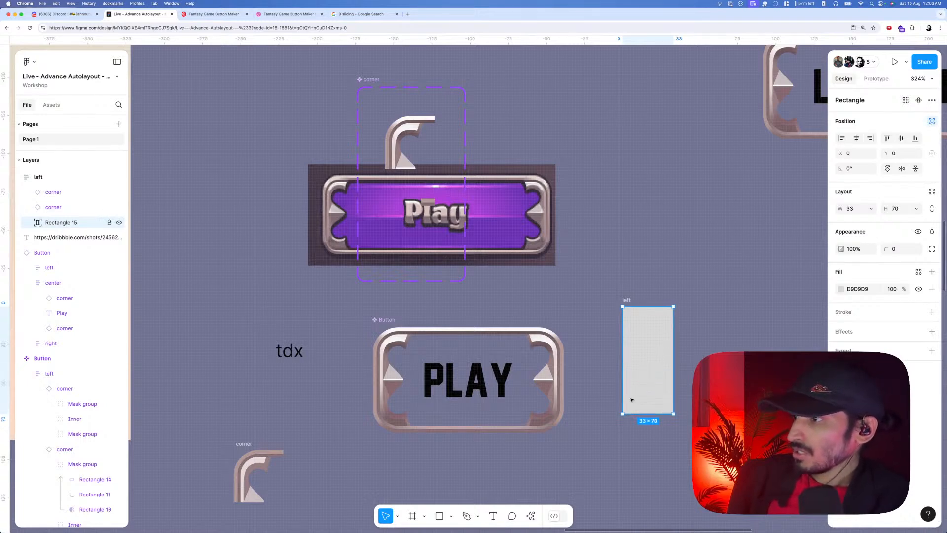
pyautogui.press('super+alt+bracketleft')
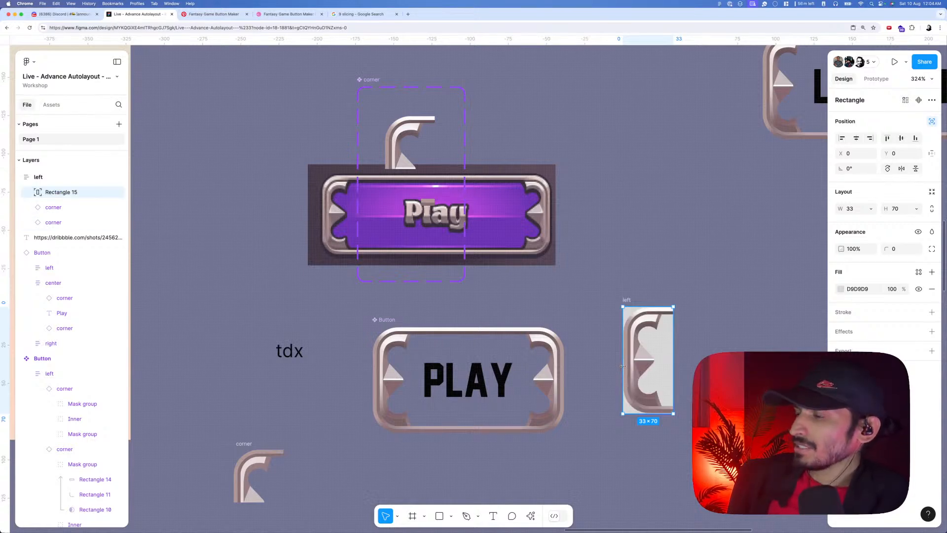
pyautogui.moveTo(623, 365); pyautogui.dragTo(628, 365)
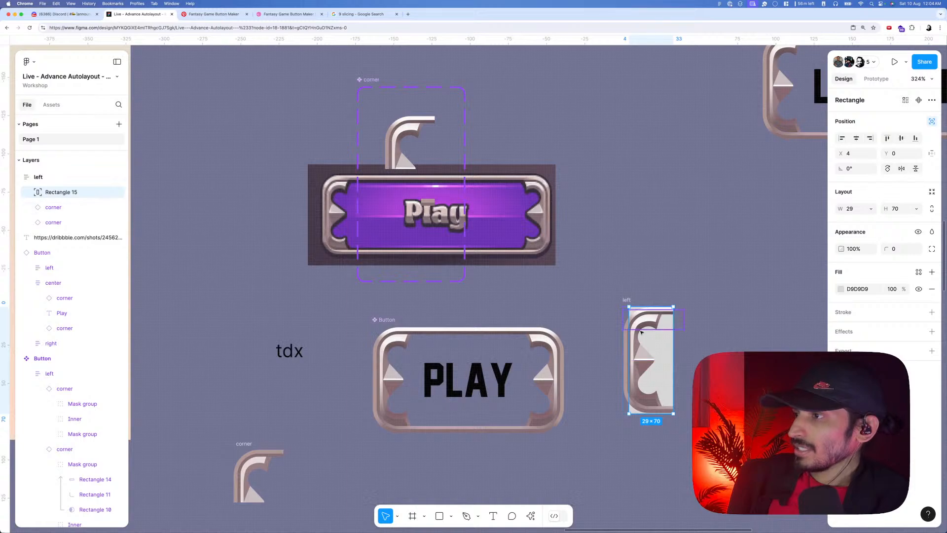
pyautogui.scroll(6, 640, 331)
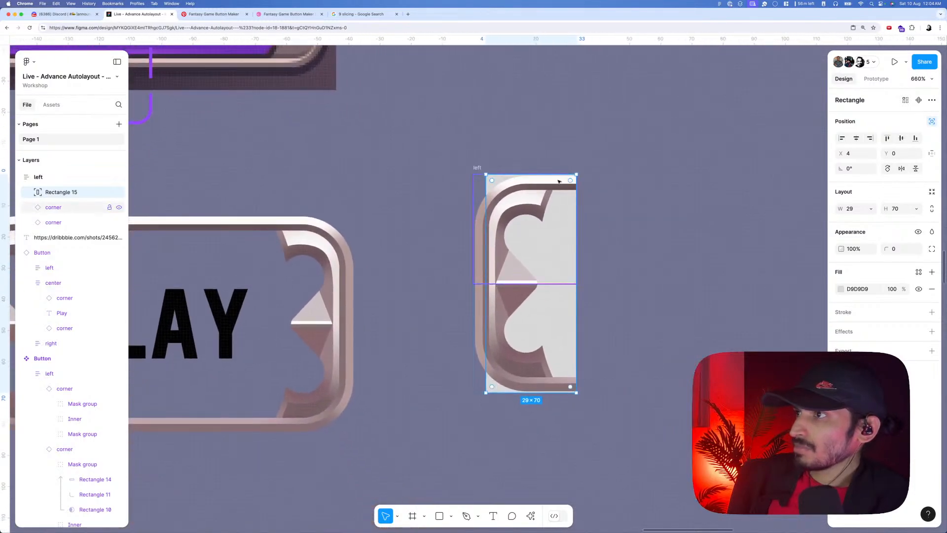
pyautogui.moveTo(554, 180); pyautogui.dragTo(554, 184)
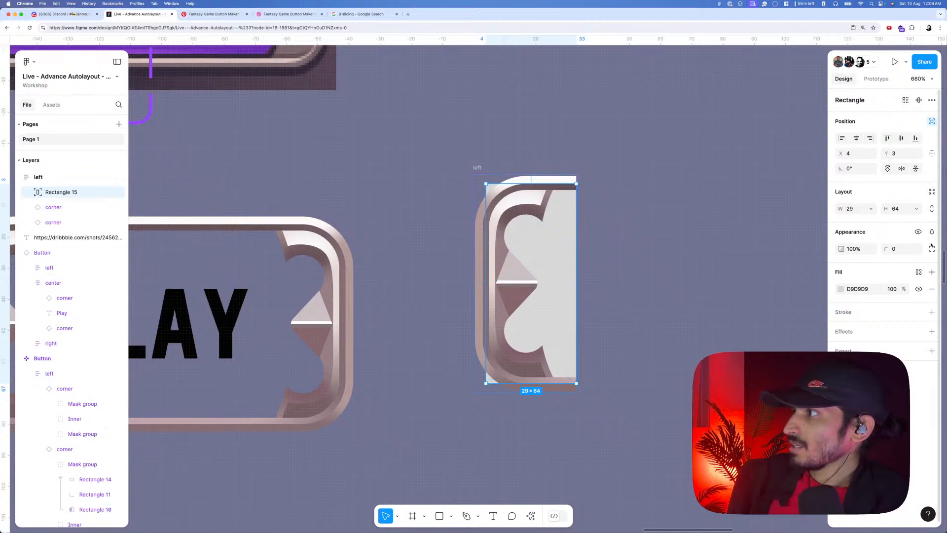
# - Set the rectangle's top-left and bottom-left corner radii to 10
pyautogui.click(931, 249)
pyautogui.click(756, 275)
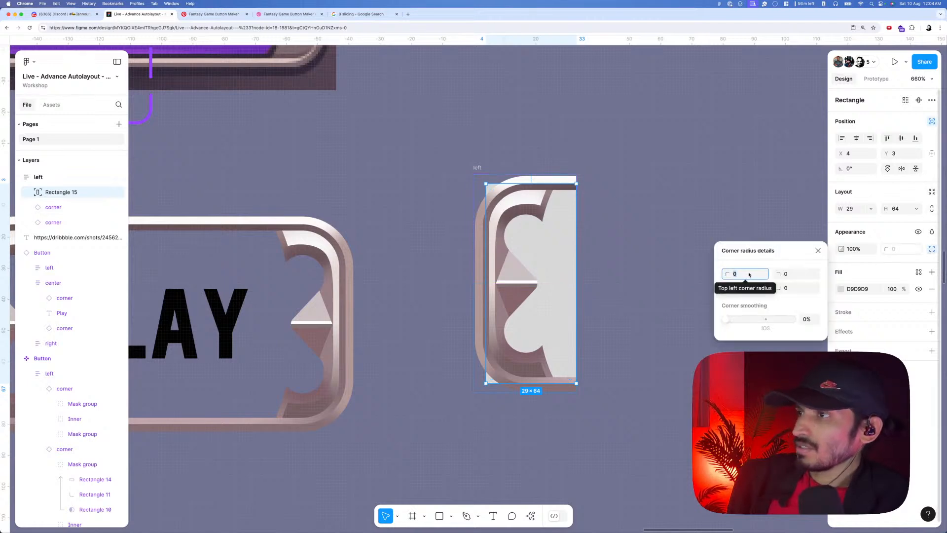
pyautogui.write('7')
pyautogui.press('Return')
pyautogui.write('10')
pyautogui.press('Return')
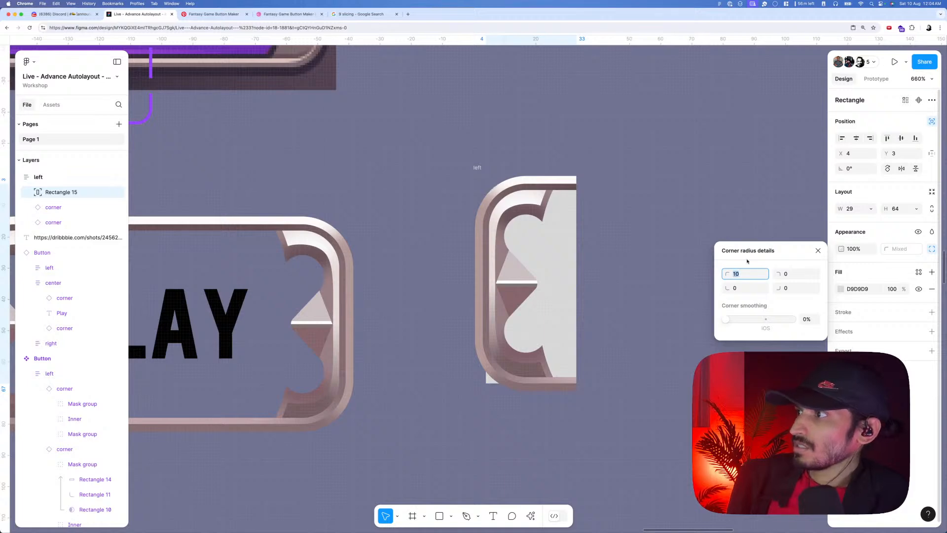
pyautogui.click(784, 273)
pyautogui.click(742, 287)
pyautogui.write('10')
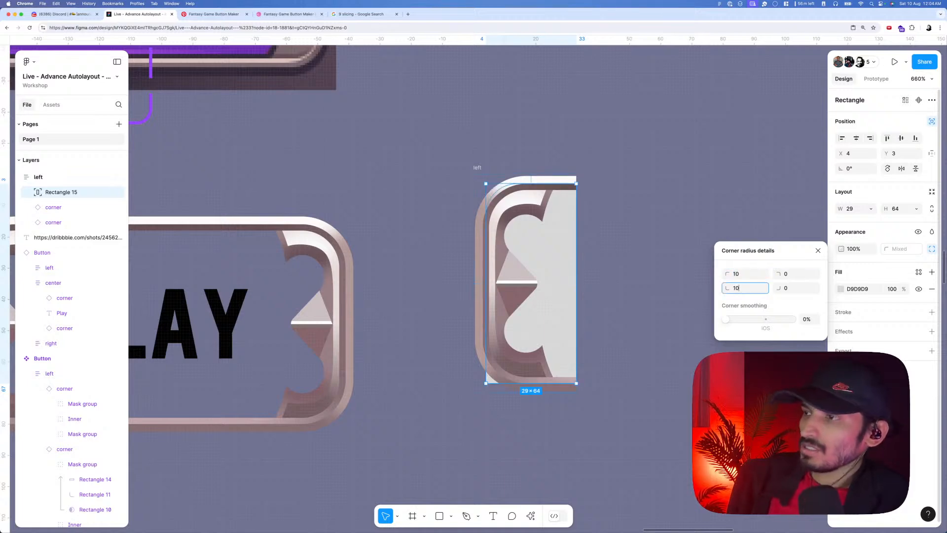
pyautogui.press('Tab')
pyautogui.scroll(-10, 510, 334)
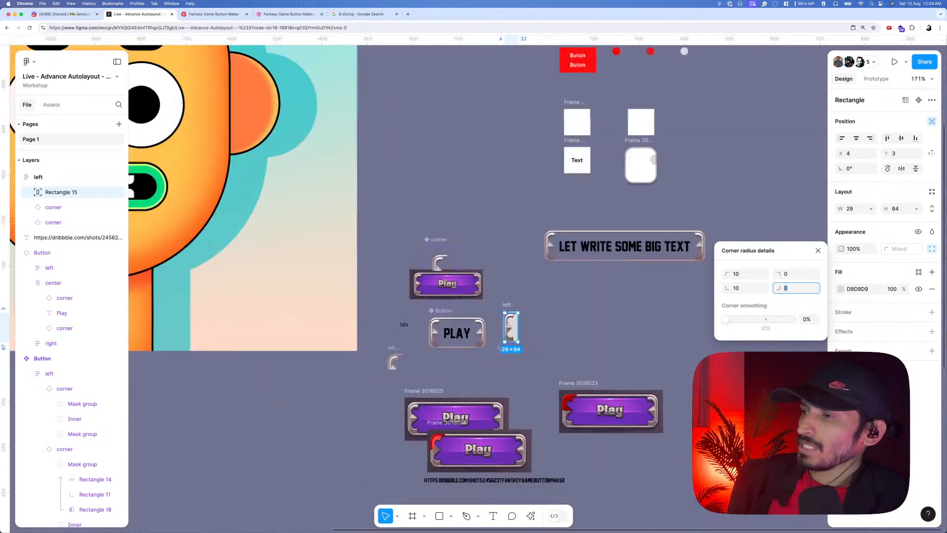
pyautogui.press('Escape')
# - Paste a copy of the rounded rectangle into the PLAY button's left frame and send it behind the corners
pyautogui.scroll(5, 513, 326)
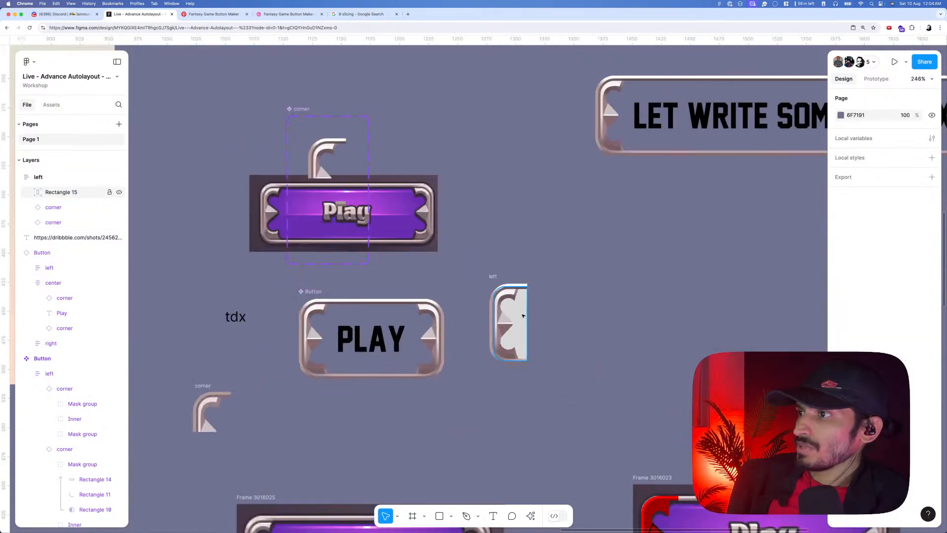
pyautogui.scroll(-1, 523, 315)
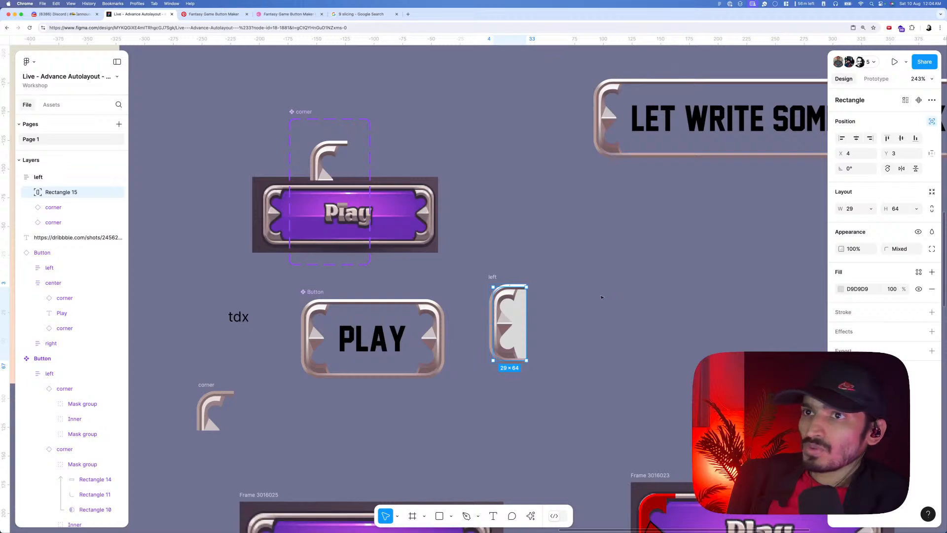
pyautogui.click(329, 317)
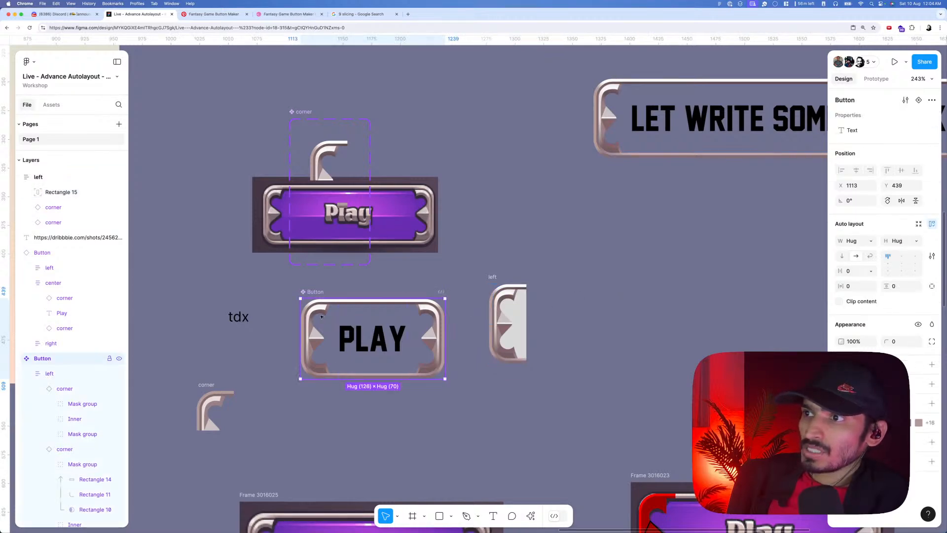
pyautogui.click(321, 316)
pyautogui.press('super+v')
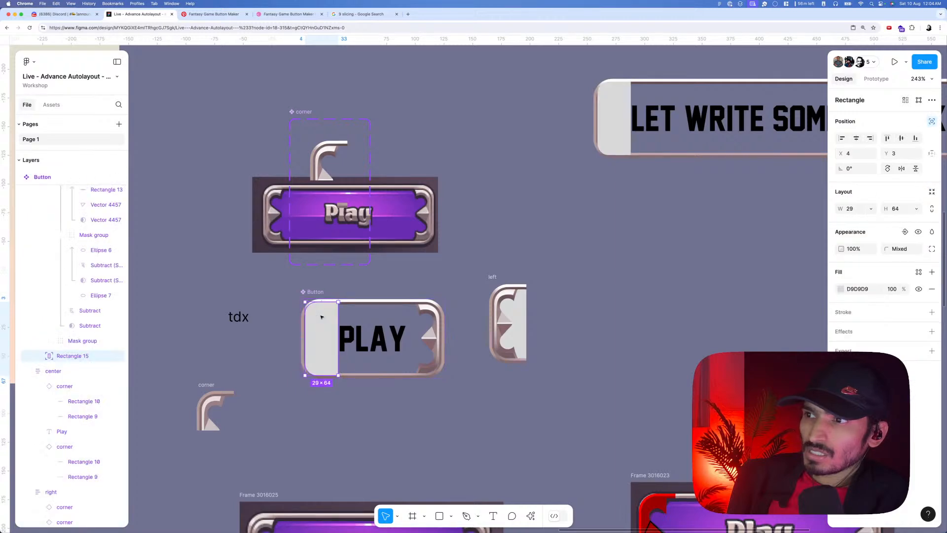
pyautogui.press('[')
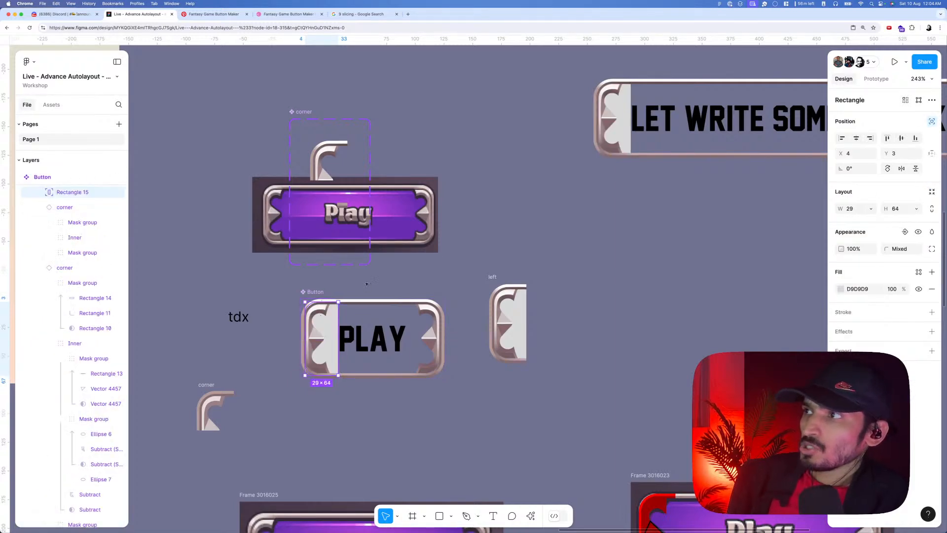
# - Paste a copy of the rectangle into the button's right frame, flipped horizontally and left-aligned behind the corners
pyautogui.hscroll(-2, 389, 301)
pyautogui.scroll(1, 389, 301)
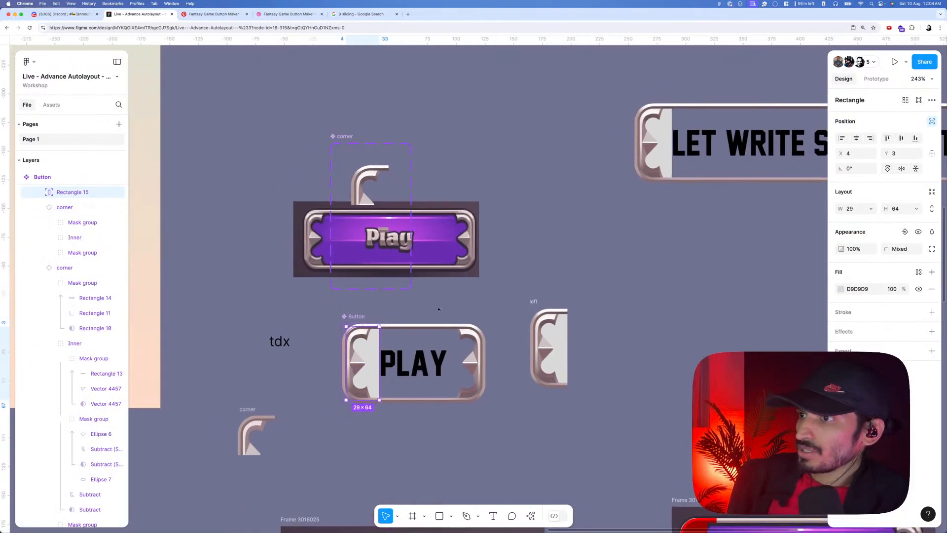
pyautogui.press('super+c')
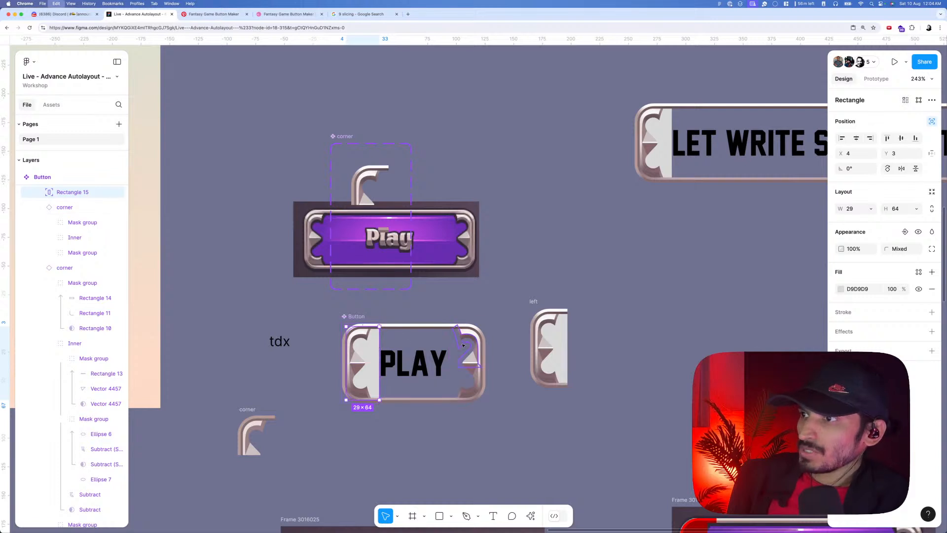
pyautogui.click(465, 343)
pyautogui.press('super+v')
pyautogui.rightClick(470, 339)
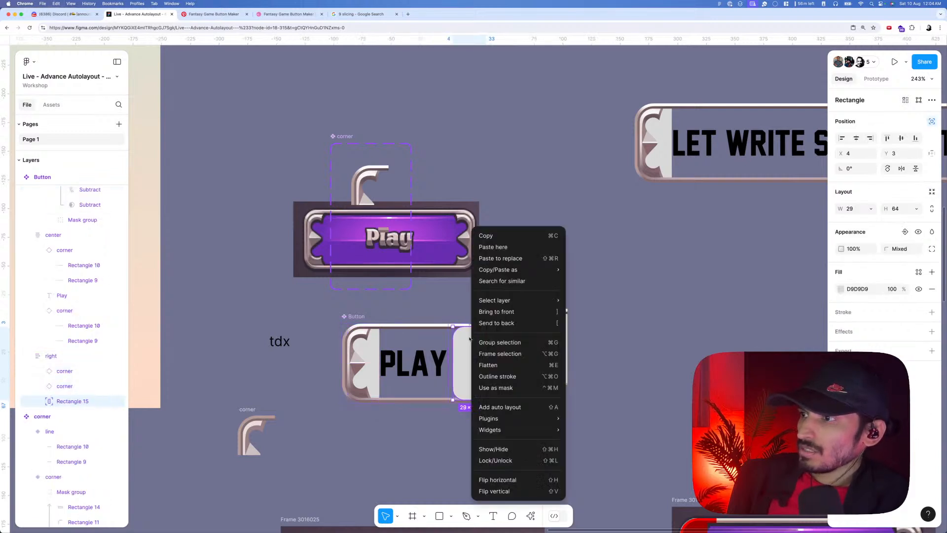
pyautogui.click(494, 490)
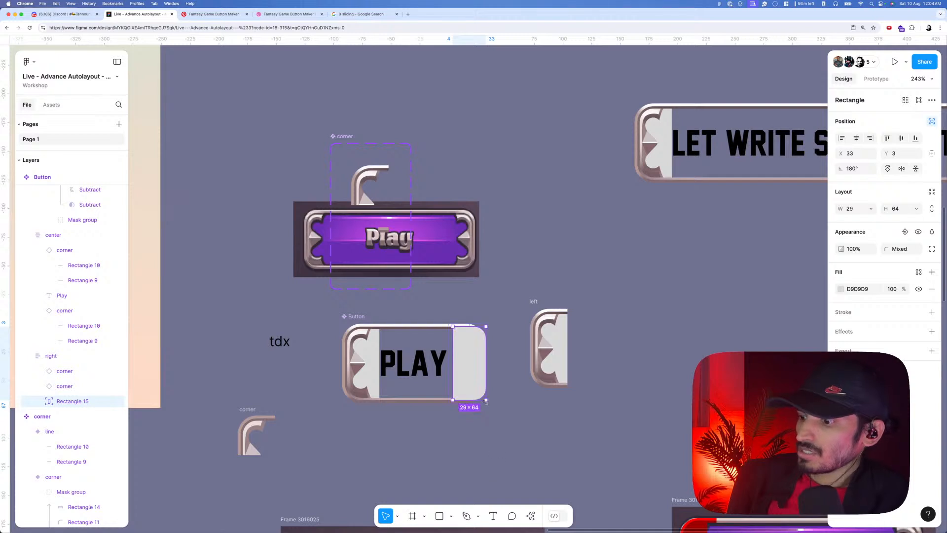
pyautogui.click(842, 139)
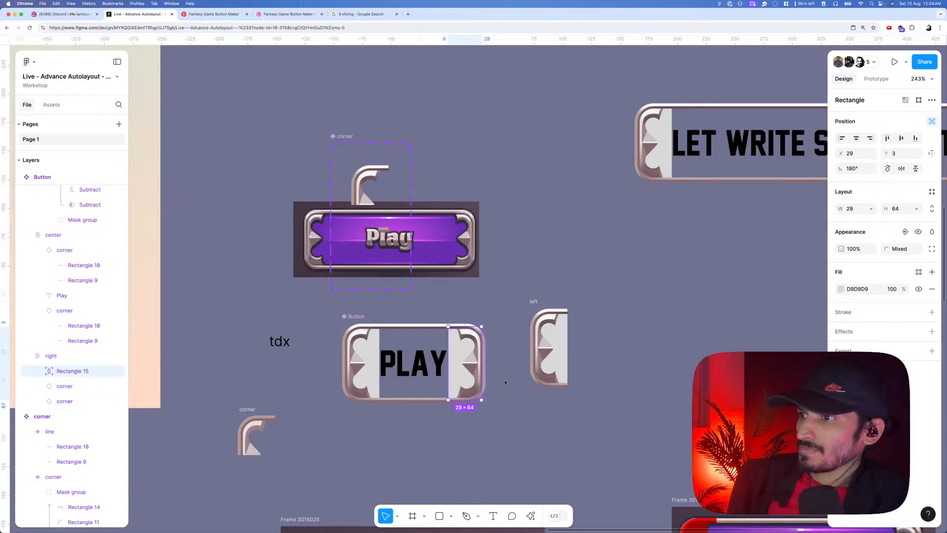
pyautogui.click(427, 358)
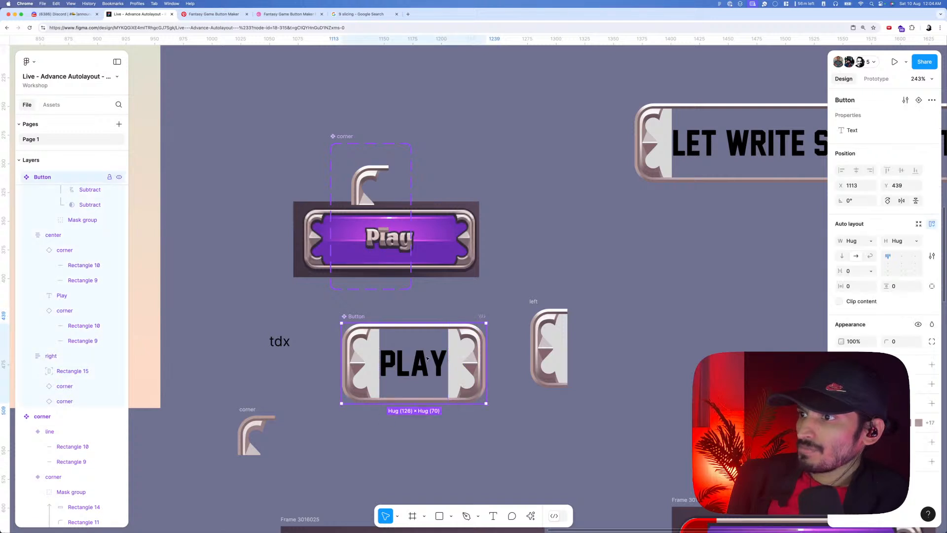
pyautogui.click(627, 321)
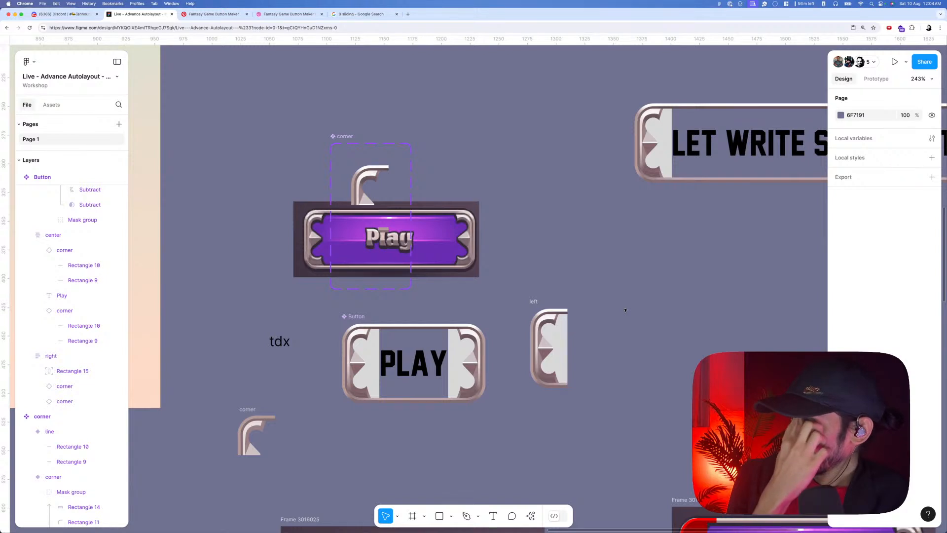
# - Paste a copy of the rounded fill rectangle onto the empty canvas beside the left frame
pyautogui.rightClick(630, 309)
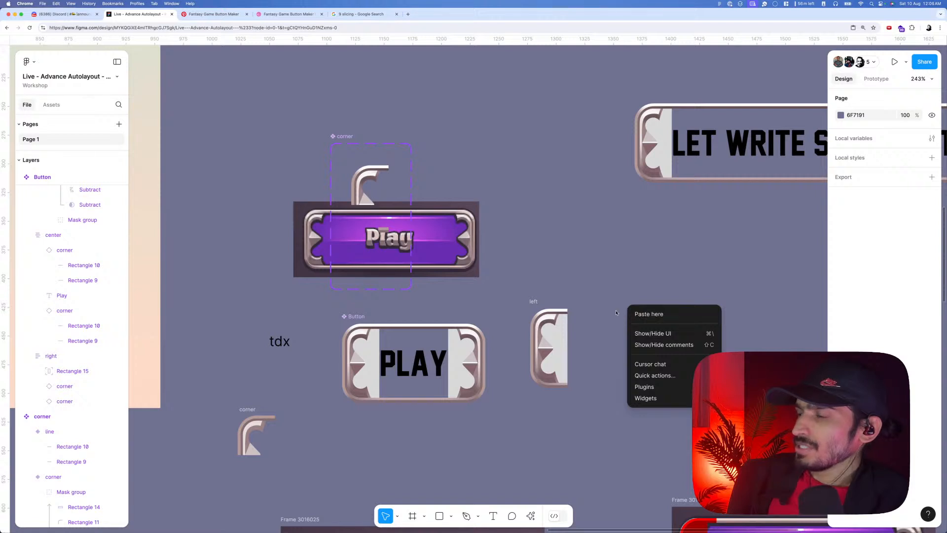
pyautogui.click(624, 313)
pyautogui.rightClick(623, 312)
pyautogui.click(633, 320)
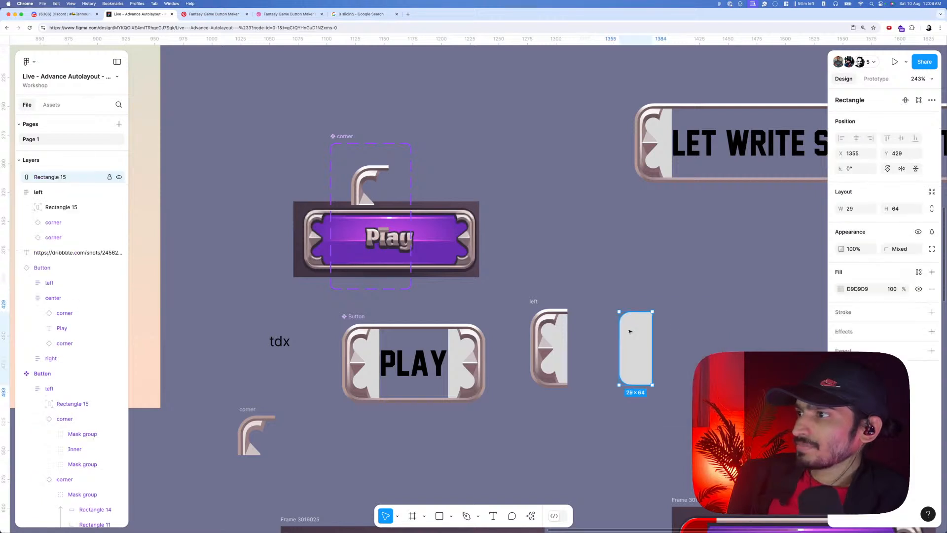
# - Set the pasted rectangle's corner radius to 0 and turn it into a component
pyautogui.click(905, 250)
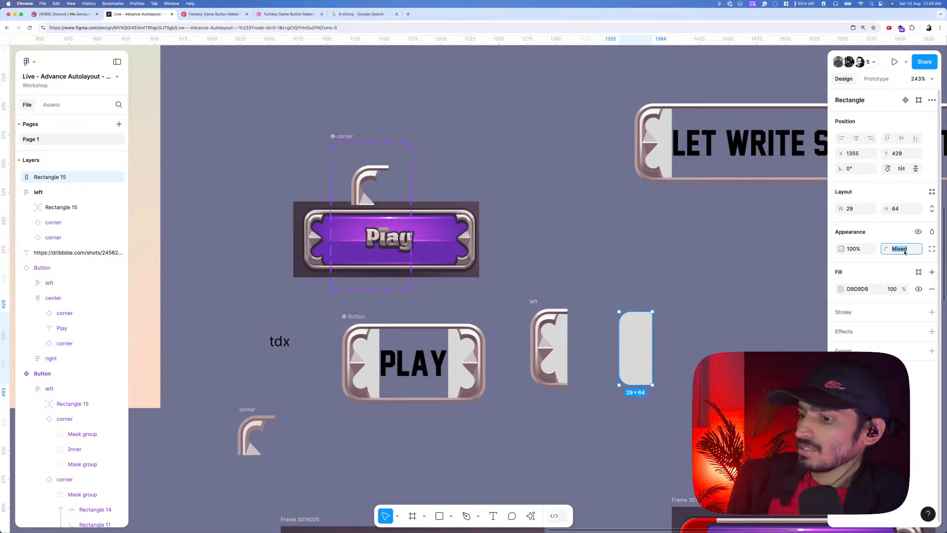
pyautogui.write('0')
pyautogui.press('Tab')
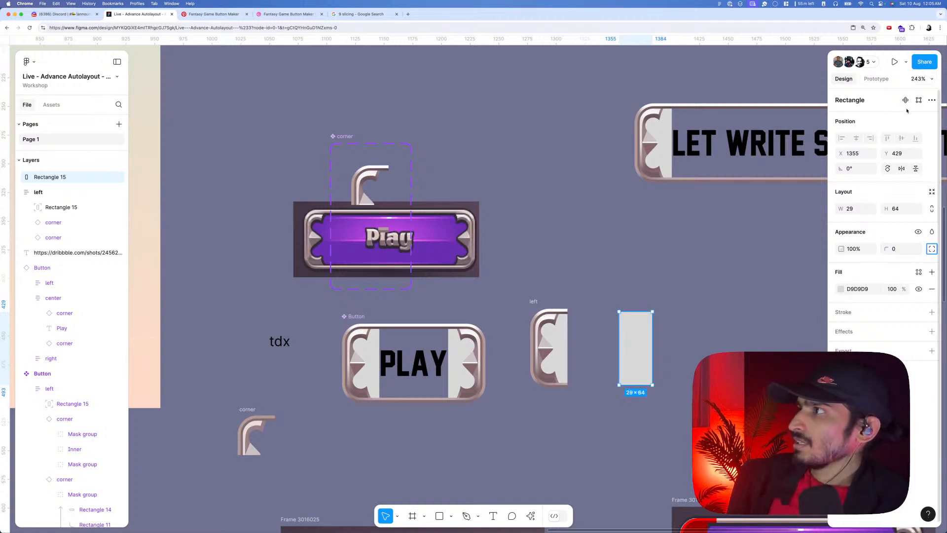
pyautogui.click(905, 101)
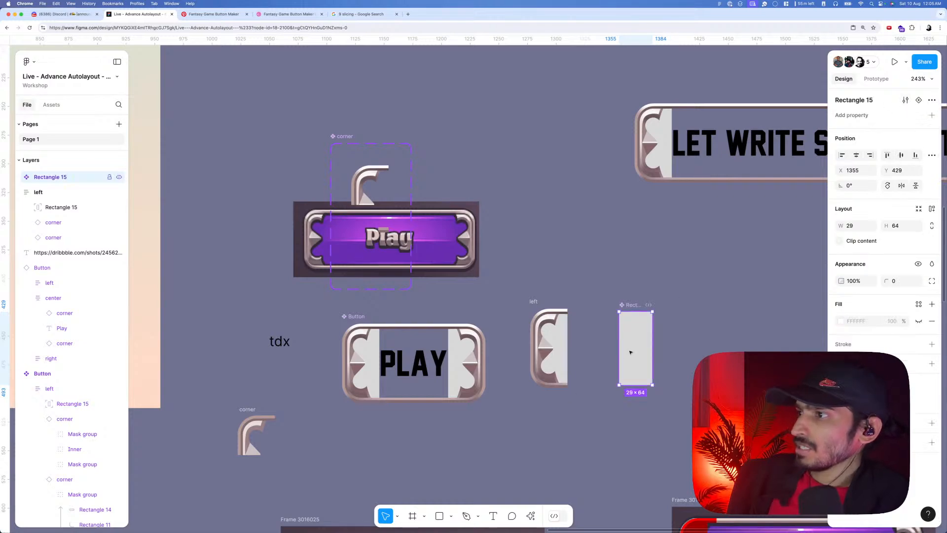
# - Paste an instance of the rectangle component into the PLAY button's center frame, ignoring auto layout and vertically centered
pyautogui.click(432, 351)
pyautogui.doubleClick(432, 350)
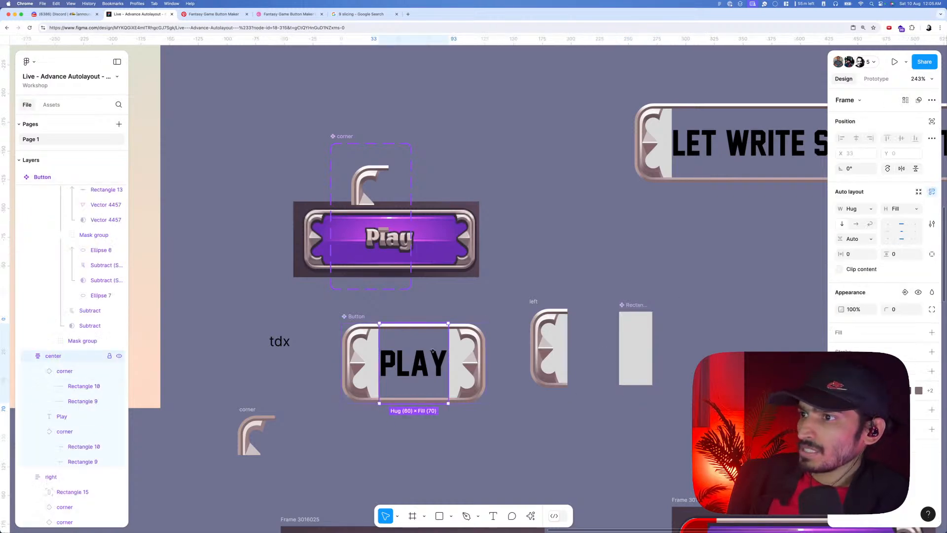
pyautogui.press('super+v')
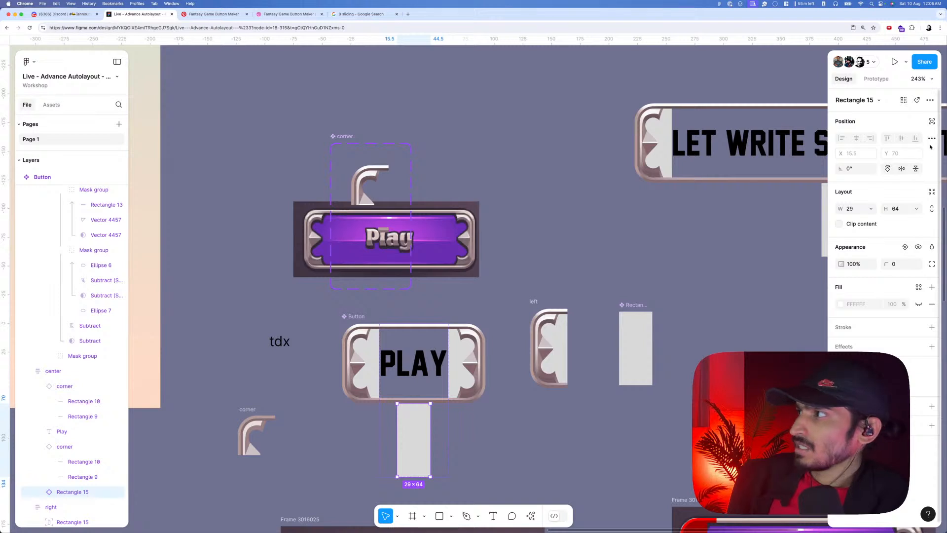
pyautogui.click(932, 121)
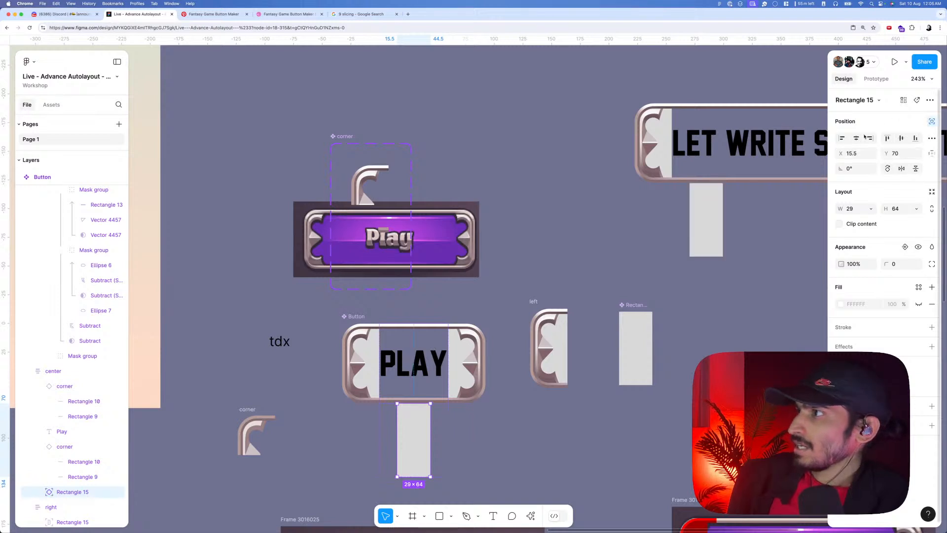
pyautogui.click(901, 138)
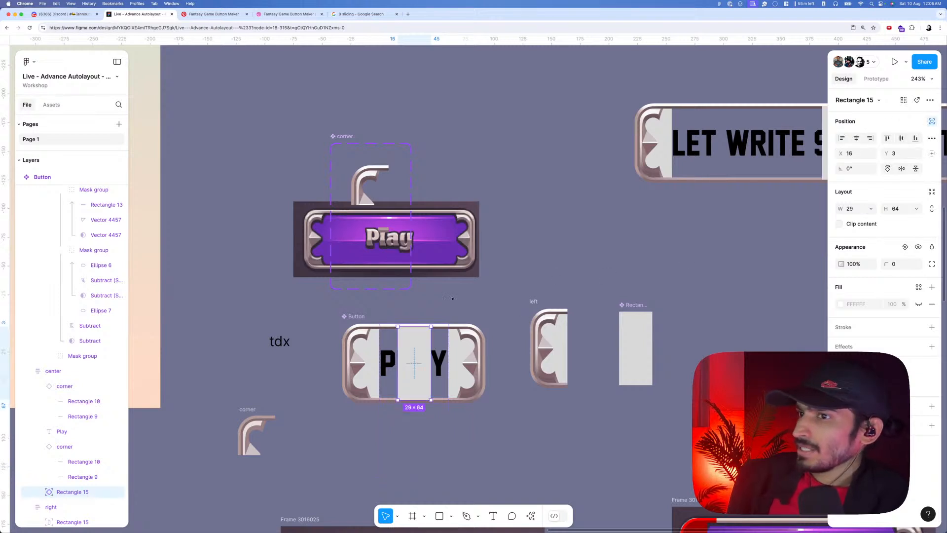
# - Widen the pasted rectangle instance to 60 at X 0 so that it spans the whole center frame
pyautogui.click(871, 208)
pyautogui.click(867, 209)
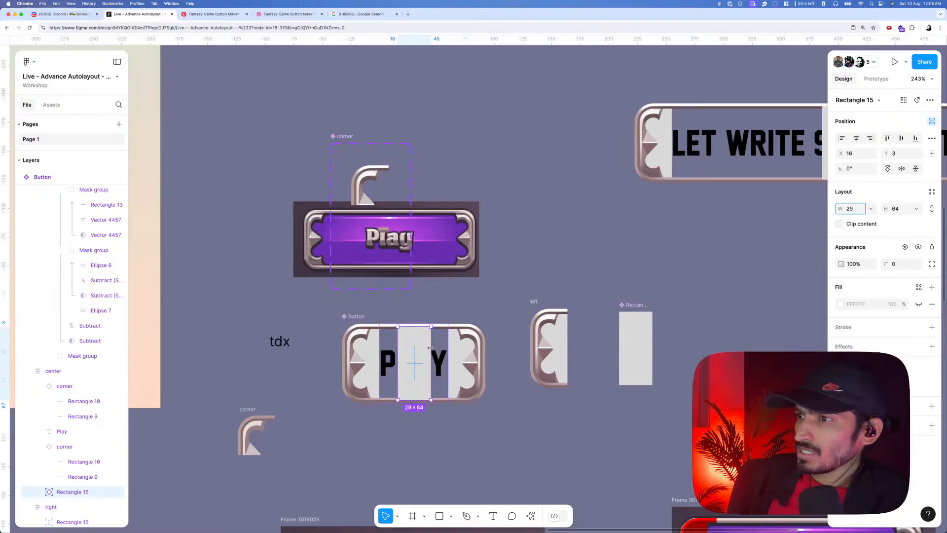
pyautogui.moveTo(430, 348); pyautogui.dragTo(448, 349)
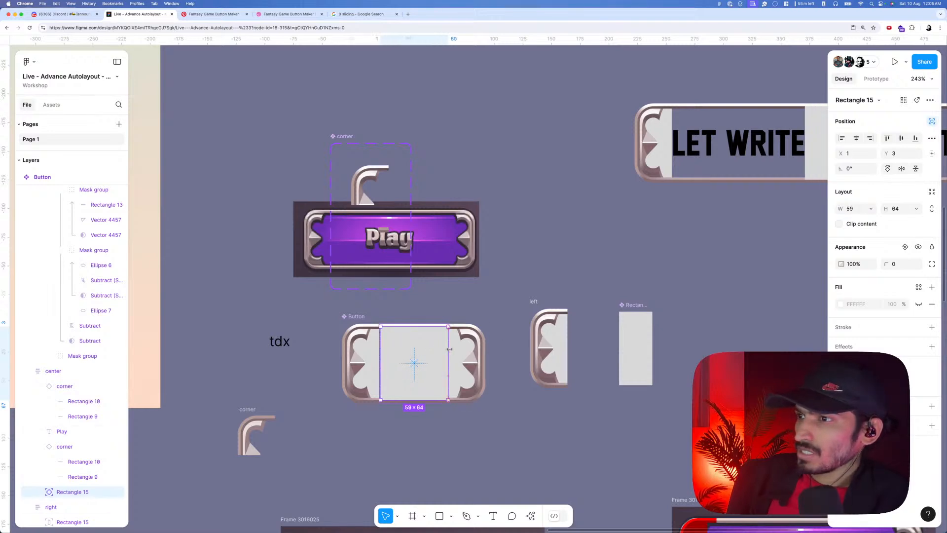
pyautogui.scroll(10, 383, 350)
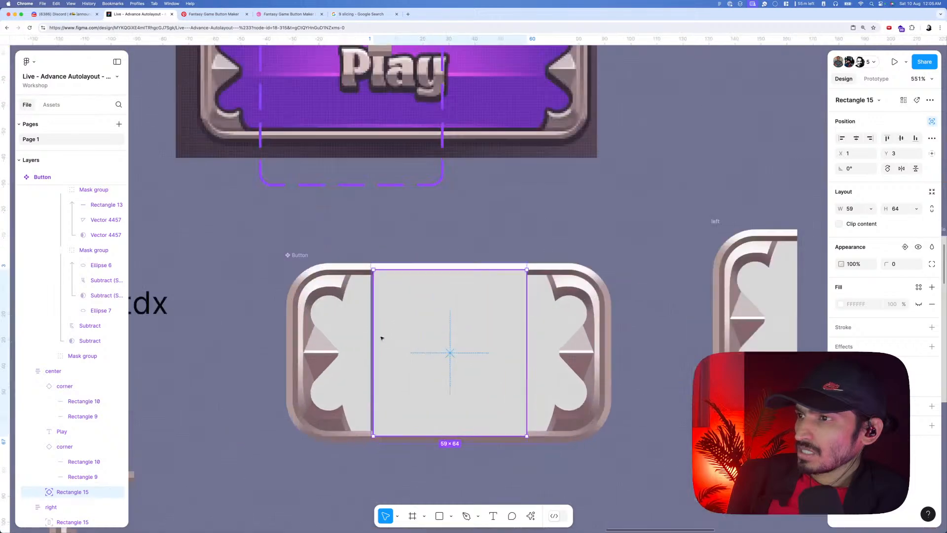
pyautogui.scroll(3, 373, 285)
pyautogui.moveTo(373, 285); pyautogui.dragTo(367, 285)
pyautogui.scroll(-10, 389, 294)
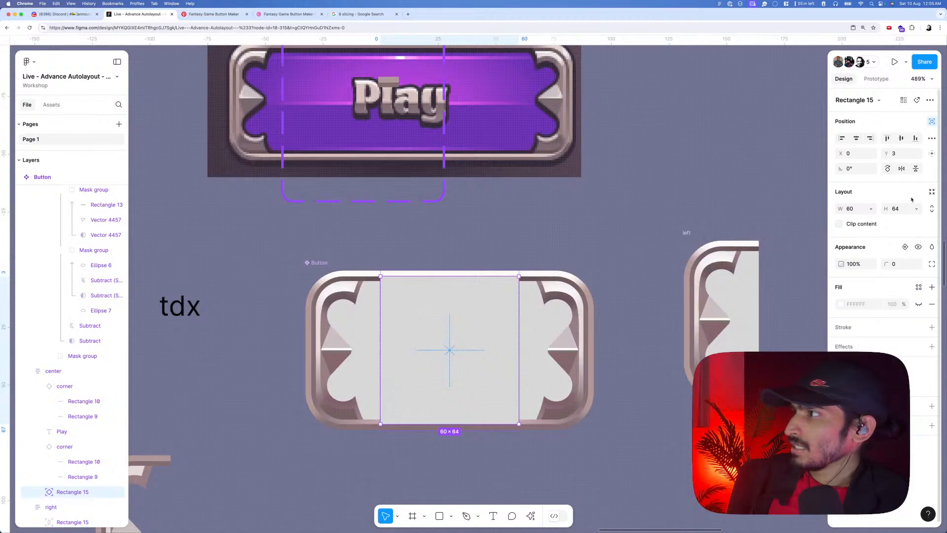
# - Set the center rectangle's horizontal constraint to Left and right
pyautogui.click(931, 154)
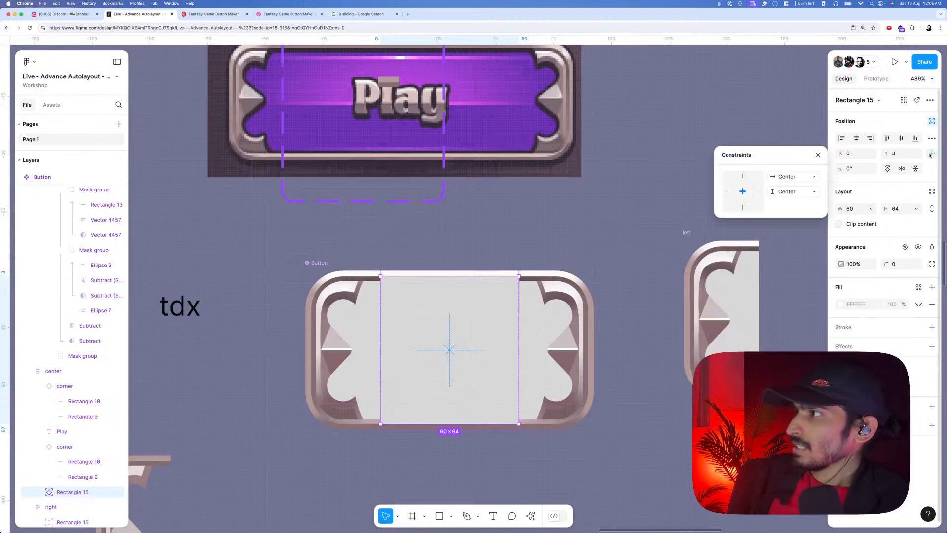
pyautogui.click(800, 178)
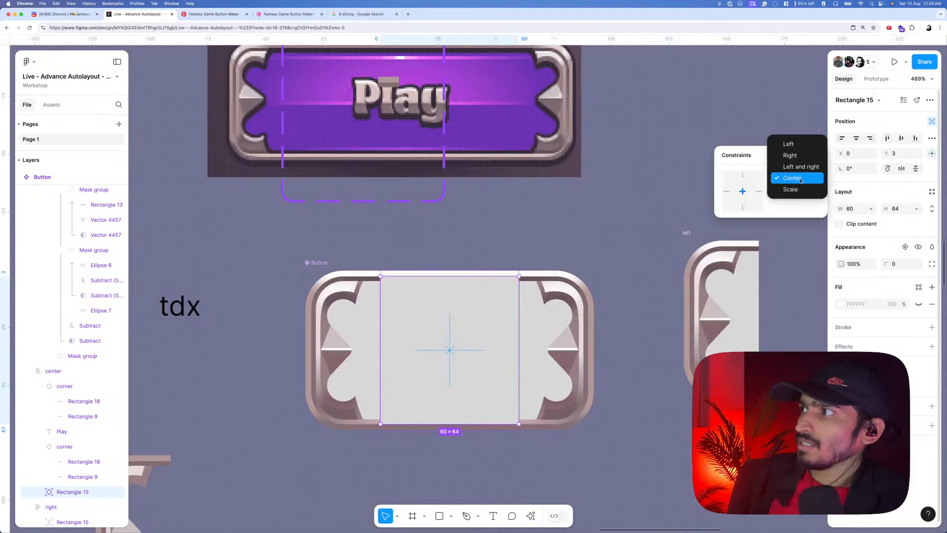
pyautogui.click(801, 167)
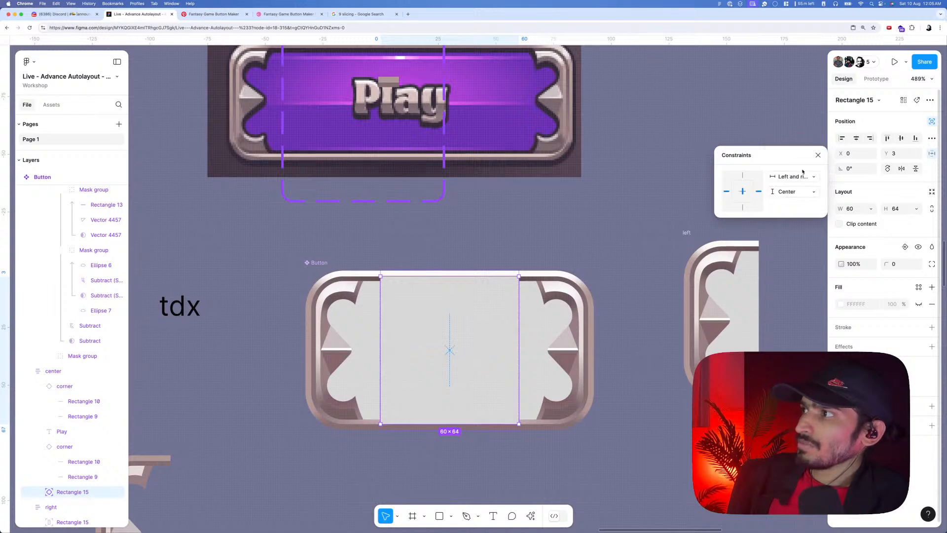
pyautogui.scroll(-5, 505, 247)
pyautogui.moveTo(505, 248); pyautogui.dragTo(504, 247)
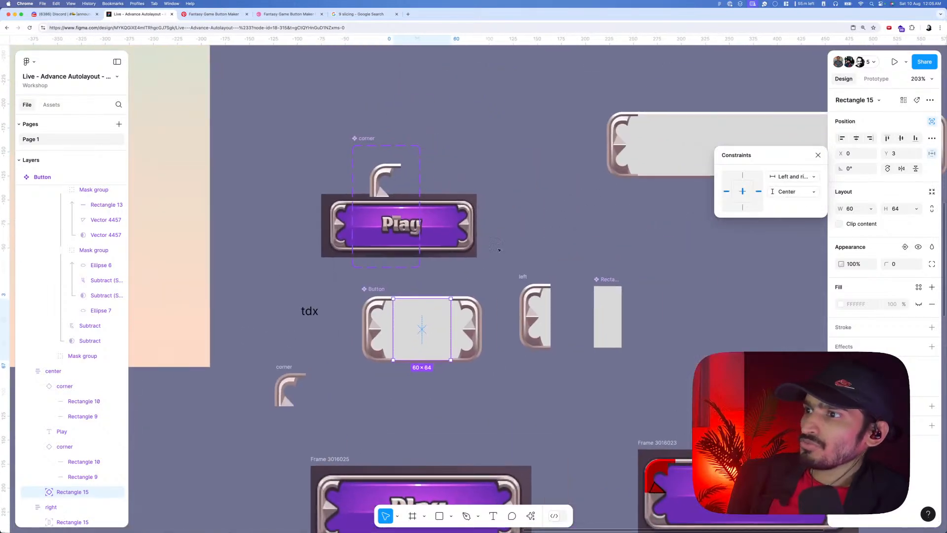
# - Send the center rectangle to the back of its frame, behind the PLAY text
pyautogui.press('[')
pyautogui.click(493, 277)
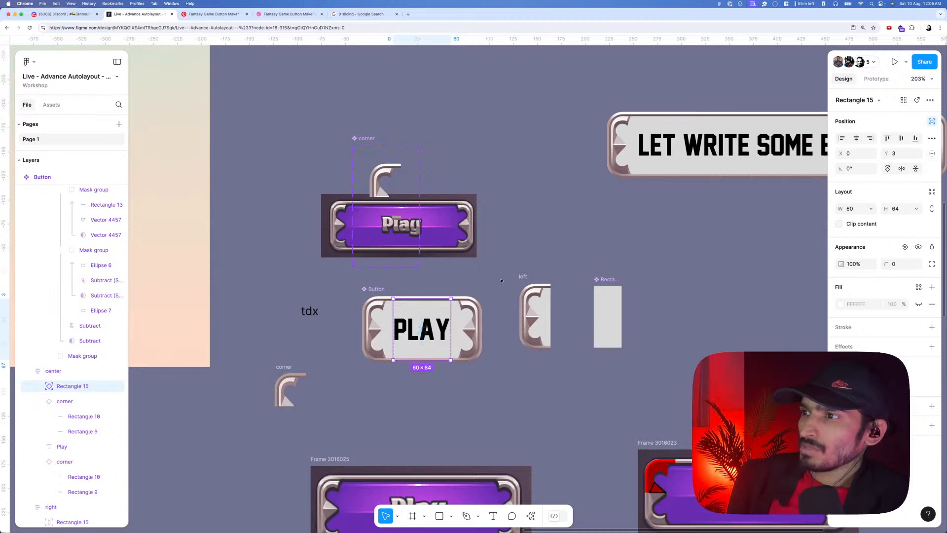
pyautogui.click(479, 273)
pyautogui.scroll(-3, 450, 281)
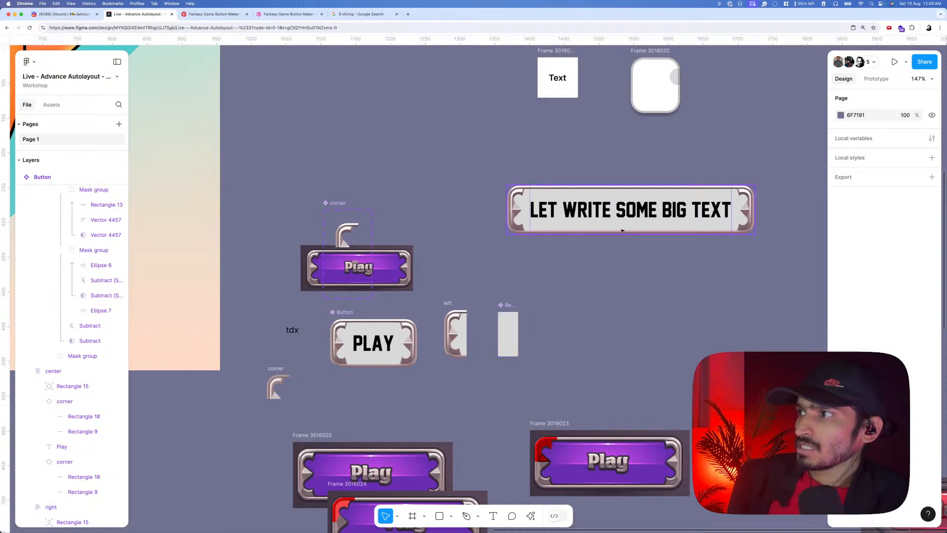
# - Change the text property of the long button instance to "Button"
pyautogui.click(575, 225)
pyautogui.click(899, 121)
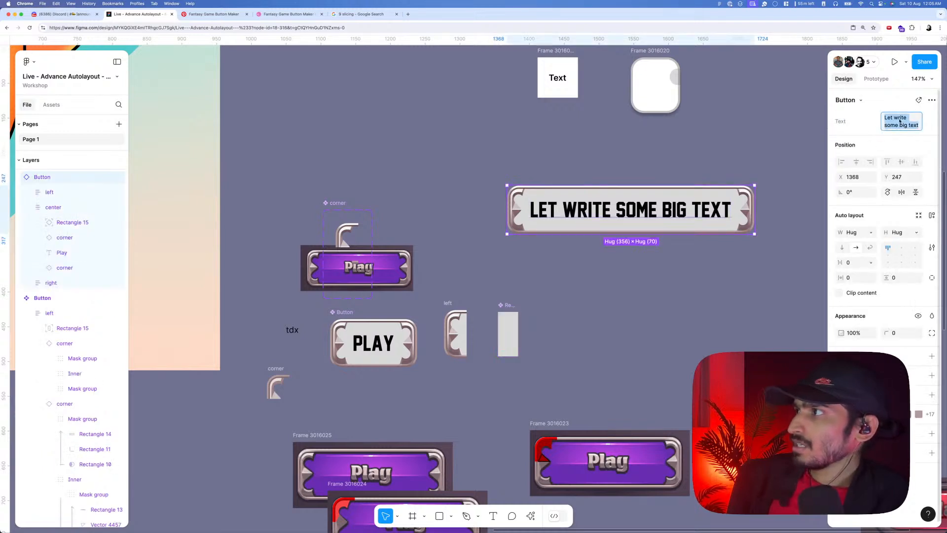
pyautogui.write('Button')
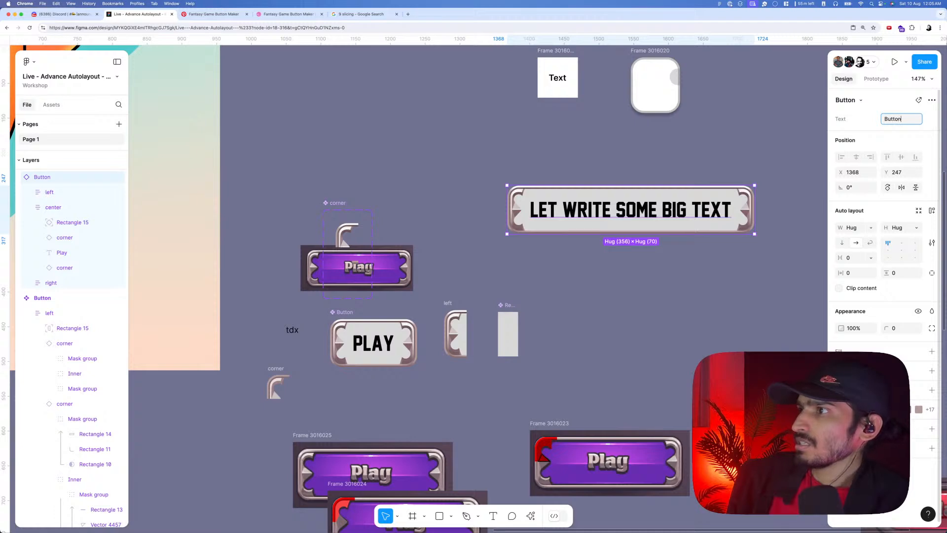
pyautogui.press('Return')
pyautogui.click(600, 239)
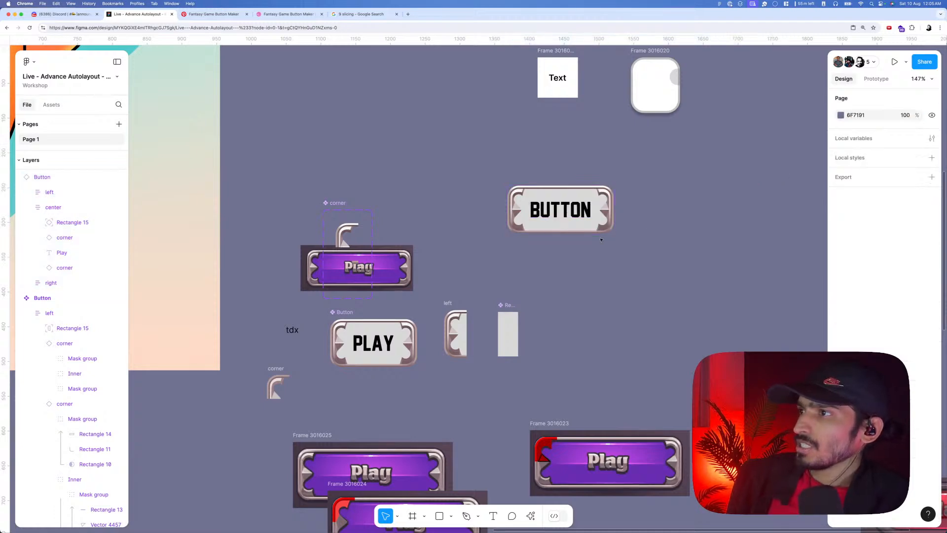
pyautogui.scroll(5, 430, 339)
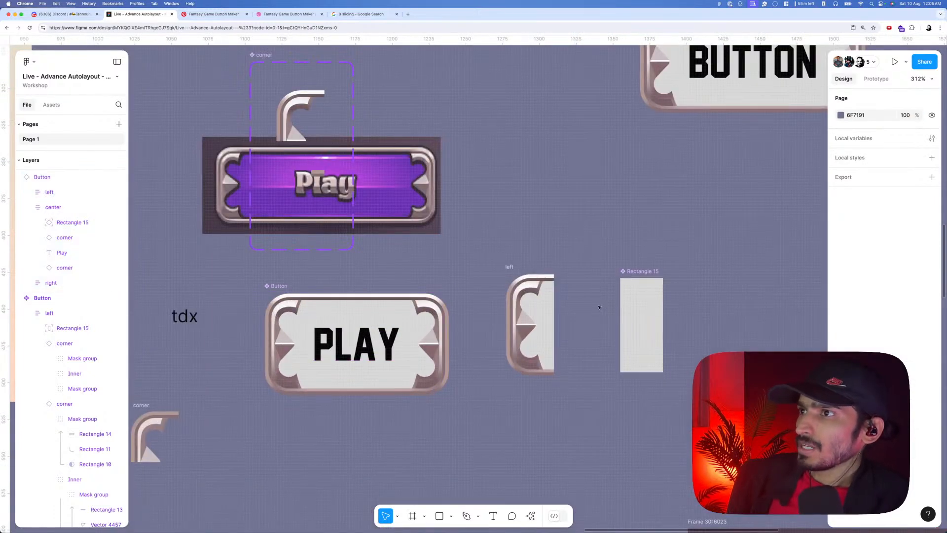
pyautogui.click(639, 303)
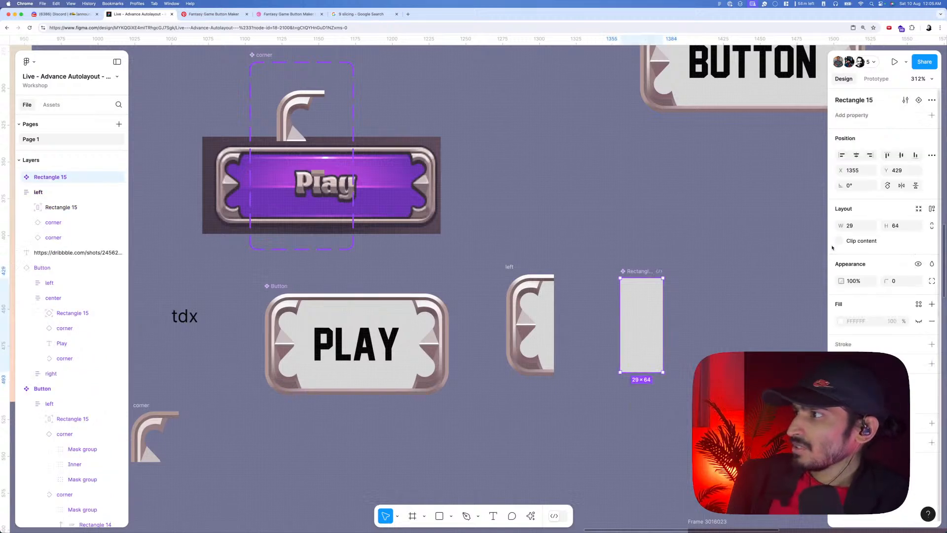
pyautogui.click(693, 300)
pyautogui.press('r')
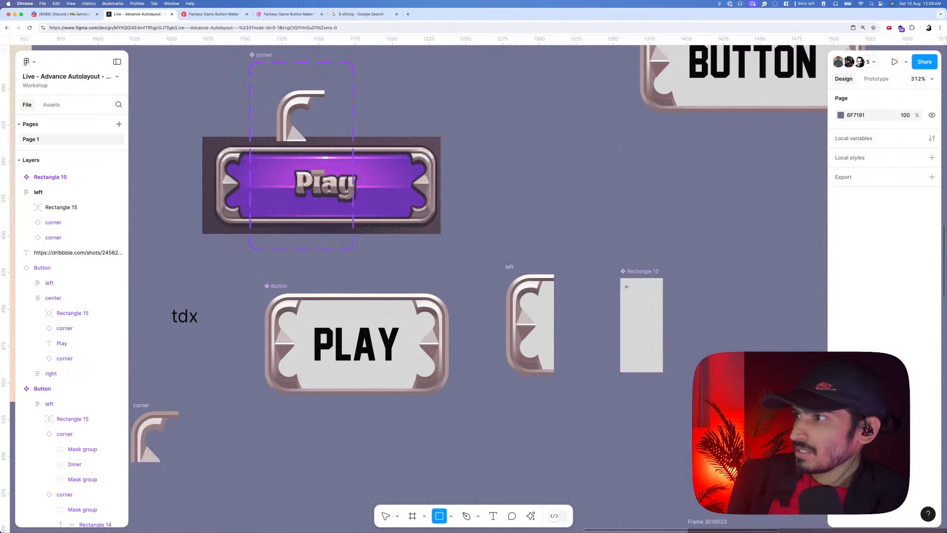
pyautogui.press('v')
pyautogui.doubleClick(640, 299)
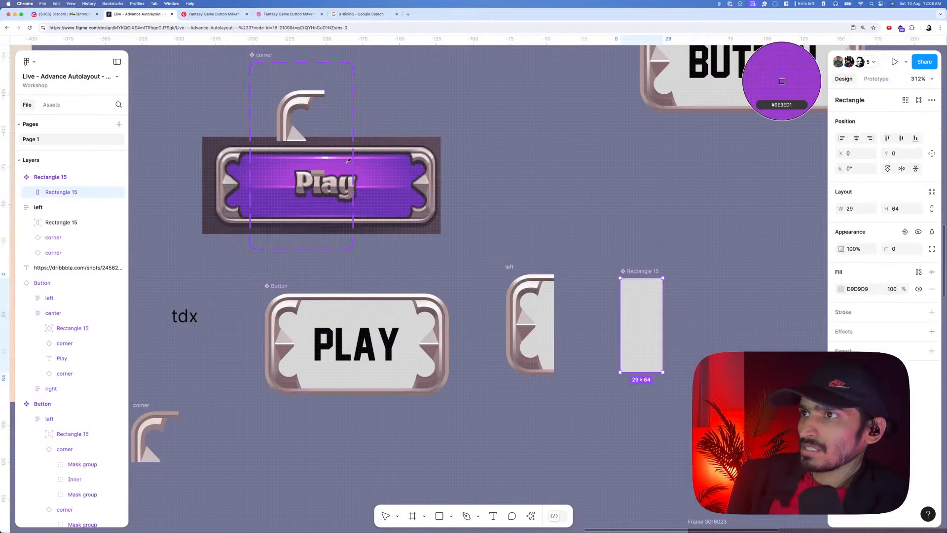
# - Fill the PLAY button's left and right background rectangles with the purple 692FB2 sampled from the reference button image
pyautogui.keyDown('super'); pyautogui.click(414, 331); pyautogui.keyUp('super')
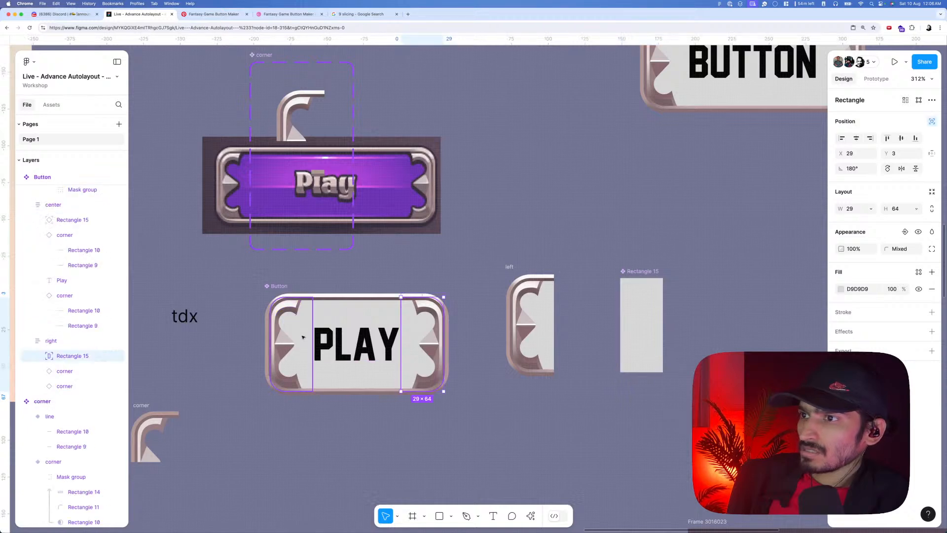
pyautogui.keyDown('shift'); pyautogui.keyDown('super'); pyautogui.click(303, 336); pyautogui.keyUp('super'); pyautogui.keyUp('shift')
pyautogui.press('i')
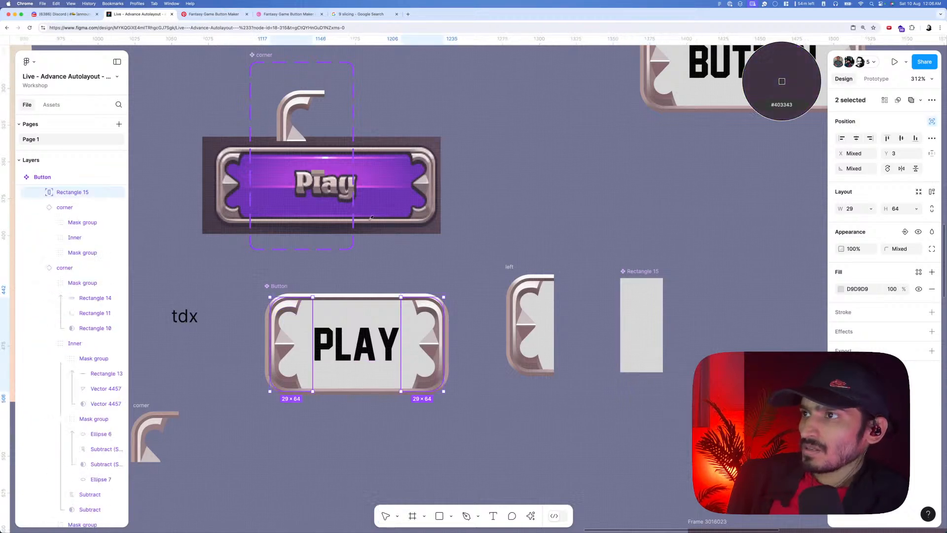
pyautogui.click(412, 196)
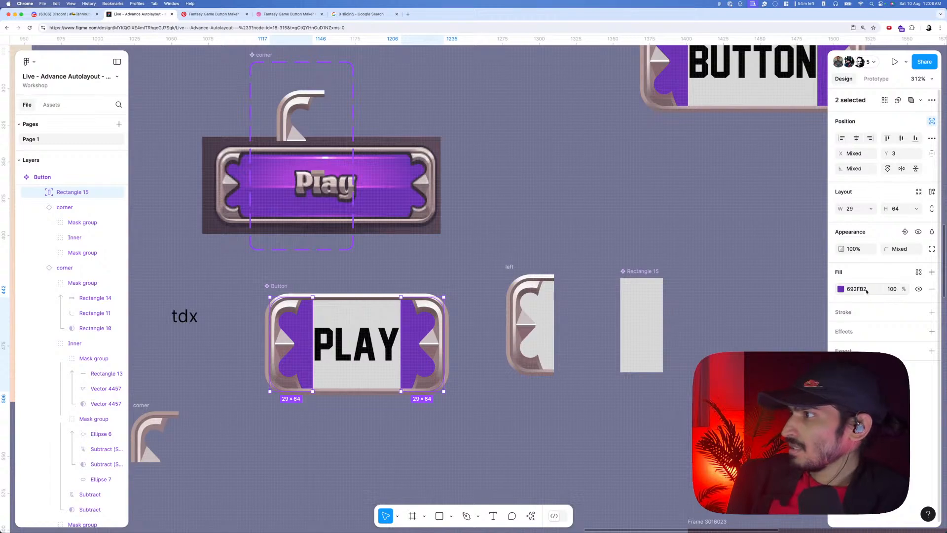
# - Set the fill of the rectangle inside the center fill component to 692FB2
pyautogui.click(641, 321)
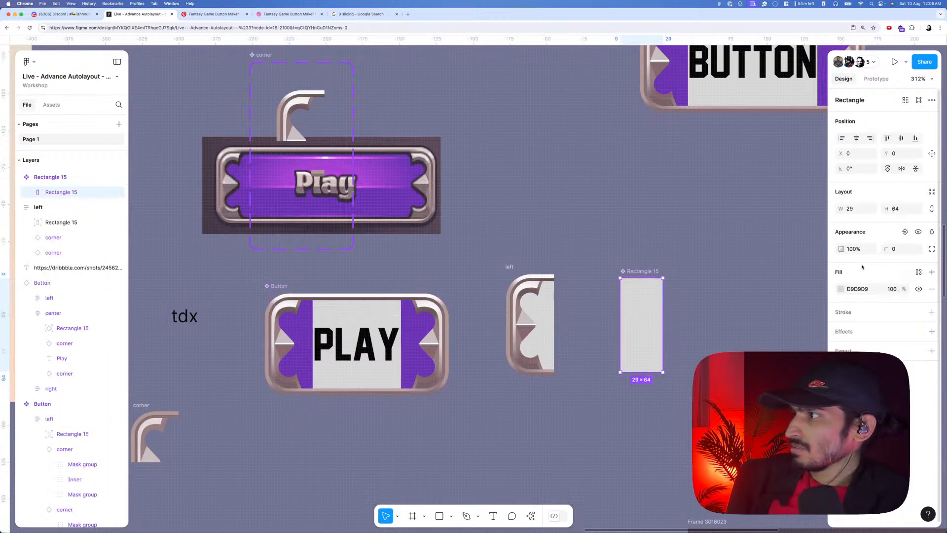
pyautogui.click(864, 290)
pyautogui.write('692FB2')
pyautogui.click(739, 273)
pyautogui.scroll(-5, 606, 298)
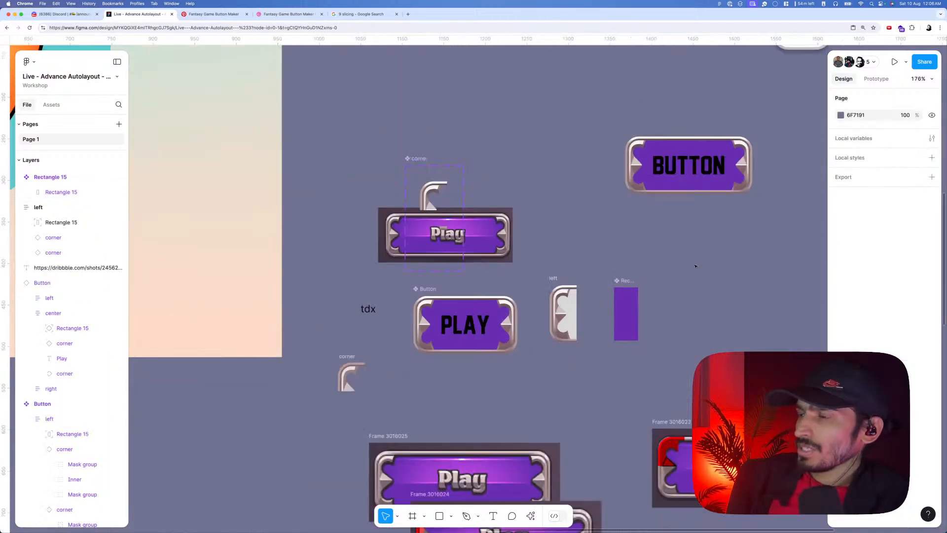
# - Draw a second rectangle of 29 by 64 at X 0, Y 0 inside the center fill component, covering the purple one
pyautogui.scroll(4, 683, 293)
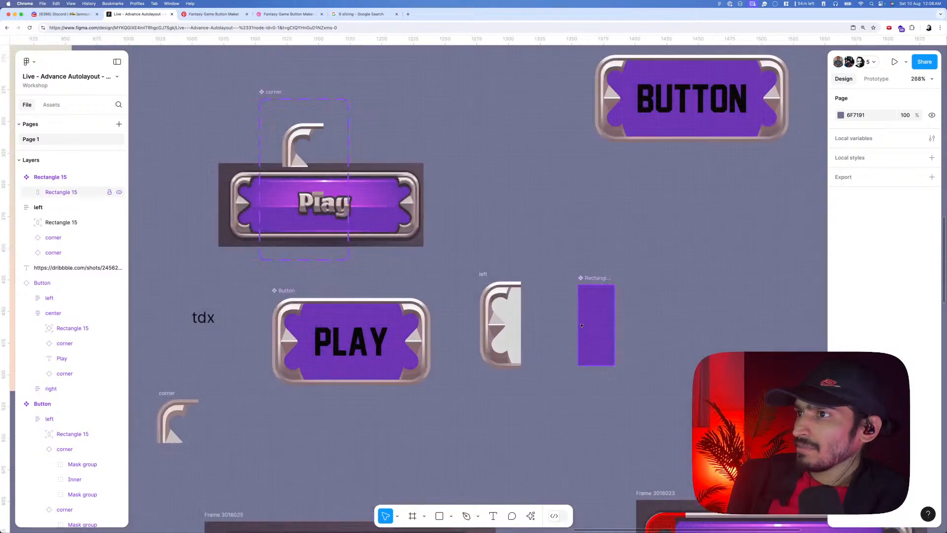
pyautogui.scroll(2, 582, 326)
pyautogui.click(593, 320)
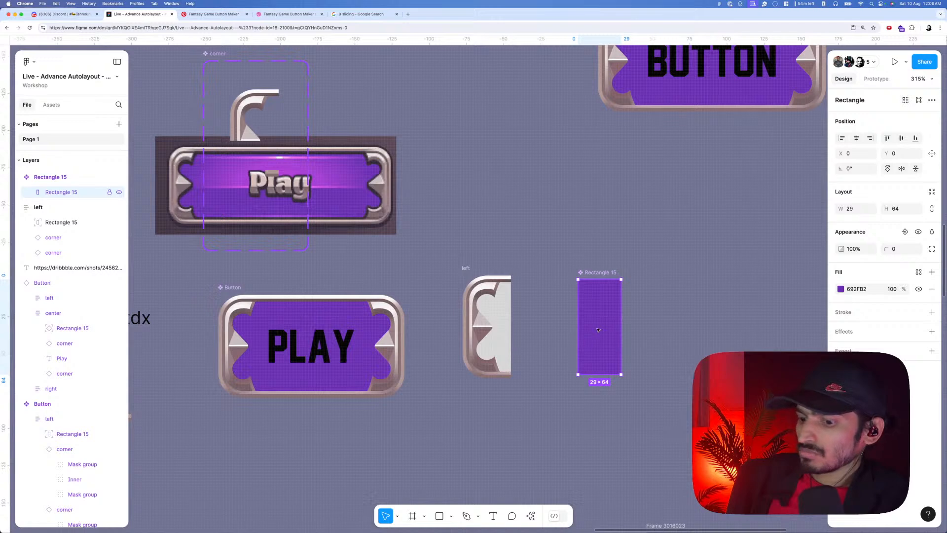
pyautogui.press('r')
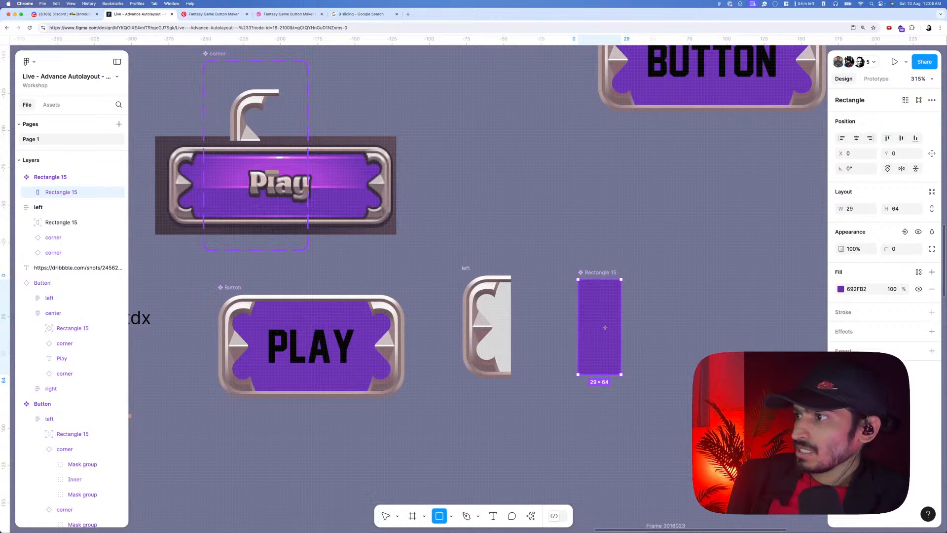
pyautogui.moveTo(580, 298)
pyautogui.mouseDown()
pyautogui.moveTo(620, 328)
pyautogui.moveTo(609, 297)
pyautogui.moveTo(599, 374)
pyautogui.mouseUp()
pyautogui.moveTo(599, 285); pyautogui.dragTo(600, 280)
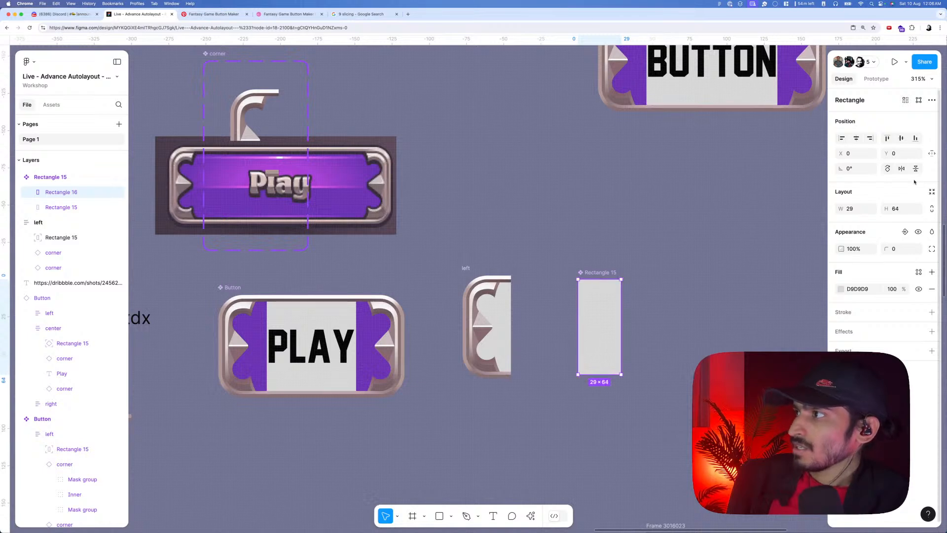
# - Halve the new rectangle's height to 32 and lower its top edge to Y 3, leaving it 29 high
pyautogui.click(908, 209)
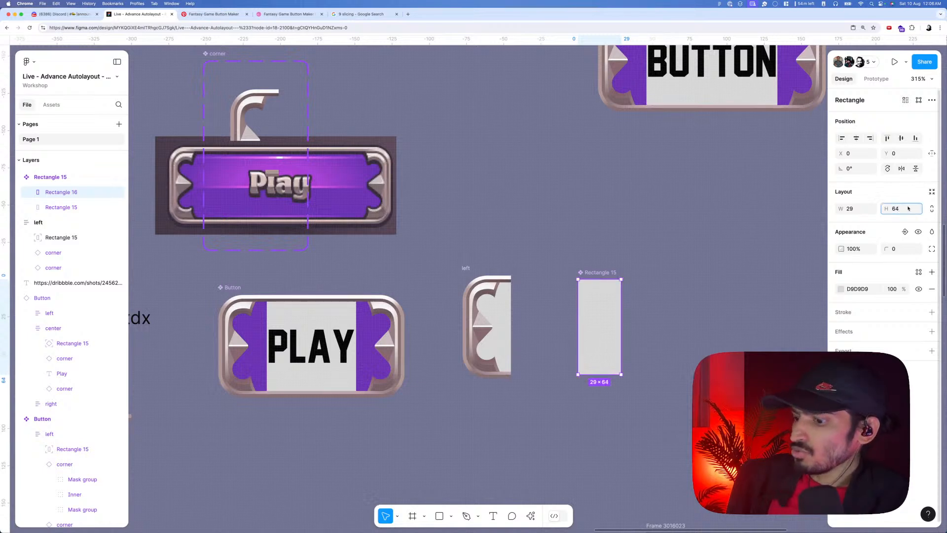
pyautogui.write('/2')
pyautogui.press('Return')
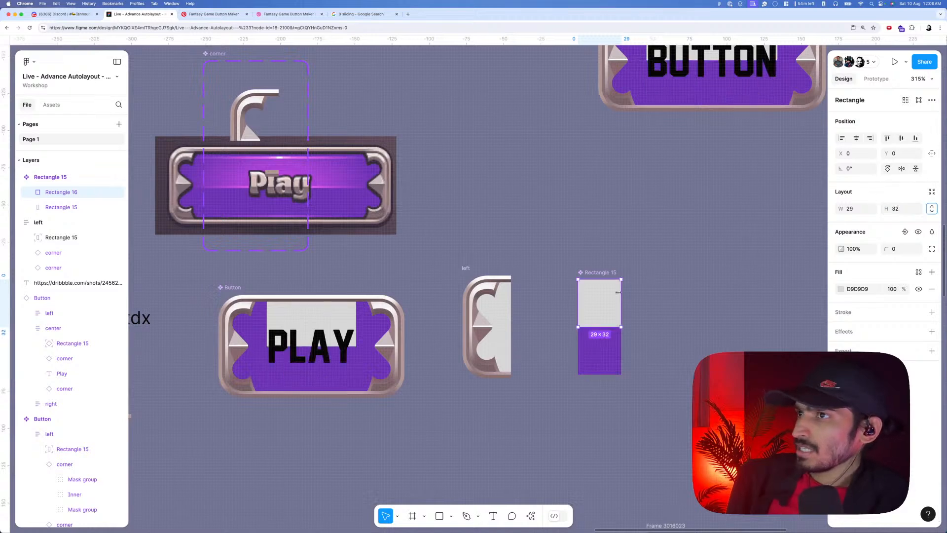
pyautogui.moveTo(607, 279); pyautogui.dragTo(607, 284)
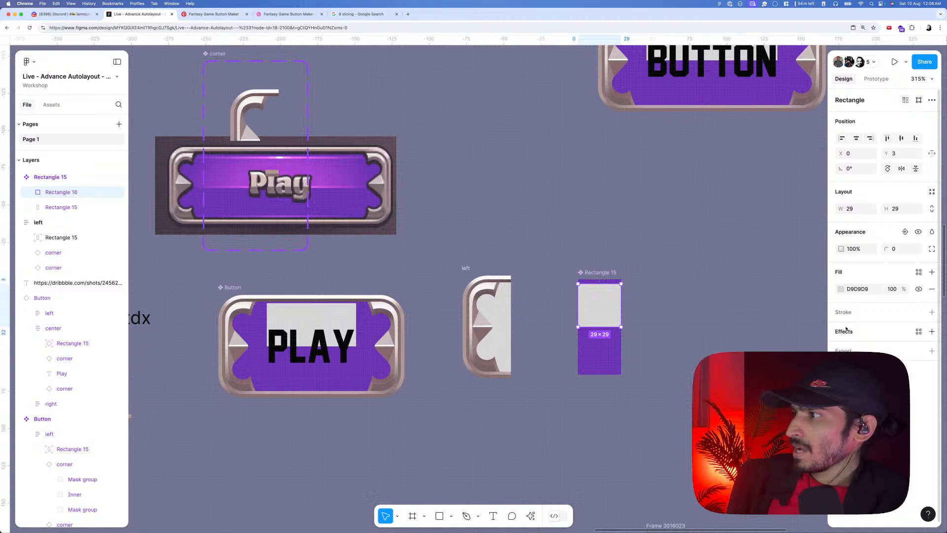
# - Add a black inside stroke of 1 to the upper rectangle, with custom side widths of 0 on the left and right
pyautogui.click(932, 312)
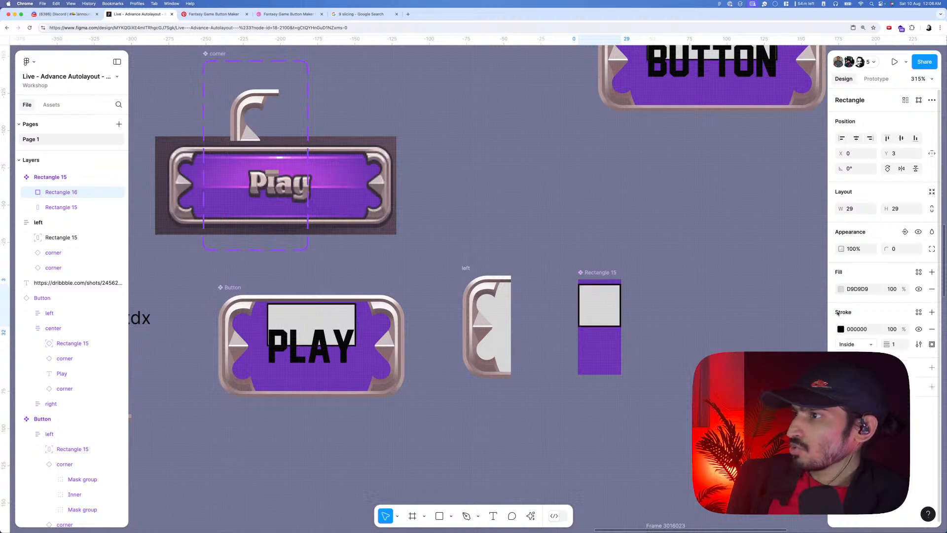
pyautogui.click(931, 345)
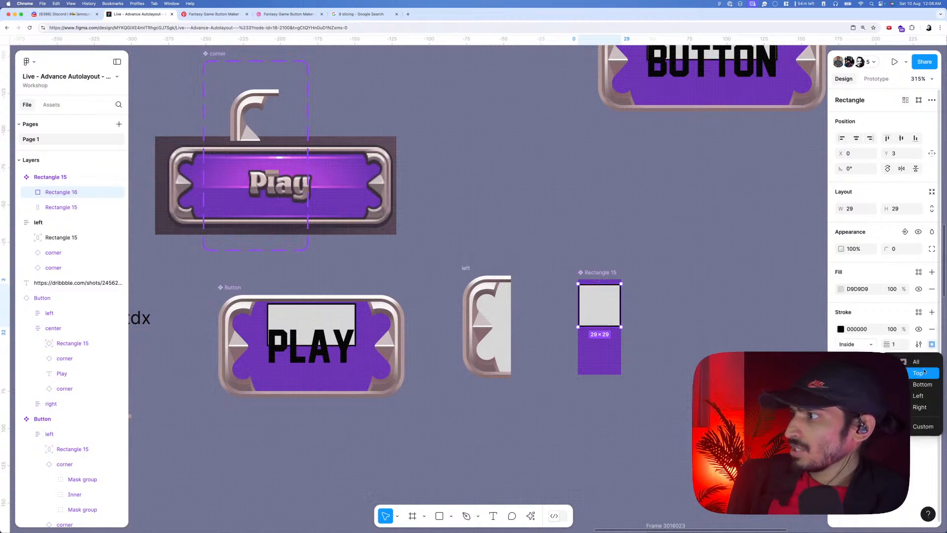
pyautogui.click(923, 426)
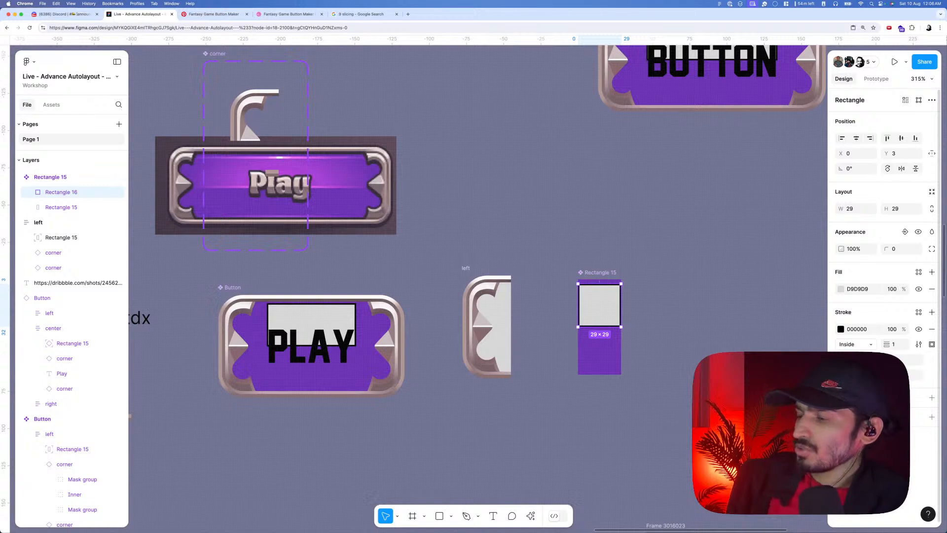
pyautogui.write('0')
pyautogui.press('Tab')
pyautogui.press('Tab')
pyautogui.write('0')
pyautogui.press('Tab')
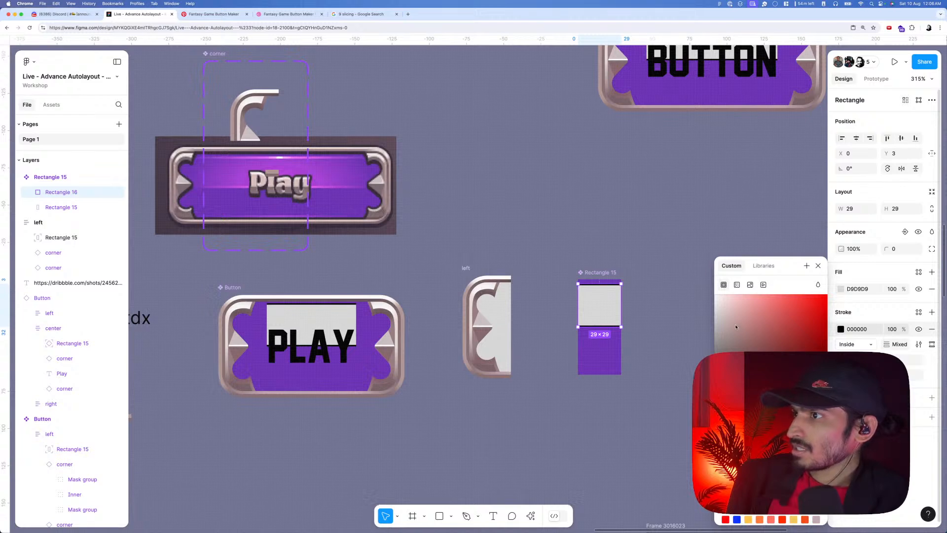
# - Turn the rectangle's stroke into a white-to-grey linear gradient and rotate it to run horizontally
pyautogui.moveTo(735, 326); pyautogui.dragTo(714, 295)
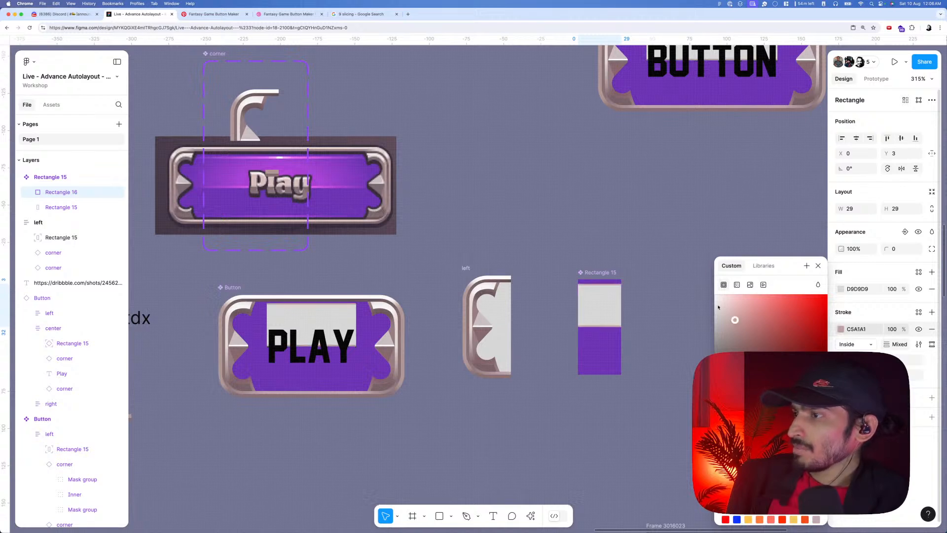
pyautogui.click(737, 285)
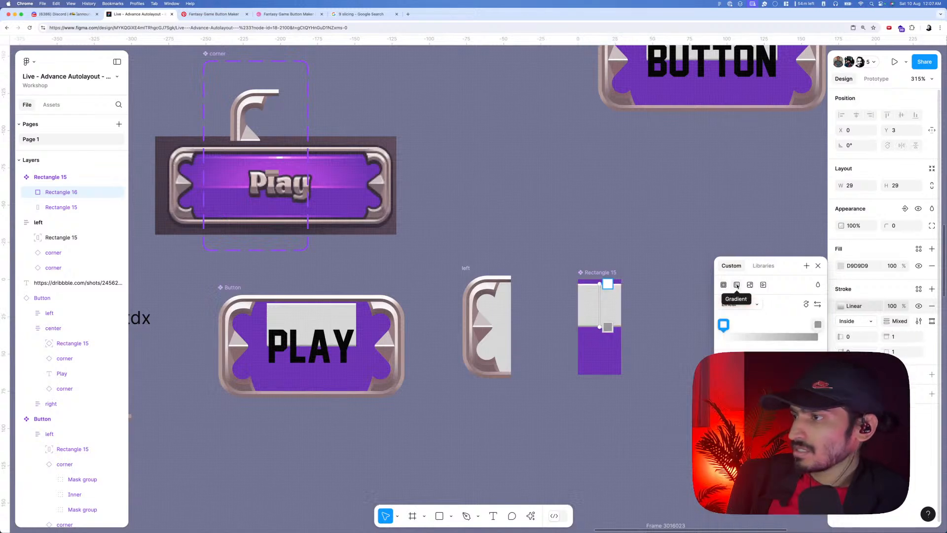
pyautogui.click(805, 305)
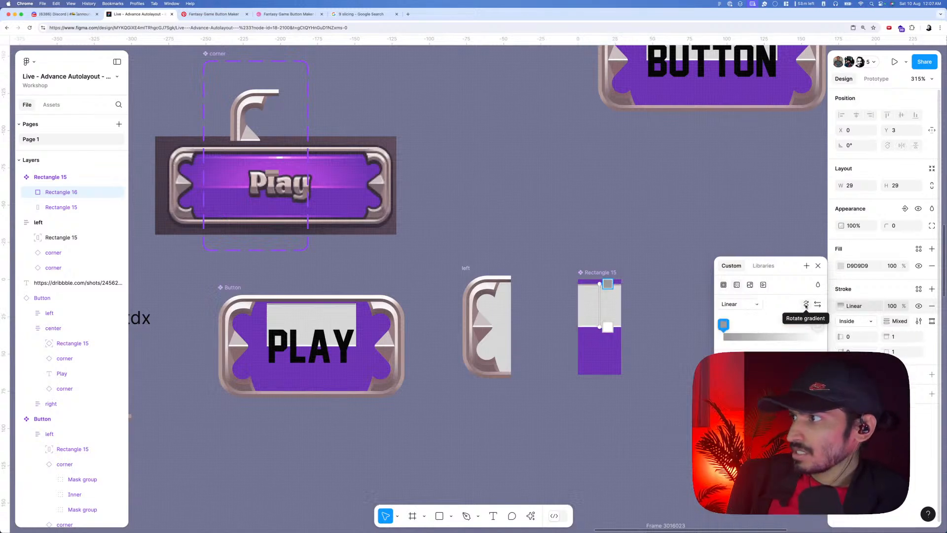
pyautogui.click(806, 305)
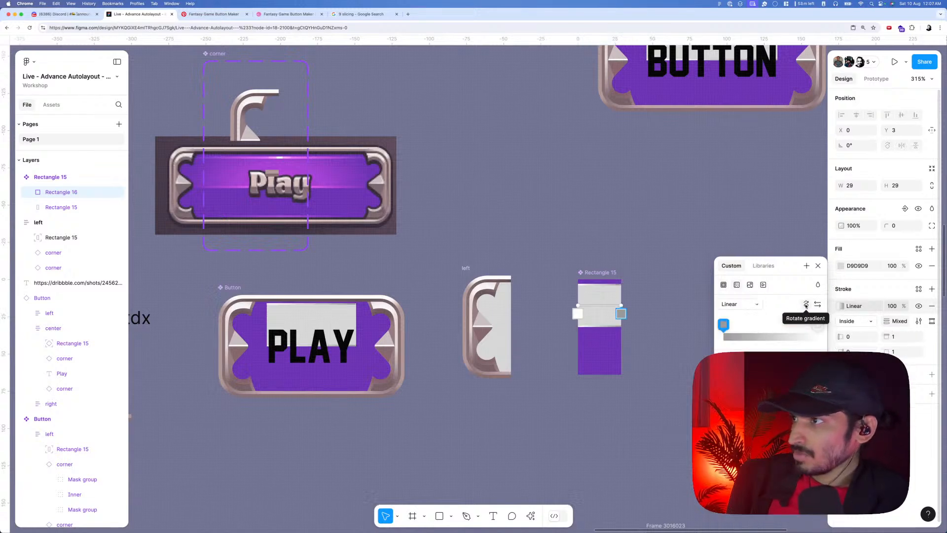
# - Add a middle stop to the stroke gradient and make all three stops white, with the two end stops faded out
pyautogui.moveTo(730, 325); pyautogui.dragTo(772, 325)
pyautogui.click(725, 327)
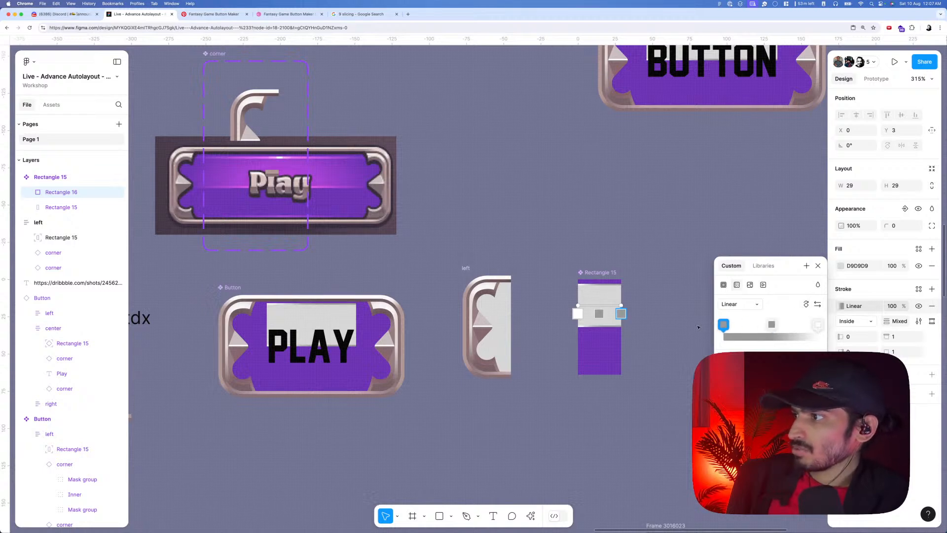
pyautogui.click(722, 359)
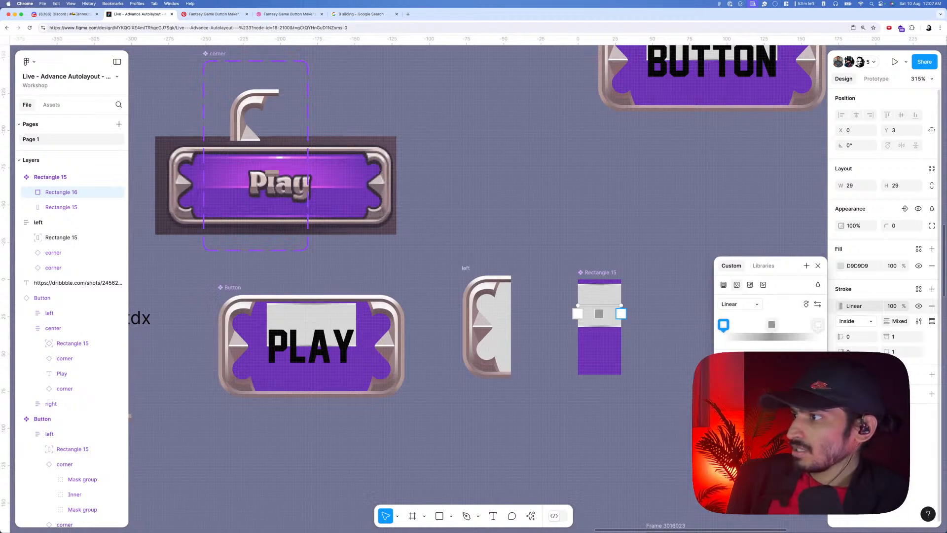
pyautogui.click(740, 470)
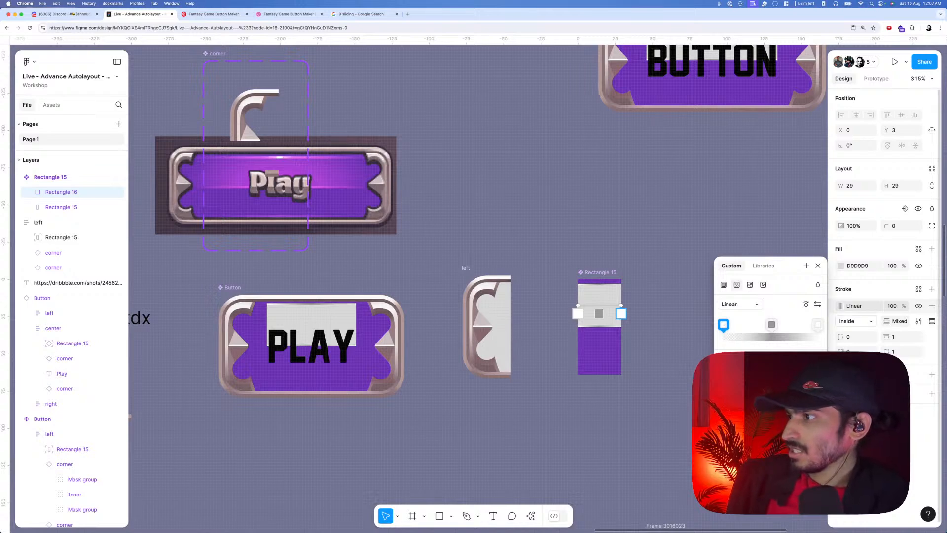
pyautogui.click(771, 324)
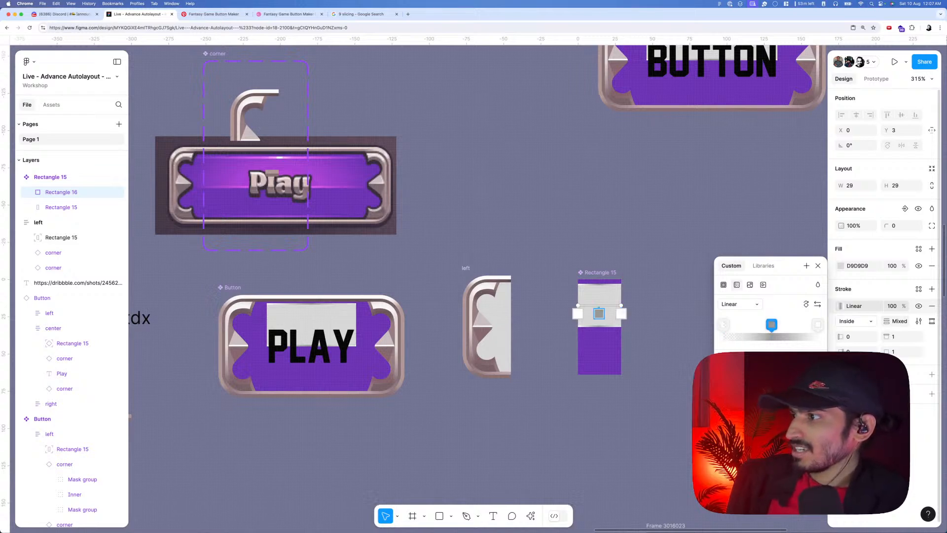
pyautogui.click(818, 325)
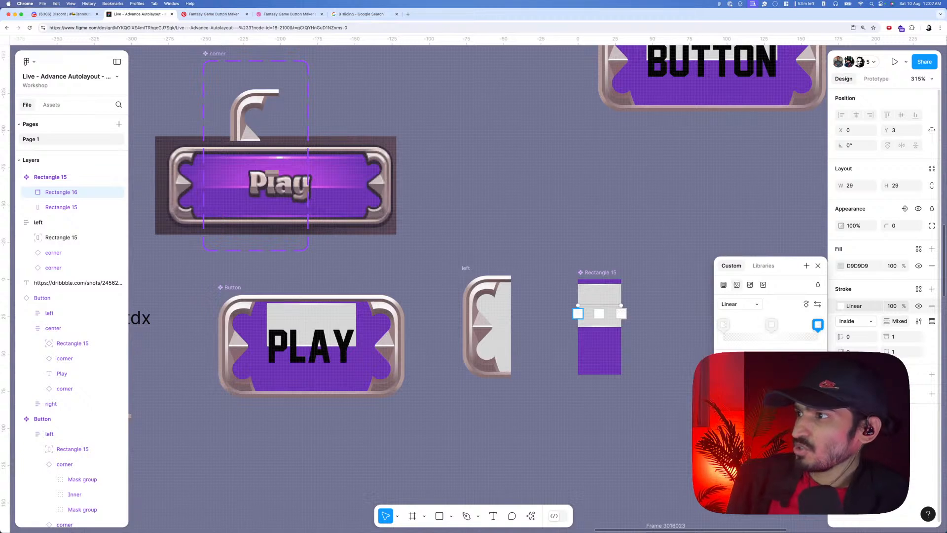
pyautogui.click(680, 321)
pyautogui.click(676, 300)
pyautogui.click(608, 303)
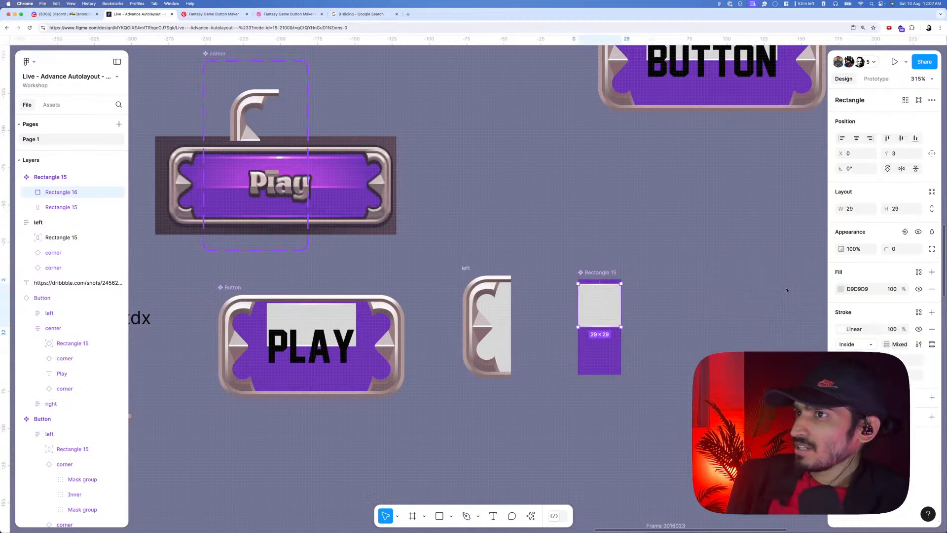
# - Fill the upper rectangle with the lighter purple A03ED2 sampled from the reference button image
pyautogui.click(841, 290)
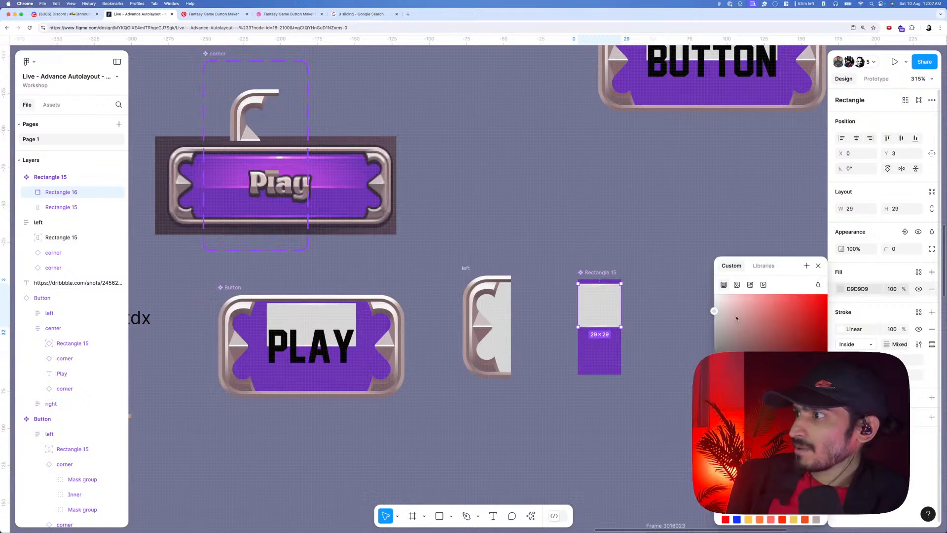
pyautogui.press('i')
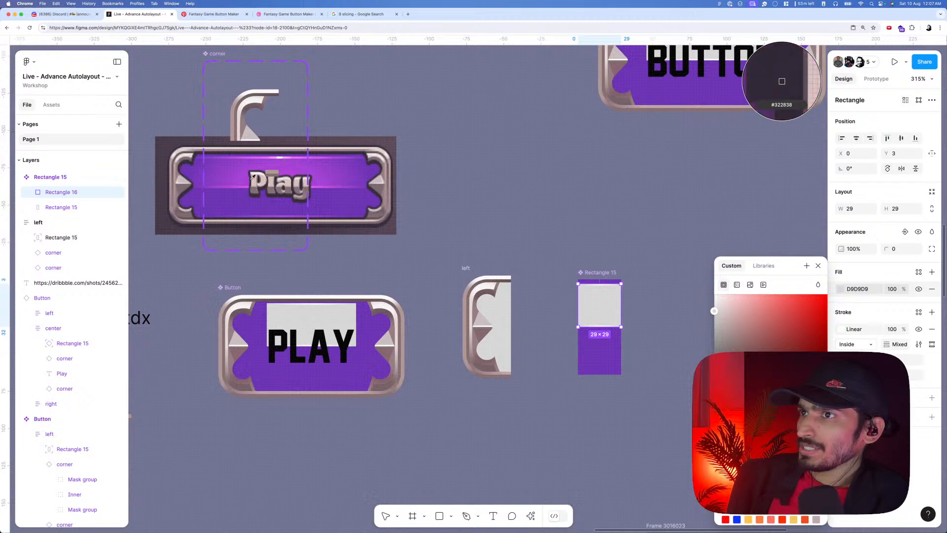
pyautogui.click(782, 82)
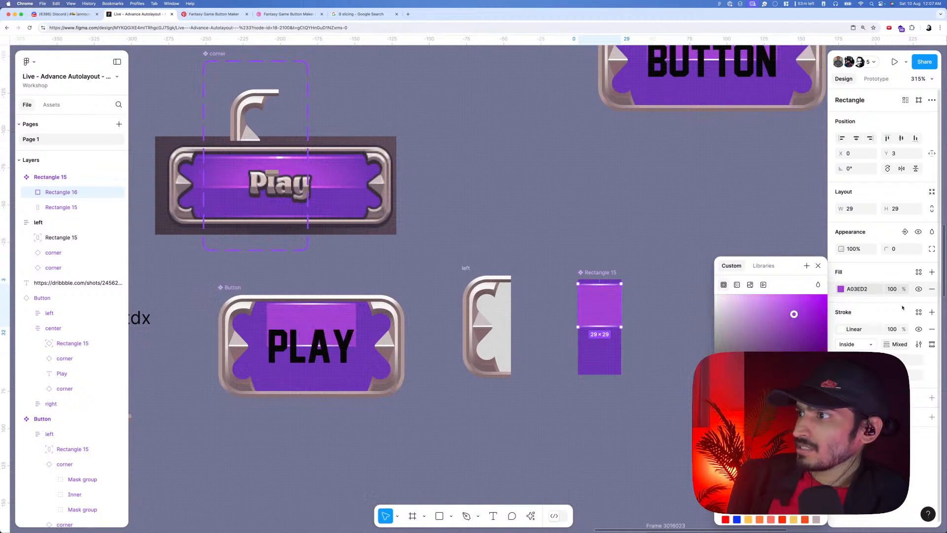
# - Convert the upper rectangle's fill to a three-stop linear gradient and give the middle and end stops the same light purple as the first
pyautogui.click(737, 285)
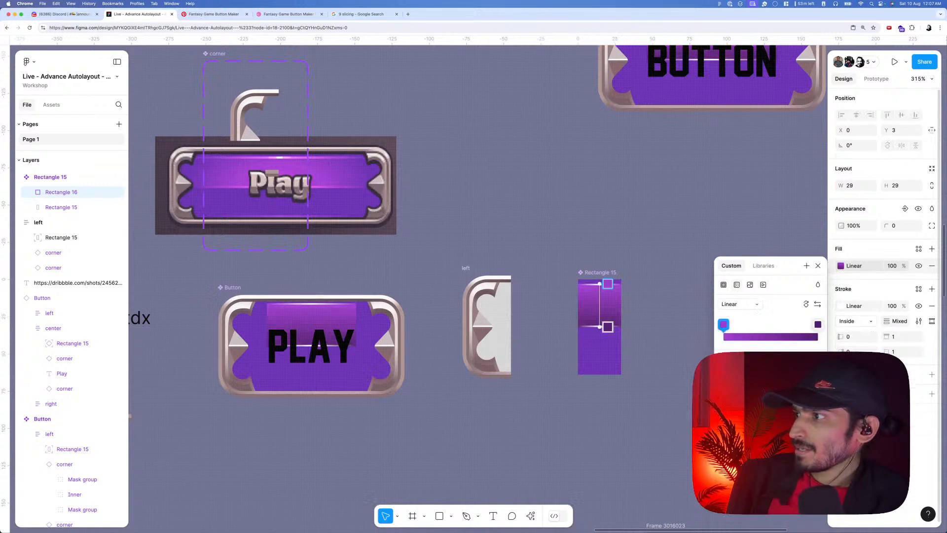
pyautogui.moveTo(817, 326); pyautogui.dragTo(780, 327)
pyautogui.click(817, 336)
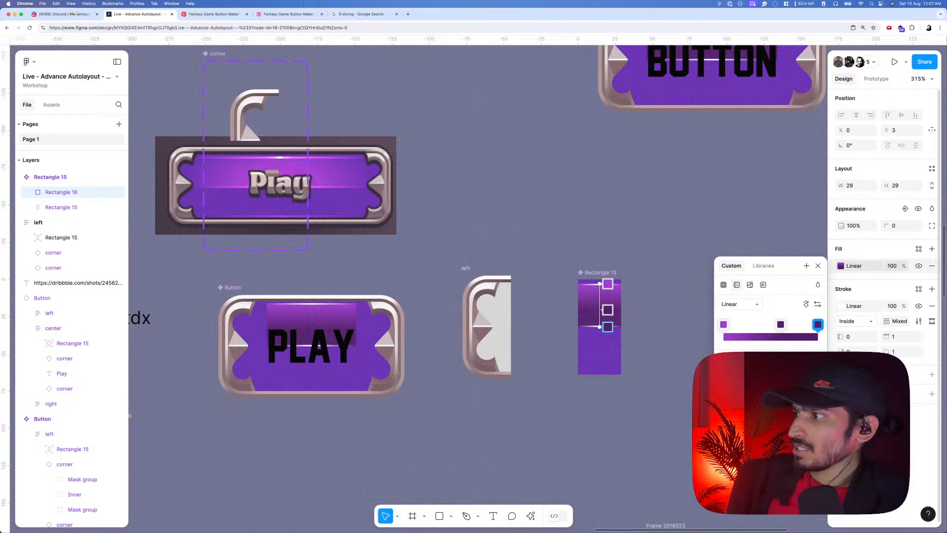
pyautogui.click(731, 503)
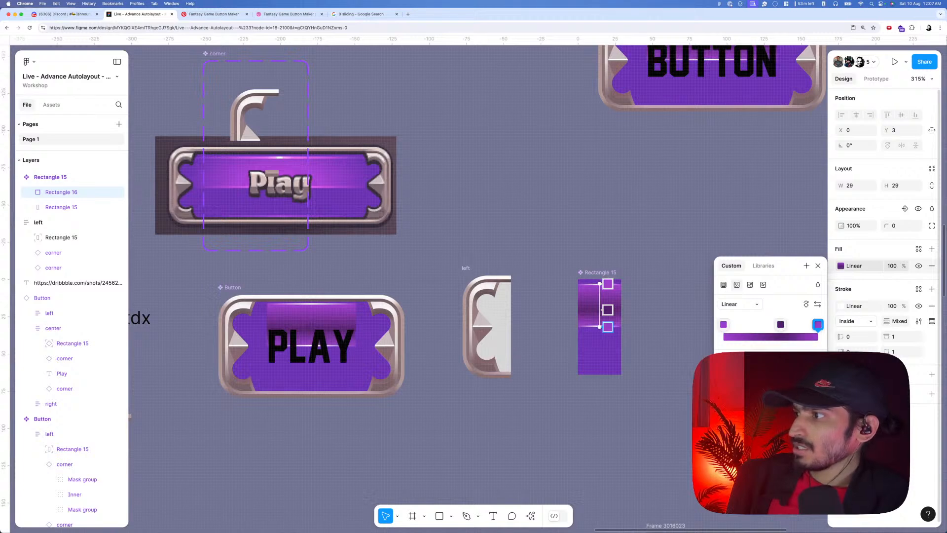
pyautogui.click(780, 324)
pyautogui.click(731, 503)
pyautogui.click(663, 376)
# - Set both outer stops of the upper rectangle's fill gradient to the lower rectangle's 692FB2 and rotate the gradient to run horizontally
pyautogui.click(616, 362)
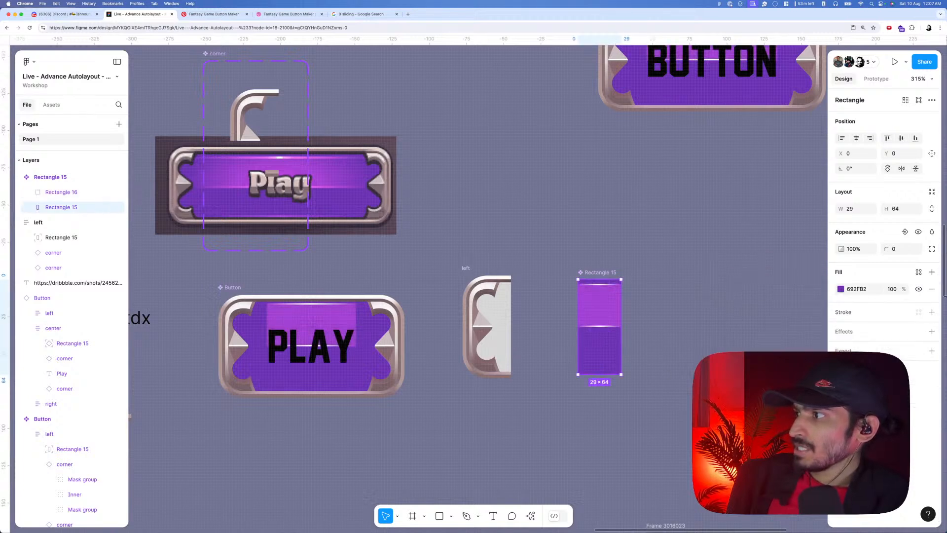
pyautogui.click(597, 311)
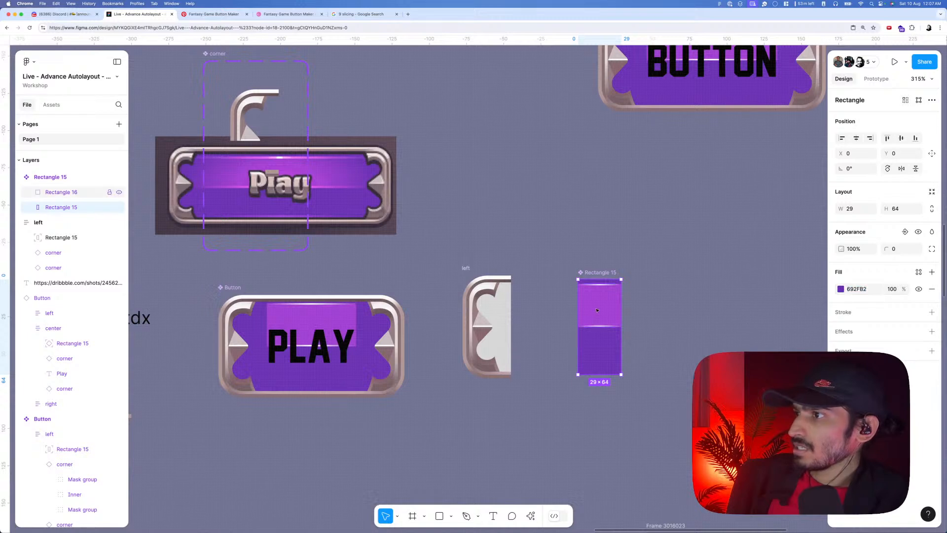
pyautogui.click(840, 289)
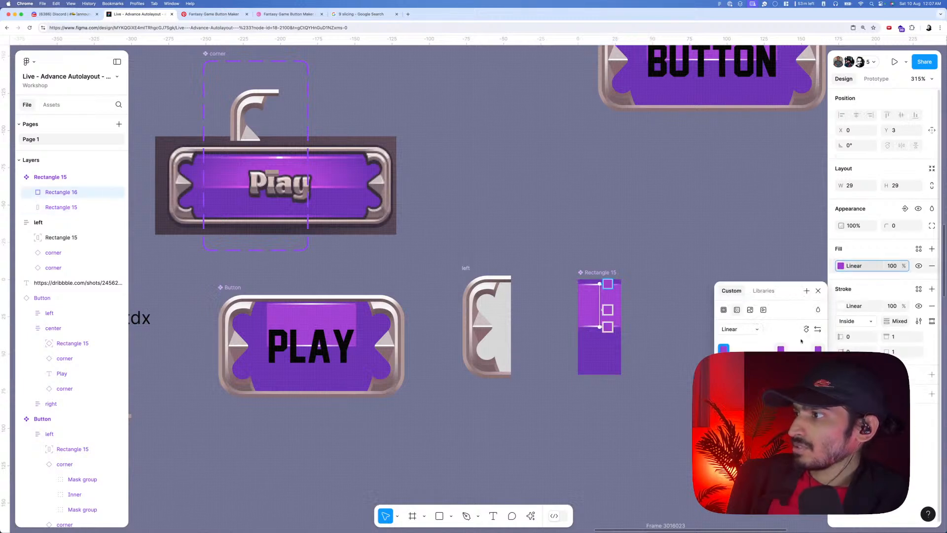
pyautogui.click(724, 349)
pyautogui.press('super+v')
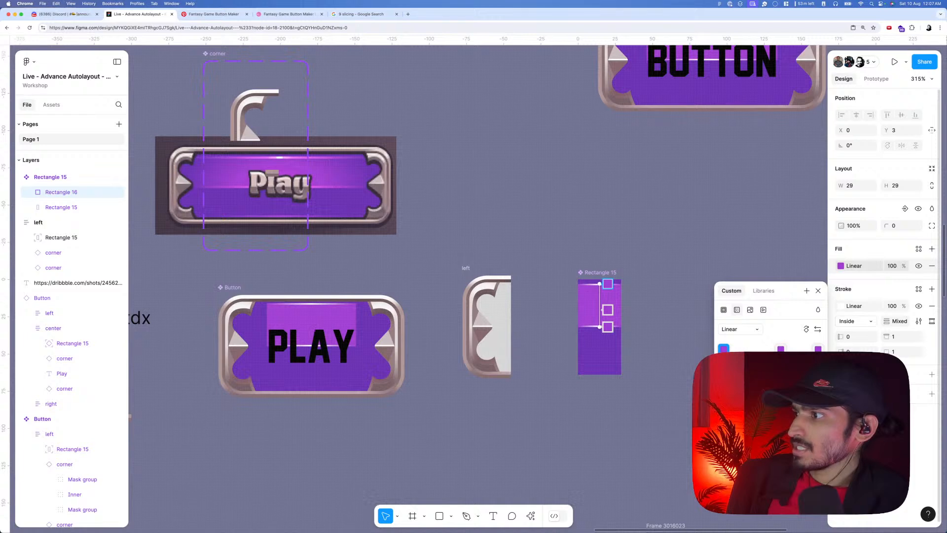
pyautogui.click(817, 349)
pyautogui.press('super+v')
pyautogui.press('Return')
pyautogui.click(806, 329)
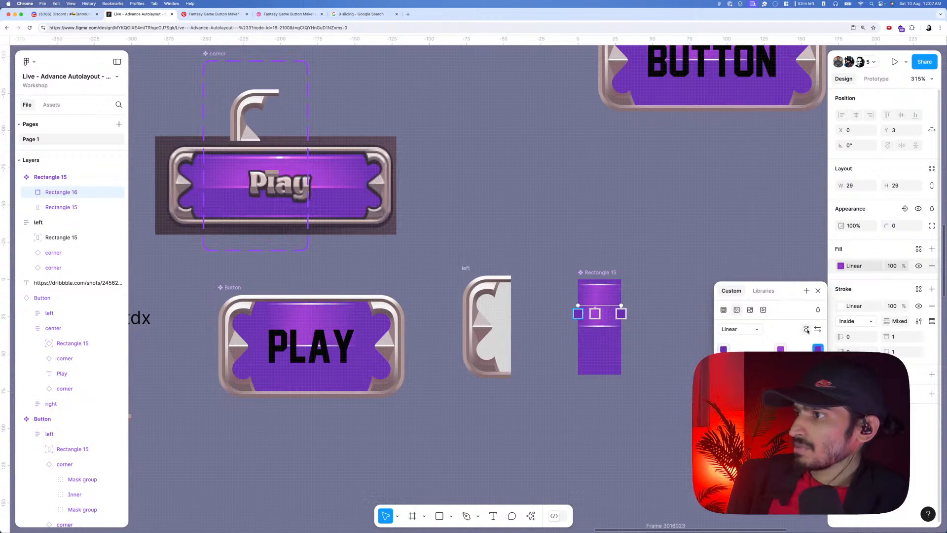
pyautogui.press('Escape')
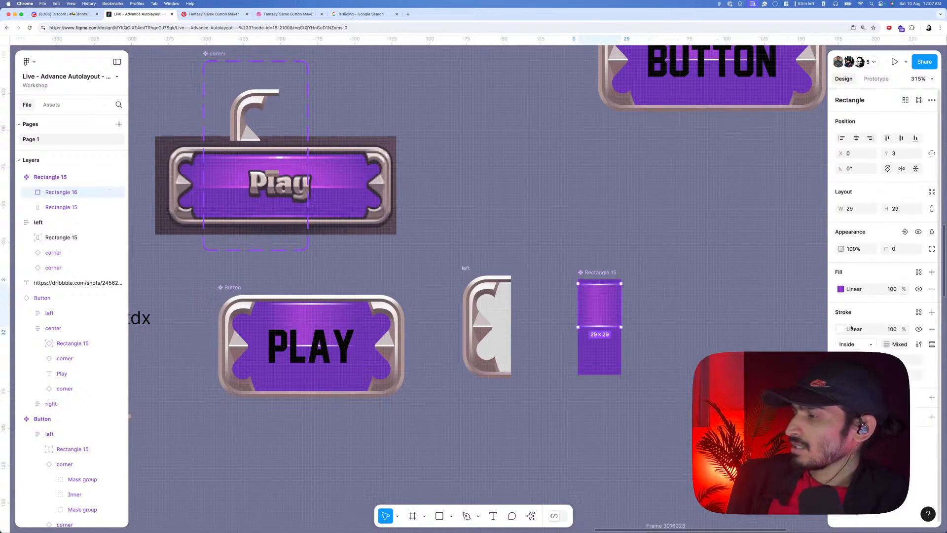
# - Change the blend mode of the upper rectangle's white gradient stroke
pyautogui.click(918, 313)
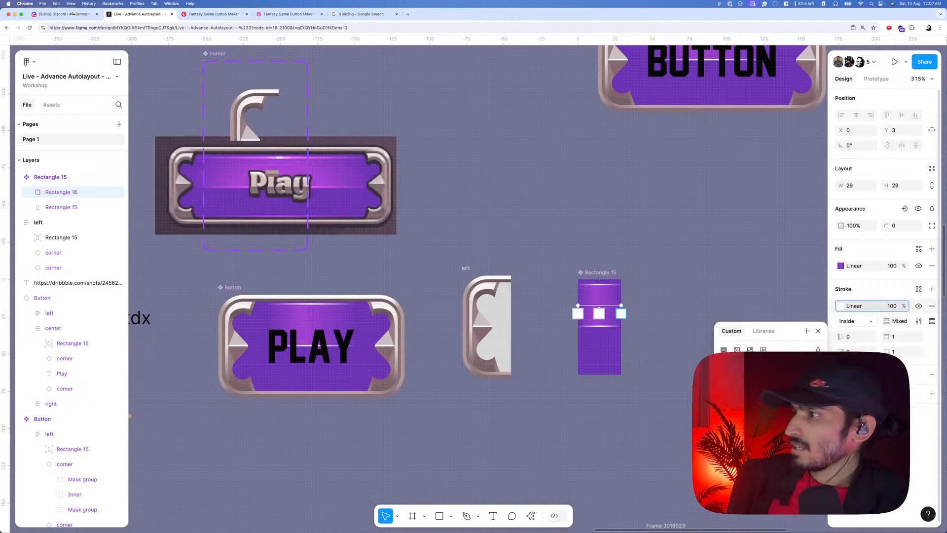
pyautogui.click(818, 349)
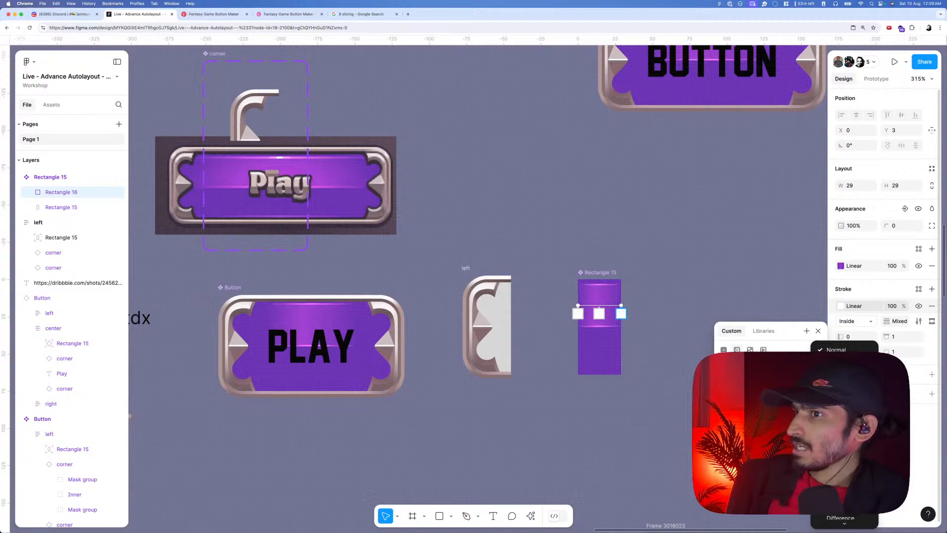
pyautogui.click(839, 476)
pyautogui.press('Escape')
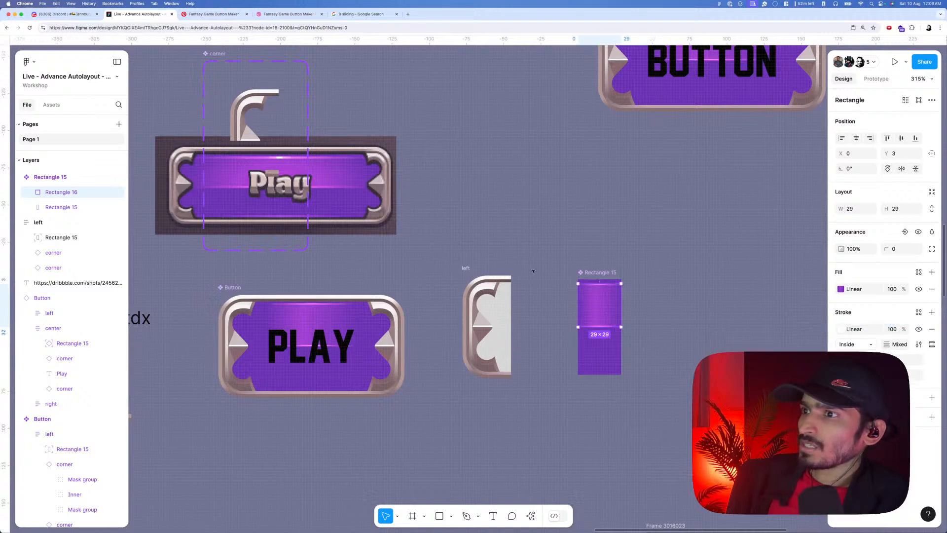
# - Fill the main button's PLAY text with the sampled beige DBC3C0
pyautogui.scroll(-5, 656, 286)
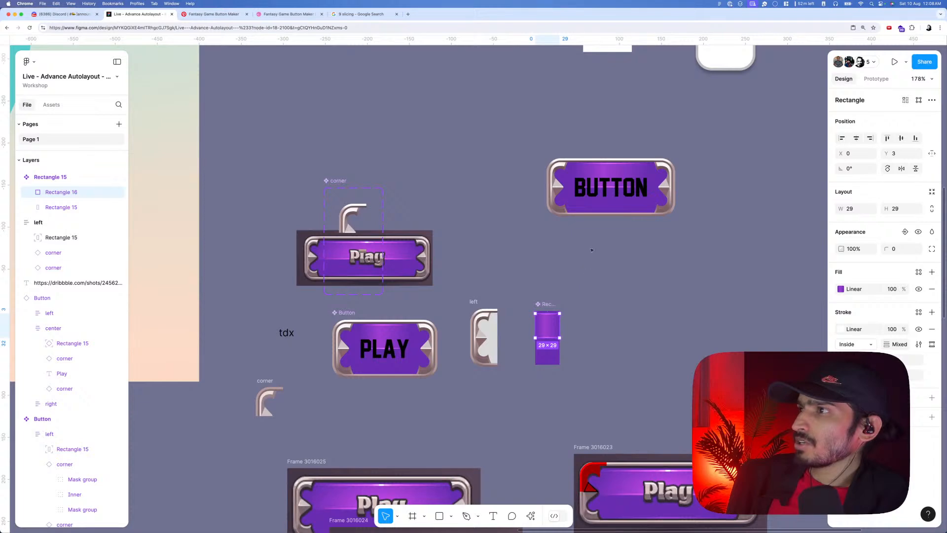
pyautogui.click(590, 239)
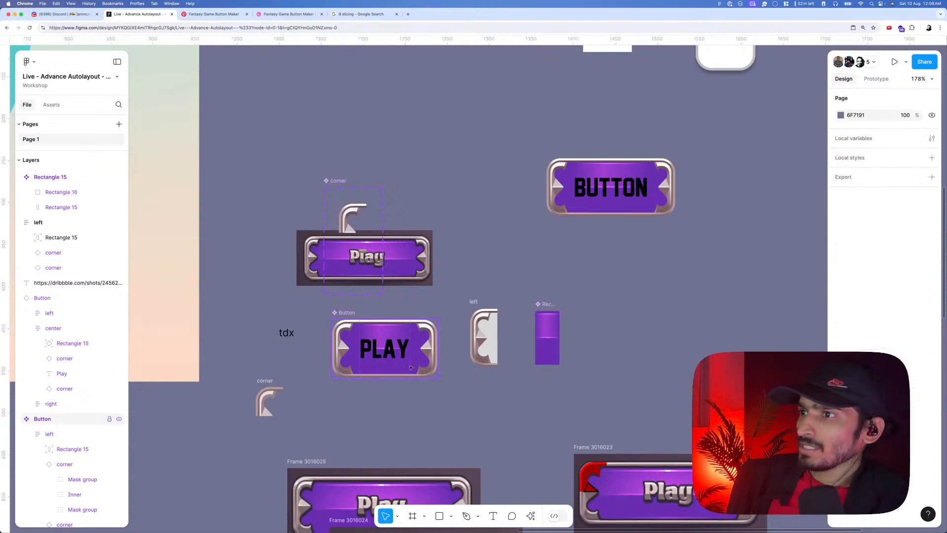
pyautogui.scroll(2, 394, 345)
pyautogui.keyDown('super'); pyautogui.click(395, 352); pyautogui.keyUp('super')
pyautogui.scroll(5, 418, 334)
pyautogui.scroll(2, 419, 334)
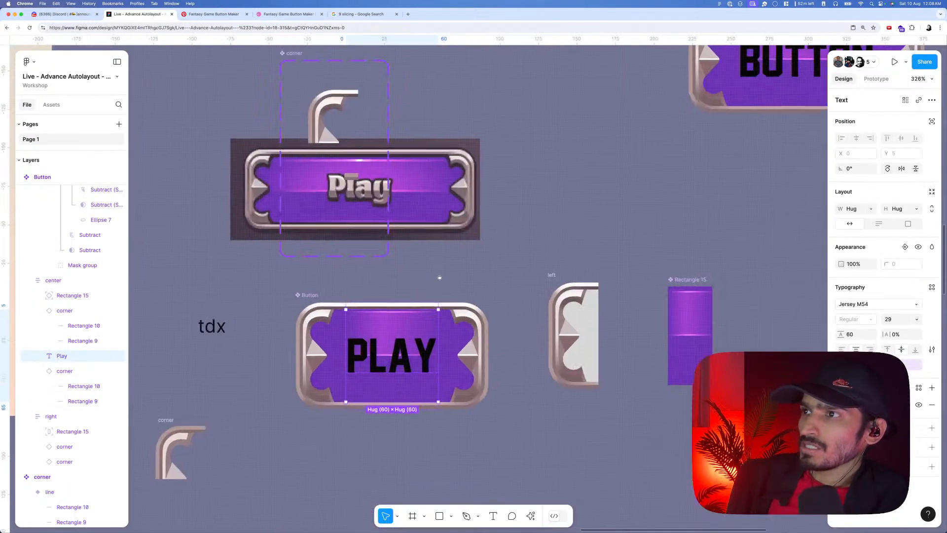
pyautogui.press('i')
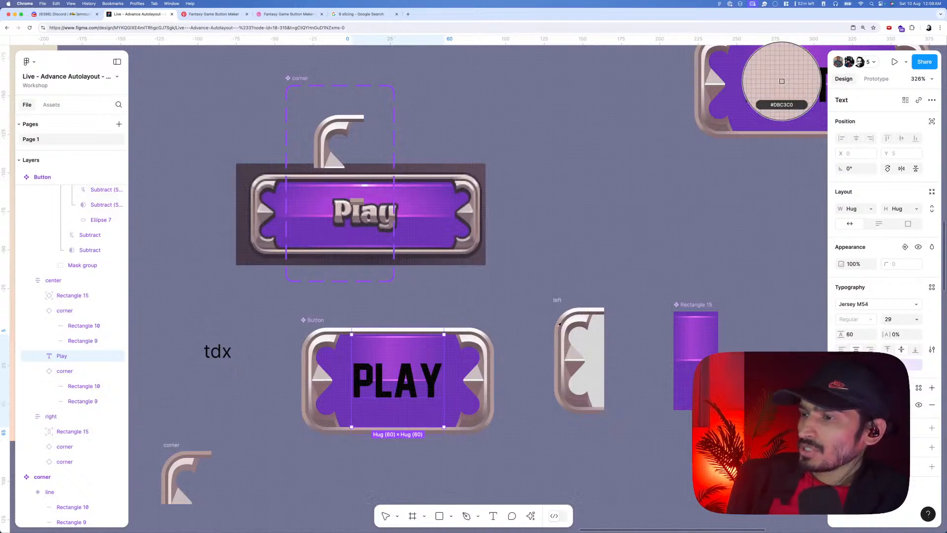
pyautogui.click(782, 82)
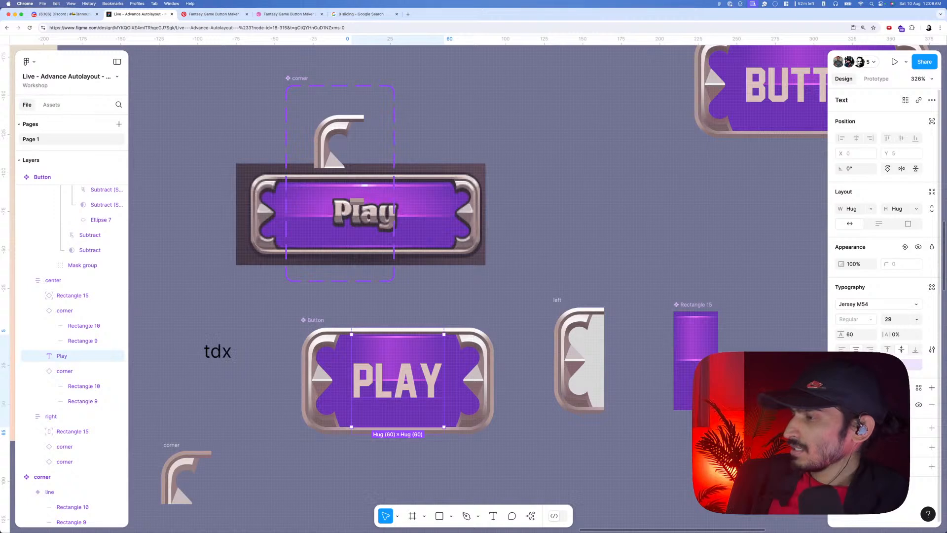
# - Convert the PLAY text's fill to a vertical linear gradient and shorten both ends to match the height of the letters
pyautogui.click(842, 405)
pyautogui.click(736, 285)
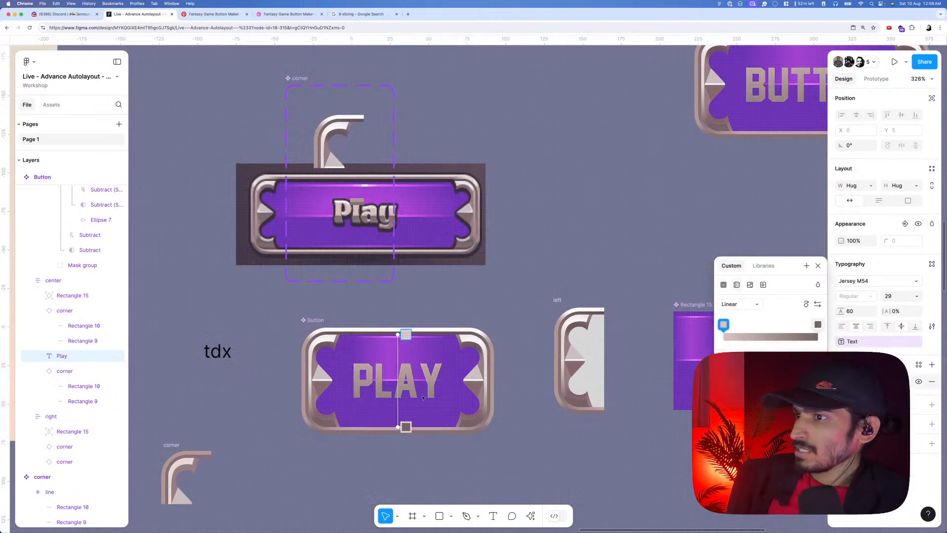
pyautogui.moveTo(398, 426); pyautogui.dragTo(398, 400)
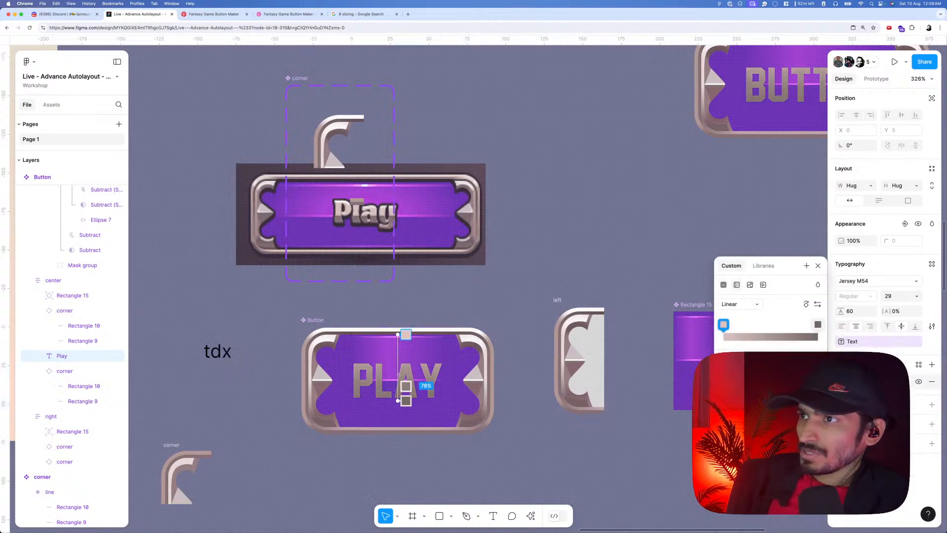
pyautogui.moveTo(398, 334); pyautogui.dragTo(400, 363)
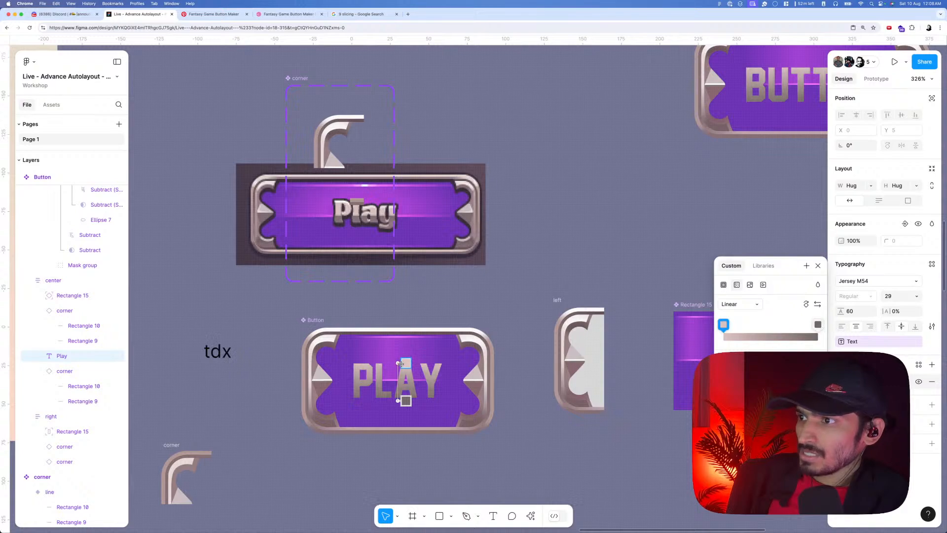
# - Add a stop at 46% to the PLAY text's fill gradient and give it the light beige of the uppermost stop
pyautogui.scroll(3, 399, 397)
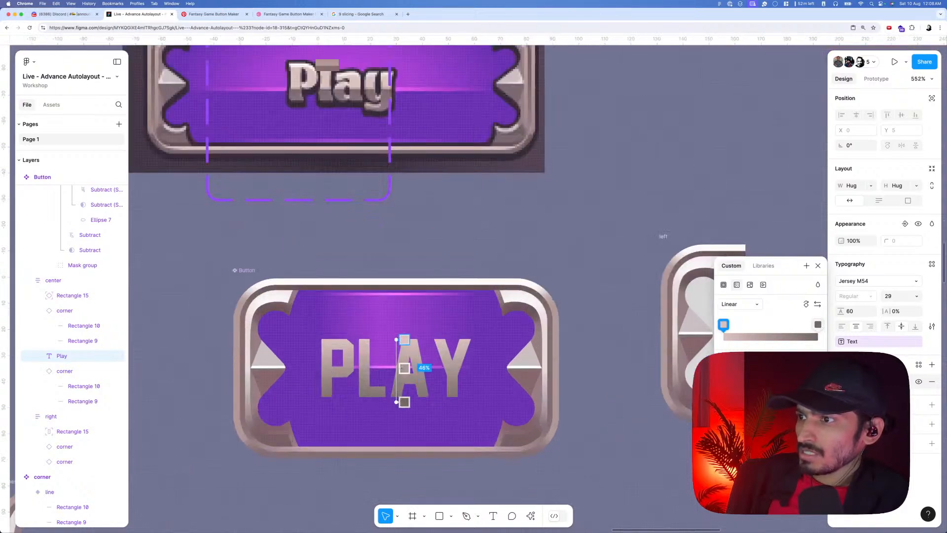
pyautogui.click(402, 368)
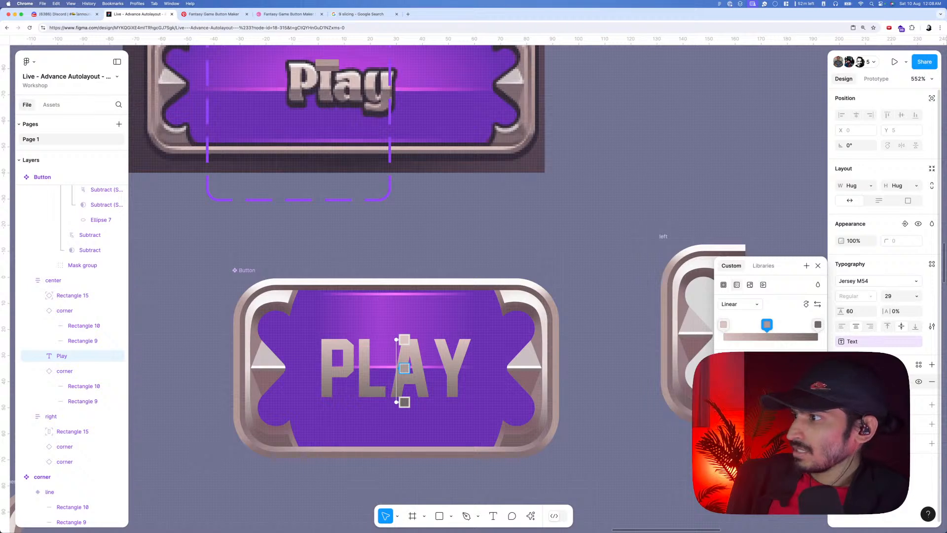
pyautogui.click(404, 340)
pyautogui.click(404, 368)
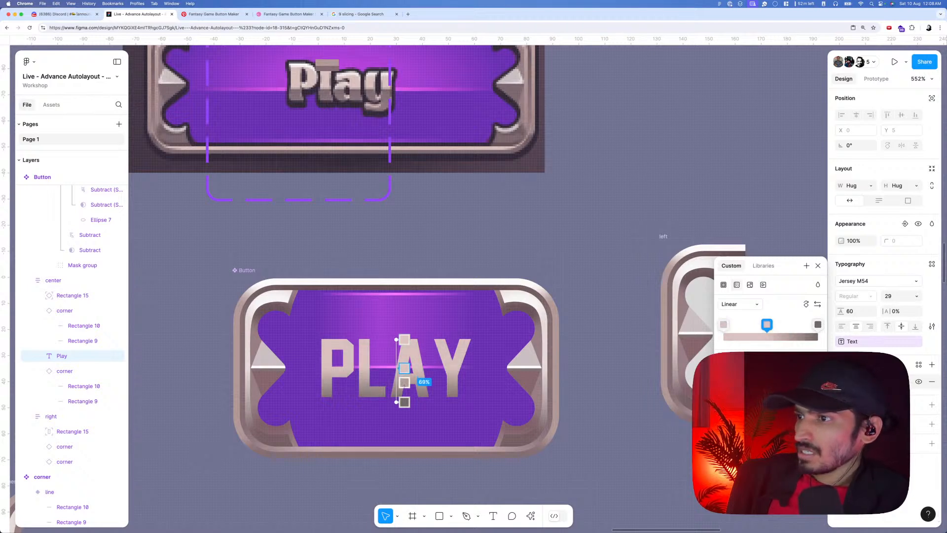
# - Add a second middle stop at 54% to the text gradient and color it 9C7A76 for a sharp tone break
pyautogui.scroll(5, 409, 382)
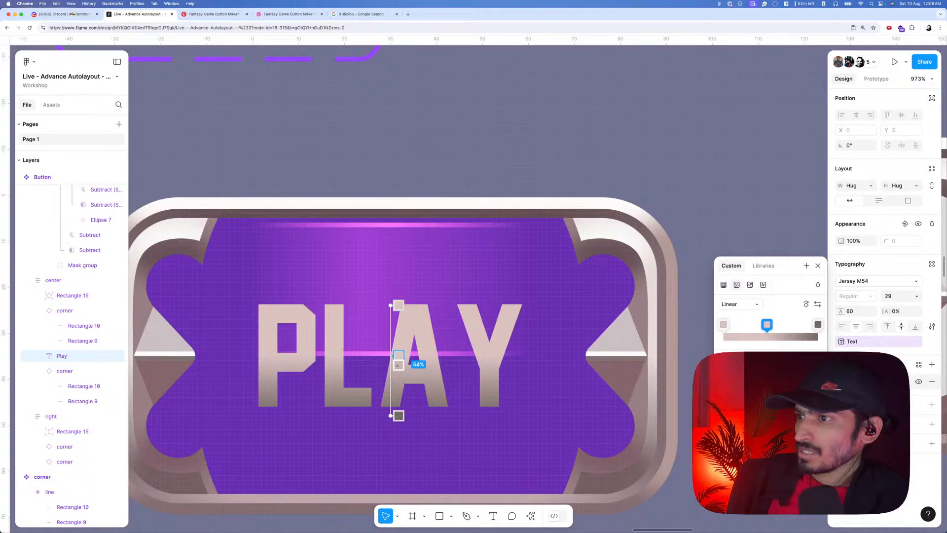
pyautogui.click(398, 365)
pyautogui.click(757, 404)
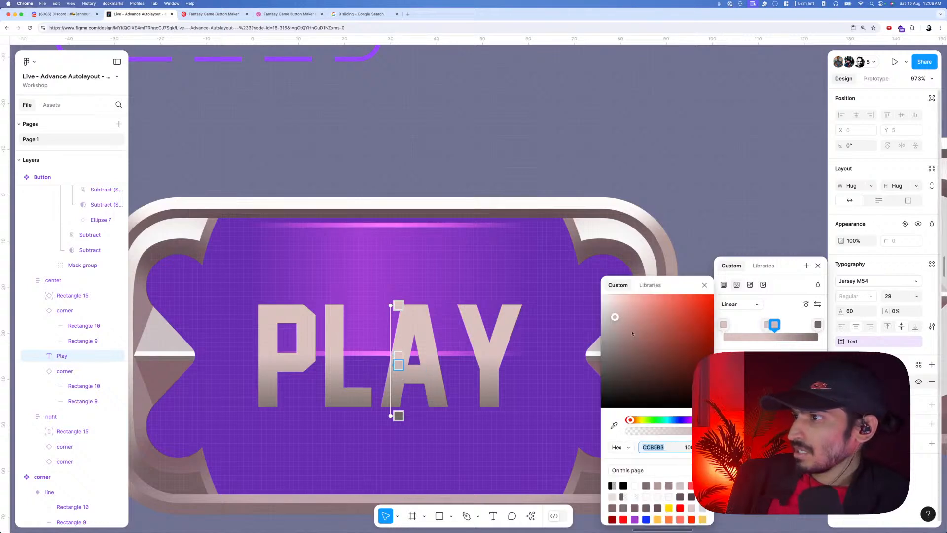
pyautogui.moveTo(614, 318); pyautogui.dragTo(628, 338)
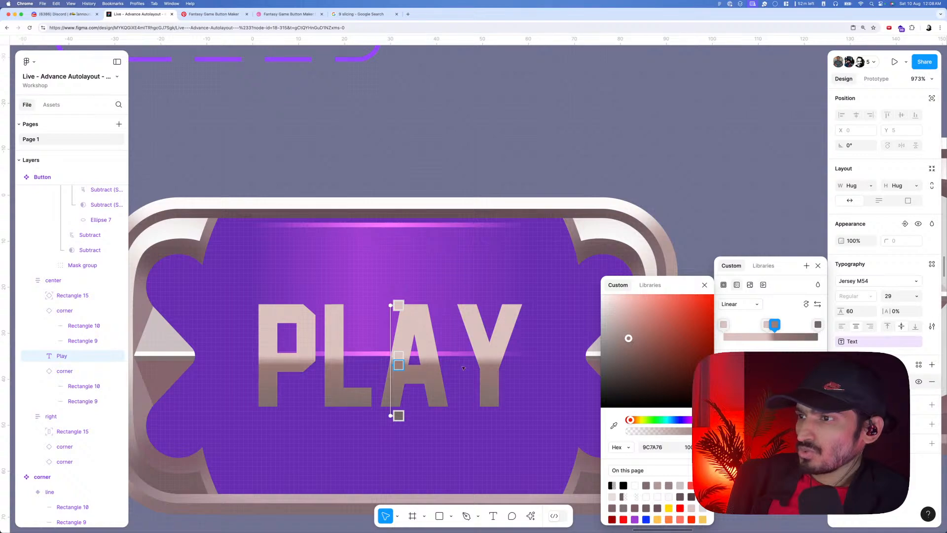
pyautogui.scroll(-10, 453, 366)
pyautogui.scroll(10, 453, 366)
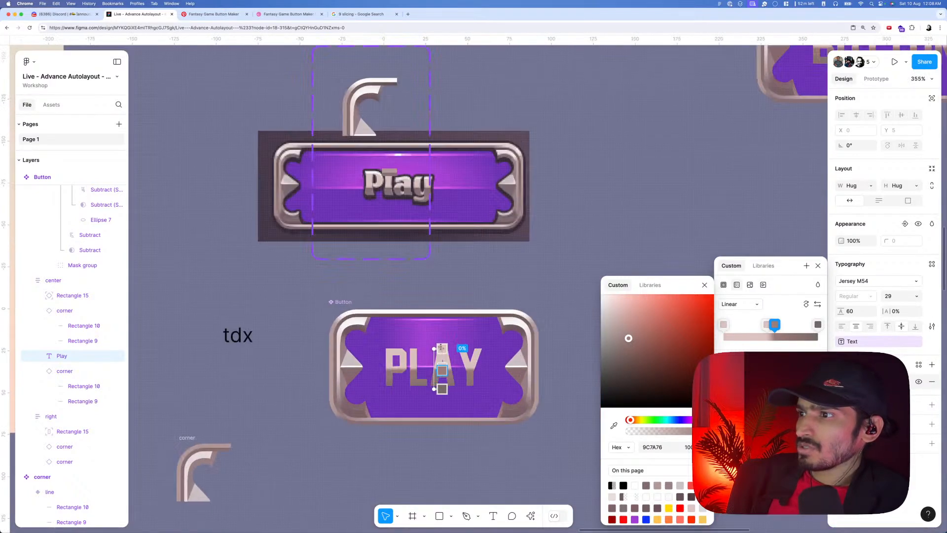
pyautogui.press('Escape')
pyautogui.press('Escape')
# - Add a black outline stroke to the PLAY text
pyautogui.scroll(-4, 391, 370)
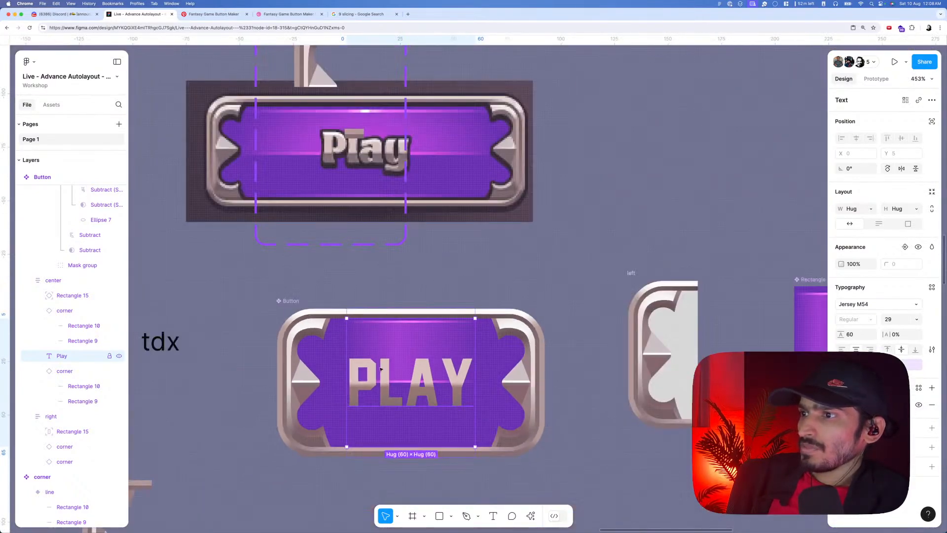
pyautogui.scroll(-1, 391, 369)
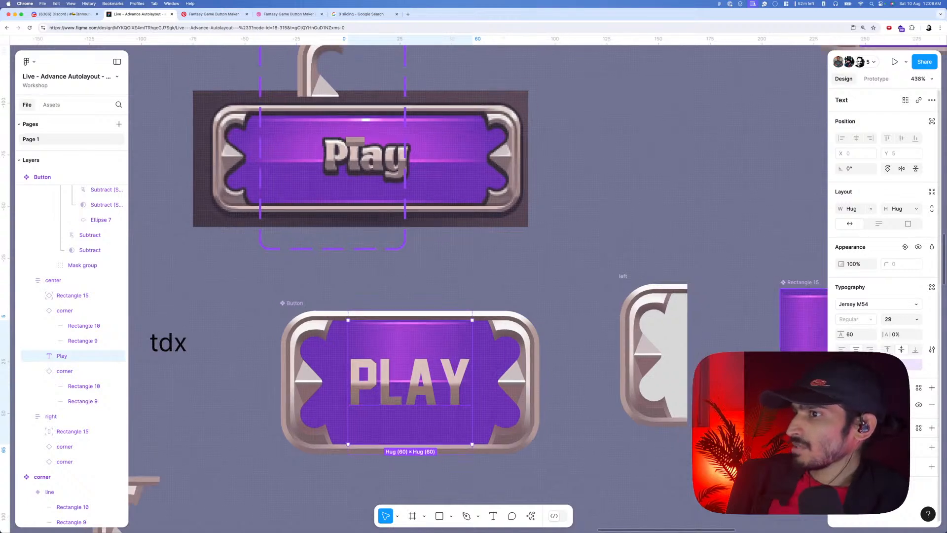
pyautogui.click(931, 428)
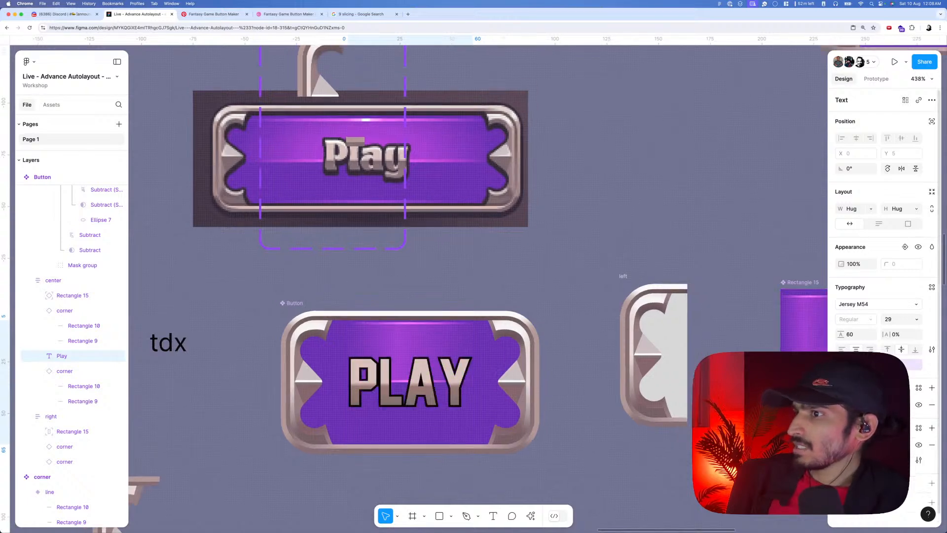
pyautogui.click(919, 459)
pyautogui.scroll(-5, 517, 389)
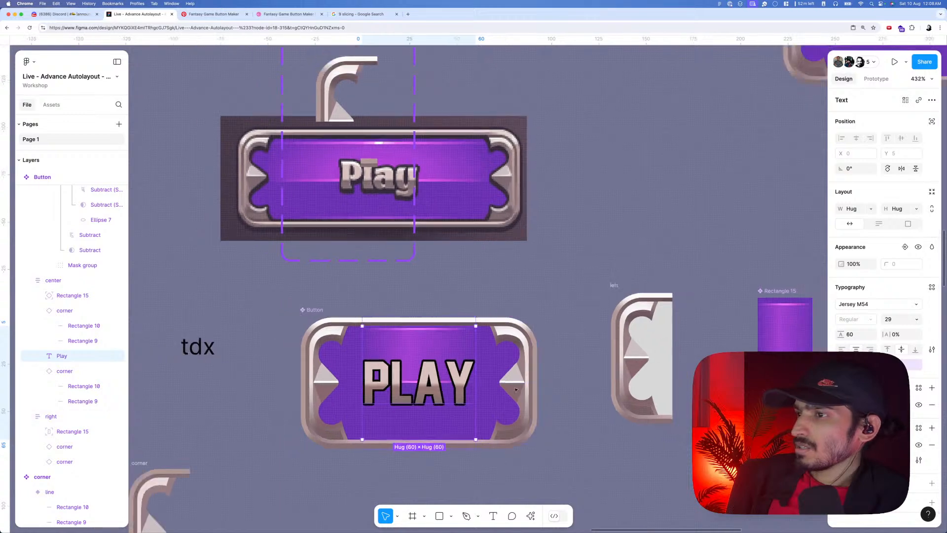
# - Add a drop shadow to the PLAY text and adjust it into a hard dark edge beneath the letters
pyautogui.scroll(-1, 917, 443)
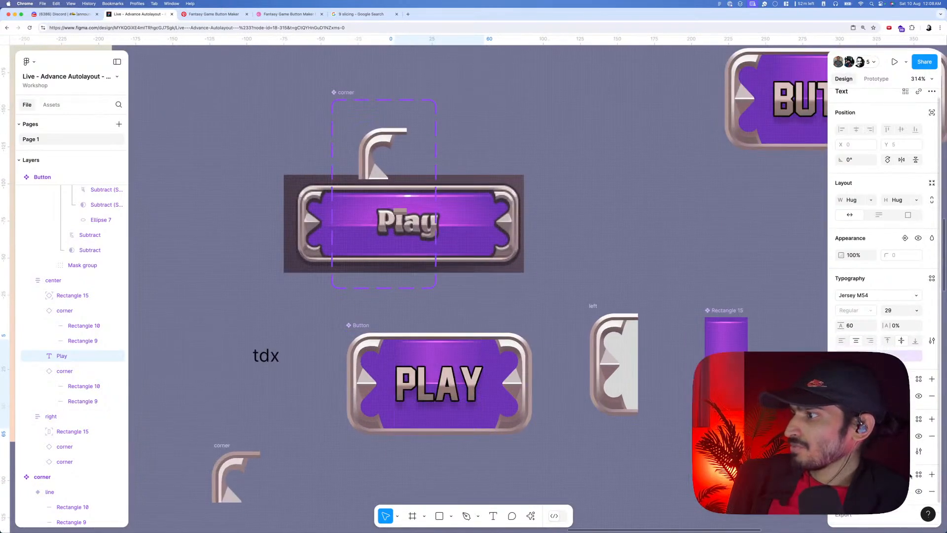
pyautogui.scroll(-2, 883, 296)
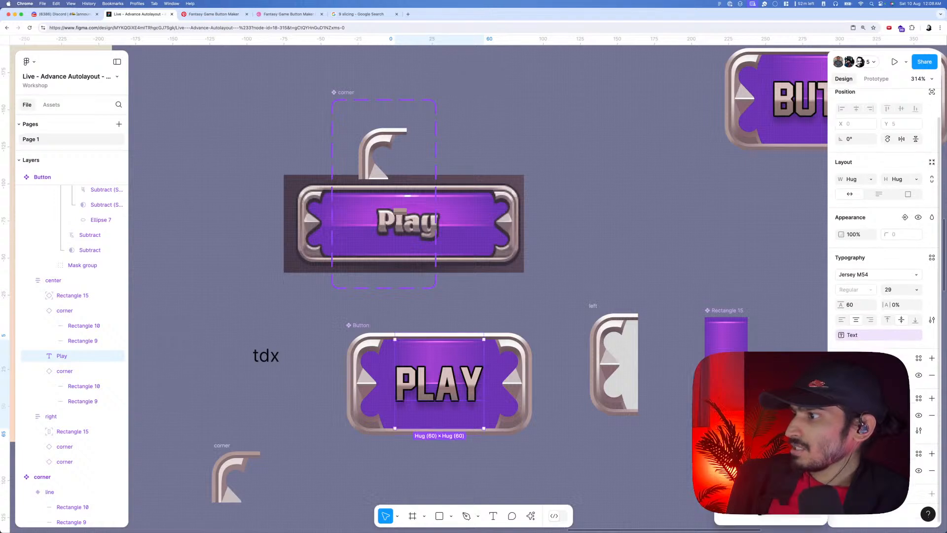
pyautogui.click(764, 511)
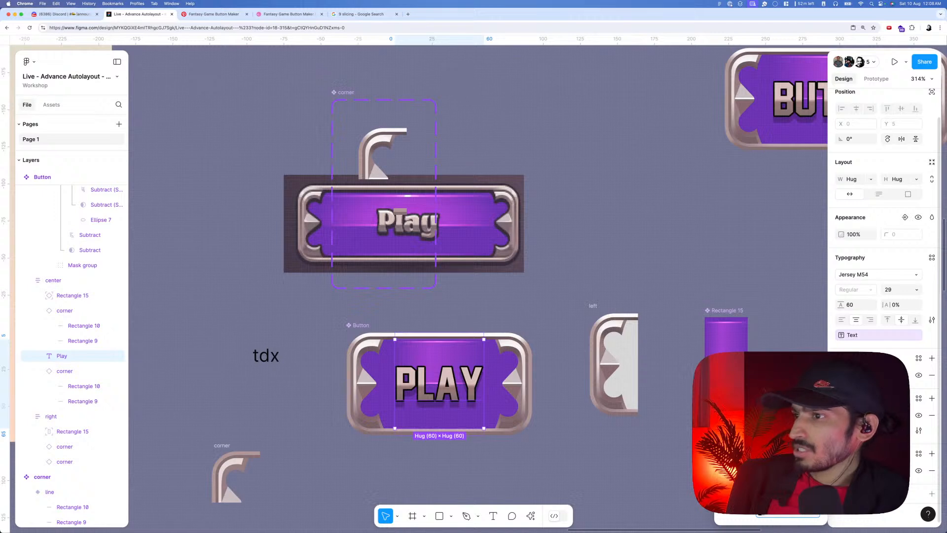
pyautogui.press('Return')
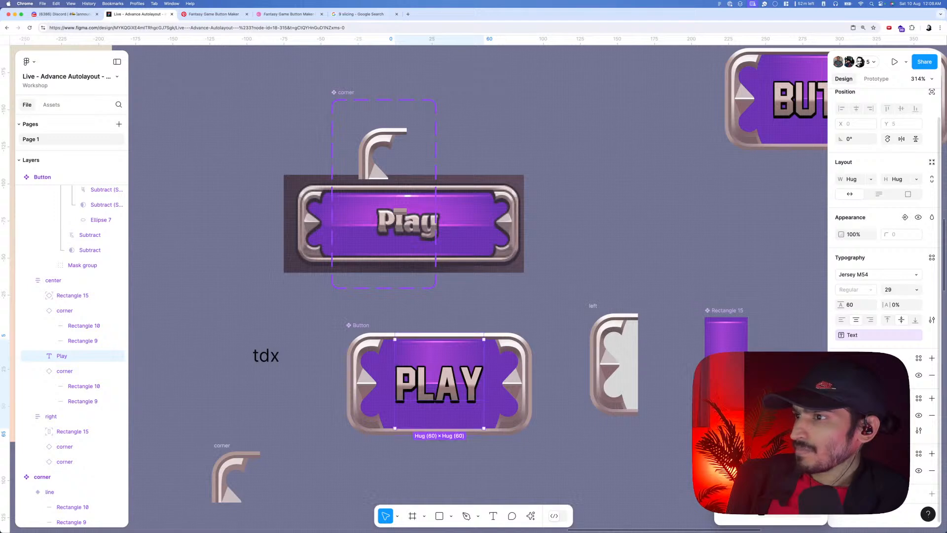
# - Add an inner shadow to the PLAY text in white FFFFFF at 100% opacity and adjust it as a highlight
pyautogui.click(931, 453)
pyautogui.click(883, 470)
pyautogui.click(883, 459)
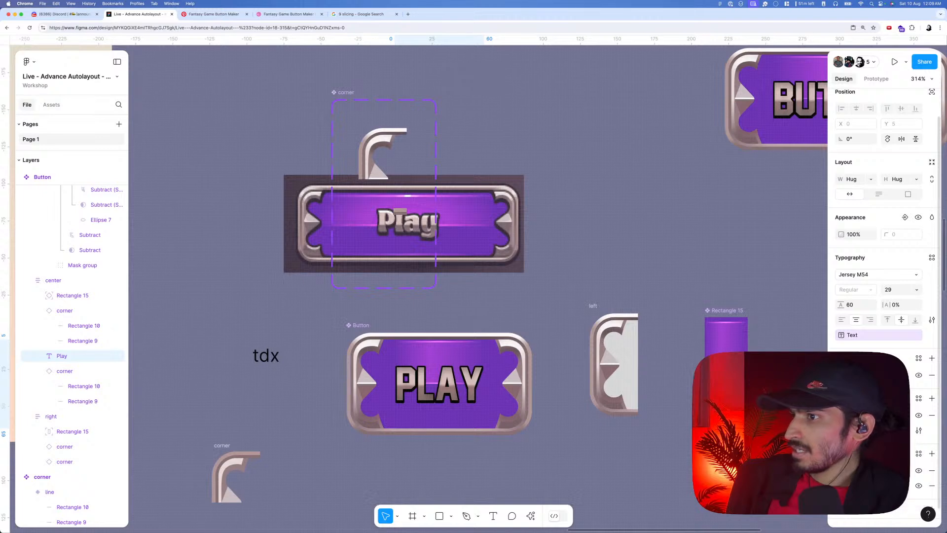
pyautogui.click(841, 471)
pyautogui.click(760, 510)
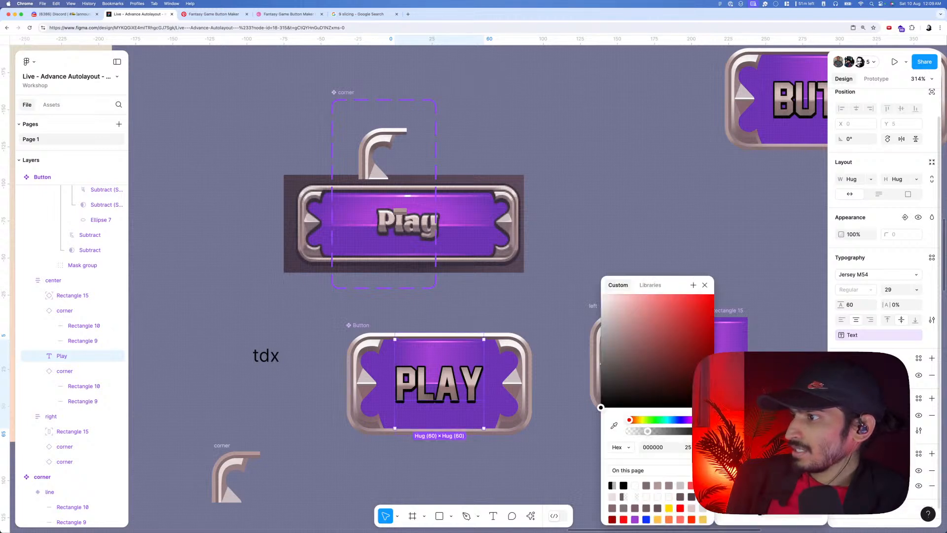
pyautogui.moveTo(616, 332); pyautogui.dragTo(591, 288)
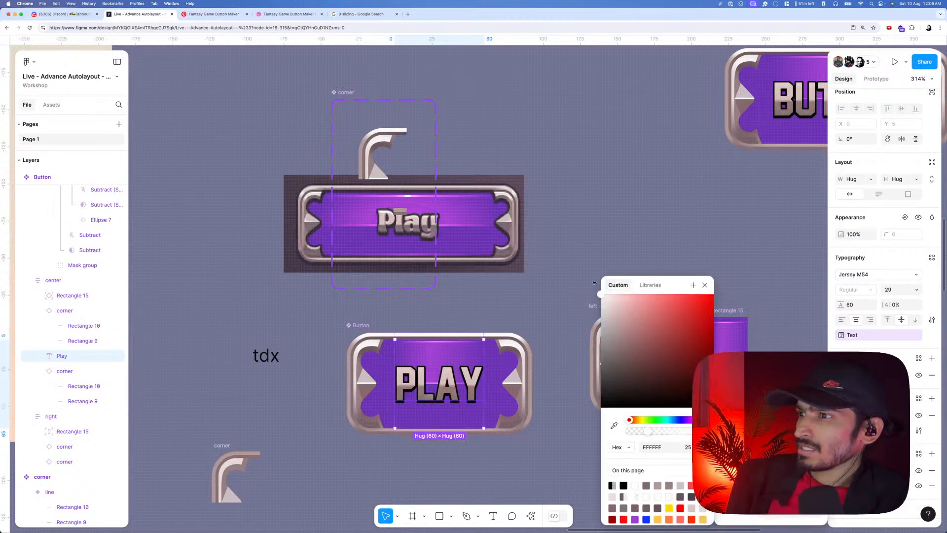
pyautogui.moveTo(647, 431); pyautogui.dragTo(705, 430)
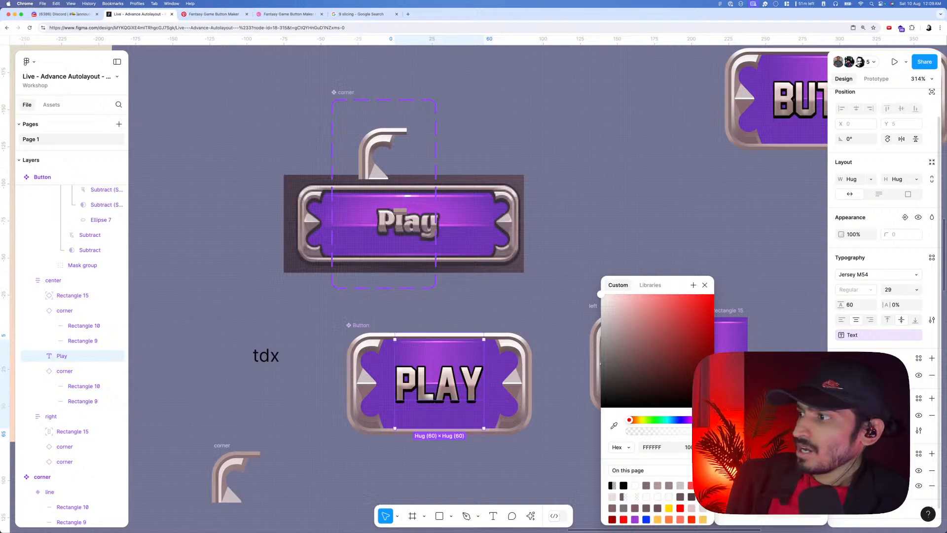
pyautogui.moveTo(762, 511); pyautogui.dragTo(755, 511)
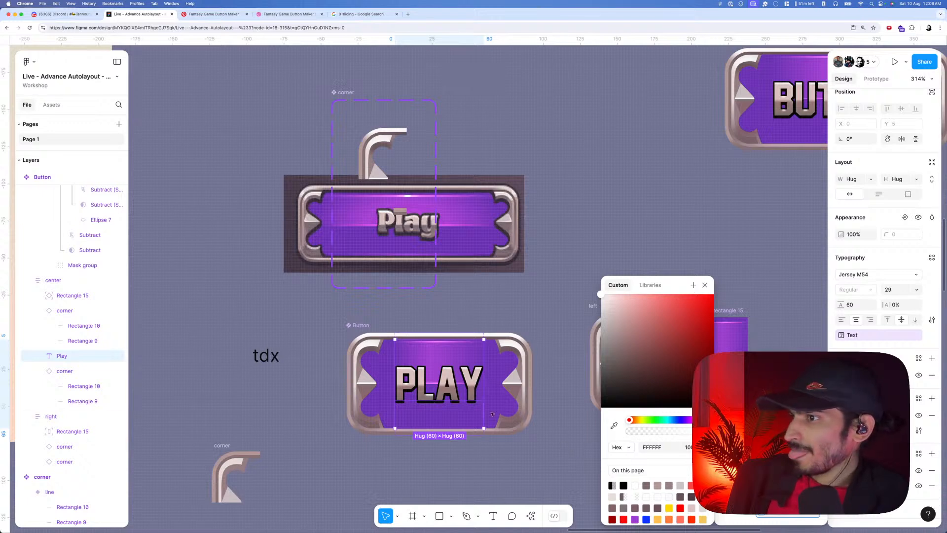
pyautogui.click(412, 451)
pyautogui.scroll(-5, 412, 451)
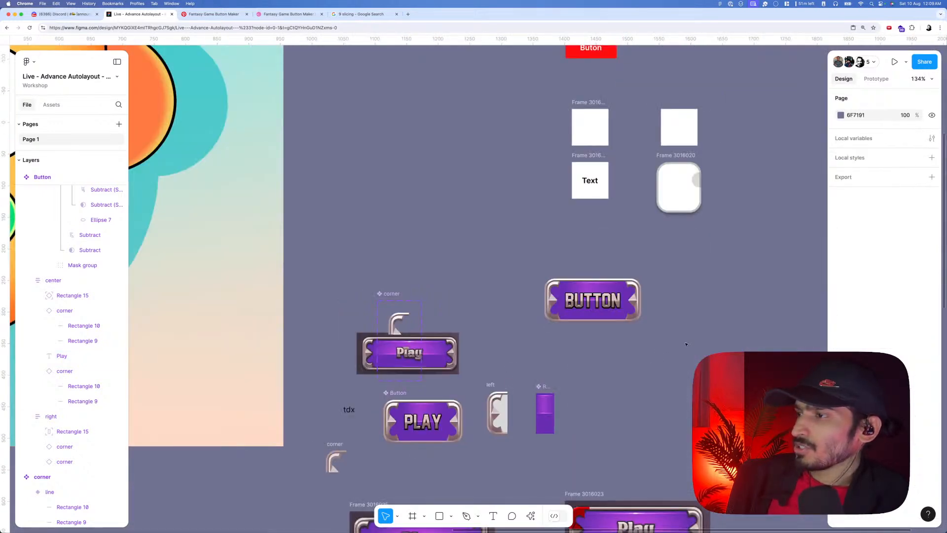
pyautogui.scroll(-1, 685, 344)
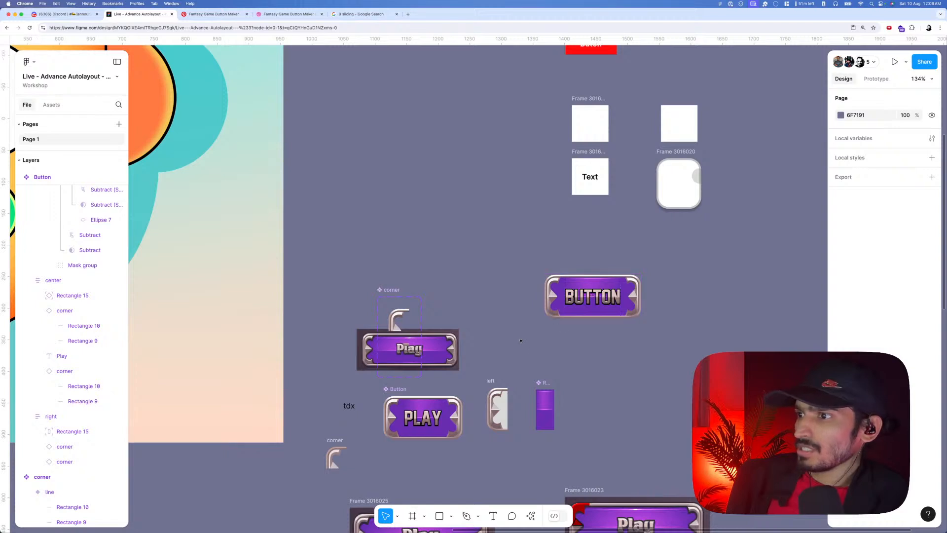
pyautogui.scroll(-3, 511, 286)
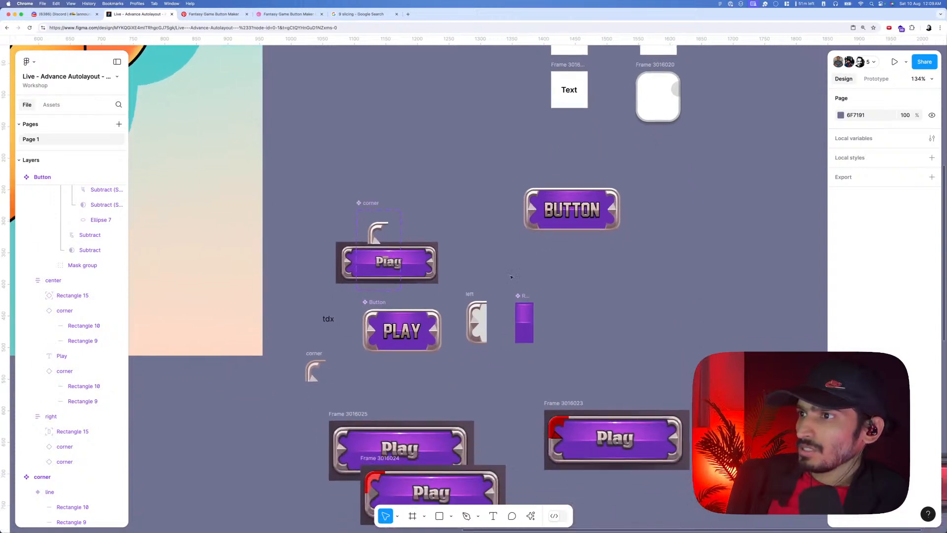
pyautogui.scroll(2, 512, 306)
pyautogui.doubleClick(527, 337)
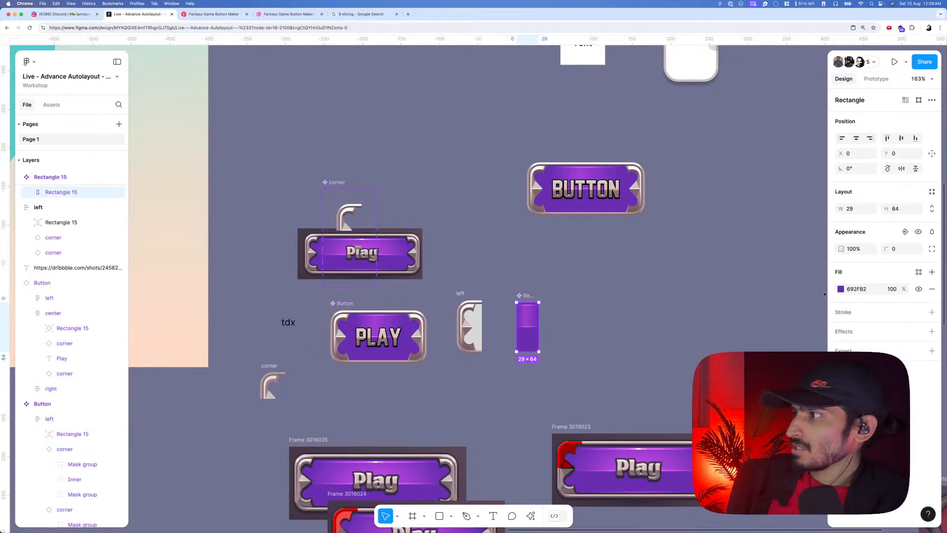
pyautogui.click(841, 289)
pyautogui.click(847, 313)
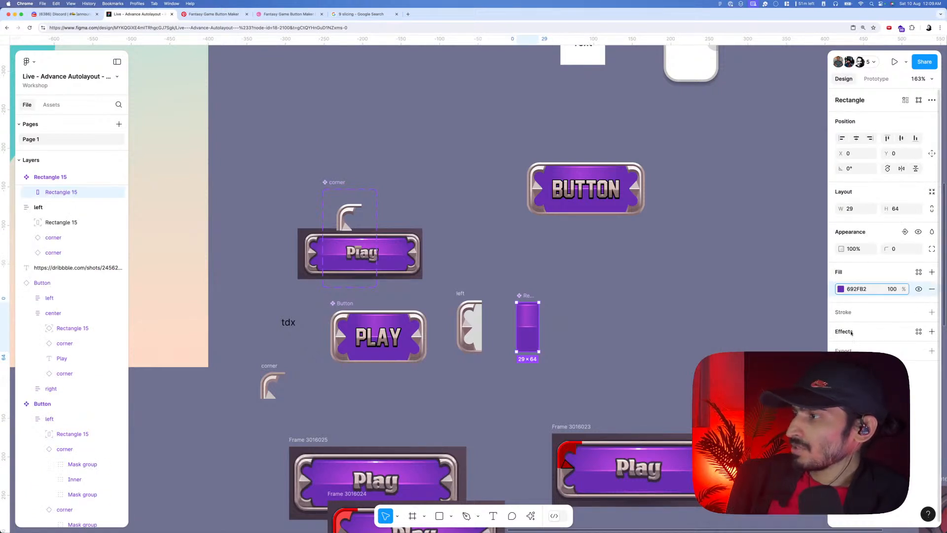
pyautogui.click(840, 289)
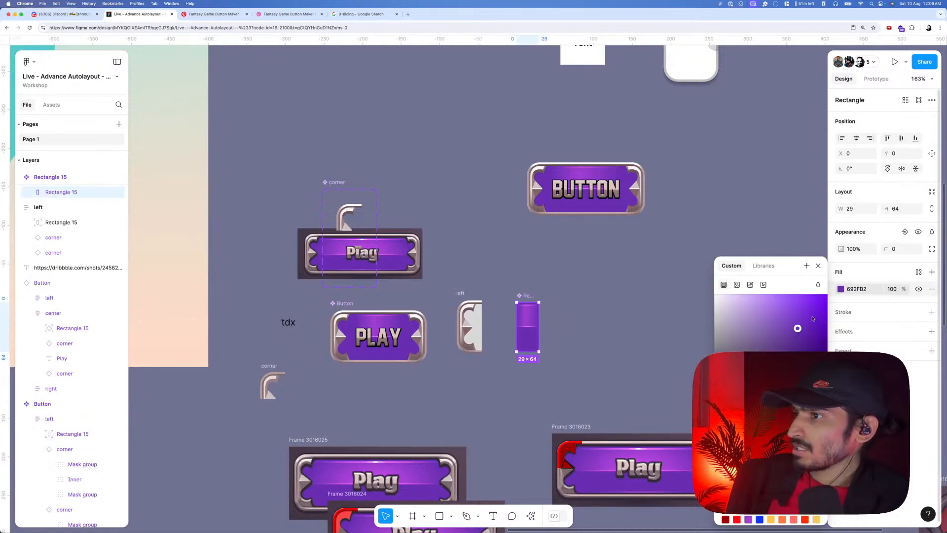
pyautogui.click(612, 327)
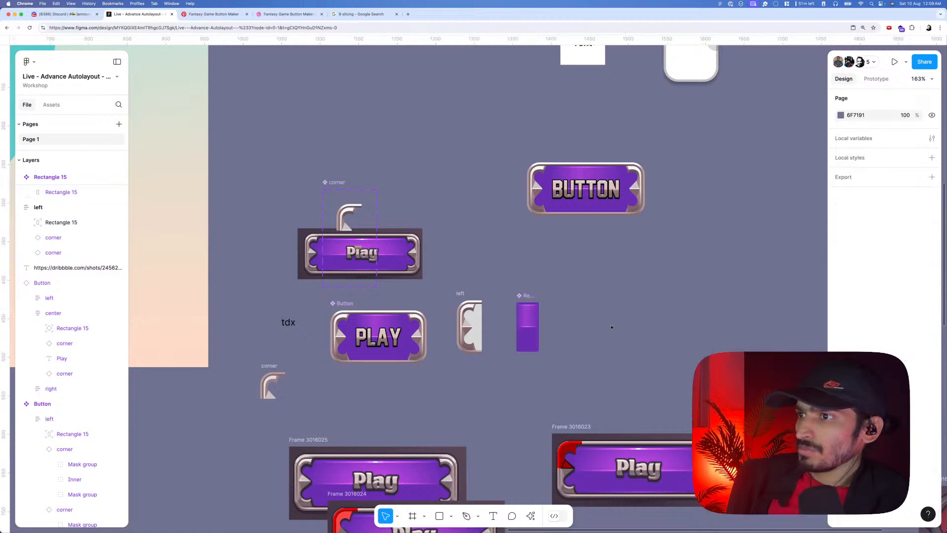
# - Add a drop shadow to both left corner instances of the Button component and adjust it into a hard black inner edge
pyautogui.scroll(3, 379, 396)
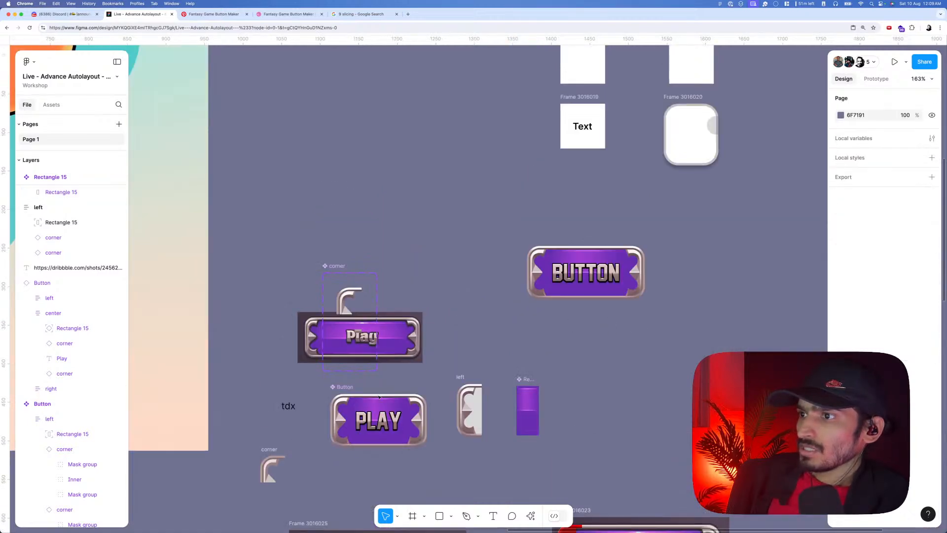
pyautogui.scroll(-1, 437, 369)
pyautogui.scroll(5, 438, 369)
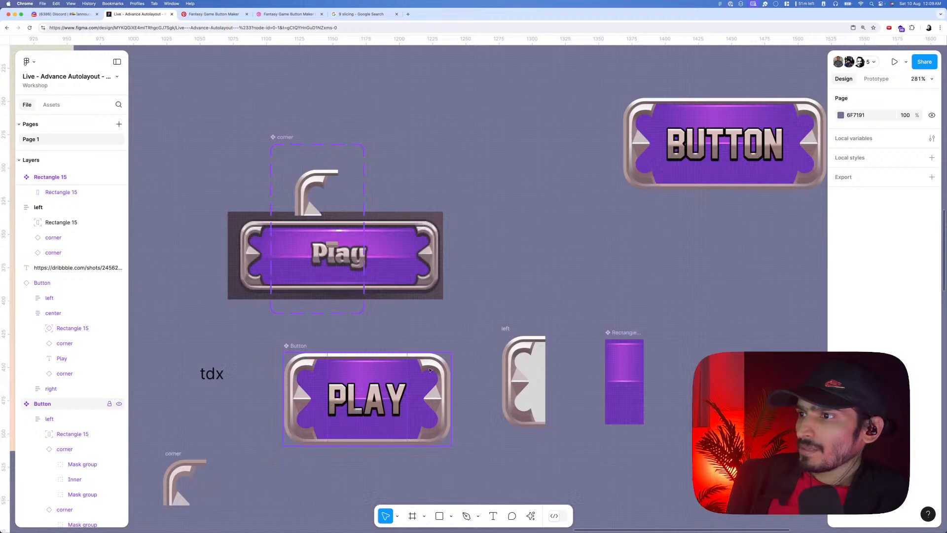
pyautogui.click(437, 396)
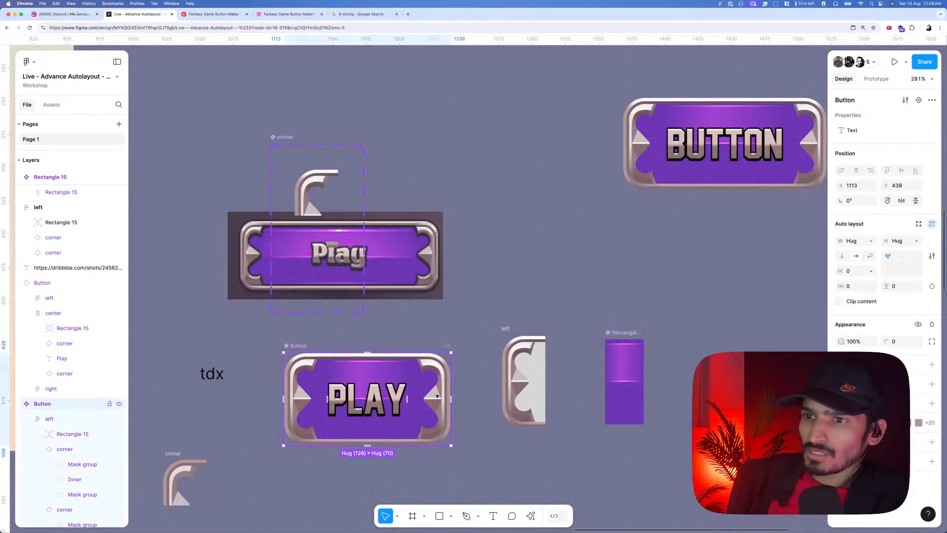
pyautogui.click(38, 449)
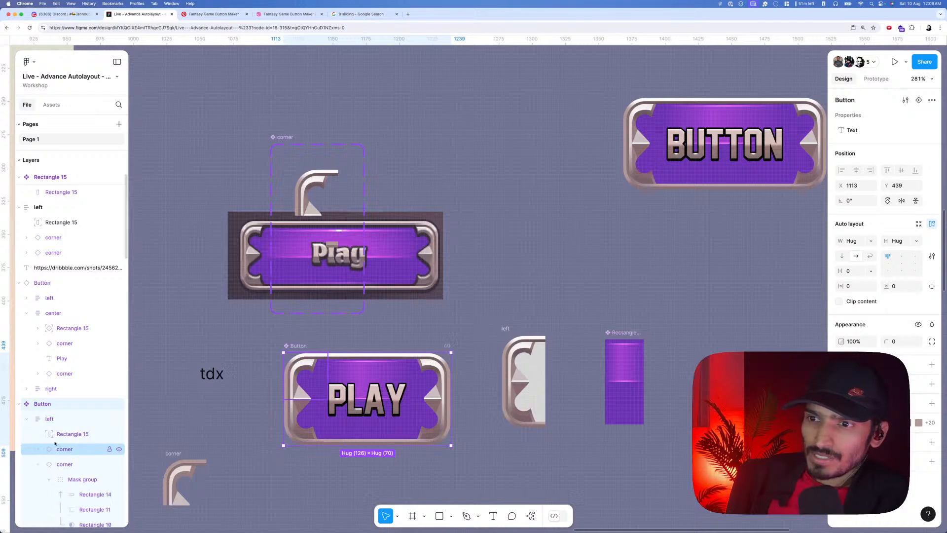
pyautogui.click(39, 464)
pyautogui.scroll(-1, 64, 459)
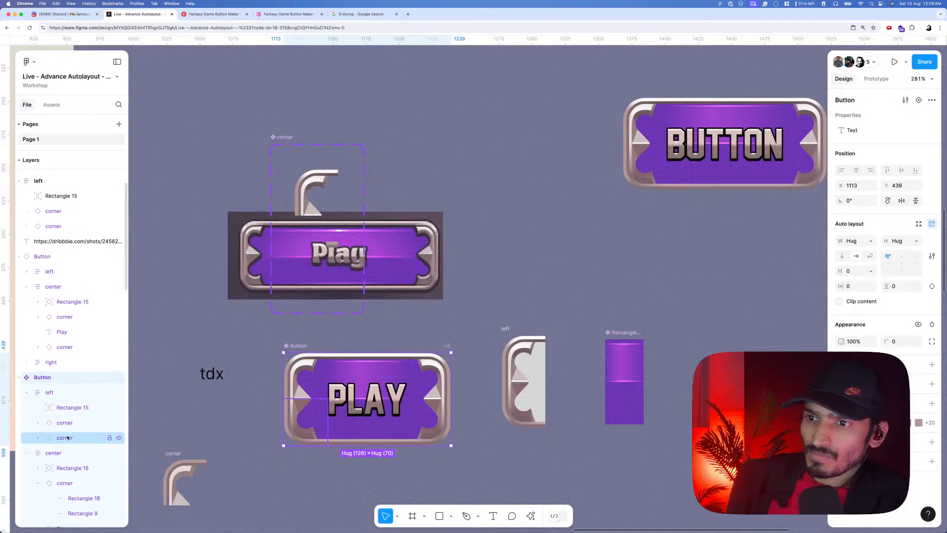
pyautogui.click(68, 437)
pyautogui.click(64, 422)
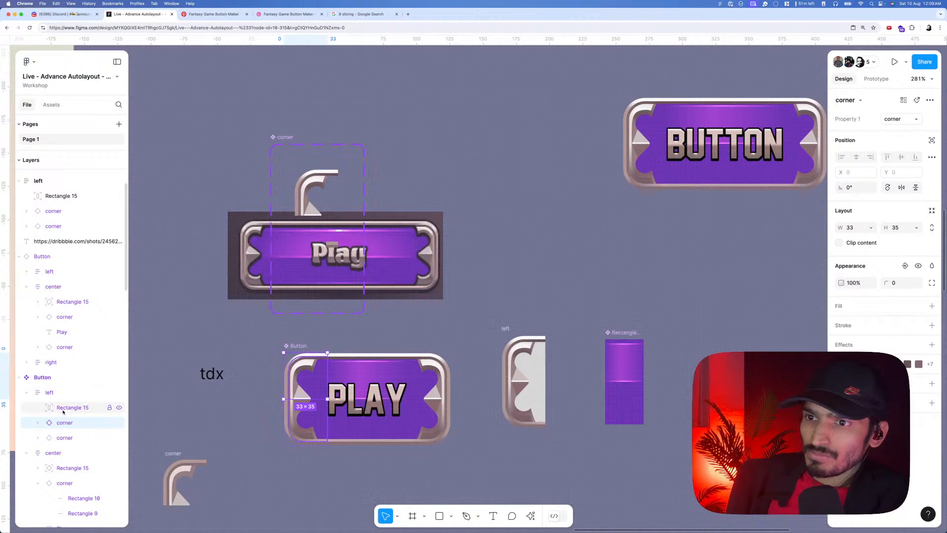
pyautogui.keyDown('shift'); pyautogui.click(64, 437); pyautogui.keyUp('shift')
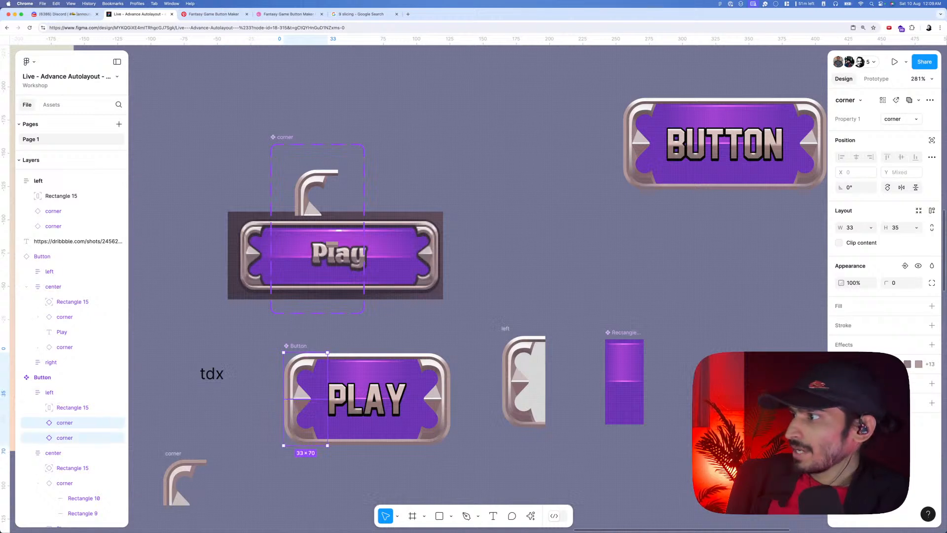
pyautogui.click(844, 345)
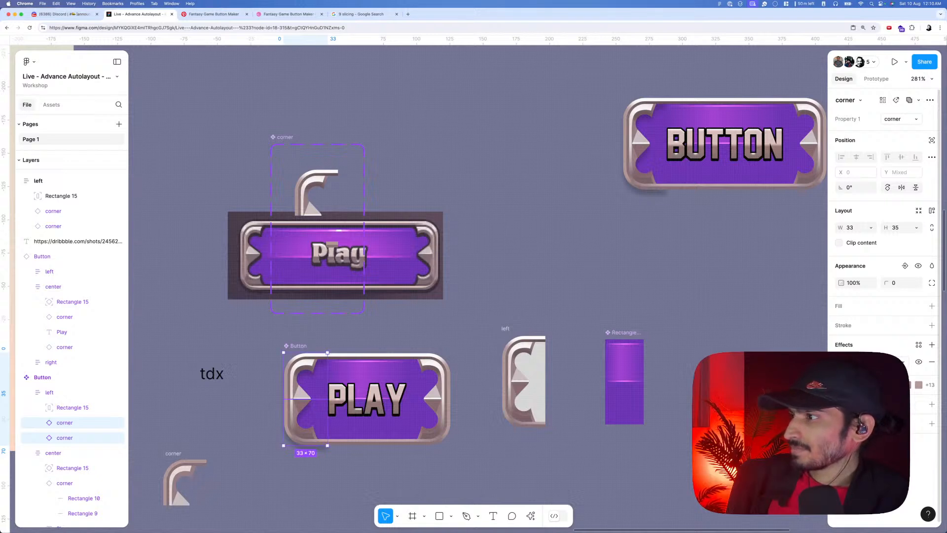
pyautogui.press('Return')
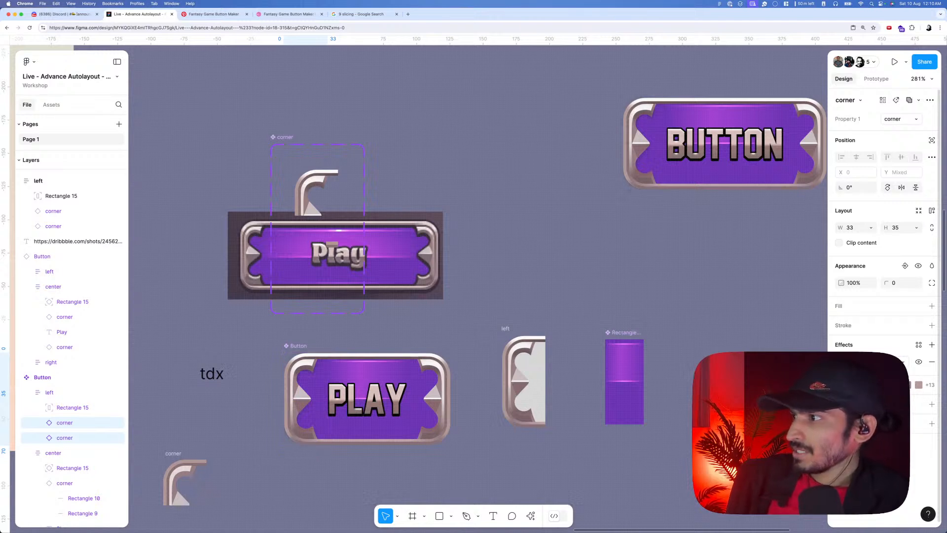
pyautogui.press('Return')
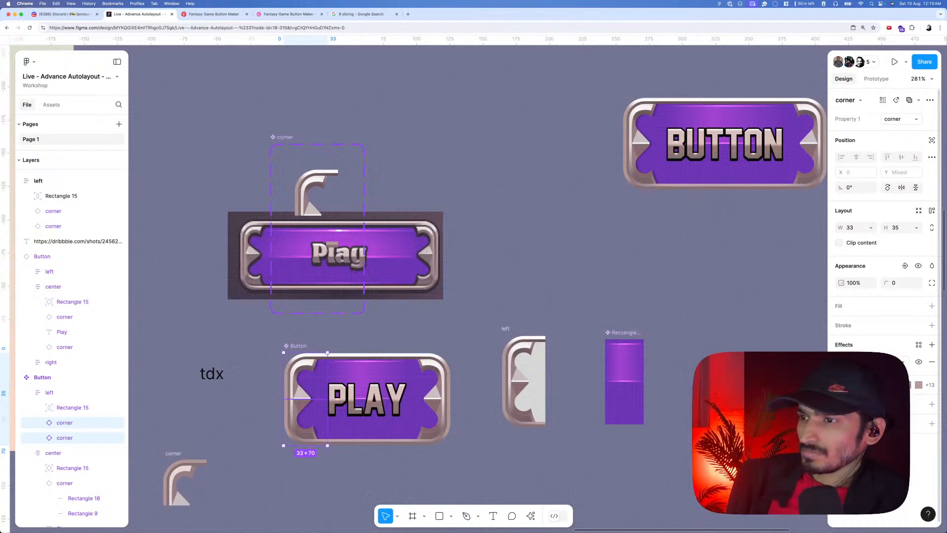
pyautogui.press('Return')
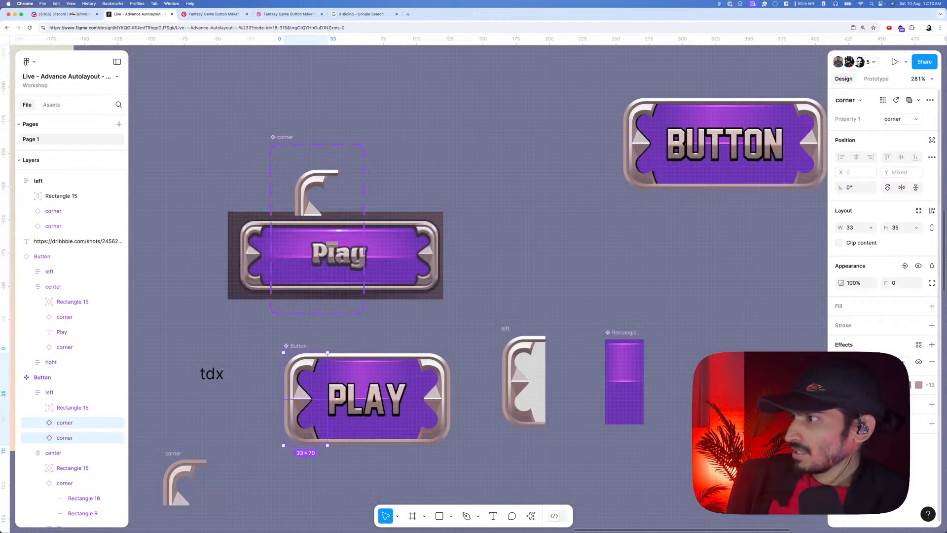
# - Collapse the centre corner layers and add a drop shadow to both right corner instances of the Button component
pyautogui.scroll(-3, 99, 419)
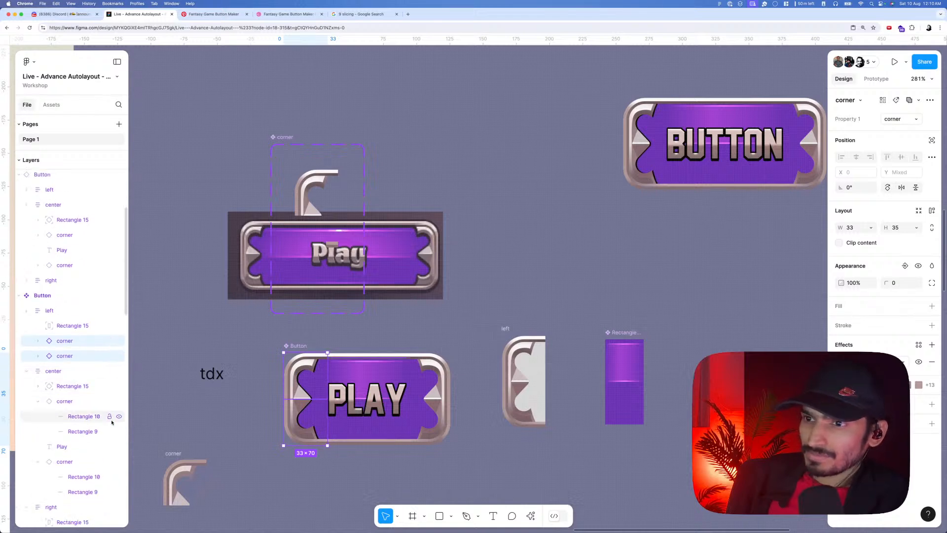
pyautogui.click(64, 397)
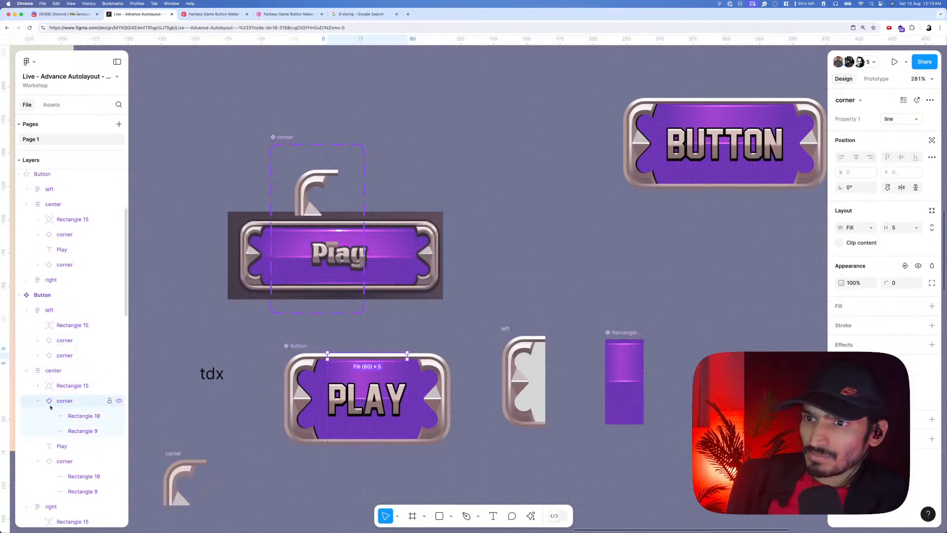
pyautogui.click(38, 400)
pyautogui.click(37, 431)
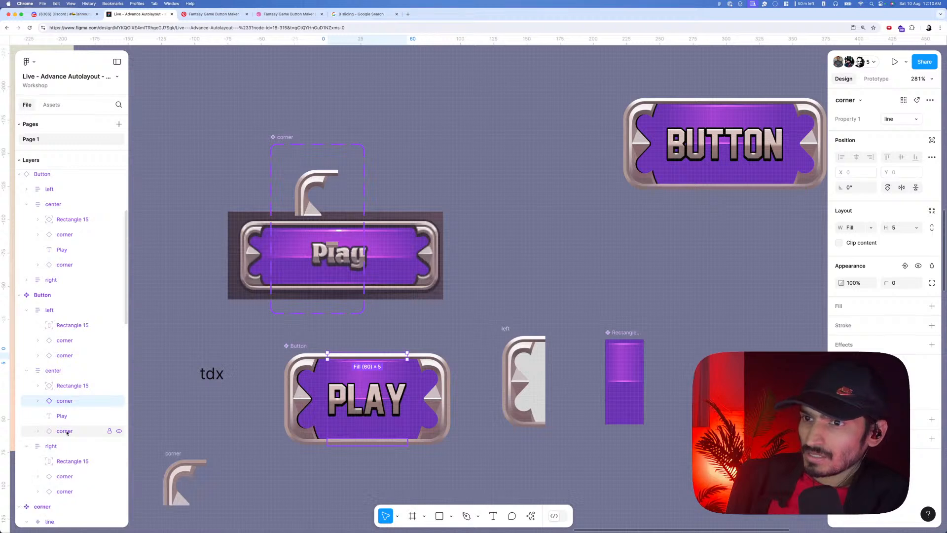
pyautogui.click(56, 432)
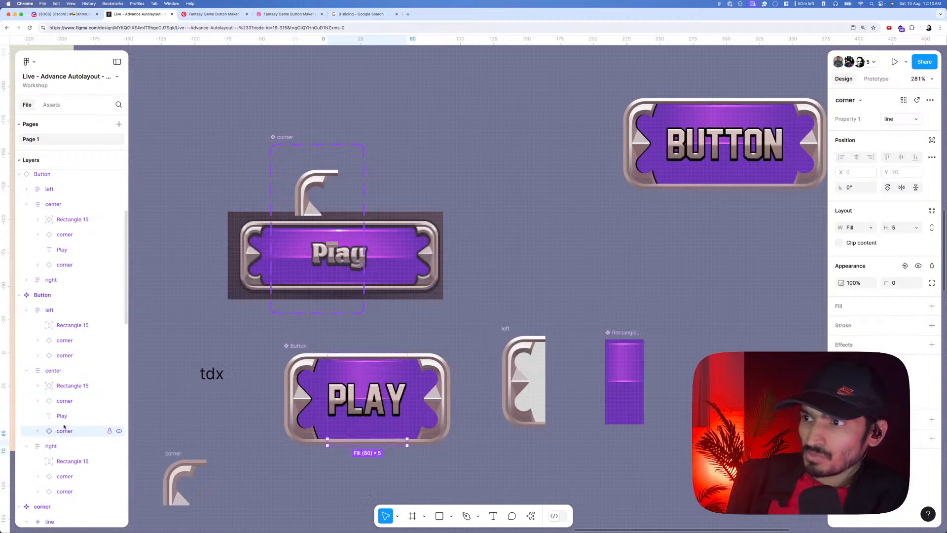
pyautogui.click(435, 370)
pyautogui.click(65, 476)
pyautogui.keyDown('shift'); pyautogui.click(65, 490); pyautogui.keyUp('shift')
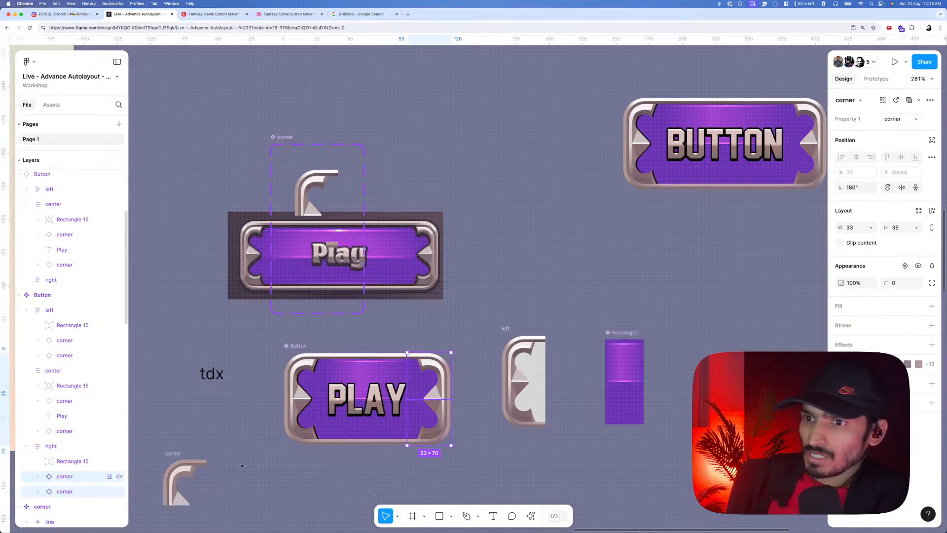
pyautogui.click(848, 346)
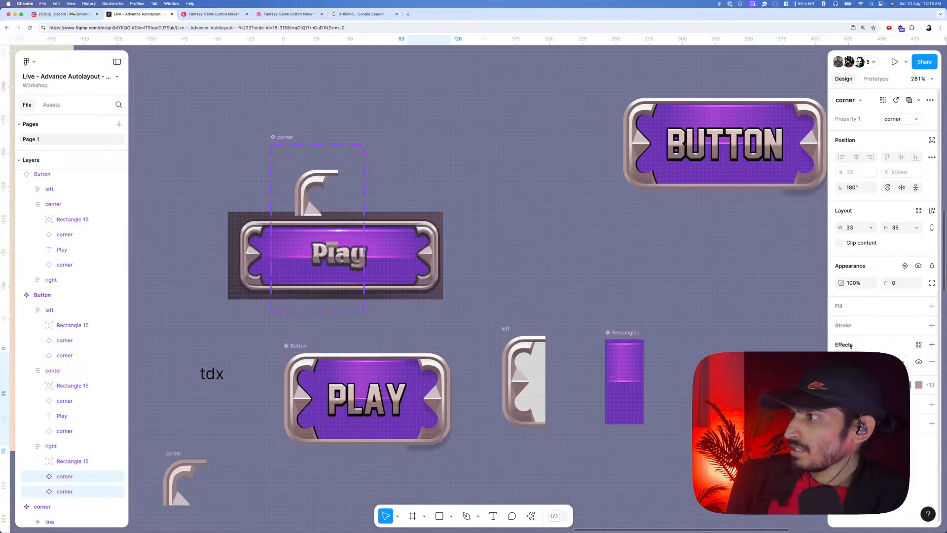
pyautogui.click(882, 361)
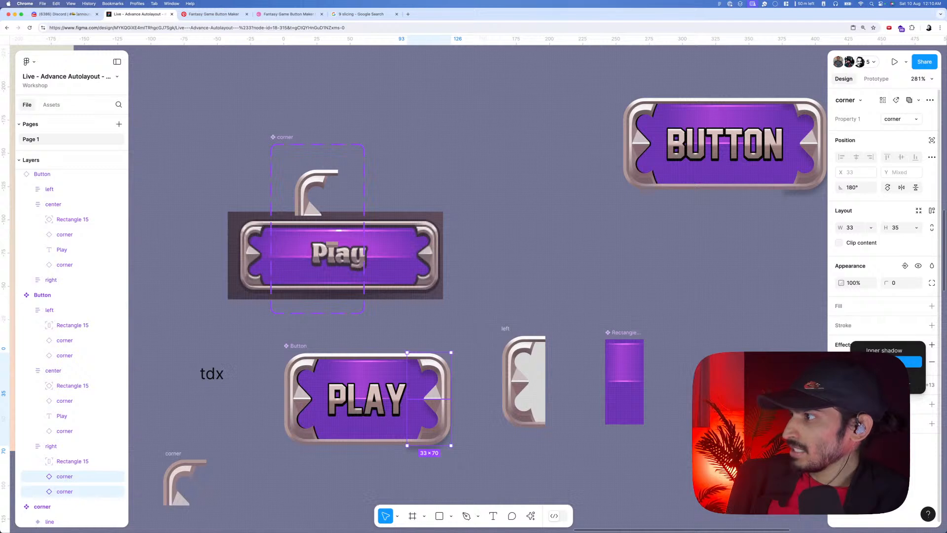
pyautogui.click(883, 361)
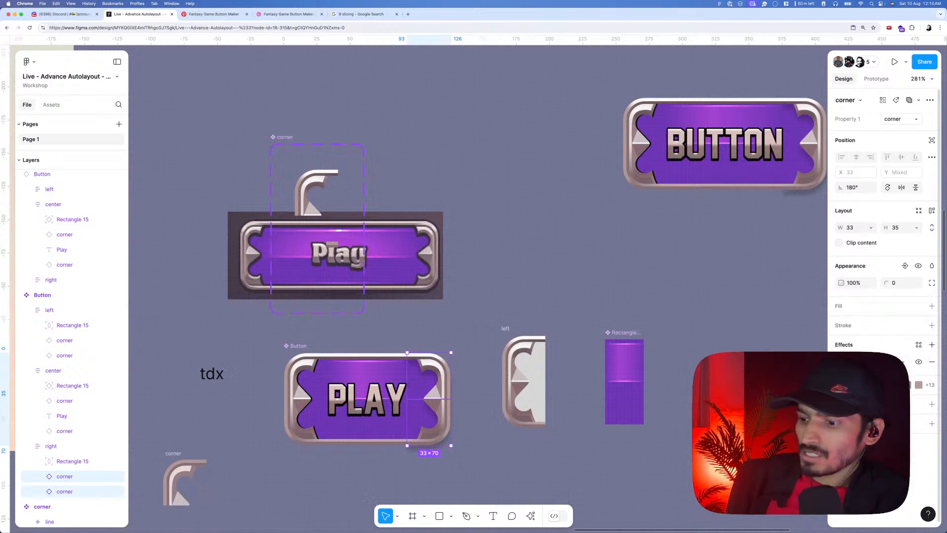
# - Adjust the offset, blur and opacity of the right corners' drop shadow to give a hard black shadow
pyautogui.press('Up')
pyautogui.press('Up')
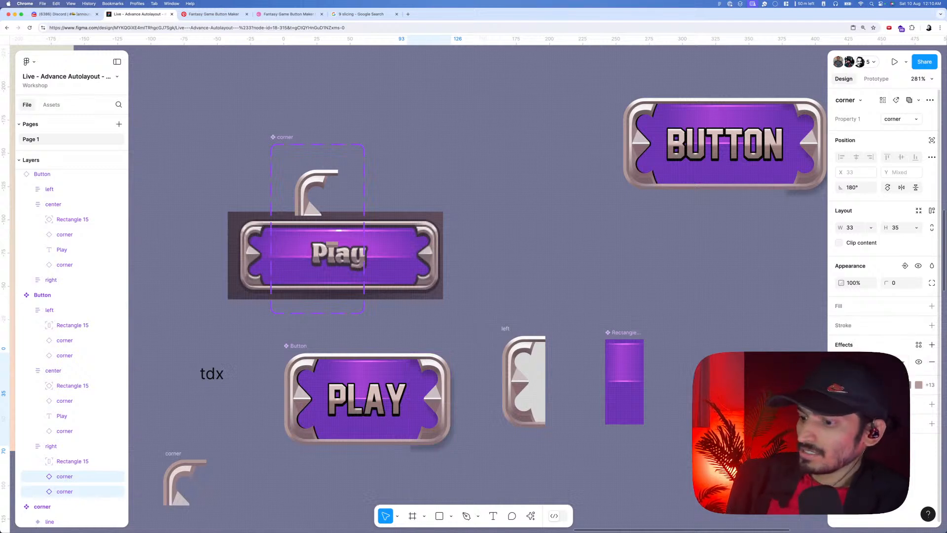
pyautogui.press('Down')
pyautogui.press('Down')
pyautogui.press('Down')
pyautogui.press('Down')
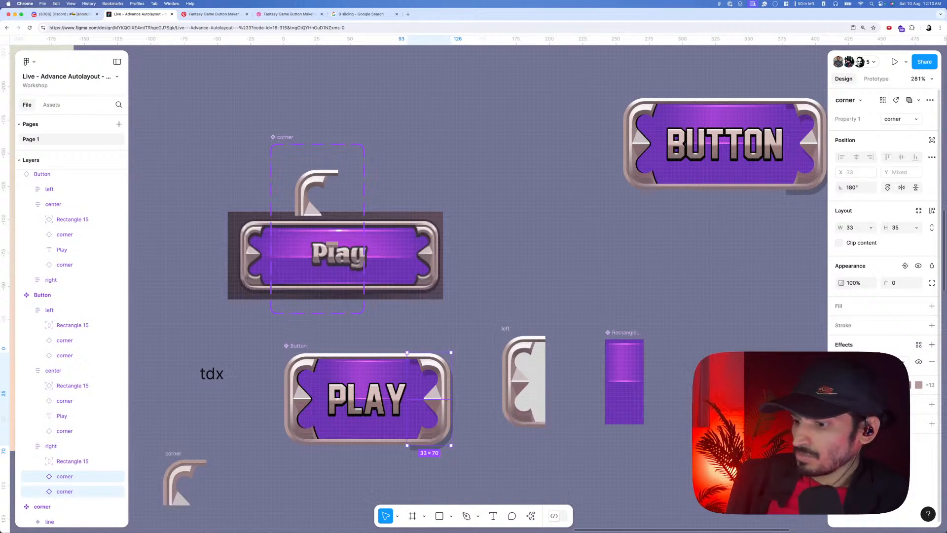
pyautogui.press('Down')
pyautogui.press('Down')
pyautogui.press('Down')
pyautogui.press('Down')
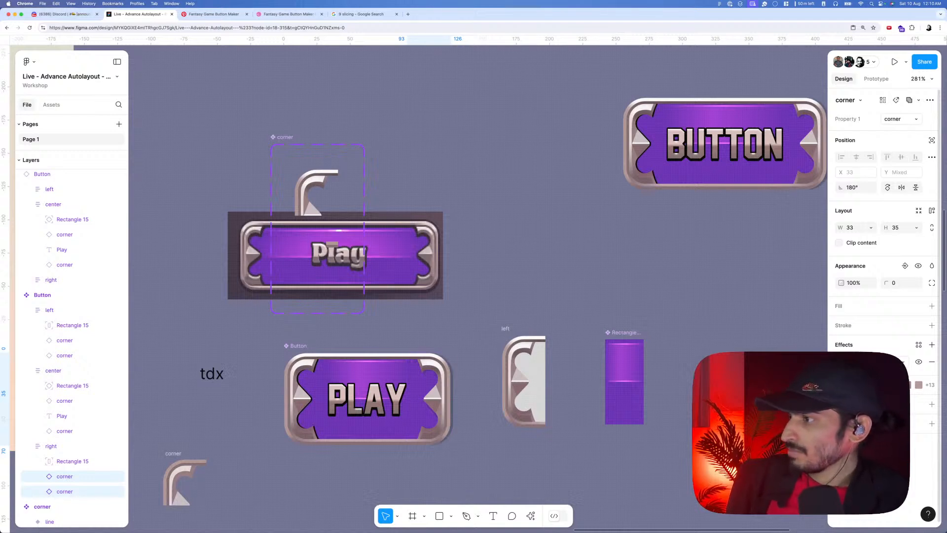
pyautogui.press('Return')
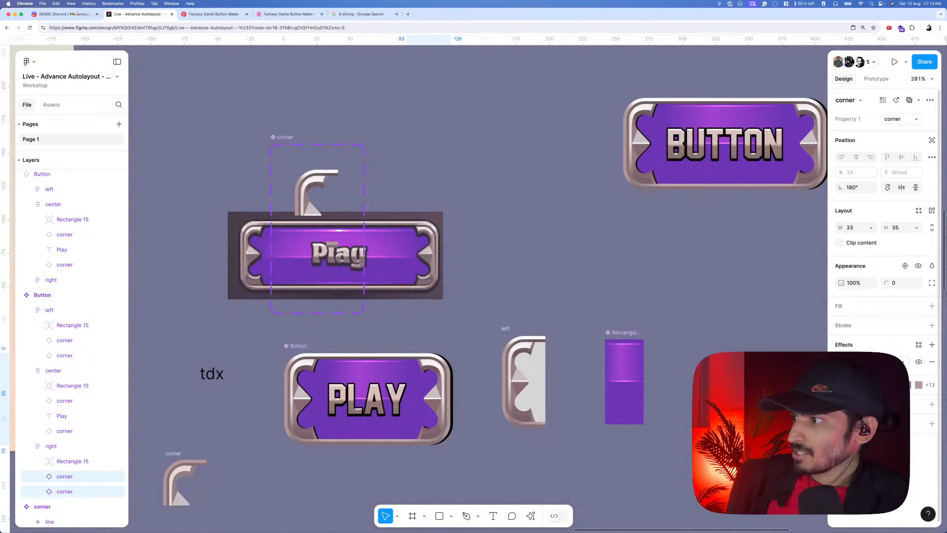
pyautogui.press('Return')
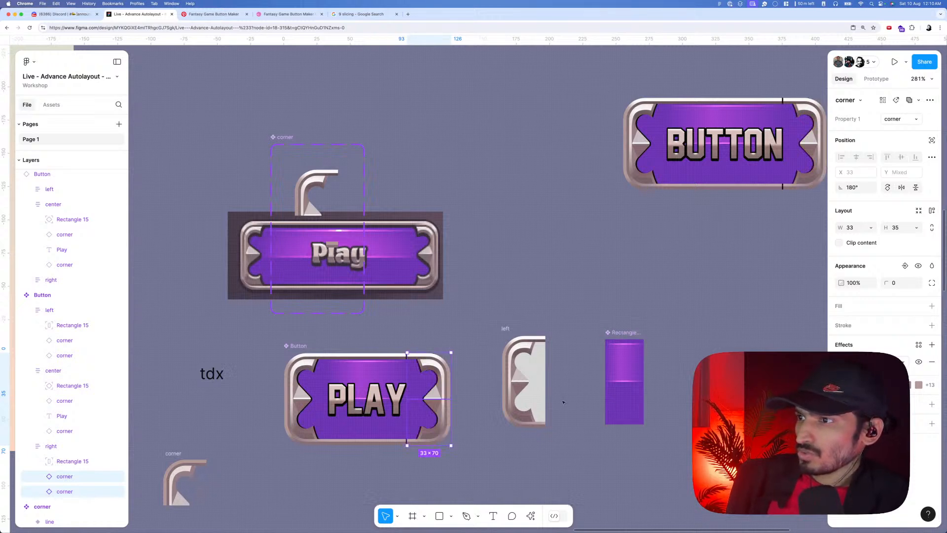
# - Examine the right corners' shadow where they meet the centre section, and compare the edges on the BUTTON instance
pyautogui.scroll(5, 468, 417)
pyautogui.scroll(-5, 468, 417)
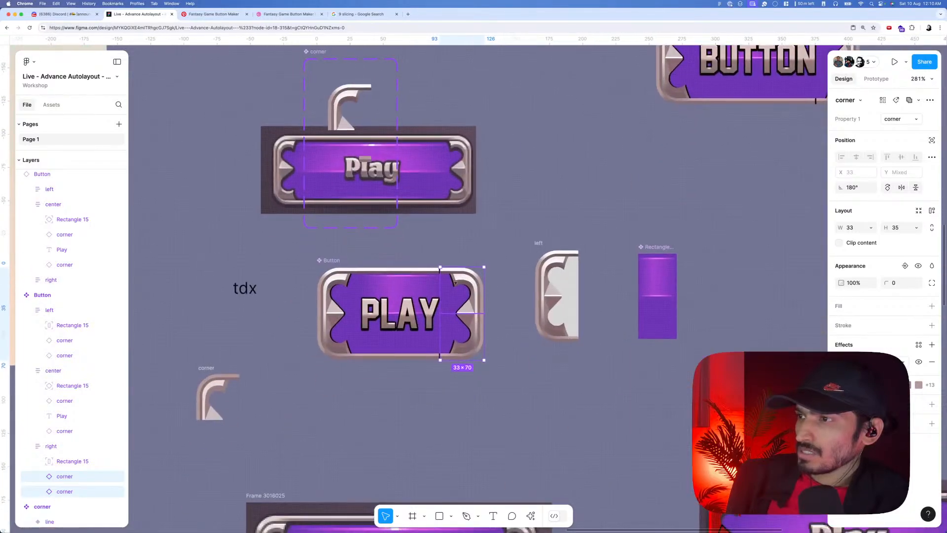
pyautogui.scroll(8, 438, 265)
pyautogui.scroll(5, 438, 264)
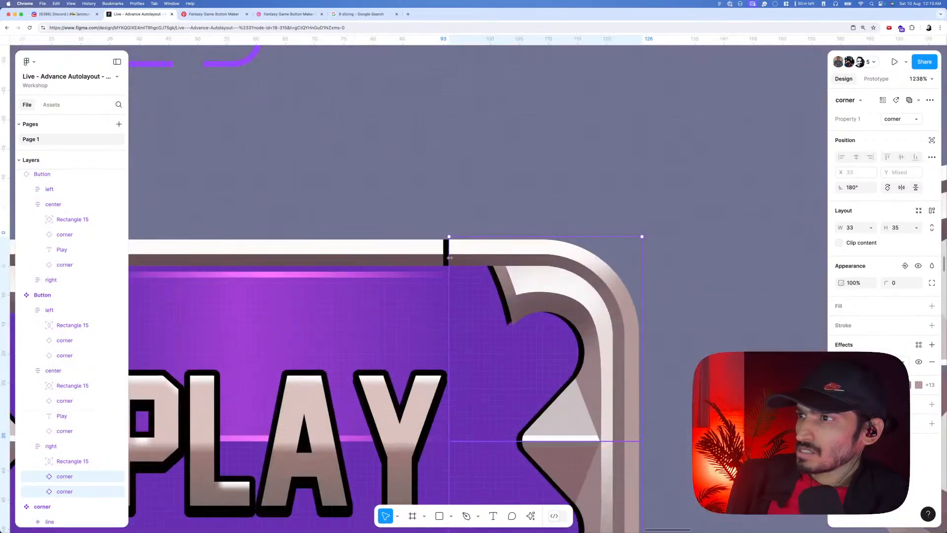
pyautogui.scroll(-8, 451, 256)
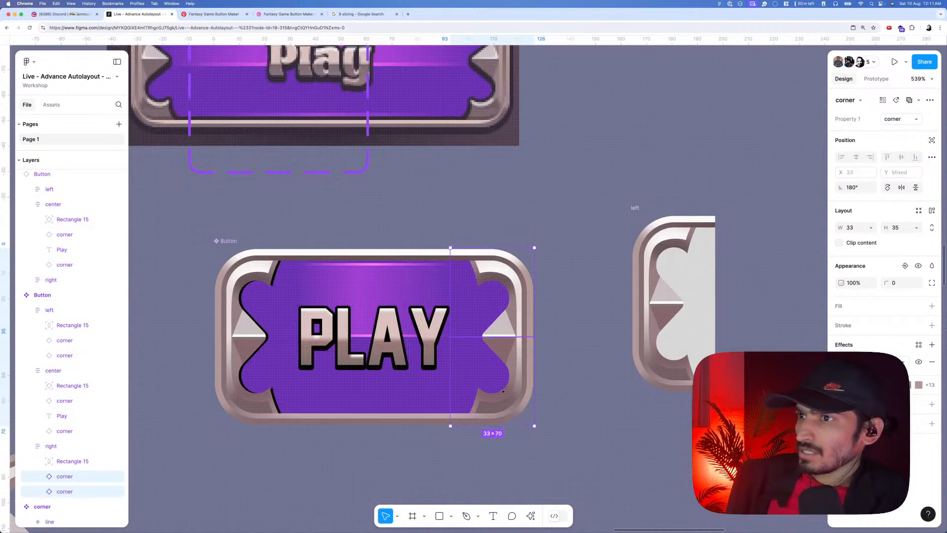
pyautogui.click(336, 298)
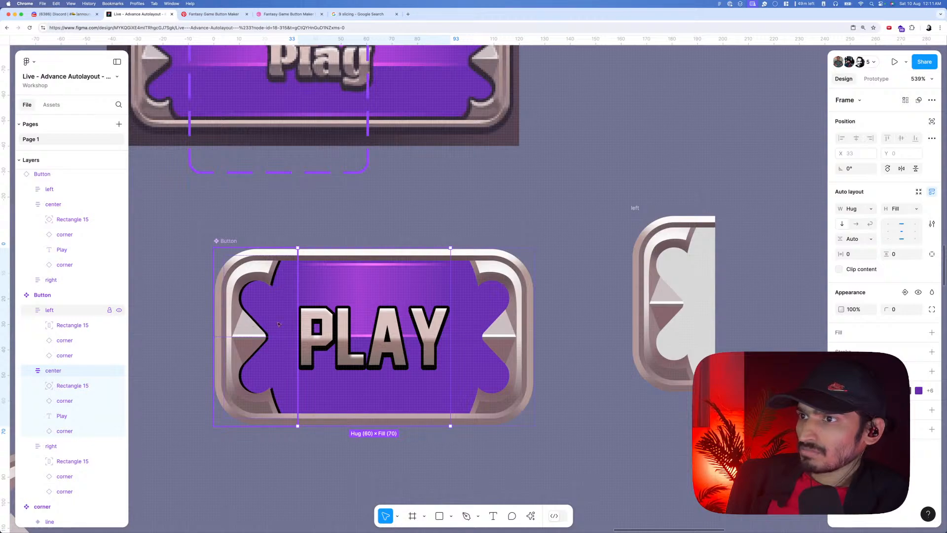
pyautogui.scroll(-10, 300, 342)
pyautogui.click(465, 234)
pyautogui.scroll(8, 468, 226)
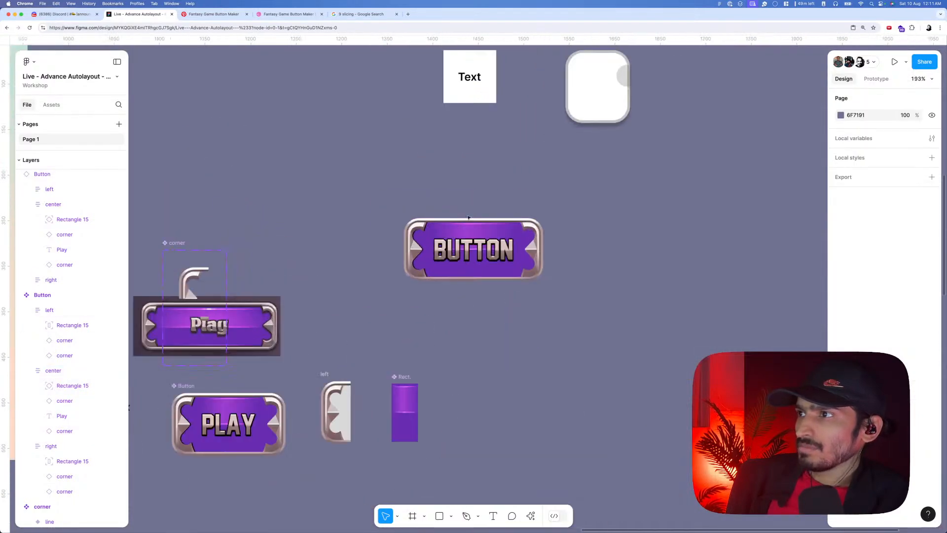
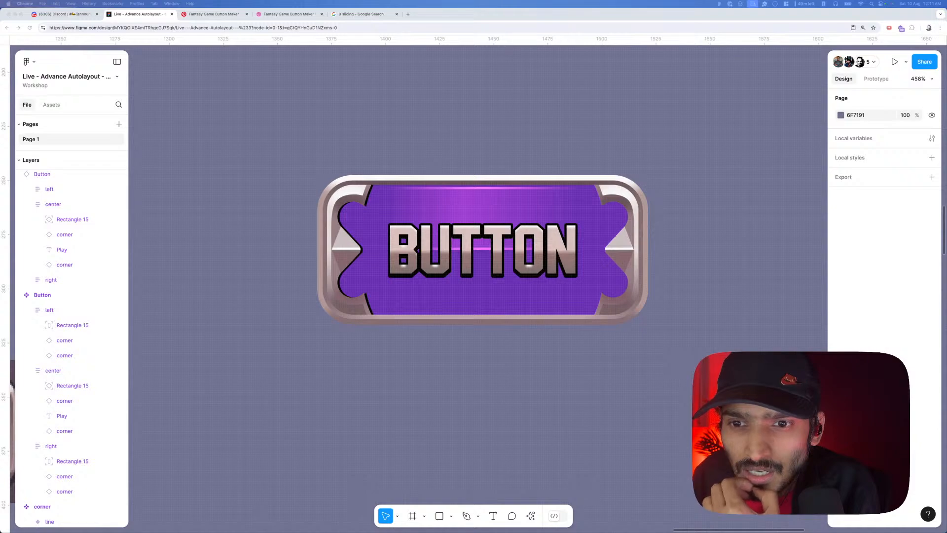
pyautogui.click(313, 286)
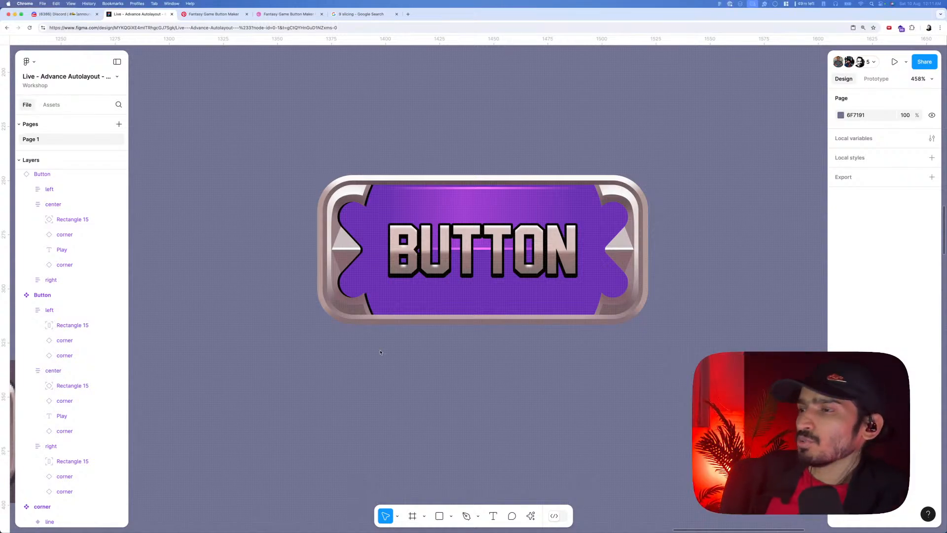
# - Move the nine-slice reference image away from the buttons to about X 2331, Y -604
pyautogui.scroll(-6, 365, 312)
pyautogui.click(402, 304)
pyautogui.scroll(-2, 415, 319)
pyautogui.scroll(-3, 415, 320)
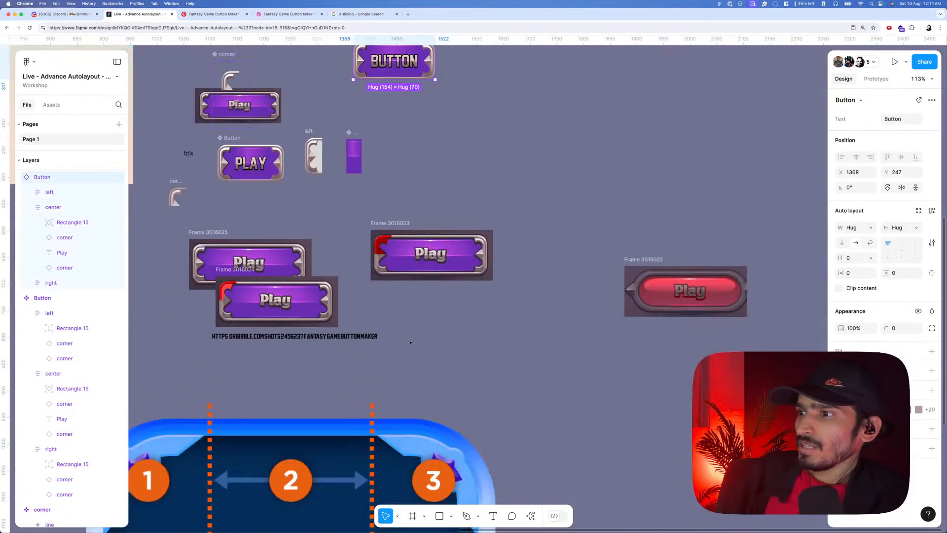
pyautogui.scroll(-8, 376, 402)
pyautogui.click(351, 422)
pyautogui.scroll(1, 358, 409)
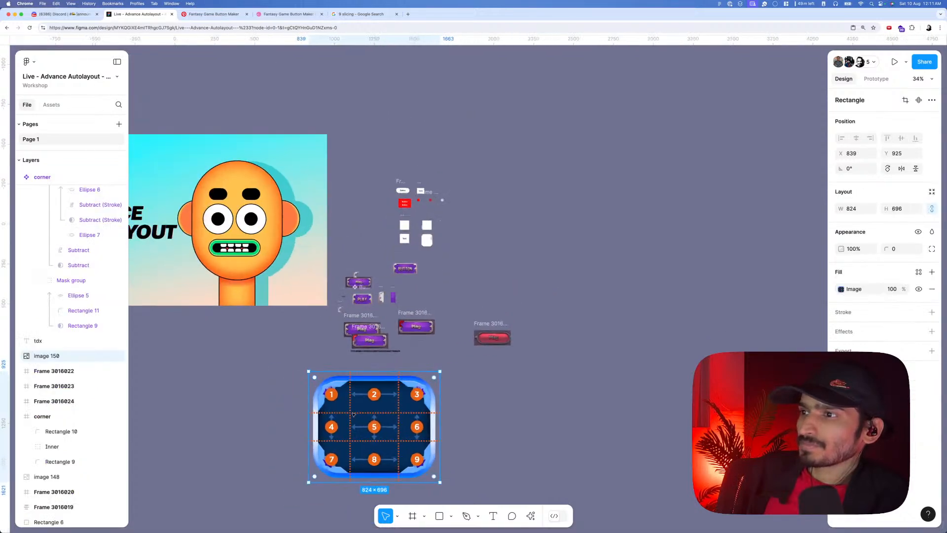
pyautogui.moveTo(352, 424); pyautogui.dragTo(590, 183)
# - Move the FIGMA ADVANCE AUTOLAYOUT cover frame farther from the buttons, to about X -1764, Y -579
pyautogui.hscroll(-3, 590, 182)
pyautogui.hscroll(-5, 415, 153)
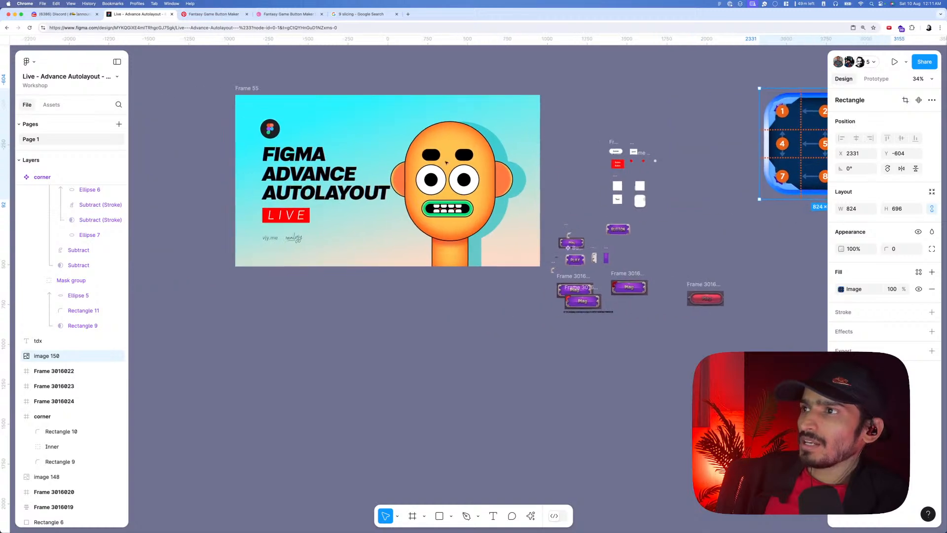
pyautogui.moveTo(341, 106); pyautogui.dragTo(213, 103)
pyautogui.hscroll(-3, 538, 176)
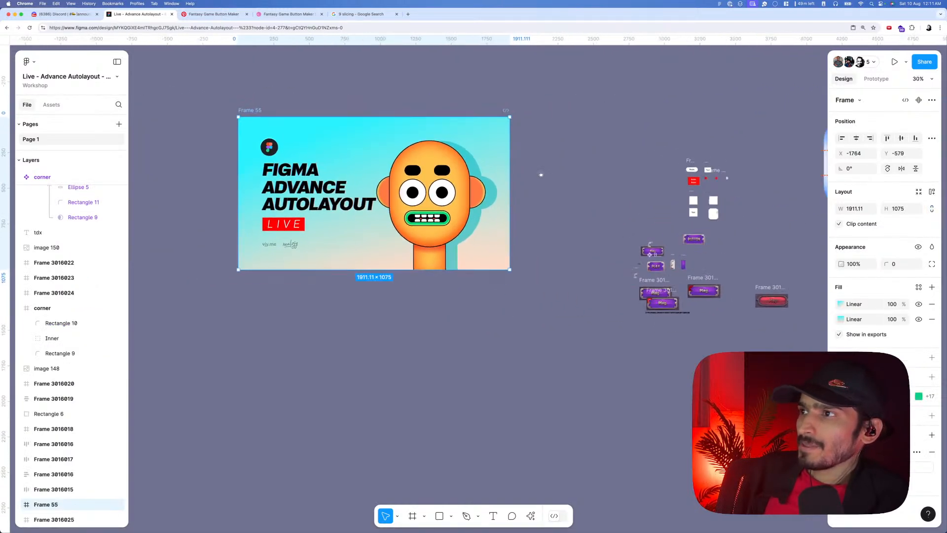
# - Move the overlapping purple Play button frame clear of the other button frames, to about X 1029, Y 876
pyautogui.scroll(5, 513, 184)
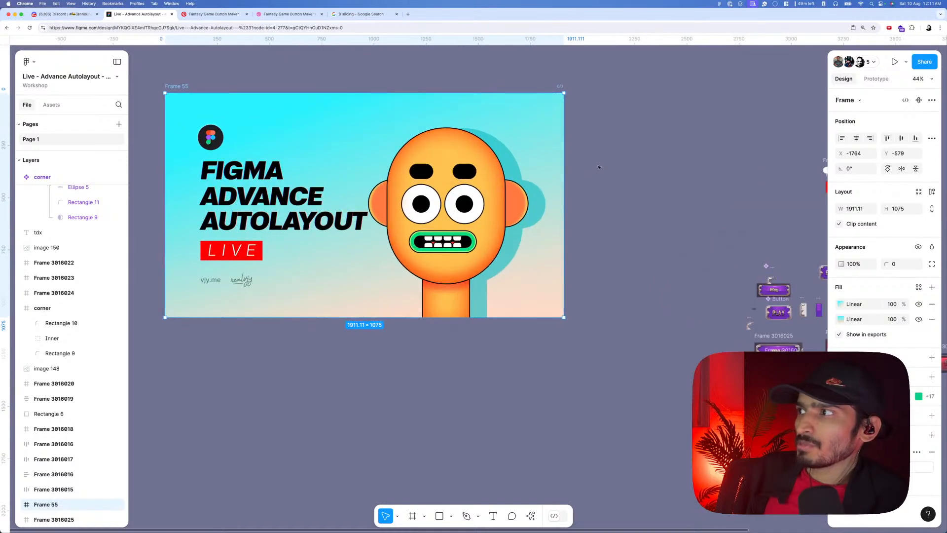
pyautogui.hscroll(4, 526, 284)
pyautogui.scroll(-1, 526, 284)
pyautogui.moveTo(526, 285); pyautogui.dragTo(434, 298)
pyautogui.scroll(2, 593, 339)
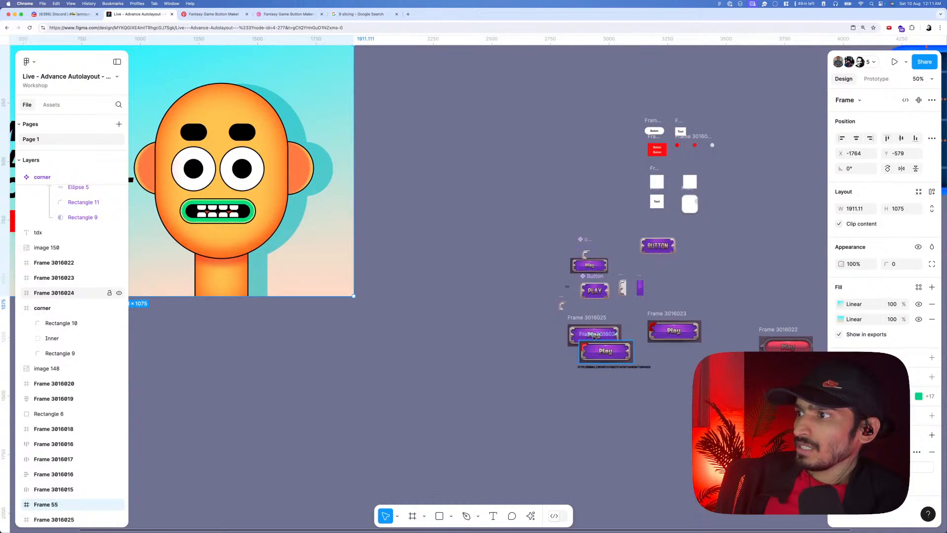
pyautogui.moveTo(595, 336); pyautogui.dragTo(576, 379)
# - Set the vertical padding of the cartoon character's mouth component on the cover frame to 4
pyautogui.hscroll(-5, 660, 319)
pyautogui.scroll(-1, 660, 320)
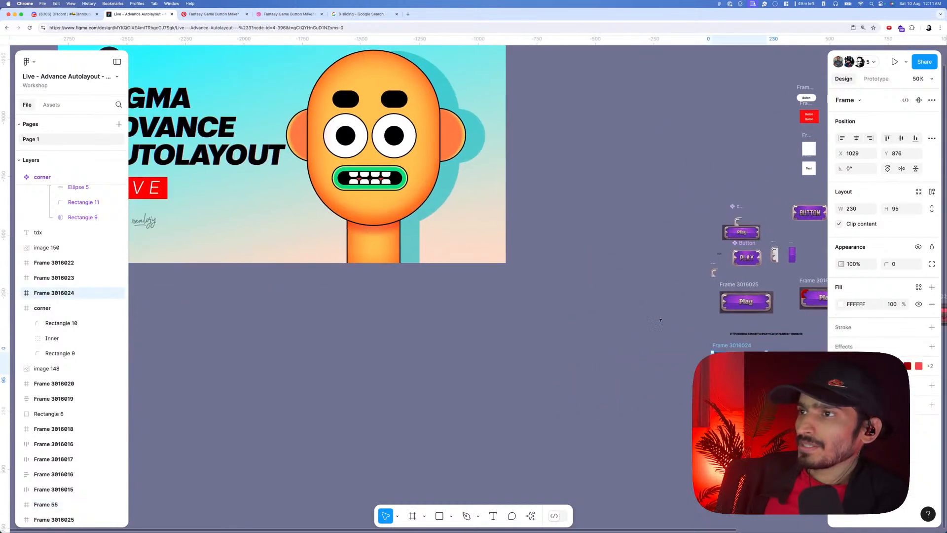
pyautogui.hscroll(-3, 335, 313)
pyautogui.scroll(2, 336, 313)
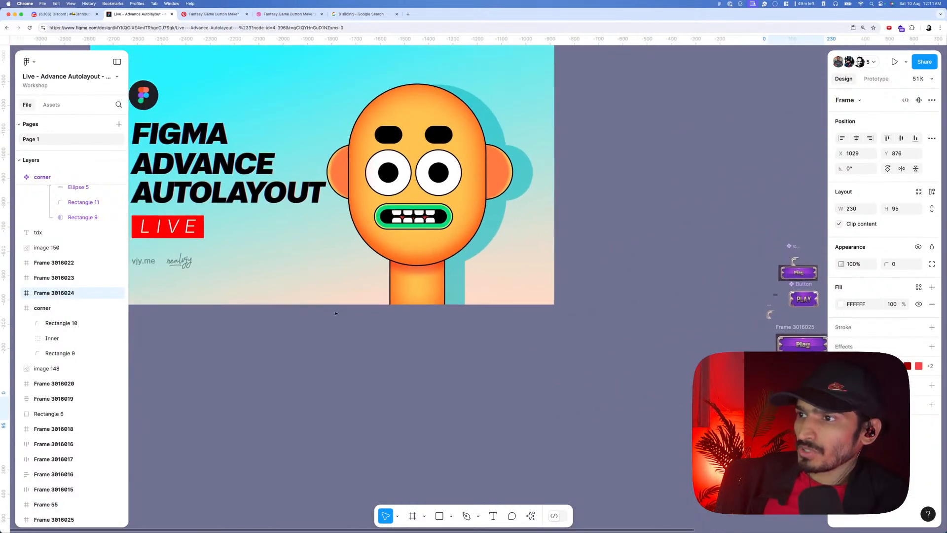
pyautogui.hscroll(-2, 387, 316)
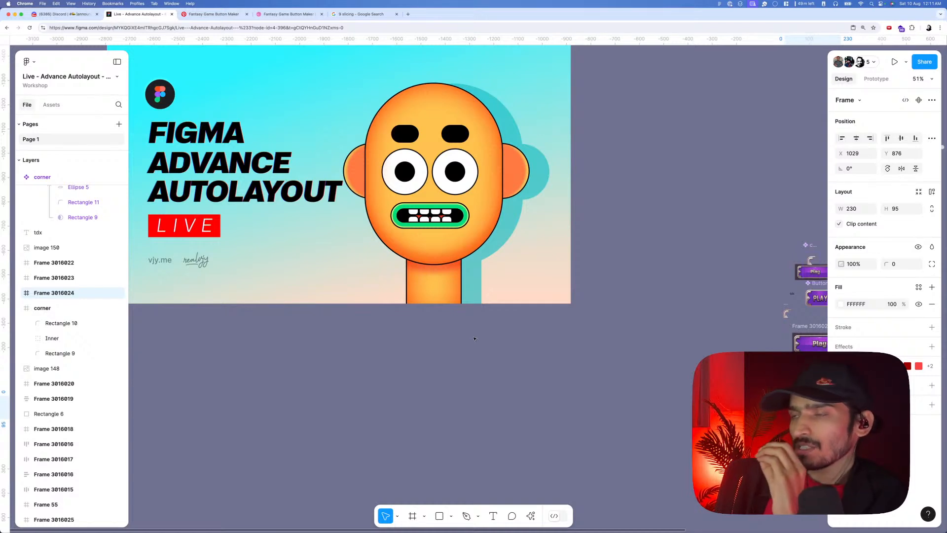
pyautogui.scroll(2, 471, 348)
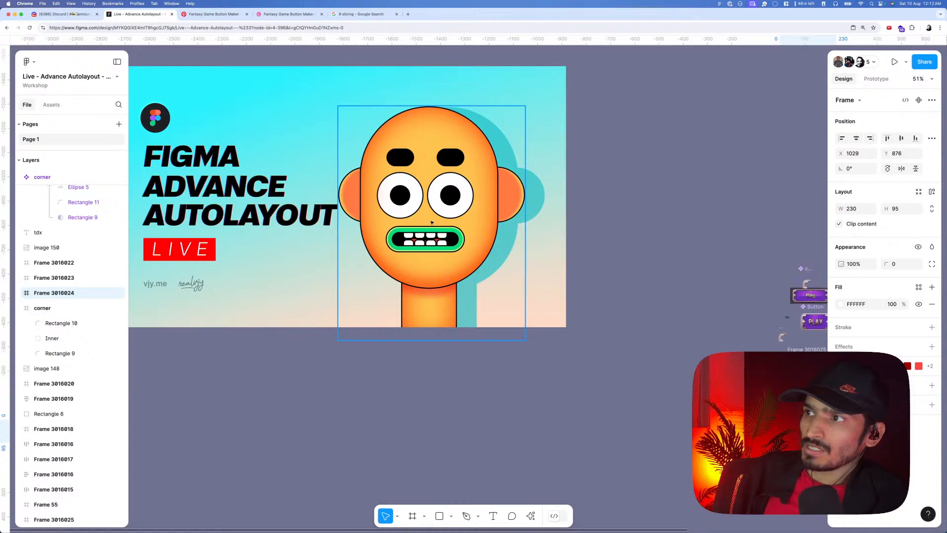
pyautogui.scroll(3, 431, 223)
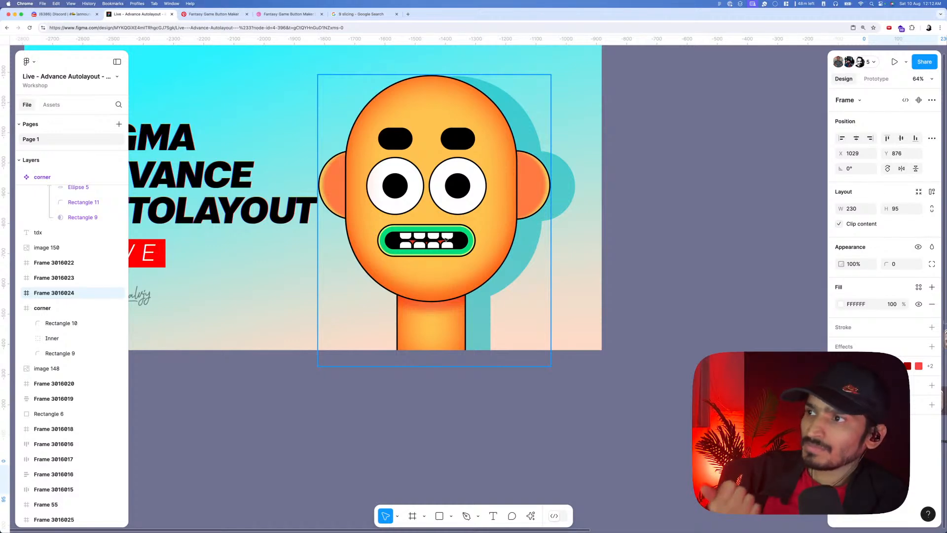
pyautogui.doubleClick(445, 239)
pyautogui.doubleClick(436, 241)
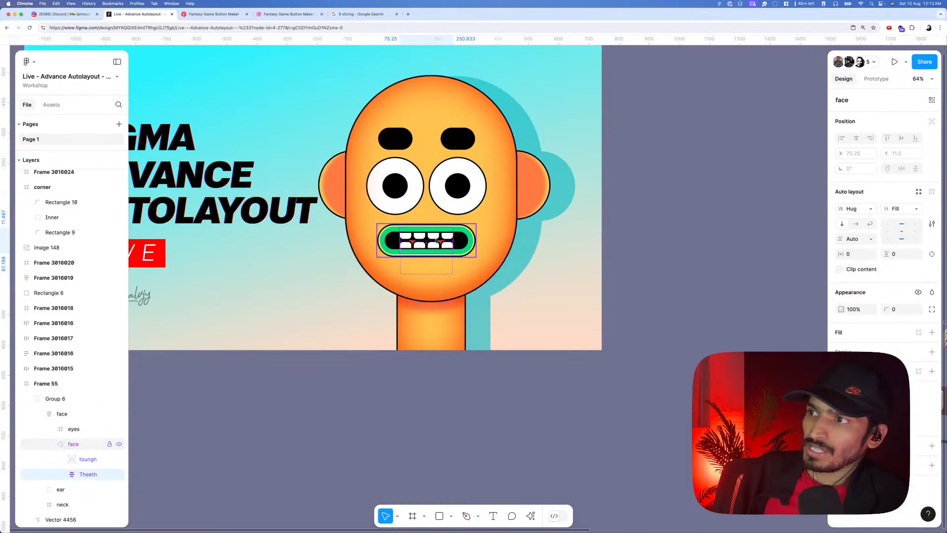
pyautogui.click(606, 248)
pyautogui.doubleClick(456, 241)
pyautogui.doubleClick(456, 241)
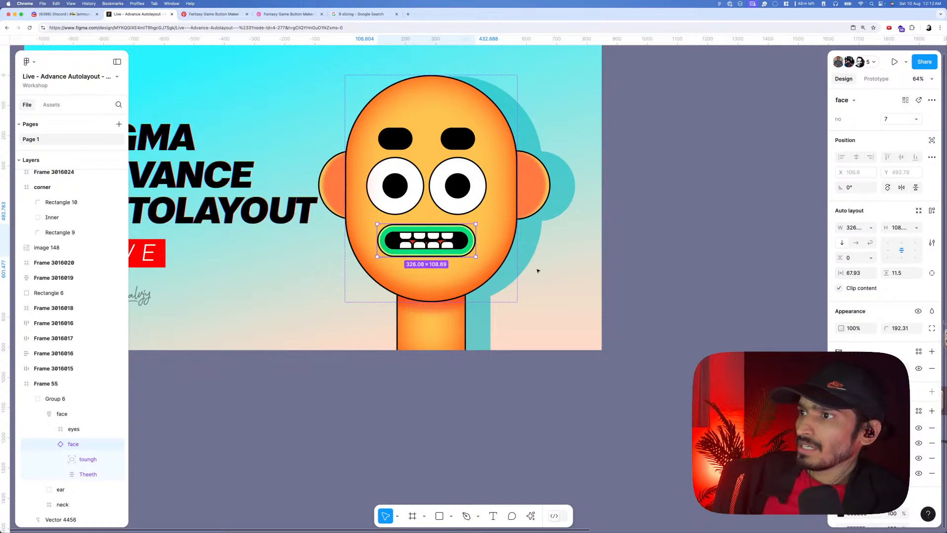
pyautogui.moveTo(886, 273)
pyautogui.mouseDown()
pyautogui.moveTo(930, 266)
pyautogui.moveTo(882, 265)
pyautogui.mouseUp()
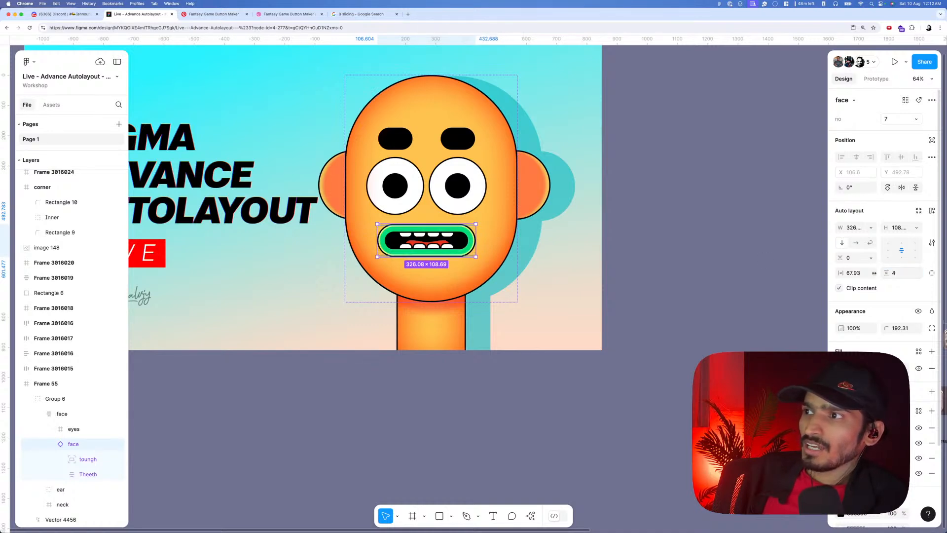
pyautogui.scroll(-2, 462, 247)
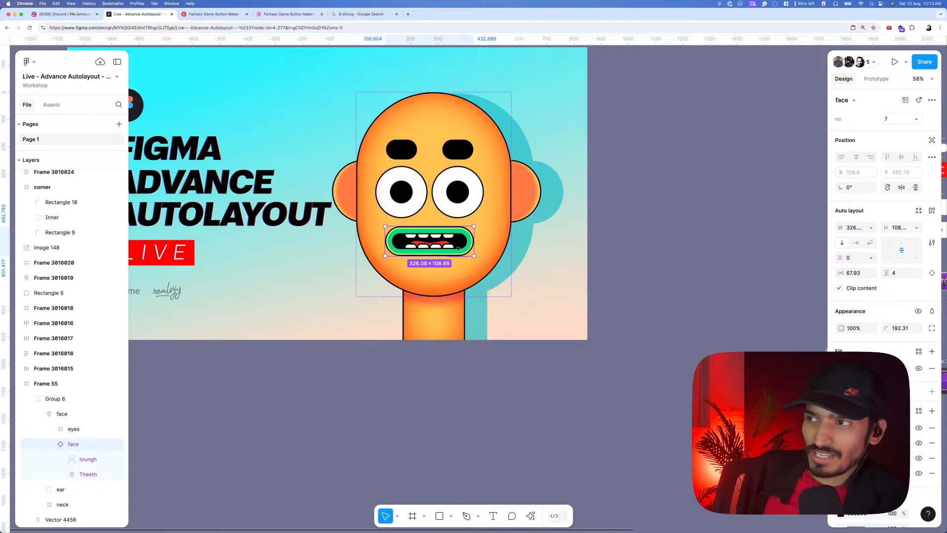
pyautogui.click(623, 227)
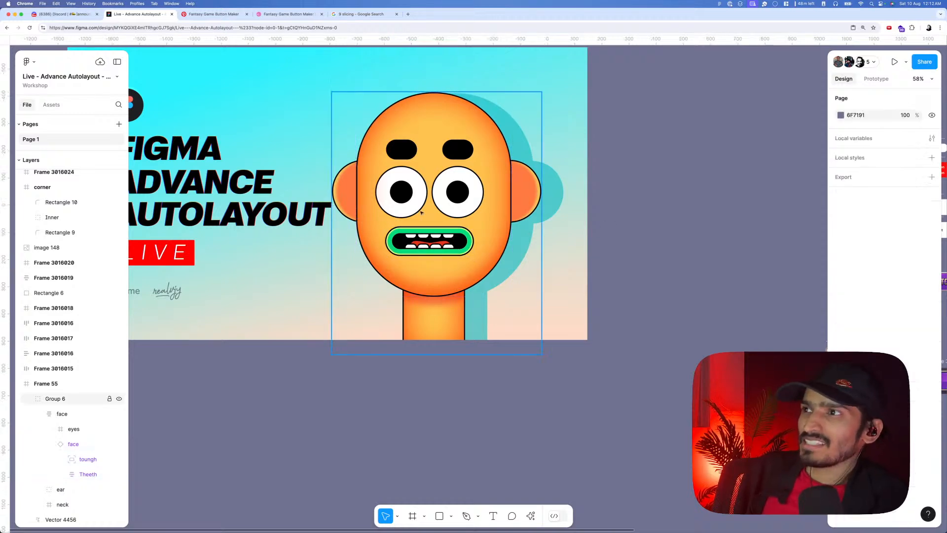
# - Examine how the cartoon character's head, ears, eyes and neck are put together on the cover
pyautogui.scroll(-1, 478, 207)
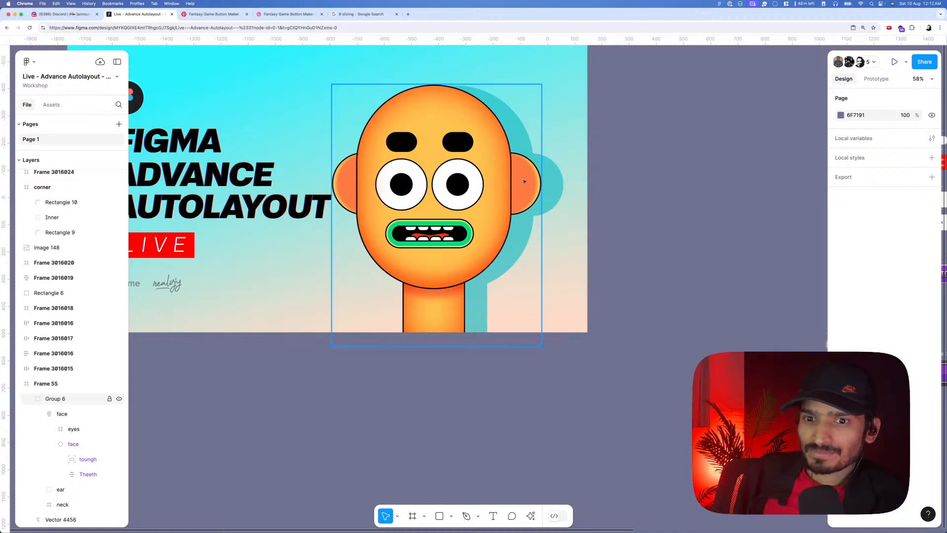
pyautogui.scroll(2, 518, 212)
pyautogui.hscroll(2, 517, 212)
pyautogui.moveTo(532, 237); pyautogui.dragTo(592, 160)
pyautogui.moveTo(363, 357); pyautogui.dragTo(435, 354)
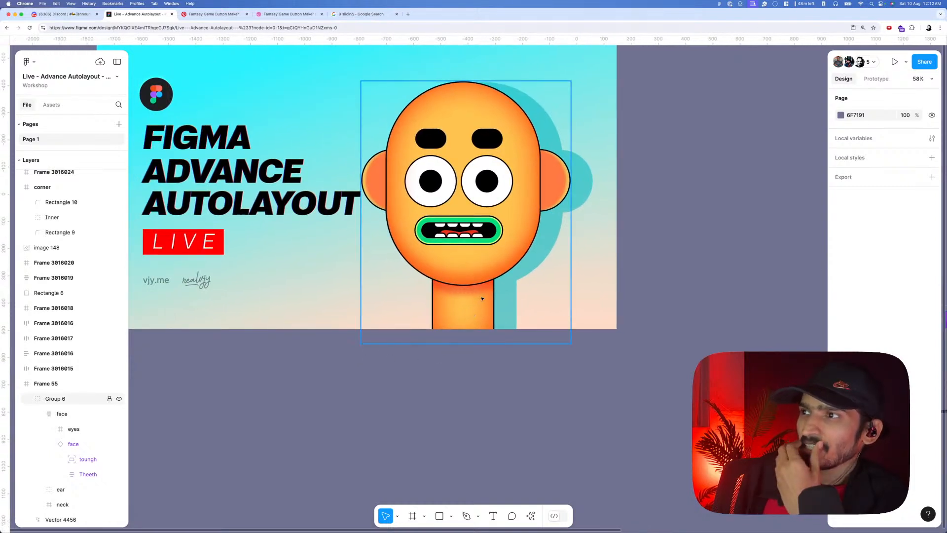
pyautogui.hscroll(-5, 459, 344)
pyautogui.scroll(-2, 490, 336)
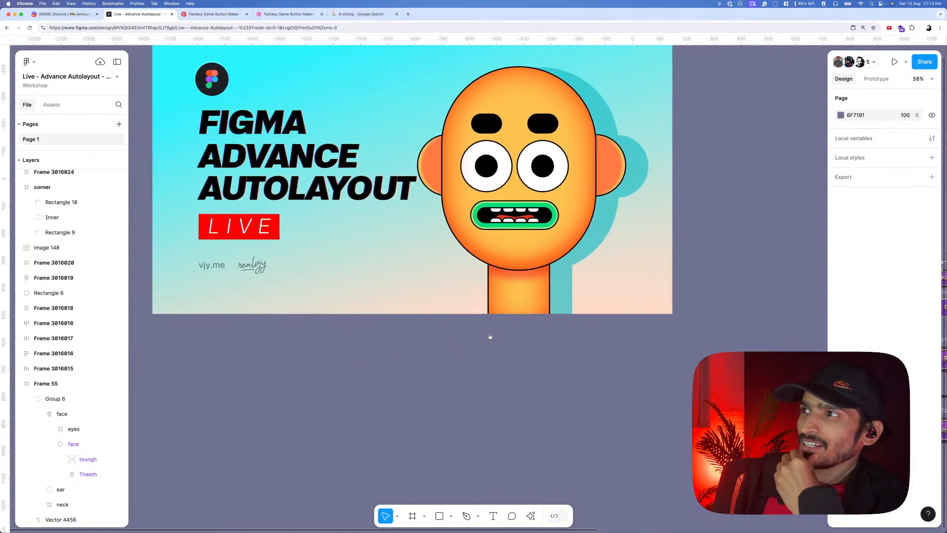
pyautogui.scroll(-3, 461, 338)
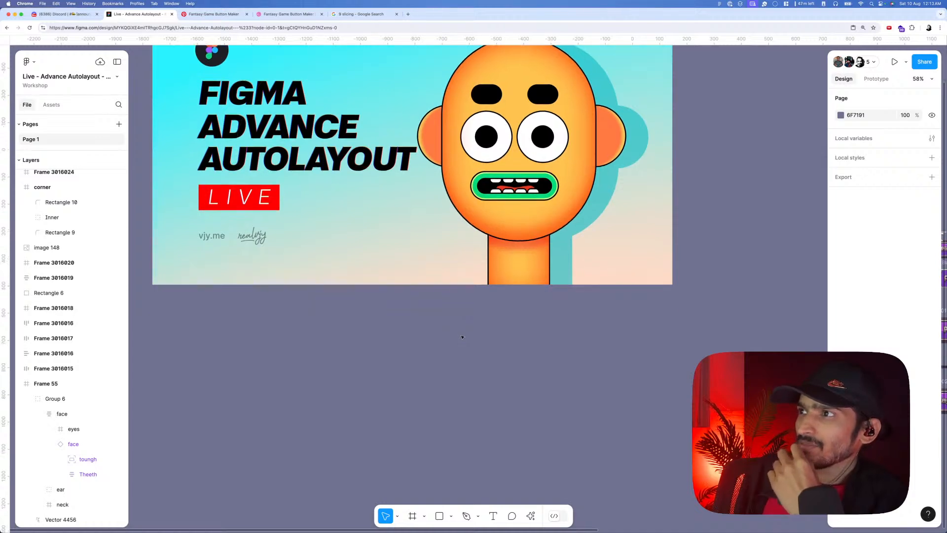
# - Draw a new white frame about 246 × 300 in the empty area below the cover
pyautogui.scroll(-1, 462, 335)
pyautogui.hscroll(-2, 456, 337)
pyautogui.scroll(-2, 455, 337)
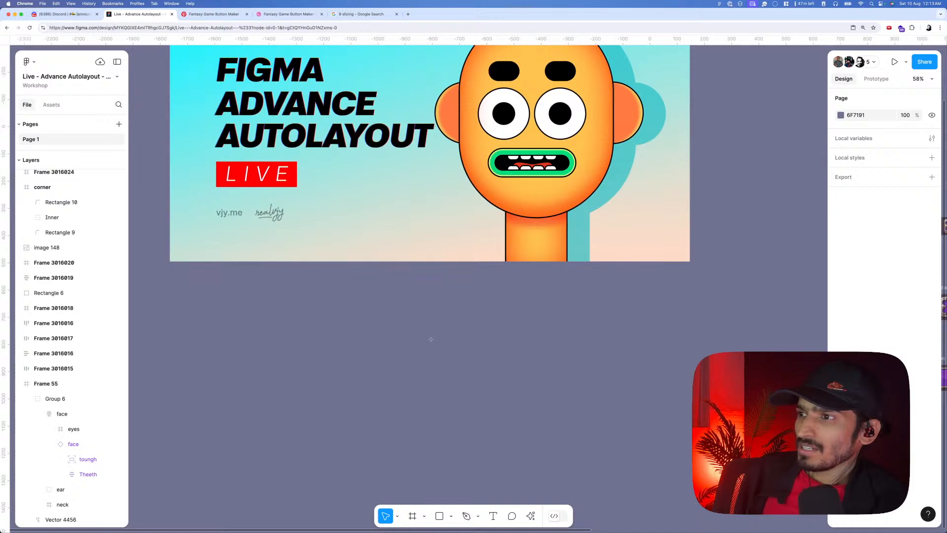
pyautogui.press('f')
pyautogui.moveTo(393, 326); pyautogui.dragTo(460, 408)
pyautogui.scroll(5, 412, 355)
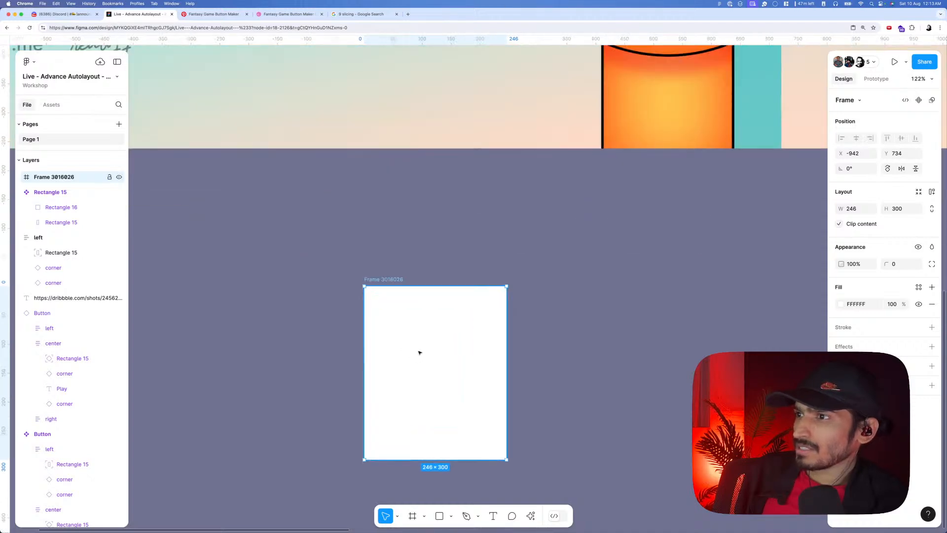
pyautogui.scroll(-2, 419, 352)
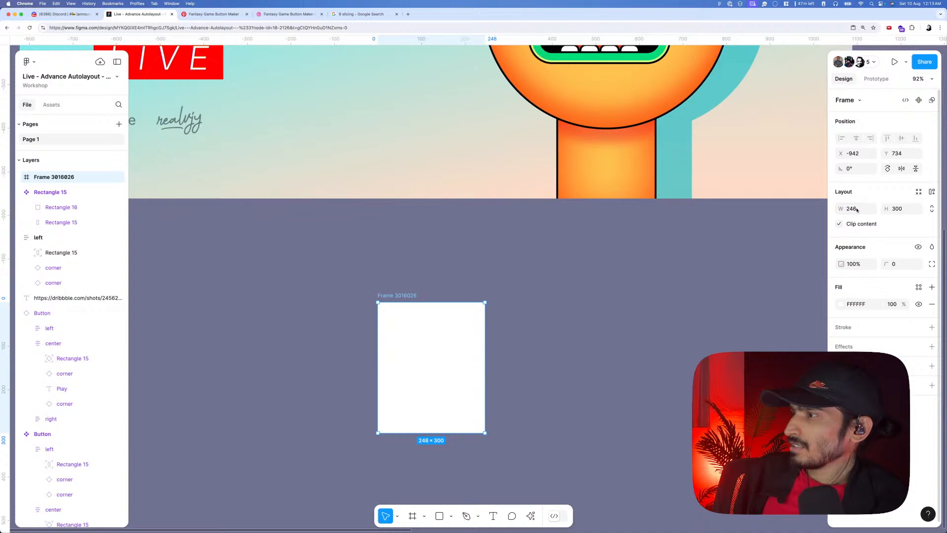
# - Set the new frame's size to 200 wide by 250 high
pyautogui.click(856, 209)
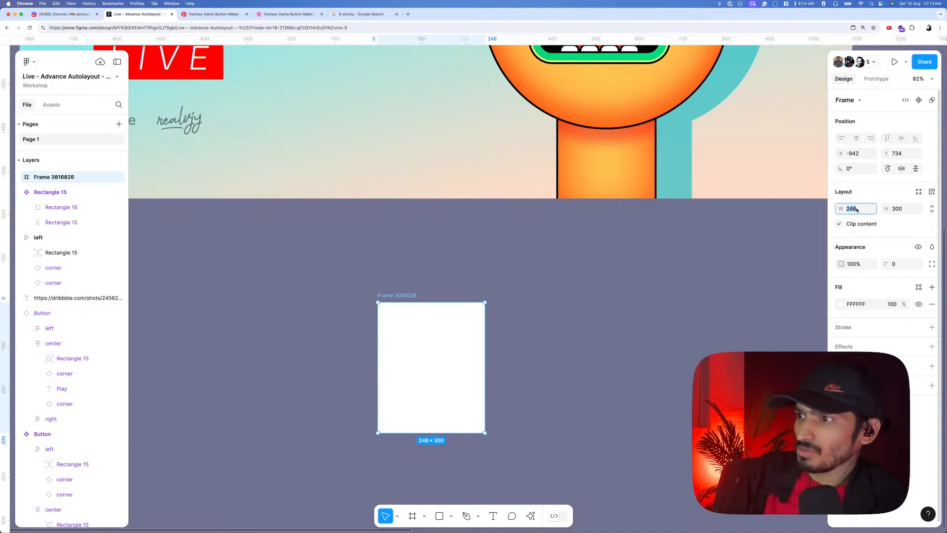
pyautogui.write('230')
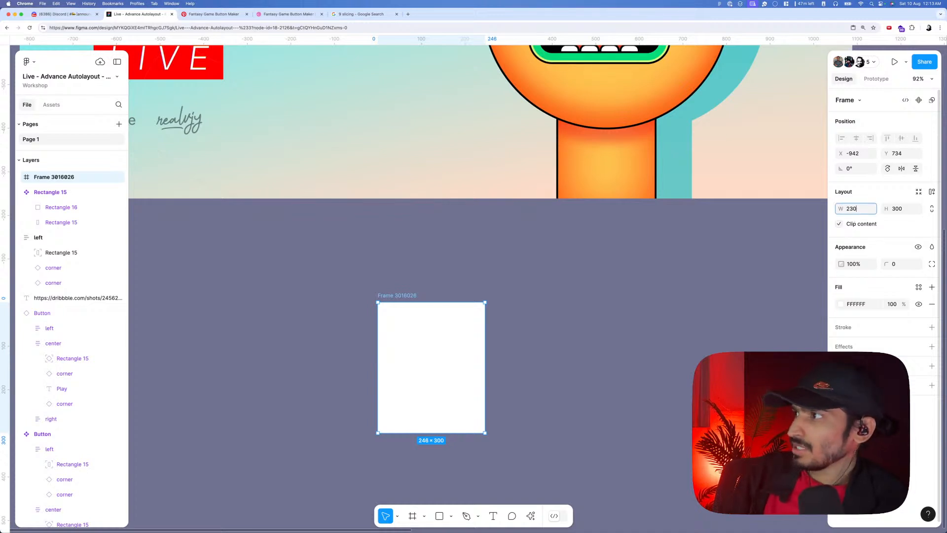
pyautogui.press('Tab')
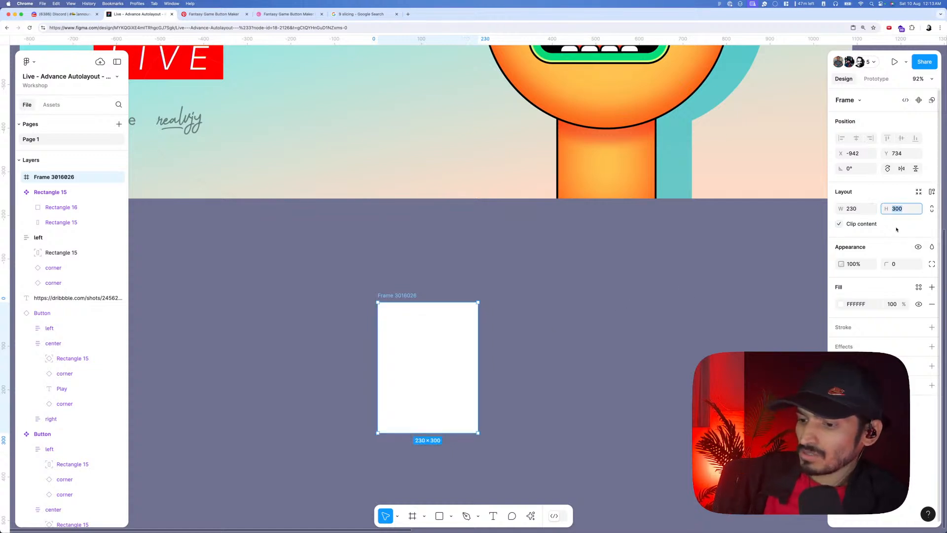
pyautogui.write('250')
pyautogui.press('Return')
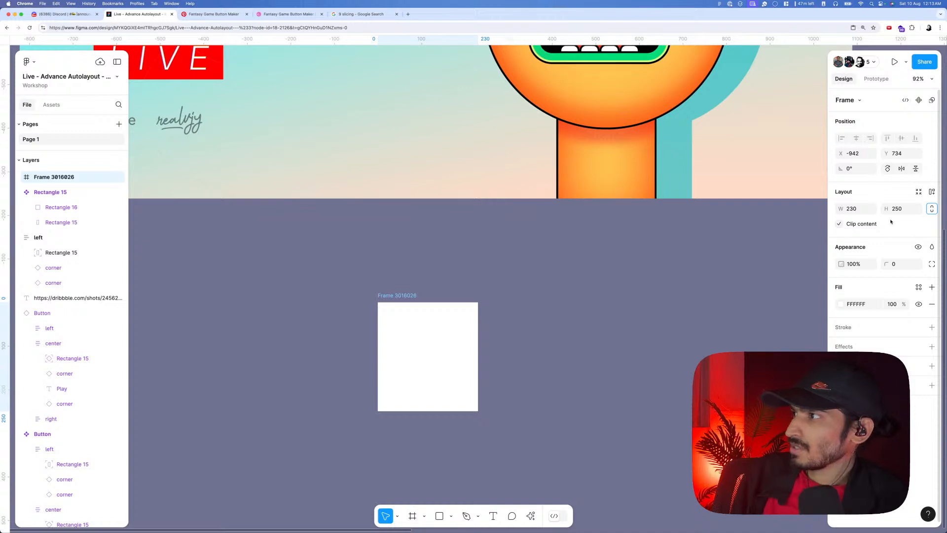
pyautogui.click(859, 209)
pyautogui.write('200')
pyautogui.press('Tab')
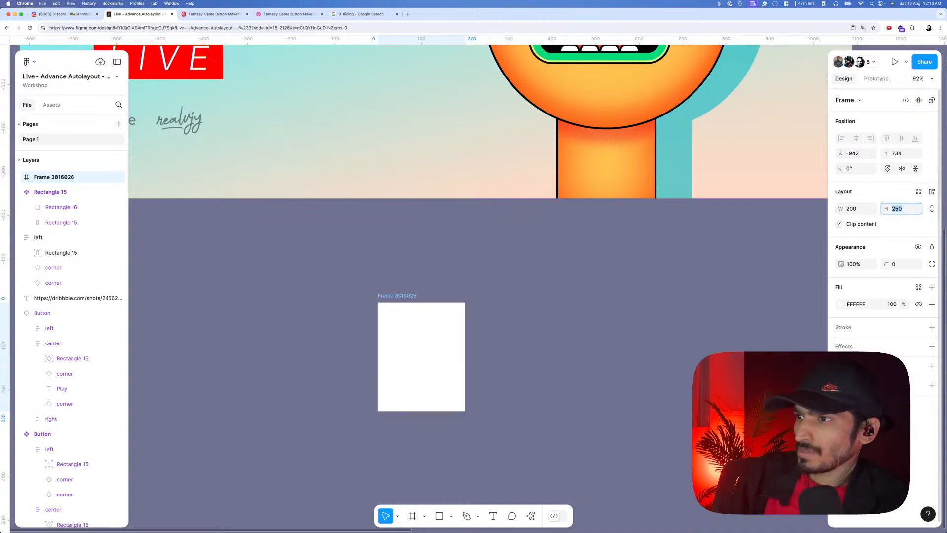
# - Set the 200 × 250 frame's corner radius to 100 to form a rounded head shape
pyautogui.scroll(5, 447, 364)
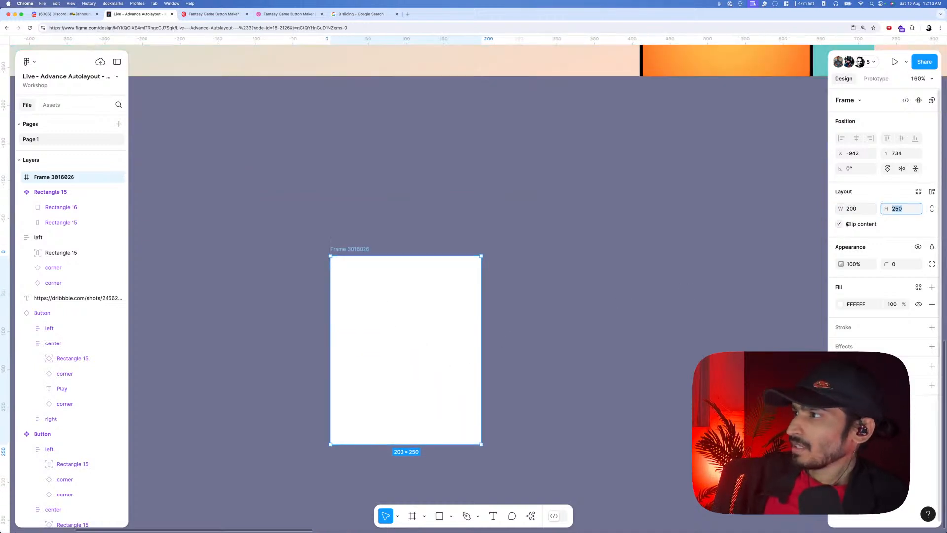
pyautogui.click(896, 265)
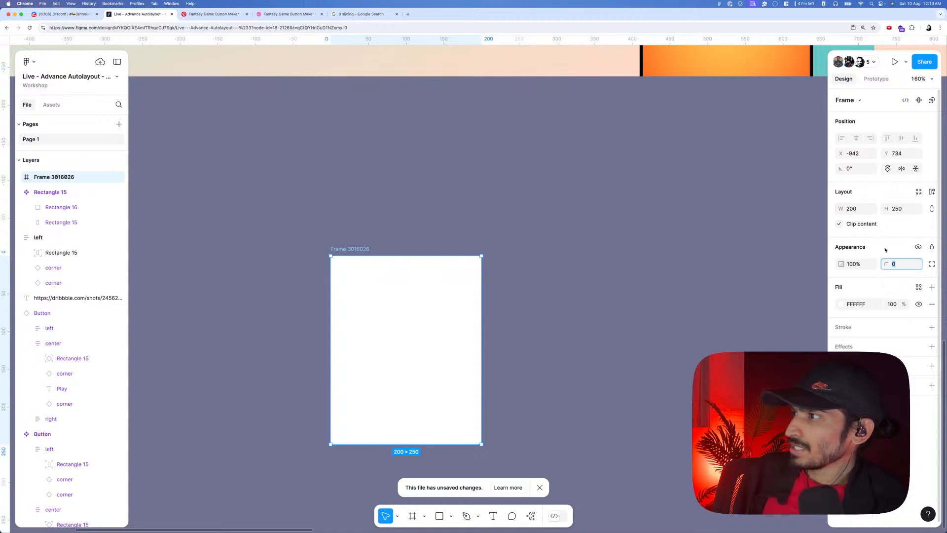
pyautogui.write('100')
pyautogui.press('Tab')
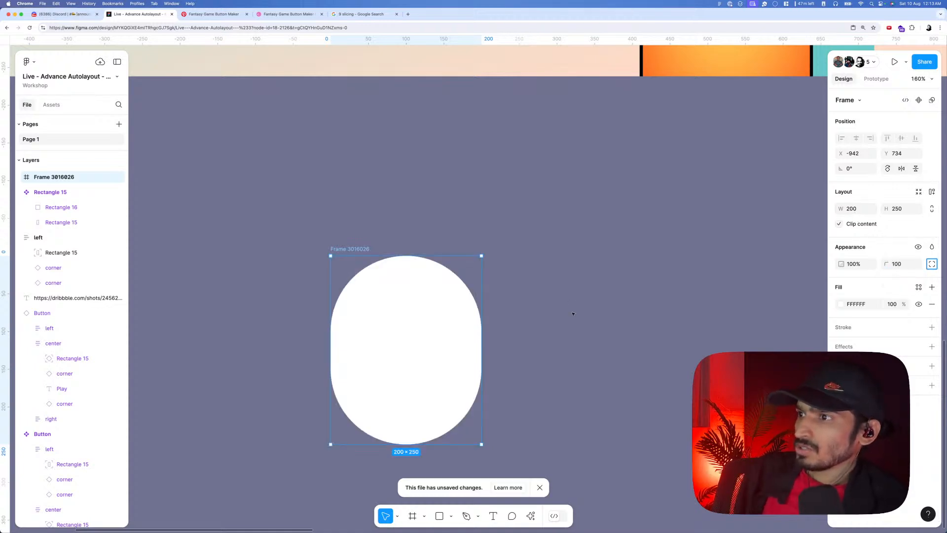
pyautogui.scroll(-2, 522, 323)
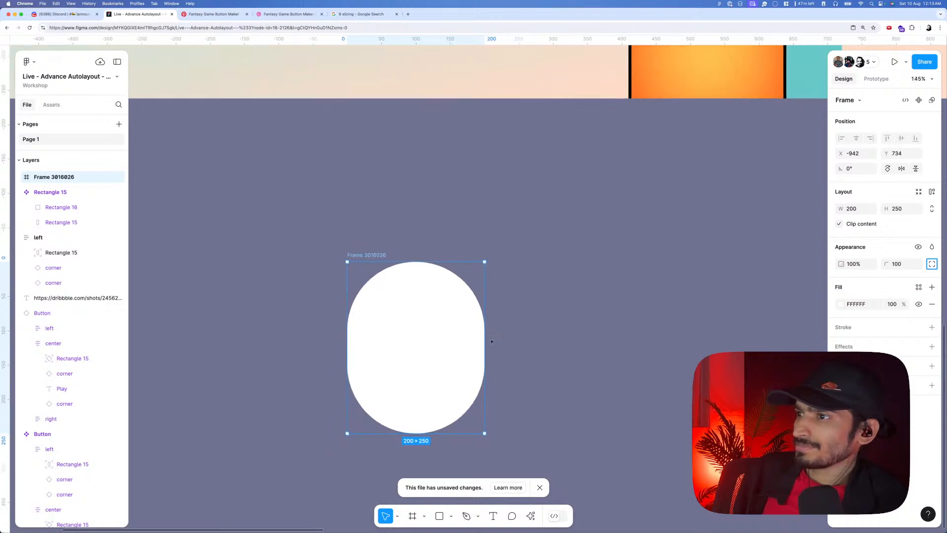
# - Narrow the rounded head frame to a width of 195
pyautogui.moveTo(483, 341); pyautogui.dragTo(481, 341)
pyautogui.scroll(-5, 469, 340)
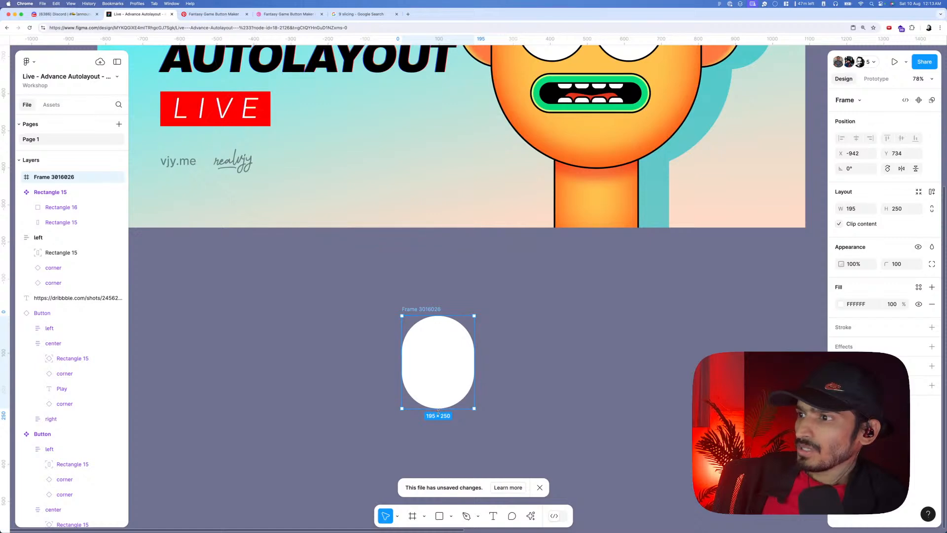
pyautogui.moveTo(442, 395)
pyautogui.mouseDown()
pyautogui.moveTo(443, 387)
pyautogui.moveTo(445, 408)
pyautogui.mouseUp()
pyautogui.click(497, 375)
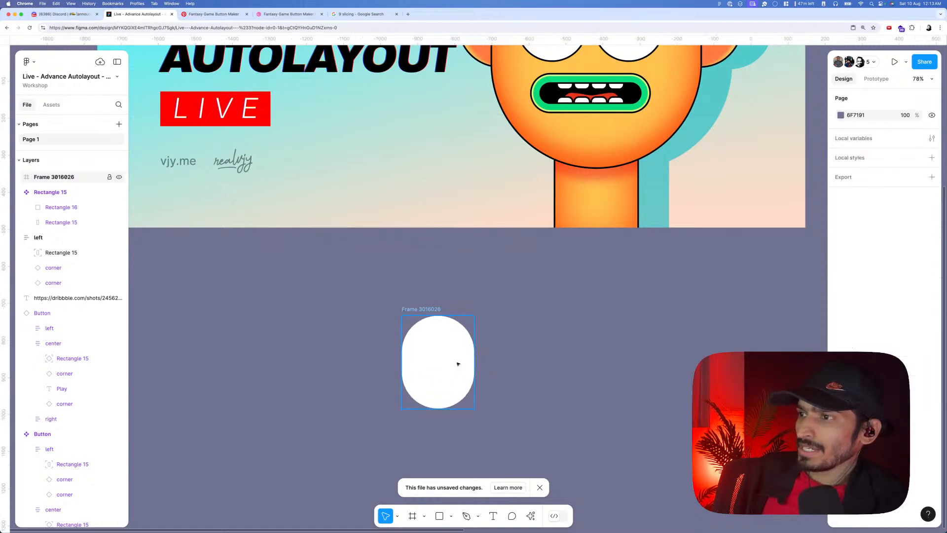
pyautogui.scroll(3, 456, 363)
pyautogui.scroll(-5, 458, 363)
pyautogui.scroll(4, 461, 349)
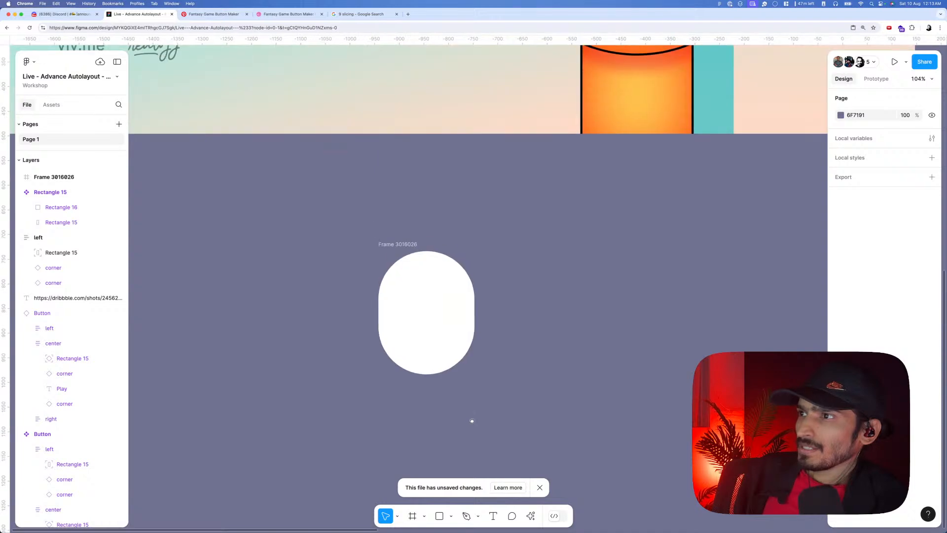
pyautogui.press('o')
pyautogui.moveTo(529, 250); pyautogui.dragTo(556, 278)
pyautogui.scroll(2, 539, 310)
pyautogui.scroll(1, 538, 310)
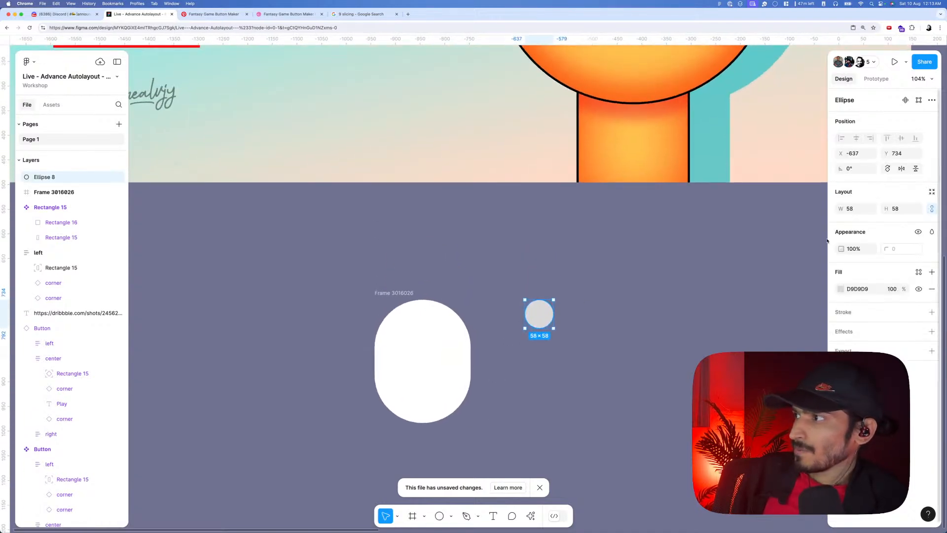
pyautogui.click(841, 289)
pyautogui.click(669, 298)
pyautogui.click(539, 314)
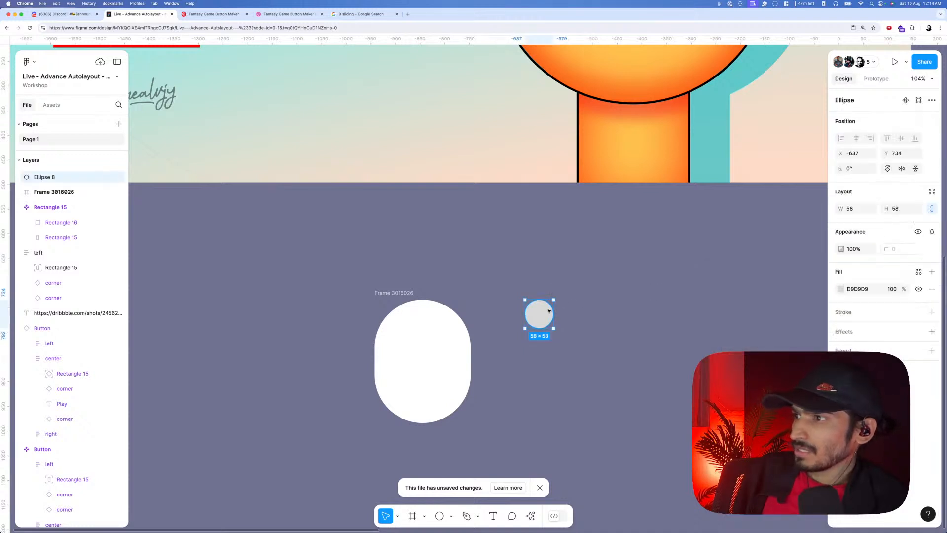
pyautogui.press('Delete')
# - Draw a 50 × 50 frame beside the head shape and round it into a circle with corner radius 25
pyautogui.press('f')
pyautogui.moveTo(527, 292); pyautogui.dragTo(551, 317)
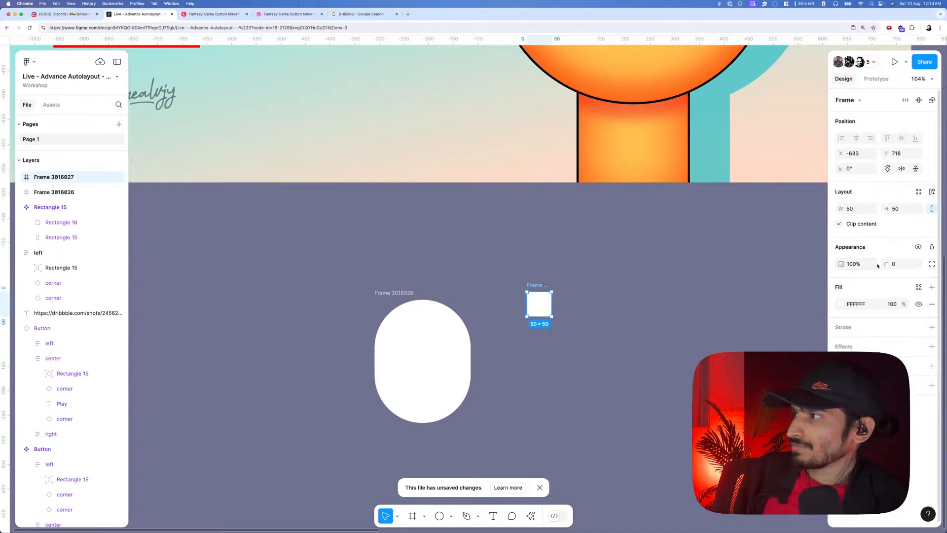
pyautogui.click(894, 264)
pyautogui.write('25')
pyautogui.press('Return')
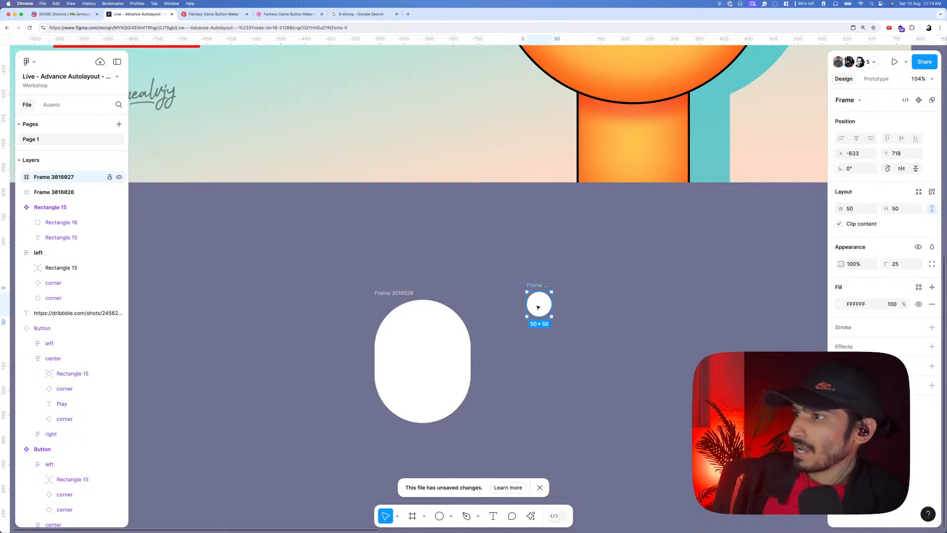
# - Draw an 18 × 18 circle inside the 50 × 50 round frame and fill it black as a pupil
pyautogui.scroll(5, 540, 304)
pyautogui.press('o')
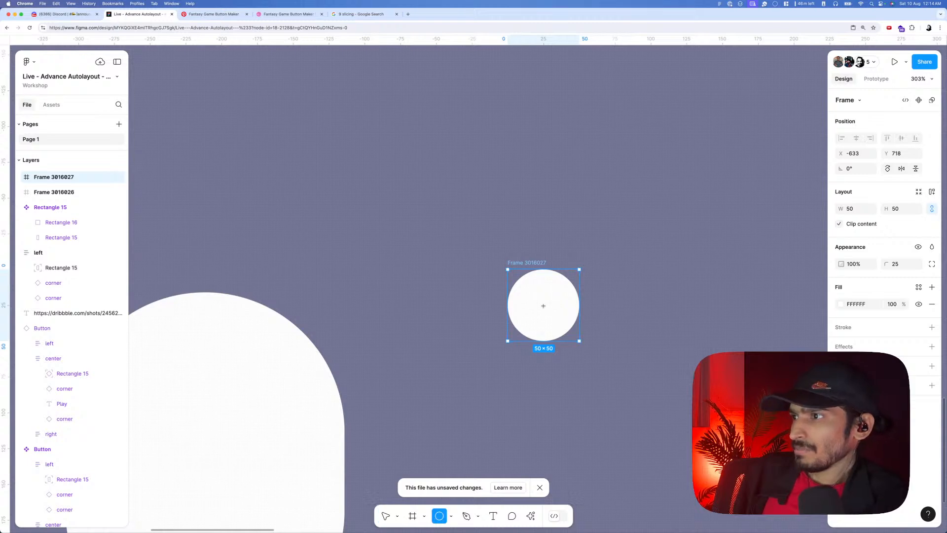
pyautogui.moveTo(535, 297); pyautogui.dragTo(561, 323)
pyautogui.click(842, 290)
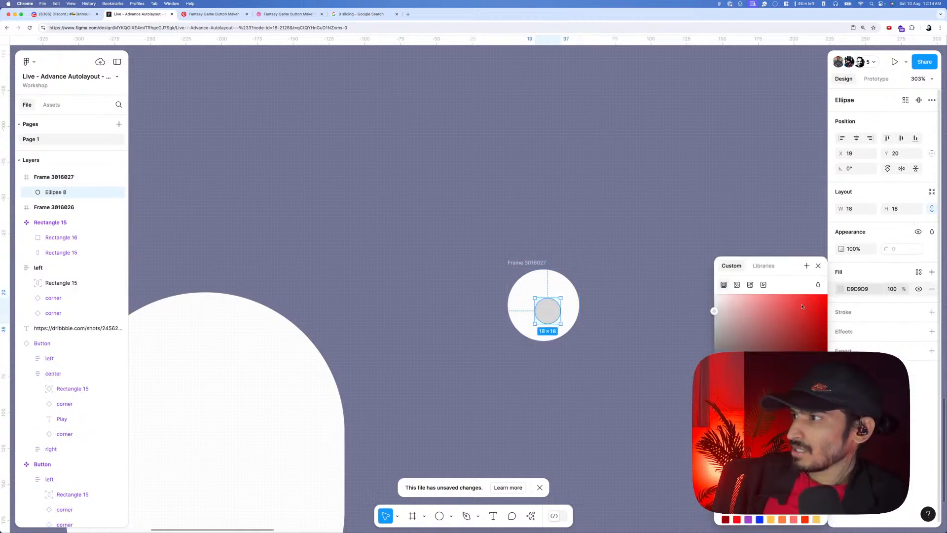
pyautogui.moveTo(755, 372); pyautogui.dragTo(703, 414)
pyautogui.click(641, 380)
pyautogui.scroll(-5, 470, 208)
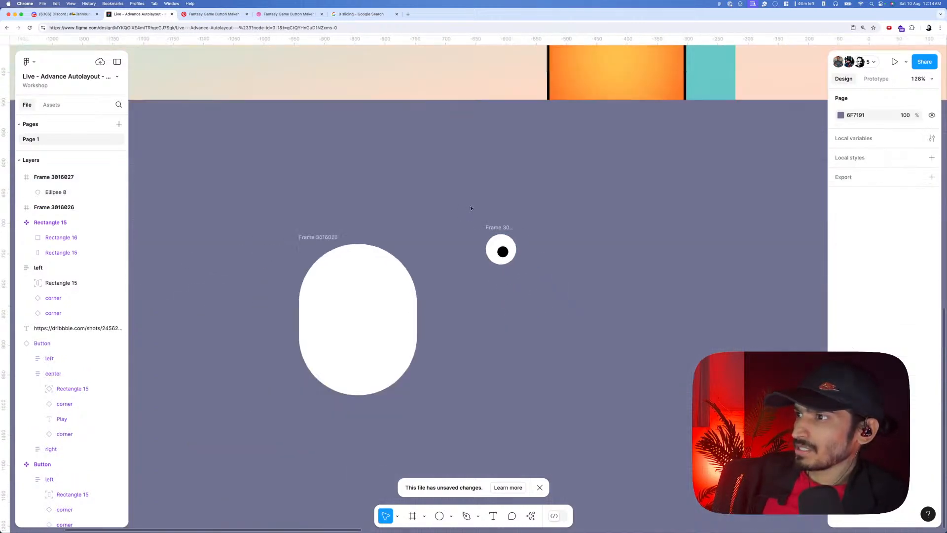
# - Fill the rounded head frame with orange FF9000
pyautogui.click(501, 249)
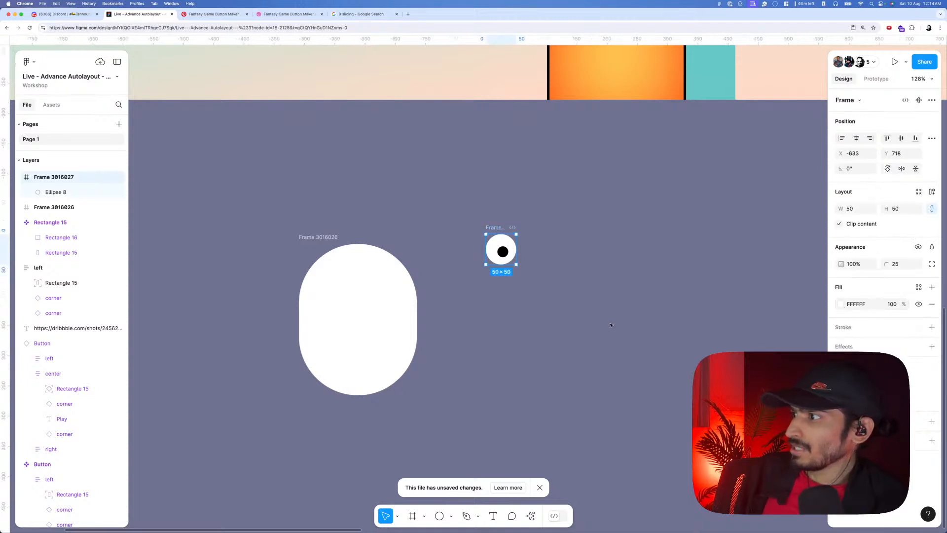
pyautogui.scroll(-5, 537, 269)
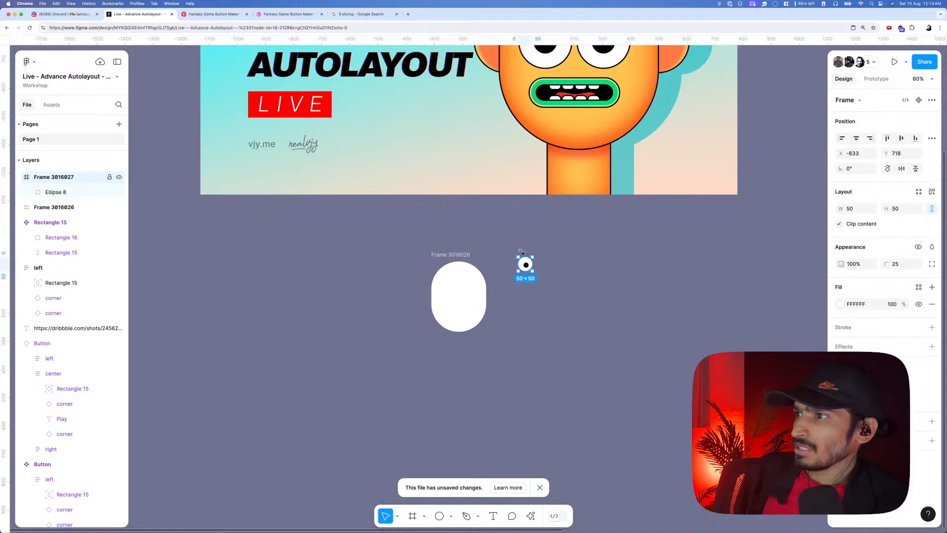
pyautogui.scroll(3, 507, 266)
pyautogui.scroll(-1, 506, 267)
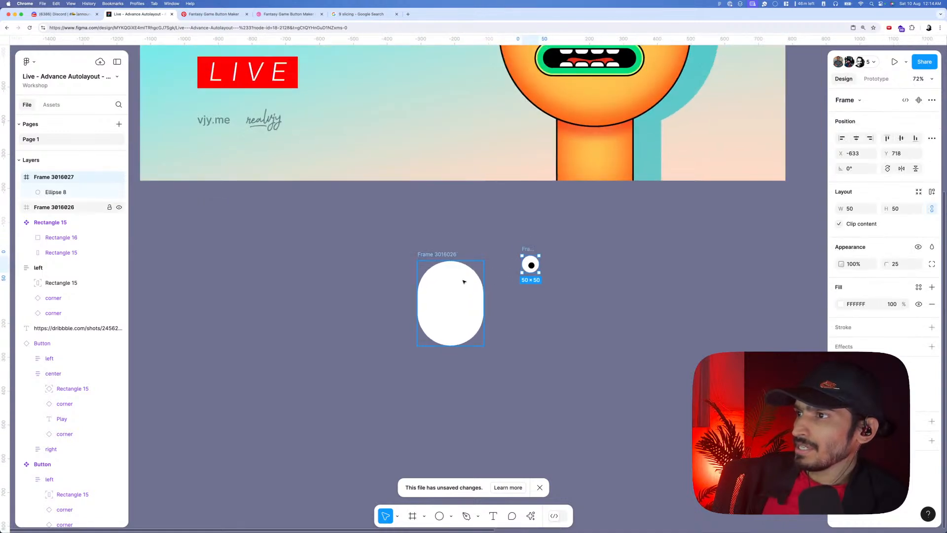
pyautogui.click(465, 281)
pyautogui.click(840, 304)
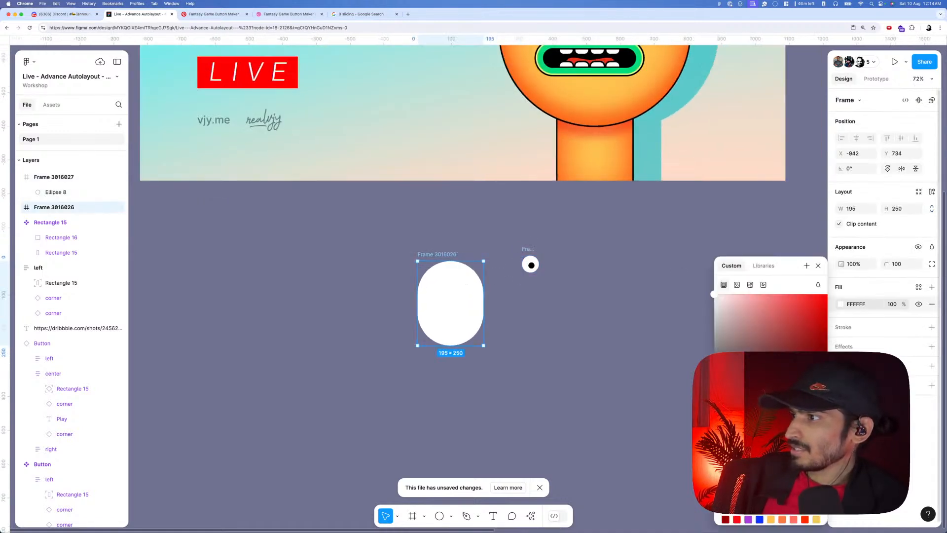
pyautogui.moveTo(768, 334); pyautogui.dragTo(828, 280)
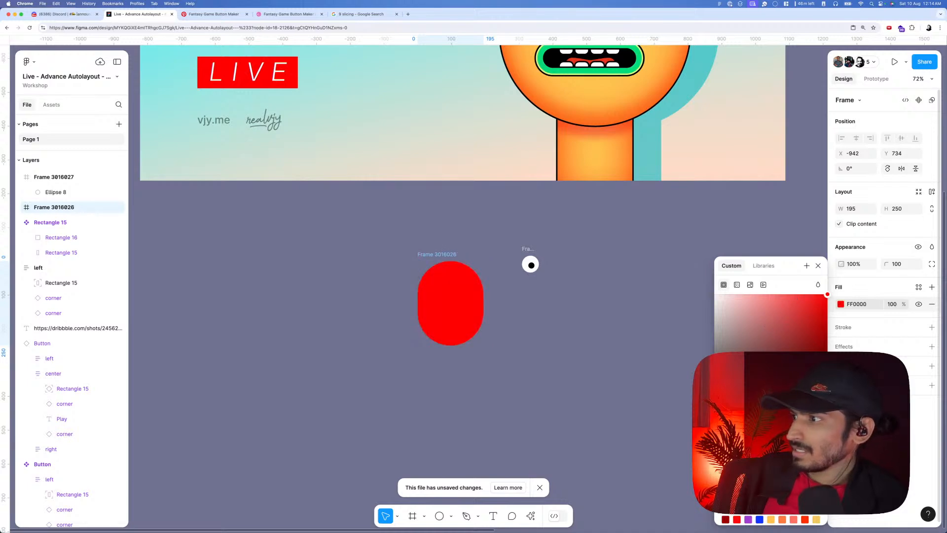
pyautogui.moveTo(740, 418); pyautogui.dragTo(747, 419)
pyautogui.click(700, 310)
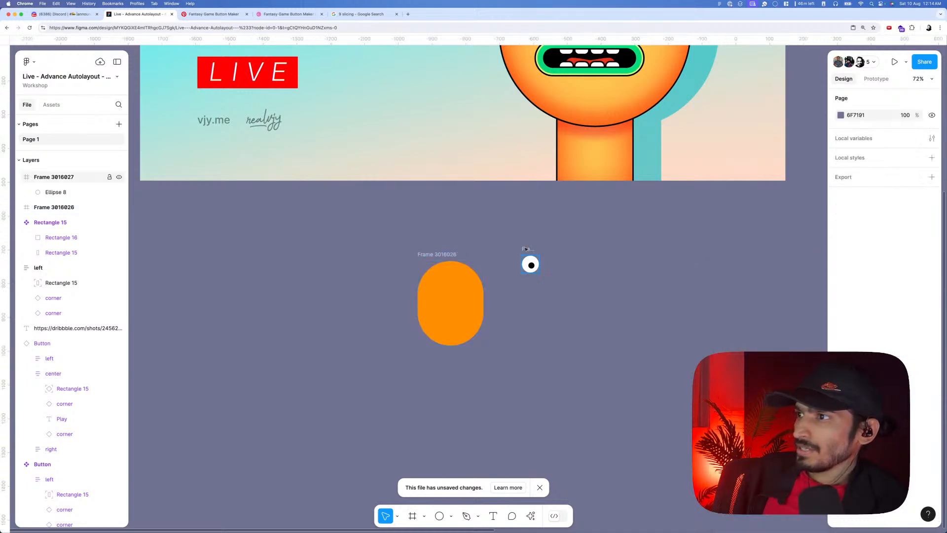
# - Paste a copy of the eye frame into the orange head frame and centre it vertically
pyautogui.click(530, 265)
pyautogui.click(450, 266)
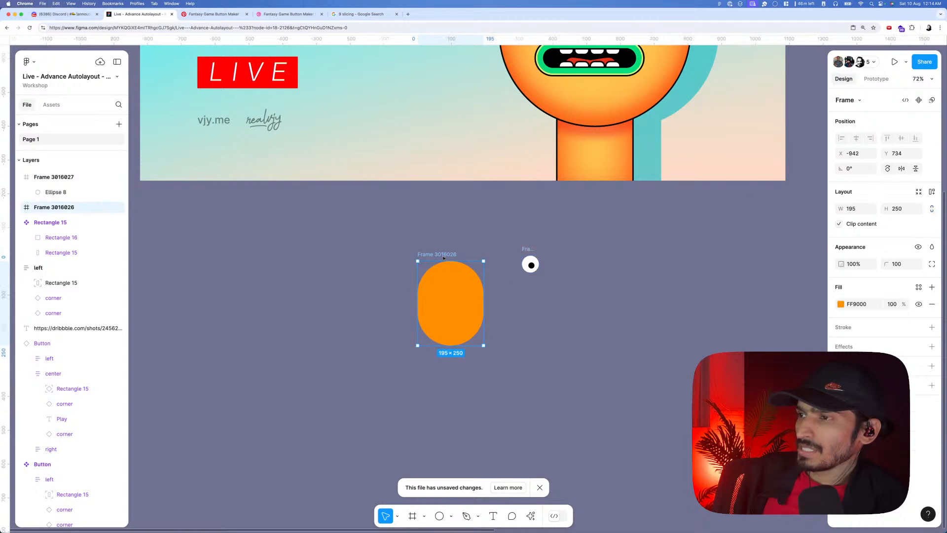
pyautogui.press('super+v')
pyautogui.click(901, 138)
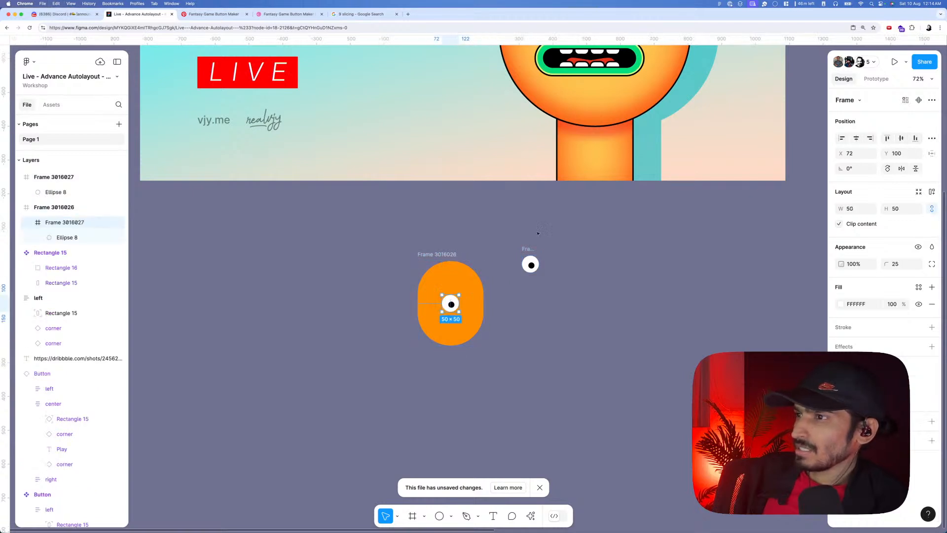
# - Add auto layout to the orange head frame containing the eye
pyautogui.click(534, 233)
pyautogui.click(446, 255)
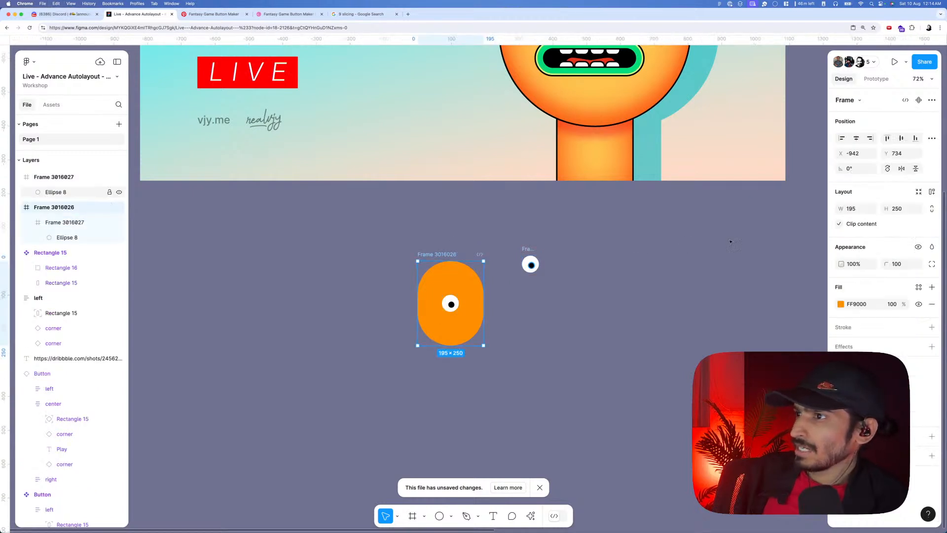
pyautogui.click(931, 191)
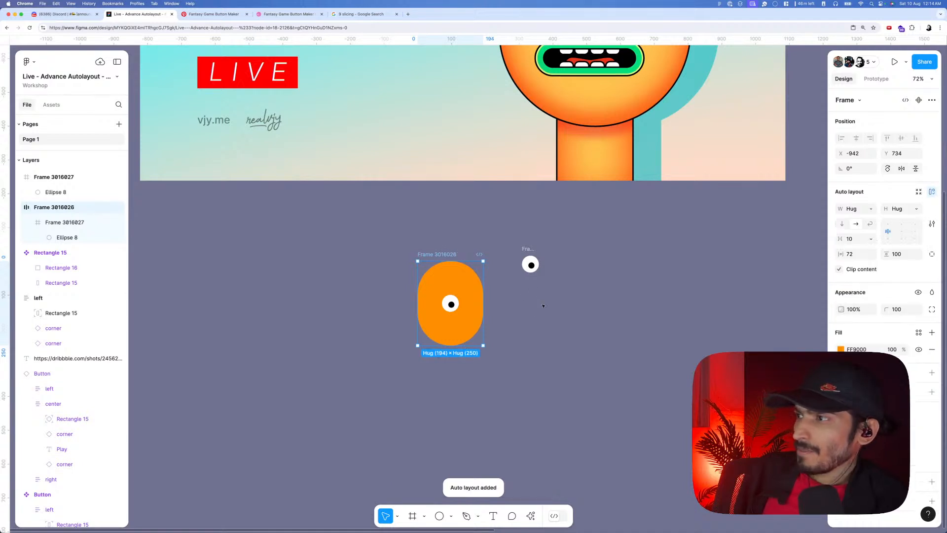
# - Try adjusting the head frame's vertical padding and its individual left padding, undoing each change
pyautogui.moveTo(886, 253); pyautogui.dragTo(856, 252)
pyautogui.press('super+z')
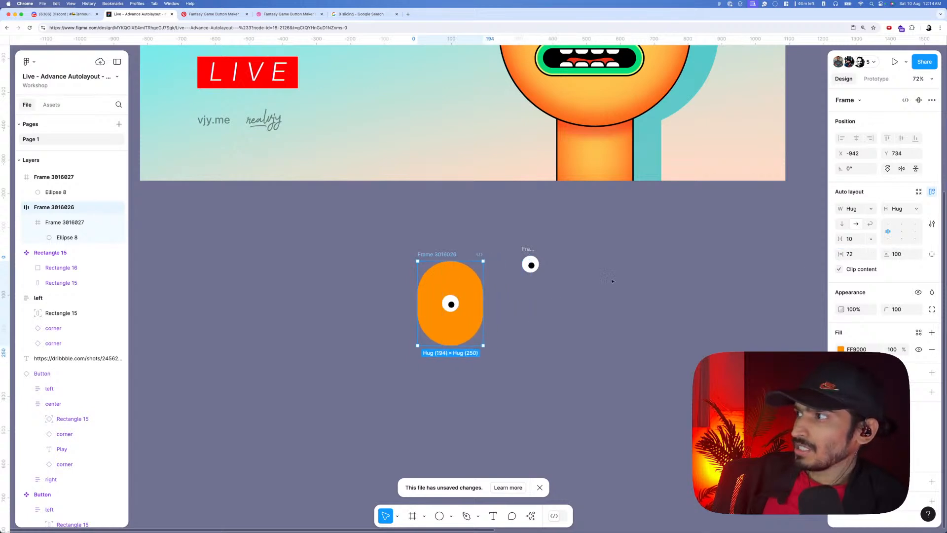
pyautogui.scroll(5, 596, 278)
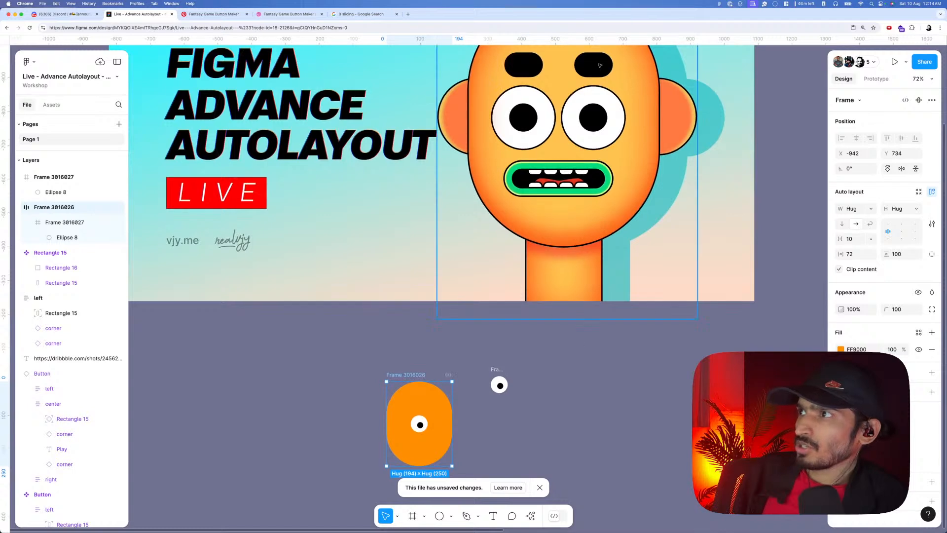
pyautogui.scroll(-3, 565, 351)
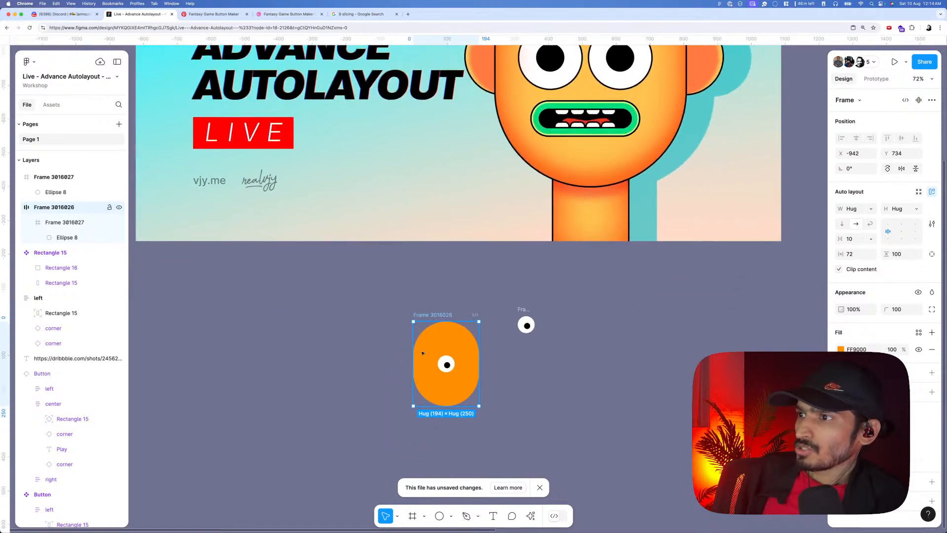
pyautogui.click(931, 254)
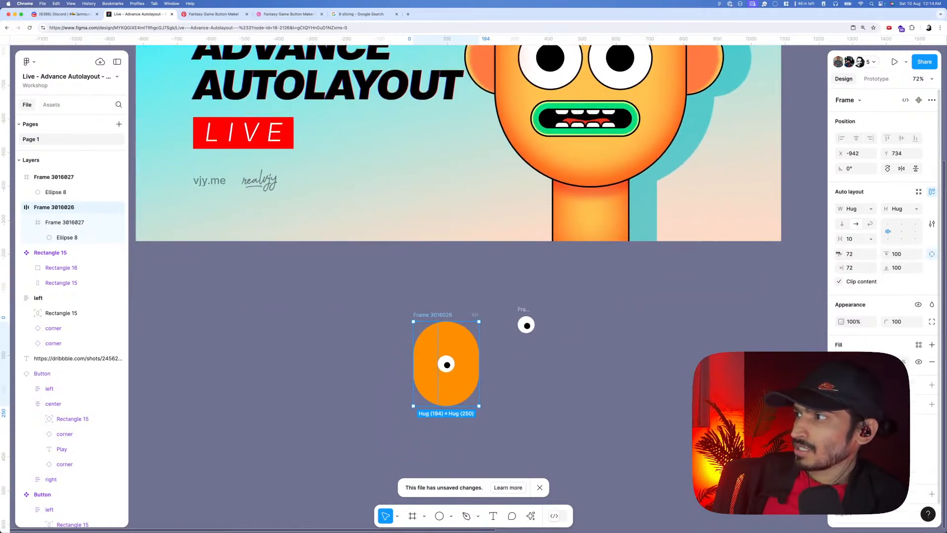
pyautogui.moveTo(838, 254); pyautogui.dragTo(913, 254)
pyautogui.press('super+z')
pyautogui.click(575, 335)
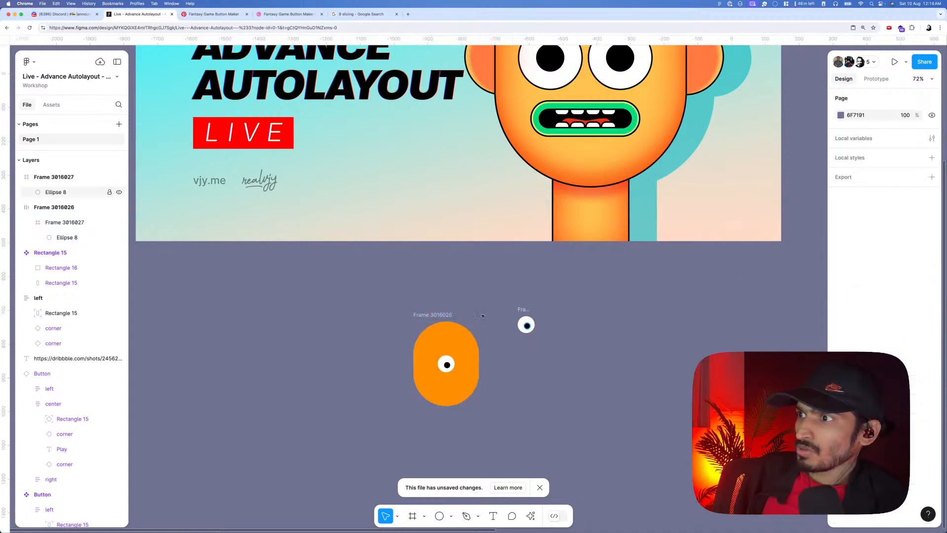
# - Set the head frame's auto layout sizing to a fixed width of 194 and a fixed height of 250
pyautogui.click(434, 314)
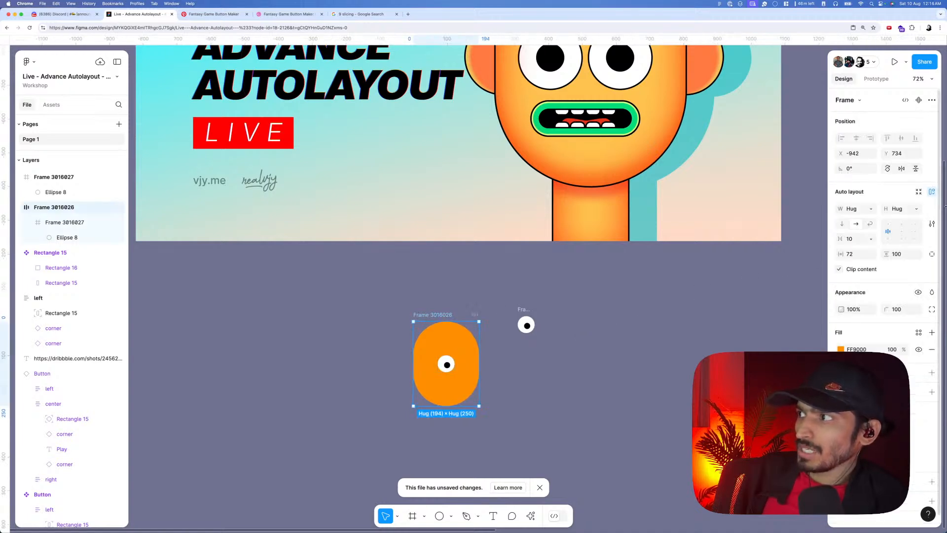
pyautogui.click(871, 209)
pyautogui.click(861, 195)
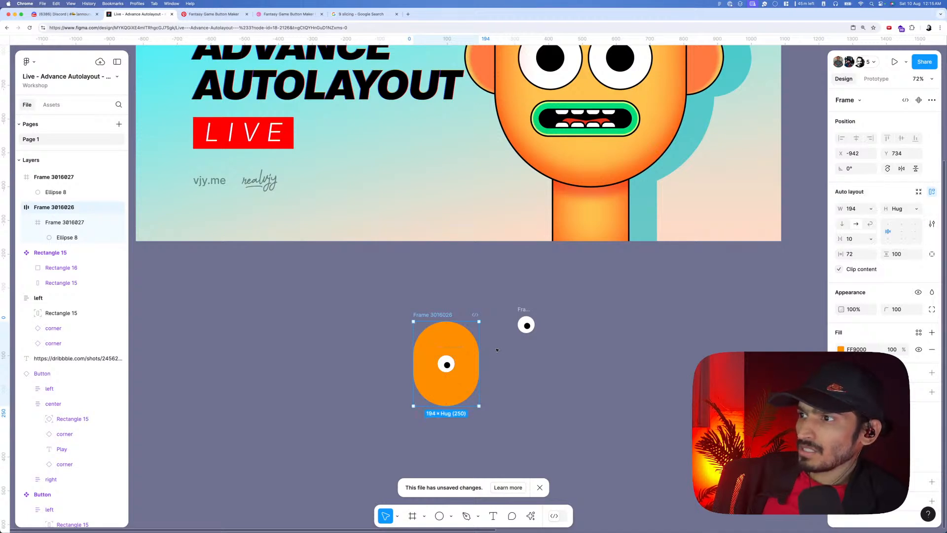
pyautogui.click(916, 209)
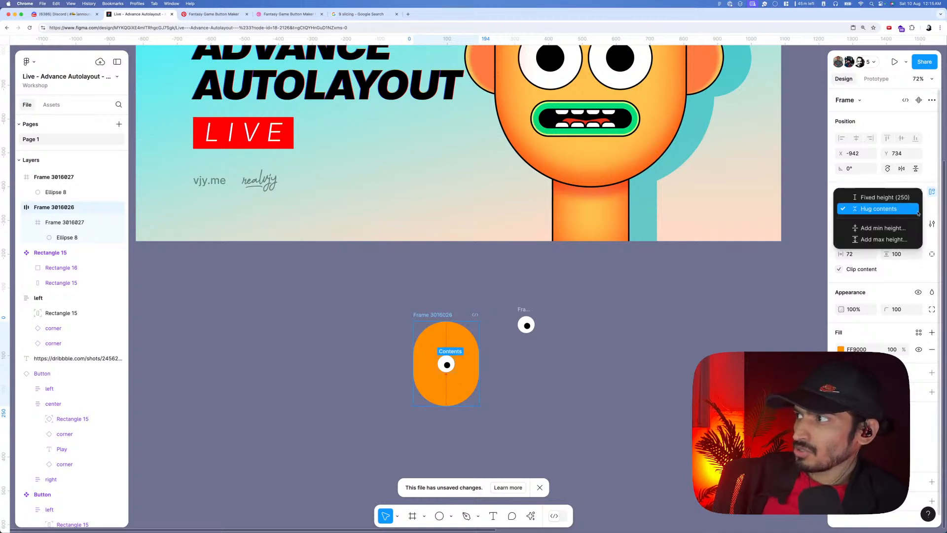
pyautogui.click(882, 197)
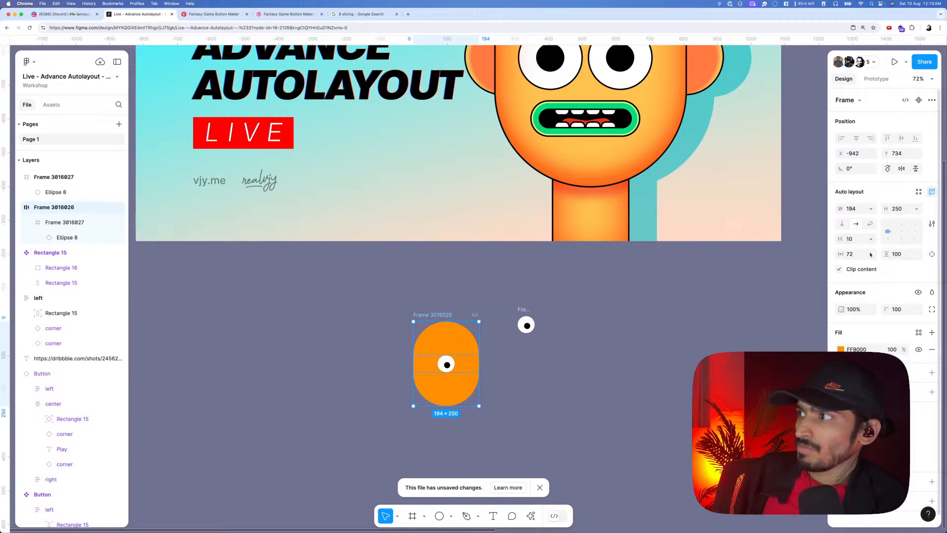
# - Try a left padding of 30 and a different bottom padding on the fixed-size head frame, undoing each change
pyautogui.click(931, 253)
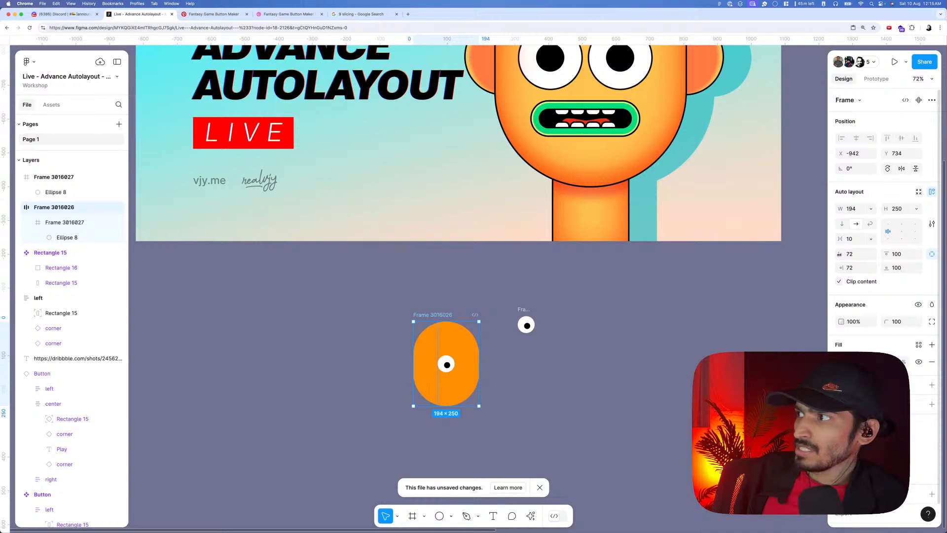
pyautogui.moveTo(839, 253); pyautogui.dragTo(799, 259)
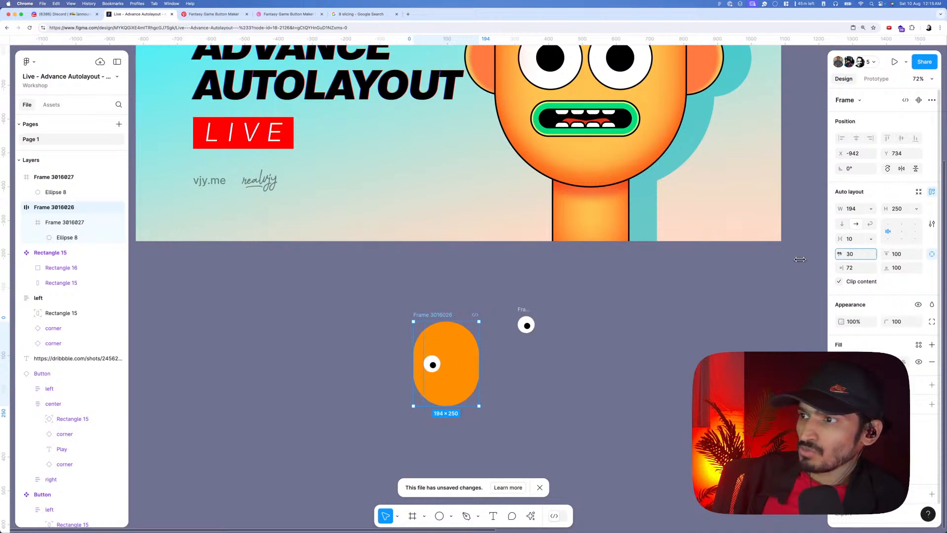
pyautogui.press('super+z')
pyautogui.moveTo(887, 268)
pyautogui.mouseDown()
pyautogui.moveTo(857, 260)
pyautogui.moveTo(881, 260)
pyautogui.moveTo(47, 281)
pyautogui.moveTo(906, 270)
pyautogui.mouseUp()
pyautogui.press('super+z')
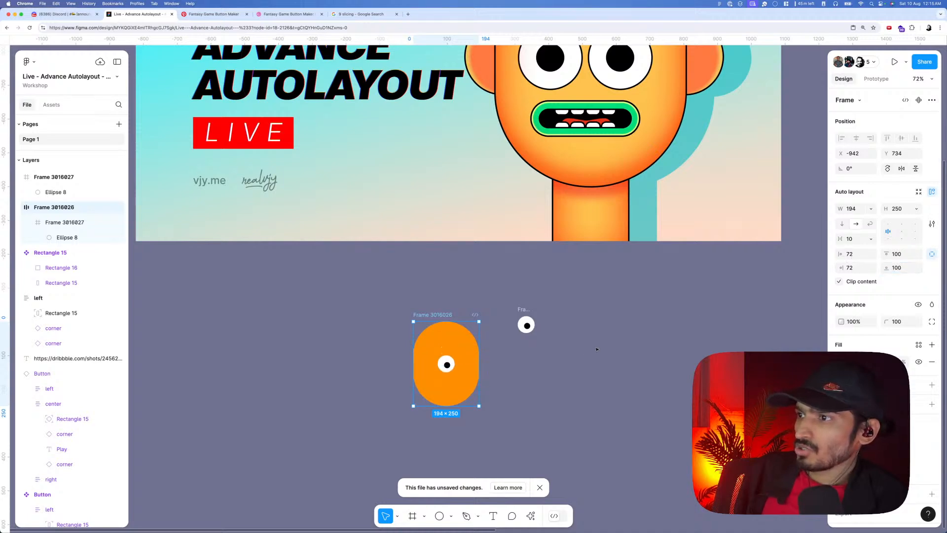
pyautogui.click(596, 349)
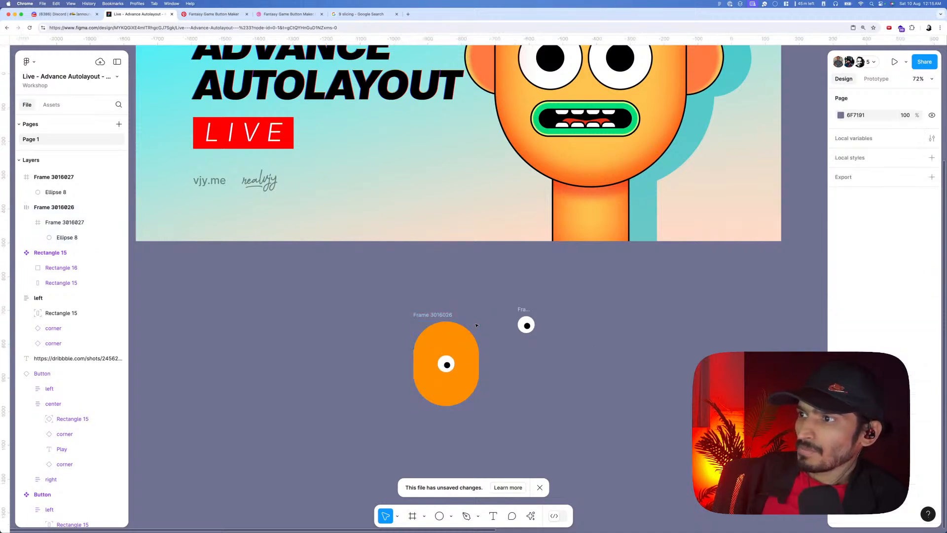
# - Examine the cover character's facial features and compare them with the eye in the head and the separate eye frame
pyautogui.click(443, 363)
pyautogui.scroll(2, 444, 369)
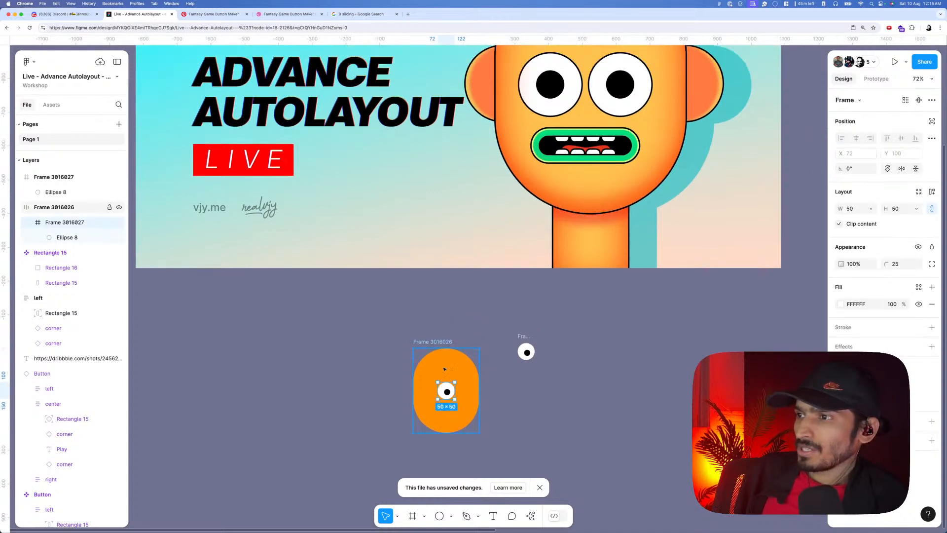
pyautogui.scroll(3, 444, 369)
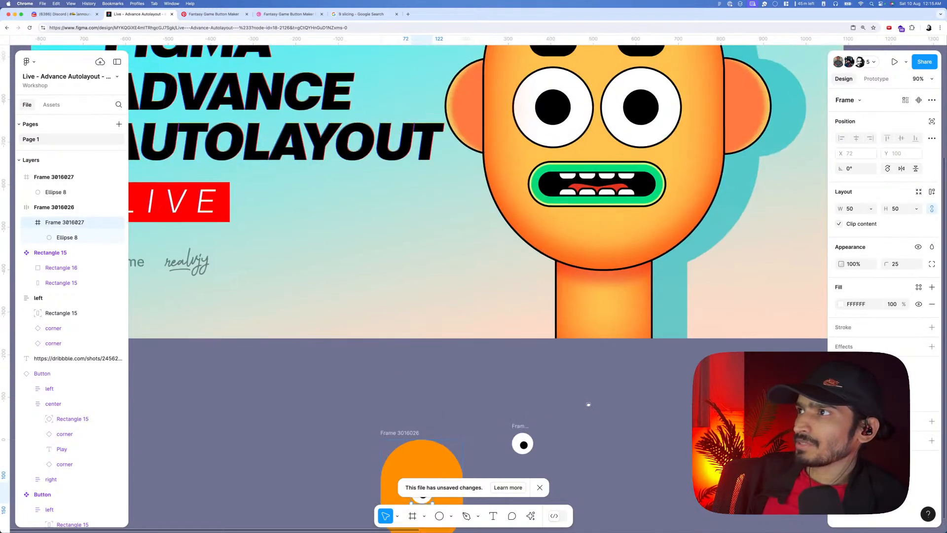
pyautogui.scroll(5, 589, 404)
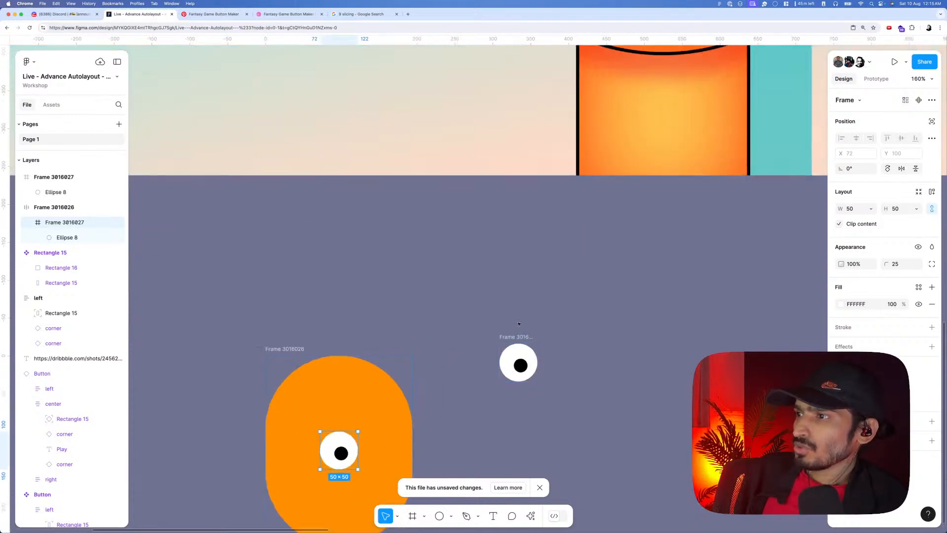
pyautogui.click(518, 324)
pyautogui.scroll(3, 518, 326)
pyautogui.scroll(-3, 528, 310)
pyautogui.scroll(5, 530, 337)
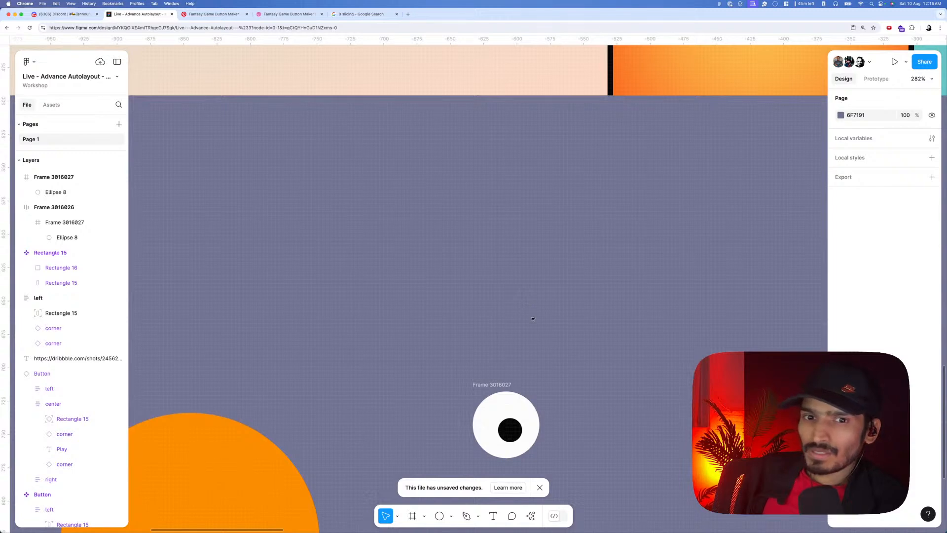
pyautogui.scroll(-2, 517, 300)
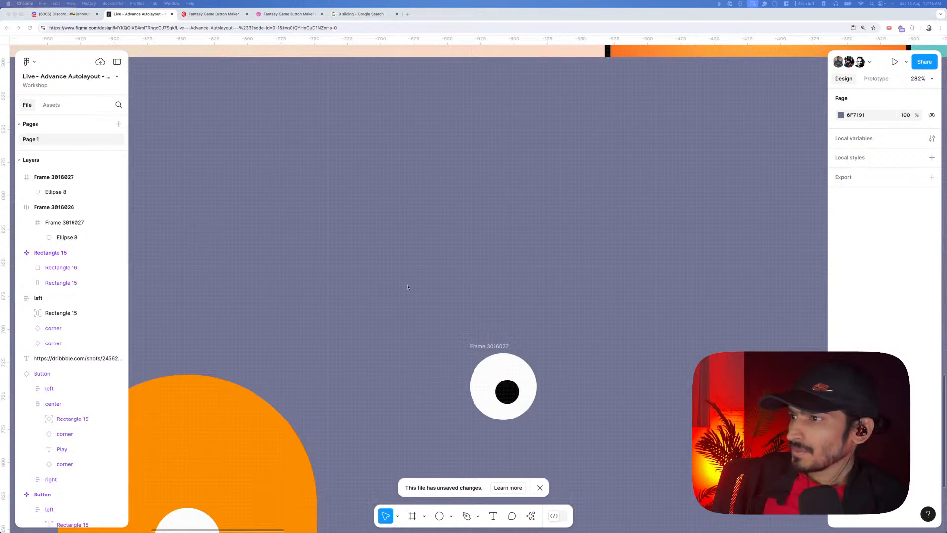
pyautogui.scroll(-2, 447, 291)
pyautogui.scroll(-2, 521, 398)
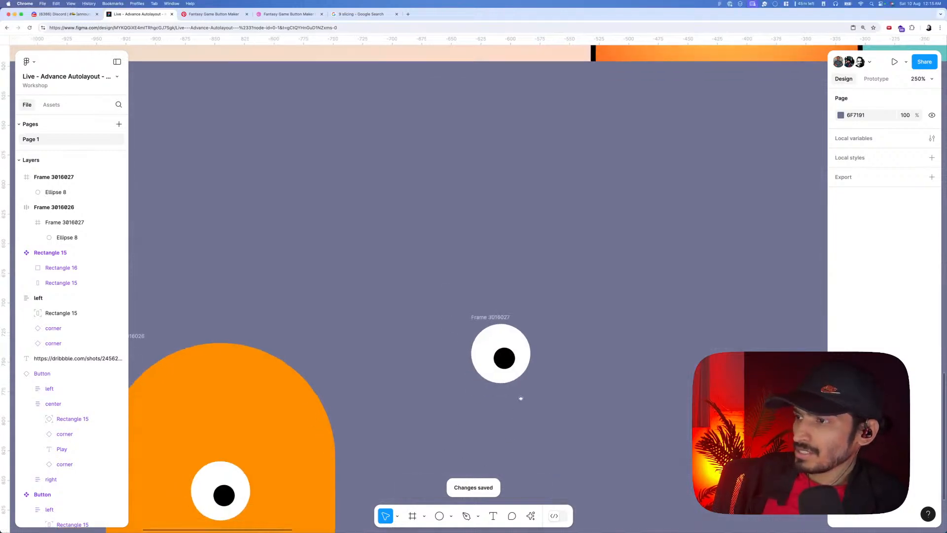
pyautogui.scroll(-3, 521, 398)
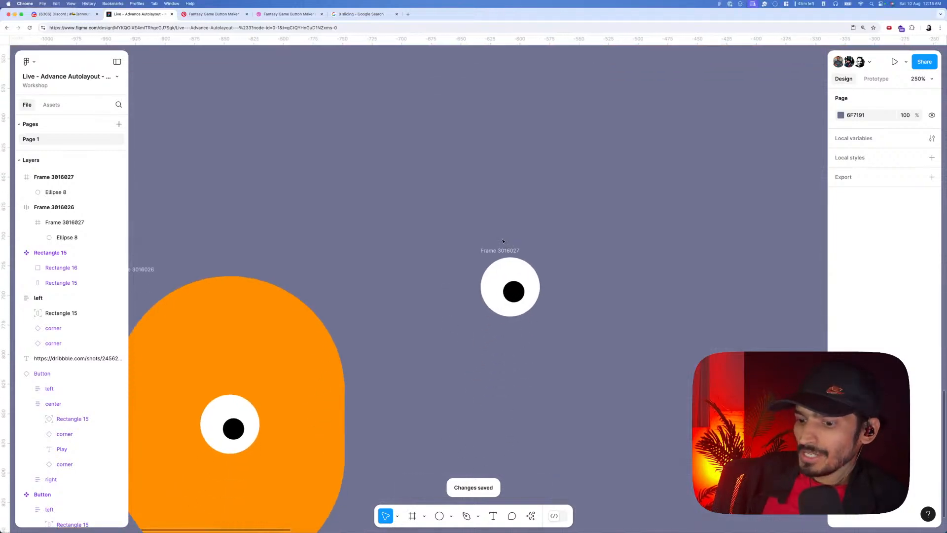
pyautogui.press('f')
pyautogui.moveTo(487, 216); pyautogui.dragTo(532, 236)
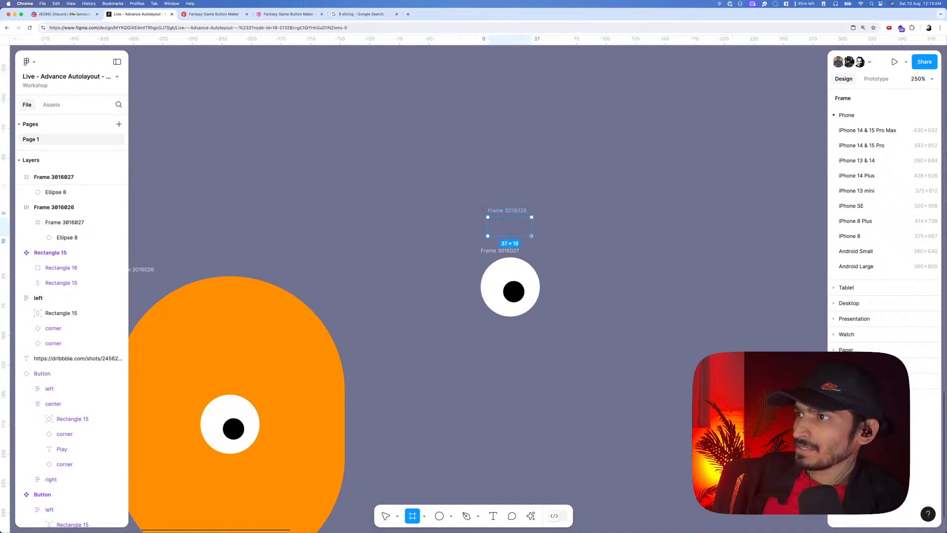
pyautogui.press('Delete')
# - Draw an eyebrow rectangle about 35 × 15 above the separate eye frame and fill it with the pupil's black, 000000
pyautogui.press('r')
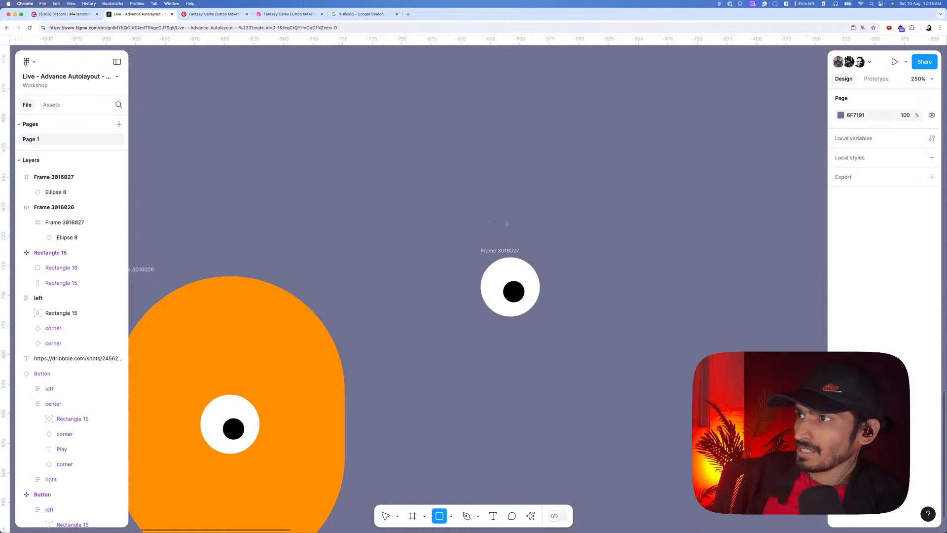
pyautogui.moveTo(489, 215)
pyautogui.mouseDown()
pyautogui.moveTo(532, 233)
pyautogui.moveTo(521, 231)
pyautogui.mouseUp()
pyautogui.press('i')
pyautogui.click(513, 290)
pyautogui.press('Escape')
# - Round the eyebrow rectangle with a corner radius of 111 and resize it to 36 wide and about 18 high
pyautogui.click(522, 227)
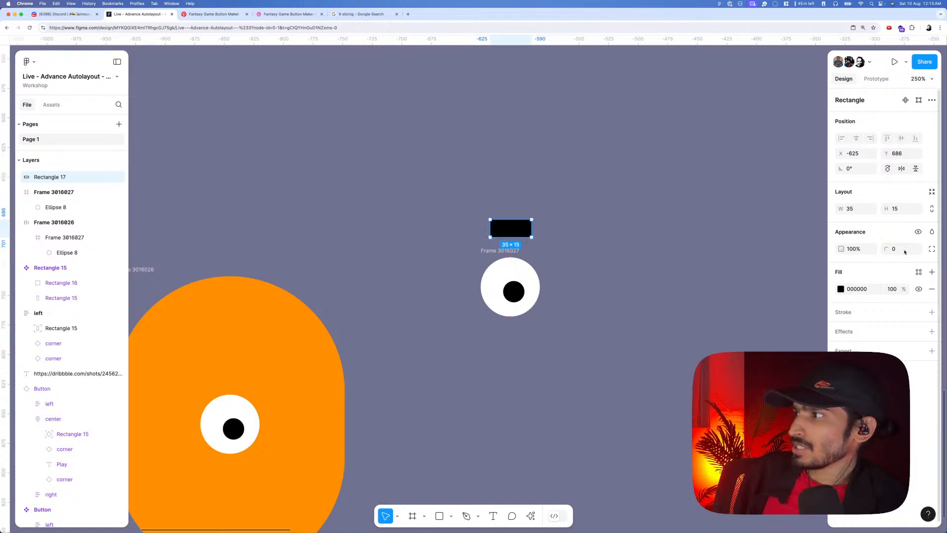
pyautogui.click(898, 248)
pyautogui.write('111')
pyautogui.click(553, 239)
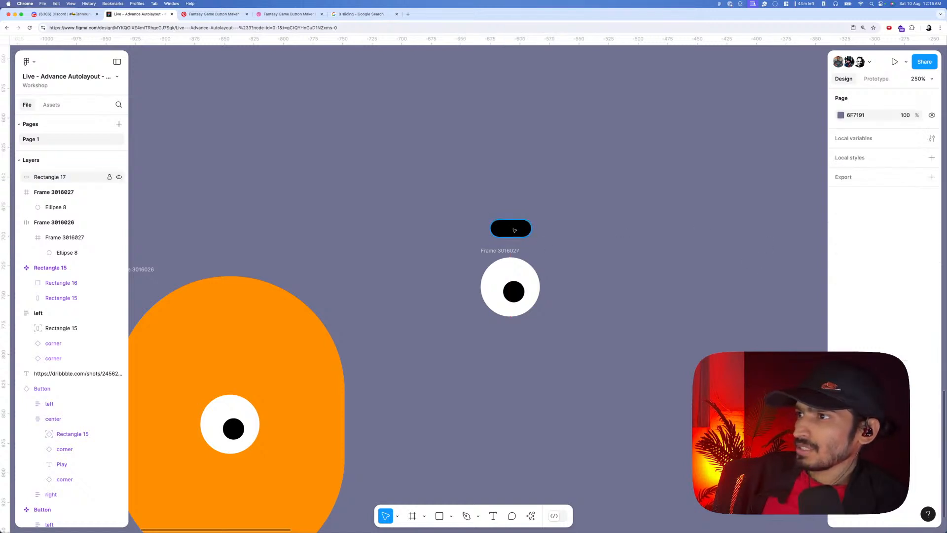
pyautogui.moveTo(513, 230); pyautogui.dragTo(510, 218)
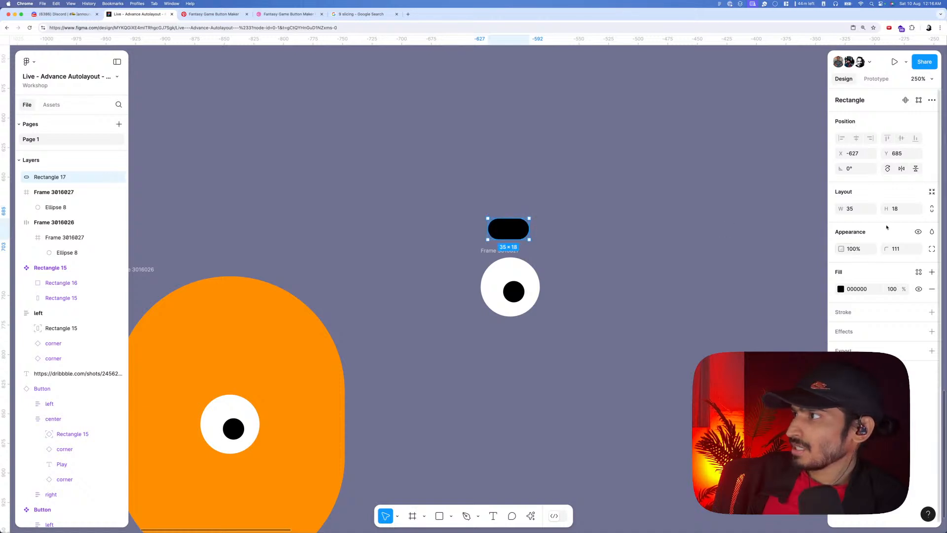
pyautogui.click(869, 209)
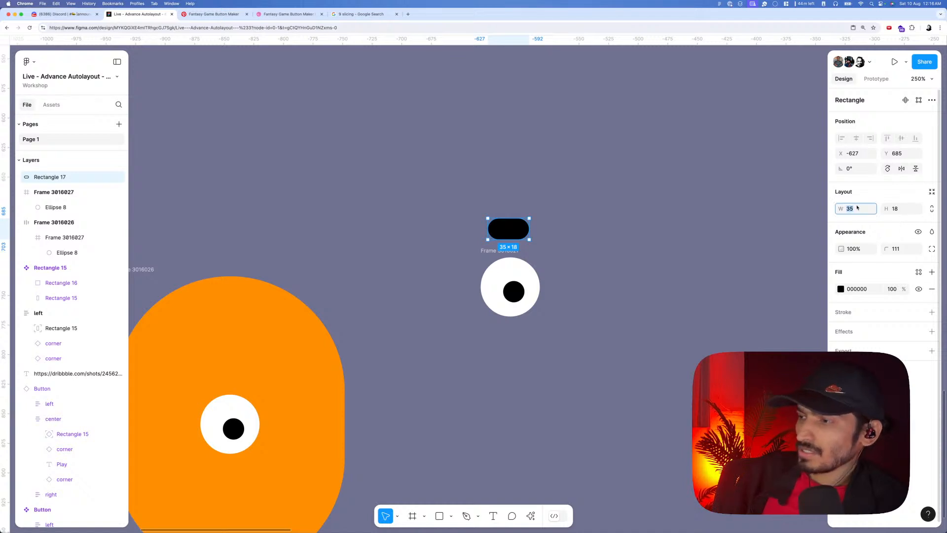
pyautogui.press('Up')
# - Enlarge the pupil in the separate eye frame to about 21 × 21 and reposition it at X 18, Y 18
pyautogui.scroll(-2, 528, 261)
pyautogui.scroll(-5, 528, 262)
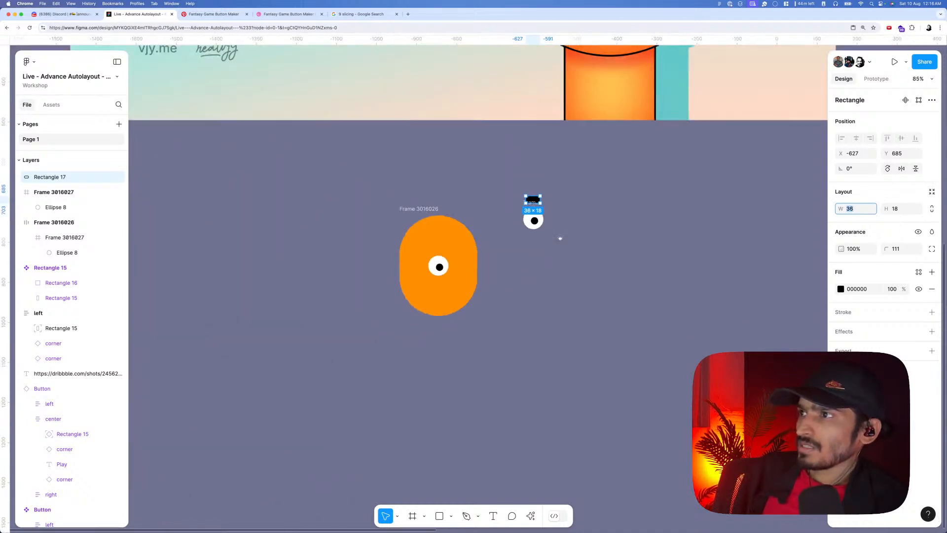
pyautogui.scroll(3, 564, 295)
pyautogui.click(558, 287)
pyautogui.scroll(3, 559, 287)
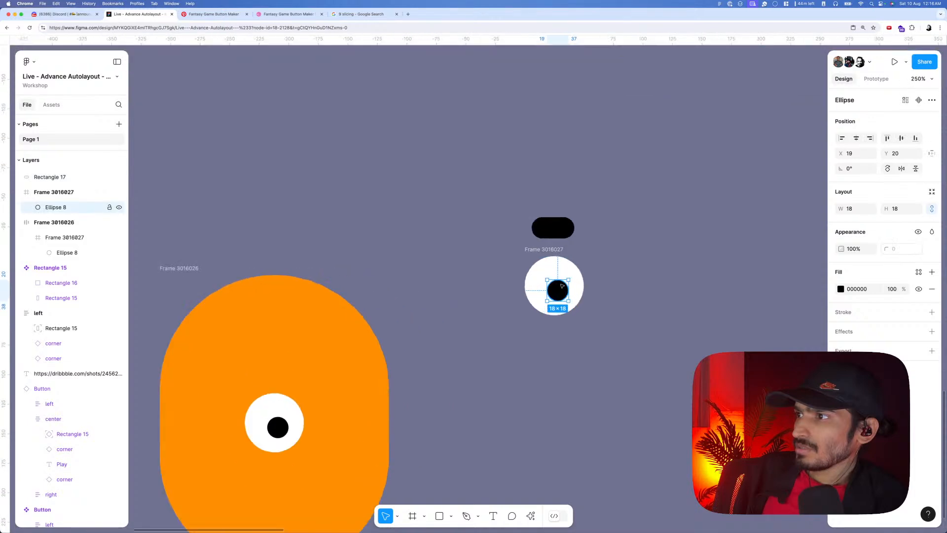
pyautogui.moveTo(559, 276); pyautogui.dragTo(562, 285)
pyautogui.press('Down')
pyautogui.press('Down')
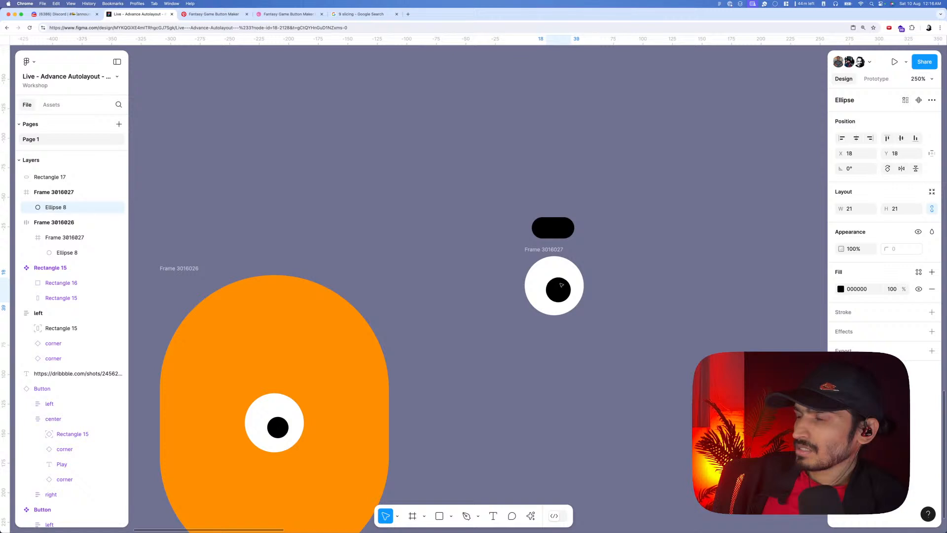
# - Try shifting the pupil to the upper-left edge of the separate eye, undoing the move
pyautogui.scroll(-5, 561, 282)
pyautogui.click(581, 271)
pyautogui.click(557, 267)
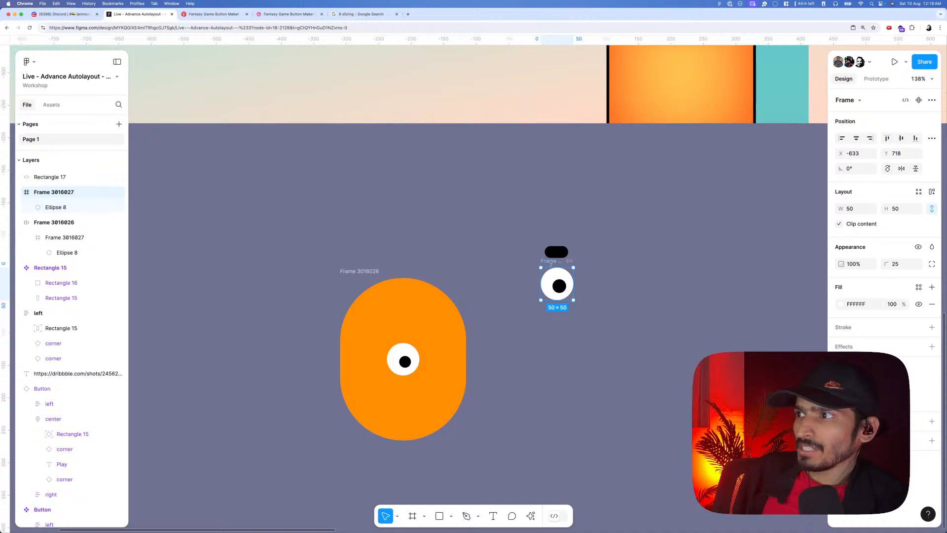
pyautogui.click(559, 288)
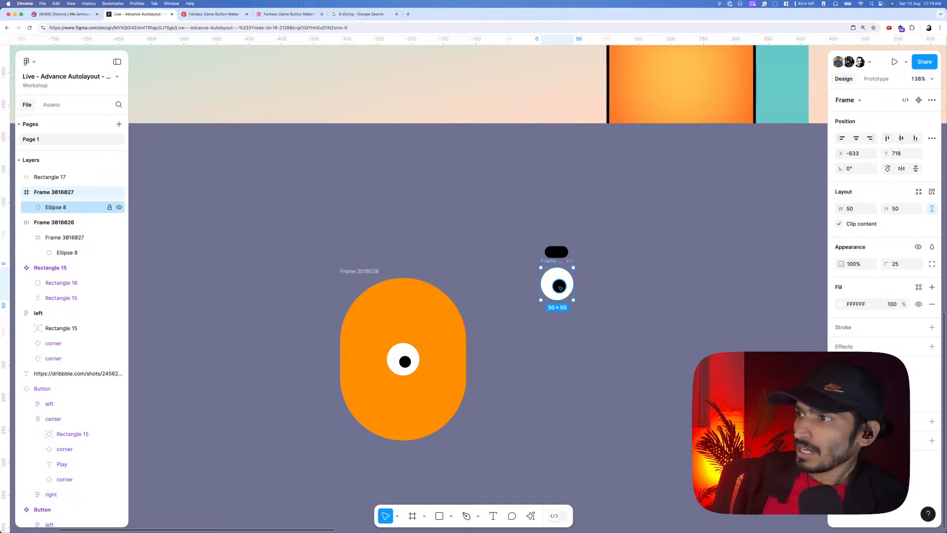
pyautogui.press('Down')
pyautogui.press('Down')
pyautogui.press('Down')
pyautogui.press('Down')
pyautogui.press('Down')
pyautogui.press('Down')
pyautogui.press('Down')
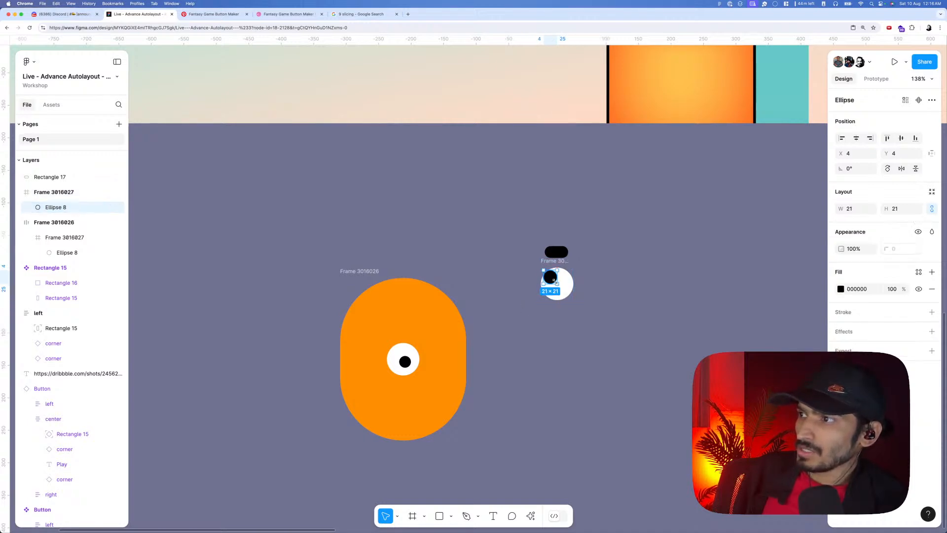
pyautogui.press('Left')
pyautogui.press('Left')
pyautogui.press('Left')
pyautogui.press('super+z')
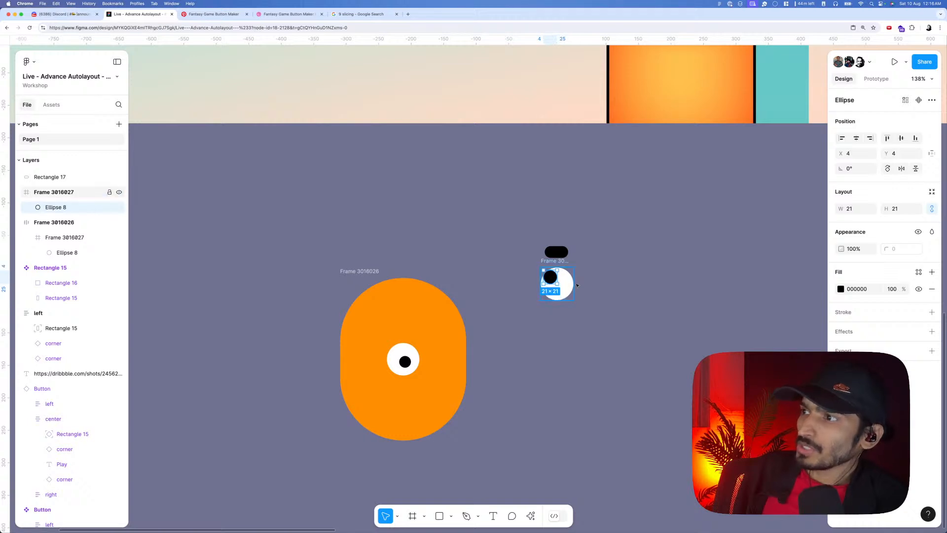
pyautogui.press('super+z')
pyautogui.click(594, 274)
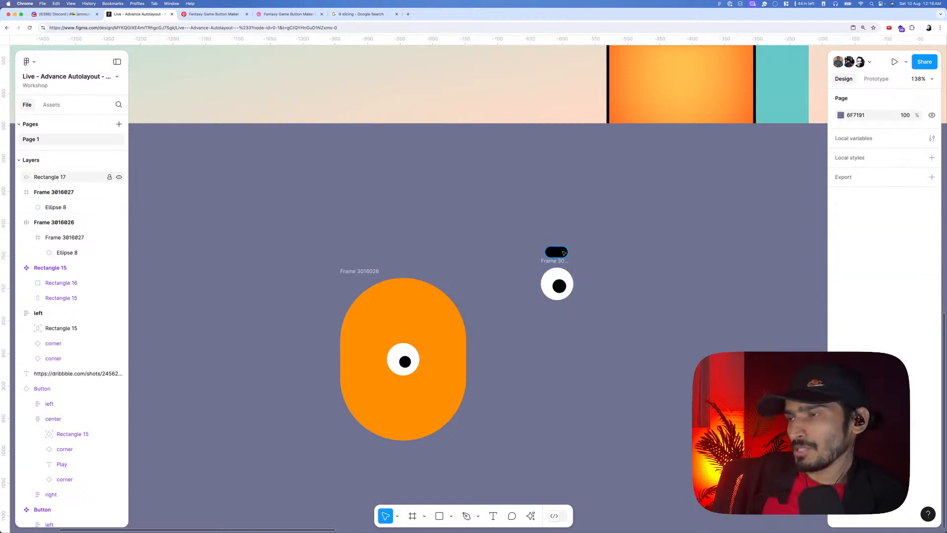
# - Group the separate eye frame with the black eyebrow above it
pyautogui.click(563, 252)
pyautogui.click(534, 267)
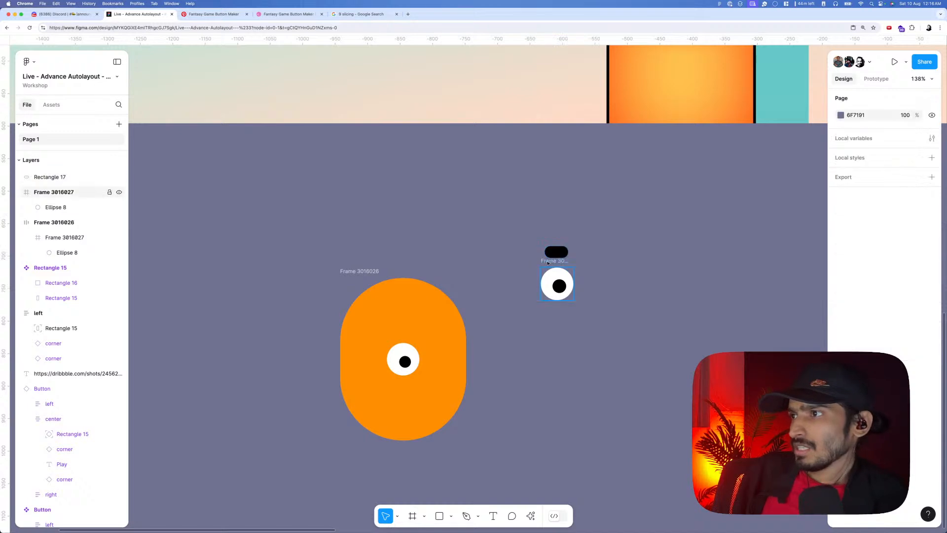
pyautogui.click(549, 262)
pyautogui.keyDown('shift'); pyautogui.click(556, 253); pyautogui.keyUp('shift')
pyautogui.click(588, 254)
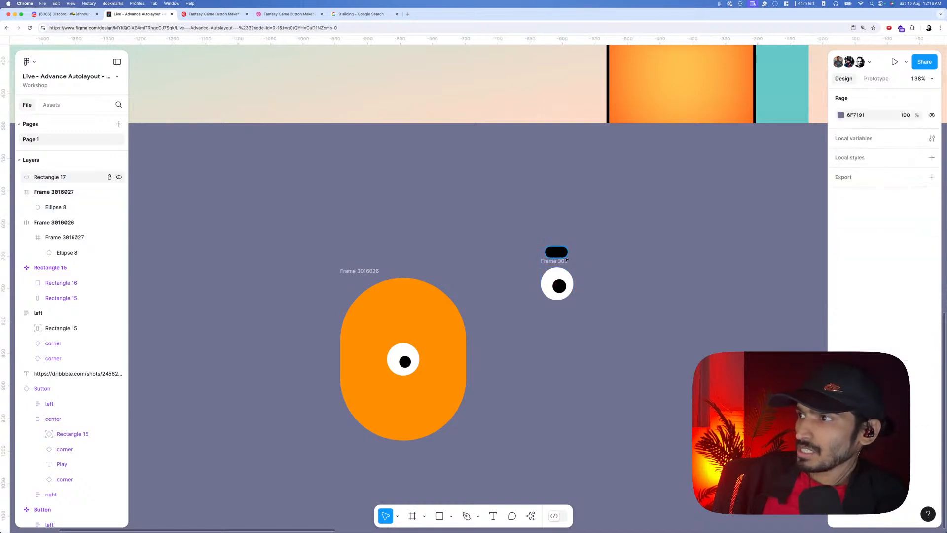
pyautogui.click(548, 260)
pyautogui.keyDown('shift'); pyautogui.click(557, 252); pyautogui.keyUp('shift')
pyautogui.press('super+g')
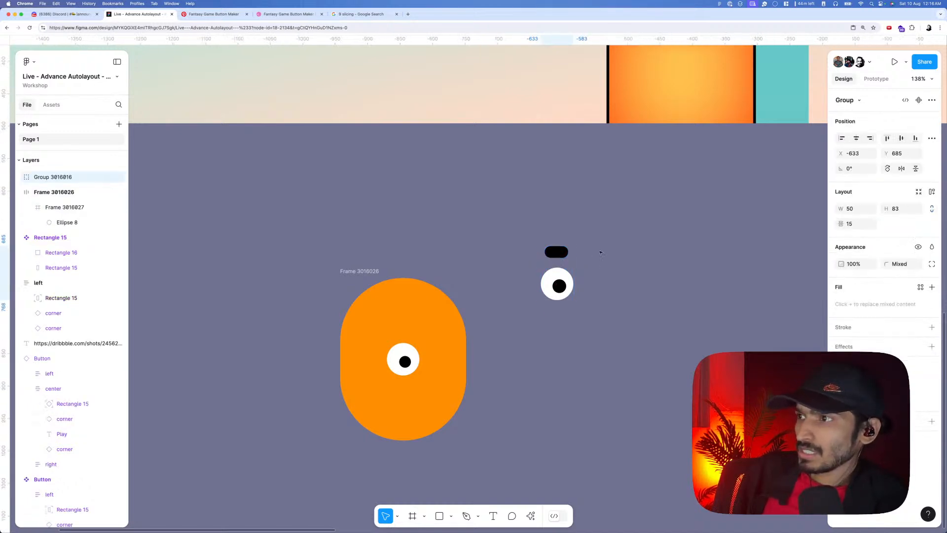
# - Replace the eye inside the orange head with a copy of the eyebrow-and-eye group
pyautogui.click(418, 349)
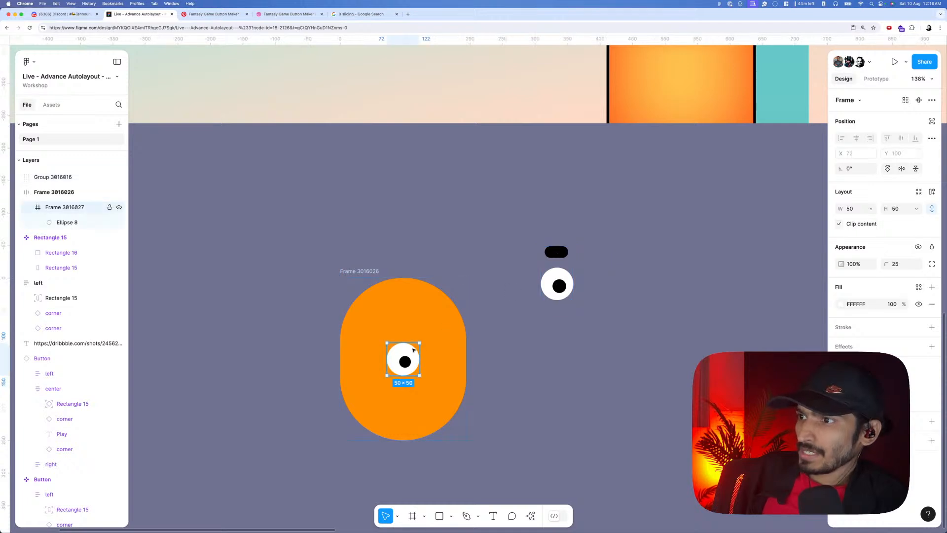
pyautogui.click(516, 338)
pyautogui.rightClick(417, 349)
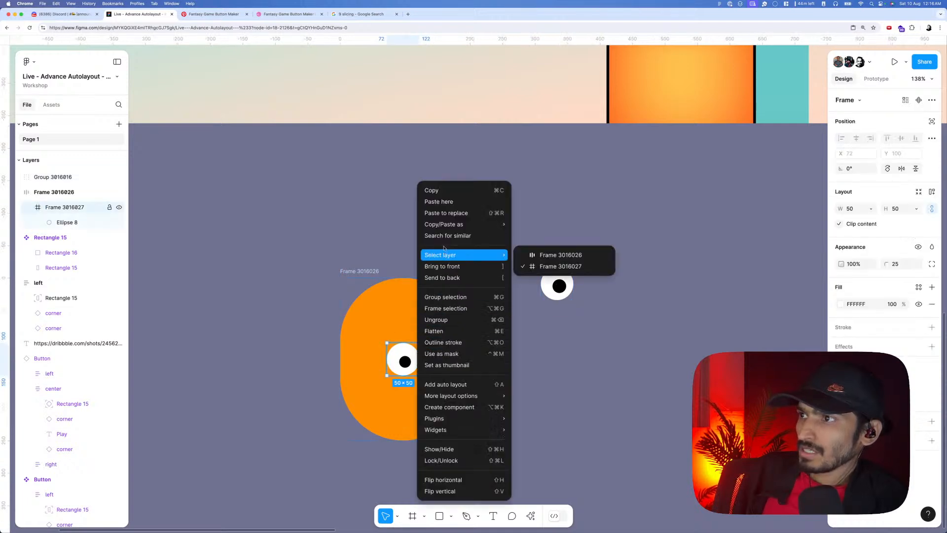
pyautogui.click(449, 214)
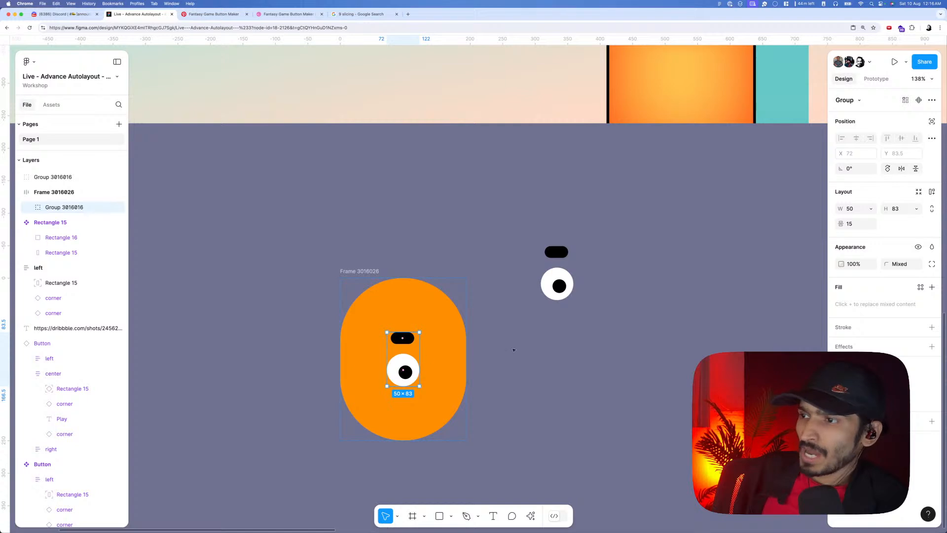
pyautogui.click(513, 350)
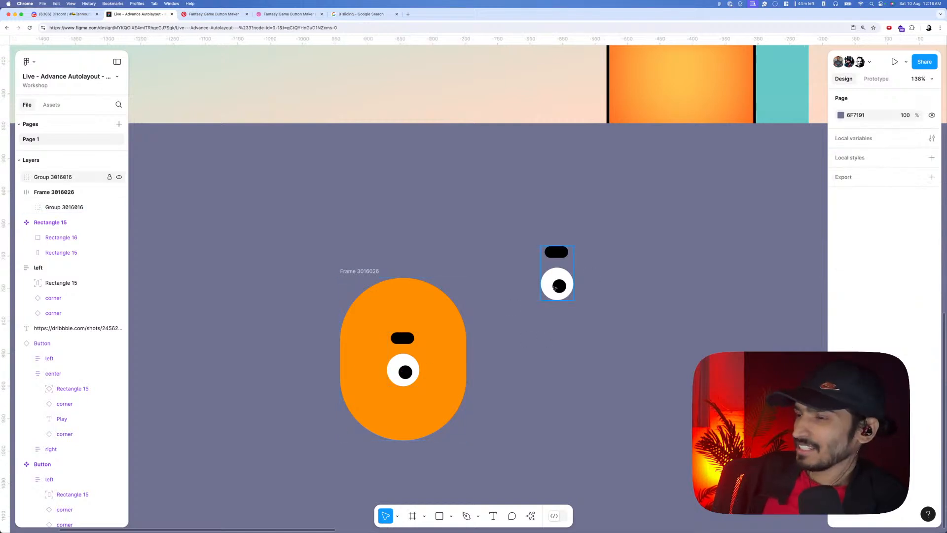
# - Add a vertical auto layout to the eyebrow-and-eye group inside the head and set its gap to 12
pyautogui.click(89, 207)
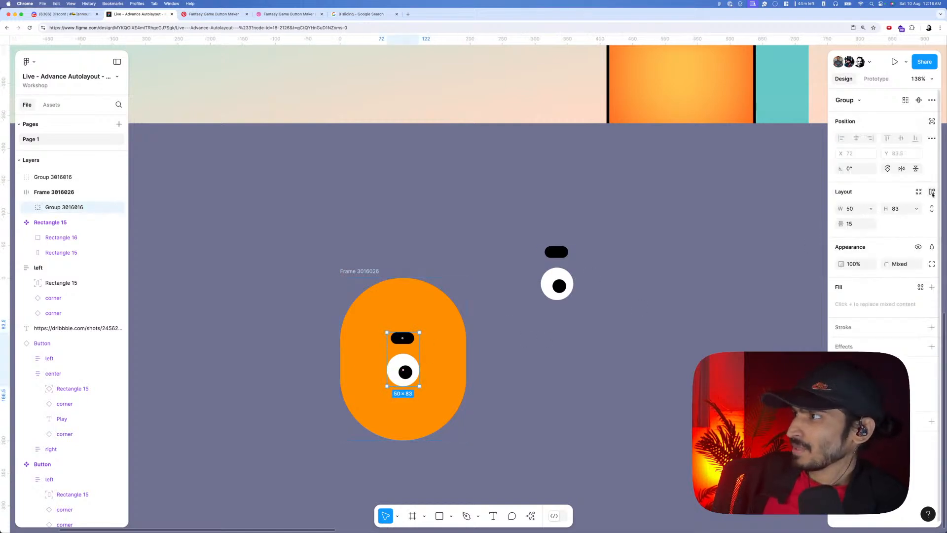
pyautogui.click(932, 191)
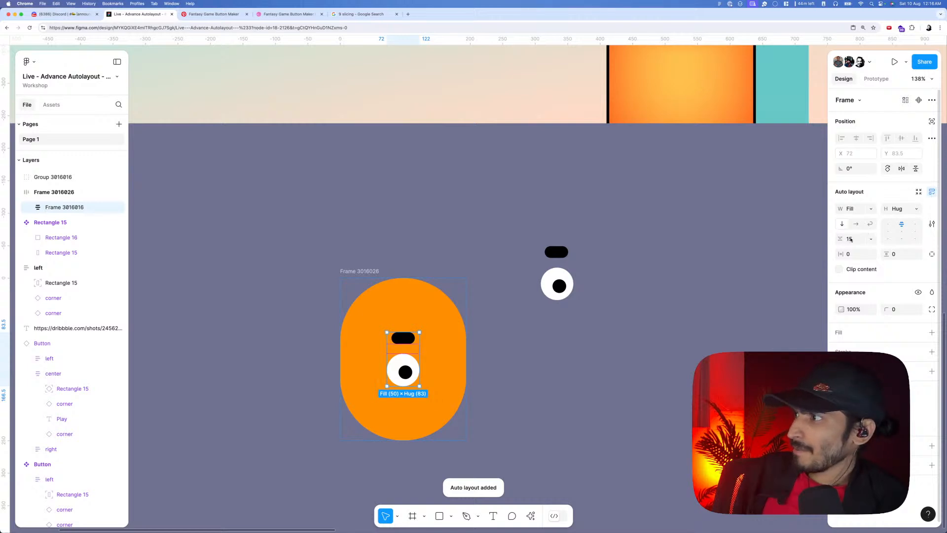
pyautogui.click(850, 239)
pyautogui.write('12')
pyautogui.press('Tab')
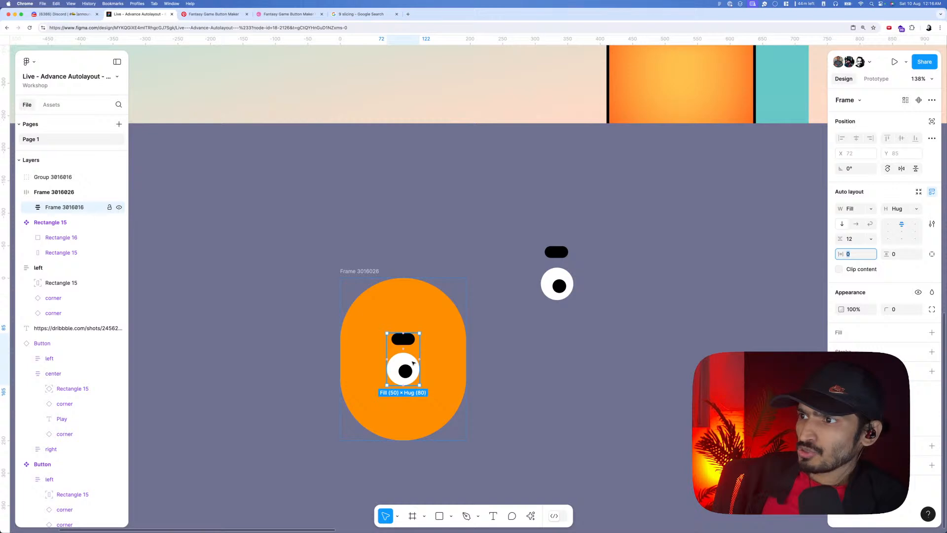
# - Try duplicating the eyebrow-and-eye frame inside the head, undoing the duplicate
pyautogui.press('super+d')
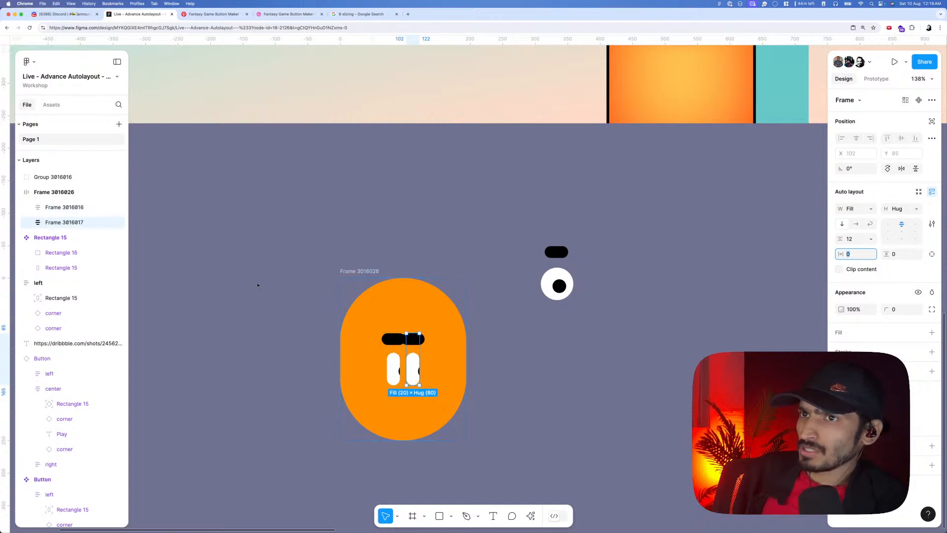
pyautogui.click(70, 196)
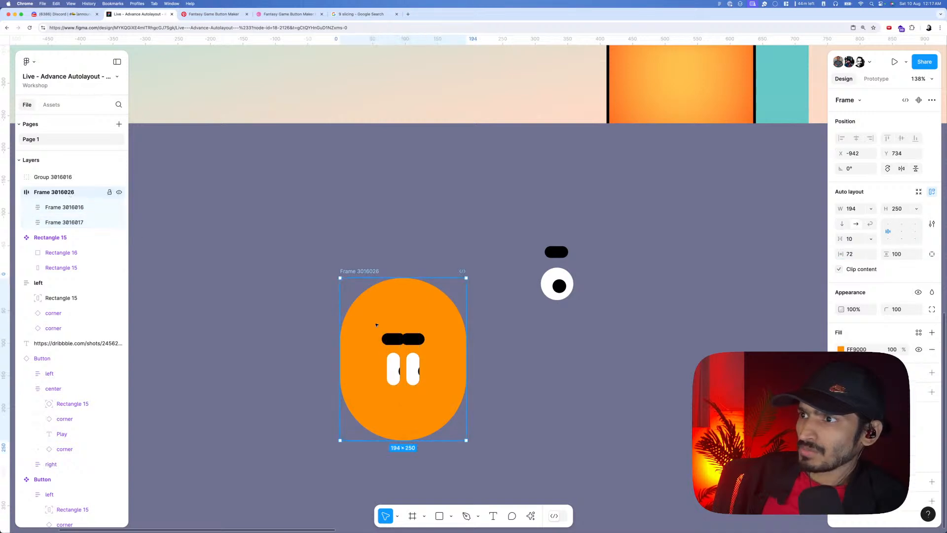
pyautogui.click(414, 366)
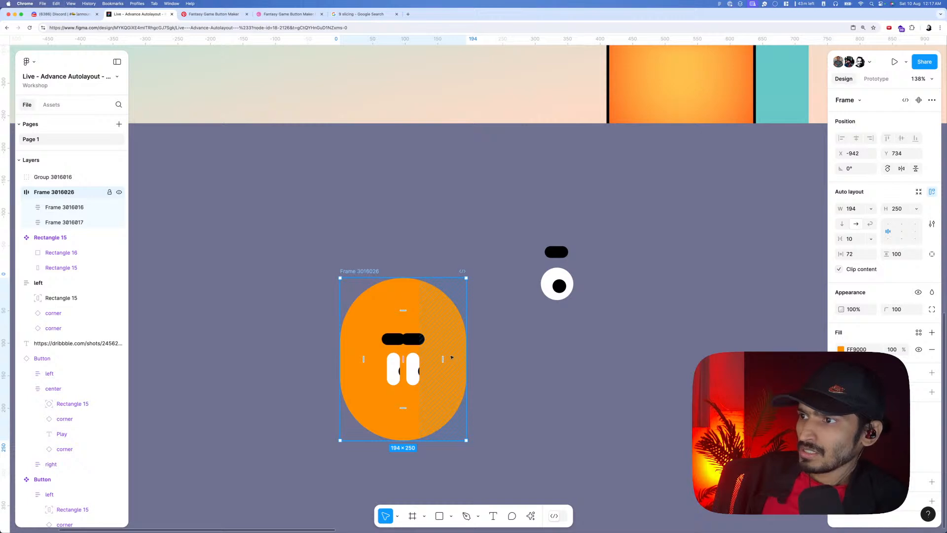
pyautogui.click(500, 351)
pyautogui.press('super+z')
pyautogui.press('super+z')
pyautogui.press('super+z')
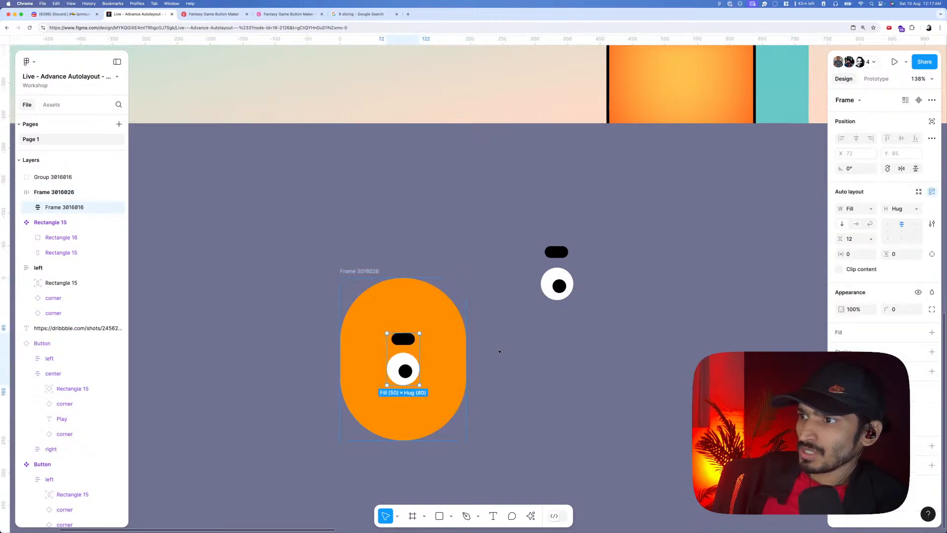
pyautogui.press('super+z')
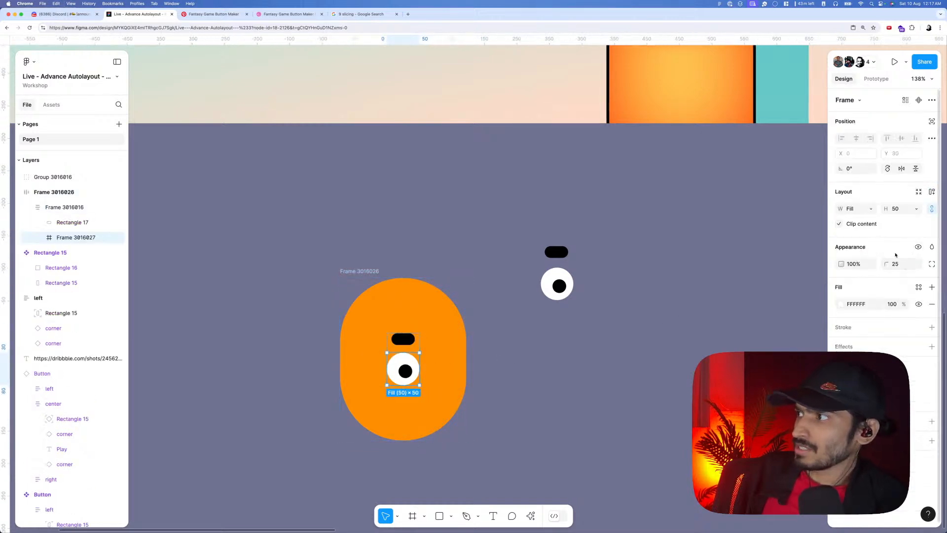
# - Change the head's white eye frame from fill container to a fixed width of 50 and check the eyebrow's sizing
pyautogui.click(870, 207)
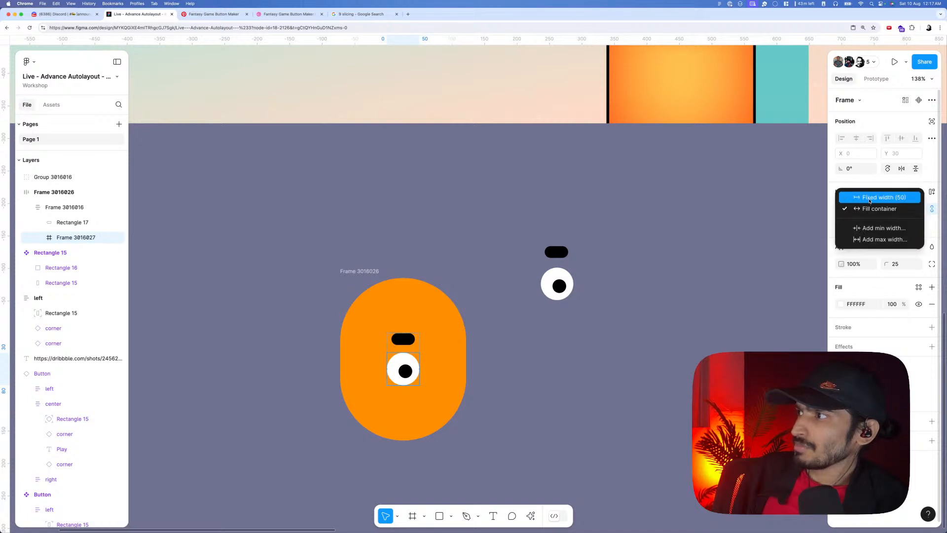
pyautogui.click(870, 198)
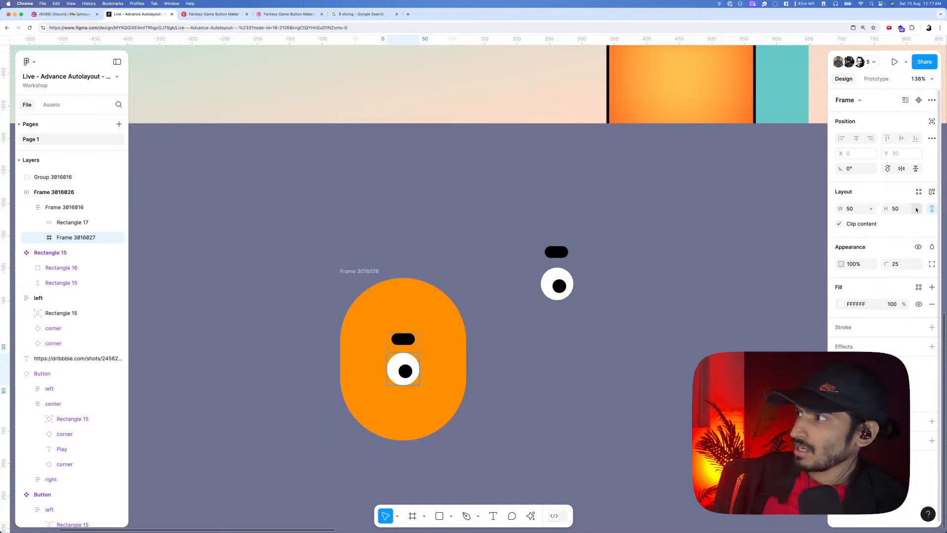
pyautogui.click(403, 339)
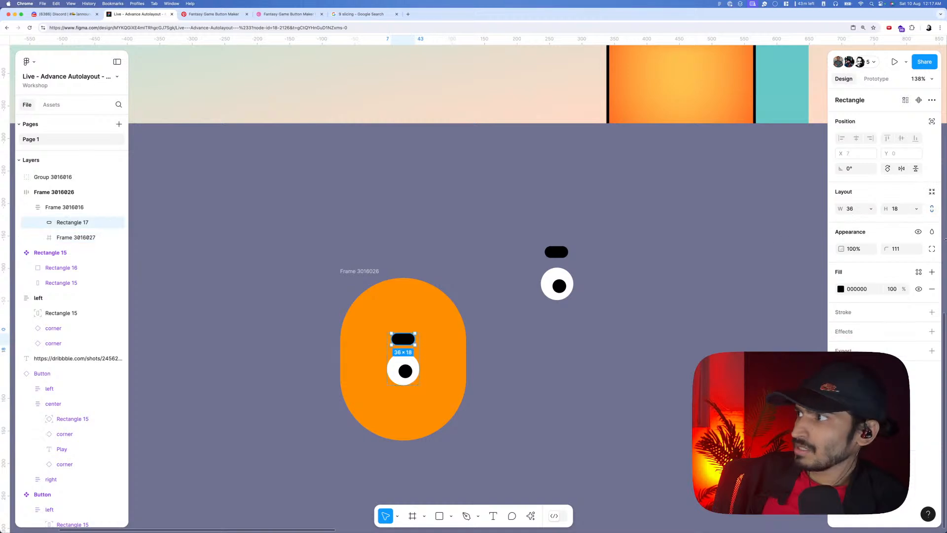
pyautogui.click(441, 352)
# - Duplicate the eyebrow-and-eye frame inside the orange head and wrap both copies in their own auto layout frame
pyautogui.click(409, 362)
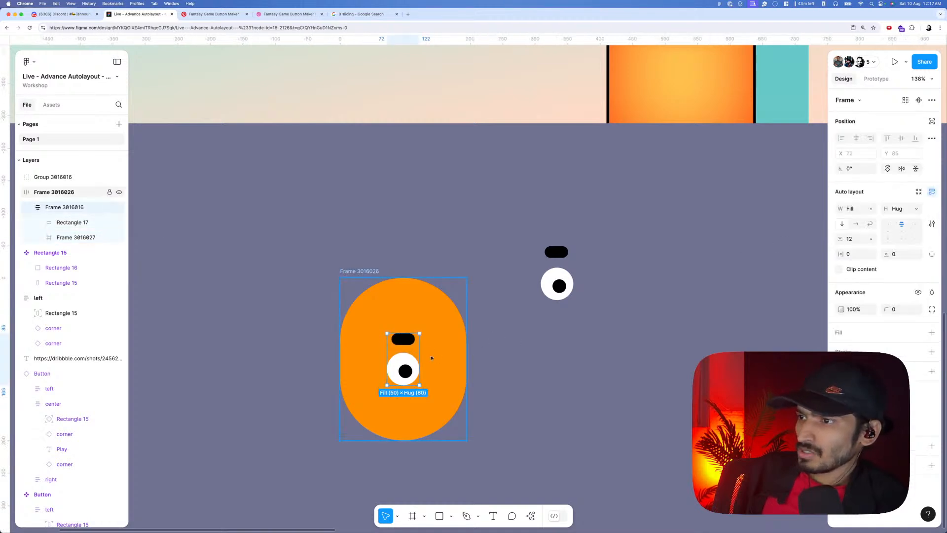
pyautogui.press('super+d')
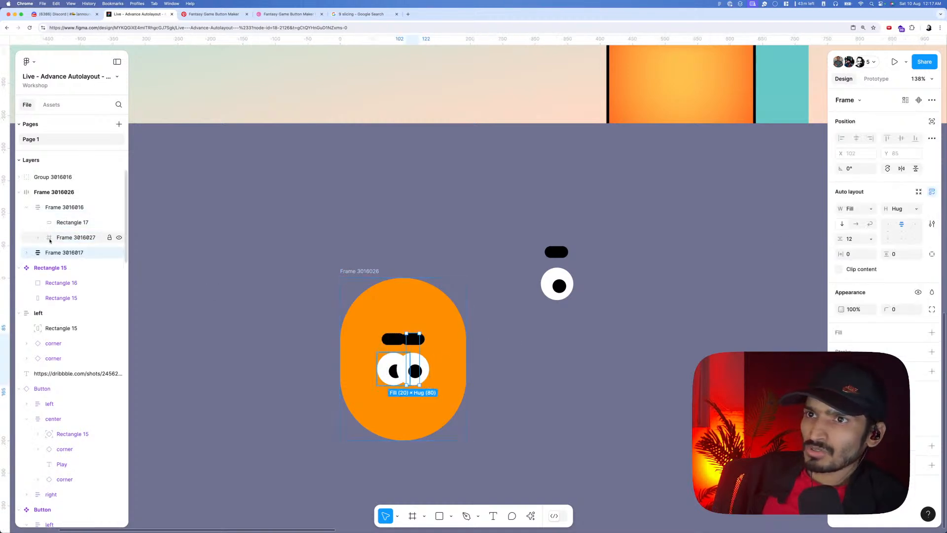
pyautogui.click(26, 207)
pyautogui.click(55, 207)
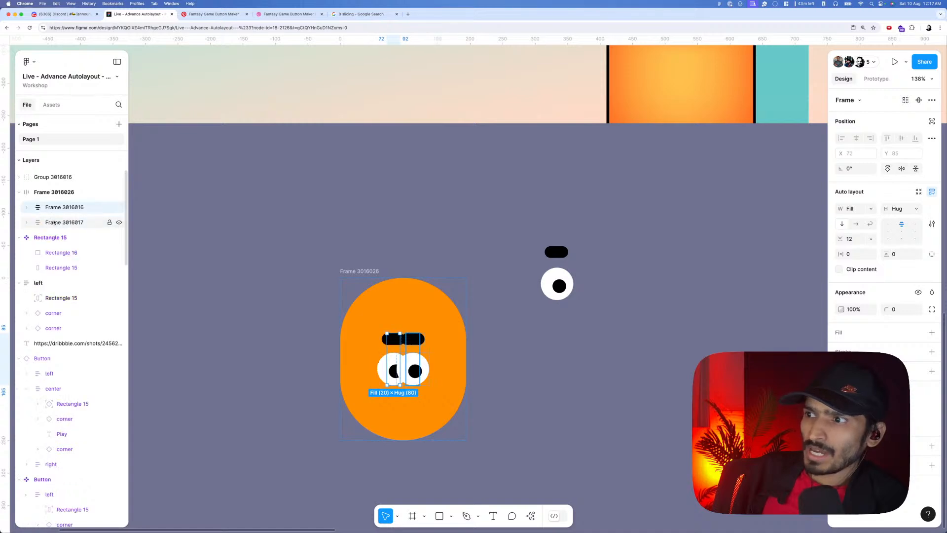
pyautogui.keyDown('shift'); pyautogui.click(55, 223); pyautogui.keyUp('shift')
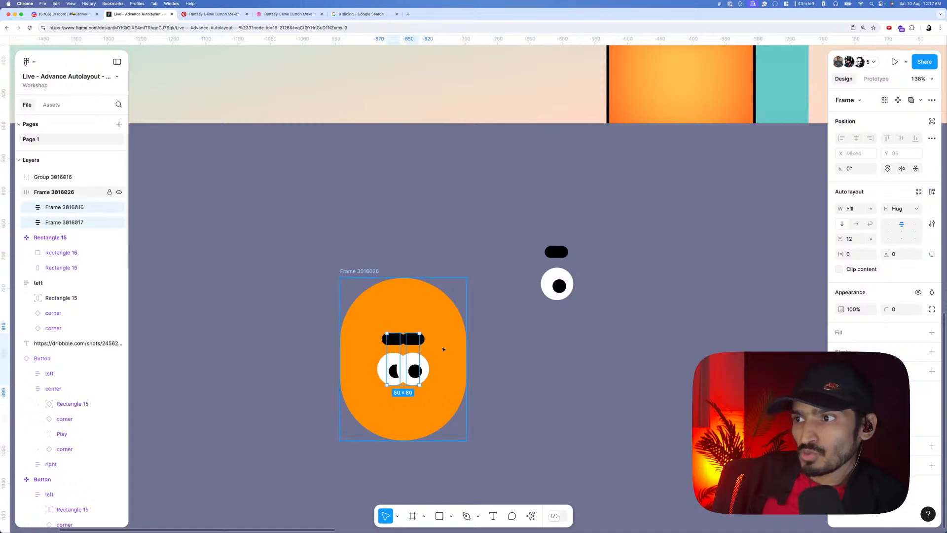
pyautogui.rightClick(414, 360)
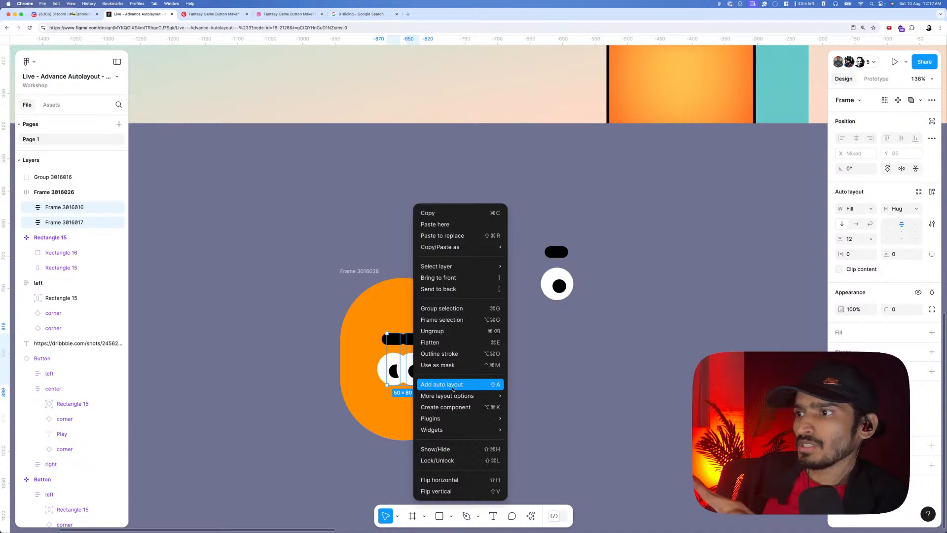
pyautogui.click(452, 390)
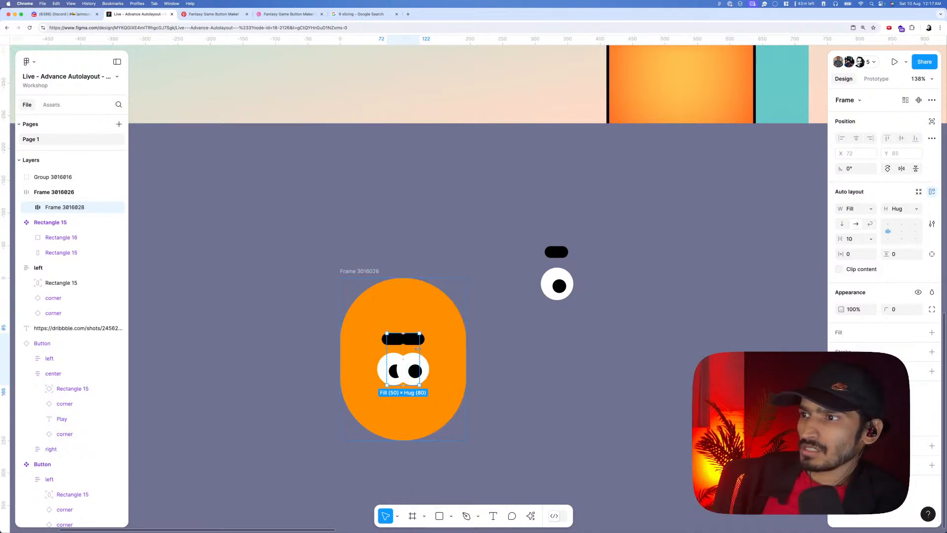
# - Set the orange head frame's horizontal and vertical padding to 0
pyautogui.press('Escape')
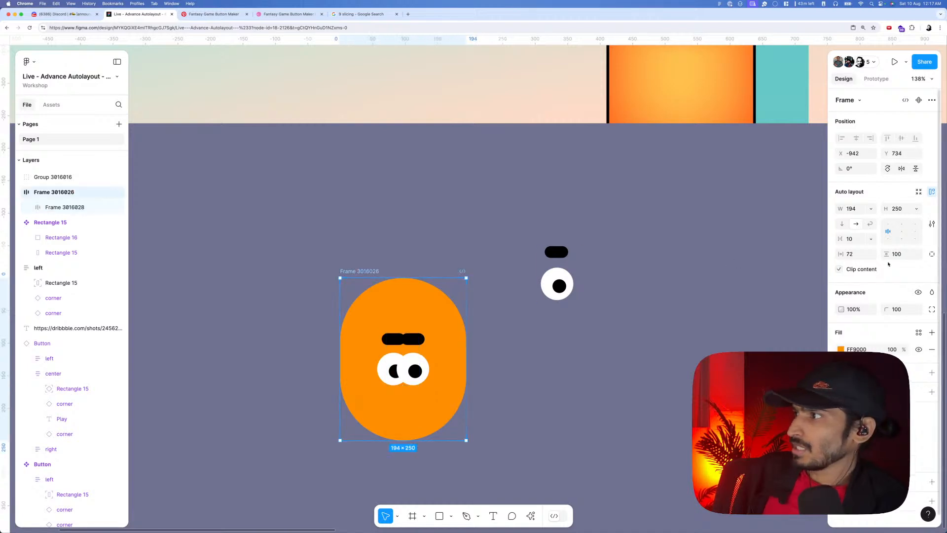
pyautogui.click(853, 254)
pyautogui.doubleClick(855, 252)
pyautogui.write('0')
pyautogui.press('Tab')
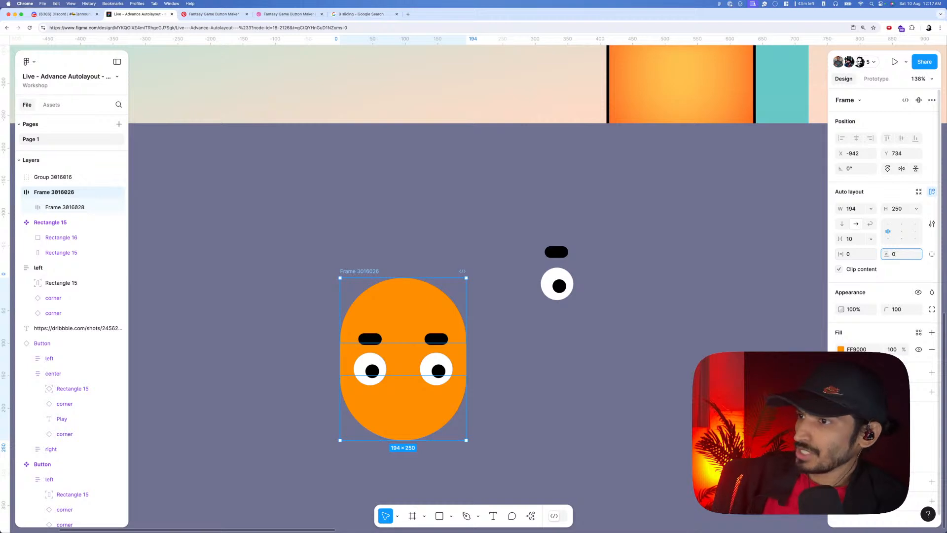
pyautogui.press('Tab')
# - Change the width of both eyebrow-and-eye frames from fill container to hug contents
pyautogui.click(436, 362)
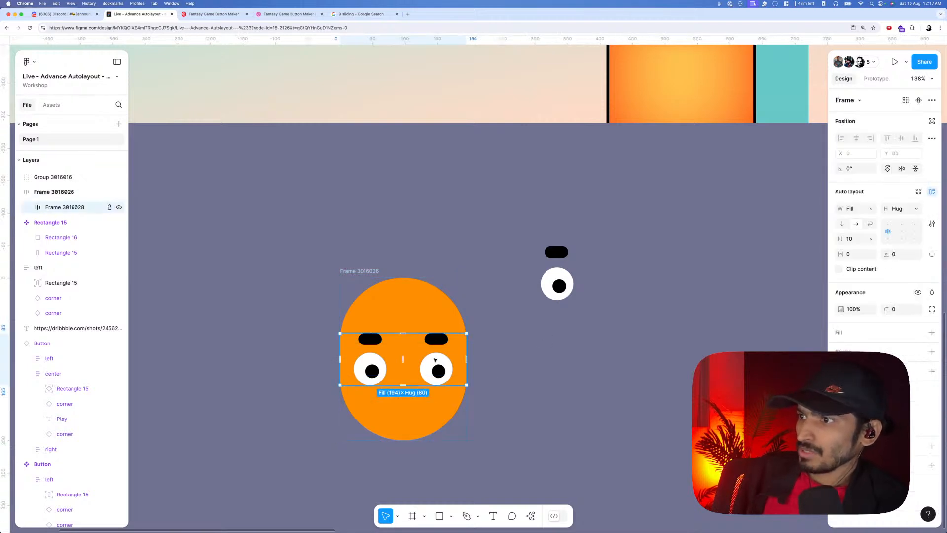
pyautogui.doubleClick(435, 359)
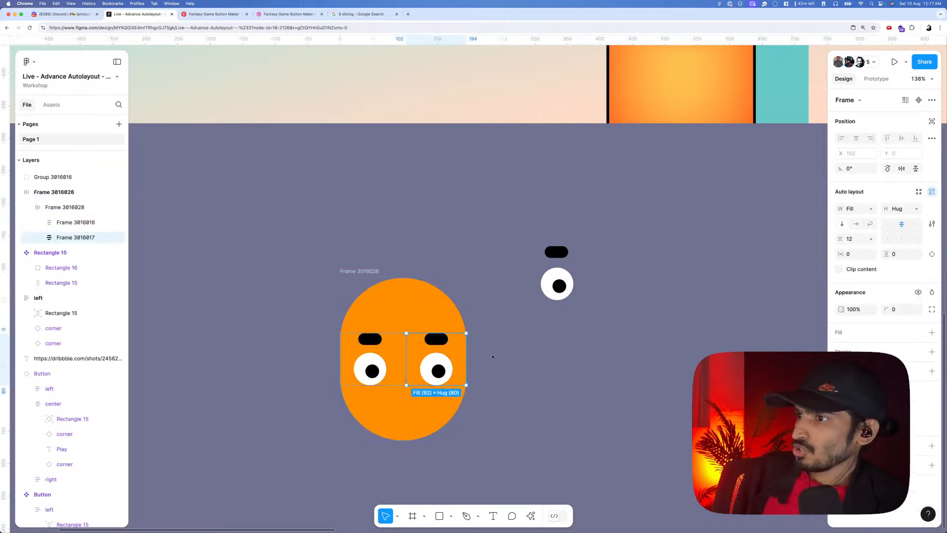
pyautogui.keyDown('shift'); pyautogui.click(375, 363); pyautogui.keyUp('shift')
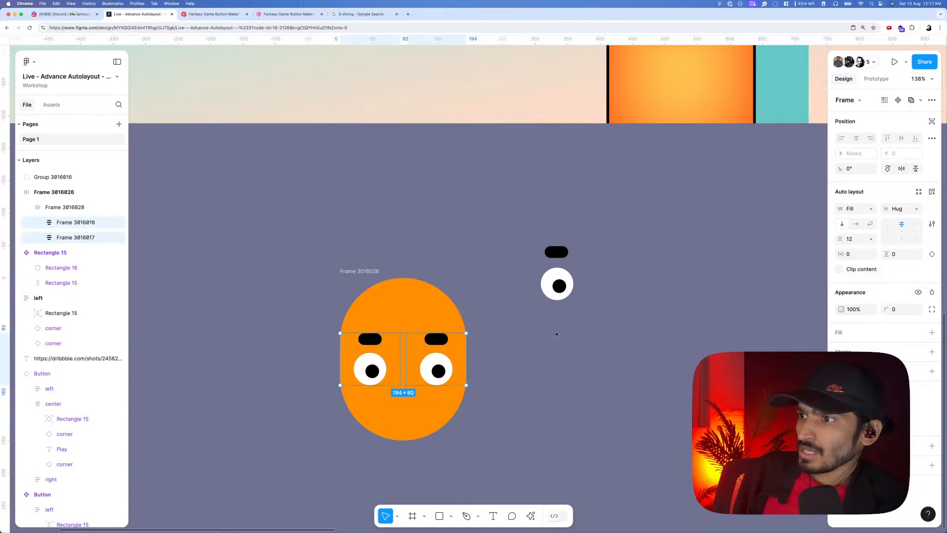
pyautogui.click(869, 210)
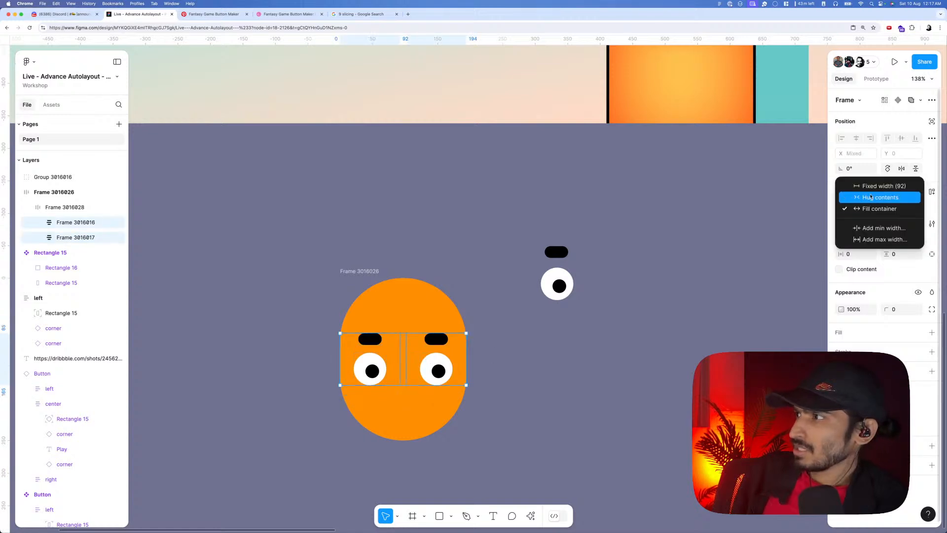
pyautogui.click(870, 197)
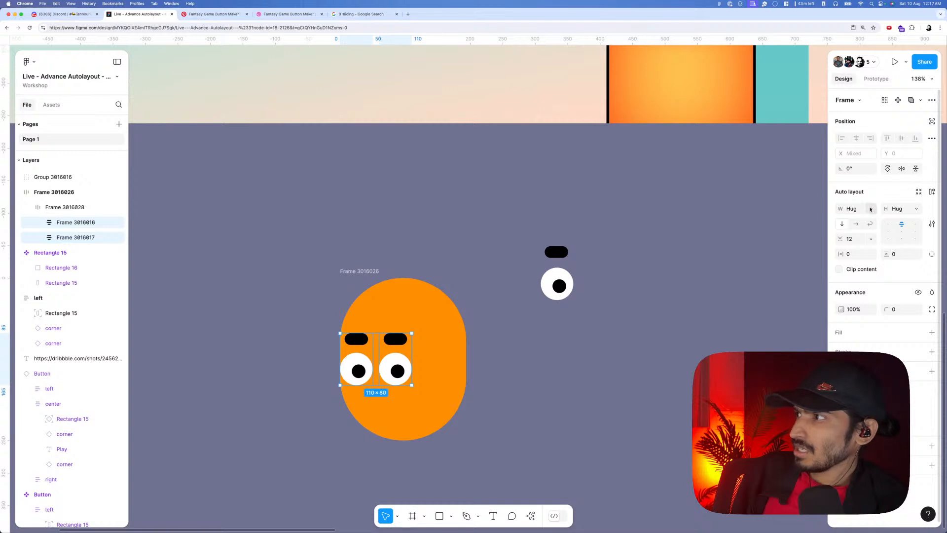
pyautogui.click(870, 209)
pyautogui.click(870, 198)
pyautogui.click(452, 317)
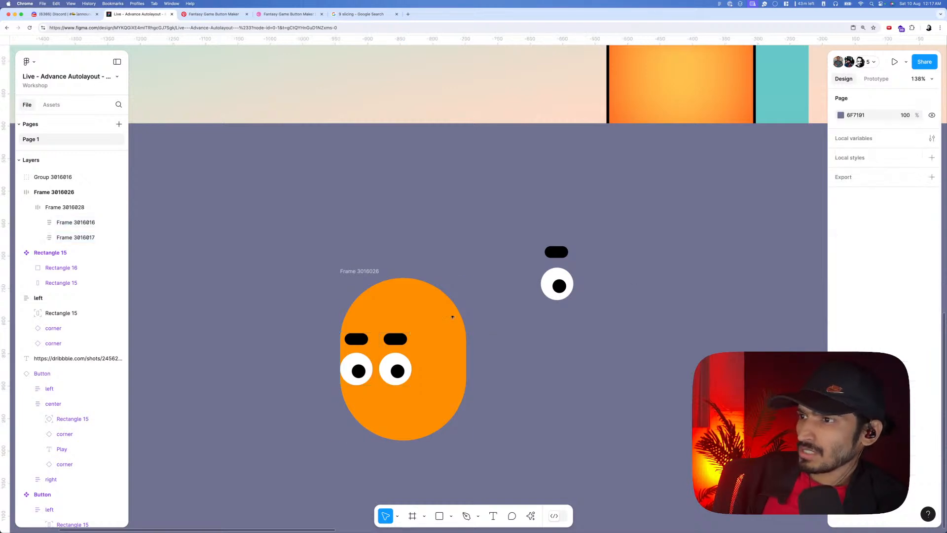
# - Try centre alignment on the orange head frame's auto layout with its gap set to Auto
pyautogui.click(365, 271)
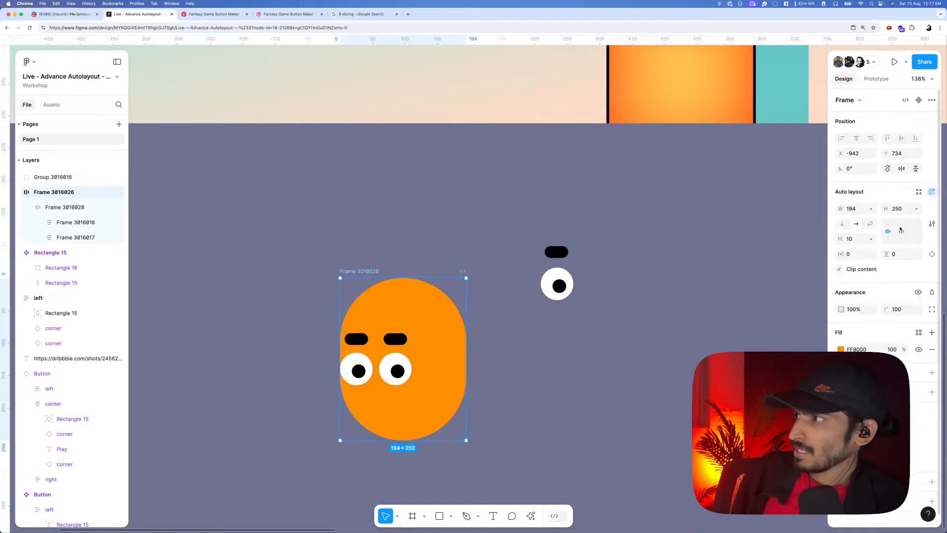
pyautogui.click(901, 225)
pyautogui.click(901, 231)
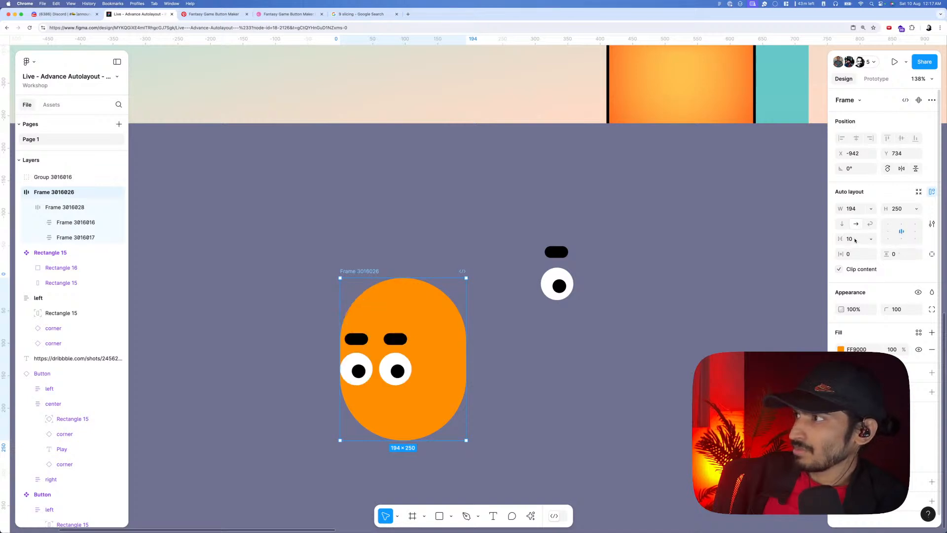
pyautogui.click(854, 238)
pyautogui.write('0')
pyautogui.press('BackSpace')
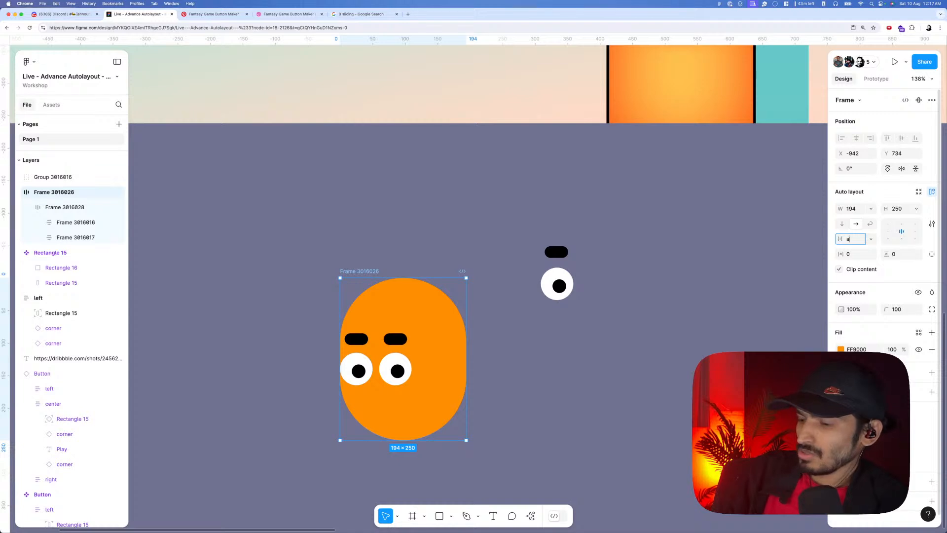
pyautogui.write('auto')
pyautogui.press('Return')
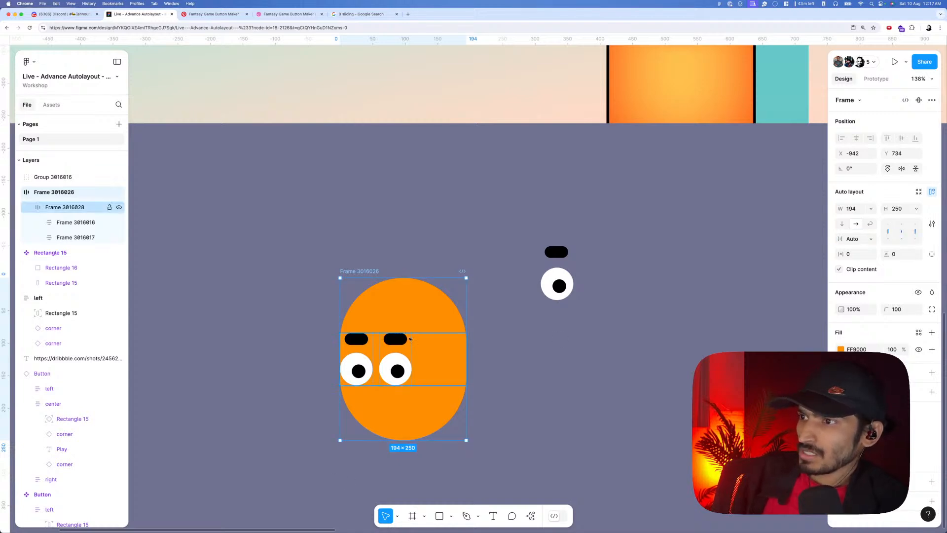
pyautogui.click(398, 352)
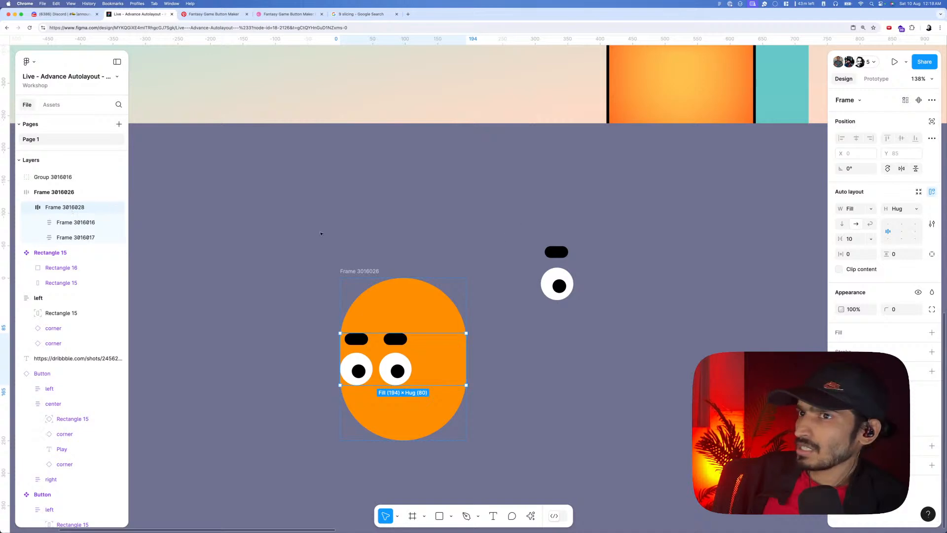
# - Set the orange head frame's auto layout gap to 0
pyautogui.click(54, 192)
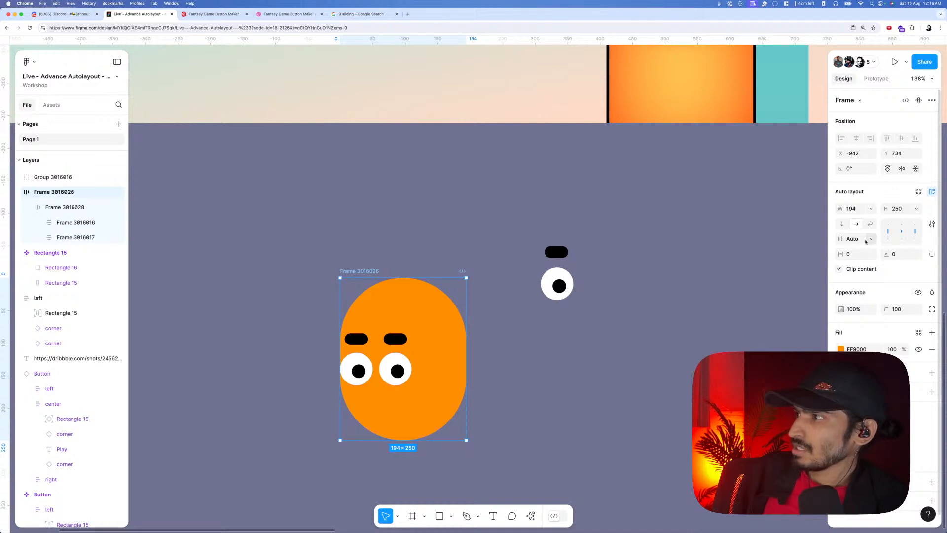
pyautogui.click(856, 239)
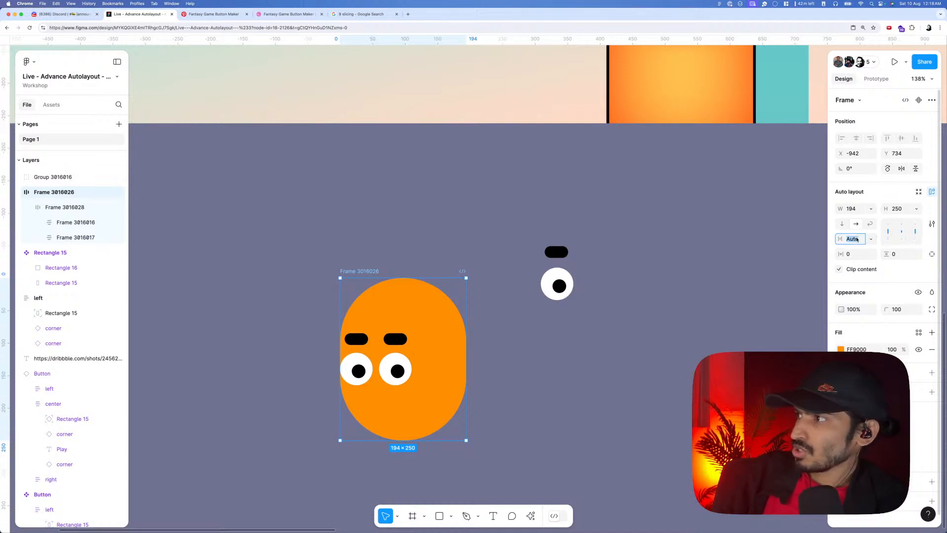
pyautogui.write('0')
pyautogui.press('Return')
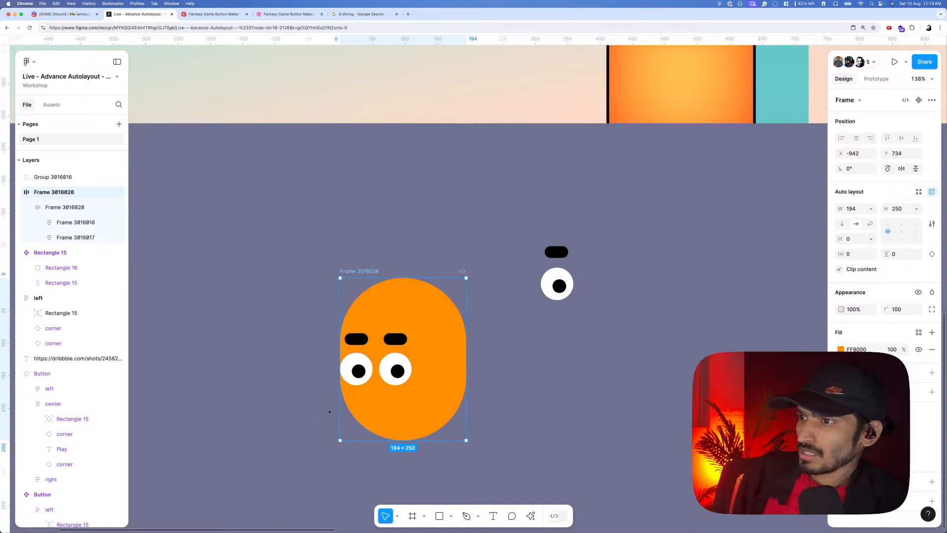
# - Change the width of the frame holding both eyes to hug contents
pyautogui.click(389, 373)
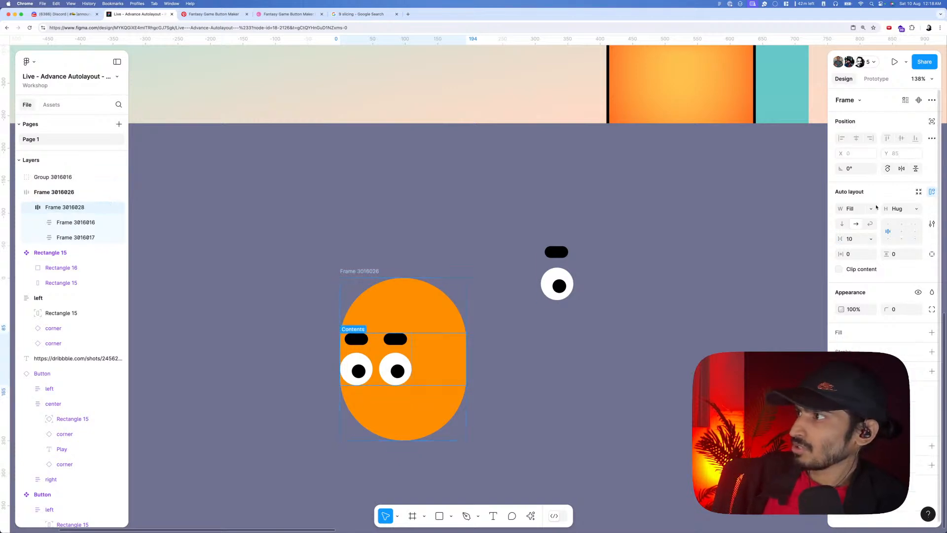
pyautogui.click(872, 211)
pyautogui.click(872, 197)
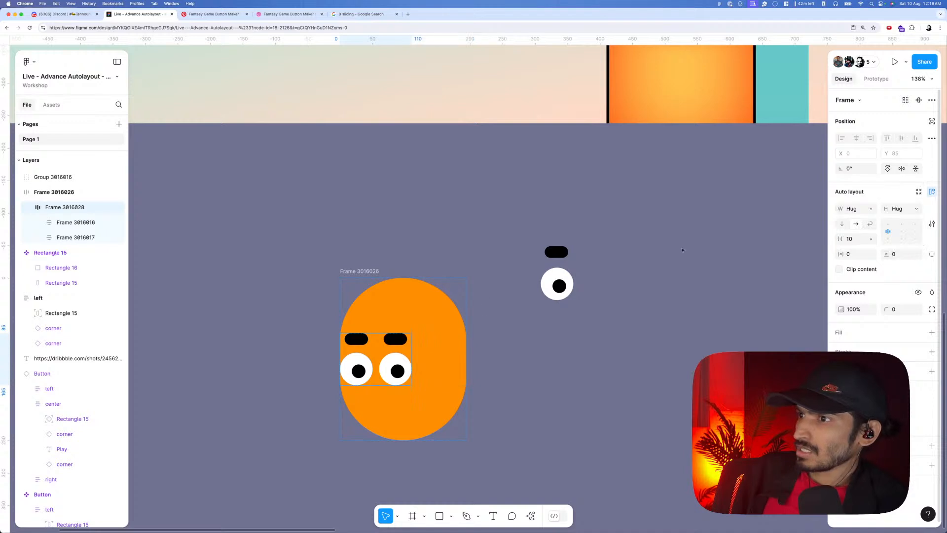
# - Centre the pair of eyes horizontally and vertically within the orange head frame
pyautogui.press('Escape')
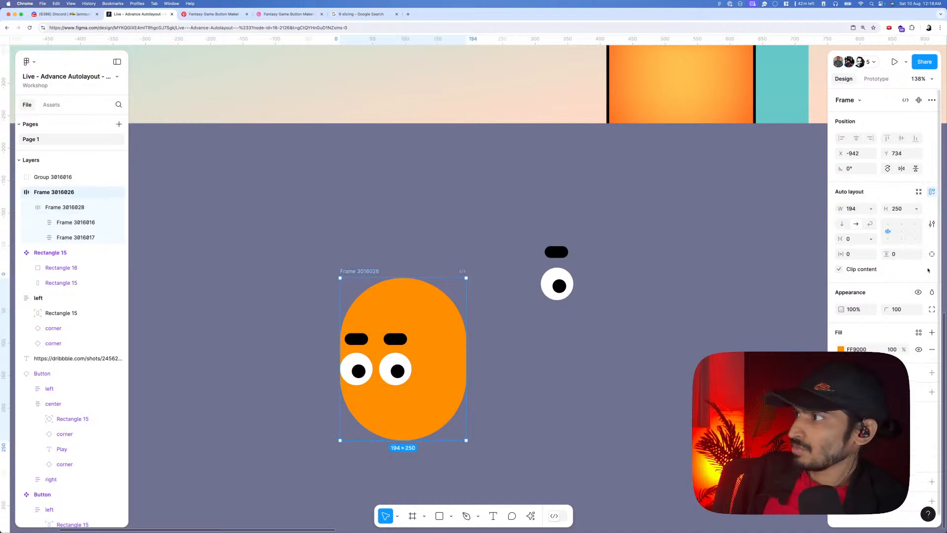
pyautogui.click(900, 224)
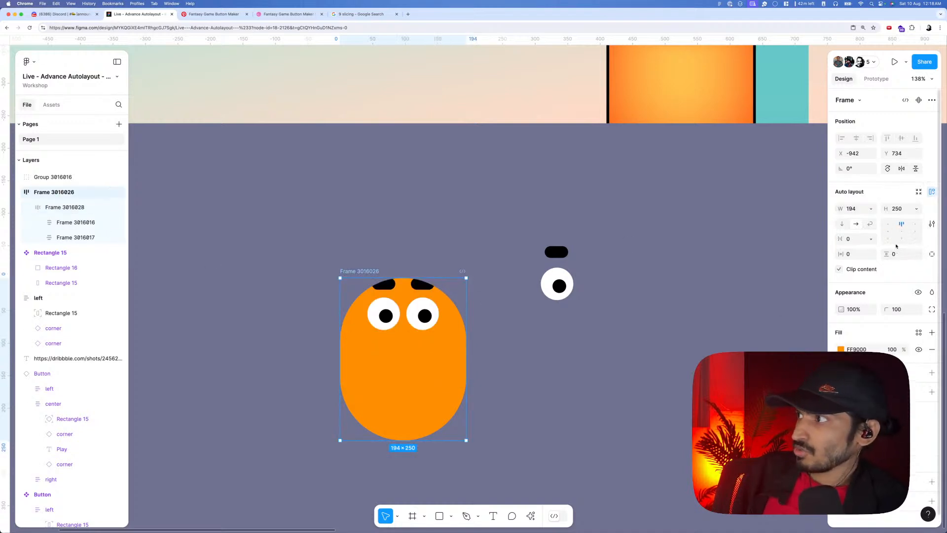
pyautogui.click(902, 231)
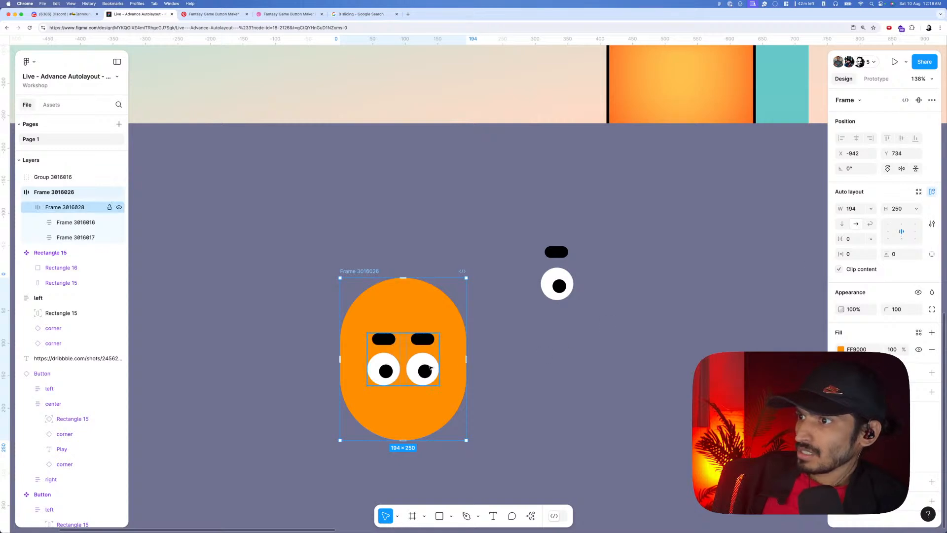
# - Try changing the orange head frame's bottom padding on its own, undoing the change
pyautogui.click(931, 253)
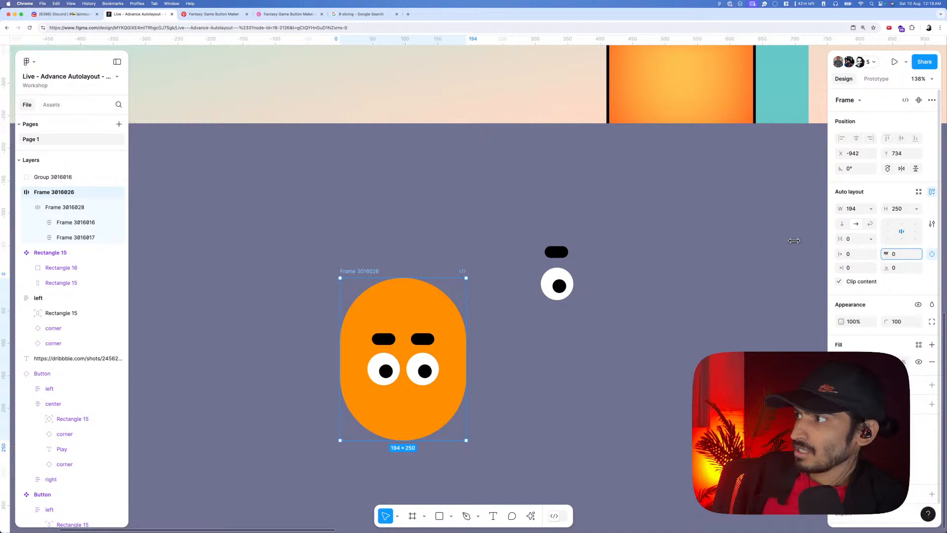
pyautogui.moveTo(886, 268); pyautogui.dragTo(12, 254)
pyautogui.press('super+z')
pyautogui.click(665, 268)
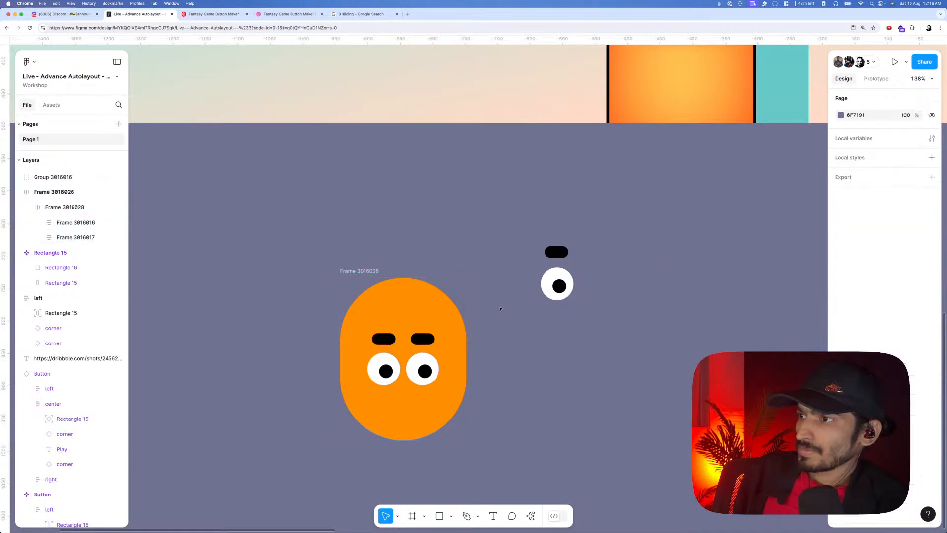
# - Compare the rebuilt orange head with the cartoon face on the cover artwork
pyautogui.scroll(-5, 498, 309)
pyautogui.moveTo(593, 271); pyautogui.dragTo(583, 456)
pyautogui.scroll(-3, 583, 444)
pyautogui.scroll(-5, 610, 311)
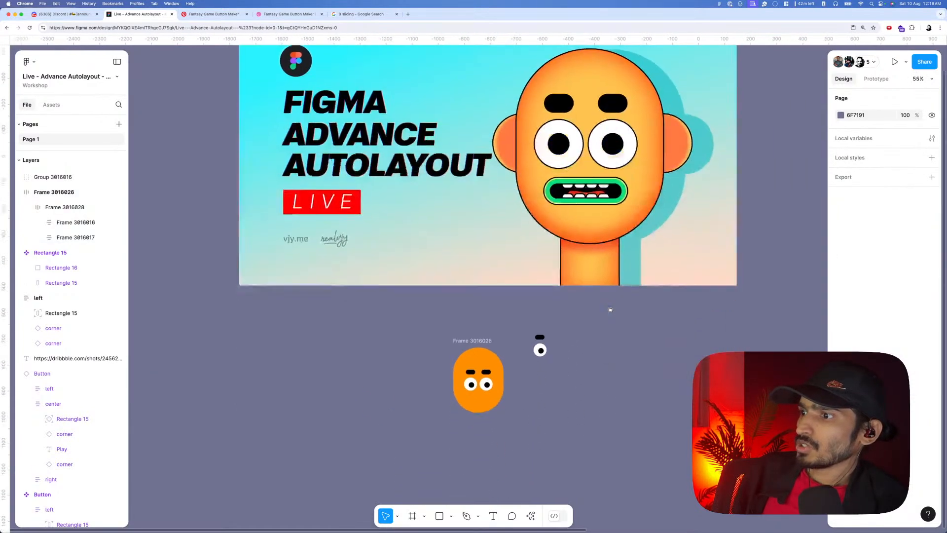
pyautogui.scroll(4, 527, 352)
pyautogui.scroll(-4, 532, 350)
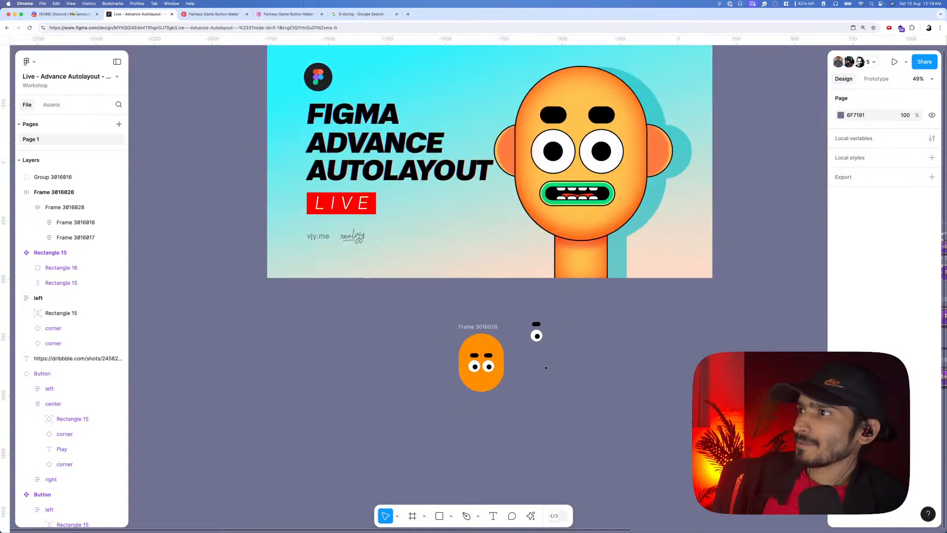
pyautogui.scroll(4, 544, 369)
pyautogui.scroll(-3, 538, 348)
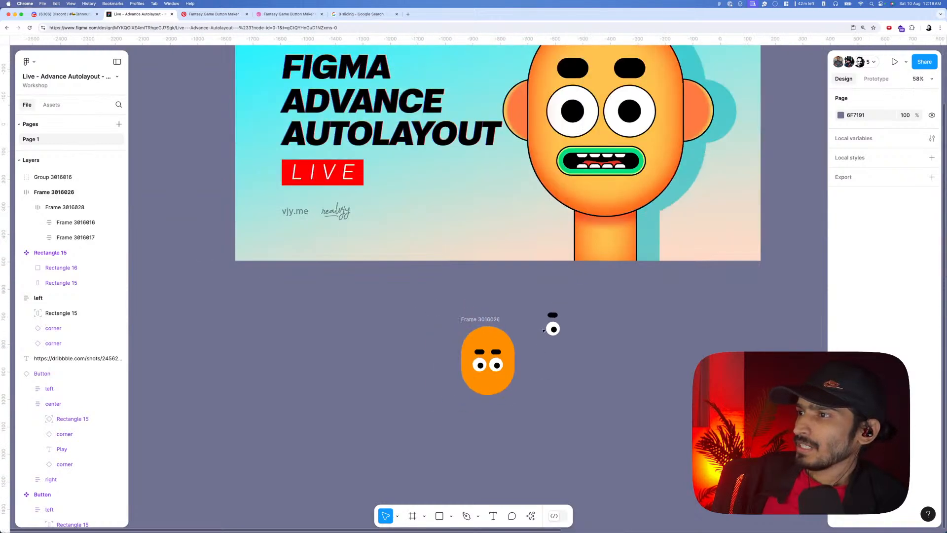
# - Move the orange head frame further below the cover, to about X -1002, Y 1088
pyautogui.click(553, 326)
pyautogui.scroll(-2, 562, 267)
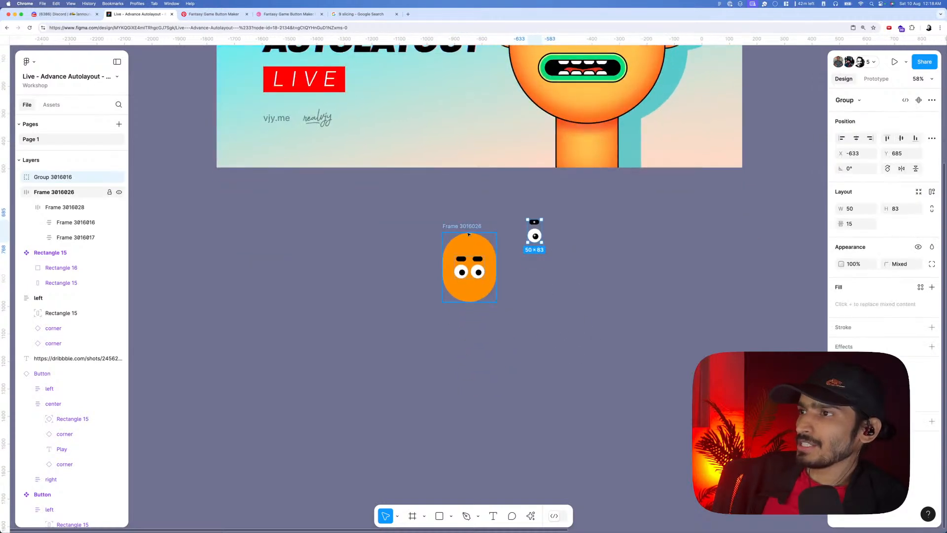
pyautogui.click(465, 256)
pyautogui.moveTo(465, 256); pyautogui.dragTo(447, 358)
pyautogui.scroll(5, 439, 380)
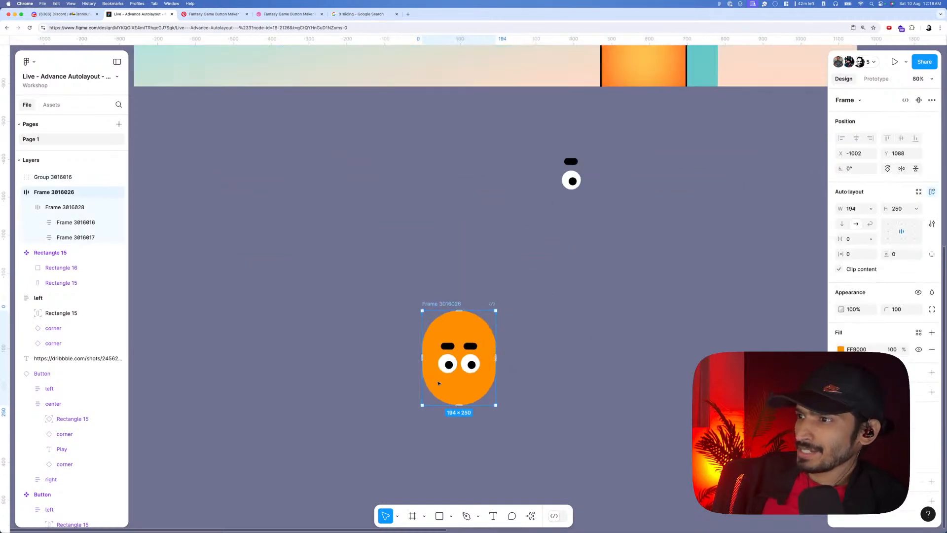
pyautogui.scroll(-5, 542, 293)
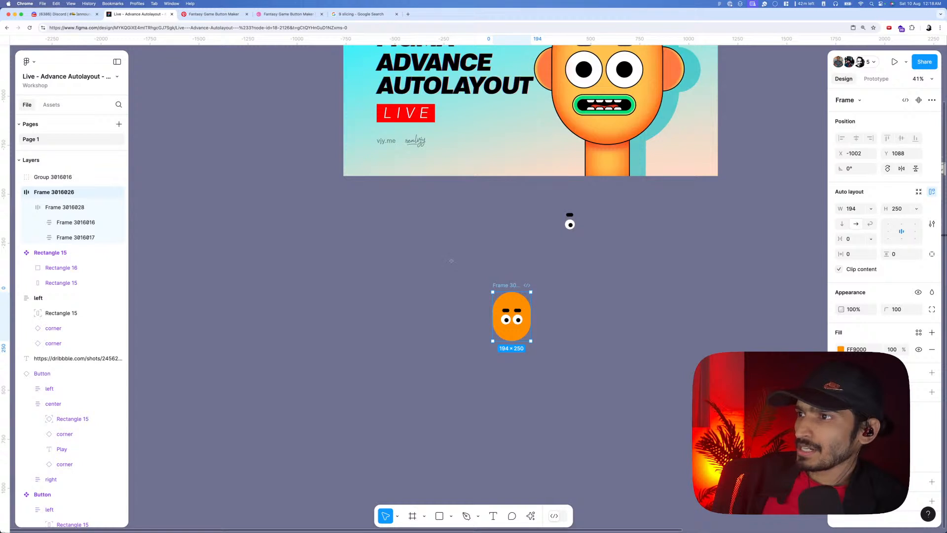
# - Draw a frame about 849 × 588 around the orange head and place the head inside it at about X 454, Y 169
pyautogui.press('f')
pyautogui.moveTo(420, 254); pyautogui.dragTo(587, 369)
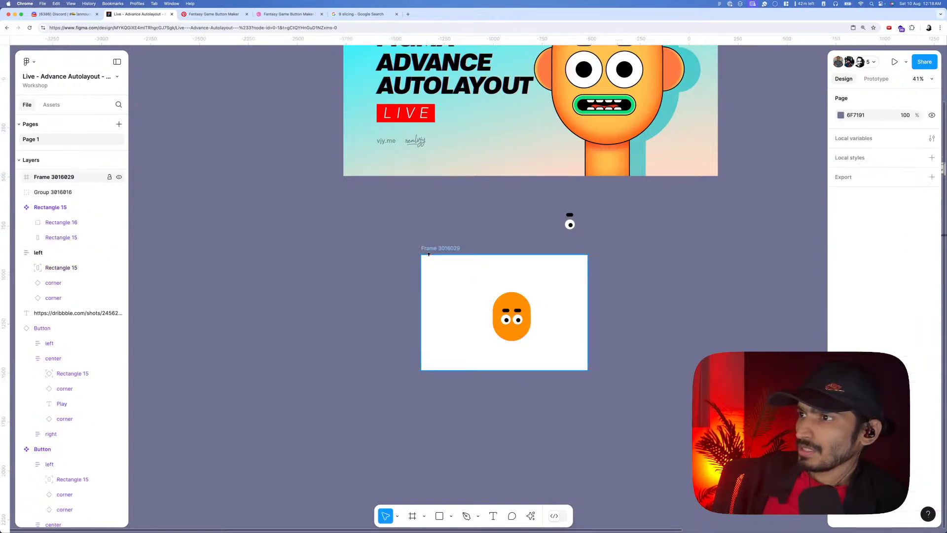
pyautogui.moveTo(511, 302); pyautogui.dragTo(494, 325)
pyautogui.click(470, 324)
pyautogui.scroll(2, 494, 325)
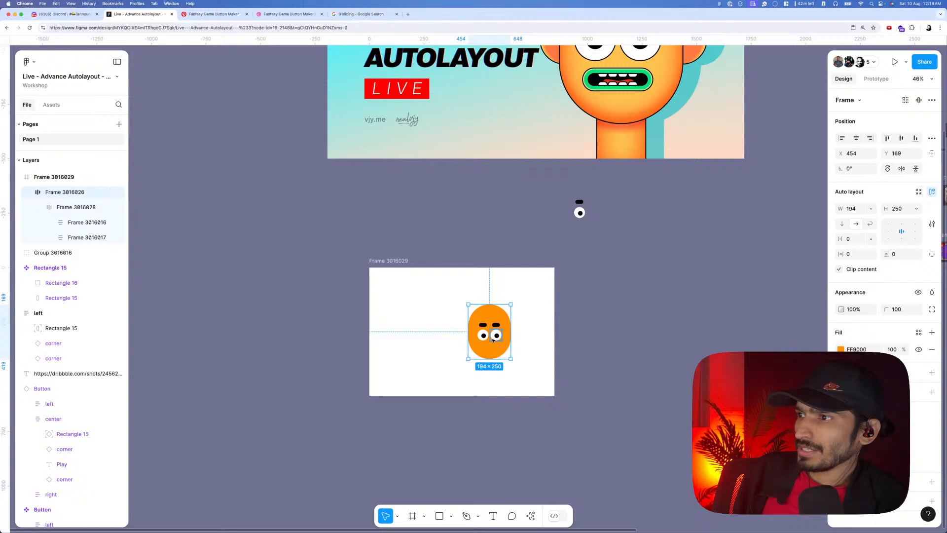
pyautogui.scroll(4, 492, 331)
pyautogui.click(402, 322)
pyautogui.scroll(-3, 402, 322)
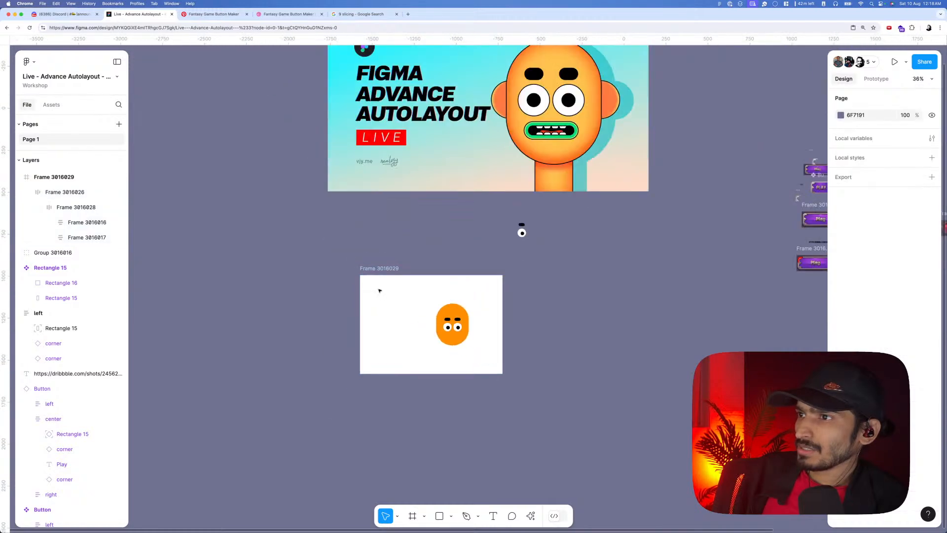
# - Move the new white frame to about X -1457, Y 1371 and duplicate it beside the original
pyautogui.click(382, 269)
pyautogui.scroll(-3, 383, 268)
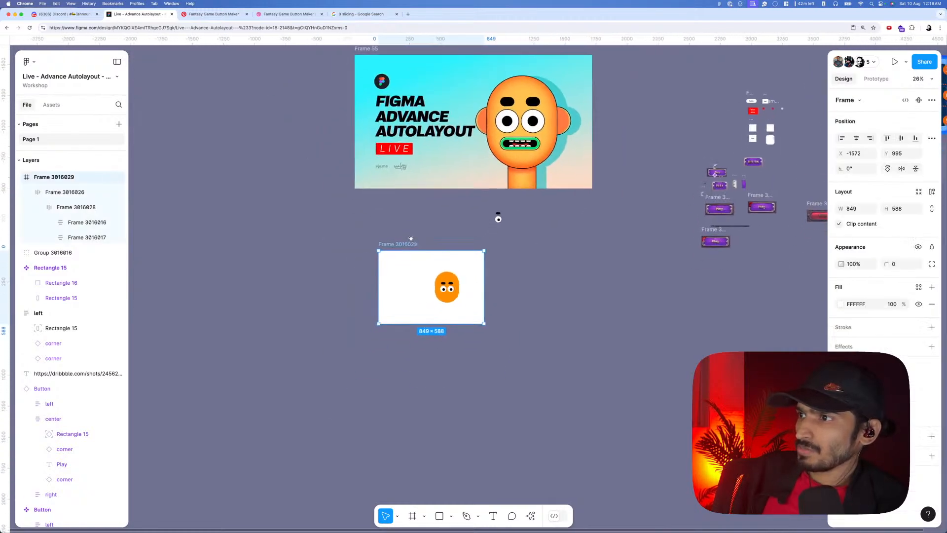
pyautogui.scroll(2, 420, 285)
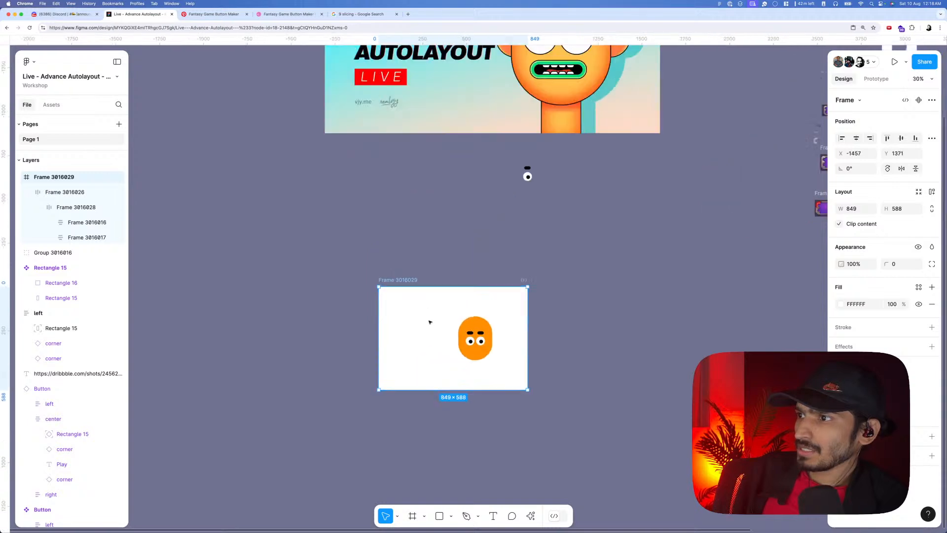
pyautogui.hotkey('ctrl', 'd')
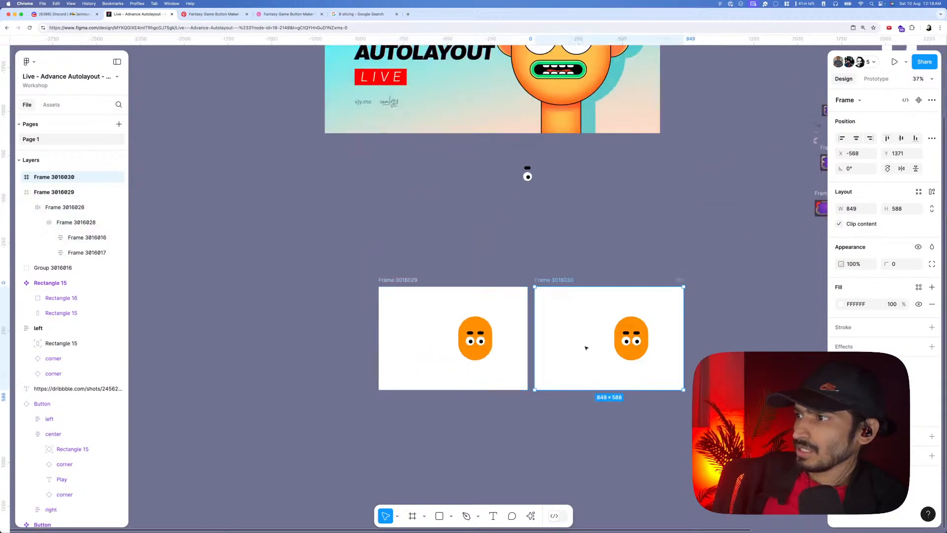
# - Draw a 51 × 51 circle beside the head in the first white frame and fill it with red FF0E0E
pyautogui.scroll(2, 582, 349)
pyautogui.scroll(4, 589, 350)
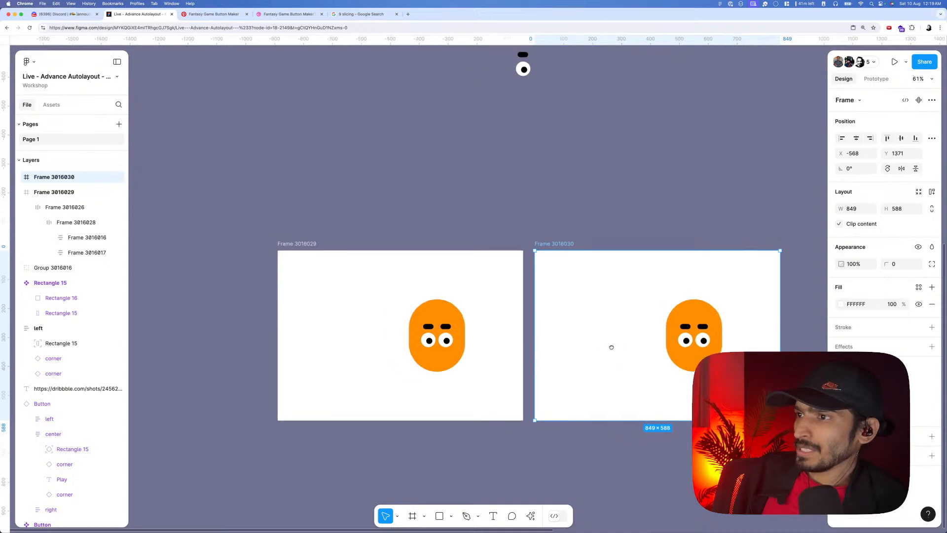
pyautogui.hscroll(-2, 375, 345)
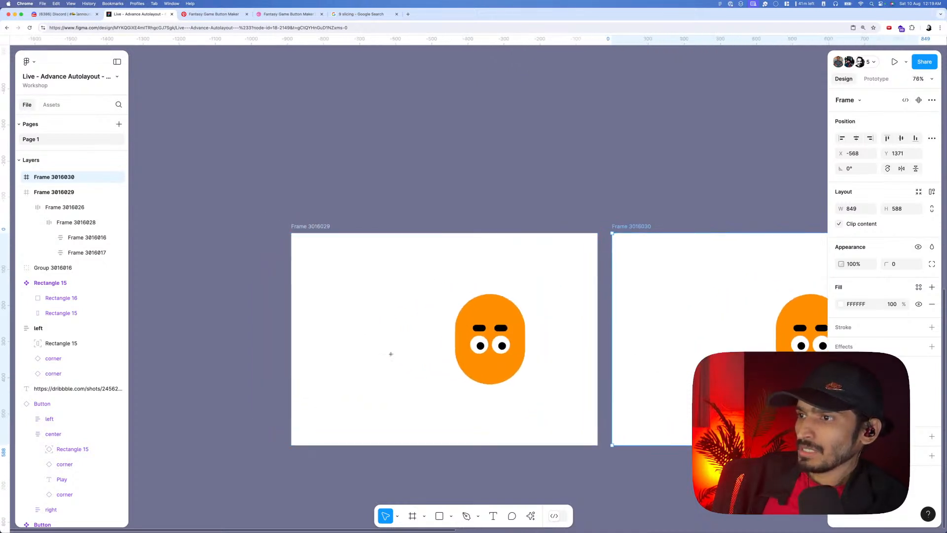
pyautogui.press('o')
pyautogui.moveTo(359, 342)
pyautogui.mouseDown()
pyautogui.moveTo(367, 326)
pyautogui.moveTo(364, 353)
pyautogui.moveTo(354, 349)
pyautogui.mouseUp()
pyautogui.press('v')
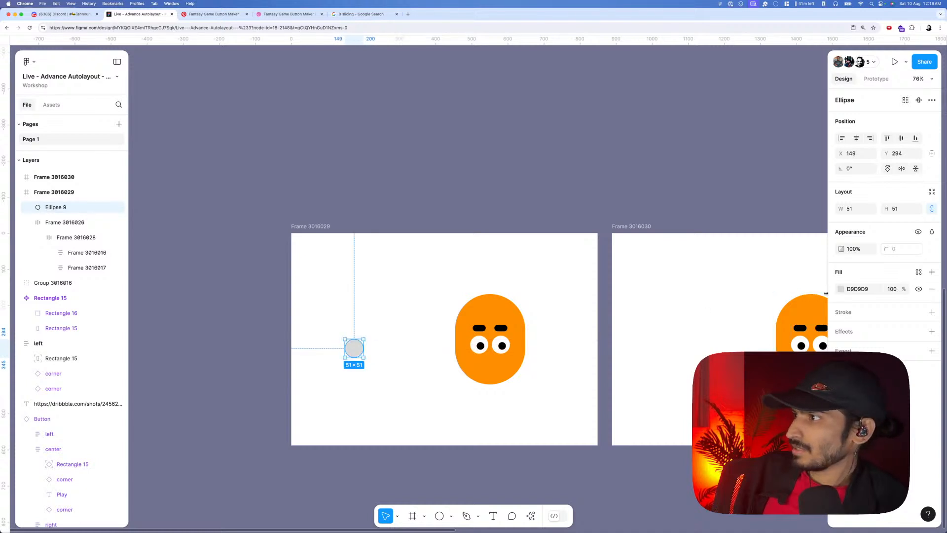
pyautogui.click(840, 288)
pyautogui.moveTo(808, 303); pyautogui.dragTo(822, 298)
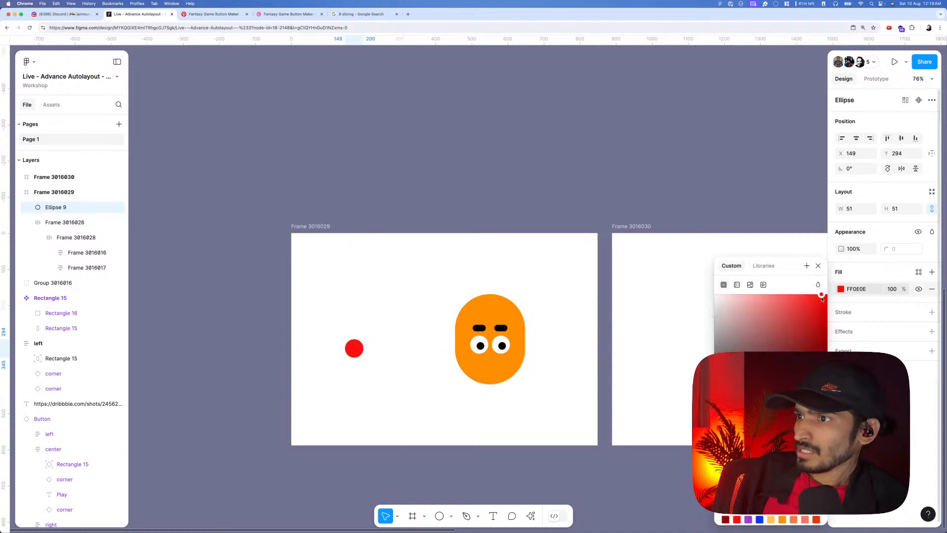
# - Copy the red circle into the second white frame at about X 221, Y 294, and move the first frame away to about X -1603
pyautogui.click(365, 339)
pyautogui.click(353, 347)
pyautogui.scroll(-3, 349, 347)
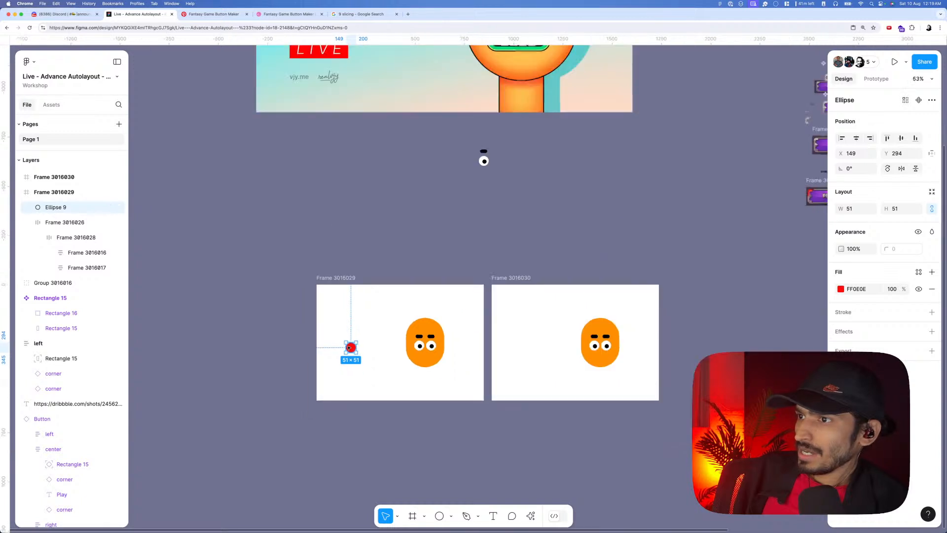
pyautogui.click(502, 280)
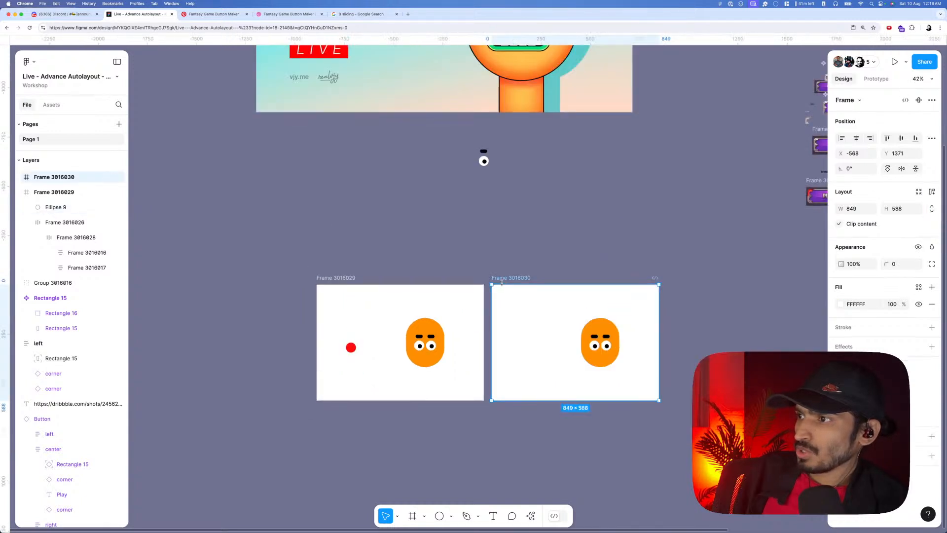
pyautogui.hotkey('ctrl', 'v')
pyautogui.moveTo(528, 348); pyautogui.dragTo(542, 350)
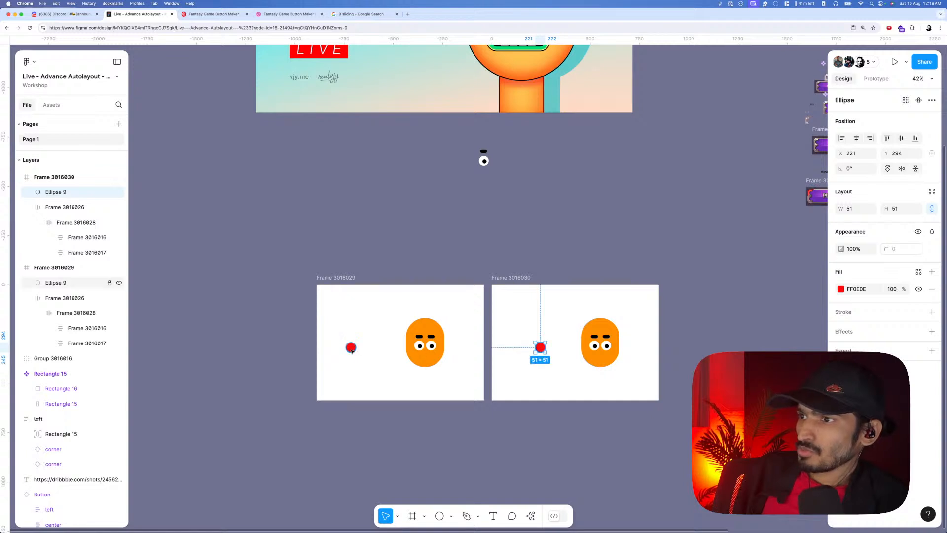
pyautogui.scroll(3, 524, 348)
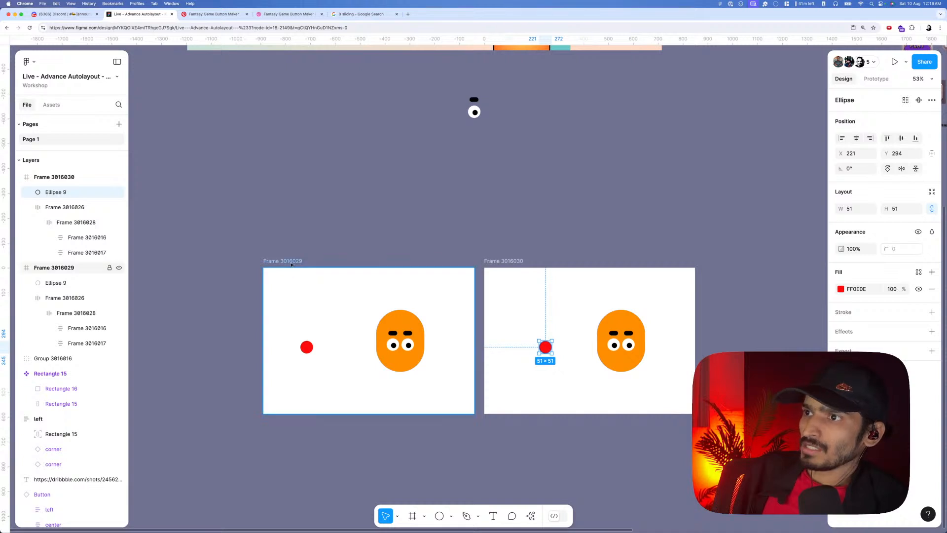
pyautogui.moveTo(289, 261); pyautogui.dragTo(253, 260)
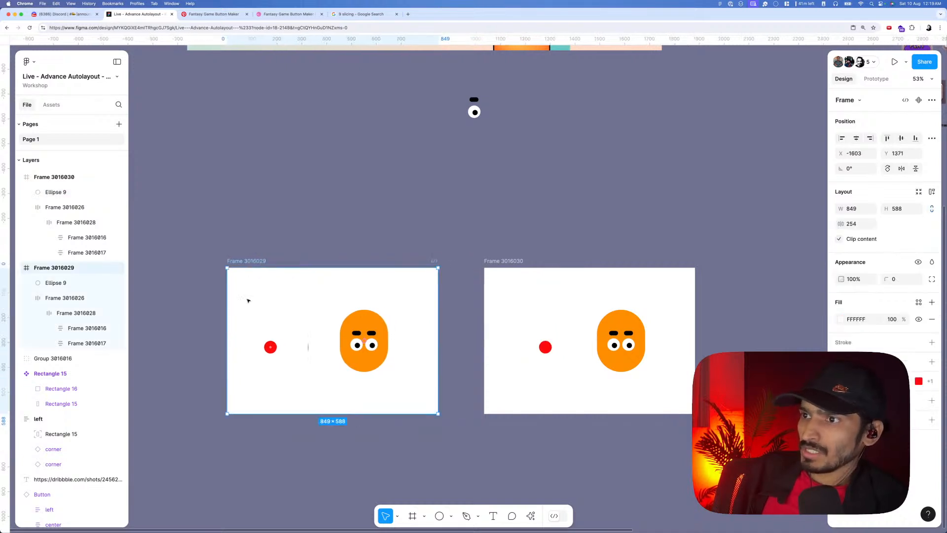
# - Connect the first frame's red circle to the second frame with an On drag interaction using Smart animate and a Linear curve
pyautogui.click(271, 347)
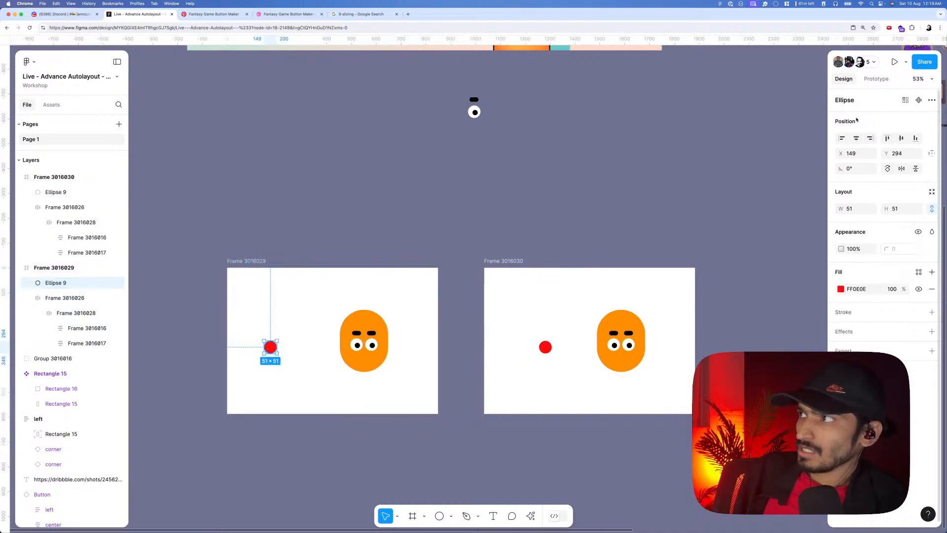
pyautogui.click(876, 78)
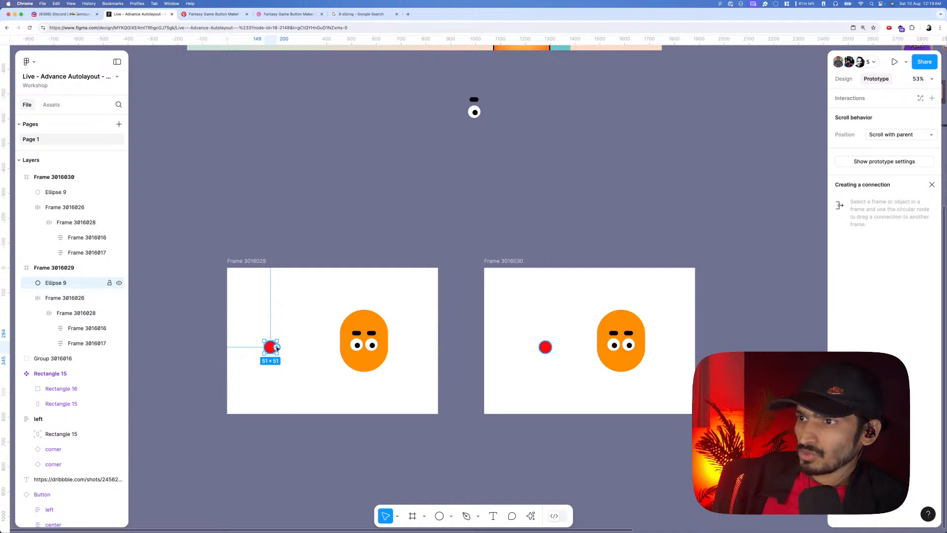
pyautogui.moveTo(276, 348); pyautogui.dragTo(496, 340)
pyautogui.click(488, 385)
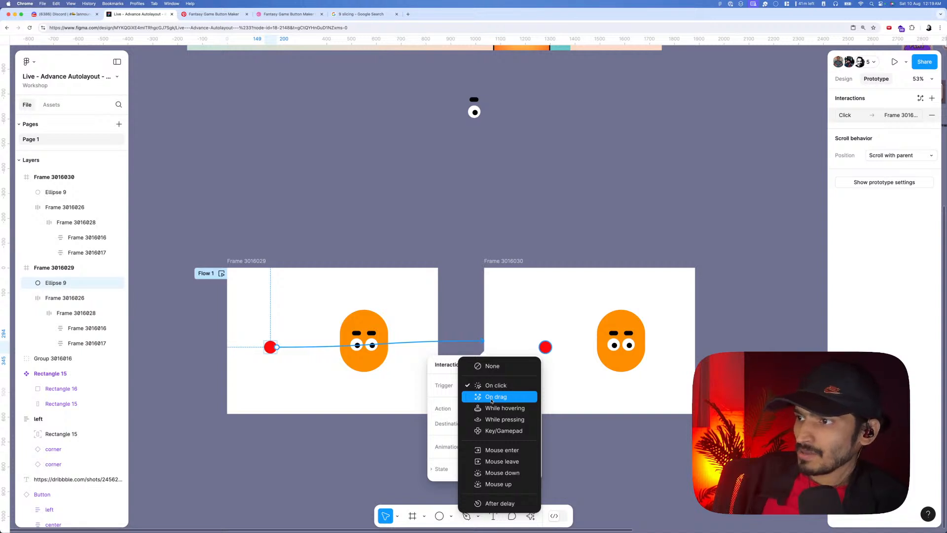
pyautogui.click(491, 398)
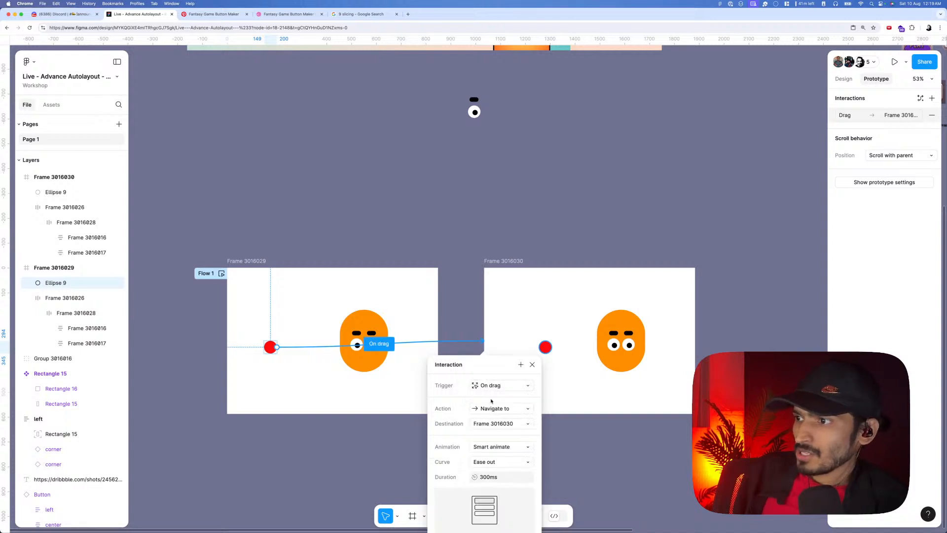
pyautogui.click(489, 464)
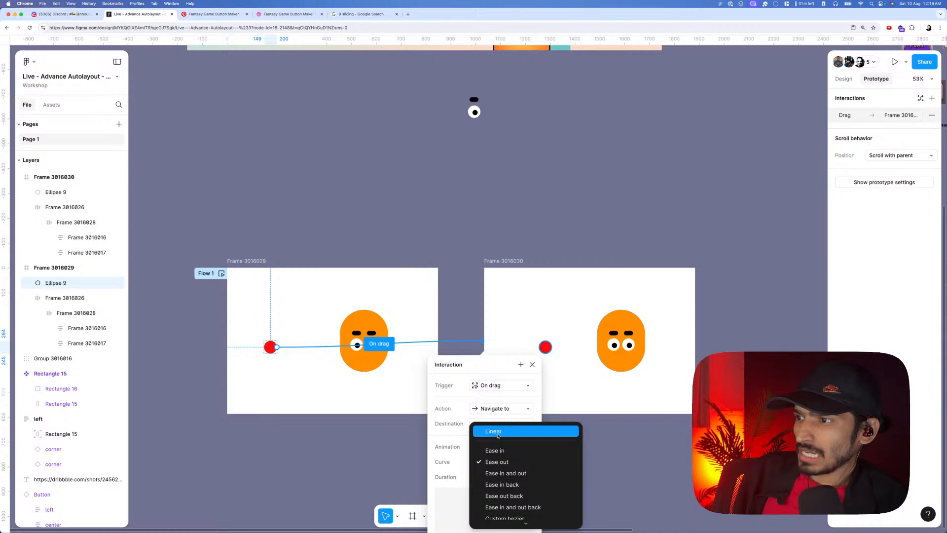
pyautogui.click(498, 435)
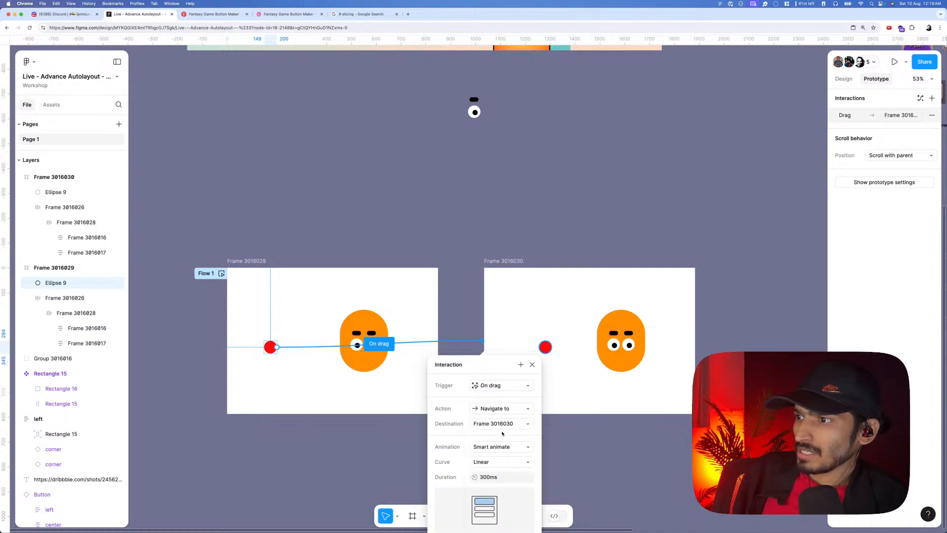
pyautogui.click(458, 266)
# - Preview the prototype from the first frame and test dragging the red circle
pyautogui.click(244, 261)
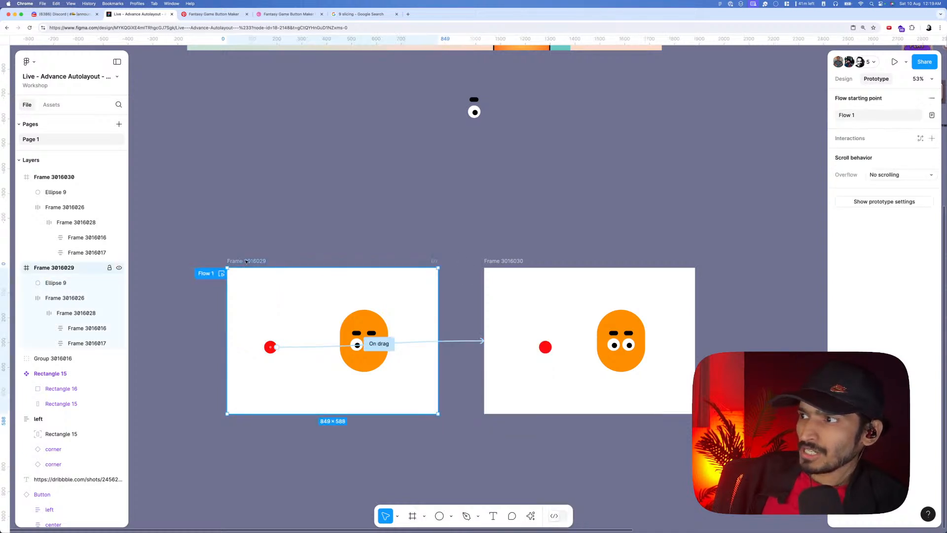
pyautogui.hotkey('shift', 'space')
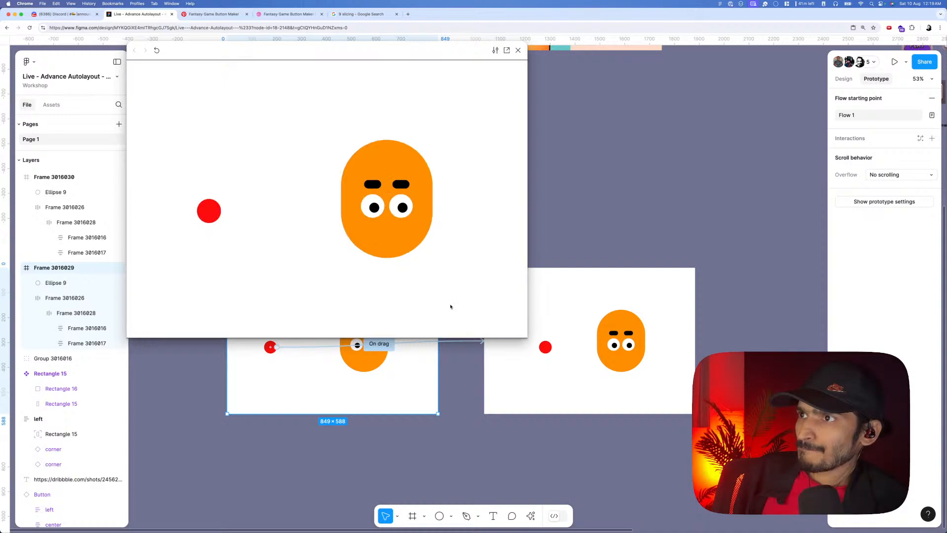
pyautogui.moveTo(211, 209); pyautogui.dragTo(270, 214)
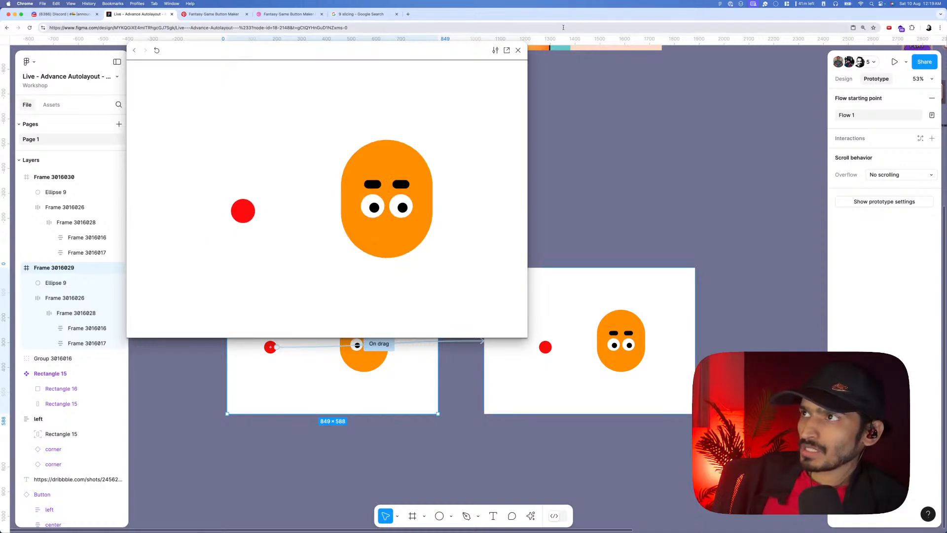
pyautogui.click(518, 51)
pyautogui.click(562, 144)
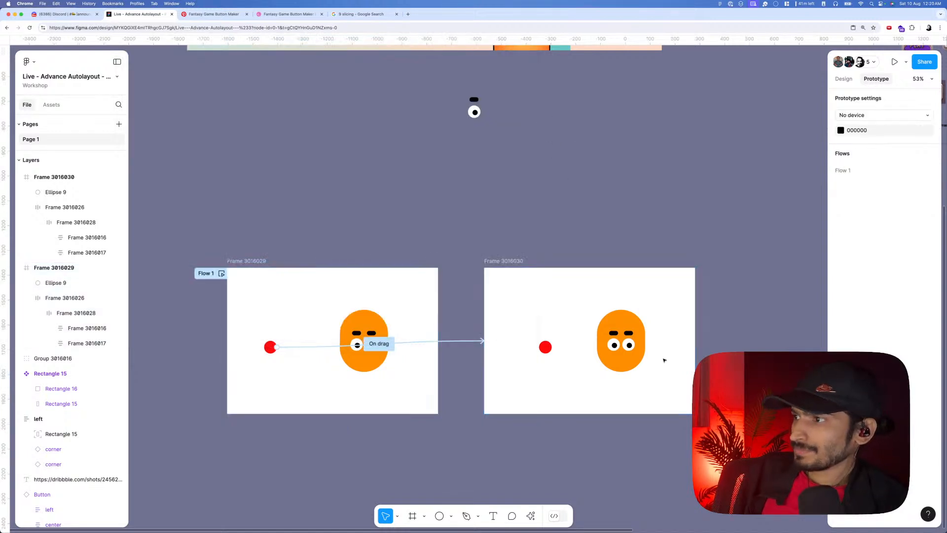
# - Give the orange head in the second frame individual paddings, setting the left padding to 47
pyautogui.click(641, 346)
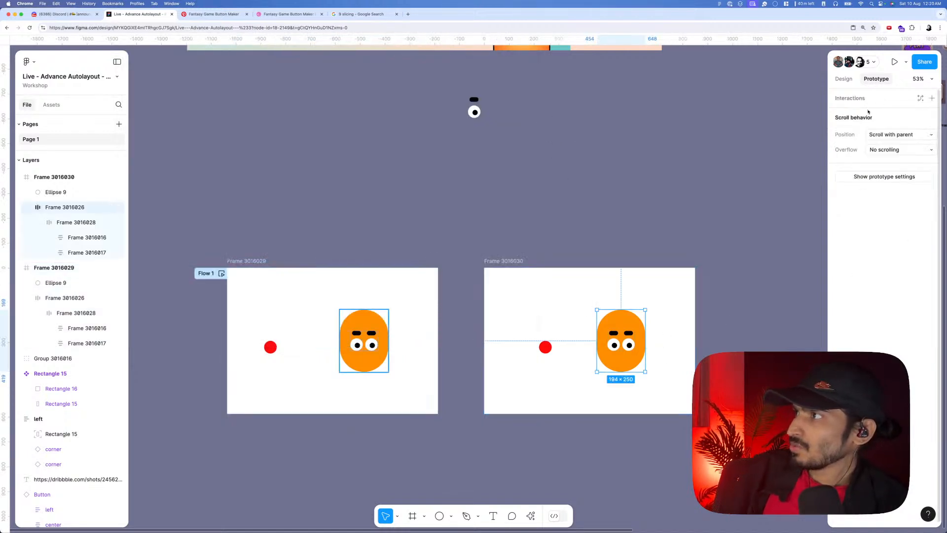
pyautogui.click(843, 79)
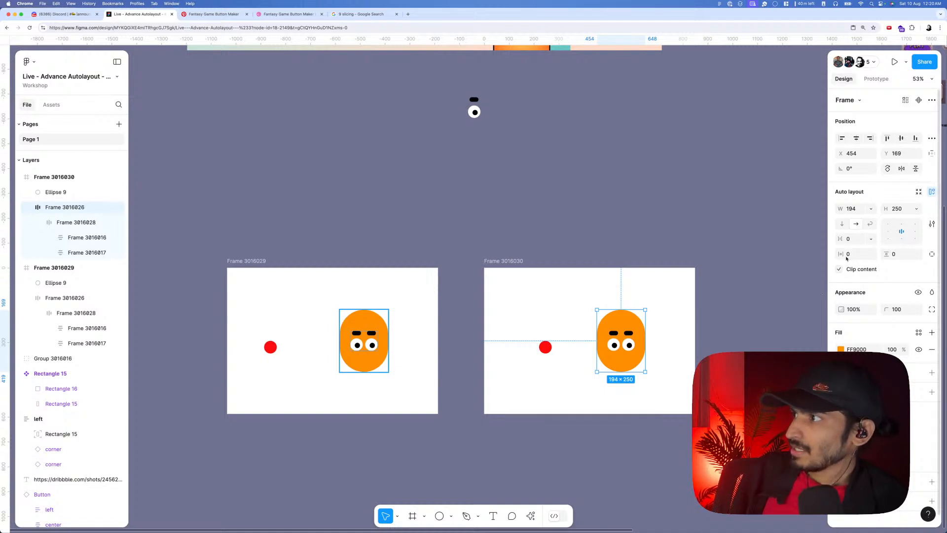
pyautogui.click(931, 255)
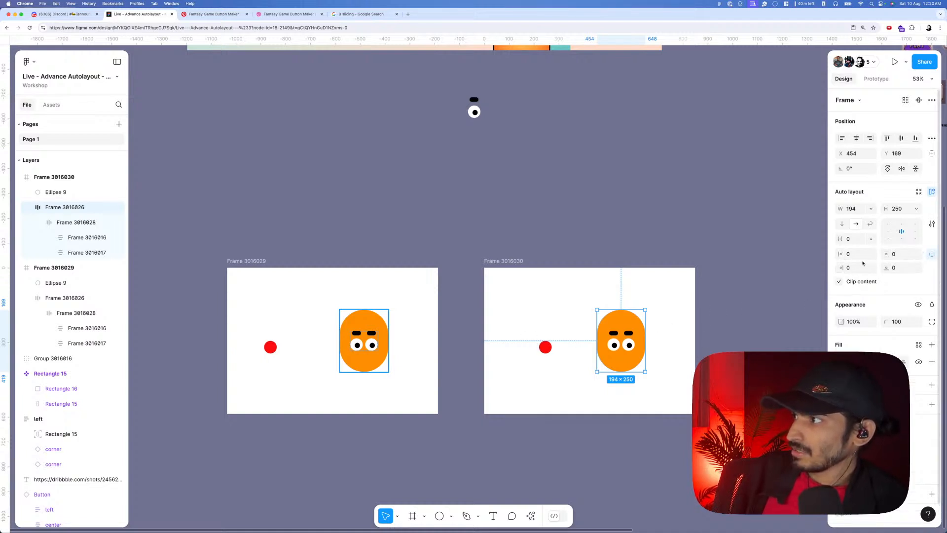
pyautogui.moveTo(835, 254); pyautogui.dragTo(883, 253)
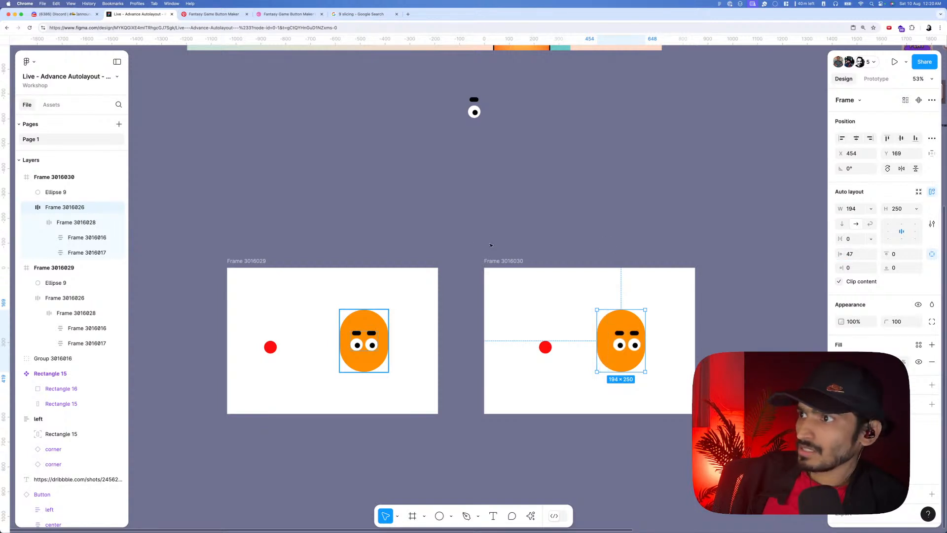
# - Preview the first frame again and test how the eyes move as the red circle is dragged
pyautogui.click(266, 261)
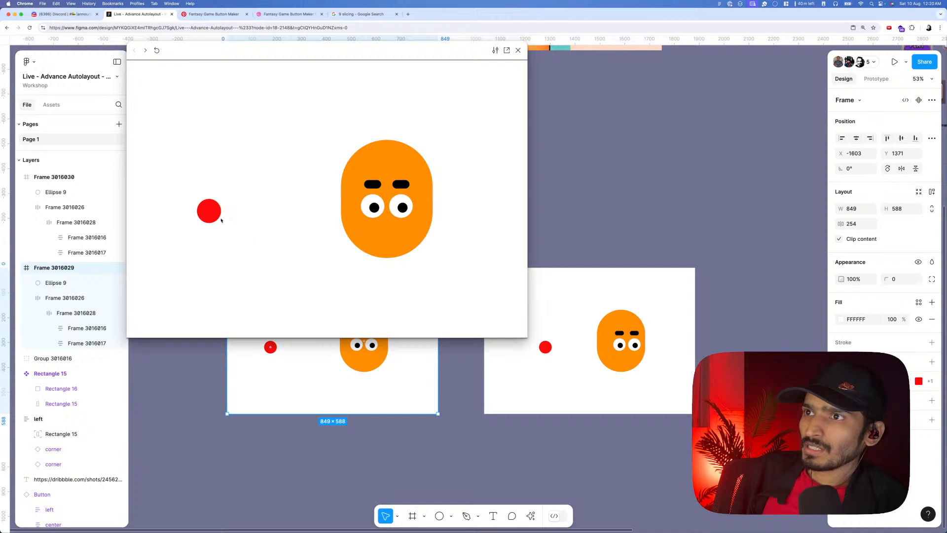
pyautogui.click(210, 212)
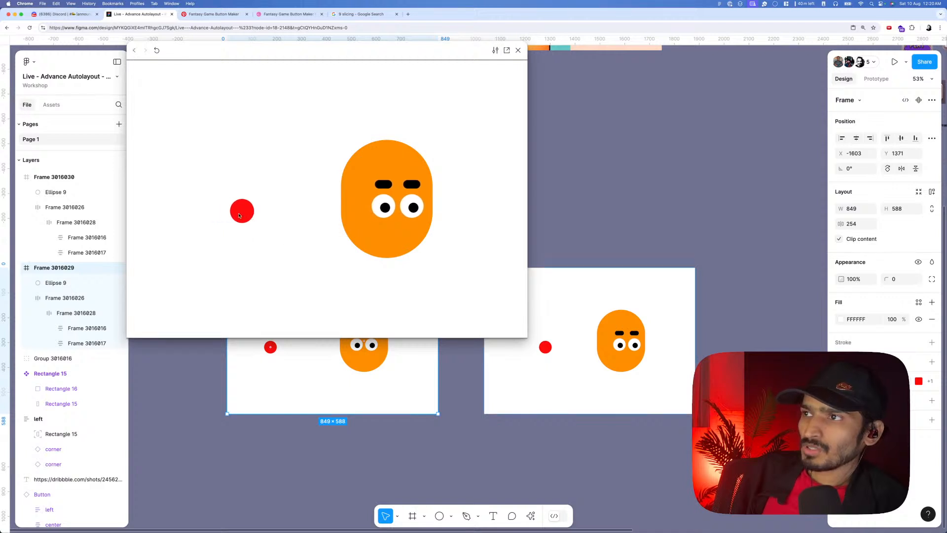
pyautogui.click(201, 217)
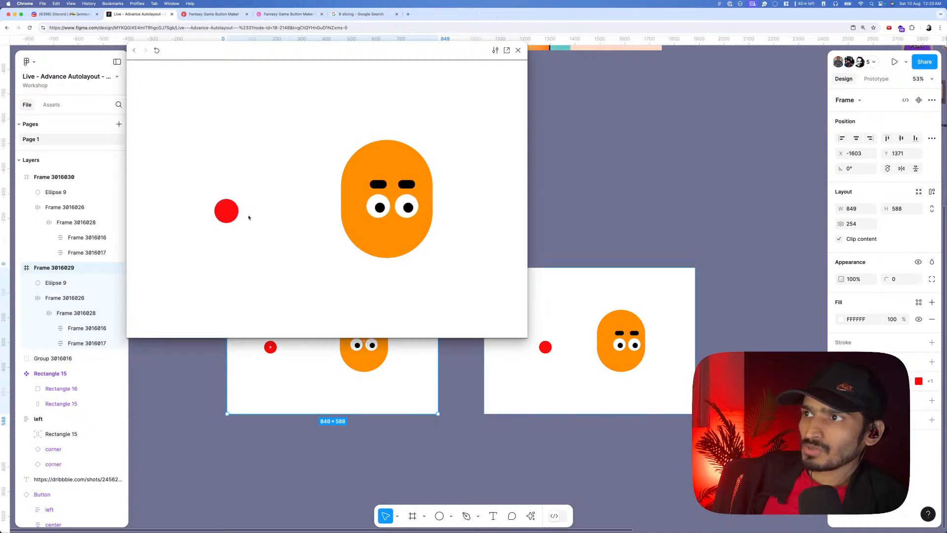
pyautogui.click(219, 217)
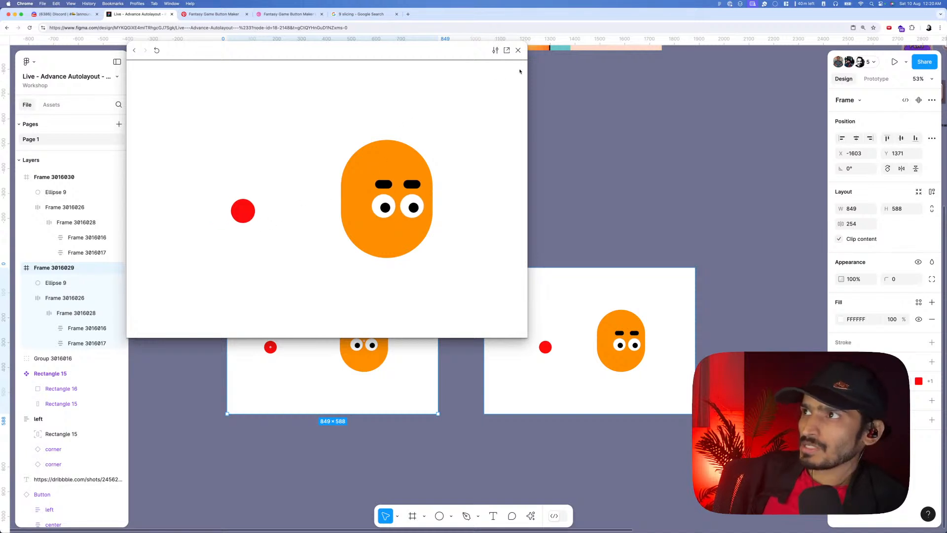
pyautogui.click(518, 50)
pyautogui.press('Escape')
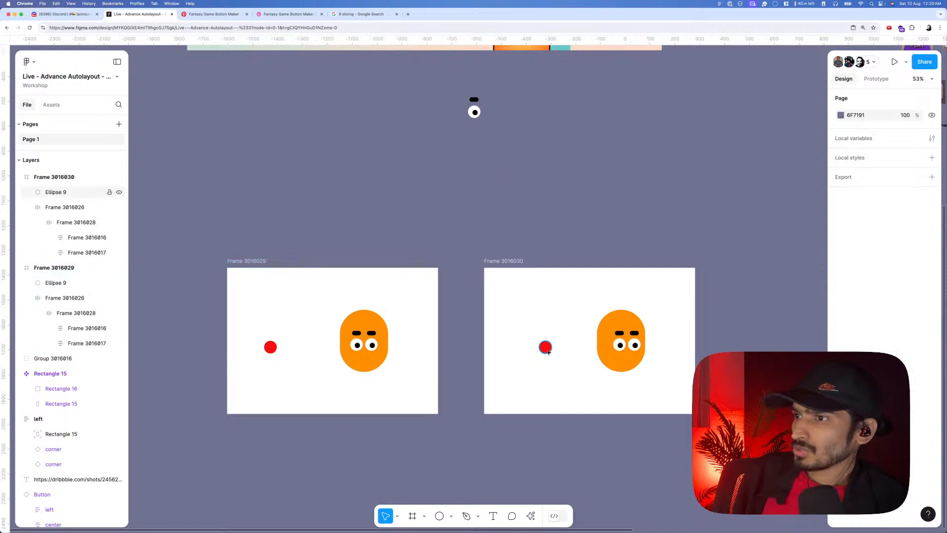
# - Change the trigger of the first frame's red circle interaction from On drag to While hovering
pyautogui.click(276, 348)
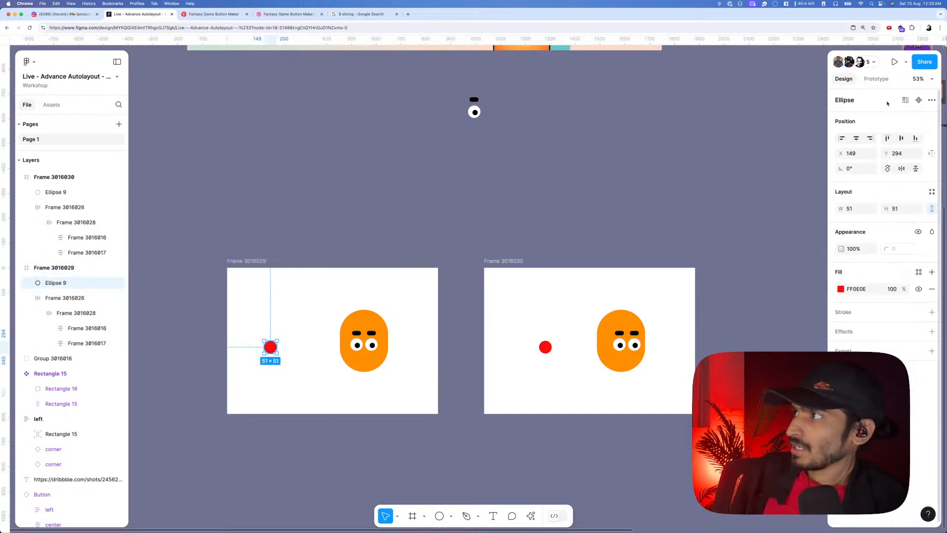
pyautogui.click(870, 79)
pyautogui.click(861, 115)
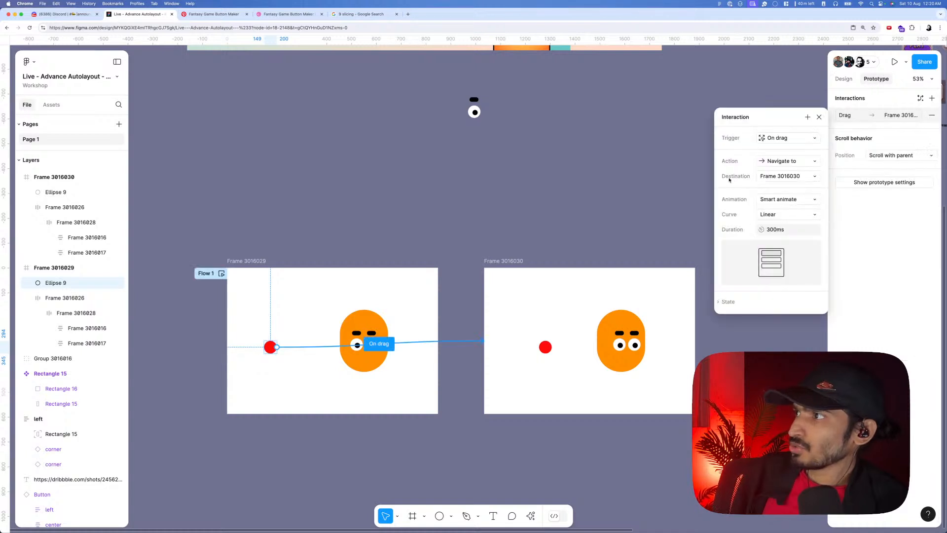
pyautogui.click(773, 142)
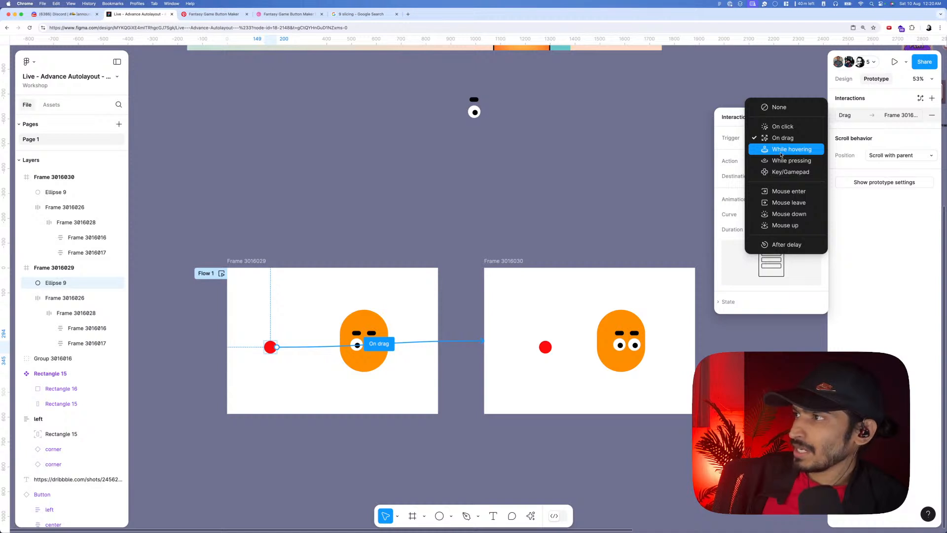
pyautogui.click(781, 150)
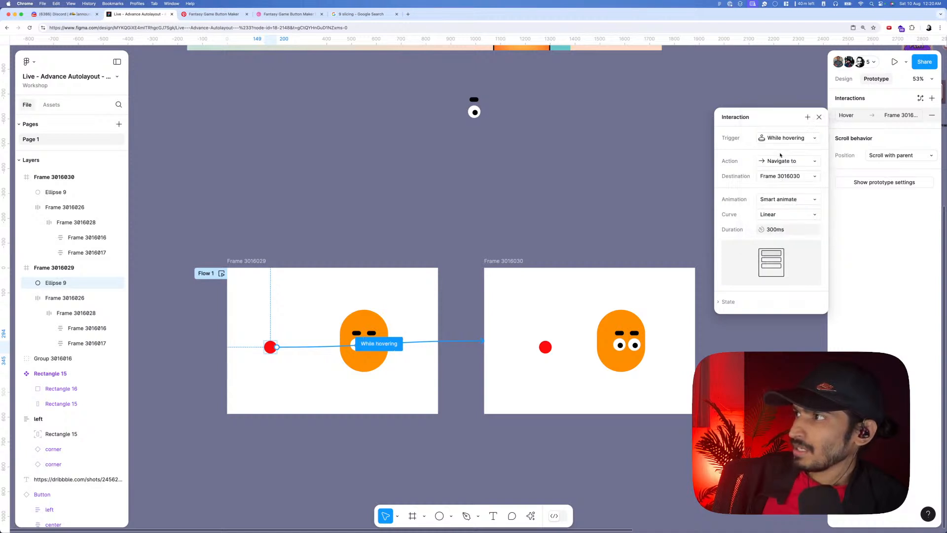
# - Preview Flow 1 and test hovering over the red circle
pyautogui.click(447, 225)
pyautogui.click(221, 273)
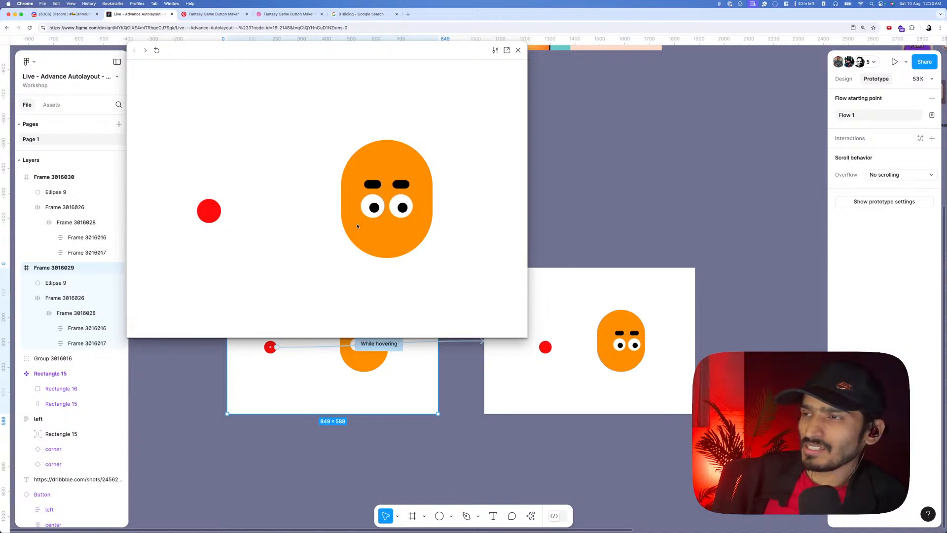
pyautogui.click(518, 50)
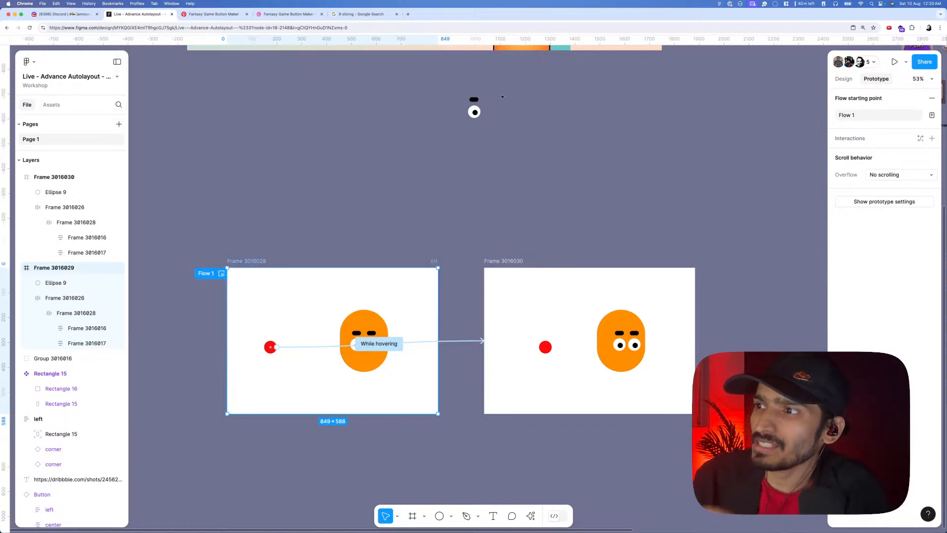
# - Move both black pupils in the second frame's head toward the right side of the eyes, to about X 25.5, Y 17
pyautogui.click(843, 78)
pyautogui.scroll(-1, 549, 221)
pyautogui.scroll(-2, 549, 221)
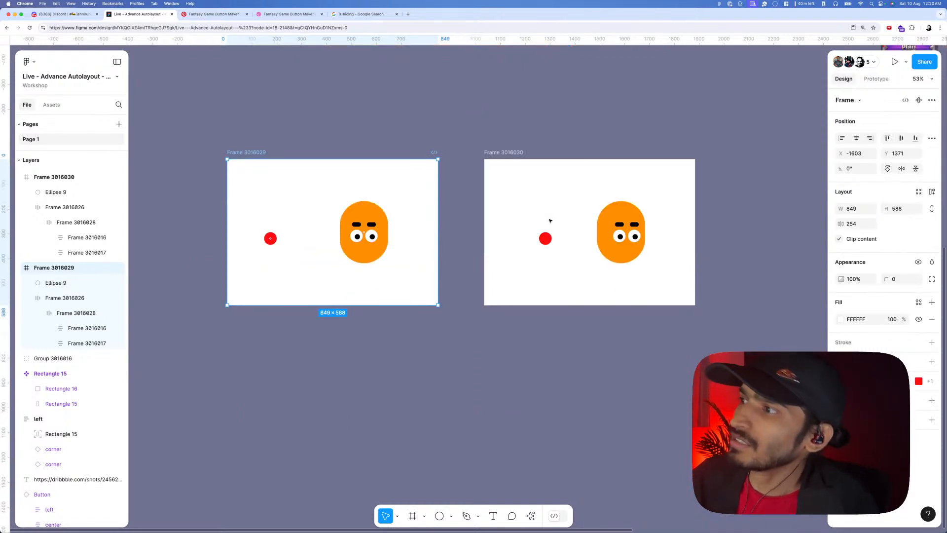
pyautogui.scroll(1, 549, 209)
pyautogui.scroll(5, 630, 279)
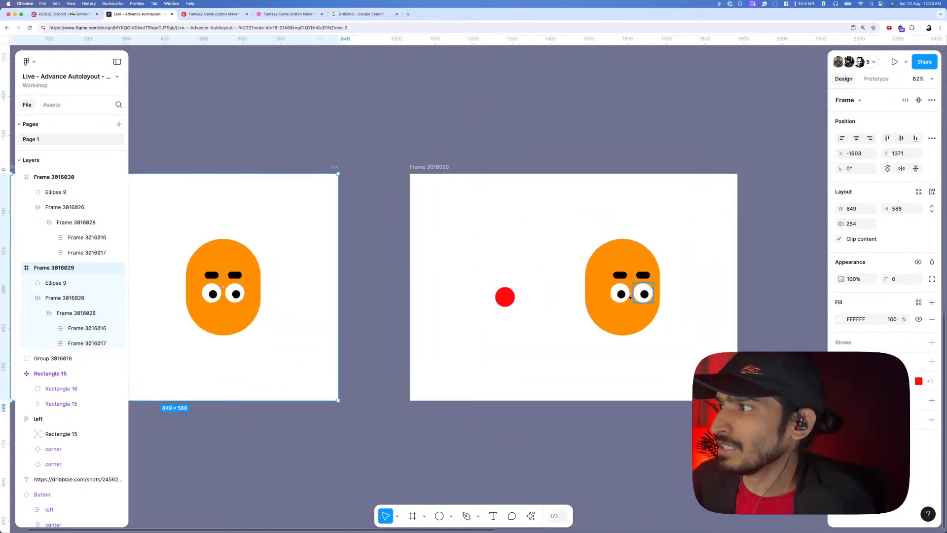
pyautogui.scroll(5, 620, 294)
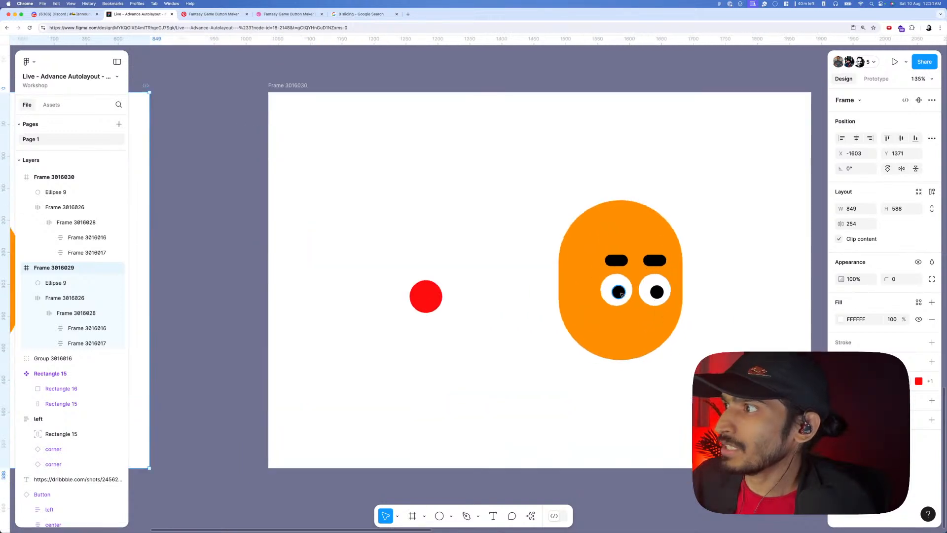
pyautogui.keyDown('super'); pyautogui.click(613, 291); pyautogui.keyUp('super')
pyautogui.keyDown('shift'); pyautogui.keyDown('super'); pyautogui.click(657, 295); pyautogui.keyUp('super'); pyautogui.keyUp('shift')
pyautogui.scroll(5, 657, 295)
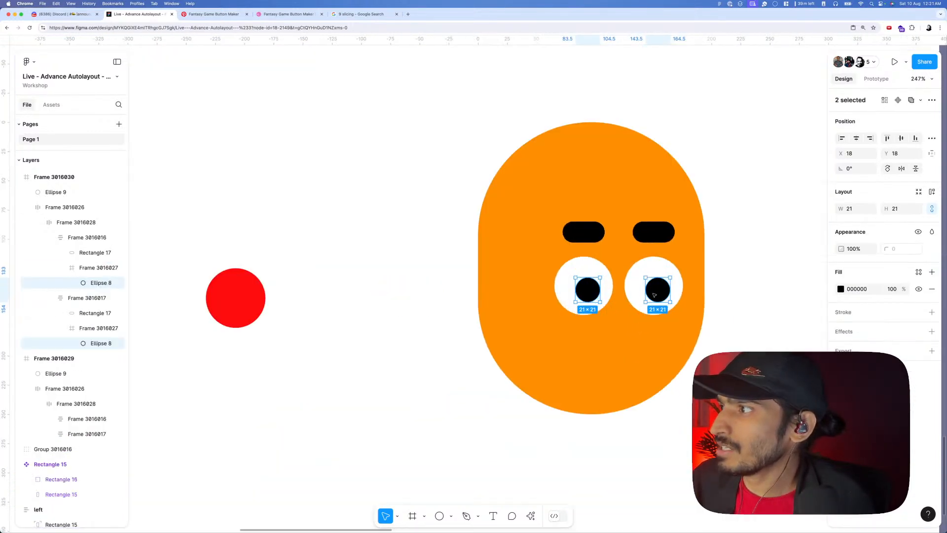
pyautogui.moveTo(656, 295); pyautogui.dragTo(663, 293)
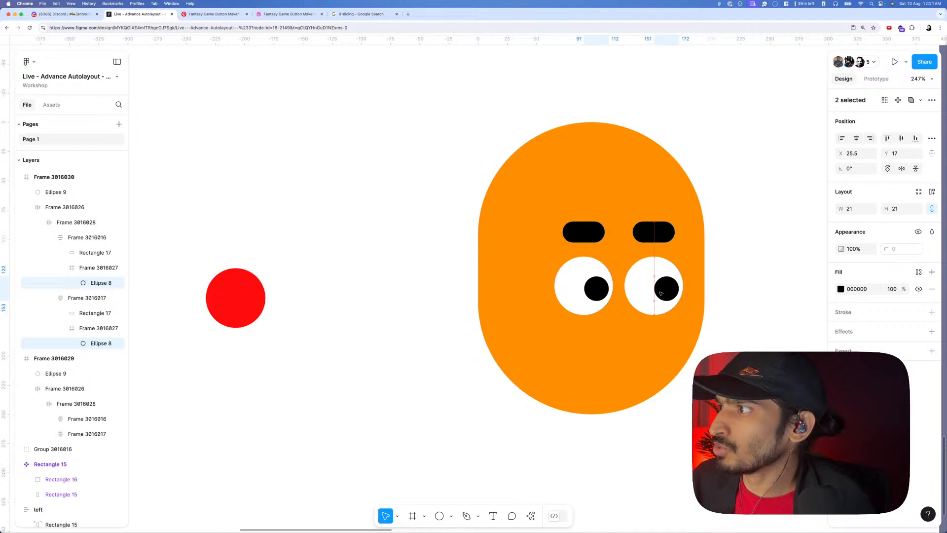
# - Move both black pupils in the first frame's head up and to the left, to about X 13, Y 14
pyautogui.scroll(-10, 661, 293)
pyautogui.scroll(10, 319, 291)
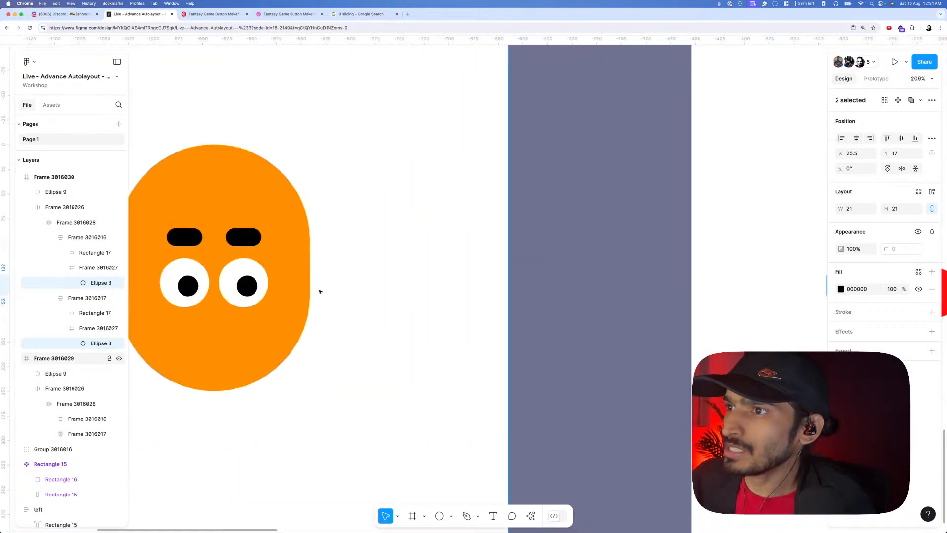
pyautogui.moveTo(336, 280); pyautogui.dragTo(484, 307)
pyautogui.scroll(5, 389, 300)
pyautogui.keyDown('super'); pyautogui.click(394, 319); pyautogui.keyUp('super')
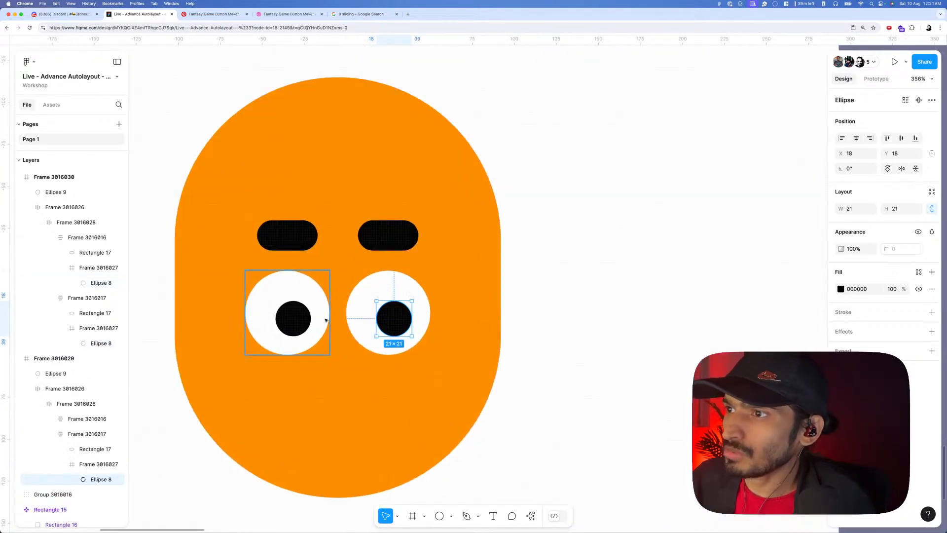
pyautogui.keyDown('shift'); pyautogui.keyDown('super'); pyautogui.click(297, 323); pyautogui.keyUp('super'); pyautogui.keyUp('shift')
pyautogui.moveTo(300, 324); pyautogui.dragTo(292, 319)
pyautogui.scroll(-10, 366, 299)
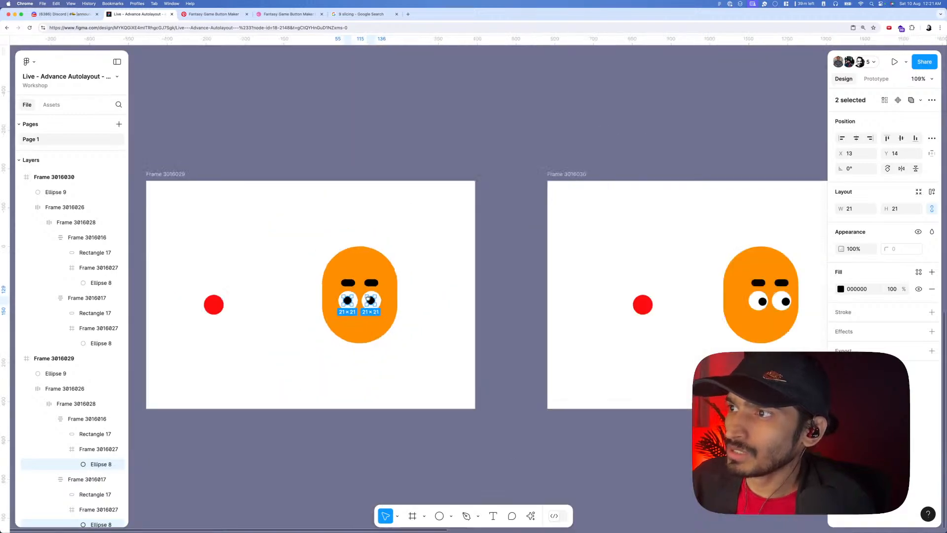
pyautogui.click(535, 338)
# - Preview the first frame and test how the shifted pupils animate when the red circle is hovered
pyautogui.scroll(4, 589, 300)
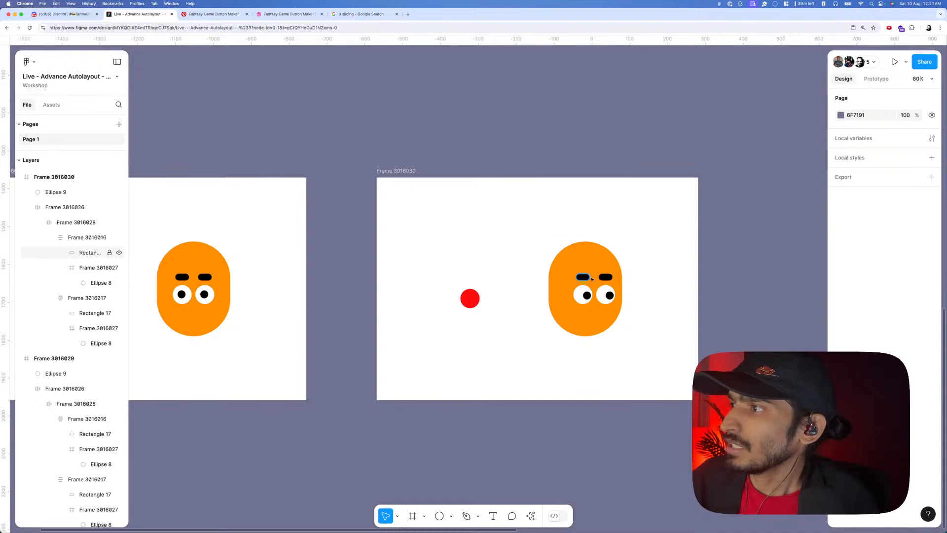
pyautogui.scroll(-4, 592, 292)
pyautogui.click(267, 218)
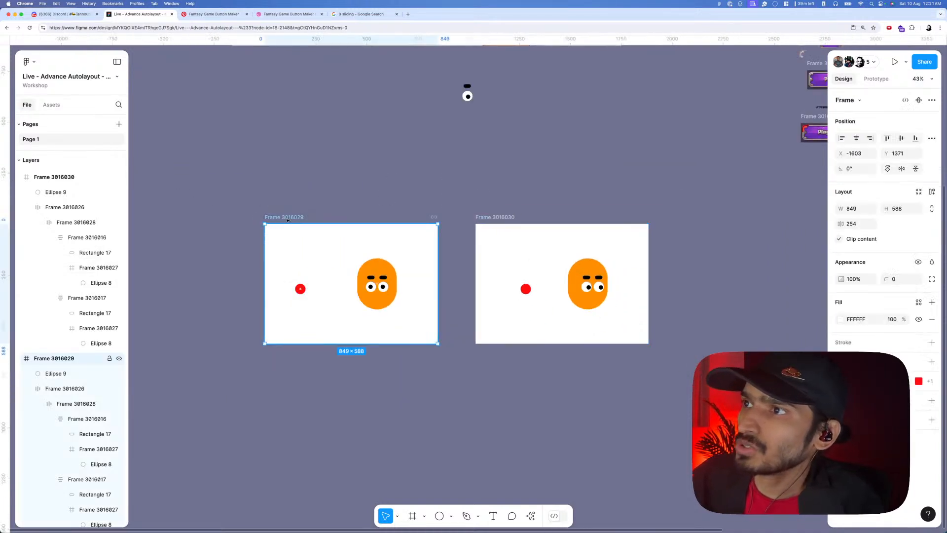
pyautogui.hotkey('shift', 'space')
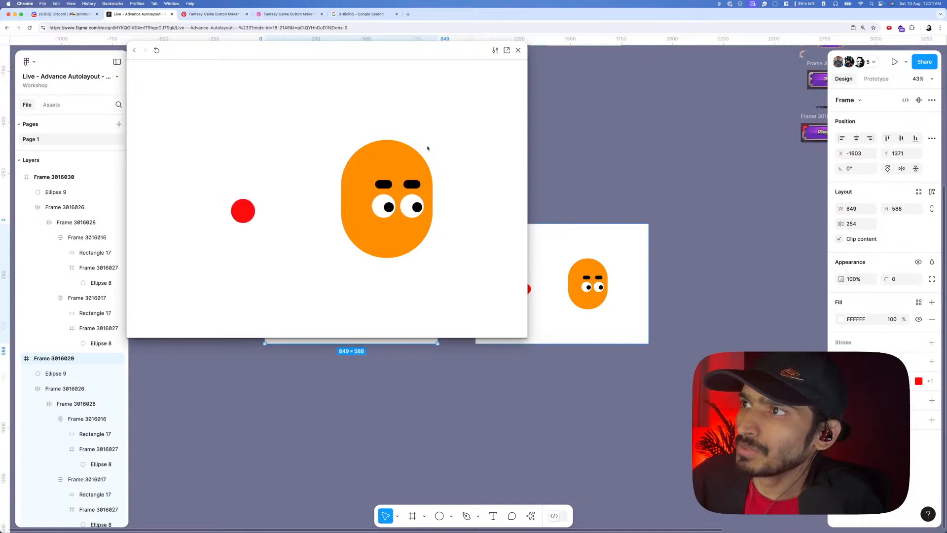
pyautogui.click(518, 50)
# - Examine the mouth on the cover's cartoon face as a reference for the simplified head
pyautogui.scroll(-5, 543, 207)
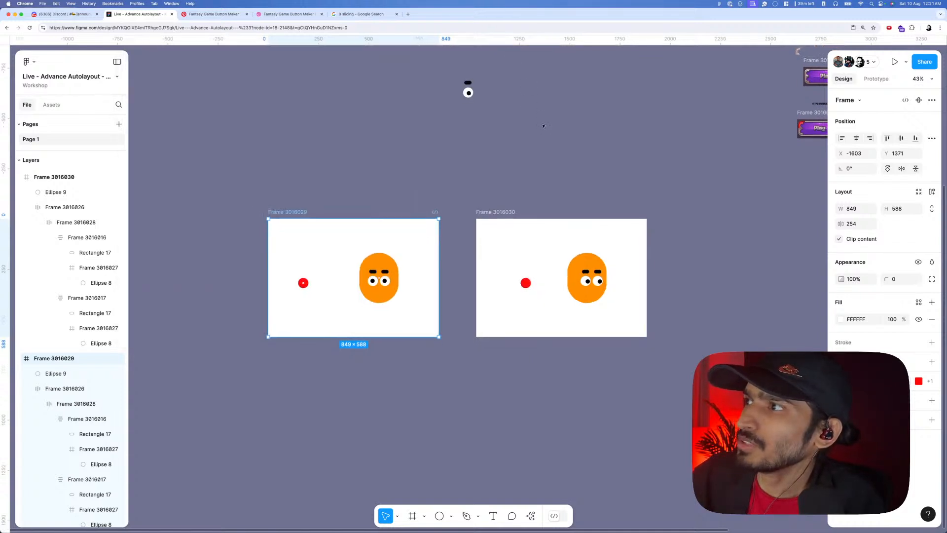
pyautogui.scroll(5, 542, 188)
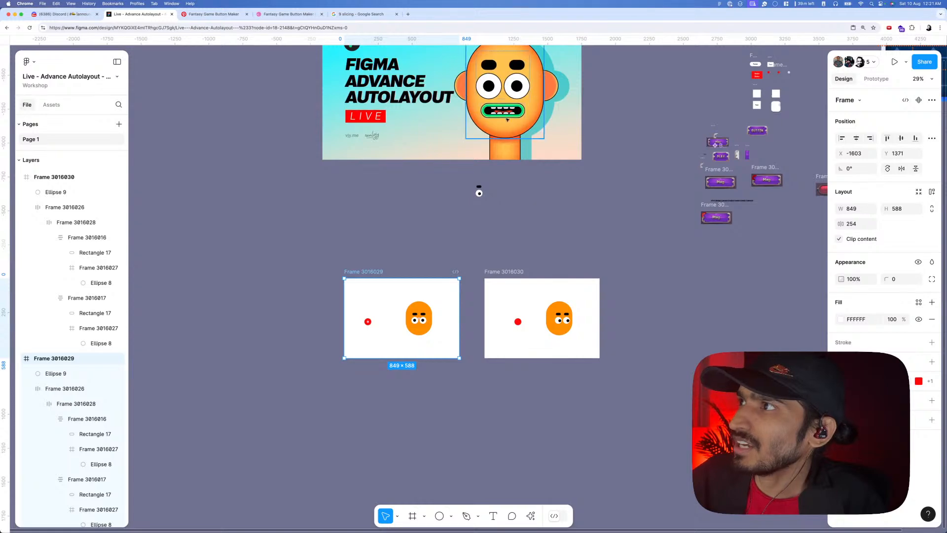
pyautogui.scroll(5, 518, 163)
pyautogui.scroll(2, 515, 160)
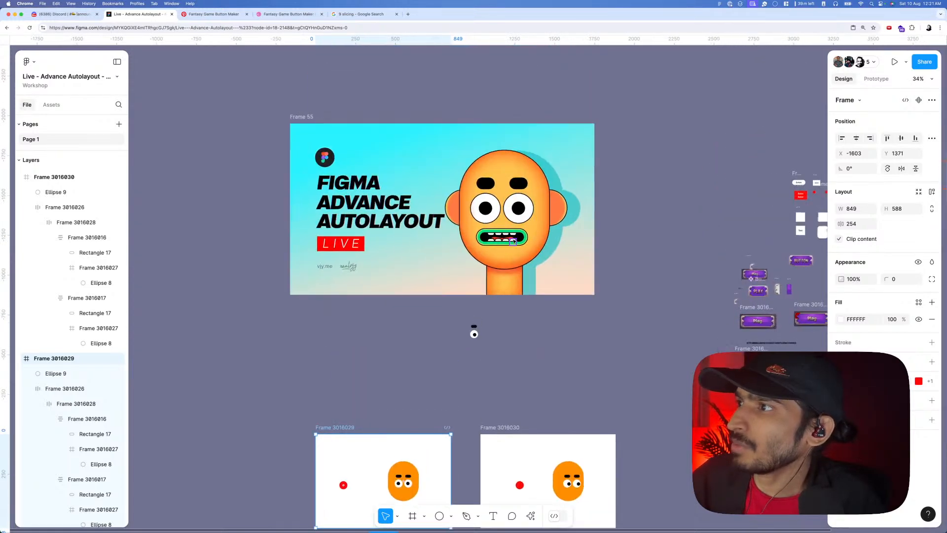
pyautogui.scroll(-2, 511, 289)
pyautogui.scroll(6, 512, 290)
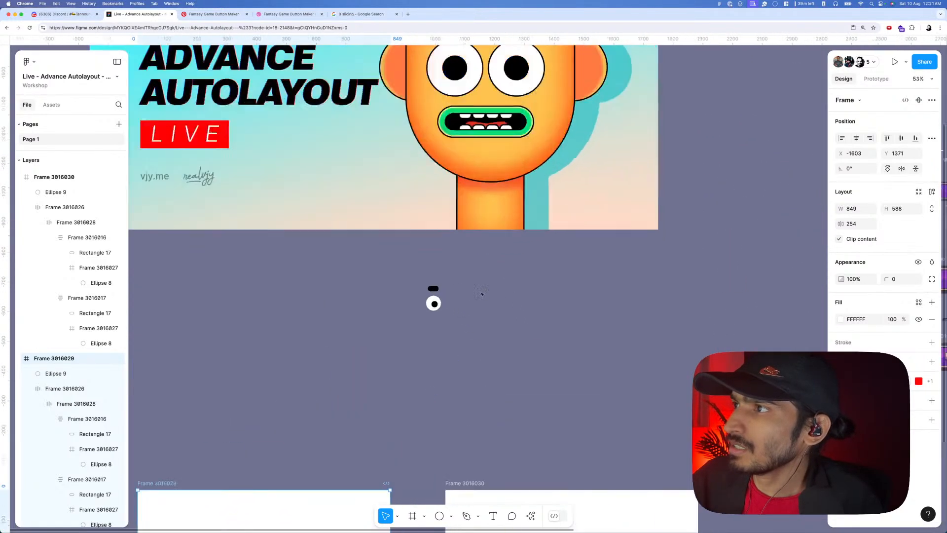
pyautogui.scroll(2, 469, 309)
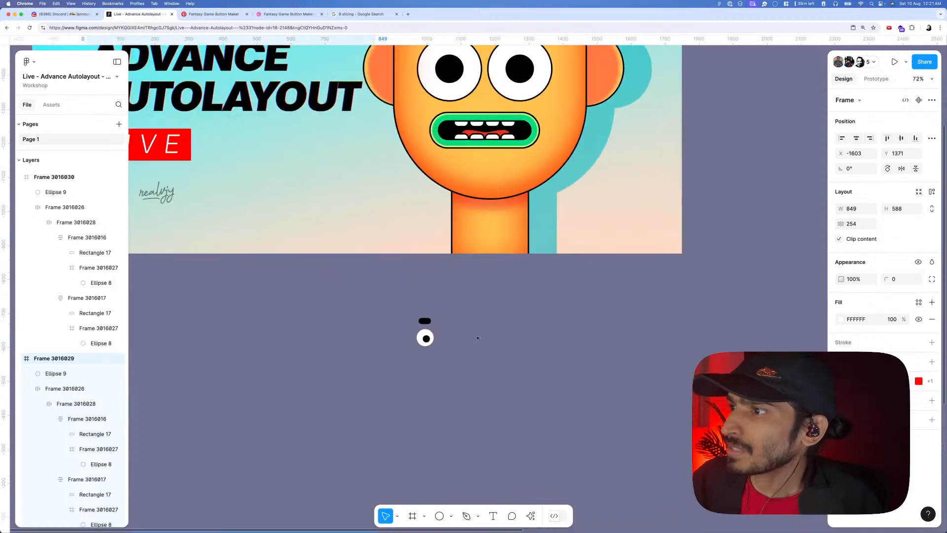
pyautogui.scroll(-4, 477, 338)
pyautogui.scroll(-5, 444, 296)
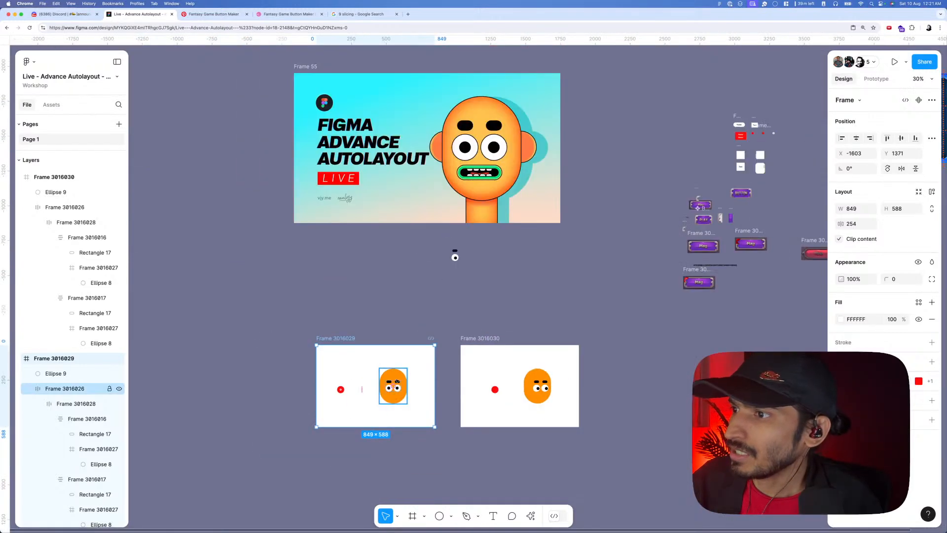
# - Place a copy of the first frame's orange head just below the cover and move the loose eye group farther right of it
pyautogui.click(397, 382)
pyautogui.moveTo(407, 379); pyautogui.dragTo(439, 252)
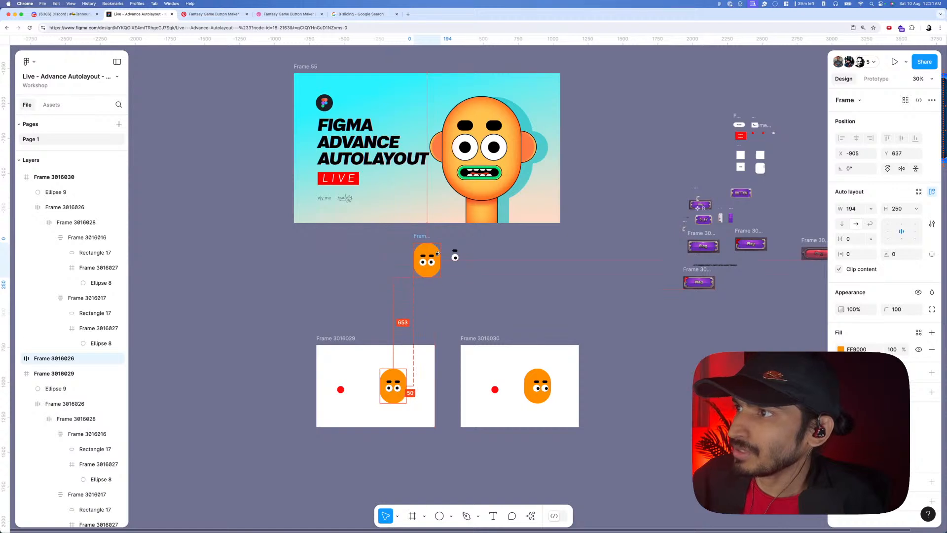
pyautogui.scroll(5, 439, 252)
pyautogui.scroll(3, 436, 261)
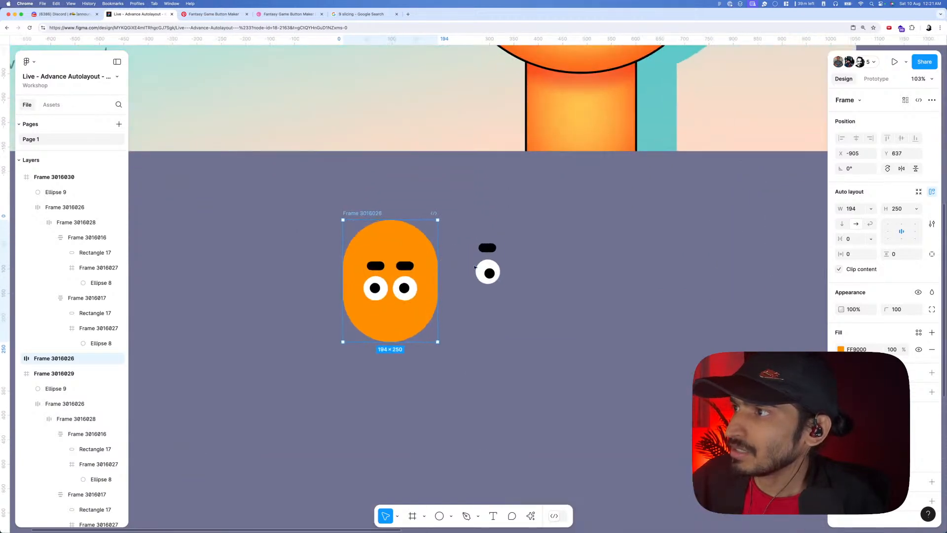
pyautogui.moveTo(486, 267); pyautogui.dragTo(532, 268)
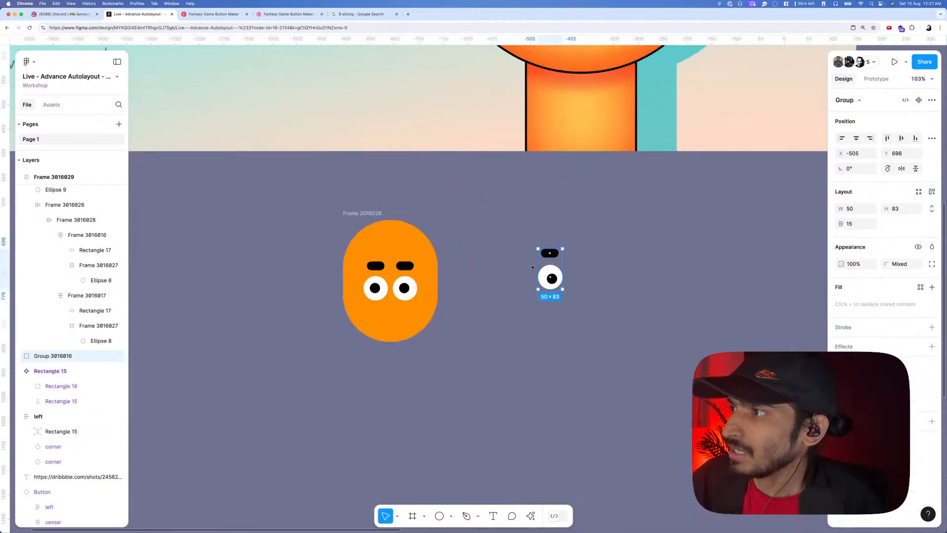
pyautogui.click(496, 274)
pyautogui.scroll(1, 448, 315)
pyautogui.press('r')
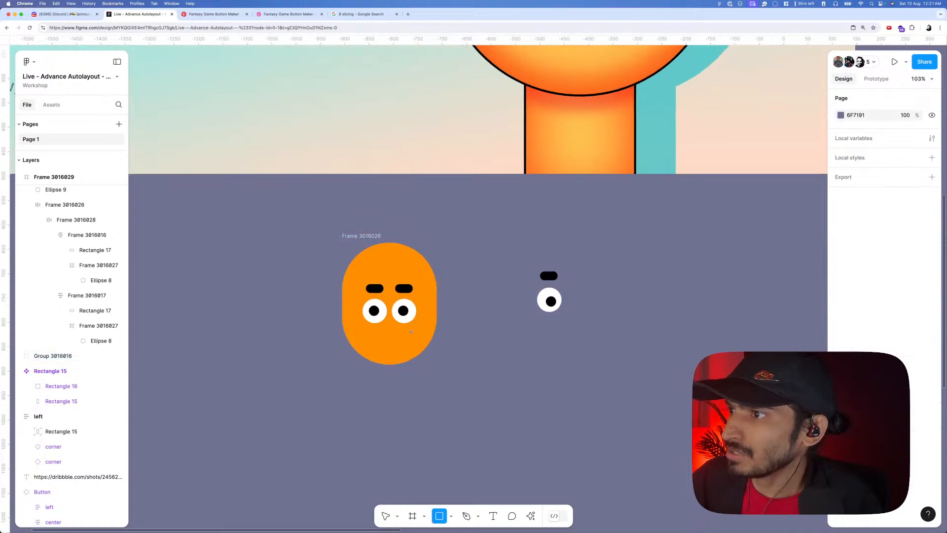
pyautogui.press('f')
pyautogui.moveTo(439, 331); pyautogui.dragTo(468, 345)
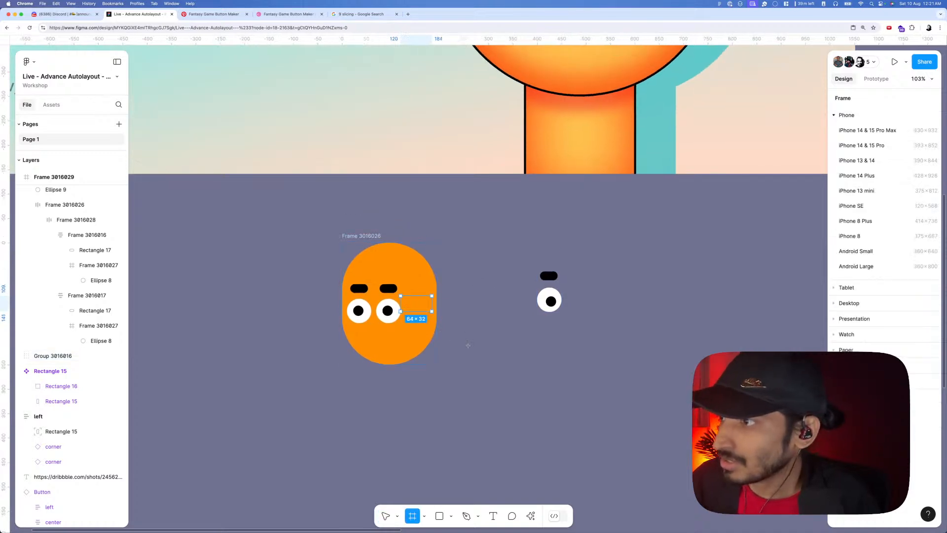
pyautogui.press('Delete')
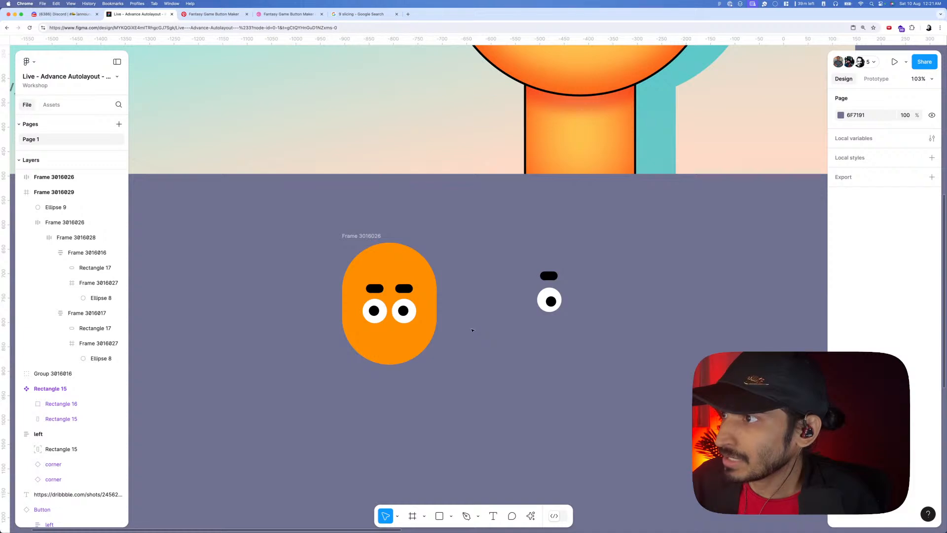
# - Draw a white frame about 60 × 29 beside the copied head, then cut and paste it into the head's auto layout
pyautogui.press('f')
pyautogui.moveTo(460, 318); pyautogui.dragTo(490, 333)
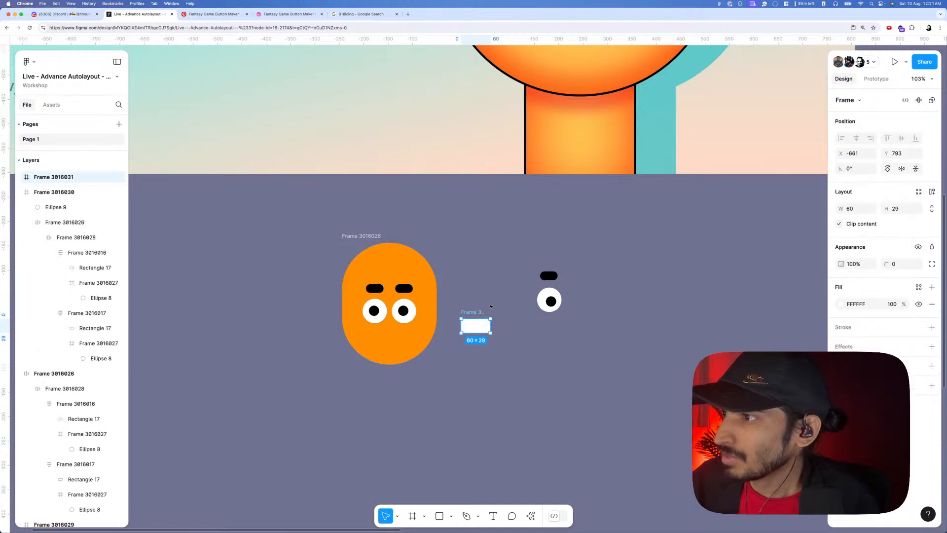
pyautogui.click(490, 307)
pyautogui.click(476, 313)
pyautogui.press('BackSpace')
pyautogui.click(365, 236)
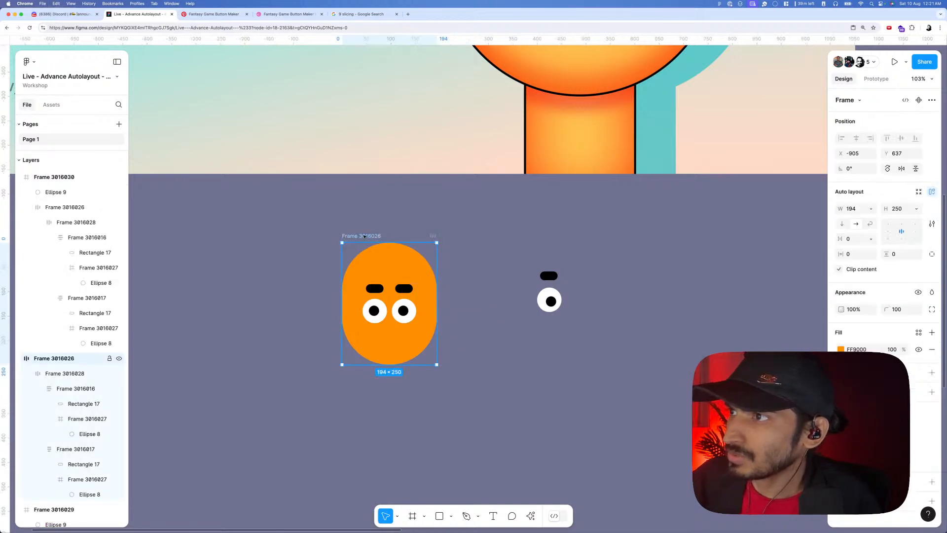
pyautogui.press('super+v')
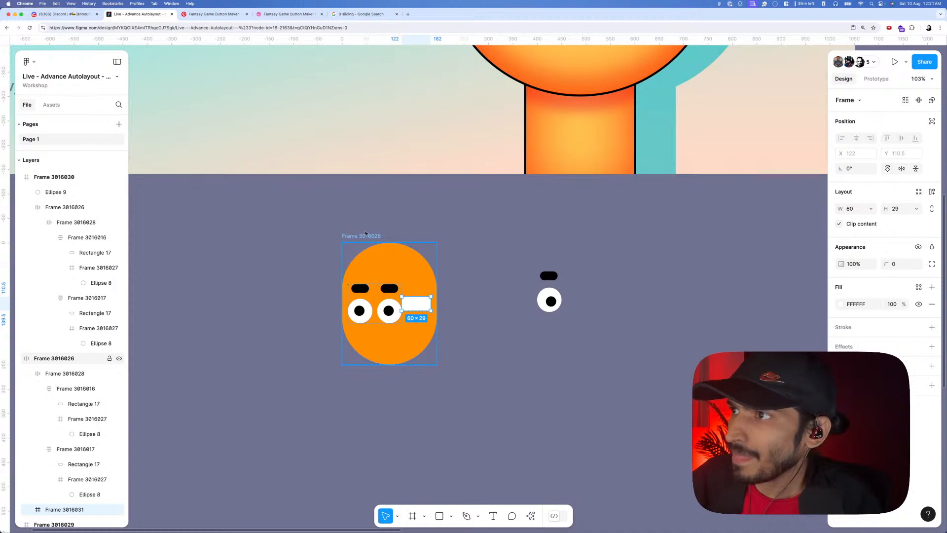
# - Change the orange face frame's auto layout to vertical and set the gap between its items to 19
pyautogui.click(548, 252)
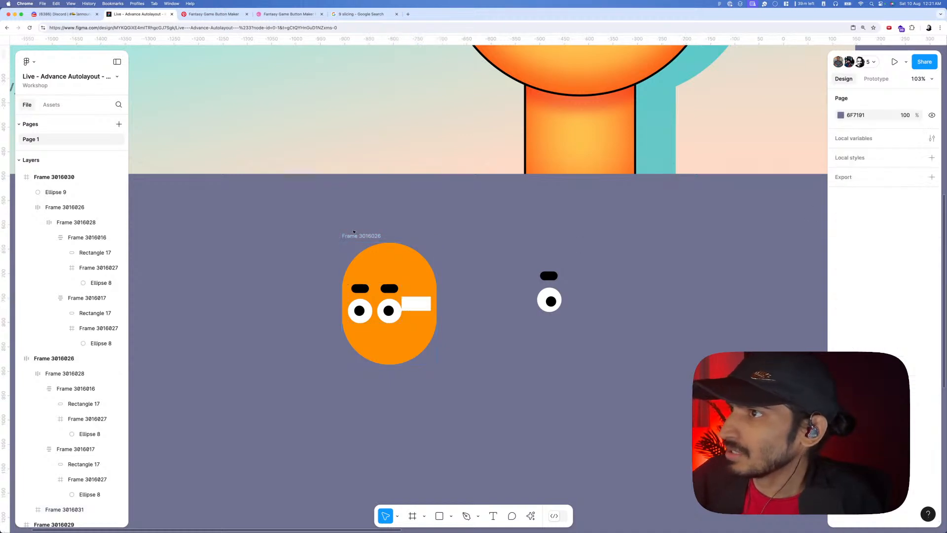
pyautogui.click(362, 236)
pyautogui.hotkey('shift', 'v')
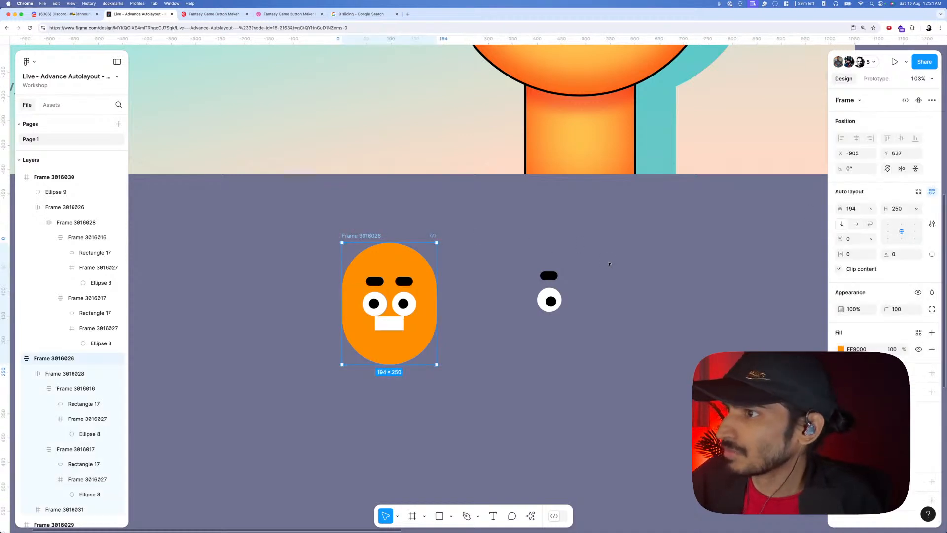
pyautogui.moveTo(840, 239); pyautogui.dragTo(857, 238)
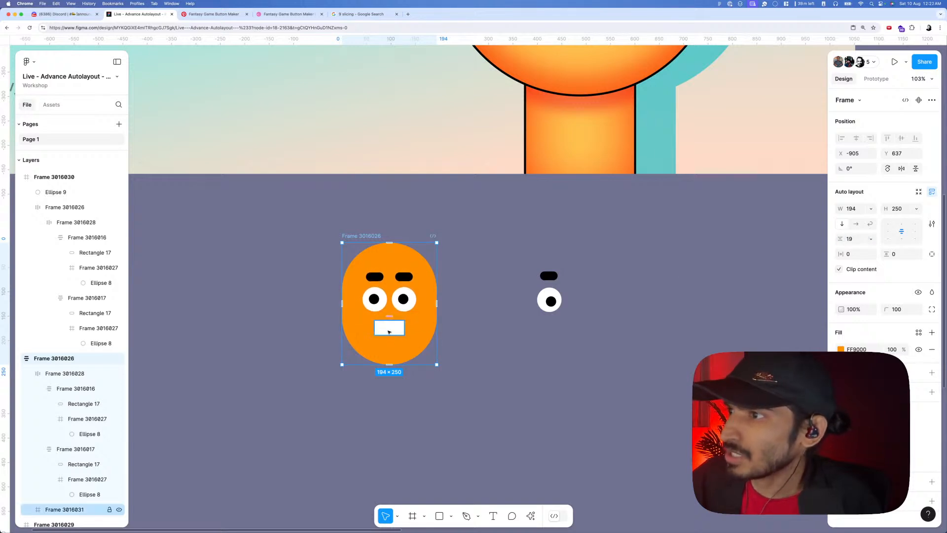
# - Set the white mouth frame's height to 24 and its corner radius to 999
pyautogui.click(388, 328)
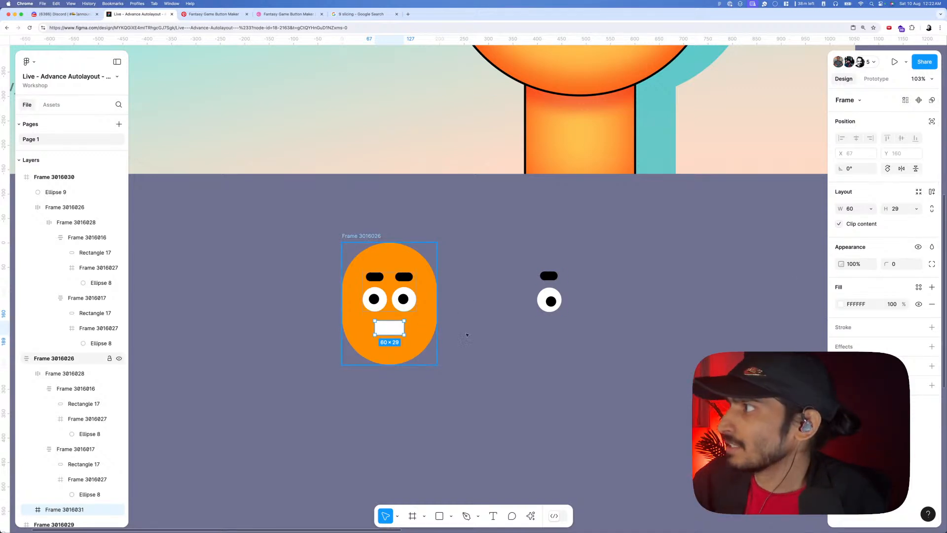
pyautogui.click(899, 266)
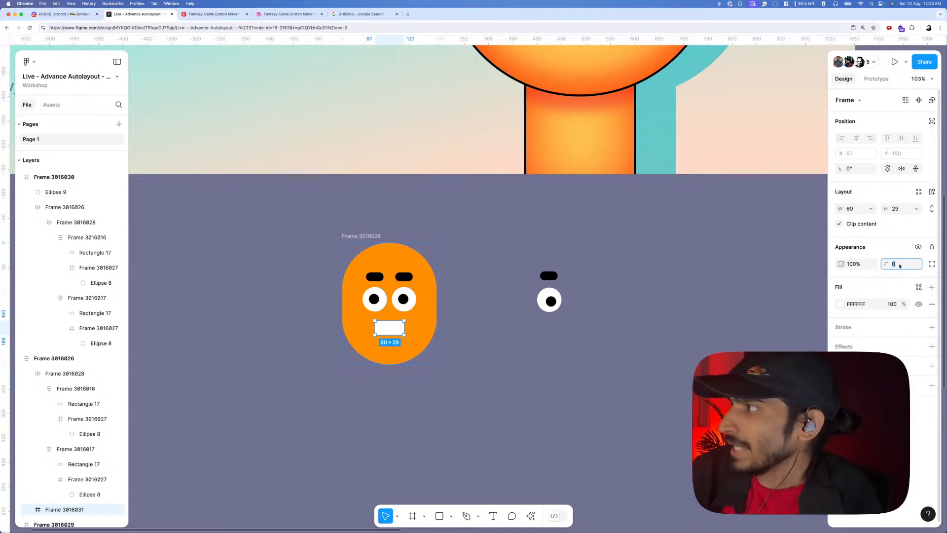
pyautogui.click(892, 209)
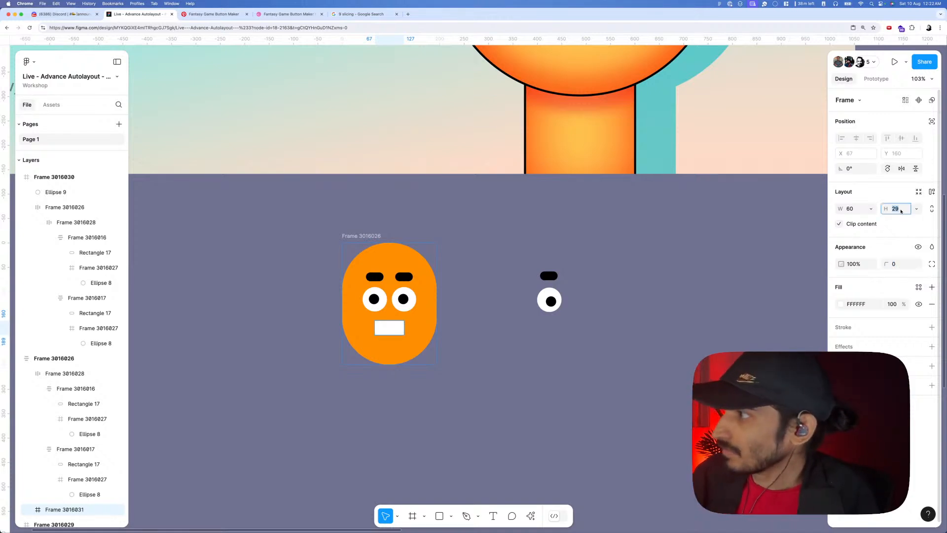
pyautogui.write('24')
pyautogui.press('Tab')
pyautogui.click(896, 266)
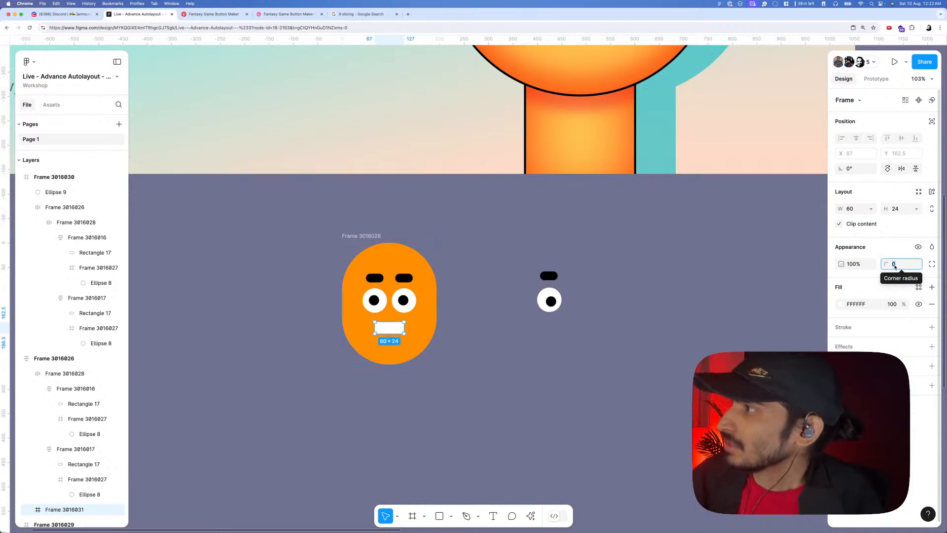
pyautogui.write('999')
pyautogui.press('Tab')
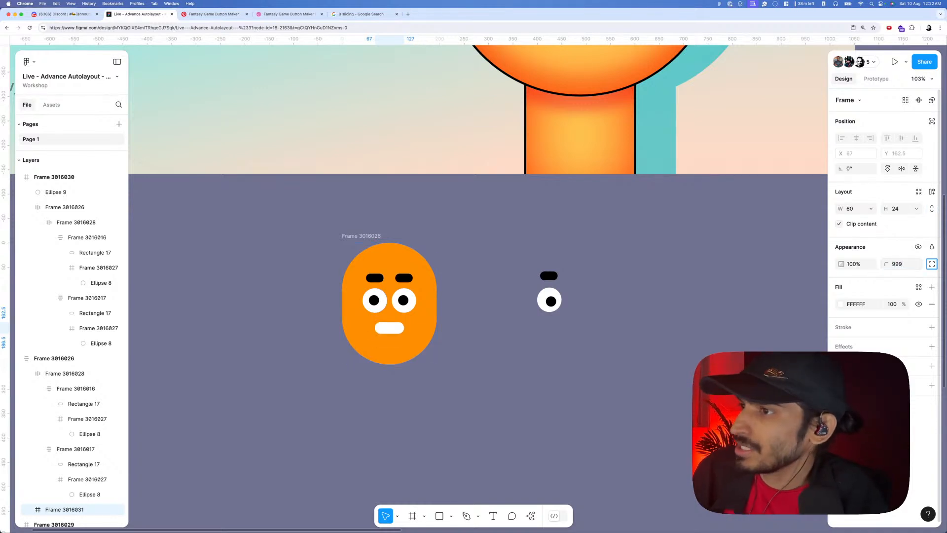
pyautogui.scroll(2, 401, 329)
pyautogui.scroll(3, 399, 329)
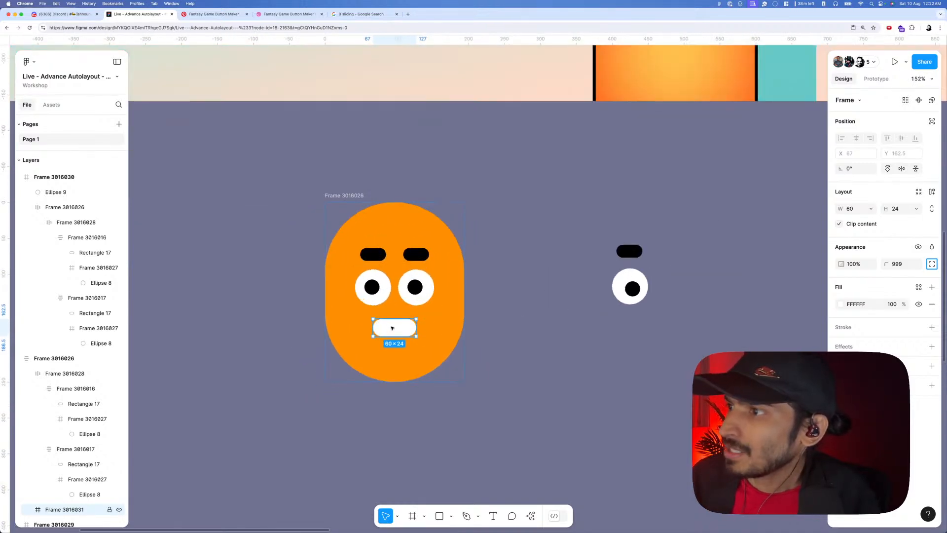
pyautogui.click(838, 223)
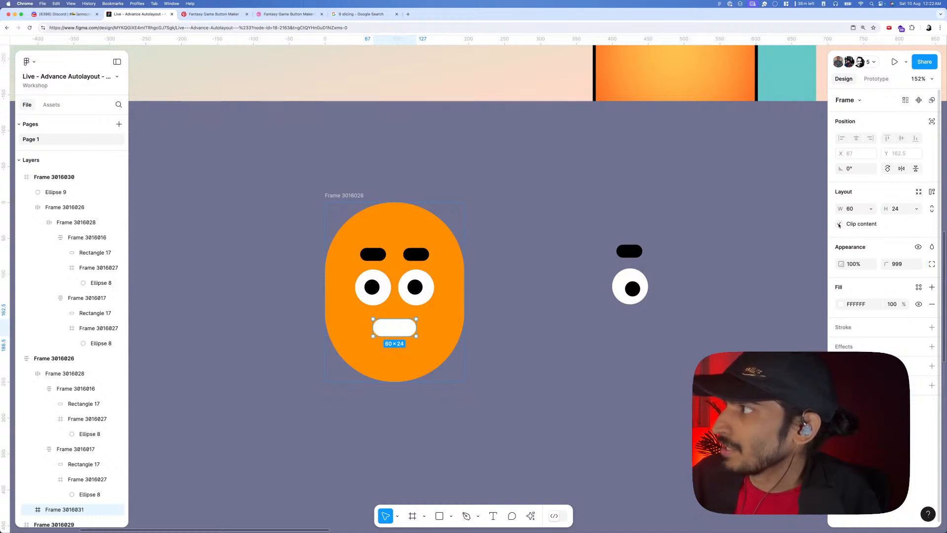
# - Draw a tooth rectangle about 10 × 12 beside the face and move it into the white mouth frame
pyautogui.scroll(5, 379, 348)
pyautogui.click(543, 348)
pyautogui.press('r')
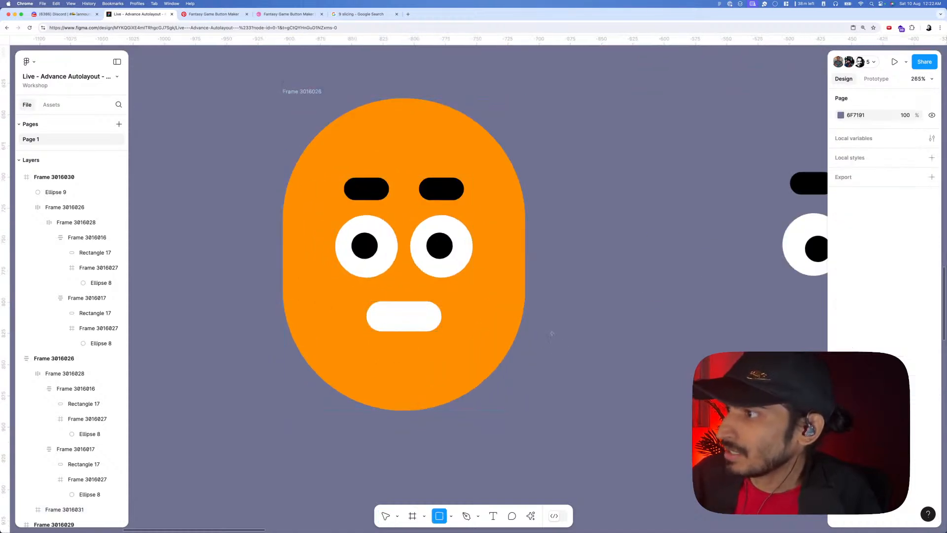
pyautogui.moveTo(552, 354)
pyautogui.mouseDown()
pyautogui.moveTo(573, 333)
pyautogui.moveTo(565, 348)
pyautogui.mouseUp()
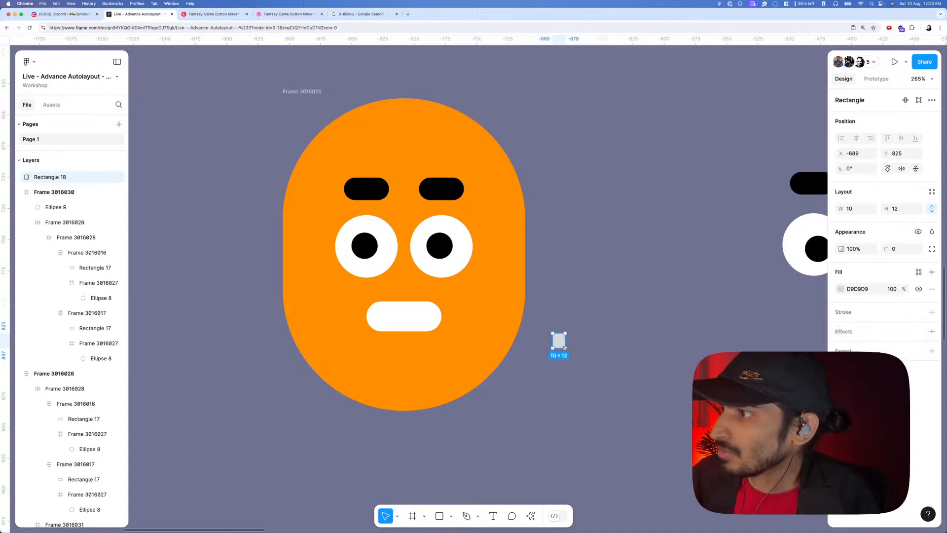
pyautogui.press('Delete')
pyautogui.click(427, 324)
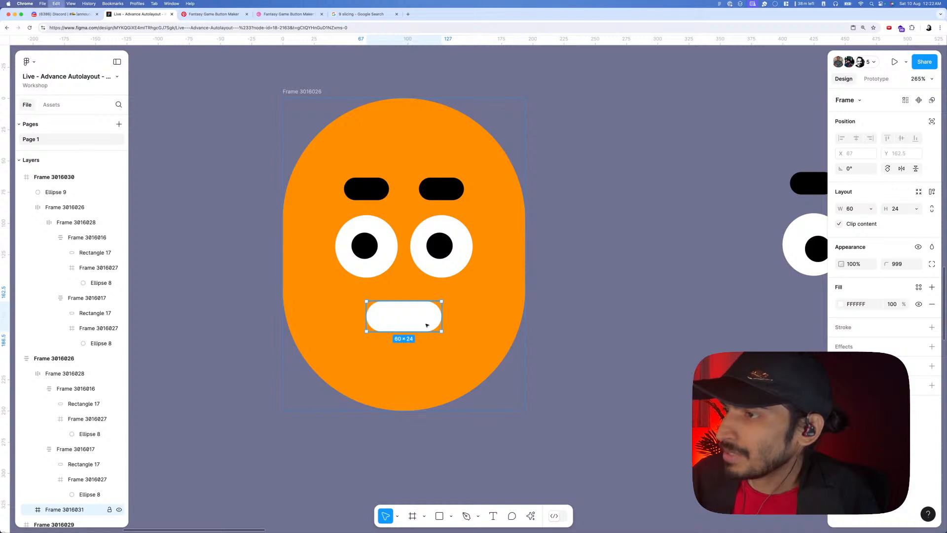
pyautogui.hotkey('ctrl', 'v')
# - Place the tooth across the mouth's upper edge and duplicate it into a closely spaced row of three
pyautogui.moveTo(403, 316); pyautogui.dragTo(402, 307)
pyautogui.scroll(5, 402, 306)
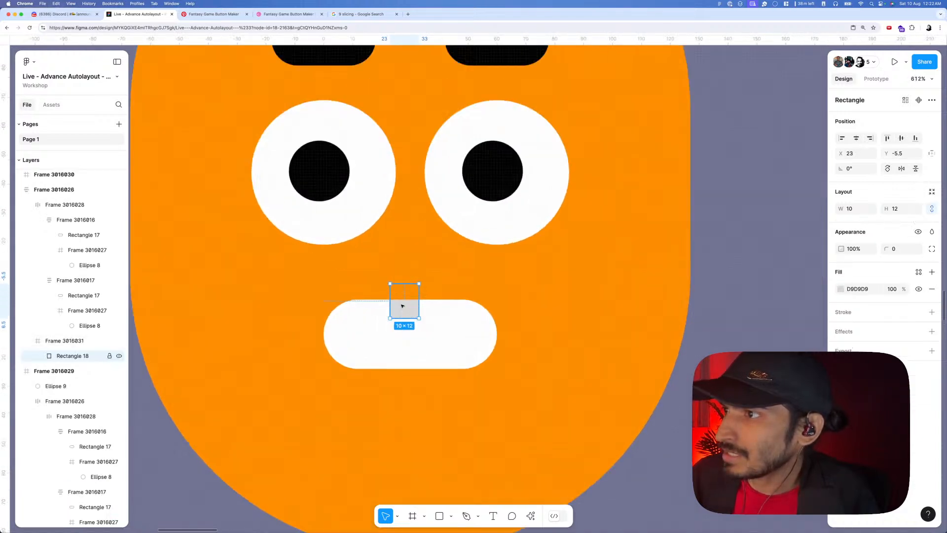
pyautogui.moveTo(379, 310); pyautogui.dragTo(436, 312)
# - Set both bottom corner radii of the three upper teeth to 12
pyautogui.keyDown('shift'); pyautogui.click(398, 313); pyautogui.keyUp('shift')
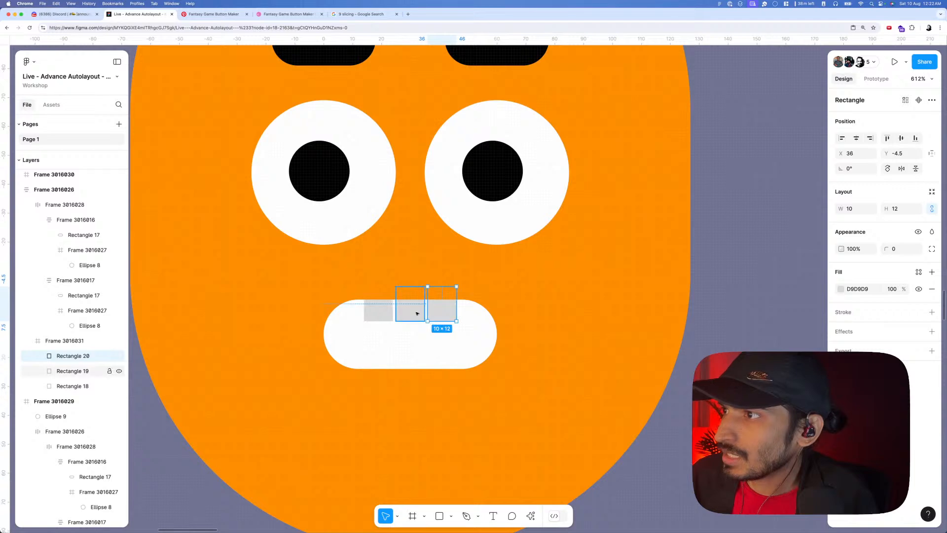
pyautogui.keyDown('shift'); pyautogui.click(73, 386); pyautogui.keyUp('shift')
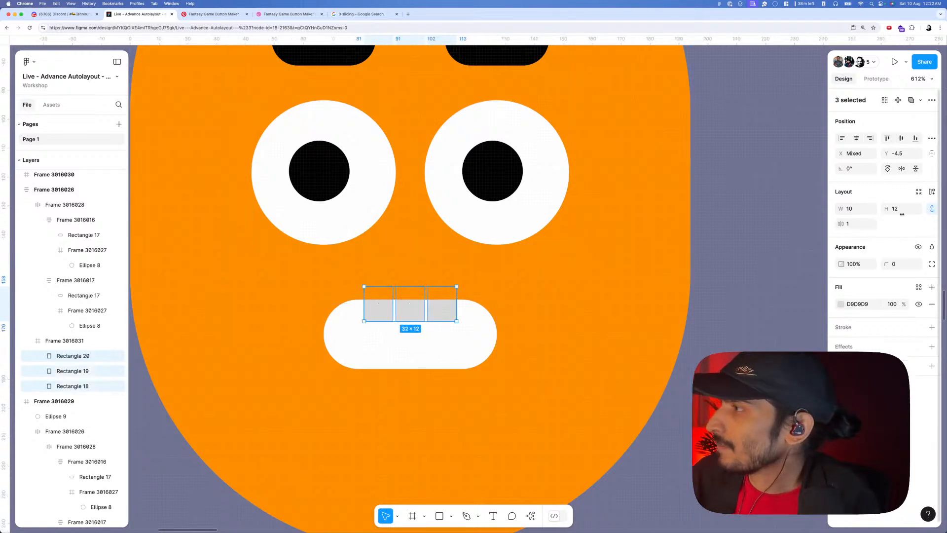
pyautogui.click(932, 264)
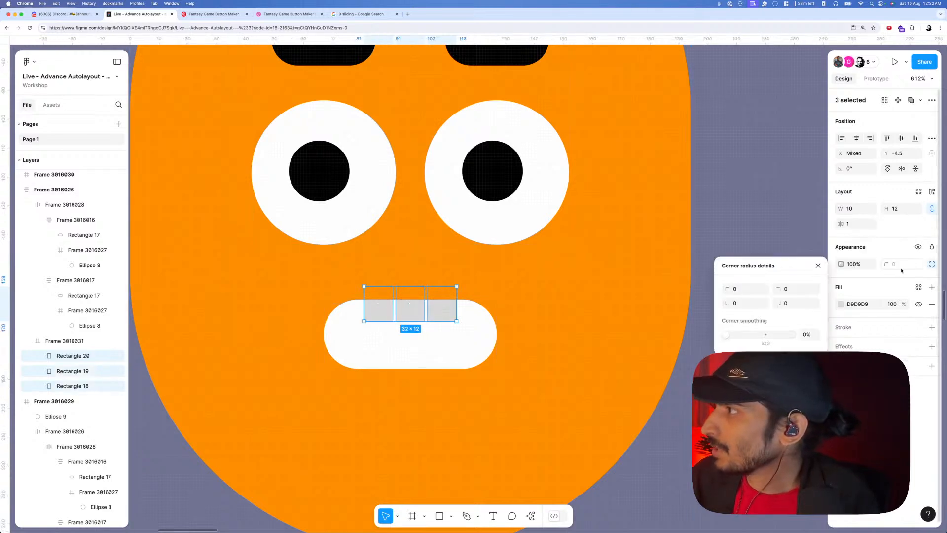
pyautogui.click(789, 304)
pyautogui.write('12')
pyautogui.click(745, 303)
pyautogui.write('12')
pyautogui.press('Tab')
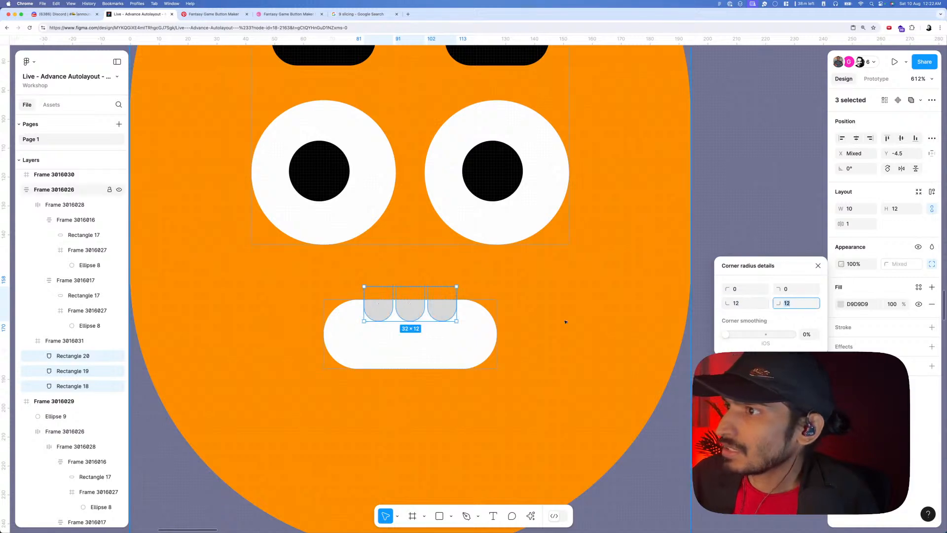
# - Set both bottom corner radii of the three upper teeth to 3
pyautogui.click(744, 303)
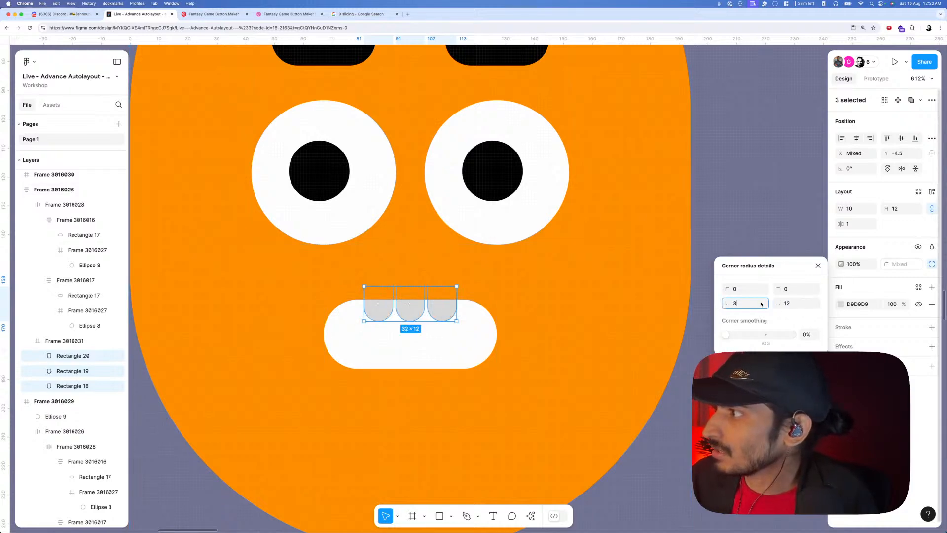
pyautogui.write('3')
pyautogui.click(799, 305)
pyautogui.write('3')
pyautogui.press('Return')
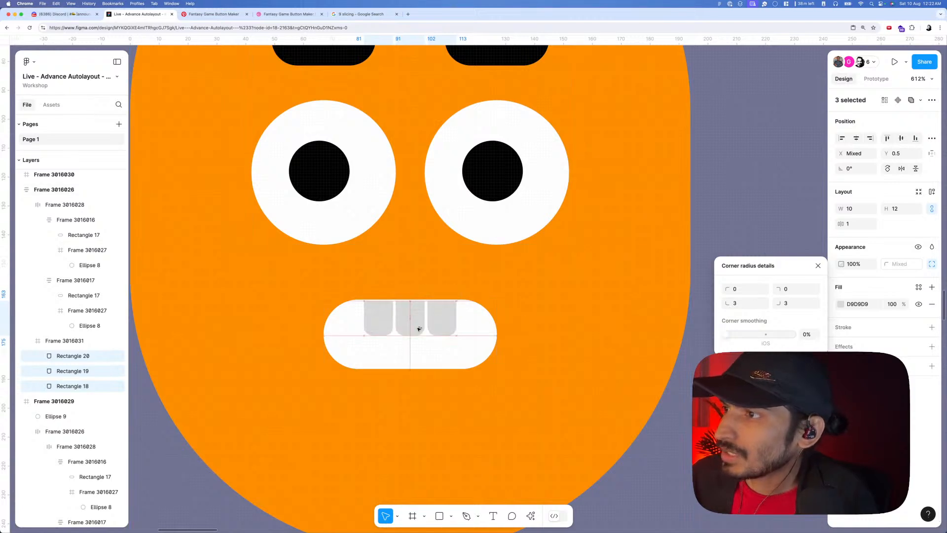
# - Duplicate the tooth row onto the mouth's lower edge, with top corner radii of 3 and bottom corner radii of 0
pyautogui.moveTo(418, 311); pyautogui.dragTo(417, 365)
pyautogui.click(929, 266)
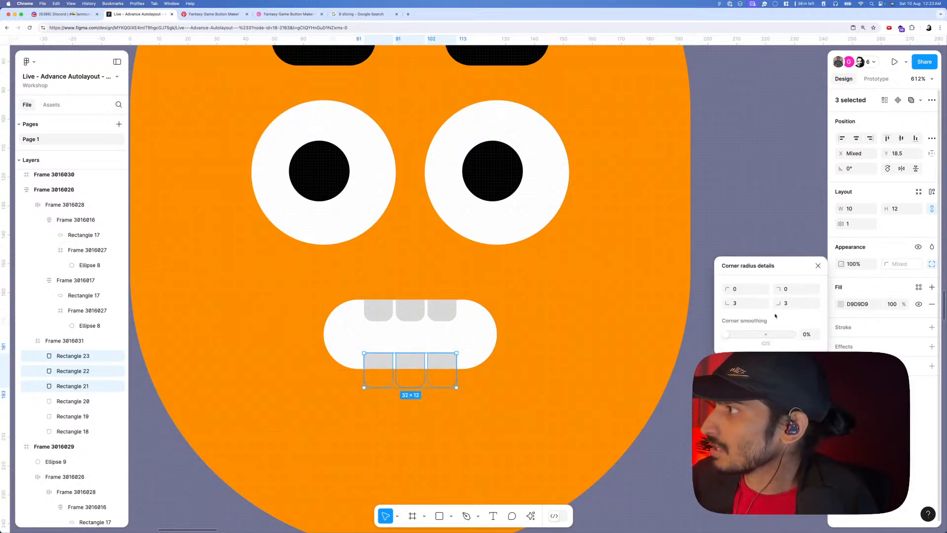
pyautogui.click(744, 291)
pyautogui.write('3')
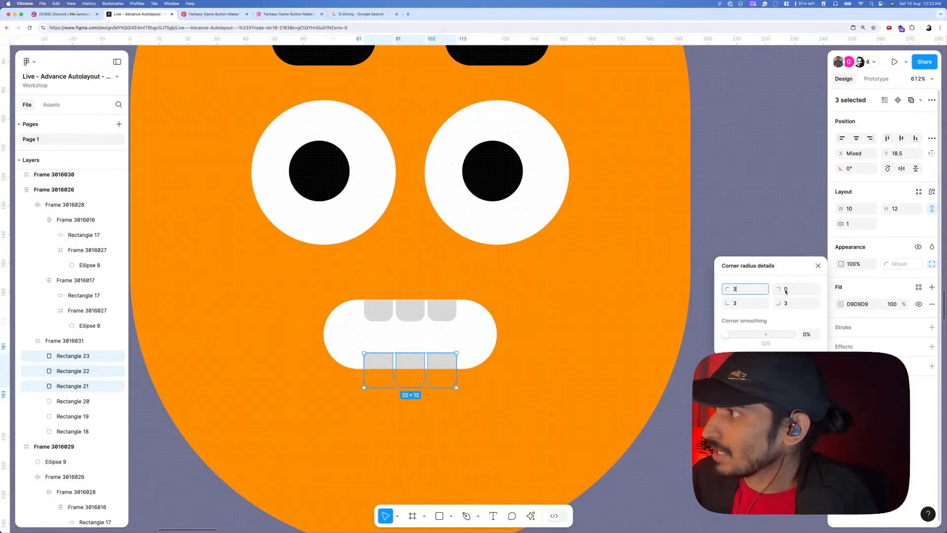
pyautogui.press('Tab')
pyautogui.write('3')
pyautogui.press('Tab')
pyautogui.write('0')
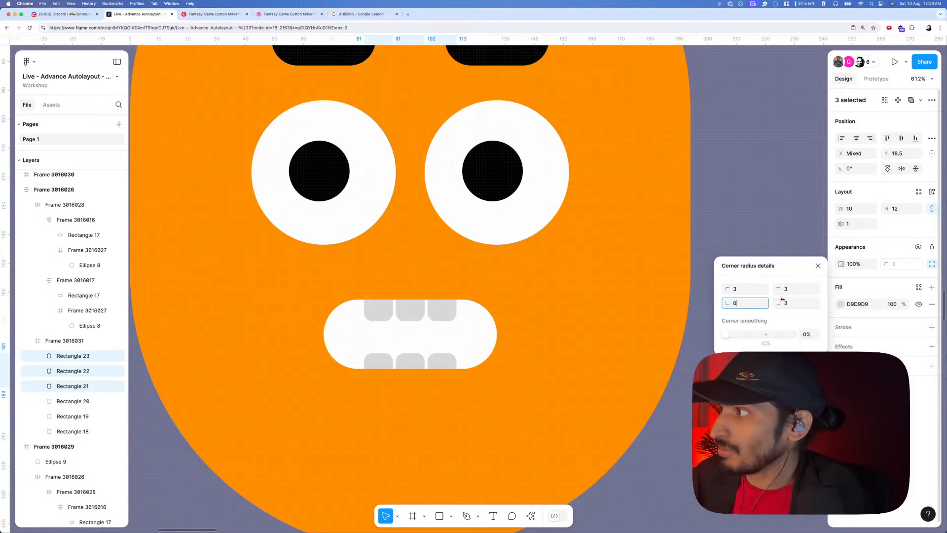
pyautogui.press('Tab')
pyautogui.write('0')
pyautogui.press('Return')
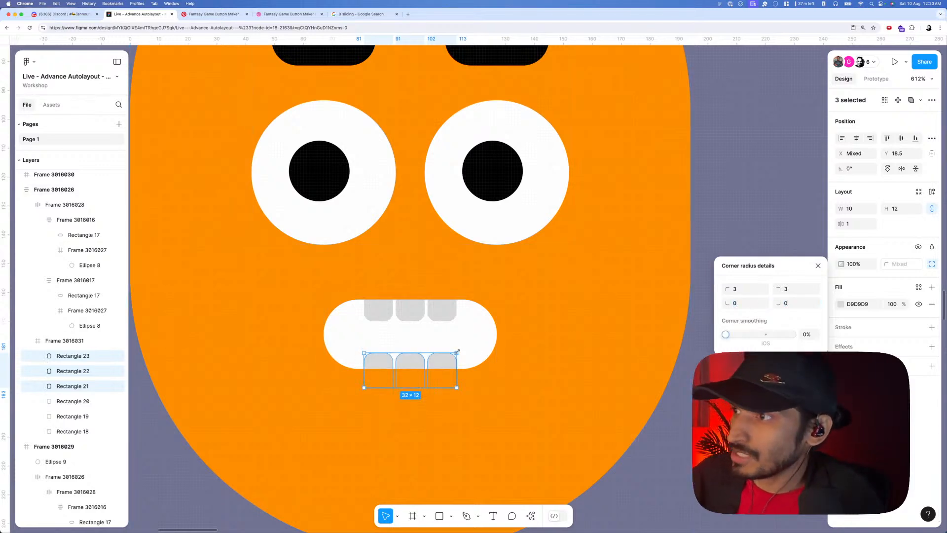
# - Nudge the lower row of teeth up 2 px to a Y position of 16.5 and deselect it
pyautogui.scroll(-5, 418, 347)
pyautogui.scroll(4, 415, 355)
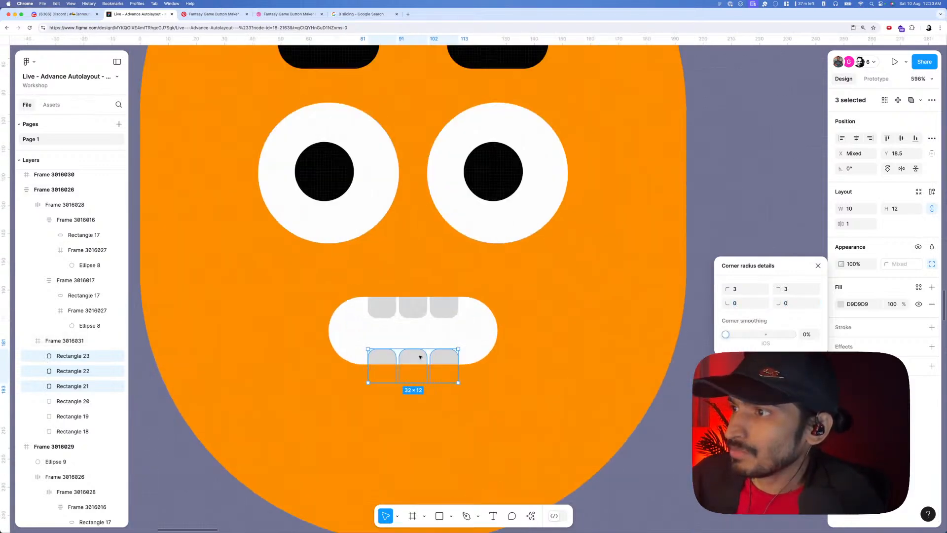
pyautogui.press('Up')
pyautogui.press('Up')
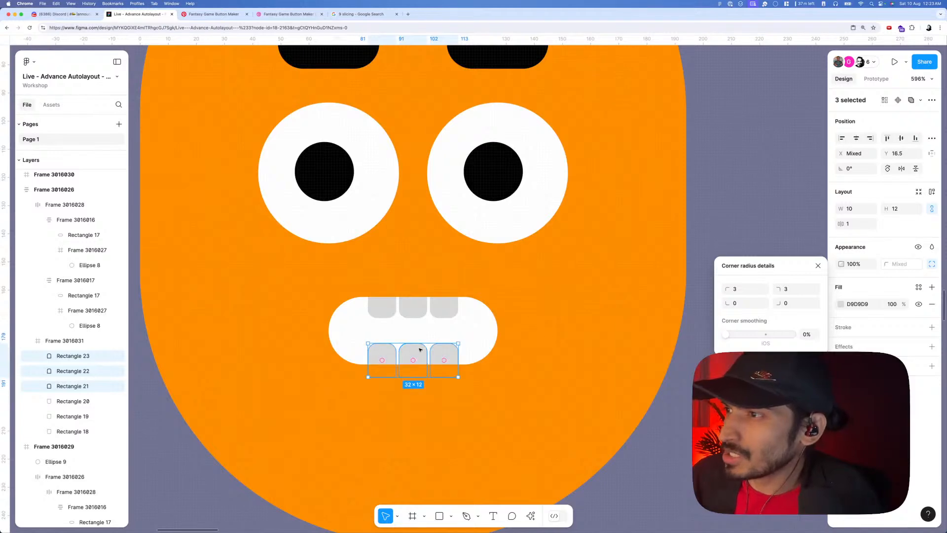
pyautogui.scroll(-4, 419, 350)
pyautogui.press('Escape')
pyautogui.press('Escape')
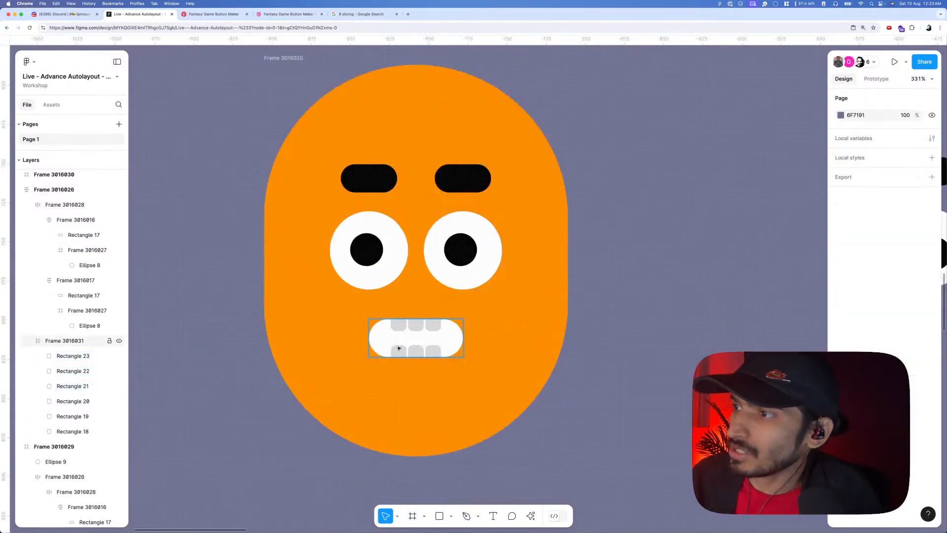
# - Group the three upper teeth inside the mouth frame
pyautogui.click(410, 351)
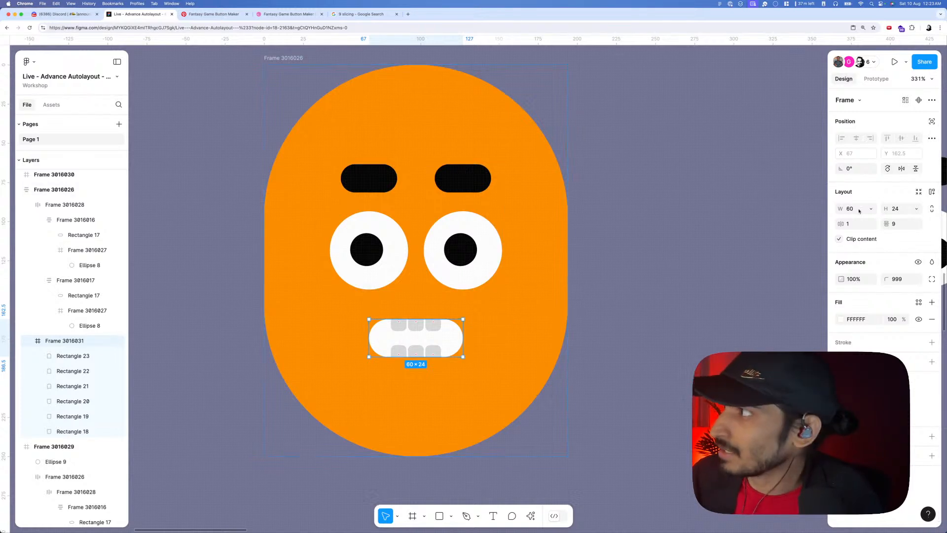
pyautogui.click(432, 327)
pyautogui.scroll(5, 417, 326)
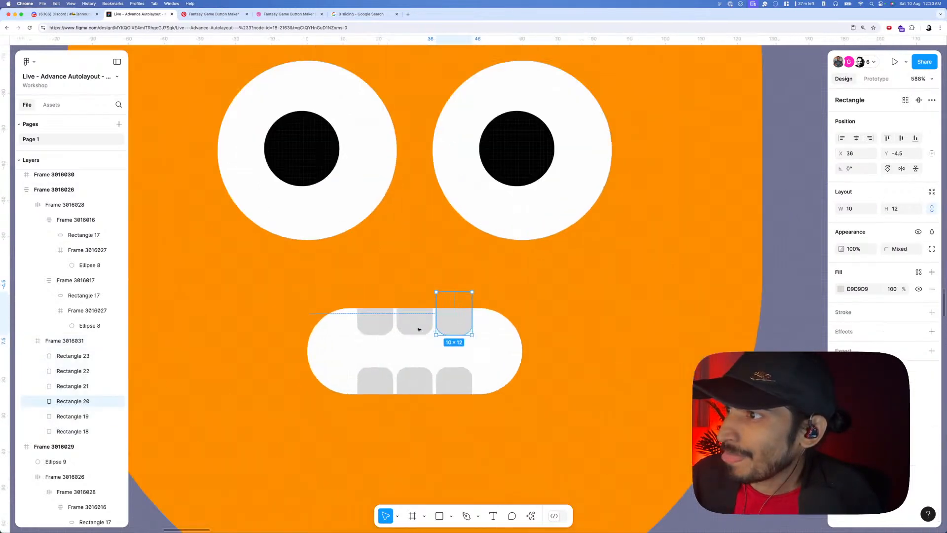
pyautogui.keyDown('shift'); pyautogui.click(414, 323); pyautogui.keyUp('shift')
pyautogui.keyDown('shift'); pyautogui.click(388, 327); pyautogui.keyUp('shift')
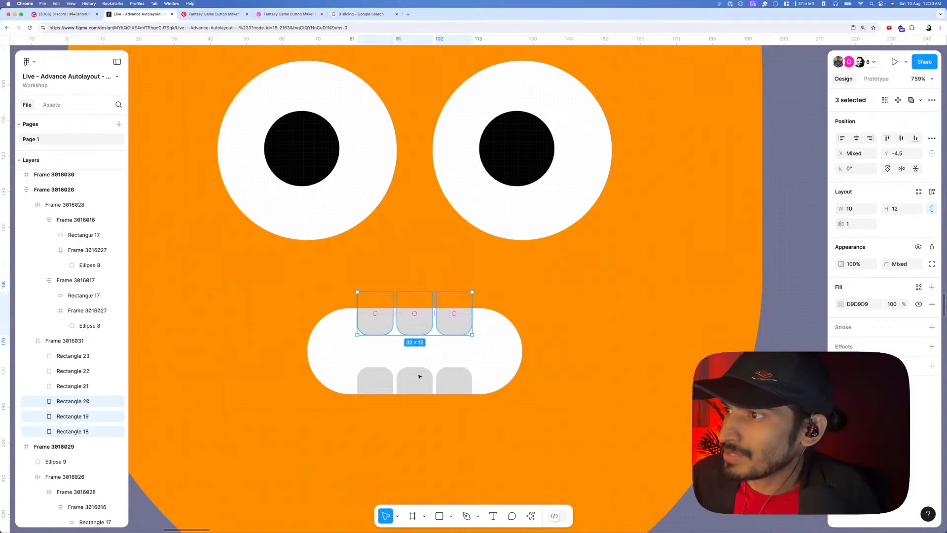
pyautogui.press('super+g')
# - Group the three lower teeth inside the mouth frame
pyautogui.click(419, 376)
pyautogui.keyDown('shift'); pyautogui.click(380, 376); pyautogui.keyUp('shift')
pyautogui.keyDown('shift'); pyautogui.click(452, 380); pyautogui.keyUp('shift')
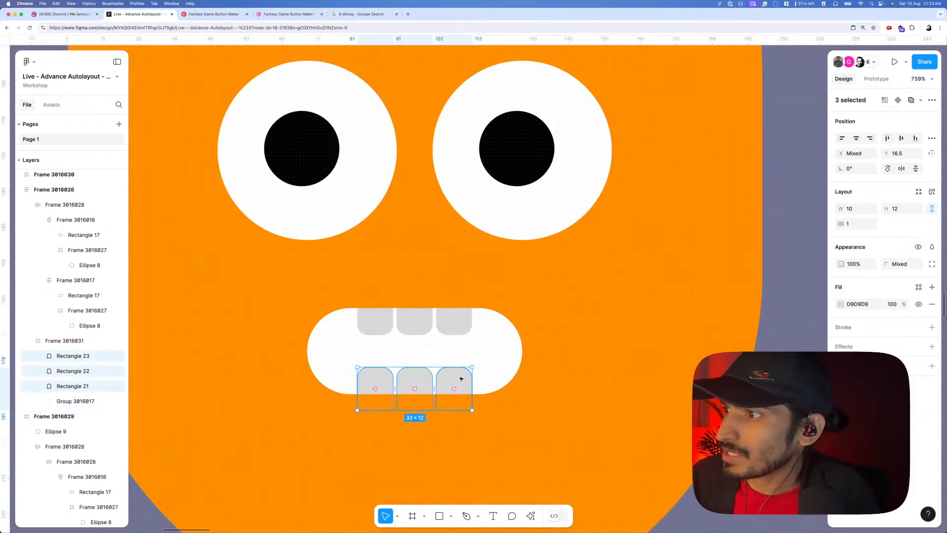
pyautogui.press('super+g')
pyautogui.scroll(-4, 459, 370)
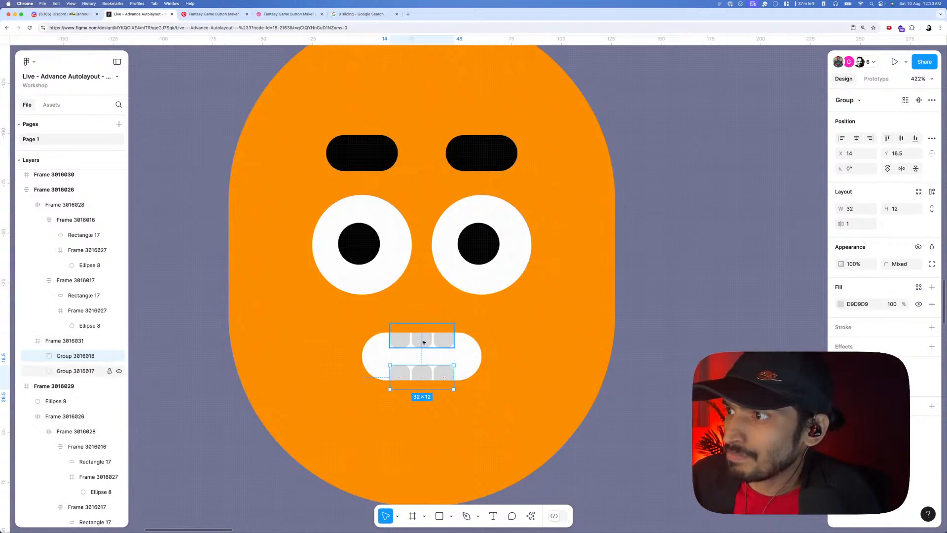
# - Add auto layout to the mouth frame that holds the two groups of teeth
pyautogui.click(672, 376)
pyautogui.click(478, 369)
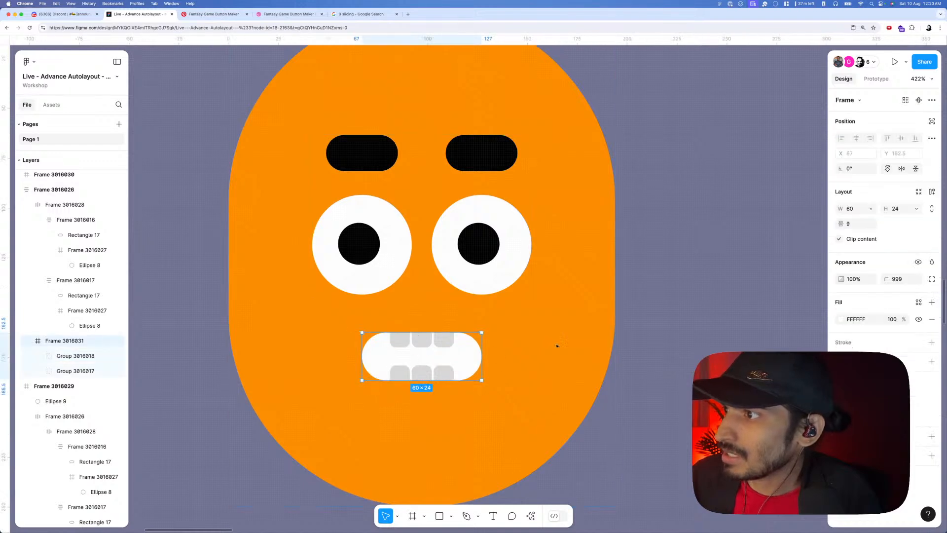
pyautogui.click(930, 193)
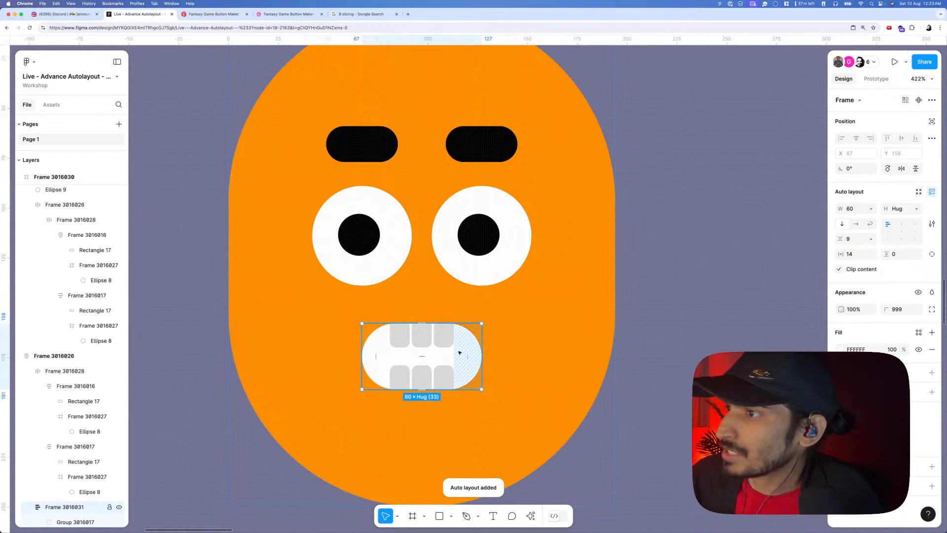
pyautogui.scroll(-5, 468, 340)
pyautogui.scroll(5, 459, 341)
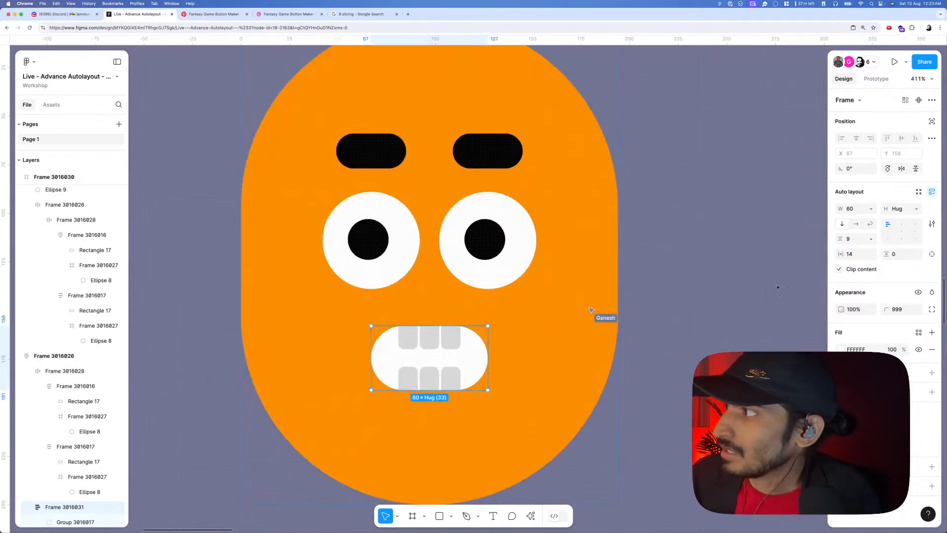
pyautogui.click(843, 239)
pyautogui.moveTo(842, 238)
pyautogui.mouseDown()
pyautogui.moveTo(823, 238)
pyautogui.moveTo(852, 231)
pyautogui.moveTo(833, 239)
pyautogui.mouseUp()
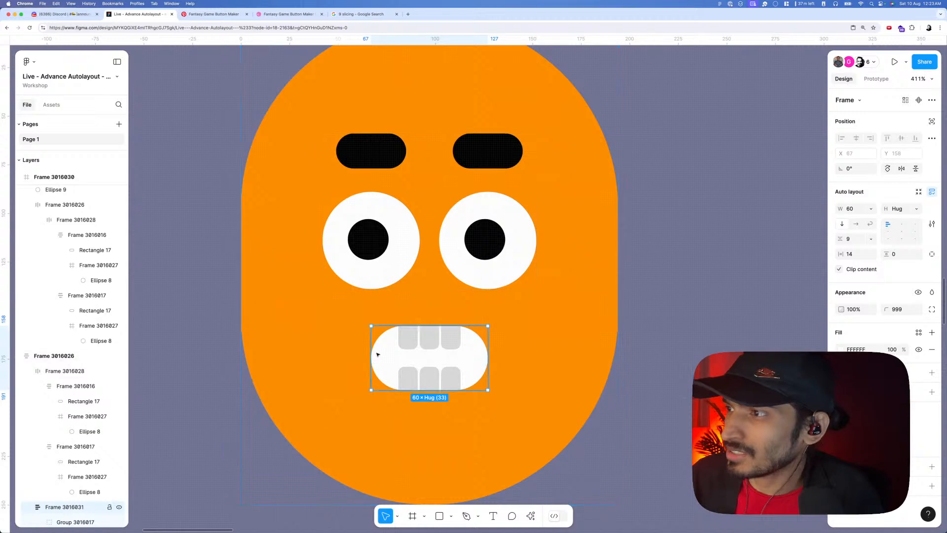
# - Shorten the upper teeth group to 10 px high and the lower teeth group to 8 px high
pyautogui.click(426, 341)
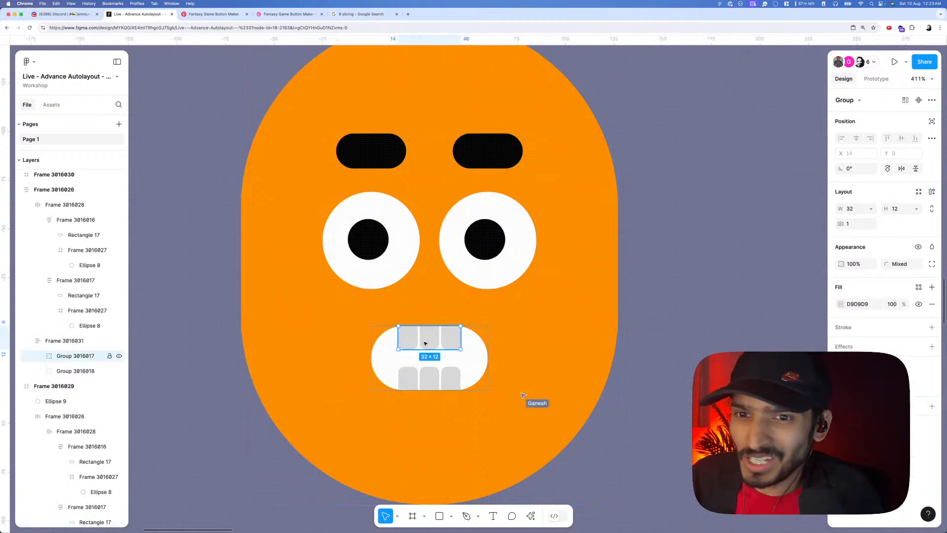
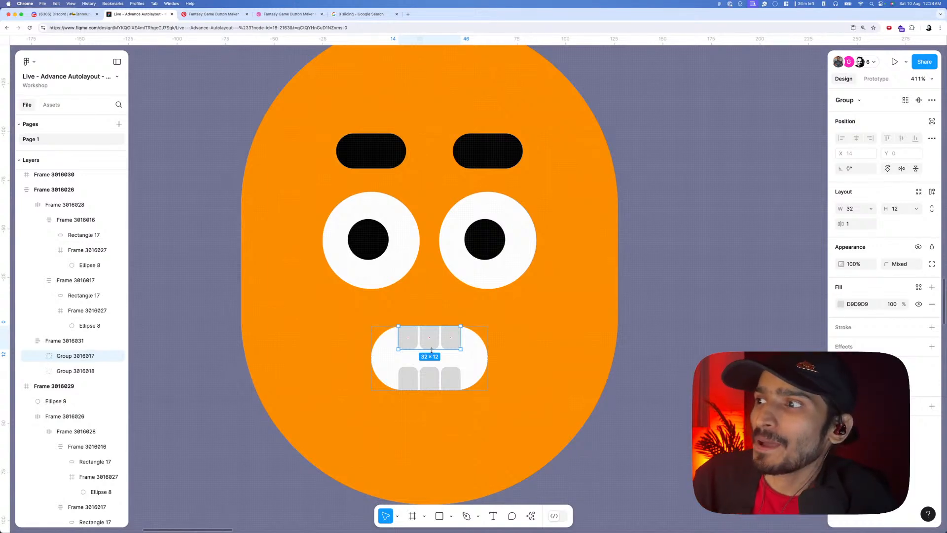
pyautogui.moveTo(431, 349); pyautogui.dragTo(435, 372)
pyautogui.click(433, 370)
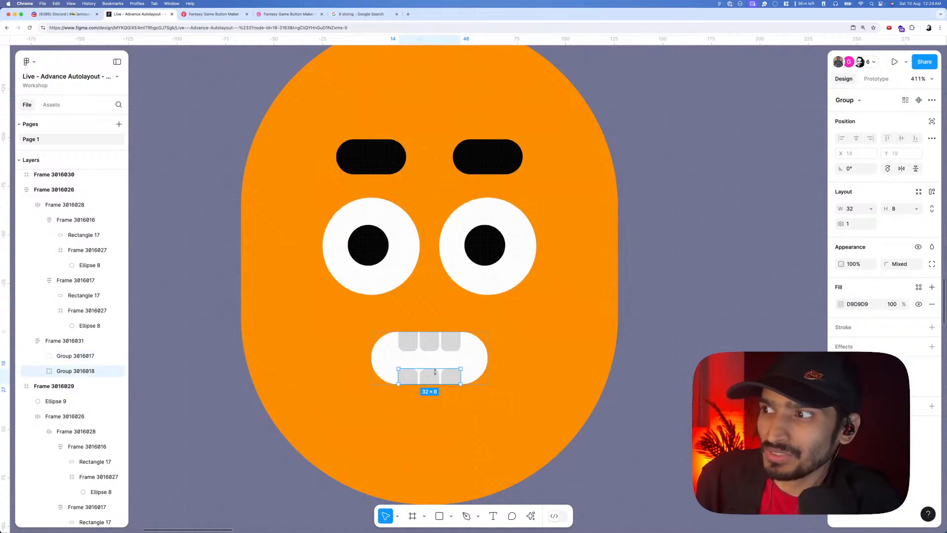
pyautogui.click(423, 349)
# - Change the mouth frame's fill to black (000000) and deselect the frame
pyautogui.click(467, 357)
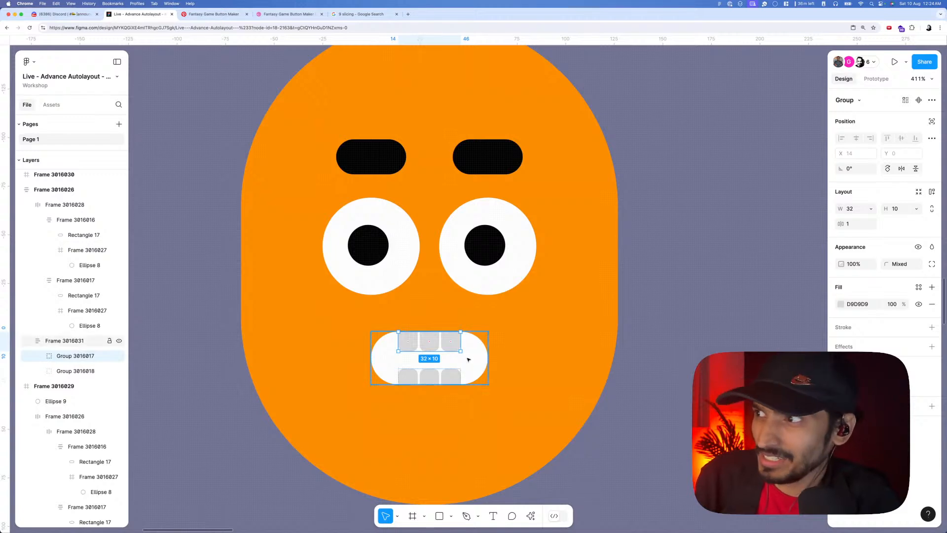
pyautogui.scroll(-3, 445, 353)
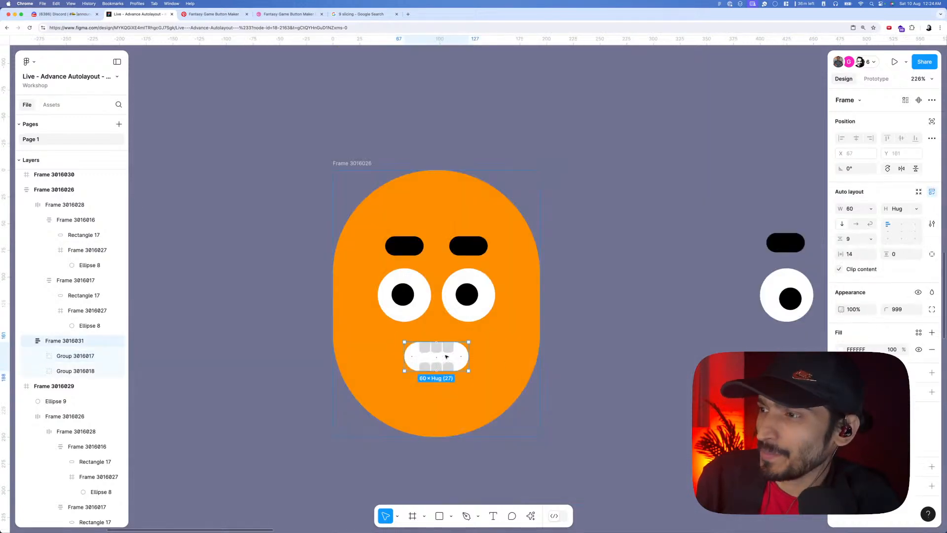
pyautogui.click(840, 349)
pyautogui.moveTo(670, 420); pyautogui.dragTo(671, 407)
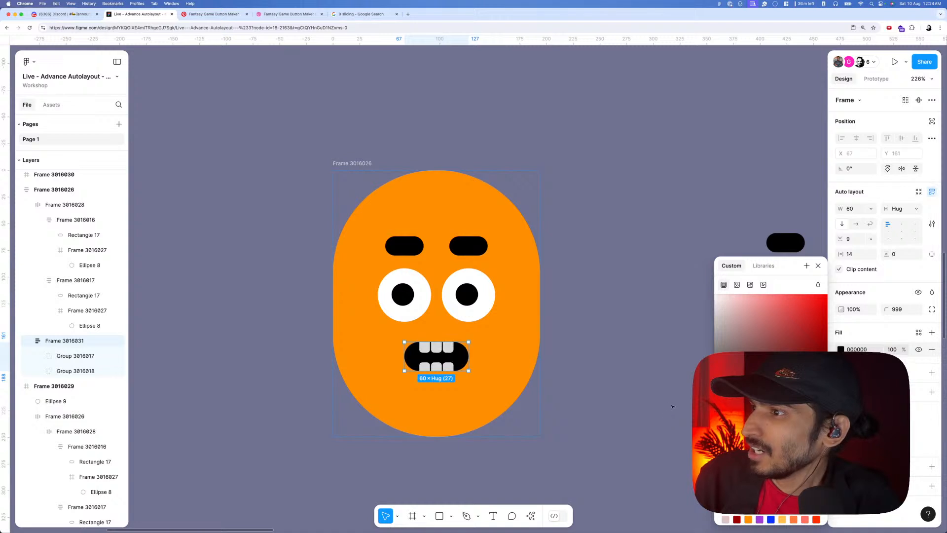
pyautogui.click(667, 403)
# - Widen the mouth frame evenly on both sides to 78 px and centre the teeth horizontally inside it
pyautogui.scroll(5, 437, 357)
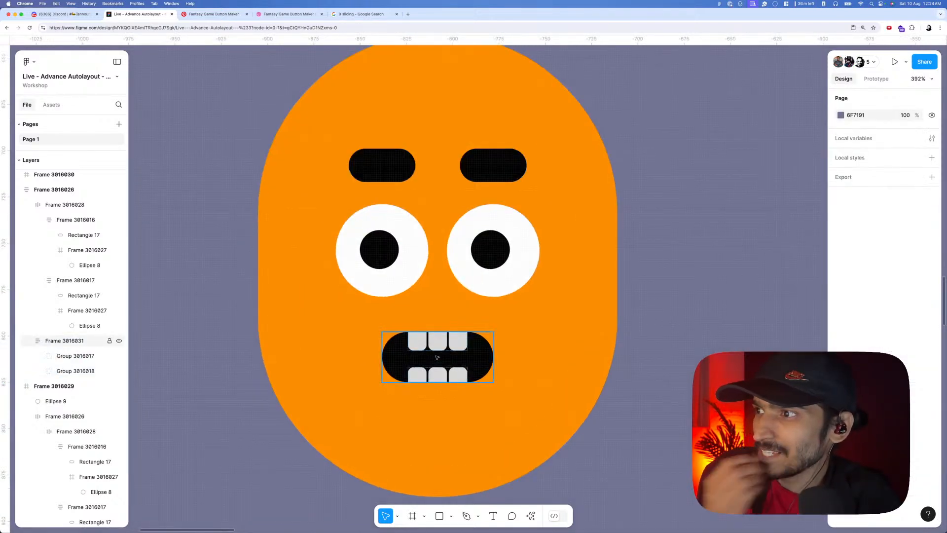
pyautogui.scroll(-5, 437, 357)
pyautogui.scroll(2, 493, 340)
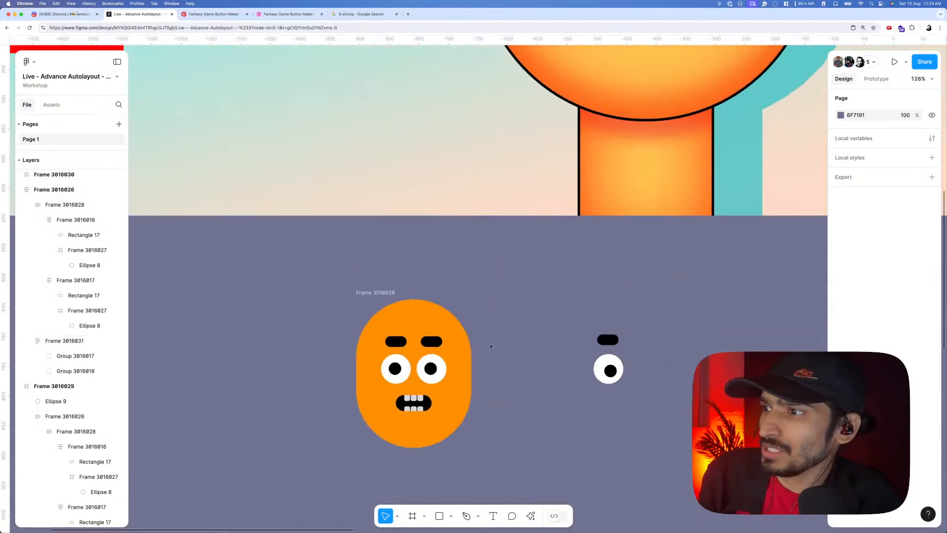
pyautogui.scroll(-5, 503, 334)
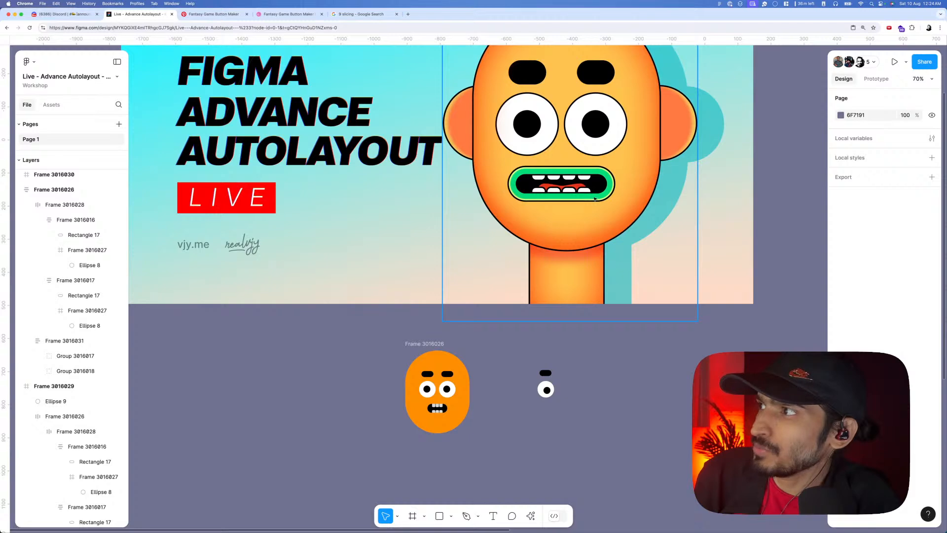
pyautogui.scroll(3, 434, 399)
pyautogui.click(418, 438)
pyautogui.scroll(1, 423, 443)
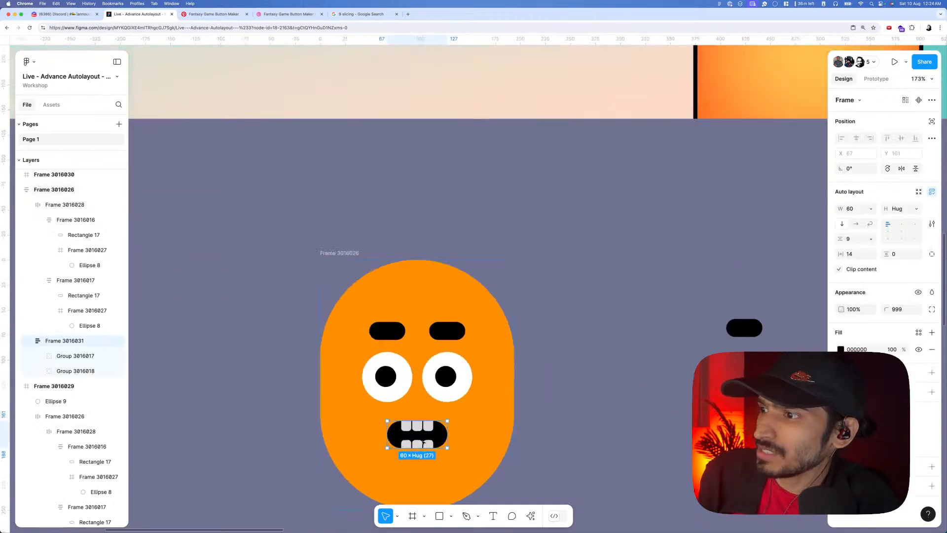
pyautogui.scroll(3, 423, 443)
pyautogui.scroll(-2, 449, 414)
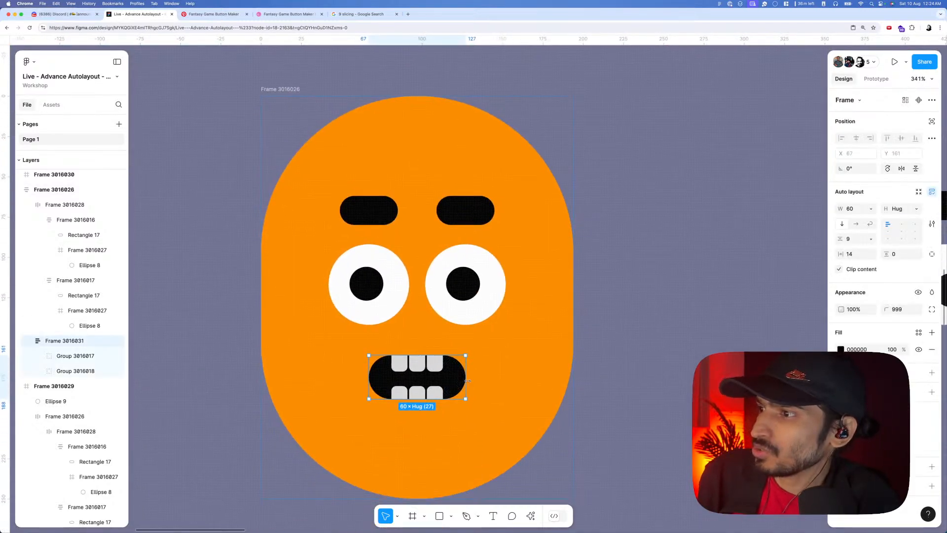
pyautogui.moveTo(467, 381); pyautogui.dragTo(478, 381)
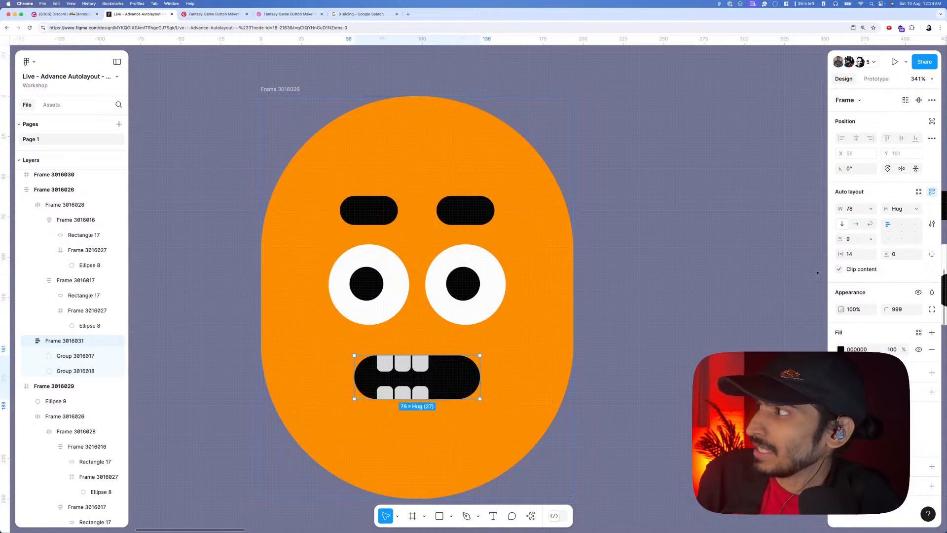
pyautogui.click(901, 224)
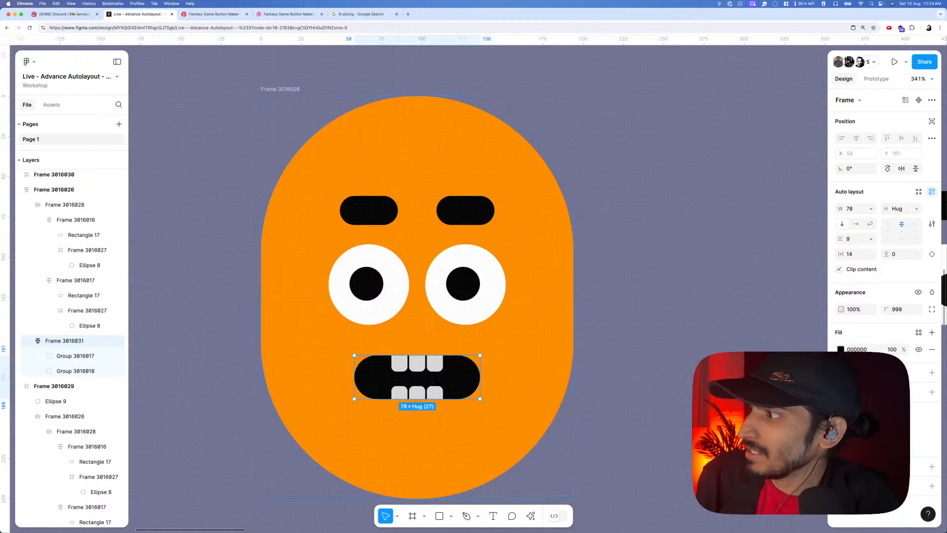
# - Add a thick red stroke (F40000) to the mouth frame as lips
pyautogui.click(932, 372)
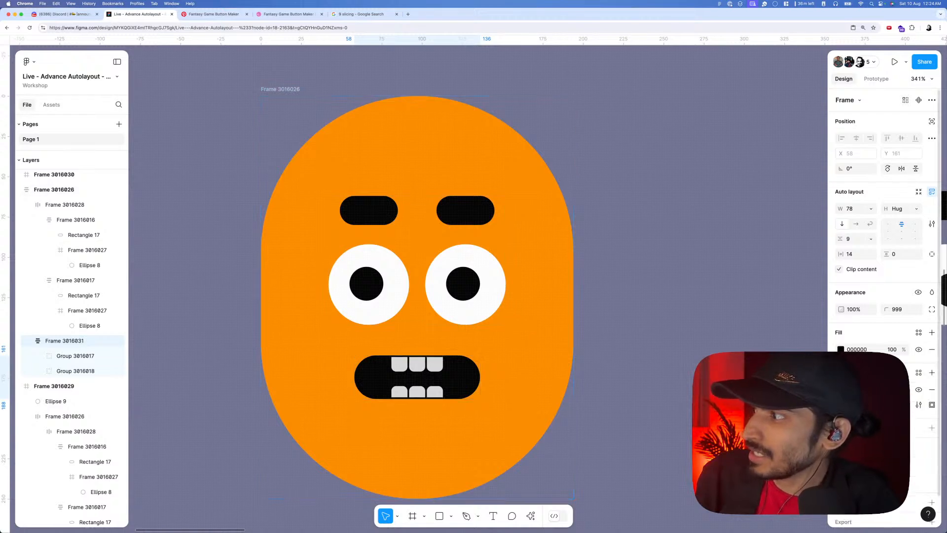
pyautogui.click(840, 390)
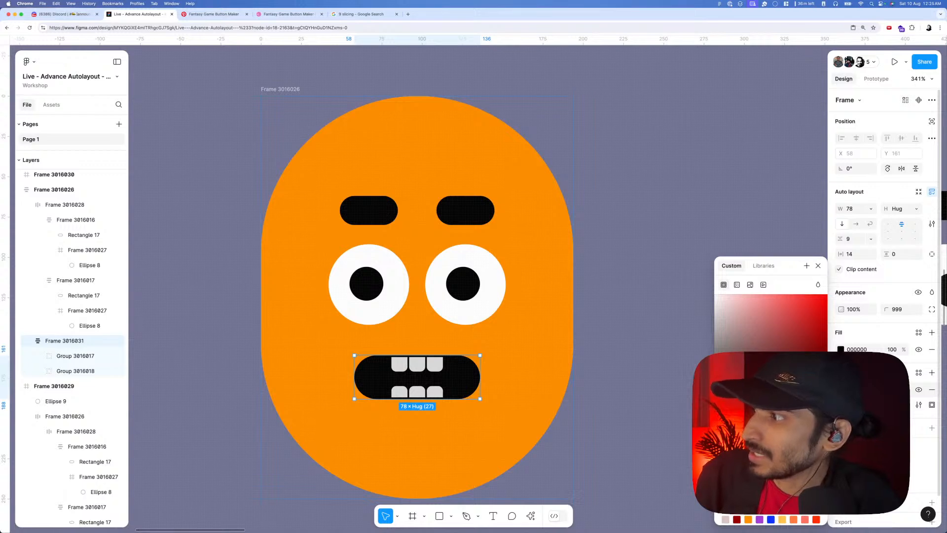
pyautogui.click(765, 418)
pyautogui.moveTo(798, 345); pyautogui.dragTo(812, 344)
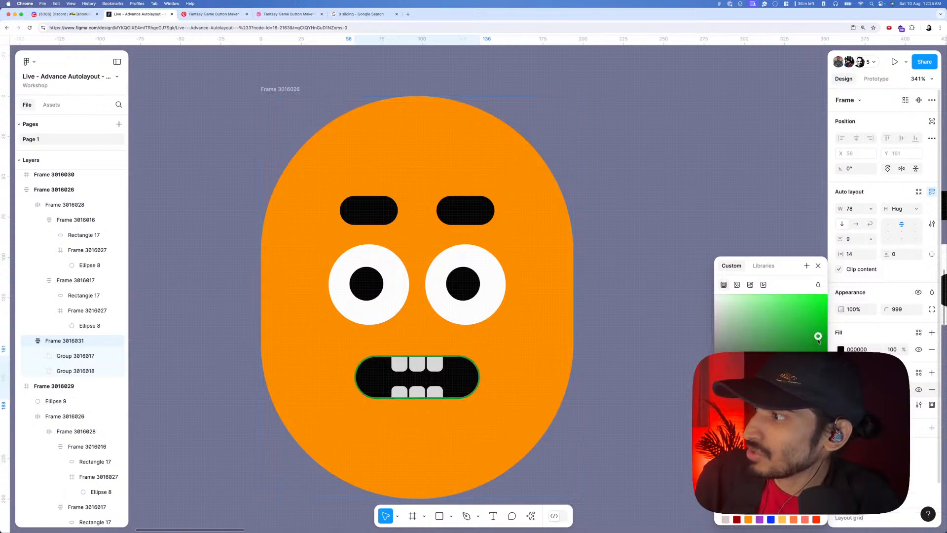
pyautogui.click(743, 418)
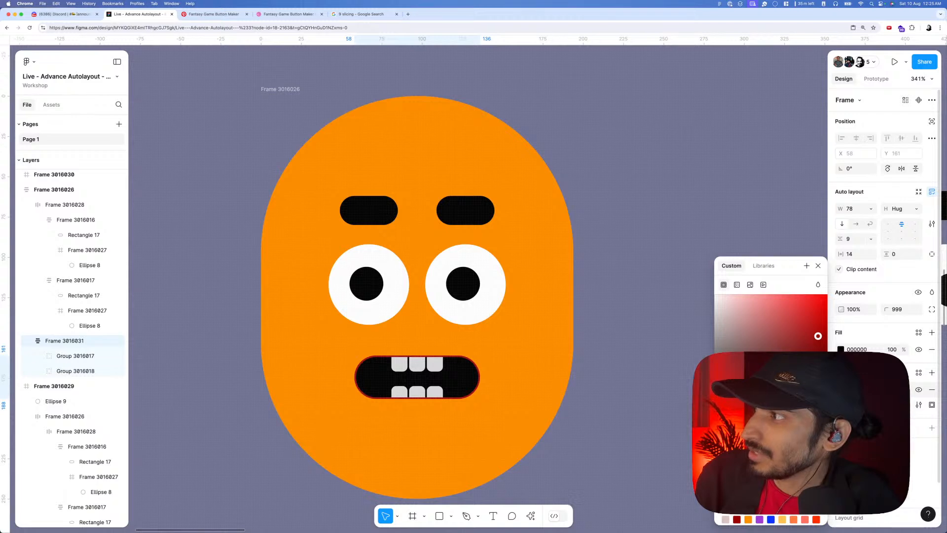
pyautogui.moveTo(818, 335); pyautogui.dragTo(827, 299)
pyautogui.moveTo(881, 405); pyautogui.dragTo(883, 404)
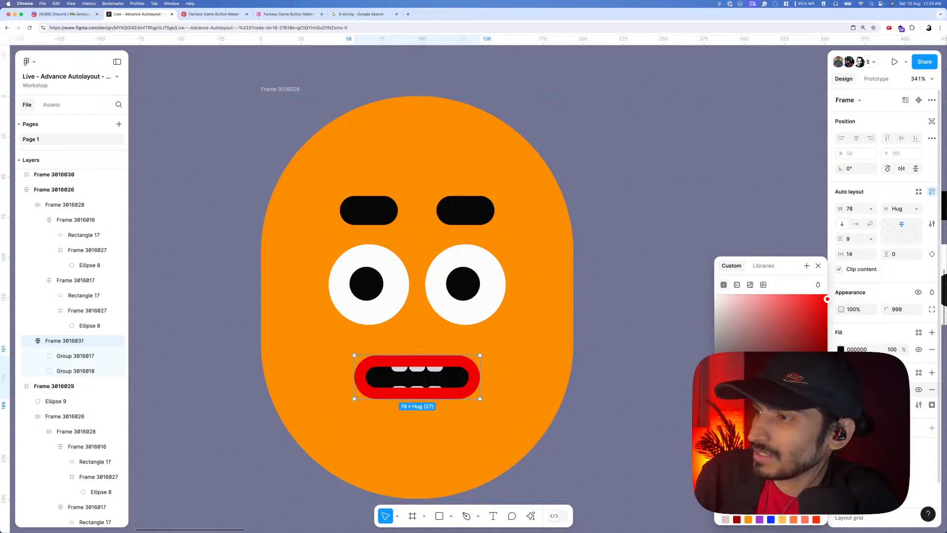
# - Add an inner shadow effect to the mouth frame and adjust its settings
pyautogui.scroll(-5, 550, 377)
pyautogui.scroll(-1, 550, 375)
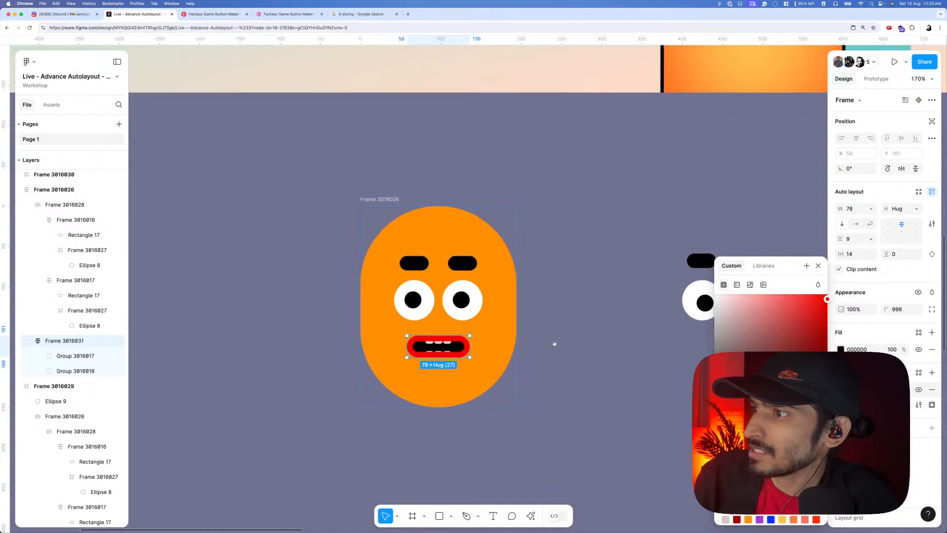
pyautogui.click(878, 427)
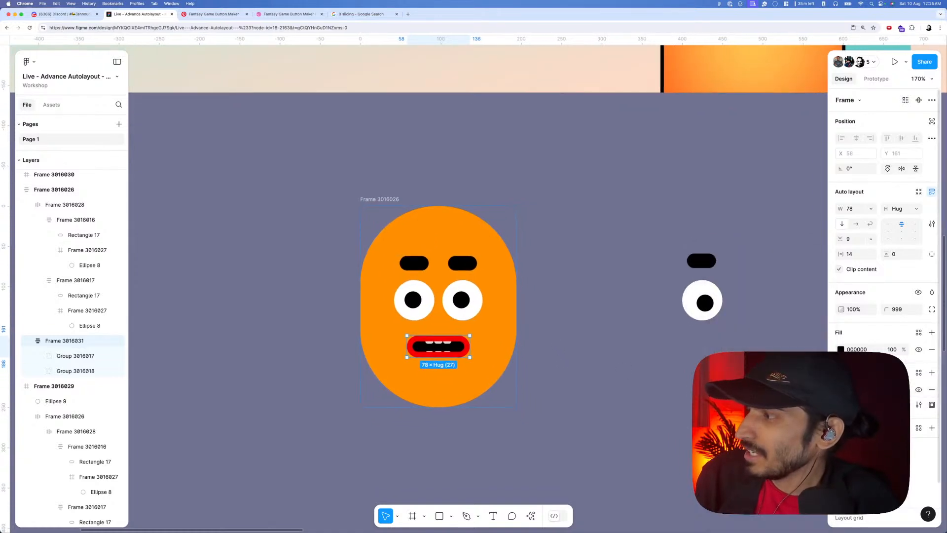
pyautogui.click(931, 428)
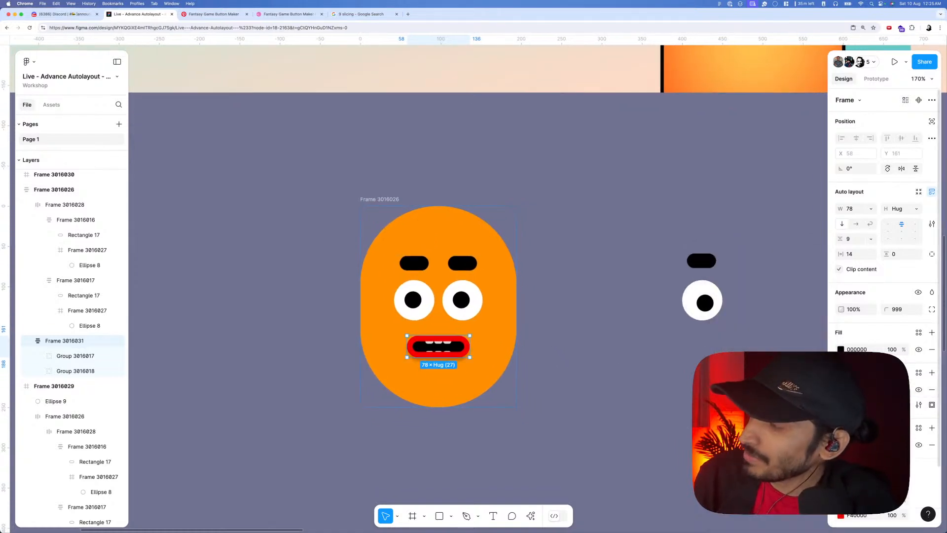
pyautogui.click(879, 445)
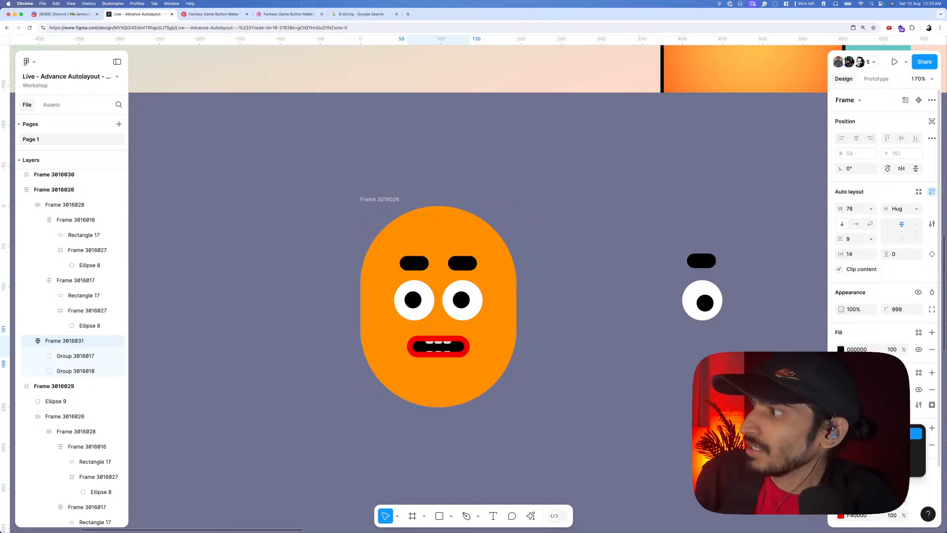
pyautogui.click(878, 433)
pyautogui.click(841, 445)
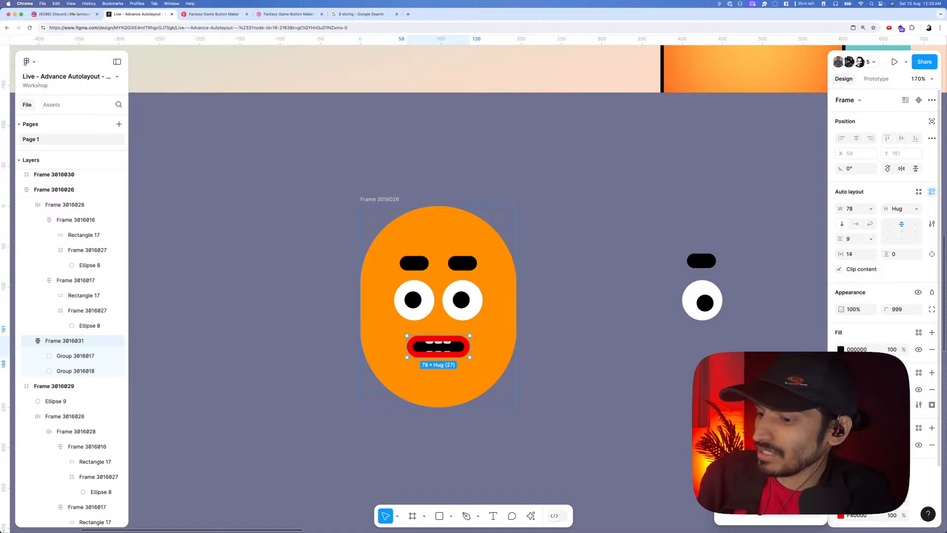
pyautogui.press('Up')
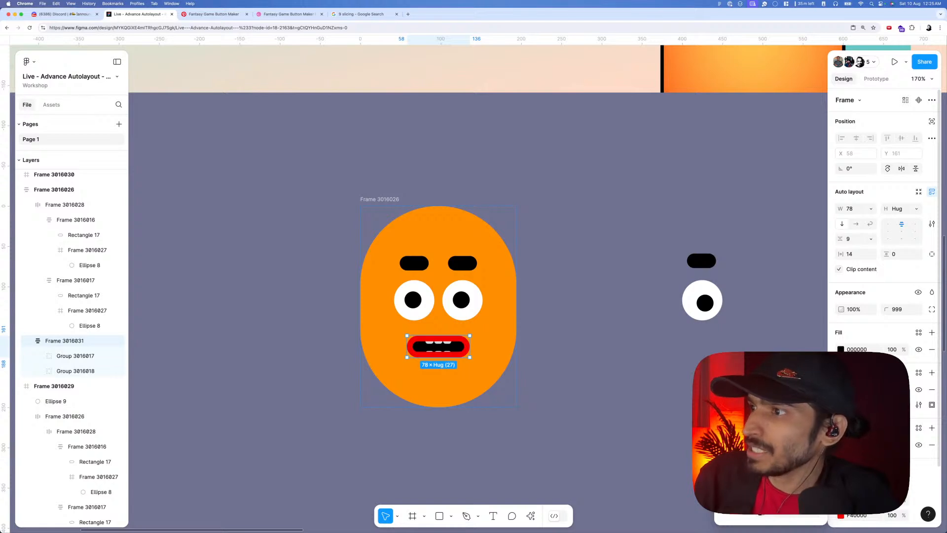
pyautogui.press('Up')
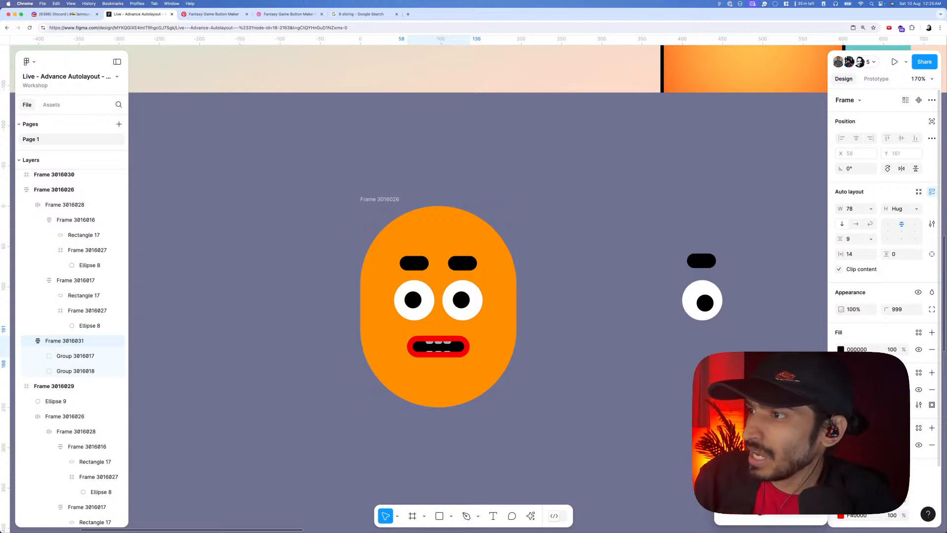
# - Set the mouth's inner shadow colour to green 22E904 at 100% opacity
pyautogui.click(761, 511)
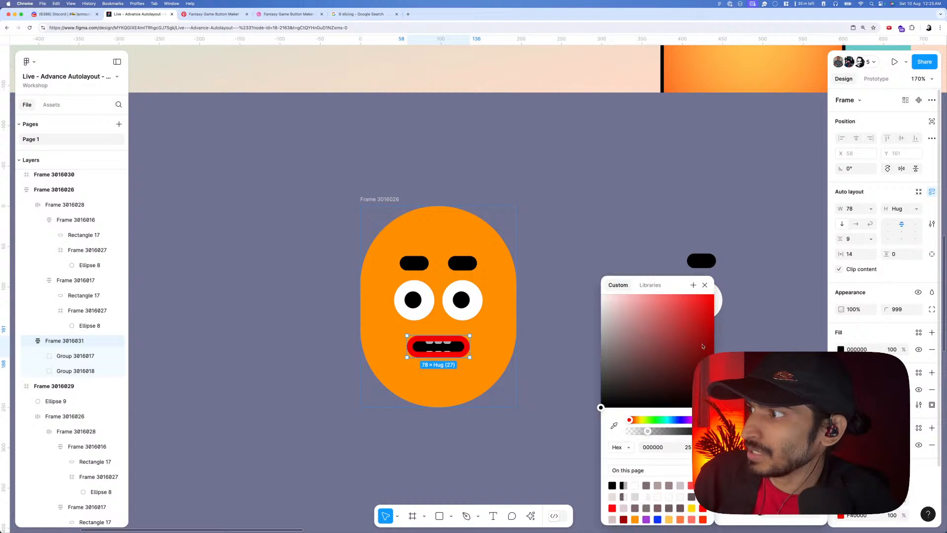
pyautogui.scroll(-5, 558, 334)
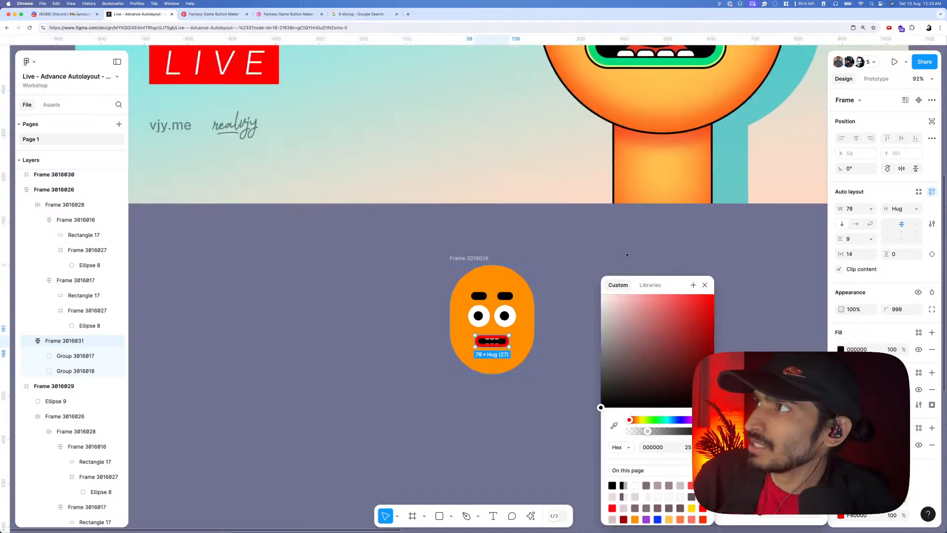
pyautogui.scroll(2, 626, 253)
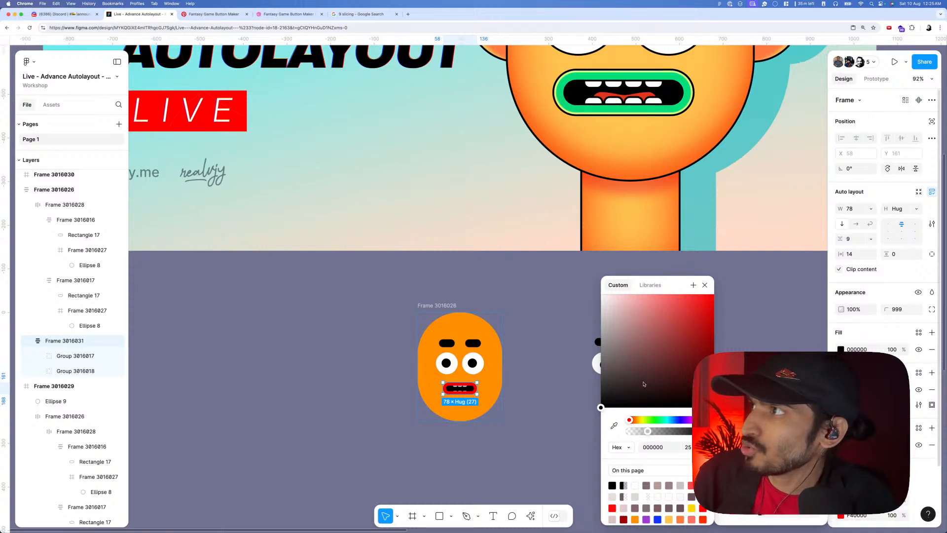
pyautogui.scroll(10, 488, 402)
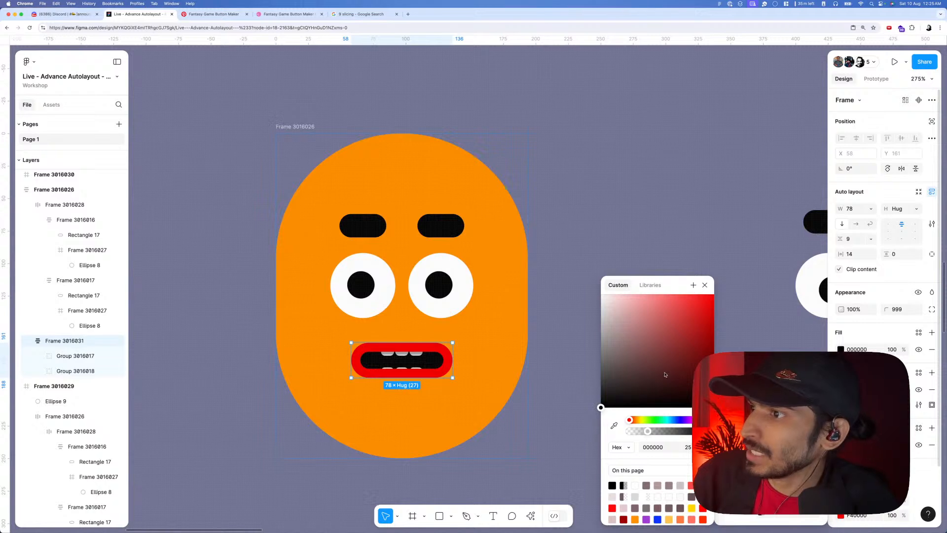
pyautogui.click(684, 322)
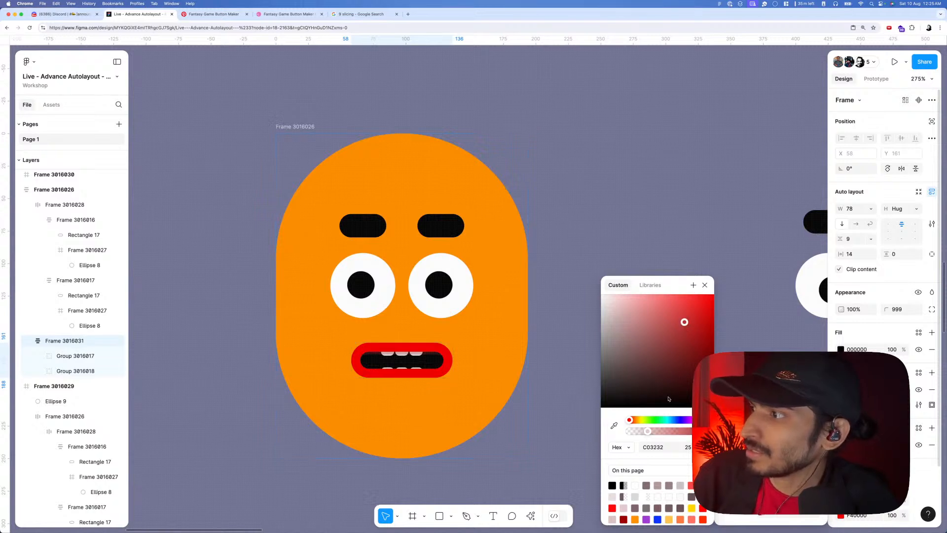
pyautogui.click(653, 421)
pyautogui.click(711, 303)
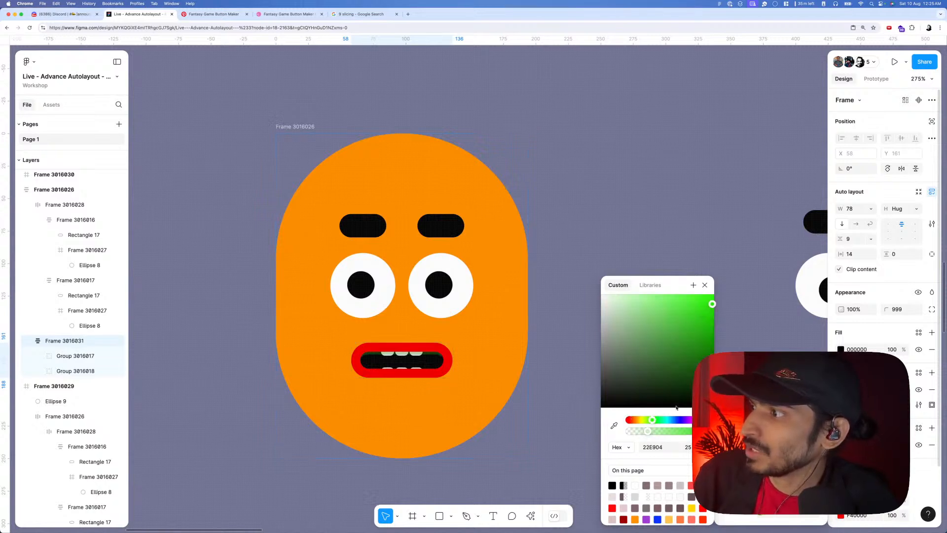
pyautogui.moveTo(661, 432); pyautogui.dragTo(710, 431)
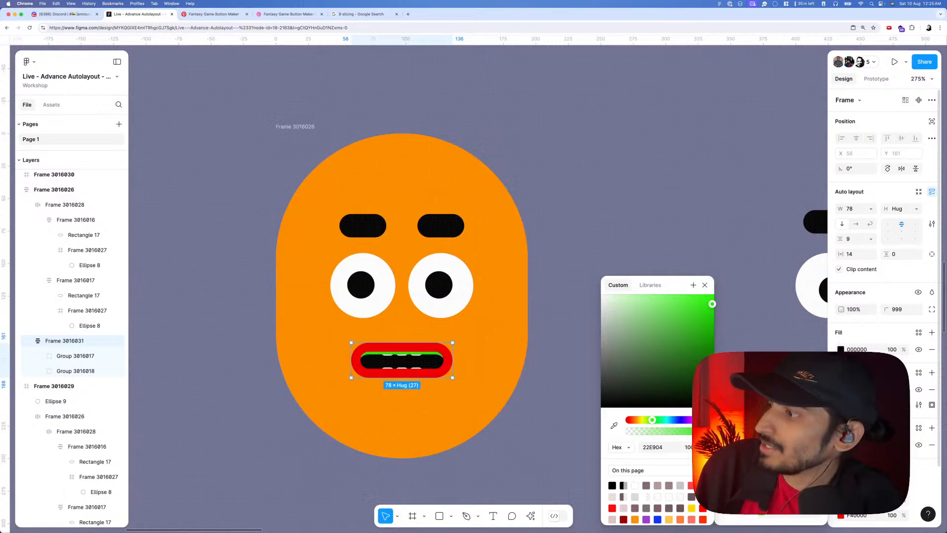
# - Reshape the inner shadow into an even green band around the mouth's inside edge and remove the frame's red stroke
pyautogui.hotkey('shift', 'Down')
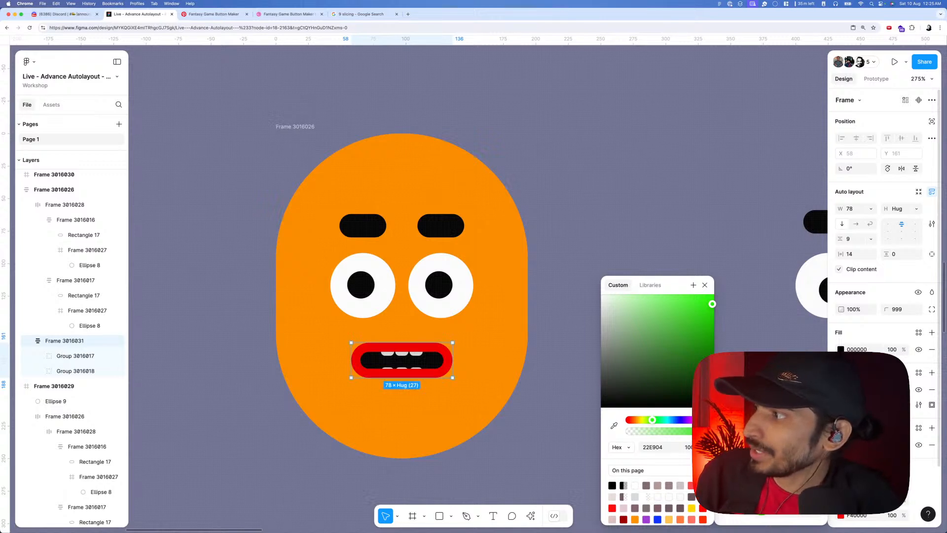
pyautogui.click(932, 389)
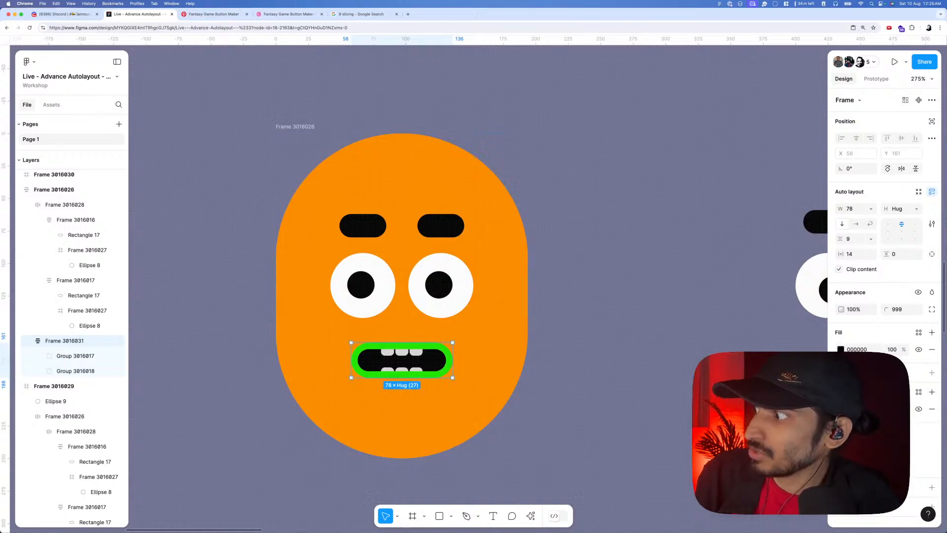
# - Change the mouth frame's inner shadow colour to black 000000 and increase its spread by one
pyautogui.scroll(-5, 626, 268)
pyautogui.scroll(3, 625, 268)
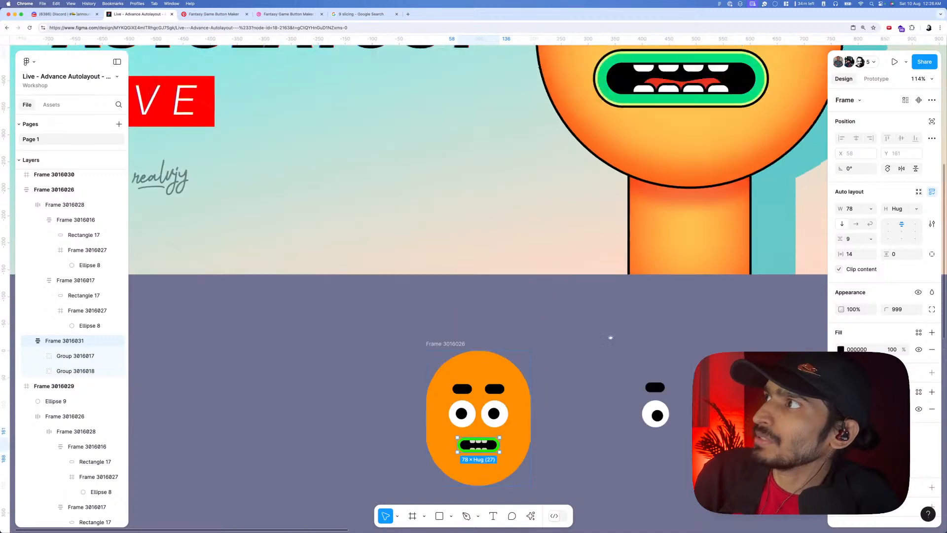
pyautogui.scroll(-2, 580, 461)
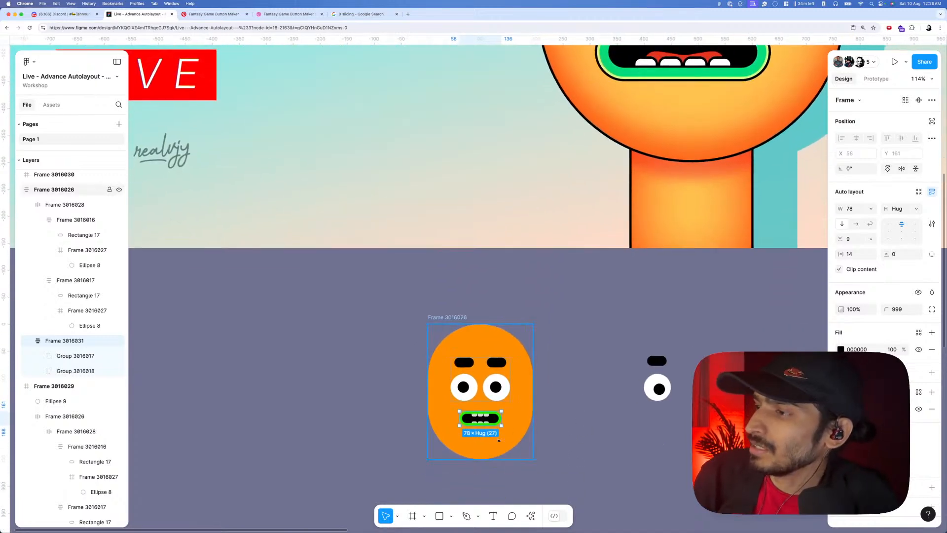
pyautogui.scroll(5, 543, 434)
pyautogui.scroll(2, 504, 408)
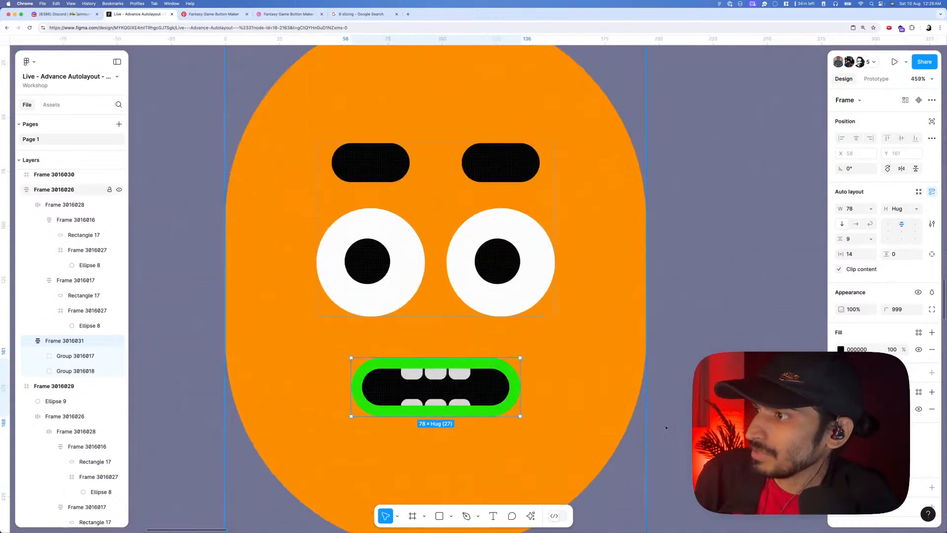
pyautogui.click(840, 409)
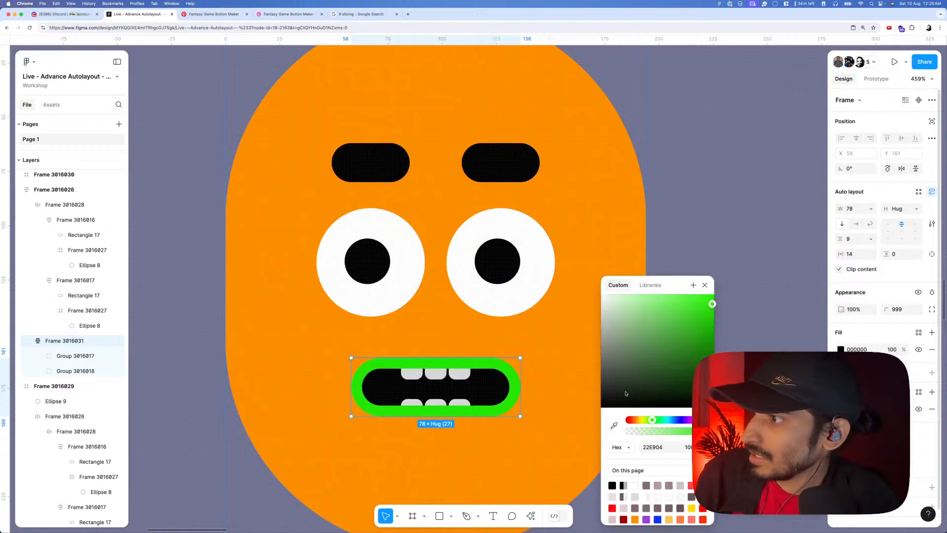
pyautogui.click(601, 407)
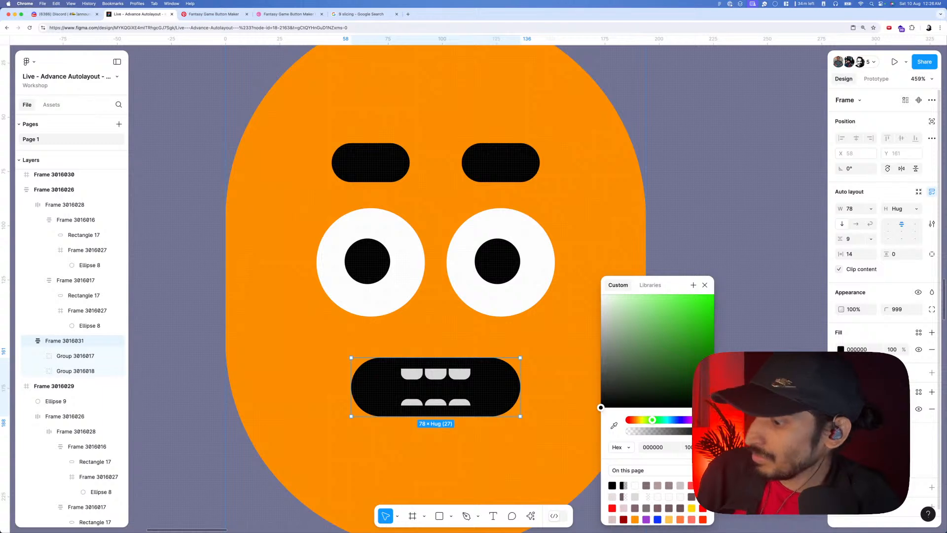
pyautogui.press('Up')
pyautogui.press('Escape')
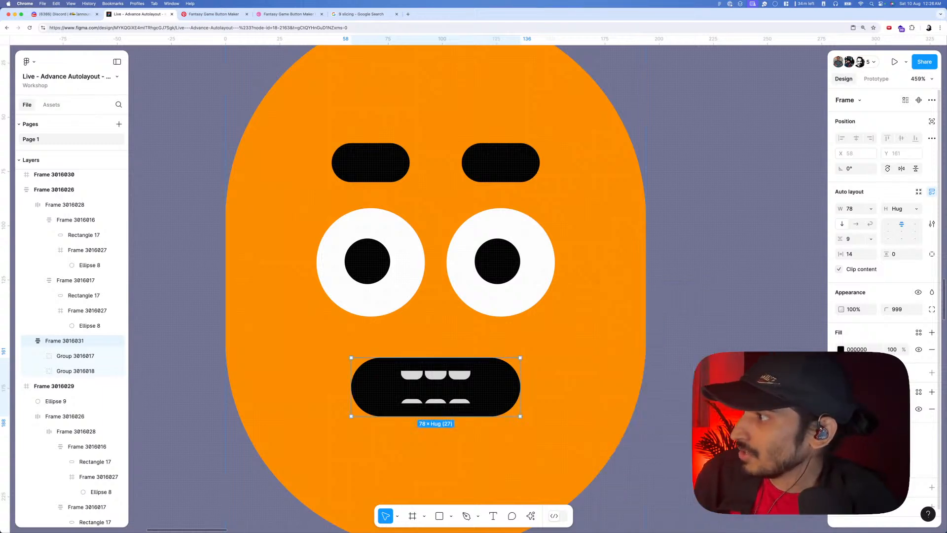
# - Add a second inner shadow to the mouth frame, coloured red FF0000 at full opacity
pyautogui.click(931, 392)
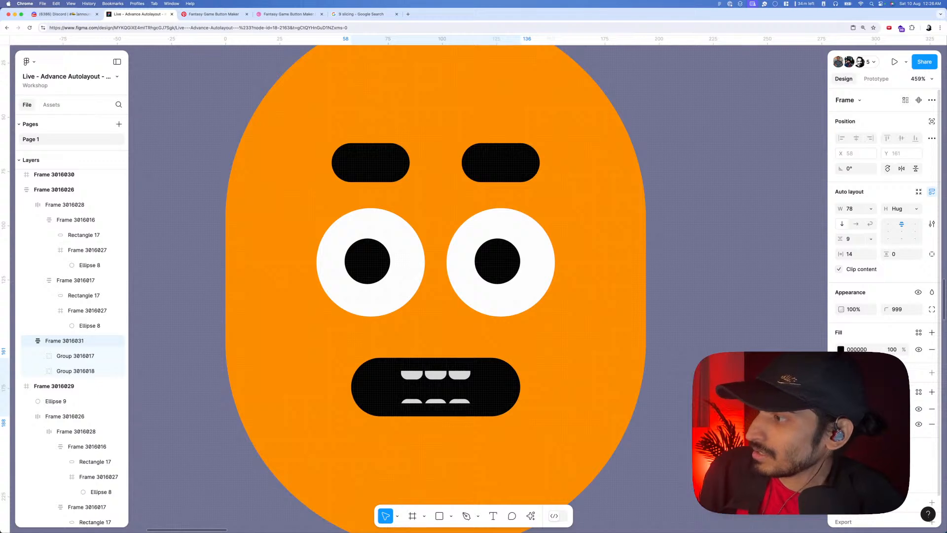
pyautogui.click(762, 468)
pyautogui.moveTo(683, 368); pyautogui.dragTo(713, 294)
pyautogui.moveTo(647, 430); pyautogui.dragTo(702, 430)
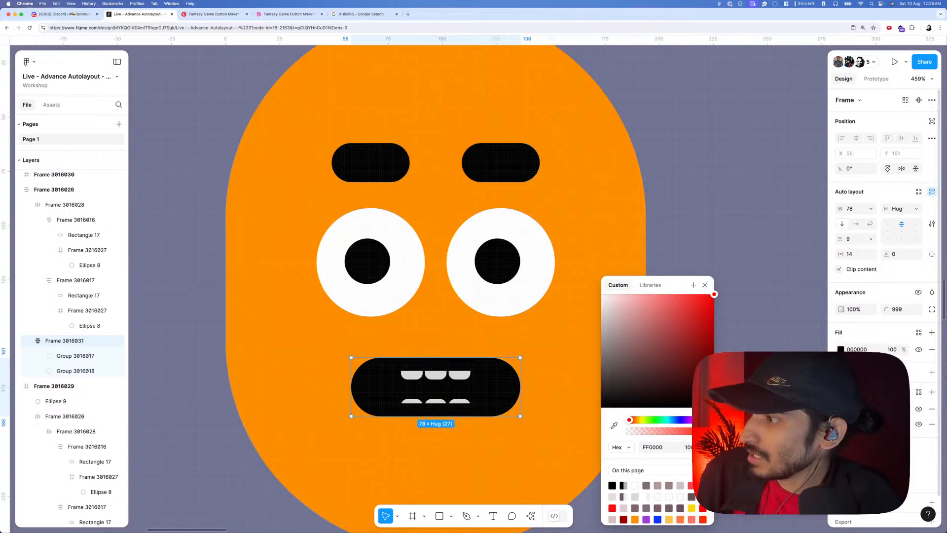
# - Increase the red inner shadow's spread until it forms a thick, even band around the mouth, leaving the black shadow inside it
pyautogui.press('Up')
pyautogui.press('Up')
pyautogui.press('Up')
pyautogui.press('Up')
pyautogui.press('Up')
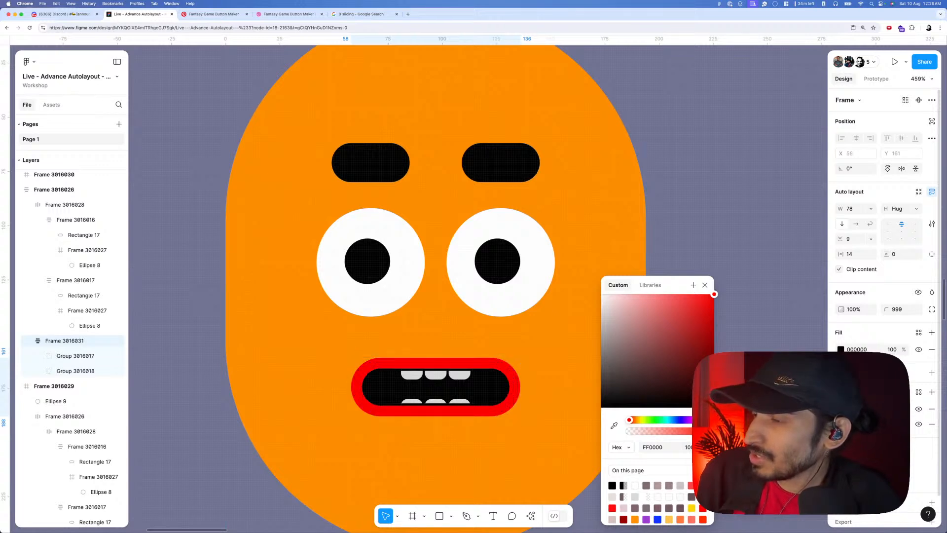
pyautogui.press('Down')
pyautogui.press('Up')
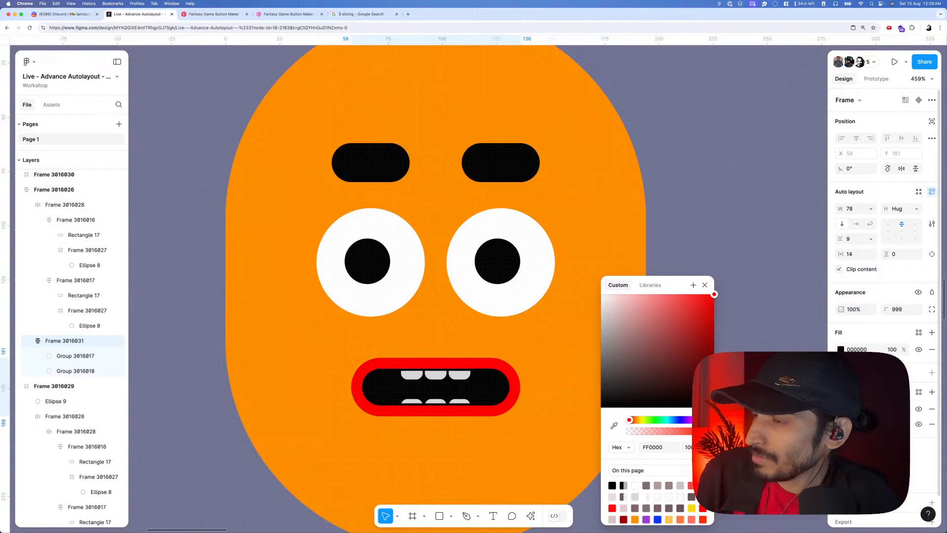
pyautogui.scroll(10, 469, 417)
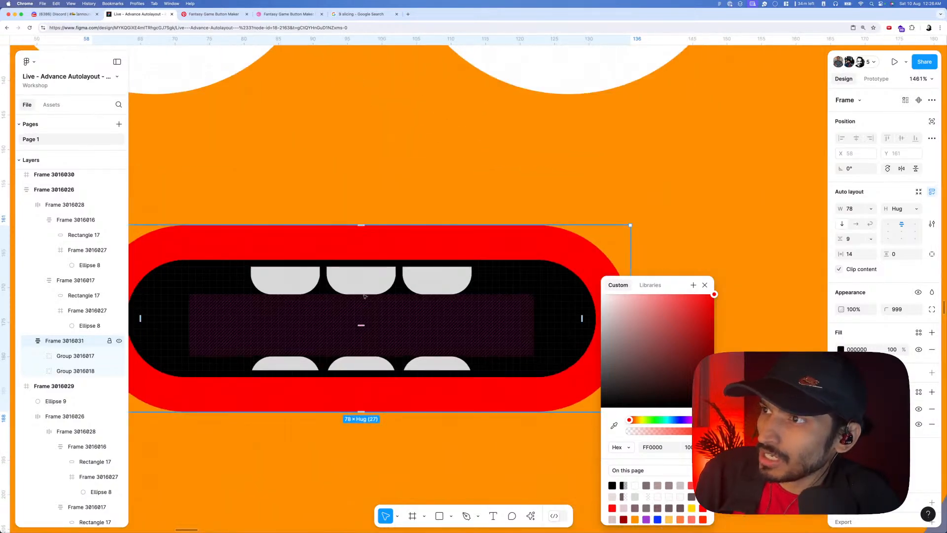
pyautogui.scroll(-5, 417, 279)
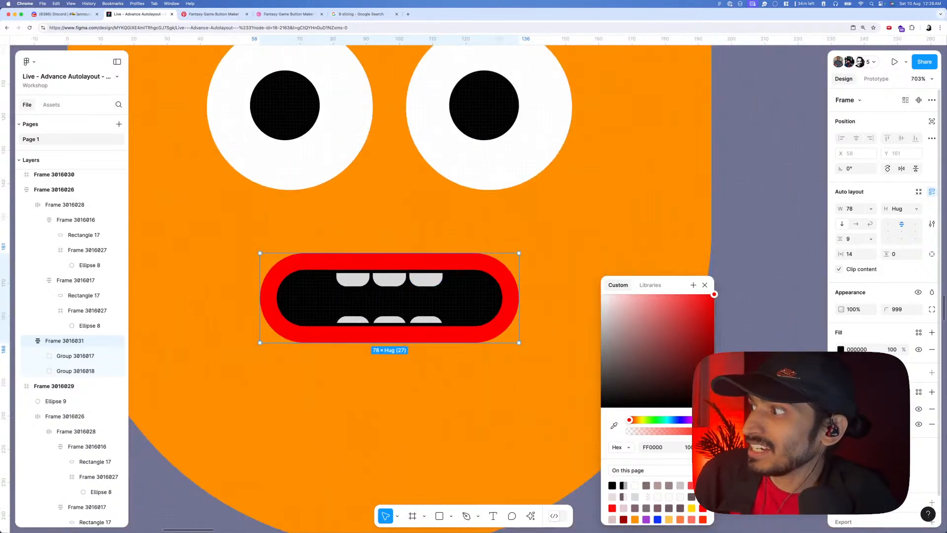
pyautogui.press('Escape')
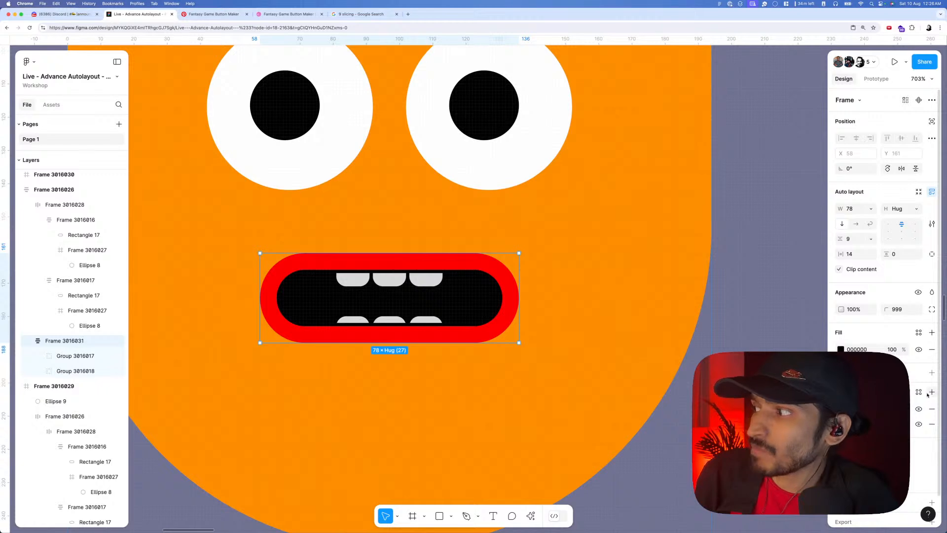
# - Add a third inner shadow to the mouth and tune its spread to a thin ring outside the red band
pyautogui.click(932, 392)
pyautogui.click(880, 409)
pyautogui.click(880, 397)
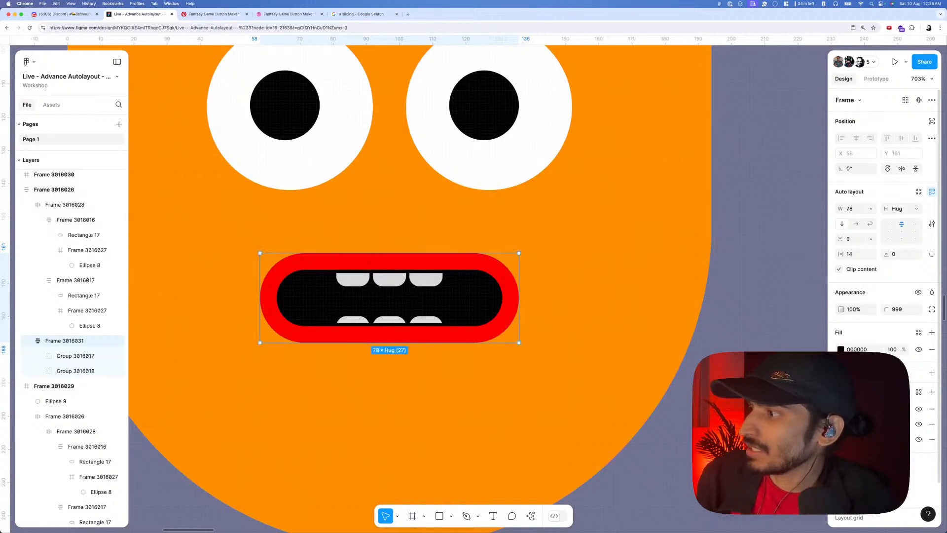
pyautogui.press('Up')
pyautogui.press('Up')
pyautogui.press('Up')
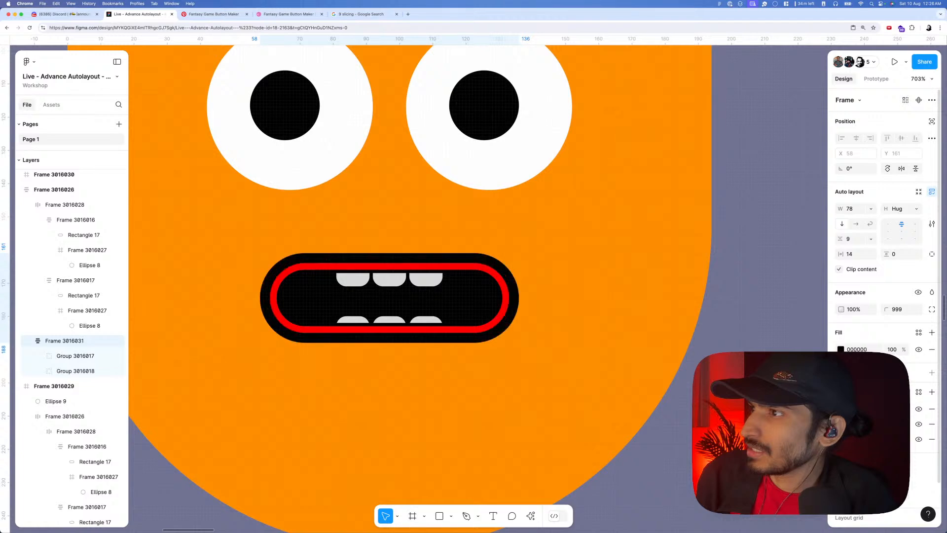
pyautogui.press('Down')
pyautogui.press('Down')
pyautogui.press('Down')
pyautogui.press('Up')
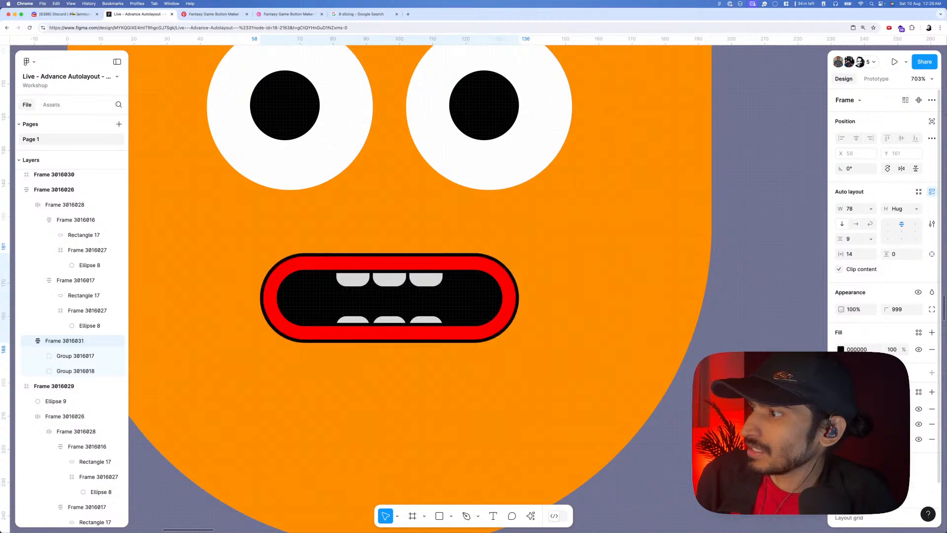
# - Colour the outermost inner shadow light orange FFAB2E and increase its spread by one
pyautogui.click(765, 466)
pyautogui.moveTo(694, 321); pyautogui.dragTo(693, 295)
pyautogui.moveTo(630, 420); pyautogui.dragTo(637, 421)
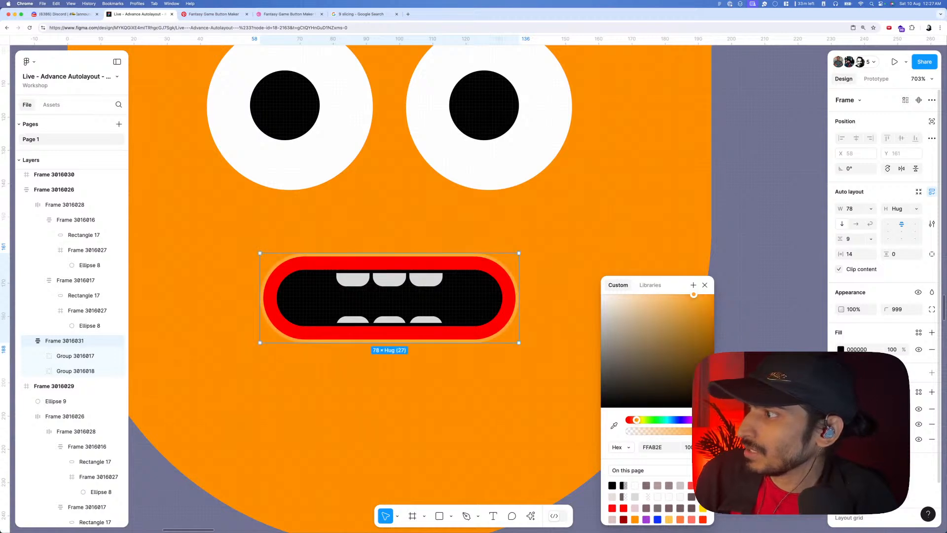
pyautogui.press('Up')
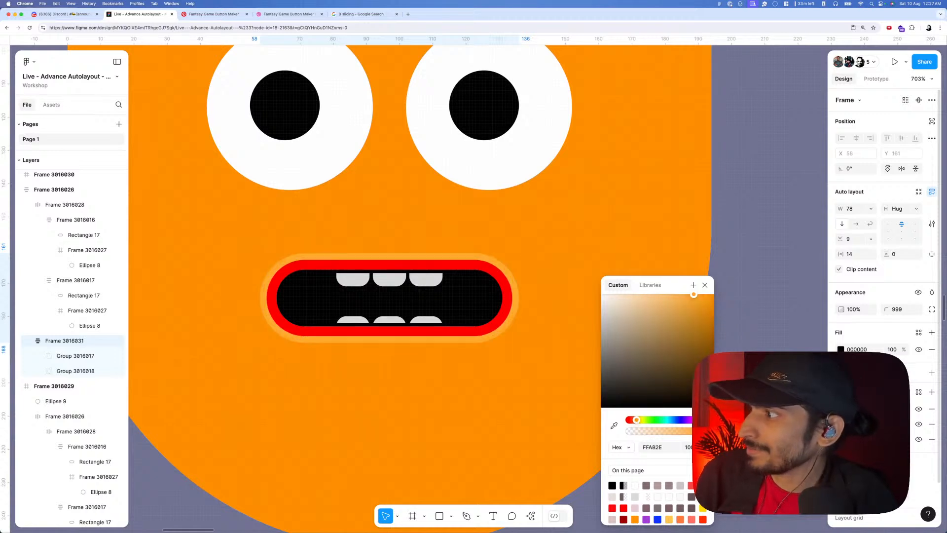
# - Add a fourth, black inner shadow to the mouth as an outline, with offset 0, blur 0 and spread 1
pyautogui.click(931, 392)
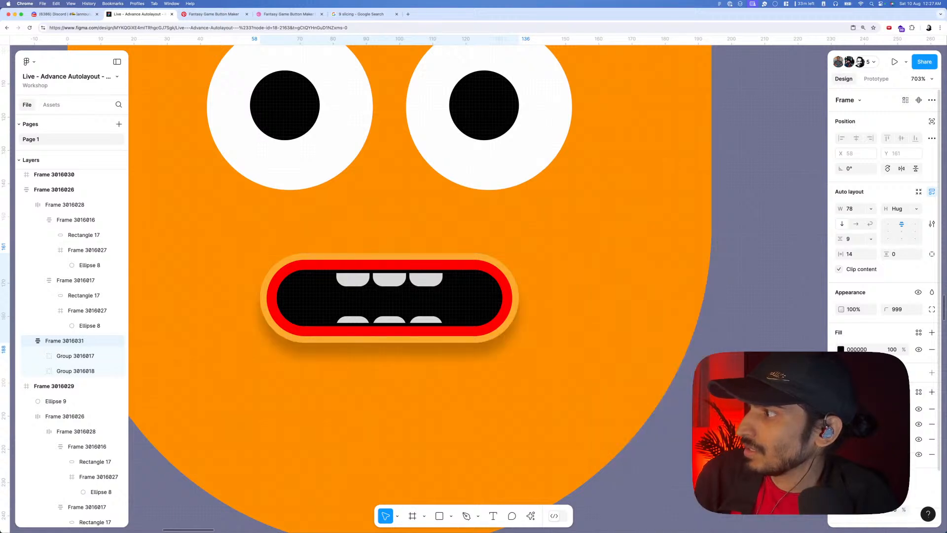
pyautogui.click(876, 409)
pyautogui.click(877, 398)
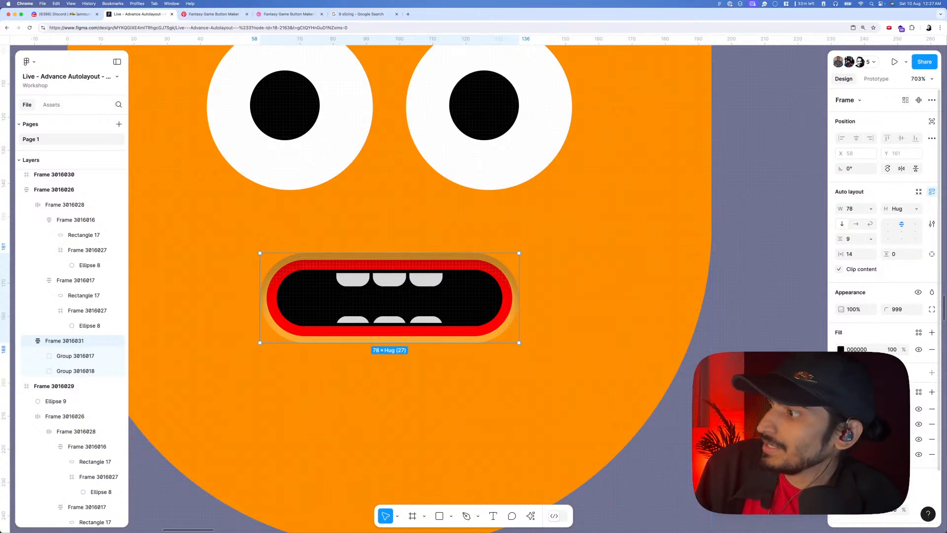
pyautogui.write('0')
pyautogui.press('Return')
pyautogui.write('0')
pyautogui.press('Tab')
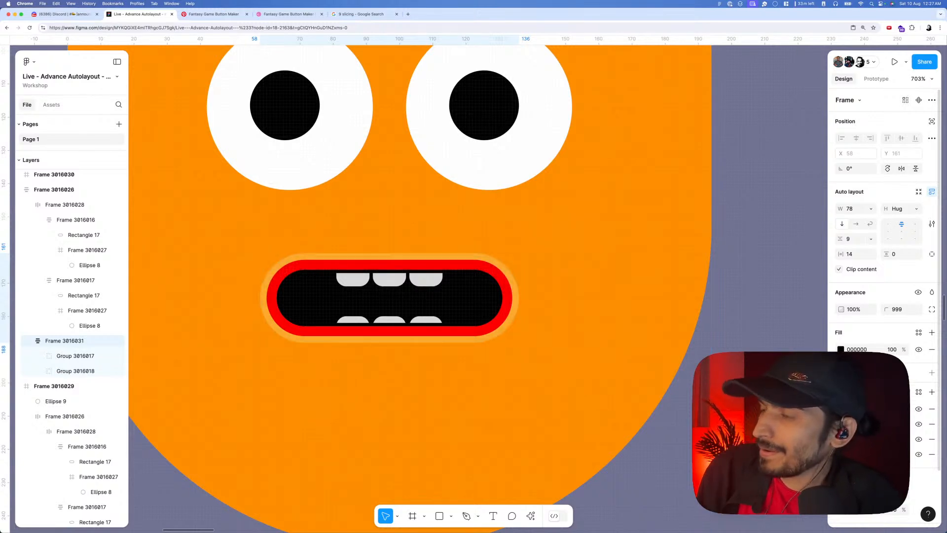
pyautogui.write('1')
pyautogui.press('Return')
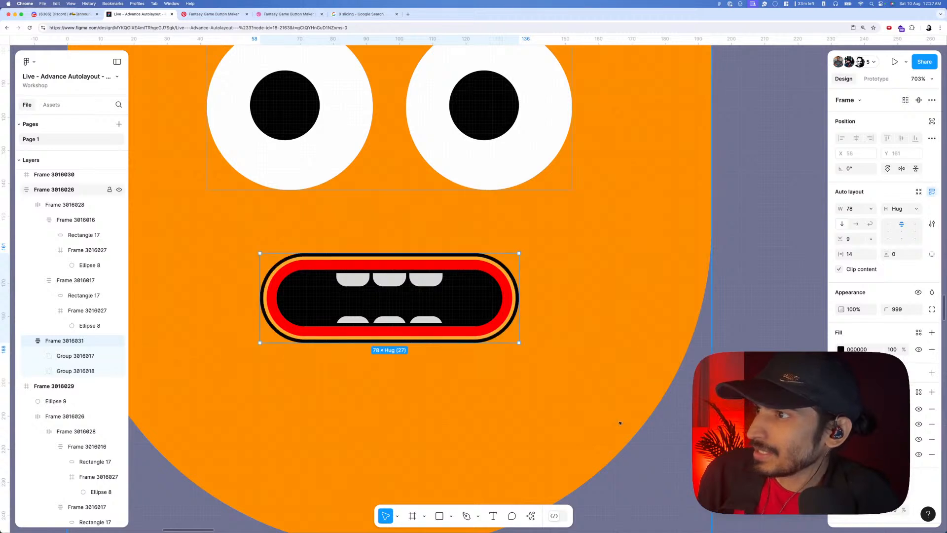
# - Increase the spread of the mouth's innermost black shadow and of its red shadow by one each
pyautogui.scroll(-10, 610, 423)
pyautogui.scroll(10, 610, 422)
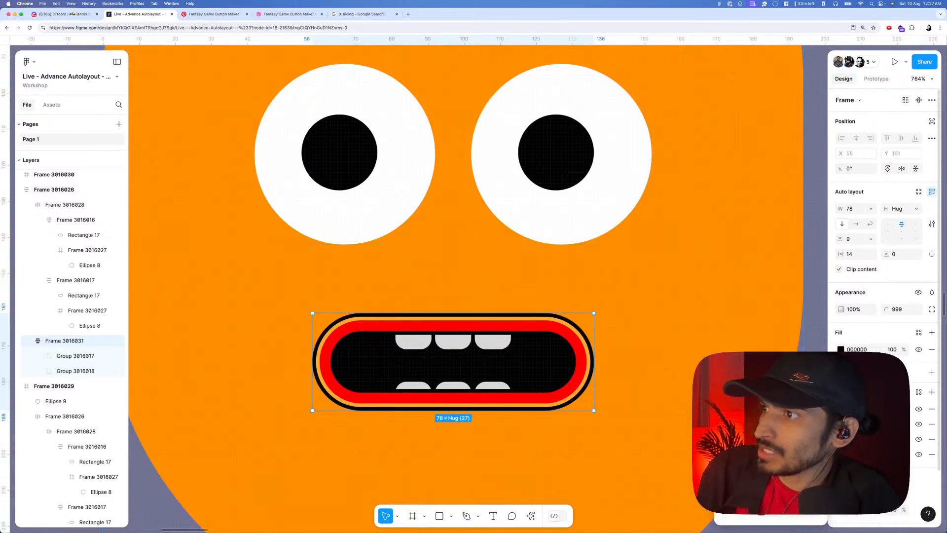
pyautogui.press('Up')
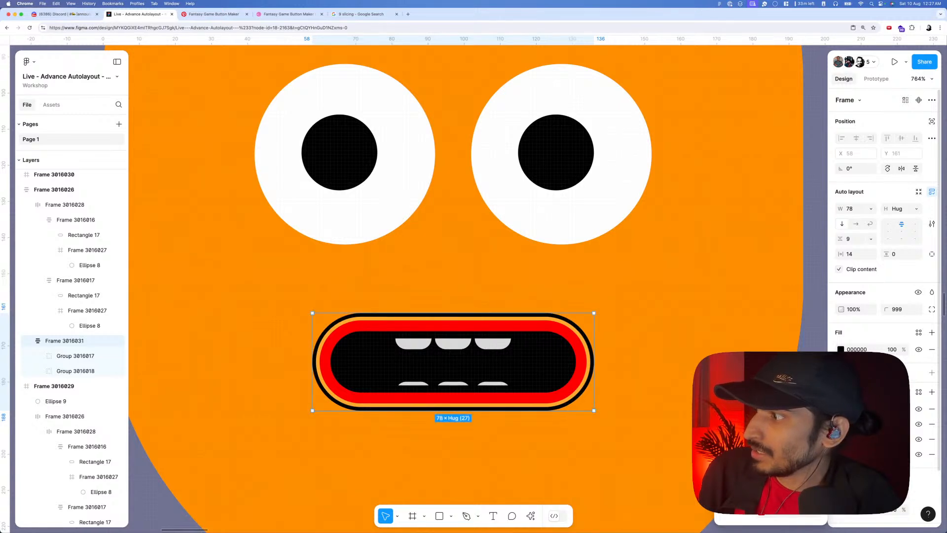
pyautogui.press('Up')
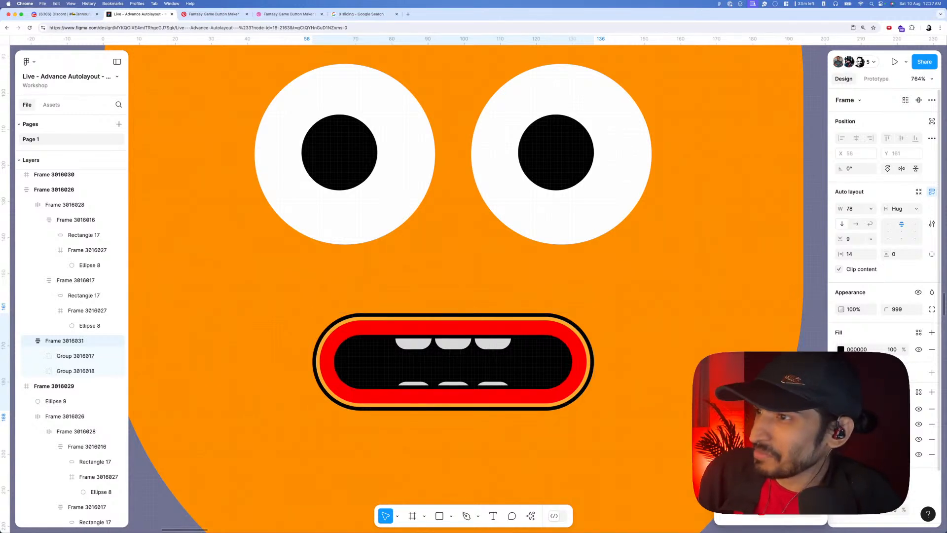
pyautogui.scroll(-5, 484, 397)
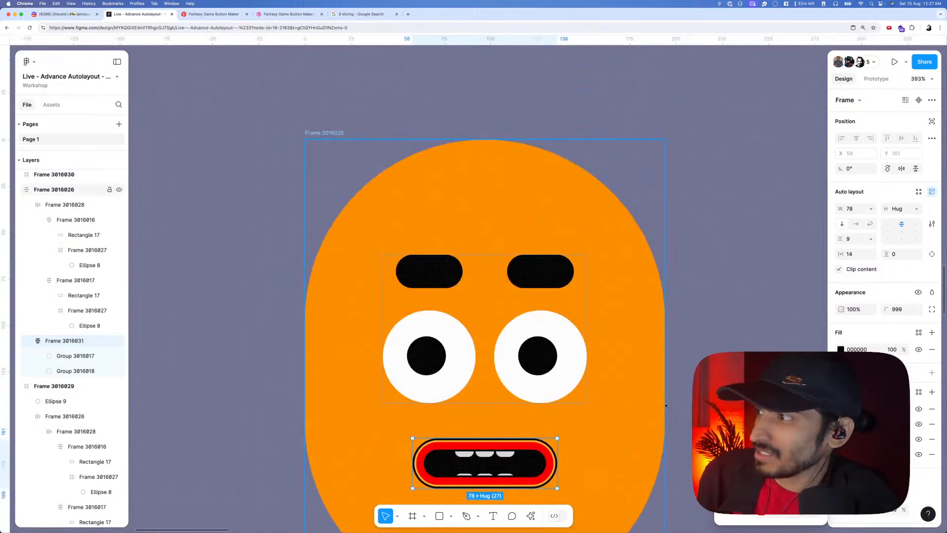
pyautogui.scroll(-3, 616, 353)
pyautogui.scroll(-1, 652, 354)
pyautogui.hscroll(1, 652, 354)
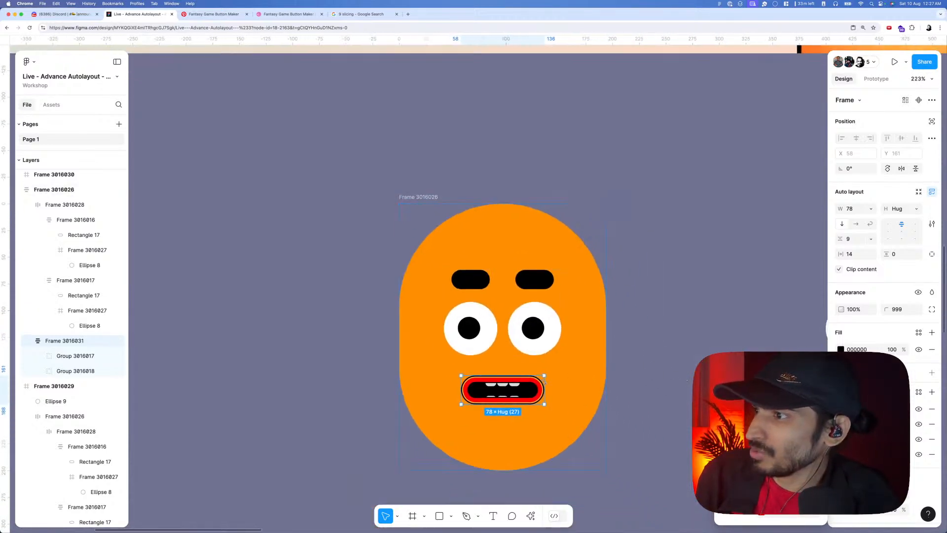
pyautogui.scroll(5, 542, 391)
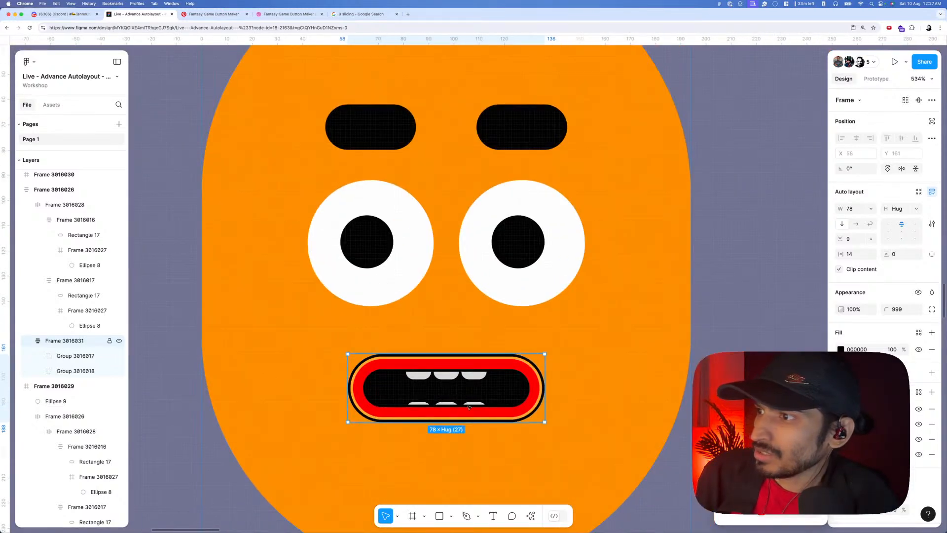
pyautogui.click(687, 395)
pyautogui.scroll(-3, 687, 396)
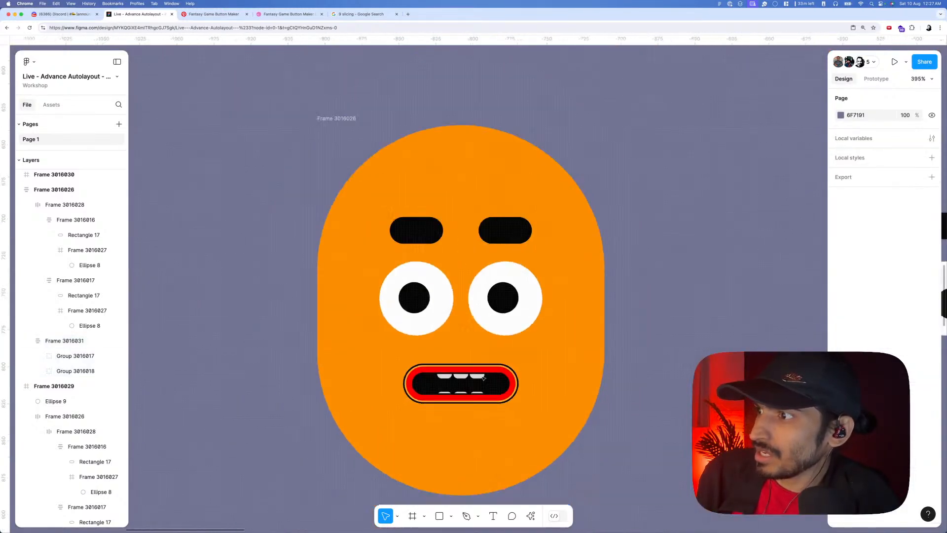
# - Draw an ellipse about 27 by 19 inside the mouth frame as a tongue
pyautogui.press('p')
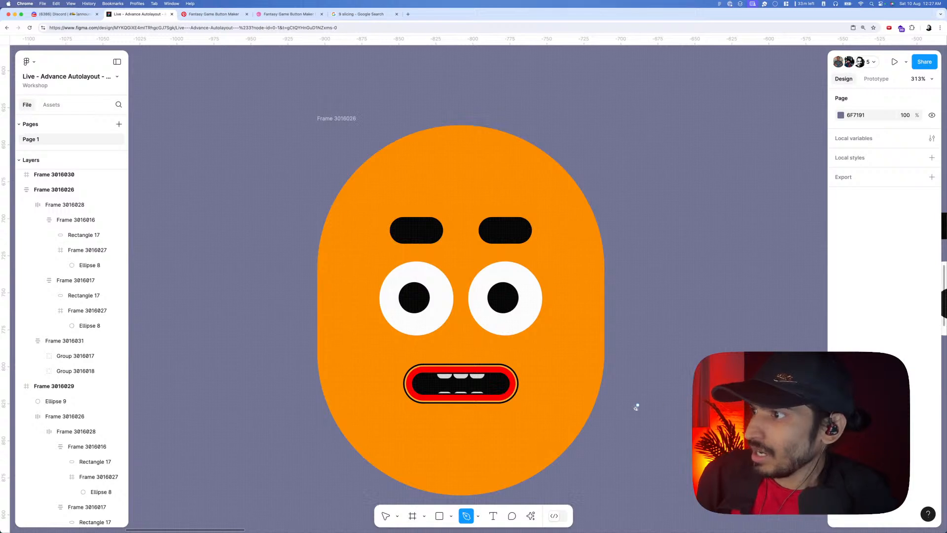
pyautogui.press('v')
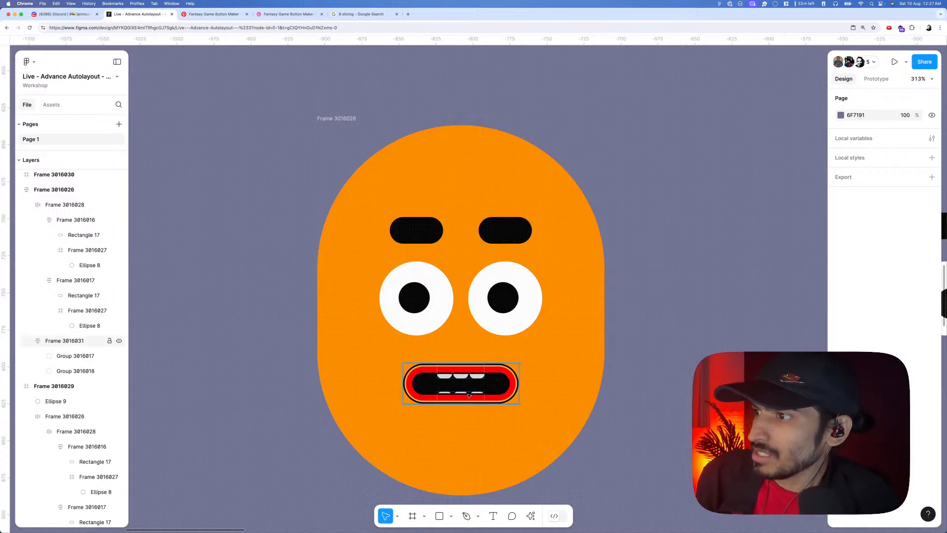
pyautogui.press('o')
pyautogui.moveTo(462, 395); pyautogui.dragTo(479, 408)
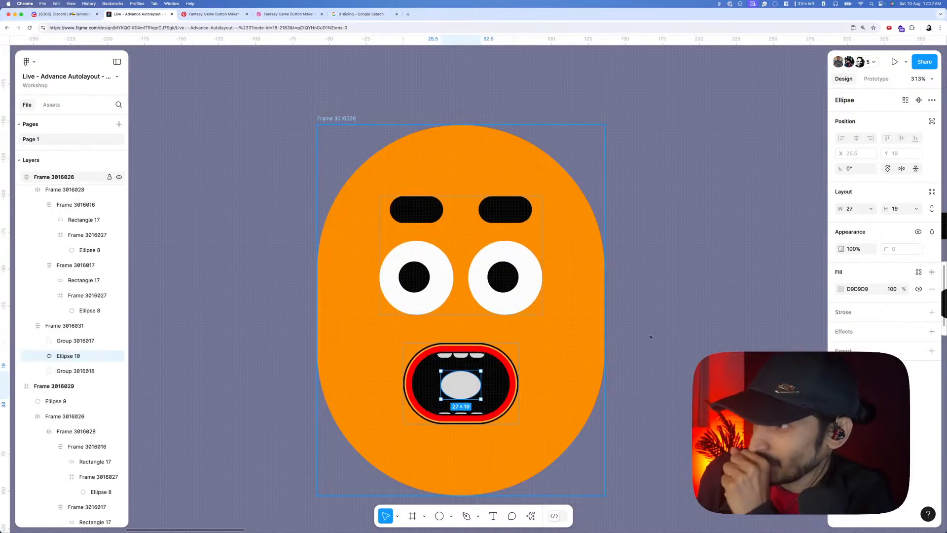
# - Take the tongue ellipse out of the auto layout flow, set its Y position to 14 and fill it red FF0000
pyautogui.click(931, 122)
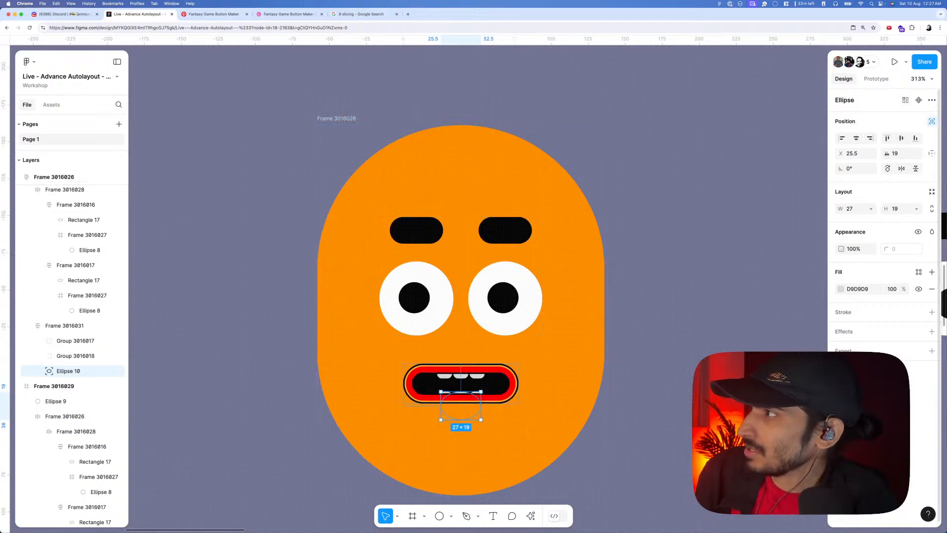
pyautogui.moveTo(886, 153); pyautogui.dragTo(878, 153)
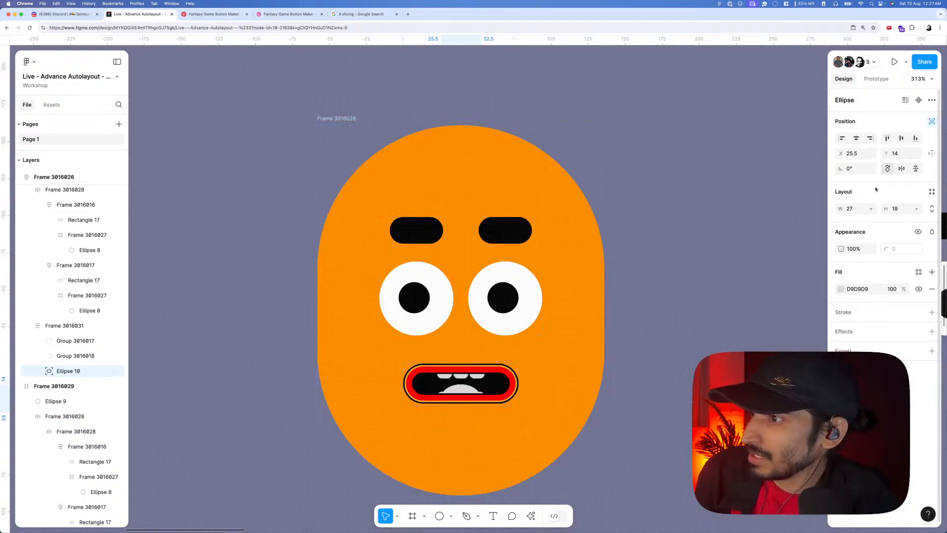
pyautogui.click(841, 289)
pyautogui.click(826, 295)
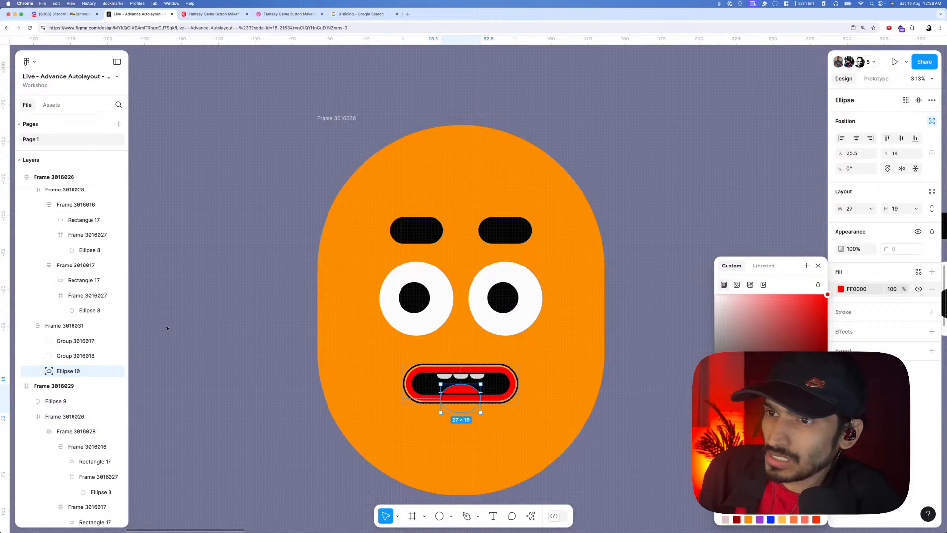
# - Send the tongue ellipse behind the teeth and widen it symmetrically to 46
pyautogui.click(817, 265)
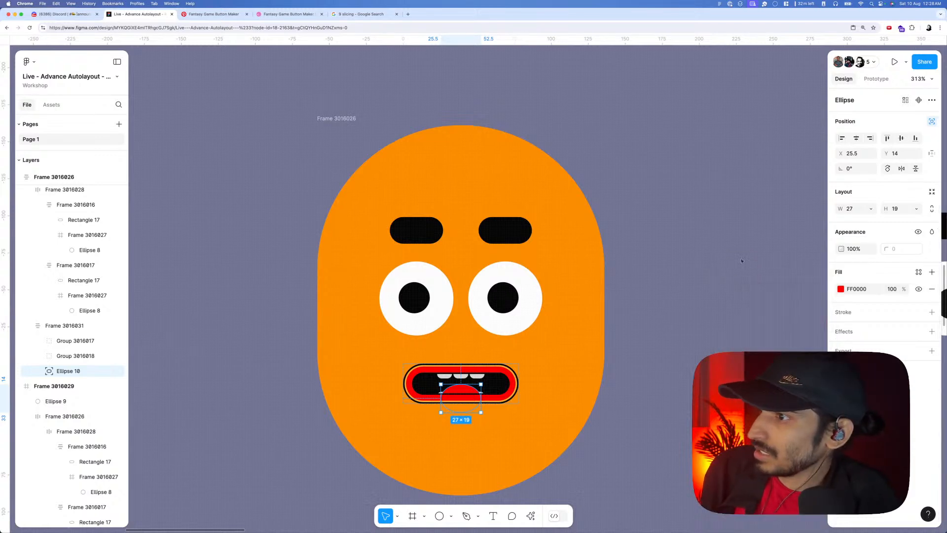
pyautogui.press('super+alt+bracketright')
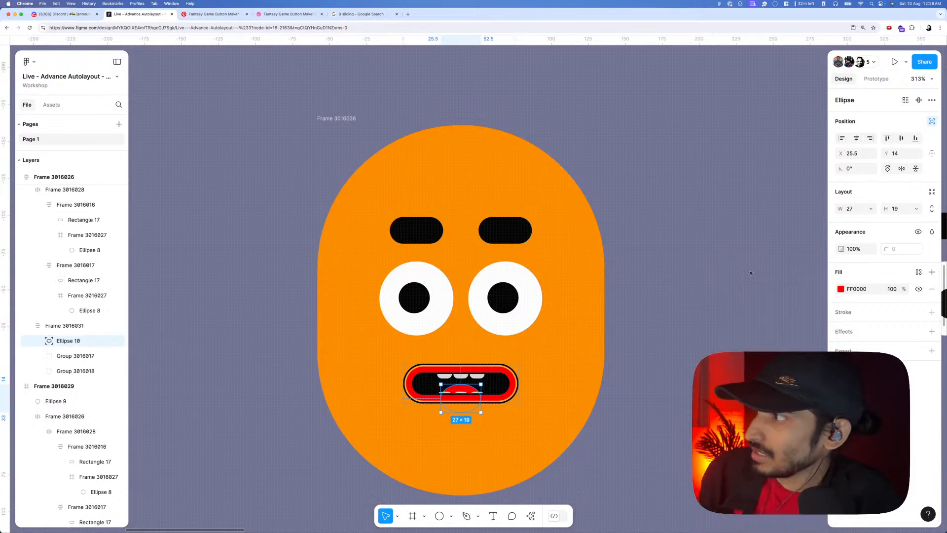
pyautogui.moveTo(481, 392); pyautogui.dragTo(495, 392)
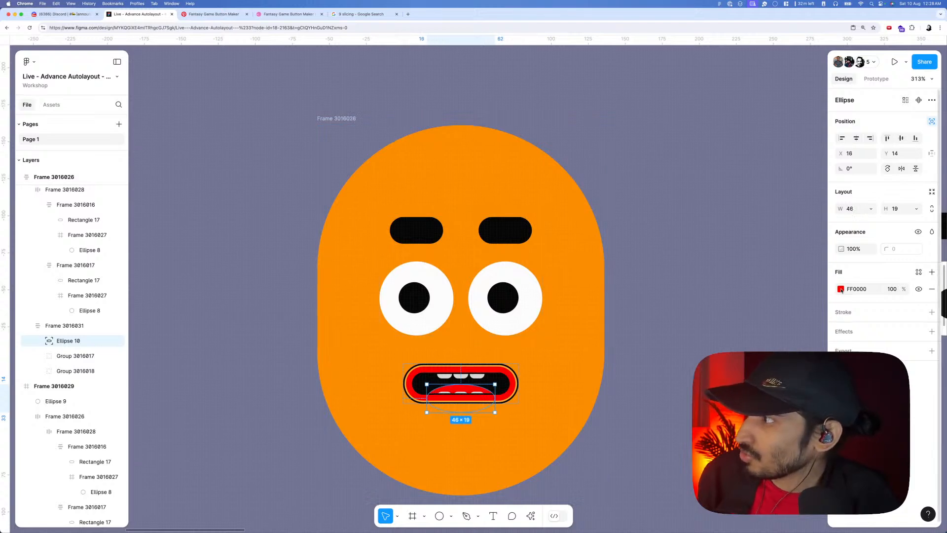
# - Darken the tongue ellipse's fill to 920000
pyautogui.click(841, 290)
pyautogui.moveTo(808, 325); pyautogui.dragTo(827, 345)
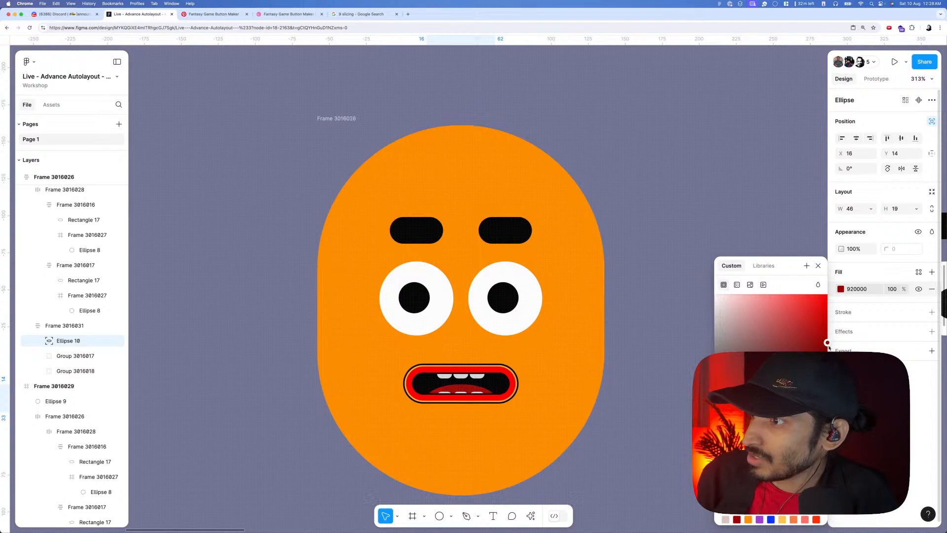
pyautogui.scroll(-10, 520, 259)
pyautogui.click(520, 259)
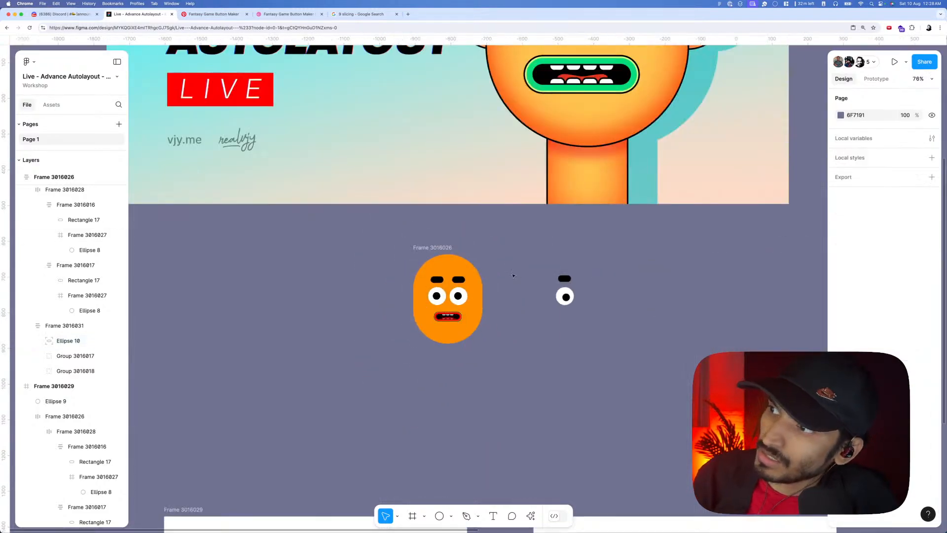
# - Increase the height of the three lower teeth together to 10
pyautogui.scroll(10, 447, 318)
pyautogui.click(442, 327)
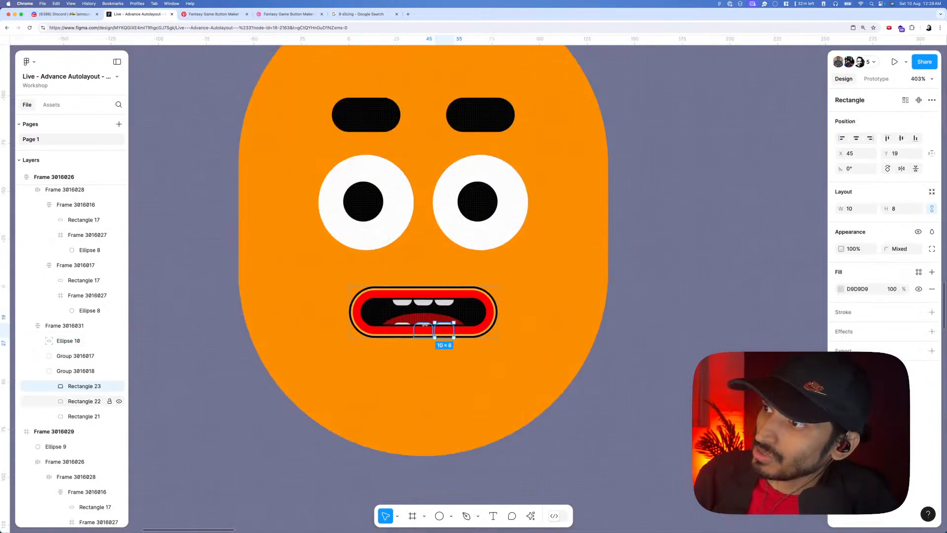
pyautogui.scroll(3, 424, 323)
pyautogui.keyDown('shift'); pyautogui.click(422, 329); pyautogui.keyUp('shift')
pyautogui.keyDown('shift'); pyautogui.click(400, 325); pyautogui.keyUp('shift')
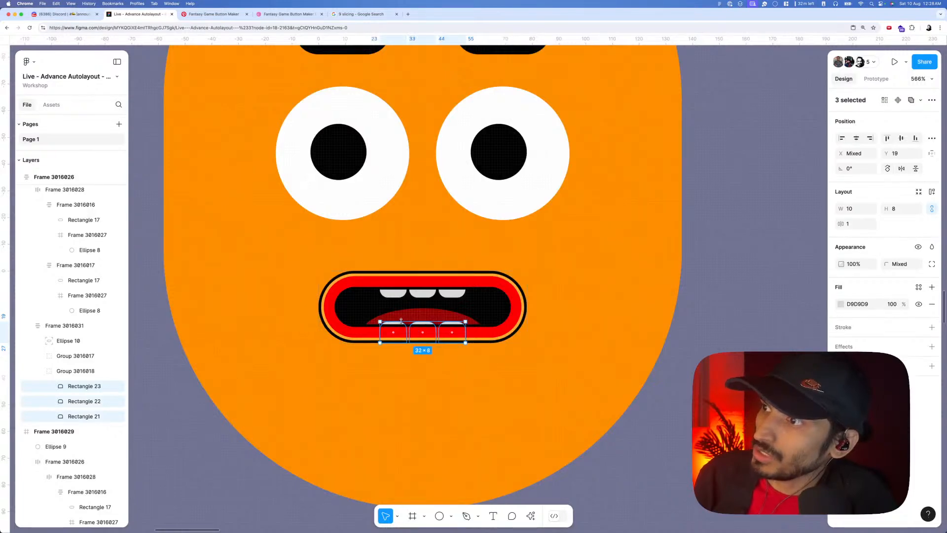
pyautogui.moveTo(402, 317); pyautogui.dragTo(402, 315)
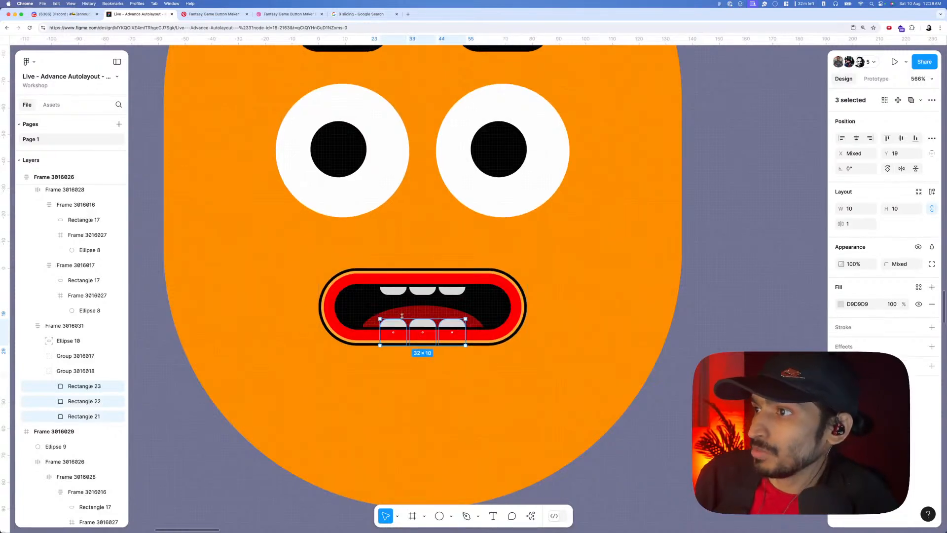
# - Set the vertical gap between the mouth frame's items to 26
pyautogui.scroll(-5, 402, 316)
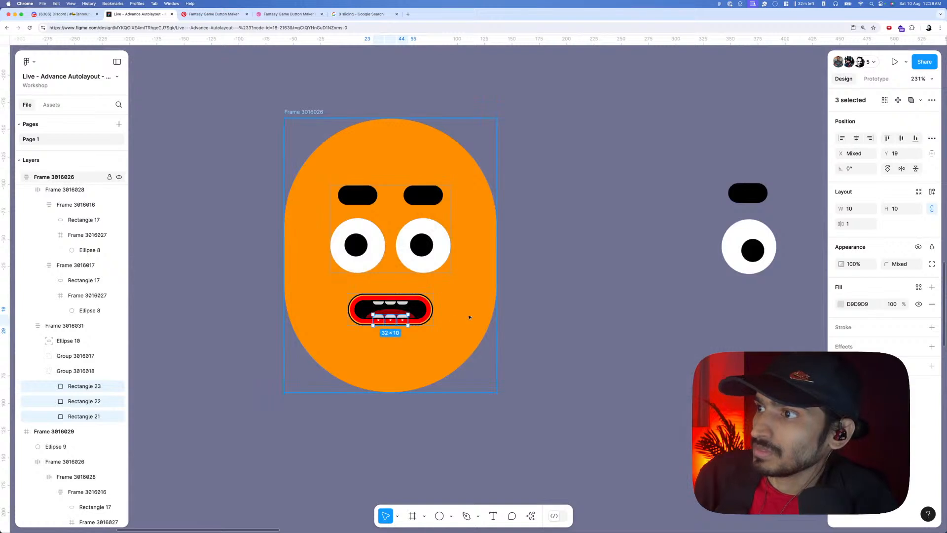
pyautogui.press('Escape')
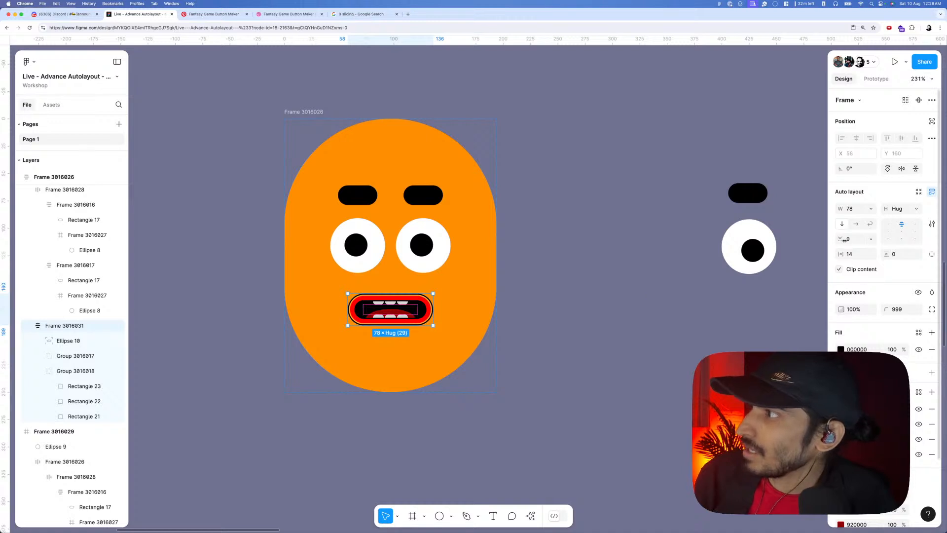
pyautogui.moveTo(844, 239)
pyautogui.mouseDown()
pyautogui.moveTo(835, 236)
pyautogui.moveTo(854, 239)
pyautogui.mouseUp()
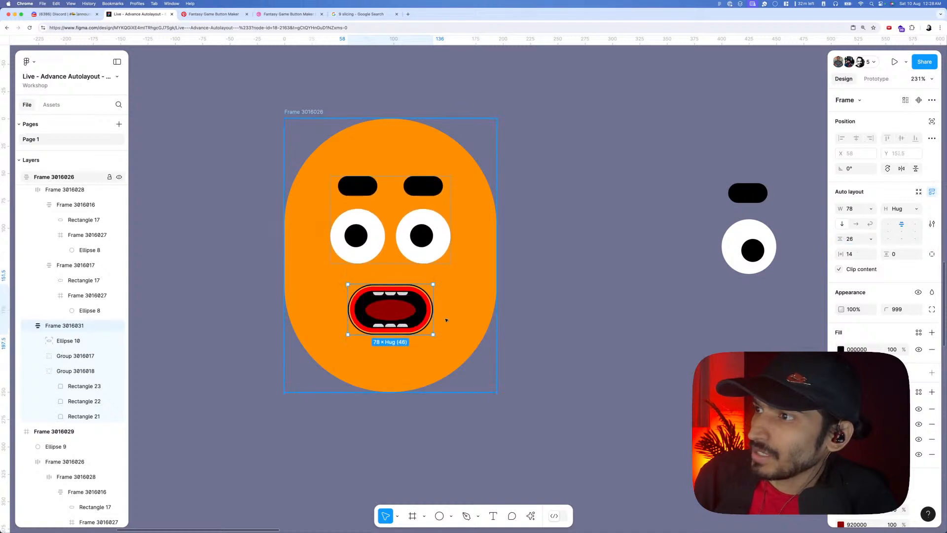
pyautogui.click(530, 306)
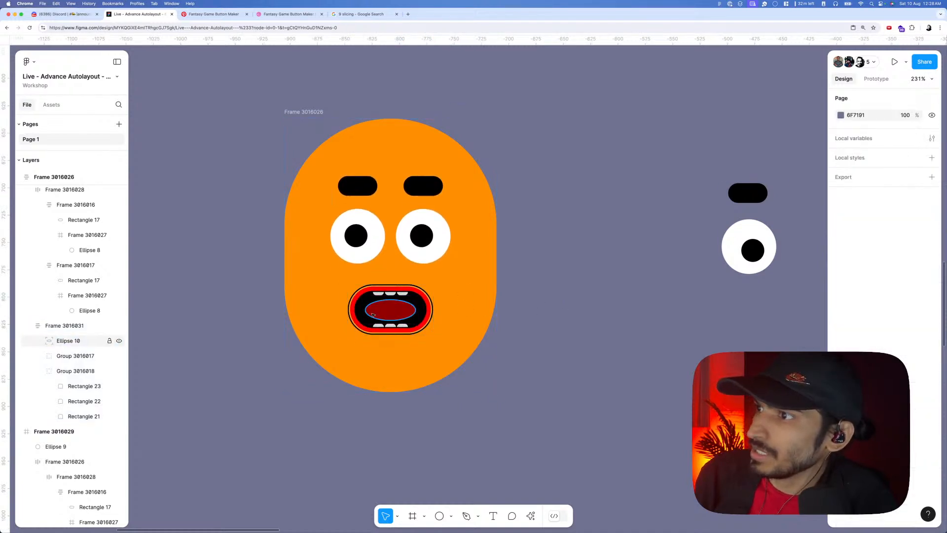
# - Set the tongue's vertical constraint to Bottom and lower it to the bottom of the mouth, behind the lower teeth
pyautogui.click(417, 307)
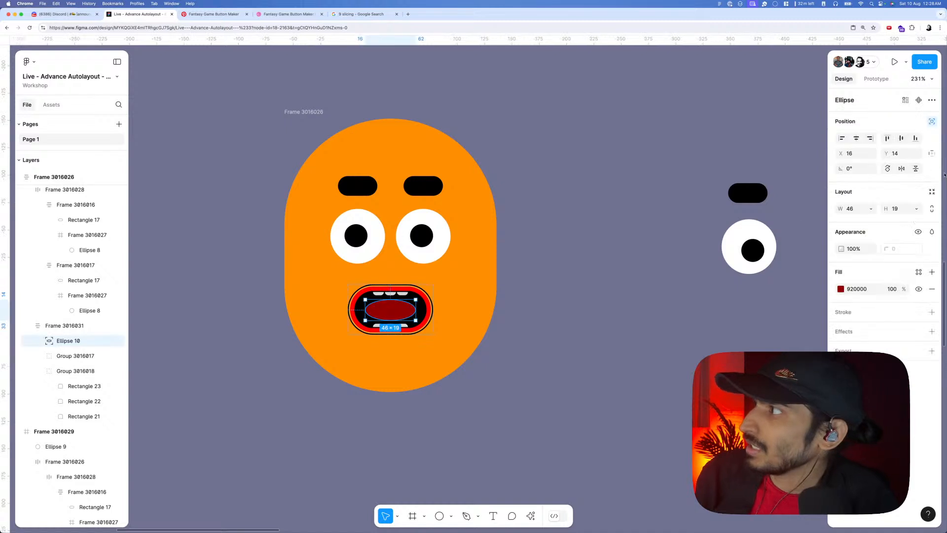
pyautogui.click(932, 153)
pyautogui.click(785, 192)
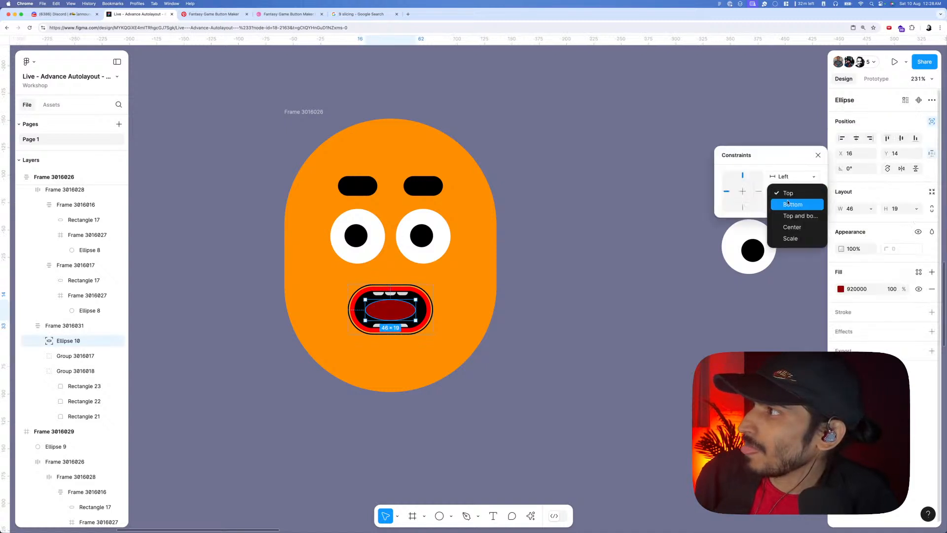
pyautogui.click(786, 203)
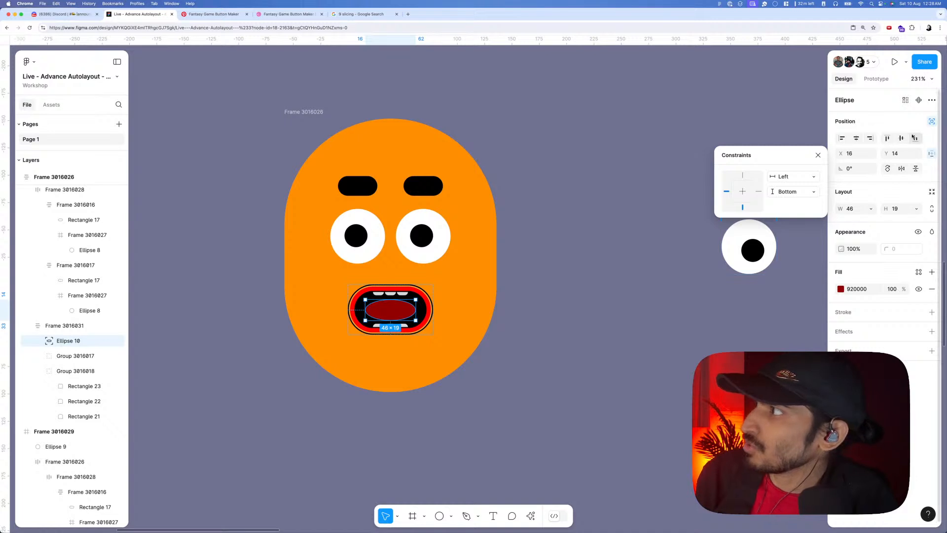
pyautogui.moveTo(888, 154); pyautogui.dragTo(902, 153)
pyautogui.click(640, 204)
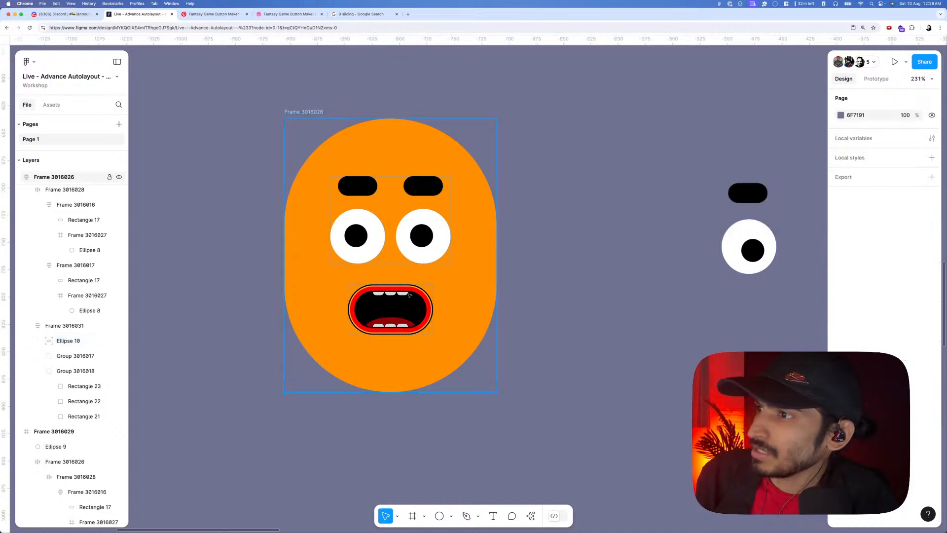
# - Reduce the mouth frame's vertical gap to 13
pyautogui.click(389, 308)
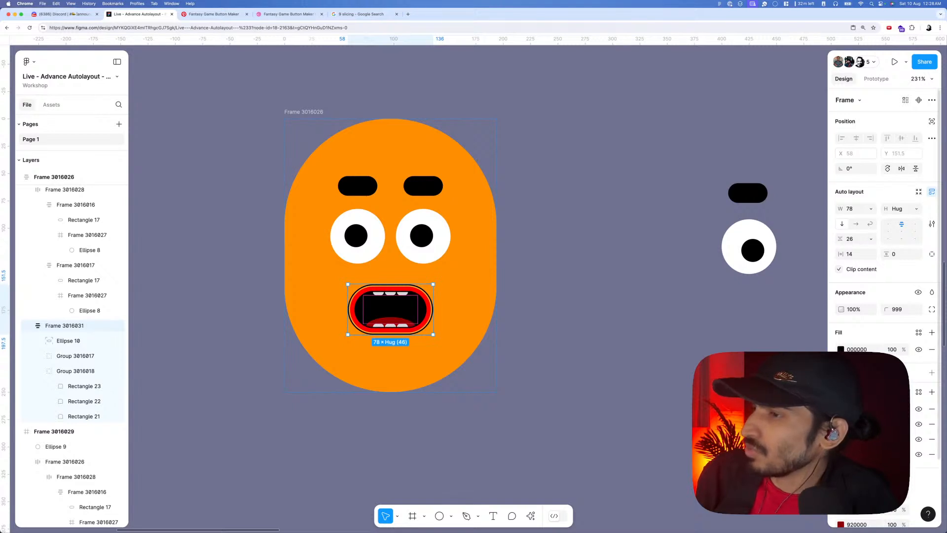
pyautogui.moveTo(839, 239); pyautogui.dragTo(831, 235)
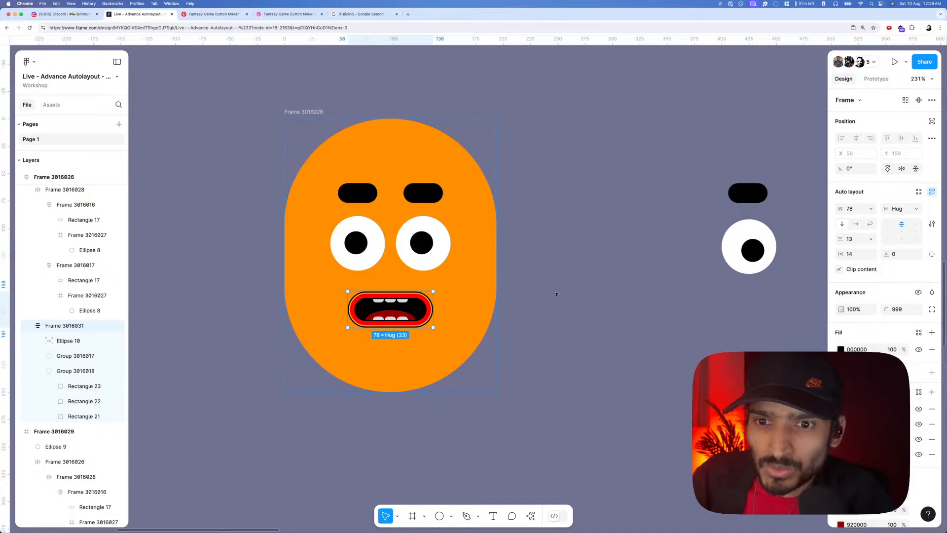
pyautogui.click(498, 279)
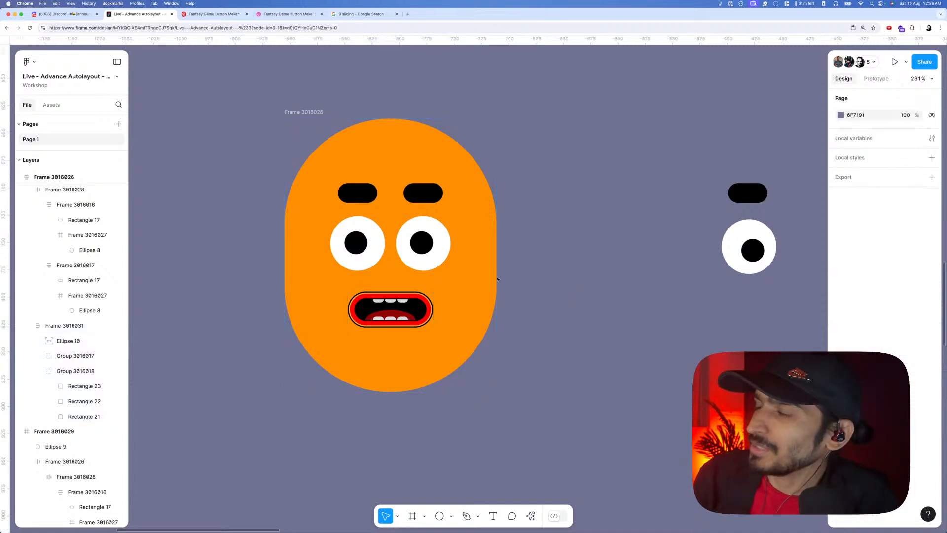
# - Add a thin black stroke around the original orange face frame
pyautogui.scroll(-5, 498, 280)
pyautogui.scroll(-2, 511, 288)
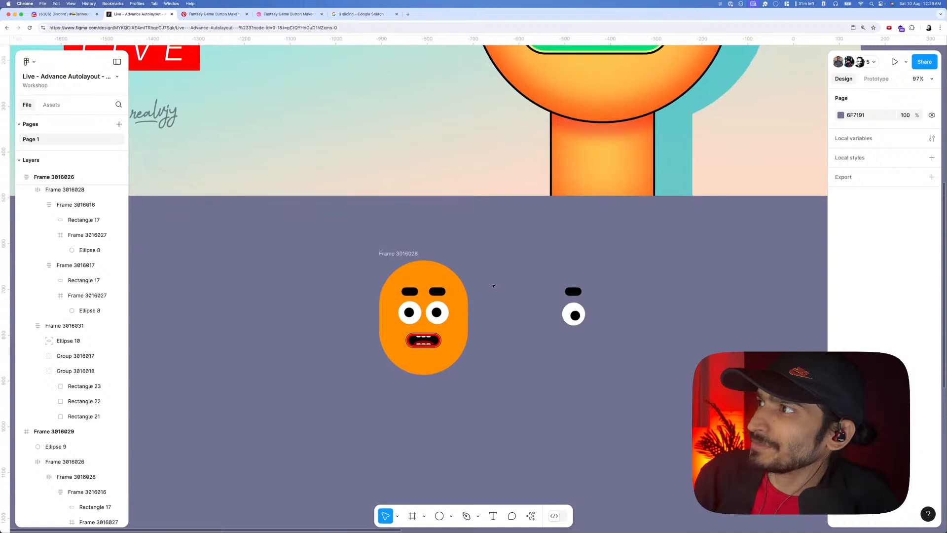
pyautogui.scroll(-3, 493, 285)
pyautogui.click(427, 296)
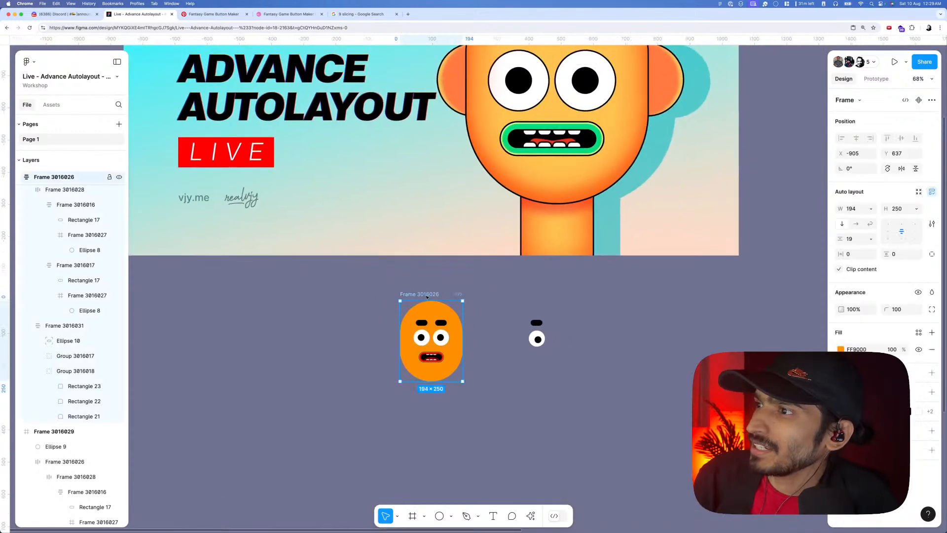
pyautogui.scroll(3, 427, 296)
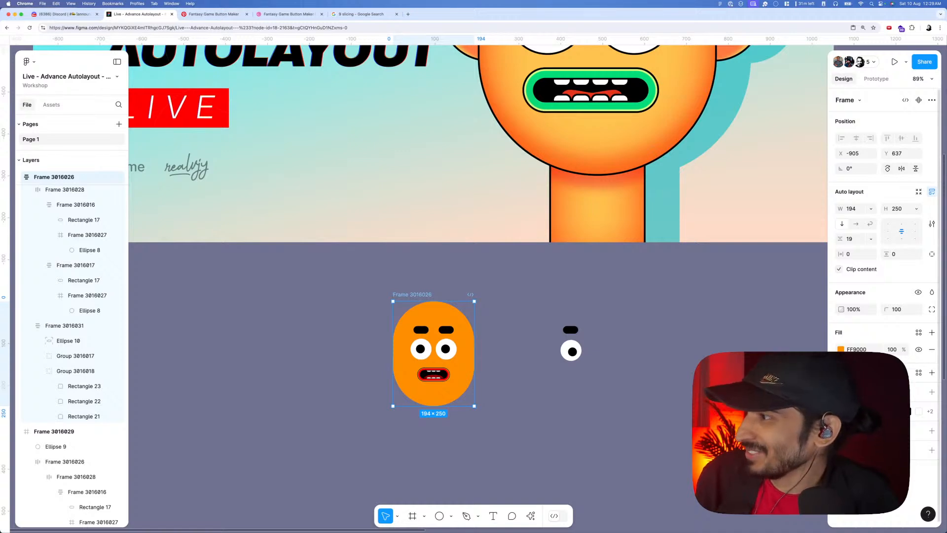
pyautogui.scroll(3, 464, 361)
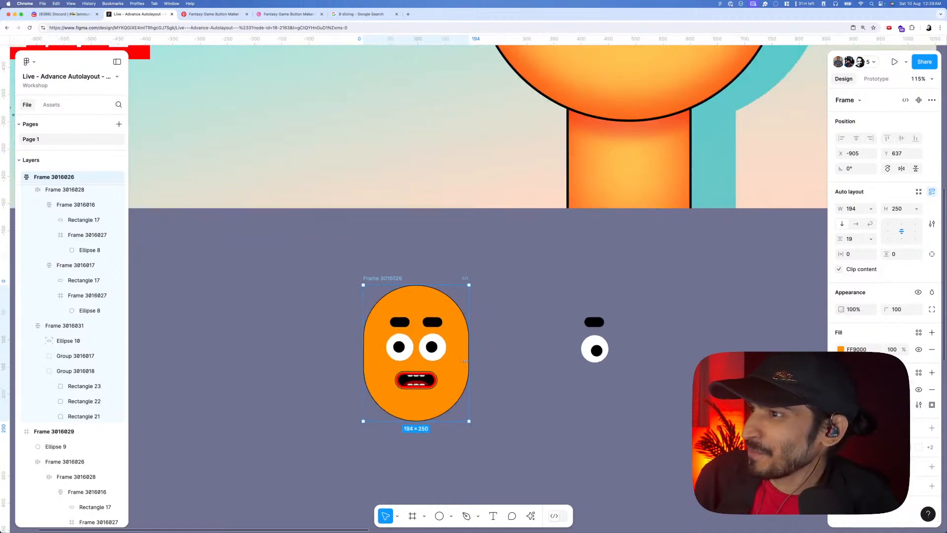
# - Copy the mouth frame from the original face and paste it into the orange face inside Frame 3016029
pyautogui.scroll(-5, 472, 363)
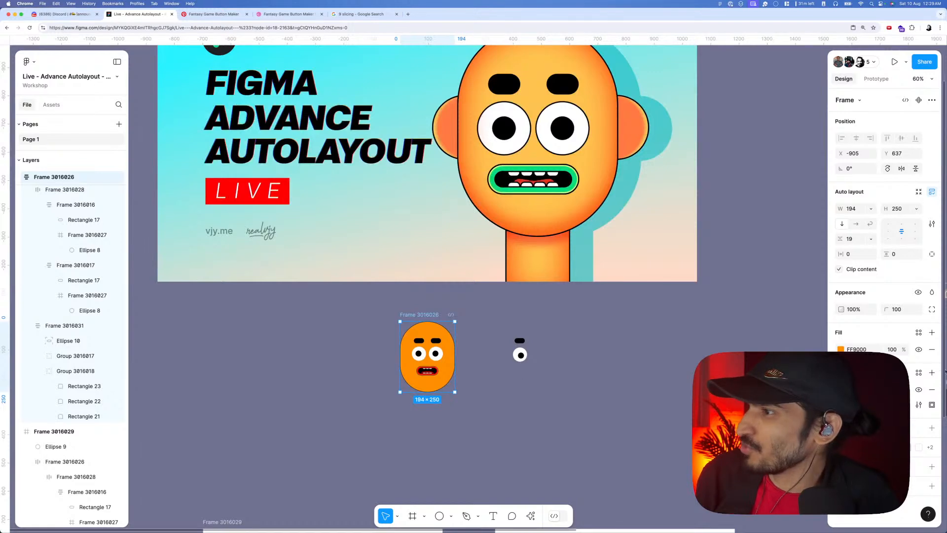
pyautogui.scroll(-5, 512, 397)
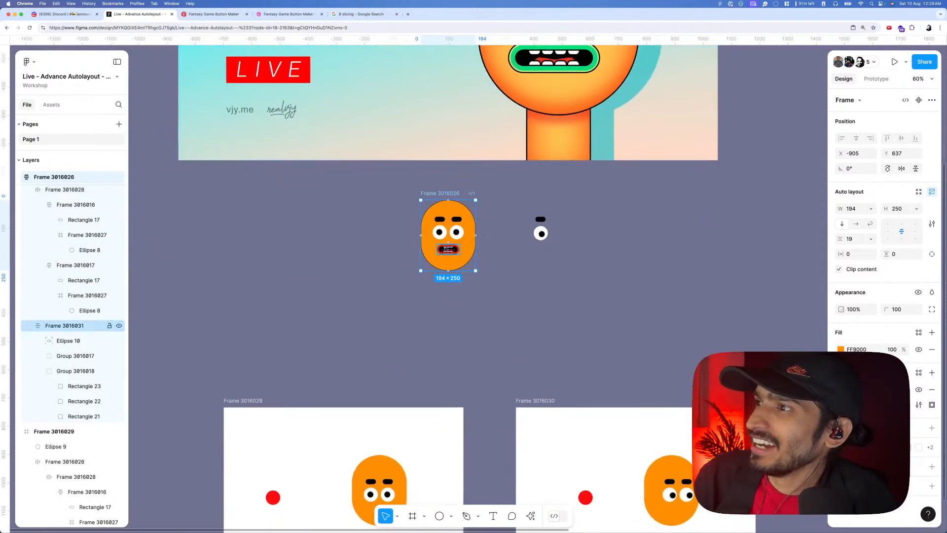
pyautogui.click(446, 248)
pyautogui.scroll(-3, 541, 252)
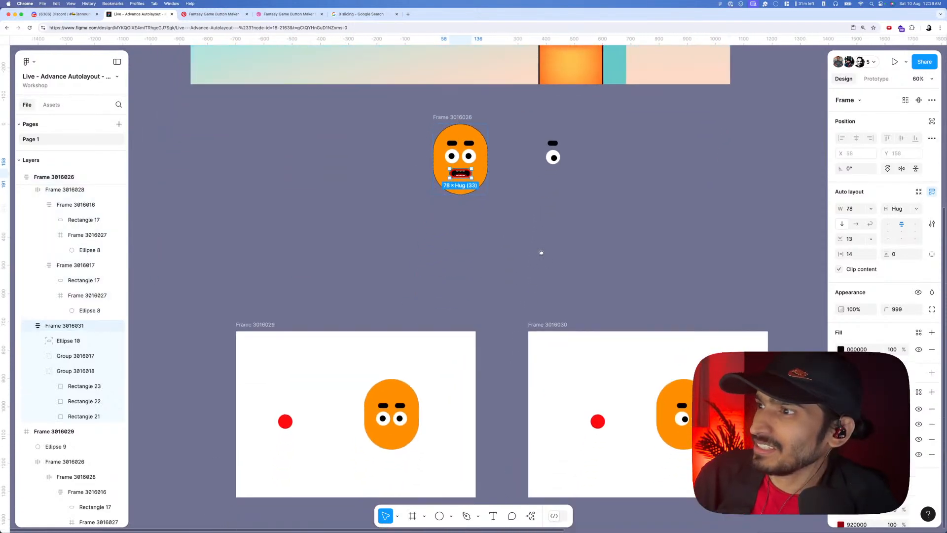
pyautogui.scroll(5, 372, 457)
pyautogui.click(395, 427)
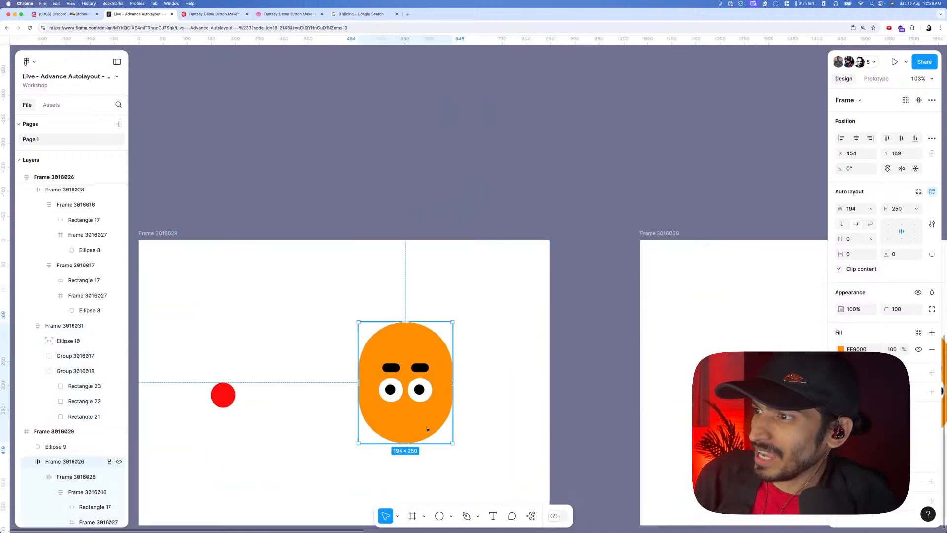
pyautogui.press('cmd+v')
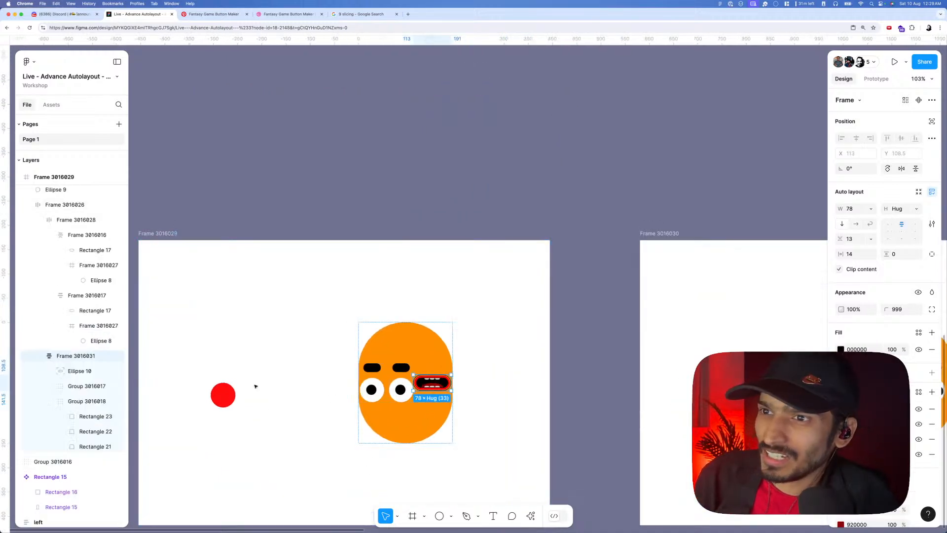
# - Switch the auto layout direction of the face in Frame 3016029 to vertical so the mouth sits below the eyes
pyautogui.click(519, 243)
pyautogui.click(419, 327)
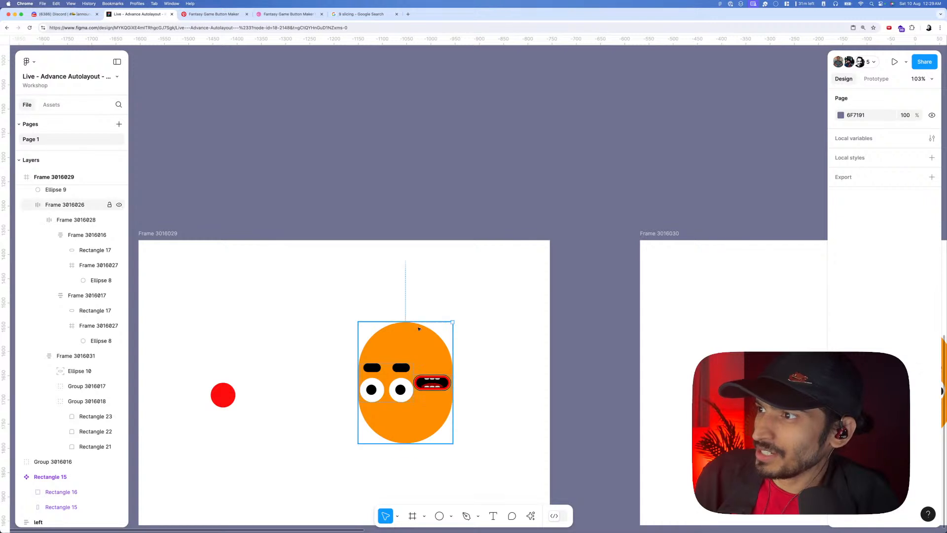
pyautogui.click(841, 225)
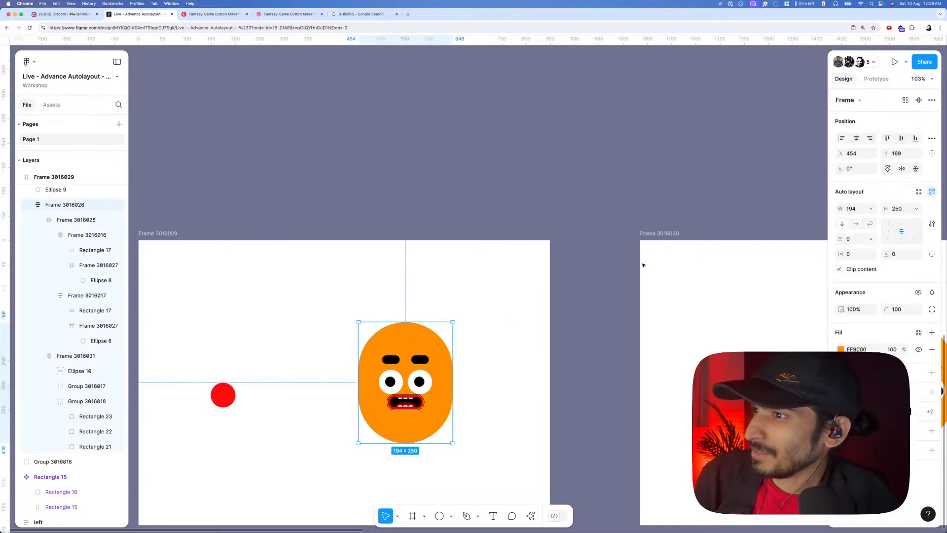
# - Set the vertical gap between the eyes and mouth of the face in Frame 3016029 to 20
pyautogui.scroll(-5, 509, 293)
pyautogui.hscroll(3, 505, 288)
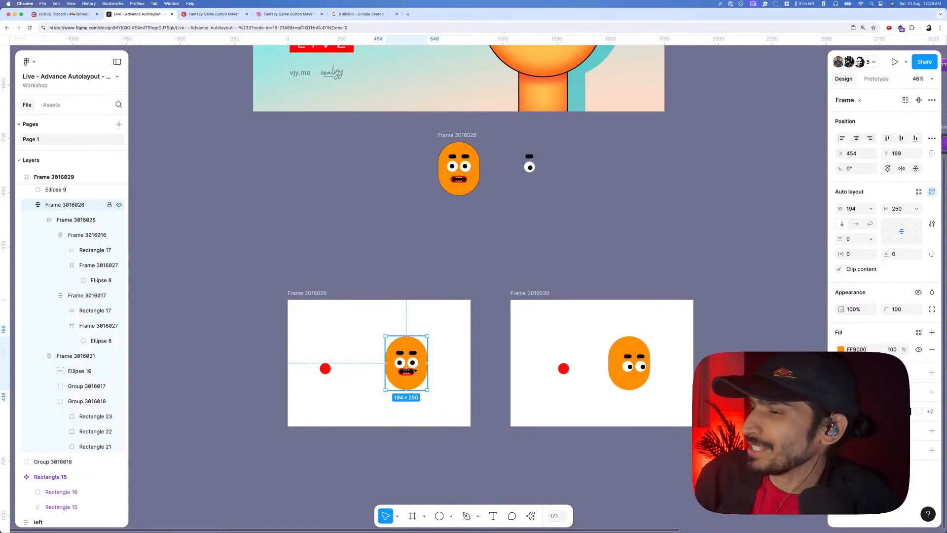
pyautogui.scroll(3, 415, 370)
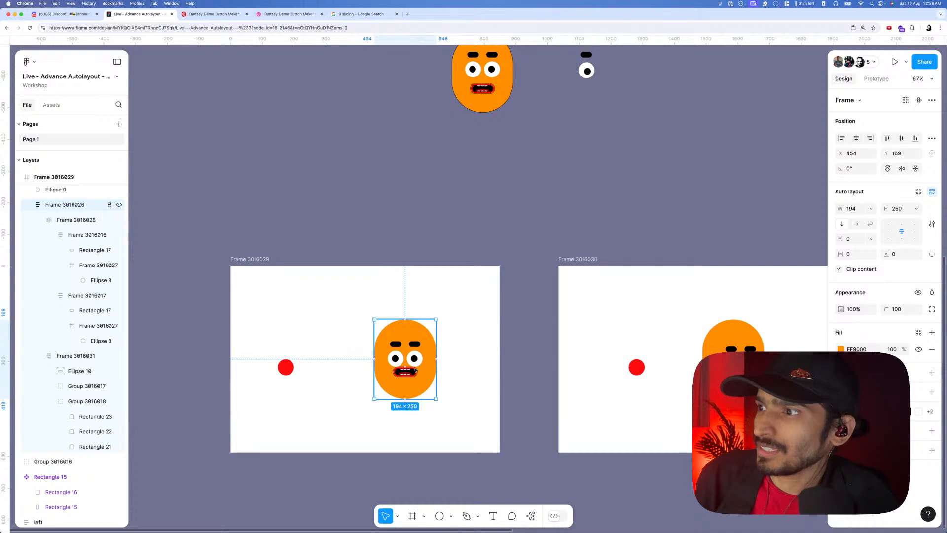
pyautogui.scroll(-3, 513, 140)
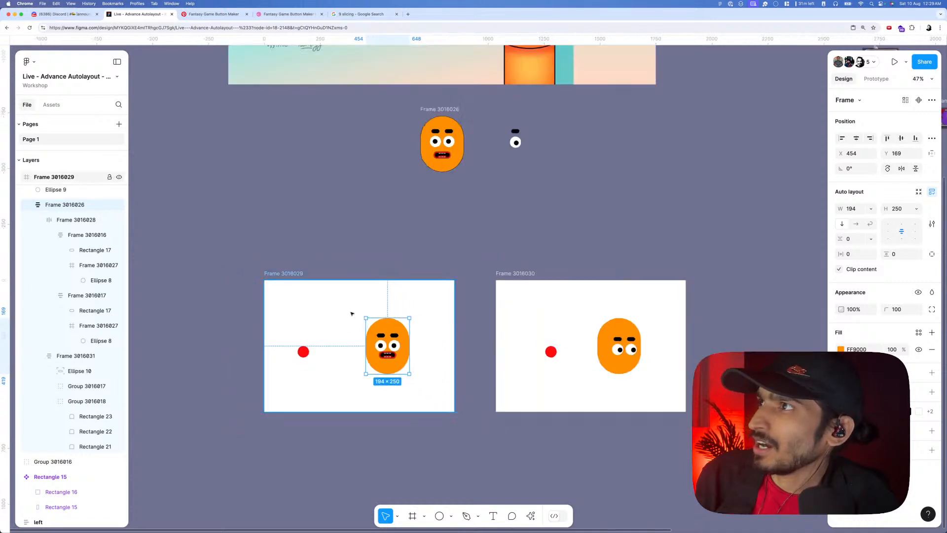
pyautogui.click(444, 111)
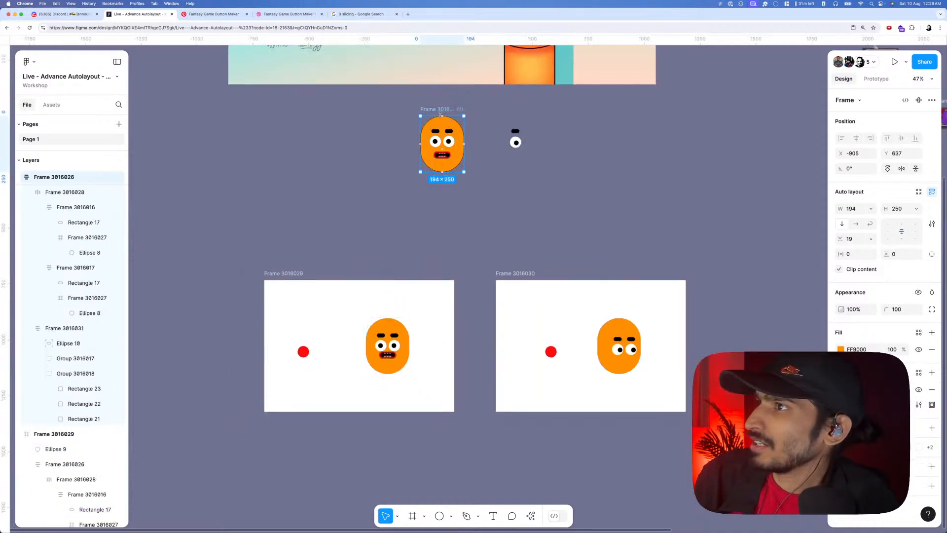
pyautogui.click(387, 336)
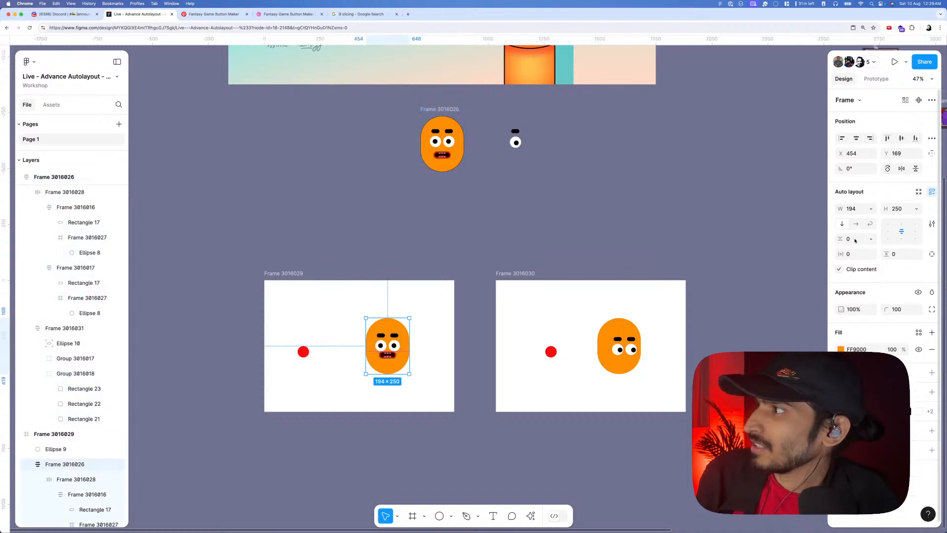
pyautogui.click(849, 239)
pyautogui.write('20')
pyautogui.press('Tab')
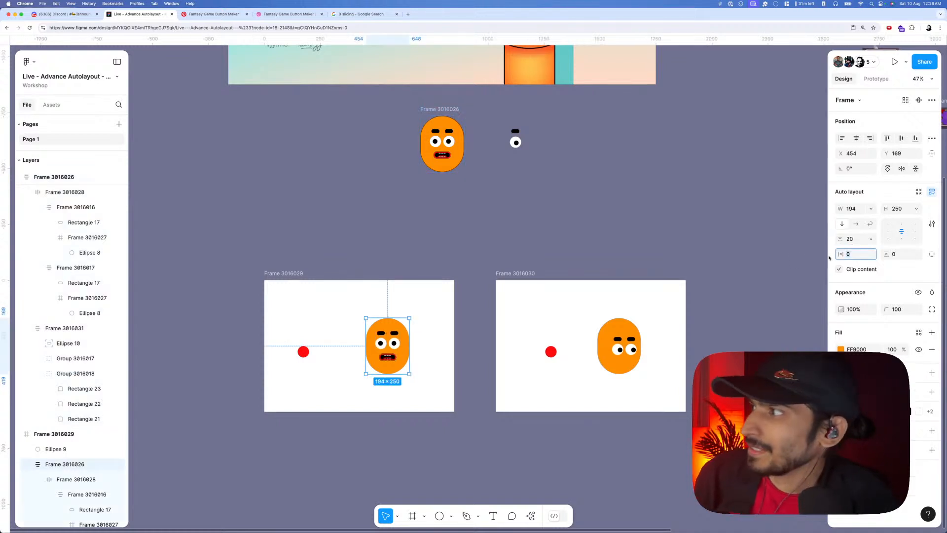
pyautogui.click(493, 347)
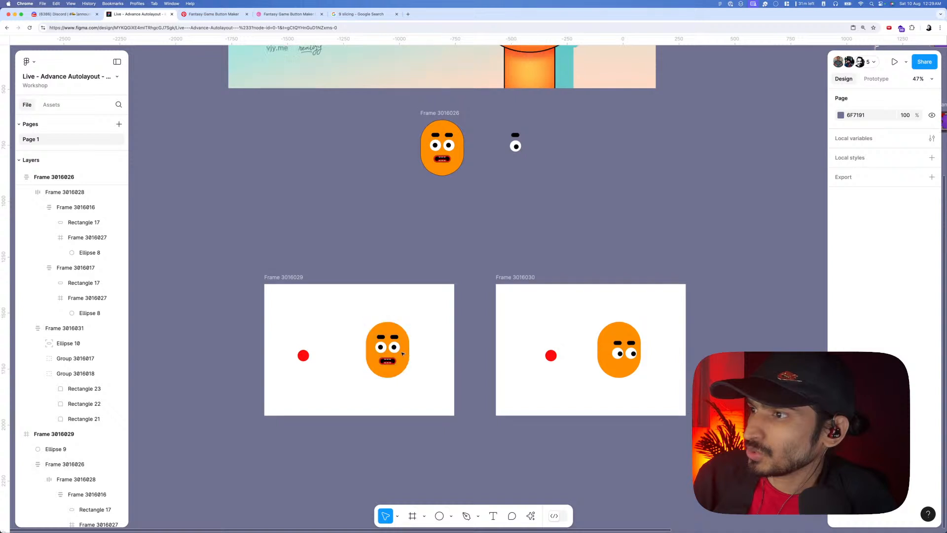
# - Paste a separate copy of the mouth frame onto the empty canvas and position it below the standalone eye
pyautogui.scroll(5, 386, 330)
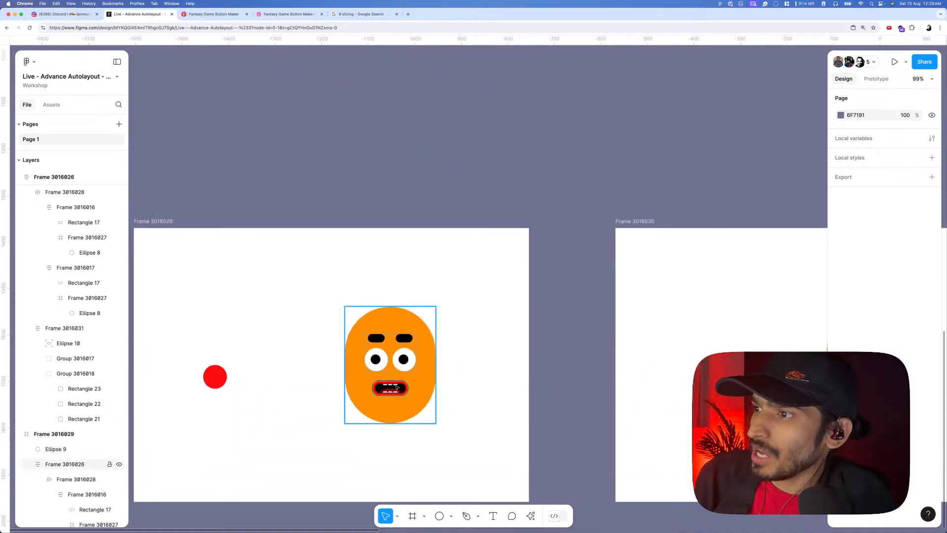
pyautogui.doubleClick(397, 387)
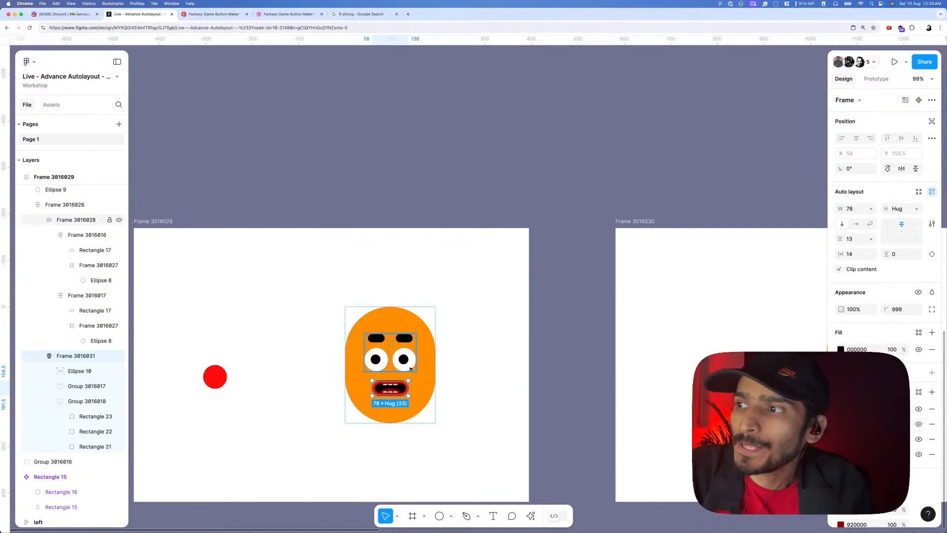
pyautogui.scroll(-5, 410, 368)
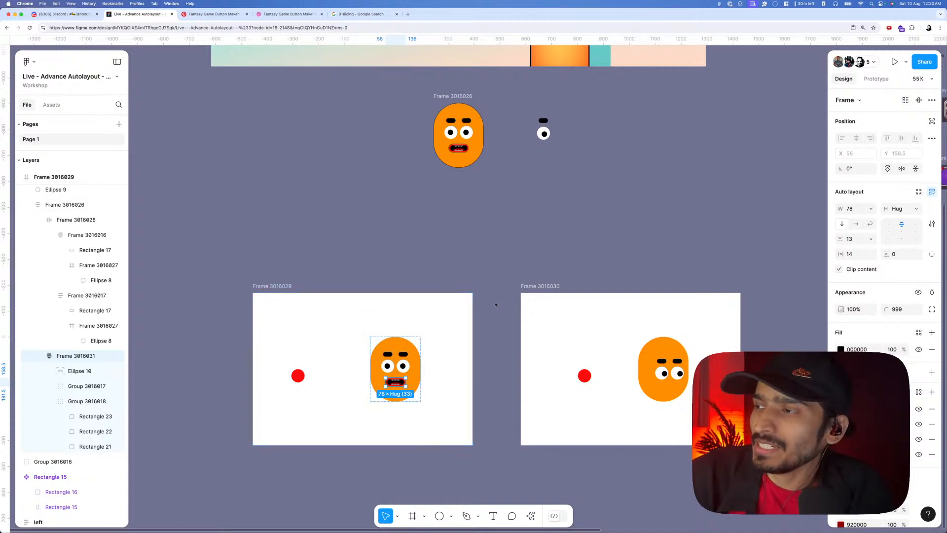
pyautogui.scroll(2, 488, 289)
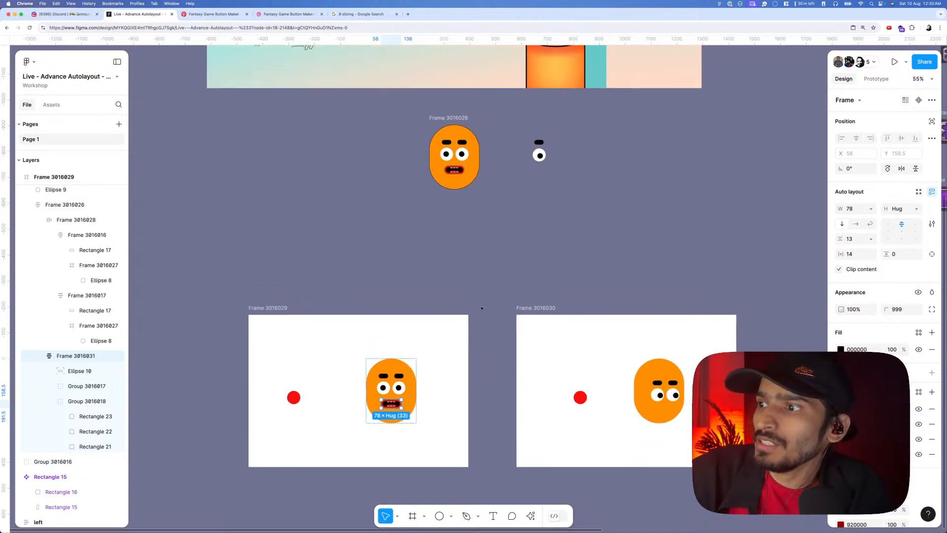
pyautogui.scroll(5, 507, 248)
pyautogui.hscroll(2, 507, 248)
pyautogui.rightClick(471, 346)
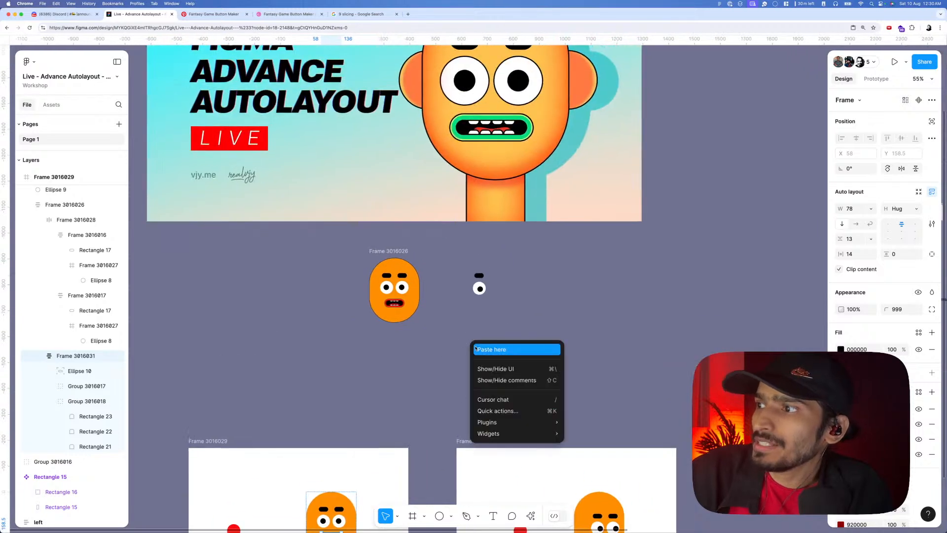
pyautogui.click(486, 350)
pyautogui.scroll(5, 464, 306)
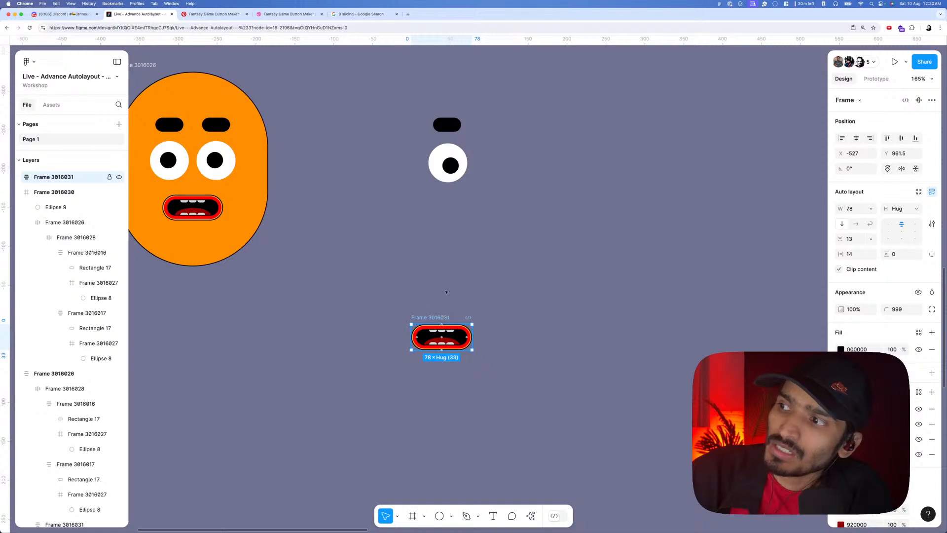
pyautogui.moveTo(446, 292); pyautogui.dragTo(450, 281)
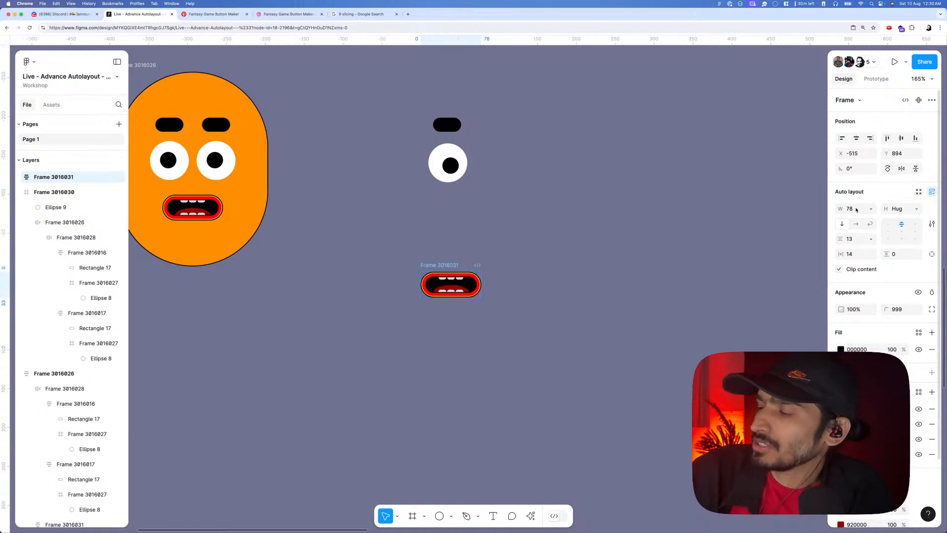
# - Turn the standalone mouth frame into a component and add a second variant to it
pyautogui.click(918, 100)
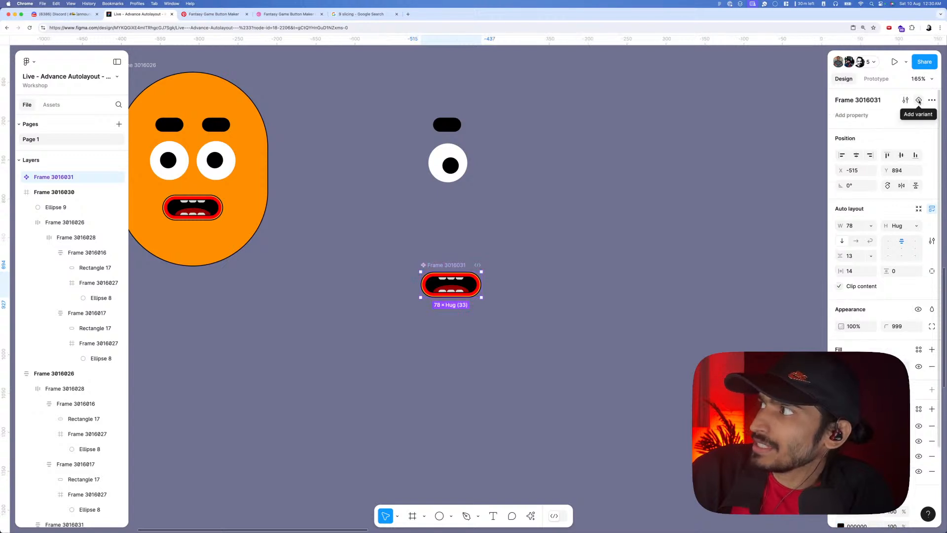
pyautogui.click(918, 101)
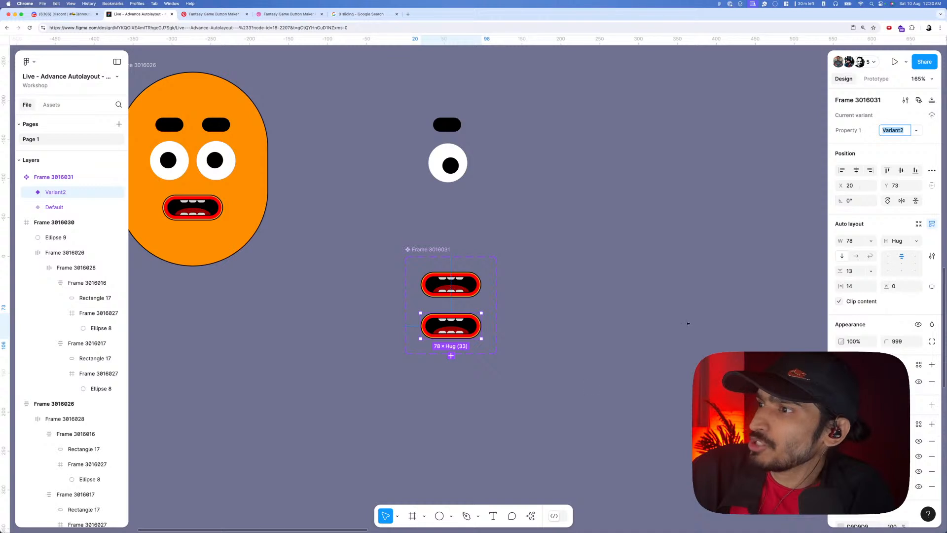
# - Try narrowing the second mouth variant to a width of 40, and undo the resize
pyautogui.click(459, 286)
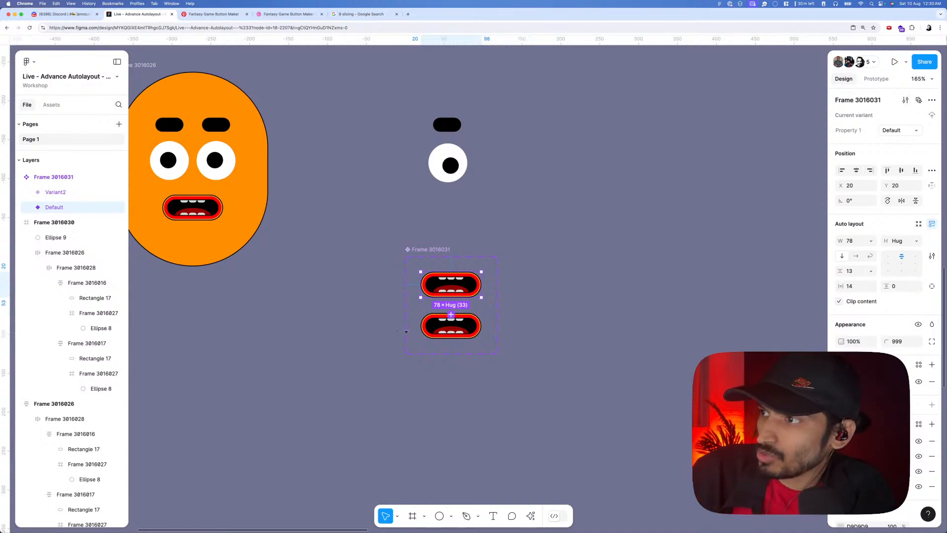
pyautogui.click(434, 330)
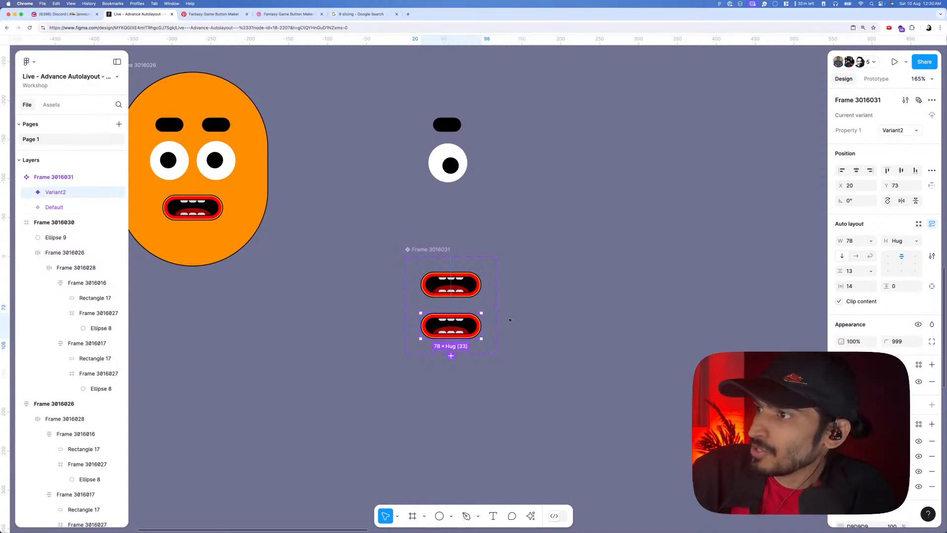
pyautogui.moveTo(480, 326); pyautogui.dragTo(452, 324)
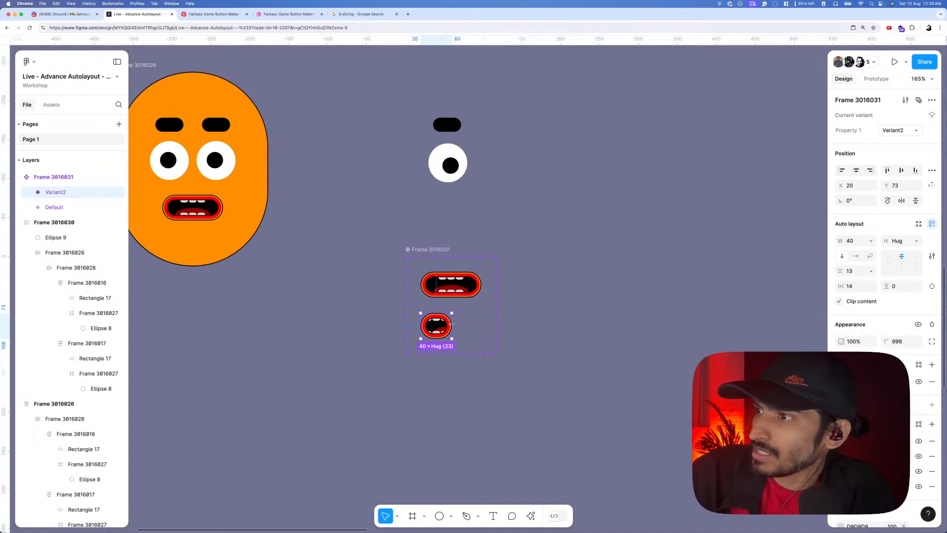
pyautogui.hotkey('ctrl', 'z')
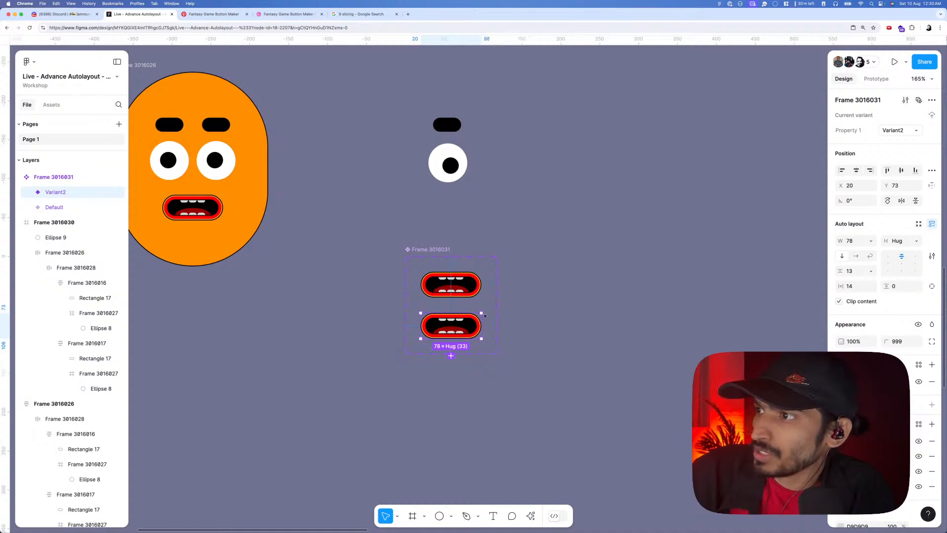
# - Set the horizontal constraint of the tongue ellipses in both mouth variants to Center
pyautogui.keyDown('super'); pyautogui.click(464, 288); pyautogui.keyUp('super')
pyautogui.keyDown('shift'); pyautogui.keyDown('super'); pyautogui.click(459, 329); pyautogui.keyUp('super'); pyautogui.keyUp('shift')
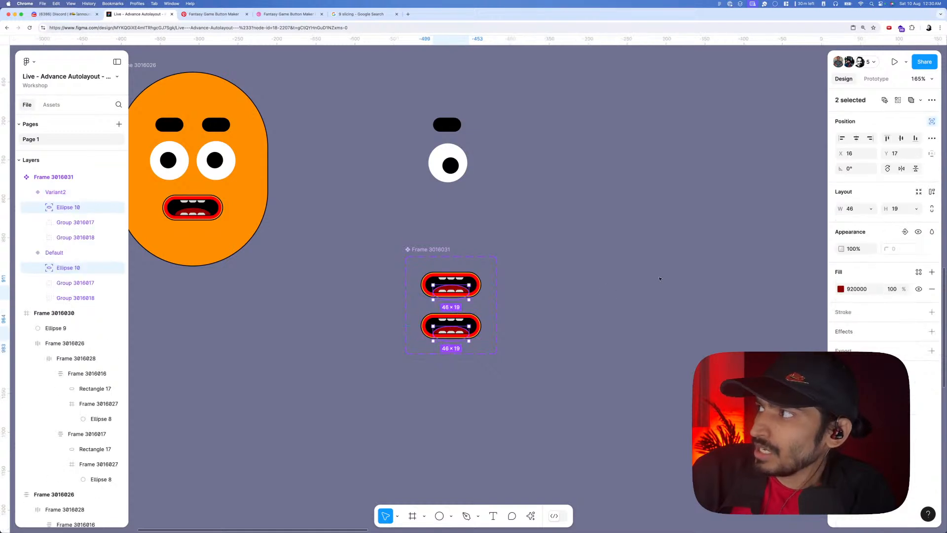
pyautogui.click(931, 153)
pyautogui.click(783, 179)
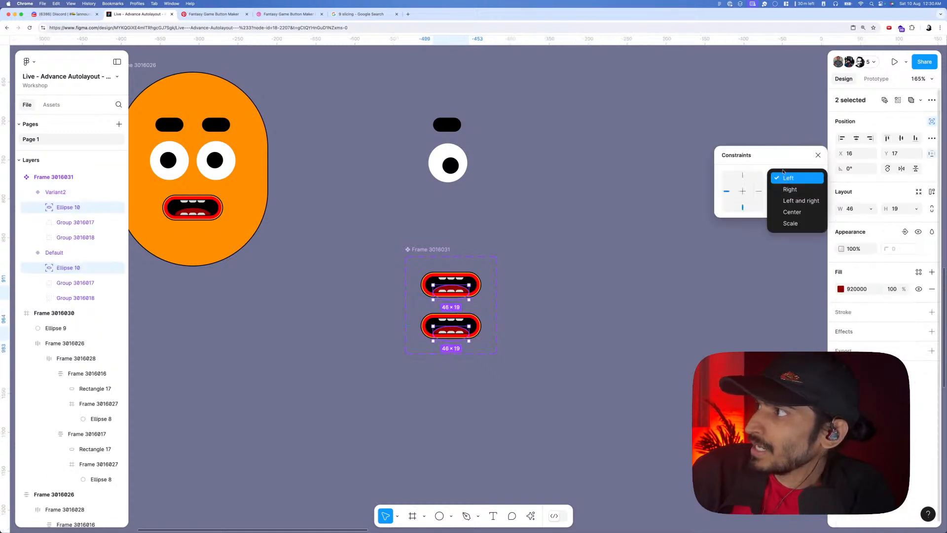
pyautogui.click(789, 212)
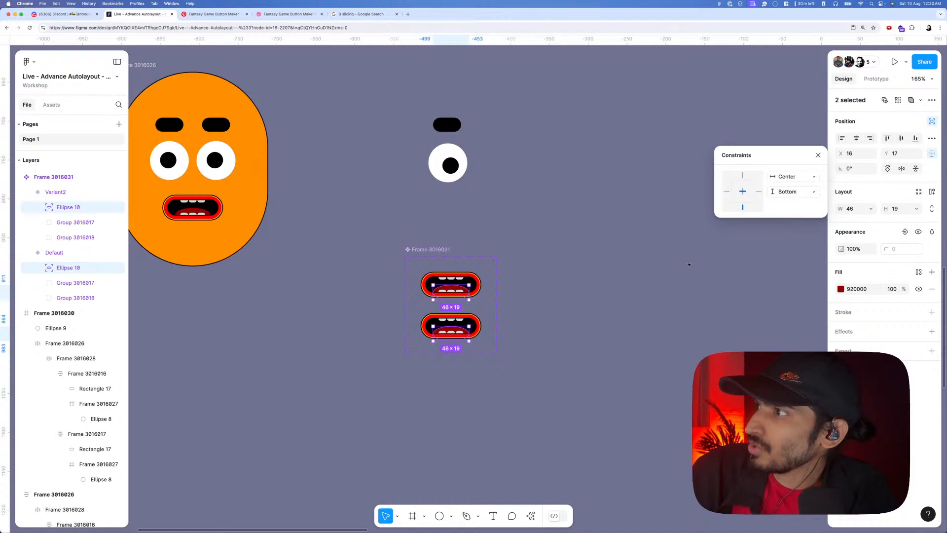
# - Narrow the second mouth variant to a width of 33 so it forms a small round mouth
pyautogui.click(438, 328)
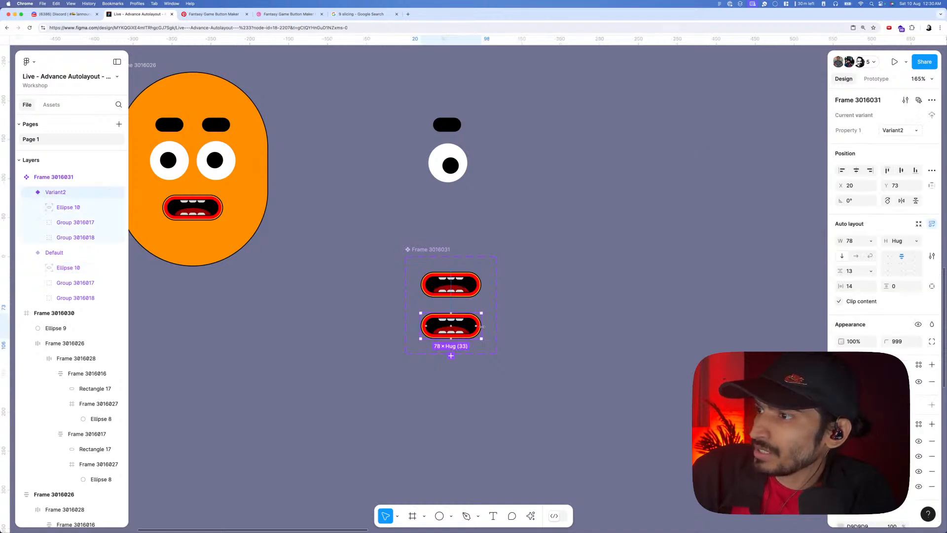
pyautogui.moveTo(481, 326); pyautogui.dragTo(445, 326)
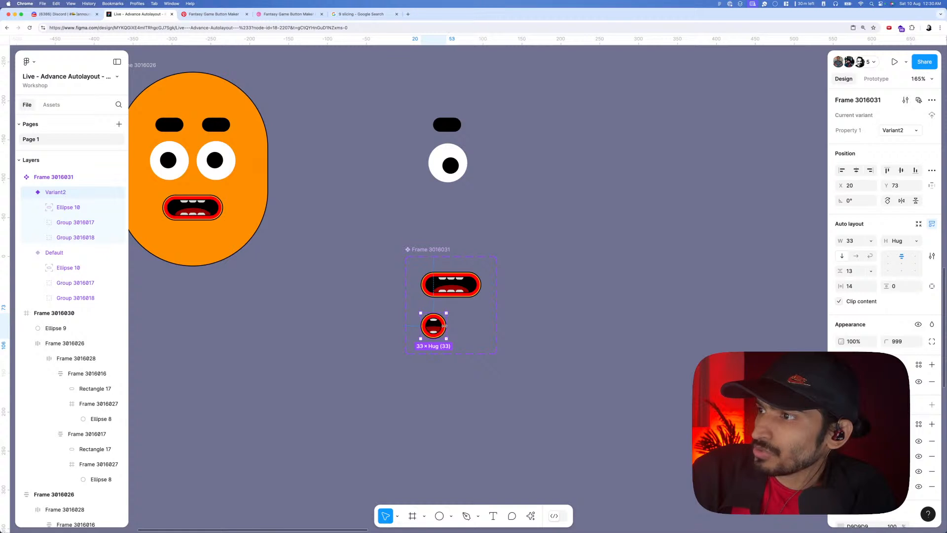
pyautogui.click(545, 313)
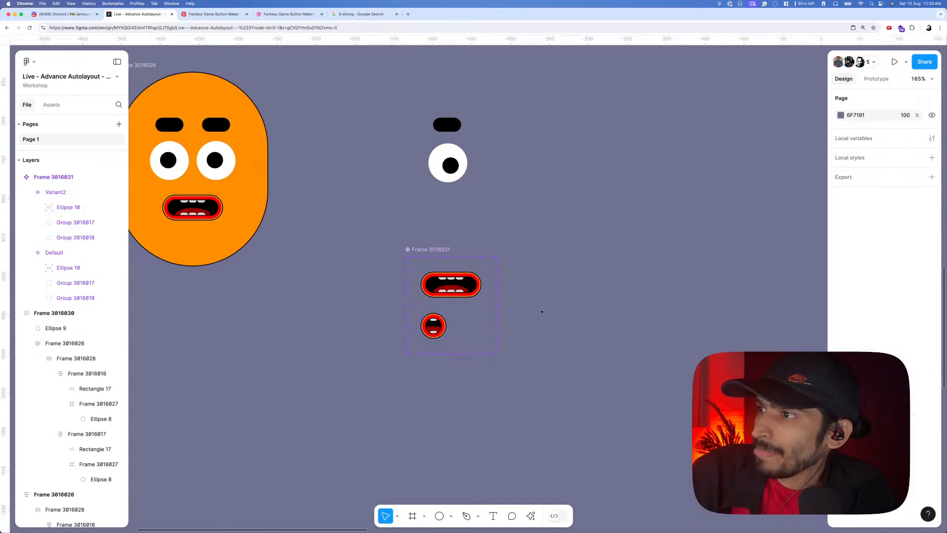
# - Rename the wide mouth variant's property value to 1 and the round mouth variant's to 2
pyautogui.click(459, 285)
pyautogui.click(904, 131)
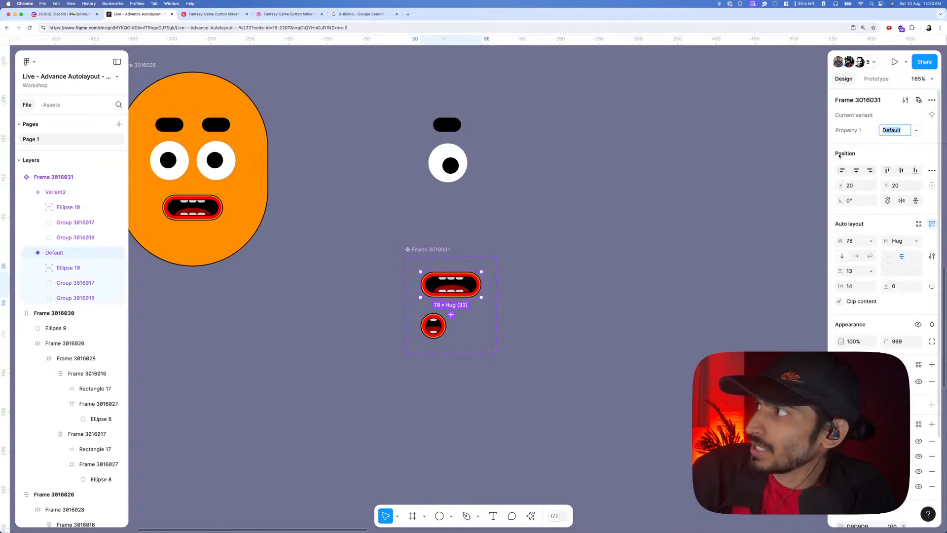
pyautogui.write('1')
pyautogui.click(707, 220)
pyautogui.click(434, 326)
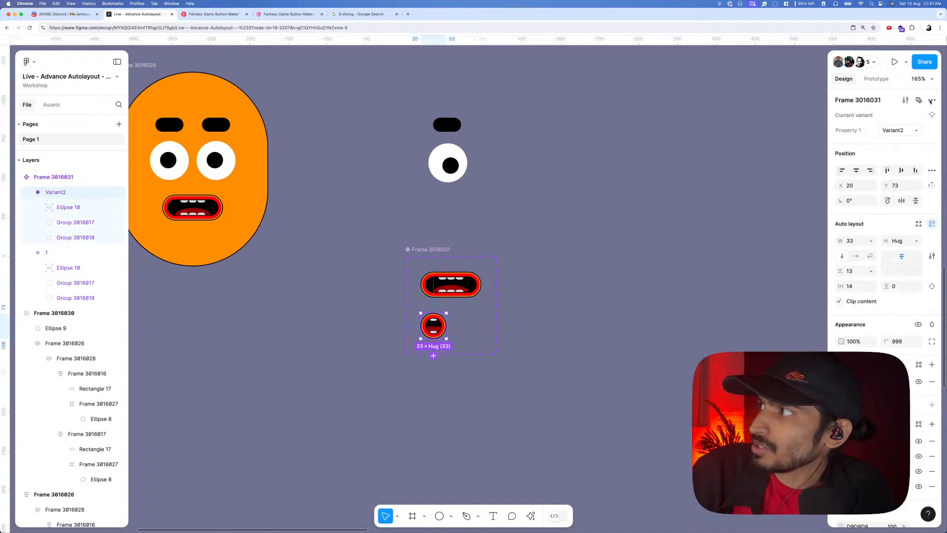
pyautogui.click(894, 130)
pyautogui.write('2')
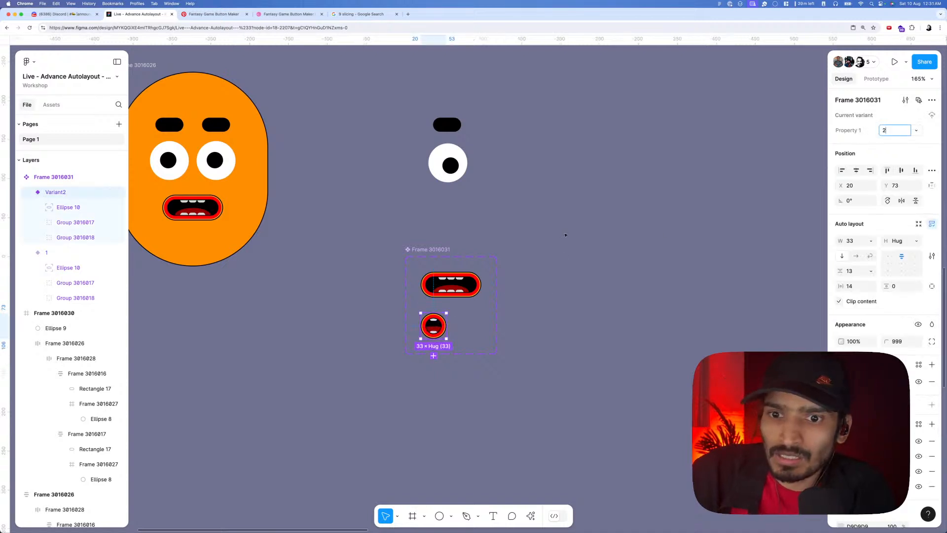
pyautogui.click(531, 264)
# - Try reducing the height of the upper middle tooth in the round mouth variant to 5
pyautogui.scroll(-5, 531, 263)
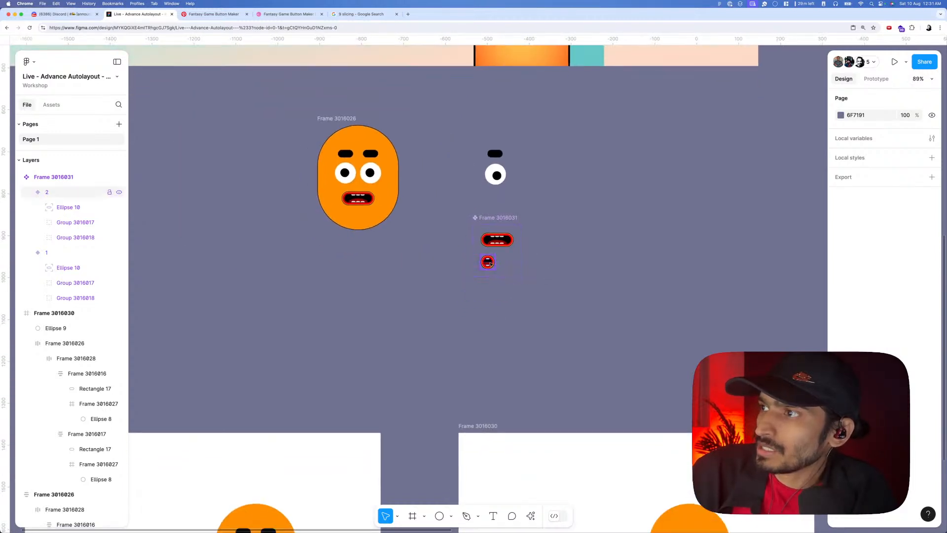
pyautogui.scroll(5, 490, 263)
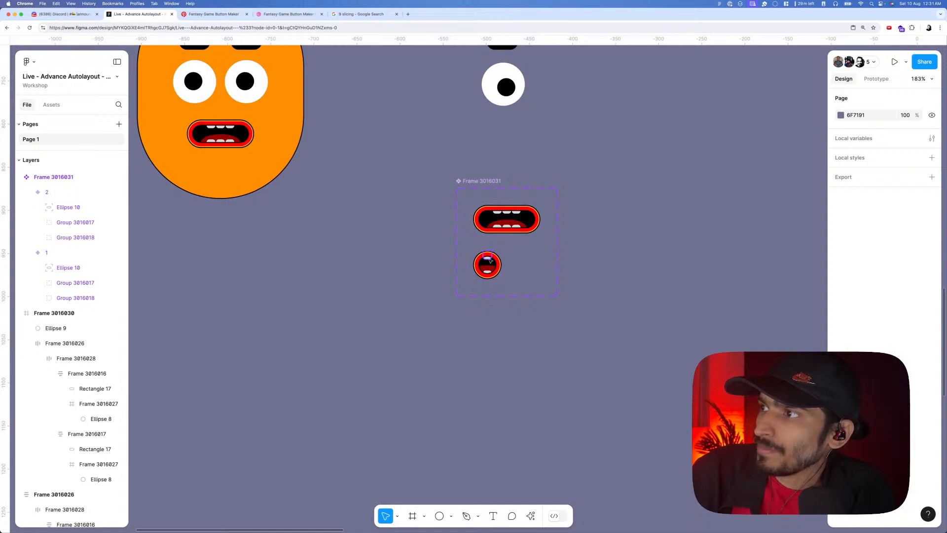
pyautogui.keyDown('super'); pyautogui.click(490, 260); pyautogui.keyUp('super')
pyautogui.scroll(5, 489, 260)
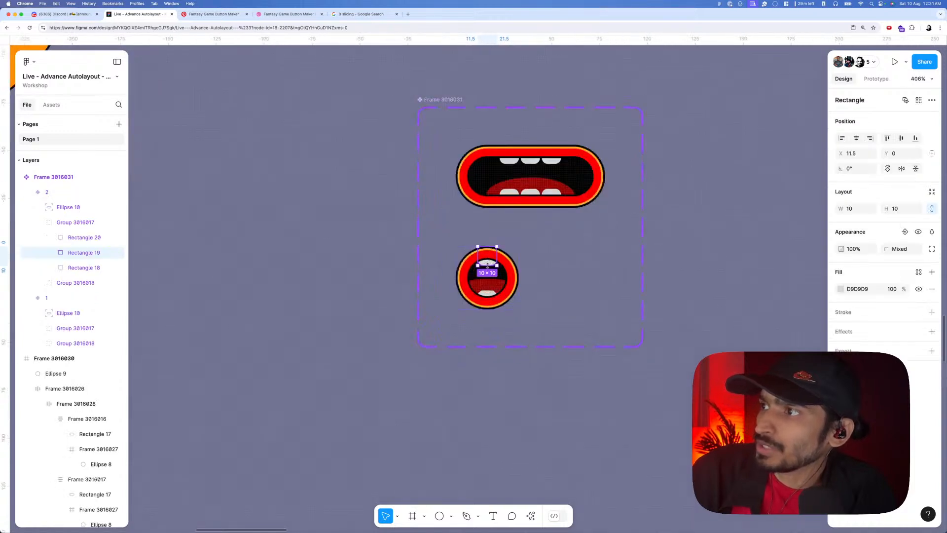
pyautogui.moveTo(488, 257); pyautogui.dragTo(488, 256)
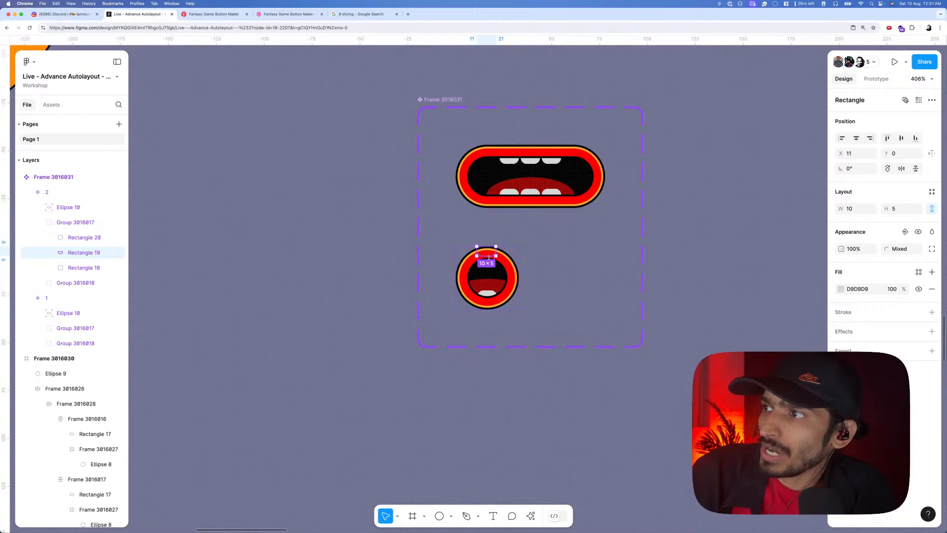
pyautogui.scroll(-7, 488, 257)
pyautogui.click(461, 290)
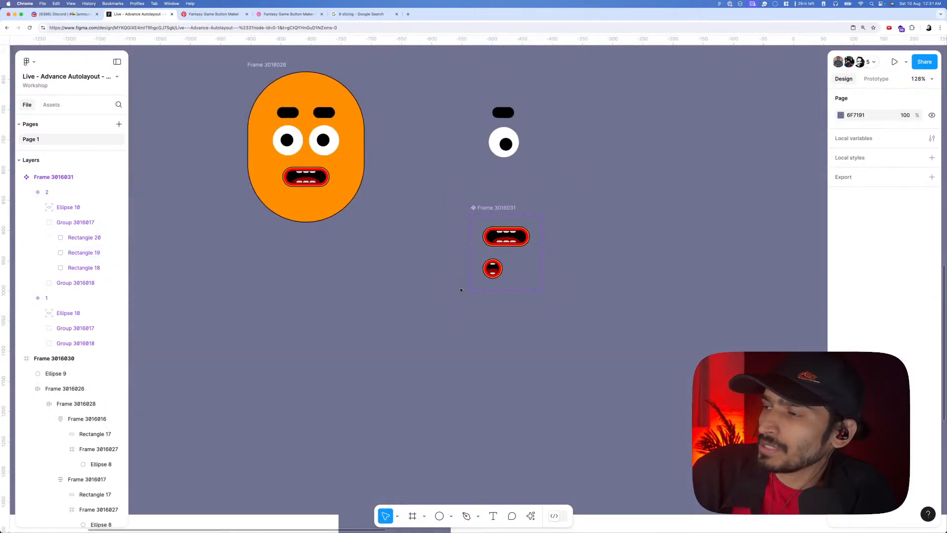
pyautogui.scroll(-4, 461, 290)
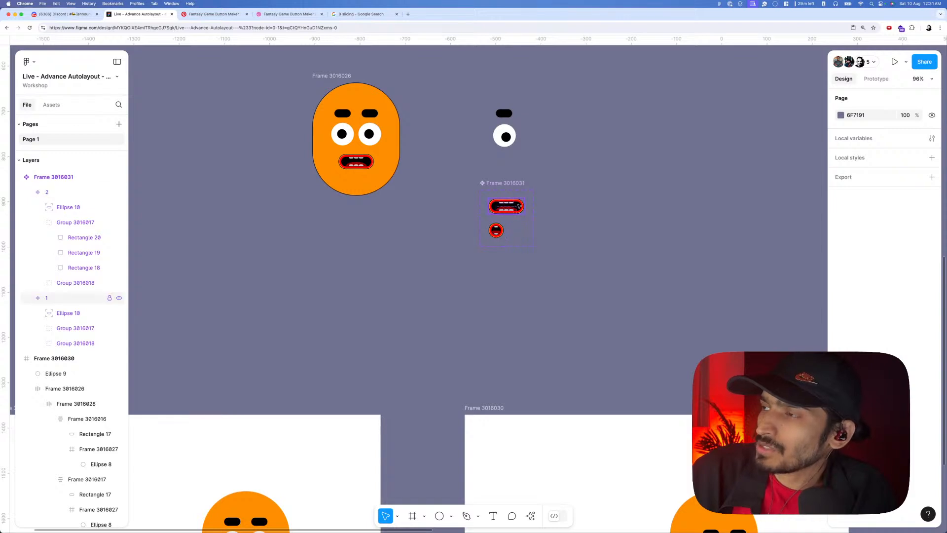
# - Rename the component set holding the two mouth variants to mouth
pyautogui.click(496, 231)
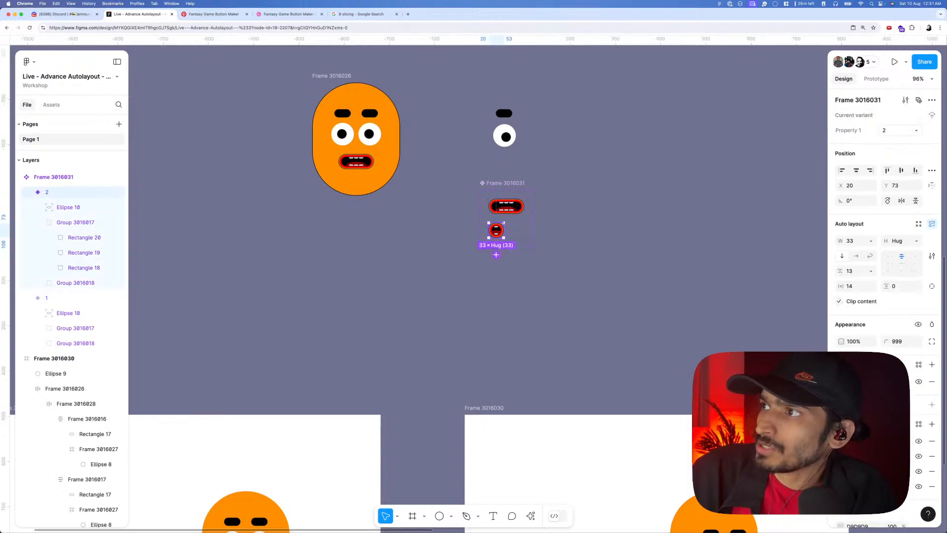
pyautogui.doubleClick(504, 183)
pyautogui.write('mo')
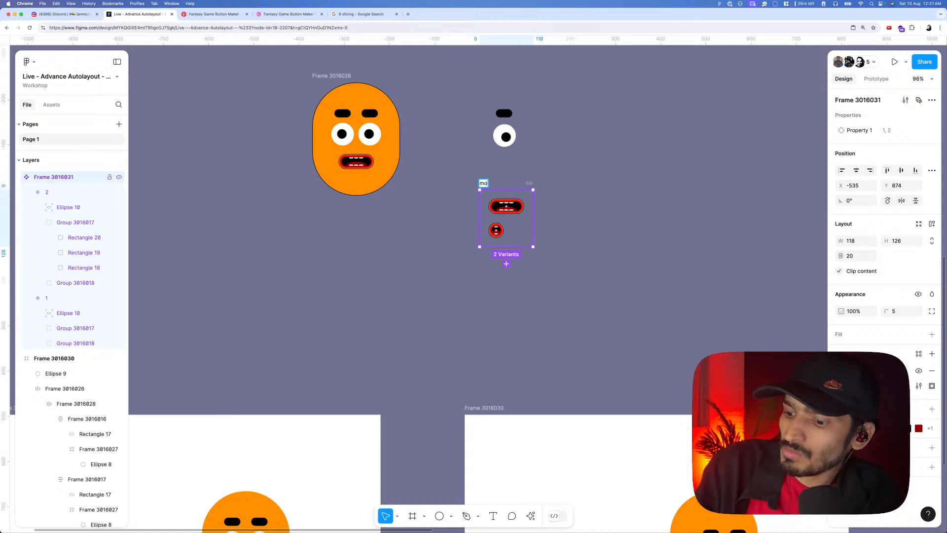
pyautogui.write('uth')
pyautogui.press('Return')
# - Replace the mouth of the face in Frame 3016029 with a copy of the wide mouth variant
pyautogui.click(495, 211)
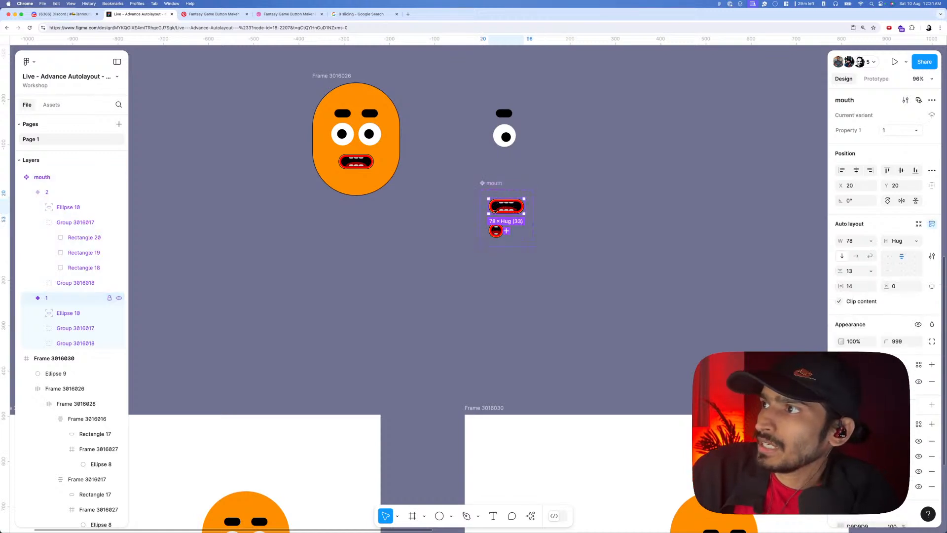
pyautogui.scroll(-5, 495, 211)
pyautogui.click(356, 409)
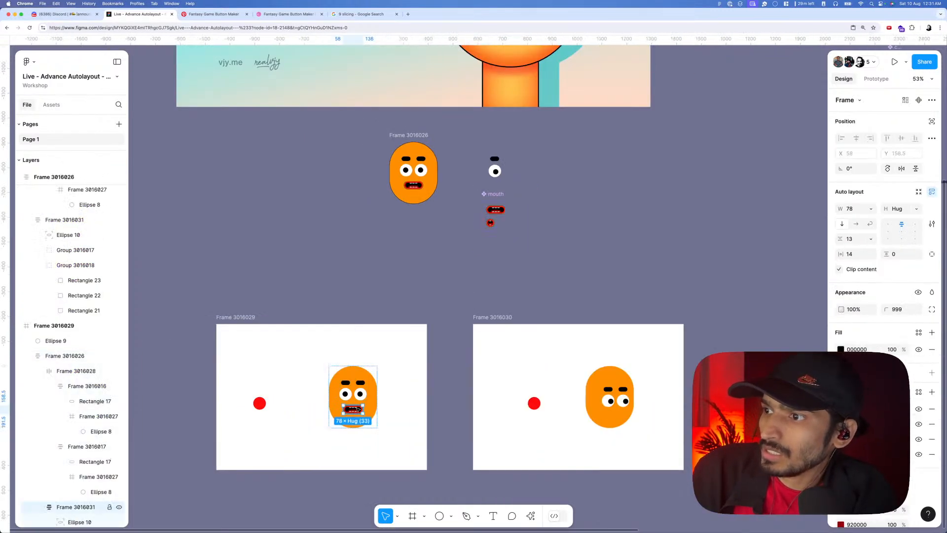
pyautogui.rightClick(357, 410)
pyautogui.click(397, 216)
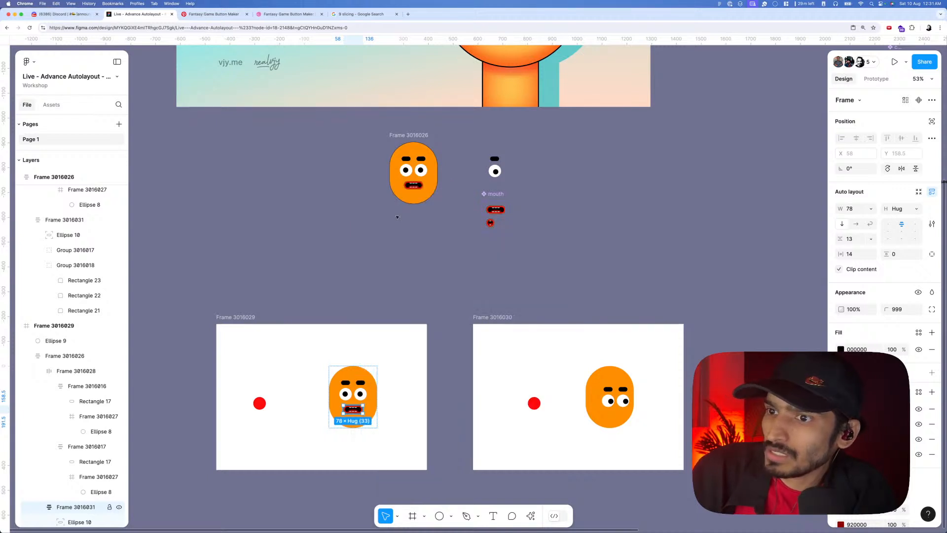
pyautogui.click(433, 281)
# - Delete the face in Frame 3016030 and replace it with a copy of the face from Frame 3016029
pyautogui.click(624, 411)
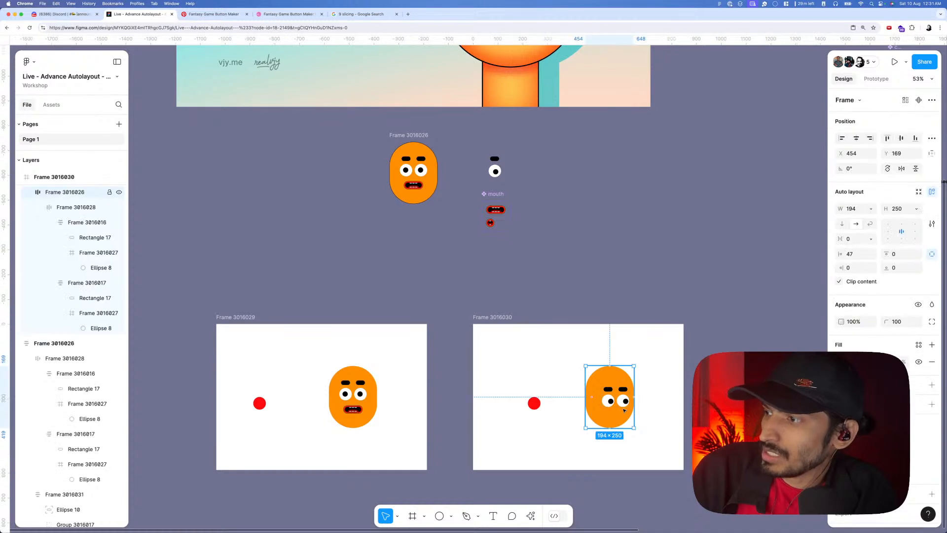
pyautogui.press('Delete')
pyautogui.click(345, 419)
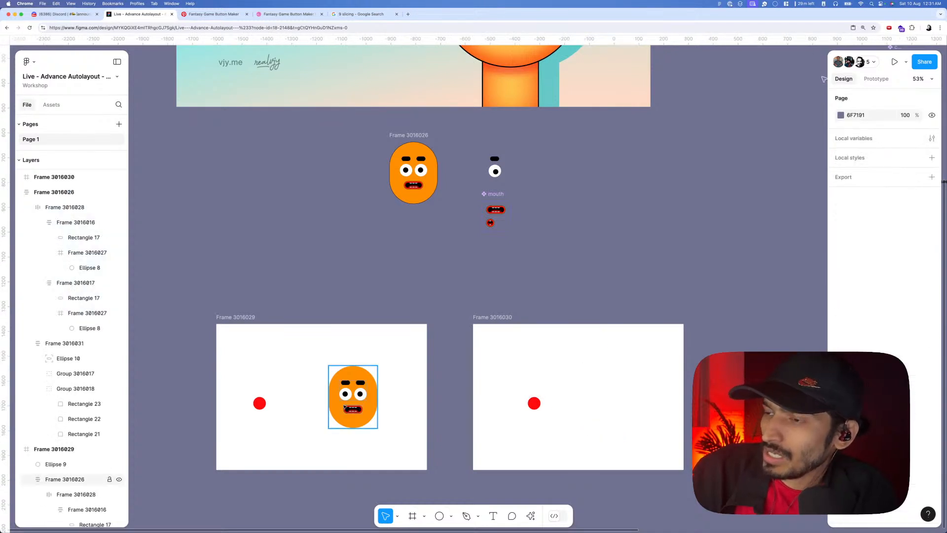
pyautogui.hotkey('ctrl', 'c')
pyautogui.click(505, 326)
pyautogui.hotkey('ctrl', 'v')
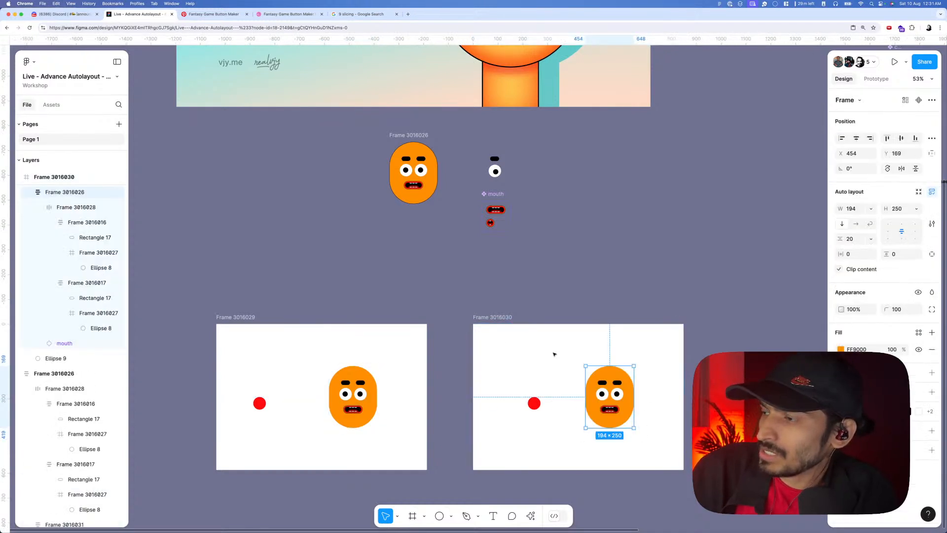
# - Switch the mouth instance of the face in Frame 3016030 to variant 2
pyautogui.doubleClick(618, 410)
pyautogui.click(883, 118)
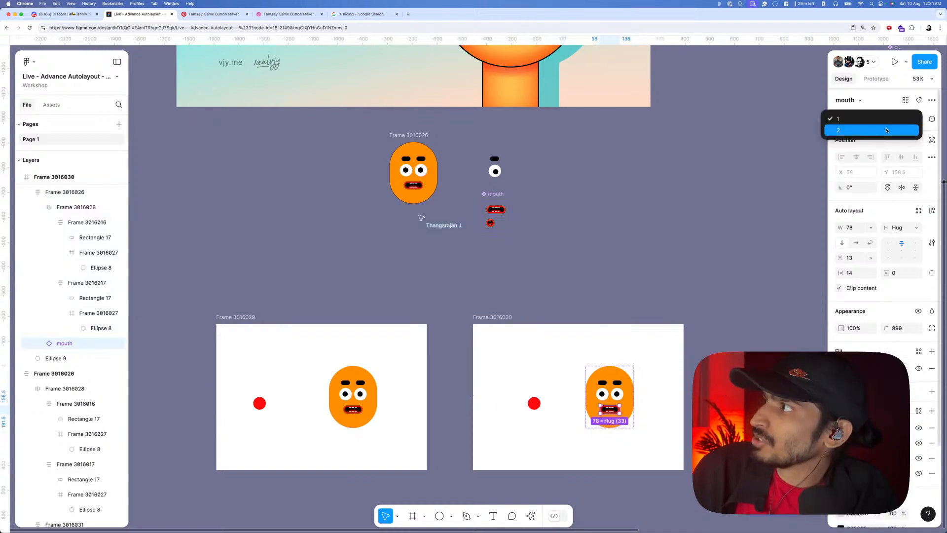
pyautogui.click(886, 130)
pyautogui.click(729, 248)
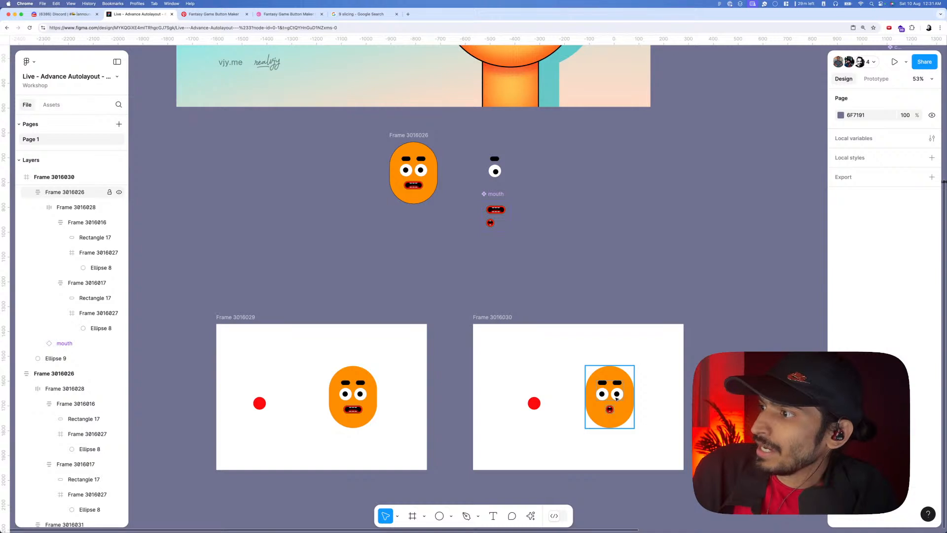
# - Give the face in Frame 3016030 individual padding with a left value of 34 to shift its features sideways
pyautogui.doubleClick(616, 398)
pyautogui.click(653, 396)
pyautogui.click(627, 395)
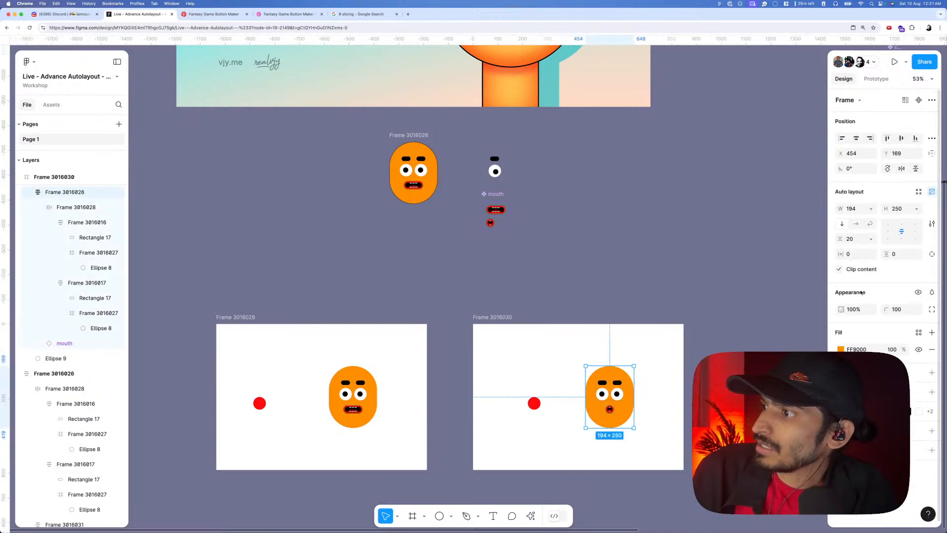
pyautogui.click(932, 253)
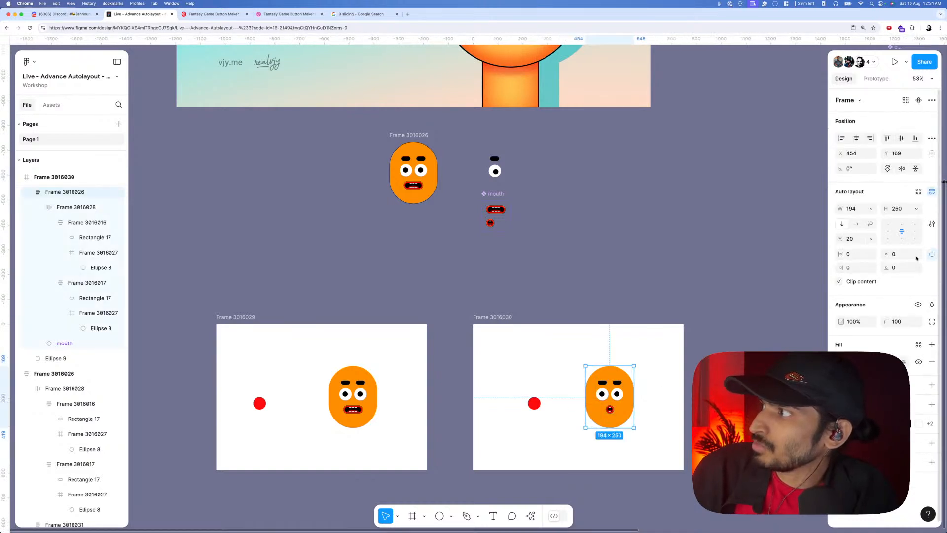
pyautogui.moveTo(839, 254); pyautogui.dragTo(871, 256)
# - Shift both pupils of the face in Frame 3016030 to the right within the eyes, to X 25 and Y 14.5
pyautogui.scroll(5, 616, 392)
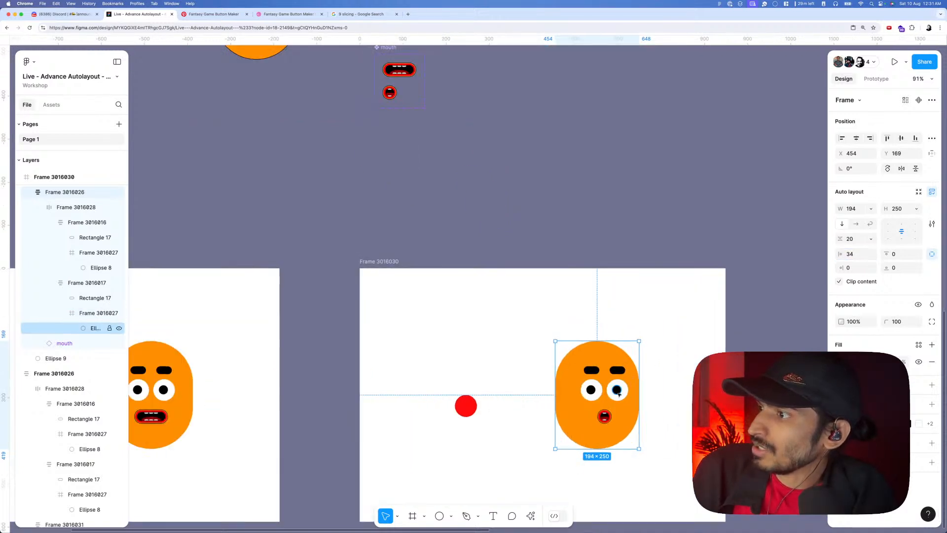
pyautogui.keyDown('super'); pyautogui.click(615, 391); pyautogui.keyUp('super')
pyautogui.scroll(3, 611, 392)
pyautogui.keyDown('shift'); pyautogui.keyDown('super'); pyautogui.click(595, 391); pyautogui.keyUp('super'); pyautogui.keyUp('shift')
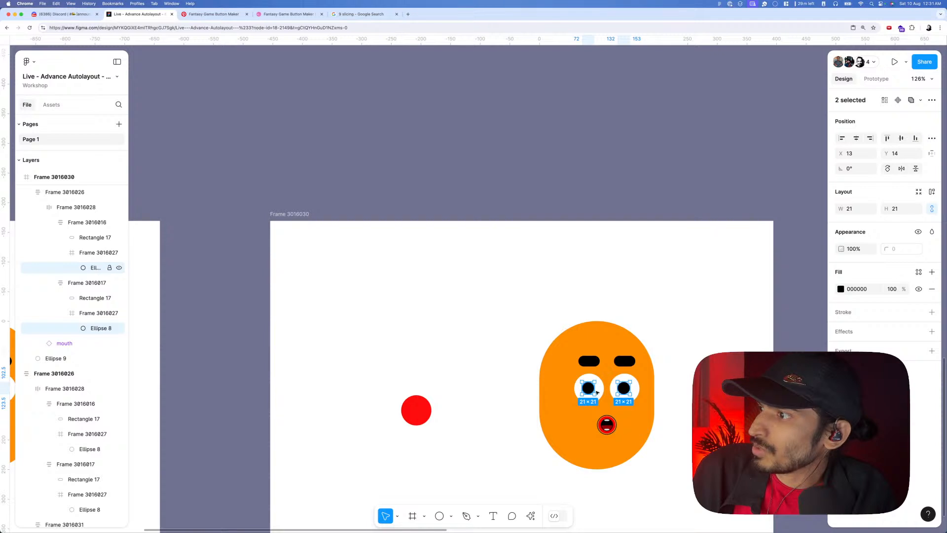
pyautogui.moveTo(598, 393); pyautogui.dragTo(599, 390)
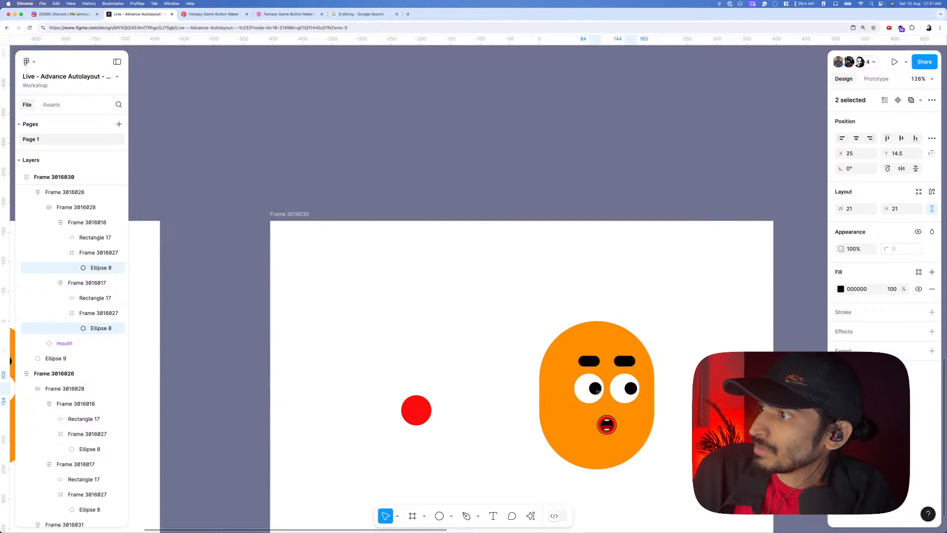
pyautogui.scroll(-5, 598, 390)
pyautogui.click(600, 320)
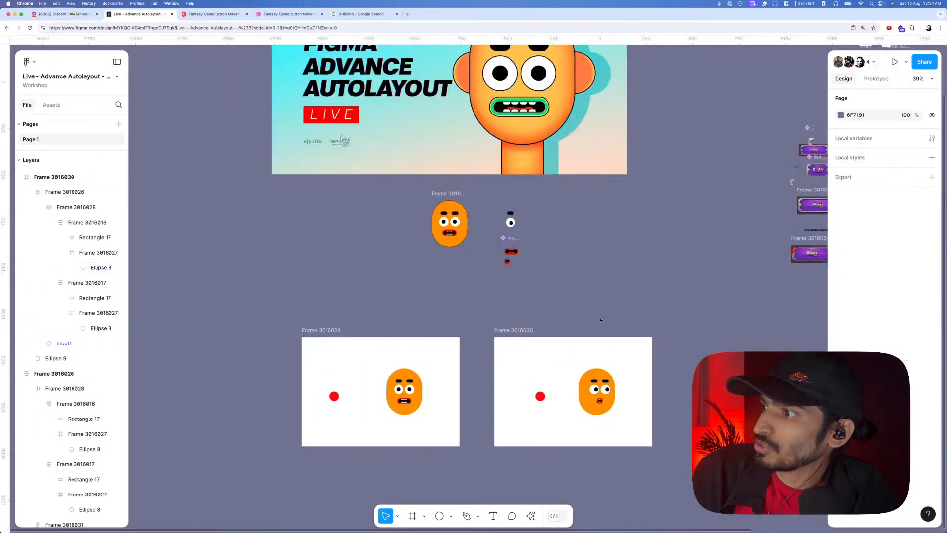
# - Preview the prototype starting from Frame 3016029 and check the face beside the red circle, then close the preview
pyautogui.click(336, 329)
pyautogui.hotkey('shift', 'space')
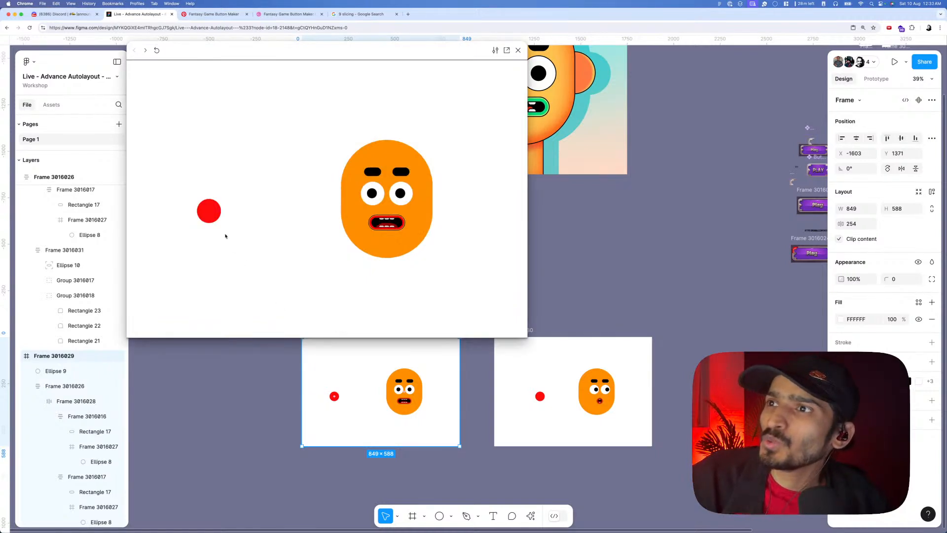
pyautogui.moveTo(210, 211)
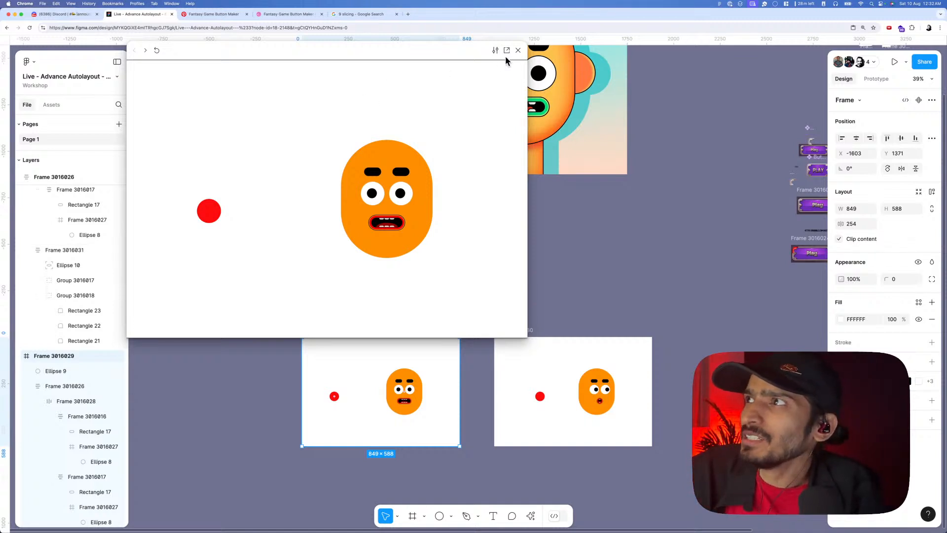
pyautogui.click(518, 50)
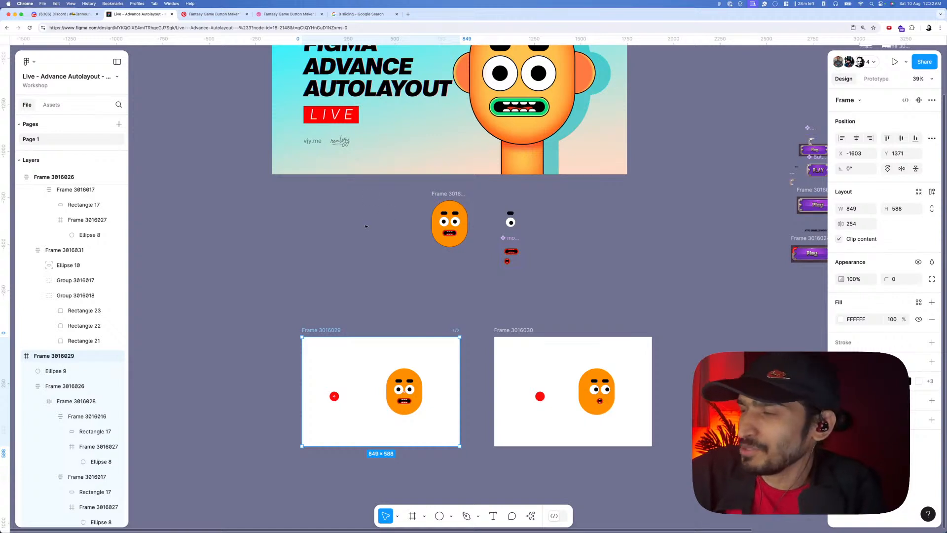
# - Move Frame 3016030 closer beside Frame 3016029, to X -663 and Y 1371, and nudge the mouth component set to X -539
pyautogui.scroll(-5, 366, 227)
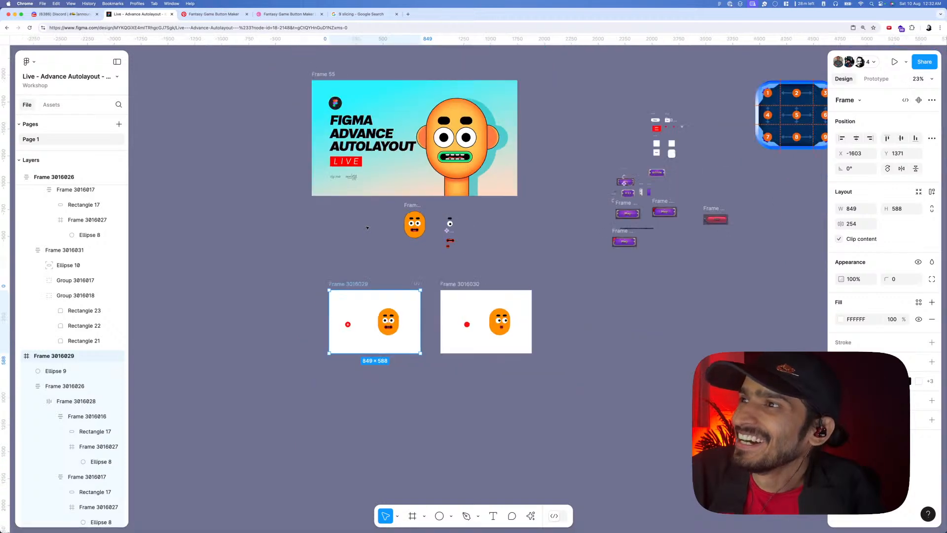
pyautogui.click(374, 242)
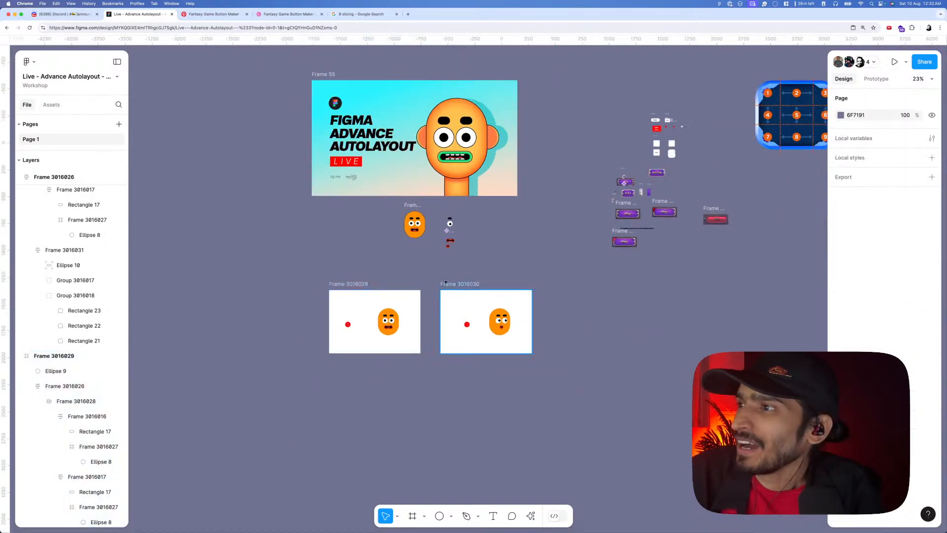
pyautogui.moveTo(451, 286); pyautogui.dragTo(442, 287)
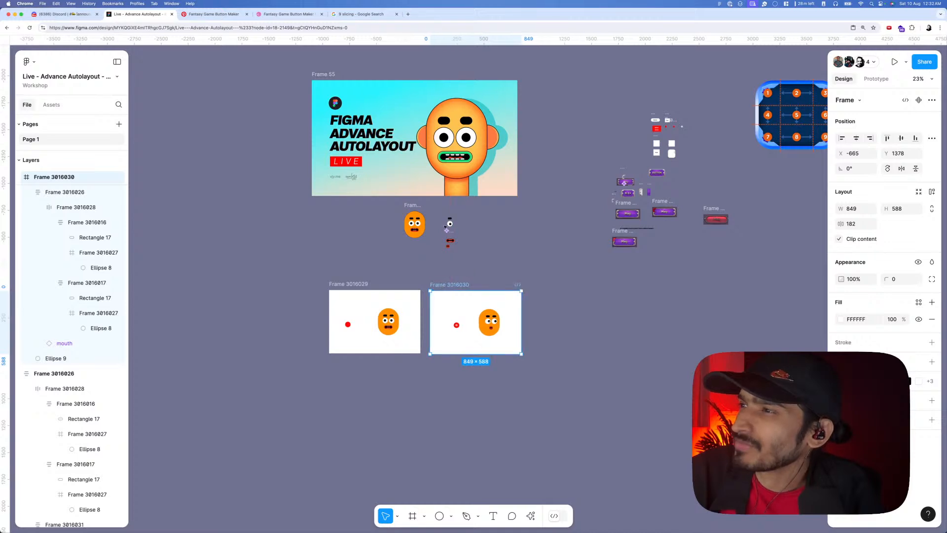
pyautogui.scroll(5, 445, 228)
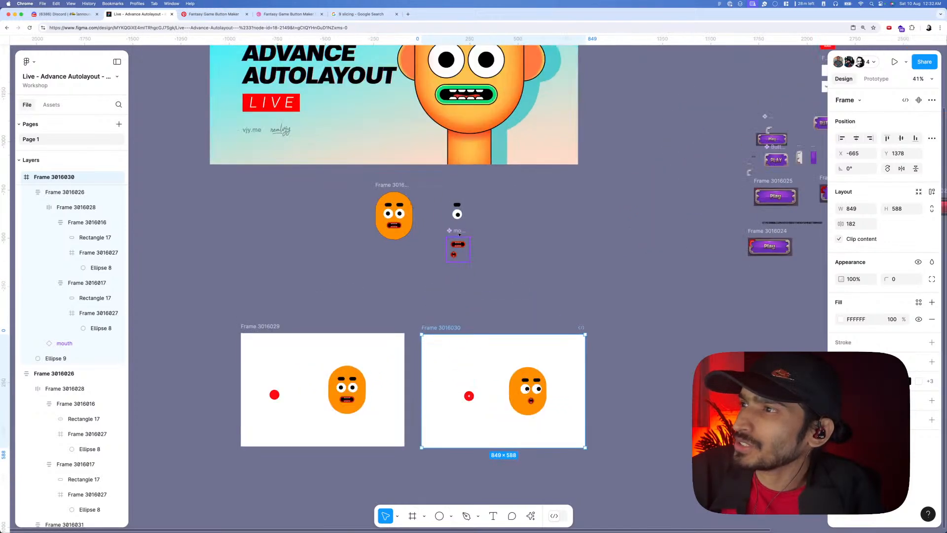
pyautogui.moveTo(460, 234); pyautogui.dragTo(459, 234)
pyautogui.scroll(-2, 449, 276)
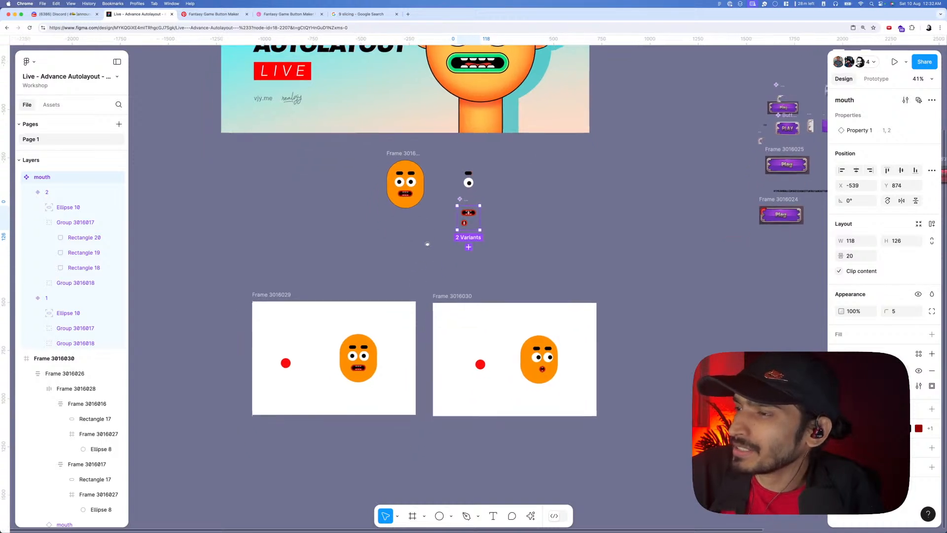
pyautogui.click(447, 295)
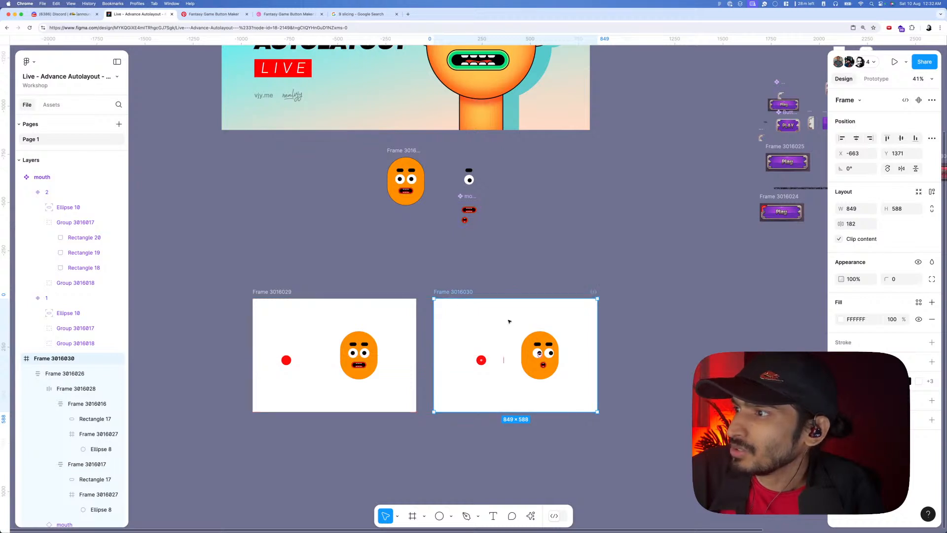
# - Resize the standalone orange face, Frame 3016026, to 174 wide and 226 high
pyautogui.scroll(-4, 497, 315)
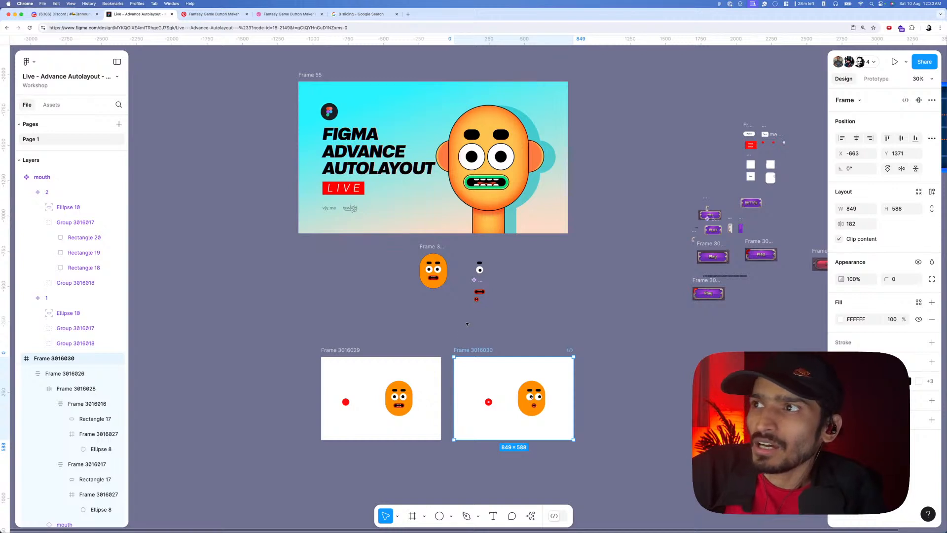
pyautogui.hscroll(3, 467, 323)
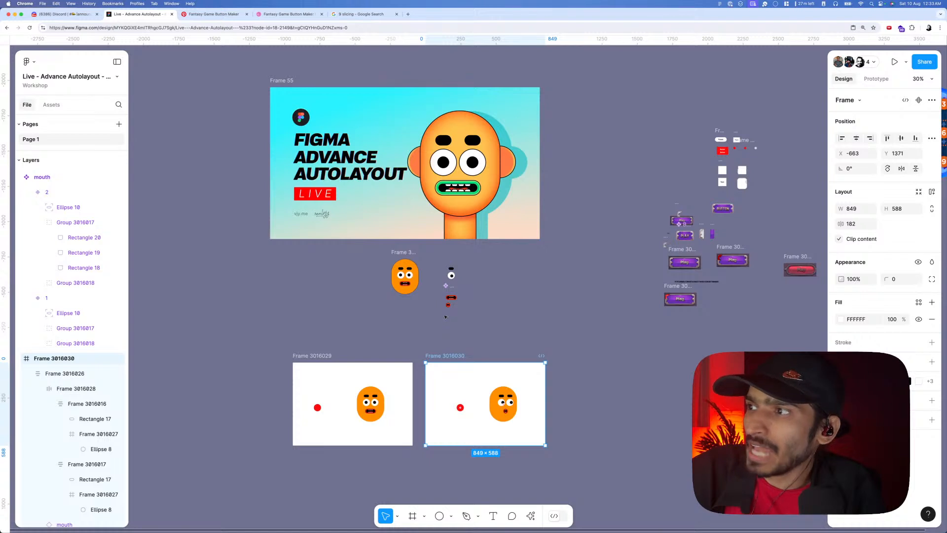
pyautogui.scroll(1, 447, 315)
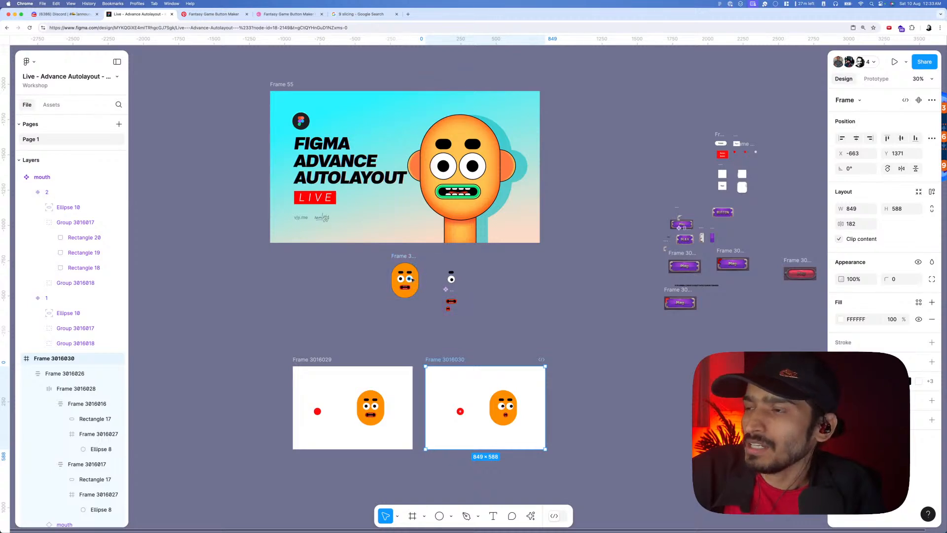
pyautogui.scroll(5, 414, 290)
pyautogui.click(427, 290)
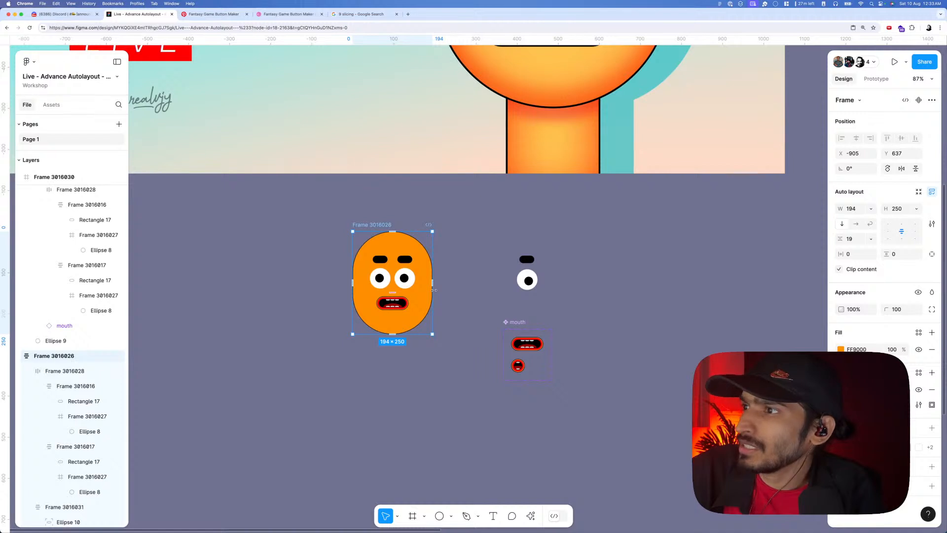
pyautogui.moveTo(427, 290); pyautogui.dragTo(419, 290)
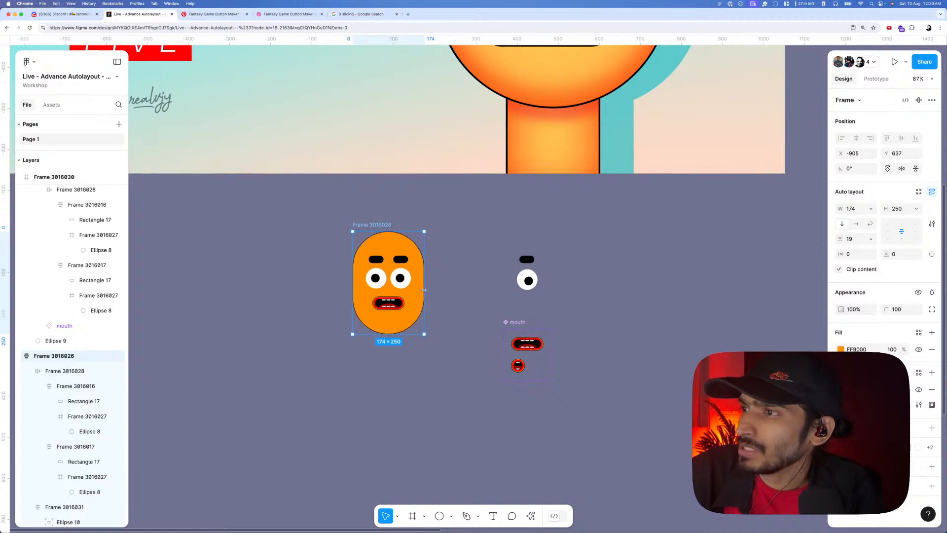
pyautogui.moveTo(393, 335); pyautogui.dragTo(396, 324)
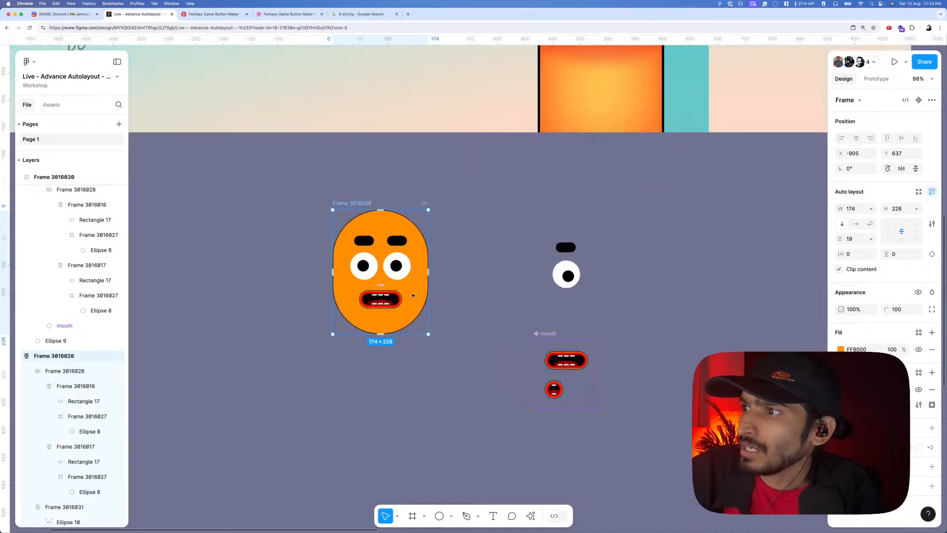
# - Try a bright yellow fill on the large banner face and undo the colour change
pyautogui.scroll(-5, 419, 293)
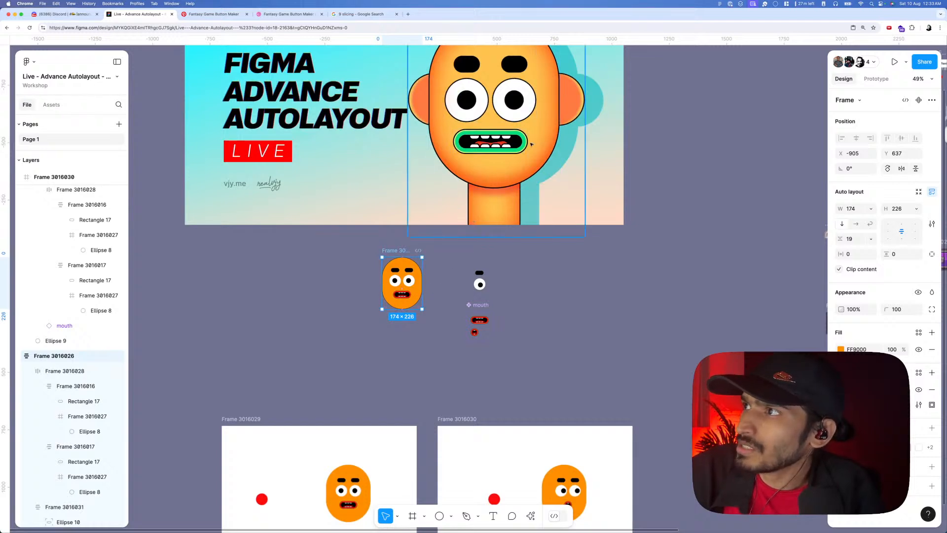
pyautogui.click(482, 182)
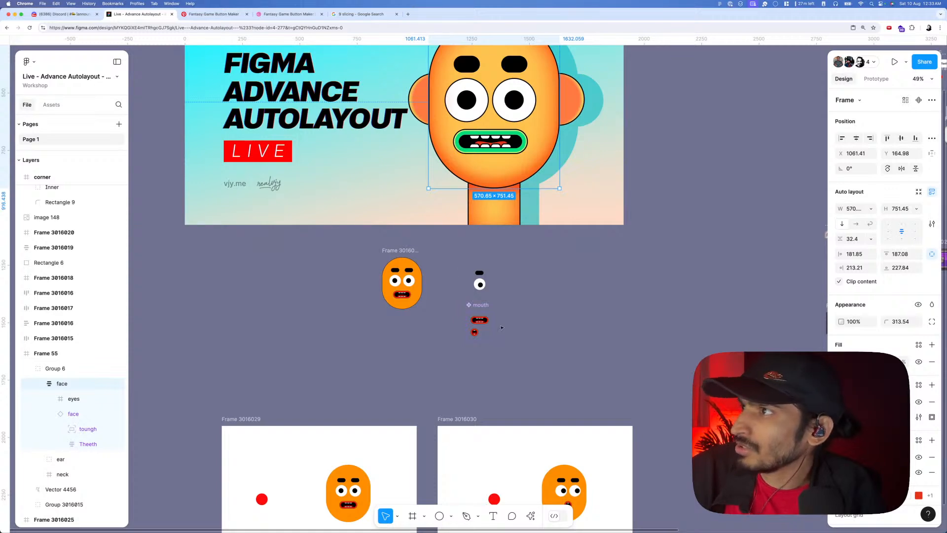
pyautogui.scroll(6, 411, 277)
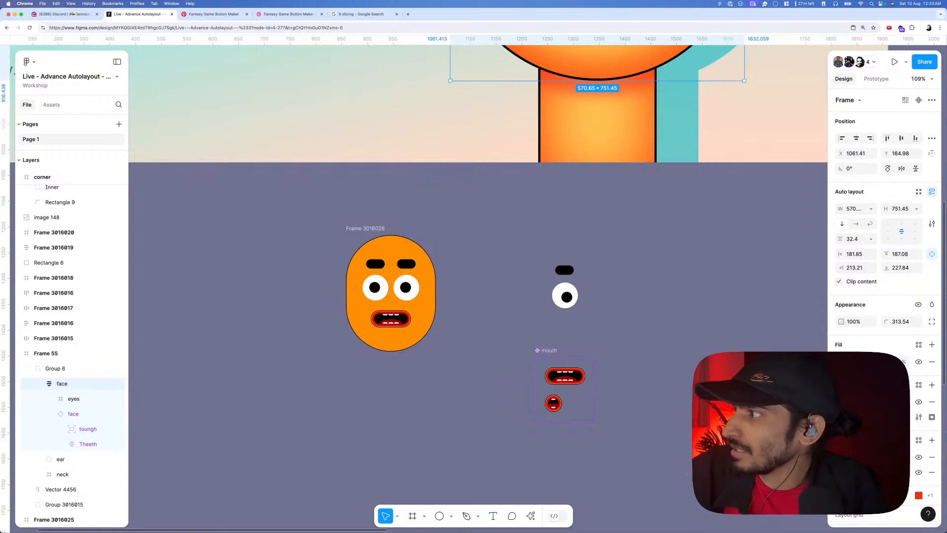
pyautogui.click(841, 362)
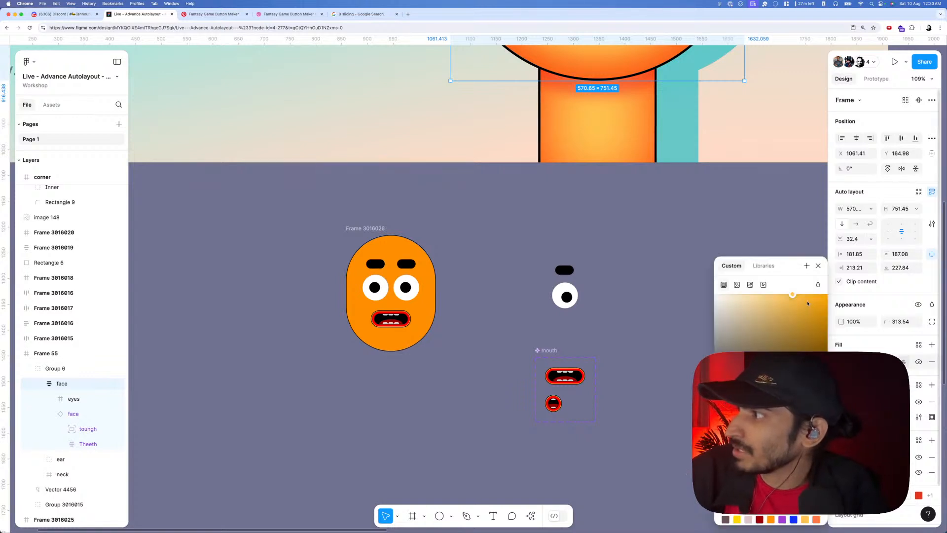
pyautogui.moveTo(793, 295); pyautogui.dragTo(834, 286)
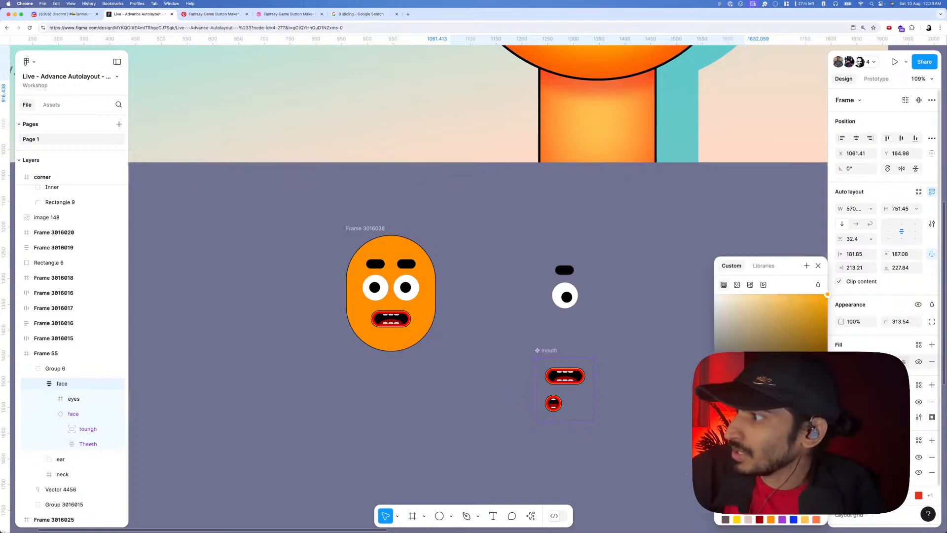
pyautogui.moveTo(748, 417); pyautogui.dragTo(753, 417)
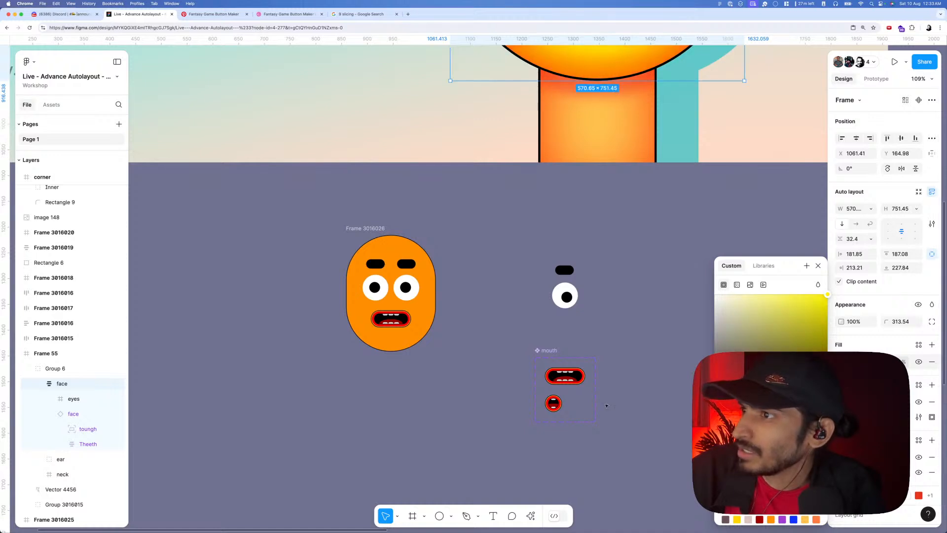
pyautogui.scroll(-5, 521, 378)
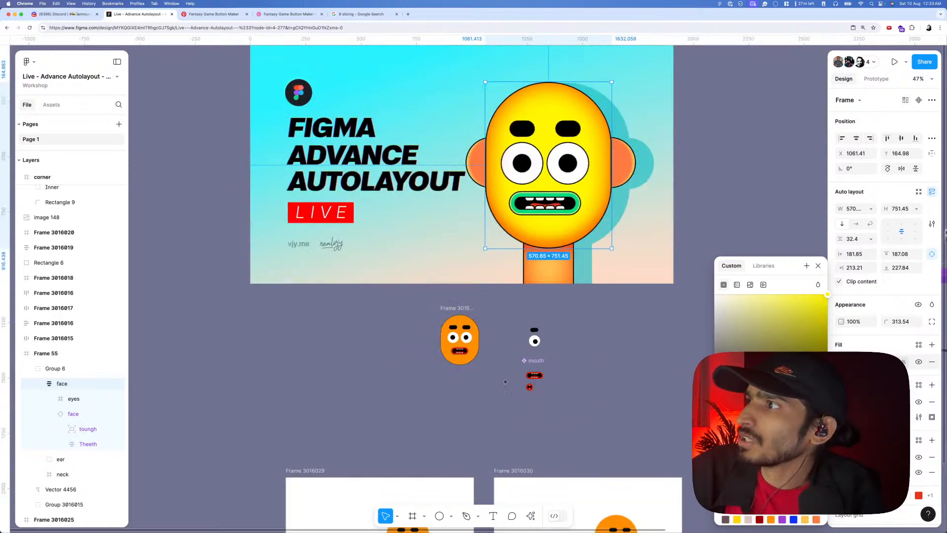
pyautogui.press('Escape')
pyautogui.press('super+z')
pyautogui.press('super+z')
pyautogui.press('super+z')
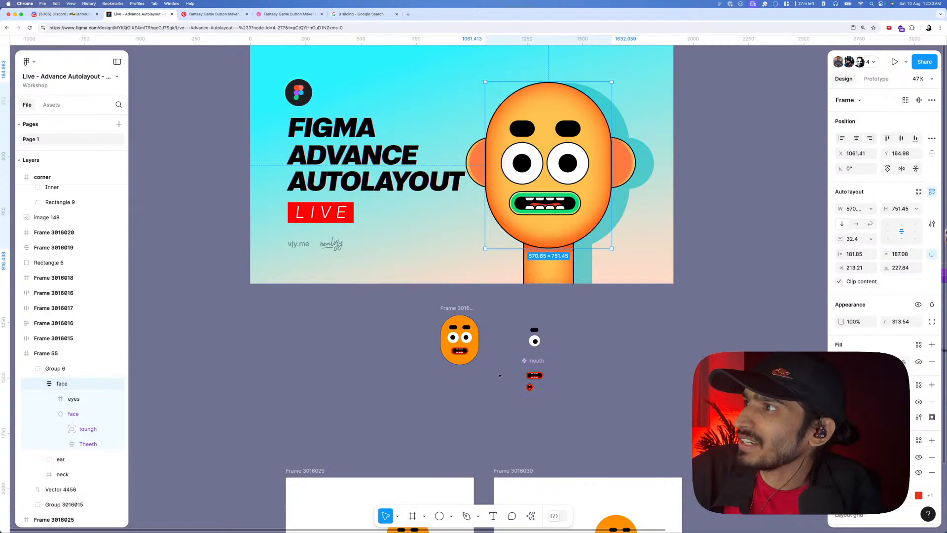
# - Set the fill of the small standalone face, Frame 3016026, to FFAE00
pyautogui.click(471, 351)
pyautogui.click(498, 374)
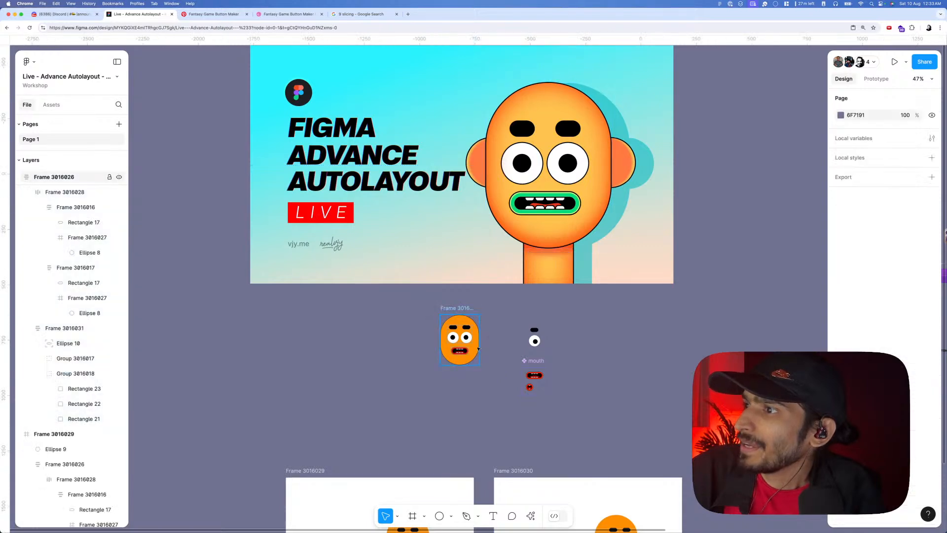
pyautogui.click(472, 349)
pyautogui.scroll(4, 473, 349)
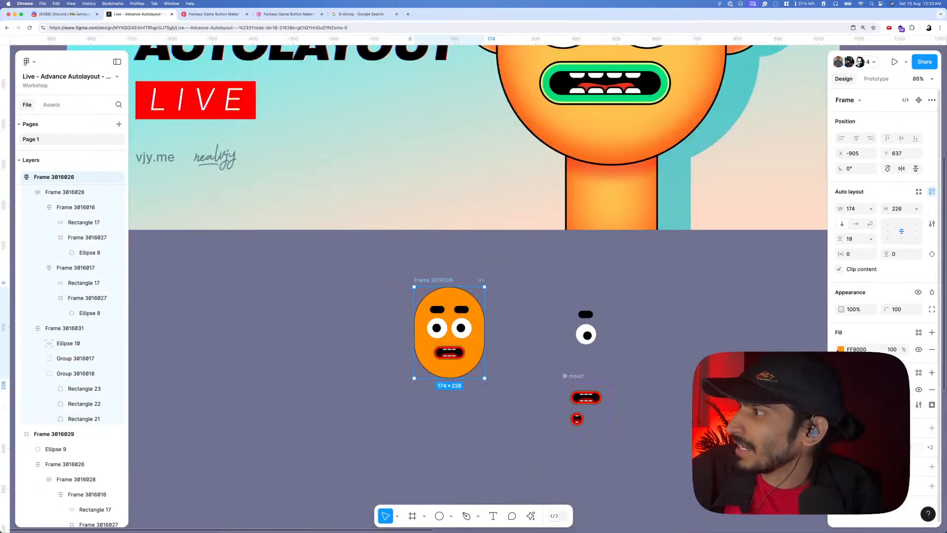
pyautogui.click(840, 348)
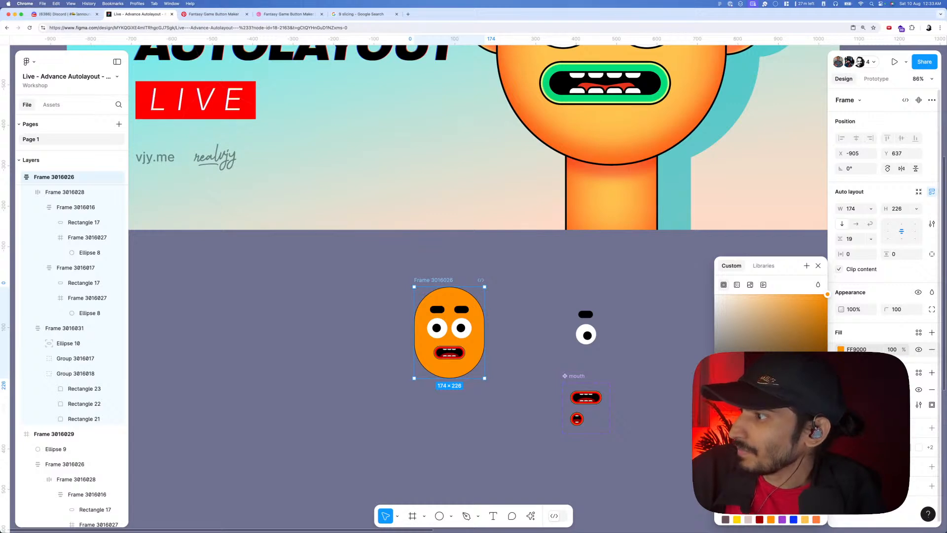
pyautogui.moveTo(747, 417); pyautogui.dragTo(749, 418)
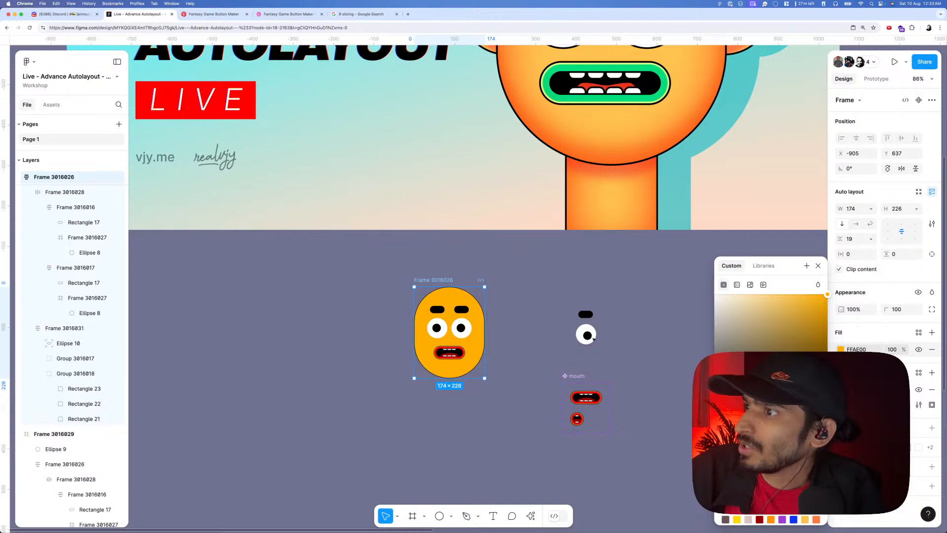
pyautogui.click(538, 349)
# - Add a black 000000 stroke to both white eye frames of the standalone face
pyautogui.scroll(5, 478, 337)
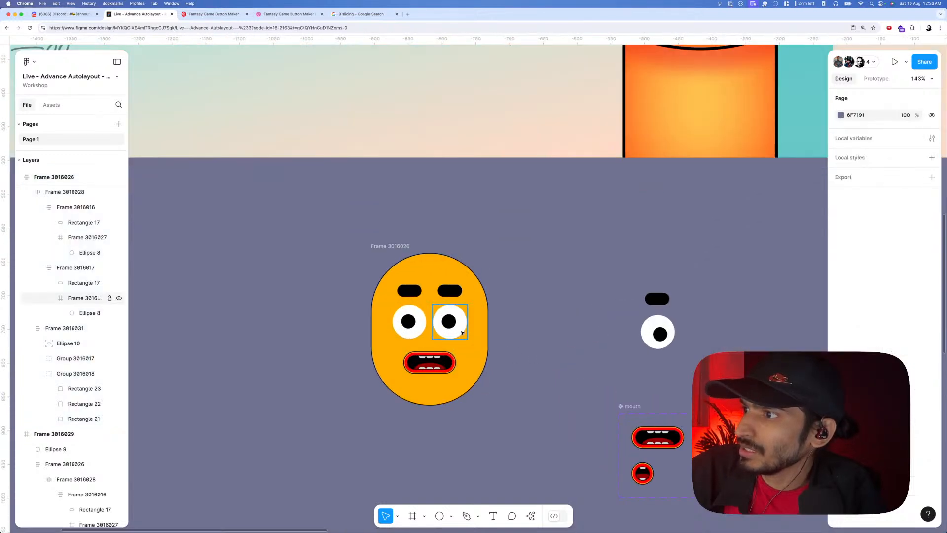
pyautogui.click(462, 333)
pyautogui.keyDown('shift'); pyautogui.click(418, 334); pyautogui.keyUp('shift')
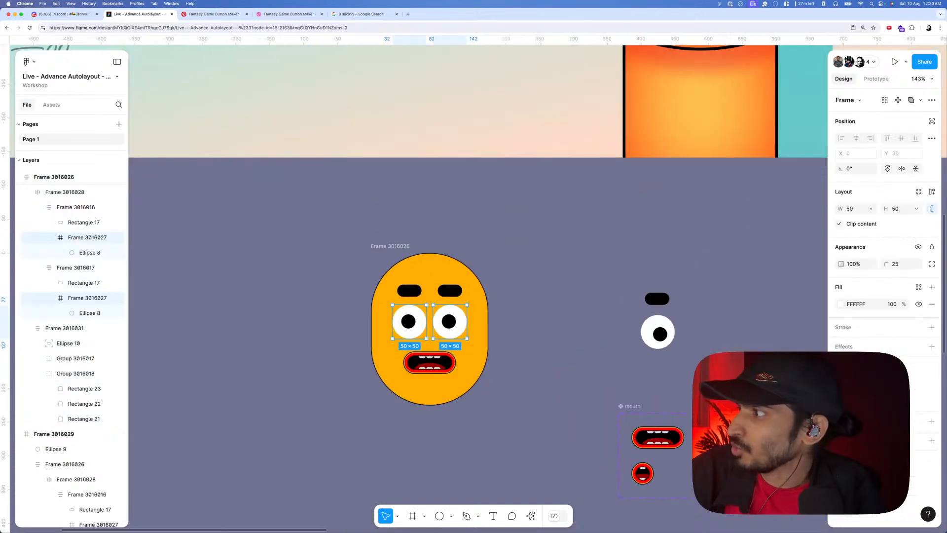
pyautogui.click(837, 337)
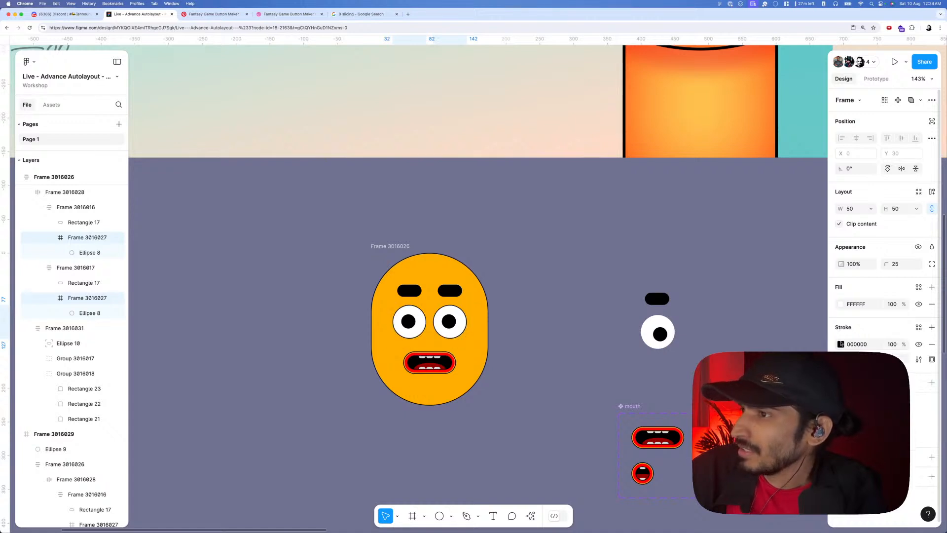
pyautogui.click(530, 354)
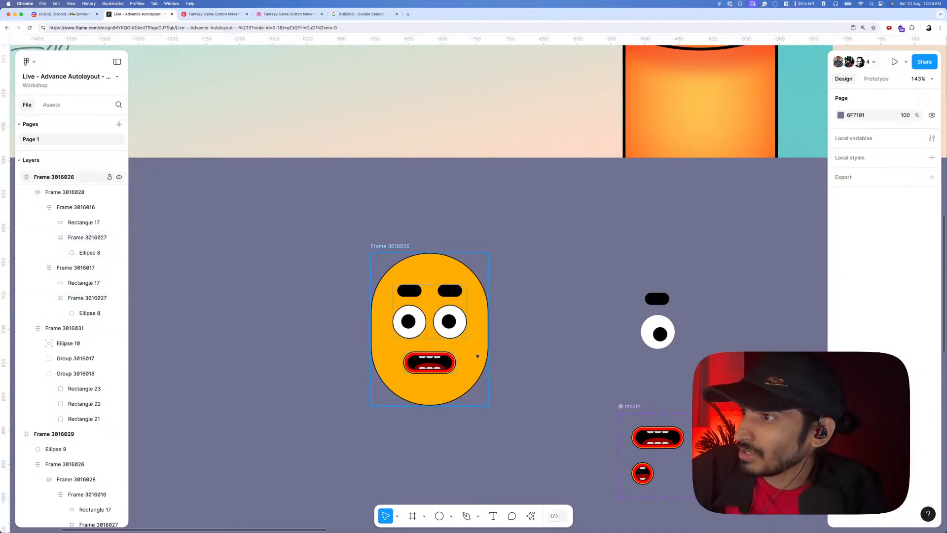
# - Add an effect to the standalone face, Frame 3016026, and make it an inner shadow
pyautogui.click(477, 355)
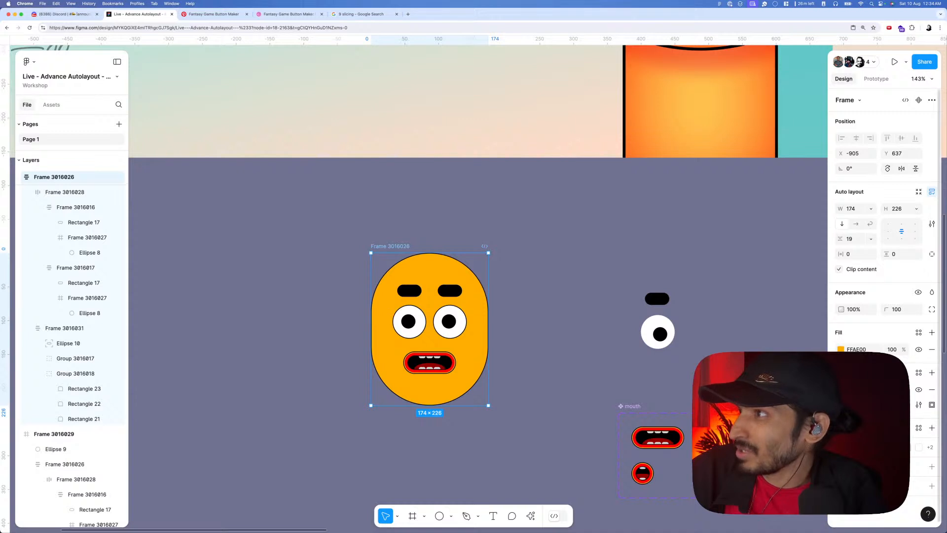
pyautogui.scroll(-3, 590, 462)
pyautogui.hscroll(1, 477, 286)
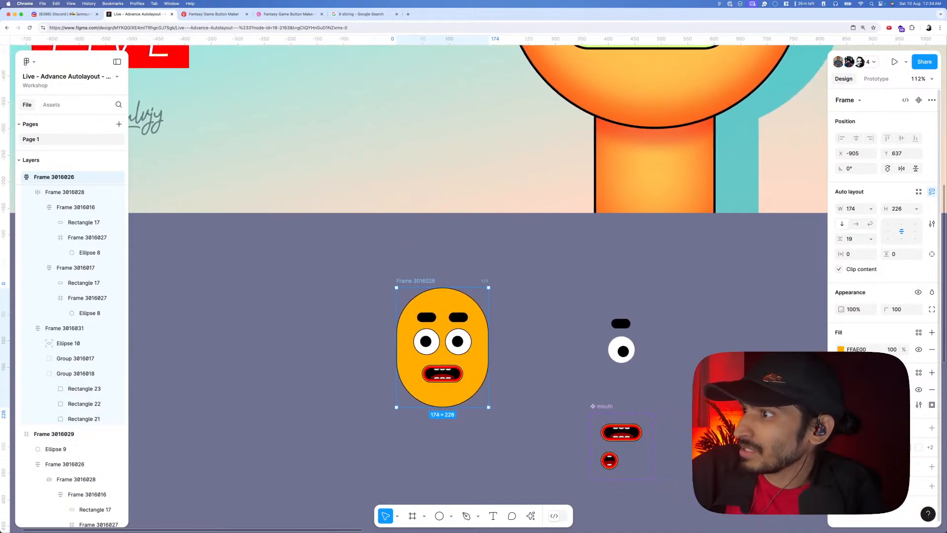
pyautogui.click(931, 427)
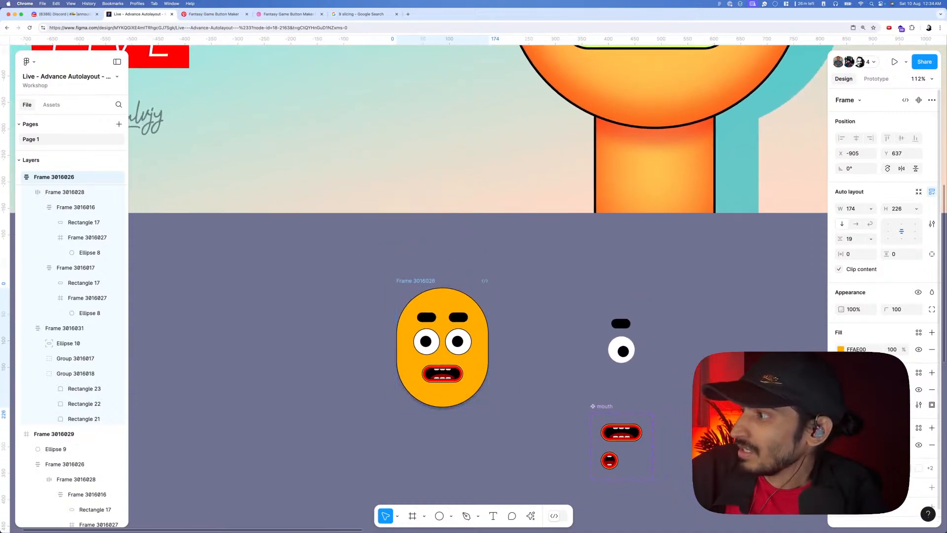
pyautogui.click(875, 444)
pyautogui.click(876, 433)
# - Colour the face's inner shadow FF5500 at 62% opacity and enlarge it so it shades the edges
pyautogui.click(841, 445)
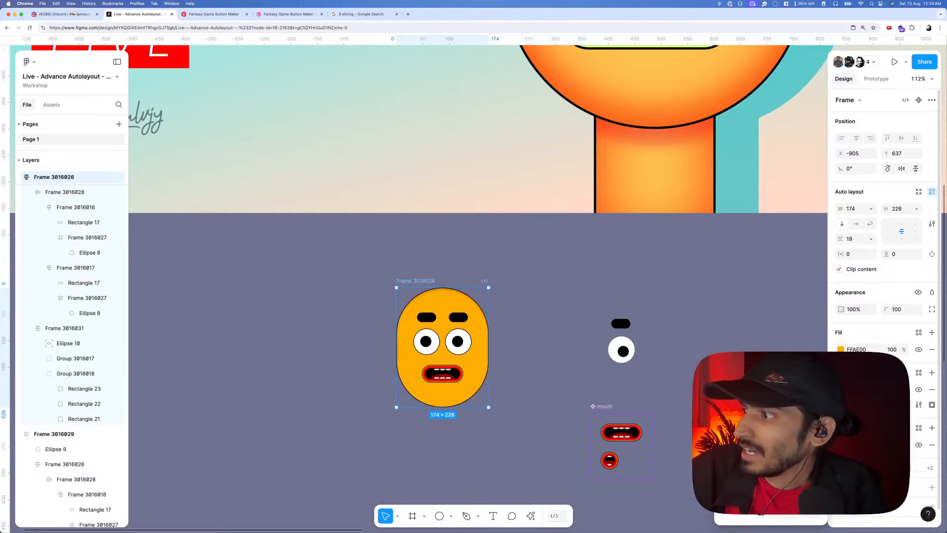
pyautogui.click(760, 511)
pyautogui.moveTo(629, 420); pyautogui.dragTo(633, 421)
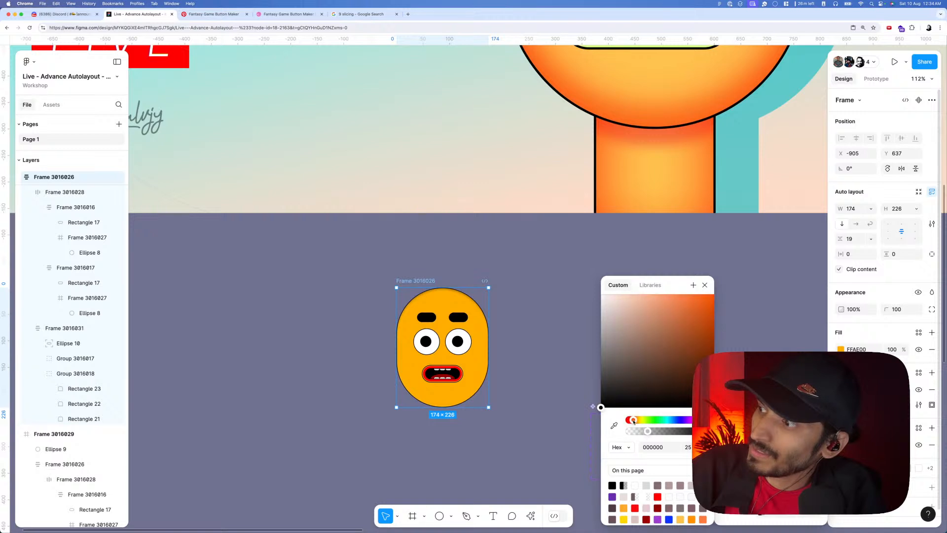
pyautogui.click(713, 294)
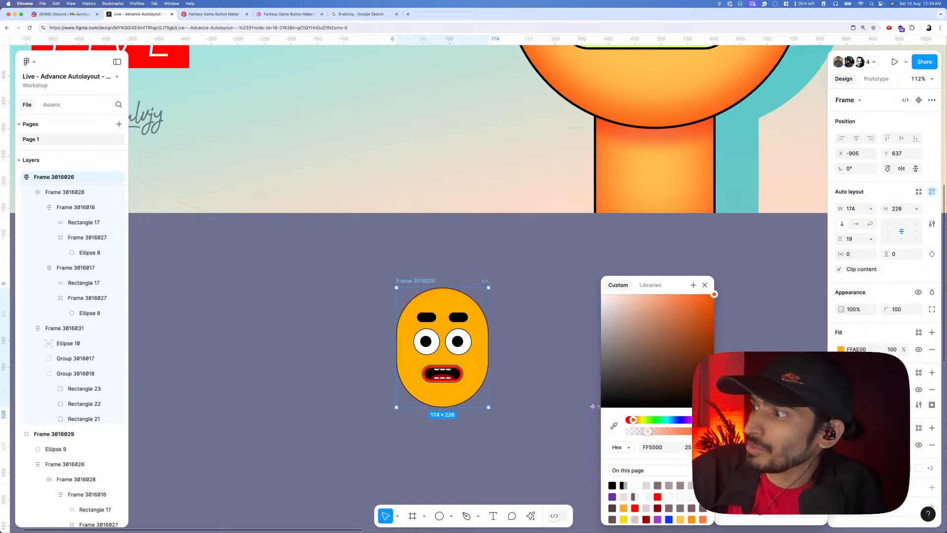
pyautogui.moveTo(655, 432); pyautogui.dragTo(674, 432)
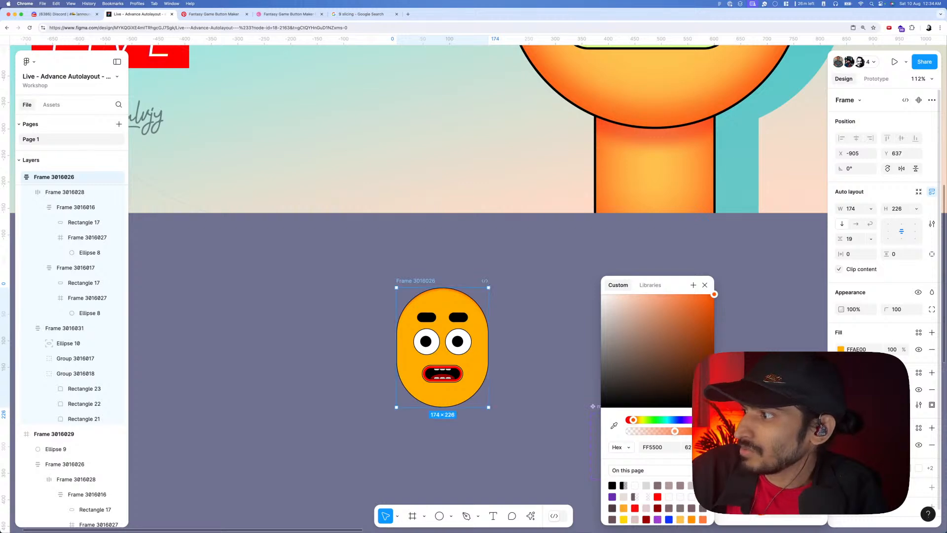
pyautogui.moveTo(760, 496); pyautogui.dragTo(771, 496)
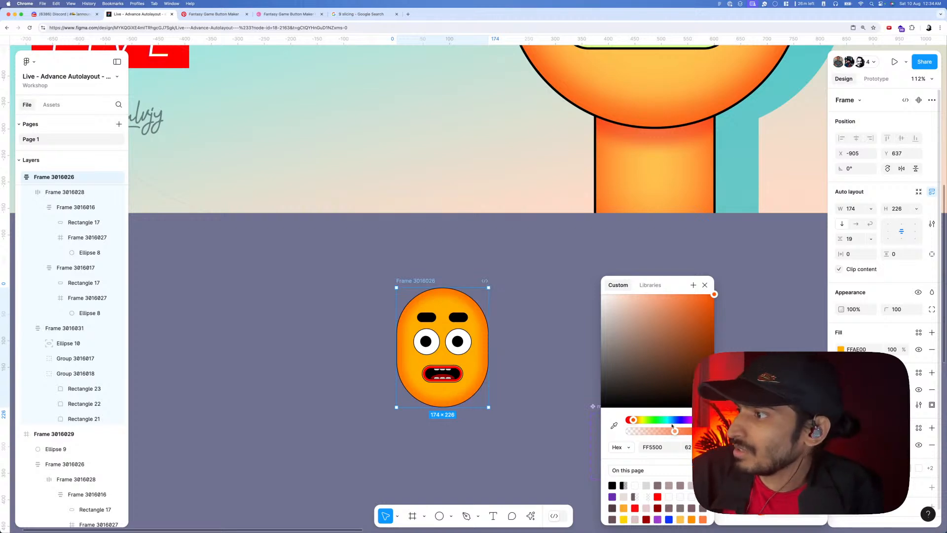
# - Set the standalone face's fill to FFD900 and raise its inner shadow opacity to 83%
pyautogui.click(841, 349)
pyautogui.moveTo(749, 417); pyautogui.dragTo(751, 417)
pyautogui.press('Escape')
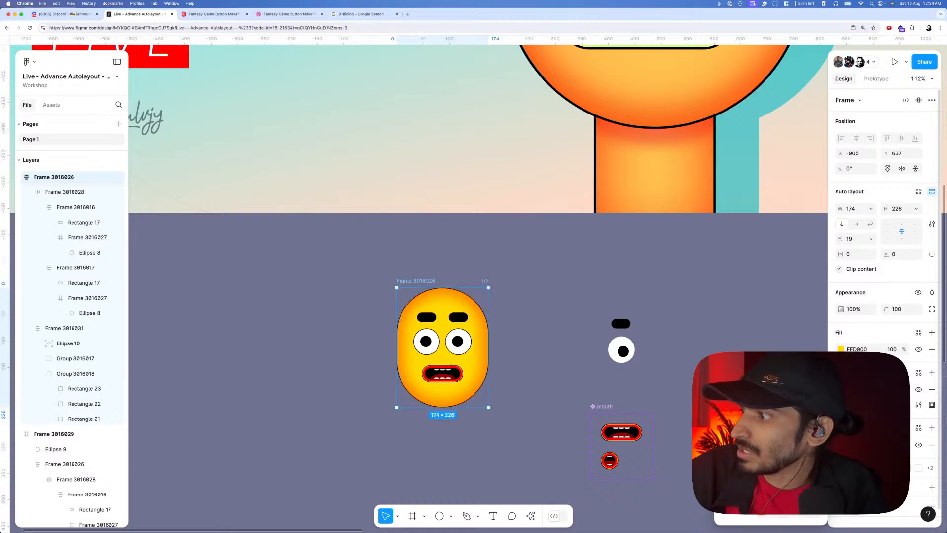
pyautogui.click(760, 512)
pyautogui.moveTo(682, 431); pyautogui.dragTo(690, 431)
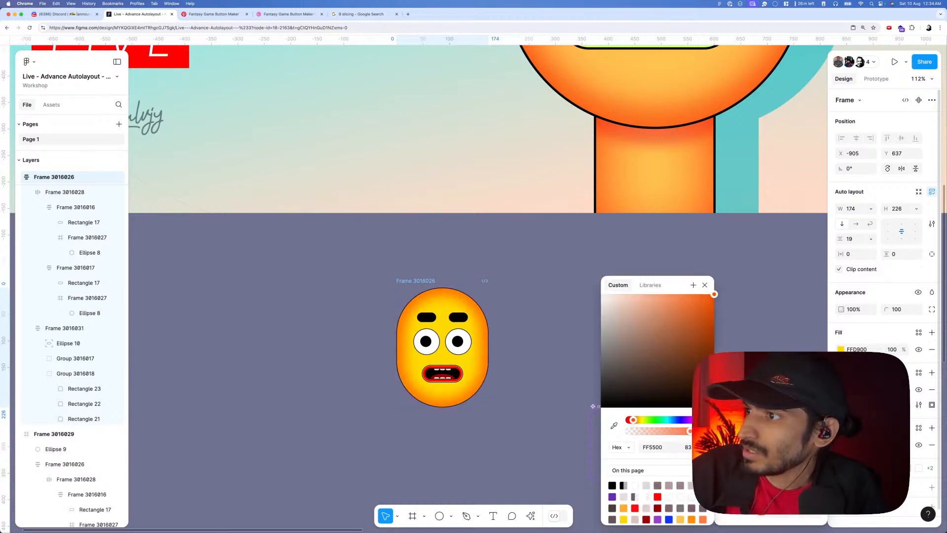
pyautogui.scroll(-5, 525, 430)
pyautogui.click(530, 421)
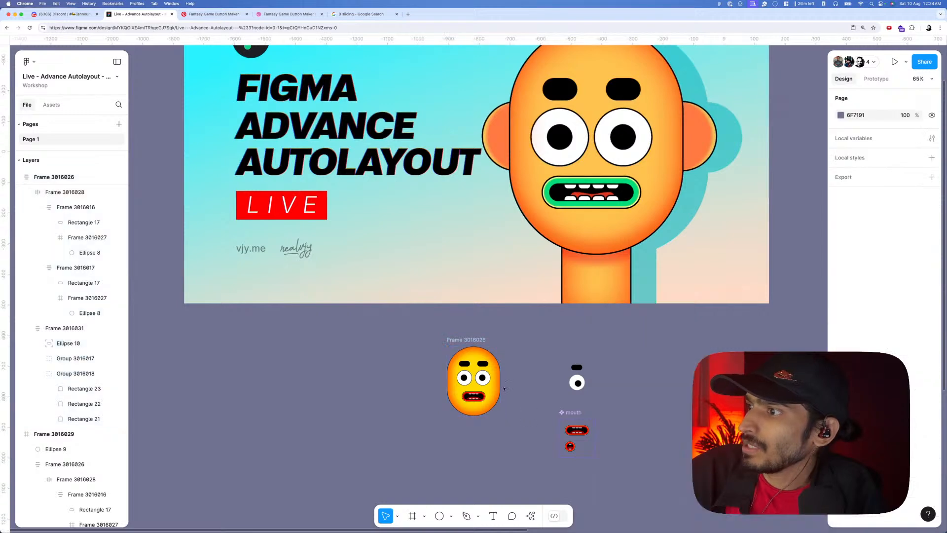
# - Thicken the black outlines of the standalone face and of its two eye frames
pyautogui.scroll(4, 501, 387)
pyautogui.click(500, 387)
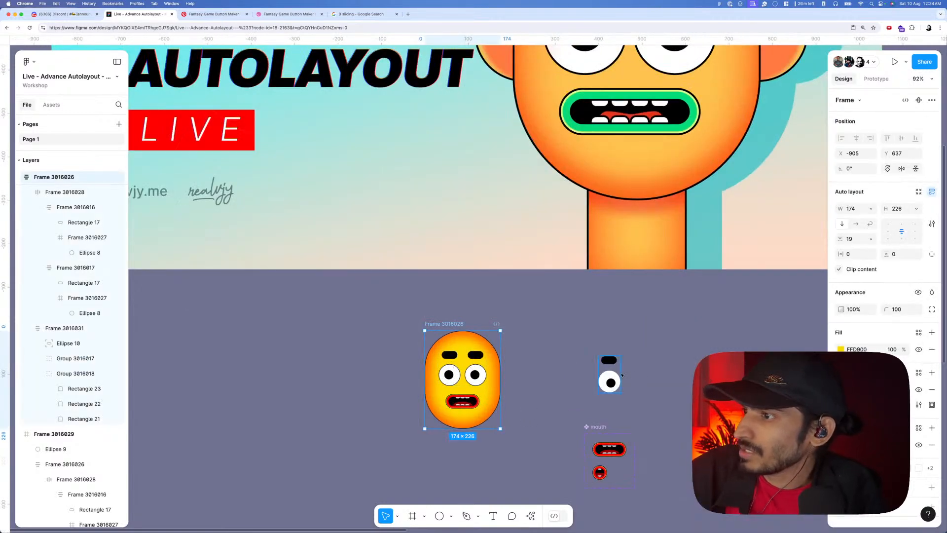
pyautogui.click(527, 378)
pyautogui.scroll(4, 526, 378)
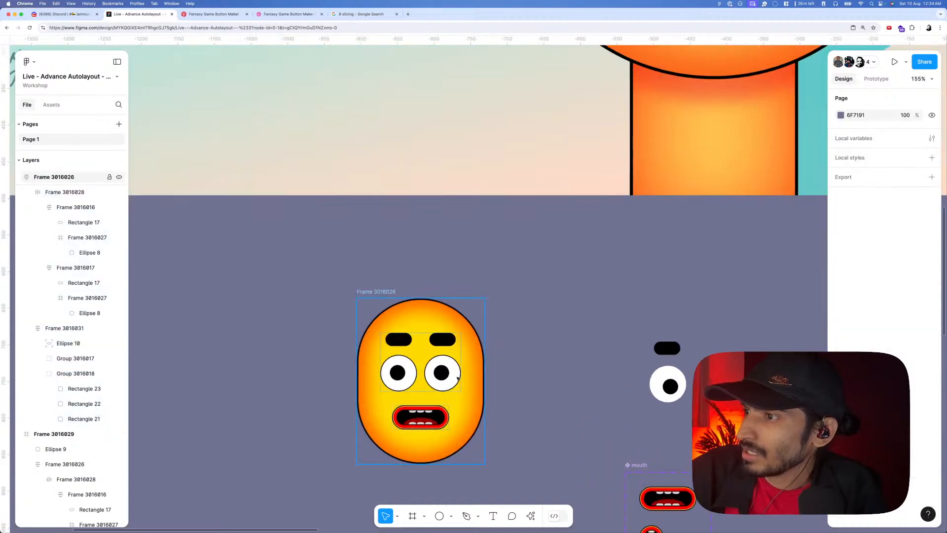
pyautogui.keyDown('super'); pyautogui.click(442, 374); pyautogui.keyUp('super')
pyautogui.keyDown('shift'); pyautogui.keyDown('super'); pyautogui.click(407, 384); pyautogui.keyUp('super'); pyautogui.keyUp('shift')
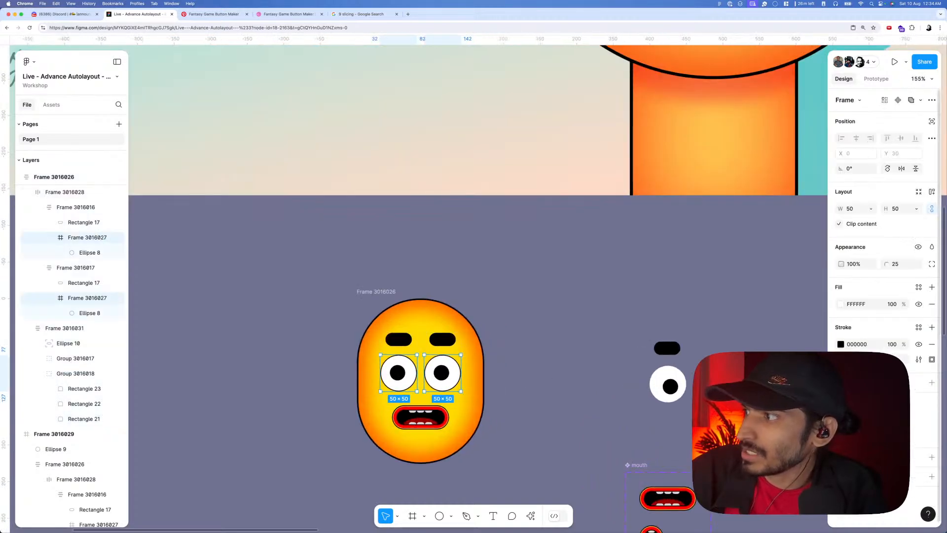
pyautogui.click(892, 360)
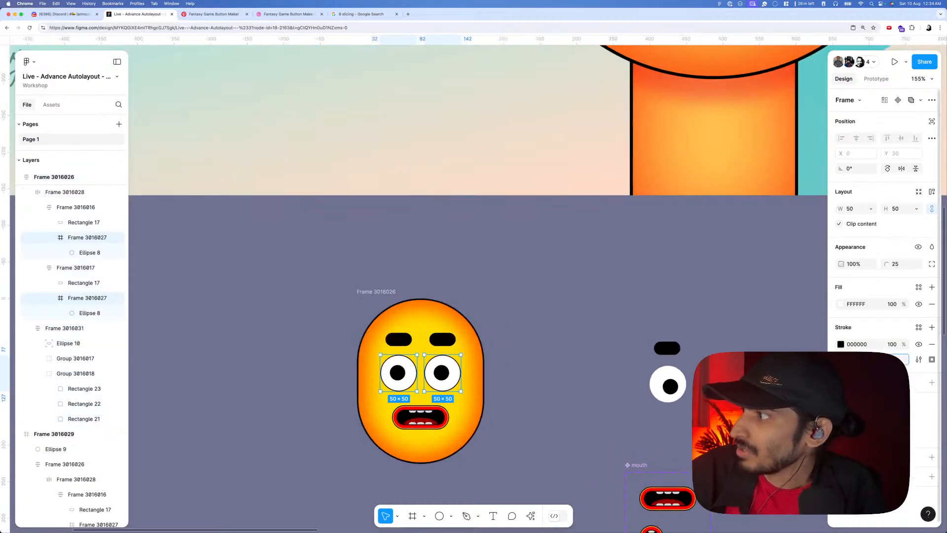
pyautogui.click(577, 327)
# - Shorten the standalone face, Frame 3016026, slightly from its lower edge
pyautogui.scroll(-5, 563, 328)
pyautogui.scroll(-1, 546, 328)
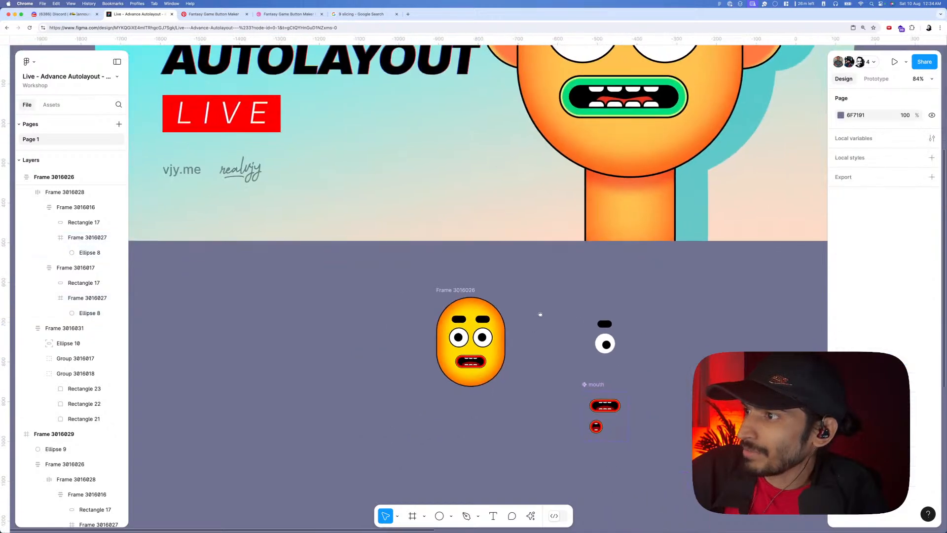
pyautogui.scroll(5, 493, 374)
pyautogui.click(459, 392)
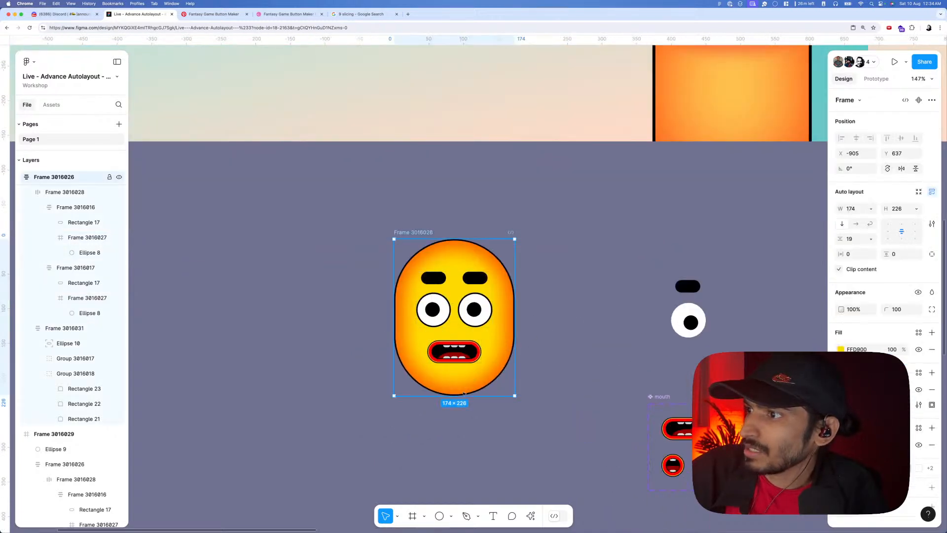
pyautogui.moveTo(460, 391); pyautogui.dragTo(461, 392)
pyautogui.press('Escape')
# - Draw a neck rectangle about 50 × 67 overlapping the chin of the standalone face
pyautogui.press('r')
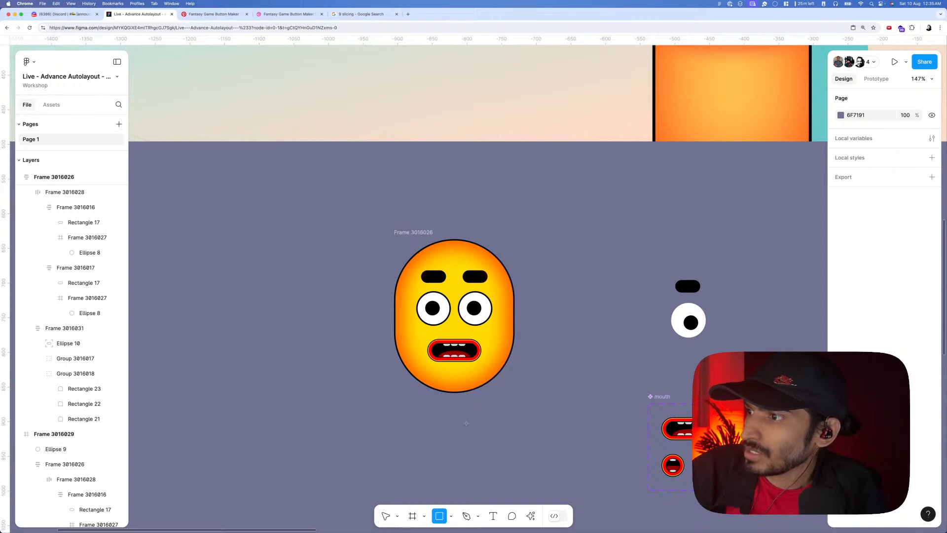
pyautogui.moveTo(466, 429)
pyautogui.mouseDown()
pyautogui.moveTo(438, 410)
pyautogui.moveTo(430, 385)
pyautogui.mouseUp()
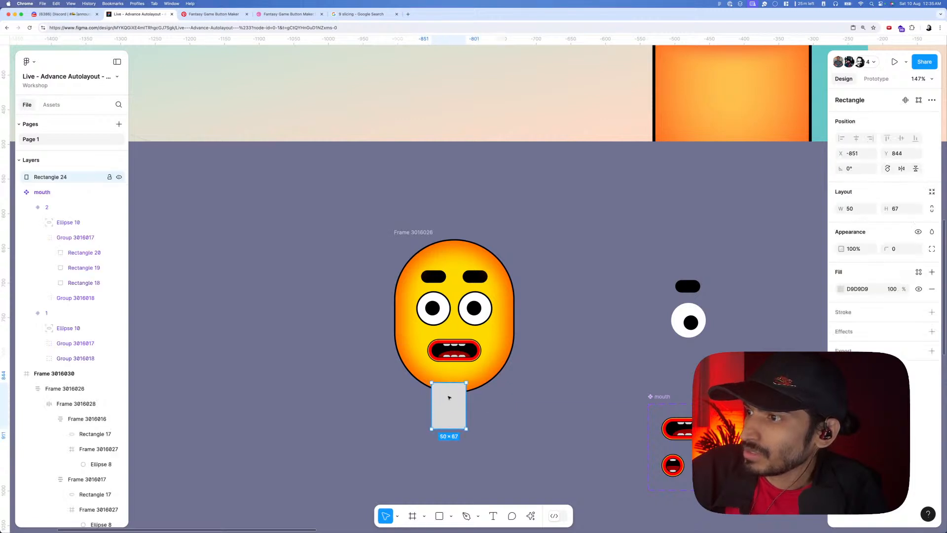
# - Replace the grey neck rectangle with a new one about 64 × 63 overlapping the face's chin
pyautogui.press('BackSpace')
pyautogui.press('r')
pyautogui.moveTo(465, 423)
pyautogui.mouseDown()
pyautogui.moveTo(433, 380)
pyautogui.moveTo(449, 404)
pyautogui.moveTo(477, 405)
pyautogui.moveTo(463, 408)
pyautogui.mouseUp()
# - Copy the standalone face's styling and apply it to the neck rectangle
pyautogui.click(481, 376)
pyautogui.press('alt+super+c')
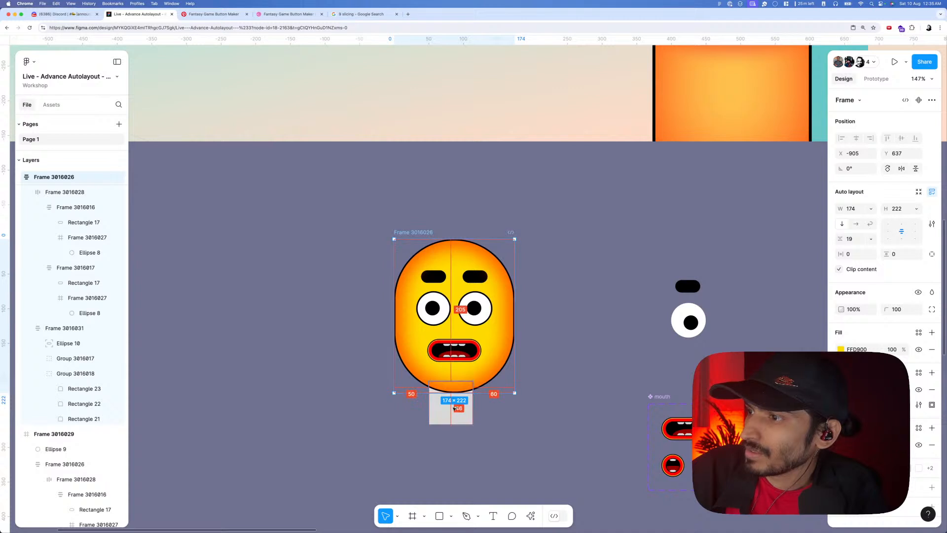
pyautogui.click(453, 407)
pyautogui.press('alt+super+v')
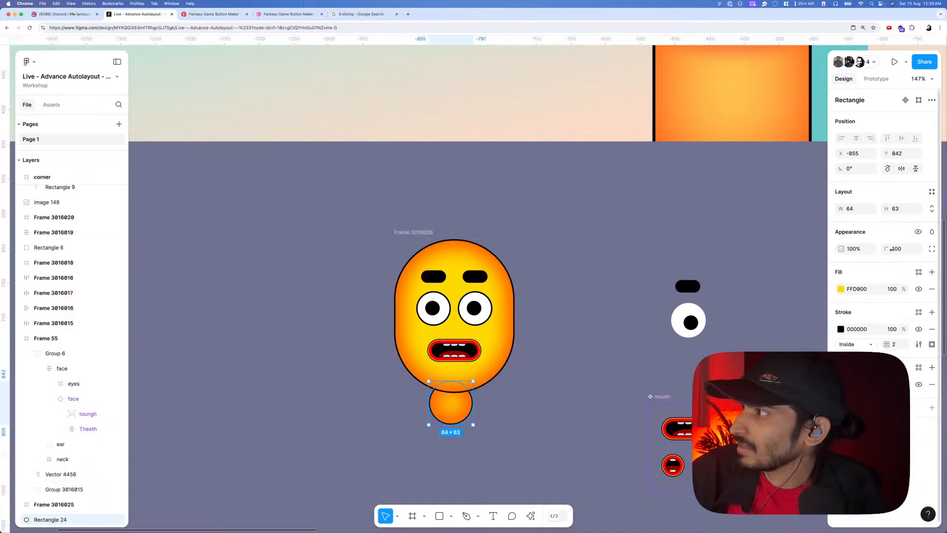
# - Set the neck's corner radius to 0, then centre it beneath the face and lengthen it to about 70
pyautogui.click(899, 249)
pyautogui.write('0')
pyautogui.press('Return')
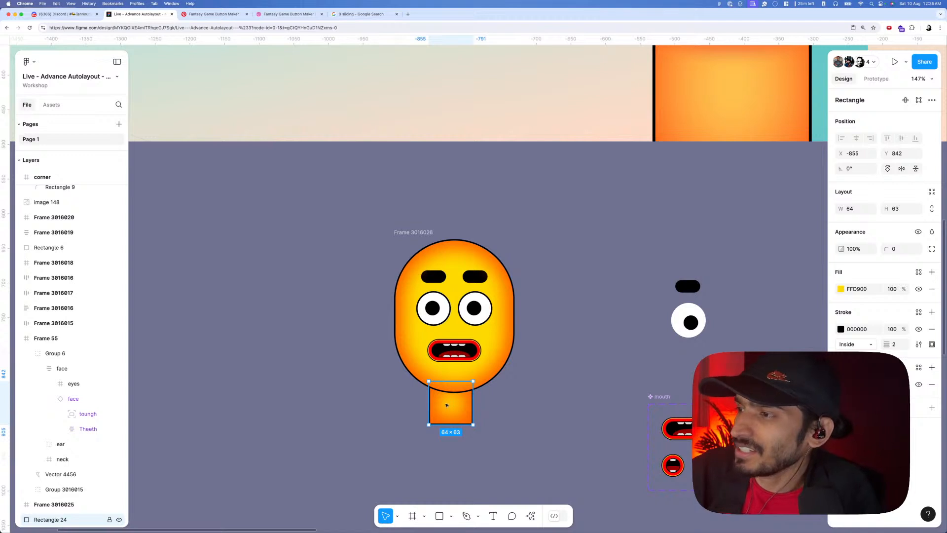
pyautogui.moveTo(436, 400); pyautogui.dragTo(457, 429)
pyautogui.scroll(-5, 453, 425)
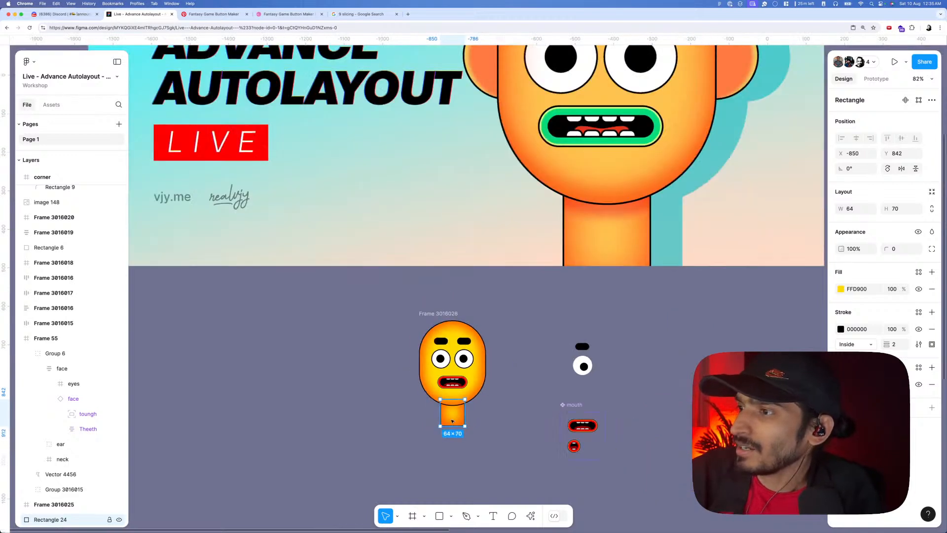
# - Examine the mouth component, the banner and the two prototype frames in relation to the standalone face
pyautogui.click(572, 409)
pyautogui.scroll(-2, 542, 414)
pyautogui.hscroll(2, 542, 414)
pyautogui.scroll(4, 539, 413)
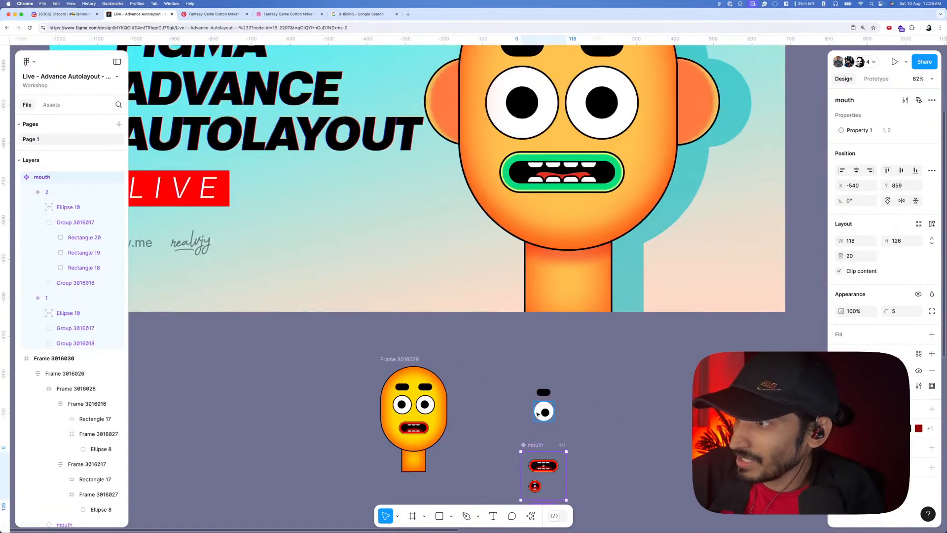
pyautogui.scroll(5, 539, 413)
pyautogui.scroll(-3, 538, 413)
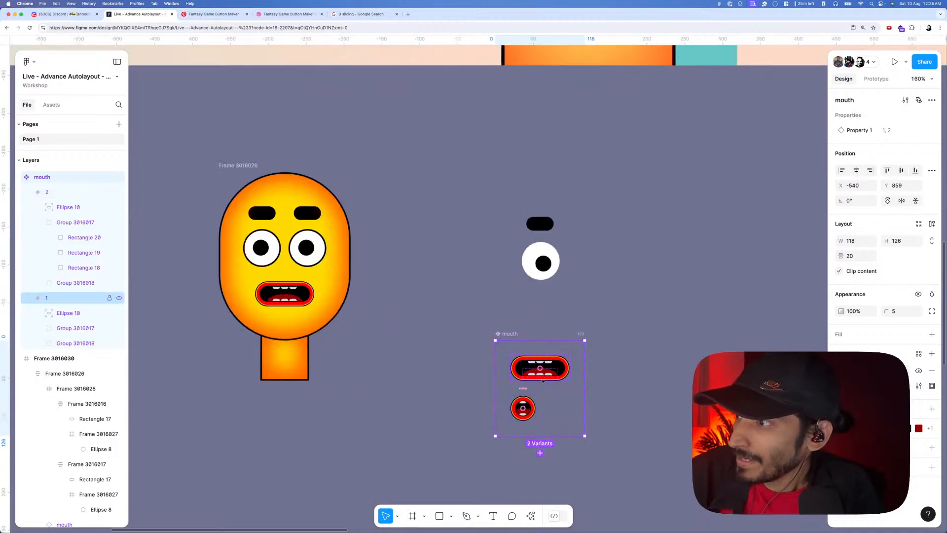
pyautogui.scroll(-5, 481, 409)
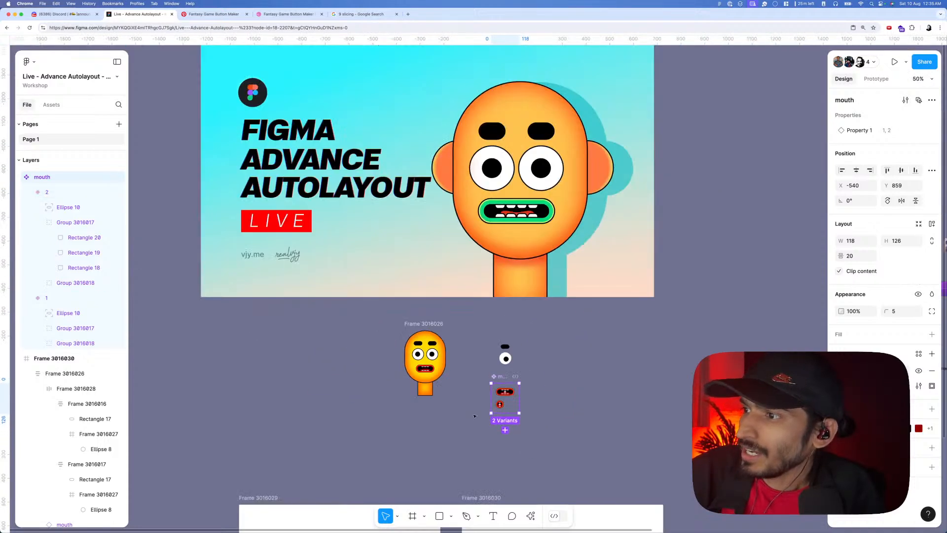
pyautogui.moveTo(474, 416); pyautogui.dragTo(488, 311)
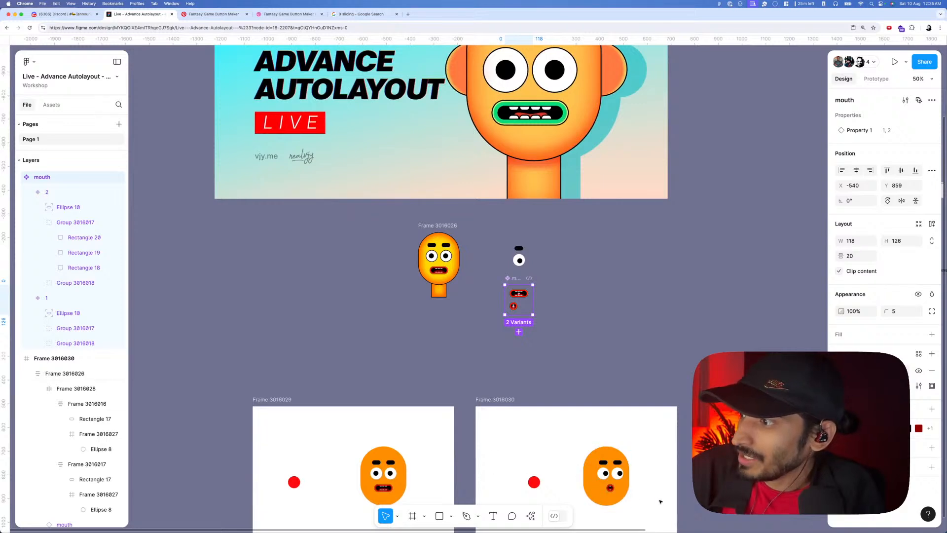
pyautogui.scroll(-3, 582, 456)
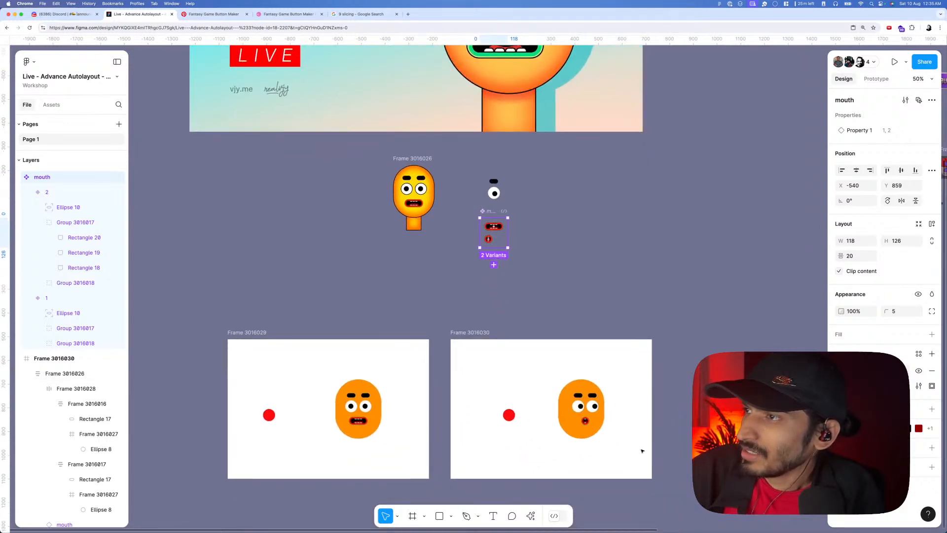
pyautogui.scroll(3, 396, 178)
pyautogui.click(404, 172)
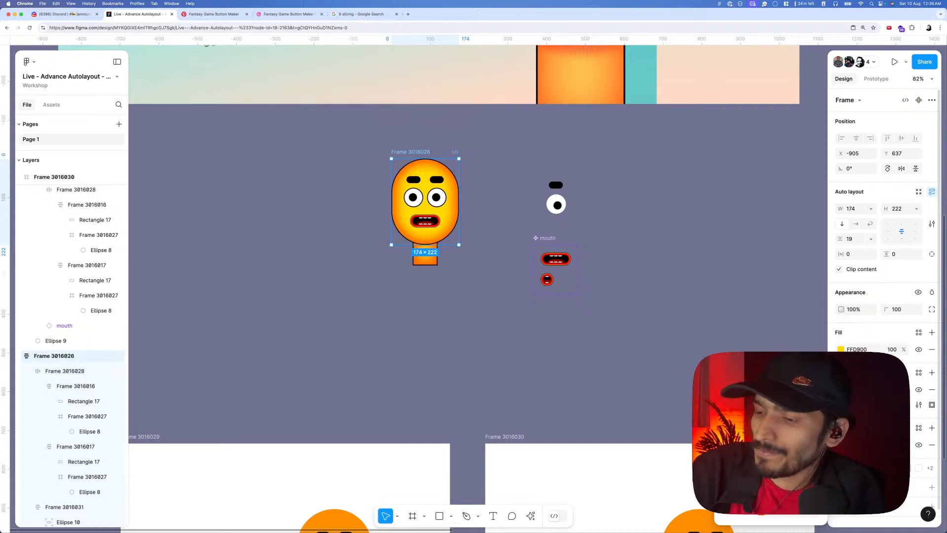
pyautogui.press('Escape')
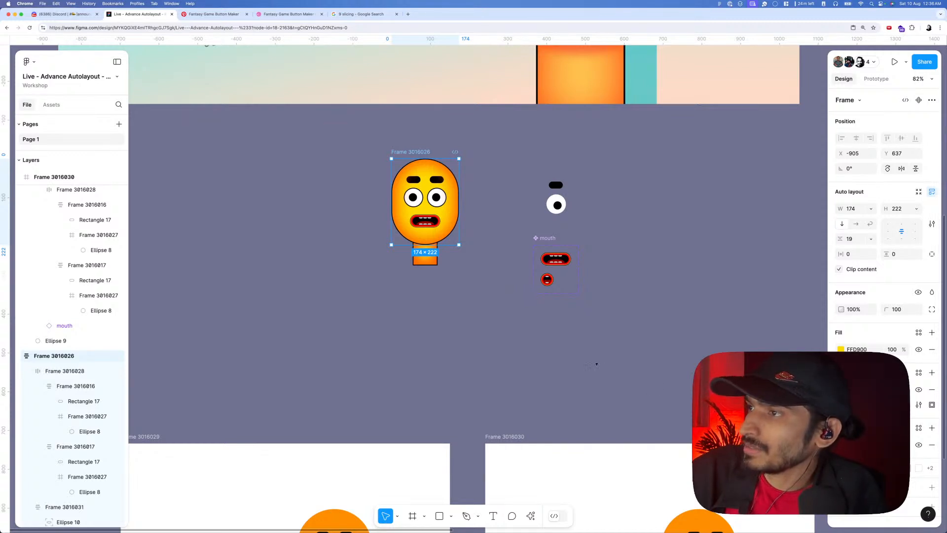
pyautogui.click(594, 364)
# - Widen the neck rectangle evenly on both sides to 74
pyautogui.click(432, 252)
pyautogui.scroll(5, 432, 250)
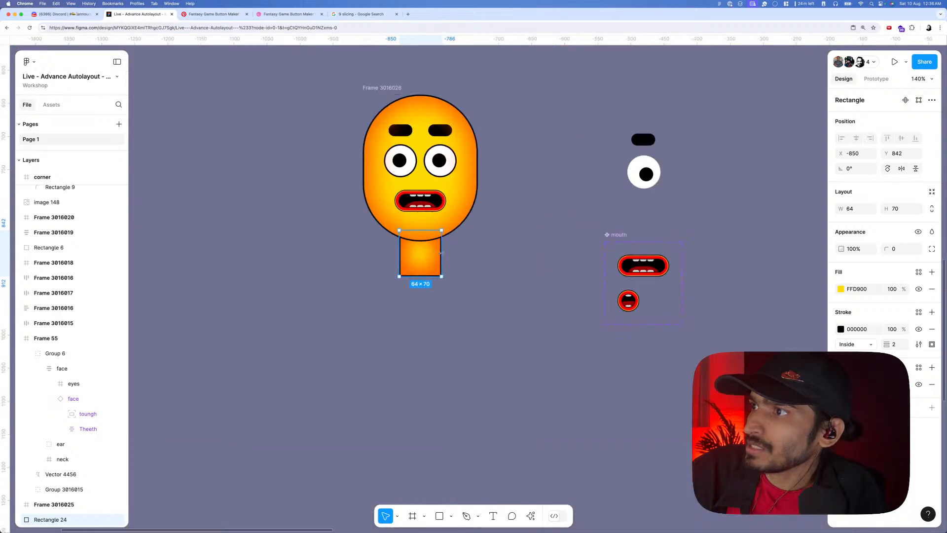
pyautogui.moveTo(445, 254); pyautogui.dragTo(444, 253)
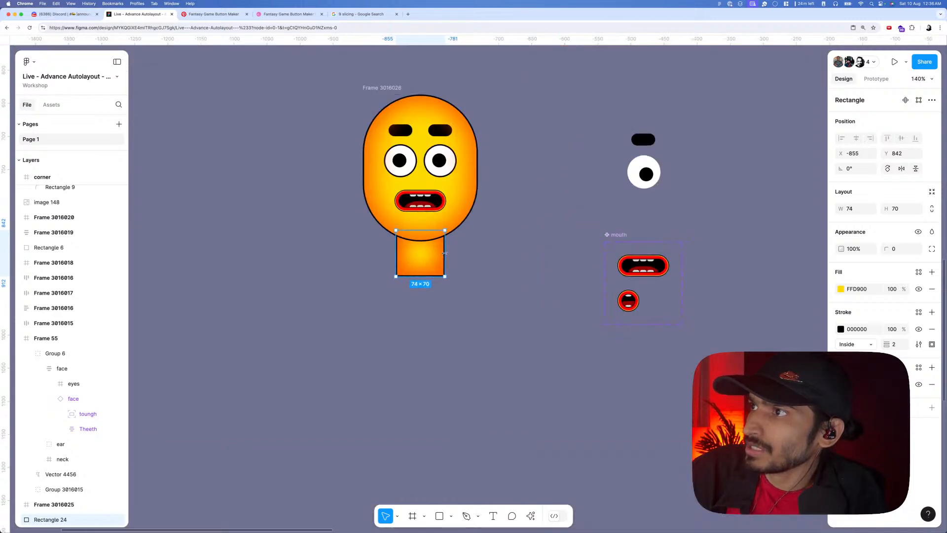
pyautogui.scroll(-5, 442, 254)
pyautogui.click(462, 250)
# - Draw an ear rectangle about 45 × 54 overlapping the face's side at eye level and send it to the back
pyautogui.scroll(1, 462, 250)
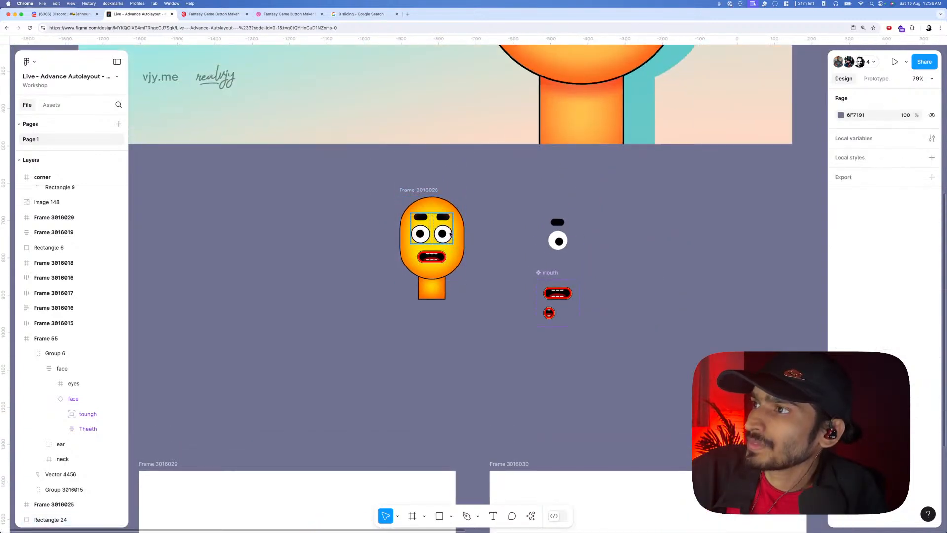
pyautogui.scroll(-5, 450, 235)
pyautogui.scroll(2, 466, 275)
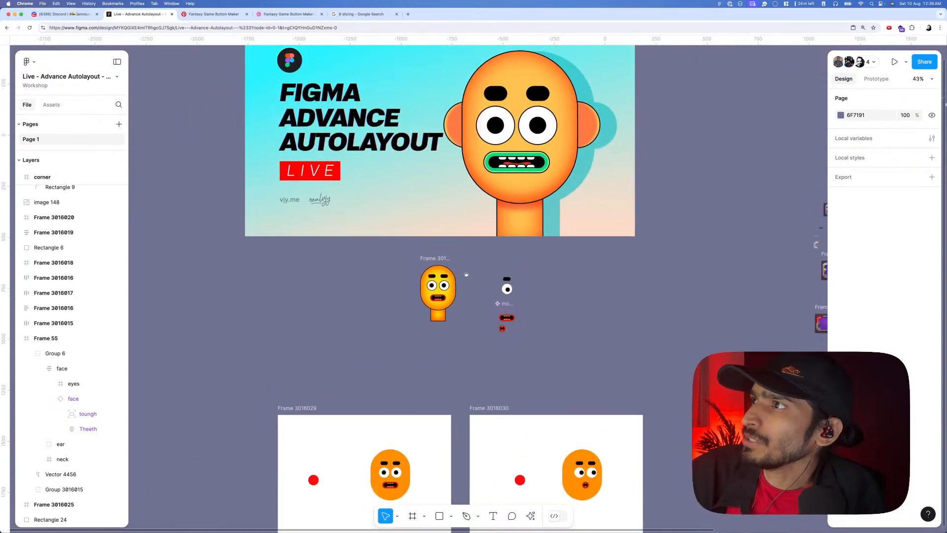
pyautogui.scroll(9, 439, 275)
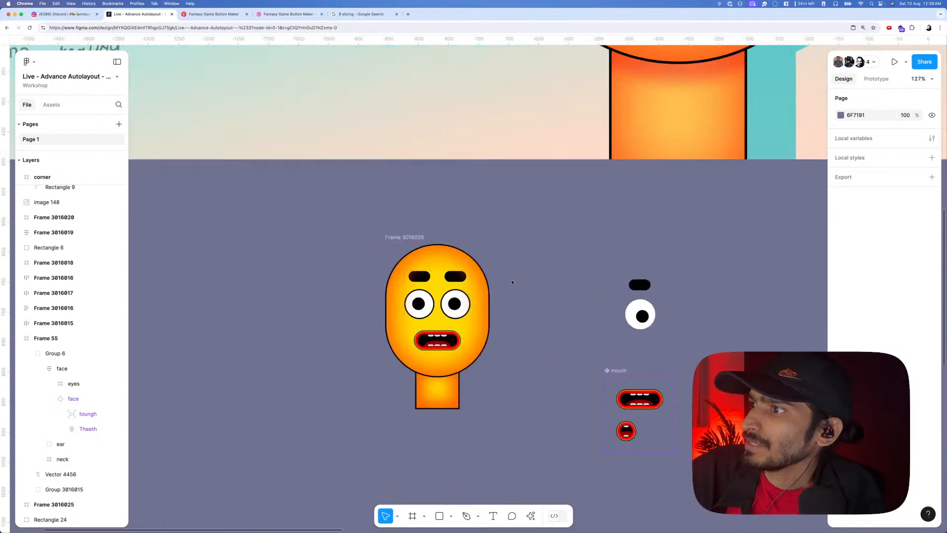
pyautogui.press('r')
pyautogui.moveTo(507, 332); pyautogui.dragTo(483, 290)
pyautogui.scroll(-5, 482, 290)
pyautogui.scroll(-3, 484, 291)
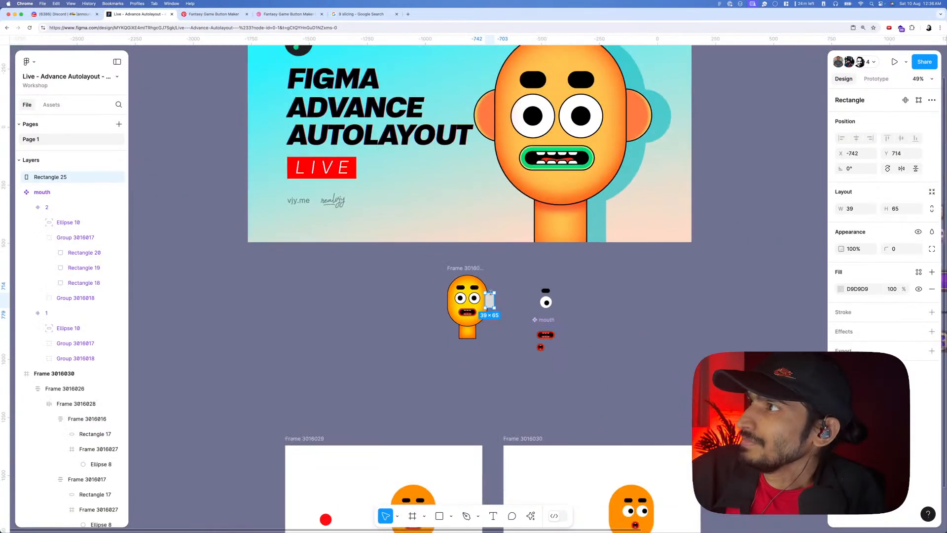
pyautogui.scroll(8, 493, 306)
pyautogui.moveTo(499, 307); pyautogui.dragTo(492, 321)
pyautogui.press('[')
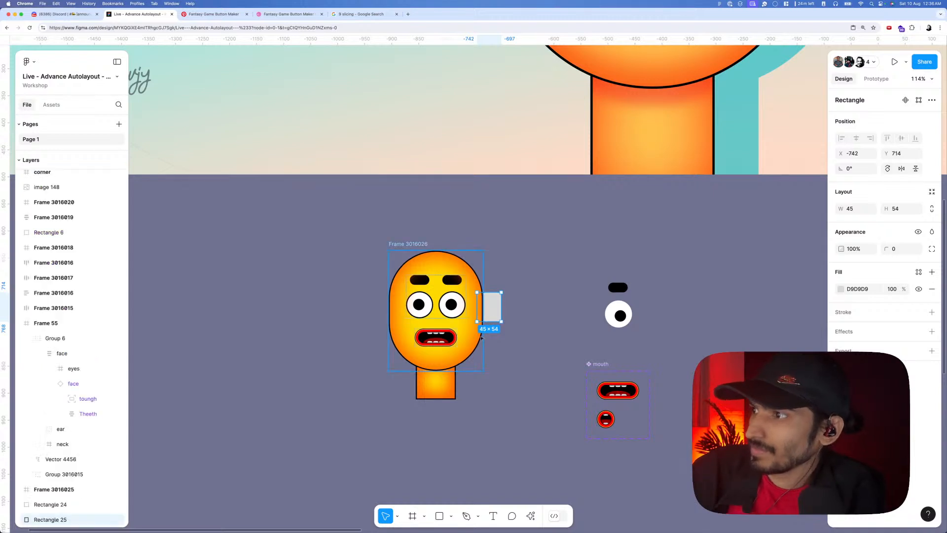
# - Apply the neck's styling to the ear rectangle and tuck the ear further behind the face
pyautogui.click(444, 385)
pyautogui.click(492, 318)
pyautogui.press('alt+super+v')
pyautogui.moveTo(492, 307); pyautogui.dragTo(486, 307)
# - Round the ear's two outer corners with a radius of 44
pyautogui.click(929, 251)
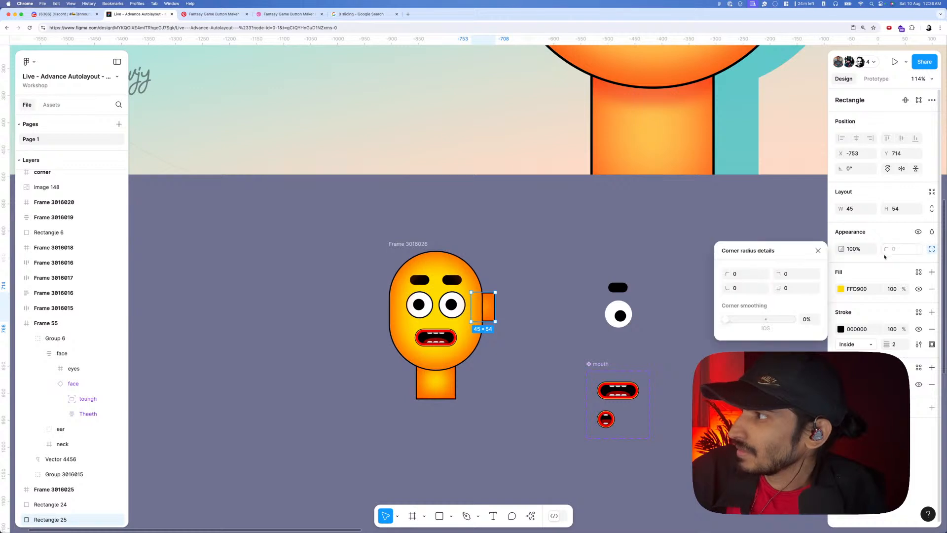
pyautogui.click(808, 274)
pyautogui.write('12')
pyautogui.click(795, 288)
pyautogui.write('12')
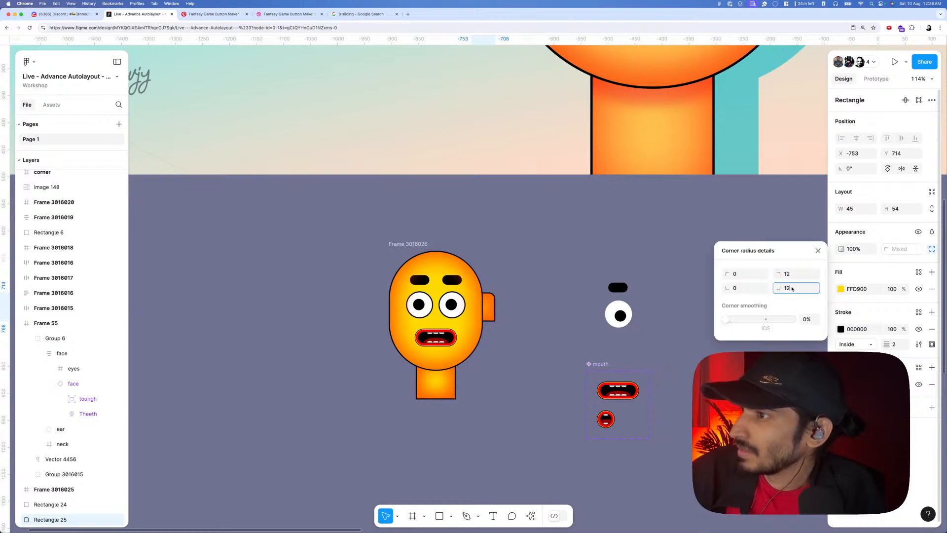
pyautogui.press('Return')
pyautogui.click(786, 273)
pyautogui.write('44')
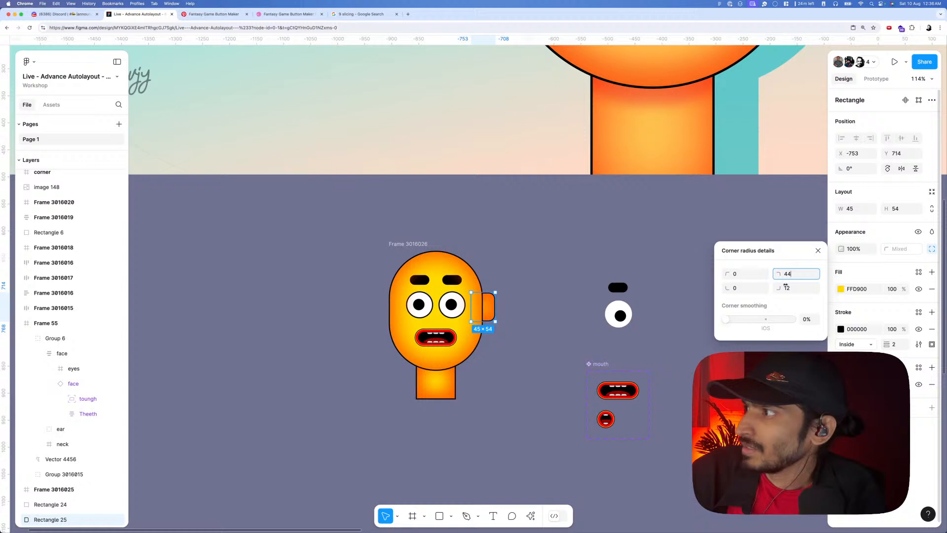
pyautogui.press('Return')
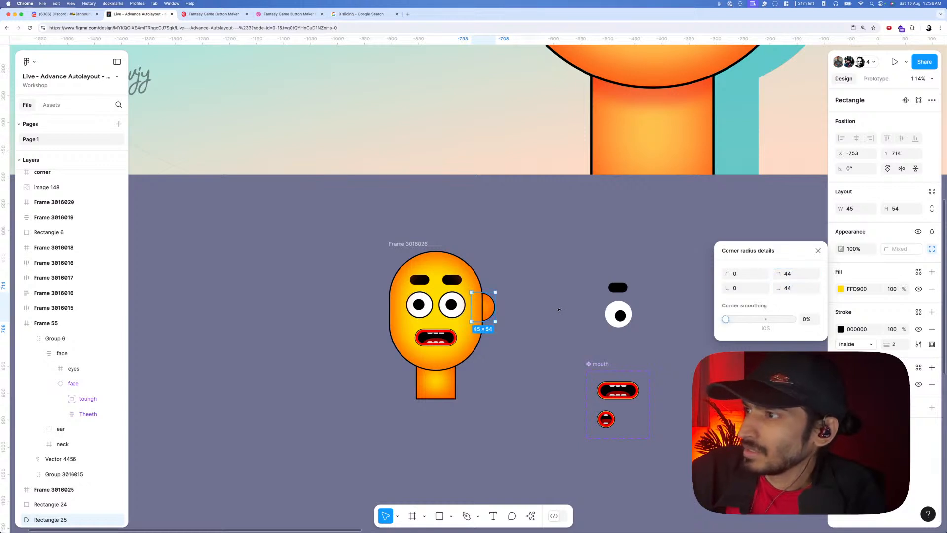
# - Duplicate the ear to the opposite side of the face, flip it horizontally and tuck it behind the face's edge
pyautogui.click(517, 310)
pyautogui.click(490, 309)
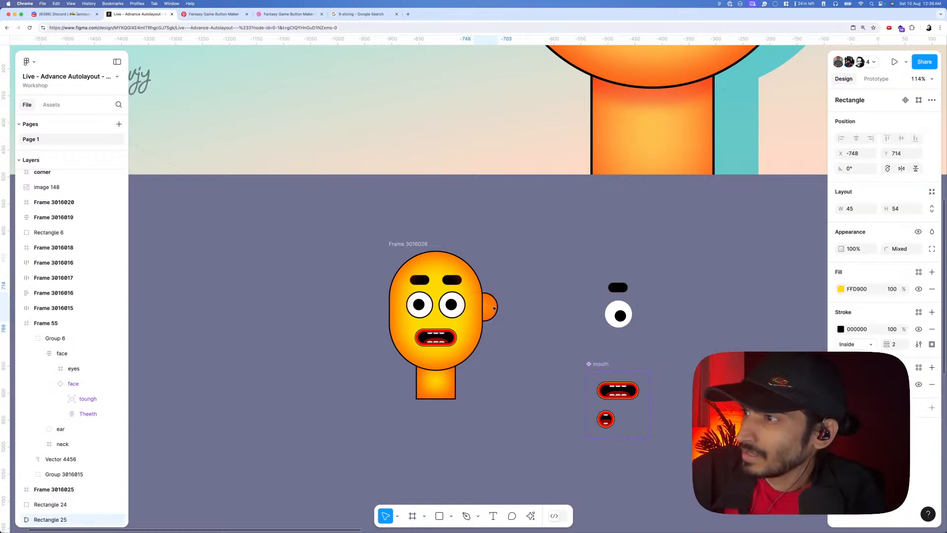
pyautogui.moveTo(490, 309); pyautogui.dragTo(371, 308)
pyautogui.rightClick(371, 308)
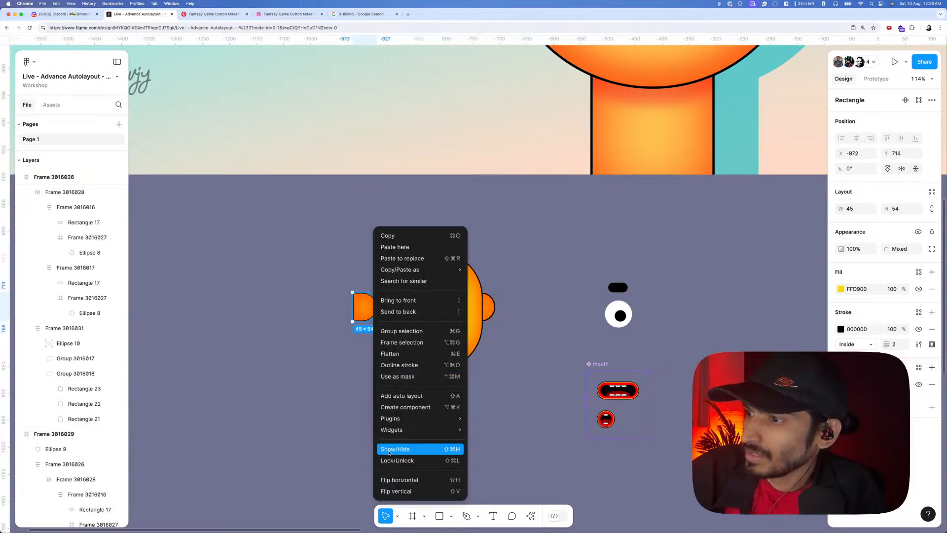
pyautogui.click(391, 479)
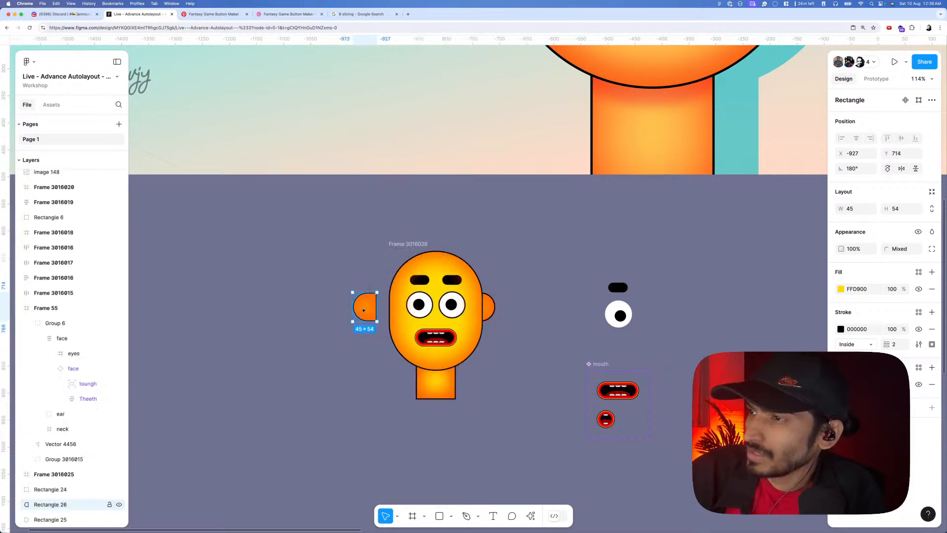
pyautogui.moveTo(363, 311); pyautogui.dragTo(387, 313)
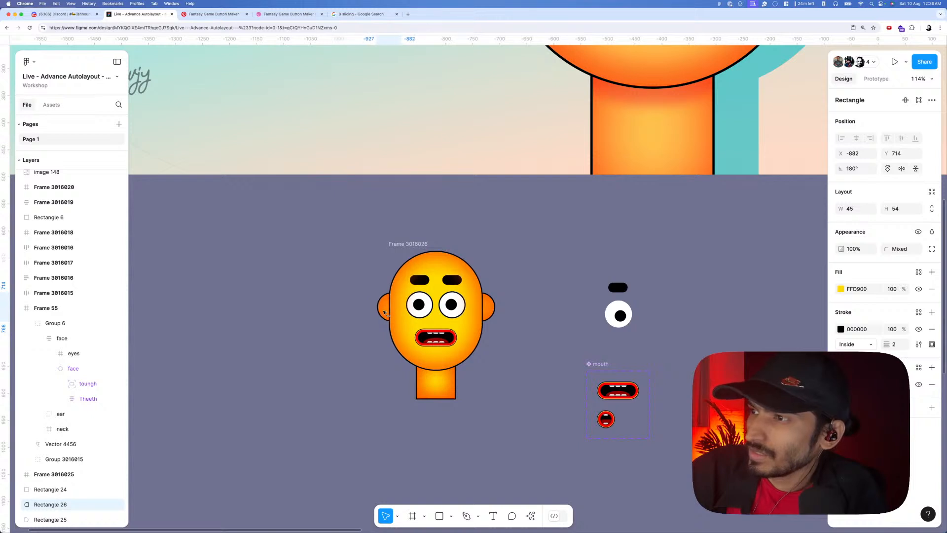
# - Group the two ears together
pyautogui.keyDown('shift'); pyautogui.click(493, 309); pyautogui.keyUp('shift')
pyautogui.press('super+g')
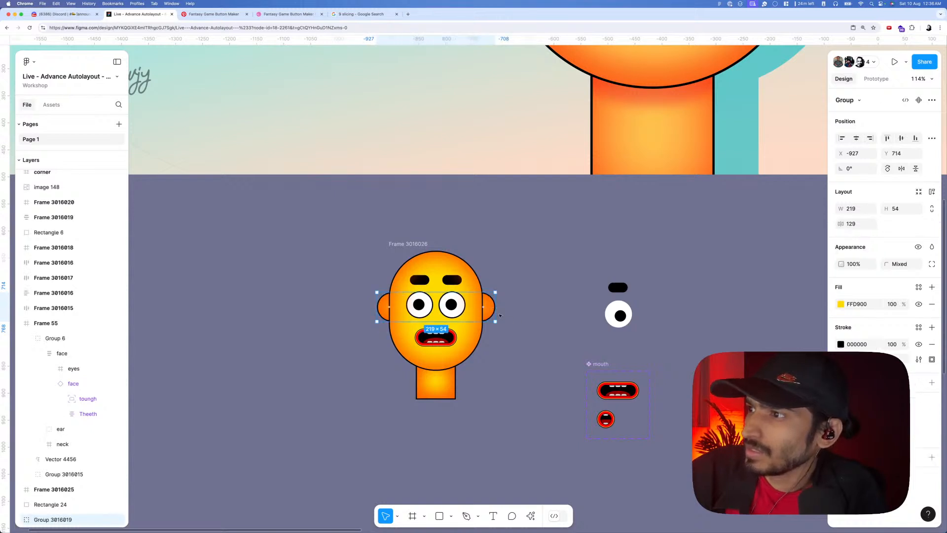
pyautogui.scroll(-3, 486, 316)
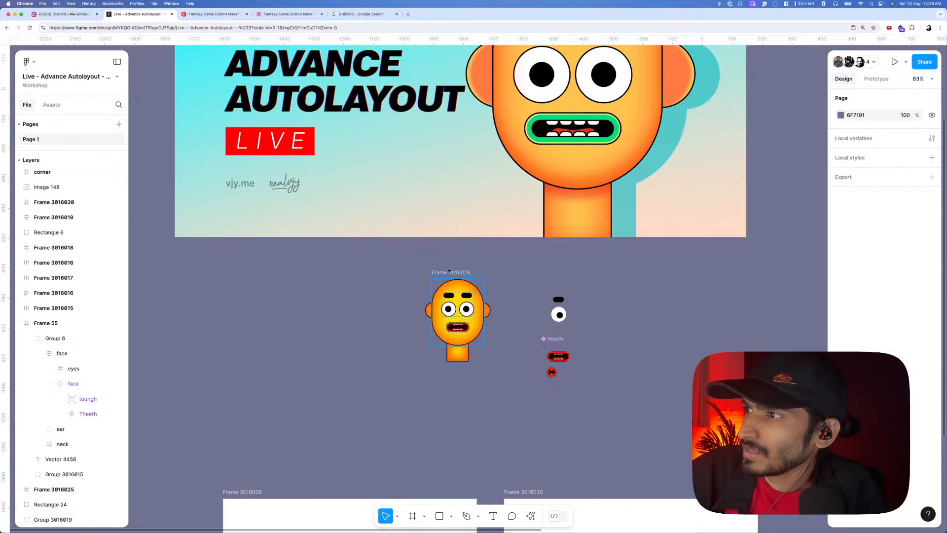
pyautogui.click(485, 302)
pyautogui.click(408, 268)
pyautogui.moveTo(467, 353); pyautogui.dragTo(500, 379)
pyautogui.click(452, 269)
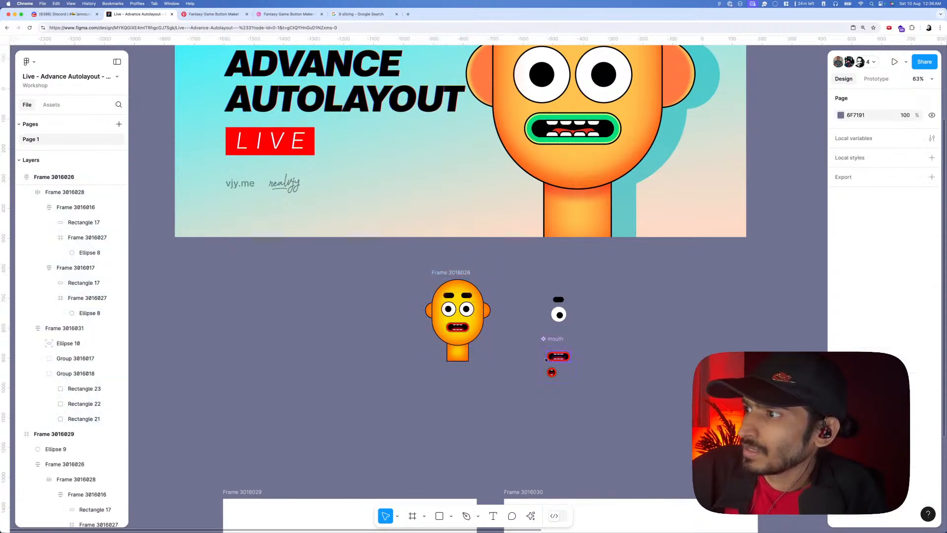
# - Duplicate the face's mouth frame and move the copy onto the empty canvas beside the separate eye
pyautogui.click(457, 327)
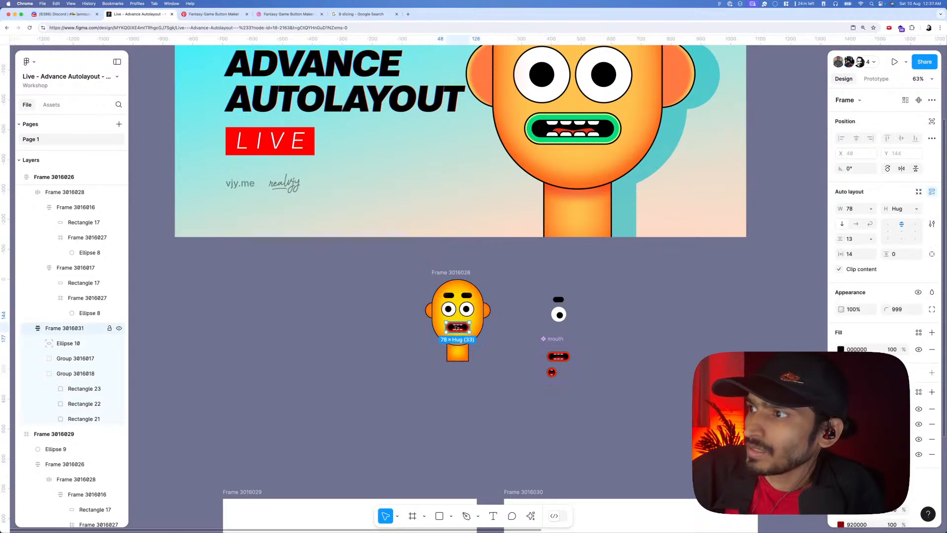
pyautogui.press('super+d')
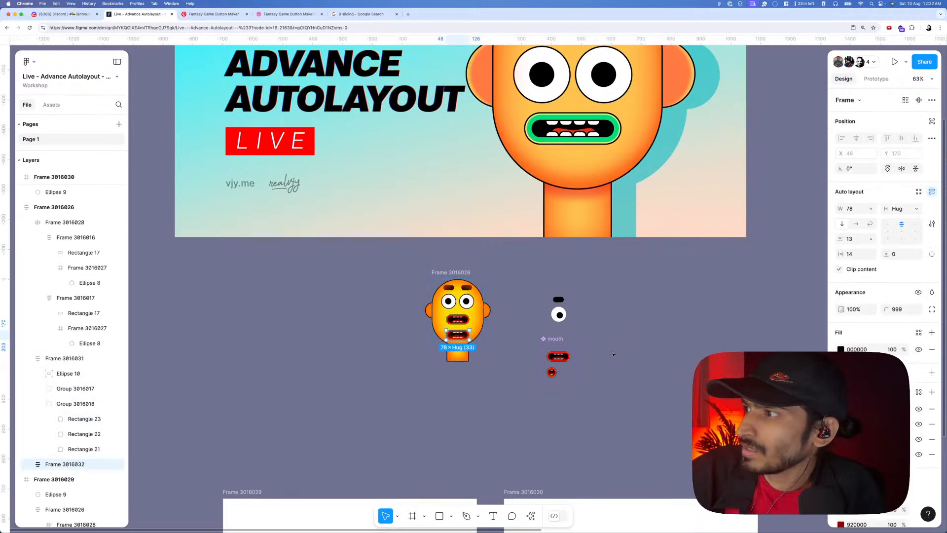
pyautogui.press('super+x')
pyautogui.rightClick(608, 311)
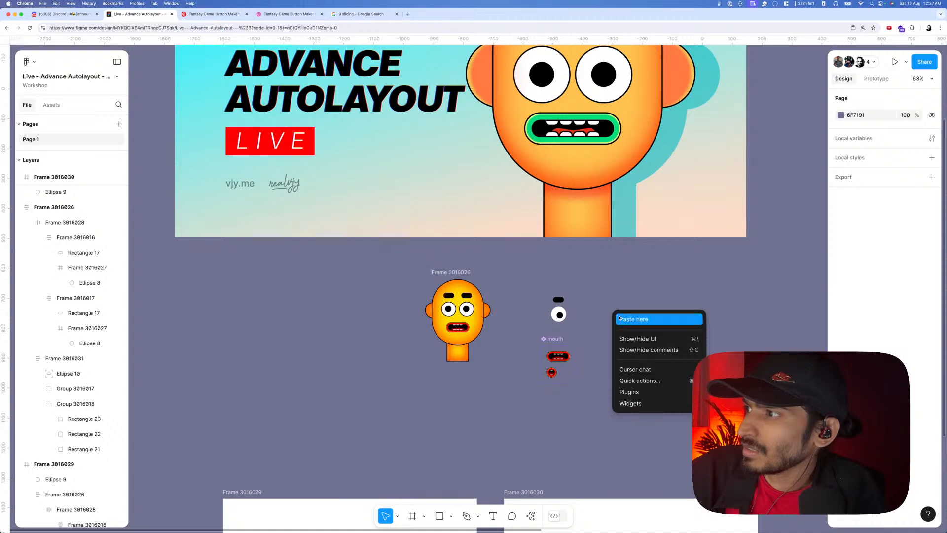
pyautogui.click(631, 317)
# - Replace the mouth frame inside the standalone face with an instance of the mouth component's variant 1
pyautogui.click(558, 356)
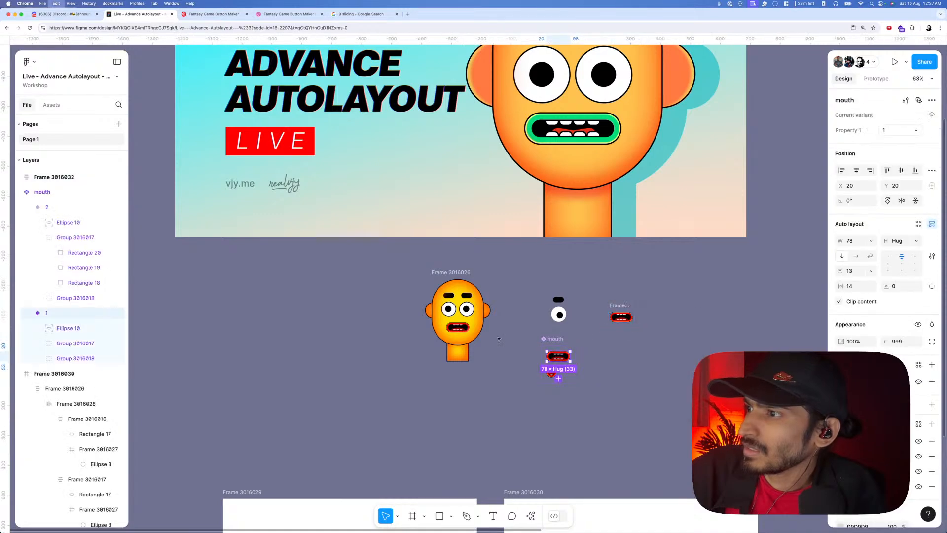
pyautogui.rightClick(461, 327)
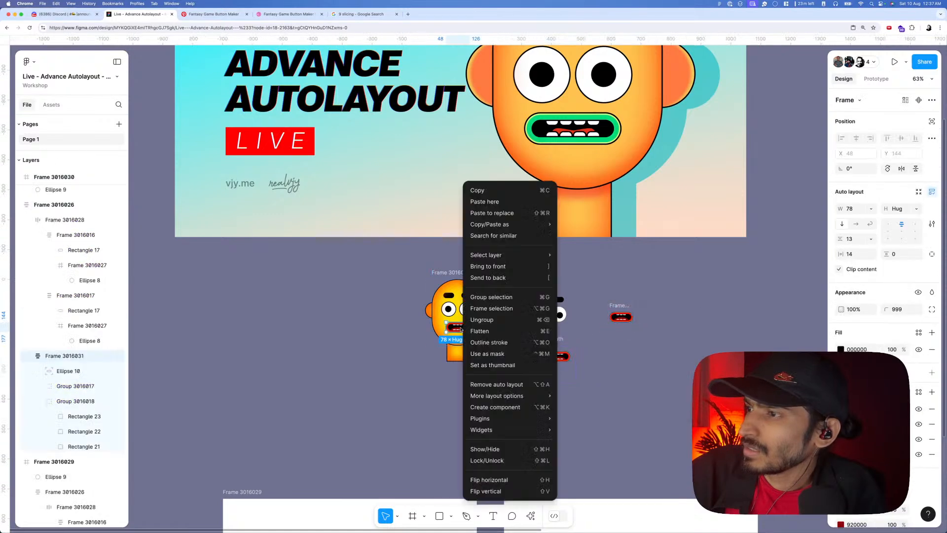
pyautogui.click(493, 211)
pyautogui.click(368, 382)
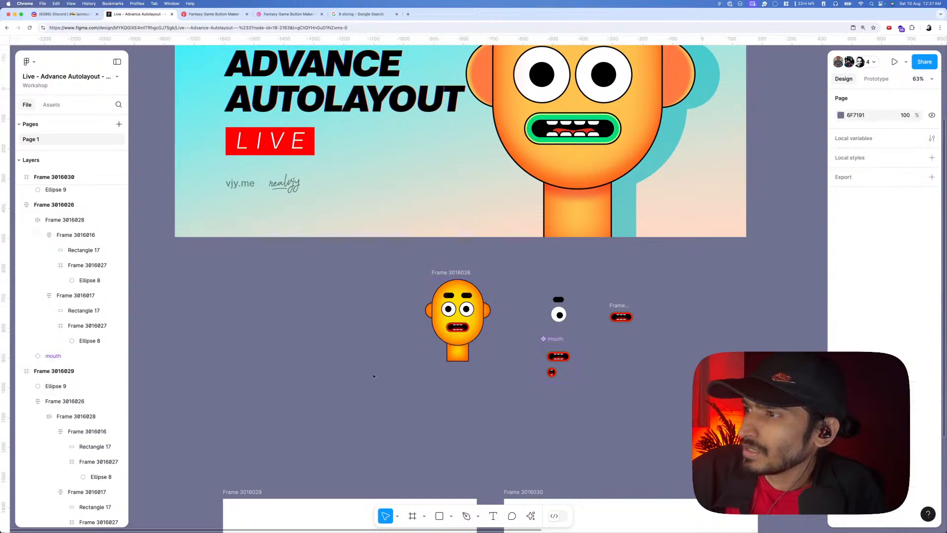
# - Group the standalone head on the empty canvas, including its face, neck and ears
pyautogui.click(442, 273)
pyautogui.moveTo(403, 260); pyautogui.dragTo(506, 396)
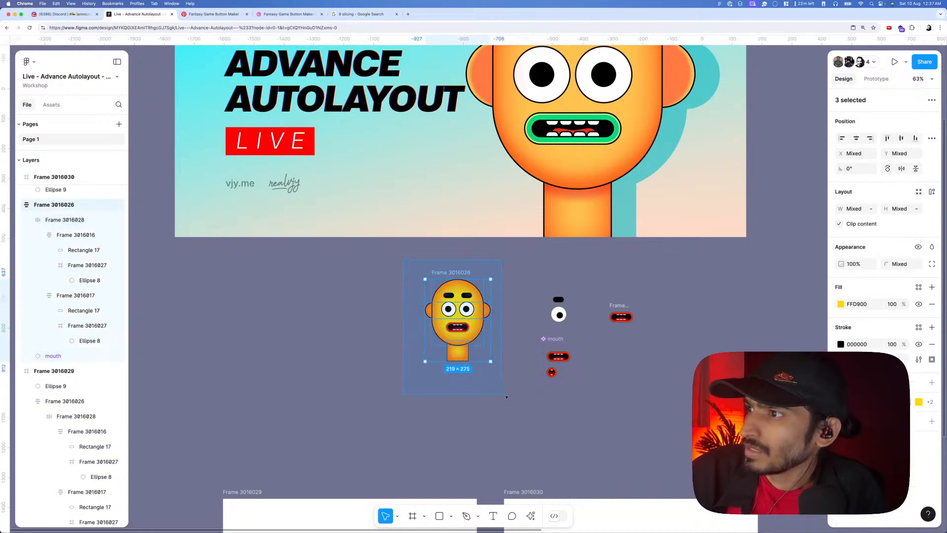
pyautogui.press('super+g')
pyautogui.scroll(-5, 503, 389)
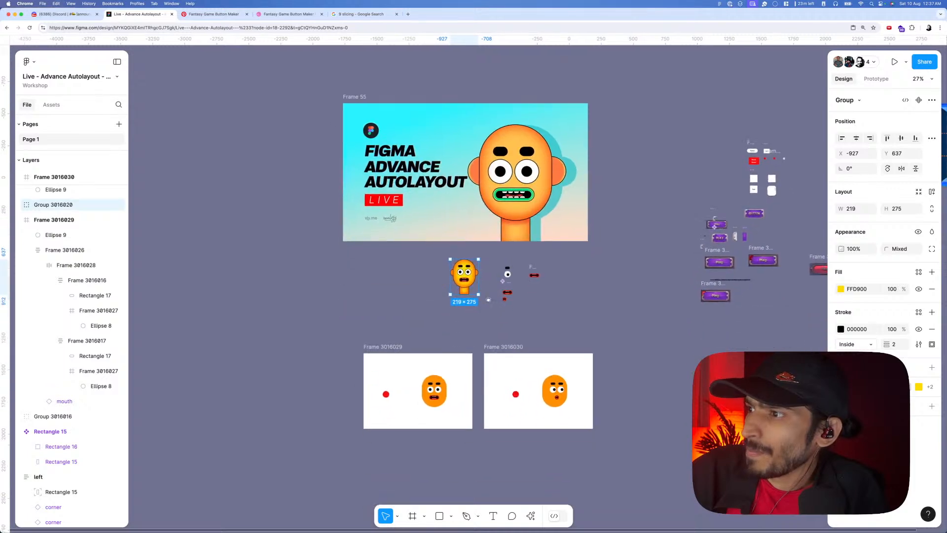
# - Replace the old orange faces in Frame 3016029 and Frame 3016030 with the grouped head by pasting to replace
pyautogui.scroll(1, 492, 277)
pyautogui.moveTo(488, 299); pyautogui.dragTo(492, 334)
pyautogui.moveTo(443, 433); pyautogui.dragTo(435, 335)
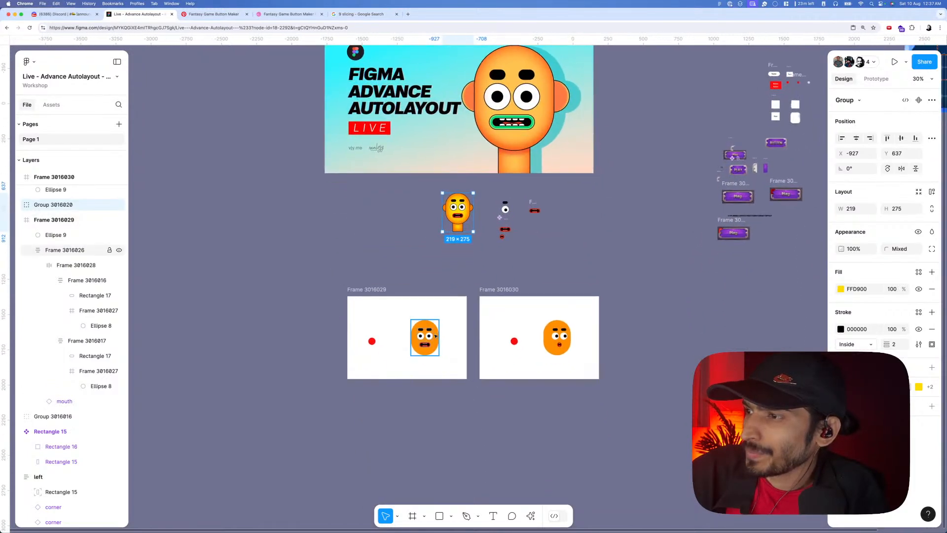
pyautogui.scroll(2, 436, 336)
pyautogui.rightClick(435, 336)
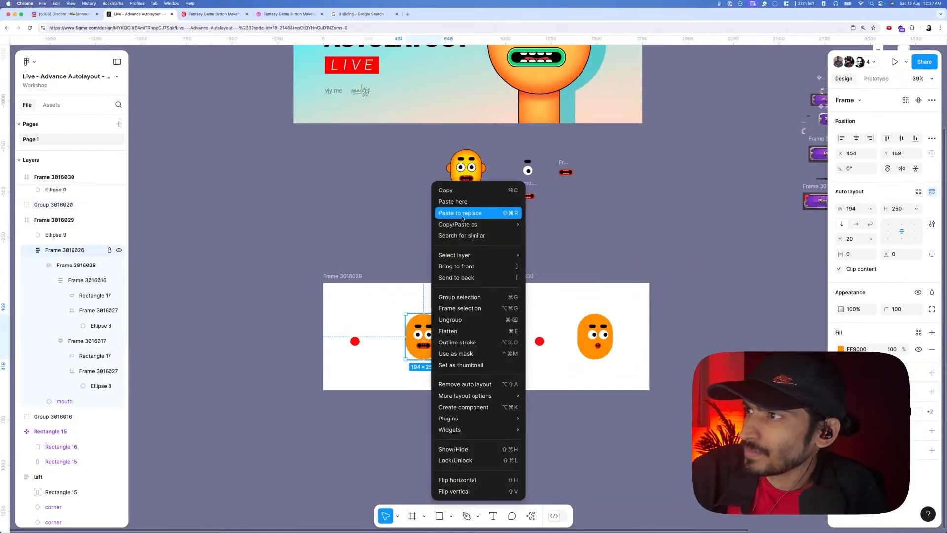
pyautogui.click(462, 213)
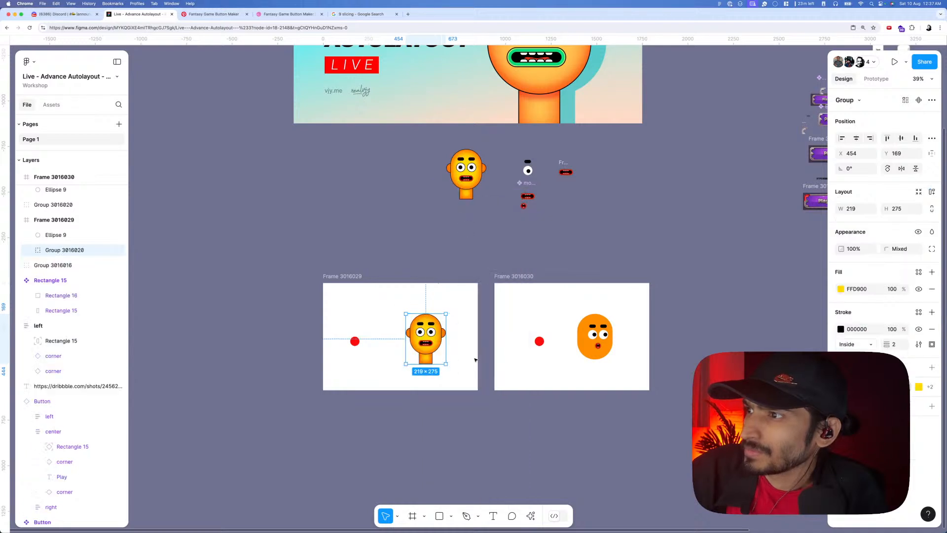
pyautogui.click(594, 338)
pyautogui.rightClick(593, 338)
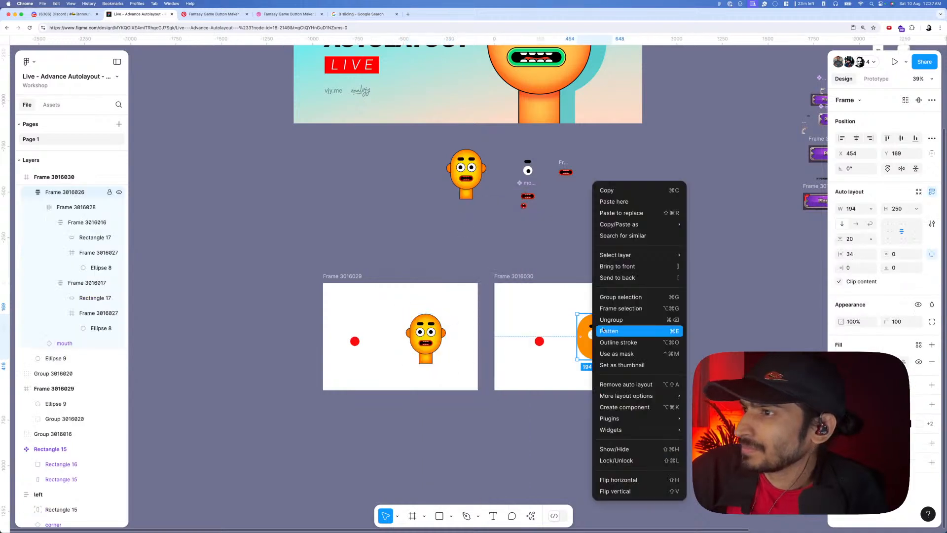
pyautogui.click(627, 213)
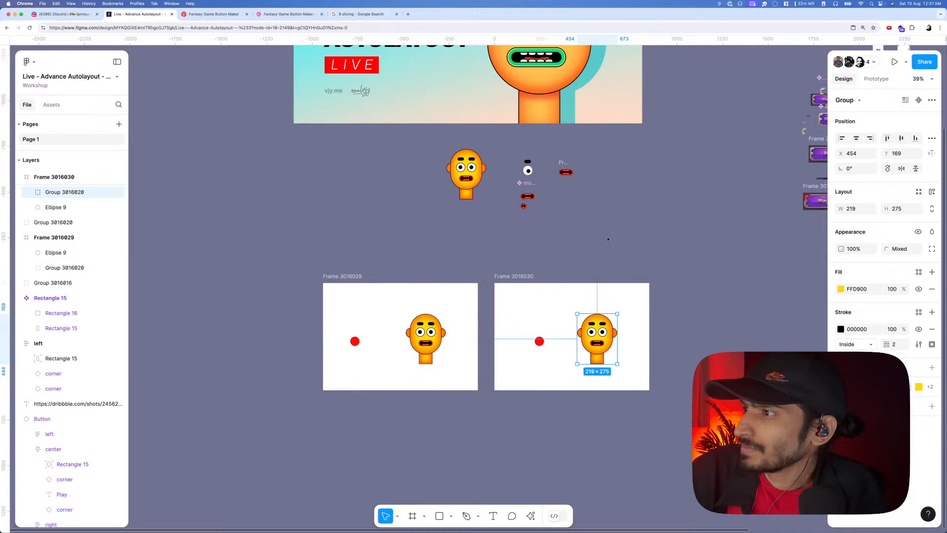
pyautogui.click(608, 239)
# - Shorten Frame 3016029 and Frame 3016030 together to 347 px high, trimming above the heads and at the necks
pyautogui.click(327, 276)
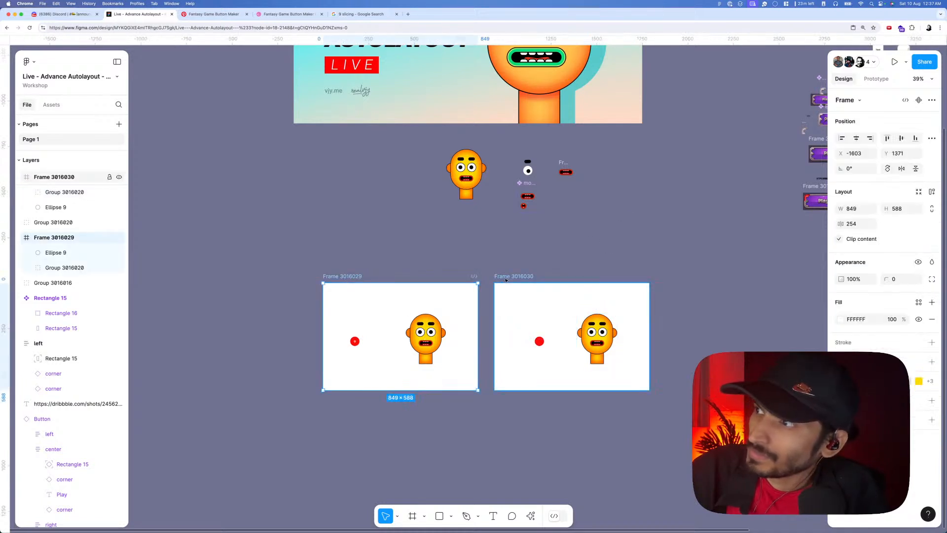
pyautogui.keyDown('shift'); pyautogui.click(505, 276); pyautogui.keyUp('shift')
pyautogui.moveTo(464, 390); pyautogui.dragTo(463, 364)
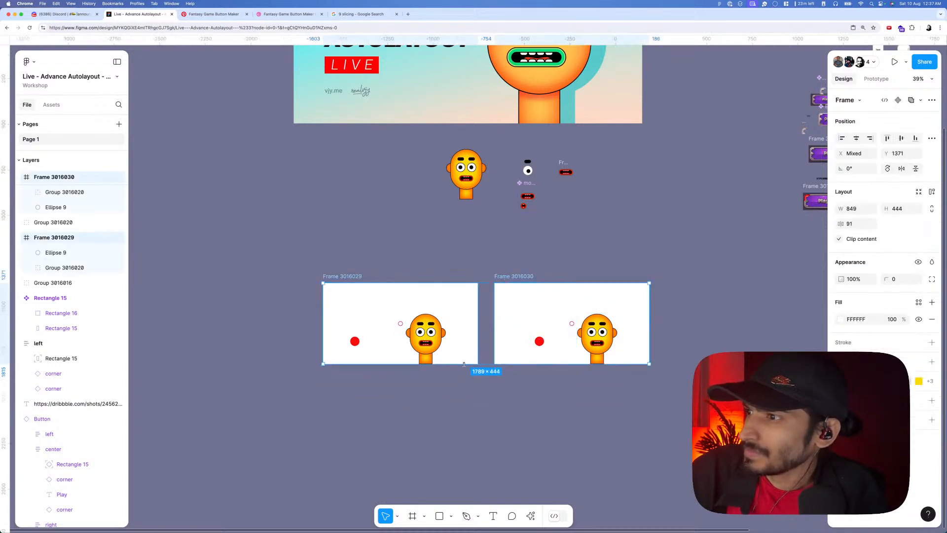
pyautogui.moveTo(447, 286); pyautogui.dragTo(450, 297)
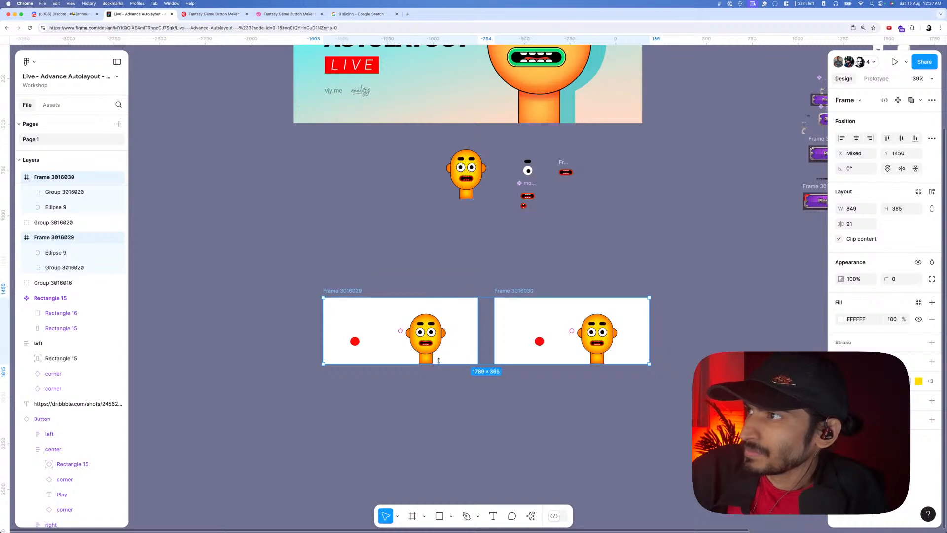
pyautogui.moveTo(438, 364); pyautogui.dragTo(439, 360)
pyautogui.click(489, 315)
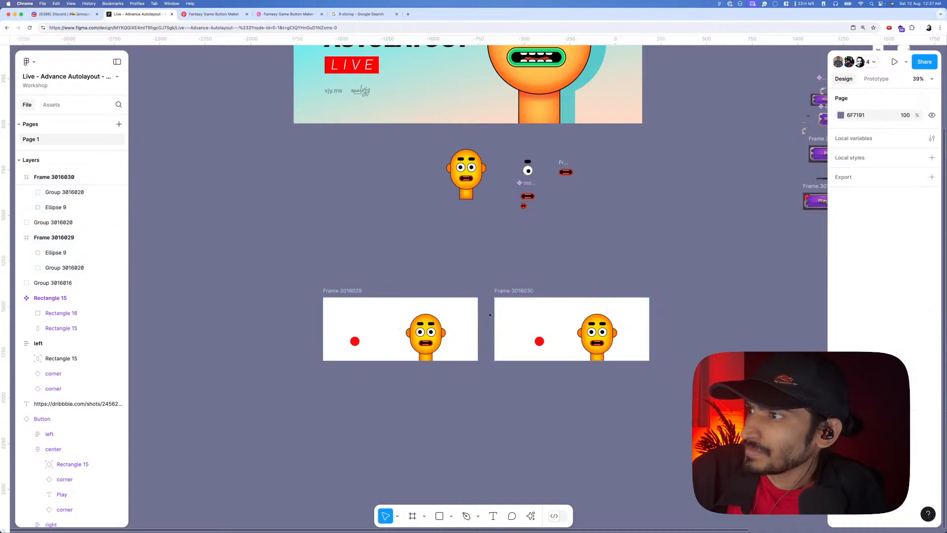
# - Stack Frame 3016030 directly below Frame 3016029 and narrow both frames from both sides to 598 px wide
pyautogui.moveTo(509, 294); pyautogui.dragTo(338, 365)
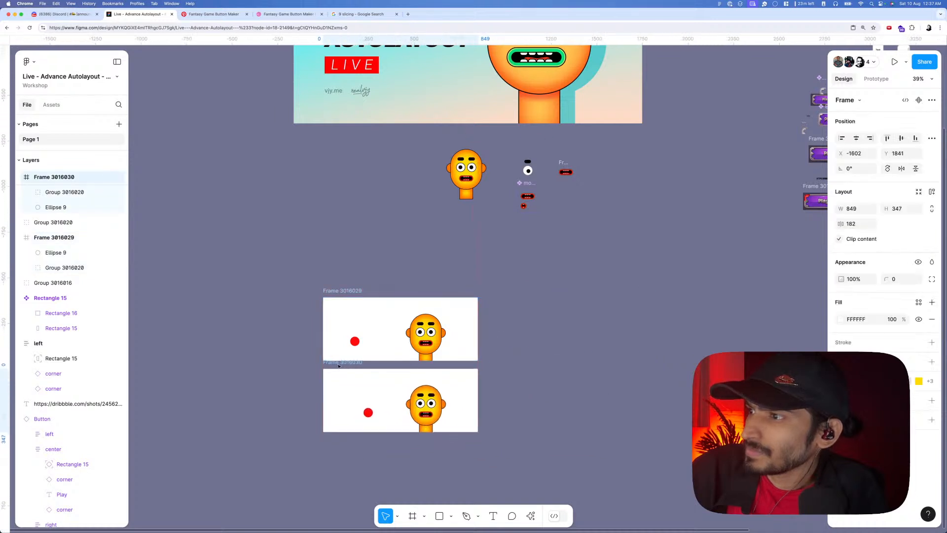
pyautogui.keyDown('shift'); pyautogui.click(340, 291); pyautogui.keyUp('shift')
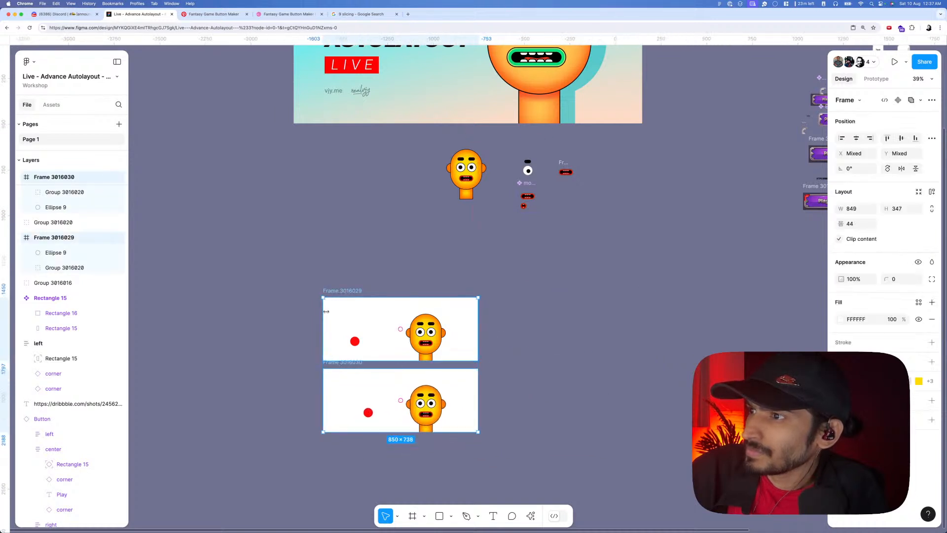
pyautogui.moveTo(337, 314); pyautogui.dragTo(350, 320)
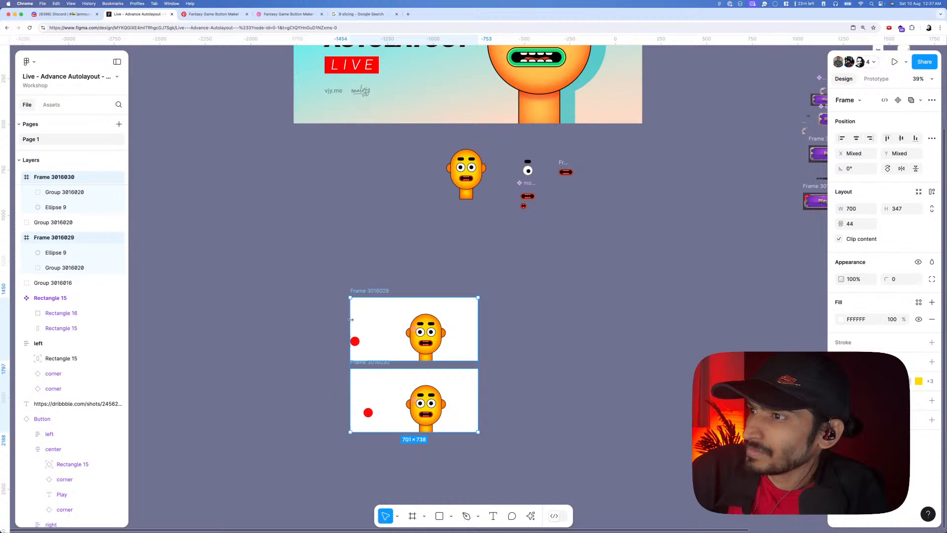
pyautogui.moveTo(476, 372); pyautogui.dragTo(459, 371)
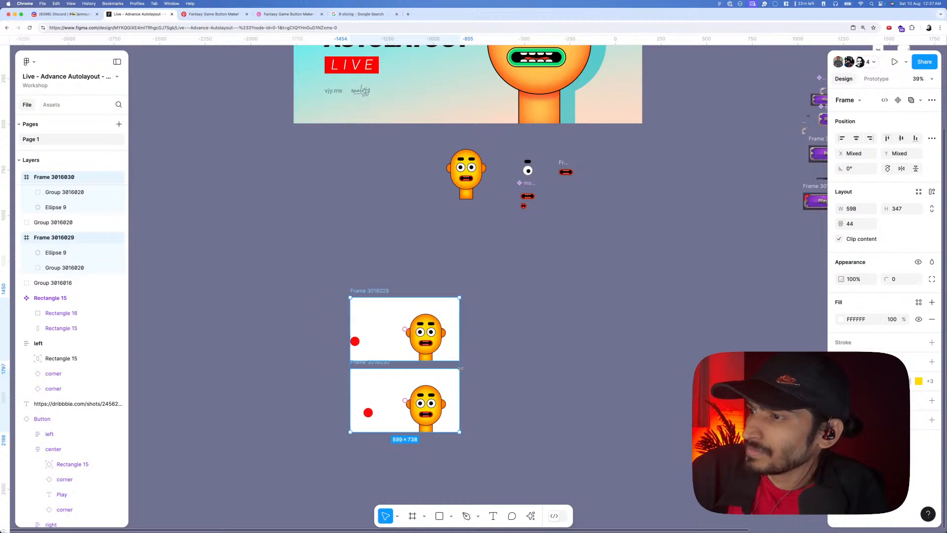
pyautogui.click(501, 370)
# - Move Frame 3016030 back beside Frame 3016029, aligned at Y 1450
pyautogui.moveTo(377, 365); pyautogui.dragTo(496, 293)
pyautogui.scroll(5, 464, 309)
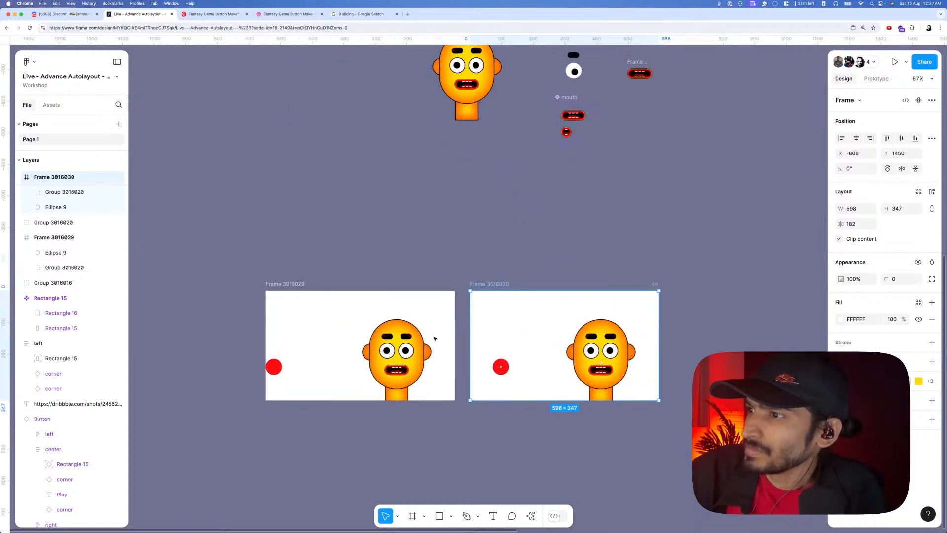
pyautogui.click(476, 274)
# - Switch the mouth instance inside the head in Frame 3016030 to variant 2
pyautogui.scroll(-1, 447, 330)
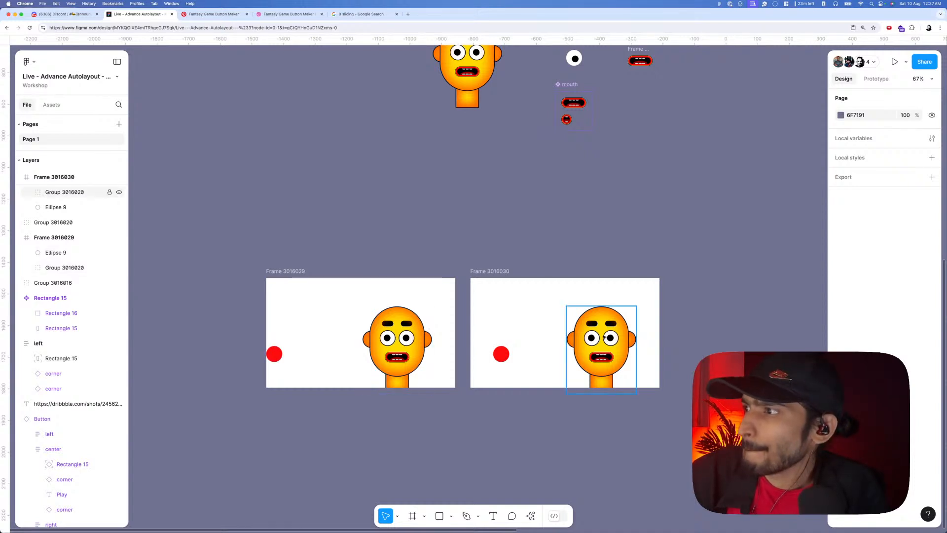
pyautogui.doubleClick(600, 360)
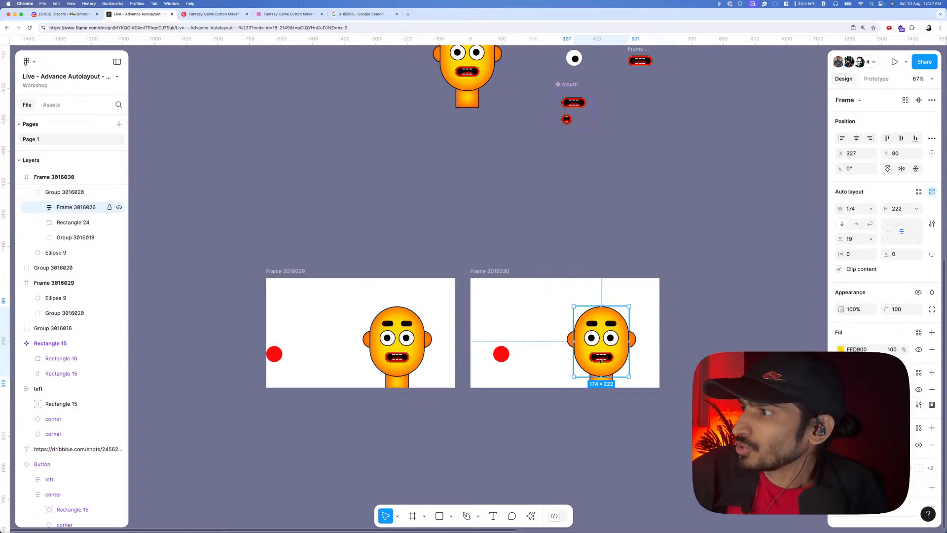
pyautogui.doubleClick(600, 360)
pyautogui.click(885, 120)
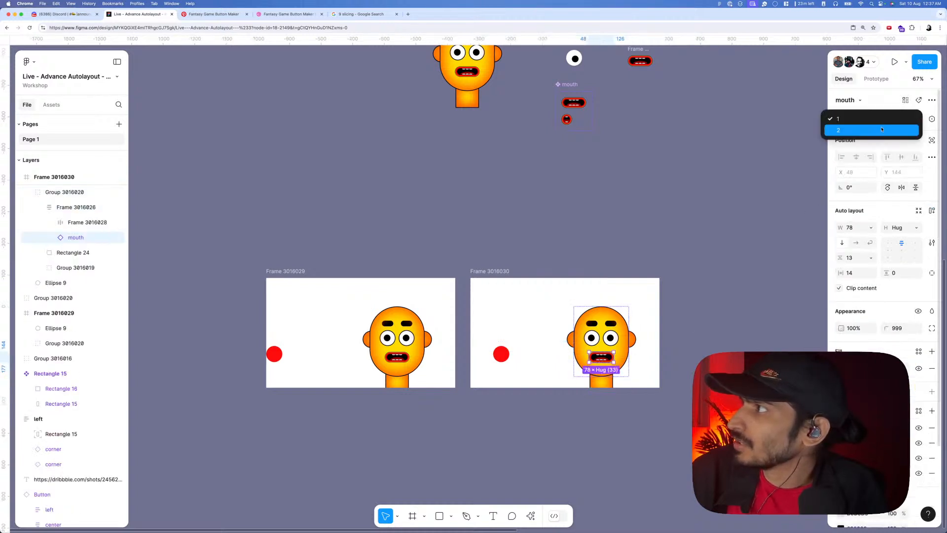
pyautogui.click(881, 131)
pyautogui.click(702, 252)
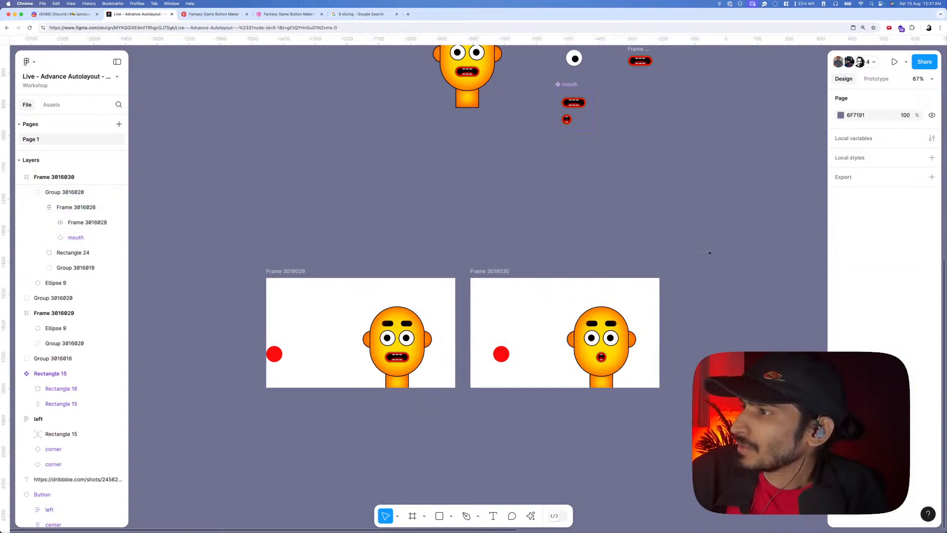
pyautogui.scroll(-2, 700, 197)
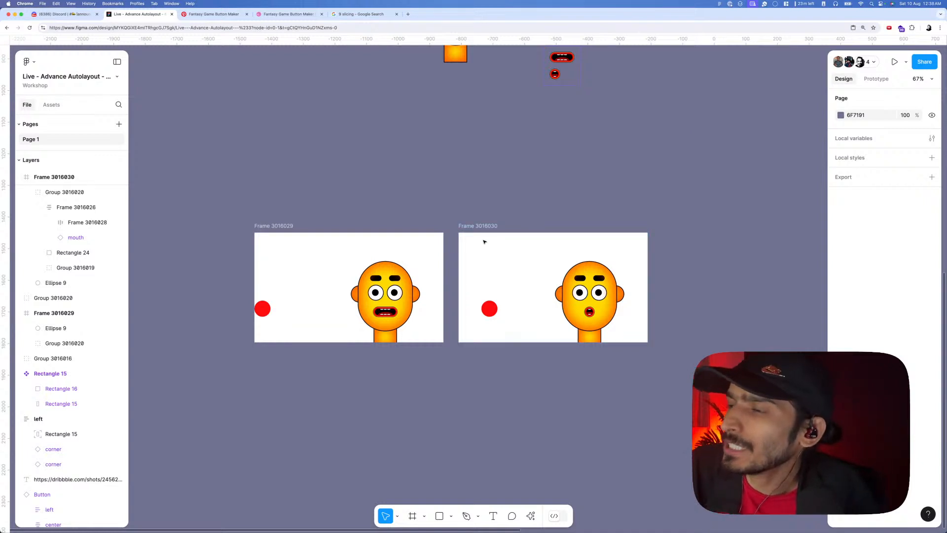
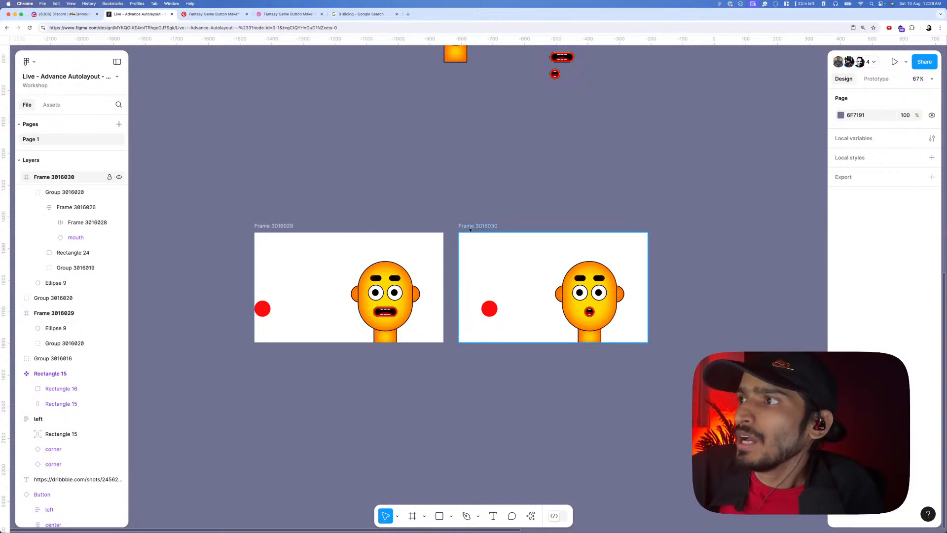
# - Move Frame 3016030 diagonally below Frame 3016029 to about X -721, Y 1893
pyautogui.scroll(-5, 468, 231)
pyautogui.moveTo(469, 226); pyautogui.dragTo(485, 308)
pyautogui.scroll(-1, 492, 261)
pyautogui.scroll(5, 401, 318)
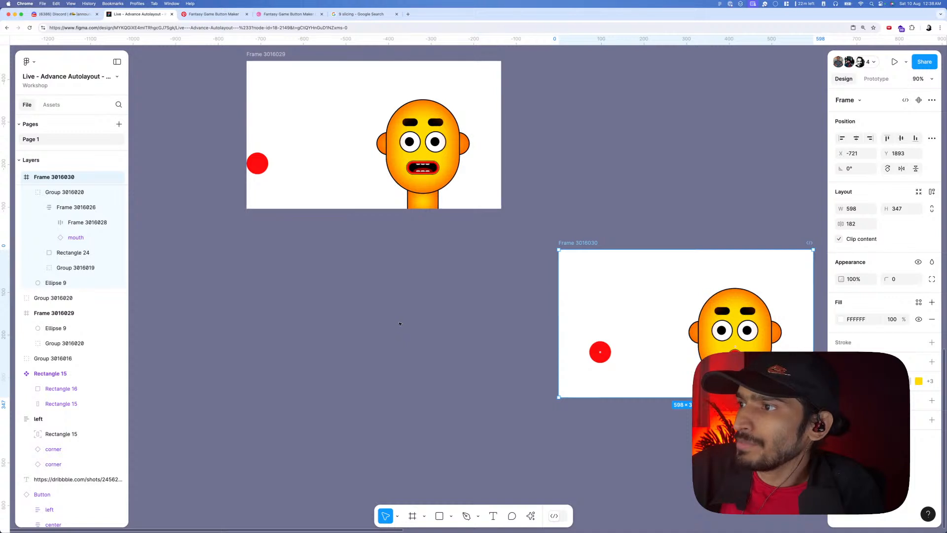
pyautogui.press('f')
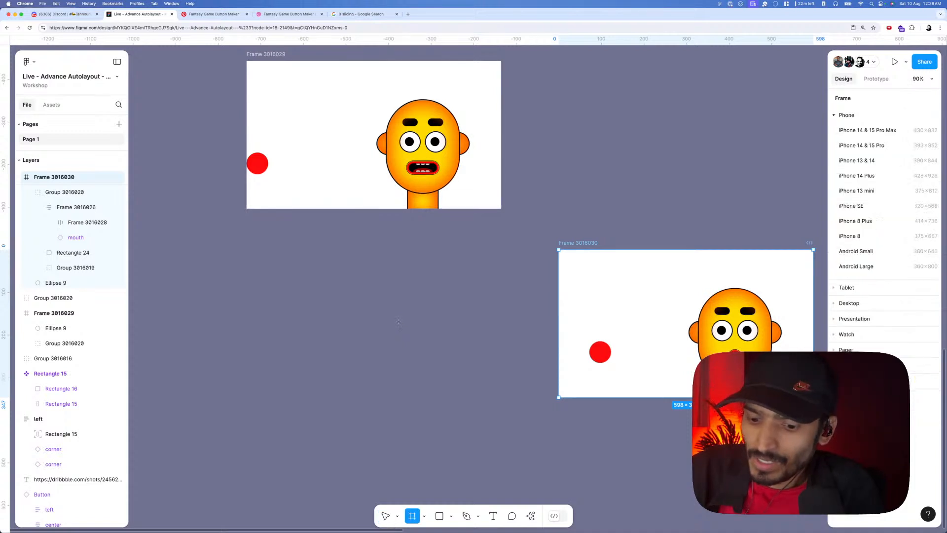
pyautogui.moveTo(397, 311); pyautogui.dragTo(435, 348)
pyautogui.scroll(5, 412, 330)
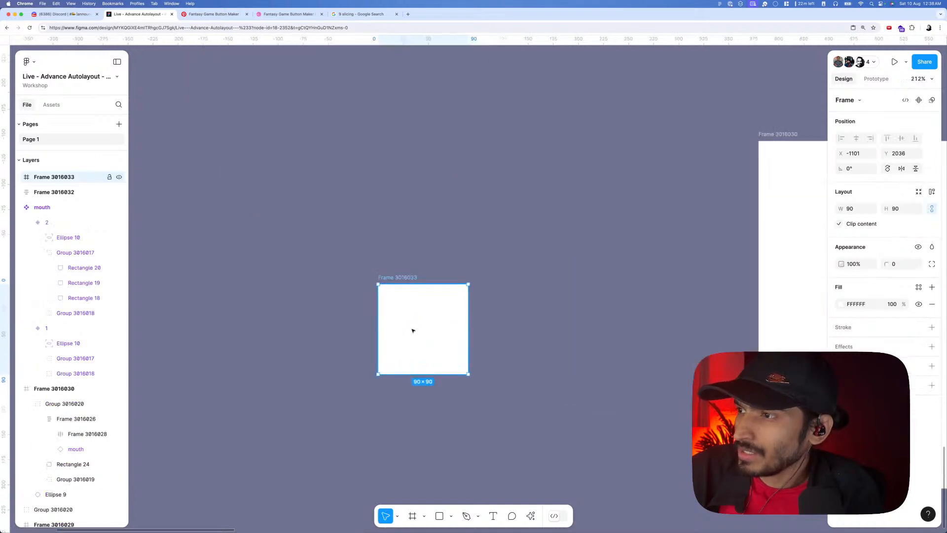
pyautogui.scroll(-3, 412, 330)
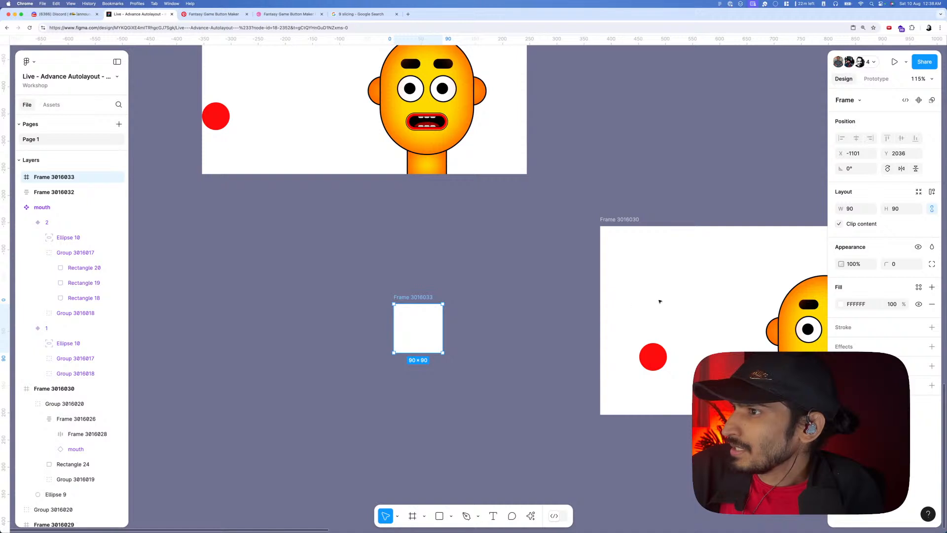
pyautogui.moveTo(623, 320); pyautogui.dragTo(650, 319)
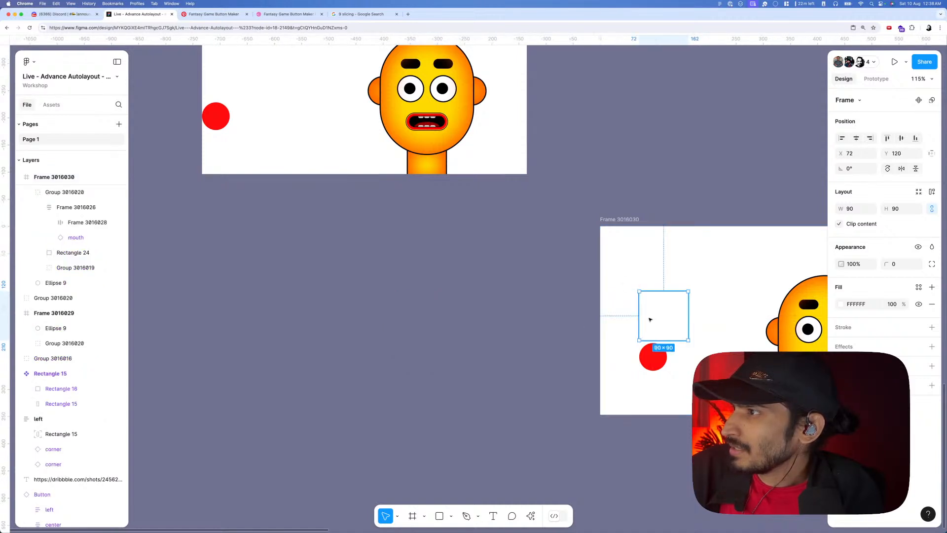
pyautogui.press('Delete')
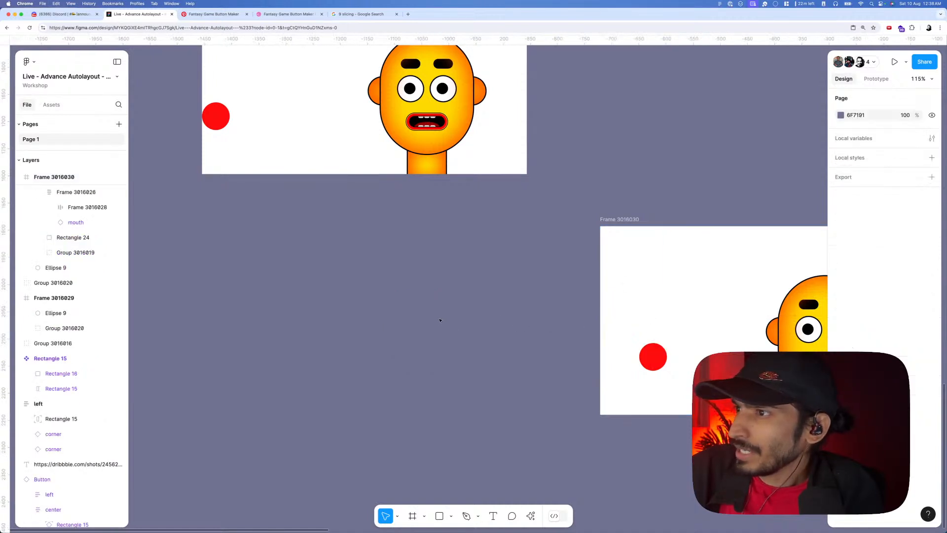
# - Draw a 120 × 120 frame on the empty canvas below Frame 3016029
pyautogui.press('f')
pyautogui.moveTo(407, 299); pyautogui.dragTo(472, 363)
pyautogui.scroll(3, 474, 358)
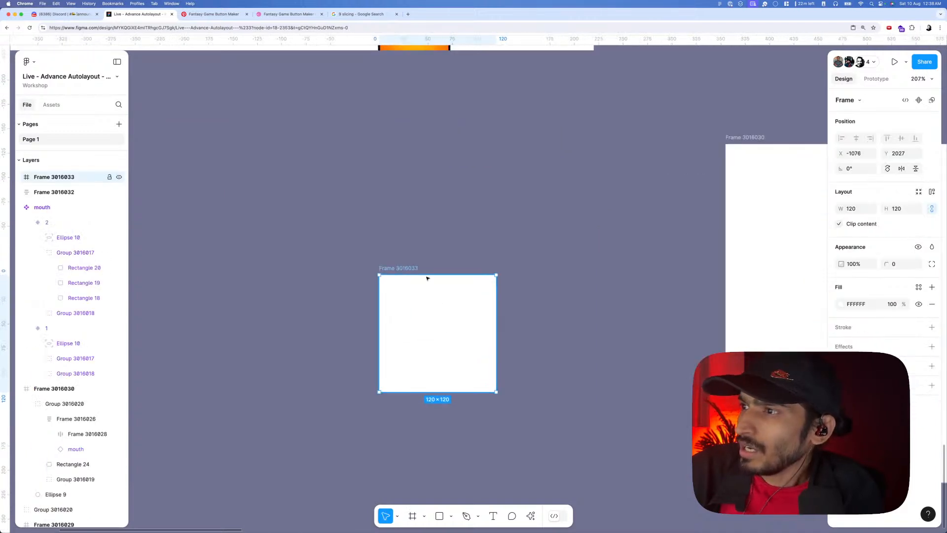
pyautogui.press('Escape')
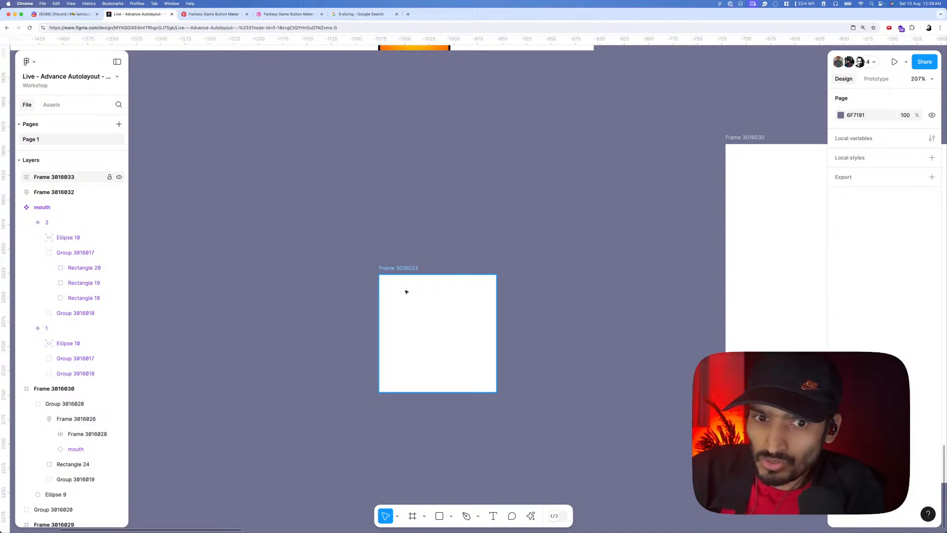
# - Draw a square inside the new 120 × 120 frame and set its size to 40 × 40
pyautogui.press('r')
pyautogui.moveTo(388, 287); pyautogui.dragTo(407, 306)
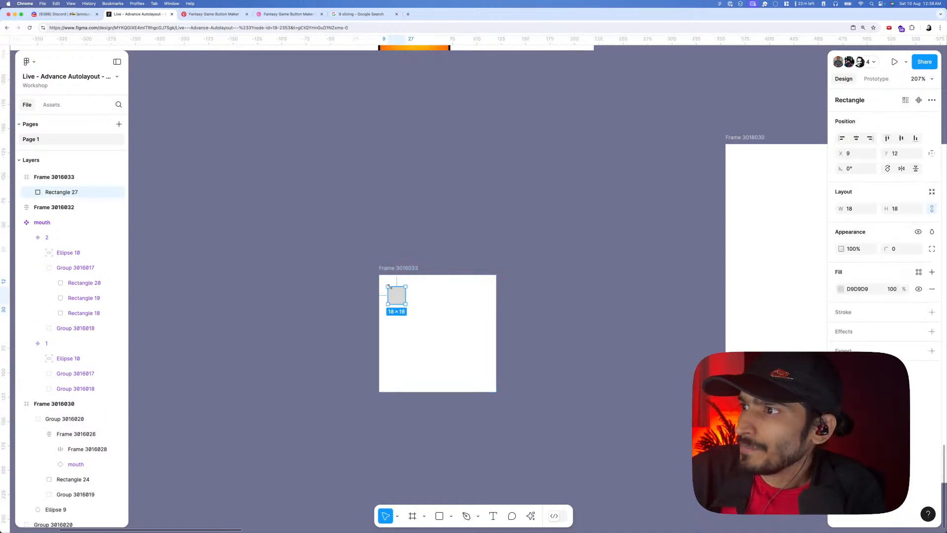
pyautogui.click(849, 208)
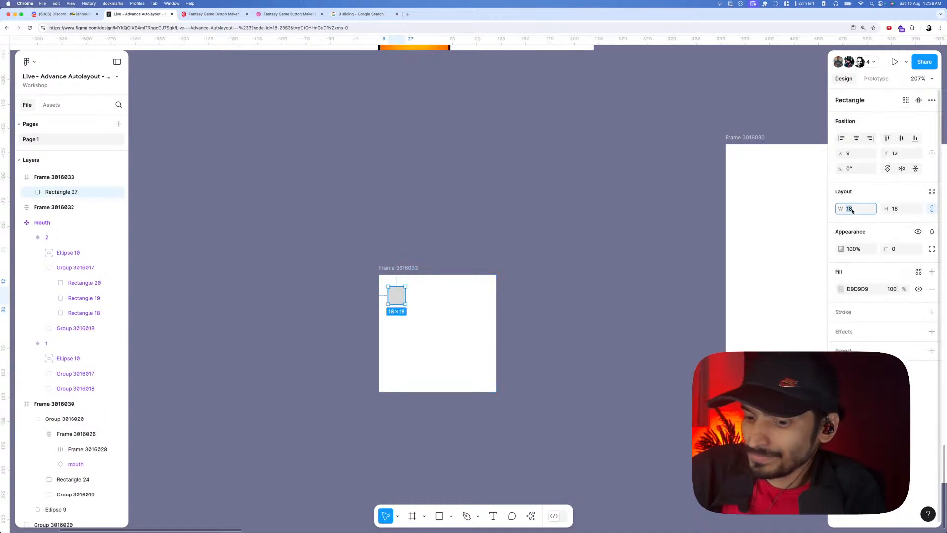
pyautogui.write('40')
pyautogui.press('Tab')
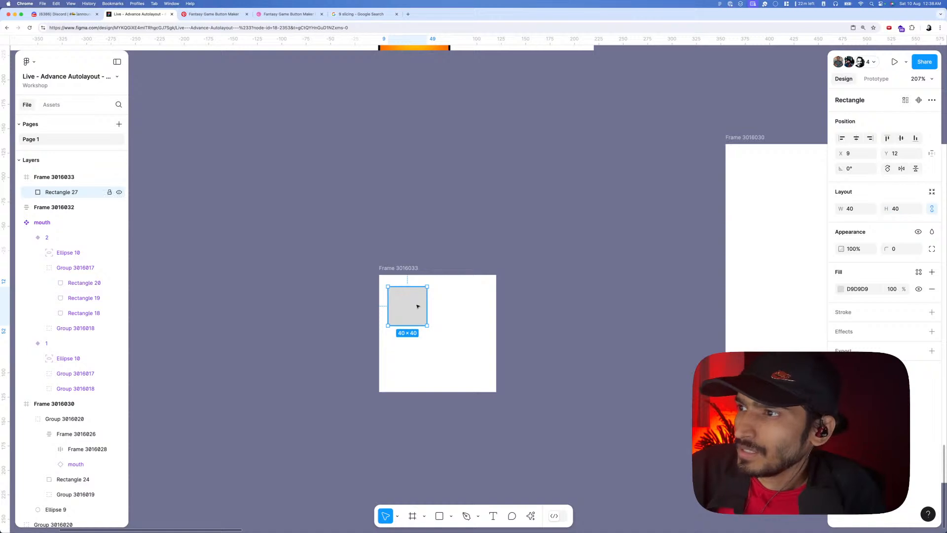
# - Arrange the 40 × 40 square and two copies edge to edge across the frame's top row and select all three
pyautogui.moveTo(417, 304); pyautogui.dragTo(468, 299)
pyautogui.keyDown('shift'); pyautogui.click(434, 296); pyautogui.keyUp('shift')
pyautogui.keyDown('shift'); pyautogui.click(389, 298); pyautogui.keyUp('shift')
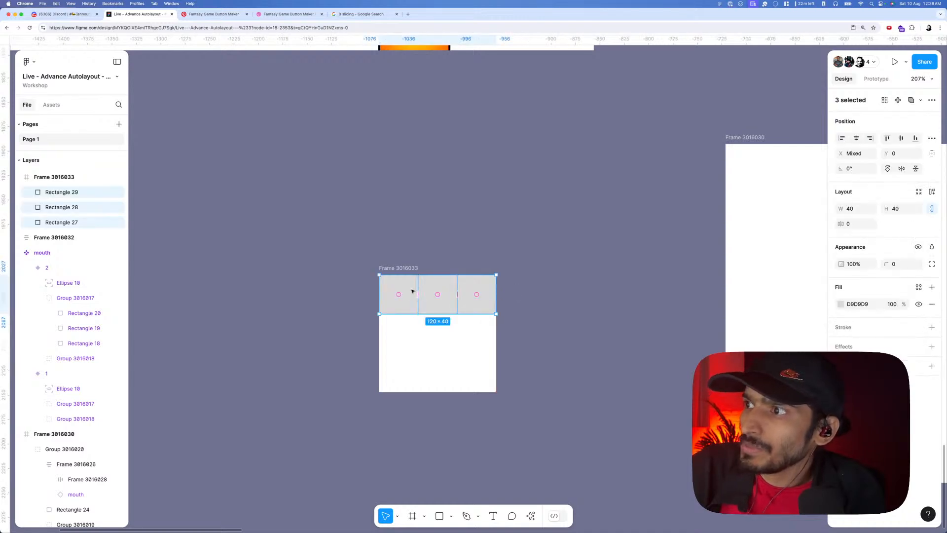
# - Duplicate the row of three squares downward to cover the whole 120 × 120 frame, and select the frame
pyautogui.moveTo(407, 298); pyautogui.dragTo(416, 334)
pyautogui.moveTo(532, 366)
pyautogui.mouseDown()
pyautogui.moveTo(444, 336)
pyautogui.moveTo(401, 299)
pyautogui.moveTo(431, 347)
pyautogui.moveTo(429, 378)
pyautogui.mouseUp()
pyautogui.moveTo(538, 402); pyautogui.dragTo(401, 408)
pyautogui.click(406, 268)
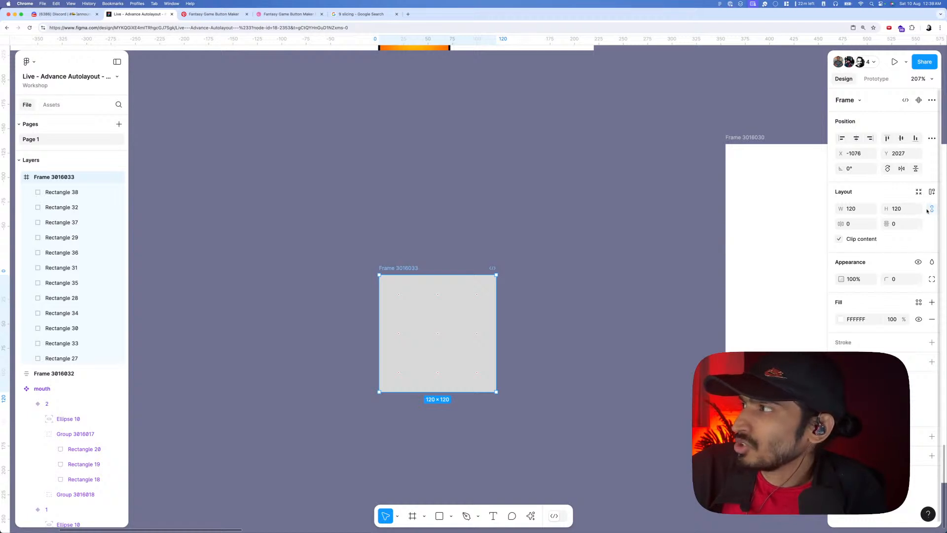
# - Turn off content clipping on the 120 × 120 frame and delete the extra row of three squares below it
pyautogui.click(840, 240)
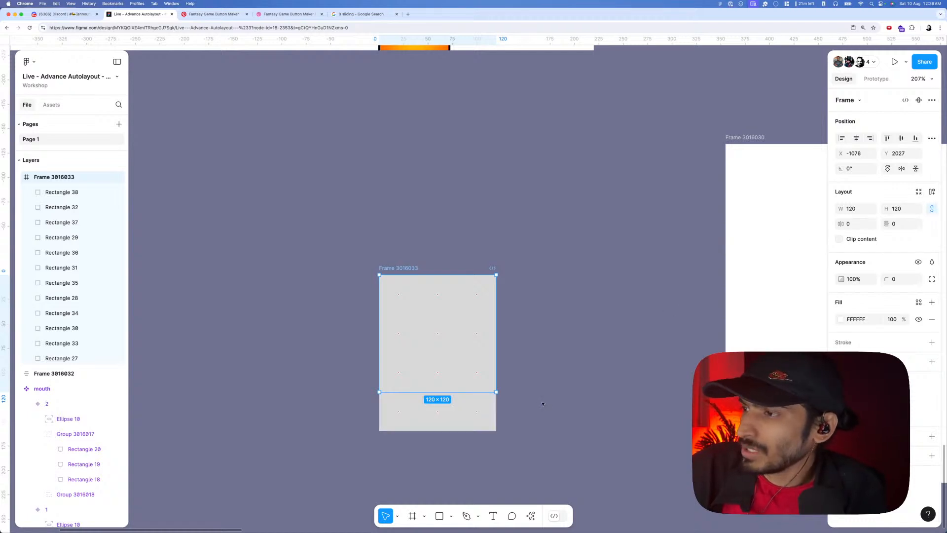
pyautogui.moveTo(541, 404); pyautogui.dragTo(387, 418)
pyautogui.press('super+c')
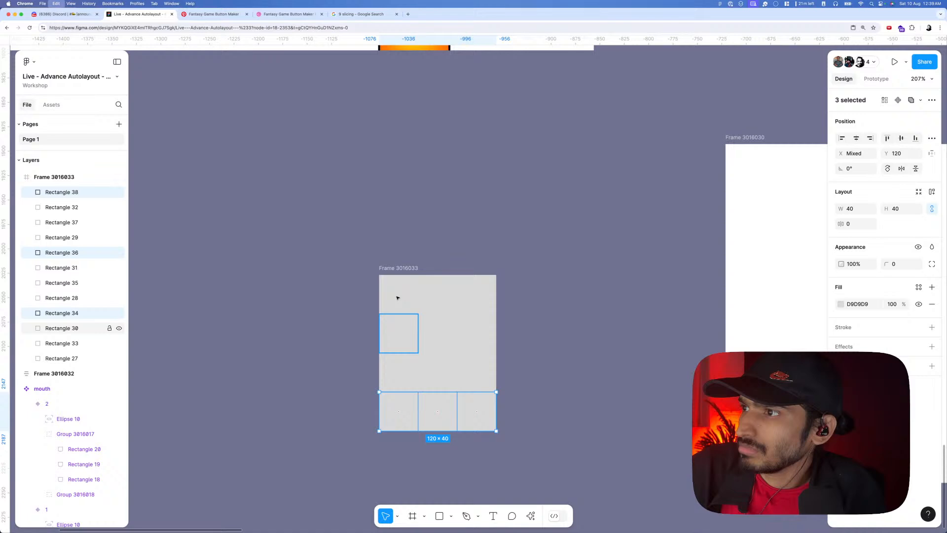
pyautogui.press('Delete')
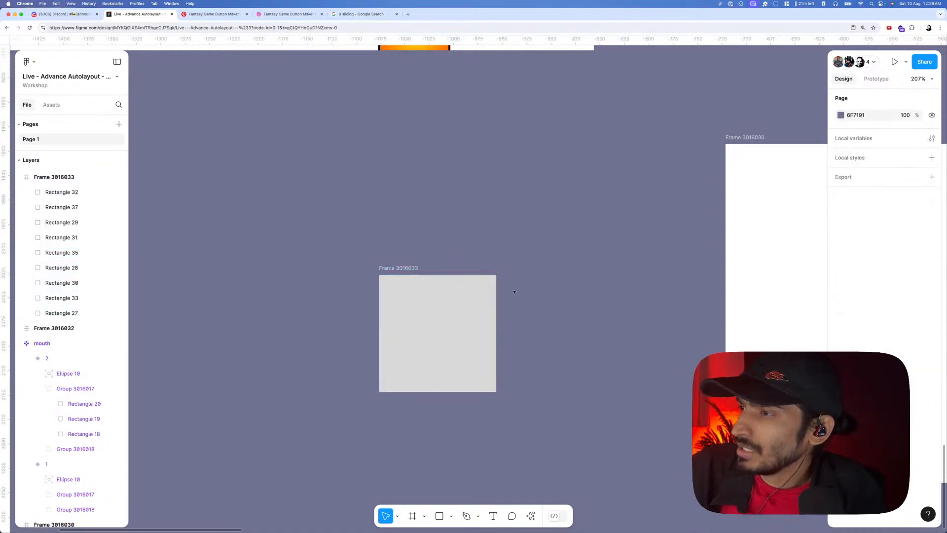
# - Batch-rename the nine squares in the grid to hover-$n, numbered ascending from 1
pyautogui.moveTo(548, 283); pyautogui.dragTo(354, 376)
pyautogui.press('super+r')
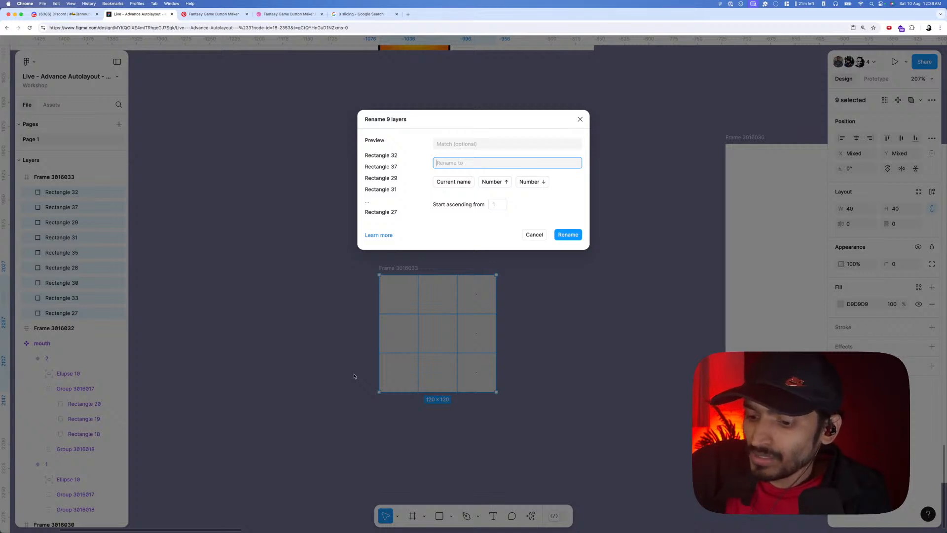
pyautogui.write('Cu')
pyautogui.press('BackSpace')
pyautogui.press('BackSpace')
pyautogui.press('BackSpace')
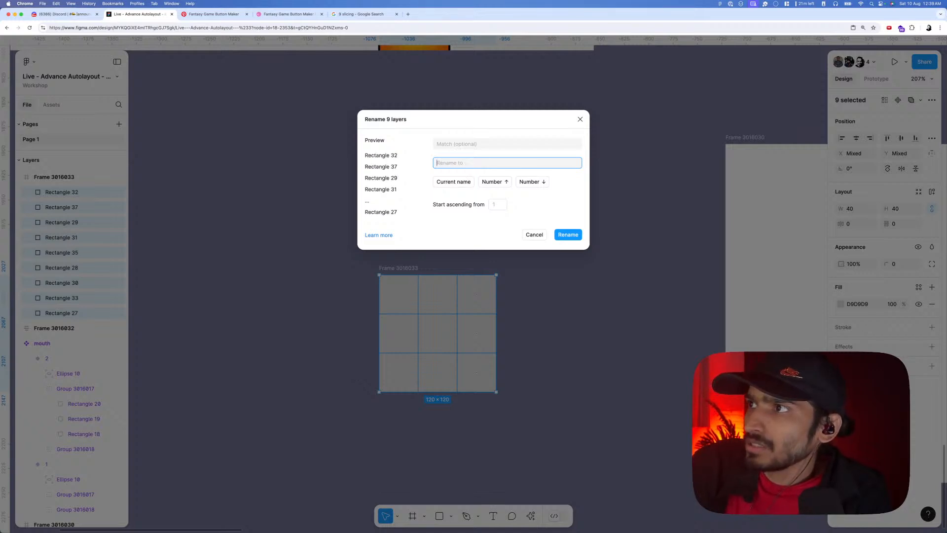
pyautogui.write('hover-')
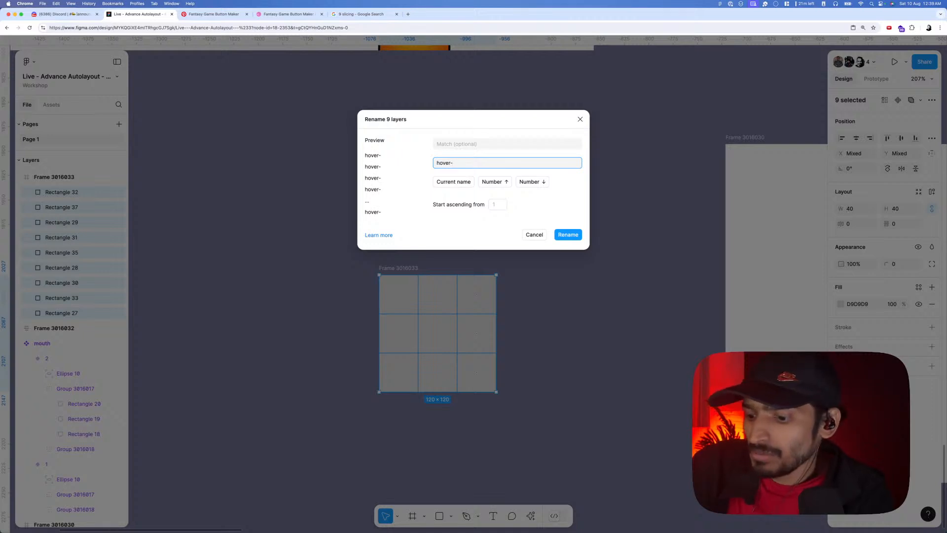
pyautogui.write('$n')
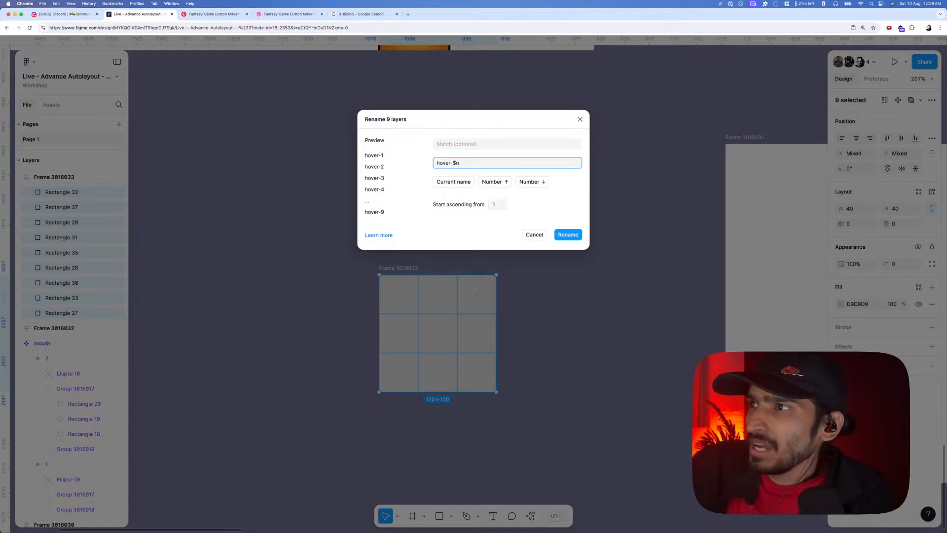
pyautogui.press('Return')
pyautogui.click(350, 377)
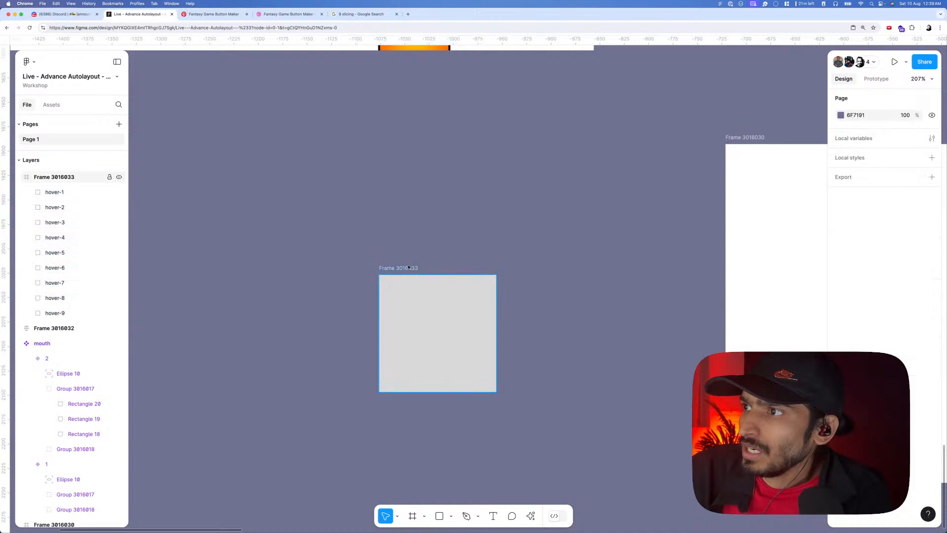
# - Wrap the 120 × 120 grid frame in a group
pyautogui.click(408, 267)
pyautogui.press('super+g')
pyautogui.scroll(-5, 402, 293)
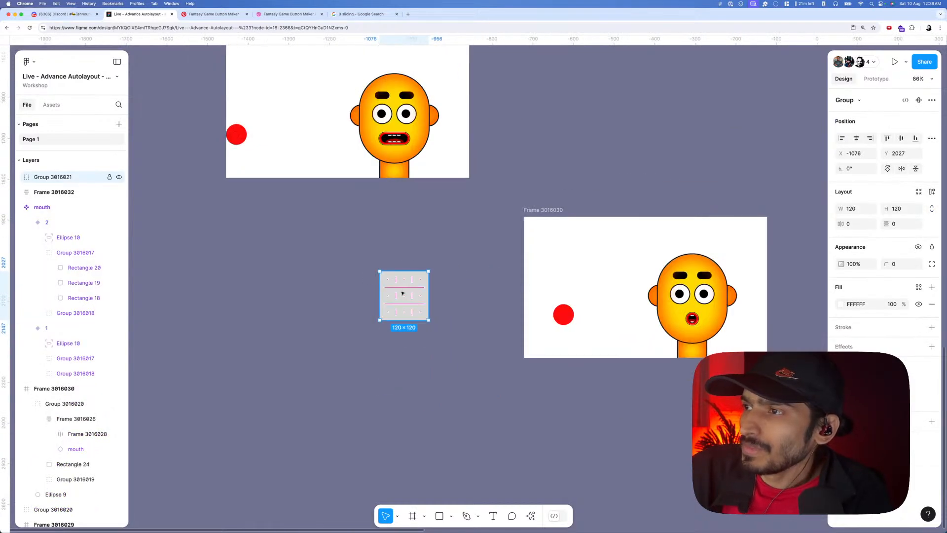
pyautogui.scroll(5, 400, 294)
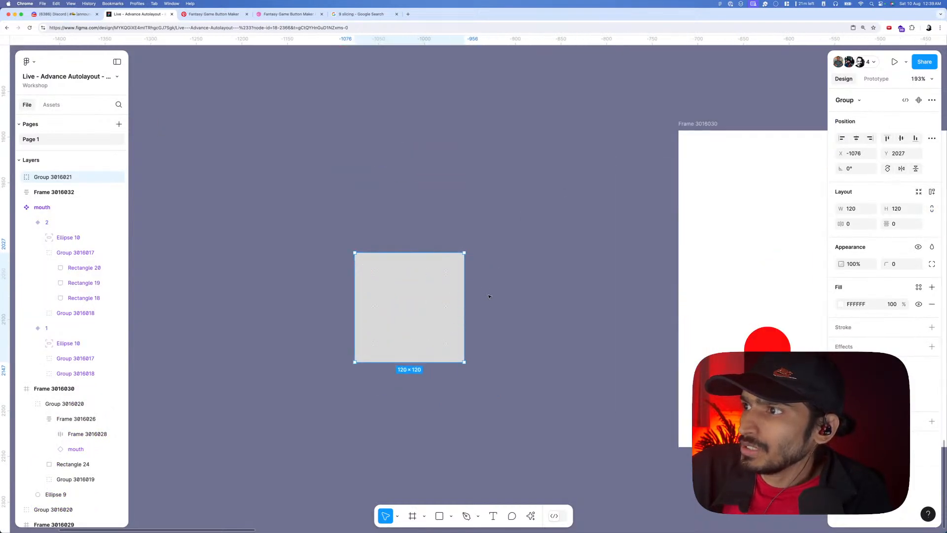
# - Draw a circle about 22 × 22 inside the grid and centre it in the upper-left square
pyautogui.click(493, 299)
pyautogui.click(374, 270)
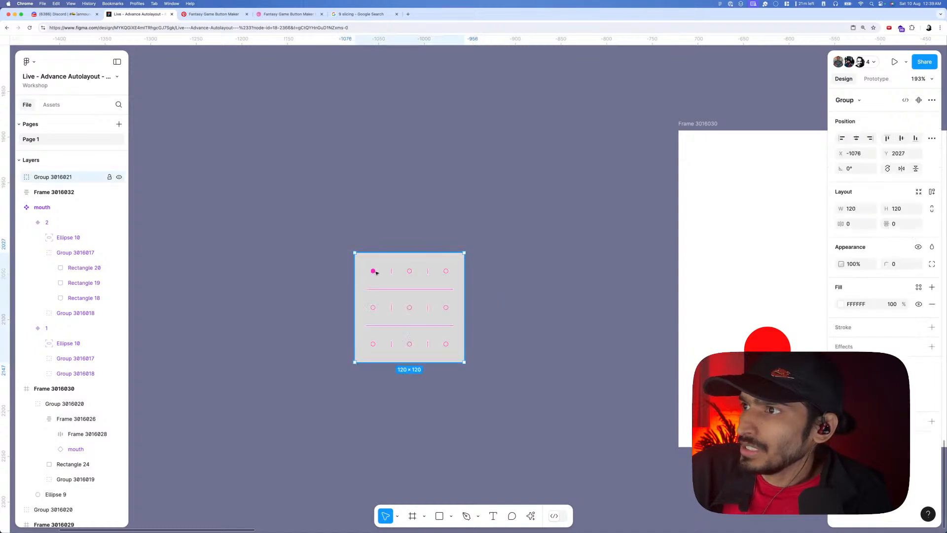
pyautogui.click(362, 246)
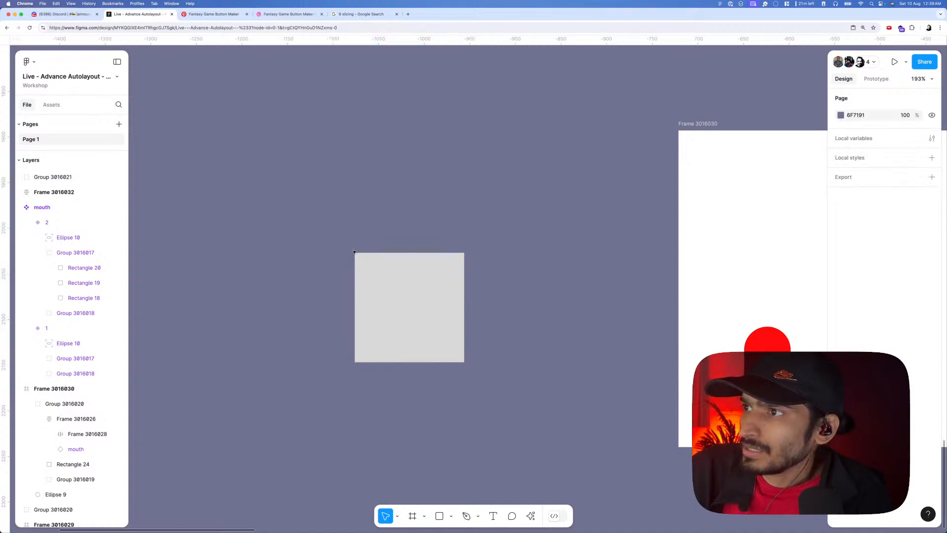
pyautogui.click(377, 270)
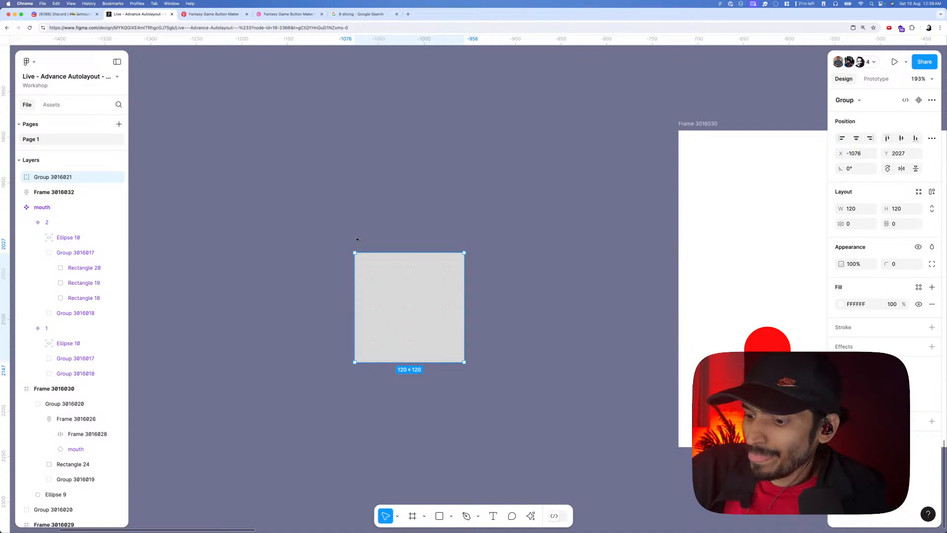
pyautogui.press('o')
pyautogui.moveTo(345, 240)
pyautogui.mouseDown()
pyautogui.moveTo(372, 265)
pyautogui.moveTo(296, 258)
pyautogui.moveTo(371, 269)
pyautogui.mouseUp()
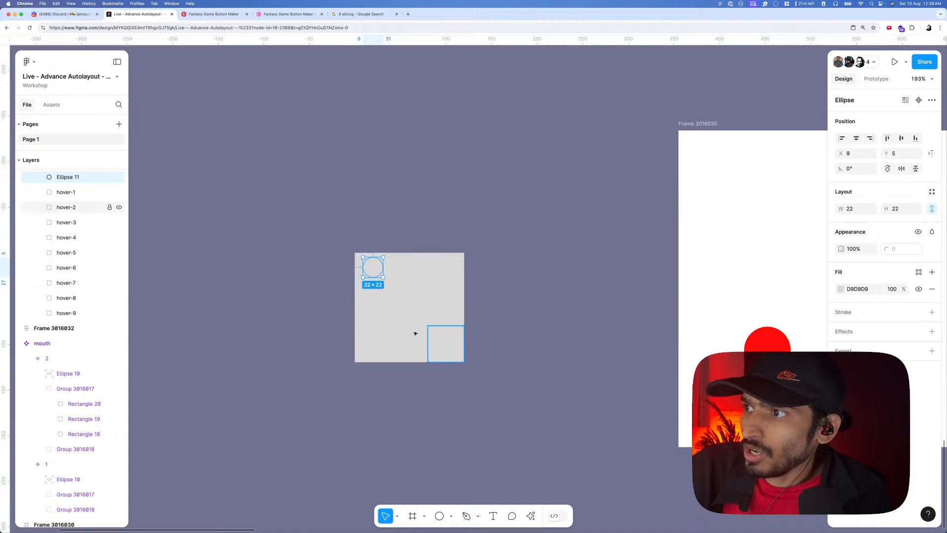
pyautogui.moveTo(378, 269); pyautogui.dragTo(375, 272)
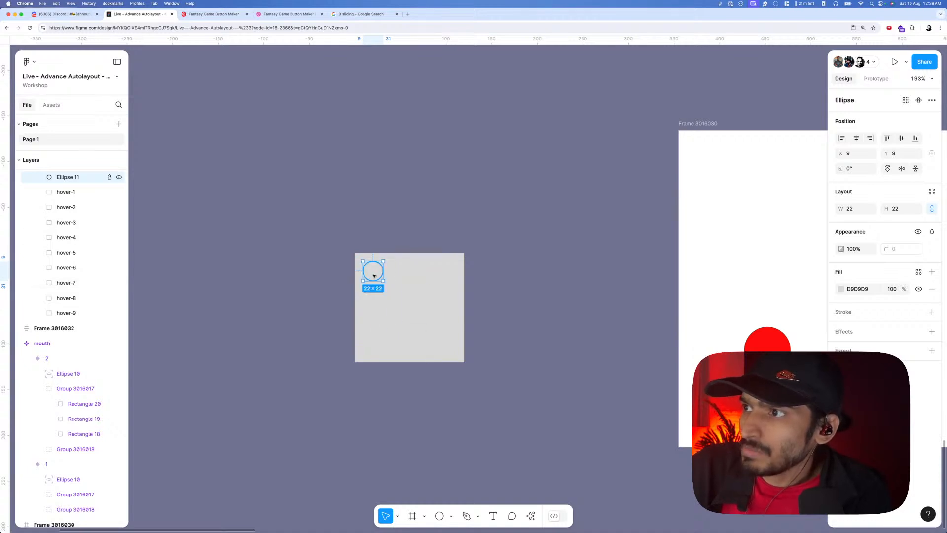
# - Fill the small circle with white FFFFFF and give it a black 000000 inside stroke of weight 2
pyautogui.click(840, 289)
pyautogui.moveTo(774, 316); pyautogui.dragTo(711, 287)
pyautogui.click(852, 315)
pyautogui.click(853, 314)
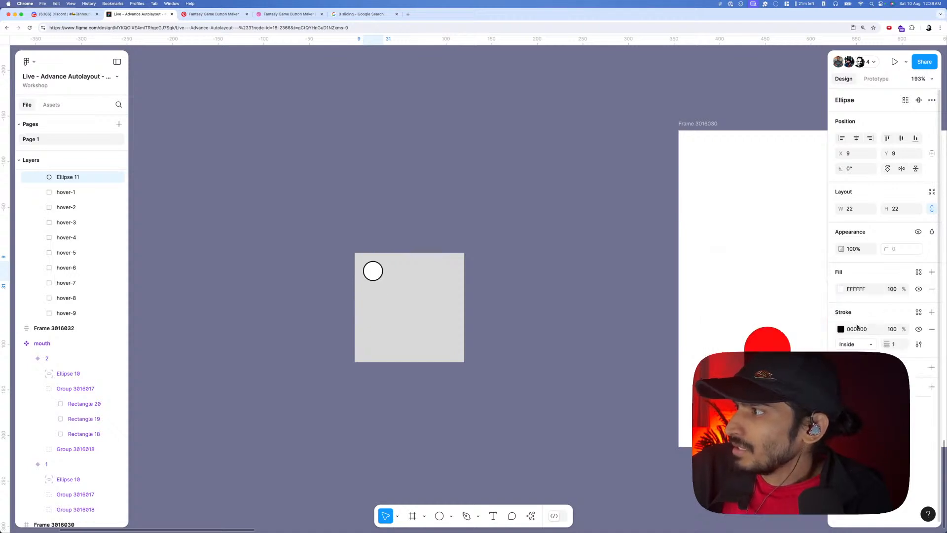
pyautogui.click(893, 344)
pyautogui.write('2')
pyautogui.press('Return')
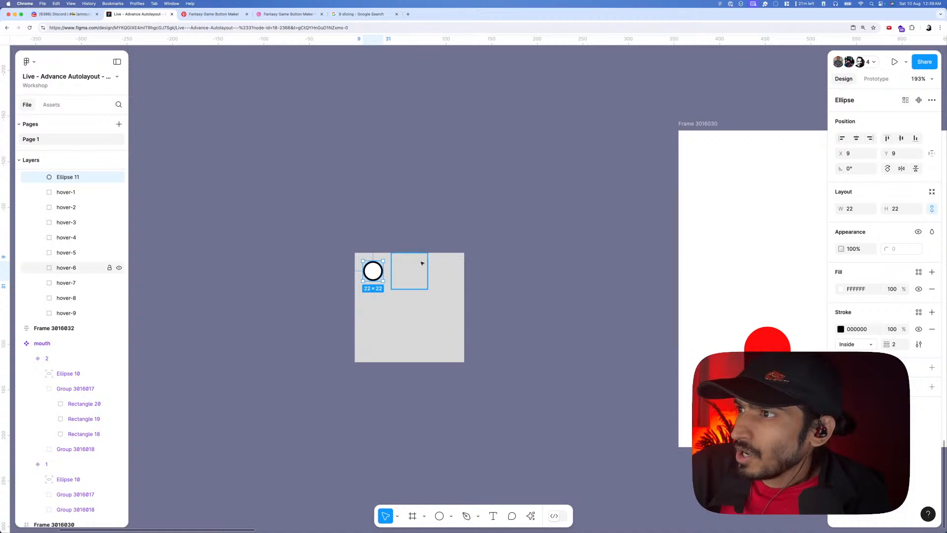
pyautogui.click(496, 287)
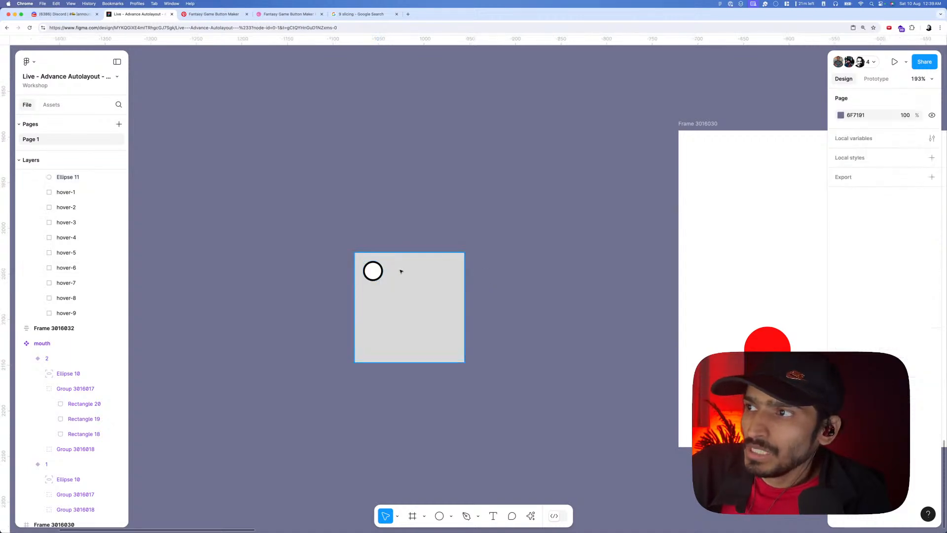
pyautogui.keyDown('super'); pyautogui.click(400, 271); pyautogui.keyUp('super')
pyautogui.click(385, 261)
pyautogui.scroll(-5, 403, 249)
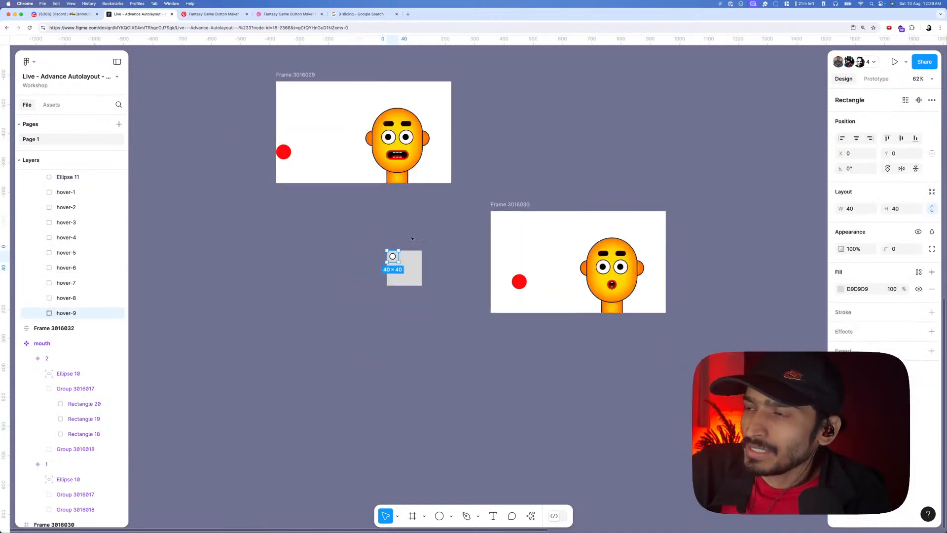
pyautogui.click(396, 250)
# - Move Frame 3016030 below the other head frame and place the grid group just left of it
pyautogui.scroll(-3, 491, 212)
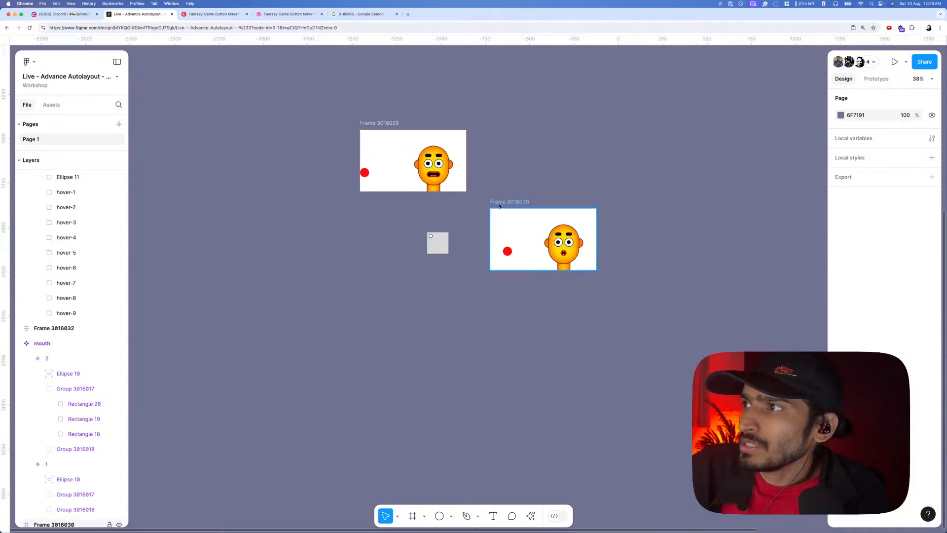
pyautogui.click(501, 207)
pyautogui.moveTo(502, 207); pyautogui.dragTo(397, 323)
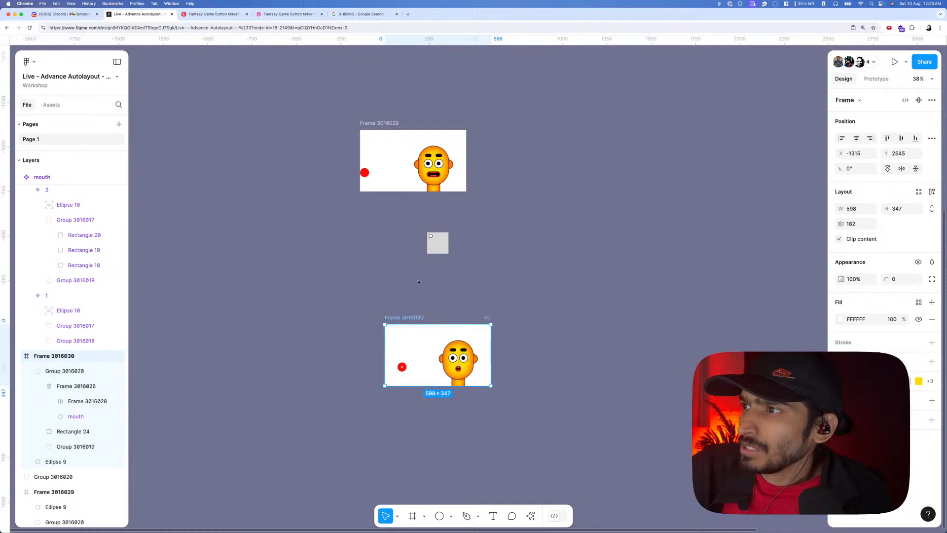
pyautogui.moveTo(436, 247); pyautogui.dragTo(338, 339)
pyautogui.scroll(3, 338, 340)
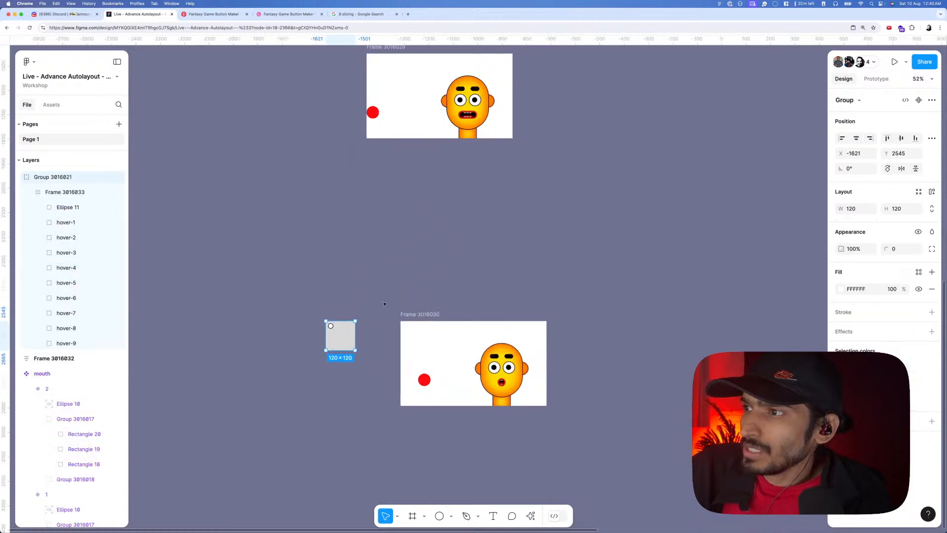
pyautogui.scroll(-2, 363, 294)
pyautogui.moveTo(352, 293); pyautogui.dragTo(349, 310)
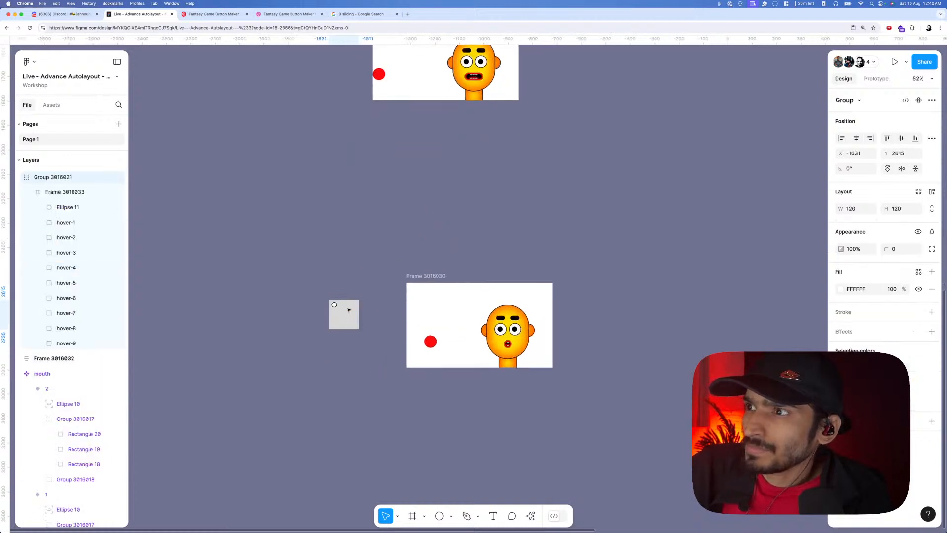
# - Rename the grid group as control
pyautogui.press('super+r')
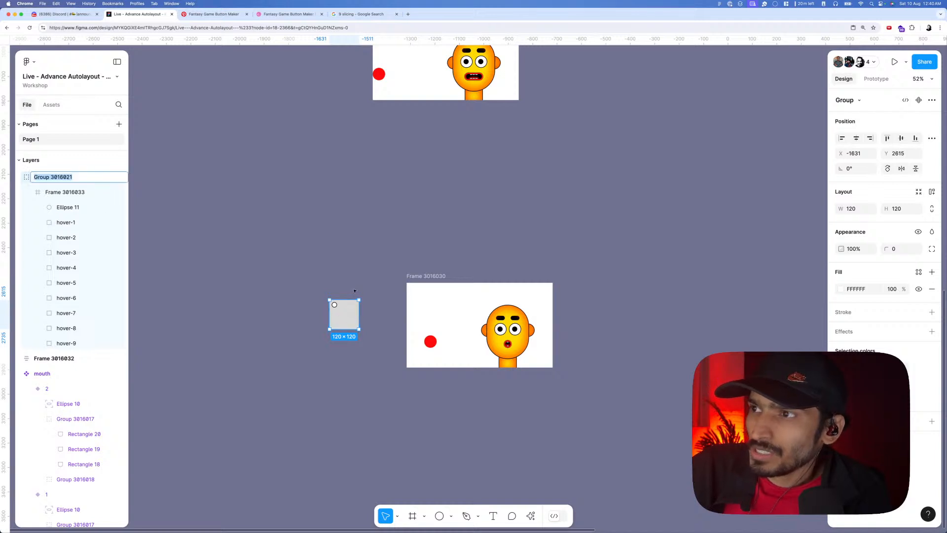
pyautogui.write('control')
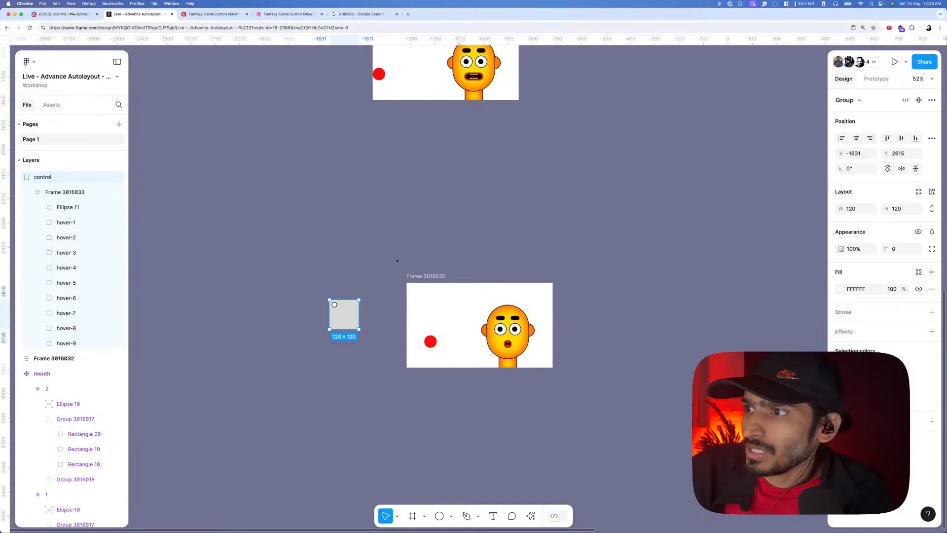
pyautogui.click(398, 260)
# - Replace the red circle in Frame 3016030 with a copy of the control group, placed left of the head
pyautogui.click(353, 305)
pyautogui.click(433, 345)
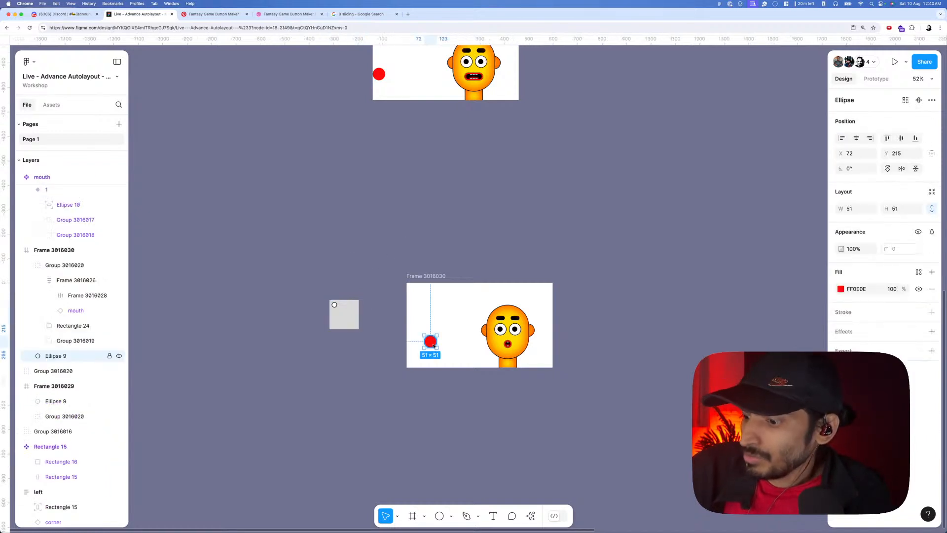
pyautogui.press('Delete')
pyautogui.click(422, 279)
pyautogui.hotkey('ctrl', 'v')
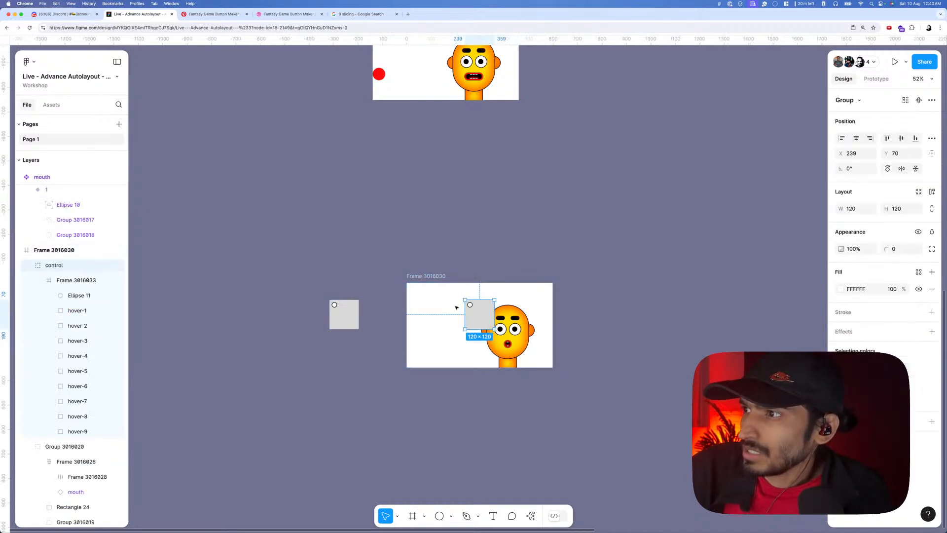
pyautogui.moveTo(476, 321); pyautogui.dragTo(442, 322)
# - Duplicate Frame 3016030 with its control grid and head
pyautogui.click(455, 280)
pyautogui.click(435, 278)
pyautogui.moveTo(456, 274); pyautogui.dragTo(414, 269)
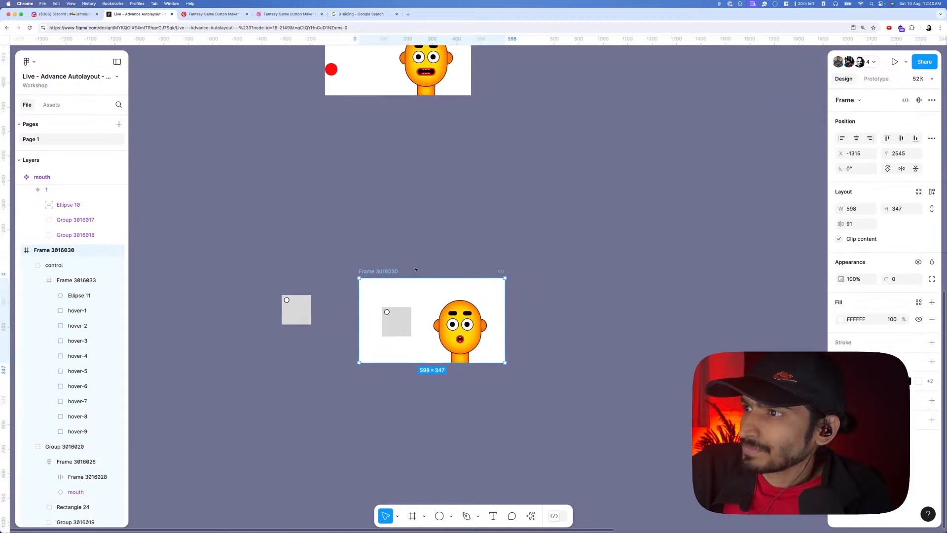
pyautogui.press('super+d')
# - Move the white circle in the duplicated frame to the centre of the grid's upper middle square, and select that frame
pyautogui.scroll(-3, 415, 269)
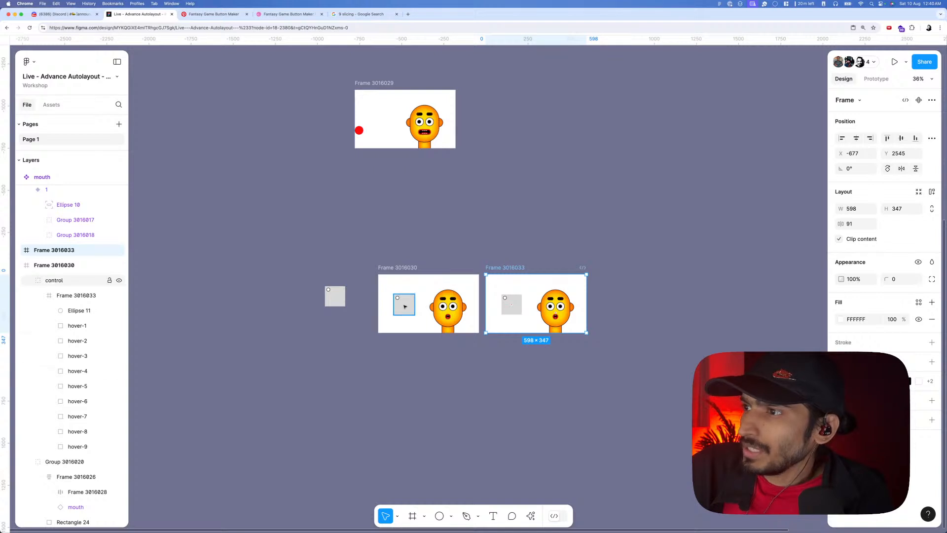
pyautogui.scroll(3, 506, 297)
pyautogui.scroll(5, 505, 296)
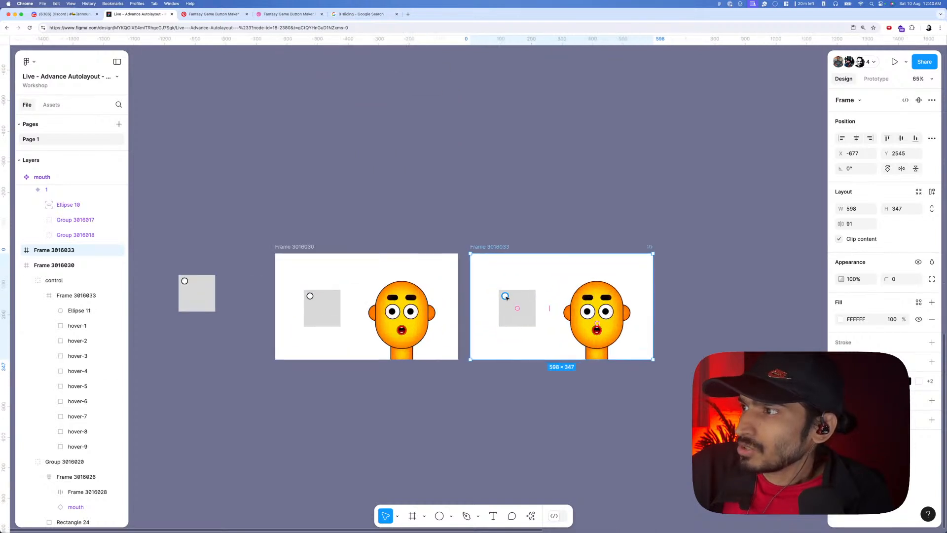
pyautogui.click(504, 296)
pyautogui.moveTo(506, 298); pyautogui.dragTo(528, 298)
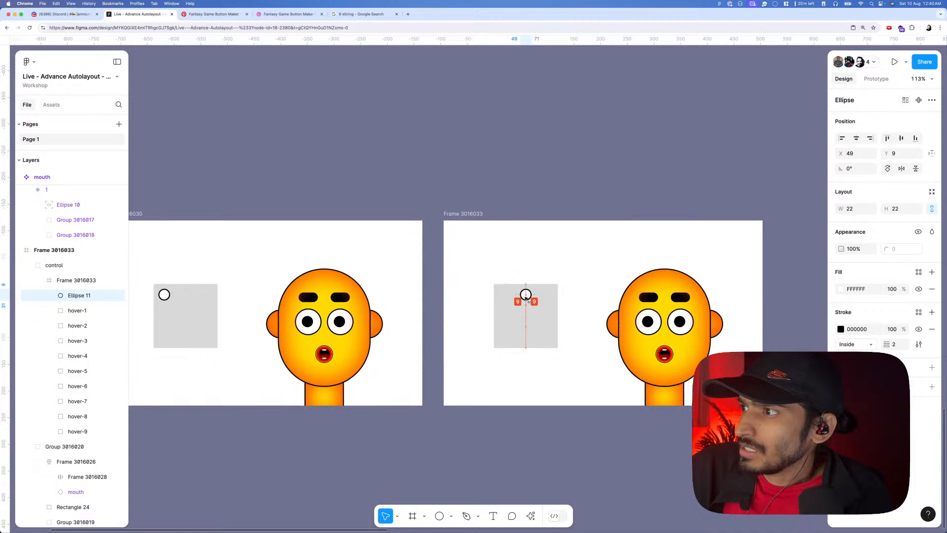
pyautogui.scroll(-6, 526, 296)
pyautogui.click(509, 264)
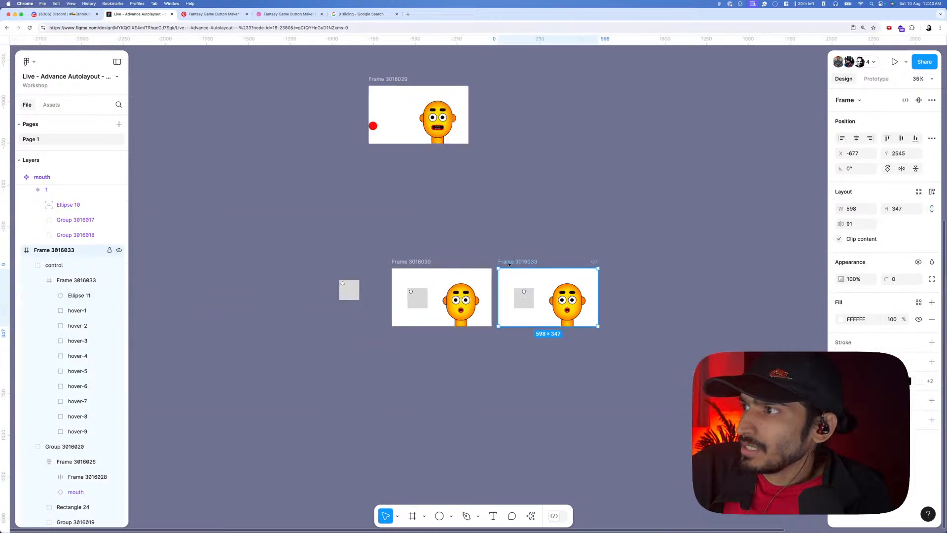
pyautogui.scroll(-1, 509, 247)
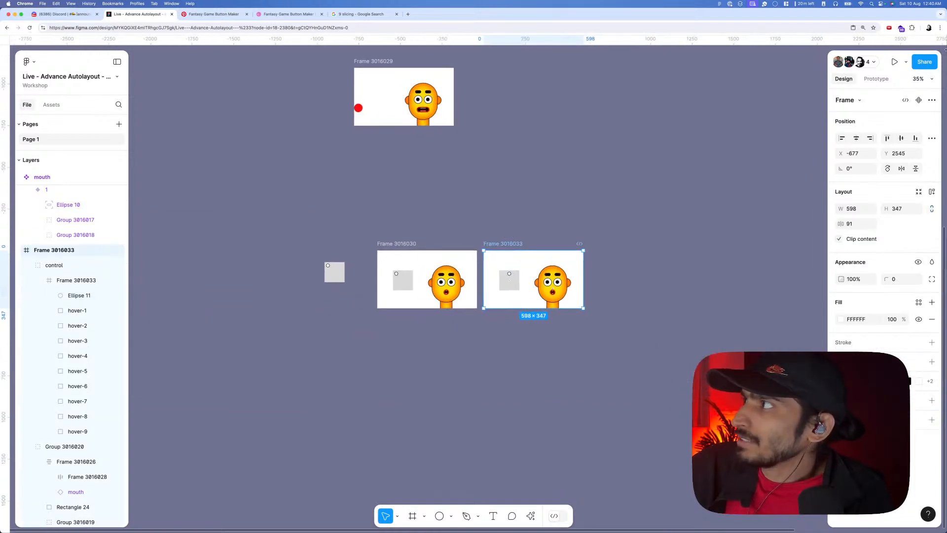
pyautogui.click(924, 60)
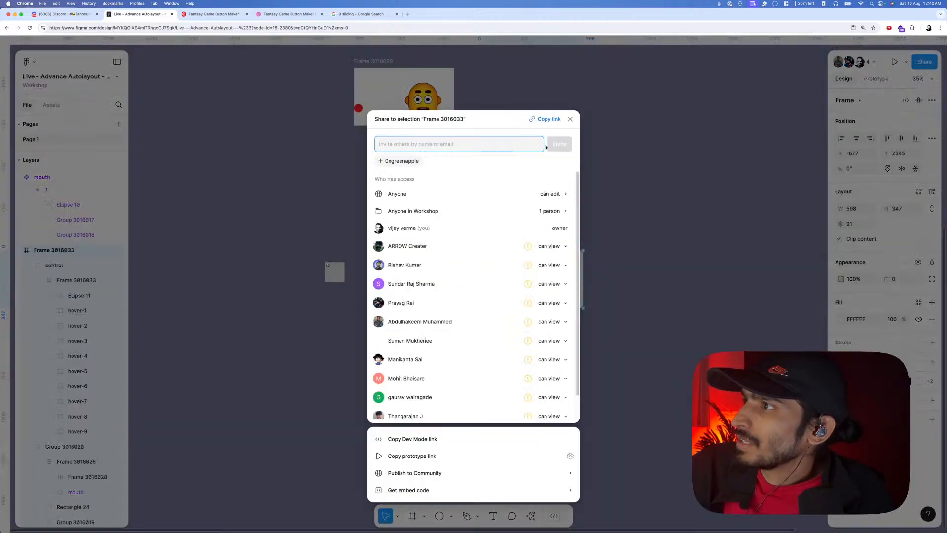
pyautogui.click(570, 120)
pyautogui.scroll(-2, 571, 133)
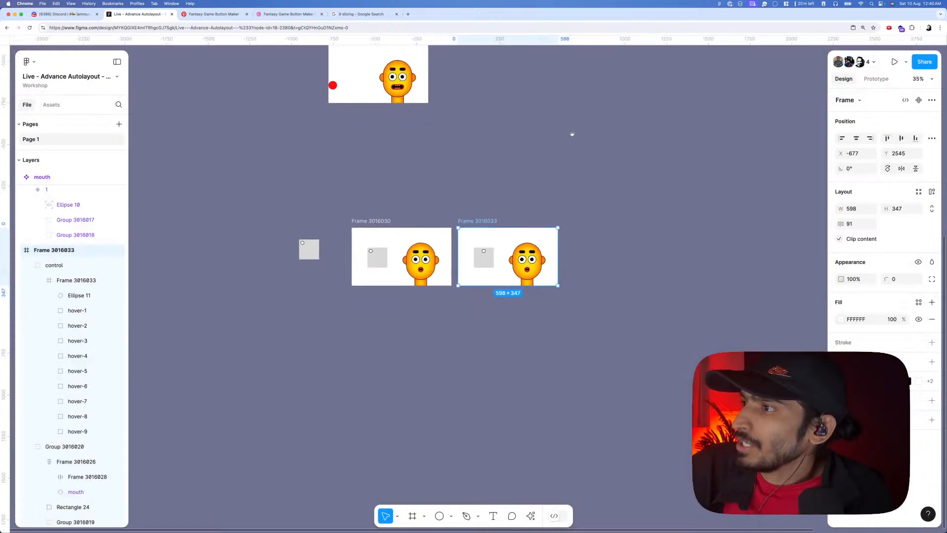
# - Widen the gap between the two head frames slightly and place a duplicate of Frame 3016033 to its right
pyautogui.scroll(2, 489, 213)
pyautogui.scroll(-2, 489, 213)
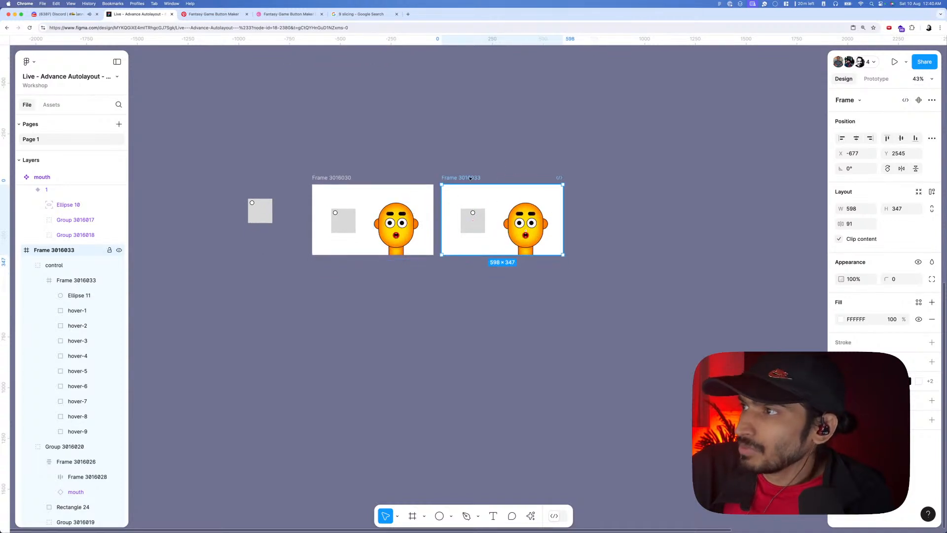
pyautogui.moveTo(475, 233)
pyautogui.mouseDown()
pyautogui.moveTo(473, 317)
pyautogui.moveTo(485, 233)
pyautogui.mouseUp()
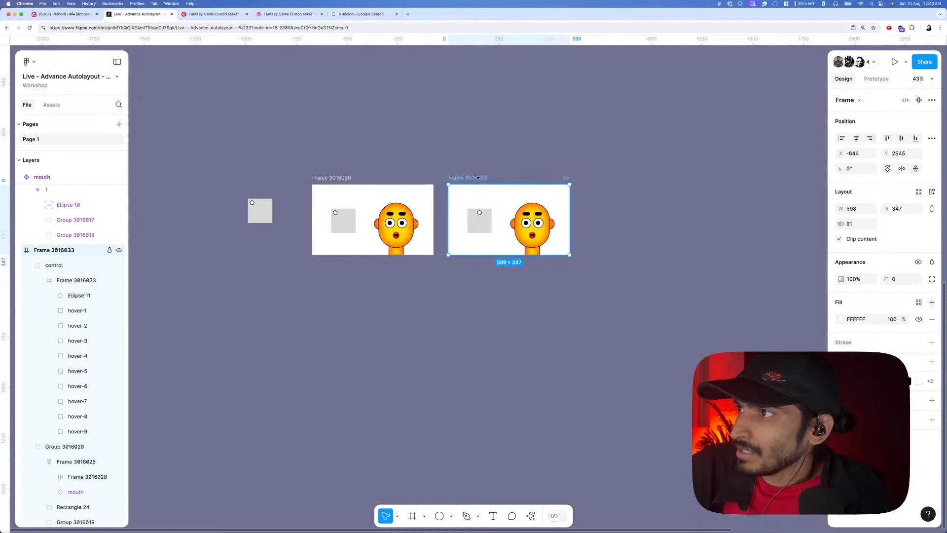
pyautogui.moveTo(478, 180); pyautogui.dragTo(614, 180)
pyautogui.hscroll(1, 620, 194)
pyautogui.scroll(3, 594, 204)
pyautogui.scroll(-1, 518, 180)
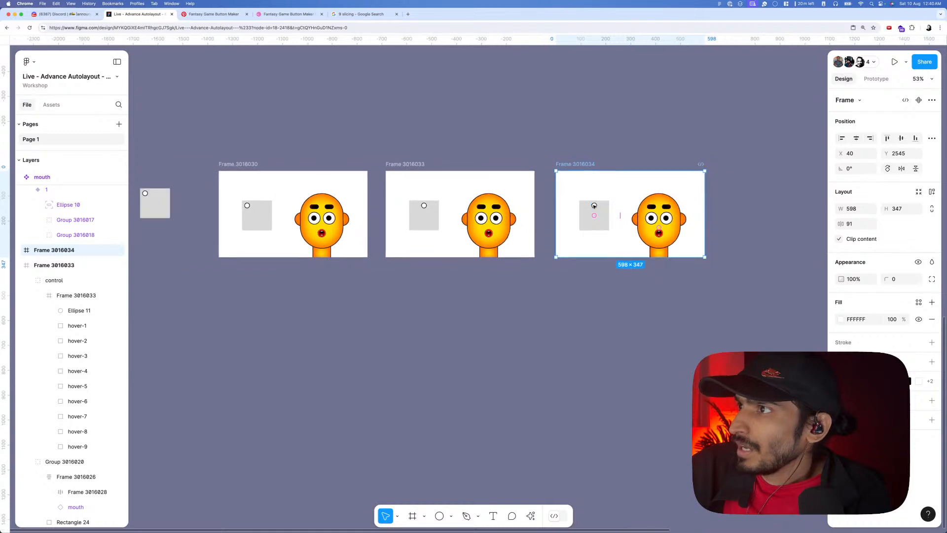
pyautogui.click(416, 135)
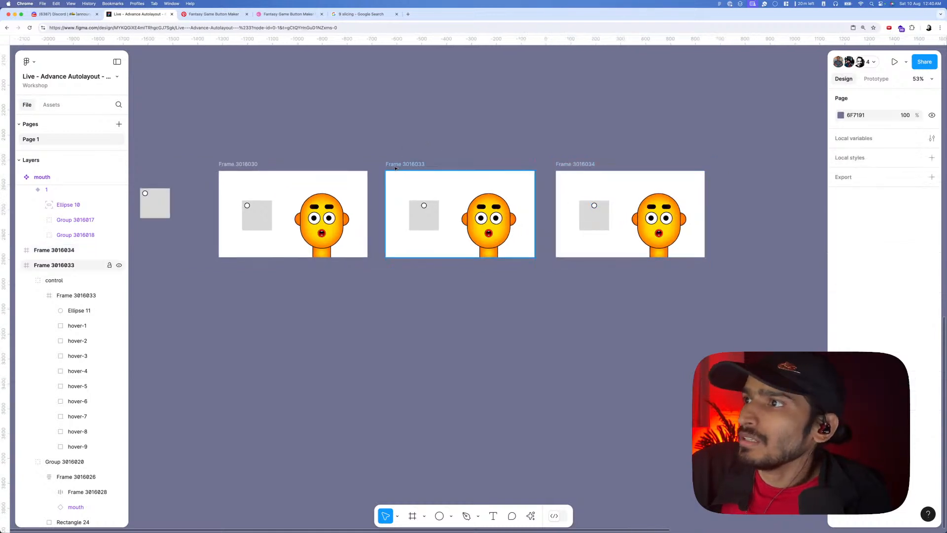
# - Move the white circle in Frame 3016034 to the centre of the grid's upper right square, at X 89, Y 9
pyautogui.scroll(1, 581, 213)
pyautogui.scroll(2, 581, 213)
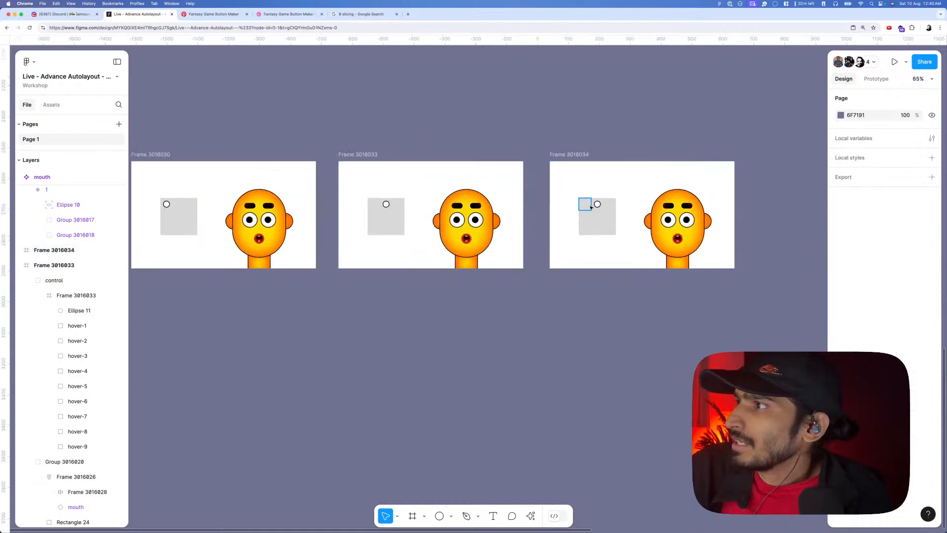
pyautogui.click(597, 204)
pyautogui.hotkey('shift', 'Right')
pyautogui.hotkey('shift', 'Right')
pyautogui.hotkey('shift', 'Right')
pyautogui.hotkey('shift', 'Right')
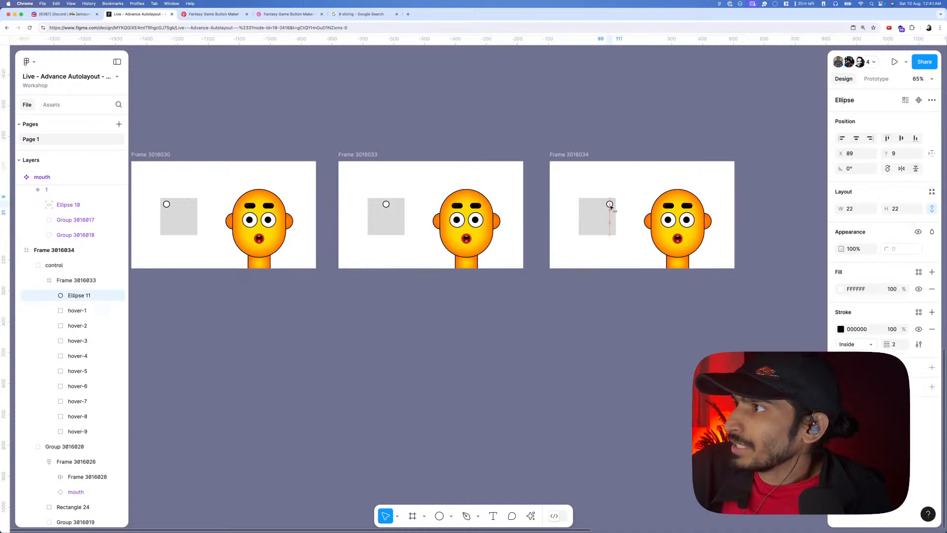
pyautogui.scroll(5, 610, 204)
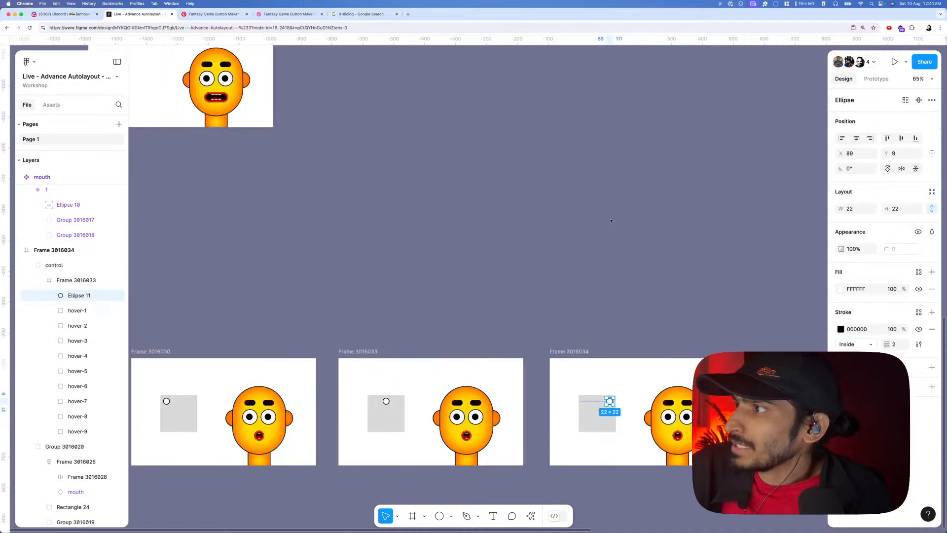
pyautogui.scroll(-1, 614, 193)
pyautogui.scroll(4, 609, 341)
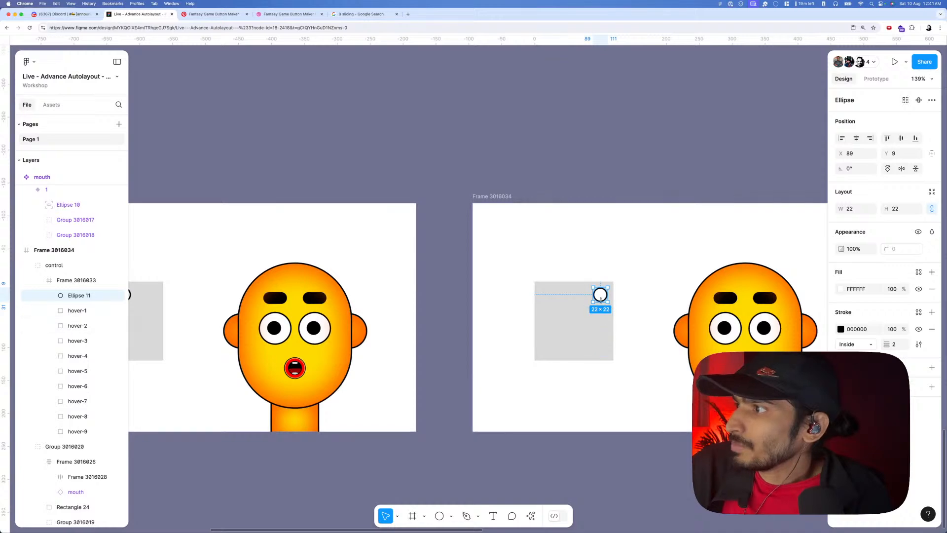
pyautogui.scroll(-8, 610, 341)
pyautogui.scroll(4, 527, 298)
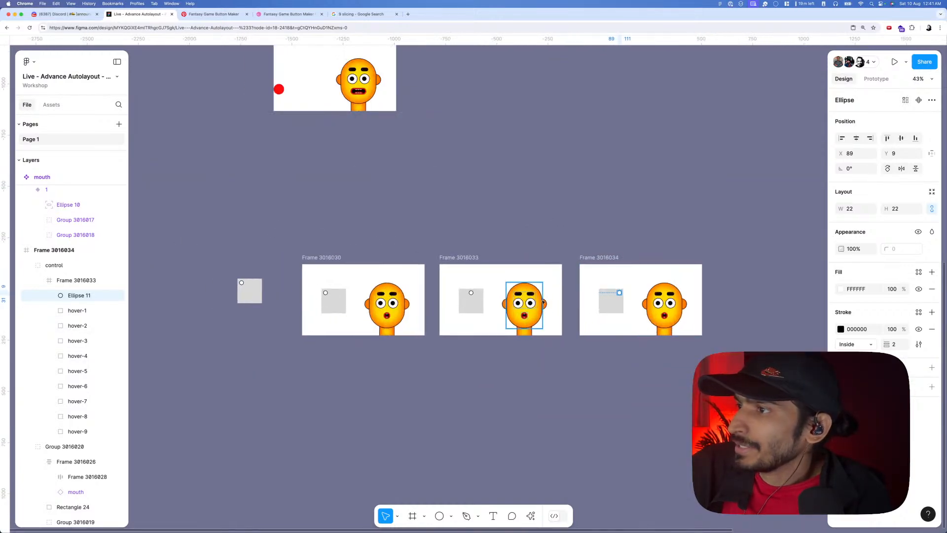
# - Add an effect to the white circles of all three head frames together
pyautogui.click(461, 291)
pyautogui.keyDown('shift'); pyautogui.click(667, 291); pyautogui.keyUp('shift')
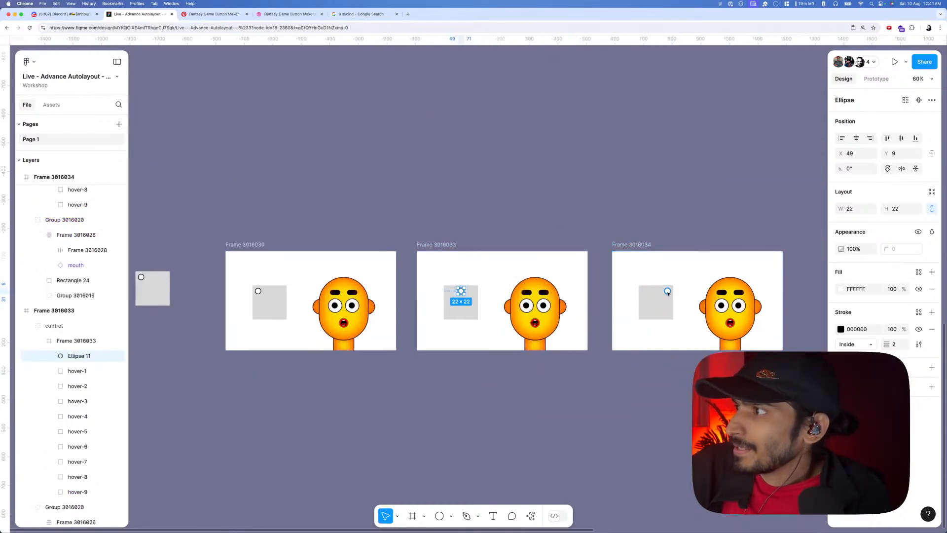
pyautogui.keyDown('shift'); pyautogui.click(258, 291); pyautogui.keyUp('shift')
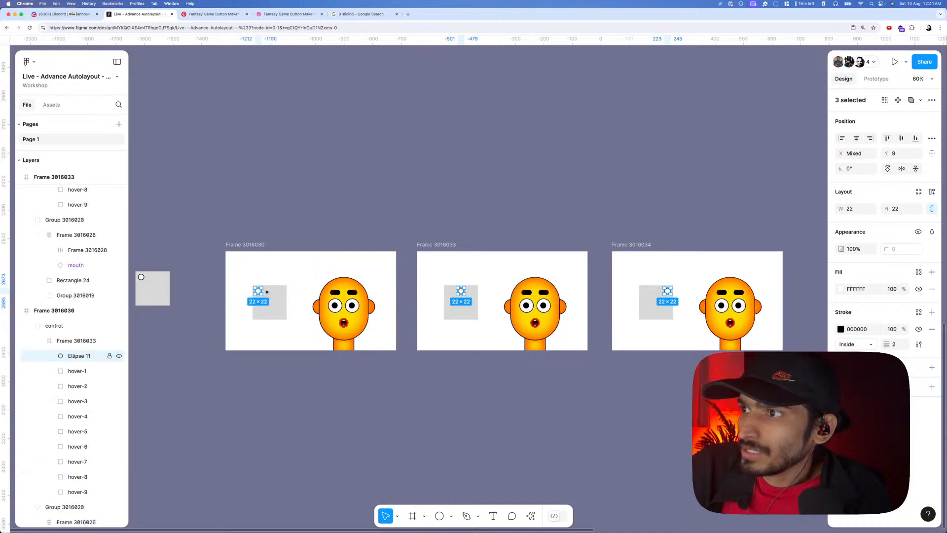
pyautogui.click(931, 367)
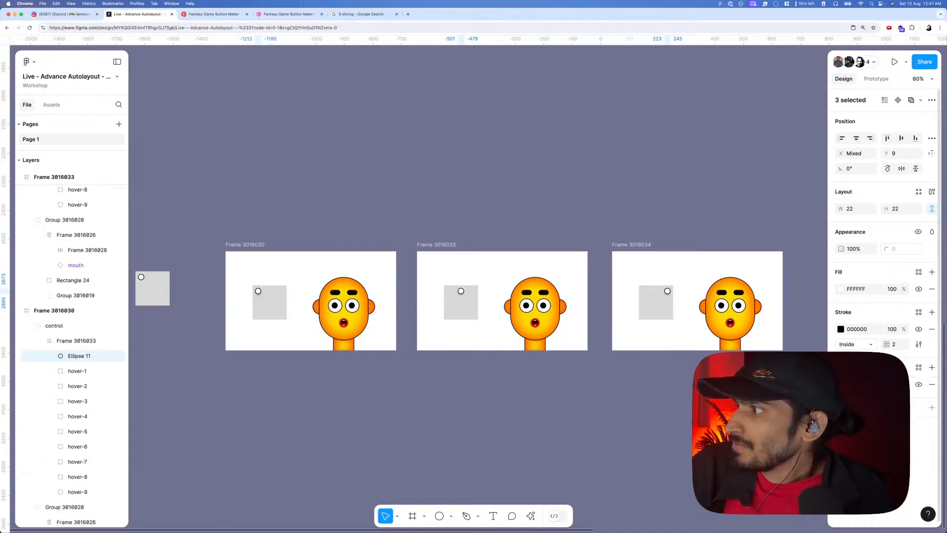
pyautogui.click(605, 376)
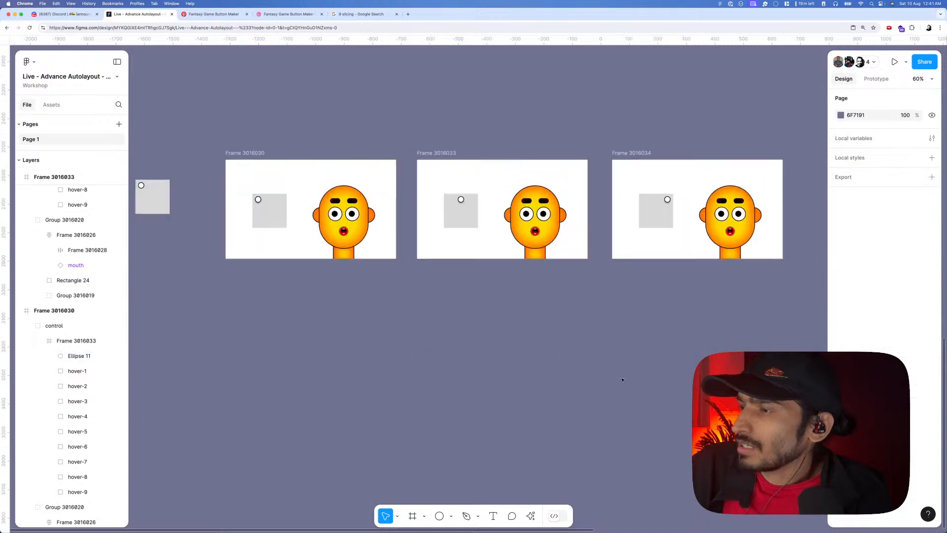
# - Duplicate the row of three head frames twice below to form a three-by-three arrangement of frames
pyautogui.scroll(-5, 606, 365)
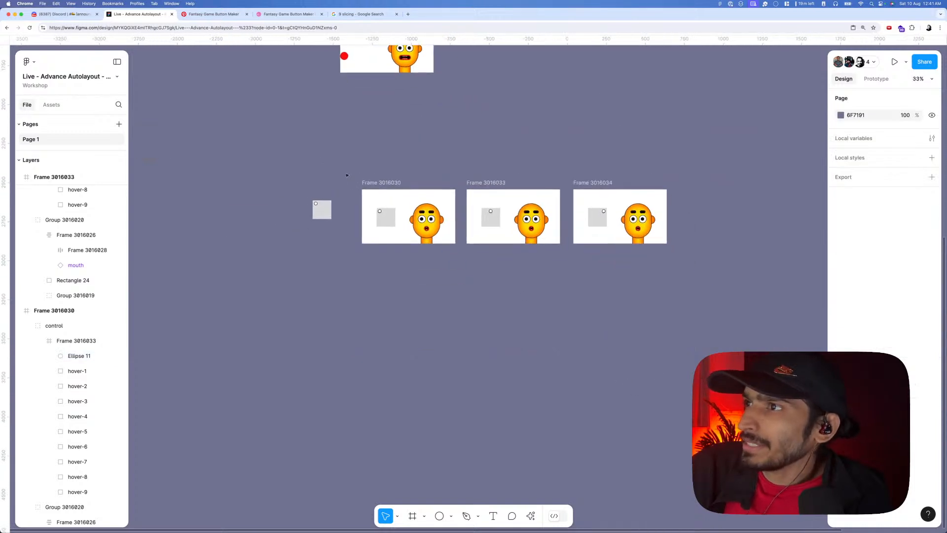
pyautogui.moveTo(347, 175); pyautogui.dragTo(676, 323)
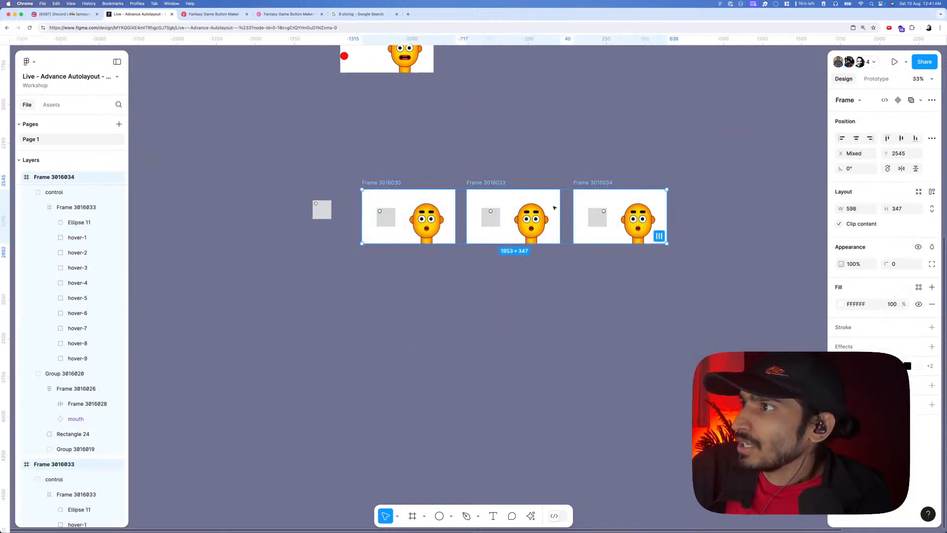
pyautogui.moveTo(551, 276); pyautogui.dragTo(546, 340)
pyautogui.click(757, 309)
# - Move the circle to X 89, Y 49 in Frame 3016037 and to X 89, Y 89 in Frame 3016040
pyautogui.scroll(3, 604, 286)
pyautogui.keyDown('super'); pyautogui.click(604, 285); pyautogui.keyUp('super')
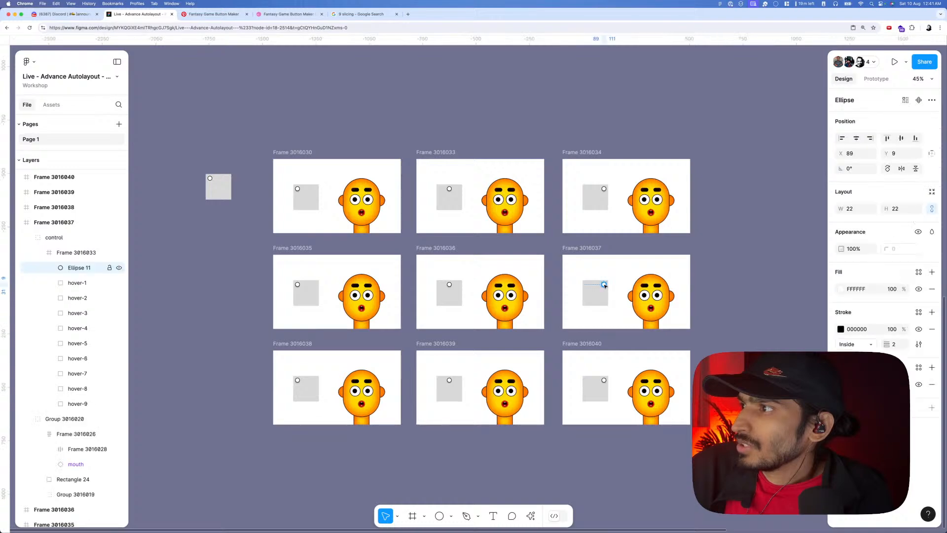
pyautogui.moveTo(605, 285); pyautogui.dragTo(606, 295)
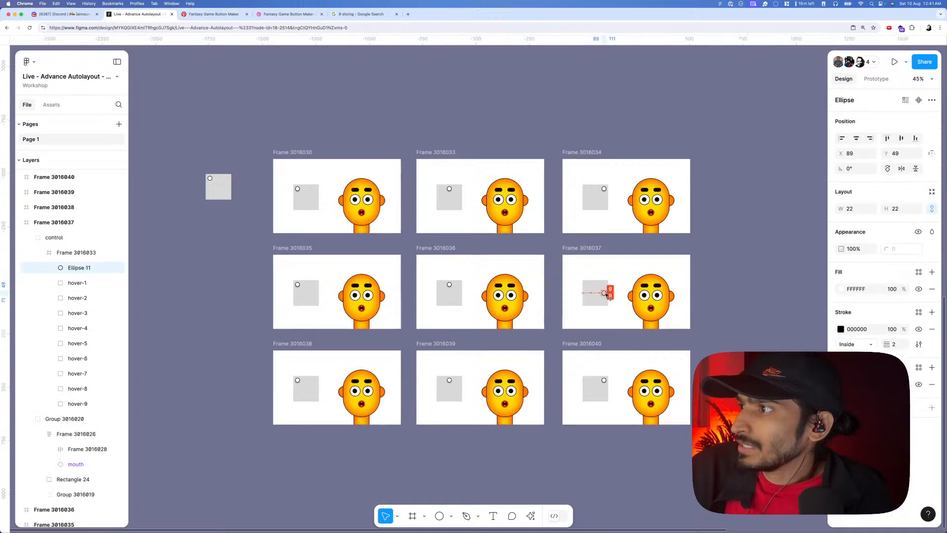
pyautogui.keyDown('super'); pyautogui.click(604, 380); pyautogui.keyUp('super')
pyautogui.moveTo(603, 380); pyautogui.dragTo(606, 399)
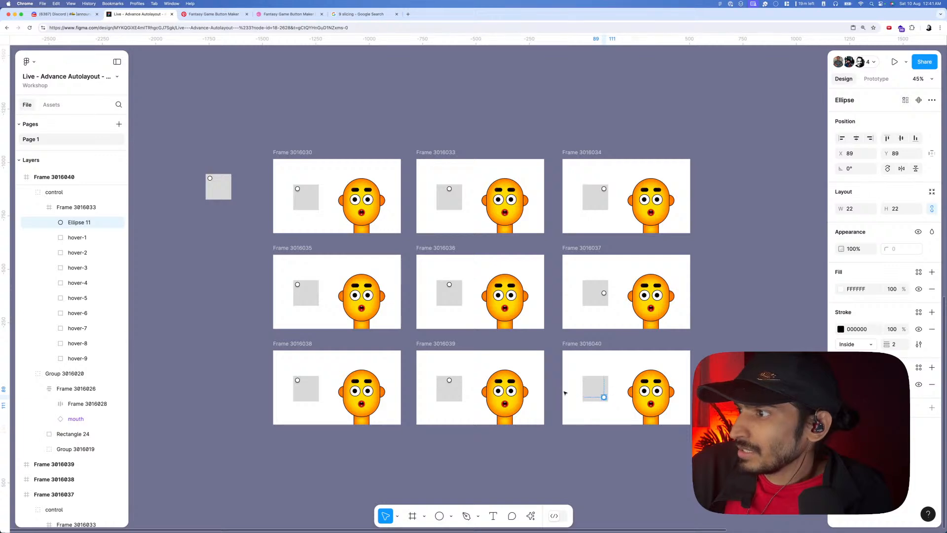
# - Move the circle down to Y 89 in Frames 3016039 and 3016038, centred in the grid's lower middle and lower left squares
pyautogui.scroll(5, 448, 383)
pyautogui.keyDown('super'); pyautogui.click(449, 379); pyautogui.keyUp('super')
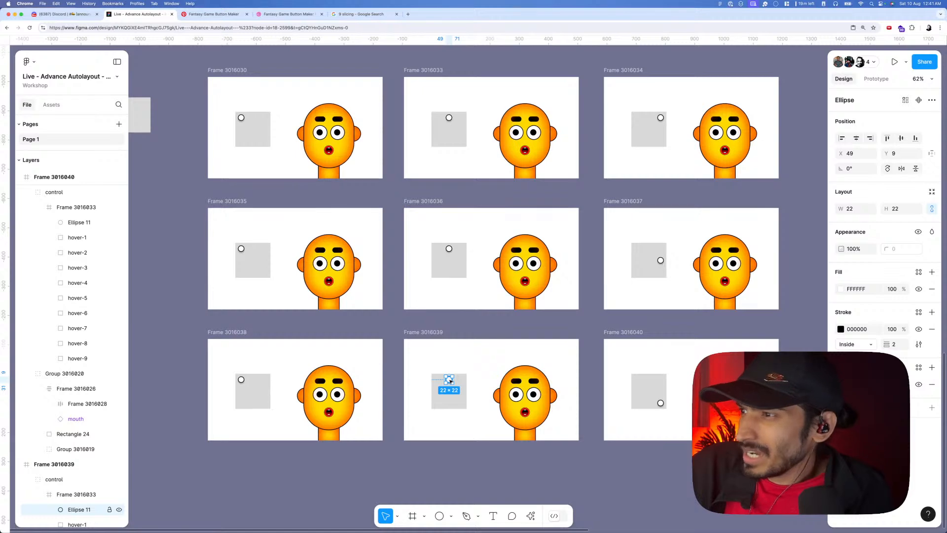
pyautogui.moveTo(450, 393); pyautogui.dragTo(449, 402)
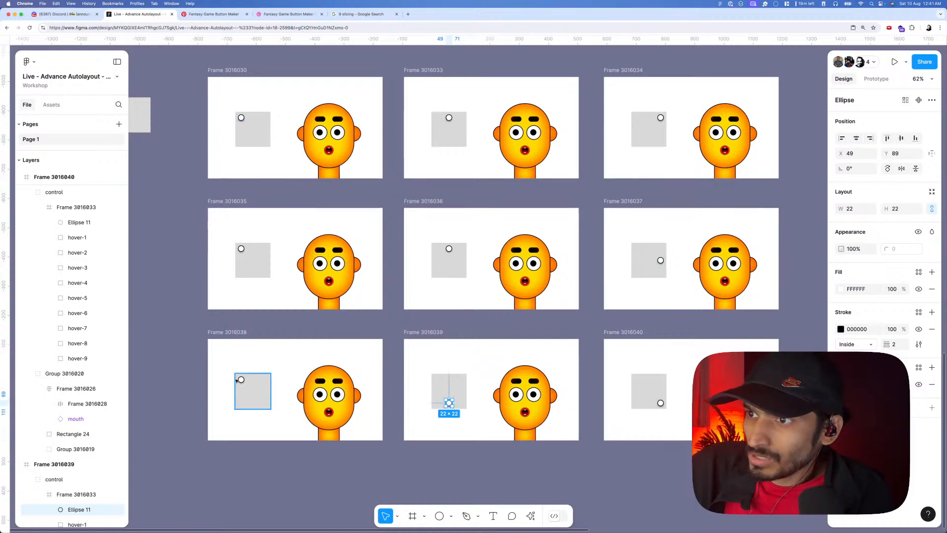
pyautogui.click(241, 379)
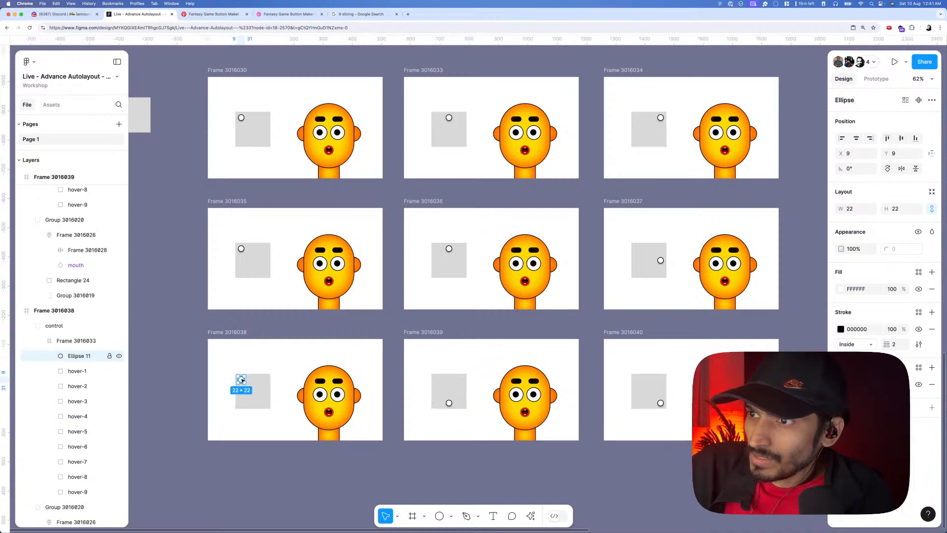
pyautogui.moveTo(243, 381); pyautogui.dragTo(241, 403)
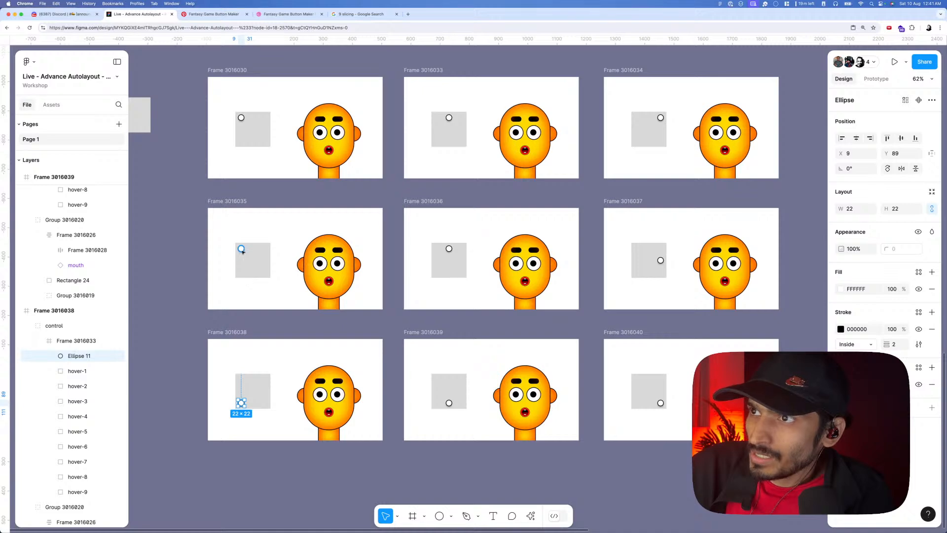
# - Move the circles in Frames 3016035 and 3016036 down together to Y 49, and check all circle positions in outline view
pyautogui.click(241, 248)
pyautogui.keyDown('shift'); pyautogui.click(449, 249); pyautogui.keyUp('shift')
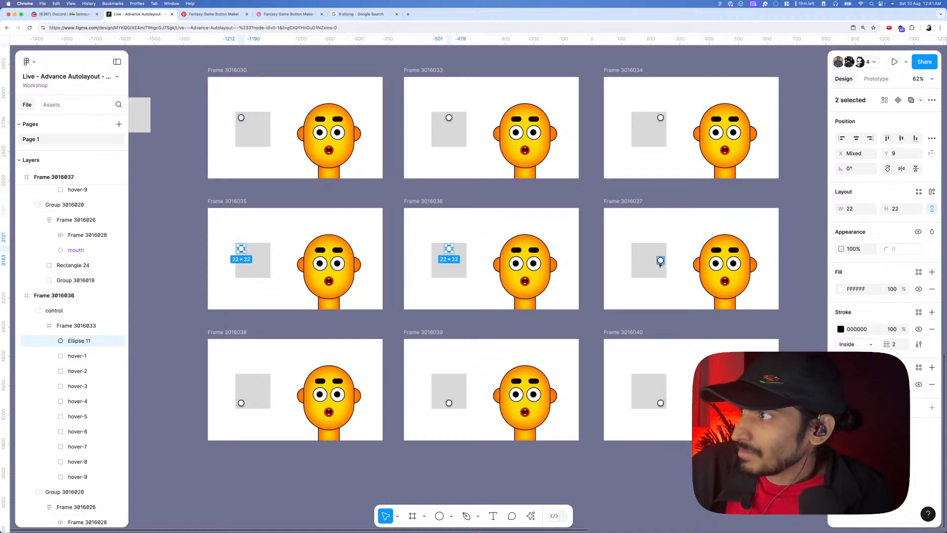
pyautogui.moveTo(448, 249); pyautogui.dragTo(450, 260)
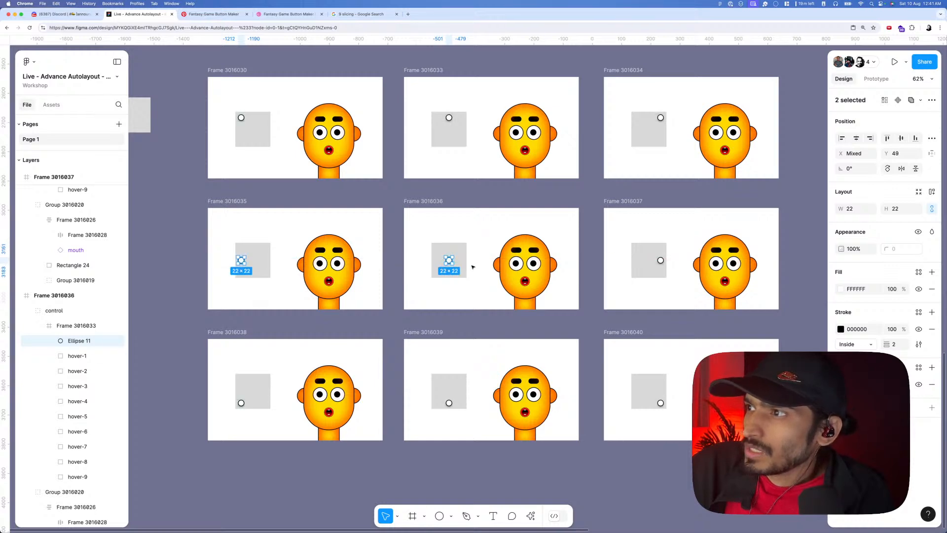
pyautogui.click(477, 265)
pyautogui.hotkey('ctrl', 'y')
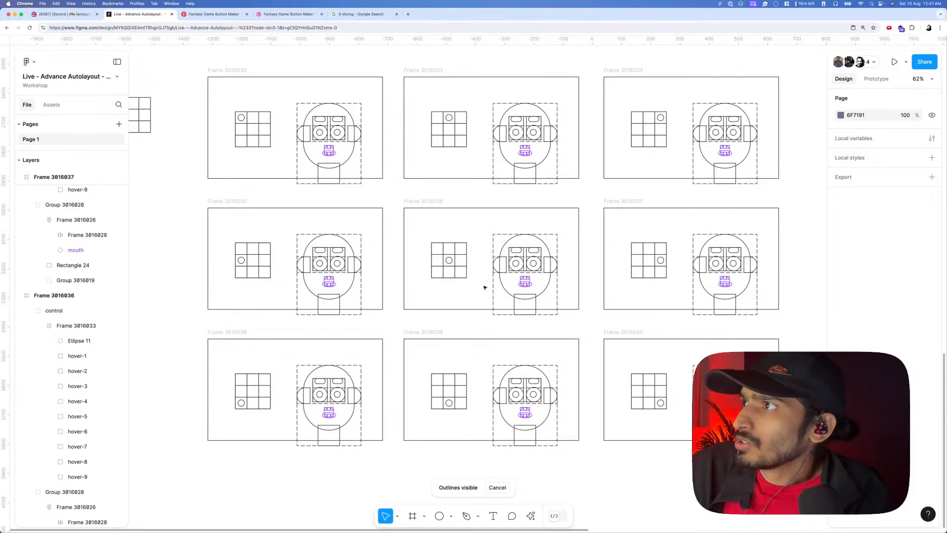
pyautogui.hotkey('ctrl', 'y')
pyautogui.scroll(-5, 480, 288)
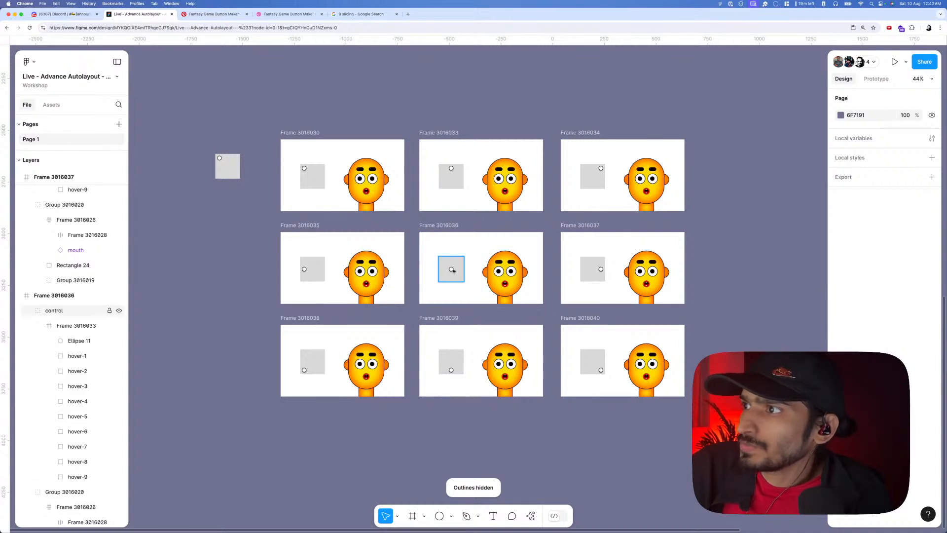
# - Select the white circle in the middle frame, Frame 3016036, and show its prototype settings
pyautogui.keyDown('super'); pyautogui.click(452, 269); pyautogui.keyUp('super')
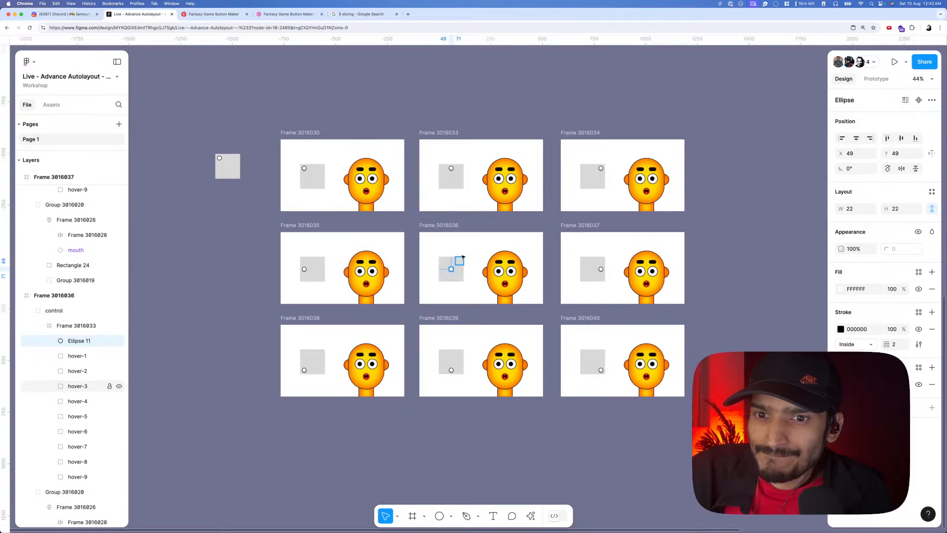
pyautogui.click(471, 293)
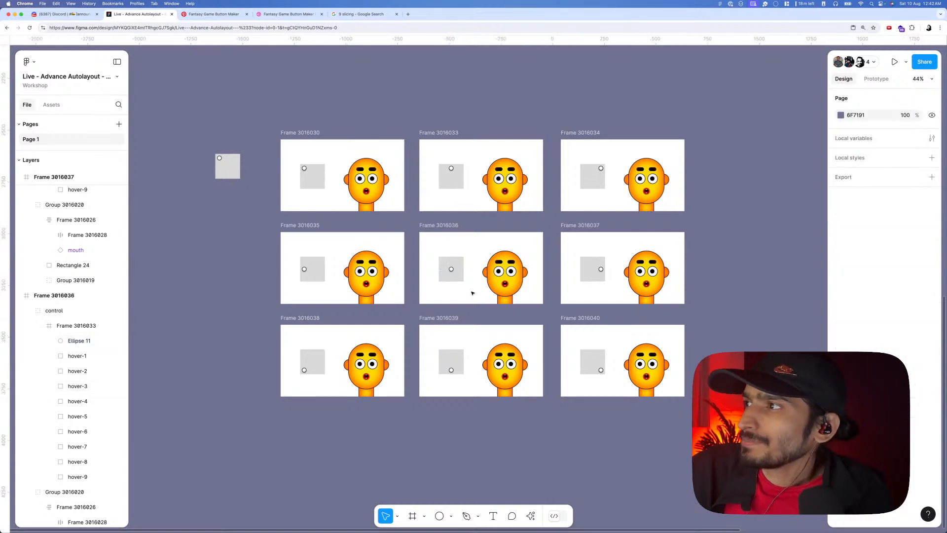
pyautogui.keyDown('super'); pyautogui.click(452, 269); pyautogui.keyUp('super')
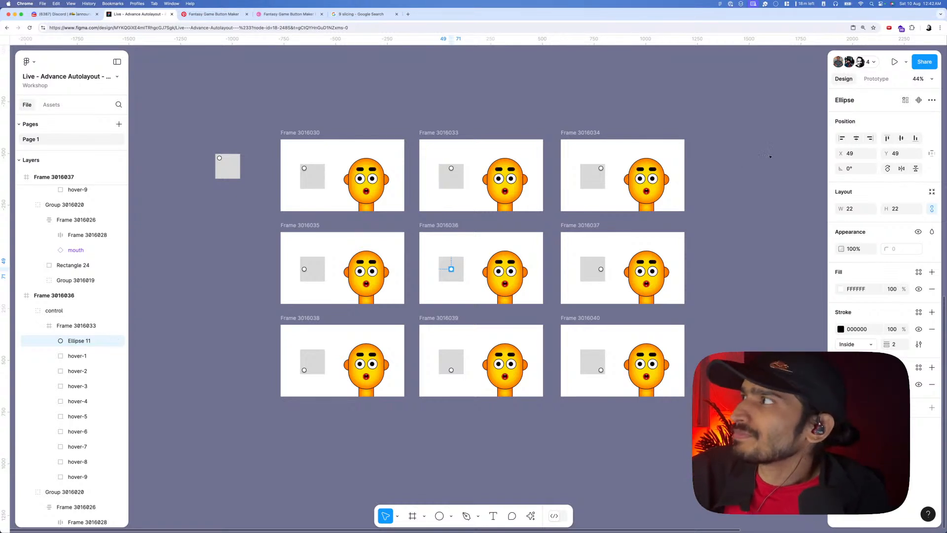
pyautogui.click(875, 80)
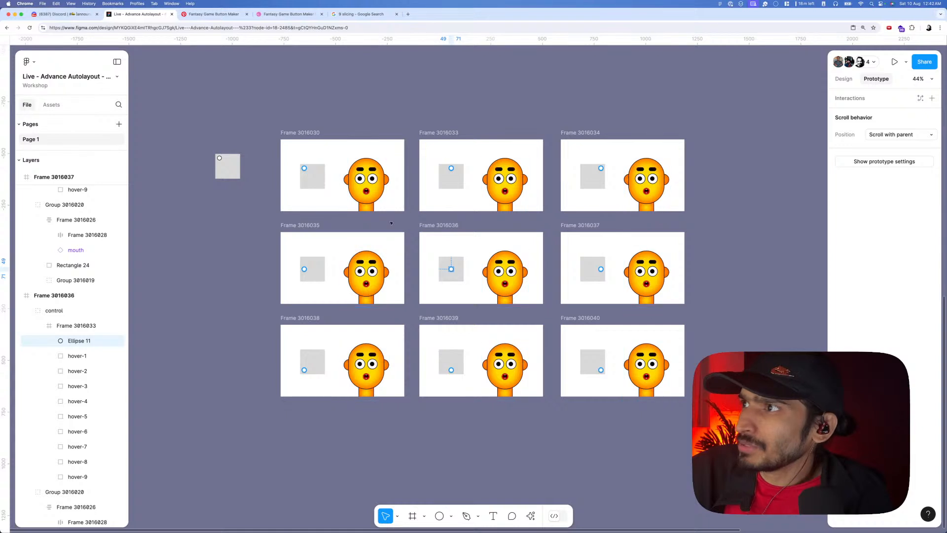
# - Add a prototype connection from the small circle in Frame 3016030 to Frame 3016035
pyautogui.scroll(2, 420, 202)
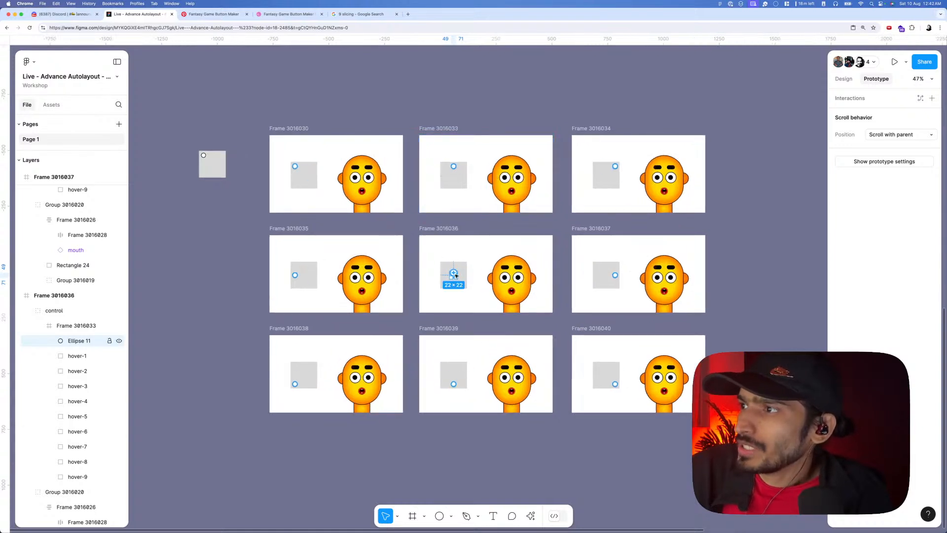
pyautogui.click(297, 166)
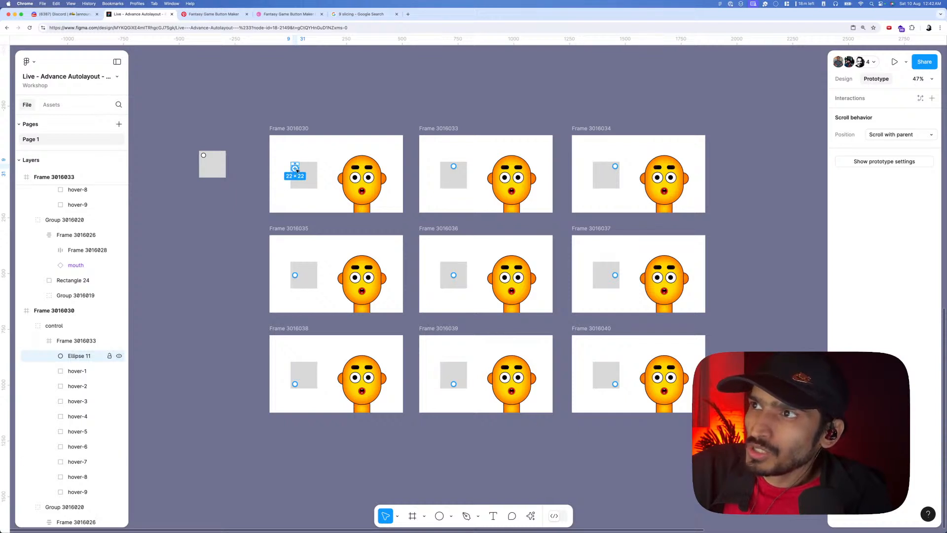
pyautogui.moveTo(296, 169); pyautogui.dragTo(306, 240)
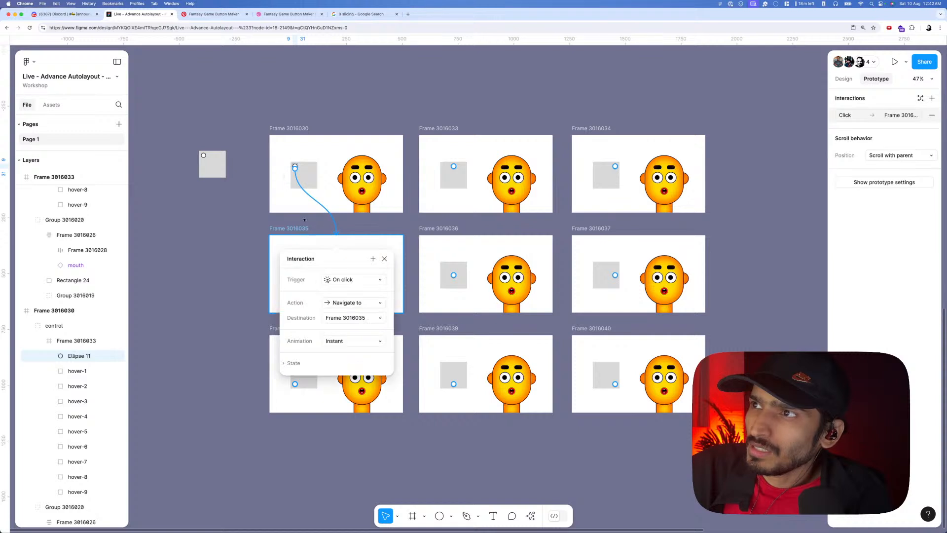
pyautogui.moveTo(296, 170); pyautogui.dragTo(384, 110)
pyautogui.press('Escape')
pyautogui.moveTo(295, 166); pyautogui.dragTo(340, 238)
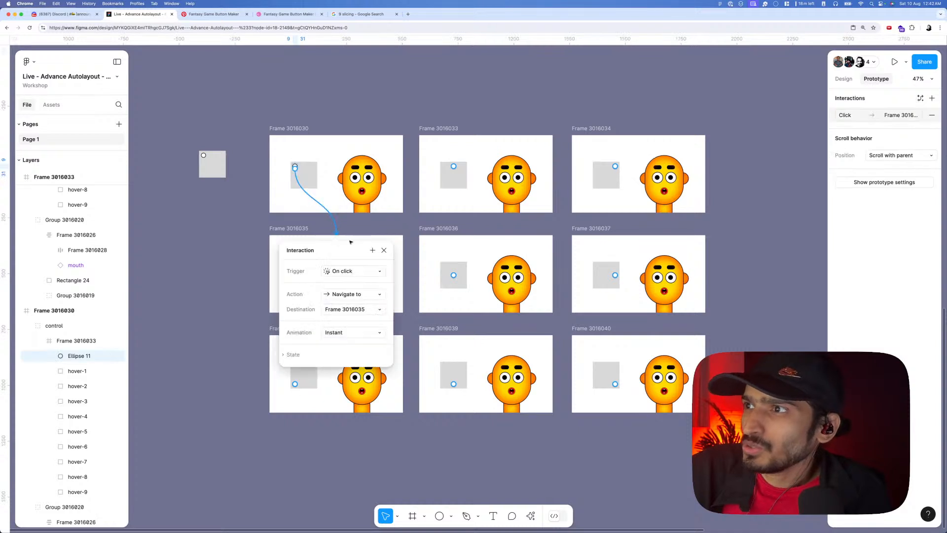
# - Give the circle's connection to Frame 3016035 a Smart animate transition with Linear curve and a While hovering trigger
pyautogui.click(340, 333)
pyautogui.click(343, 354)
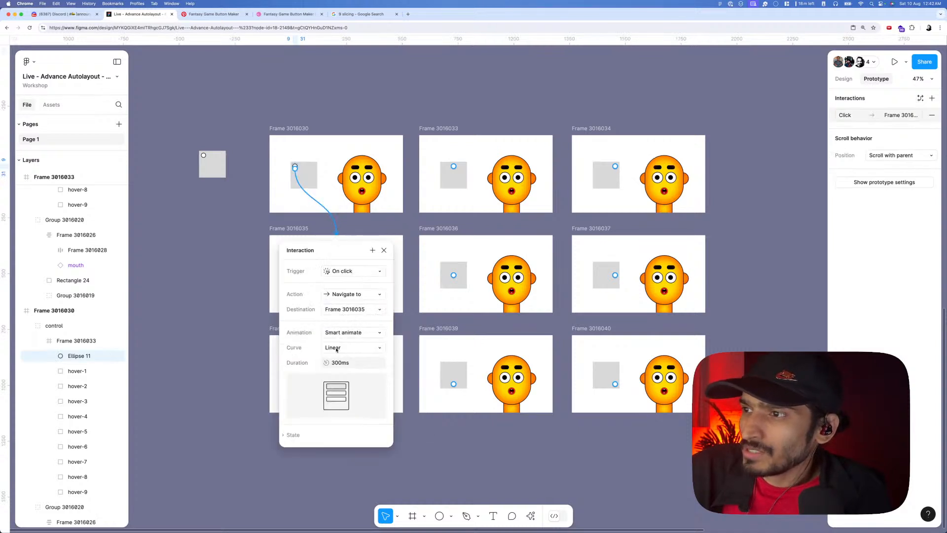
pyautogui.click(336, 348)
pyautogui.click(336, 348)
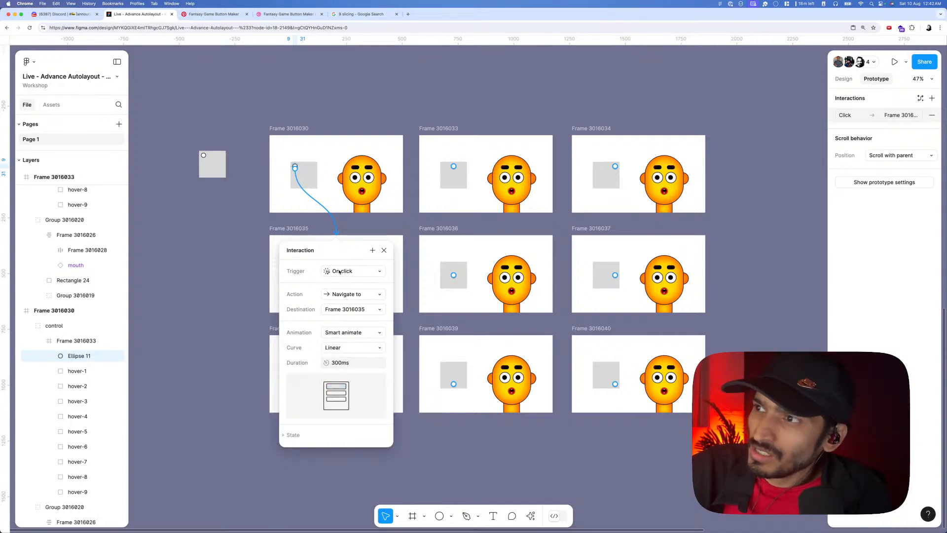
pyautogui.click(347, 270)
pyautogui.click(348, 295)
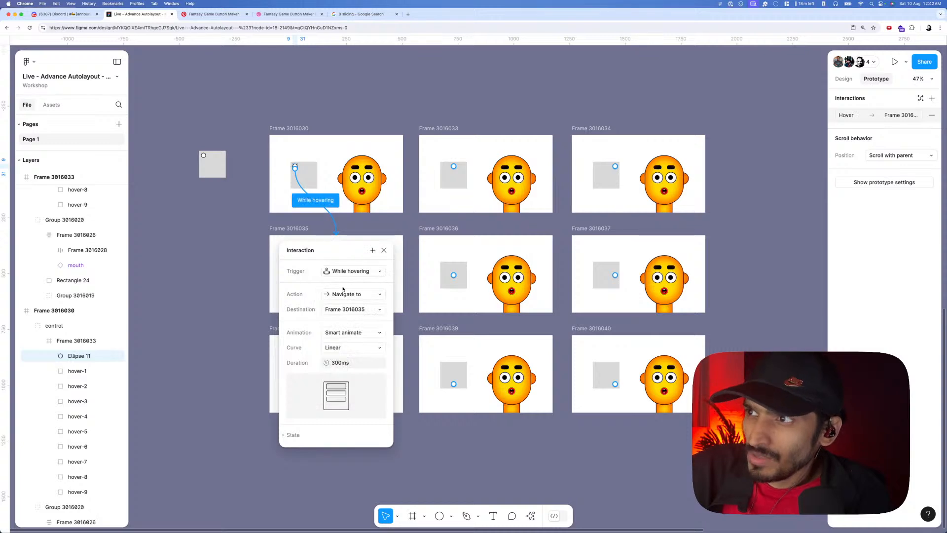
pyautogui.click(207, 296)
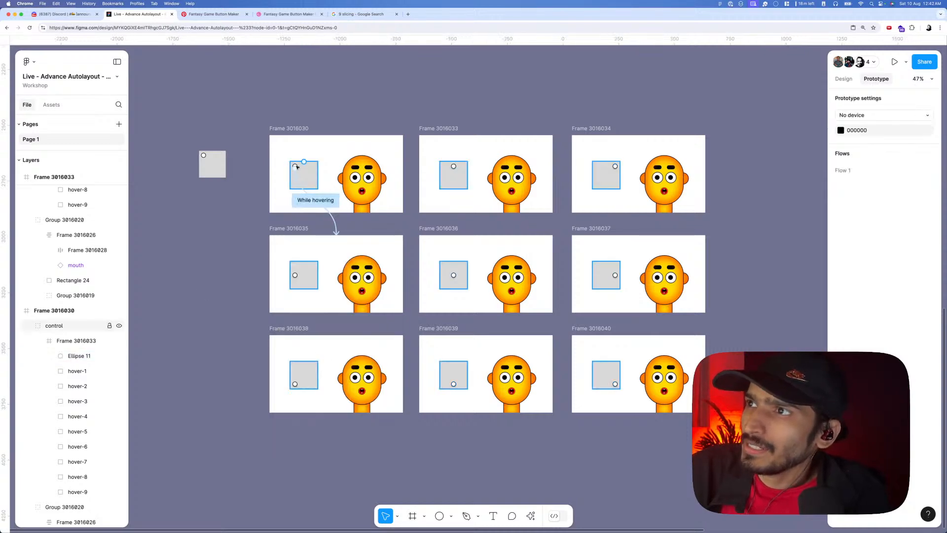
# - Add a second prototype connection from the circle in Frame 3016030 to Frame 3016033 and check its available triggers
pyautogui.scroll(5, 295, 167)
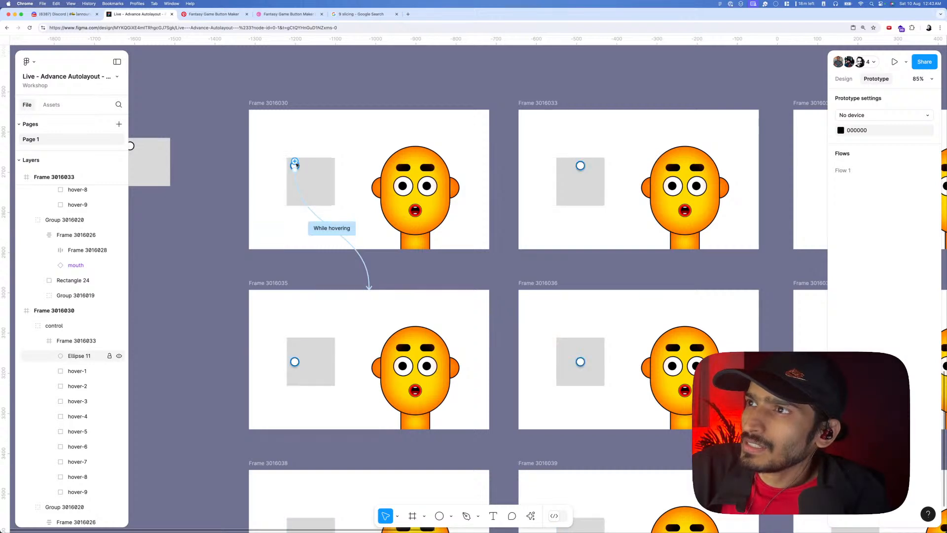
pyautogui.scroll(5, 294, 164)
pyautogui.click(295, 164)
pyautogui.scroll(-3, 294, 164)
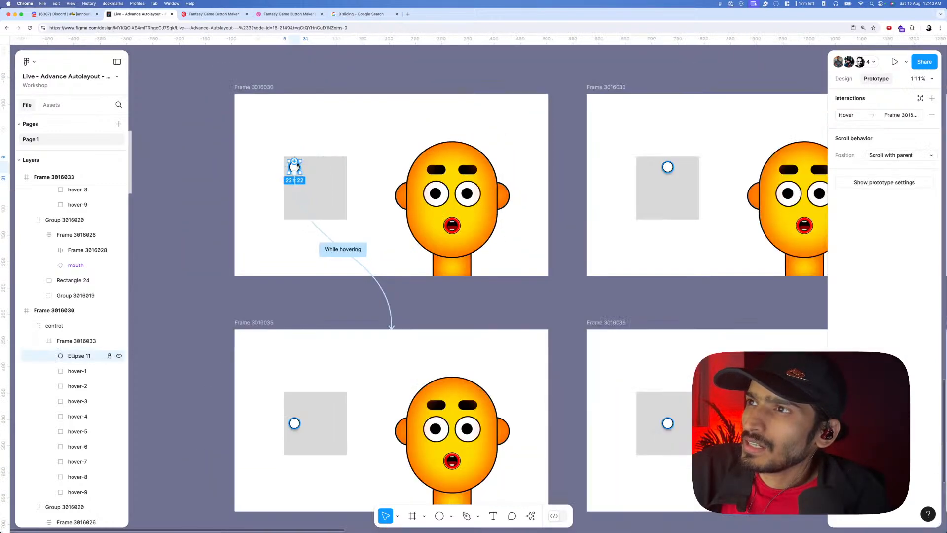
pyautogui.moveTo(300, 167); pyautogui.dragTo(627, 191)
pyautogui.scroll(-4, 555, 195)
pyautogui.click(578, 232)
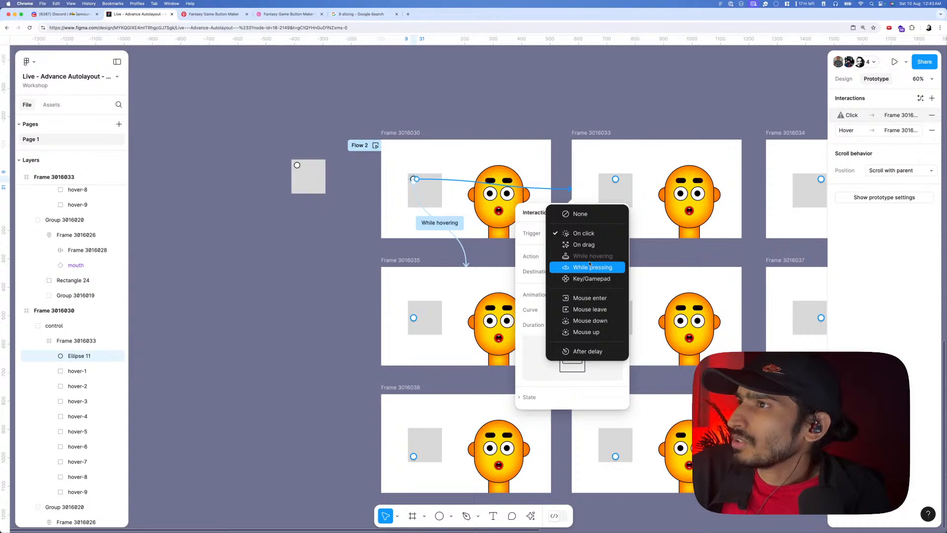
pyautogui.click(502, 260)
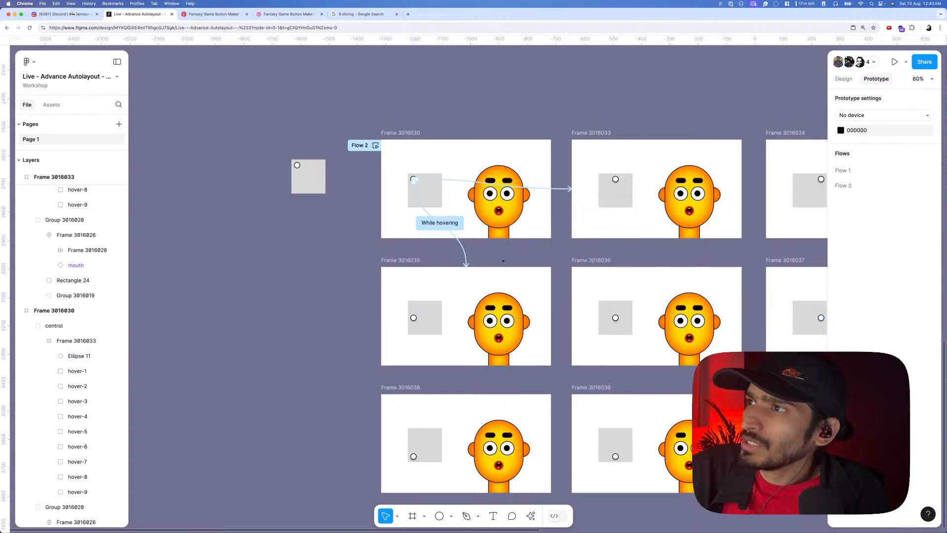
# - Delete both prototype connections that start from the circle in Frame 3016030
pyautogui.click(464, 253)
pyautogui.press('Delete')
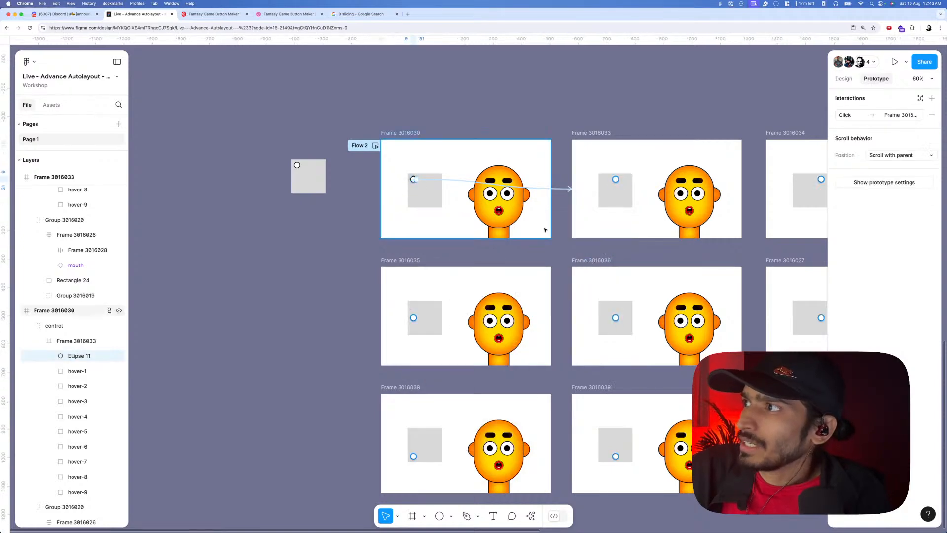
pyautogui.click(562, 190)
pyautogui.press('Delete')
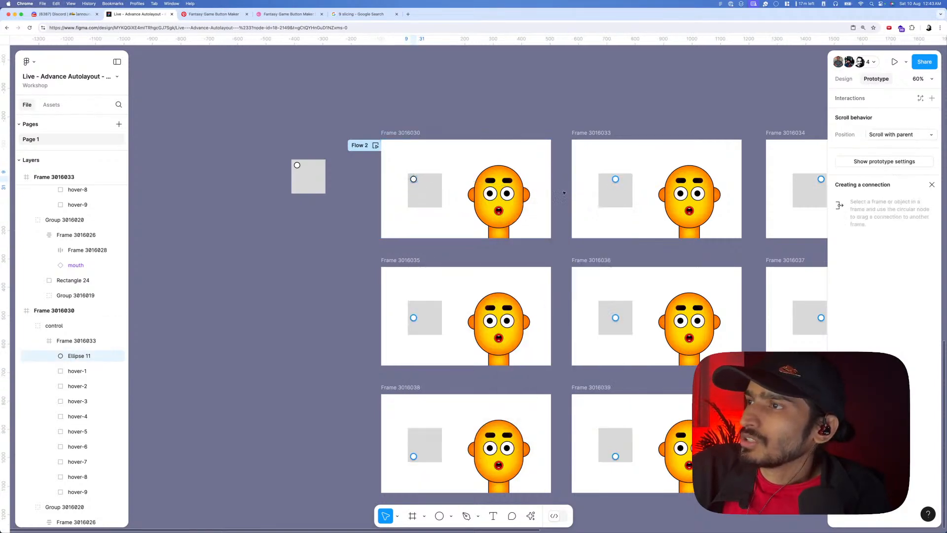
# - Connect the top-middle hover-6 square in Frame 3016030 to Frame 3016033 with a While hovering trigger
pyautogui.hscroll(3, 564, 193)
pyautogui.scroll(1, 564, 193)
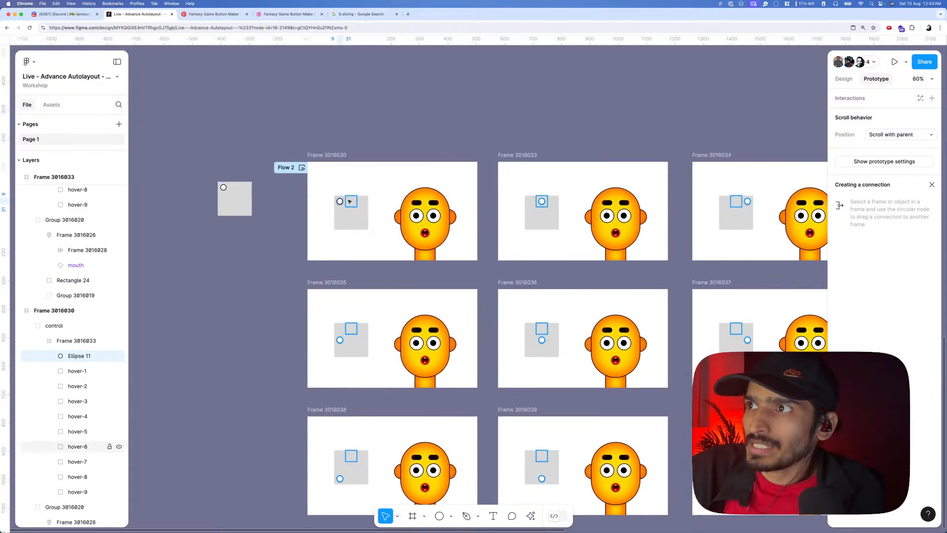
pyautogui.scroll(4, 350, 201)
pyautogui.click(352, 202)
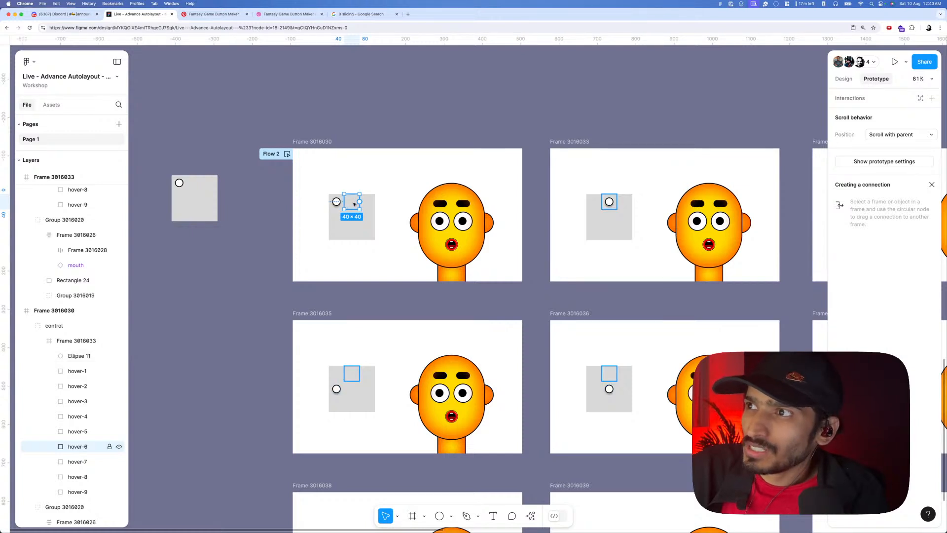
pyautogui.moveTo(359, 201); pyautogui.dragTo(551, 207)
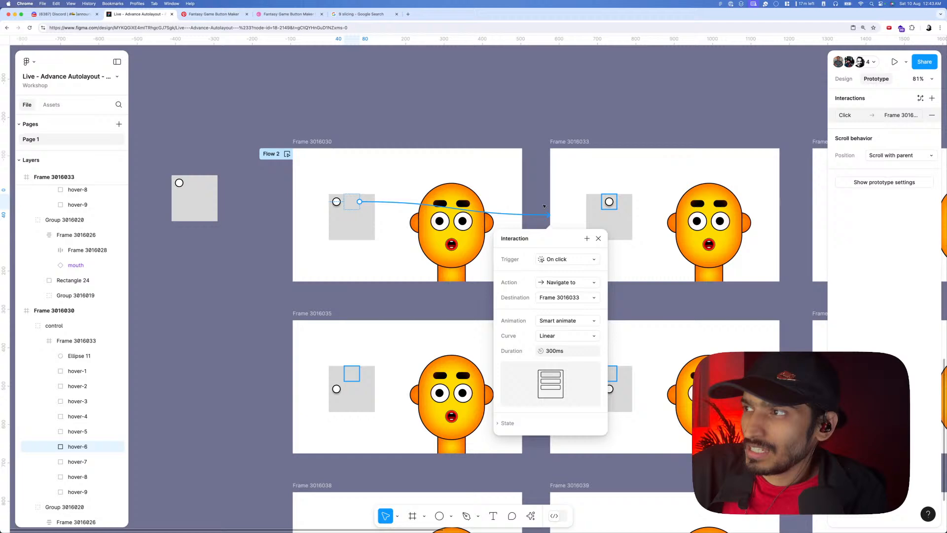
pyautogui.click(552, 259)
pyautogui.click(557, 284)
pyautogui.scroll(-3, 344, 290)
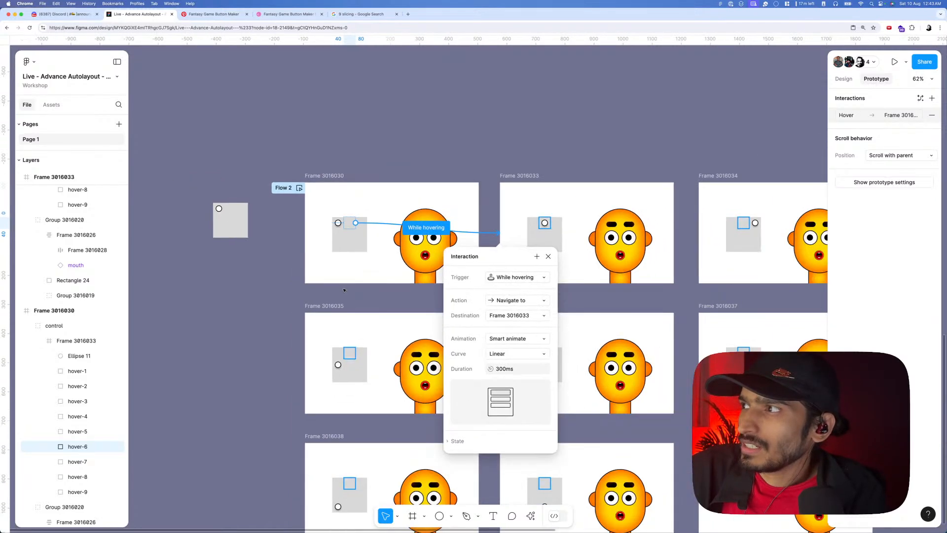
pyautogui.hscroll(3, 344, 290)
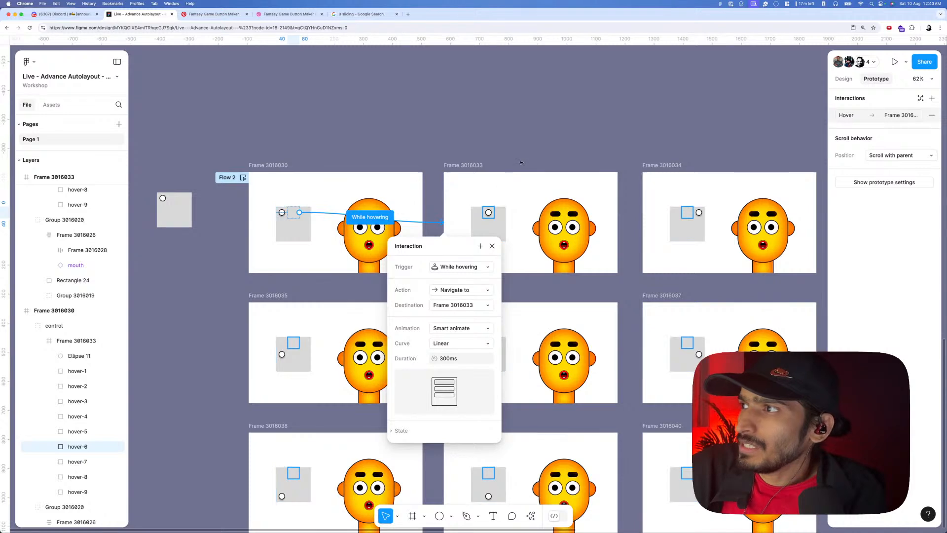
pyautogui.click(498, 185)
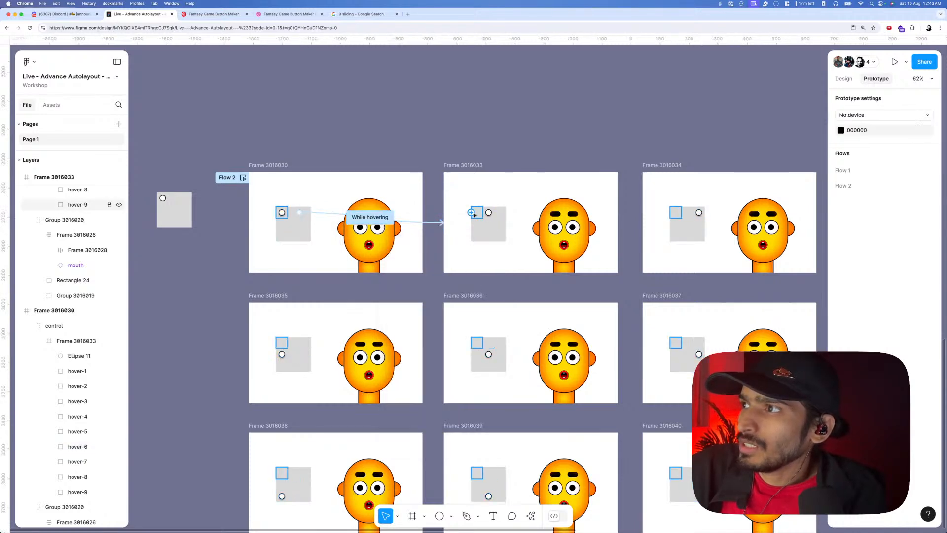
# - Connect the top-left hover-9 squares of all eight other frames to Frame 3016030 in one multi-selection
pyautogui.click(477, 215)
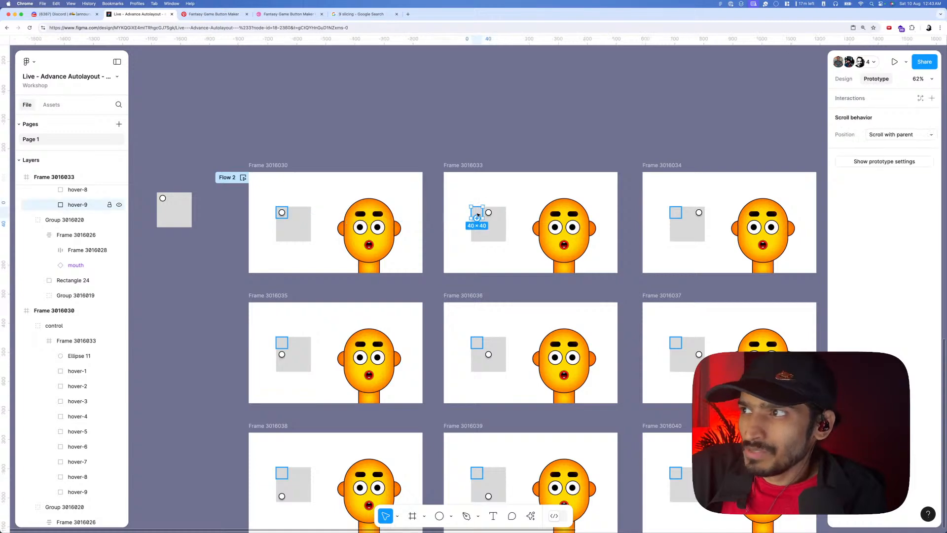
pyautogui.keyDown('shift'); pyautogui.click(477, 341); pyautogui.keyUp('shift')
pyautogui.scroll(-3, 488, 328)
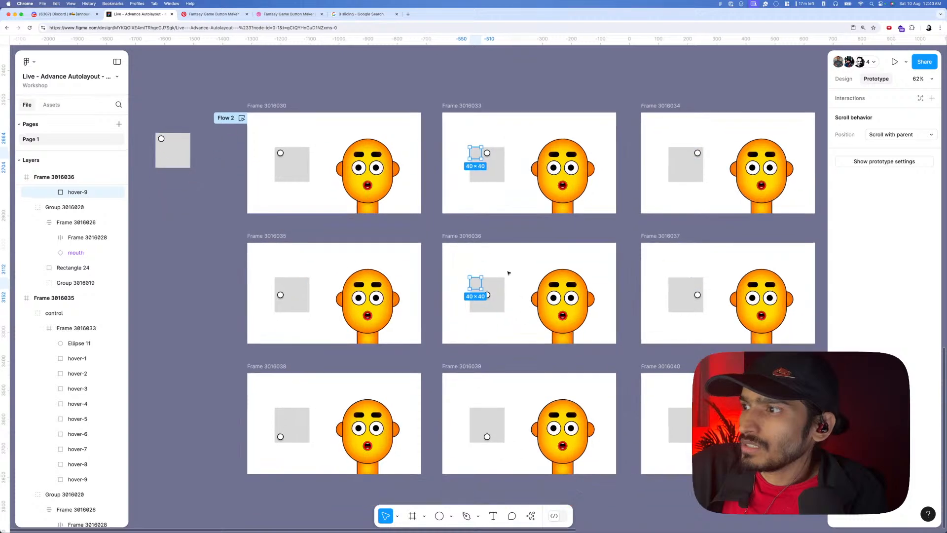
pyautogui.keyDown('shift'); pyautogui.click(474, 416); pyautogui.keyUp('shift')
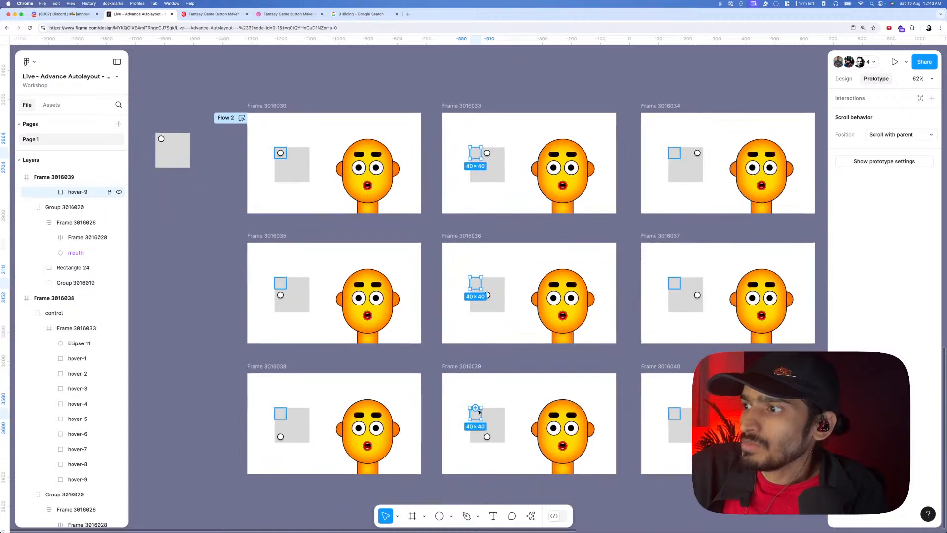
pyautogui.keyDown('shift'); pyautogui.click(280, 284); pyautogui.keyUp('shift')
pyautogui.keyDown('shift'); pyautogui.click(280, 413); pyautogui.keyUp('shift')
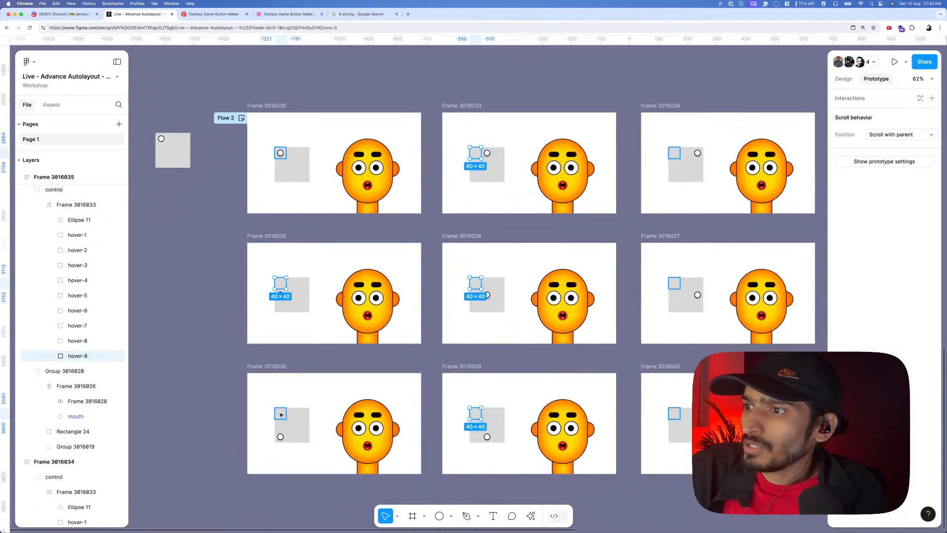
pyautogui.keyDown('shift'); pyautogui.click(676, 415); pyautogui.keyUp('shift')
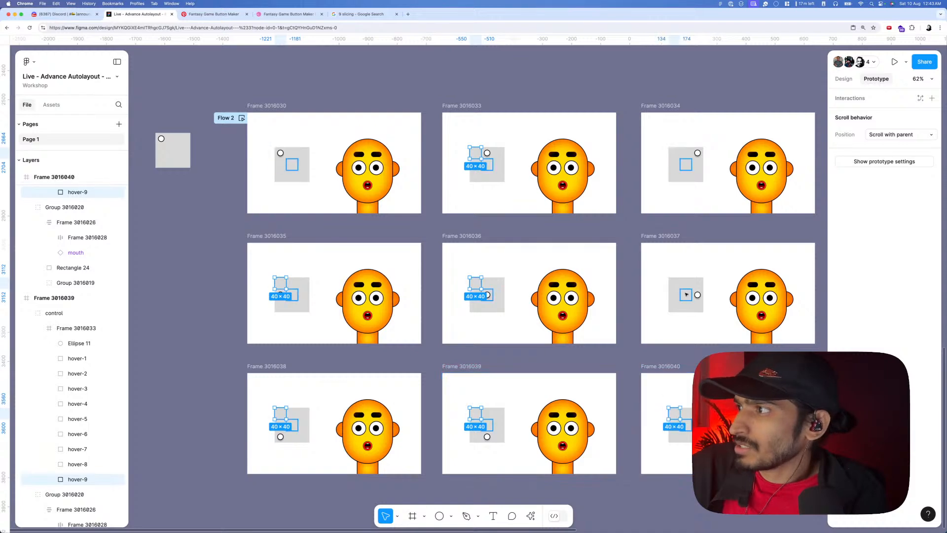
pyautogui.keyDown('shift'); pyautogui.click(674, 285); pyautogui.keyUp('shift')
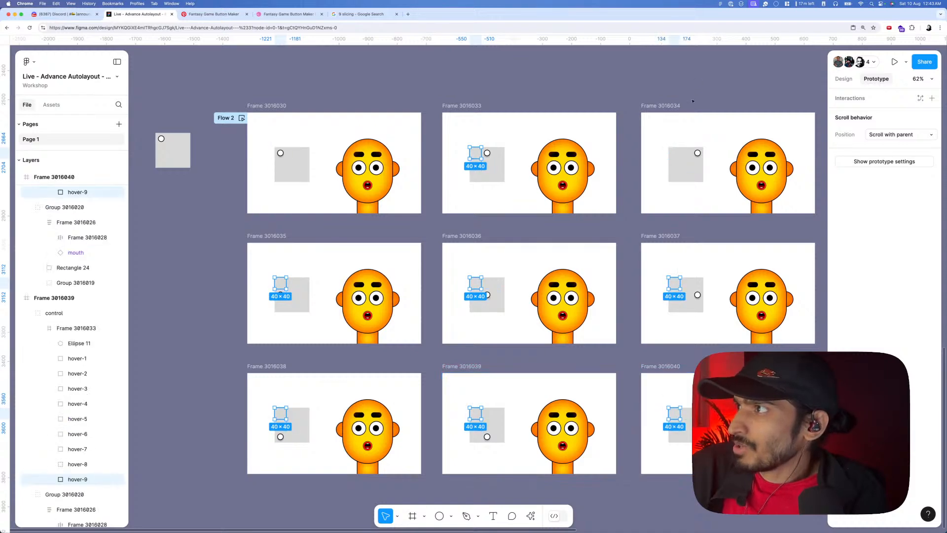
pyautogui.keyDown('shift'); pyautogui.click(674, 153); pyautogui.keyUp('shift')
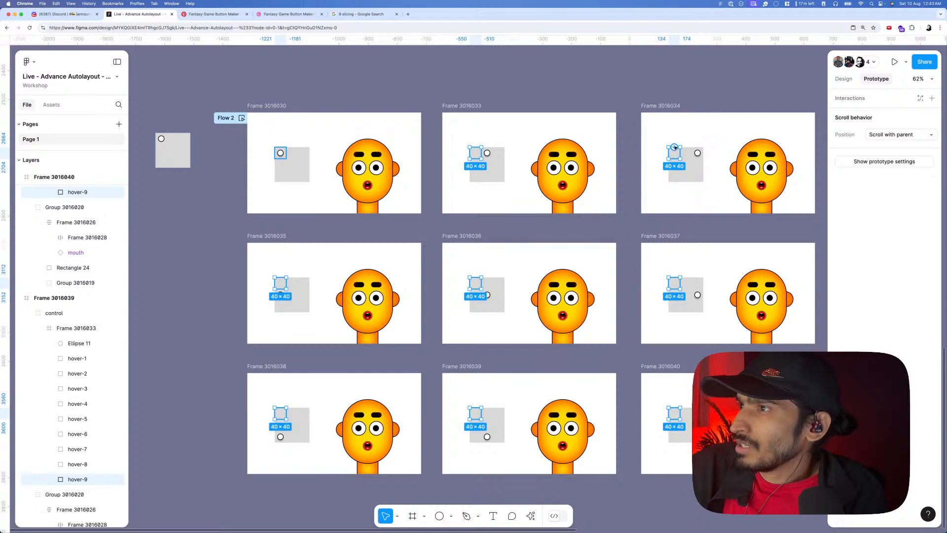
pyautogui.moveTo(470, 153); pyautogui.dragTo(375, 161)
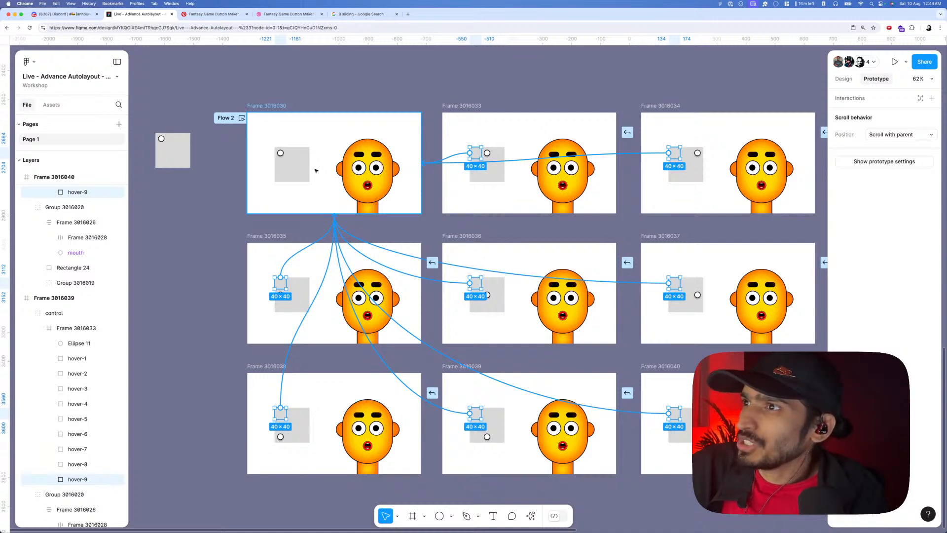
pyautogui.moveTo(316, 170); pyautogui.dragTo(320, 168)
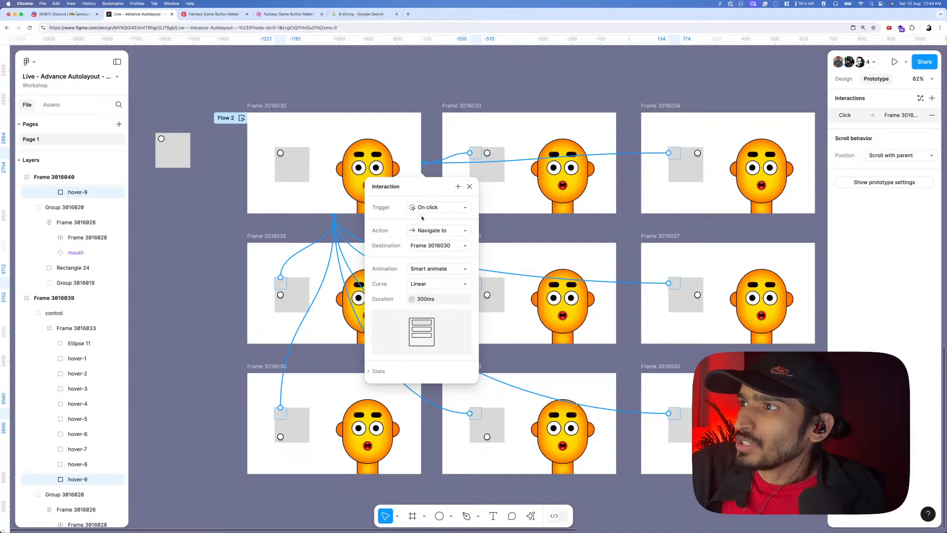
# - Set the trigger of the hover-9 squares' connections to While hovering
pyautogui.click(423, 207)
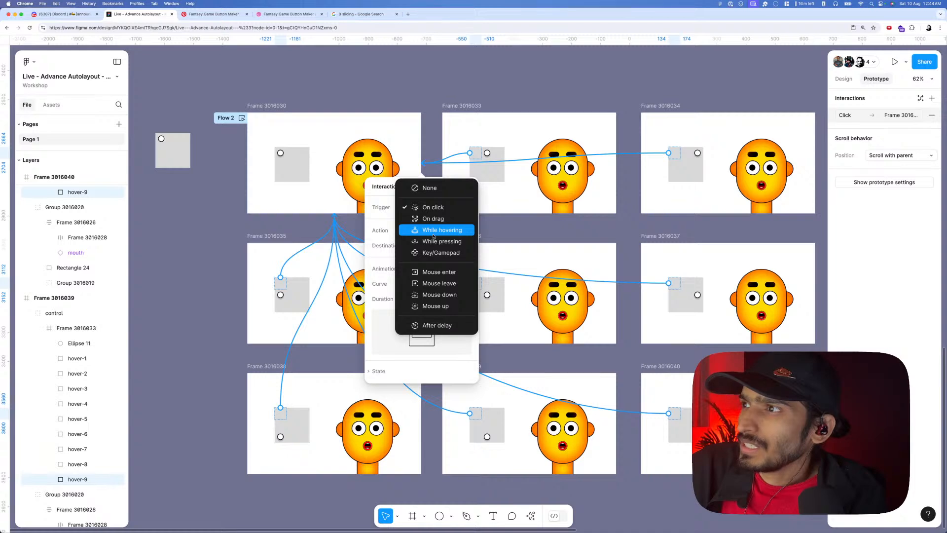
pyautogui.click(433, 231)
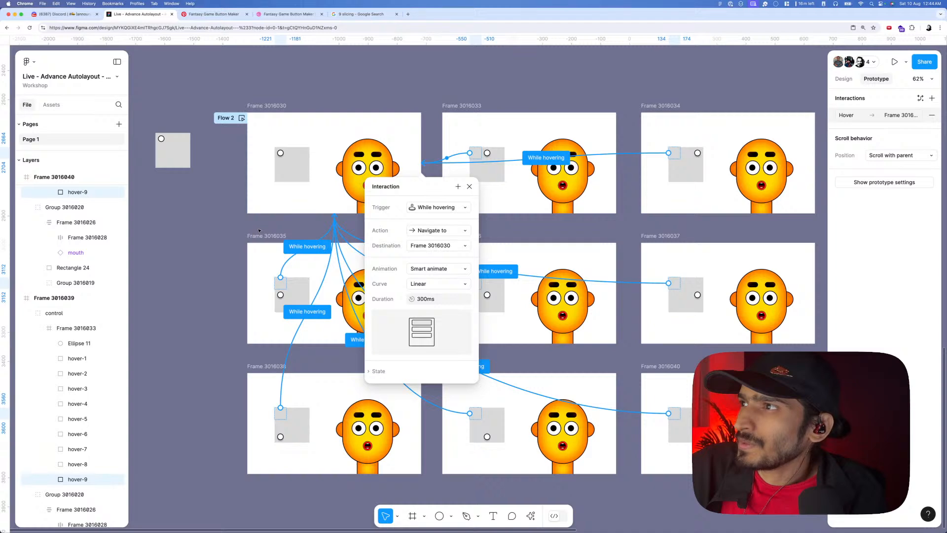
pyautogui.click(259, 230)
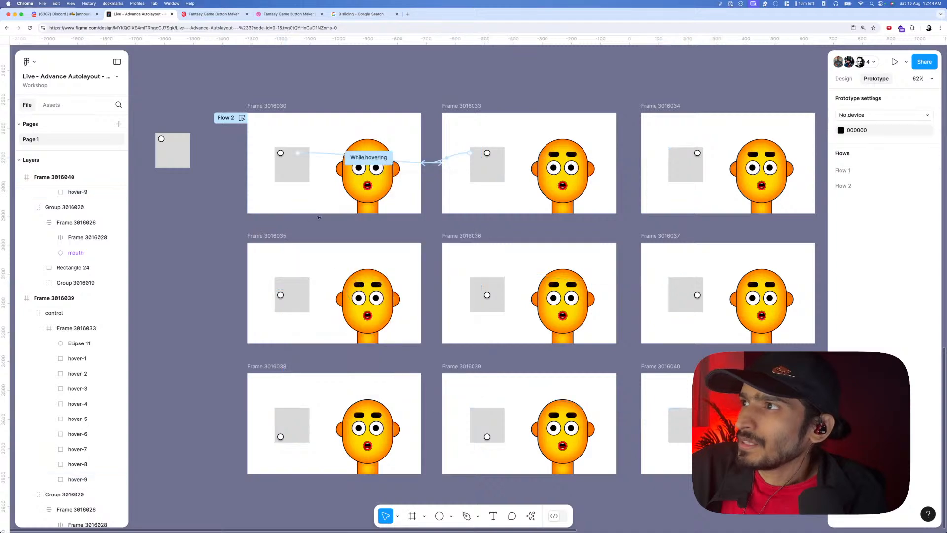
# - Preview the prototype from Frame 3016030 to test the hover interactions, and close the preview
pyautogui.click(280, 107)
pyautogui.hotkey('shift', 'space')
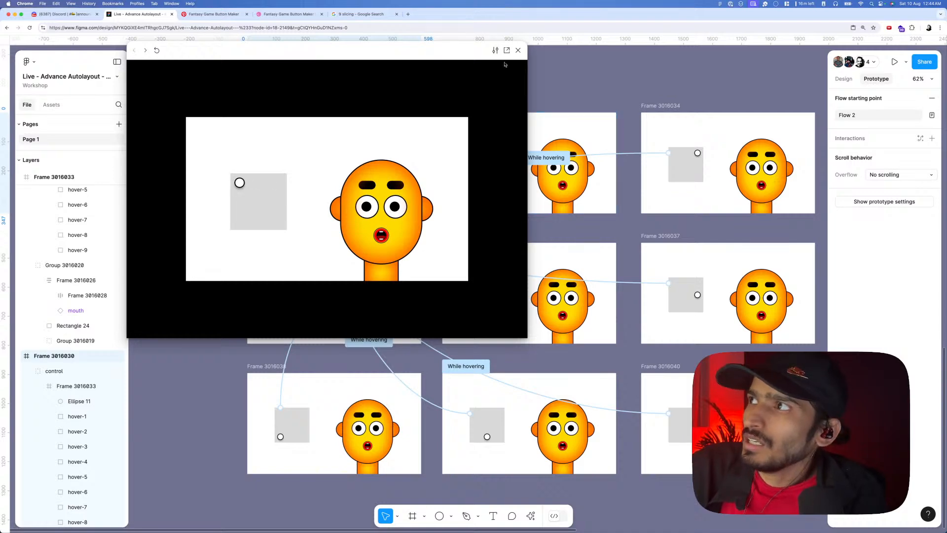
pyautogui.click(517, 52)
pyautogui.scroll(-1, 624, 117)
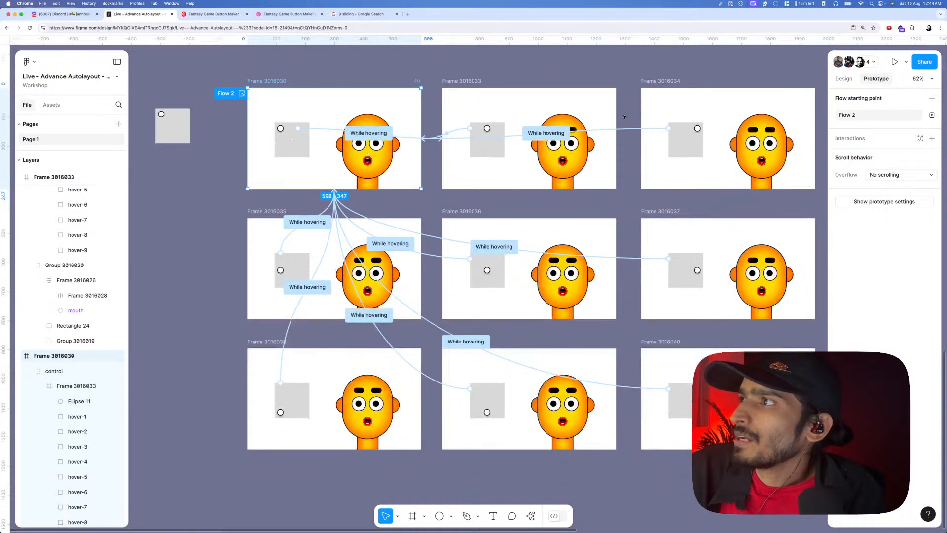
pyautogui.scroll(-1, 605, 122)
pyautogui.scroll(2, 627, 96)
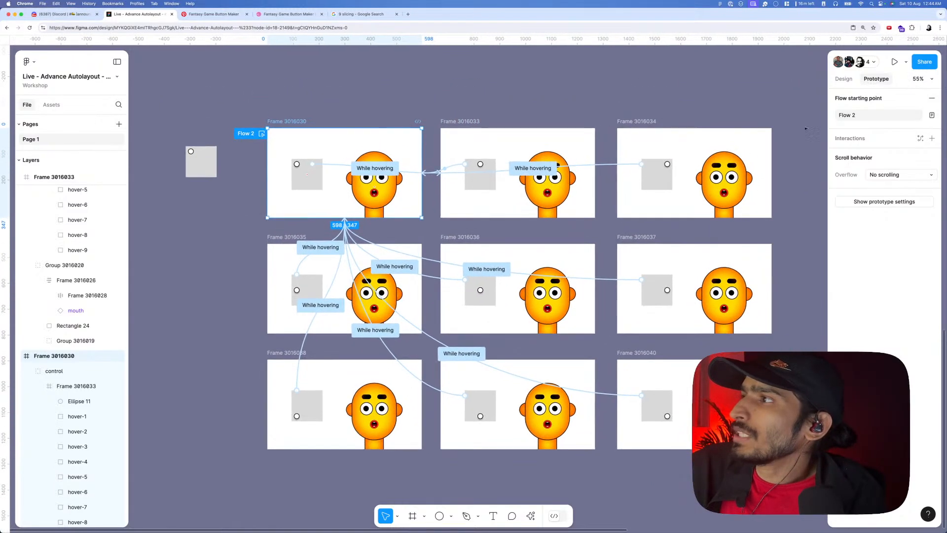
# - Select the bottom-middle hover-5 squares of all nine frames together through the matching-layer selection
pyautogui.click(843, 79)
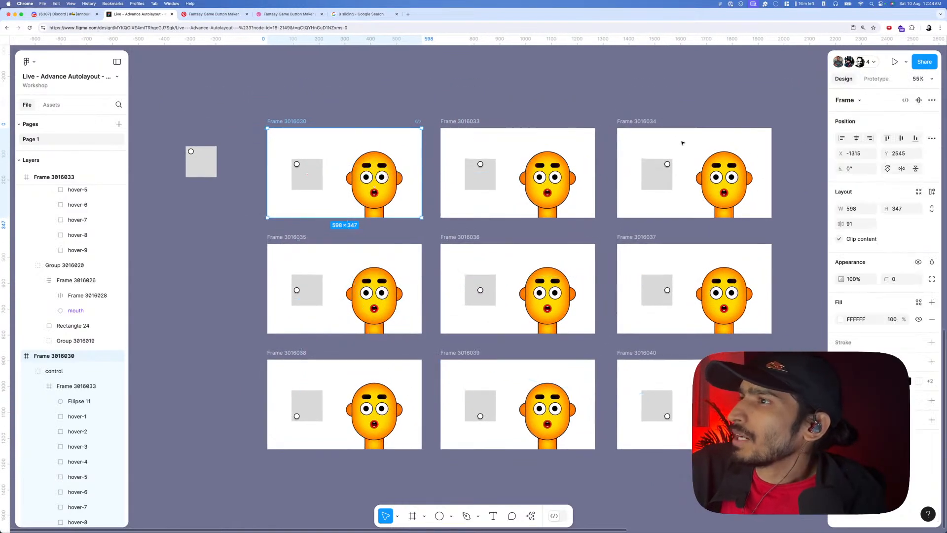
pyautogui.keyDown('super'); pyautogui.click(306, 165); pyautogui.keyUp('super')
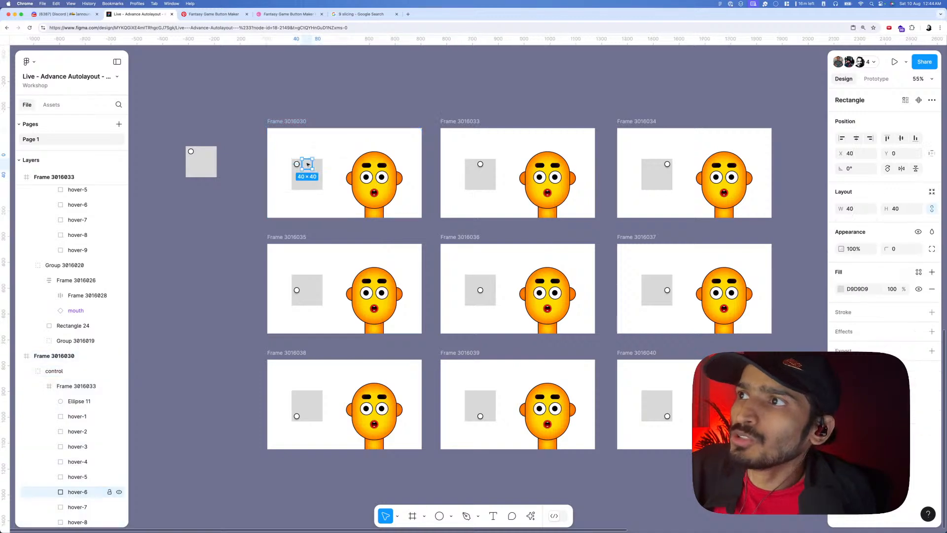
pyautogui.click(864, 79)
pyautogui.click(307, 185)
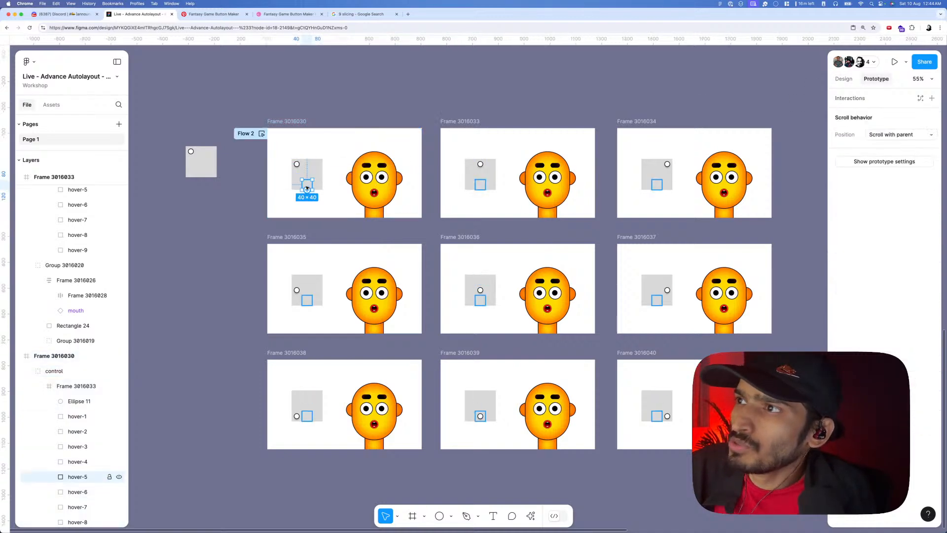
pyautogui.click(843, 79)
pyautogui.click(905, 100)
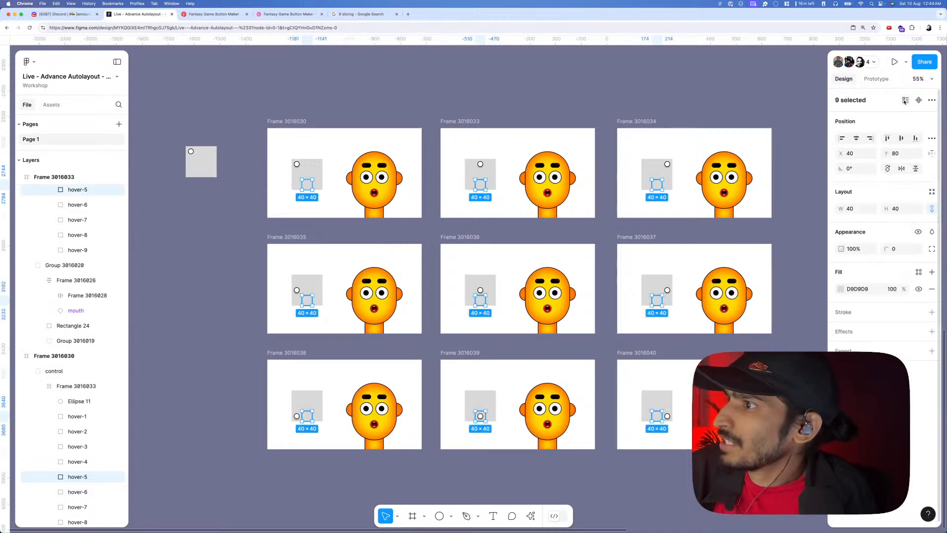
pyautogui.click(874, 79)
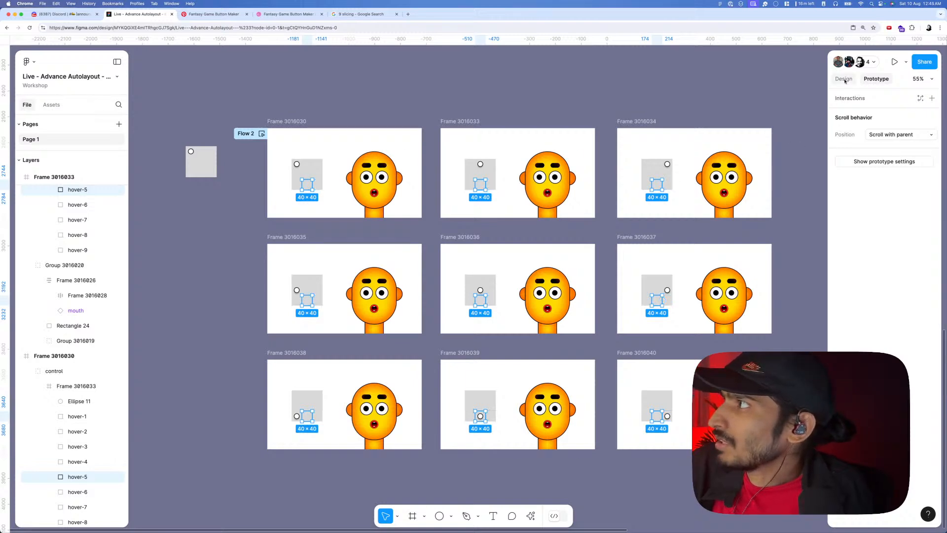
pyautogui.hotkey('shift', 'e')
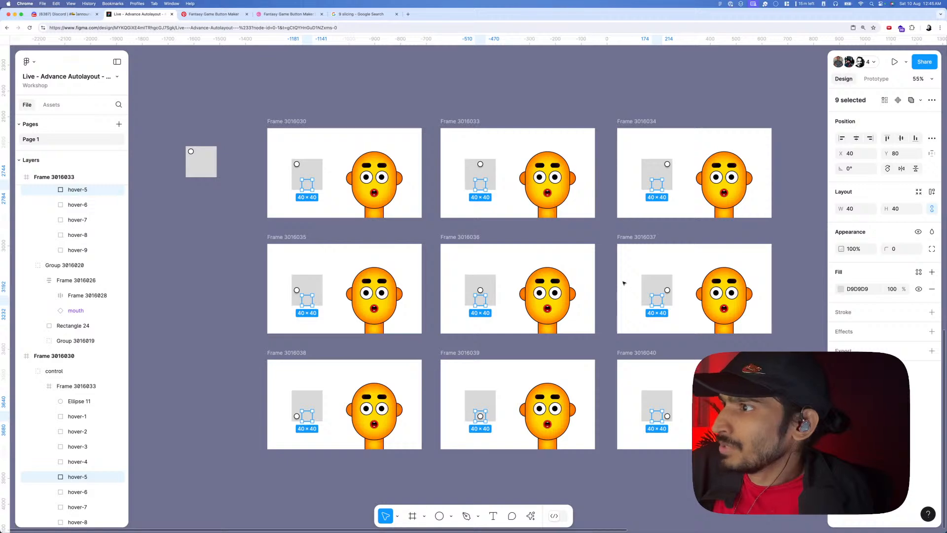
# - Exclude Frame 3016039's own hover-5 square from the selection and connect the remaining eight squares to Frame 3016039
pyautogui.scroll(5, 479, 422)
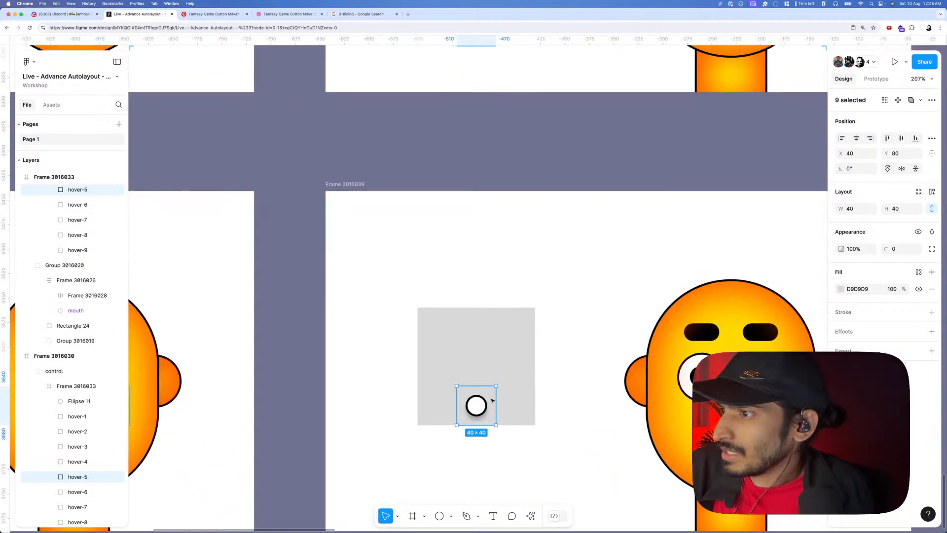
pyautogui.keyDown('shift'); pyautogui.click(490, 410); pyautogui.keyUp('shift')
pyautogui.hotkey('shift', '1')
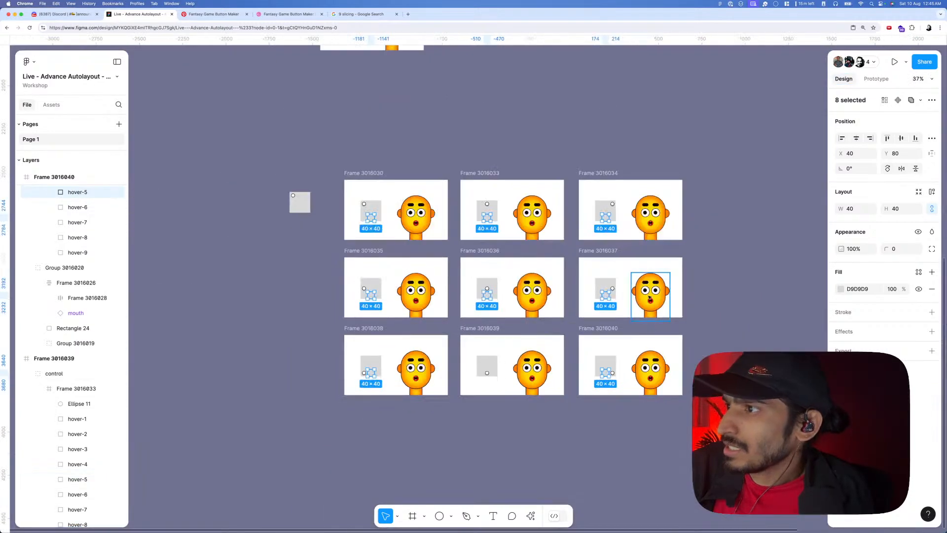
pyautogui.click(875, 79)
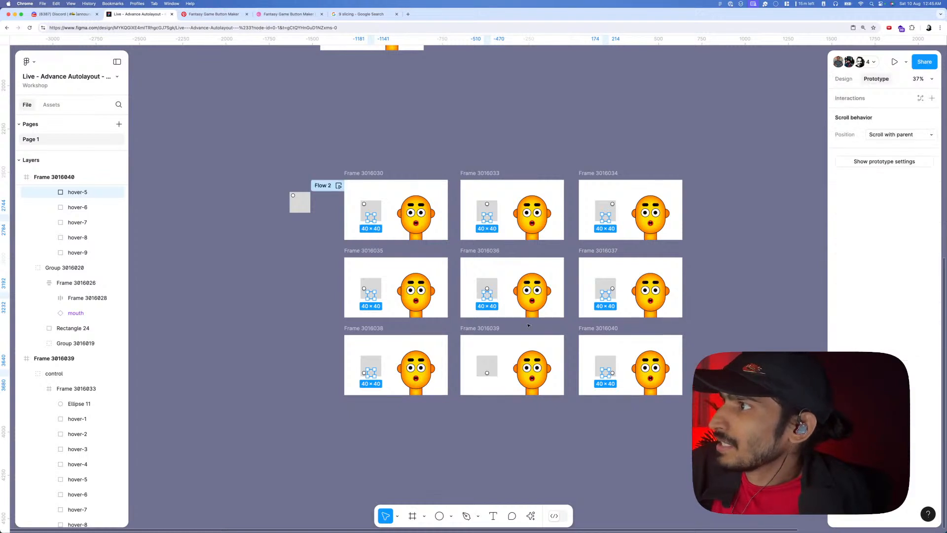
pyautogui.scroll(1, 583, 245)
pyautogui.scroll(2, 584, 245)
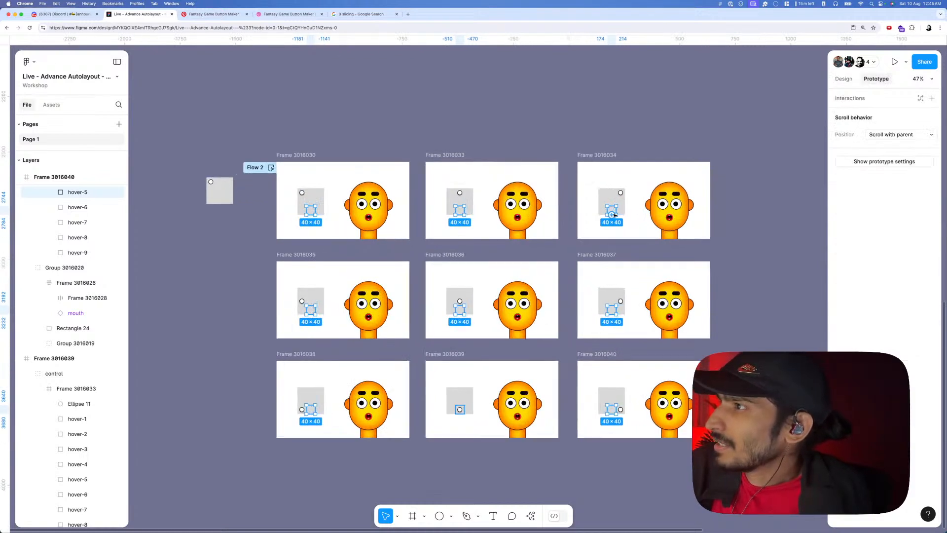
pyautogui.moveTo(612, 215); pyautogui.dragTo(490, 370)
# - Set the trigger of the hover-5 squares' connections to On drag
pyautogui.click(498, 404)
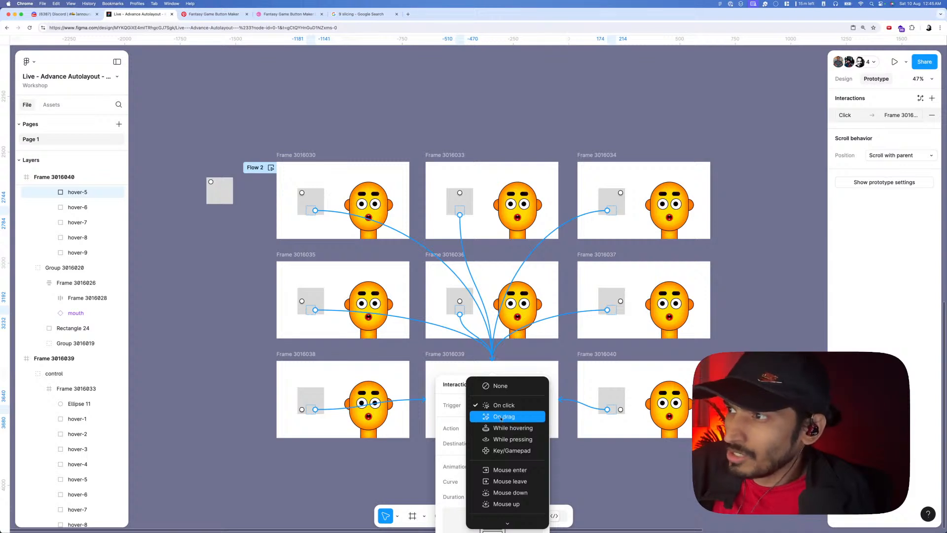
pyautogui.click(501, 417)
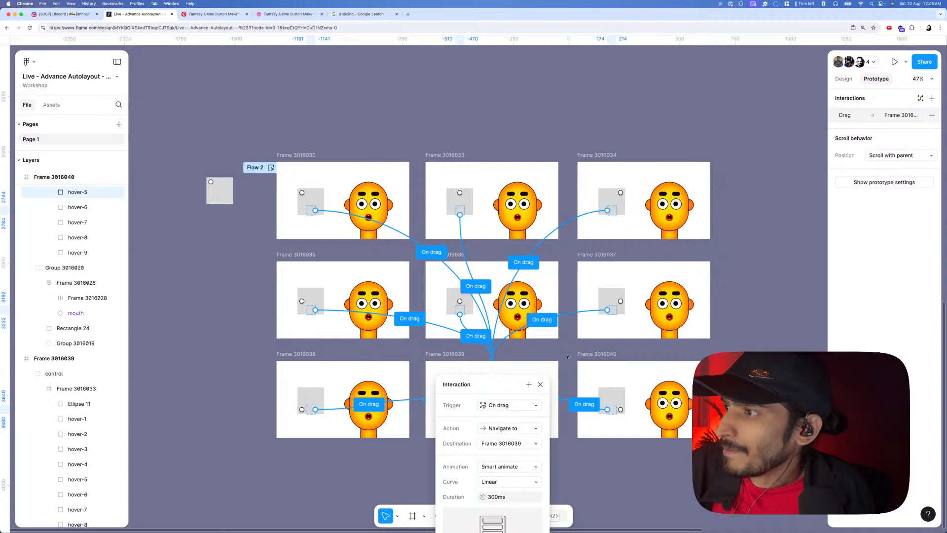
pyautogui.click(569, 350)
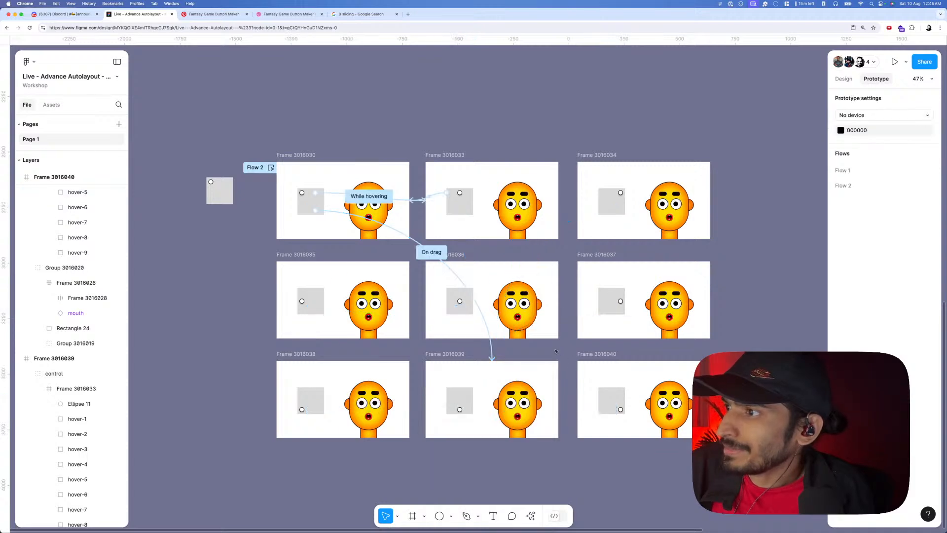
# - Preview the prototype from Frame 3016030 to test the bottom-middle interaction, moving the preview window aside and closing it
pyautogui.click(300, 156)
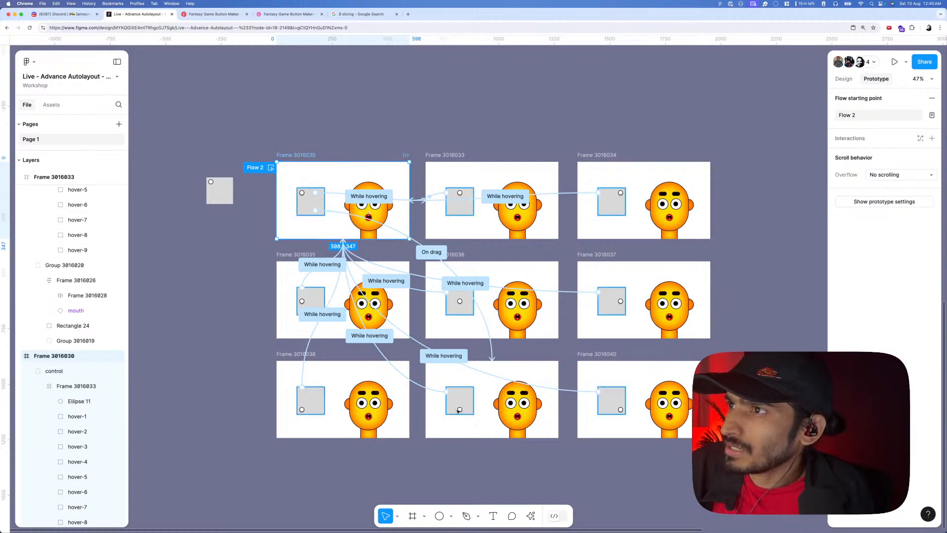
pyautogui.hotkey('shift', 'space')
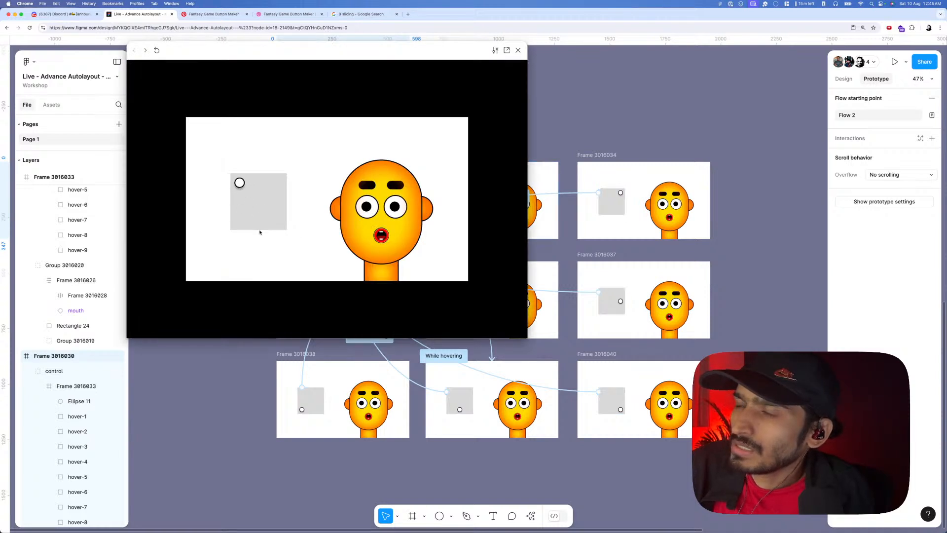
pyautogui.moveTo(363, 50); pyautogui.dragTo(606, 162)
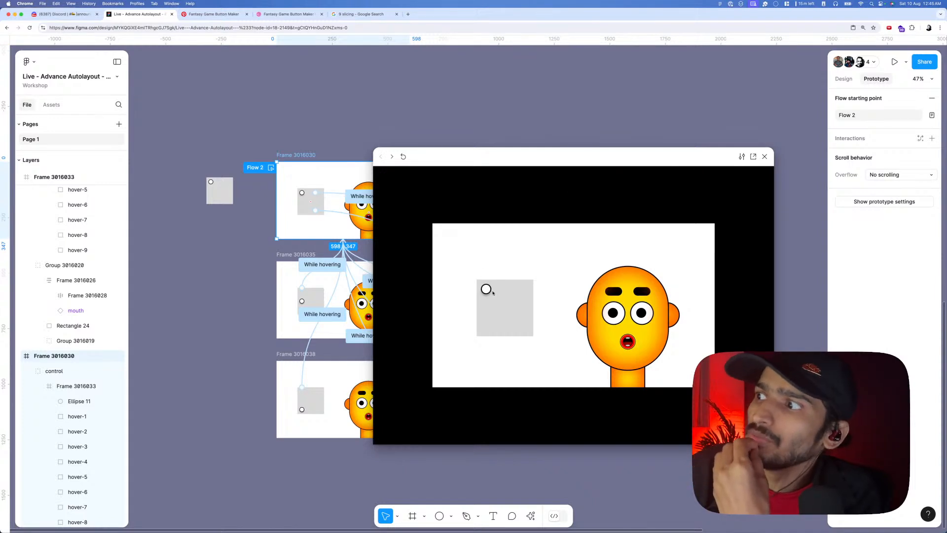
pyautogui.click(765, 156)
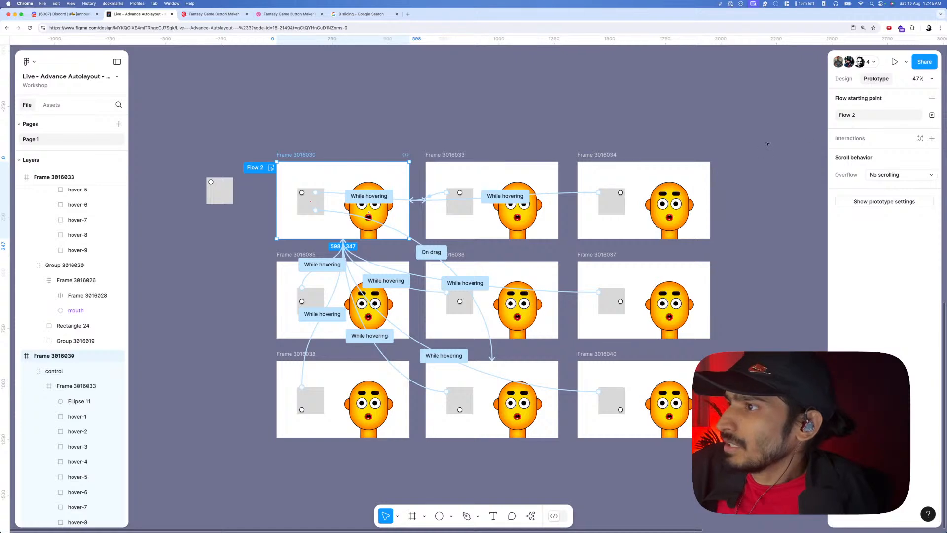
pyautogui.click(767, 143)
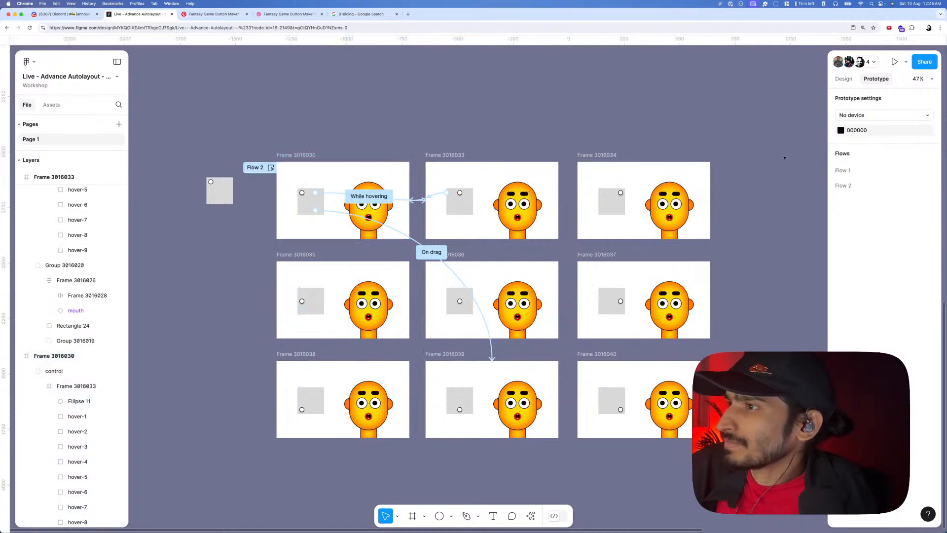
pyautogui.click(843, 186)
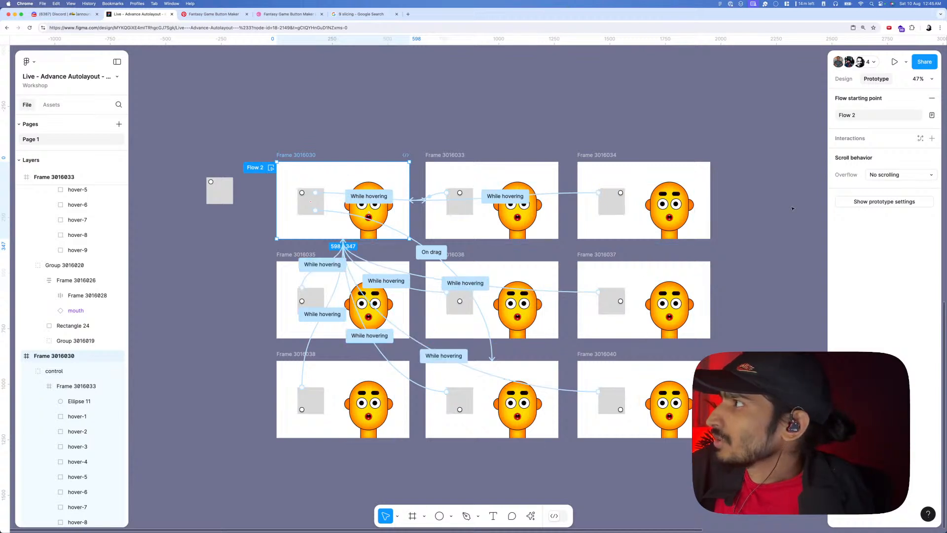
pyautogui.press('Escape')
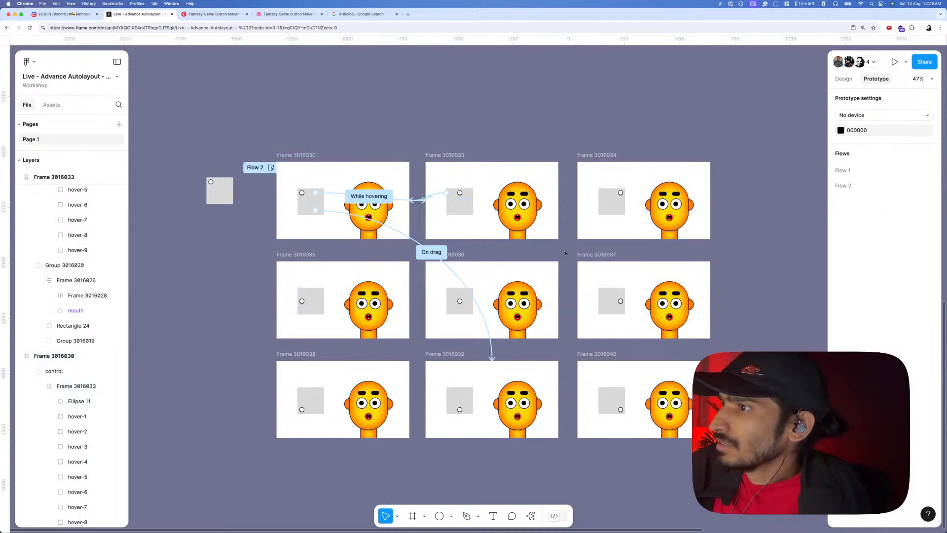
# - Undo the On drag trigger and set the hover-5 squares' connections to While hovering
pyautogui.press('super+z')
pyautogui.press('super+z')
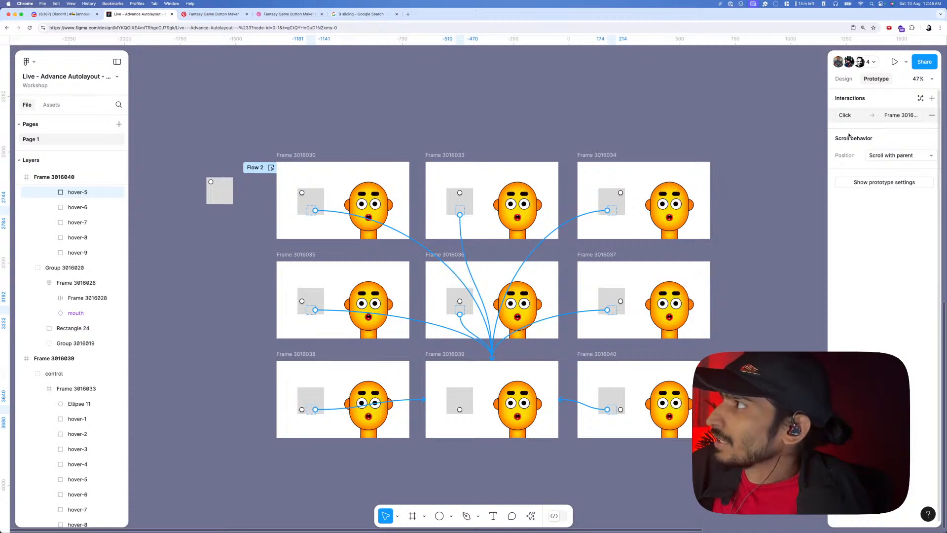
pyautogui.click(843, 116)
pyautogui.click(774, 138)
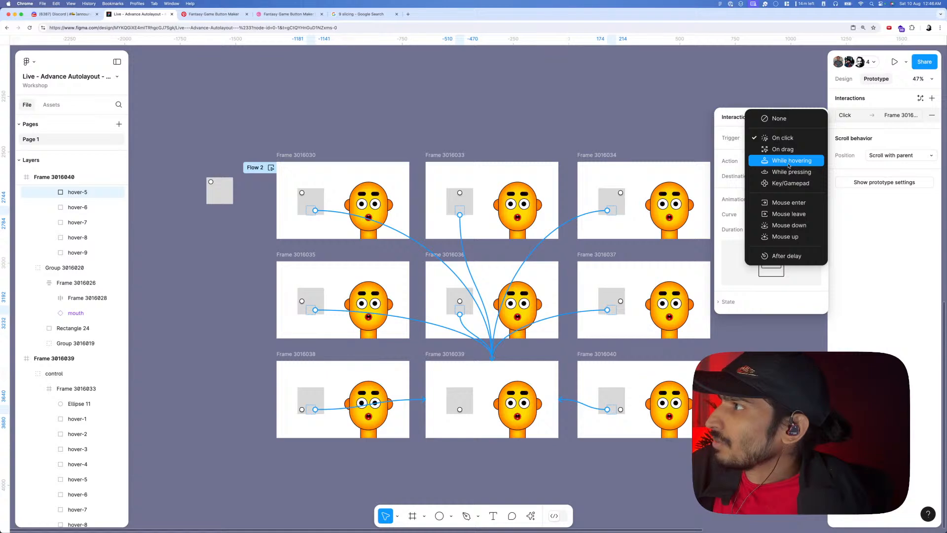
pyautogui.click(788, 160)
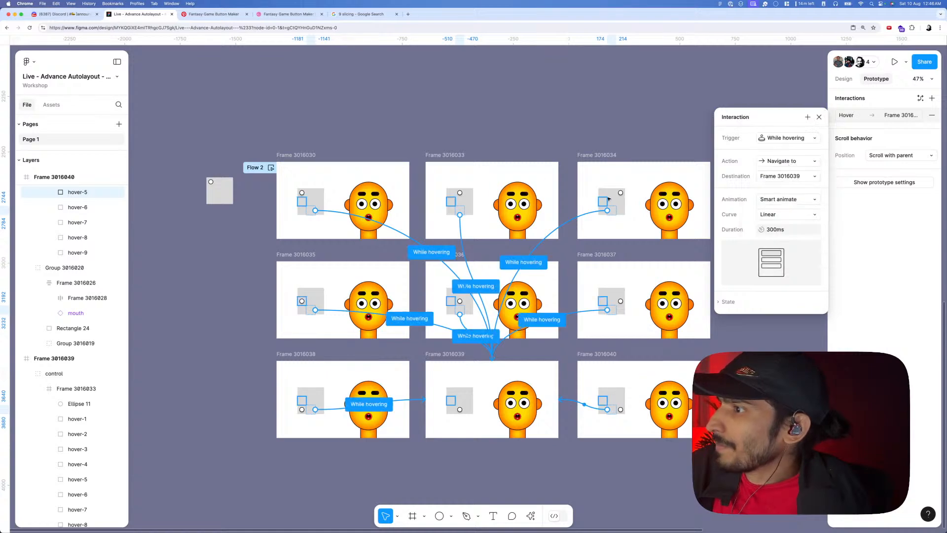
# - Preview the flow from Frame 3016030 to test the hover-5 connections with the While hovering trigger, and close the preview
pyautogui.click(315, 137)
pyautogui.click(302, 155)
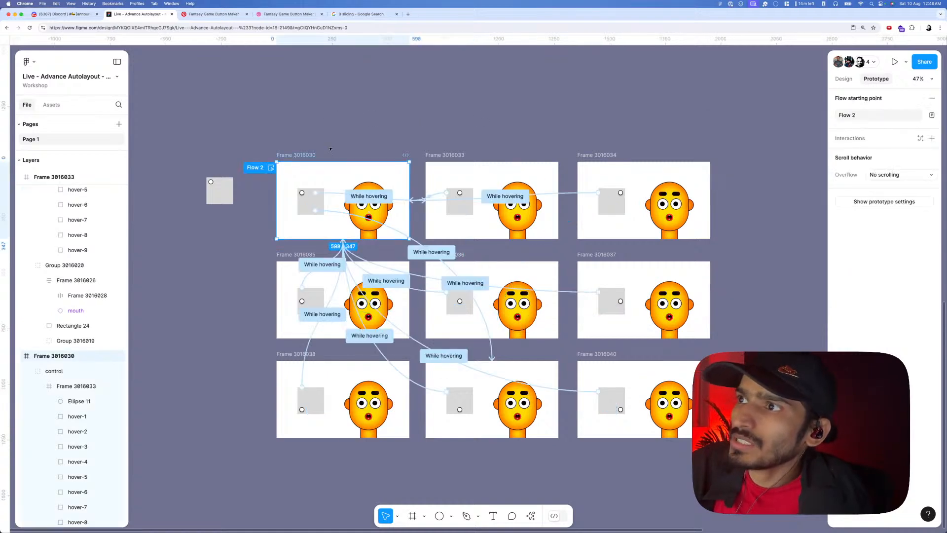
pyautogui.hotkey('shift', 'space')
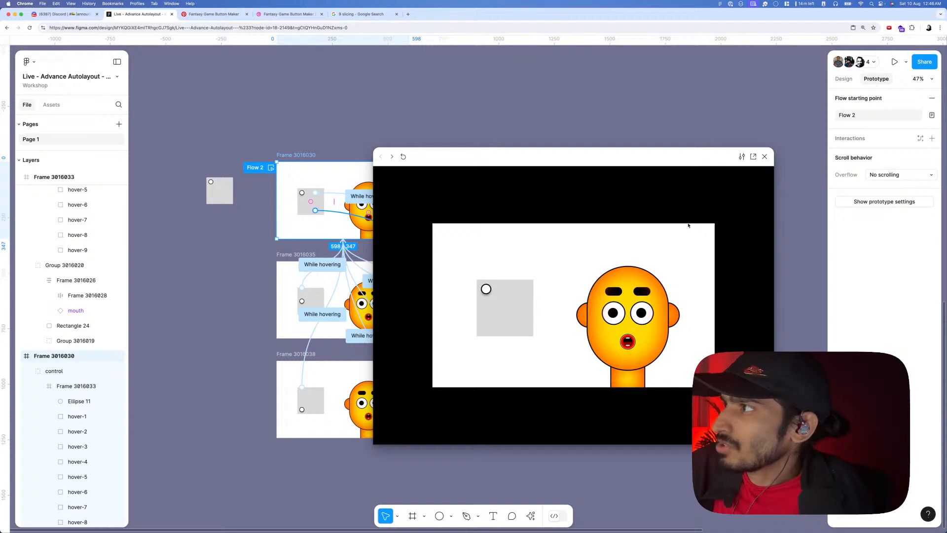
pyautogui.click(764, 156)
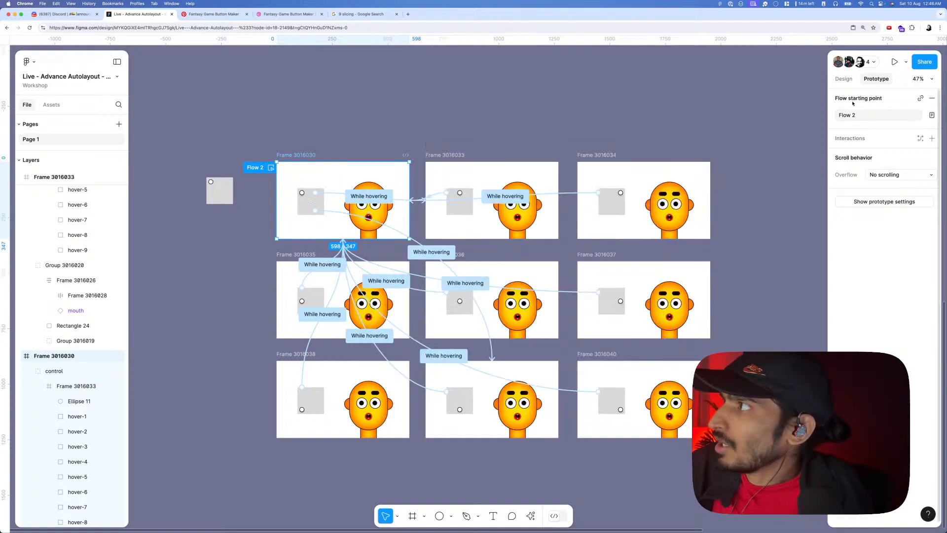
# - Add a third variant to the mouth component from variant 2 and shrink it to about 16 × 15
pyautogui.click(843, 79)
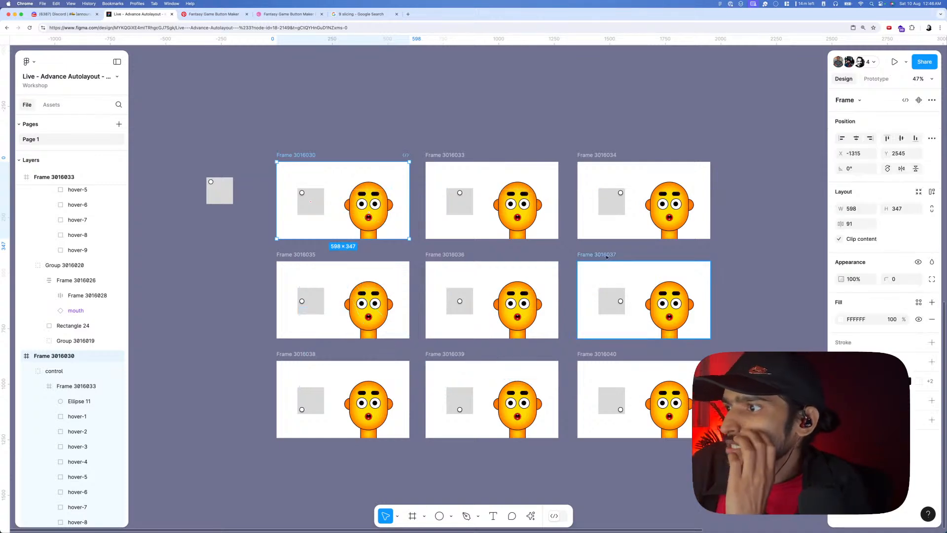
pyautogui.scroll(2, 460, 414)
pyautogui.scroll(4, 460, 414)
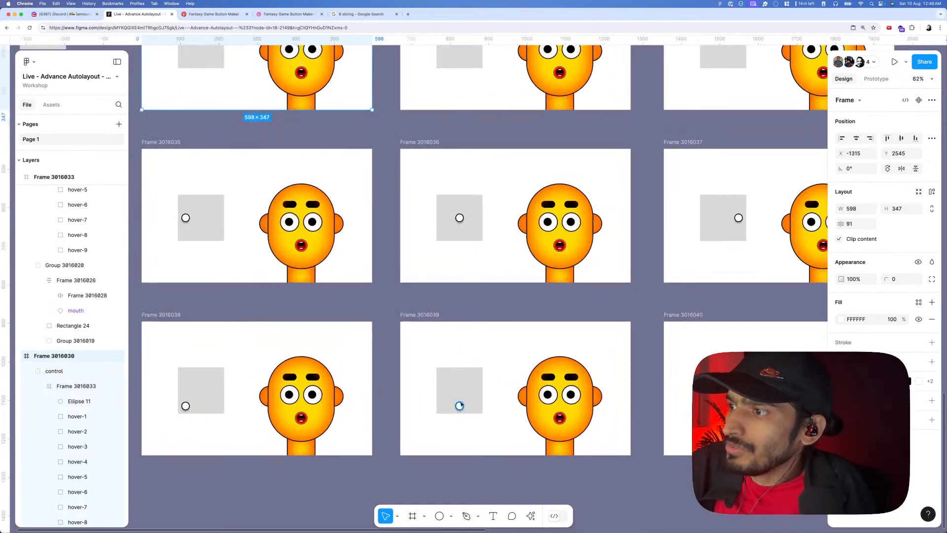
pyautogui.scroll(-3, 489, 260)
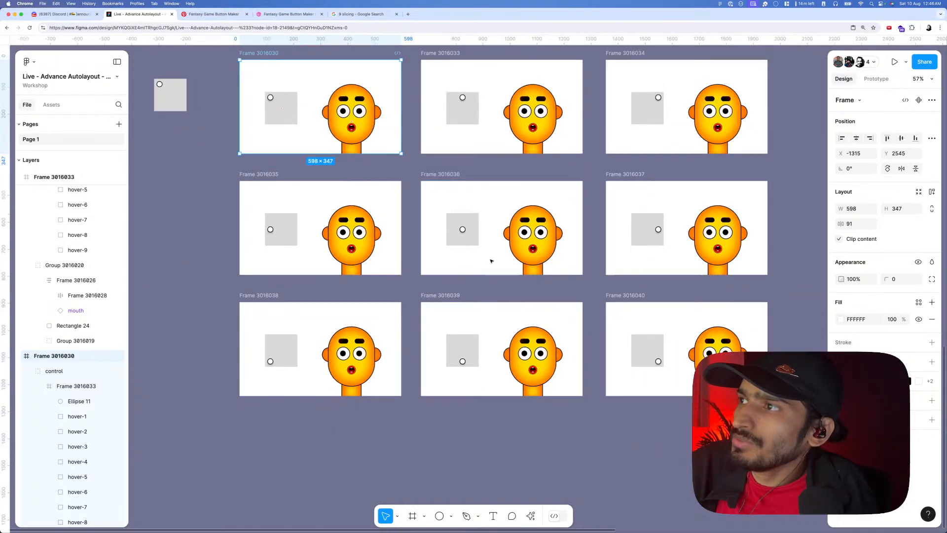
pyautogui.scroll(3, 490, 260)
pyautogui.click(360, 209)
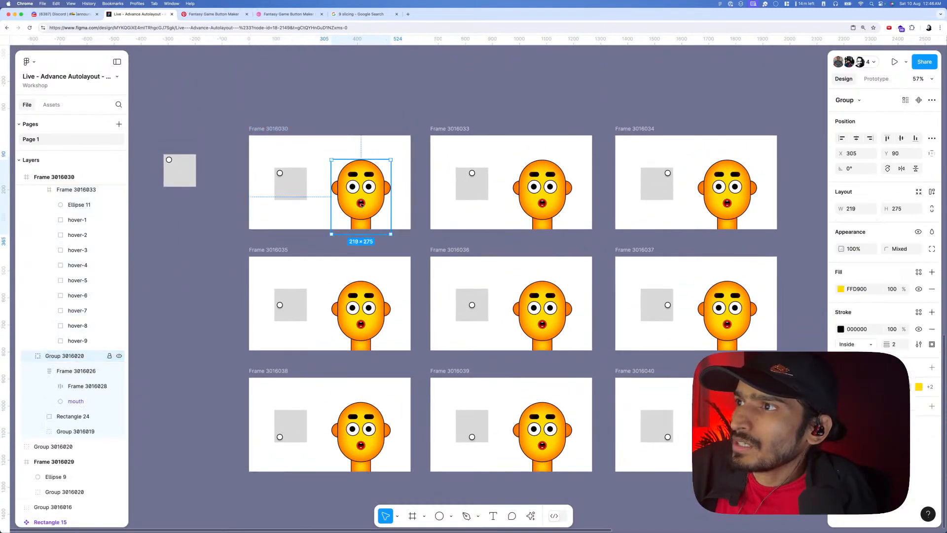
pyautogui.scroll(10, 463, 202)
pyautogui.scroll(-3, 470, 240)
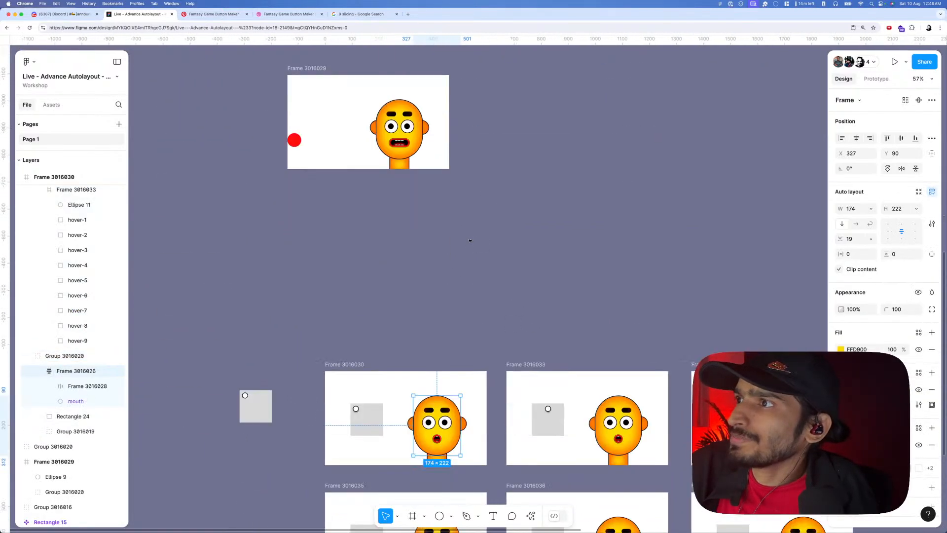
pyautogui.scroll(-3, 469, 240)
pyautogui.moveTo(546, 196); pyautogui.dragTo(510, 338)
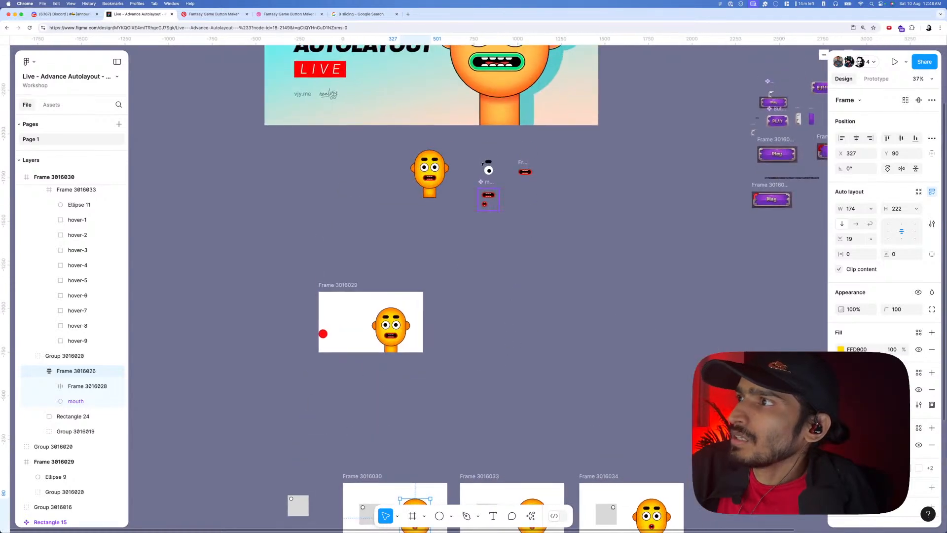
pyautogui.scroll(5, 489, 165)
pyautogui.click(483, 280)
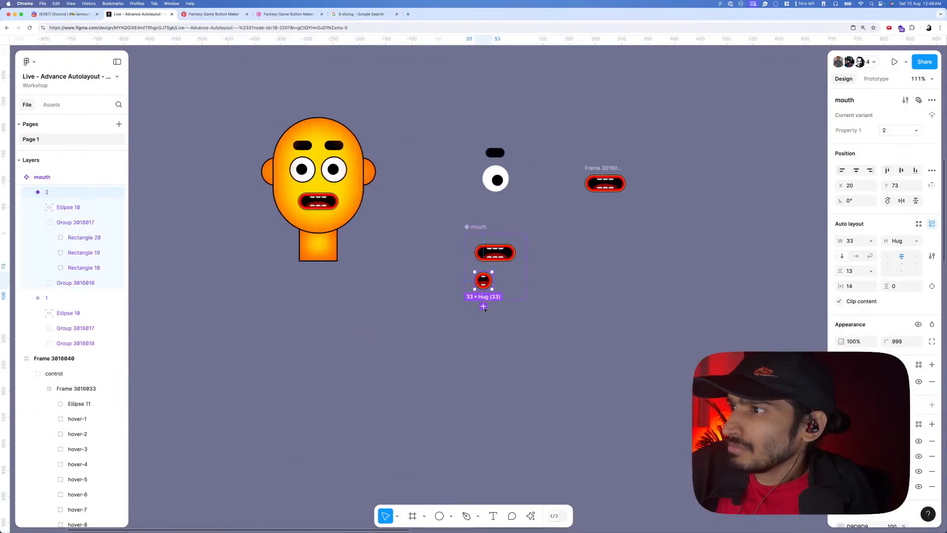
pyautogui.click(483, 306)
pyautogui.scroll(5, 482, 315)
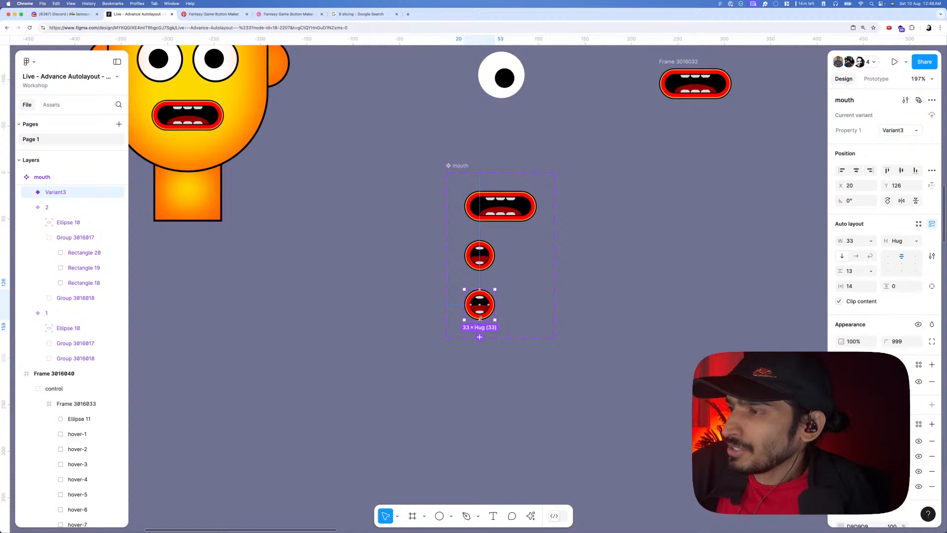
pyautogui.moveTo(480, 321); pyautogui.dragTo(473, 303)
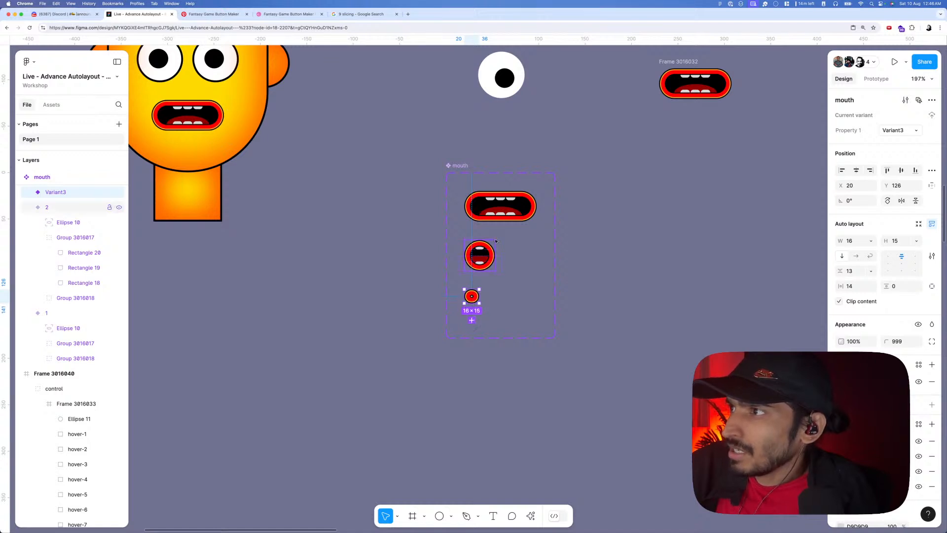
# - Try a fourth mouth variant made from variant 1 and stretched to 78 × 59, inspect its teeth groups, and delete the variant
pyautogui.click(497, 218)
pyautogui.click(500, 238)
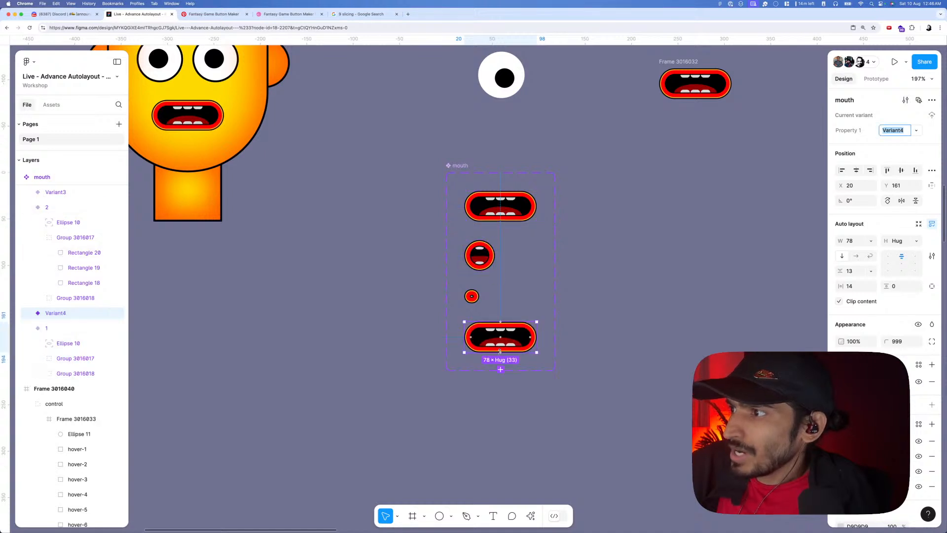
pyautogui.moveTo(499, 352); pyautogui.dragTo(498, 376)
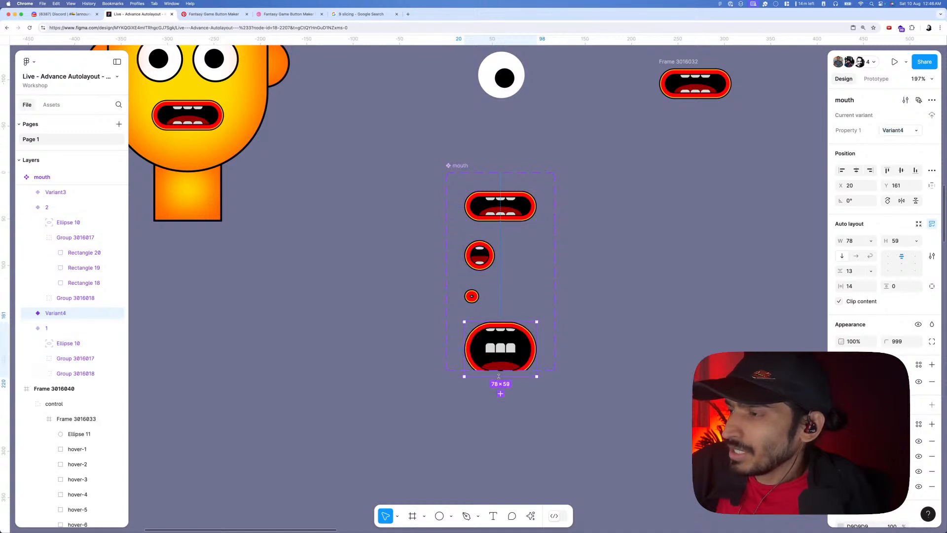
pyautogui.doubleClick(502, 348)
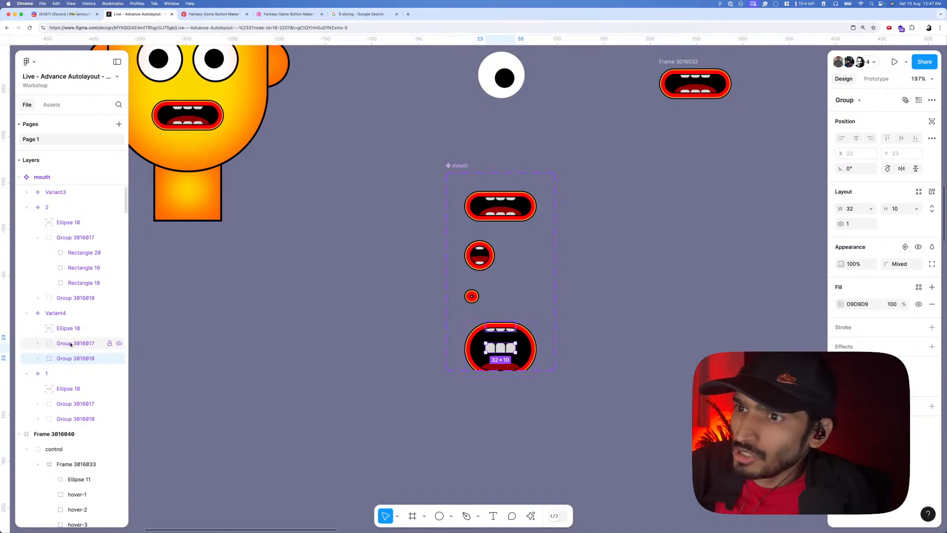
pyautogui.press('Escape')
pyautogui.press('Delete')
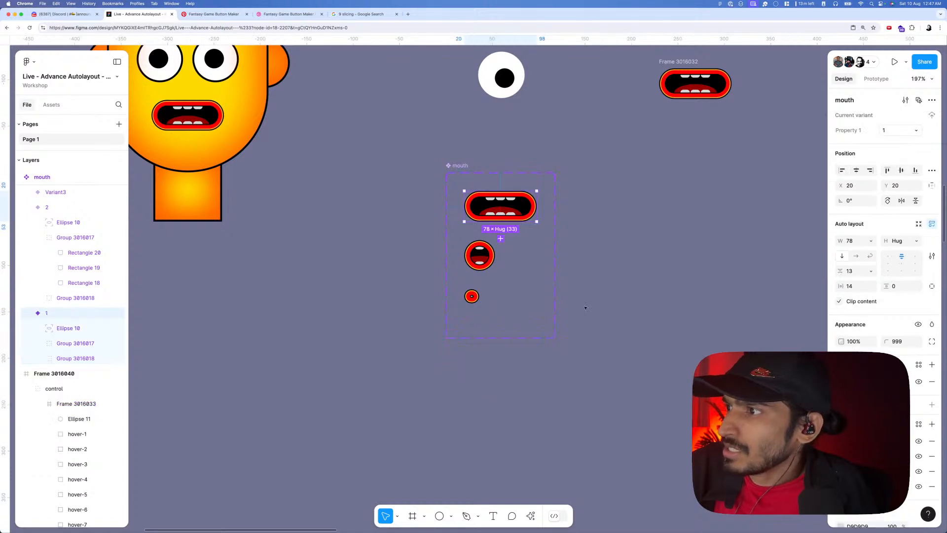
# - Wrap the upper and lower teeth groups of mouth variant 1 in one auto layout frame
pyautogui.doubleClick(505, 214)
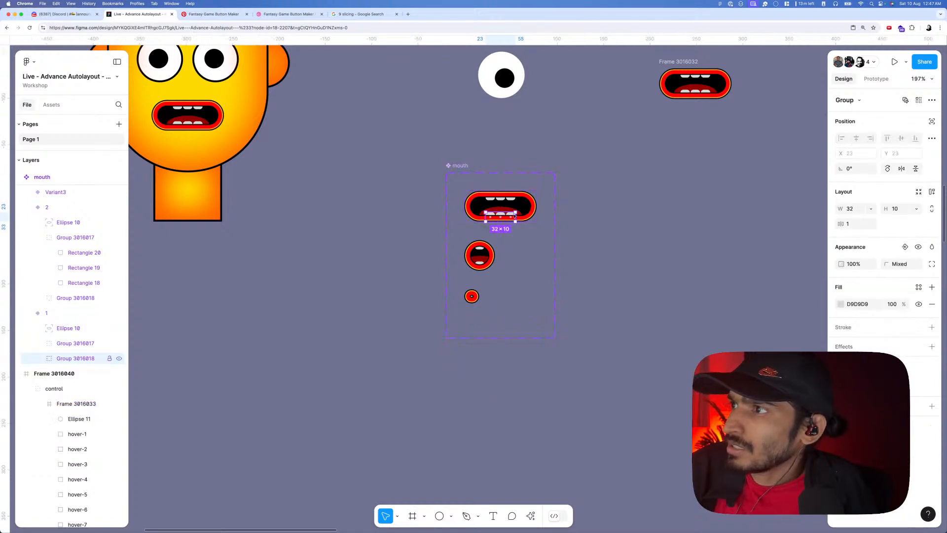
pyautogui.keyDown('shift'); pyautogui.click(84, 343); pyautogui.keyUp('shift')
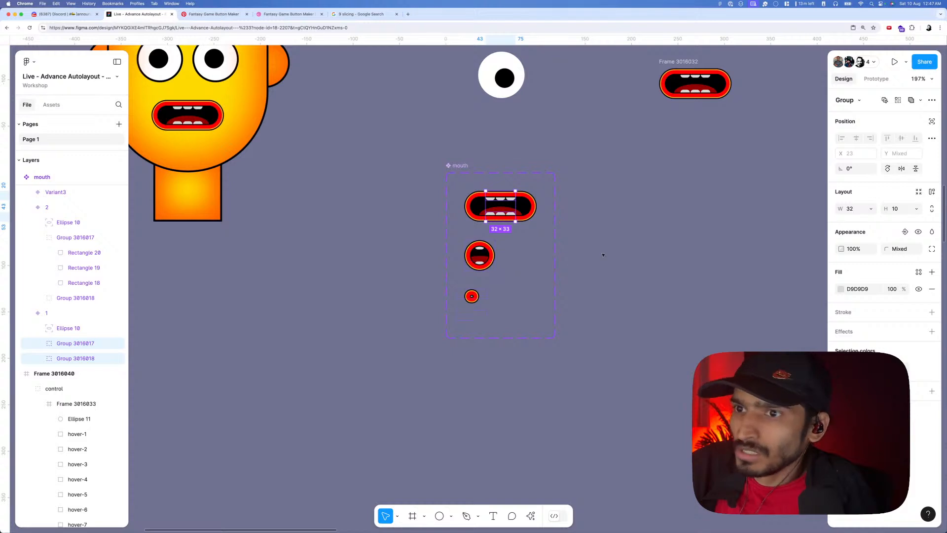
pyautogui.press('super+f')
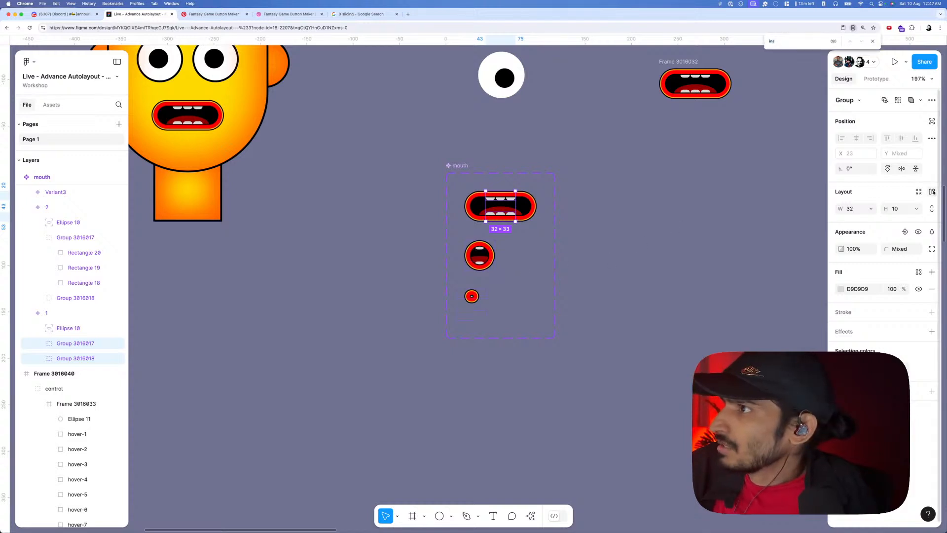
pyautogui.click(932, 192)
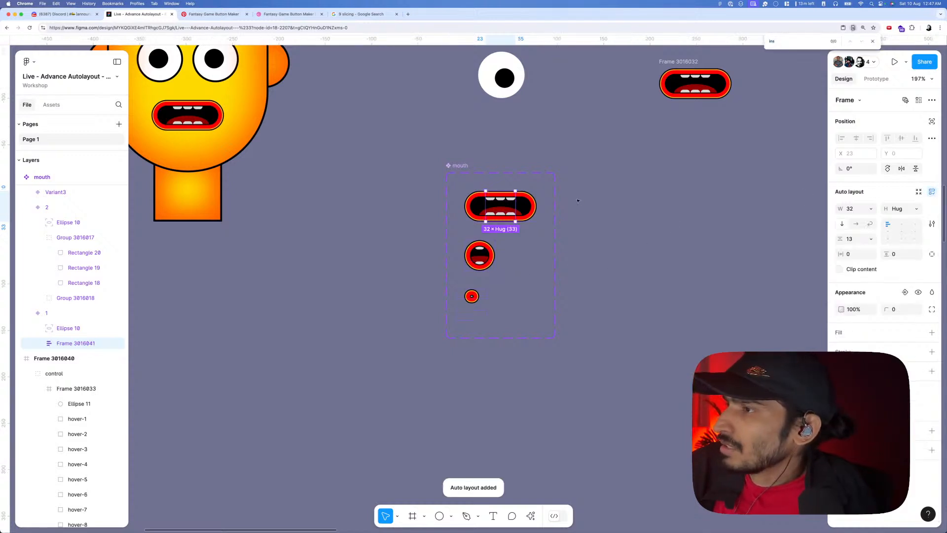
# - Try to wrap variant 2's upper and lower teeth groups in an auto layout frame, and undo it
pyautogui.click(479, 252)
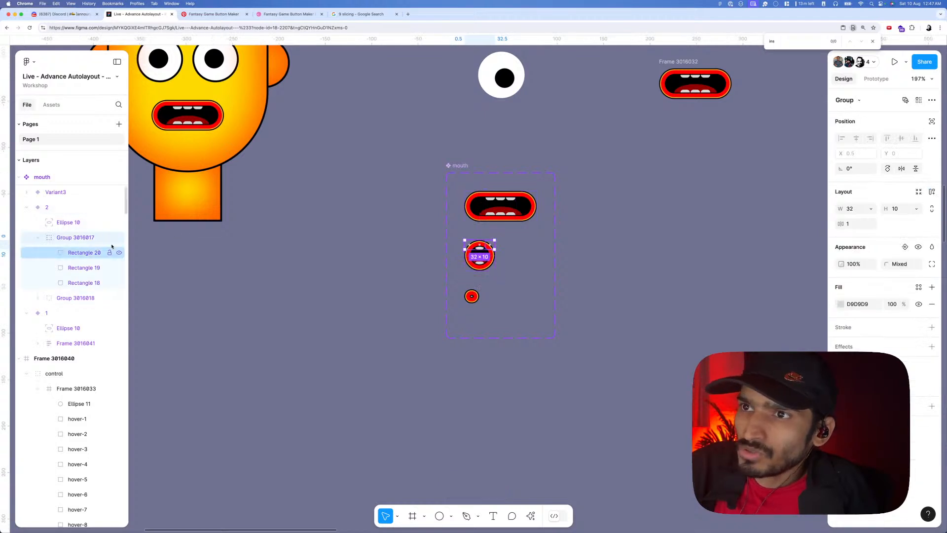
pyautogui.click(39, 239)
pyautogui.keyDown('shift'); pyautogui.click(71, 253); pyautogui.keyUp('shift')
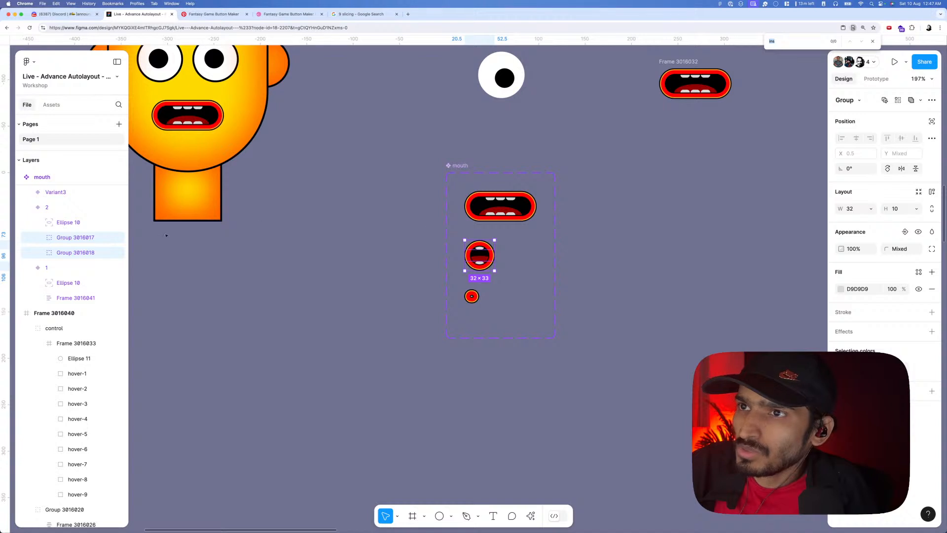
pyautogui.rightClick(92, 237)
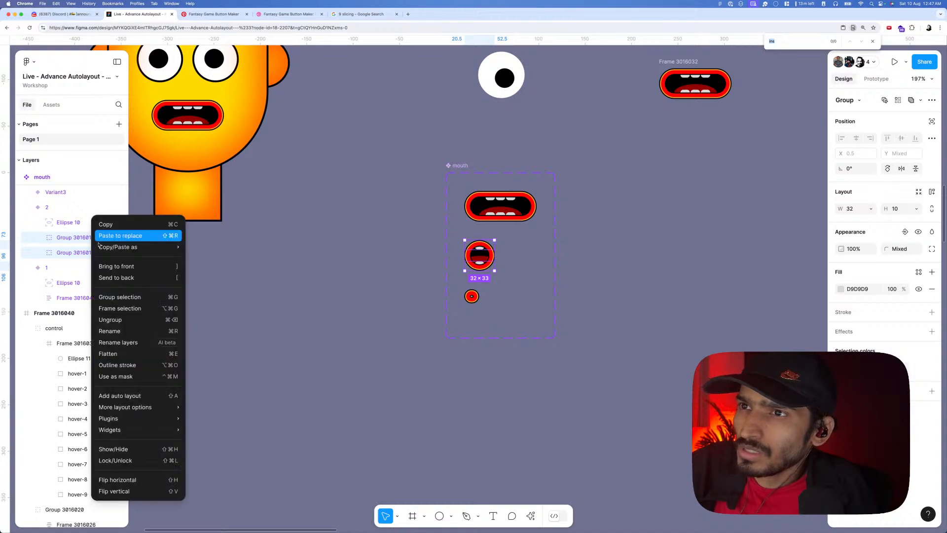
pyautogui.click(136, 396)
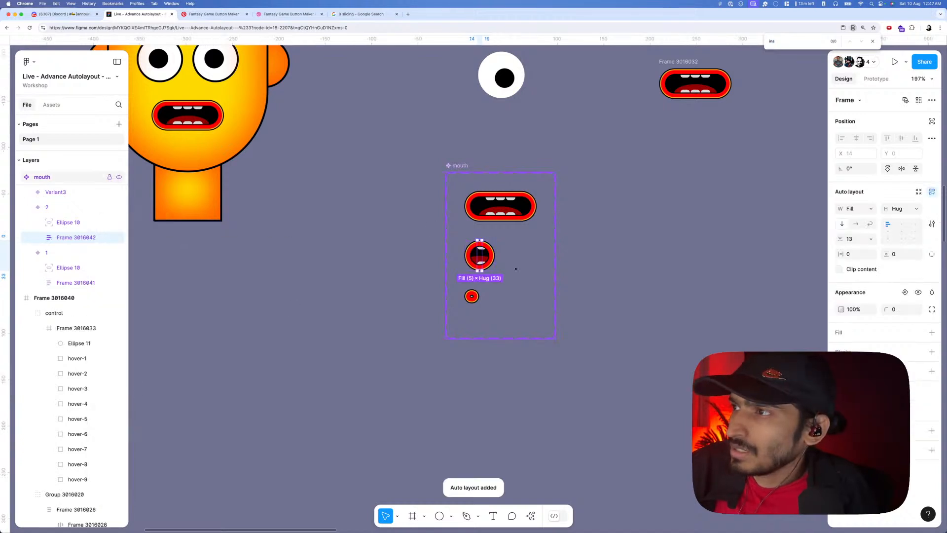
pyautogui.press('super+z')
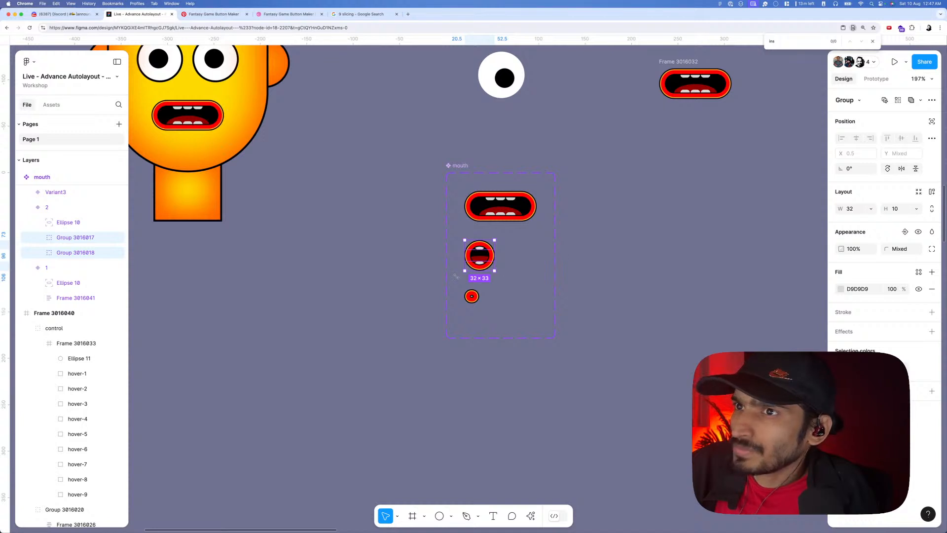
# - Group variant 2's upper and lower teeth together and add auto layout to the new group
pyautogui.rightClick(483, 263)
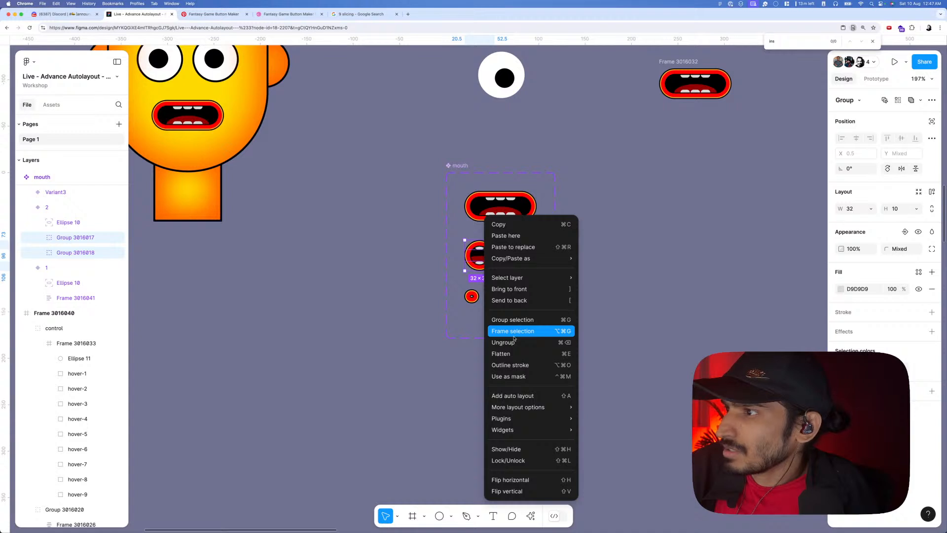
pyautogui.press('Escape')
pyautogui.press('super+g')
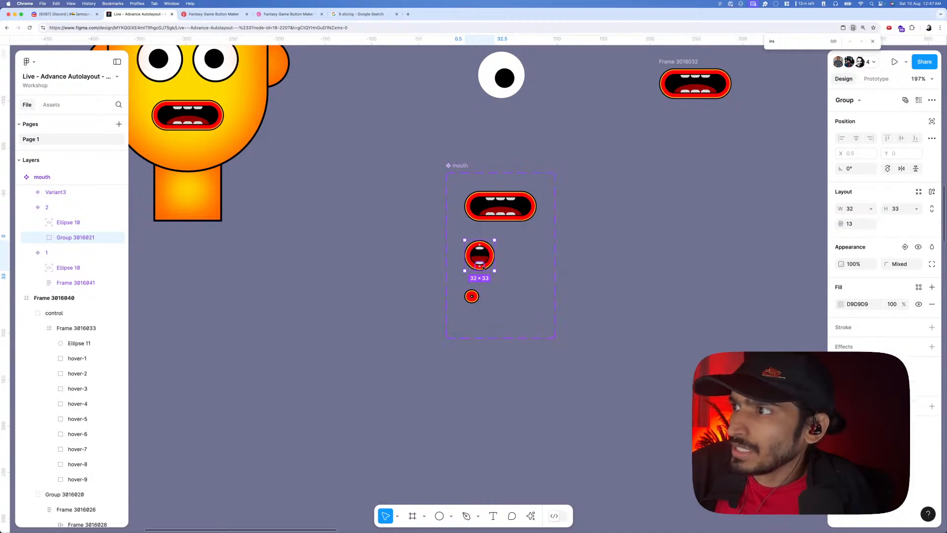
pyautogui.click(931, 192)
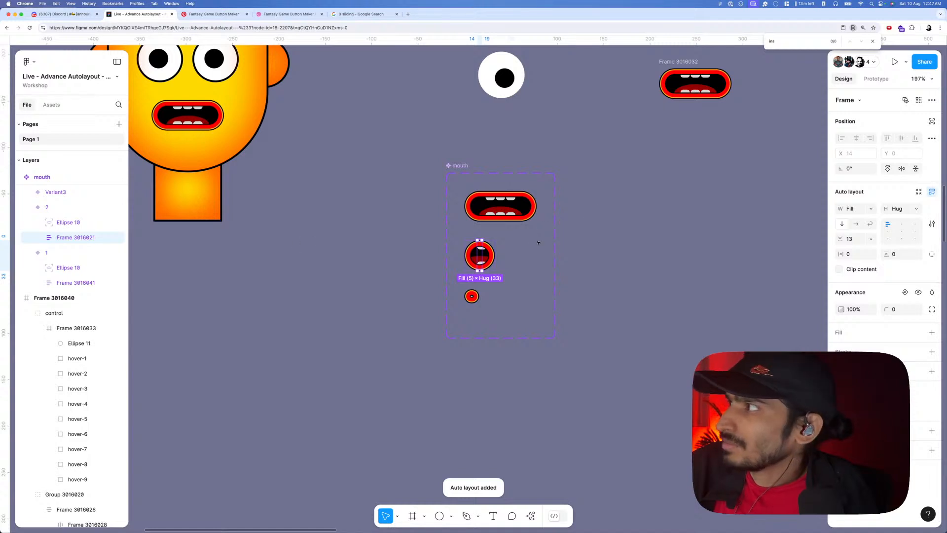
# - Set the width of variant 2's teeth frame to hug its contents
pyautogui.click(873, 211)
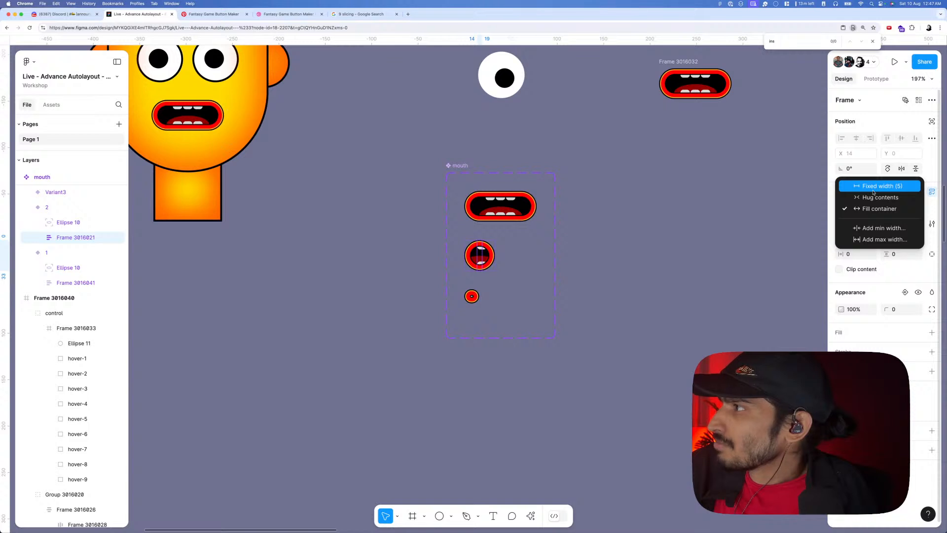
pyautogui.click(873, 192)
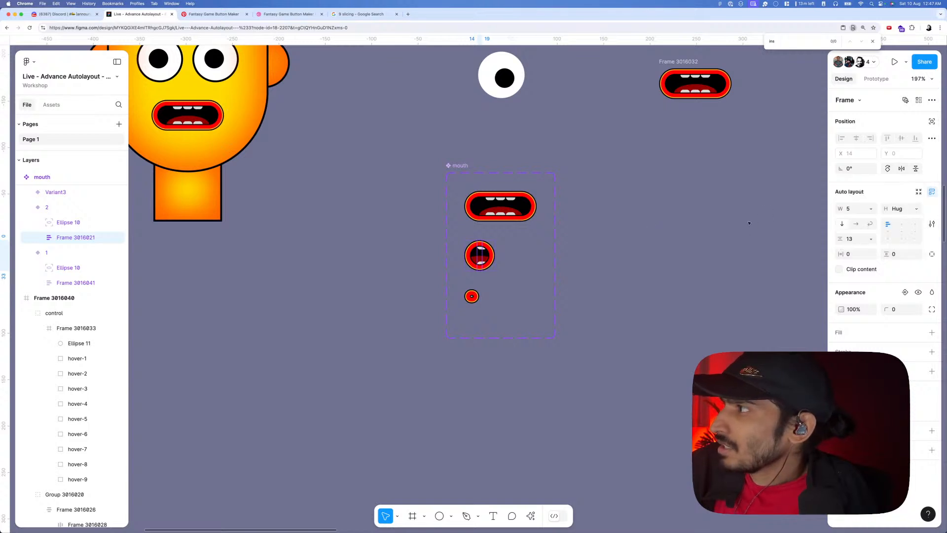
pyautogui.click(870, 209)
pyautogui.click(867, 215)
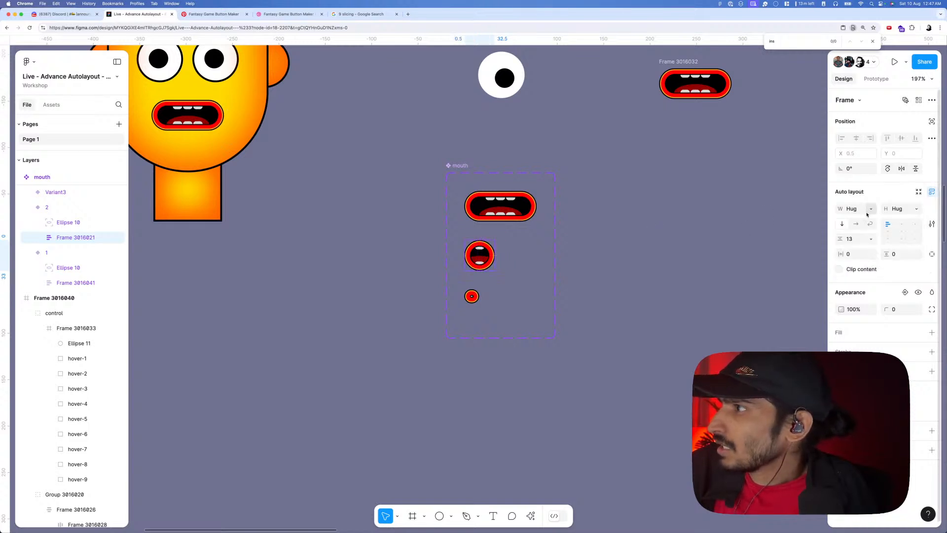
pyautogui.click(869, 209)
pyautogui.click(869, 198)
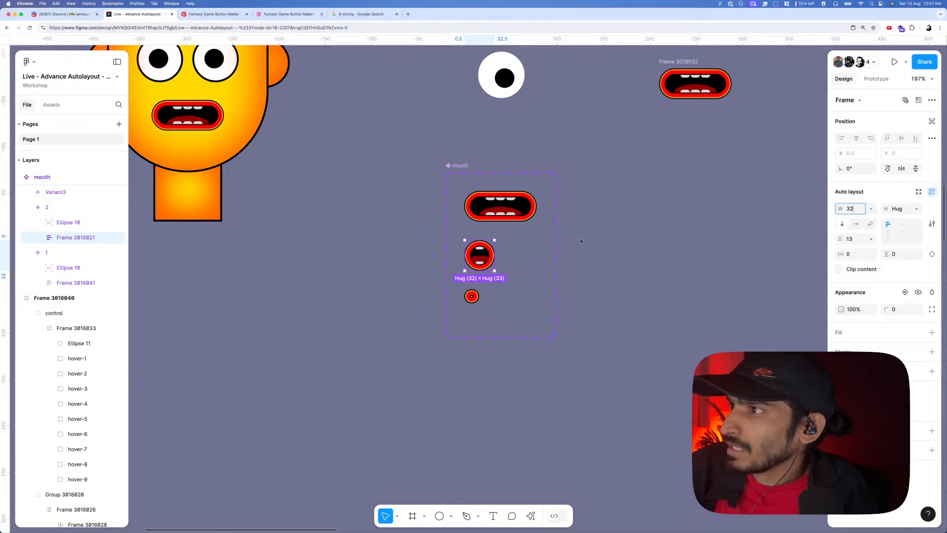
# - Delete the small third mouth variant and add a new third variant based on variant 2
pyautogui.click(472, 296)
pyautogui.press('Delete')
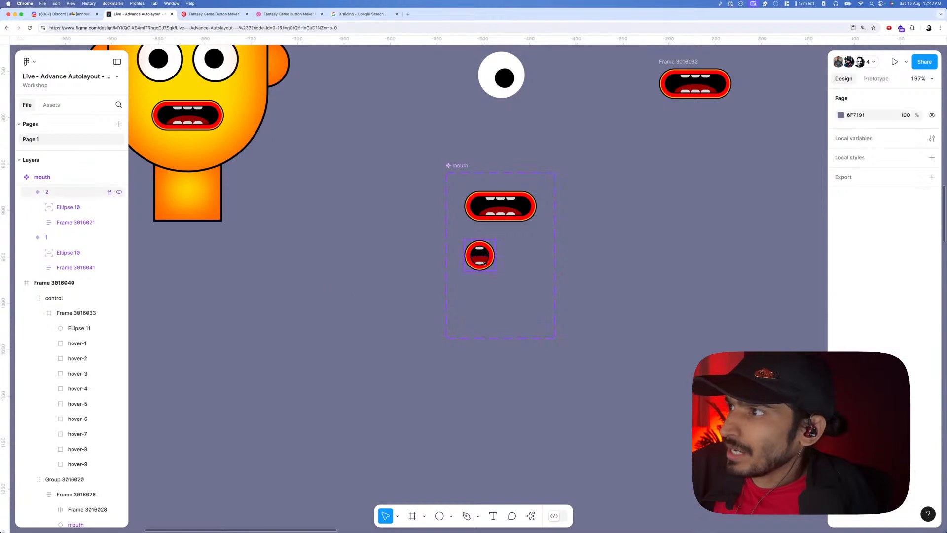
pyautogui.click(481, 261)
pyautogui.click(479, 288)
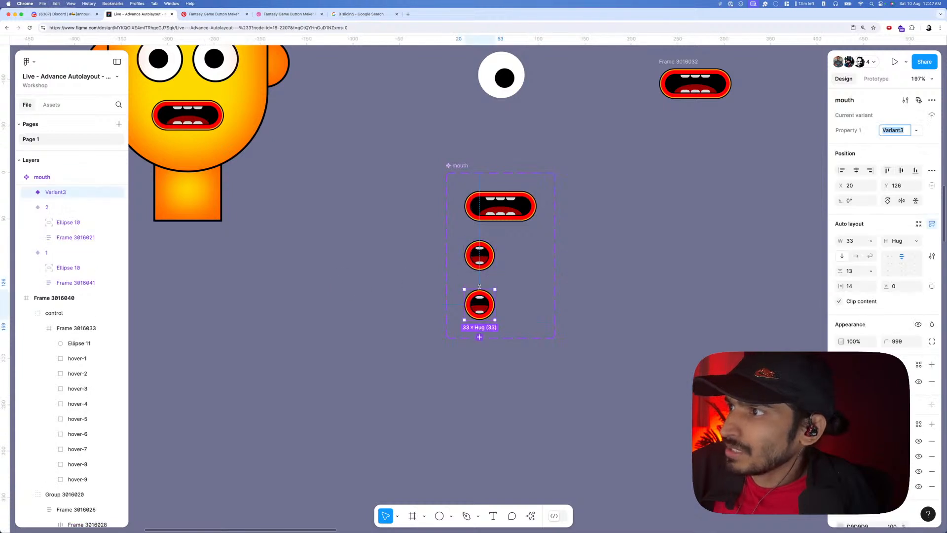
# - Stretch the new third mouth variant downward to about 33 × 53
pyautogui.moveTo(479, 319)
pyautogui.mouseDown()
pyautogui.moveTo(480, 344)
pyautogui.moveTo(483, 331)
pyautogui.mouseUp()
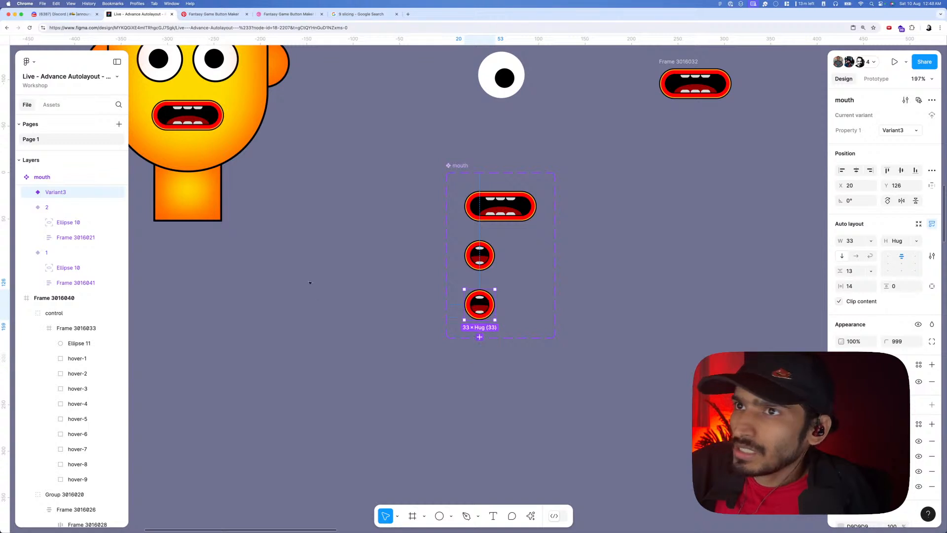
pyautogui.click(47, 207)
pyautogui.click(75, 238)
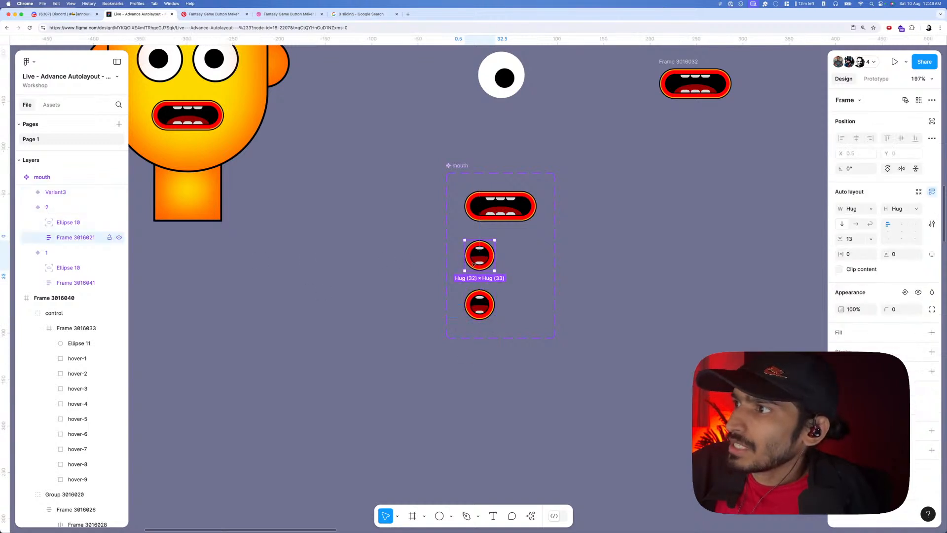
pyautogui.click(470, 313)
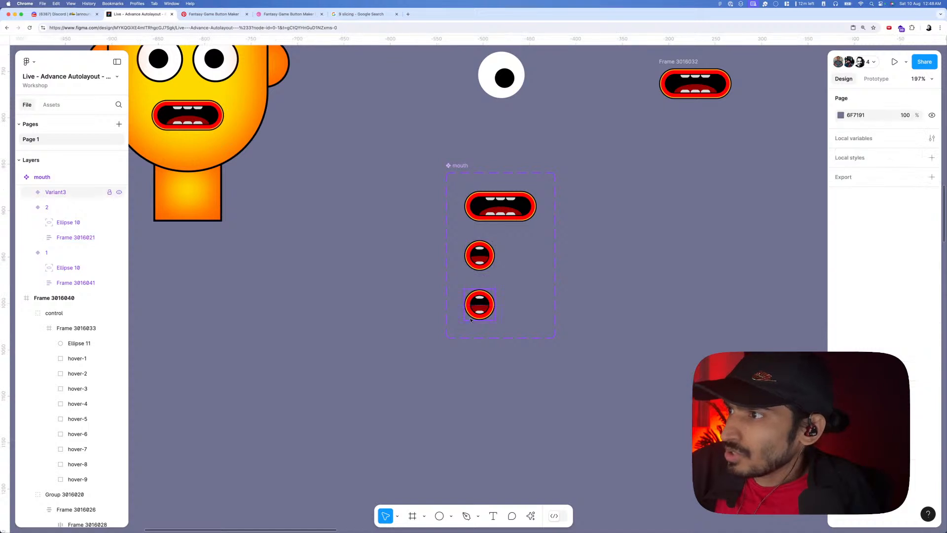
pyautogui.moveTo(480, 320); pyautogui.dragTo(479, 338)
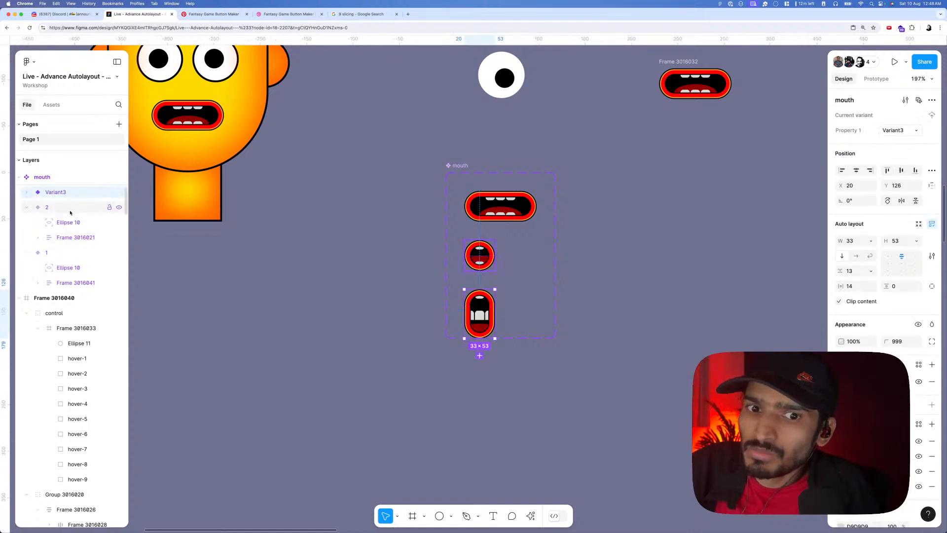
# - Multi-edit the teeth frames of variants 2 and 3, setting their vertical gap to Auto and their height to Fill container
pyautogui.click(27, 193)
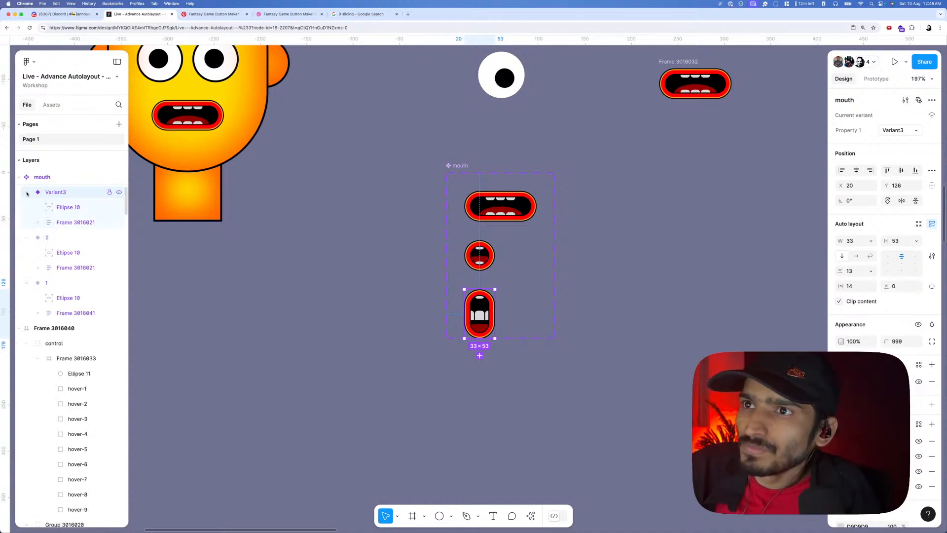
pyautogui.click(72, 223)
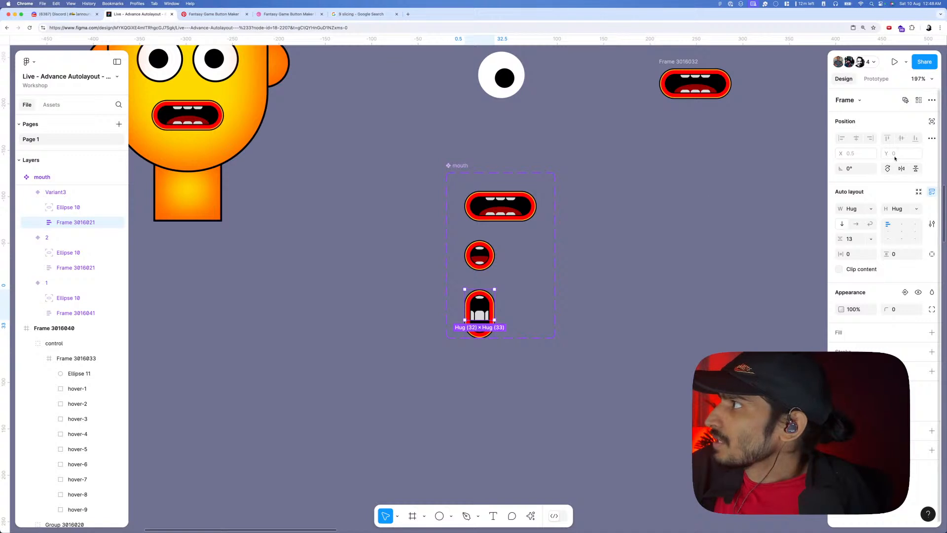
pyautogui.click(905, 102)
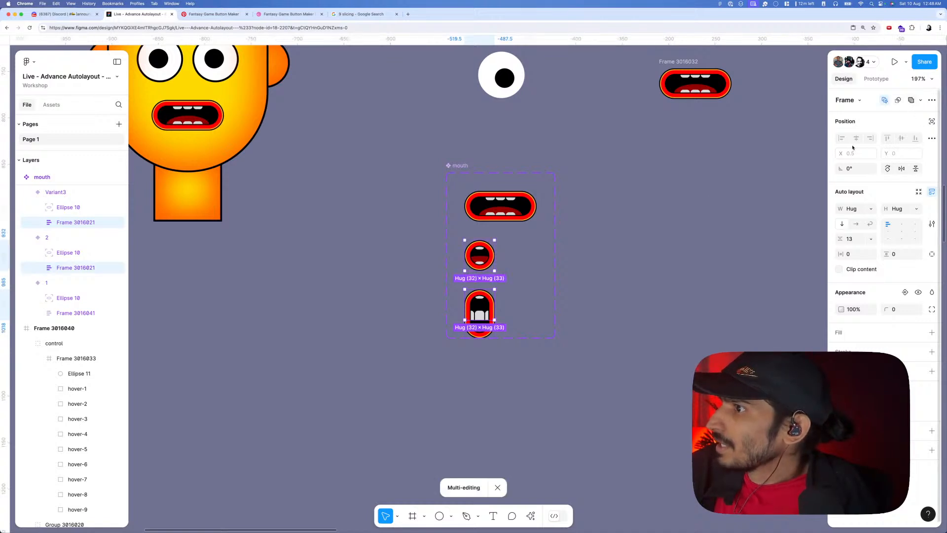
pyautogui.click(855, 239)
pyautogui.write('auto')
pyautogui.press('Return')
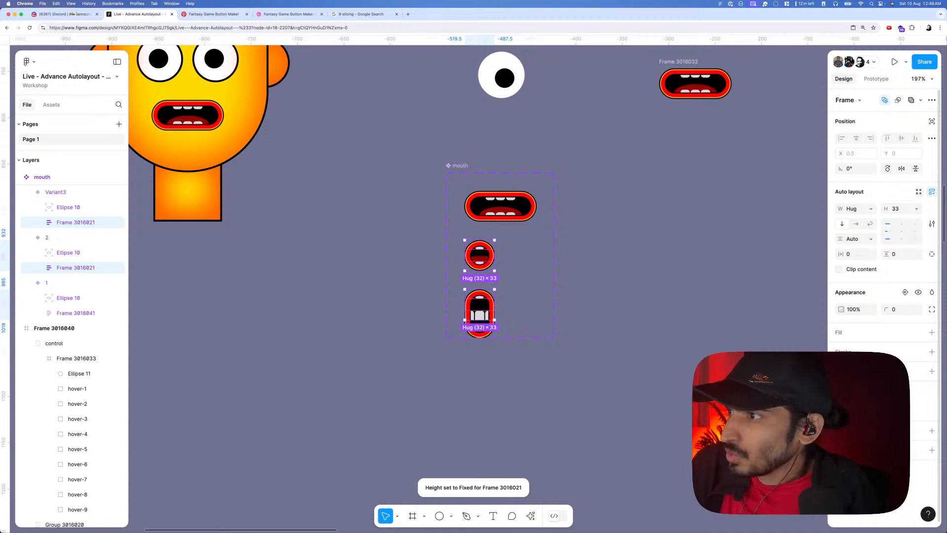
pyautogui.click(916, 210)
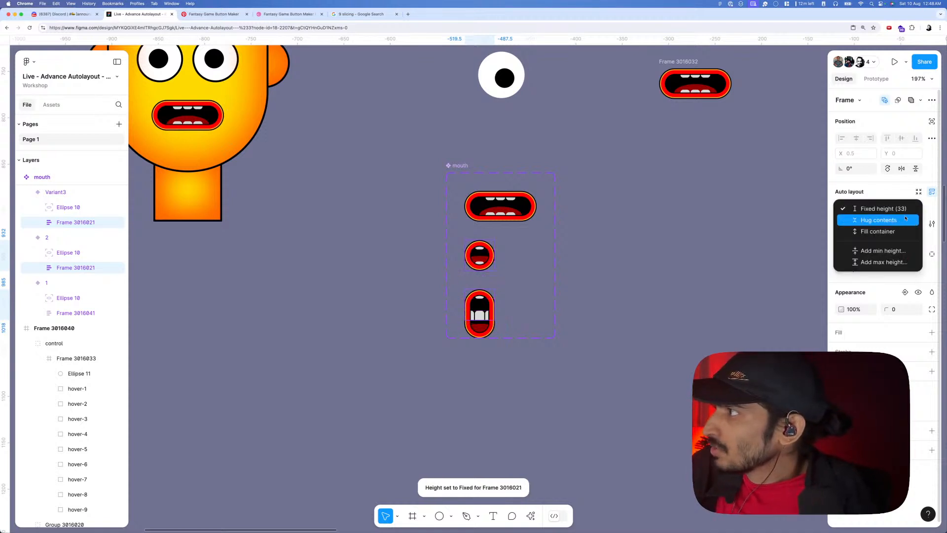
pyautogui.click(896, 230)
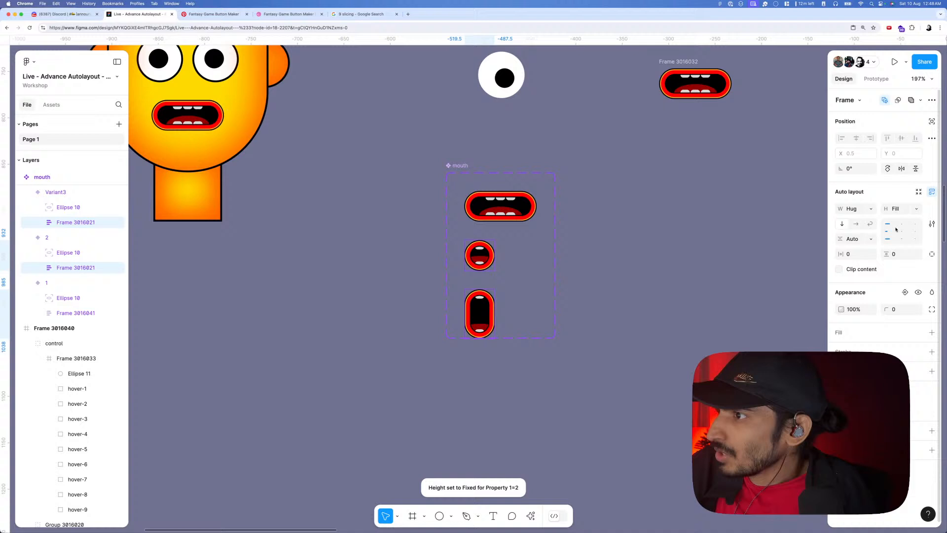
# - Rename the teeth frame in mouth variant 1 to Frame 3016021, matching the teeth frames of the other variants
pyautogui.click(627, 248)
pyautogui.doubleClick(489, 212)
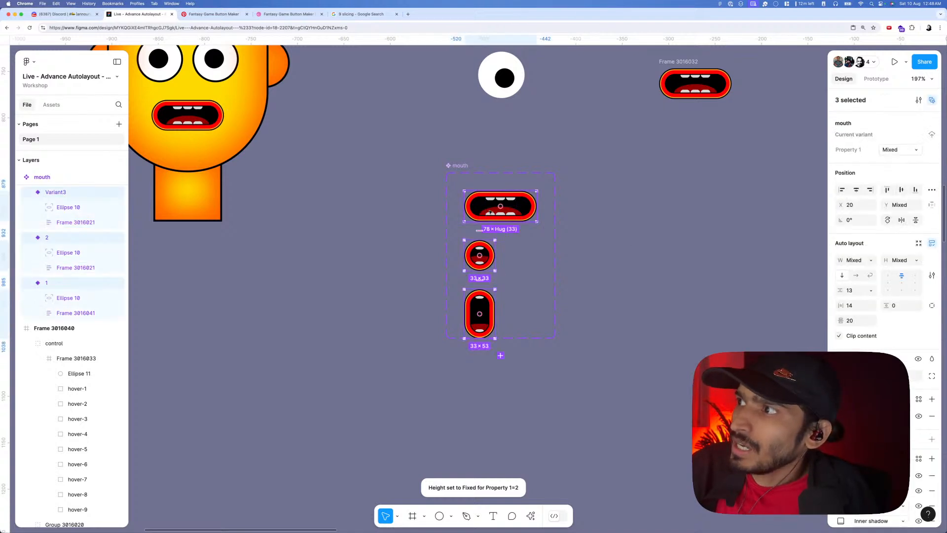
pyautogui.click(480, 261)
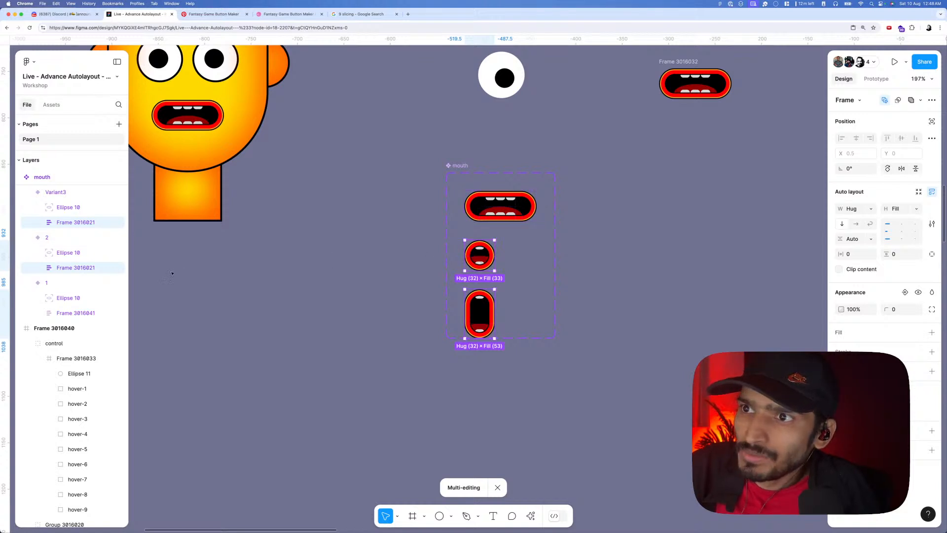
pyautogui.doubleClick(89, 268)
pyautogui.press('super+c')
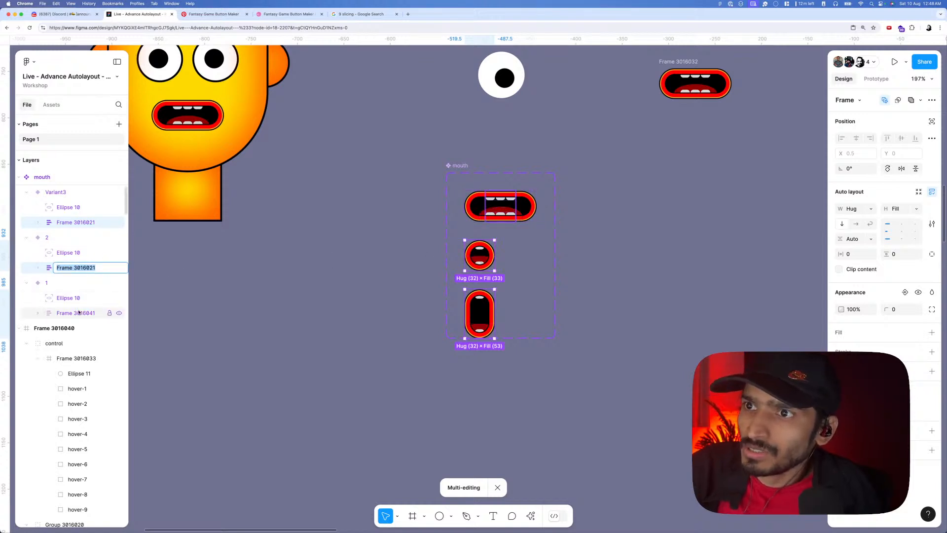
pyautogui.doubleClick(80, 313)
pyautogui.press('super+v')
pyautogui.click(219, 306)
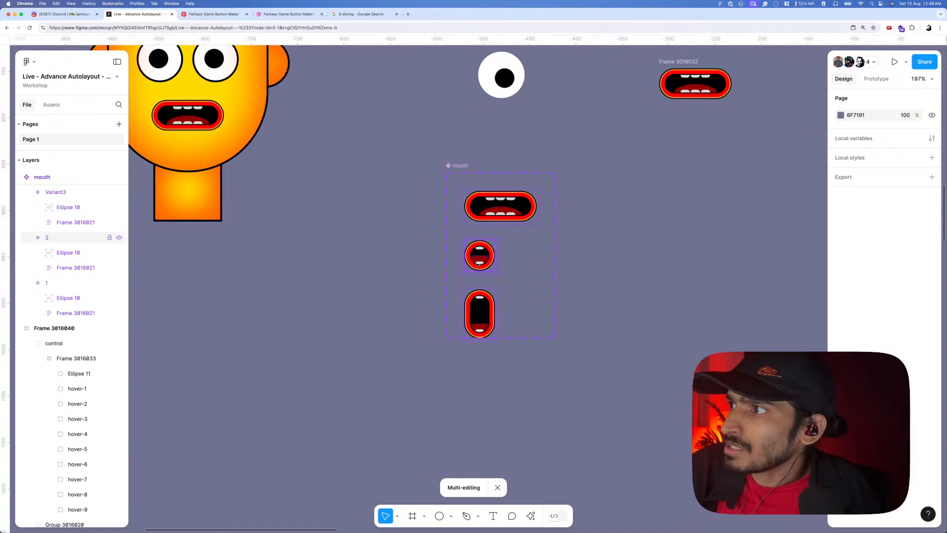
# - Multi-edit the teeth frames of all three mouth variants, setting their vertical gap to Auto and their height to Fill container
pyautogui.click(481, 262)
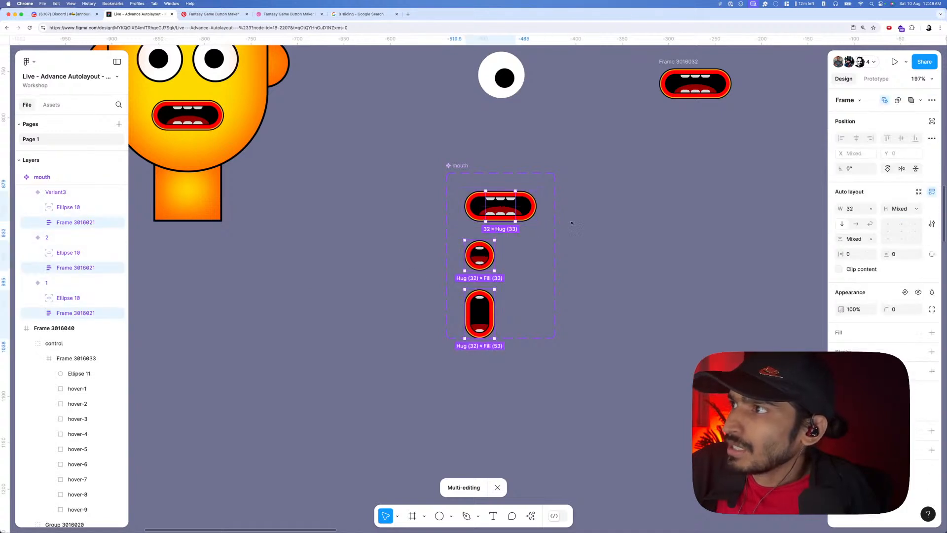
pyautogui.hotkey('shift', 'Return')
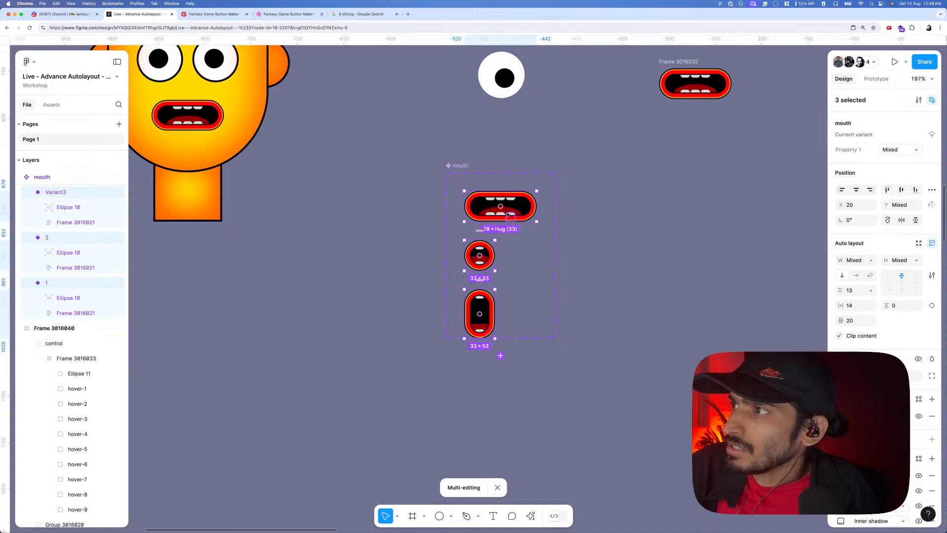
pyautogui.press('Return')
pyautogui.click(855, 240)
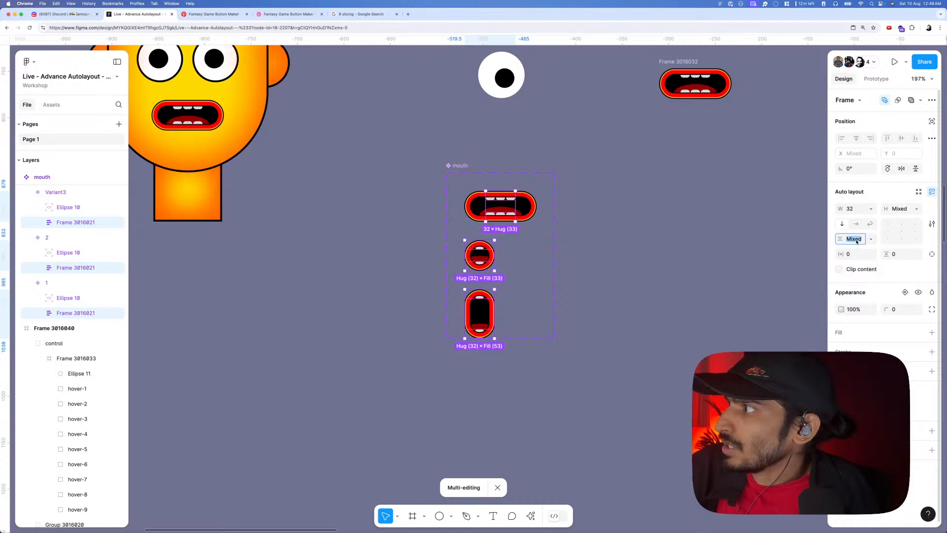
pyautogui.write('auto')
pyautogui.press('Return')
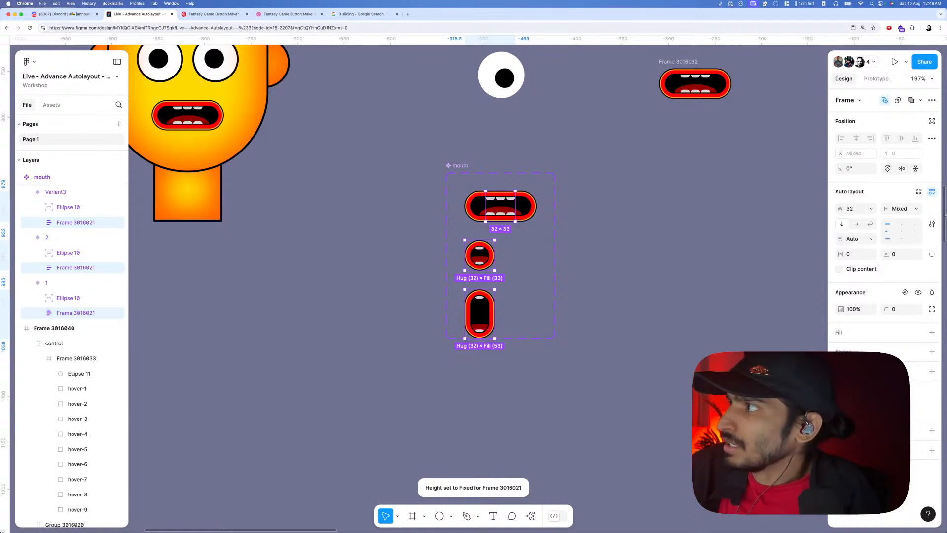
pyautogui.click(916, 208)
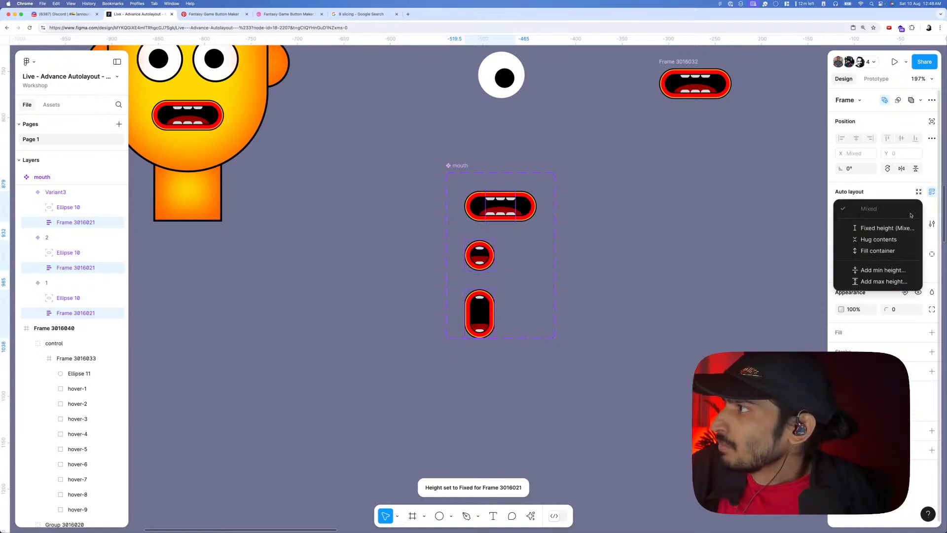
pyautogui.click(880, 251)
pyautogui.click(689, 254)
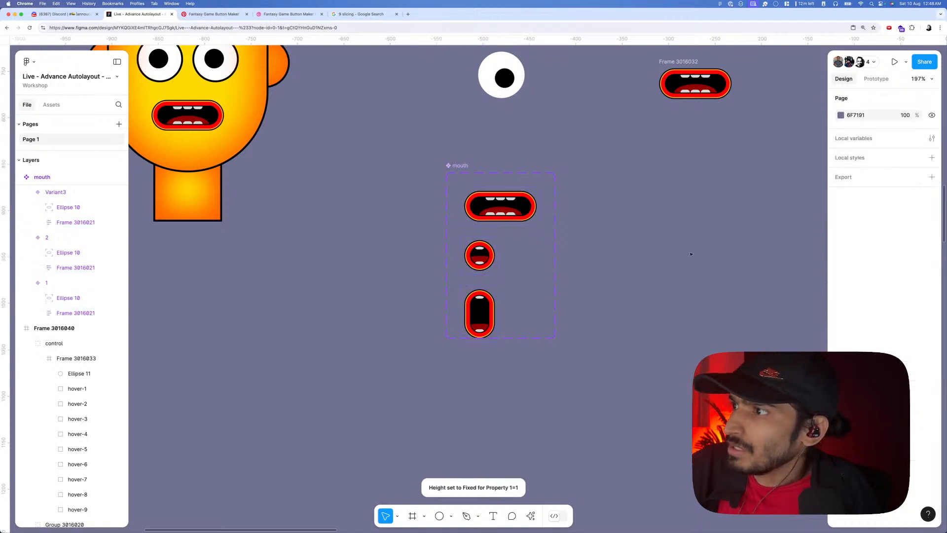
# - Resize the dark red tongue ellipse in the third mouth variant to about 30 × 27 so it fits the narrow mouth
pyautogui.scroll(-3, 690, 254)
pyautogui.hscroll(2, 690, 225)
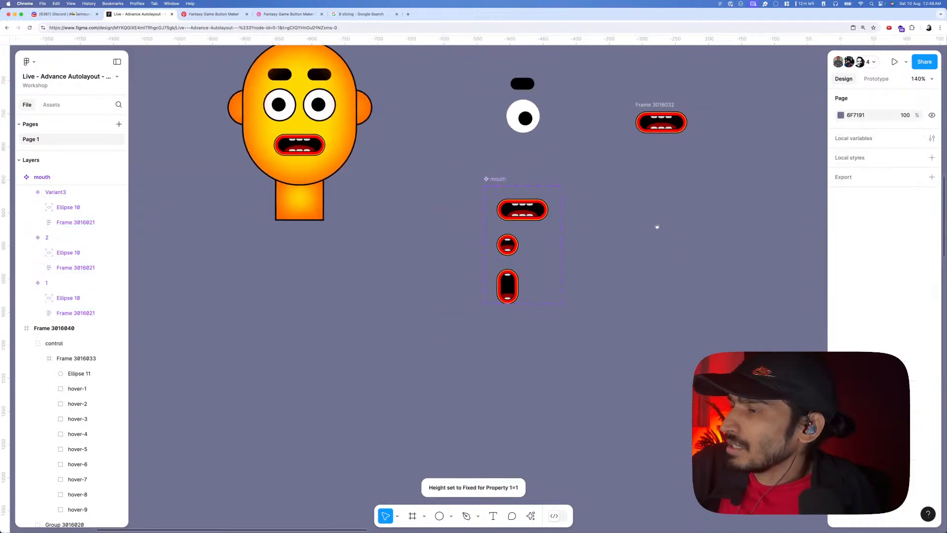
pyautogui.click(511, 296)
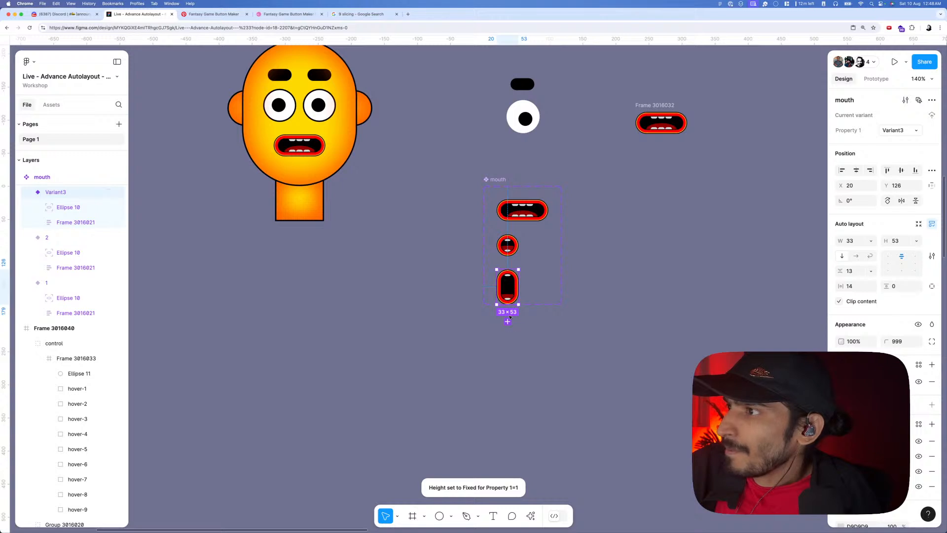
pyautogui.click(514, 288)
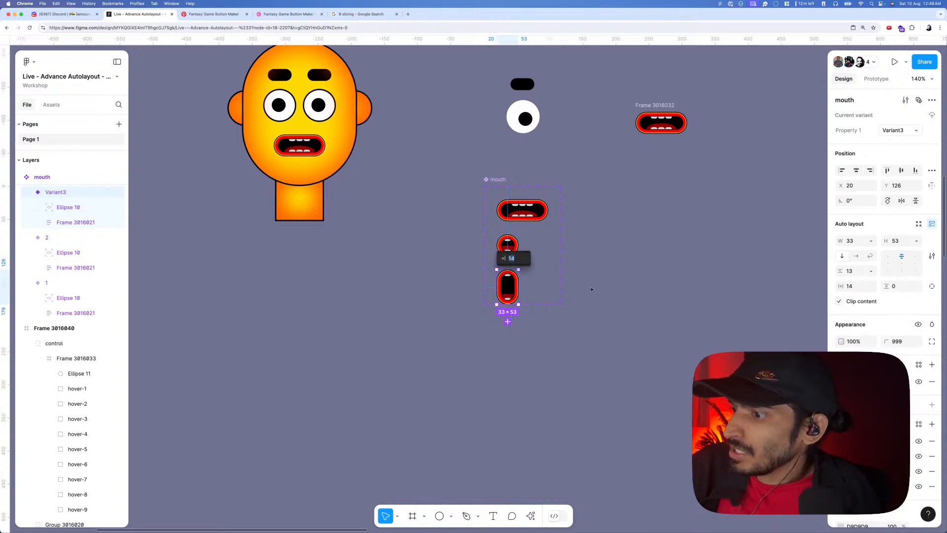
pyautogui.press('Escape')
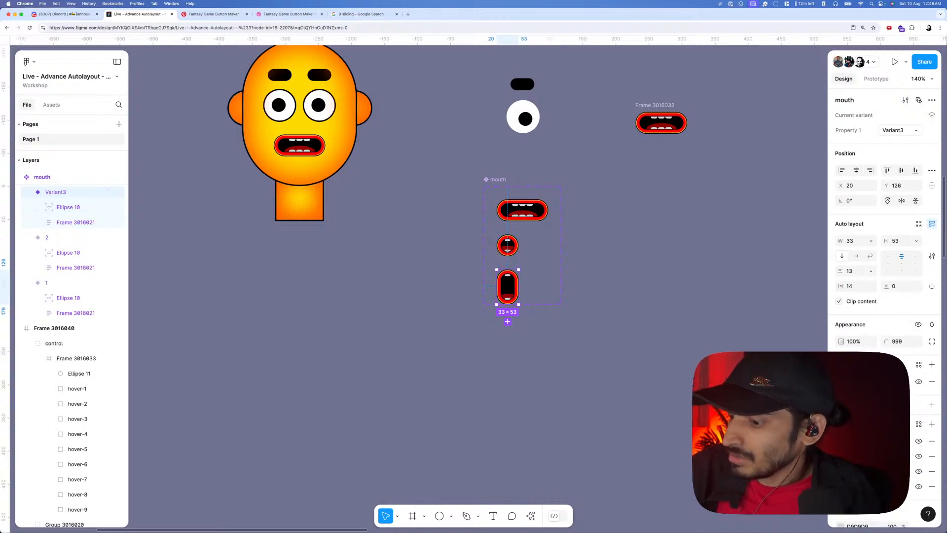
pyautogui.scroll(1, 509, 296)
pyautogui.click(510, 297)
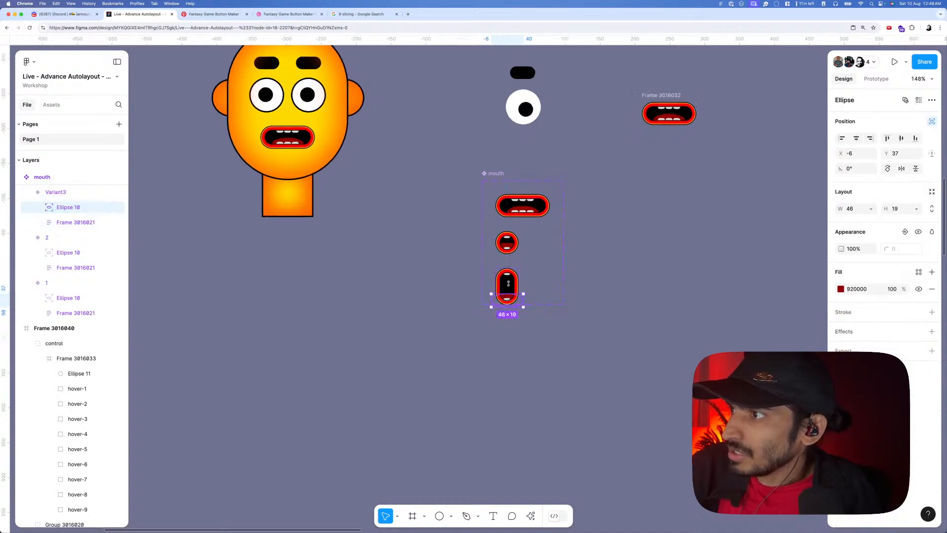
pyautogui.moveTo(524, 292); pyautogui.dragTo(511, 287)
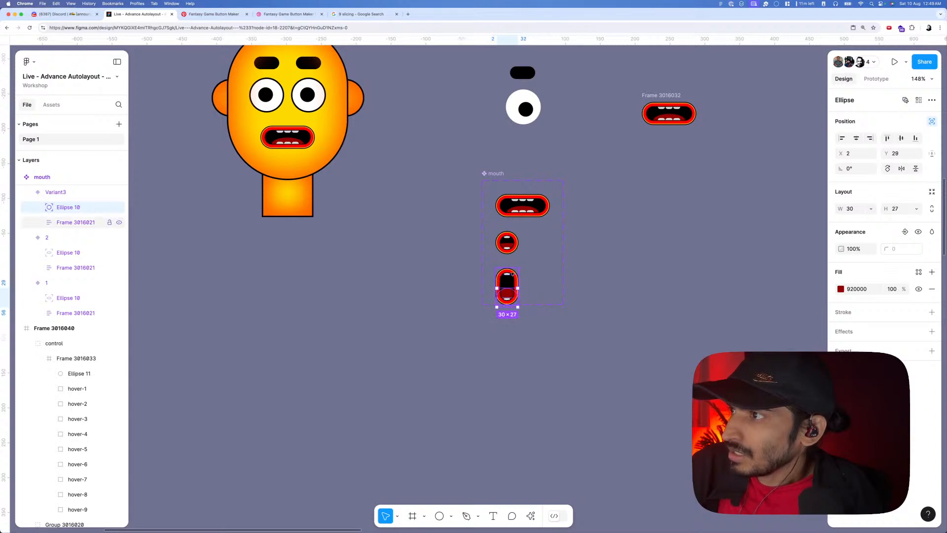
pyautogui.click(547, 302)
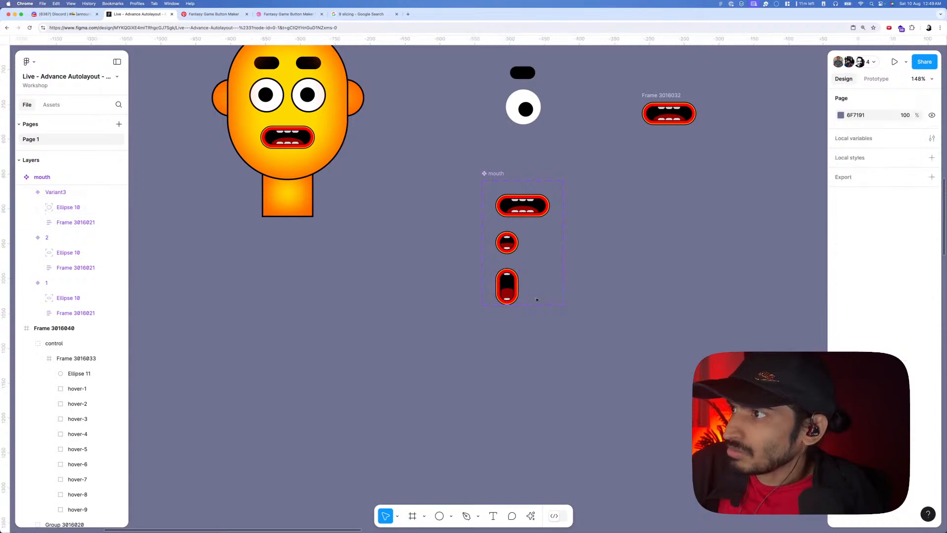
# - Add a fourth mouth variant based on the third and widen it to about 62 × 53
pyautogui.click(510, 292)
pyautogui.click(506, 322)
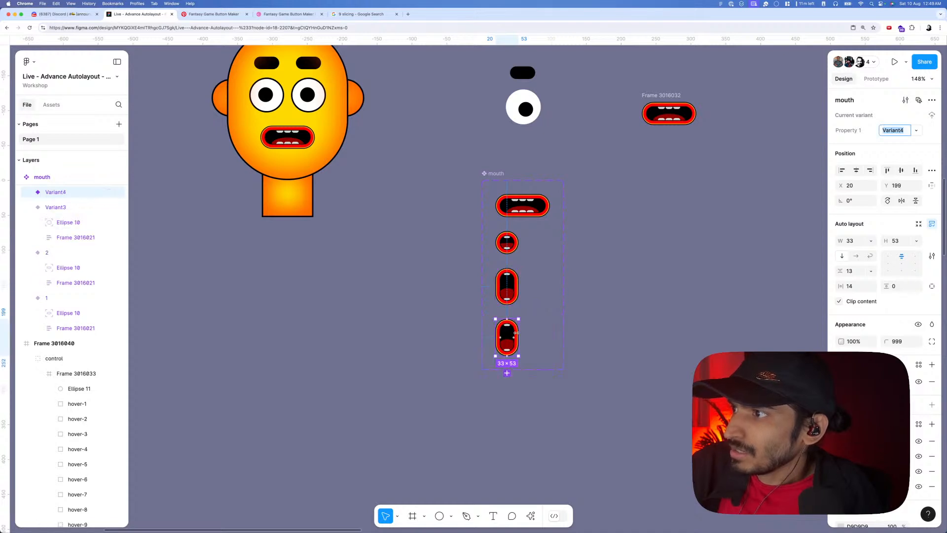
pyautogui.moveTo(516, 333); pyautogui.dragTo(538, 333)
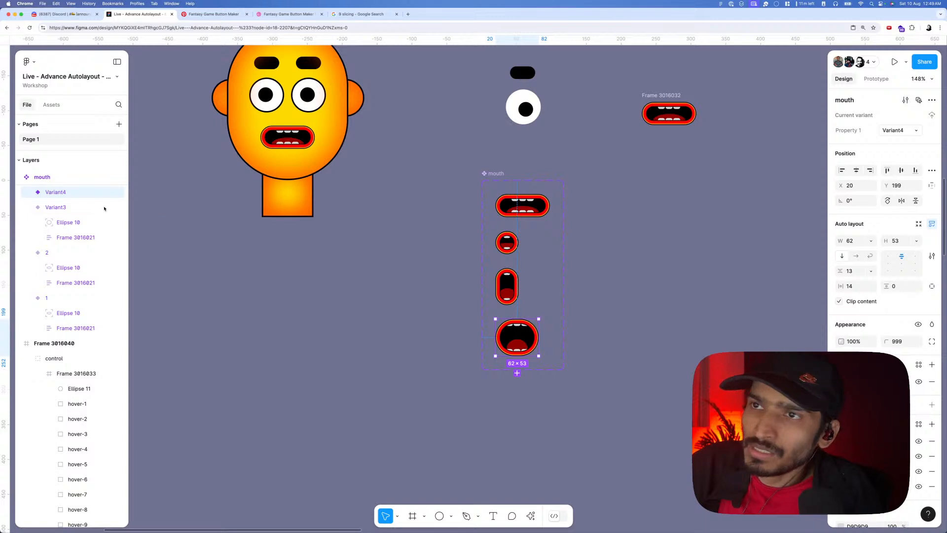
# - Set the vertical gap of the fourth variant's teeth frame to 27
pyautogui.click(27, 192)
pyautogui.click(74, 222)
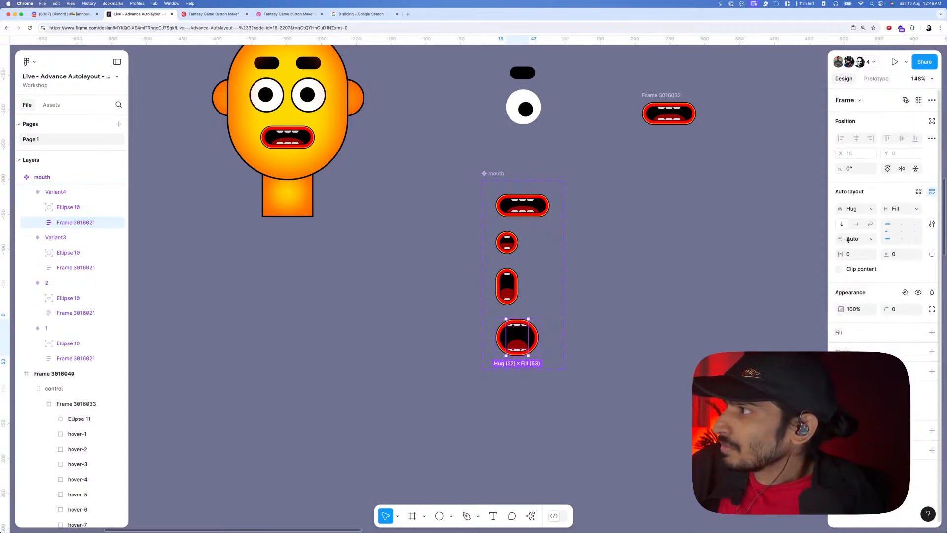
pyautogui.click(851, 239)
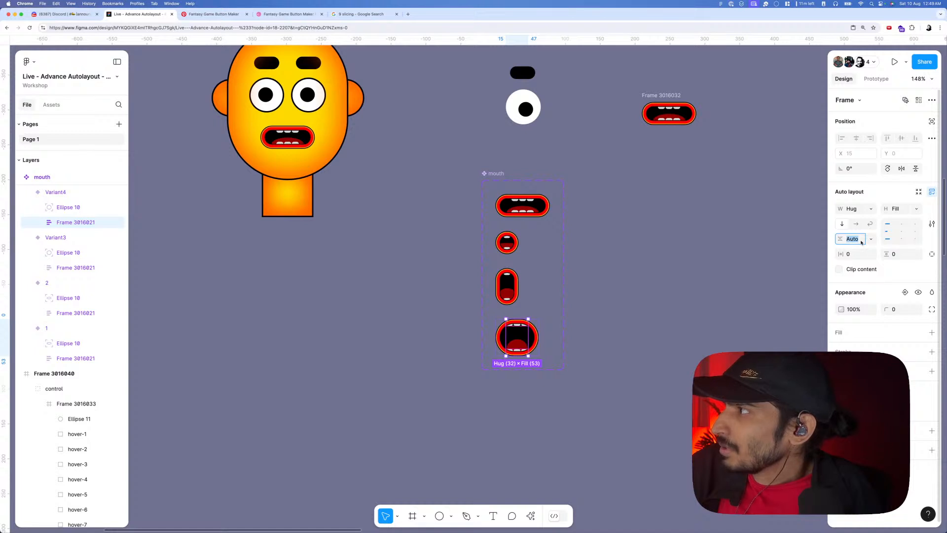
pyautogui.write('12')
pyautogui.press('Tab')
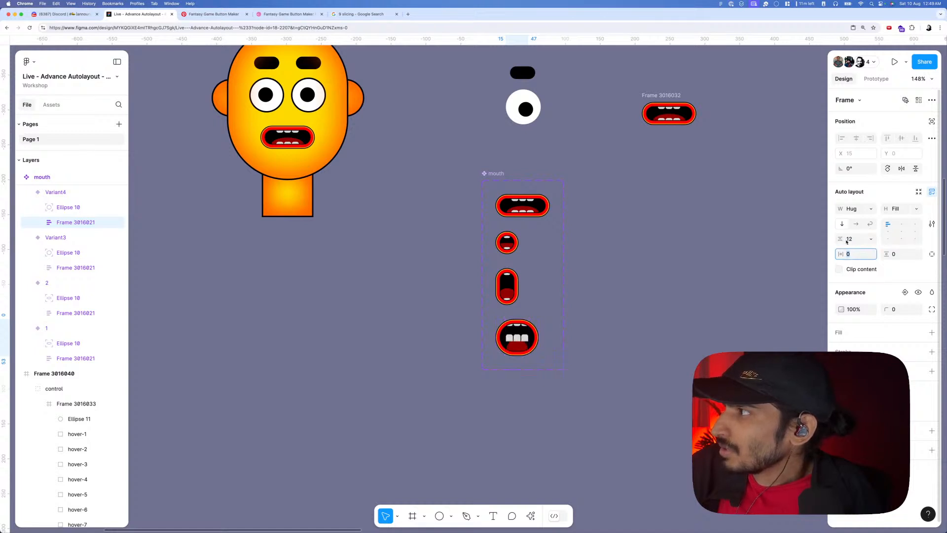
pyautogui.moveTo(846, 242); pyautogui.dragTo(856, 239)
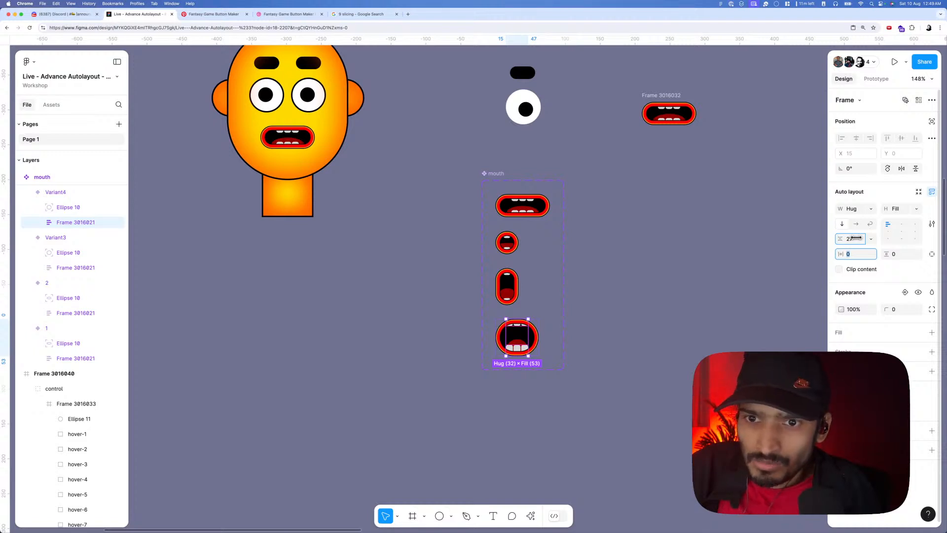
pyautogui.moveTo(856, 238); pyautogui.dragTo(855, 238)
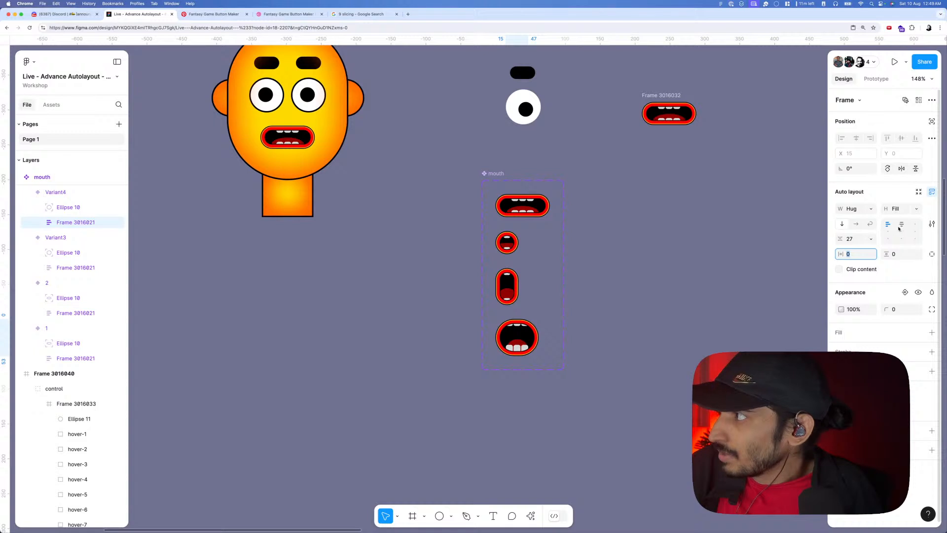
# - Align the contents of the fourth variant's teeth frame to bottom center
pyautogui.click(901, 231)
pyautogui.click(902, 224)
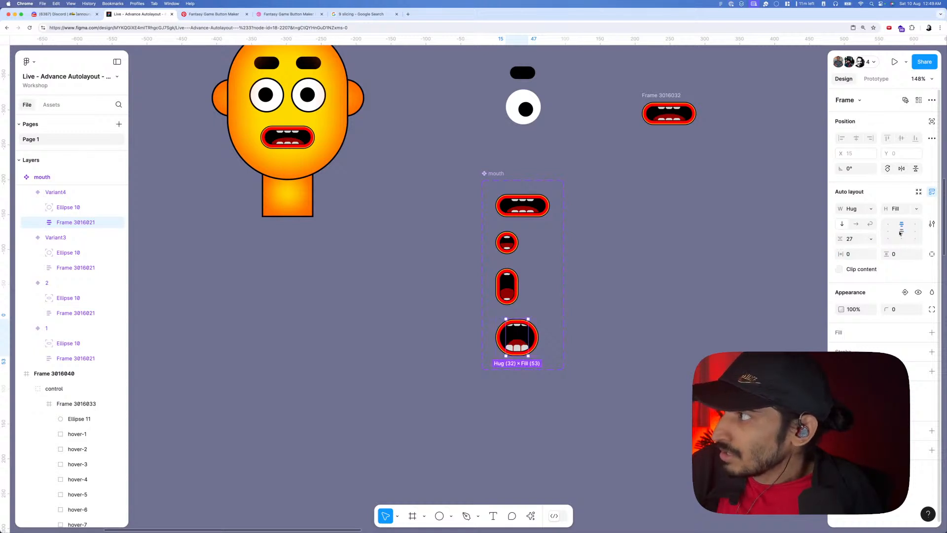
pyautogui.click(901, 238)
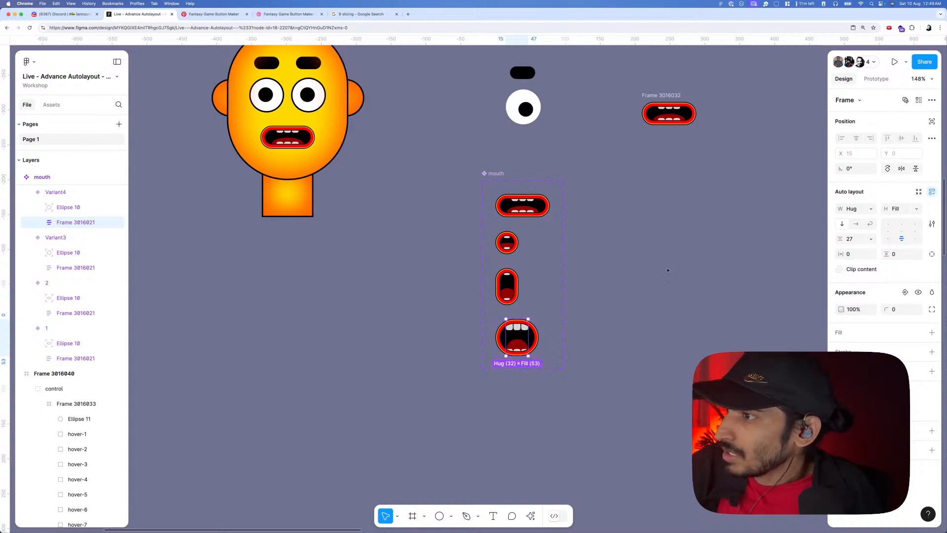
pyautogui.click(597, 279)
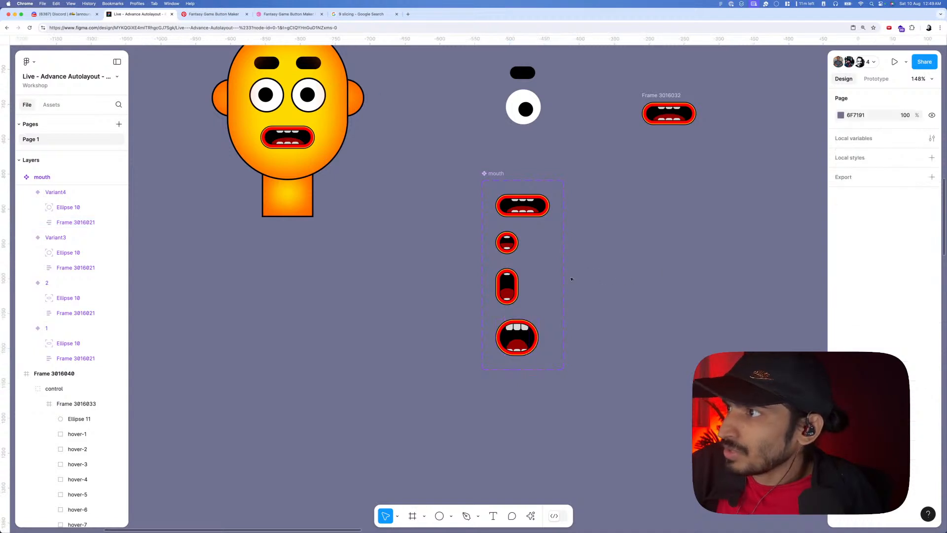
# - Set the Property 1 value of the third mouth variant to 3 and of the fourth to 4
pyautogui.scroll(-4, 541, 275)
pyautogui.click(531, 227)
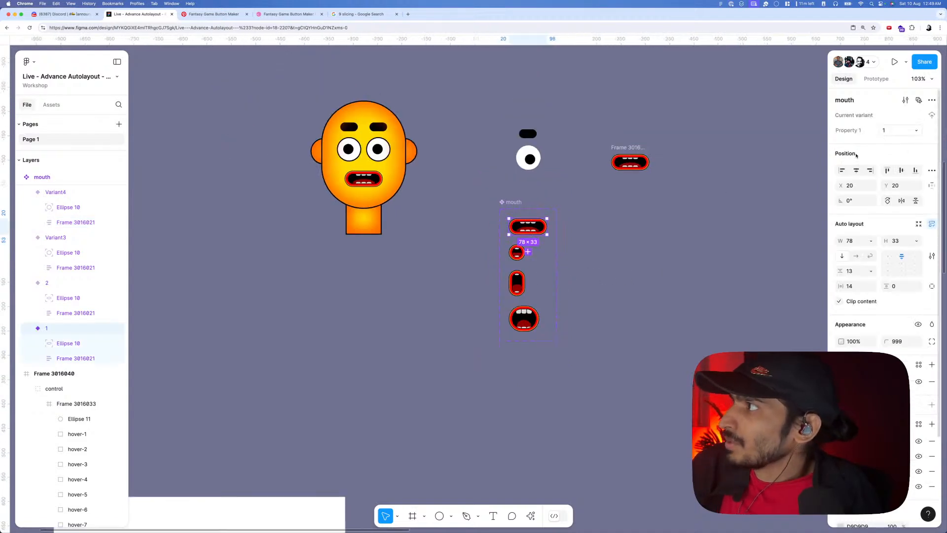
pyautogui.click(69, 282)
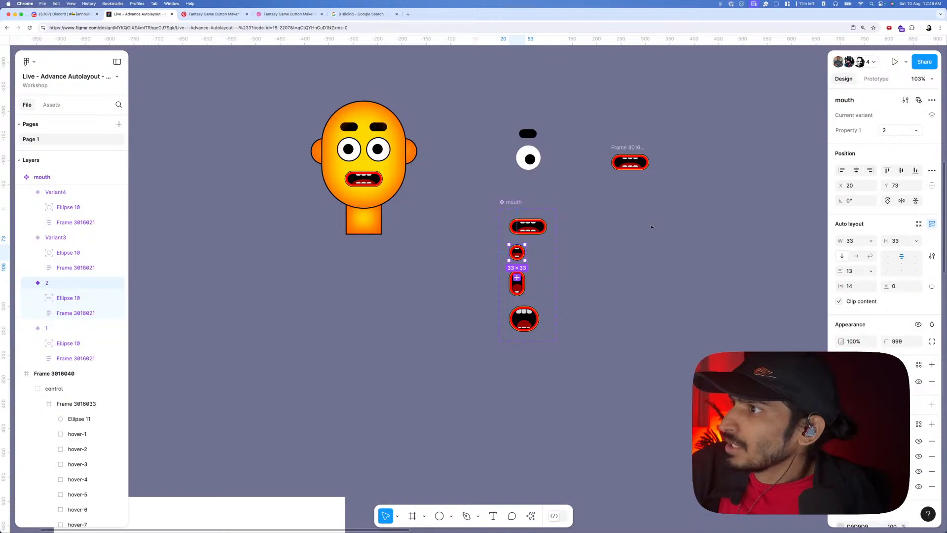
pyautogui.press('Tab')
pyautogui.click(900, 130)
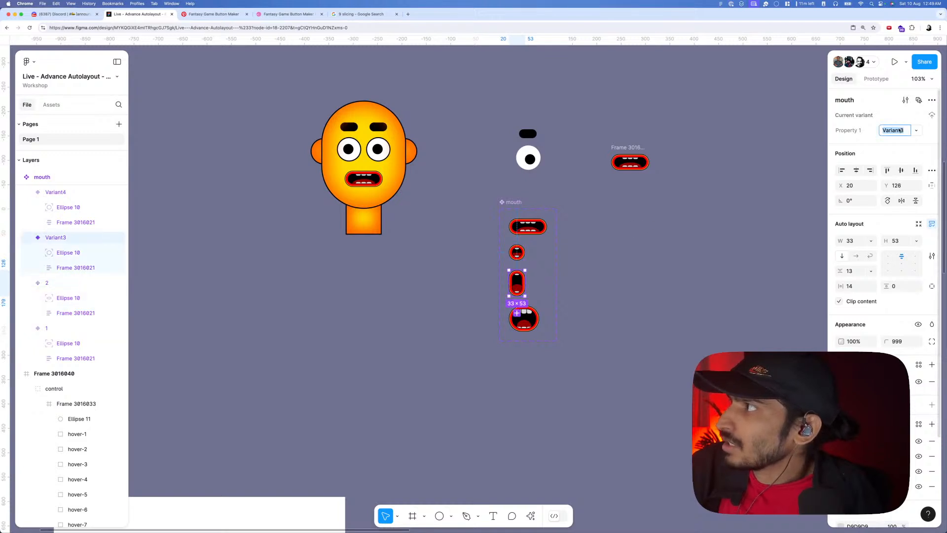
pyautogui.write('3')
pyautogui.click(720, 186)
pyautogui.click(523, 320)
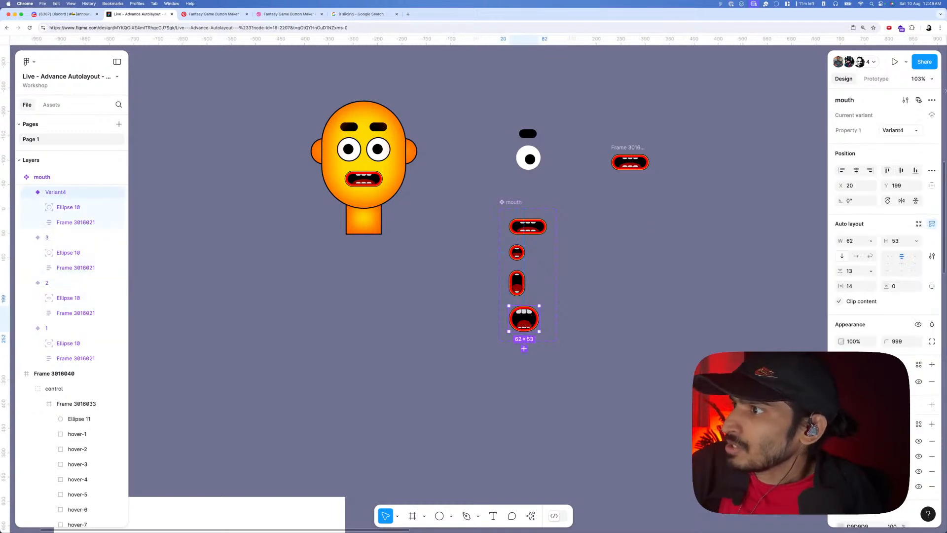
pyautogui.click(895, 130)
pyautogui.write('4')
pyautogui.click(568, 380)
# - Switch the mouth instance on the face in Frame 3016039 to variant 4
pyautogui.scroll(-6, 567, 379)
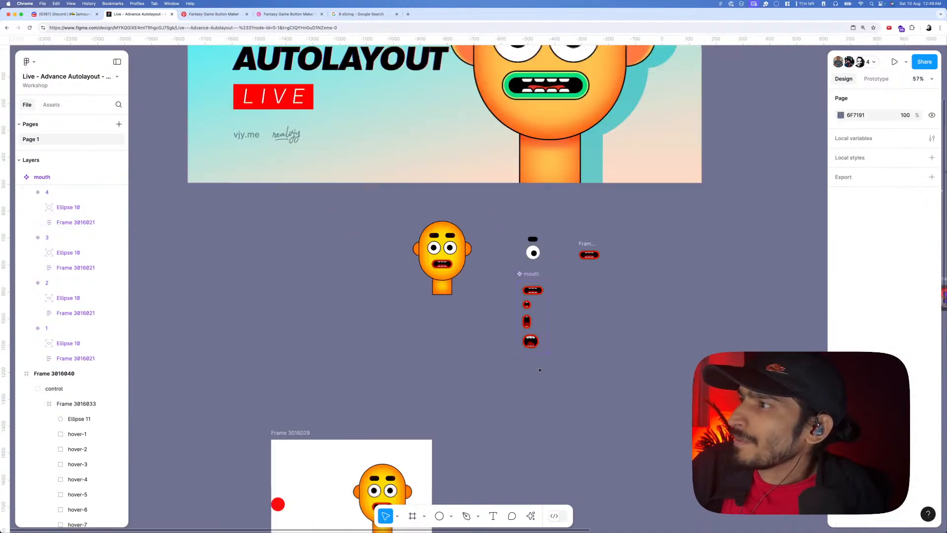
pyautogui.scroll(-3, 607, 211)
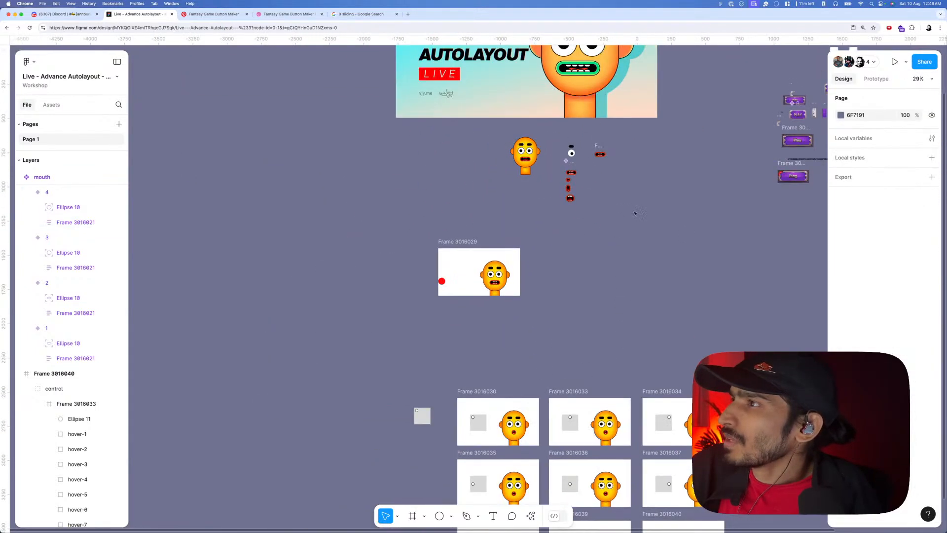
pyautogui.scroll(-1, 616, 184)
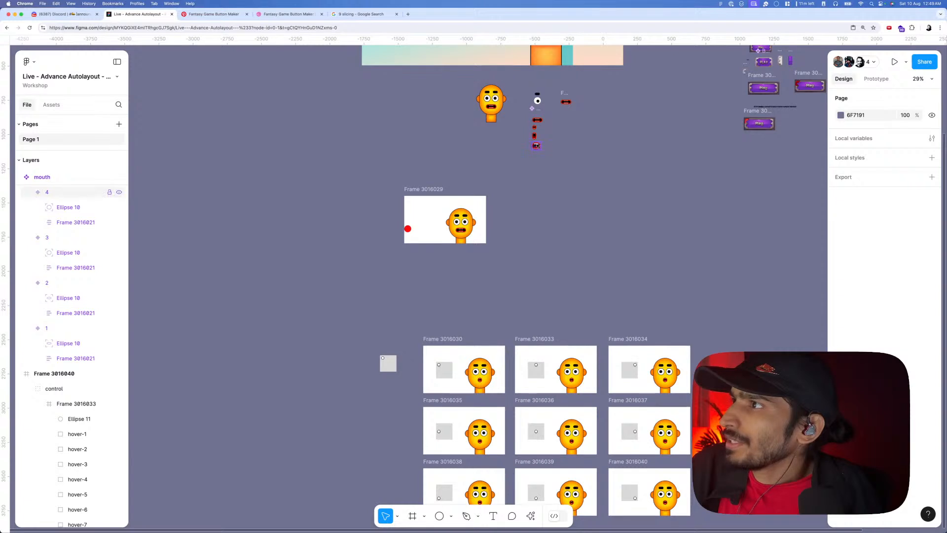
pyautogui.click(536, 146)
pyautogui.scroll(-3, 606, 239)
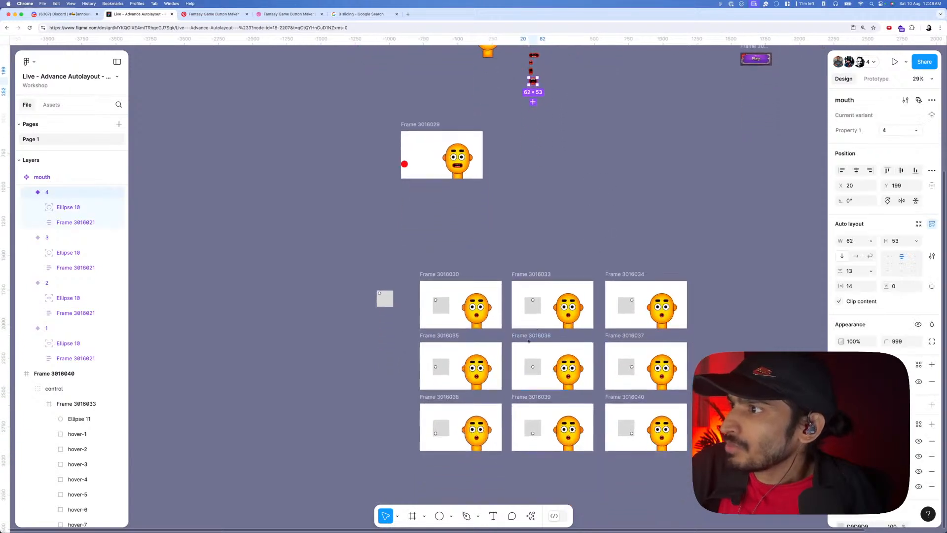
pyautogui.scroll(2, 539, 313)
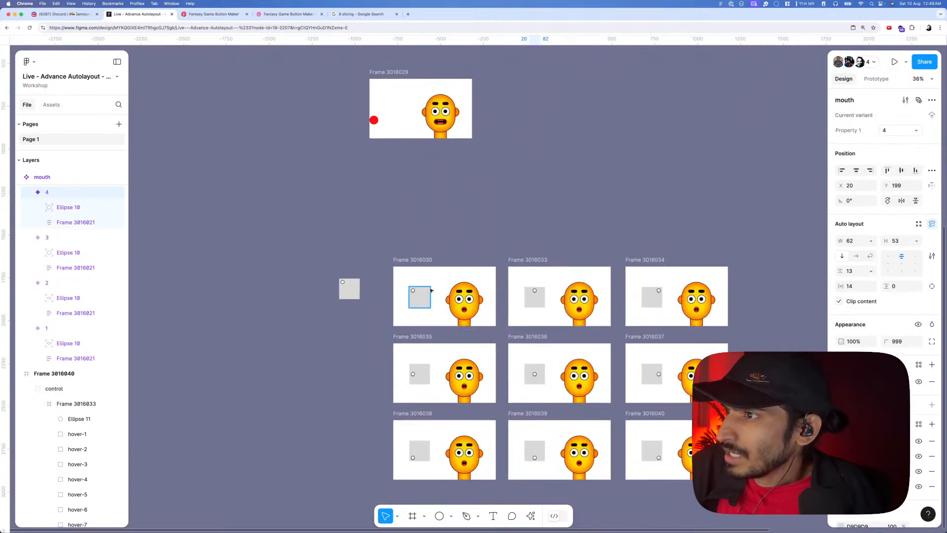
pyautogui.scroll(5, 563, 438)
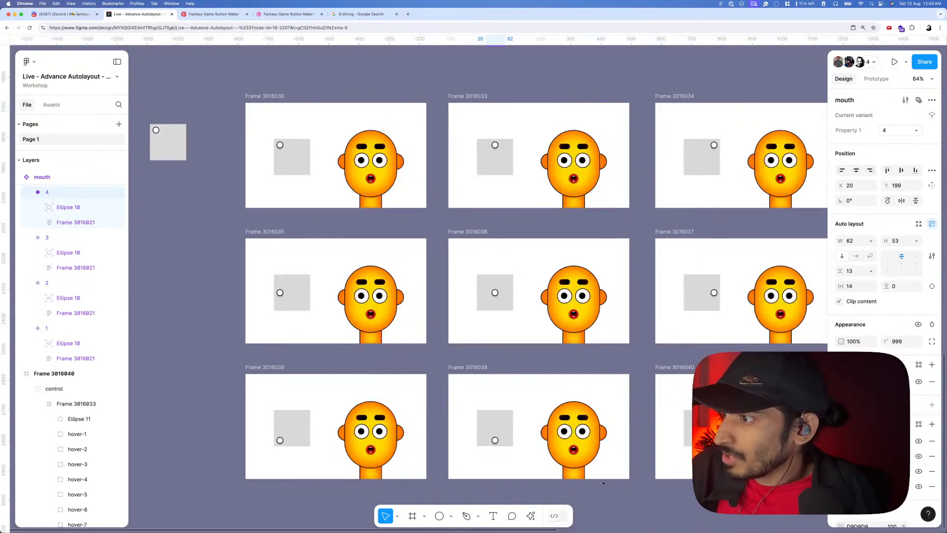
pyautogui.scroll(3, 562, 438)
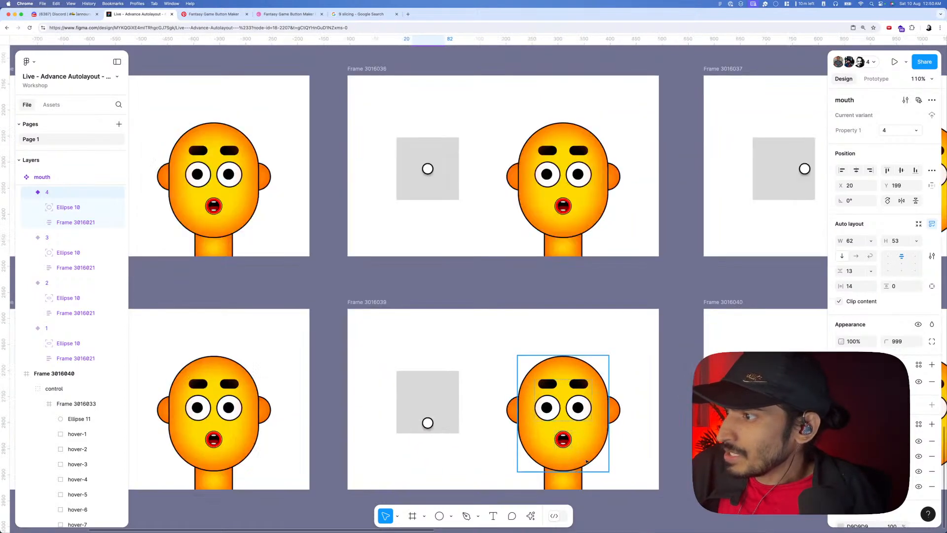
pyautogui.keyDown('super'); pyautogui.click(564, 439); pyautogui.keyUp('super')
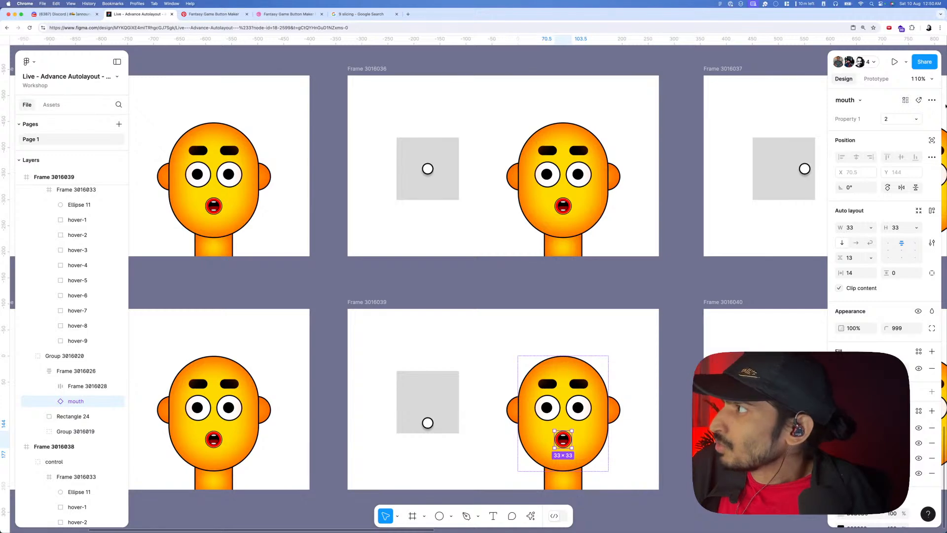
pyautogui.click(898, 118)
pyautogui.click(886, 131)
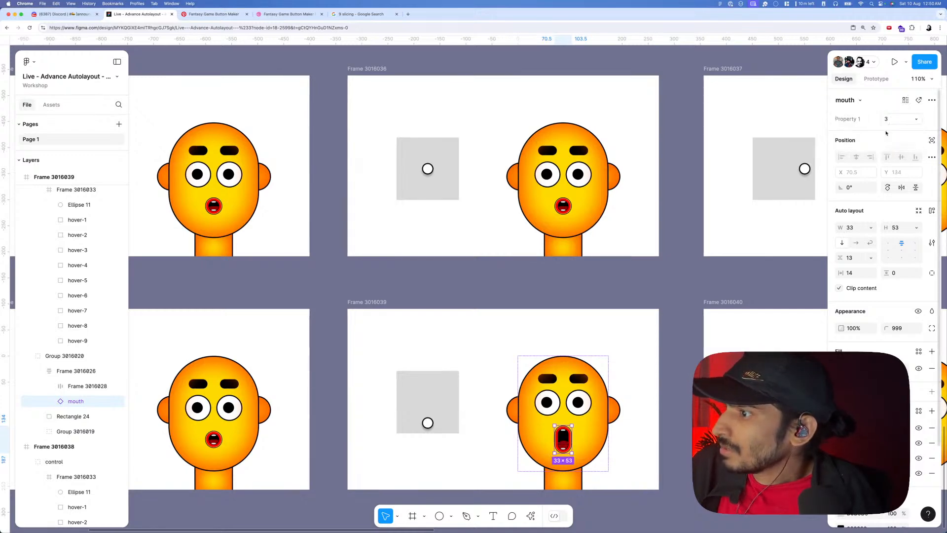
pyautogui.click(898, 119)
pyautogui.click(891, 130)
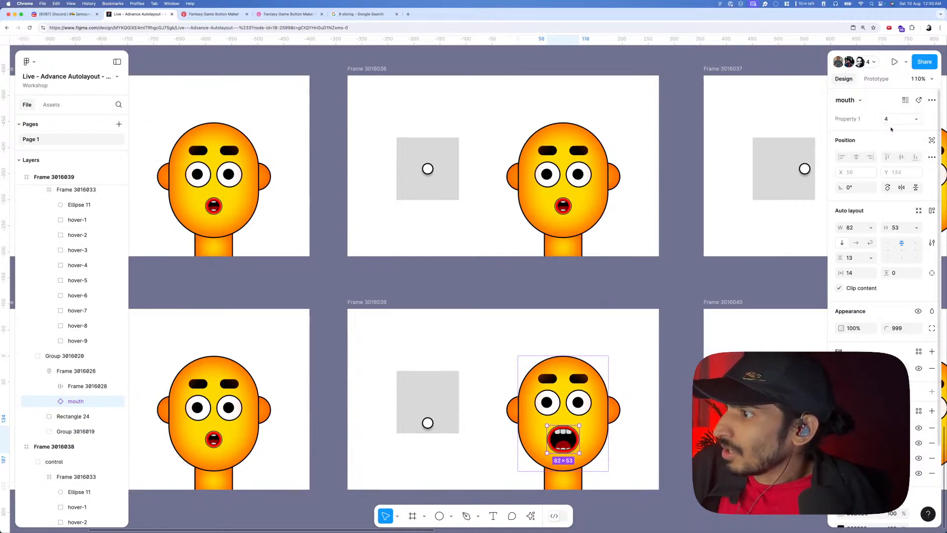
# - Rotate both eyebrows of the face in Frame 3016039 so they slant down toward the nose in an angry look
pyautogui.scroll(-3, 607, 271)
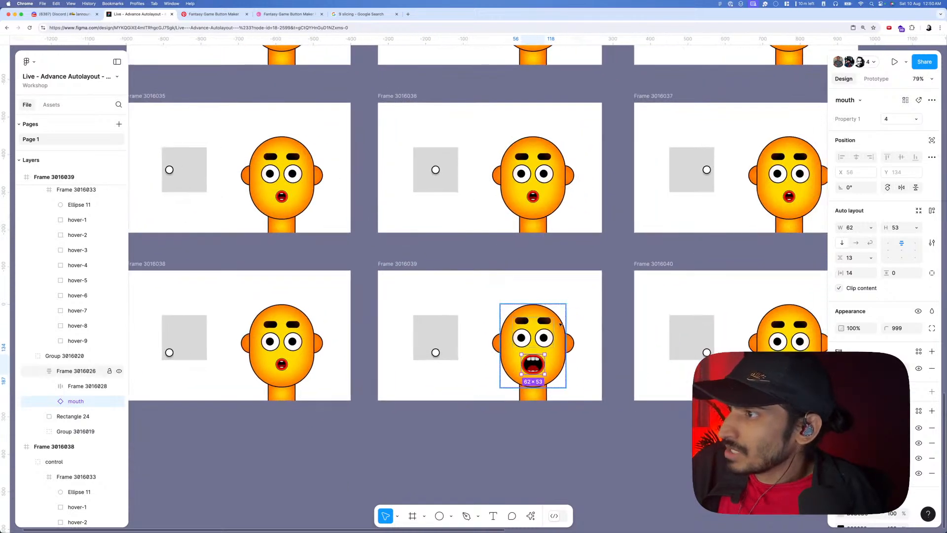
pyautogui.scroll(3, 543, 325)
pyautogui.keyDown('super'); pyautogui.click(539, 328); pyautogui.keyUp('super')
pyautogui.scroll(3, 548, 313)
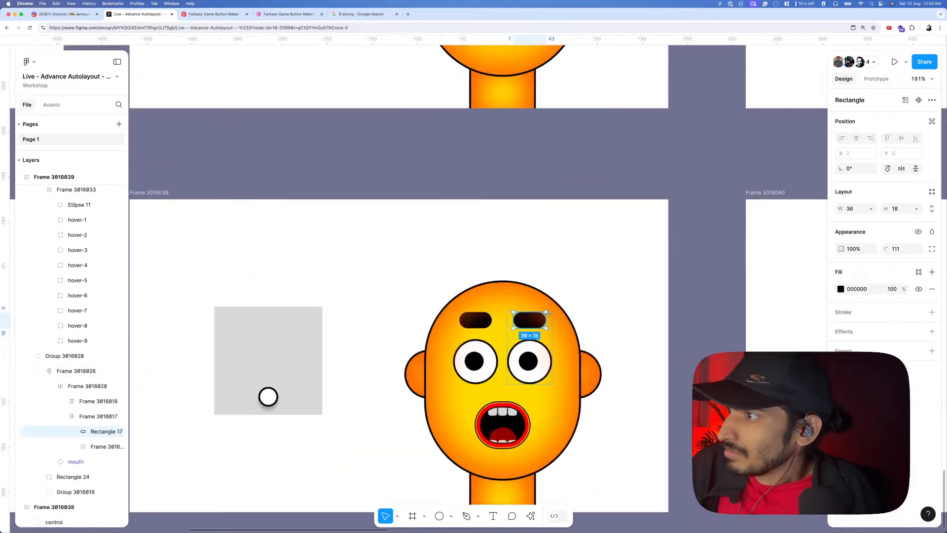
pyautogui.moveTo(548, 302); pyautogui.dragTo(499, 315)
pyautogui.click(475, 319)
# - Move both pupils of the Frame 3016039 face down in the eyes, to about X 15, Y 23.9
pyautogui.click(474, 364)
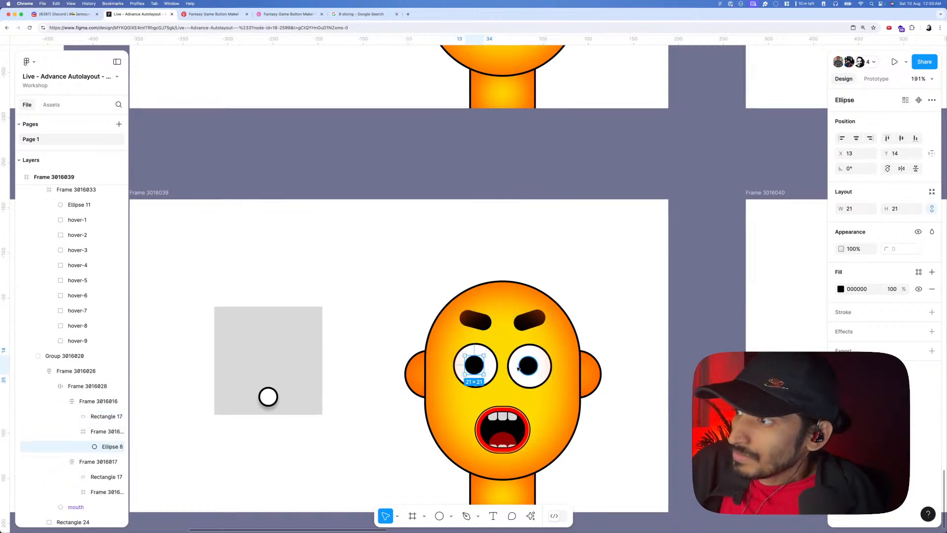
pyautogui.keyDown('shift'); pyautogui.click(521, 368); pyautogui.keyUp('shift')
pyautogui.moveTo(526, 366); pyautogui.dragTo(529, 374)
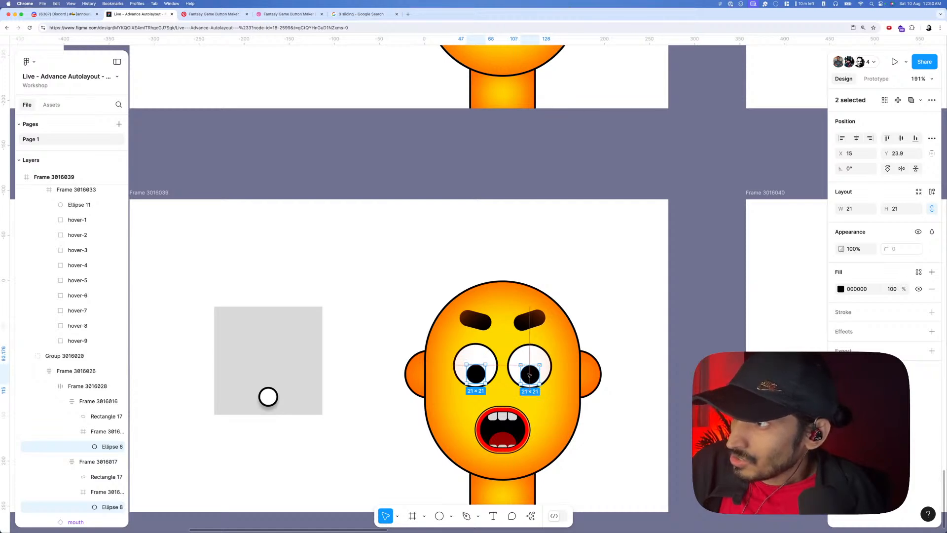
pyautogui.scroll(-5, 529, 374)
pyautogui.click(587, 365)
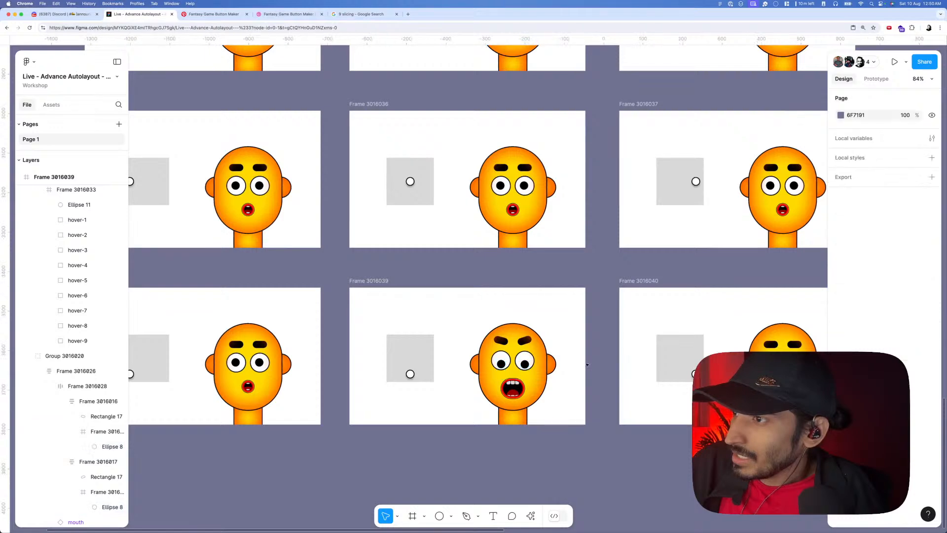
# - Preview the prototype from Frame 3016030, check the face's animation with the hover control, and close the preview
pyautogui.scroll(-4, 586, 365)
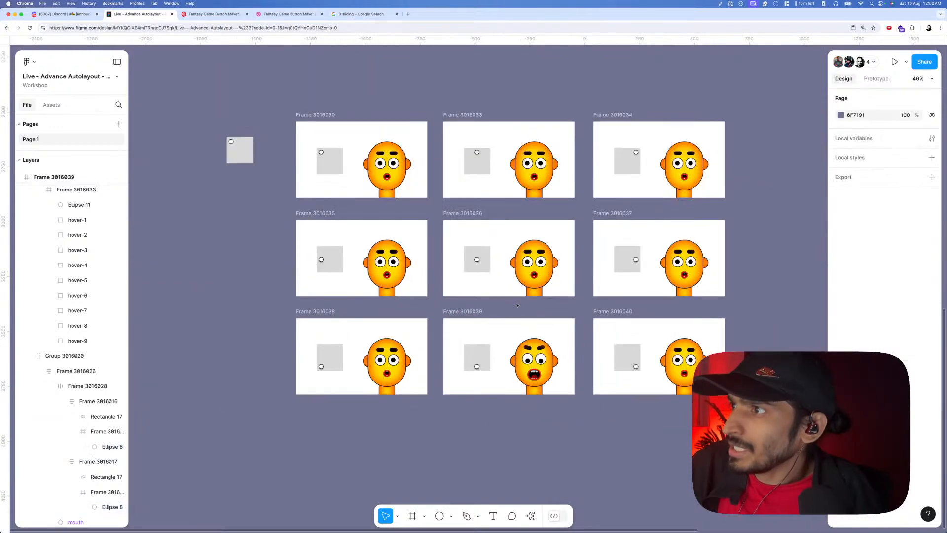
pyautogui.click(355, 151)
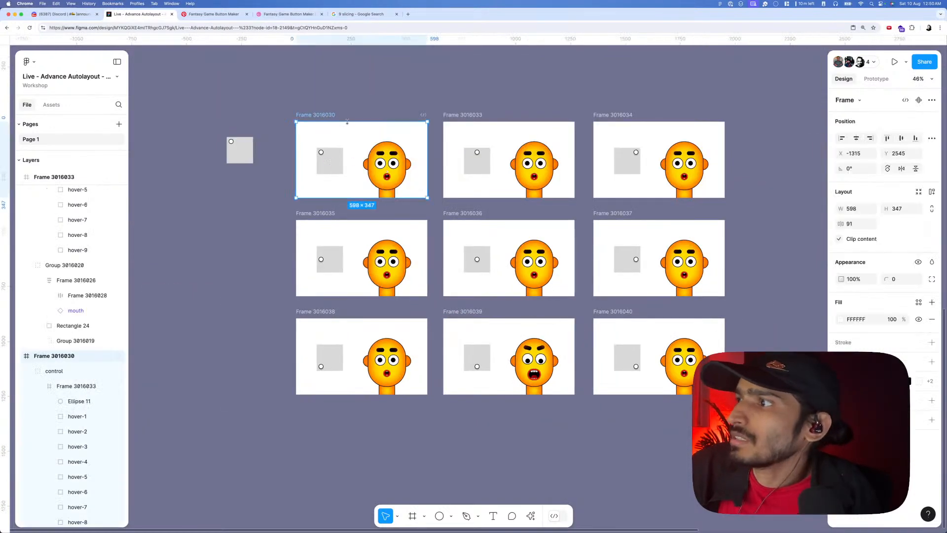
pyautogui.hotkey('shift', 'space')
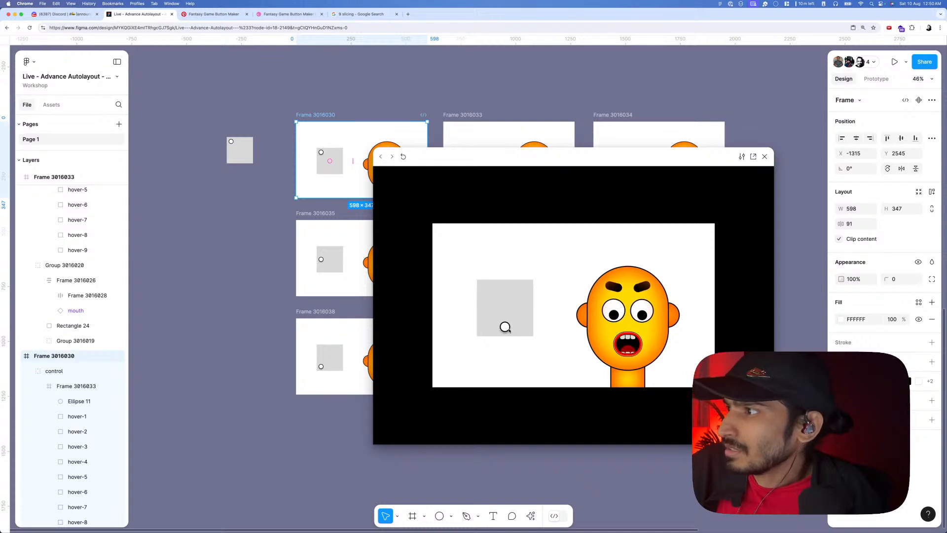
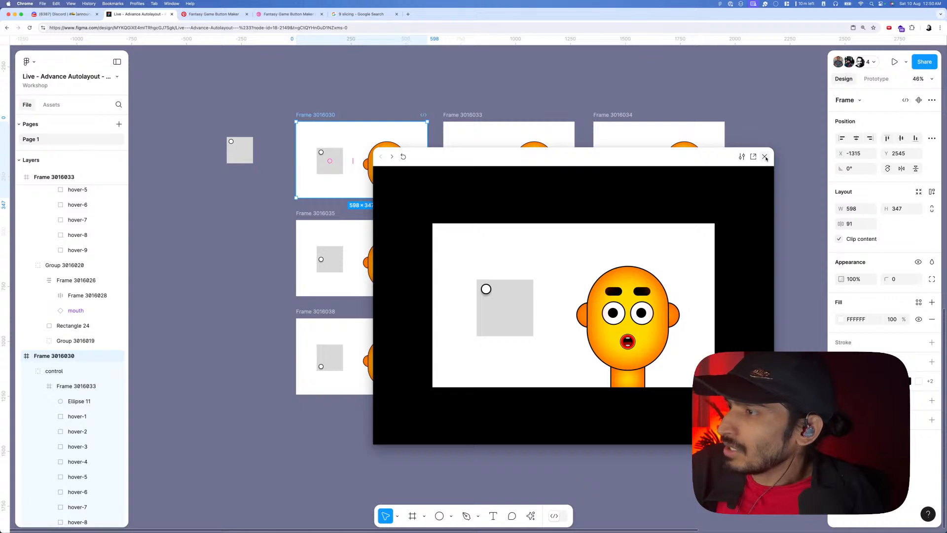
pyautogui.click(765, 157)
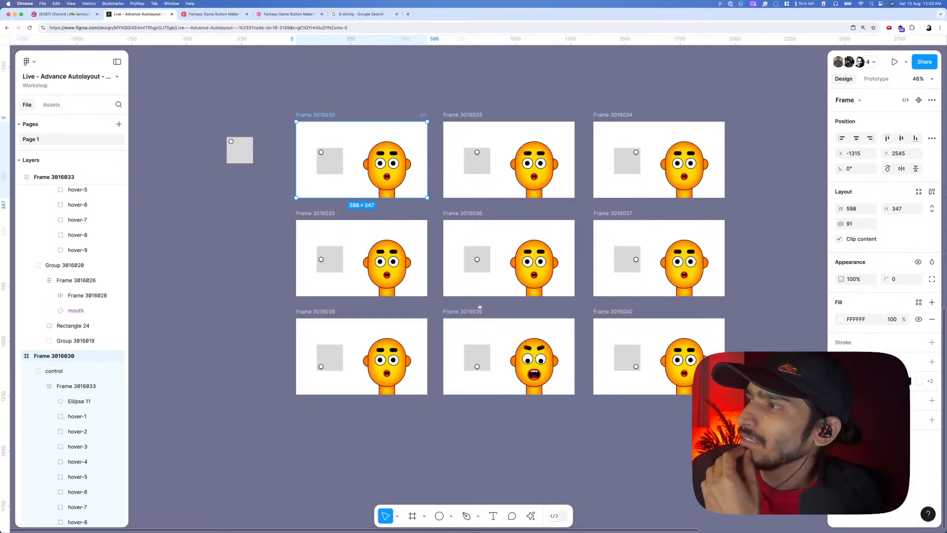
# - Select the matching control groups in all nine frames and narrow the selection to the frames nested inside them
pyautogui.scroll(-5, 463, 311)
pyautogui.scroll(4, 463, 307)
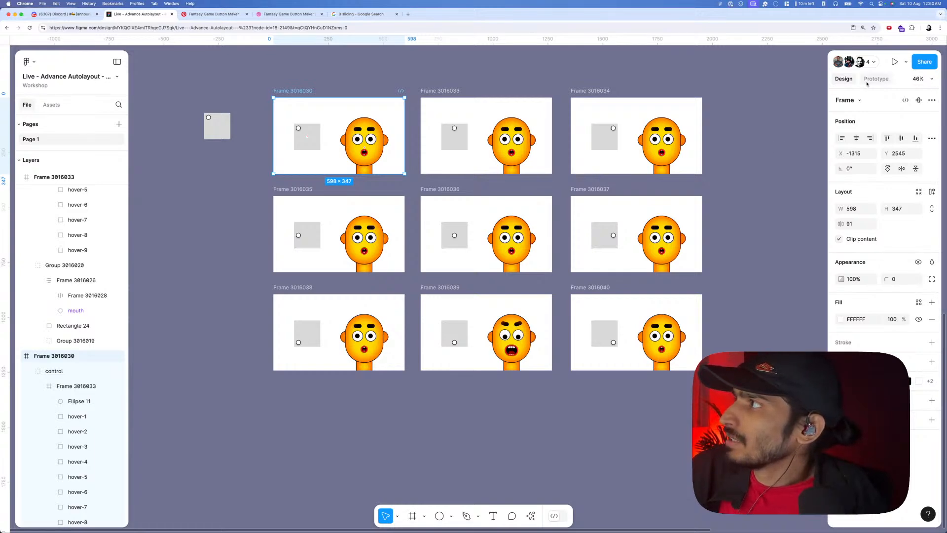
pyautogui.click(307, 144)
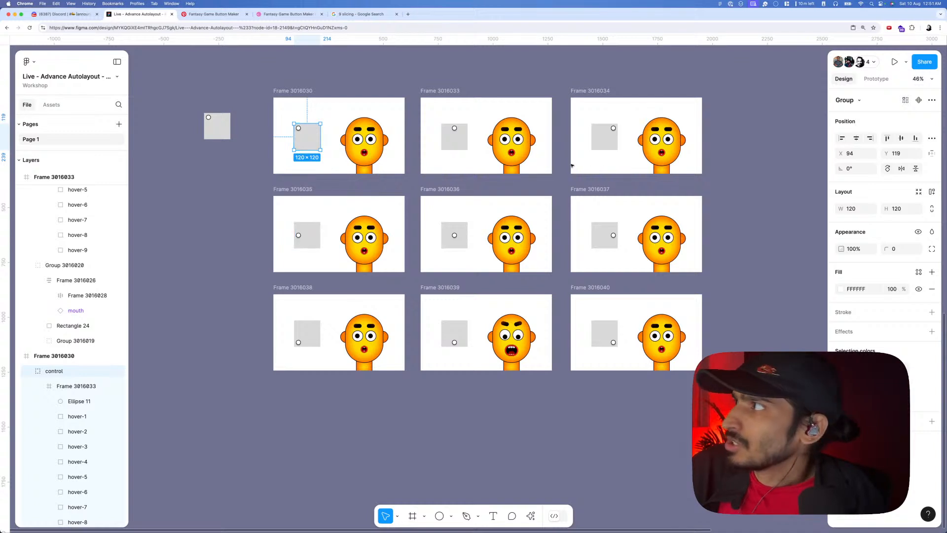
pyautogui.click(905, 100)
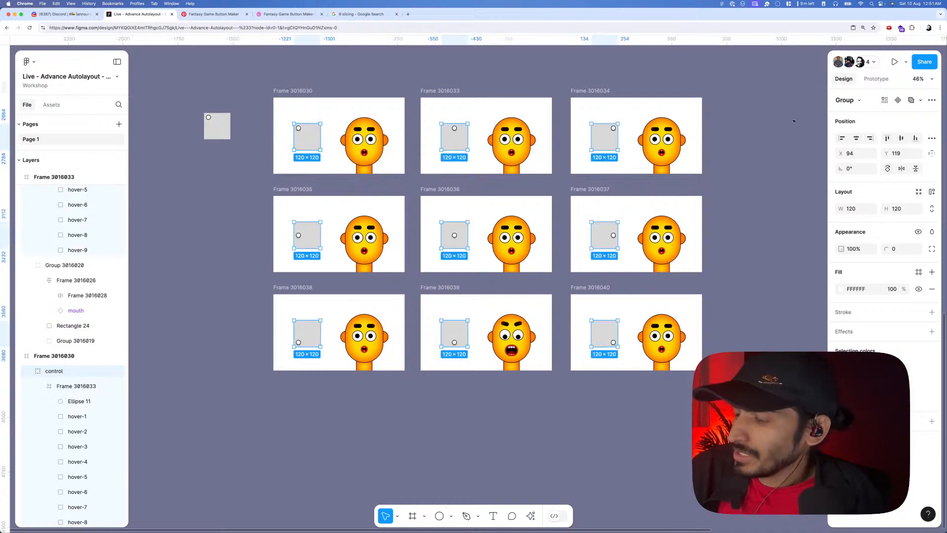
pyautogui.press('Return')
# - Try hiding the nine control frames with an opacity of 0%, and undo the change
pyautogui.click(856, 264)
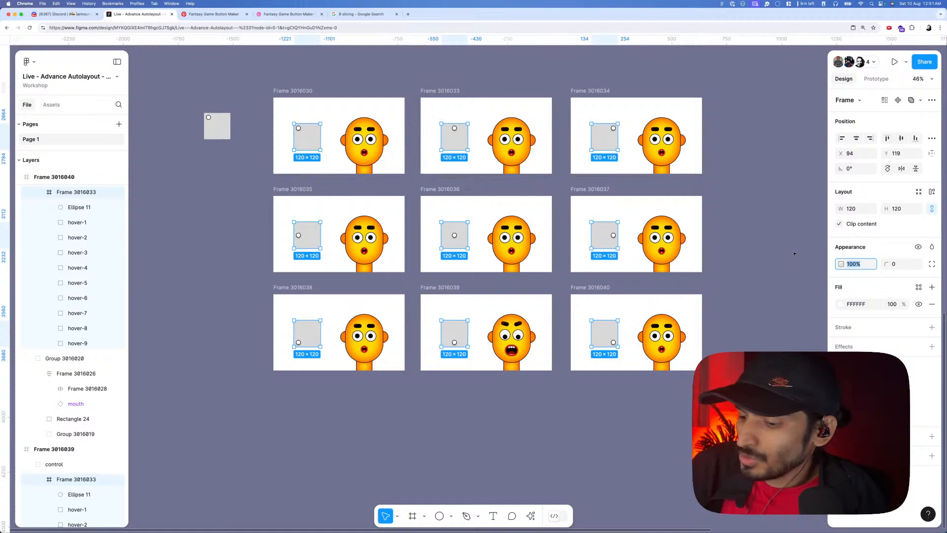
pyautogui.write('0')
pyautogui.press('Return')
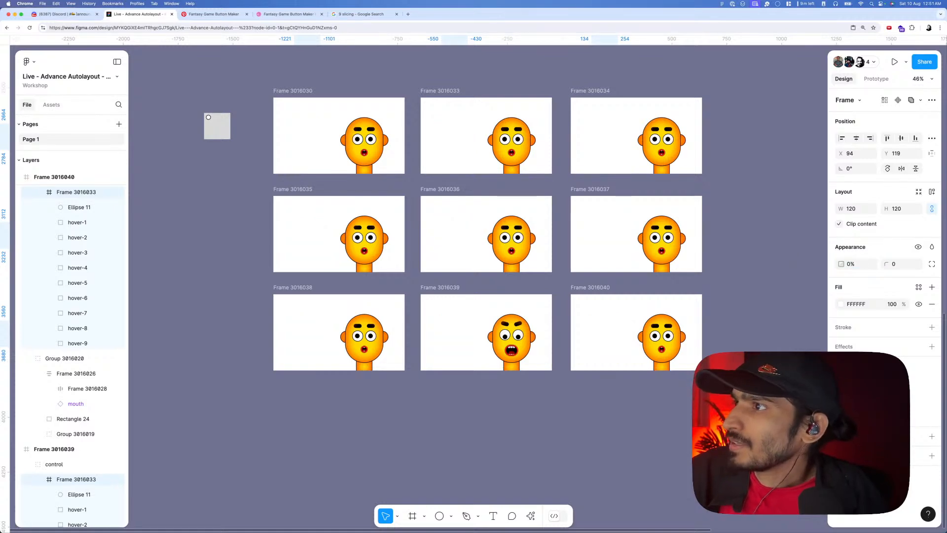
pyautogui.press('super+z')
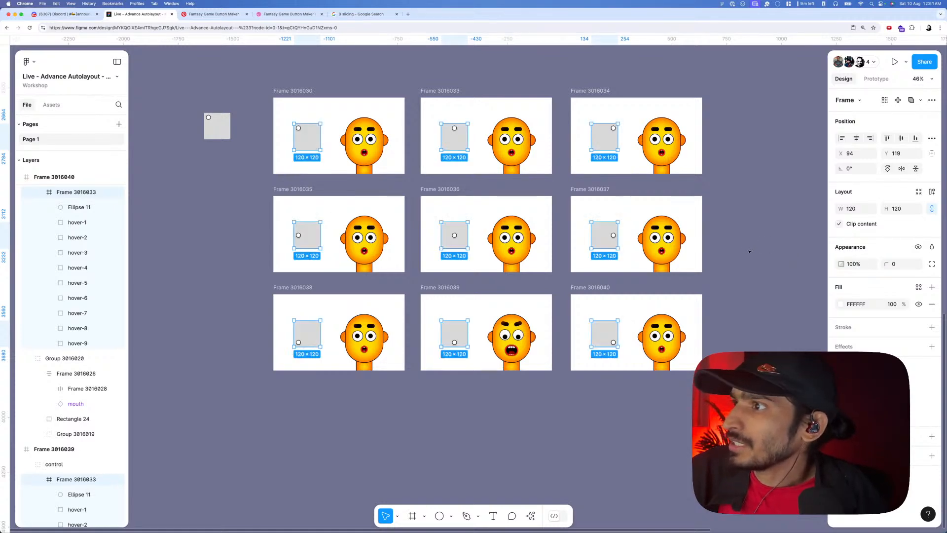
# - Select the circles and hover areas inside the nine control frames, try an opacity of 0 on them, and undo it
pyautogui.press('Return')
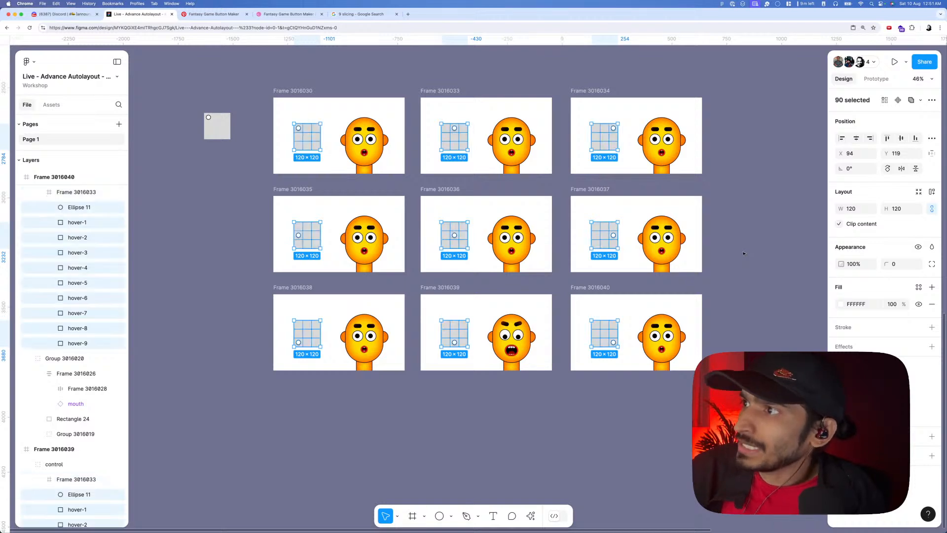
pyautogui.click(851, 248)
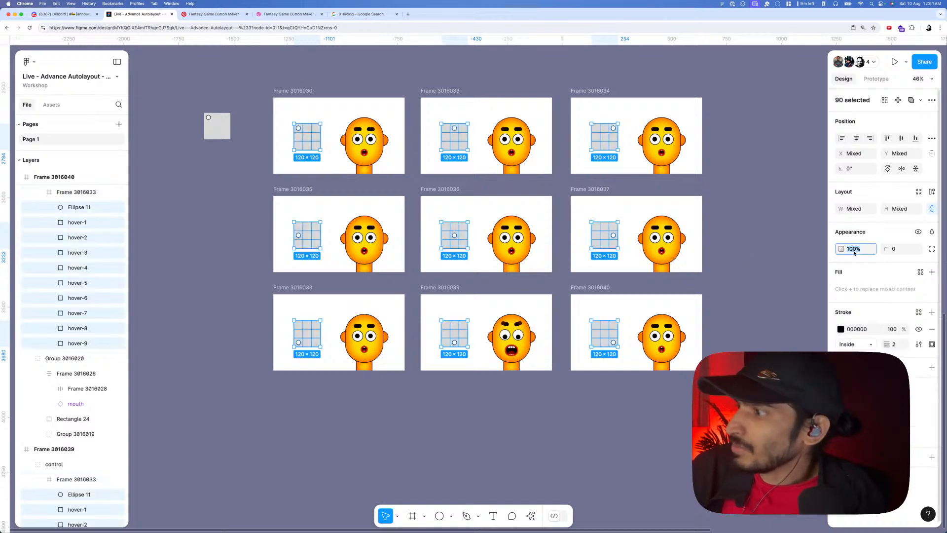
pyautogui.write('0')
pyautogui.press('Tab')
pyautogui.press('super+z')
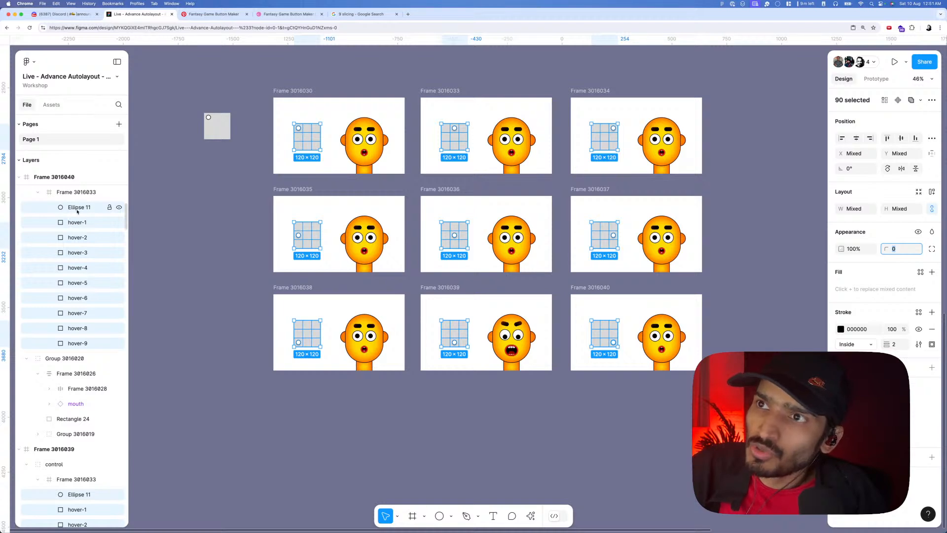
# - Try to select layers matching the control circles and hover areas, restoring the multi-frame selection and adding Ellipse 11 of Frame 3016040 back
pyautogui.click(884, 100)
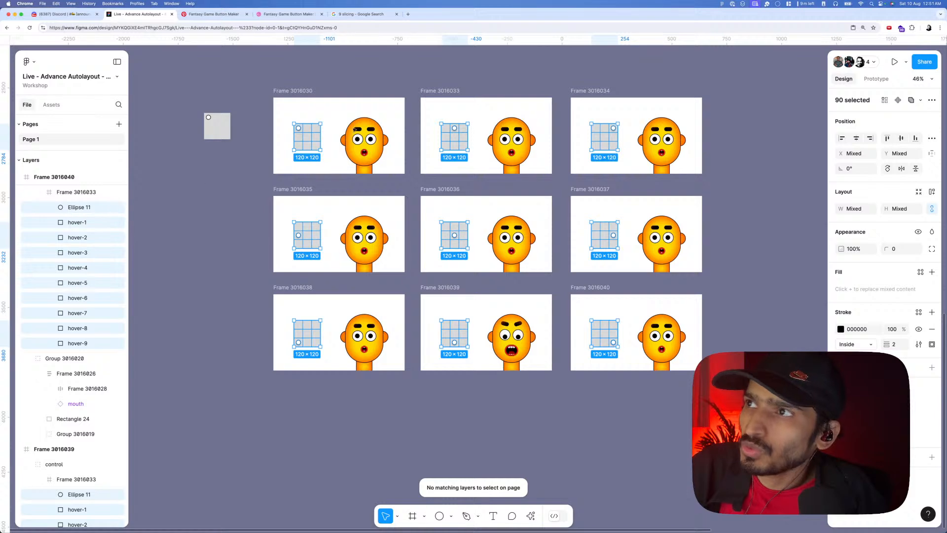
pyautogui.click(74, 208)
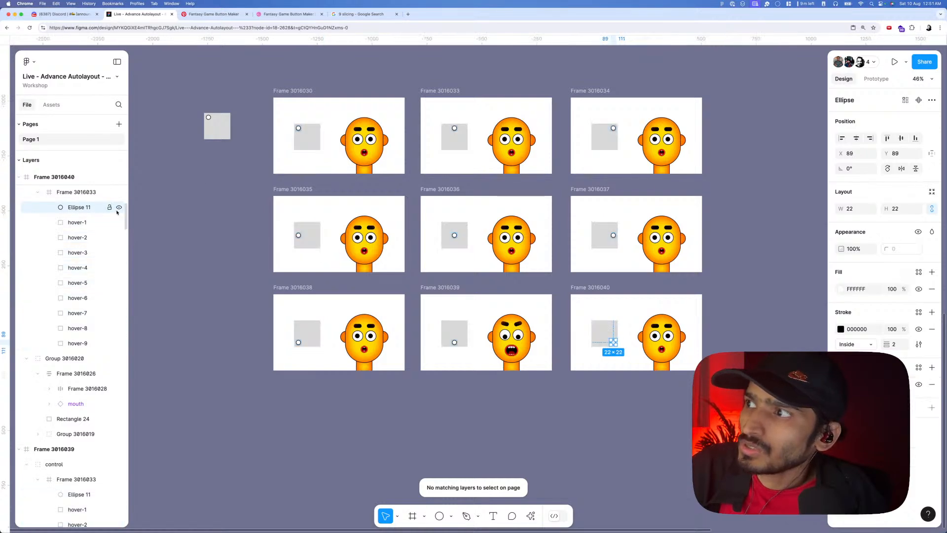
pyautogui.click(166, 215)
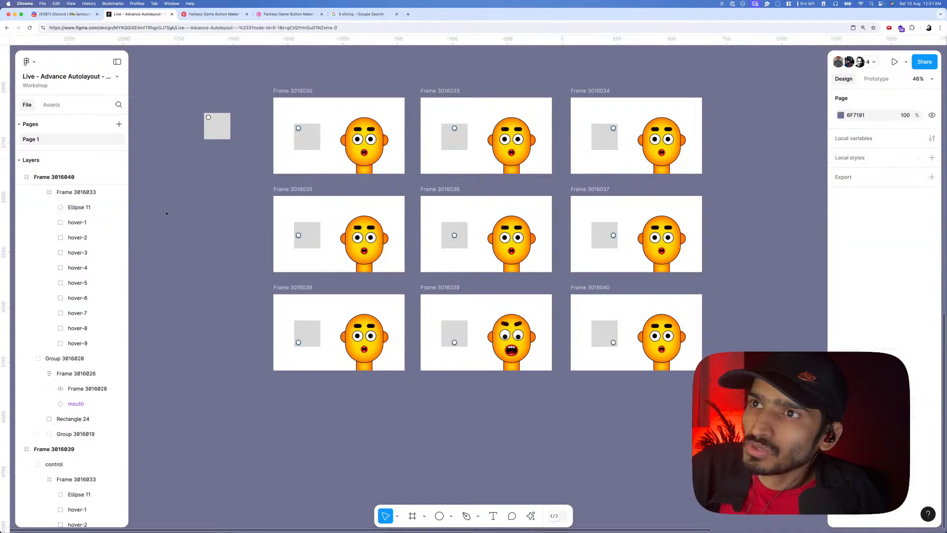
pyautogui.press('super+z')
pyautogui.press('super+z')
pyautogui.keyDown('super'); pyautogui.click(81, 208); pyautogui.keyUp('super')
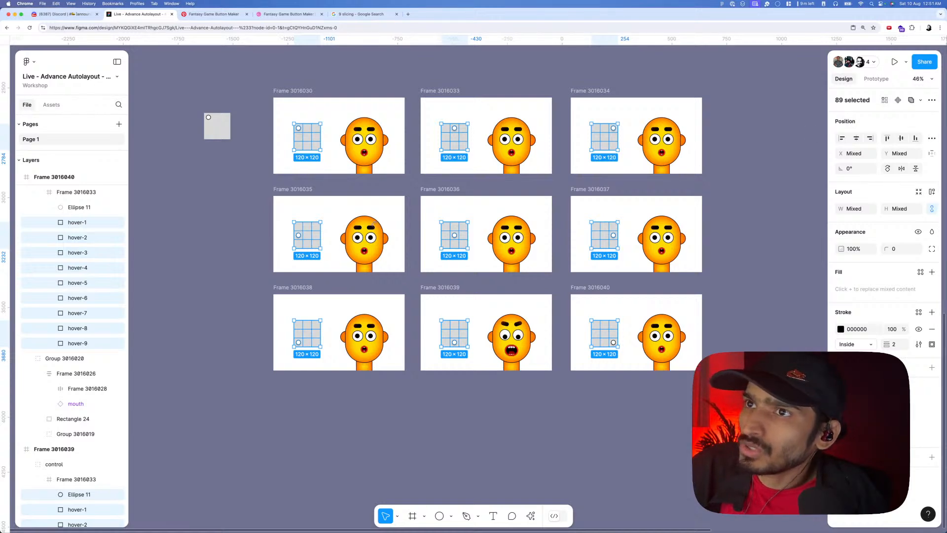
pyautogui.keyDown('shift'); pyautogui.click(94, 207); pyautogui.keyUp('shift')
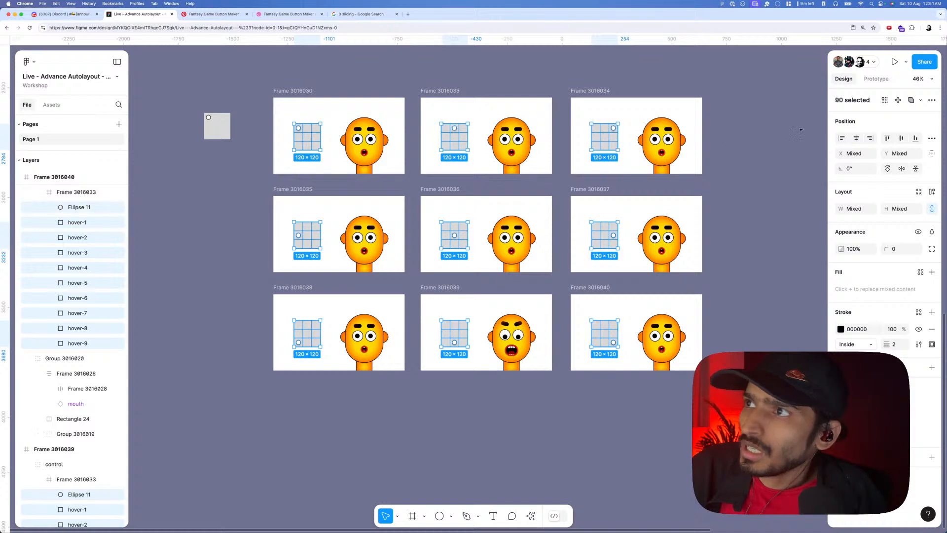
pyautogui.click(884, 100)
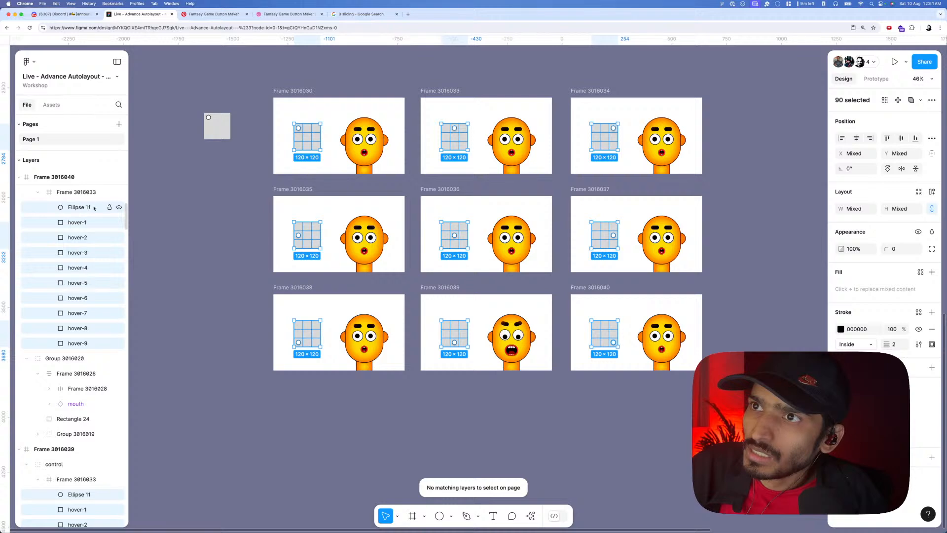
# - Clear the multi-frame selection and select the matching lower-right hover area, hover-2, in all nine frames
pyautogui.keyDown('shift'); pyautogui.click(298, 129); pyautogui.keyUp('shift')
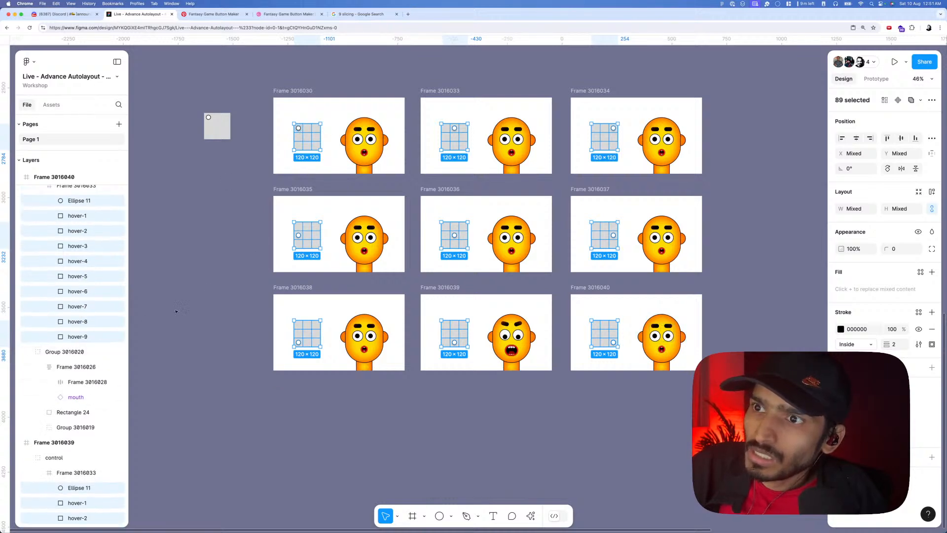
pyautogui.click(298, 236)
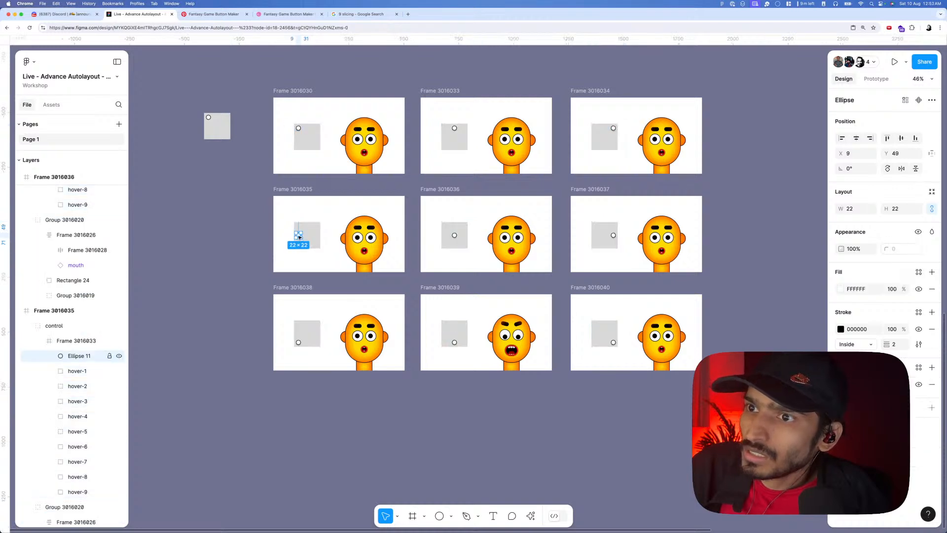
pyautogui.click(256, 275)
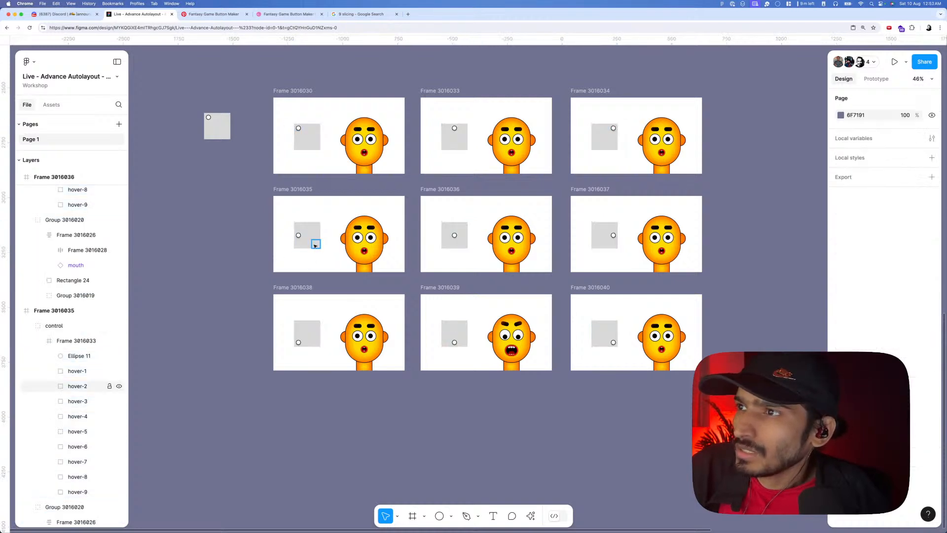
pyautogui.click(315, 244)
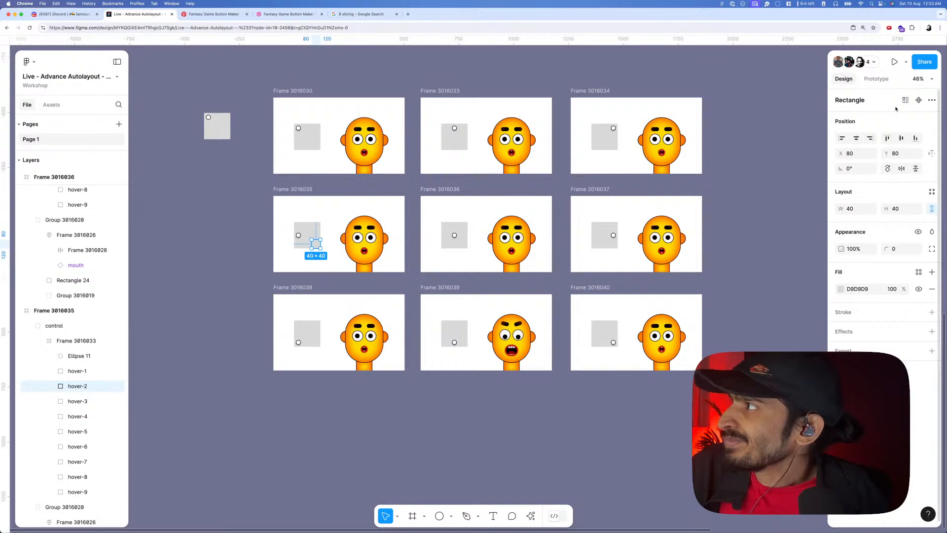
pyautogui.click(905, 100)
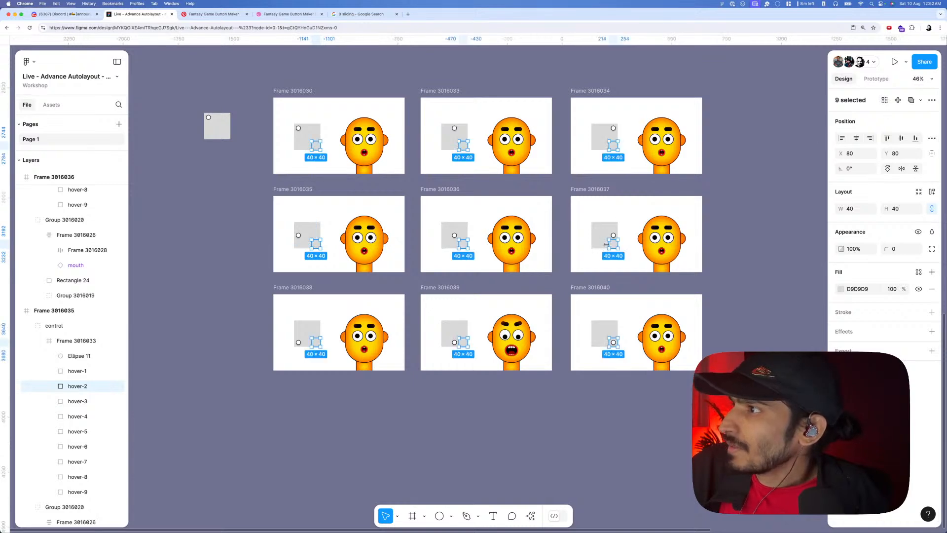
# - Try adding the remaining hover areas and the circle of Frame 3016037's control to the selection, and clear it
pyautogui.scroll(5, 603, 240)
pyautogui.keyDown('shift'); pyautogui.click(600, 245); pyautogui.keyUp('shift')
pyautogui.keyDown('shift'); pyautogui.click(572, 245); pyautogui.keyUp('shift')
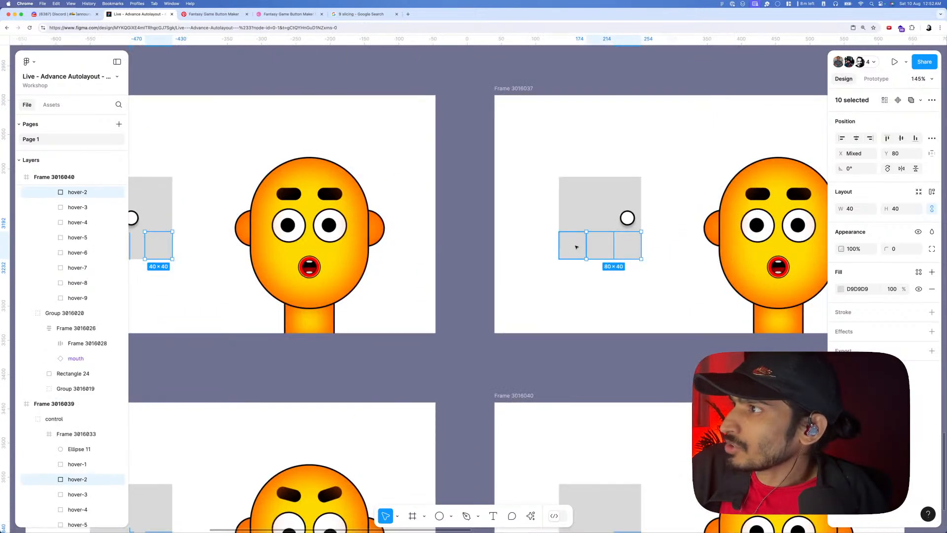
pyautogui.keyDown('shift'); pyautogui.click(596, 220); pyautogui.keyUp('shift')
pyautogui.keyDown('shift'); pyautogui.click(600, 196); pyautogui.keyUp('shift')
pyautogui.keyDown('shift'); pyautogui.click(576, 193); pyautogui.keyUp('shift')
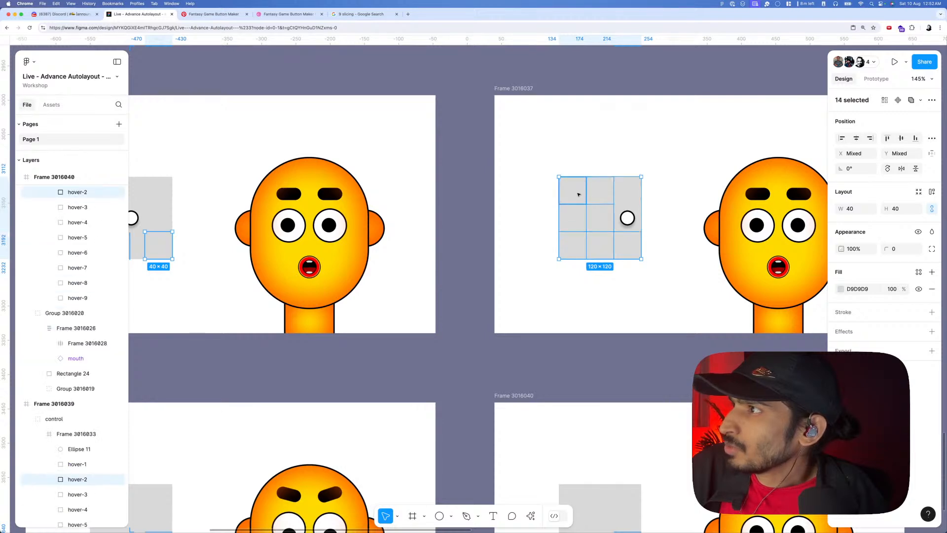
pyautogui.keyDown('shift'); pyautogui.click(624, 191); pyautogui.keyUp('shift')
pyautogui.keyDown('shift'); pyautogui.click(625, 218); pyautogui.keyUp('shift')
pyautogui.scroll(-5, 595, 217)
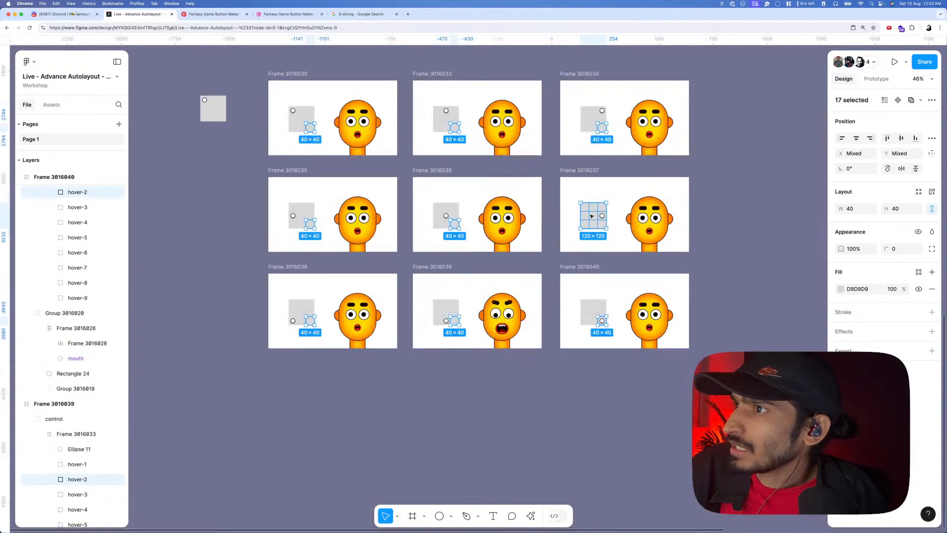
pyautogui.click(720, 190)
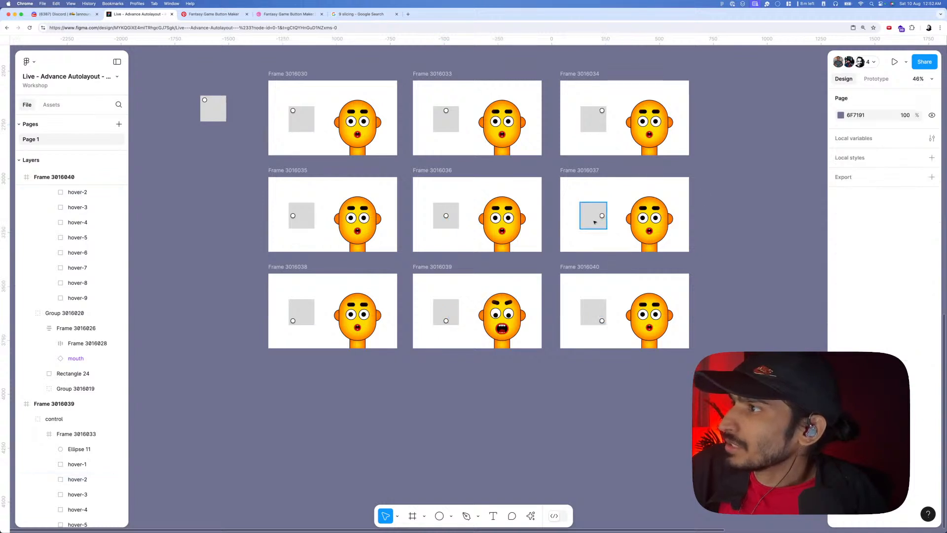
# - Select the matching Ellipse 11 circles in all nine frames and move them out of Frame 3016033, directly into their control groups
pyautogui.click(601, 216)
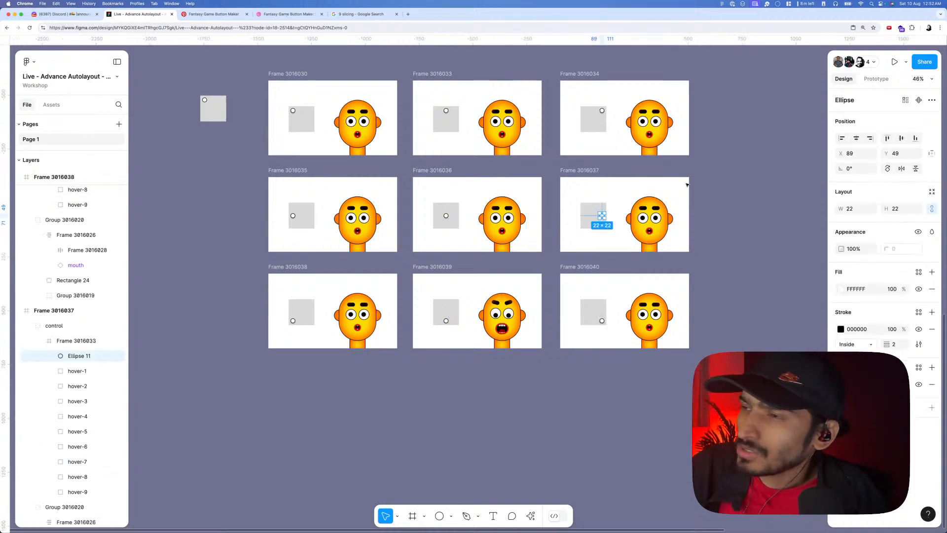
pyautogui.click(906, 100)
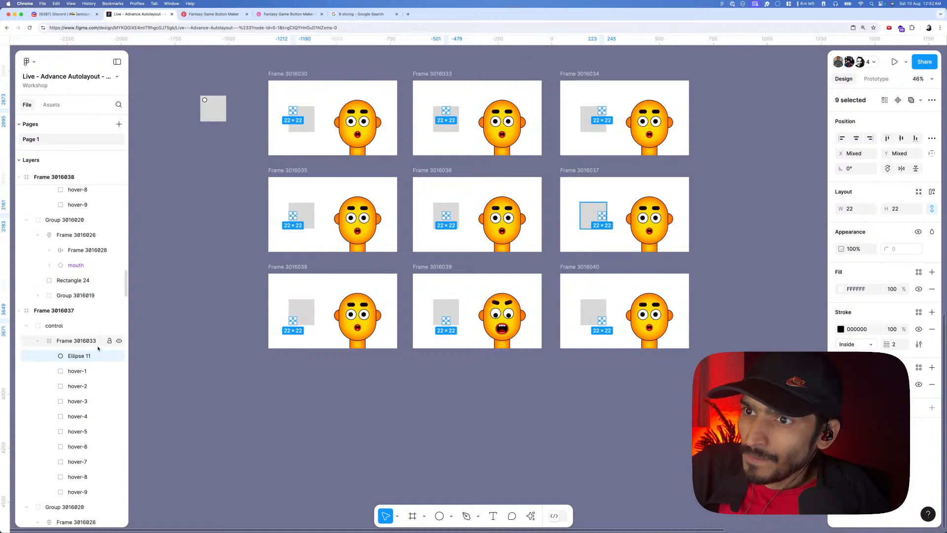
pyautogui.scroll(-3, 99, 345)
pyautogui.scroll(-3, 101, 341)
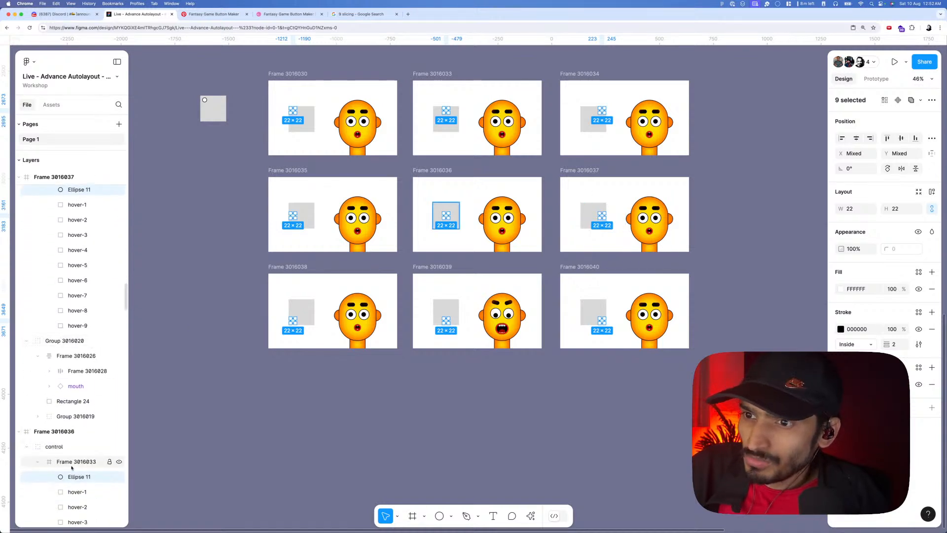
pyautogui.moveTo(69, 477); pyautogui.dragTo(69, 449)
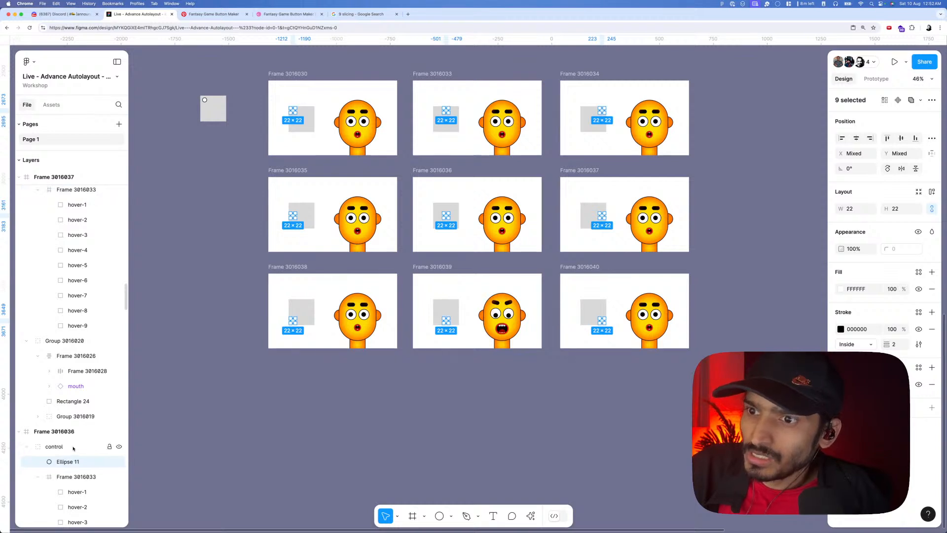
pyautogui.scroll(1, 97, 258)
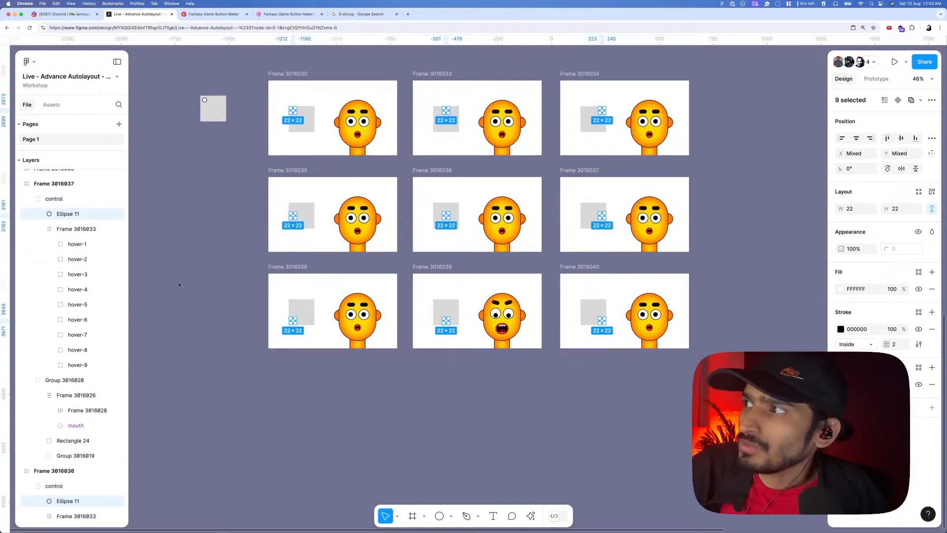
pyautogui.click(172, 296)
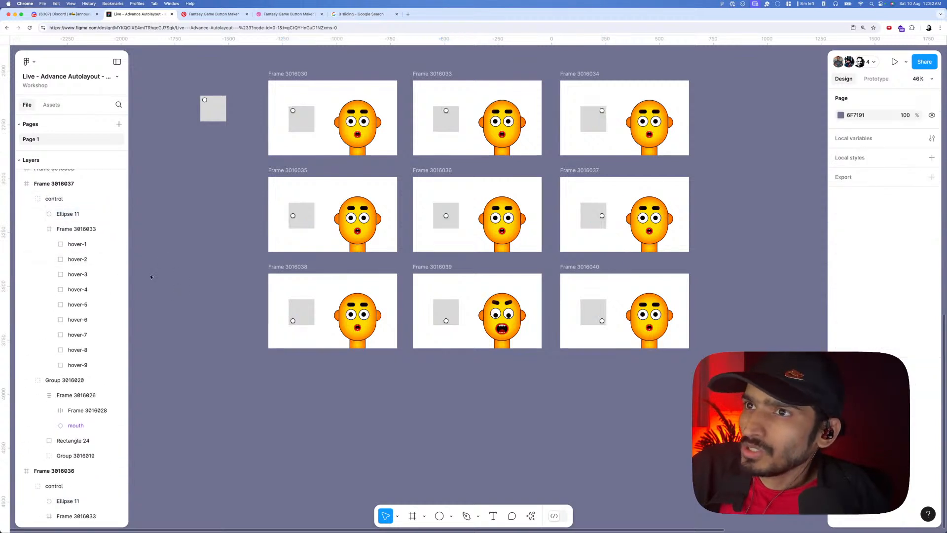
# - Select the hover areas inside the matching Frame 3016033 layers of all nine frames and set their fill opacity to 0
pyautogui.click(83, 231)
pyautogui.press('super+alt+a')
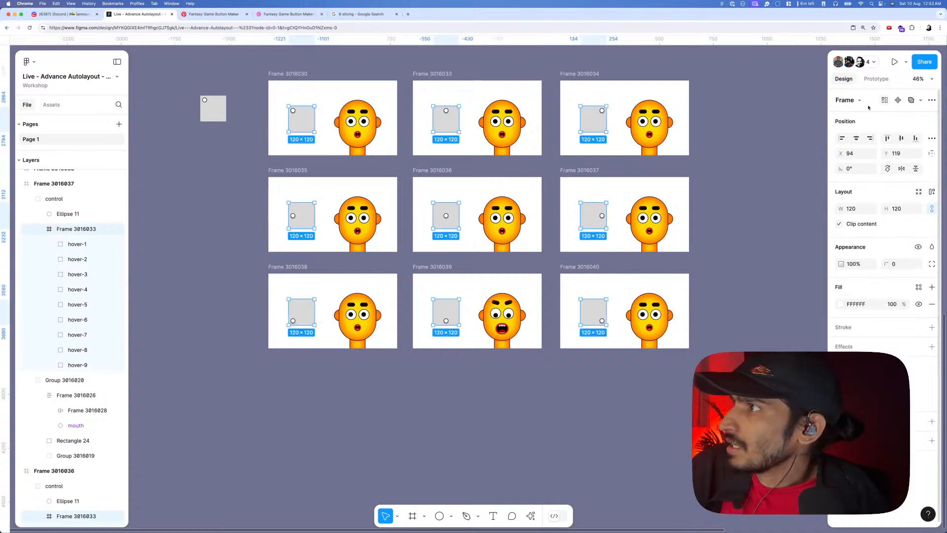
pyautogui.press('Return')
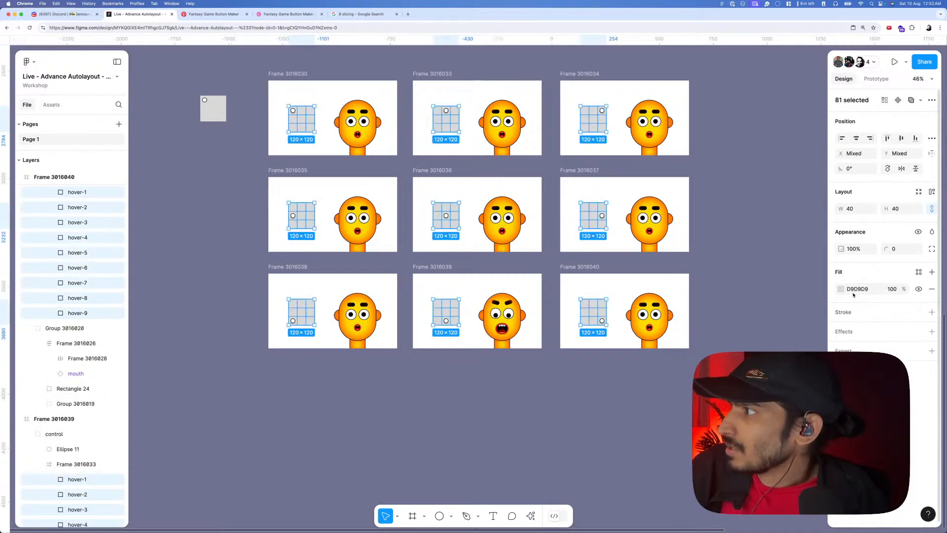
pyautogui.click(891, 291)
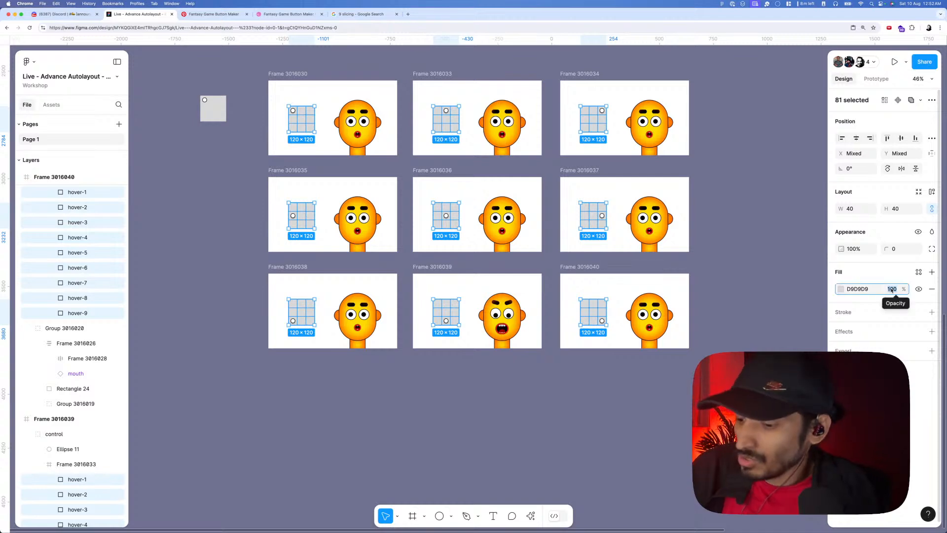
pyautogui.write('0')
pyautogui.press('Return')
pyautogui.click(559, 364)
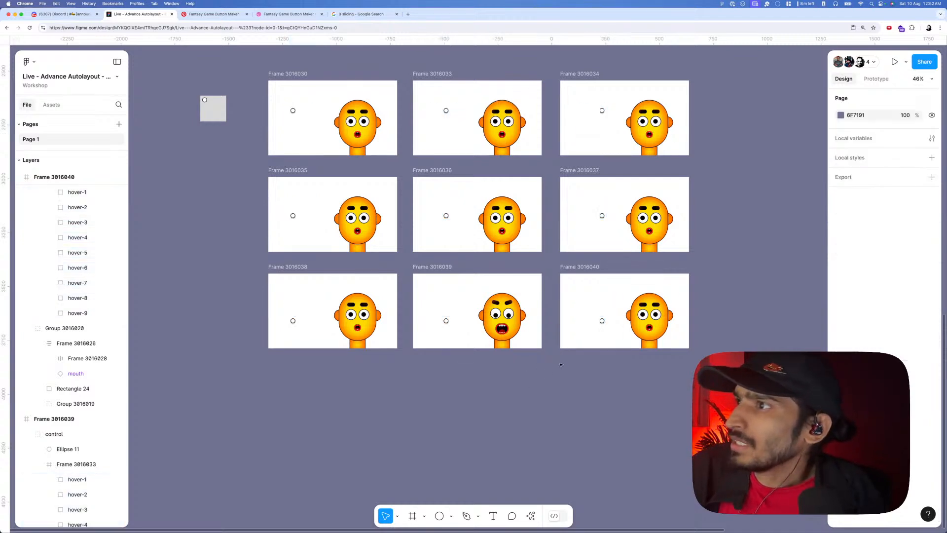
# - Preview the prototype starting from Frame 3016030 and close the preview
pyautogui.scroll(-3, 559, 365)
pyautogui.click(374, 154)
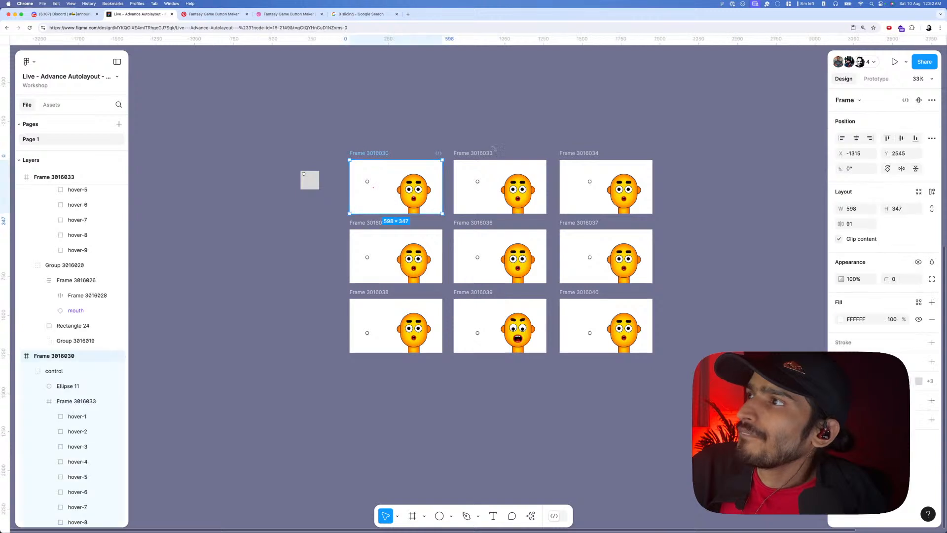
pyautogui.hotkey('shift', 'space')
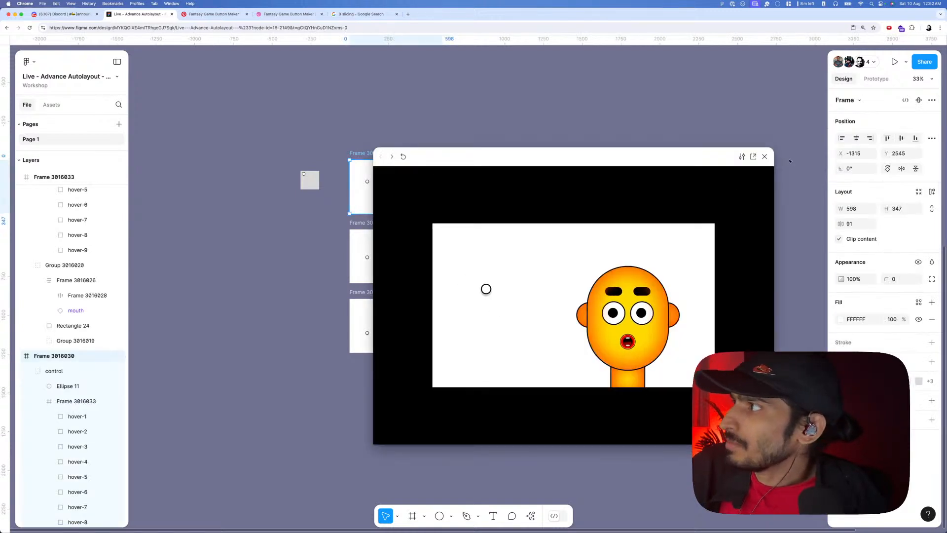
pyautogui.click(765, 157)
pyautogui.scroll(-5, 680, 296)
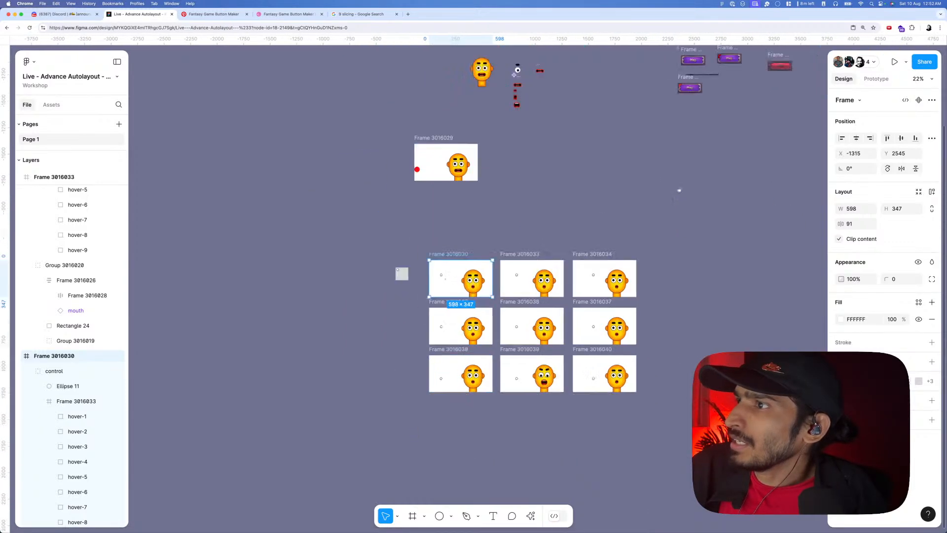
# - Draw a rectangle about 127 × 127 around the control in Frame 3016030 and send it behind the control
pyautogui.scroll(5, 445, 279)
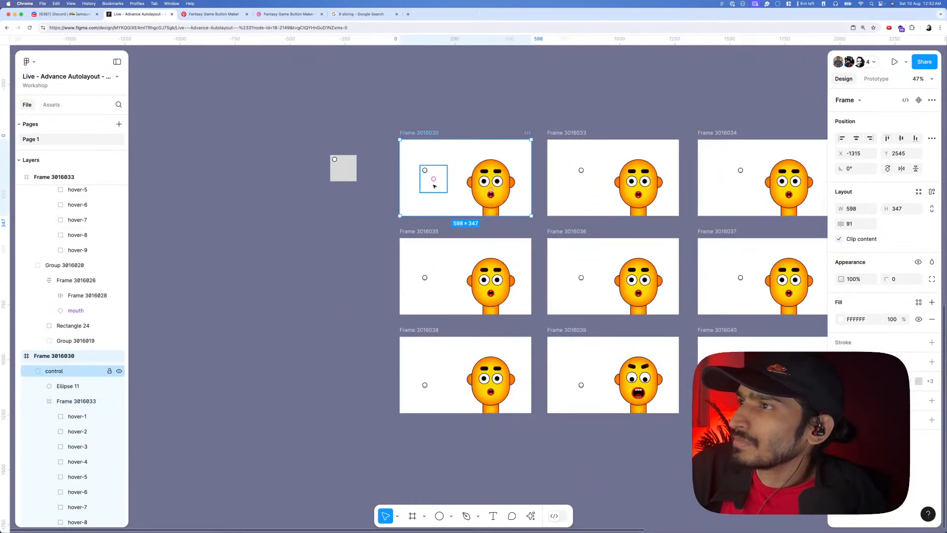
pyautogui.click(434, 186)
pyautogui.scroll(3, 434, 186)
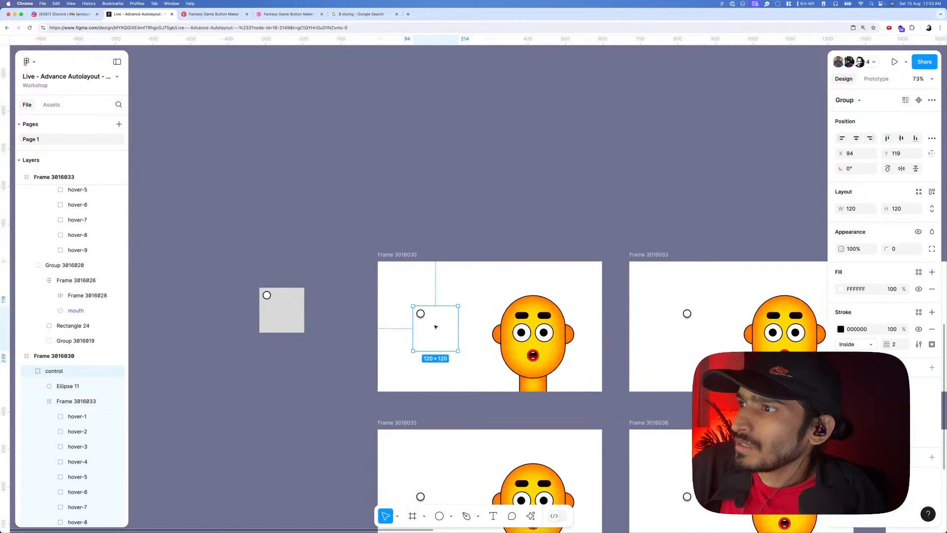
pyautogui.scroll(3, 435, 327)
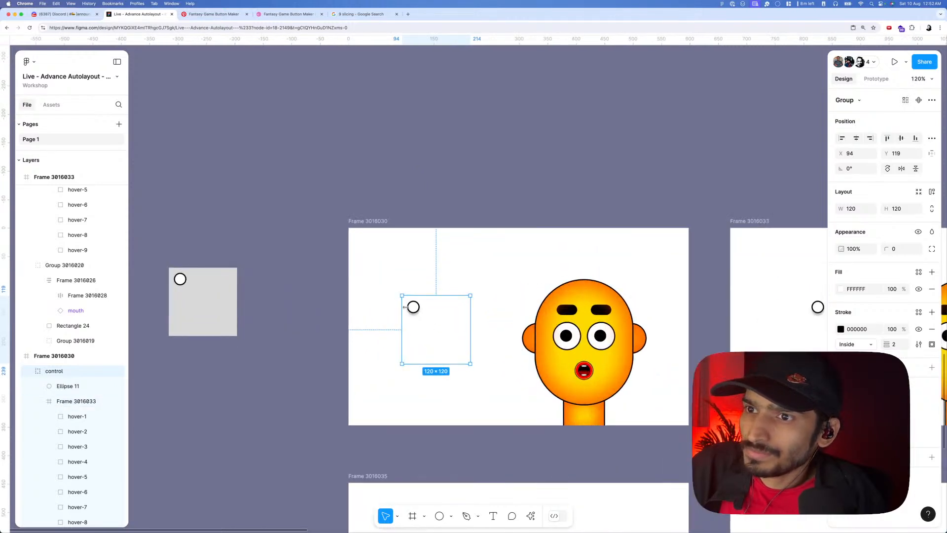
pyautogui.press('r')
pyautogui.moveTo(400, 294); pyautogui.dragTo(473, 366)
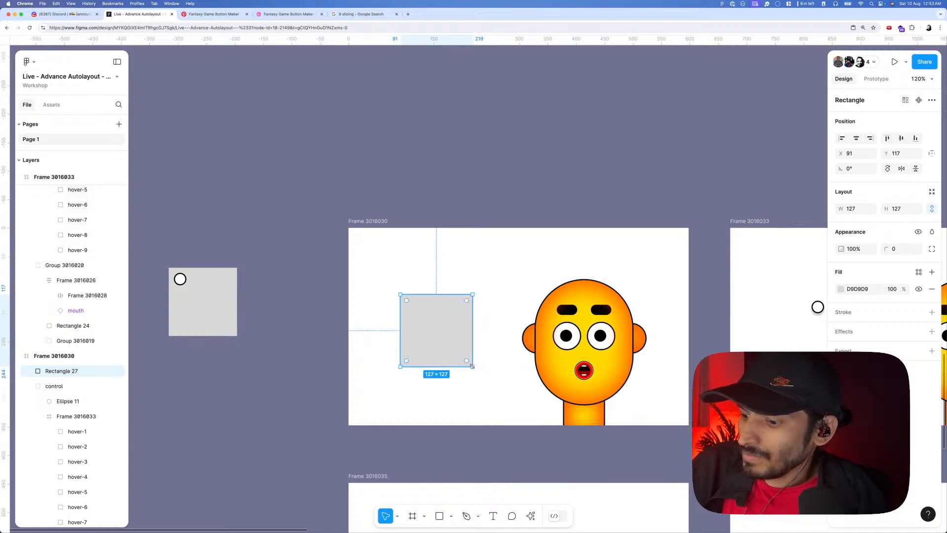
pyautogui.press('super+bracketleft')
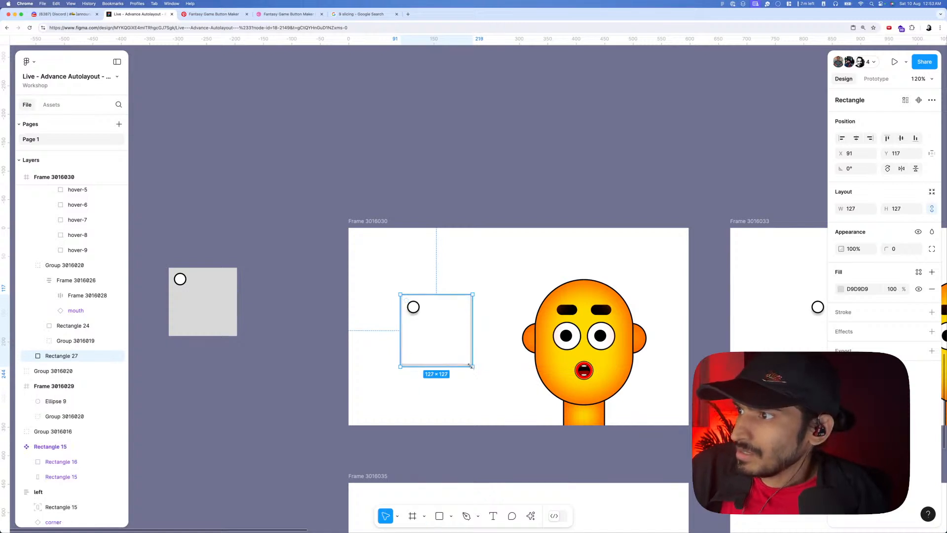
# - Adjust the backing rectangle's corners to a size of 128 × 128 at X 90, Y 115, leaving an even border around the control
pyautogui.moveTo(472, 367); pyautogui.dragTo(472, 367)
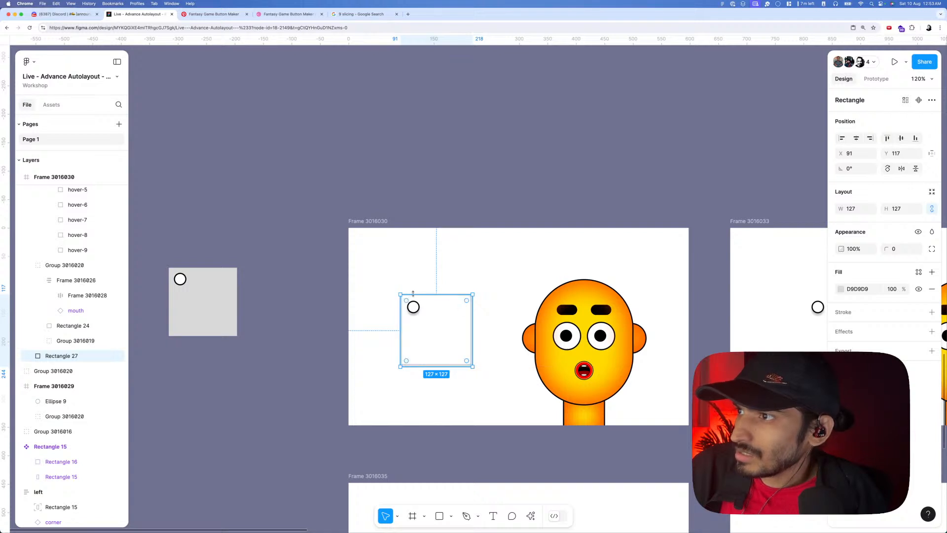
pyautogui.scroll(5, 413, 294)
pyautogui.moveTo(384, 293); pyautogui.dragTo(384, 292)
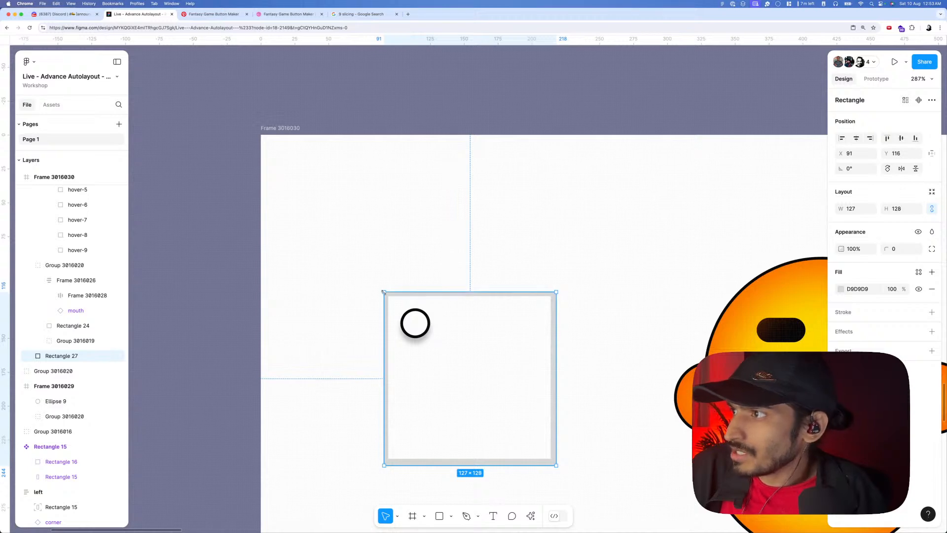
pyautogui.scroll(6, 561, 467)
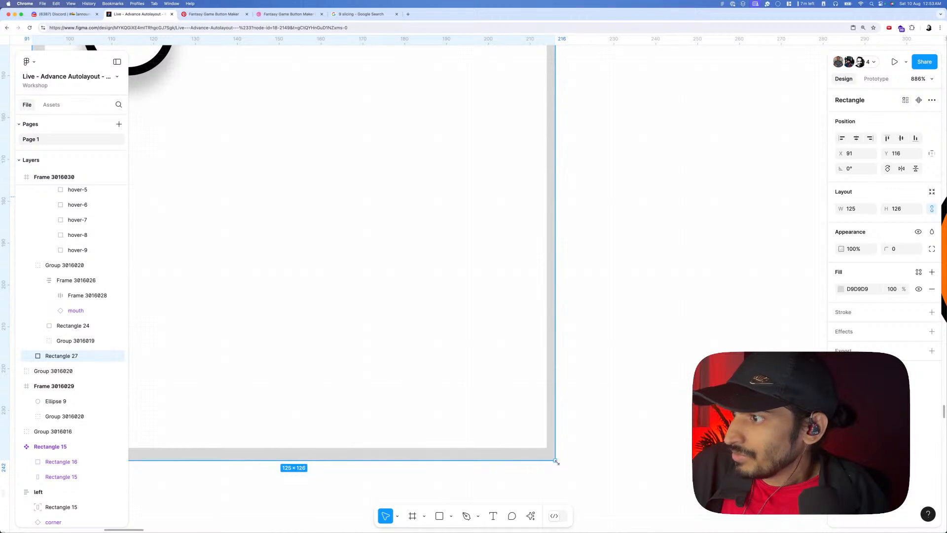
pyautogui.moveTo(557, 462); pyautogui.dragTo(563, 463)
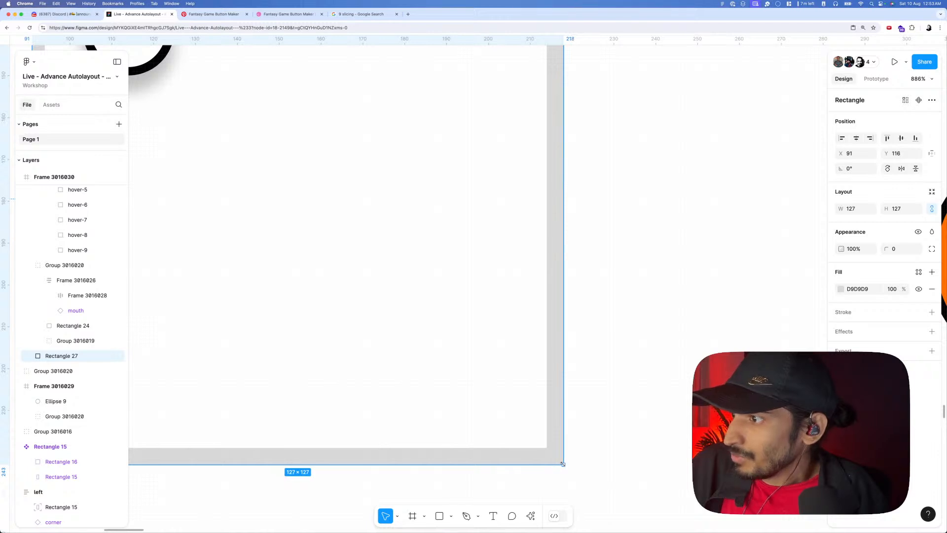
pyautogui.scroll(-10, 563, 464)
pyautogui.scroll(5, 486, 370)
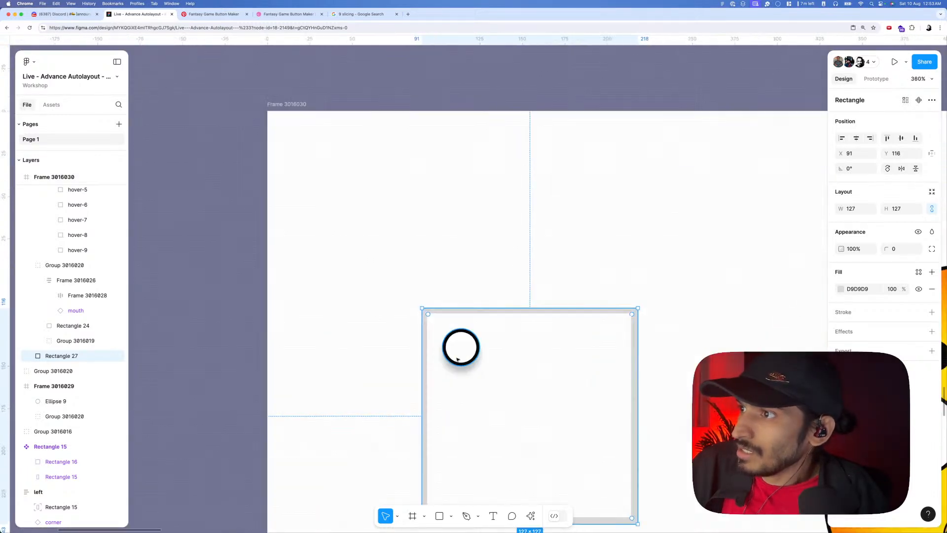
pyautogui.scroll(5, 414, 292)
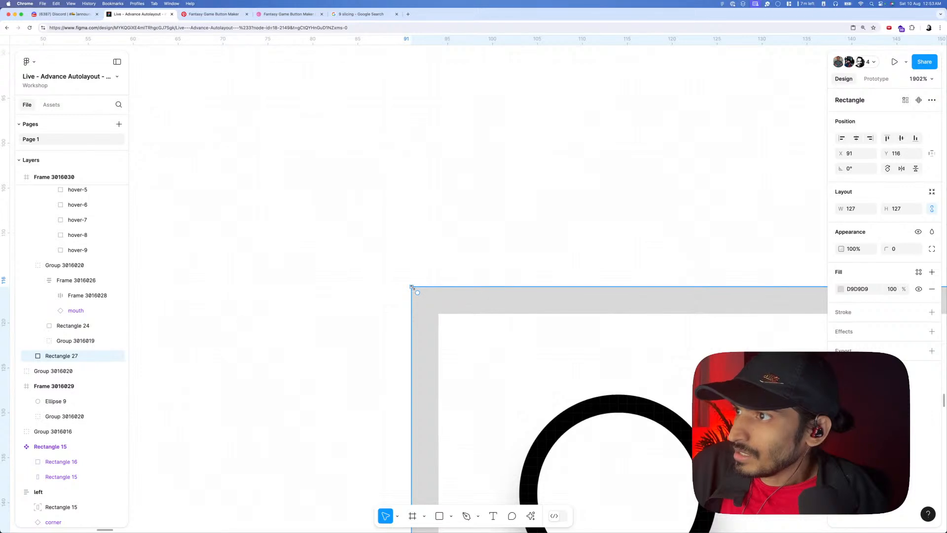
pyautogui.moveTo(402, 279); pyautogui.dragTo(401, 278)
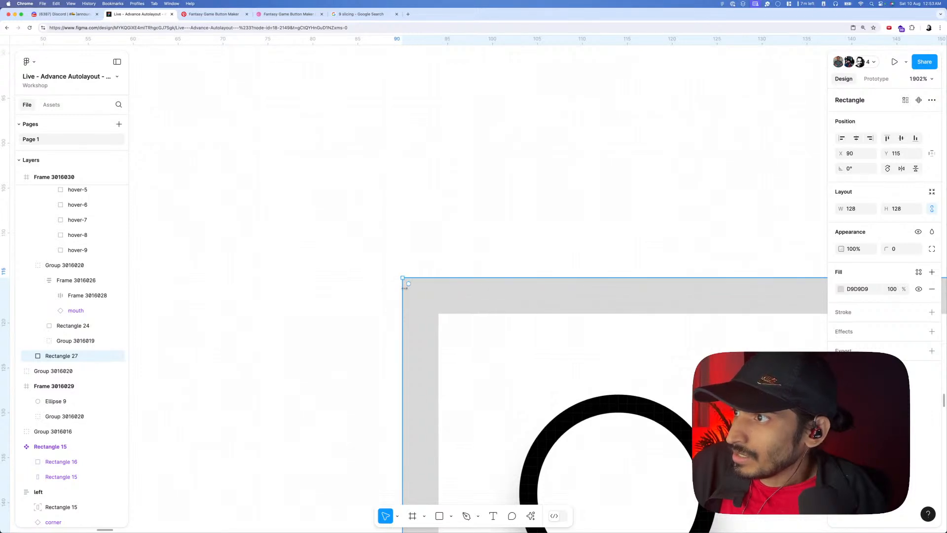
pyautogui.scroll(-10, 403, 278)
pyautogui.scroll(-3, 407, 295)
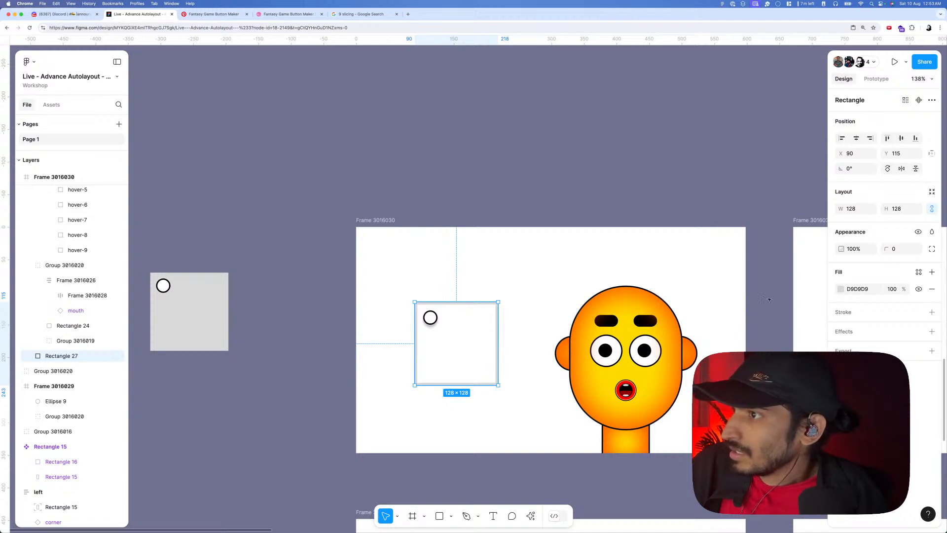
# - Remove the backing rectangle's fill and give it a stroke positioned outside its edge
pyautogui.click(931, 289)
pyautogui.click(931, 291)
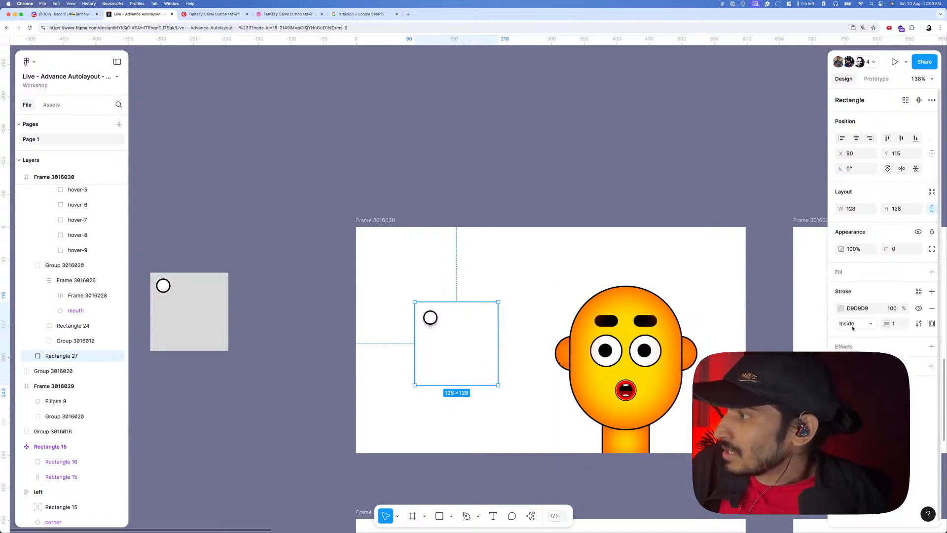
pyautogui.click(852, 327)
pyautogui.click(851, 334)
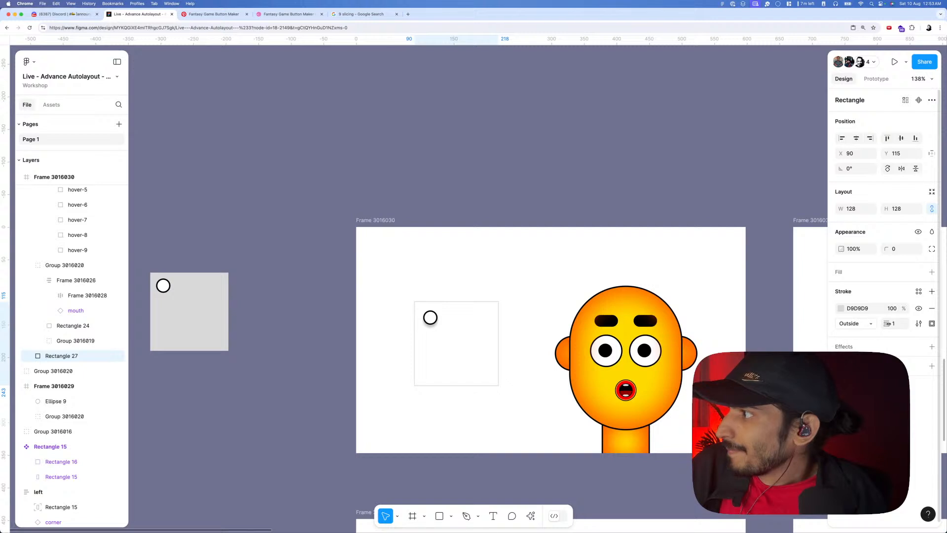
# - Round the backing rectangle's corners to a radius of 13 and make its stroke 3 thick in black 000000
pyautogui.moveTo(886, 249); pyautogui.dragTo(921, 251)
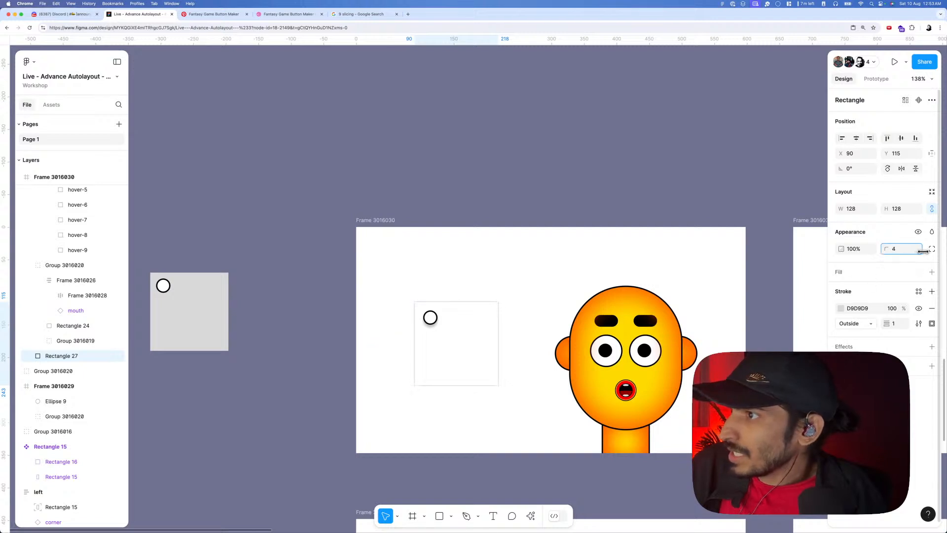
pyautogui.moveTo(3, 258); pyautogui.dragTo(69, 259)
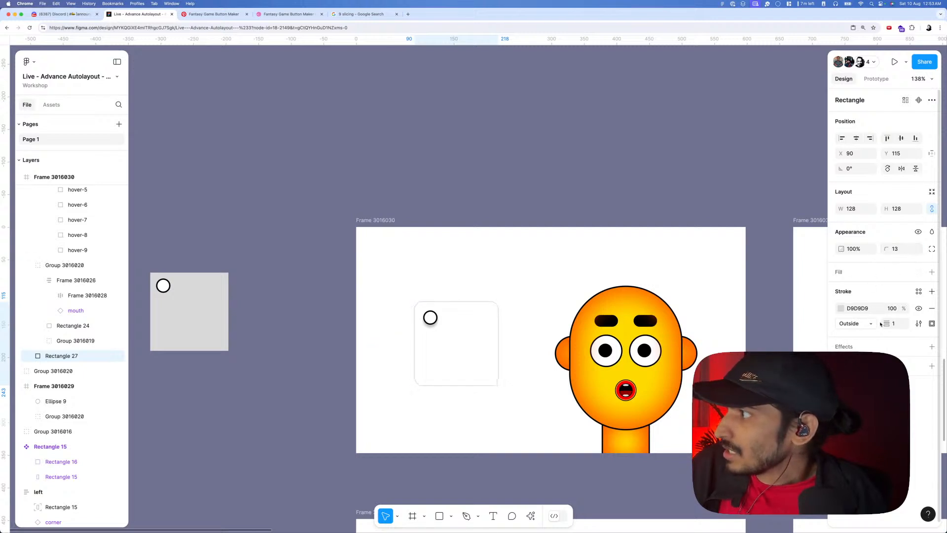
pyautogui.moveTo(887, 324); pyautogui.dragTo(889, 323)
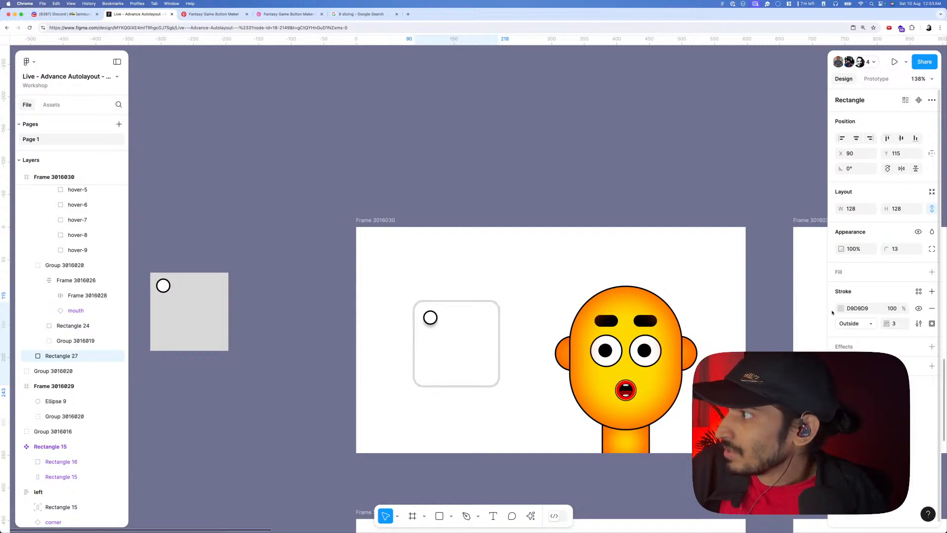
pyautogui.click(840, 308)
pyautogui.moveTo(813, 323); pyautogui.dragTo(713, 412)
pyautogui.scroll(-5, 493, 392)
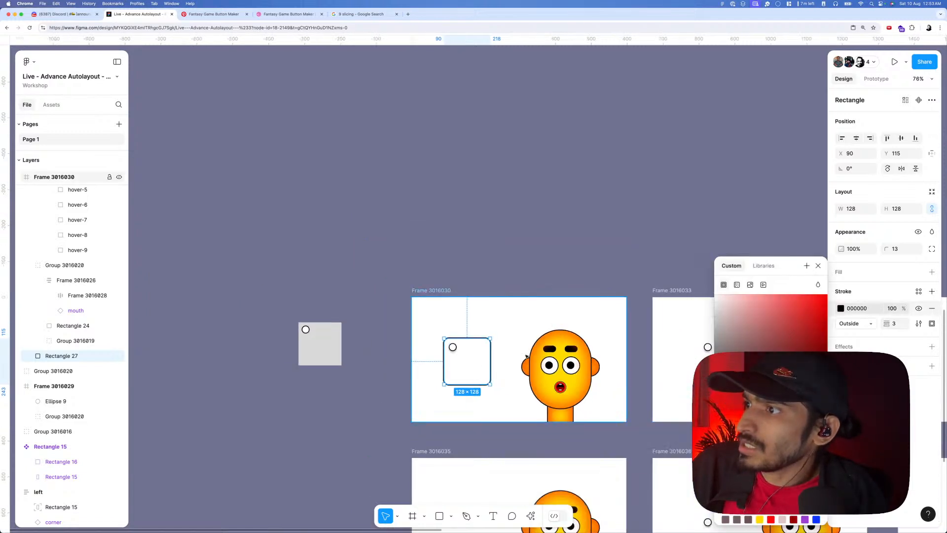
pyautogui.click(493, 264)
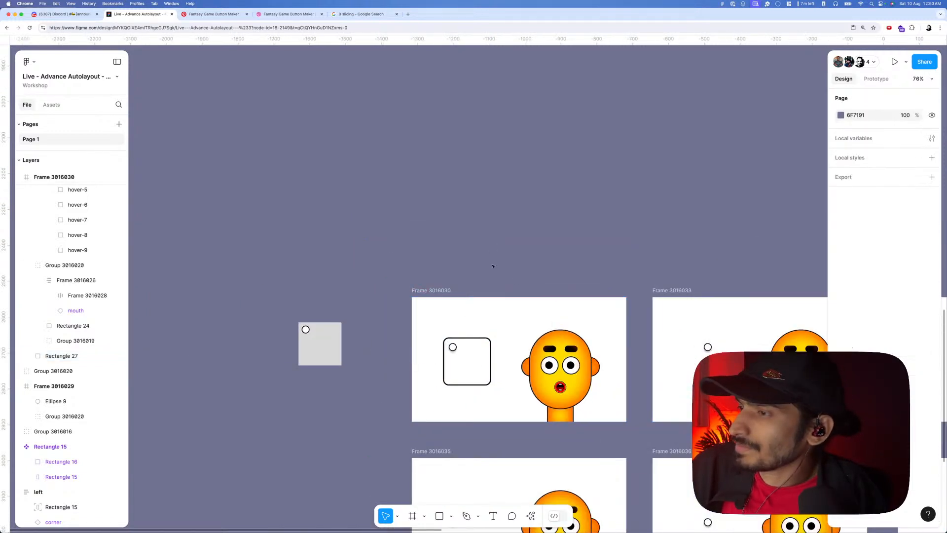
# - Copy the bordered backing rectangle from Frame 3016030 and paste it into Frame 3016033
pyautogui.click(467, 385)
pyautogui.click(434, 407)
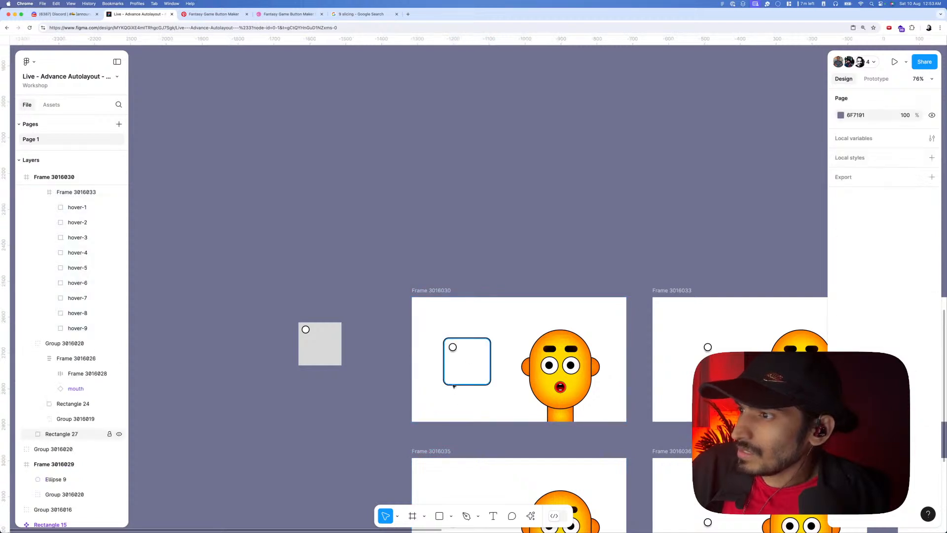
pyautogui.click(451, 385)
pyautogui.scroll(-5, 399, 408)
pyautogui.scroll(-3, 557, 247)
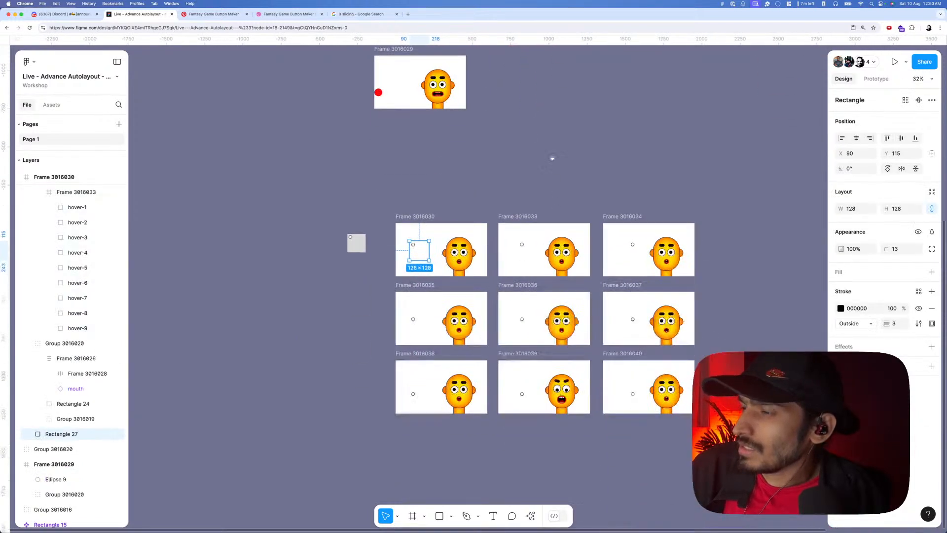
pyautogui.click(547, 146)
pyautogui.click(510, 170)
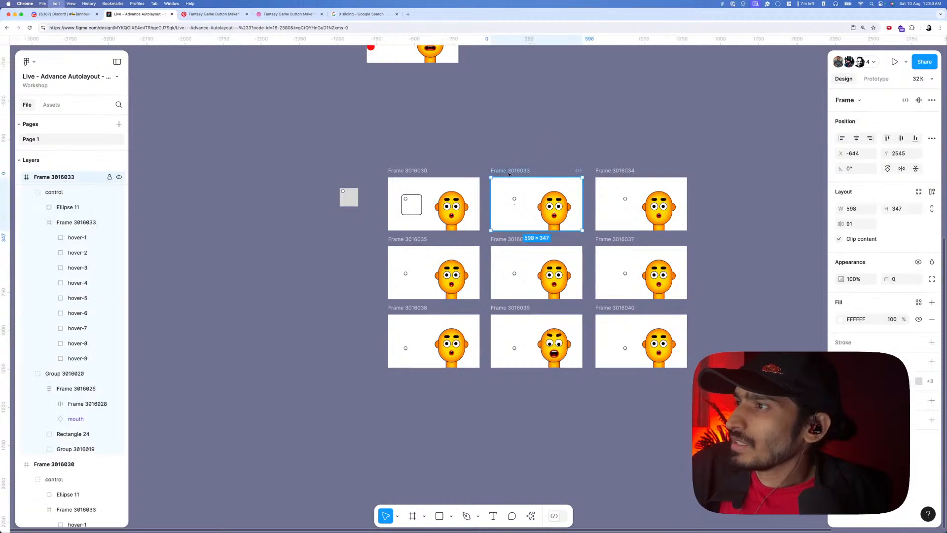
pyautogui.click(514, 207)
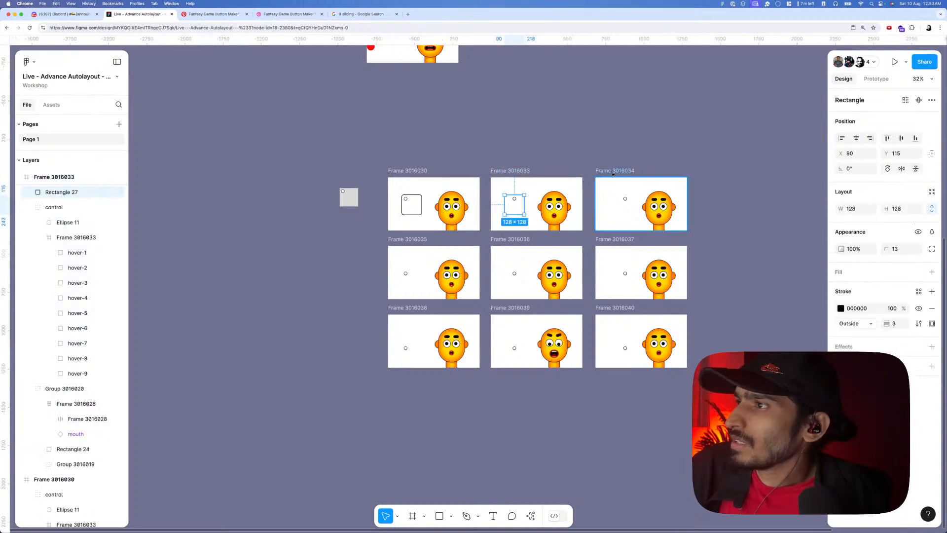
# - Paste the backing rectangle into Frame 3016034 and all six frames of the two lower rows
pyautogui.click(613, 172)
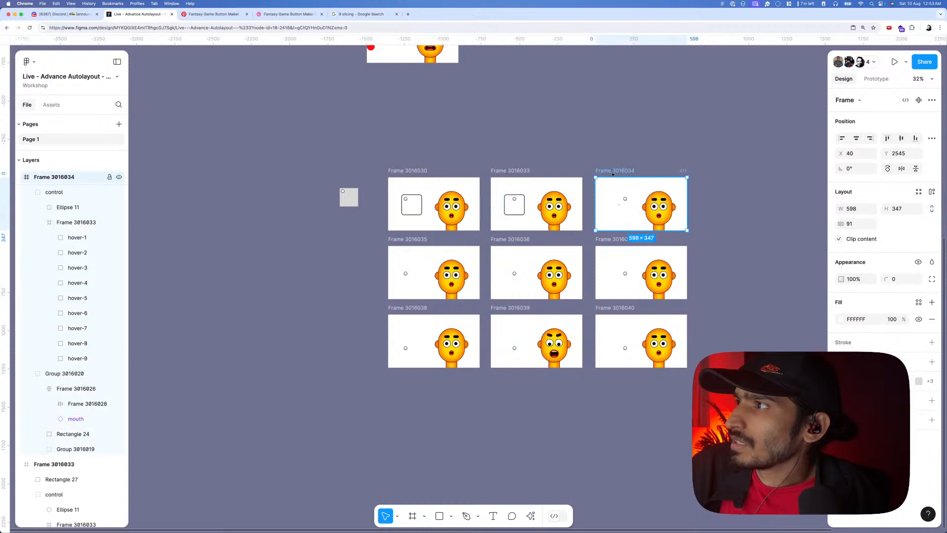
pyautogui.moveTo(377, 242); pyautogui.dragTo(690, 384)
pyautogui.hotkey('ctrl', 'v')
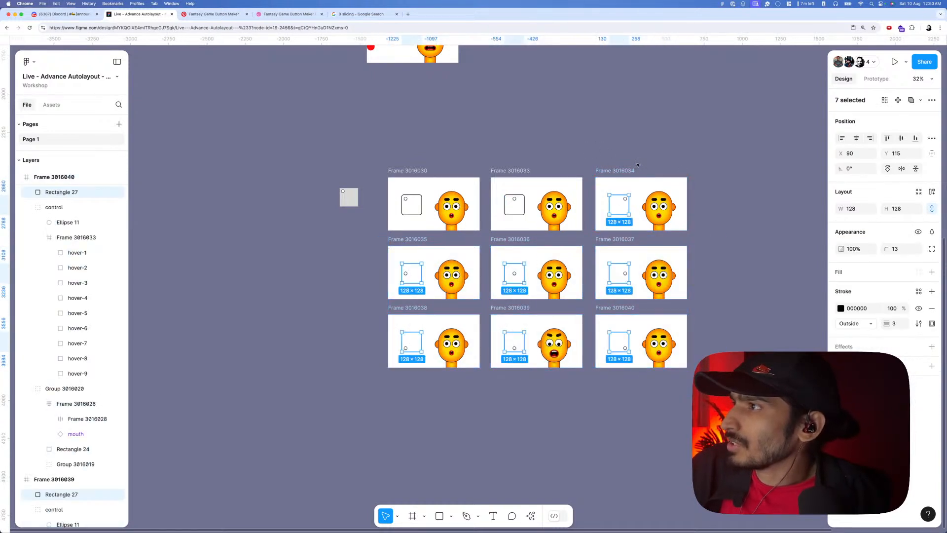
pyautogui.click(658, 157)
# - Preview the prototype with the bordered control starting from Frame 3016030, and close the preview
pyautogui.click(379, 170)
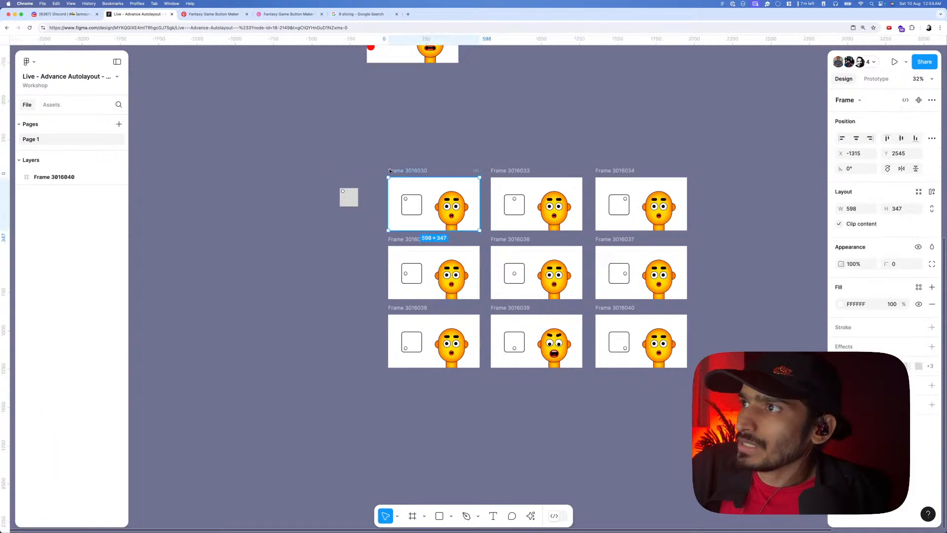
pyautogui.hotkey('shift', 'space')
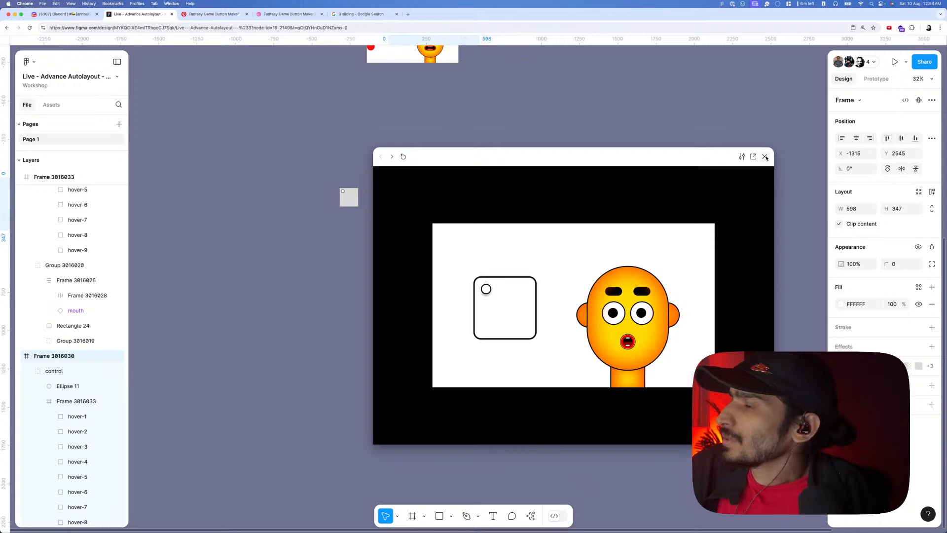
pyautogui.click(764, 156)
pyautogui.click(582, 159)
pyautogui.keyDown('ctrl'); pyautogui.scroll(-2, 321, 92); pyautogui.keyUp('ctrl')
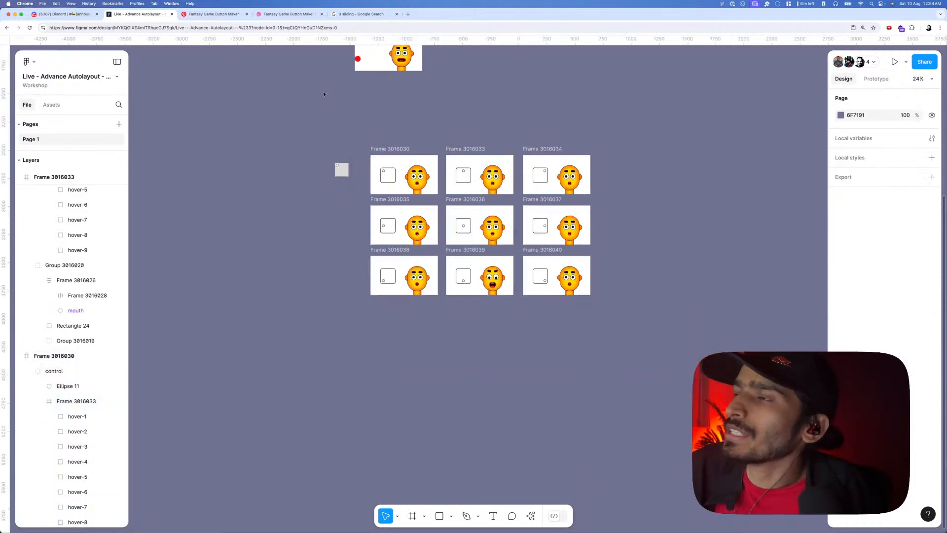
# - Select the mouth instance on the banner's face and open its main component in the Animation Demo head (Copy) file in the browser
pyautogui.scroll(5, 306, 268)
pyautogui.doubleClick(436, 115)
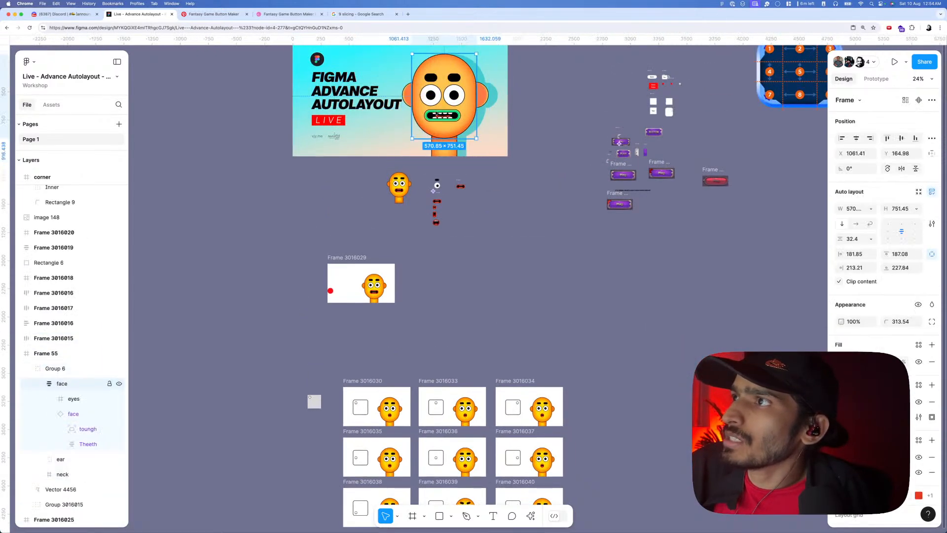
pyautogui.doubleClick(444, 121)
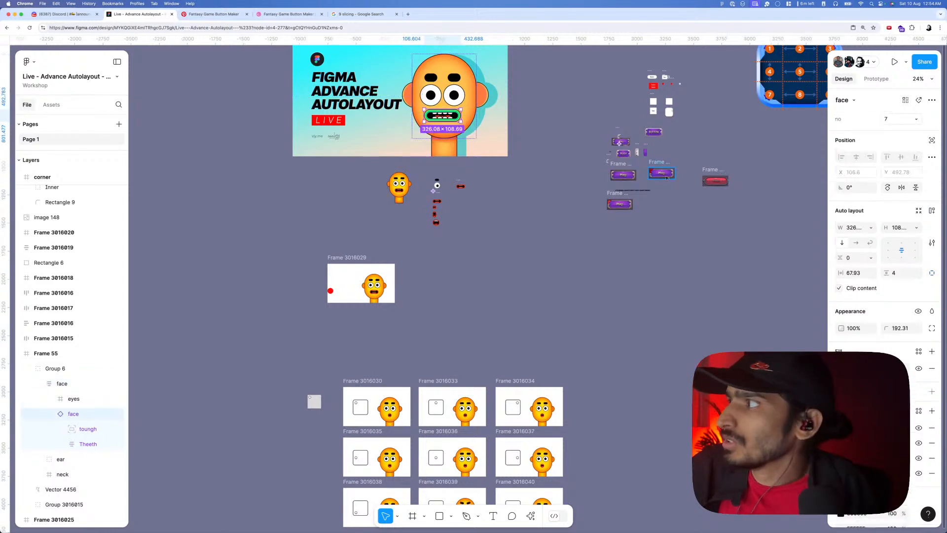
pyautogui.click(918, 102)
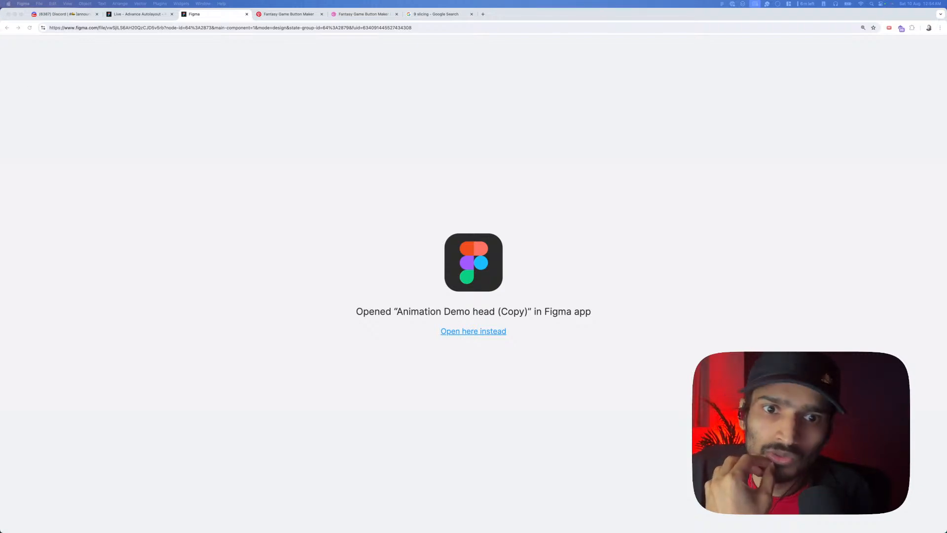
pyautogui.click(471, 333)
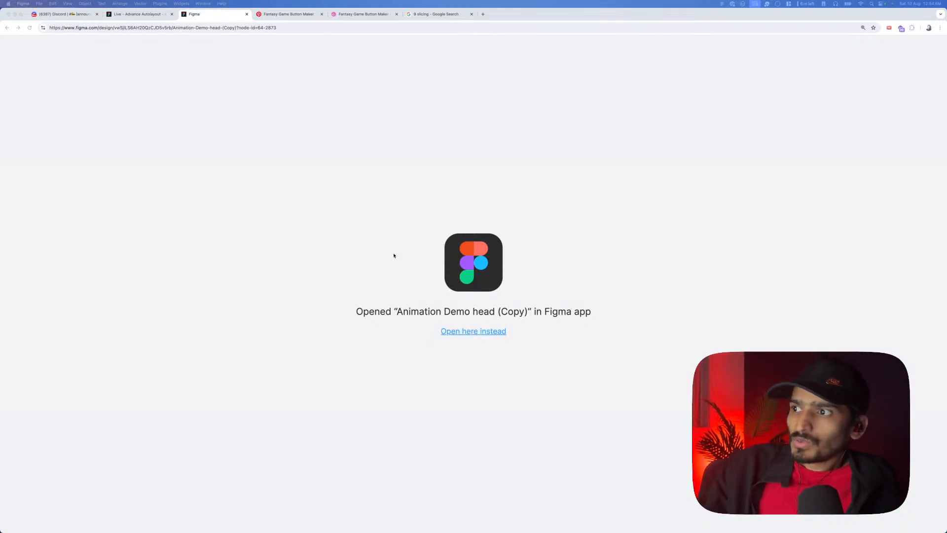
pyautogui.click(472, 333)
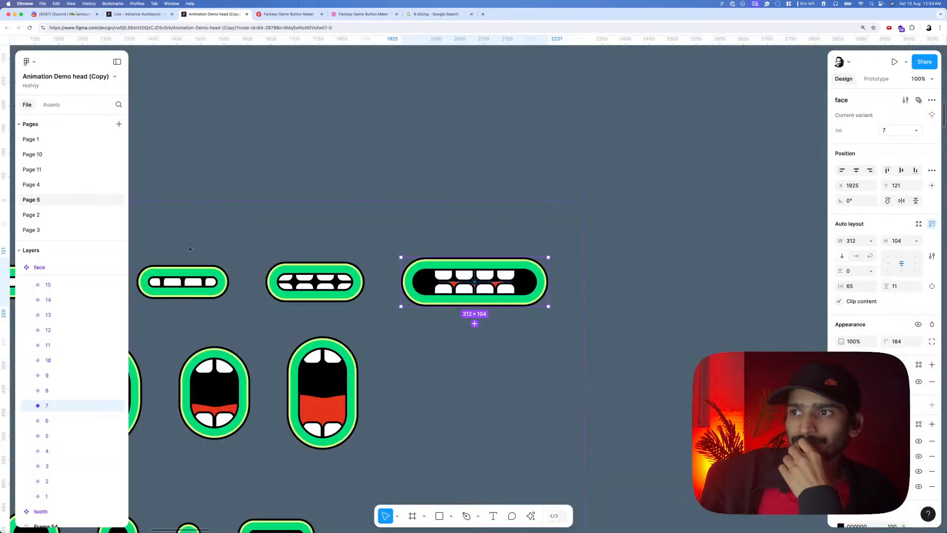
# - Examine the mouth variants in the face component set on Page 5 and select variant 4
pyautogui.click(375, 185)
pyautogui.scroll(-10, 374, 185)
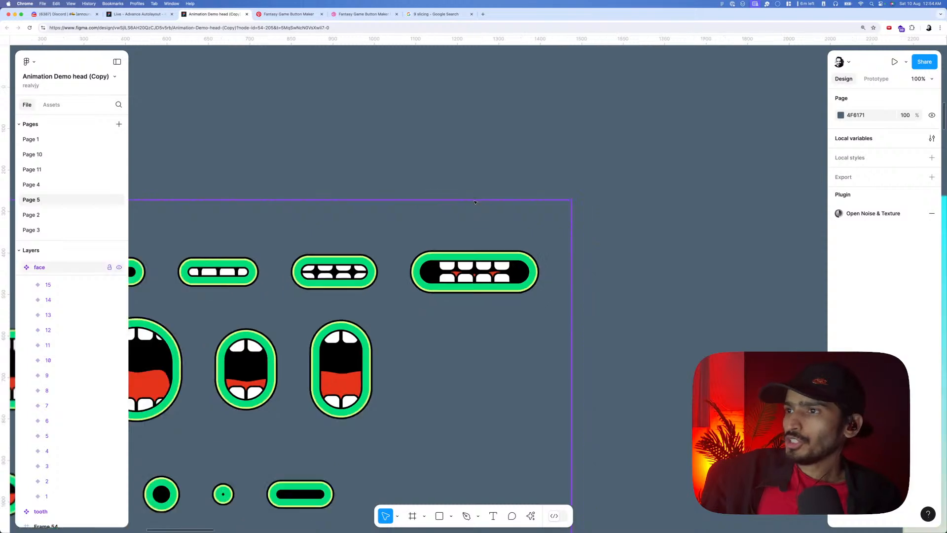
pyautogui.scroll(5, 180, 199)
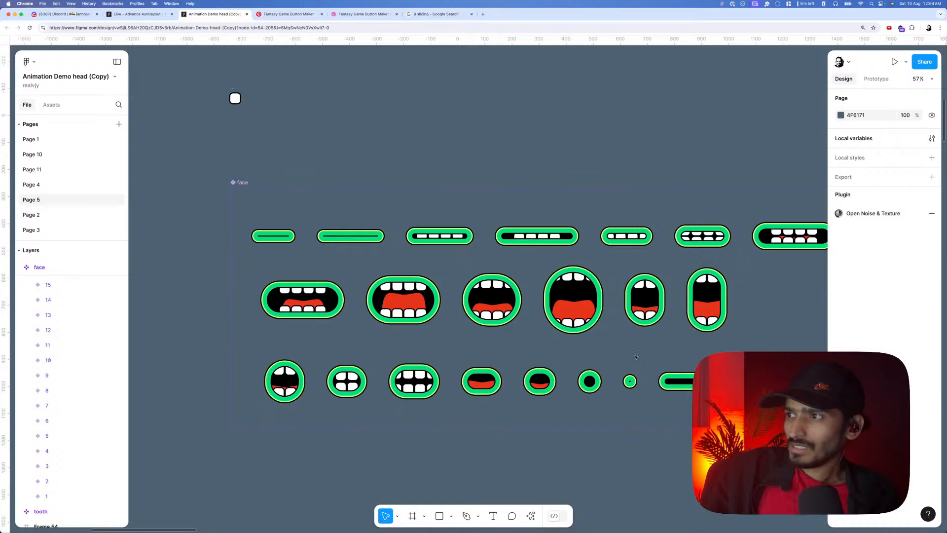
pyautogui.scroll(-2, 285, 202)
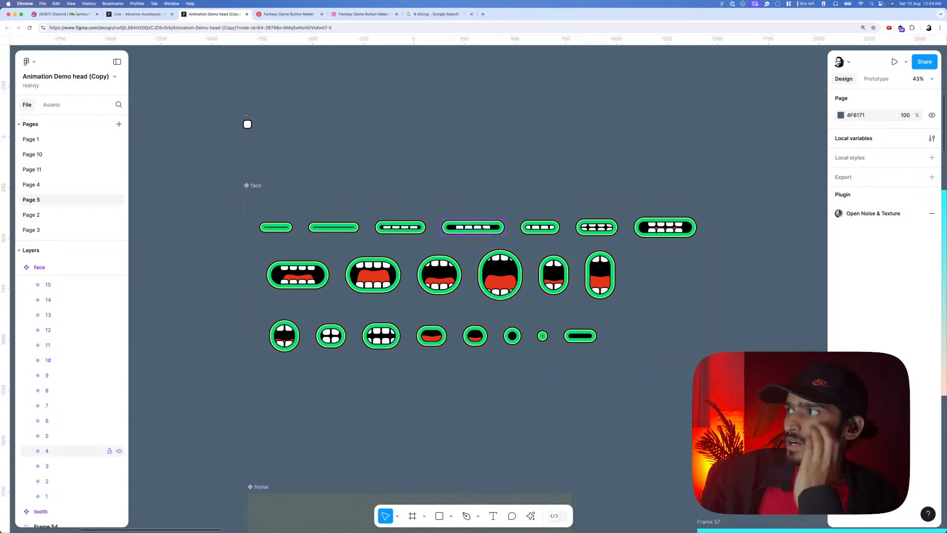
pyautogui.click(46, 450)
pyautogui.scroll(-3, 609, 251)
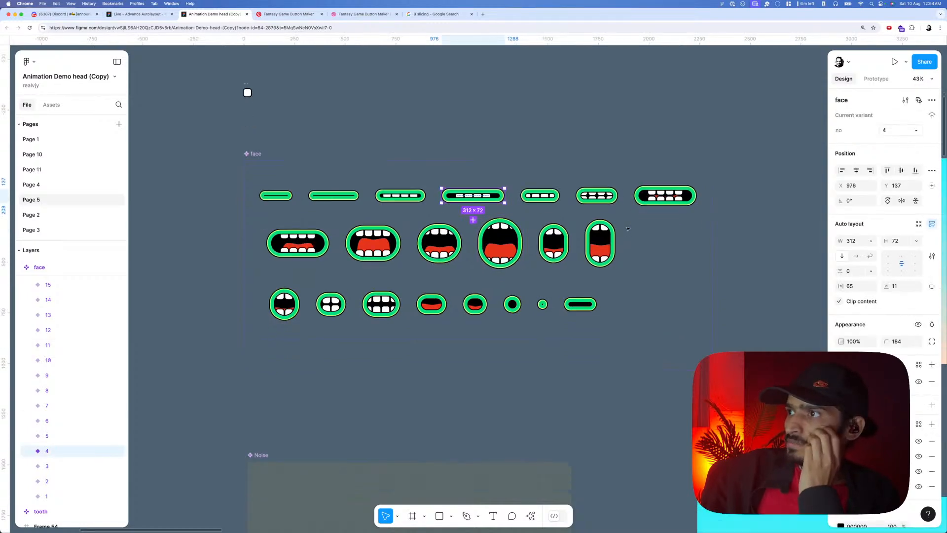
pyautogui.scroll(-2, 281, 84)
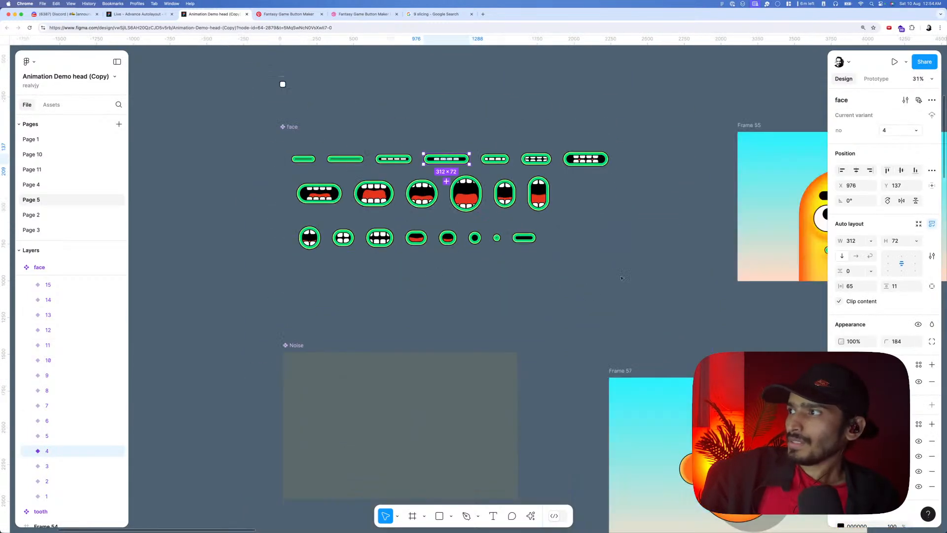
# - Examine the character designs in Frame 55 and Frame 57 and the head-pose frames surrounding Frame 36
pyautogui.hscroll(3, 445, 279)
pyautogui.hscroll(3, 540, 262)
pyautogui.scroll(1, 541, 262)
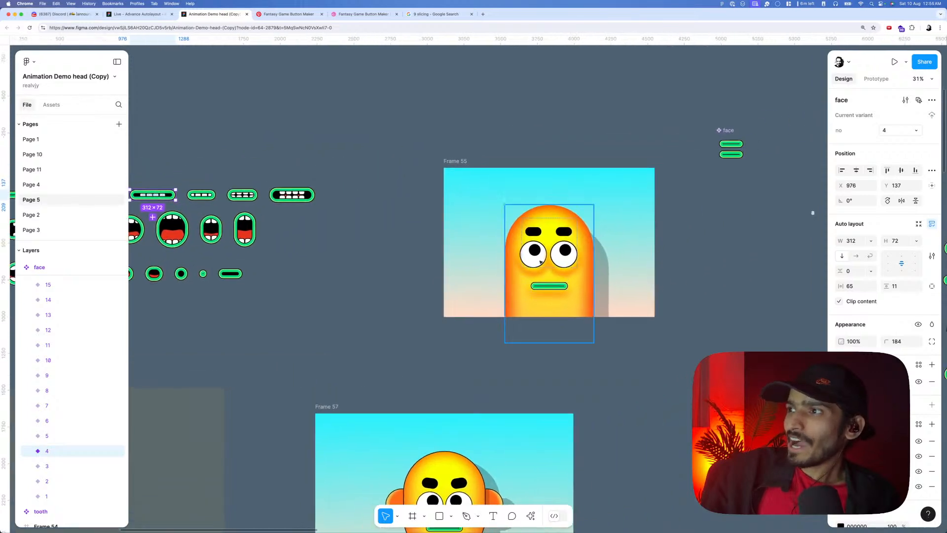
pyautogui.scroll(-1, 588, 268)
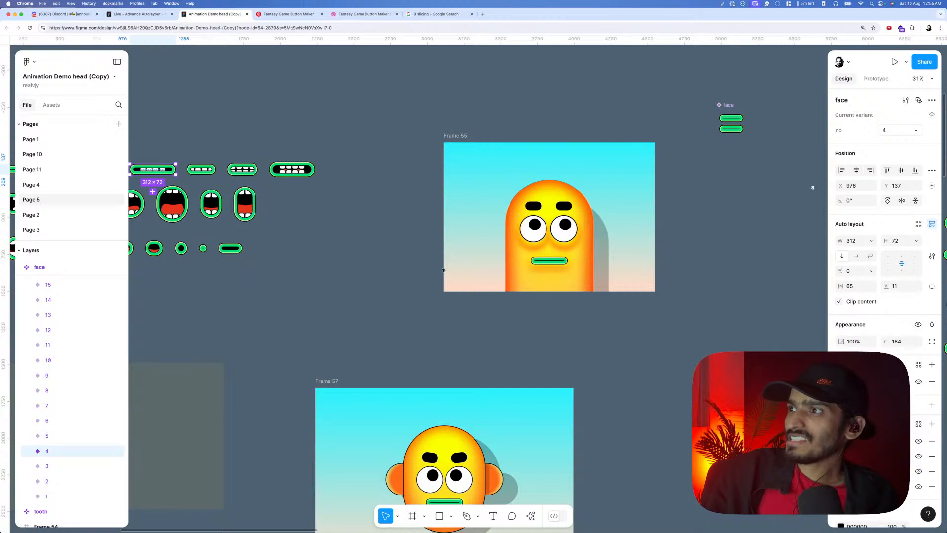
pyautogui.scroll(5, 593, 229)
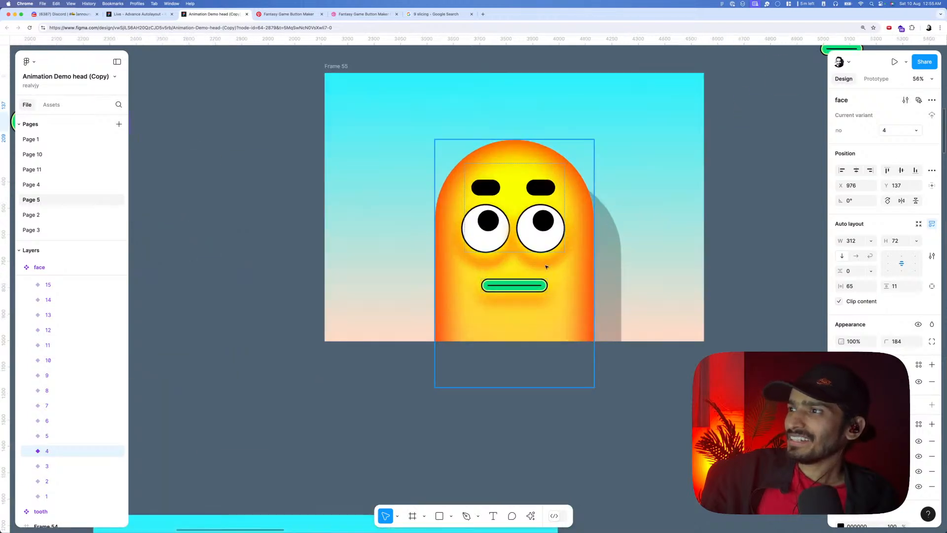
pyautogui.scroll(-5, 545, 266)
pyautogui.scroll(-5, 592, 262)
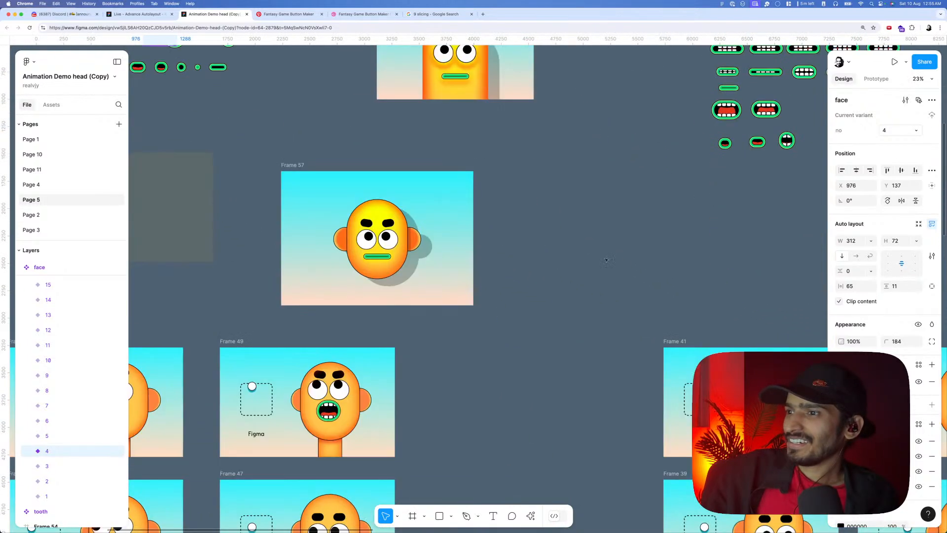
pyautogui.scroll(-3, 602, 270)
pyautogui.scroll(-5, 616, 222)
pyautogui.hscroll(-3, 616, 222)
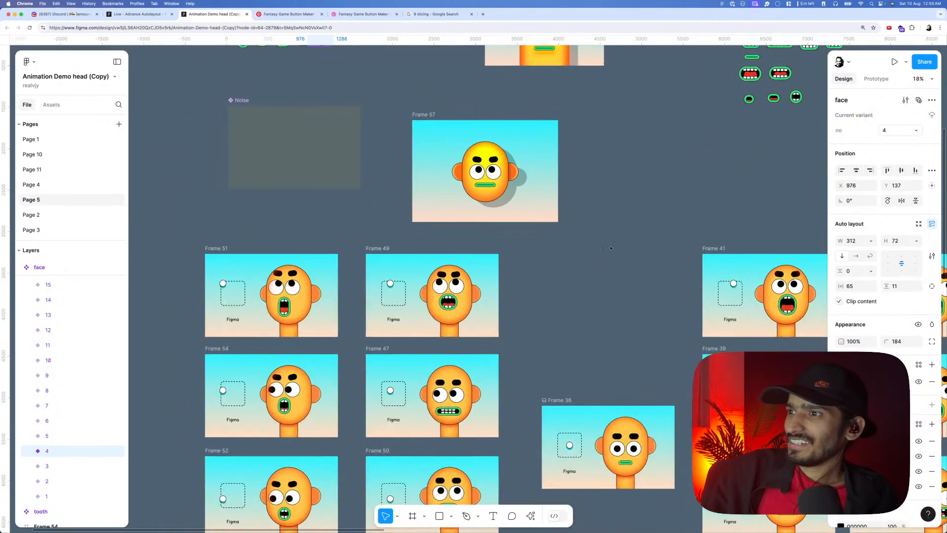
pyautogui.scroll(-5, 609, 228)
pyautogui.hscroll(-1, 582, 207)
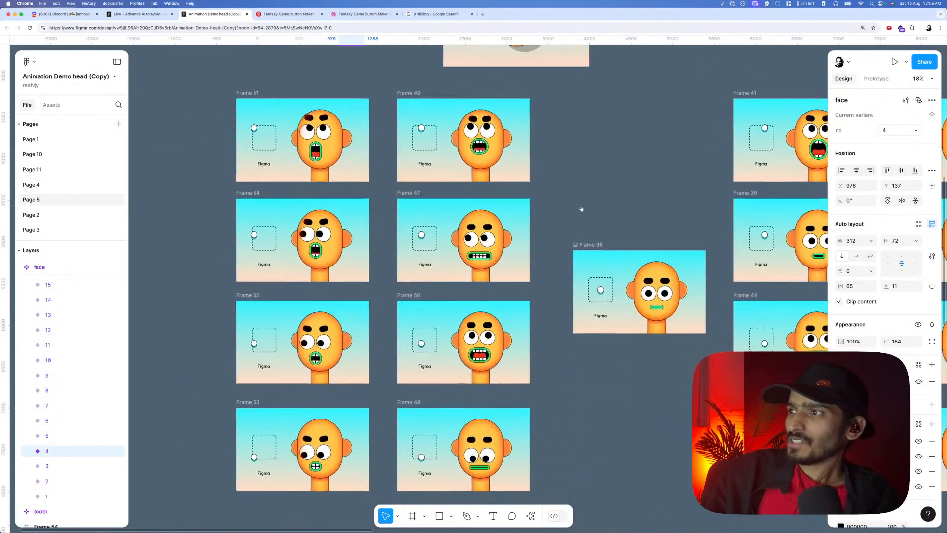
# - Show layer outlines to inspect how the control in Frame 36 is built, and hide the outlines again
pyautogui.scroll(10, 605, 292)
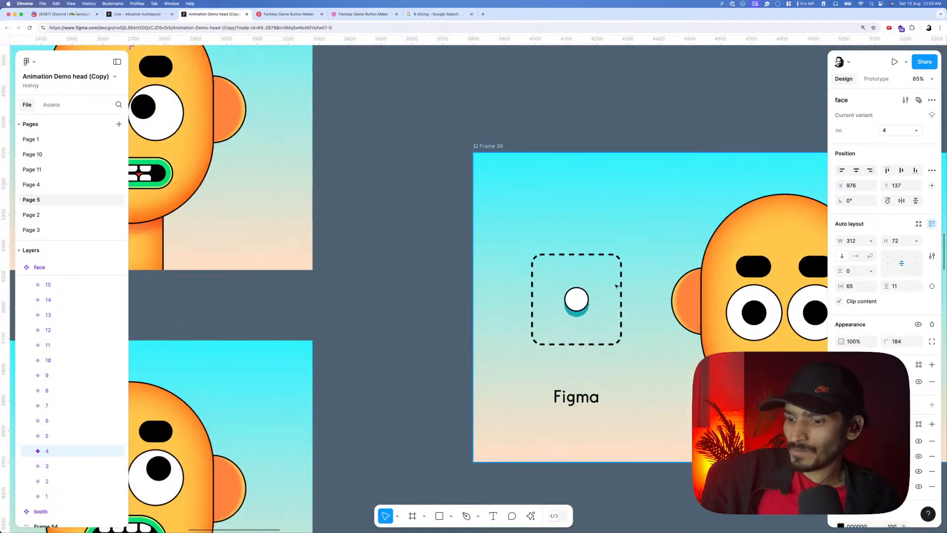
pyautogui.press('super+y')
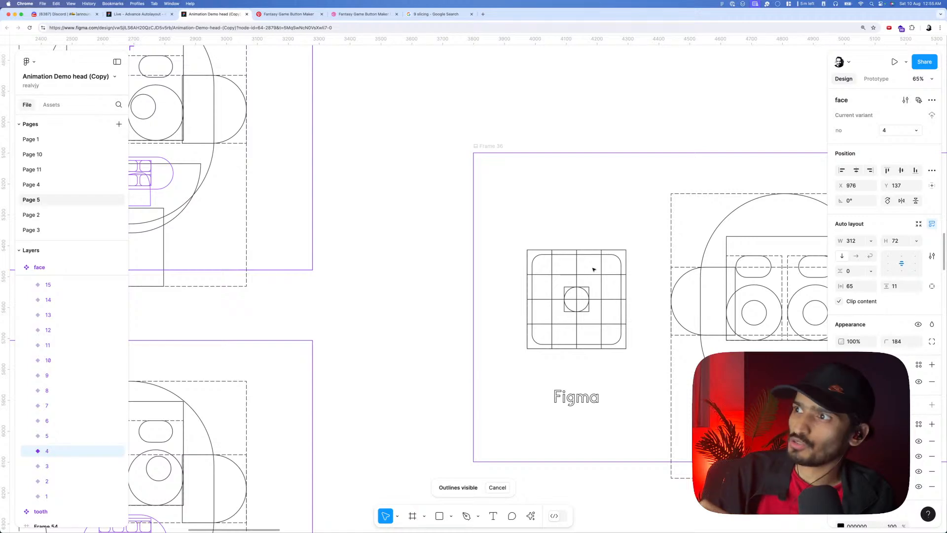
pyautogui.press('super+y')
pyautogui.scroll(-10, 593, 269)
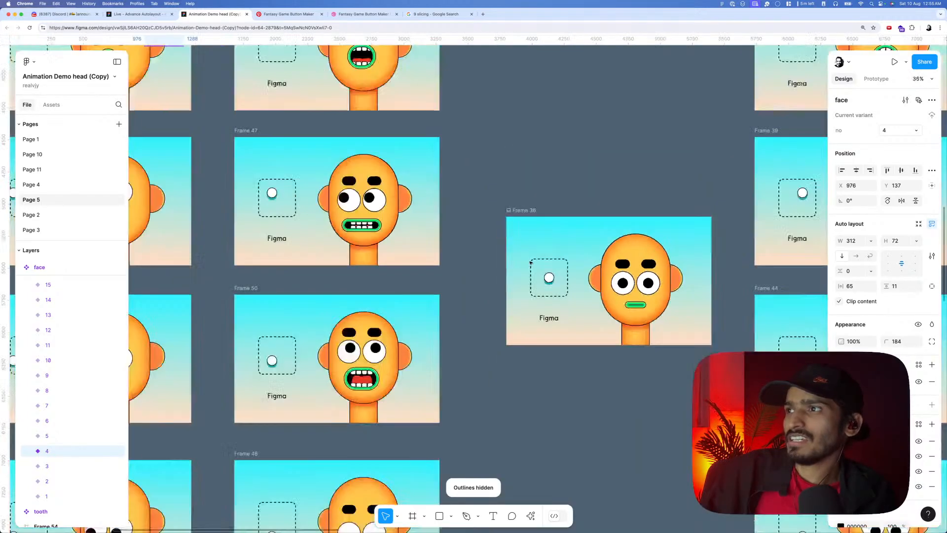
# - Examine the face designs in Frames 58 to 63 and the colour studies and palettes around Frames 1949, 1950 and 1951
pyautogui.scroll(-1, 530, 276)
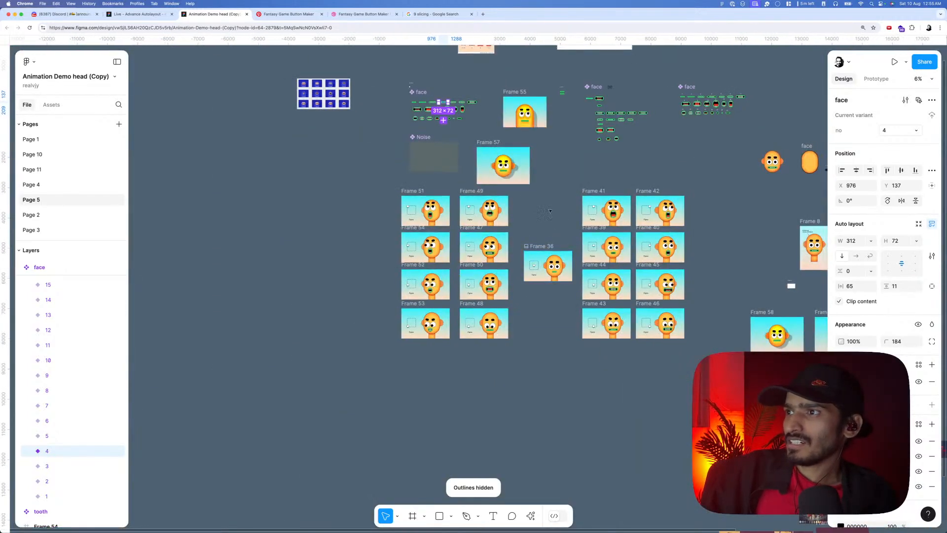
pyautogui.moveTo(550, 211); pyautogui.dragTo(348, 83)
pyautogui.scroll(-1, 472, 247)
pyautogui.scroll(5, 739, 458)
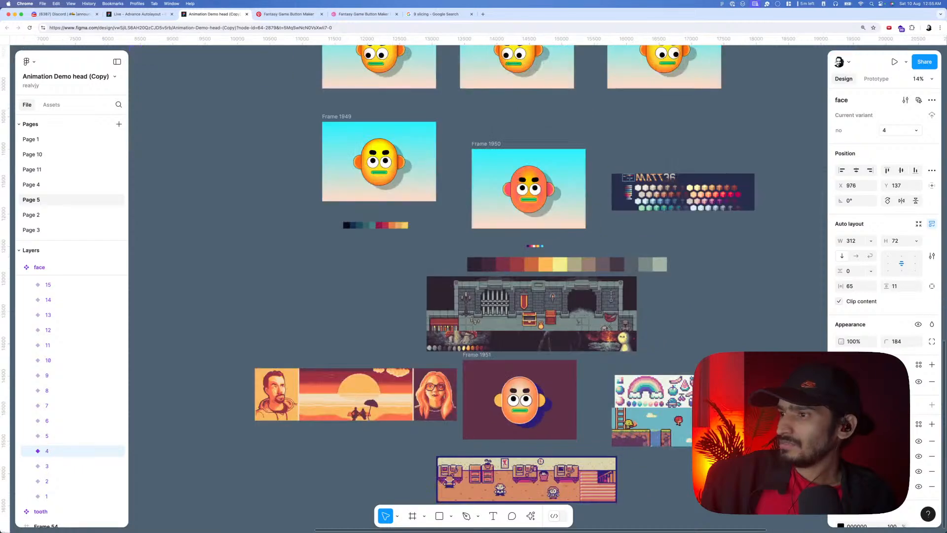
pyautogui.scroll(-2, 661, 437)
pyautogui.scroll(2, 704, 349)
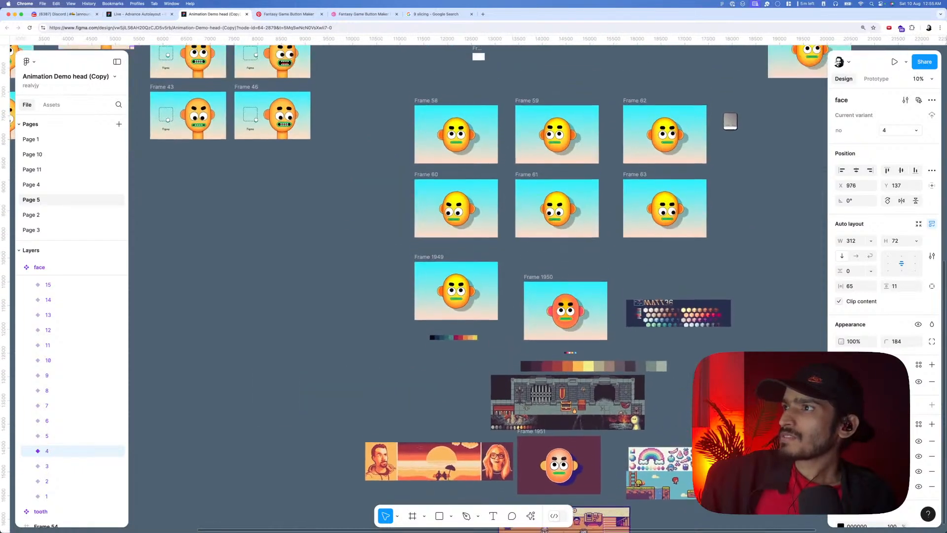
pyautogui.scroll(4, 641, 340)
pyautogui.hscroll(2, 641, 340)
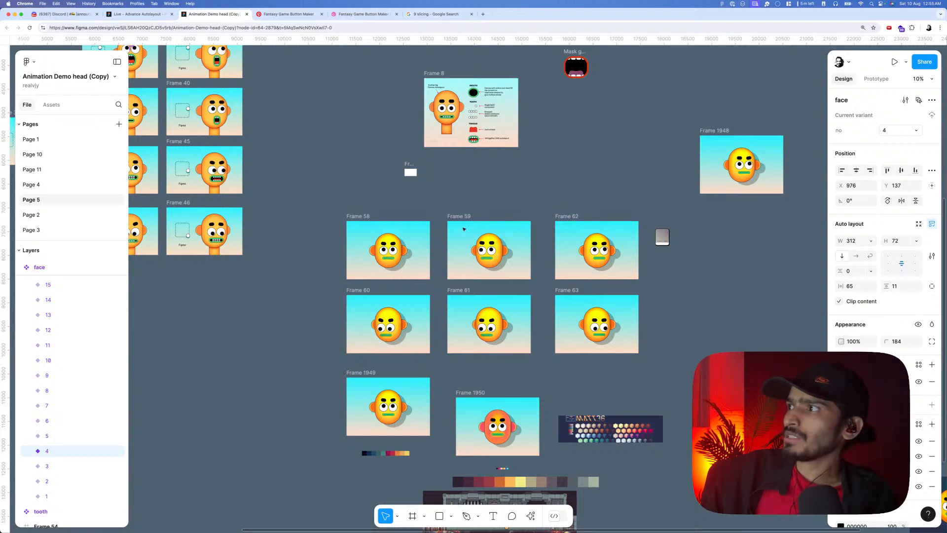
pyautogui.hscroll(3, 464, 228)
pyautogui.scroll(1, 463, 229)
# - Select the head group in Frame 1948 and go into its nested face frame to inspect it
pyautogui.click(631, 192)
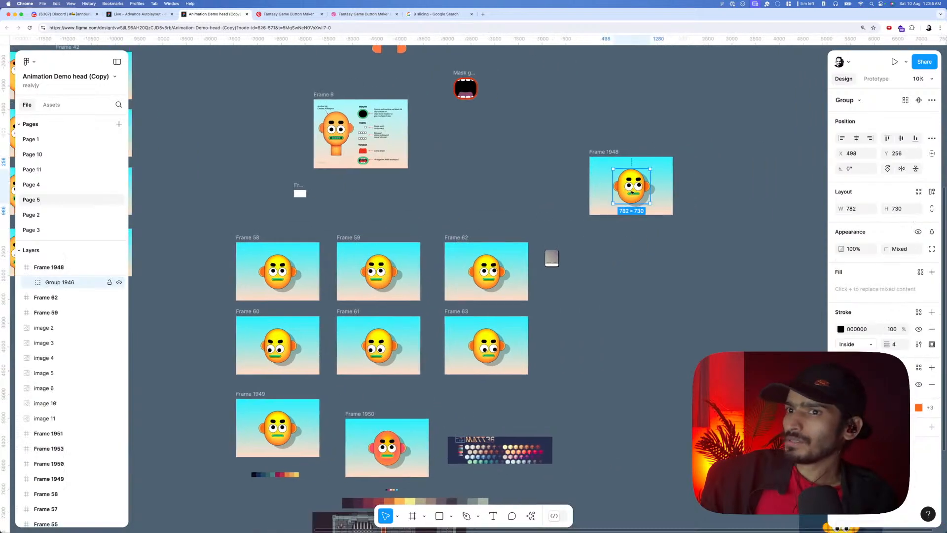
pyautogui.doubleClick(631, 193)
pyautogui.keyDown('ctrl'); pyautogui.scroll(-3, 493, 145); pyautogui.keyUp('ctrl')
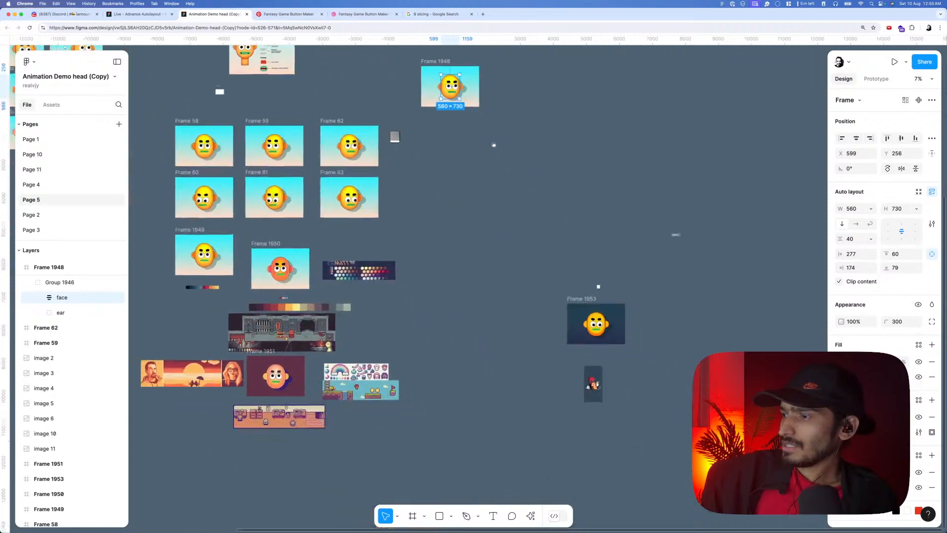
# - Preview the prototype of Frame 1953, the dark-background face, and close the preview
pyautogui.keyDown('ctrl'); pyautogui.scroll(5, 567, 276); pyautogui.keyUp('ctrl')
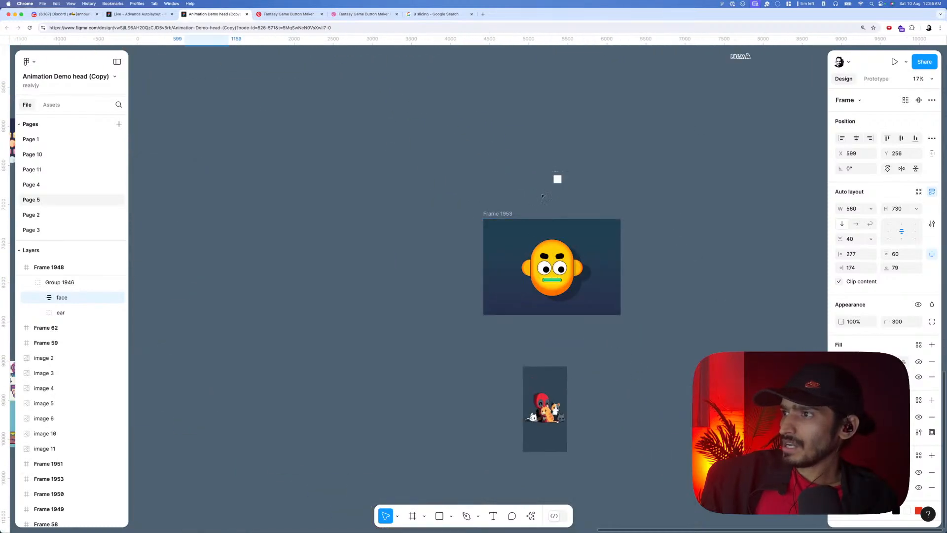
pyautogui.click(490, 216)
pyautogui.hotkey('shift', 'space')
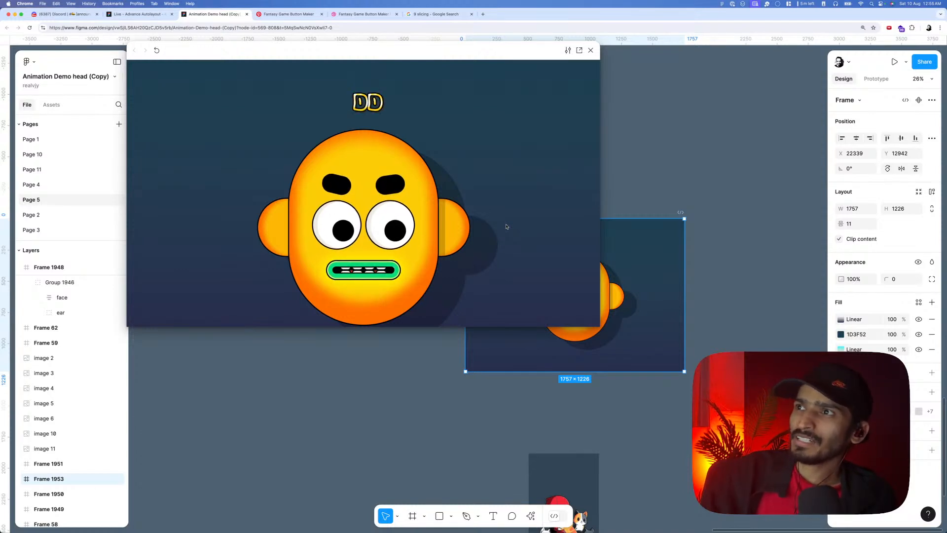
pyautogui.click(590, 51)
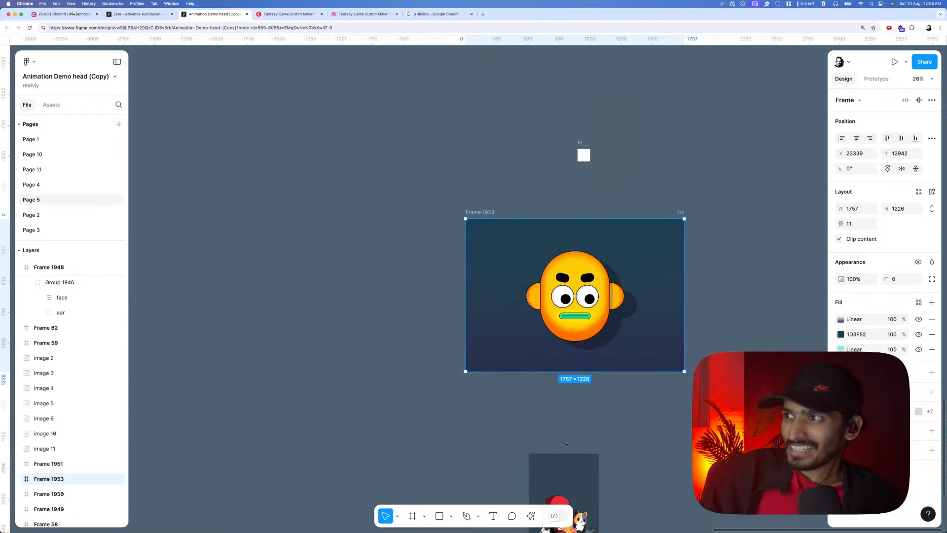
# - Select the mouth instance nested in Frame 1953's face and go to its main component
pyautogui.doubleClick(576, 316)
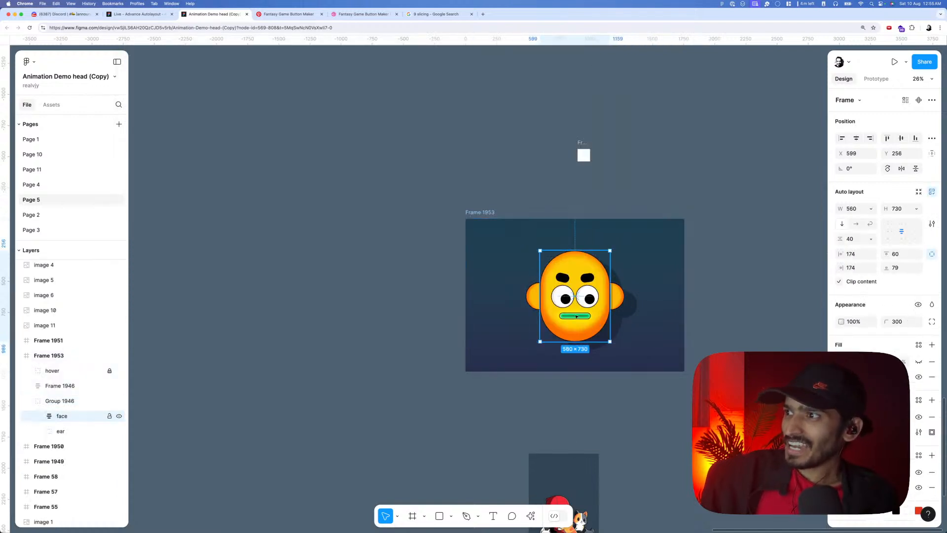
pyautogui.doubleClick(576, 316)
pyautogui.doubleClick(576, 316)
pyautogui.press('Escape')
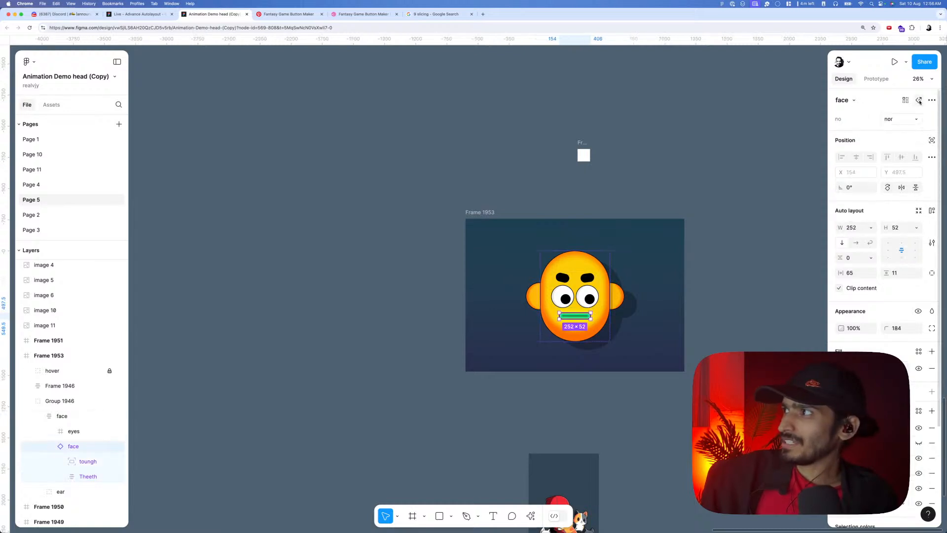
pyautogui.click(919, 101)
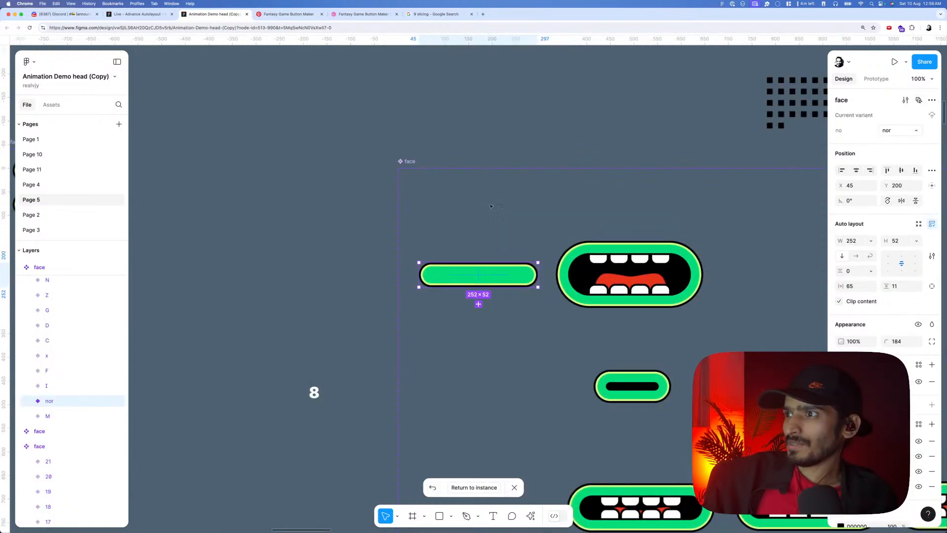
# - Examine the grid of small black letter tiles above the face component set, close enough to read their letters
pyautogui.scroll(1, 492, 234)
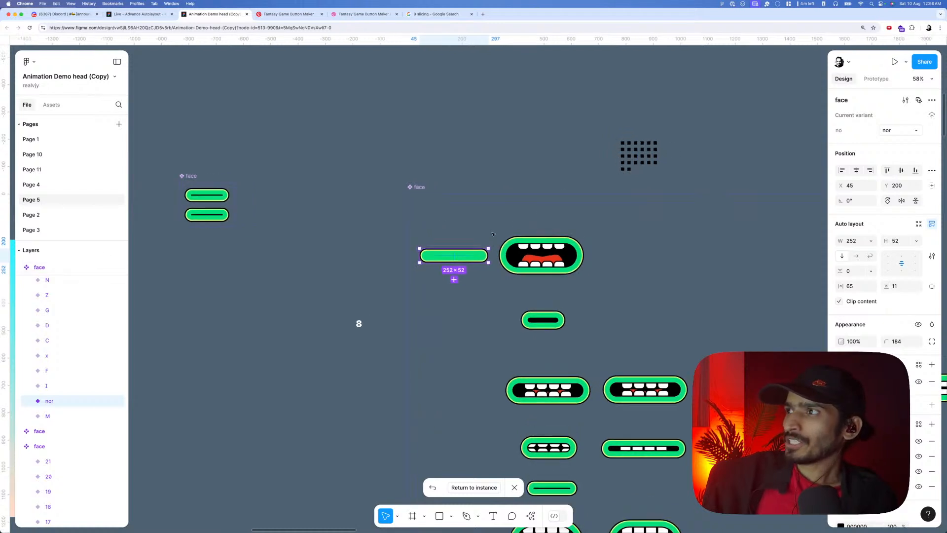
pyautogui.moveTo(507, 154); pyautogui.dragTo(459, 164)
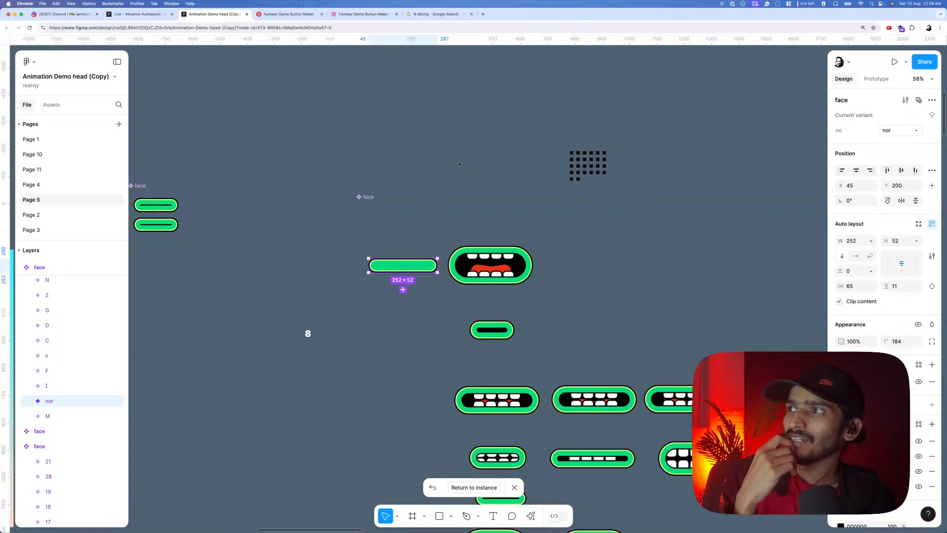
pyautogui.scroll(5, 559, 155)
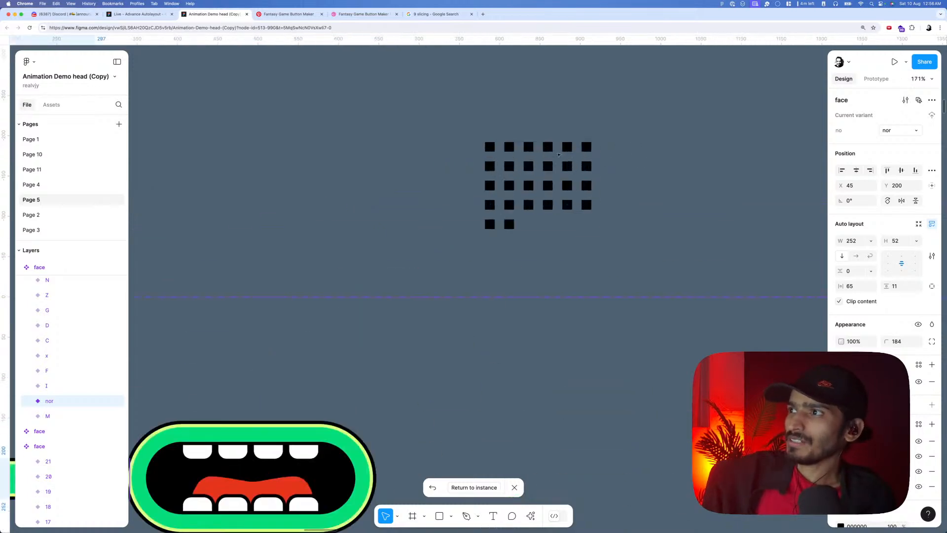
pyautogui.scroll(15, 558, 155)
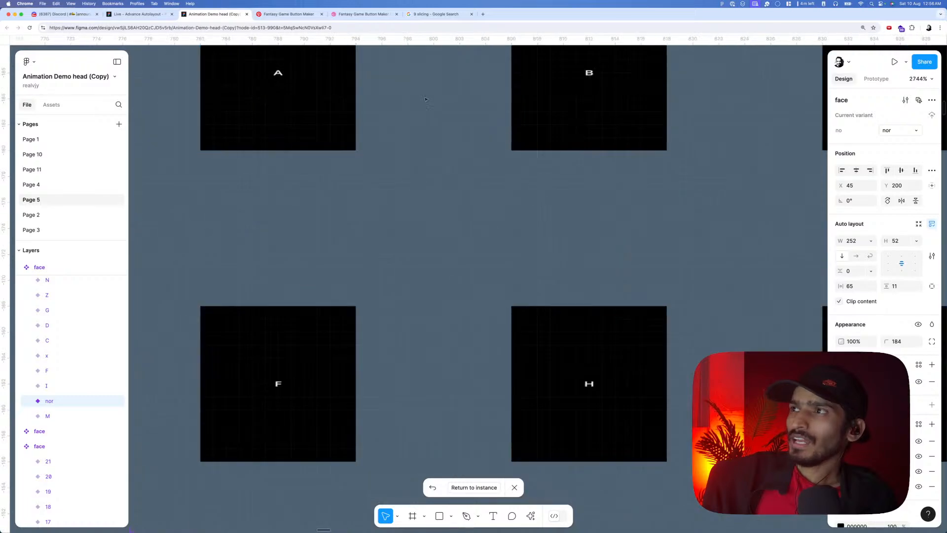
pyautogui.scroll(-5, 425, 99)
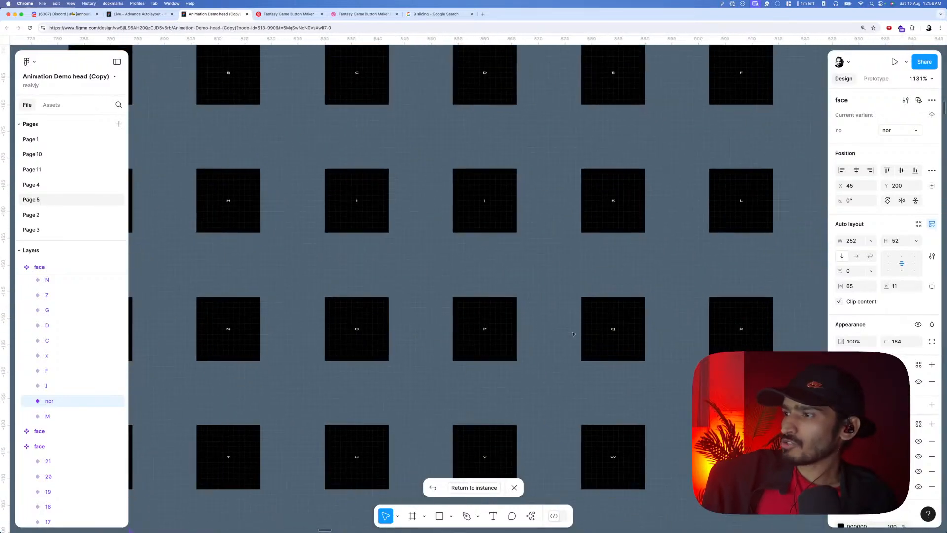
pyautogui.scroll(-3, 573, 334)
pyautogui.scroll(6, 538, 273)
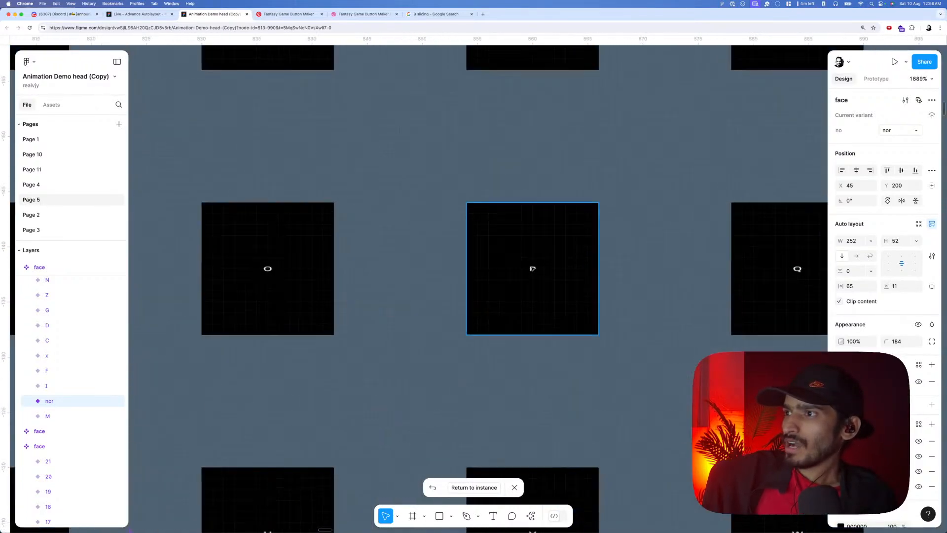
pyautogui.scroll(3, 532, 268)
pyautogui.scroll(-8, 540, 272)
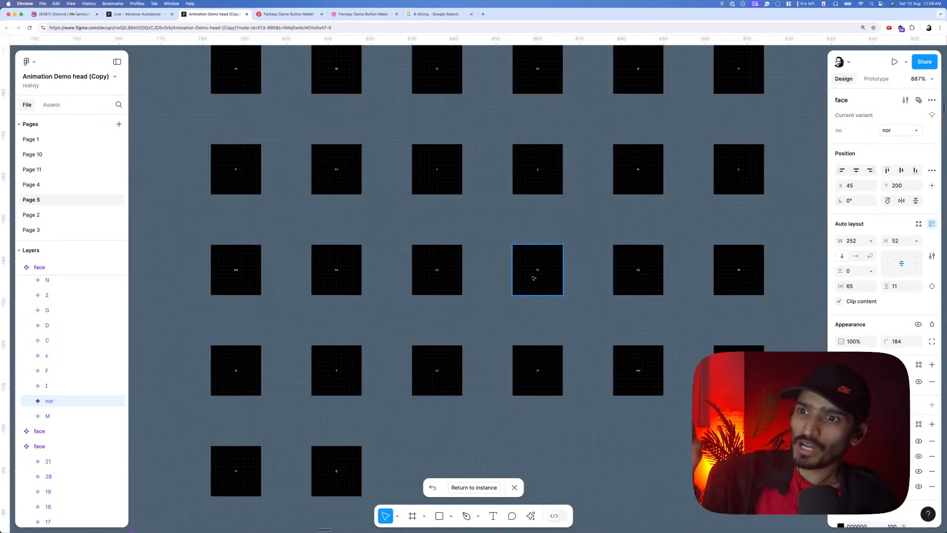
pyautogui.scroll(-10, 533, 278)
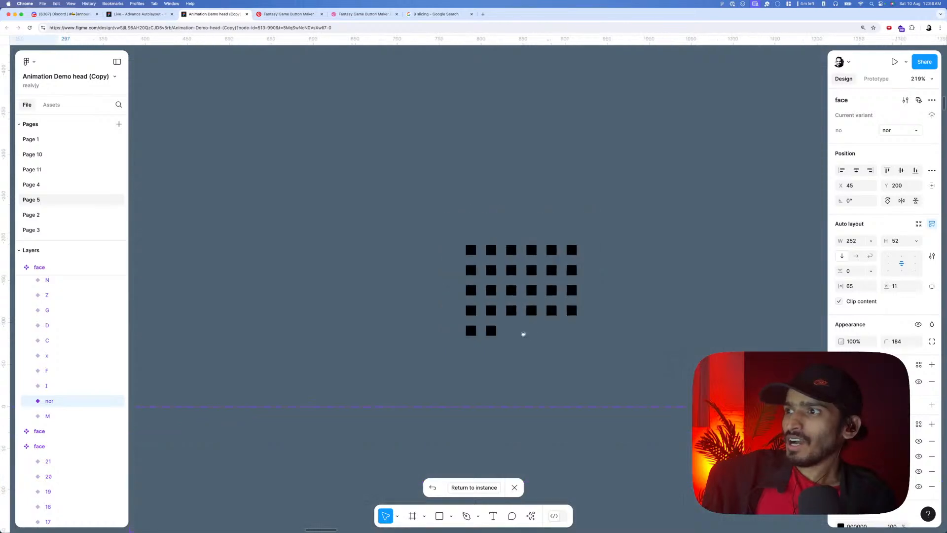
pyautogui.scroll(-6, 524, 315)
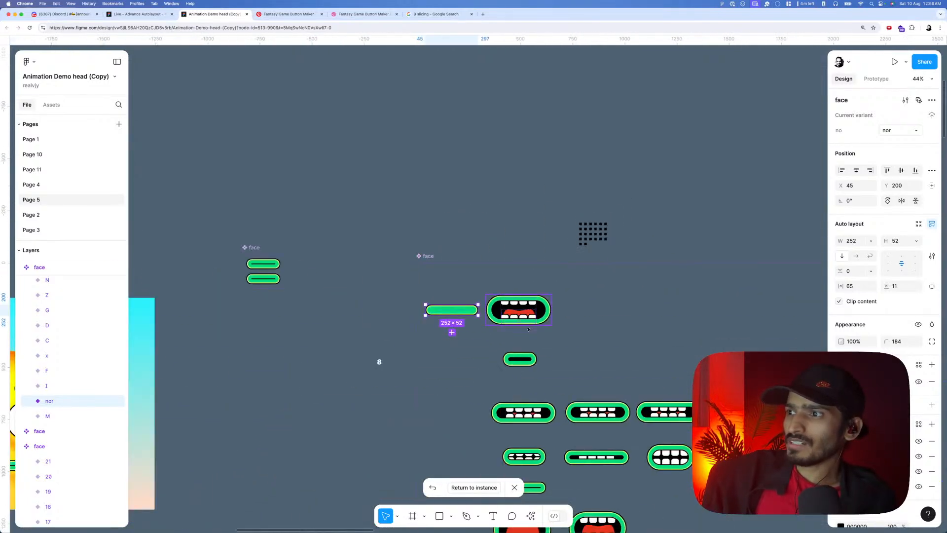
pyautogui.scroll(5, 481, 343)
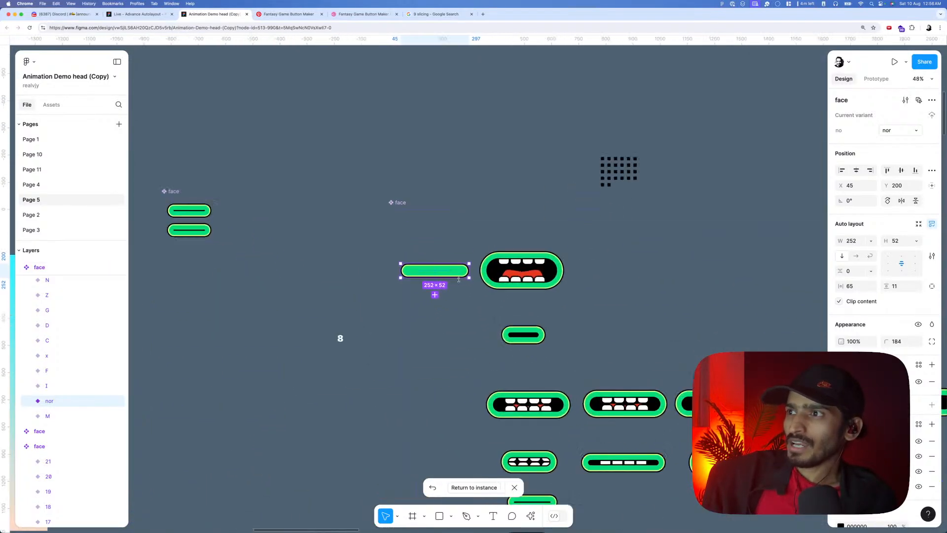
# - Expand the nor variant's layers to inspect its toungh shape and the tooth instances inside Theeth
pyautogui.scroll(6, 465, 280)
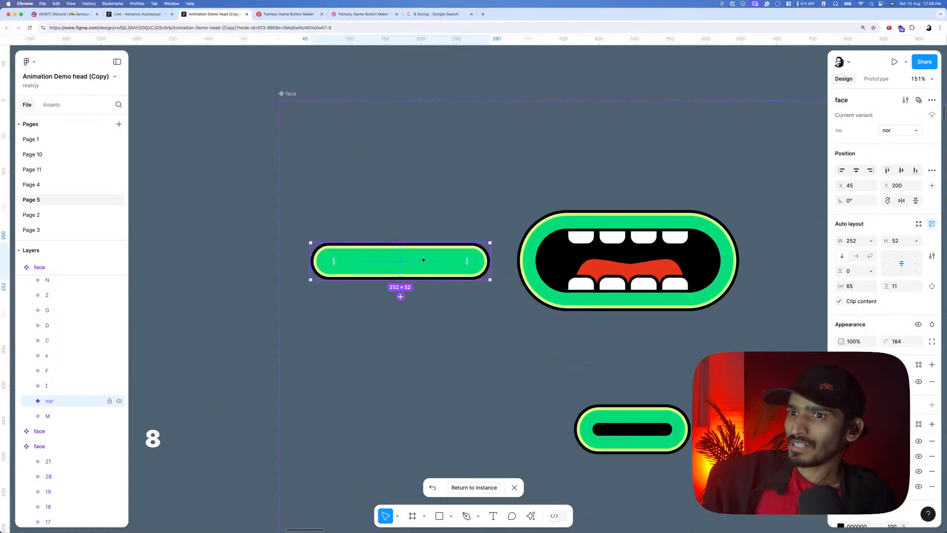
pyautogui.click(26, 401)
pyautogui.click(63, 416)
pyautogui.click(38, 431)
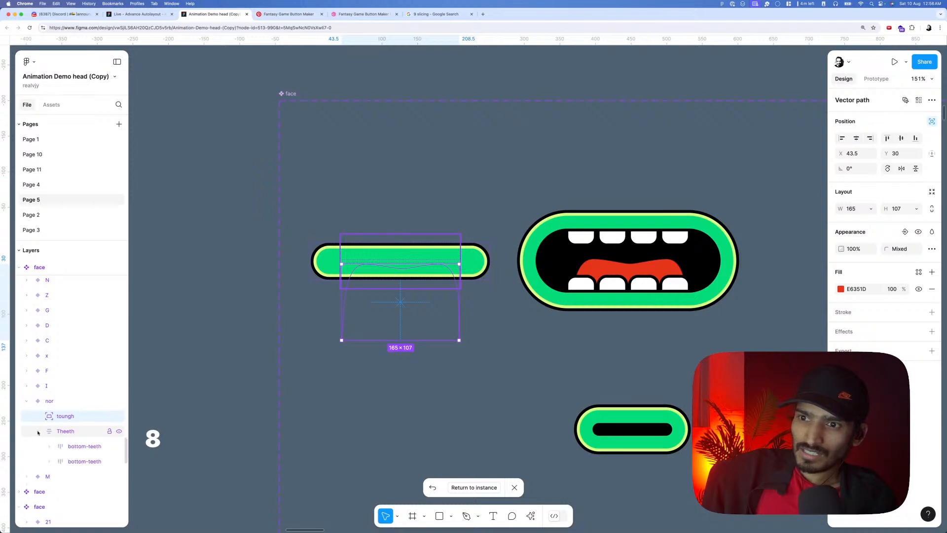
pyautogui.click(49, 447)
pyautogui.scroll(-3, 74, 419)
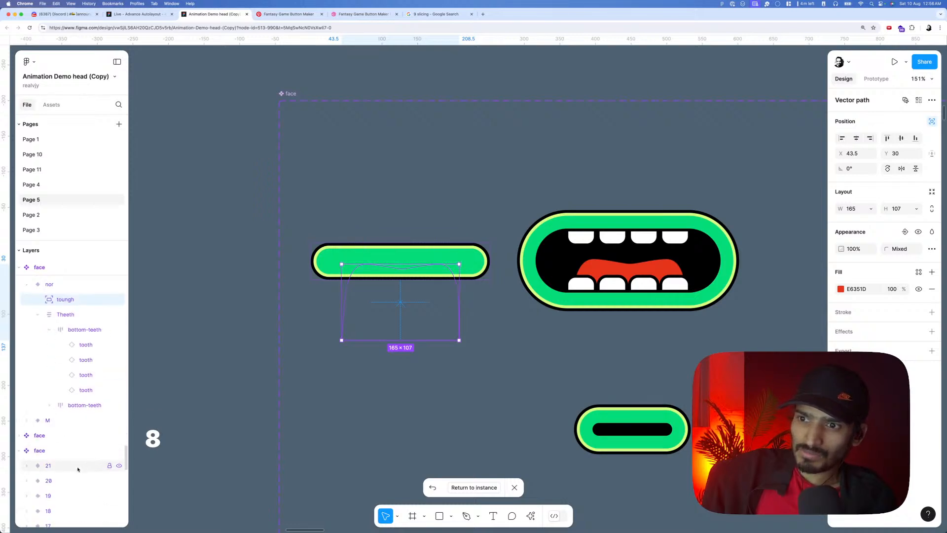
# - Select the two-variant face component set and expand Variant2 and Default down to their bottom-teeth layers
pyautogui.scroll(-10, 395, 345)
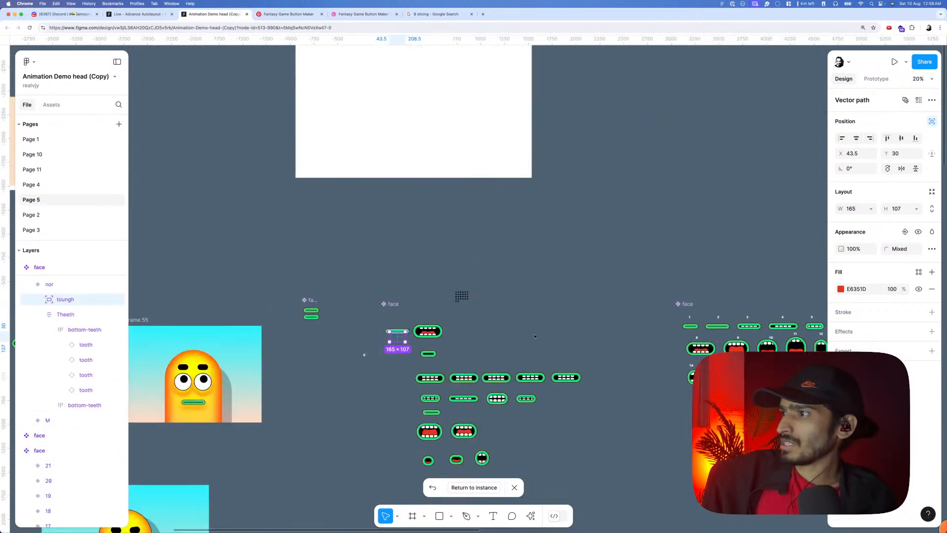
pyautogui.click(443, 260)
pyautogui.click(311, 302)
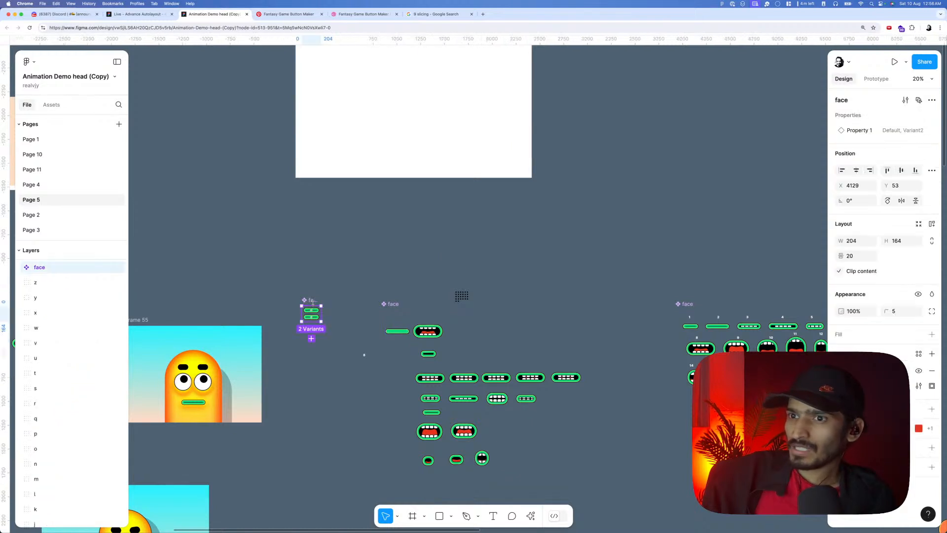
pyautogui.click(18, 267)
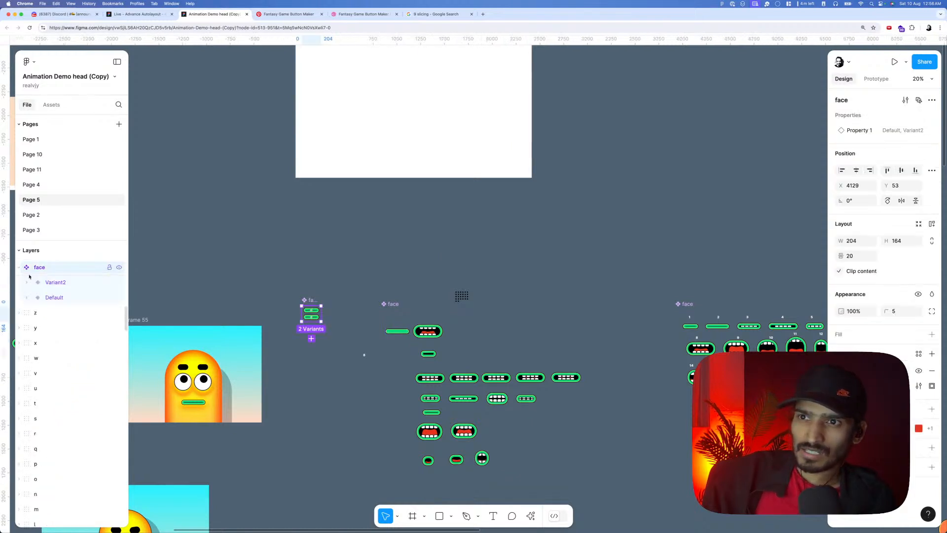
pyautogui.click(26, 283)
pyautogui.click(39, 298)
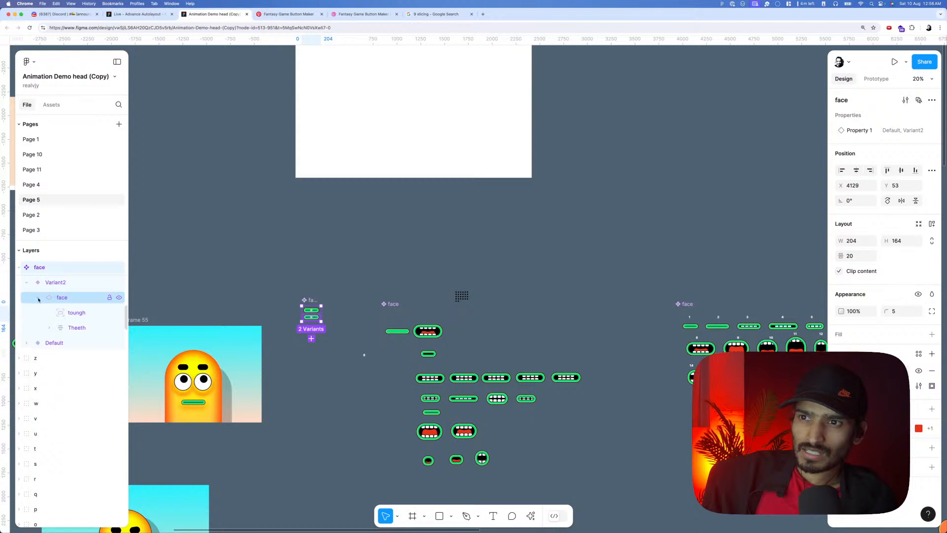
pyautogui.click(49, 327)
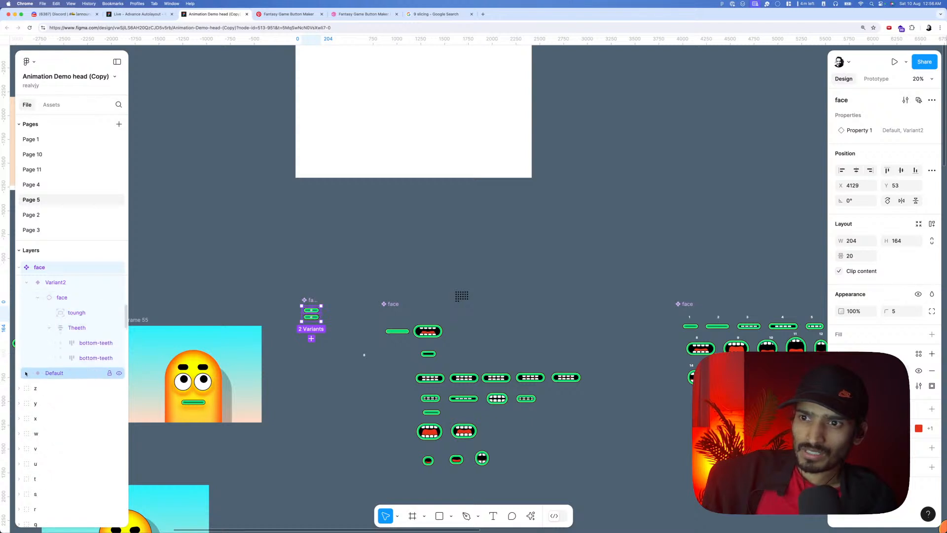
pyautogui.click(38, 388)
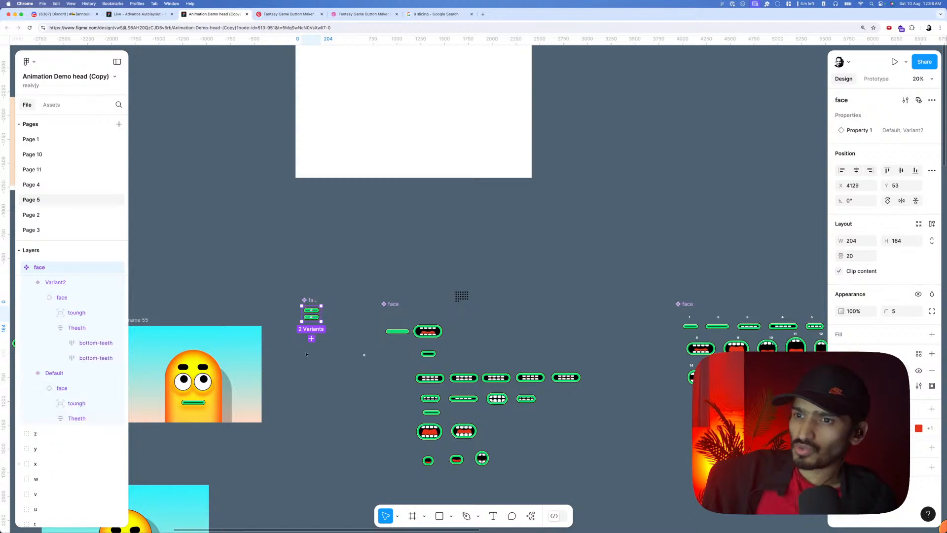
pyautogui.click(50, 418)
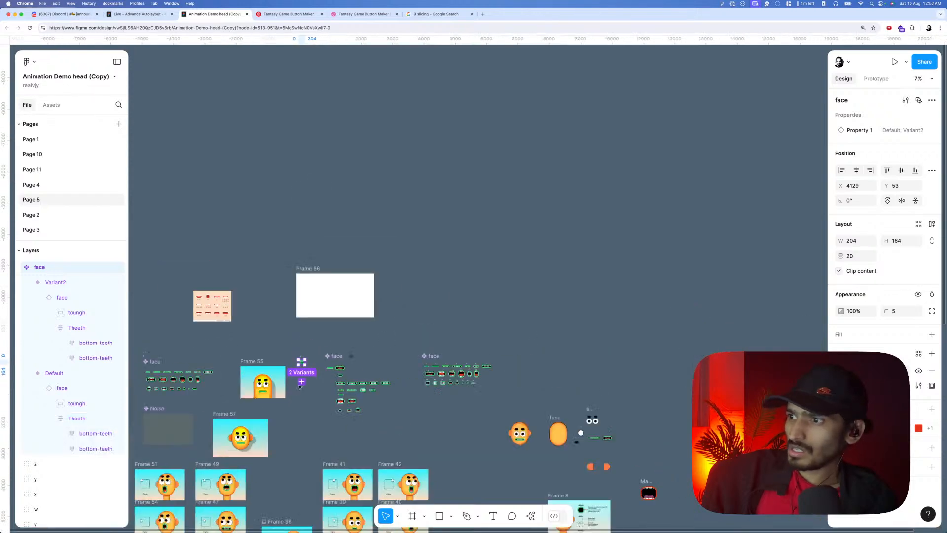
pyautogui.scroll(-5, 297, 385)
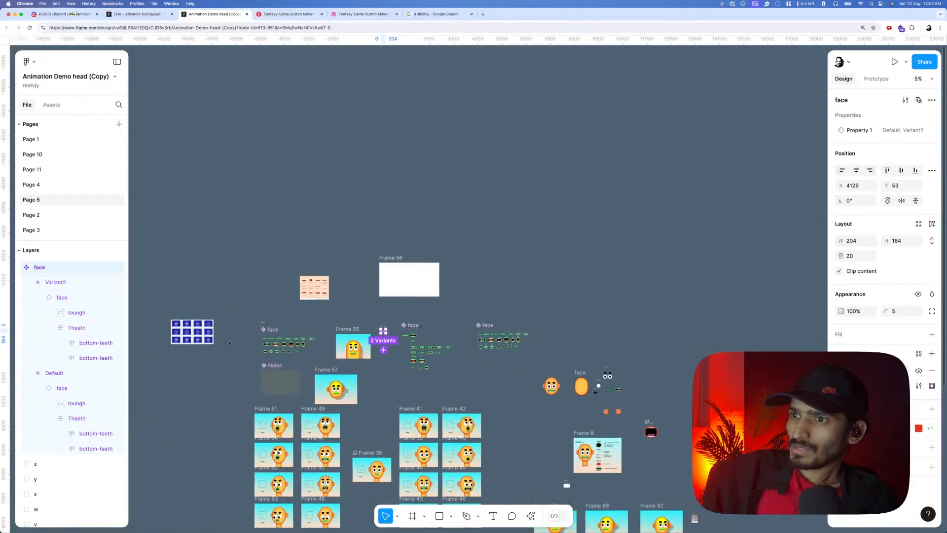
pyautogui.scroll(5, 292, 305)
pyautogui.scroll(3, 292, 306)
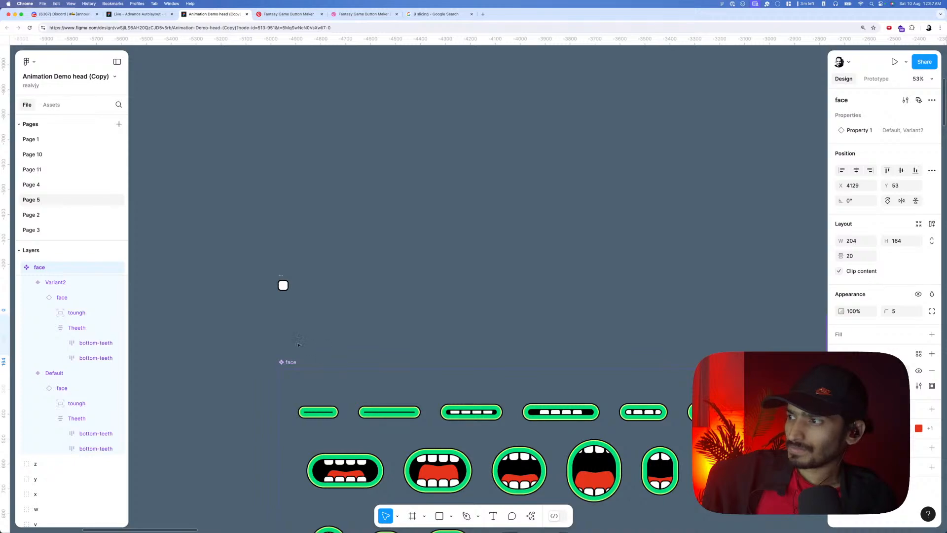
pyautogui.scroll(-8, 298, 344)
pyautogui.scroll(2, 491, 306)
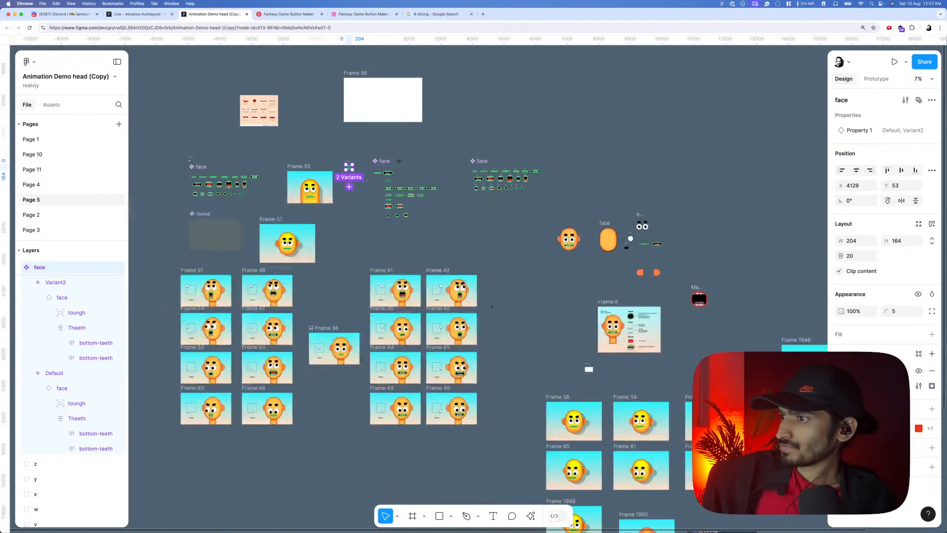
# - Select the mouth instance nested in Frame 1953's face
pyautogui.scroll(-10, 491, 306)
pyautogui.hscroll(8, 492, 306)
pyautogui.scroll(3, 496, 313)
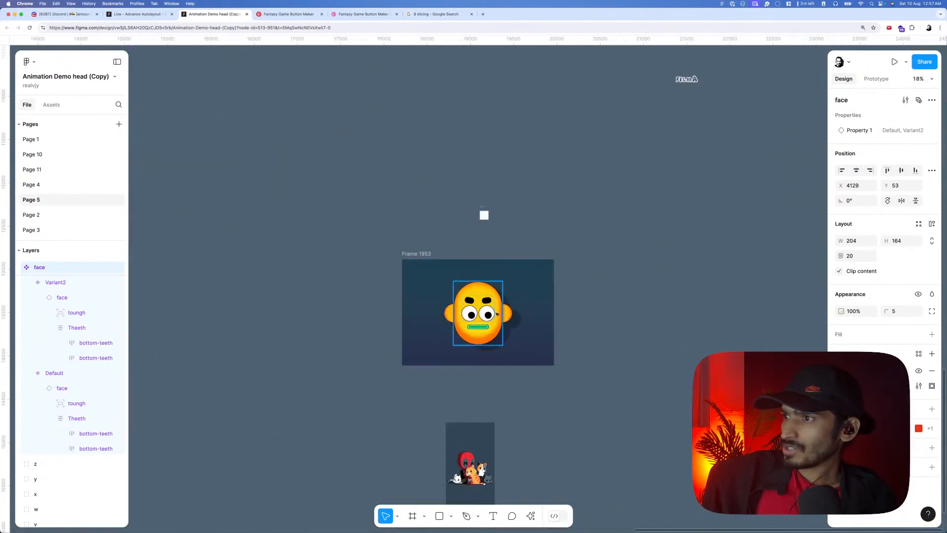
pyautogui.scroll(3, 489, 315)
pyautogui.doubleClick(476, 334)
pyautogui.doubleClick(477, 334)
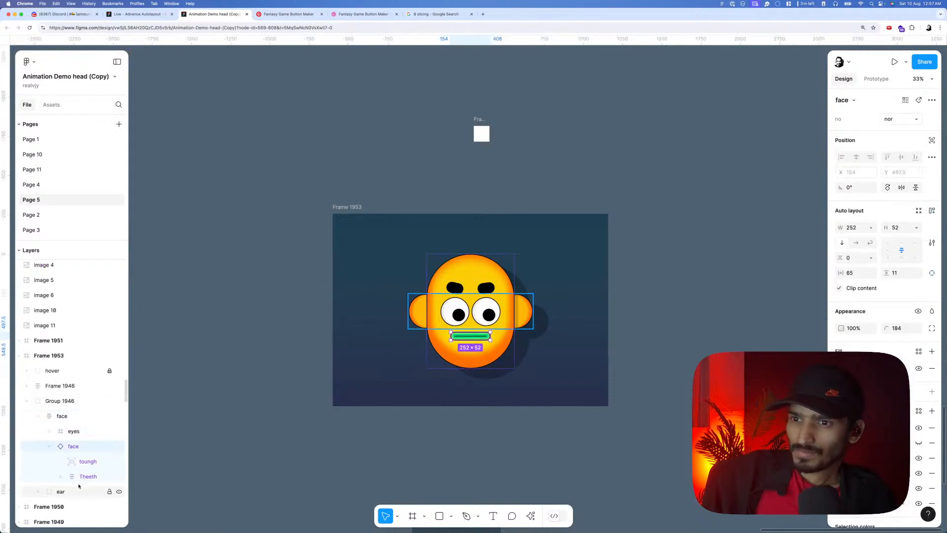
# - Expand the mouth's Theeth layer and both bottom-teeth groups, inspecting the last tooth instance and the ear group
pyautogui.click(61, 477)
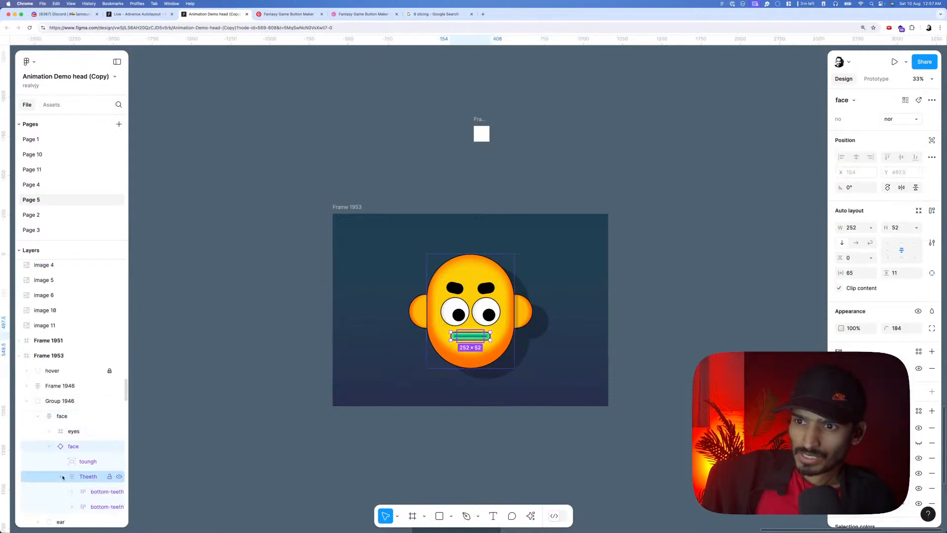
pyautogui.scroll(-1, 75, 479)
pyautogui.click(72, 481)
pyautogui.scroll(-4, 75, 478)
pyautogui.scroll(-1, 75, 478)
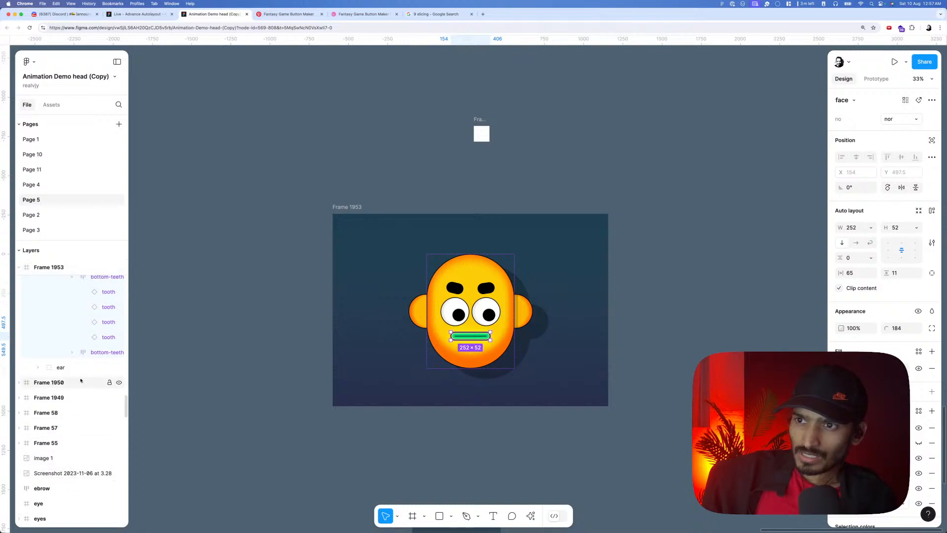
pyautogui.click(72, 353)
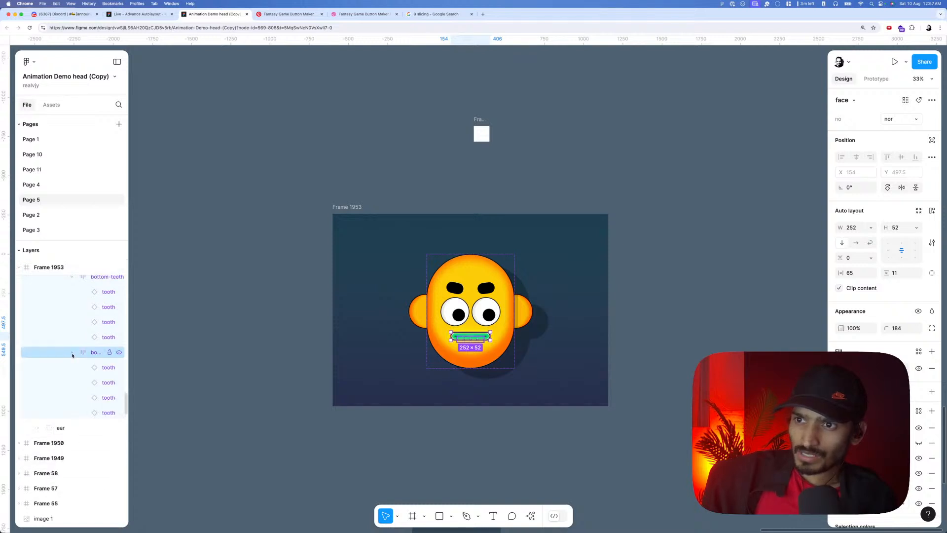
pyautogui.click(101, 413)
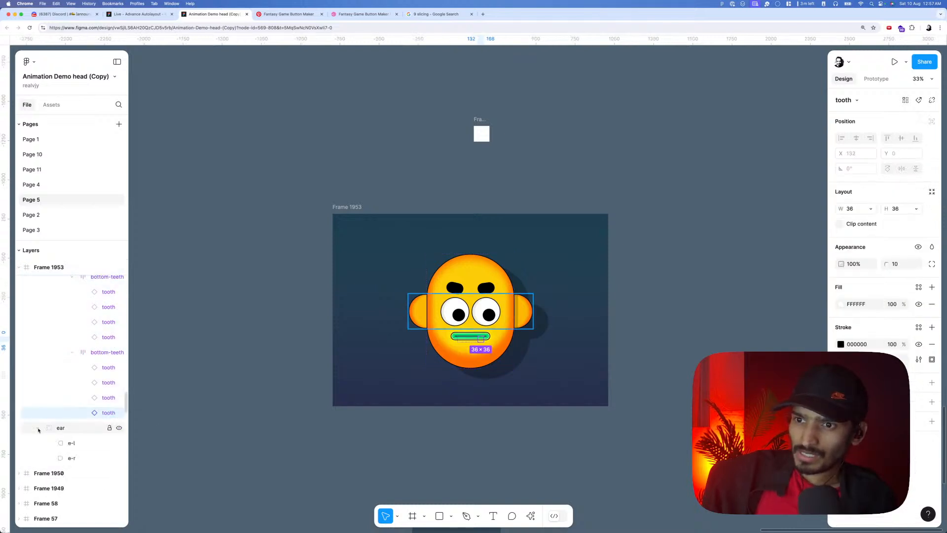
pyautogui.scroll(-3, 304, 351)
# - Play Frame 1953's prototype in the inline preview and close the preview
pyautogui.click(308, 345)
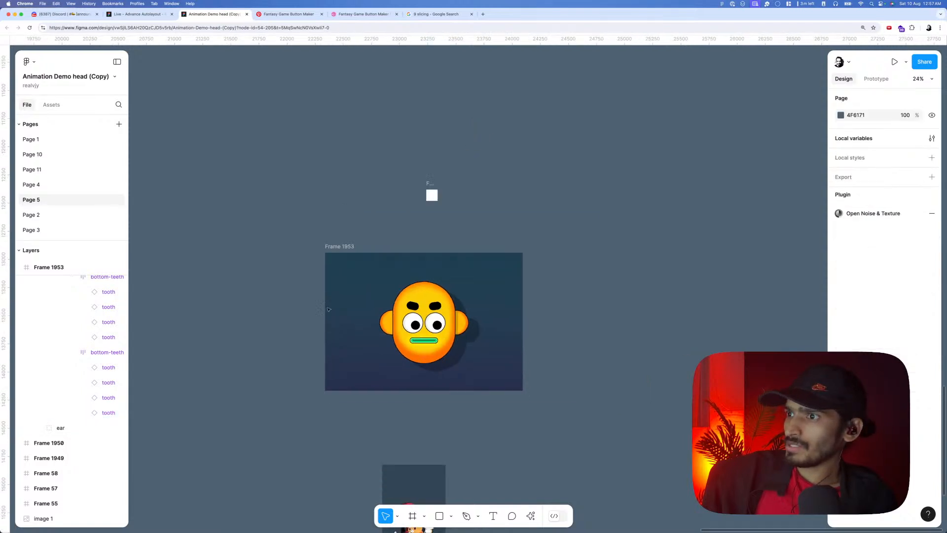
pyautogui.click(340, 251)
pyautogui.hotkey('shift', 'space')
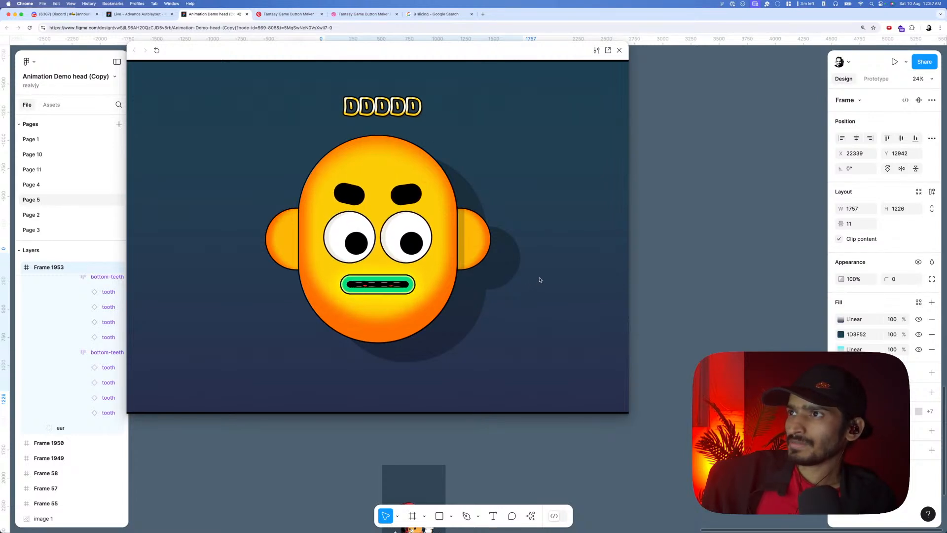
pyautogui.click(620, 51)
# - Select the mouth instance in Frame 1953 again and review its variant options and design properties, keeping nor
pyautogui.doubleClick(419, 342)
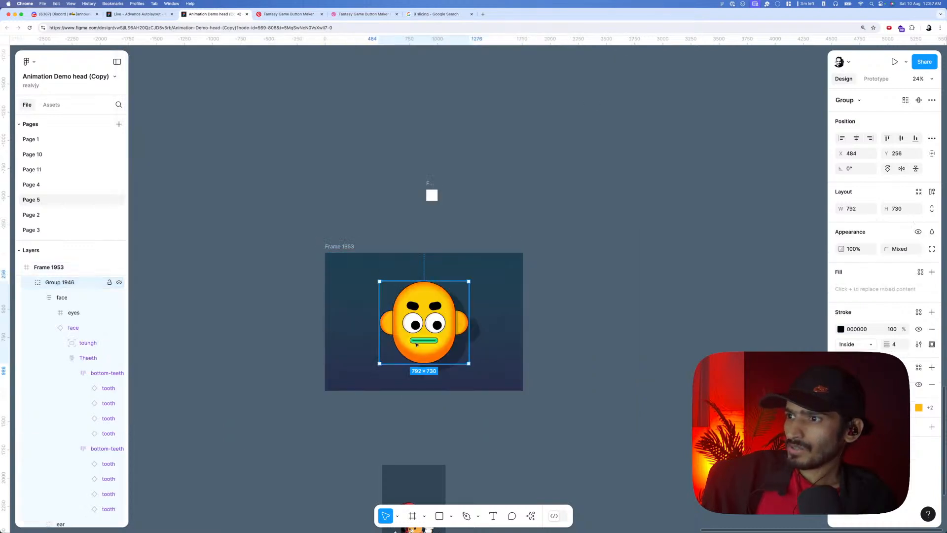
pyautogui.doubleClick(419, 341)
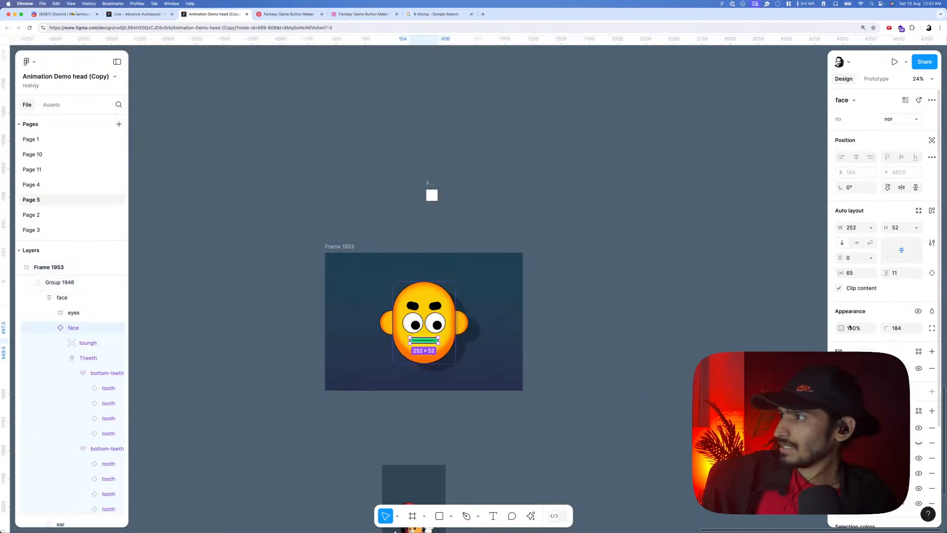
pyautogui.click(896, 118)
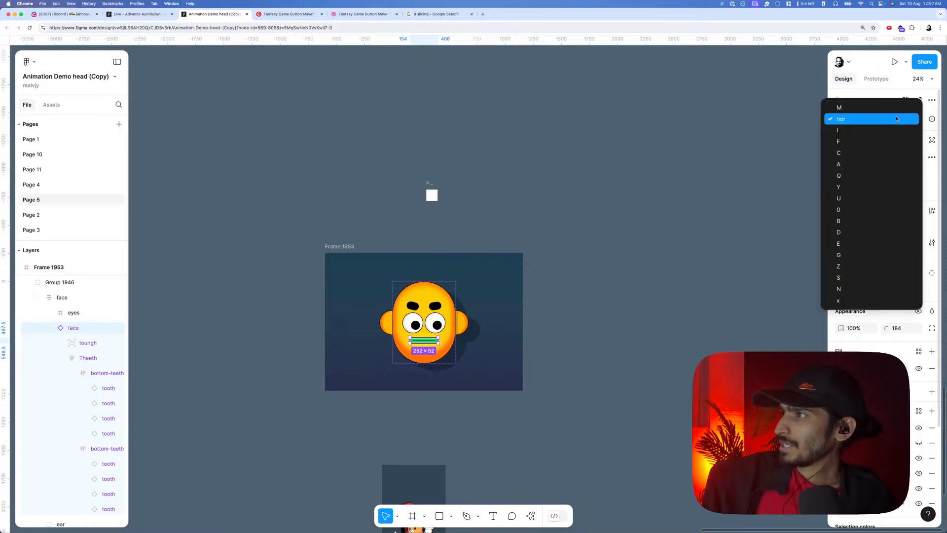
pyautogui.click(896, 118)
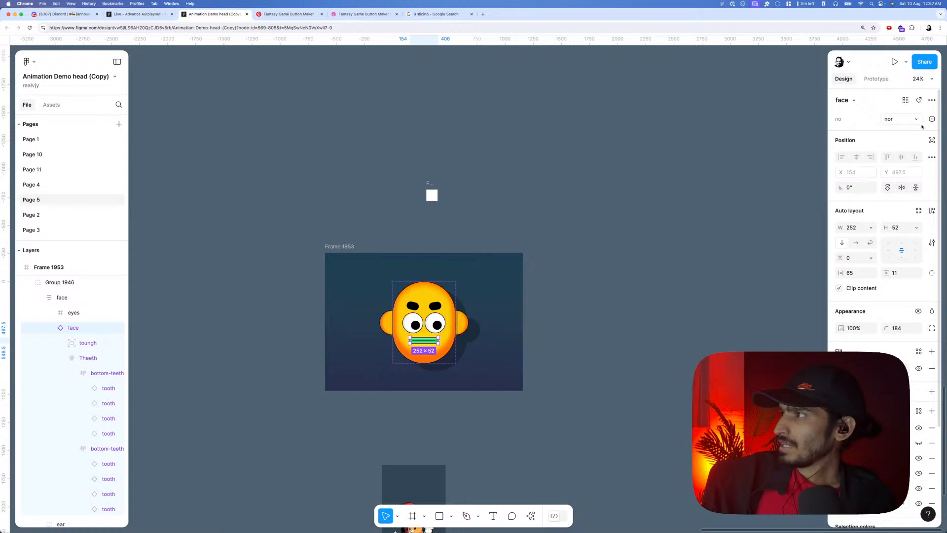
pyautogui.scroll(-3, 896, 270)
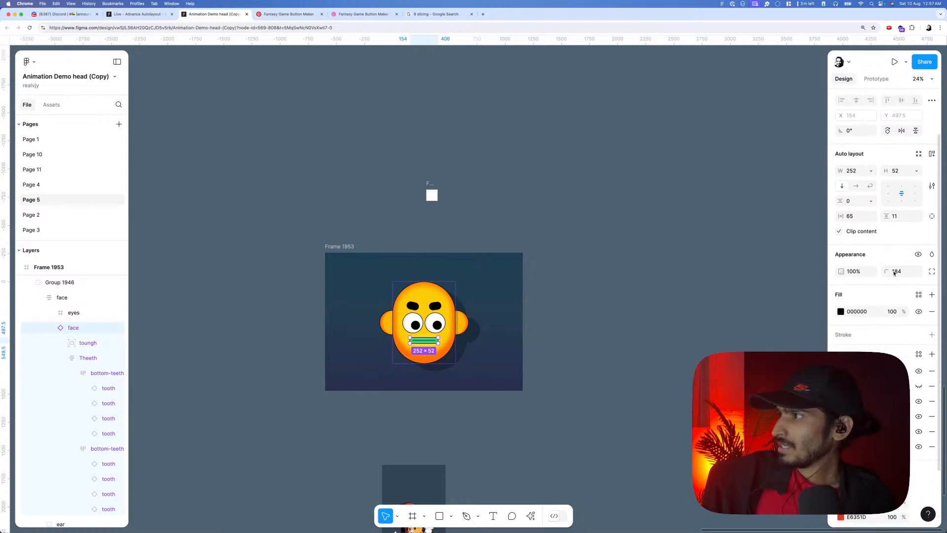
pyautogui.scroll(2, 894, 273)
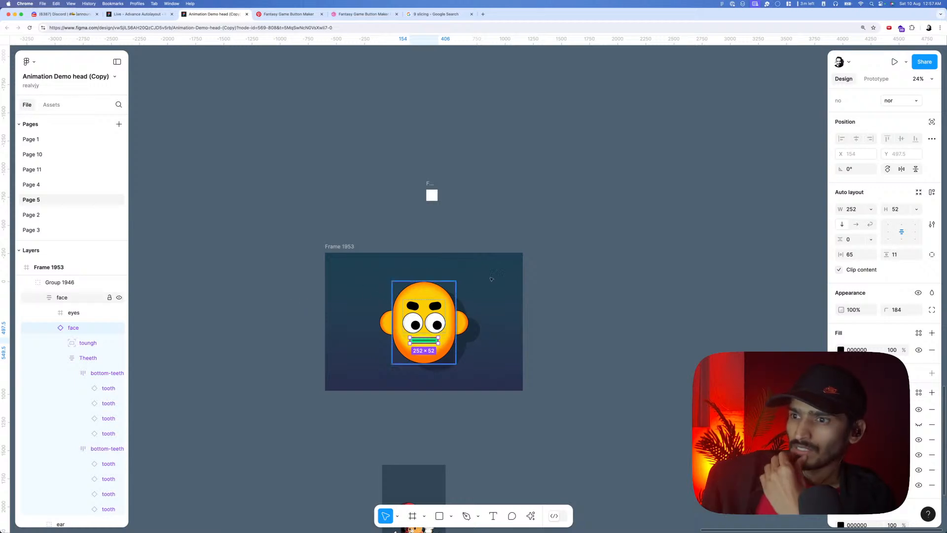
pyautogui.scroll(1, 908, 126)
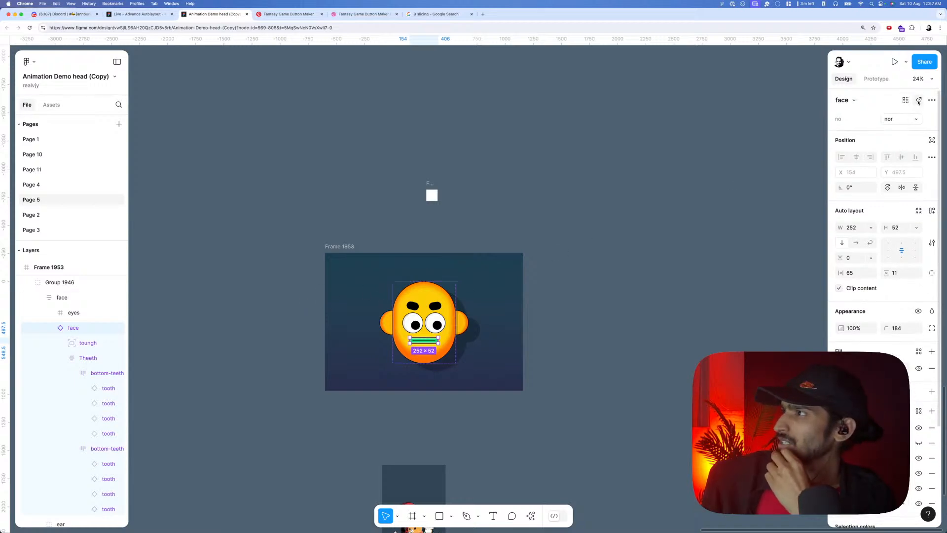
# - Go to the mouth's main component and inspect the nor variant's toungh shape and a tooth in the second bottom-teeth group
pyautogui.click(918, 101)
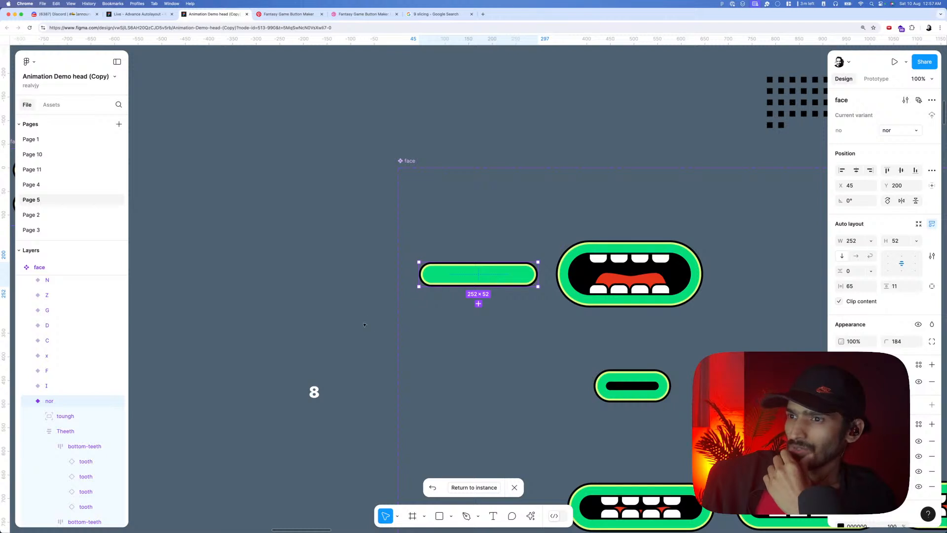
pyautogui.click(75, 415)
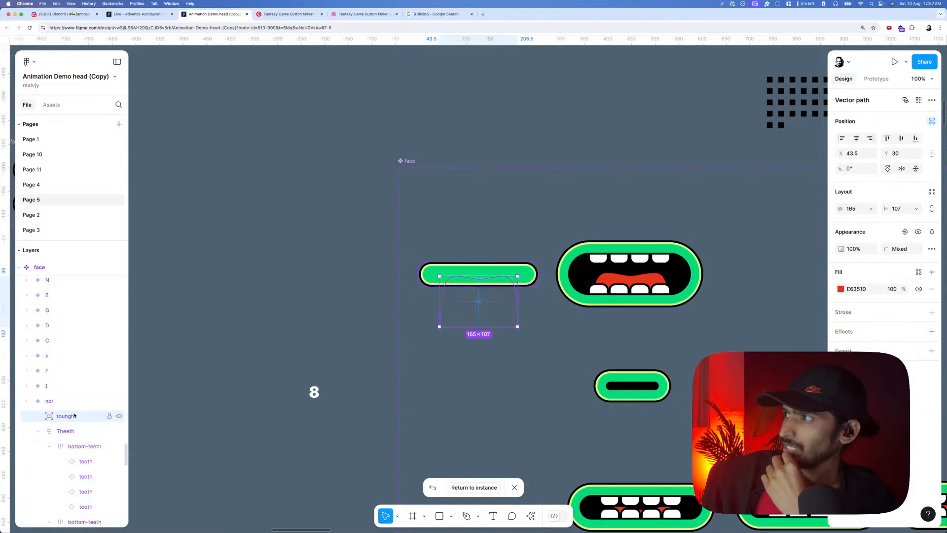
pyautogui.scroll(-4, 66, 434)
pyautogui.click(50, 432)
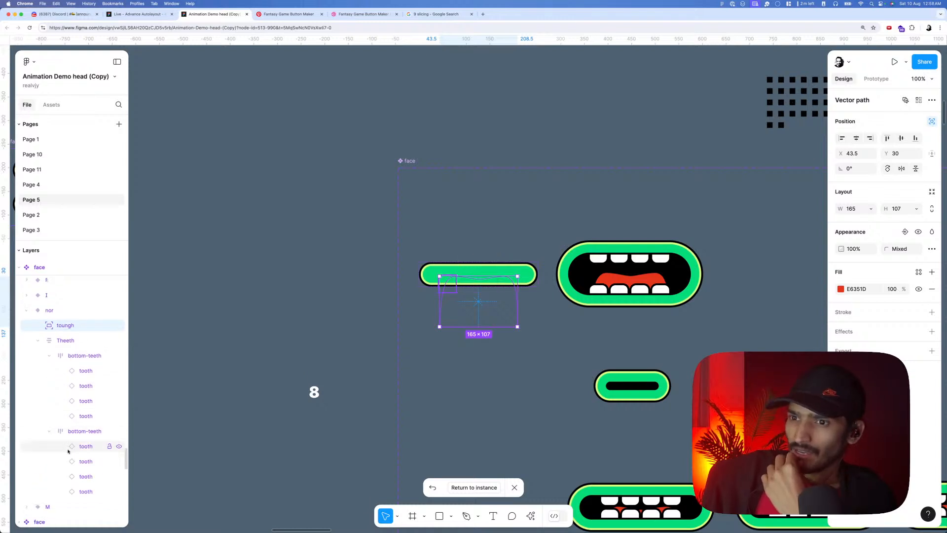
pyautogui.click(84, 447)
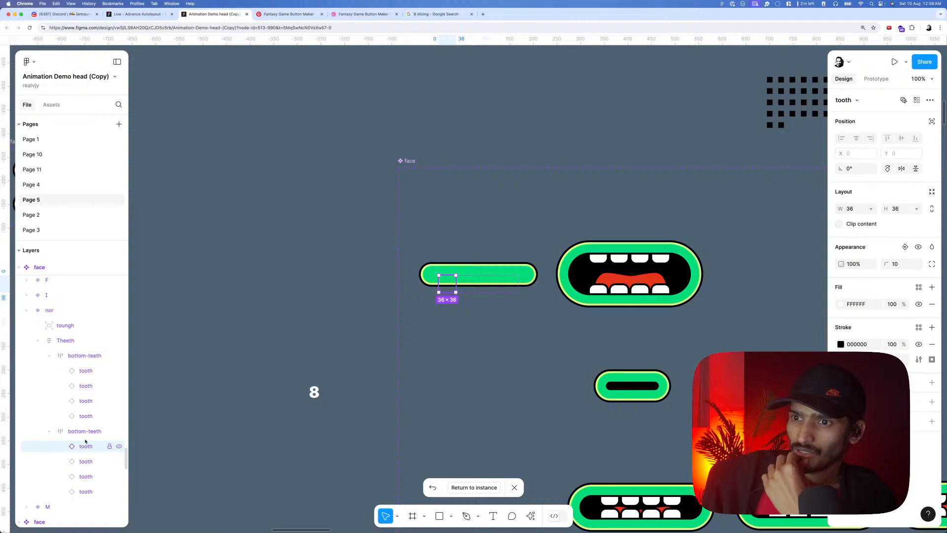
# - Expand the I variant and its nested i group down to the video layer, and inspect that layer's properties
pyautogui.scroll(2, 86, 440)
pyautogui.click(27, 395)
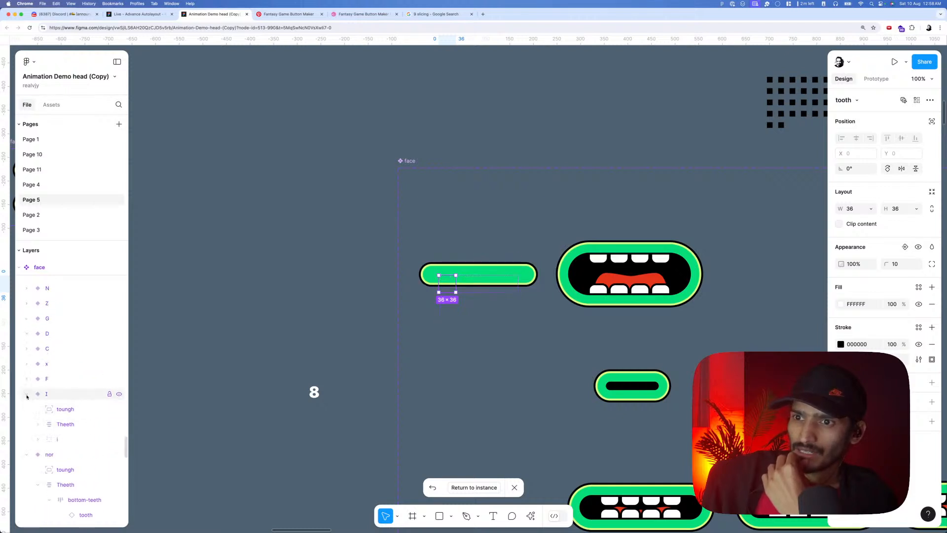
pyautogui.click(38, 439)
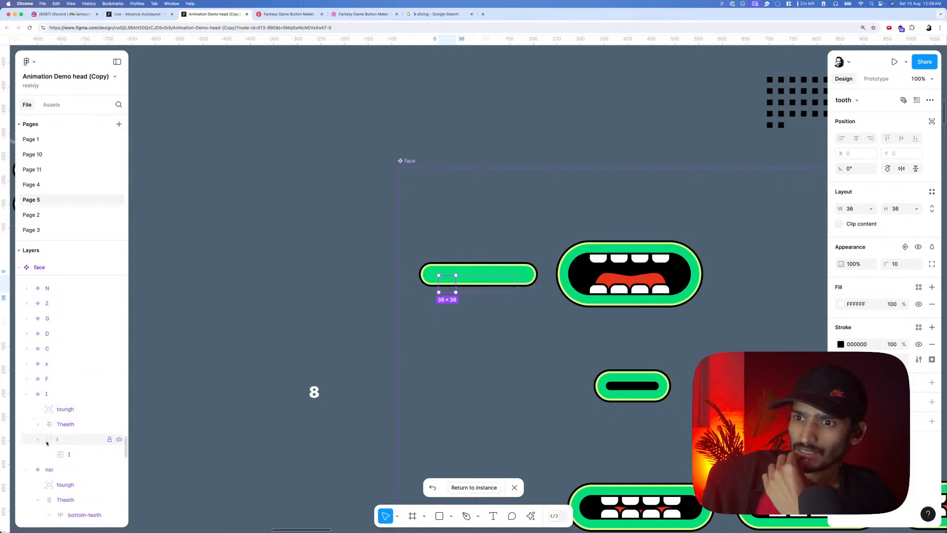
pyautogui.click(69, 454)
pyautogui.scroll(-3, 74, 370)
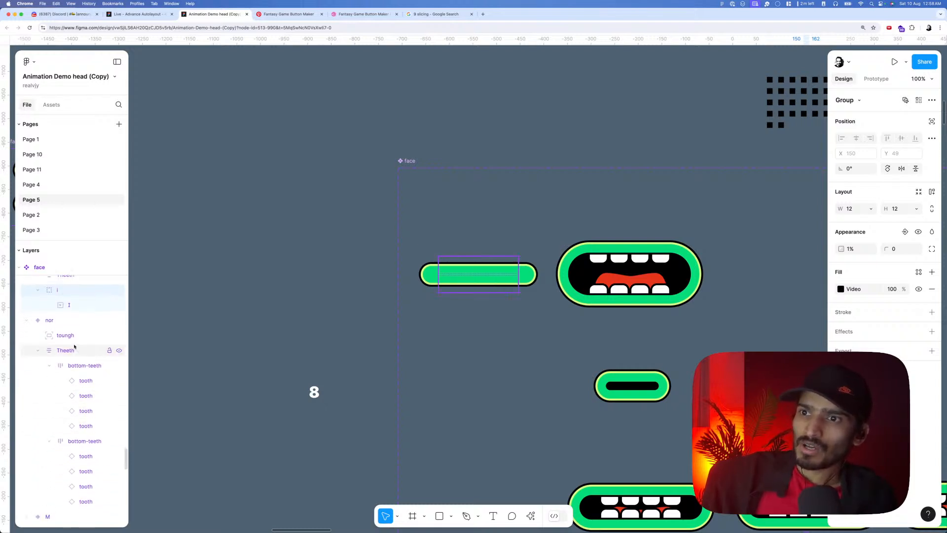
# - Compare the nor variant's layers with the I variant and the video layer inside its i group
pyautogui.click(66, 324)
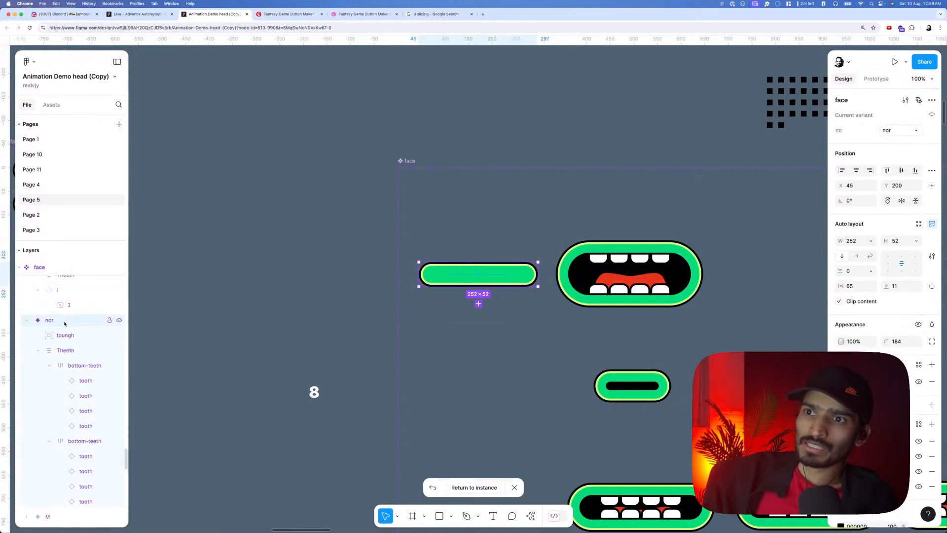
pyautogui.scroll(2, 64, 324)
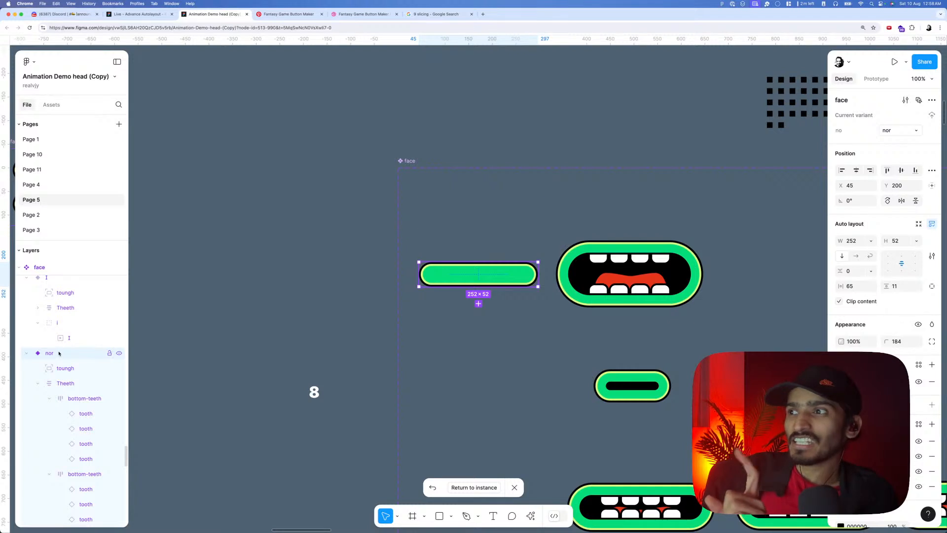
pyautogui.scroll(1, 72, 342)
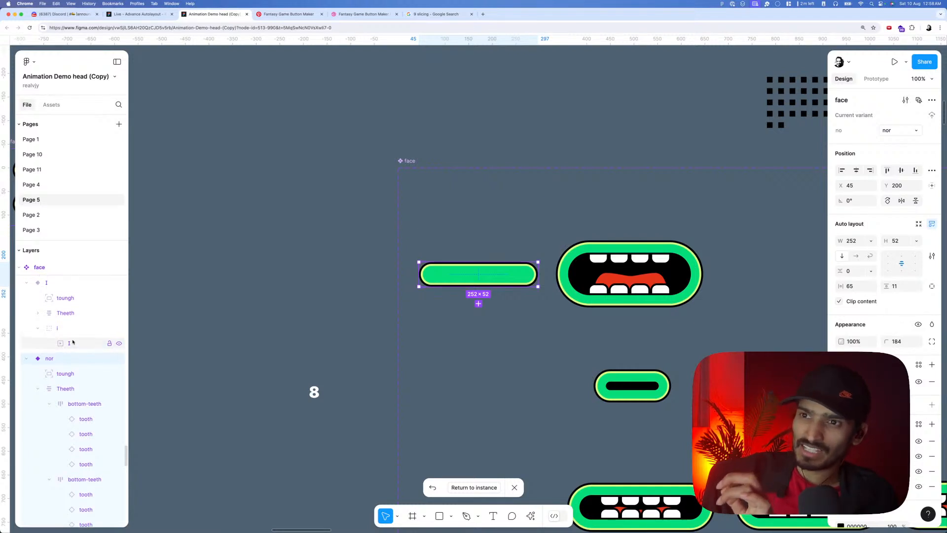
pyautogui.scroll(3, 72, 345)
pyautogui.click(72, 417)
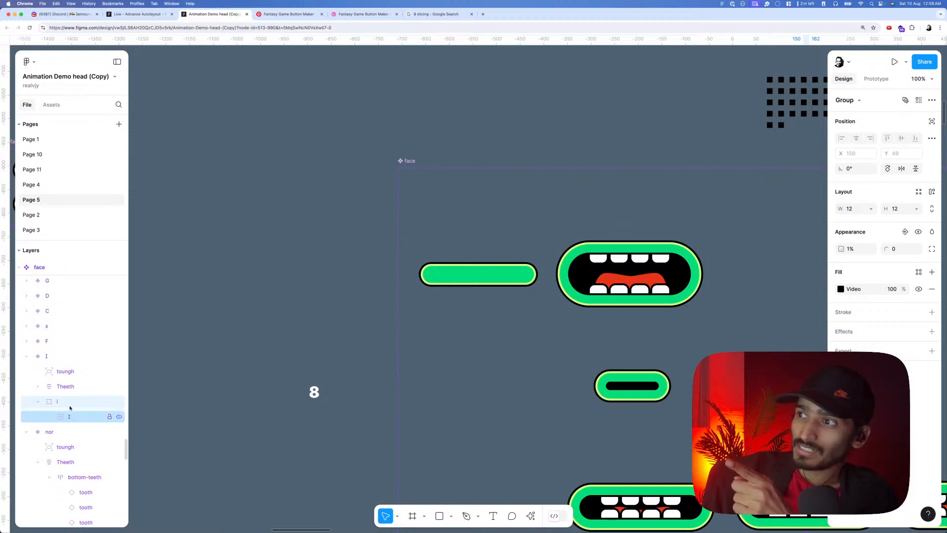
pyautogui.click(75, 356)
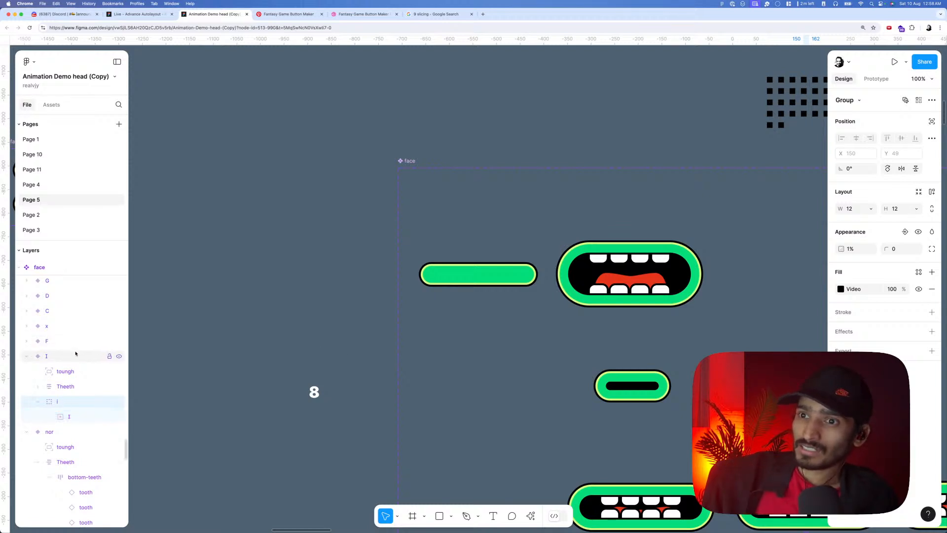
pyautogui.doubleClick(38, 355)
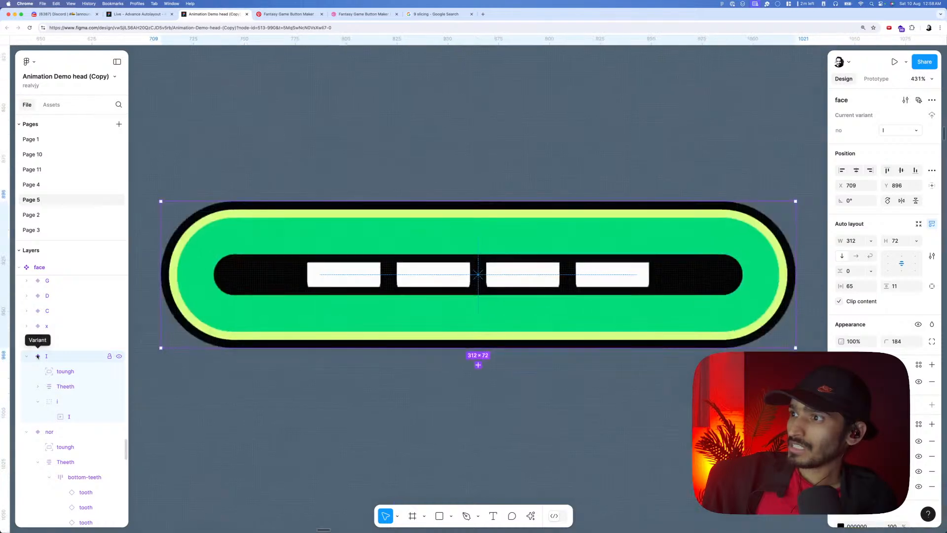
# - Set the opacity of the 12 × 12 i group inside the I variant to 1% and clear the selection
pyautogui.click(65, 402)
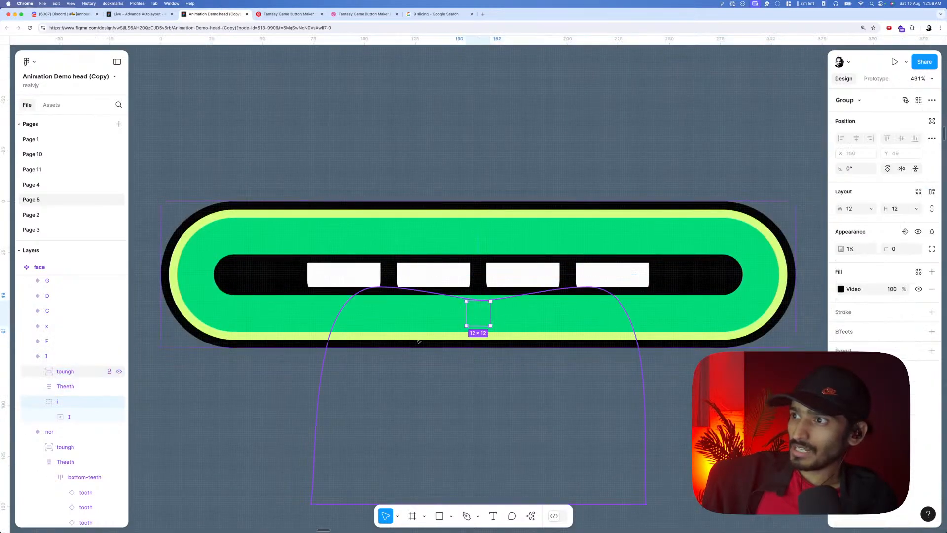
pyautogui.click(863, 249)
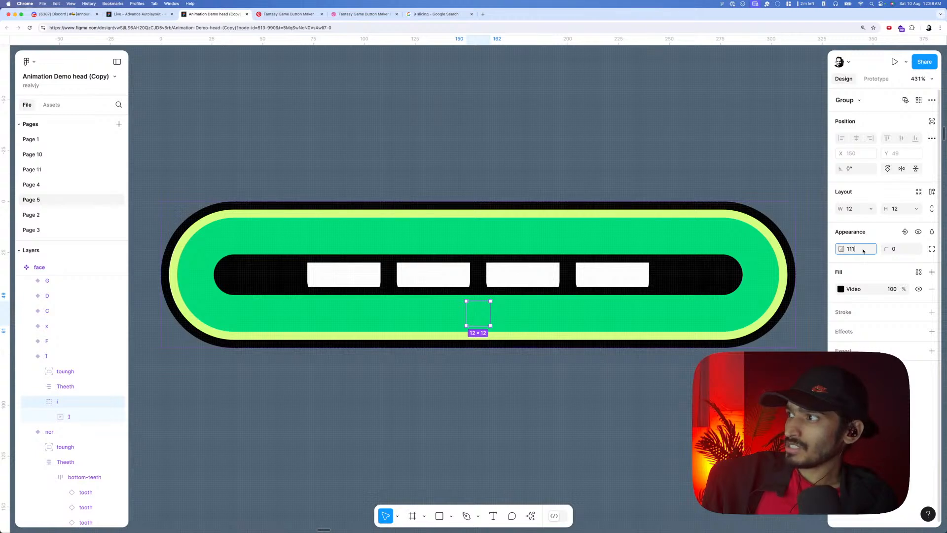
pyautogui.press('Return')
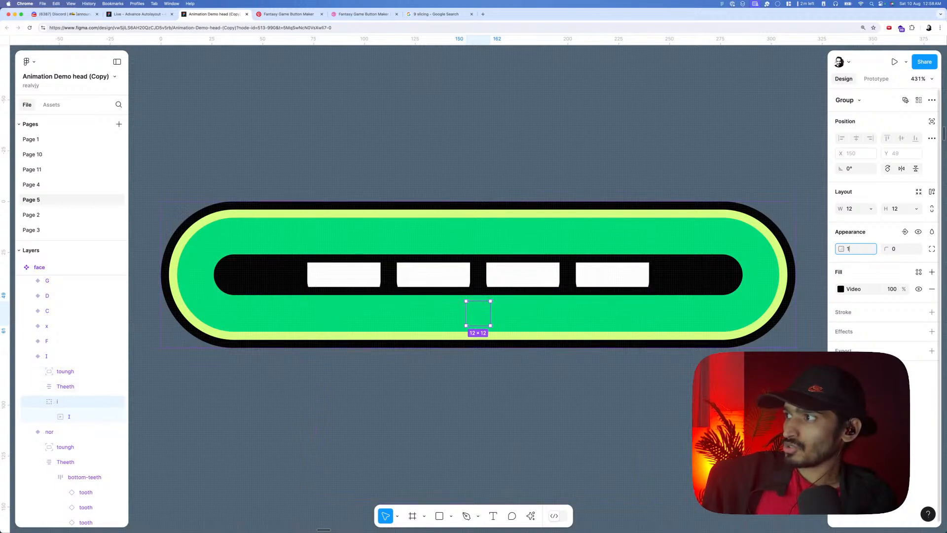
pyautogui.write('1')
pyautogui.press('Tab')
pyautogui.scroll(-5, 574, 228)
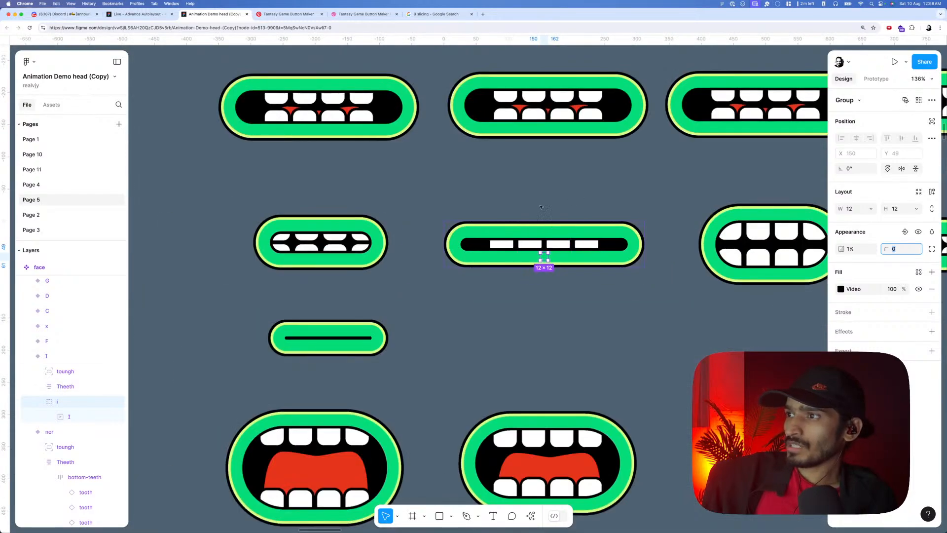
pyautogui.scroll(-3, 541, 207)
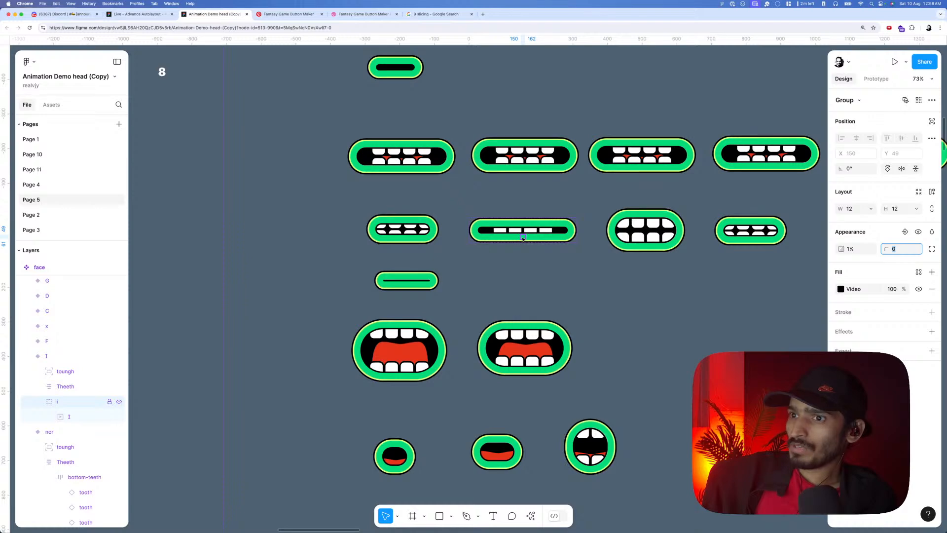
pyautogui.scroll(-6, 522, 238)
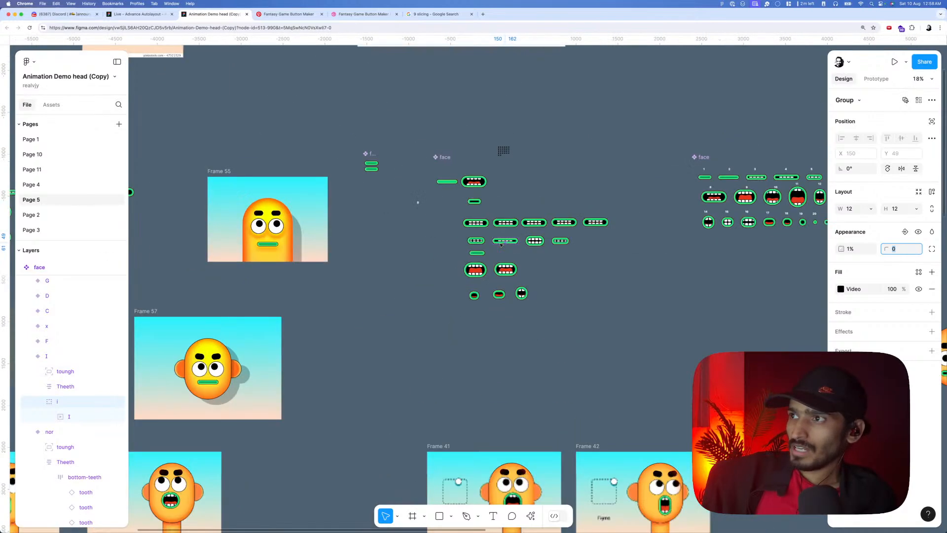
pyautogui.click(395, 171)
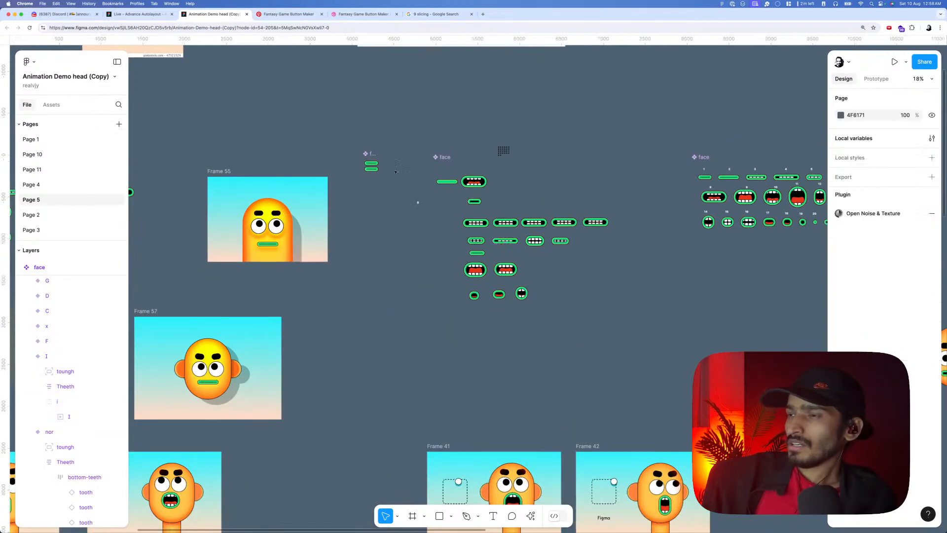
# - Copy the 18-variant face component set from the demo file into the Live - Advance Autolayout file, placing it on empty canvas beside Frame 3016029
pyautogui.click(435, 164)
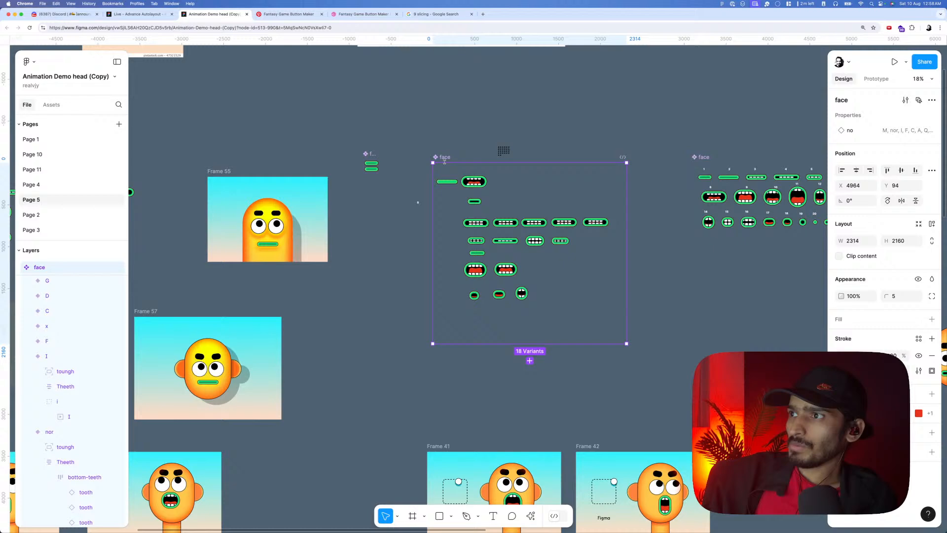
pyautogui.click(143, 14)
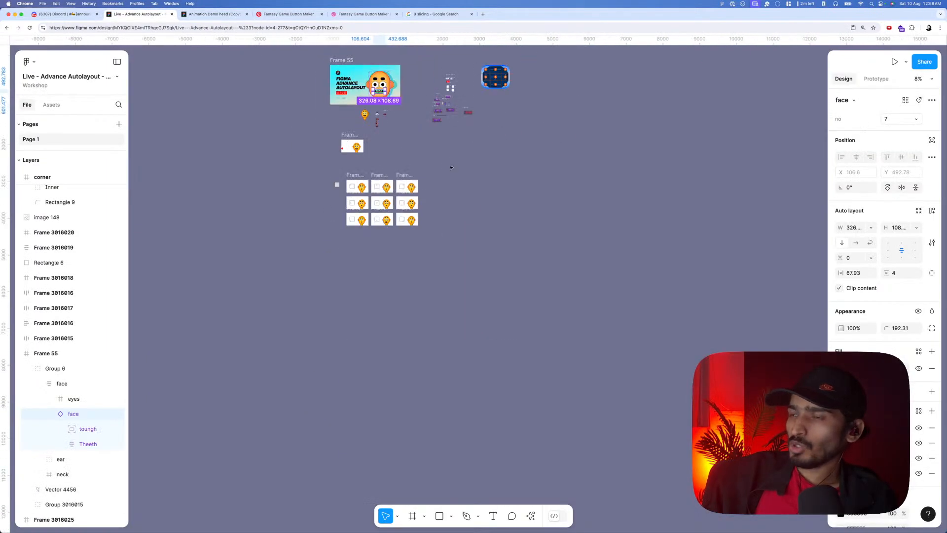
pyautogui.scroll(5, 144, 124)
pyautogui.rightClick(351, 139)
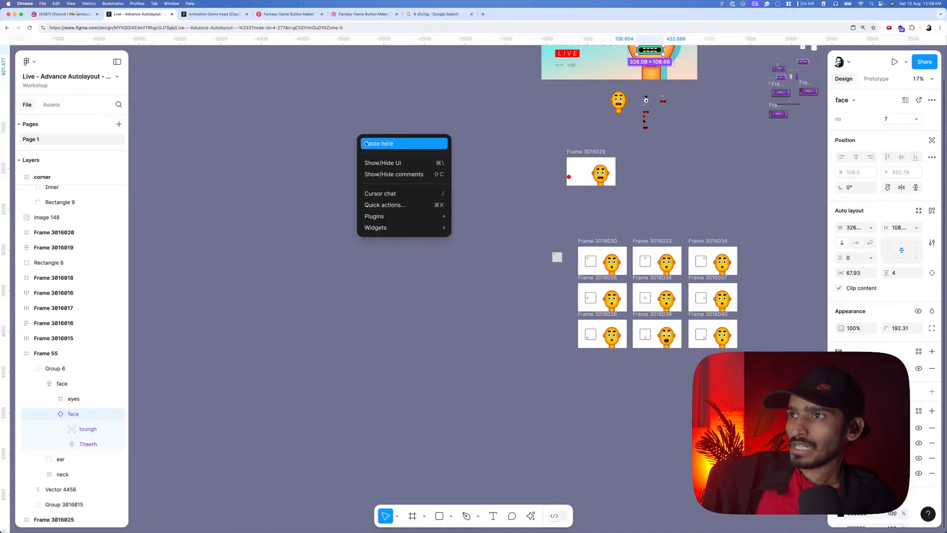
pyautogui.click(368, 143)
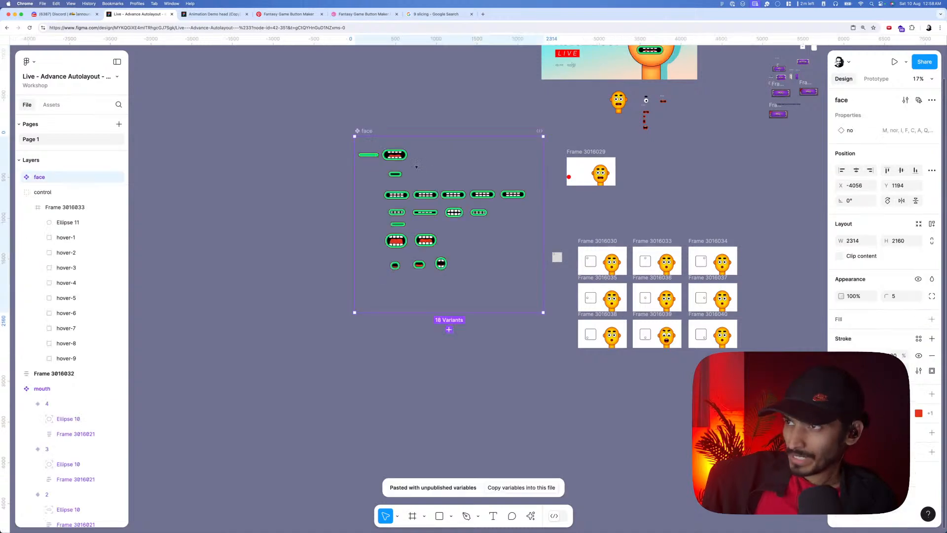
pyautogui.moveTo(416, 166); pyautogui.dragTo(324, 154)
pyautogui.click(354, 186)
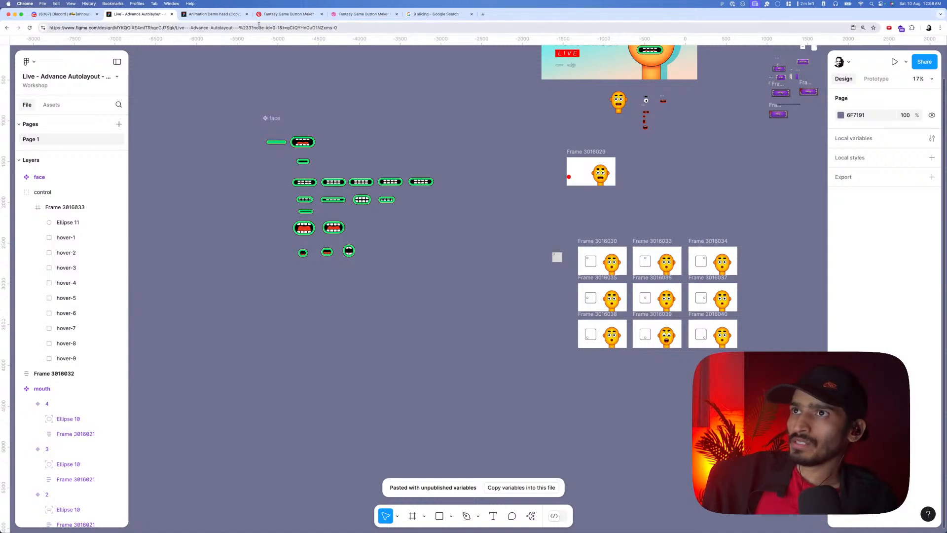
# - In the Animation Demo head file, copy Frame 36, Frames 39 to 54, the numbered face component set and the tooth component
pyautogui.click(213, 14)
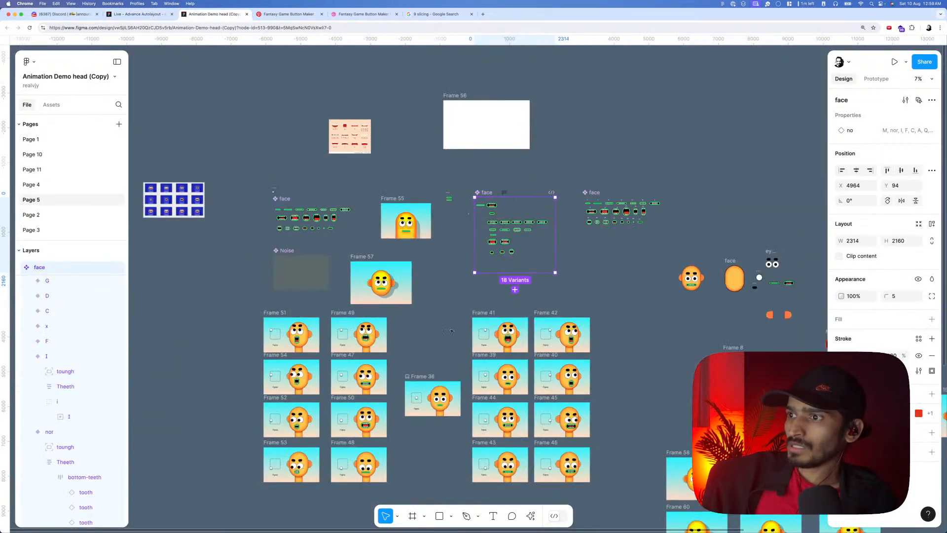
pyautogui.scroll(-3, 449, 331)
pyautogui.moveTo(275, 228); pyautogui.dragTo(635, 440)
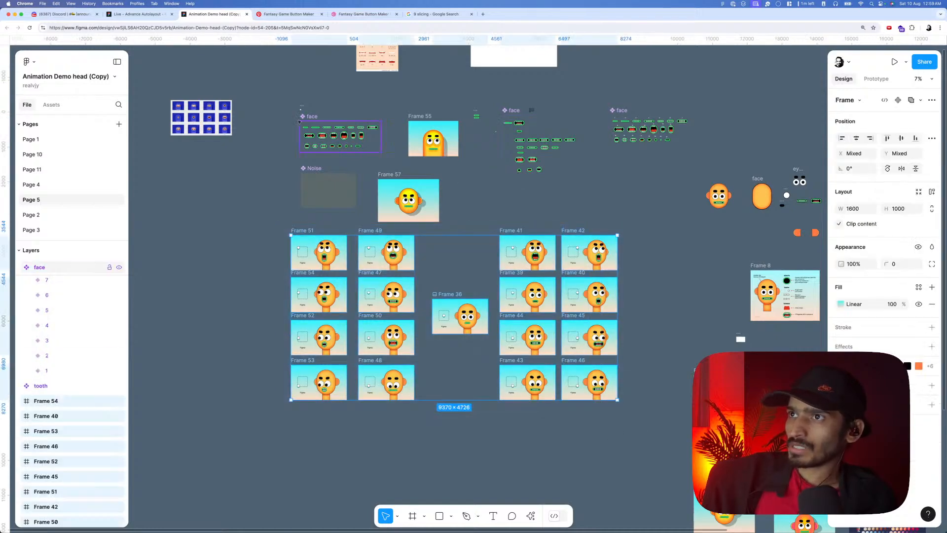
pyautogui.scroll(5, 307, 117)
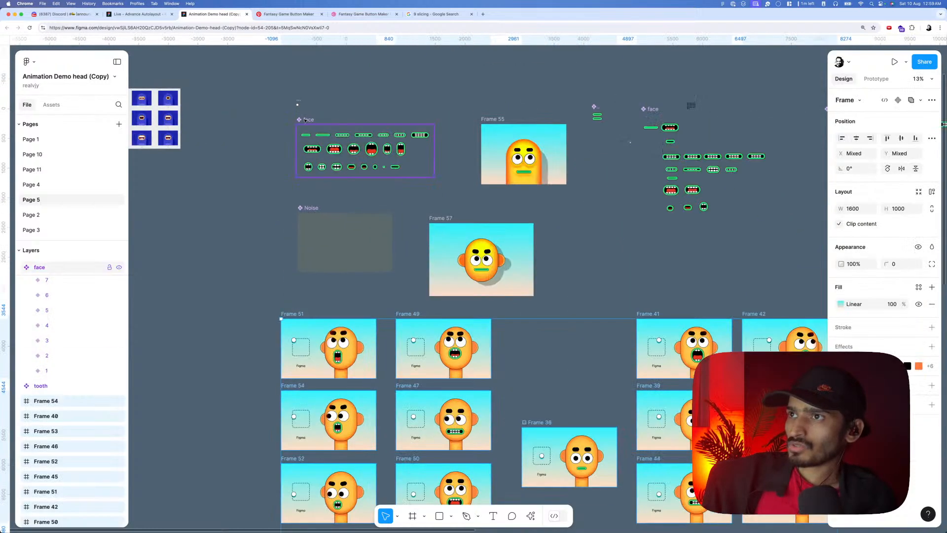
pyautogui.moveTo(276, 89); pyautogui.dragTo(447, 189)
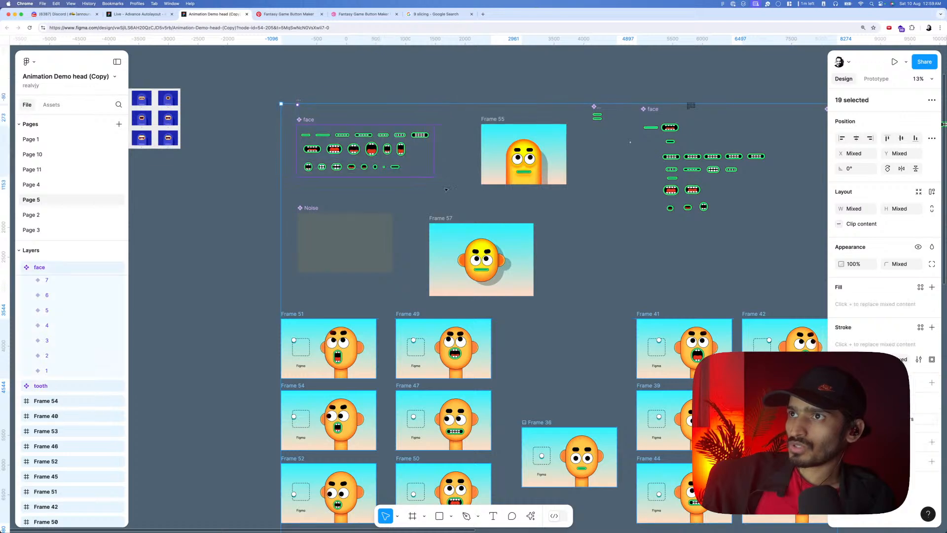
# - Add a page named Original to the Live - Advance Autolayout file
pyautogui.click(170, 15)
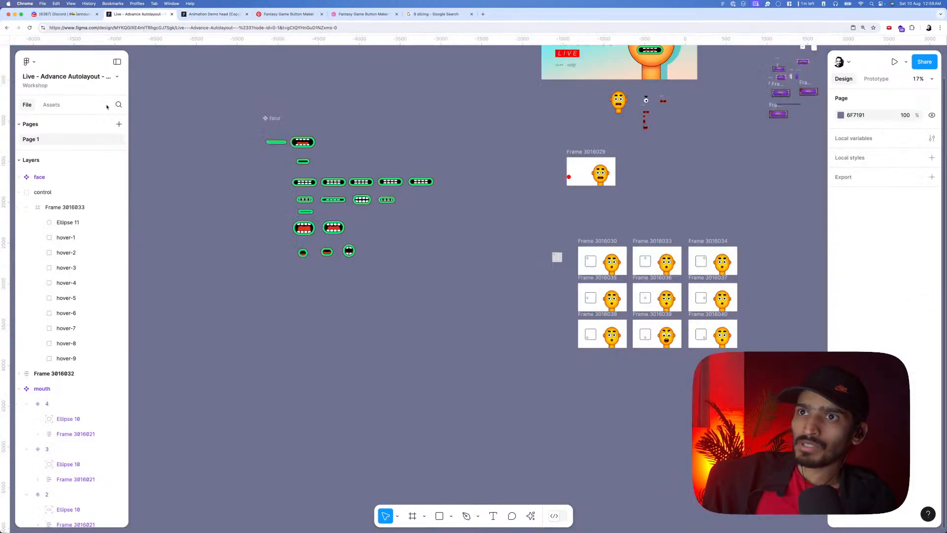
pyautogui.click(118, 124)
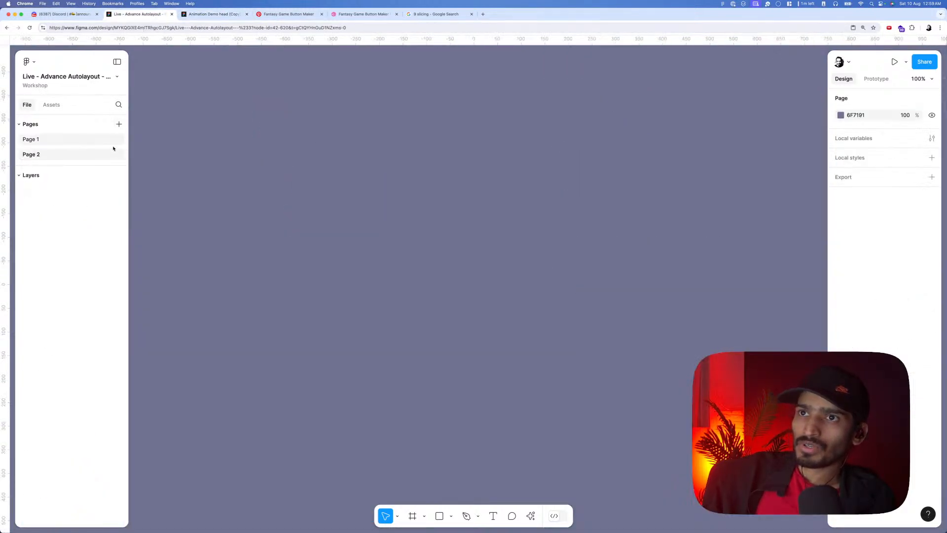
pyautogui.doubleClick(40, 154)
pyautogui.write('Original')
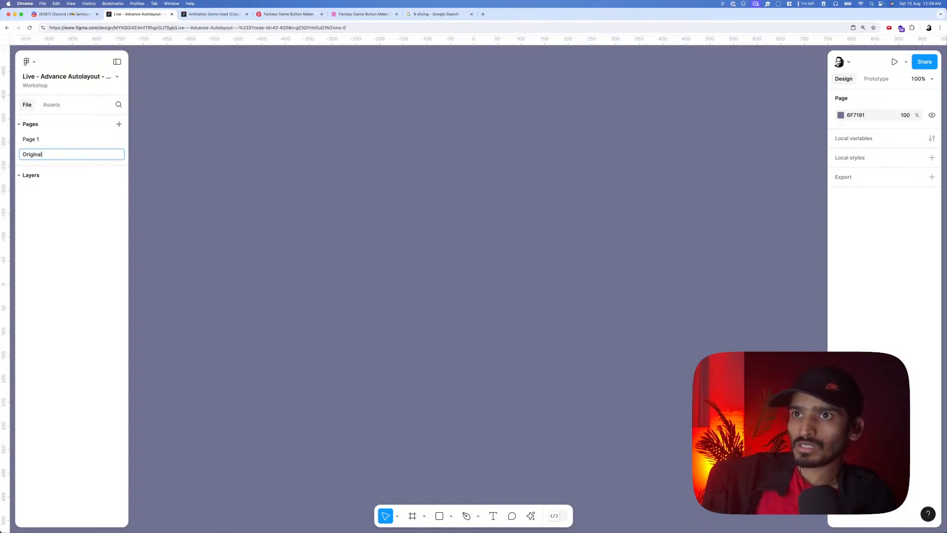
pyautogui.press('Return')
# - Paste the copied head frames, face component set and tooth component onto the Original page and clear the selection
pyautogui.scroll(-5, 295, 169)
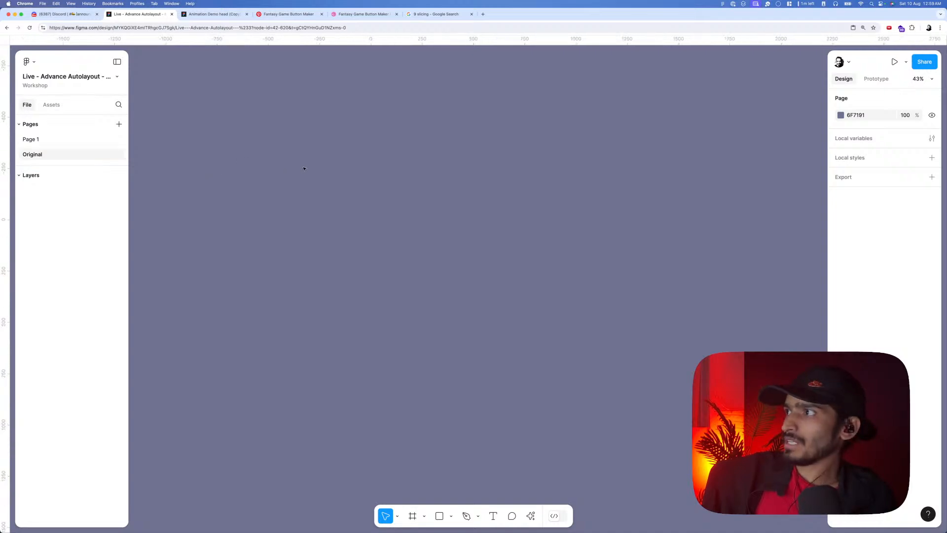
pyautogui.press('super+v')
pyautogui.click(397, 172)
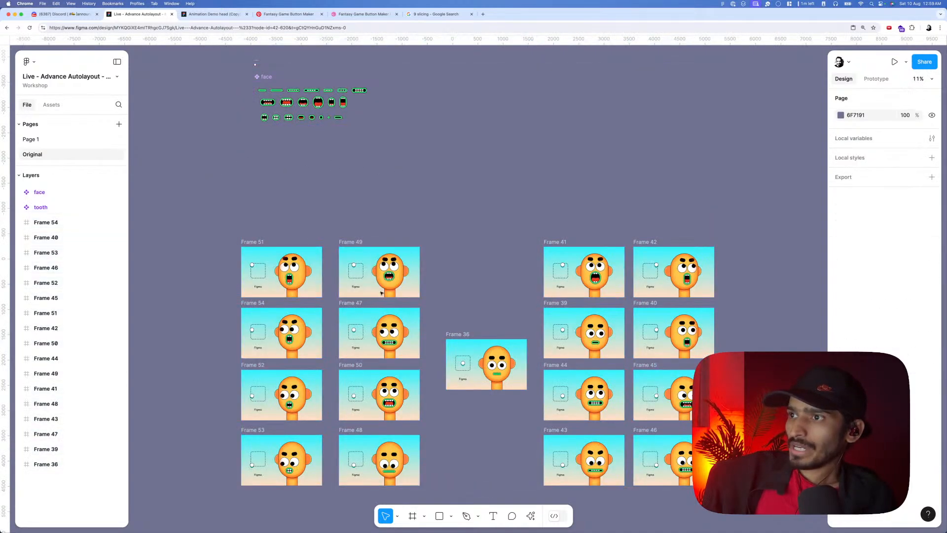
# - Compare Frame 49's mouth instance with variant 8 of the face component set, and go to the instance's main component
pyautogui.doubleClick(388, 277)
pyautogui.doubleClick(388, 277)
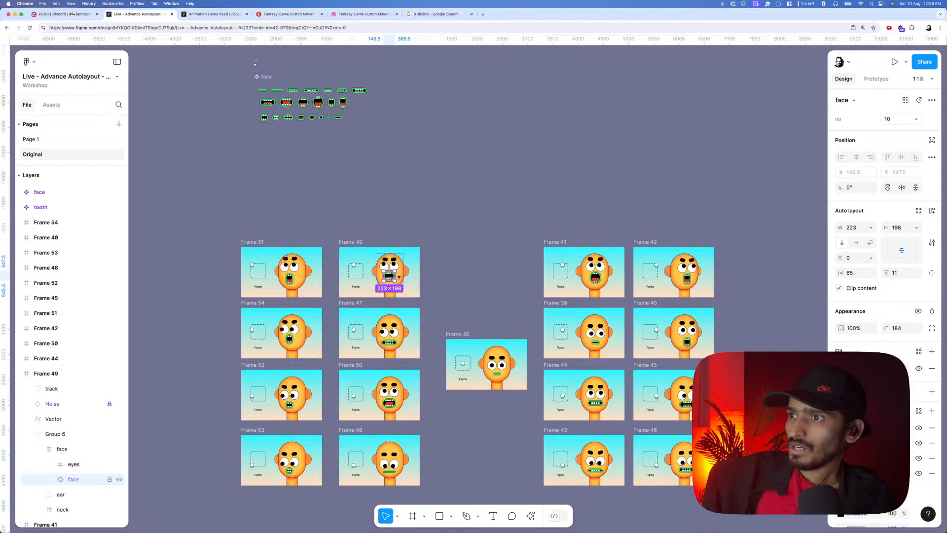
pyautogui.click(267, 102)
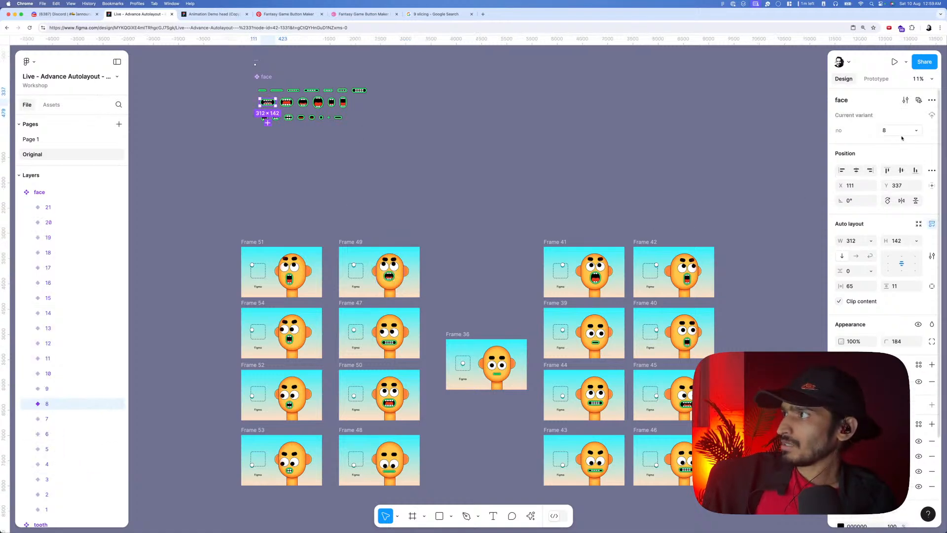
pyautogui.click(390, 275)
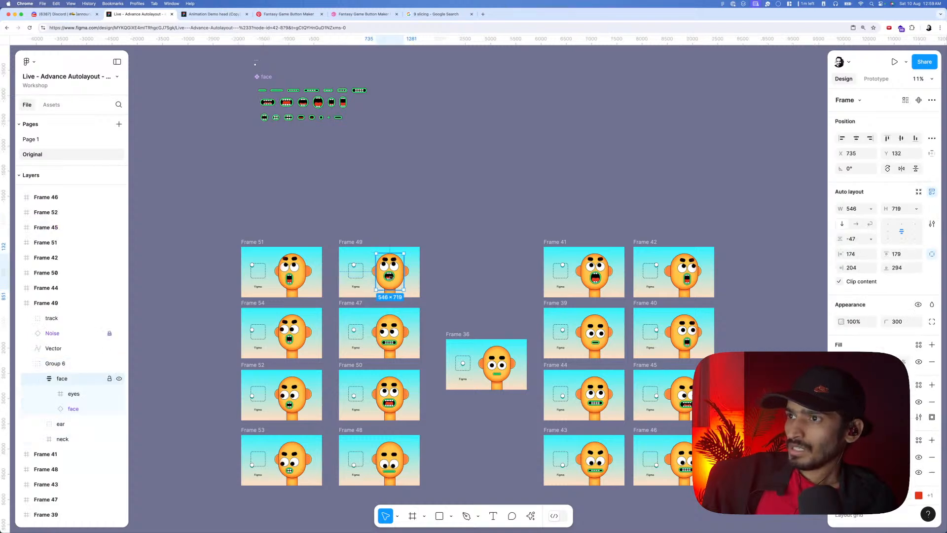
pyautogui.doubleClick(389, 277)
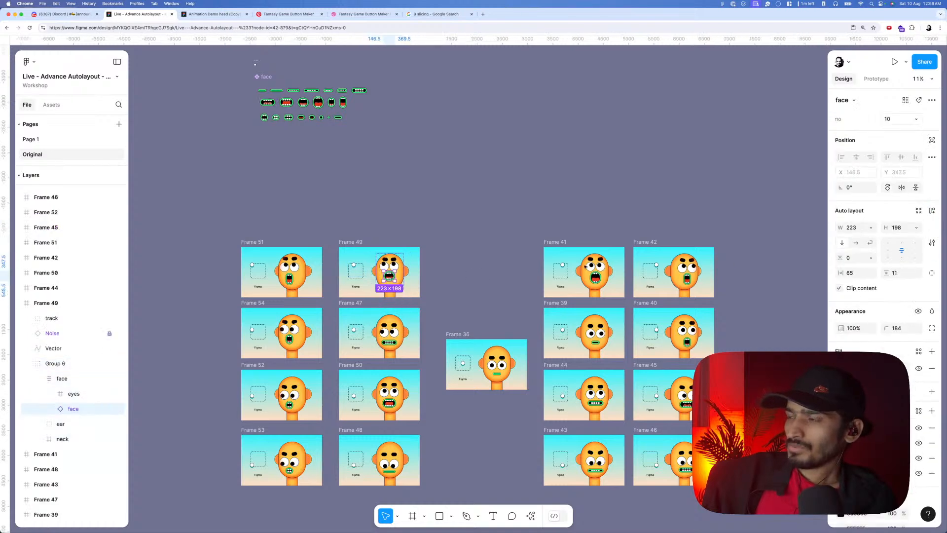
pyautogui.click(920, 101)
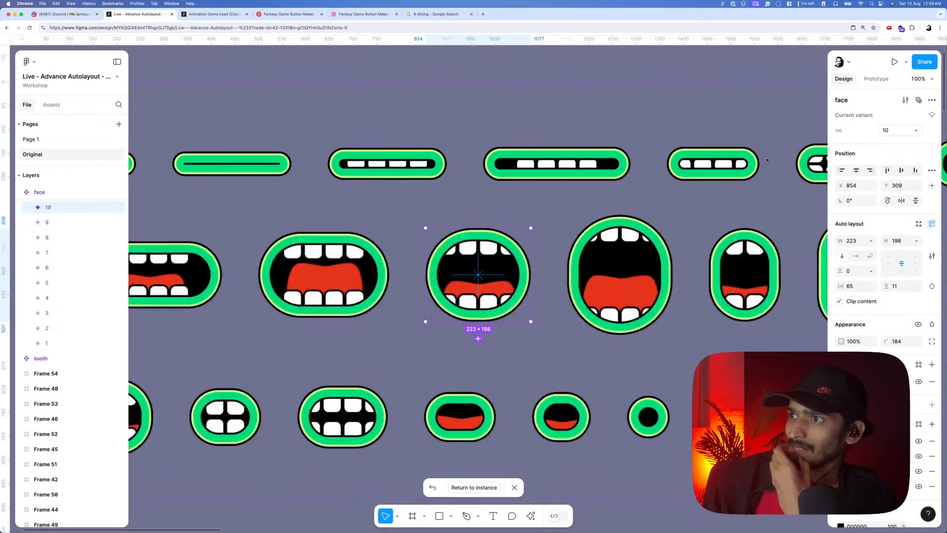
# - Leave the mouth's main component and select Frame 36 among the pasted head frames
pyautogui.scroll(-15, 552, 202)
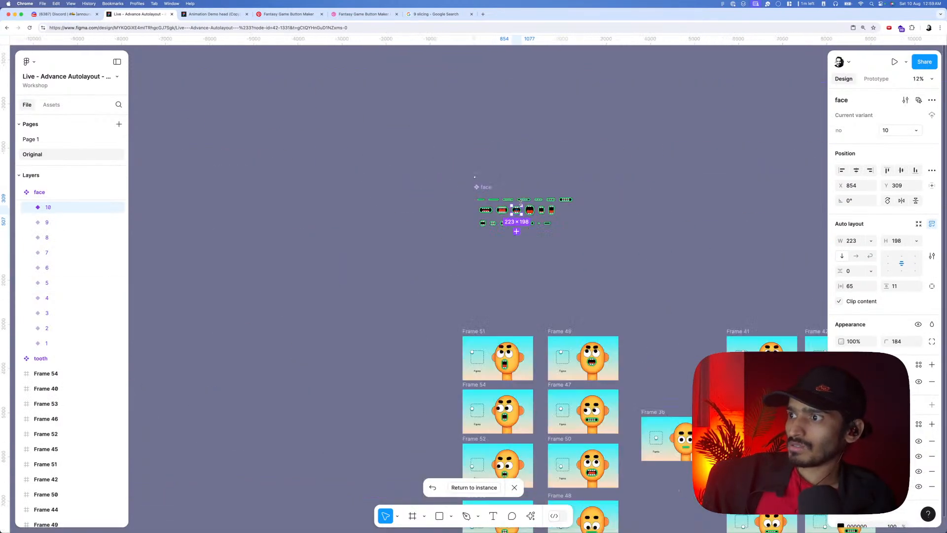
pyautogui.scroll(3, 621, 212)
pyautogui.hscroll(3, 450, 190)
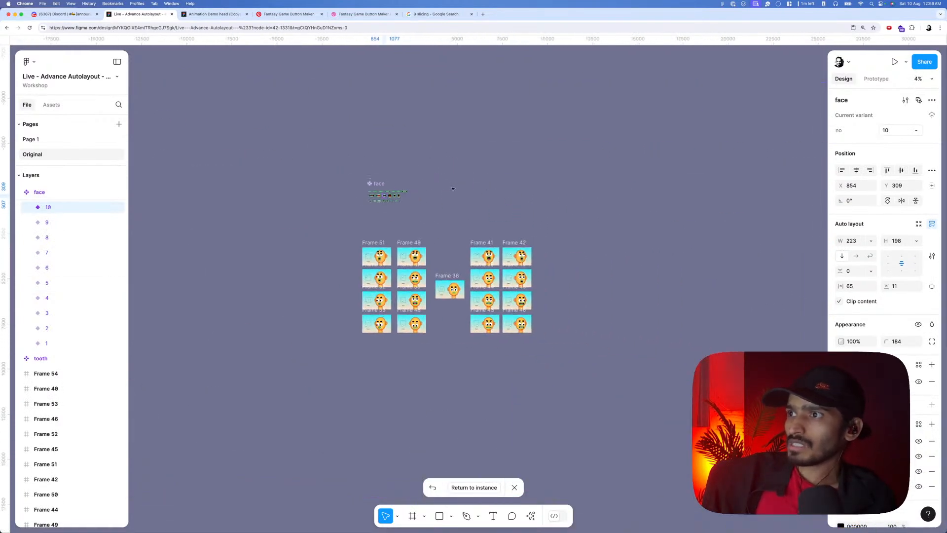
pyautogui.click(425, 200)
pyautogui.scroll(5, 468, 145)
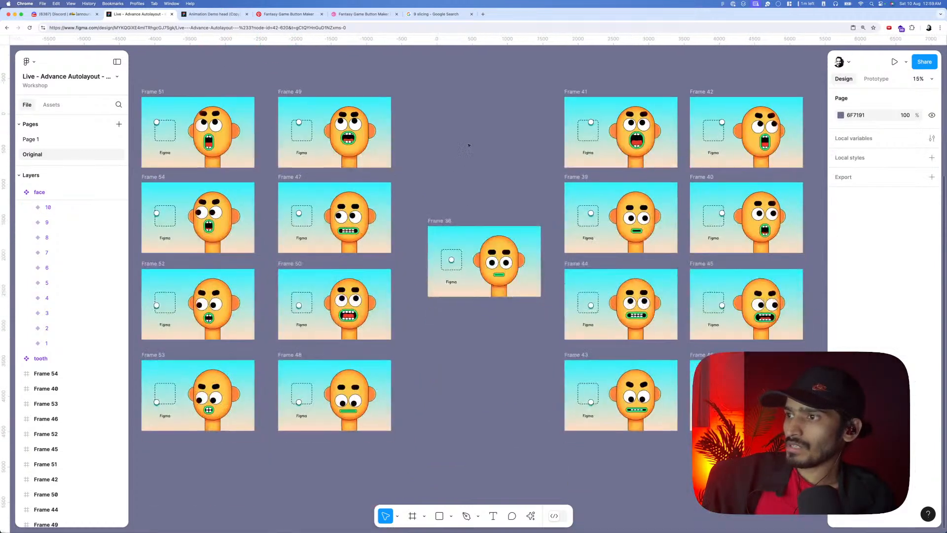
pyautogui.click(443, 221)
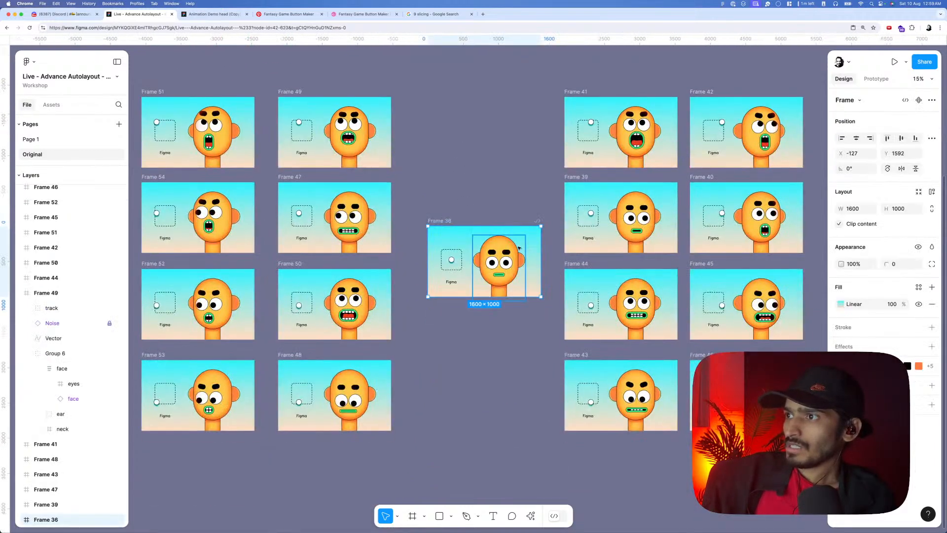
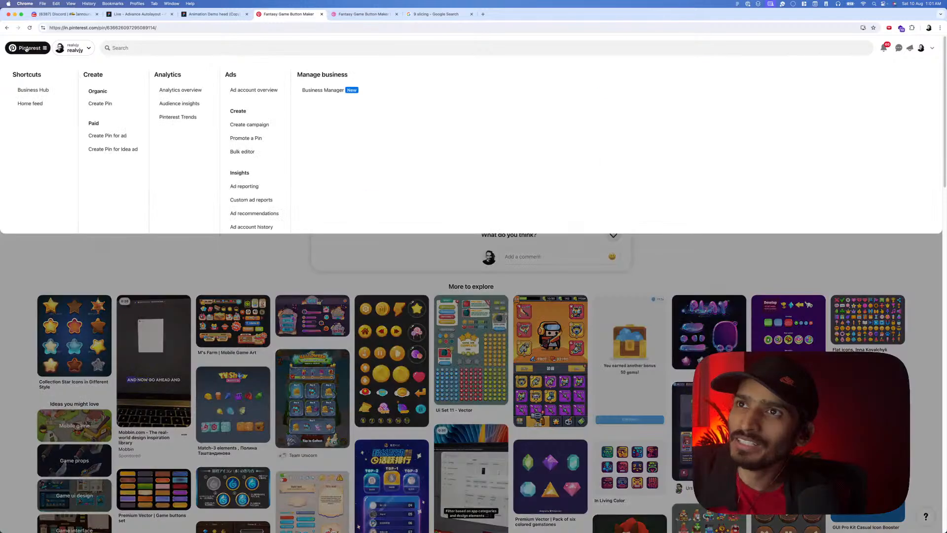
# - Switch to Pinterest and open its home feed
pyautogui.click(42, 51)
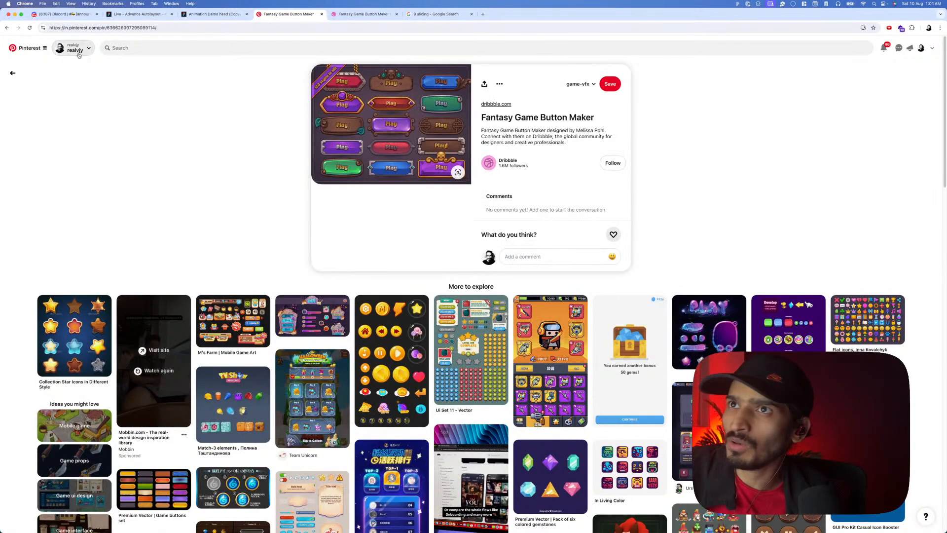
pyautogui.click(43, 49)
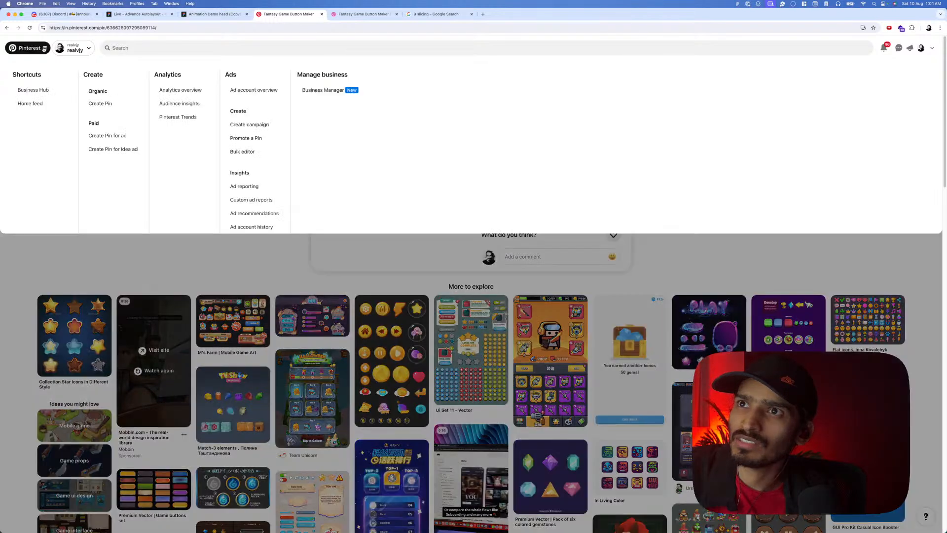
pyautogui.click(31, 103)
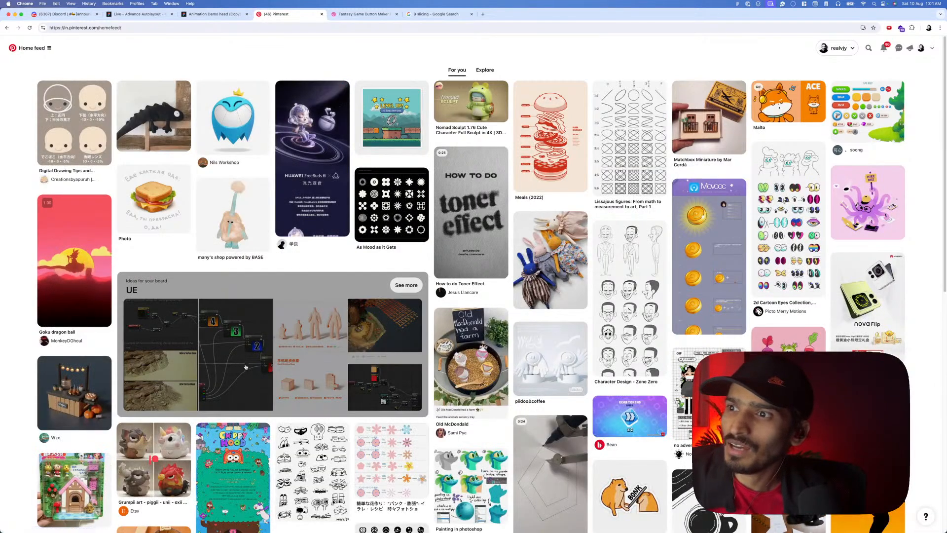
# - Browse the recommended pins in the home feed for illustration, character and game-art references
pyautogui.scroll(-2, 265, 206)
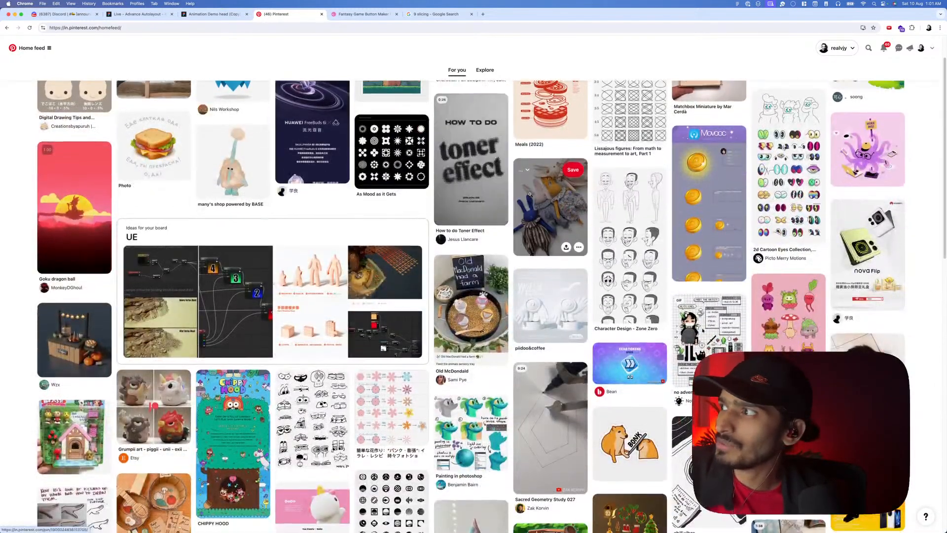
pyautogui.scroll(-3, 586, 224)
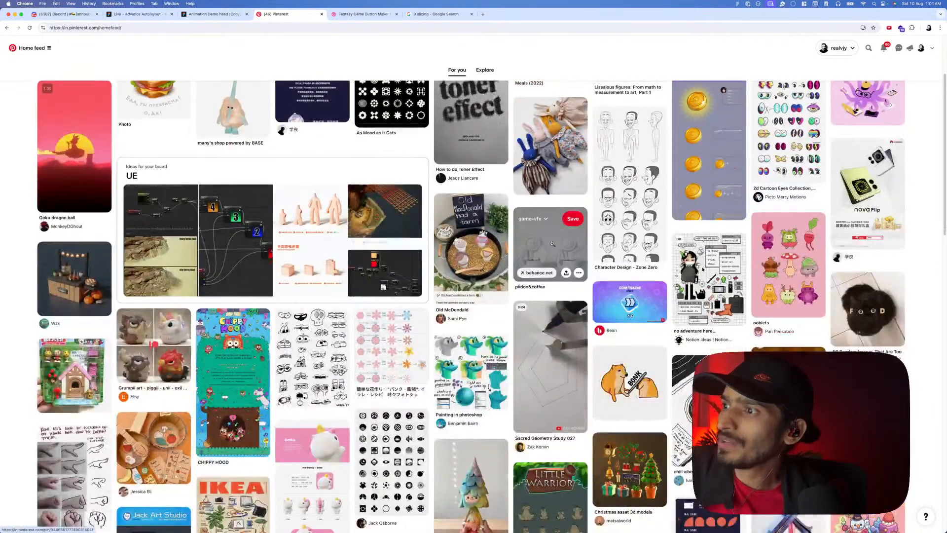
pyautogui.scroll(-5, 586, 223)
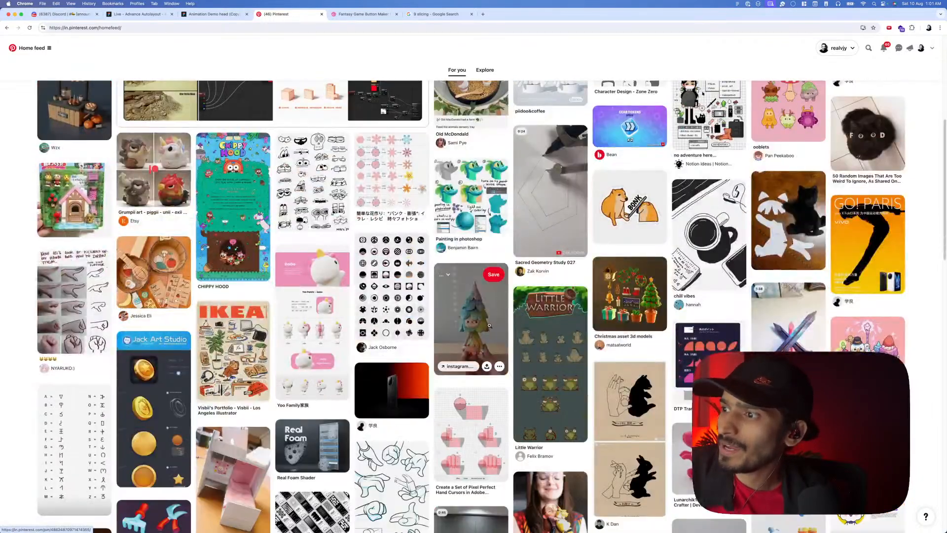
pyautogui.scroll(-4, 490, 325)
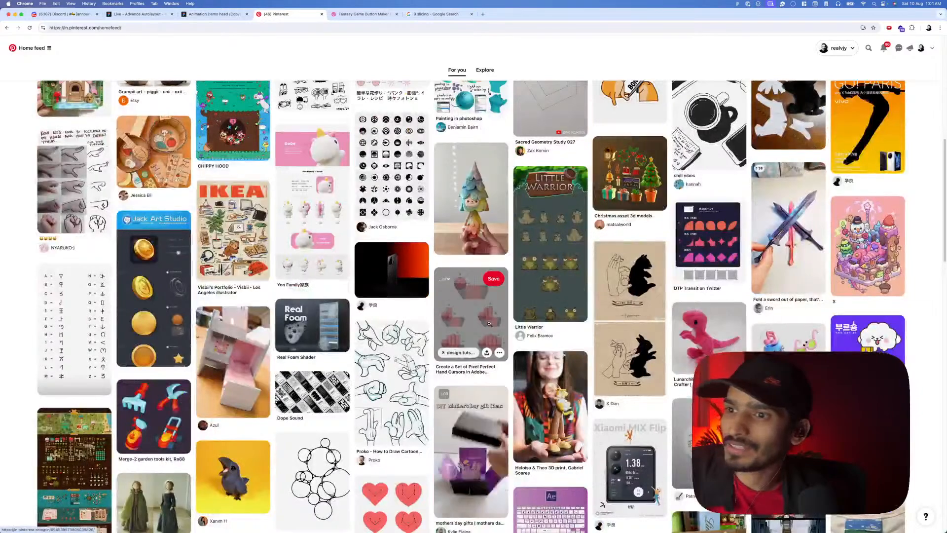
pyautogui.scroll(-4, 490, 325)
pyautogui.scroll(-7, 375, 316)
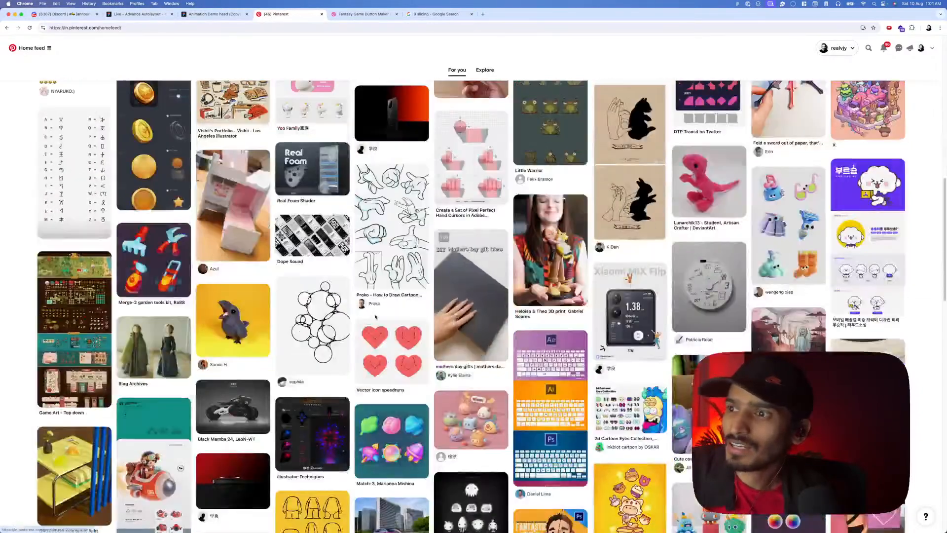
pyautogui.scroll(-5, 394, 286)
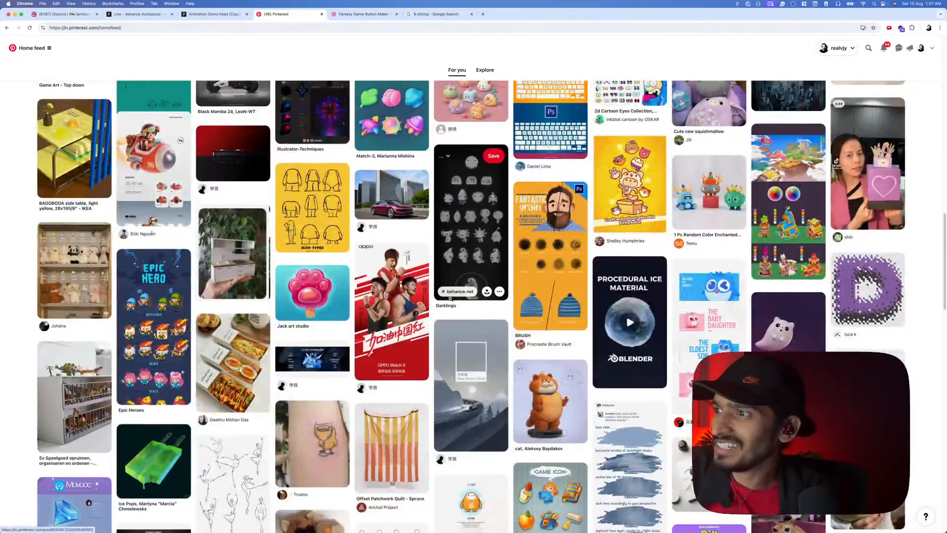
pyautogui.scroll(-1, 430, 308)
pyautogui.scroll(-8, 434, 318)
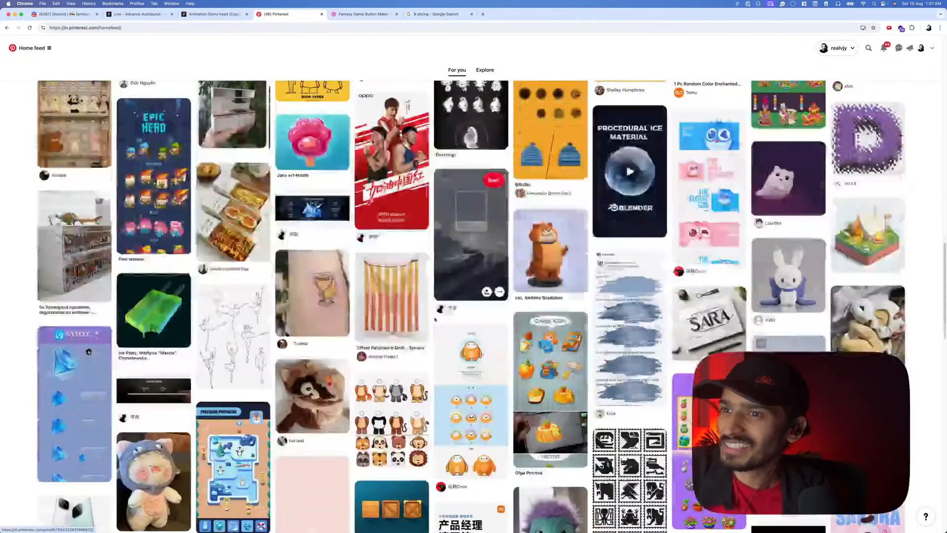
pyautogui.scroll(-4, 434, 317)
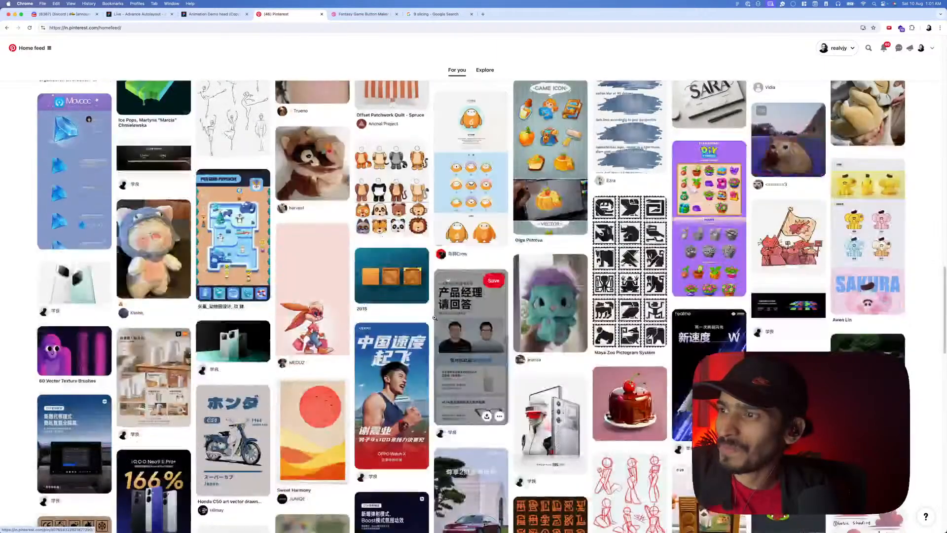
# - Continue through the Pinterest recommendations, examining icon sets, mascots, lettering, game assets and glossy button designs
pyautogui.scroll(-2, 435, 317)
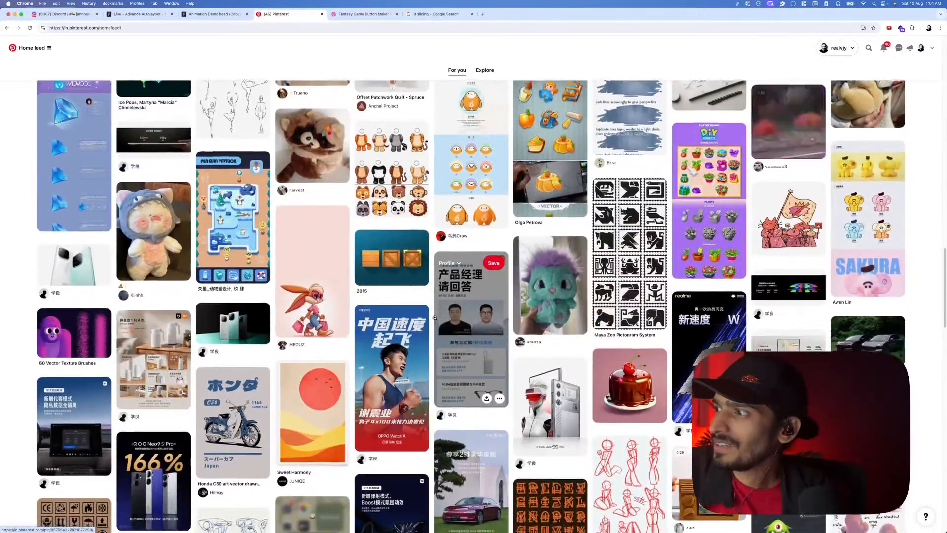
pyautogui.scroll(-4, 434, 317)
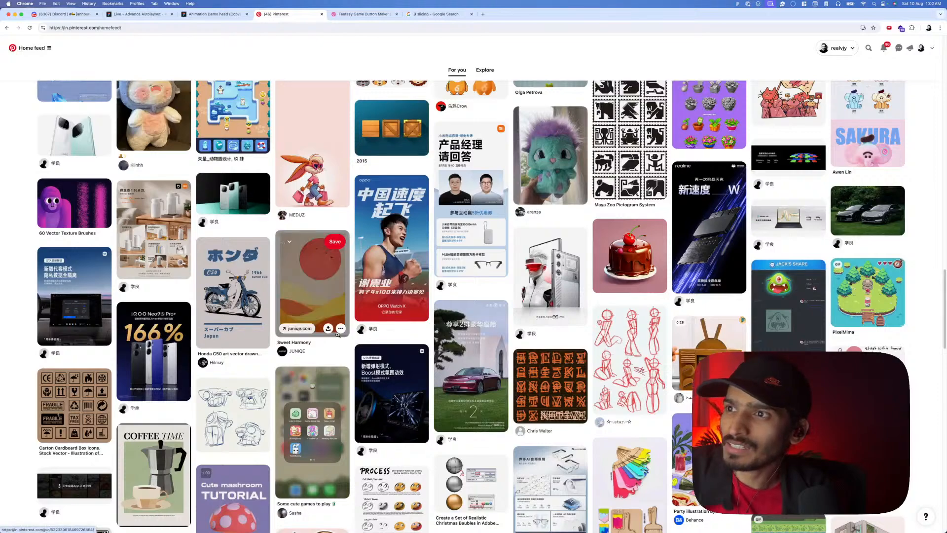
pyautogui.scroll(-6, 329, 334)
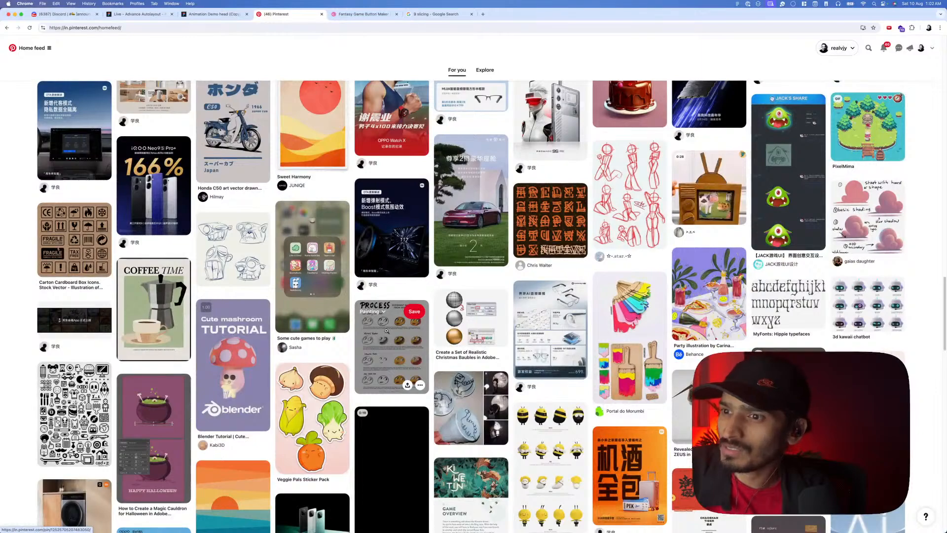
pyautogui.scroll(-3, 385, 329)
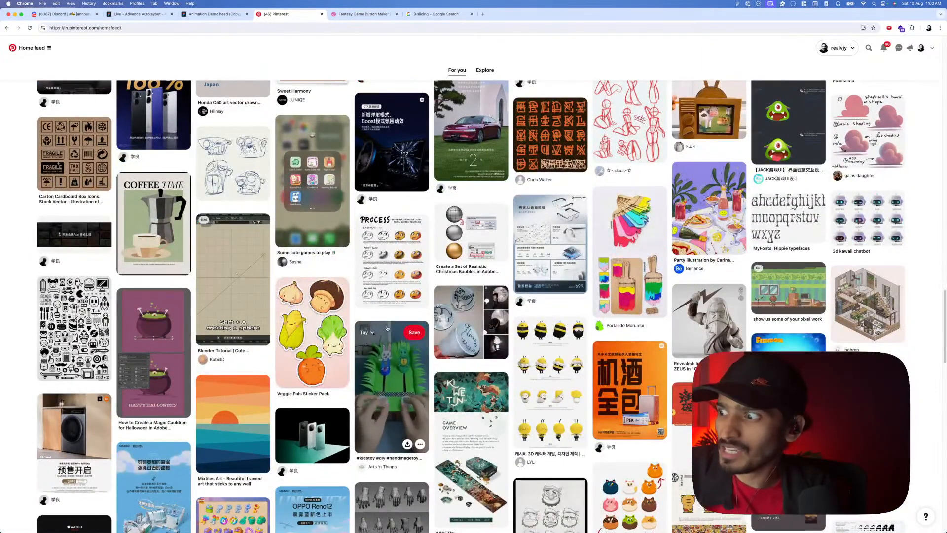
pyautogui.scroll(-8, 393, 317)
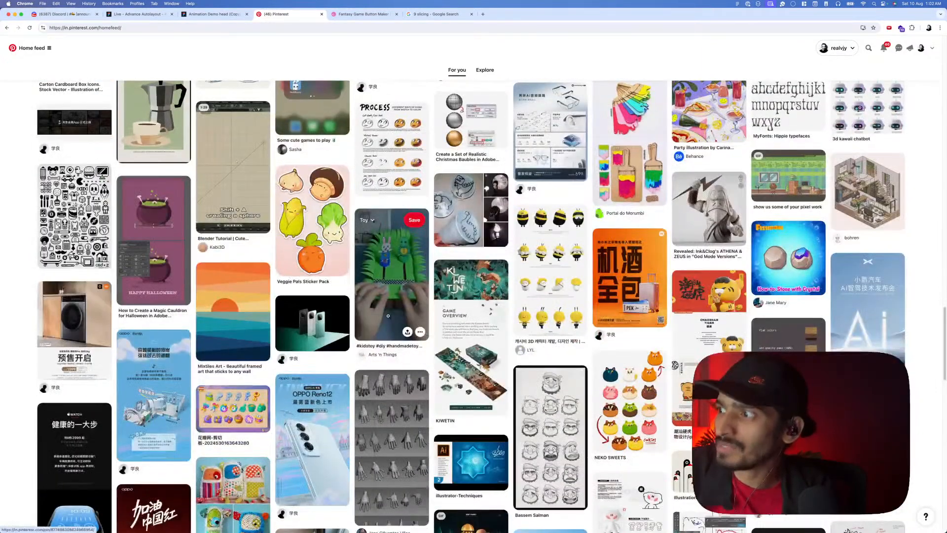
pyautogui.scroll(-4, 393, 319)
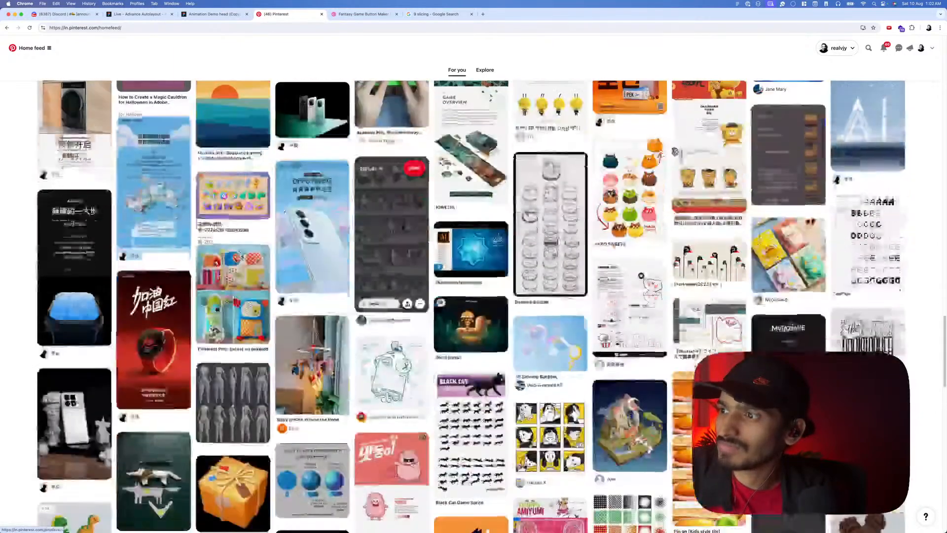
pyautogui.scroll(-12, 393, 319)
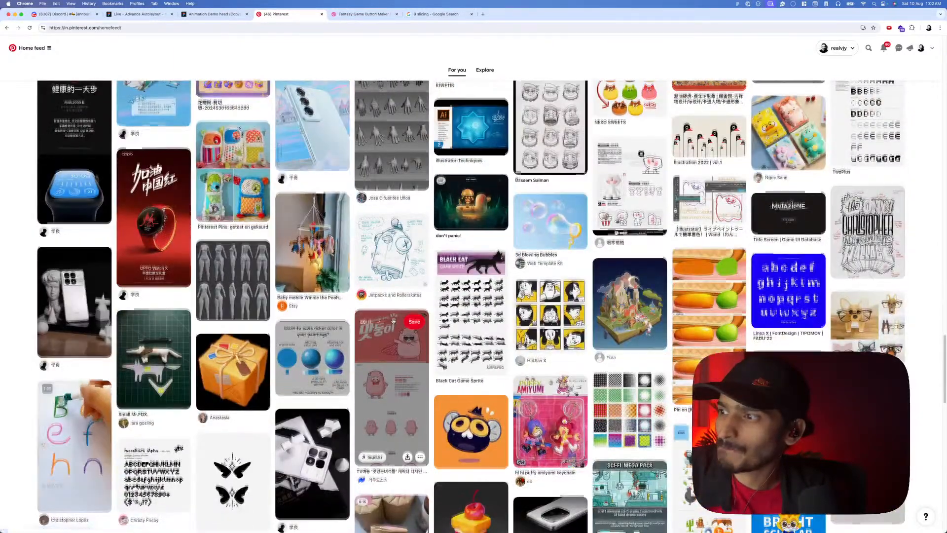
pyautogui.scroll(-2, 393, 321)
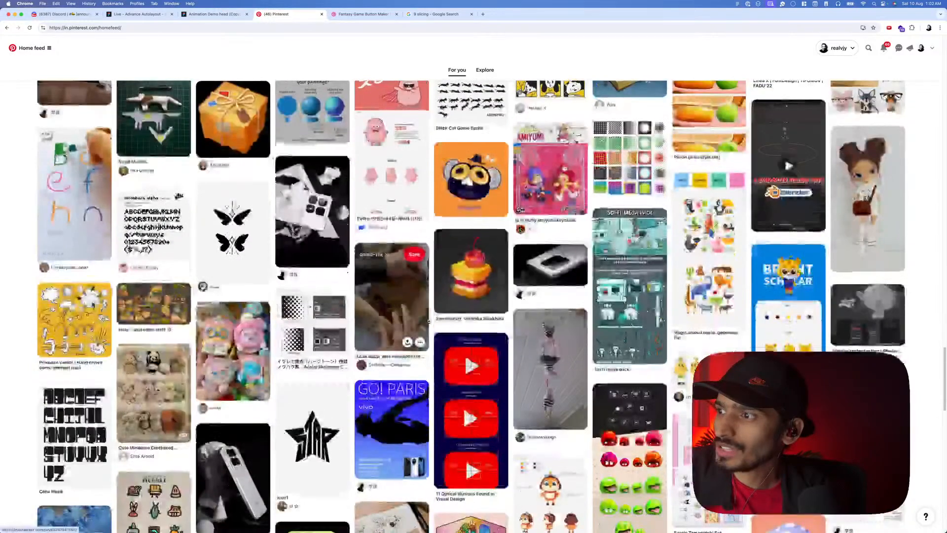
pyautogui.scroll(-8, 430, 325)
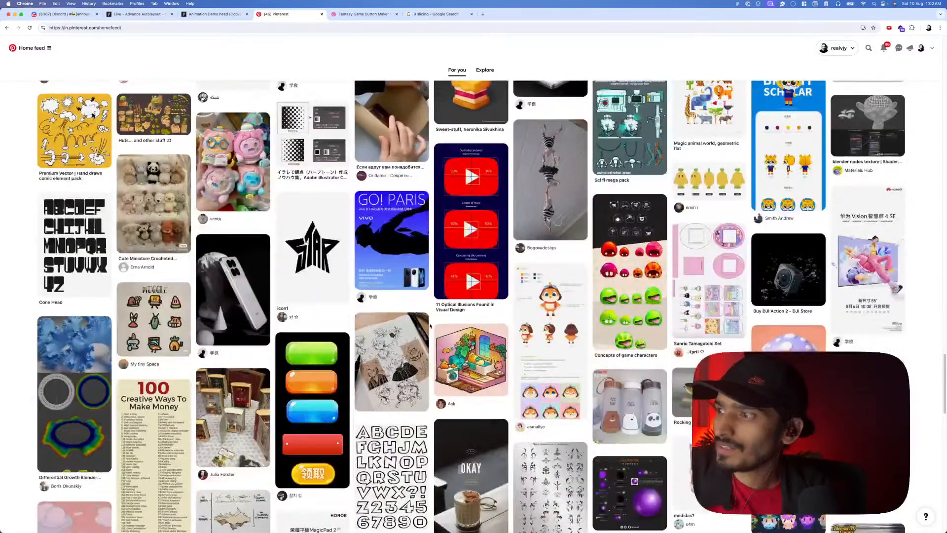
pyautogui.scroll(-15, 430, 325)
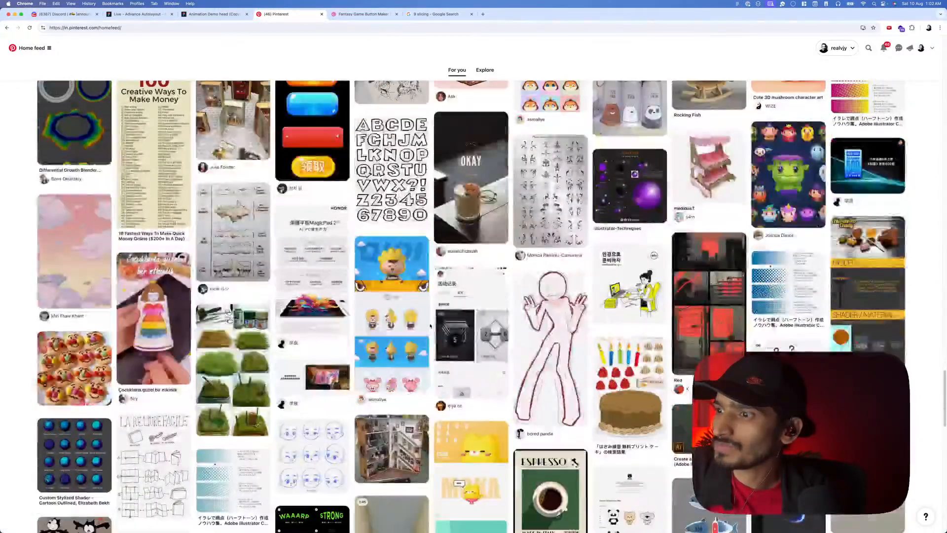
pyautogui.scroll(-2, 430, 326)
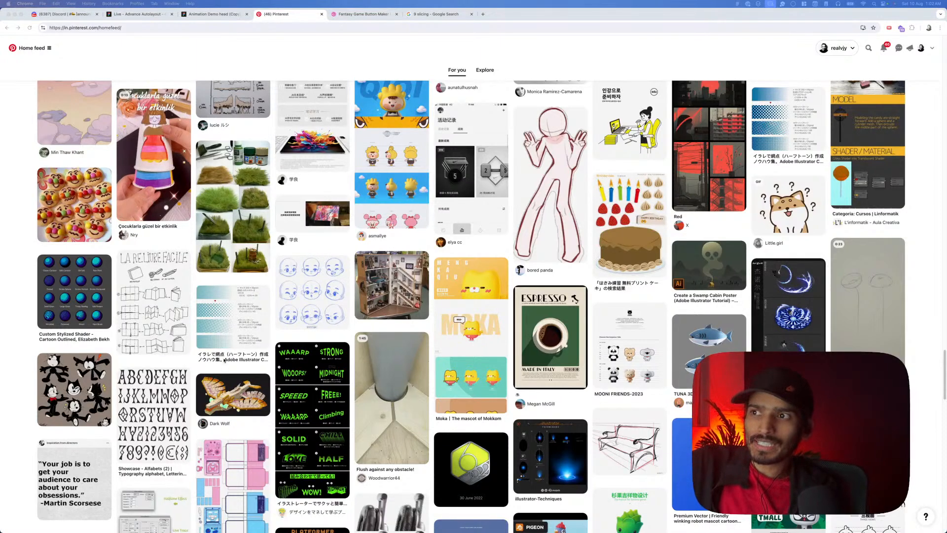
# - Switch to Figma and open the Figbruary 2024 file
pyautogui.press('super+Tab')
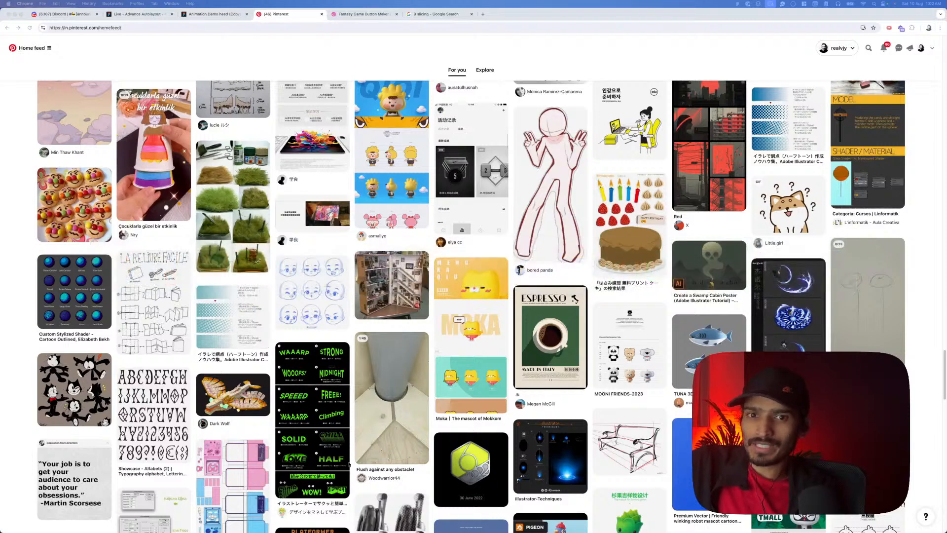
pyautogui.moveTo(344, 529)
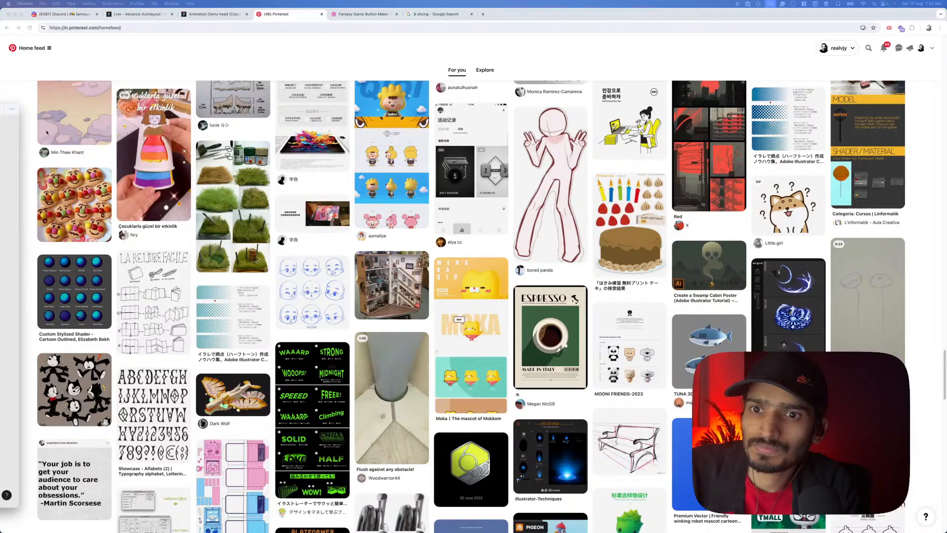
pyautogui.moveTo(437, 175); pyautogui.dragTo(785, 166)
pyautogui.doubleClick(785, 166)
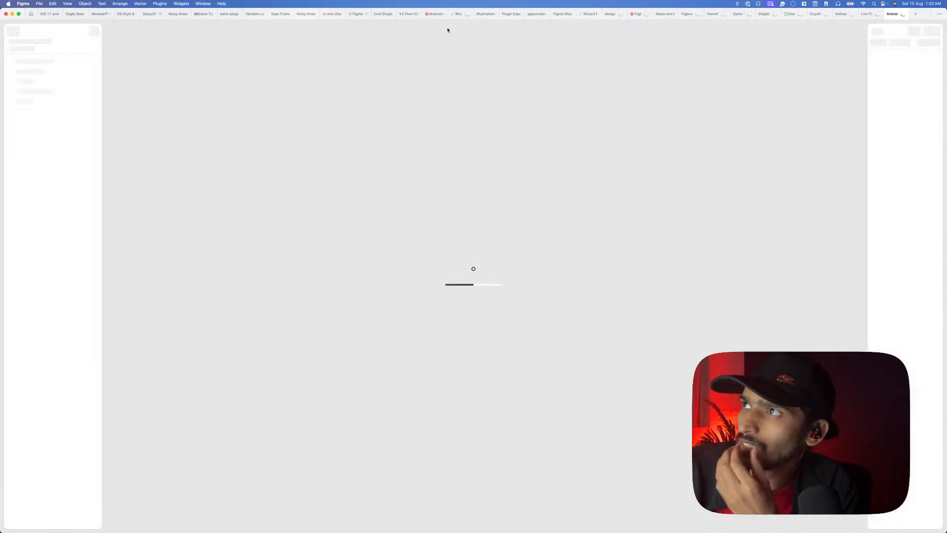
pyautogui.moveTo(433, 18)
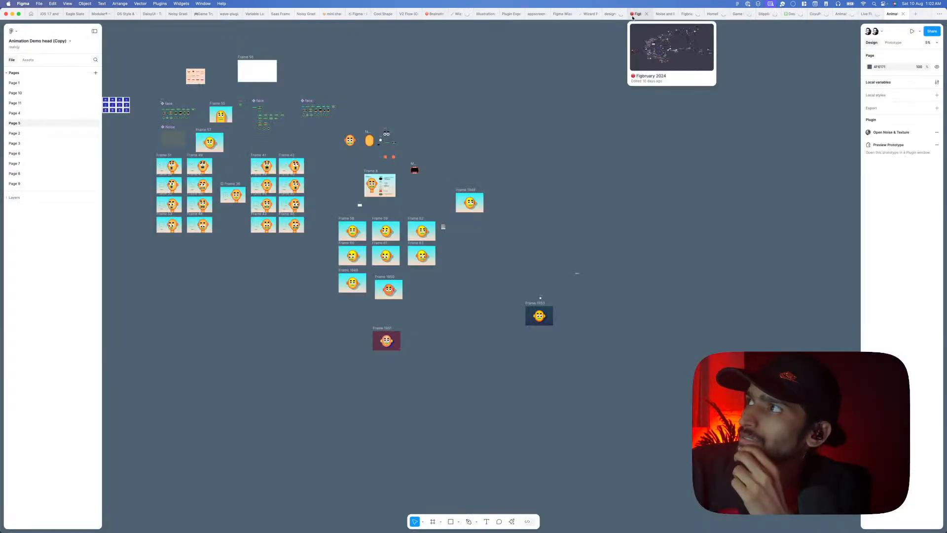
pyautogui.click(633, 17)
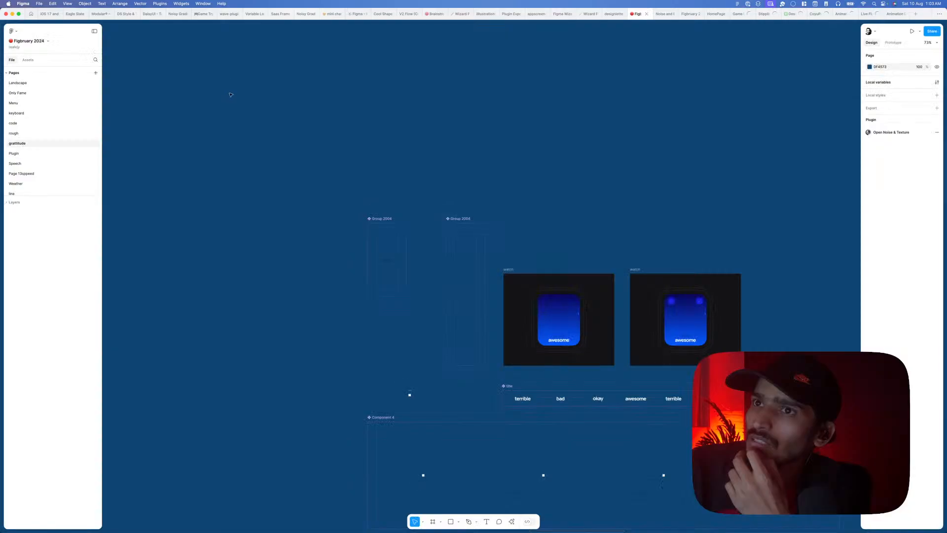
# - Open the file's keyboard page and examine the blue calculator frames with their variable and logic notes
pyautogui.click(69, 112)
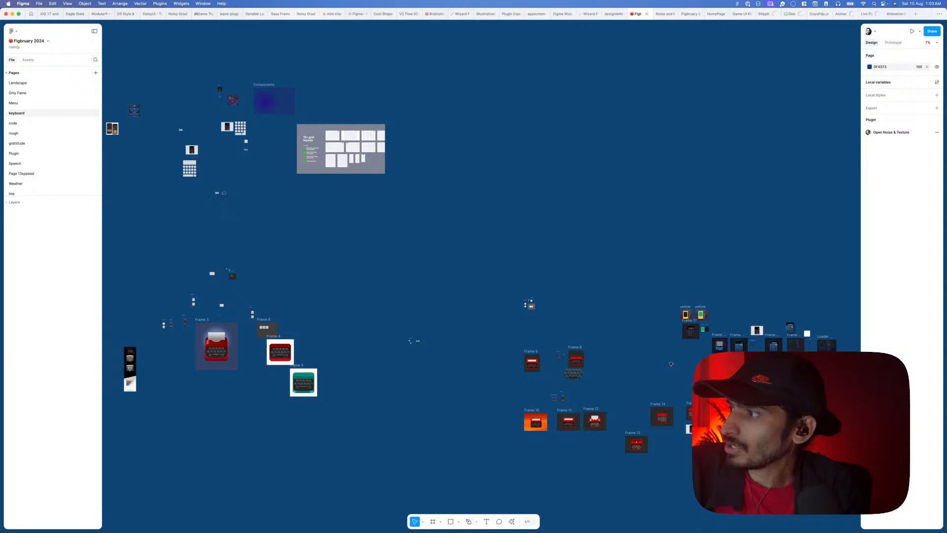
pyautogui.hscroll(3, 751, 348)
pyautogui.scroll(5, 750, 347)
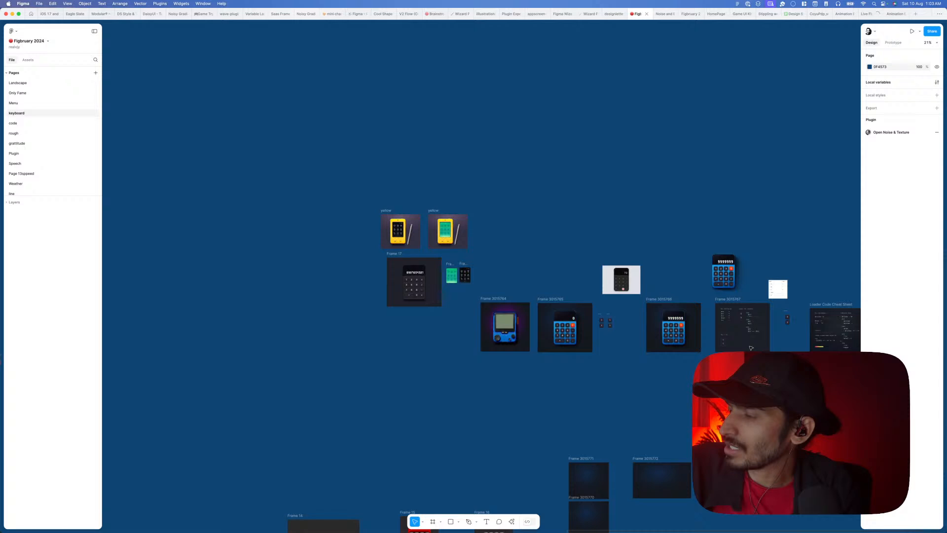
pyautogui.scroll(5, 751, 348)
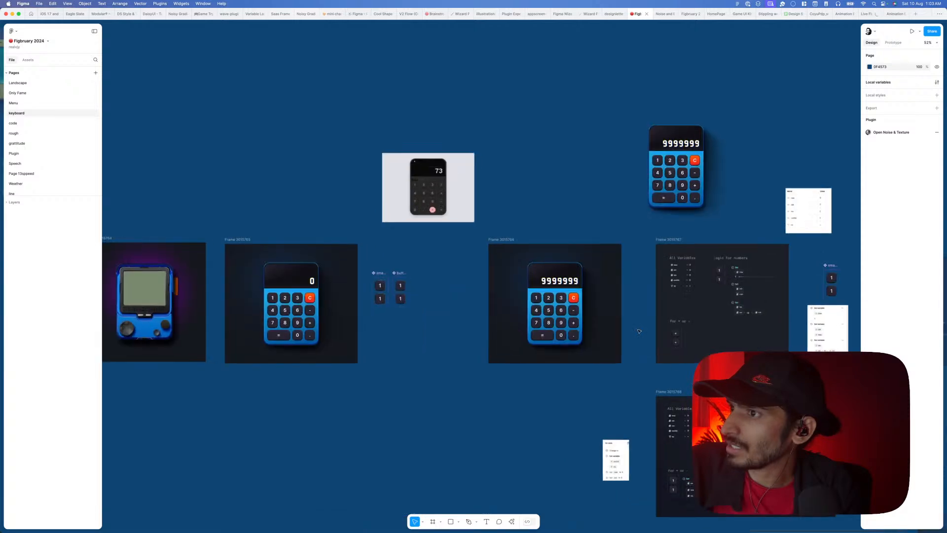
pyautogui.scroll(2, 511, 289)
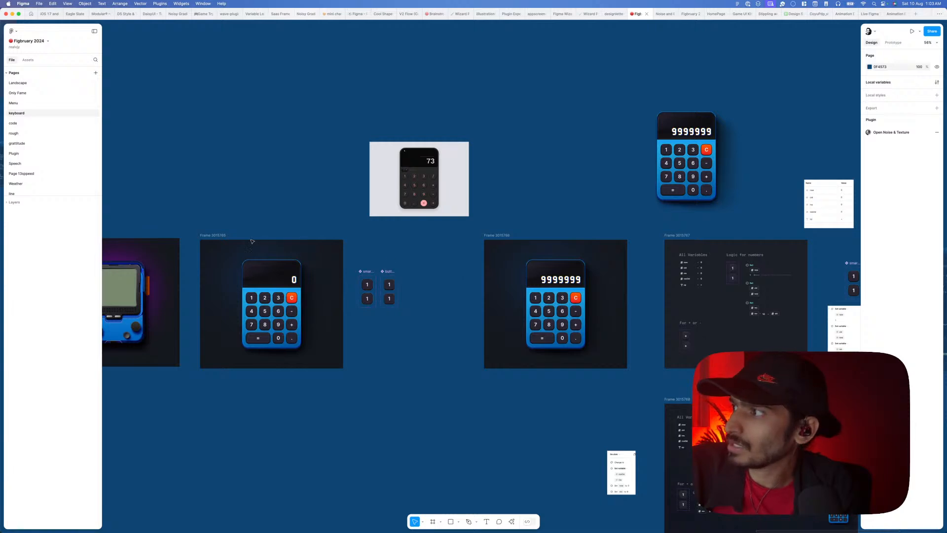
# - Preview the blue calculator frame that displays 0, enter 99 on its keypad, and close the preview
pyautogui.click(217, 236)
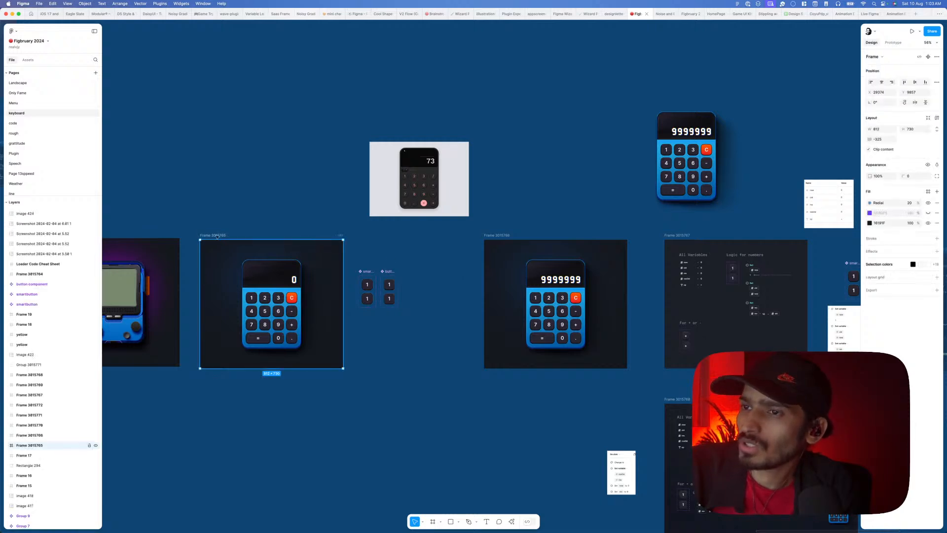
pyautogui.hotkey('shift', 'space')
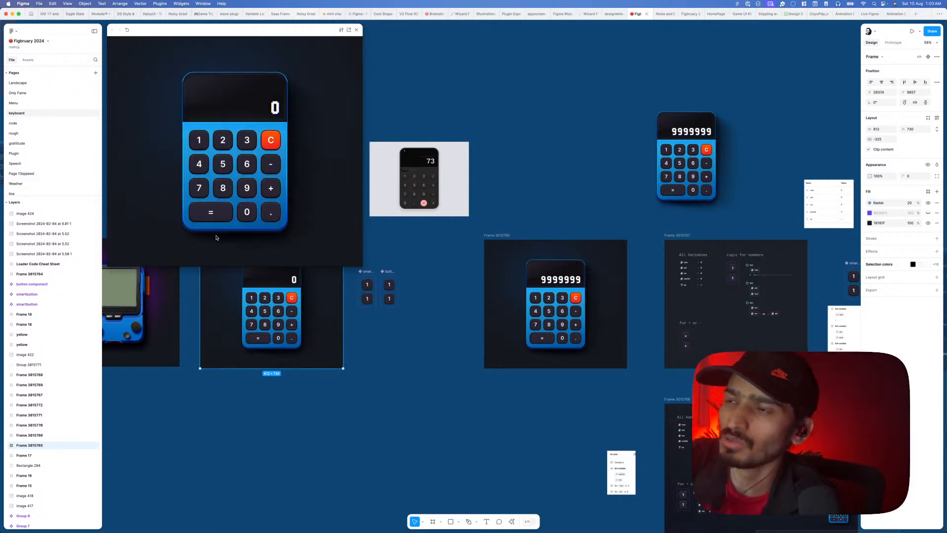
pyautogui.click(249, 185)
pyautogui.click(249, 185)
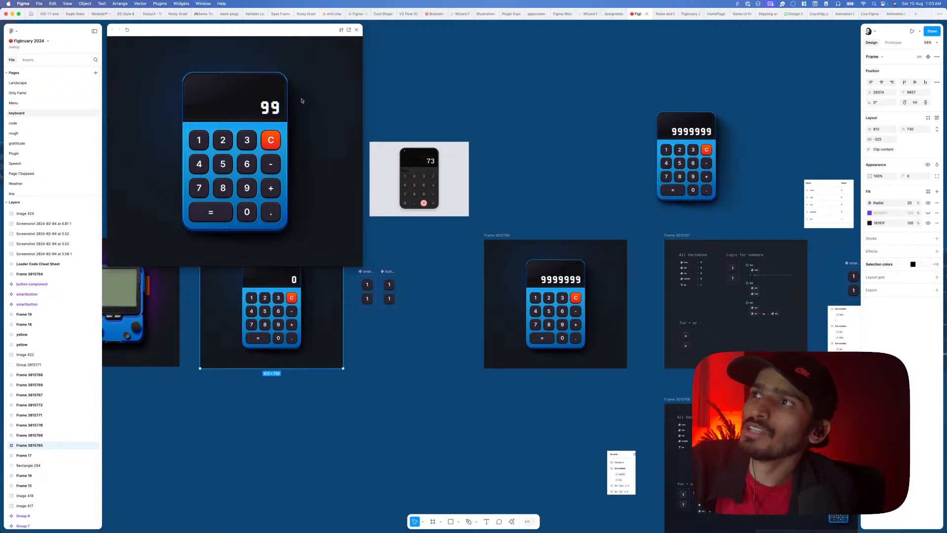
pyautogui.click(356, 31)
# - Look over the calculator variations, the red typewriter frames and their reference images on the keyboard page
pyautogui.scroll(-5, 389, 73)
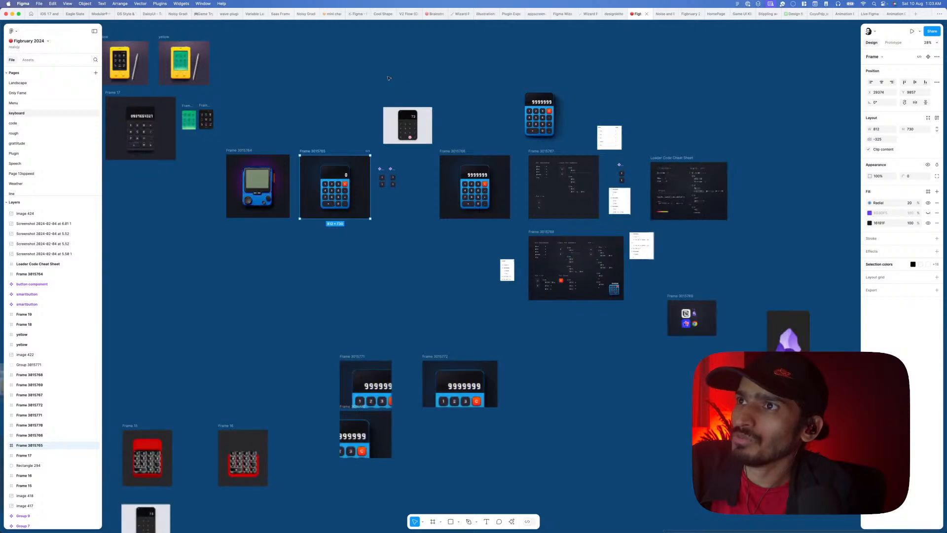
pyautogui.hscroll(-5, 313, 91)
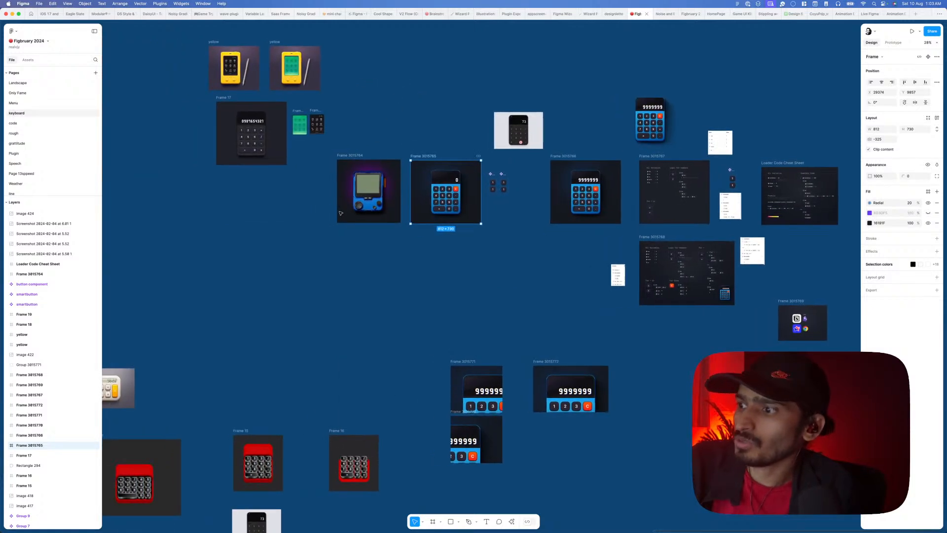
pyautogui.moveTo(323, 308); pyautogui.dragTo(421, 177)
pyautogui.moveTo(331, 255); pyautogui.dragTo(354, 238)
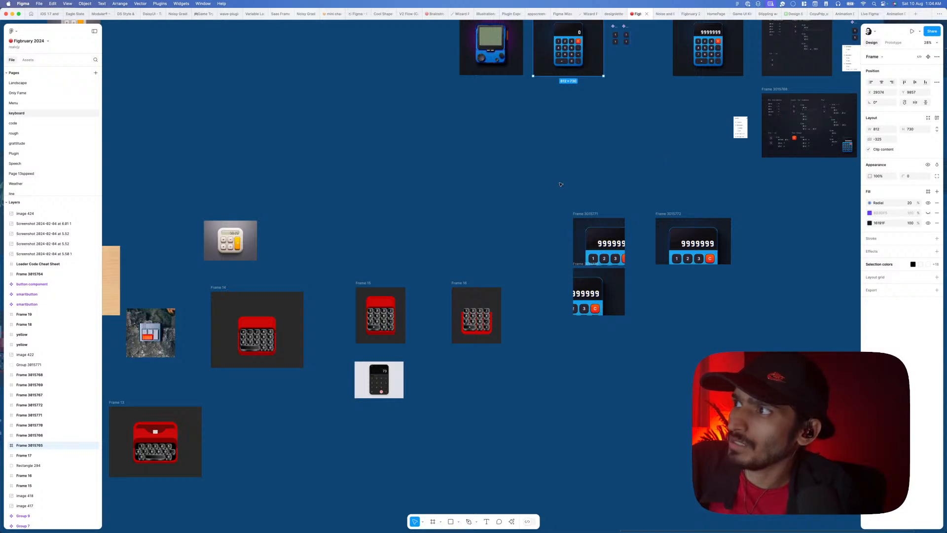
pyautogui.moveTo(517, 200); pyautogui.dragTo(642, 139)
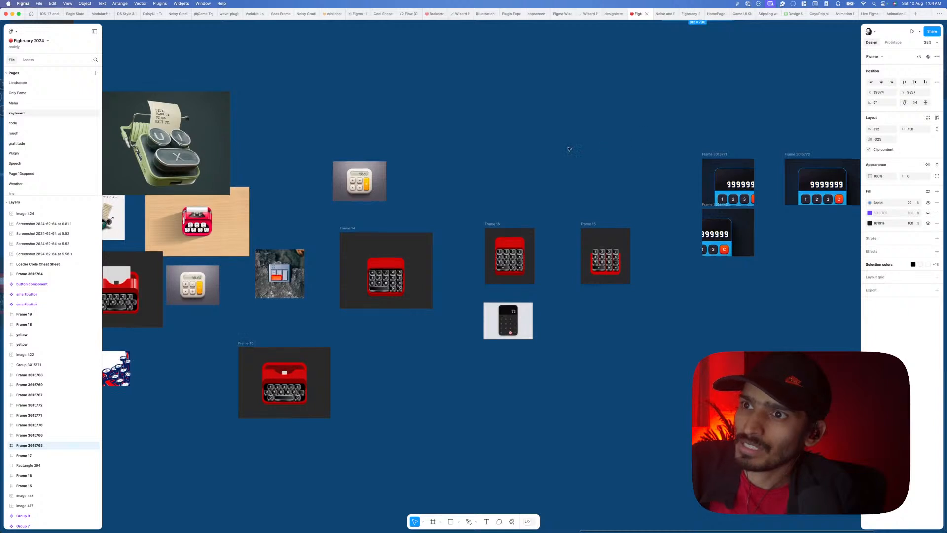